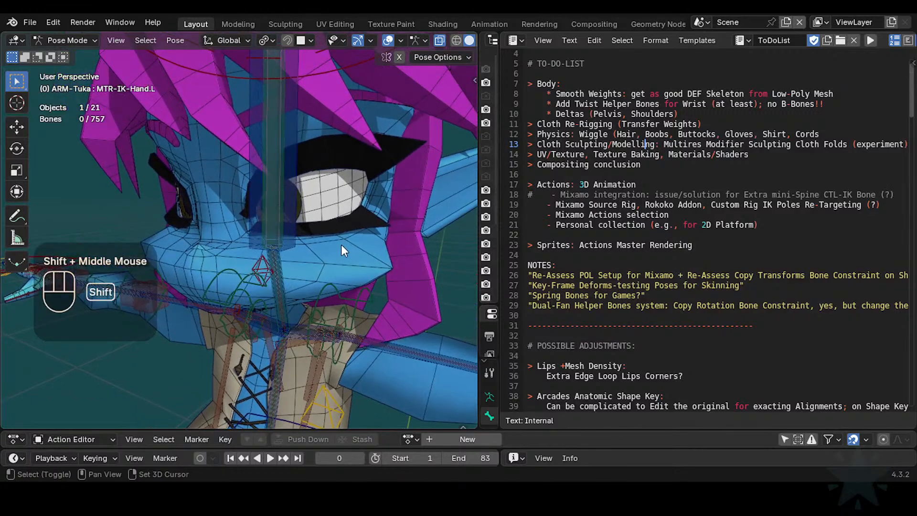
# - Resize the editor areas to reveal the outliner and properties while leaving more room for the 3D view
pyautogui.moveTo(501, 200); pyautogui.dragTo(652, 202)
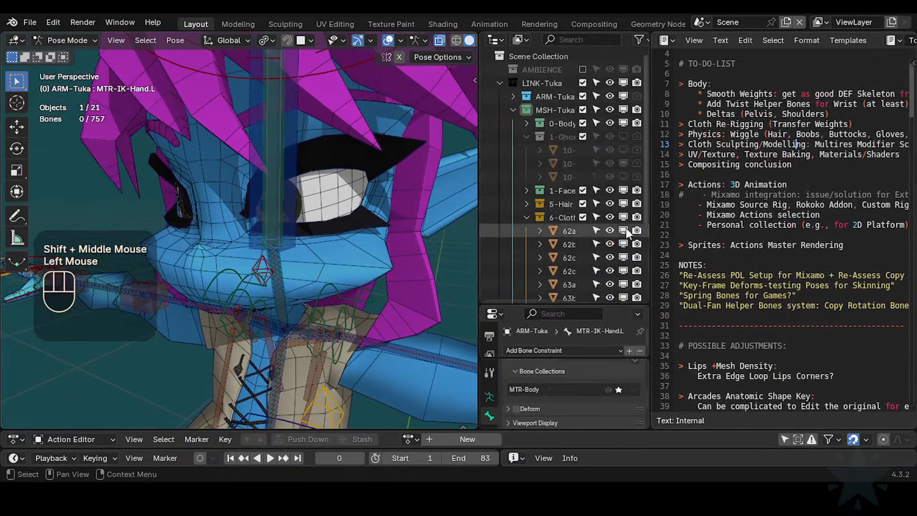
pyautogui.moveTo(480, 210); pyautogui.dragTo(516, 200)
pyautogui.scroll(-2, 381, 214)
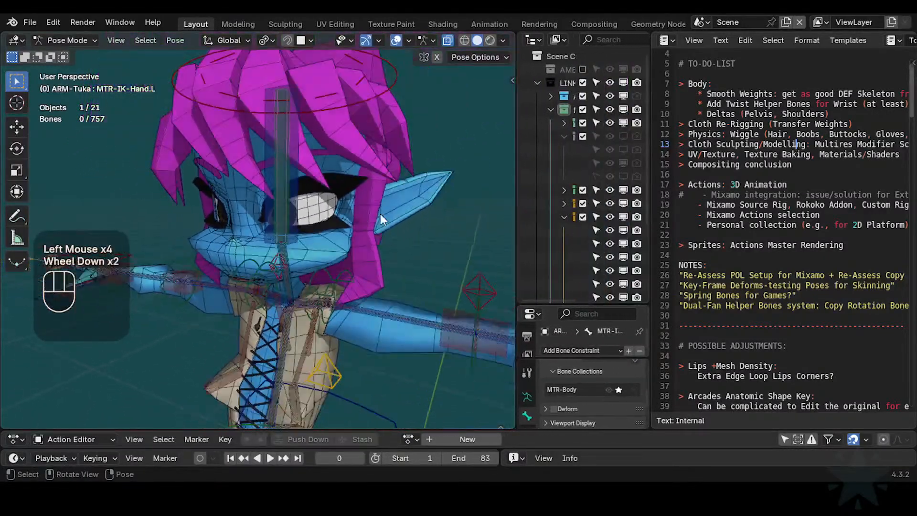
# - Examine the rigged character's face, torso and arms from several angles and distances
pyautogui.keyDown('shift'); pyautogui.moveTo(380, 214); pyautogui.dragTo(263, 243, button='middle'); pyautogui.keyUp('shift')
pyautogui.scroll(2, 364, 260)
pyautogui.scroll(-1, 285, 268)
pyautogui.scroll(-2, 285, 268)
pyautogui.scroll(-2, 351, 285)
pyautogui.scroll(2, 376, 225)
pyautogui.scroll(1, 289, 251)
pyautogui.scroll(-2, 289, 251)
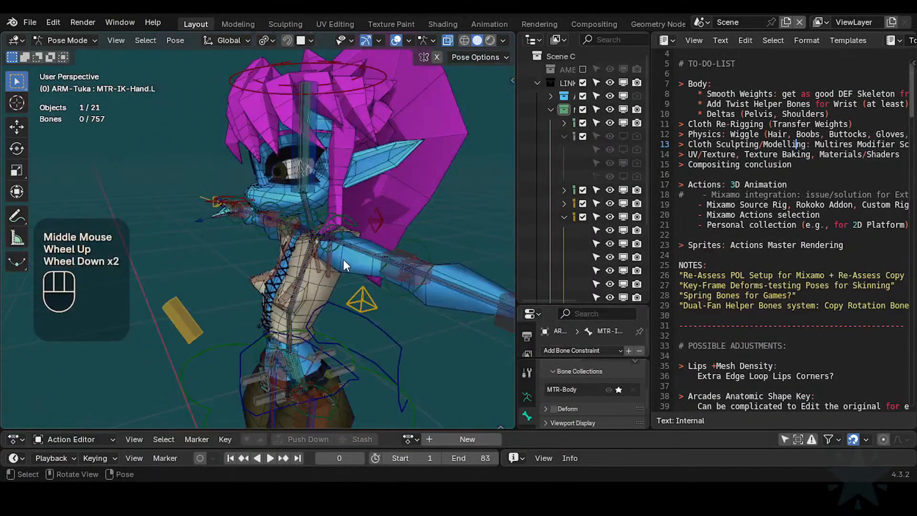
pyautogui.keyDown('shift'); pyautogui.moveTo(343, 260); pyautogui.dragTo(390, 285, button='middle'); pyautogui.keyUp('shift')
pyautogui.scroll(2, 258, 269)
pyautogui.scroll(-2, 317, 283)
pyautogui.scroll(3, 391, 285)
pyautogui.scroll(-2, 387, 285)
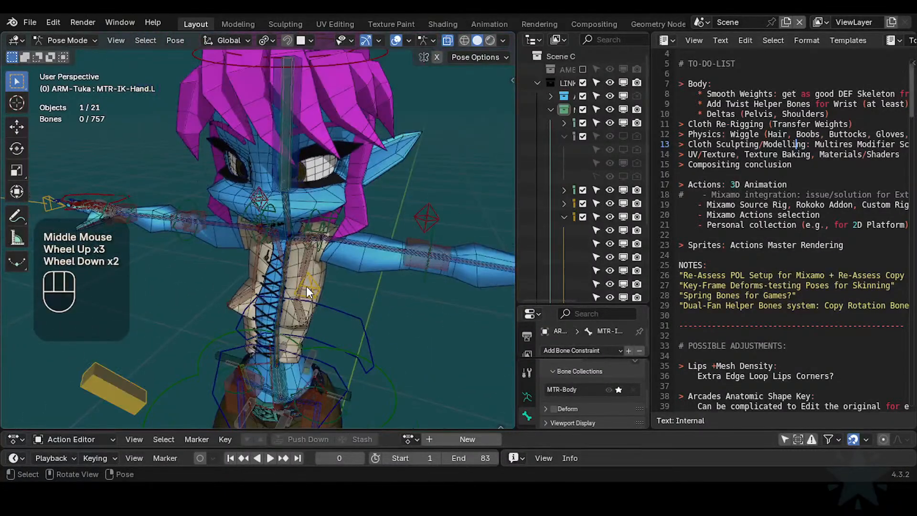
pyautogui.moveTo(307, 288); pyautogui.dragTo(283, 253, button='middle')
pyautogui.scroll(2, 283, 253)
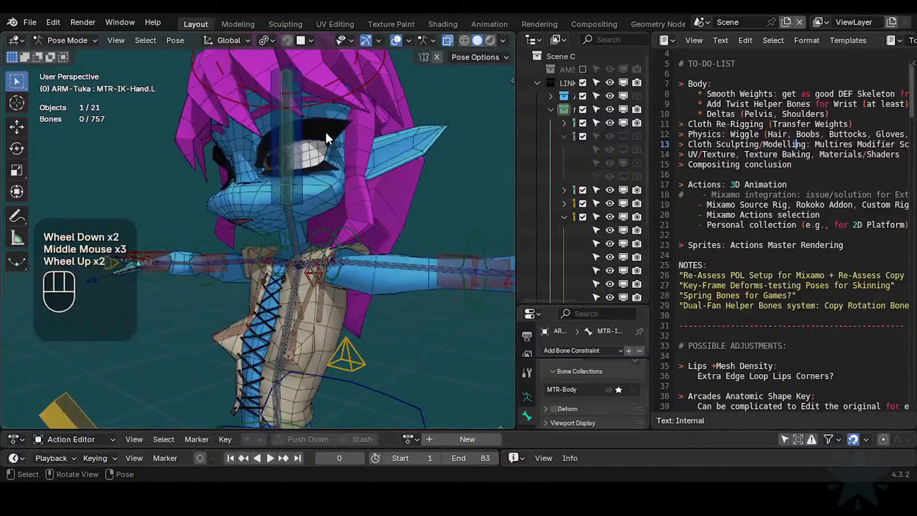
pyautogui.keyDown('shift'); pyautogui.moveTo(327, 138); pyautogui.dragTo(374, 274, button='middle'); pyautogui.keyUp('shift')
pyautogui.scroll(3, 340, 269)
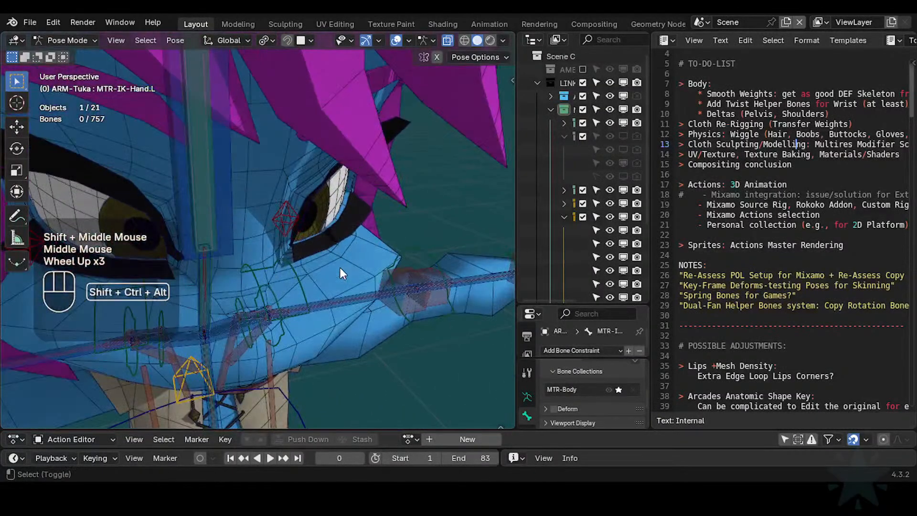
# - Examine the whole rigged character from the head down to the legs and back up
pyautogui.hotkey('ctrl', 'shift', 'alt', 'z')
pyautogui.scroll(-2, 336, 269)
pyautogui.hotkey('ctrl', 'shift', 'alt', 'z')
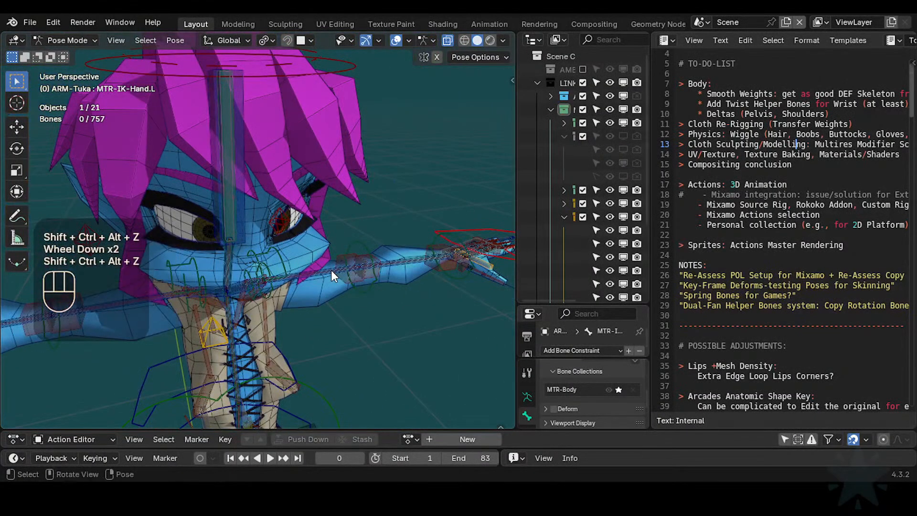
pyautogui.scroll(2, 331, 271)
pyautogui.moveTo(331, 270); pyautogui.dragTo(321, 219, button='middle')
pyautogui.scroll(-2, 257, 263)
pyautogui.scroll(-1, 339, 316)
pyautogui.keyDown('shift'); pyautogui.moveTo(339, 316); pyautogui.dragTo(339, 146, button='middle'); pyautogui.keyUp('shift')
pyautogui.keyDown('shift'); pyautogui.scroll(-1, 339, 146); pyautogui.keyUp('shift')
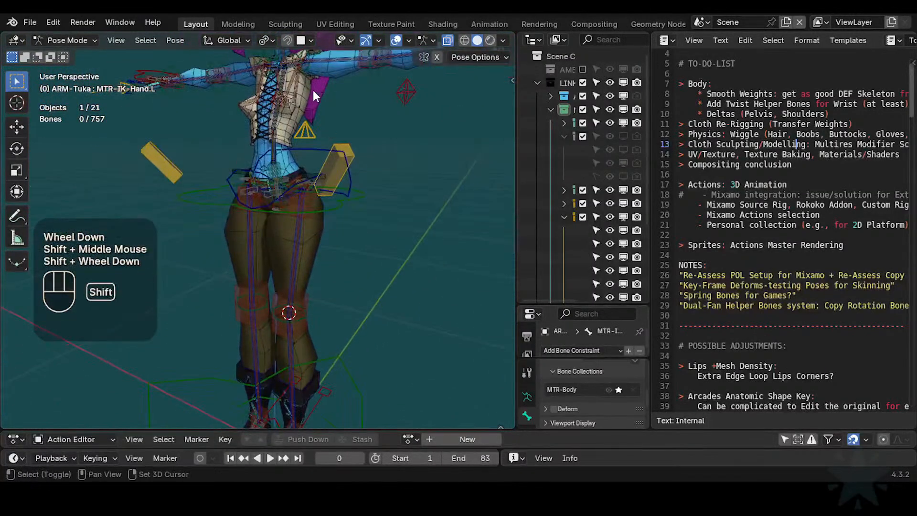
pyautogui.keyDown('shift'); pyautogui.moveTo(313, 90); pyautogui.dragTo(320, 284, button='middle'); pyautogui.keyUp('shift')
pyautogui.scroll(2, 320, 285)
pyautogui.scroll(-1, 325, 225)
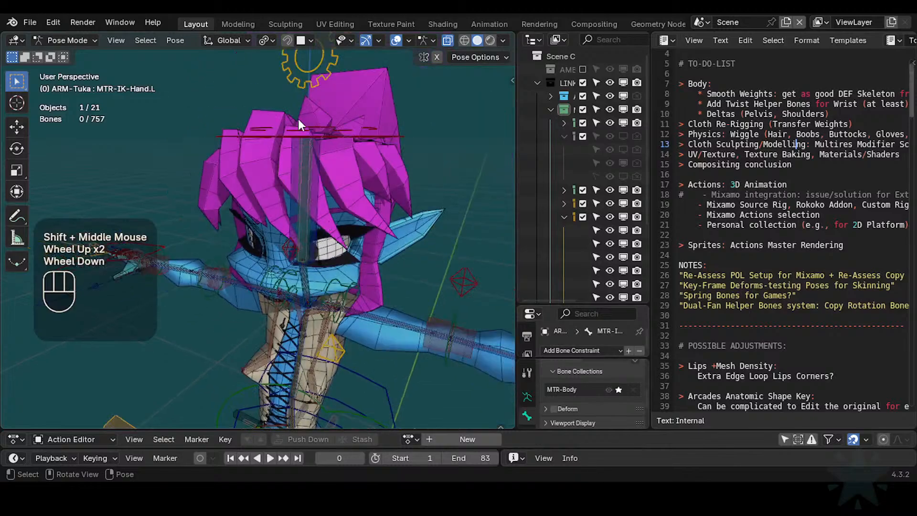
pyautogui.scroll(-2, 337, 62)
pyautogui.keyDown('shift'); pyautogui.moveTo(337, 314); pyautogui.dragTo(379, 235, button='middle'); pyautogui.keyUp('shift')
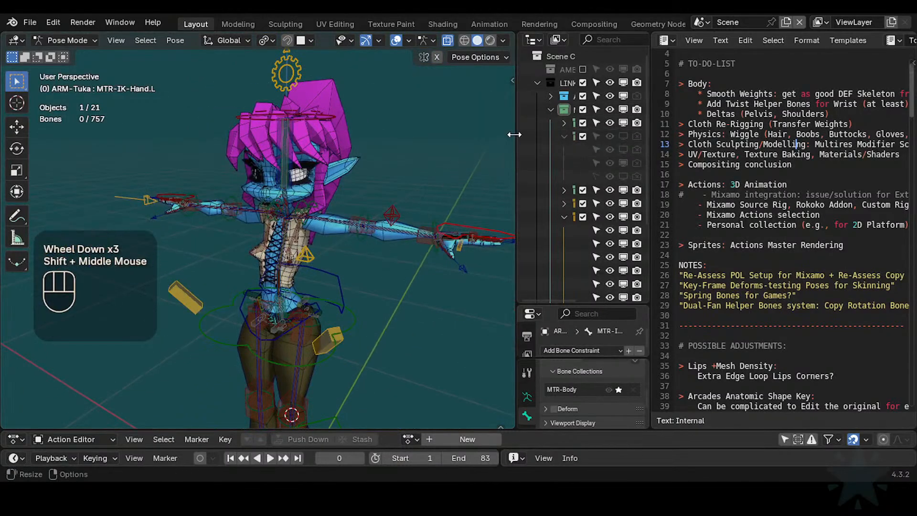
# - Widen the text editor so the ToDoList lines can be read, collapsing the outliner and properties to a narrow strip
pyautogui.moveTo(515, 134); pyautogui.dragTo(462, 139)
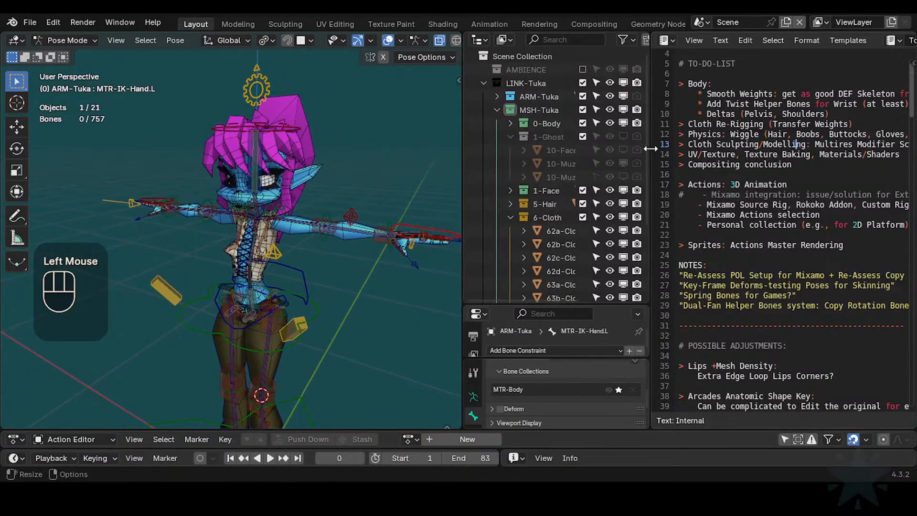
pyautogui.moveTo(653, 146); pyautogui.dragTo(486, 150)
pyautogui.scroll(3, 404, 212)
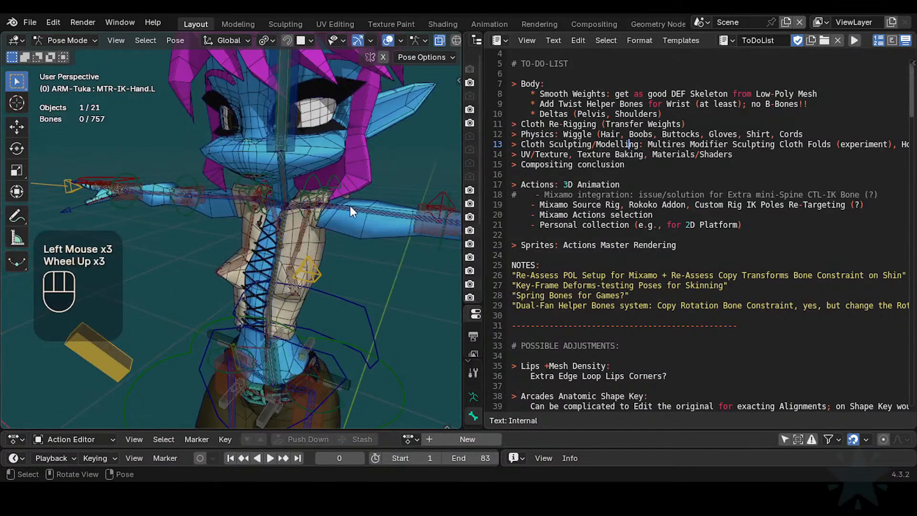
pyautogui.keyDown('shift'); pyautogui.moveTo(350, 206); pyautogui.dragTo(294, 262, button='middle'); pyautogui.keyUp('shift')
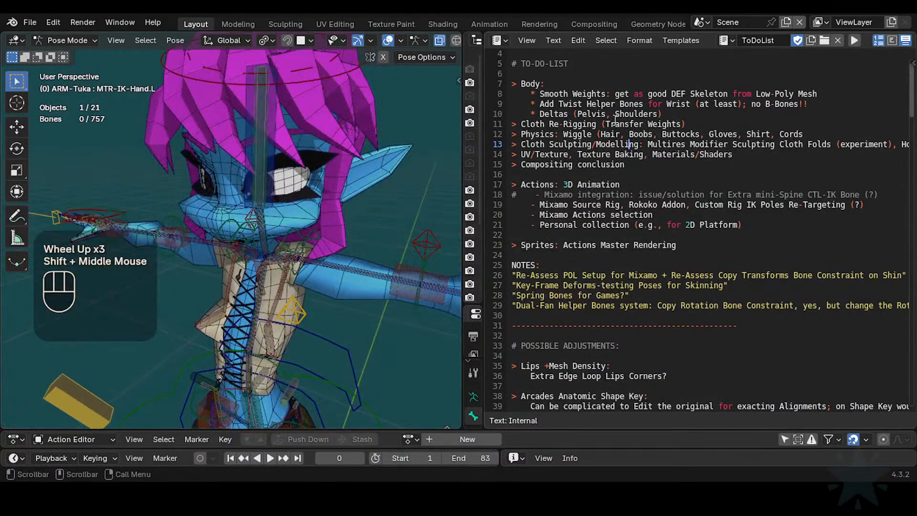
# - Highlight the Body section of the to-do list, then place the cursor in the Twist Helper Bones line
pyautogui.scroll(2, 616, 120)
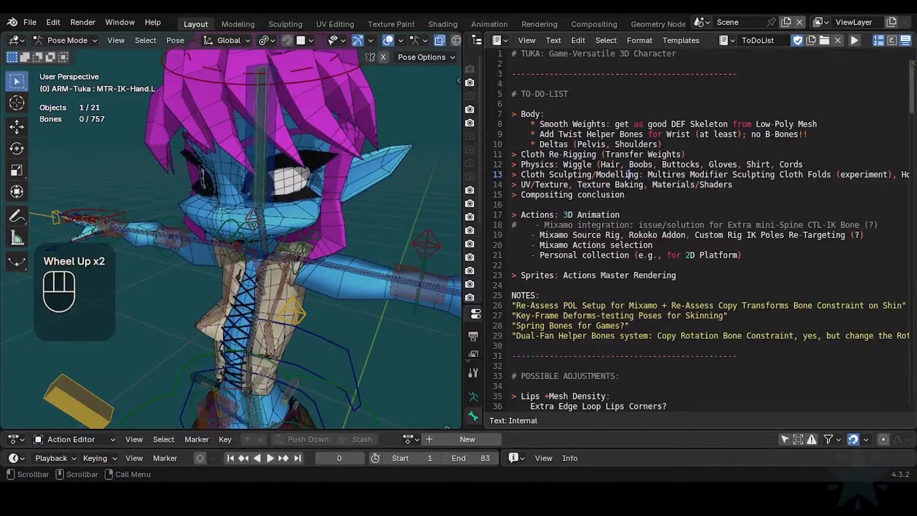
pyautogui.click(528, 116)
pyautogui.moveTo(527, 115); pyautogui.dragTo(685, 142)
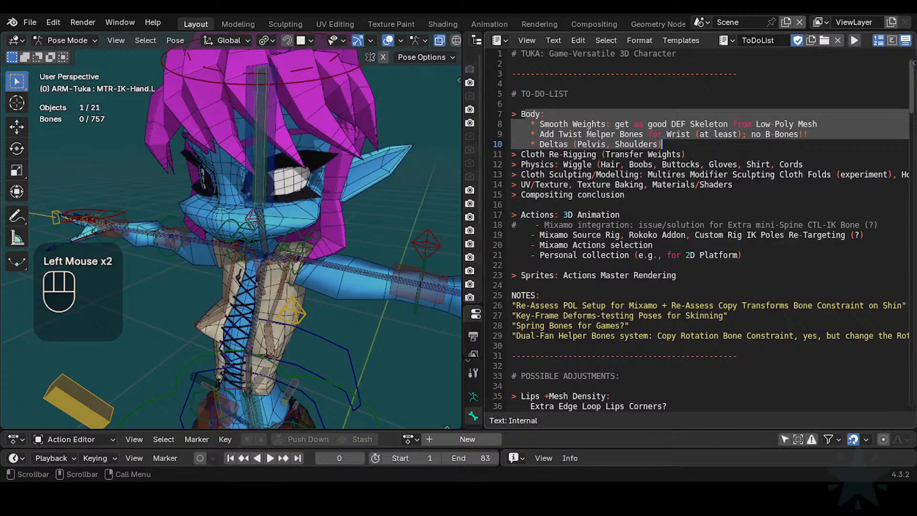
pyautogui.click(588, 133)
# - Select the left wrist helper bone HLP4-WristArmUpper.L and view it in relation to the whole arm
pyautogui.scroll(2, 316, 228)
pyautogui.keyDown('shift'); pyautogui.moveTo(316, 228); pyautogui.dragTo(244, 252, button='middle'); pyautogui.keyUp('shift')
pyautogui.click(391, 251)
pyautogui.keyDown('shift'); pyautogui.moveTo(391, 251); pyautogui.dragTo(423, 273, button='middle'); pyautogui.keyUp('shift')
pyautogui.click(220, 251)
pyautogui.scroll(-2, 313, 277)
pyautogui.scroll(-1, 357, 248)
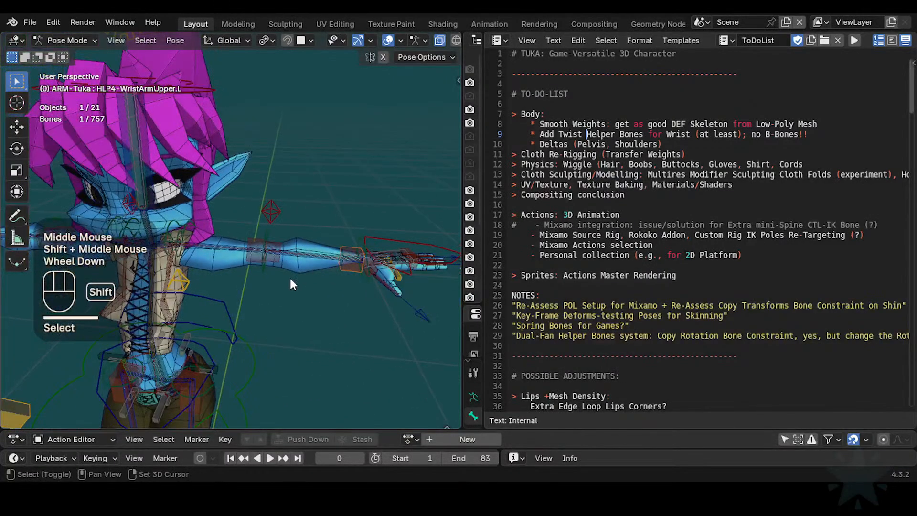
pyautogui.keyDown('shift'); pyautogui.moveTo(289, 276); pyautogui.dragTo(386, 246, button='middle'); pyautogui.keyUp('shift')
pyautogui.scroll(1, 339, 222)
pyautogui.scroll(-1, 342, 228)
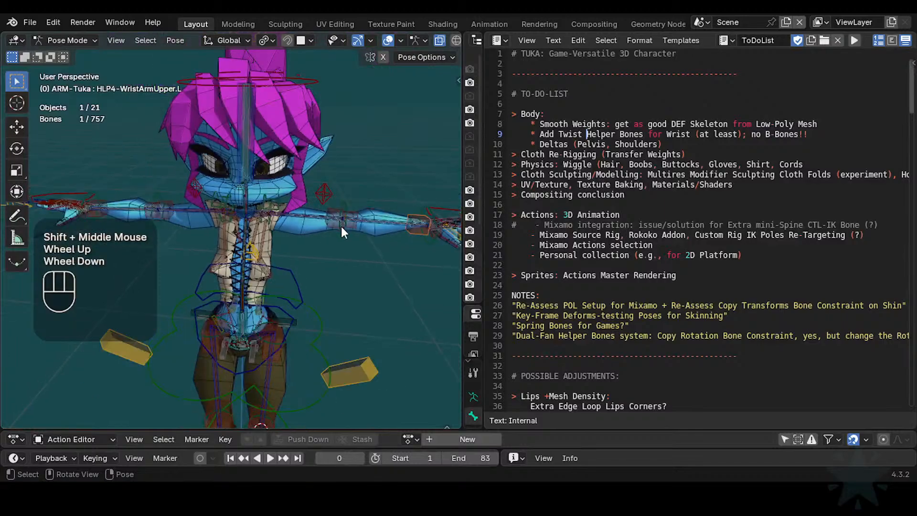
# - Select the upper-arm helper bone at the left elbow, HLP4-ElbowArmUpper.L
pyautogui.click(335, 202)
pyautogui.scroll(2, 342, 220)
pyautogui.moveTo(343, 219)
pyautogui.keyDown('shift'); pyautogui.mouseDown(button='middle')
pyautogui.moveTo(331, 231)
pyautogui.moveTo(348, 205)
pyautogui.mouseUp(button='middle'); pyautogui.keyUp('shift')
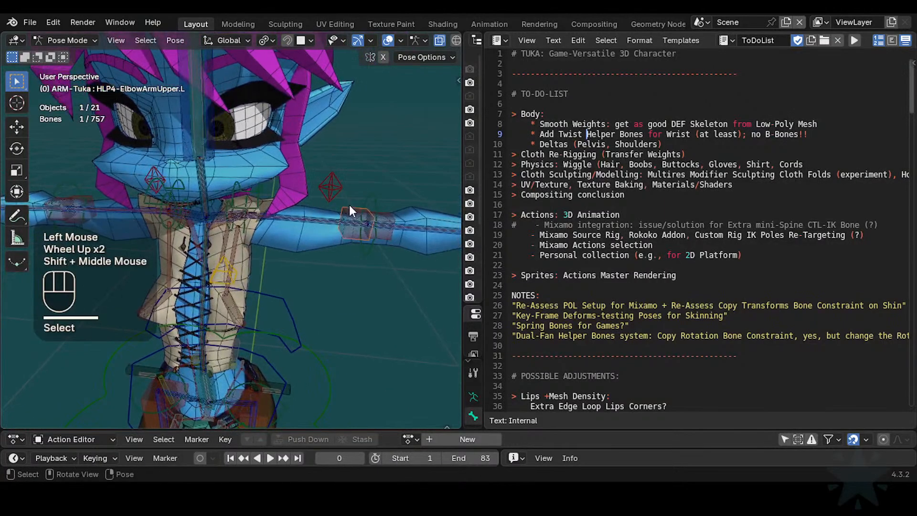
# - Box-select around the left wrist's bones, then select the left elbow pole bone POL-Elbow.L
pyautogui.scroll(-2, 354, 213)
pyautogui.press('b')
pyautogui.moveTo(374, 201); pyautogui.dragTo(443, 262)
pyautogui.click(305, 194)
pyautogui.scroll(2, 299, 220)
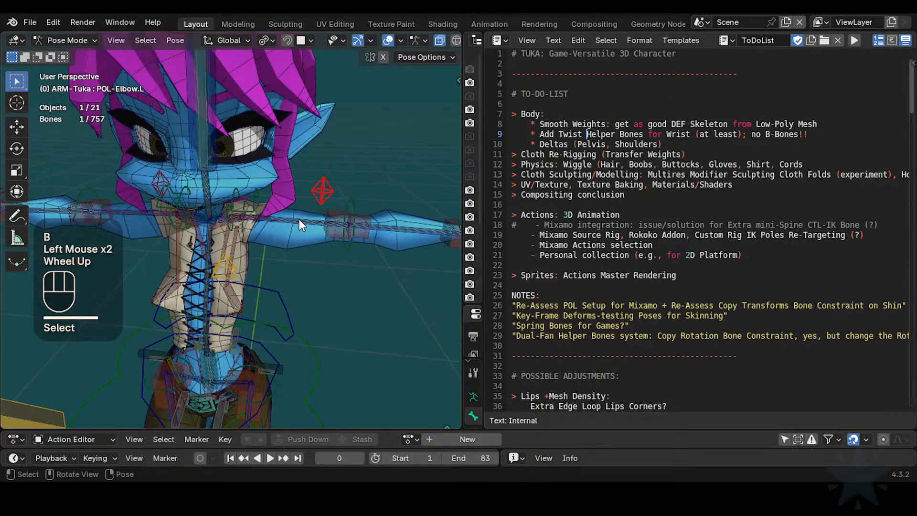
pyautogui.scroll(-2, 318, 231)
pyautogui.scroll(1, 325, 236)
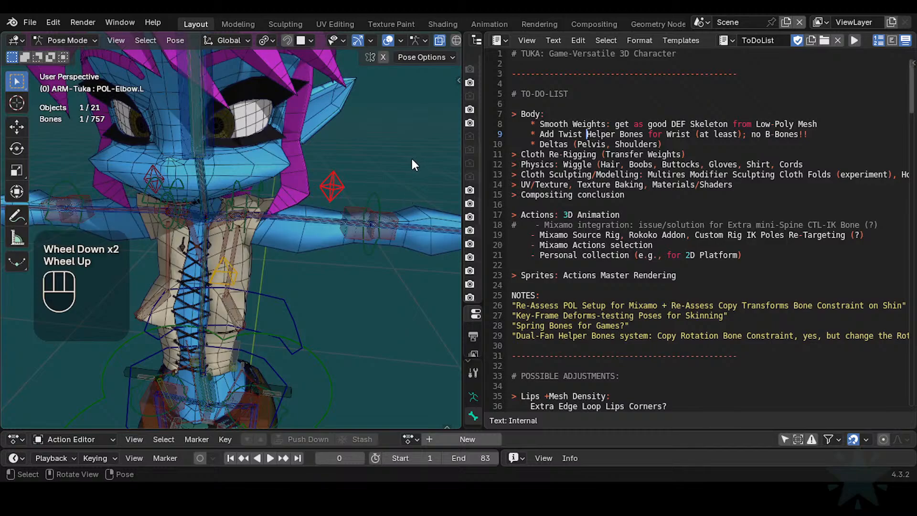
# - Inspect the left hand's knuckle helper bones, selecting HLP4-KnuckleIndex.L and HLP4-KnuckleThumb.L in turn
pyautogui.scroll(-1, 399, 193)
pyautogui.keyDown('shift'); pyautogui.scroll(-1, 395, 199); pyautogui.keyUp('shift')
pyautogui.keyDown('shift'); pyautogui.moveTo(395, 199); pyautogui.dragTo(298, 306, button='middle'); pyautogui.keyUp('shift')
pyautogui.scroll(2, 301, 221)
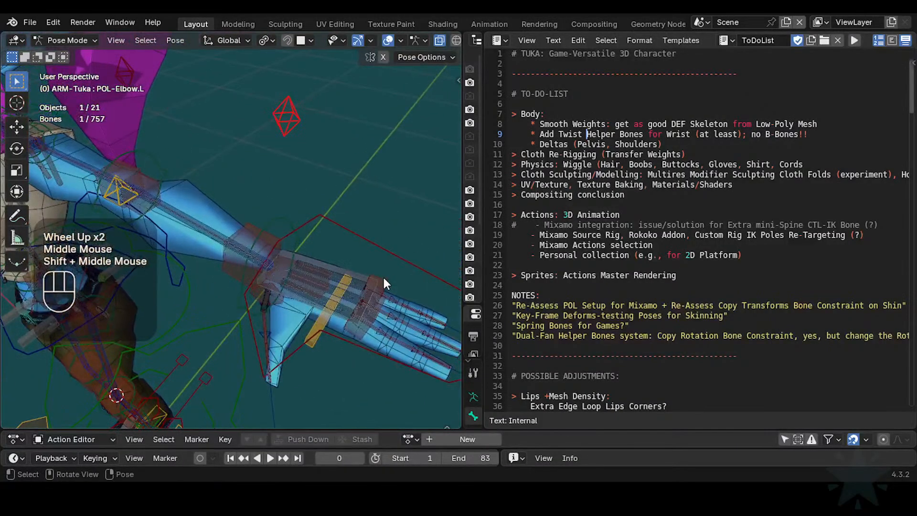
pyautogui.click(359, 339)
pyautogui.click(350, 331)
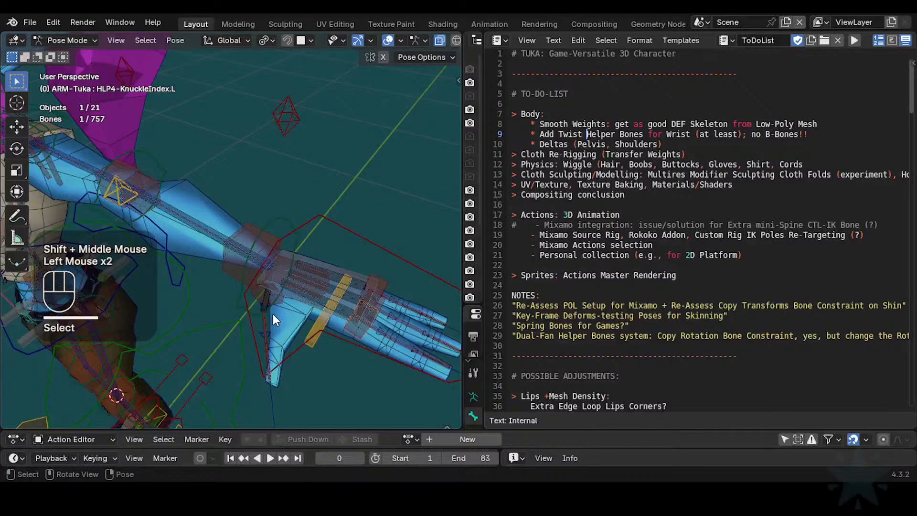
pyautogui.click(257, 291)
pyautogui.moveTo(255, 293); pyautogui.dragTo(306, 340, button='middle')
pyautogui.keyDown('shift'); pyautogui.moveTo(235, 317); pyautogui.dragTo(305, 302, button='middle'); pyautogui.keyUp('shift')
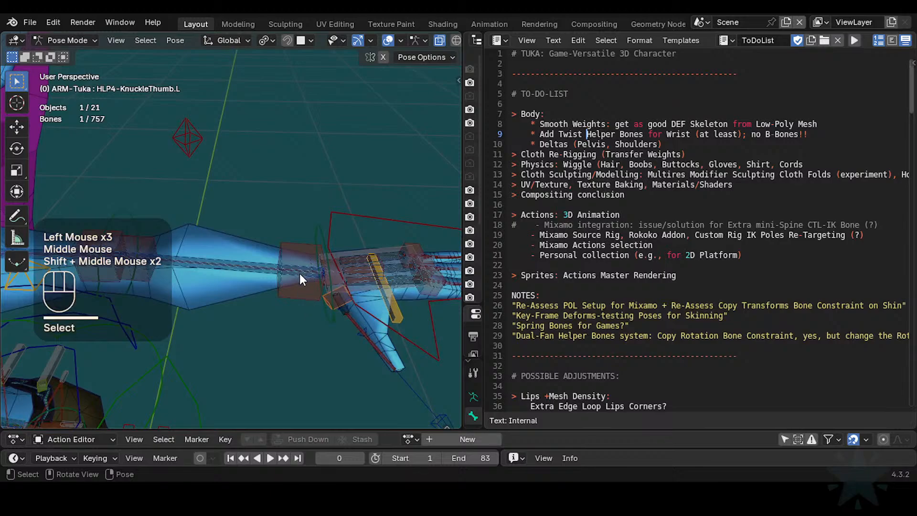
# - Select the left elbow's forearm helper bone, then its upper-arm helper bone HLP4-ElbowArmUpper.L
pyautogui.keyDown('shift'); pyautogui.moveTo(305, 270); pyautogui.dragTo(282, 253, button='middle'); pyautogui.keyUp('shift')
pyautogui.click(240, 249)
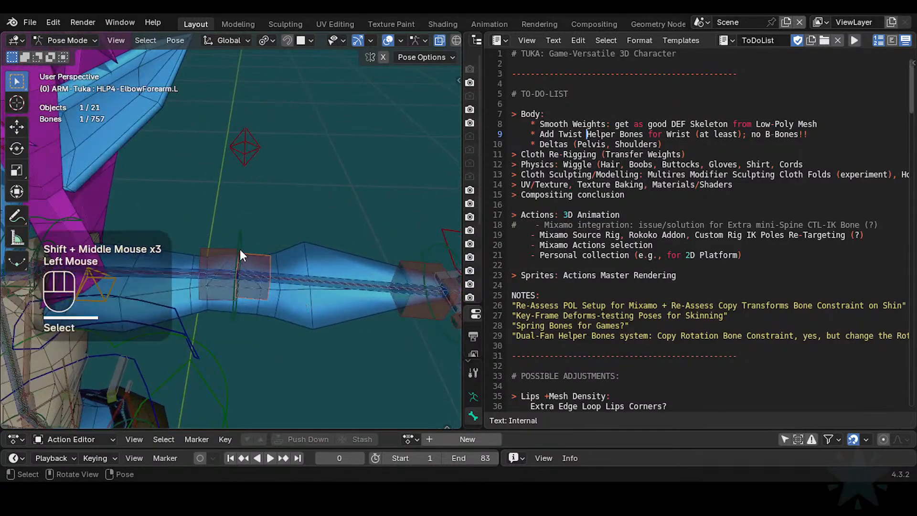
pyautogui.click(235, 275)
pyautogui.keyDown('shift'); pyautogui.moveTo(234, 276); pyautogui.dragTo(336, 287, button='middle'); pyautogui.keyUp('shift')
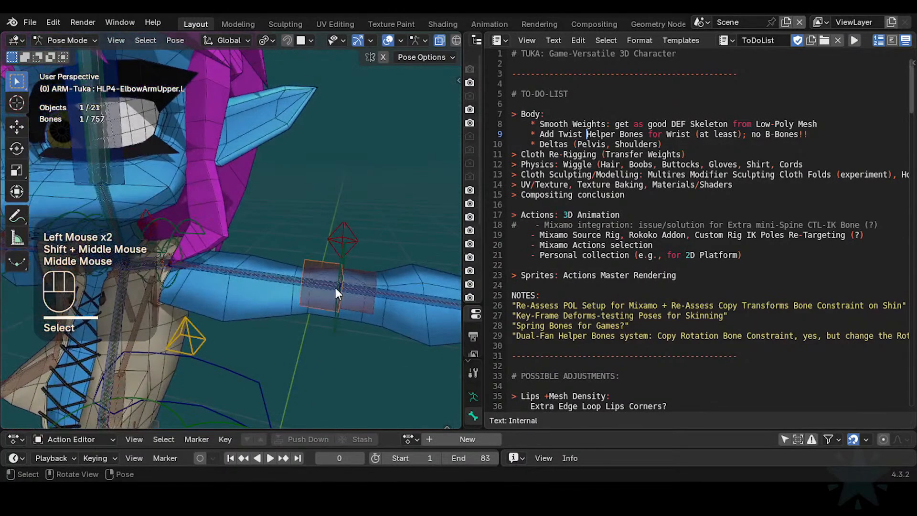
# - Show the armature's bones as Octahedral to inspect the elbow helpers, then return the display type to B-Bone
pyautogui.hotkey('shift', 'ctrl', 'alt', 'b')
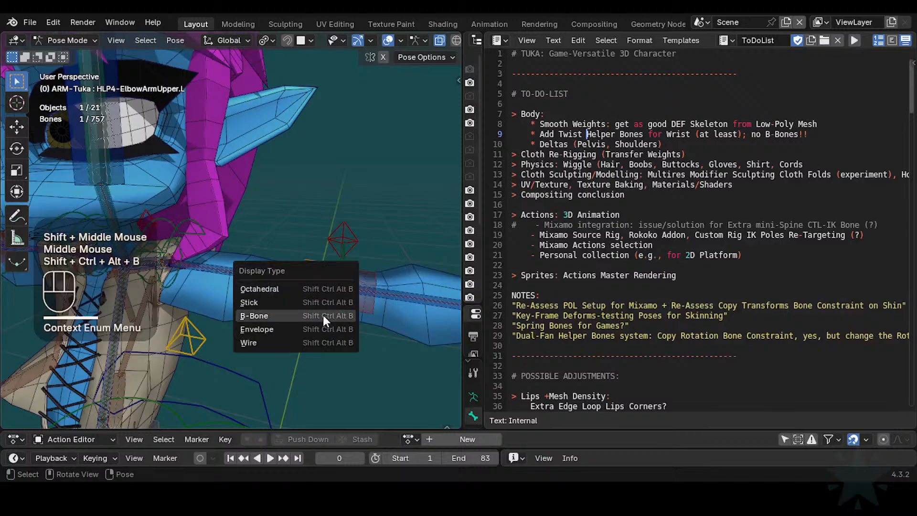
pyautogui.click(281, 289)
pyautogui.scroll(3, 296, 282)
pyautogui.keyDown('shift'); pyautogui.moveTo(326, 278); pyautogui.dragTo(295, 258, button='middle'); pyautogui.keyUp('shift')
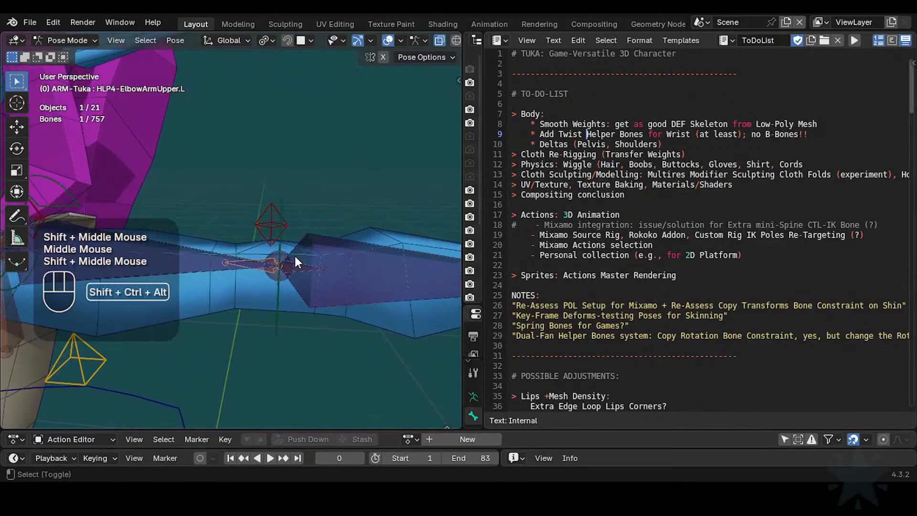
pyautogui.hotkey('shift', 'ctrl', 'alt', 'b')
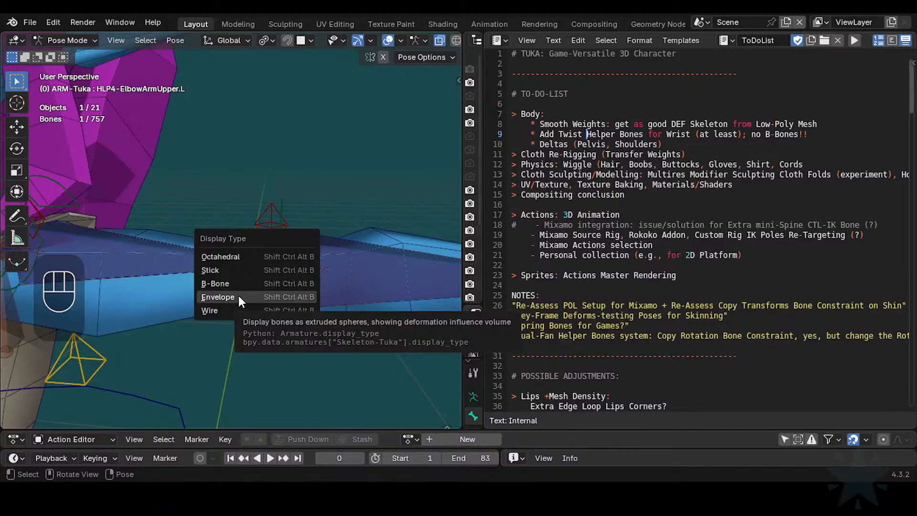
pyautogui.click(230, 292)
pyautogui.keyDown('shift'); pyautogui.middleClick(287, 250); pyautogui.keyUp('shift')
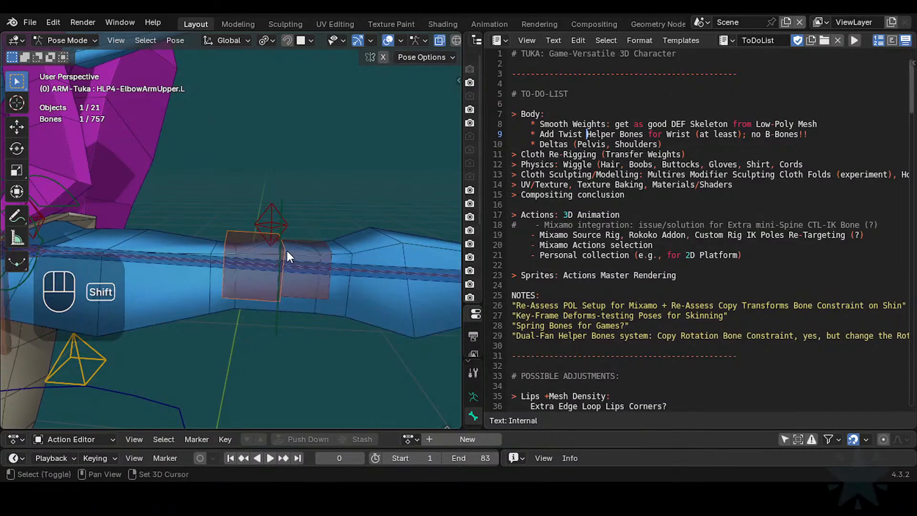
# - Select the left elbow's helper bones one after another, ending with HLP4-ElbowForearm.L
pyautogui.click(294, 258)
pyautogui.click(248, 245)
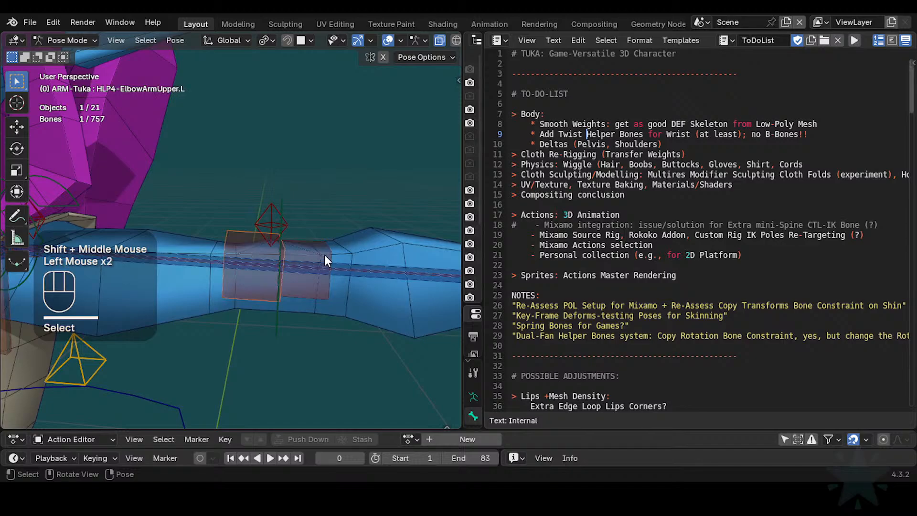
pyautogui.click(323, 256)
# - Select the head control CTL-IK-Head and try a trackball rotation to preview the head and neck deformation
pyautogui.scroll(-1, 258, 282)
pyautogui.keyDown('shift'); pyautogui.moveTo(244, 288); pyautogui.dragTo(283, 301, button='middle'); pyautogui.keyUp('shift')
pyautogui.scroll(-2, 334, 326)
pyautogui.scroll(2, 282, 301)
pyautogui.scroll(-2, 263, 268)
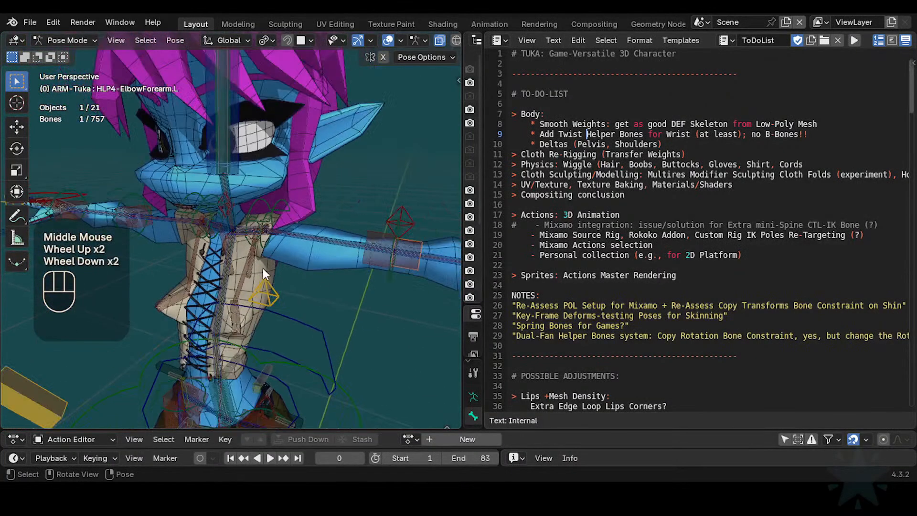
pyautogui.keyDown('shift'); pyautogui.moveTo(290, 322); pyautogui.dragTo(354, 292, button='middle'); pyautogui.keyUp('shift')
pyautogui.moveTo(355, 293); pyautogui.dragTo(256, 227, button='middle')
pyautogui.scroll(2, 254, 228)
pyautogui.moveTo(333, 240); pyautogui.dragTo(310, 224, button='middle')
pyautogui.keyDown('shift'); pyautogui.moveTo(311, 225); pyautogui.dragTo(288, 210, button='middle'); pyautogui.keyUp('shift')
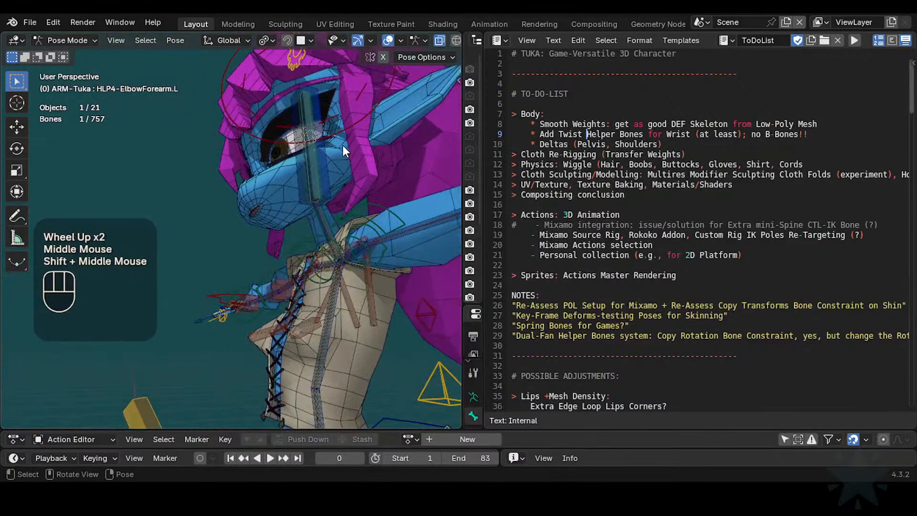
pyautogui.click(330, 139)
pyautogui.click(328, 147)
pyautogui.press('r')
pyautogui.press('r')
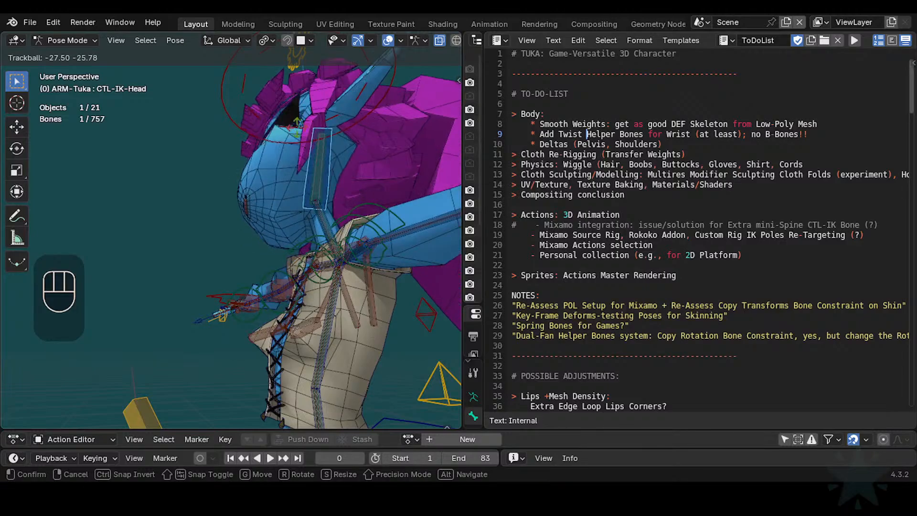
pyautogui.press('Escape')
# - Inspect the pelvis and legs of the rig, then select the left foot's master control MTR-IK-Foot.L
pyautogui.scroll(-1, 301, 187)
pyautogui.keyDown('shift'); pyautogui.moveTo(301, 186); pyautogui.dragTo(374, 334, button='middle'); pyautogui.keyUp('shift')
pyautogui.scroll(-1, 337, 205)
pyautogui.scroll(1, 331, 303)
pyautogui.scroll(-1, 232, 336)
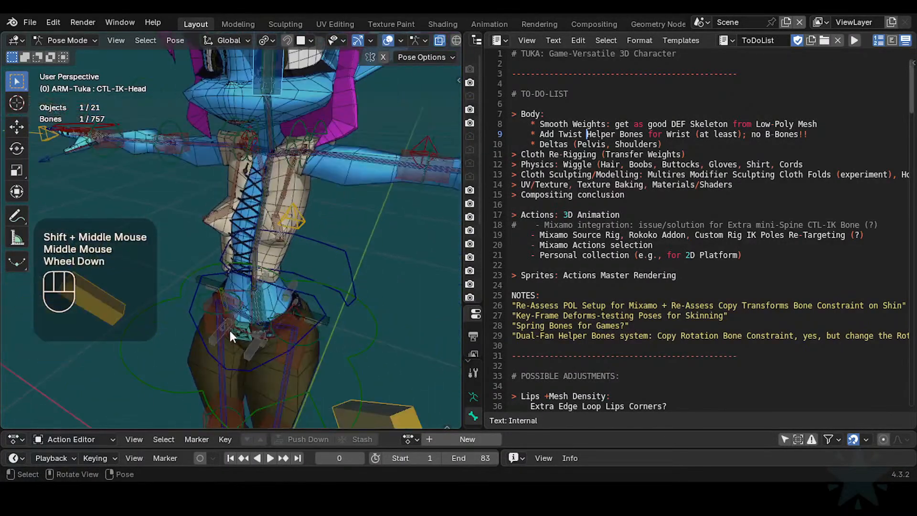
pyautogui.keyDown('shift'); pyautogui.moveTo(314, 234); pyautogui.dragTo(313, 217, button='middle'); pyautogui.keyUp('shift')
pyautogui.scroll(-2, 313, 217)
pyautogui.moveTo(325, 331); pyautogui.dragTo(306, 349, button='middle')
pyautogui.keyDown('shift'); pyautogui.moveTo(306, 349); pyautogui.dragTo(270, 322, button='middle'); pyautogui.keyUp('shift')
pyautogui.scroll(-2, 249, 378)
pyautogui.click(216, 374)
pyautogui.click(308, 348)
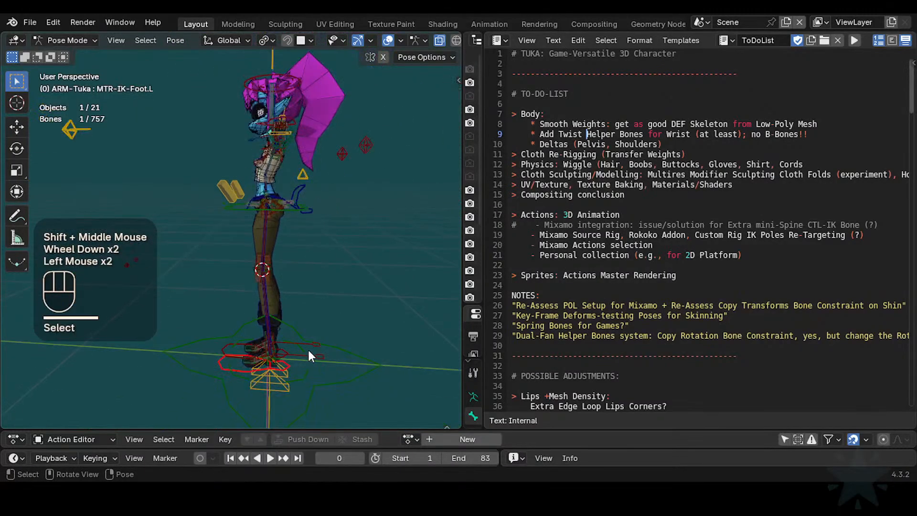
# - Raise the left foot's IK control in front of the body and vary its height to test the knee and hip deformation
pyautogui.moveTo(308, 348); pyautogui.dragTo(311, 300, button='middle')
pyautogui.press('g')
pyautogui.click(260, 228)
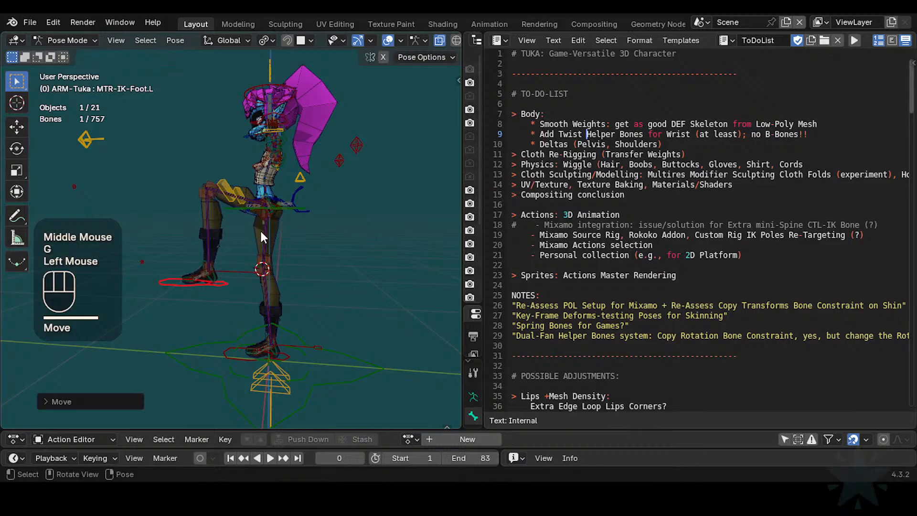
pyautogui.scroll(4, 262, 231)
pyautogui.keyDown('shift'); pyautogui.moveTo(262, 232); pyautogui.dragTo(263, 258, button='middle'); pyautogui.keyUp('shift')
pyautogui.scroll(-2, 287, 257)
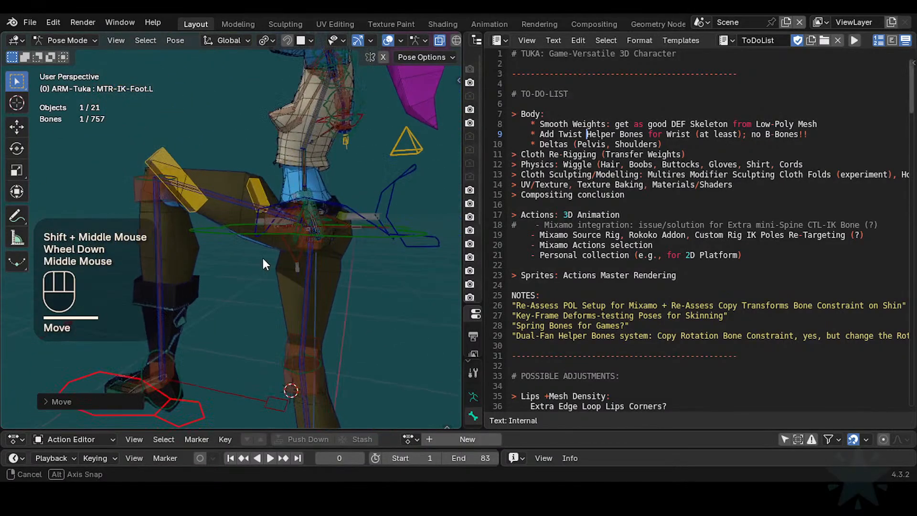
pyautogui.press('g')
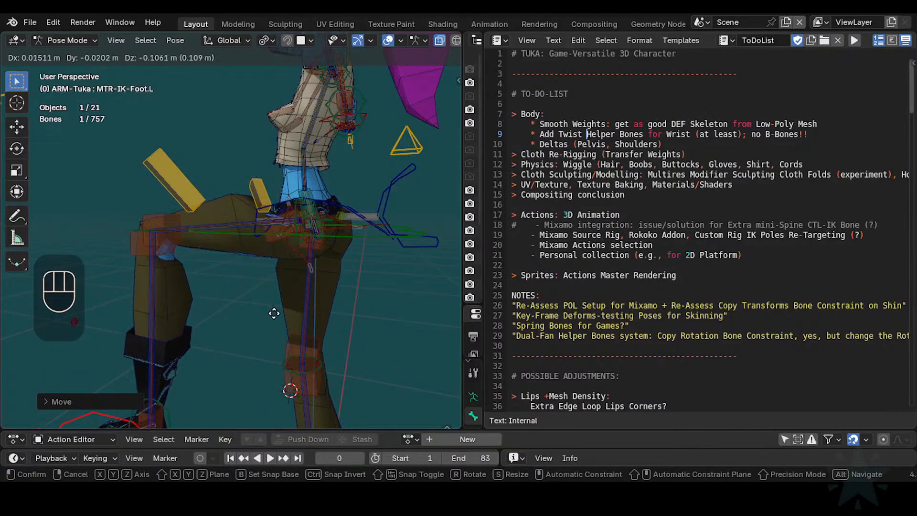
pyautogui.click(258, 296)
pyautogui.press('g')
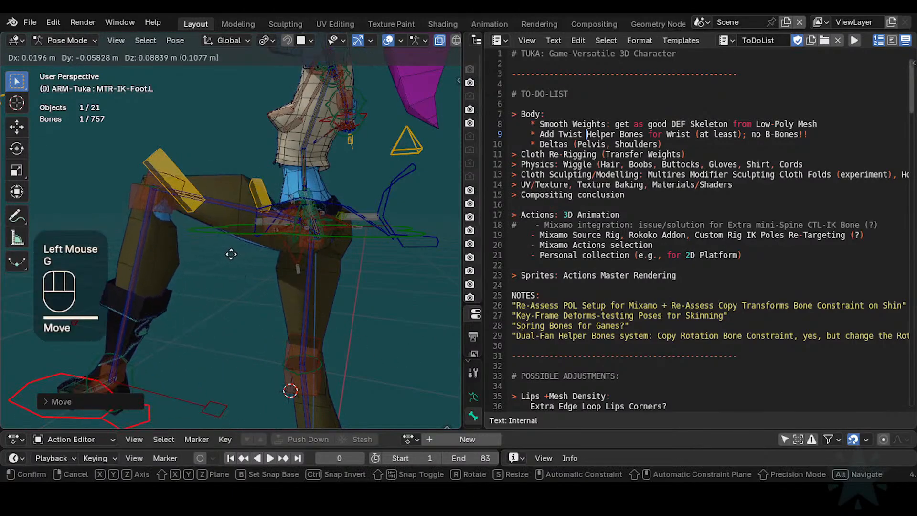
pyautogui.click(272, 310)
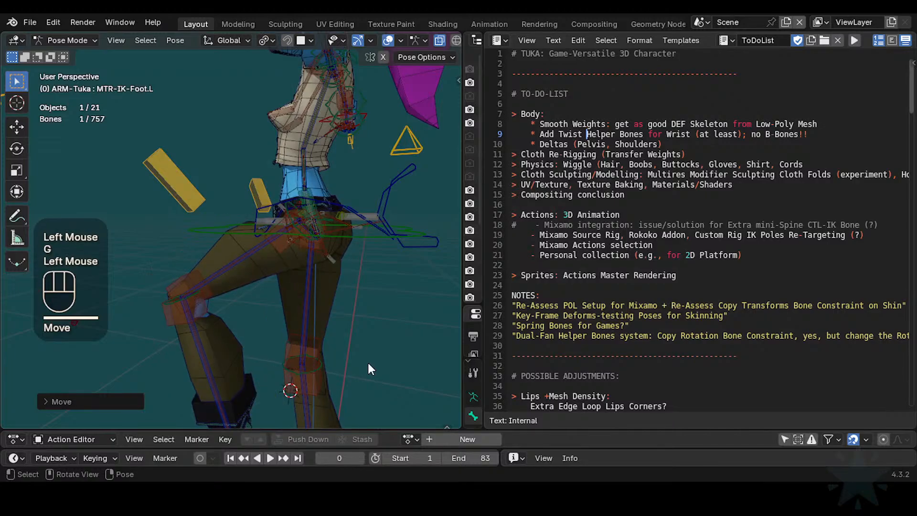
# - Swing the left foot control out to the character's side and across the other leg to test the hip deformation
pyautogui.scroll(-2, 268, 315)
pyautogui.moveTo(268, 315); pyautogui.dragTo(219, 311, button='middle')
pyautogui.press('g')
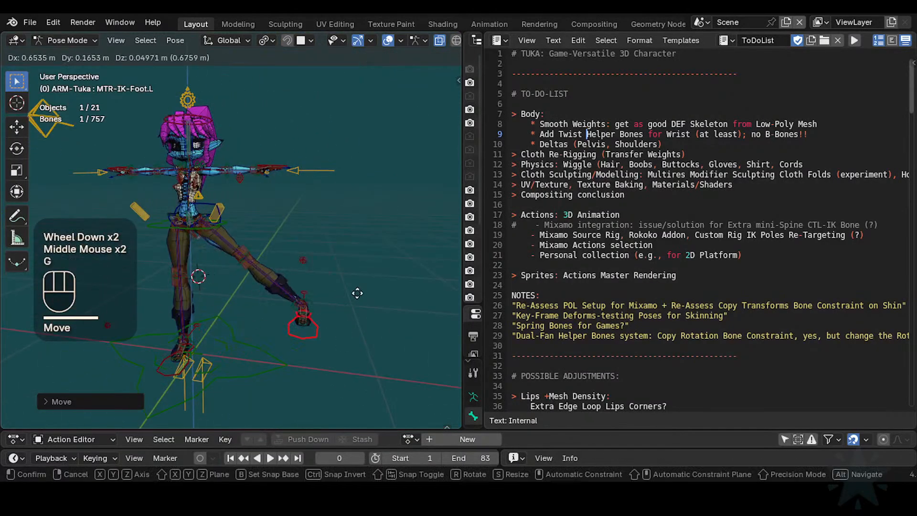
pyautogui.click(390, 220)
pyautogui.keyDown('shift'); pyautogui.moveTo(269, 253); pyautogui.dragTo(349, 253, button='middle'); pyautogui.keyUp('shift')
pyautogui.press('g')
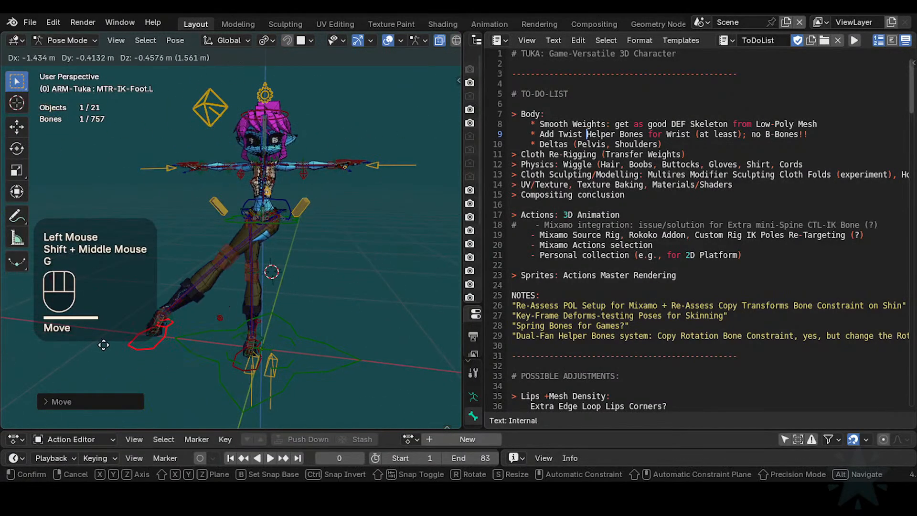
pyautogui.click(196, 354)
# - Move the left foot control behind the body, rotate it about global X, and raise it into a backward kick
pyautogui.moveTo(195, 354); pyautogui.dragTo(370, 340, button='middle')
pyautogui.press('g')
pyautogui.click(401, 273)
pyautogui.press('r')
pyautogui.press('x')
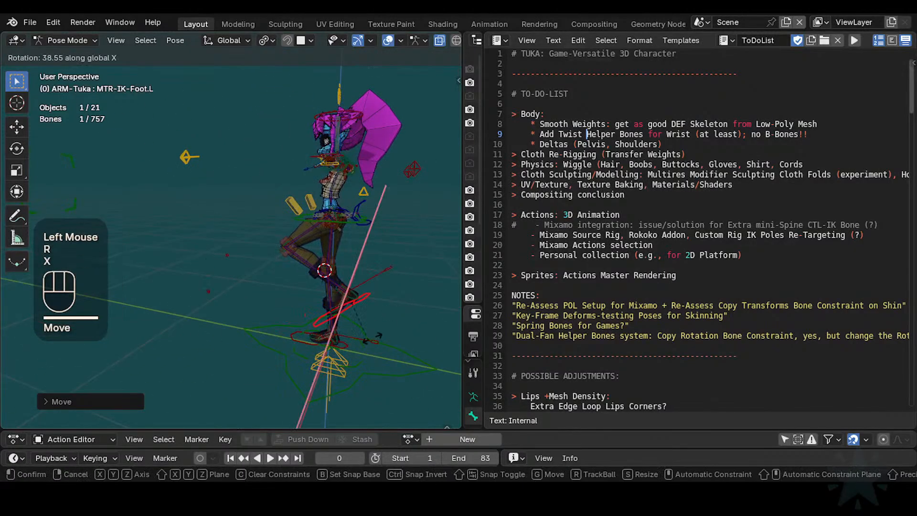
pyautogui.click(333, 313)
pyautogui.moveTo(332, 309); pyautogui.dragTo(377, 301, button='middle')
pyautogui.press('g')
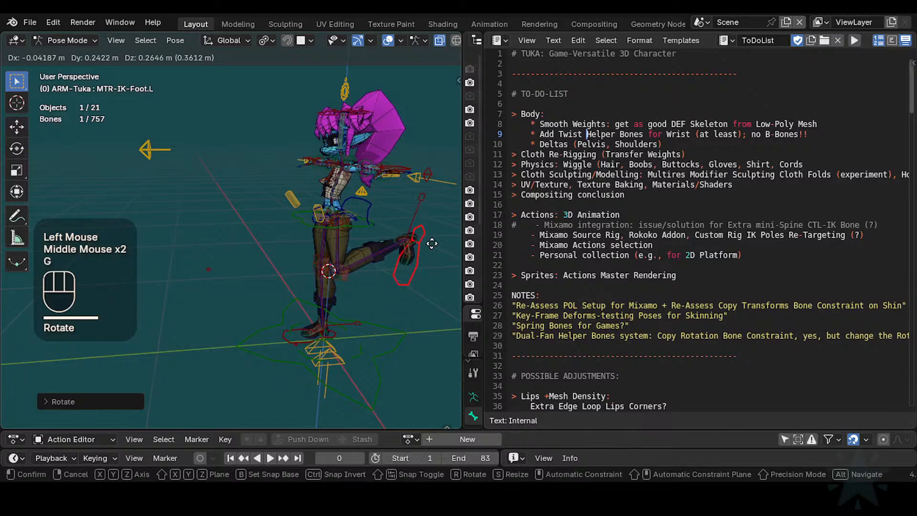
pyautogui.click(433, 238)
pyautogui.keyDown('shift'); pyautogui.moveTo(399, 265); pyautogui.dragTo(378, 267, button='middle'); pyautogui.keyUp('shift')
pyautogui.press('g')
pyautogui.click(399, 218)
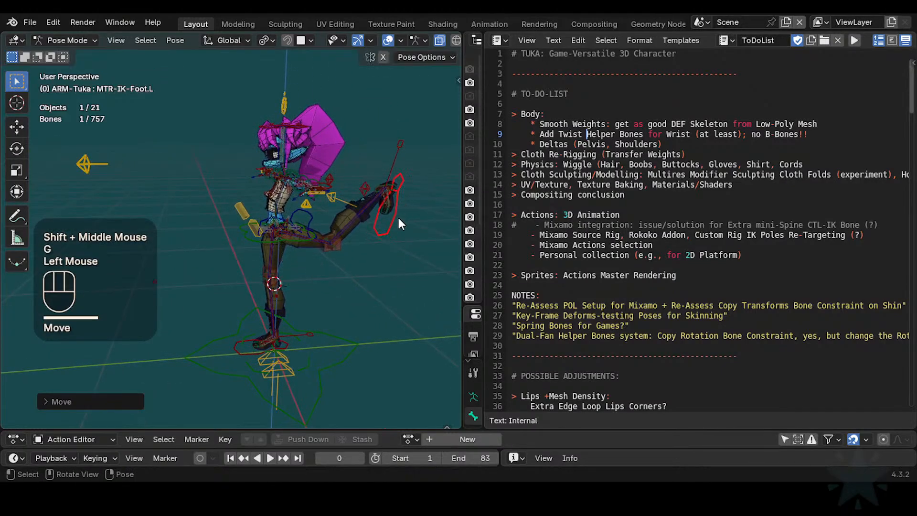
# - Clear the pose transforms of all visible bones to return the rig to its rest pose
pyautogui.scroll(2, 398, 217)
pyautogui.keyDown('shift'); pyautogui.moveTo(399, 218); pyautogui.dragTo(341, 234, button='middle'); pyautogui.keyUp('shift')
pyautogui.scroll(1, 371, 238)
pyautogui.press('a')
pyautogui.hotkey('alt', 'q')
pyautogui.hotkey('alt', 'q')
pyautogui.keyDown('shift'); pyautogui.moveTo(290, 196); pyautogui.dragTo(325, 276, button='middle'); pyautogui.keyUp('shift')
pyautogui.scroll(1, 327, 279)
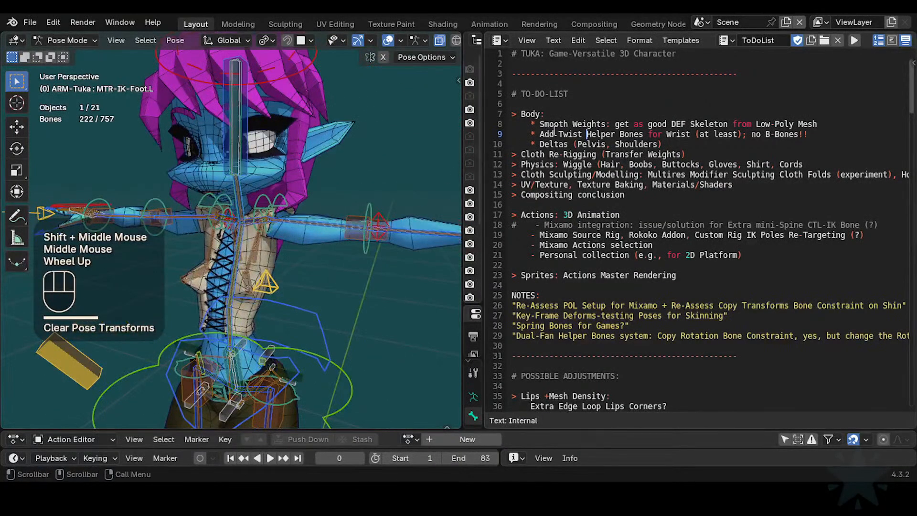
# - Move the "Physics: Wiggle" line of the to-do list above the "Cloth Re-Rigging (Transfer Weights)" line
pyautogui.click(564, 145)
pyautogui.click(528, 155)
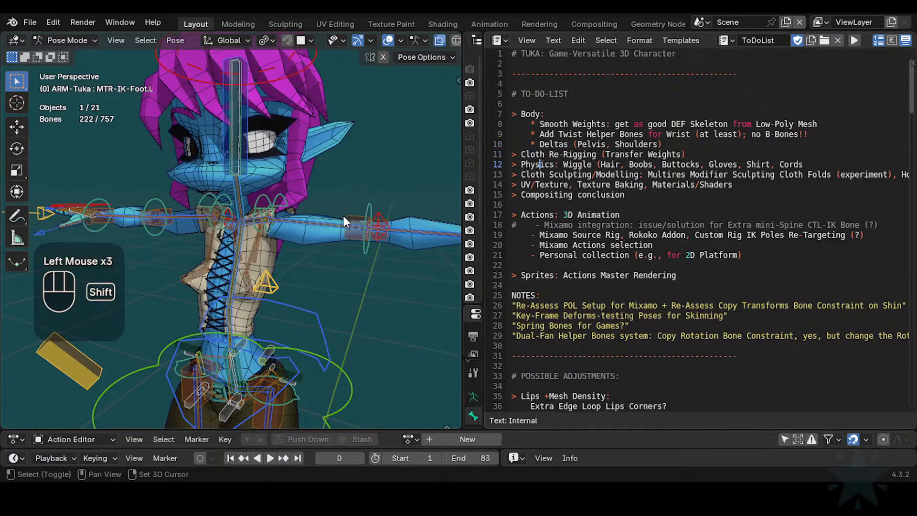
pyautogui.keyDown('shift'); pyautogui.moveTo(343, 216); pyautogui.dragTo(320, 196, button='middle'); pyautogui.keyUp('shift')
pyautogui.scroll(1, 320, 196)
pyautogui.click(535, 162)
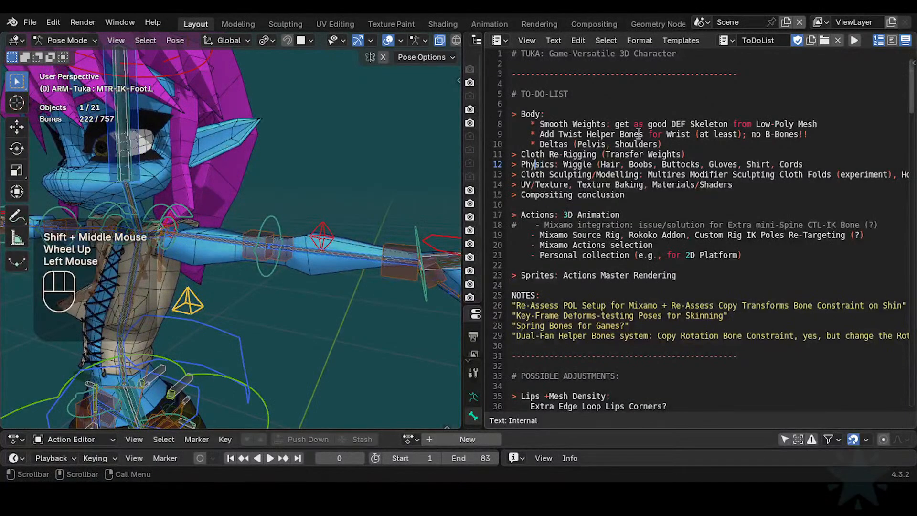
pyautogui.press('Home')
pyautogui.hotkey('shift', 'End')
pyautogui.hotkey('ctrl', 'x')
pyautogui.press('Delete')
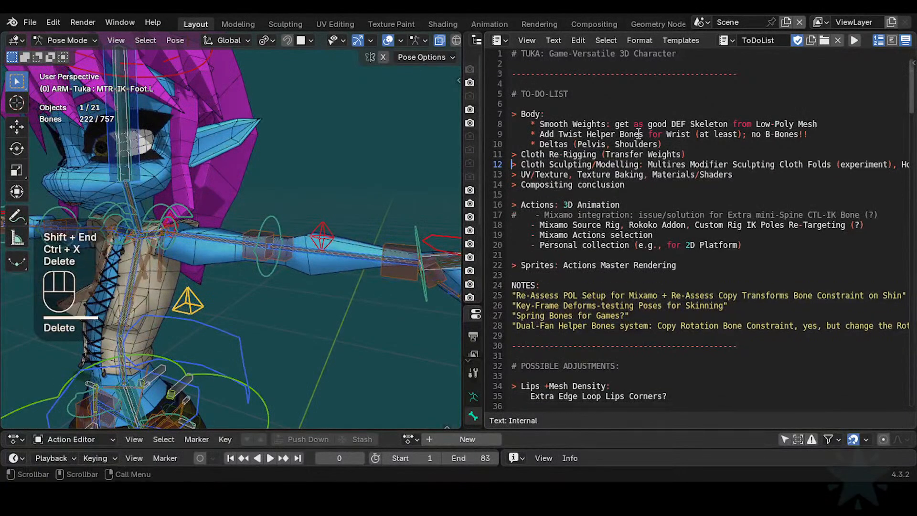
pyautogui.press('Up')
pyautogui.press('Return')
pyautogui.press('Up')
pyautogui.hotkey('ctrl', 'v')
# - Deselect all bones, leave Pose Mode for Object Mode, and select the body mesh 0-Body-Tuka
pyautogui.click(335, 148)
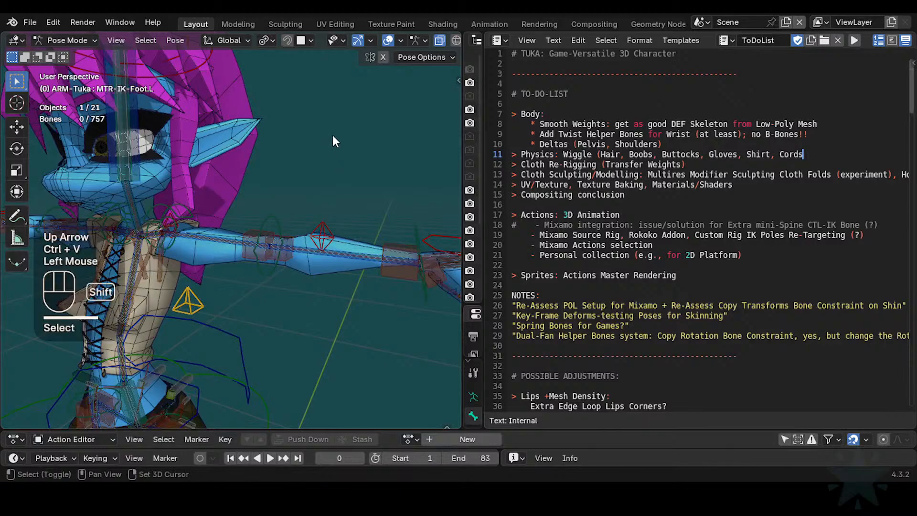
pyautogui.keyDown('shift'); pyautogui.moveTo(332, 136); pyautogui.dragTo(290, 173, button='middle'); pyautogui.keyUp('shift')
pyautogui.scroll(1, 293, 207)
pyautogui.keyDown('shift'); pyautogui.moveTo(293, 208); pyautogui.dragTo(258, 208, button='middle'); pyautogui.keyUp('shift')
pyautogui.scroll(-1, 258, 208)
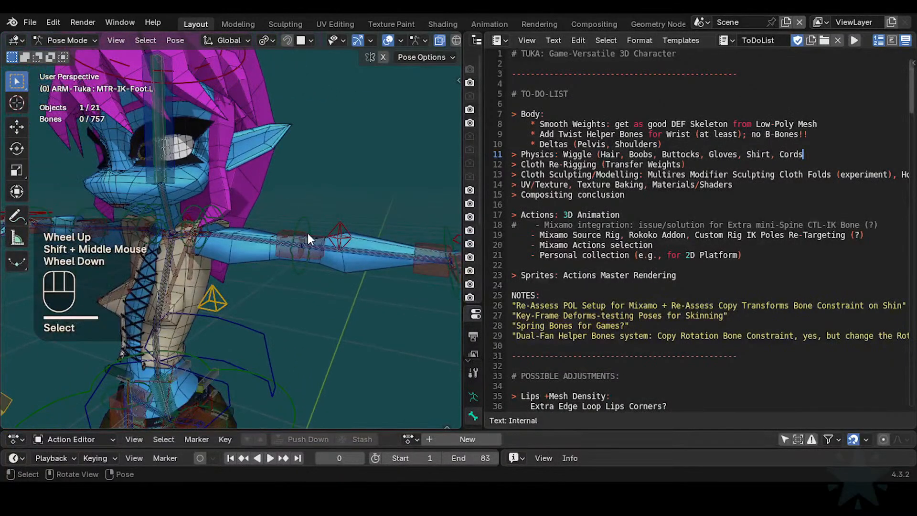
pyautogui.hotkey('ctrl', 'Tab')
pyautogui.click(246, 252)
pyautogui.scroll(1, 245, 259)
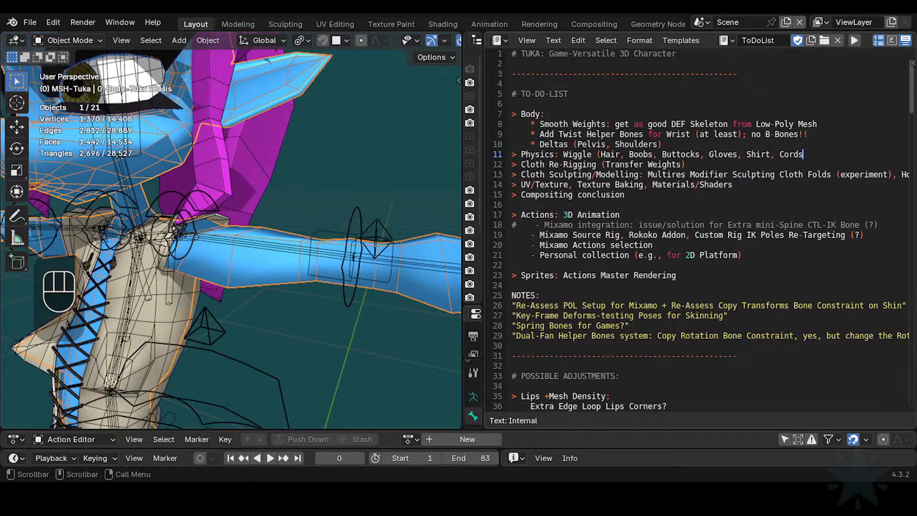
# - Highlight the Smooth Weights and Twist Helper Bones to-do lines, and enter Weight Paint mode with ARM-Tuka and 0-Body-Tuka selected
pyautogui.click(612, 224)
pyautogui.moveTo(549, 125); pyautogui.dragTo(671, 135)
pyautogui.click(291, 250)
pyautogui.keyDown('shift'); pyautogui.moveTo(427, 262); pyautogui.dragTo(368, 269, button='middle'); pyautogui.keyUp('shift')
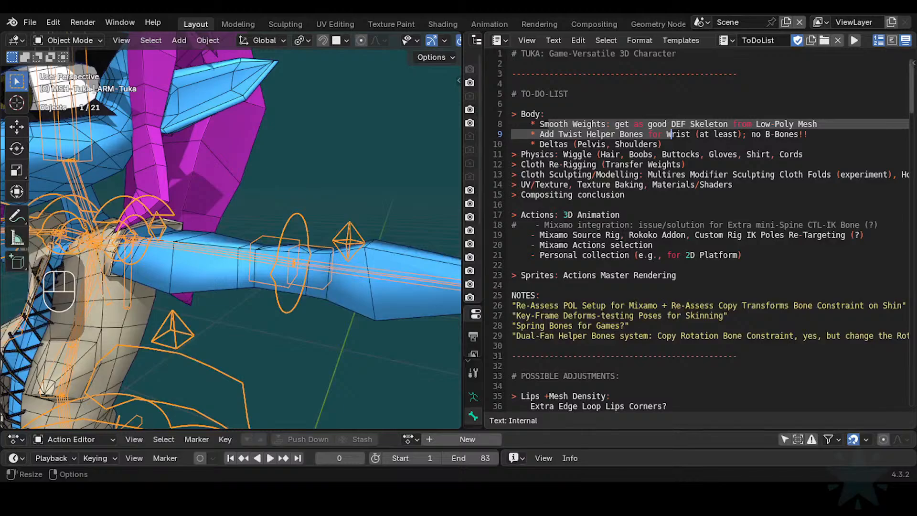
pyautogui.scroll(2, 293, 242)
pyautogui.keyDown('shift'); pyautogui.moveTo(292, 242); pyautogui.dragTo(359, 239, button='middle'); pyautogui.keyUp('shift')
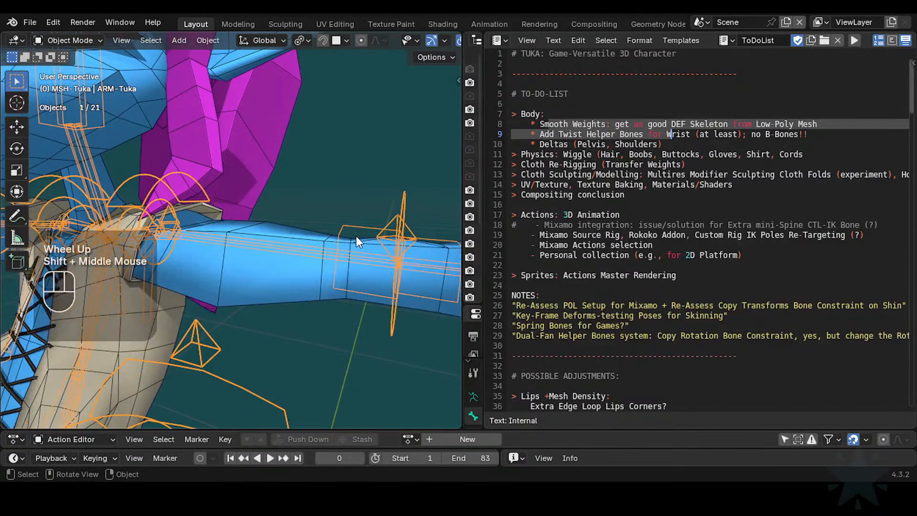
pyautogui.scroll(-2, 357, 236)
pyautogui.click(337, 228)
pyautogui.keyDown('shift'); pyautogui.click(424, 245); pyautogui.keyUp('shift')
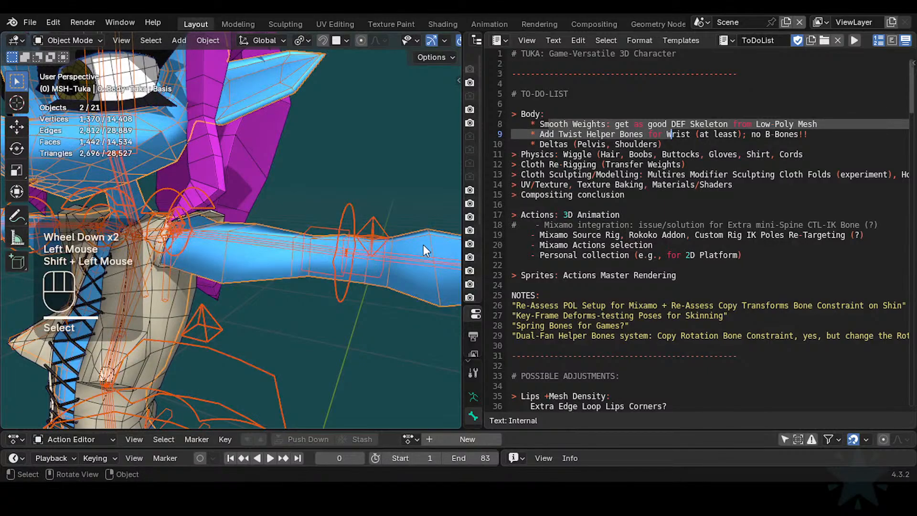
pyautogui.hotkey('ctrl', 'Tab')
pyautogui.click(413, 240)
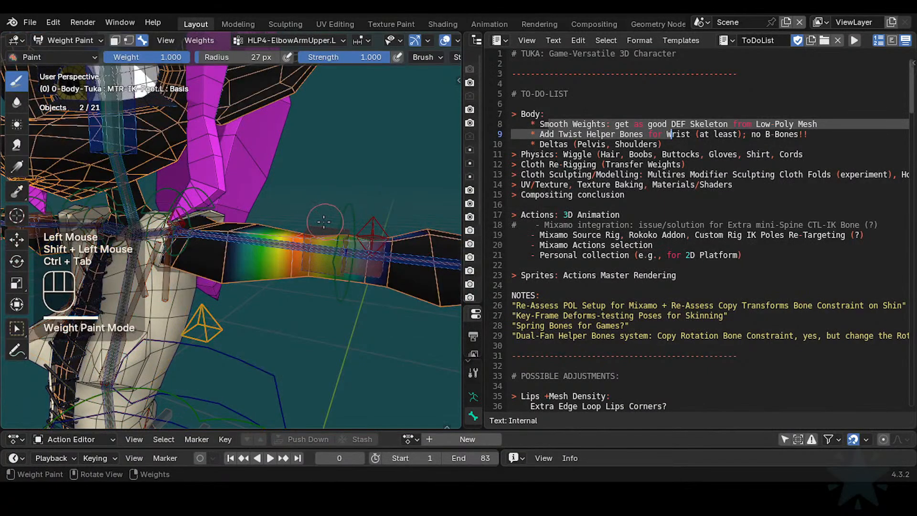
# - Widen the 3D viewport across the text editor's space, and narrow its sidebar before hiding it
pyautogui.scroll(2, 324, 222)
pyautogui.keyDown('alt'); pyautogui.click(354, 215); pyautogui.keyUp('alt')
pyautogui.keyDown('shift'); pyautogui.scroll(1, 329, 268); pyautogui.keyUp('shift')
pyautogui.keyDown('shift'); pyautogui.moveTo(353, 215); pyautogui.dragTo(353, 268, button='middle'); pyautogui.keyUp('shift')
pyautogui.moveTo(484, 195); pyautogui.dragTo(898, 196)
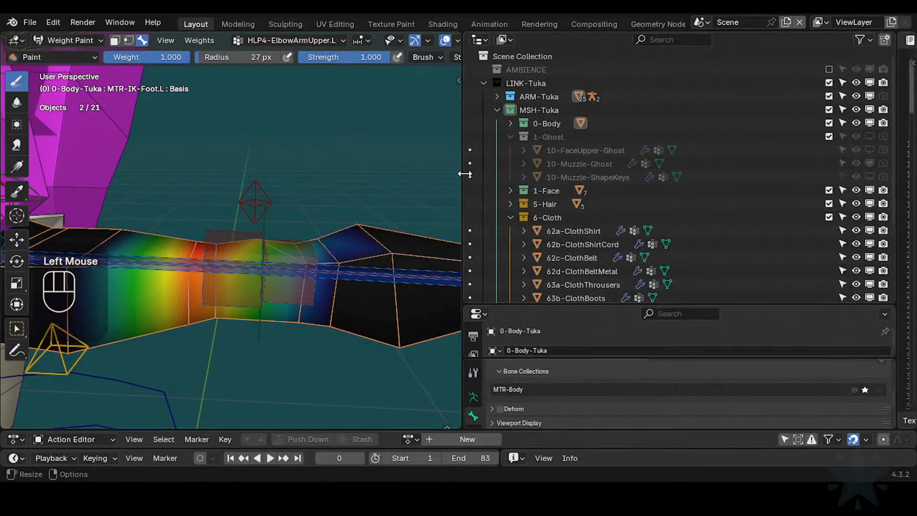
pyautogui.moveTo(470, 178); pyautogui.dragTo(687, 179)
pyautogui.press('n')
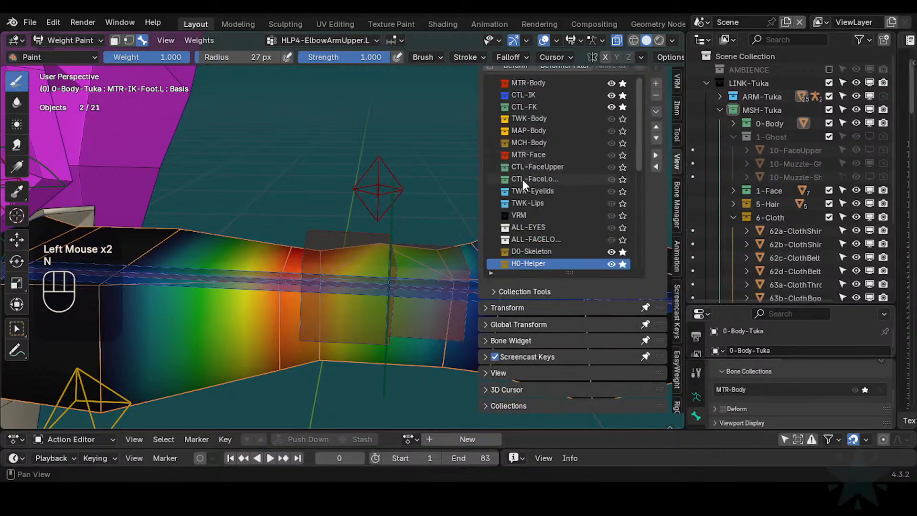
pyautogui.keyDown('shift'); pyautogui.moveTo(428, 212); pyautogui.dragTo(469, 207, button='middle'); pyautogui.keyUp('shift')
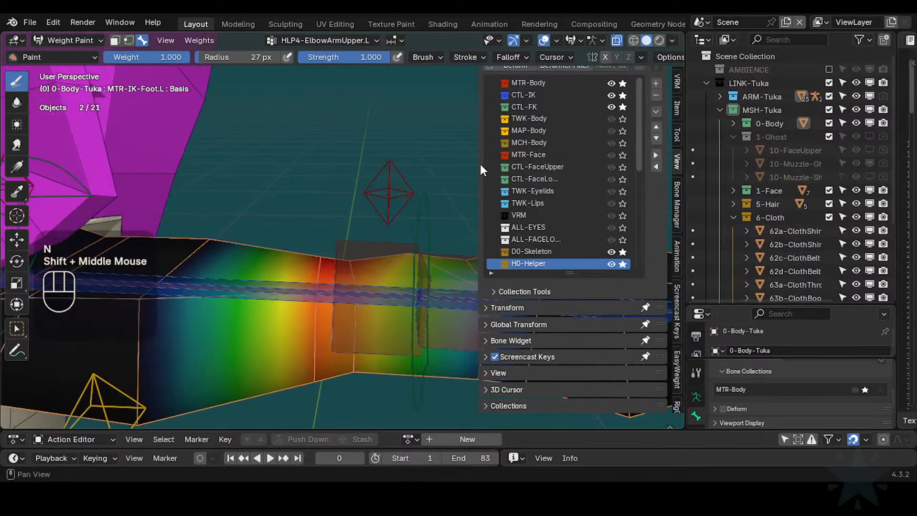
pyautogui.moveTo(478, 164); pyautogui.dragTo(520, 152)
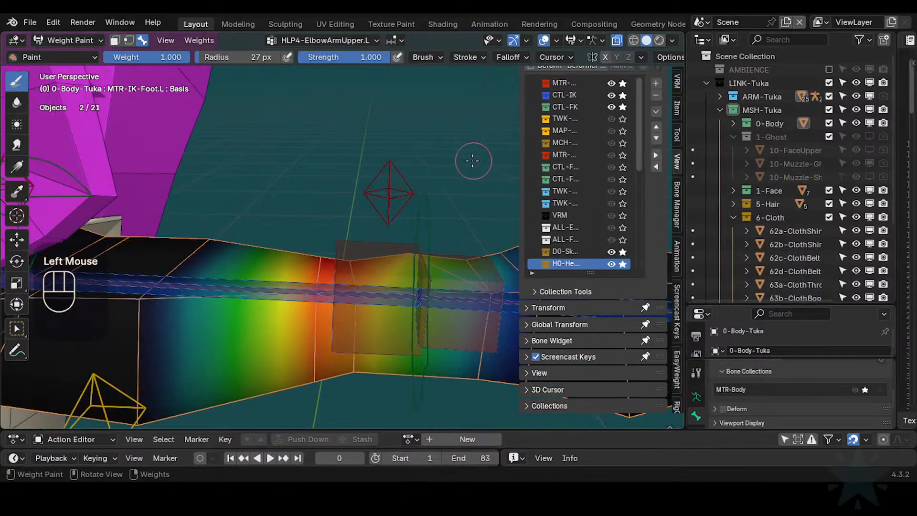
pyautogui.press('n')
pyautogui.moveTo(471, 157); pyautogui.dragTo(466, 230, button='middle')
pyautogui.scroll(-1, 444, 176)
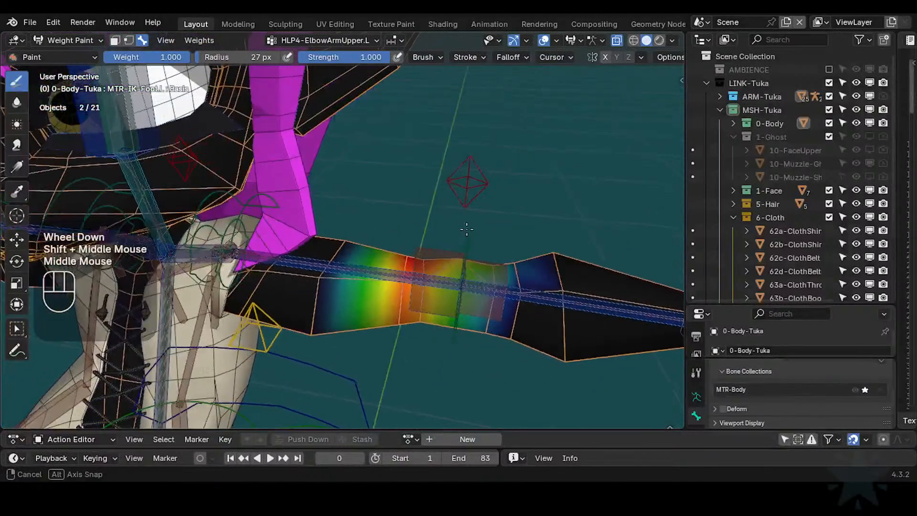
# - Select the left elbow helper bone HLP4-ElbowForearm.L to examine its weights on the body mesh
pyautogui.keyDown('alt'); pyautogui.click(437, 263); pyautogui.keyUp('alt')
pyautogui.keyDown('alt'); pyautogui.click(420, 257); pyautogui.keyUp('alt')
pyautogui.keyDown('alt'); pyautogui.click(420, 256); pyautogui.keyUp('alt')
pyautogui.keyDown('shift'); pyautogui.moveTo(421, 257); pyautogui.dragTo(301, 252, button='middle'); pyautogui.keyUp('shift')
pyautogui.keyDown('alt'); pyautogui.click(419, 241); pyautogui.keyUp('alt')
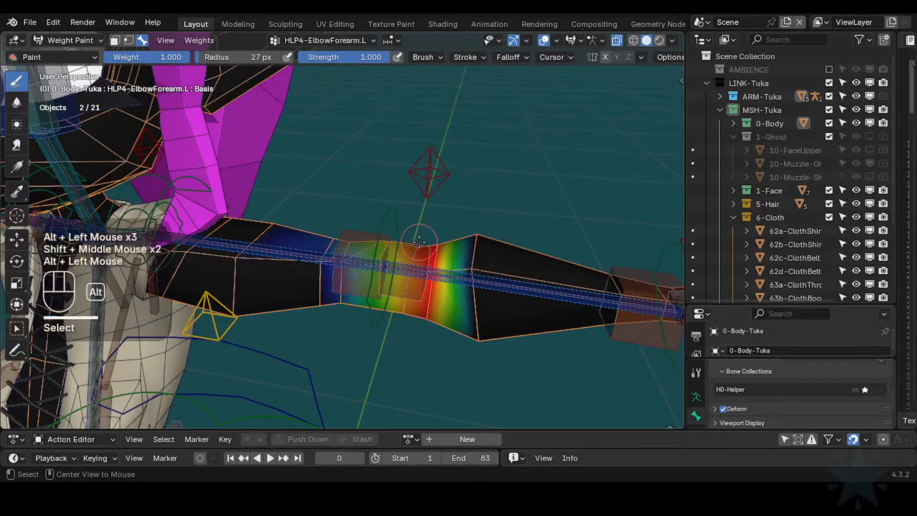
# - Select the forearm deform bone DEF4-ArmLower.L and examine its weights between elbow and wrist
pyautogui.keyDown('alt'); pyautogui.click(471, 277); pyautogui.keyUp('alt')
pyautogui.scroll(1, 468, 277)
pyautogui.keyDown('shift'); pyautogui.moveTo(468, 277); pyautogui.dragTo(340, 260, button='middle'); pyautogui.keyUp('shift')
pyautogui.scroll(-1, 335, 268)
pyautogui.scroll(2, 280, 260)
pyautogui.scroll(1, 280, 260)
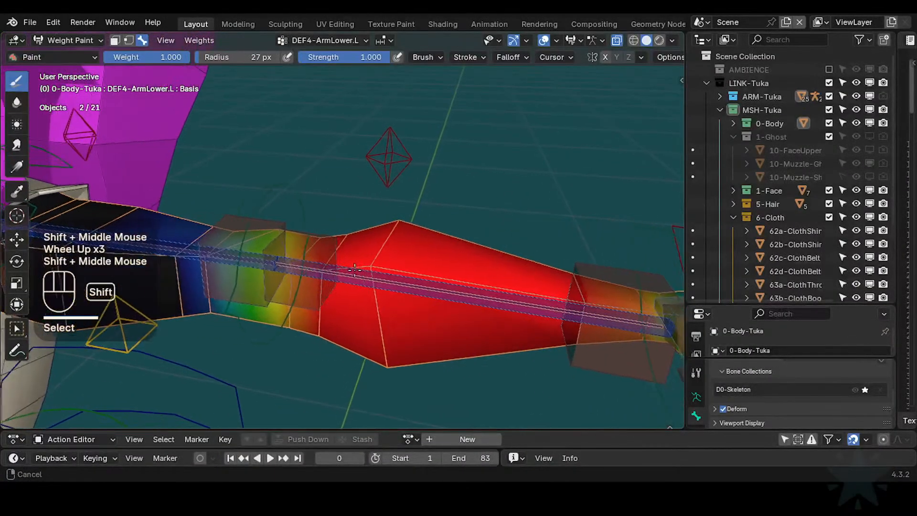
# - Compare the weights of HLP4-ElbowForearm.L and HLP4-ElbowArmUpper.L around the left elbow
pyautogui.keyDown('alt'); pyautogui.click(402, 283); pyautogui.keyUp('alt')
pyautogui.scroll(-1, 401, 283)
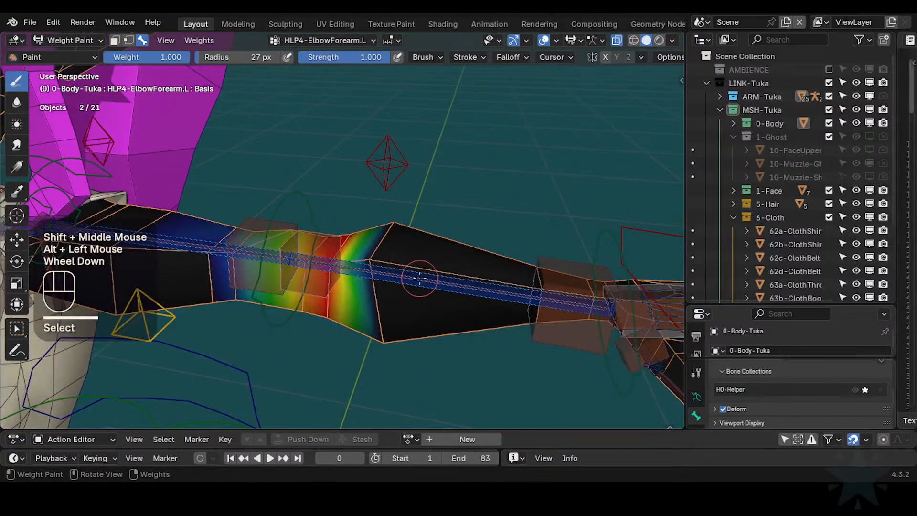
pyautogui.keyDown('shift'); pyautogui.moveTo(289, 258); pyautogui.dragTo(433, 271, button='middle'); pyautogui.keyUp('shift')
pyautogui.keyDown('alt'); pyautogui.click(396, 248); pyautogui.keyUp('alt')
pyautogui.keyDown('shift'); pyautogui.moveTo(396, 248); pyautogui.dragTo(447, 308, button='middle'); pyautogui.keyUp('shift')
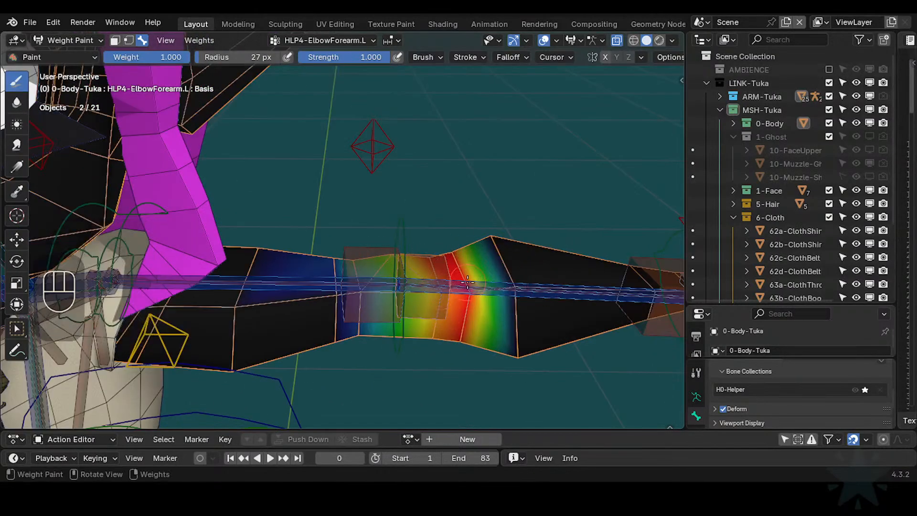
pyautogui.keyDown('alt'); pyautogui.click(380, 239); pyautogui.keyUp('alt')
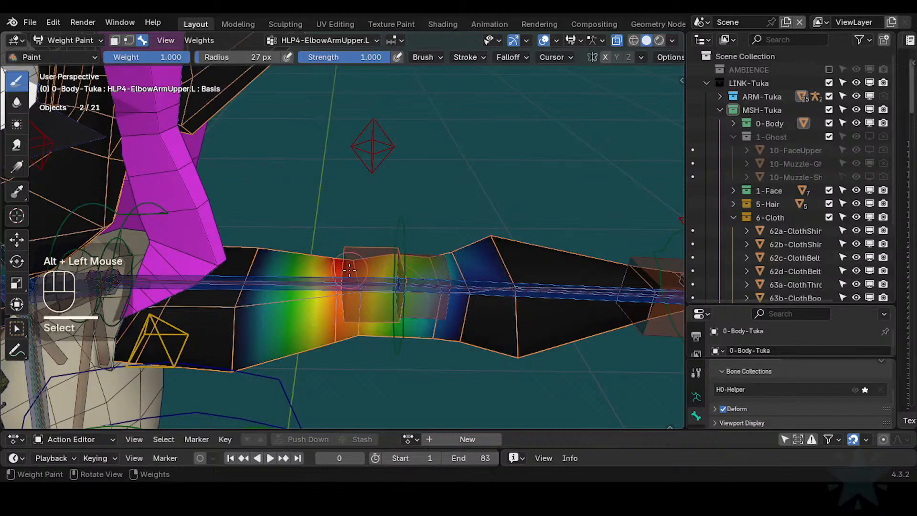
pyautogui.keyDown('shift'); pyautogui.click(437, 265); pyautogui.keyUp('shift')
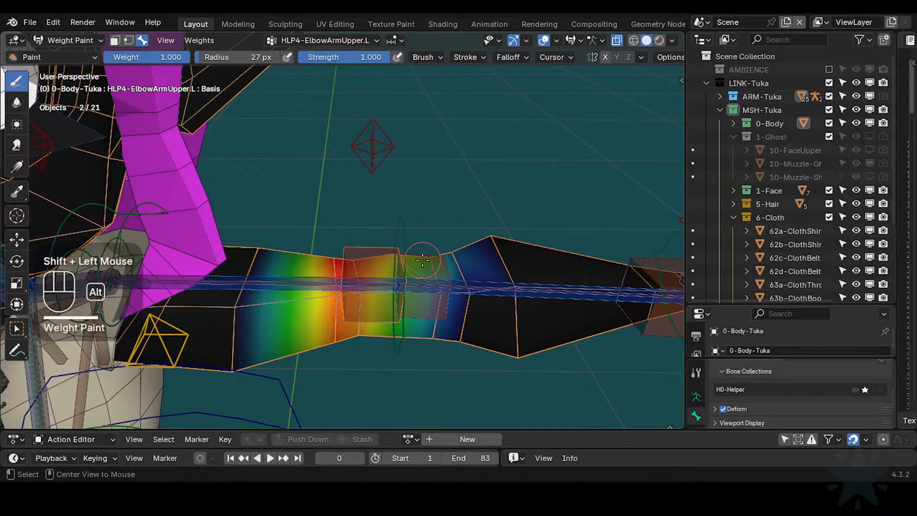
# - Alternate between the two left elbow helpers to examine their weight falloff from another angle, ending with HLP4-ElbowForearm.L
pyautogui.keyDown('alt'); pyautogui.click(382, 257); pyautogui.keyUp('alt')
pyautogui.keyDown('alt'); pyautogui.click(378, 255); pyautogui.keyUp('alt')
pyautogui.keyDown('alt'); pyautogui.click(411, 258); pyautogui.keyUp('alt')
pyautogui.keyDown('alt'); pyautogui.click(430, 259); pyautogui.keyUp('alt')
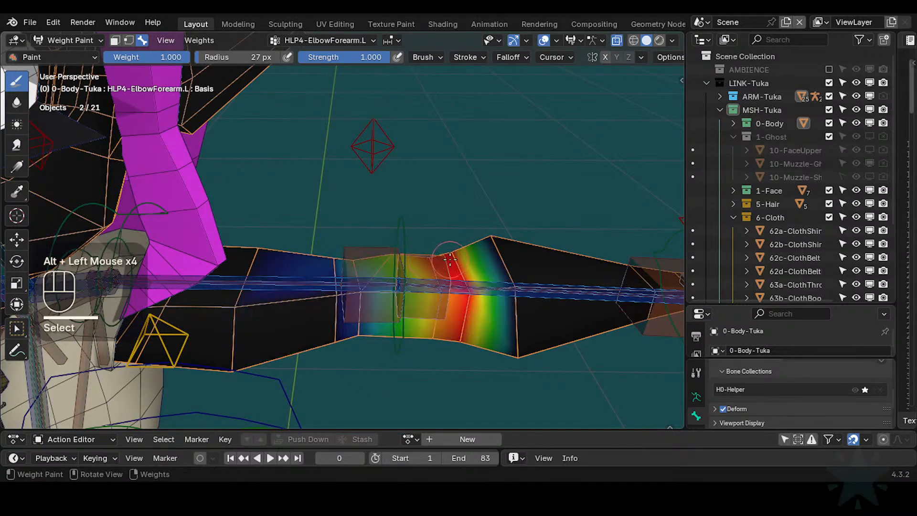
pyautogui.scroll(-2, 449, 259)
pyautogui.scroll(2, 451, 262)
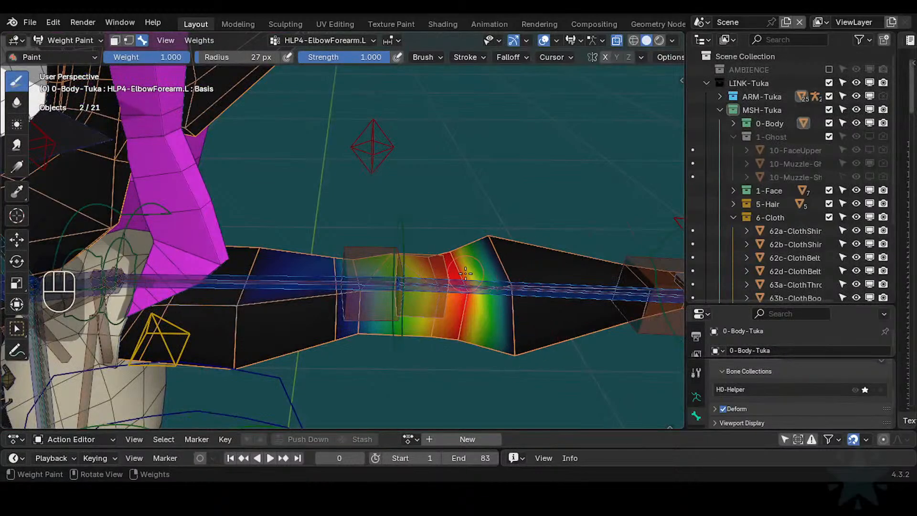
pyautogui.moveTo(497, 259); pyautogui.dragTo(363, 252, button='middle')
pyautogui.keyDown('alt'); pyautogui.click(356, 247); pyautogui.keyUp('alt')
pyautogui.keyDown('alt'); pyautogui.click(457, 269); pyautogui.keyUp('alt')
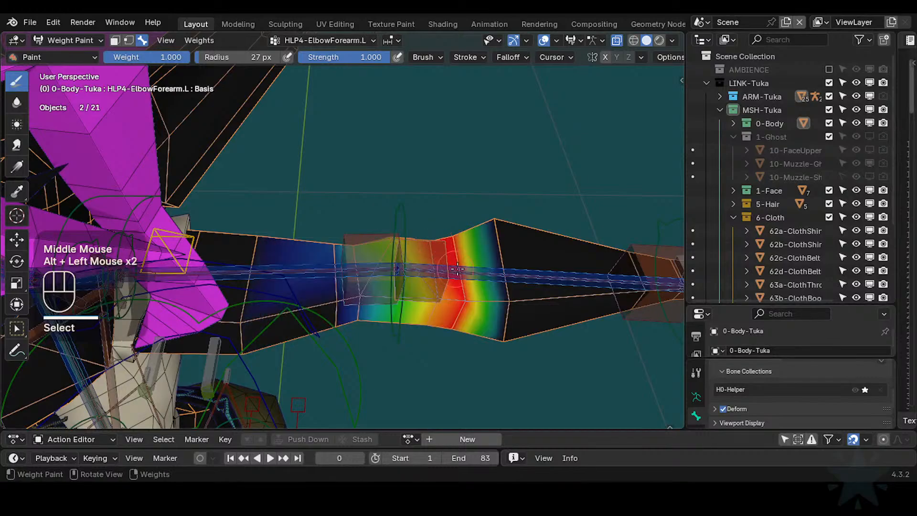
# - Compare the weights of the forearm bone DEF4-ArmLower.L with those of the helper HLP4-ElbowForearm.L on the body mesh
pyautogui.keyDown('alt'); pyautogui.click(530, 276); pyautogui.keyUp('alt')
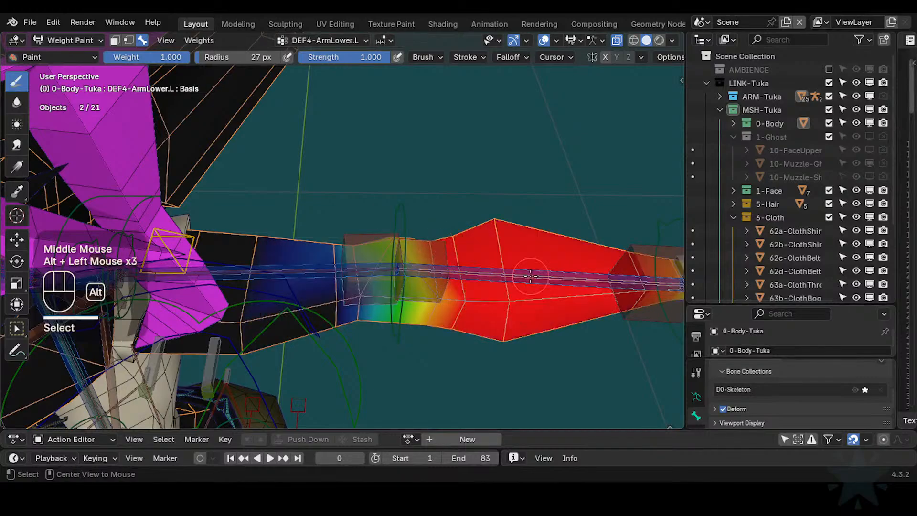
pyautogui.keyDown('alt'); pyautogui.click(483, 270); pyautogui.keyUp('alt')
pyautogui.keyDown('alt'); pyautogui.click(481, 271); pyautogui.keyUp('alt')
pyautogui.keyDown('alt'); pyautogui.click(480, 273); pyautogui.keyUp('alt')
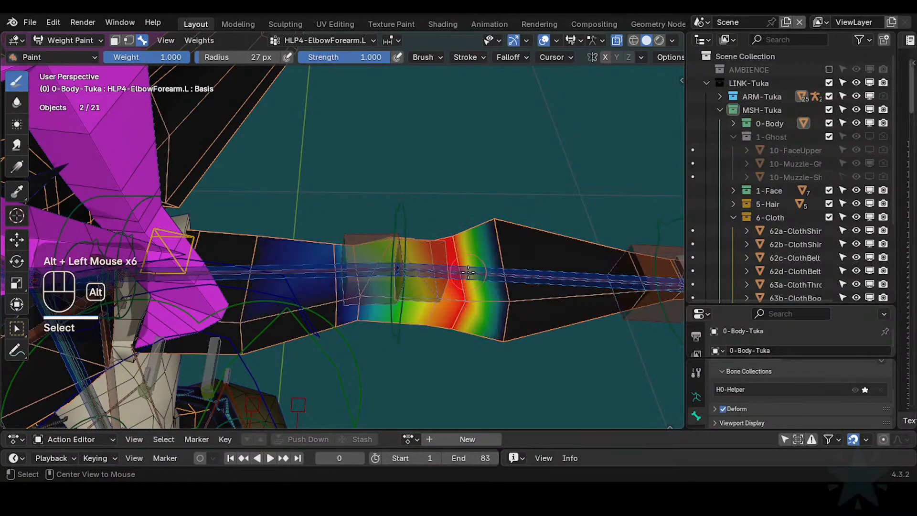
pyautogui.keyDown('alt'); pyautogui.click(472, 274); pyautogui.keyUp('alt')
pyautogui.keyDown('alt'); pyautogui.click(463, 270); pyautogui.keyUp('alt')
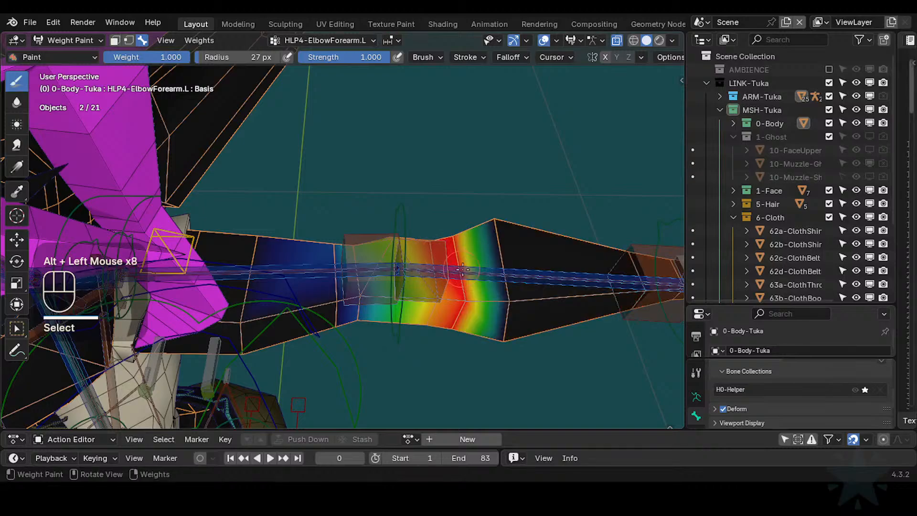
pyautogui.keyDown('alt'); pyautogui.click(470, 272); pyautogui.keyUp('alt')
# - Cycle through HLP4-ElbowArmUpper.L, HLP4-ElbowForearm.L and DEF4-ArmLower.L to examine how their weights overlap across the left elbow
pyautogui.keyDown('alt'); pyautogui.click(352, 248); pyautogui.keyUp('alt')
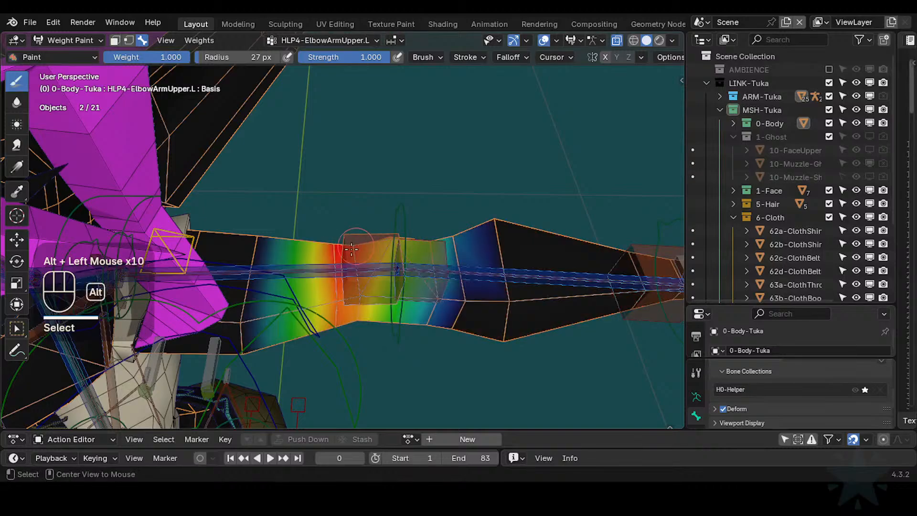
pyautogui.keyDown('alt'); pyautogui.click(311, 270); pyautogui.keyUp('alt')
pyautogui.keyDown('alt'); pyautogui.click(359, 271); pyautogui.keyUp('alt')
pyautogui.keyDown('alt'); pyautogui.click(411, 271); pyautogui.keyUp('alt')
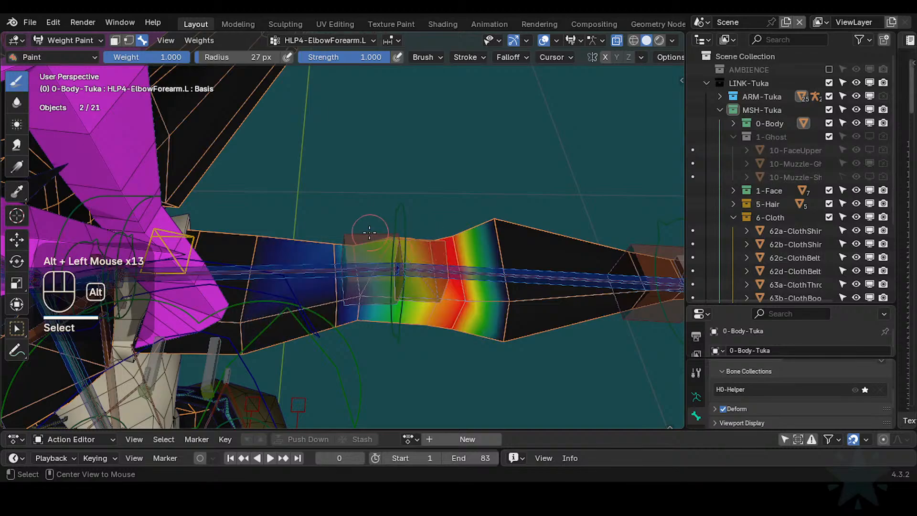
pyautogui.keyDown('alt'); pyautogui.click(460, 272); pyautogui.keyUp('alt')
pyautogui.keyDown('alt'); pyautogui.click(490, 276); pyautogui.keyUp('alt')
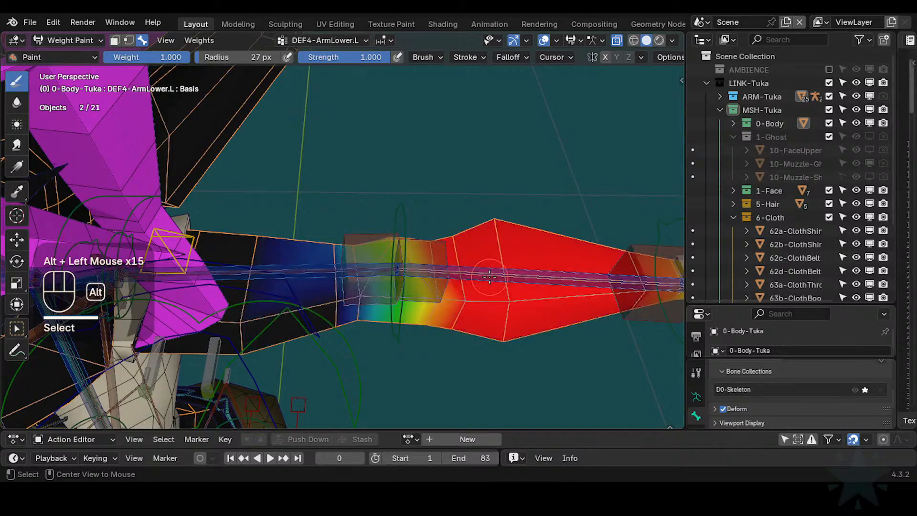
pyautogui.keyDown('alt'); pyautogui.click(318, 272); pyautogui.keyUp('alt')
pyautogui.keyDown('alt'); pyautogui.click(442, 237); pyautogui.keyUp('alt')
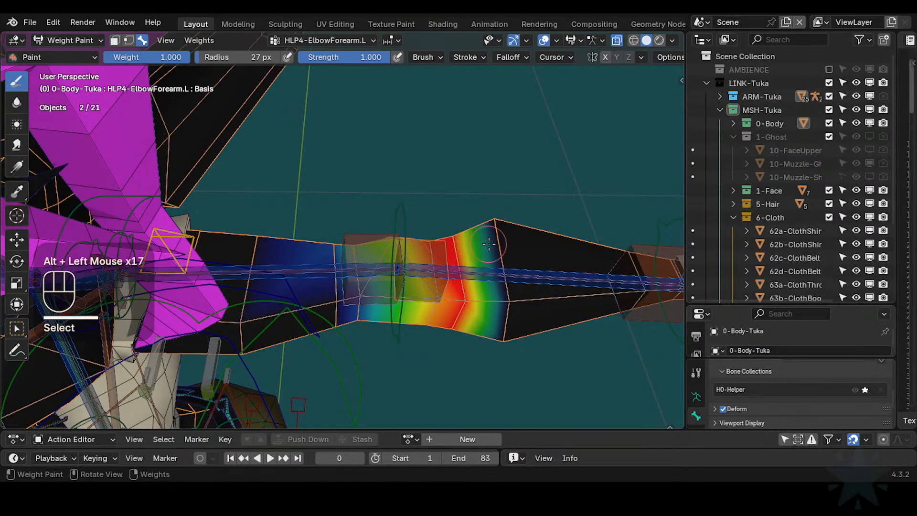
# - Test-rotate HLP4-ElbowForearm.L and HLP4-ElbowArmUpper.L in turn to check the mesh deformation, cancelling each rotation
pyautogui.keyDown('shift'); pyautogui.moveTo(442, 237); pyautogui.dragTo(520, 283, button='middle'); pyautogui.keyUp('shift')
pyautogui.scroll(2, 520, 283)
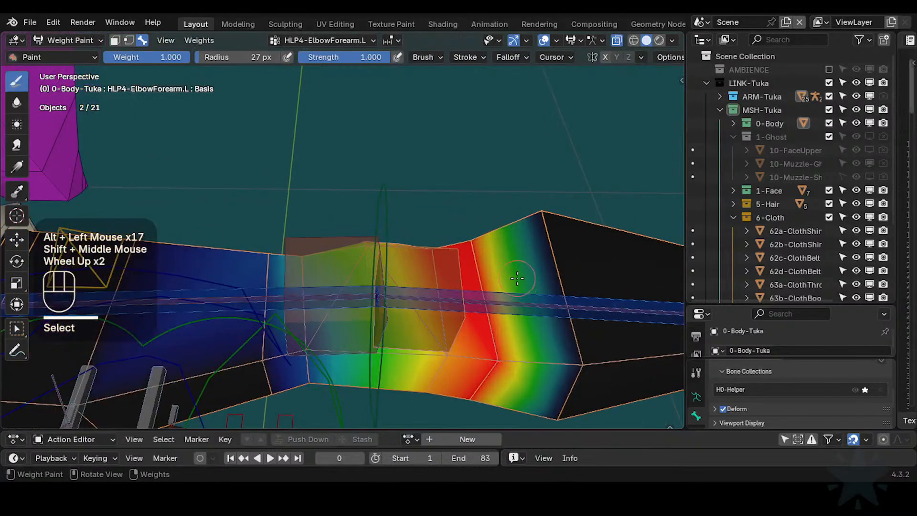
pyautogui.press('r')
pyautogui.press('Escape')
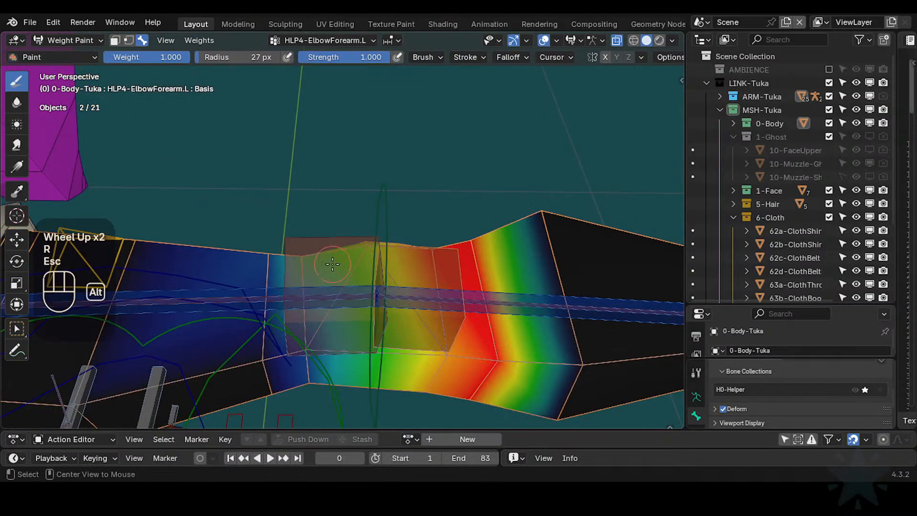
pyautogui.keyDown('alt'); pyautogui.click(333, 263); pyautogui.keyUp('alt')
pyautogui.press('r')
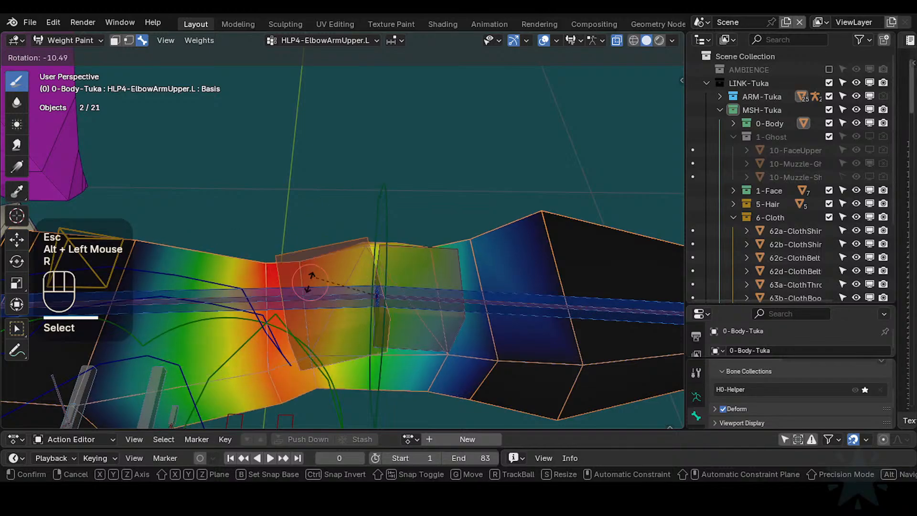
pyautogui.press('Escape')
pyautogui.scroll(-2, 310, 283)
pyautogui.press('r')
pyautogui.press('Escape')
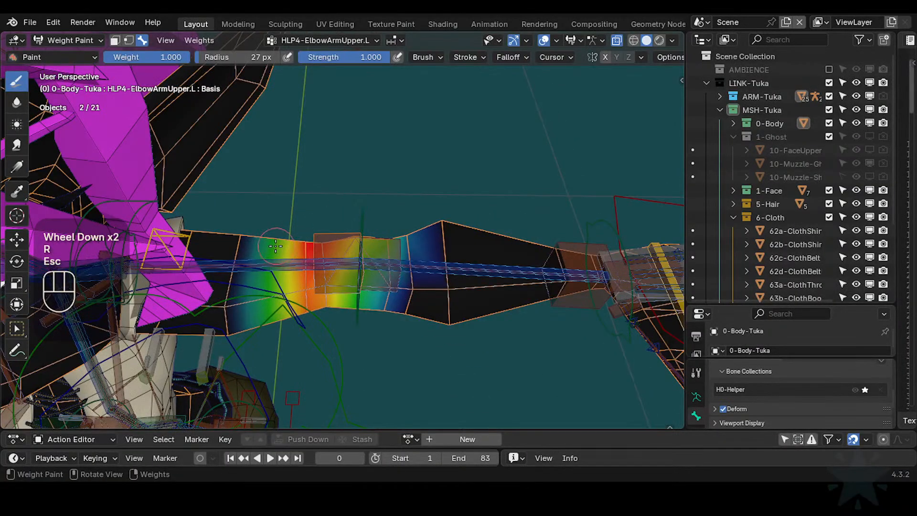
# - Select HLP4-ElbowForearm.L again and try several rotations to check its effect on the forearm mesh, cancelling each one
pyautogui.keyDown('alt'); pyautogui.click(387, 246); pyautogui.keyUp('alt')
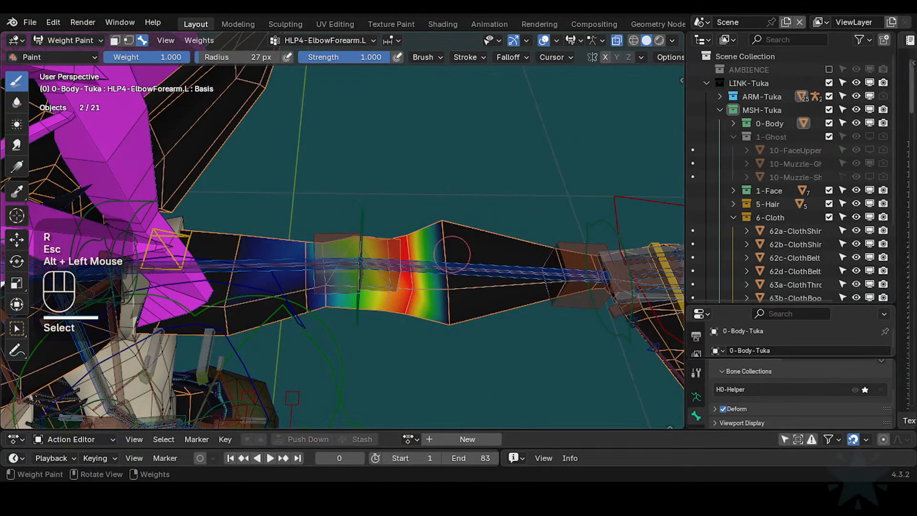
pyautogui.press('r')
pyautogui.press('Escape')
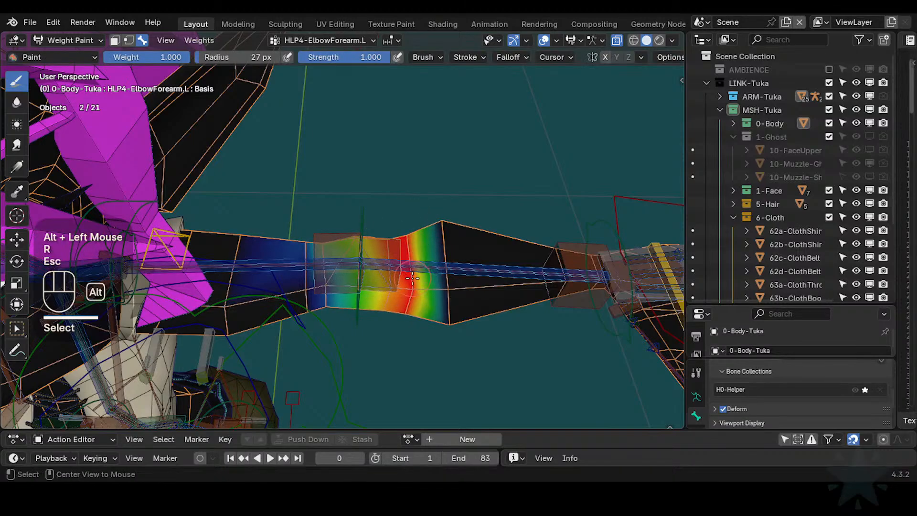
pyautogui.press('r')
pyautogui.press('Escape')
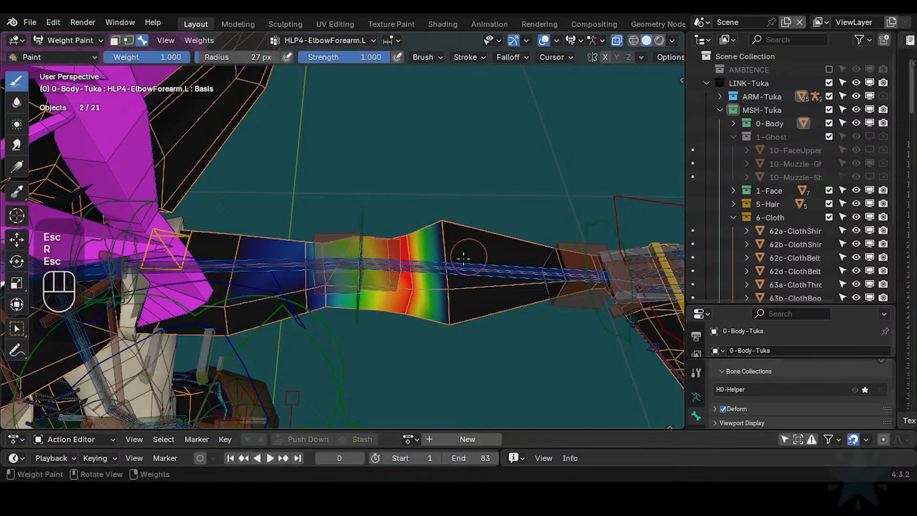
pyautogui.scroll(1, 439, 270)
pyautogui.press('r')
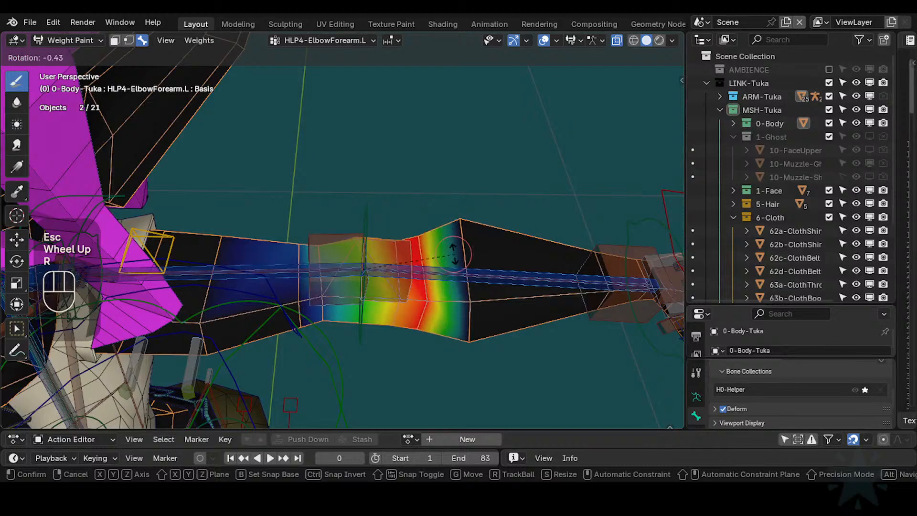
pyautogui.press('Escape')
pyautogui.scroll(-2, 382, 267)
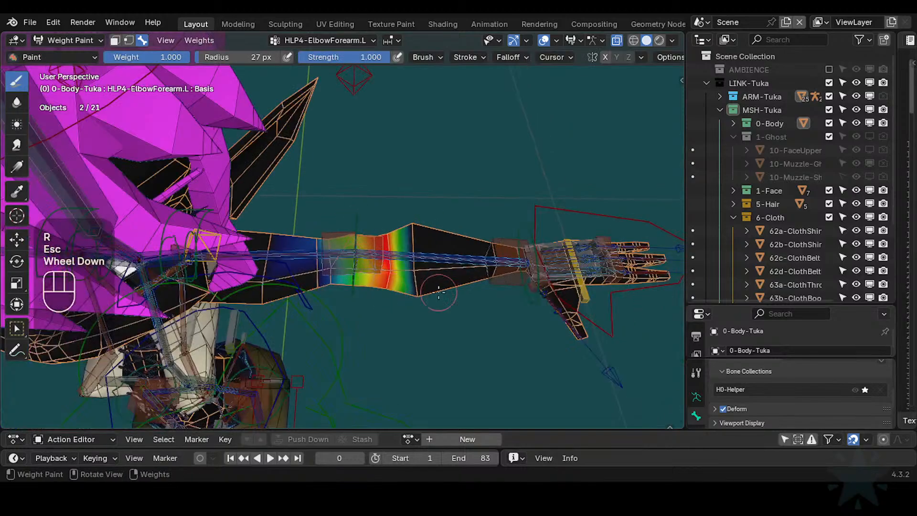
# - Examine the weights of DEF4-ArmLower.L and DEF4-ArmUpper.L along the left arm from above
pyautogui.keyDown('alt'); pyautogui.click(557, 227); pyautogui.keyUp('alt')
pyautogui.moveTo(549, 225); pyautogui.dragTo(483, 280, button='middle')
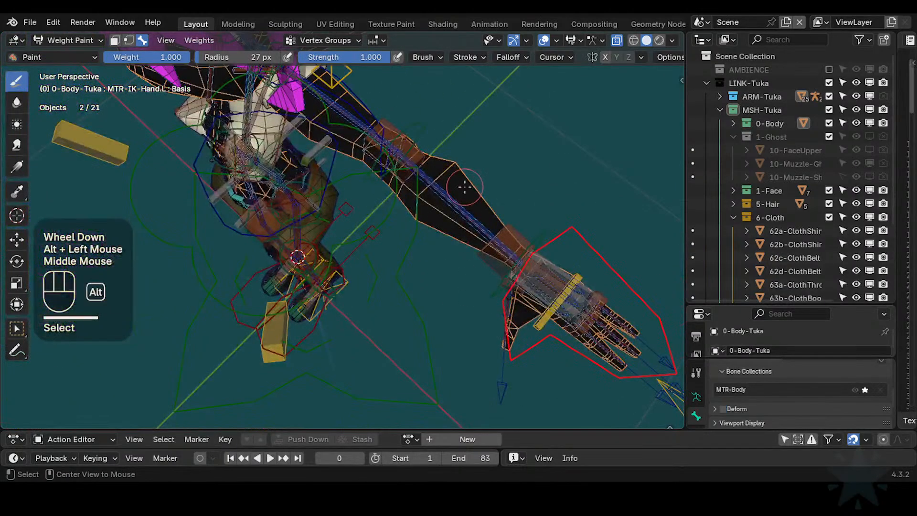
pyautogui.keyDown('alt'); pyautogui.click(446, 192); pyautogui.keyUp('alt')
pyautogui.keyDown('alt'); pyautogui.click(446, 192); pyautogui.keyUp('alt')
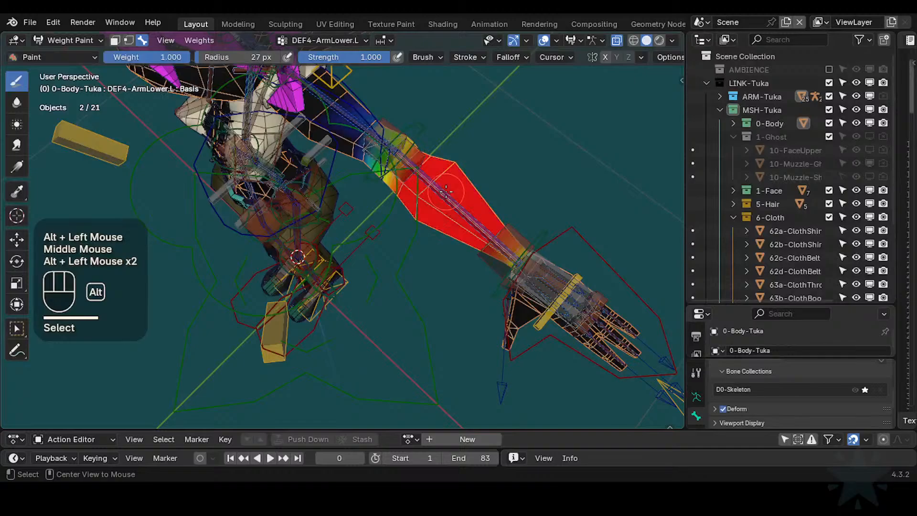
pyautogui.keyDown('alt'); pyautogui.click(343, 117); pyautogui.keyUp('alt')
pyautogui.keyDown('alt'); pyautogui.click(343, 117); pyautogui.keyUp('alt')
pyautogui.keyDown('alt'); pyautogui.click(359, 126); pyautogui.keyUp('alt')
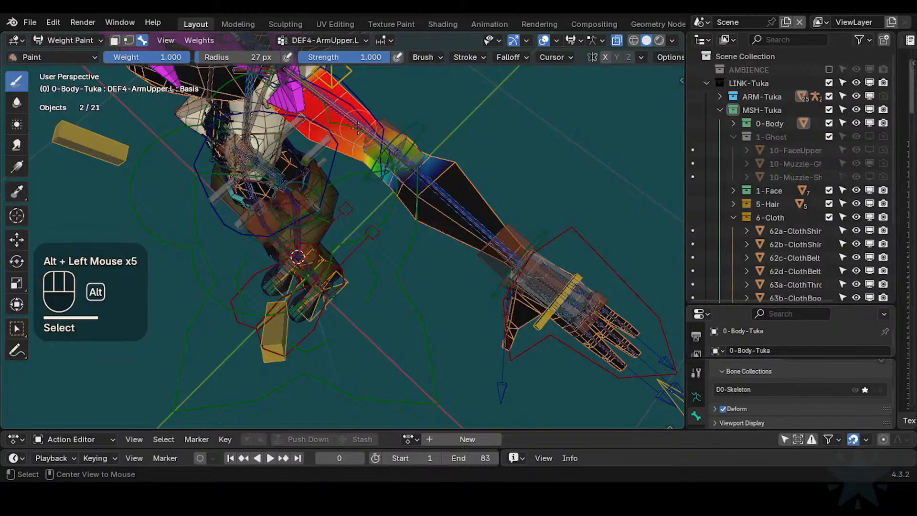
pyautogui.keyDown('alt'); pyautogui.click(351, 119); pyautogui.keyUp('alt')
pyautogui.keyDown('alt'); pyautogui.click(351, 120); pyautogui.keyUp('alt')
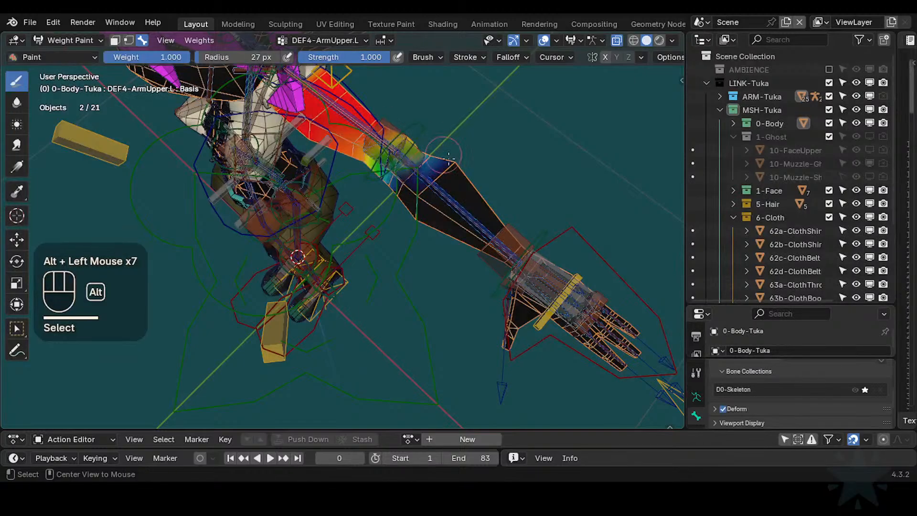
# - Move and rotate the left hand IK control MTR-IK-Hand.L to bend the left elbow
pyautogui.keyDown('alt'); pyautogui.click(596, 241); pyautogui.keyUp('alt')
pyautogui.press('g')
pyautogui.click(381, 233)
pyautogui.keyDown('shift'); pyautogui.moveTo(381, 233); pyautogui.dragTo(396, 248, button='middle'); pyautogui.keyUp('shift')
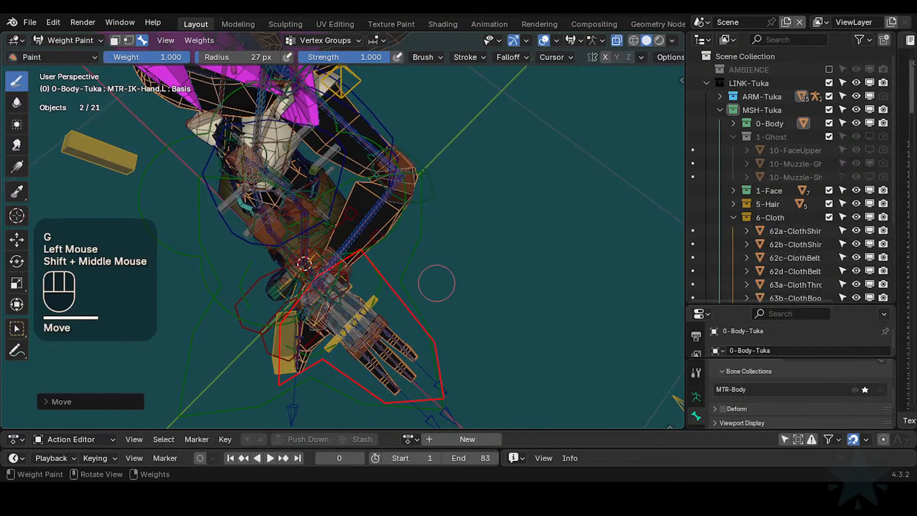
pyautogui.press('r')
pyautogui.click(282, 353)
# - Move MTR-IK-Hand.L further and select HLP4-ElbowForearm.L to examine its weights on the bent elbow
pyautogui.moveTo(282, 353); pyautogui.dragTo(342, 282, button='middle')
pyautogui.keyDown('shift'); pyautogui.moveTo(342, 282); pyautogui.dragTo(401, 339, button='middle'); pyautogui.keyUp('shift')
pyautogui.scroll(2, 382, 306)
pyautogui.moveTo(401, 339); pyautogui.dragTo(384, 265, button='middle')
pyautogui.press('g')
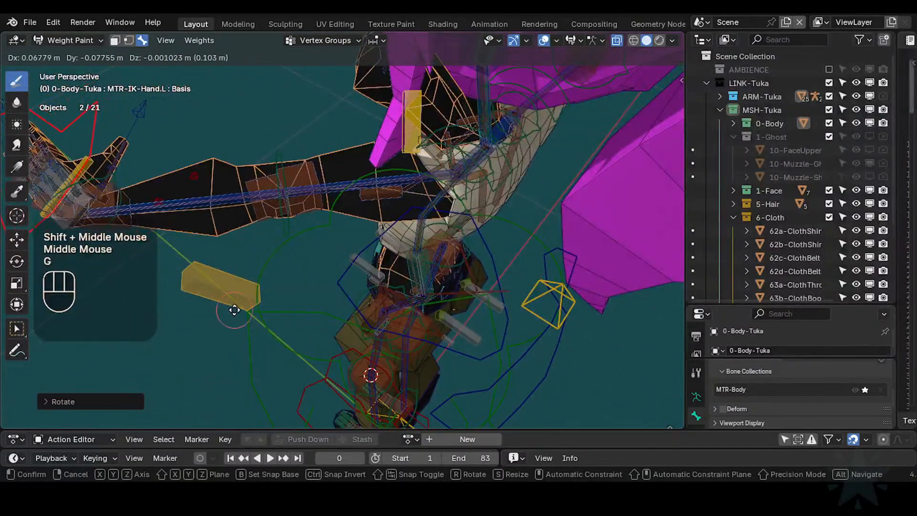
pyautogui.click(248, 305)
pyautogui.keyDown('alt'); pyautogui.click(277, 303); pyautogui.keyUp('alt')
pyautogui.scroll(1, 276, 303)
pyautogui.moveTo(277, 303); pyautogui.dragTo(292, 308, button='middle')
pyautogui.moveTo(291, 308); pyautogui.dragTo(623, 323, button='middle')
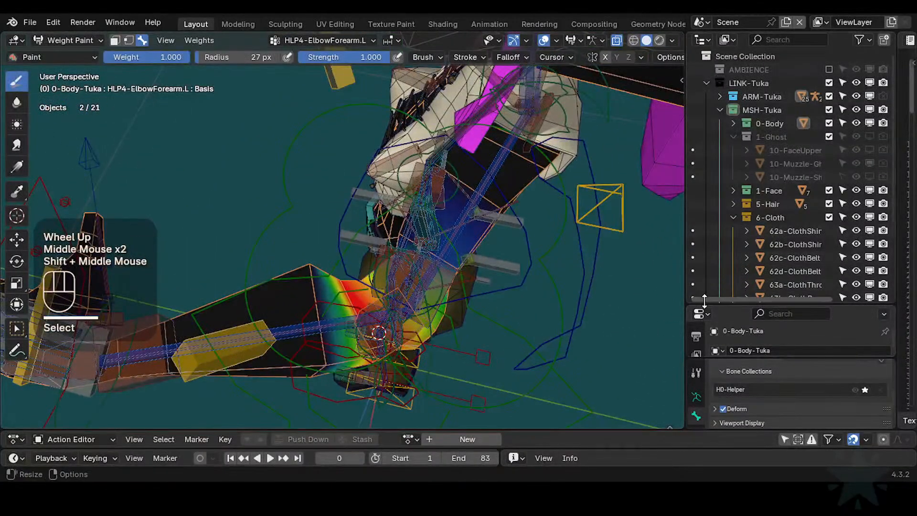
# - Widen the Outliner and Properties area and enlarge the Properties editor over the Outliner
pyautogui.moveTo(705, 306); pyautogui.dragTo(698, 340)
pyautogui.moveTo(687, 309); pyautogui.dragTo(545, 309)
pyautogui.click(621, 297)
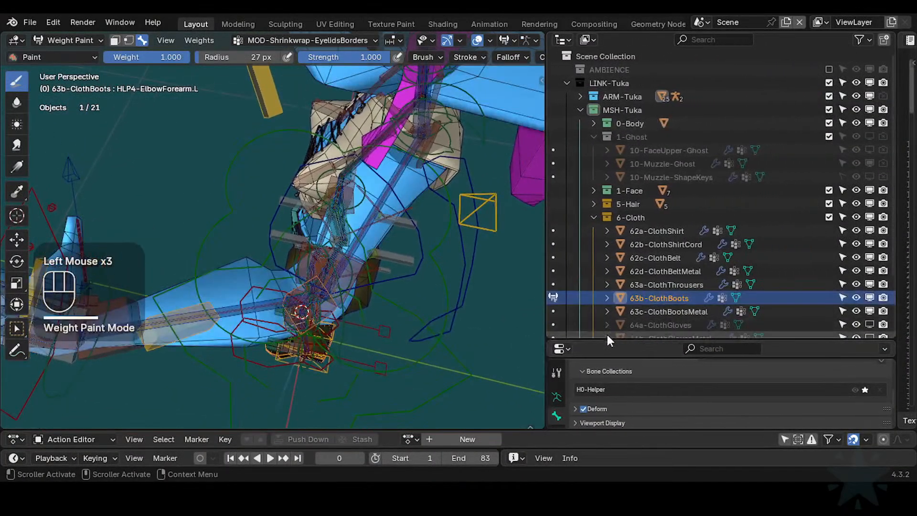
pyautogui.moveTo(606, 340); pyautogui.dragTo(606, 47)
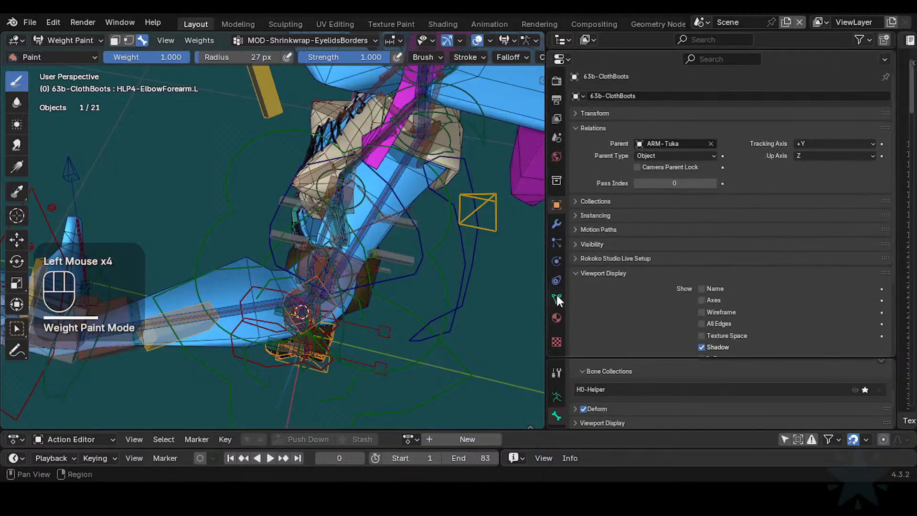
# - Leave Weight Paint mode, select the ARM-Tuka armature and enter Pose Mode
pyautogui.hotkey('ctrl', 'Tab')
pyautogui.moveTo(291, 319); pyautogui.dragTo(236, 299, button='middle')
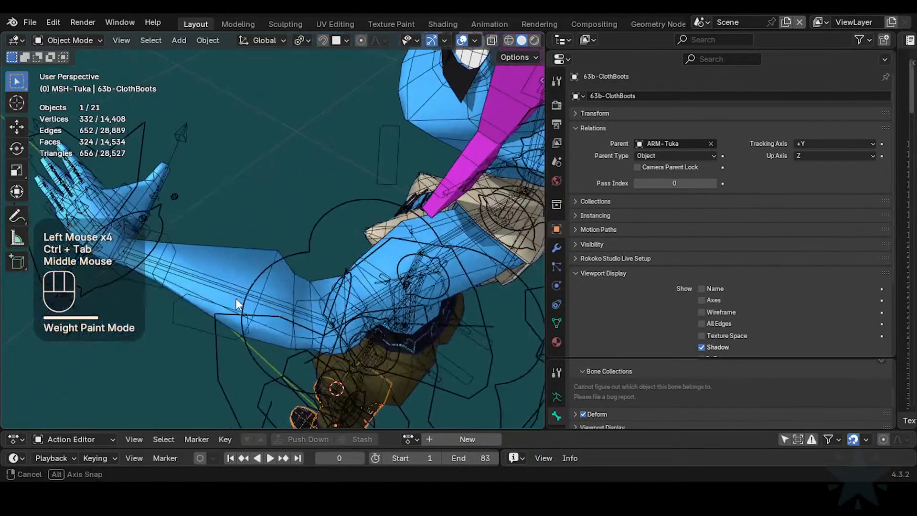
pyautogui.click(310, 313)
pyautogui.moveTo(355, 334); pyautogui.dragTo(336, 330, button='middle')
pyautogui.hotkey('ctrl', 'Tab')
# - Toggle the Deform option of both left elbow helper bones off and on to compare the bent elbow with and without them
pyautogui.click(331, 291)
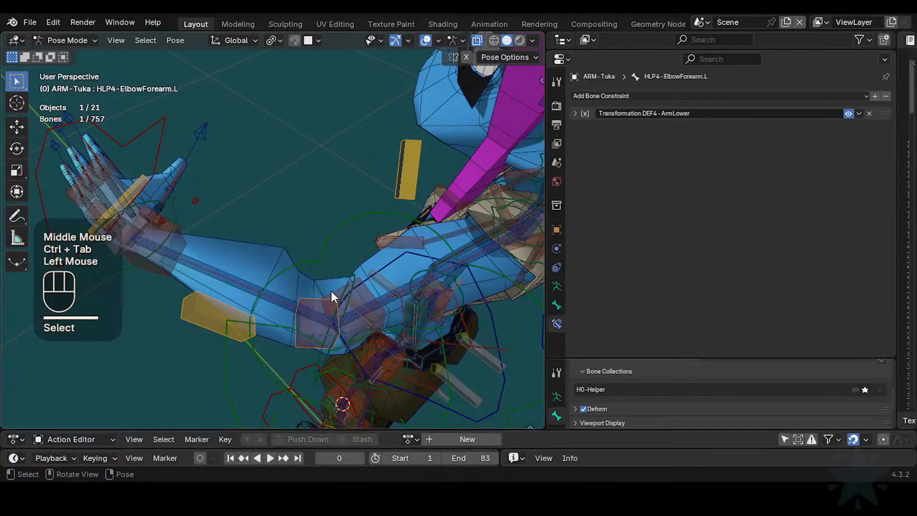
pyautogui.keyDown('shift'); pyautogui.click(326, 296); pyautogui.keyUp('shift')
pyautogui.click(556, 305)
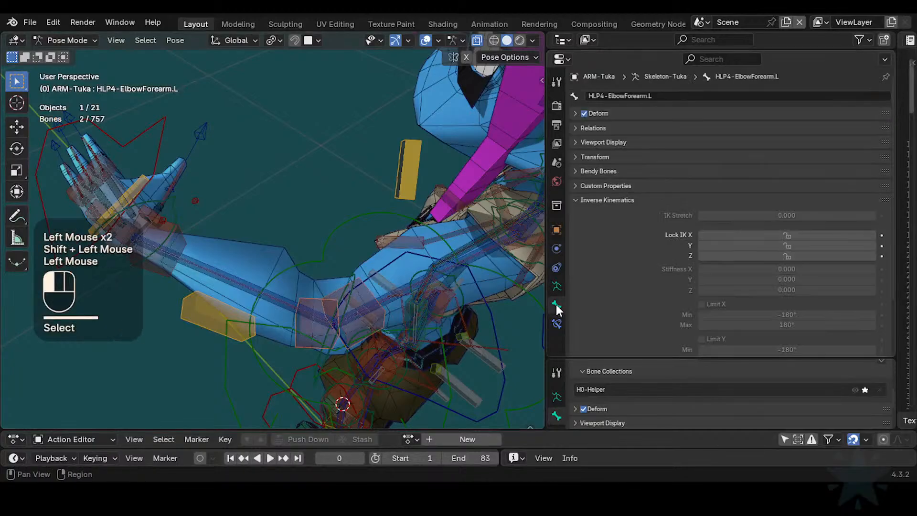
pyautogui.keyDown('alt'); pyautogui.click(581, 112); pyautogui.keyUp('alt')
pyautogui.keyDown('alt'); pyautogui.click(582, 113); pyautogui.keyUp('alt')
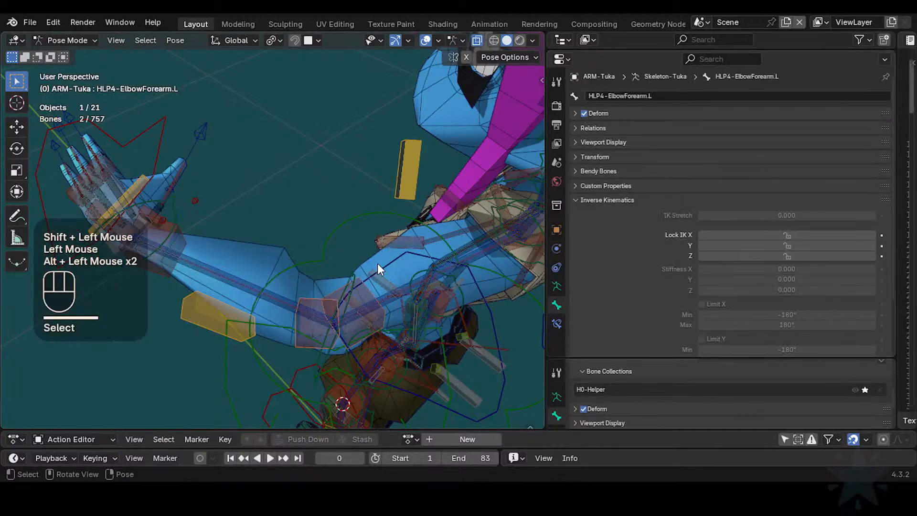
pyautogui.click(371, 284)
pyautogui.click(371, 284)
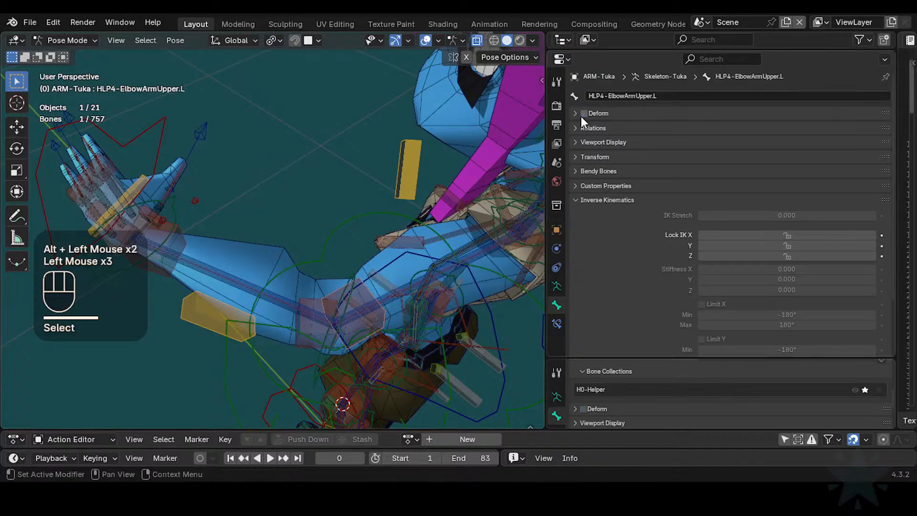
# - Clear the pose transforms of all selected bones and save the file incrementally as Tuka-Game-68.blend
pyautogui.keyDown('shift'); pyautogui.moveTo(427, 294); pyautogui.dragTo(250, 308, button='middle'); pyautogui.keyUp('shift')
pyautogui.scroll(-1, 288, 275)
pyautogui.press('a')
pyautogui.hotkey('alt', 'q')
pyautogui.hotkey('alt', 'q')
pyautogui.scroll(-2, 287, 277)
pyautogui.scroll(2, 249, 308)
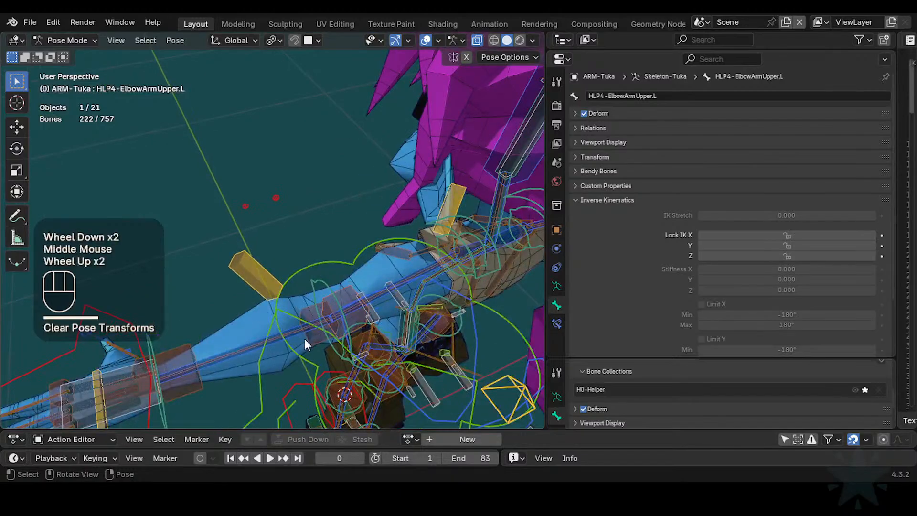
pyautogui.moveTo(304, 339); pyautogui.dragTo(271, 332, button='middle')
pyautogui.keyDown('shift'); pyautogui.moveTo(263, 276); pyautogui.dragTo(276, 291, button='middle'); pyautogui.keyUp('shift')
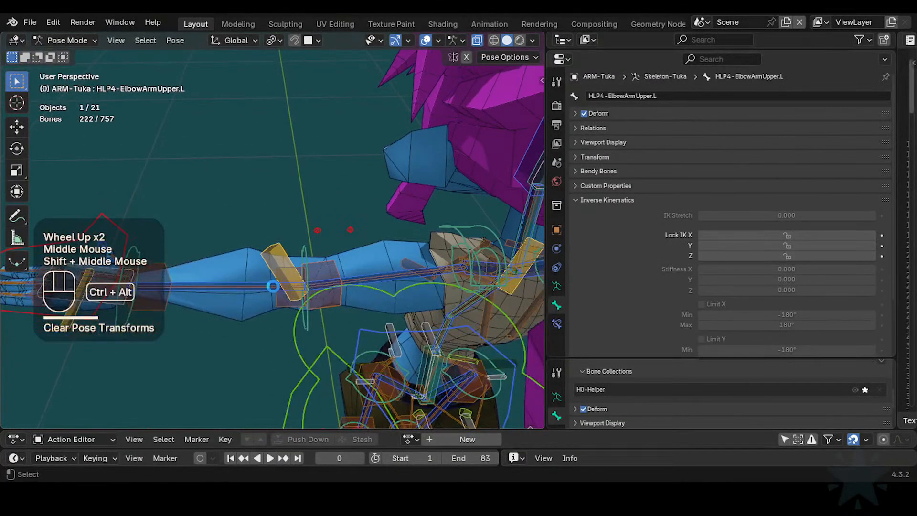
pyautogui.hotkey('ctrl', 'alt', 's')
# - Select the two left elbow helpers together, clear that selection and select the forearm deform bone DEF4-ArmLower.L
pyautogui.scroll(1, 311, 317)
pyautogui.moveTo(311, 317); pyautogui.dragTo(306, 234, button='middle')
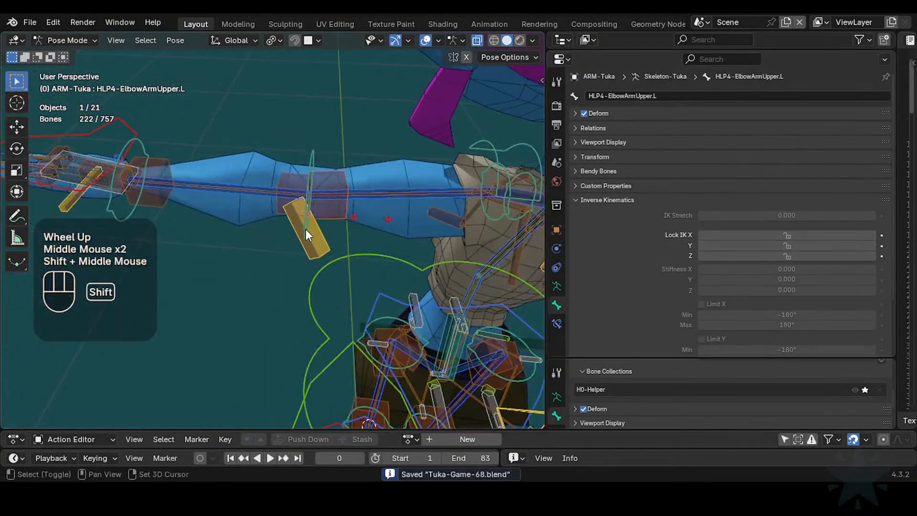
pyautogui.click(332, 173)
pyautogui.keyDown('shift'); pyautogui.click(348, 189); pyautogui.keyUp('shift')
pyautogui.scroll(1, 309, 200)
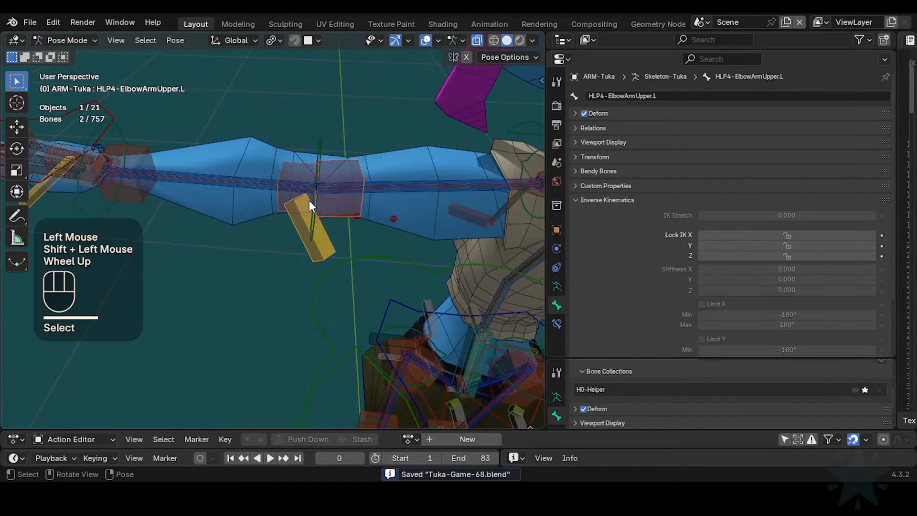
pyautogui.hotkey('alt', 'a')
pyautogui.click(269, 185)
pyautogui.click(297, 185)
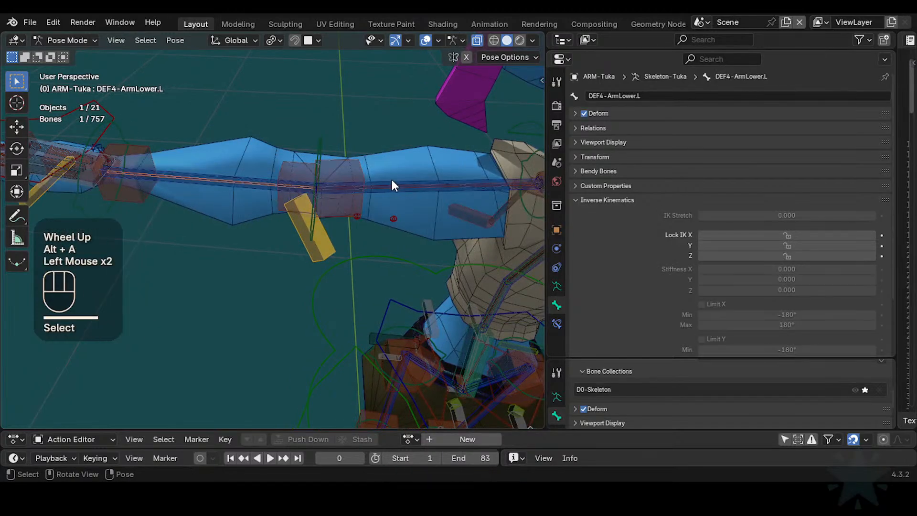
# - Select the left upper-arm and forearm deform bones, both elbow helpers, hand IK control and elbow pole, hide all unselected bones and save the file
pyautogui.keyDown('alt'); pyautogui.keyDown('shift'); pyautogui.click(381, 190); pyautogui.keyUp('shift'); pyautogui.keyUp('alt')
pyautogui.click(360, 191)
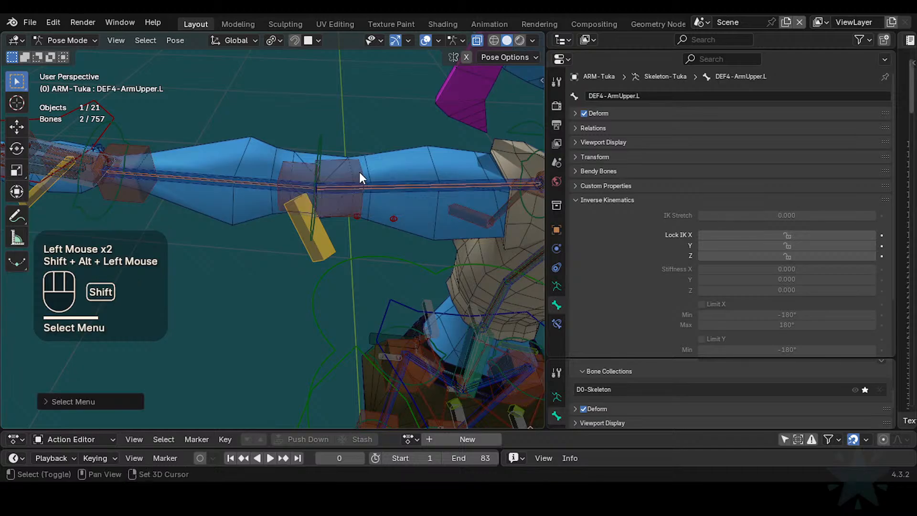
pyautogui.keyDown('shift'); pyautogui.click(302, 168); pyautogui.keyUp('shift')
pyautogui.scroll(-2, 321, 145)
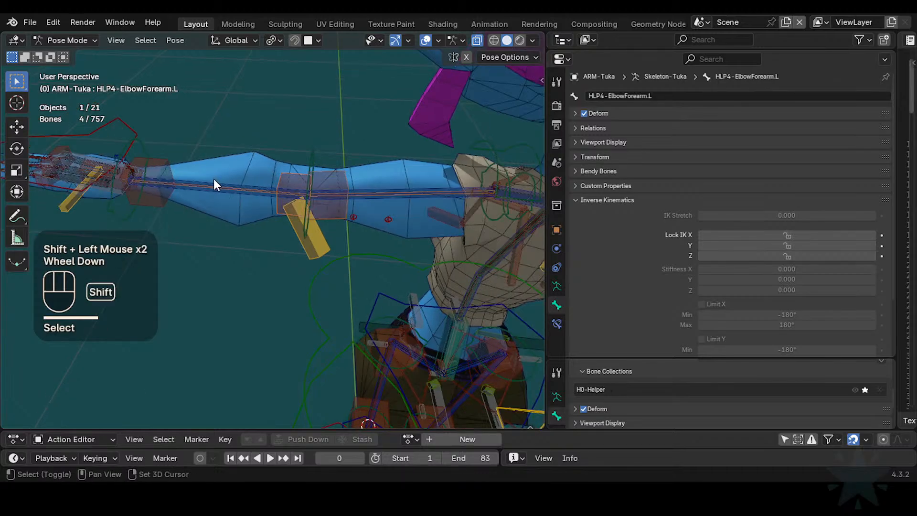
pyautogui.keyDown('shift'); pyautogui.moveTo(214, 178); pyautogui.dragTo(187, 151, button='middle'); pyautogui.keyUp('shift')
pyautogui.keyDown('shift'); pyautogui.click(188, 156); pyautogui.keyUp('shift')
pyautogui.scroll(-4, 282, 234)
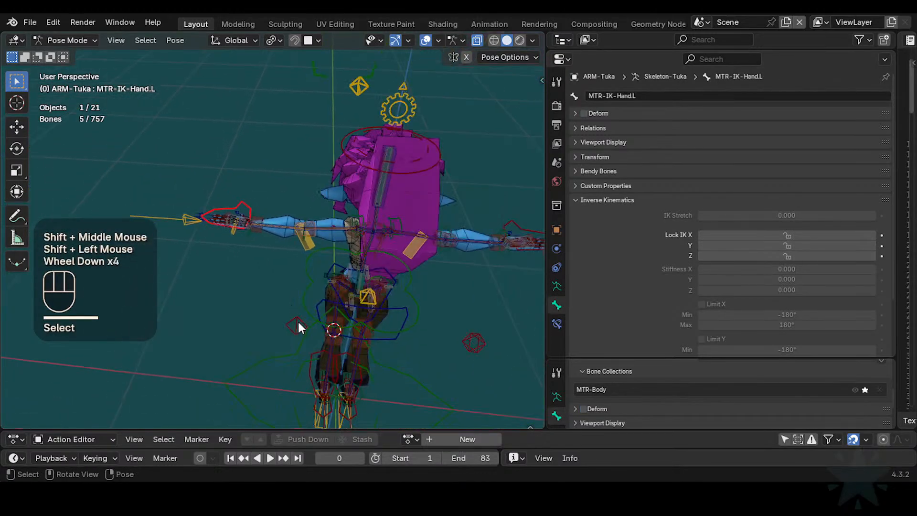
pyautogui.keyDown('shift'); pyautogui.click(296, 322); pyautogui.keyUp('shift')
pyautogui.moveTo(296, 323); pyautogui.dragTo(344, 236, button='middle')
pyautogui.hotkey('shift', 'h')
pyautogui.scroll(2, 314, 225)
pyautogui.scroll(-1, 334, 231)
pyautogui.hotkey('ctrl', 's')
pyautogui.scroll(-1, 287, 239)
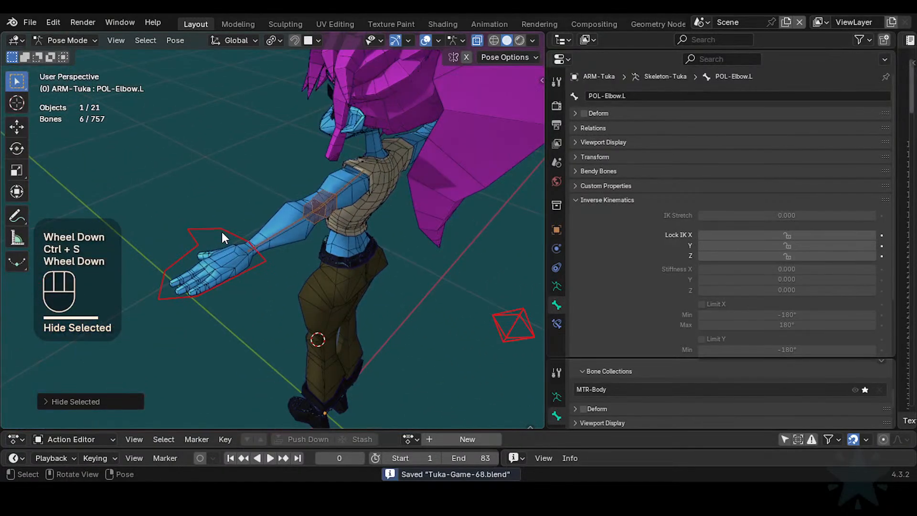
# - Select the left hand IK control, leave Pose Mode, reselect the ARM-Tuka armature and return to Pose Mode
pyautogui.click(221, 231)
pyautogui.hotkey('ctrl', 'Tab')
pyautogui.click(373, 200)
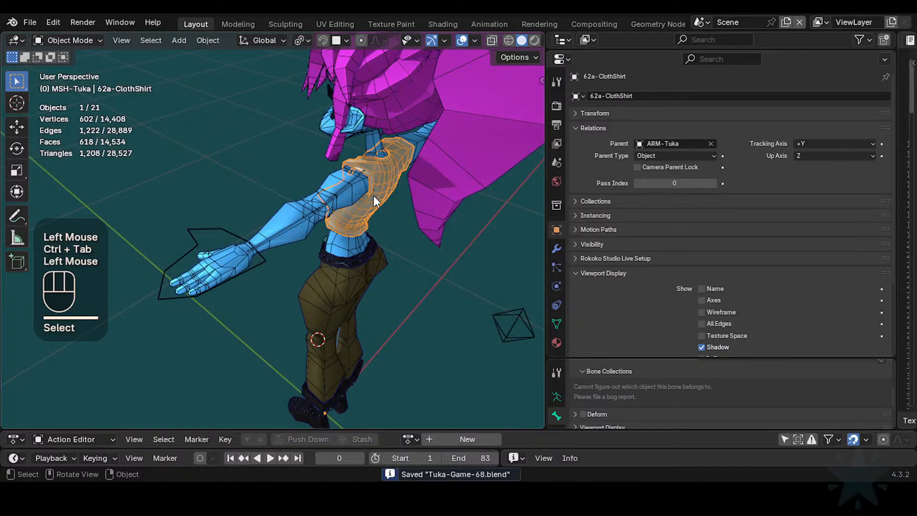
pyautogui.click(239, 225)
pyautogui.hotkey('ctrl', 'Tab')
# - Move MTR-IK-Hand.L to bend the left elbow and shift the elbow pole POL-Elbow.L closer to the arm
pyautogui.press('g')
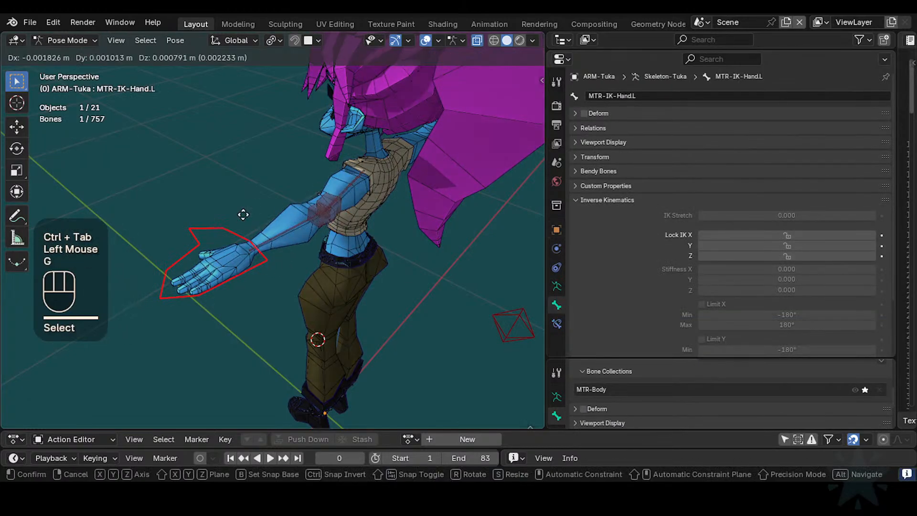
pyautogui.click(280, 210)
pyautogui.moveTo(281, 217); pyautogui.dragTo(344, 307, button='middle')
pyautogui.press('g')
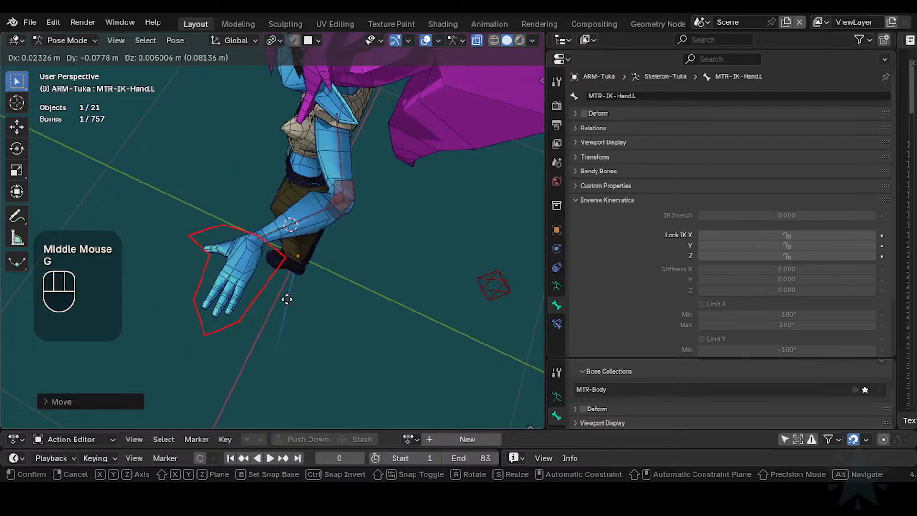
pyautogui.click(287, 288)
pyautogui.click(494, 285)
pyautogui.press('g')
pyautogui.click(477, 252)
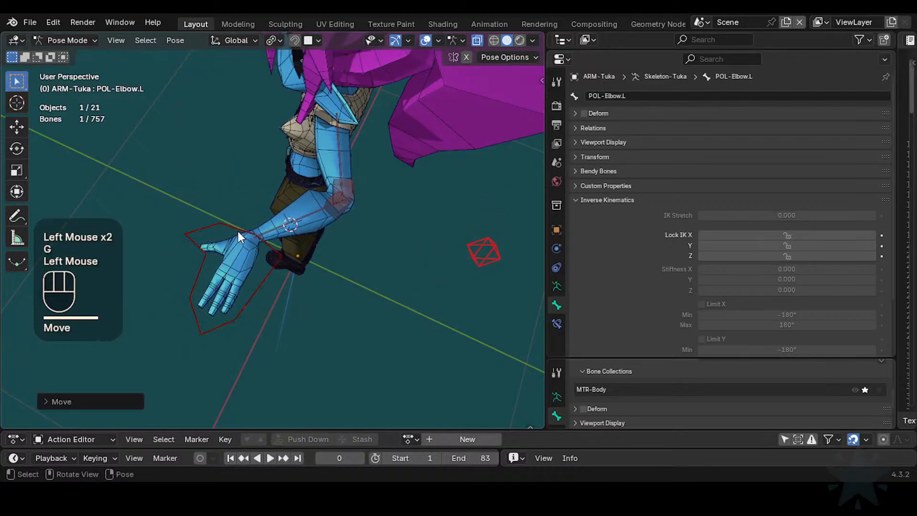
# - Move the left hand IK control through several positions to extend the arm and vary the bend of the elbow
pyautogui.keyDown('shift'); pyautogui.click(256, 247); pyautogui.keyUp('shift')
pyautogui.keyDown('shift'); pyautogui.moveTo(256, 252); pyautogui.dragTo(334, 286, button='middle'); pyautogui.keyUp('shift')
pyautogui.moveTo(334, 287); pyautogui.dragTo(383, 300, button='middle')
pyautogui.press('g')
pyautogui.click(414, 221)
pyautogui.moveTo(413, 222); pyautogui.dragTo(379, 215, button='middle')
pyautogui.keyDown('shift'); pyautogui.scroll(3, 379, 215); pyautogui.keyUp('shift')
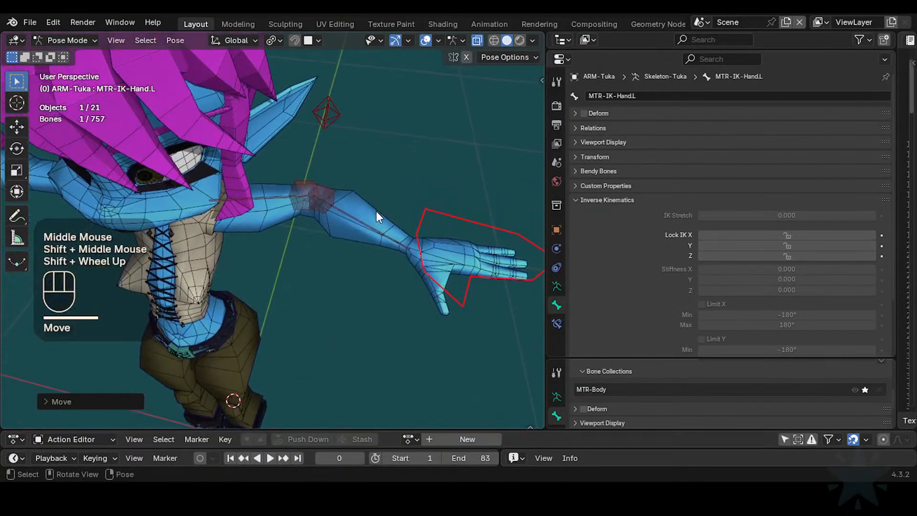
pyautogui.press('g')
pyautogui.click(343, 277)
pyautogui.scroll(2, 343, 277)
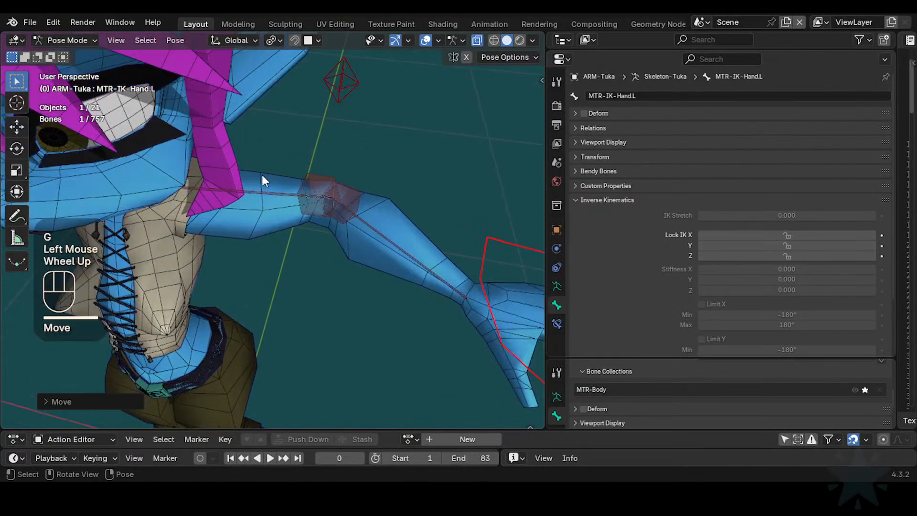
pyautogui.press('g')
pyautogui.click(284, 243)
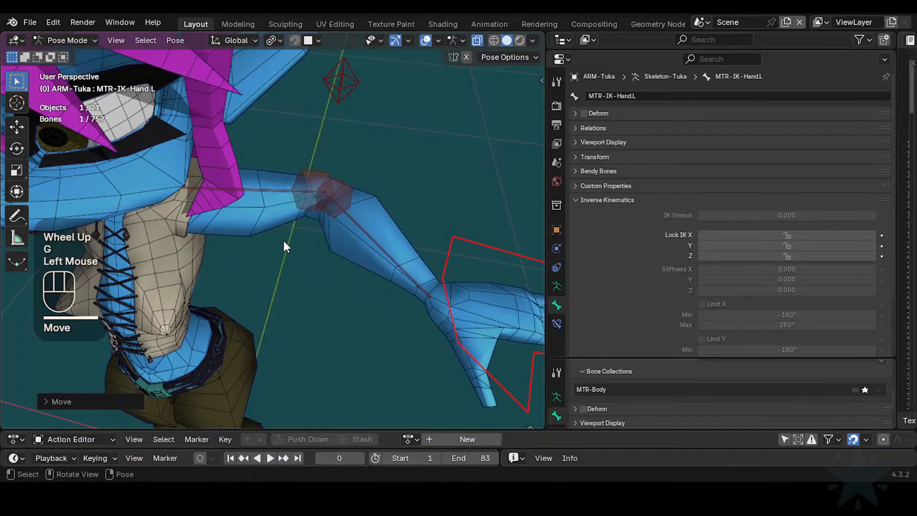
pyautogui.press('g')
pyautogui.click(348, 248)
# - Examine the left elbow deformation up close in Object Mode and return to Pose Mode with MTR-IK-Hand.L selected
pyautogui.scroll(2, 352, 222)
pyautogui.keyDown('shift'); pyautogui.scroll(2, 308, 270); pyautogui.keyUp('shift')
pyautogui.keyDown('shift'); pyautogui.moveTo(352, 222); pyautogui.dragTo(299, 280, button='middle'); pyautogui.keyUp('shift')
pyautogui.hotkey('ctrl', 'Tab')
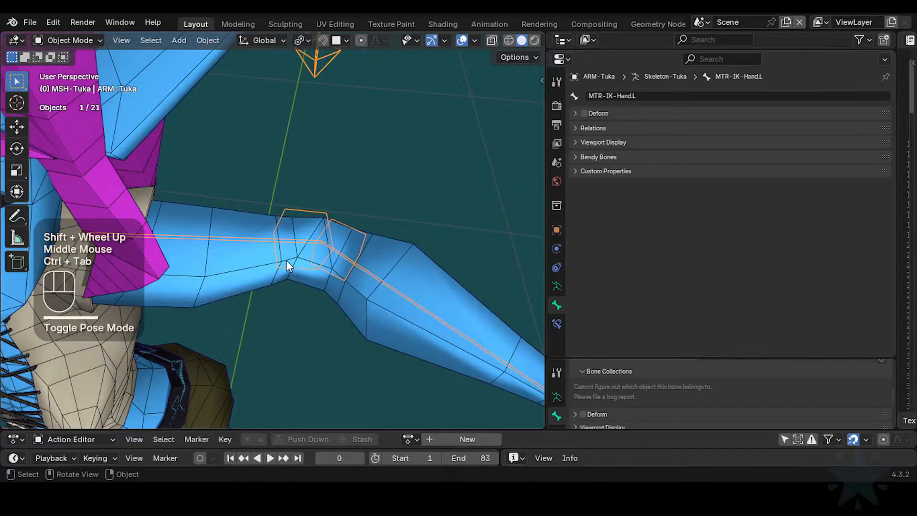
pyautogui.scroll(-2, 435, 289)
pyautogui.click(430, 268)
pyautogui.hotkey('ctrl', 'Tab')
pyautogui.click(429, 265)
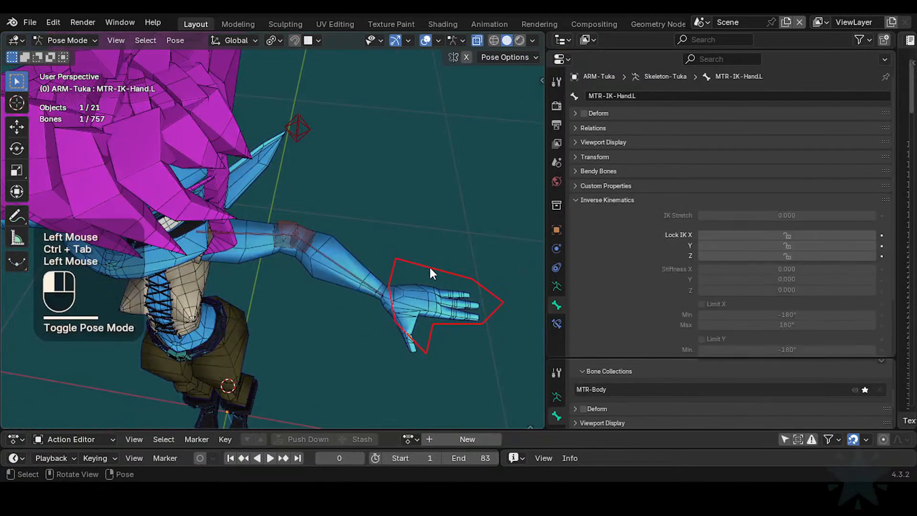
# - Move and rotate the left hand IK control in front of the chest so that the elbow folds sharply
pyautogui.press('g')
pyautogui.click(265, 304)
pyautogui.moveTo(265, 303); pyautogui.dragTo(206, 287, button='middle')
pyautogui.press('r')
pyautogui.click(131, 311)
pyautogui.scroll(2, 241, 306)
pyautogui.moveTo(206, 287); pyautogui.dragTo(171, 267, button='middle')
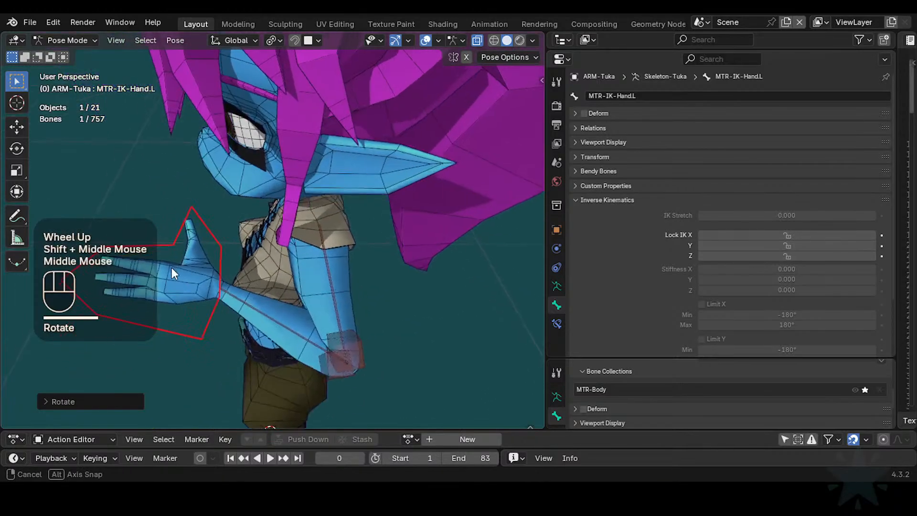
pyautogui.press('g')
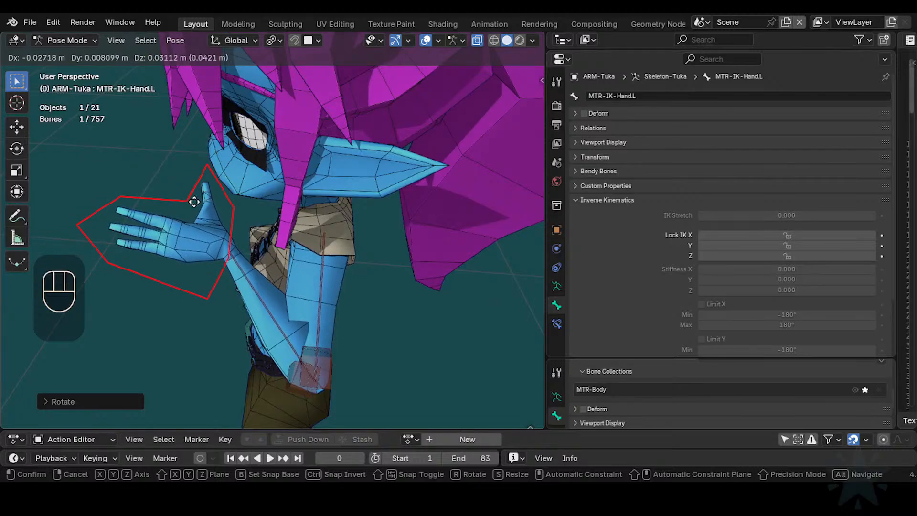
pyautogui.click(214, 186)
# - Rotate the left hand IK control upright and move it closer to the face to tighten the elbow bend
pyautogui.moveTo(256, 245); pyautogui.dragTo(334, 199, button='middle')
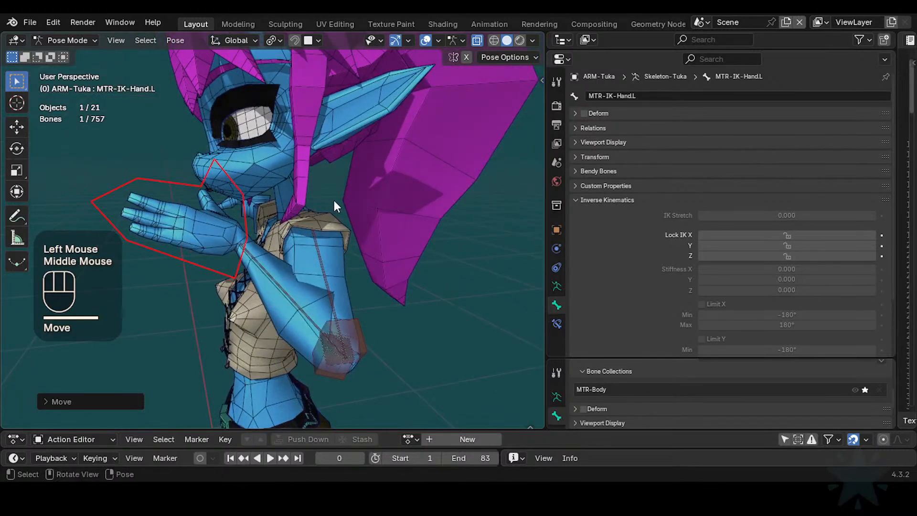
pyautogui.press('r')
pyautogui.click(314, 245)
pyautogui.press('g')
pyautogui.click(287, 251)
# - Try rotating the helper bone HLP4-ElbowForearm.L, first freely and again about the global Z axis
pyautogui.moveTo(287, 241); pyautogui.dragTo(300, 352, button='middle')
pyautogui.click(299, 350)
pyautogui.press('r')
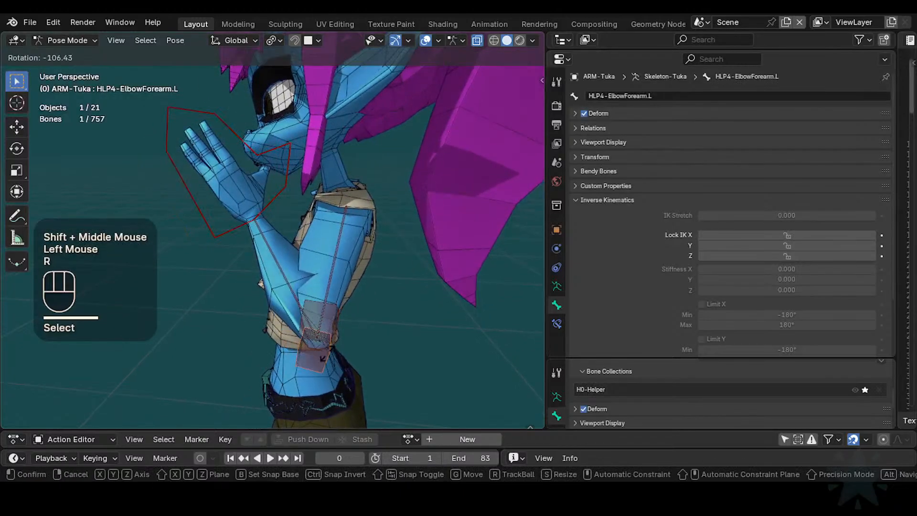
pyautogui.press('Escape')
pyautogui.press('r')
pyautogui.press('x')
pyautogui.press('z')
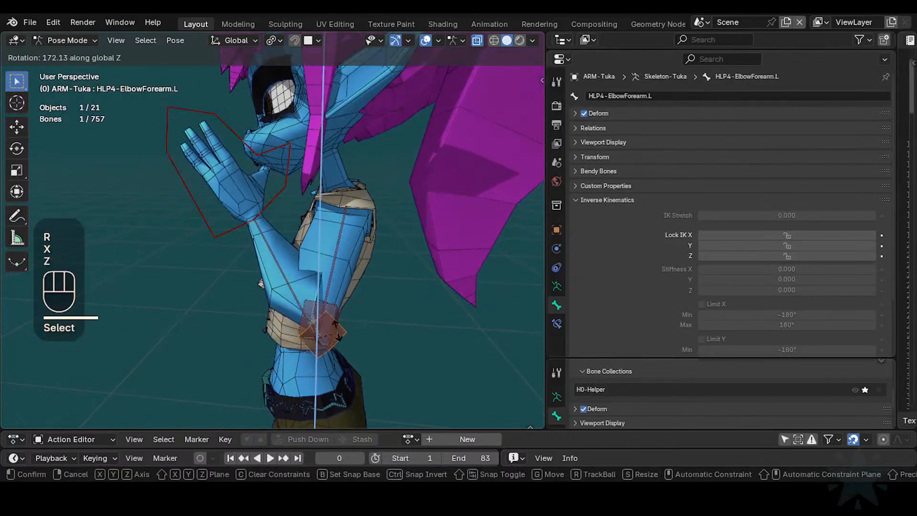
pyautogui.press('Escape')
# - Select the helper bone HLP4-ElbowArmUpper.L and try rotating it freely to see how the bent elbow deforms
pyautogui.click(336, 314)
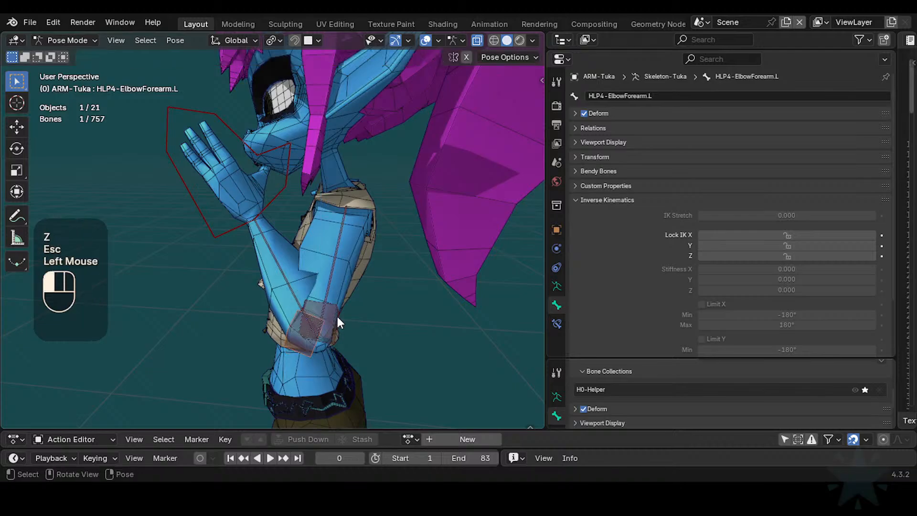
pyautogui.press('r')
pyautogui.moveTo(387, 310)
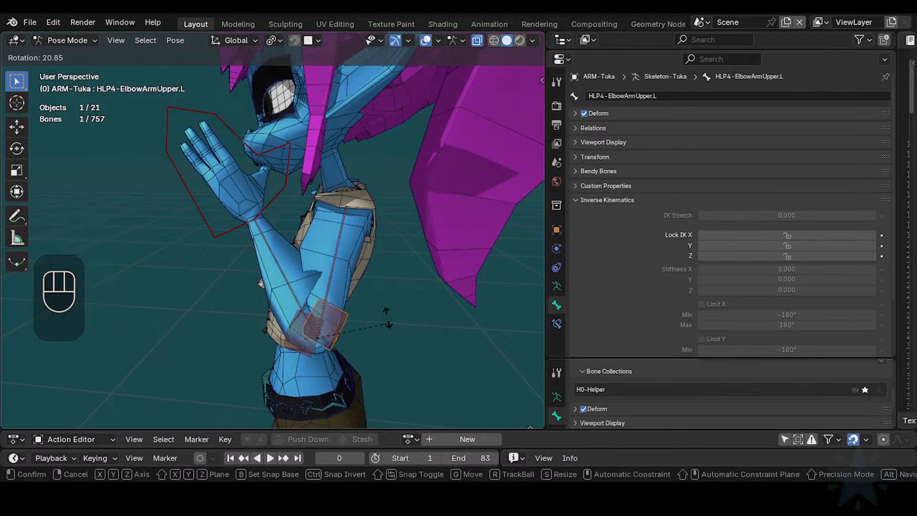
pyautogui.press('Escape')
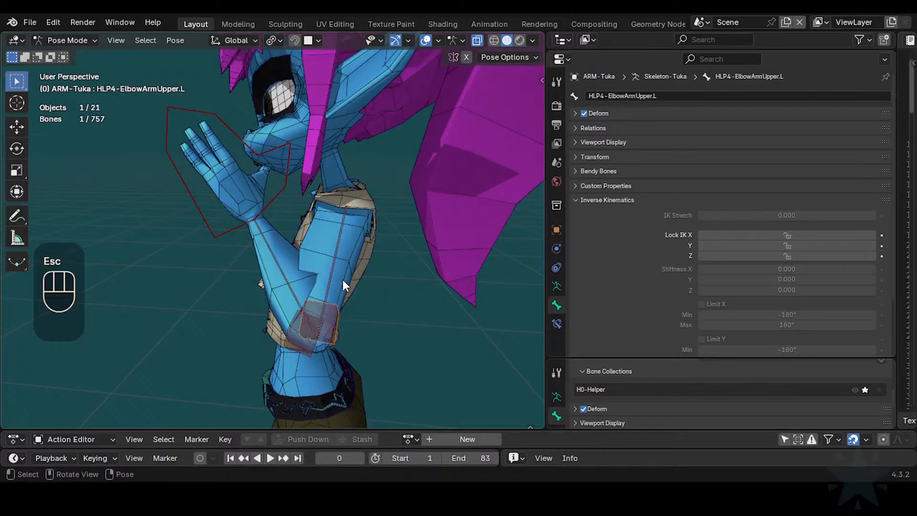
pyautogui.moveTo(366, 307)
pyautogui.mouseDown(button='middle')
pyautogui.moveTo(375, 338)
pyautogui.moveTo(361, 316)
pyautogui.mouseUp(button='middle')
pyautogui.scroll(2, 368, 360)
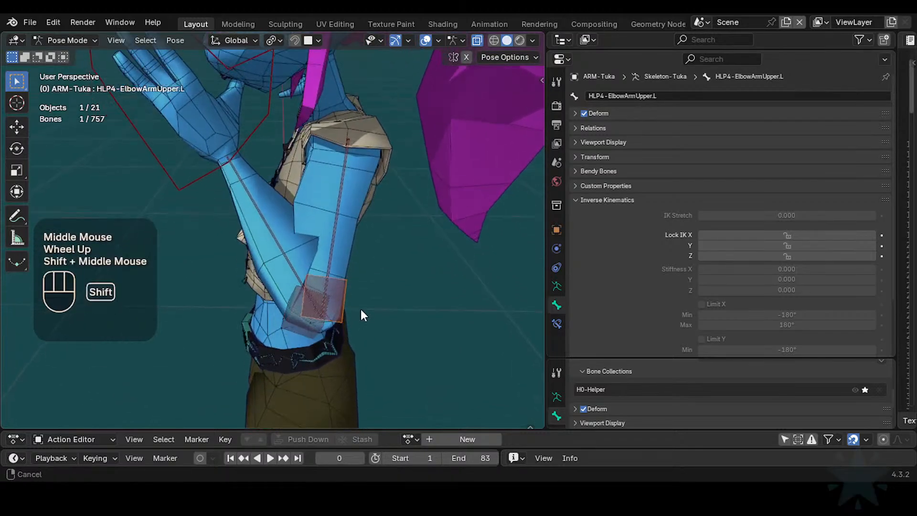
pyautogui.press('r')
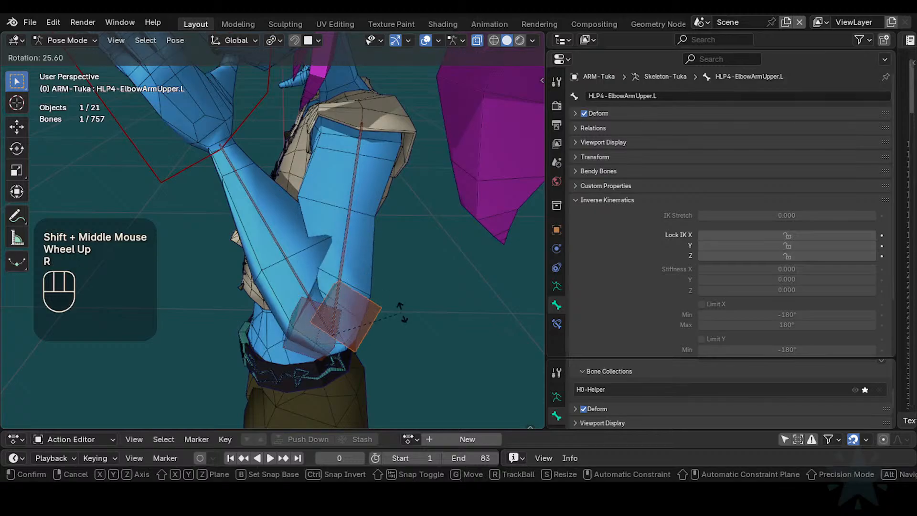
pyautogui.press('Escape')
# - Set the Map To rotation minimum to 60° for X, Y and Z in the HLP4-ElbowArmUpper.L Transformation constraint
pyautogui.click(556, 324)
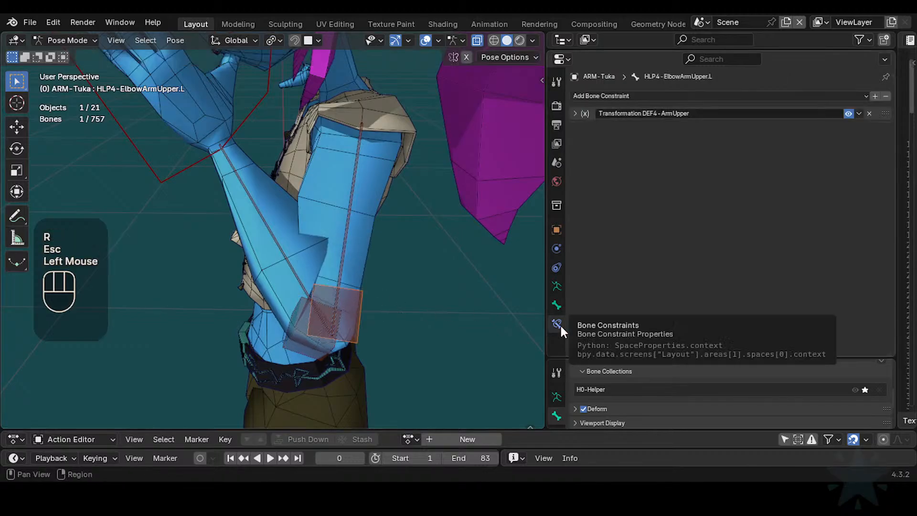
pyautogui.click(575, 112)
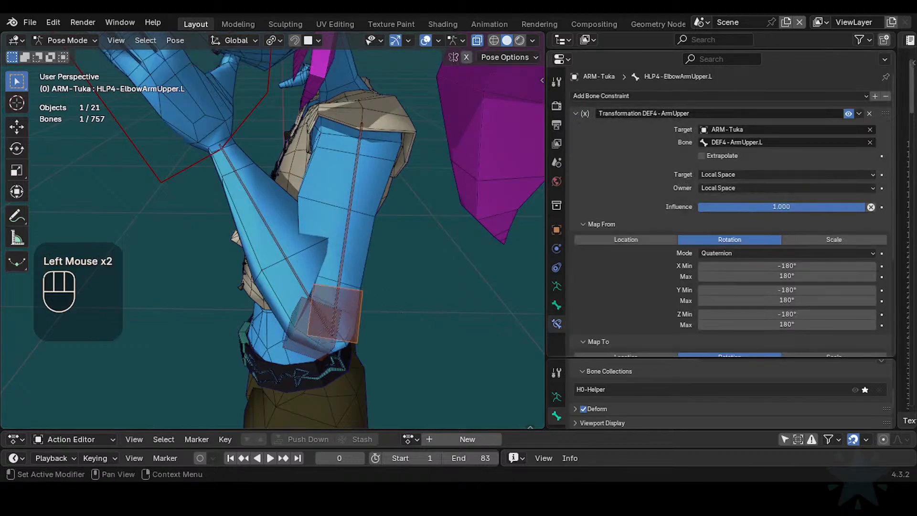
pyautogui.scroll(-4, 730, 215)
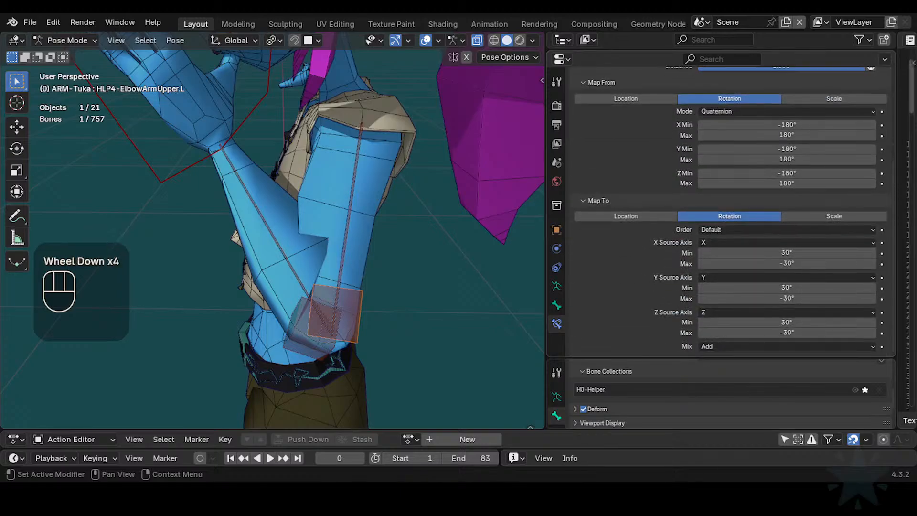
pyautogui.click(768, 254)
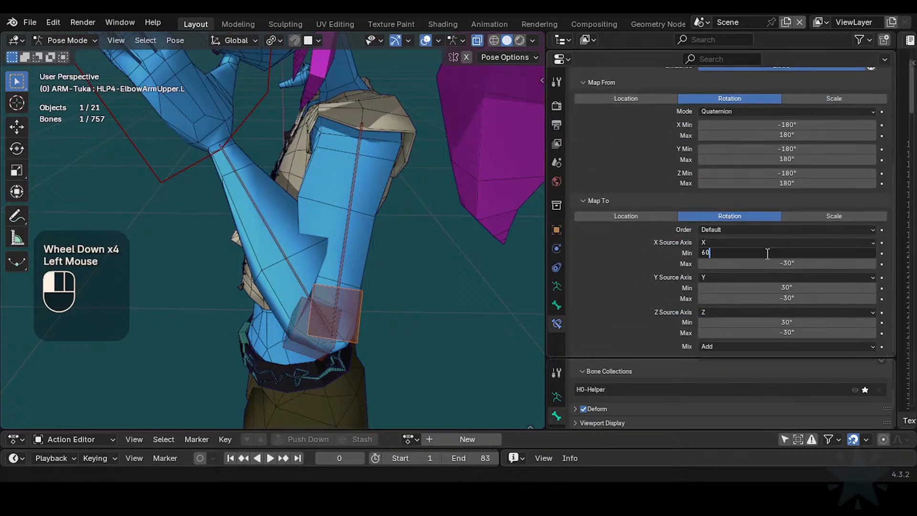
pyautogui.press('Return')
pyautogui.hotkey('ctrl', 'c')
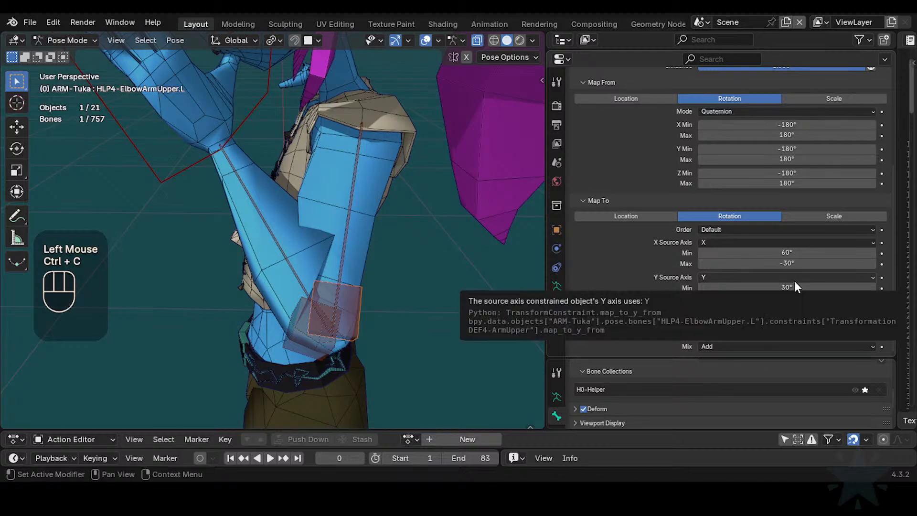
pyautogui.hotkey('ctrl', 'v')
pyautogui.hotkey('ctrl', 'v')
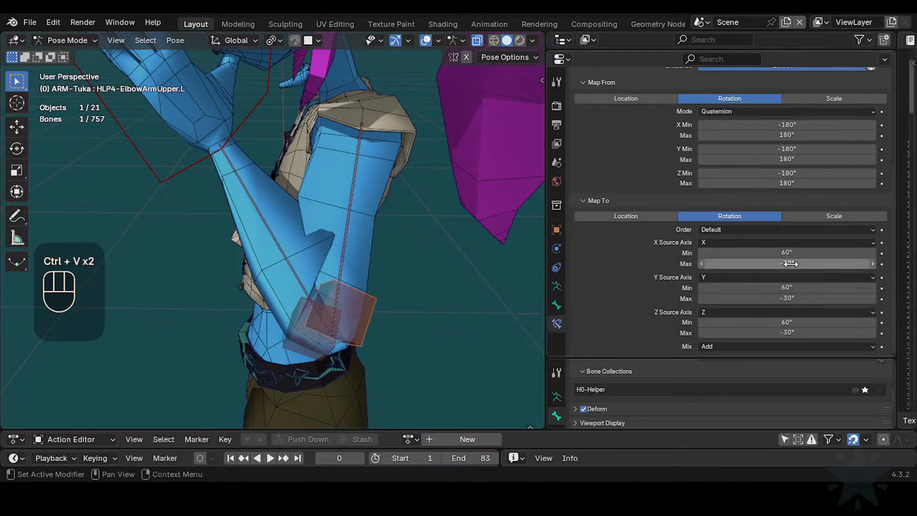
# - Set the Map To rotation maximum to -60° for X, Y and Z in the same Transformation constraint
pyautogui.click(790, 264)
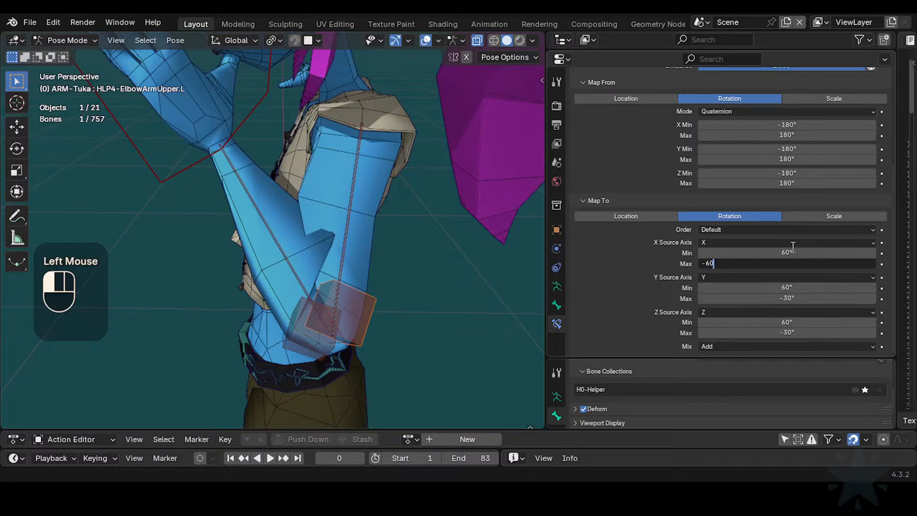
pyautogui.write('-60')
pyautogui.click(793, 246)
pyautogui.hotkey('ctrl', 'c')
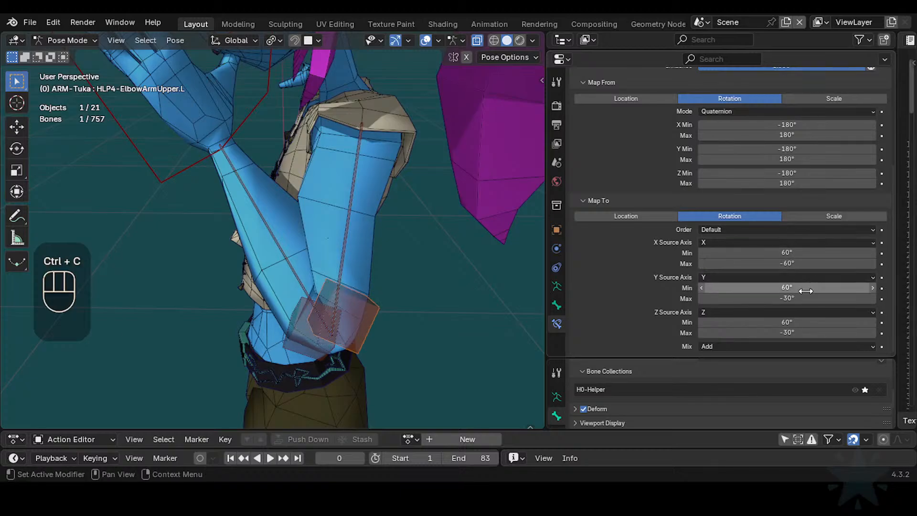
pyautogui.hotkey('ctrl', 'v')
pyautogui.hotkey('ctrl', 'v')
# - Examine the constraint's target settings and the rotation modes offered for its Map From rotation
pyautogui.scroll(2, 787, 220)
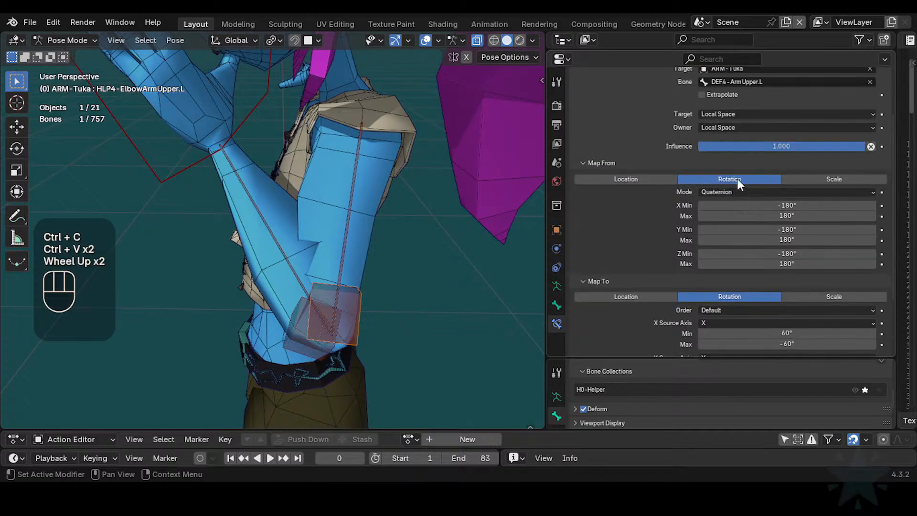
pyautogui.scroll(1, 737, 179)
pyautogui.click(726, 253)
pyautogui.click(725, 254)
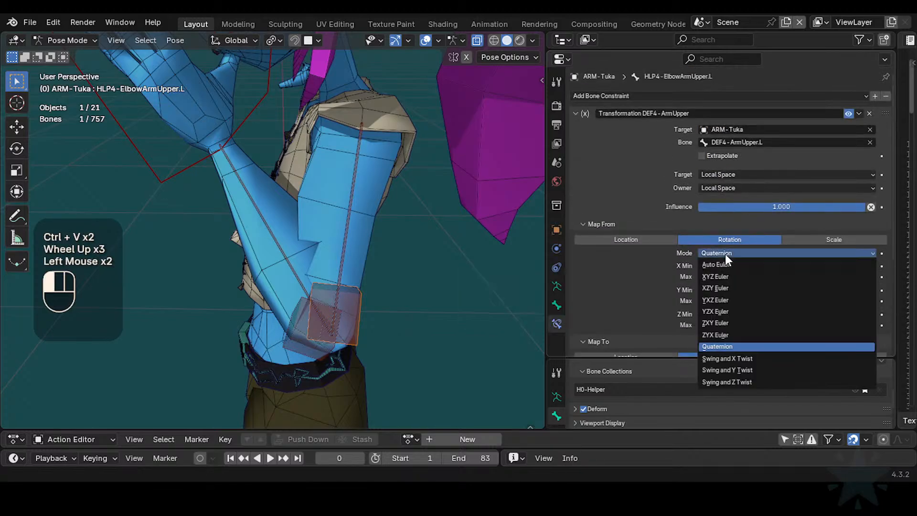
pyautogui.click(725, 254)
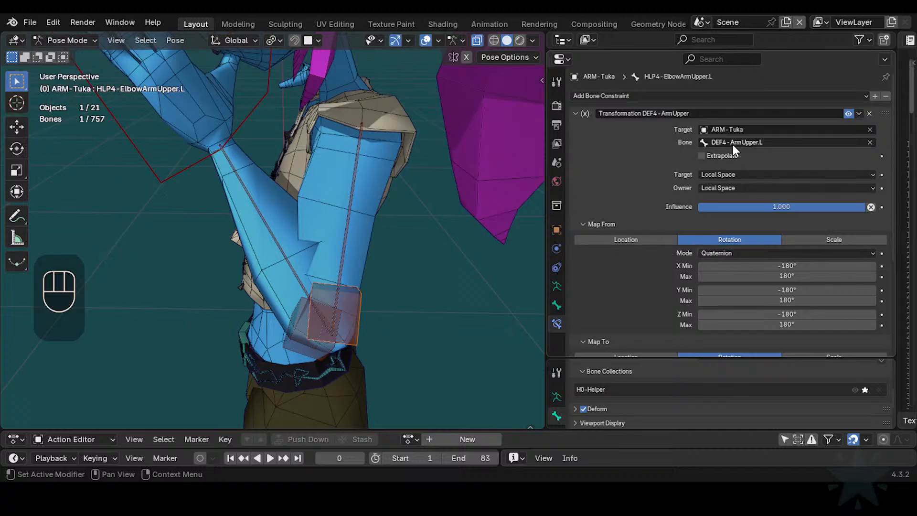
pyautogui.click(730, 253)
pyautogui.click(730, 255)
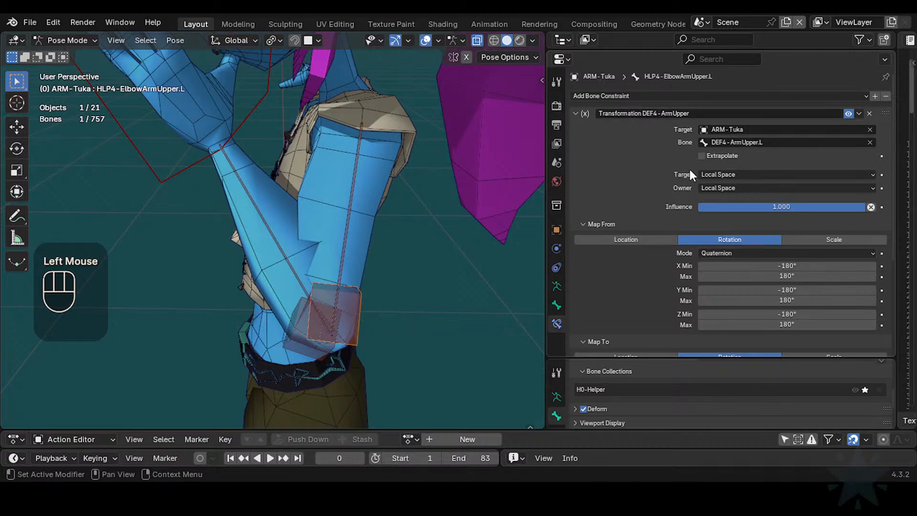
# - Examine the bent left elbow and the Map From and Map To rotation settings of HLP4-ElbowArmUpper.L's Transformation constraint
pyautogui.moveTo(440, 238); pyautogui.dragTo(329, 266, button='middle')
pyautogui.scroll(1, 336, 225)
pyautogui.scroll(-1, 389, 254)
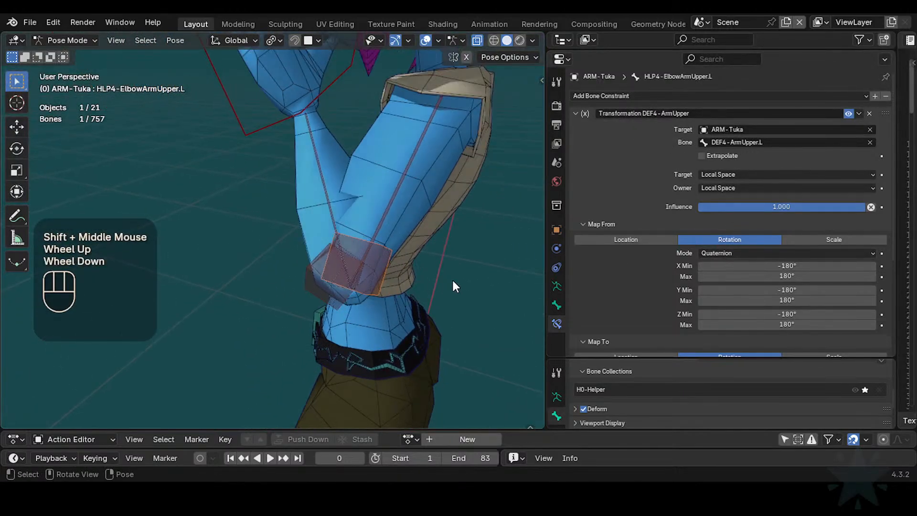
pyautogui.moveTo(453, 286); pyautogui.dragTo(430, 258, button='middle')
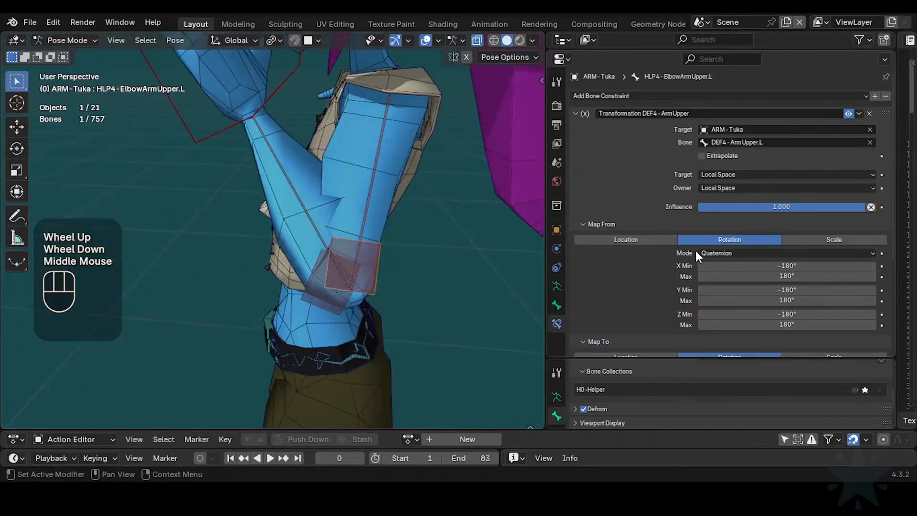
pyautogui.scroll(-2, 621, 279)
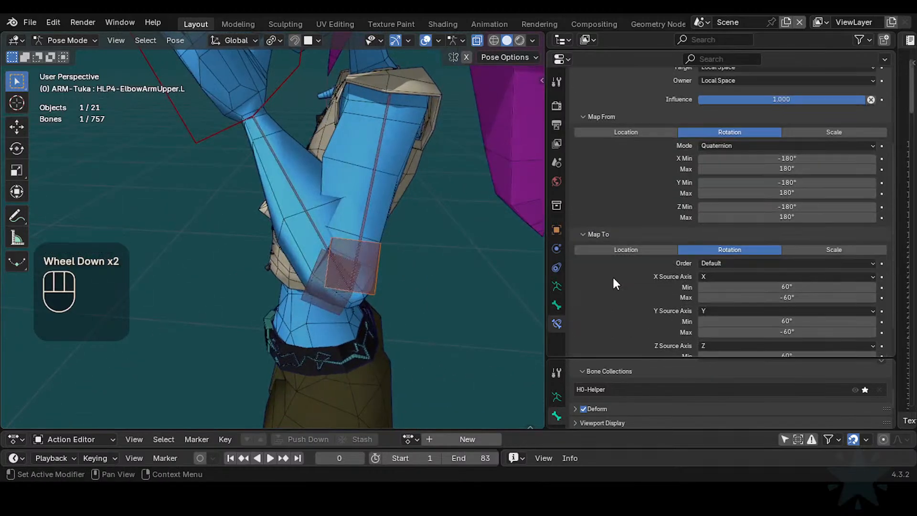
pyautogui.scroll(1, 617, 223)
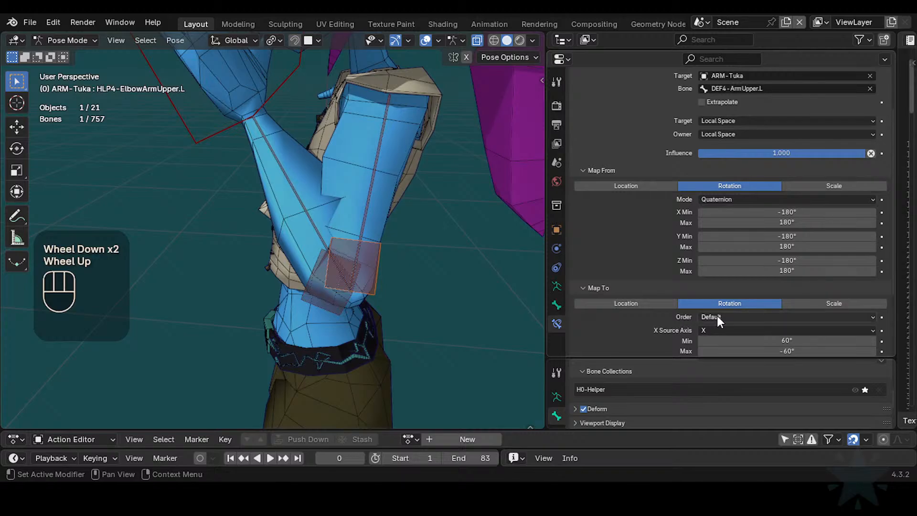
pyautogui.scroll(-2, 713, 316)
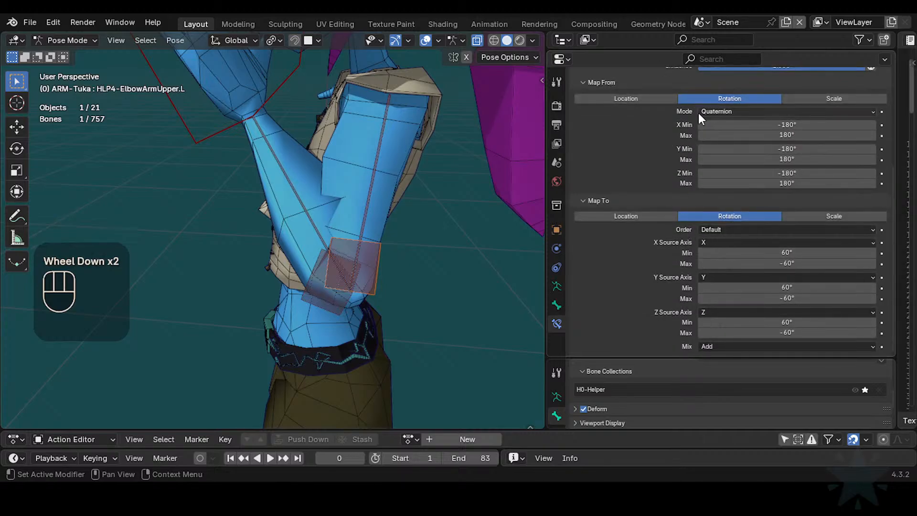
pyautogui.scroll(1, 437, 237)
pyautogui.press('r')
pyautogui.press('Escape')
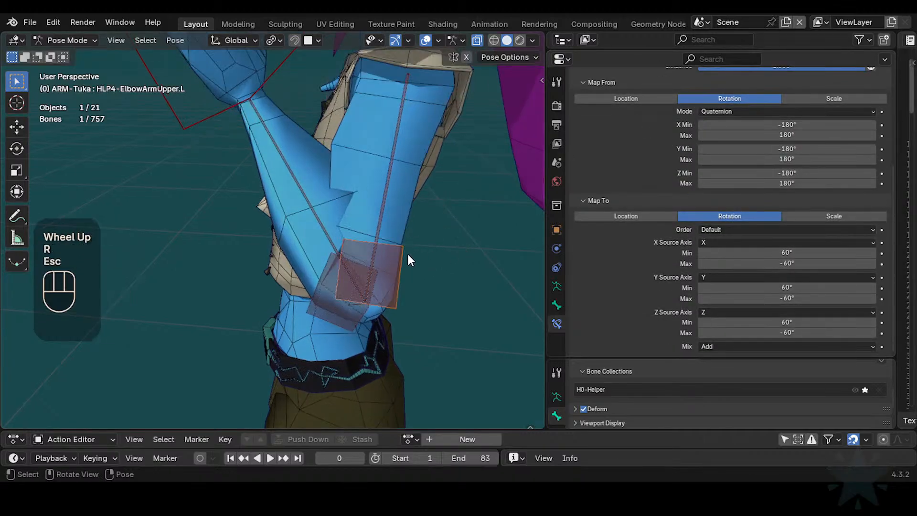
# - Select the left hand control MTR-IK-Hand.L and pull it down and away from the face to open the elbow bend
pyautogui.scroll(-1, 407, 252)
pyautogui.keyDown('shift'); pyautogui.scroll(-1, 248, 165); pyautogui.keyUp('shift')
pyautogui.keyDown('shift'); pyautogui.moveTo(248, 165); pyautogui.dragTo(273, 196, button='middle'); pyautogui.keyUp('shift')
pyautogui.scroll(-1, 232, 153)
pyautogui.click(229, 152)
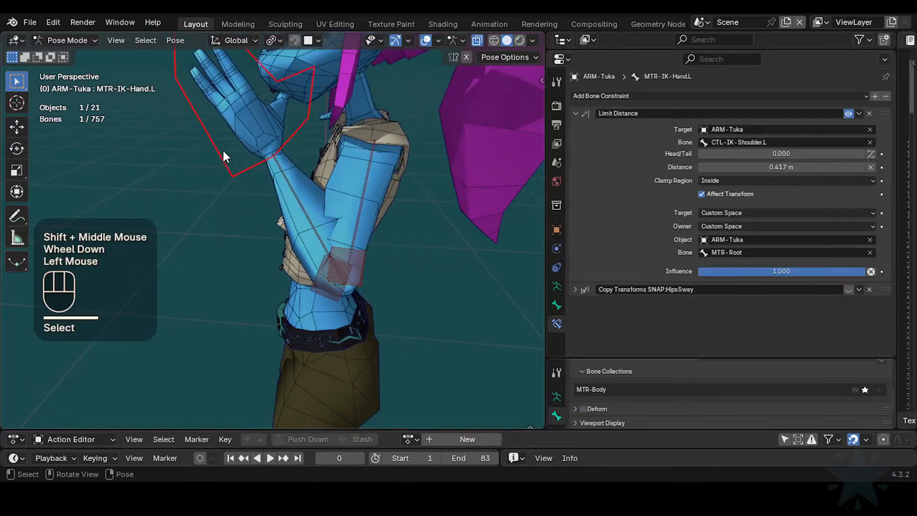
pyautogui.press('g')
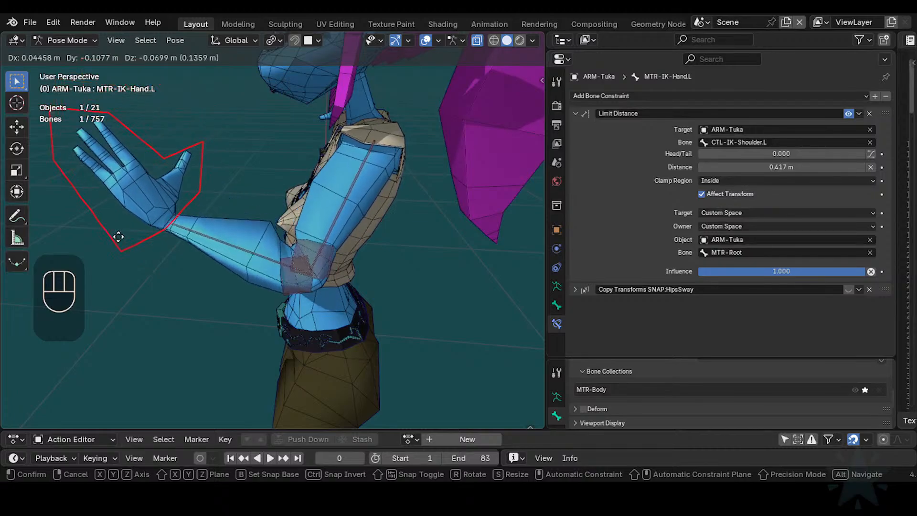
pyautogui.click(149, 236)
# - Clear the pose transforms of all visible bones and reselect MTR-IK-Hand.L on its own
pyautogui.press('a')
pyautogui.hotkey('alt', 'q')
pyautogui.hotkey('alt', 'q')
pyautogui.scroll(-2, 260, 267)
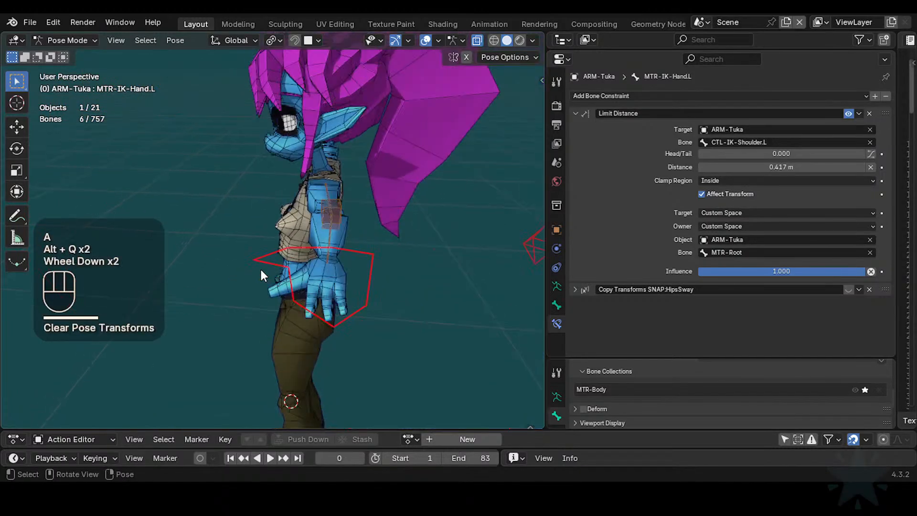
pyautogui.moveTo(260, 268); pyautogui.dragTo(410, 282, button='middle')
pyautogui.click(410, 278)
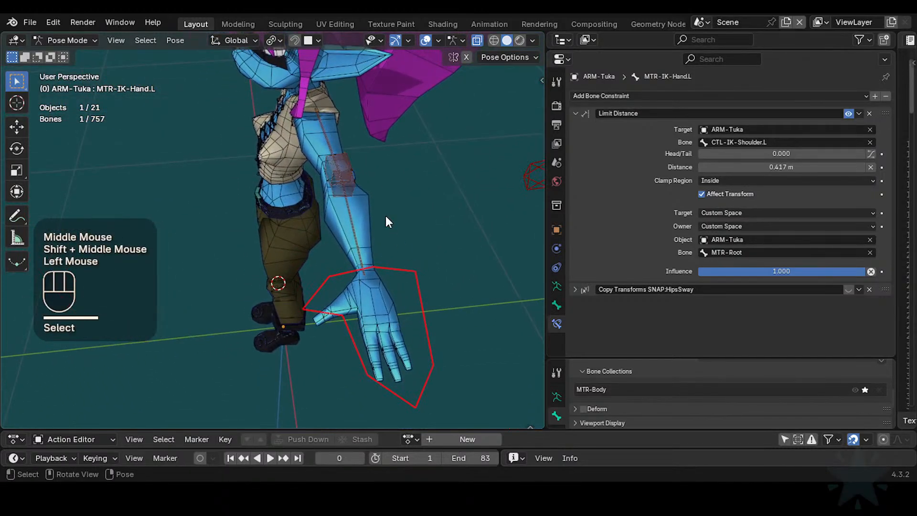
# - Move MTR-IK-Hand.L forward and inward in two passes to test the elbow in a tighter bend
pyautogui.moveTo(386, 214); pyautogui.dragTo(399, 318, button='middle')
pyautogui.press('g')
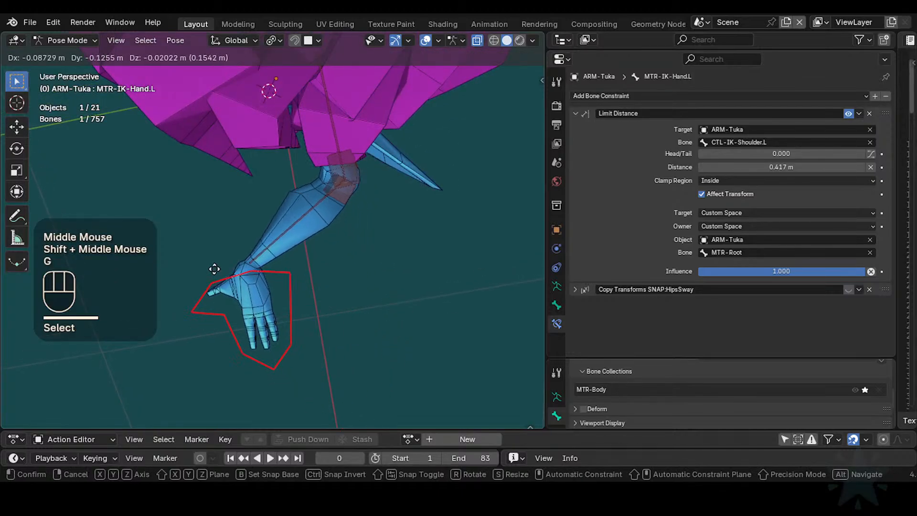
pyautogui.click(191, 234)
pyautogui.moveTo(254, 240); pyautogui.dragTo(260, 300, button='middle')
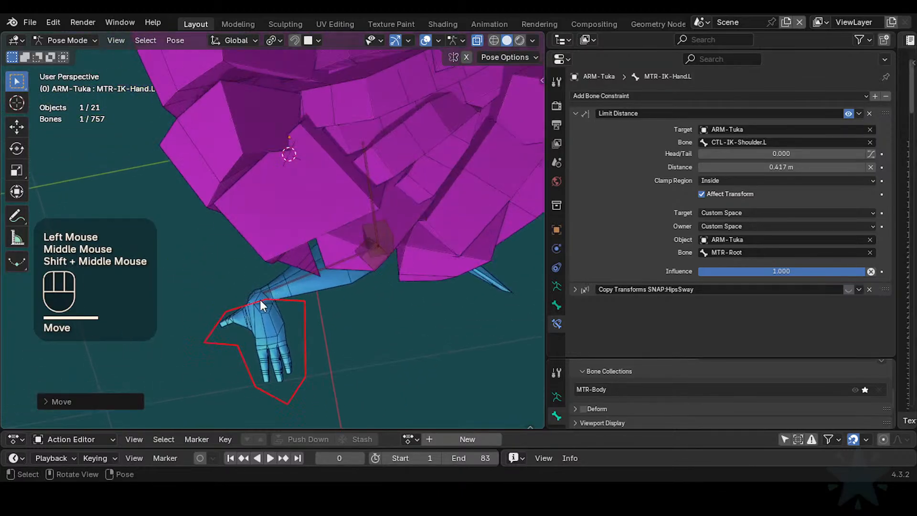
pyautogui.press('g')
pyautogui.click(242, 155)
pyautogui.scroll(-2, 300, 265)
pyautogui.moveTo(242, 156); pyautogui.dragTo(366, 122, button='middle')
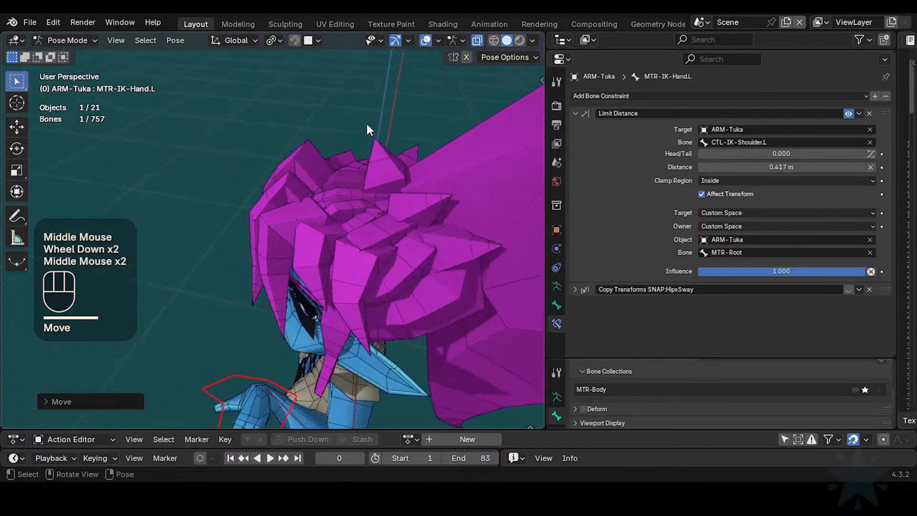
# - Reset all visible bones to the rest pose by clearing their transforms
pyautogui.press('a')
pyautogui.hotkey('alt', 'q')
pyautogui.hotkey('alt', 'q')
pyautogui.keyDown('shift'); pyautogui.moveTo(334, 316); pyautogui.dragTo(432, 194, button='middle'); pyautogui.keyUp('shift')
pyautogui.scroll(-1, 470, 207)
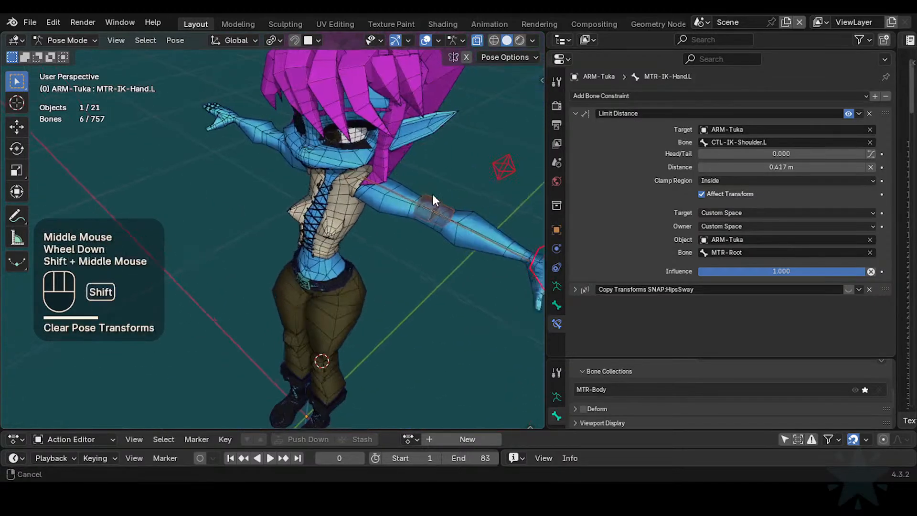
pyautogui.keyDown('shift'); pyautogui.scroll(1, 358, 204); pyautogui.keyUp('shift')
pyautogui.moveTo(357, 204); pyautogui.dragTo(417, 208, button='middle')
pyautogui.click(339, 152)
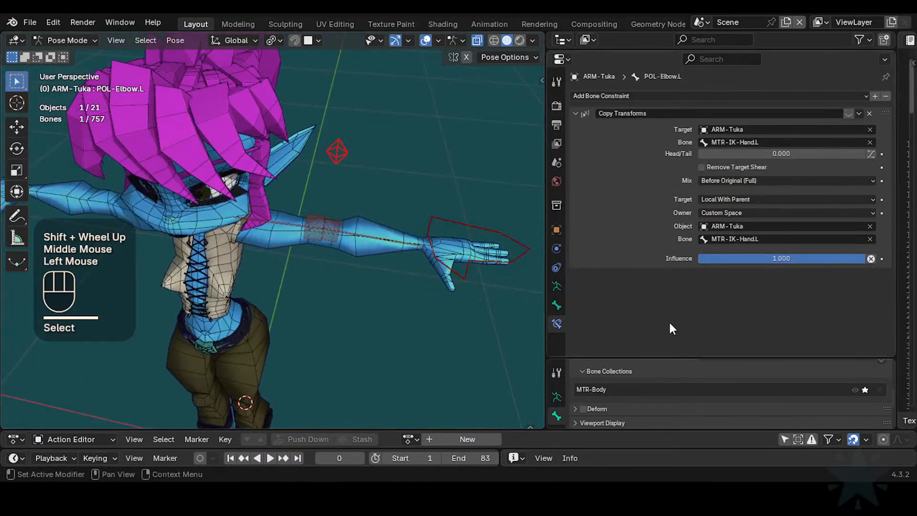
pyautogui.click(451, 219)
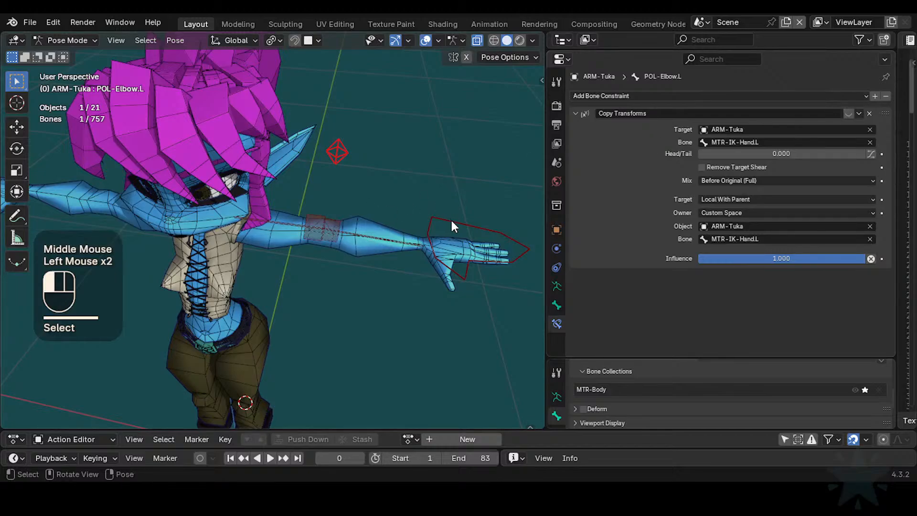
pyautogui.moveTo(451, 218); pyautogui.dragTo(432, 231, button='middle')
pyautogui.press('g')
pyautogui.press('z')
pyautogui.press('Escape')
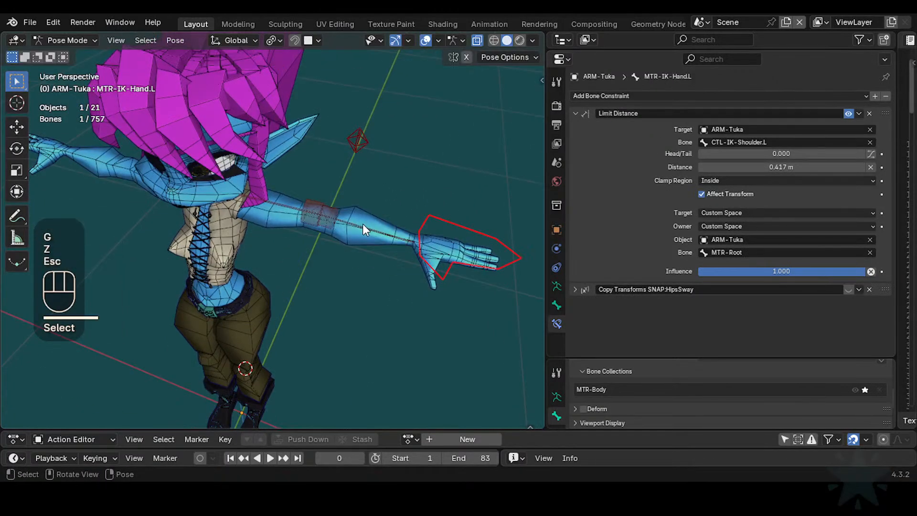
# - Snap the 3D cursor to the left elbow helper bone, reselect MTR-IK-Hand.L and set the pivot point to 3D Cursor
pyautogui.click(326, 214)
pyautogui.hotkey('shift', 's')
pyautogui.click(442, 235)
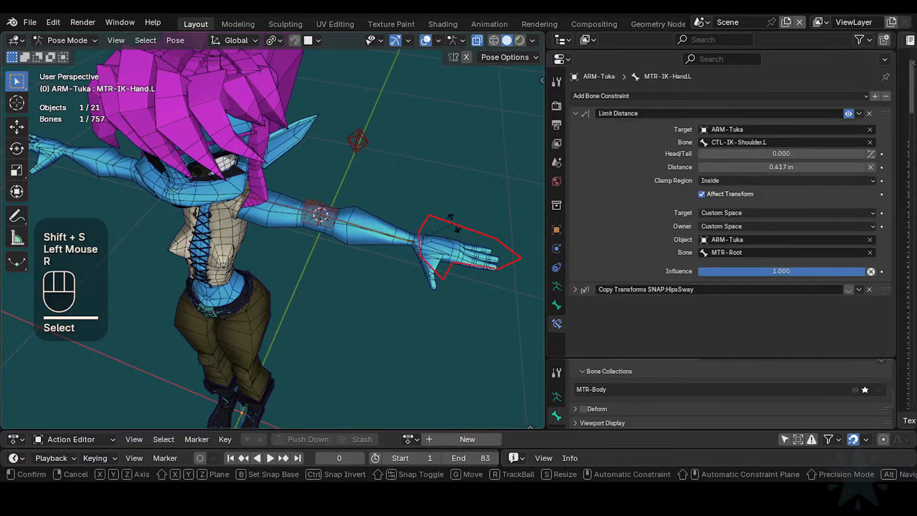
pyautogui.press('g')
pyautogui.press('z')
pyautogui.press('Escape')
pyautogui.press('less')
pyautogui.click(417, 266)
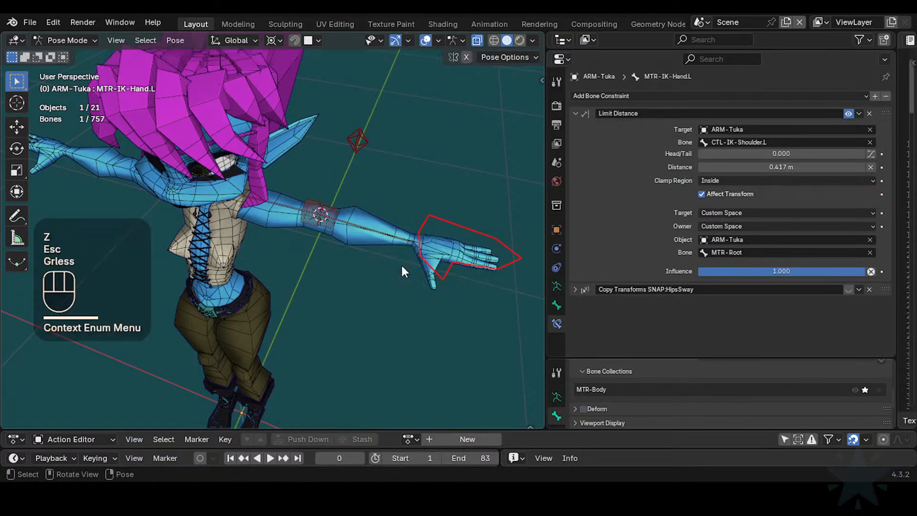
# - Try rotating MTR-IK-Hand.L around the global Z axis with the elbow's 3D cursor as pivot
pyautogui.press('r')
pyautogui.press('z')
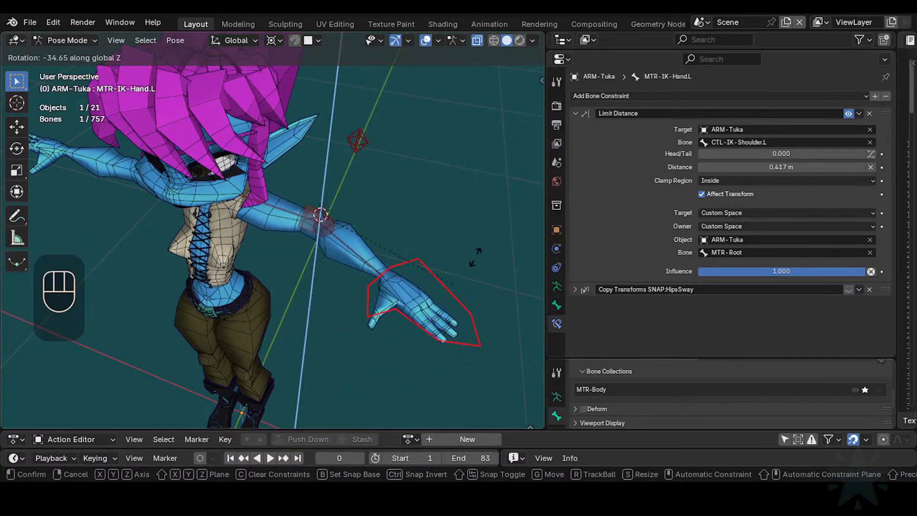
pyautogui.press('Escape')
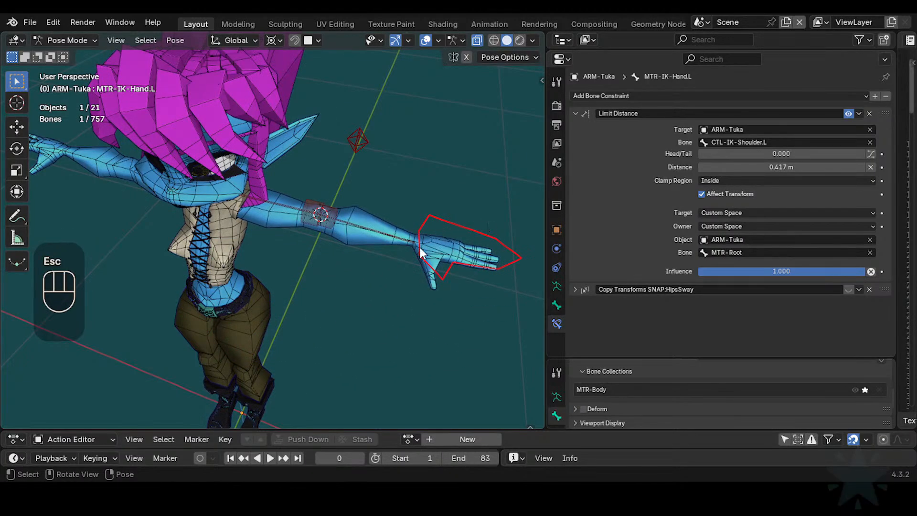
# - Create a new action in the Action Editor and enlarge the editor to reveal its timeline
pyautogui.click(352, 423)
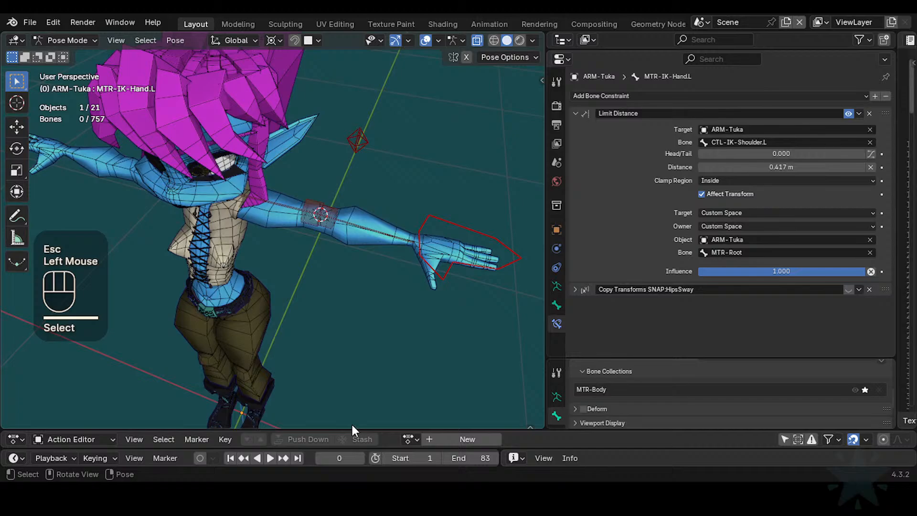
pyautogui.click(436, 437)
pyautogui.moveTo(413, 427); pyautogui.dragTo(418, 369)
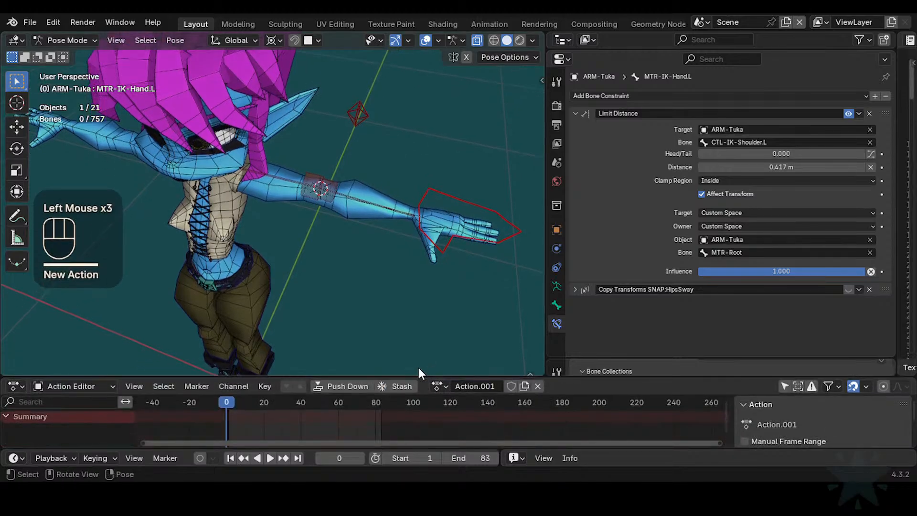
# - Go to frame 1 and insert a keyframe for MTR-IK-Hand.L in the rest pose
pyautogui.hotkey('shift', 'Left')
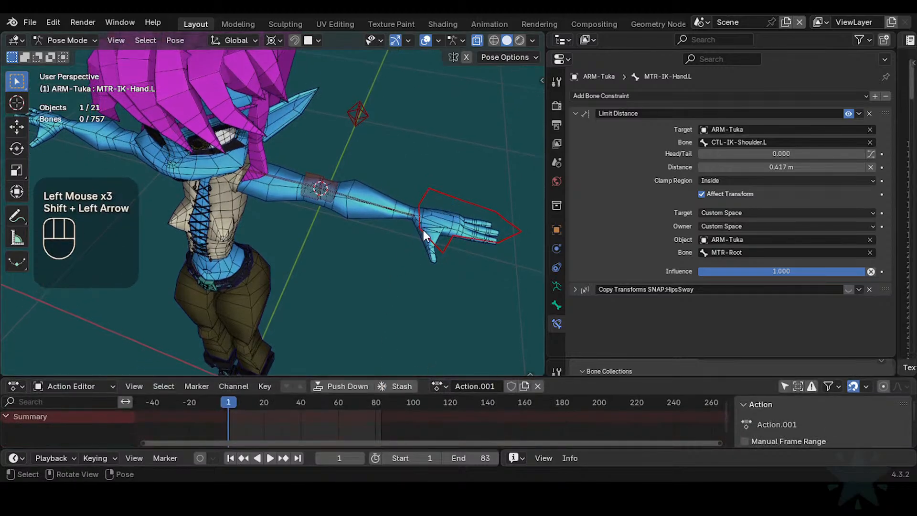
pyautogui.press('i')
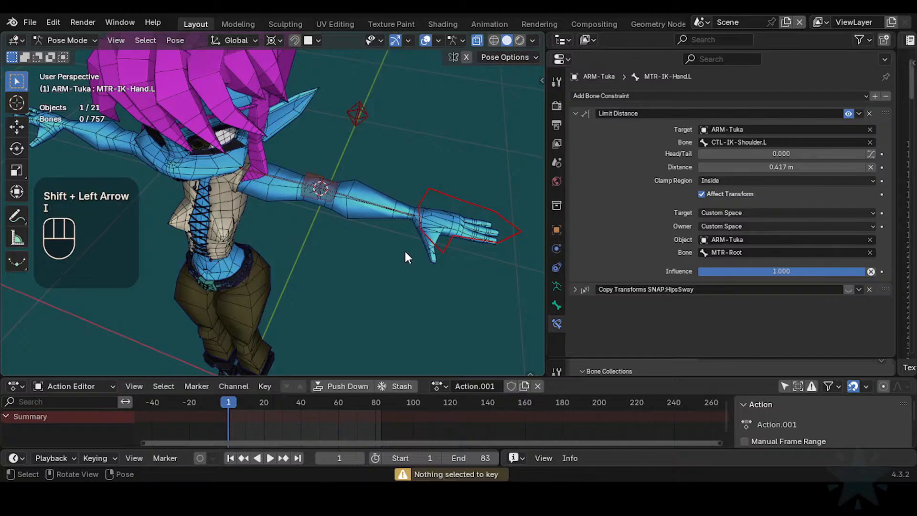
pyautogui.click(434, 188)
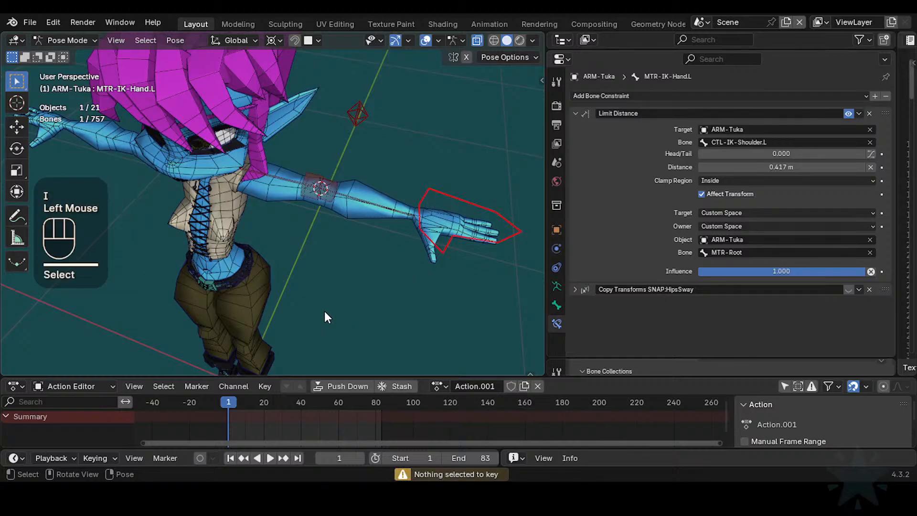
pyautogui.press('i')
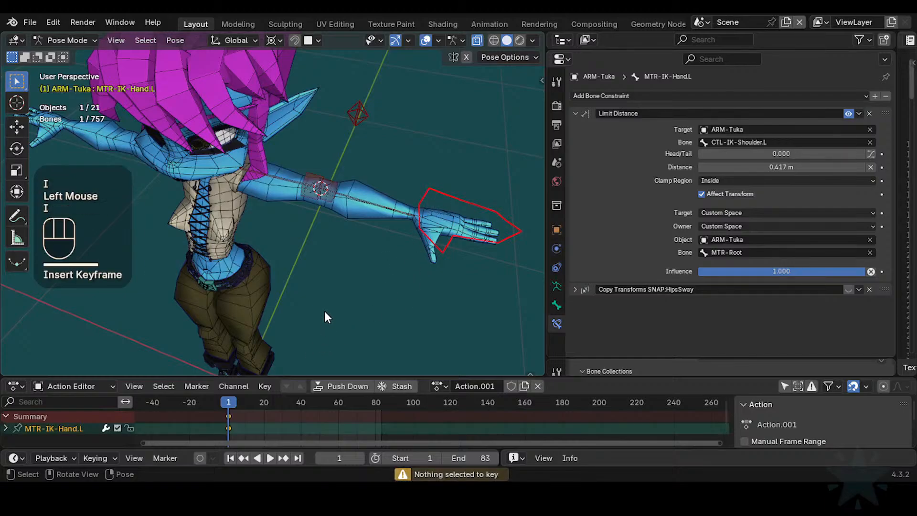
# - At frame 23, rotate MTR-IK-Hand.L around global Z about the elbow to bend the arm forward, and keyframe it
pyautogui.click(269, 402)
pyautogui.press('g')
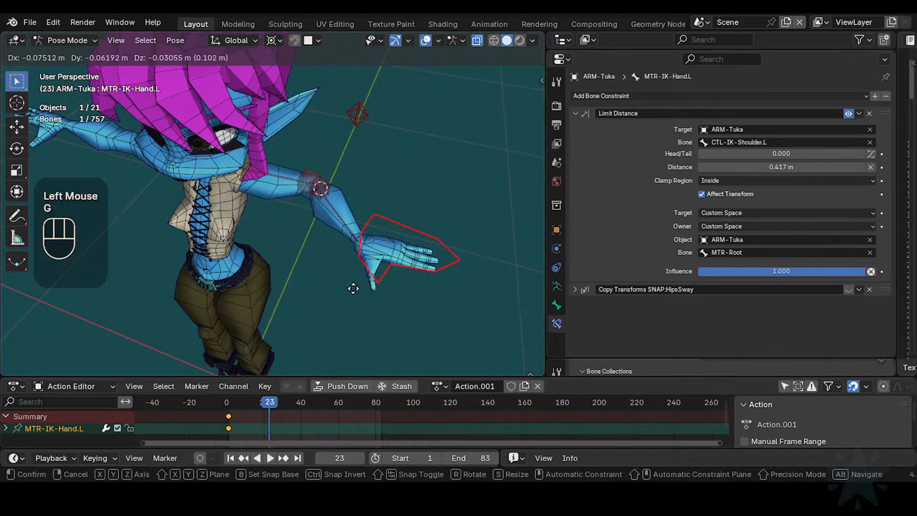
pyautogui.press('Escape')
pyautogui.press('r')
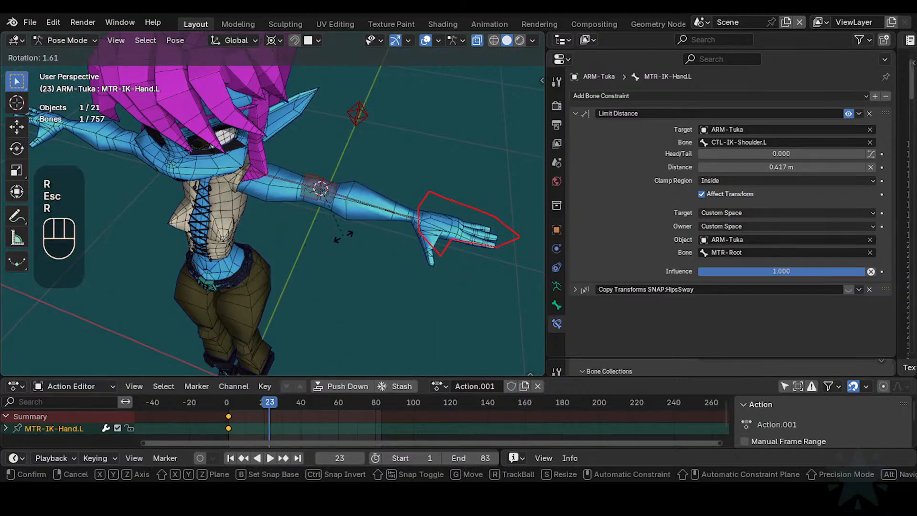
pyautogui.press('z')
pyautogui.click(268, 373)
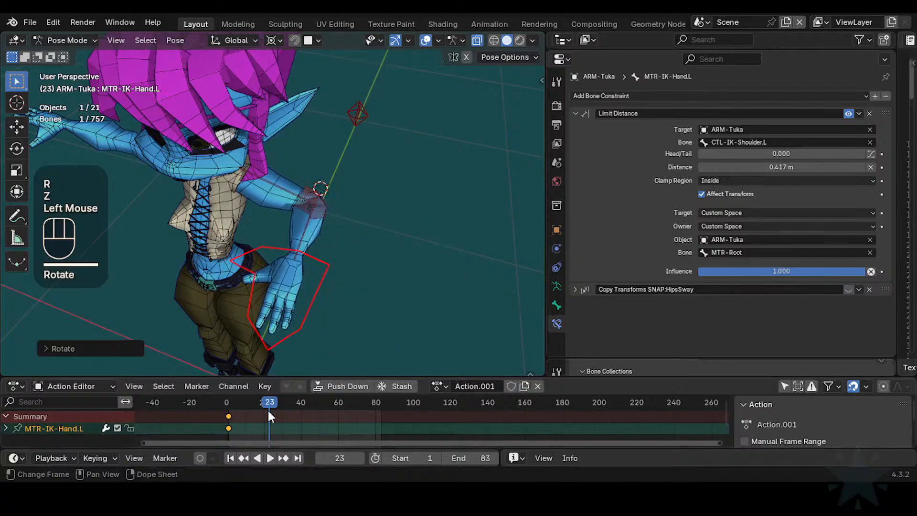
pyautogui.press('i')
pyautogui.press('i')
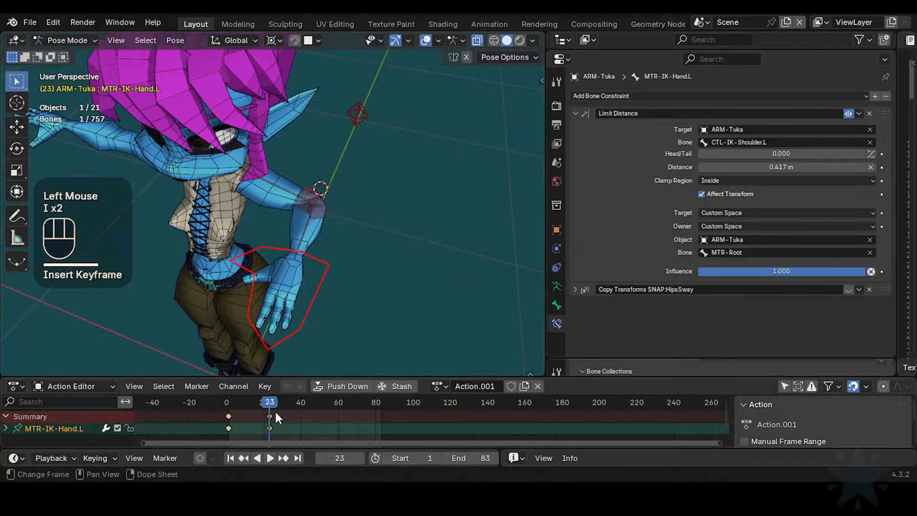
# - At frame 66, rotate MTR-IK-Hand.L further about the 3D cursor, first freely and once more around global Z
pyautogui.moveTo(275, 408); pyautogui.dragTo(346, 405)
pyautogui.press('r')
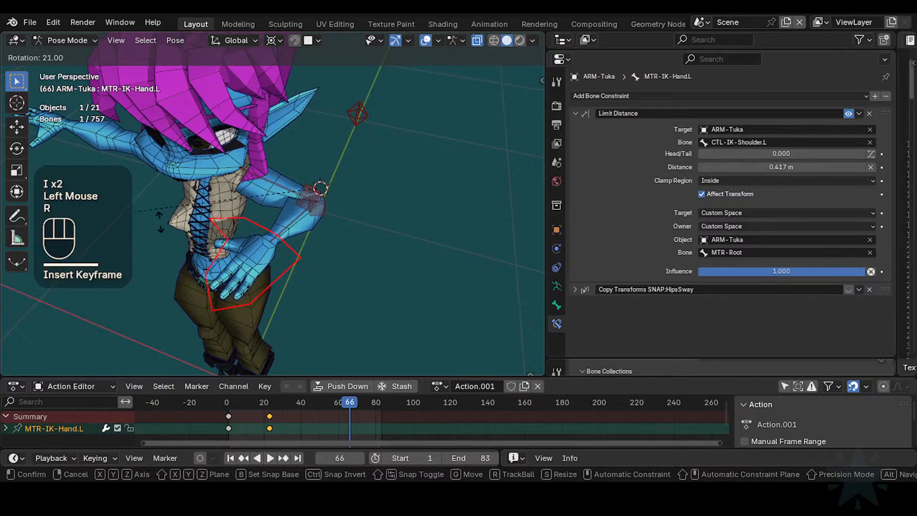
pyautogui.click(329, 254)
pyautogui.moveTo(328, 255); pyautogui.dragTo(333, 248, button='middle')
pyautogui.press('r')
pyautogui.press('z')
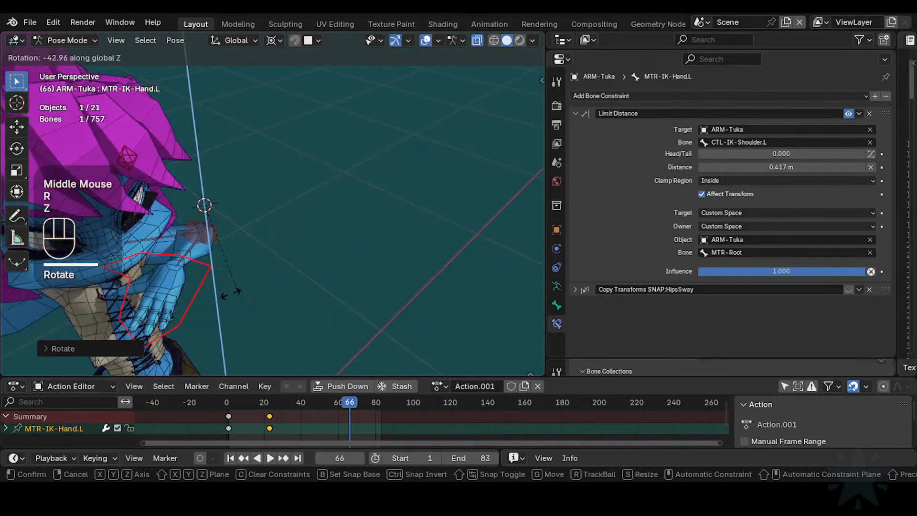
pyautogui.click(199, 292)
# - Move MTR-IK-Hand.L at frame 66 so the forearm folds tightly against the upper arm just below the chin
pyautogui.moveTo(199, 292); pyautogui.dragTo(432, 224, button='middle')
pyautogui.scroll(2, 434, 267)
pyautogui.press('g')
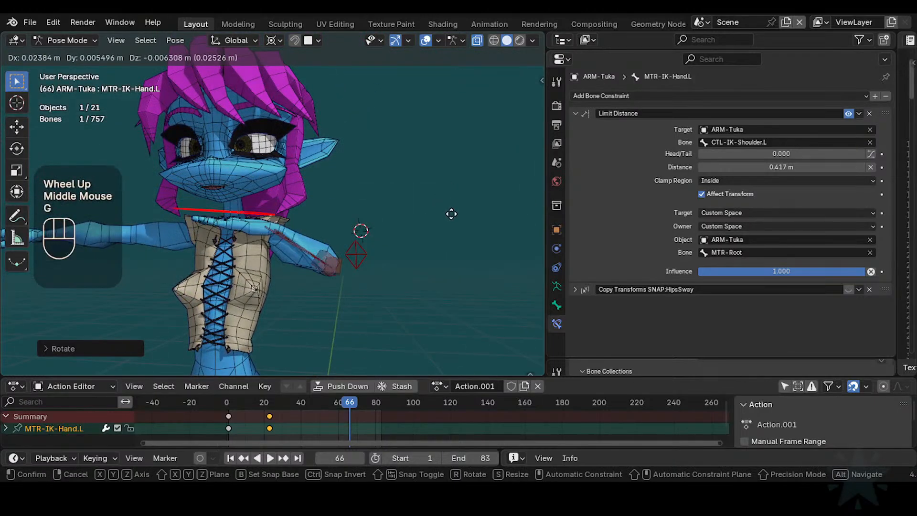
pyautogui.click(300, 213)
pyautogui.click(224, 202)
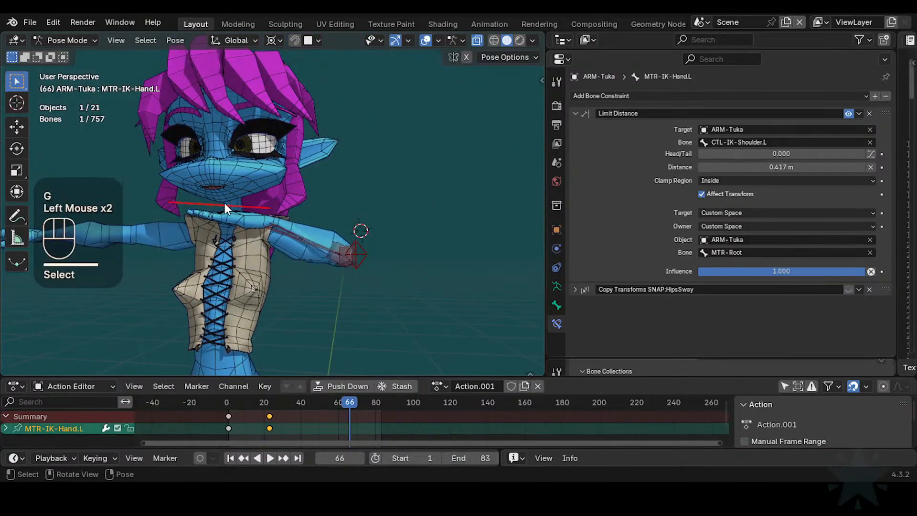
# - At frame 66, adjust MTR-IK-Hand.L slightly and move the elbow pole POL-Elbow.L upward and away from the arm
pyautogui.press('g')
pyautogui.keyDown('shift'); pyautogui.click(418, 253); pyautogui.keyUp('shift')
pyautogui.click(358, 253)
pyautogui.press('g')
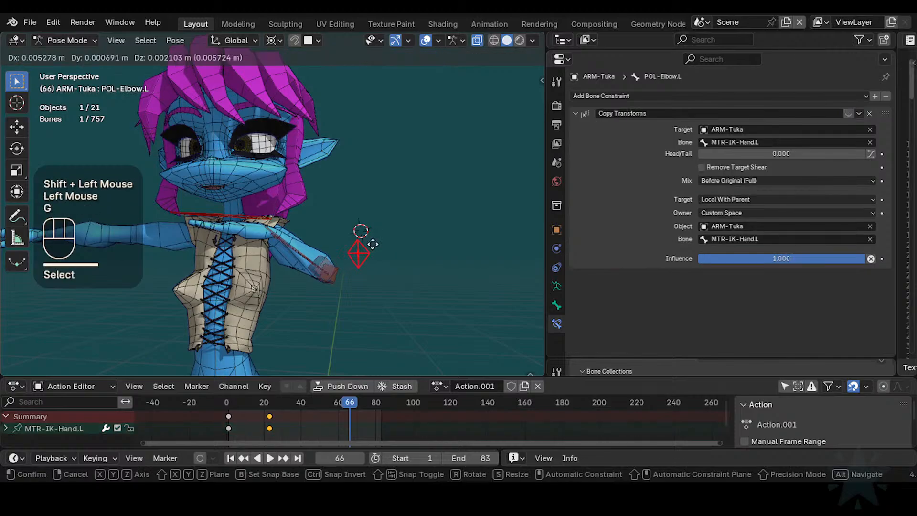
pyautogui.click(420, 132)
# - Move MTR-IK-Hand.L forward, away from the body, and insert a keyframe for it at frame 66
pyautogui.moveTo(414, 148); pyautogui.dragTo(310, 261, button='middle')
pyautogui.keyDown('shift'); pyautogui.moveTo(334, 229); pyautogui.dragTo(214, 233, button='middle'); pyautogui.keyUp('shift')
pyautogui.moveTo(160, 202); pyautogui.dragTo(380, 167, button='middle')
pyautogui.click(317, 180)
pyautogui.press('g')
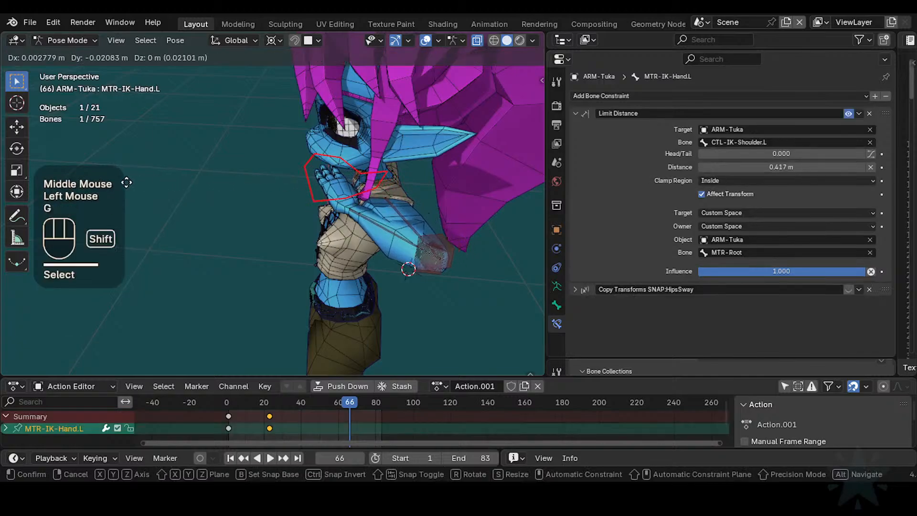
pyautogui.keyDown('shift'); pyautogui.click(443, 186); pyautogui.keyUp('shift')
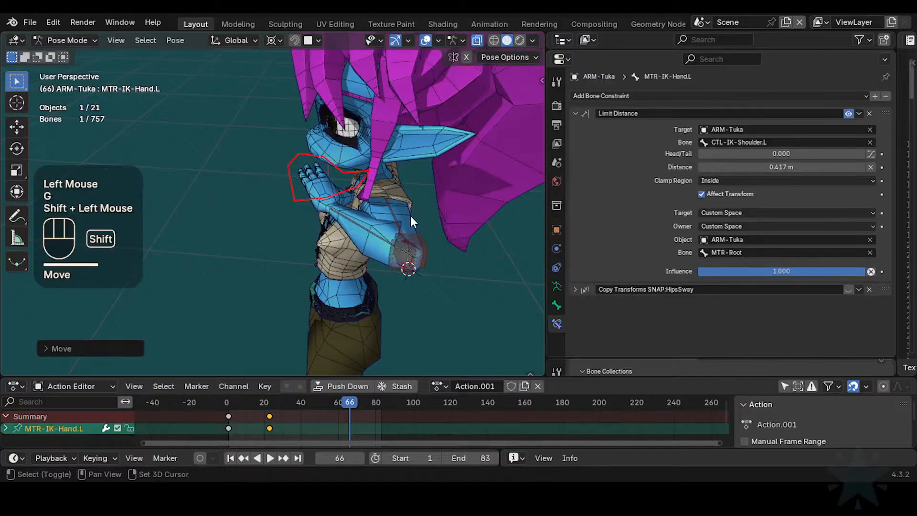
pyautogui.keyDown('shift'); pyautogui.moveTo(412, 221); pyautogui.dragTo(354, 288, button='middle'); pyautogui.keyUp('shift')
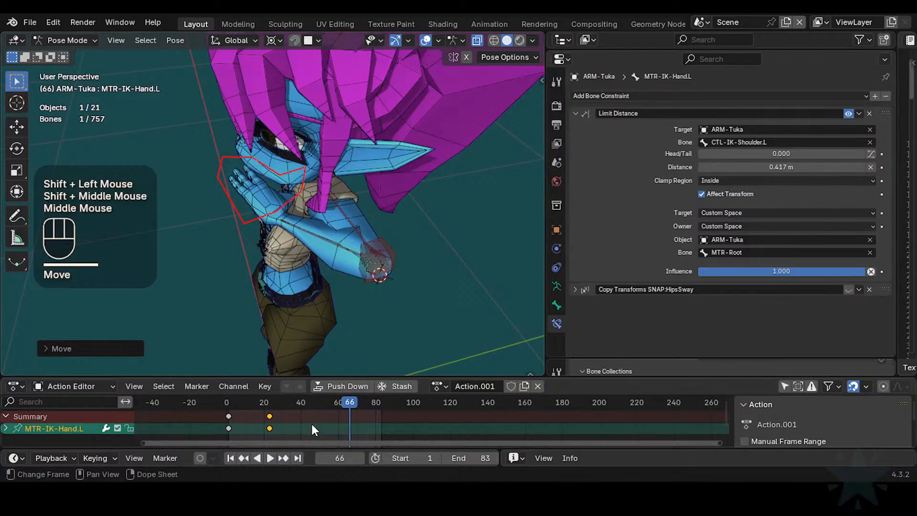
pyautogui.press('i')
pyautogui.press('i')
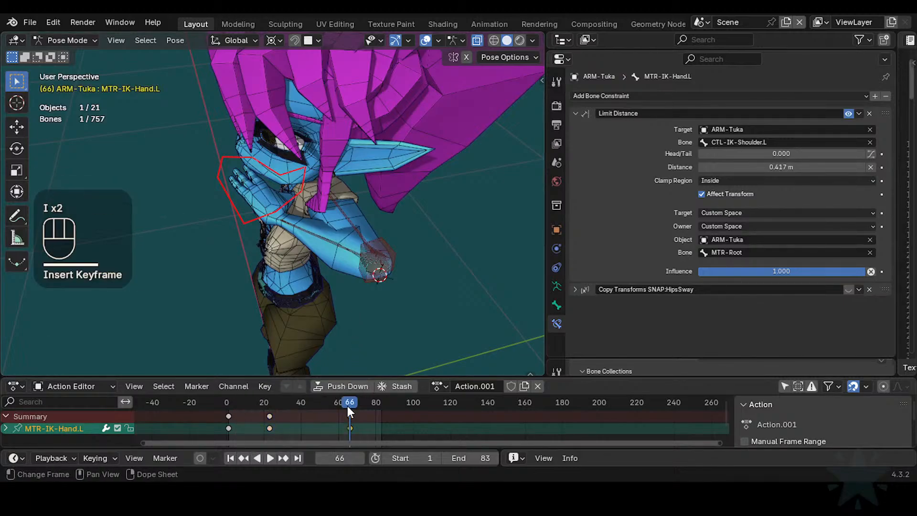
# - Shift the frame 66 keyframe to frame 47 and set the scene's end frame to 47
pyautogui.moveTo(348, 405); pyautogui.dragTo(314, 407)
pyautogui.press('f')
pyautogui.hotkey('ctrl', 'End')
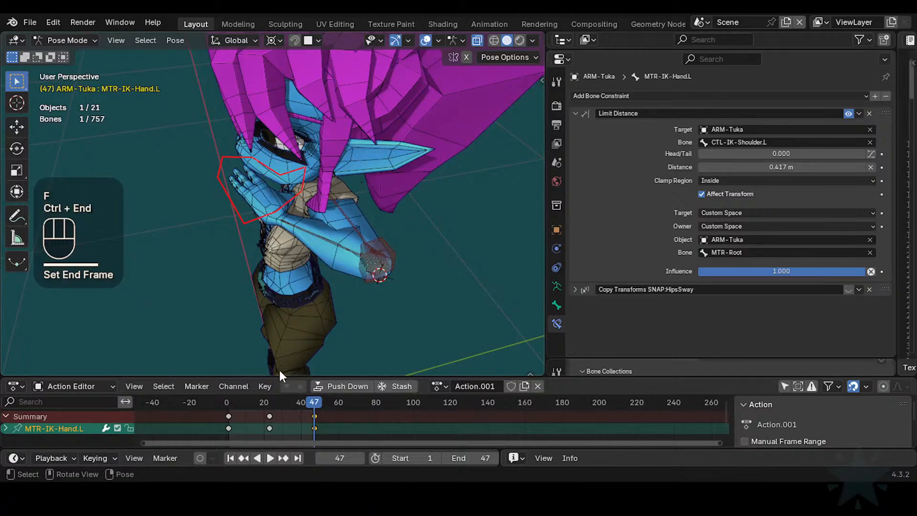
# - Return to frame 0 with the arm straight and save the file
pyautogui.moveTo(253, 402); pyautogui.dragTo(210, 406)
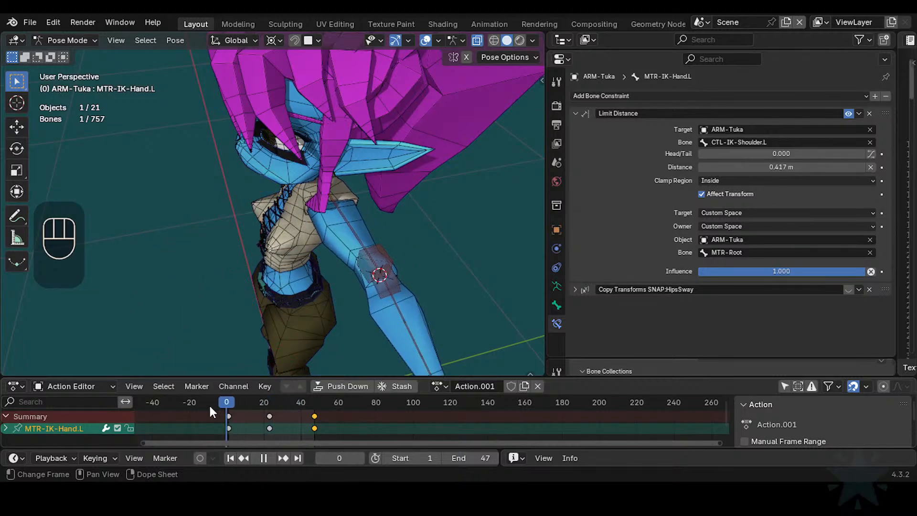
pyautogui.moveTo(286, 251); pyautogui.dragTo(262, 187, button='middle')
pyautogui.scroll(2, 342, 218)
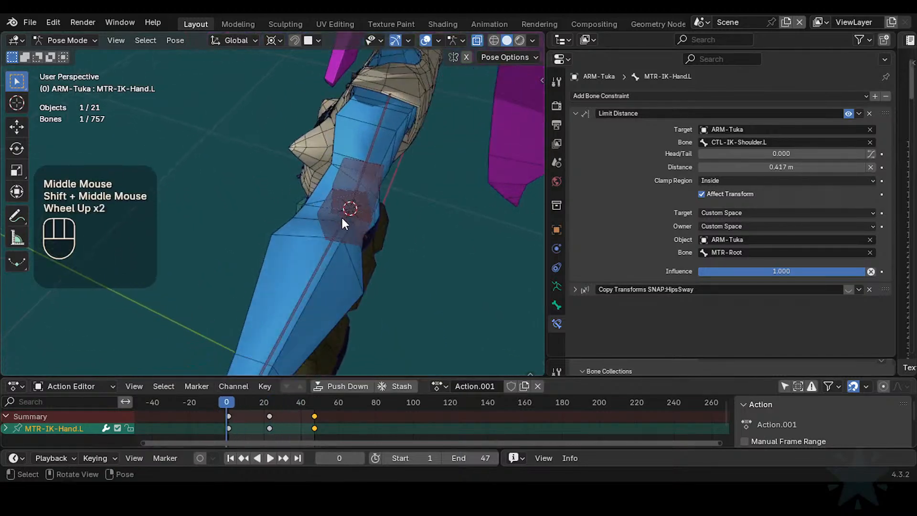
pyautogui.hotkey('ctrl', 's')
# - Leave Pose Mode, add the body mesh 0-Body-Tuka to the armature selection, and enter Weight Paint mode
pyautogui.hotkey('ctrl', 'Tab')
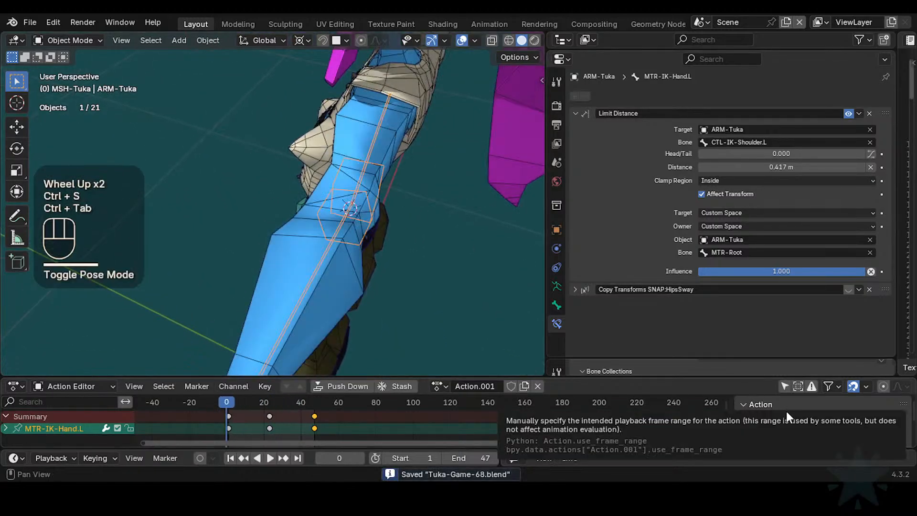
pyautogui.click(330, 180)
pyautogui.click(326, 177)
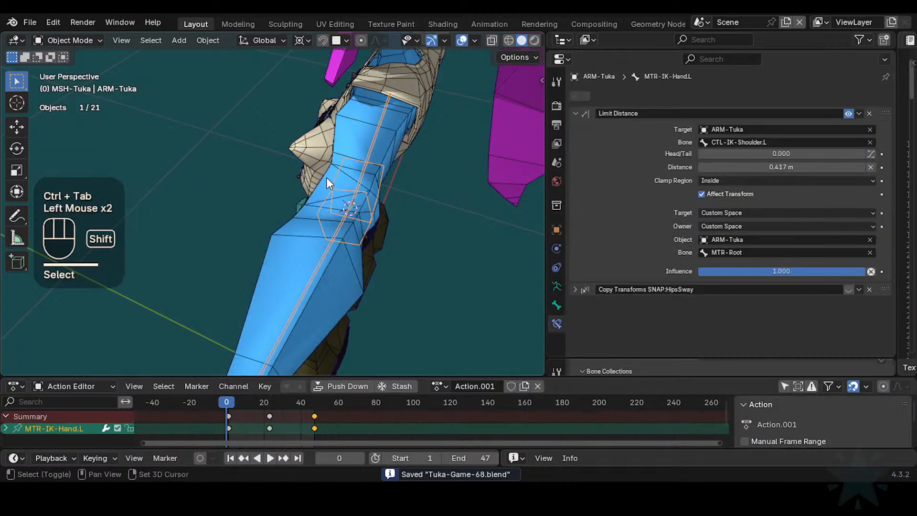
pyautogui.keyDown('shift'); pyautogui.click(325, 177); pyautogui.keyUp('shift')
pyautogui.hotkey('ctrl', 'Tab')
pyautogui.press('7')
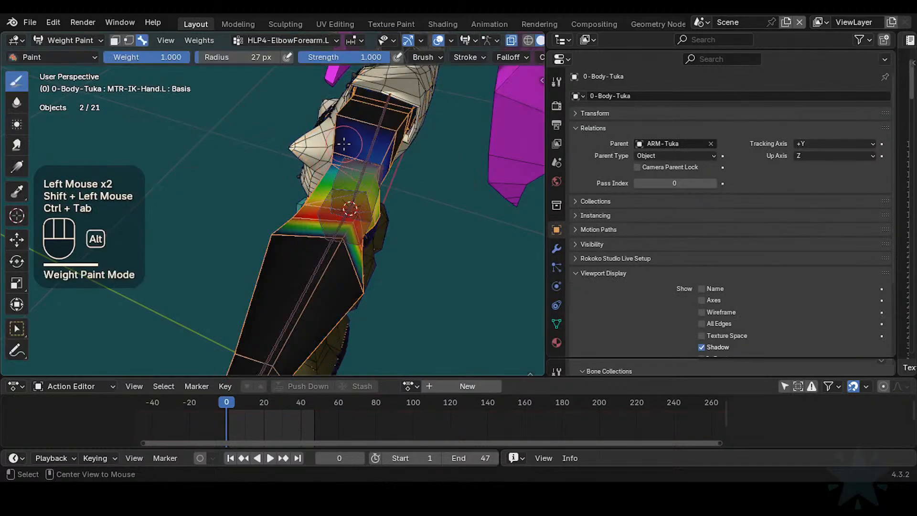
# - Examine the elbow weights of HLP4-ElbowForearm.L and then those of HLP4-ElbowArmUpper.L
pyautogui.moveTo(344, 143); pyautogui.dragTo(315, 220, button='middle')
pyautogui.scroll(2, 315, 221)
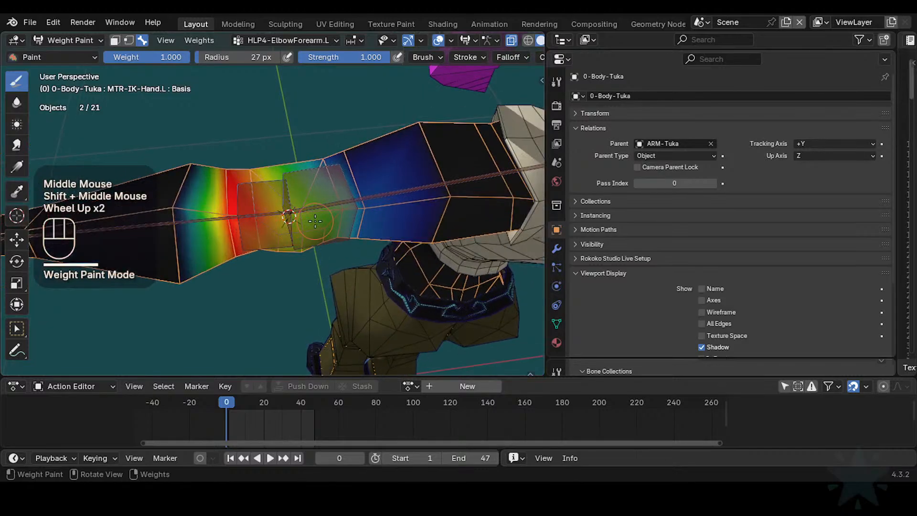
pyautogui.keyDown('alt'); pyautogui.click(300, 186); pyautogui.keyUp('alt')
pyautogui.keyDown('shift'); pyautogui.moveTo(359, 172); pyautogui.dragTo(304, 215, button='middle'); pyautogui.keyUp('shift')
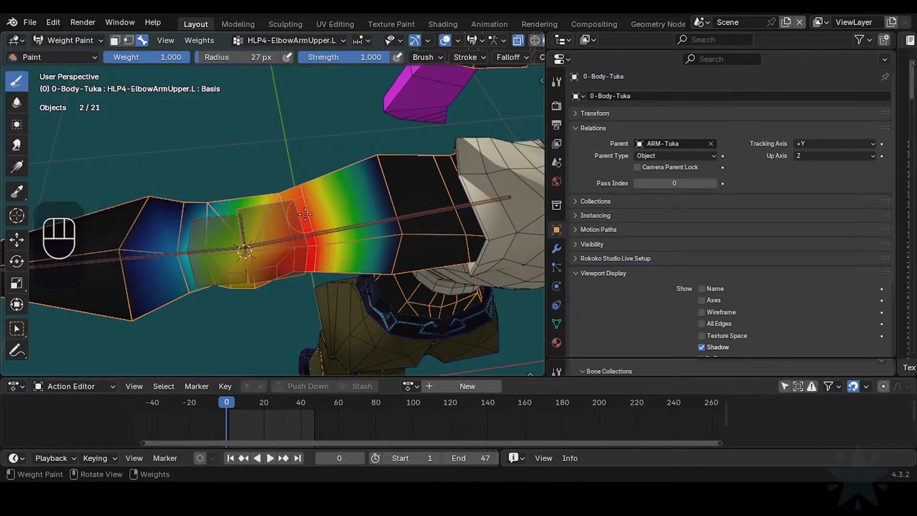
# - Scrub the arm-bend action to frame 47 and back to frame 37, examining the elbow's deformation
pyautogui.scroll(-1, 295, 216)
pyautogui.moveTo(295, 216); pyautogui.dragTo(385, 280, button='middle')
pyautogui.scroll(1, 311, 241)
pyautogui.scroll(-2, 311, 241)
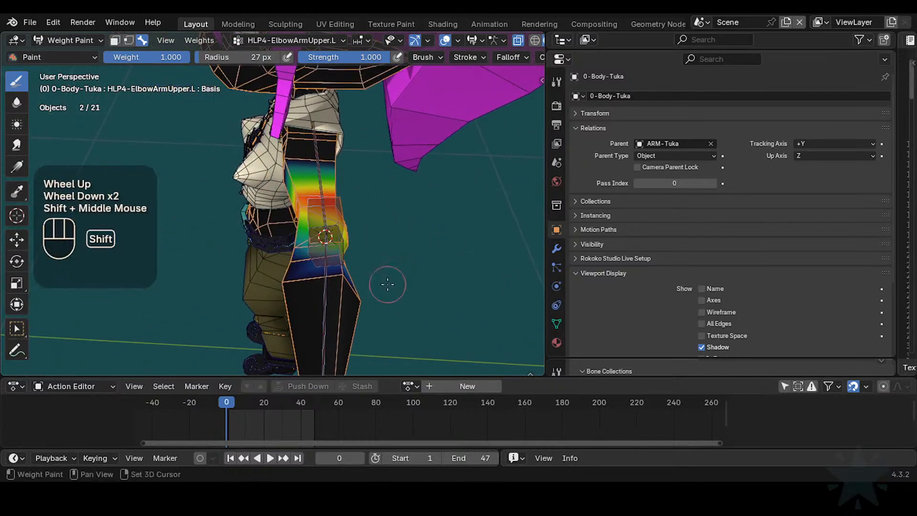
pyautogui.moveTo(235, 398); pyautogui.dragTo(314, 406)
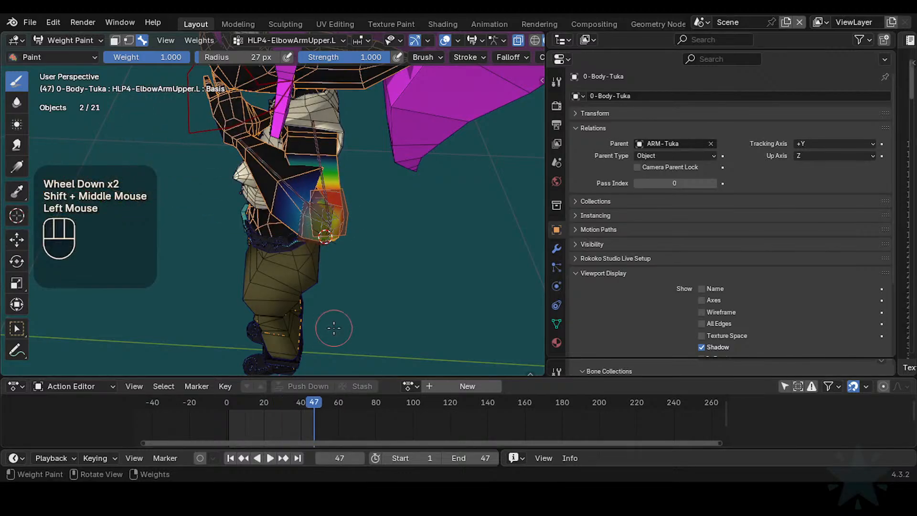
pyautogui.scroll(1, 351, 268)
pyautogui.keyDown('shift'); pyautogui.moveTo(351, 268); pyautogui.dragTo(335, 305, button='middle'); pyautogui.keyUp('shift')
pyautogui.moveTo(307, 396)
pyautogui.mouseDown()
pyautogui.moveTo(254, 418)
pyautogui.moveTo(294, 403)
pyautogui.mouseUp()
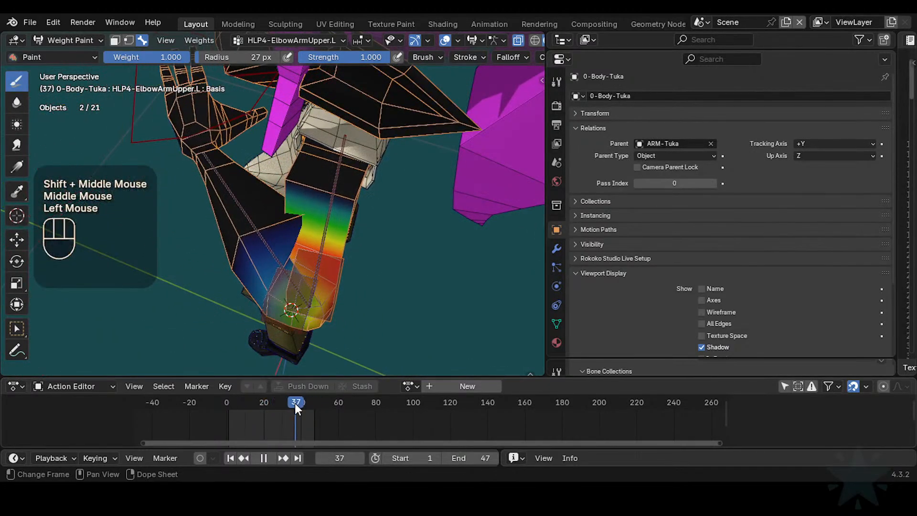
# - Try rotating HLP4-ElbowArmUpper.L around global X and then around global Z to test its influence on the elbow
pyautogui.keyDown('alt'); pyautogui.click(333, 273); pyautogui.keyUp('alt')
pyautogui.press('r')
pyautogui.press('x')
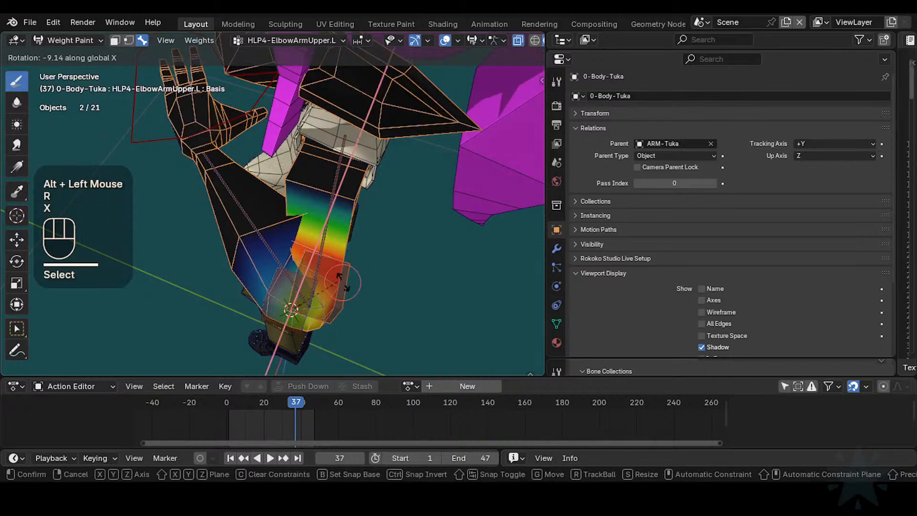
pyautogui.press('Escape')
pyautogui.press('r')
pyautogui.press('z')
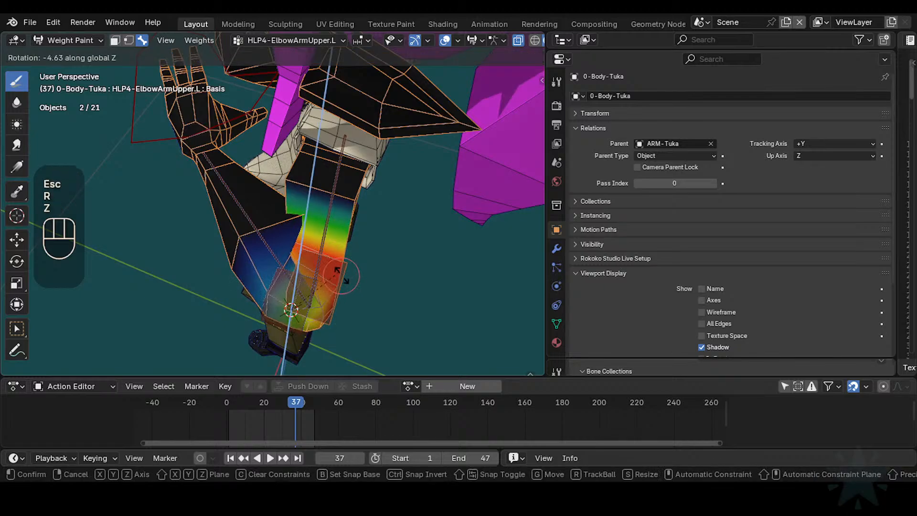
pyautogui.press('Escape')
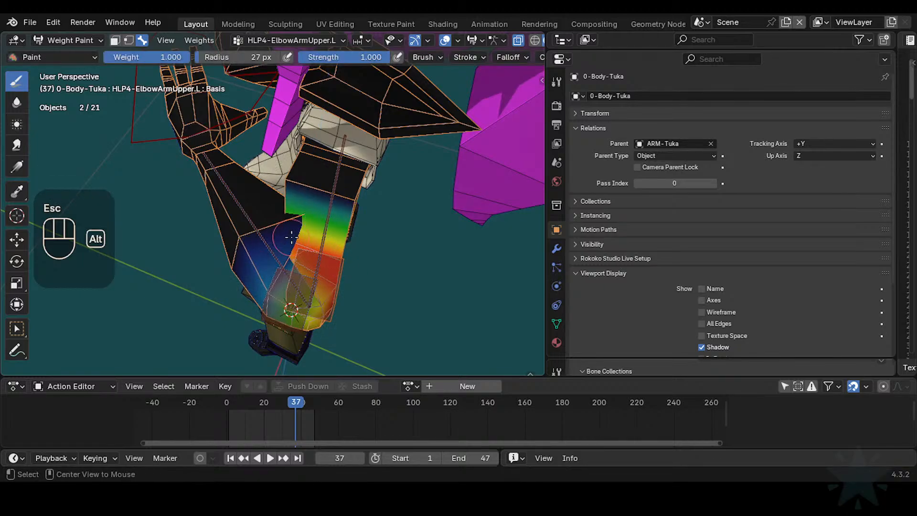
# - Try a free rotation of the upper-arm elbow helper at frame 37
pyautogui.keyDown('alt'); pyautogui.click(292, 235); pyautogui.keyUp('alt')
pyautogui.keyDown('alt'); pyautogui.click(302, 232); pyautogui.keyUp('alt')
pyautogui.keyDown('alt'); pyautogui.click(303, 233); pyautogui.keyUp('alt')
pyautogui.keyDown('alt'); pyautogui.click(305, 236); pyautogui.keyUp('alt')
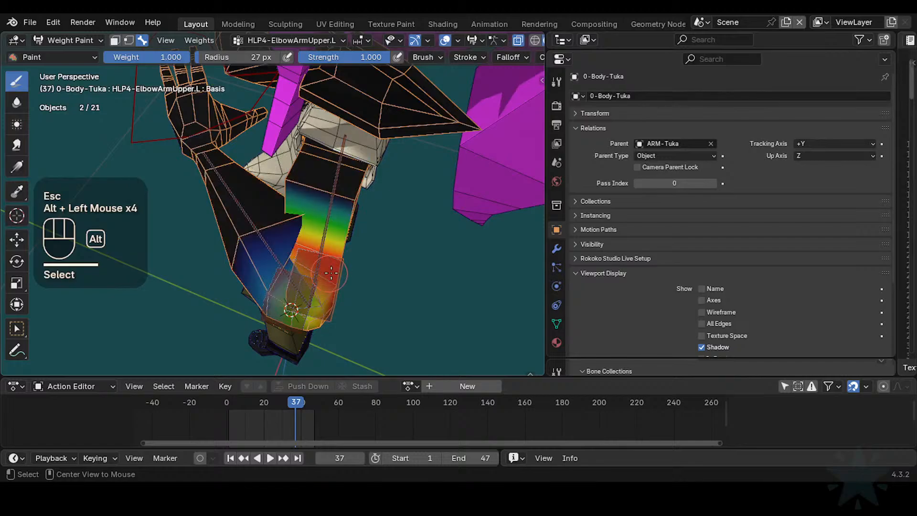
pyautogui.press('r')
pyautogui.press('Escape')
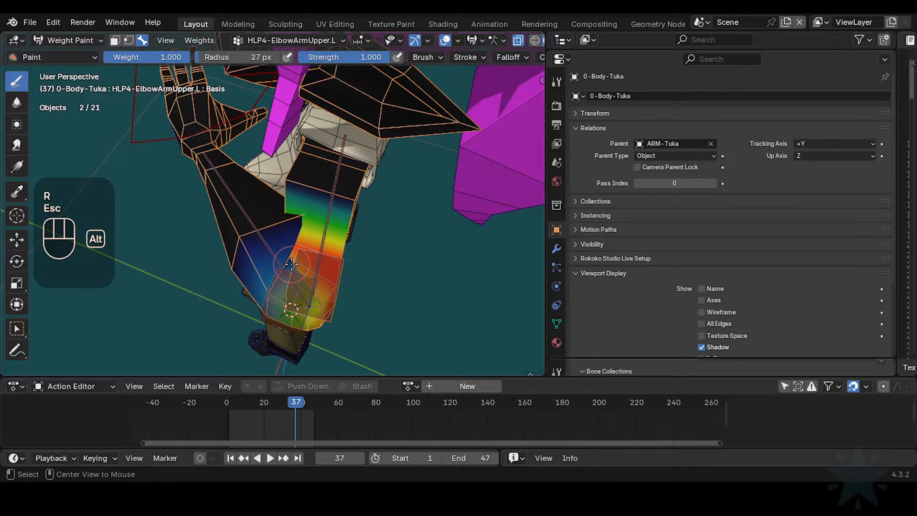
# - Return ARM-Tuka to Pose Mode, select HLP4-ElbowArmUpper.L and show its bone constraints
pyautogui.click(557, 249)
pyautogui.hotkey('ctrl', 'Tab')
pyautogui.click(321, 237)
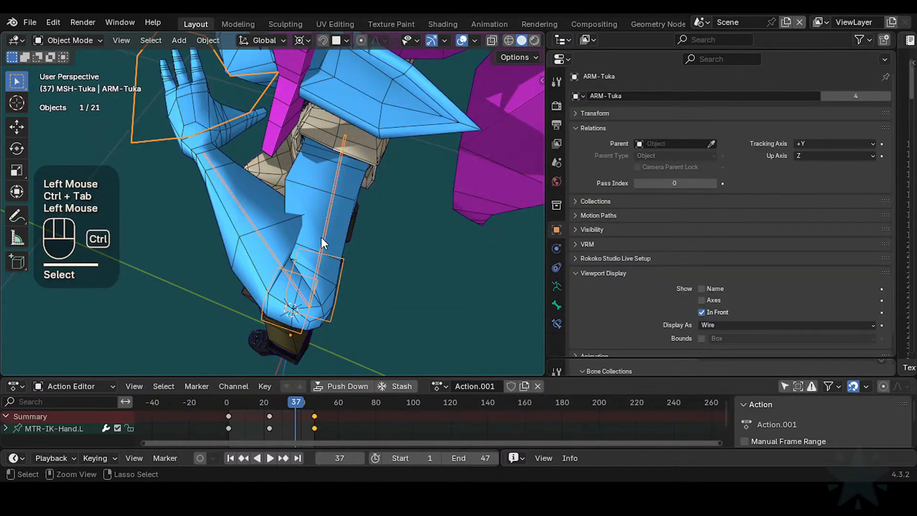
pyautogui.hotkey('ctrl', 'Tab')
pyautogui.click(340, 263)
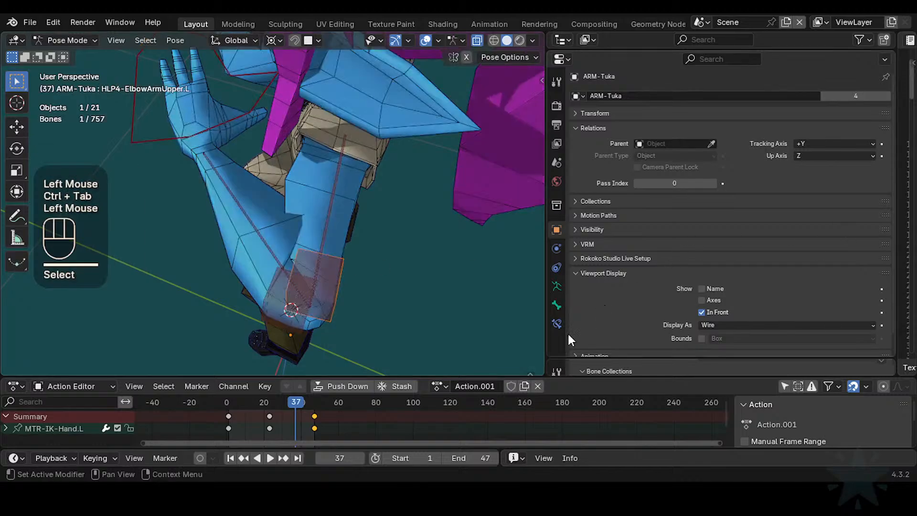
pyautogui.click(557, 324)
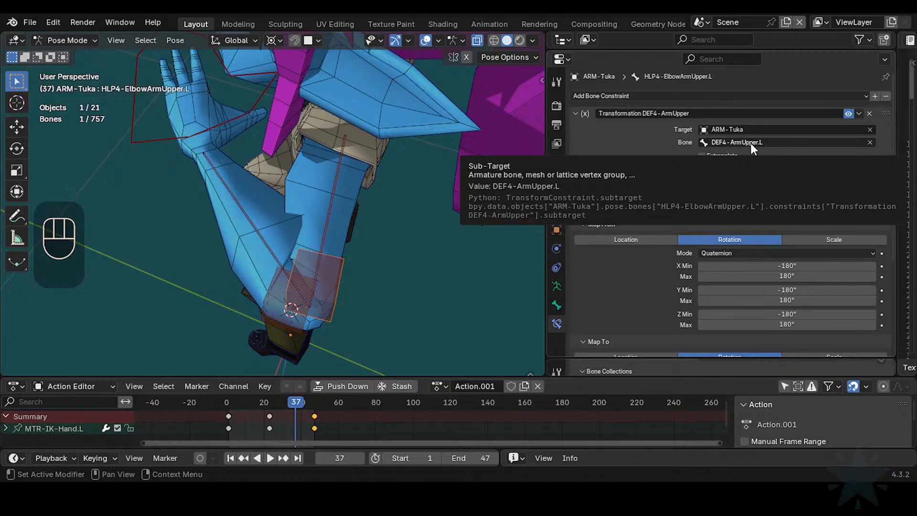
# - Reveal all hidden bones and select HLP3-KneeShin.L to check the target of its Transformation constraint
pyautogui.scroll(-2, 303, 283)
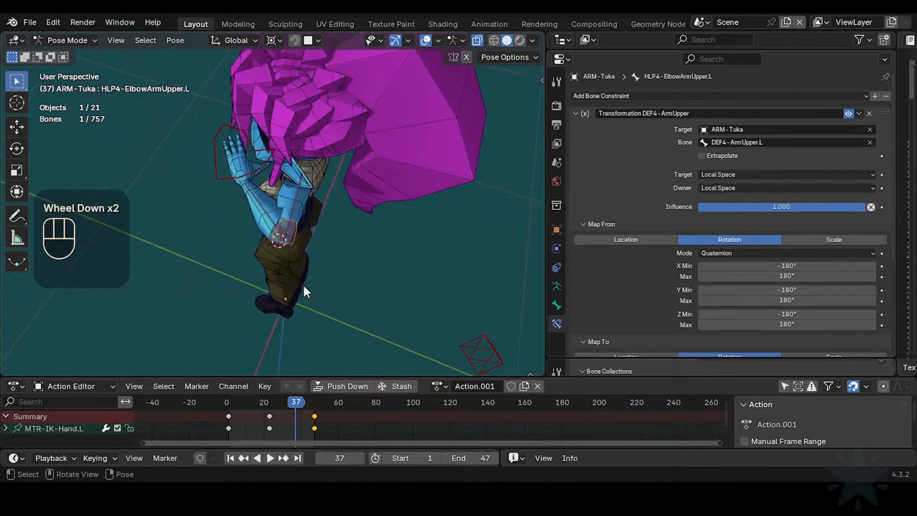
pyautogui.keyDown('shift'); pyautogui.moveTo(303, 283); pyautogui.dragTo(446, 193, button='middle'); pyautogui.keyUp('shift')
pyautogui.hotkey('alt', 'h')
pyautogui.keyDown('shift'); pyautogui.moveTo(388, 191); pyautogui.dragTo(314, 277, button='middle'); pyautogui.keyUp('shift')
pyautogui.scroll(2, 333, 213)
pyautogui.scroll(1, 319, 316)
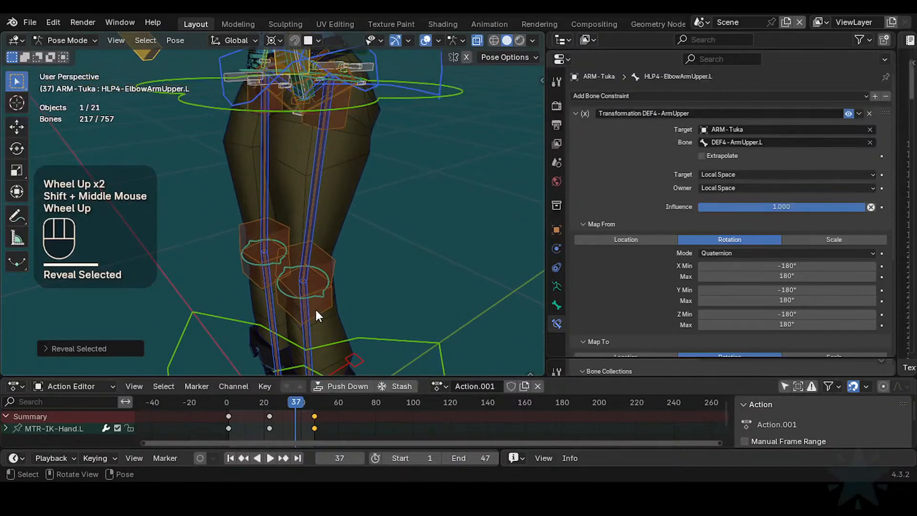
pyautogui.click(327, 270)
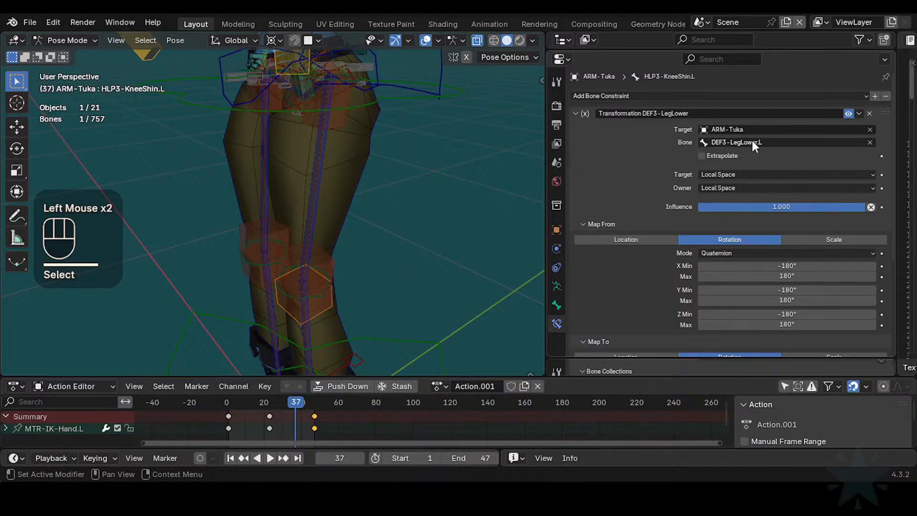
# - Select HLP3-AnkleShin.L at the left ankle and examine the target bone of its De-Rotator constraint
pyautogui.keyDown('shift'); pyautogui.moveTo(436, 209); pyautogui.dragTo(392, 66, button='middle'); pyautogui.keyUp('shift')
pyautogui.scroll(2, 367, 272)
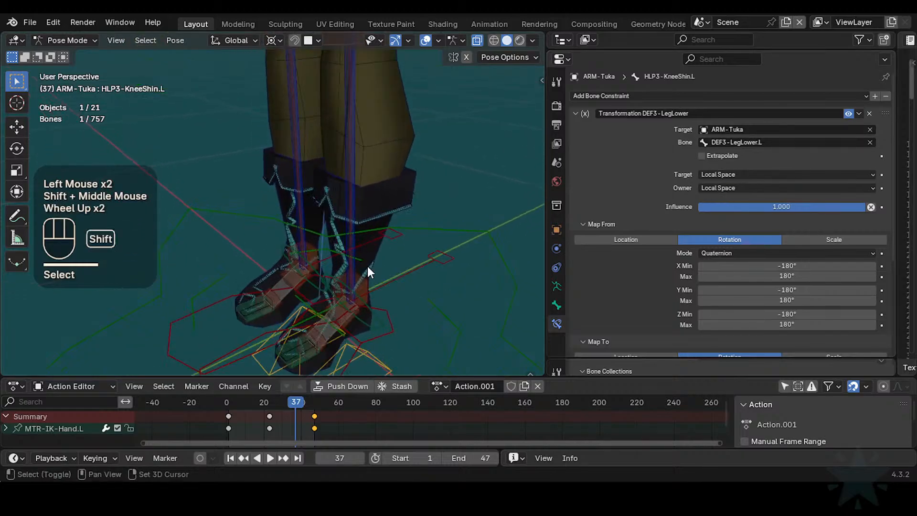
pyautogui.keyDown('shift'); pyautogui.moveTo(368, 266); pyautogui.dragTo(391, 185, button='middle'); pyautogui.keyUp('shift')
pyautogui.click(389, 219)
pyautogui.click(389, 219)
pyautogui.scroll(1, 389, 219)
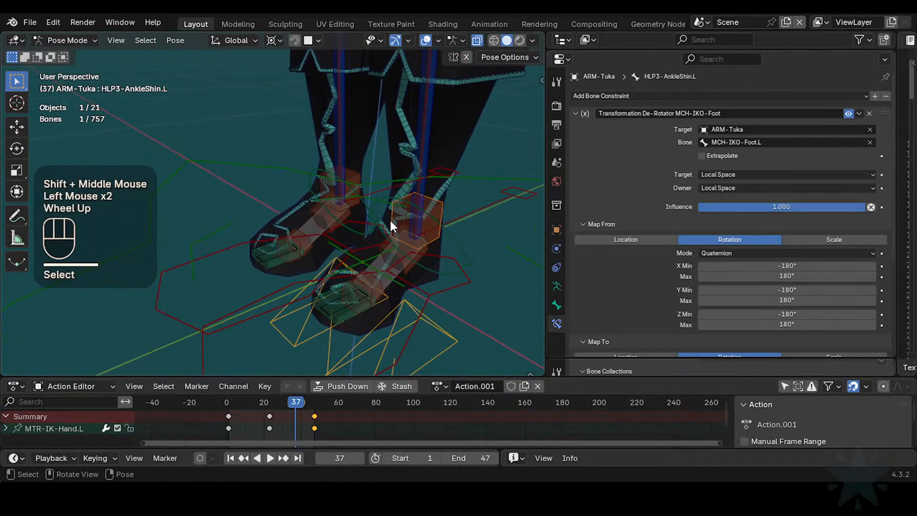
pyautogui.keyDown('shift'); pyautogui.moveTo(390, 220); pyautogui.dragTo(348, 203, button='middle'); pyautogui.keyUp('shift')
pyautogui.scroll(1, 372, 216)
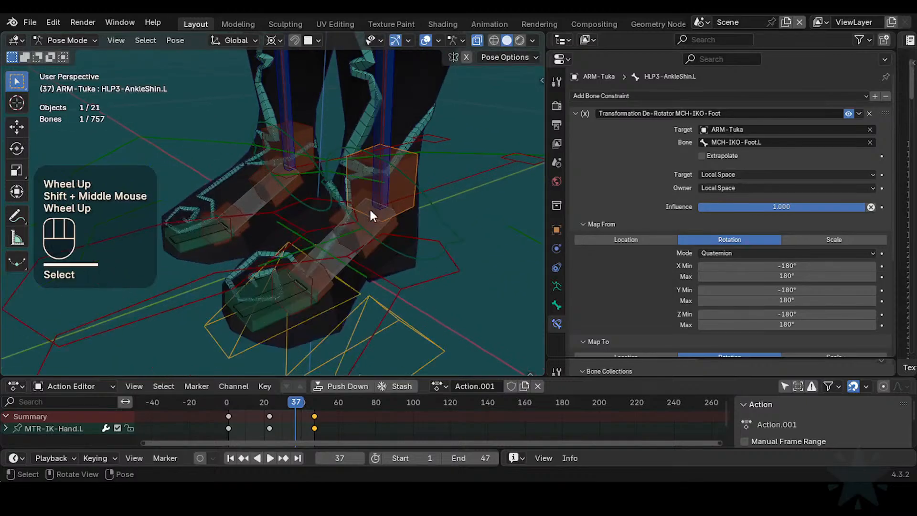
pyautogui.click(393, 228)
pyautogui.click(407, 208)
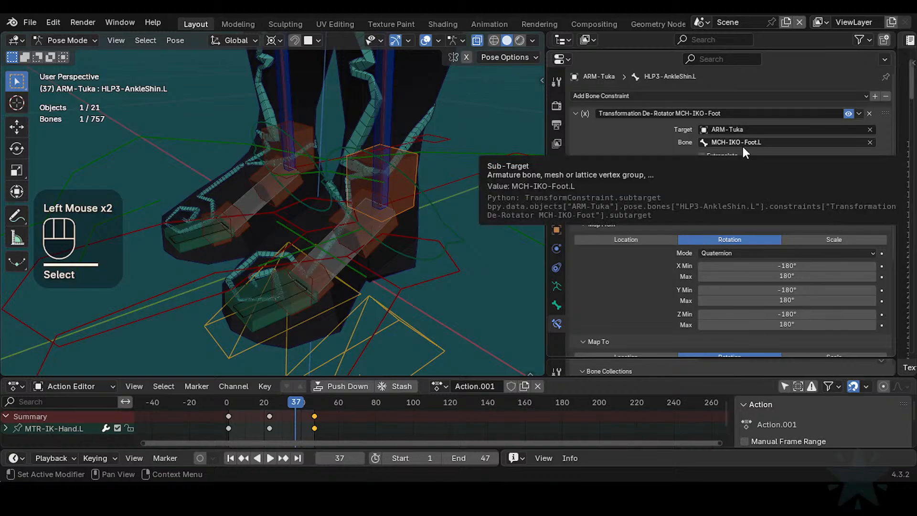
# - Compare the De-Rotator constraints of HLP3-AnkleFoot.L and HLP3-AnkleShin.L, then check those of HLP3-KnucklesFoot.L
pyautogui.click(391, 226)
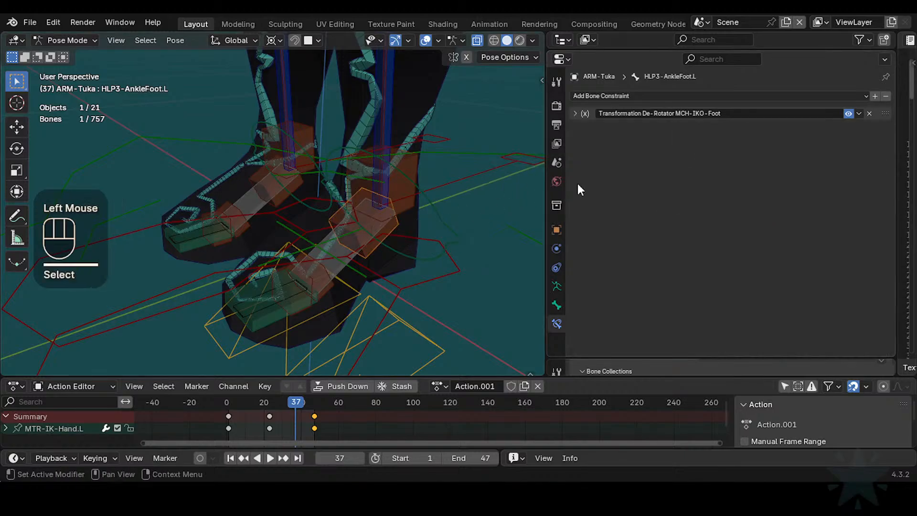
pyautogui.click(575, 113)
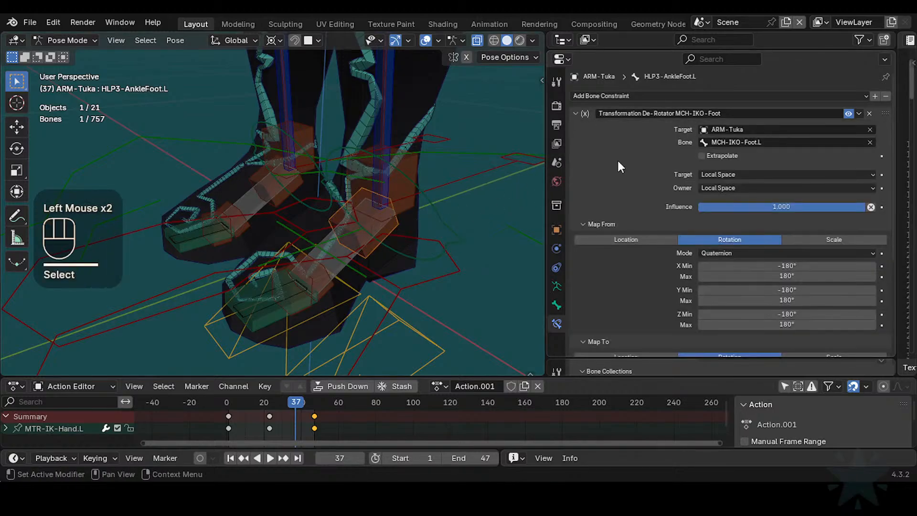
pyautogui.click(402, 205)
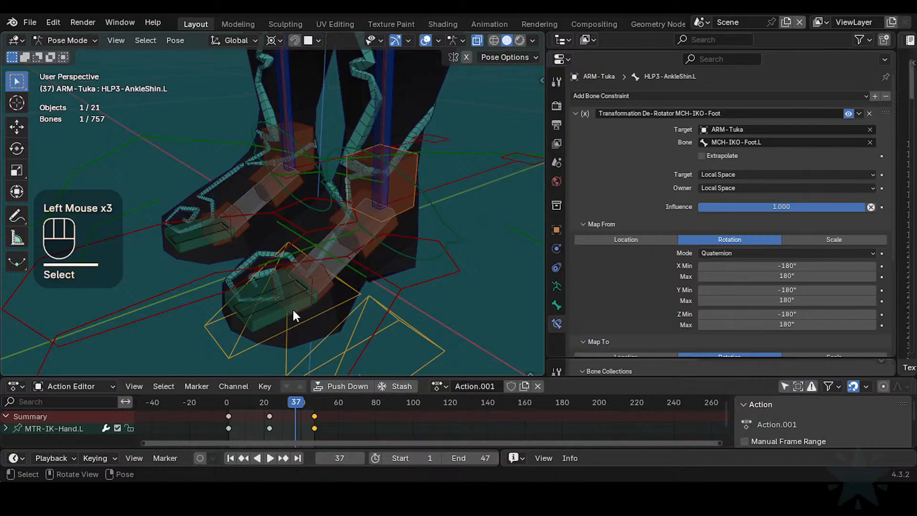
pyautogui.click(333, 304)
pyautogui.scroll(2, 297, 266)
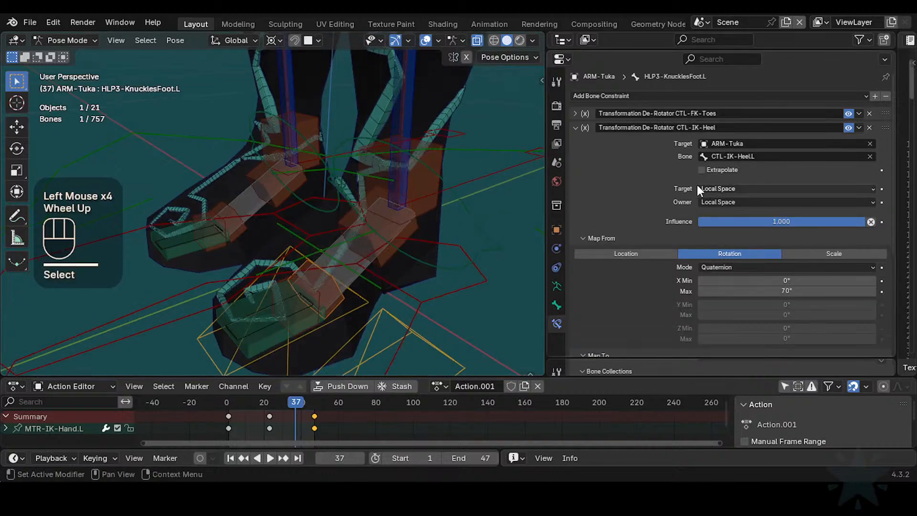
# - Check the CTL-FK-Toes De-Rotator constraint of HLP3-KnucklesFoot.L and the matching constraint on HLP3-KnucklesToes.L
pyautogui.click(573, 119)
pyautogui.click(572, 114)
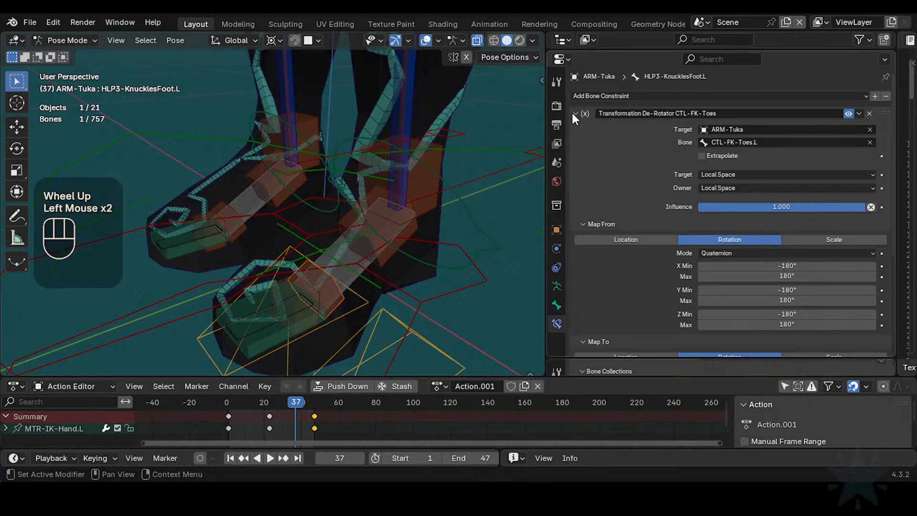
pyautogui.click(573, 111)
pyautogui.click(296, 327)
pyautogui.click(292, 310)
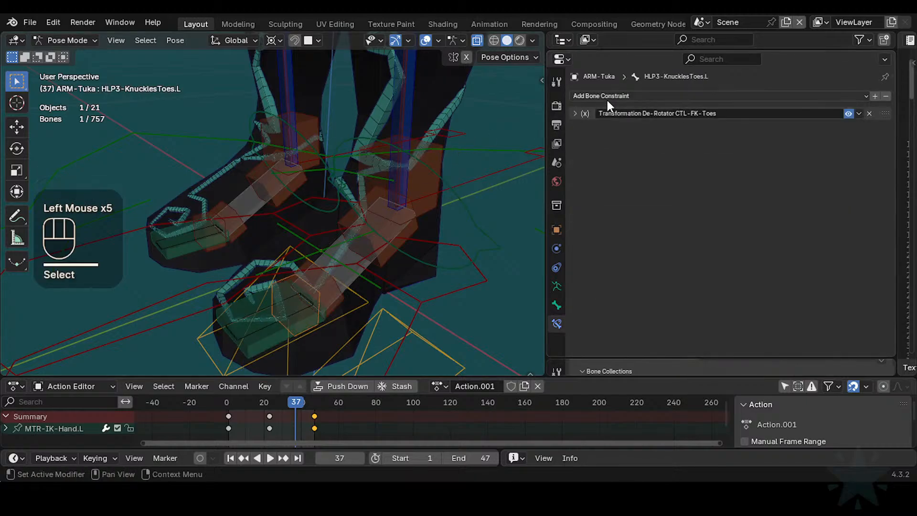
pyautogui.click(582, 114)
pyautogui.click(573, 115)
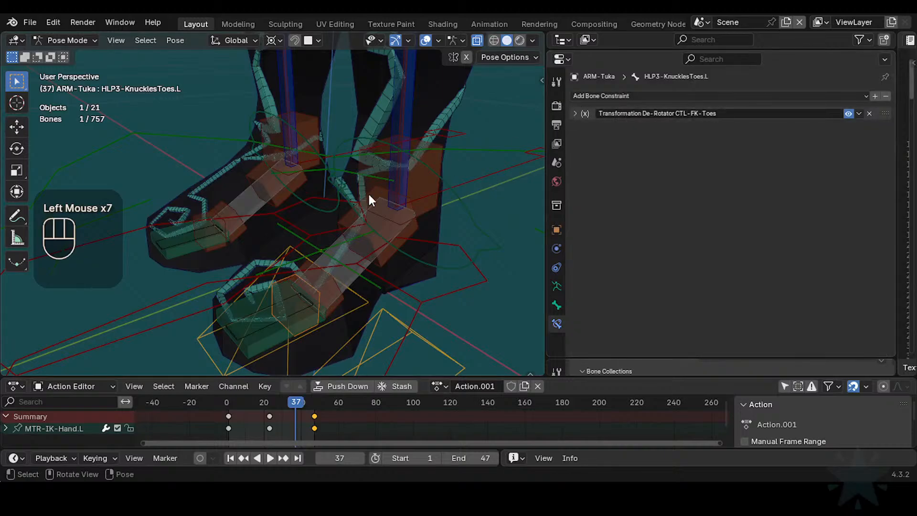
# - Reselect HLP3-KnucklesFoot.L and examine the target bone and ranges of its CTL-IK-Heel De-Rotator constraint
pyautogui.click(330, 309)
pyautogui.click(336, 306)
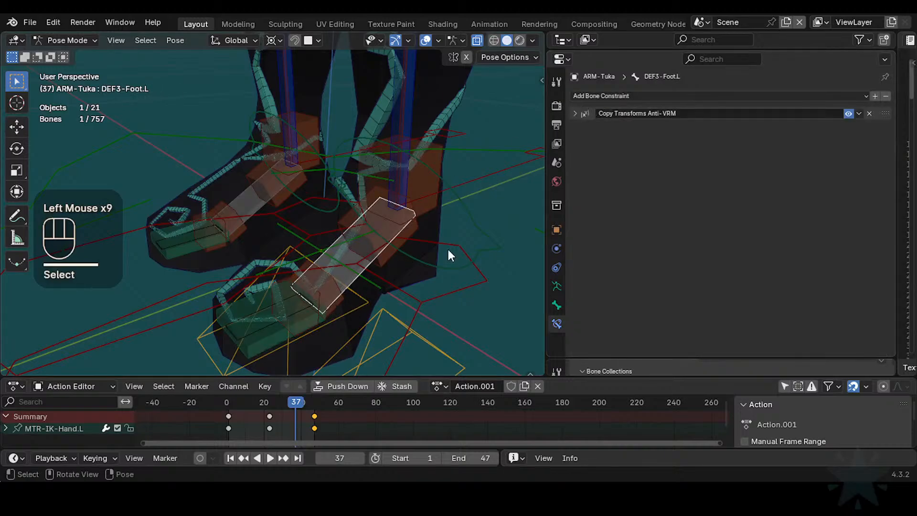
pyautogui.click(347, 295)
pyautogui.click(575, 127)
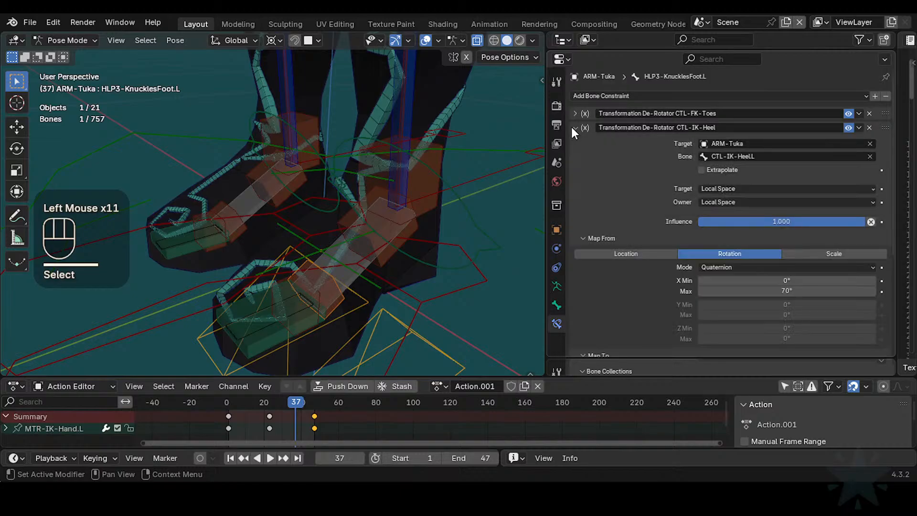
pyautogui.click(572, 126)
pyautogui.scroll(-1, 434, 200)
# - Set the transform pivot point to Individual Origins and test-rotate CTL-IK-Heel.L about the global X axis without keeping the rotation
pyautogui.click(446, 175)
pyautogui.press('r')
pyautogui.press('x')
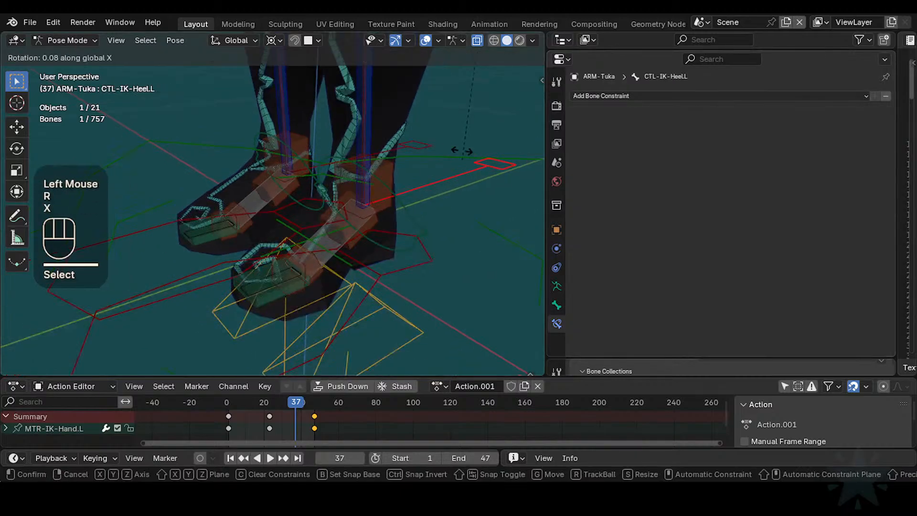
pyautogui.press('Escape')
pyautogui.press('less')
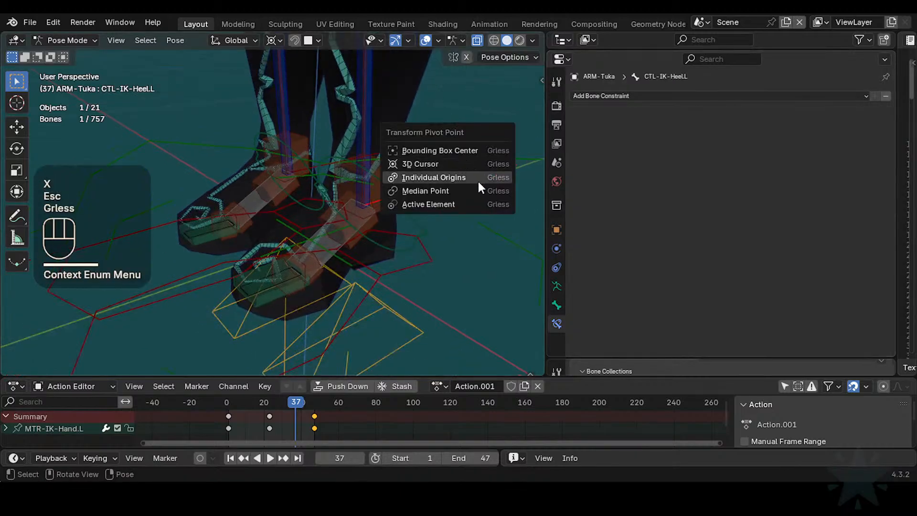
pyautogui.click(479, 182)
pyautogui.press('r')
pyautogui.press('x')
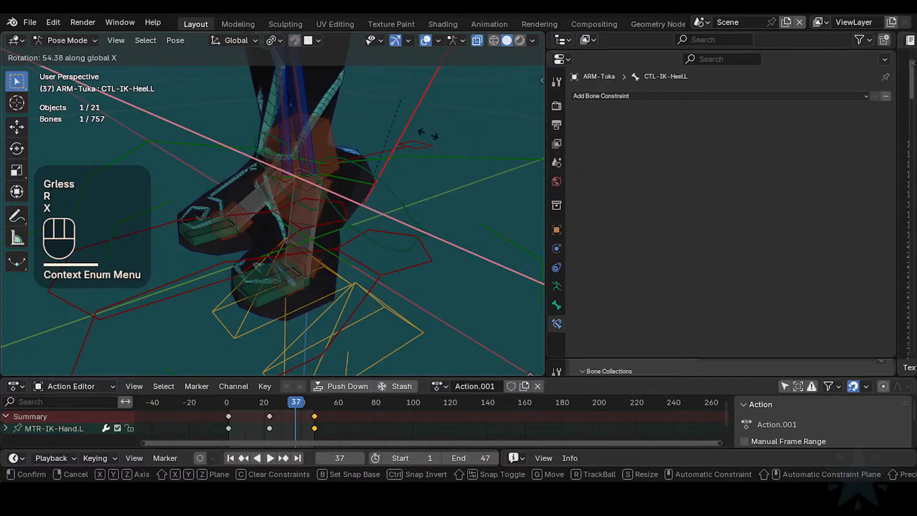
pyautogui.press('Escape')
# - Select HLP4-WristArmUpper.L at the left wrist and show the settings of its Transformation constraint
pyautogui.keyDown('shift'); pyautogui.scroll(-3, 314, 243); pyautogui.keyUp('shift')
pyautogui.keyDown('shift'); pyautogui.scroll(-1, 316, 102); pyautogui.keyUp('shift')
pyautogui.keyDown('shift'); pyautogui.moveTo(317, 102); pyautogui.dragTo(354, 236, button='middle'); pyautogui.keyUp('shift')
pyautogui.scroll(2, 347, 213)
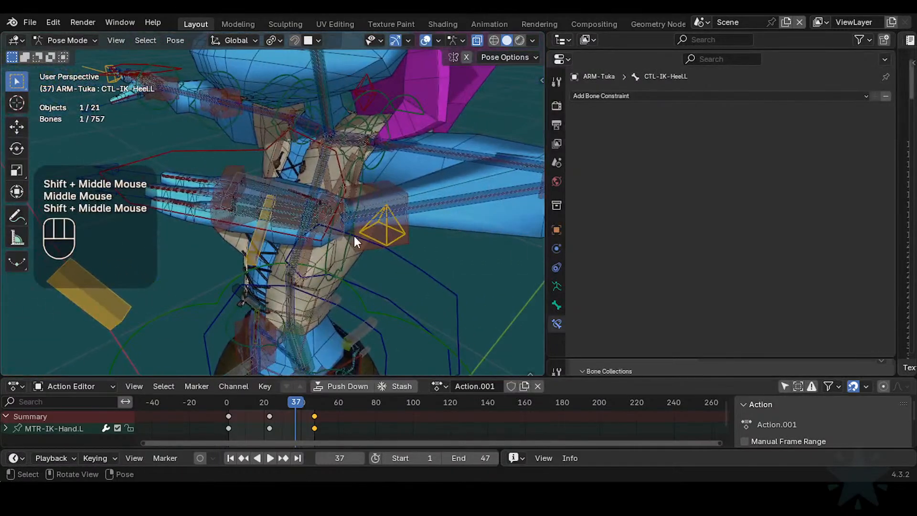
pyautogui.click(361, 251)
pyautogui.scroll(1, 362, 251)
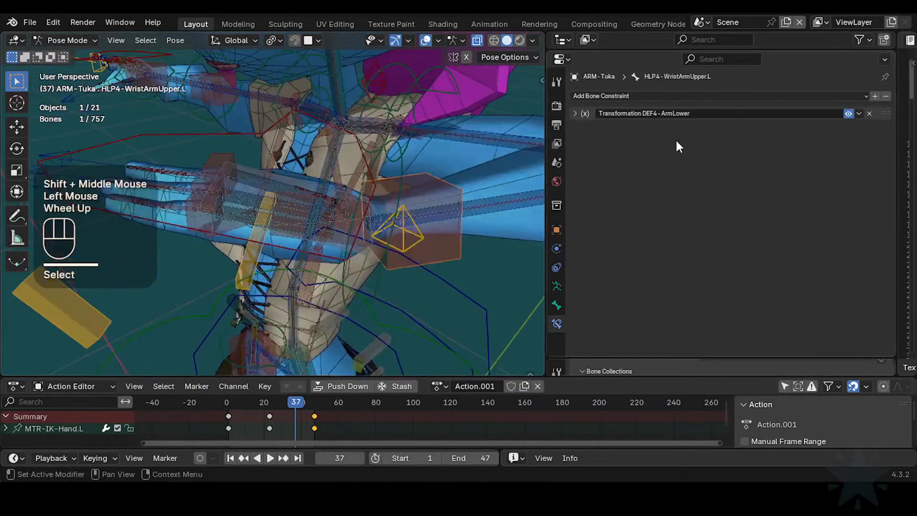
pyautogui.click(575, 113)
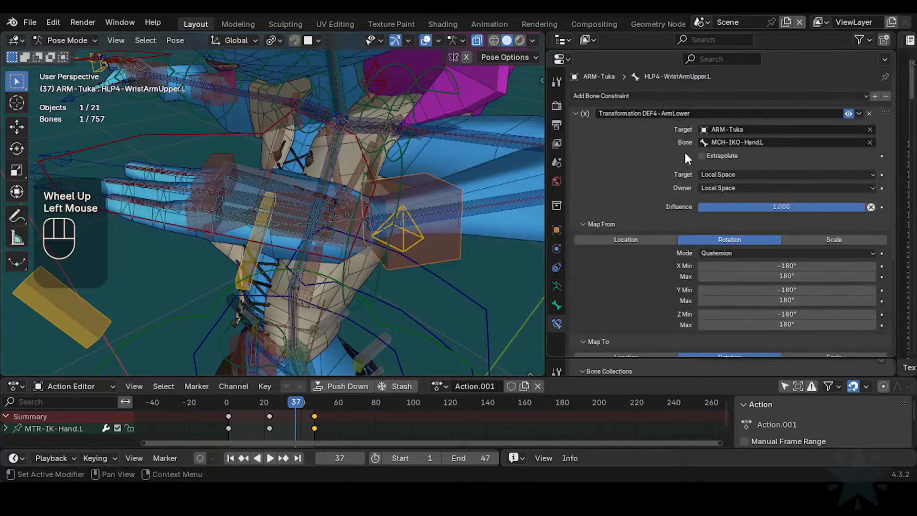
# - Copy the constraint's target bone name and use it to rename the constraint "Transformation DEF4 MCH-IKO-Hand"
pyautogui.click(729, 143)
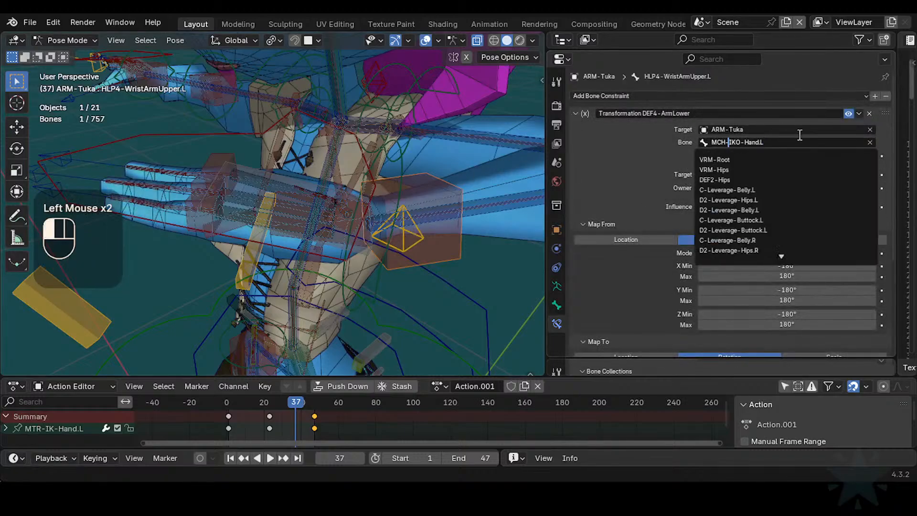
pyautogui.hotkey('shift', 'Left')
pyautogui.hotkey('shift', 'Left')
pyautogui.hotkey('shift', 'Left')
pyautogui.hotkey('ctrl', 'c')
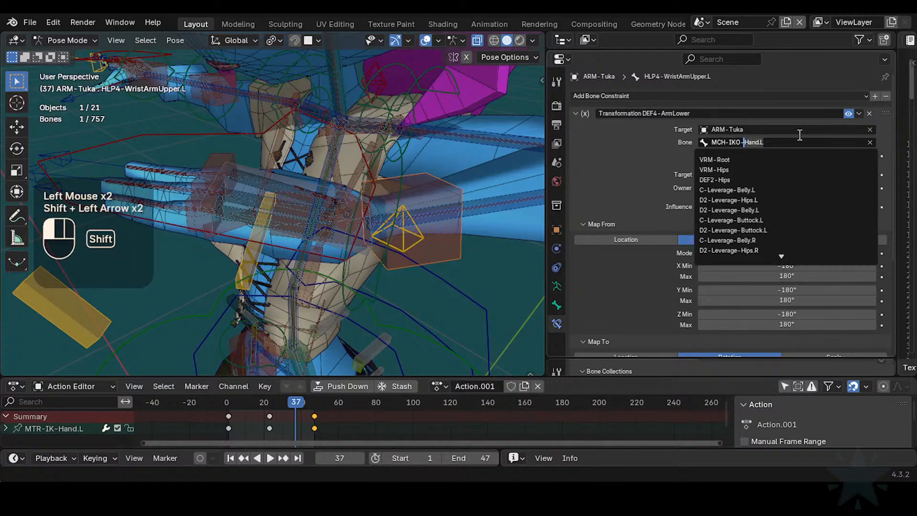
pyautogui.click(659, 114)
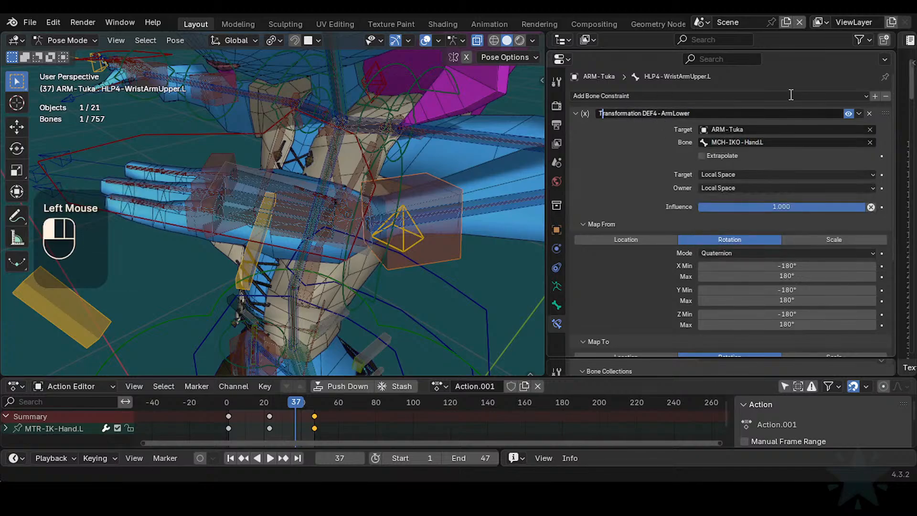
pyautogui.press('shift')
pyautogui.hotkey('ctrl', 'v')
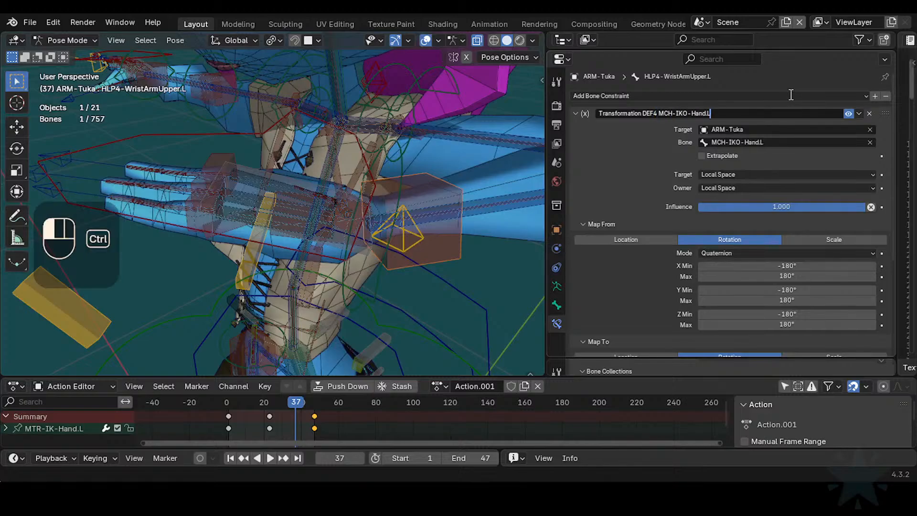
pyautogui.press('BackSpace')
pyautogui.press('BackSpace')
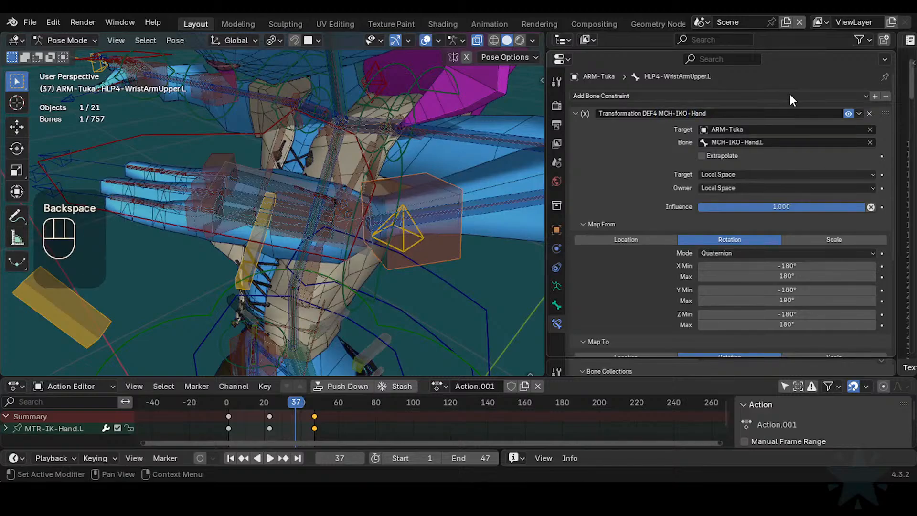
# - Rename the constraint on HLP4-WristHand.L to "Transformation MCH-IKO-Hand" to match its target bone
pyautogui.moveTo(306, 290); pyautogui.dragTo(412, 274, button='middle')
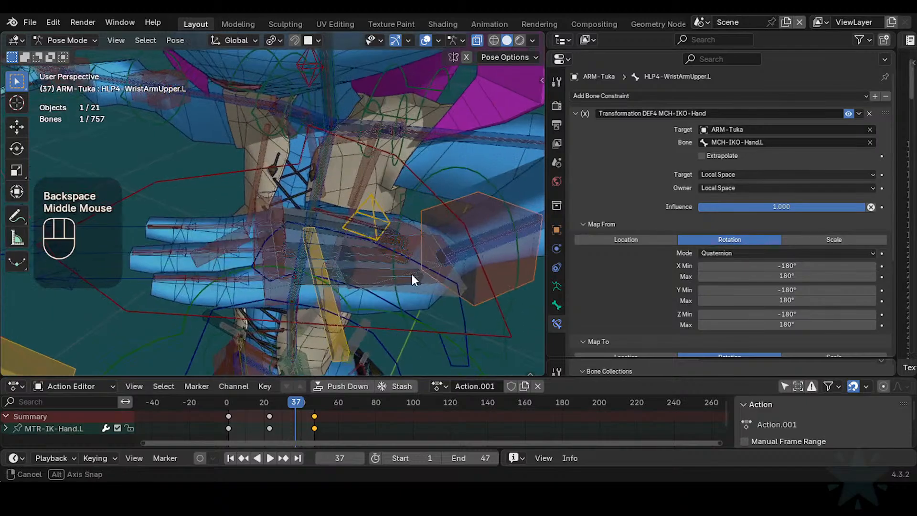
pyautogui.click(420, 263)
pyautogui.click(417, 266)
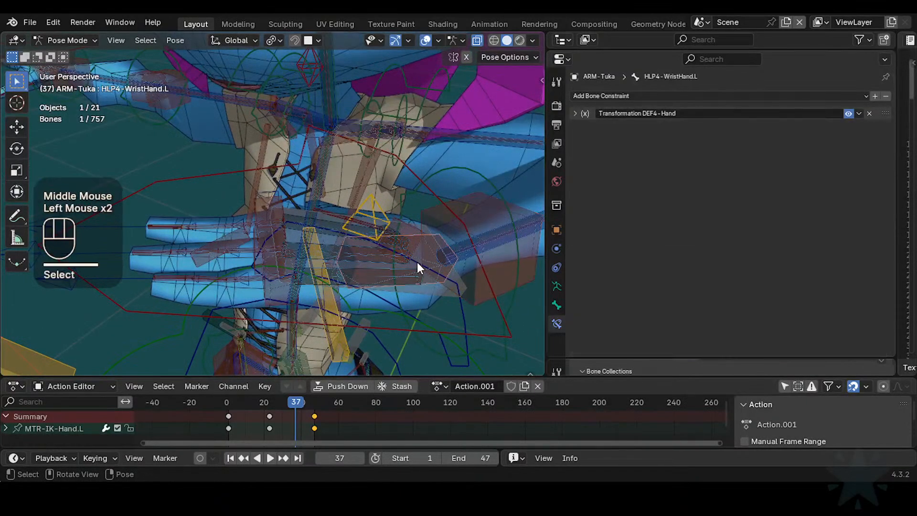
pyautogui.doubleClick(577, 113)
pyautogui.click(578, 113)
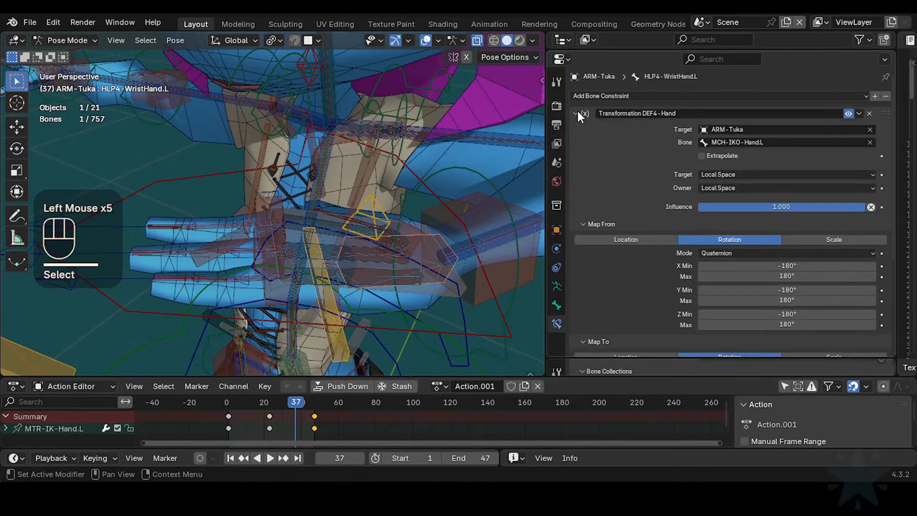
pyautogui.click(729, 141)
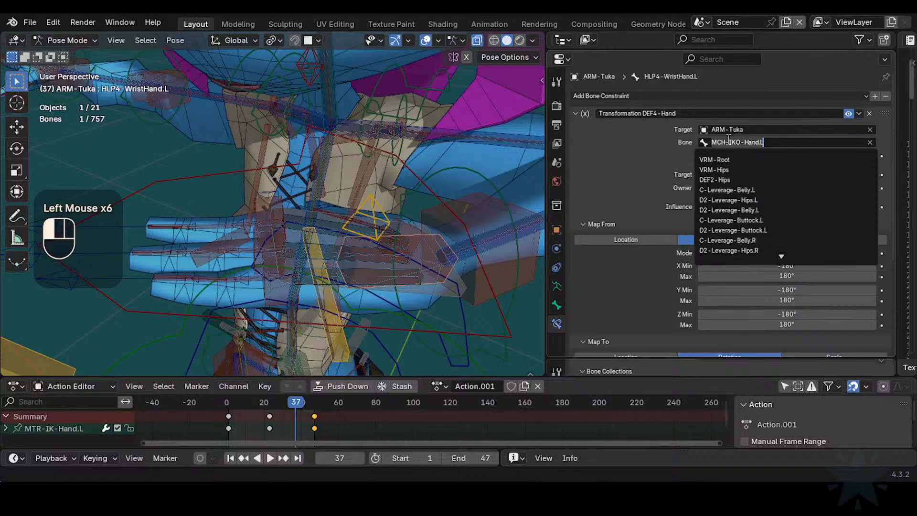
pyautogui.click(666, 108)
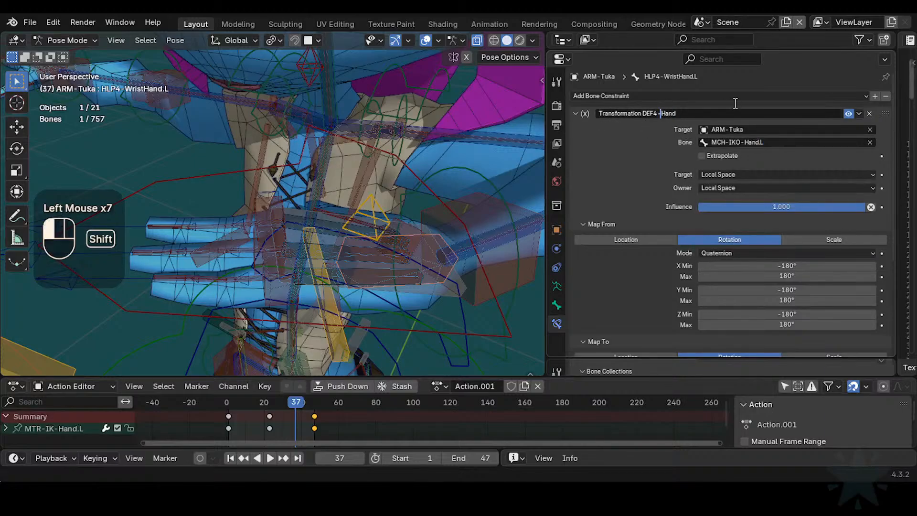
pyautogui.press('Left')
pyautogui.write('MCH-IKO-Hand.L')
pyautogui.press('BackSpace')
pyautogui.press('BackSpace')
pyautogui.press('Return')
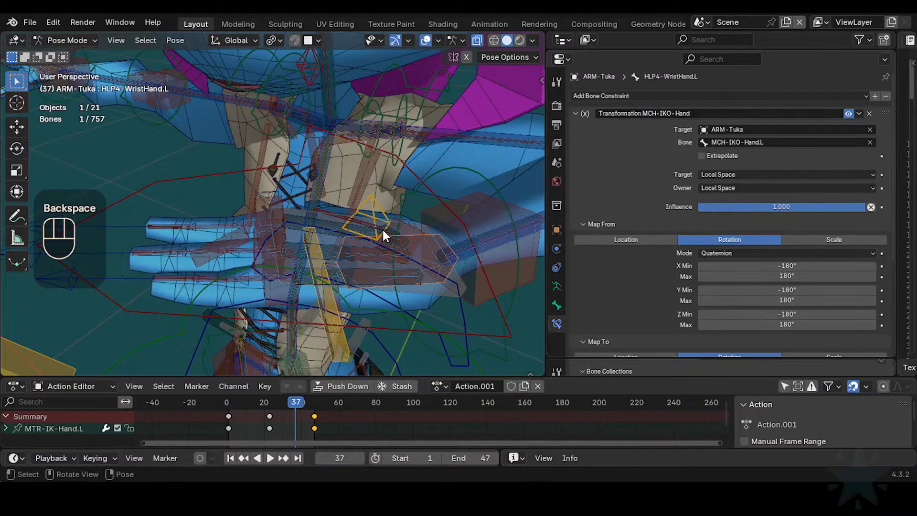
# - Remove the DEF4 prefix from the HLP4-WristArmUpper.L constraint so it reads "Transformation MCH-IKO-Hand"
pyautogui.click(471, 203)
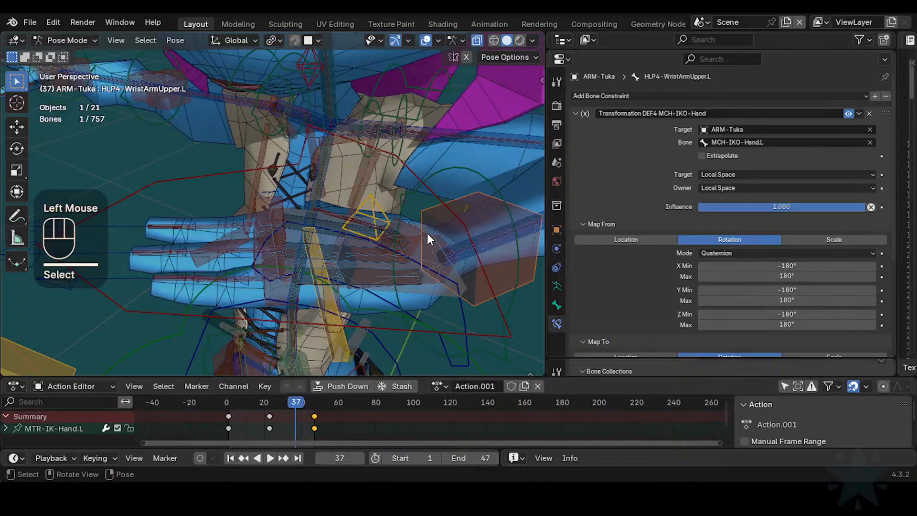
pyautogui.click(425, 239)
pyautogui.click(475, 202)
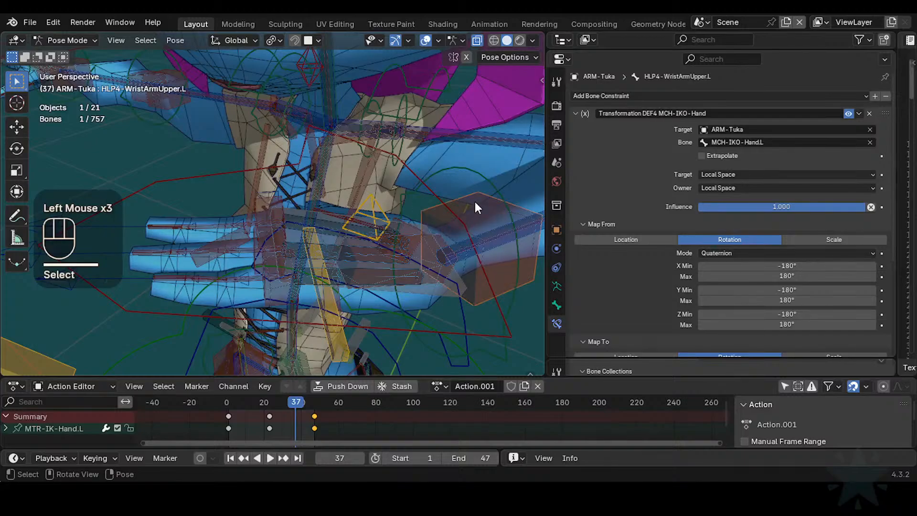
pyautogui.click(645, 113)
pyautogui.hotkey('shift', 'Right')
pyautogui.hotkey('shift', 'Right')
pyautogui.hotkey('shift', 'Right')
pyautogui.hotkey('shift', 'Right')
pyautogui.hotkey('shift', 'Right')
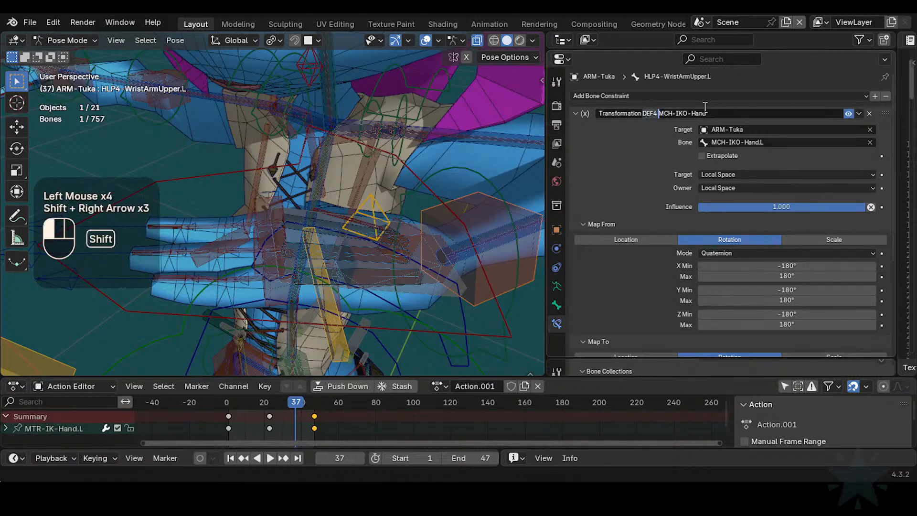
pyautogui.press('BackSpace')
pyautogui.press('Return')
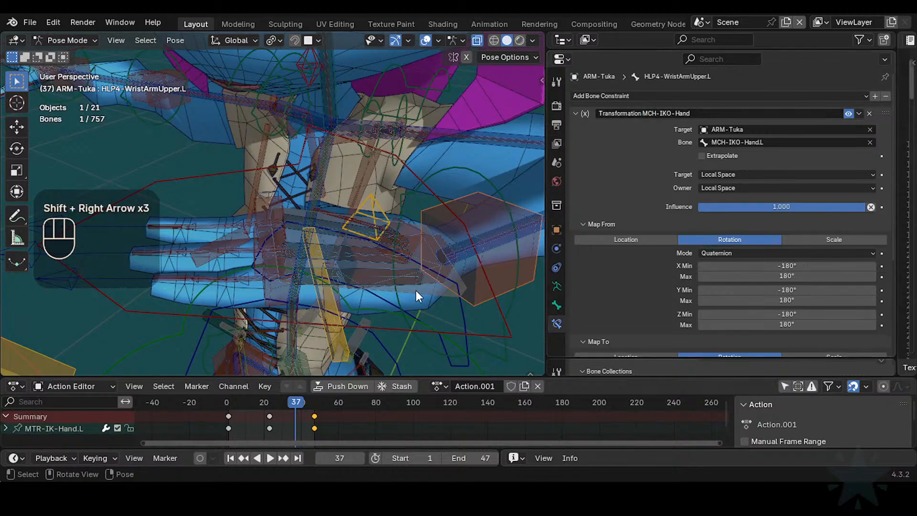
# - Select HLP4-WristHand.L and HLP4-WristArmUpper.L, symmetrize them to the right side in Edit Mode, and return to Pose Mode
pyautogui.keyDown('shift'); pyautogui.click(430, 277); pyautogui.keyUp('shift')
pyautogui.click(434, 266)
pyautogui.click(435, 266)
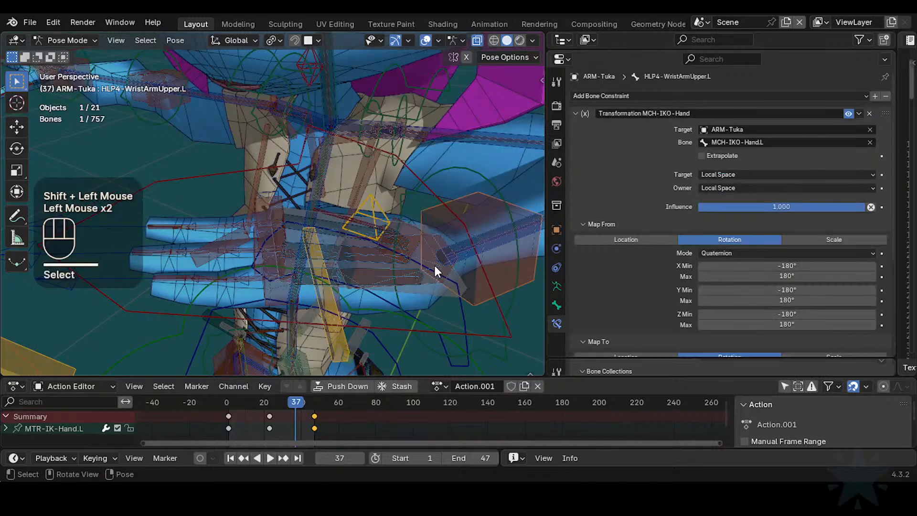
pyautogui.click(435, 266)
pyautogui.click(433, 263)
pyautogui.click(434, 262)
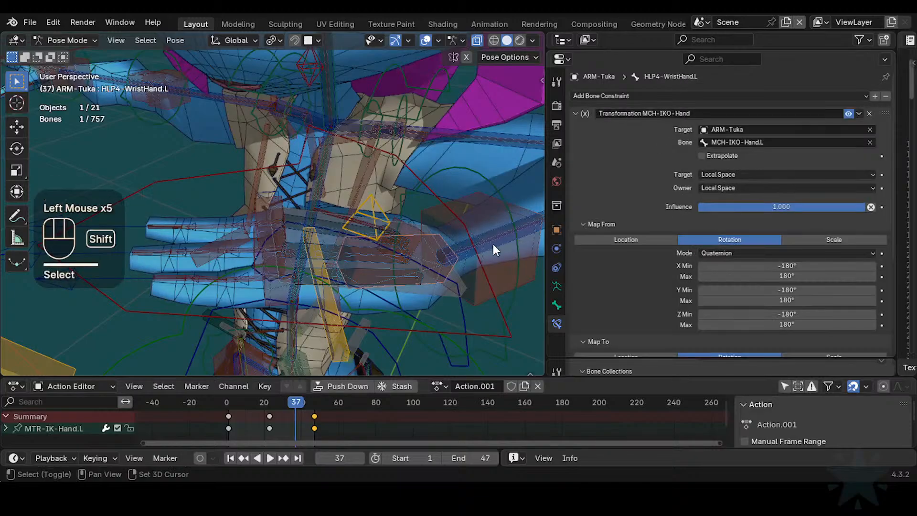
pyautogui.keyDown('shift'); pyautogui.click(505, 256); pyautogui.keyUp('shift')
pyautogui.press('Tab')
pyautogui.scroll(-2, 439, 201)
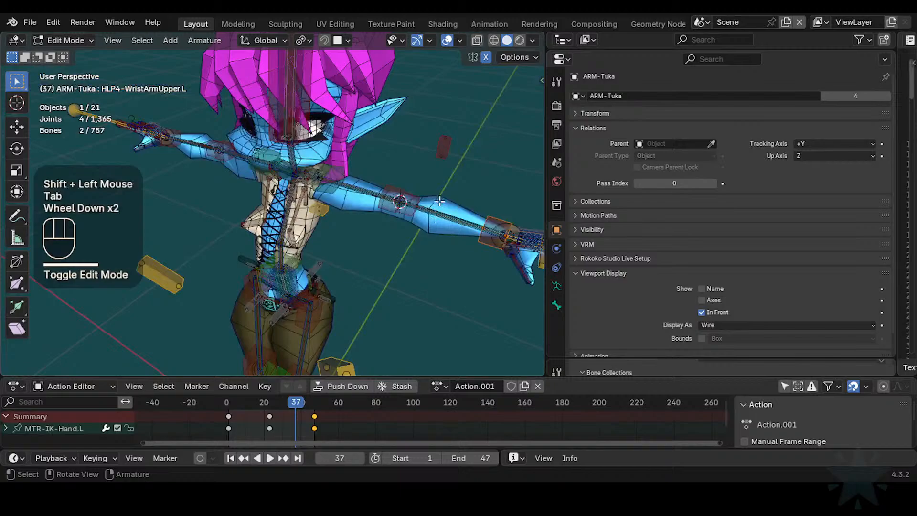
pyautogui.rightClick(492, 220)
pyautogui.click(433, 323)
pyautogui.press('Tab')
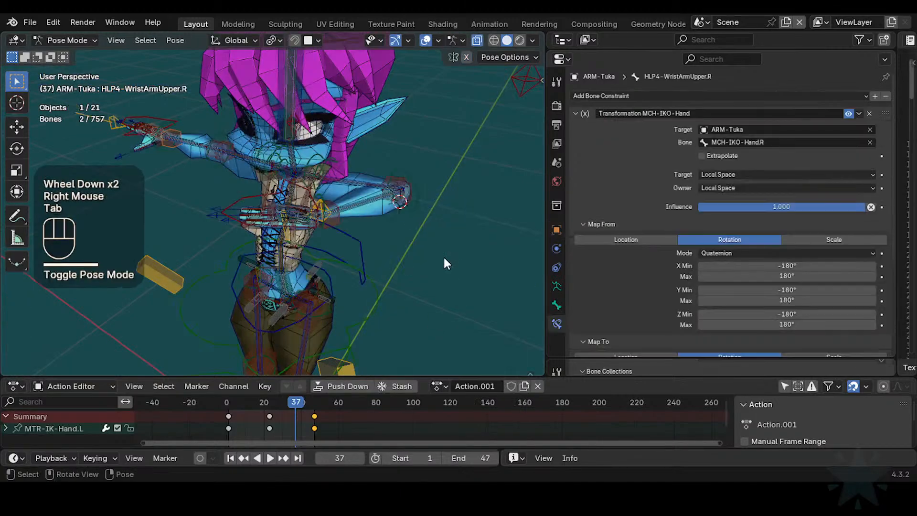
# - Inspect the left elbow helpers HLP4-ElbowArmUpper.L and HLP4-ElbowForearm.L and their Transformation constraints
pyautogui.keyDown('shift'); pyautogui.moveTo(444, 261); pyautogui.dragTo(415, 265, button='middle'); pyautogui.keyUp('shift')
pyautogui.scroll(2, 374, 237)
pyautogui.click(420, 260)
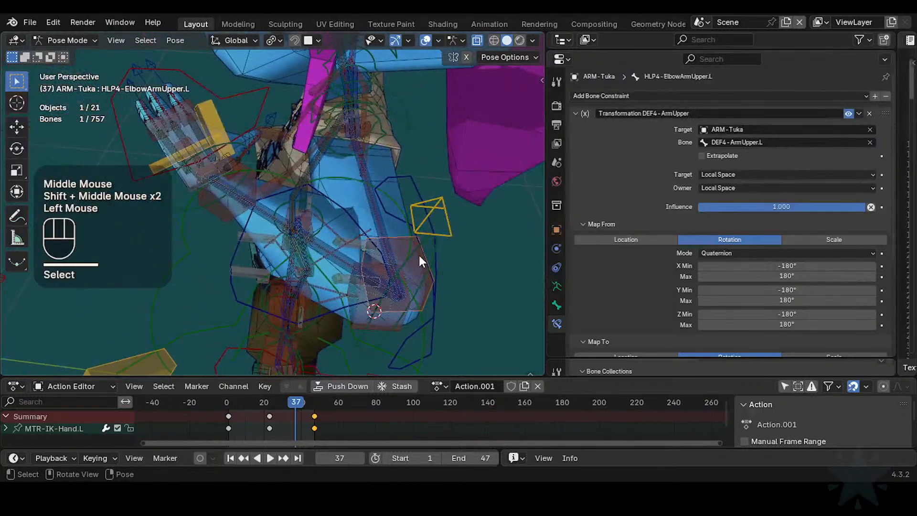
pyautogui.click(353, 307)
pyautogui.moveTo(354, 308); pyautogui.dragTo(389, 299, button='middle')
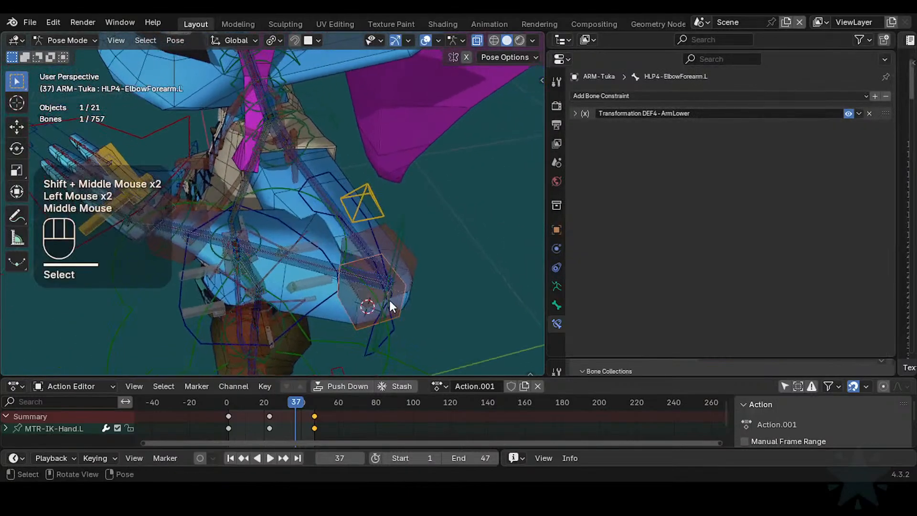
# - Copy the name of DEF4-ArmLower.L and compare the Transformation targets of HLP4-ElbowForearm.L and HLP4-ElbowArmUpper.L
pyautogui.click(320, 265)
pyautogui.press('F2')
pyautogui.hotkey('ctrl', 'c')
pyautogui.click(350, 294)
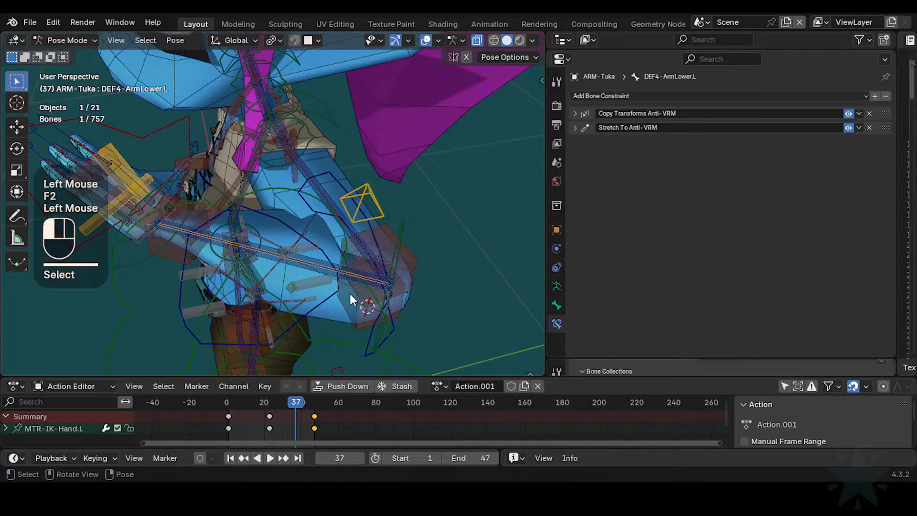
pyautogui.click(576, 109)
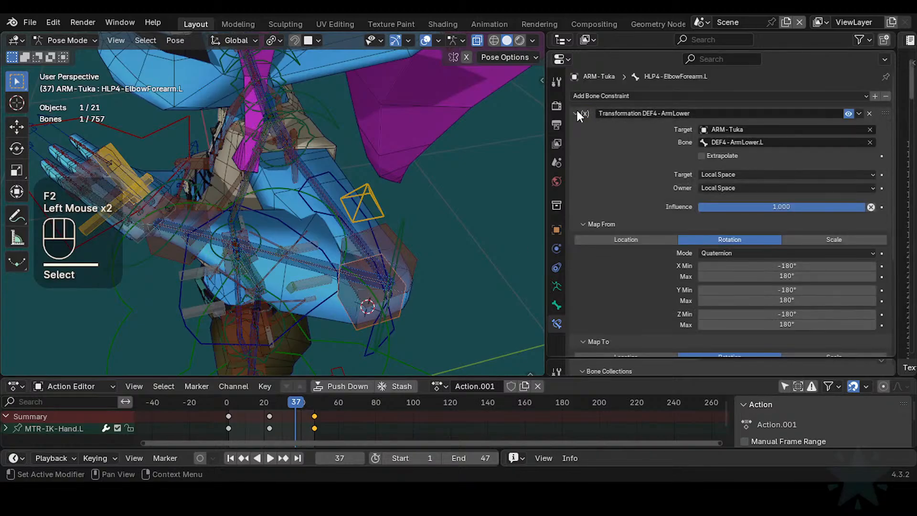
pyautogui.click(577, 110)
pyautogui.click(361, 261)
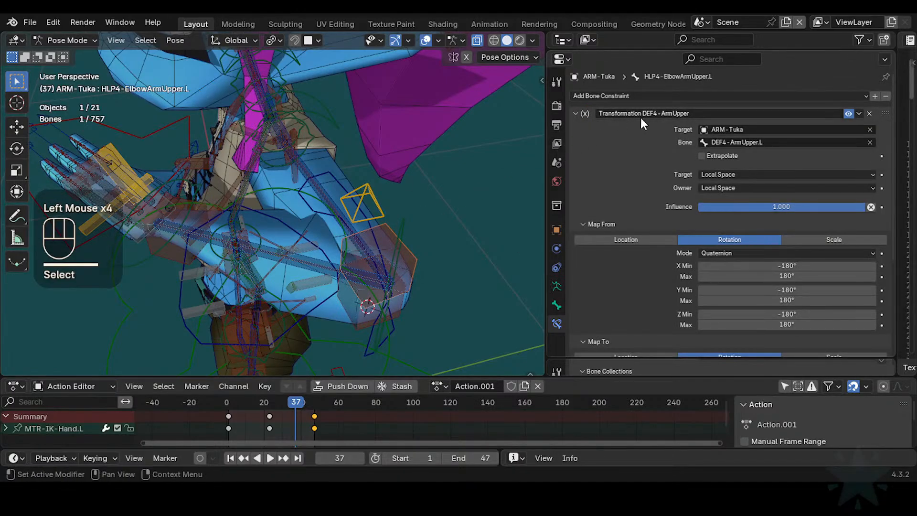
# - Set the Transformation target bone of HLP4-ElbowArmUpper.L to DEF4-ArmLower.L and rename the constraint "Transformation DEF4-ArmLower"
pyautogui.hotkey('ctrl', 'v')
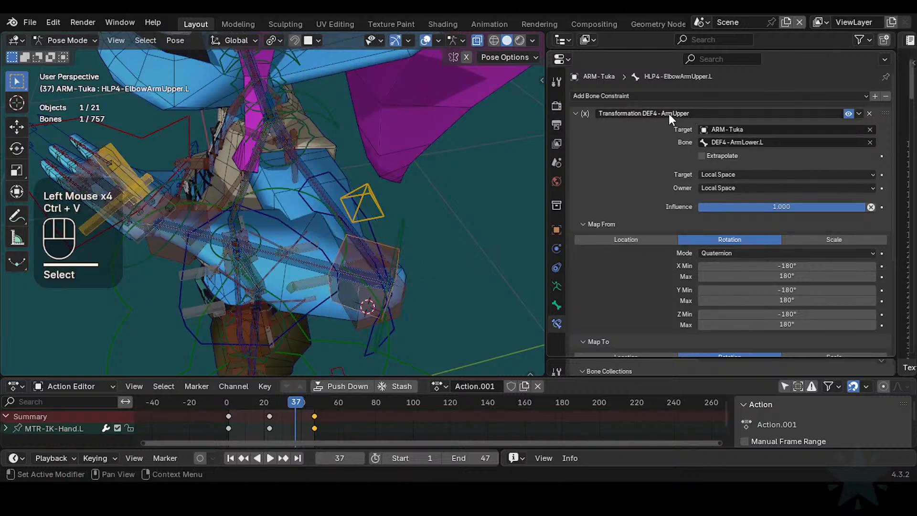
pyautogui.click(645, 114)
pyautogui.moveTo(646, 111); pyautogui.dragTo(781, 130)
pyautogui.hotkey('ctrl', 'v')
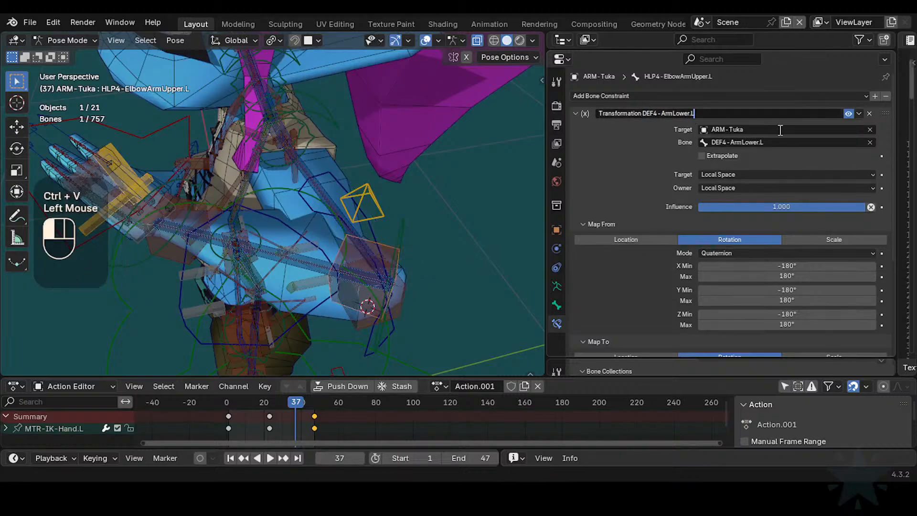
pyautogui.press('BackSpace')
pyautogui.press('BackSpace')
pyautogui.click(779, 130)
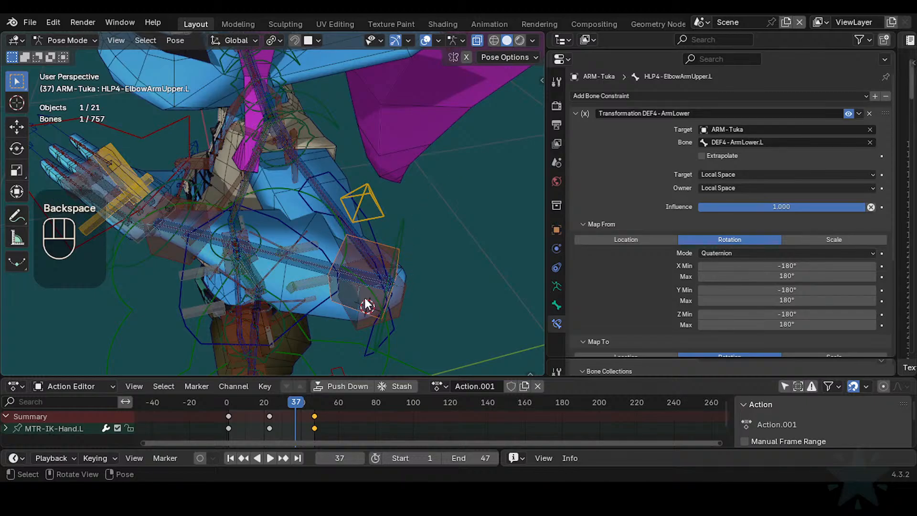
# - Examine the left elbow deformation around HLP4-ElbowForearm.L and return the animation to frame 0
pyautogui.click(374, 317)
pyautogui.moveTo(375, 318); pyautogui.dragTo(289, 305, button='middle')
pyautogui.keyDown('shift'); pyautogui.moveTo(296, 264); pyautogui.dragTo(263, 206, button='middle'); pyautogui.keyUp('shift')
pyautogui.moveTo(287, 220); pyautogui.dragTo(335, 277, button='middle')
pyautogui.moveTo(335, 274)
pyautogui.mouseDown(button='middle')
pyautogui.moveTo(343, 292)
pyautogui.moveTo(332, 290)
pyautogui.mouseUp(button='middle')
pyautogui.moveTo(369, 263); pyautogui.dragTo(360, 193, button='middle')
pyautogui.scroll(-2, 353, 211)
pyautogui.press('a')
pyautogui.moveTo(281, 398); pyautogui.dragTo(210, 405)
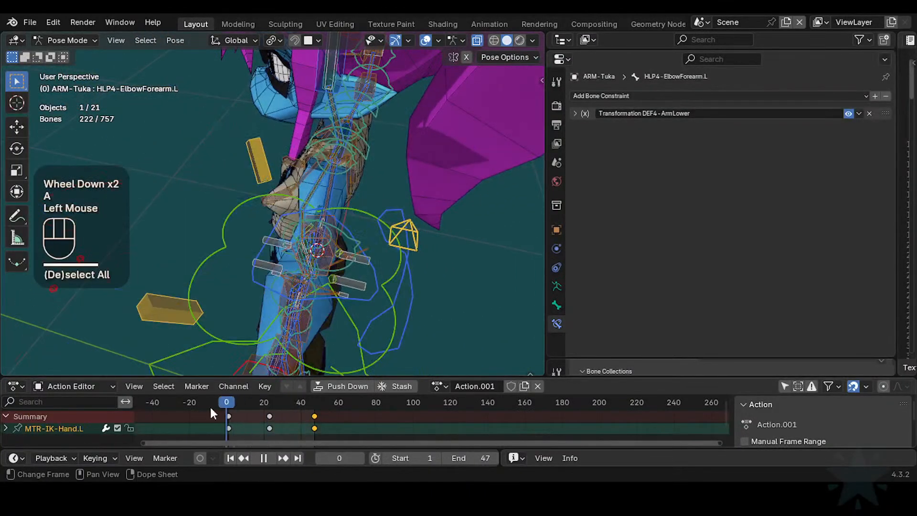
pyautogui.press('a')
pyautogui.moveTo(187, 239); pyautogui.dragTo(196, 244, button='middle')
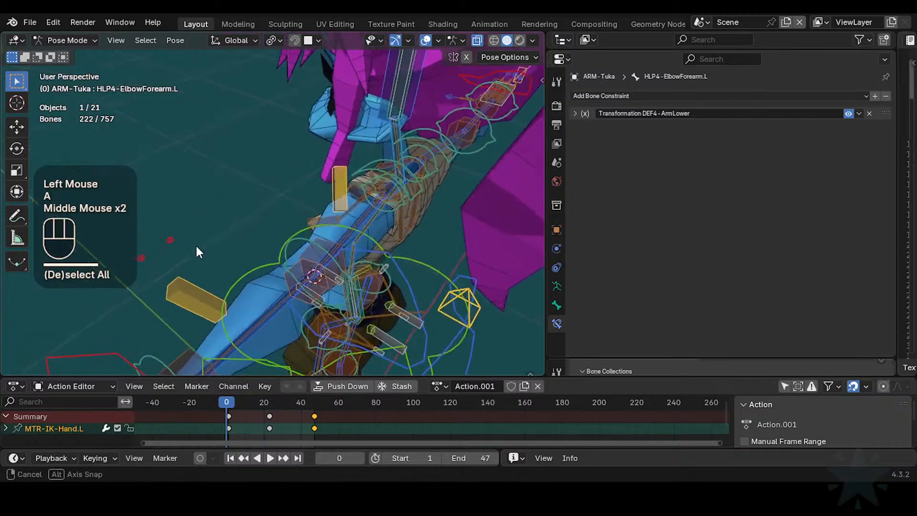
# - Isolate both left elbow helpers, DEF4-ArmUpper.L, DEF4-ArmLower.L, MTR-IK-Hand.L and POL-Elbow.L by hiding all other bones
pyautogui.hotkey('alt', 'a')
pyautogui.click(317, 254)
pyautogui.keyDown('shift'); pyautogui.click(293, 271); pyautogui.keyUp('shift')
pyautogui.moveTo(293, 270); pyautogui.dragTo(207, 271, button='middle')
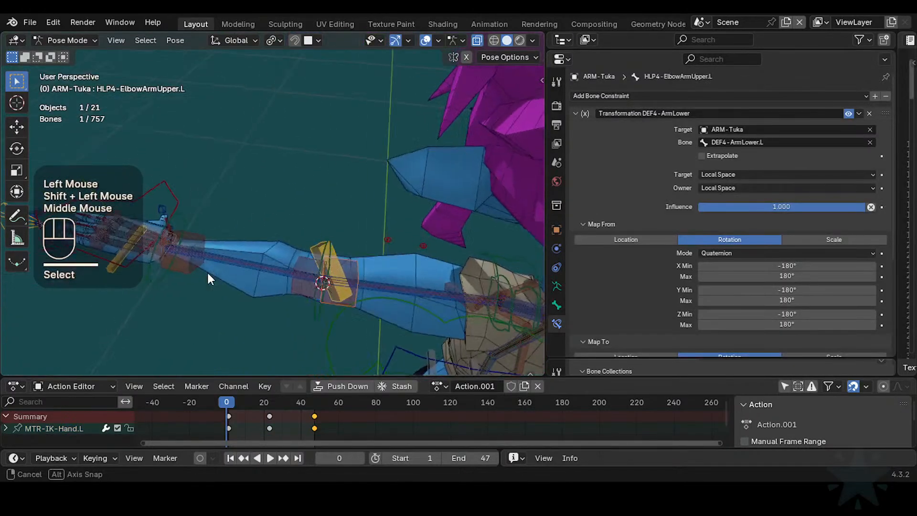
pyautogui.scroll(2, 334, 306)
pyautogui.click(399, 322)
pyautogui.click(409, 322)
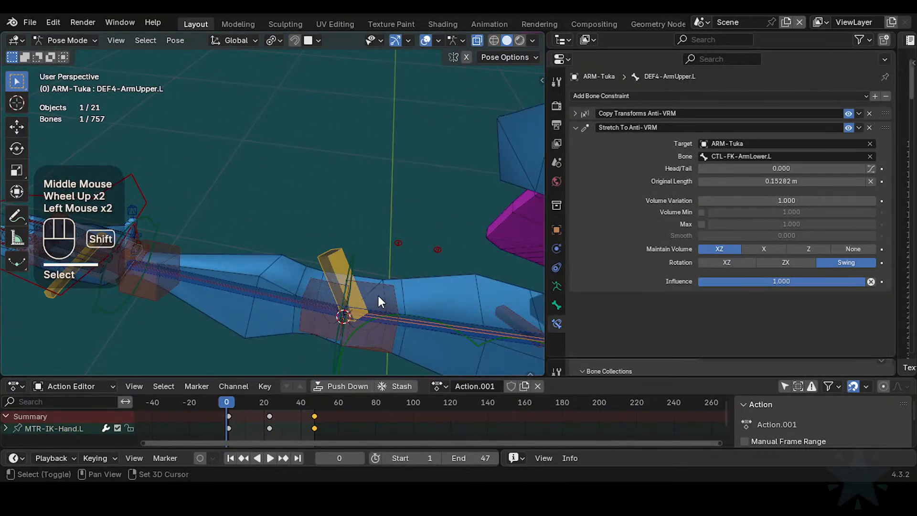
pyautogui.keyDown('shift'); pyautogui.click(349, 292); pyautogui.keyUp('shift')
pyautogui.keyDown('shift'); pyautogui.click(315, 303); pyautogui.keyUp('shift')
pyautogui.keyDown('shift'); pyautogui.click(307, 307); pyautogui.keyUp('shift')
pyautogui.keyDown('shift'); pyautogui.click(306, 306); pyautogui.keyUp('shift')
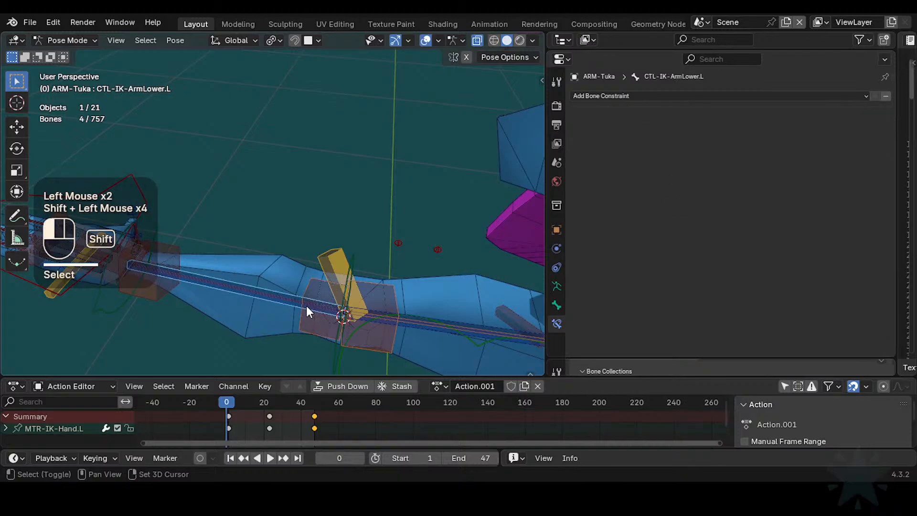
pyautogui.keyDown('shift'); pyautogui.click(279, 295); pyautogui.keyUp('shift')
pyautogui.keyDown('shift'); pyautogui.click(278, 293); pyautogui.keyUp('shift')
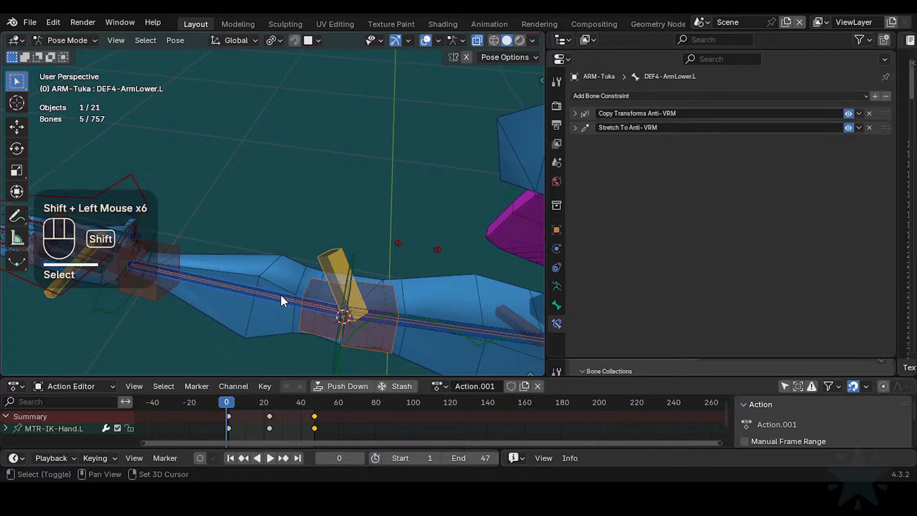
pyautogui.keyDown('alt'); pyautogui.keyDown('shift'); pyautogui.click(280, 289); pyautogui.keyUp('shift'); pyautogui.keyUp('alt')
pyautogui.keyDown('alt'); pyautogui.keyDown('shift'); pyautogui.click(279, 291); pyautogui.keyUp('shift'); pyautogui.keyUp('alt')
pyautogui.scroll(-1, 276, 296)
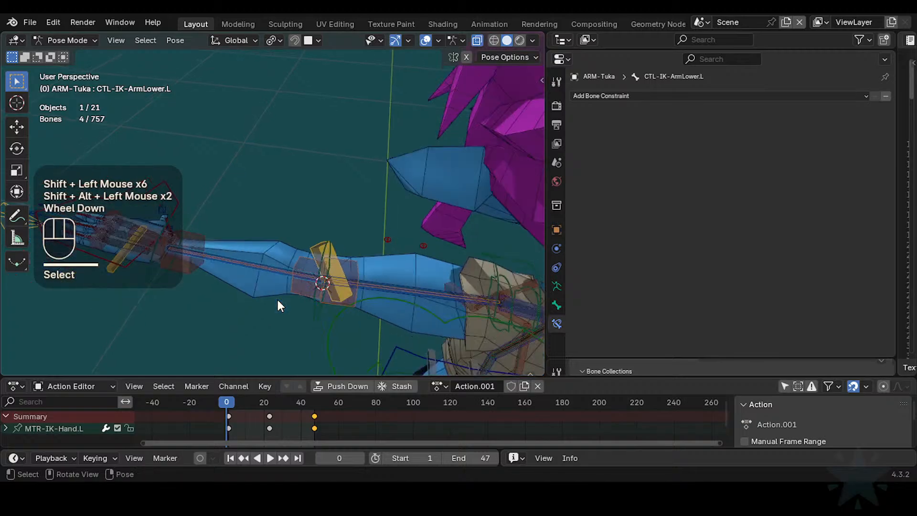
pyautogui.keyDown('shift'); pyautogui.moveTo(183, 276); pyautogui.dragTo(352, 263, button='middle'); pyautogui.keyUp('shift')
pyautogui.keyDown('shift'); pyautogui.click(240, 209); pyautogui.keyUp('shift')
pyautogui.scroll(-2, 240, 208)
pyautogui.keyDown('shift'); pyautogui.click(258, 280); pyautogui.keyUp('shift')
pyautogui.hotkey('shift', 'h')
pyautogui.scroll(3, 353, 263)
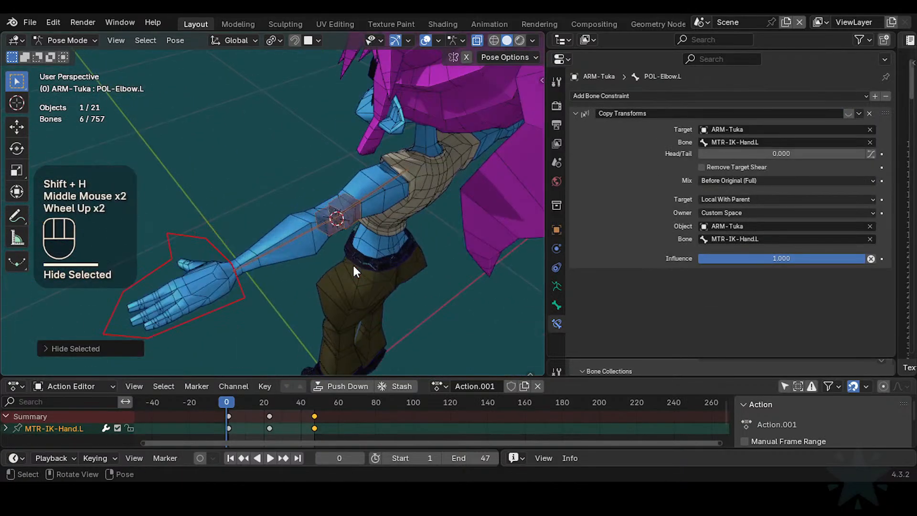
pyautogui.scroll(-2, 273, 321)
pyautogui.scroll(2, 328, 296)
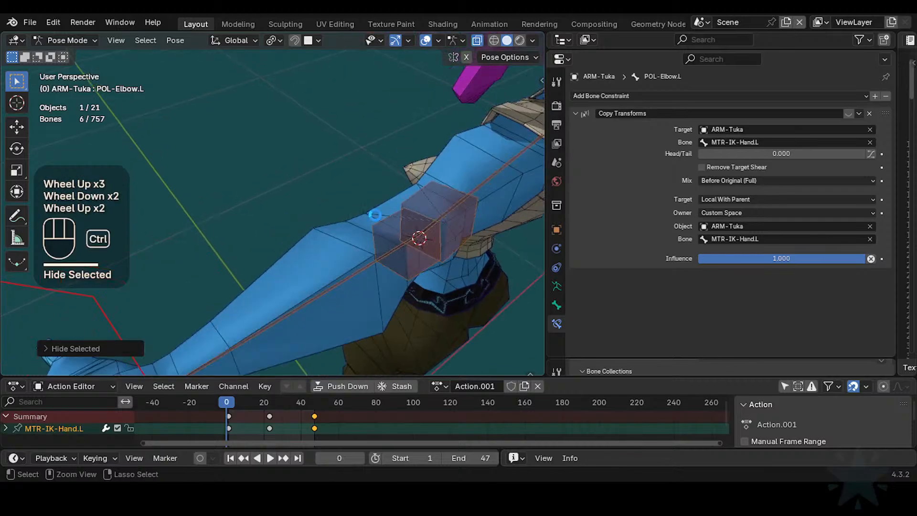
# - Save the file, select HLP4-ElbowArmUpper.L, and play the arm animation, stopping at frame 25 with the elbow bent
pyautogui.hotkey('ctrl', 's')
pyautogui.press('space')
pyautogui.press('space')
pyautogui.keyDown('shift'); pyautogui.moveTo(394, 224); pyautogui.dragTo(439, 282, button='middle'); pyautogui.keyUp('shift')
pyautogui.press('space')
pyautogui.click(344, 228)
pyautogui.press('space')
pyautogui.press('space')
pyautogui.press('space')
pyautogui.press('space')
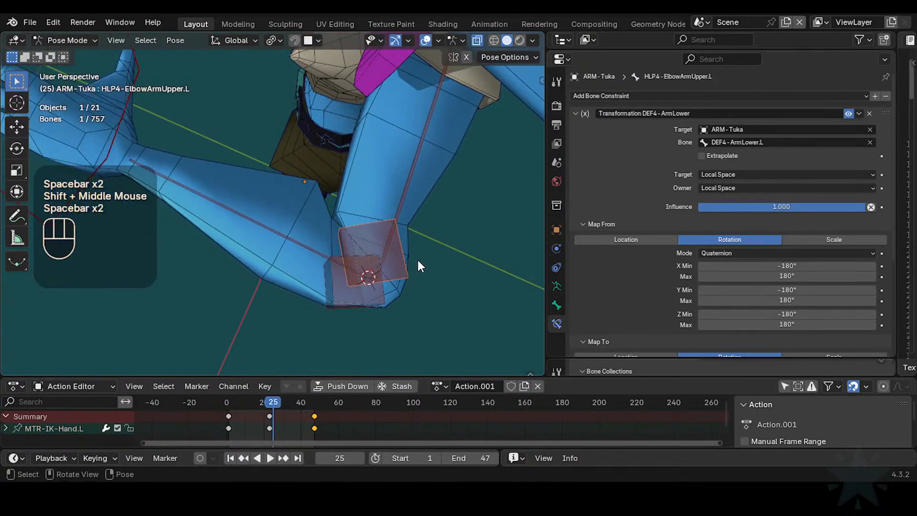
# - Compare DEF4-ArmUpper.L and DEF4-ArmLower.L at the bent elbow by selecting them alternately
pyautogui.click(394, 201)
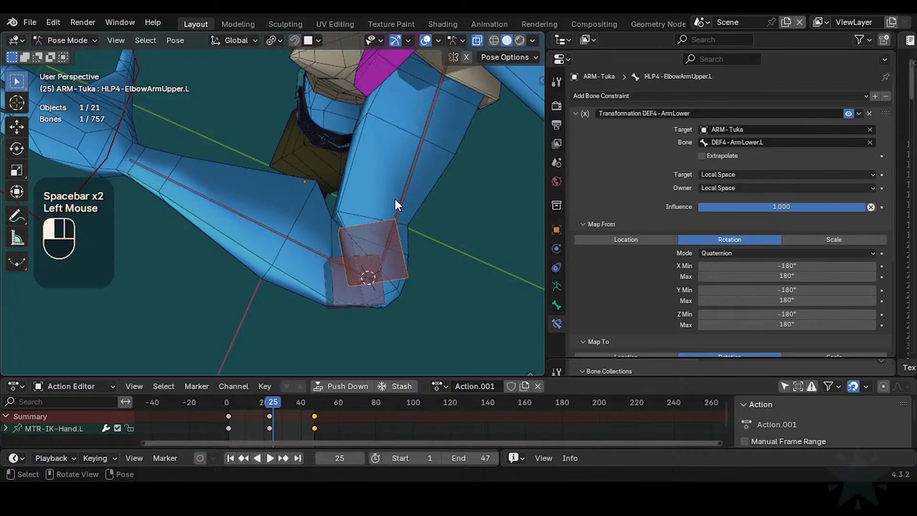
pyautogui.click(387, 200)
pyautogui.click(407, 188)
pyautogui.click(309, 241)
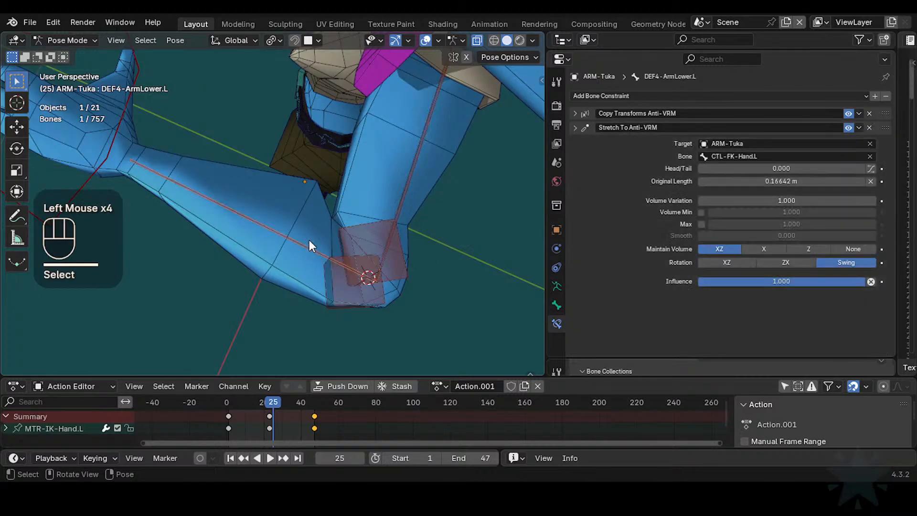
pyautogui.click(403, 196)
pyautogui.click(306, 255)
pyautogui.click(306, 254)
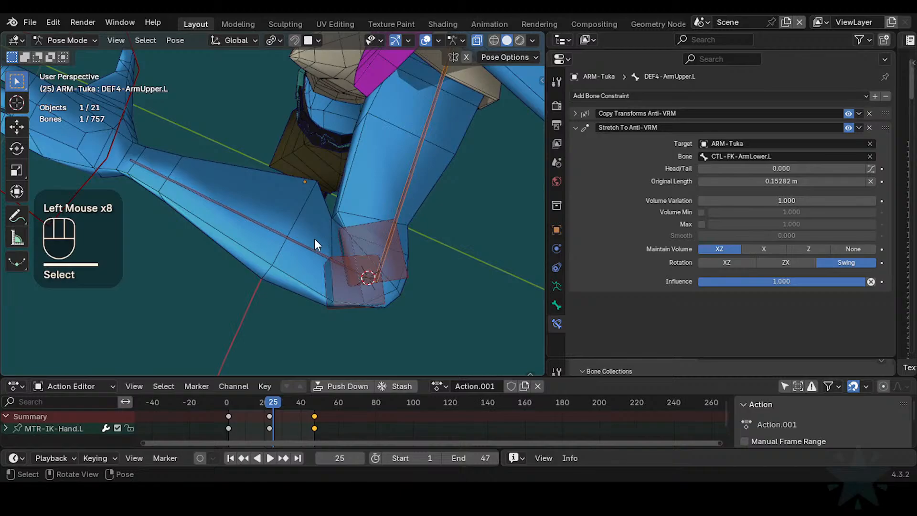
pyautogui.click(384, 190)
pyautogui.click(293, 239)
pyautogui.click(391, 200)
pyautogui.click(406, 192)
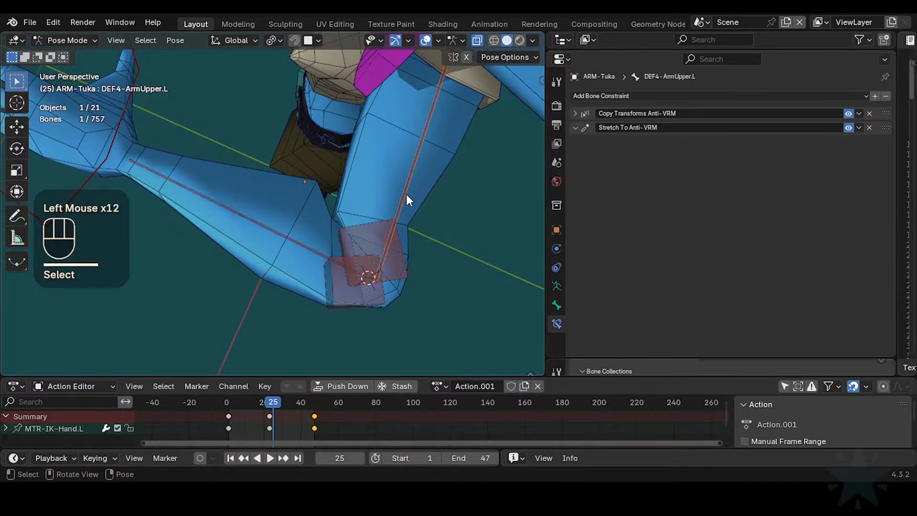
pyautogui.click(300, 236)
# - Examine the Map From and Map To rotation ranges of the HLP4-ElbowArmUpper.L Transformation constraint
pyautogui.click(388, 237)
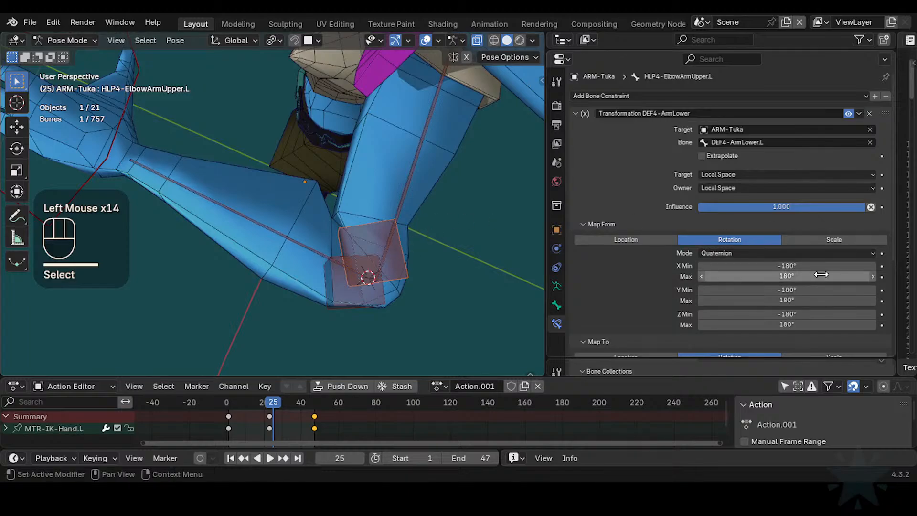
pyautogui.scroll(-4, 812, 277)
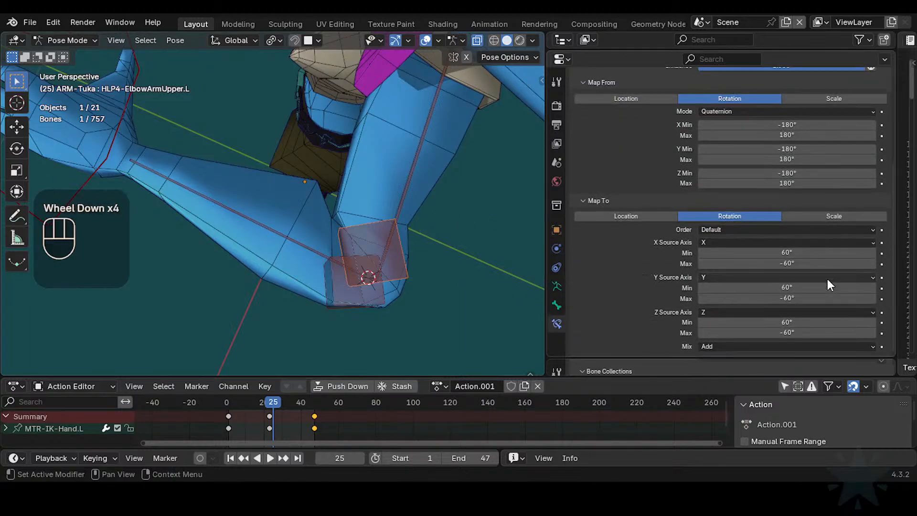
pyautogui.scroll(4, 812, 277)
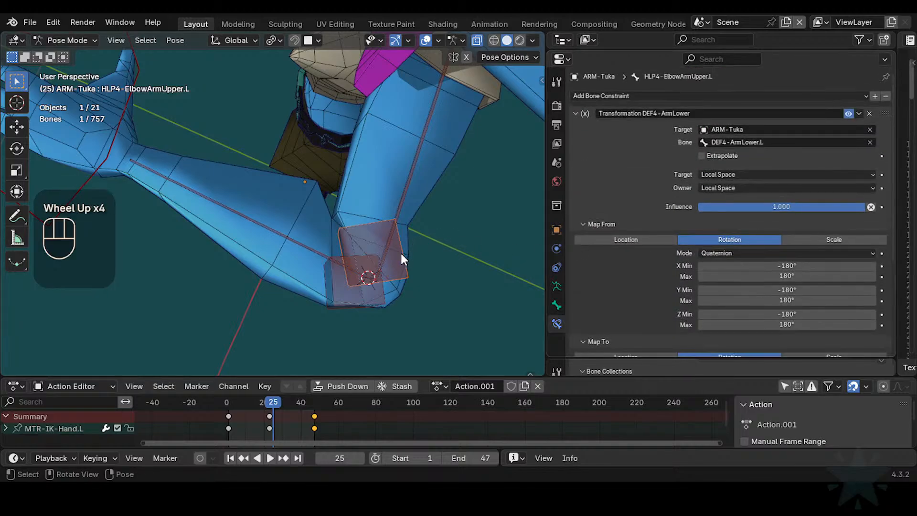
# - Enter Edit Mode with HLP4-ElbowArmUpper.L selected, try moving the bone off the elbow, and cancel the move
pyautogui.click(404, 256)
pyautogui.press('Tab')
pyautogui.keyDown('shift'); pyautogui.moveTo(416, 272); pyautogui.dragTo(313, 159, button='middle'); pyautogui.keyUp('shift')
pyautogui.hotkey('ctrl', '`')
pyautogui.scroll(2, 349, 230)
pyautogui.press('c')
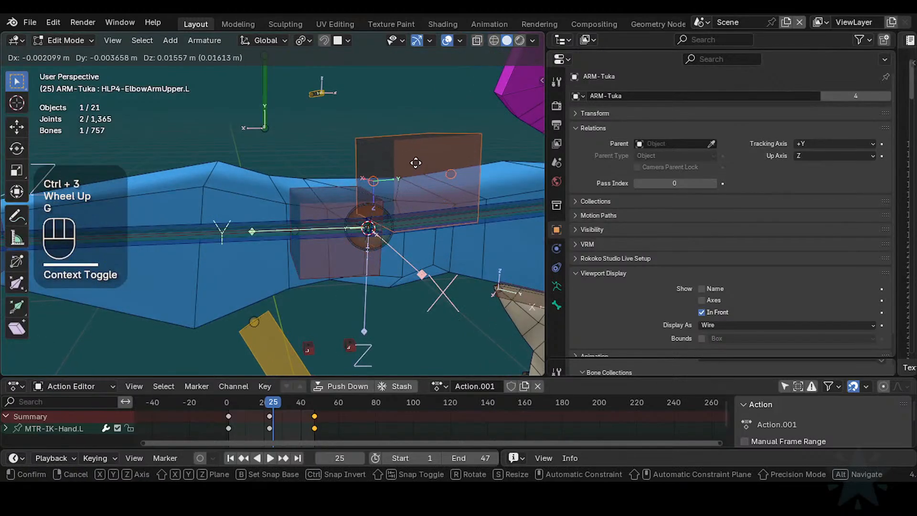
pyautogui.press('Escape')
pyautogui.keyDown('shift'); pyautogui.moveTo(410, 217); pyautogui.dragTo(352, 217, button='middle'); pyautogui.keyUp('shift')
pyautogui.scroll(-1, 388, 230)
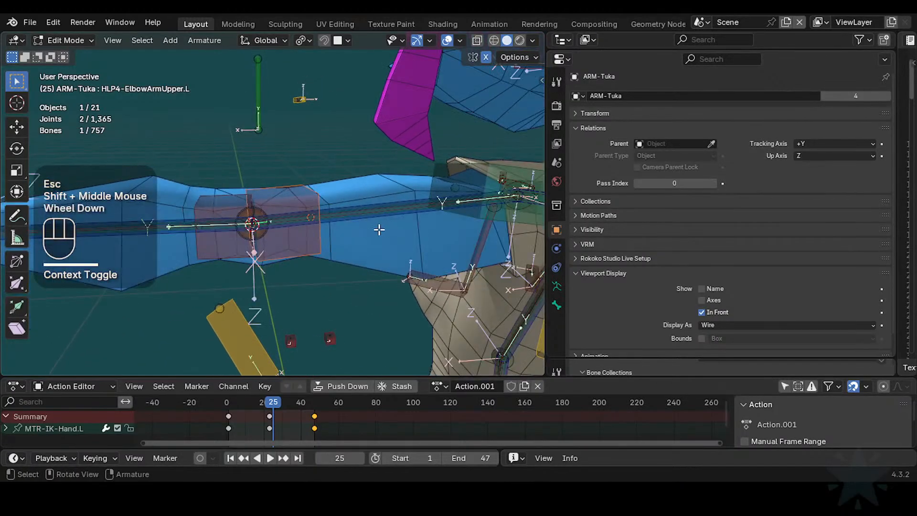
# - Try moving DEF4-ArmUpper.L and the elbow helper HLP4-ElbowForearm.L away from the arm, cancelling each move
pyautogui.click(410, 207)
pyautogui.press('g')
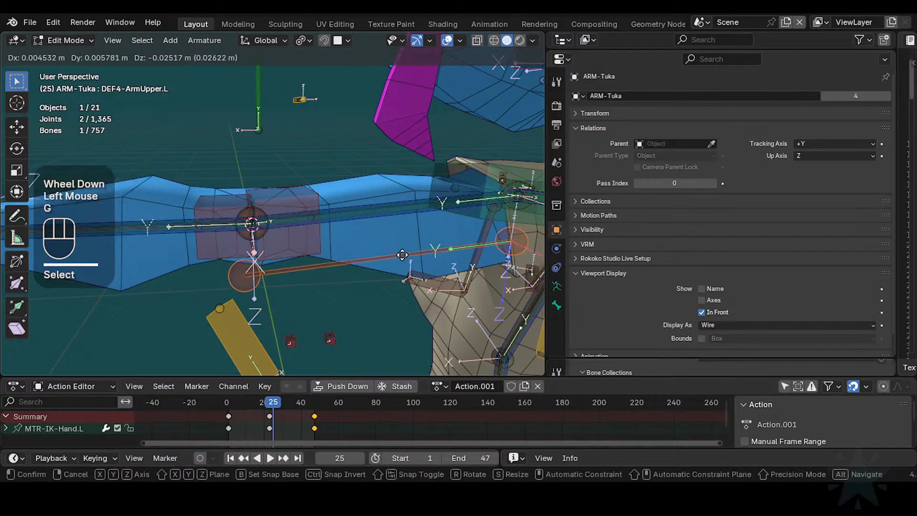
pyautogui.press('Escape')
pyautogui.scroll(2, 261, 234)
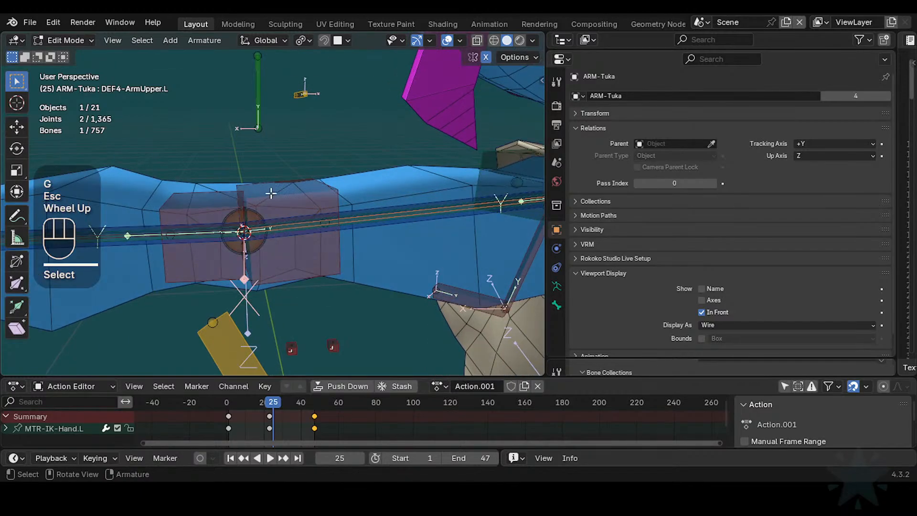
pyautogui.click(269, 192)
pyautogui.press('g')
pyautogui.press('Escape')
pyautogui.click(277, 210)
pyautogui.press('g')
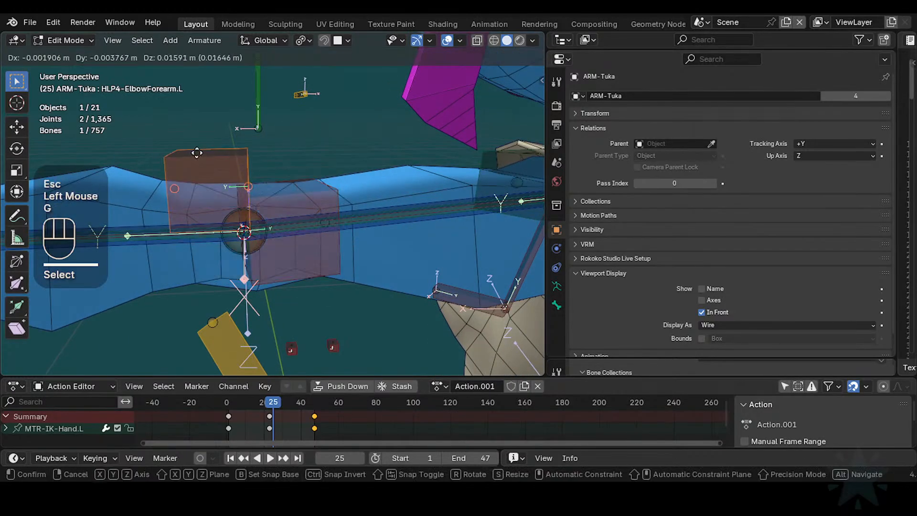
pyautogui.press('Escape')
# - Compare the parent bones of HLP4-ElbowArmUpper.L and HLP4-ElbowForearm.L in their bone relations
pyautogui.click(297, 181)
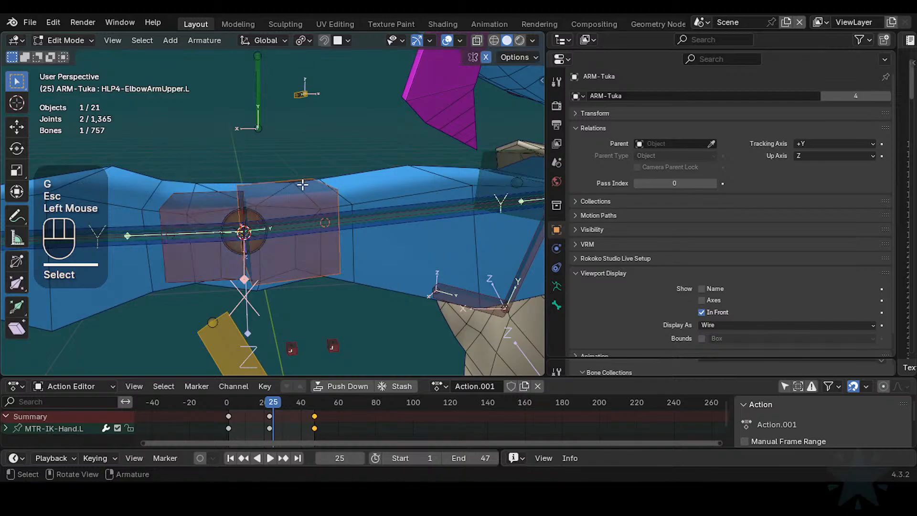
pyautogui.scroll(-2, 315, 199)
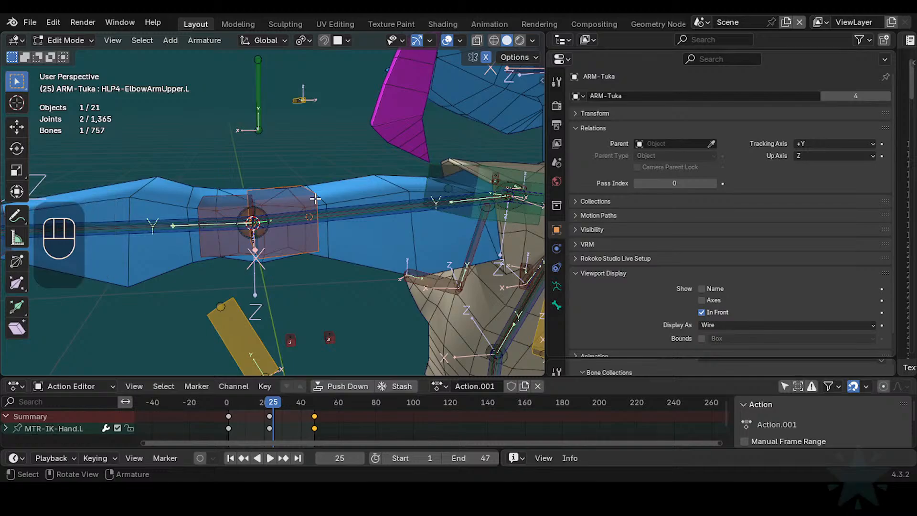
pyautogui.scroll(-2, 744, 328)
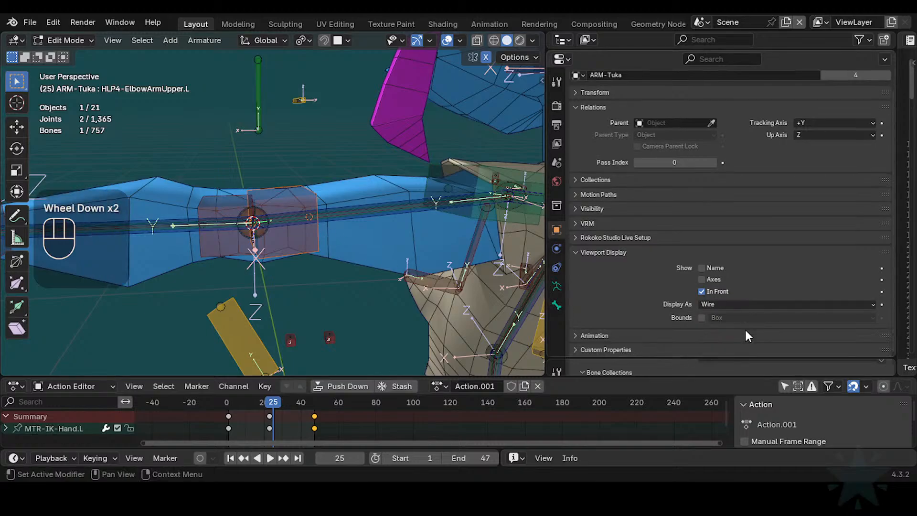
pyautogui.moveTo(730, 359); pyautogui.dragTo(730, 262)
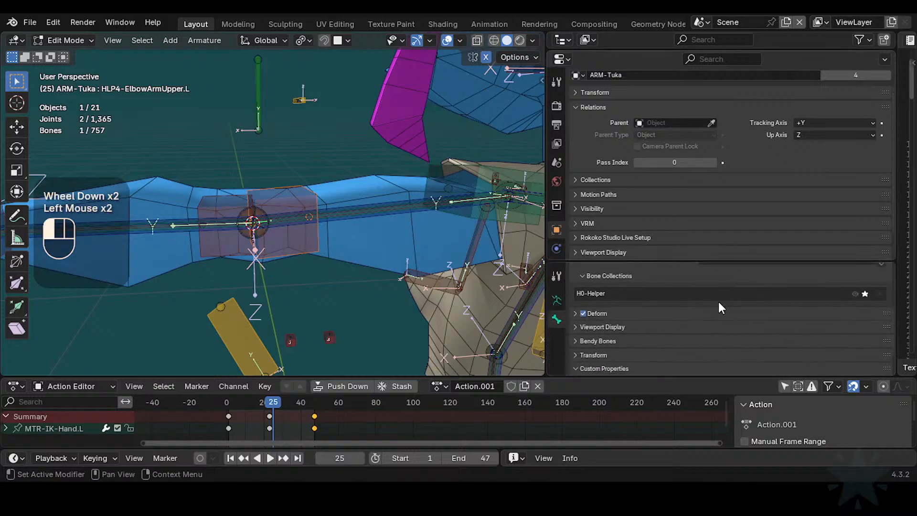
pyautogui.moveTo(671, 262); pyautogui.dragTo(671, 306)
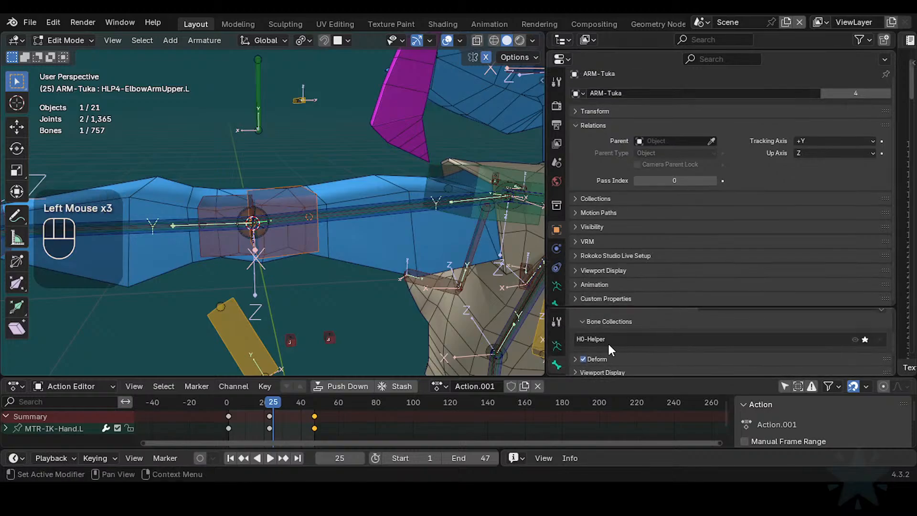
pyautogui.scroll(-1, 596, 345)
pyautogui.click(577, 333)
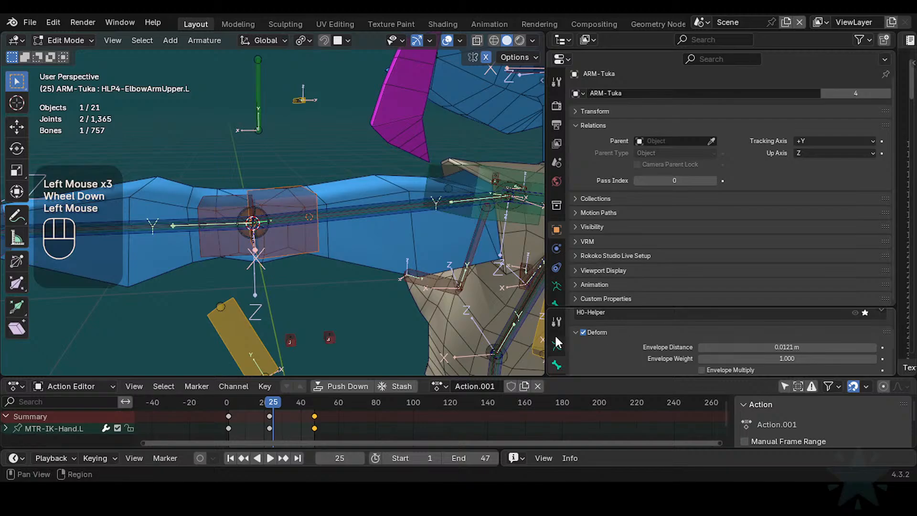
pyautogui.click(572, 332)
pyautogui.scroll(2, 627, 342)
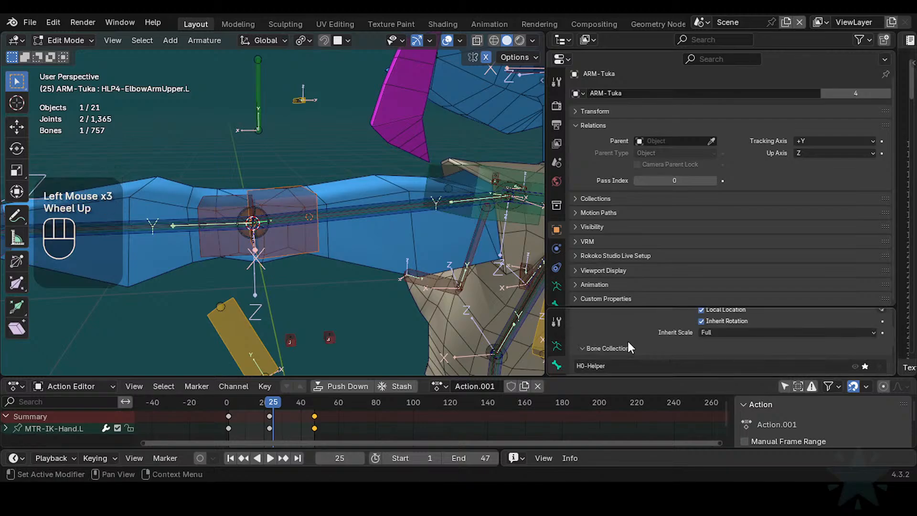
pyautogui.scroll(-1, 627, 342)
pyautogui.scroll(1, 627, 343)
pyautogui.scroll(-1, 631, 348)
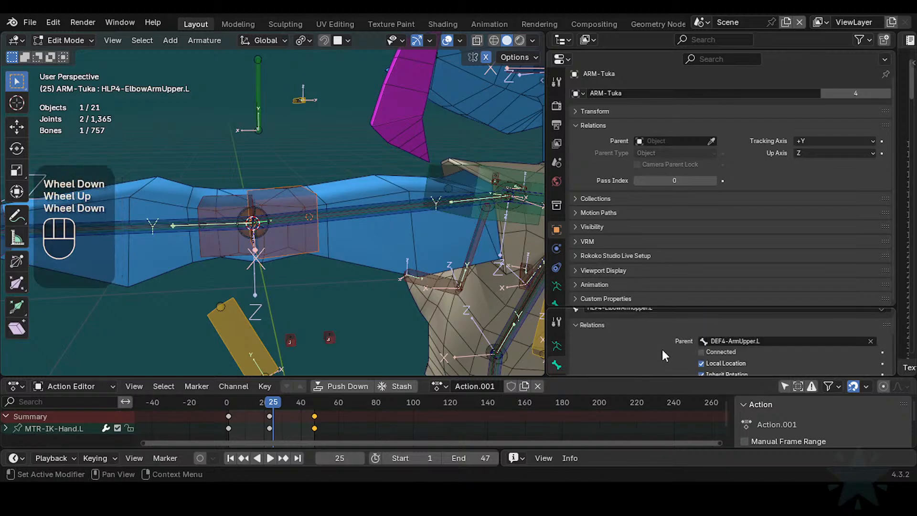
pyautogui.click(224, 237)
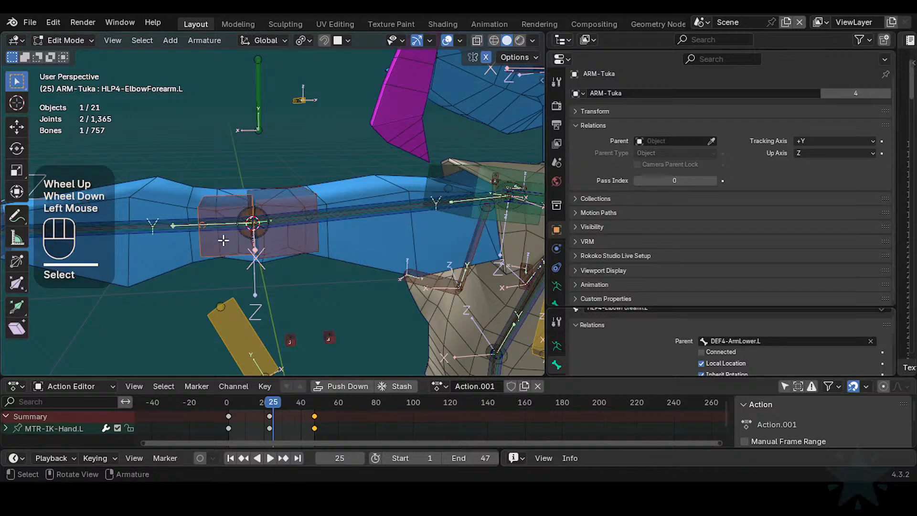
pyautogui.scroll(-1, 317, 262)
pyautogui.keyDown('shift'); pyautogui.moveTo(317, 262); pyautogui.dragTo(336, 253, button='middle'); pyautogui.keyUp('shift')
pyautogui.keyDown('shift'); pyautogui.moveTo(254, 251); pyautogui.dragTo(383, 277, button='middle'); pyautogui.keyUp('shift')
pyautogui.scroll(3, 298, 279)
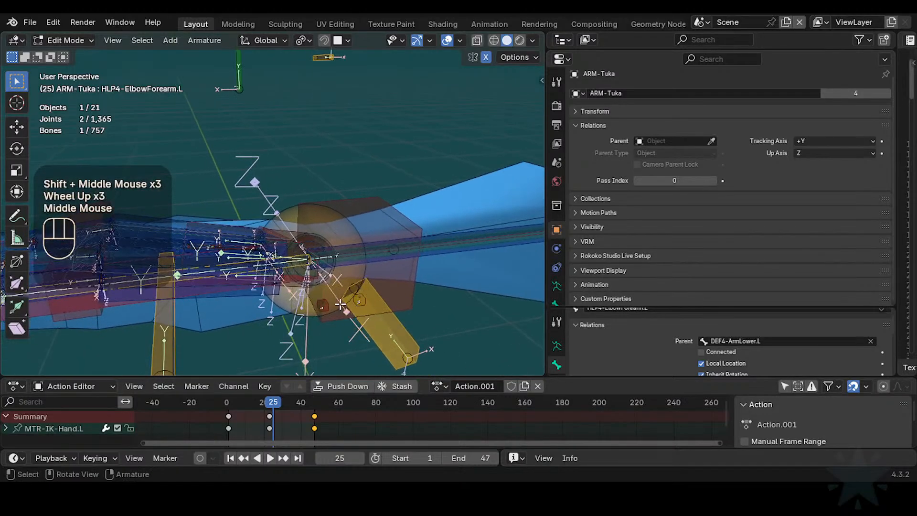
# - Check the parent bones of the wrist helpers HLP4-WristArmUpper.L and HLP4-WristHand.L in their bone relations
pyautogui.click(384, 276)
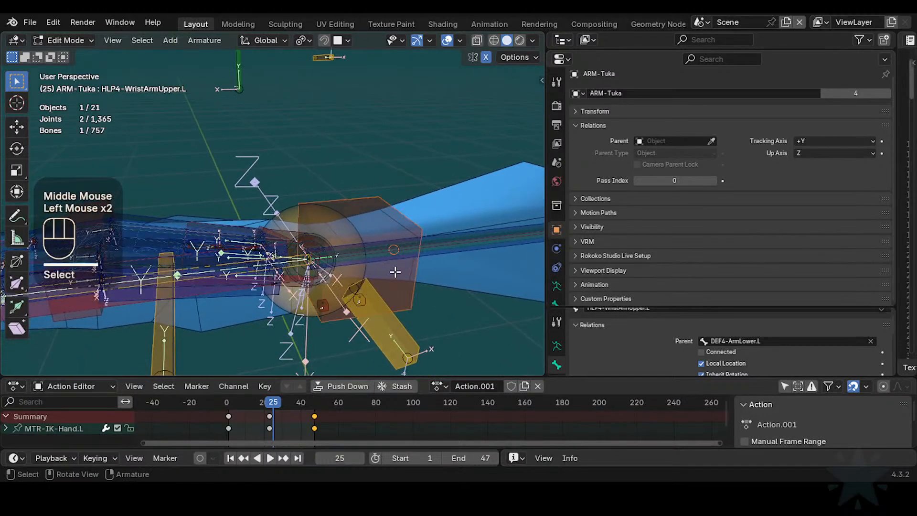
pyautogui.click(287, 287)
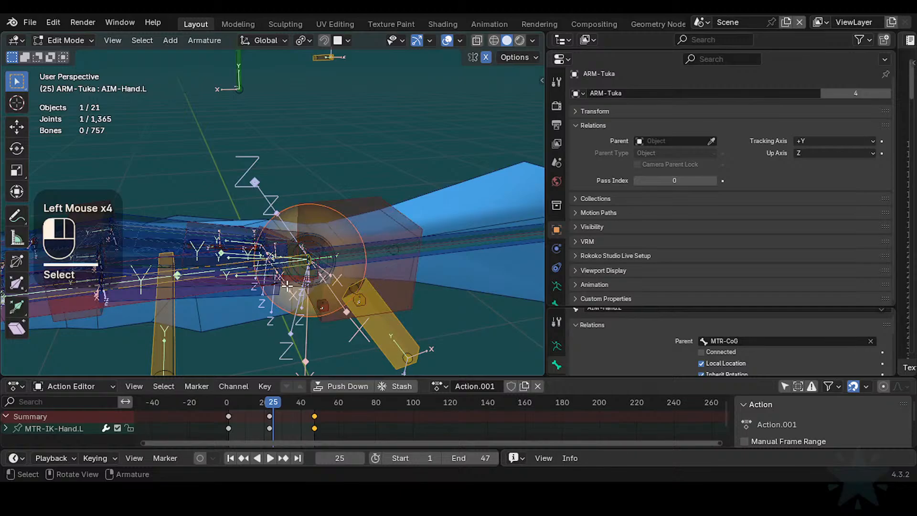
pyautogui.keyDown('alt'); pyautogui.click(287, 287); pyautogui.keyUp('alt')
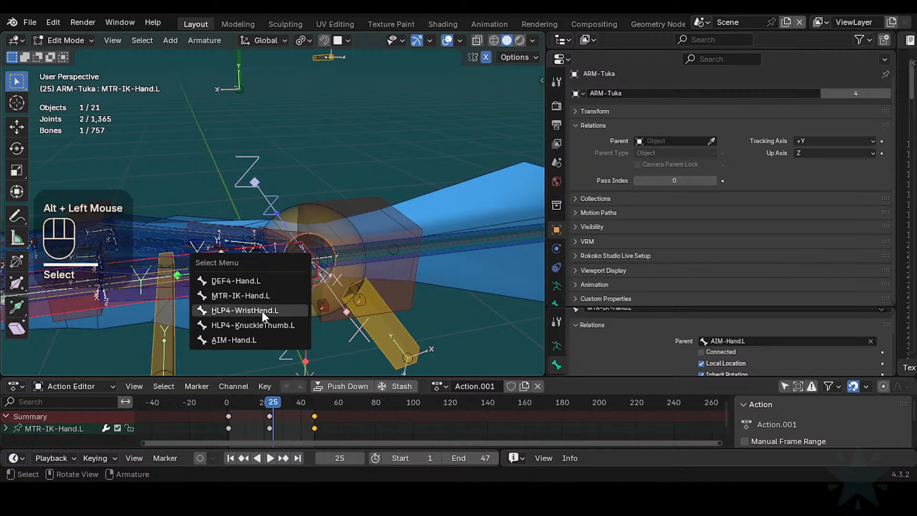
pyautogui.click(264, 307)
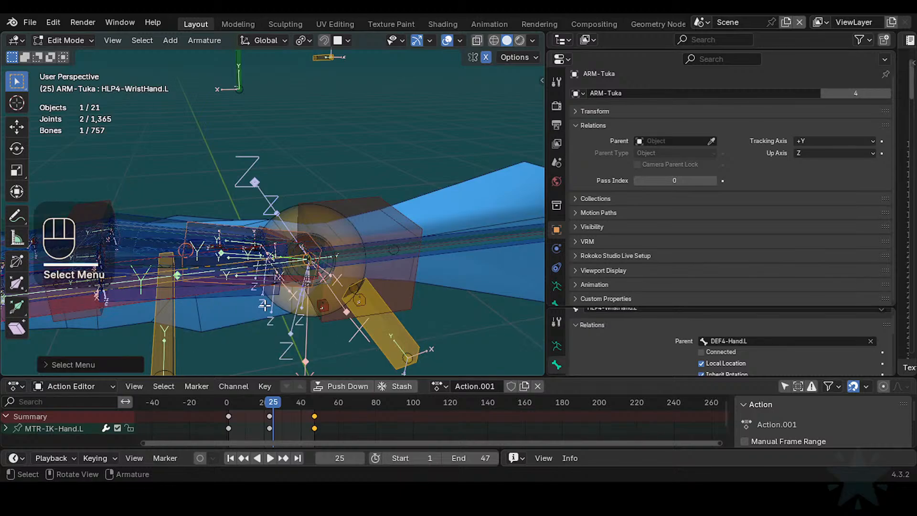
# - Select HLP4-ElbowArmUpper.L at the elbow and check its parent bone in the bone relations
pyautogui.keyDown('shift'); pyautogui.moveTo(264, 305); pyautogui.dragTo(47, 253, button='middle'); pyautogui.keyUp('shift')
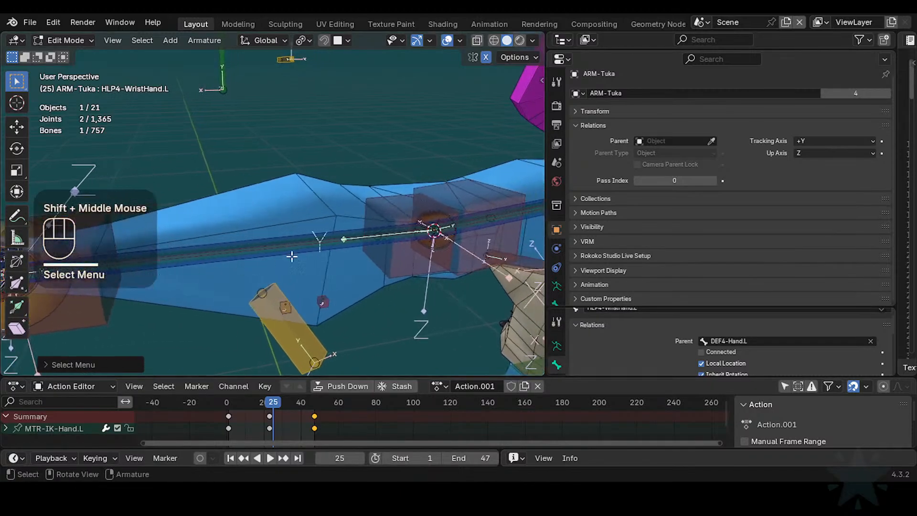
pyautogui.keyDown('shift'); pyautogui.moveTo(291, 257); pyautogui.dragTo(144, 267, button='middle'); pyautogui.keyUp('shift')
pyautogui.scroll(-2, 287, 258)
pyautogui.keyDown('shift'); pyautogui.moveTo(354, 243); pyautogui.dragTo(284, 246, button='middle'); pyautogui.keyUp('shift')
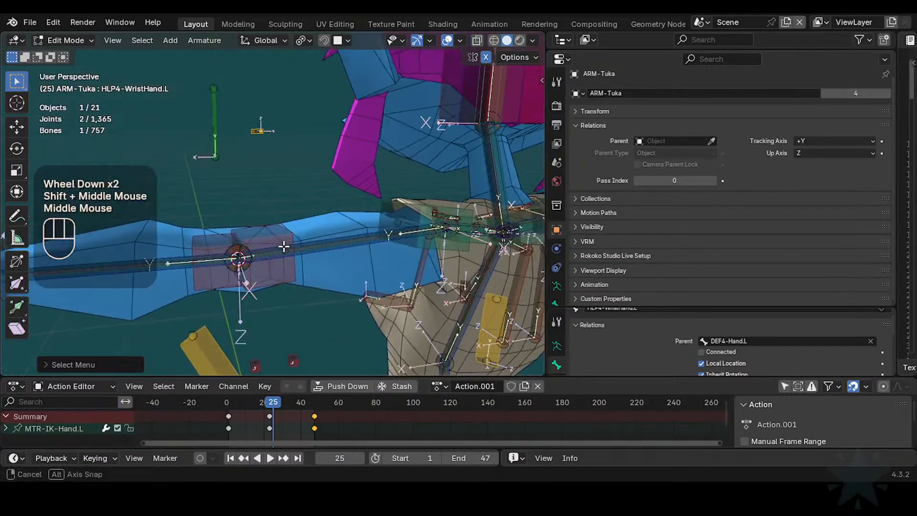
pyautogui.click(269, 241)
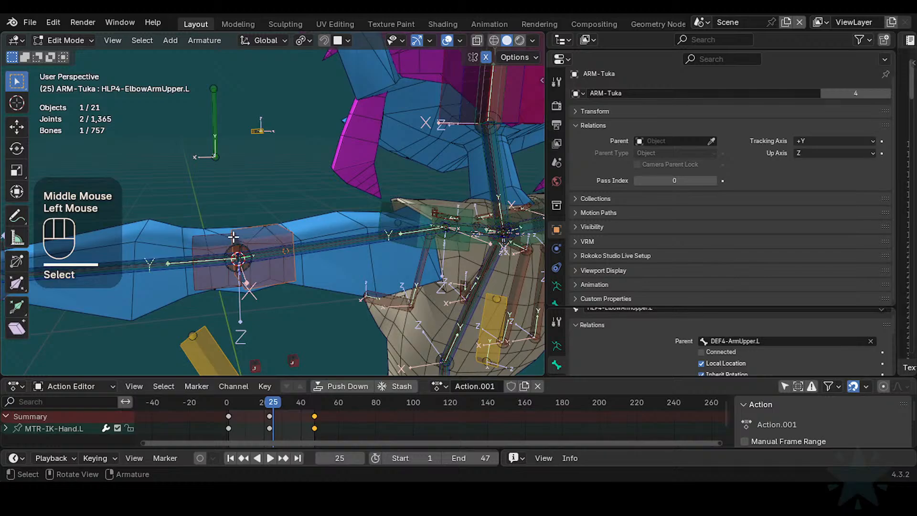
pyautogui.scroll(1, 265, 254)
pyautogui.click(279, 238)
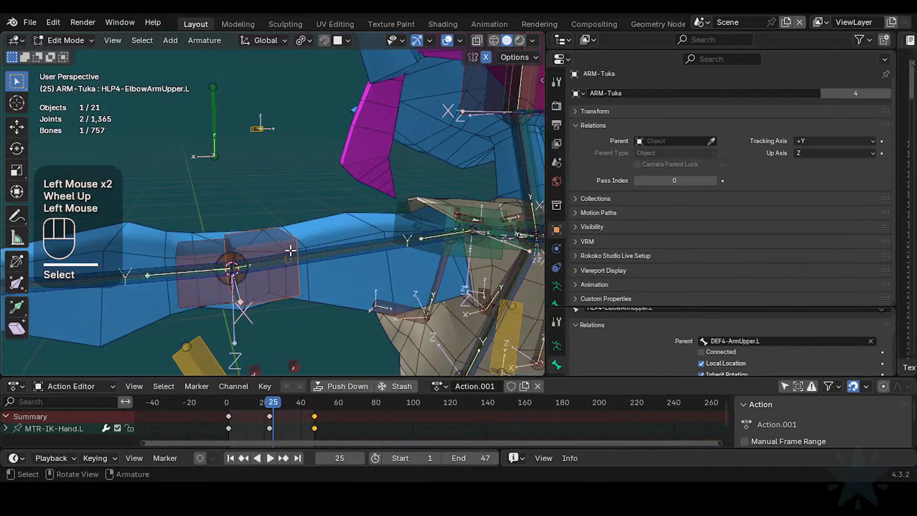
# - Switch the ARM-Tuka armature to Pose Mode with HLP4-ElbowArmUpper.L selected
pyautogui.scroll(-2, 290, 250)
pyautogui.keyDown('shift'); pyautogui.moveTo(290, 251); pyautogui.dragTo(268, 242, button='middle'); pyautogui.keyUp('shift')
pyautogui.scroll(-1, 322, 240)
pyautogui.scroll(-1, 325, 246)
pyautogui.moveTo(325, 246); pyautogui.dragTo(350, 263, button='middle')
pyautogui.hotkey('ctrl', 'Tab')
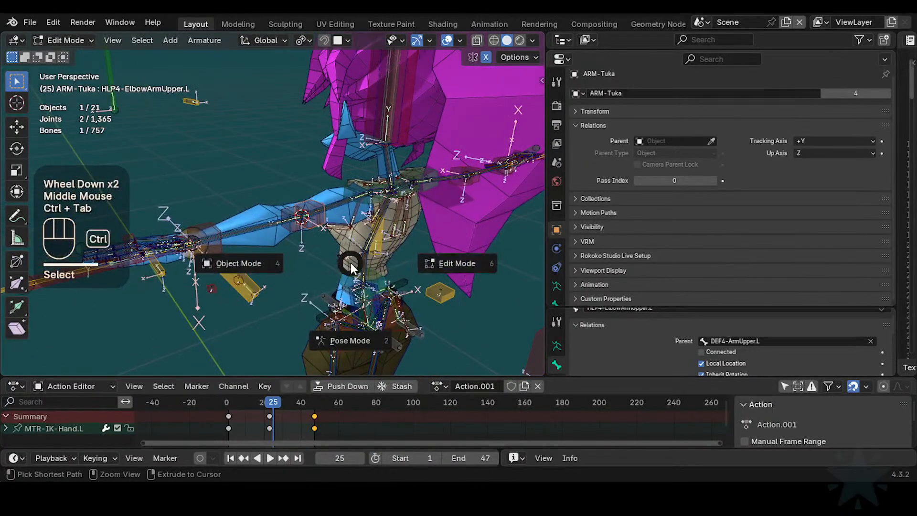
pyautogui.scroll(1, 339, 262)
pyautogui.moveTo(311, 219); pyautogui.dragTo(285, 242, button='middle')
pyautogui.scroll(-1, 377, 246)
pyautogui.scroll(-1, 385, 249)
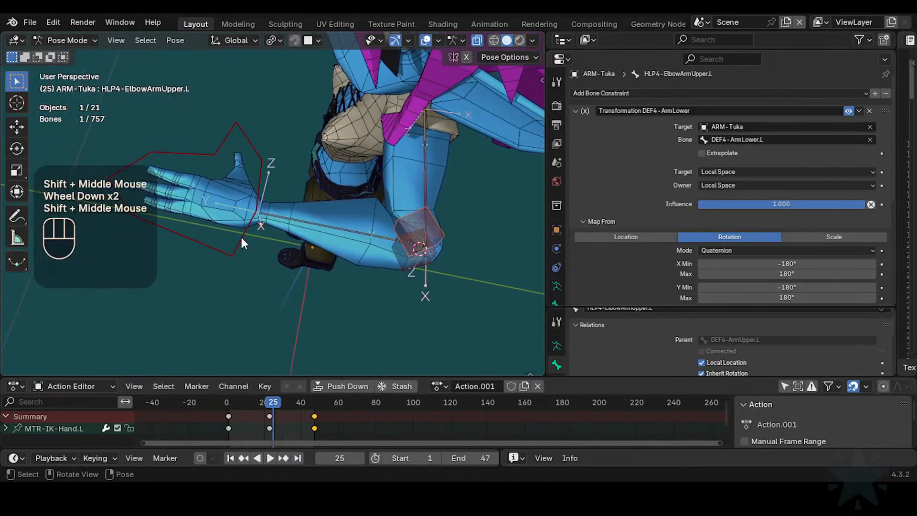
# - Try rotating the elbow helper HLP4-ElbowForearm.L on the bent arm and cancel the rotation
pyautogui.click(401, 265)
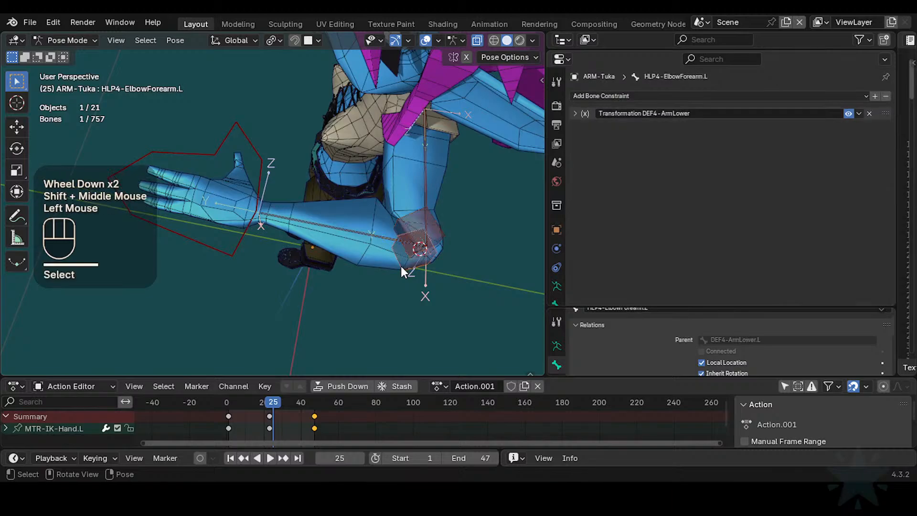
pyautogui.scroll(-1, 400, 266)
pyautogui.moveTo(401, 265); pyautogui.dragTo(342, 281, button='middle')
pyautogui.press('r')
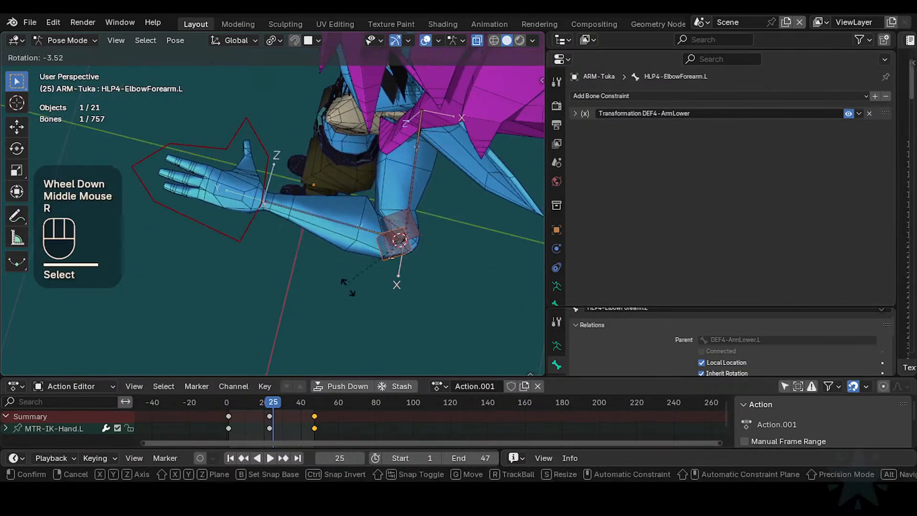
pyautogui.press('Escape')
# - Compare the Transformation constraints of both elbow helpers, expanding the DEF4-ArmLower constraint on HLP4-ElbowForearm.L
pyautogui.moveTo(394, 282); pyautogui.dragTo(328, 266, button='middle')
pyautogui.scroll(2, 328, 266)
pyautogui.click(460, 227)
pyautogui.keyDown('shift'); pyautogui.moveTo(460, 230); pyautogui.dragTo(406, 228, button='middle'); pyautogui.keyUp('shift')
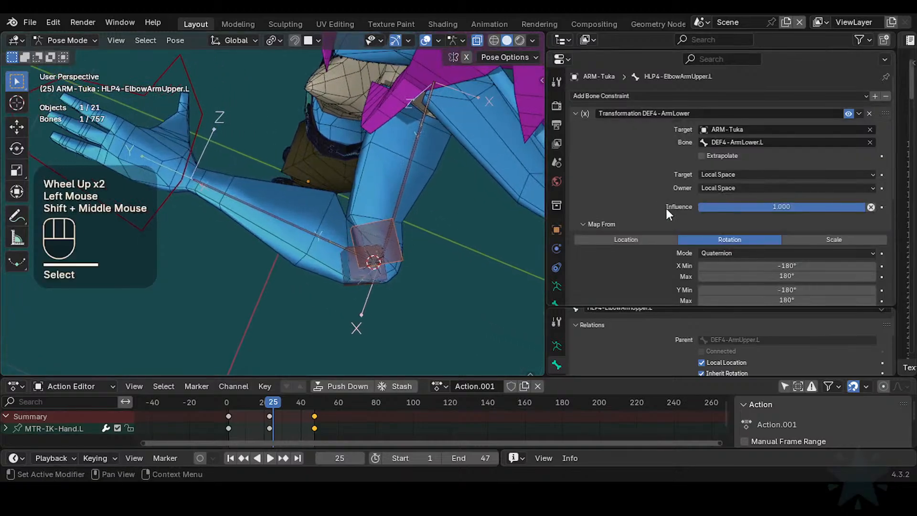
pyautogui.click(358, 278)
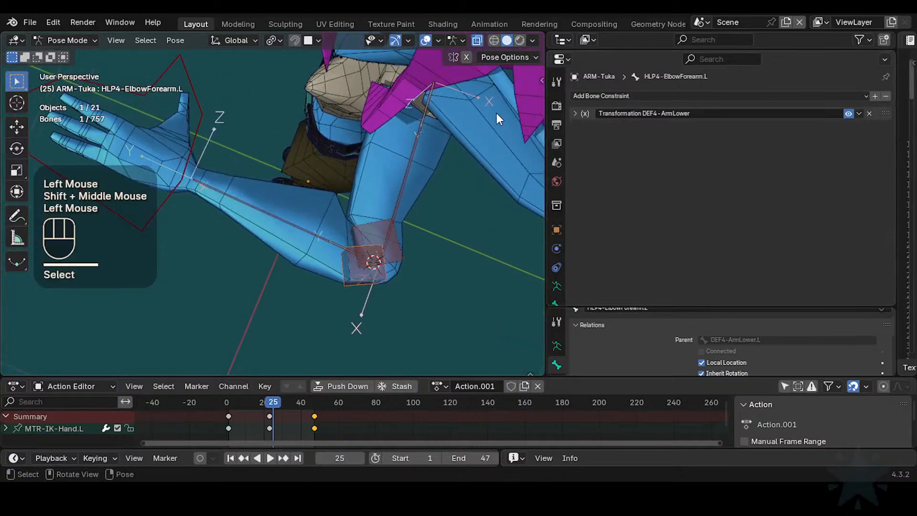
pyautogui.click(576, 114)
pyautogui.scroll(-3, 647, 231)
pyautogui.scroll(1, 631, 205)
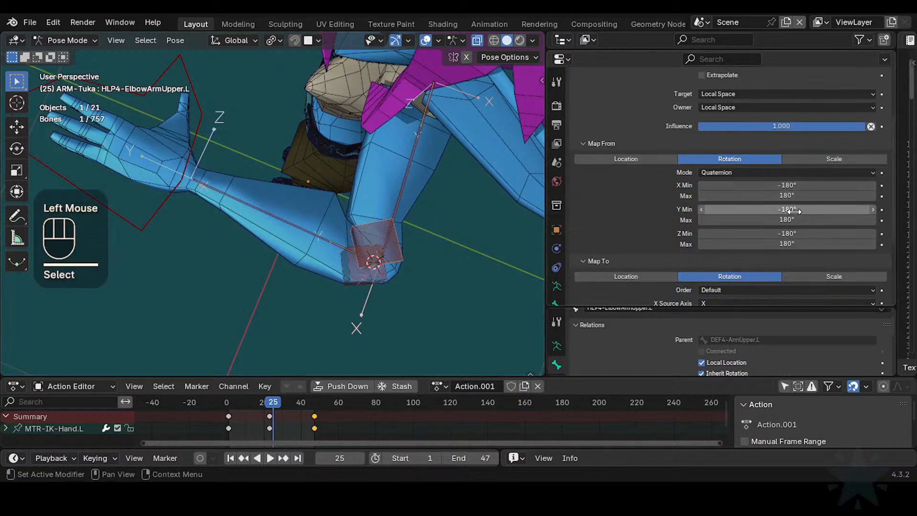
# - Examine the Map From and Map To rotation ranges on HLP4-ElbowForearm.L and HLP4-ElbowArmUpper.L
pyautogui.click(378, 281)
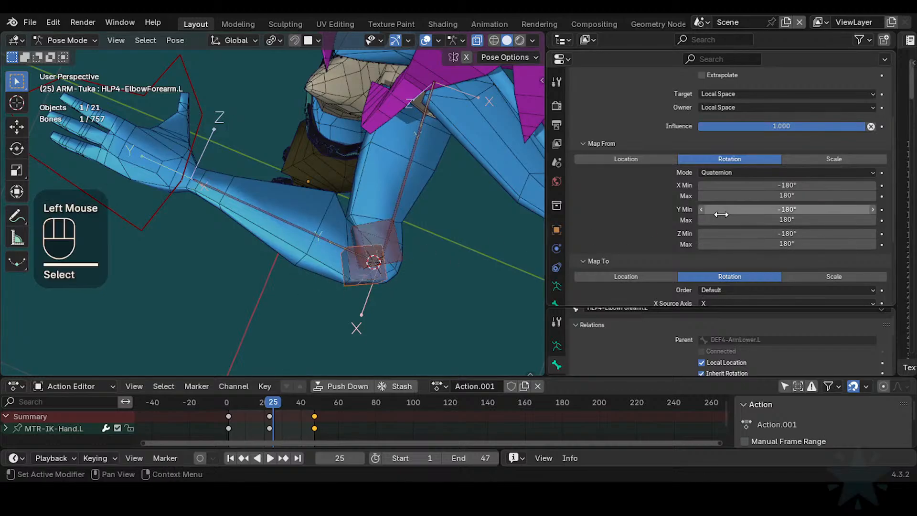
pyautogui.scroll(-3, 709, 244)
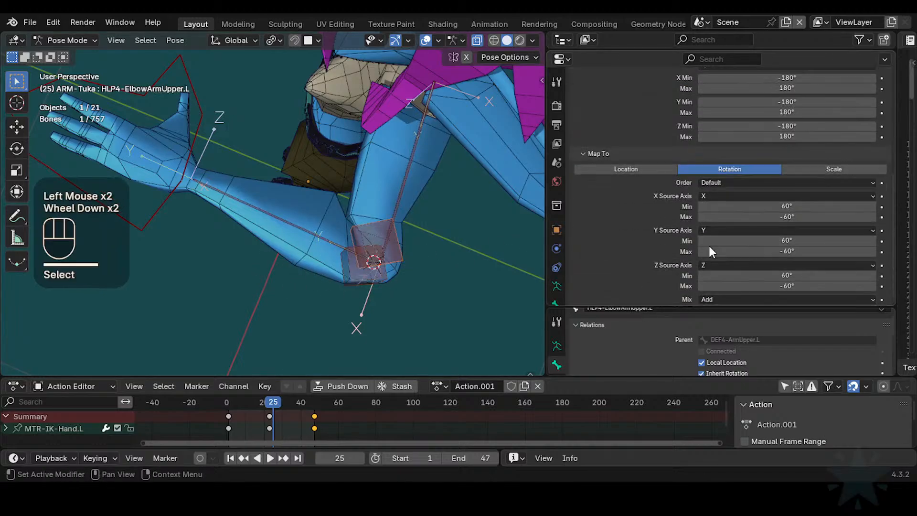
pyautogui.scroll(1, 773, 157)
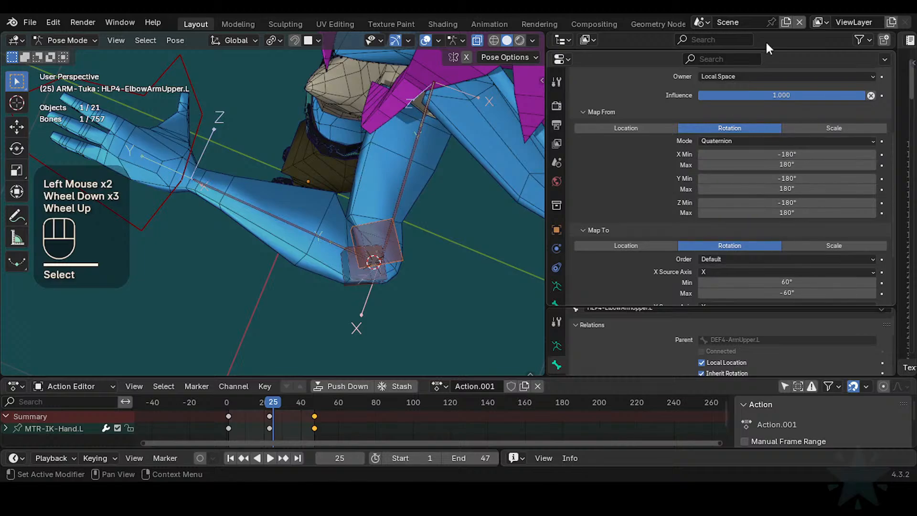
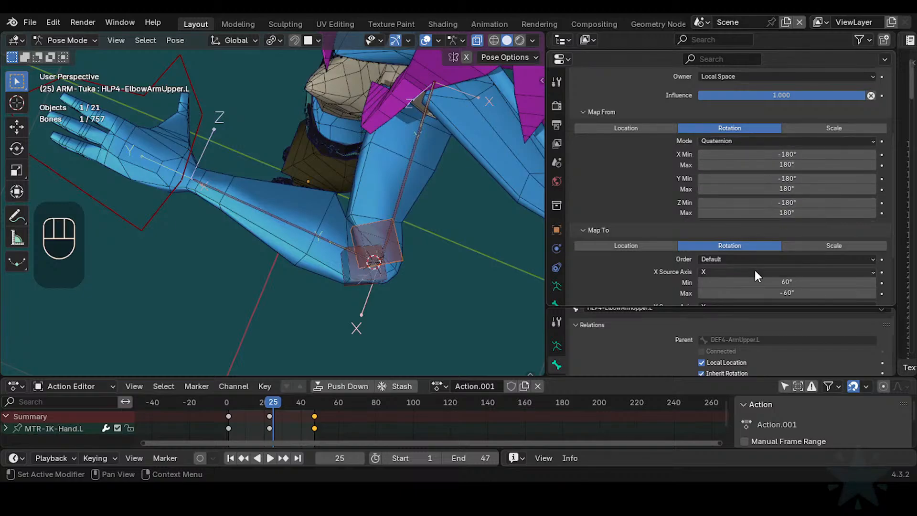
pyautogui.scroll(-3, 755, 271)
pyautogui.click(358, 280)
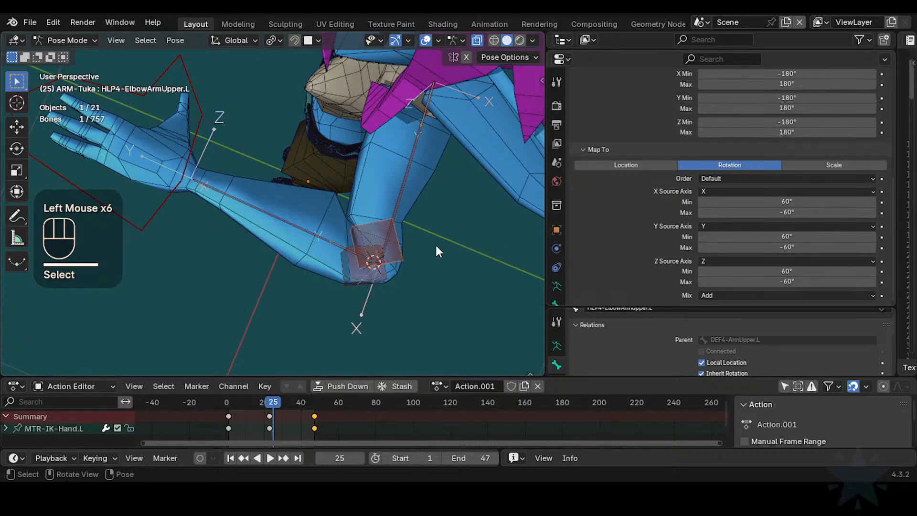
pyautogui.scroll(4, 602, 214)
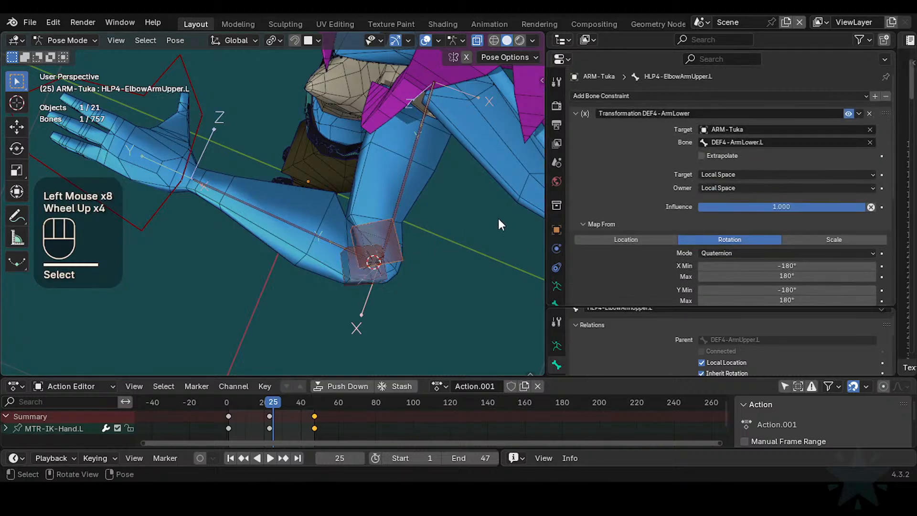
# - Scrub the animation to frame 0 and examine the elbow helper bones on the straightened arm from several angles
pyautogui.keyDown('shift'); pyautogui.moveTo(373, 194); pyautogui.dragTo(302, 366, button='middle'); pyautogui.keyUp('shift')
pyautogui.moveTo(276, 402); pyautogui.dragTo(218, 391)
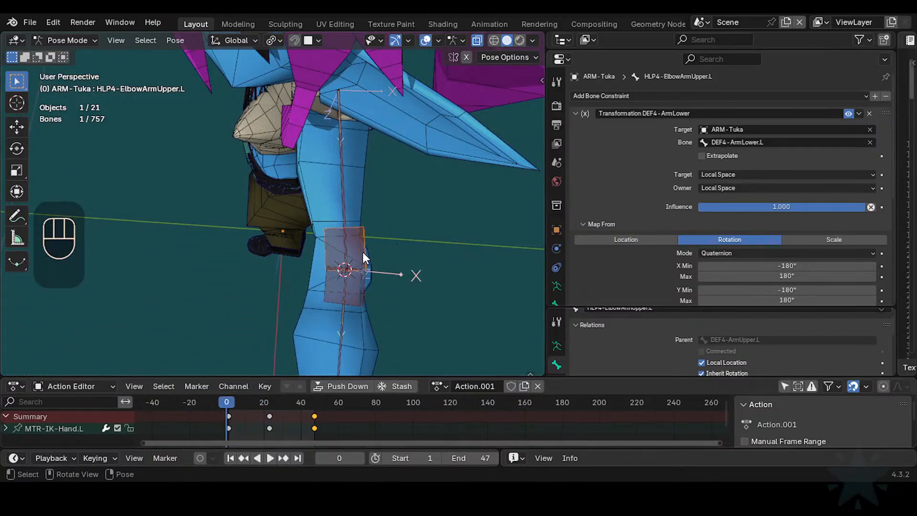
pyautogui.scroll(-2, 387, 200)
pyautogui.moveTo(255, 275); pyautogui.dragTo(346, 162, button='middle')
pyautogui.scroll(2, 311, 258)
pyautogui.moveTo(312, 253); pyautogui.dragTo(382, 245, button='middle')
pyautogui.scroll(-1, 400, 293)
pyautogui.scroll(2, 378, 241)
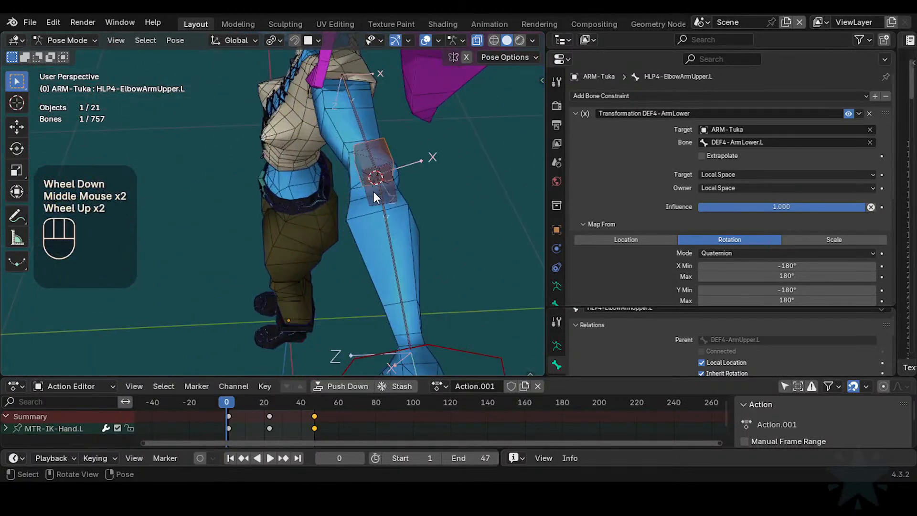
pyautogui.moveTo(373, 195); pyautogui.dragTo(381, 206, button='middle')
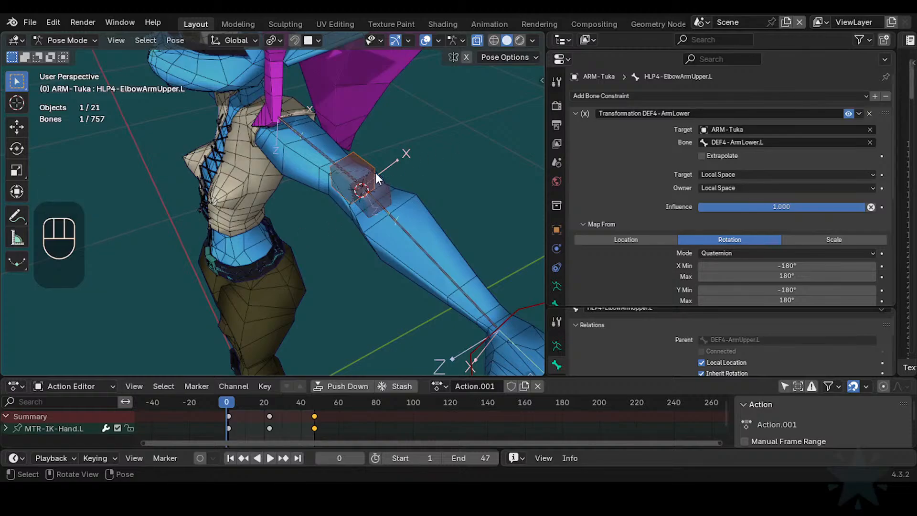
pyautogui.moveTo(400, 162); pyautogui.dragTo(380, 213, button='middle')
pyautogui.scroll(2, 295, 242)
pyautogui.moveTo(294, 242); pyautogui.dragTo(380, 268, button='middle')
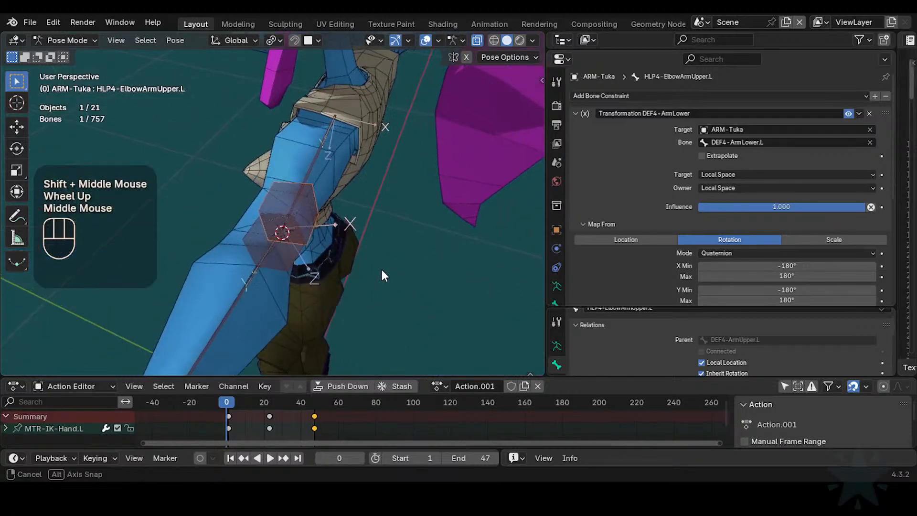
pyautogui.scroll(2, 381, 268)
# - Set the target space of HLP4-ElbowArmUpper.L's Transformation constraint to Local Space (Owner Orientation)
pyautogui.scroll(-6, 731, 282)
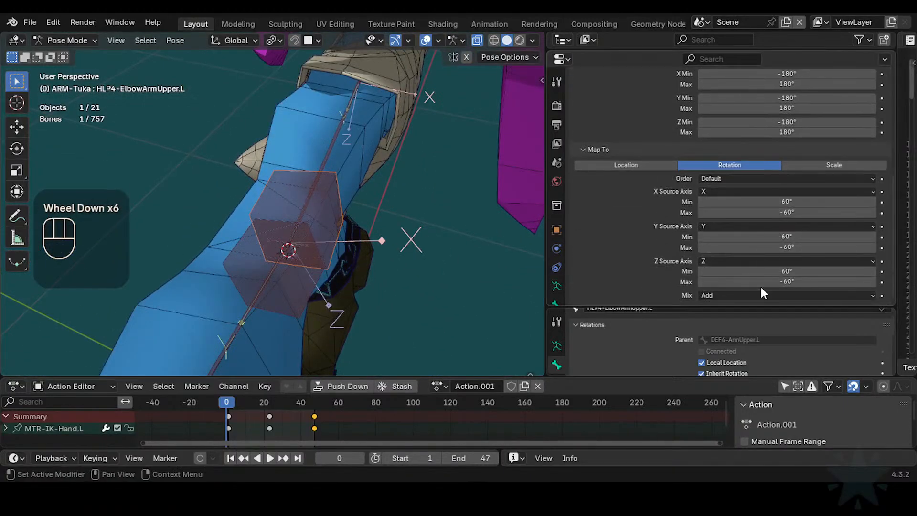
pyautogui.keyDown('shift'); pyautogui.moveTo(408, 201); pyautogui.dragTo(415, 203, button='middle'); pyautogui.keyUp('shift')
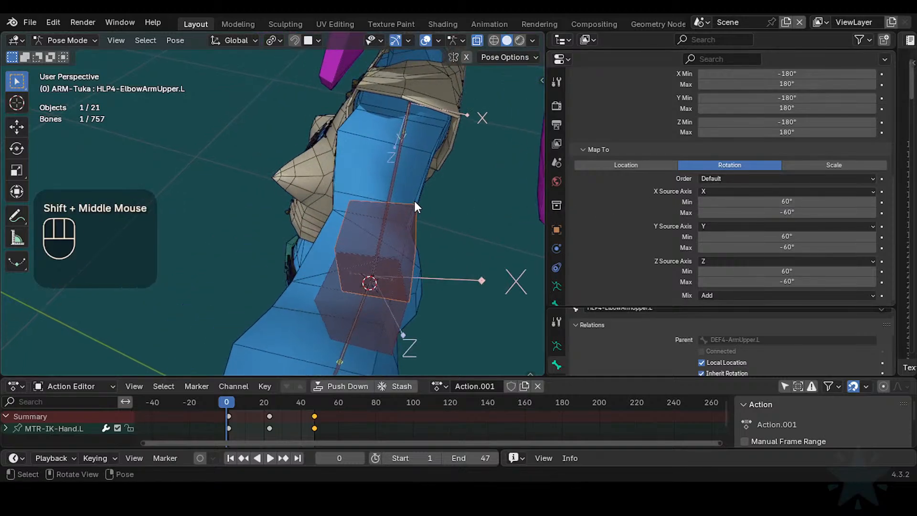
pyautogui.scroll(4, 773, 173)
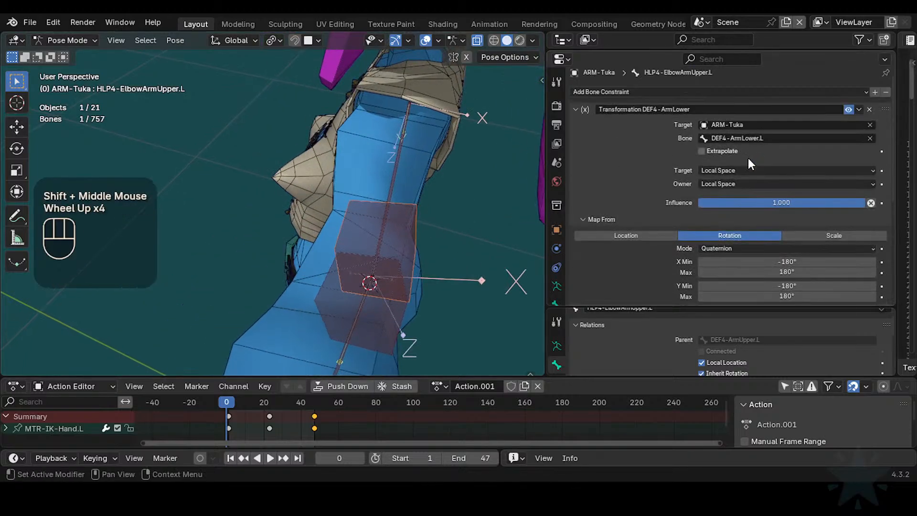
pyautogui.click(745, 171)
pyautogui.click(724, 245)
pyautogui.moveTo(490, 259); pyautogui.dragTo(318, 361, button='middle')
pyautogui.scroll(-1, 403, 292)
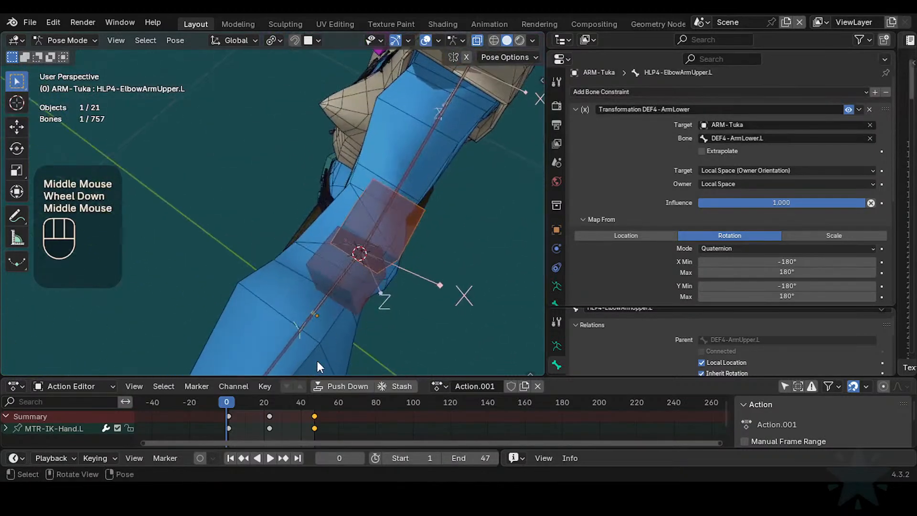
# - Scrub the animation to frame 23 and return the constraint's target space to Local Space
pyautogui.moveTo(229, 400); pyautogui.dragTo(268, 405)
pyautogui.click(745, 171)
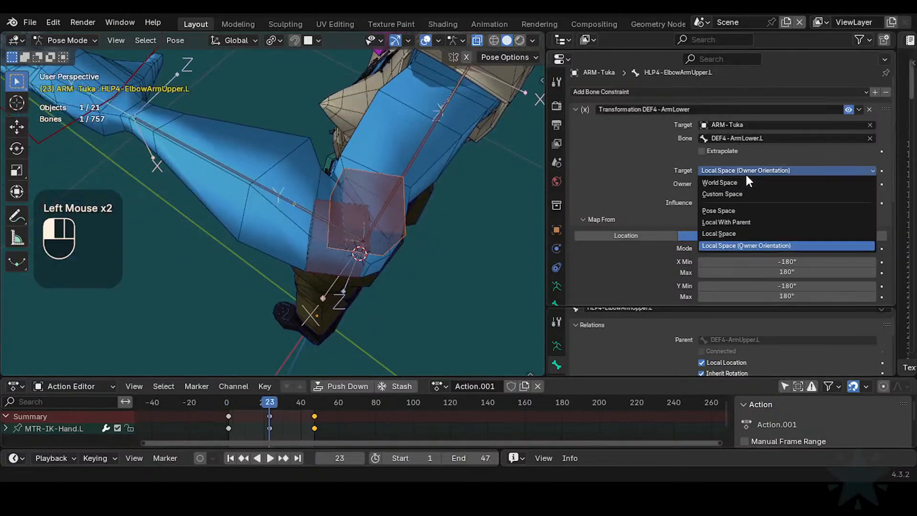
pyautogui.click(735, 233)
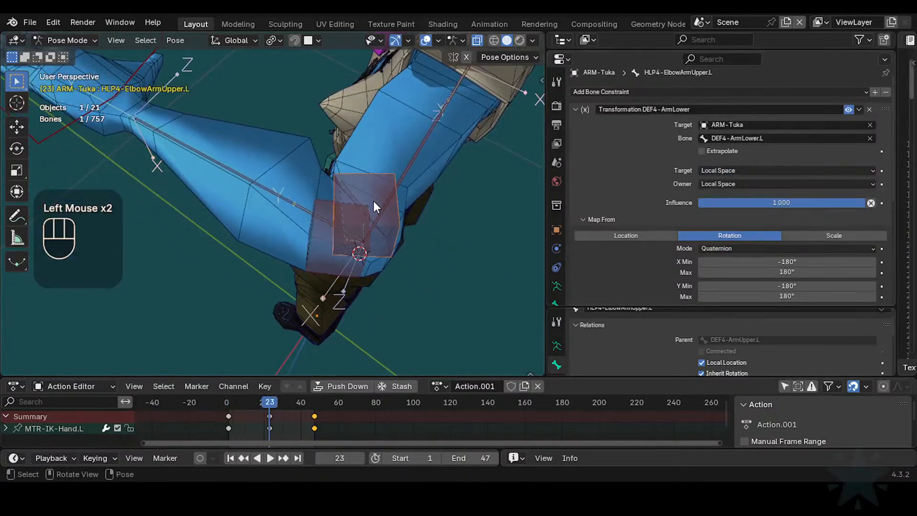
# - Clear the pose rotation of HLP4-ElbowArmUpper.L and scrub the elbow bend to frame 21
pyautogui.moveTo(374, 201); pyautogui.dragTo(377, 222, button='middle')
pyautogui.hotkey('alt', 'r')
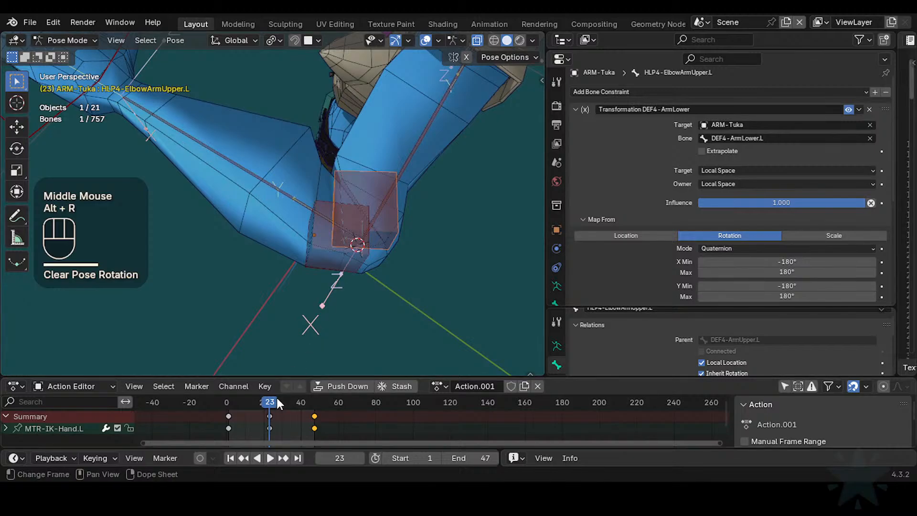
pyautogui.moveTo(278, 402)
pyautogui.mouseDown()
pyautogui.moveTo(224, 406)
pyautogui.moveTo(265, 408)
pyautogui.mouseUp()
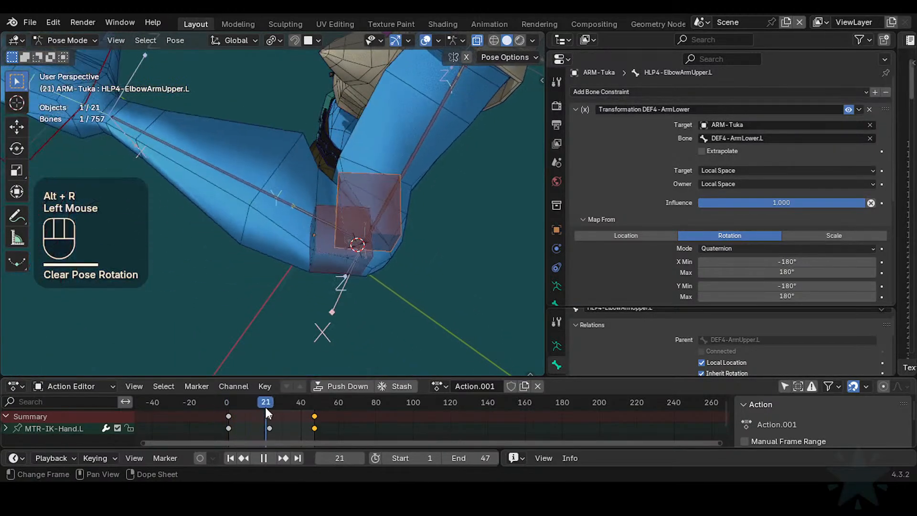
# - Enter Edit Mode with HLP4-ElbowArmUpper.L selected and view the elbow helpers in their rest position
pyautogui.click(321, 331)
pyautogui.click(396, 212)
pyautogui.press('Tab')
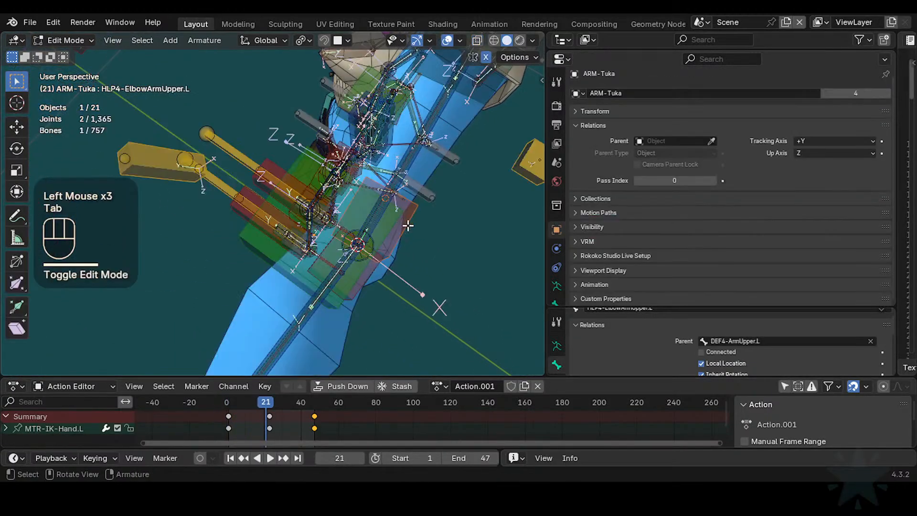
pyautogui.moveTo(396, 213); pyautogui.dragTo(440, 229, button='middle')
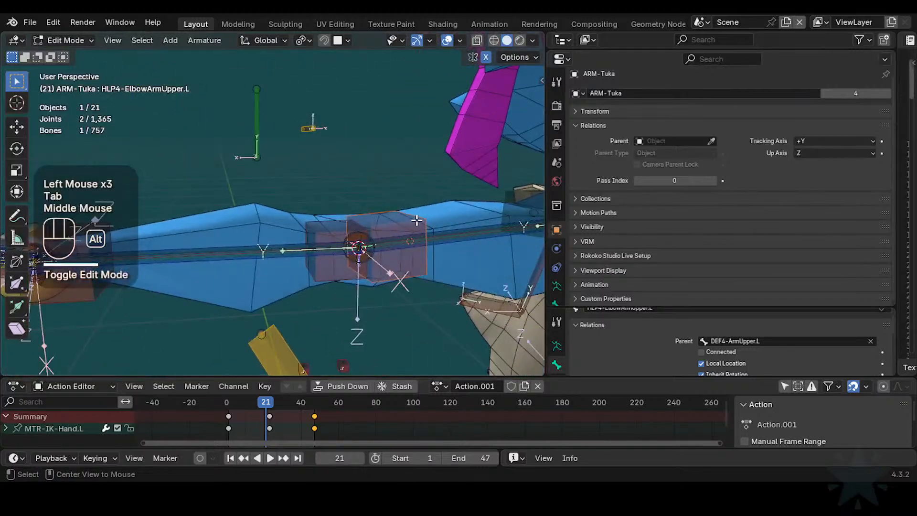
# - Return to Pose Mode and scrub the animation to frame 24 to examine HLP4-ElbowArmUpper.L in the elbow bend
pyautogui.hotkey('alt', 'r')
pyautogui.press('Tab')
pyautogui.moveTo(407, 156); pyautogui.dragTo(257, 290, button='middle')
pyautogui.keyDown('shift'); pyautogui.middleClick(448, 284); pyautogui.keyUp('shift')
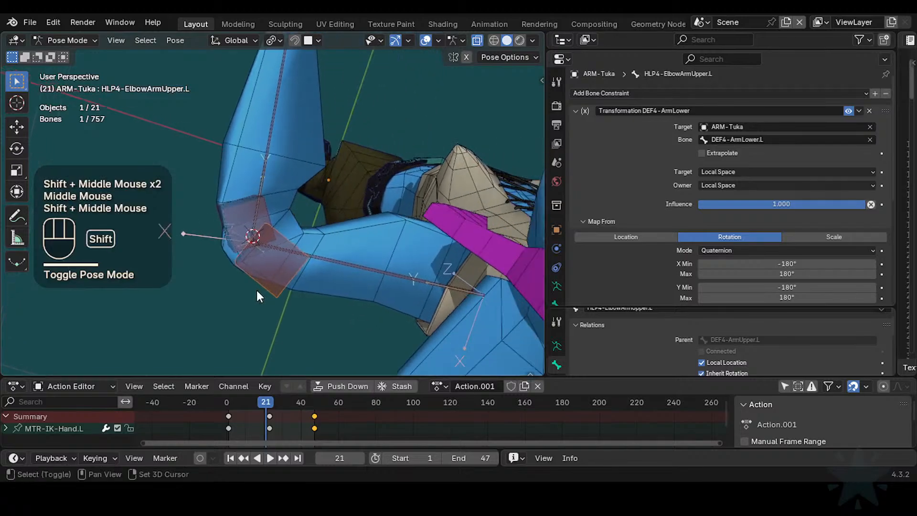
pyautogui.scroll(-1, 257, 290)
pyautogui.moveTo(368, 262); pyautogui.dragTo(249, 200, button='middle')
pyautogui.moveTo(248, 200); pyautogui.dragTo(424, 313, button='middle')
pyautogui.moveTo(234, 408); pyautogui.dragTo(270, 409)
pyautogui.click(371, 280)
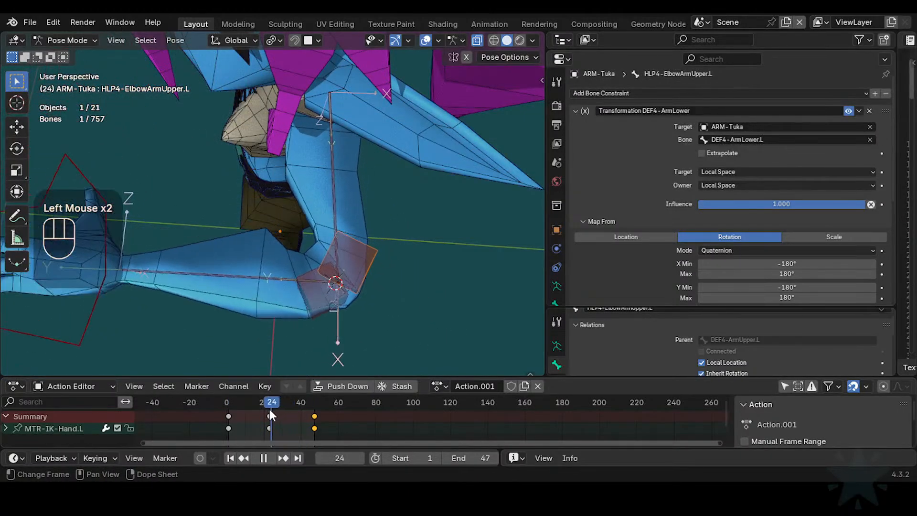
# - With the animation at frame 31, set the Map To rotation Min of HLP4-ElbowArmUpper.L's Transformation constraint to 30° on X, Y and Z
pyautogui.click(247, 251)
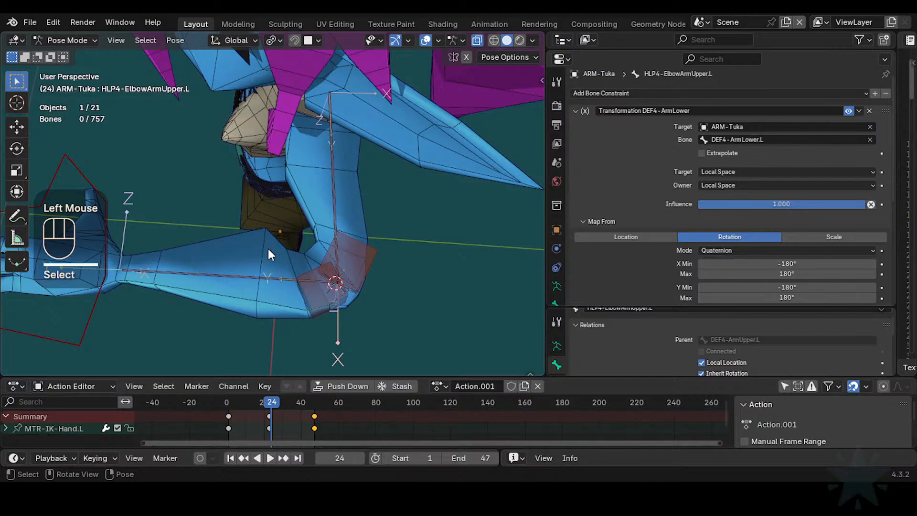
pyautogui.moveTo(267, 402)
pyautogui.mouseDown()
pyautogui.moveTo(242, 402)
pyautogui.moveTo(299, 394)
pyautogui.moveTo(245, 402)
pyautogui.moveTo(284, 397)
pyautogui.mouseUp()
pyautogui.click(370, 245)
pyautogui.scroll(-5, 711, 283)
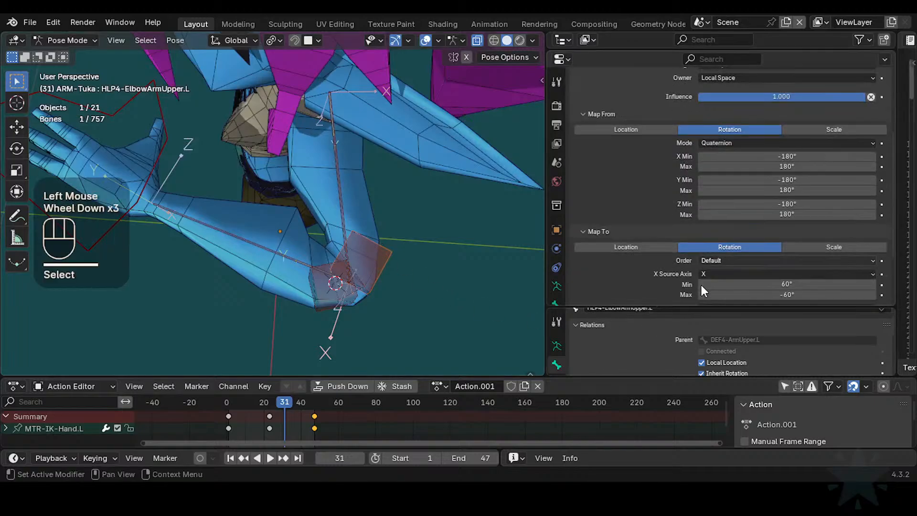
pyautogui.doubleClick(795, 203)
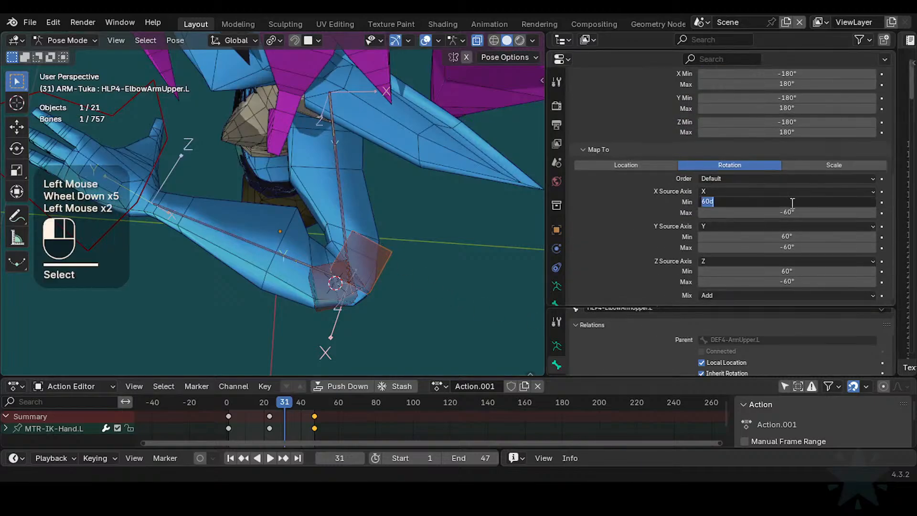
pyautogui.write('30')
pyautogui.press('Return')
pyautogui.hotkey('ctrl', 'c')
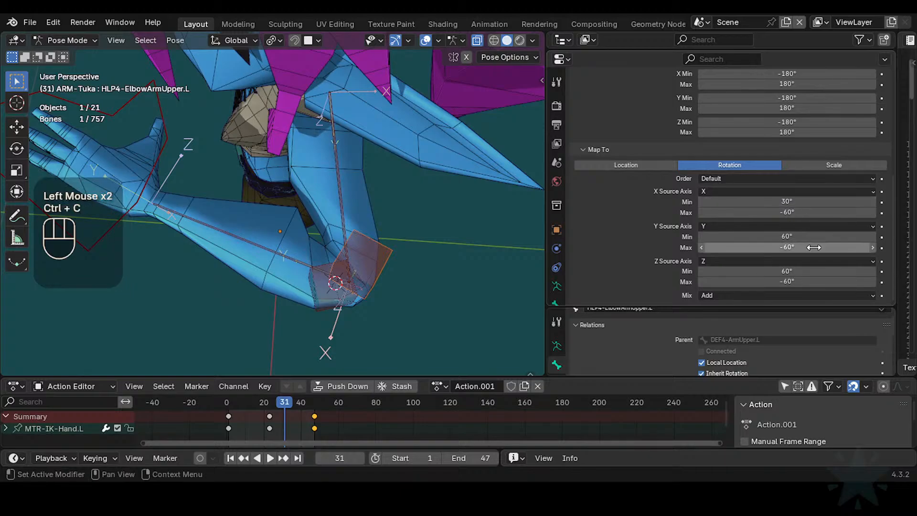
pyautogui.hotkey('ctrl', 'v')
pyautogui.hotkey('ctrl', 'v')
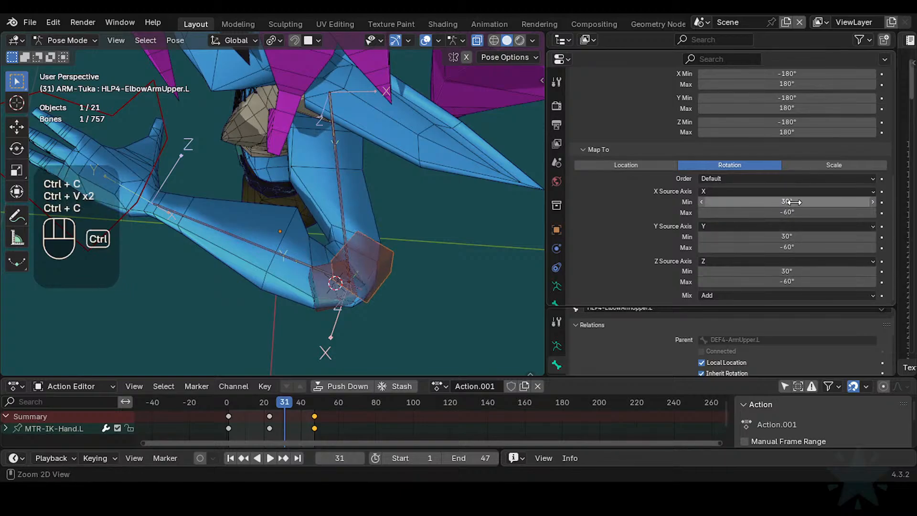
# - Set the constraint's Map To rotation Max to -30° on the X, Y and Z axes
pyautogui.click(796, 212)
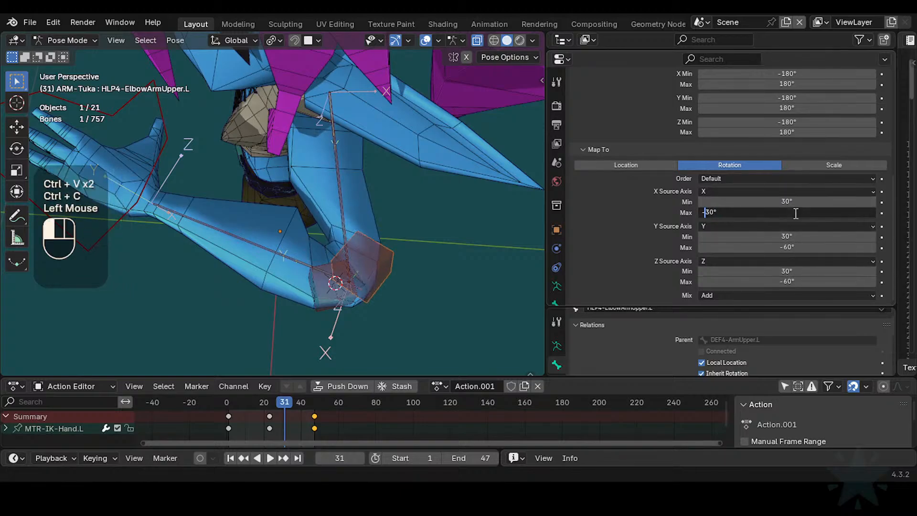
pyautogui.press('Return')
pyautogui.hotkey('ctrl', 'c')
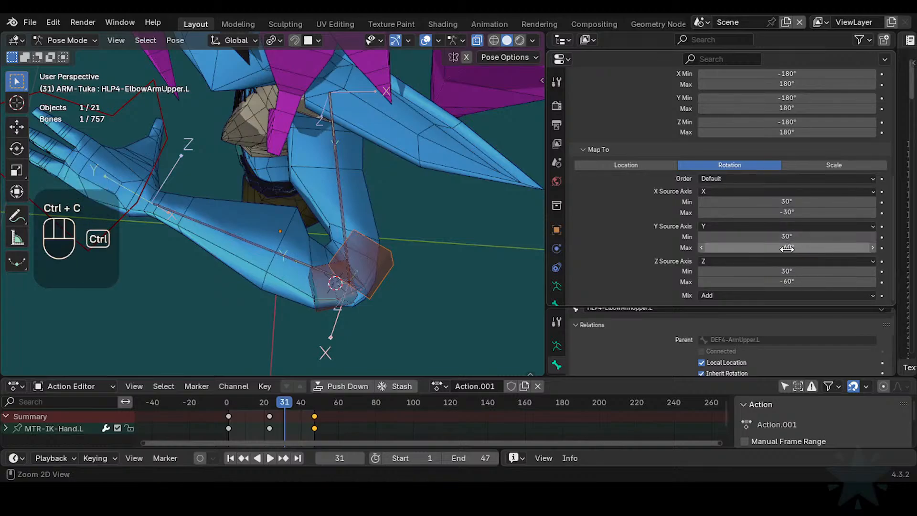
pyautogui.hotkey('ctrl', 'v')
pyautogui.hotkey('ctrl', 'v')
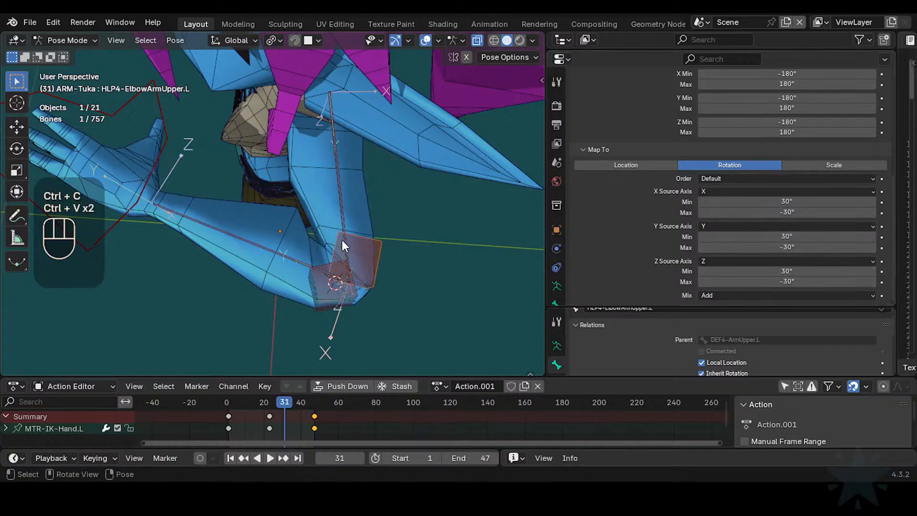
# - Return the animation to frame 0 and open the body mesh 0-Body-Tuka in Edit Mode with edge selection
pyautogui.scroll(-1, 208, 210)
pyautogui.keyDown('shift'); pyautogui.moveTo(208, 210); pyautogui.dragTo(217, 162, button='middle'); pyautogui.keyUp('shift')
pyautogui.moveTo(285, 416); pyautogui.dragTo(226, 417)
pyautogui.moveTo(365, 221); pyautogui.dragTo(345, 241, button='middle')
pyautogui.scroll(2, 286, 223)
pyautogui.hotkey('ctrl', 'Tab')
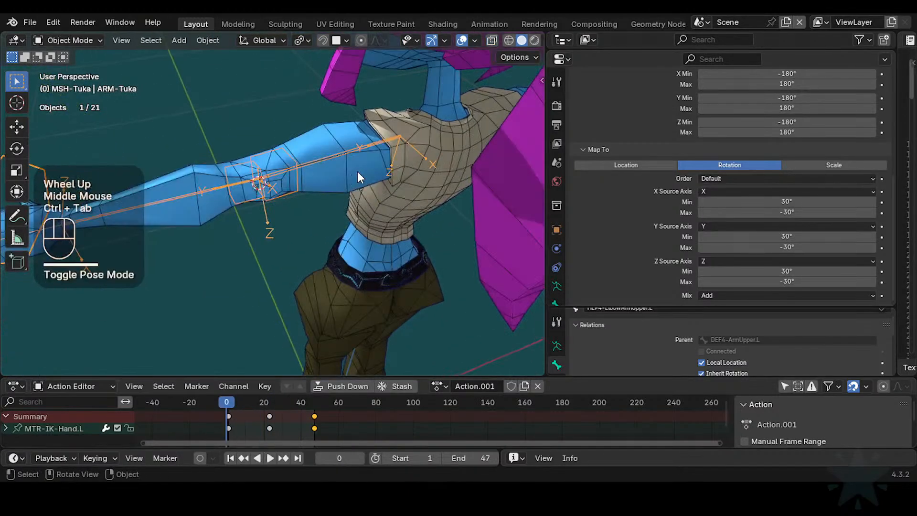
pyautogui.click(357, 171)
pyautogui.press('Tab')
pyautogui.moveTo(358, 172); pyautogui.dragTo(378, 210, button='middle')
pyautogui.keyDown('shift'); pyautogui.scroll(1, 352, 194); pyautogui.keyUp('shift')
pyautogui.press('2')
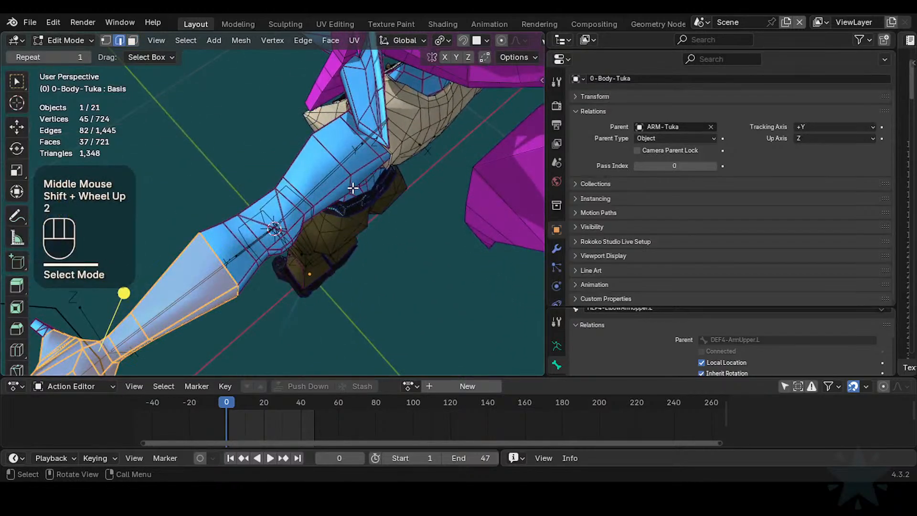
# - Slightly reposition the edge on the back of the left upper arm between the shoulder and elbow
pyautogui.click(349, 188)
pyautogui.press('g')
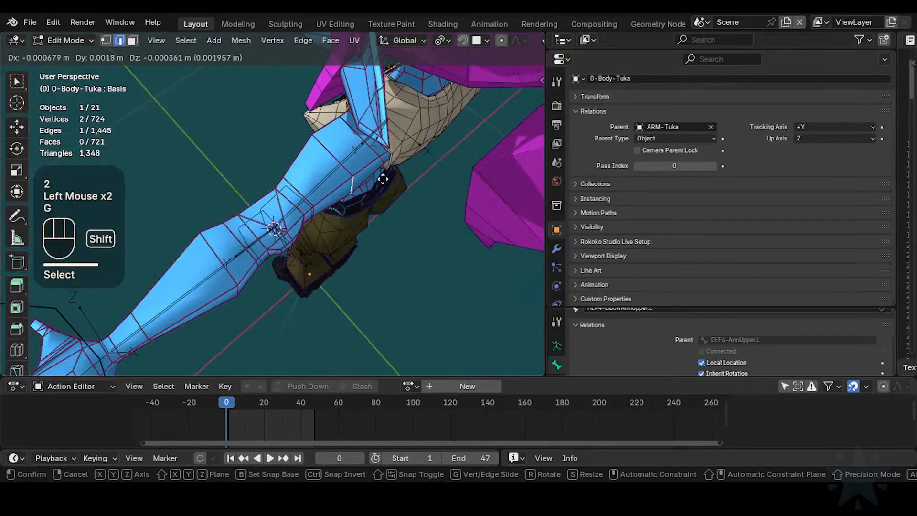
pyautogui.keyDown('shift'); pyautogui.click(378, 182); pyautogui.keyUp('shift')
pyautogui.moveTo(422, 177); pyautogui.dragTo(374, 230, button='middle')
pyautogui.scroll(1, 377, 178)
pyautogui.press('g')
pyautogui.keyDown('shift'); pyautogui.click(379, 170); pyautogui.keyUp('shift')
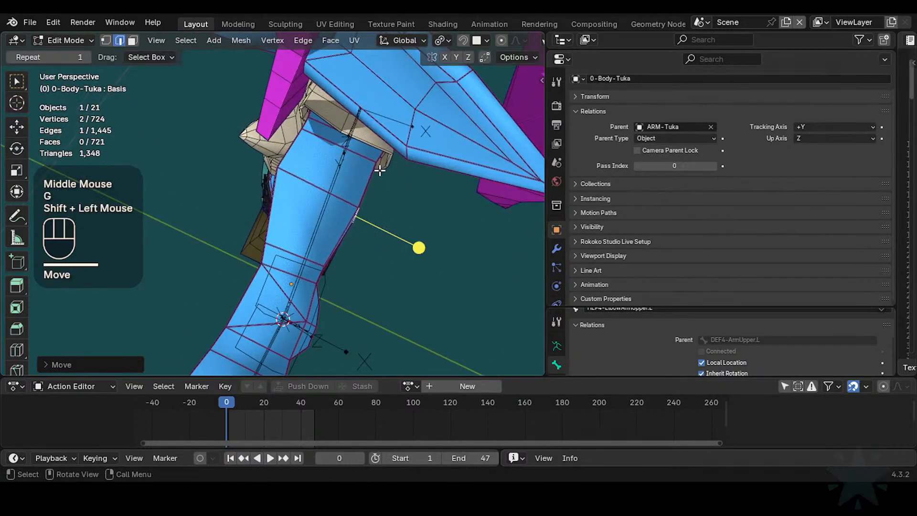
# - Adjust the positions of the back and front edges of the upper arm nearest the shoulder
pyautogui.moveTo(379, 169)
pyautogui.mouseDown(button='middle')
pyautogui.moveTo(382, 191)
pyautogui.moveTo(384, 178)
pyautogui.mouseUp(button='middle')
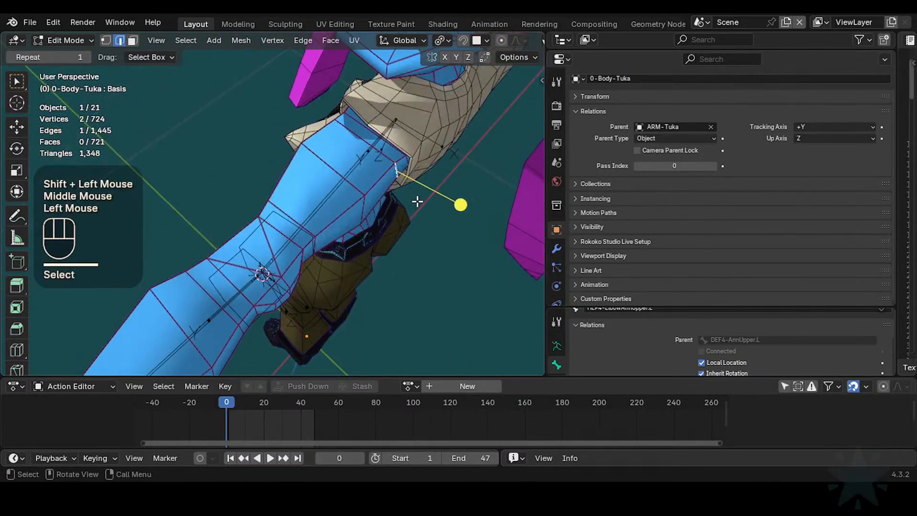
pyautogui.moveTo(462, 205); pyautogui.dragTo(474, 208)
pyautogui.moveTo(442, 209); pyautogui.dragTo(377, 188, button='middle')
pyautogui.moveTo(247, 201); pyautogui.dragTo(296, 227, button='middle')
pyautogui.press('g')
pyautogui.keyDown('shift'); pyautogui.click(259, 212); pyautogui.keyUp('shift')
pyautogui.press('g')
pyautogui.keyDown('shift'); pyautogui.click(292, 199); pyautogui.keyUp('shift')
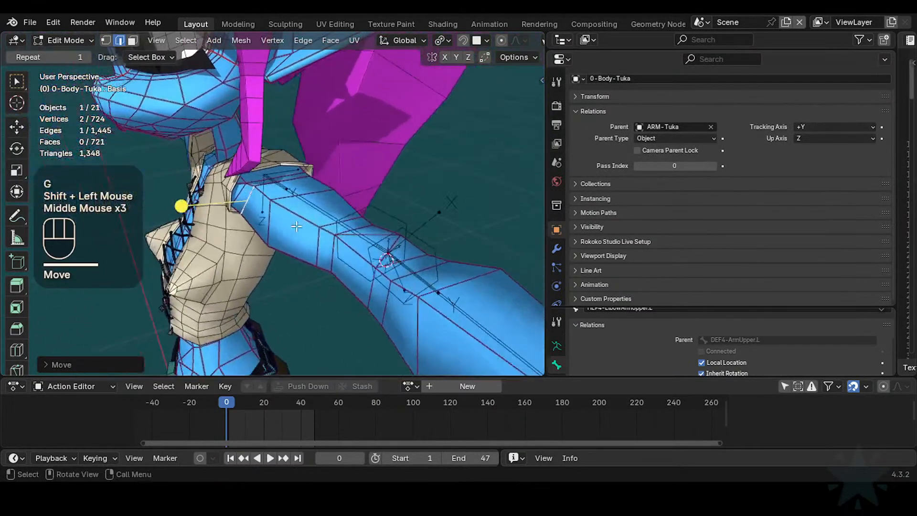
# - Scale the two edges on top of the left shoulder down slightly, to about 0.97
pyautogui.moveTo(271, 182); pyautogui.dragTo(354, 190, button='middle')
pyautogui.scroll(2, 268, 259)
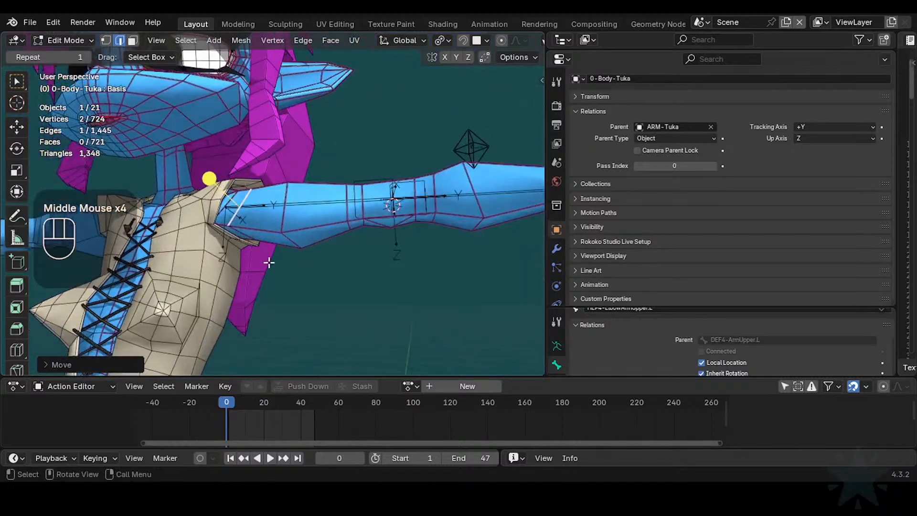
pyautogui.keyDown('shift'); pyautogui.moveTo(268, 260); pyautogui.dragTo(330, 221, button='middle'); pyautogui.keyUp('shift')
pyautogui.moveTo(326, 196); pyautogui.dragTo(227, 234, button='middle')
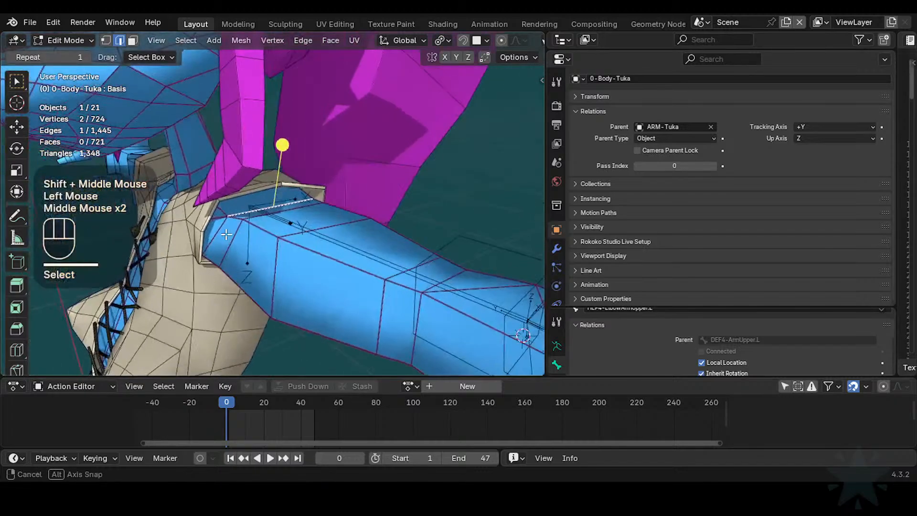
pyautogui.press('s')
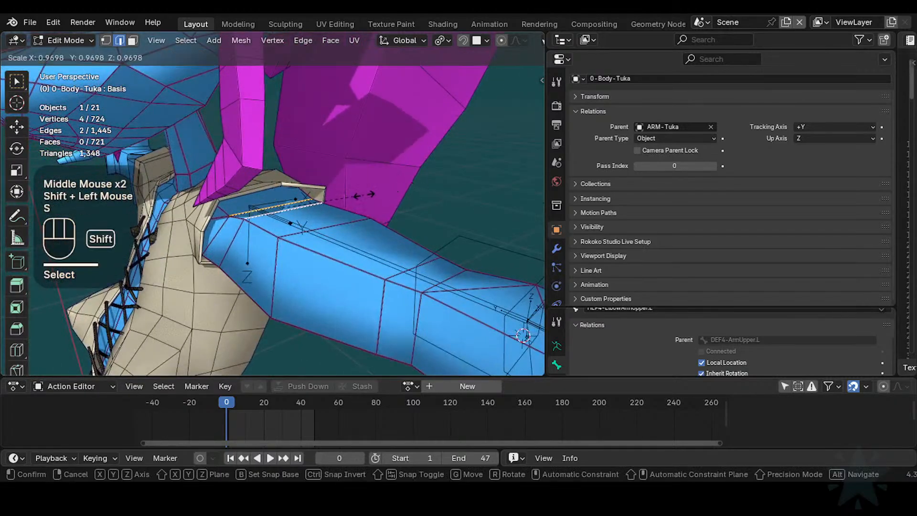
pyautogui.click(363, 195)
pyautogui.scroll(-2, 348, 200)
pyautogui.moveTo(348, 200)
pyautogui.mouseDown(button='middle')
pyautogui.moveTo(334, 209)
pyautogui.moveTo(354, 196)
pyautogui.mouseUp(button='middle')
# - Move the two top shoulder edges along the global Z axis and shift them along the global Y axis
pyautogui.press('g')
pyautogui.press('z')
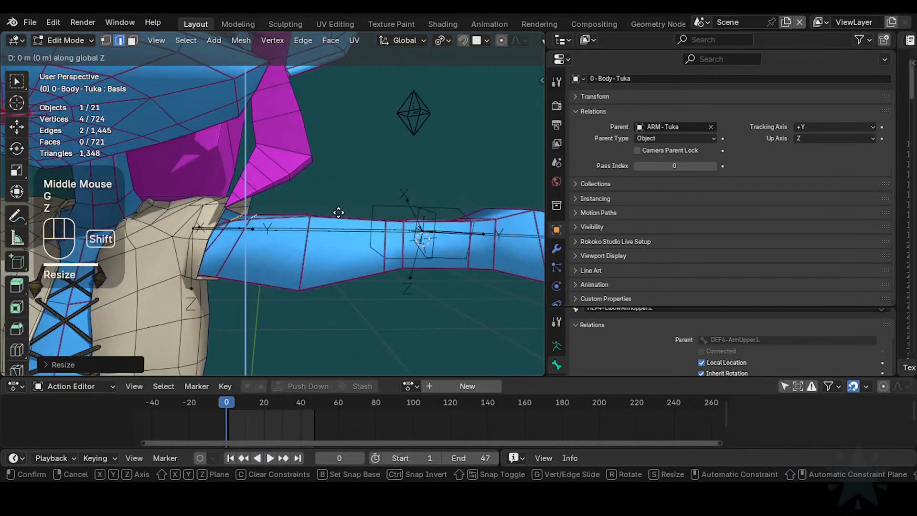
pyautogui.keyDown('shift'); pyautogui.click(341, 192); pyautogui.keyUp('shift')
pyautogui.press('g')
pyautogui.press('y')
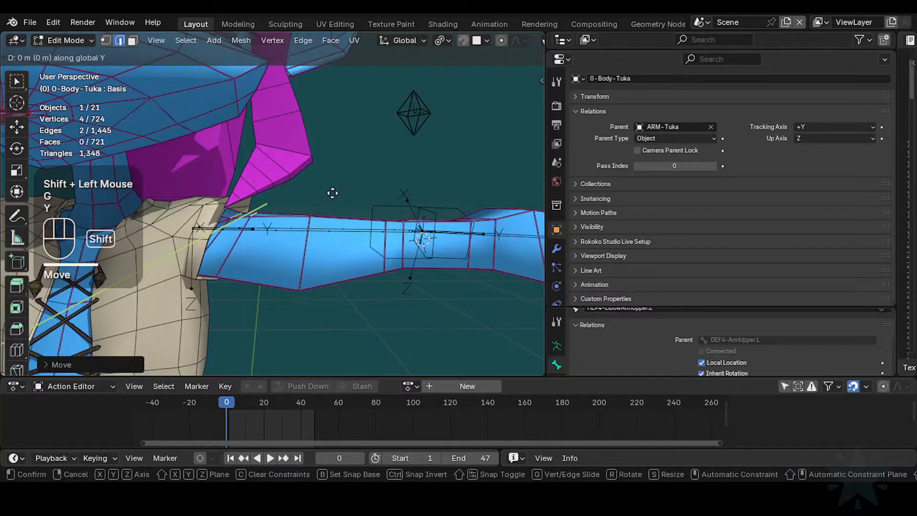
pyautogui.keyDown('shift'); pyautogui.click(317, 198); pyautogui.keyUp('shift')
# - Check the arm shape in Object Mode, return to Edit Mode and shift the inner elbow edge slightly along global Y
pyautogui.scroll(-3, 323, 220)
pyautogui.moveTo(328, 244); pyautogui.dragTo(311, 206, button='middle')
pyautogui.press('Tab')
pyautogui.scroll(1, 326, 284)
pyautogui.press('Tab')
pyautogui.scroll(2, 355, 262)
pyautogui.click(353, 264)
pyautogui.press('g')
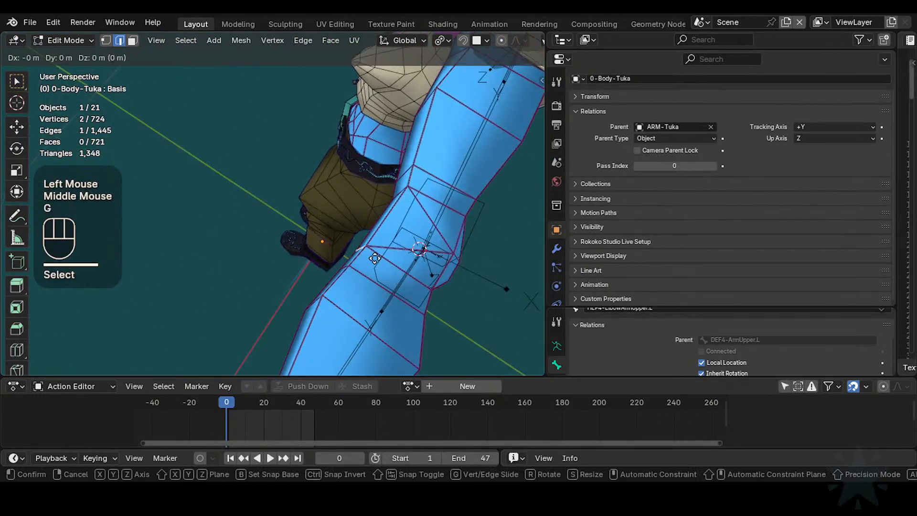
pyautogui.press('Escape')
pyautogui.press('g')
pyautogui.press('y')
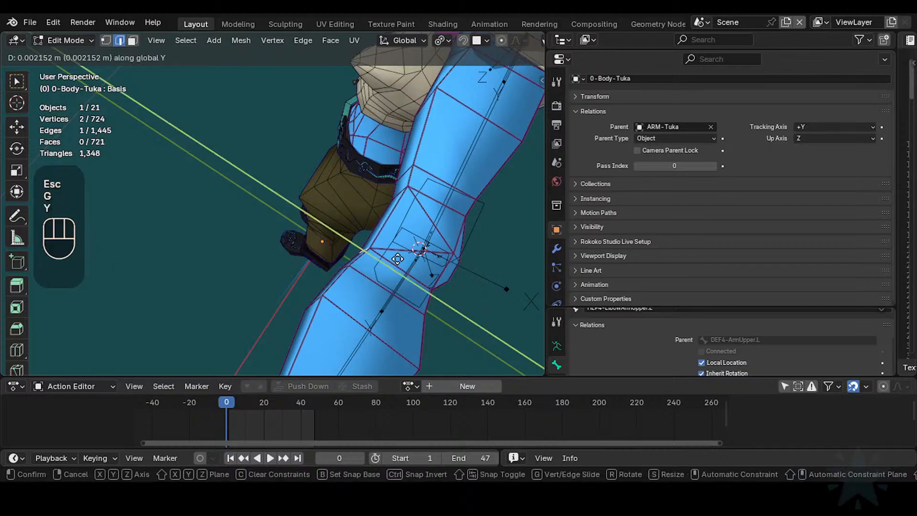
pyautogui.click(342, 269)
# - Smooth the vertices of the forearm edge loop just below the elbow and clear the selection
pyautogui.press('3')
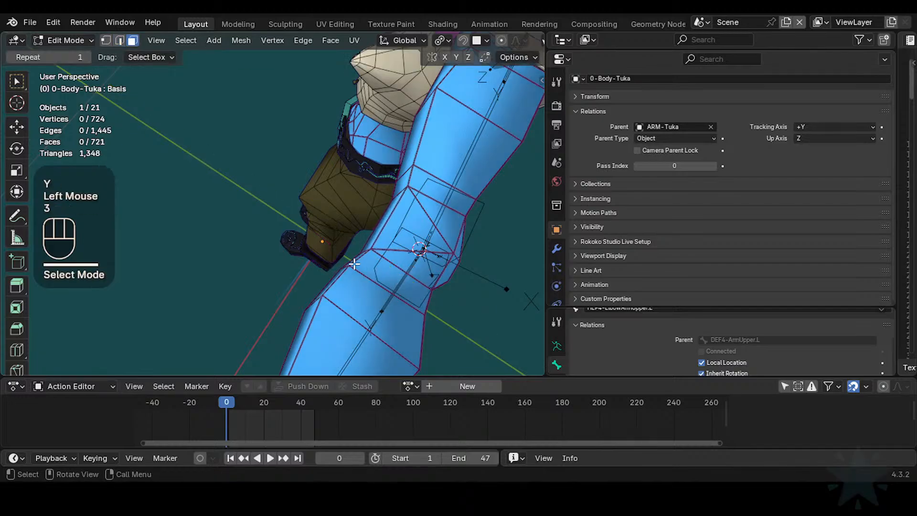
pyautogui.keyDown('alt'); pyautogui.keyDown('shift'); pyautogui.click(435, 289); pyautogui.keyUp('shift'); pyautogui.keyUp('alt')
pyautogui.moveTo(429, 242)
pyautogui.mouseDown()
pyautogui.moveTo(445, 242)
pyautogui.moveTo(431, 233)
pyautogui.mouseUp()
pyautogui.moveTo(431, 233); pyautogui.dragTo(446, 258, button='middle')
pyautogui.hotkey('alt', 'a')
pyautogui.press('2')
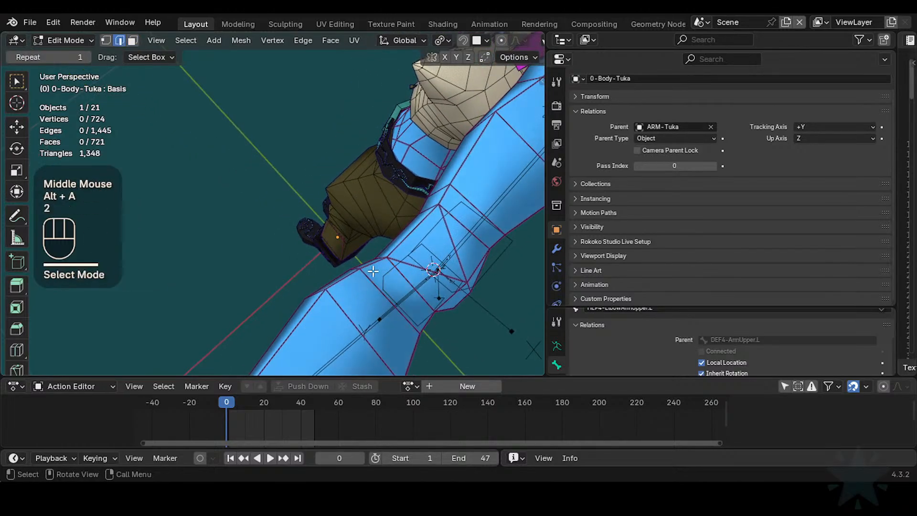
pyautogui.keyDown('alt'); pyautogui.keyDown('shift'); pyautogui.click(428, 254); pyautogui.keyUp('shift'); pyautogui.keyUp('alt')
pyautogui.moveTo(428, 254); pyautogui.dragTo(409, 239)
pyautogui.scroll(-2, 409, 239)
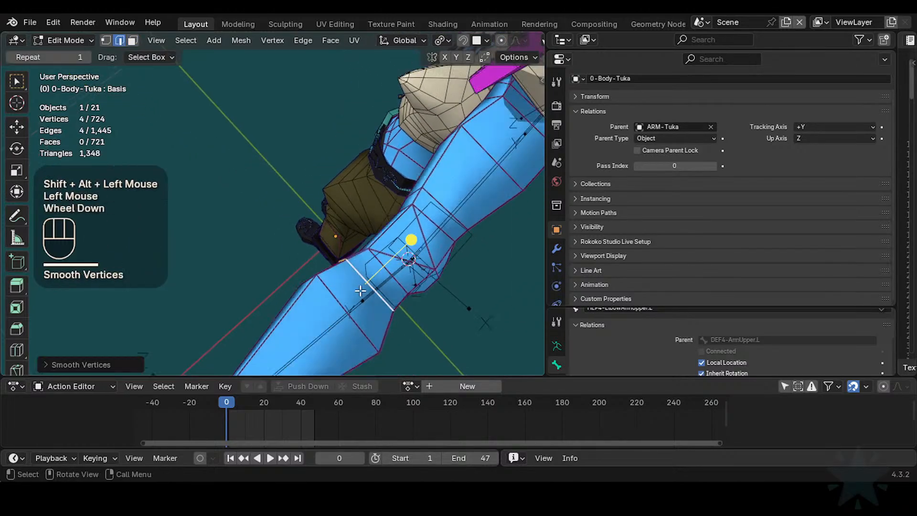
pyautogui.hotkey('alt', 'a')
# - Switch to vertex selection and move the front forearm vertex just below the elbow about 0.003 m
pyautogui.moveTo(409, 239); pyautogui.dragTo(334, 316, button='middle')
pyautogui.moveTo(275, 307); pyautogui.dragTo(364, 275, button='middle')
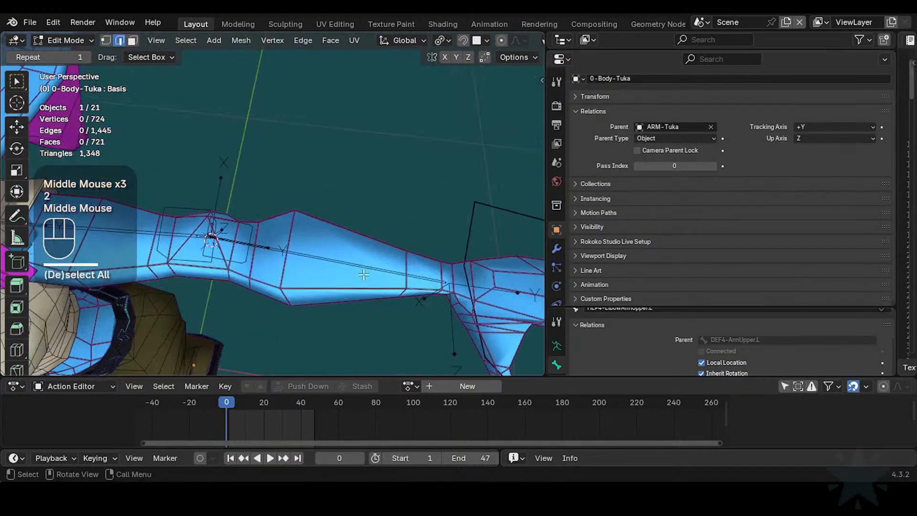
pyautogui.click(290, 295)
pyautogui.press('1')
pyautogui.click(290, 301)
pyautogui.moveTo(289, 301); pyautogui.dragTo(257, 268, button='middle')
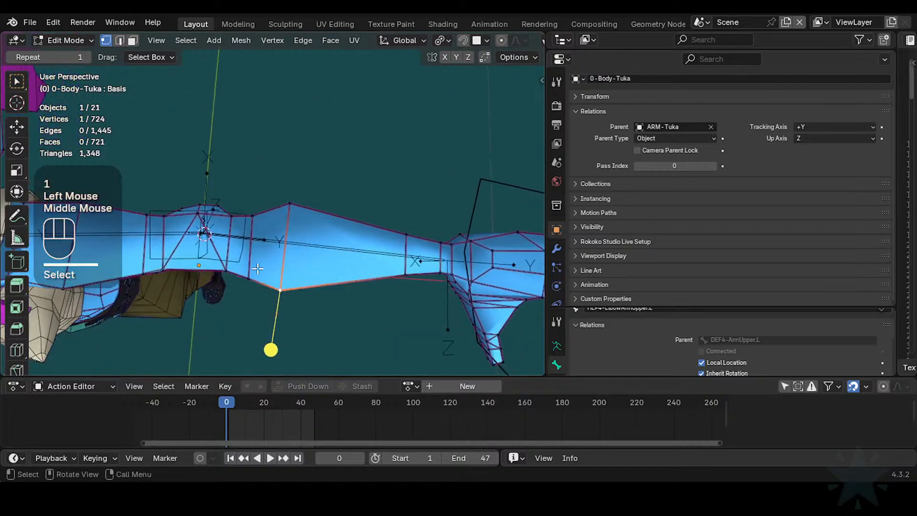
pyautogui.press('g')
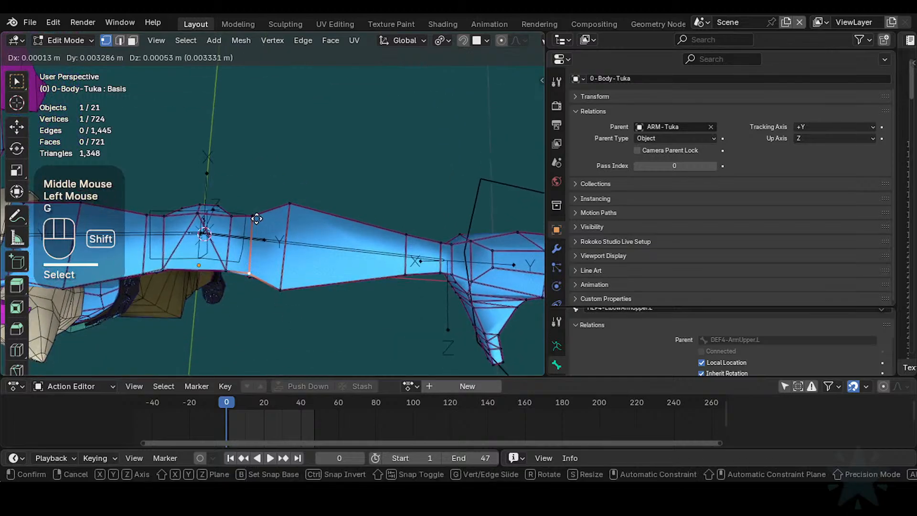
pyautogui.keyDown('shift'); pyautogui.click(260, 240); pyautogui.keyUp('shift')
# - Fine-tune the neighbouring front vertices just below the elbow with small moves to even out the contour
pyautogui.click(251, 274)
pyautogui.press('g')
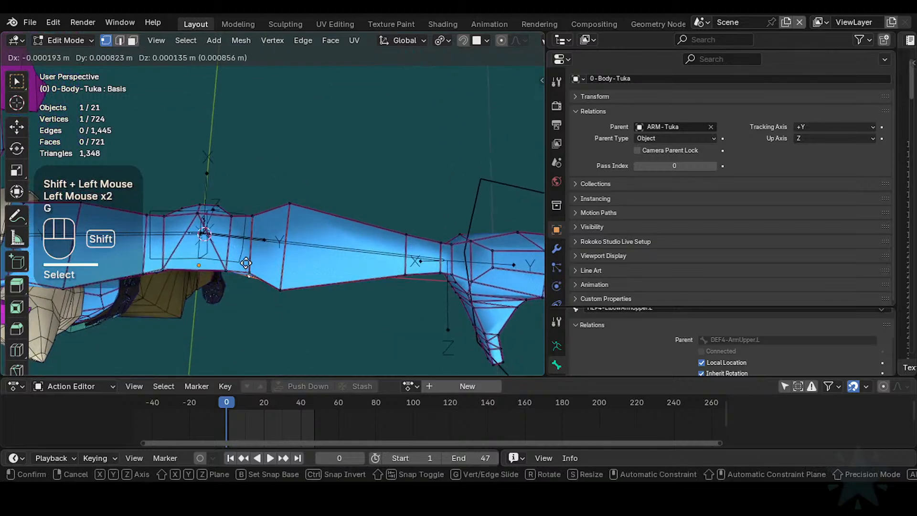
pyautogui.keyDown('shift'); pyautogui.click(248, 271); pyautogui.keyUp('shift')
pyautogui.click(247, 269)
pyautogui.press('g')
pyautogui.keyDown('shift'); pyautogui.click(241, 273); pyautogui.keyUp('shift')
pyautogui.click(247, 276)
pyautogui.press('g')
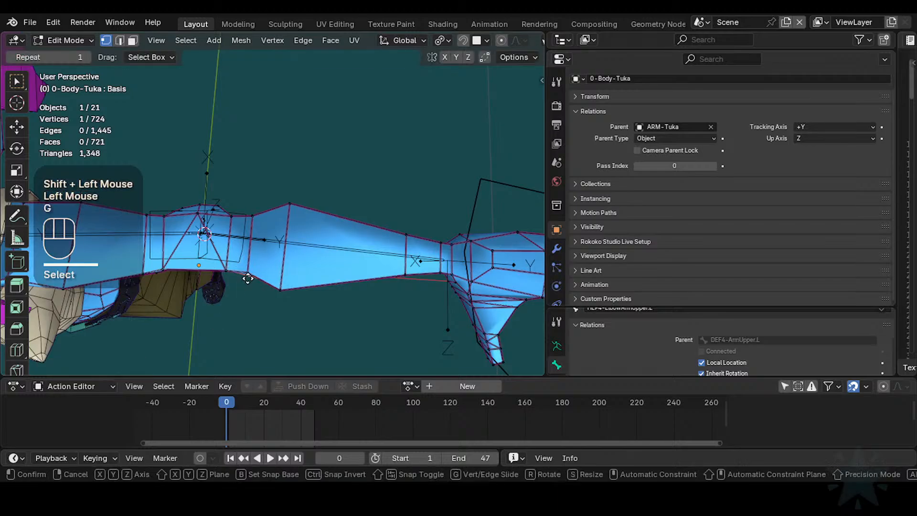
pyautogui.keyDown('shift'); pyautogui.click(243, 273); pyautogui.keyUp('shift')
# - Move the front vertices at the forearm's widest point inward by about 0.004 m to slim the bulge
pyautogui.click(291, 290)
pyautogui.press('g')
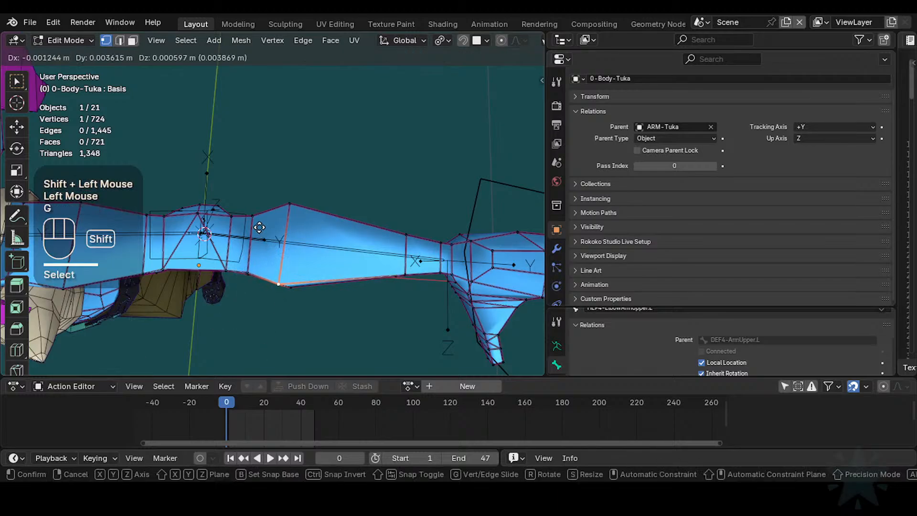
pyautogui.keyDown('shift'); pyautogui.click(278, 299); pyautogui.keyUp('shift')
pyautogui.press('g')
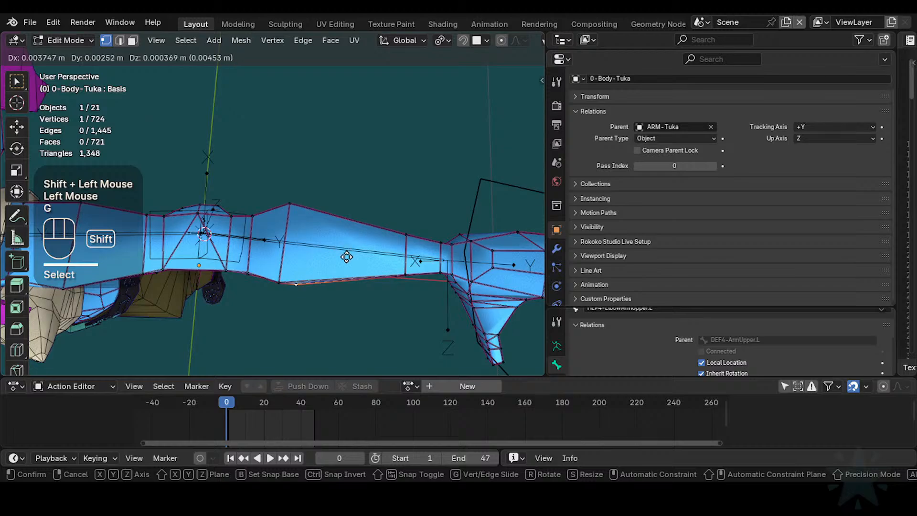
pyautogui.keyDown('shift'); pyautogui.click(347, 257); pyautogui.keyUp('shift')
# - Move the back vertex at the forearm's widest point slightly inward
pyautogui.click(291, 200)
pyautogui.press('g')
pyautogui.keyDown('shift'); pyautogui.click(263, 230); pyautogui.keyUp('shift')
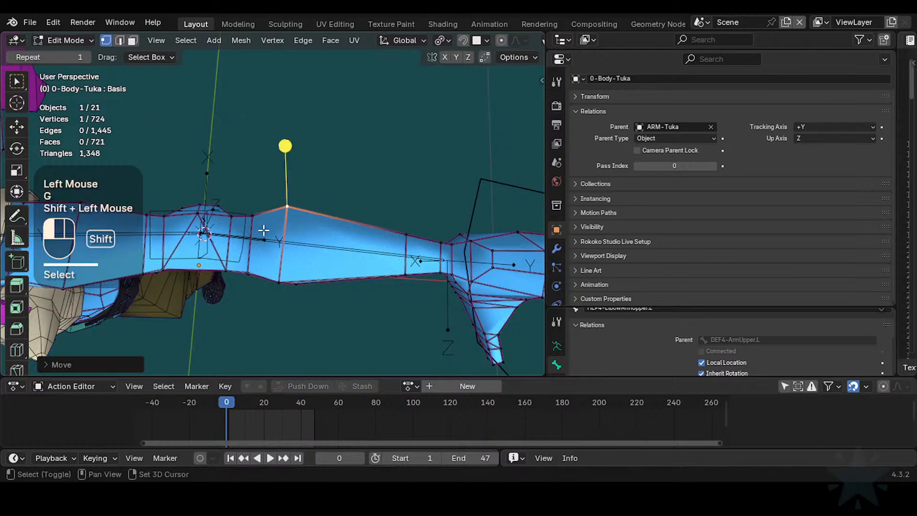
pyautogui.scroll(-1, 303, 231)
pyautogui.moveTo(303, 230); pyautogui.dragTo(307, 281, button='middle')
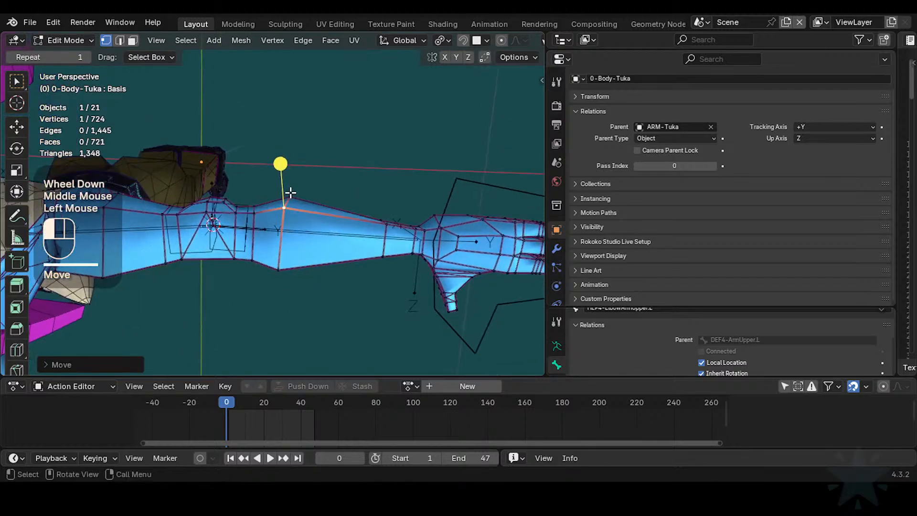
# - Leave mesh editing, put the ARM-Tuka armature into Pose Mode and select all of its visible bones
pyautogui.moveTo(290, 193); pyautogui.dragTo(326, 243, button='middle')
pyautogui.scroll(-1, 317, 122)
pyautogui.scroll(2, 285, 219)
pyautogui.scroll(-1, 285, 219)
pyautogui.press('Tab')
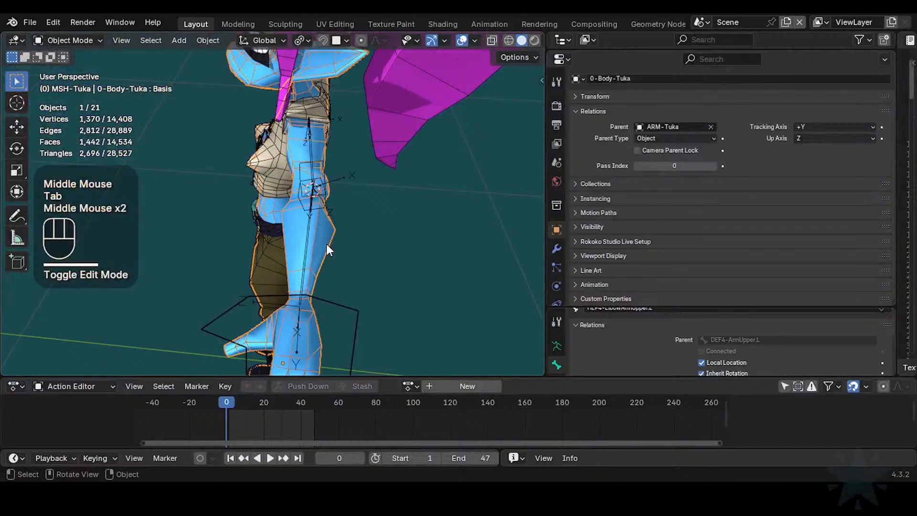
pyautogui.click(357, 312)
pyautogui.hotkey('ctrl', 'Tab')
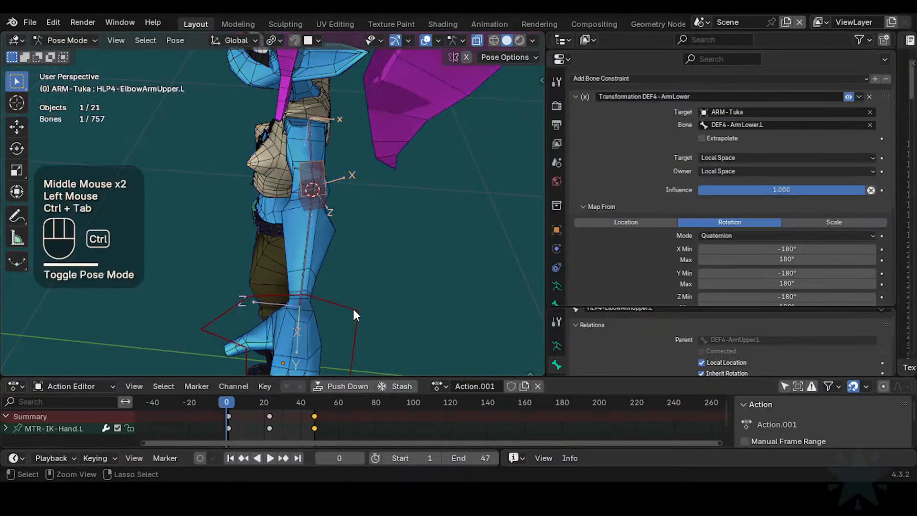
pyautogui.press('a')
pyautogui.hotkey('alt', 'q')
pyautogui.hotkey('alt', 'q')
# - Scrub the arm animation up to frame 50 and back to about frame 23 to examine the elbow's deformation while bending
pyautogui.moveTo(218, 397); pyautogui.dragTo(277, 406)
pyautogui.moveTo(287, 229); pyautogui.dragTo(268, 257, button='middle')
pyautogui.scroll(2, 330, 253)
pyautogui.moveTo(330, 253); pyautogui.dragTo(323, 281, button='middle')
pyautogui.click(298, 402)
pyautogui.moveTo(298, 402); pyautogui.dragTo(315, 402)
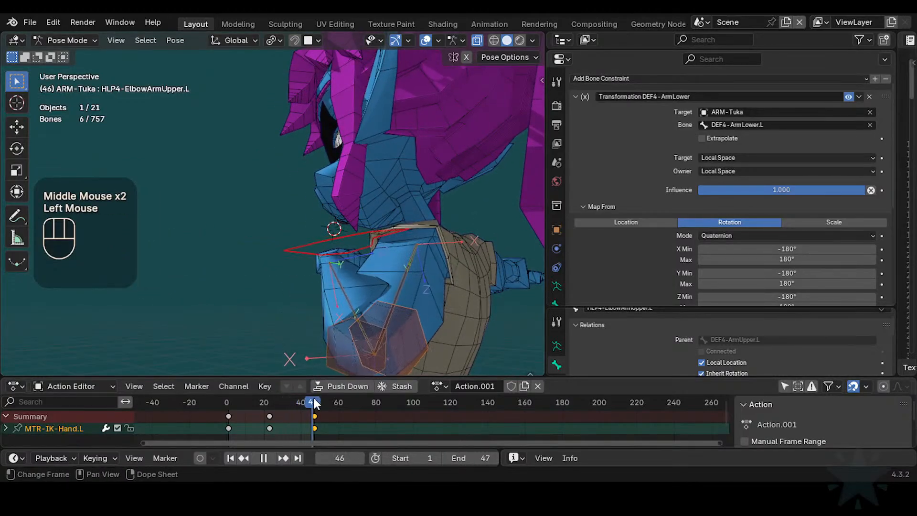
pyautogui.moveTo(334, 293); pyautogui.dragTo(367, 287, button='middle')
pyautogui.scroll(-2, 340, 306)
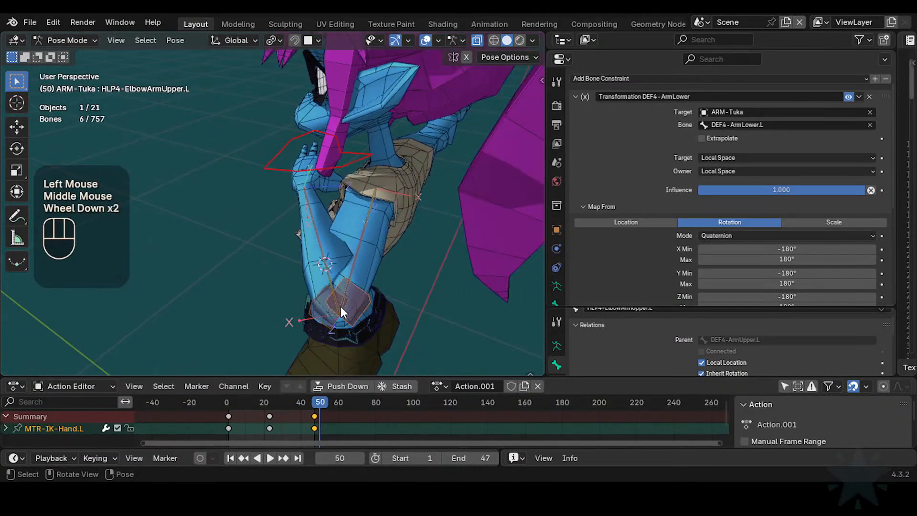
pyautogui.moveTo(323, 404); pyautogui.dragTo(271, 417)
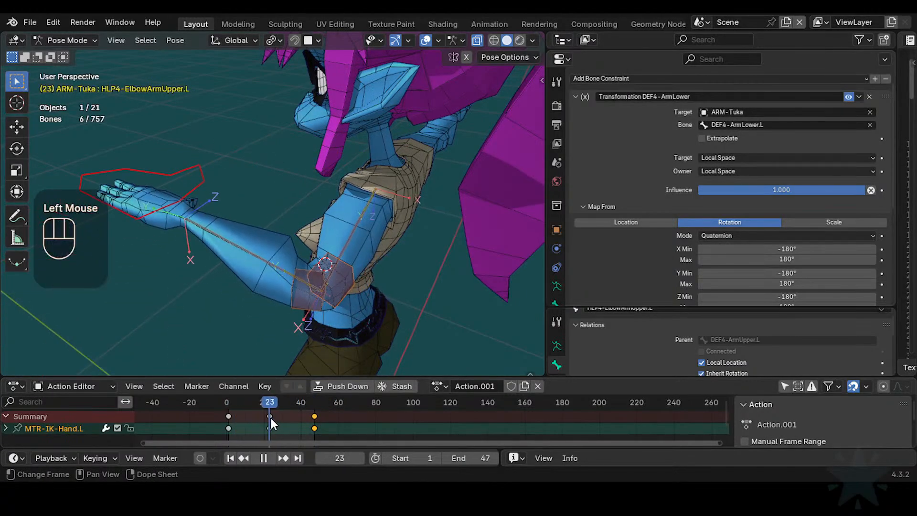
# - Leave Pose Mode, select the ARM-Tuka armature together with the 0-Body-Tuka mesh as active object, and bring up the mesh's mode choices
pyautogui.hotkey('ctrl', 'Tab')
pyautogui.click(290, 272)
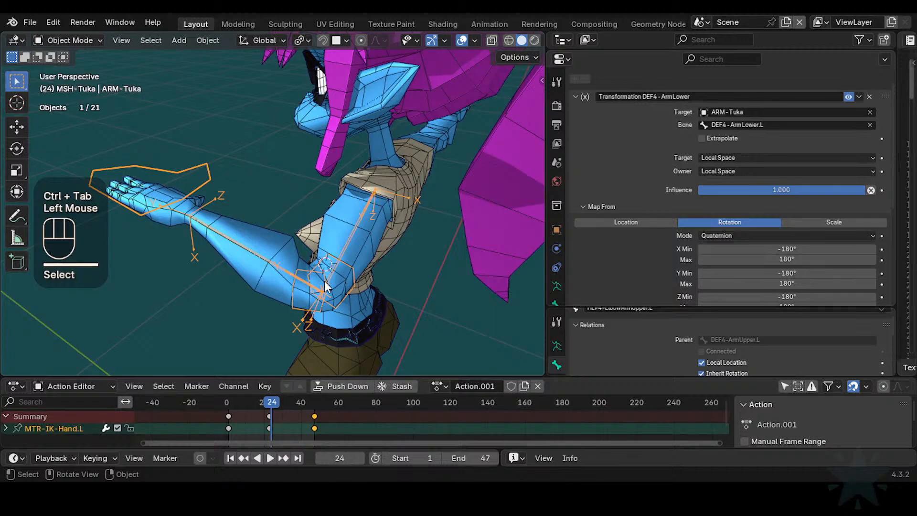
pyautogui.keyDown('shift'); pyautogui.click(273, 275); pyautogui.keyUp('shift')
pyautogui.hotkey('ctrl', 'Tab')
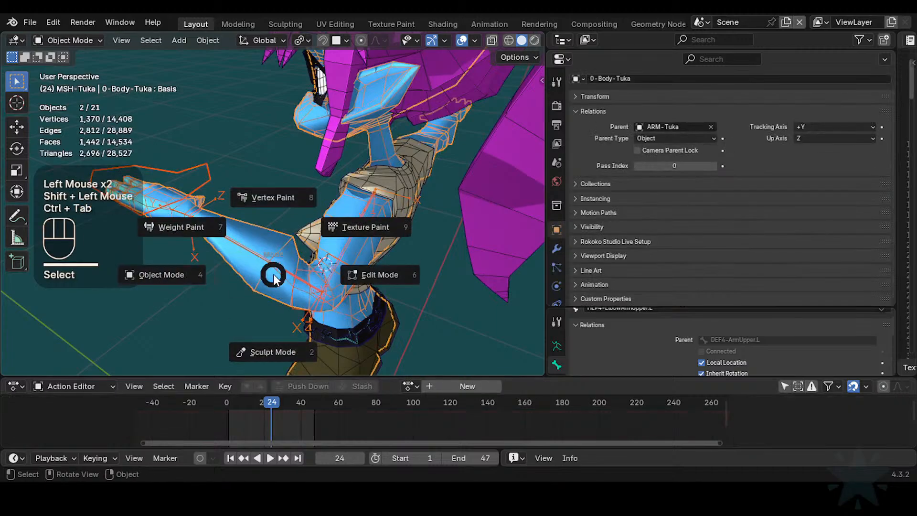
# - Enter Weight Paint mode on the body mesh and display the weights of the HLP4-ElbowForearm.L bone
pyautogui.press('w')
pyautogui.keyDown('alt'); pyautogui.click(281, 273); pyautogui.keyUp('alt')
pyautogui.keyDown('alt'); pyautogui.click(297, 314); pyautogui.keyUp('alt')
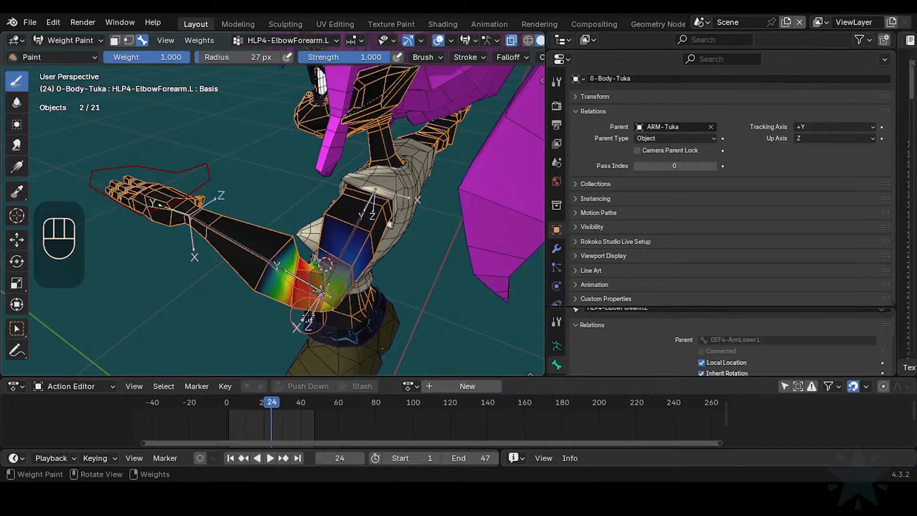
pyautogui.keyDown('ctrl'); pyautogui.moveTo(308, 316); pyautogui.dragTo(342, 246, button='middle'); pyautogui.keyUp('ctrl')
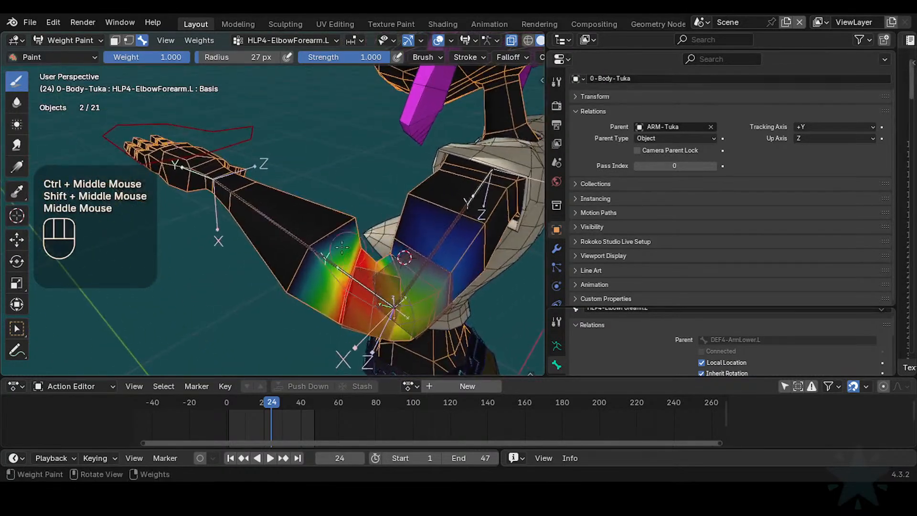
# - Smooth the HLP4-ElbowForearm.L weights along the forearm near the elbow using the Blur brush at 27 px radius
pyautogui.click(16, 104)
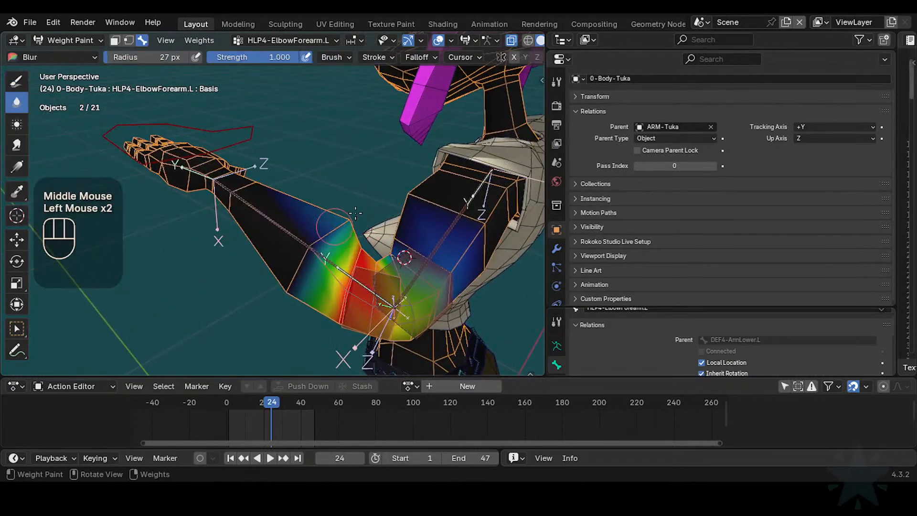
pyautogui.moveTo(327, 227); pyautogui.dragTo(316, 244)
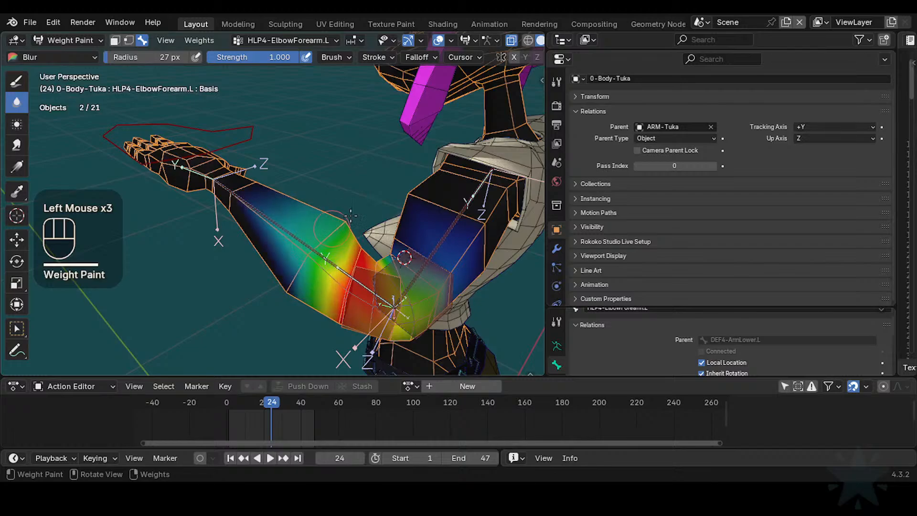
pyautogui.moveTo(301, 268); pyautogui.dragTo(297, 281, button='middle')
pyautogui.moveTo(294, 289); pyautogui.dragTo(281, 305)
pyautogui.moveTo(280, 305); pyautogui.dragTo(461, 270, button='middle')
pyautogui.moveTo(402, 286)
pyautogui.mouseDown(button='middle')
pyautogui.moveTo(421, 268)
pyautogui.moveTo(377, 220)
pyautogui.mouseUp(button='middle')
pyautogui.moveTo(374, 215)
pyautogui.keyDown('shift'); pyautogui.mouseDown(button='middle')
pyautogui.moveTo(365, 240)
pyautogui.moveTo(376, 226)
pyautogui.mouseUp(button='middle'); pyautogui.keyUp('shift')
pyautogui.keyDown('ctrl'); pyautogui.moveTo(376, 226); pyautogui.dragTo(354, 291, button='middle'); pyautogui.keyUp('ctrl')
pyautogui.moveTo(348, 258)
pyautogui.mouseDown()
pyautogui.moveTo(332, 275)
pyautogui.moveTo(325, 265)
pyautogui.mouseUp()
pyautogui.moveTo(323, 267); pyautogui.dragTo(335, 287, button='middle')
# - Blur the HLP4-ElbowForearm.L weights further around the elbow from another side of the arm
pyautogui.moveTo(445, 268); pyautogui.dragTo(282, 249, button='middle')
pyautogui.keyDown('shift'); pyautogui.moveTo(422, 256); pyautogui.dragTo(353, 254, button='middle'); pyautogui.keyUp('shift')
pyautogui.keyDown('shift'); pyautogui.moveTo(425, 261); pyautogui.dragTo(322, 258, button='middle'); pyautogui.keyUp('shift')
pyautogui.keyDown('ctrl'); pyautogui.moveTo(332, 291); pyautogui.dragTo(343, 361, button='middle'); pyautogui.keyUp('ctrl')
pyautogui.moveTo(368, 301)
pyautogui.keyDown('ctrl'); pyautogui.mouseDown(button='middle')
pyautogui.moveTo(374, 322)
pyautogui.moveTo(335, 291)
pyautogui.mouseUp(button='middle'); pyautogui.keyUp('ctrl')
pyautogui.moveTo(340, 288); pyautogui.dragTo(355, 278)
pyautogui.moveTo(355, 278); pyautogui.dragTo(406, 289, button='middle')
pyautogui.moveTo(406, 287)
pyautogui.keyDown('shift'); pyautogui.mouseDown(button='middle')
pyautogui.moveTo(363, 267)
pyautogui.moveTo(385, 292)
pyautogui.mouseUp(button='middle'); pyautogui.keyUp('shift')
pyautogui.moveTo(384, 292)
pyautogui.keyDown('ctrl'); pyautogui.mouseDown(button='middle')
pyautogui.moveTo(386, 274)
pyautogui.moveTo(384, 289)
pyautogui.mouseUp(button='middle'); pyautogui.keyUp('ctrl')
# - Scrub the arm animation to frame 28 and check how the elbow deforms
pyautogui.moveTo(273, 401); pyautogui.dragTo(293, 396)
pyautogui.moveTo(370, 239); pyautogui.dragTo(366, 309, button='middle')
pyautogui.moveTo(288, 400)
pyautogui.mouseDown()
pyautogui.moveTo(215, 403)
pyautogui.moveTo(285, 401)
pyautogui.moveTo(300, 388)
pyautogui.moveTo(274, 391)
pyautogui.moveTo(312, 381)
pyautogui.moveTo(279, 385)
pyautogui.mouseUp()
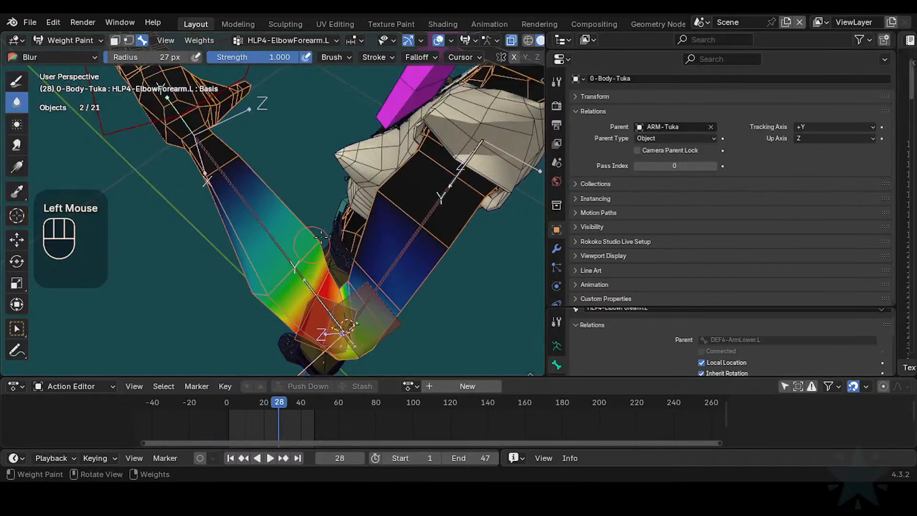
pyautogui.moveTo(321, 236); pyautogui.dragTo(308, 306, button='middle')
pyautogui.moveTo(320, 236)
pyautogui.mouseDown(button='middle')
pyautogui.moveTo(313, 246)
pyautogui.moveTo(330, 254)
pyautogui.moveTo(335, 242)
pyautogui.mouseUp(button='middle')
pyautogui.moveTo(334, 241); pyautogui.dragTo(294, 227, button='middle')
pyautogui.moveTo(321, 219); pyautogui.dragTo(354, 264, button='middle')
# - Move around the character in walk navigation and examine the left elbow's weights up close
pyautogui.hotkey('shift', '`')
pyautogui.press('d')
pyautogui.press('s')
pyautogui.press('d')
pyautogui.press('d')
pyautogui.press('a')
pyautogui.press('q')
pyautogui.press('w')
pyautogui.press('w')
pyautogui.press('w')
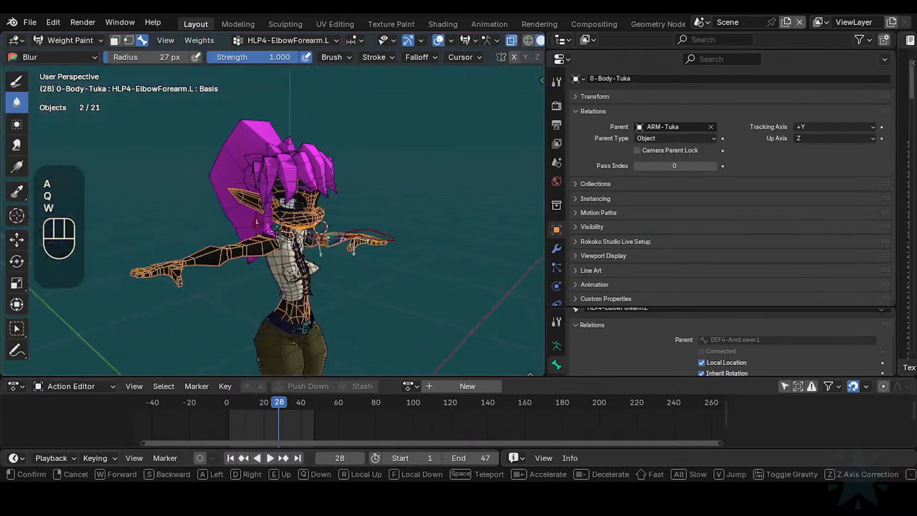
pyautogui.press('d')
pyautogui.press('w')
pyautogui.press('w')
pyautogui.click(267, 236)
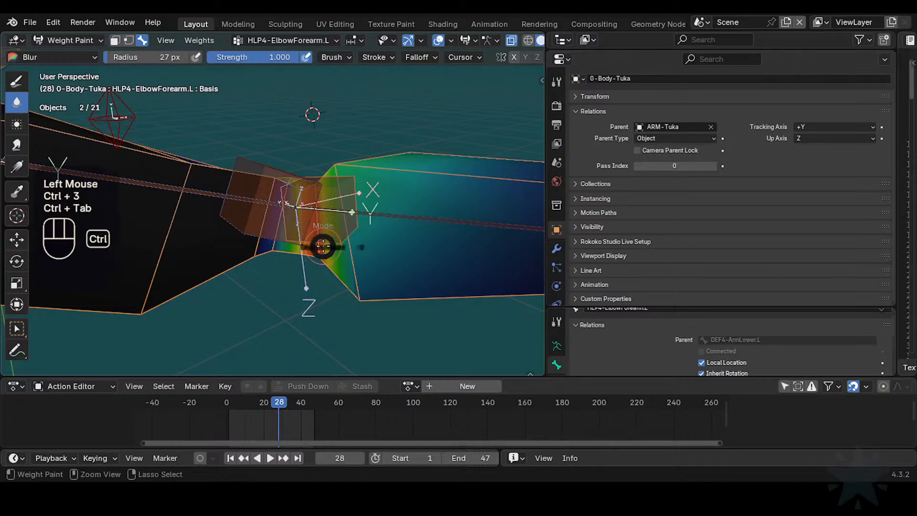
# - Hide the armature's bone axes through Pose Mode, then return the body mesh to Weight Paint mode
pyautogui.click(337, 239)
pyautogui.click(340, 242)
pyautogui.hotkey('ctrl', 'Tab')
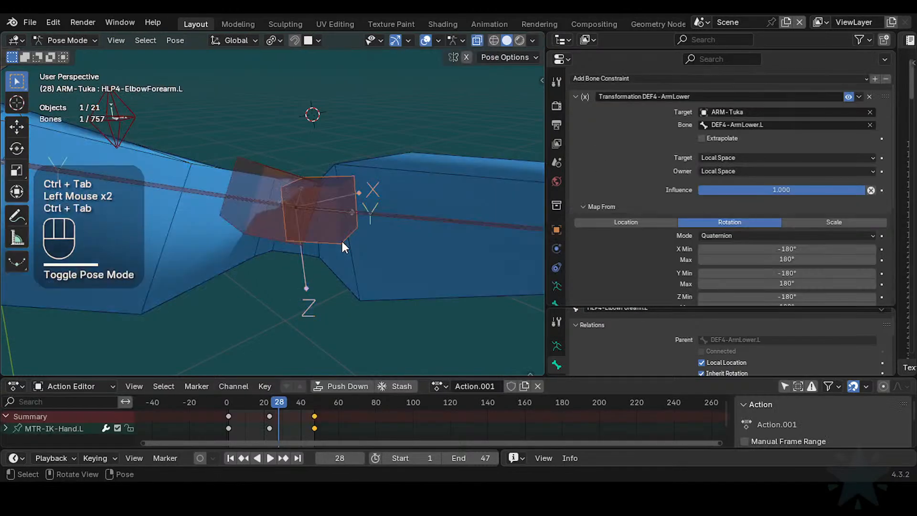
pyautogui.hotkey('ctrl', '3')
pyautogui.hotkey('ctrl', 'Tab')
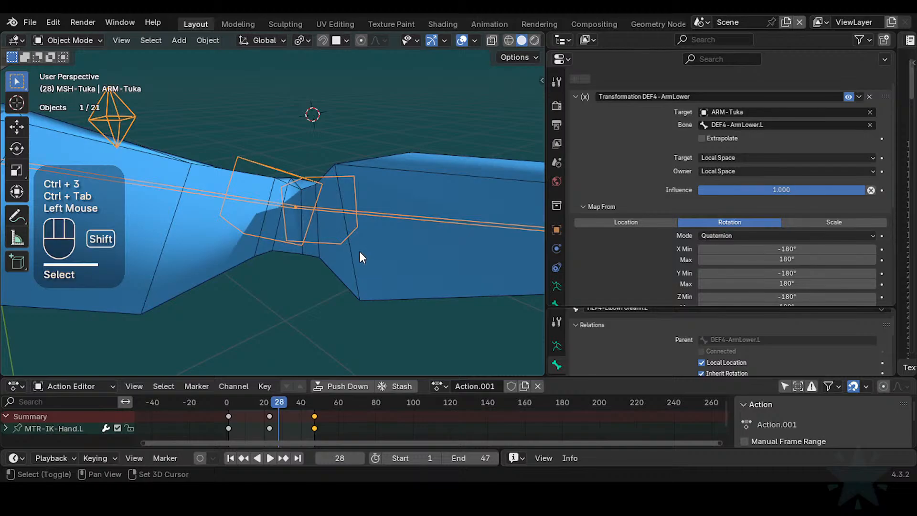
pyautogui.keyDown('shift'); pyautogui.click(366, 253); pyautogui.keyUp('shift')
pyautogui.hotkey('ctrl', 'Tab')
# - Touch up the HLP4-ElbowForearm.L weights with a short Blur stroke where the forearm meets the elbow
pyautogui.keyDown('shift'); pyautogui.moveTo(334, 231); pyautogui.dragTo(383, 273, button='middle'); pyautogui.keyUp('shift')
pyautogui.moveTo(377, 311); pyautogui.dragTo(381, 306)
pyautogui.keyDown('ctrl'); pyautogui.moveTo(380, 327); pyautogui.dragTo(344, 313, button='middle'); pyautogui.keyUp('ctrl')
# - Scrub the arm animation to frame 23 and examine the elbow bend from several angles
pyautogui.moveTo(266, 402); pyautogui.dragTo(304, 403)
pyautogui.moveTo(253, 351); pyautogui.dragTo(282, 335, button='middle')
pyautogui.moveTo(277, 329)
pyautogui.mouseDown(button='middle')
pyautogui.moveTo(276, 299)
pyautogui.moveTo(281, 313)
pyautogui.mouseUp(button='middle')
pyautogui.moveTo(364, 283); pyautogui.dragTo(330, 287, button='middle')
pyautogui.keyDown('shift'); pyautogui.moveTo(330, 286); pyautogui.dragTo(330, 267, button='middle'); pyautogui.keyUp('shift')
pyautogui.keyDown('ctrl'); pyautogui.moveTo(330, 267); pyautogui.dragTo(332, 298, button='middle'); pyautogui.keyUp('ctrl')
pyautogui.moveTo(332, 298); pyautogui.dragTo(346, 274, button='middle')
pyautogui.moveTo(303, 403); pyautogui.dragTo(270, 404)
pyautogui.press('w')
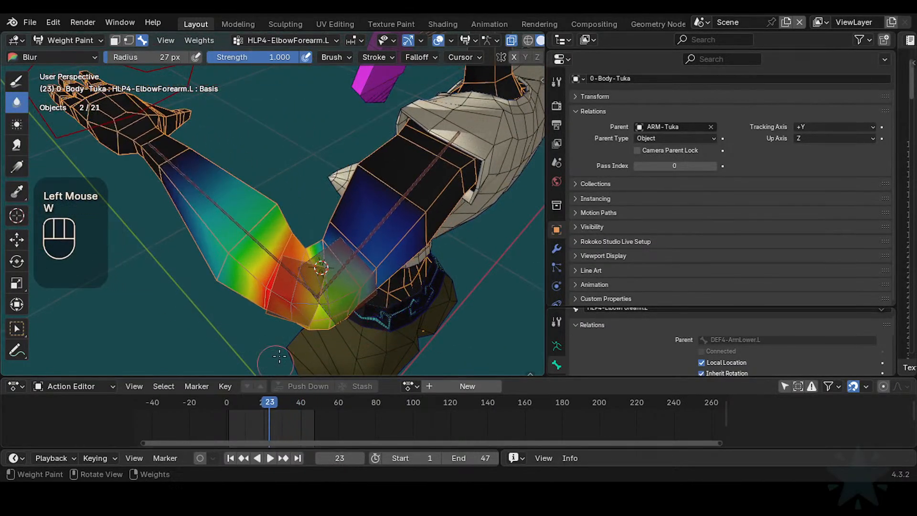
pyautogui.moveTo(271, 352); pyautogui.dragTo(292, 335, button='middle')
pyautogui.moveTo(293, 334); pyautogui.dragTo(341, 291, button='middle')
pyautogui.moveTo(342, 292); pyautogui.dragTo(364, 264, button='middle')
pyautogui.click(348, 234)
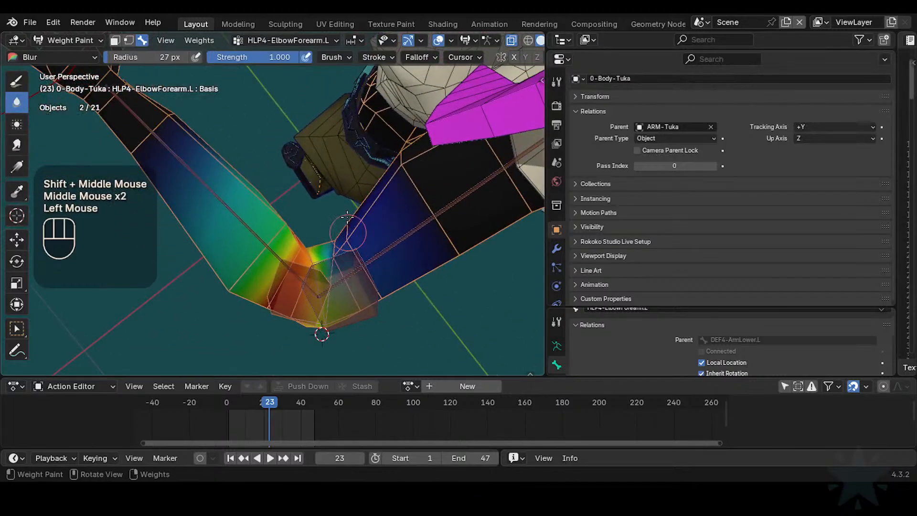
pyautogui.moveTo(344, 224)
pyautogui.mouseDown(button='middle')
pyautogui.moveTo(389, 241)
pyautogui.moveTo(364, 231)
pyautogui.moveTo(354, 266)
pyautogui.mouseUp(button='middle')
pyautogui.hotkey('ctrl', 'z')
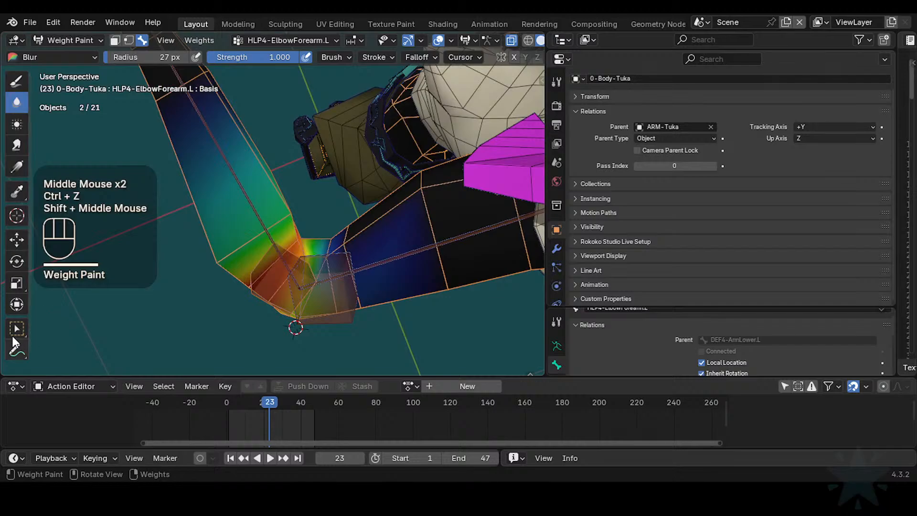
# - Switch to the selection tool and turn on face selection masking for the body mesh
pyautogui.keyDown('ctrl'); pyautogui.moveTo(21, 290); pyautogui.dragTo(229, 292, button='middle'); pyautogui.keyUp('ctrl')
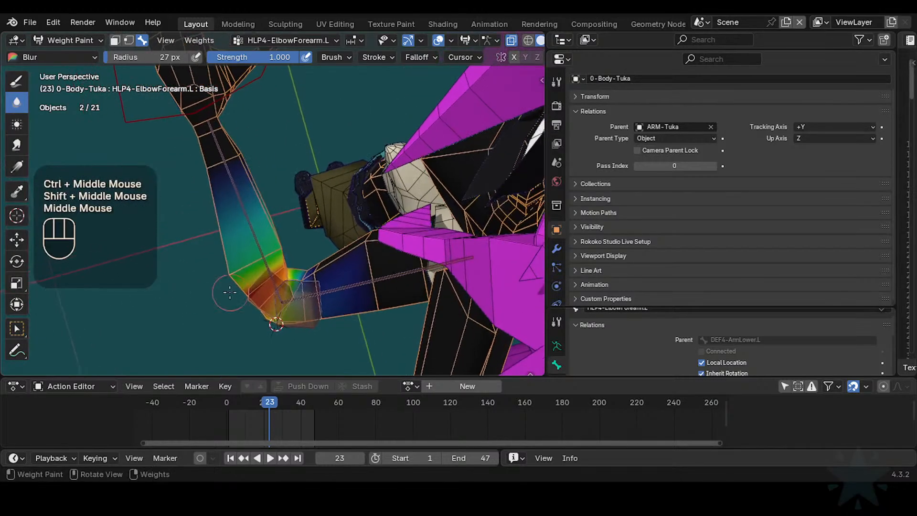
pyautogui.click(17, 328)
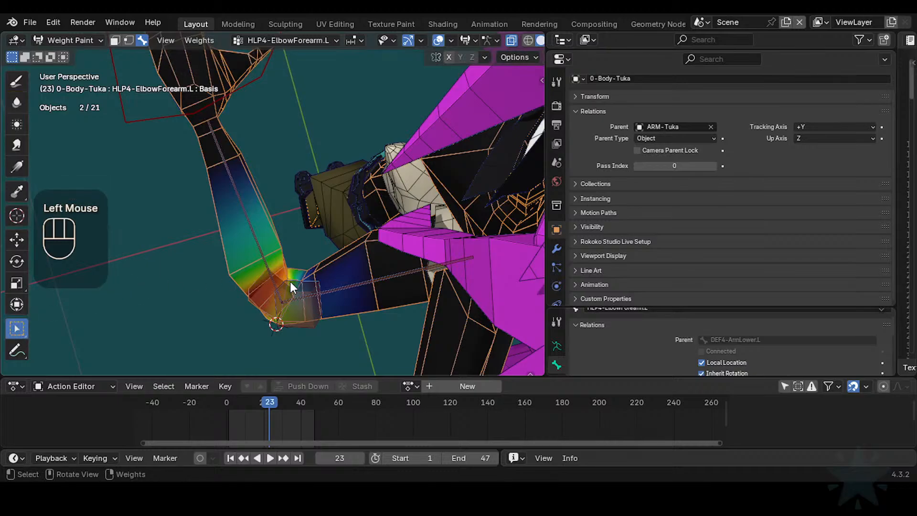
pyautogui.keyDown('alt'); pyautogui.keyDown('shift'); pyautogui.click(279, 266); pyautogui.keyUp('shift'); pyautogui.keyUp('alt')
pyautogui.hotkey('ctrl', 'z')
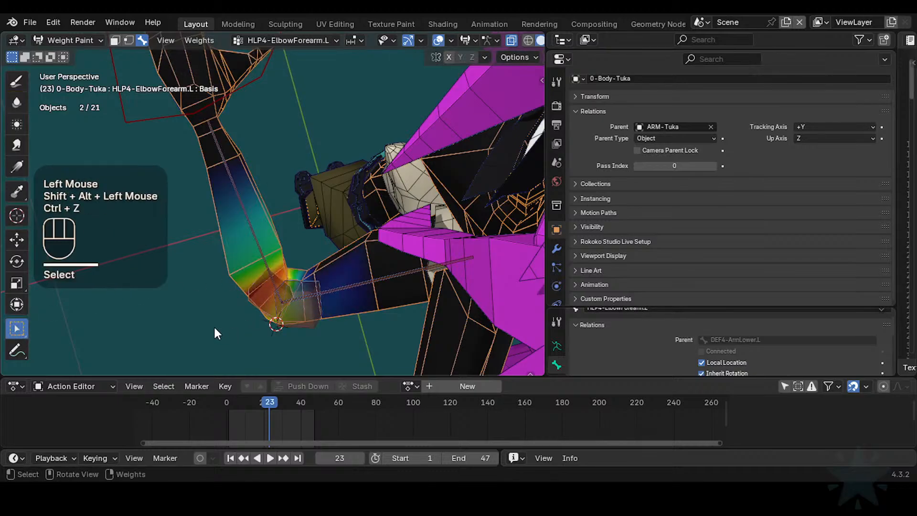
pyautogui.press('1')
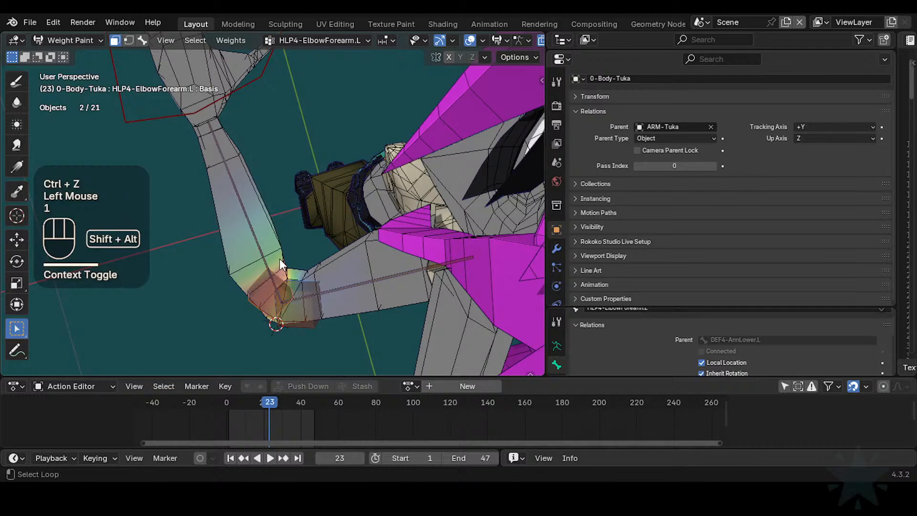
pyautogui.keyDown('alt'); pyautogui.keyDown('shift'); pyautogui.click(311, 280); pyautogui.keyUp('shift'); pyautogui.keyUp('alt')
pyautogui.keyDown('alt'); pyautogui.keyDown('shift'); pyautogui.click(319, 275); pyautogui.keyUp('shift'); pyautogui.keyUp('alt')
pyautogui.hotkey('alt', 'a')
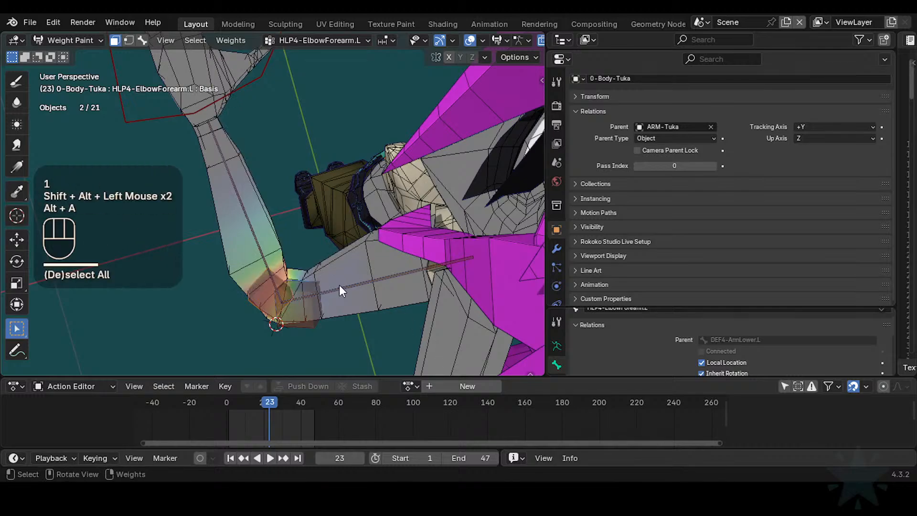
pyautogui.keyDown('alt'); pyautogui.keyDown('shift'); pyautogui.click(306, 278); pyautogui.keyUp('shift'); pyautogui.keyUp('alt')
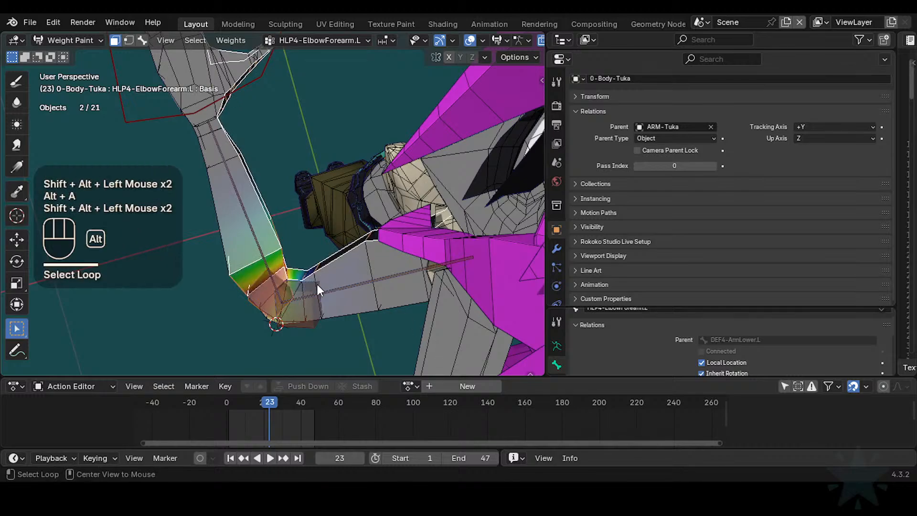
pyautogui.hotkey('alt', 'a')
pyautogui.keyDown('alt'); pyautogui.keyDown('shift'); pyautogui.click(308, 311); pyautogui.keyUp('shift'); pyautogui.keyUp('alt')
pyautogui.hotkey('alt', 'a')
pyautogui.keyDown('alt'); pyautogui.keyDown('shift'); pyautogui.click(283, 260); pyautogui.keyUp('shift'); pyautogui.keyUp('alt')
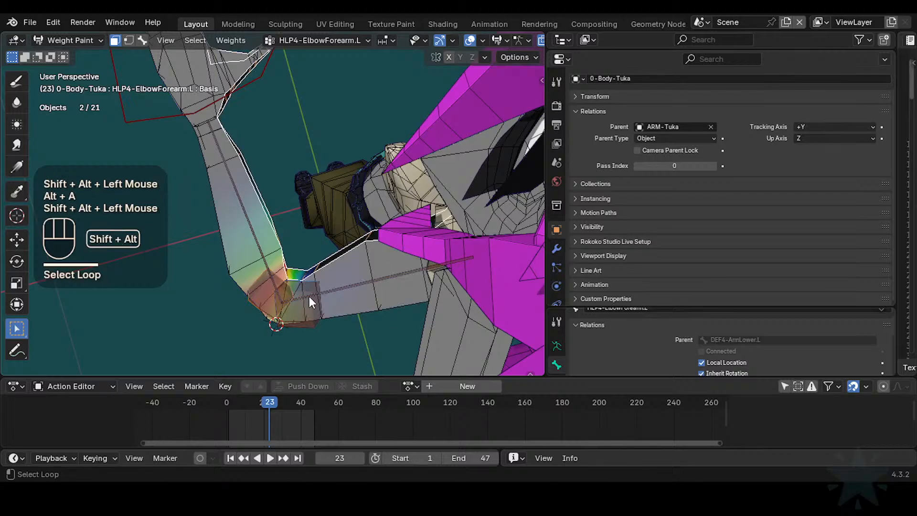
pyautogui.hotkey('alt', 'a')
pyautogui.keyDown('alt'); pyautogui.keyDown('shift'); pyautogui.click(325, 273); pyautogui.keyUp('shift'); pyautogui.keyUp('alt')
pyautogui.keyDown('alt'); pyautogui.keyDown('shift'); pyautogui.click(278, 240); pyautogui.keyUp('shift'); pyautogui.keyUp('alt')
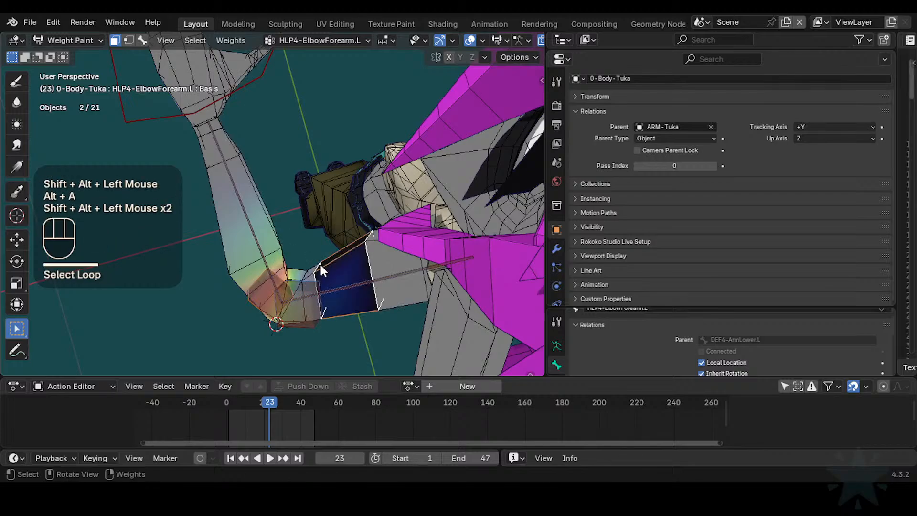
pyautogui.keyDown('alt'); pyautogui.keyDown('shift'); pyautogui.click(281, 258); pyautogui.keyUp('shift'); pyautogui.keyUp('alt')
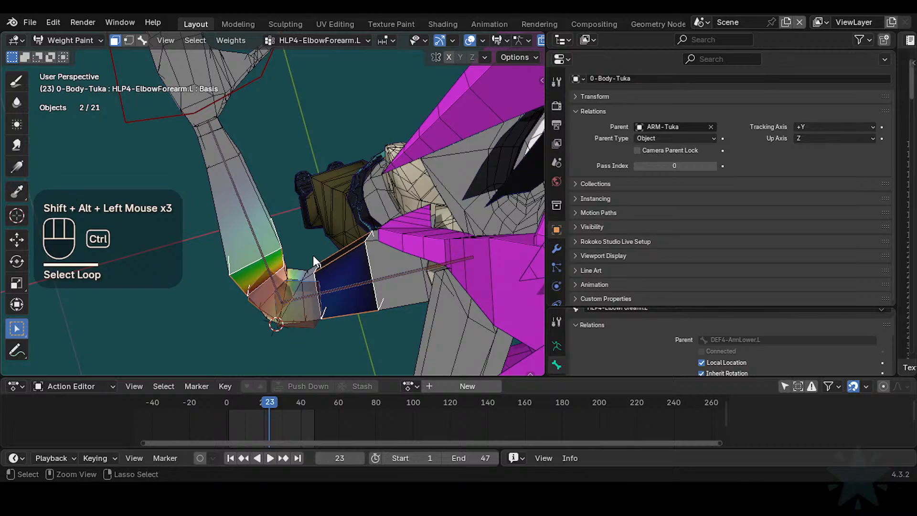
pyautogui.press('ctrl+KP_Add')
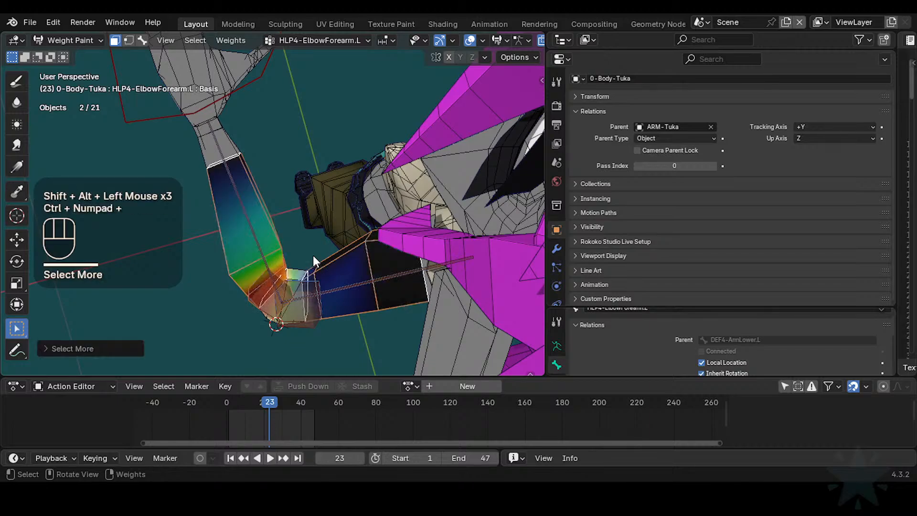
pyautogui.press('c')
pyautogui.click(276, 320)
pyautogui.rightClick(288, 312)
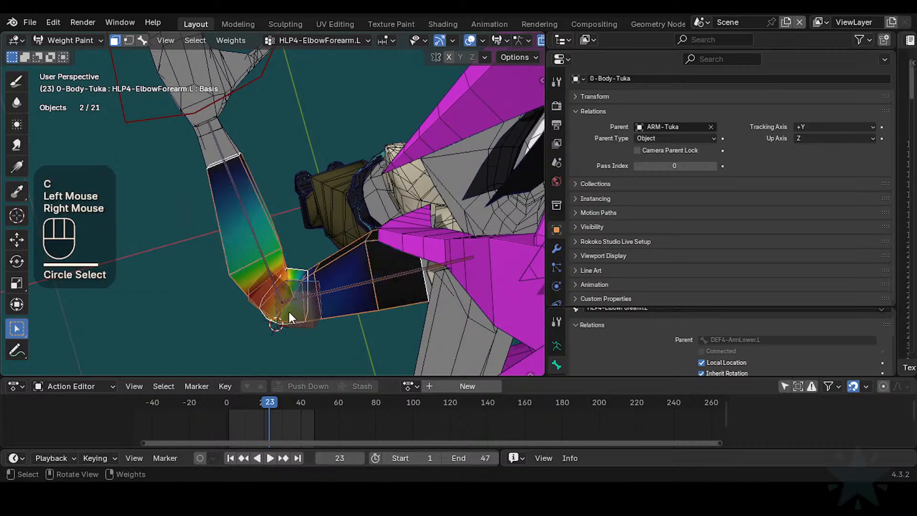
pyautogui.press('c')
pyautogui.click(281, 282)
pyautogui.keyDown('shift'); pyautogui.moveTo(297, 303); pyautogui.dragTo(313, 320, button='middle'); pyautogui.keyUp('shift')
pyautogui.hotkey('alt', 'a')
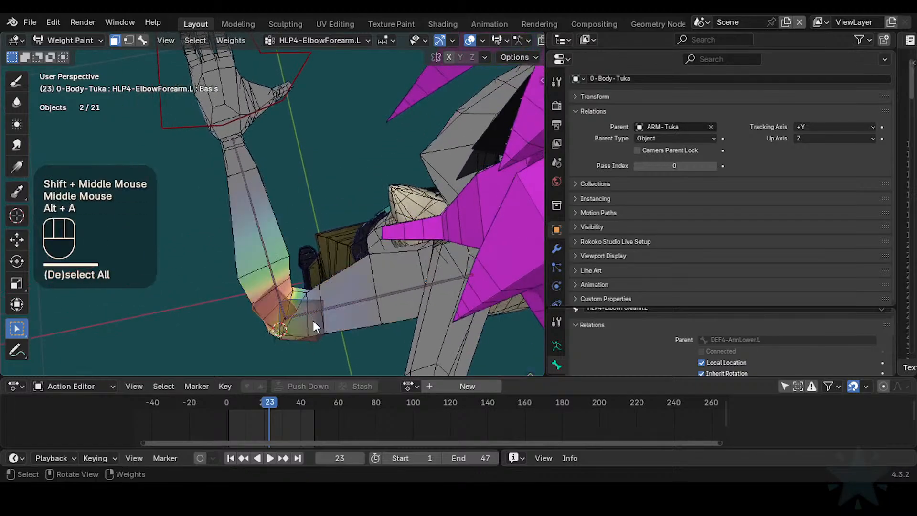
# - Select the face loops on both sides of the left elbow and grow the selection twice to isolate the arm
pyautogui.press('3')
pyautogui.press('1')
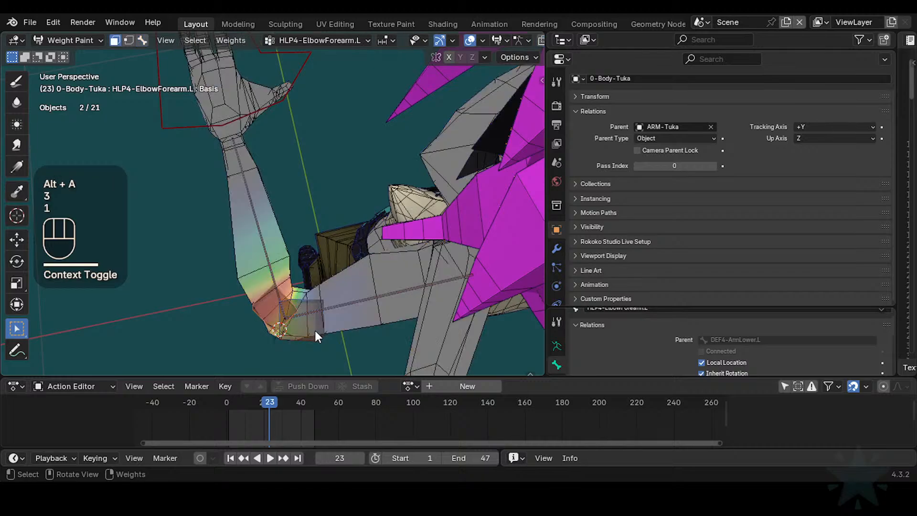
pyautogui.keyDown('alt'); pyautogui.keyDown('shift'); pyautogui.click(315, 330); pyautogui.keyUp('shift'); pyautogui.keyUp('alt')
pyautogui.keyDown('alt'); pyautogui.keyDown('shift'); pyautogui.click(290, 292); pyautogui.keyUp('shift'); pyautogui.keyUp('alt')
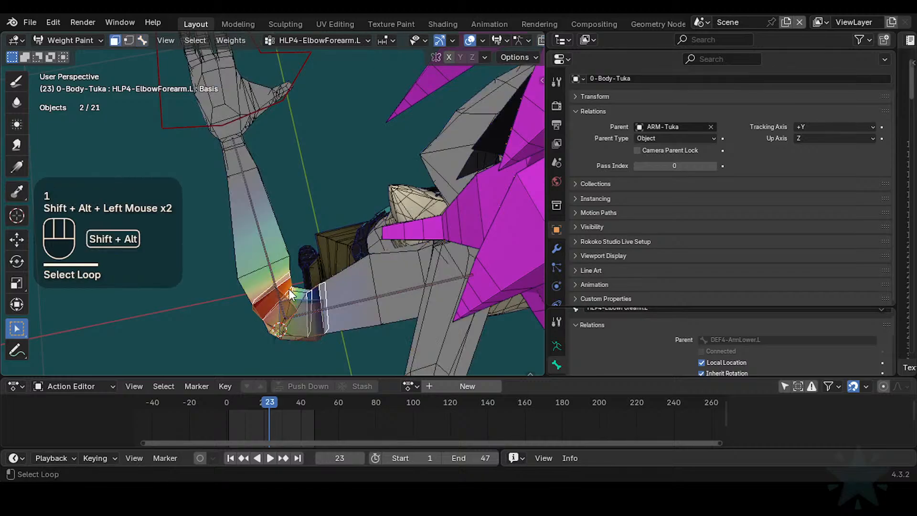
pyautogui.press('ctrl+KP_Add')
pyautogui.press('ctrl+KP_Add')
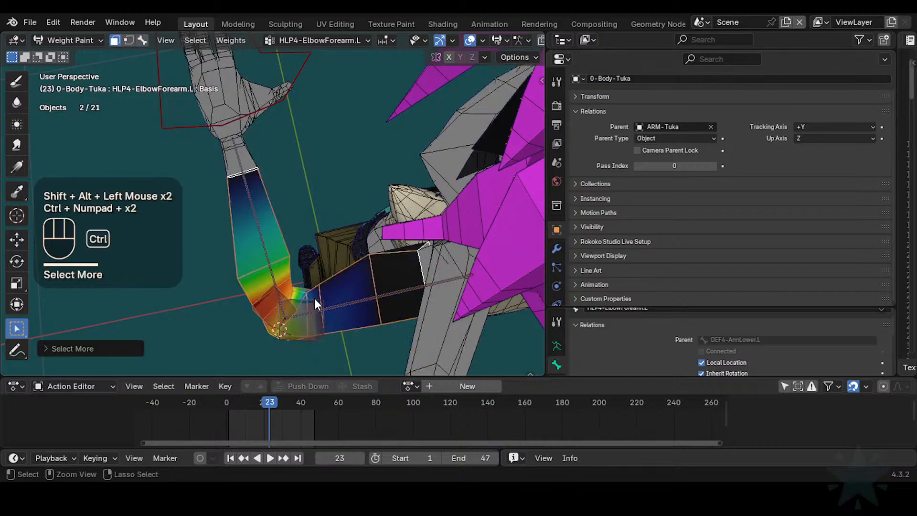
# - Make HLP4-ElbowArmUpper.L the active bone while keeping the arm's face mask, and view its weights at the elbow
pyautogui.middleClick(315, 298)
pyautogui.moveTo(315, 298); pyautogui.dragTo(367, 258, button='middle')
pyautogui.moveTo(366, 258); pyautogui.dragTo(333, 261, button='middle')
pyautogui.press('1')
pyautogui.keyDown('alt'); pyautogui.click(361, 256); pyautogui.keyUp('alt')
pyautogui.press('1')
pyautogui.keyDown('ctrl'); pyautogui.moveTo(338, 297); pyautogui.dragTo(349, 272, button='middle'); pyautogui.keyUp('ctrl')
pyautogui.moveTo(349, 272)
pyautogui.mouseDown(button='middle')
pyautogui.moveTo(395, 257)
pyautogui.moveTo(363, 276)
pyautogui.mouseUp(button='middle')
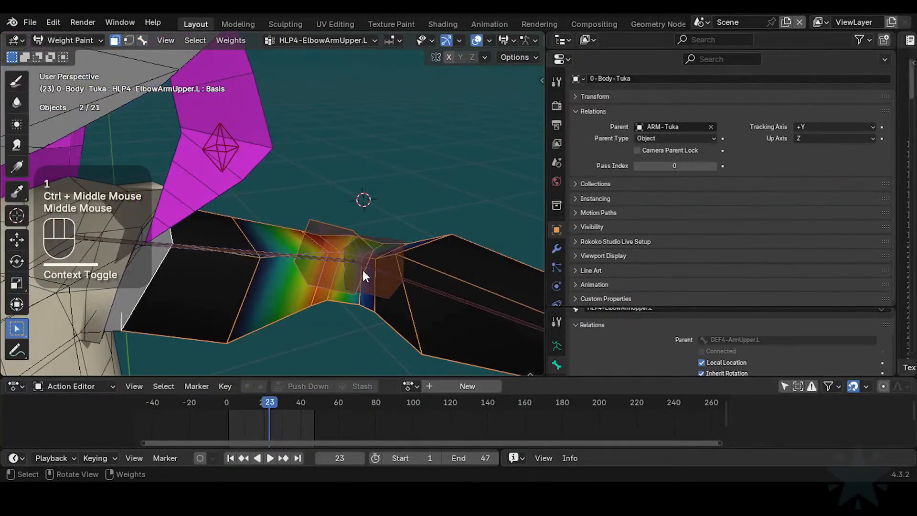
# - Switch to the Paint brush and move the arm animation to frame 14 while checking the elbow bend
pyautogui.press('space')
pyautogui.press('space')
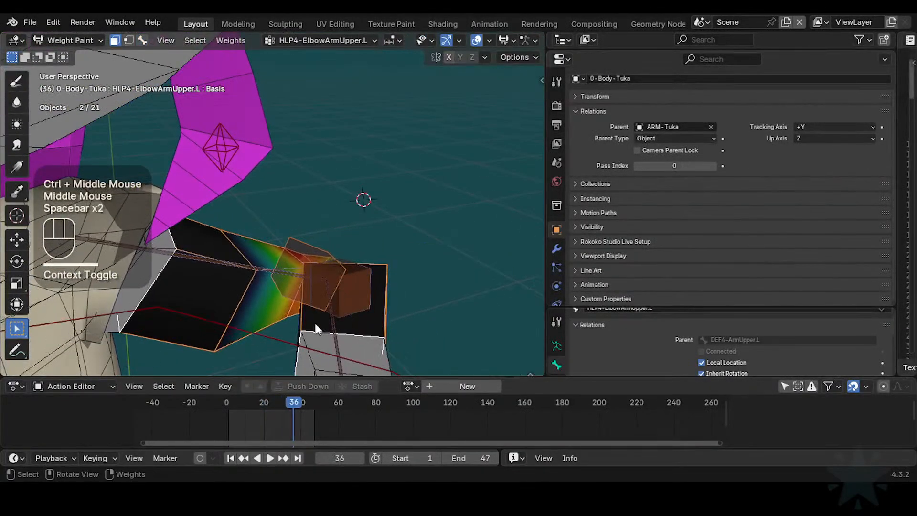
pyautogui.hotkey('shift', 'space')
pyautogui.click(360, 311)
pyautogui.moveTo(331, 311); pyautogui.dragTo(349, 303, button='middle')
pyautogui.moveTo(290, 407)
pyautogui.mouseDown()
pyautogui.moveTo(226, 407)
pyautogui.moveTo(253, 405)
pyautogui.mouseUp()
pyautogui.moveTo(308, 303)
pyautogui.mouseDown(button='middle')
pyautogui.moveTo(331, 291)
pyautogui.moveTo(324, 304)
pyautogui.mouseUp(button='middle')
pyautogui.moveTo(324, 304); pyautogui.dragTo(332, 285, button='middle')
pyautogui.keyDown('shift'); pyautogui.moveTo(331, 285); pyautogui.dragTo(348, 257, button='middle'); pyautogui.keyUp('shift')
# - Turn off face selection masking and make HLP4-ElbowForearm.L the active bone again
pyautogui.keyDown('alt'); pyautogui.click(367, 226); pyautogui.keyUp('alt')
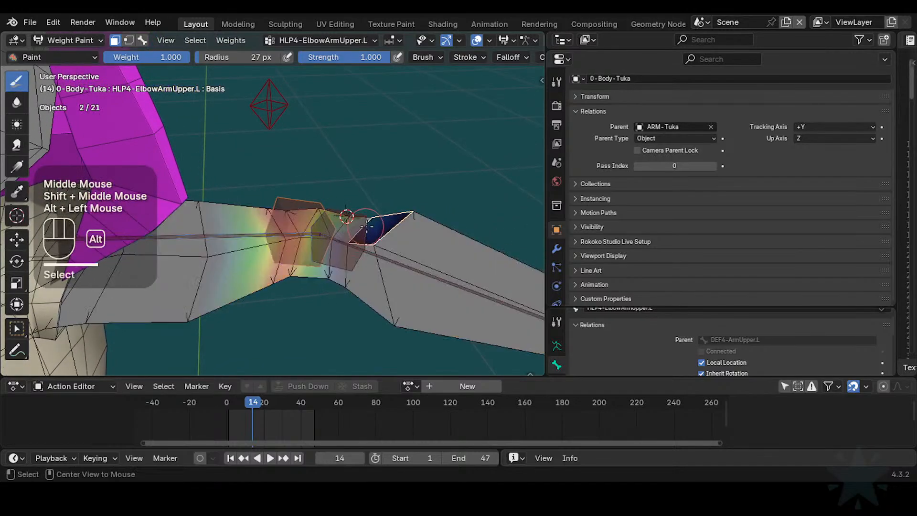
pyautogui.press('1')
pyautogui.keyDown('alt'); pyautogui.click(357, 250); pyautogui.keyUp('alt')
pyautogui.moveTo(358, 249)
pyautogui.mouseDown(button='middle')
pyautogui.moveTo(369, 248)
pyautogui.moveTo(343, 280)
pyautogui.mouseUp(button='middle')
pyautogui.moveTo(343, 281); pyautogui.dragTo(292, 263, button='middle')
# - Set the brush radius to 19 px and switch to the Blur brush
pyautogui.press('f')
pyautogui.click(299, 259)
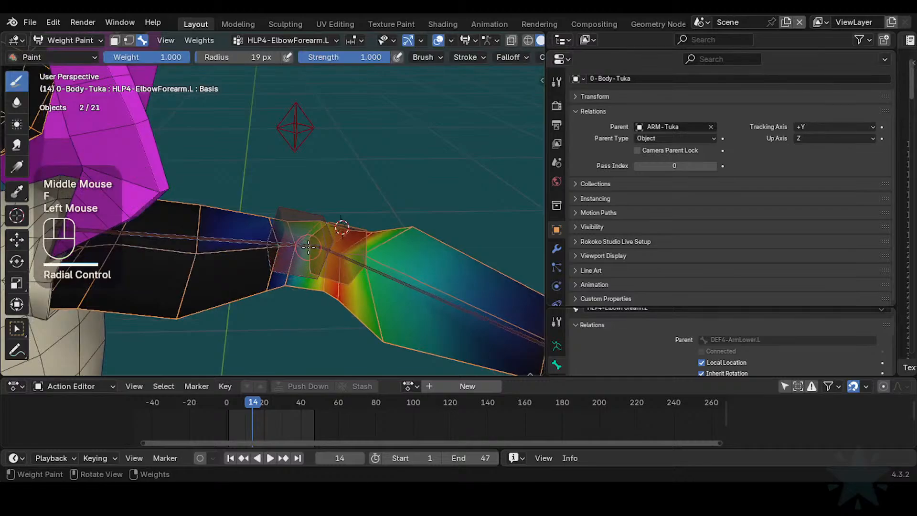
pyautogui.click(15, 102)
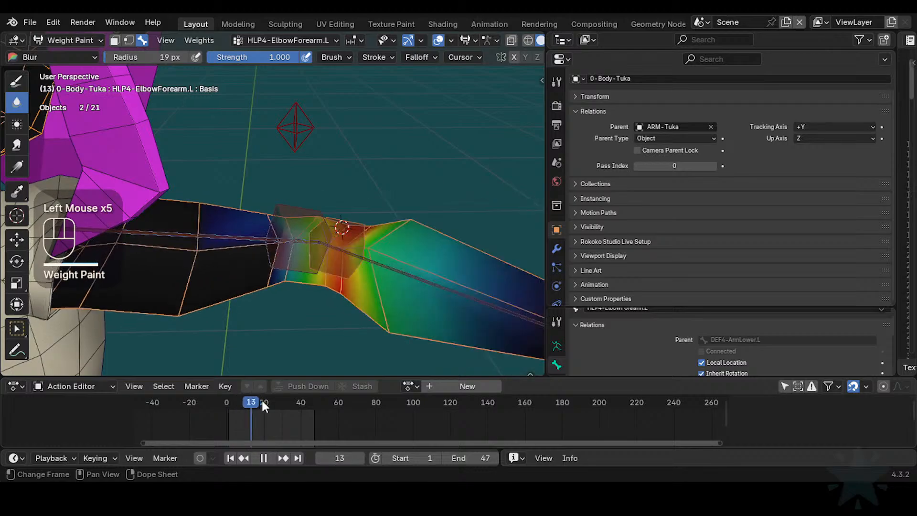
# - Move the animation to frame 17 and blur the HLP4-ElbowForearm.L weights on the inner upper arm above the elbow
pyautogui.moveTo(343, 225); pyautogui.dragTo(392, 286, button='middle')
pyautogui.keyDown('shift'); pyautogui.moveTo(391, 287); pyautogui.dragTo(323, 298, button='middle'); pyautogui.keyUp('shift')
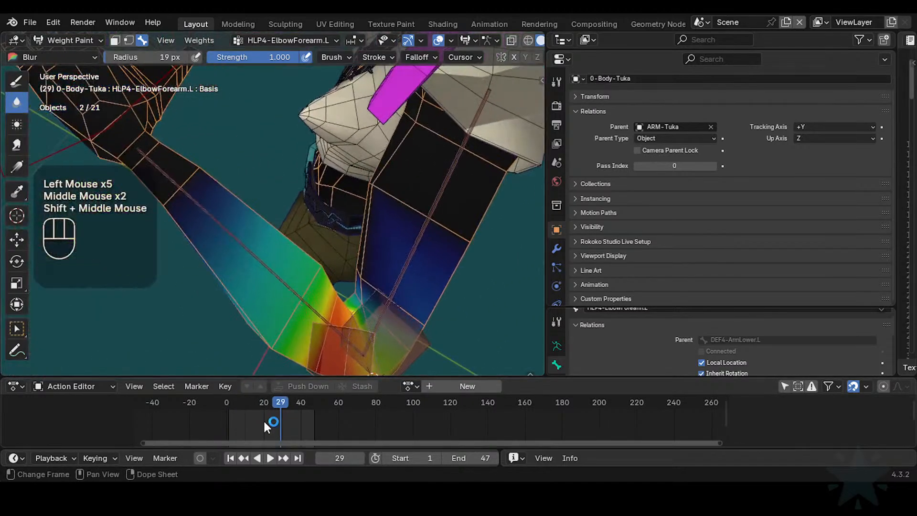
pyautogui.moveTo(263, 420)
pyautogui.mouseDown()
pyautogui.moveTo(306, 406)
pyautogui.moveTo(259, 412)
pyautogui.mouseUp()
pyautogui.moveTo(335, 268); pyautogui.dragTo(356, 277, button='middle')
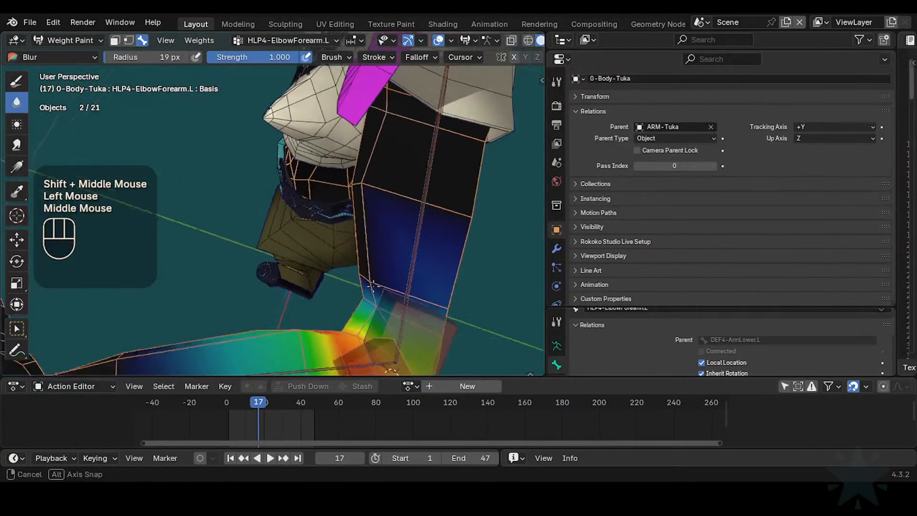
pyautogui.click(353, 276)
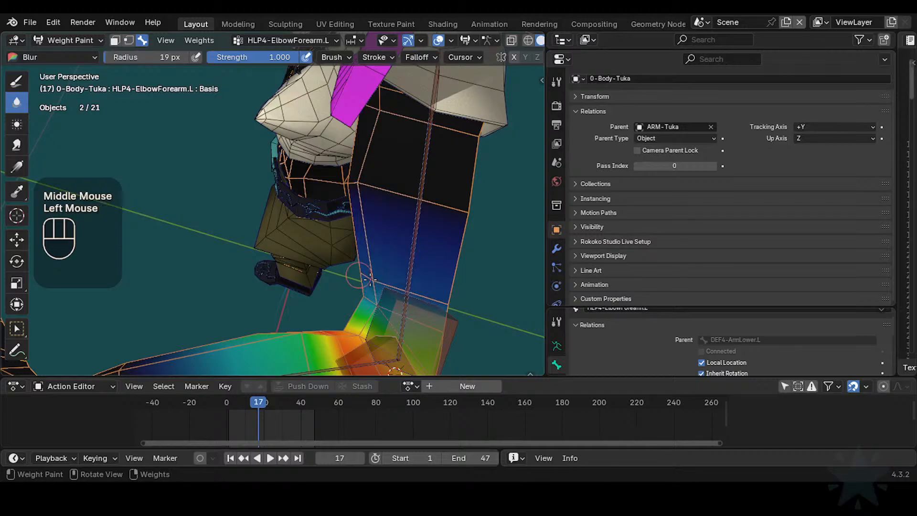
# - Move the animation to frame 26 and make DEF4-ArmUpper.L the active bone
pyautogui.moveTo(262, 399)
pyautogui.mouseDown()
pyautogui.moveTo(328, 400)
pyautogui.moveTo(271, 405)
pyautogui.mouseUp()
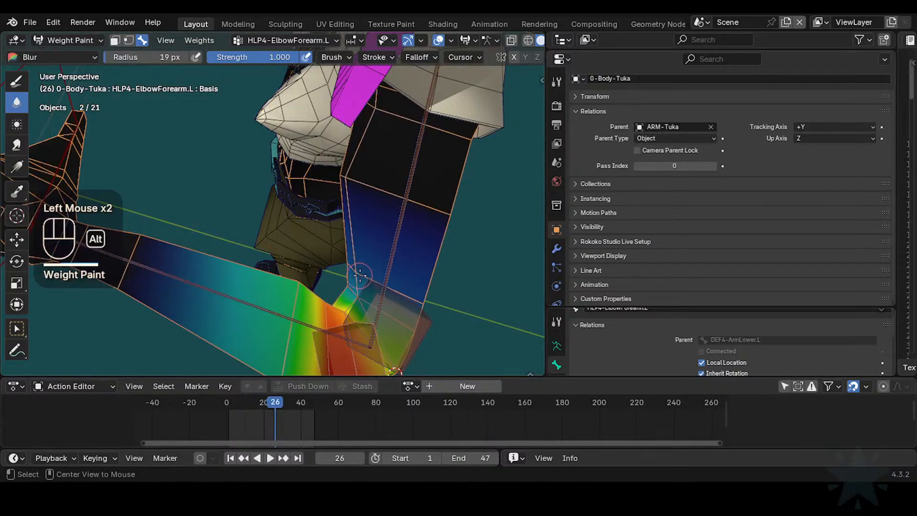
pyautogui.keyDown('alt'); pyautogui.click(391, 268); pyautogui.keyUp('alt')
pyautogui.keyDown('shift'); pyautogui.moveTo(390, 279); pyautogui.dragTo(362, 295, button='middle'); pyautogui.keyUp('shift')
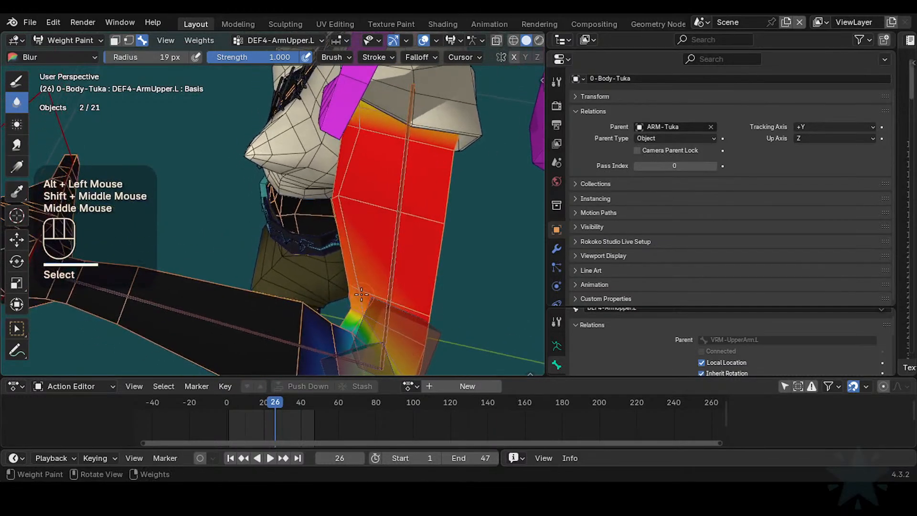
# - Try blurring the DEF4-ArmUpper.L weights on the forearm side of the elbow at frame 36
pyautogui.moveTo(277, 397); pyautogui.dragTo(295, 402)
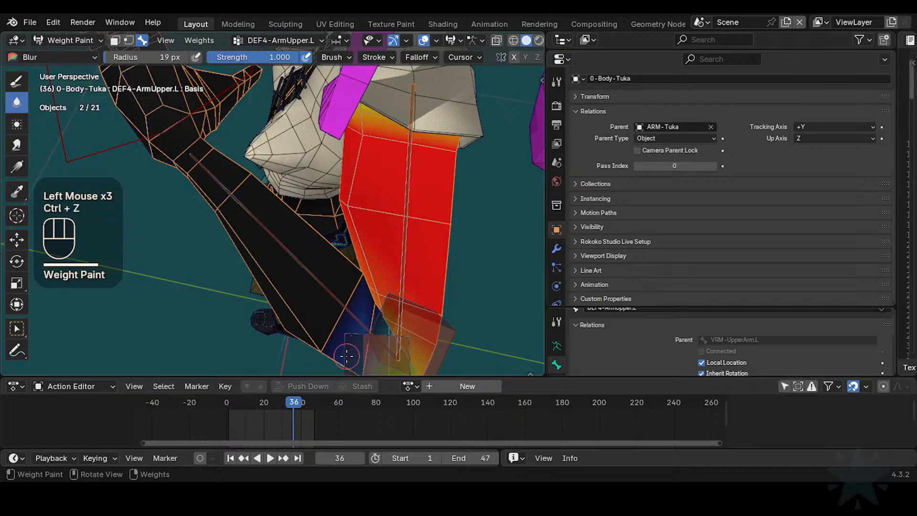
pyautogui.hotkey('ctrl', 'z')
pyautogui.moveTo(292, 399)
pyautogui.mouseDown()
pyautogui.moveTo(278, 400)
pyautogui.moveTo(311, 401)
pyautogui.moveTo(285, 401)
pyautogui.mouseUp()
# - Make DEF4-ArmLower.L the active bone and play the bend animation to check the elbow
pyautogui.keyDown('alt'); pyautogui.click(311, 329); pyautogui.keyUp('alt')
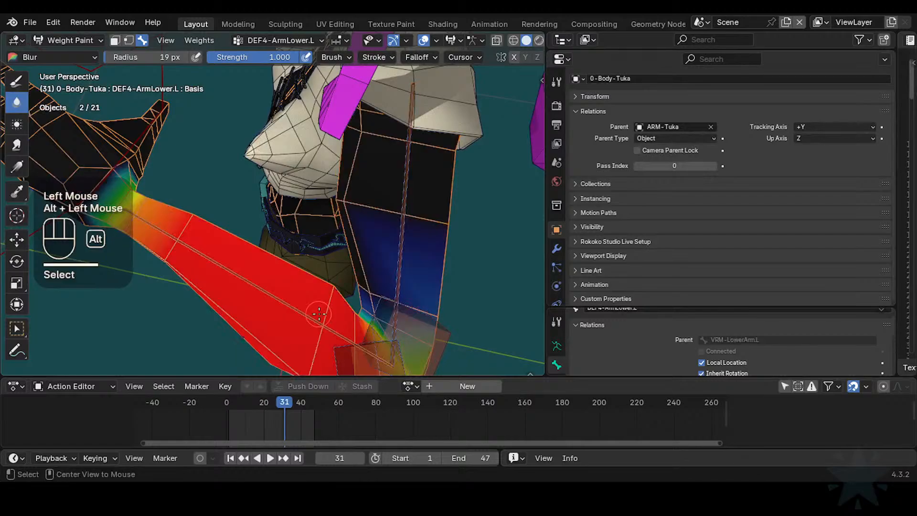
pyautogui.moveTo(322, 329); pyautogui.dragTo(381, 292, button='middle')
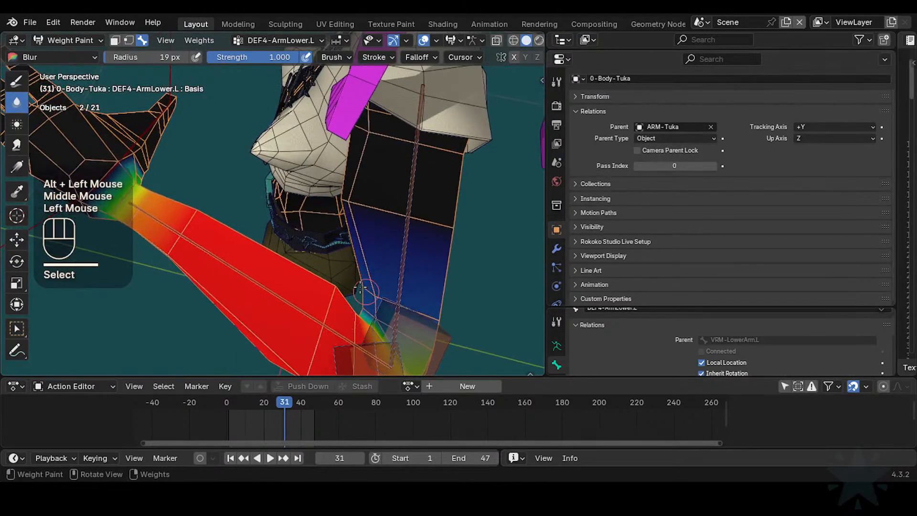
pyautogui.doubleClick(289, 400)
pyautogui.press('space')
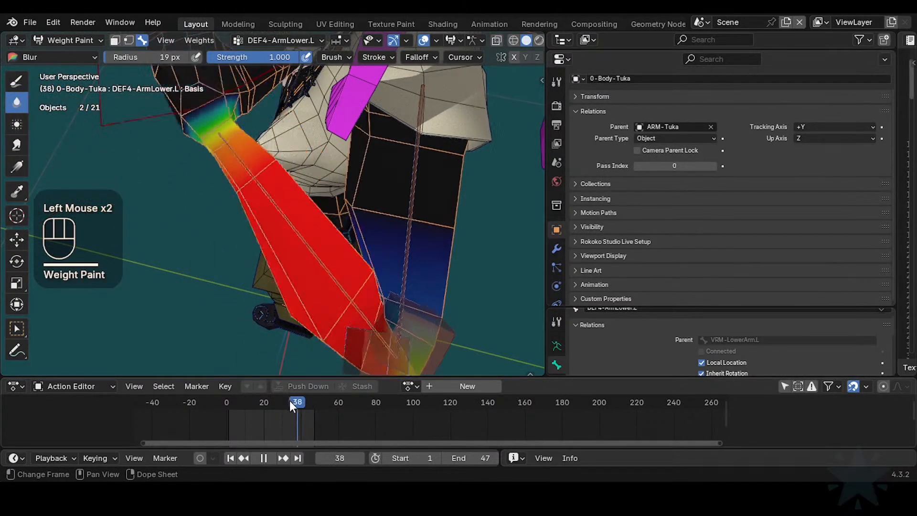
pyautogui.press('space')
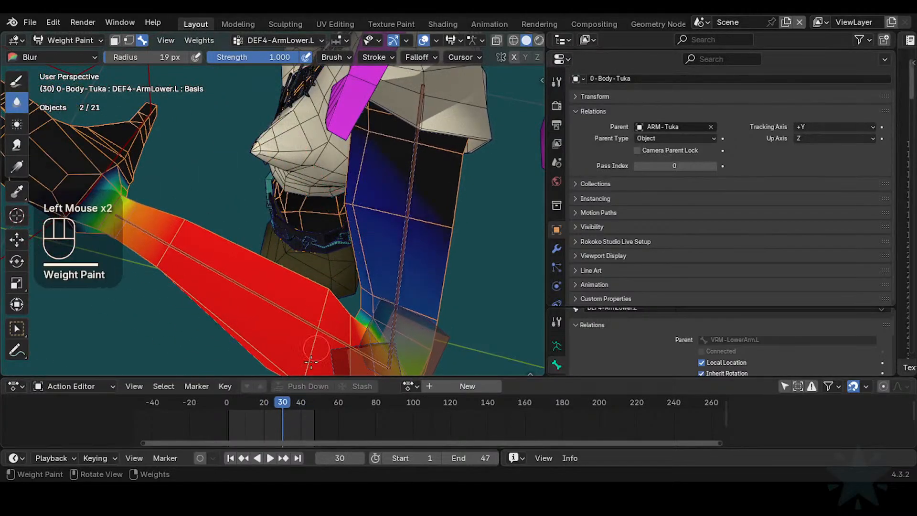
# - Blur the DEF4-ArmLower.L weights on the inner elbow at frame 29, checking the bend back to frame 23
pyautogui.moveTo(265, 405)
pyautogui.mouseDown()
pyautogui.moveTo(310, 400)
pyautogui.moveTo(287, 392)
pyautogui.moveTo(302, 389)
pyautogui.moveTo(281, 397)
pyautogui.mouseUp()
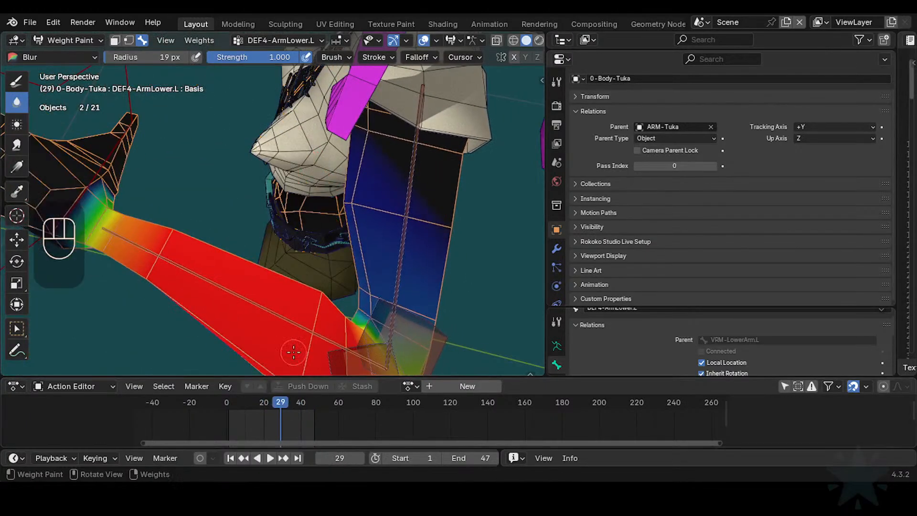
pyautogui.click(336, 207)
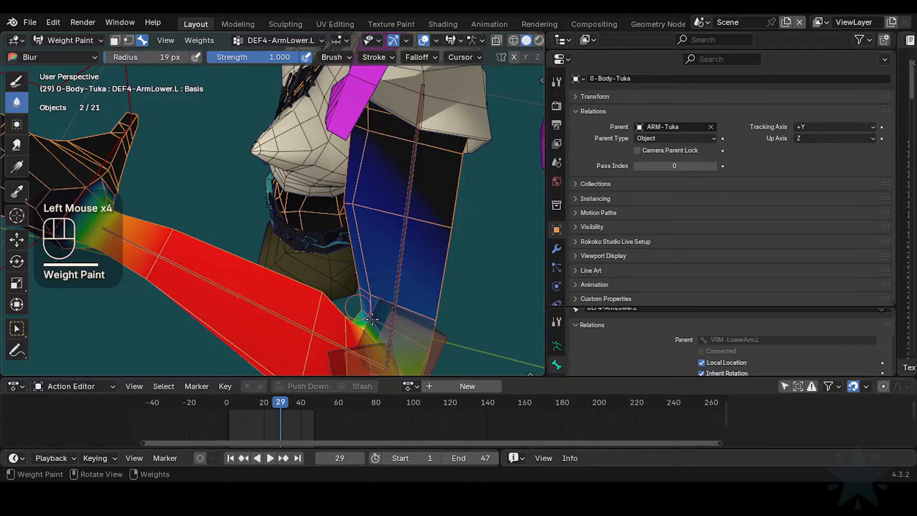
pyautogui.moveTo(258, 401); pyautogui.dragTo(354, 362)
pyautogui.press('a')
pyautogui.moveTo(307, 385); pyautogui.dragTo(269, 395)
pyautogui.keyDown('shift'); pyautogui.moveTo(361, 265); pyautogui.dragTo(431, 208, button='middle'); pyautogui.keyUp('shift')
pyautogui.moveTo(354, 172); pyautogui.dragTo(369, 287, button='middle')
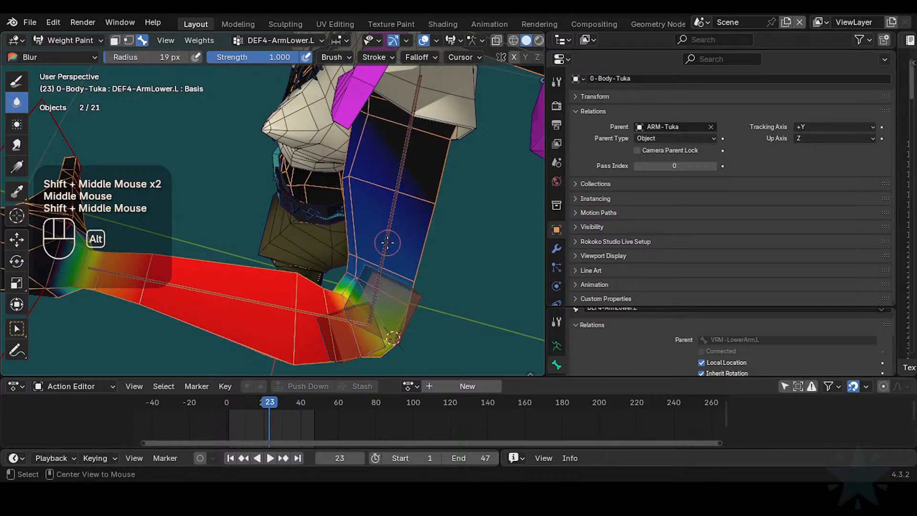
# - Make DEF4-ArmUpper.L the active bone and blur its weights at the inner elbow on frame 26
pyautogui.keyDown('alt'); pyautogui.click(320, 334); pyautogui.keyUp('alt')
pyautogui.moveTo(272, 402)
pyautogui.mouseDown()
pyautogui.moveTo(234, 402)
pyautogui.moveTo(296, 397)
pyautogui.moveTo(275, 396)
pyautogui.mouseUp()
pyautogui.moveTo(352, 275); pyautogui.dragTo(347, 296, button='middle')
pyautogui.moveTo(348, 287)
pyautogui.mouseDown(button='middle')
pyautogui.moveTo(352, 306)
pyautogui.moveTo(354, 296)
pyautogui.mouseUp(button='middle')
pyautogui.moveTo(353, 272); pyautogui.dragTo(343, 260)
pyautogui.moveTo(347, 269)
pyautogui.mouseDown(button='middle')
pyautogui.moveTo(370, 266)
pyautogui.moveTo(349, 282)
pyautogui.moveTo(350, 299)
pyautogui.mouseUp(button='middle')
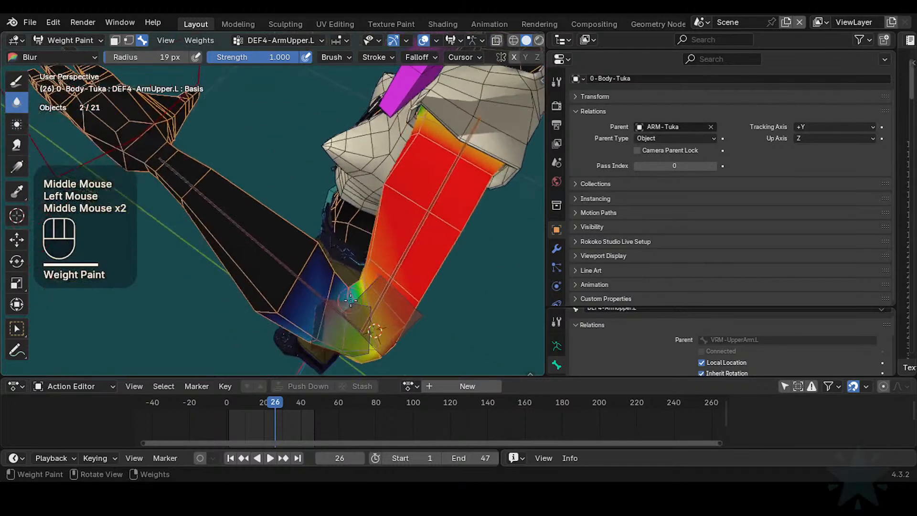
# - Move the animation to frame 42 and examine the tightly folded elbow from several sides
pyautogui.moveTo(266, 405); pyautogui.dragTo(306, 401)
pyautogui.keyDown('shift'); pyautogui.moveTo(356, 288); pyautogui.dragTo(315, 319, button='middle'); pyautogui.keyUp('shift')
pyautogui.moveTo(319, 313); pyautogui.dragTo(359, 251, button='middle')
pyautogui.moveTo(360, 253)
pyautogui.mouseDown(button='middle')
pyautogui.moveTo(362, 229)
pyautogui.moveTo(368, 239)
pyautogui.mouseUp(button='middle')
pyautogui.keyDown('shift'); pyautogui.moveTo(379, 261); pyautogui.dragTo(374, 270, button='middle'); pyautogui.keyUp('shift')
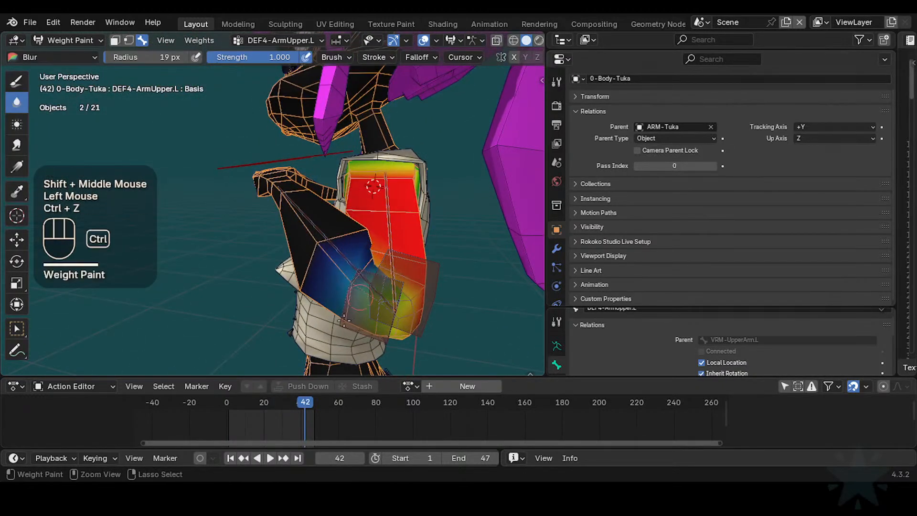
# - Move the animation to frame 23 and make HLP4-ElbowArmUpper.L the active bone
pyautogui.moveTo(302, 405); pyautogui.dragTo(270, 405)
pyautogui.moveTo(354, 272); pyautogui.dragTo(315, 239, button='middle')
pyautogui.keyDown('alt'); pyautogui.click(370, 260); pyautogui.keyUp('alt')
pyautogui.keyDown('shift'); pyautogui.moveTo(315, 239); pyautogui.dragTo(306, 260, button='middle'); pyautogui.keyUp('shift')
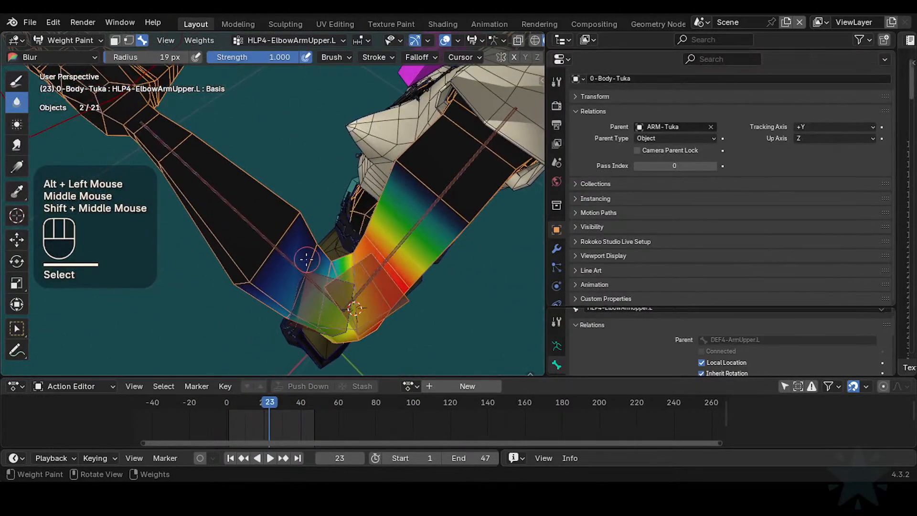
# - Try blurring the HLP4-ElbowArmUpper.L weights around the elbow while scrubbing the bend, and undo the last two changes
pyautogui.moveTo(336, 304)
pyautogui.mouseDown(button='middle')
pyautogui.moveTo(337, 277)
pyautogui.moveTo(342, 334)
pyautogui.moveTo(337, 273)
pyautogui.moveTo(318, 323)
pyautogui.mouseUp(button='middle')
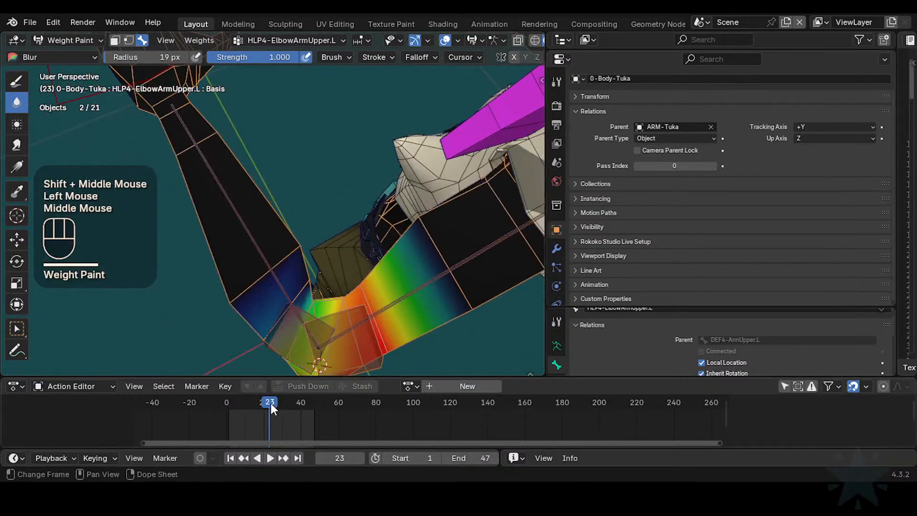
pyautogui.moveTo(271, 403)
pyautogui.mouseDown()
pyautogui.moveTo(317, 402)
pyautogui.moveTo(270, 405)
pyautogui.mouseUp()
pyautogui.moveTo(330, 296)
pyautogui.mouseDown(button='middle')
pyautogui.moveTo(348, 282)
pyautogui.moveTo(337, 274)
pyautogui.moveTo(332, 287)
pyautogui.mouseUp(button='middle')
pyautogui.moveTo(283, 402); pyautogui.dragTo(264, 396)
pyautogui.moveTo(330, 286); pyautogui.dragTo(297, 344, button='middle')
pyautogui.moveTo(276, 402); pyautogui.dragTo(307, 402)
pyautogui.hotkey('ctrl', 'z')
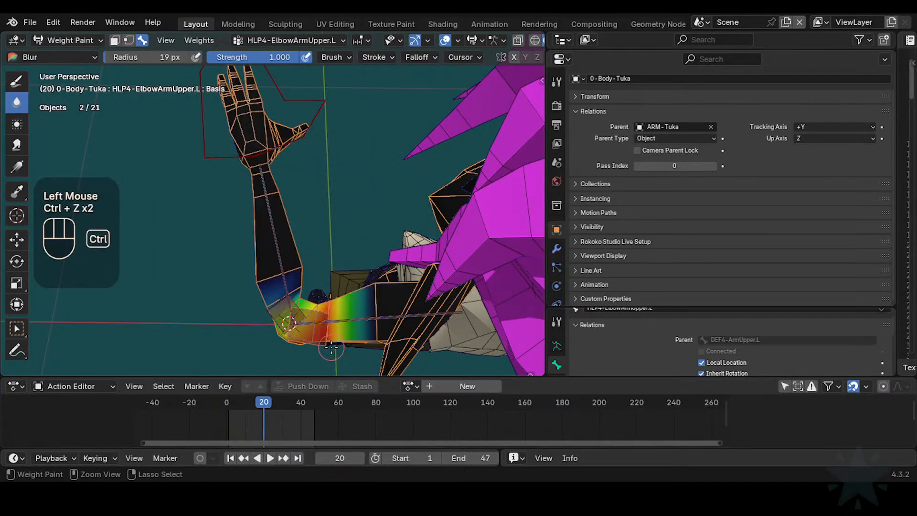
# - Examine the HLP4-ElbowArmUpper.L weights as the arm bends between frames 20 and 38
pyautogui.moveTo(306, 356); pyautogui.dragTo(319, 349, button='middle')
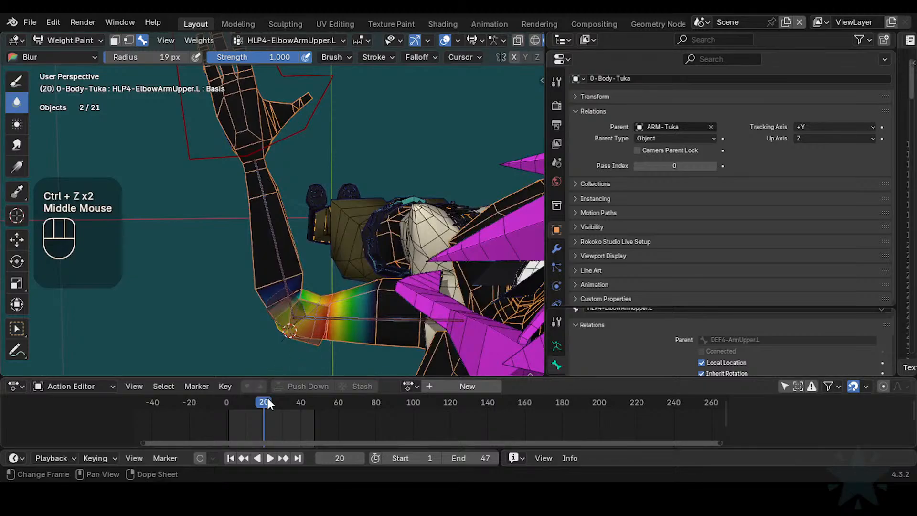
pyautogui.moveTo(268, 402); pyautogui.dragTo(297, 403)
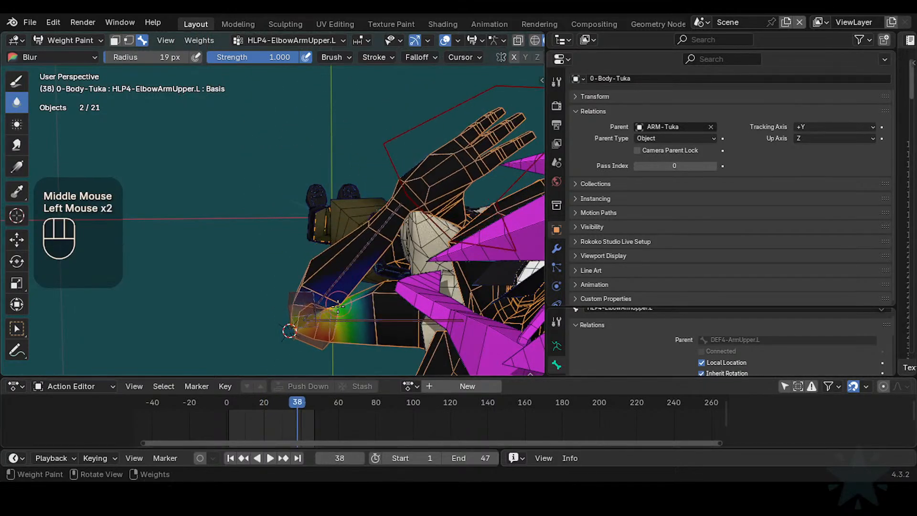
pyautogui.moveTo(295, 404)
pyautogui.mouseDown()
pyautogui.moveTo(310, 404)
pyautogui.moveTo(271, 402)
pyautogui.moveTo(282, 402)
pyautogui.mouseUp()
pyautogui.moveTo(372, 282); pyautogui.dragTo(344, 334, button='middle')
pyautogui.moveTo(281, 401)
pyautogui.mouseDown()
pyautogui.moveTo(316, 407)
pyautogui.moveTo(282, 403)
pyautogui.mouseUp()
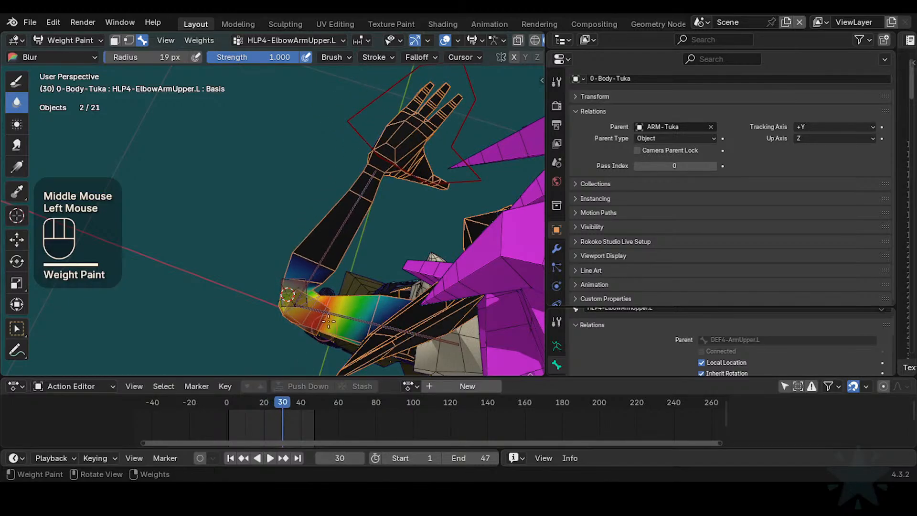
# - Move the animation to frame 36 and make DEF4-ArmUpper.L the active bone again
pyautogui.keyDown('ctrl'); pyautogui.moveTo(337, 330); pyautogui.dragTo(364, 274, button='middle'); pyautogui.keyUp('ctrl')
pyautogui.moveTo(283, 402); pyautogui.dragTo(293, 403)
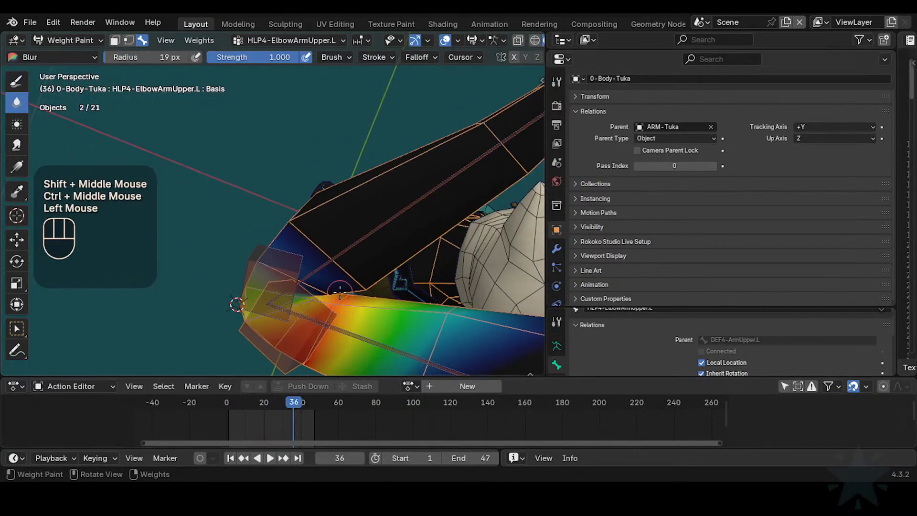
pyautogui.keyDown('shift'); pyautogui.moveTo(351, 309); pyautogui.dragTo(365, 326, button='middle'); pyautogui.keyUp('shift')
pyautogui.keyDown('alt'); pyautogui.click(366, 327); pyautogui.keyUp('alt')
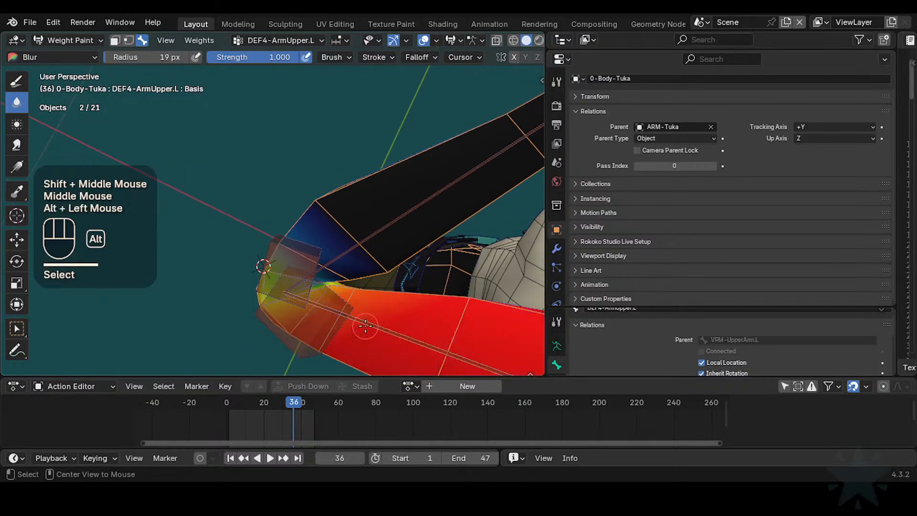
# - Try blurring the DEF4-ArmUpper.L weights on the forearm beside the elbow crease
pyautogui.press('1')
pyautogui.press('1')
pyautogui.click(355, 295)
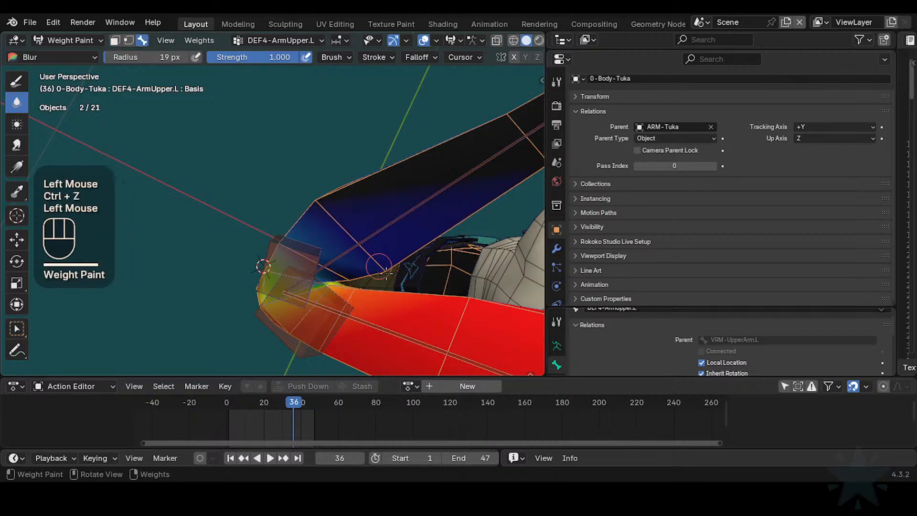
pyautogui.keyDown('shift'); pyautogui.moveTo(381, 266); pyautogui.dragTo(372, 280, button='middle'); pyautogui.keyUp('shift')
pyautogui.moveTo(286, 405)
pyautogui.mouseDown()
pyautogui.moveTo(263, 402)
pyautogui.moveTo(292, 403)
pyautogui.mouseUp()
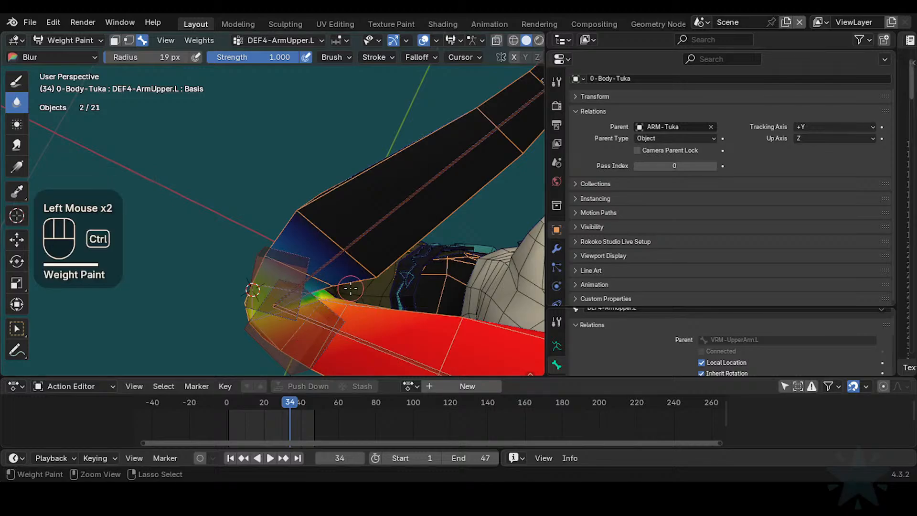
pyautogui.moveTo(374, 285); pyautogui.dragTo(345, 306, button='middle')
pyautogui.keyDown('shift'); pyautogui.moveTo(345, 305); pyautogui.dragTo(333, 278, button='middle'); pyautogui.keyUp('shift')
pyautogui.moveTo(334, 278)
pyautogui.keyDown('shift'); pyautogui.mouseDown(button='middle')
pyautogui.moveTo(328, 338)
pyautogui.moveTo(371, 280)
pyautogui.moveTo(289, 278)
pyautogui.moveTo(340, 273)
pyautogui.mouseUp(button='middle'); pyautogui.keyUp('shift')
pyautogui.keyDown('shift'); pyautogui.moveTo(340, 273); pyautogui.dragTo(300, 302, button='middle'); pyautogui.keyUp('shift')
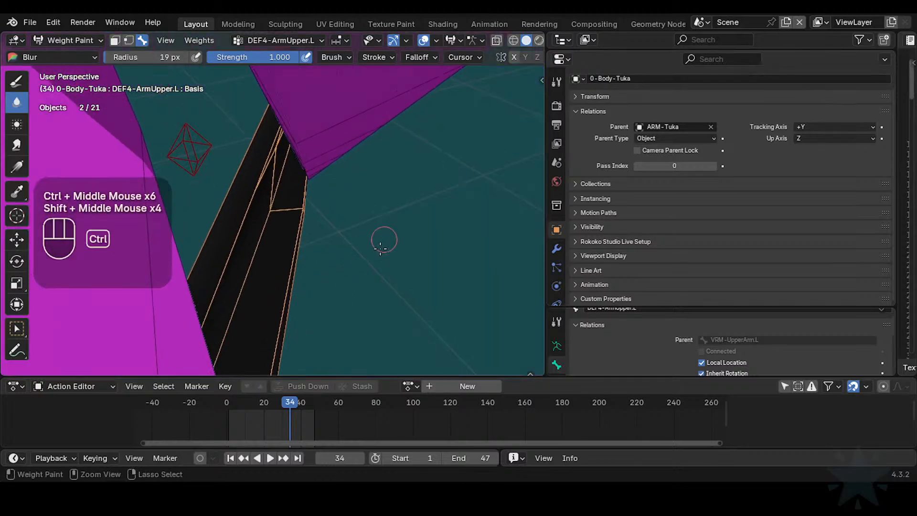
pyautogui.keyDown('ctrl'); pyautogui.moveTo(381, 248); pyautogui.dragTo(370, 284, button='middle'); pyautogui.keyUp('ctrl')
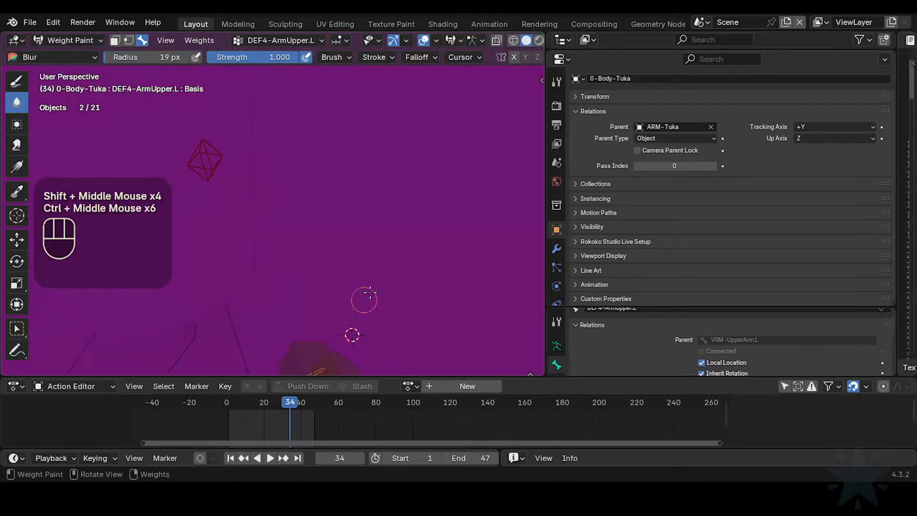
pyautogui.keyDown('shift'); pyautogui.moveTo(257, 256); pyautogui.dragTo(289, 270, button='middle'); pyautogui.keyUp('shift')
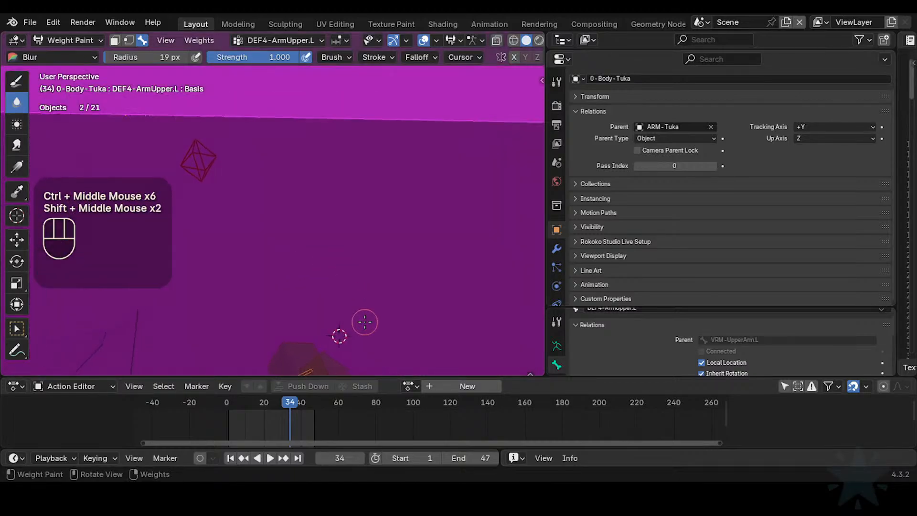
pyautogui.scroll(-11, 364, 322)
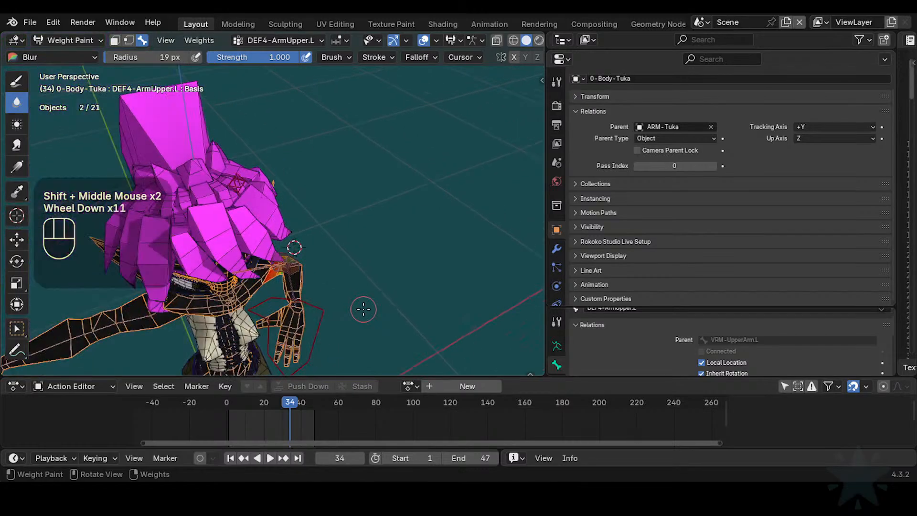
pyautogui.scroll(-1, 364, 309)
# - Fly in close to the left elbow to examine the DEF4-ArmUpper.L weights along the inner crease
pyautogui.hotkey('shift', '`')
pyautogui.press('w')
pyautogui.press('w')
pyautogui.press('q')
pyautogui.press('q')
pyautogui.press('w')
pyautogui.press('w')
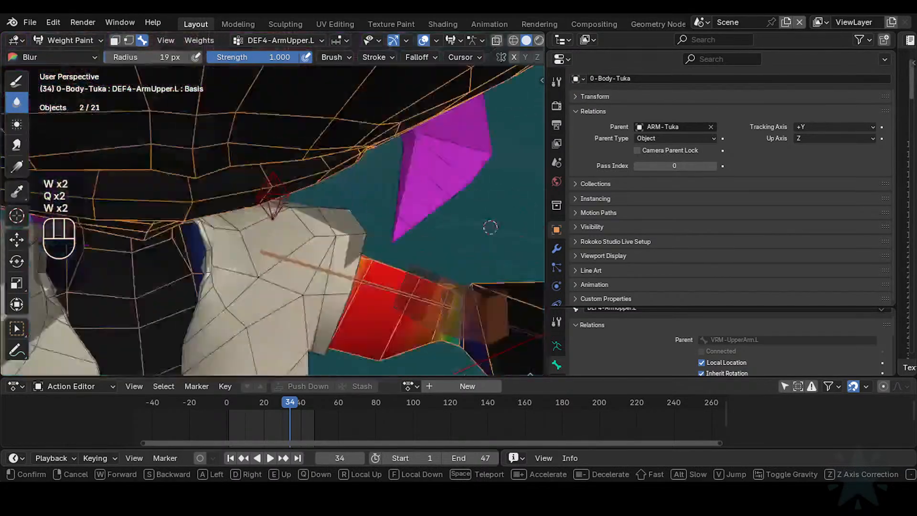
pyautogui.press('w')
pyautogui.scroll(-1, 272, 220)
pyautogui.press('s')
pyautogui.scroll(-1, 272, 219)
pyautogui.press('s')
pyautogui.press('s')
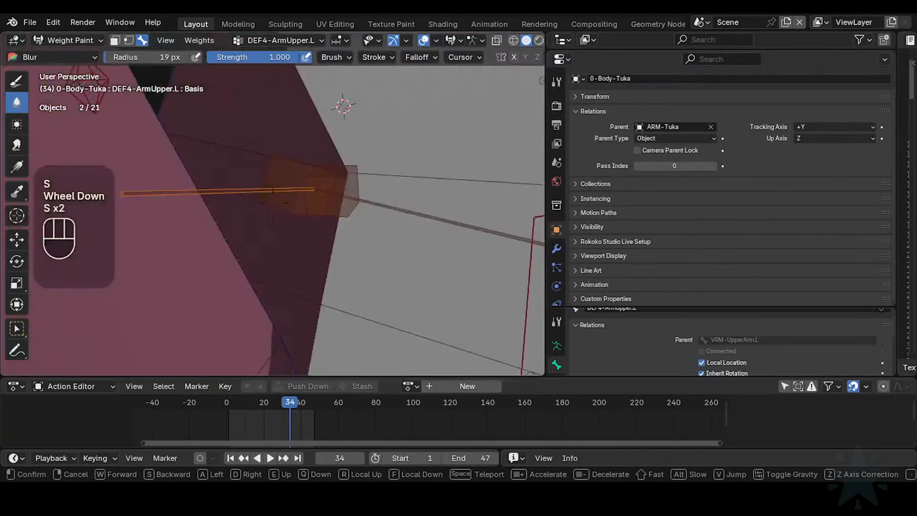
pyautogui.press('w')
pyautogui.press('d')
pyautogui.press('w')
pyautogui.press('w')
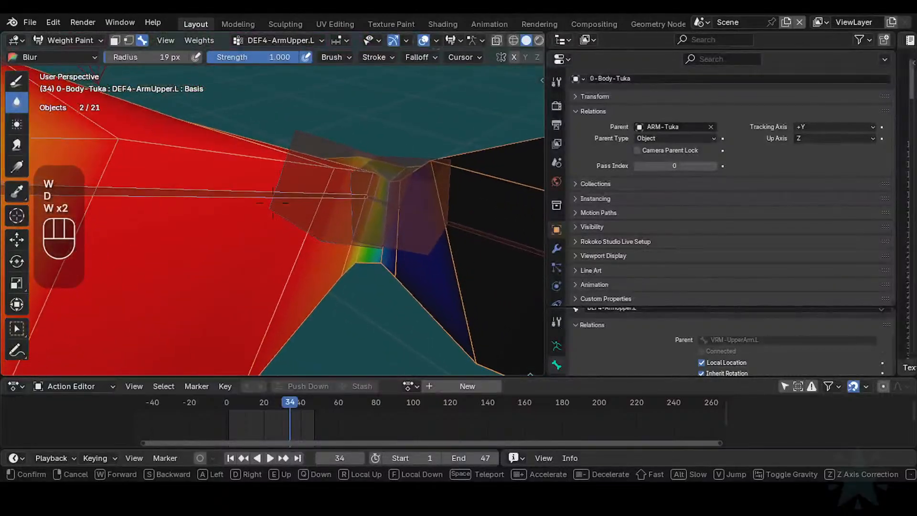
pyautogui.click(273, 203)
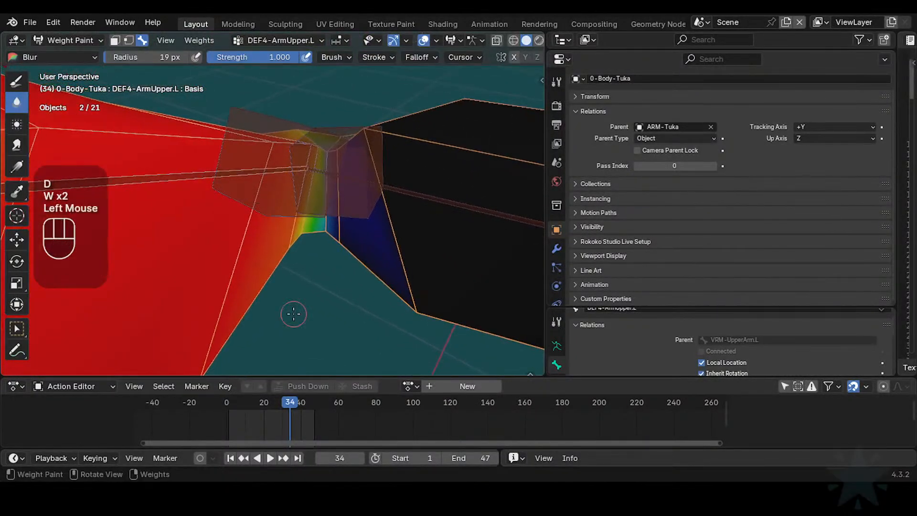
# - Fly around the character to examine the bent left arm and elbow from the front and the outer side
pyautogui.keyDown('shift'); pyautogui.moveTo(349, 243); pyautogui.dragTo(346, 237, button='middle'); pyautogui.keyUp('shift')
pyautogui.hotkey('shift', '`')
pyautogui.press('d')
pyautogui.press('s')
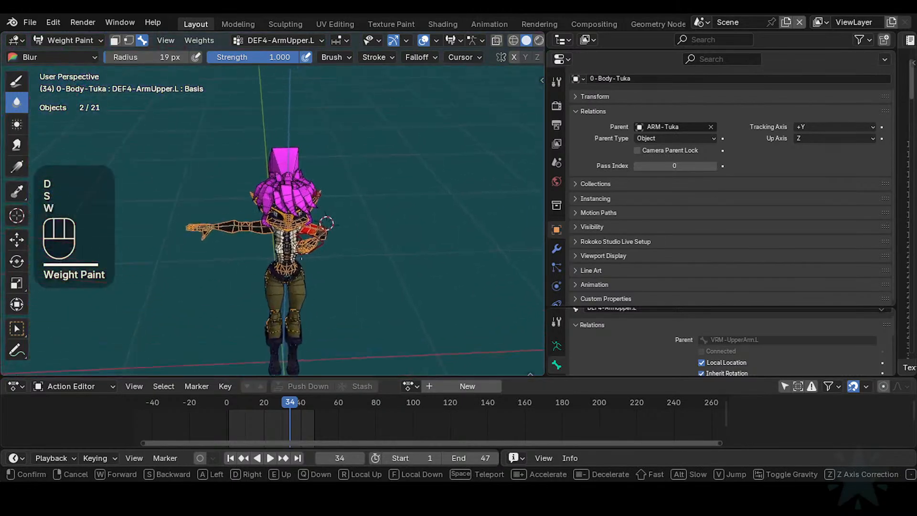
pyautogui.press('d')
pyautogui.press('a')
pyautogui.press('d')
pyautogui.press('s')
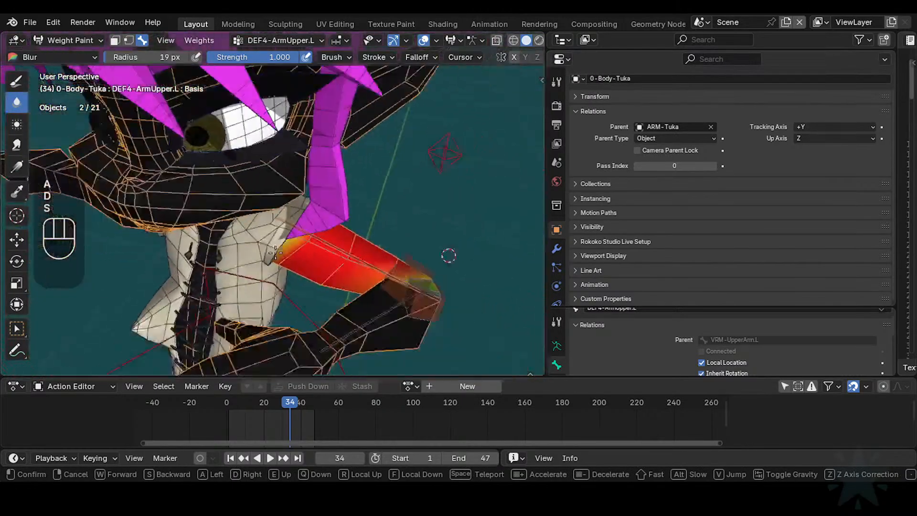
pyautogui.press('d')
pyautogui.press('d')
pyautogui.press('w')
pyautogui.click(311, 271)
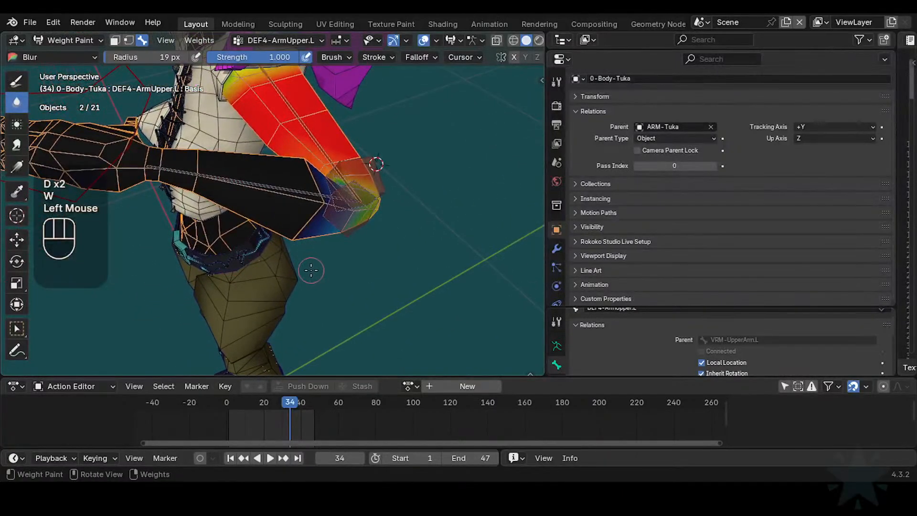
pyautogui.hotkey('shift', '`')
pyautogui.press('w')
pyautogui.press('s')
pyautogui.press('a')
pyautogui.press('w')
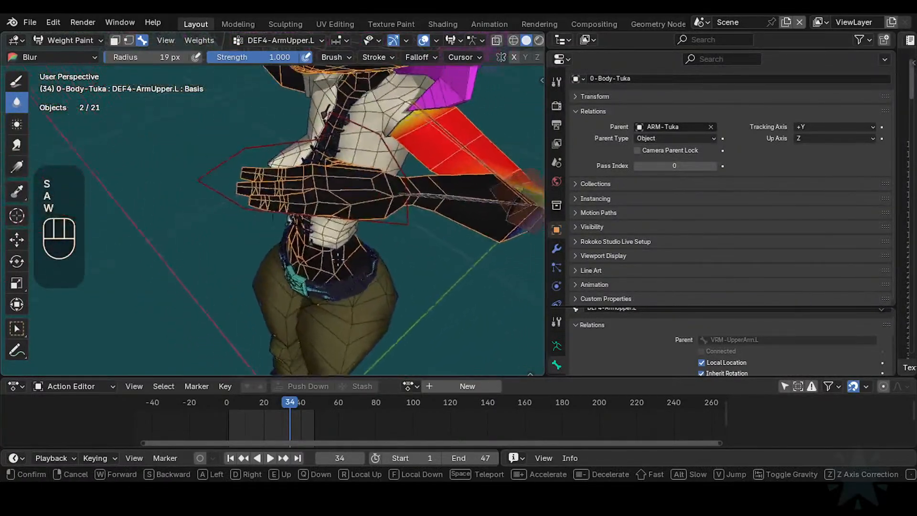
pyautogui.click(351, 257)
# - Play the arm animation to frame 47 and examine how the elbow folds at full bend
pyautogui.press('space')
pyautogui.press('space')
pyautogui.moveTo(367, 258); pyautogui.dragTo(306, 260, button='middle')
pyautogui.moveTo(406, 249); pyautogui.dragTo(373, 268, button='middle')
pyautogui.keyDown('shift'); pyautogui.moveTo(373, 267); pyautogui.dragTo(356, 290, button='middle'); pyautogui.keyUp('shift')
pyautogui.press('space')
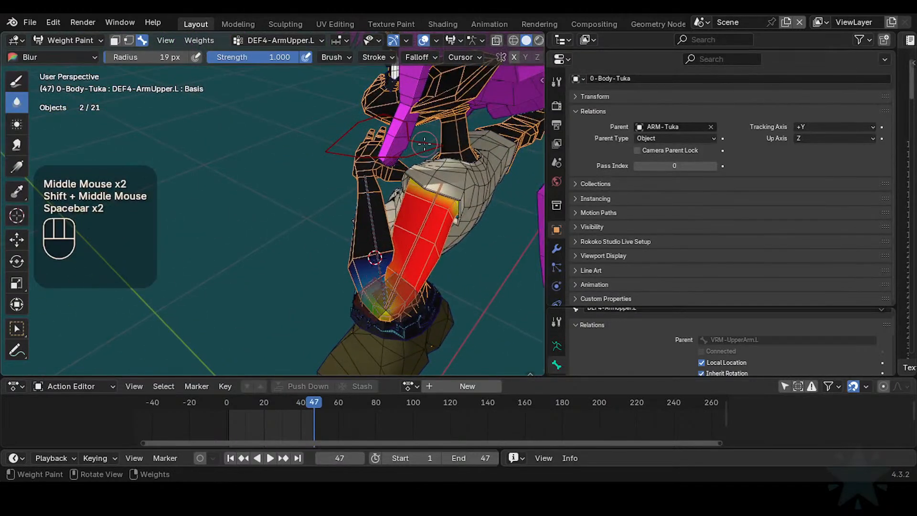
# - Play and pause the arm animation repeatedly to examine the elbow's DEF4-ArmUpper.L weights from extended to fully bent
pyautogui.press('space')
pyautogui.moveTo(375, 258); pyautogui.dragTo(346, 289, button='middle')
pyautogui.press('space')
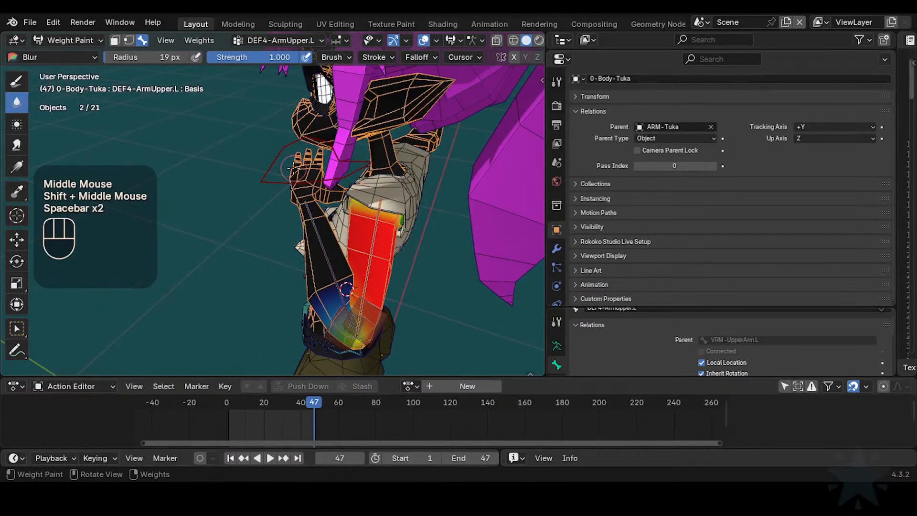
pyautogui.press('space')
pyautogui.press('space')
pyautogui.moveTo(346, 289); pyautogui.dragTo(361, 300, button='middle')
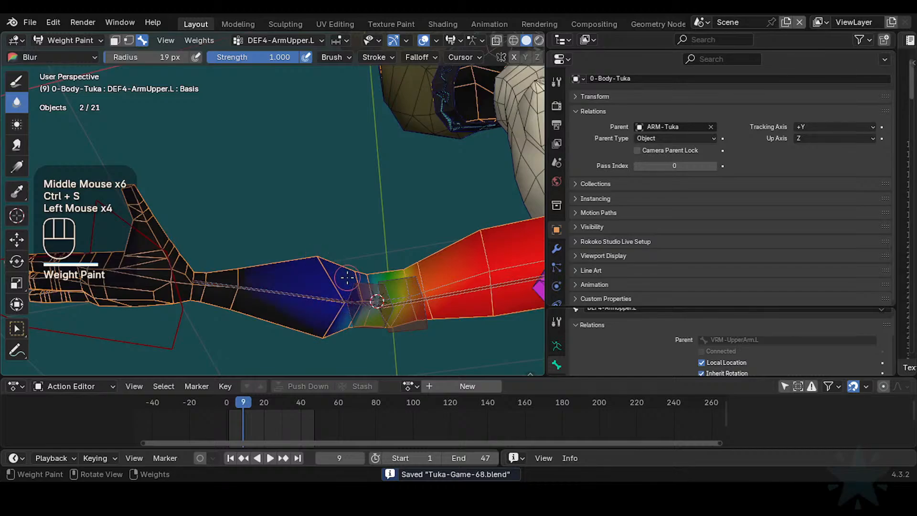
pyautogui.press('space')
pyautogui.press('space')
pyautogui.keyDown('shift'); pyautogui.moveTo(347, 278); pyautogui.dragTo(356, 239, button='middle'); pyautogui.keyUp('shift')
pyautogui.keyDown('shift'); pyautogui.moveTo(356, 306); pyautogui.dragTo(383, 218, button='middle'); pyautogui.keyUp('shift')
pyautogui.press('space')
pyautogui.press('space')
pyautogui.press('space')
pyautogui.press('space')
pyautogui.press('space')
# - Show the DEF4-ArmLower.L weights and fly around the left arm at frame 27 to examine them
pyautogui.keyDown('alt'); pyautogui.click(308, 280); pyautogui.keyUp('alt')
pyautogui.hotkey('shift', '`')
pyautogui.press('w')
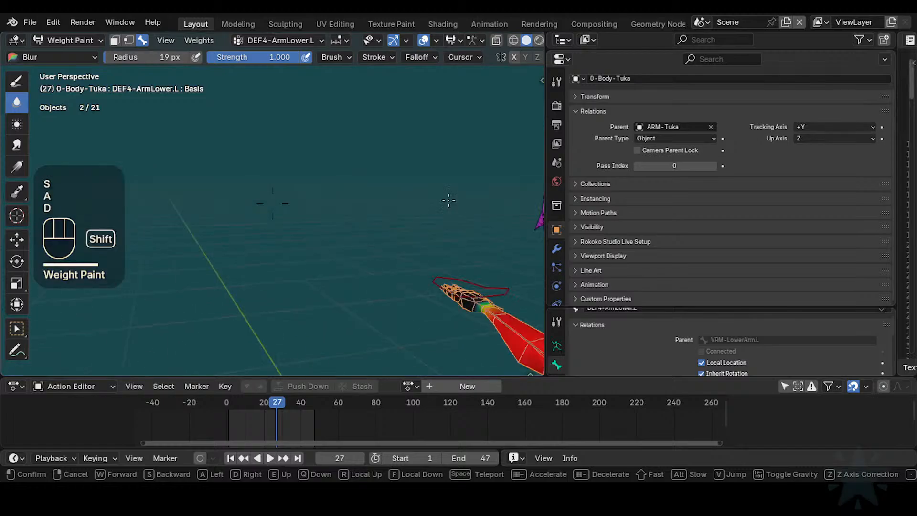
pyautogui.press('s')
pyautogui.press('w')
pyautogui.press('a')
pyautogui.press('w')
pyautogui.press('w')
pyautogui.press('d')
pyautogui.press('w')
pyautogui.press('d')
pyautogui.press('w')
pyautogui.press('w')
pyautogui.press('d')
pyautogui.press('s')
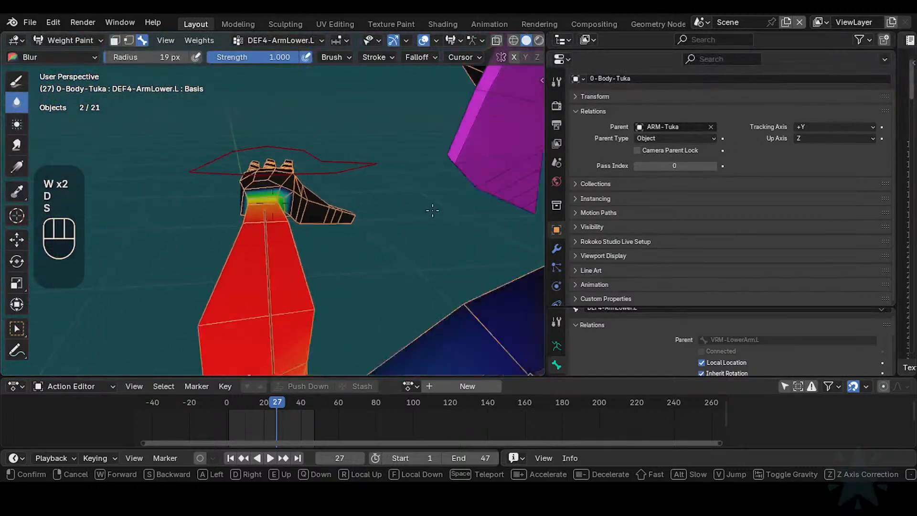
pyautogui.click(432, 210)
# - Exclude the 5-Hair collection from the view layer
pyautogui.moveTo(642, 50); pyautogui.dragTo(666, 278)
pyautogui.moveTo(628, 222); pyautogui.dragTo(619, 153, button='middle')
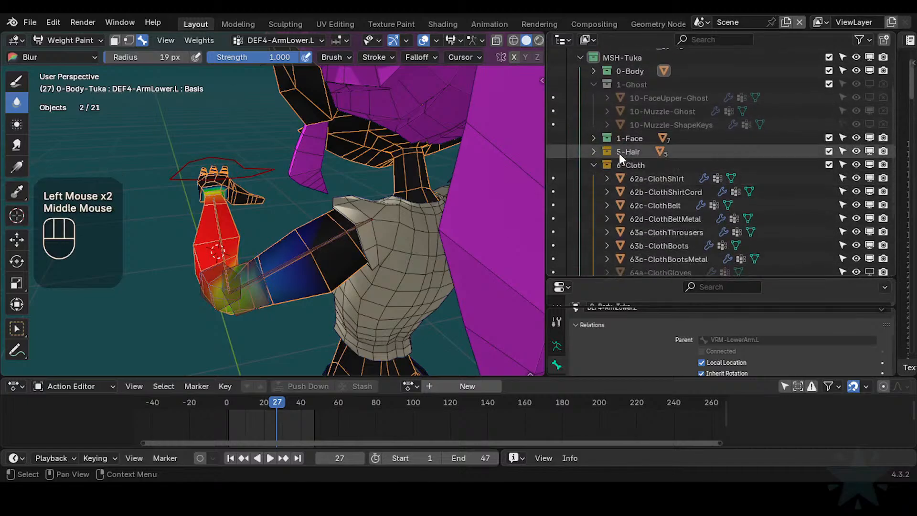
pyautogui.click(829, 151)
# - Examine the DEF4-ArmLower.L weights close up around the left elbow while starting and stopping the arm animation
pyautogui.keyDown('shift'); pyautogui.moveTo(267, 215); pyautogui.dragTo(234, 234, button='middle'); pyautogui.keyUp('shift')
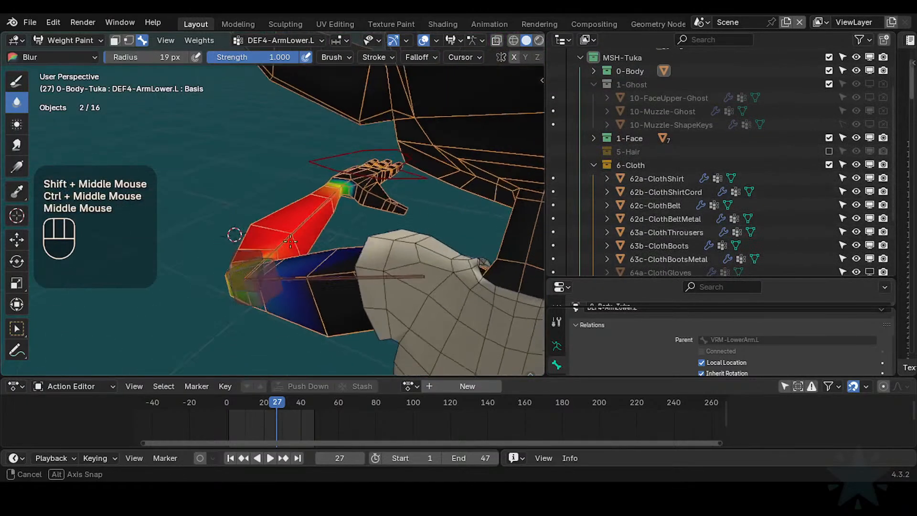
pyautogui.moveTo(290, 241); pyautogui.dragTo(334, 248, button='middle')
pyautogui.keyDown('shift'); pyautogui.moveTo(334, 249); pyautogui.dragTo(364, 229, button='middle'); pyautogui.keyUp('shift')
pyautogui.moveTo(364, 229); pyautogui.dragTo(360, 297, button='middle')
pyautogui.press('space')
pyautogui.press('space')
pyautogui.press('space')
pyautogui.press('space')
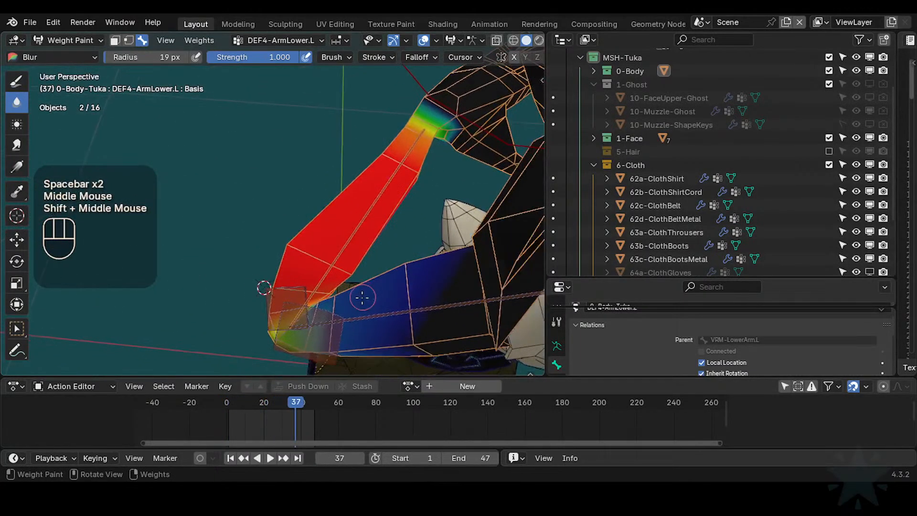
pyautogui.press('space')
pyautogui.press('space')
pyautogui.press('space')
pyautogui.press('space')
pyautogui.press('space')
pyautogui.press('space')
pyautogui.press('space')
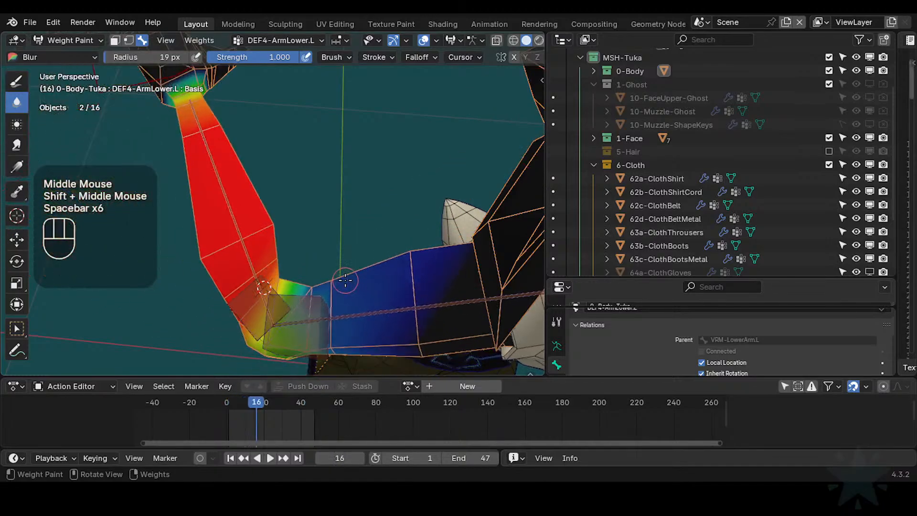
pyautogui.press('space')
pyautogui.moveTo(345, 281); pyautogui.dragTo(355, 298, button='middle')
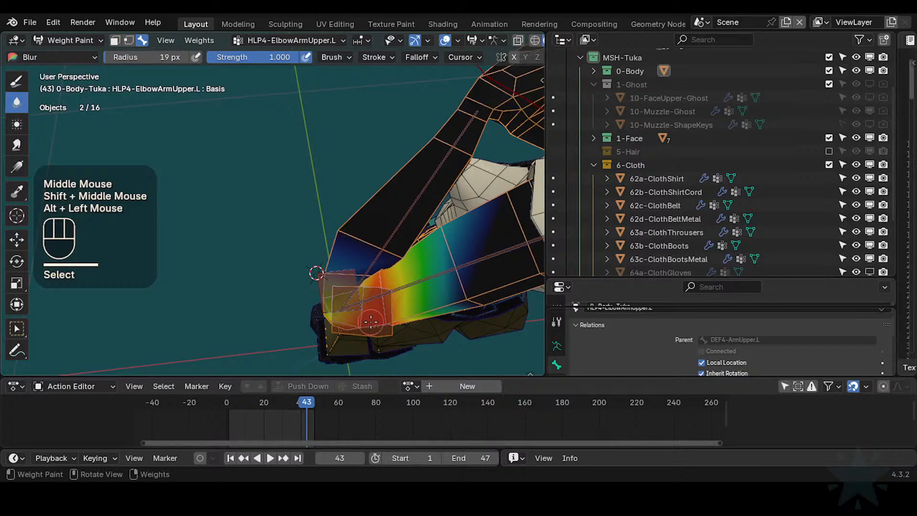
# - Try rotating HLP4-ElbowArmUpper.L and rotating and moving HLP4-ElbowForearm.L to test how the helpers deform the elbow
pyautogui.press('r')
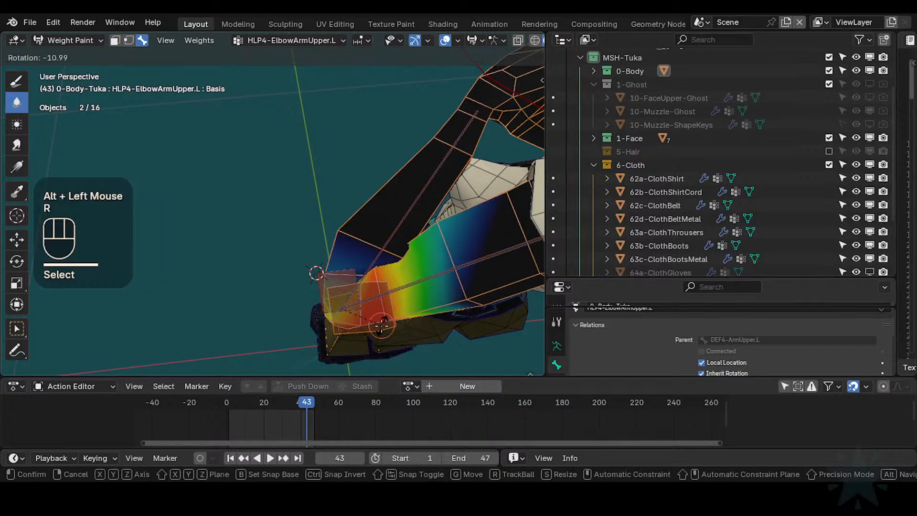
pyautogui.press('Escape')
pyautogui.keyDown('alt'); pyautogui.click(370, 246); pyautogui.keyUp('alt')
pyautogui.press('r')
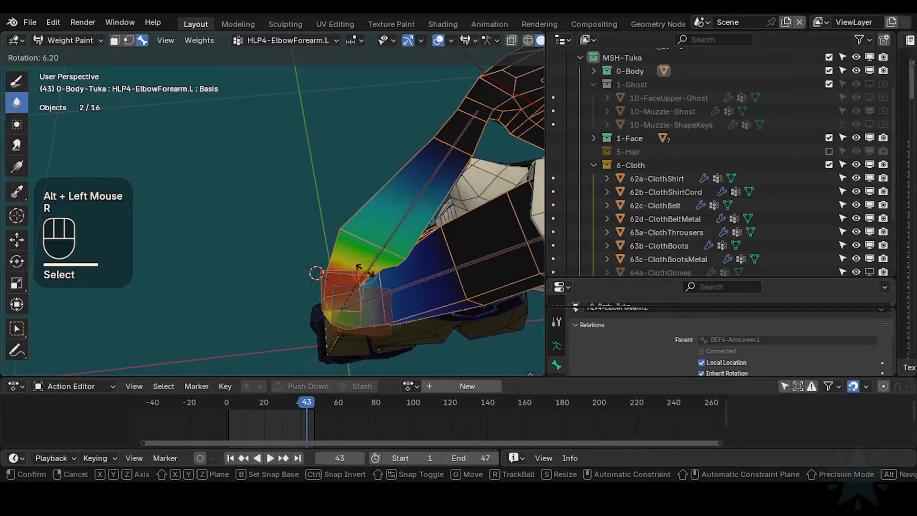
pyautogui.press('Escape')
pyautogui.press('r')
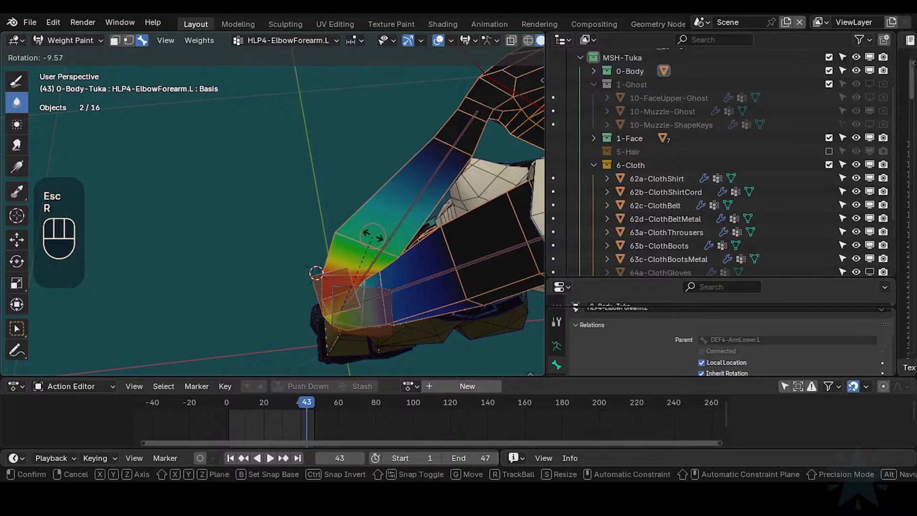
pyautogui.press('Escape')
pyautogui.press('g')
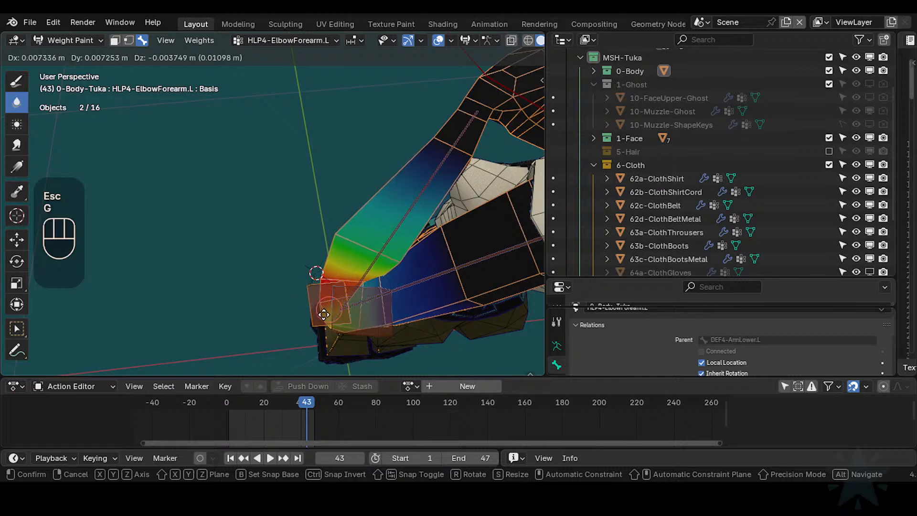
pyautogui.press('Escape')
pyautogui.press('g')
pyautogui.press('Escape')
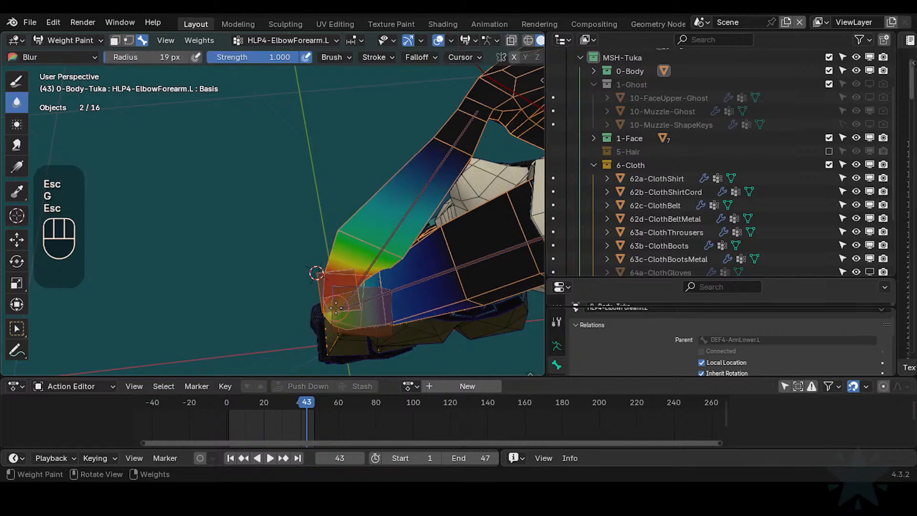
# - Compare the two elbow helper bones' weights and play the animation with HLP4-ElbowForearm.L shown to examine the bending elbow
pyautogui.keyDown('shift'); pyautogui.moveTo(352, 289); pyautogui.dragTo(345, 286, button='middle'); pyautogui.keyUp('shift')
pyautogui.moveTo(345, 285); pyautogui.dragTo(379, 265, button='middle')
pyautogui.keyDown('alt'); pyautogui.click(395, 273); pyautogui.keyUp('alt')
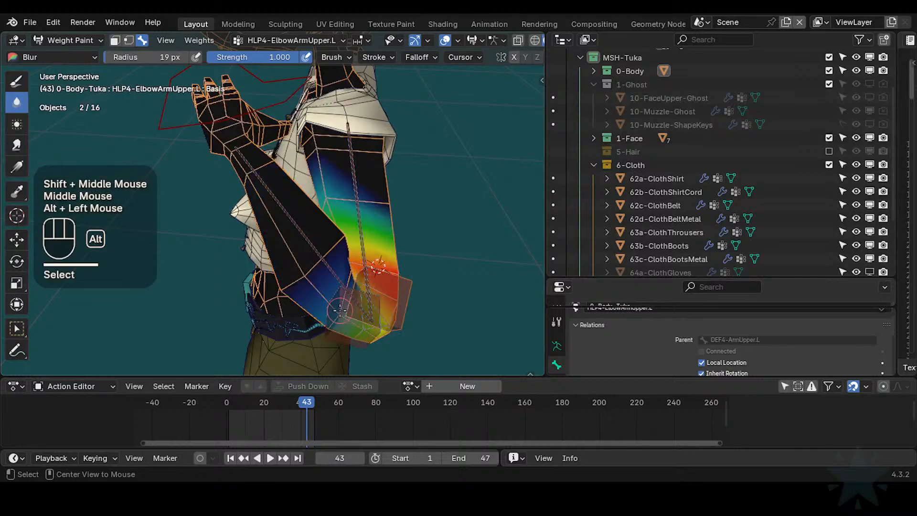
pyautogui.keyDown('alt'); pyautogui.click(395, 273); pyautogui.keyUp('alt')
pyautogui.press('space')
pyautogui.press('space')
pyautogui.press('space')
pyautogui.moveTo(403, 274); pyautogui.dragTo(365, 270, button='middle')
pyautogui.press('space')
pyautogui.press('space')
pyautogui.press('space')
pyautogui.press('space')
pyautogui.press('space')
pyautogui.press('space')
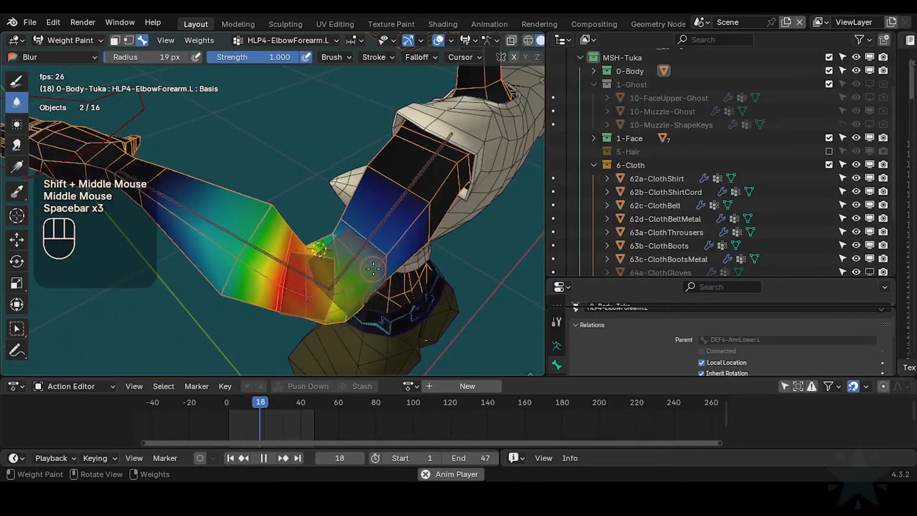
pyautogui.press('space')
pyautogui.moveTo(366, 271)
pyautogui.mouseDown(button='middle')
pyautogui.moveTo(418, 239)
pyautogui.moveTo(354, 277)
pyautogui.mouseUp(button='middle')
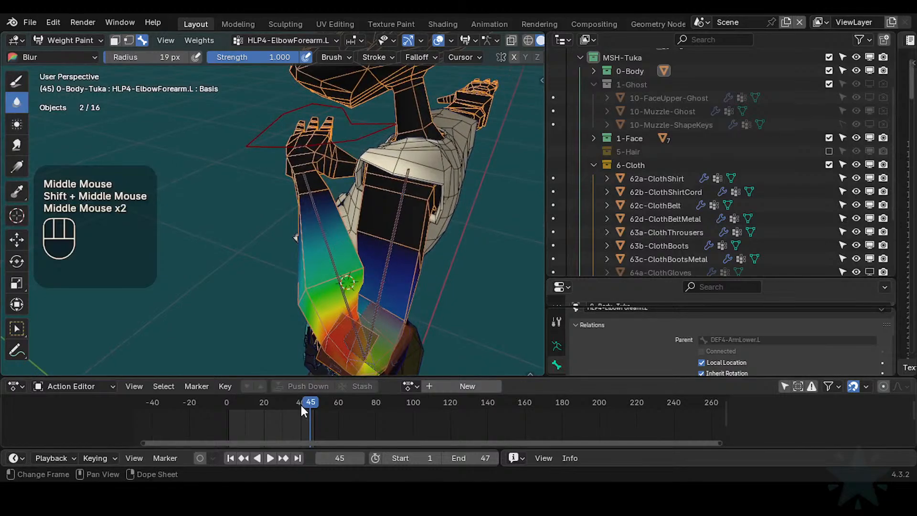
# - Blur the HLP4-ElbowForearm.L weights around the inner elbow with the arm posed at frame 36
pyautogui.moveTo(302, 404)
pyautogui.mouseDown()
pyautogui.moveTo(283, 405)
pyautogui.moveTo(293, 404)
pyautogui.mouseUp()
pyautogui.moveTo(334, 239)
pyautogui.mouseDown(button='middle')
pyautogui.moveTo(323, 265)
pyautogui.moveTo(330, 297)
pyautogui.moveTo(399, 311)
pyautogui.moveTo(401, 287)
pyautogui.mouseUp(button='middle')
pyautogui.keyDown('shift'); pyautogui.moveTo(402, 287); pyautogui.dragTo(364, 321, button='middle'); pyautogui.keyUp('shift')
pyautogui.click(336, 207)
pyautogui.moveTo(304, 247); pyautogui.dragTo(301, 272, button='middle')
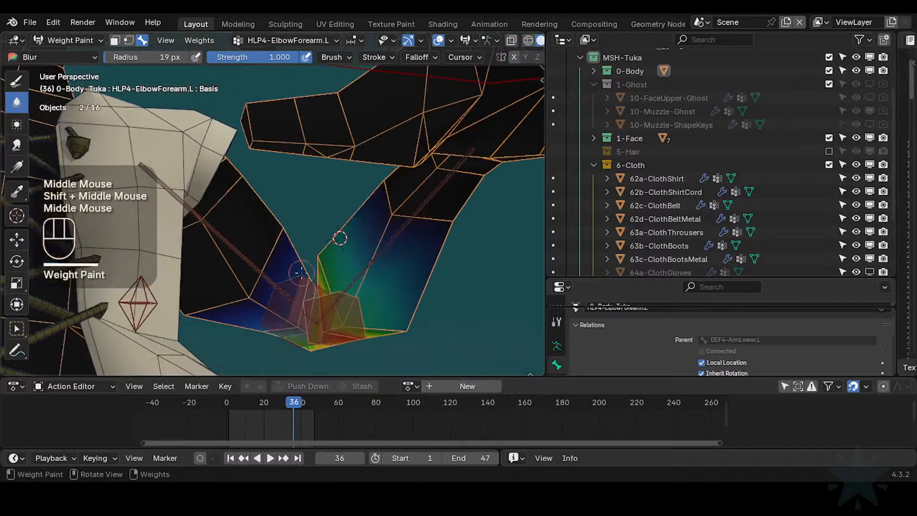
pyautogui.moveTo(283, 232); pyautogui.dragTo(306, 258, button='middle')
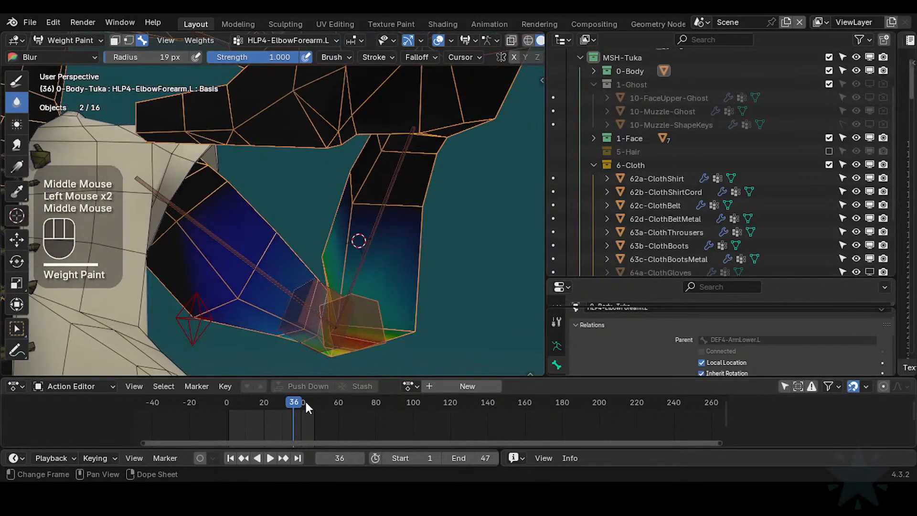
# - Scrub the animation to frame 33 and compare the DEF4-ArmLower.L and DEF4-ArmUpper.L weights on the bent arm
pyautogui.moveTo(306, 403)
pyautogui.mouseDown()
pyautogui.moveTo(265, 405)
pyautogui.moveTo(297, 402)
pyautogui.mouseUp()
pyautogui.moveTo(363, 248); pyautogui.dragTo(363, 277, button='middle')
pyautogui.keyDown('ctrl'); pyautogui.moveTo(363, 277); pyautogui.dragTo(341, 277, button='middle'); pyautogui.keyUp('ctrl')
pyautogui.moveTo(294, 401)
pyautogui.mouseDown()
pyautogui.moveTo(317, 399)
pyautogui.moveTo(266, 401)
pyautogui.moveTo(331, 388)
pyautogui.moveTo(288, 400)
pyautogui.mouseUp()
pyautogui.keyDown('shift'); pyautogui.moveTo(286, 277); pyautogui.dragTo(387, 291, button='middle'); pyautogui.keyUp('shift')
pyautogui.keyDown('alt'); pyautogui.click(388, 283); pyautogui.keyUp('alt')
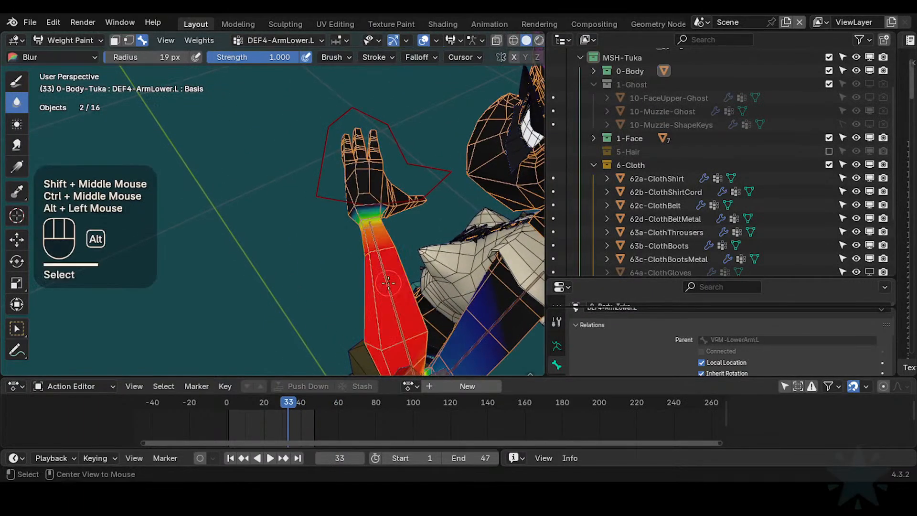
pyautogui.keyDown('alt'); pyautogui.click(406, 351); pyautogui.keyUp('alt')
pyautogui.keyDown('alt'); pyautogui.click(406, 351); pyautogui.keyUp('alt')
pyautogui.keyDown('shift'); pyautogui.moveTo(385, 336); pyautogui.dragTo(373, 326, button='middle'); pyautogui.keyUp('shift')
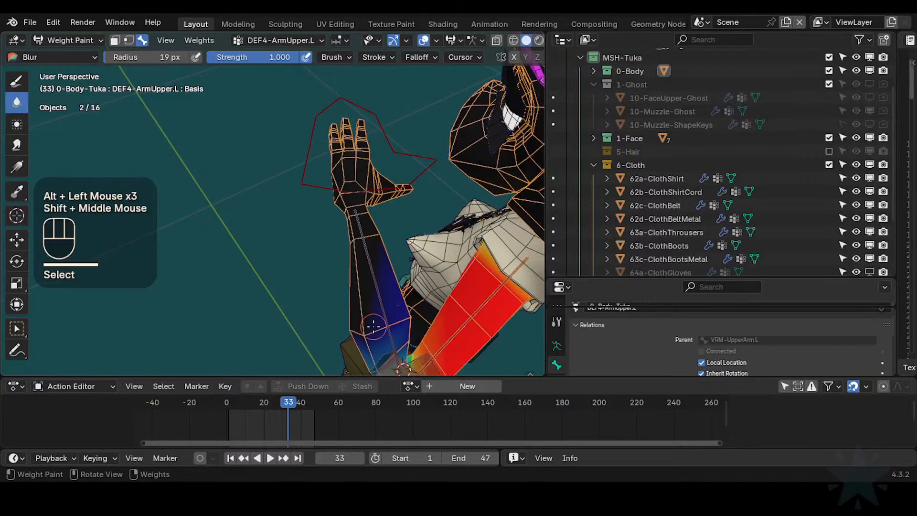
# - Check the weights of the left arm's bones one after another and save the file
pyautogui.keyDown('shift'); pyautogui.moveTo(398, 277); pyautogui.dragTo(417, 286, button='middle'); pyautogui.keyUp('shift')
pyautogui.keyDown('alt'); pyautogui.click(377, 281); pyautogui.keyUp('alt')
pyautogui.keyDown('ctrl'); pyautogui.moveTo(416, 287); pyautogui.dragTo(392, 282, button='middle'); pyautogui.keyUp('ctrl')
pyautogui.keyDown('alt'); pyautogui.click(481, 273); pyautogui.keyUp('alt')
pyautogui.keyDown('alt'); pyautogui.click(481, 272); pyautogui.keyUp('alt')
pyautogui.keyDown('alt'); pyautogui.click(473, 277); pyautogui.keyUp('alt')
pyautogui.keyDown('alt'); pyautogui.click(456, 286); pyautogui.keyUp('alt')
pyautogui.hotkey('ctrl', 's')
# - Switch from weight painting to Pose Mode on the ARM-Tuka armature and reveal all its hidden bones
pyautogui.moveTo(392, 282)
pyautogui.keyDown('ctrl'); pyautogui.mouseDown(button='middle')
pyautogui.moveTo(371, 287)
pyautogui.moveTo(384, 271)
pyautogui.moveTo(396, 273)
pyautogui.mouseUp(button='middle'); pyautogui.keyUp('ctrl')
pyautogui.keyDown('alt'); pyautogui.click(371, 288); pyautogui.keyUp('alt')
pyautogui.moveTo(395, 273)
pyautogui.mouseDown(button='middle')
pyautogui.moveTo(386, 272)
pyautogui.moveTo(397, 261)
pyautogui.mouseUp(button='middle')
pyautogui.hotkey('alt', 'h')
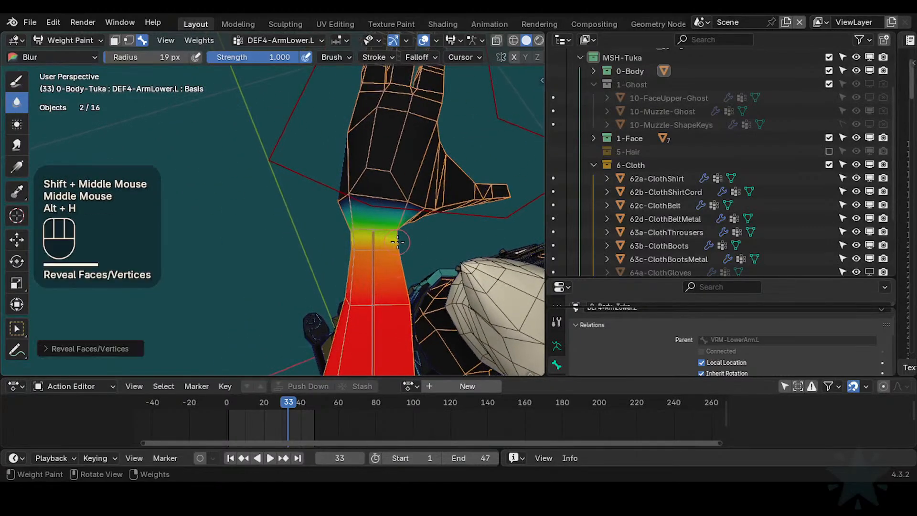
pyautogui.hotkey('ctrl', 'Tab')
pyautogui.click(372, 262)
pyautogui.click(375, 262)
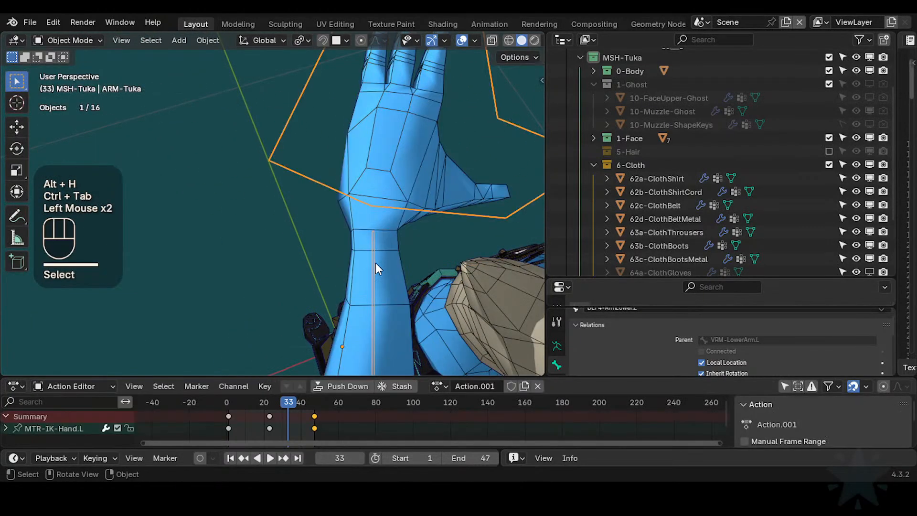
pyautogui.hotkey('ctrl', 'Tab')
pyautogui.hotkey('alt', 'h')
pyautogui.hotkey('alt', 'h')
# - Isolate MTR-IK-Hand.L, DEF4-ArmLower.L, HLP4-WristArmUpper.L, DEF4-Hand.L and HLP4-WristHand.L by hiding all other bones
pyautogui.moveTo(400, 257); pyautogui.dragTo(446, 237, button='middle')
pyautogui.hotkey('shift', '`')
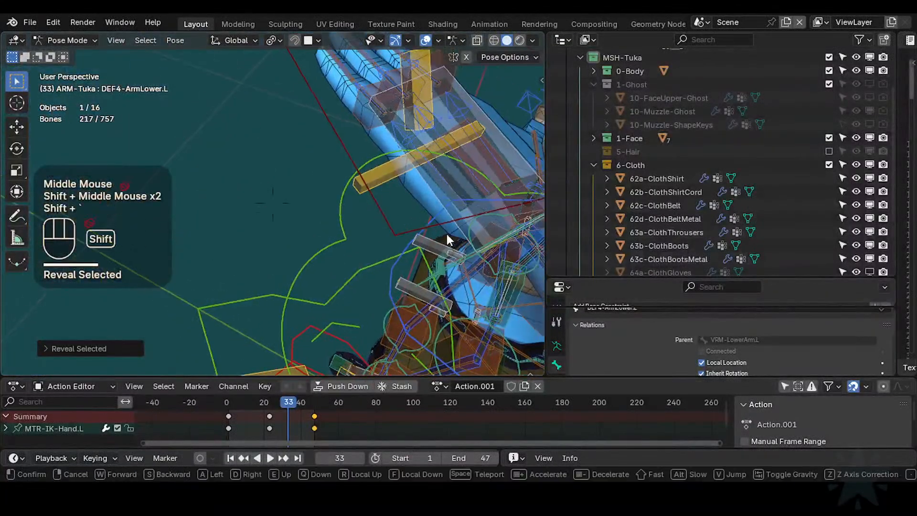
pyautogui.press('s')
pyautogui.press('w')
pyautogui.press('w')
pyautogui.click(343, 235)
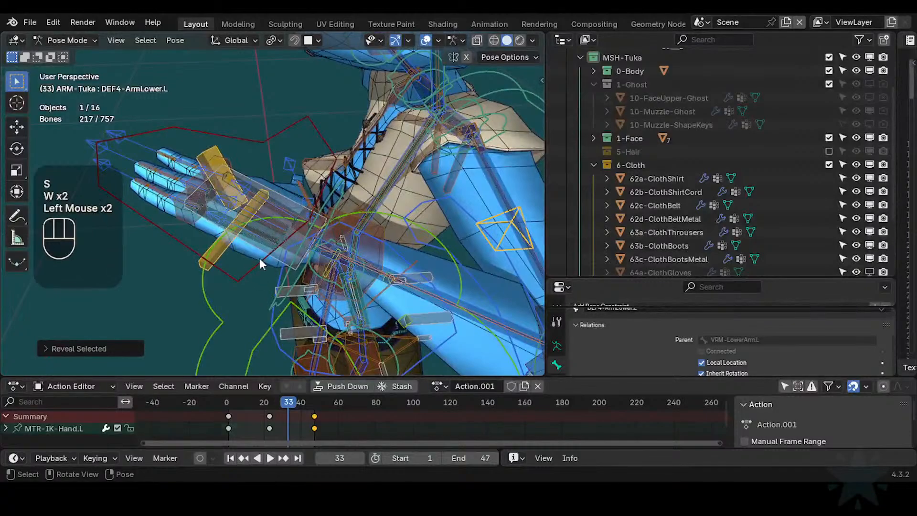
pyautogui.keyDown('shift'); pyautogui.click(428, 294); pyautogui.keyUp('shift')
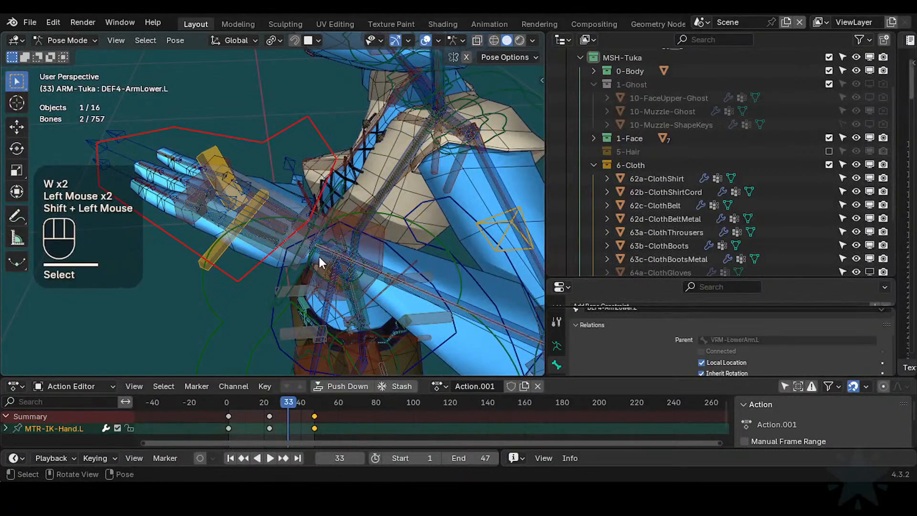
pyautogui.keyDown('shift'); pyautogui.click(384, 237); pyautogui.keyUp('shift')
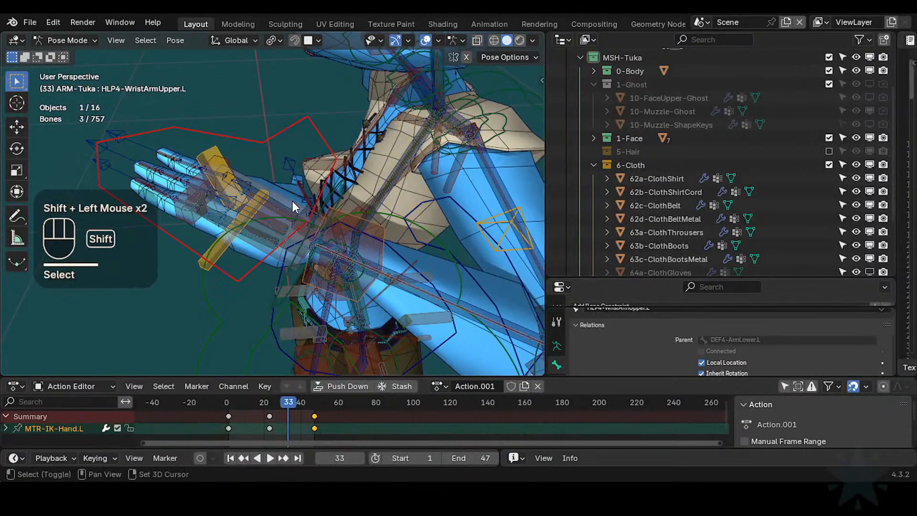
pyautogui.keyDown('shift'); pyautogui.click(308, 227); pyautogui.keyUp('shift')
pyautogui.moveTo(296, 231); pyautogui.dragTo(286, 268, button='middle')
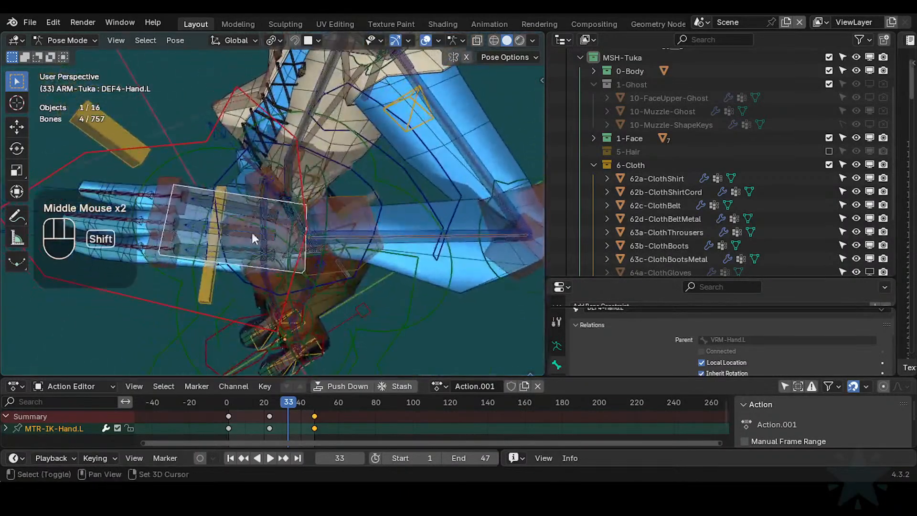
pyautogui.keyDown('shift'); pyautogui.click(239, 210); pyautogui.keyUp('shift')
pyautogui.moveTo(348, 271)
pyautogui.mouseDown(button='middle')
pyautogui.moveTo(340, 239)
pyautogui.moveTo(355, 271)
pyautogui.moveTo(349, 280)
pyautogui.moveTo(373, 289)
pyautogui.moveTo(391, 237)
pyautogui.moveTo(342, 261)
pyautogui.moveTo(340, 277)
pyautogui.mouseUp(button='middle')
pyautogui.hotkey('shift', 'h')
# - Return to weight painting 0-Body-Tuka with the armature also selected, and save the file
pyautogui.hotkey('ctrl', 'Tab')
pyautogui.click(346, 270)
pyautogui.keyDown('shift'); pyautogui.click(348, 270); pyautogui.keyUp('shift')
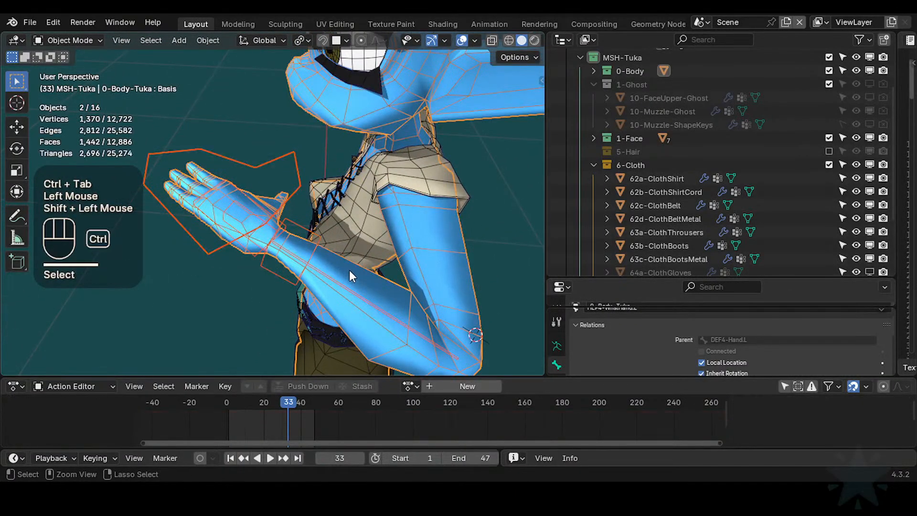
pyautogui.hotkey('ctrl', 'Tab')
pyautogui.keyDown('shift'); pyautogui.moveTo(338, 272); pyautogui.dragTo(387, 272, button='middle'); pyautogui.keyUp('shift')
pyautogui.hotkey('ctrl', 's')
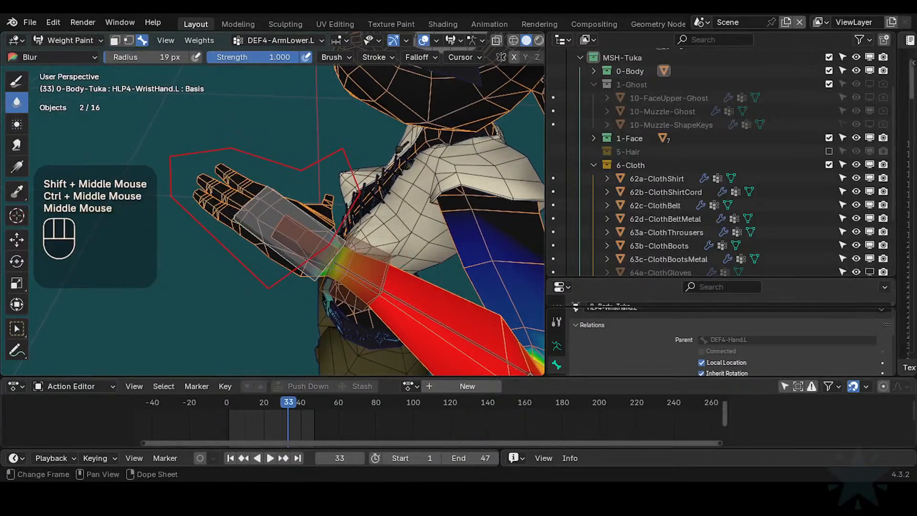
# - Try blurring the HLP4-WristHand.L weights across the forearm side of the left wrist
pyautogui.keyDown('shift'); pyautogui.moveTo(433, 310); pyautogui.dragTo(423, 299, button='middle'); pyautogui.keyUp('shift')
pyautogui.keyDown('ctrl'); pyautogui.moveTo(423, 299); pyautogui.dragTo(398, 307, button='middle'); pyautogui.keyUp('ctrl')
pyautogui.moveTo(398, 307); pyautogui.dragTo(380, 288, button='middle')
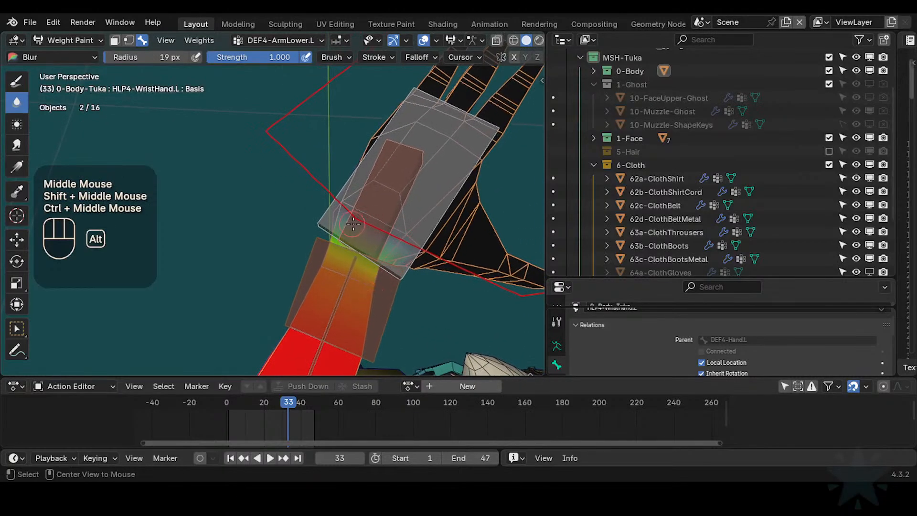
pyautogui.keyDown('alt'); pyautogui.click(370, 236); pyautogui.keyUp('alt')
pyautogui.moveTo(370, 236); pyautogui.dragTo(383, 249, button='middle')
pyautogui.moveTo(323, 270); pyautogui.dragTo(366, 280)
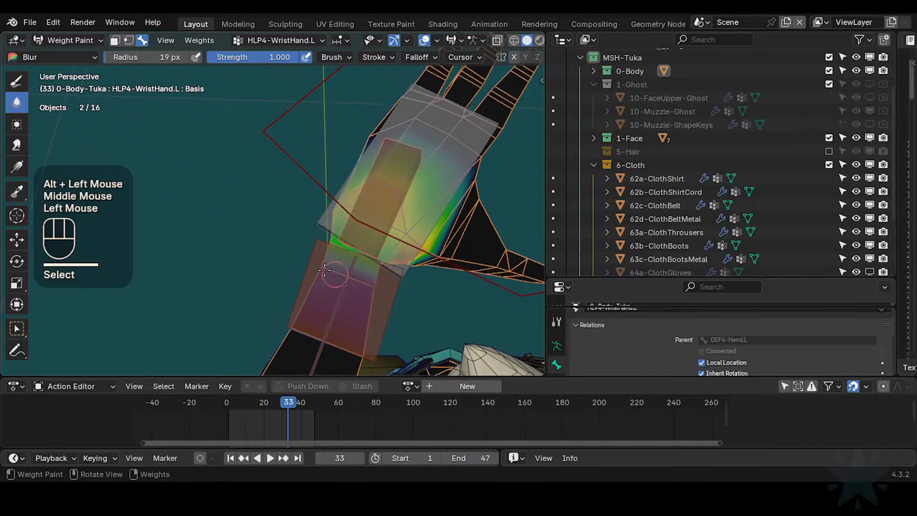
pyautogui.hotkey('ctrl', 'z')
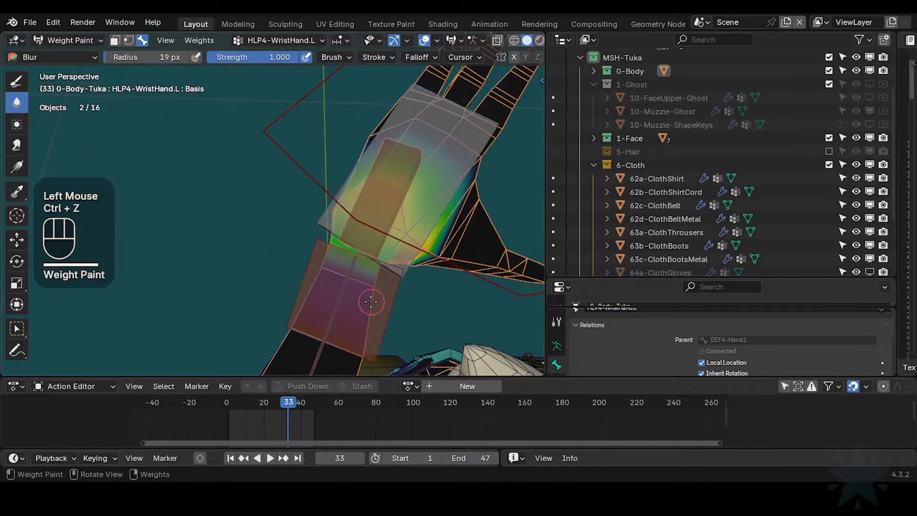
# - Try blurring the HLP4-WristArmUpper.L weights across the forearm side of the left wrist
pyautogui.keyDown('alt'); pyautogui.click(319, 307); pyautogui.keyUp('alt')
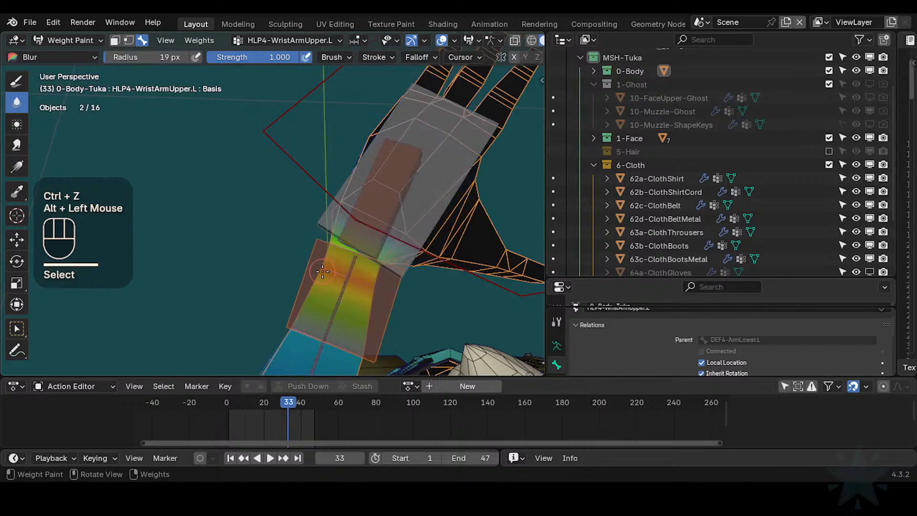
pyautogui.keyDown('ctrl'); pyautogui.moveTo(325, 284); pyautogui.dragTo(321, 304, button='middle'); pyautogui.keyUp('ctrl')
pyautogui.moveTo(292, 305); pyautogui.dragTo(343, 316)
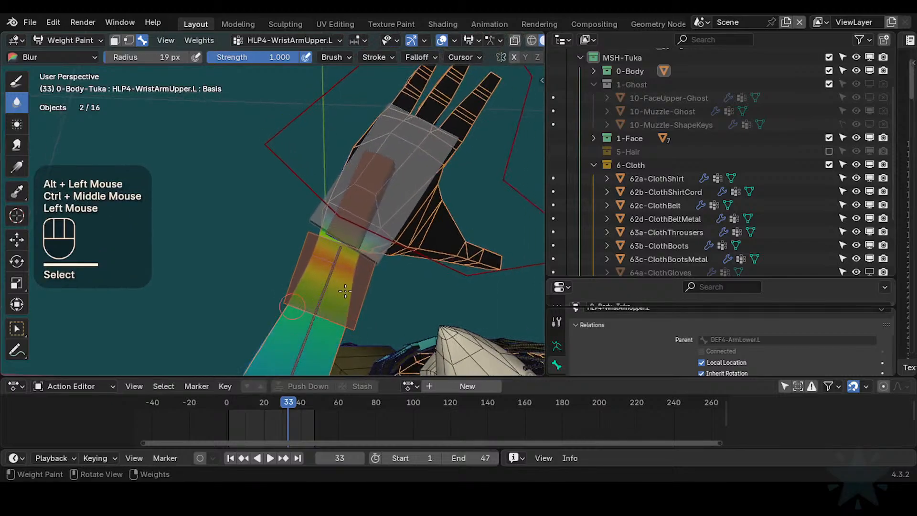
pyautogui.hotkey('ctrl', 'z')
# - Switch to the Paint brush and sample the HLP4-WristArmUpper.L weight where the wrist meets the forearm
pyautogui.hotkey('ctrl', 'f')
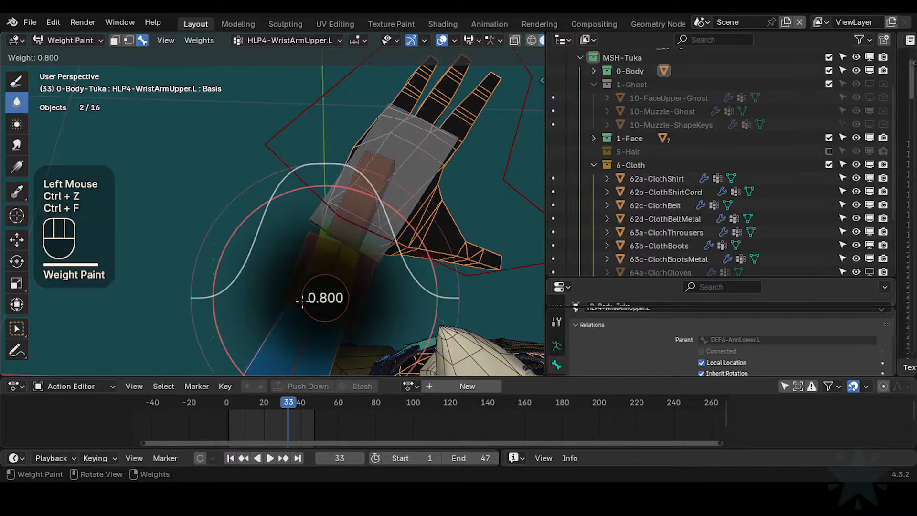
pyautogui.click(180, 192)
pyautogui.click(20, 81)
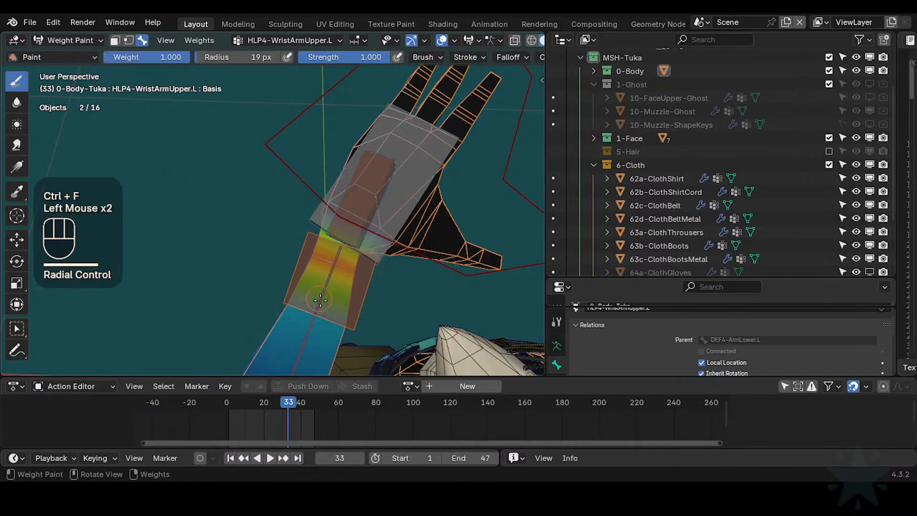
pyautogui.hotkey('shift', 'x')
pyautogui.press('shift')
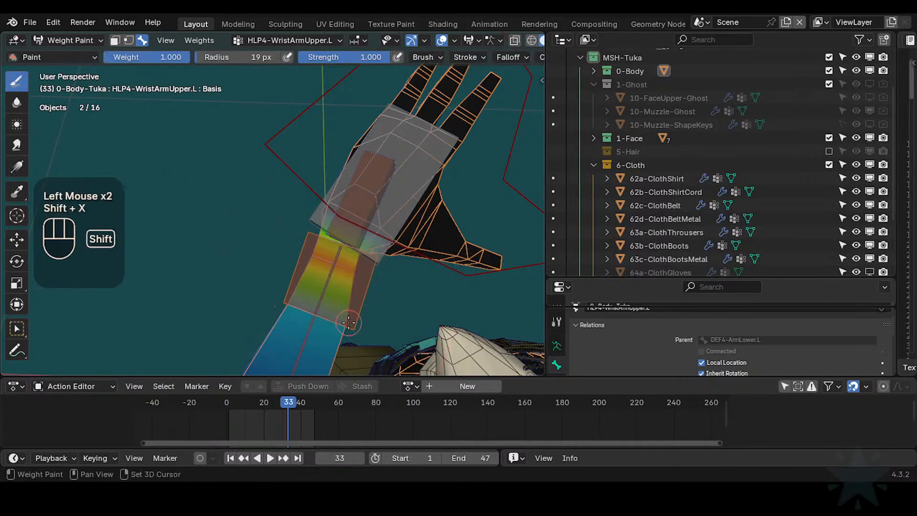
pyautogui.moveTo(318, 328); pyautogui.dragTo(324, 294, button='middle')
pyautogui.hotkey('shift', 'x')
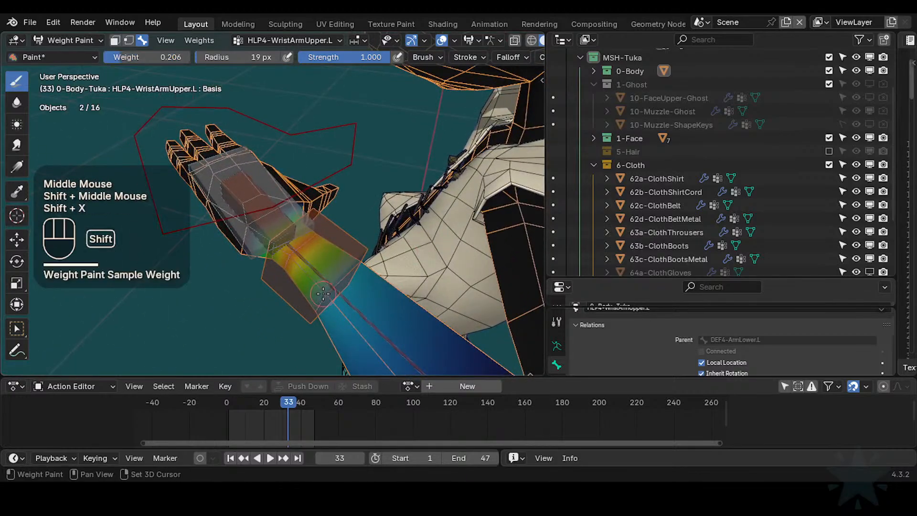
# - Try painting HLP4-WristArmUpper.L with a weight of 0.091 along the forearm edge of the left wrist
pyautogui.hotkey('ctrl', 'f')
pyautogui.click(337, 294)
pyautogui.click(341, 296)
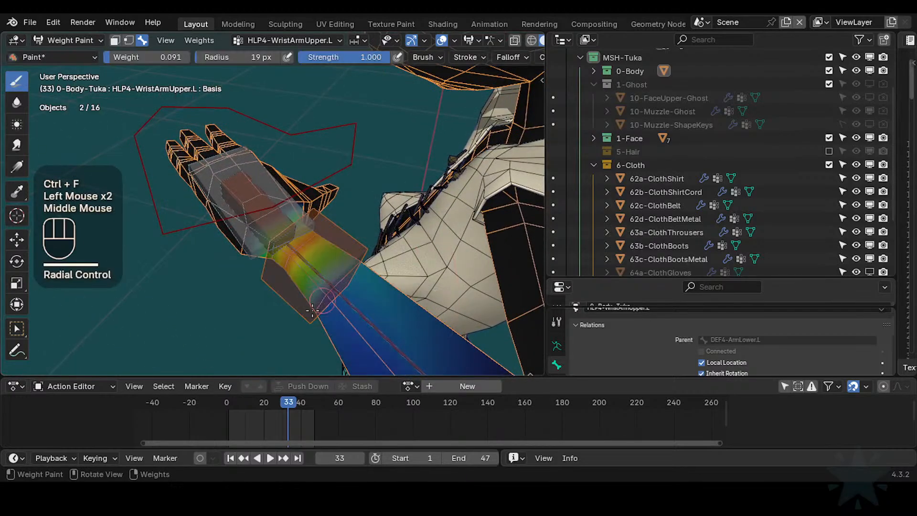
pyautogui.moveTo(337, 297)
pyautogui.mouseDown(button='middle')
pyautogui.moveTo(350, 296)
pyautogui.moveTo(313, 270)
pyautogui.moveTo(327, 273)
pyautogui.mouseUp(button='middle')
pyautogui.click(266, 253)
pyautogui.hotkey('ctrl', 'z')
pyautogui.hotkey('ctrl', 'z')
# - Try painting DEF4-ArmLower.L with a weight of 0.794 across the forearm edge loop below the wrist
pyautogui.keyDown('alt'); pyautogui.click(284, 297); pyautogui.keyUp('alt')
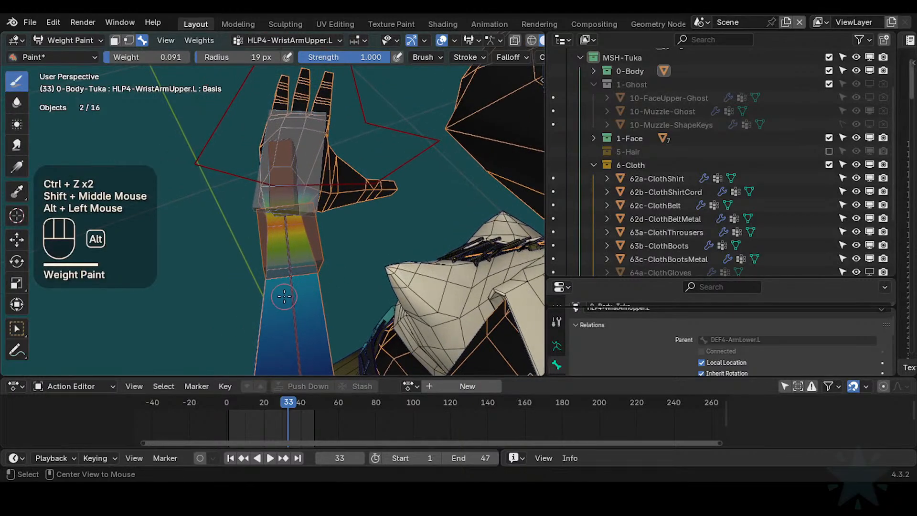
pyautogui.keyDown('alt'); pyautogui.click(294, 298); pyautogui.keyUp('alt')
pyautogui.moveTo(294, 297); pyautogui.dragTo(322, 265, button='middle')
pyautogui.hotkey('ctrl', 'f')
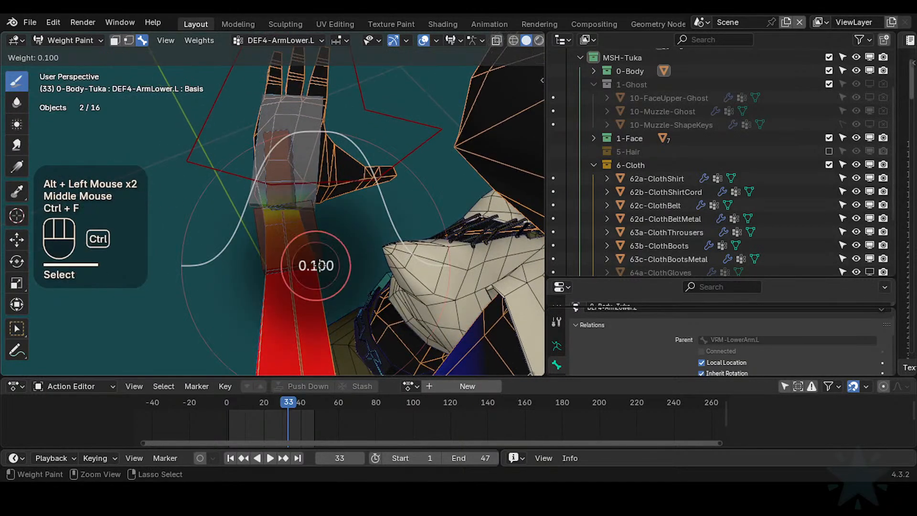
pyautogui.click(308, 273)
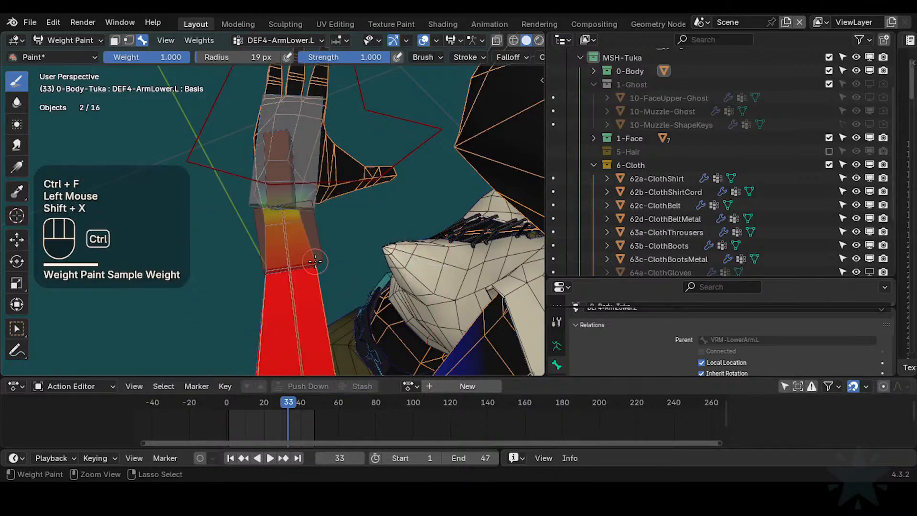
pyautogui.hotkey('ctrl', 'f')
pyautogui.click(290, 261)
pyautogui.moveTo(290, 262); pyautogui.dragTo(319, 262)
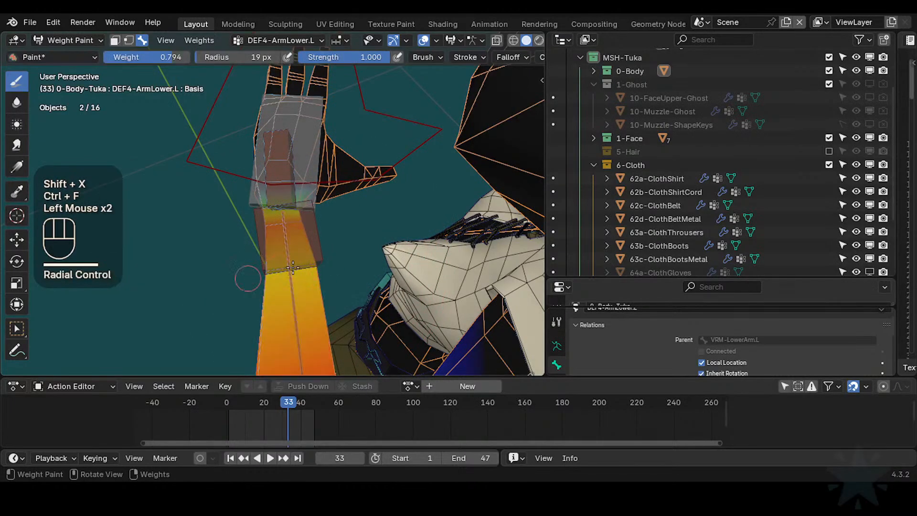
pyautogui.hotkey('ctrl', 'z')
# - Select HLP4-WristArmUpper.L and test-rotate it from two viewing angles to examine how the wrist deforms
pyautogui.keyDown('shift'); pyautogui.moveTo(322, 258); pyautogui.dragTo(340, 271, button='middle'); pyautogui.keyUp('shift')
pyautogui.keyDown('alt'); pyautogui.click(319, 273); pyautogui.keyUp('alt')
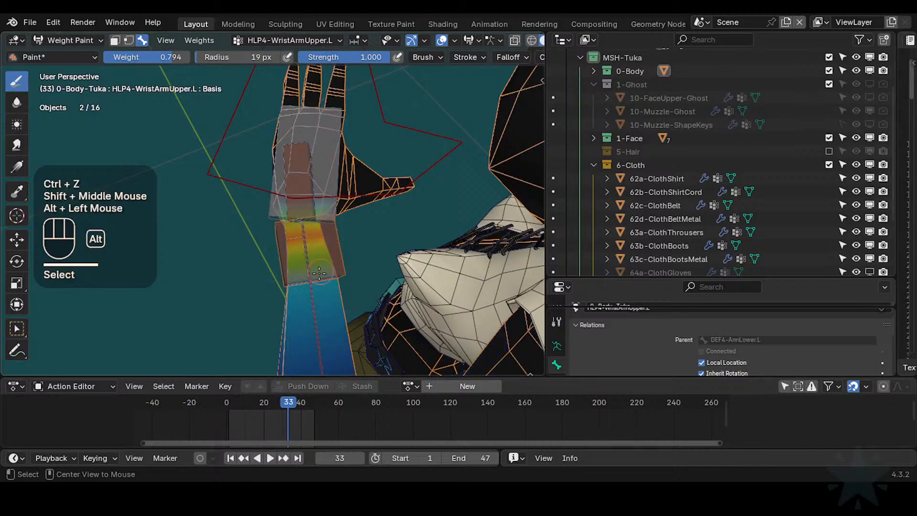
pyautogui.keyDown('alt'); pyautogui.click(311, 300); pyautogui.keyUp('alt')
pyautogui.keyDown('alt'); pyautogui.click(311, 300); pyautogui.keyUp('alt')
pyautogui.keyDown('shift'); pyautogui.moveTo(311, 300); pyautogui.dragTo(323, 324, button='middle'); pyautogui.keyUp('shift')
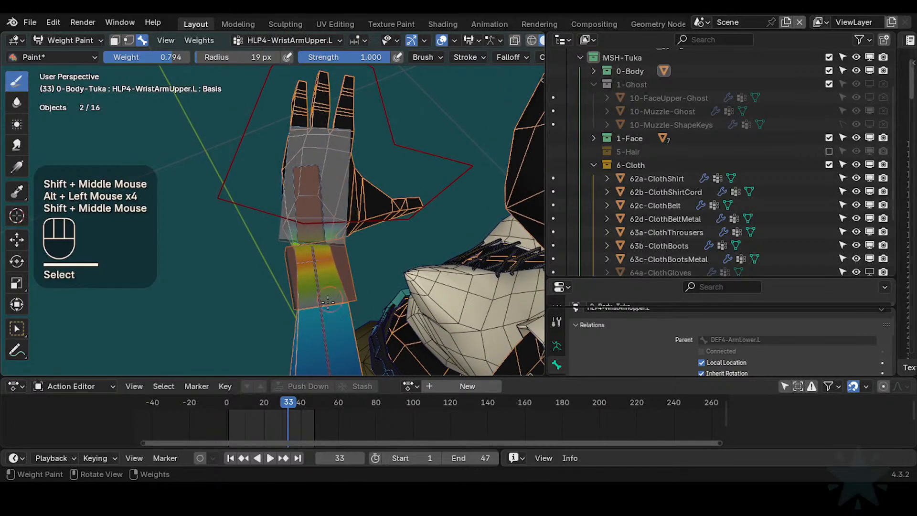
pyautogui.keyDown('alt'); pyautogui.click(333, 303); pyautogui.keyUp('alt')
pyautogui.keyDown('alt'); pyautogui.click(333, 303); pyautogui.keyUp('alt')
pyautogui.press('r')
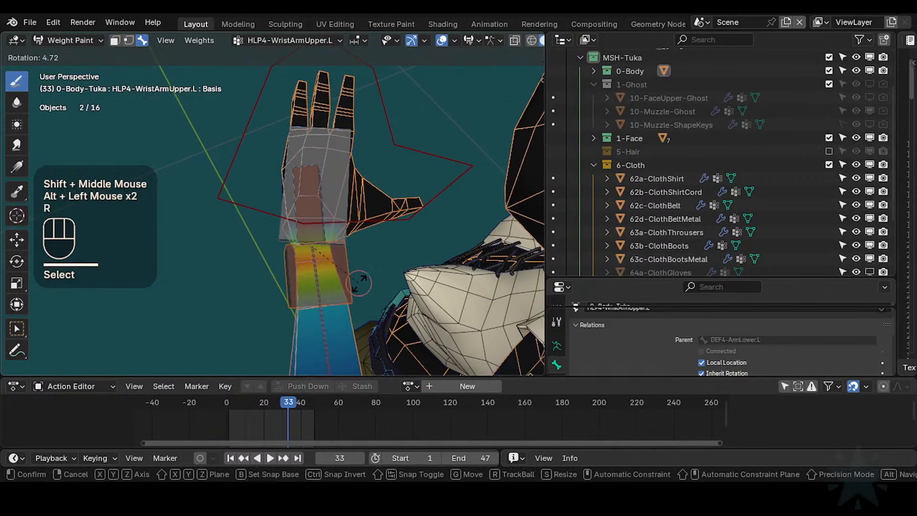
pyautogui.press('Escape')
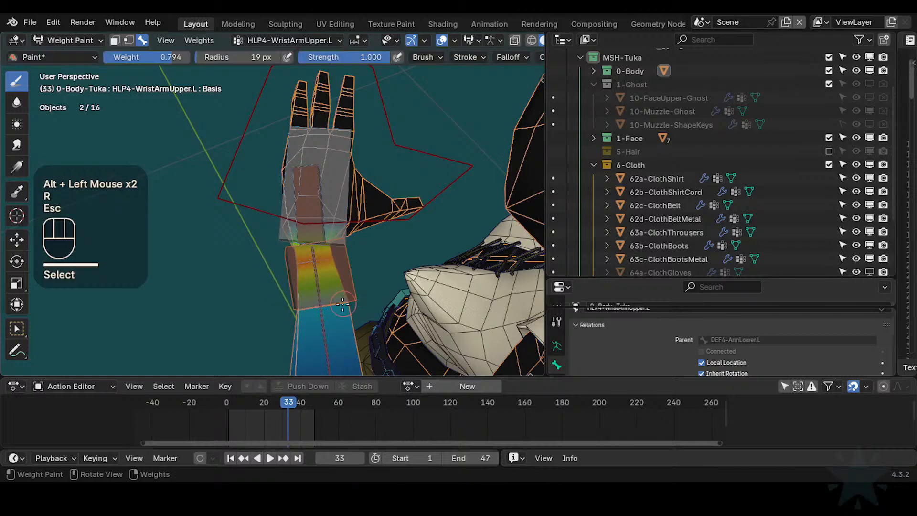
pyautogui.moveTo(349, 292); pyautogui.dragTo(331, 320, button='middle')
pyautogui.press('r')
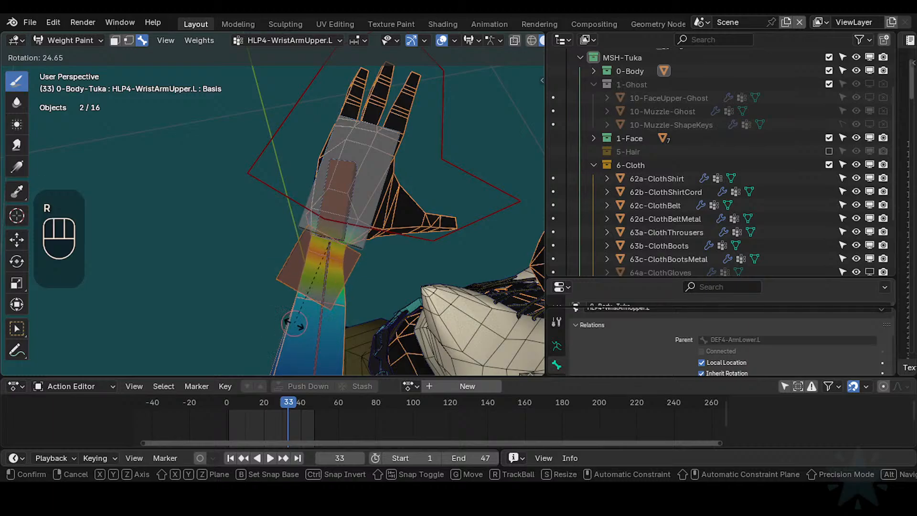
pyautogui.press('Escape')
# - Try painting HLP4-WristArmUpper.L with a weight of 1.000 on the forearm edge and the wrist crease
pyautogui.hotkey('ctrl', 'f')
pyautogui.keyDown('ctrl'); pyautogui.click(344, 306); pyautogui.keyUp('ctrl')
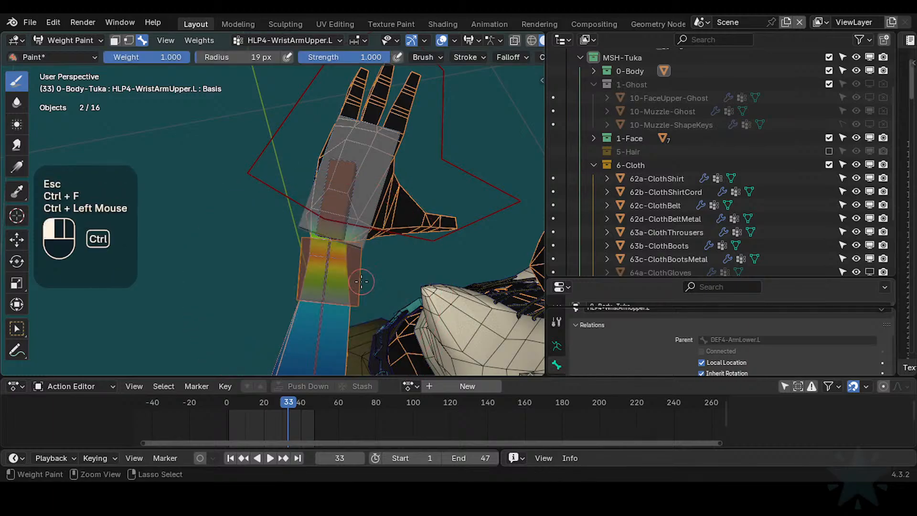
pyautogui.click(344, 307)
pyautogui.hotkey('ctrl', 'z')
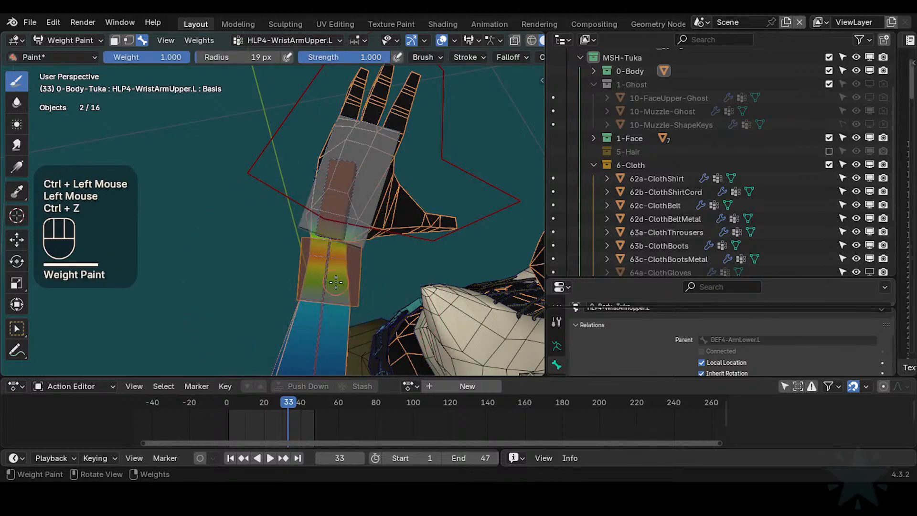
pyautogui.moveTo(326, 243)
pyautogui.mouseDown()
pyautogui.moveTo(349, 240)
pyautogui.moveTo(352, 263)
pyautogui.mouseUp()
pyautogui.hotkey('ctrl', 'z')
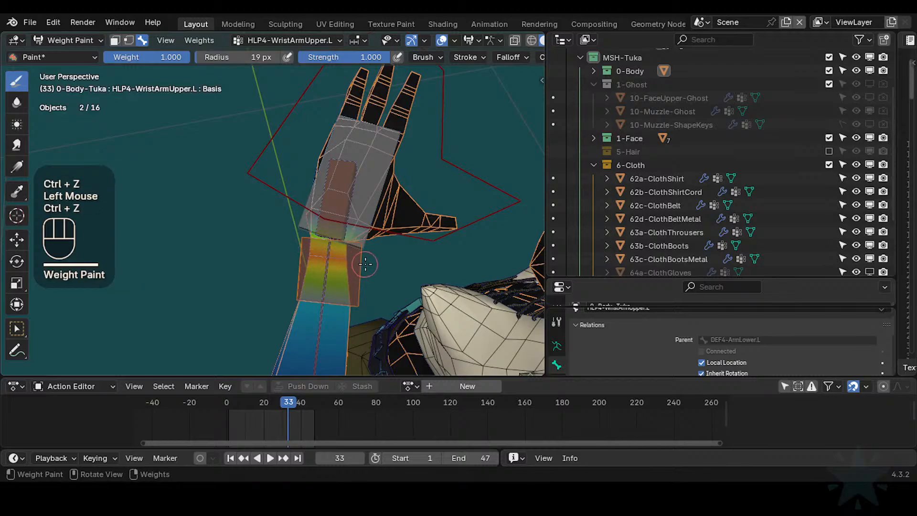
# - Test-rotate HLP4-WristArmUpper.L again to check its influence on the wrist mesh, cancelling each rotation
pyautogui.press('r')
pyautogui.press('Escape')
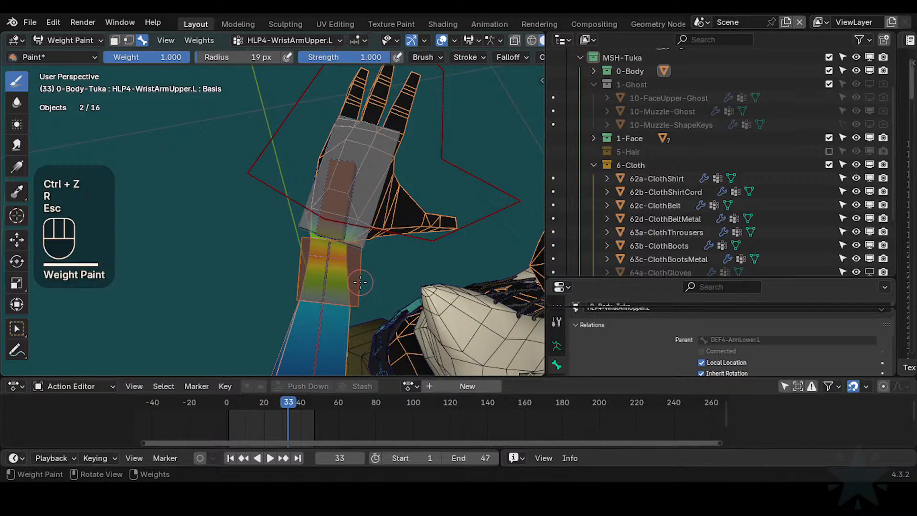
pyautogui.press('r')
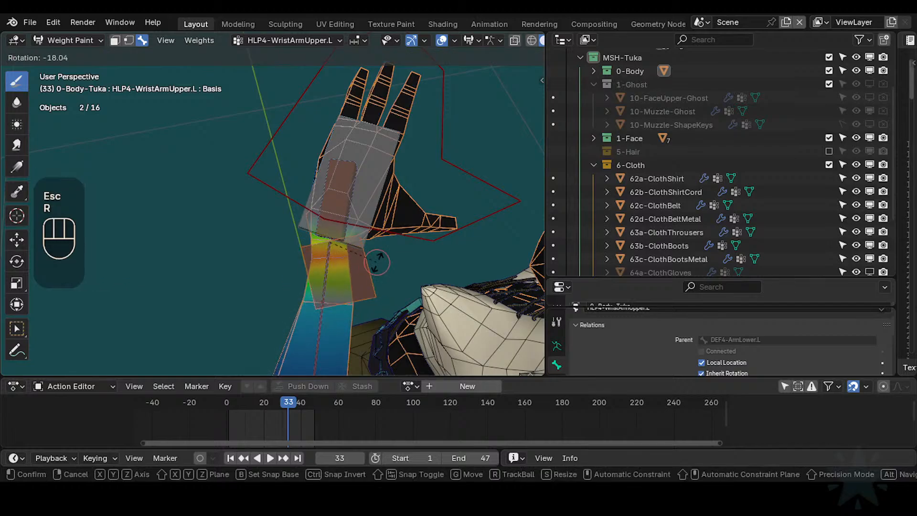
pyautogui.press('Escape')
# - Try painting HLP4-WristArmUpper.L at weight 1.000 on the lower forearm edge loop, comparing the deformation by test-rotating the bone
pyautogui.moveTo(381, 255)
pyautogui.keyDown('shift'); pyautogui.mouseDown(button='middle')
pyautogui.moveTo(369, 256)
pyautogui.moveTo(335, 306)
pyautogui.mouseUp(button='middle'); pyautogui.keyUp('shift')
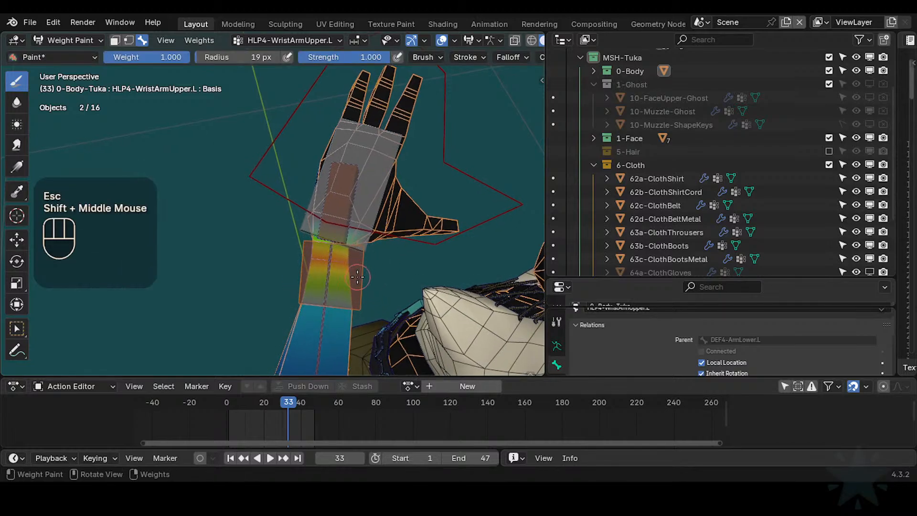
pyautogui.click(326, 312)
pyautogui.press('r')
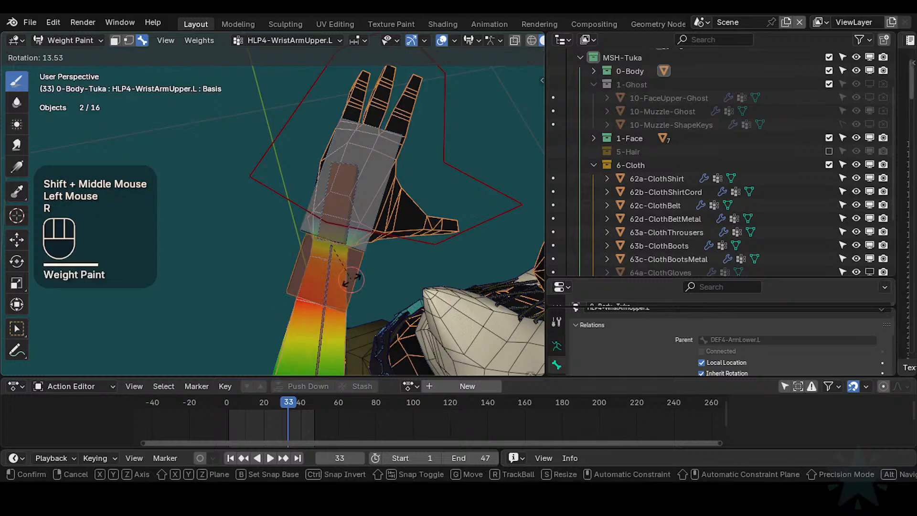
pyautogui.press('Escape')
pyautogui.hotkey('ctrl', 'z')
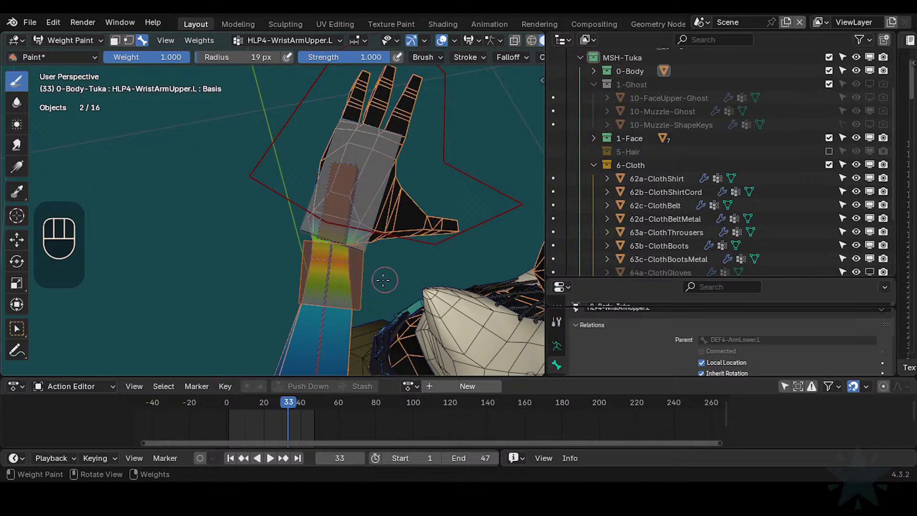
pyautogui.press('r')
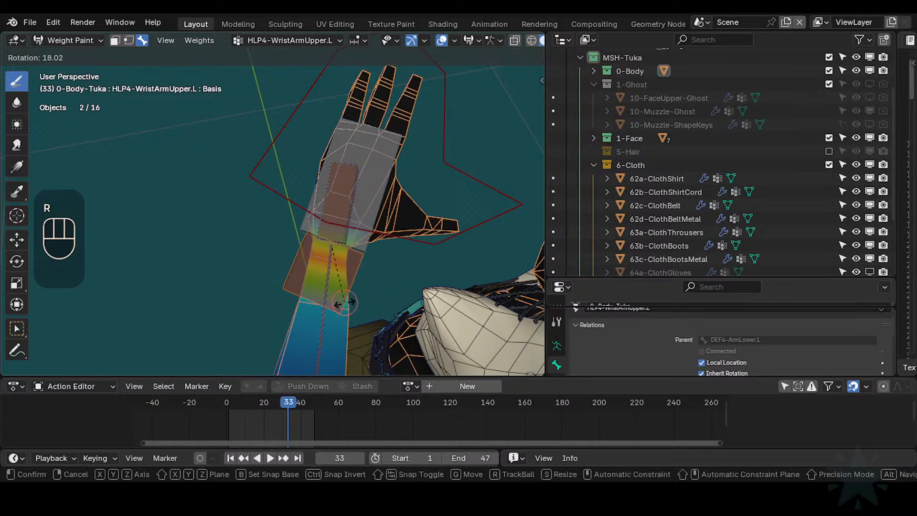
pyautogui.press('Escape')
# - Select DEF4-Hand.L and try painting it with a weight of 0.873 on the forearm side of the wrist crease
pyautogui.hotkey('ctrl', 'f')
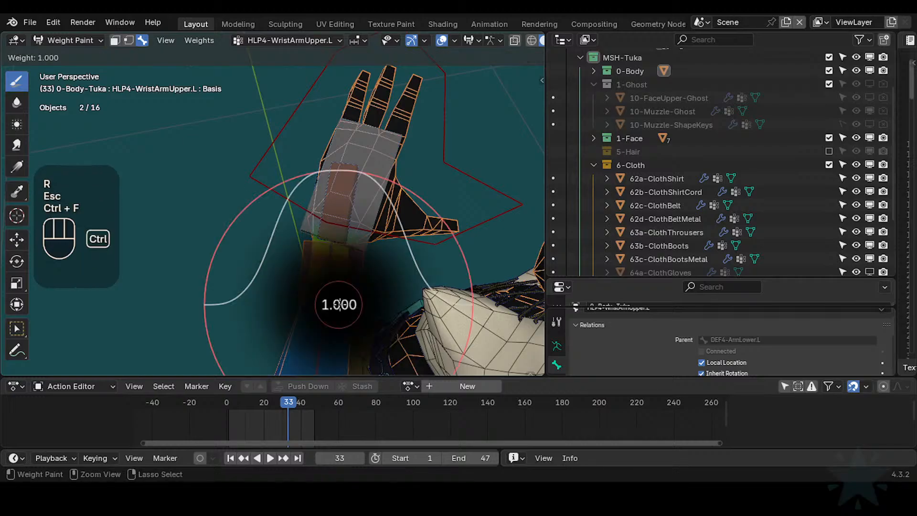
pyautogui.click(282, 313)
pyautogui.hotkey('shift', 'x')
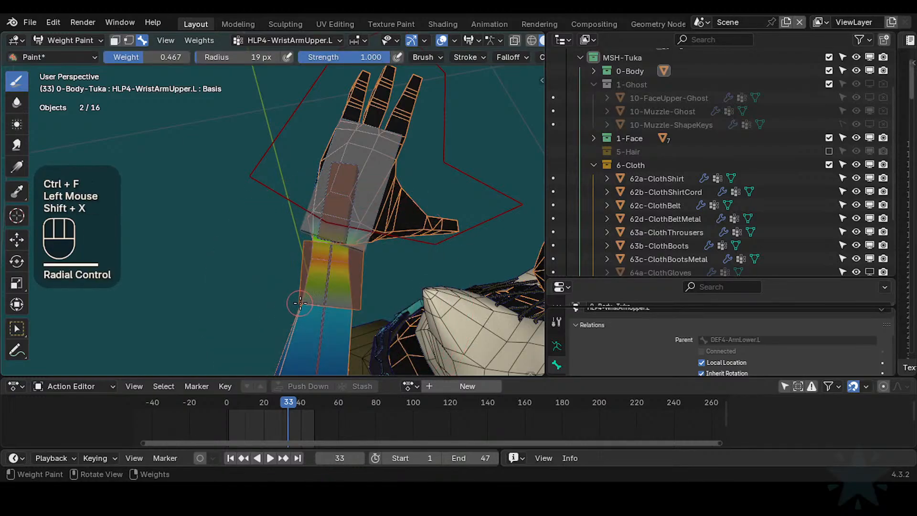
pyautogui.keyDown('alt'); pyautogui.click(342, 220); pyautogui.keyUp('alt')
pyautogui.keyDown('alt'); pyautogui.click(354, 245); pyautogui.keyUp('alt')
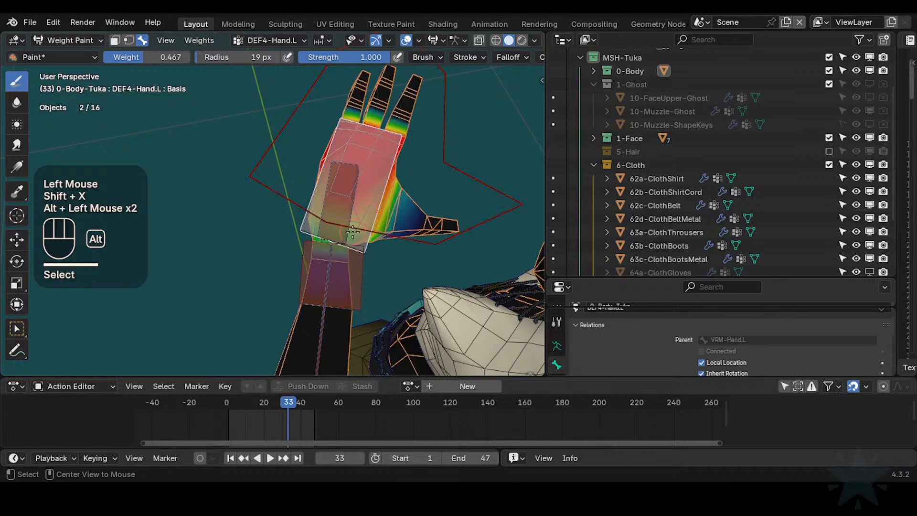
pyautogui.hotkey('ctrl', 'f')
pyautogui.click(377, 248)
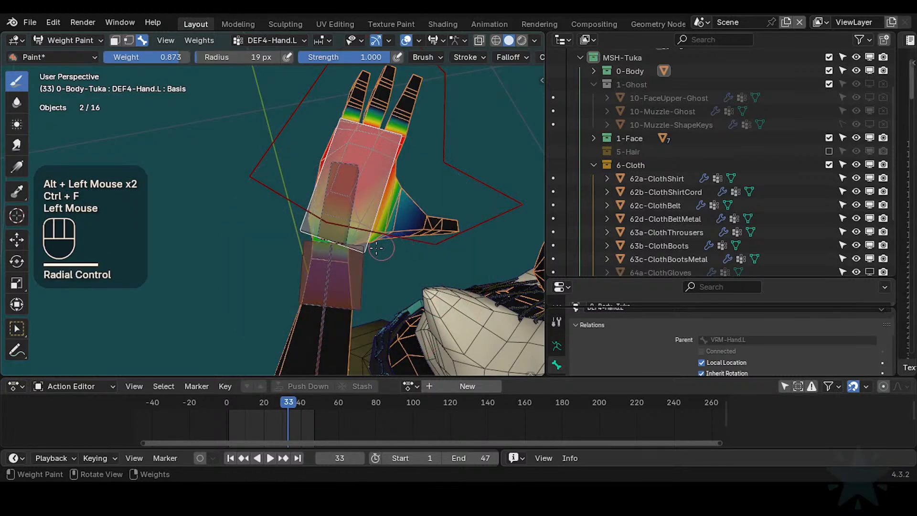
pyautogui.moveTo(340, 262); pyautogui.dragTo(340, 263)
pyautogui.hotkey('ctrl', 'z')
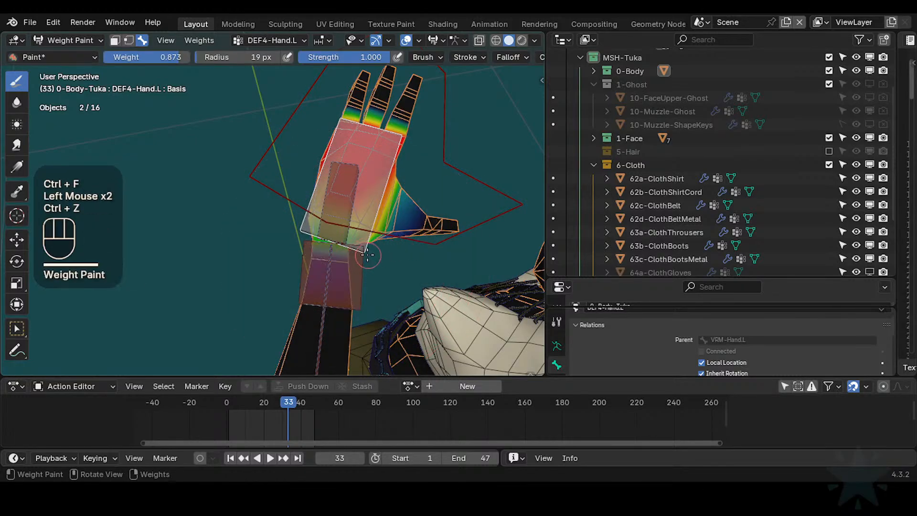
# - Set the brush weight to 0.030 for painting DEF4-Hand.L at the left wrist
pyautogui.keyDown('ctrl'); pyautogui.moveTo(340, 269); pyautogui.dragTo(290, 212, button='middle'); pyautogui.keyUp('ctrl')
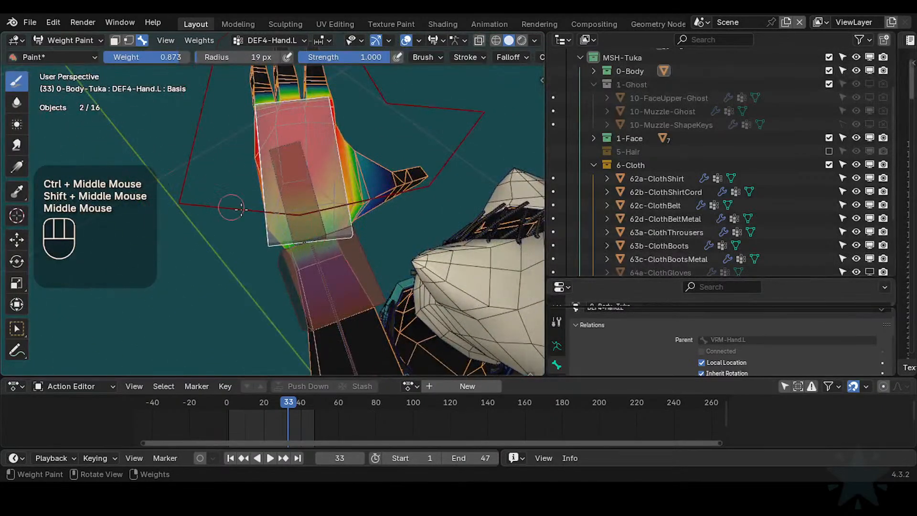
pyautogui.hotkey('shift', 'x')
pyautogui.hotkey('ctrl', 'f')
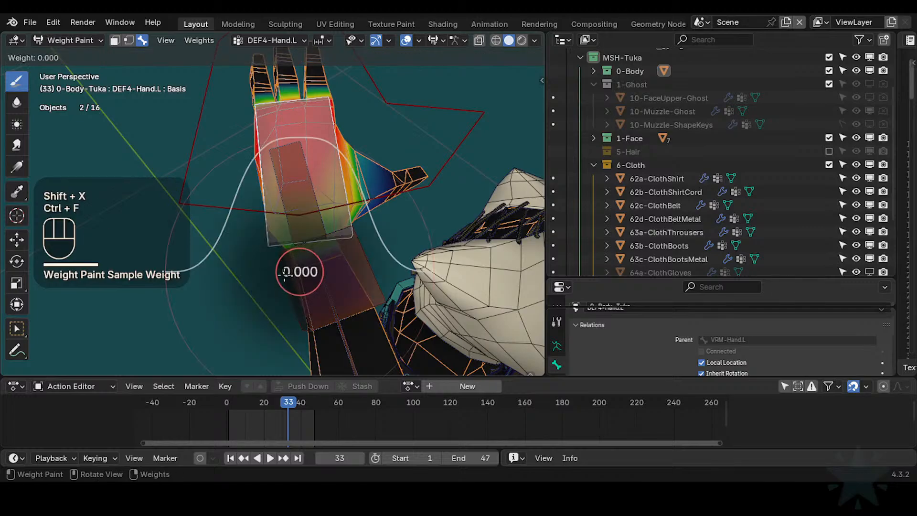
pyautogui.click(311, 269)
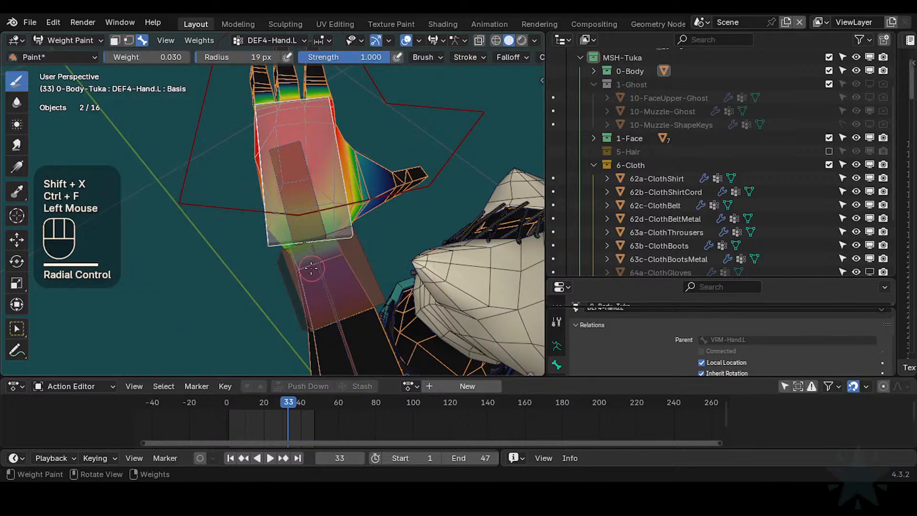
pyautogui.moveTo(301, 271); pyautogui.dragTo(320, 282, button='middle')
pyautogui.moveTo(320, 282)
pyautogui.keyDown('shift'); pyautogui.mouseDown(button='middle')
pyautogui.moveTo(334, 251)
pyautogui.moveTo(306, 258)
pyautogui.moveTo(297, 239)
pyautogui.moveTo(313, 244)
pyautogui.moveTo(316, 273)
pyautogui.mouseUp(button='middle'); pyautogui.keyUp('shift')
pyautogui.click(336, 248)
# - Examine the DEF4-Hand.L weights around the left wrist and palm from several sides
pyautogui.moveTo(315, 272); pyautogui.dragTo(327, 297, button='middle')
pyautogui.hotkey('shift', '`')
pyautogui.press('s')
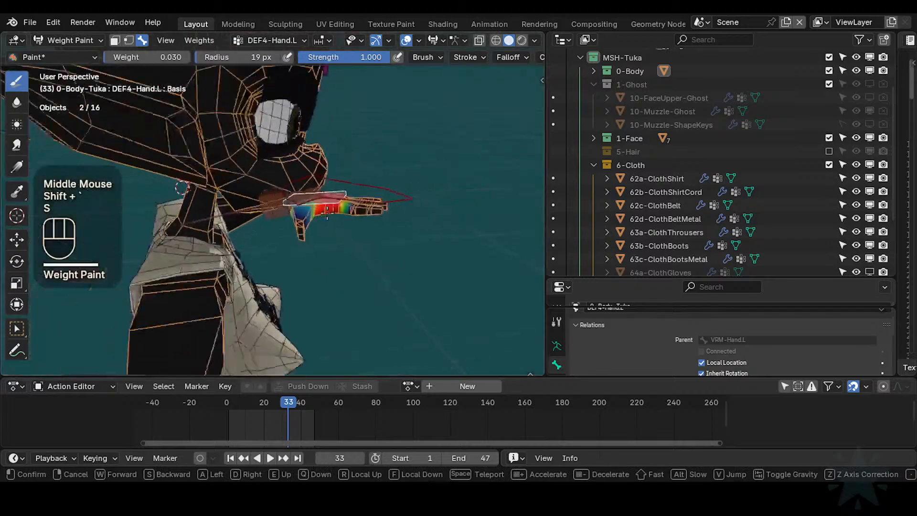
pyautogui.press('e')
pyautogui.press('d')
pyautogui.press('w')
pyautogui.press('w')
pyautogui.press('e')
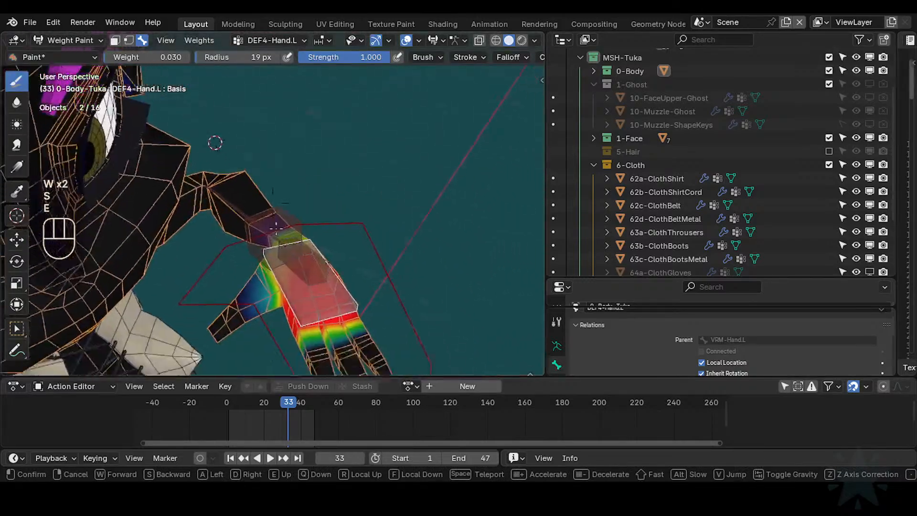
pyautogui.press('s')
pyautogui.press('e')
pyautogui.click(299, 233)
# - Select HLP4-WristHand.L and test-rotate it to check its influence on the wrist mesh, cancelling the rotation
pyautogui.keyDown('alt'); pyautogui.click(298, 232); pyautogui.keyUp('alt')
pyautogui.moveTo(298, 232); pyautogui.dragTo(334, 215, button='middle')
pyautogui.moveTo(334, 215); pyautogui.dragTo(330, 253, button='middle')
pyautogui.keyDown('shift'); pyautogui.moveTo(330, 254); pyautogui.dragTo(259, 273, button='middle'); pyautogui.keyUp('shift')
pyautogui.press('r')
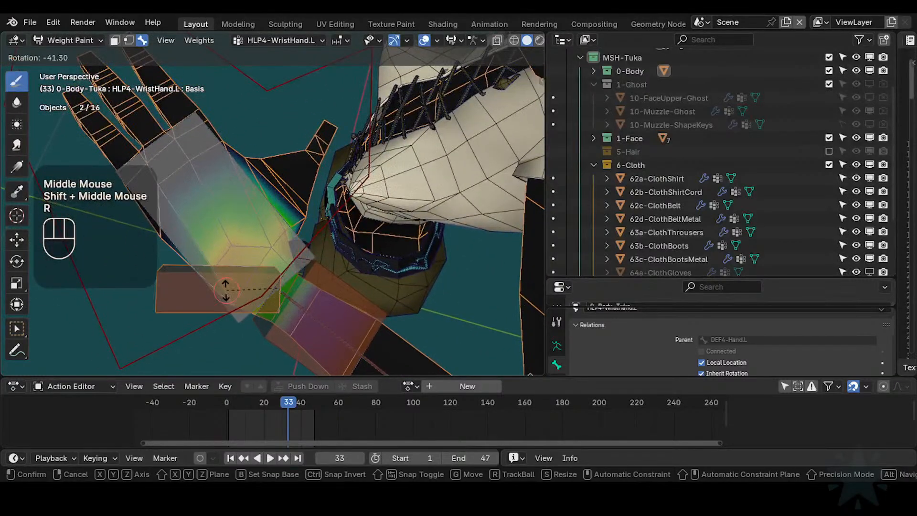
pyautogui.press('Escape')
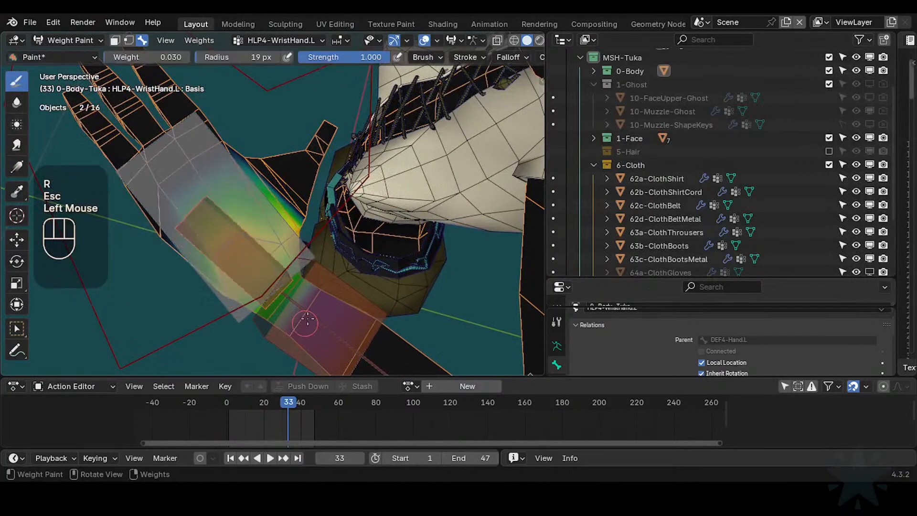
# - Try painting HLP4-WristHand.L at weight 0.030 on the forearm side of the left wrist, then undo it
pyautogui.moveTo(307, 321); pyautogui.dragTo(287, 267, button='middle')
pyautogui.click(284, 263)
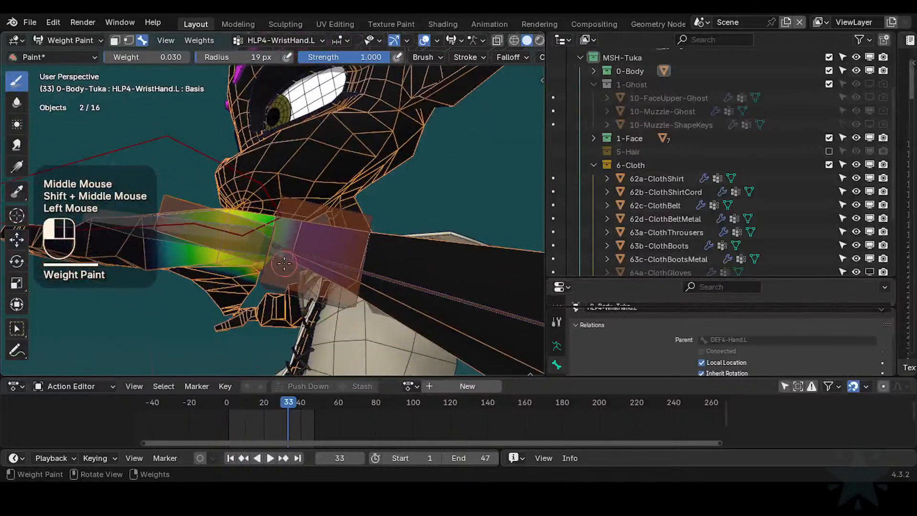
pyautogui.moveTo(296, 237); pyautogui.dragTo(343, 268, button='middle')
pyautogui.hotkey('ctrl', 'z')
# - Rotate the hand control MTR-IK-Hand.L to different angles to test how the left wrist bends
pyautogui.moveTo(344, 267); pyautogui.dragTo(430, 200, button='middle')
pyautogui.keyDown('shift'); pyautogui.moveTo(430, 201); pyautogui.dragTo(445, 115, button='middle'); pyautogui.keyUp('shift')
pyautogui.keyDown('alt'); pyautogui.click(309, 304); pyautogui.keyUp('alt')
pyautogui.press('r')
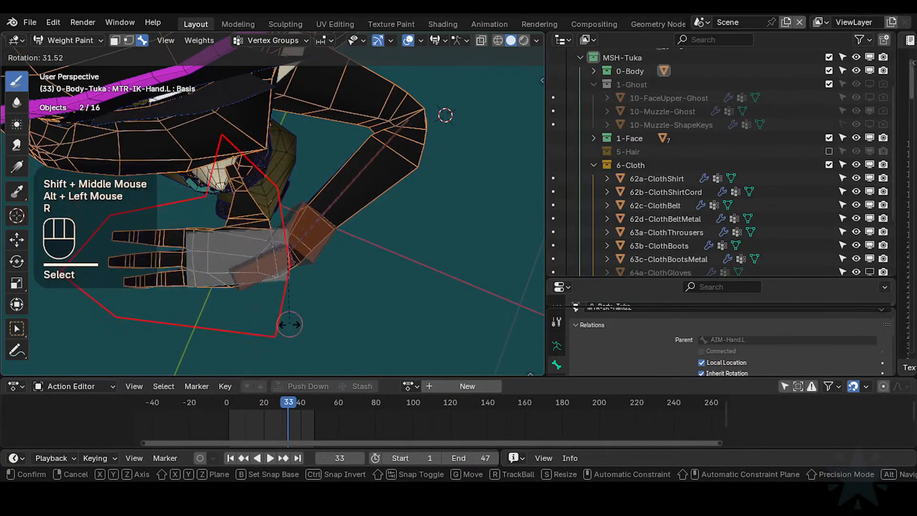
pyautogui.click(352, 266)
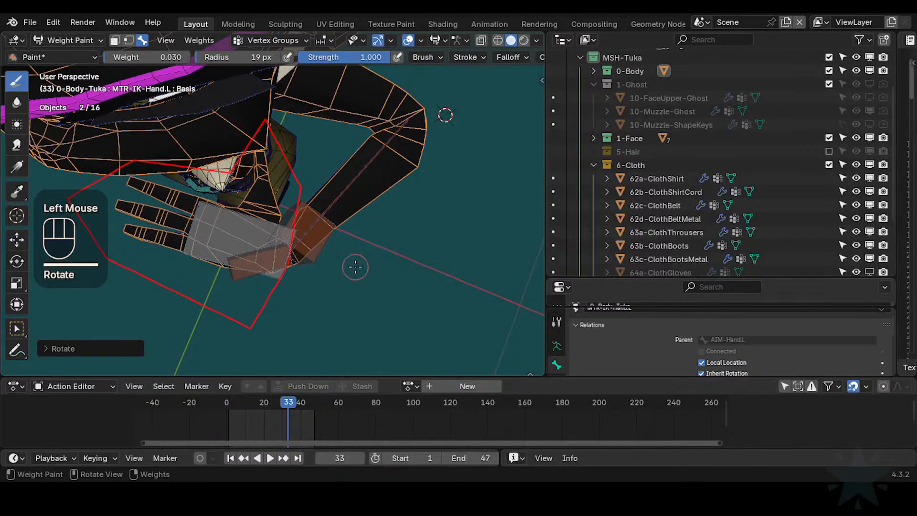
pyautogui.moveTo(352, 266); pyautogui.dragTo(343, 264, button='middle')
pyautogui.moveTo(343, 264)
pyautogui.keyDown('shift'); pyautogui.mouseDown(button='middle')
pyautogui.moveTo(332, 265)
pyautogui.moveTo(358, 256)
pyautogui.moveTo(343, 255)
pyautogui.mouseUp(button='middle'); pyautogui.keyUp('shift')
pyautogui.press('r')
pyautogui.click(272, 318)
# - Select HLP4-WristArmUpper.L and paint it at a weight of 0.315 on the forearm edge loop below the wrist
pyautogui.keyDown('alt'); pyautogui.click(337, 242); pyautogui.keyUp('alt')
pyautogui.moveTo(343, 255); pyautogui.dragTo(336, 241, button='middle')
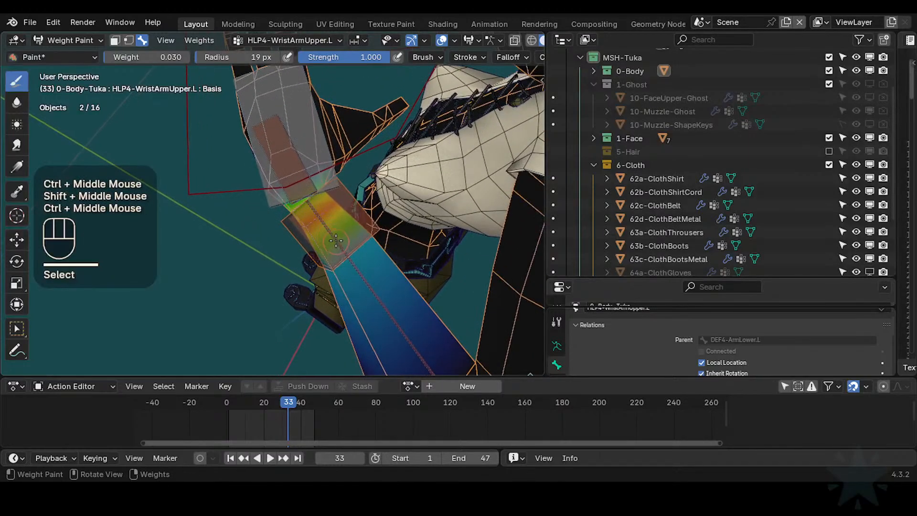
pyautogui.keyDown('alt'); pyautogui.click(361, 264); pyautogui.keyUp('alt')
pyautogui.keyDown('alt'); pyautogui.click(360, 257); pyautogui.keyUp('alt')
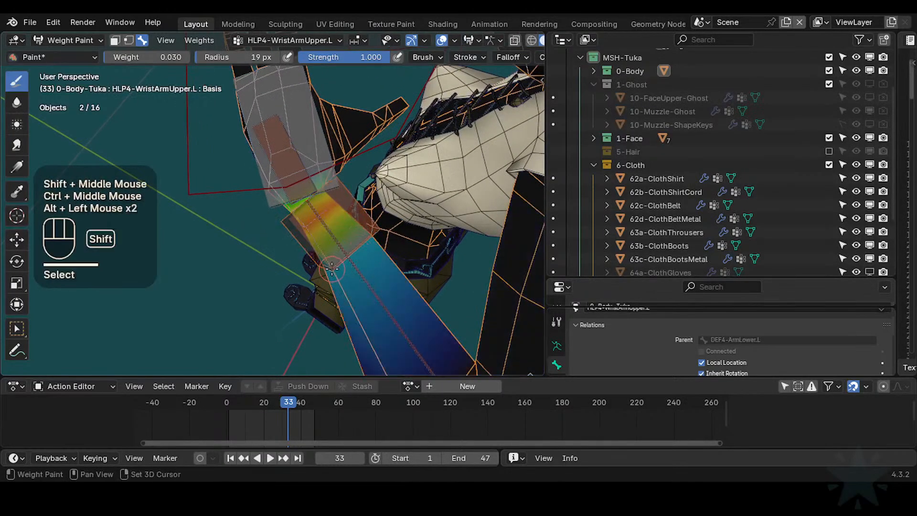
pyautogui.hotkey('shift', 'x')
pyautogui.hotkey('ctrl', 'f')
pyautogui.click(345, 265)
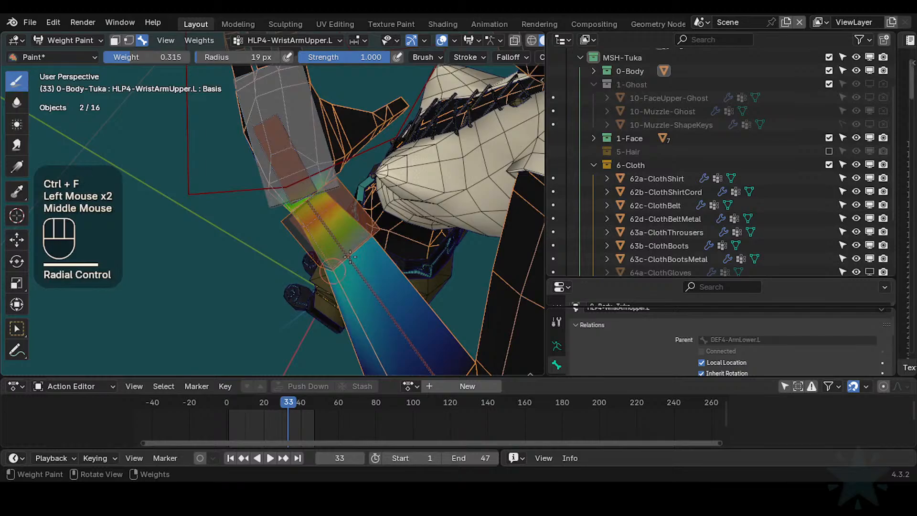
# - Paint the 0.315 weight on the opposite side of the forearm edge loop and save the file
pyautogui.moveTo(350, 255)
pyautogui.mouseDown(button='middle')
pyautogui.moveTo(364, 235)
pyautogui.moveTo(390, 229)
pyautogui.moveTo(454, 184)
pyautogui.moveTo(335, 282)
pyautogui.moveTo(368, 242)
pyautogui.moveTo(317, 260)
pyautogui.moveTo(315, 241)
pyautogui.mouseUp(button='middle')
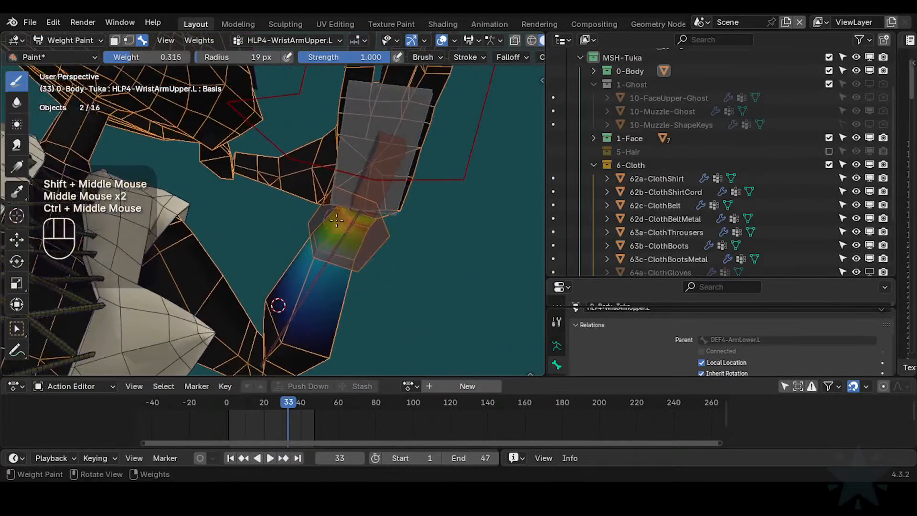
pyautogui.click(315, 243)
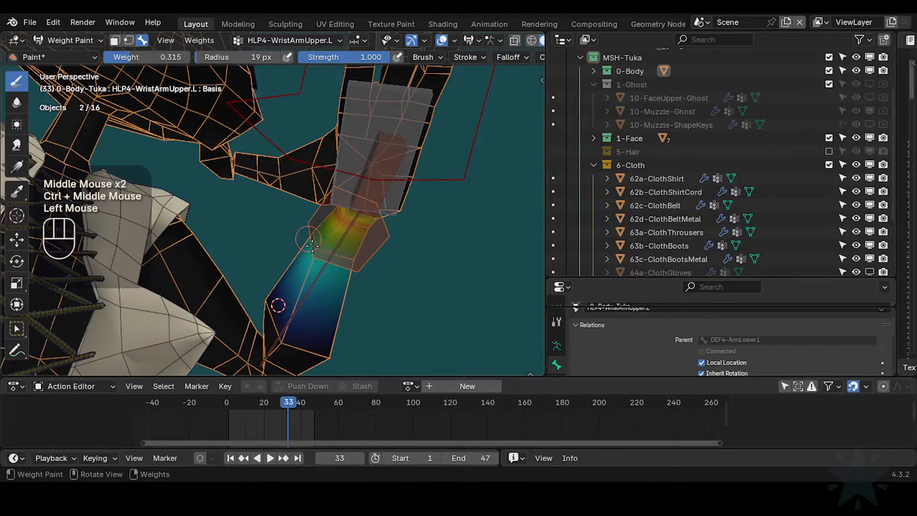
pyautogui.moveTo(344, 258); pyautogui.dragTo(382, 299, button='middle')
pyautogui.hotkey('ctrl', 's')
# - Select MTR-IK-Hand.L and rotate the hand back and forth to test the repainted wrist deformation
pyautogui.keyDown('alt'); pyautogui.click(286, 272); pyautogui.keyUp('alt')
pyautogui.keyDown('shift'); pyautogui.moveTo(286, 273); pyautogui.dragTo(302, 287, button='middle'); pyautogui.keyUp('shift')
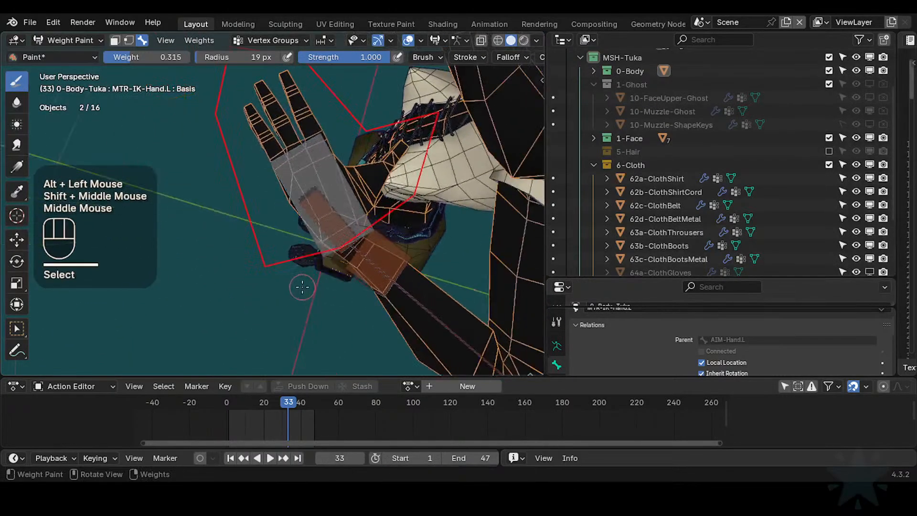
pyautogui.press('r')
pyautogui.click(372, 273)
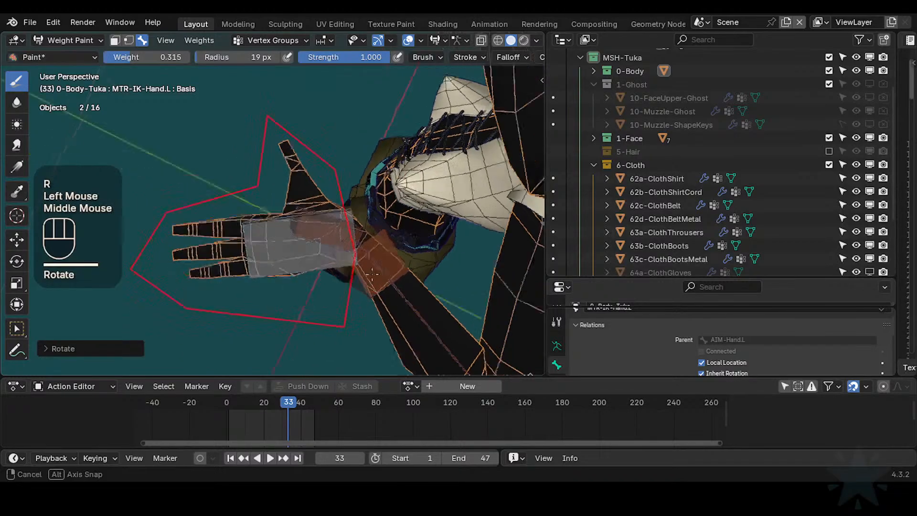
pyautogui.moveTo(371, 274); pyautogui.dragTo(458, 281, button='middle')
pyautogui.press('r')
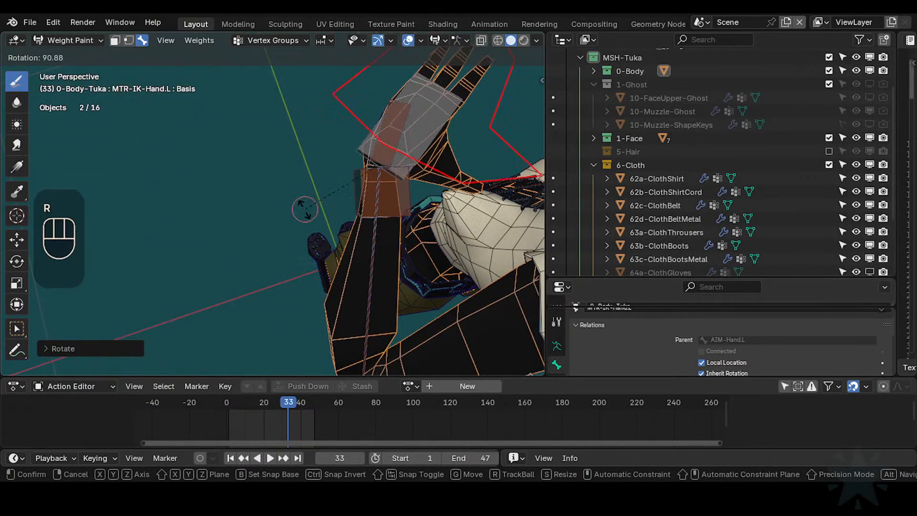
pyautogui.click(305, 209)
pyautogui.press('r')
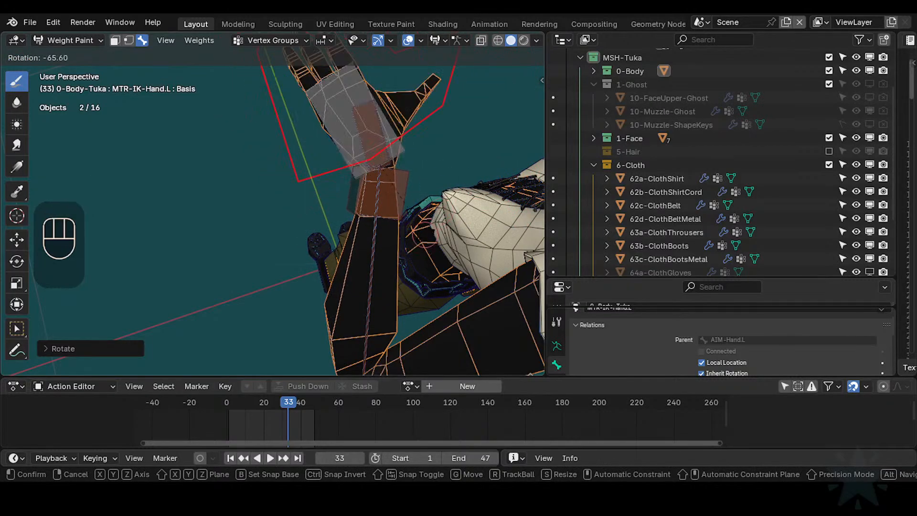
pyautogui.click(419, 230)
# - Enlarge the properties area and enter Pose Mode on ARM-Tuka with HLP4-WristArmUpper.L selected
pyautogui.keyDown('alt'); pyautogui.click(420, 229); pyautogui.keyUp('alt')
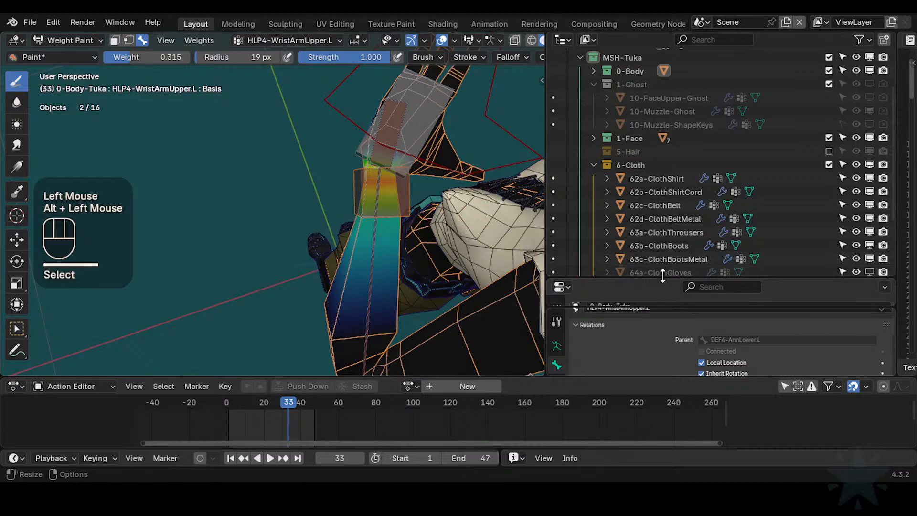
pyautogui.moveTo(672, 279); pyautogui.dragTo(672, 122)
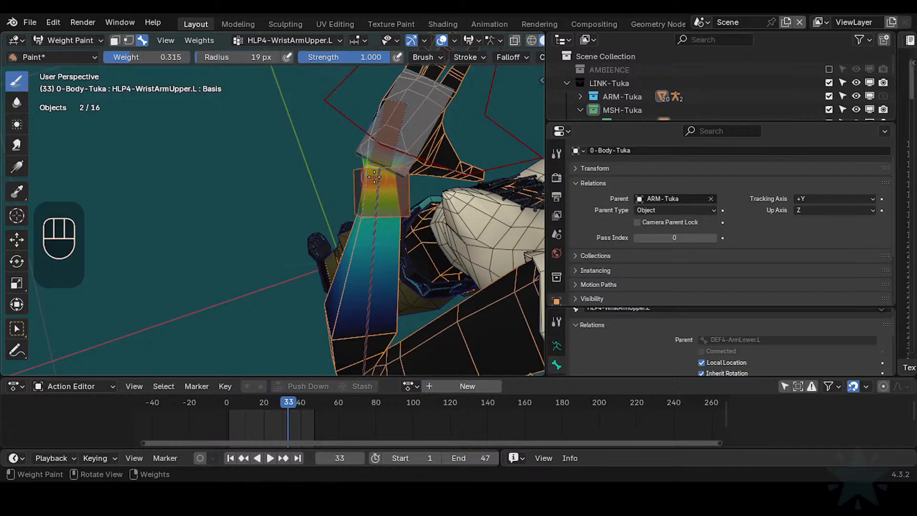
pyautogui.scroll(-4, 556, 294)
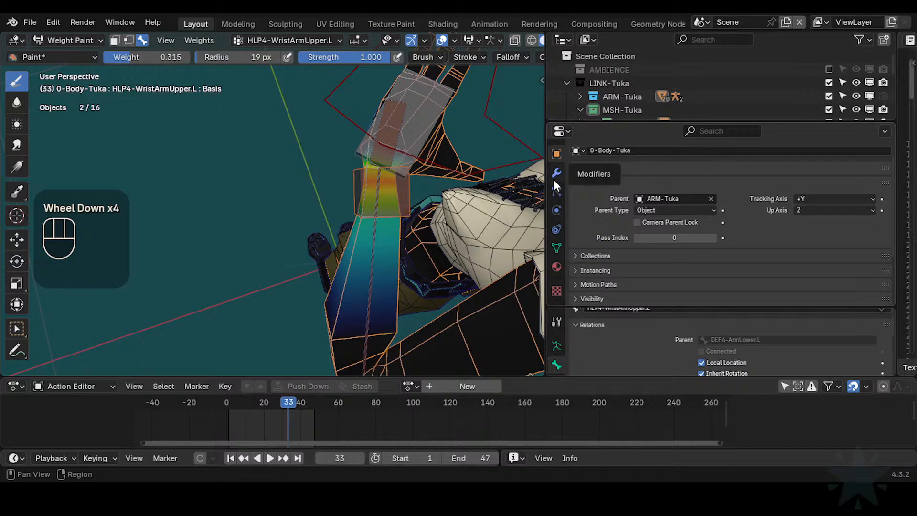
pyautogui.hotkey('ctrl', 'Tab')
pyautogui.click(400, 179)
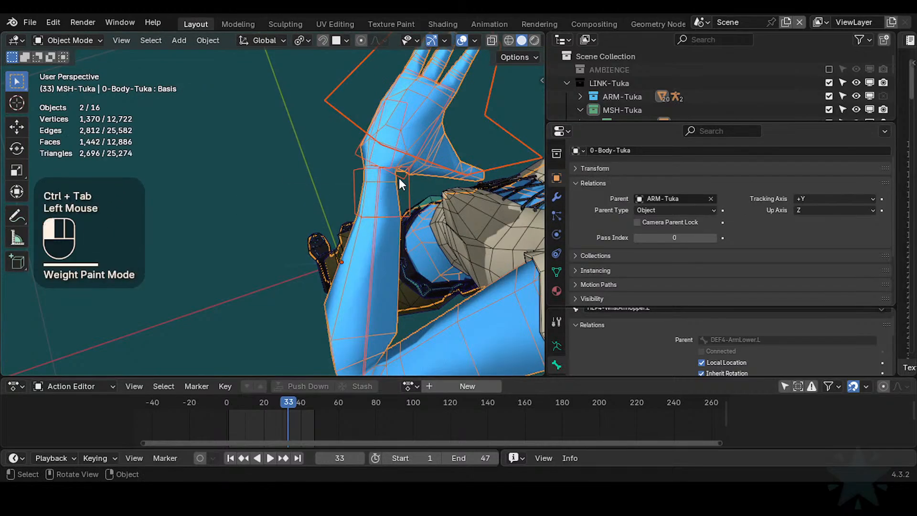
pyautogui.click(406, 190)
pyautogui.hotkey('ctrl', 'Tab')
pyautogui.click(409, 190)
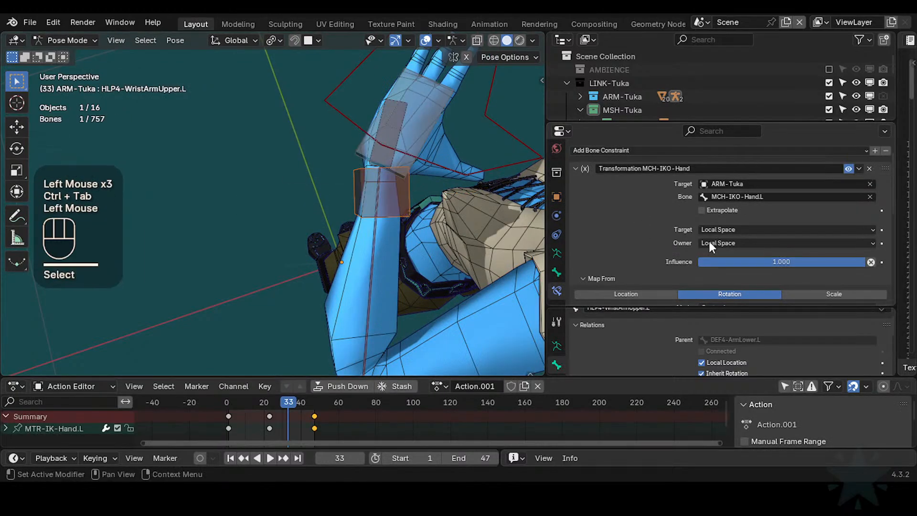
# - In the Transformation constraint's Map To rotation, set the X, Y and Z Min values to 15°
pyautogui.scroll(-4, 709, 240)
pyautogui.scroll(-1, 703, 261)
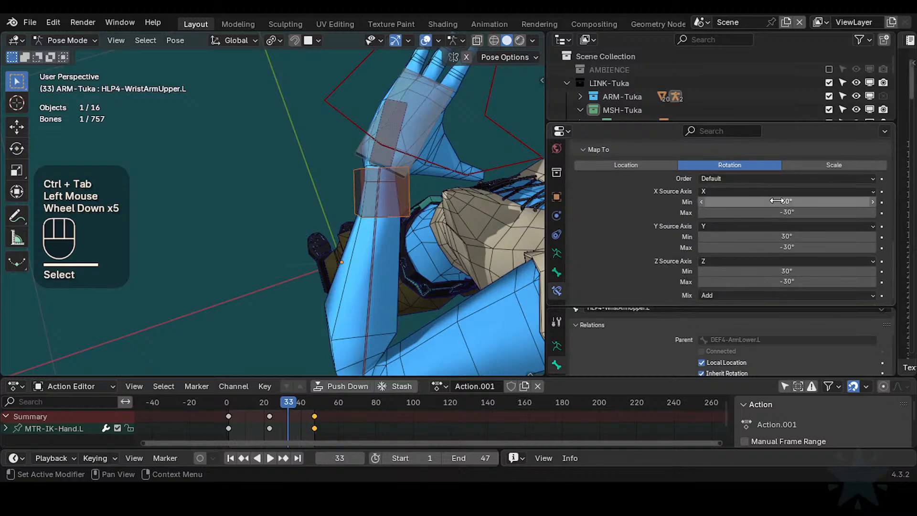
pyautogui.click(836, 201)
pyautogui.write('15')
pyautogui.press('Return')
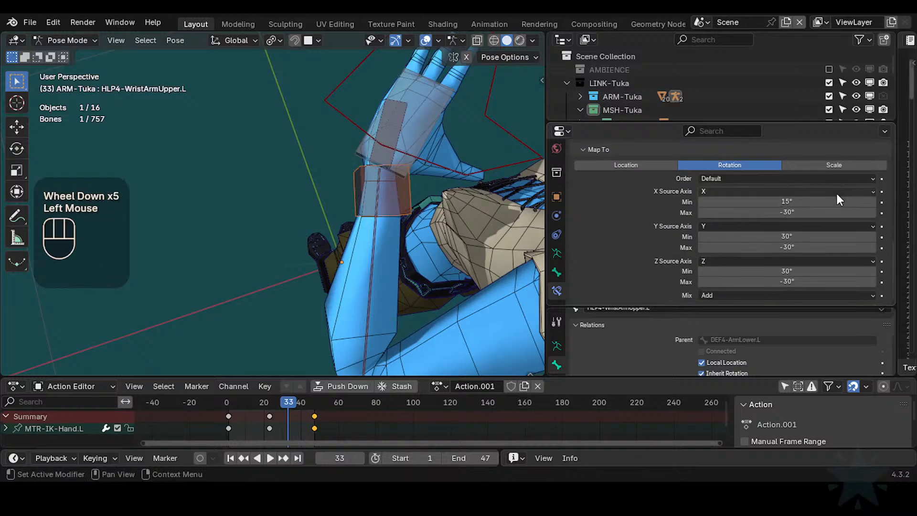
pyautogui.hotkey('ctrl', 'c')
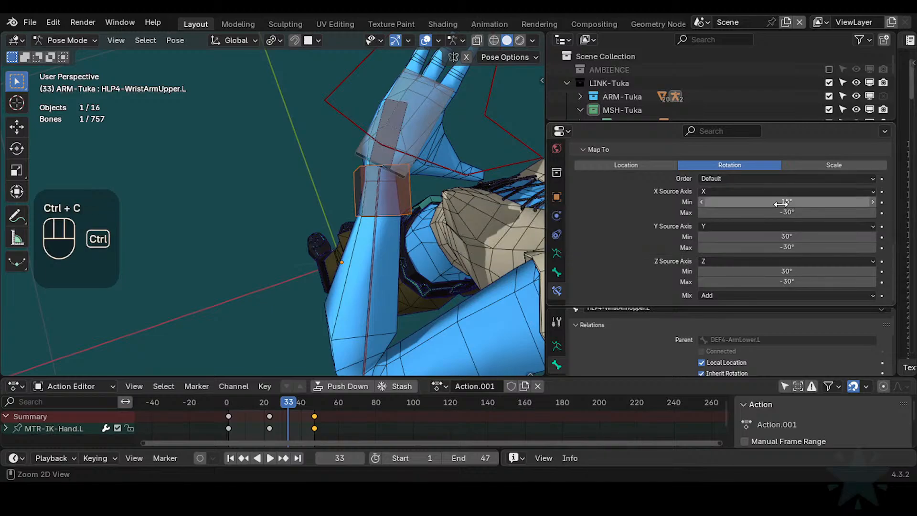
pyautogui.hotkey('ctrl', 'v')
pyautogui.hotkey('ctrl', 'v')
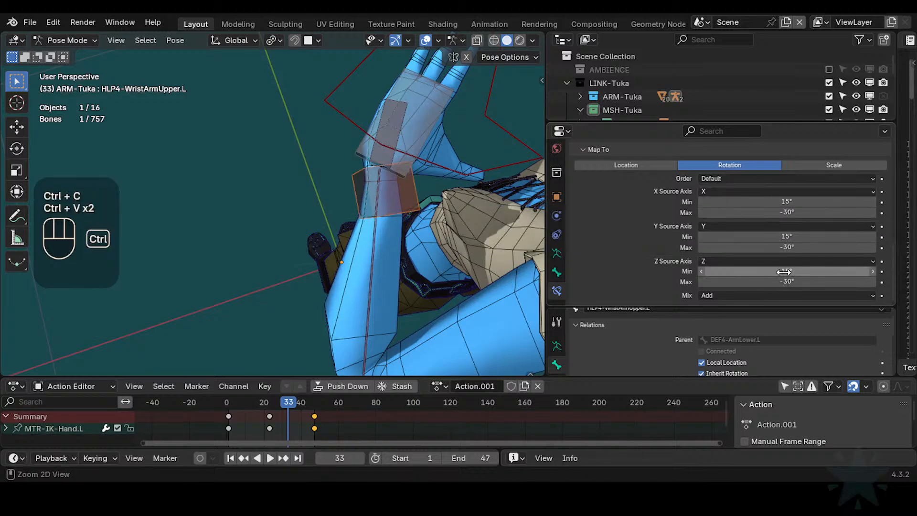
# - Set the X, Y and Z Max values of the constraint's Map To rotation to -15°
pyautogui.doubleClick(793, 202)
pyautogui.click(776, 210)
pyautogui.click(779, 211)
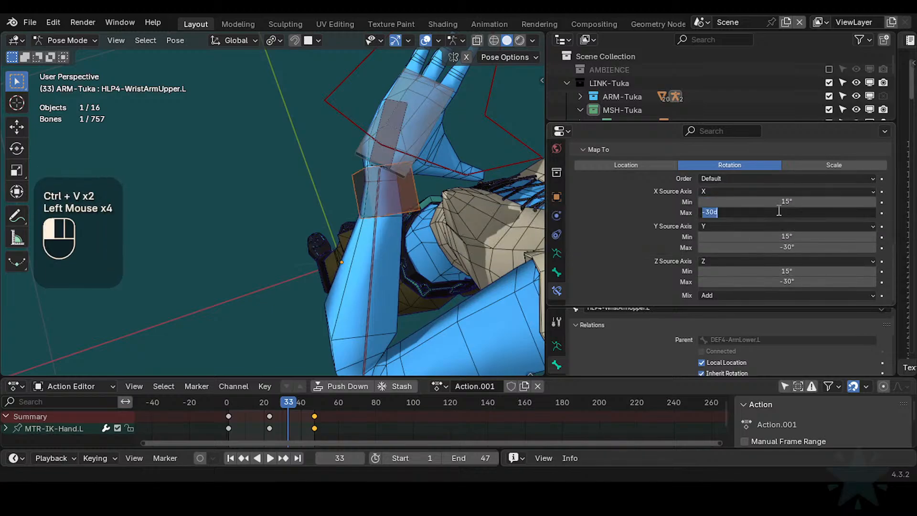
pyautogui.press('Return')
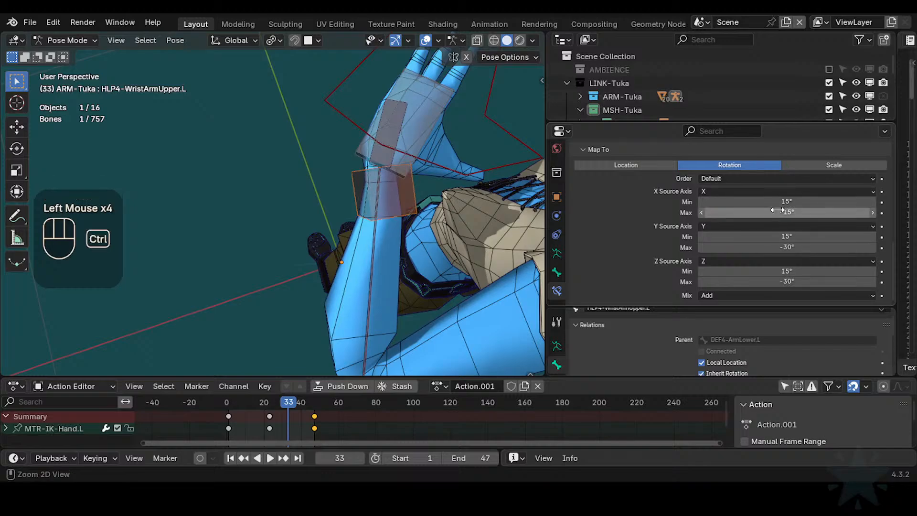
pyautogui.hotkey('ctrl', 'c')
pyautogui.hotkey('ctrl', 'v')
pyautogui.hotkey('ctrl', 'v')
pyautogui.hotkey('ctrl', 'v')
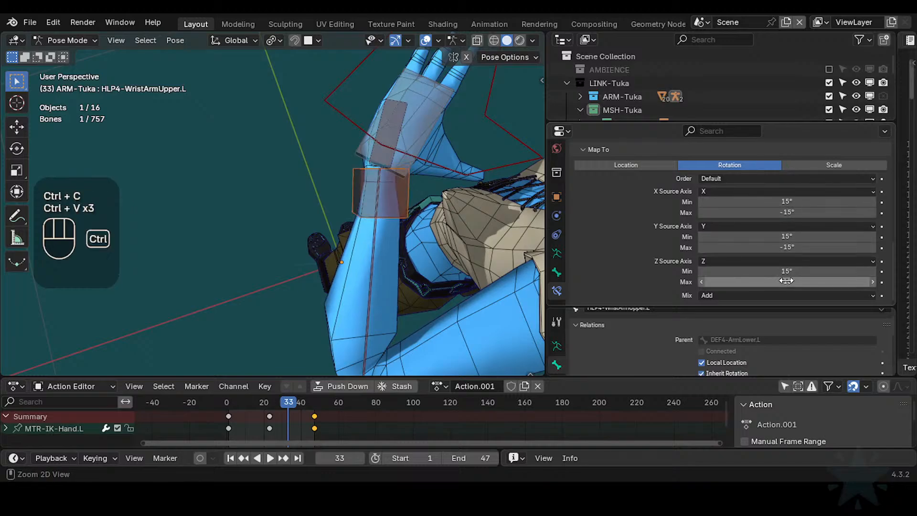
# - Leave Pose Mode, select the armature together with the 0-Body-Tuka mesh and return to Weight Paint mode
pyautogui.moveTo(374, 223); pyautogui.dragTo(382, 257, button='middle')
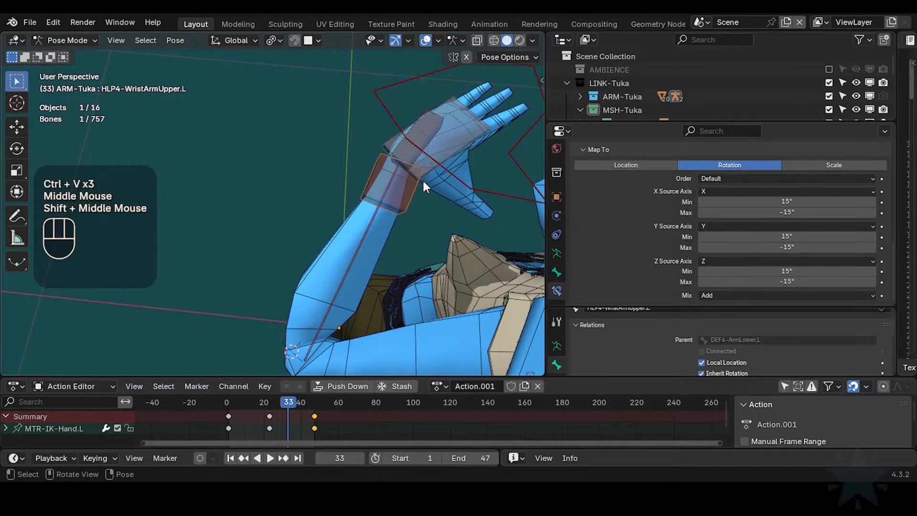
pyautogui.scroll(1, 719, 252)
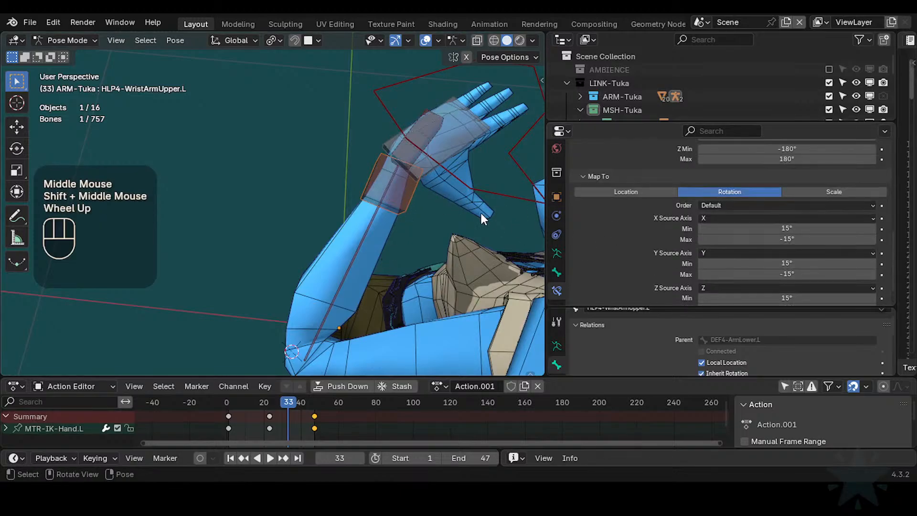
pyautogui.scroll(1, 480, 213)
pyautogui.keyDown('shift'); pyautogui.moveTo(426, 209); pyautogui.dragTo(374, 233, button='middle'); pyautogui.keyUp('shift')
pyautogui.hotkey('ctrl', 'Tab')
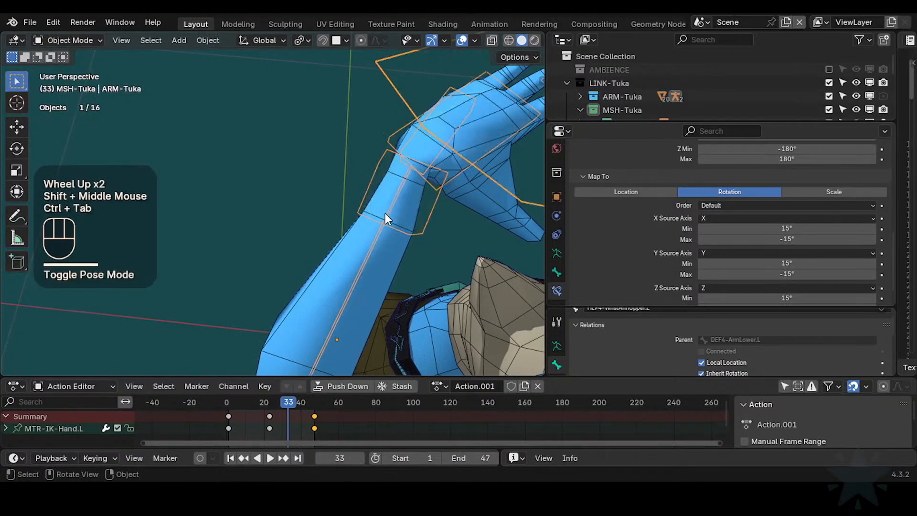
pyautogui.click(360, 198)
pyautogui.keyDown('shift'); pyautogui.click(353, 250); pyautogui.keyUp('shift')
pyautogui.hotkey('ctrl', 'Tab')
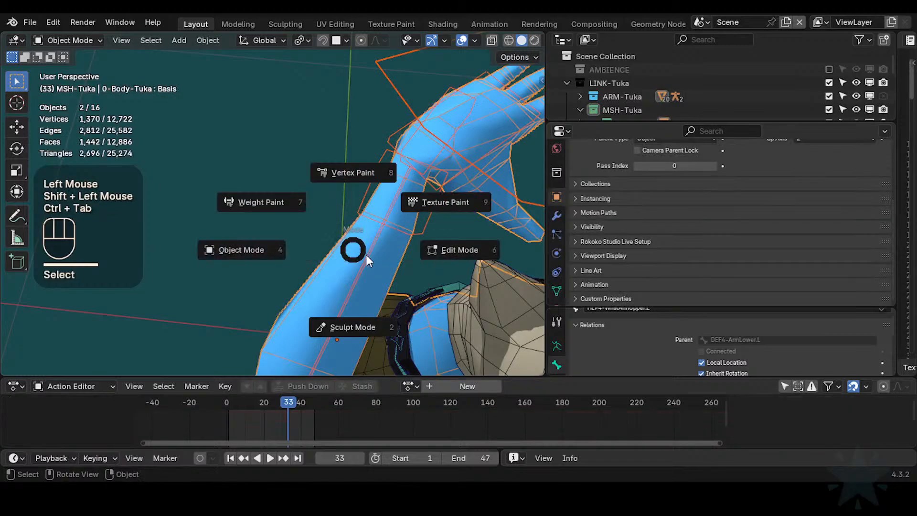
pyautogui.press('w')
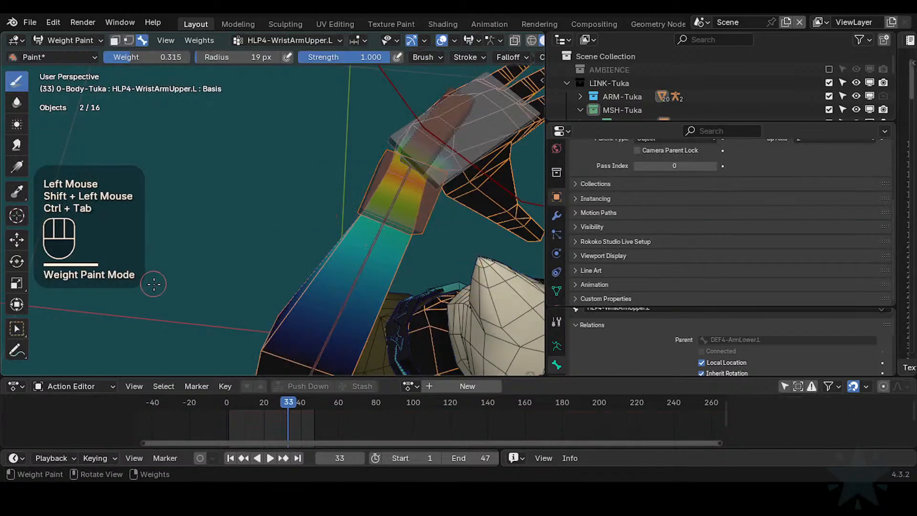
# - Enable face selection masking and select only the face loop between the forearm edge loop and the left wrist
pyautogui.click(17, 328)
pyautogui.keyDown('alt'); pyautogui.keyDown('shift'); pyautogui.click(378, 197); pyautogui.keyUp('shift'); pyautogui.keyUp('alt')
pyautogui.press('1')
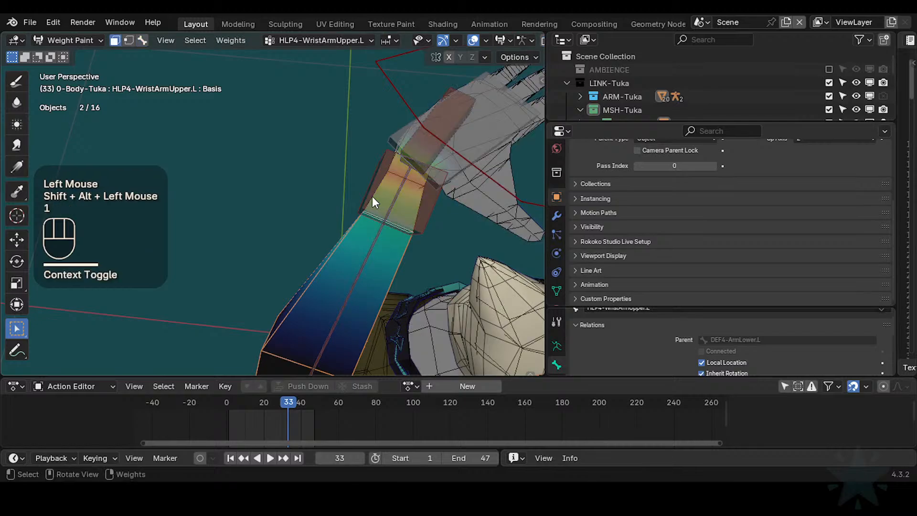
pyautogui.keyDown('alt'); pyautogui.keyDown('shift'); pyautogui.click(375, 196); pyautogui.keyUp('shift'); pyautogui.keyUp('alt')
pyautogui.hotkey('alt', 'a')
pyautogui.keyDown('alt'); pyautogui.keyDown('shift'); pyautogui.click(378, 201); pyautogui.keyUp('shift'); pyautogui.keyUp('alt')
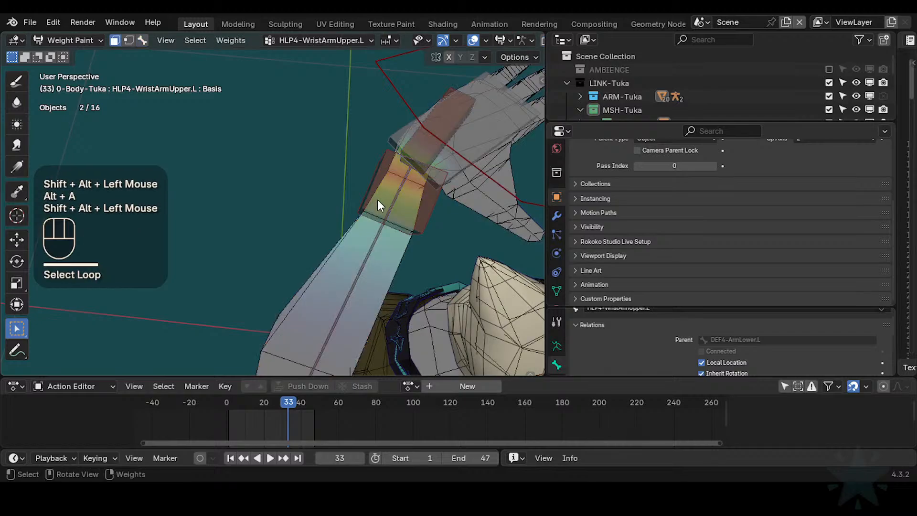
# - Replace the masked selection with the loop at the forearm end of the left wrist, grow it twice and save the file
pyautogui.hotkey('alt', 'a')
pyautogui.keyDown('alt'); pyautogui.keyDown('shift'); pyautogui.click(359, 216); pyautogui.keyUp('shift'); pyautogui.keyUp('alt')
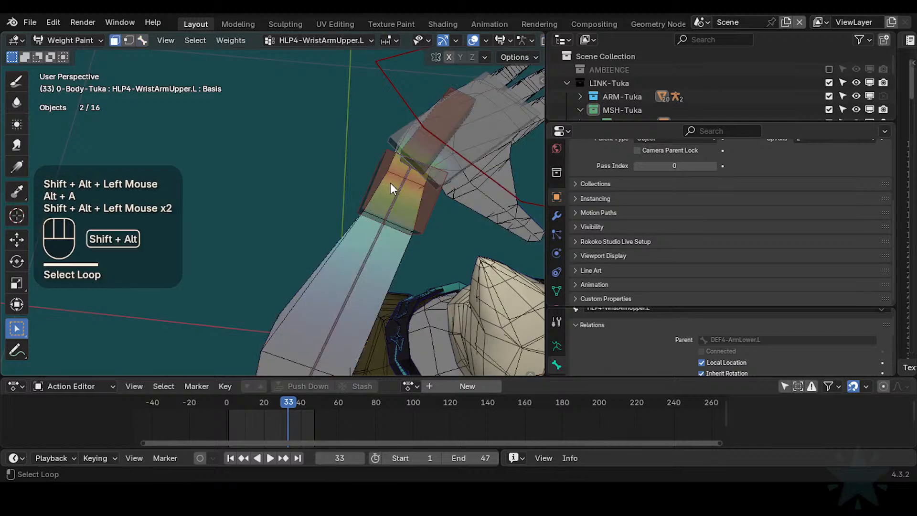
pyautogui.click(416, 203)
pyautogui.hotkey('alt', 'a')
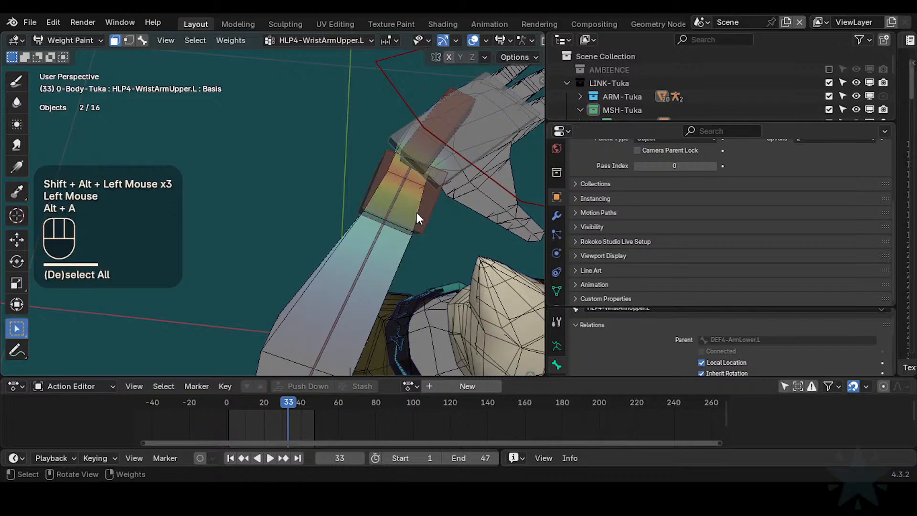
pyautogui.keyDown('alt'); pyautogui.keyDown('shift'); pyautogui.click(409, 241); pyautogui.keyUp('shift'); pyautogui.keyUp('alt')
pyautogui.press('ctrl+KP_Add')
pyautogui.press('ctrl+KP_Add')
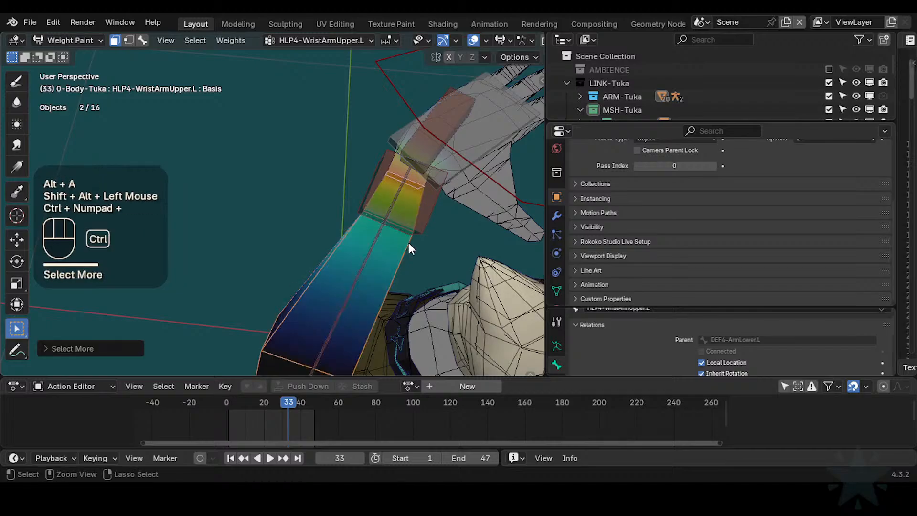
pyautogui.hotkey('ctrl', 's')
pyautogui.keyDown('shift'); pyautogui.moveTo(408, 243); pyautogui.dragTo(394, 204, button='middle'); pyautogui.keyUp('shift')
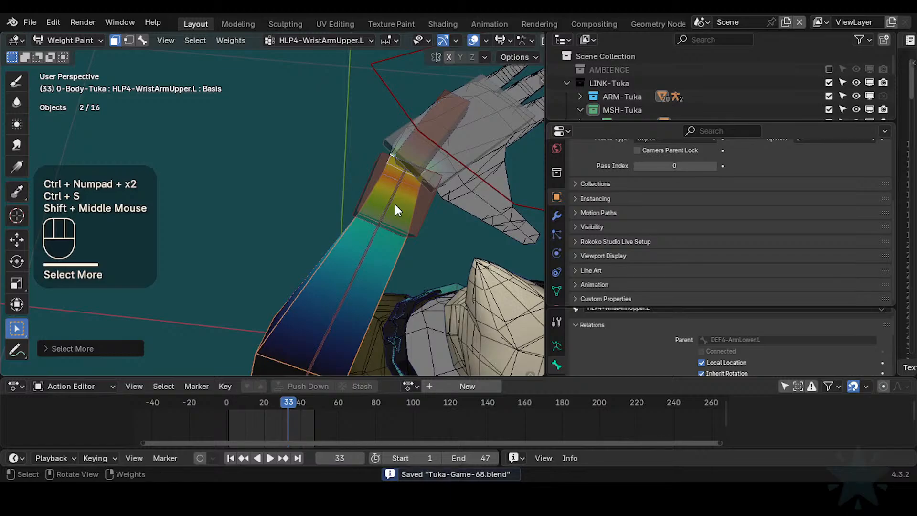
# - Turn face masking off to select the HLP4-WristArmUpper.L helper bone, turn it back on and save the file
pyautogui.press('1')
pyautogui.keyDown('alt'); pyautogui.click(415, 213); pyautogui.keyUp('alt')
pyautogui.press('1')
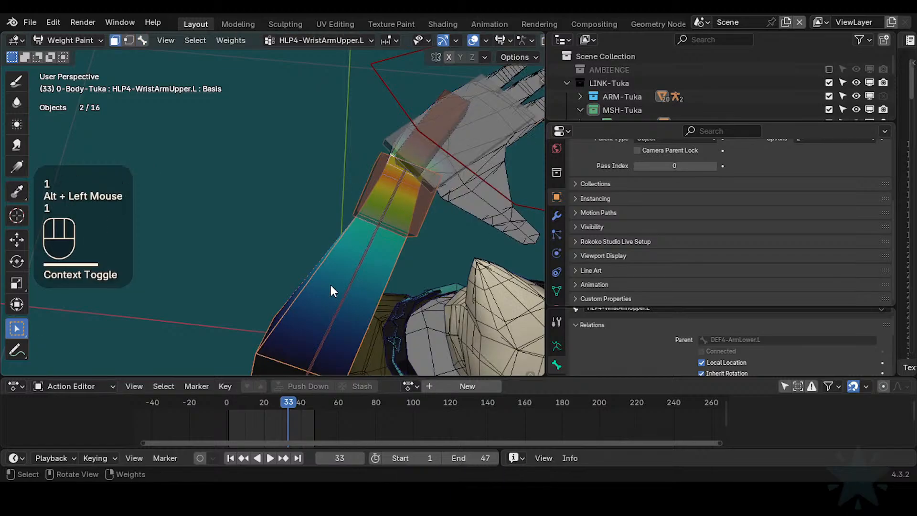
pyautogui.hotkey('ctrl', 's')
pyautogui.hotkey('ctrl', 's')
# - Paint the forearm edge loop beside the left wrist with the Draw brush at a weight of 0.412
pyautogui.click(16, 81)
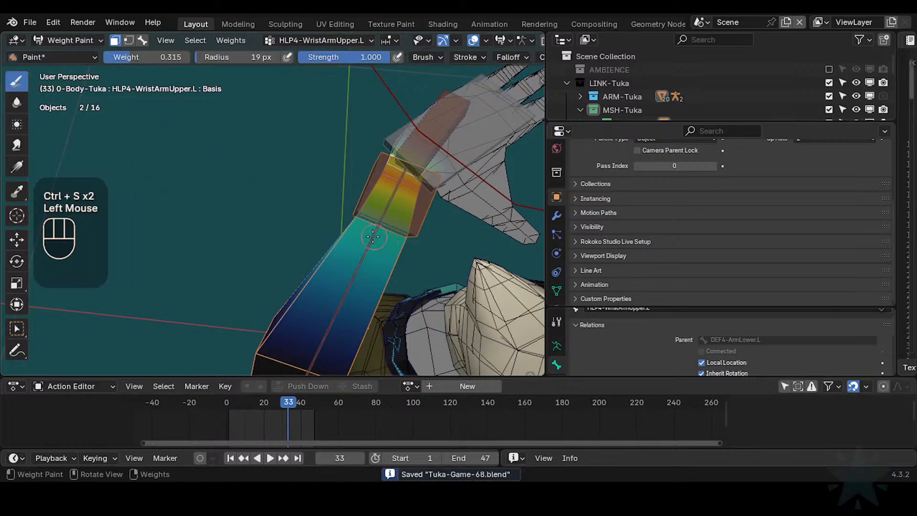
pyautogui.hotkey('shift', 'x')
pyautogui.hotkey('ctrl', 'f')
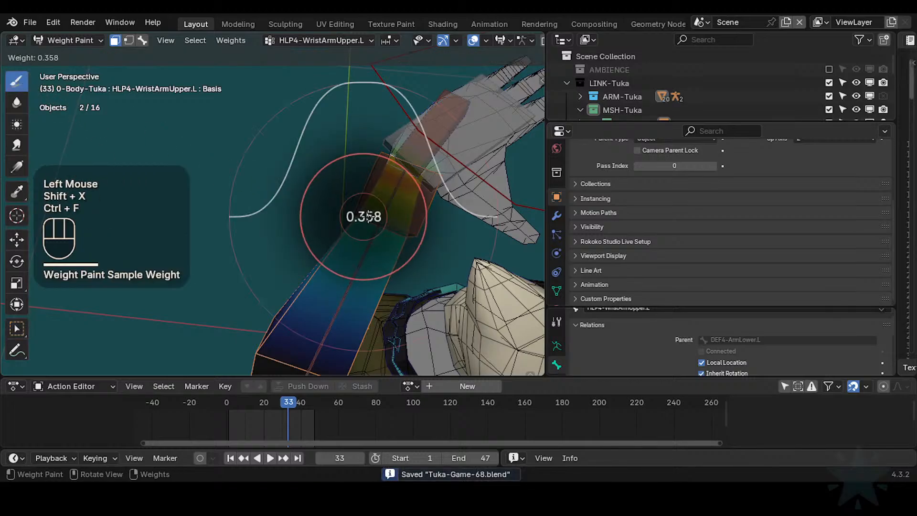
pyautogui.click(374, 215)
pyautogui.moveTo(354, 213); pyautogui.dragTo(388, 224)
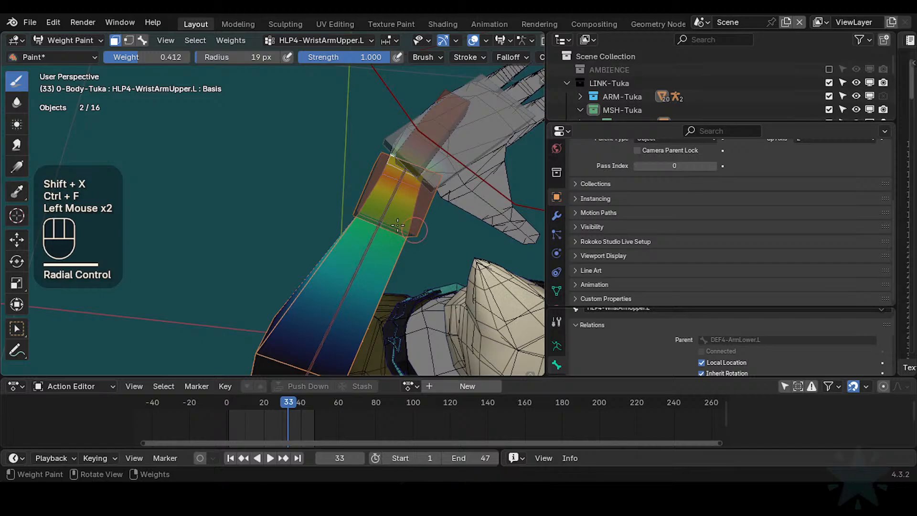
# - Test-rotate the left wrist helper bone to check how the forearm edge follows, then cancel the rotation
pyautogui.moveTo(397, 225); pyautogui.dragTo(341, 364, button='middle')
pyautogui.press('r')
pyautogui.press('Escape')
# - Try painting the forearm edge loop with weights of 0.594 and 1.000, and undo both changes
pyautogui.hotkey('ctrl', 'f')
pyautogui.click(315, 249)
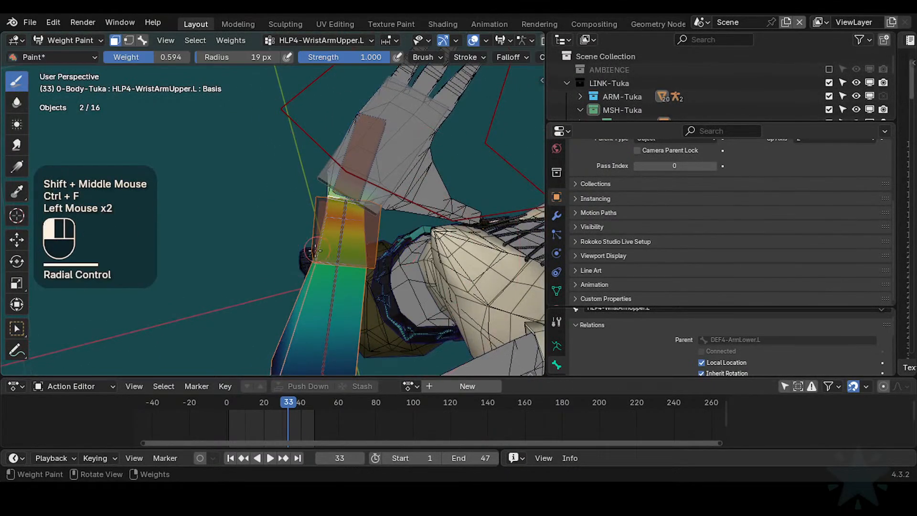
pyautogui.moveTo(315, 249); pyautogui.dragTo(362, 259, button='middle')
pyautogui.hotkey('ctrl', 'f')
pyautogui.click(398, 257)
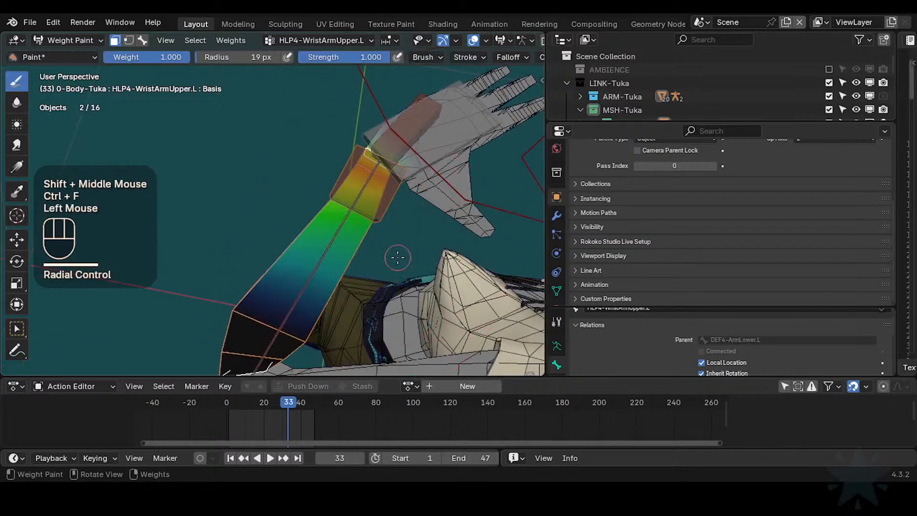
pyautogui.moveTo(386, 224); pyautogui.dragTo(341, 208)
pyautogui.hotkey('ctrl', 'z')
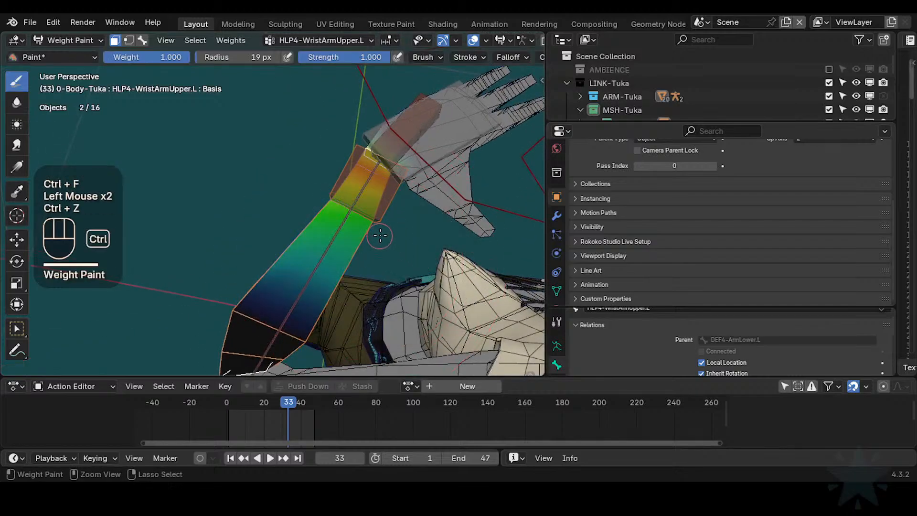
pyautogui.hotkey('ctrl', 'z')
# - Try blurring the helper weights near the elbow and at the wrist with the Blur brush, and undo the strokes
pyautogui.click(17, 103)
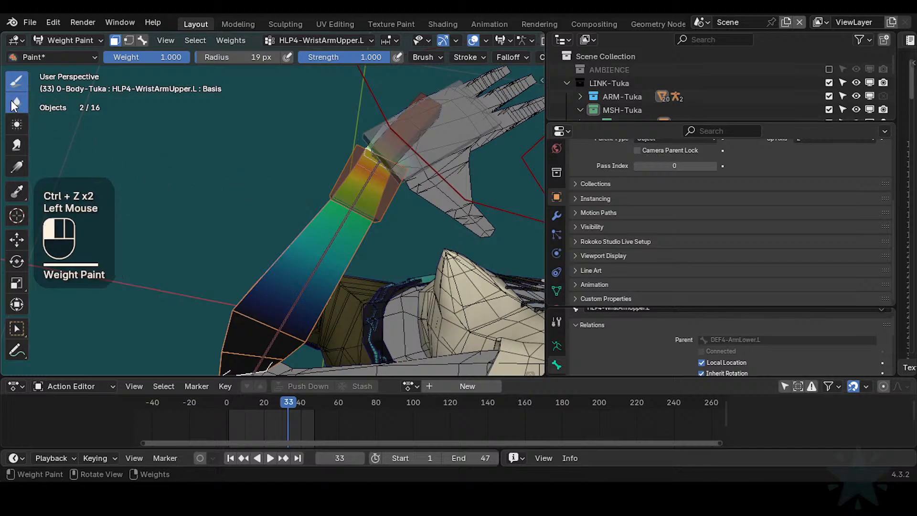
pyautogui.keyDown('ctrl'); pyautogui.moveTo(275, 275); pyautogui.dragTo(279, 308, button='middle'); pyautogui.keyUp('ctrl')
pyautogui.moveTo(245, 297); pyautogui.dragTo(302, 313)
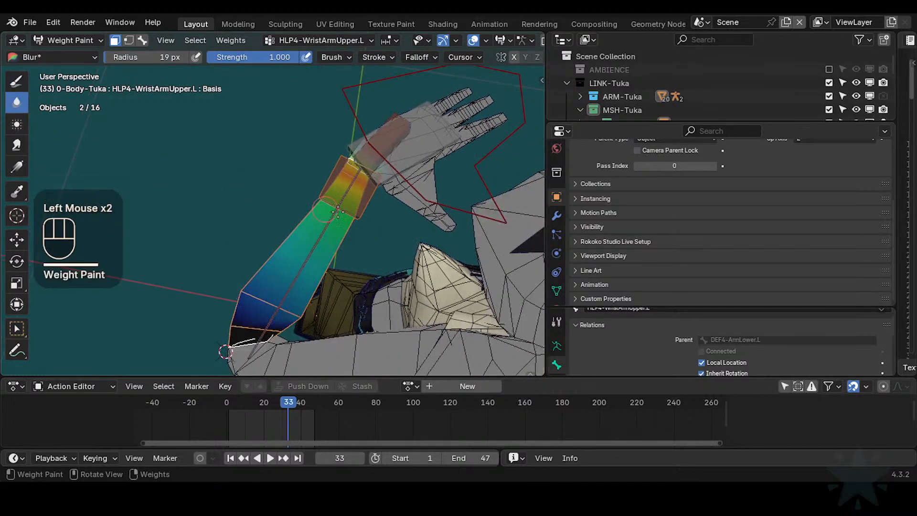
pyautogui.hotkey('ctrl', 'z')
pyautogui.moveTo(318, 270)
pyautogui.mouseDown(button='middle')
pyautogui.moveTo(382, 252)
pyautogui.moveTo(384, 275)
pyautogui.mouseUp(button='middle')
pyautogui.click(384, 272)
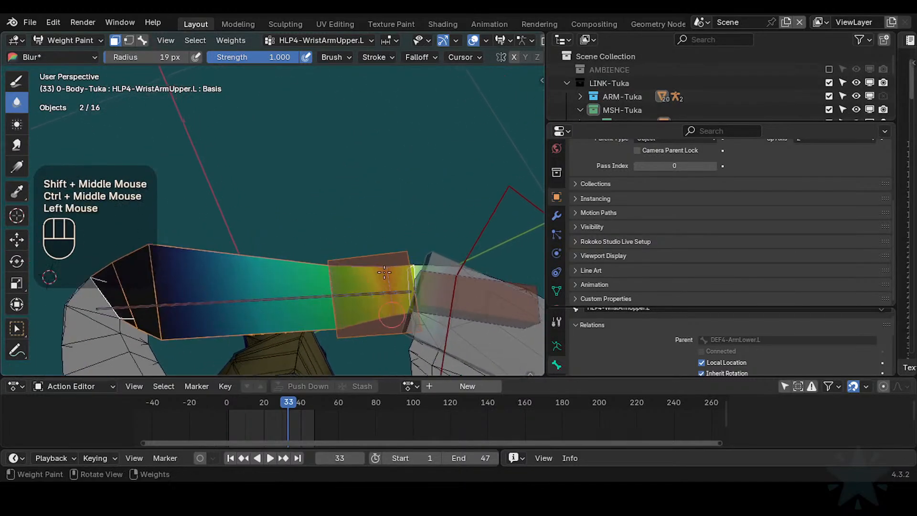
pyautogui.hotkey('ctrl', 'z')
# - Blur the helper weights around the forearm edge loop beside the wrist at strength 1.000
pyautogui.hotkey('ctrl', 'f')
pyautogui.click(401, 304)
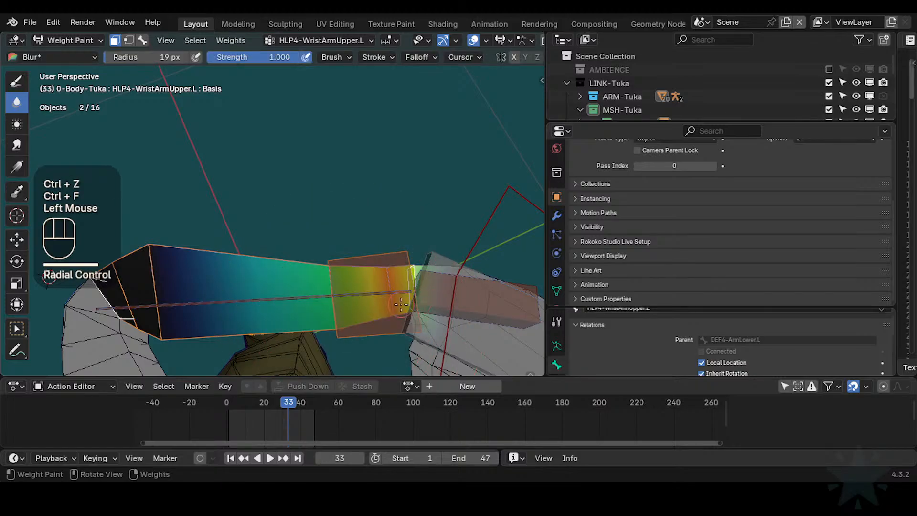
pyautogui.hotkey('ctrl', 'f')
pyautogui.moveTo(336, 308); pyautogui.dragTo(346, 289)
pyautogui.click(362, 280)
pyautogui.moveTo(342, 287); pyautogui.dragTo(379, 266, button='middle')
pyautogui.keyDown('shift'); pyautogui.moveTo(380, 265); pyautogui.dragTo(343, 316, button='middle'); pyautogui.keyUp('shift')
pyautogui.click(340, 293)
pyautogui.keyDown('shift'); pyautogui.moveTo(342, 317); pyautogui.dragTo(348, 321, button='middle'); pyautogui.keyUp('shift')
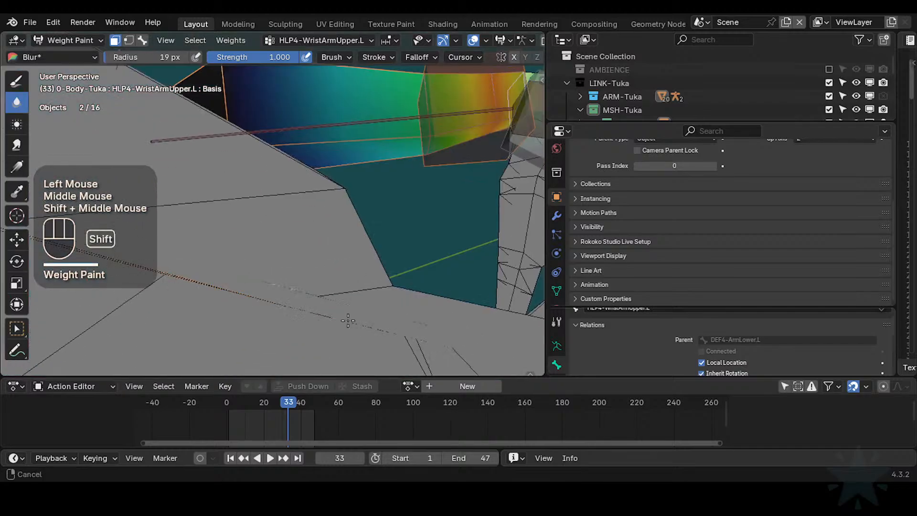
# - Examine the helper weight gradient along the left forearm and wrist from the outer side of the arm
pyautogui.hotkey('shift', '`')
pyautogui.press('w')
pyautogui.press('a')
pyautogui.press('s')
pyautogui.press('w')
pyautogui.press('d')
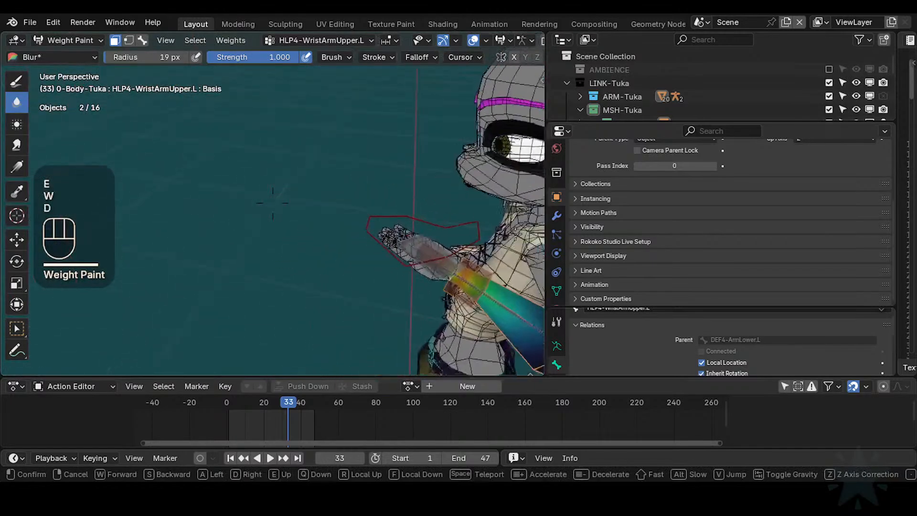
pyautogui.press('d')
pyautogui.press('w')
pyautogui.press('d')
pyautogui.press('w')
pyautogui.click(525, 239)
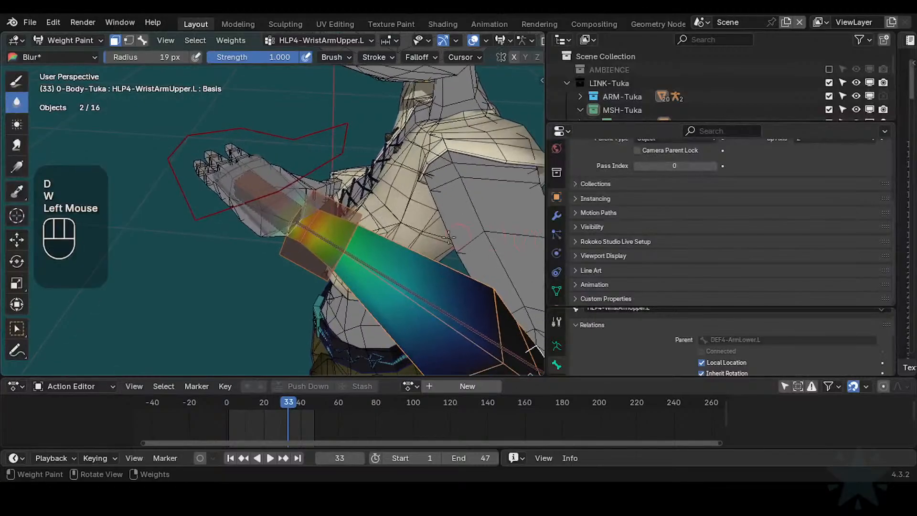
pyautogui.keyDown('shift'); pyautogui.moveTo(403, 238); pyautogui.dragTo(382, 249, button='middle'); pyautogui.keyUp('shift')
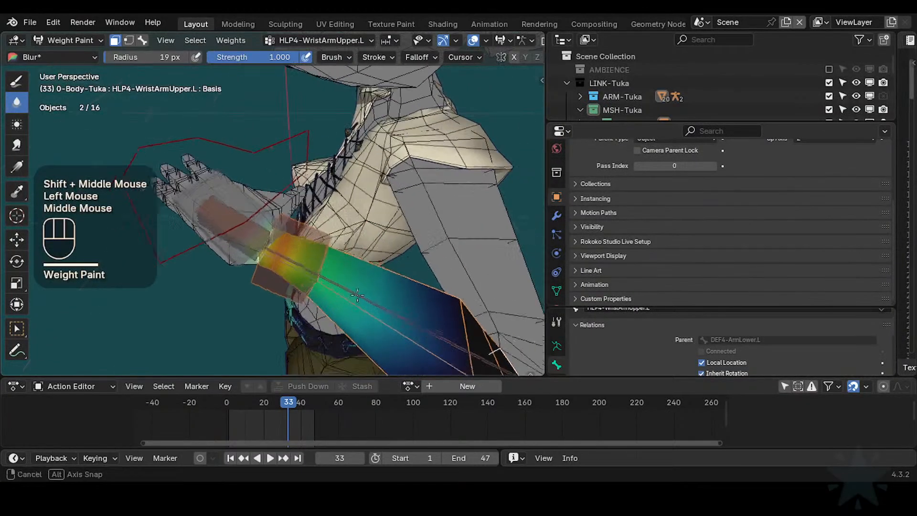
# - Paint the forearm edge loop beside the left wrist with the Draw brush at a weight of 1.000
pyautogui.hotkey('shift', 'f')
pyautogui.click(387, 249)
pyautogui.hotkey('ctrl', 'f')
pyautogui.click(394, 249)
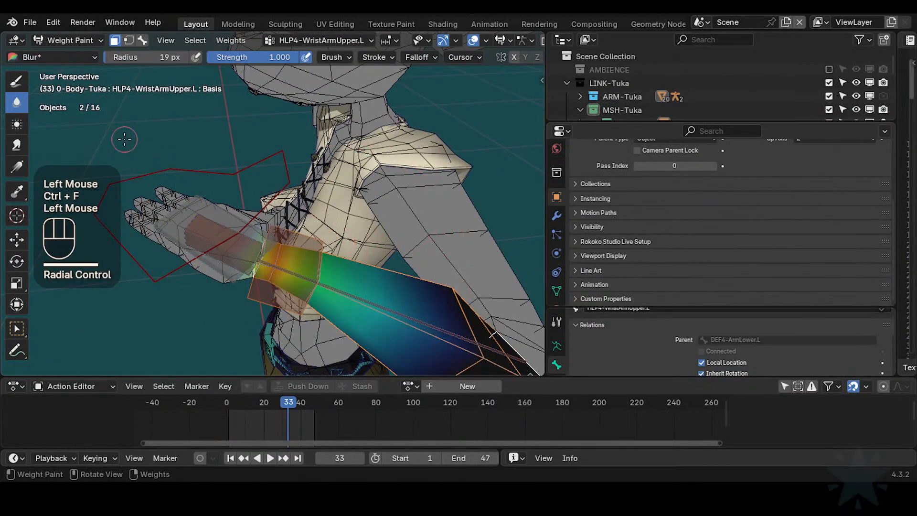
pyautogui.click(19, 87)
pyautogui.moveTo(330, 282); pyautogui.dragTo(351, 296, button='middle')
pyautogui.click(314, 286)
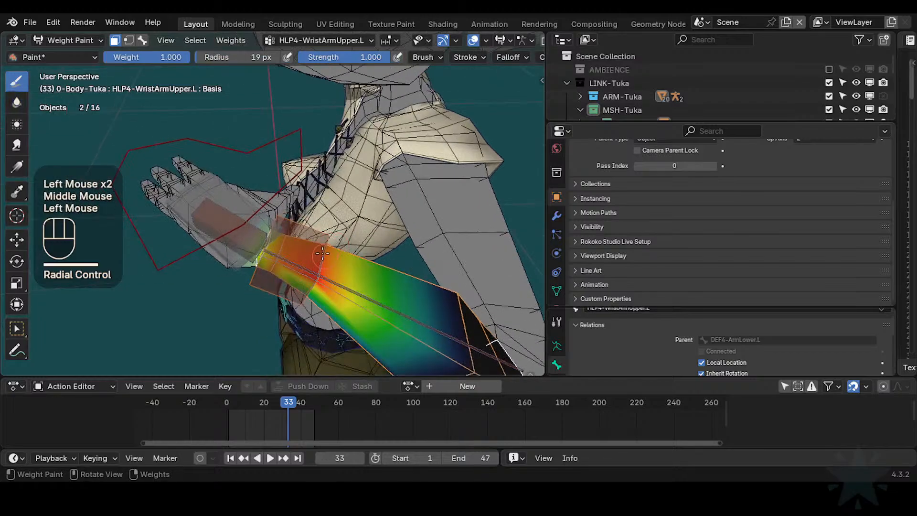
pyautogui.moveTo(322, 254); pyautogui.dragTo(346, 259, button='middle')
pyautogui.moveTo(347, 259)
pyautogui.keyDown('shift'); pyautogui.mouseDown(button='middle')
pyautogui.moveTo(337, 267)
pyautogui.moveTo(353, 233)
pyautogui.moveTo(344, 248)
pyautogui.moveTo(411, 256)
pyautogui.moveTo(315, 272)
pyautogui.mouseUp(button='middle'); pyautogui.keyUp('shift')
pyautogui.press('r')
pyautogui.press('Escape')
pyautogui.click(353, 234)
pyautogui.click(411, 256)
# - Test-rotate the wrist helper bone twice without keeping the rotation and inspect the repainted forearm from the side
pyautogui.moveTo(315, 273); pyautogui.dragTo(341, 273, button='middle')
pyautogui.press('r')
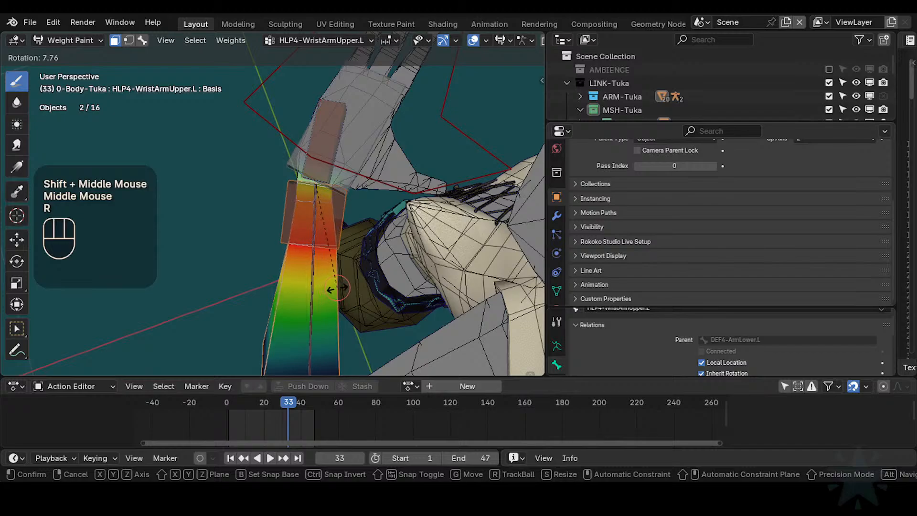
pyautogui.press('Escape')
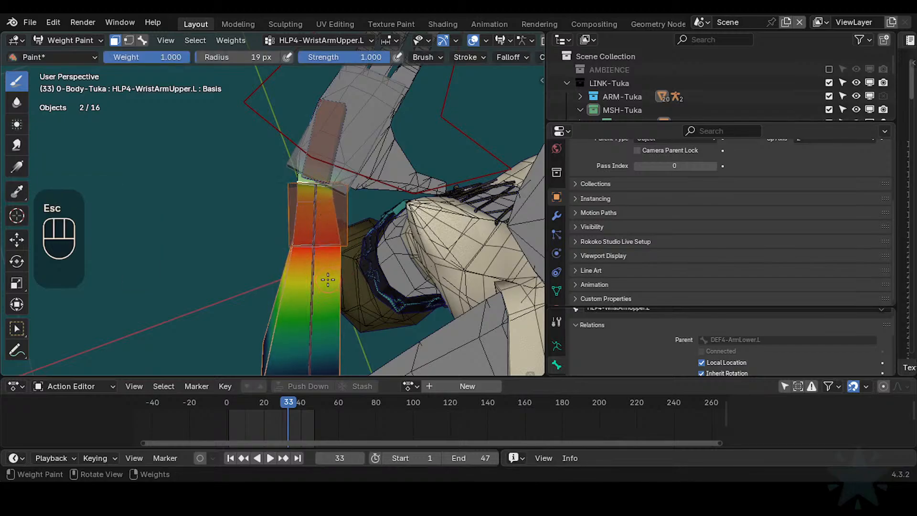
pyautogui.press('r')
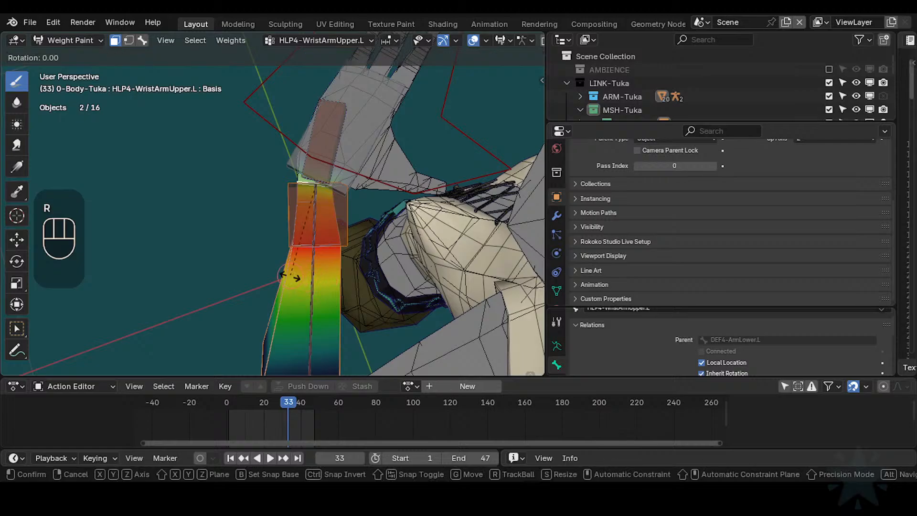
pyautogui.press('Escape')
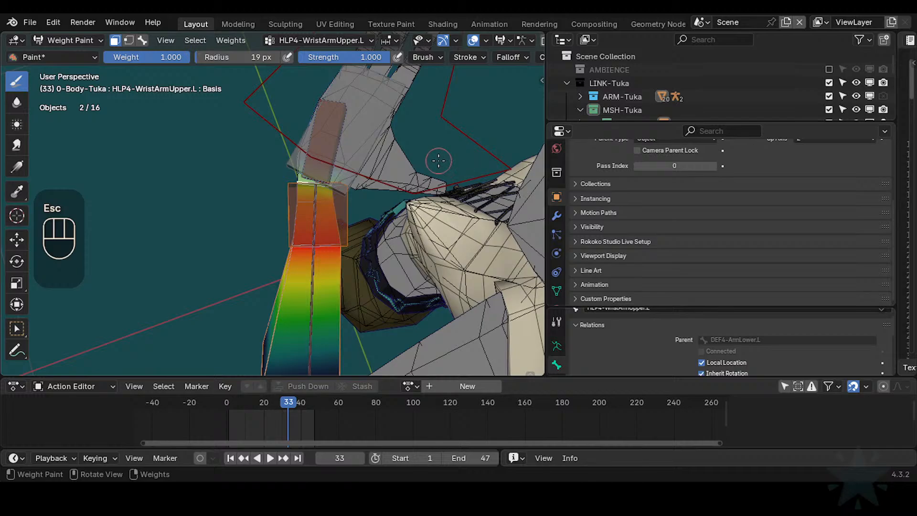
pyautogui.moveTo(296, 207); pyautogui.dragTo(455, 274, button='middle')
pyautogui.scroll(1, 294, 244)
pyautogui.scroll(-1, 324, 269)
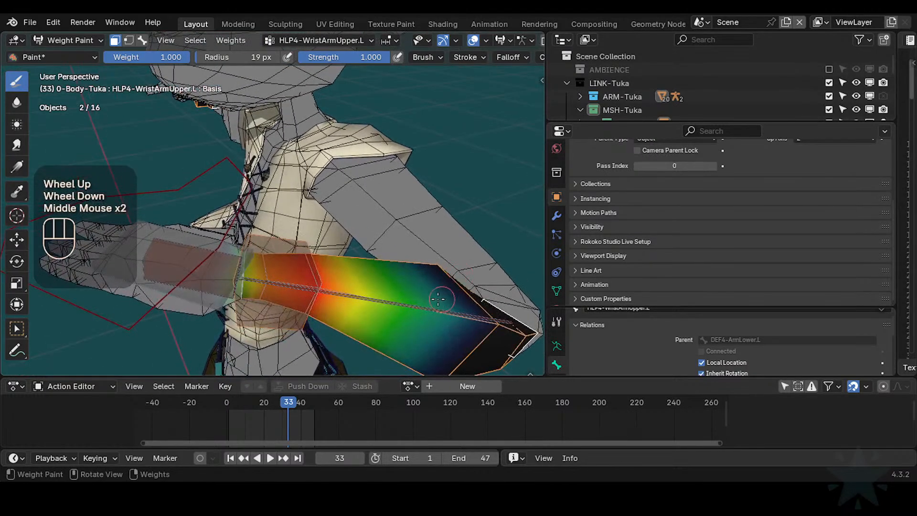
pyautogui.moveTo(327, 311)
pyautogui.keyDown('shift'); pyautogui.mouseDown(button='middle')
pyautogui.moveTo(375, 263)
pyautogui.moveTo(344, 243)
pyautogui.moveTo(321, 254)
pyautogui.mouseUp(button='middle'); pyautogui.keyUp('shift')
# - Inspect the left forearm's rest shape in Edit Mode and its posed shape in Object Mode
pyautogui.press('Tab')
pyautogui.scroll(-2, 344, 242)
pyautogui.scroll(-1, 386, 257)
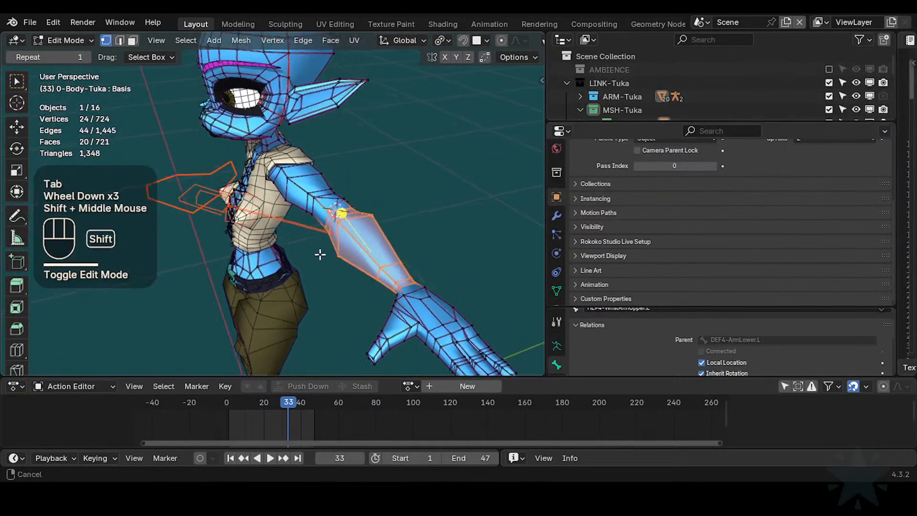
pyautogui.hotkey('ctrl', 'Tab')
pyautogui.scroll(1, 389, 251)
pyautogui.keyDown('shift'); pyautogui.moveTo(388, 251); pyautogui.dragTo(272, 250, button='middle'); pyautogui.keyUp('shift')
pyautogui.scroll(1, 330, 276)
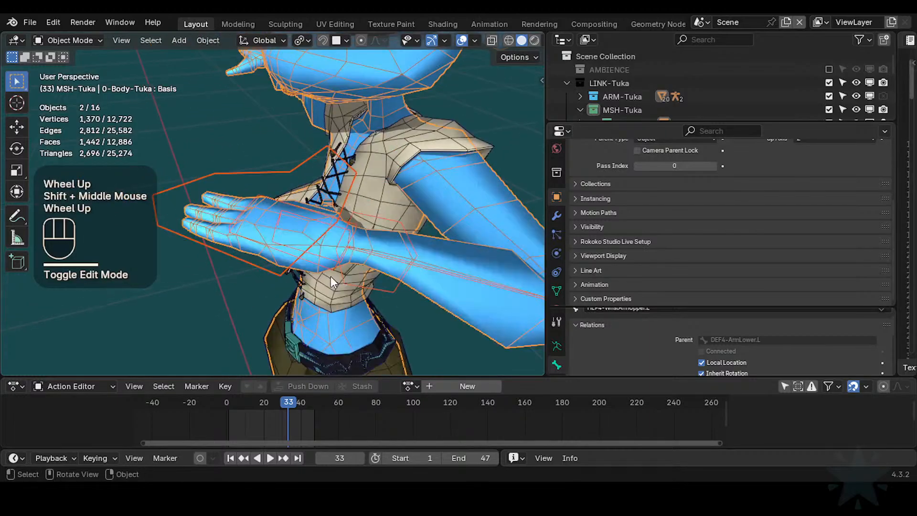
pyautogui.hotkey('ctrl', 'Tab')
pyautogui.press('Escape')
pyautogui.hotkey('ctrl', 'Tab')
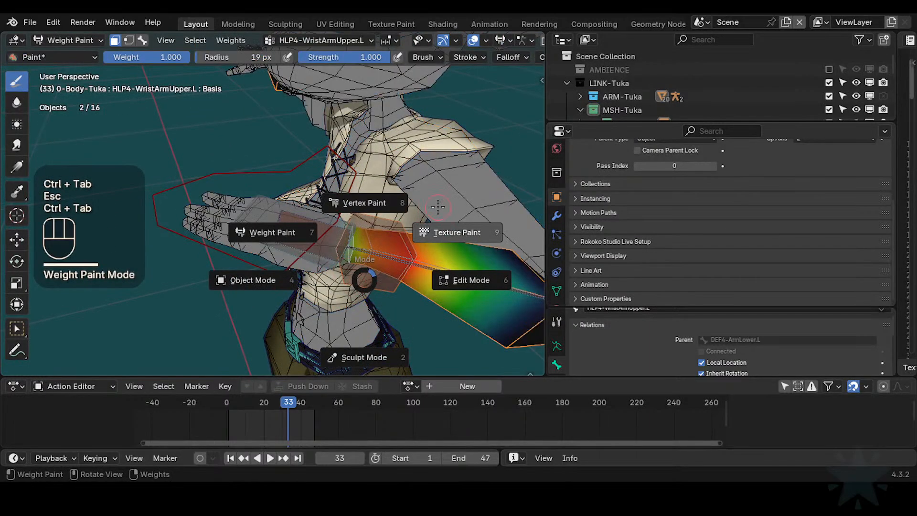
# - Leave Weight Paint mode, select only the ARM-Tuka armature and enter Pose Mode
pyautogui.click(252, 279)
pyautogui.click(357, 267)
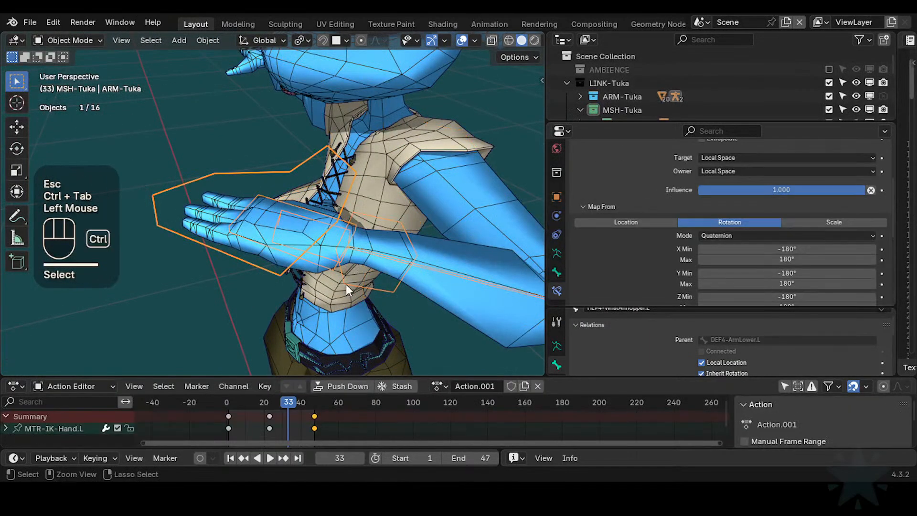
pyautogui.hotkey('ctrl', 'Tab')
pyautogui.click(360, 280)
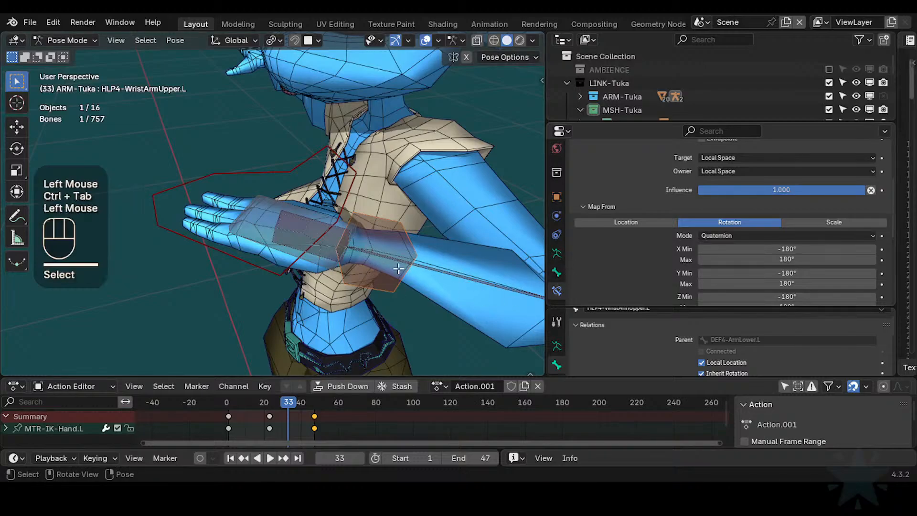
# - In the armature's Edit Mode, display the bone axes and clear the roll of the selected left wrist helper bone
pyautogui.press('Tab')
pyautogui.scroll(-1, 248, 229)
pyautogui.keyDown('shift'); pyautogui.moveTo(258, 238); pyautogui.dragTo(325, 260, button='middle'); pyautogui.keyUp('shift')
pyautogui.scroll(1, 325, 260)
pyautogui.hotkey('ctrl', '3')
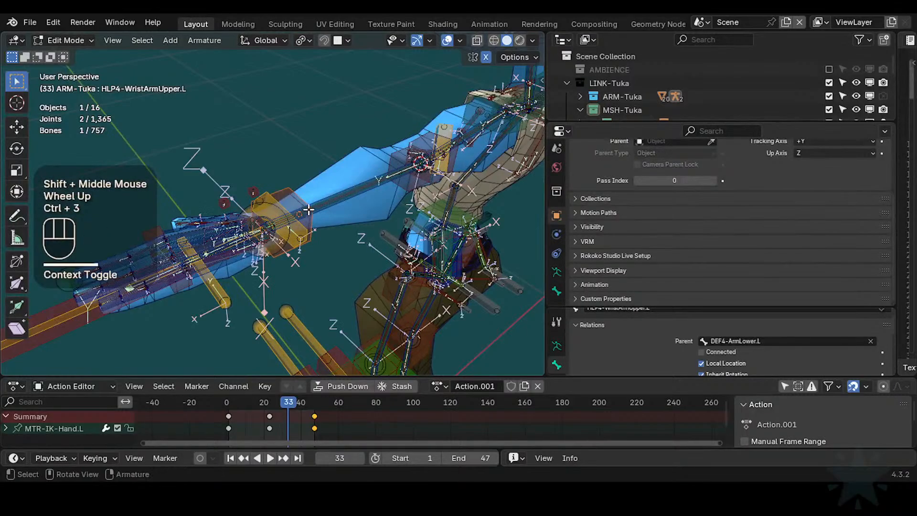
pyautogui.hotkey('ctrl', 'Tab')
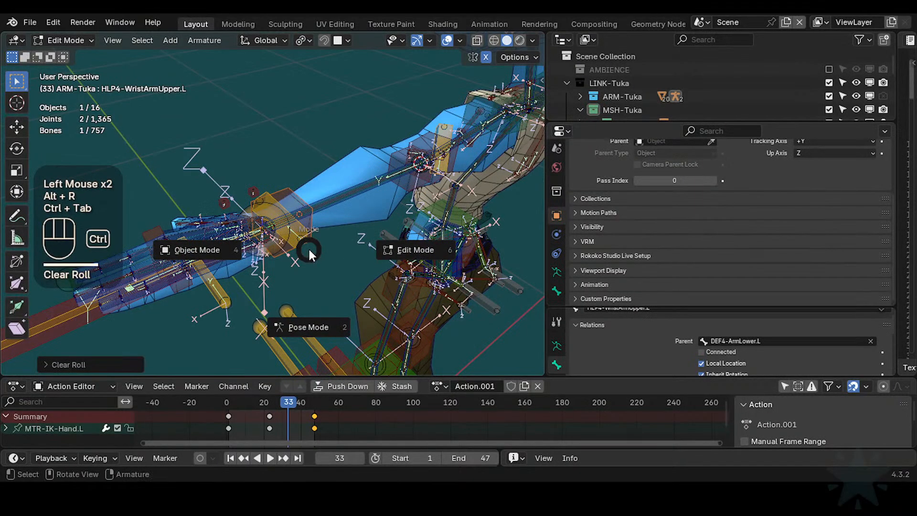
# - Return to Pose Mode and select the MTR-IK-Hand.L hand control
pyautogui.moveTo(321, 253); pyautogui.dragTo(354, 215, button='middle')
pyautogui.keyDown('shift'); pyautogui.moveTo(353, 215); pyautogui.dragTo(235, 227, button='middle'); pyautogui.keyUp('shift')
pyautogui.scroll(3, 235, 228)
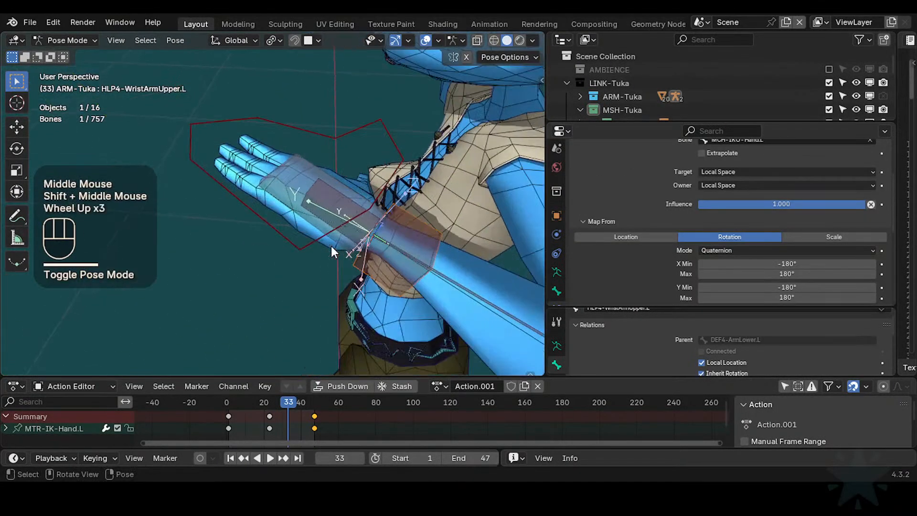
pyautogui.moveTo(383, 277); pyautogui.dragTo(360, 210, button='middle')
pyautogui.click(415, 206)
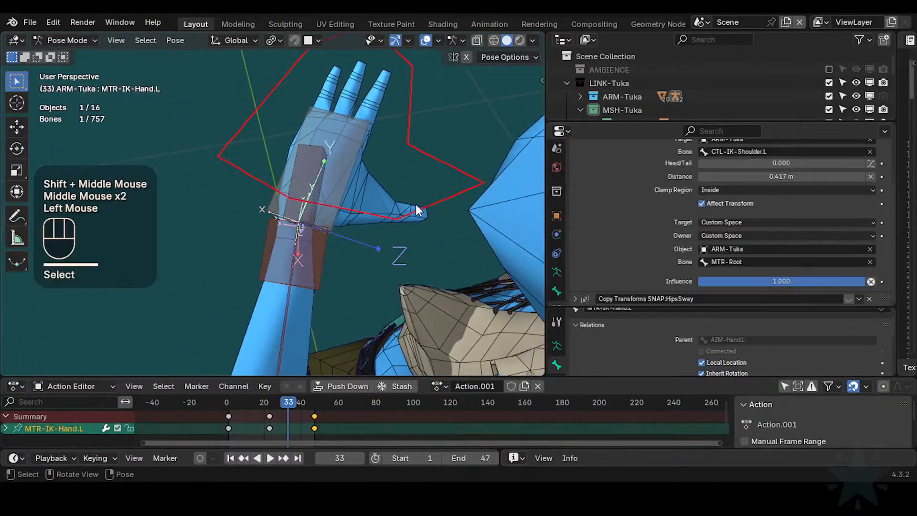
# - Rotate the left hand control to bend the wrist toward the body and try rotating the HLP4-WristArmUpper.L helper bone
pyautogui.press('r')
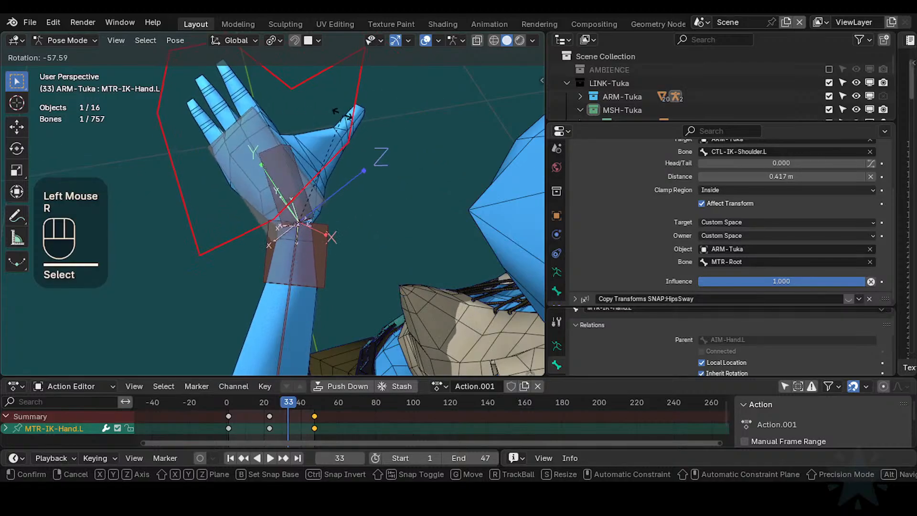
pyautogui.click(354, 279)
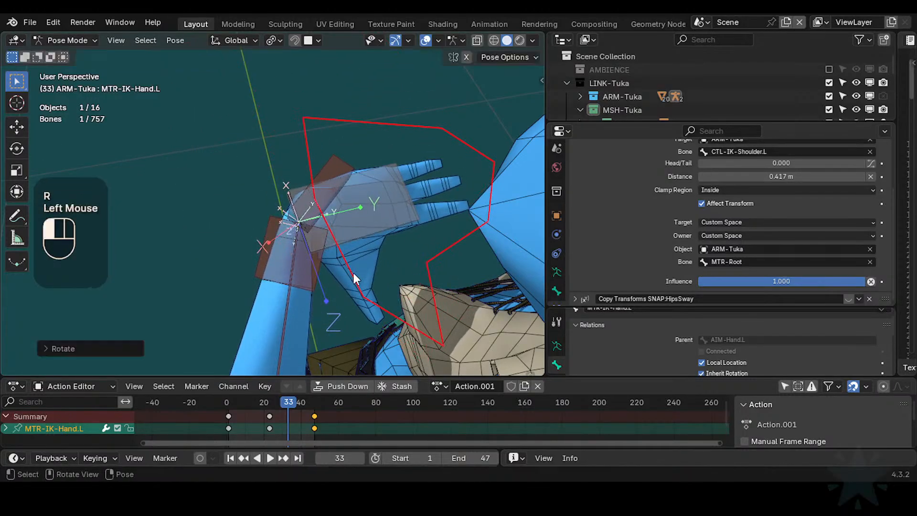
pyautogui.click(310, 274)
pyautogui.press('r')
pyautogui.press('Escape')
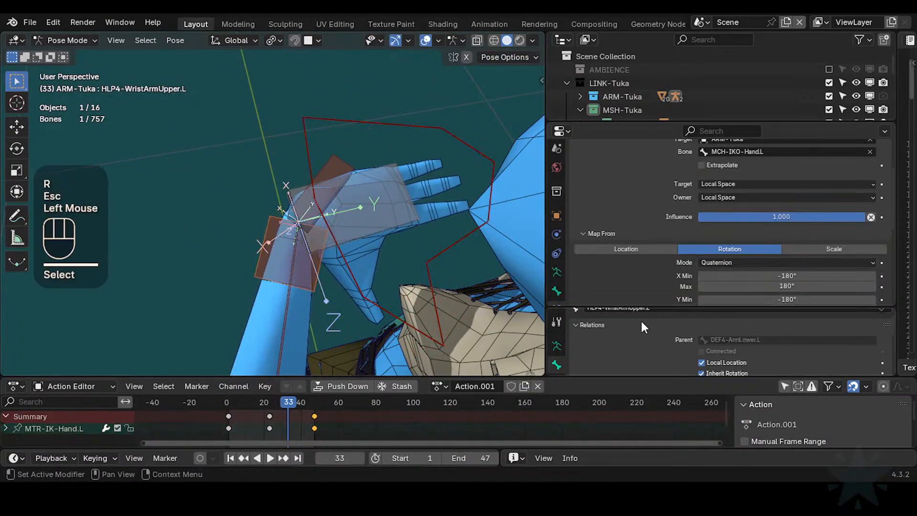
# - Set the helper bone's Map To rotation limits to 30° minimum and -30° maximum on the X, Y and Z axes
pyautogui.scroll(-5, 673, 271)
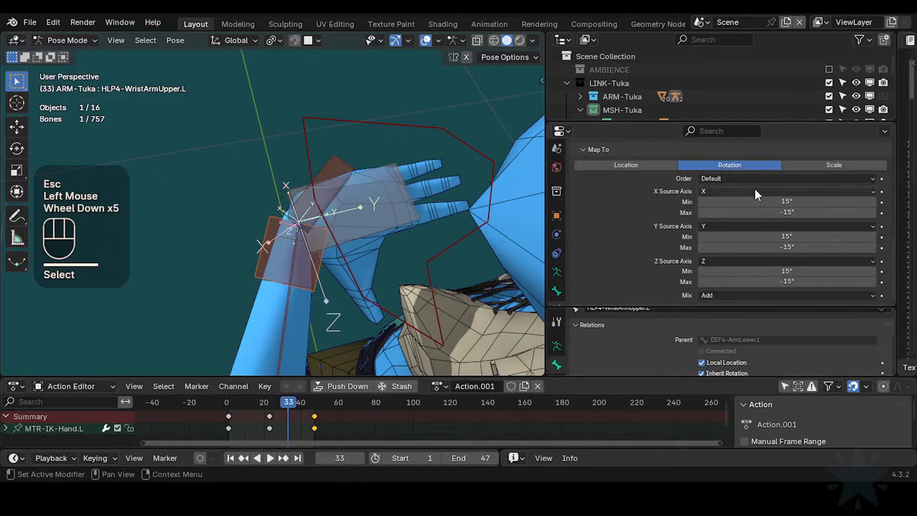
pyautogui.click(756, 191)
pyautogui.click(761, 200)
pyautogui.click(767, 203)
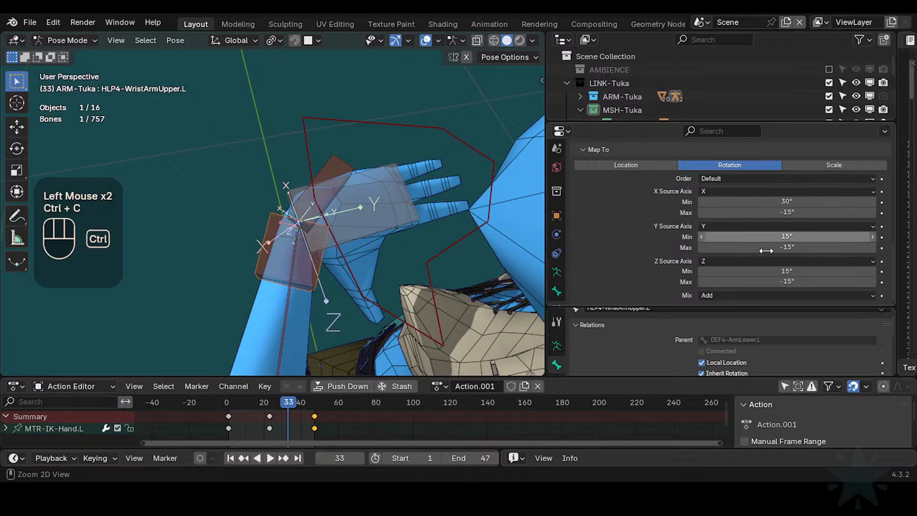
pyautogui.hotkey('ctrl', 'v')
pyautogui.hotkey('ctrl', 'v')
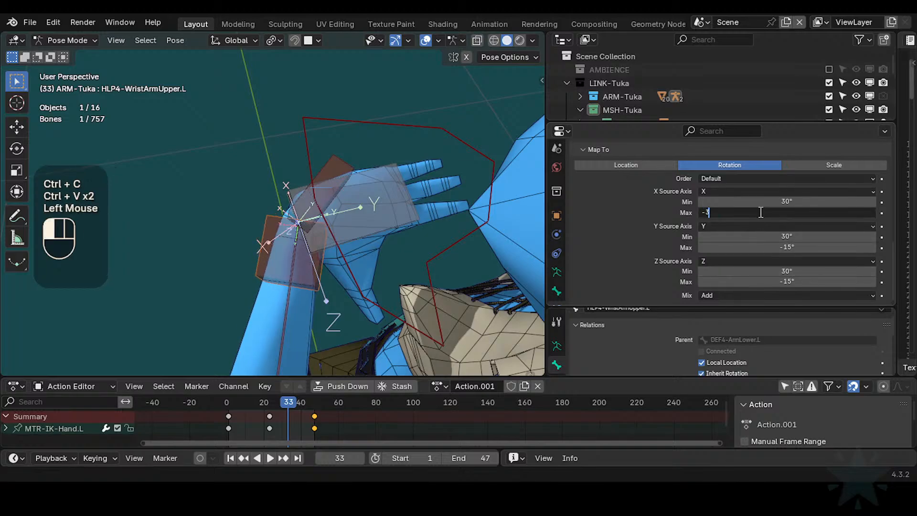
pyautogui.hotkey('ctrl', 'v')
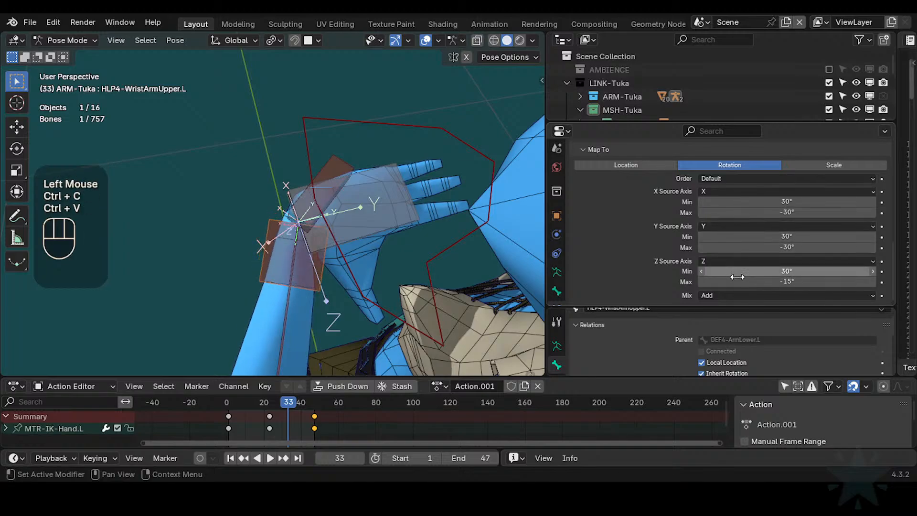
pyautogui.hotkey('ctrl', 'v')
# - Test the wrist deformation by rotating the MTR-IK-Hand.L control freely and then around the X axis
pyautogui.click(353, 123)
pyautogui.press('r')
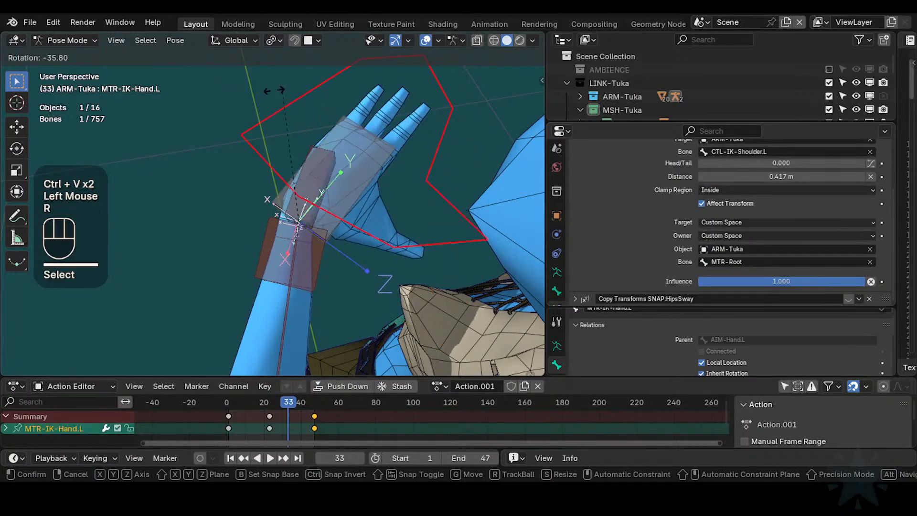
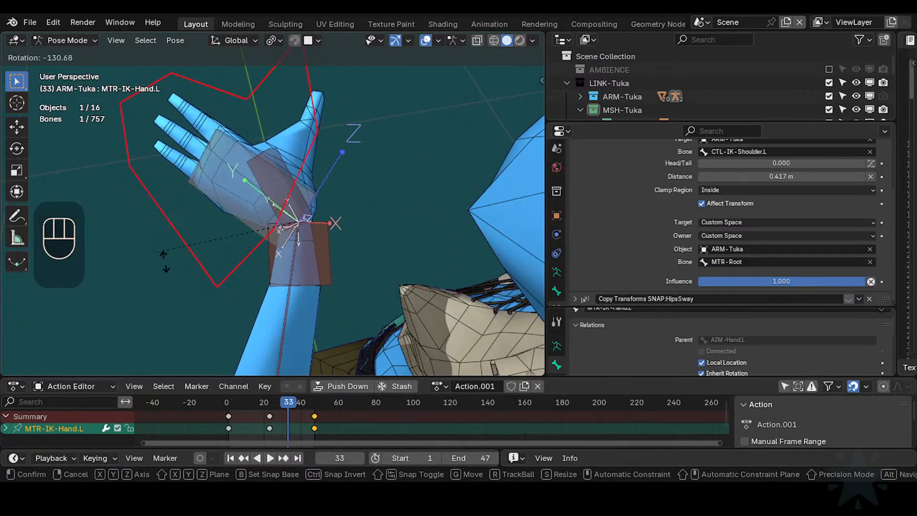
pyautogui.click(219, 141)
pyautogui.moveTo(220, 141); pyautogui.dragTo(382, 268, button='middle')
pyautogui.moveTo(382, 267); pyautogui.dragTo(390, 272, button='middle')
pyautogui.press('r')
pyautogui.press('x')
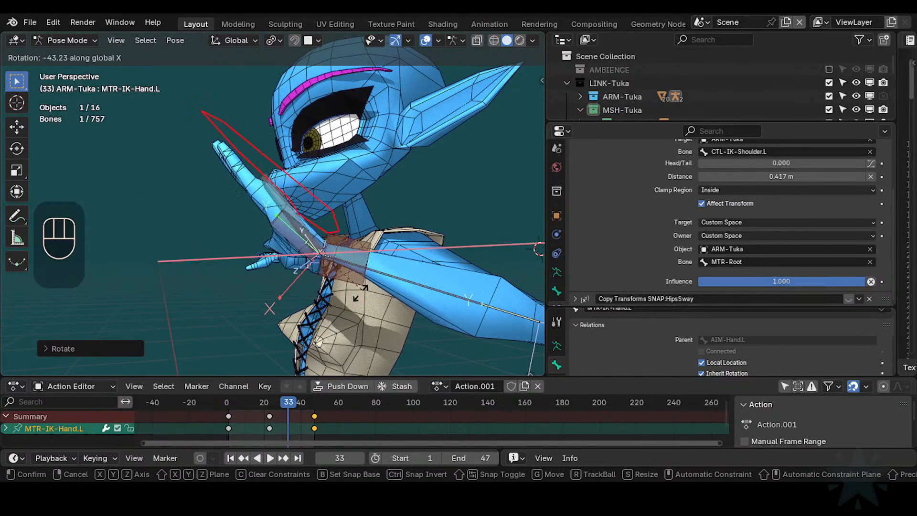
pyautogui.click(373, 241)
# - Swing the left hand control around the Z axis in two rotations to test the sideways wrist bend
pyautogui.moveTo(374, 242); pyautogui.dragTo(320, 294, button='middle')
pyautogui.press('r')
pyautogui.press('z')
pyautogui.click(336, 305)
pyautogui.scroll(2, 332, 236)
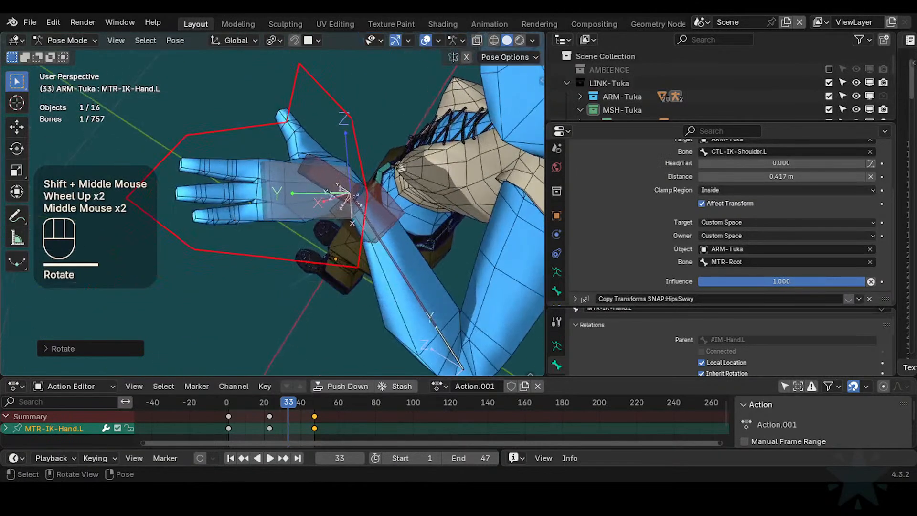
pyautogui.press('r')
pyautogui.press('z')
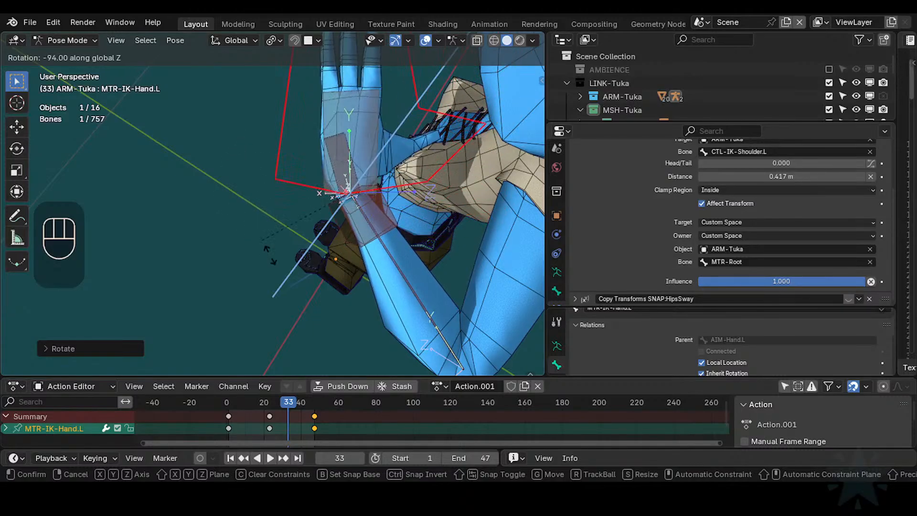
pyautogui.click(293, 265)
# - View the arm from the side and rotate the left hand control around its local X axis
pyautogui.moveTo(338, 263); pyautogui.dragTo(330, 224, button='middle')
pyautogui.scroll(2, 340, 200)
pyautogui.press('r')
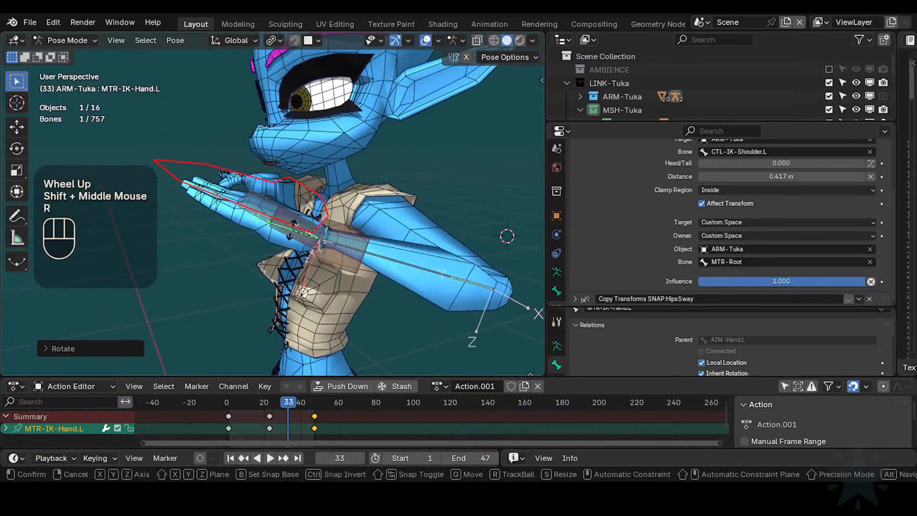
pyautogui.press('x')
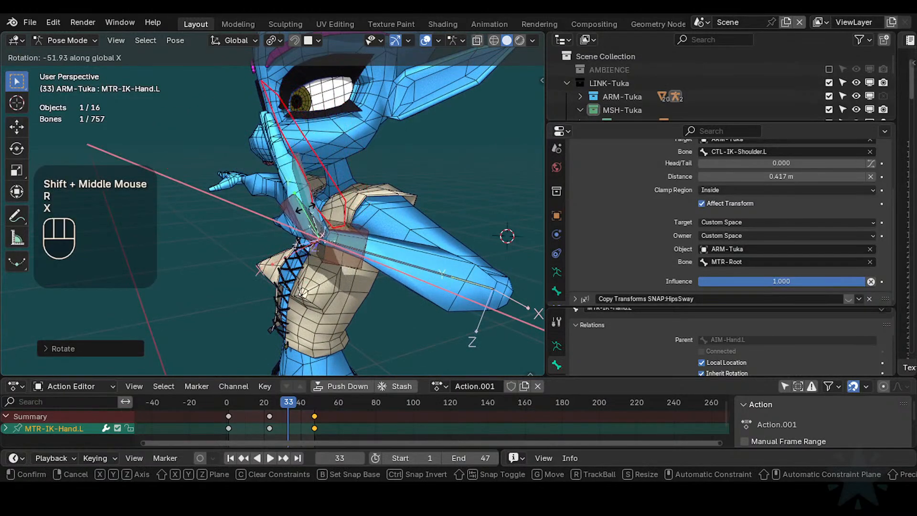
pyautogui.press('x')
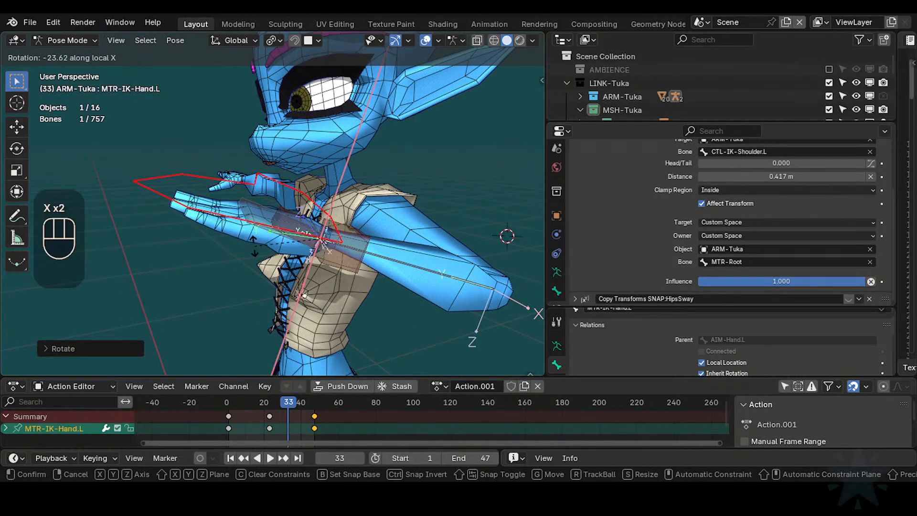
pyautogui.click(246, 243)
pyautogui.press('x')
pyautogui.press('r')
pyautogui.press('Escape')
pyautogui.press('r')
pyautogui.press('x')
pyautogui.press('x')
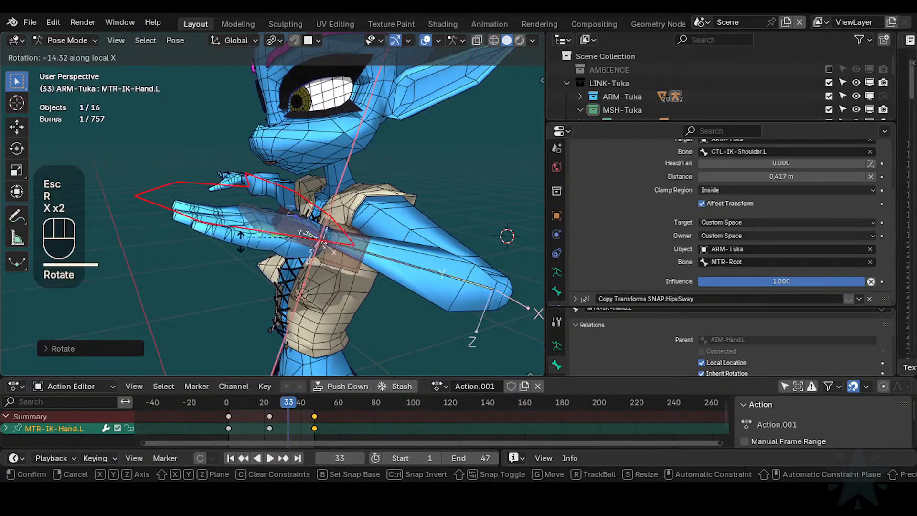
pyautogui.press('z')
pyautogui.press('y')
pyautogui.press('y')
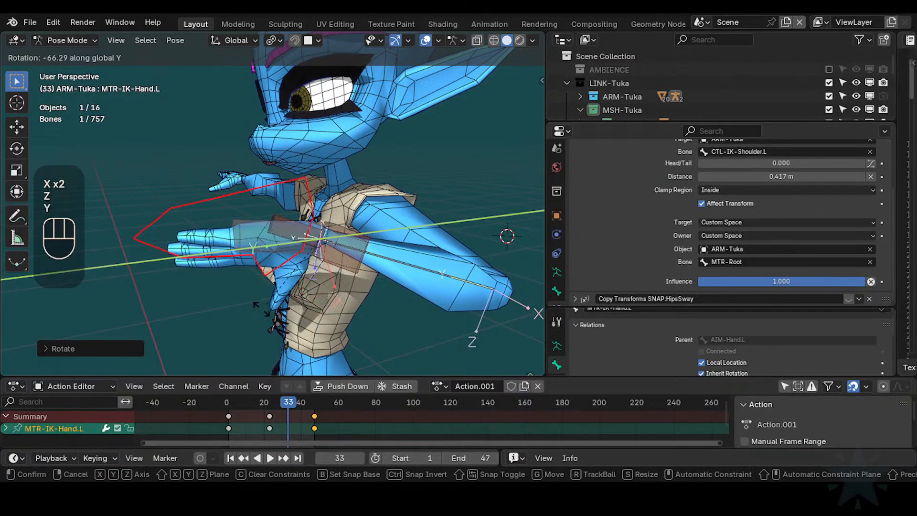
pyautogui.press('Escape')
# - Tilt the MTR-IK-Hand.L control around the global X axis in two rotations, checking the HLP4-WristHand.L bone between them
pyautogui.press('r')
pyautogui.press('x')
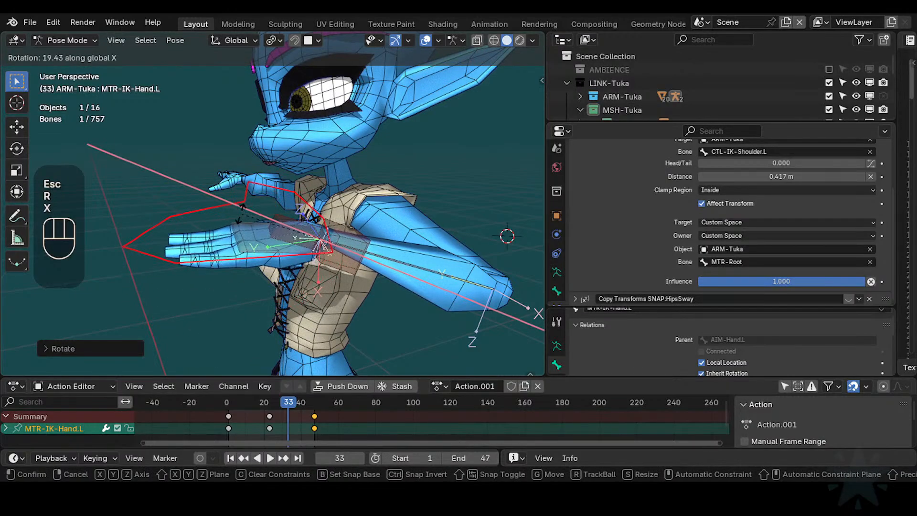
pyautogui.click(262, 259)
pyautogui.moveTo(346, 268); pyautogui.dragTo(290, 269, button='middle')
pyautogui.click(292, 246)
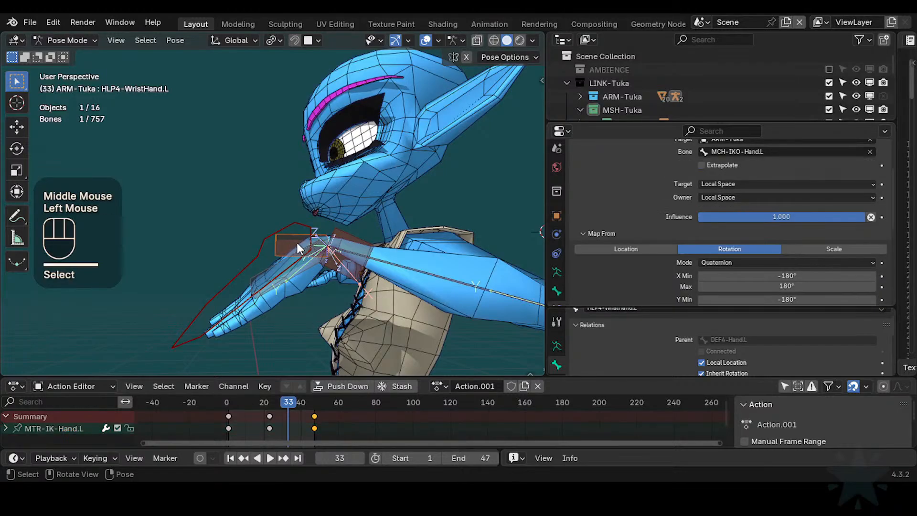
pyautogui.click(227, 287)
pyautogui.press('r')
pyautogui.press('x')
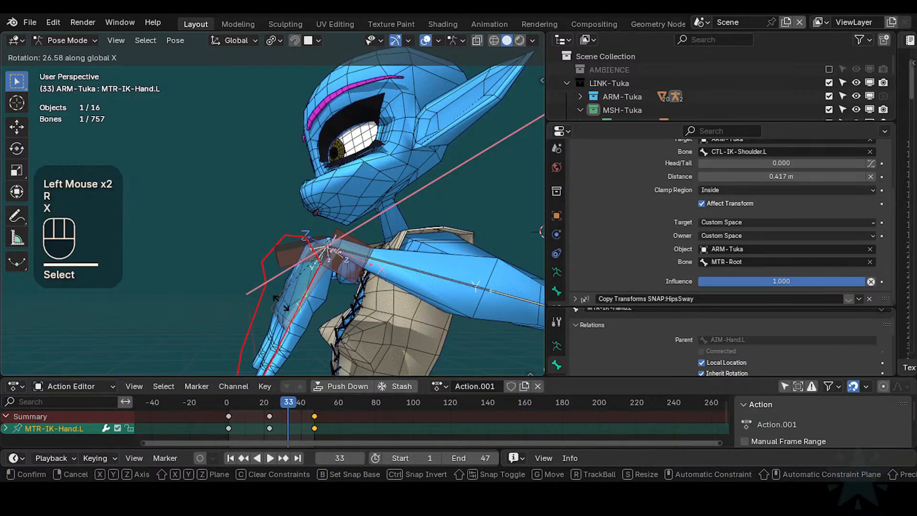
pyautogui.click(374, 274)
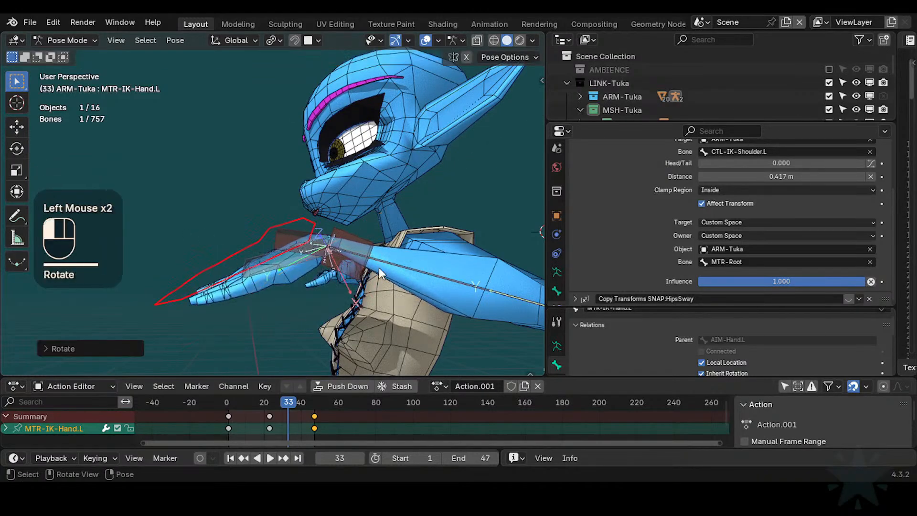
# - Try rotating the HLP4-WristArmUpper.L helper bone, and rotate the left hand control so the hand bends upward
pyautogui.click(381, 273)
pyautogui.press('r')
pyautogui.press('Escape')
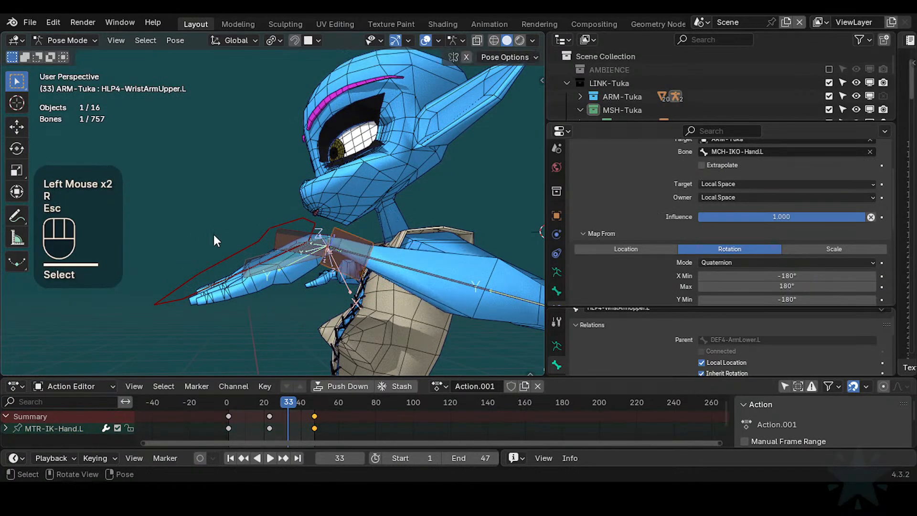
pyautogui.click(214, 258)
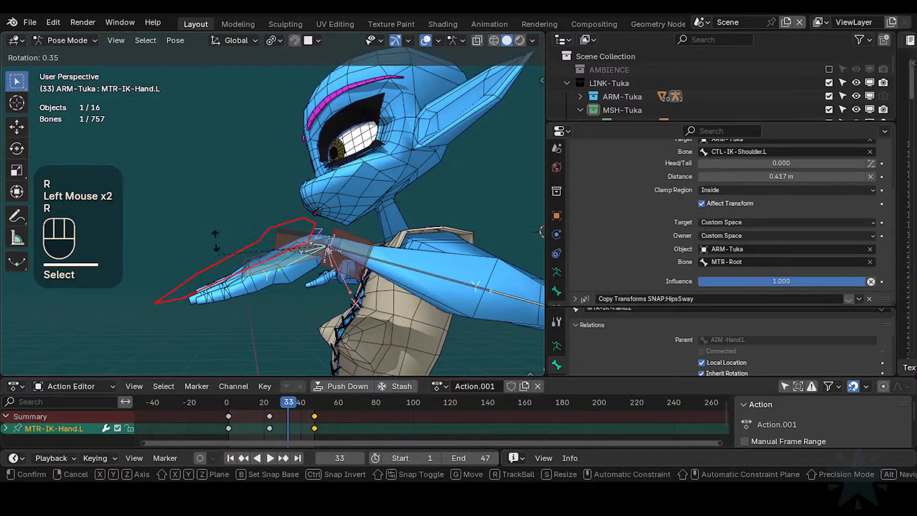
pyautogui.press('r')
pyautogui.click(326, 201)
# - Select the HLP4-WristArmUpper.L helper bone and rotate it freely at the bent wrist
pyautogui.click(370, 240)
pyautogui.press('r')
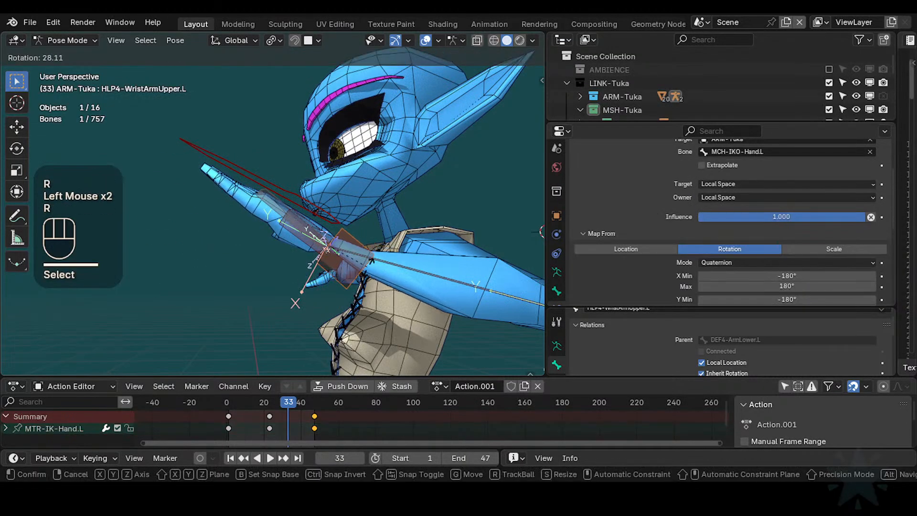
pyautogui.click(370, 248)
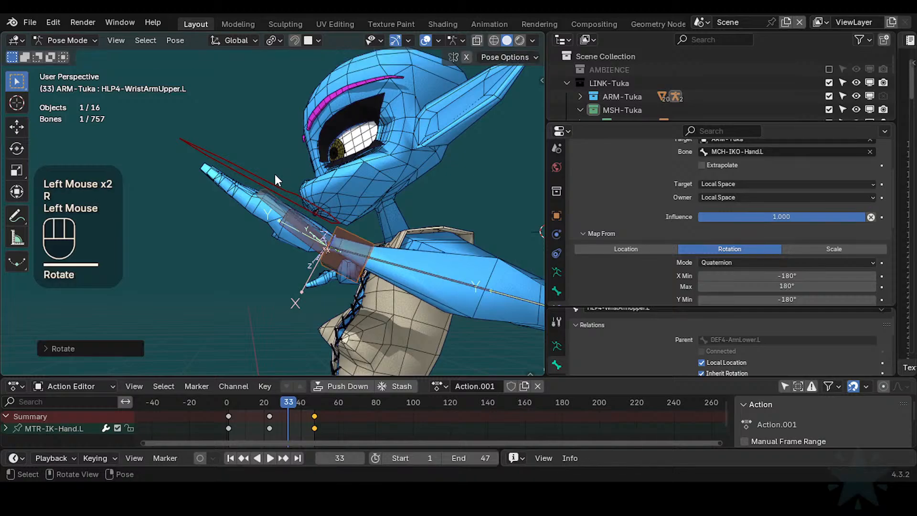
# - Set the helper bone's Map To rotation limits to 15° minimum and -15° maximum on all axes and review the constraint's ranges
pyautogui.scroll(-3, 814, 253)
pyautogui.click(799, 204)
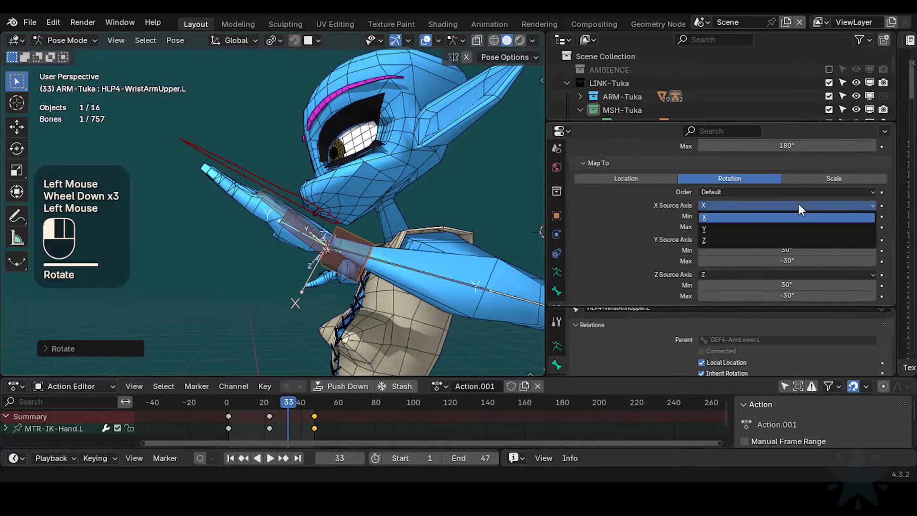
pyautogui.click(798, 204)
pyautogui.doubleClick(799, 216)
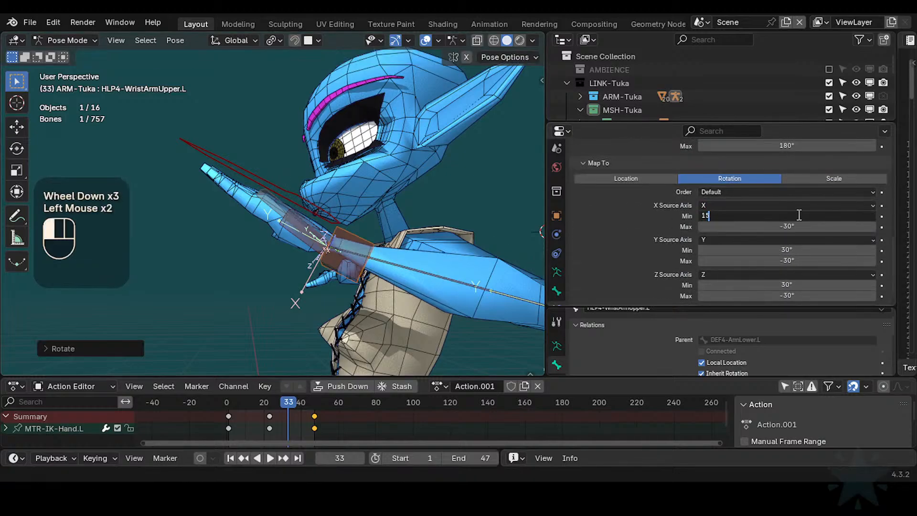
pyautogui.scroll(-1, 799, 215)
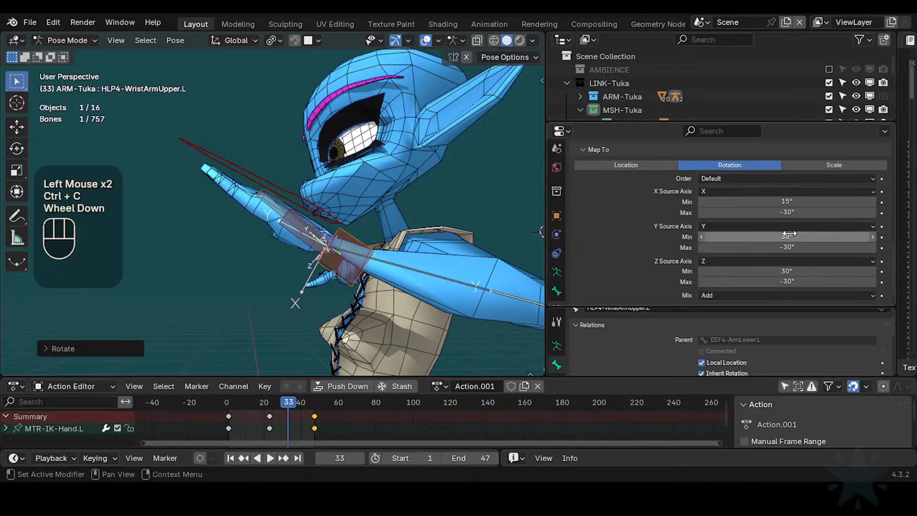
pyautogui.write('15°')
pyautogui.write('15°')
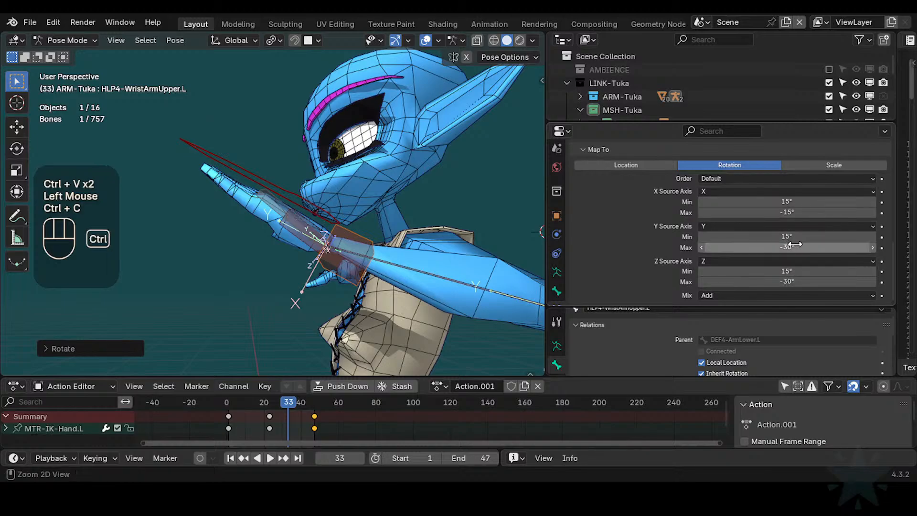
pyautogui.hotkey('ctrl', 'v')
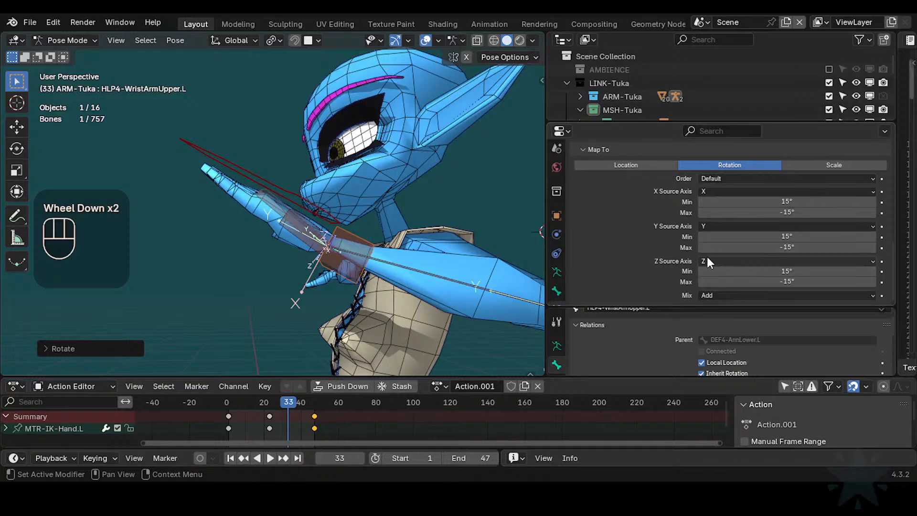
pyautogui.scroll(3, 697, 244)
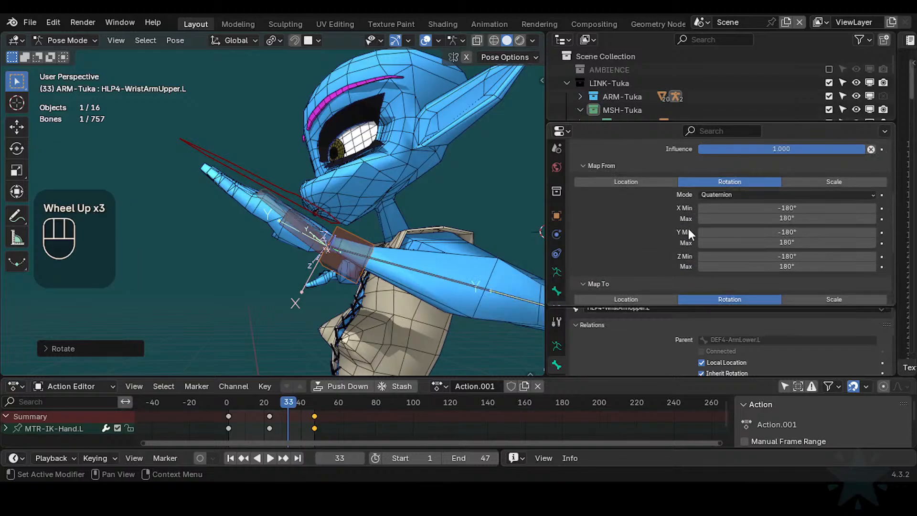
pyautogui.scroll(-2, 698, 223)
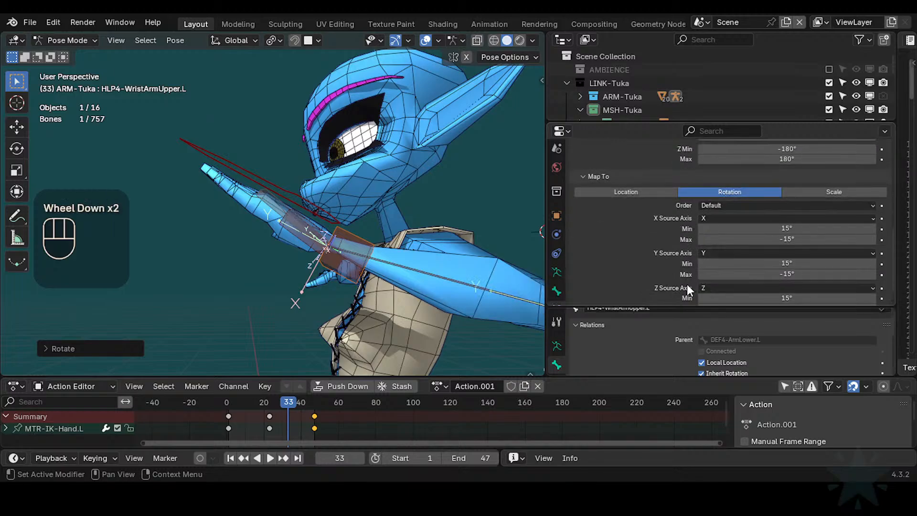
pyautogui.scroll(-2, 705, 279)
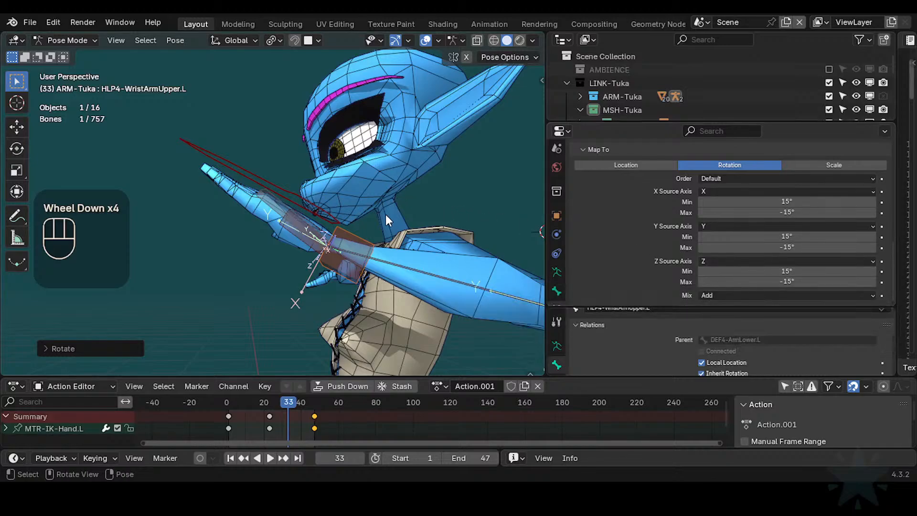
# - Select the MTR-IK-Hand.L control and rotate the left hand freely in successive rotations to test how the wrist bends sideways
pyautogui.moveTo(386, 214); pyautogui.dragTo(305, 224, button='middle')
pyautogui.scroll(2, 276, 294)
pyautogui.scroll(1, 317, 222)
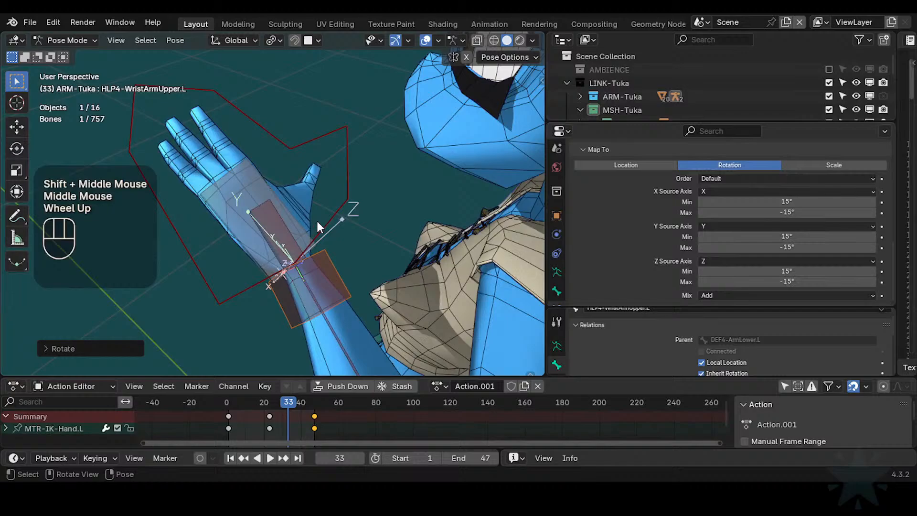
pyautogui.click(336, 184)
pyautogui.press('r')
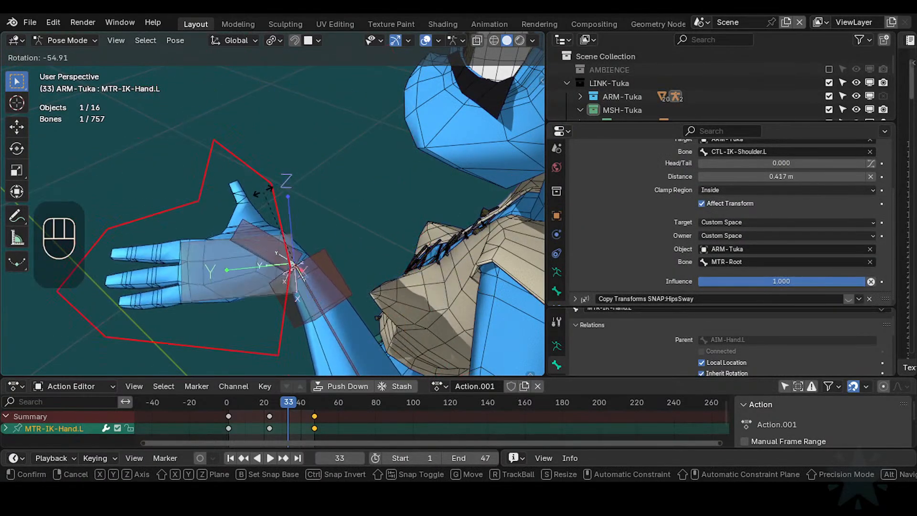
pyautogui.click(305, 248)
pyautogui.moveTo(304, 248); pyautogui.dragTo(352, 242, button='middle')
pyautogui.press('r')
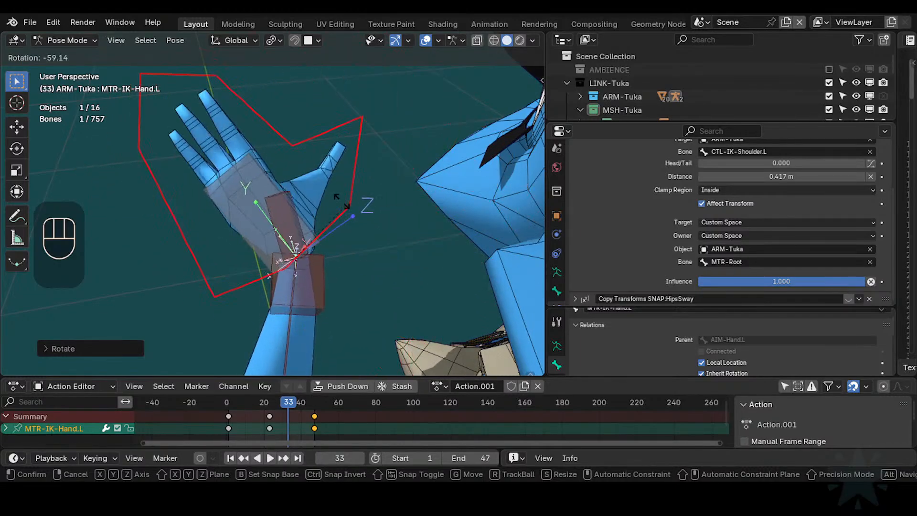
pyautogui.click(273, 273)
# - Try rotating the left hand control around its local X axis, the global Y axis and the global X axis
pyautogui.moveTo(273, 273); pyautogui.dragTo(402, 272, button='middle')
pyautogui.press('r')
pyautogui.press('x')
pyautogui.press('x')
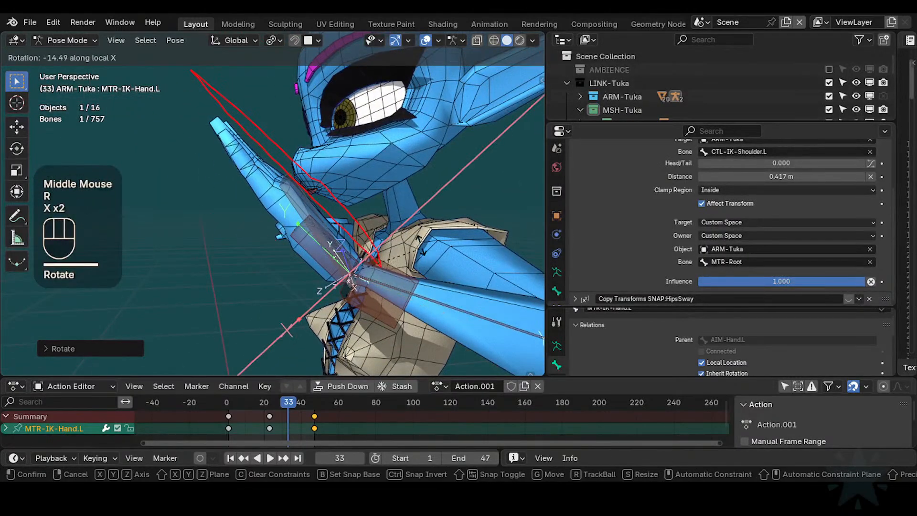
pyautogui.press('y')
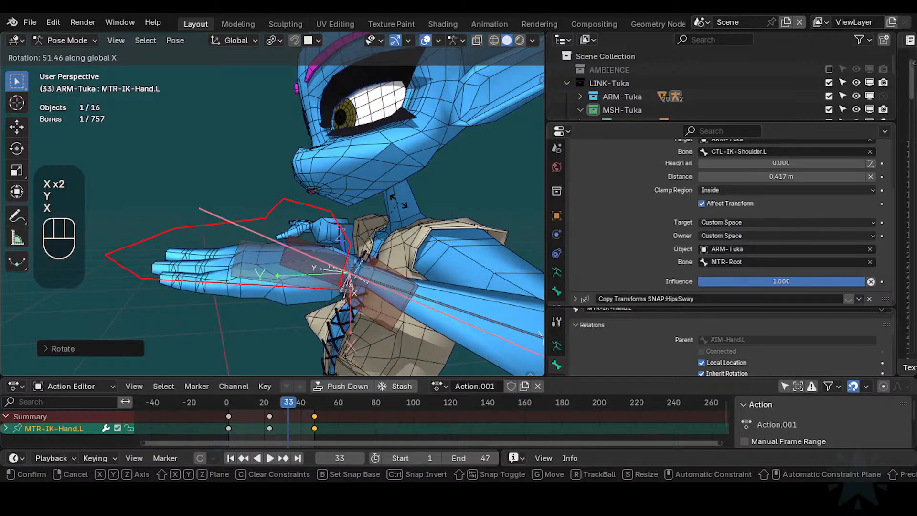
pyautogui.press('x')
pyautogui.press('Escape')
# - Select all visible pose bones and clear their pose transforms
pyautogui.scroll(-1, 380, 211)
pyautogui.press('a')
pyautogui.hotkey('alt', 'g')
pyautogui.hotkey('alt', 'g')
pyautogui.moveTo(379, 211); pyautogui.dragTo(292, 231, button='middle')
pyautogui.keyDown('shift'); pyautogui.scroll(1, 284, 262); pyautogui.keyUp('shift')
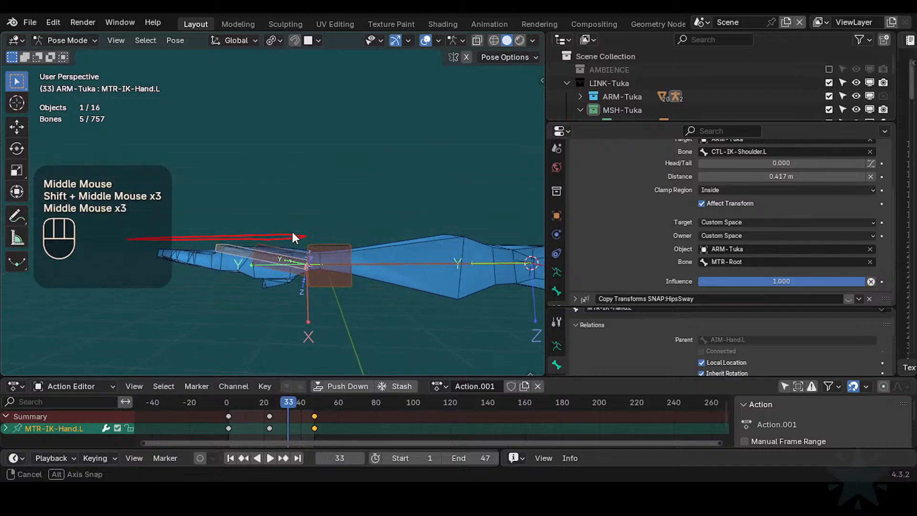
# - Rotate the MTR-IK-Hand.L control around the global Y axis so the left hand bends steeply downward
pyautogui.click(291, 230)
pyautogui.press('r')
pyautogui.press('x')
pyautogui.press('x')
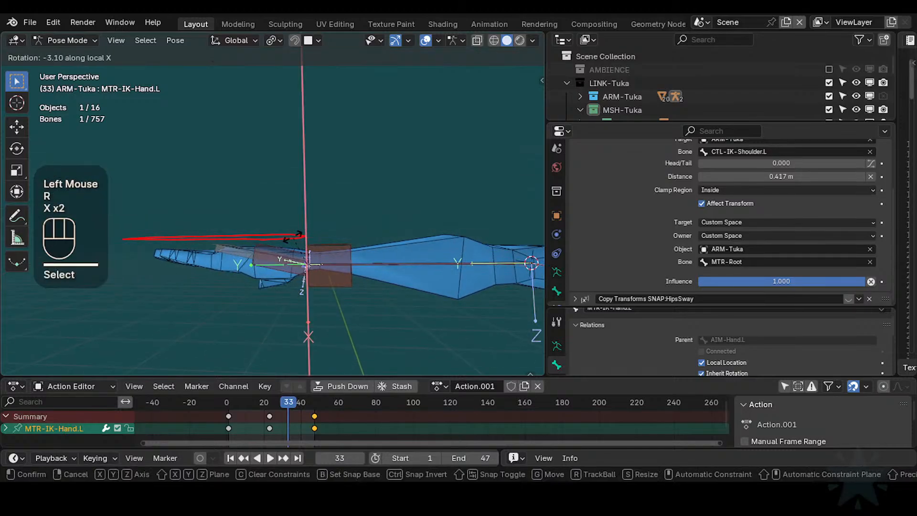
pyautogui.press('y')
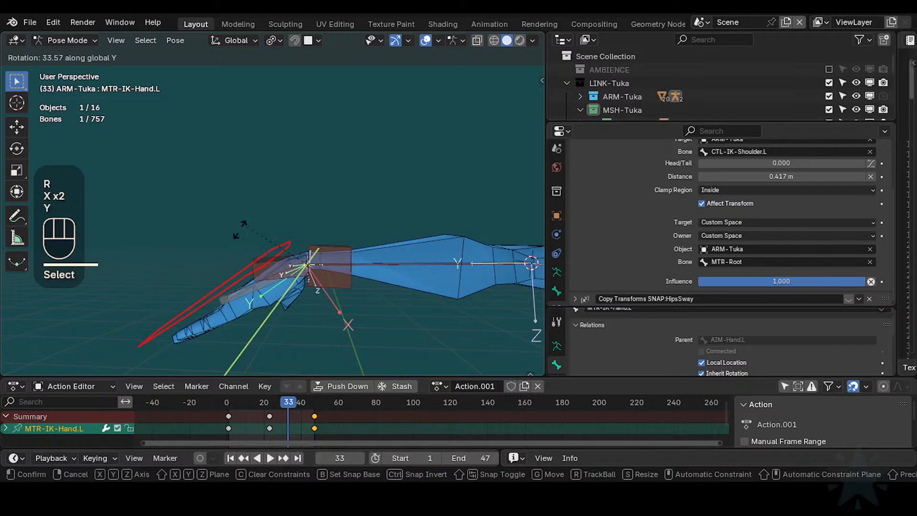
pyautogui.click(230, 277)
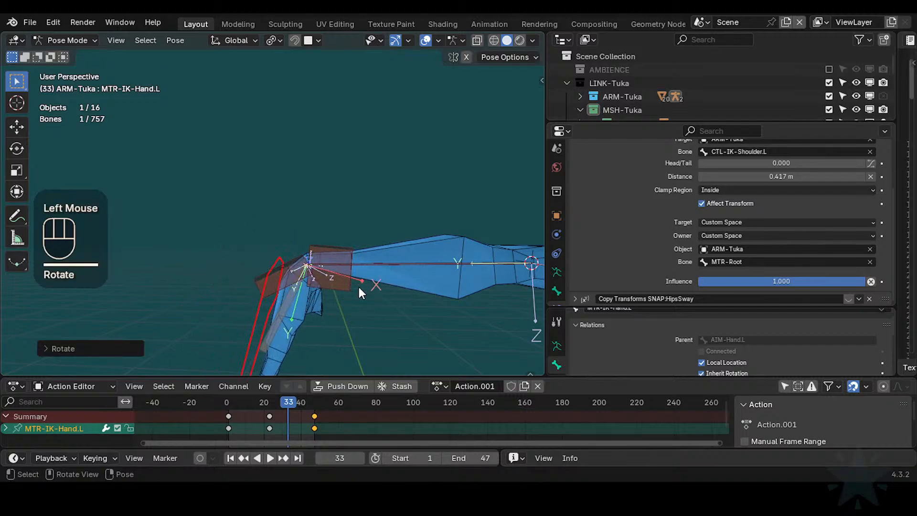
# - Select the HLP4-WristArmUpper.L helper bone and try rotating it around its local Y and local X axes
pyautogui.click(324, 282)
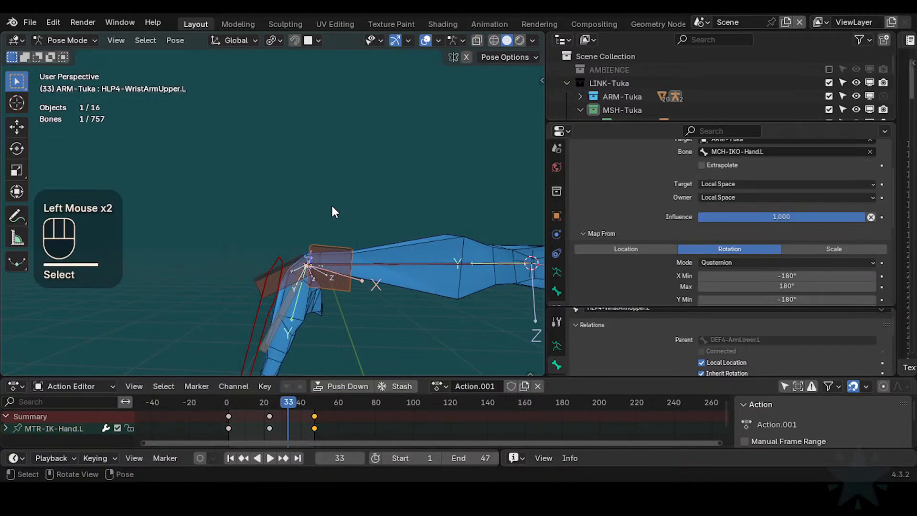
pyautogui.press('r')
pyautogui.press('y')
pyautogui.press('y')
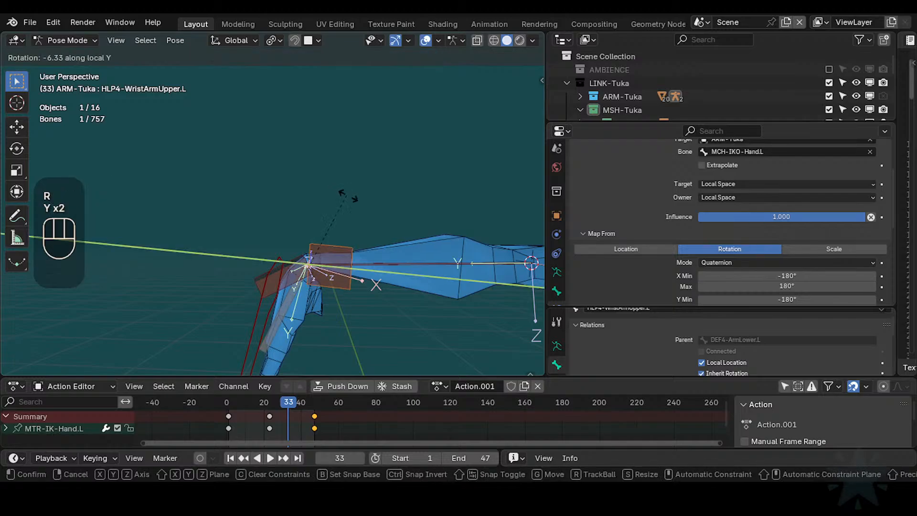
pyautogui.press('Escape')
pyautogui.press('r')
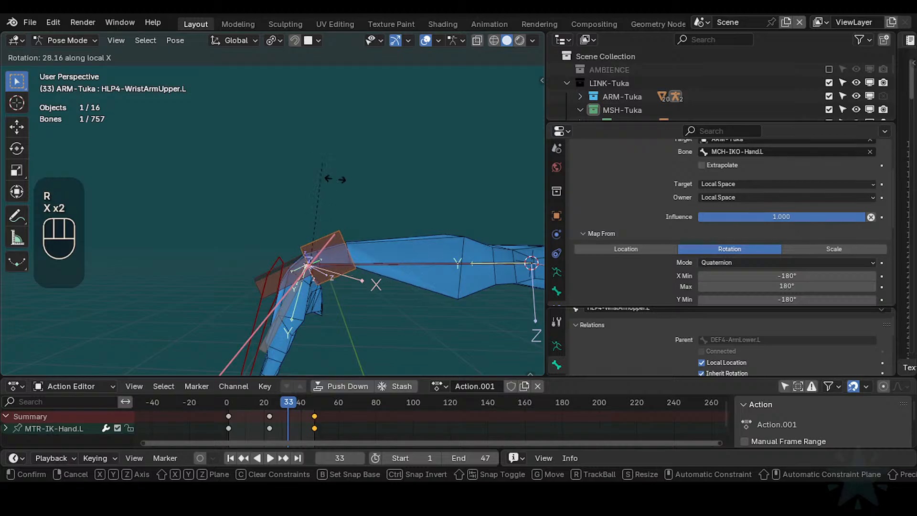
pyautogui.press('Escape')
# - Set the helper bone's Map To rotation limits on the X axis to -15° minimum and 15° maximum
pyautogui.scroll(-5, 721, 212)
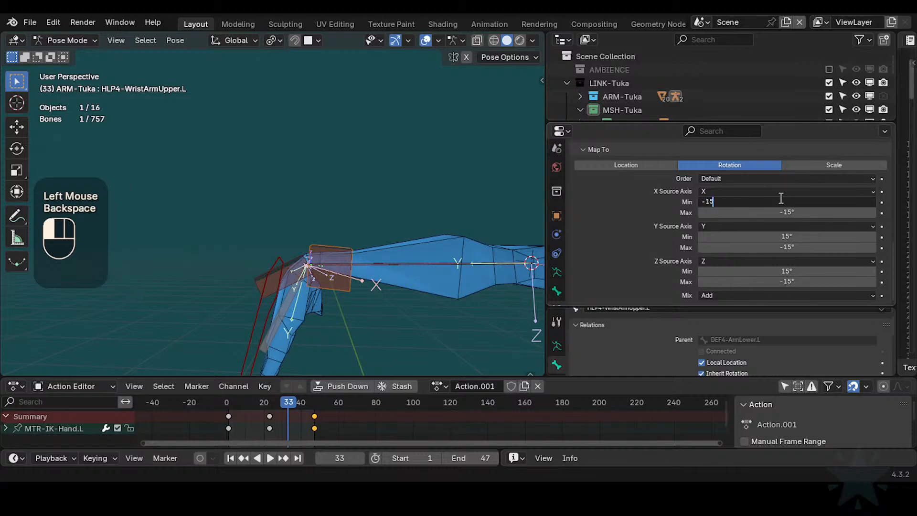
pyautogui.press('Return')
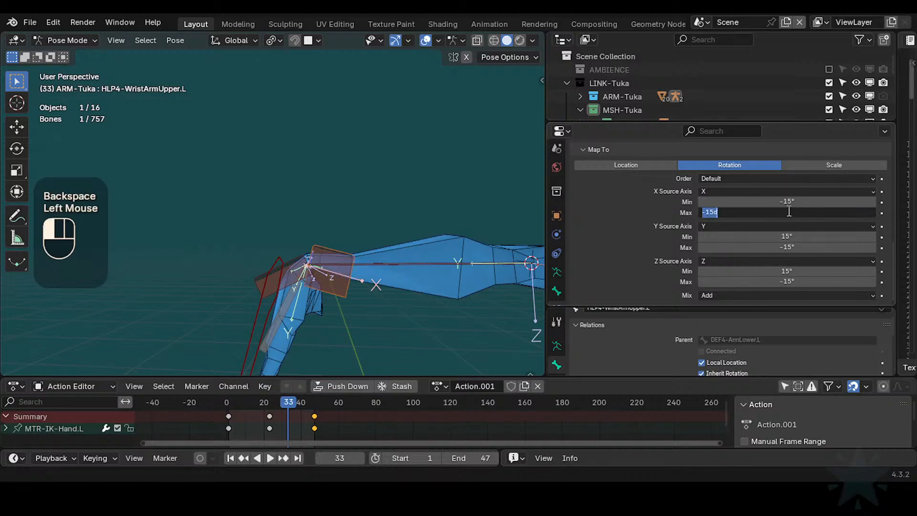
pyautogui.write('15')
pyautogui.press('Return')
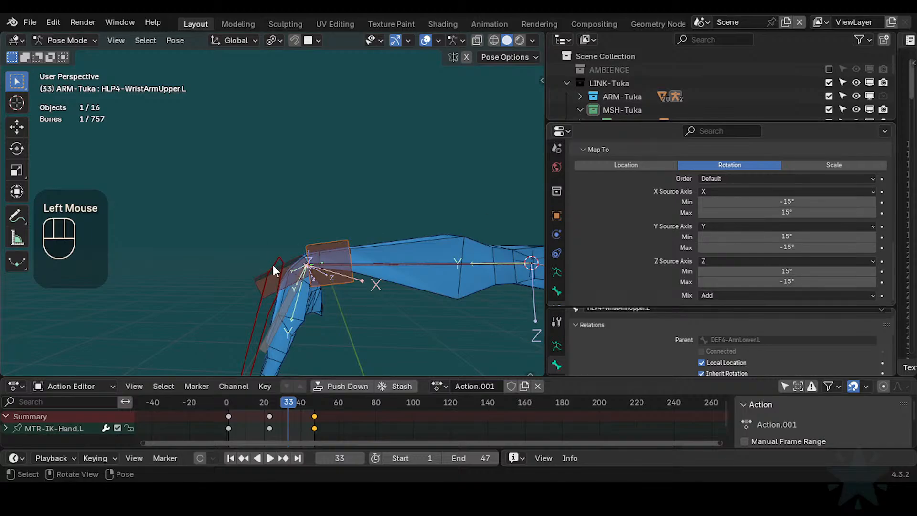
# - Test the MTR-IK-Hand.L control with rotations around its local X axis and clear its pose transforms
pyautogui.doubleClick(258, 307)
pyautogui.press('r')
pyautogui.press('x')
pyautogui.press('x')
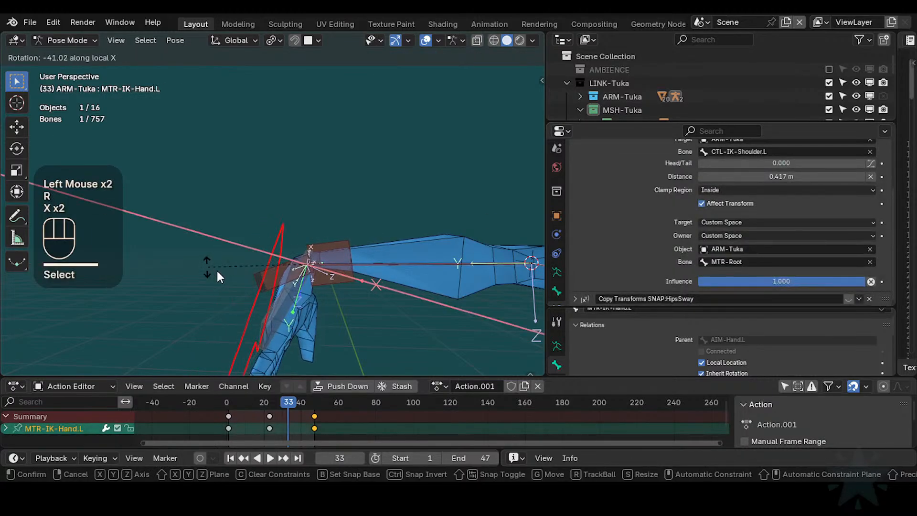
pyautogui.press('Escape')
pyautogui.press('r')
pyautogui.press('x')
pyautogui.press('x')
pyautogui.click(218, 299)
pyautogui.hotkey('alt', 'q')
pyautogui.hotkey('alt', 'q')
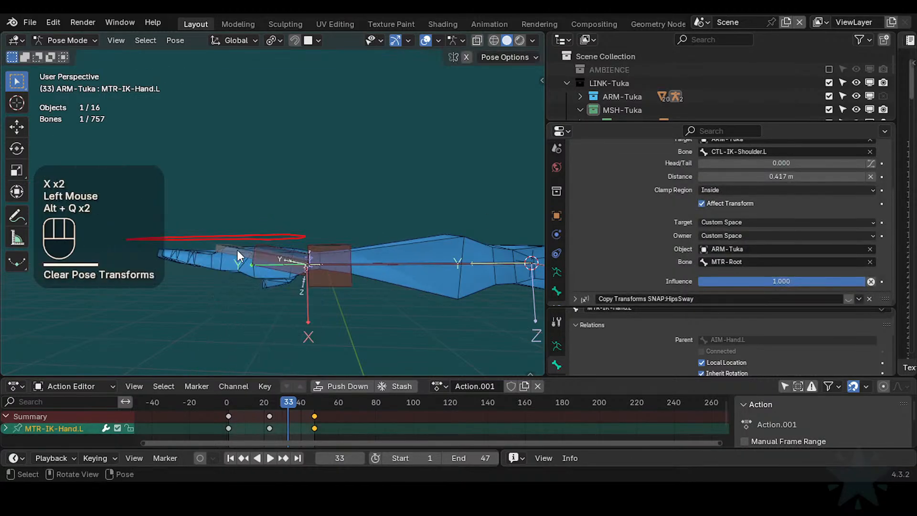
# - Test the wrist by rotating the left hand control around the global Y axis, followed by the global Z axis
pyautogui.press('r')
pyautogui.press('x')
pyautogui.press('x')
pyautogui.press('y')
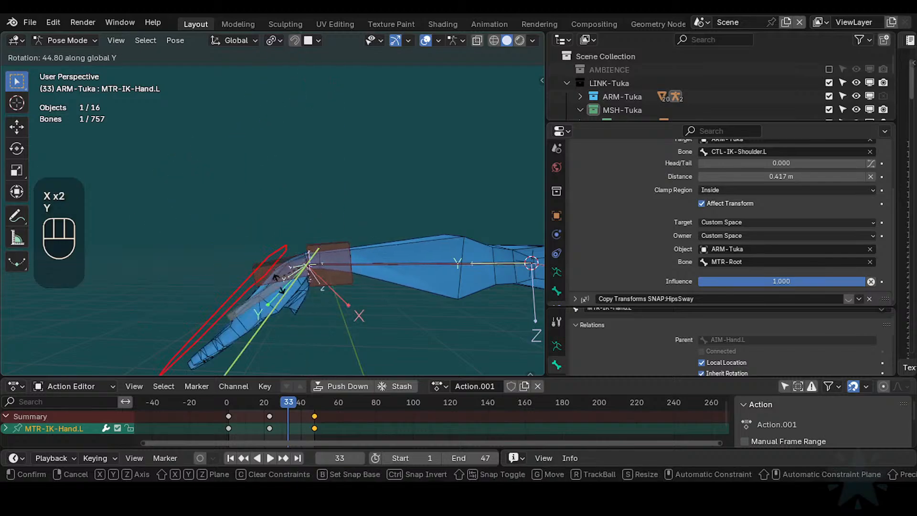
pyautogui.click(237, 251)
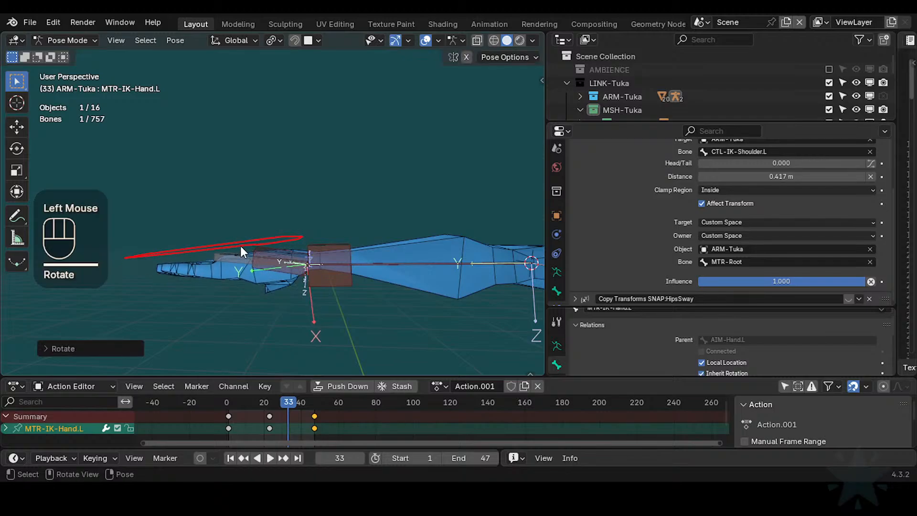
pyautogui.moveTo(240, 246); pyautogui.dragTo(335, 230, button='middle')
pyautogui.press('r')
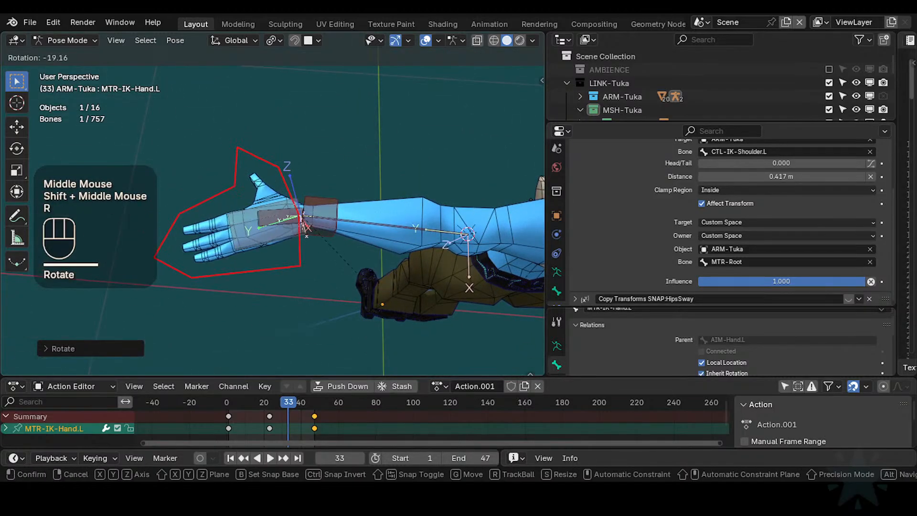
pyautogui.press('z')
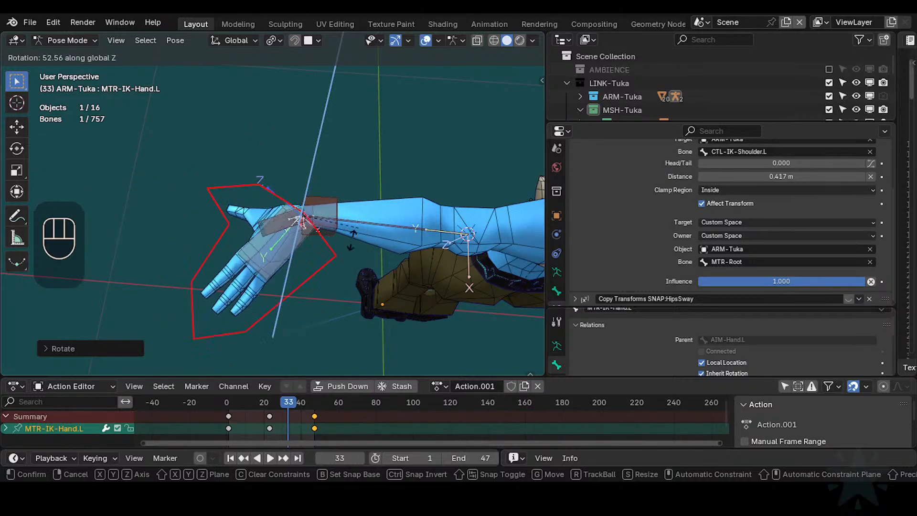
pyautogui.click(288, 316)
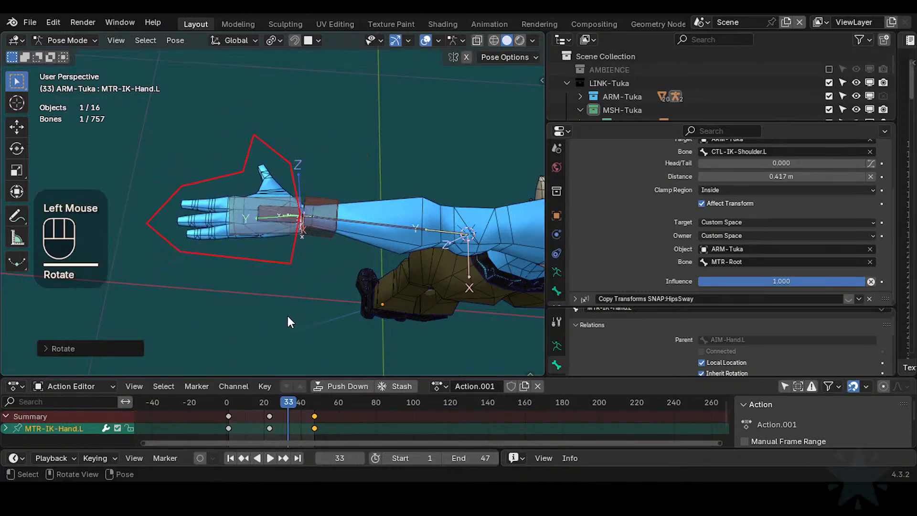
# - Twist the left hand control around its local Y axis in two rotations to test the wrist from different angles
pyautogui.moveTo(288, 316); pyautogui.dragTo(319, 238, button='middle')
pyautogui.scroll(2, 319, 239)
pyautogui.press('r')
pyautogui.press('y')
pyautogui.press('y')
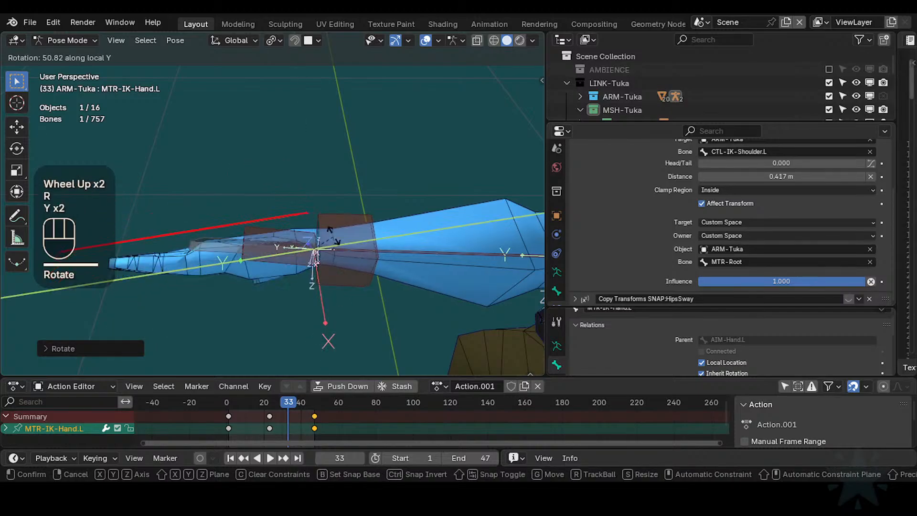
pyautogui.click(334, 296)
pyautogui.moveTo(334, 296); pyautogui.dragTo(401, 236, button='middle')
pyautogui.press('r')
pyautogui.press('y')
pyautogui.press('y')
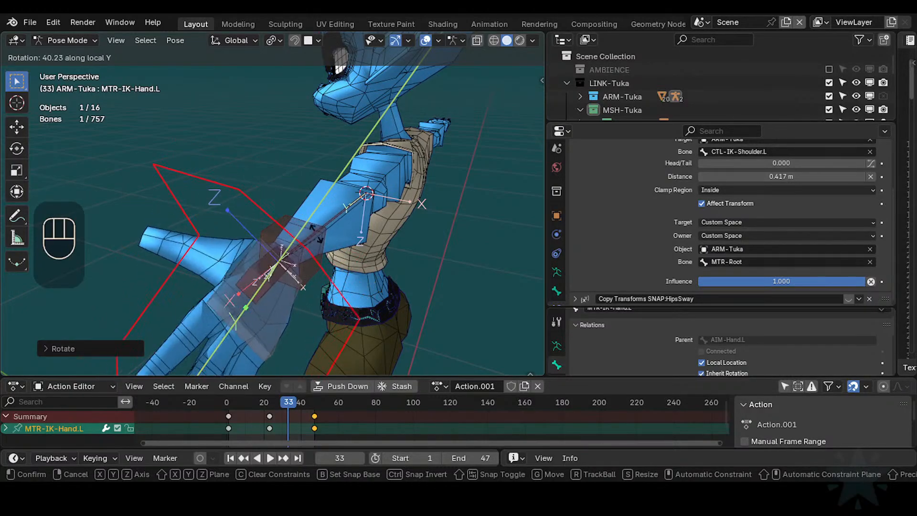
pyautogui.click(284, 219)
# - Select the HLP4-WristArmUpper.L bone, clear its roll in Edit Mode and return to Pose Mode
pyautogui.click(284, 220)
pyautogui.scroll(-5, 750, 198)
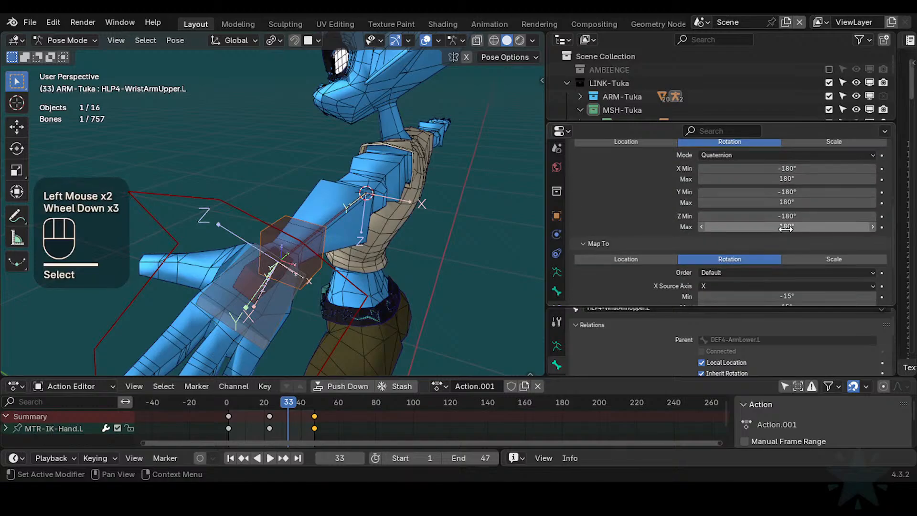
pyautogui.scroll(-1, 780, 240)
pyautogui.moveTo(322, 281); pyautogui.dragTo(226, 282, button='middle')
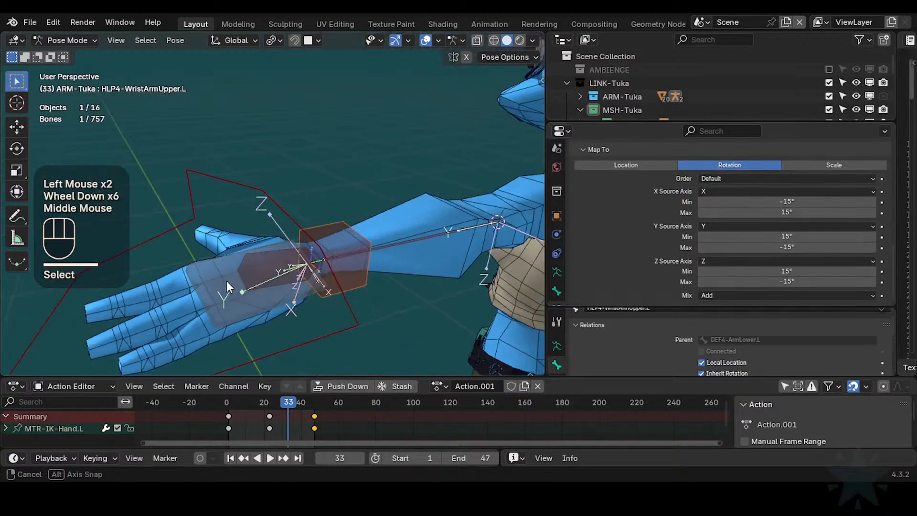
pyautogui.click(334, 233)
pyautogui.press('Tab')
pyautogui.moveTo(334, 233); pyautogui.dragTo(321, 251, button='middle')
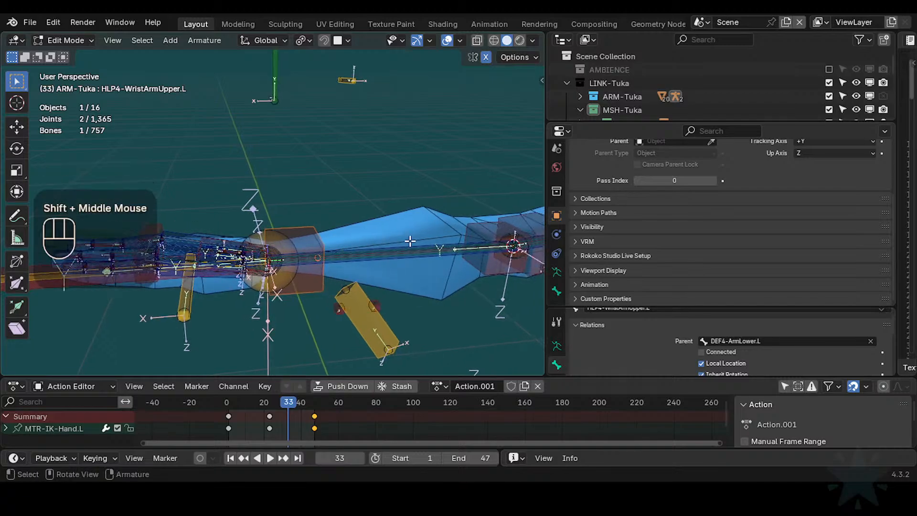
pyautogui.scroll(-2, 410, 241)
pyautogui.scroll(1, 359, 253)
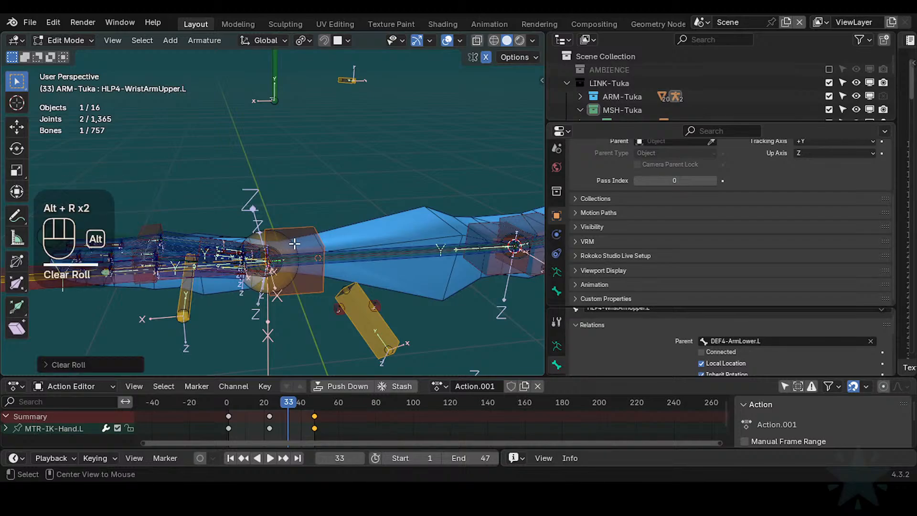
pyautogui.press('Tab')
# - Review the helper bone's Map To limits and try rotating the left hand control around the global X axis
pyautogui.keyDown('shift'); pyautogui.moveTo(293, 230); pyautogui.dragTo(382, 273, button='middle'); pyautogui.keyUp('shift')
pyautogui.scroll(3, 423, 270)
pyautogui.scroll(-4, 747, 252)
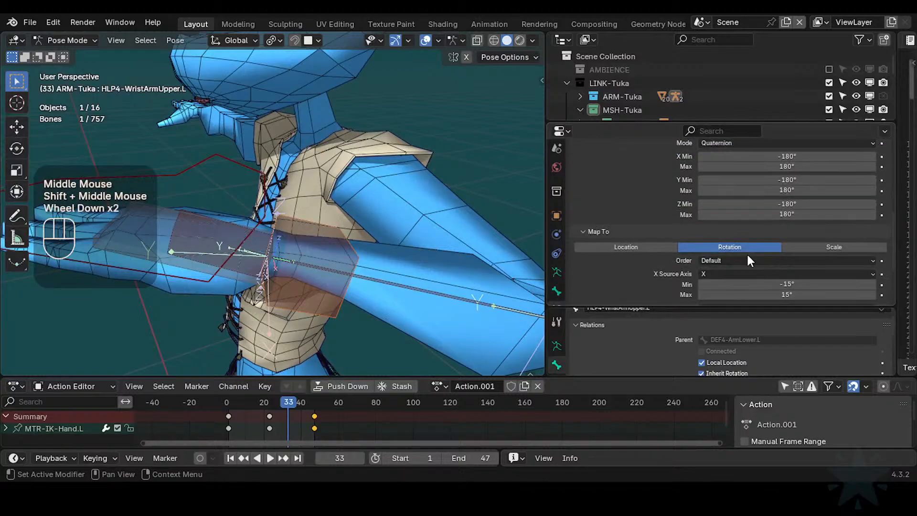
pyautogui.scroll(-1, 286, 260)
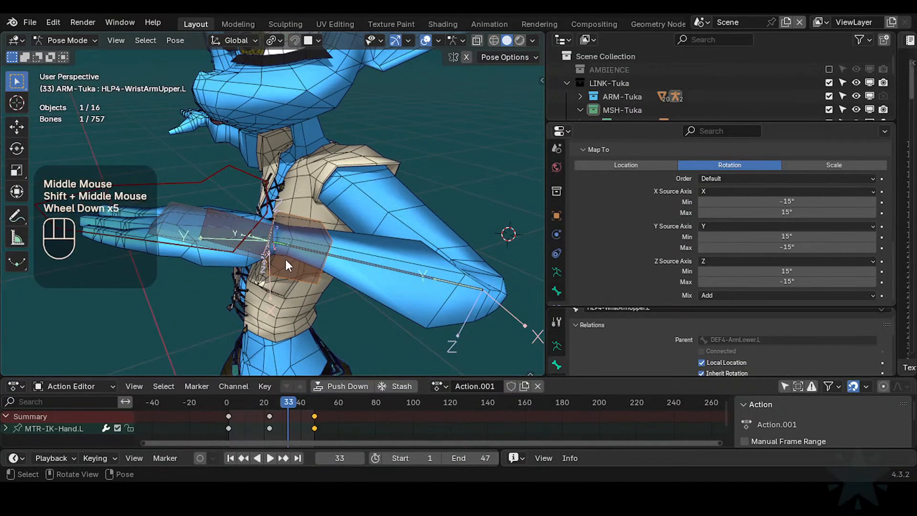
pyautogui.click(238, 178)
pyautogui.moveTo(238, 177); pyautogui.dragTo(234, 207, button='middle')
pyautogui.scroll(1, 242, 218)
pyautogui.press('r')
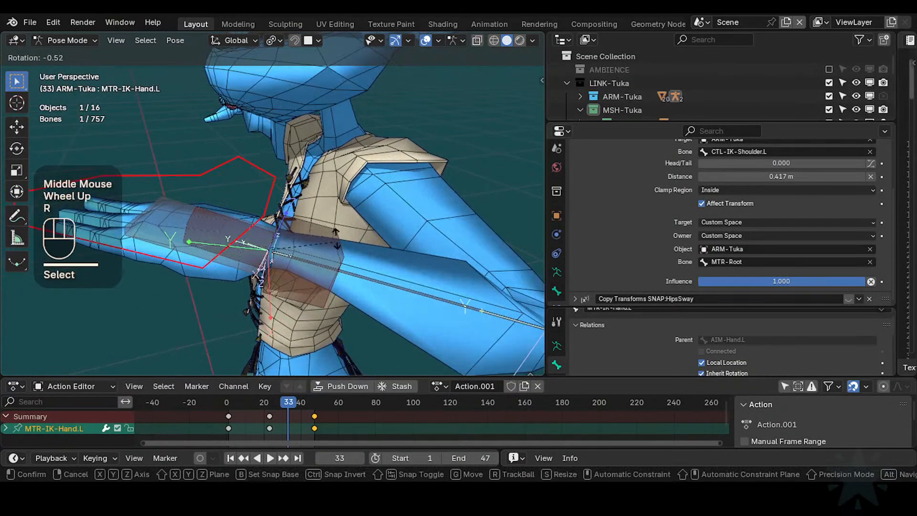
pyautogui.press('x')
pyautogui.press('Escape')
# - Clear the pose transforms of all visible bones so the left arm returns to its rest pose
pyautogui.middleClick(329, 219)
pyautogui.moveTo(329, 220); pyautogui.dragTo(247, 235, button='middle')
pyautogui.press('a')
pyautogui.scroll(-1, 347, 239)
pyautogui.hotkey('alt', 'g')
pyautogui.hotkey('alt', 'g')
pyautogui.scroll(-1, 331, 244)
pyautogui.scroll(-1, 202, 245)
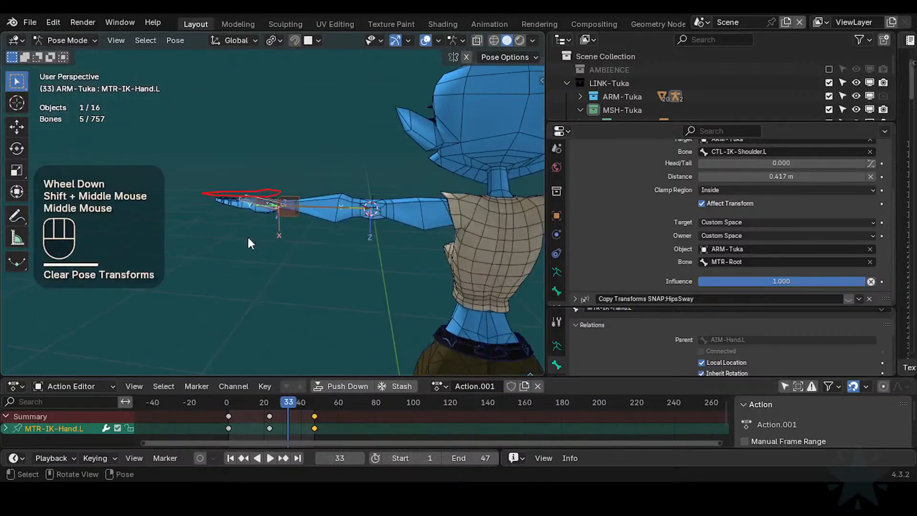
# - Select the HLP4-WristArmUpper.L bone and check its axes against the forearm in Edit Mode
pyautogui.scroll(3, 248, 236)
pyautogui.click(326, 187)
pyautogui.keyDown('shift'); pyautogui.moveTo(326, 187); pyautogui.dragTo(337, 219, button='middle'); pyautogui.keyUp('shift')
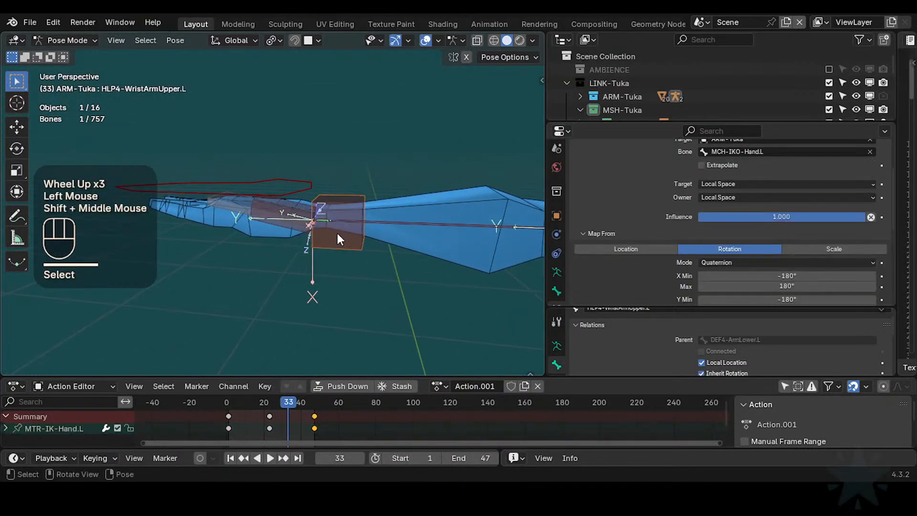
pyautogui.press('Tab')
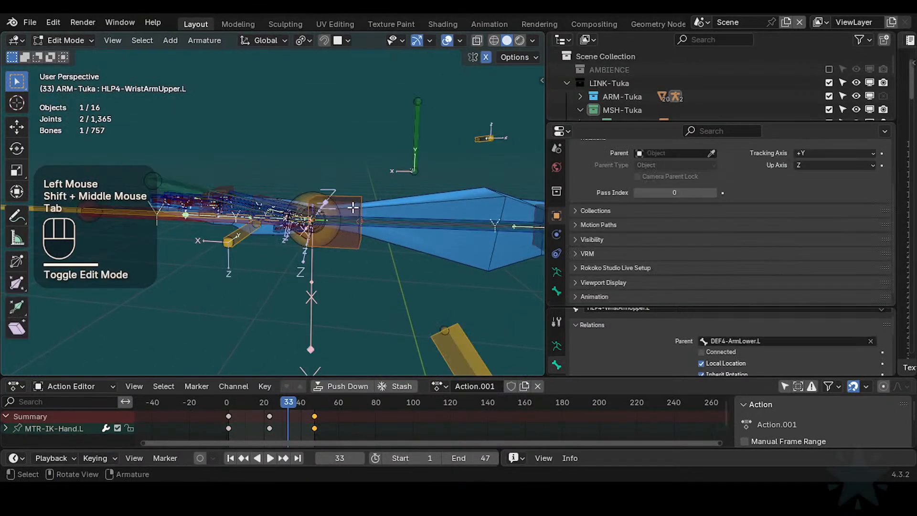
pyautogui.press('Tab')
# - Select all visible bones in Pose Mode and clear their pose transforms
pyautogui.scroll(-2, 364, 208)
pyautogui.scroll(-1, 363, 216)
pyautogui.moveTo(361, 217); pyautogui.dragTo(385, 227, button='middle')
pyautogui.press('a')
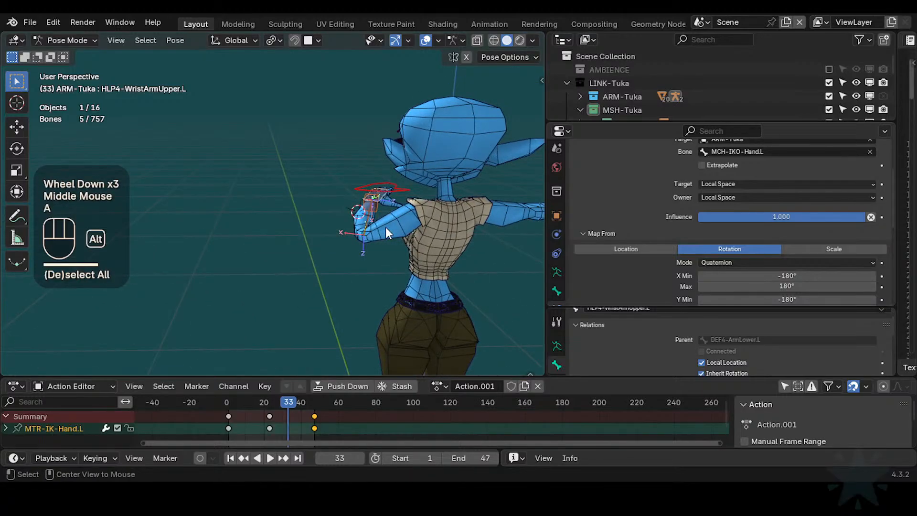
pyautogui.hotkey('alt', 'q')
pyautogui.hotkey('alt', 'q')
# - Select the HLP4-WristArmUpper.L bone and review the Map To rotation limits of its Transformation constraint
pyautogui.scroll(3, 345, 244)
pyautogui.click(362, 205)
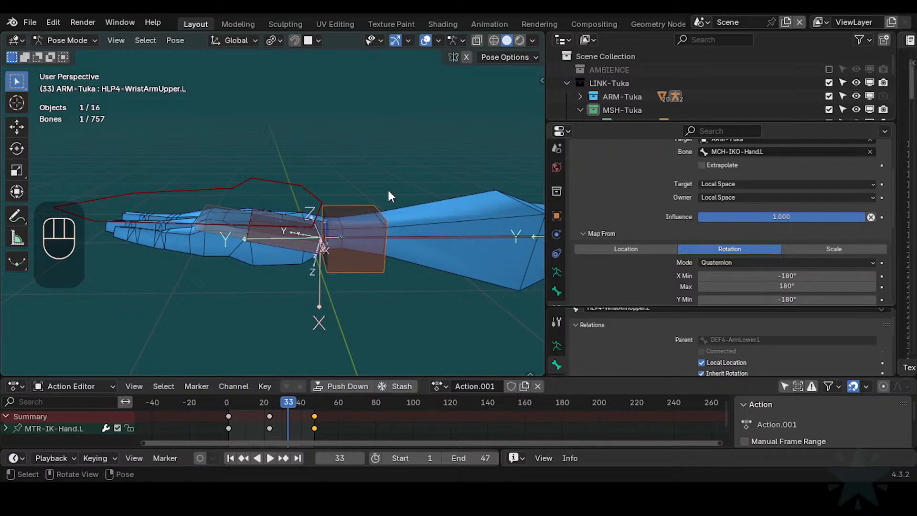
pyautogui.scroll(1, 378, 225)
pyautogui.moveTo(410, 236); pyautogui.dragTo(369, 232, button='middle')
pyautogui.scroll(1, 376, 231)
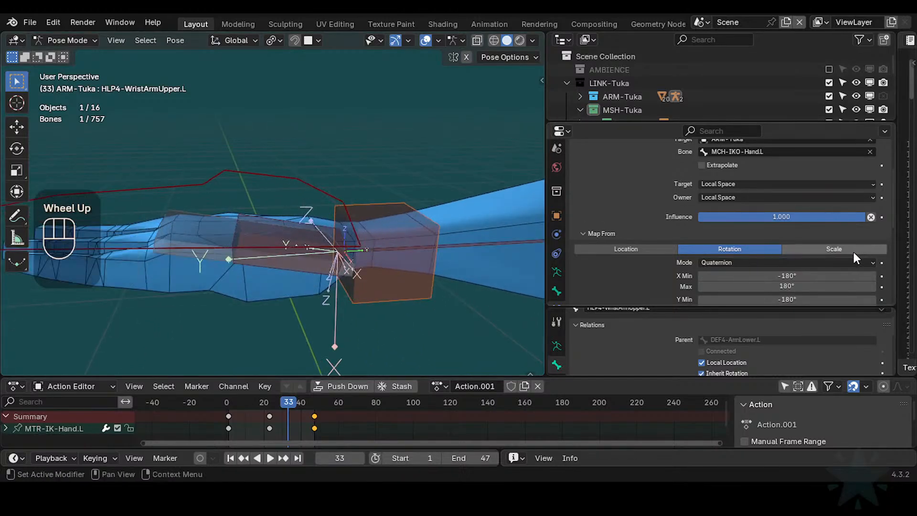
pyautogui.scroll(-6, 855, 258)
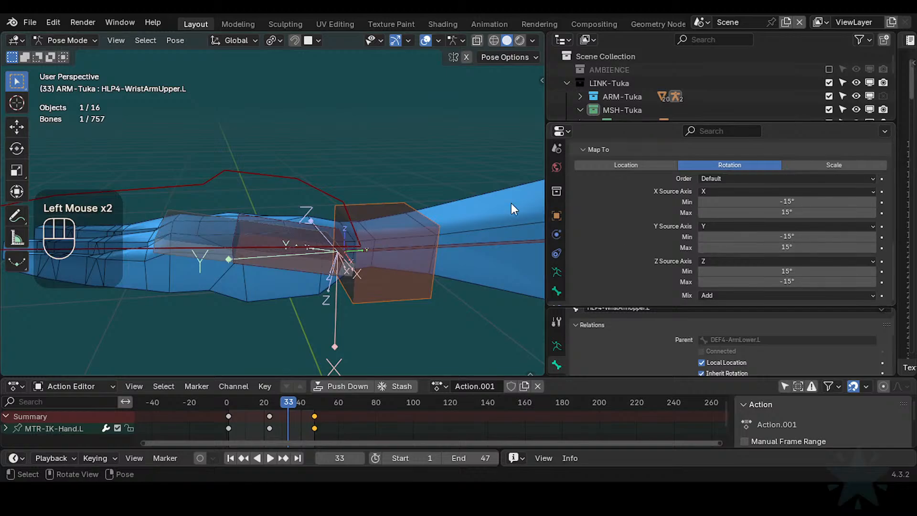
# - Select the MTR-IK-Hand.L control and rotate it around the global Z axis to test the wrist's sideways bend
pyautogui.click(336, 181)
pyautogui.click(308, 183)
pyautogui.scroll(-2, 389, 167)
pyautogui.moveTo(389, 167); pyautogui.dragTo(378, 275, button='middle')
pyautogui.press('r')
pyautogui.press('z')
pyautogui.press('Escape')
pyautogui.press('r')
pyautogui.press('z')
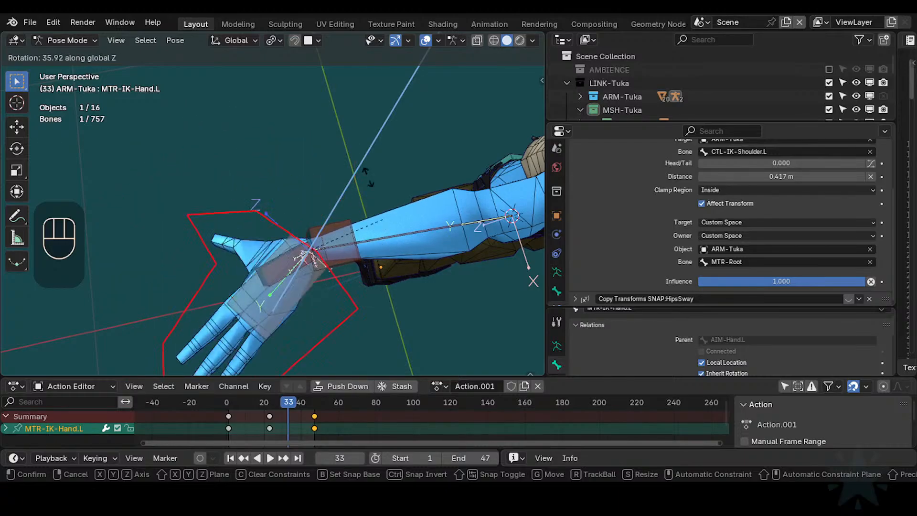
pyautogui.click(374, 294)
pyautogui.moveTo(374, 295); pyautogui.dragTo(360, 241, button='middle')
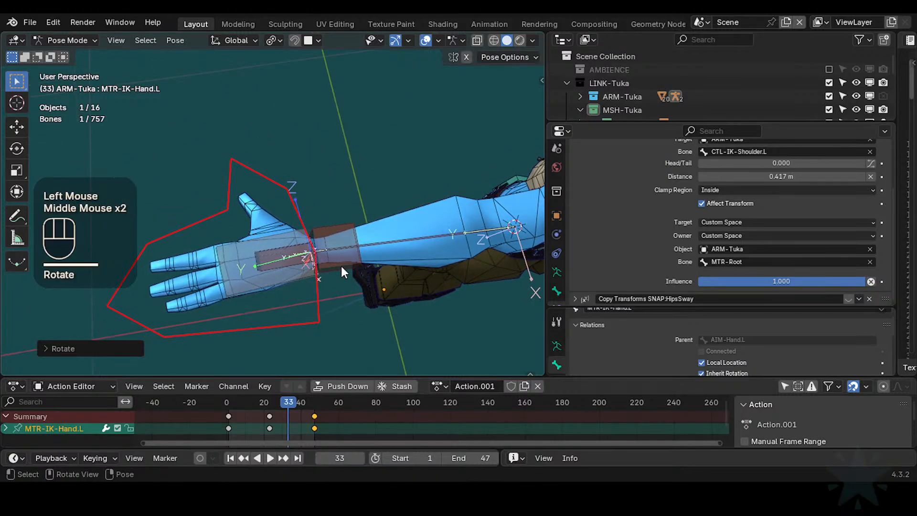
# - Rotate the left hand control around the global Y axis to test the wrist's up-and-down bend
pyautogui.moveTo(341, 272); pyautogui.dragTo(282, 258, button='middle')
pyautogui.press('r')
pyautogui.press('x')
pyautogui.press('x')
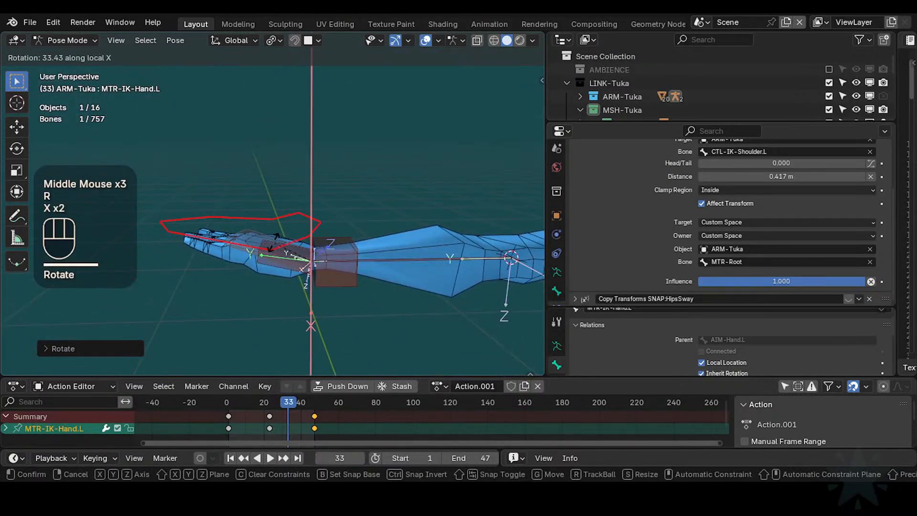
pyautogui.press('y')
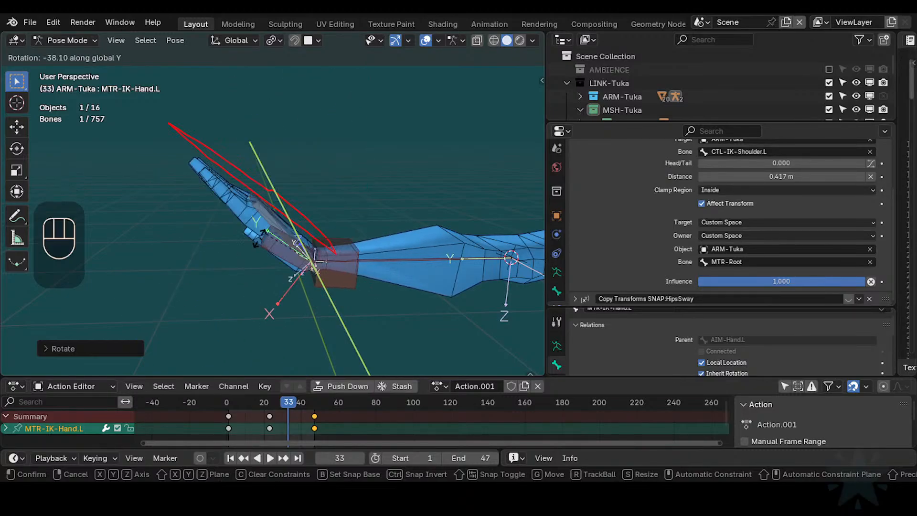
pyautogui.keyDown('ctrl'); pyautogui.click(347, 272); pyautogui.keyUp('ctrl')
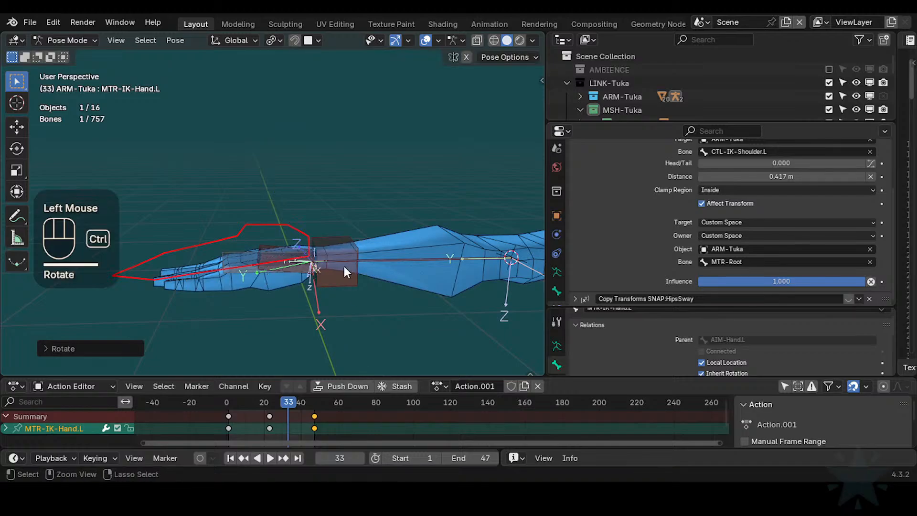
# - Select both left wrist helper bones, hide the bone axes, and symmetrize the helpers in Edit Mode before returning to Pose Mode
pyautogui.keyDown('shift'); pyautogui.click(351, 240); pyautogui.keyUp('shift')
pyautogui.hotkey('ctrl', '3')
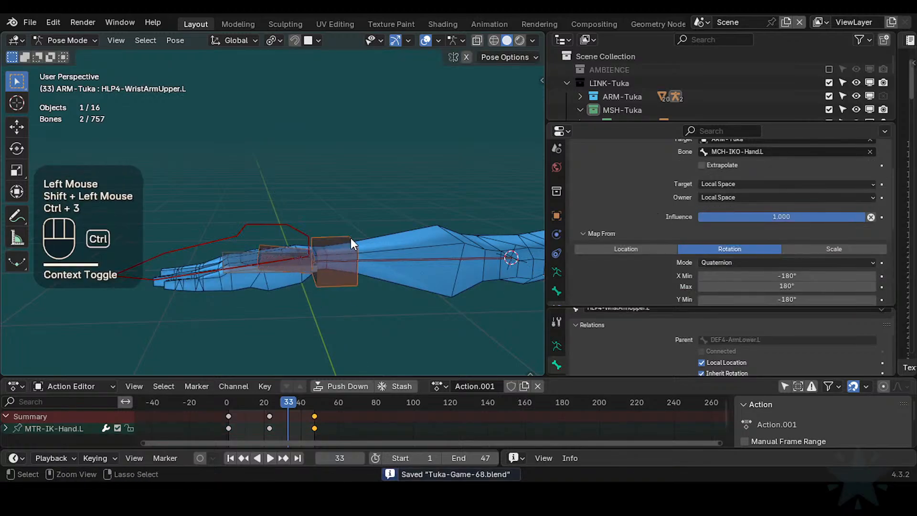
pyautogui.press('Tab')
pyautogui.rightClick(341, 240)
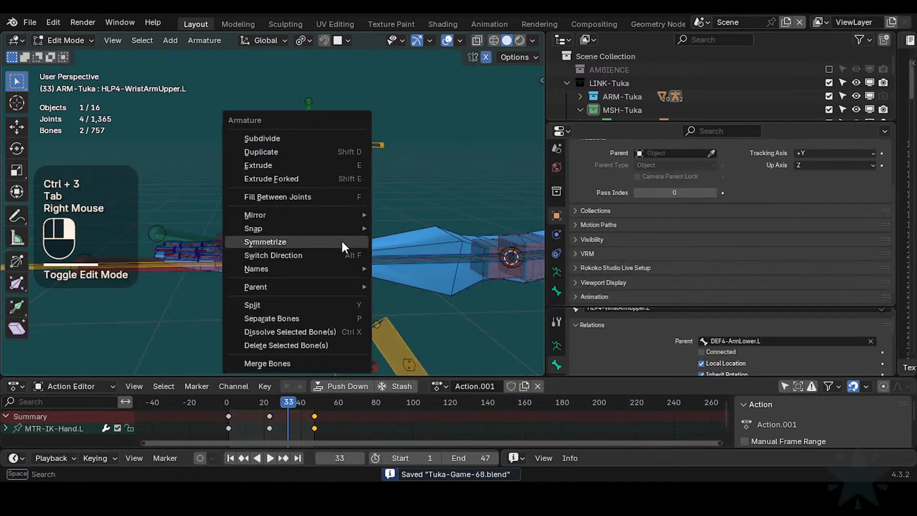
pyautogui.click(342, 239)
pyautogui.press('Tab')
# - Clear the pose transforms of all visible bones and reveal the hidden ones
pyautogui.moveTo(357, 243)
pyautogui.keyDown('shift'); pyautogui.mouseDown(button='middle')
pyautogui.moveTo(426, 249)
pyautogui.moveTo(321, 257)
pyautogui.moveTo(452, 291)
pyautogui.moveTo(401, 284)
pyautogui.moveTo(379, 273)
pyautogui.moveTo(391, 259)
pyautogui.moveTo(289, 237)
pyautogui.moveTo(244, 215)
pyautogui.moveTo(346, 234)
pyautogui.mouseUp(button='middle'); pyautogui.keyUp('shift')
pyautogui.scroll(-2, 321, 257)
pyautogui.press('a')
pyautogui.hotkey('alt', 'q')
pyautogui.hotkey('alt', 'h')
# - Isolate the two left elbow helper bones with the MTR-IK-Hand.L control by hiding all other bones, and save the file
pyautogui.scroll(2, 288, 237)
pyautogui.scroll(1, 289, 237)
pyautogui.click(311, 234)
pyautogui.keyDown('shift'); pyautogui.click(279, 240); pyautogui.keyUp('shift')
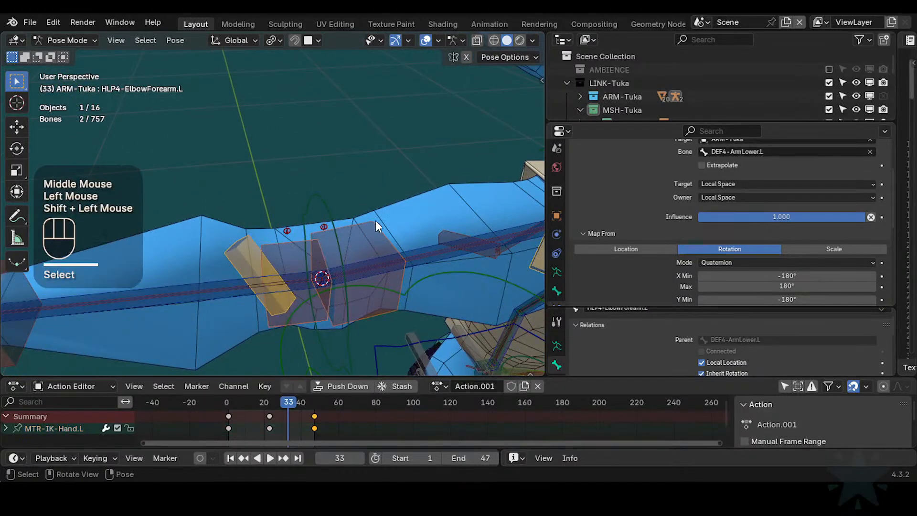
pyautogui.scroll(-2, 305, 242)
pyautogui.keyDown('shift'); pyautogui.moveTo(294, 241); pyautogui.dragTo(321, 277, button='middle'); pyautogui.keyUp('shift')
pyautogui.scroll(-1, 289, 348)
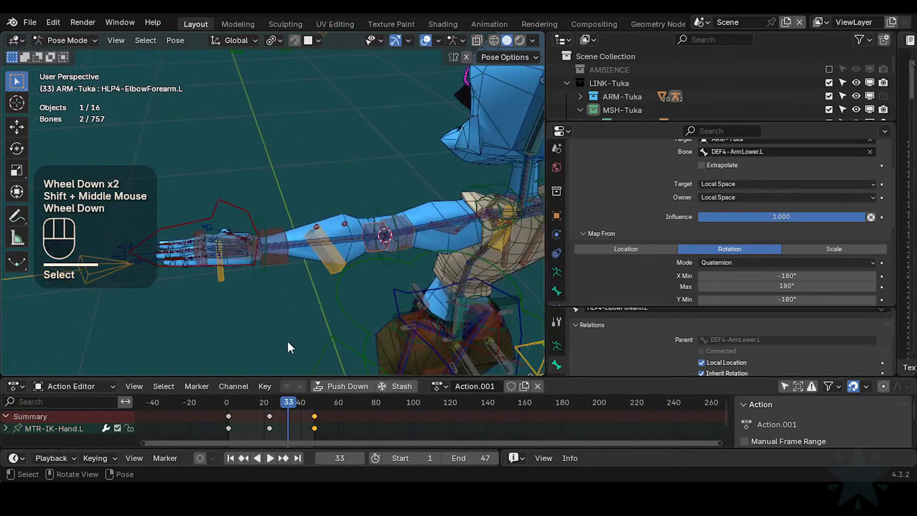
pyautogui.keyDown('shift'); pyautogui.click(226, 206); pyautogui.keyUp('shift')
pyautogui.hotkey('shift', 'h')
pyautogui.scroll(1, 373, 243)
pyautogui.hotkey('ctrl', 's')
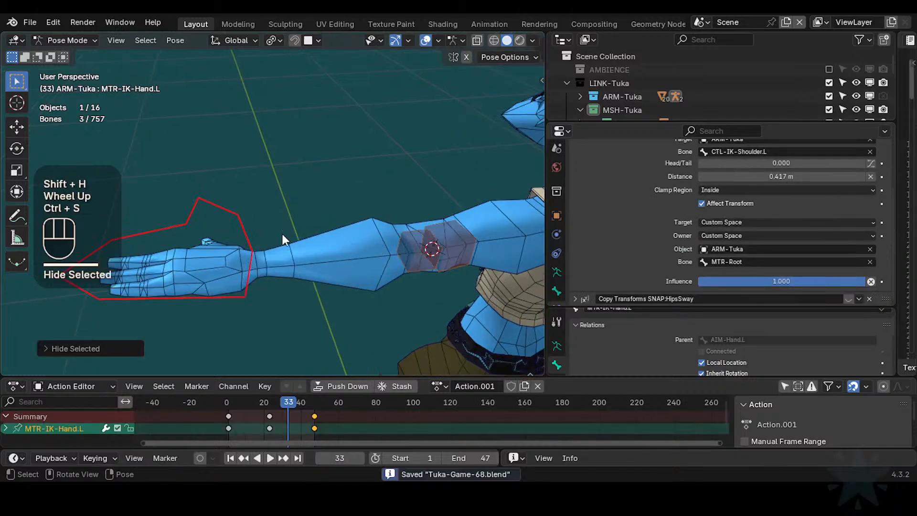
# - Scrub the action from frame 1 to frame 39 to examine the elbow helpers while the arm bends
pyautogui.moveTo(287, 402); pyautogui.dragTo(183, 400)
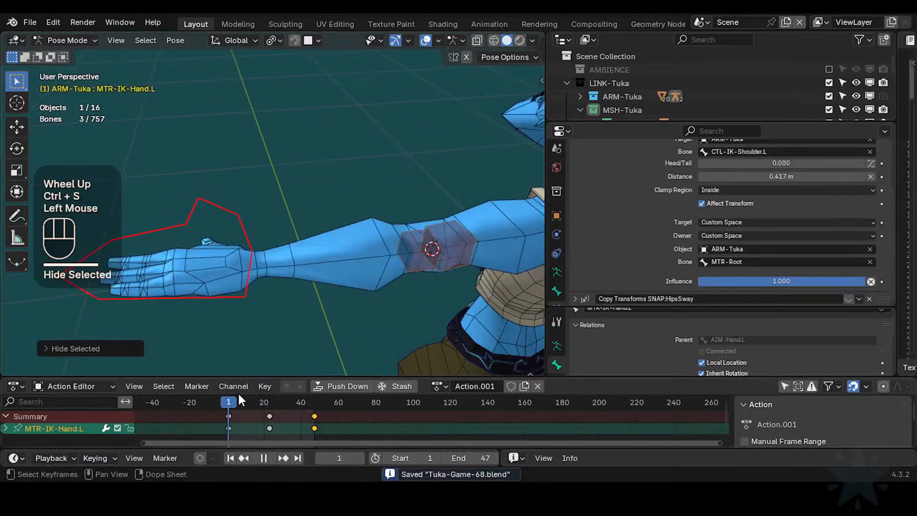
pyautogui.moveTo(239, 397); pyautogui.dragTo(301, 398)
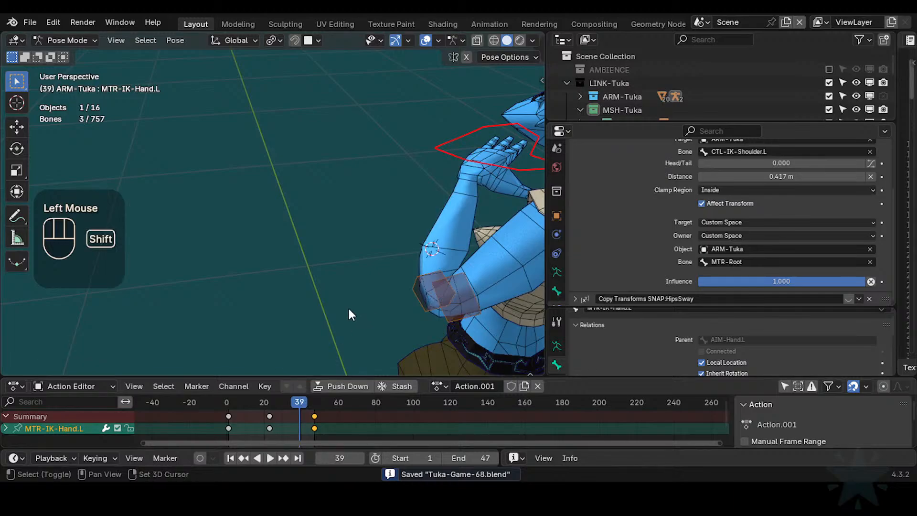
pyautogui.keyDown('shift'); pyautogui.moveTo(349, 309); pyautogui.dragTo(358, 301, button='middle'); pyautogui.keyUp('shift')
pyautogui.moveTo(358, 301); pyautogui.dragTo(325, 284, button='middle')
pyautogui.keyDown('shift'); pyautogui.scroll(2, 358, 309); pyautogui.keyUp('shift')
pyautogui.scroll(1, 355, 314)
# - Reveal all bones and isolate DEF4-ArmUpper.L, DEF4-ArmLower.L, the two left elbow helpers and the MTR-IK-Hand.L control
pyautogui.hotkey('alt', 'h')
pyautogui.moveTo(325, 285); pyautogui.dragTo(303, 286, button='middle')
pyautogui.scroll(1, 351, 310)
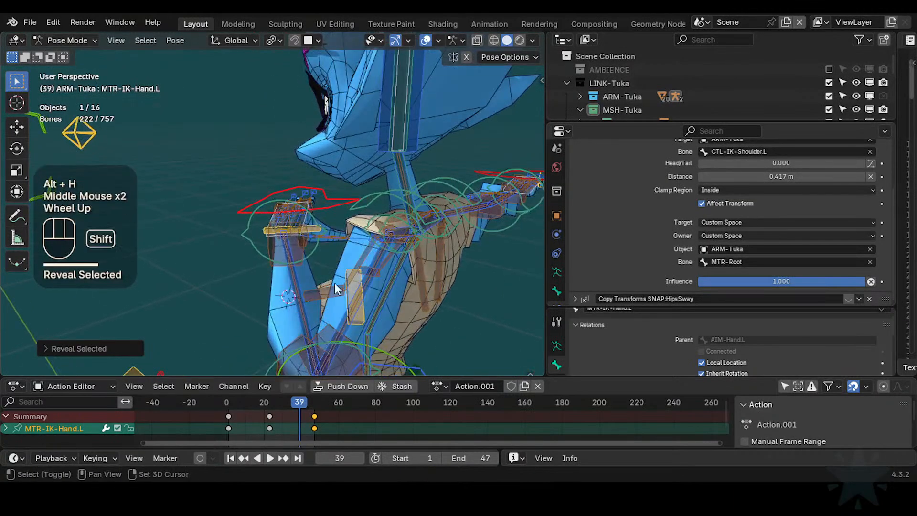
pyautogui.keyDown('shift'); pyautogui.moveTo(348, 327); pyautogui.dragTo(326, 172, button='middle'); pyautogui.keyUp('shift')
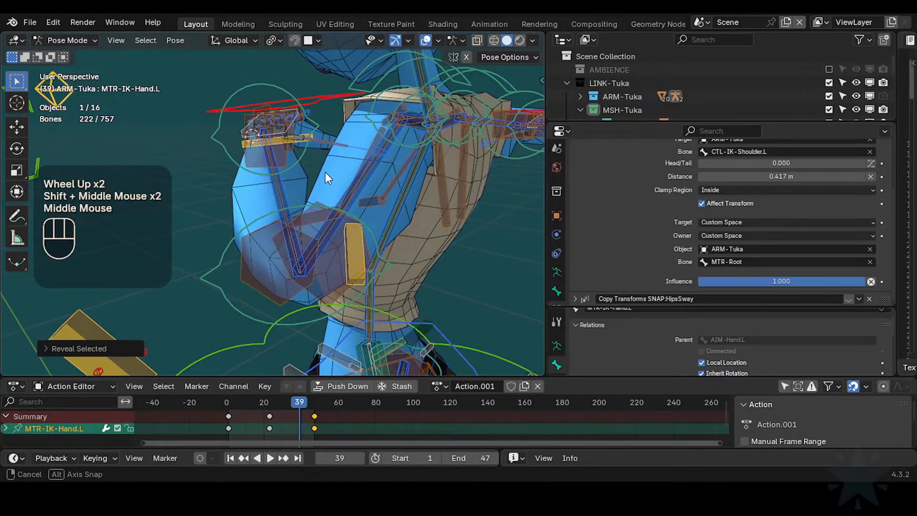
pyautogui.hotkey('alt', 'a')
pyautogui.click(356, 188)
pyautogui.click(356, 187)
pyautogui.click(356, 186)
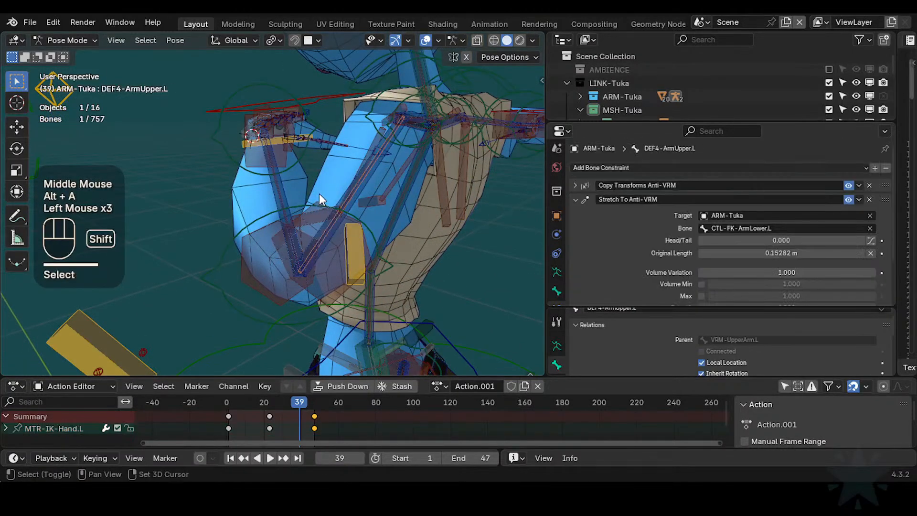
pyautogui.keyDown('shift'); pyautogui.click(278, 193); pyautogui.keyUp('shift')
pyautogui.keyDown('shift'); pyautogui.click(277, 193); pyautogui.keyUp('shift')
pyautogui.hotkey('ctrl', 'z')
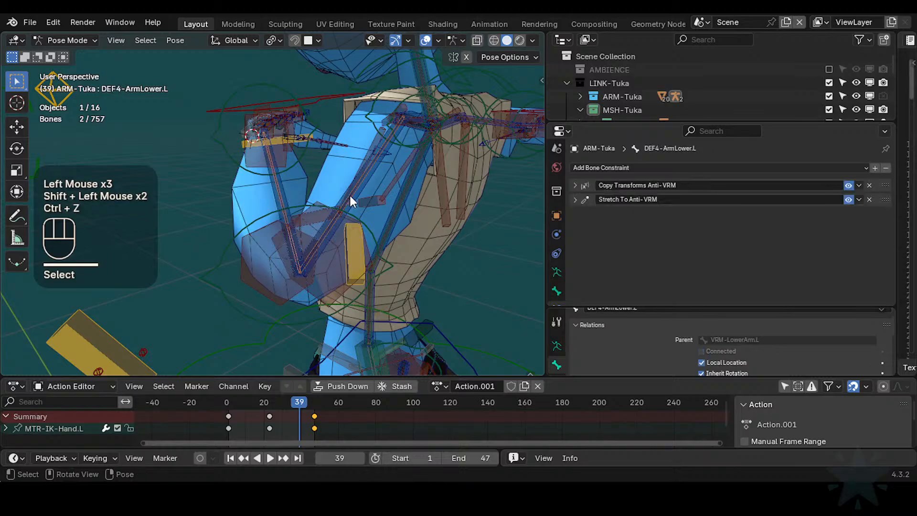
pyautogui.keyDown('shift'); pyautogui.click(296, 292); pyautogui.keyUp('shift')
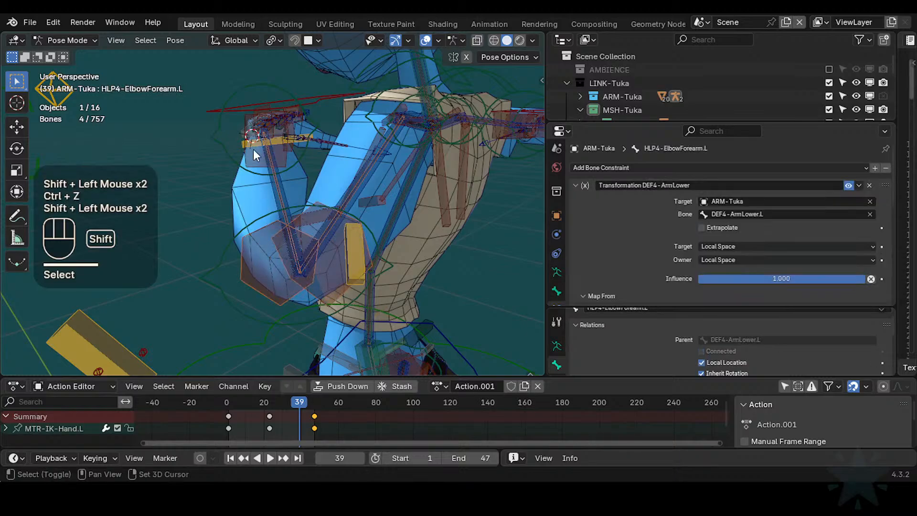
pyautogui.keyDown('shift'); pyautogui.click(227, 109); pyautogui.keyUp('shift')
pyautogui.hotkey('shift', 'h')
# - Save the file and display the bone axes
pyautogui.moveTo(255, 130); pyautogui.dragTo(292, 353, button='middle')
pyautogui.hotkey('ctrl', 's')
pyautogui.hotkey('ctrl', '3')
# - Play the arm-bend animation to check the elbow deformation, and return the timeline to frame 0
pyautogui.scroll(-1, 319, 233)
pyautogui.press('space')
pyautogui.press('space')
pyautogui.press('space')
pyautogui.press('space')
pyautogui.scroll(-2, 276, 330)
pyautogui.moveTo(262, 407); pyautogui.dragTo(199, 392)
pyautogui.keyDown('shift'); pyautogui.scroll(-2, 331, 294); pyautogui.keyUp('shift')
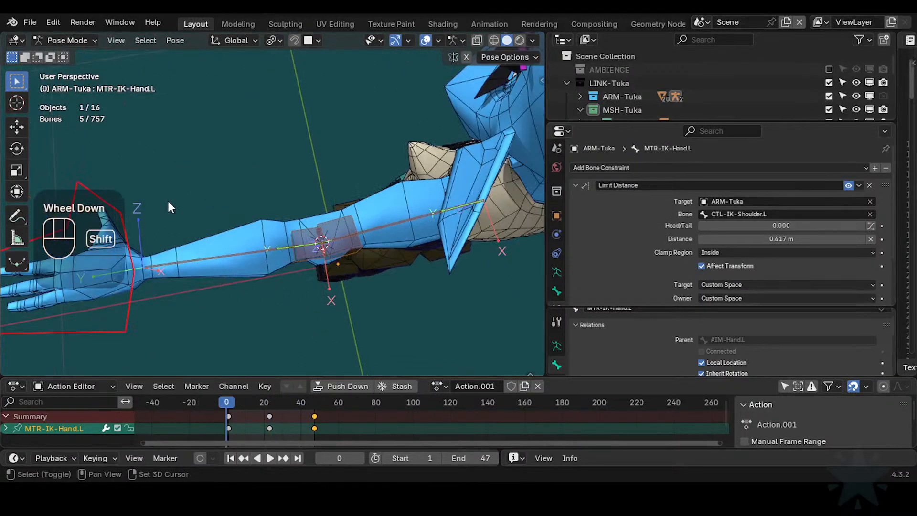
# - Select the left hand control alone and move it toward the body to test a strong elbow bend
pyautogui.keyDown('shift'); pyautogui.moveTo(167, 198); pyautogui.dragTo(143, 214, button='middle'); pyautogui.keyUp('shift')
pyautogui.click(143, 213)
pyautogui.press('g')
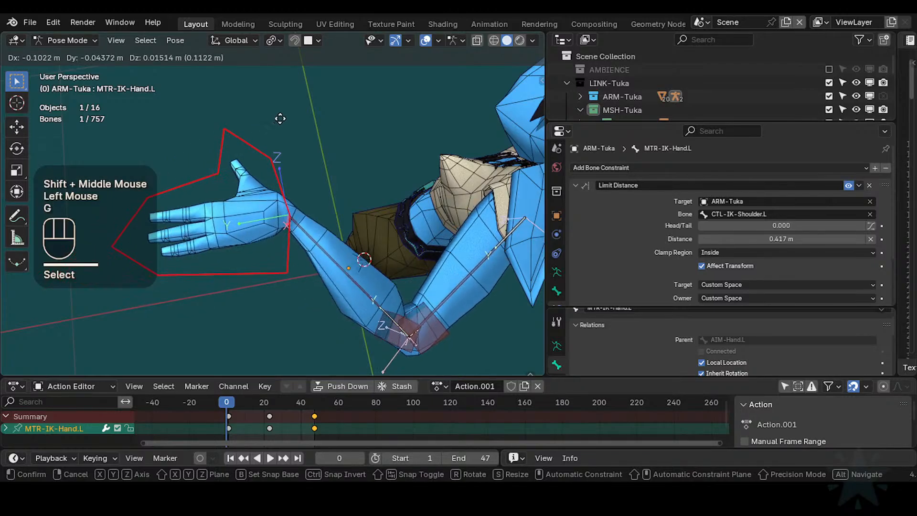
pyautogui.click(314, 90)
pyautogui.moveTo(313, 90); pyautogui.dragTo(256, 170, button='middle')
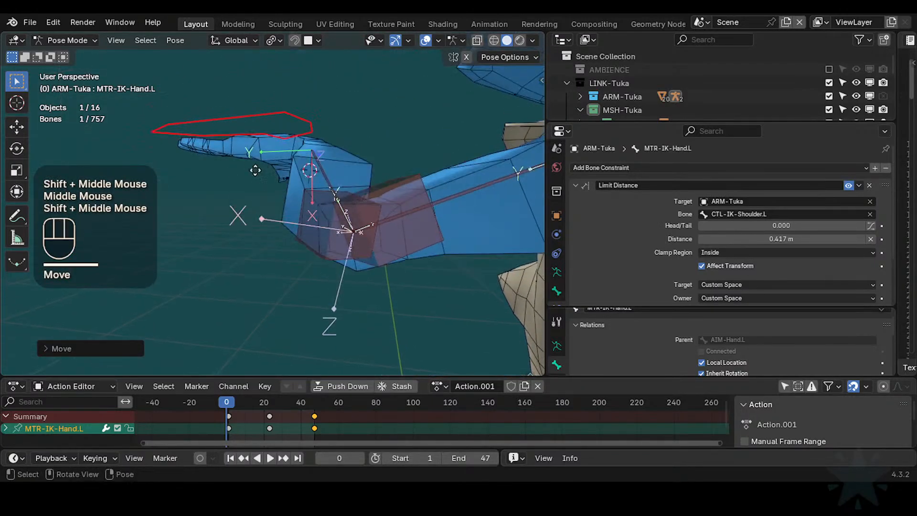
pyautogui.press('g')
pyautogui.click(324, 189)
pyautogui.moveTo(324, 189); pyautogui.dragTo(336, 247, button='middle')
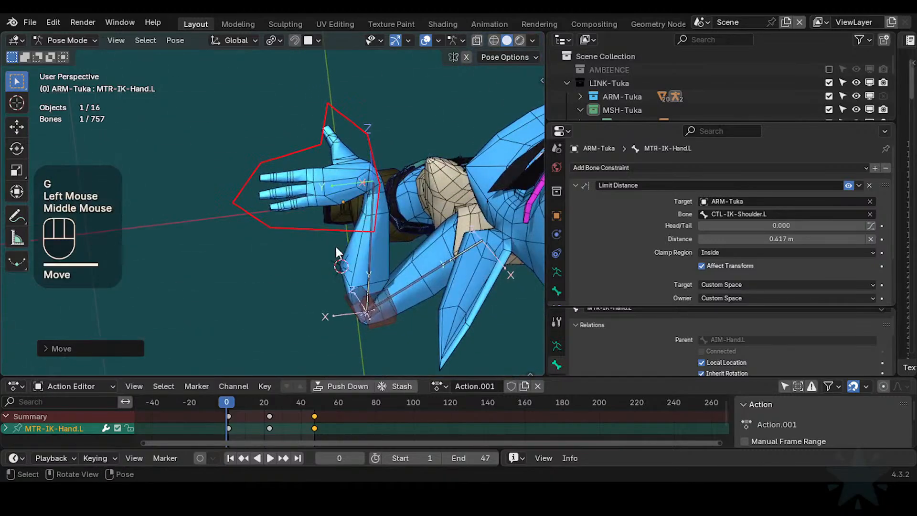
pyautogui.moveTo(305, 149); pyautogui.dragTo(325, 182, button='middle')
pyautogui.scroll(1, 324, 182)
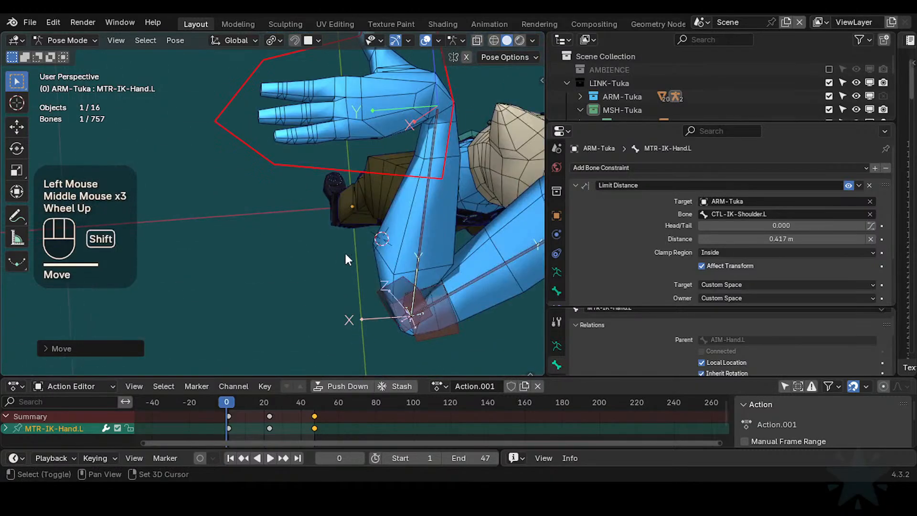
# - Try rotating the HLP4-ElbowArmUpper.L bone around its local Z axis
pyautogui.keyDown('shift'); pyautogui.moveTo(344, 251); pyautogui.dragTo(394, 247, button='middle'); pyautogui.keyUp('shift')
pyautogui.click(388, 293)
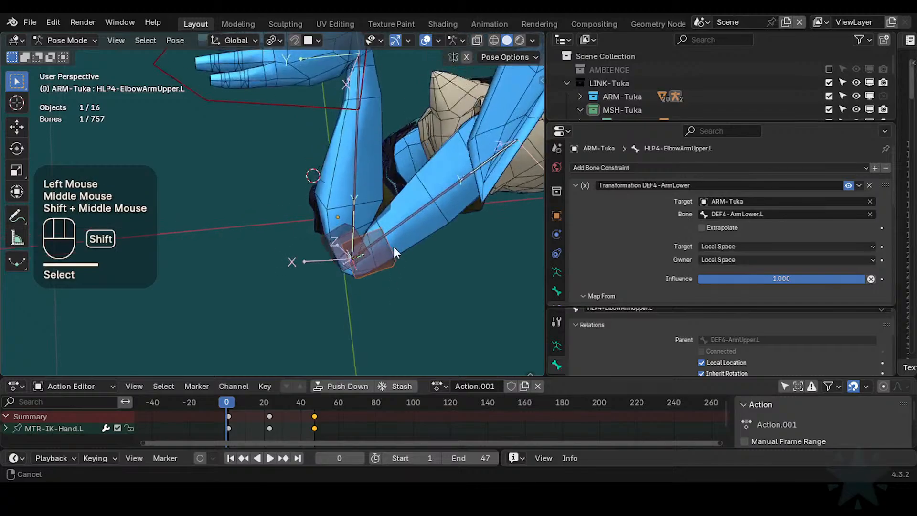
pyautogui.press('r')
pyautogui.press('z')
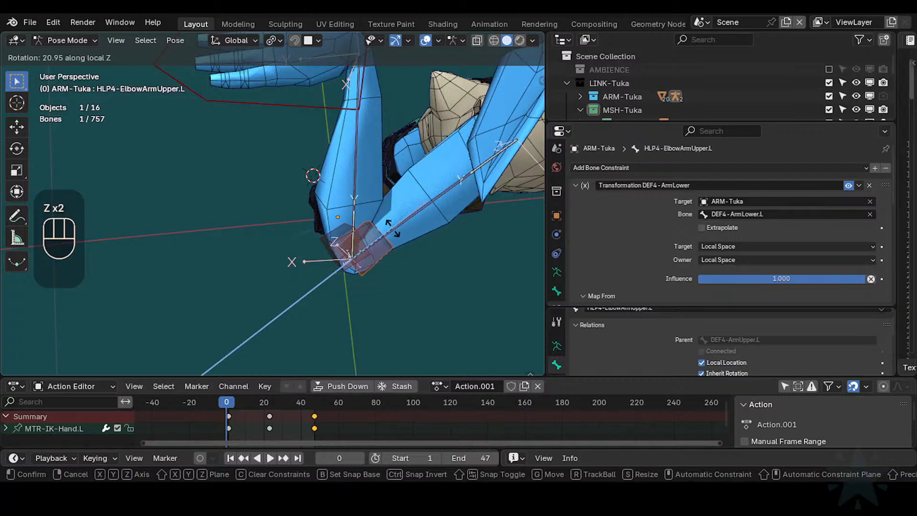
pyautogui.press('Escape')
# - Rotate the left hand control and move it outward to test the elbow in another bent pose
pyautogui.keyDown('shift'); pyautogui.moveTo(392, 228); pyautogui.dragTo(368, 166, button='middle'); pyautogui.keyUp('shift')
pyautogui.scroll(-2, 368, 179)
pyautogui.click(322, 73)
pyautogui.press('r')
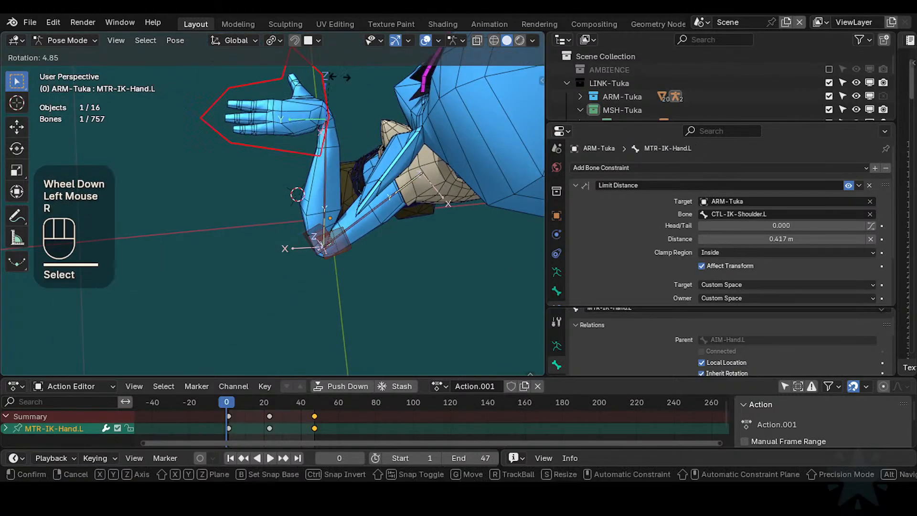
pyautogui.click(335, 79)
pyautogui.press('g')
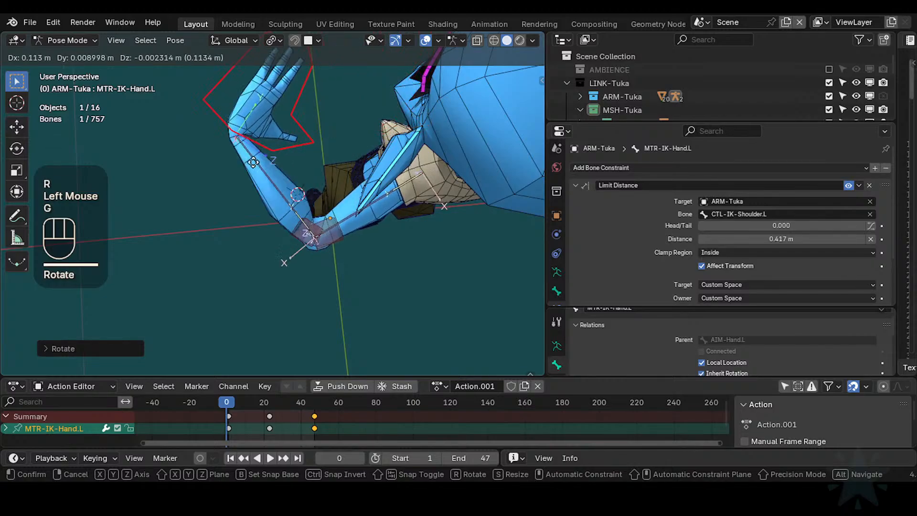
pyautogui.click(224, 249)
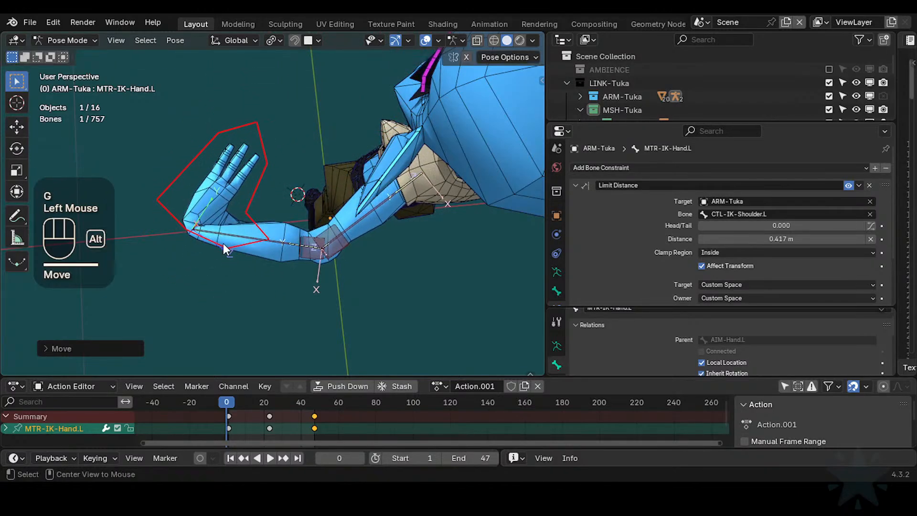
# - Clear the hand control's pose transforms and move it in several directions to test slight elbow bends
pyautogui.hotkey('alt', 'g')
pyautogui.press('g')
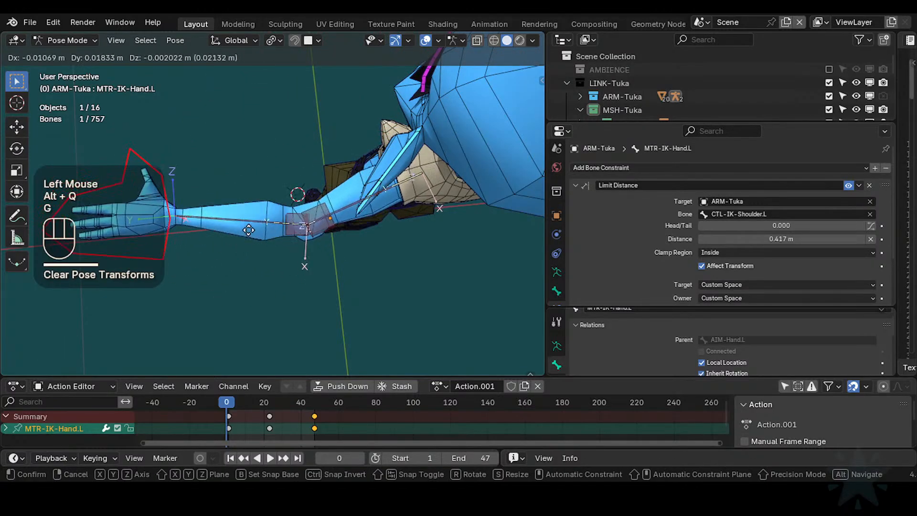
pyautogui.click(247, 272)
pyautogui.keyDown('shift'); pyautogui.moveTo(247, 271); pyautogui.dragTo(332, 169, button='middle'); pyautogui.keyUp('shift')
pyautogui.press('g')
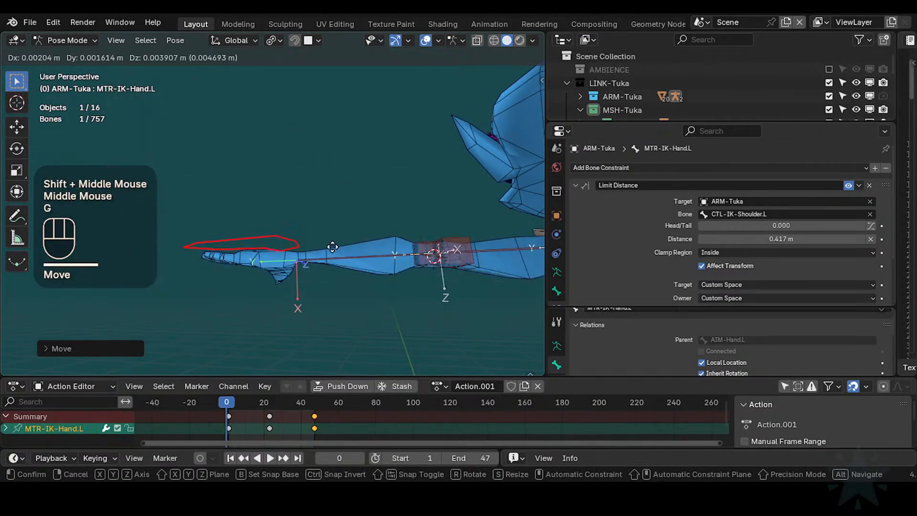
pyautogui.click(289, 287)
pyautogui.press('g')
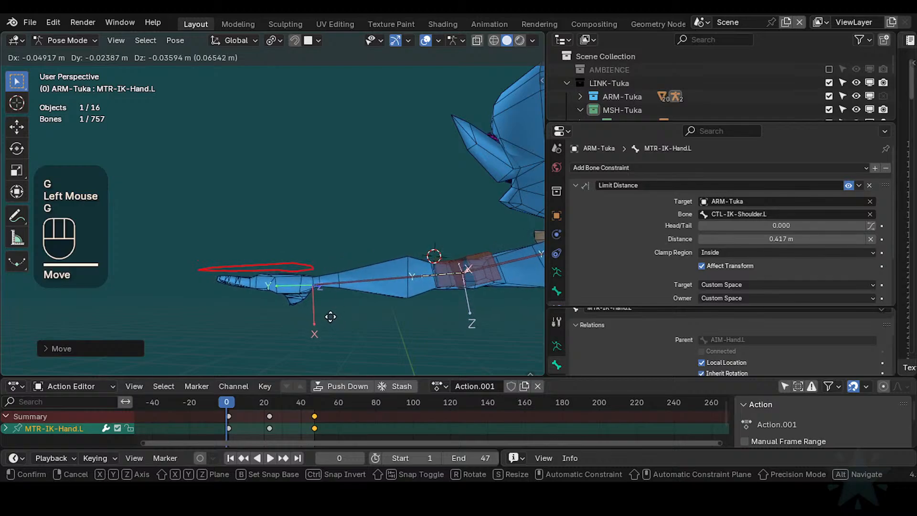
pyautogui.click(328, 307)
# - Reveal all hidden bones of the armature
pyautogui.moveTo(329, 306); pyautogui.dragTo(332, 257, button='middle')
pyautogui.hotkey('alt', 'h')
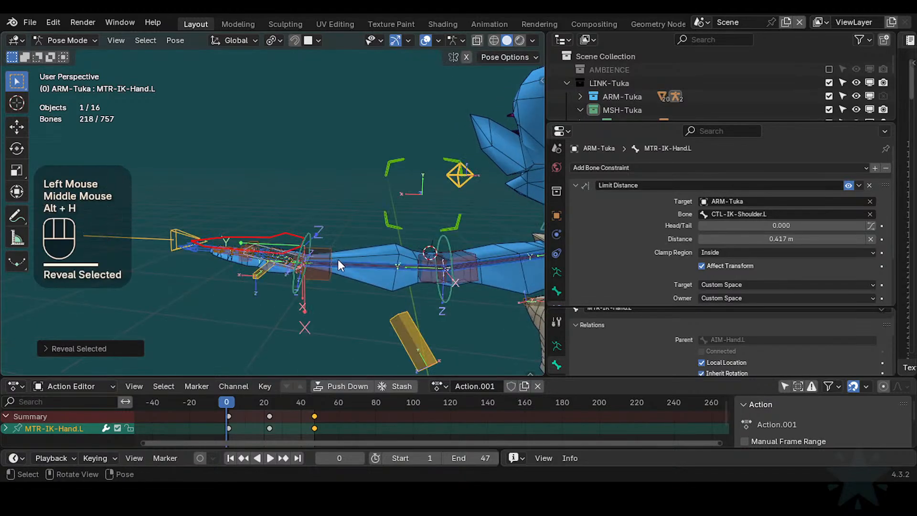
# - Select the left hand control with a second control and move them inward to test a slight elbow bend
pyautogui.click(317, 242)
pyautogui.keyDown('shift'); pyautogui.click(288, 228); pyautogui.keyUp('shift')
pyautogui.keyDown('shift'); pyautogui.moveTo(288, 227); pyautogui.dragTo(305, 251, button='middle'); pyautogui.keyUp('shift')
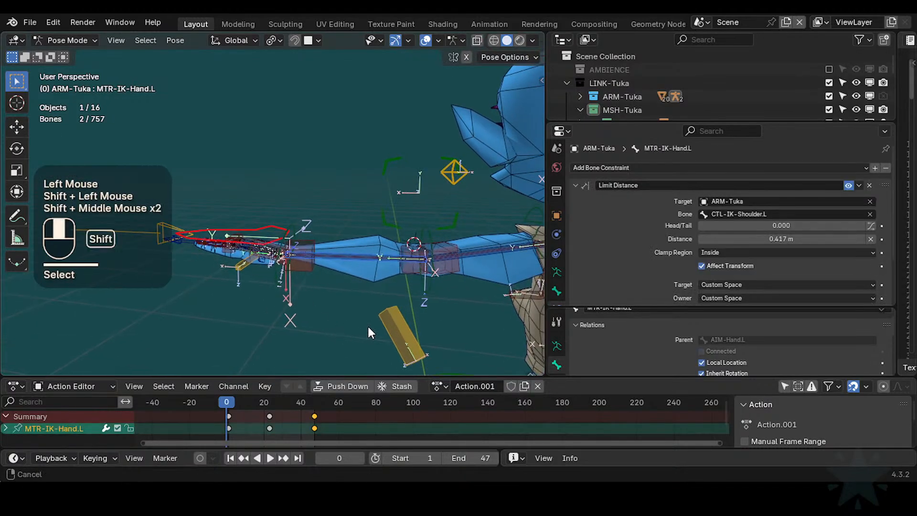
pyautogui.keyDown('shift'); pyautogui.moveTo(367, 332); pyautogui.dragTo(351, 325, button='middle'); pyautogui.keyUp('shift')
pyautogui.press('g')
pyautogui.click(320, 297)
pyautogui.press('g')
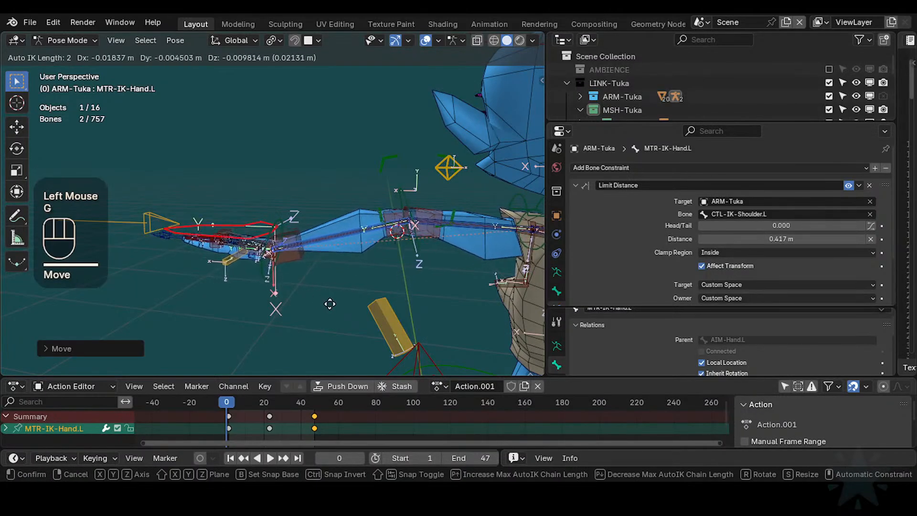
pyautogui.click(329, 304)
pyautogui.keyDown('shift'); pyautogui.moveTo(394, 281); pyautogui.dragTo(407, 244, button='middle'); pyautogui.keyUp('shift')
pyautogui.scroll(1, 407, 244)
pyautogui.moveTo(386, 243); pyautogui.dragTo(357, 248, button='middle')
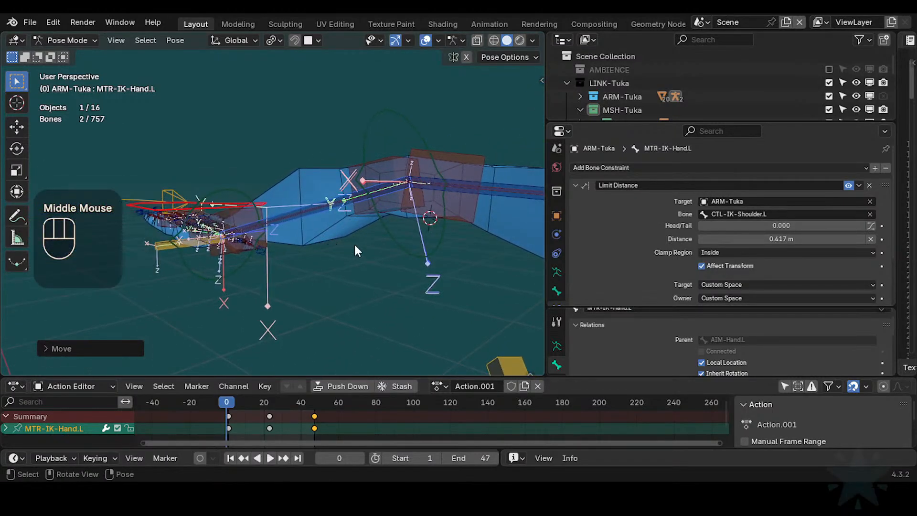
# - Try rotating the HLP4-ElbowArmUpper.L bone freely on the slightly bent elbow
pyautogui.click(474, 210)
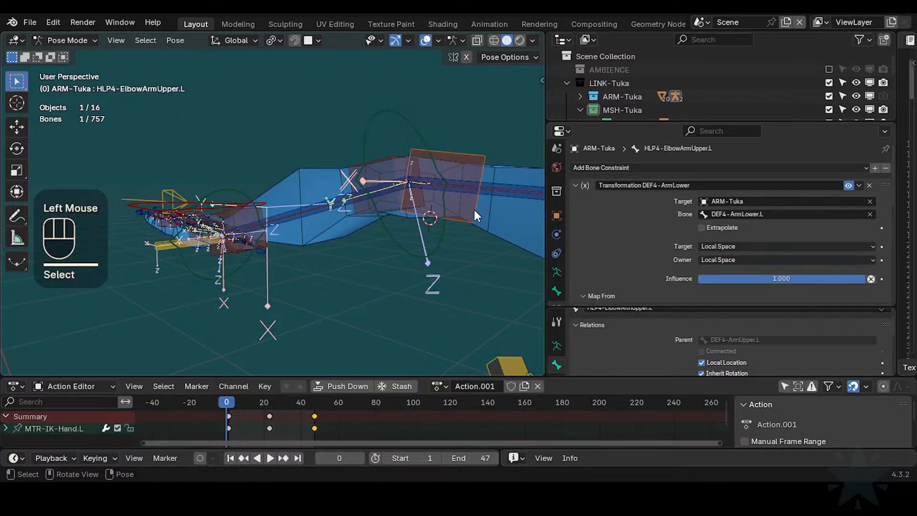
pyautogui.press('r')
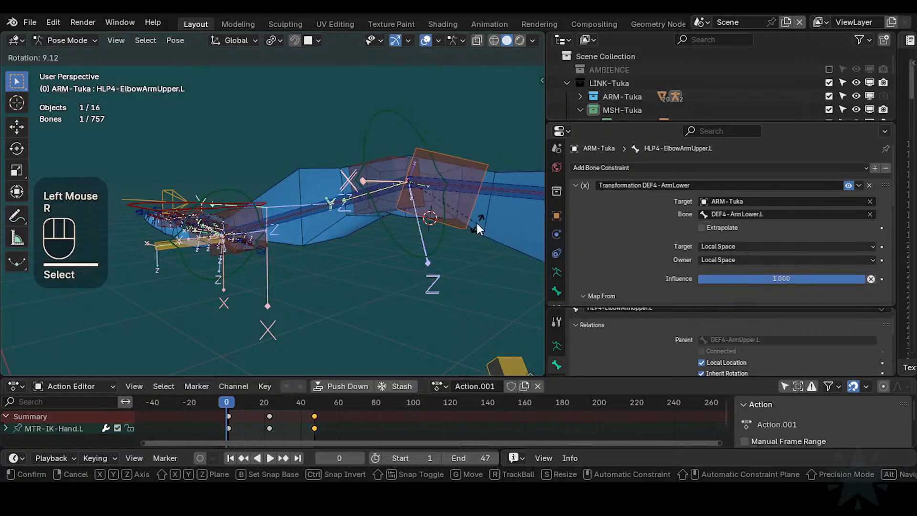
pyautogui.press('Escape')
pyautogui.moveTo(237, 197); pyautogui.dragTo(196, 213, button='middle')
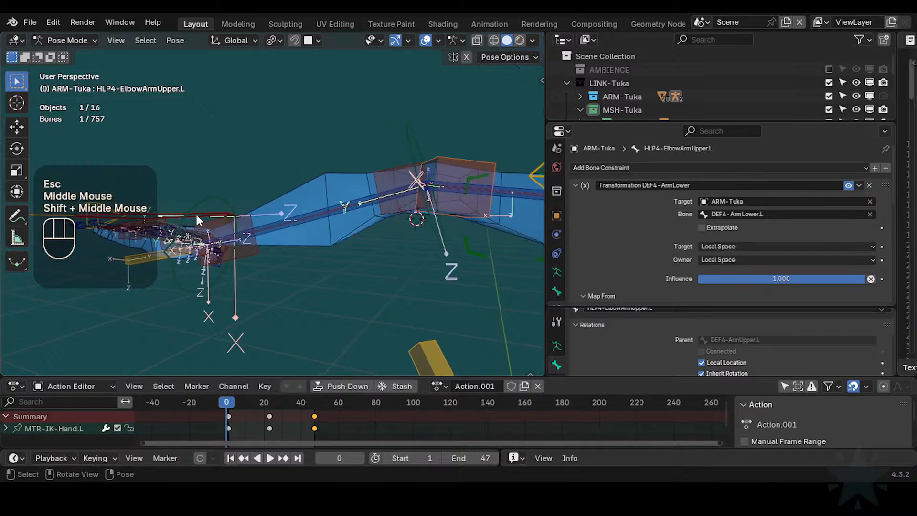
# - Rotate CTL-IK-ArmLower.L together with the hand control so the hand tilts downward
pyautogui.click(217, 218)
pyautogui.keyDown('shift'); pyautogui.click(312, 213); pyautogui.keyUp('shift')
pyautogui.press('r')
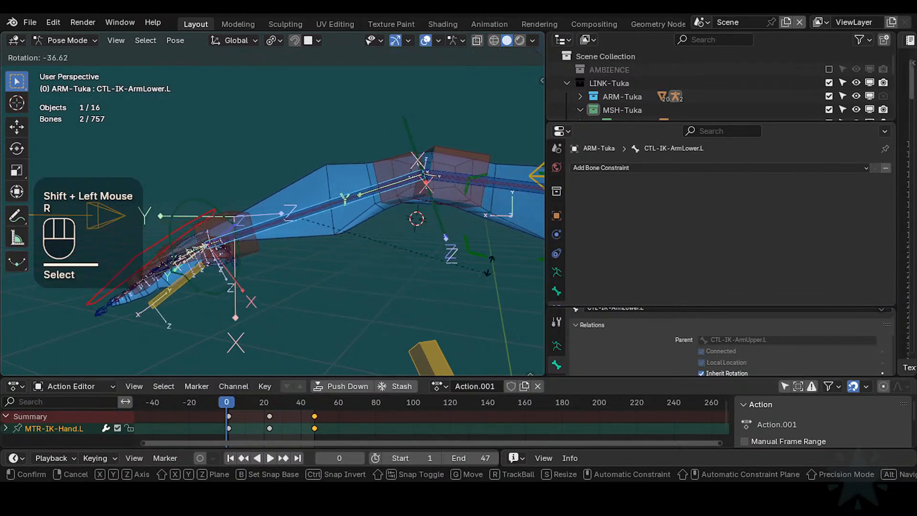
pyautogui.click(466, 273)
# - Move the CTL-FK-ArmLower.L control upward to bend the elbow above the straight IK arm
pyautogui.doubleClick(404, 128)
pyautogui.press('g')
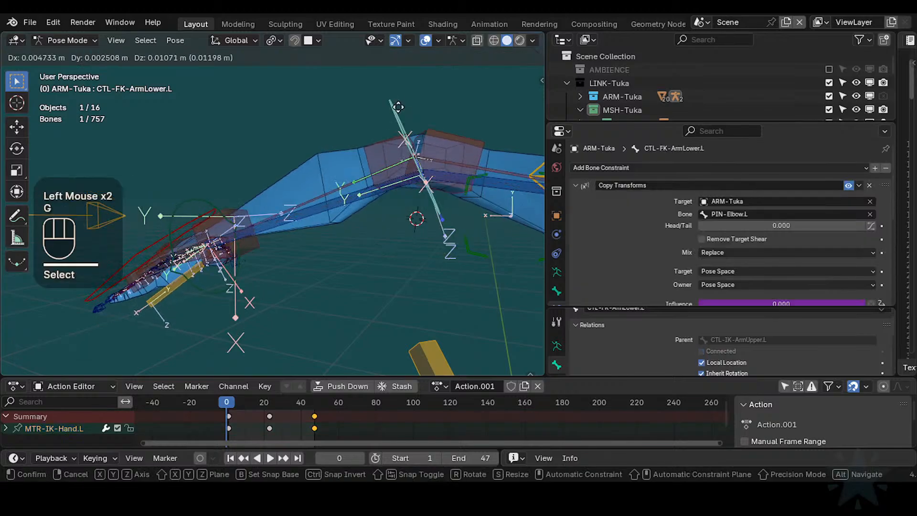
pyautogui.keyDown('shift'); pyautogui.click(414, 117); pyautogui.keyUp('shift')
pyautogui.keyDown('shift'); pyautogui.moveTo(414, 117); pyautogui.dragTo(387, 129, button='middle'); pyautogui.keyUp('shift')
pyautogui.moveTo(387, 129)
pyautogui.mouseDown(button='middle')
pyautogui.moveTo(355, 145)
pyautogui.moveTo(376, 132)
pyautogui.moveTo(385, 146)
pyautogui.mouseUp(button='middle')
pyautogui.moveTo(385, 145); pyautogui.dragTo(393, 160, button='middle')
pyautogui.press('g')
pyautogui.click(392, 160)
# - Try rotating the HLP4-ElbowArmUpper.L bone around its local X axis
pyautogui.doubleClick(450, 168)
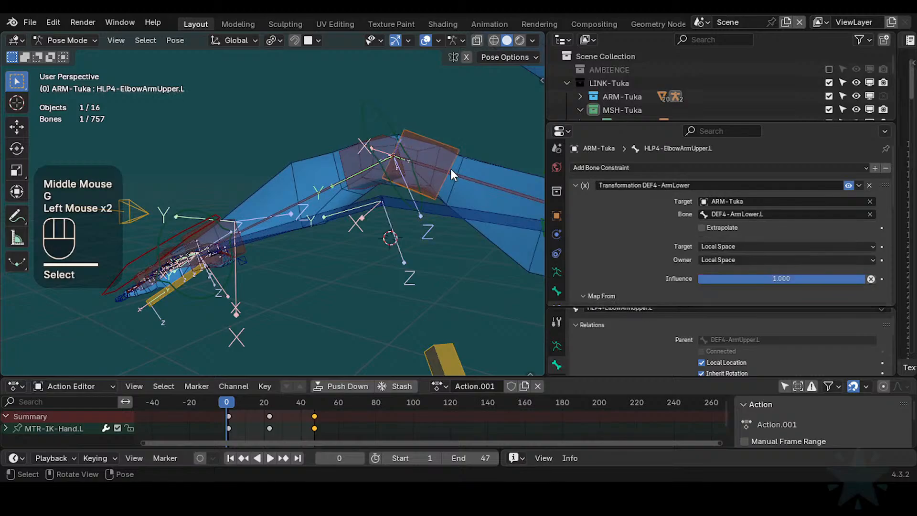
pyautogui.press('r')
pyautogui.press('x')
pyautogui.press('x')
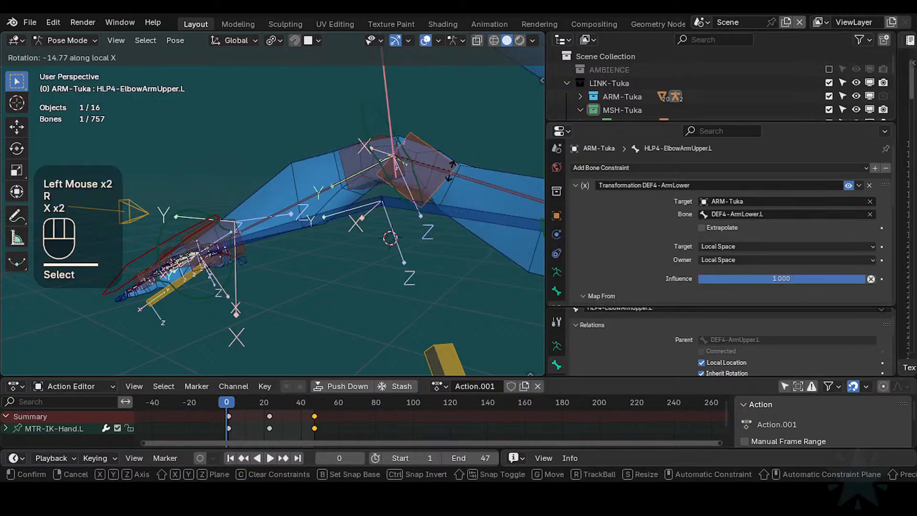
pyautogui.press('Escape')
pyautogui.scroll(-2, 585, 240)
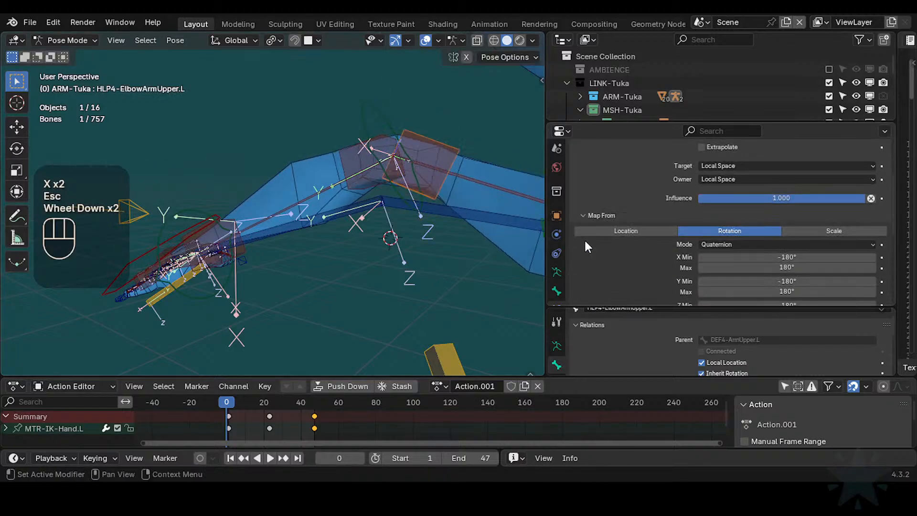
# - Clear the roll of the HLP4-ElbowArmUpper.L bone in Edit Mode and return to Pose Mode
pyautogui.press('Tab')
pyautogui.keyDown('shift'); pyautogui.moveTo(406, 238); pyautogui.dragTo(215, 217, button='middle'); pyautogui.keyUp('shift')
pyautogui.click(405, 216)
pyautogui.hotkey('alt', 'r')
pyautogui.hotkey('alt', 'r')
pyautogui.press('g')
pyautogui.press('Escape')
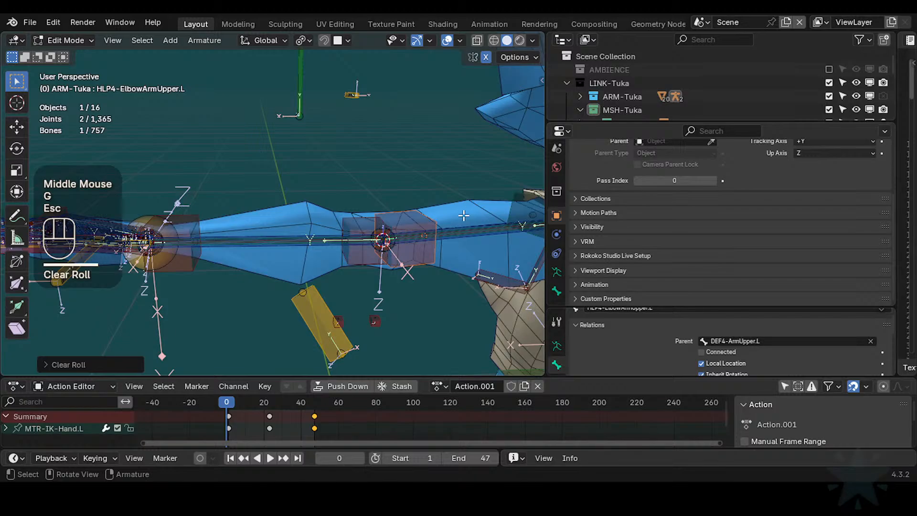
pyautogui.scroll(-1, 434, 230)
pyautogui.press('Tab')
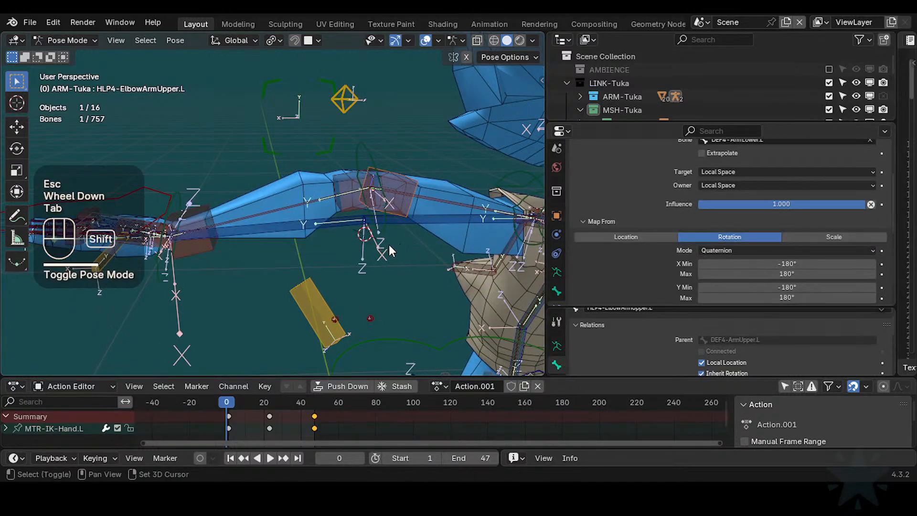
# - In HLP4-ElbowArmUpper.L's Transformation constraint, set the Map To rotation's X Source Axis range to Min -30° and Max 30°
pyautogui.keyDown('shift'); pyautogui.moveTo(389, 245); pyautogui.dragTo(335, 235, button='middle'); pyautogui.keyUp('shift')
pyautogui.scroll(-4, 712, 239)
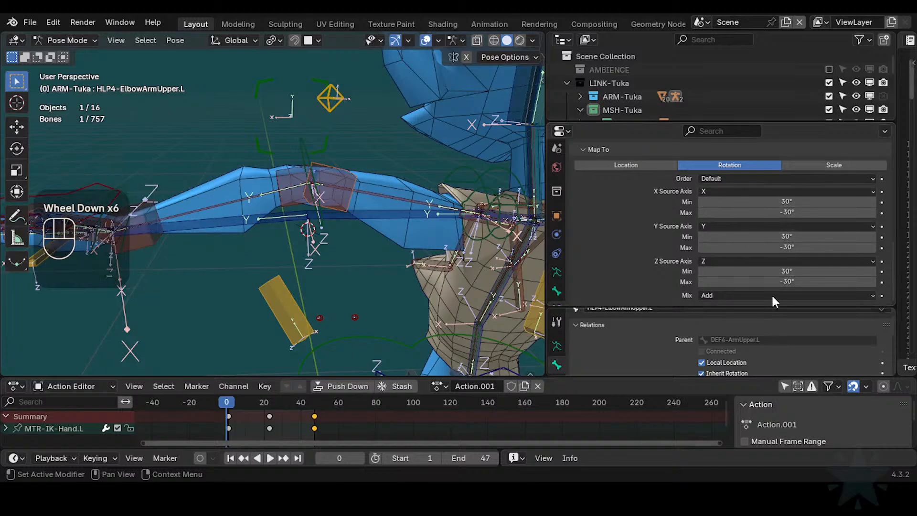
pyautogui.scroll(-1, 726, 212)
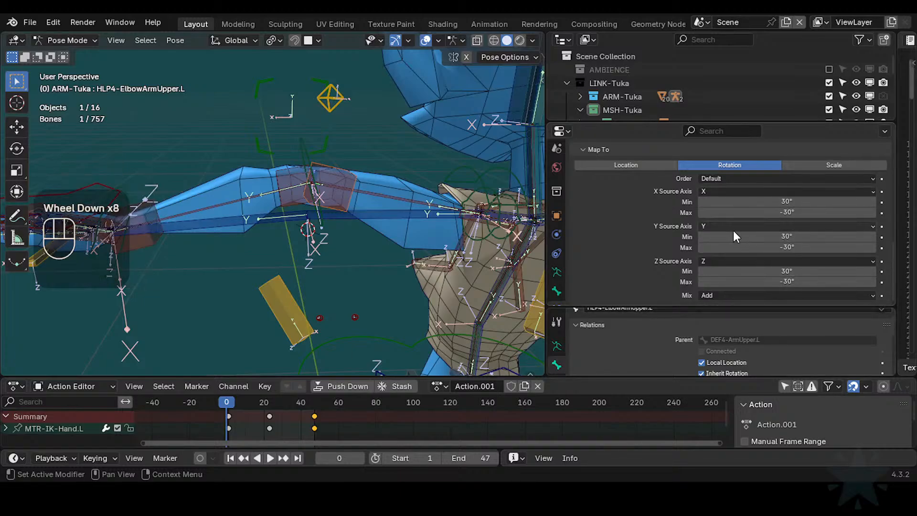
pyautogui.scroll(1, 592, 194)
pyautogui.scroll(-2, 669, 229)
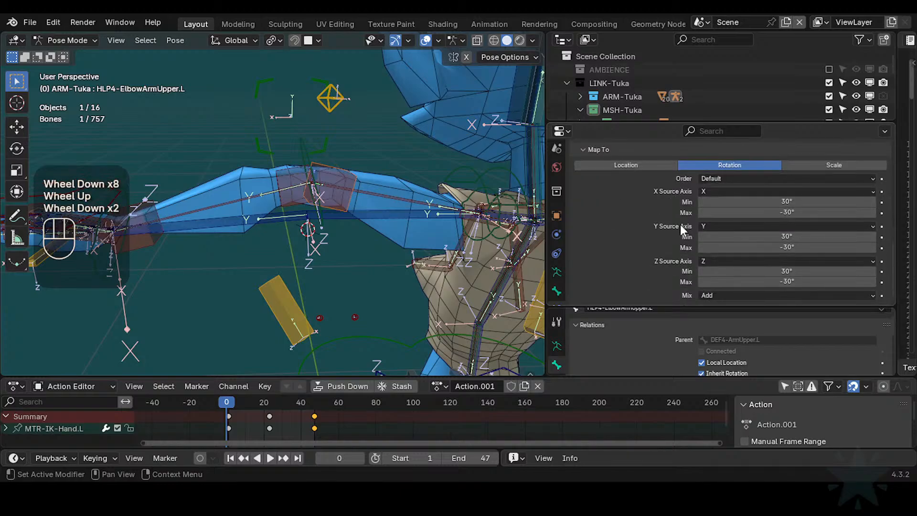
pyautogui.click(778, 201)
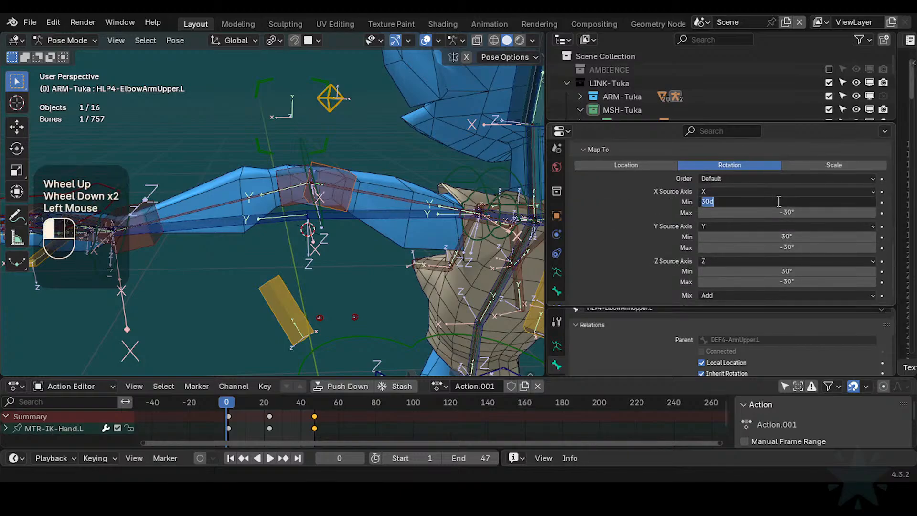
pyautogui.write('-30')
pyautogui.click(794, 212)
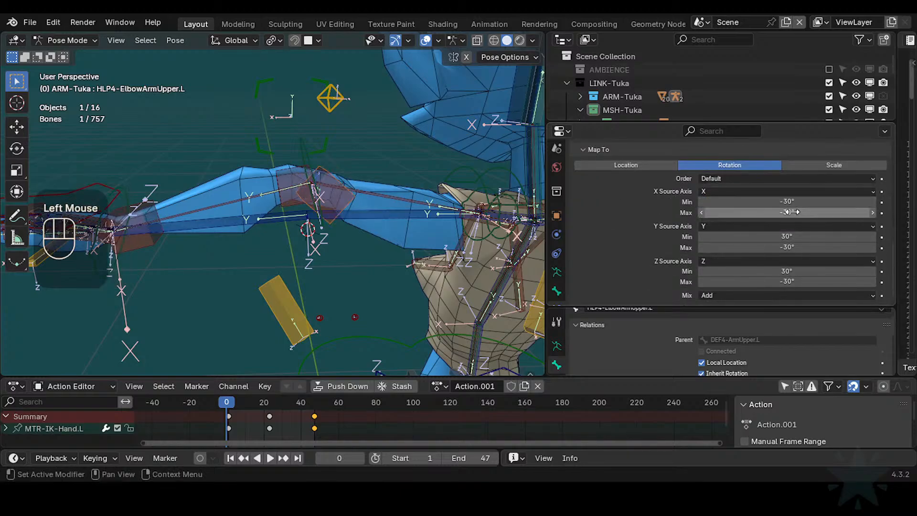
pyautogui.press('Return')
pyautogui.scroll(1, 556, 238)
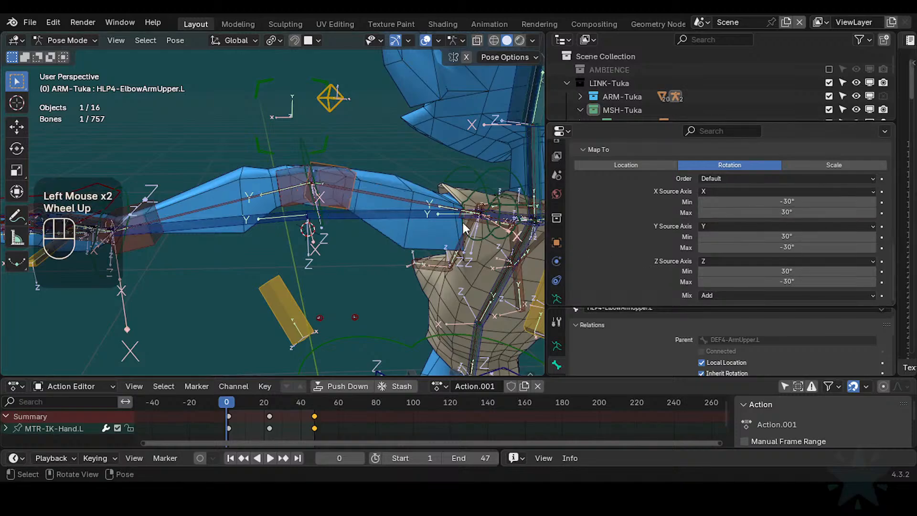
# - Move CTL-FK-ArmLower.L up and down, ending with the elbow well below the arm, to test the helper's rotation
pyautogui.scroll(2, 389, 198)
pyautogui.scroll(-1, 293, 132)
pyautogui.click(301, 131)
pyautogui.moveTo(301, 131); pyautogui.dragTo(299, 129, button='middle')
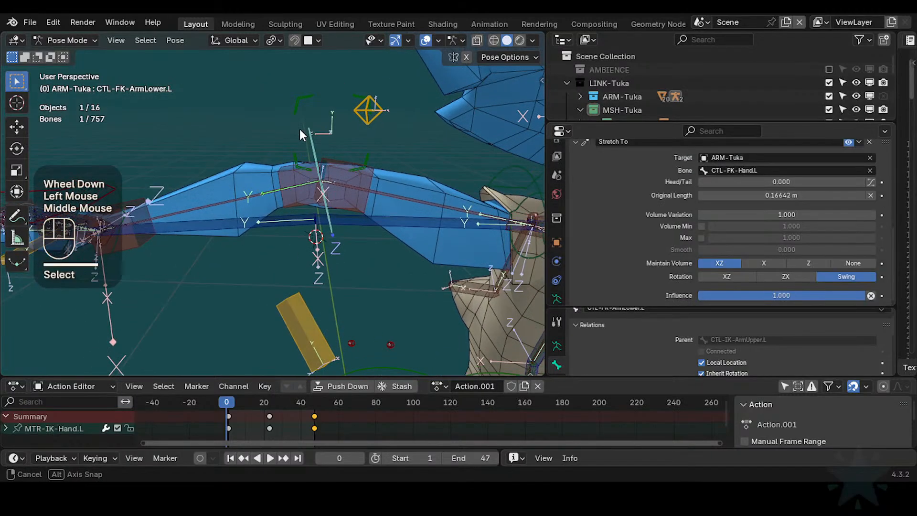
pyautogui.press('g')
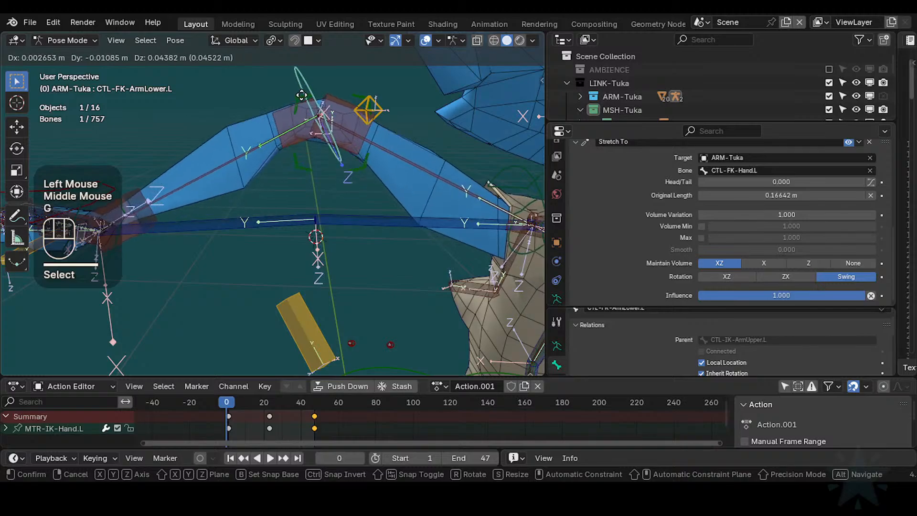
pyautogui.click(300, 240)
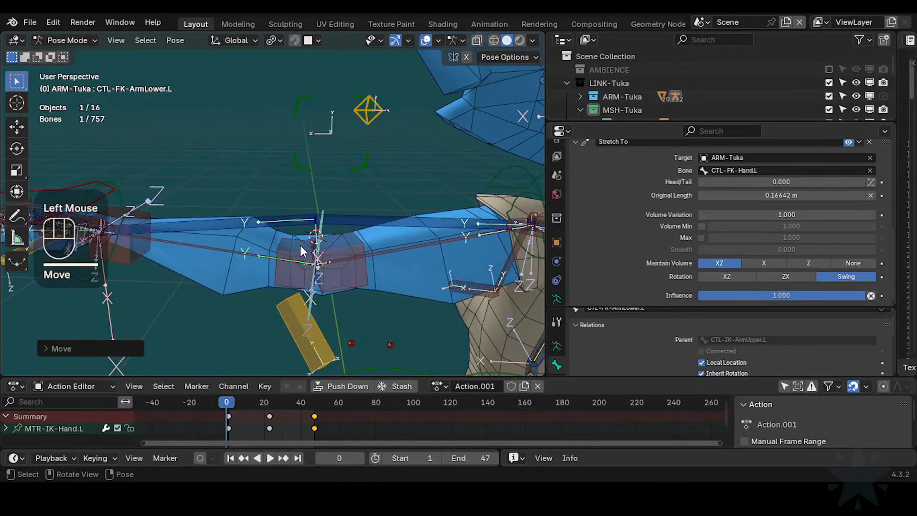
pyautogui.moveTo(300, 243); pyautogui.dragTo(289, 220, button='middle')
pyautogui.press('g')
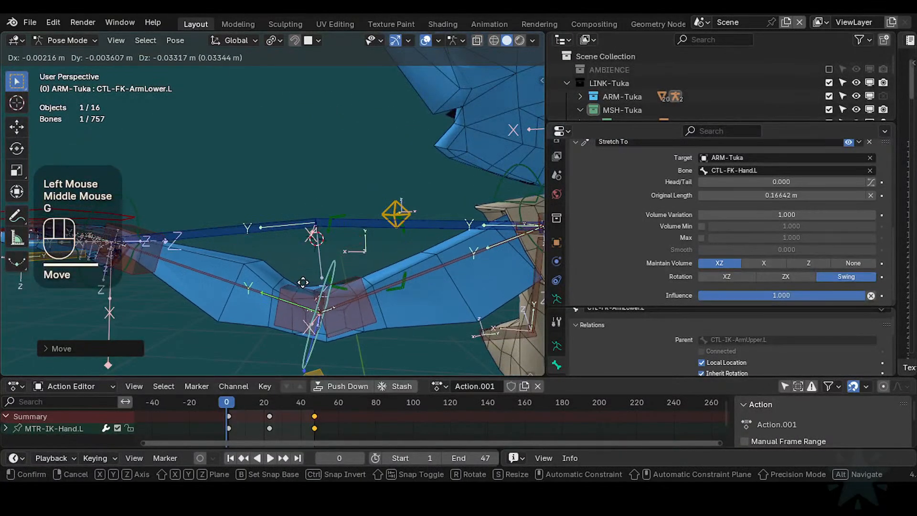
pyautogui.middleClick(301, 281)
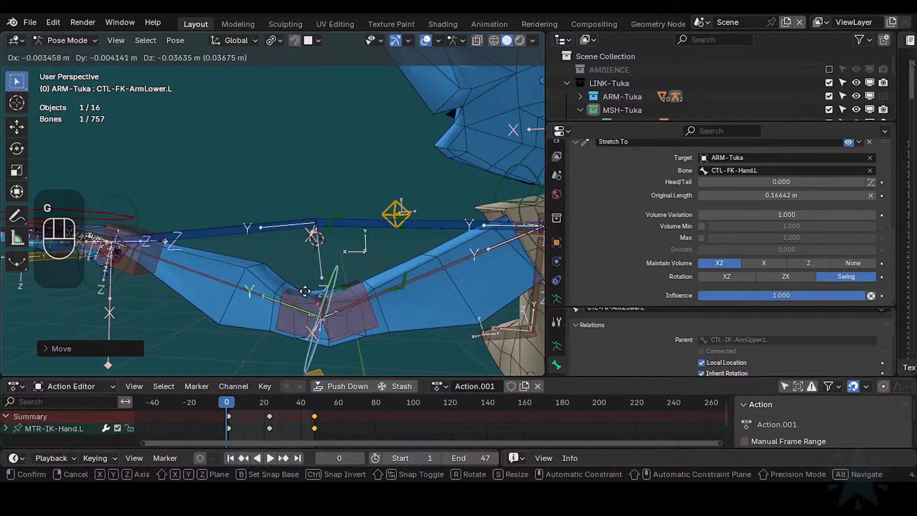
pyautogui.click(266, 264)
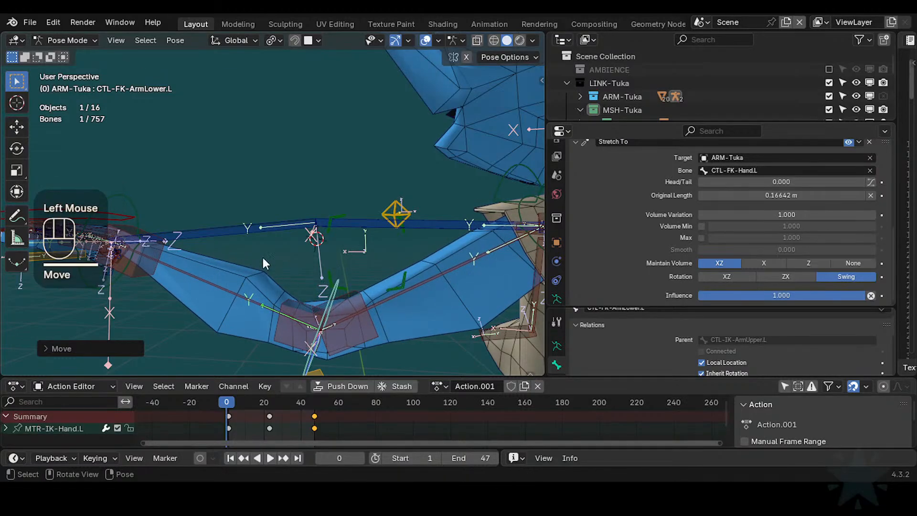
# - Try rotating the HLP4-ElbowArmUpper.L bone freely while the elbow is lowered
pyautogui.doubleClick(371, 330)
pyautogui.press('r')
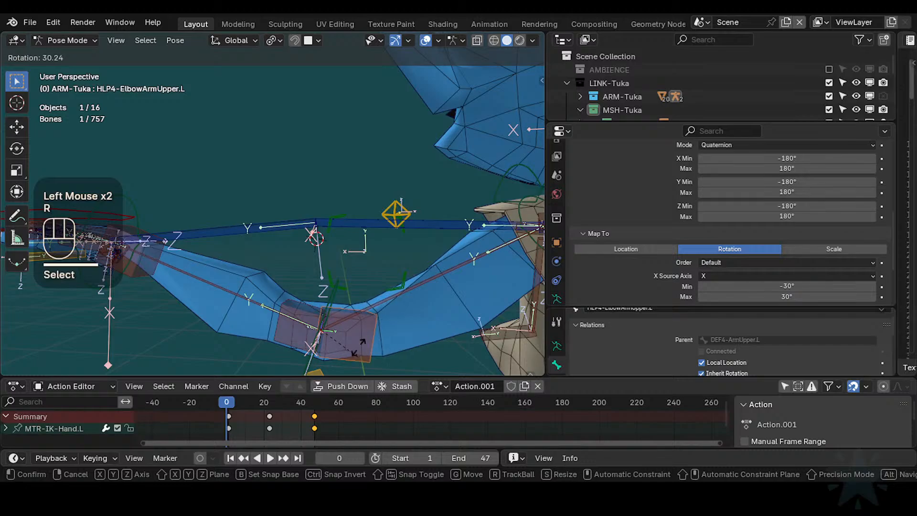
pyautogui.press('Escape')
# - Move CTL-FK-ArmLower.L from below the arm to above it to bend the elbow upward
pyautogui.click(332, 299)
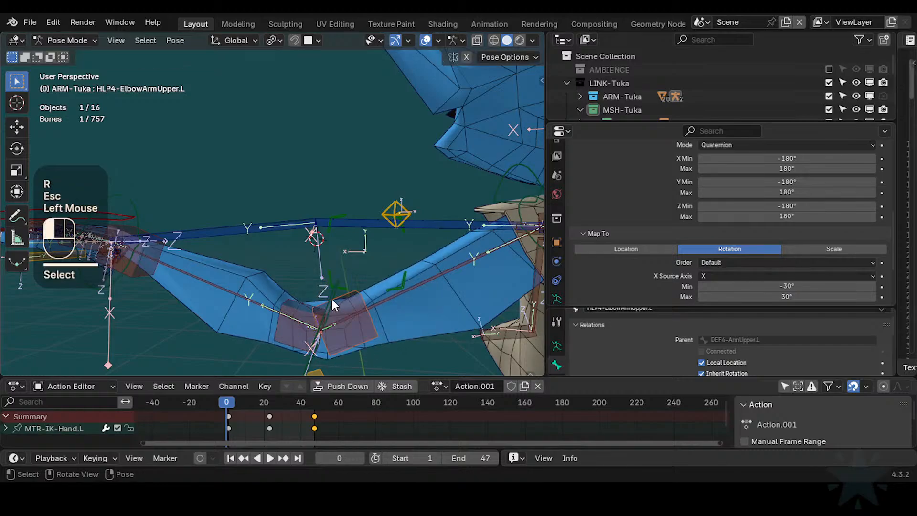
pyautogui.press('g')
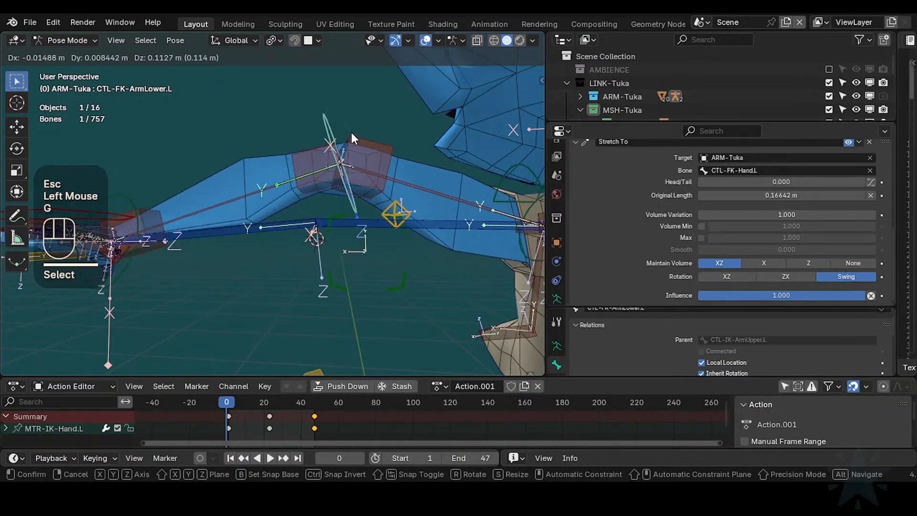
pyautogui.click(353, 139)
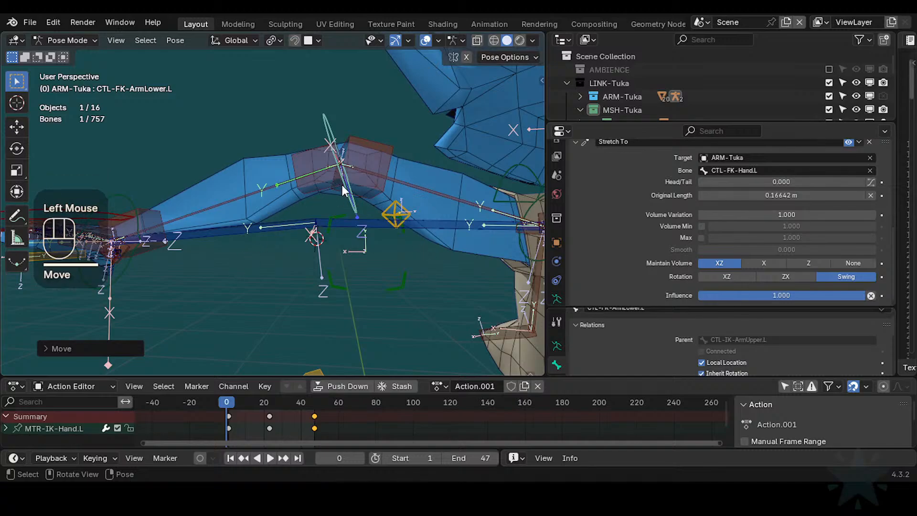
# - Try rotating HLP4-ElbowArmUpper.L freely from two viewing angles while the elbow is raised
pyautogui.click(386, 145)
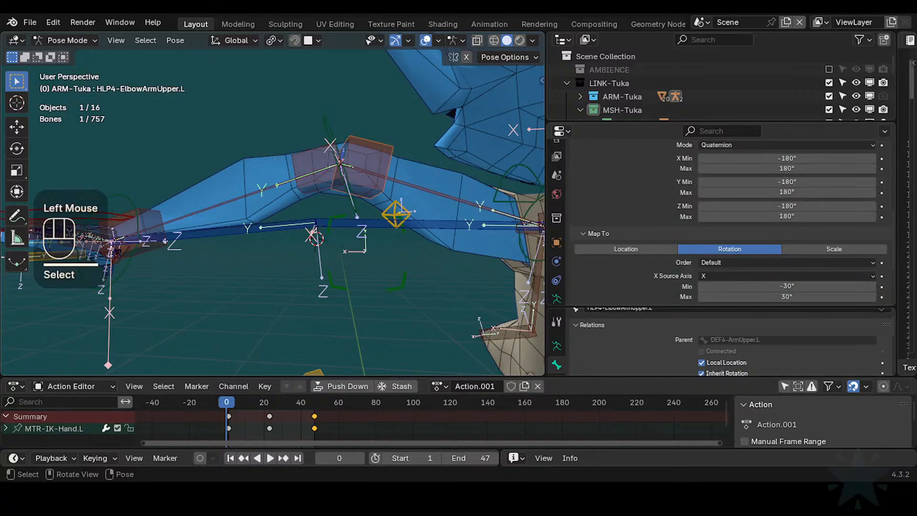
pyautogui.press('r')
pyautogui.press('Escape')
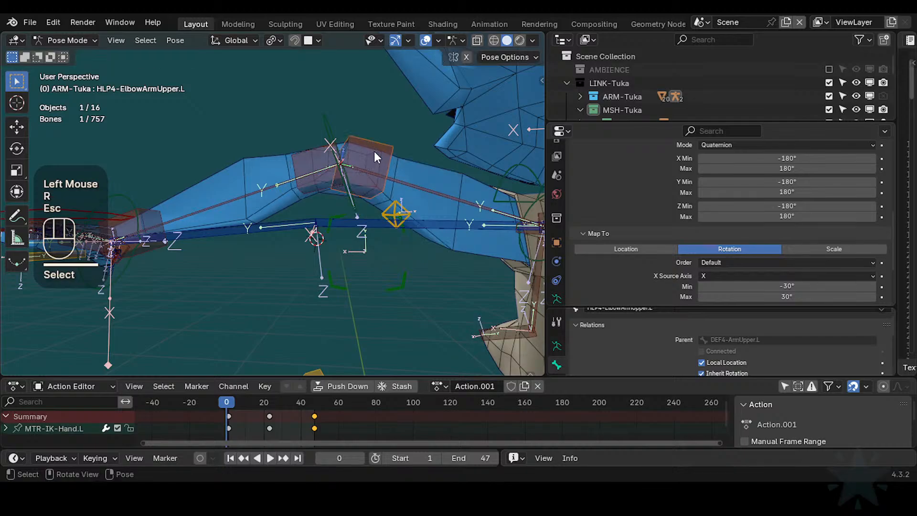
pyautogui.moveTo(392, 171); pyautogui.dragTo(378, 187, button='middle')
pyautogui.middleClick(398, 193)
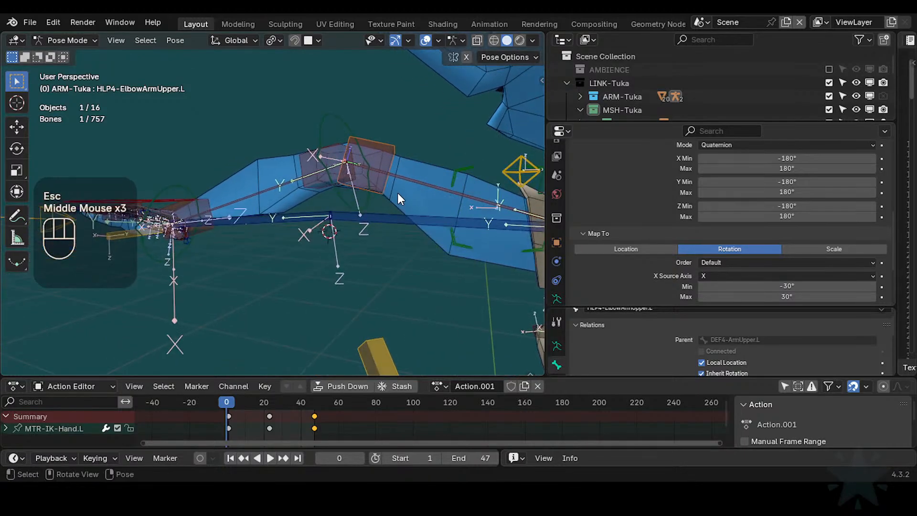
pyautogui.press('r')
pyautogui.press('Escape')
# - Select all visible bones and clear their pose transforms
pyautogui.click(328, 115)
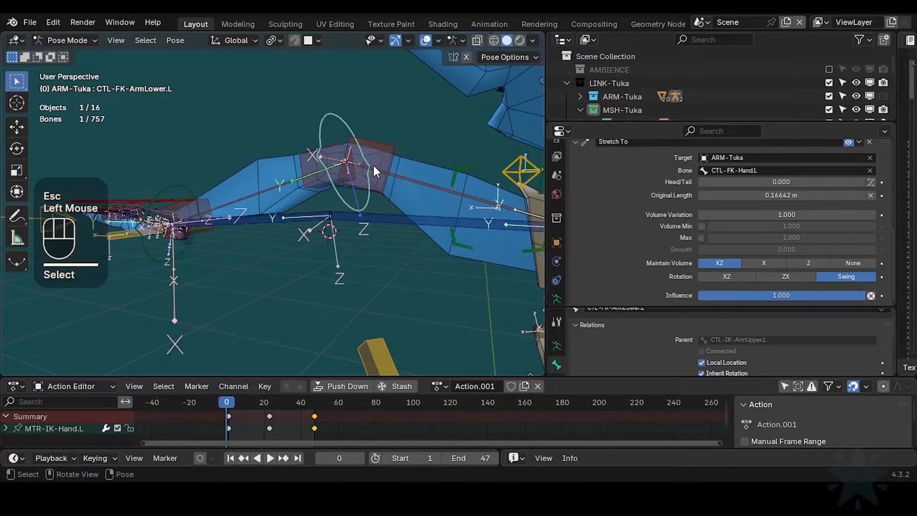
pyautogui.press('a')
pyautogui.hotkey('alt', 'q')
pyautogui.hotkey('alt', 'q')
# - Hide the armature's bone axes and save the file
pyautogui.hotkey('ctrl', '3')
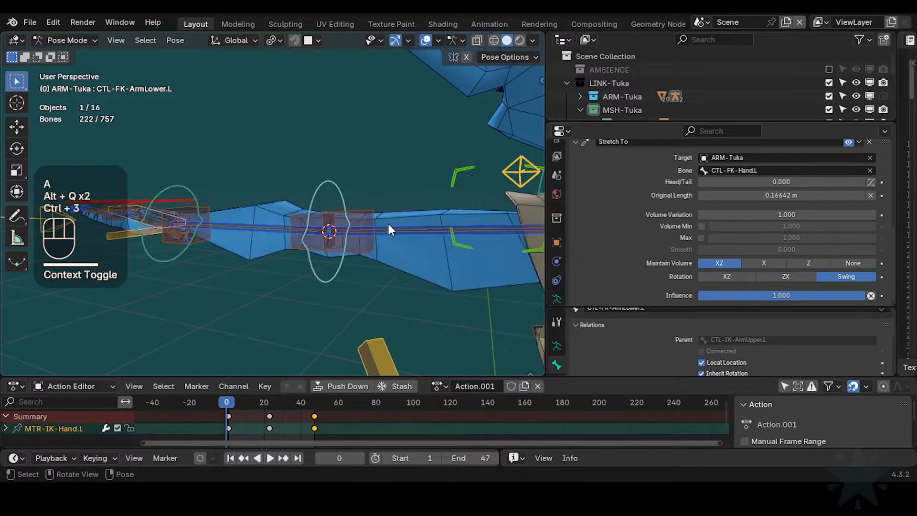
pyautogui.hotkey('ctrl', 's')
# - Try rotating CTL-FK-ArmLower.L about the global Y axis several times to check how the elbow twists
pyautogui.moveTo(388, 221); pyautogui.dragTo(443, 161, button='middle')
pyautogui.scroll(2, 397, 212)
pyautogui.click(389, 206)
pyautogui.press('r')
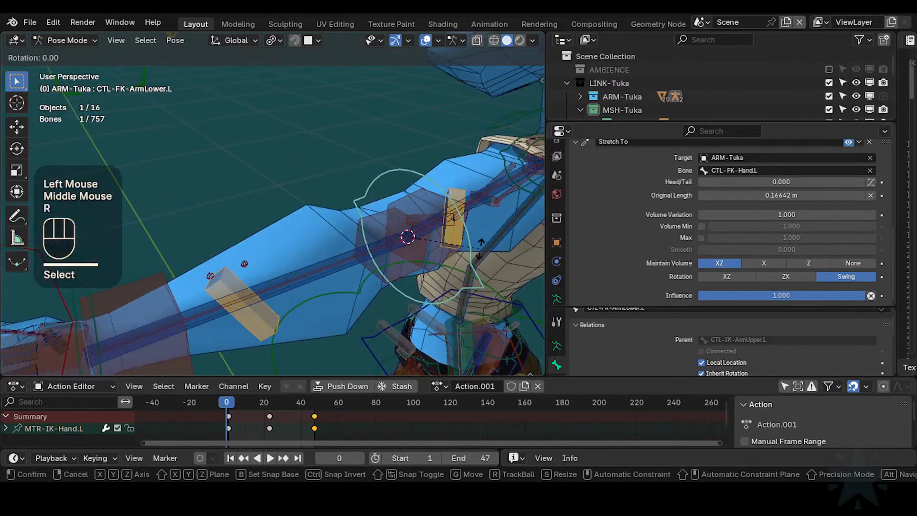
pyautogui.press('y')
pyautogui.press('Escape')
pyautogui.keyDown('shift'); pyautogui.moveTo(414, 223); pyautogui.dragTo(394, 227, button='middle'); pyautogui.keyUp('shift')
pyautogui.press('r')
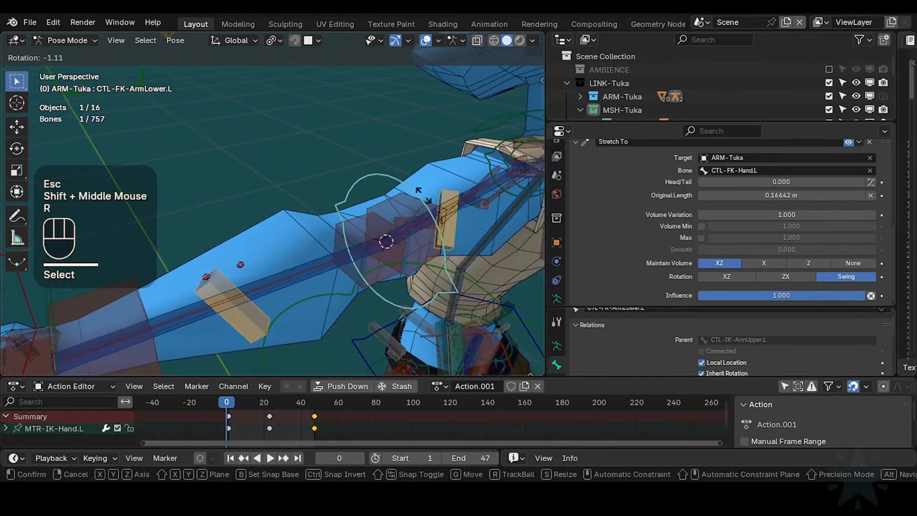
pyautogui.press('y')
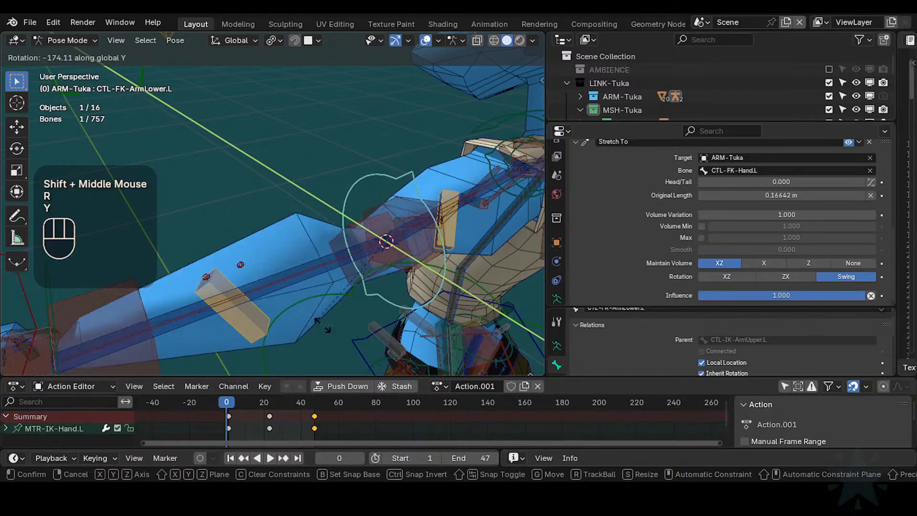
pyautogui.press('Escape')
pyautogui.press('r')
pyautogui.press('y')
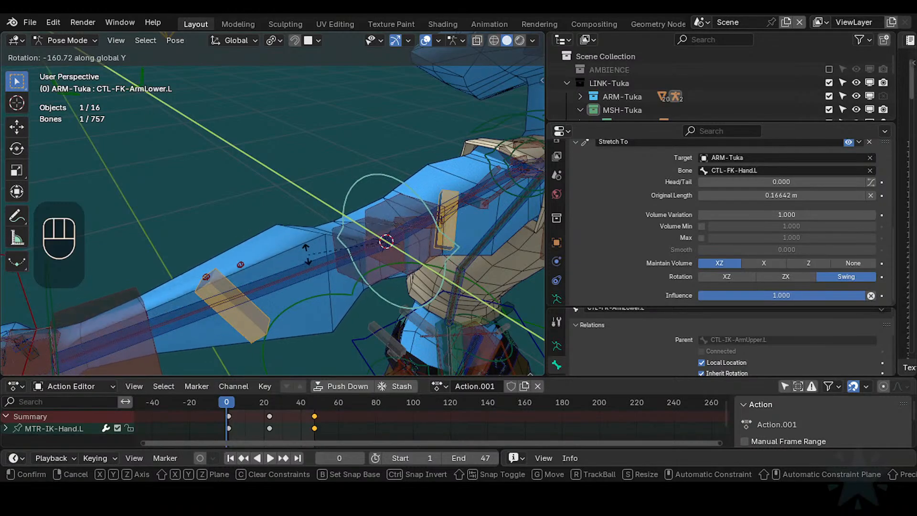
pyautogui.press('Escape')
# - Select the lower-arm bone CTL-IK-ArmLower.L and try rotating it about the Y axis
pyautogui.click(391, 183)
pyautogui.click(337, 261)
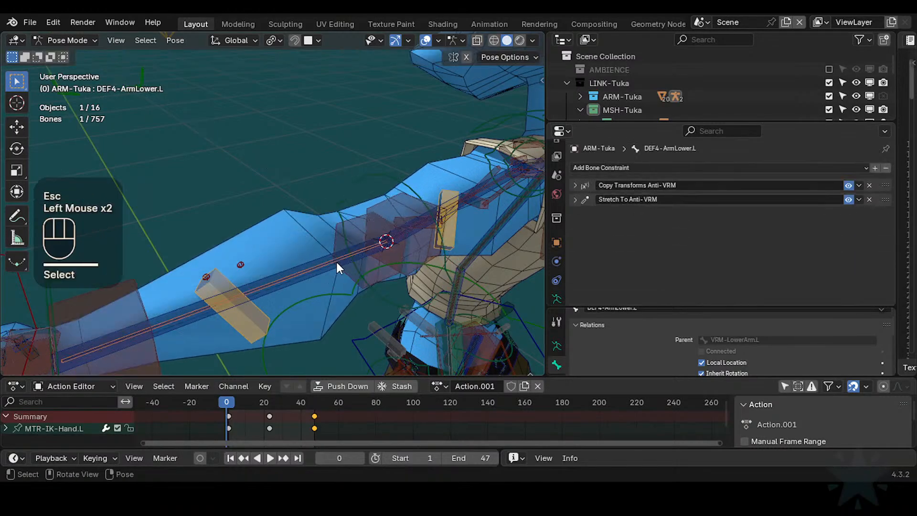
pyautogui.click(326, 249)
pyautogui.press('r')
pyautogui.press('y')
pyautogui.press('Escape')
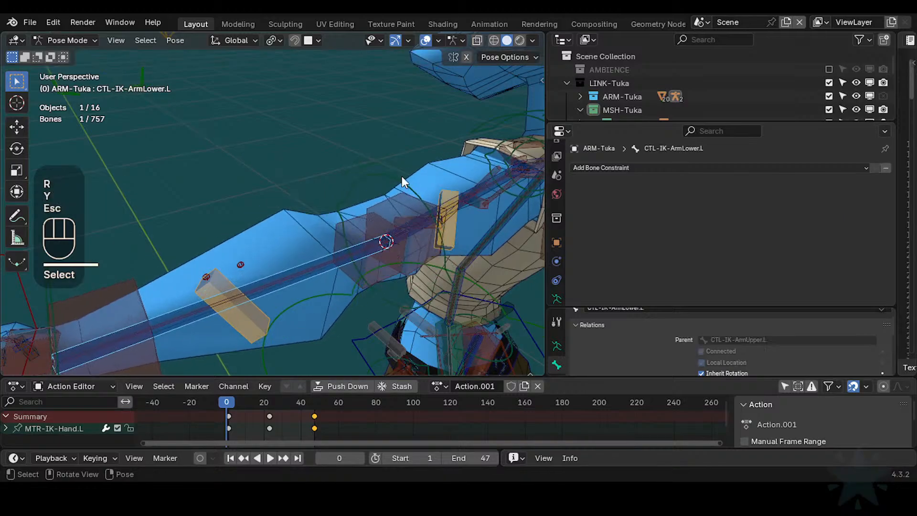
# - Twist the left forearm by rotating CTL-FK-ArmLower.L freely and keep the pose
pyautogui.click(403, 175)
pyautogui.press('r')
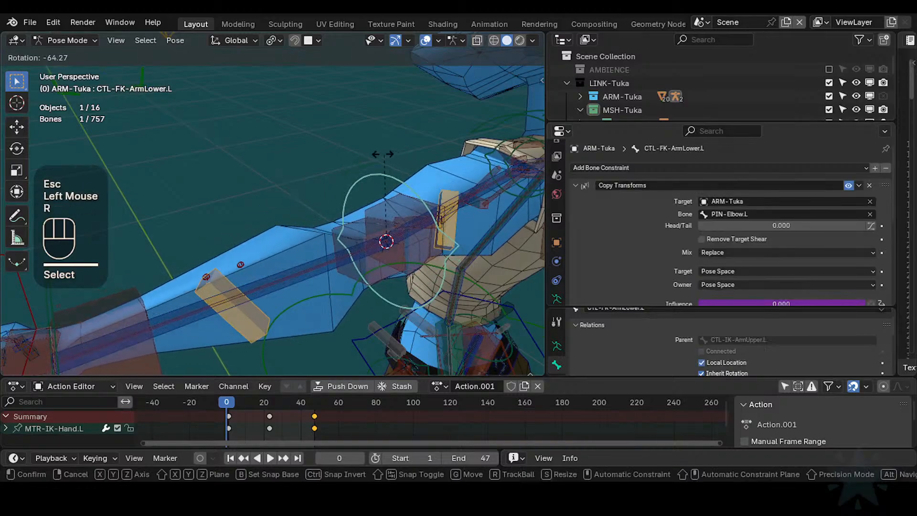
pyautogui.click(350, 223)
# - Set the Transformation constraint's Map To Y rotation to min -30° and max 30° on HLP4-ElbowForearm.L and HLP4-ElbowArmUpper.L together, and deselect all bones
pyautogui.click(351, 223)
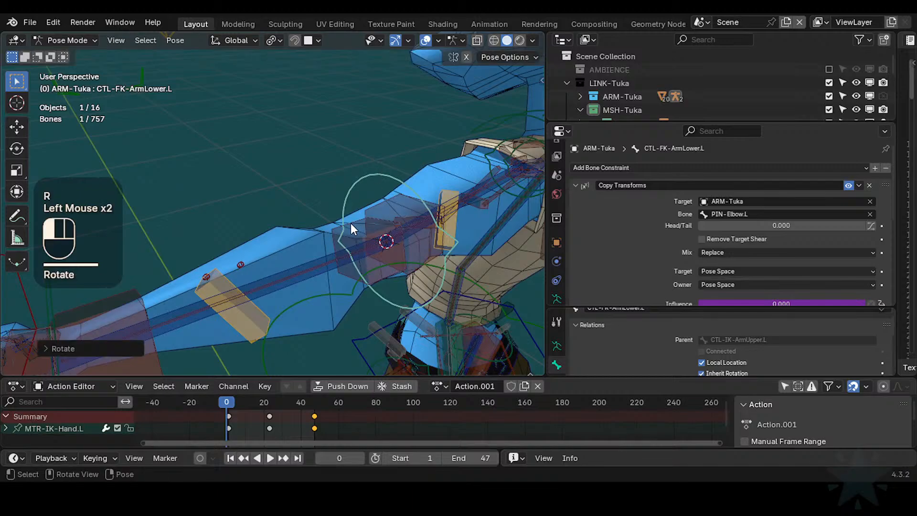
pyautogui.keyDown('shift'); pyautogui.click(379, 206); pyautogui.keyUp('shift')
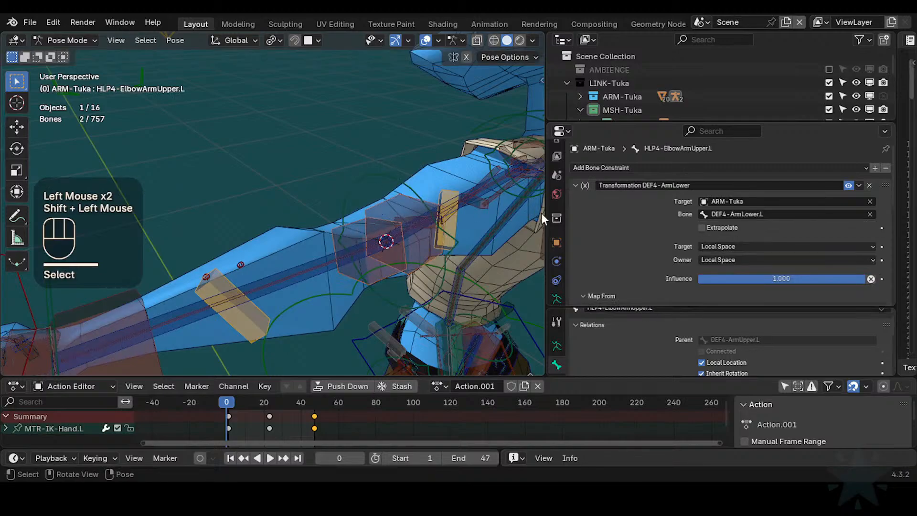
pyautogui.scroll(-6, 683, 230)
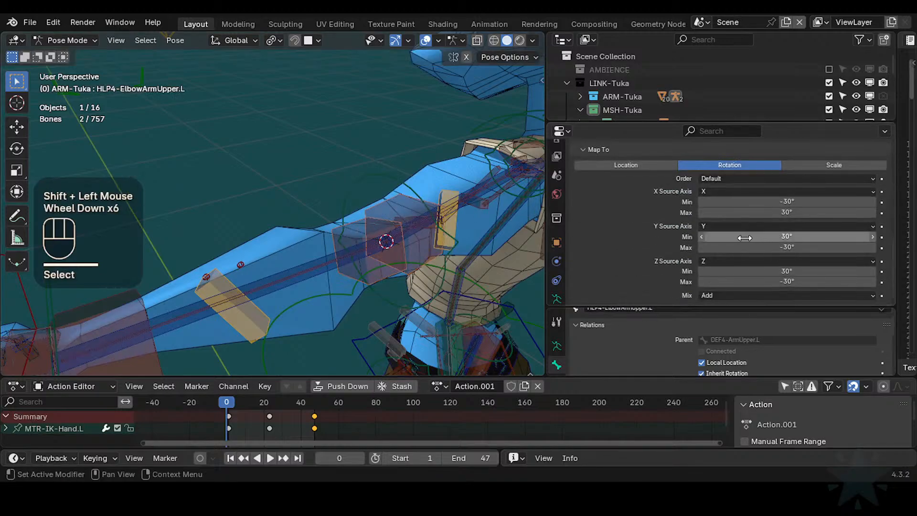
pyautogui.keyDown('alt'); pyautogui.click(775, 236); pyautogui.keyUp('alt')
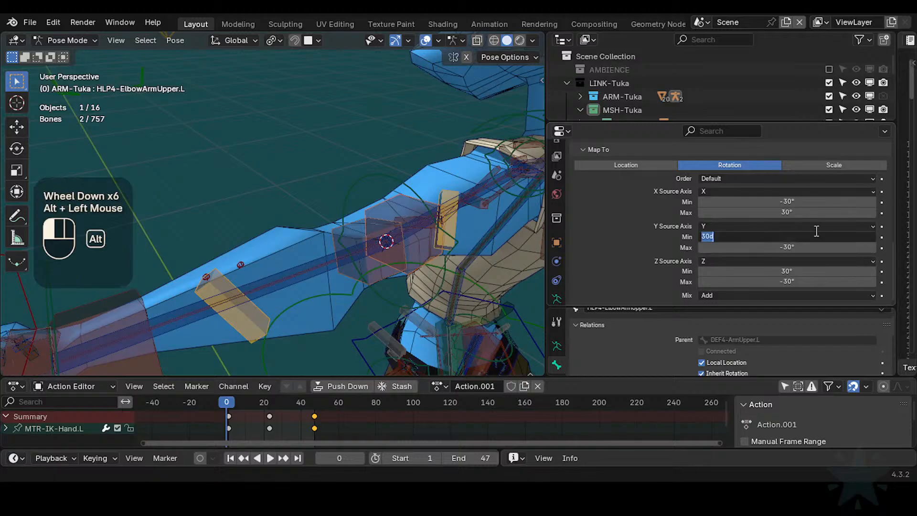
pyautogui.write('-30')
pyautogui.press('Return')
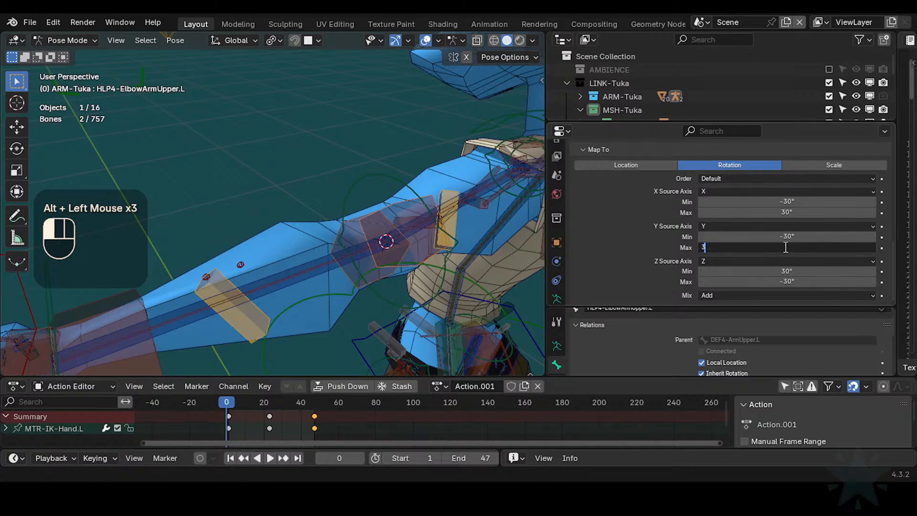
pyautogui.press('Return')
pyautogui.hotkey('alt', 'a')
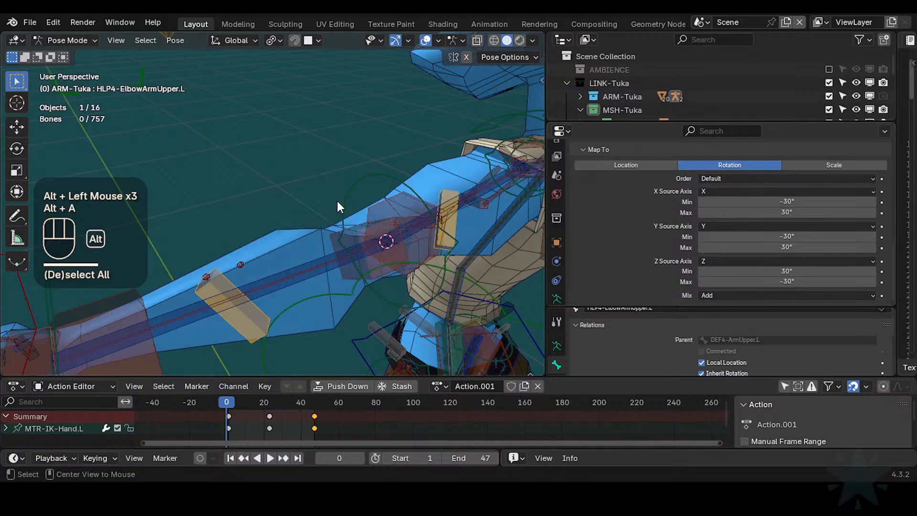
# - Rotate CTL-FK-ArmLower.L again to test the elbow deformation with the revised Y range
pyautogui.click(411, 180)
pyautogui.press('r')
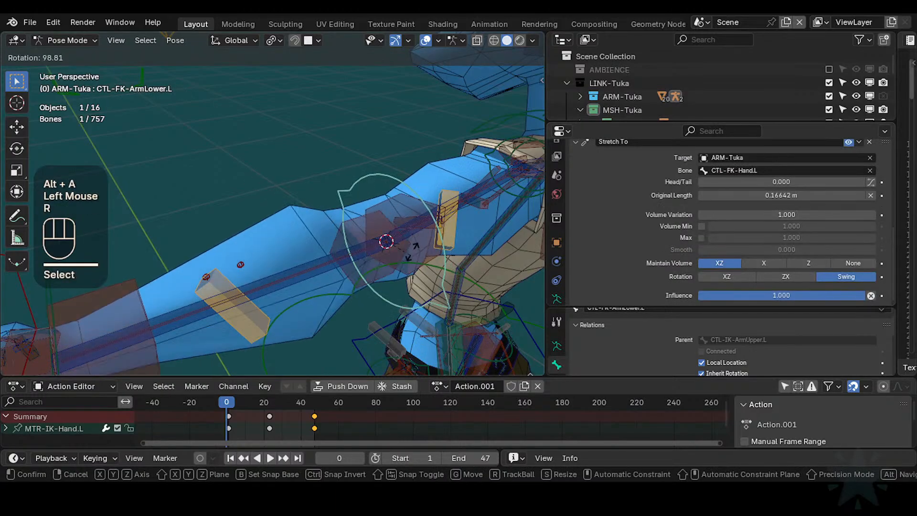
pyautogui.click(407, 217)
# - Select HLP4-ElbowForearm.L and bring up its Transformation constraint's Map To rotation ranges
pyautogui.click(390, 208)
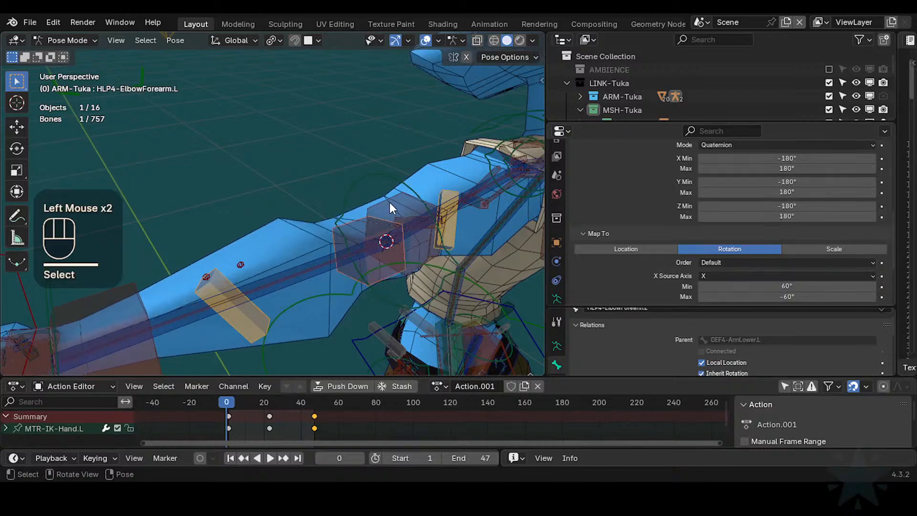
pyautogui.scroll(-3, 749, 212)
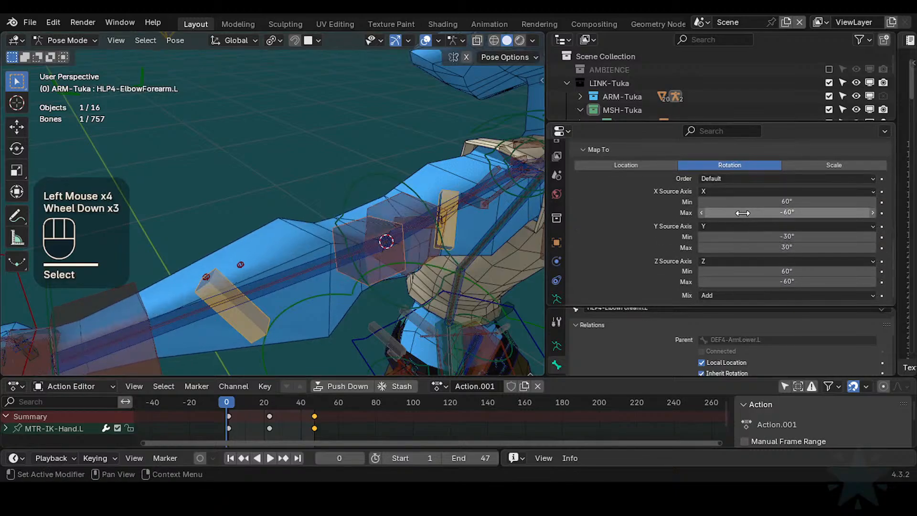
# - Set the Y axis output rotation of the HLP4-ElbowForearm.L Transformation constraint to Min -60° and Max 60°
pyautogui.click(361, 238)
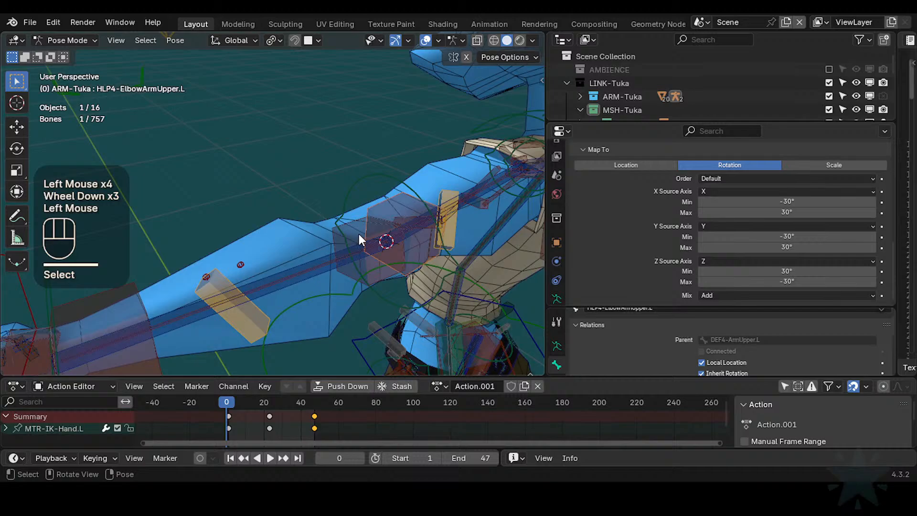
pyautogui.click(382, 220)
pyautogui.click(394, 211)
pyautogui.click(382, 224)
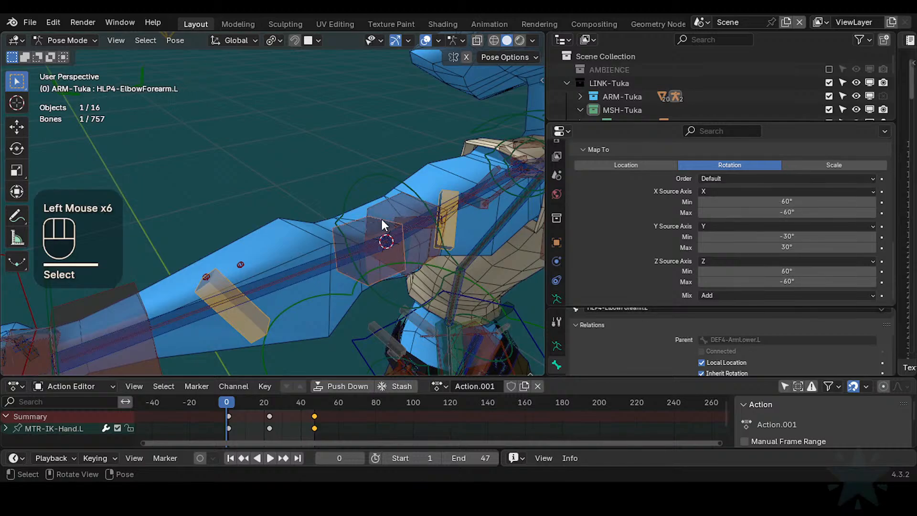
pyautogui.click(780, 236)
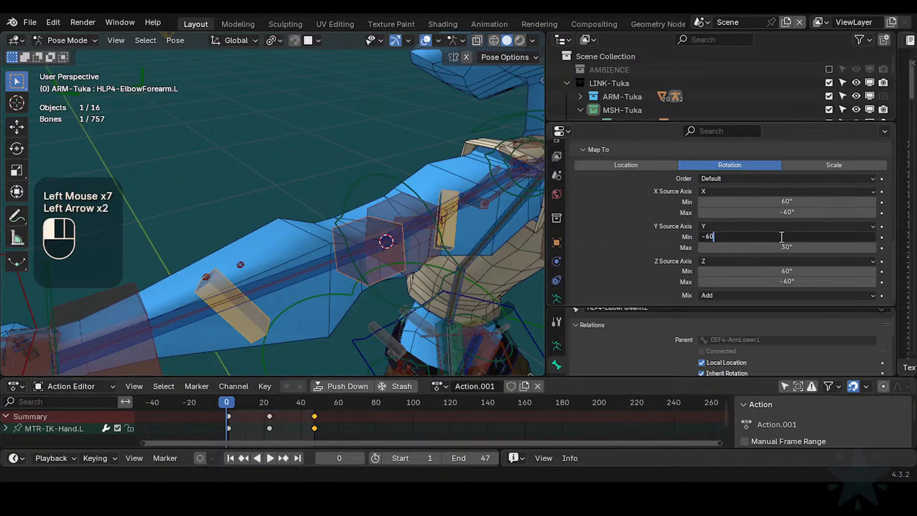
pyautogui.write('-60')
pyautogui.press('Return')
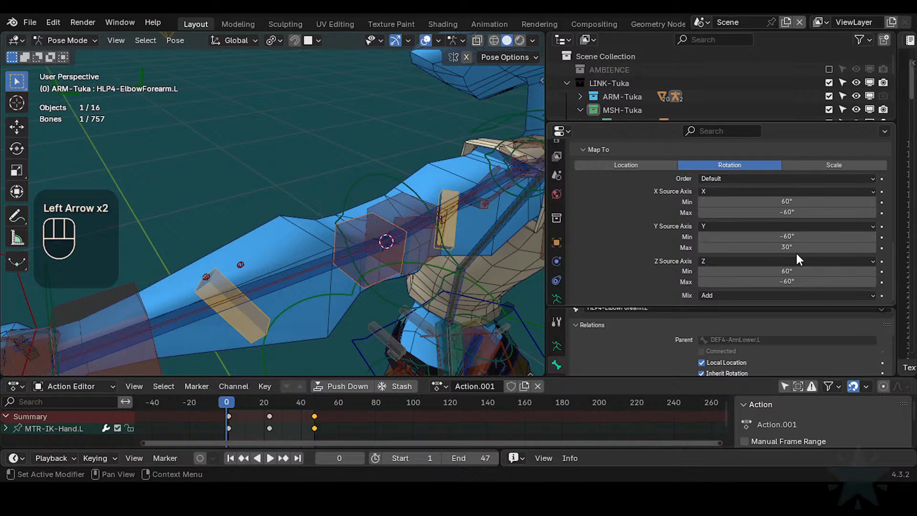
pyautogui.click(794, 247)
pyautogui.write('60')
pyautogui.press('Return')
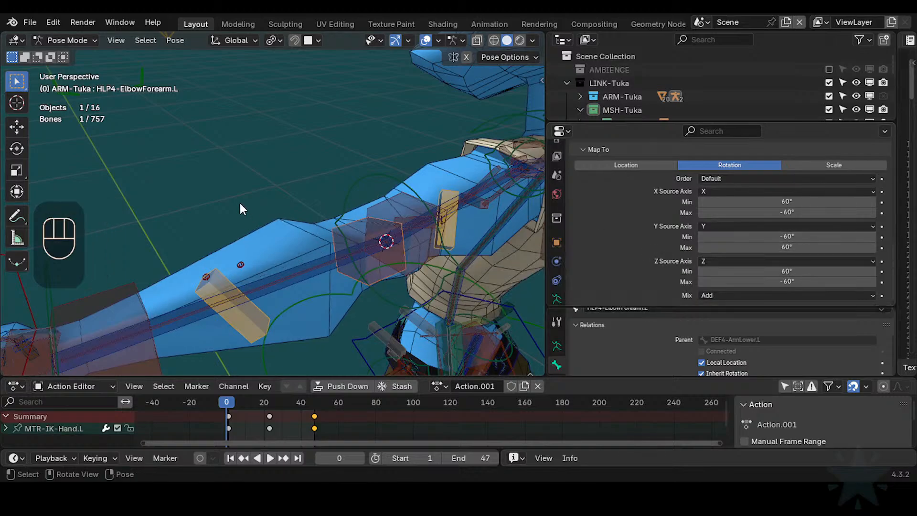
# - Rotate the CTL-FK-ArmLower.L control to test how the elbow helper bones follow the forearm twist
pyautogui.click(377, 208)
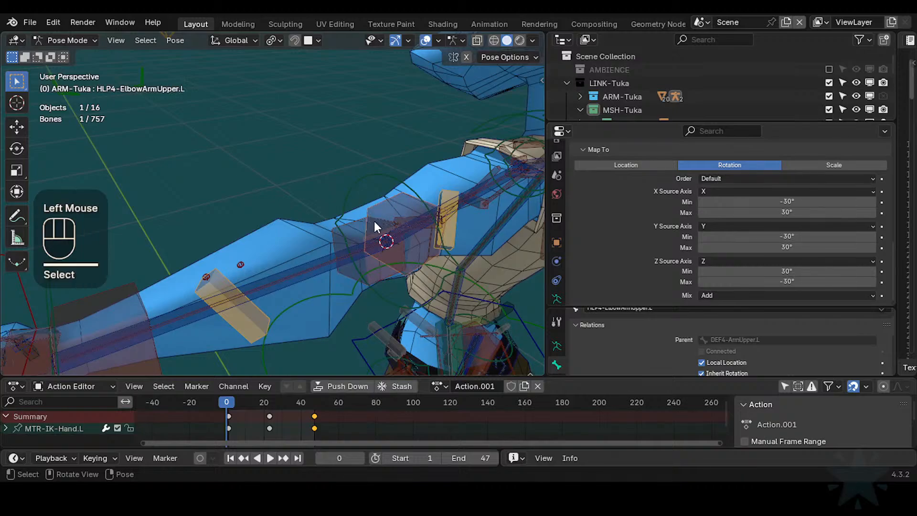
pyautogui.click(364, 215)
pyautogui.click(375, 213)
pyautogui.press('r')
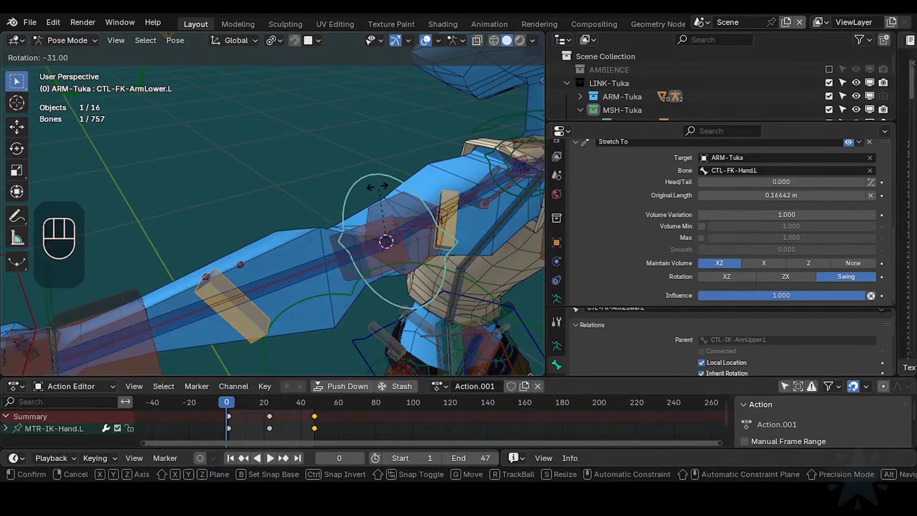
pyautogui.click(398, 226)
pyautogui.click(400, 211)
pyautogui.click(401, 188)
pyautogui.press('r')
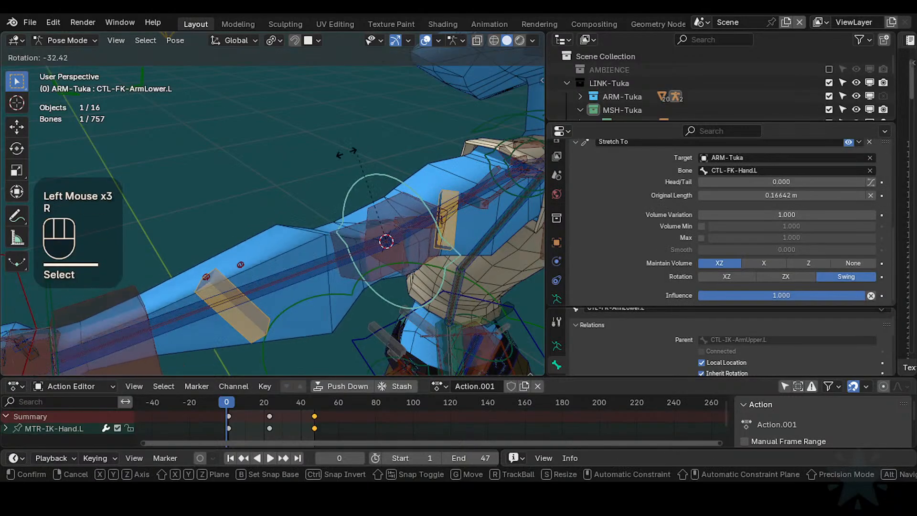
pyautogui.click(389, 202)
# - Inspect HLP4-ElbowArmUpper.L and twist the CTL-FK-ArmLower.L control again to compare both elbow helpers
pyautogui.click(393, 206)
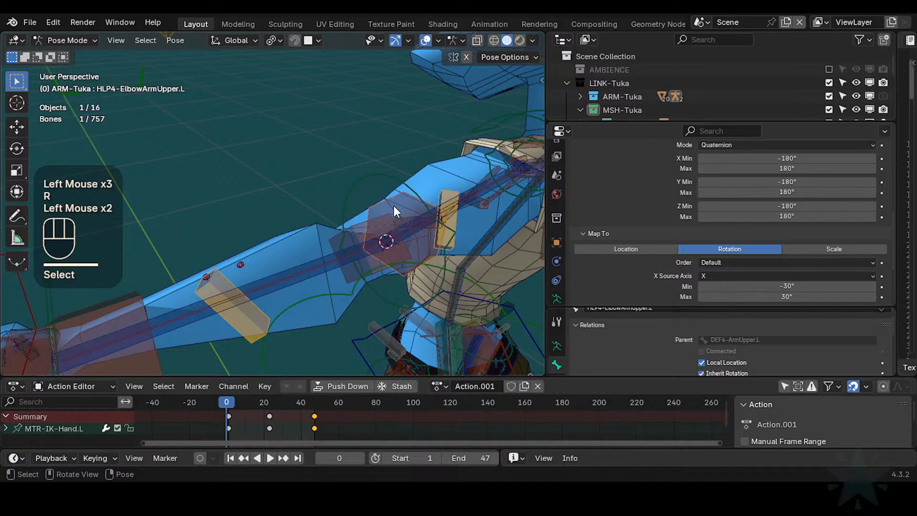
pyautogui.click(397, 177)
pyautogui.click(391, 177)
pyautogui.click(390, 177)
pyautogui.press('r')
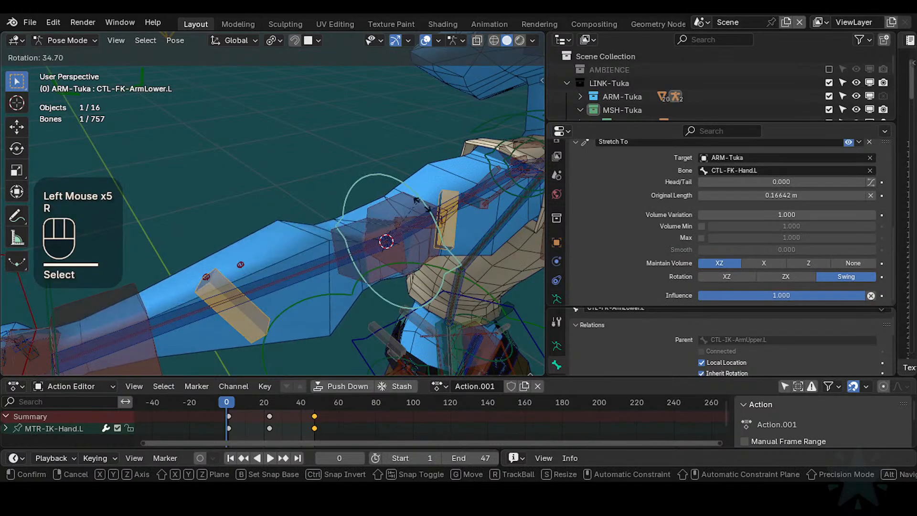
pyautogui.click(356, 228)
# - Reverse the Y axis output rotation of HLP4-ElbowForearm.L to Min 60° and Max -60°
pyautogui.click(356, 228)
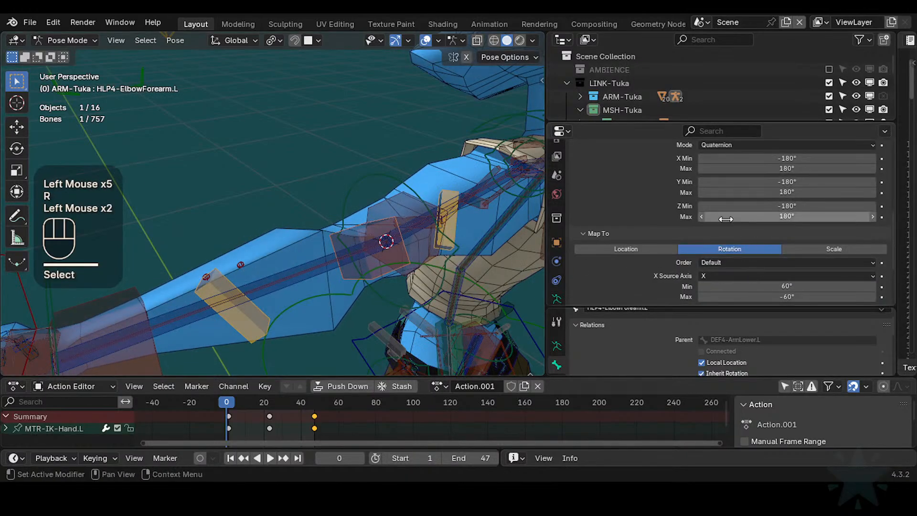
pyautogui.scroll(-2, 803, 237)
pyautogui.click(818, 237)
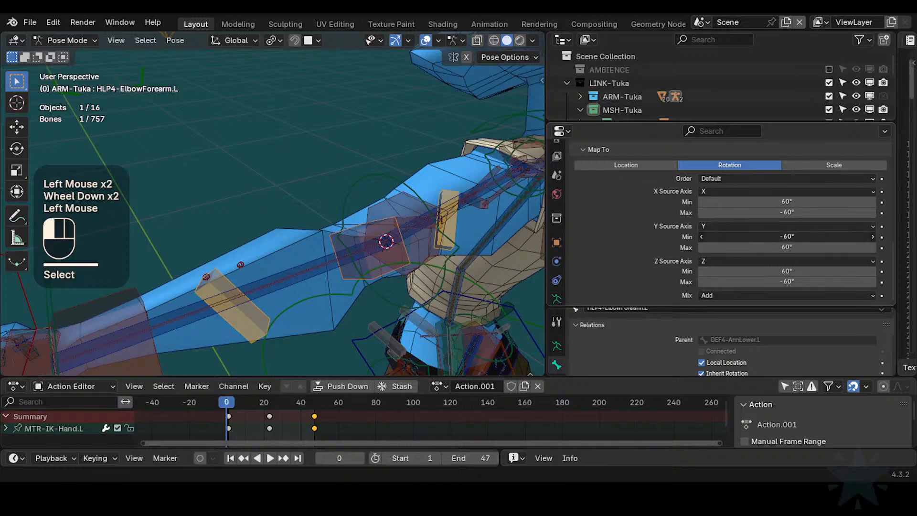
pyautogui.write('60')
pyautogui.doubleClick(805, 248)
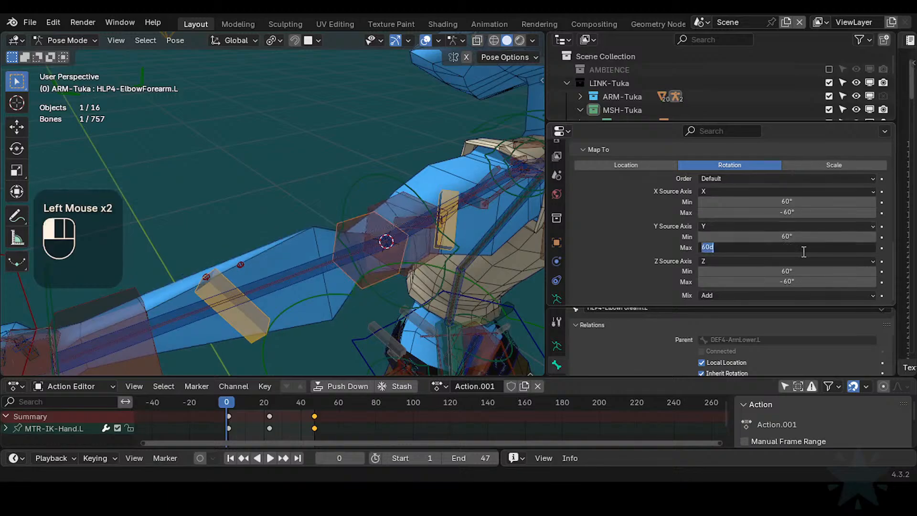
pyautogui.write('-60')
pyautogui.press('Return')
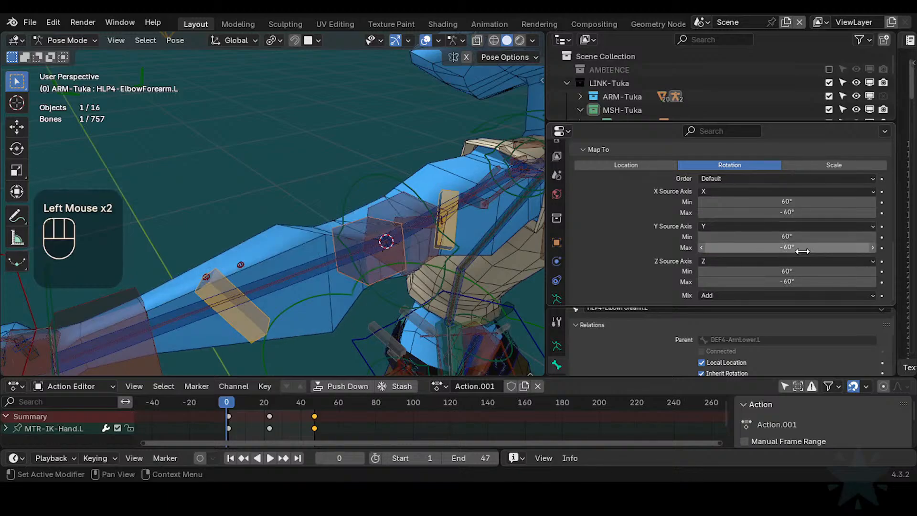
# - Rotate CTL-FK-ArmLower.L from several viewing angles to test the elbow with the reversed Y mapping
pyautogui.click(365, 178)
pyautogui.press('r')
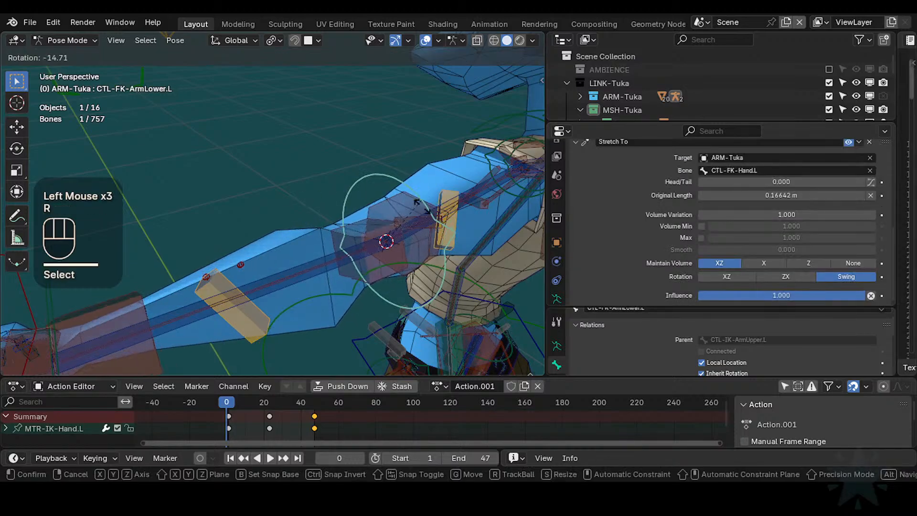
pyautogui.click(420, 215)
pyautogui.keyDown('shift'); pyautogui.moveTo(410, 194); pyautogui.dragTo(413, 215, button='middle'); pyautogui.keyUp('shift')
pyautogui.moveTo(413, 215); pyautogui.dragTo(456, 203, button='middle')
pyautogui.press('r')
pyautogui.click(396, 253)
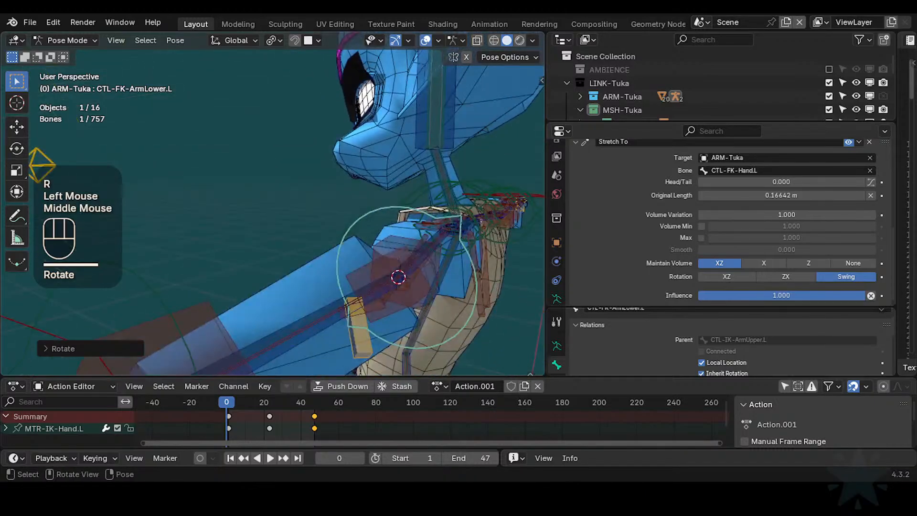
pyautogui.press('r')
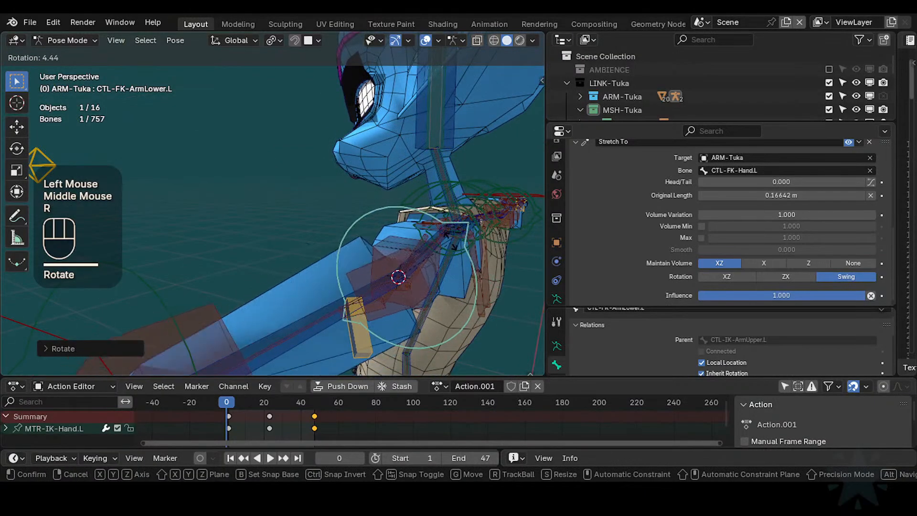
pyautogui.click(457, 281)
# - Show the bone axes and isolate HLP4-ElbowArmUpper.L with the upper-arm deform bone and CTL-FK-ArmLower.L
pyautogui.moveTo(457, 280); pyautogui.dragTo(376, 285, button='middle')
pyautogui.hotkey('ctrl', '3')
pyautogui.scroll(1, 448, 286)
pyautogui.click(482, 248)
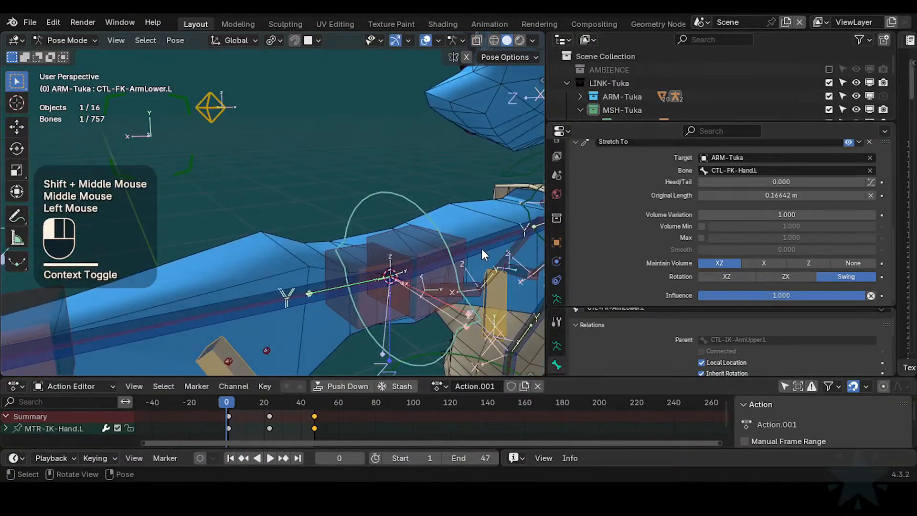
pyautogui.click(482, 249)
pyautogui.keyDown('shift'); pyautogui.click(453, 234); pyautogui.keyUp('shift')
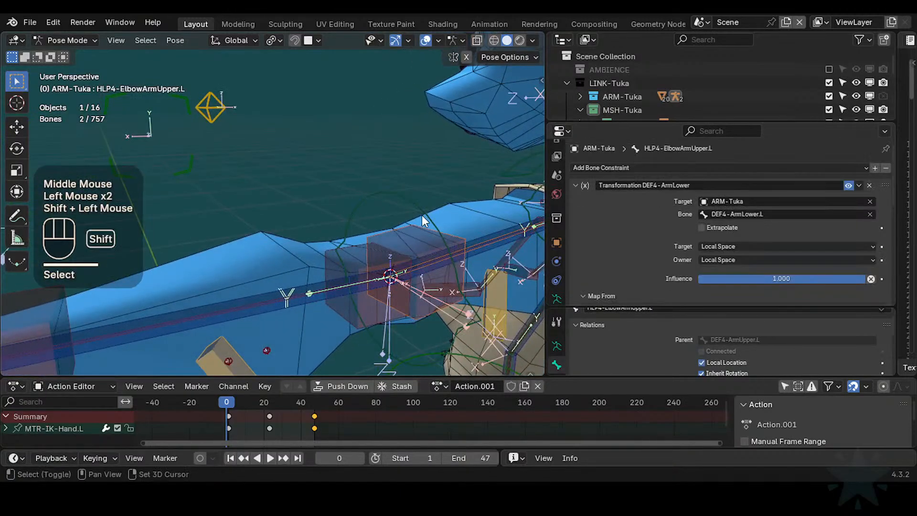
pyautogui.keyDown('shift'); pyautogui.click(436, 224); pyautogui.keyUp('shift')
pyautogui.hotkey('shift', 'h')
# - Rotate CTL-FK-ArmLower.L to test how the isolated upper-arm elbow helper reacts
pyautogui.click(431, 231)
pyautogui.moveTo(430, 232); pyautogui.dragTo(455, 258, button='middle')
pyautogui.click(480, 219)
pyautogui.press('r')
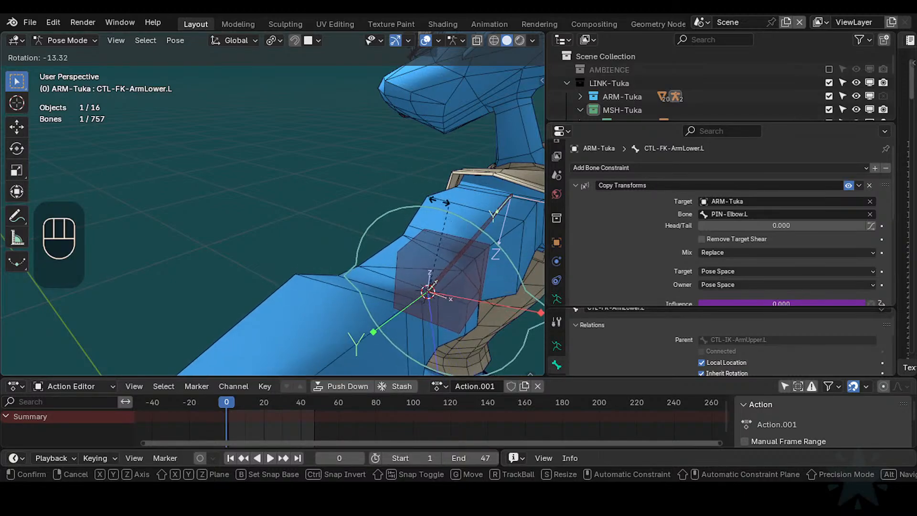
pyautogui.click(436, 238)
# - Reveal all hidden bones and isolate DEF4-ArmLower.L, HLP4-ElbowForearm.L and CTL-FK-ArmLower.L instead
pyautogui.hotkey('alt', 'h')
pyautogui.moveTo(431, 257); pyautogui.dragTo(362, 278, button='middle')
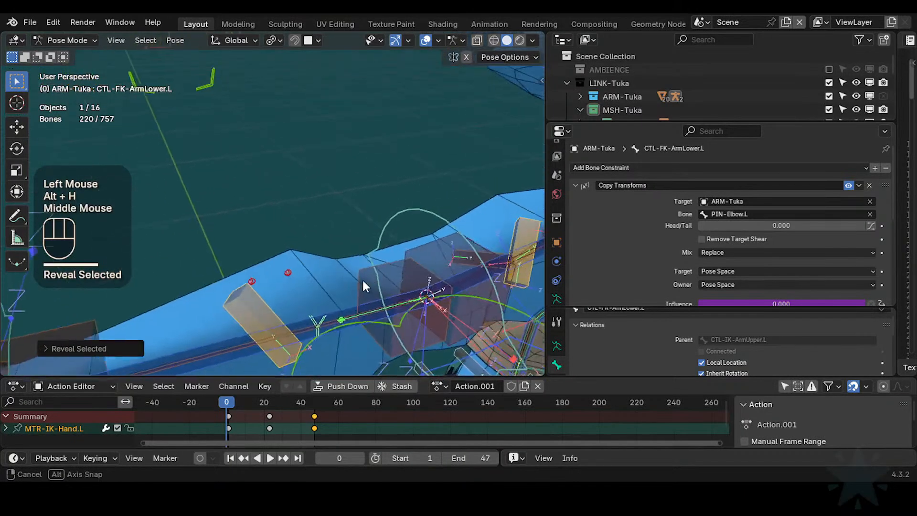
pyautogui.click(361, 316)
pyautogui.click(359, 315)
pyautogui.click(359, 315)
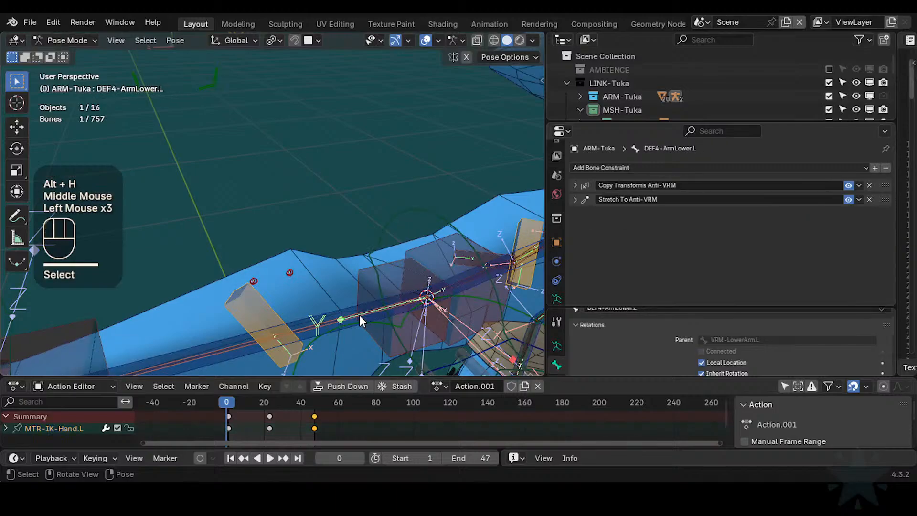
pyautogui.keyDown('shift'); pyautogui.click(359, 315); pyautogui.keyUp('shift')
pyautogui.keyDown('shift'); pyautogui.click(383, 235); pyautogui.keyUp('shift')
pyautogui.hotkey('shift', 'h')
# - Rotate CTL-FK-ArmLower.L repeatedly from different angles to check the isolated forearm helper's twist
pyautogui.click(522, 261)
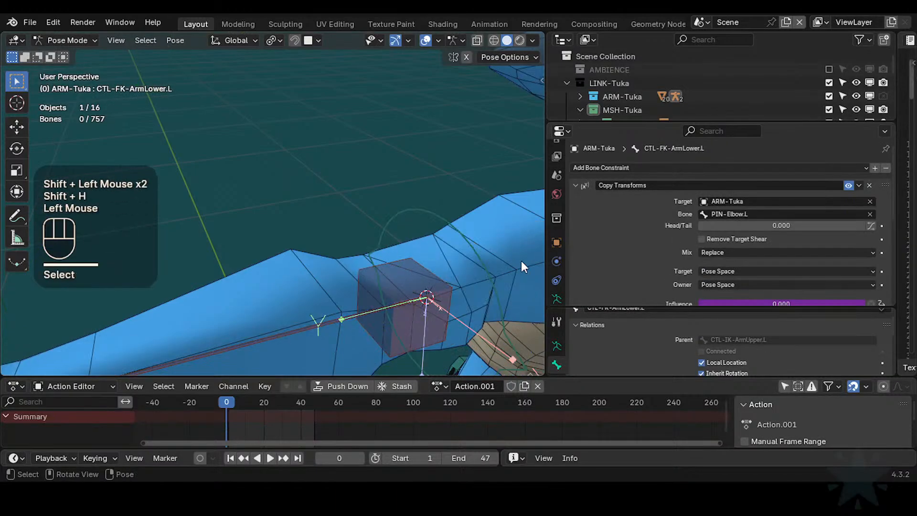
pyautogui.press('r')
pyautogui.click(459, 236)
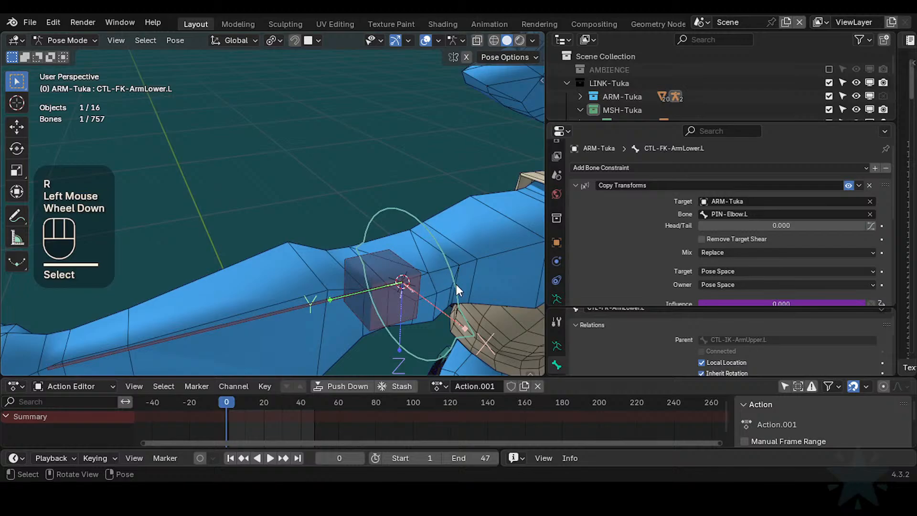
pyautogui.moveTo(456, 306); pyautogui.dragTo(479, 292, button='middle')
pyautogui.press('r')
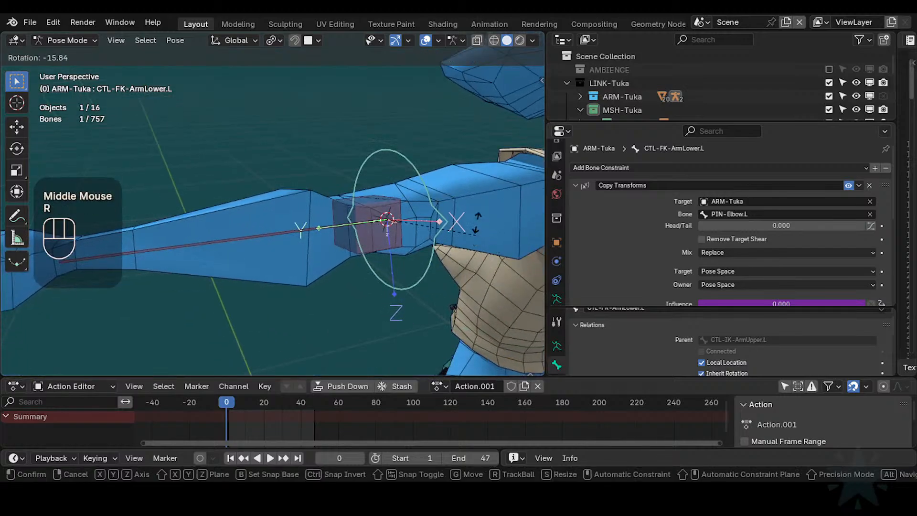
pyautogui.click(441, 253)
pyautogui.scroll(2, 441, 252)
pyautogui.scroll(-1, 441, 253)
pyautogui.keyDown('shift'); pyautogui.moveTo(441, 253); pyautogui.dragTo(466, 266, button='middle'); pyautogui.keyUp('shift')
pyautogui.press('r')
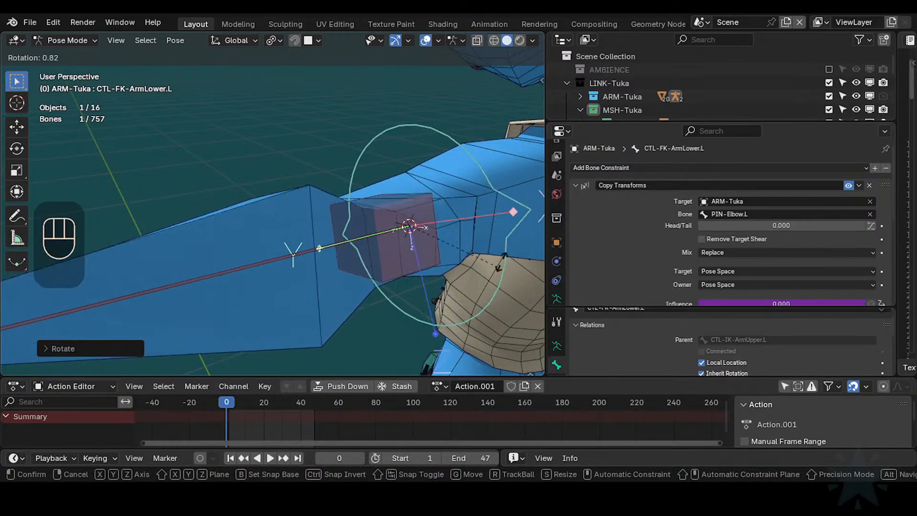
pyautogui.click(408, 244)
# - Clear the pose transforms of all three isolated forearm bones
pyautogui.click(445, 245)
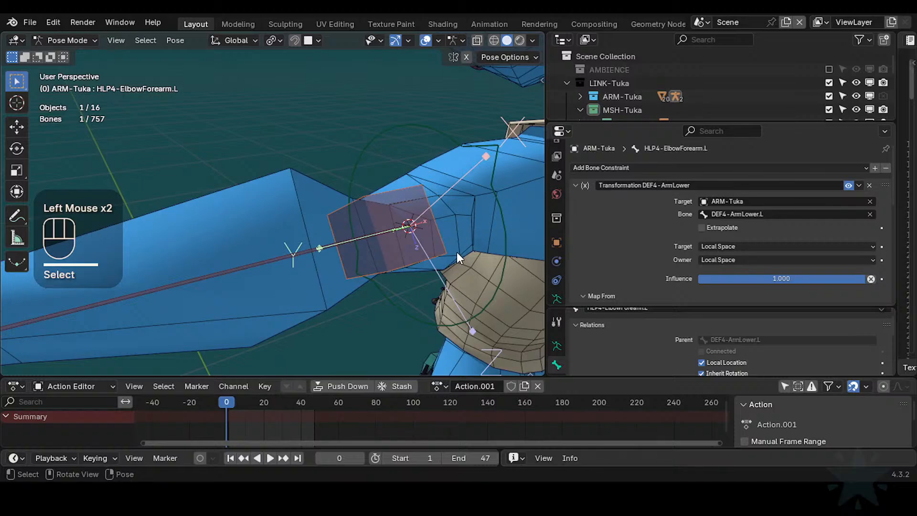
pyautogui.press('a')
pyautogui.hotkey('alt', 'q')
pyautogui.hotkey('alt', 'q')
# - Twist CTL-FK-ArmLower.L from its rest pose to compare the forearm helper's rotation with the control
pyautogui.click(515, 246)
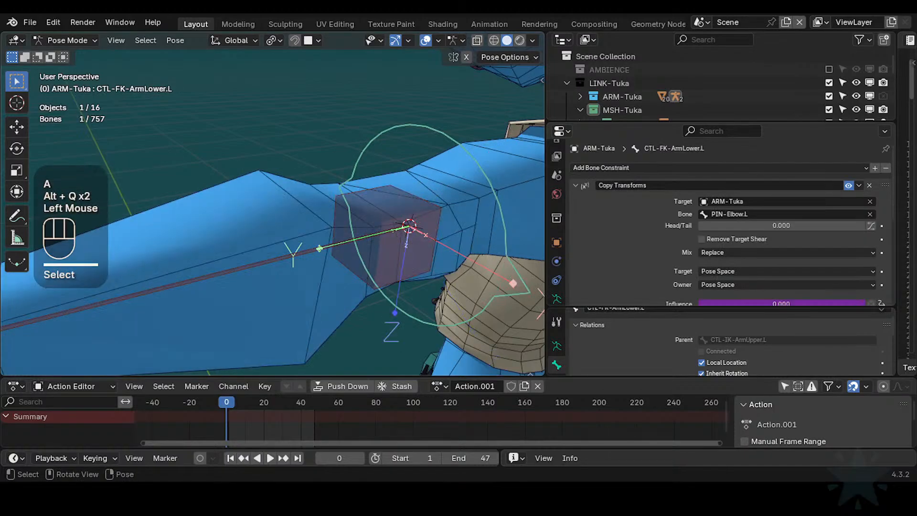
pyautogui.press('r')
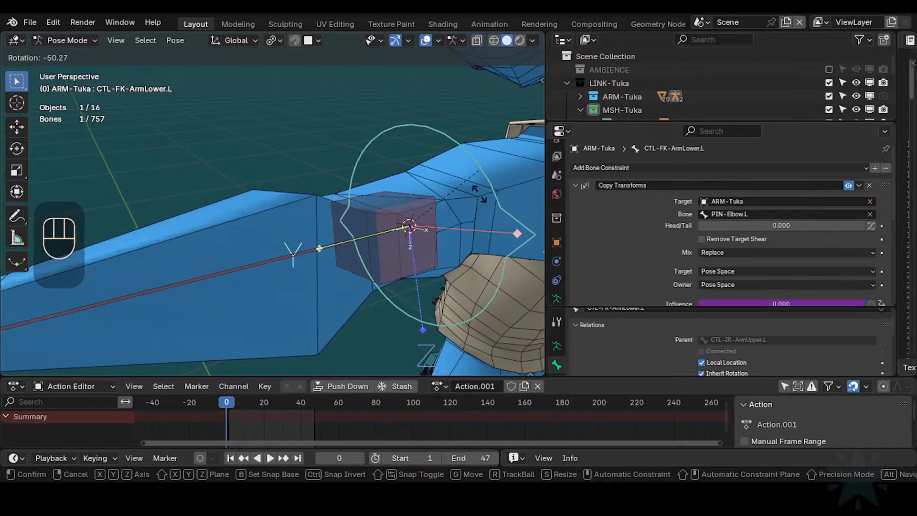
pyautogui.click(430, 171)
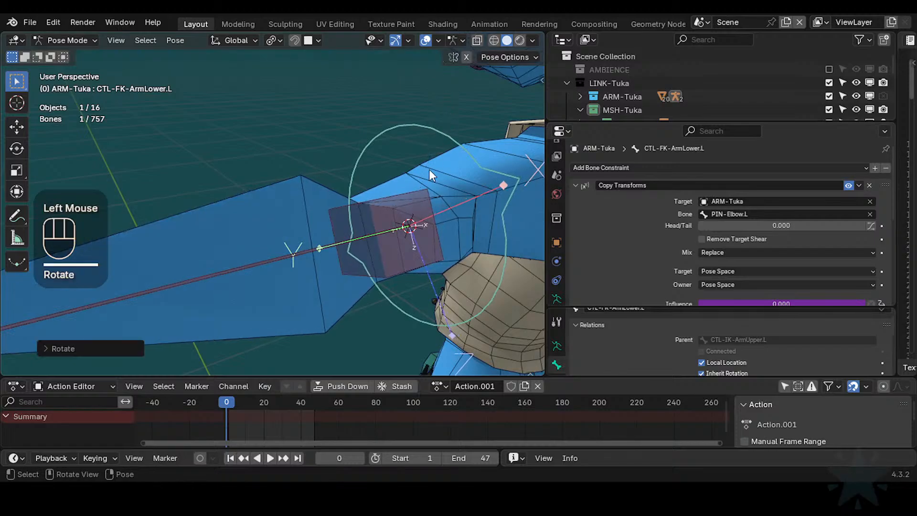
# - Set the Y axis output rotation of HLP4-ElbowForearm.L back to Min -60° and Max 60°
pyautogui.scroll(-2, 380, 244)
pyautogui.click(366, 242)
pyautogui.scroll(-5, 695, 237)
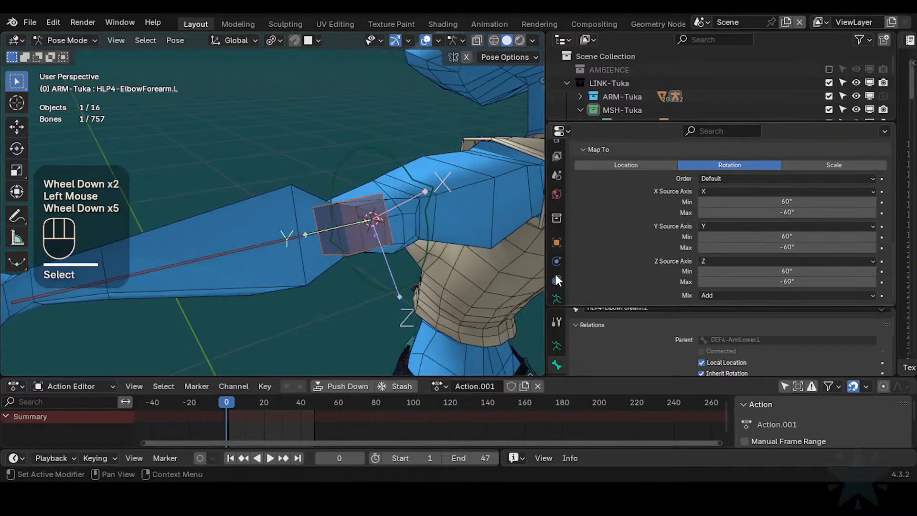
pyautogui.click(770, 238)
pyautogui.press('Return')
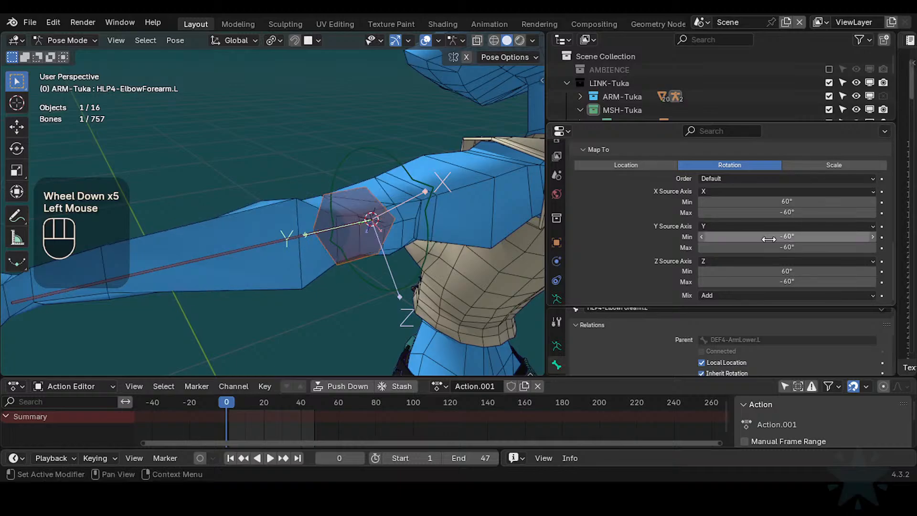
pyautogui.click(772, 248)
pyautogui.write('60')
pyautogui.press('Return')
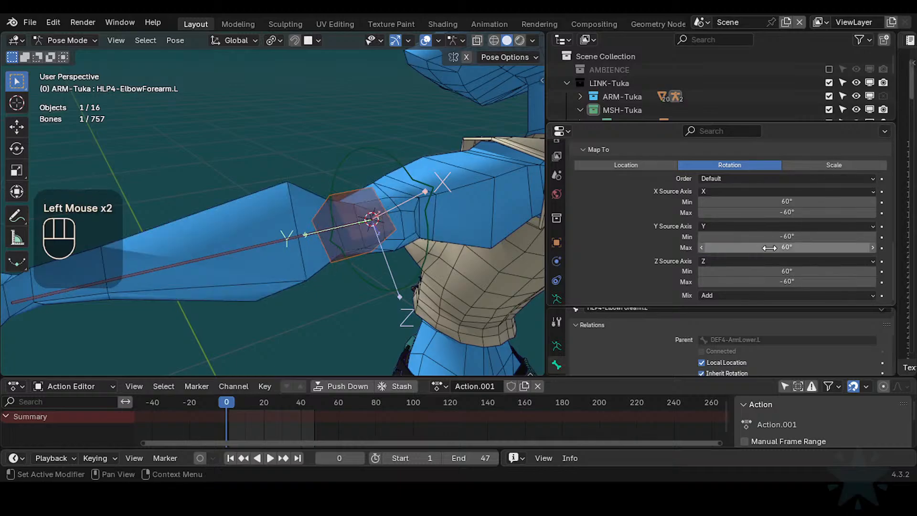
# - Clear the pose transforms of all visible bones to return the forearm to rest
pyautogui.press('a')
pyautogui.hotkey('alt', 'q')
pyautogui.hotkey('alt', 'q')
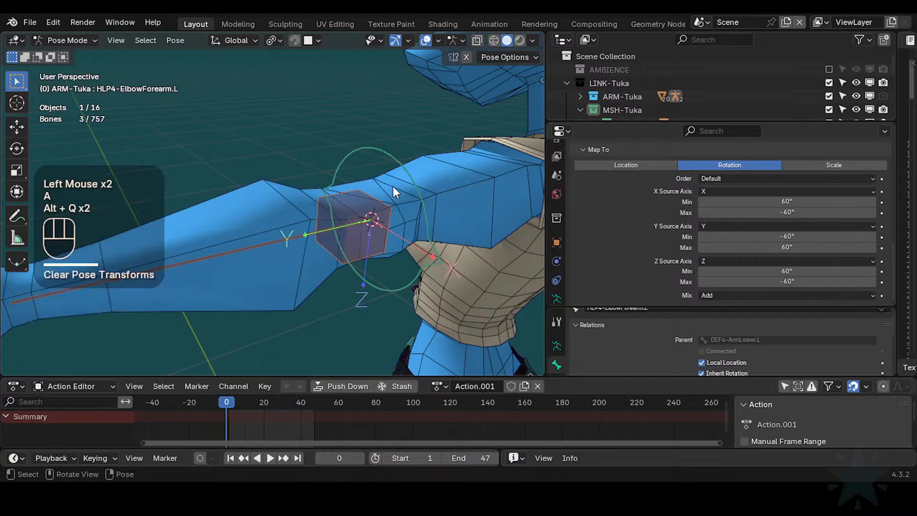
# - Twist CTL-FK-ArmLower.L both ways from rest to check how the forearm elbow helper follows the control
pyautogui.click(405, 180)
pyautogui.click(411, 178)
pyautogui.press('r')
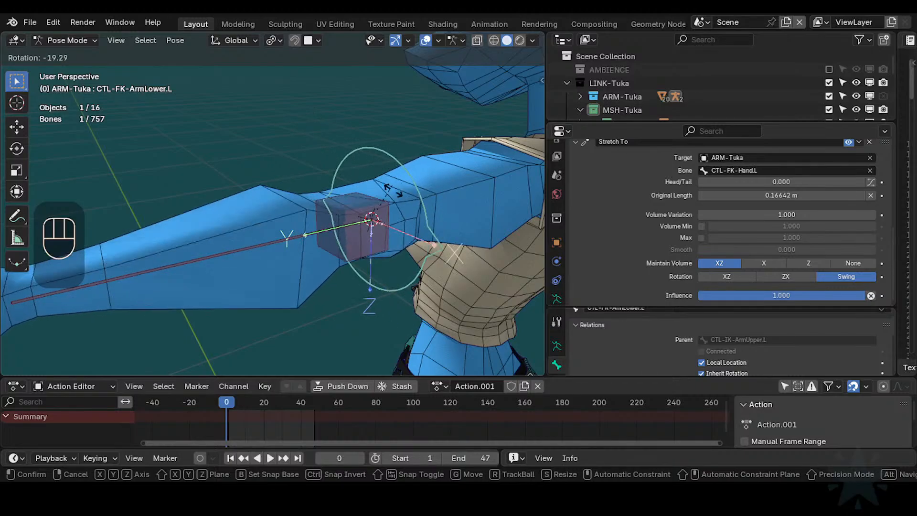
pyautogui.click(313, 132)
pyautogui.scroll(2, 382, 201)
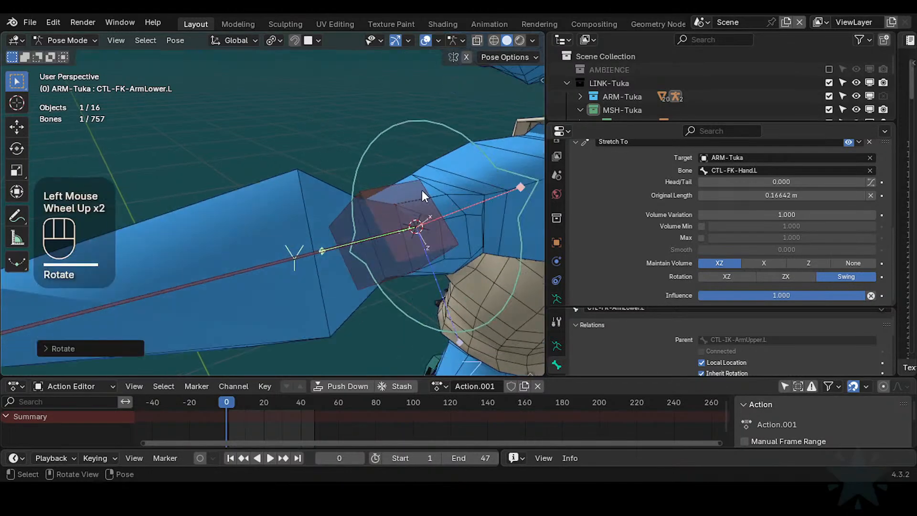
pyautogui.moveTo(420, 203); pyautogui.dragTo(442, 211, button='middle')
pyautogui.press('r')
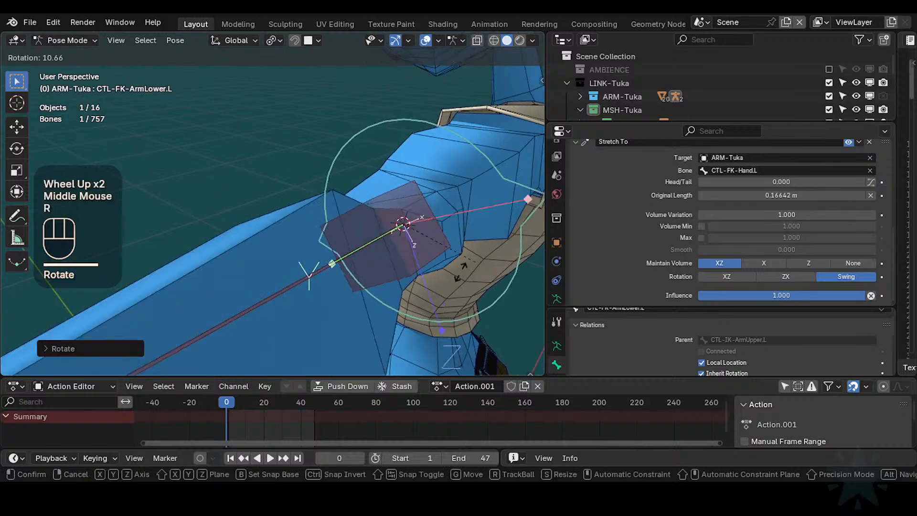
pyautogui.click(438, 299)
# - Set the Y axis output rotation of HLP4-ElbowForearm.L to Min 60° and Max -60°
pyautogui.scroll(-3, 699, 238)
pyautogui.scroll(4, 703, 242)
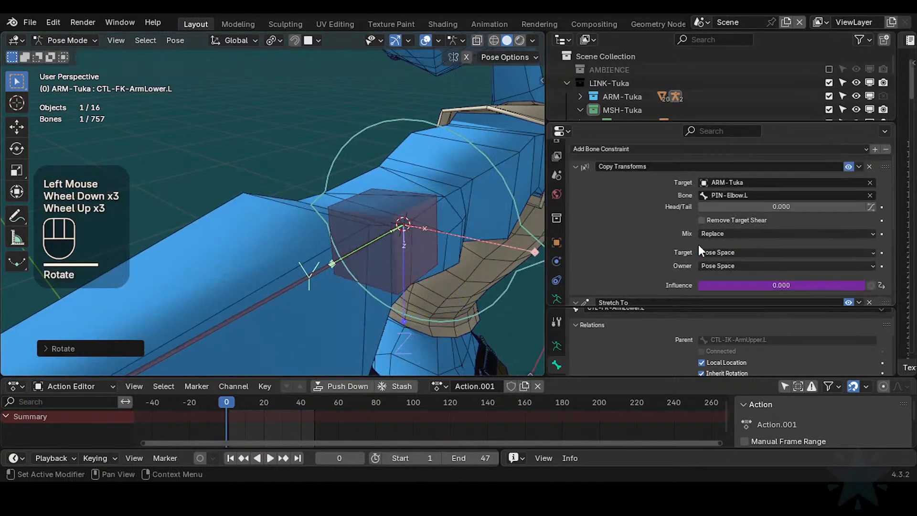
pyautogui.click(429, 258)
pyautogui.scroll(-4, 702, 227)
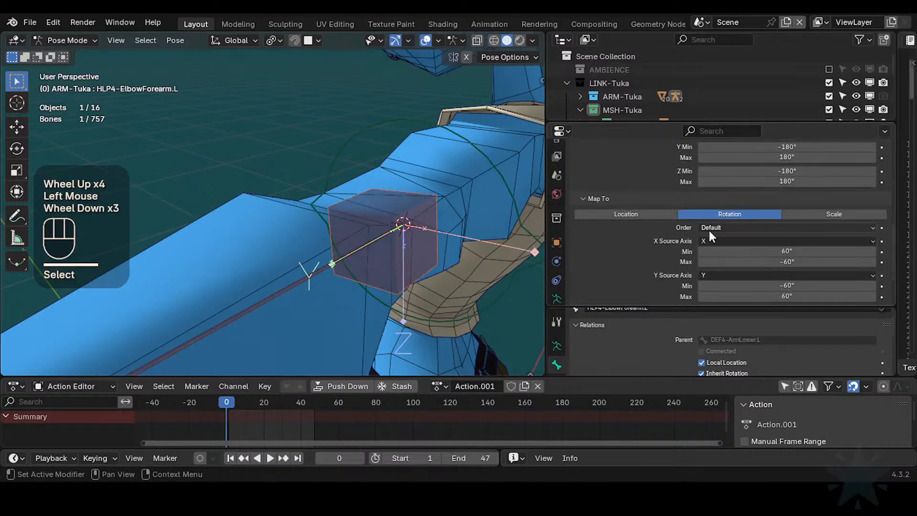
pyautogui.click(779, 236)
pyautogui.click(780, 236)
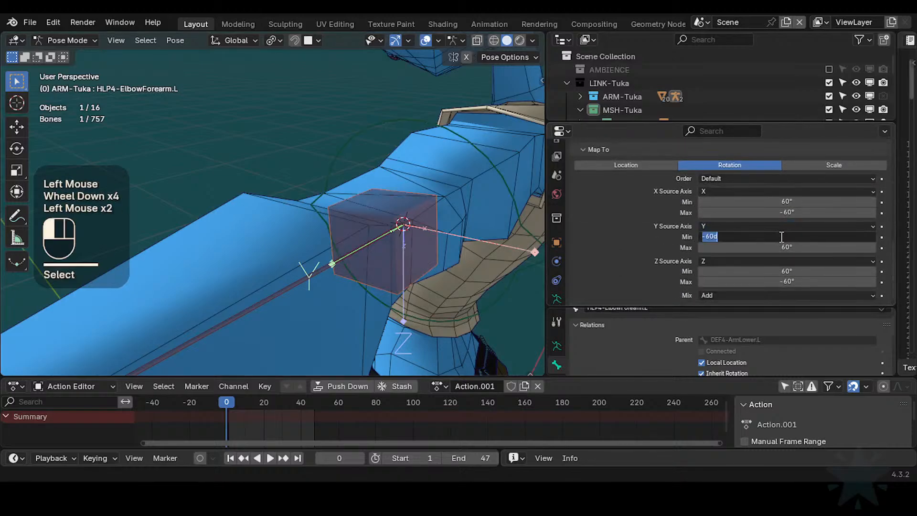
pyautogui.write('60')
pyautogui.press('Return')
pyautogui.click(780, 248)
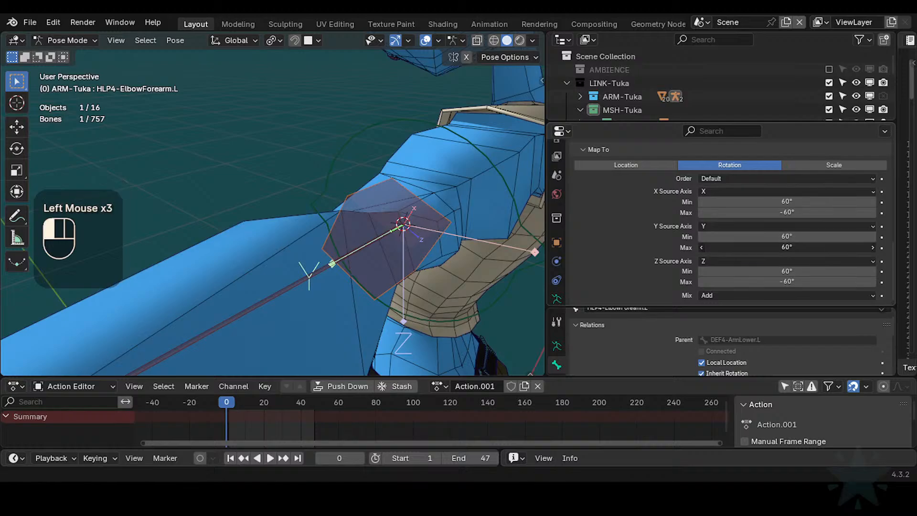
pyautogui.write('-60')
pyautogui.press('Return')
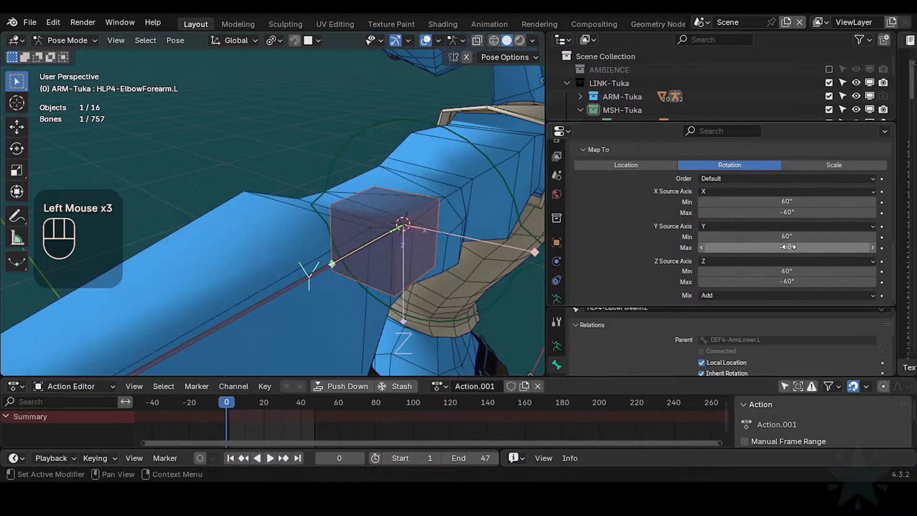
# - Twist CTL-FK-ArmLower.L to test the forearm helper with its inverted Y range
pyautogui.click(490, 155)
pyautogui.press('r')
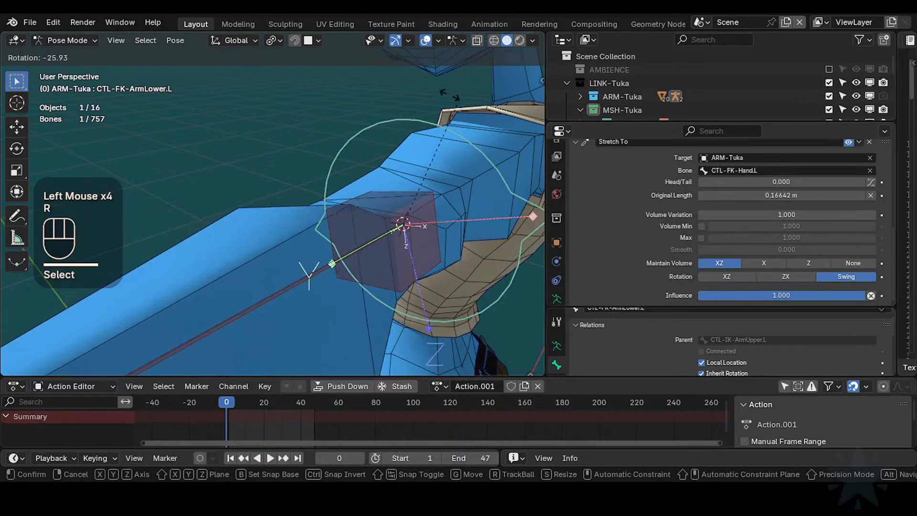
pyautogui.click(451, 149)
# - Reveal all hidden bones and isolate HLP4-ElbowArmUpper.L, DEF4-ArmUpper.L and CTL-FK-ArmLower.L
pyautogui.scroll(-2, 444, 217)
pyautogui.hotkey('alt', 'h')
pyautogui.scroll(1, 422, 233)
pyautogui.keyDown('shift'); pyautogui.moveTo(422, 233); pyautogui.dragTo(371, 230, button='middle'); pyautogui.keyUp('shift')
pyautogui.scroll(1, 380, 220)
pyautogui.click(398, 190)
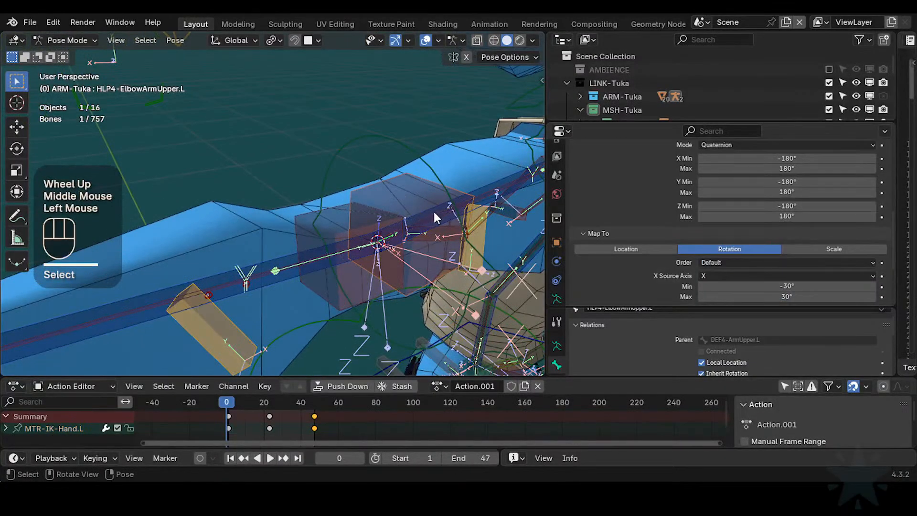
pyautogui.click(432, 216)
pyautogui.click(433, 217)
pyautogui.click(432, 216)
pyautogui.keyDown('shift'); pyautogui.click(416, 183); pyautogui.keyUp('shift')
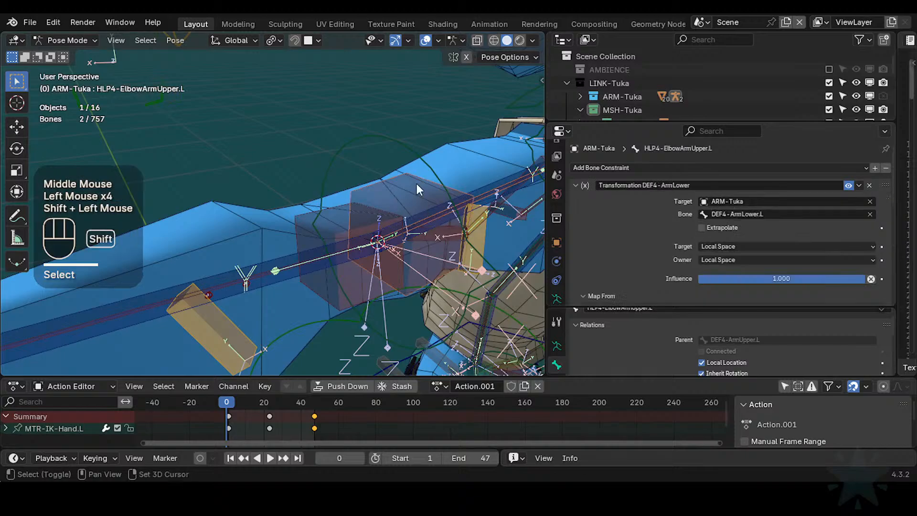
pyautogui.keyDown('shift'); pyautogui.click(414, 144); pyautogui.keyUp('shift')
pyautogui.hotkey('shift', 'h')
# - Twist CTL-FK-ArmLower.L to check how the upper-arm elbow helper responds to the forearm control
pyautogui.click(412, 166)
pyautogui.moveTo(412, 165); pyautogui.dragTo(446, 158, button='middle')
pyautogui.click(445, 157)
pyautogui.press('r')
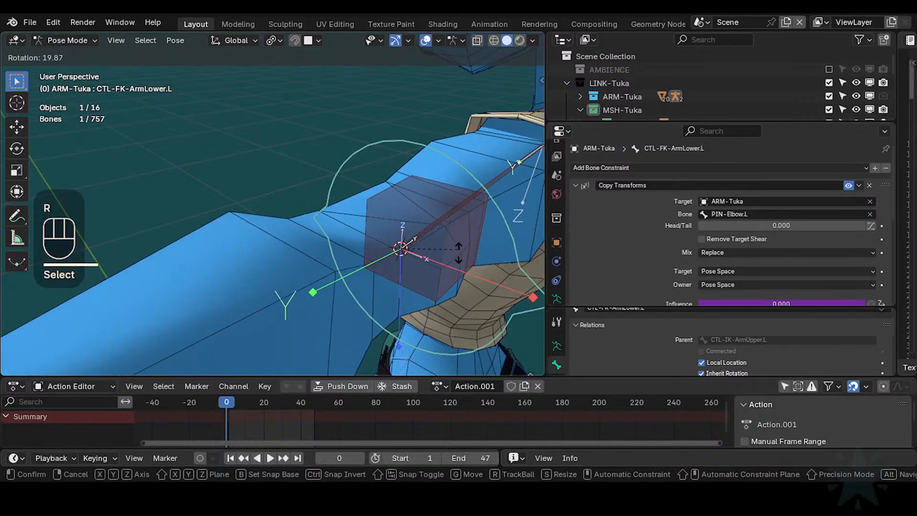
pyautogui.press('Escape')
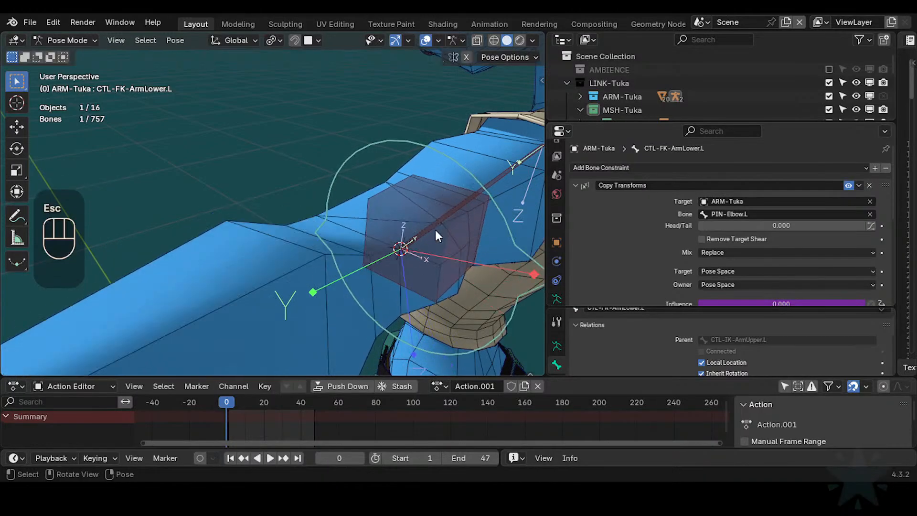
pyautogui.click(495, 214)
pyautogui.press('r')
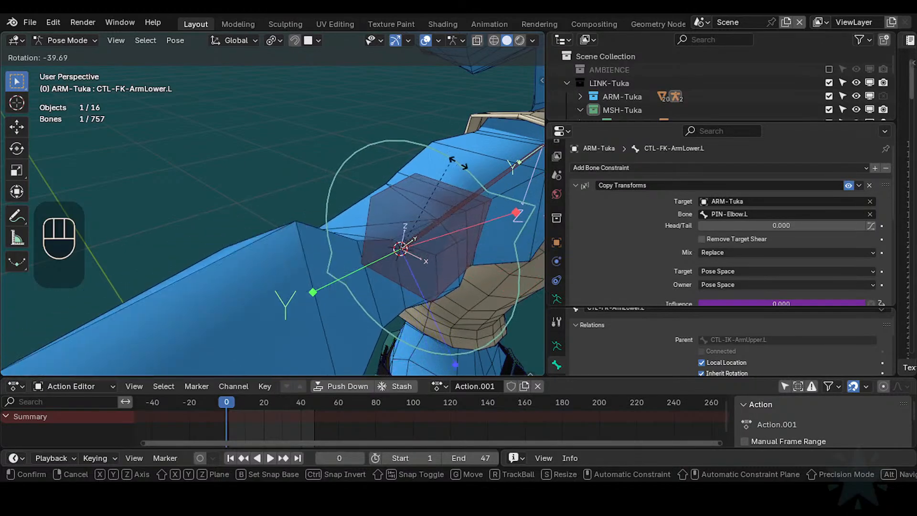
pyautogui.click(418, 272)
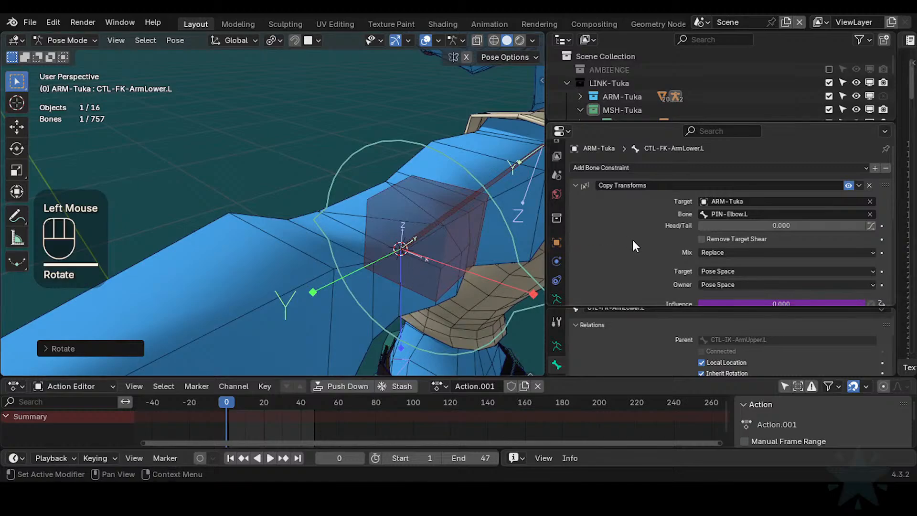
# - Set the Y axis output rotation of HLP4-ElbowArmUpper.L to Min 30° and Max -30°
pyautogui.scroll(-4, 719, 247)
pyautogui.click(452, 253)
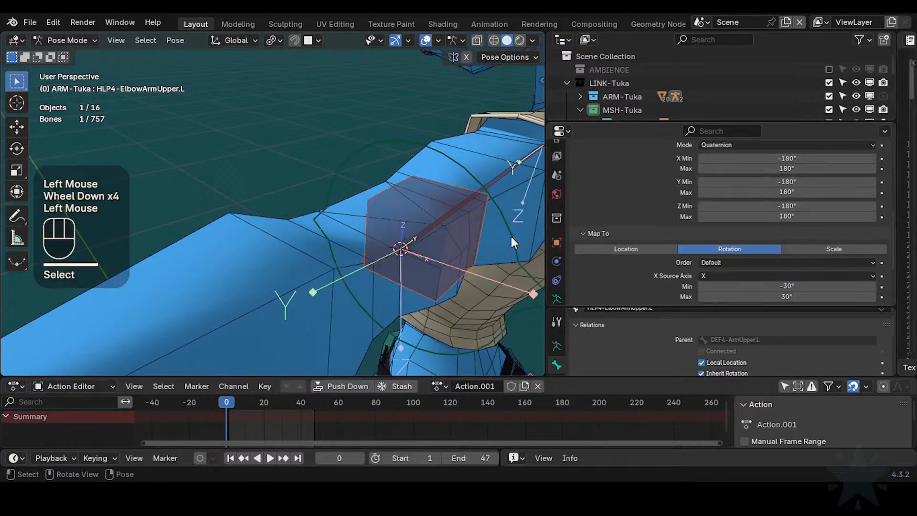
pyautogui.scroll(-4, 793, 222)
pyautogui.click(819, 234)
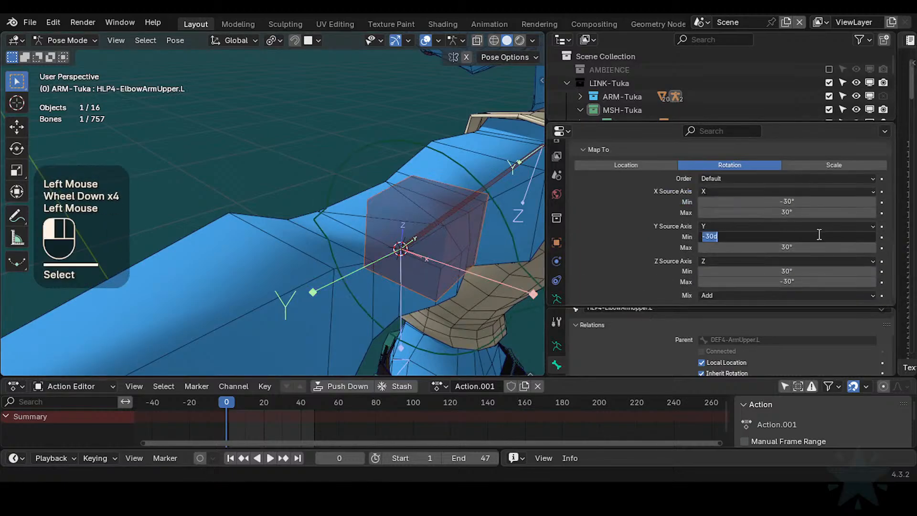
pyautogui.write('30')
pyautogui.press('Return')
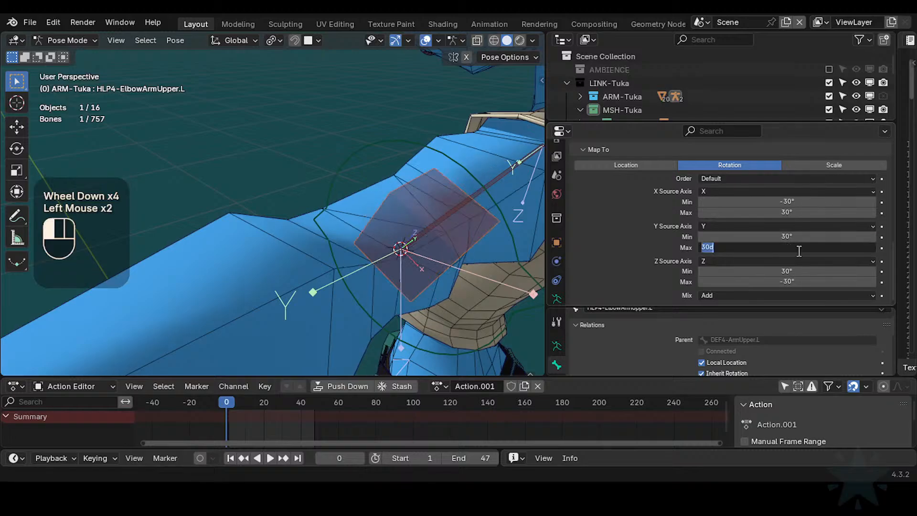
pyautogui.write('-')
pyautogui.press('Return')
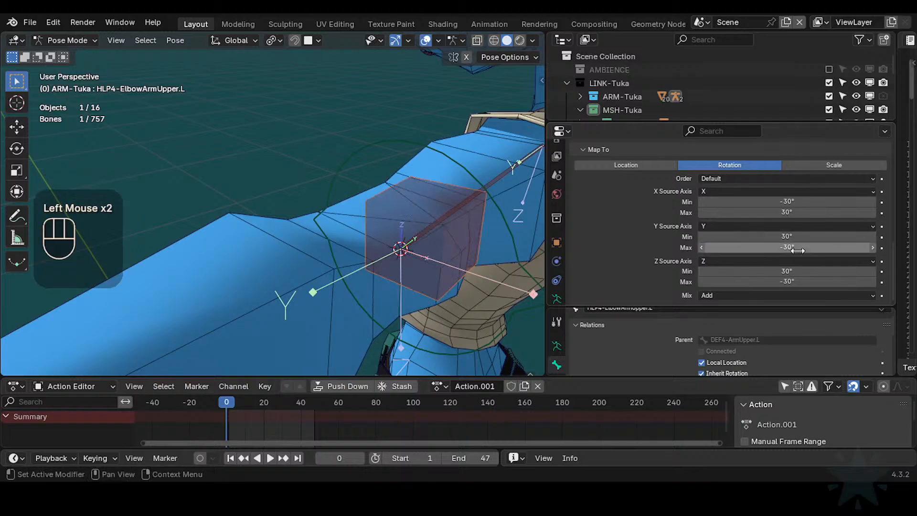
# - Twist CTL-FK-ArmLower.L repeatedly to test the upper-arm helper with its inverted Y range
pyautogui.click(496, 213)
pyautogui.press('r')
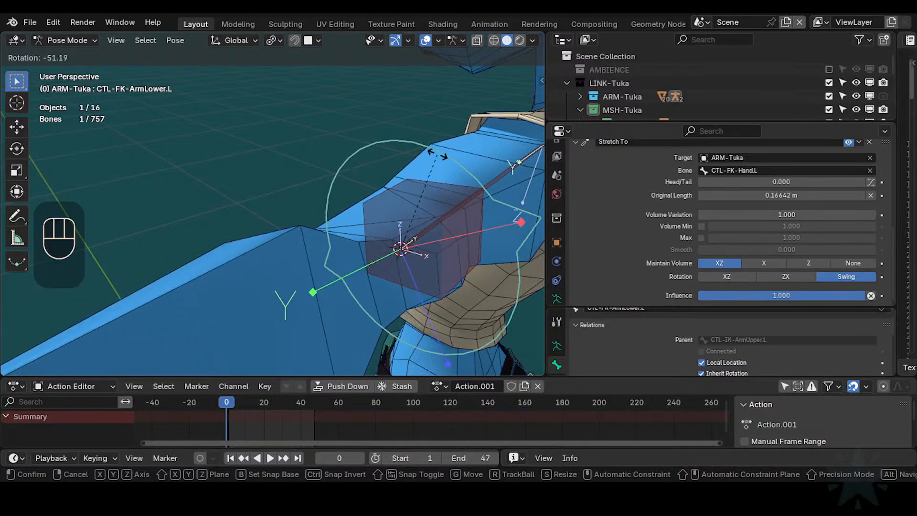
pyautogui.click(448, 194)
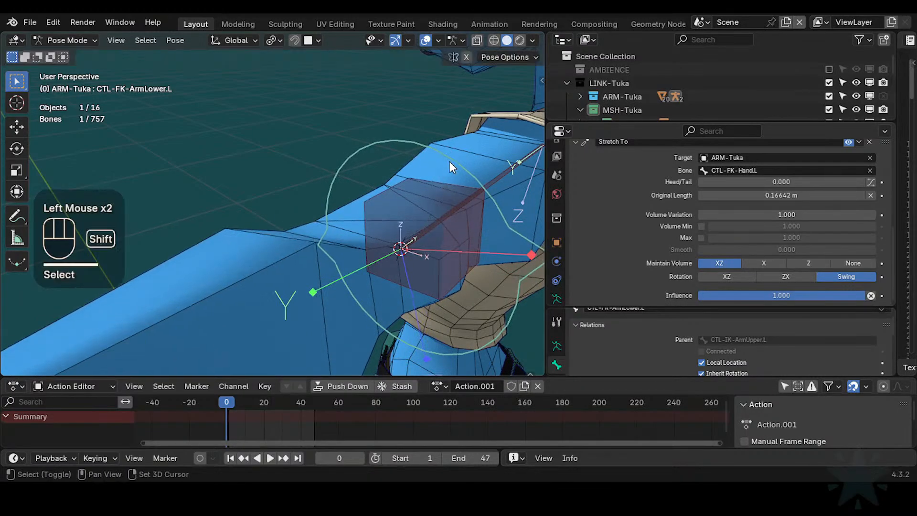
pyautogui.hotkey('shift', 'h')
pyautogui.hotkey('ctrl', 'z')
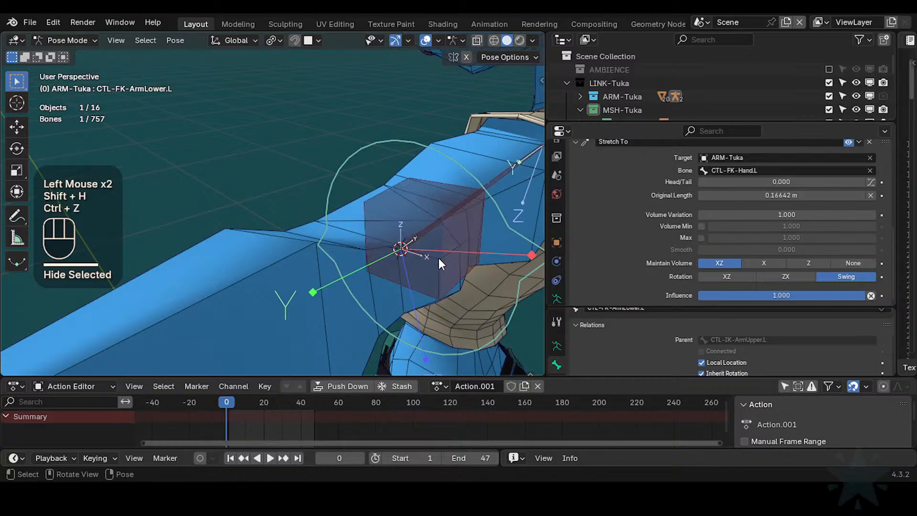
pyautogui.click(463, 173)
pyautogui.press('r')
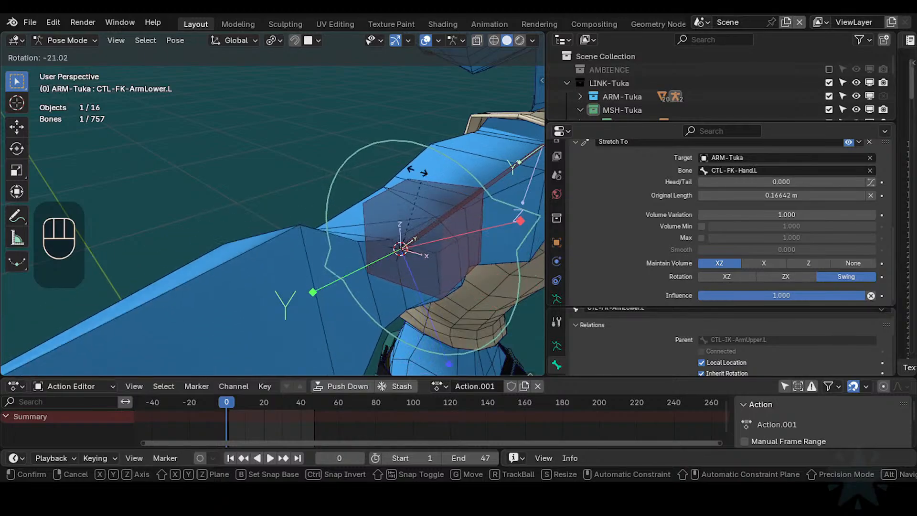
pyautogui.click(447, 223)
# - Clear the pose transforms of all three isolated upper-arm bones
pyautogui.press('a')
pyautogui.hotkey('alt', 'q')
pyautogui.hotkey('alt', 'q')
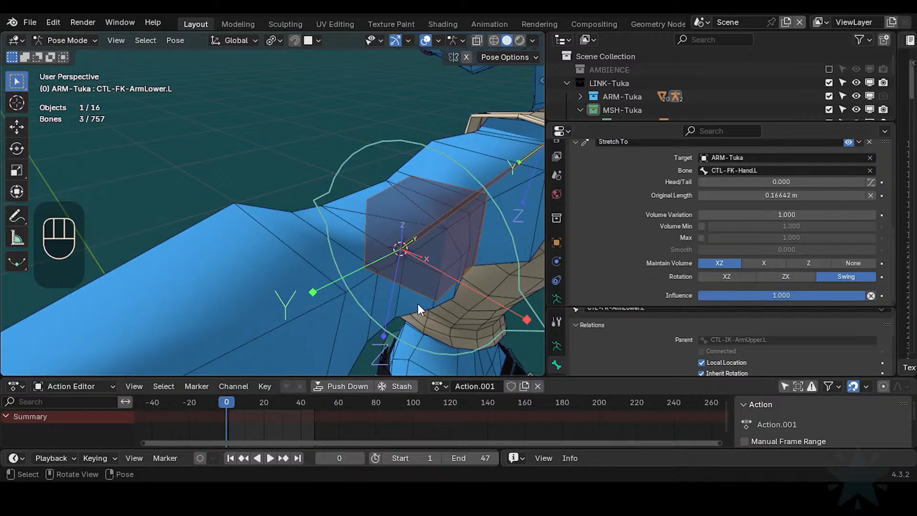
# - Examine the elbow from the side, comparing the axes of CTL-FK-ArmLower.L and DEF4-ArmUpper.L around the helper
pyautogui.scroll(-1, 431, 280)
pyautogui.moveTo(409, 277); pyautogui.dragTo(337, 274, button='middle')
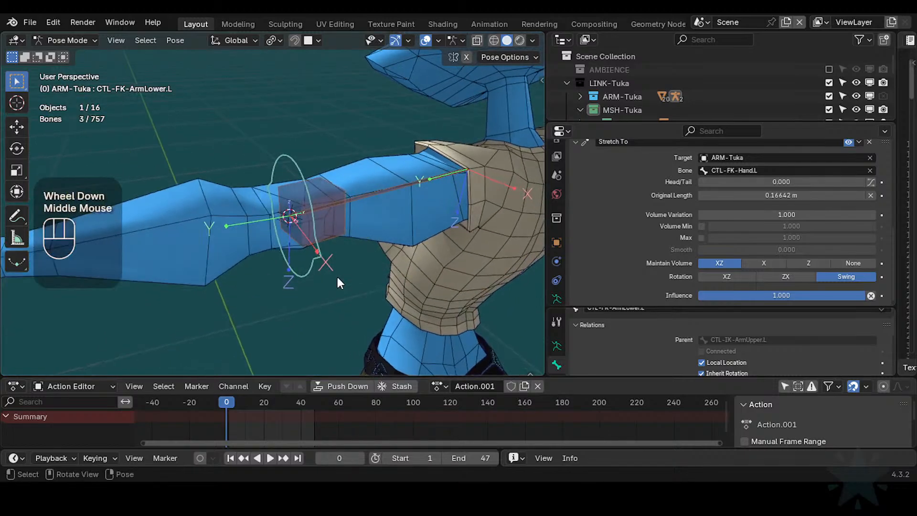
pyautogui.scroll(2, 329, 262)
pyautogui.keyDown('shift'); pyautogui.moveTo(320, 236); pyautogui.dragTo(368, 240, button='middle'); pyautogui.keyUp('shift')
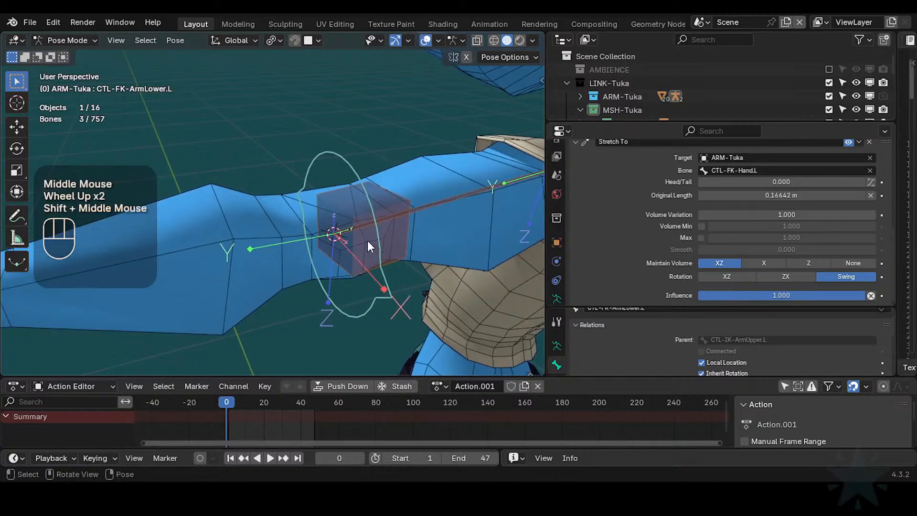
pyautogui.click(382, 183)
pyautogui.click(349, 167)
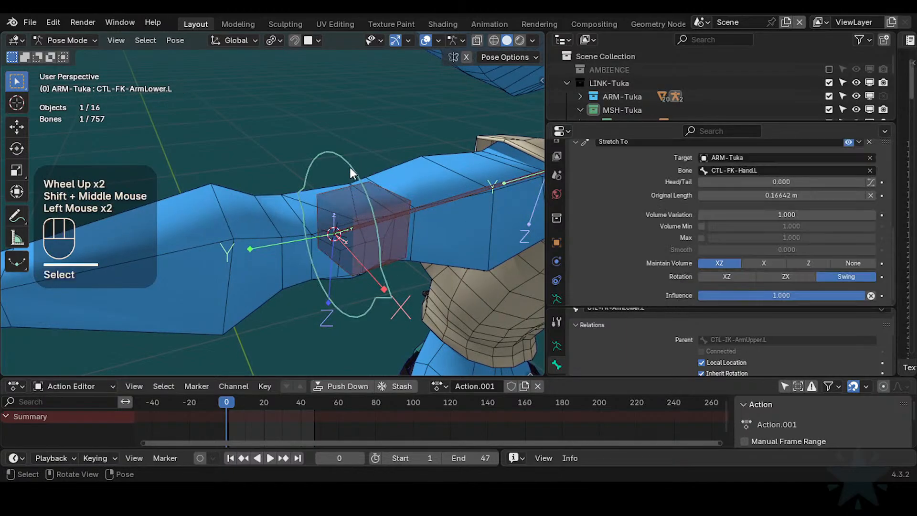
pyautogui.click(374, 192)
pyautogui.click(368, 226)
pyautogui.scroll(1, 418, 237)
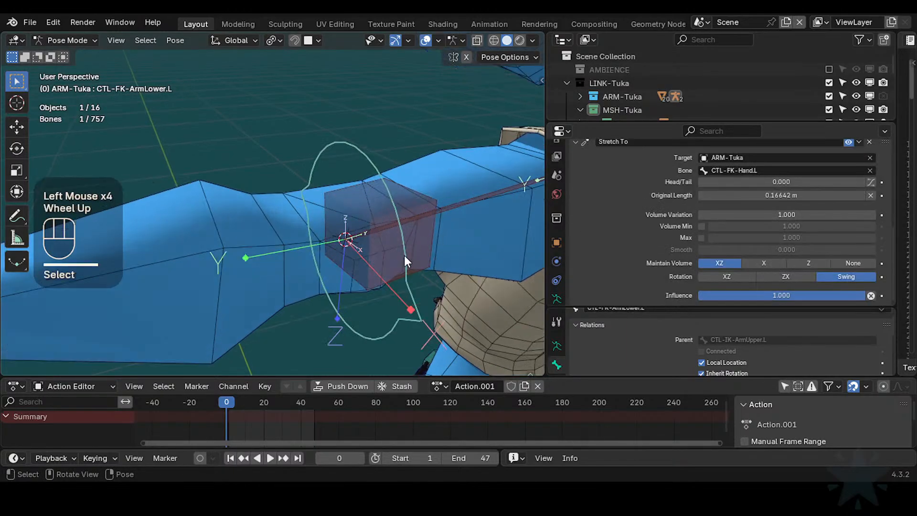
pyautogui.click(468, 197)
pyautogui.scroll(-2, 467, 216)
pyautogui.scroll(1, 396, 241)
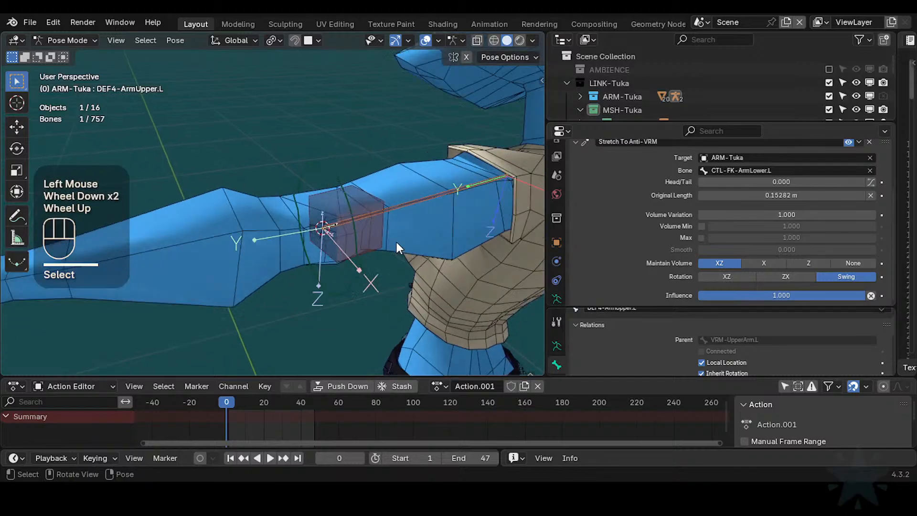
pyautogui.scroll(1, 396, 242)
pyautogui.keyDown('shift'); pyautogui.moveTo(396, 242); pyautogui.dragTo(417, 240, button='middle'); pyautogui.keyUp('shift')
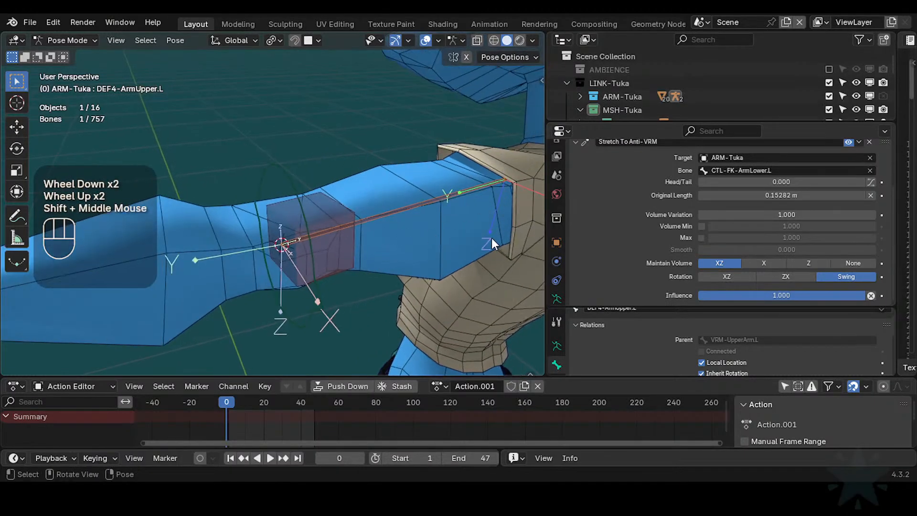
# - Twist CTL-FK-ArmLower.L again to compare the upper-arm helper's rotation with DEF4-ArmUpper.L
pyautogui.click(296, 199)
pyautogui.click(315, 198)
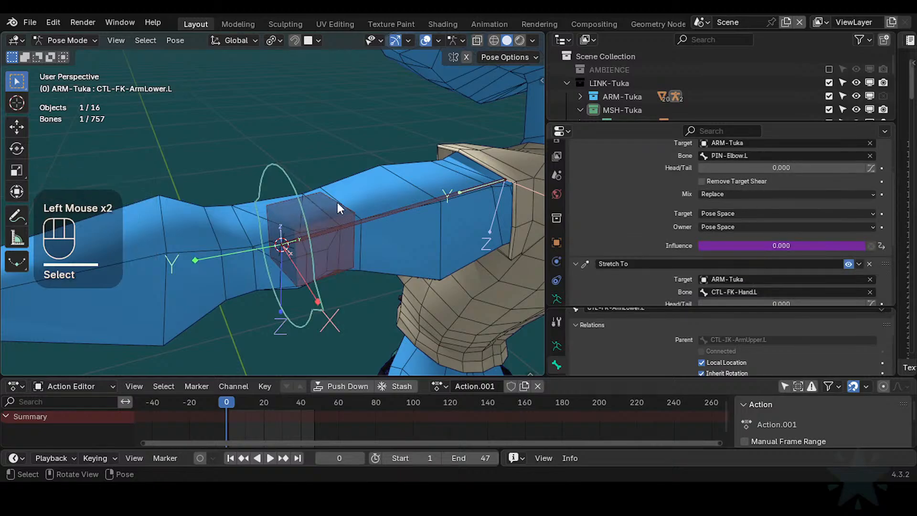
pyautogui.moveTo(337, 202); pyautogui.dragTo(390, 213, button='middle')
pyautogui.press('r')
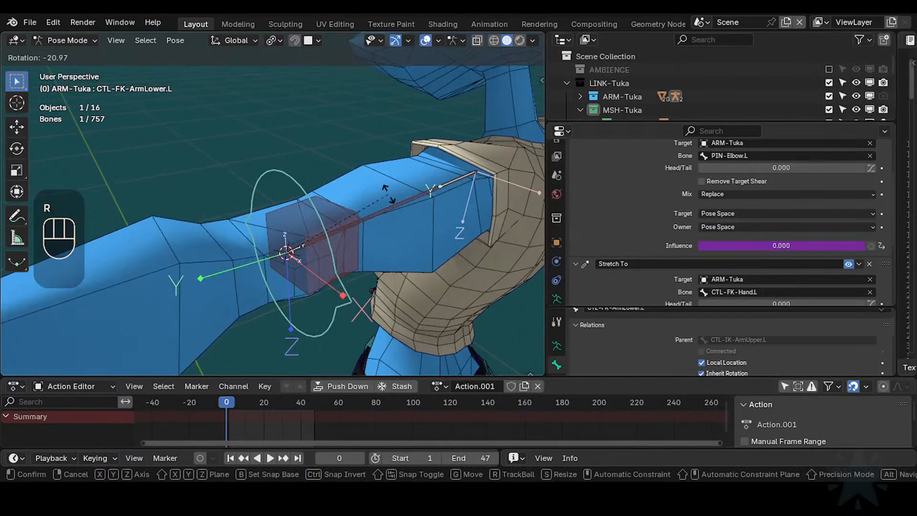
pyautogui.click(424, 191)
pyautogui.click(421, 201)
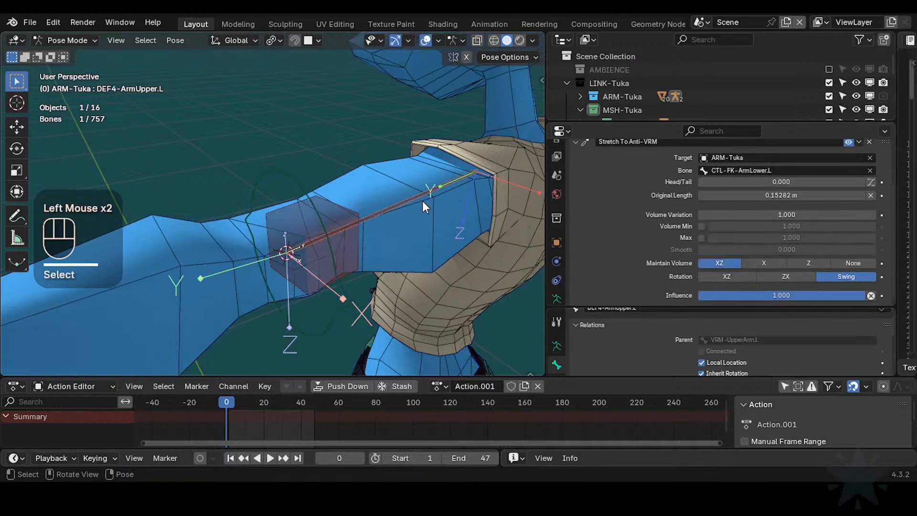
pyautogui.click(315, 192)
pyautogui.press('r')
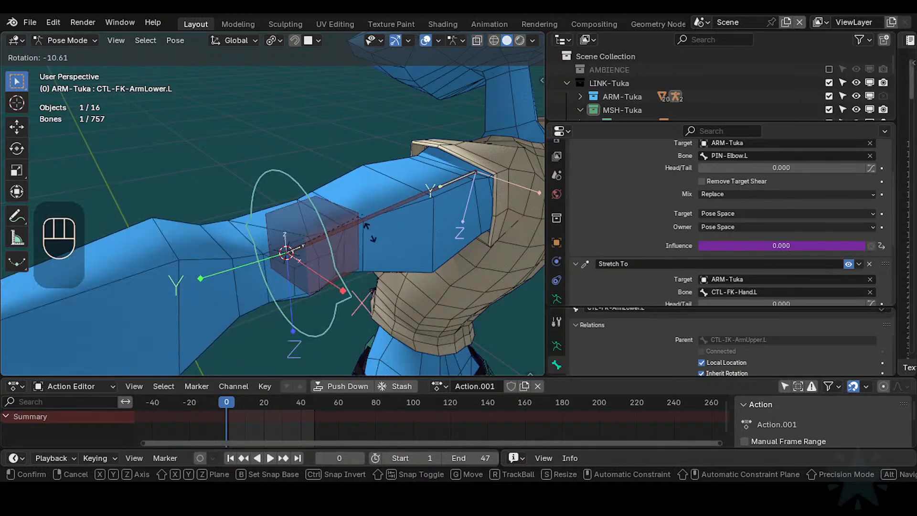
pyautogui.press('Escape')
# - Test-twist CTL-FK-ArmLower.L once more against HLP4-ElbowArmUpper.L, leaving the pose unchanged
pyautogui.click(392, 217)
pyautogui.click(321, 200)
pyautogui.click(310, 203)
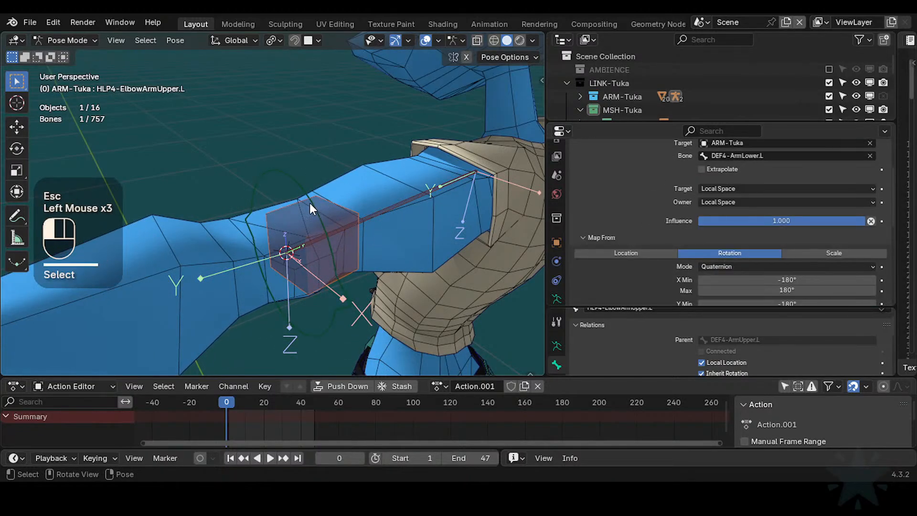
pyautogui.press('r')
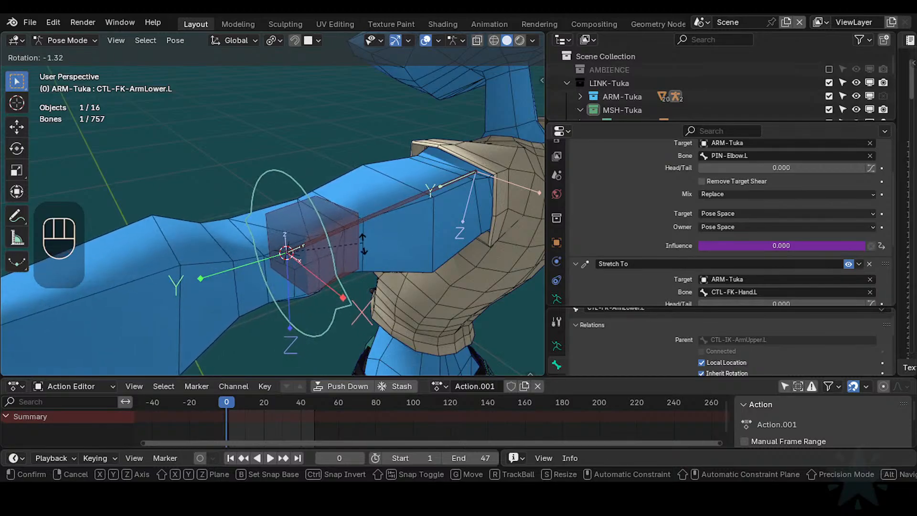
pyautogui.press('Escape')
# - Reveal all hidden bones of the armature and select CTL-FK-ArmUpper.L at the shoulder
pyautogui.press('n')
pyautogui.press('n')
pyautogui.hotkey('alt', 'h')
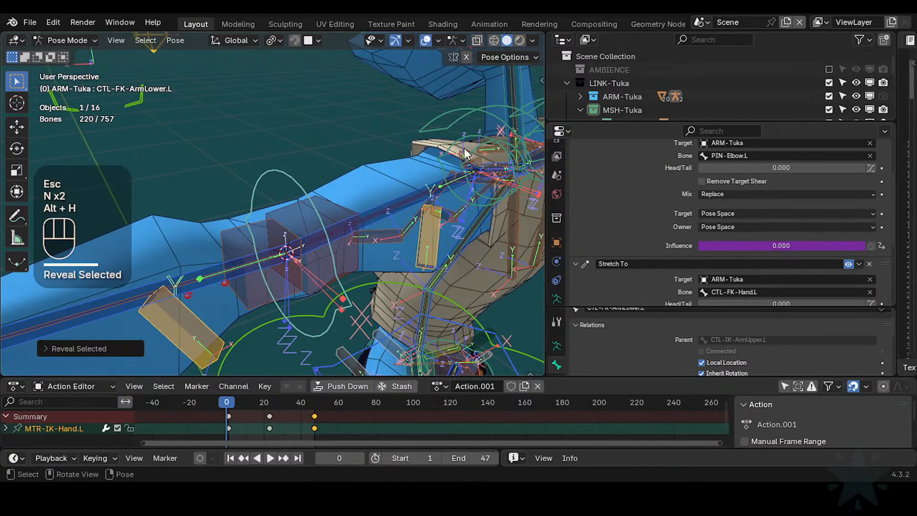
pyautogui.click(466, 152)
pyautogui.click(466, 145)
# - Test-rotate CTL-FK-ArmUpper.L both freely and about the global Y axis to check how the upper arm twists
pyautogui.moveTo(466, 144); pyautogui.dragTo(475, 170, button='middle')
pyautogui.press('r')
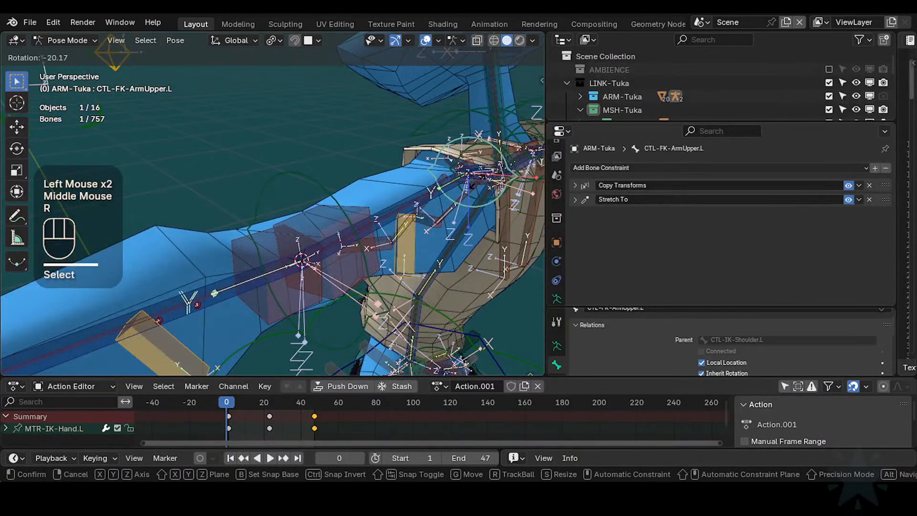
pyautogui.press('Escape')
pyautogui.press('r')
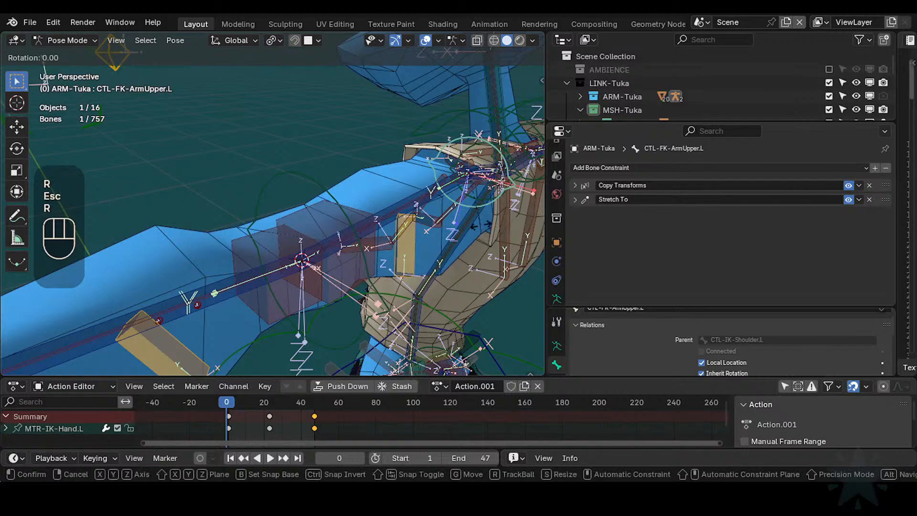
pyautogui.press('y')
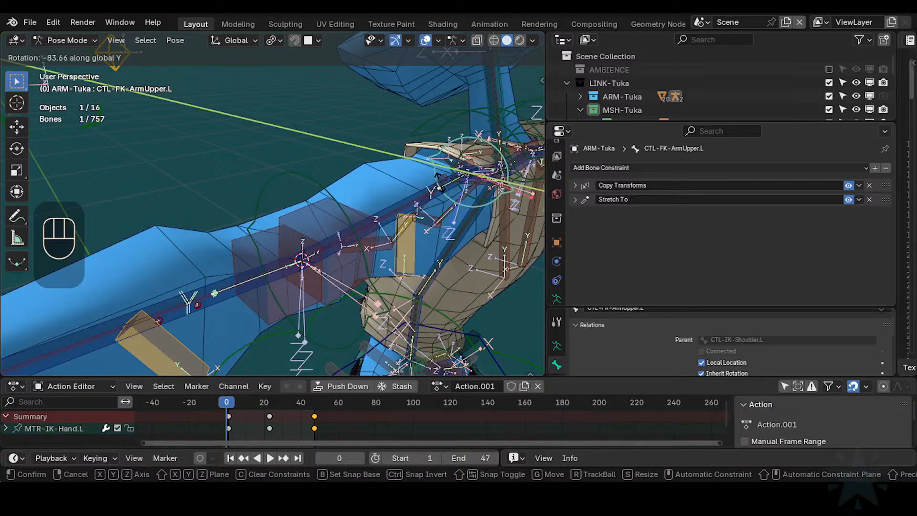
pyautogui.click(338, 216)
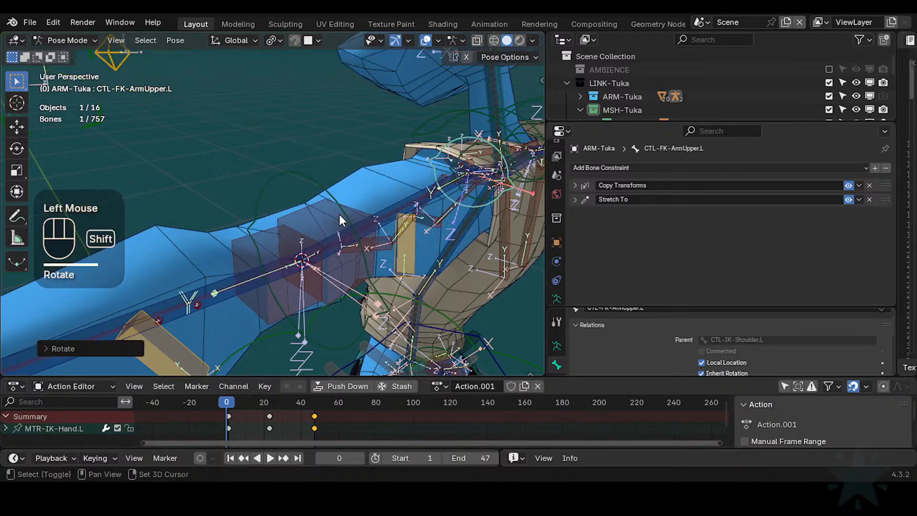
# - Isolate CTL-FK-ArmUpper.L, the upper-arm deform bone and HLP4-ElbowArmUpper.L by hiding all other bones
pyautogui.keyDown('shift'); pyautogui.click(399, 209); pyautogui.keyUp('shift')
pyautogui.keyDown('shift'); pyautogui.click(316, 202); pyautogui.keyUp('shift')
pyautogui.hotkey('shift', 'h')
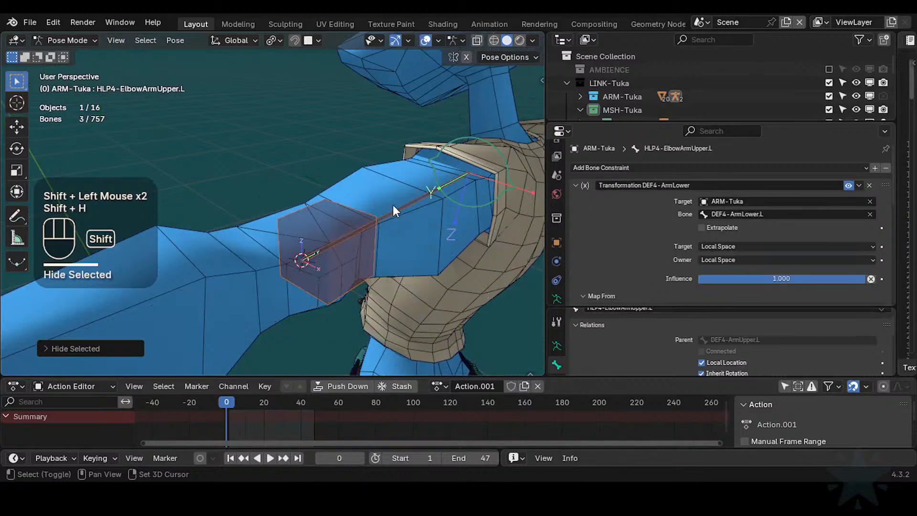
# - Rotate and move CTL-FK-ArmUpper.L to check how the isolated upper-arm helper follows it
pyautogui.click(472, 143)
pyautogui.press('r')
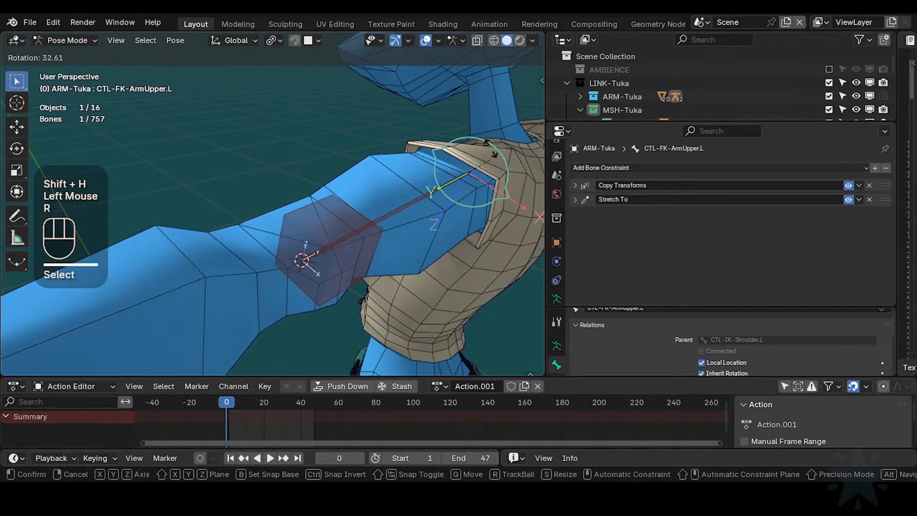
pyautogui.press('Escape')
pyautogui.press('g')
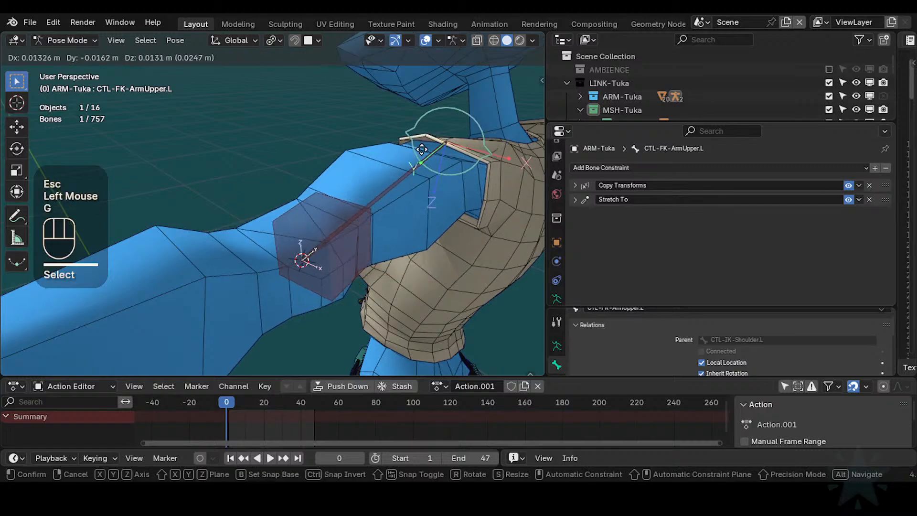
pyautogui.press('Escape')
pyautogui.press('r')
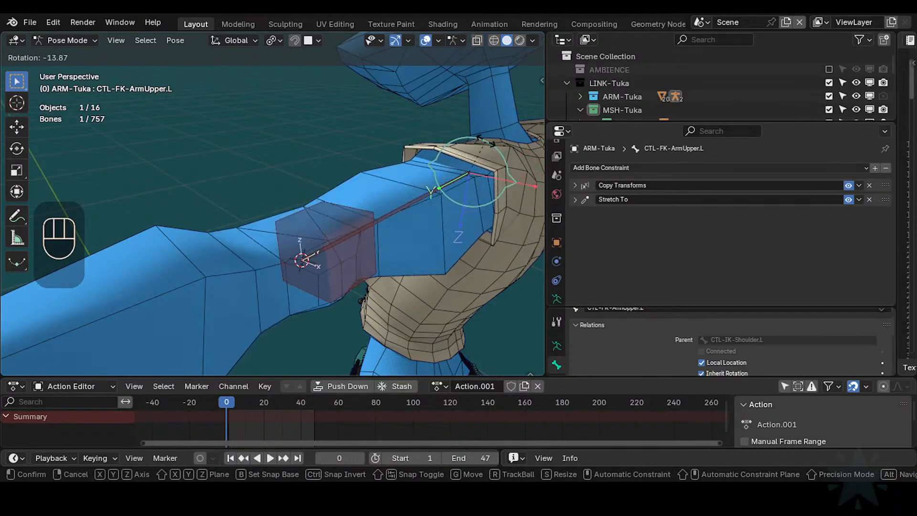
pyautogui.click(485, 141)
# - Examine the upper arm from the right, the front and an angle around the shoulder, and test-rotate CTL-FK-ArmUpper.L
pyautogui.press('KP_3')
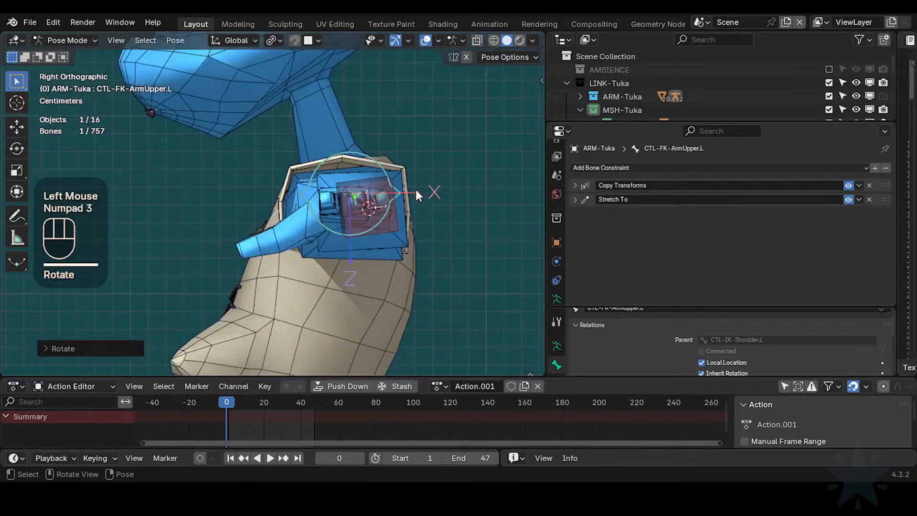
pyautogui.press('KP_1')
pyautogui.moveTo(415, 190); pyautogui.dragTo(279, 243, button='middle')
pyautogui.keyDown('shift'); pyautogui.moveTo(294, 161); pyautogui.dragTo(198, 250, button='middle'); pyautogui.keyUp('shift')
pyautogui.scroll(2, 326, 240)
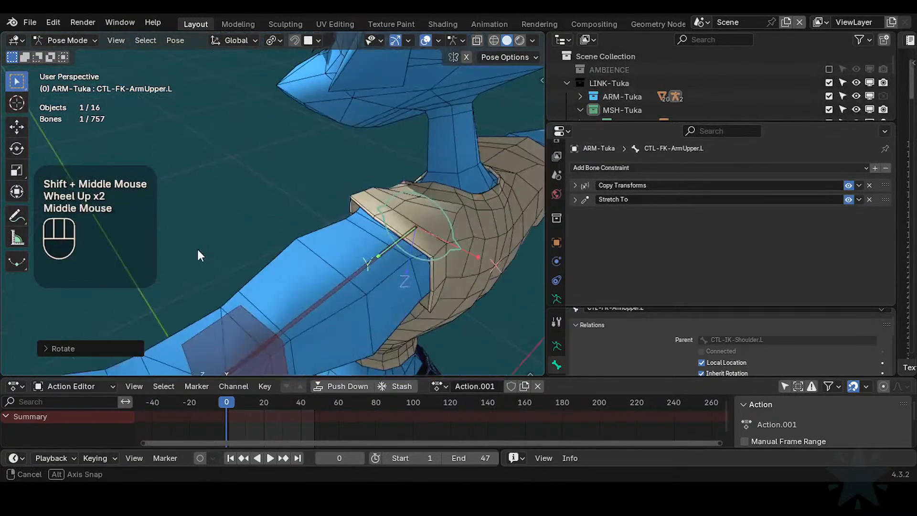
pyautogui.scroll(-1, 290, 234)
pyautogui.keyDown('shift'); pyautogui.moveTo(395, 222); pyautogui.dragTo(291, 268, button='middle'); pyautogui.keyUp('shift')
pyautogui.click(269, 239)
pyautogui.click(469, 176)
pyautogui.press('r')
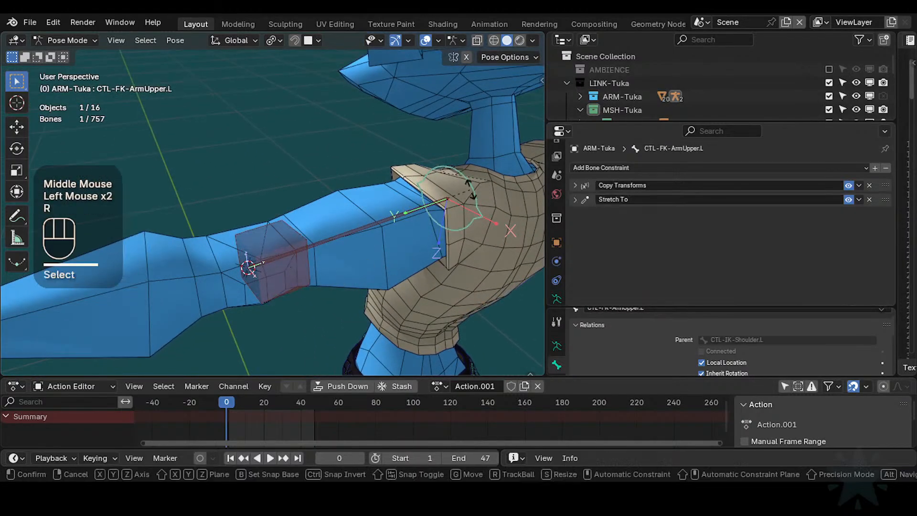
pyautogui.press('Escape')
# - In HLP4-ElbowArmUpper.L's Transformation constraint, set the Map To rotation Y range to Min 60° and Max -60°
pyautogui.click(258, 229)
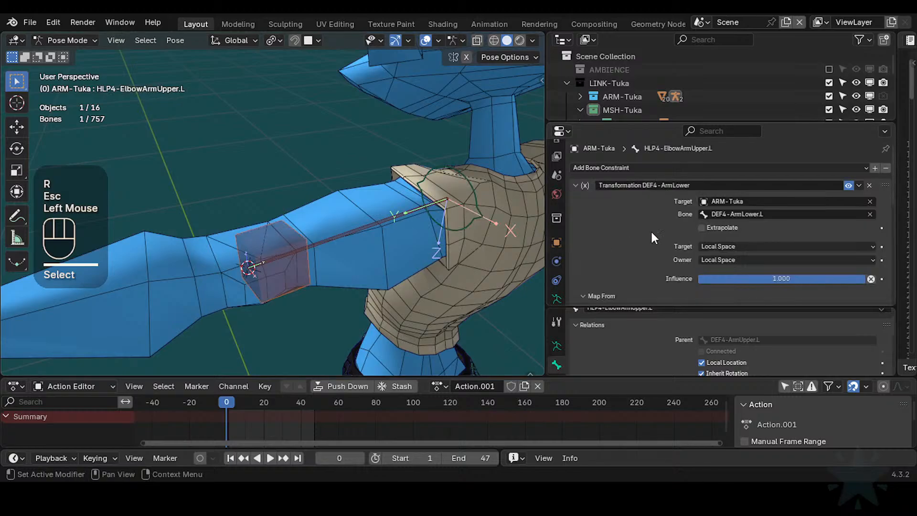
pyautogui.scroll(-4, 671, 224)
pyautogui.click(787, 235)
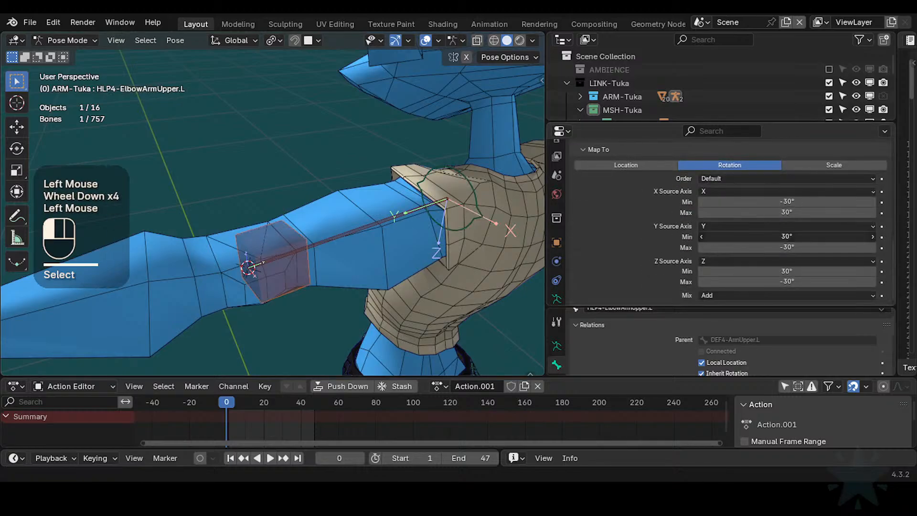
pyautogui.write('60')
pyautogui.press('Return')
pyautogui.doubleClick(808, 244)
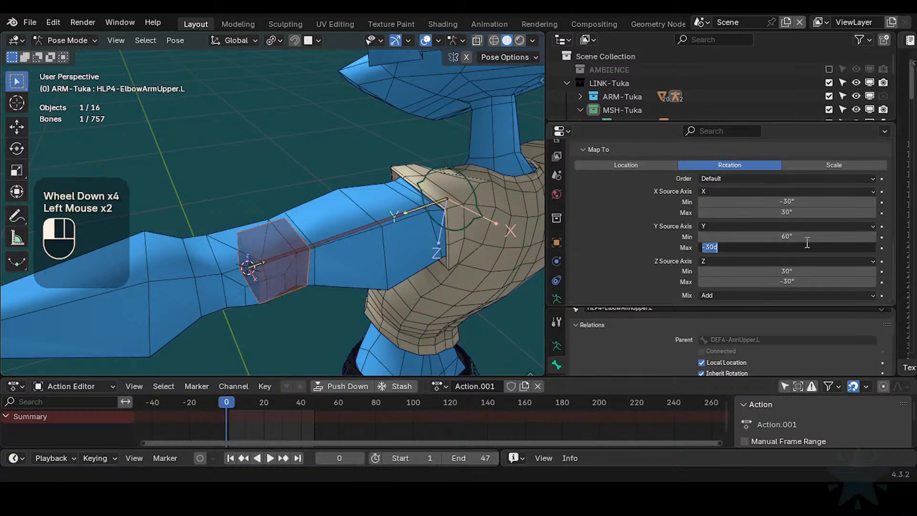
pyautogui.press('BackSpace')
pyautogui.write('-60')
pyautogui.press('Return')
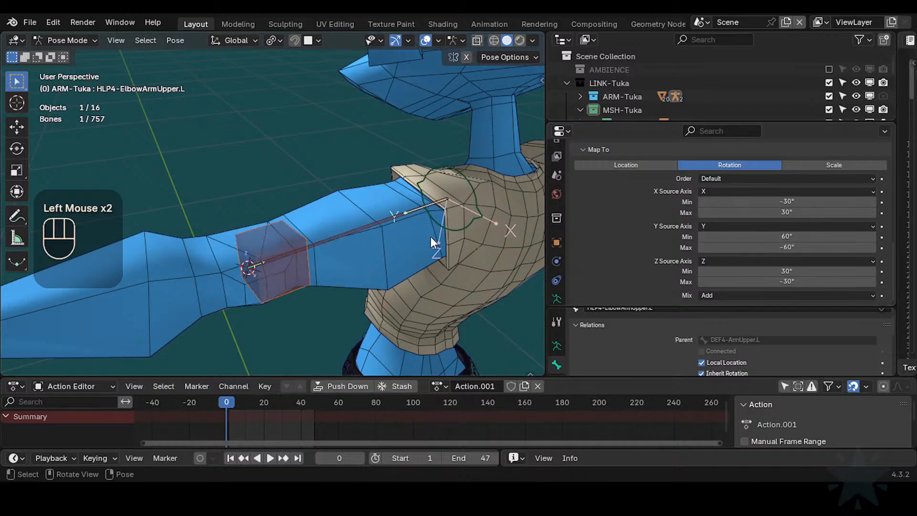
# - Rotate CTL-FK-ArmUpper.L through large angles to test the helper's 60° to -60° Y range, and clear its pose transforms
pyautogui.click(467, 173)
pyautogui.moveTo(466, 173); pyautogui.dragTo(468, 201, button='middle')
pyautogui.press('r')
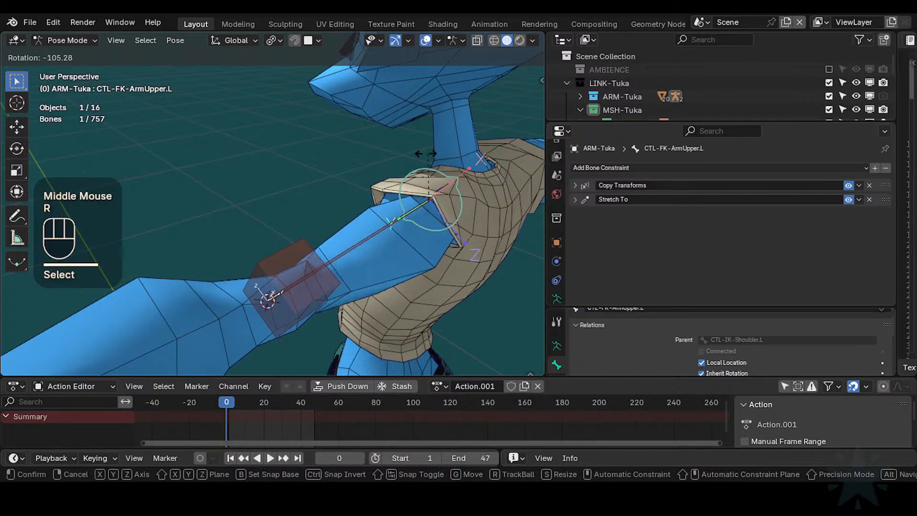
pyautogui.click(412, 183)
pyautogui.moveTo(412, 183); pyautogui.dragTo(438, 172, button='middle')
pyautogui.press('r')
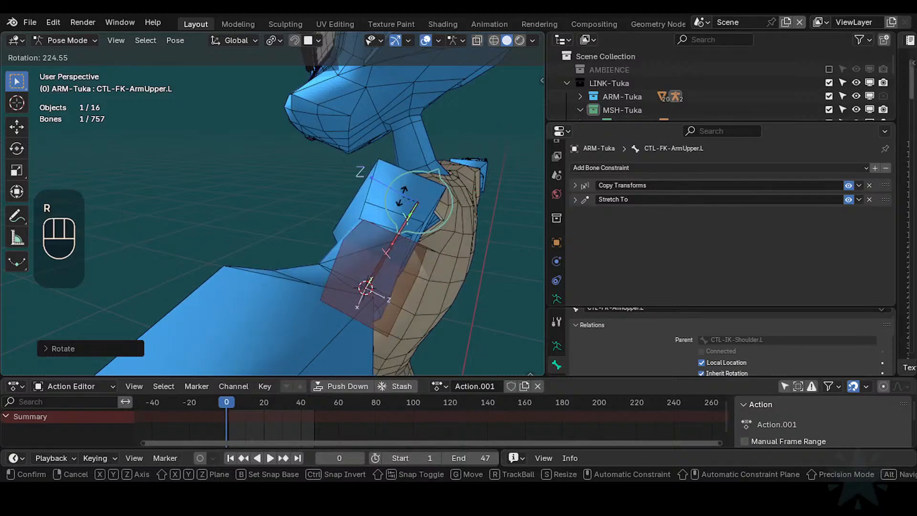
pyautogui.press('Escape')
pyautogui.hotkey('alt', 'q')
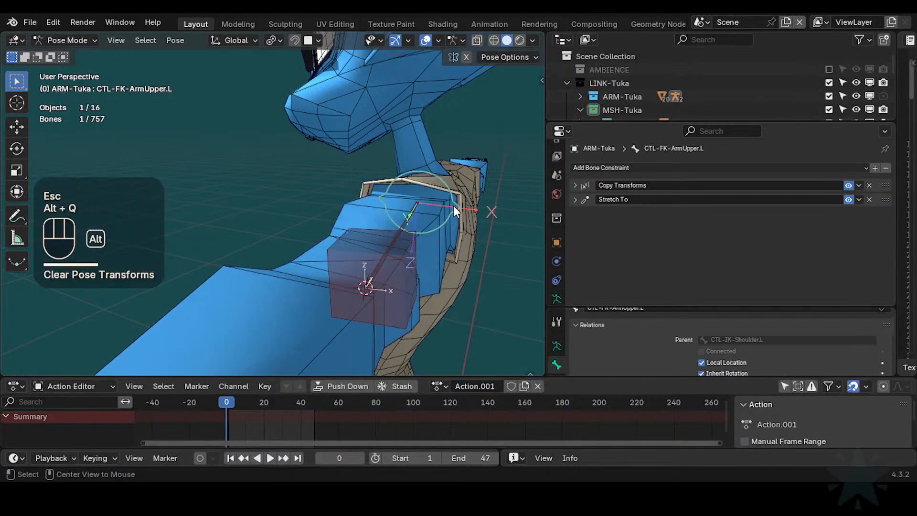
# - Rotate CTL-FK-ArmUpper.L again from the reset pose and view the elbow helper from the side
pyautogui.click(440, 224)
pyautogui.press('r')
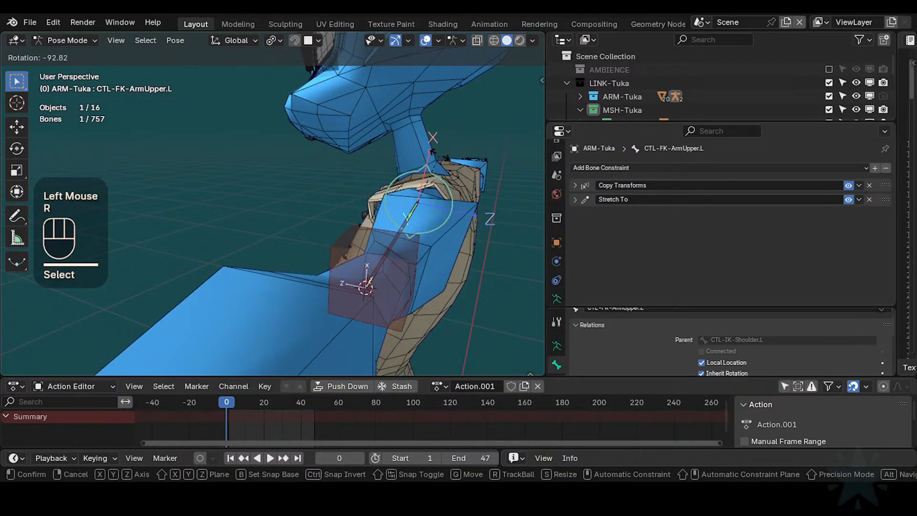
pyautogui.press('Escape')
pyautogui.moveTo(431, 236); pyautogui.dragTo(413, 233, button='middle')
pyautogui.click(475, 167)
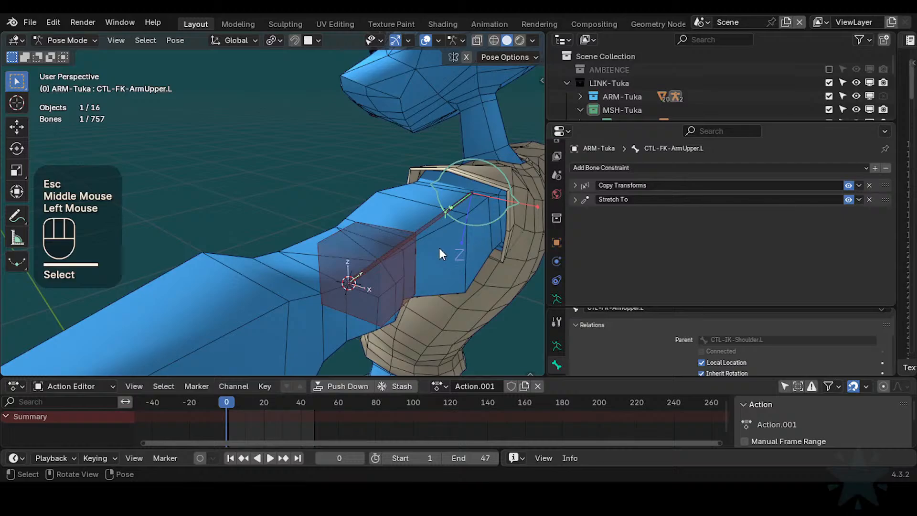
# - Reveal all hidden bones and test-twist CTL-FK-ArmLower.L at the elbow
pyautogui.doubleClick(406, 277)
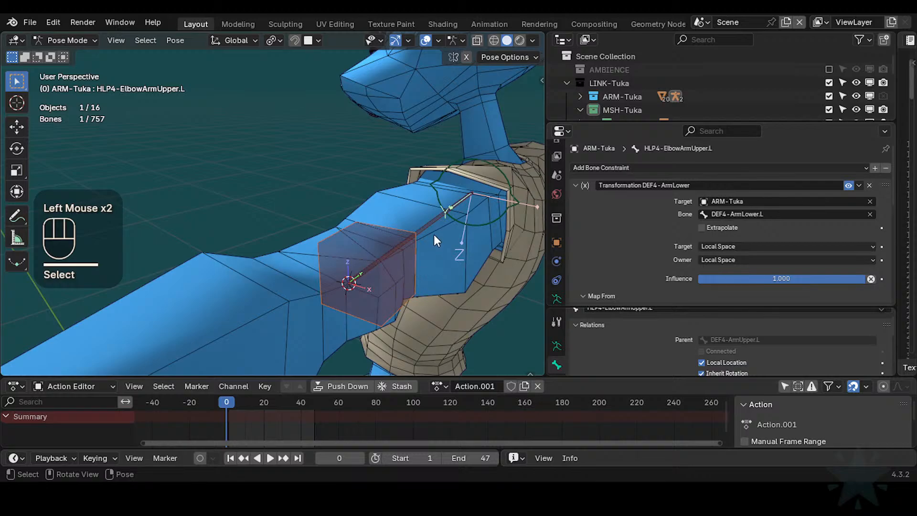
pyautogui.scroll(-2, 405, 278)
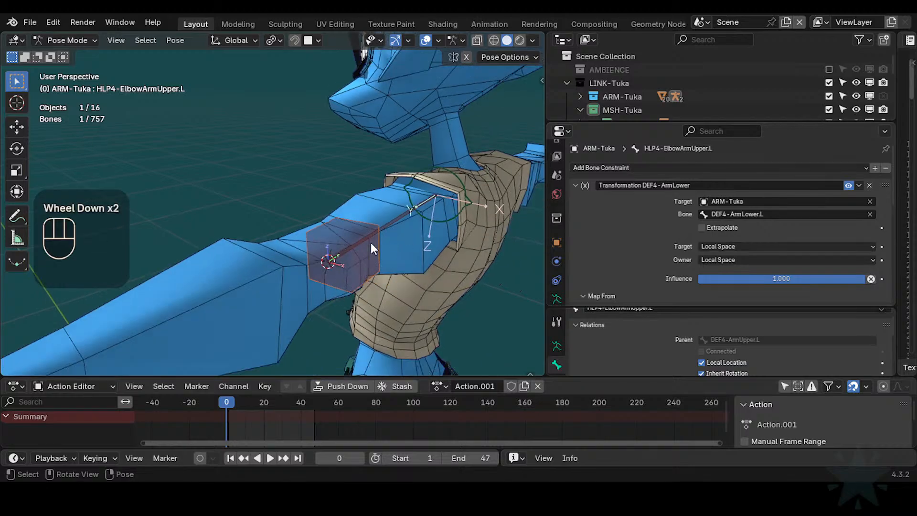
pyautogui.hotkey('alt', 'h')
pyautogui.click(344, 196)
pyautogui.press('r')
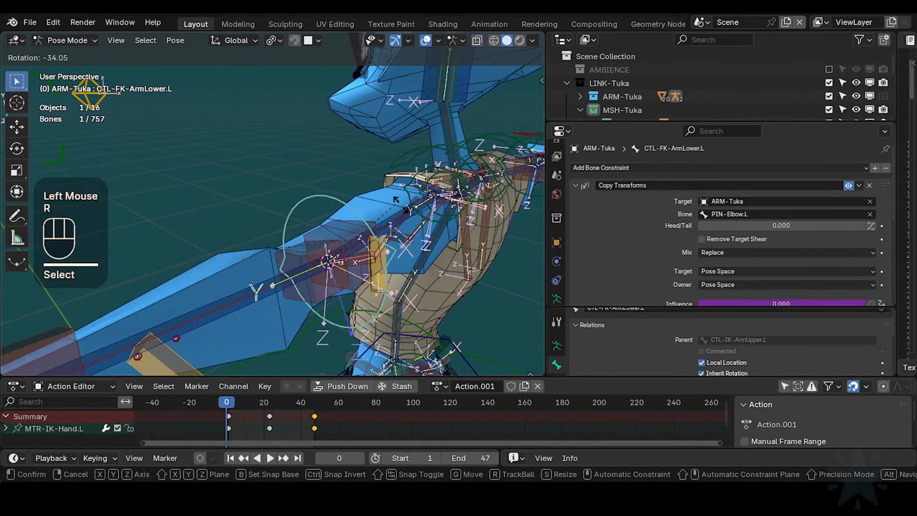
pyautogui.press('Escape')
# - Twist CTL-FK-ArmLower.L from close up to compare its motion with HLP4-ElbowArmUpper.L
pyautogui.scroll(2, 416, 277)
pyautogui.press('r')
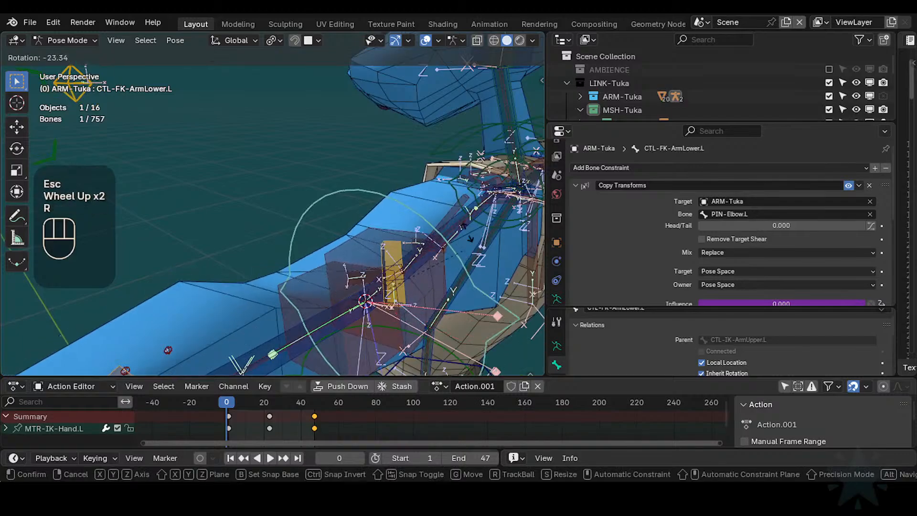
pyautogui.press('Escape')
pyautogui.click(369, 243)
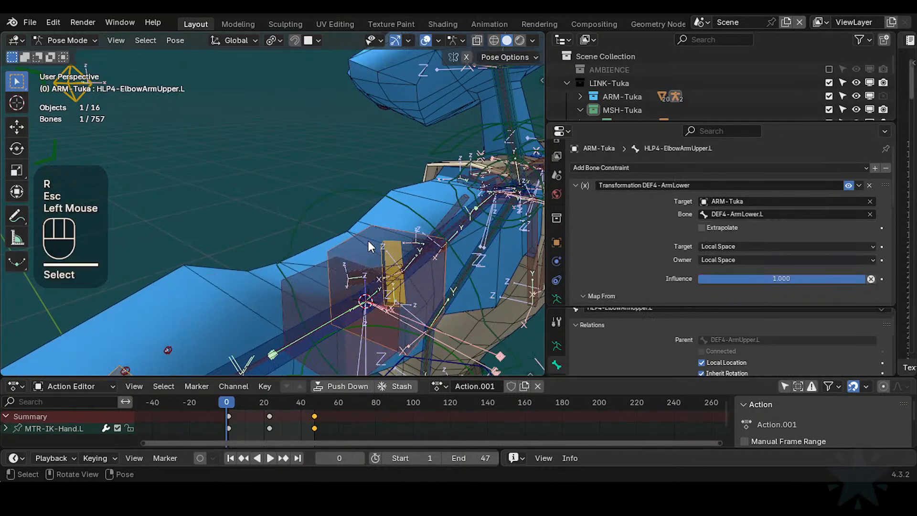
pyautogui.doubleClick(408, 211)
pyautogui.press('r')
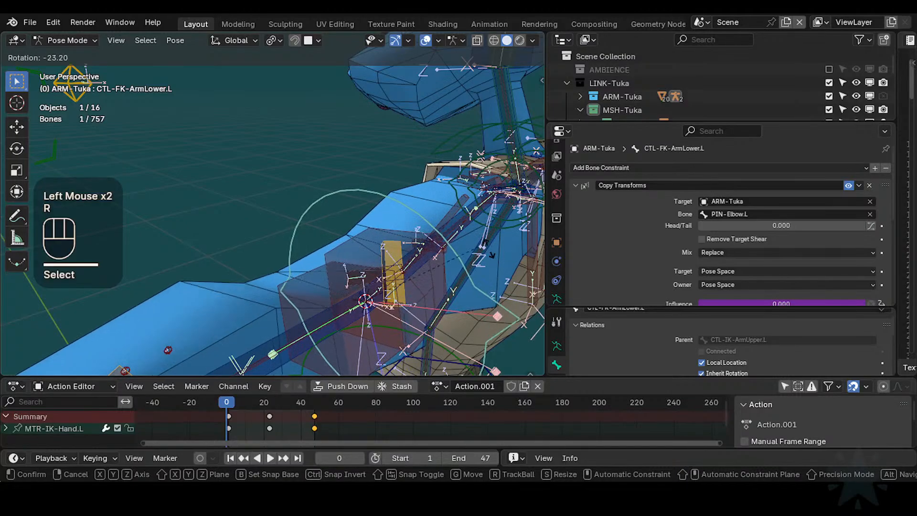
pyautogui.press('Escape')
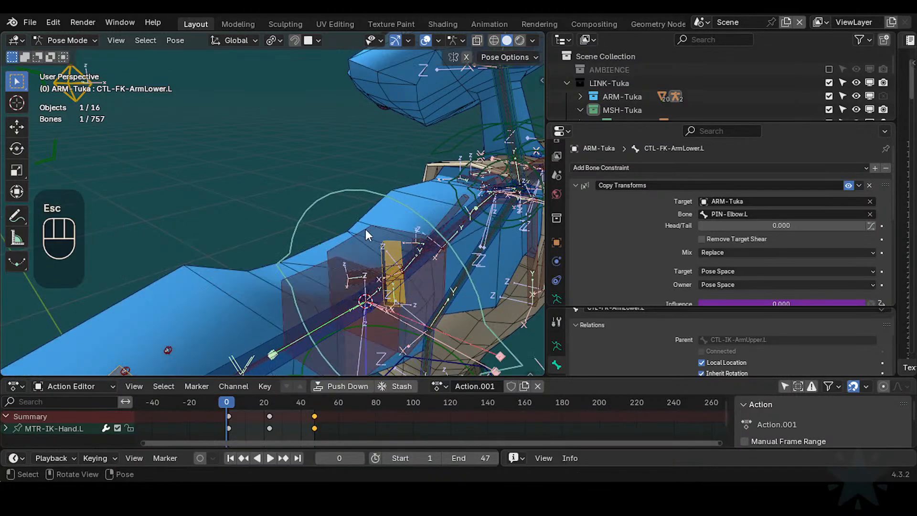
# - Isolate CTL-FK-ArmLower.L and HLP4-ElbowArmUpper.L, and test-twist the lower-arm control
pyautogui.keyDown('shift'); pyautogui.click(368, 235); pyautogui.keyUp('shift')
pyautogui.hotkey('shift', 'h')
pyautogui.click(382, 212)
pyautogui.scroll(-2, 424, 321)
pyautogui.press('r')
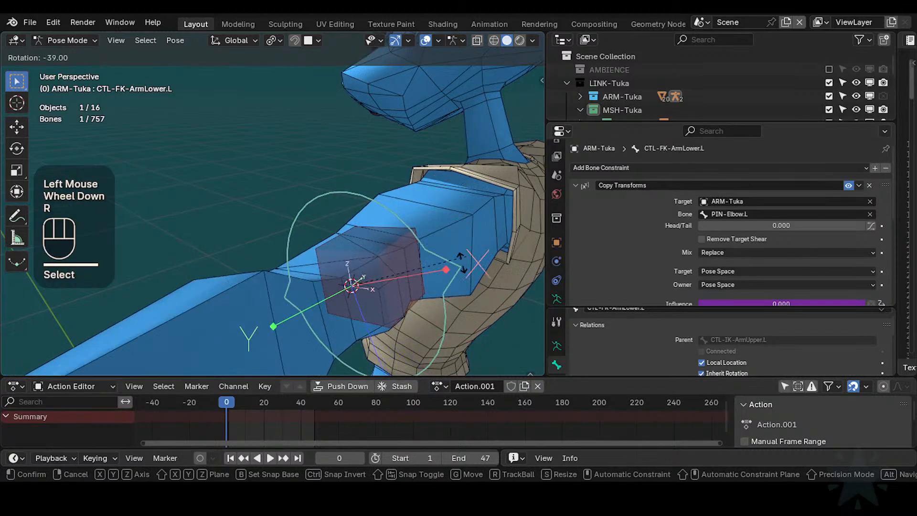
pyautogui.click(444, 193)
pyautogui.click(382, 207)
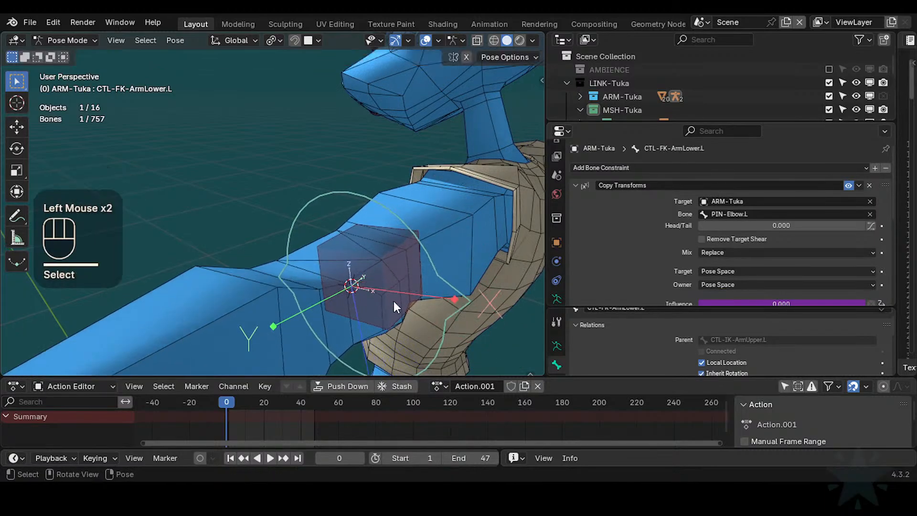
# - Test-twist CTL-FK-ArmLower.L repeatedly in both directions, from two viewing angles, to compare the elbow helper's rotation with the forearm
pyautogui.click(444, 275)
pyautogui.press('r')
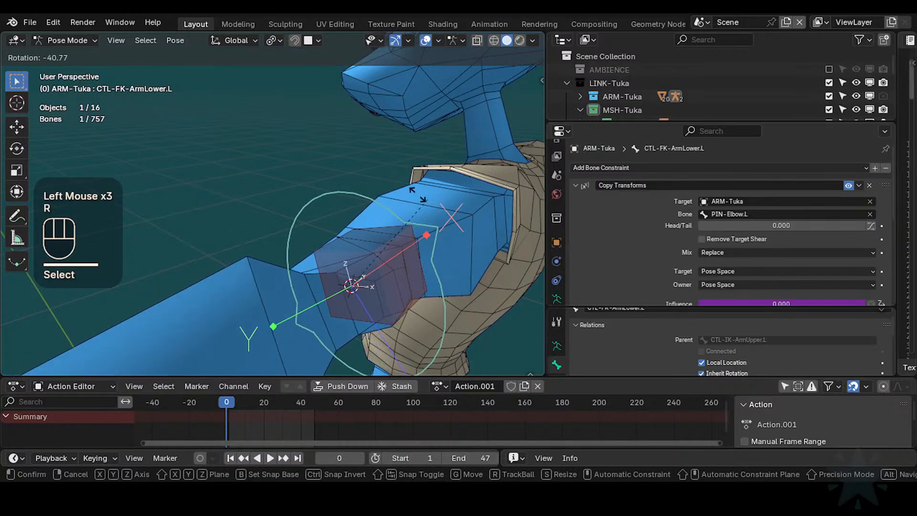
pyautogui.click(350, 230)
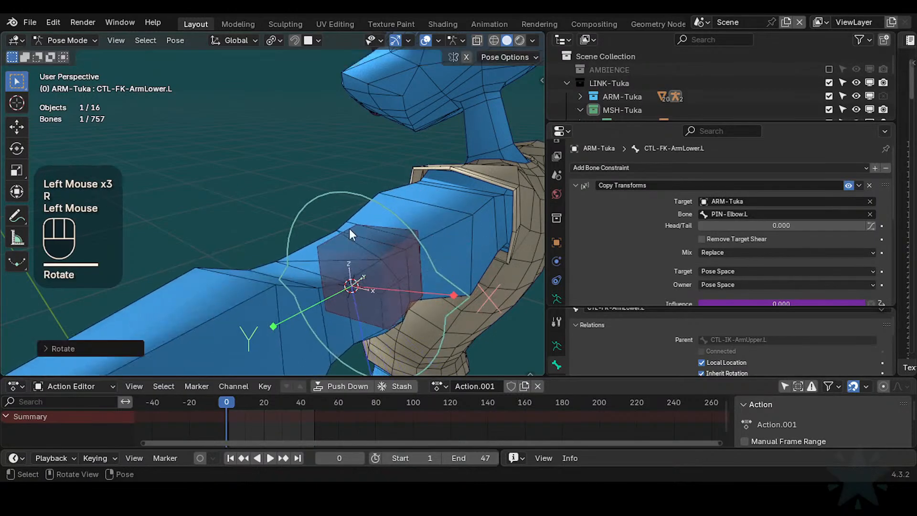
pyautogui.click(437, 260)
pyautogui.press('r')
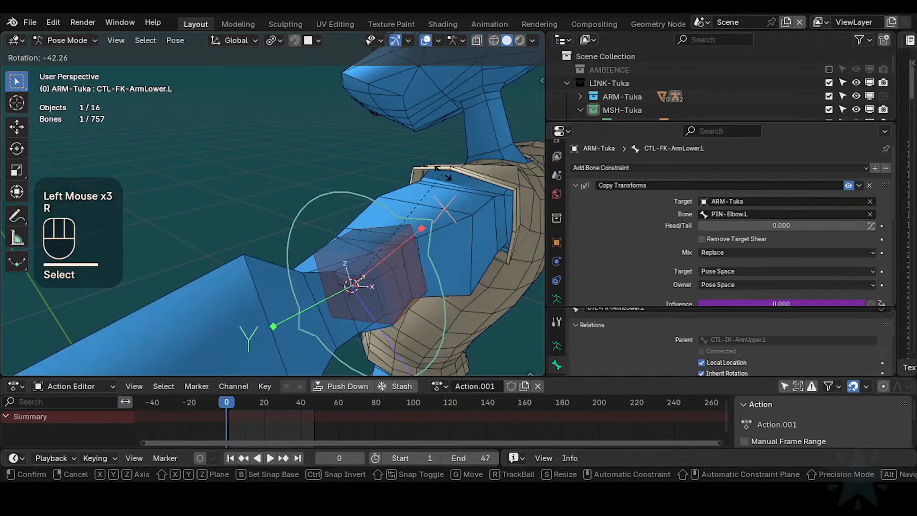
pyautogui.click(442, 175)
pyautogui.scroll(-1, 435, 206)
pyautogui.moveTo(435, 206); pyautogui.dragTo(430, 237, button='middle')
pyautogui.press('r')
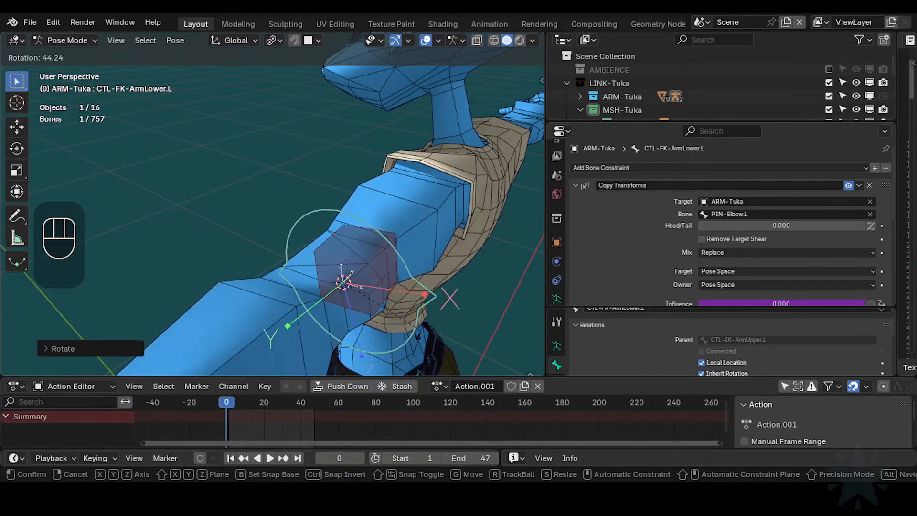
pyautogui.click(389, 265)
# - In HLP4-ElbowArmUpper.L's Transformation constraint, set the Map To Rotation Y Min to 30° and Y Max to -30°
pyautogui.click(391, 267)
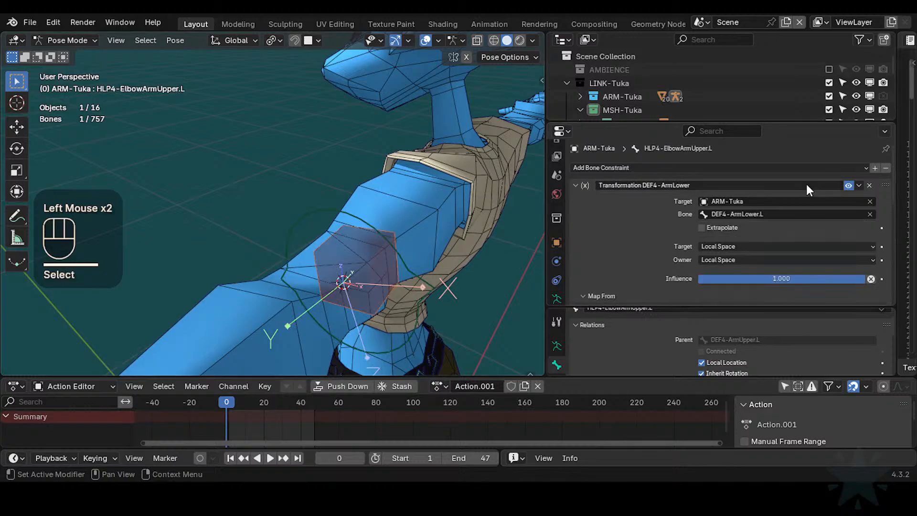
pyautogui.scroll(-4, 788, 206)
pyautogui.scroll(-1, 810, 252)
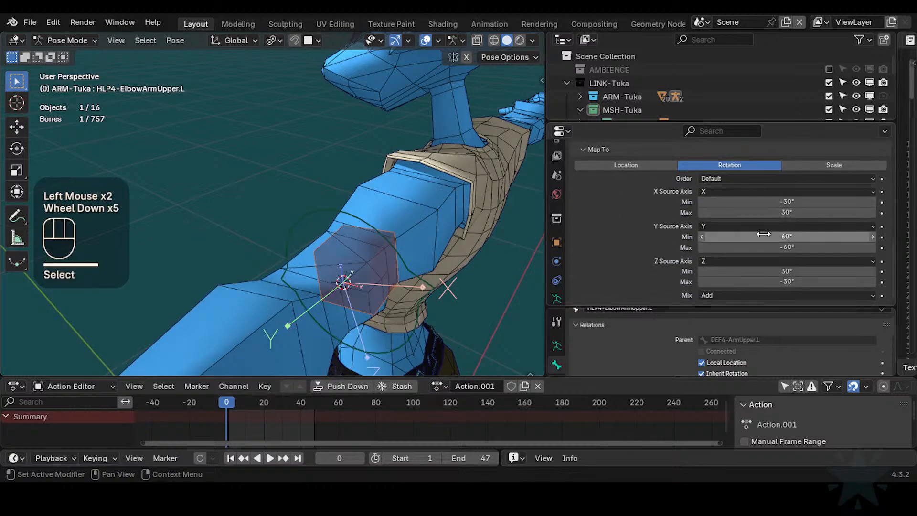
pyautogui.click(814, 231)
pyautogui.click(803, 235)
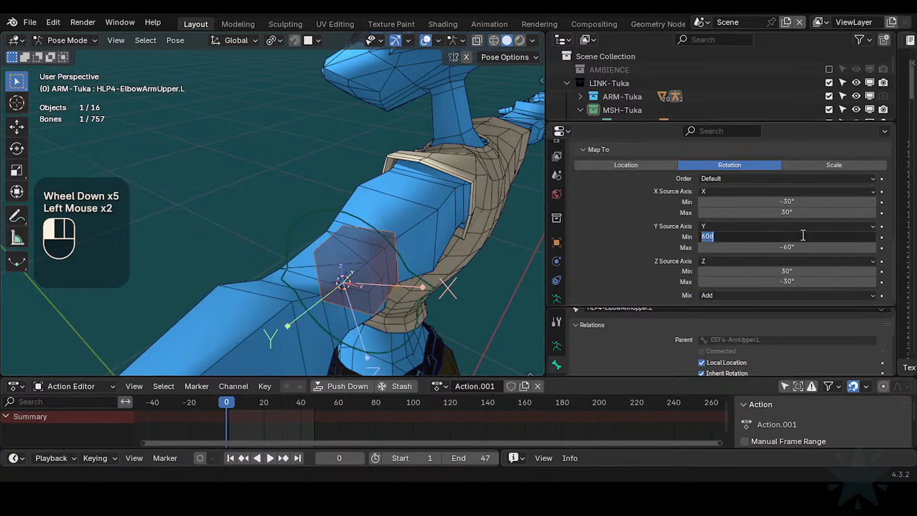
pyautogui.write('30')
pyautogui.press('Return')
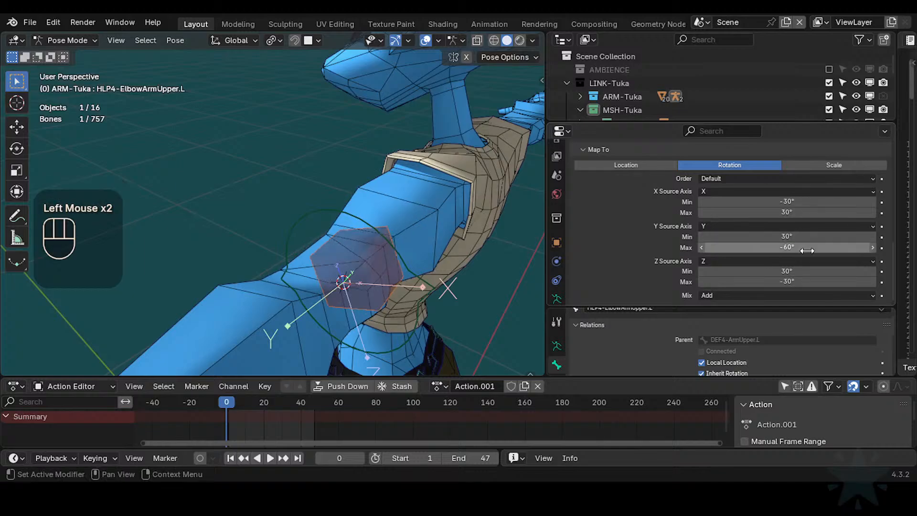
pyautogui.click(803, 249)
pyautogui.write('-30')
pyautogui.press('Return')
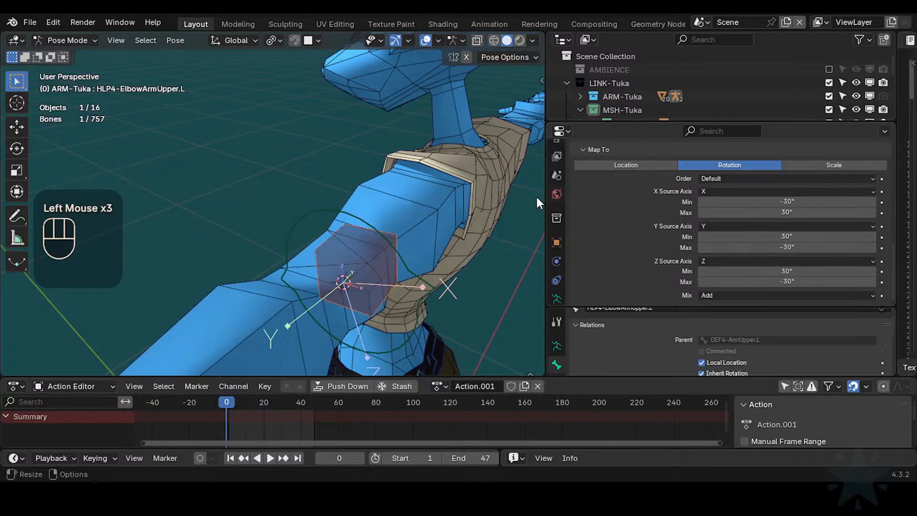
# - Test-twist CTL-FK-ArmLower.L with the reduced Y range, and clear the pose transforms of both visible bones
pyautogui.click(422, 275)
pyautogui.press('r')
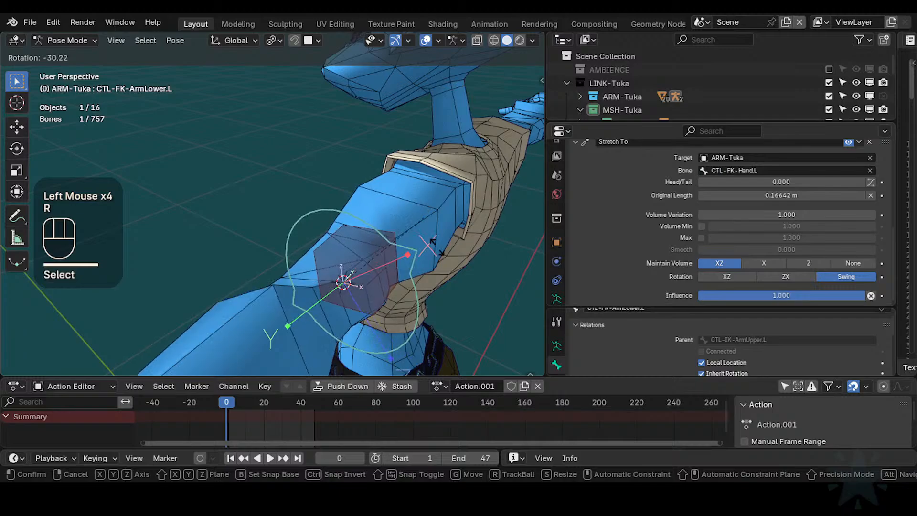
pyautogui.click(414, 278)
pyautogui.press('a')
pyautogui.hotkey('alt', 'q')
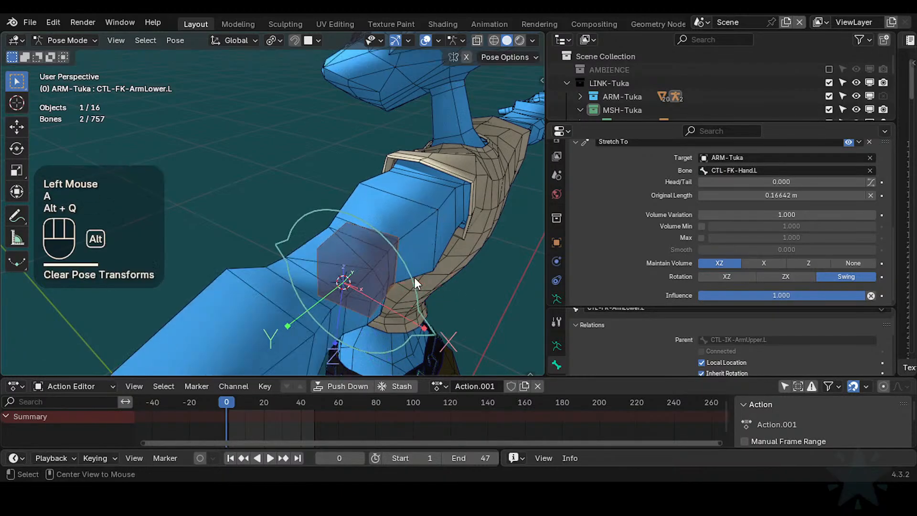
pyautogui.hotkey('alt', 'q')
# - View the whole left arm from the front and save the file
pyautogui.scroll(-2, 319, 283)
pyautogui.moveTo(319, 283); pyautogui.dragTo(419, 243, button='middle')
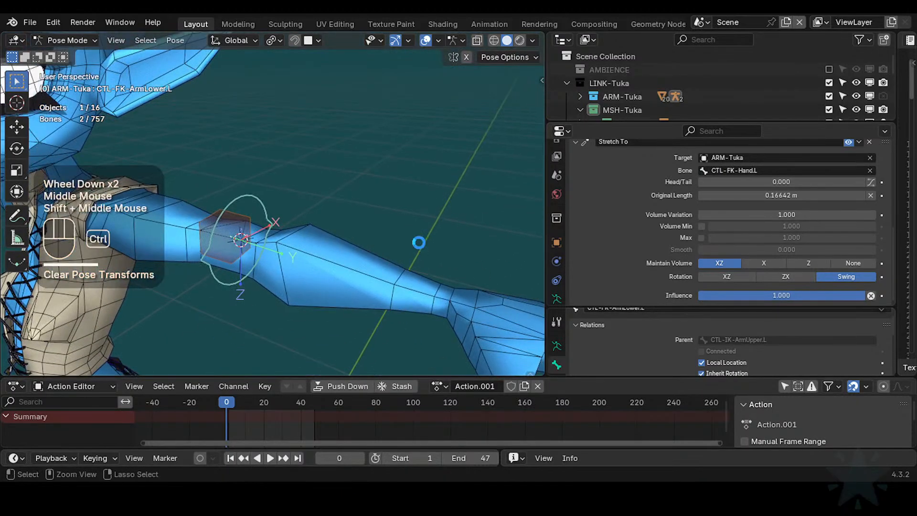
pyautogui.hotkey('ctrl', 's')
pyautogui.scroll(-2, 368, 279)
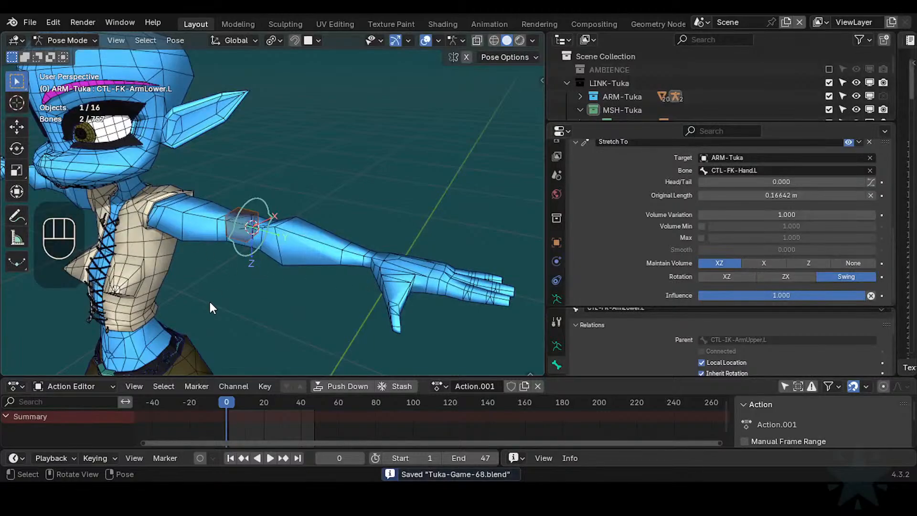
pyautogui.scroll(1, 239, 320)
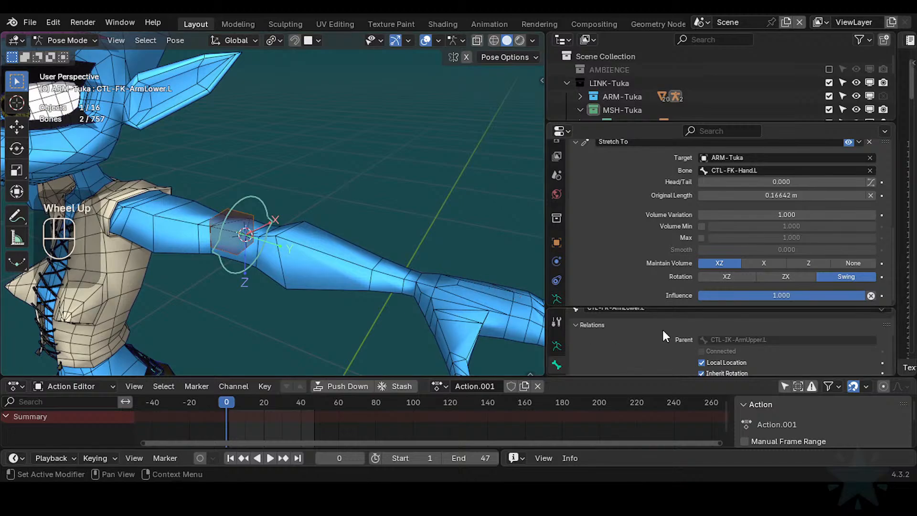
# - Deselect the isolated bones and reveal all hidden bones of the rig
pyautogui.keyDown('shift'); pyautogui.moveTo(277, 311); pyautogui.dragTo(382, 277, button='middle'); pyautogui.keyUp('shift')
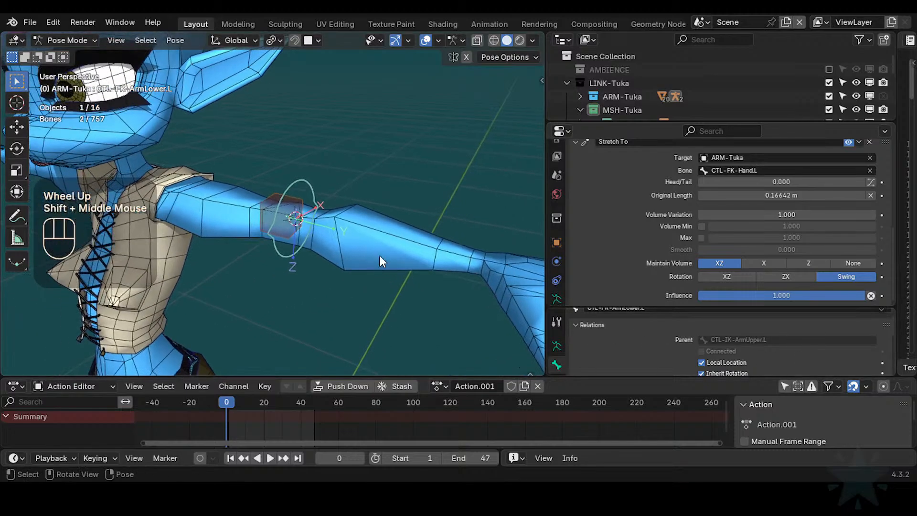
pyautogui.hotkey('ctrl', '3')
pyautogui.click(388, 216)
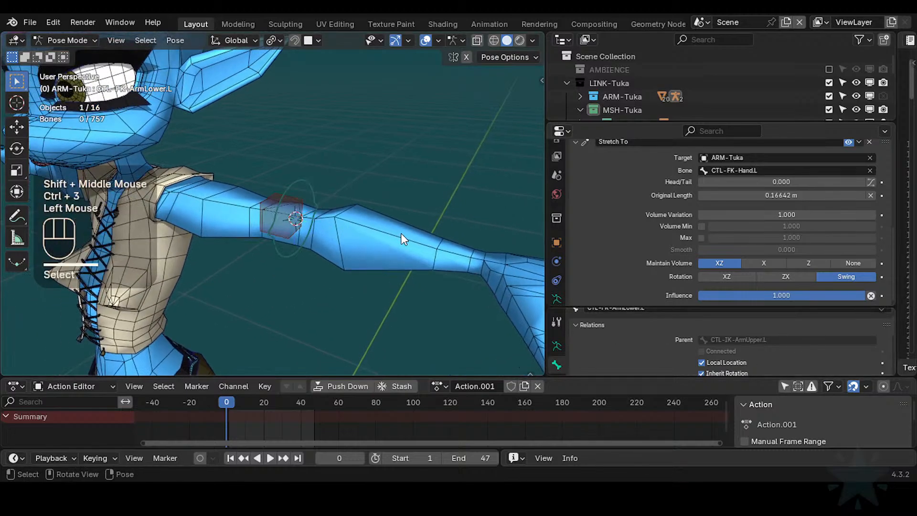
pyautogui.hotkey('alt', 'h')
pyautogui.moveTo(347, 247); pyautogui.dragTo(379, 270, button='middle')
pyautogui.scroll(1, 375, 287)
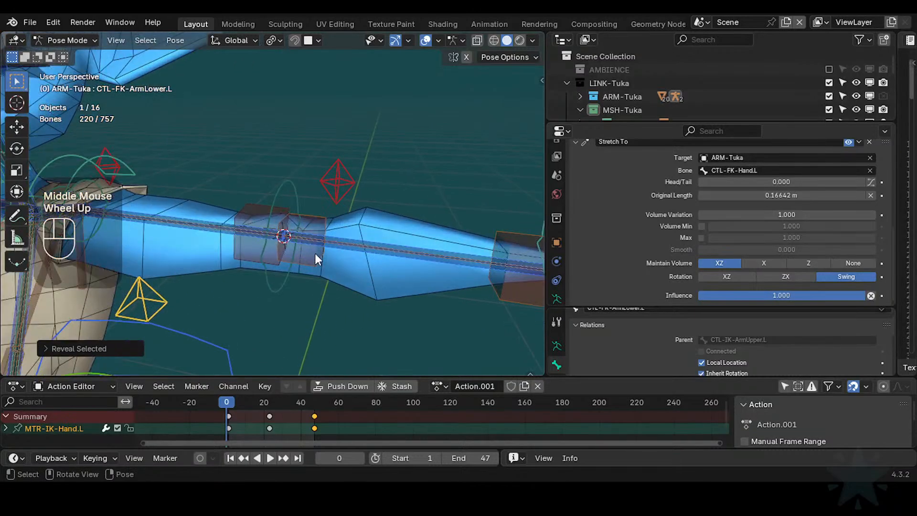
# - Save the file and select the forearm deform bone DEF4-ArmLower.L
pyautogui.doubleClick(340, 245)
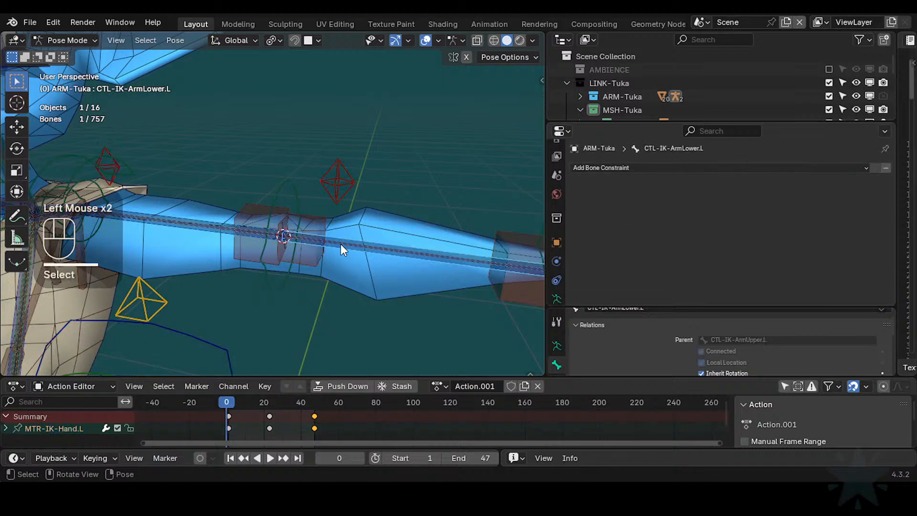
pyautogui.scroll(1, 396, 278)
pyautogui.hotkey('ctrl', 's')
pyautogui.click(386, 261)
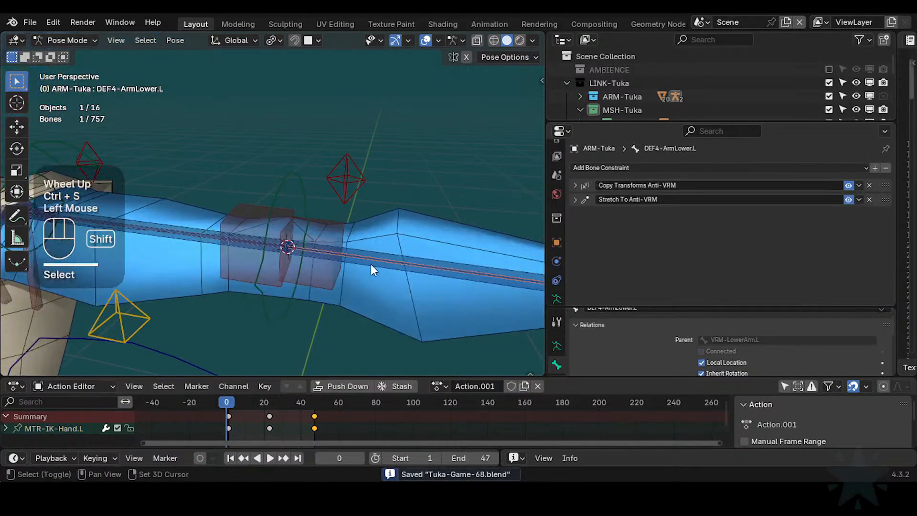
pyautogui.keyDown('shift'); pyautogui.moveTo(371, 265); pyautogui.dragTo(336, 256, button='middle'); pyautogui.keyUp('shift')
pyautogui.scroll(-1, 347, 271)
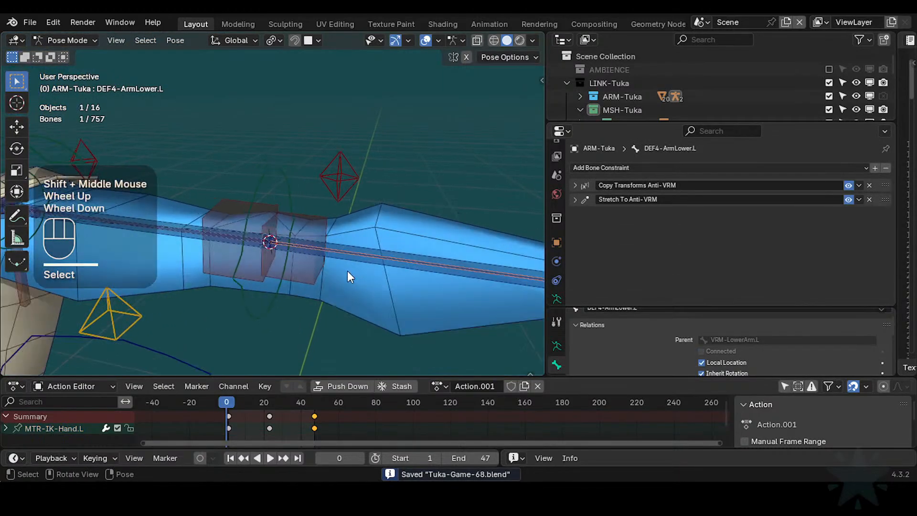
pyautogui.scroll(-2, 391, 278)
pyautogui.middleClick(406, 282)
pyautogui.scroll(1, 410, 283)
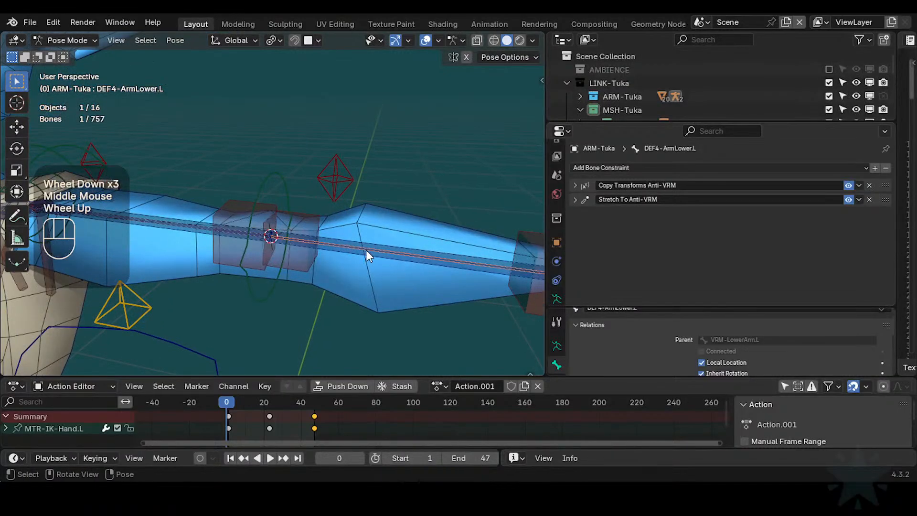
# - Duplicate DEF4-ArmLower.L in place in Edit Mode, keeping the copy at the original position
pyautogui.press('Tab')
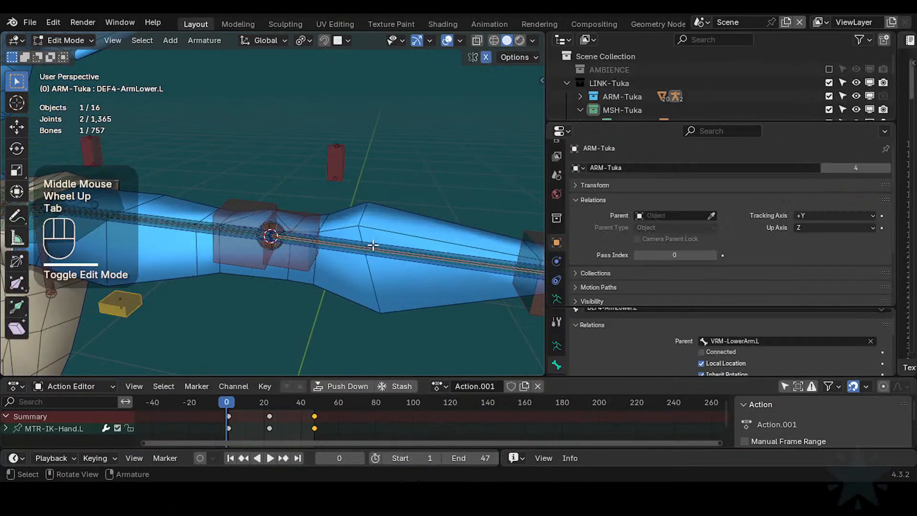
pyautogui.click(368, 247)
pyautogui.click(367, 247)
pyautogui.click(368, 247)
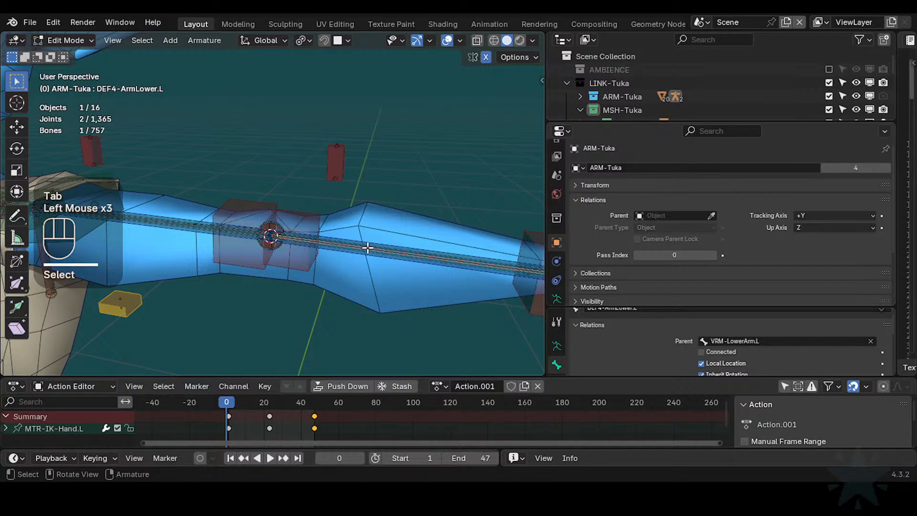
pyautogui.hotkey('shift', 'd')
pyautogui.press('Escape')
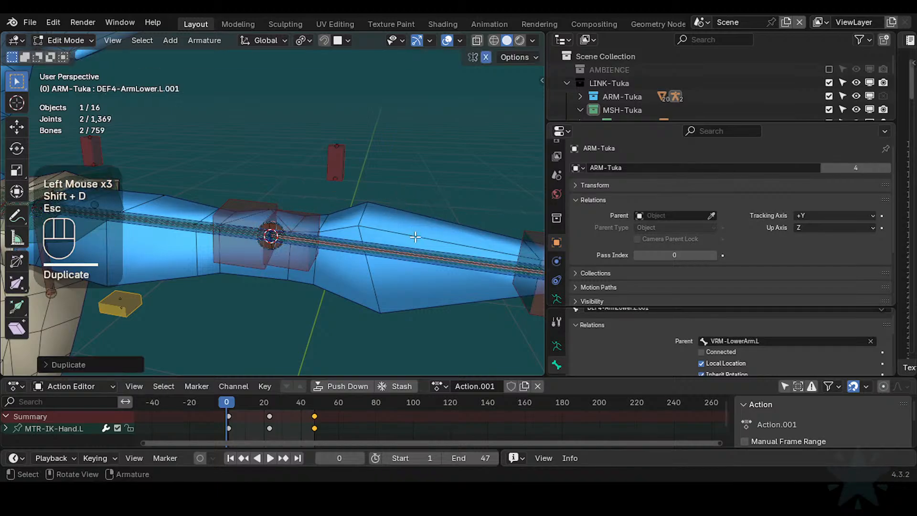
# - Scale up the B-Bone display thickness of the duplicated forearm bone so it stands out from the overlapping bones
pyautogui.scroll(-1, 416, 236)
pyautogui.hotkey('shift', 'ctrl', 'alt', 'a')
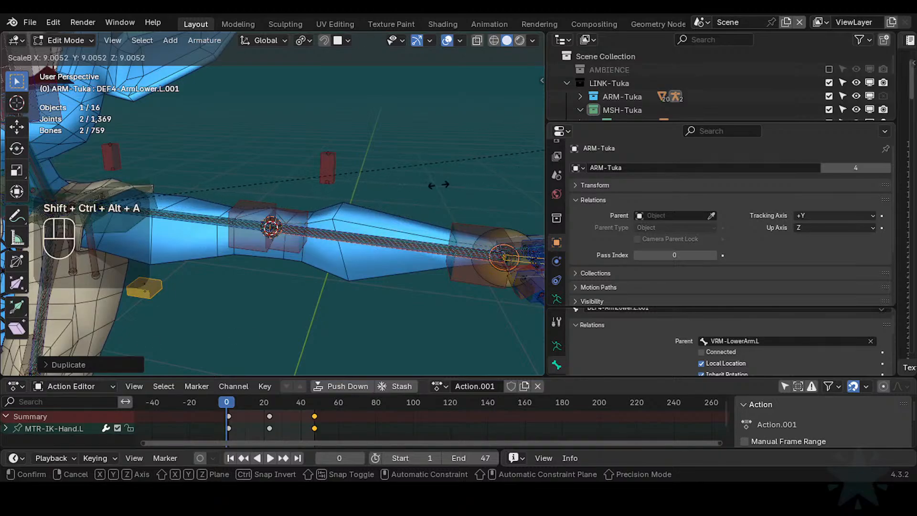
pyautogui.click(443, 150)
# - Subdivide the duplicated forearm bone into two segments
pyautogui.press('q')
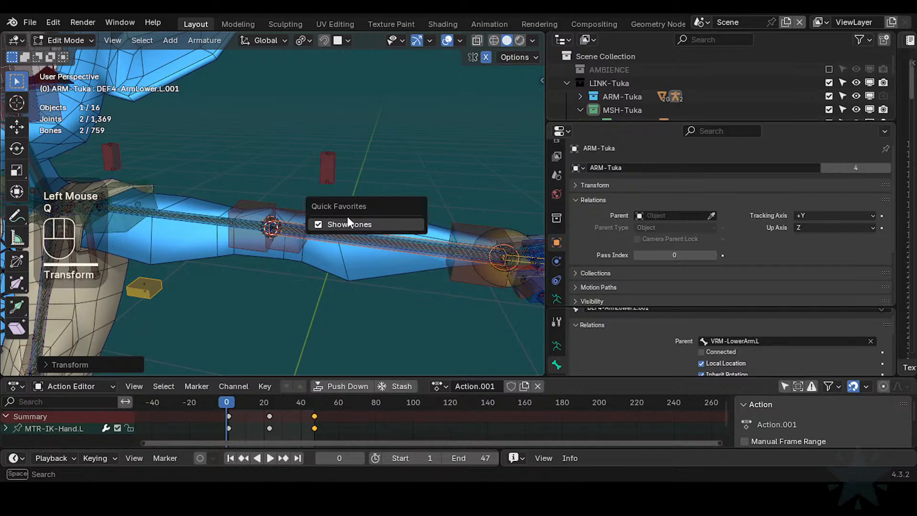
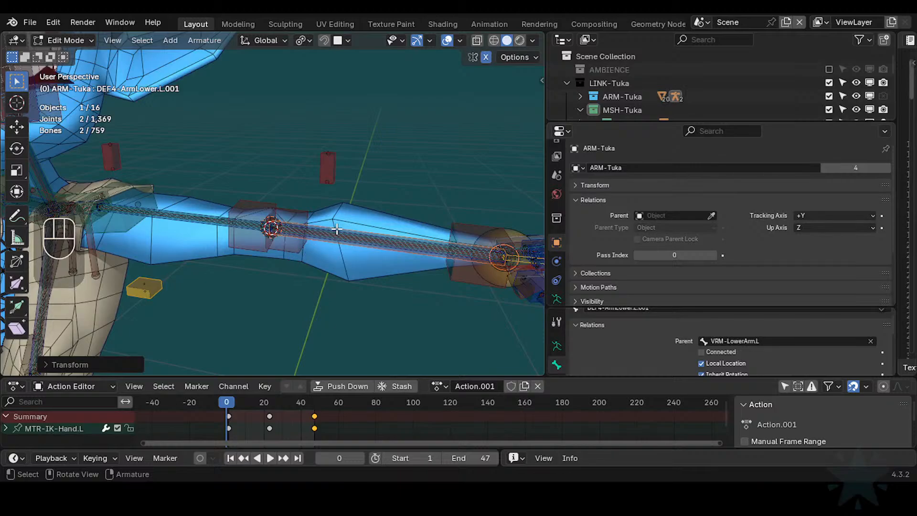
pyautogui.click(207, 39)
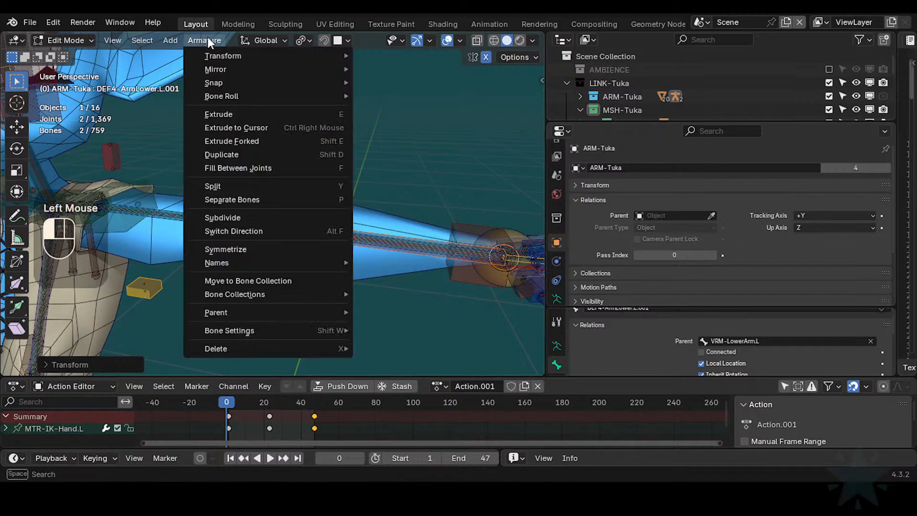
pyautogui.click(242, 218)
pyautogui.scroll(2, 370, 247)
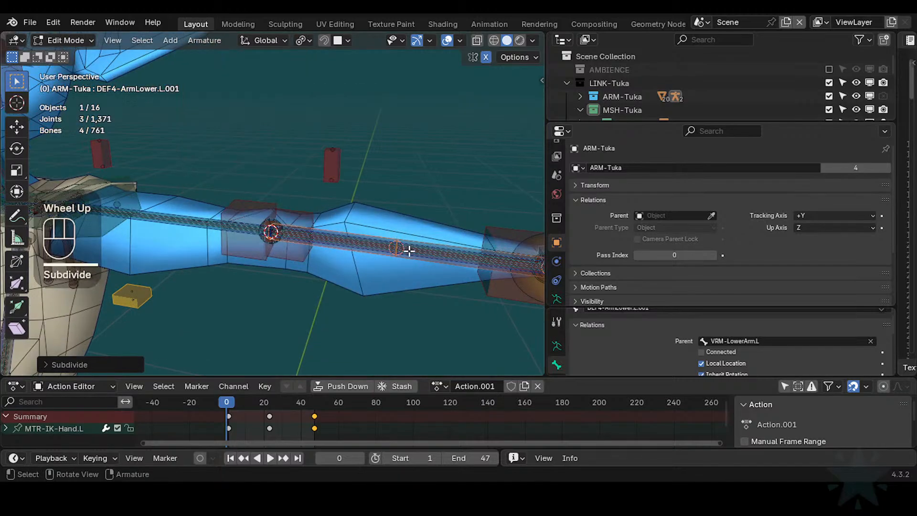
# - Parent both segments of the subdivided forearm bone to DEF4-ArmLower.L, and return to Pose Mode
pyautogui.click(347, 230)
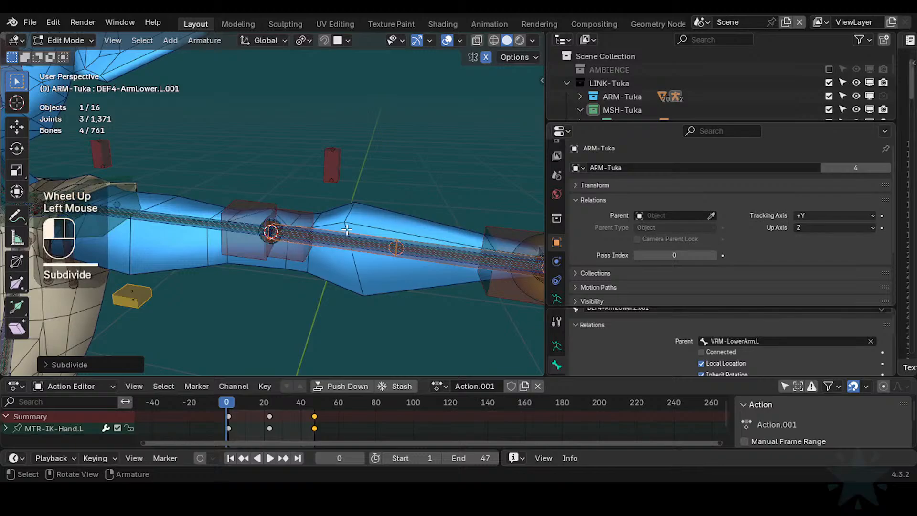
pyautogui.click(425, 239)
pyautogui.keyDown('shift'); pyautogui.click(380, 241); pyautogui.keyUp('shift')
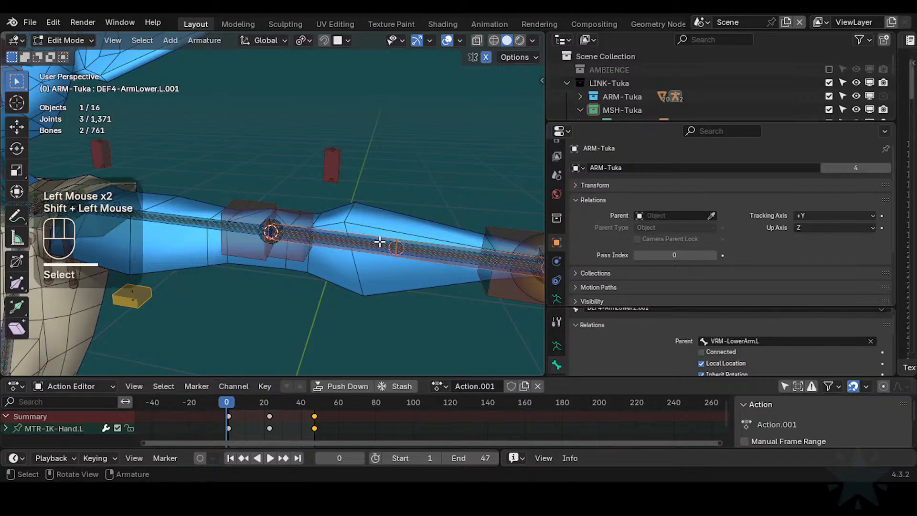
pyautogui.keyDown('alt'); pyautogui.keyDown('shift'); pyautogui.click(368, 243); pyautogui.keyUp('shift'); pyautogui.keyUp('alt')
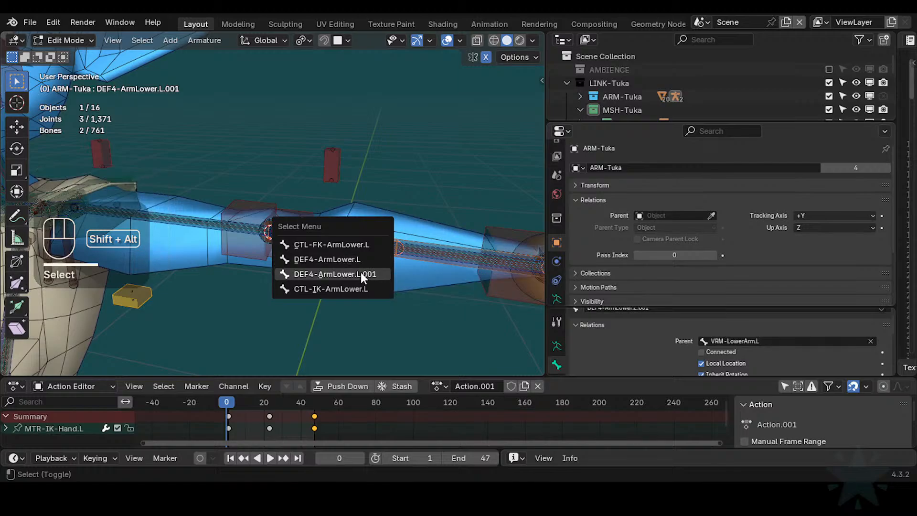
pyautogui.click(356, 259)
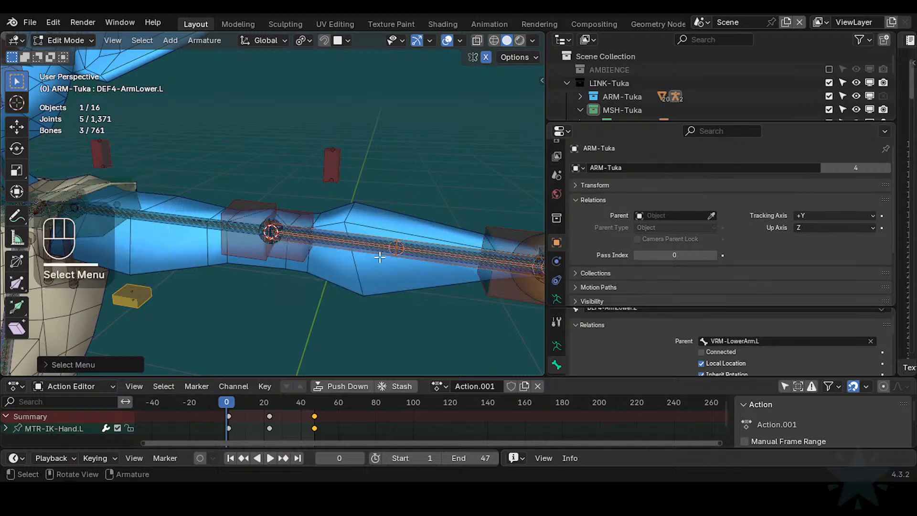
pyautogui.hotkey('ctrl', 'p')
pyautogui.click(379, 255)
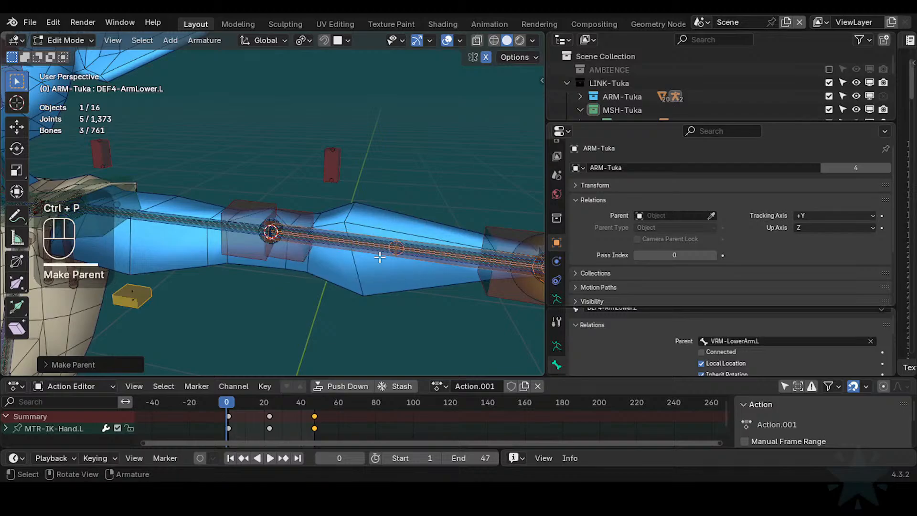
pyautogui.hotkey('ctrl', 'Tab')
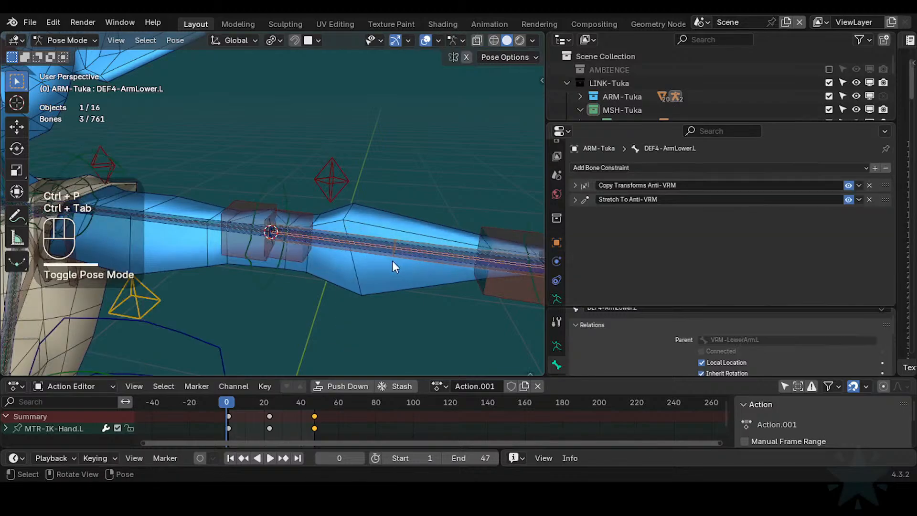
# - Remove the Copy Transforms Anti-VRM and Stretch To Anti-VRM constraints from DEF4-ArmLower.L.001
pyautogui.click(424, 248)
pyautogui.click(423, 247)
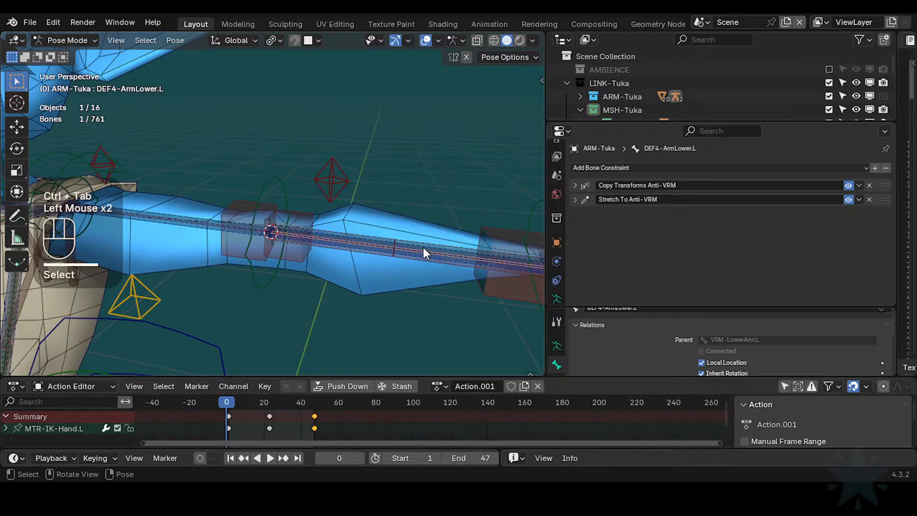
pyautogui.click(409, 239)
pyautogui.click(358, 226)
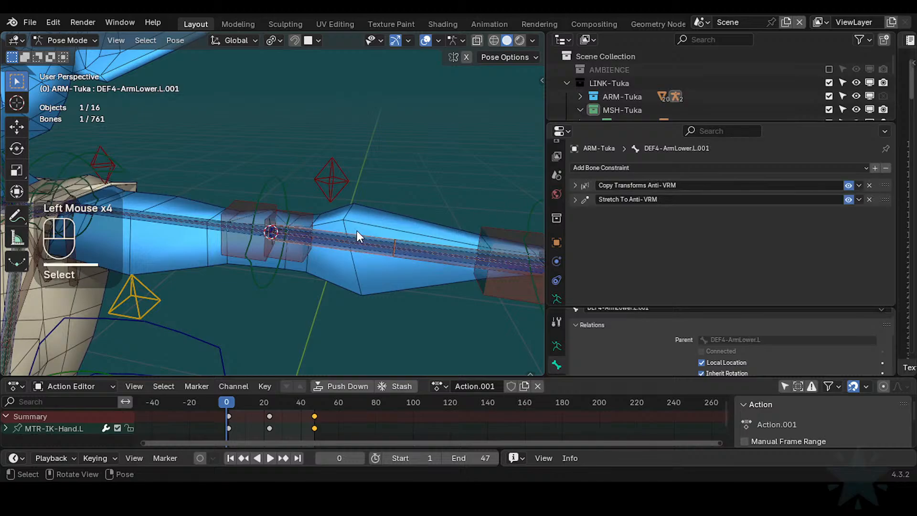
pyautogui.click(378, 251)
pyautogui.click(376, 245)
pyautogui.click(377, 245)
pyautogui.click(380, 245)
pyautogui.click(382, 229)
pyautogui.click(869, 185)
pyautogui.click(870, 185)
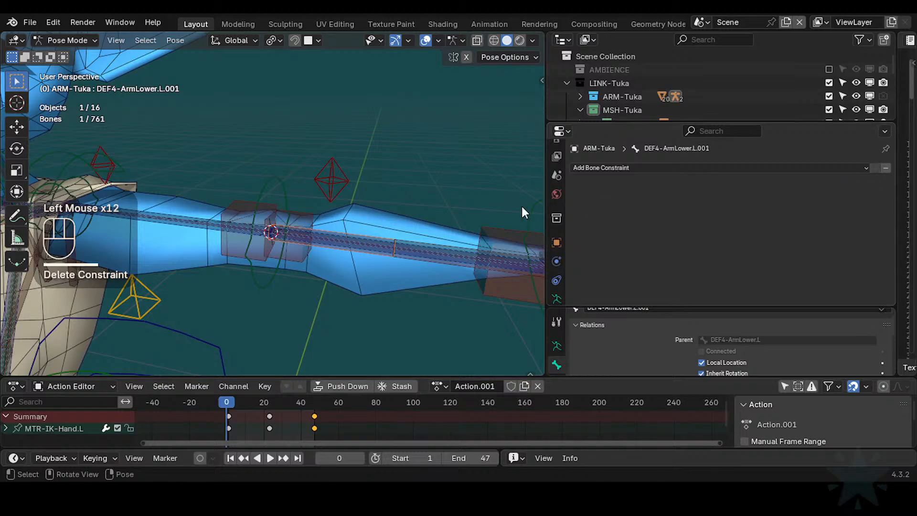
# - Inspect both subdivided forearm segments, DEF4-ArmLower.L.002 and DEF4-ArmLower.L.001, for constraints and placement along the arm
pyautogui.click(430, 241)
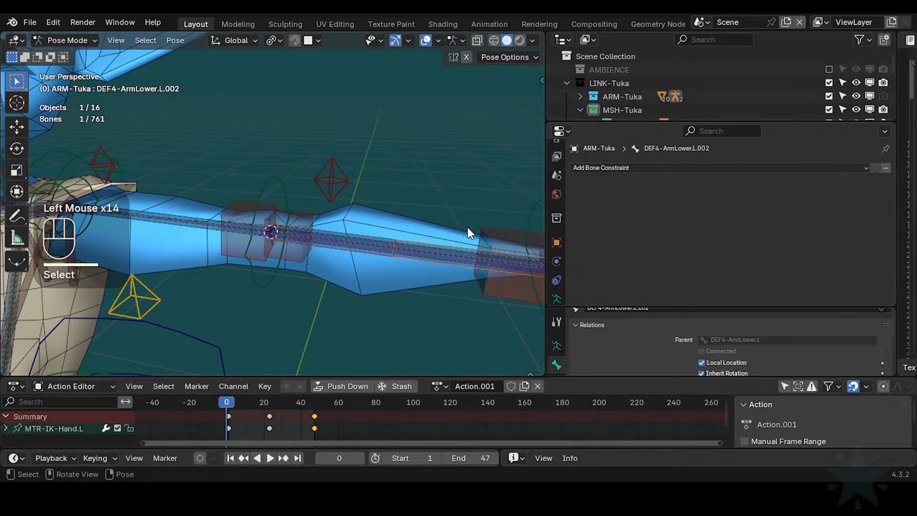
pyautogui.keyDown('shift'); pyautogui.moveTo(448, 243); pyautogui.dragTo(344, 254, button='middle'); pyautogui.keyUp('shift')
pyautogui.scroll(2, 345, 259)
pyautogui.click(337, 249)
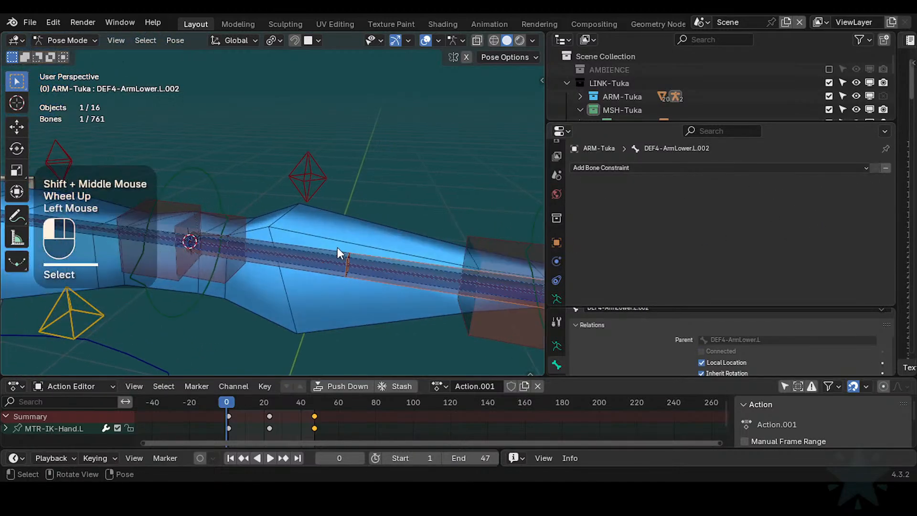
pyautogui.keyDown('shift'); pyautogui.moveTo(323, 255); pyautogui.dragTo(400, 251, button='middle'); pyautogui.keyUp('shift')
pyautogui.scroll(1, 389, 245)
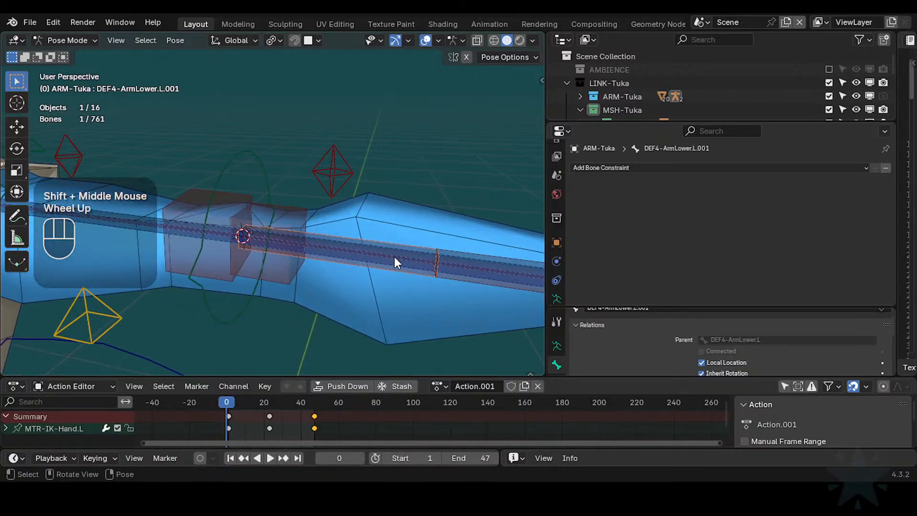
pyautogui.scroll(-1, 394, 257)
pyautogui.scroll(1, 394, 268)
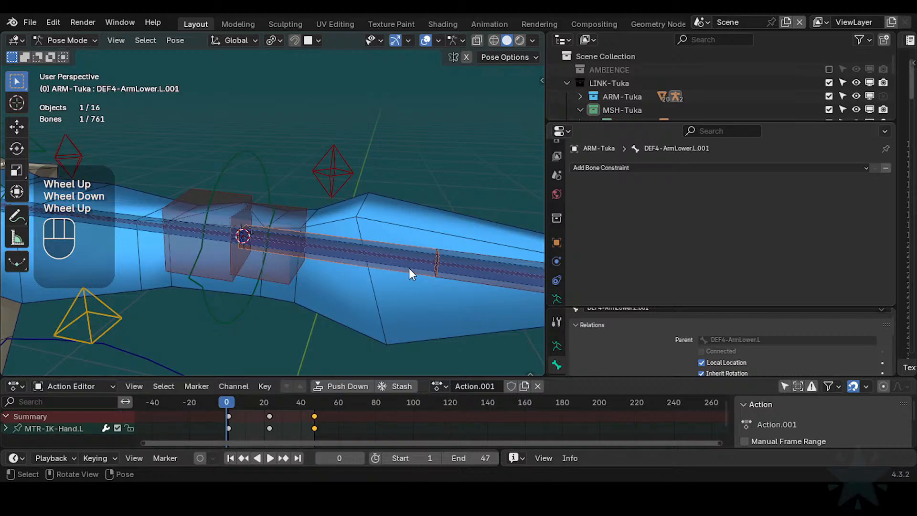
pyautogui.scroll(-3, 409, 268)
pyautogui.click(442, 195)
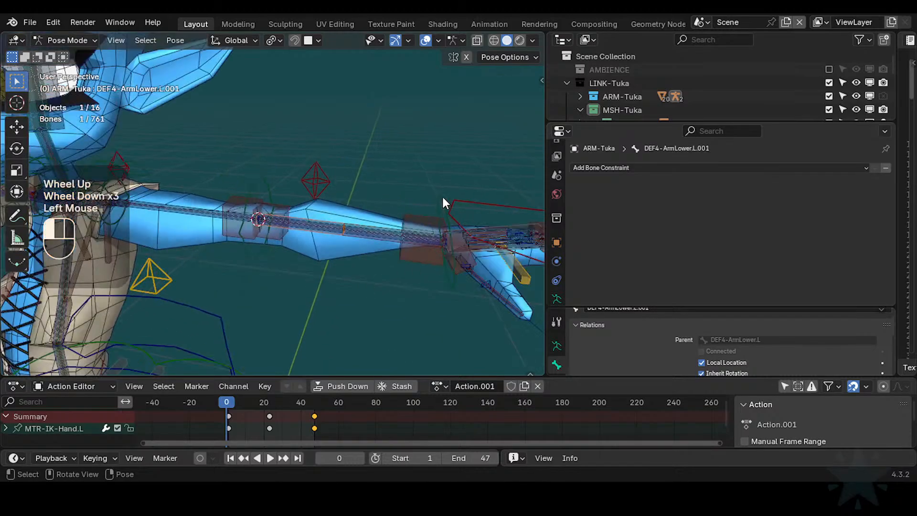
pyautogui.scroll(2, 356, 244)
pyautogui.click(357, 245)
pyautogui.click(359, 242)
pyautogui.click(359, 241)
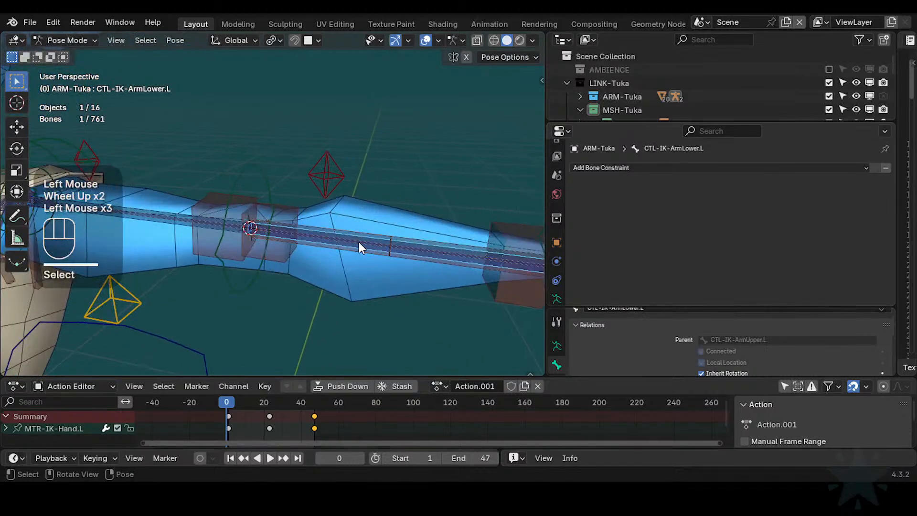
pyautogui.click(360, 242)
pyautogui.keyDown('shift'); pyautogui.click(371, 231); pyautogui.keyUp('shift')
pyautogui.keyDown('shift'); pyautogui.click(417, 235); pyautogui.keyUp('shift')
pyautogui.keyDown('shift'); pyautogui.moveTo(416, 235); pyautogui.dragTo(385, 253, button='middle'); pyautogui.keyUp('shift')
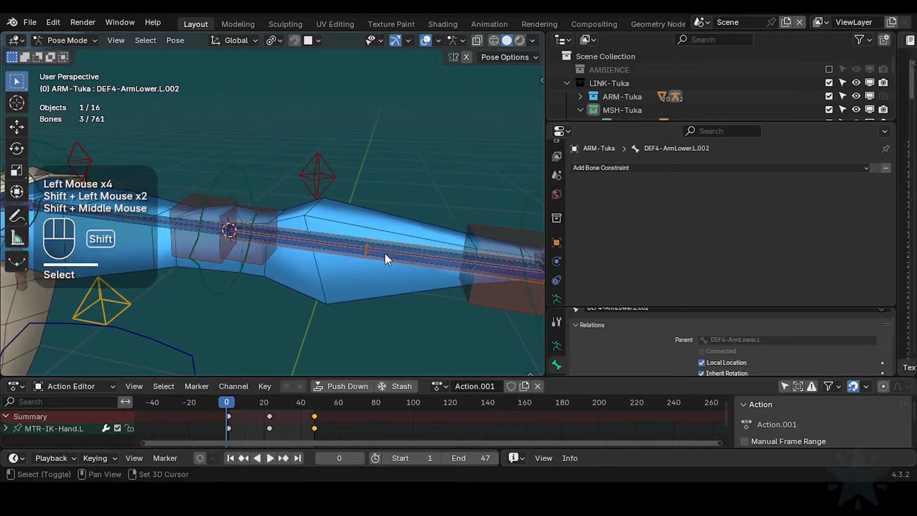
pyautogui.keyDown('shift'); pyautogui.click(377, 243); pyautogui.keyUp('shift')
pyautogui.keyDown('shift'); pyautogui.click(358, 241); pyautogui.keyUp('shift')
pyautogui.keyDown('shift'); pyautogui.click(357, 241); pyautogui.keyUp('shift')
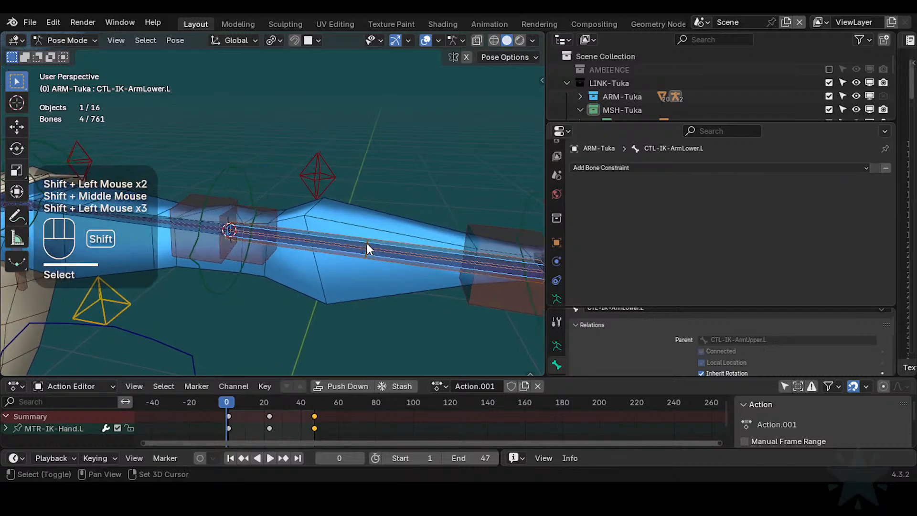
pyautogui.keyDown('shift'); pyautogui.click(382, 244); pyautogui.keyUp('shift')
pyautogui.keyDown('shift'); pyautogui.click(373, 238); pyautogui.keyUp('shift')
# - Isolate the overlapping left forearm bones together with CTL-FK-ArmLower.L and the left hand controls, hiding all other bones
pyautogui.click(359, 231)
pyautogui.press('b')
pyautogui.moveTo(329, 199); pyautogui.dragTo(402, 297)
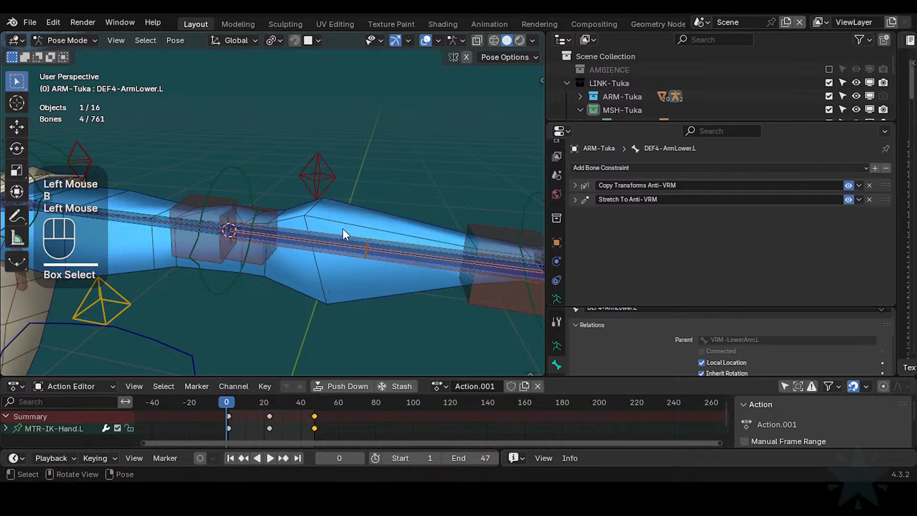
pyautogui.keyDown('shift'); pyautogui.click(252, 178); pyautogui.keyUp('shift')
pyautogui.scroll(-1, 331, 222)
pyautogui.keyDown('shift'); pyautogui.moveTo(331, 222); pyautogui.dragTo(310, 243, button='middle'); pyautogui.keyUp('shift')
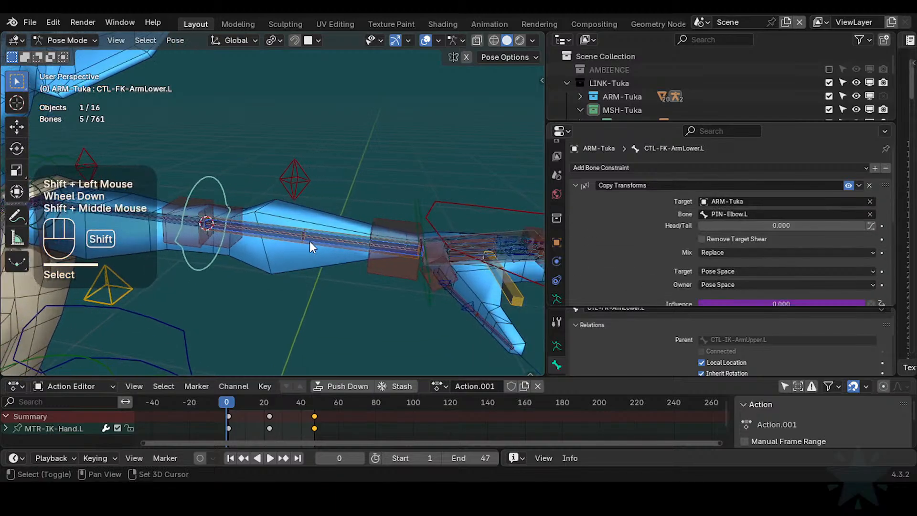
pyautogui.keyDown('shift'); pyautogui.click(468, 199); pyautogui.keyUp('shift')
pyautogui.keyDown('shift'); pyautogui.click(469, 197); pyautogui.keyUp('shift')
pyautogui.hotkey('shift', 'h')
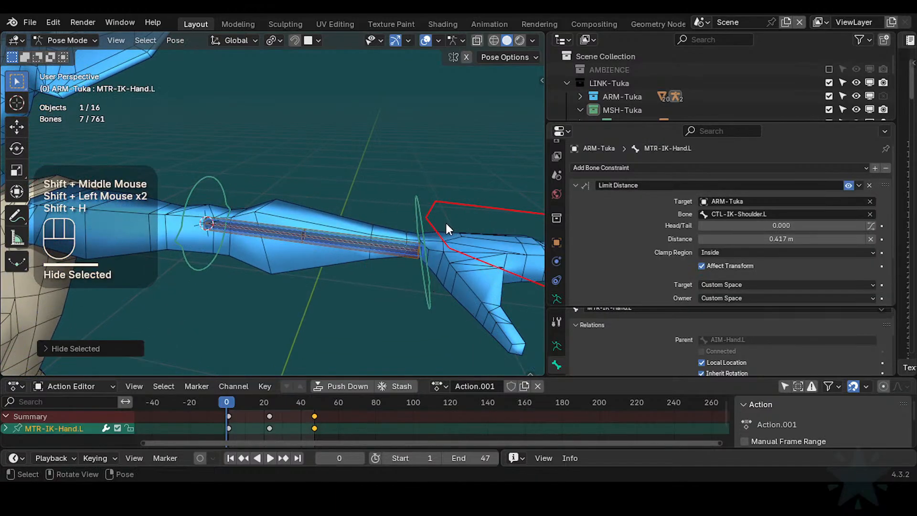
# - Save the file and move the MTR-IK-Hand.L control inward and down to bend the arm
pyautogui.hotkey('ctrl', 's')
pyautogui.click(463, 196)
pyautogui.moveTo(463, 196); pyautogui.dragTo(457, 243, button='middle')
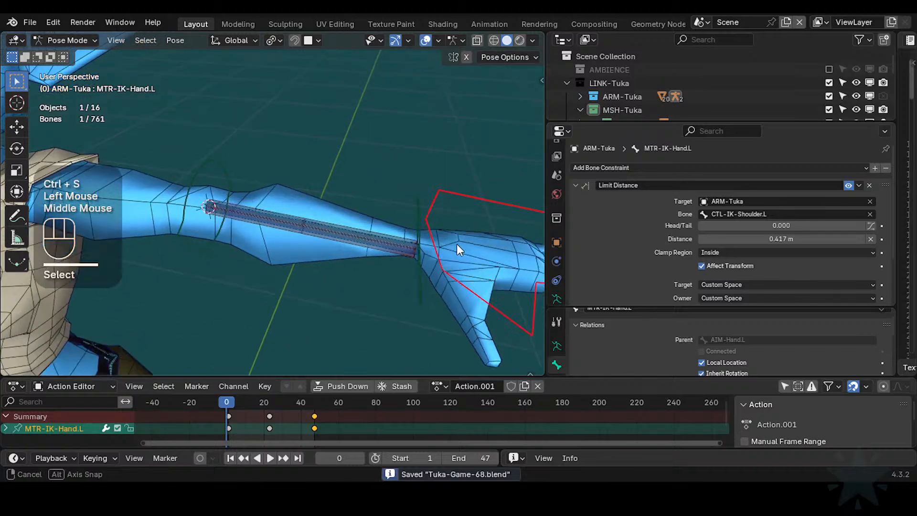
pyautogui.hotkey('ctrl', 's')
pyautogui.click(452, 199)
pyautogui.press('g')
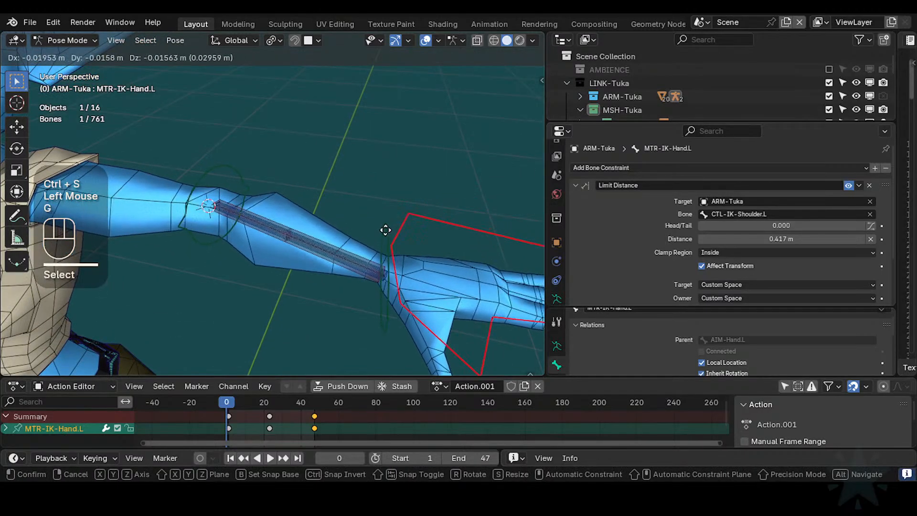
pyautogui.click(385, 245)
# - Twist MTR-IK-Hand.L about its local Y axis until the palm is turned edge-on
pyautogui.press('r')
pyautogui.press('y')
pyautogui.press('y')
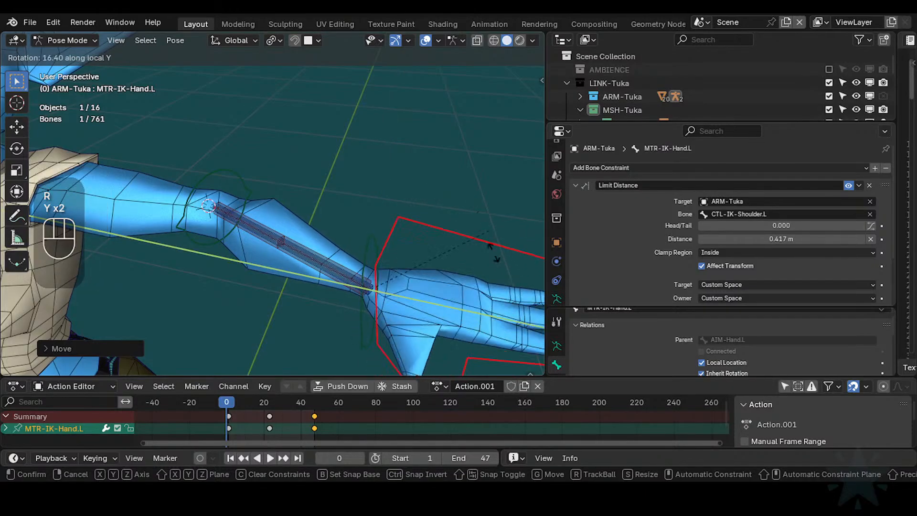
pyautogui.click(374, 187)
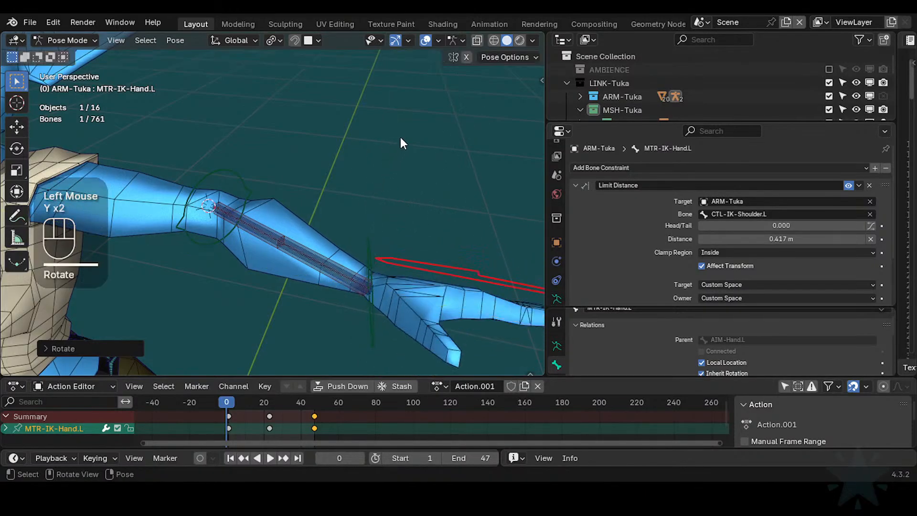
pyautogui.press('r')
pyautogui.press('y')
pyautogui.press('y')
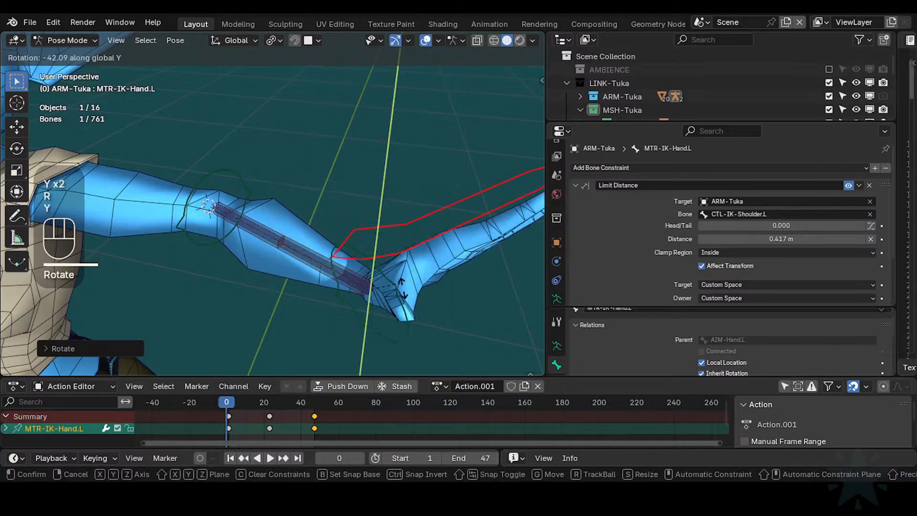
pyautogui.press('Escape')
pyautogui.press('r')
pyautogui.press('y')
pyautogui.press('y')
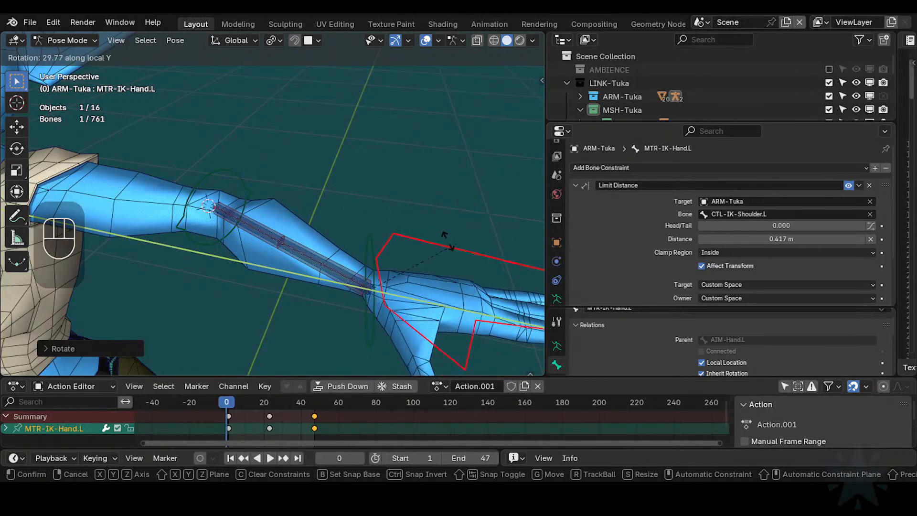
pyautogui.click(403, 244)
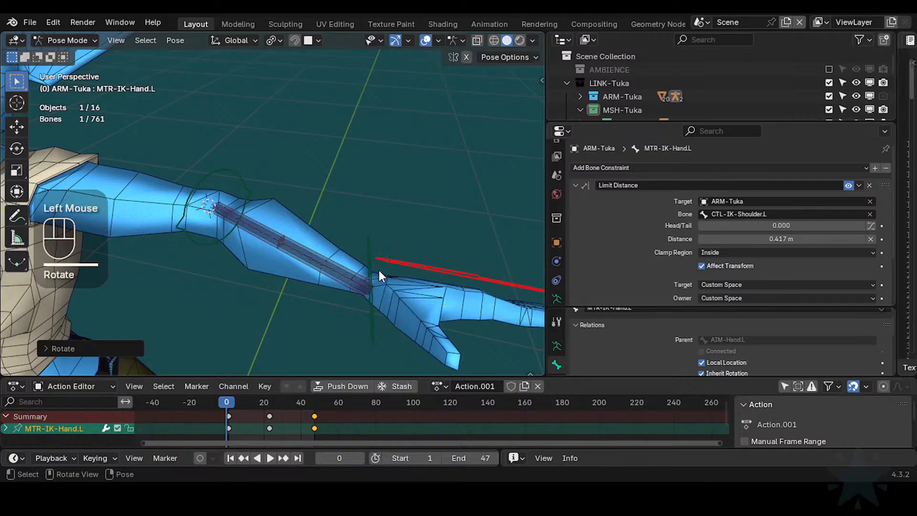
# - Add a Copy Rotation constraint to DEF4-ArmLower.L.002 targeting the CTL-FK-Hand.L bone
pyautogui.click(370, 259)
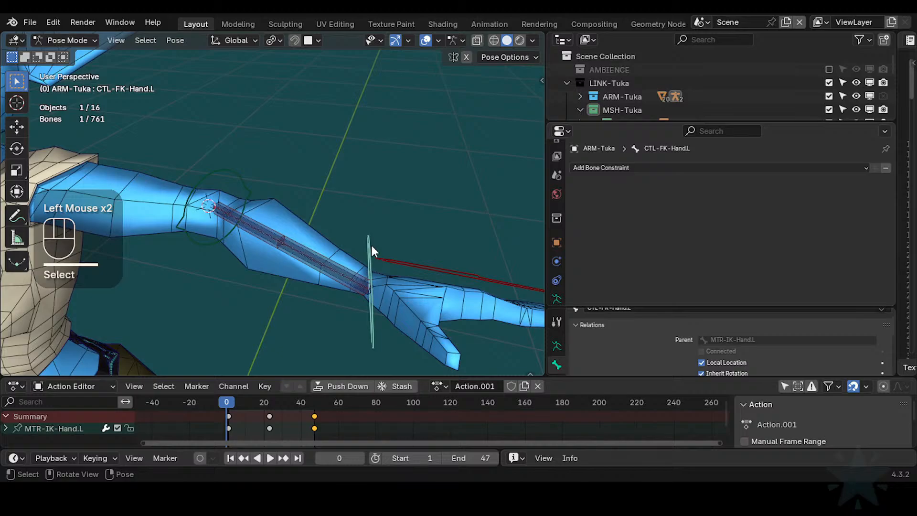
pyautogui.click(354, 280)
pyautogui.click(354, 279)
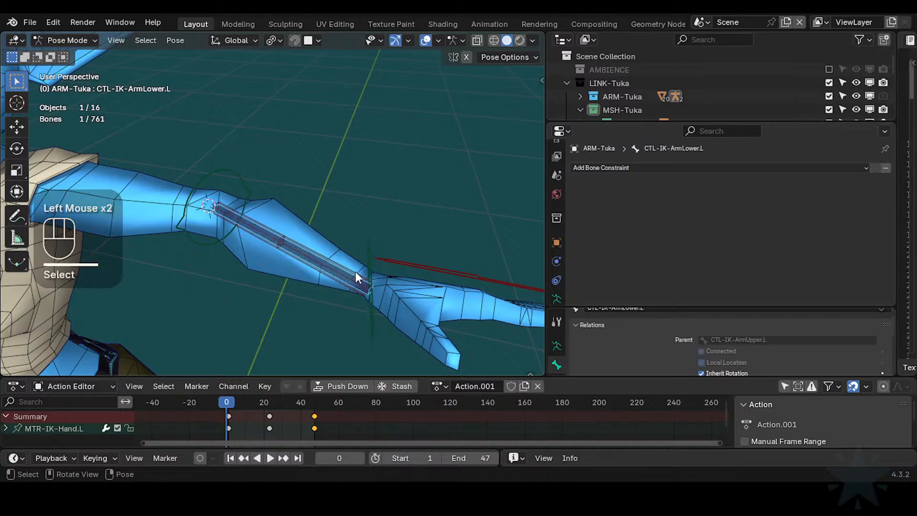
pyautogui.click(355, 271)
pyautogui.click(354, 250)
pyautogui.keyDown('shift'); pyautogui.click(343, 255); pyautogui.keyUp('shift')
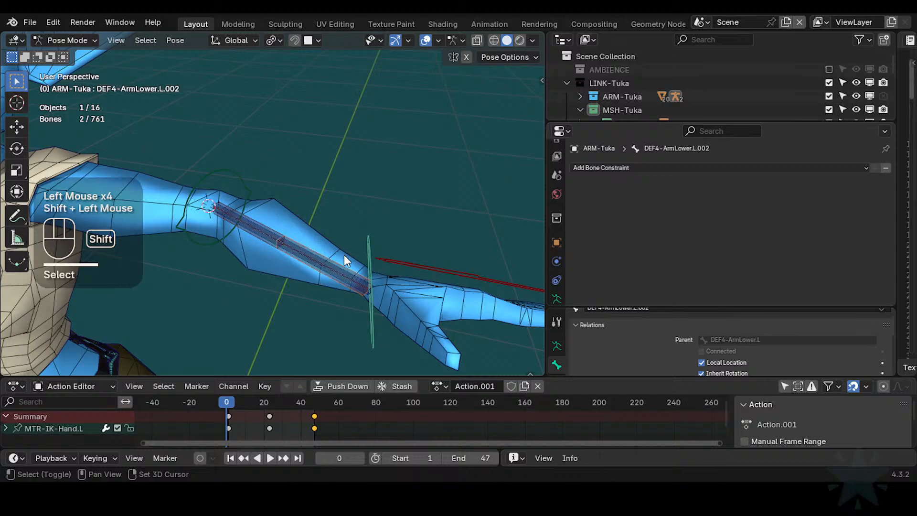
pyautogui.hotkey('shift', 'ctrl', 'c')
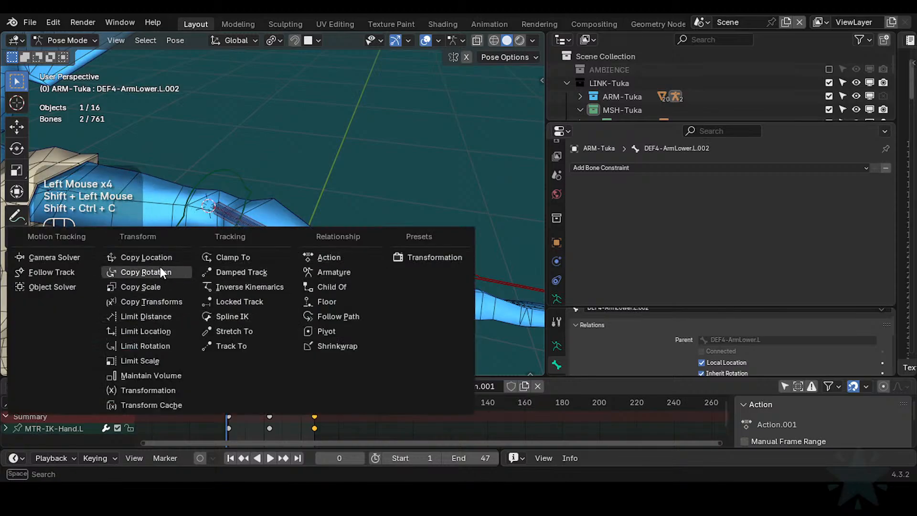
pyautogui.scroll(-1, 173, 270)
pyautogui.click(174, 269)
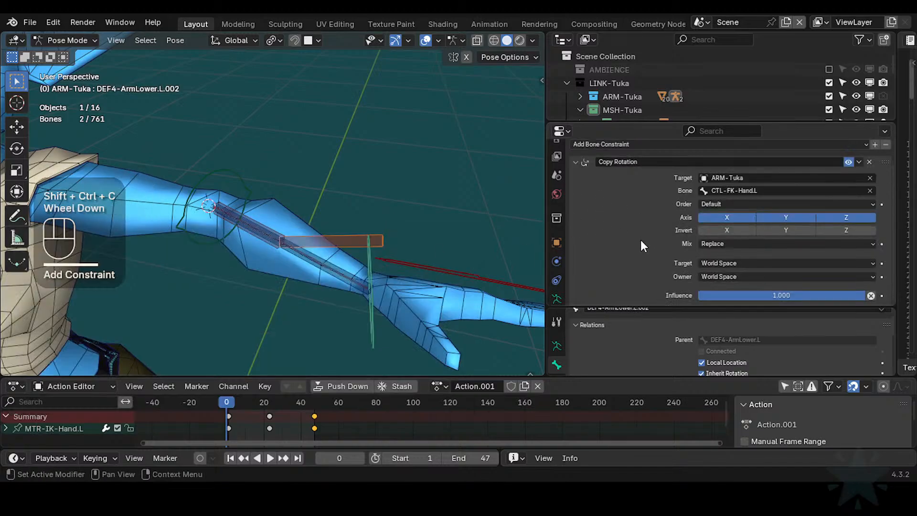
# - Set the Copy Rotation constraint's target and owner to Local Space and limit it to the Y axis
pyautogui.click(713, 264)
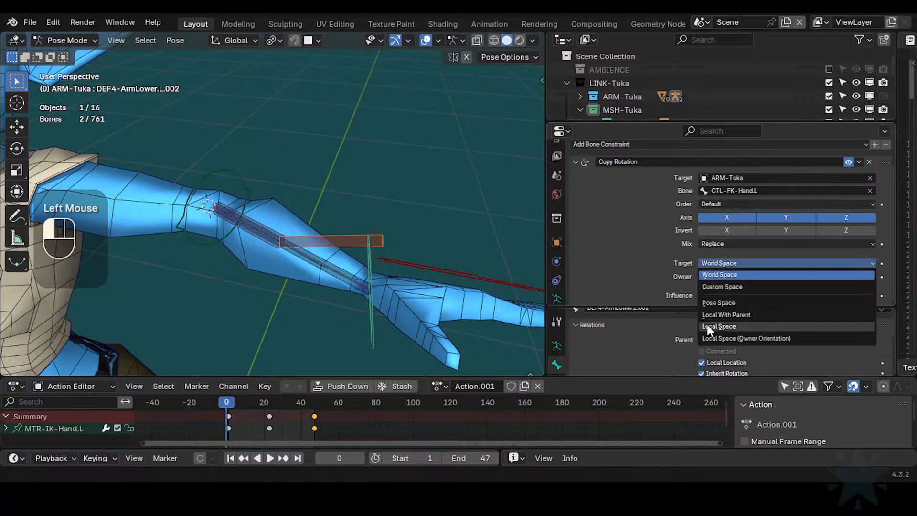
pyautogui.click(708, 326)
pyautogui.click(708, 276)
pyautogui.click(712, 339)
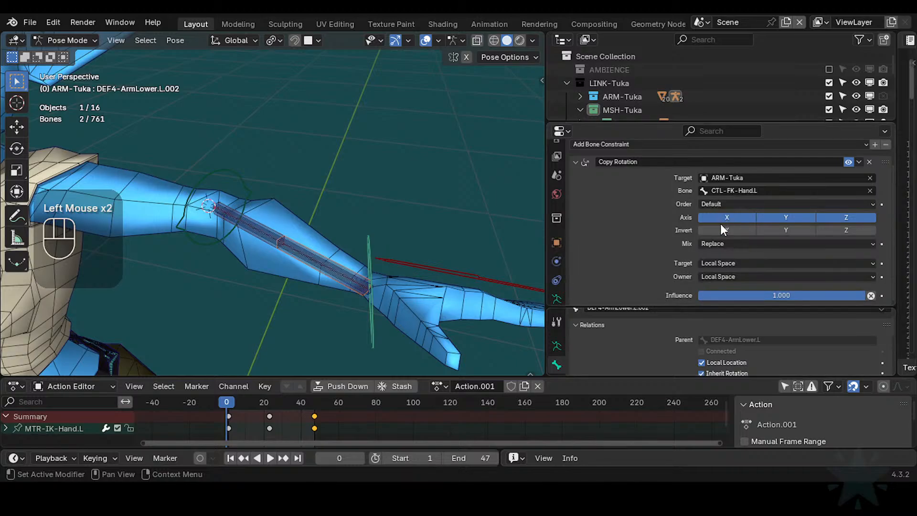
pyautogui.click(827, 216)
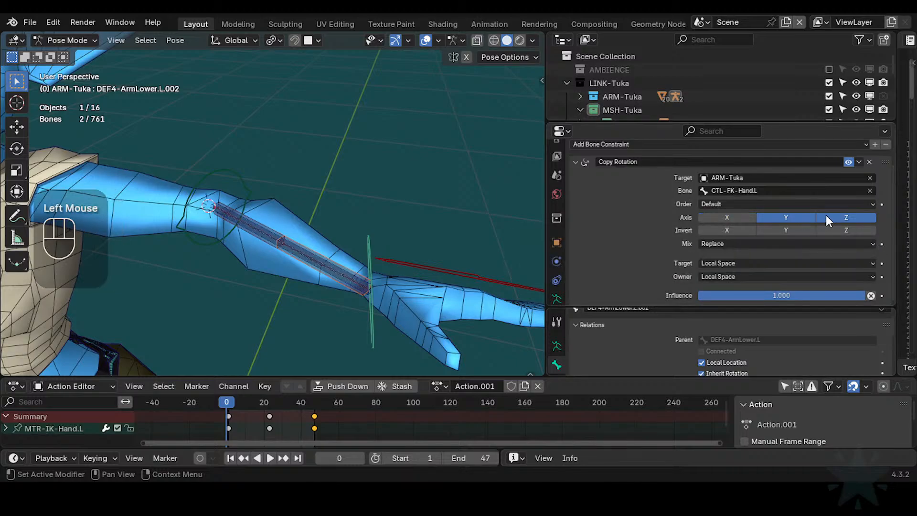
pyautogui.click(724, 217)
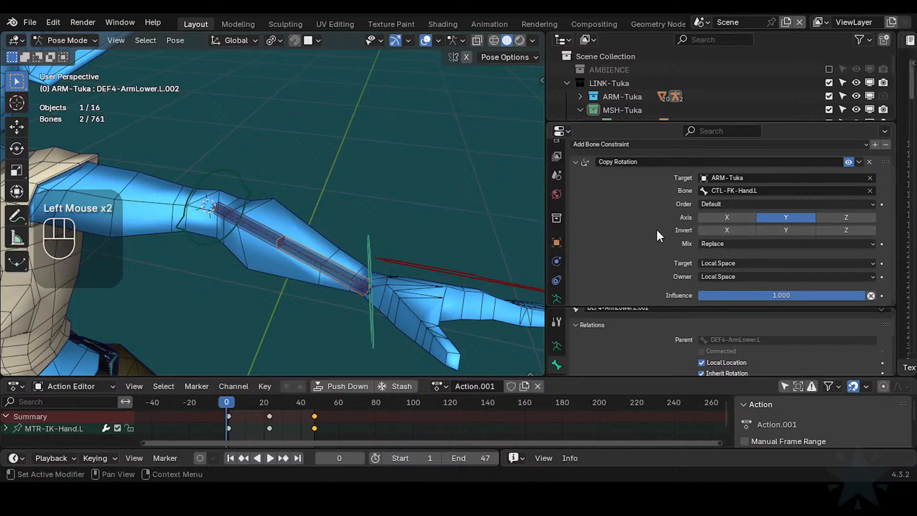
# - Try rotating MTR-IK-Hand.L about Y, and turn on the display of the armature's bone axes
pyautogui.click(423, 264)
pyautogui.press('r')
pyautogui.press('y')
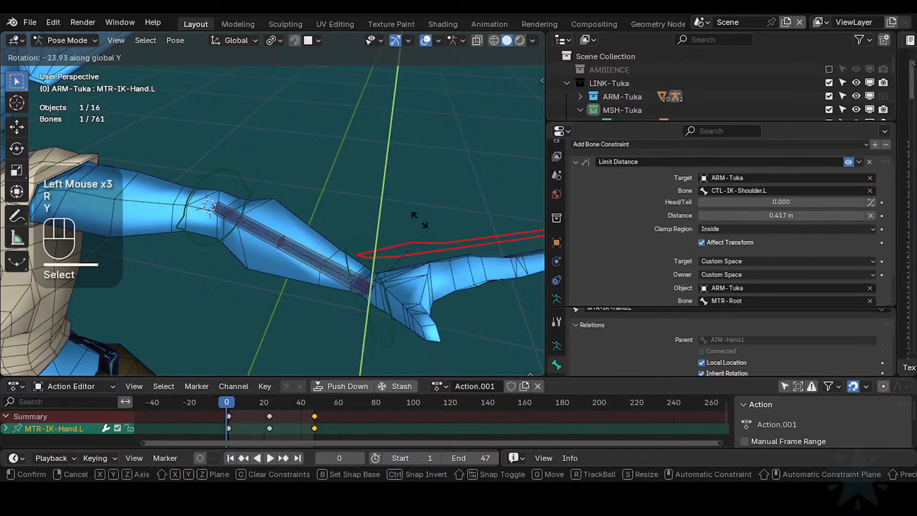
pyautogui.press('Escape')
pyautogui.hotkey('ctrl', '3')
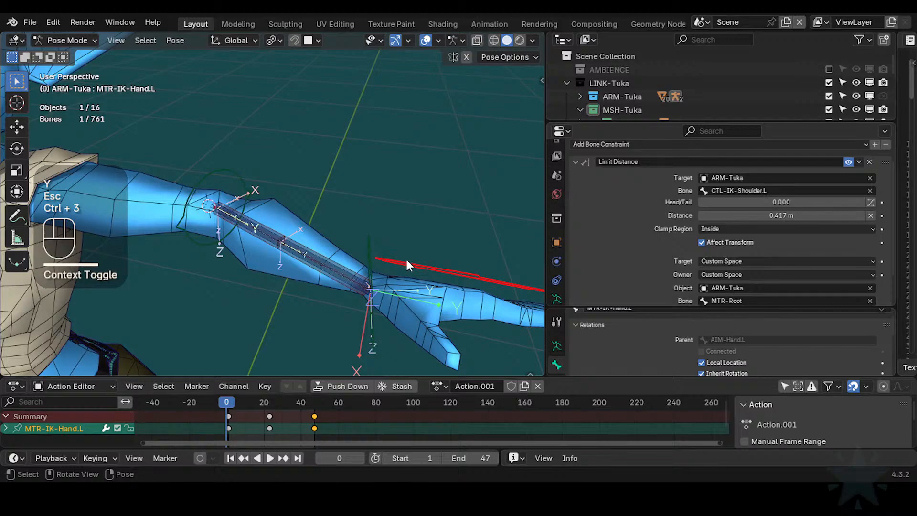
pyautogui.click(411, 260)
pyautogui.press('r')
pyautogui.press('Escape')
# - Test-rotate CTL-FK-Hand.L about its local Y axis to check the twist of the outer forearm segment, cancelling the rotation
pyautogui.click(371, 236)
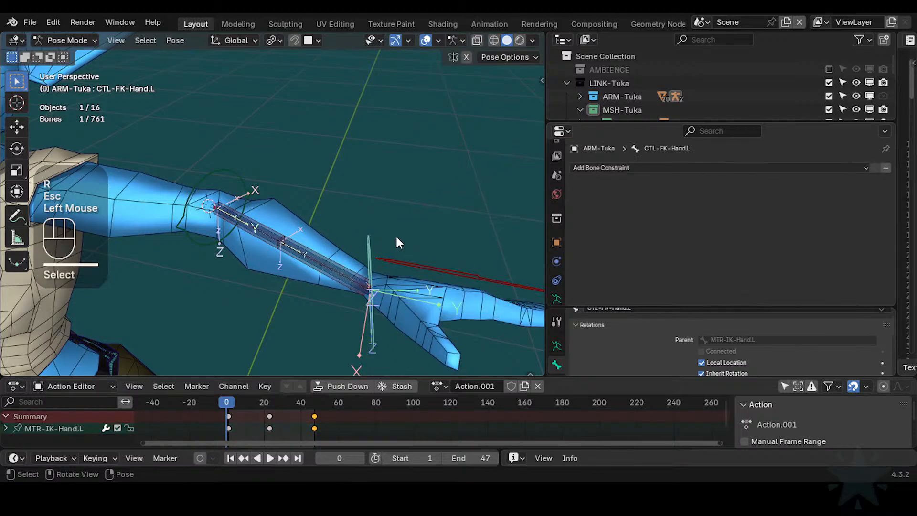
pyautogui.press('r')
pyautogui.press('y')
pyautogui.press('y')
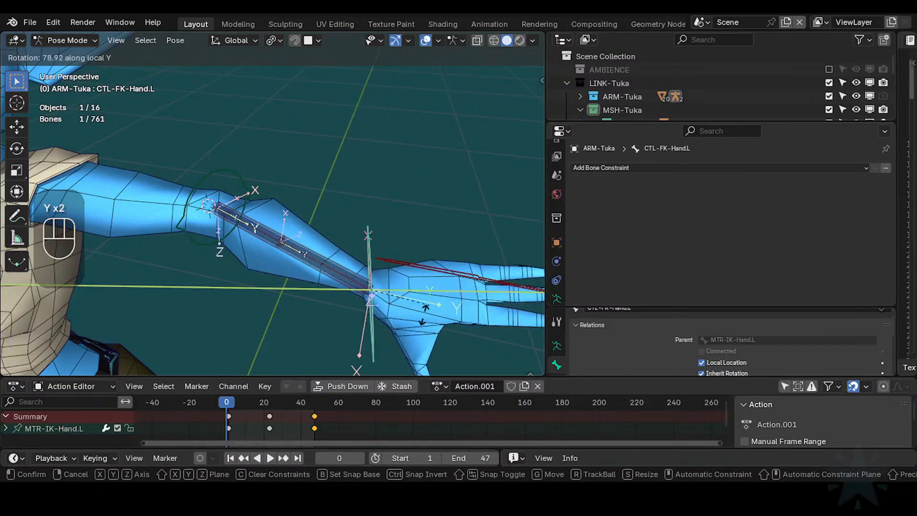
pyautogui.press('Escape')
pyautogui.click(427, 257)
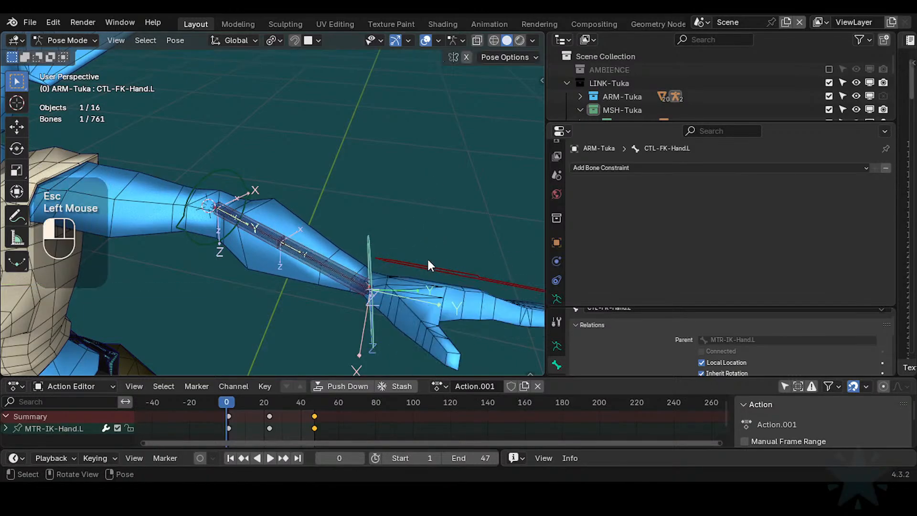
# - Test-rotate MTR-IK-Hand.L about its local Y axis to check the forearm twist
pyautogui.press('r')
pyautogui.press('y')
pyautogui.press('y')
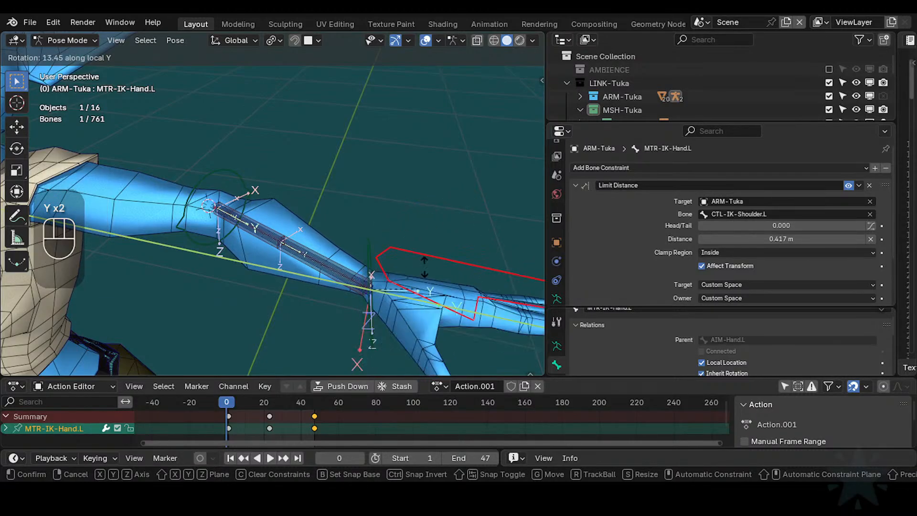
pyautogui.click(424, 291)
pyautogui.keyDown('shift'); pyautogui.moveTo(423, 291); pyautogui.dragTo(422, 265, button='middle'); pyautogui.keyUp('shift')
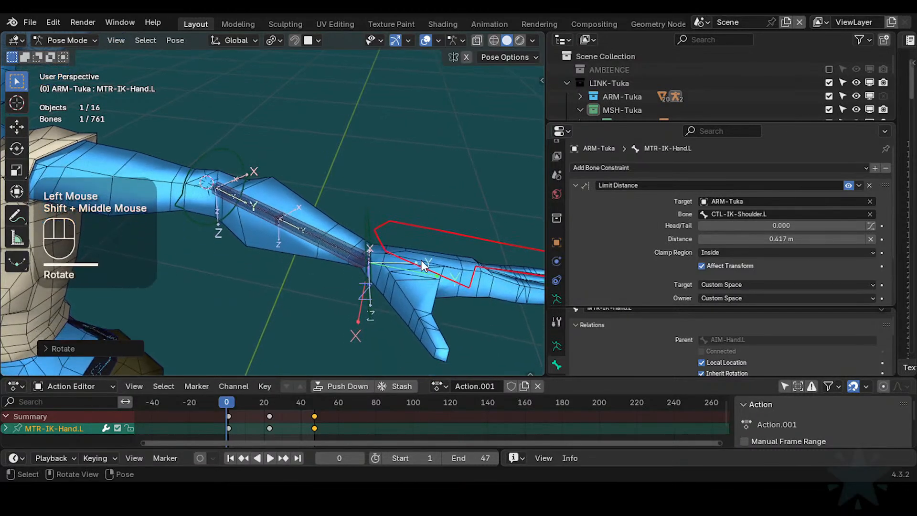
# - Reveal the hidden bones and retarget DEF4-ArmLower.L.002's Copy Rotation constraint to MCH-IKO-Hand.L, copying that name from HLP4-WristArmUpper.L's constraint
pyautogui.click(377, 246)
pyautogui.hotkey('alt', 'h')
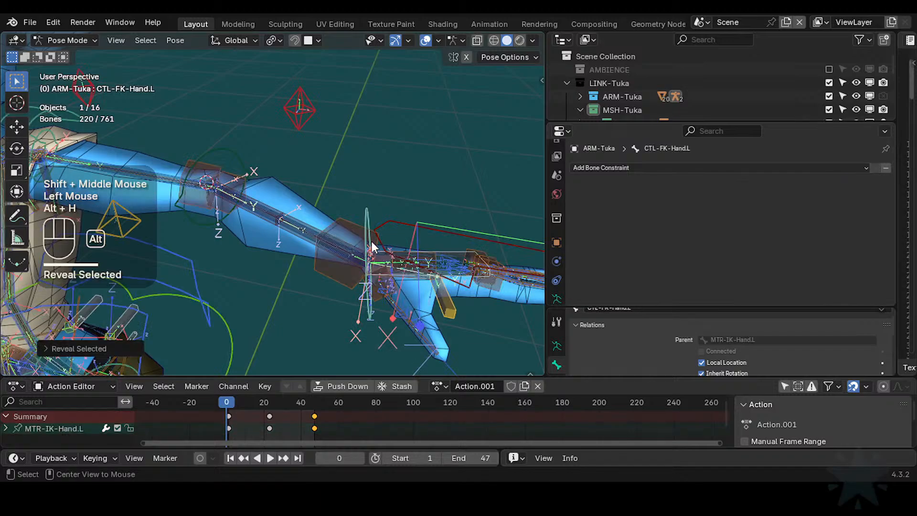
pyautogui.click(364, 225)
pyautogui.click(365, 226)
pyautogui.click(361, 224)
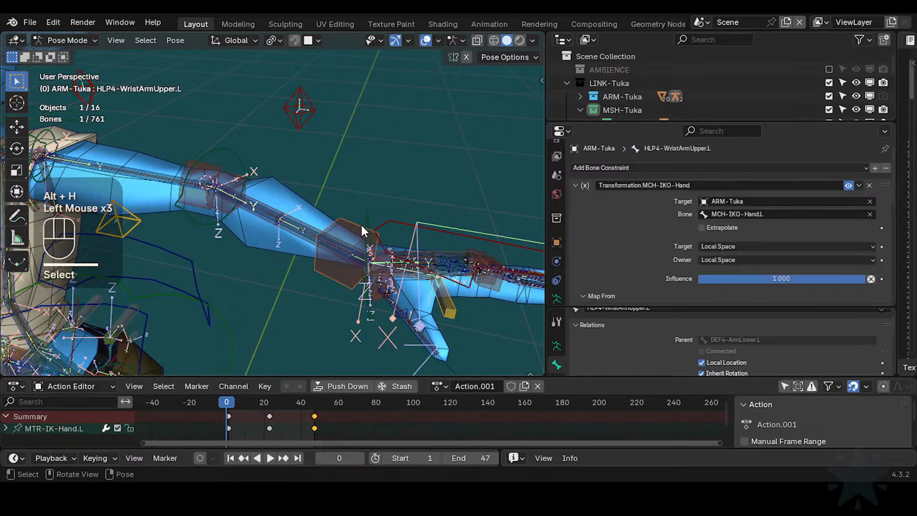
pyautogui.hotkey('ctrl', 'c')
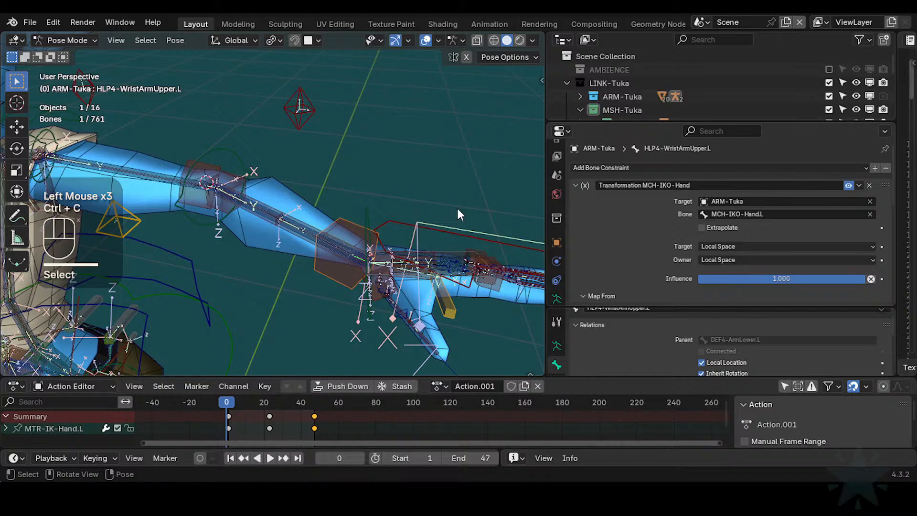
pyautogui.click(321, 233)
pyautogui.hotkey('ctrl', 'v')
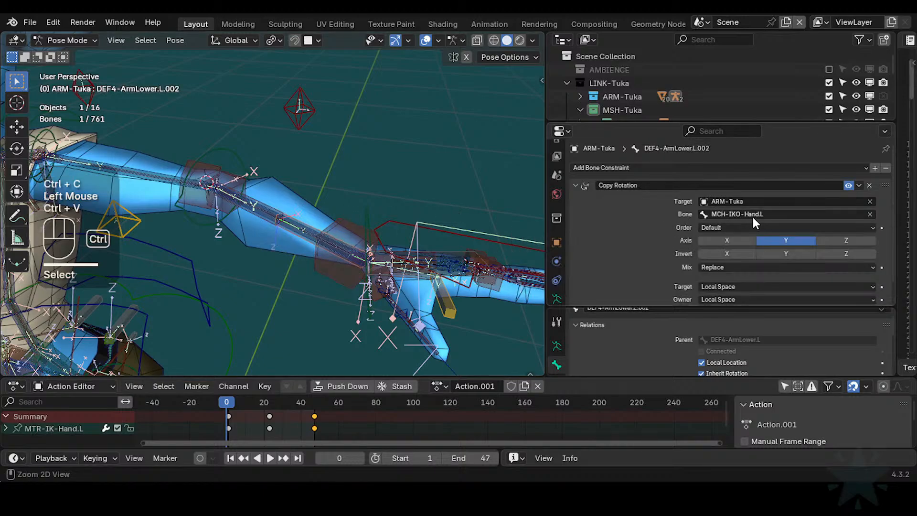
# - Test-rotate MTR-IK-Hand.L and CTL-FK-Hand.L in turn about their local Y axes to check how the forearm twists
pyautogui.click(406, 219)
pyautogui.press('r')
pyautogui.press('y')
pyautogui.press('y')
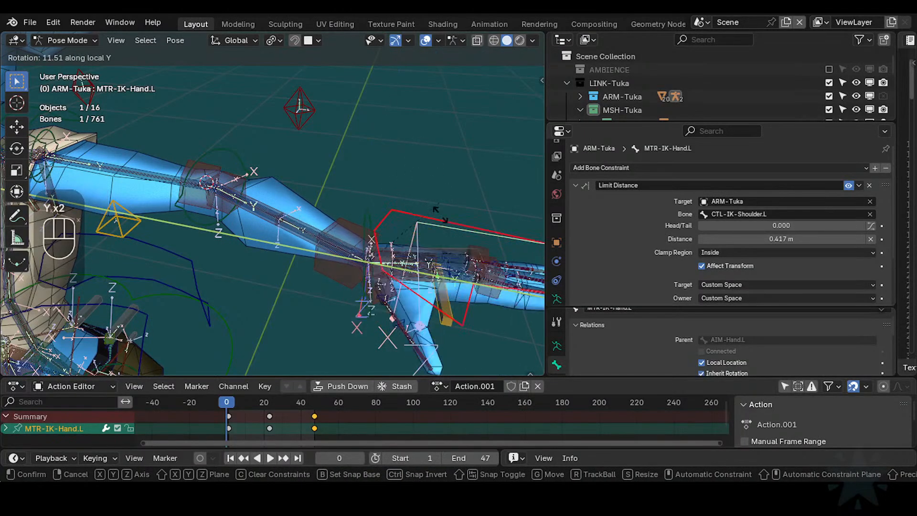
pyautogui.click(429, 186)
pyautogui.click(362, 210)
pyautogui.press('r')
pyautogui.press('y')
pyautogui.press('y')
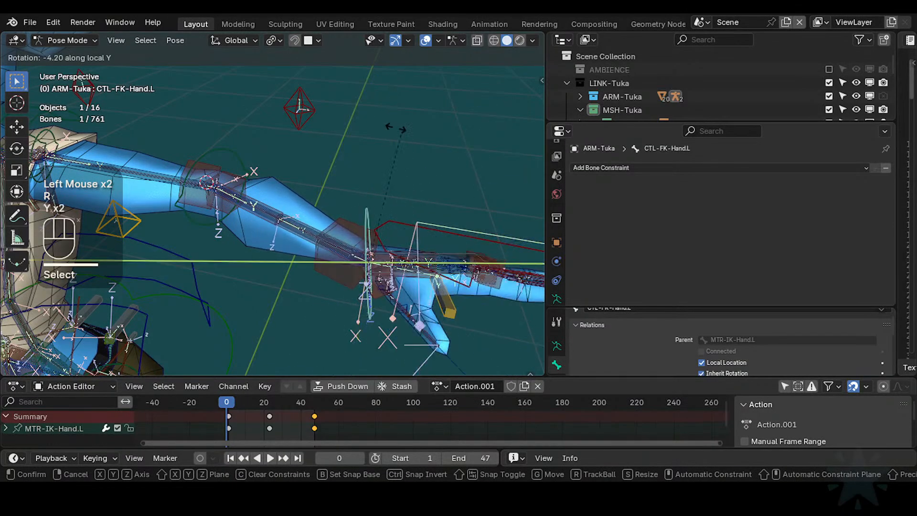
pyautogui.click(396, 196)
# - Clear the pose transforms of all bones and turn off the display of the bone axes
pyautogui.press('a')
pyautogui.hotkey('alt', 'g')
pyautogui.hotkey('alt', 'g')
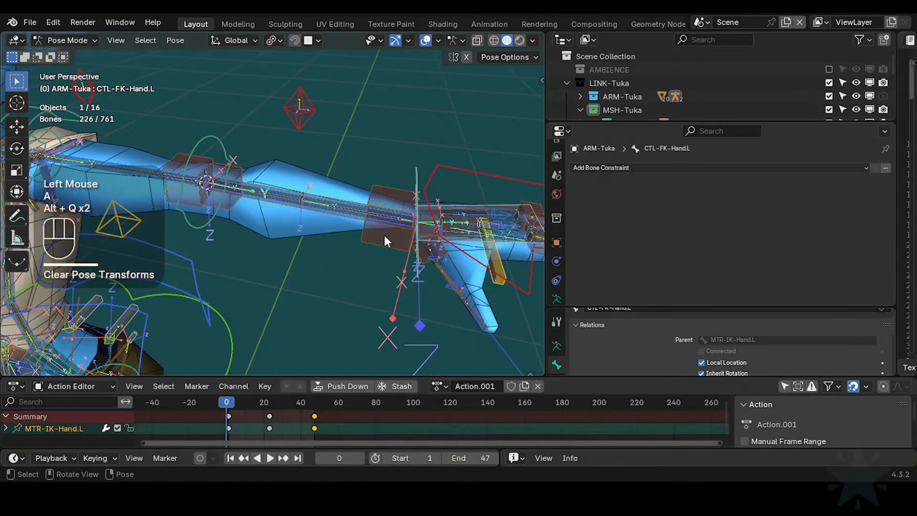
pyautogui.scroll(2, 379, 239)
pyautogui.hotkey('ctrl', '3')
# - Select both forearm twist segments, DEF4-ArmLower.L.001 and DEF4-ArmLower.L.002, and save the file
pyautogui.keyDown('shift'); pyautogui.moveTo(379, 239); pyautogui.dragTo(312, 237, button='middle'); pyautogui.keyUp('shift')
pyautogui.click(329, 216)
pyautogui.click(331, 210)
pyautogui.click(321, 210)
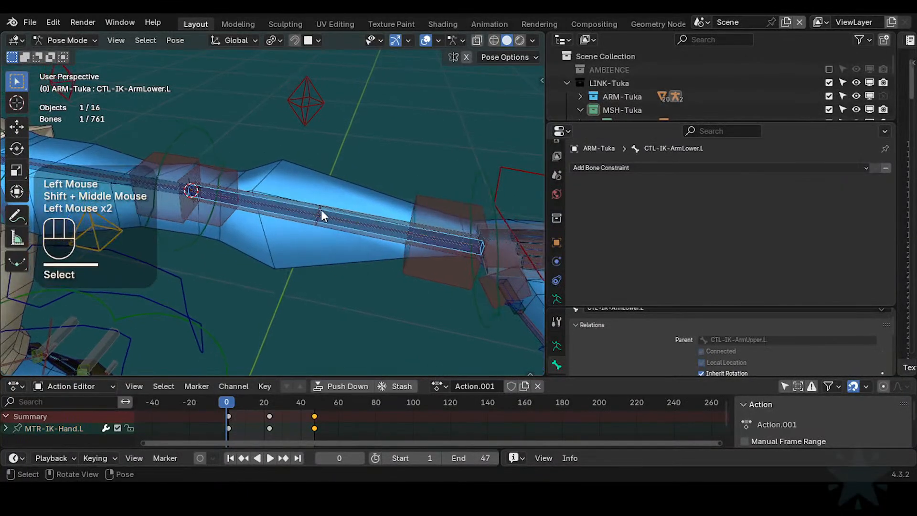
pyautogui.keyDown('shift'); pyautogui.click(301, 206); pyautogui.keyUp('shift')
pyautogui.click(352, 210)
pyautogui.keyDown('shift'); pyautogui.click(421, 234); pyautogui.keyUp('shift')
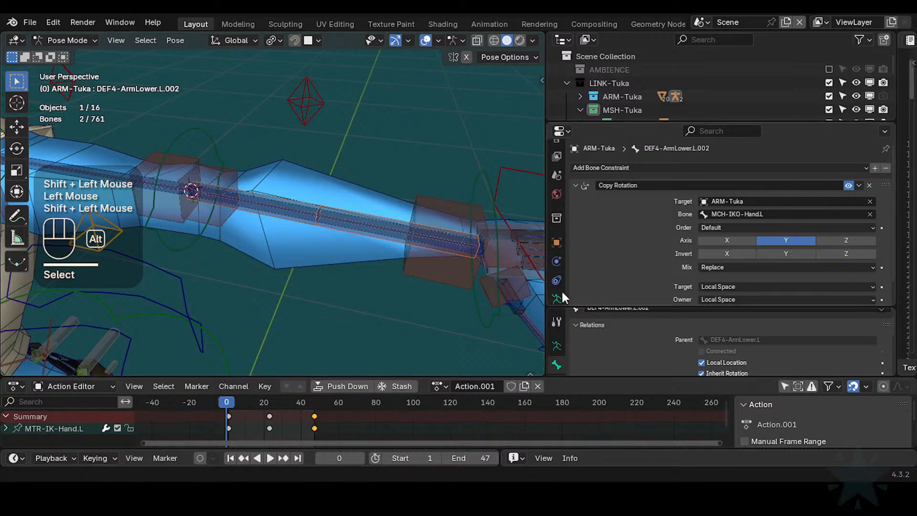
pyautogui.scroll(-2, 558, 282)
pyautogui.hotkey('ctrl', 's')
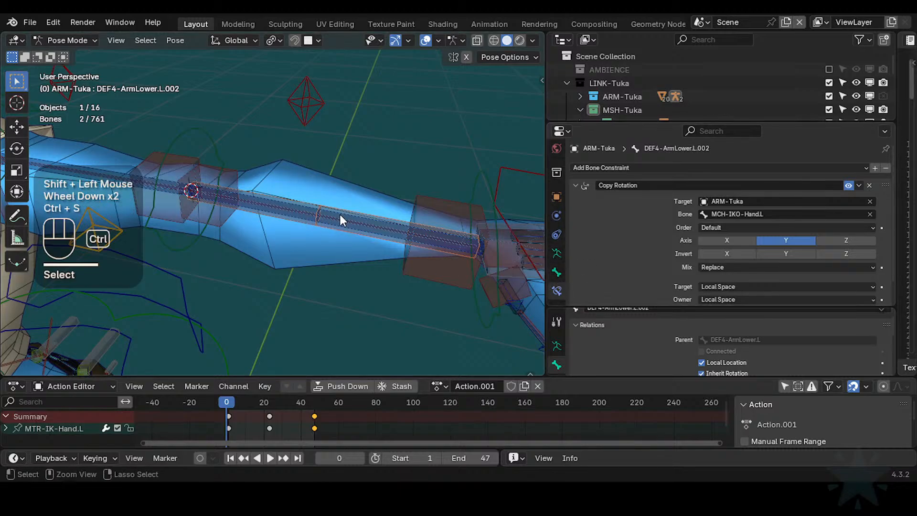
# - Rename the inner forearm segment DEF4-ArmLower.L.001 to HLP4-TwistArmLower.L and copy the new name
pyautogui.click(344, 208)
pyautogui.click(291, 192)
pyautogui.click(295, 196)
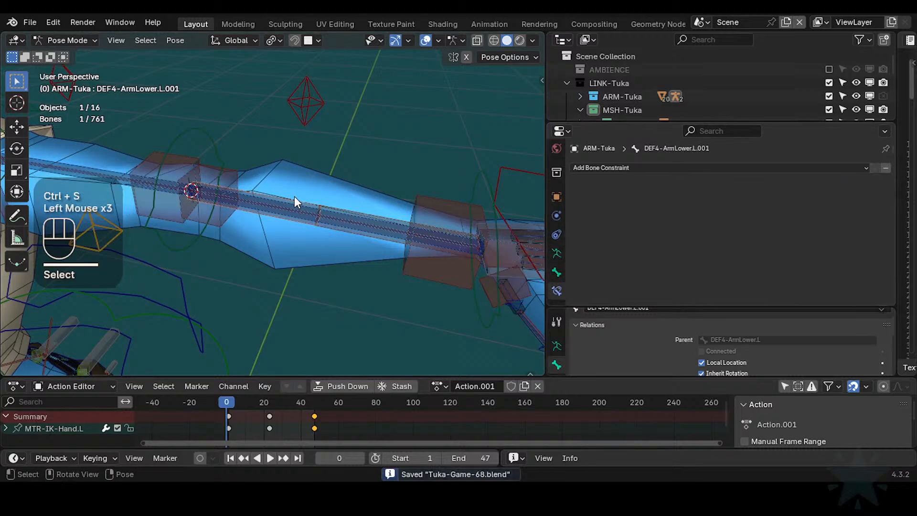
pyautogui.press('F2')
pyautogui.press('Home')
pyautogui.write('HLP')
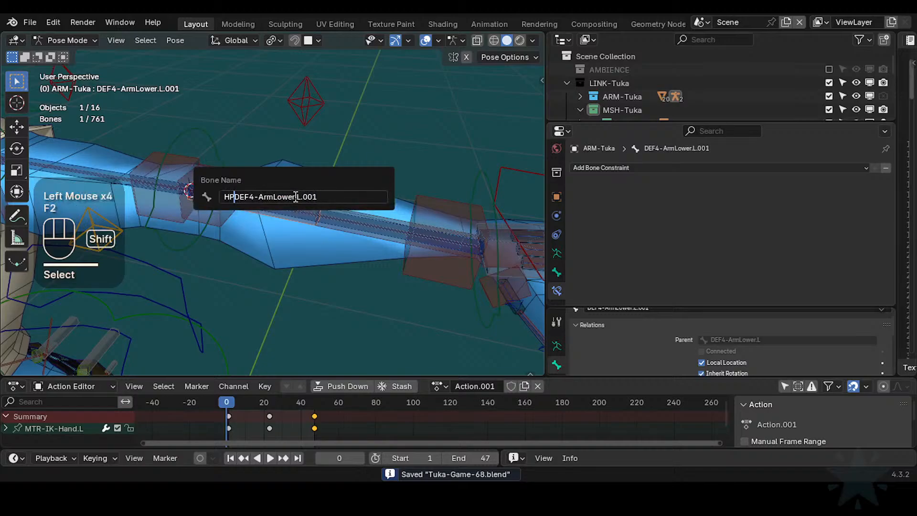
pyautogui.hotkey('shift', 'BackSpace')
pyautogui.write('LP')
pyautogui.press('Delete')
pyautogui.press('Delete')
pyautogui.press('Right')
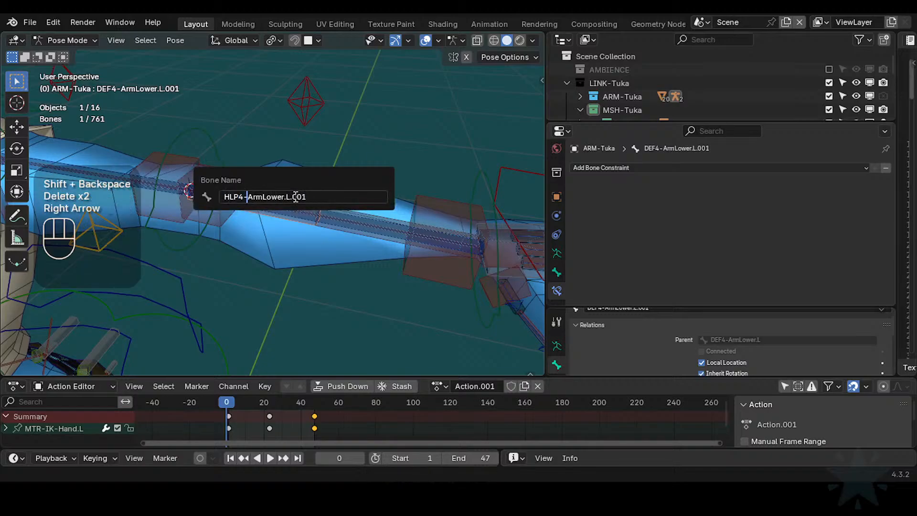
pyautogui.write('Twist')
pyautogui.hotkey('shift', 'Right')
pyautogui.hotkey('shift', 'Right')
pyautogui.hotkey('shift', 'Right')
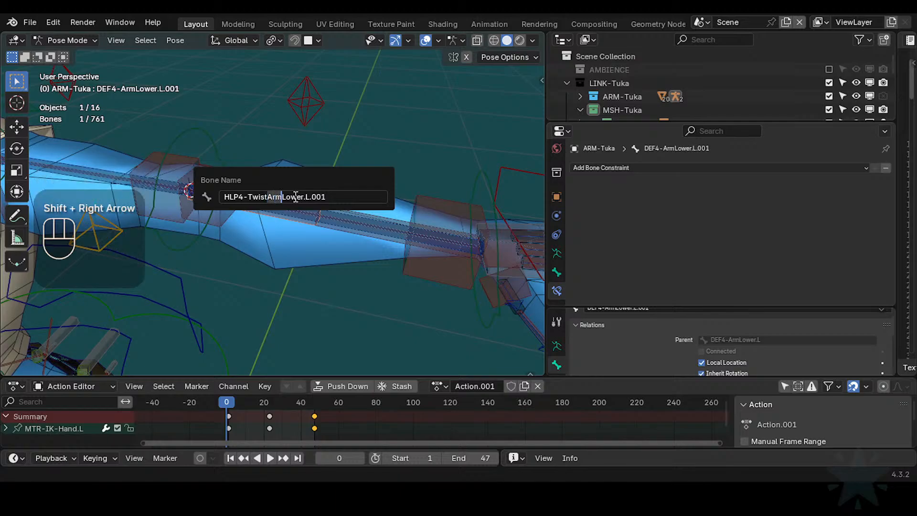
pyautogui.press('Left')
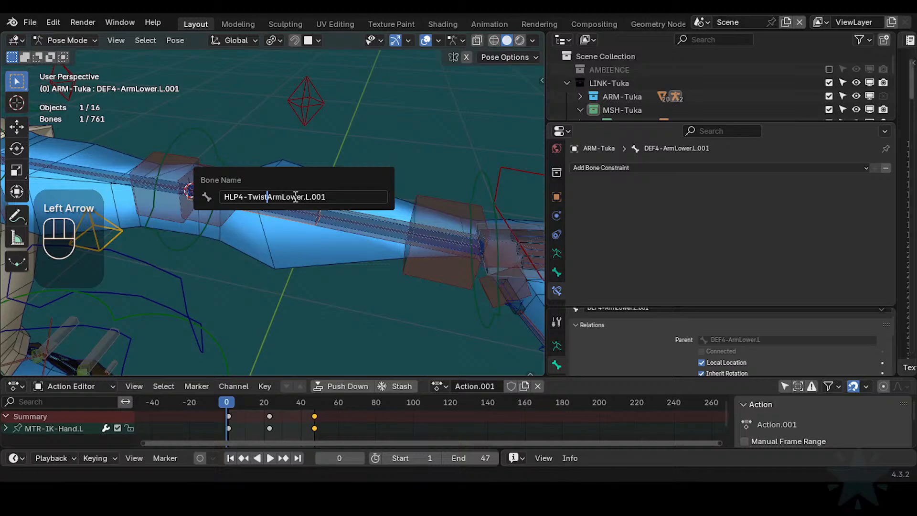
pyautogui.press('End')
pyautogui.hotkey('shift', 'Left')
pyautogui.hotkey('shift', 'Left')
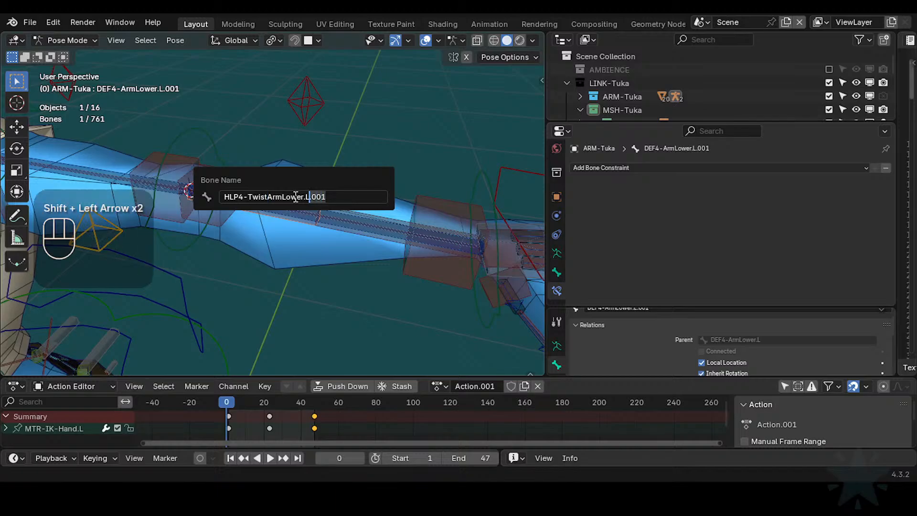
pyautogui.hotkey('shift', 'Home')
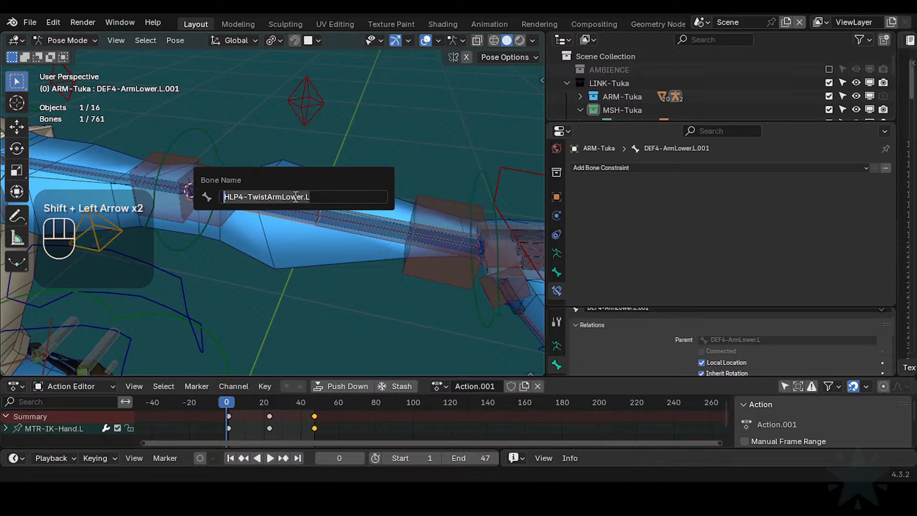
pyautogui.hotkey('ctrl', 'c')
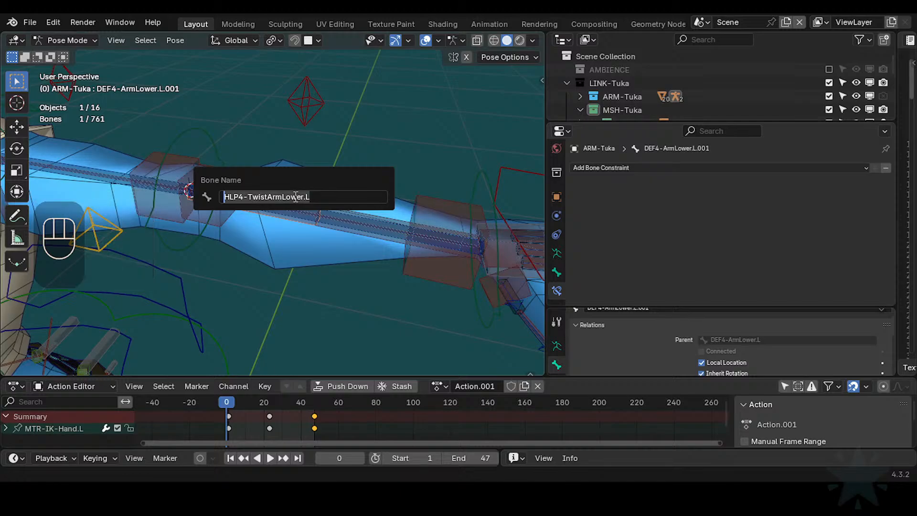
pyautogui.press('Home')
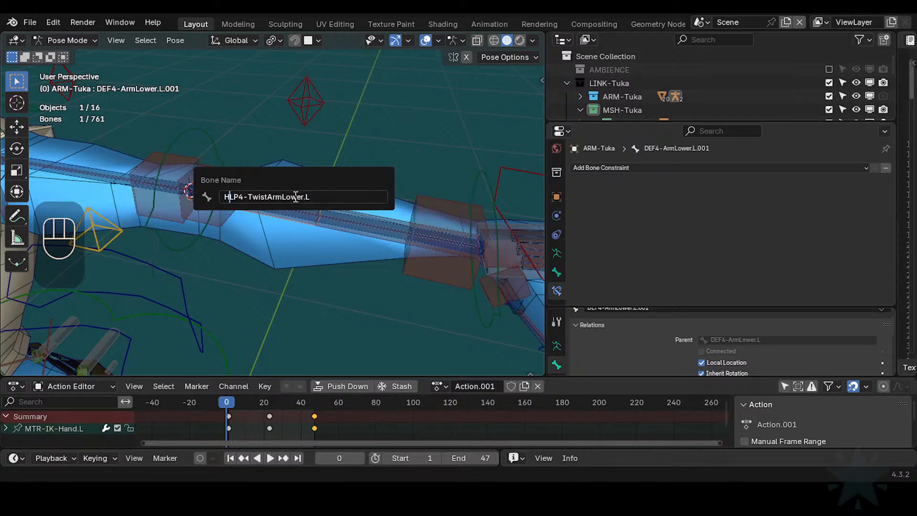
pyautogui.press('End')
pyautogui.hotkey('shift', 'Home')
pyautogui.hotkey('ctrl', 'c')
pyautogui.press('Return')
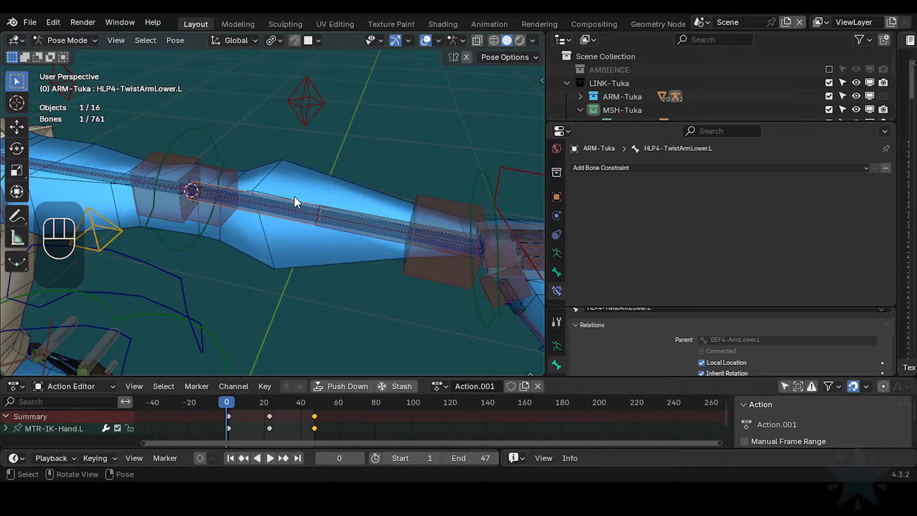
# - Rename the outer forearm segment DEF4-ArmLower.L.002 by pasting the copied name HLP4-TwistArmLower.L
pyautogui.click(336, 208)
pyautogui.press('F2')
pyautogui.hotkey('ctrl', 'v')
pyautogui.press('Return')
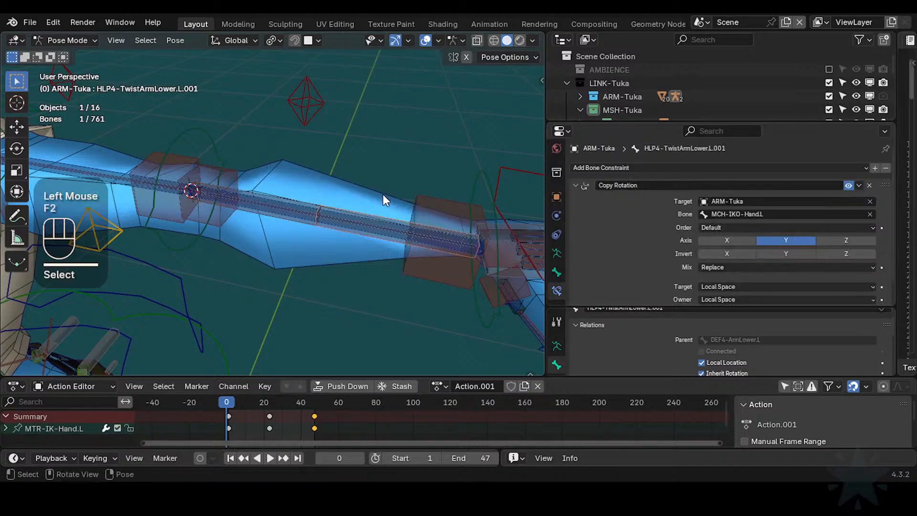
# - Compare the names and constraints of the inner and outer forearm twist bones by selecting them alternately
pyautogui.click(295, 200)
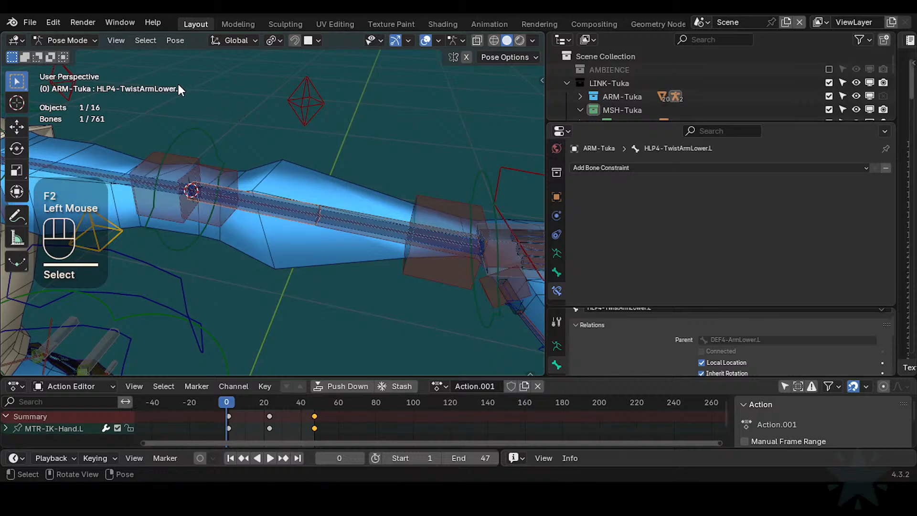
pyautogui.click(359, 210)
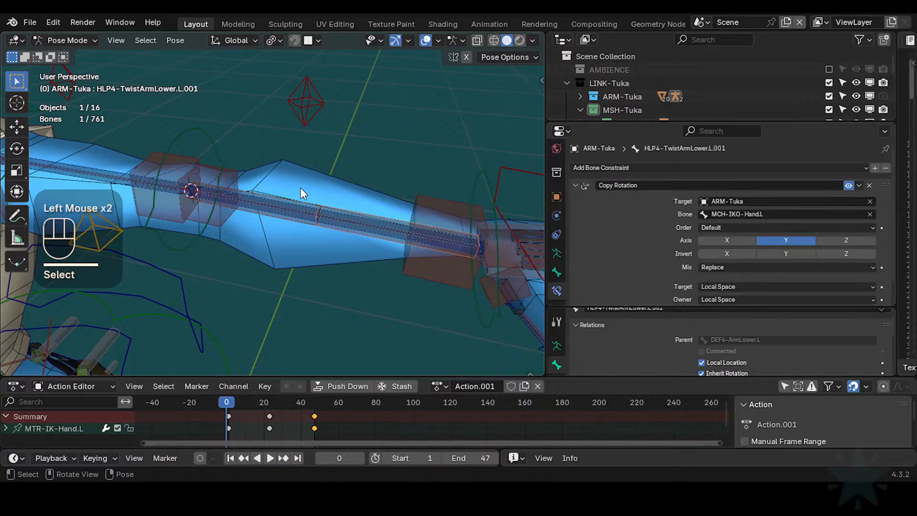
pyautogui.click(308, 200)
pyautogui.click(352, 207)
pyautogui.click(308, 203)
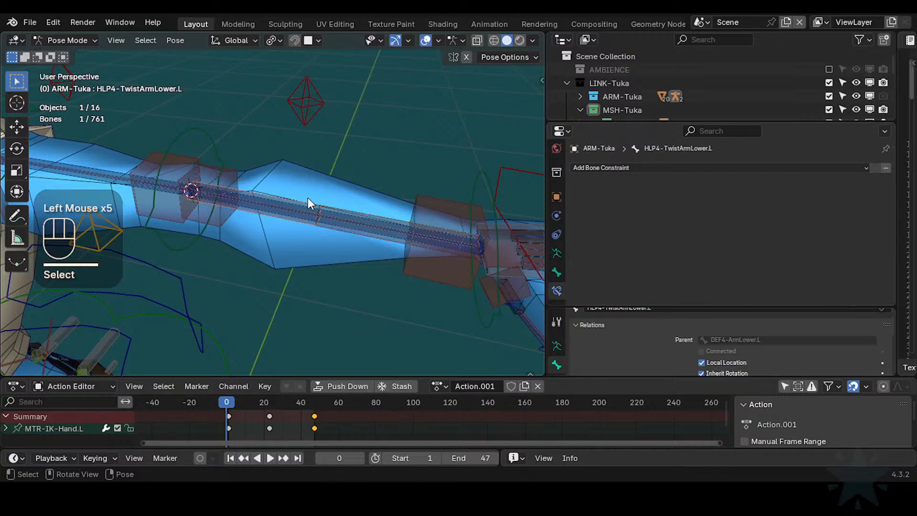
pyautogui.click(335, 205)
pyautogui.click(310, 202)
pyautogui.click(340, 206)
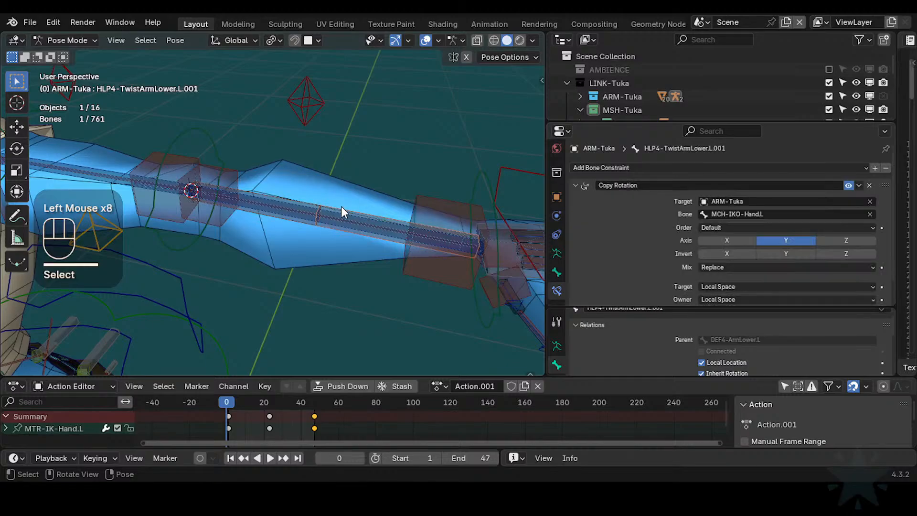
# - Try to select and move the opposite-side mirror bone of HLP4-TwistArmLower.L.001
pyautogui.scroll(-2, 328, 247)
pyautogui.scroll(-2, 327, 248)
pyautogui.keyDown('shift'); pyautogui.moveTo(328, 248); pyautogui.dragTo(379, 218, button='middle'); pyautogui.keyUp('shift')
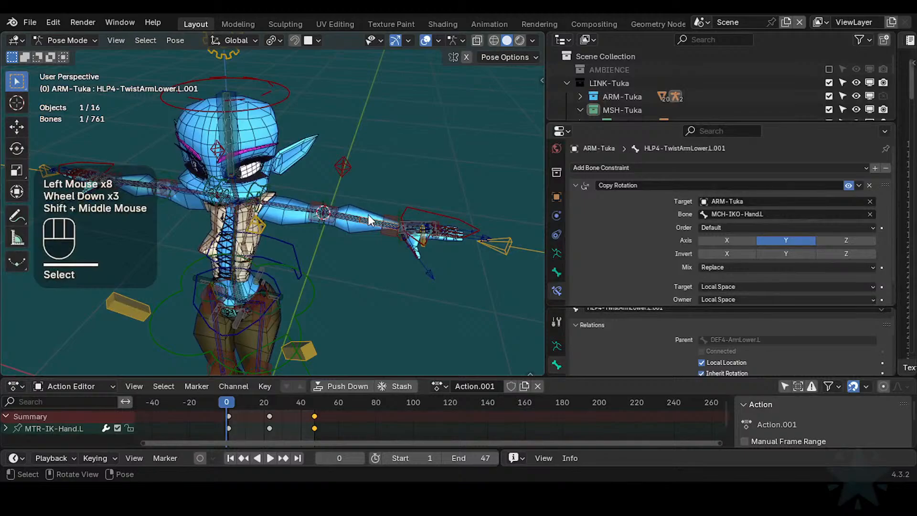
pyautogui.hotkey('shift', 'alt', 'x')
pyautogui.keyDown('shift'); pyautogui.moveTo(326, 262); pyautogui.dragTo(412, 262, button='middle'); pyautogui.keyUp('shift')
pyautogui.press('g')
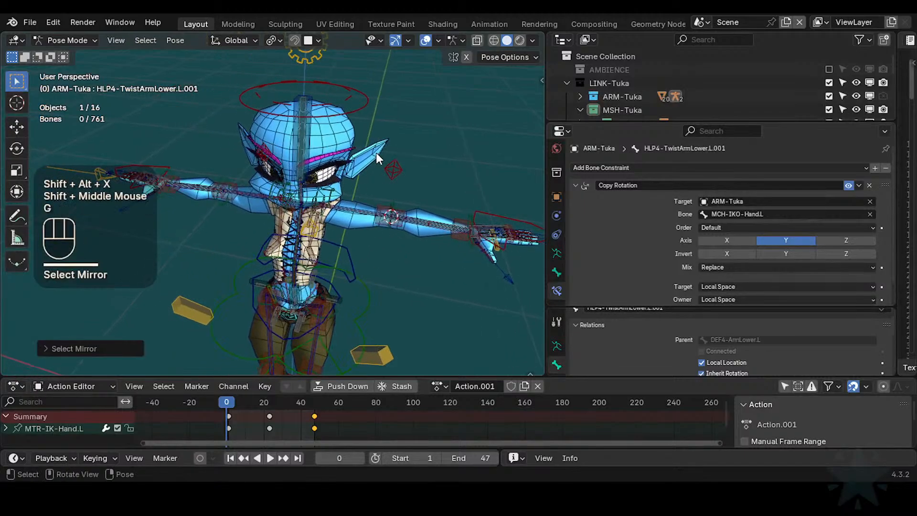
pyautogui.press('Escape')
pyautogui.scroll(1, 377, 242)
pyautogui.hotkey('shift', 'alt', 'x')
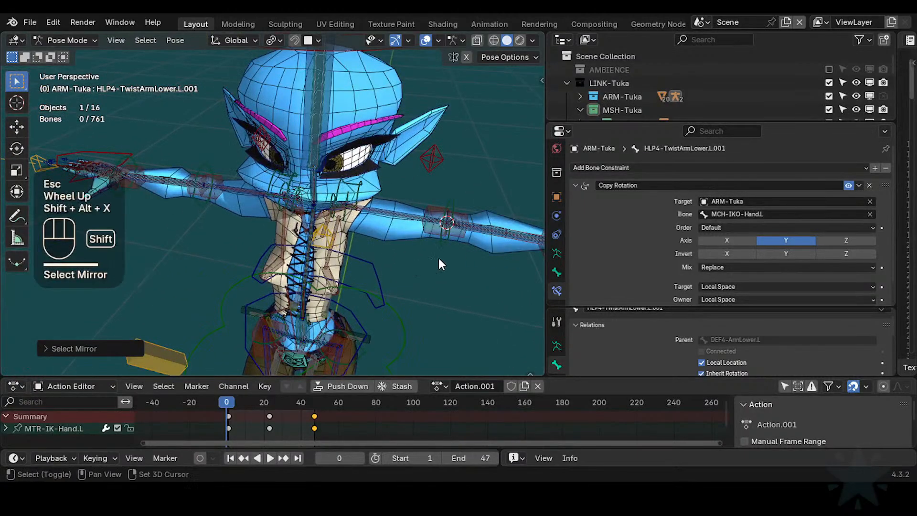
# - Try to select and move the mirror bone of HLP4-TwistArmLower.L, test-move the left bone itself, and reselect the outer twist bone
pyautogui.keyDown('shift'); pyautogui.moveTo(438, 263); pyautogui.dragTo(389, 245, button='middle'); pyautogui.keyUp('shift')
pyautogui.click(435, 226)
pyautogui.hotkey('shift', 'alt', 'x')
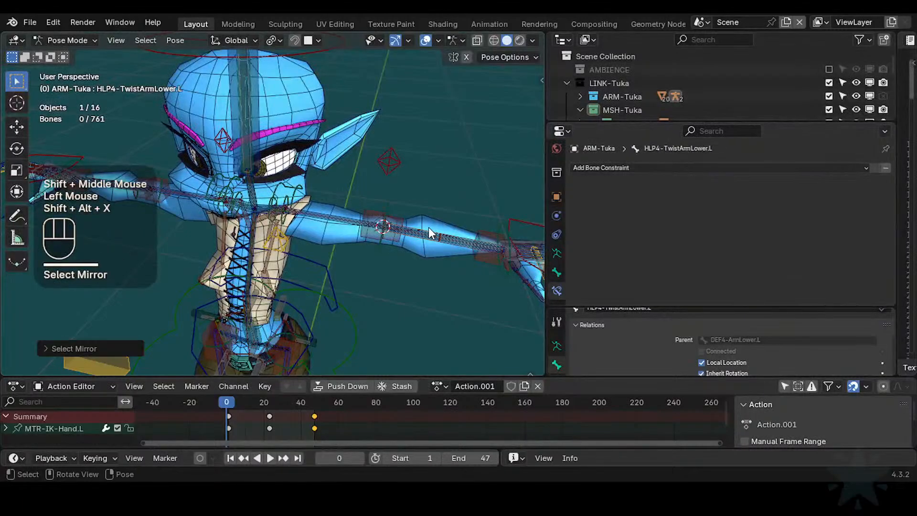
pyautogui.press('g')
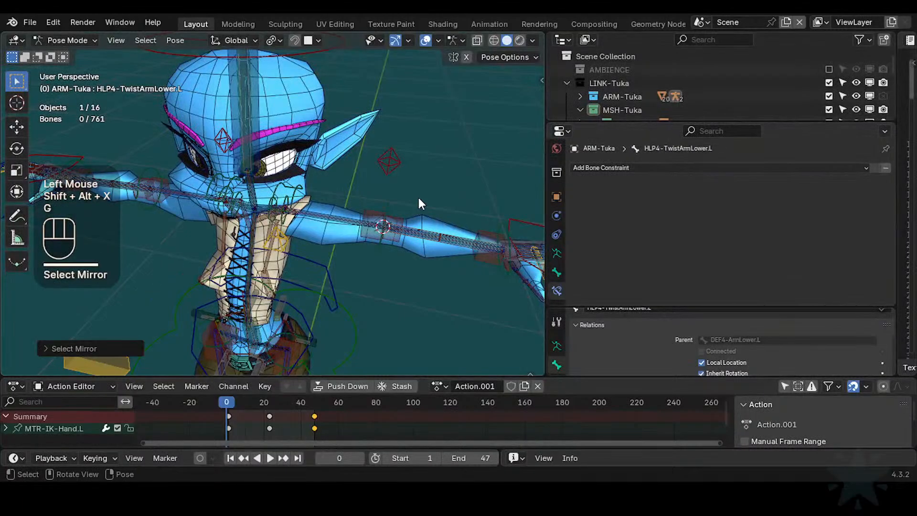
pyautogui.click(428, 237)
pyautogui.click(424, 236)
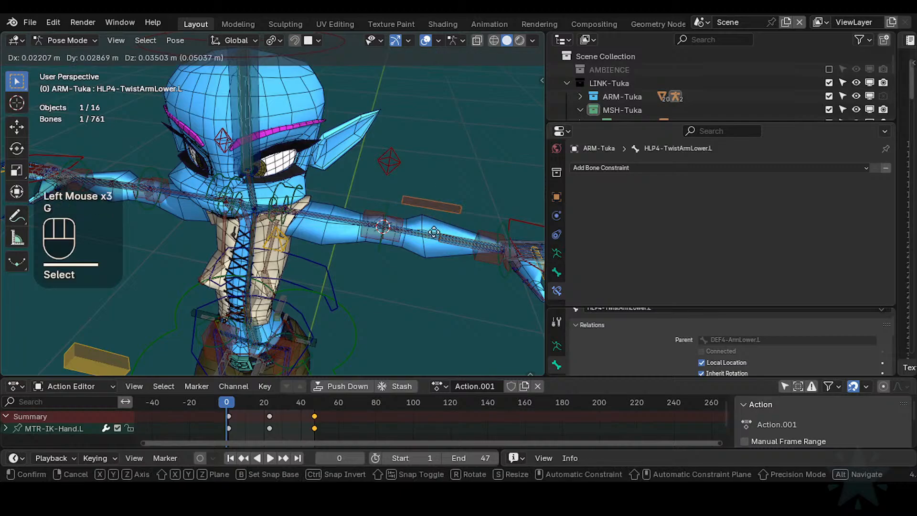
pyautogui.press('Escape')
pyautogui.hotkey('shift', 'alt', 'x')
pyautogui.press('g')
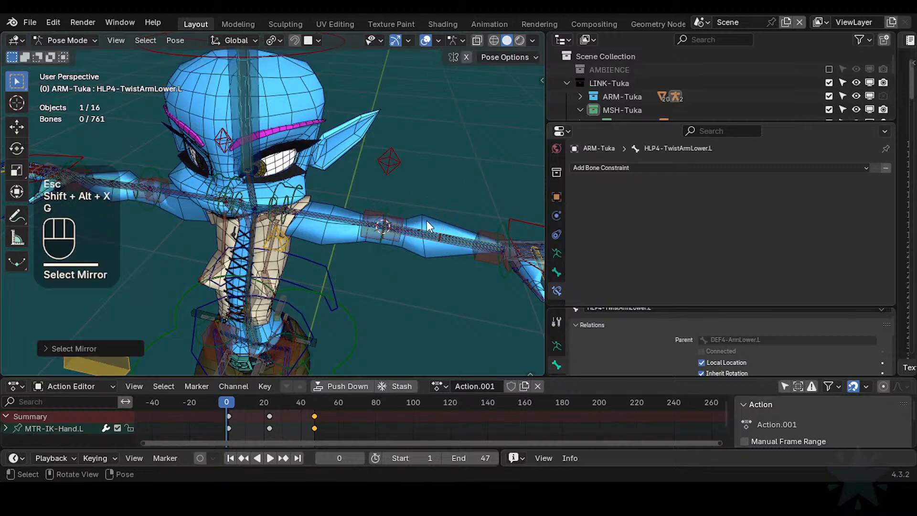
pyautogui.click(449, 231)
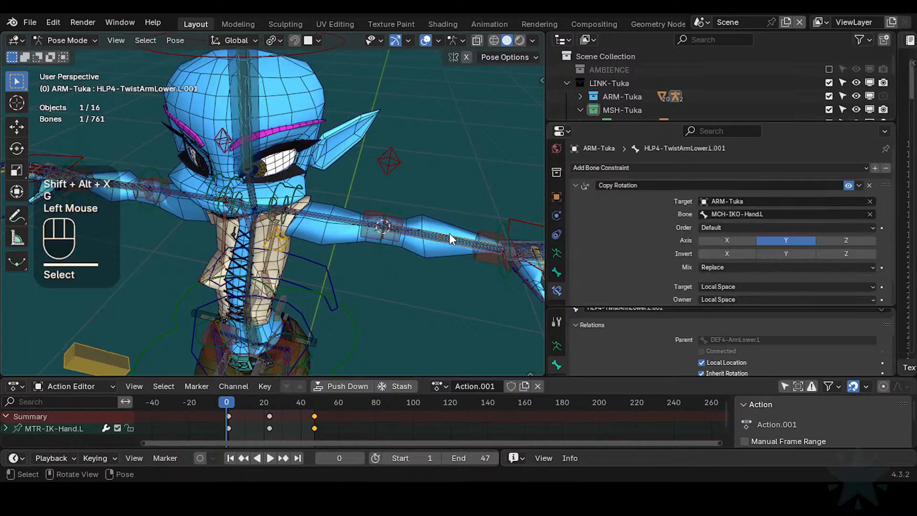
# - Select the twist segment DEF4-ArmLower.R.001 in the right forearm and put the armature into Edit Mode
pyautogui.press('g')
pyautogui.press('Escape')
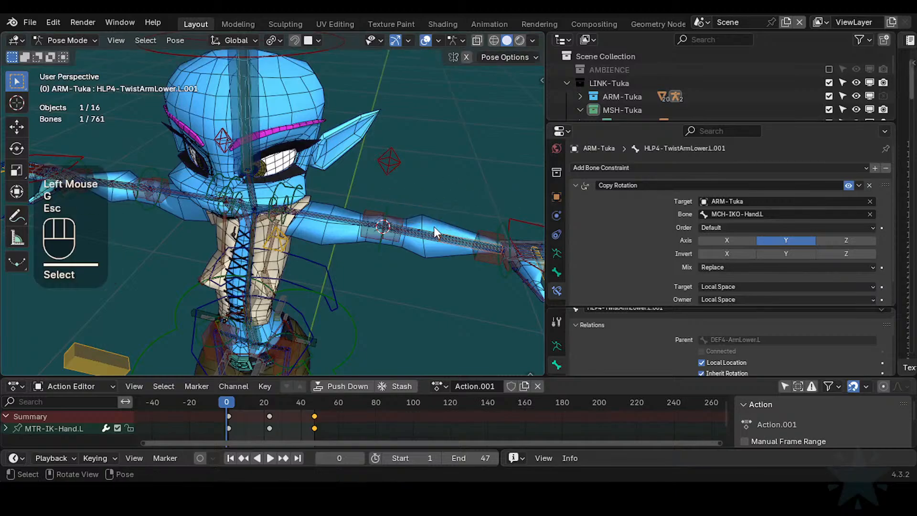
pyautogui.click(451, 230)
pyautogui.click(123, 188)
pyautogui.keyDown('shift'); pyautogui.moveTo(123, 188); pyautogui.dragTo(222, 249, button='middle'); pyautogui.keyUp('shift')
pyautogui.click(196, 212)
pyautogui.click(195, 211)
pyautogui.press('Tab')
pyautogui.click(223, 213)
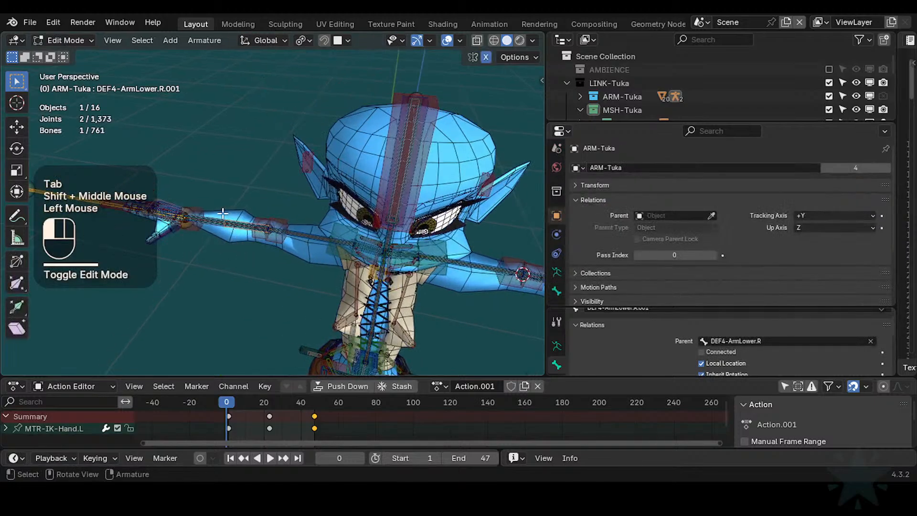
pyautogui.keyDown('shift'); pyautogui.click(237, 216); pyautogui.keyUp('shift')
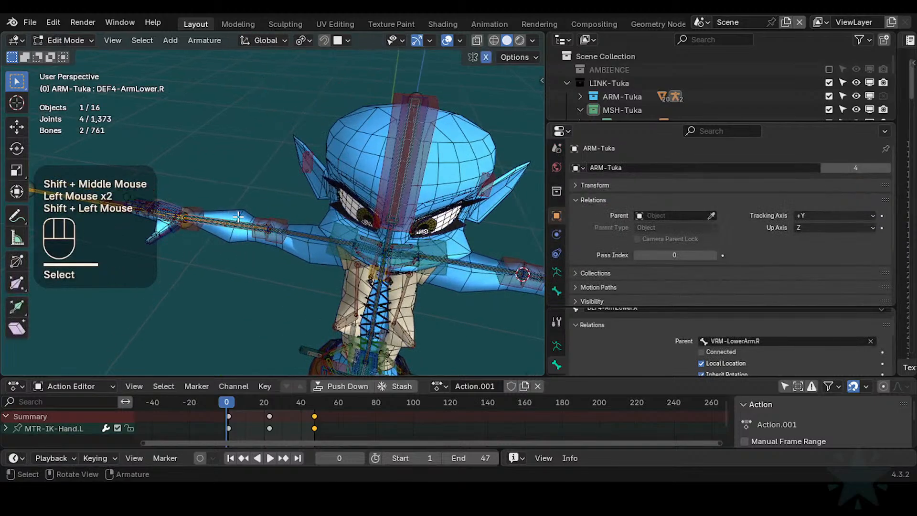
pyautogui.click(237, 216)
pyautogui.scroll(2, 238, 216)
pyautogui.click(188, 237)
pyautogui.click(187, 237)
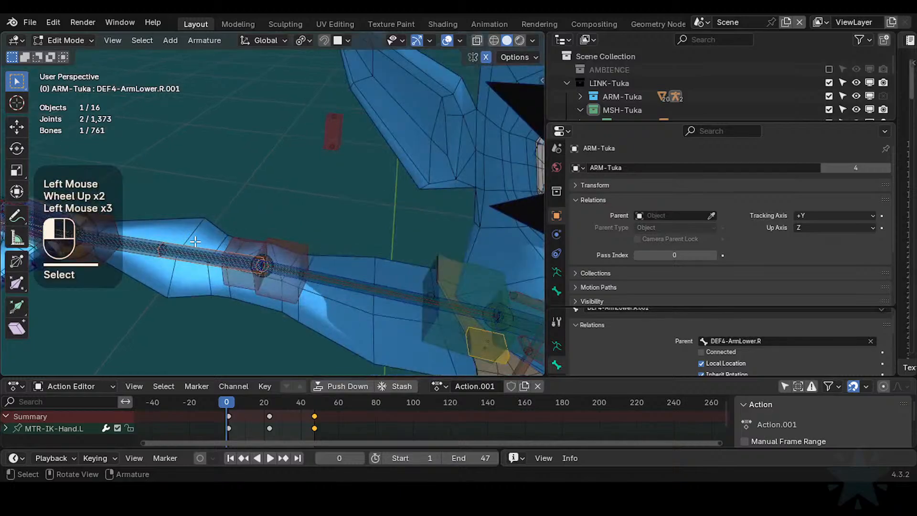
pyautogui.click(194, 241)
pyautogui.keyDown('shift'); pyautogui.click(191, 242); pyautogui.keyUp('shift')
pyautogui.press('x')
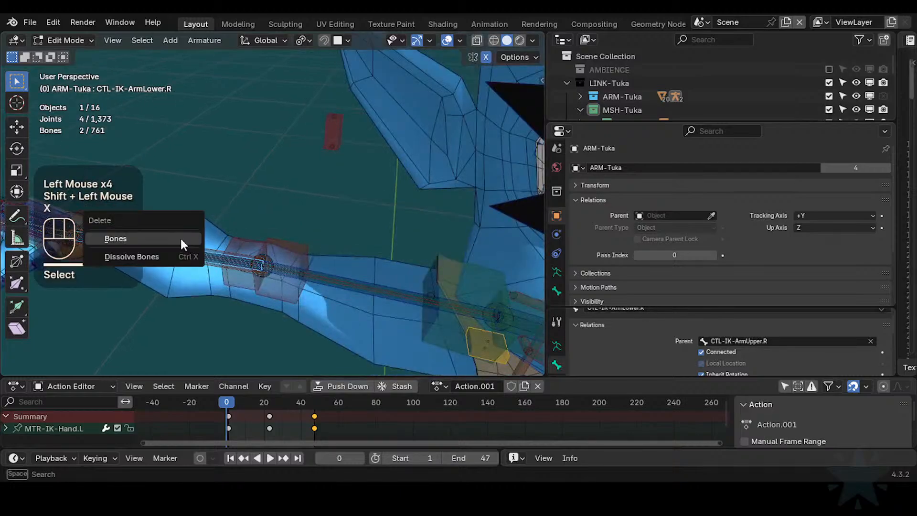
pyautogui.keyDown('shift'); pyautogui.moveTo(183, 244); pyautogui.dragTo(229, 239, button='middle'); pyautogui.keyUp('shift')
pyautogui.hotkey('alt', 'a')
# - Delete the two subdivided twist bones in the right forearm, DEF4-ArmLower.R.001 and the segment next to it
pyautogui.click(229, 238)
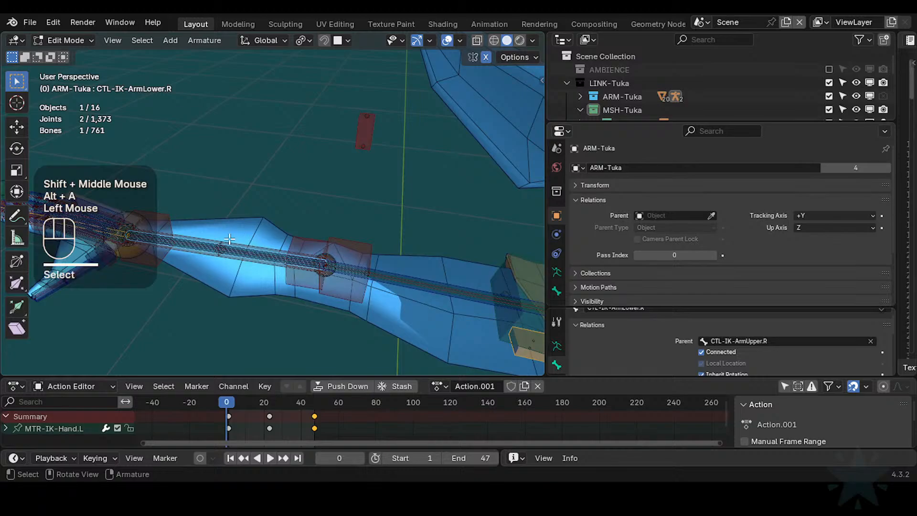
pyautogui.click(235, 237)
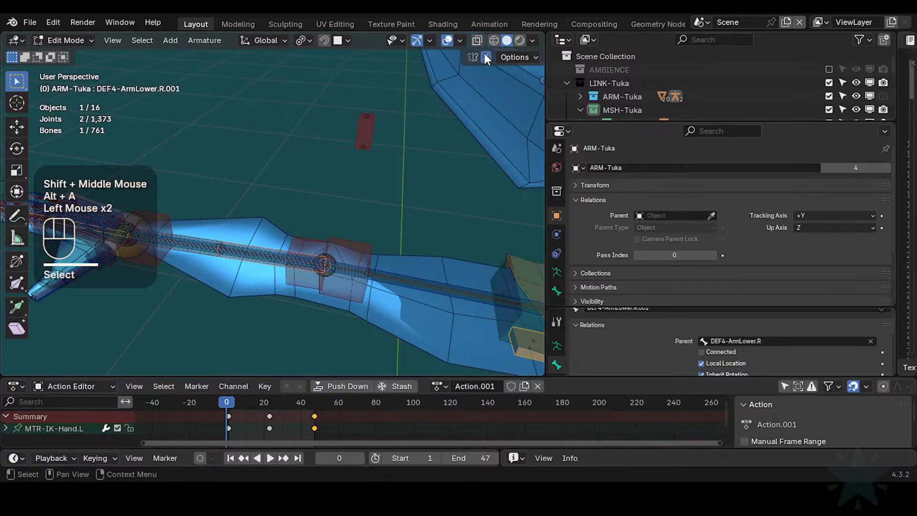
pyautogui.keyDown('shift'); pyautogui.click(200, 235); pyautogui.keyUp('shift')
pyautogui.press('x')
pyautogui.click(200, 235)
# - Symmetrize the left forearm twist bones HLP4-TwistArmLower.L and HLP4-TwistArmLower.L.001 to the right arm
pyautogui.scroll(-2, 329, 269)
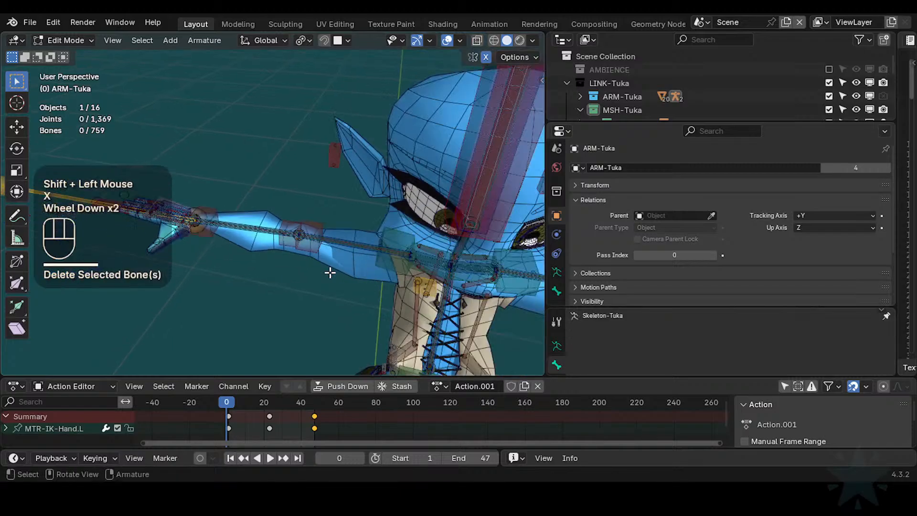
pyautogui.keyDown('shift'); pyautogui.moveTo(329, 269); pyautogui.dragTo(416, 269, button='middle'); pyautogui.keyUp('shift')
pyautogui.scroll(2, 319, 253)
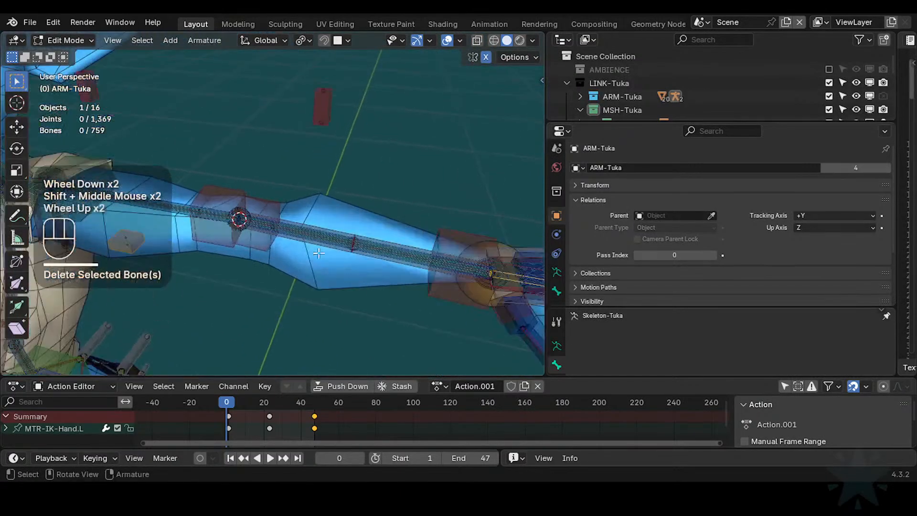
pyautogui.click(337, 228)
pyautogui.click(354, 233)
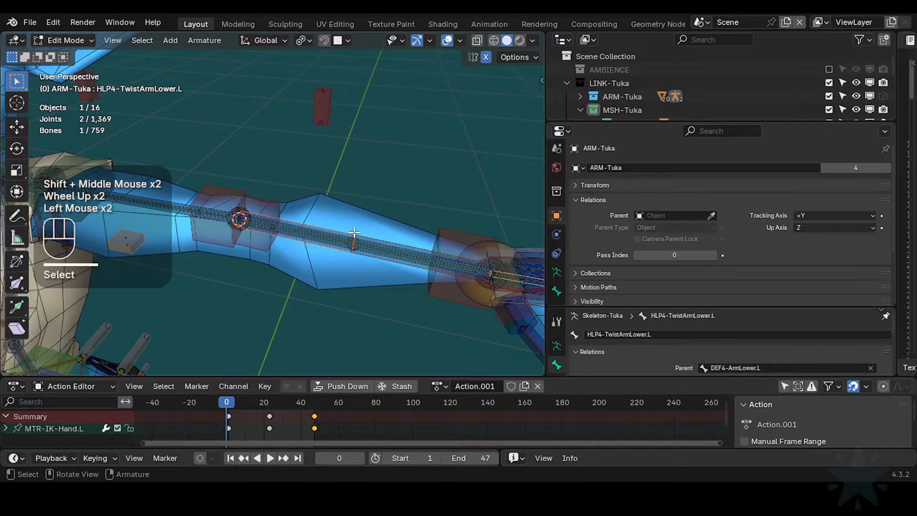
pyautogui.keyDown('shift'); pyautogui.click(376, 236); pyautogui.keyUp('shift')
pyautogui.rightClick(376, 234)
pyautogui.click(376, 235)
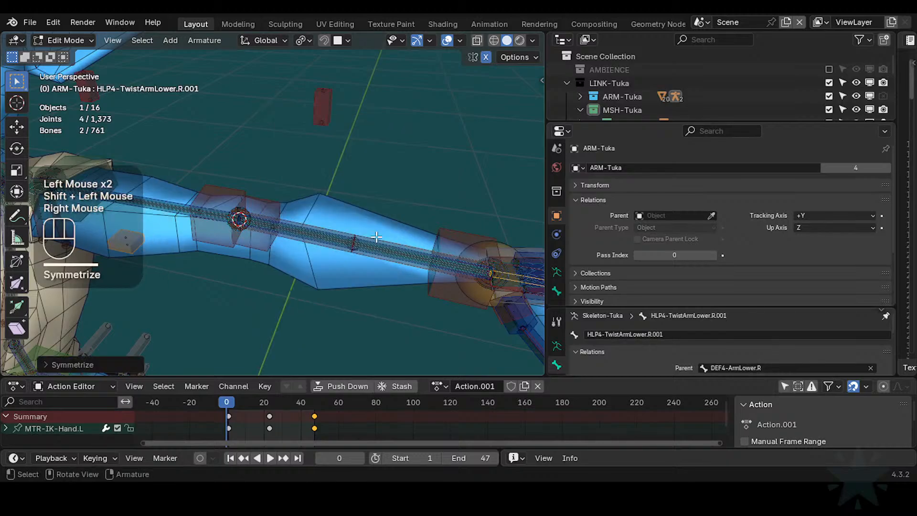
# - Return to Pose Mode and set the Copy Rotation influence of HLP4-TwistArmLower.L.001 to 0.8
pyautogui.press('Tab')
pyautogui.click(376, 243)
pyautogui.click(379, 236)
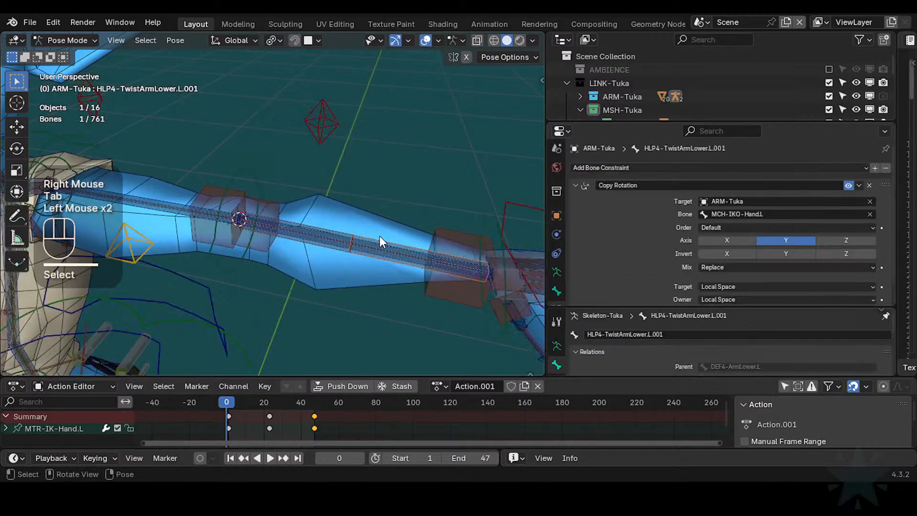
pyautogui.keyDown('shift'); pyautogui.moveTo(379, 236); pyautogui.dragTo(340, 251, button='middle'); pyautogui.keyUp('shift')
pyautogui.scroll(-2, 786, 230)
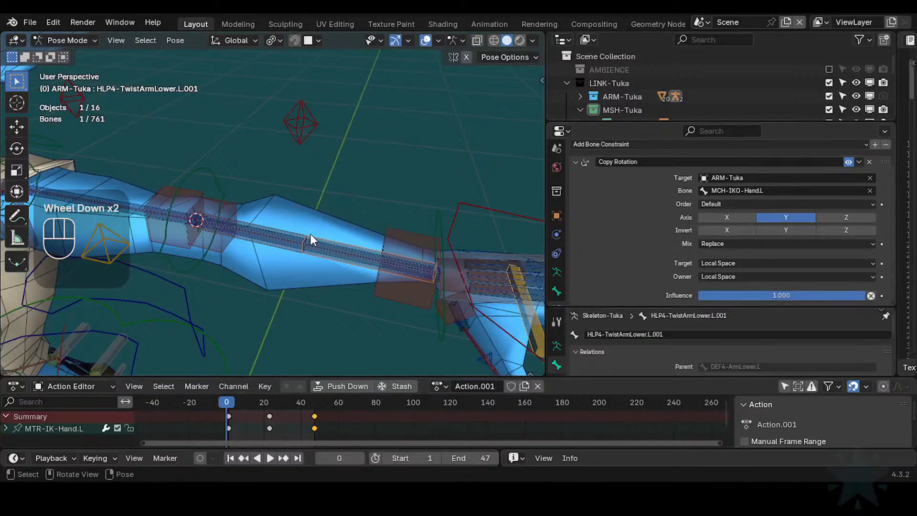
pyautogui.click(296, 234)
pyautogui.click(331, 240)
pyautogui.scroll(-3, 788, 220)
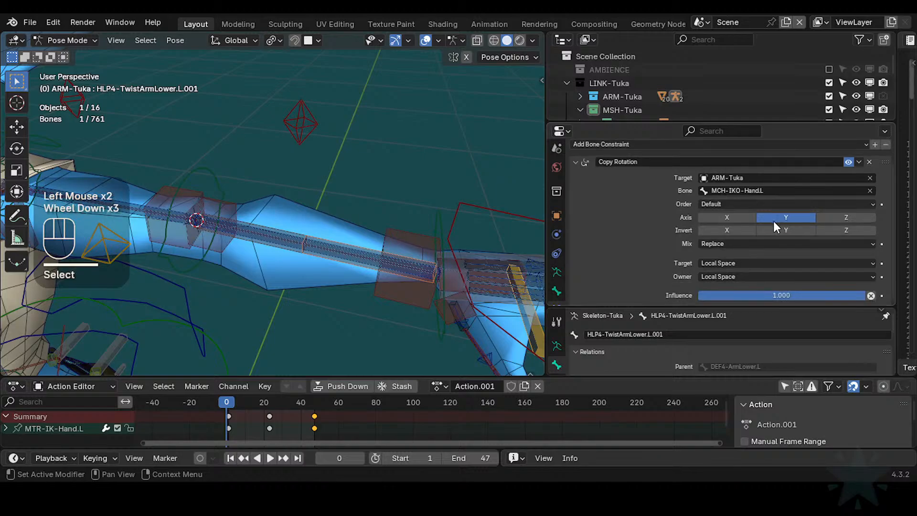
pyautogui.click(784, 296)
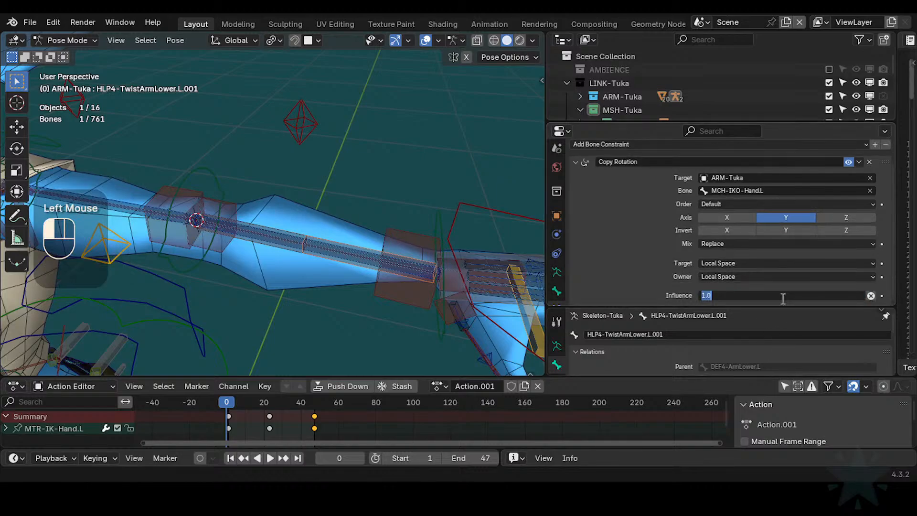
pyautogui.write('0')
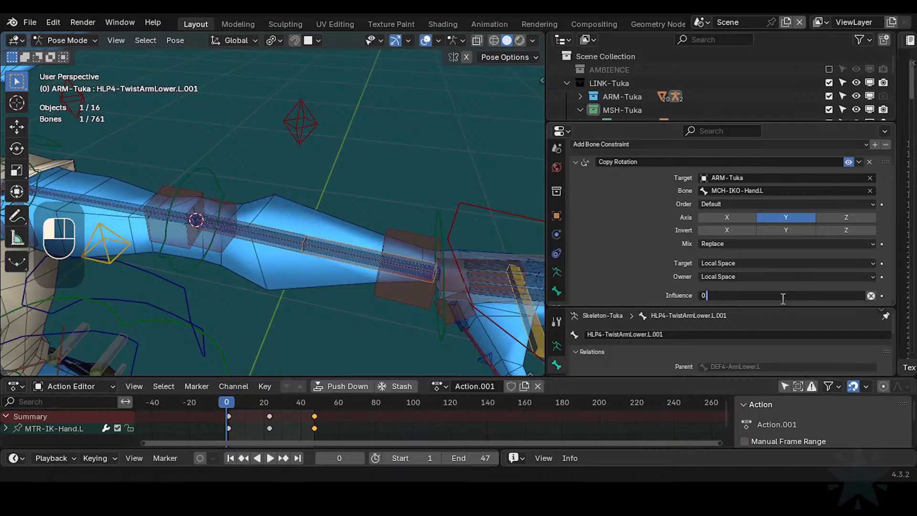
pyautogui.write('.8')
pyautogui.press('Return')
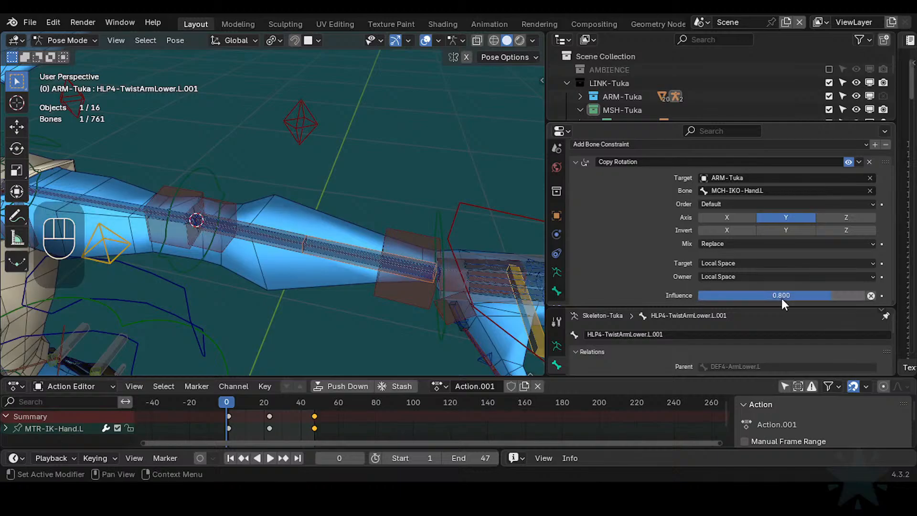
# - Copy the Copy Rotation constraint from HLP4-TwistArmLower.L.001 to the inner twist bone HLP4-TwistArmLower.L
pyautogui.click(276, 225)
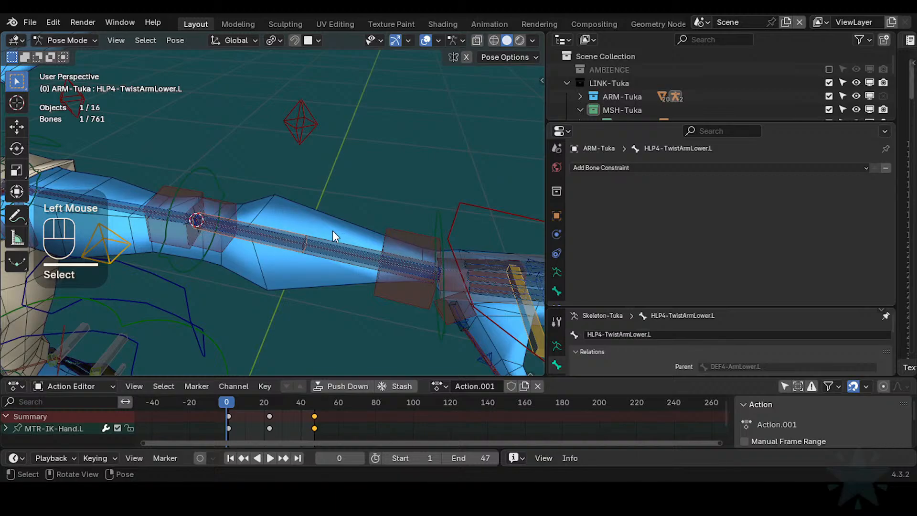
pyautogui.keyDown('shift'); pyautogui.click(329, 241); pyautogui.keyUp('shift')
pyautogui.click(285, 229)
pyautogui.keyDown('shift'); pyautogui.click(334, 237); pyautogui.keyUp('shift')
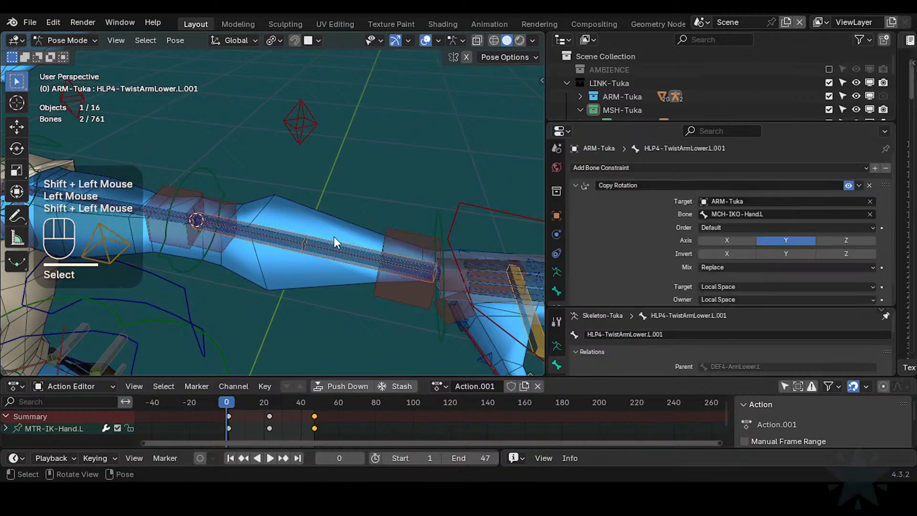
pyautogui.hotkey('shift', 'alt', 'c')
# - Set the Copy Rotation influence of HLP4-TwistArmLower.L to 0.3
pyautogui.click(300, 233)
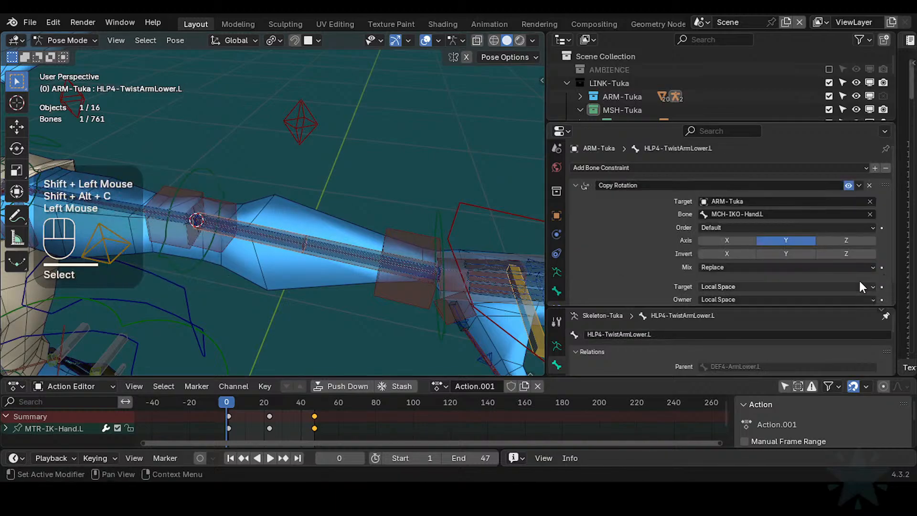
pyautogui.scroll(-2, 860, 287)
pyautogui.click(801, 295)
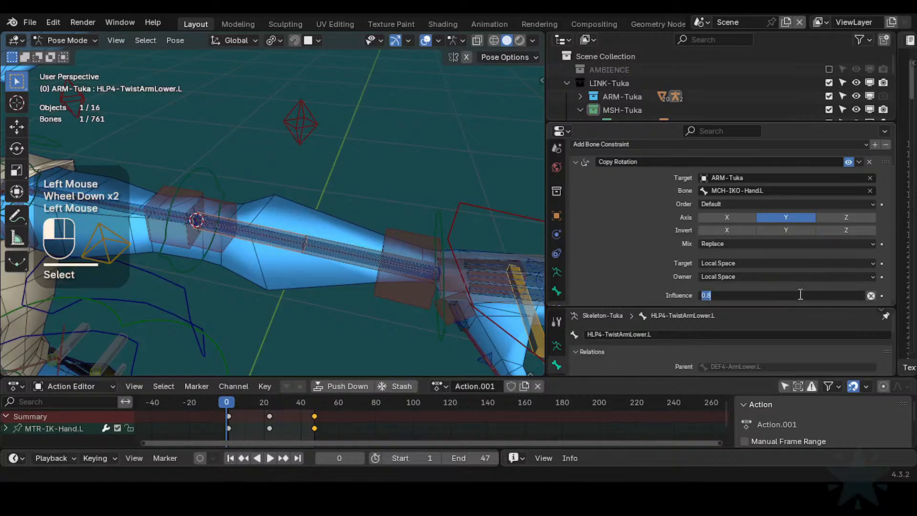
pyautogui.write('0.3')
pyautogui.press('Return')
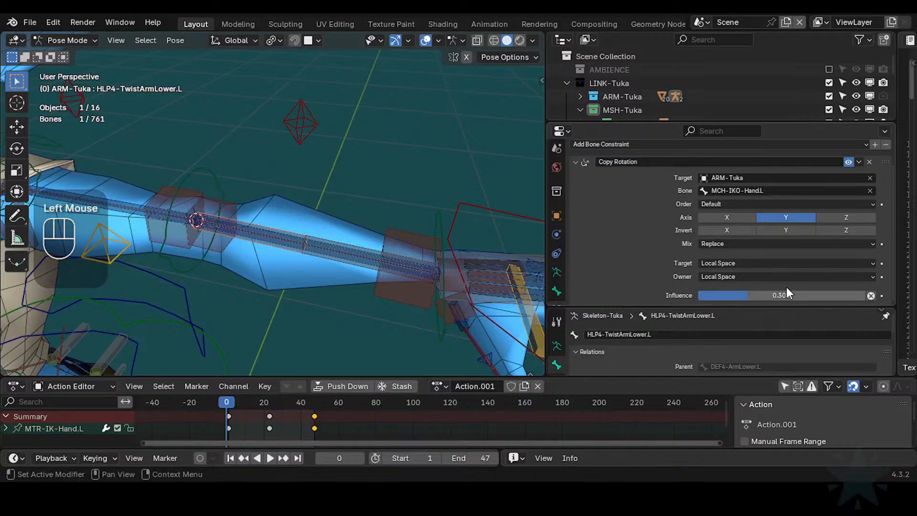
# - Show the bone axes and test-rotate the hand control CTL-FK-Hand.L about its Y axis
pyautogui.click(445, 206)
pyautogui.press('r')
pyautogui.press('y')
pyautogui.press('y')
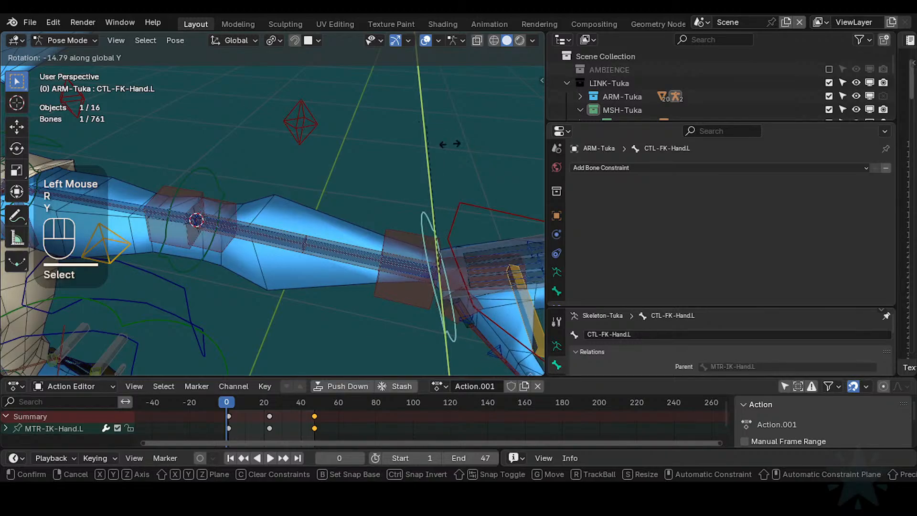
pyautogui.hotkey('ctrl', '3')
pyautogui.press('r')
pyautogui.press('y')
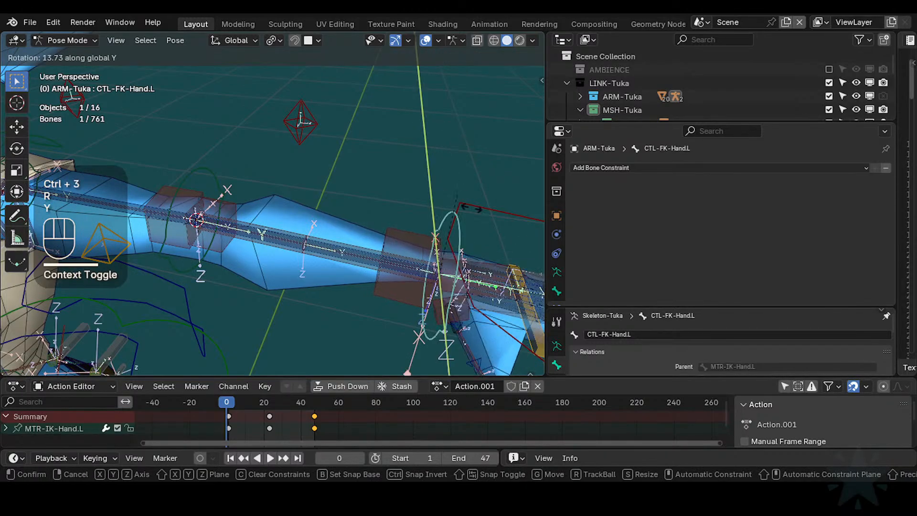
pyautogui.press('Escape')
pyautogui.press('r')
pyautogui.press('y')
pyautogui.press('y')
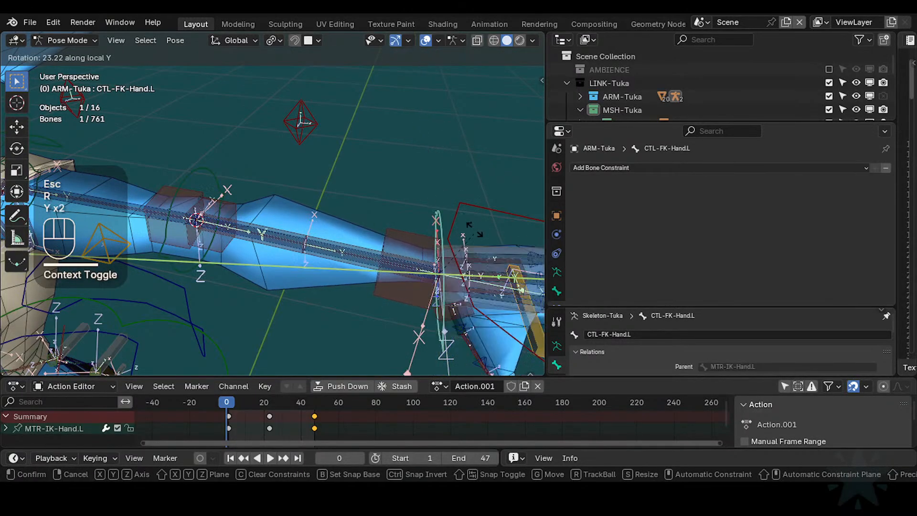
pyautogui.press('Escape')
# - Hide every bone except CTL-FK-Hand.L and the two left forearm twist bones
pyautogui.moveTo(479, 279); pyautogui.dragTo(416, 239, button='middle')
pyautogui.moveTo(416, 239); pyautogui.dragTo(413, 256, button='middle')
pyautogui.keyDown('shift'); pyautogui.click(334, 219); pyautogui.keyUp('shift')
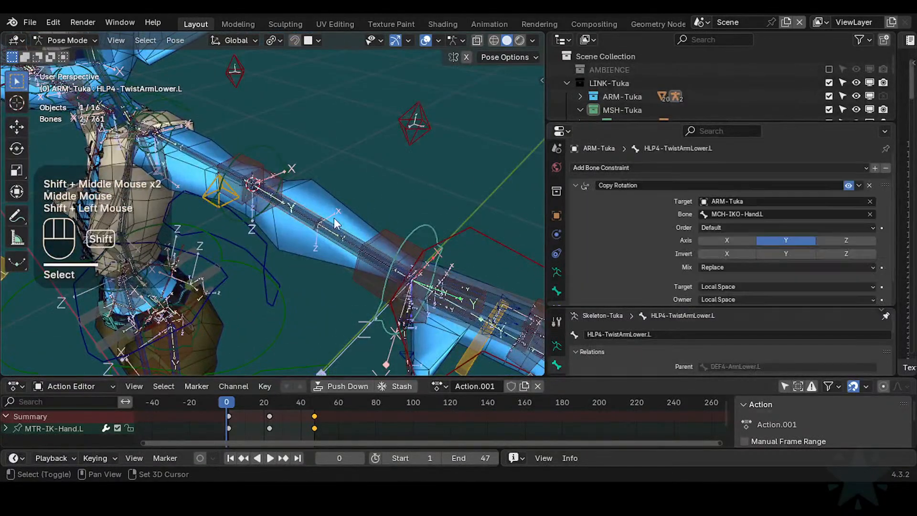
pyautogui.press('h')
# - Rotate CTL-FK-Hand.L about its local Y axis to test the forearm twist
pyautogui.click(442, 228)
pyautogui.press('r')
pyautogui.press('y')
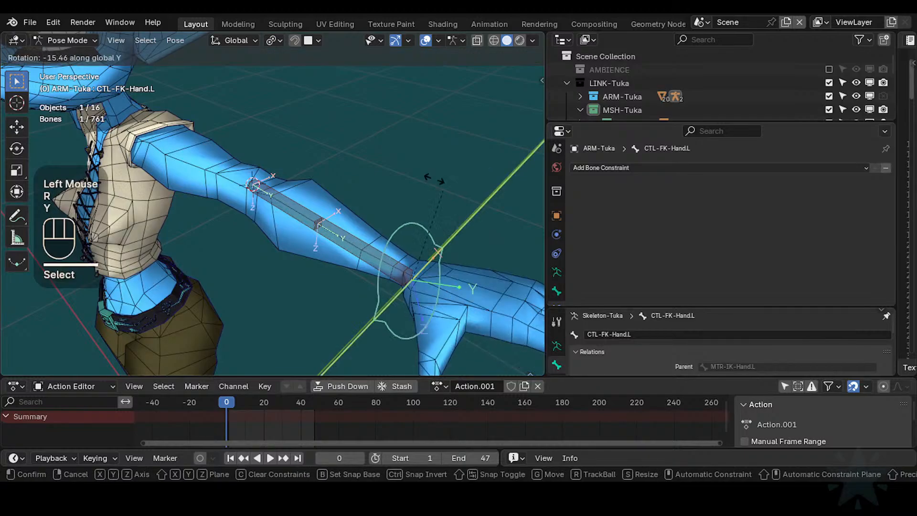
pyautogui.press('y')
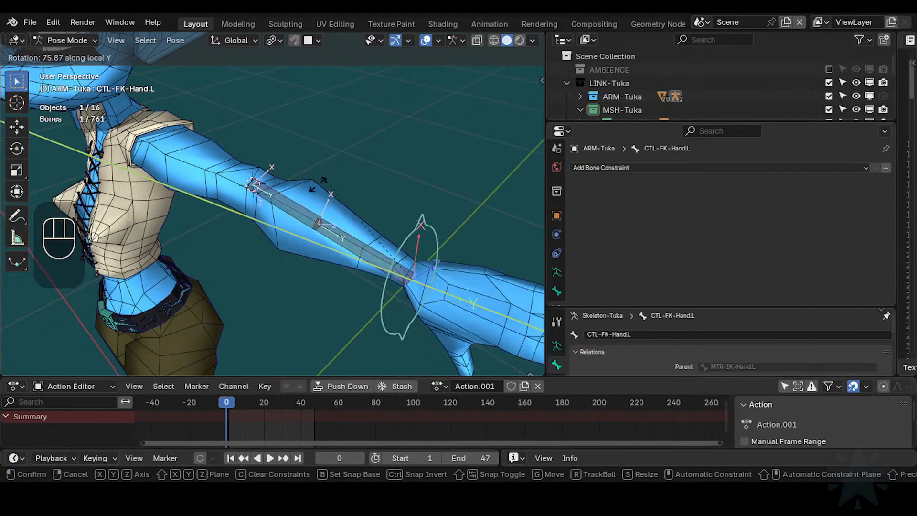
pyautogui.click(457, 191)
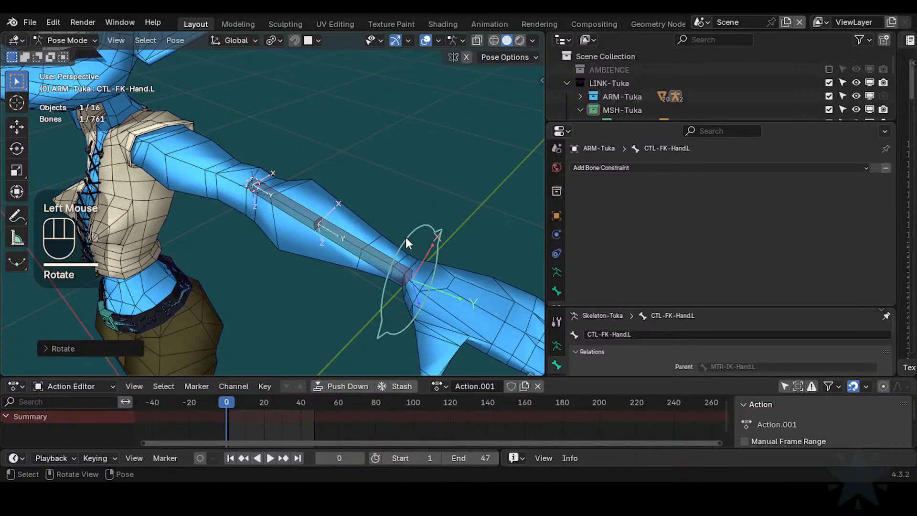
# - Move CTL-FK-Hand.L away from the body and inspect both left forearm twist bones by selecting them alternately
pyautogui.press('g')
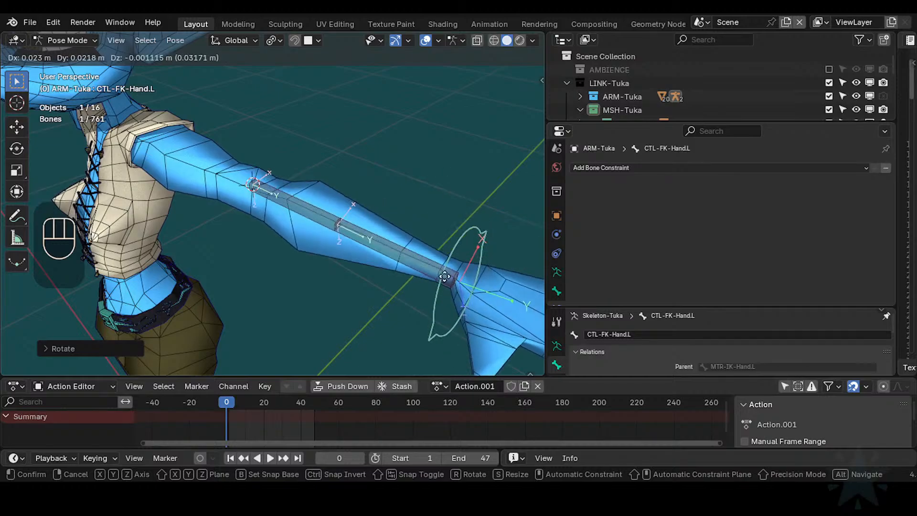
pyautogui.click(494, 237)
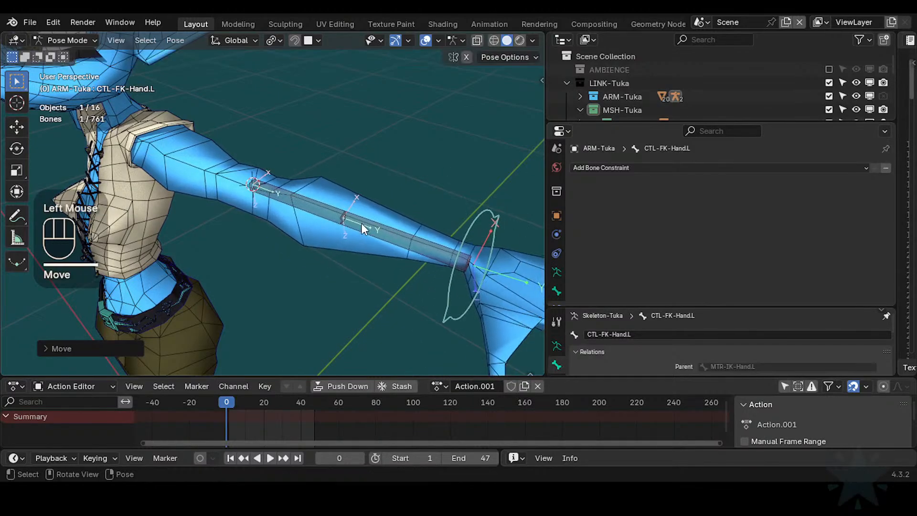
pyautogui.click(351, 226)
pyautogui.click(315, 215)
pyautogui.click(319, 219)
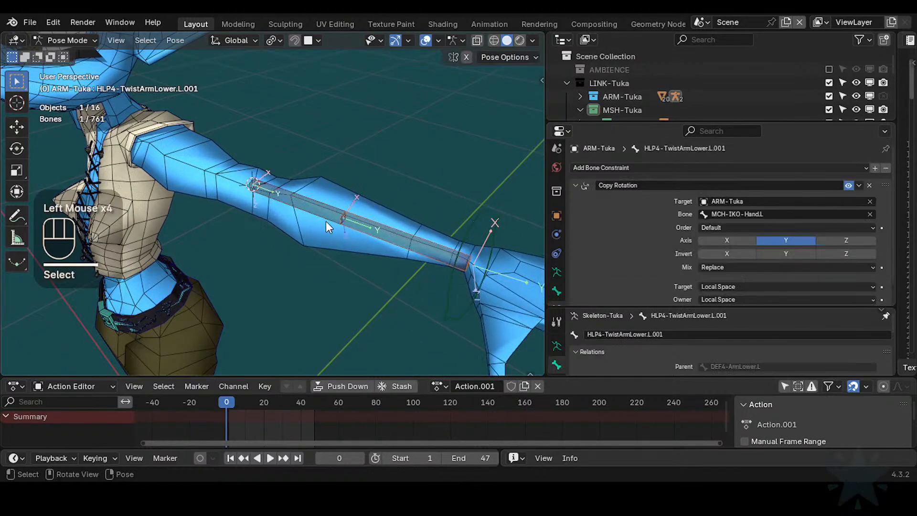
pyautogui.click(332, 222)
pyautogui.click(373, 229)
pyautogui.click(373, 228)
# - Move CTL-FK-Hand.L back toward the body and lower it, checking the constraint of HLP4-TwistArmLower.L.001 between the moves
pyautogui.click(481, 223)
pyautogui.press('g')
pyautogui.click(414, 219)
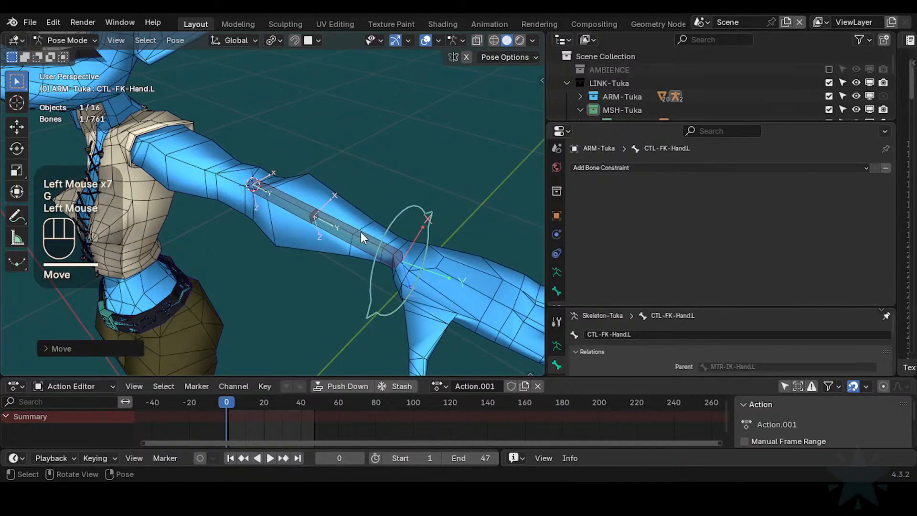
pyautogui.click(361, 232)
pyautogui.scroll(-2, 628, 234)
pyautogui.scroll(2, 625, 244)
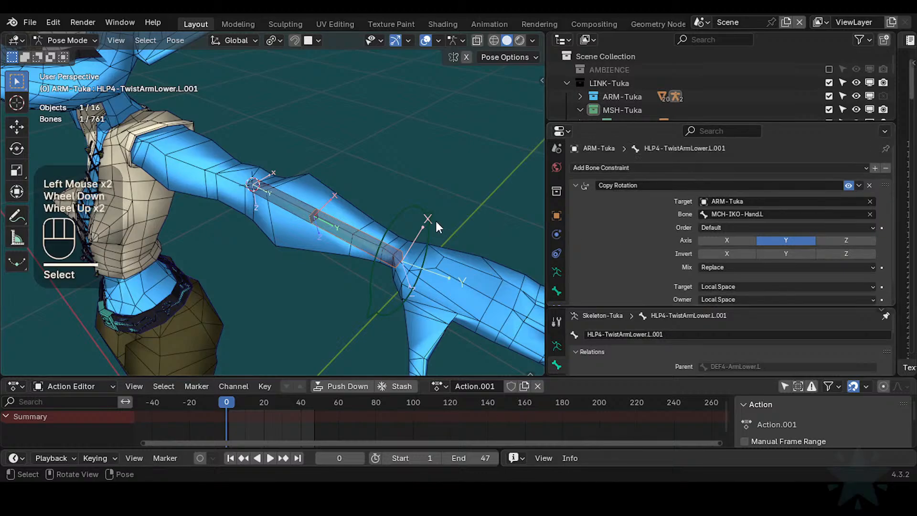
pyautogui.click(434, 219)
pyautogui.press('g')
pyautogui.click(397, 260)
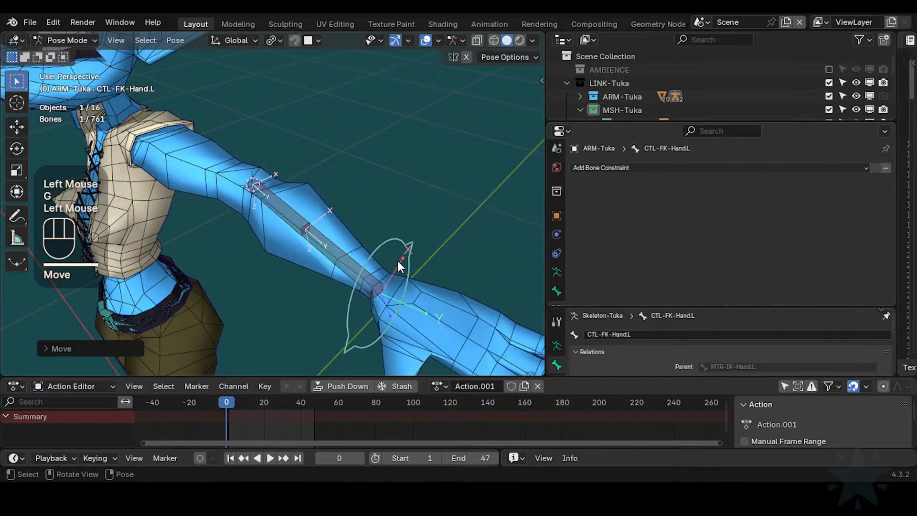
# - Move CTL-FK-Hand.L once more to check how both forearm twist bones react
pyautogui.moveTo(398, 259); pyautogui.dragTo(428, 282, button='middle')
pyautogui.press('g')
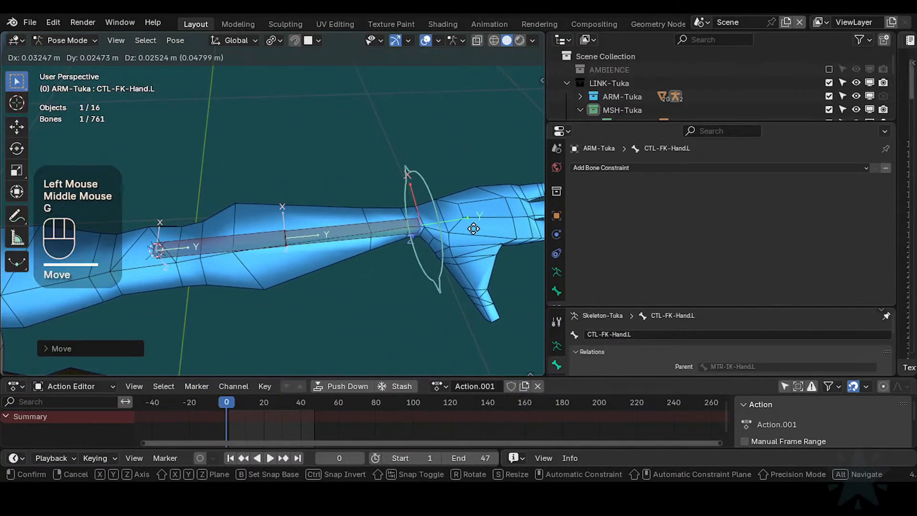
pyautogui.click(454, 244)
pyautogui.scroll(-1, 420, 246)
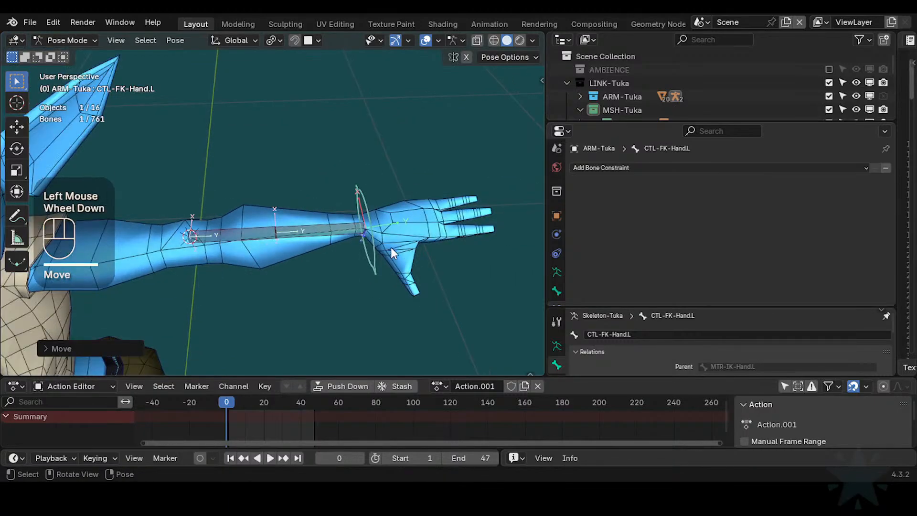
# - Clear the pose transforms of all visible bones and save the file
pyautogui.press('a')
pyautogui.hotkey('alt', 'q')
pyautogui.hotkey('alt', 'q')
pyautogui.keyDown('shift'); pyautogui.moveTo(313, 257); pyautogui.dragTo(351, 243, button='middle'); pyautogui.keyUp('shift')
pyautogui.scroll(1, 351, 243)
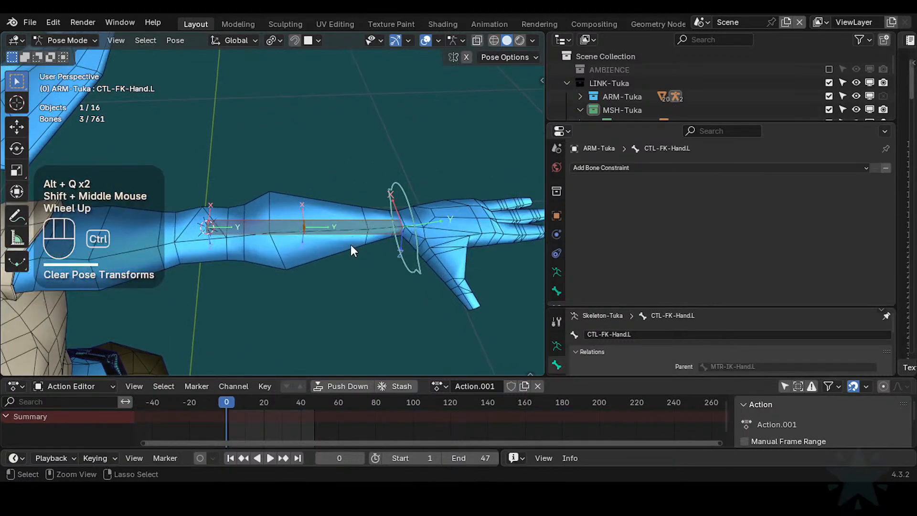
pyautogui.hotkey('ctrl', 's')
# - Put the body mesh 0-Body-Tuka into Weight Paint mode with the ARM-Tuka armature also selected
pyautogui.scroll(2, 341, 248)
pyautogui.hotkey('ctrl', 'Tab')
pyautogui.click(330, 224)
pyautogui.click(329, 224)
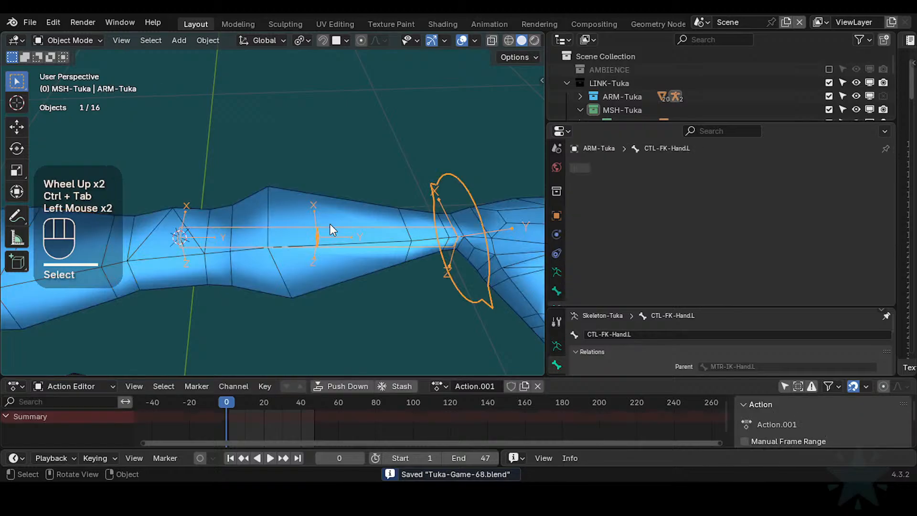
pyautogui.keyDown('shift'); pyautogui.click(336, 271); pyautogui.keyUp('shift')
pyautogui.hotkey('ctrl', 'Tab')
pyautogui.click(271, 238)
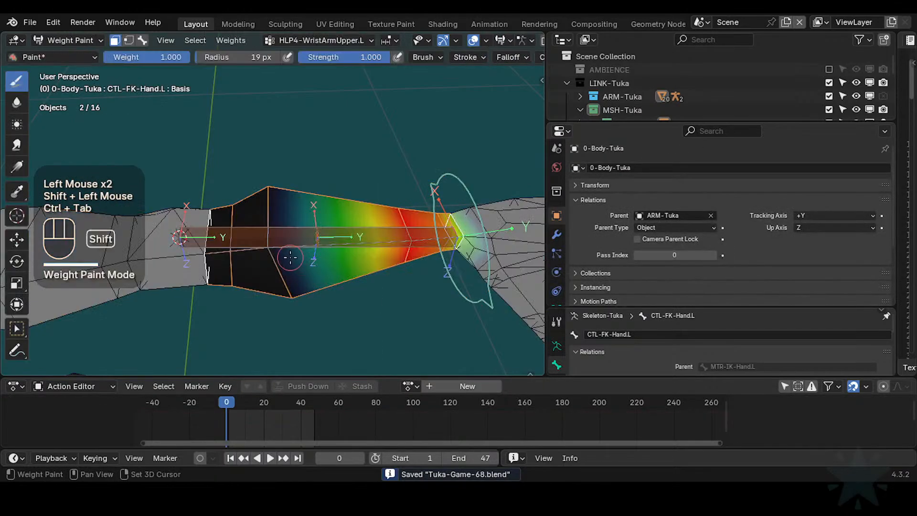
# - Grow the forearm face selection by one ring and reveal all hidden faces of the body mesh
pyautogui.scroll(-1, 273, 245)
pyautogui.press('ctrl+KP_Add')
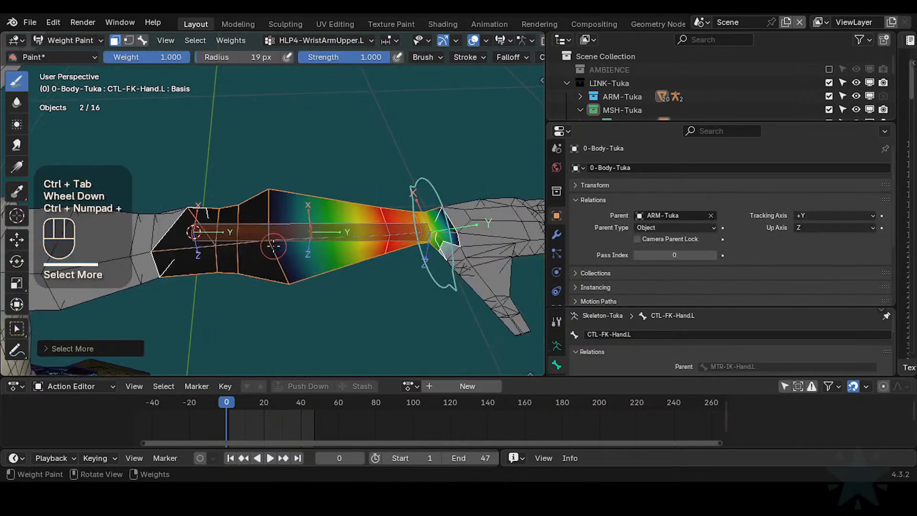
pyautogui.keyDown('shift'); pyautogui.moveTo(273, 245); pyautogui.dragTo(287, 241, button='middle'); pyautogui.keyUp('shift')
pyautogui.hotkey('alt', 'h')
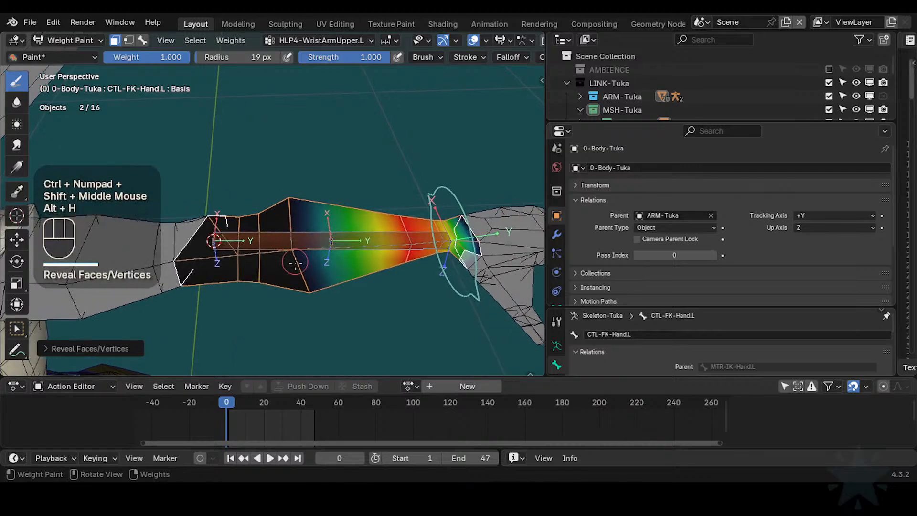
# - Return ARM-Tuka to Pose Mode and reveal all its hidden bones
pyautogui.hotkey('ctrl', 'Tab')
pyautogui.doubleClick(312, 236)
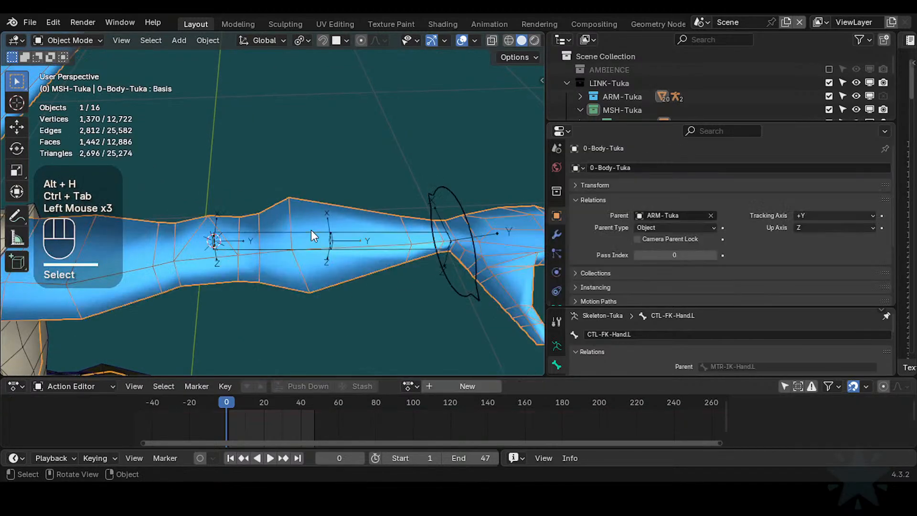
pyautogui.click(312, 231)
pyautogui.hotkey('ctrl', 'Tab')
pyautogui.hotkey('alt', 'h')
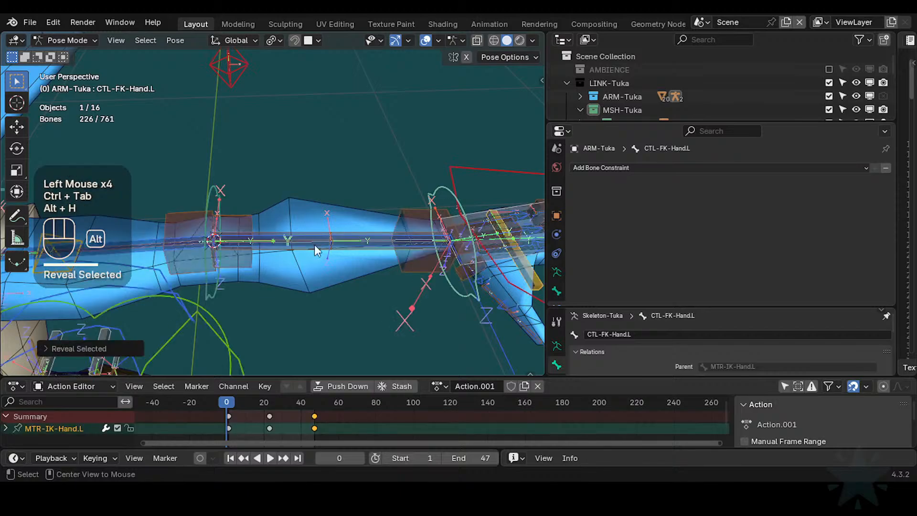
# - Hide every bone except DEF4-ArmLower.L, the two left forearm twist bones, CTL-FK-Hand.L and MTR-IK-Hand.L
pyautogui.click(292, 240)
pyautogui.click(301, 254)
pyautogui.scroll(1, 300, 253)
pyautogui.click(299, 252)
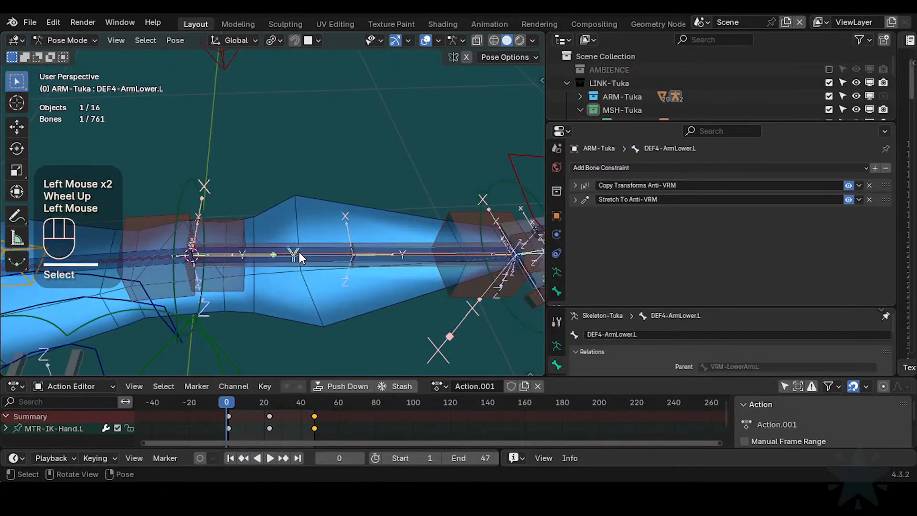
pyautogui.keyDown('shift'); pyautogui.click(366, 248); pyautogui.keyUp('shift')
pyautogui.keyDown('shift'); pyautogui.click(404, 244); pyautogui.keyUp('shift')
pyautogui.scroll(-1, 403, 244)
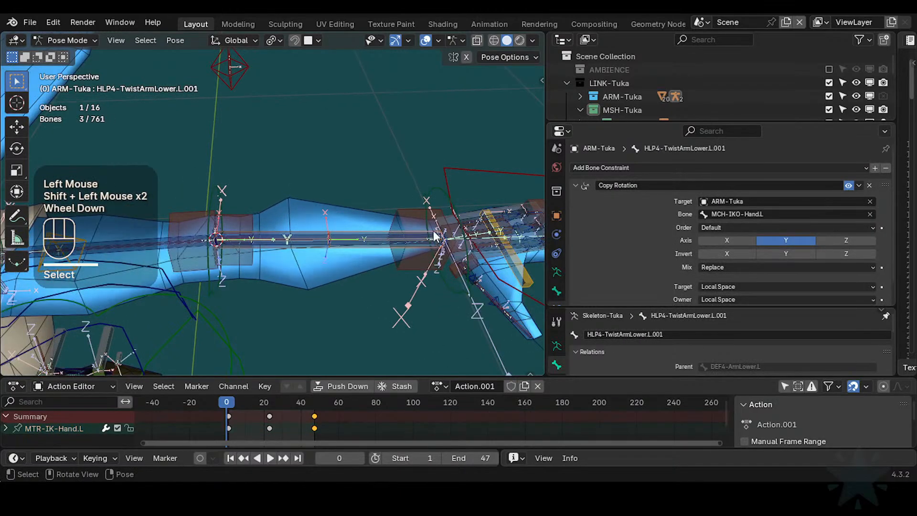
pyautogui.keyDown('shift'); pyautogui.click(434, 188); pyautogui.keyUp('shift')
pyautogui.keyDown('shift'); pyautogui.scroll(-1, 426, 197); pyautogui.keyUp('shift')
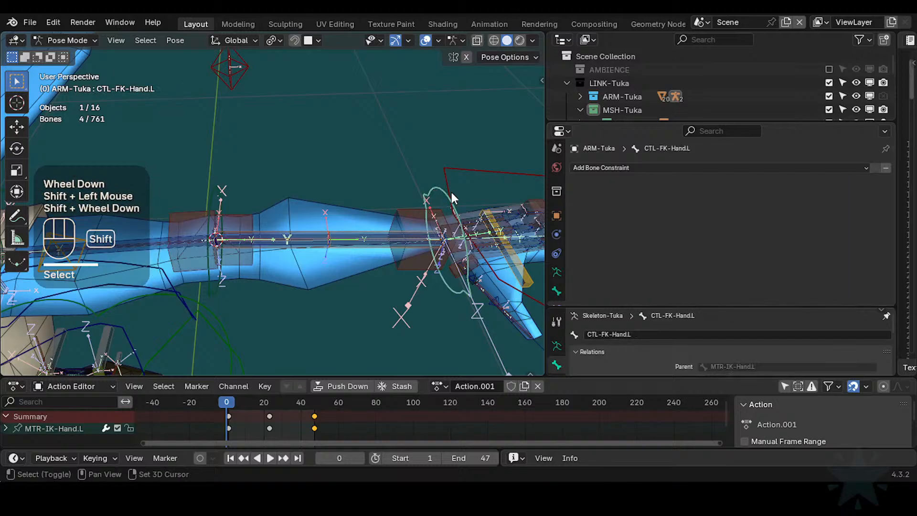
pyautogui.keyDown('shift'); pyautogui.click(422, 190); pyautogui.keyUp('shift')
pyautogui.hotkey('shift', 'h')
pyautogui.scroll(-1, 318, 220)
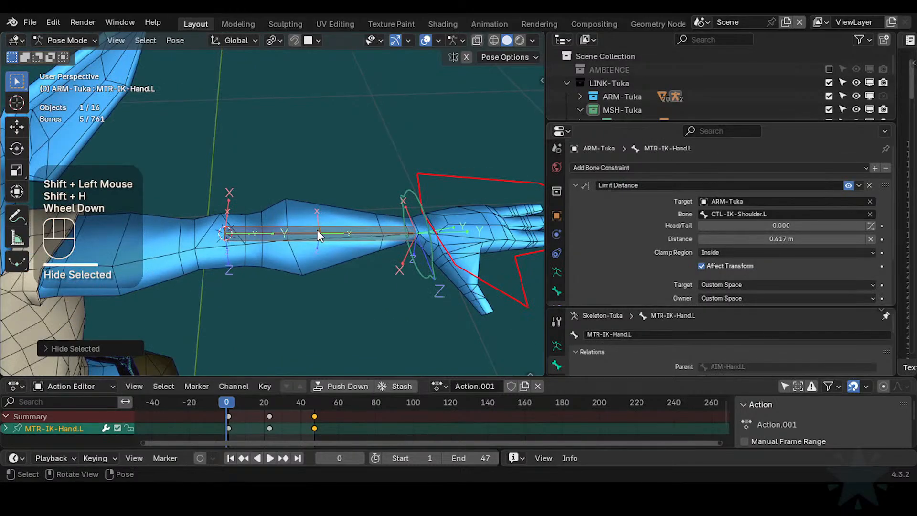
# - Select 0-Body-Tuka together with ARM-Tuka and return the body mesh to Weight Paint mode
pyautogui.hotkey('ctrl', 'Tab')
pyautogui.keyDown('shift'); pyautogui.click(308, 257); pyautogui.keyUp('shift')
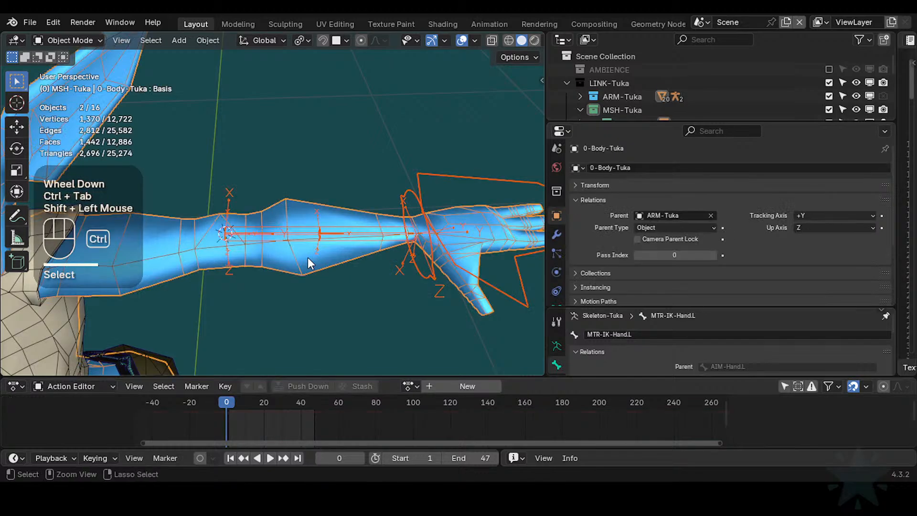
pyautogui.hotkey('ctrl', 'Tab')
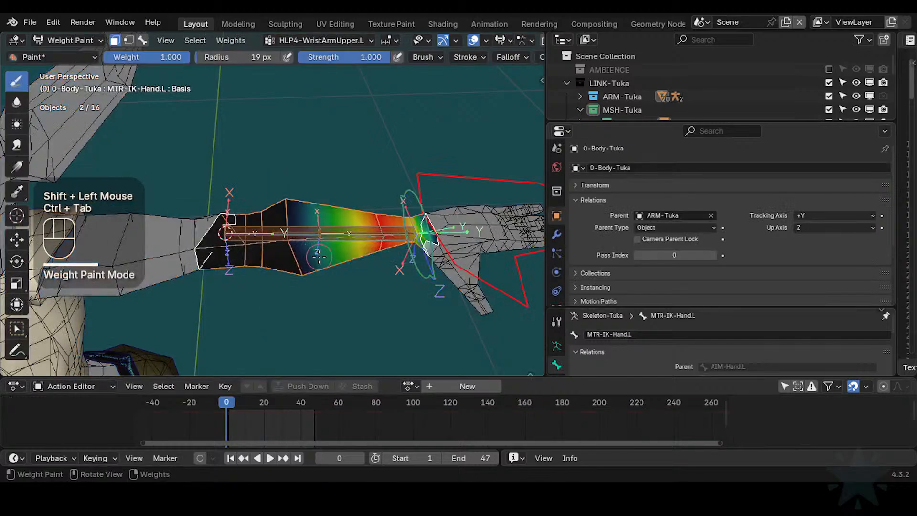
pyautogui.scroll(1, 289, 241)
pyautogui.keyDown('alt'); pyautogui.click(280, 236); pyautogui.keyUp('alt')
pyautogui.keyDown('alt'); pyautogui.click(282, 237); pyautogui.keyUp('alt')
pyautogui.hotkey('ctrl', 'z')
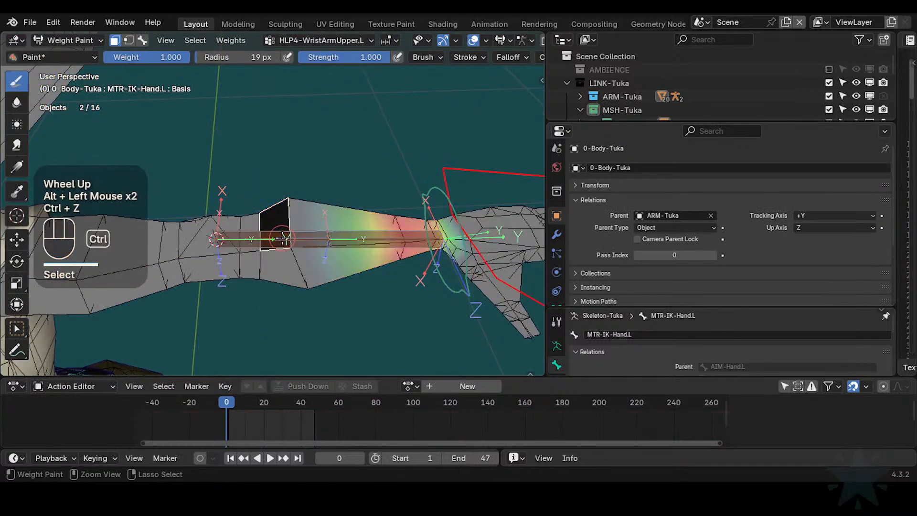
pyautogui.hotkey('ctrl', 'z')
# - Turn off face selection masking, pick the DEF4-ArmLower.L bone to display its weights, and save the file
pyautogui.press('1')
pyautogui.keyDown('alt'); pyautogui.click(287, 238); pyautogui.keyUp('alt')
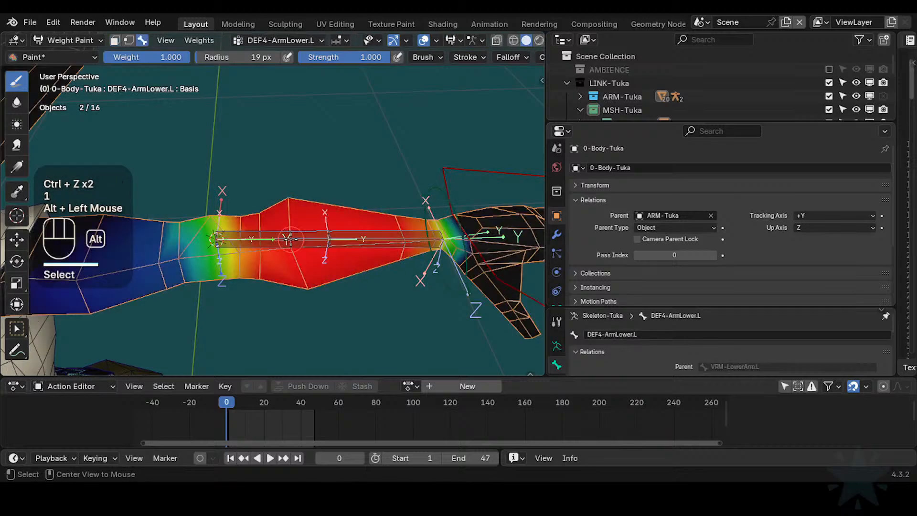
pyautogui.keyDown('alt'); pyautogui.click(288, 239); pyautogui.keyUp('alt')
pyautogui.keyDown('alt'); pyautogui.click(289, 239); pyautogui.keyUp('alt')
pyautogui.hotkey('ctrl', 's')
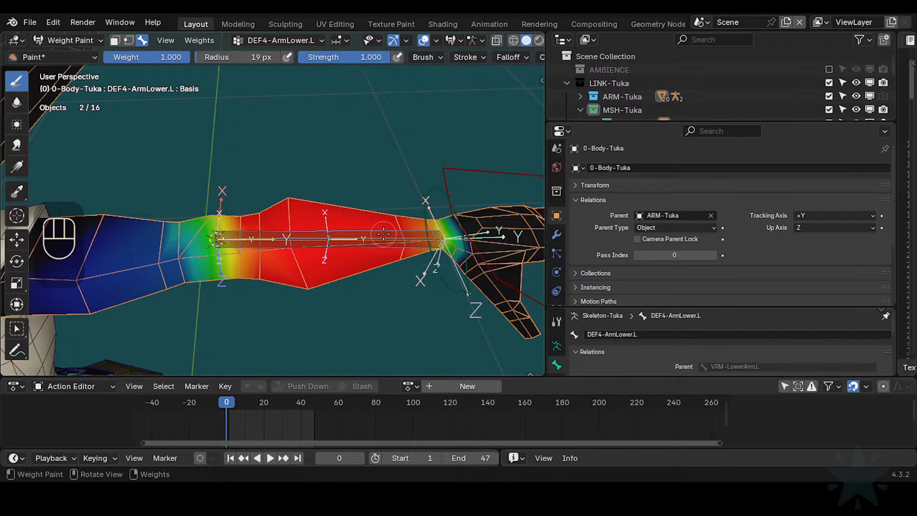
# - Open the body mesh's vertex groups and lengthen the list to show more entries
pyautogui.moveTo(623, 294); pyautogui.dragTo(605, 262, button='middle')
pyautogui.moveTo(556, 284); pyautogui.dragTo(552, 248, button='middle')
pyautogui.click(560, 273)
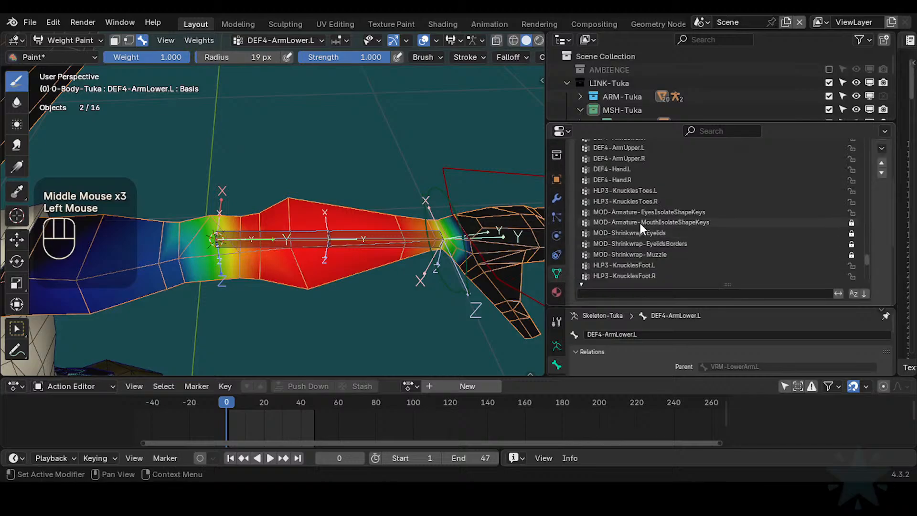
pyautogui.moveTo(640, 222); pyautogui.dragTo(656, 214, button='middle')
pyautogui.moveTo(616, 295); pyautogui.dragTo(606, 255, button='middle')
pyautogui.moveTo(560, 282); pyautogui.dragTo(561, 281, button='middle')
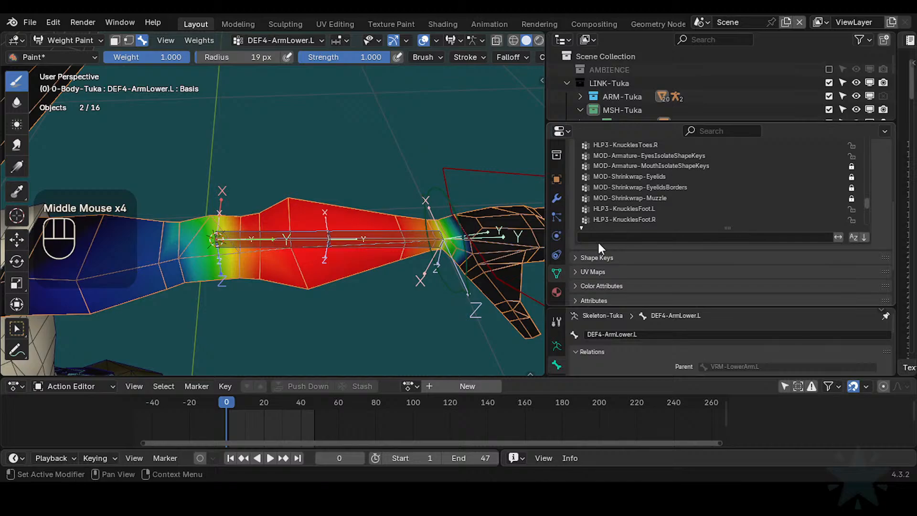
pyautogui.keyDown('shift'); pyautogui.moveTo(492, 215); pyautogui.dragTo(495, 244, button='middle'); pyautogui.keyUp('shift')
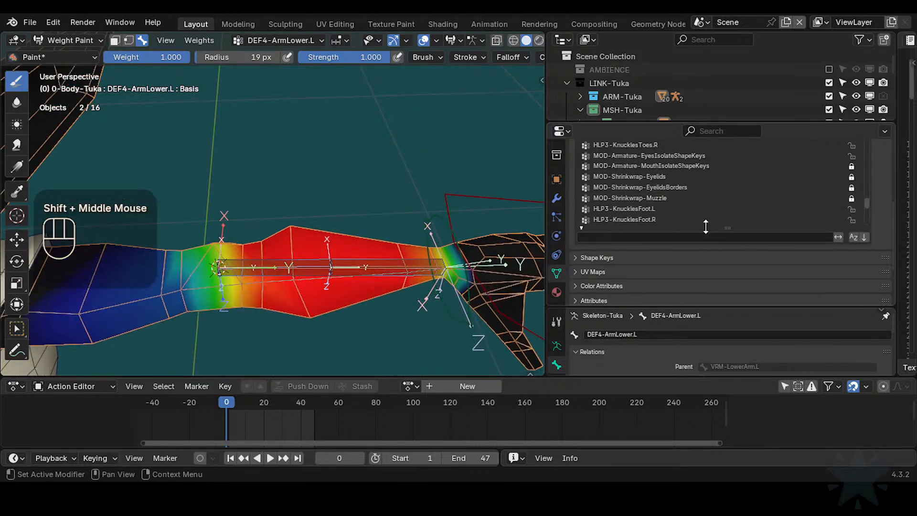
pyautogui.moveTo(706, 227); pyautogui.dragTo(727, 271)
pyautogui.keyDown('shift'); pyautogui.moveTo(538, 231); pyautogui.dragTo(512, 245, button='middle'); pyautogui.keyUp('shift')
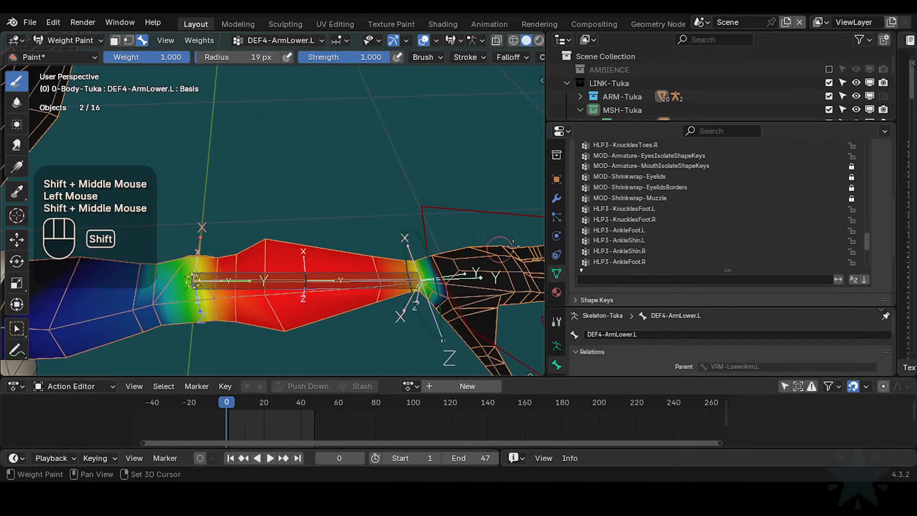
# - Look through the body mesh's vertex groups to see which DEF and HLP groups exist
pyautogui.moveTo(698, 222)
pyautogui.mouseDown(button='middle')
pyautogui.moveTo(684, 267)
pyautogui.moveTo(690, 218)
pyautogui.mouseUp(button='middle')
pyautogui.click(869, 240)
pyautogui.click(871, 244)
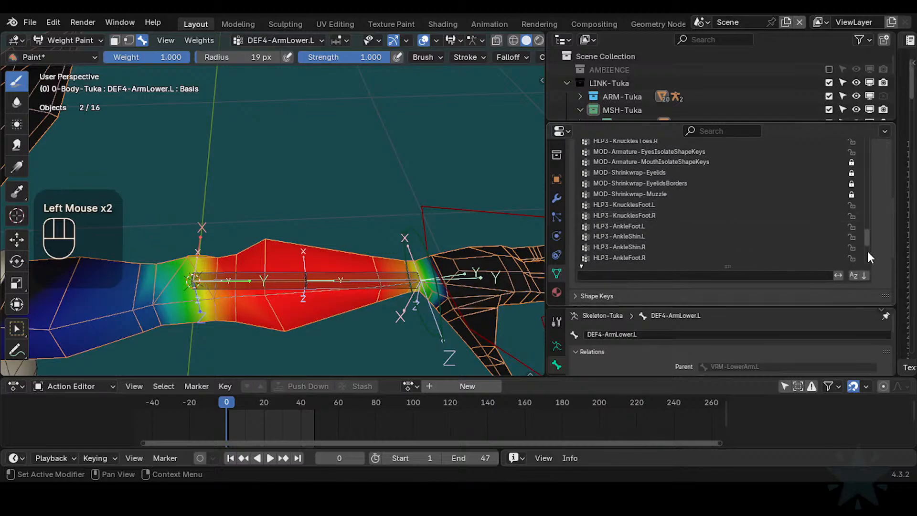
pyautogui.moveTo(867, 251); pyautogui.dragTo(879, 200)
pyautogui.moveTo(878, 213); pyautogui.dragTo(867, 289, button='middle')
pyautogui.moveTo(867, 265)
pyautogui.mouseDown()
pyautogui.moveTo(871, 256)
pyautogui.moveTo(867, 267)
pyautogui.mouseUp()
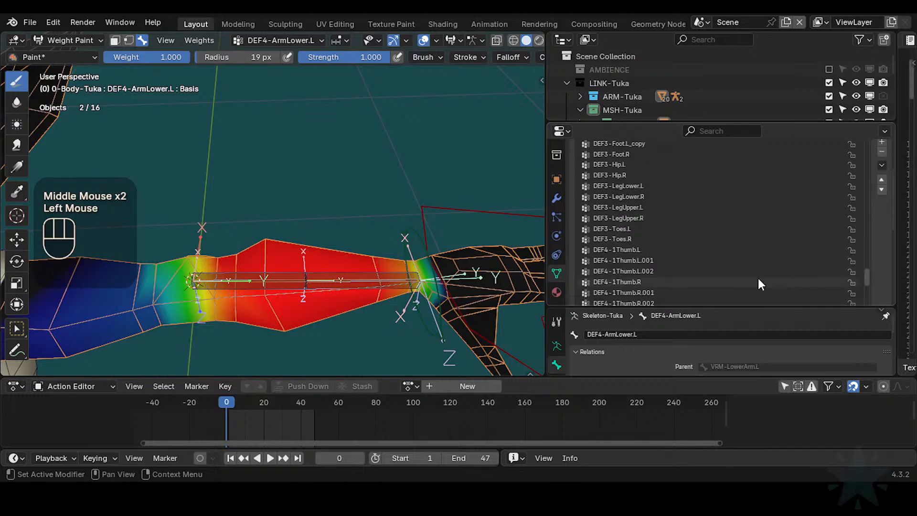
pyautogui.moveTo(761, 283); pyautogui.dragTo(767, 331, button='middle')
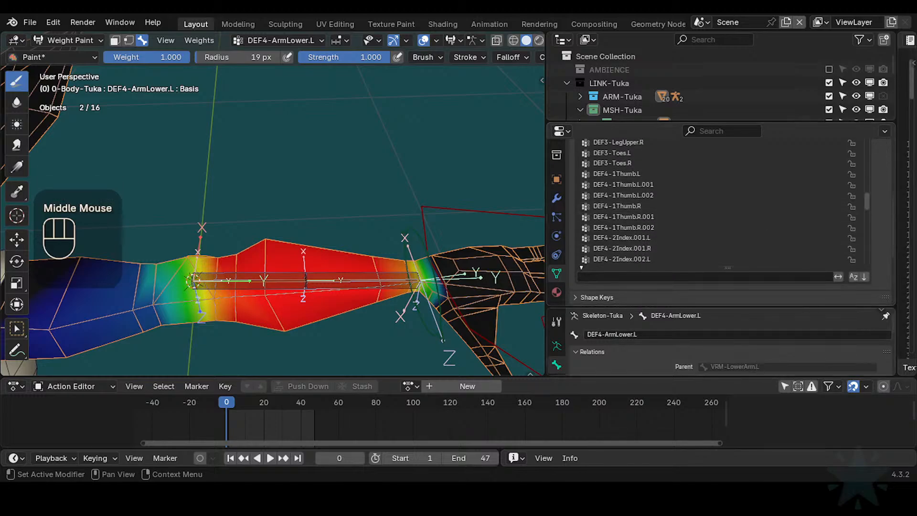
pyautogui.moveTo(868, 200); pyautogui.dragTo(865, 260)
pyautogui.keyDown('shift'); pyautogui.moveTo(282, 297); pyautogui.dragTo(299, 278, button='middle'); pyautogui.keyUp('shift')
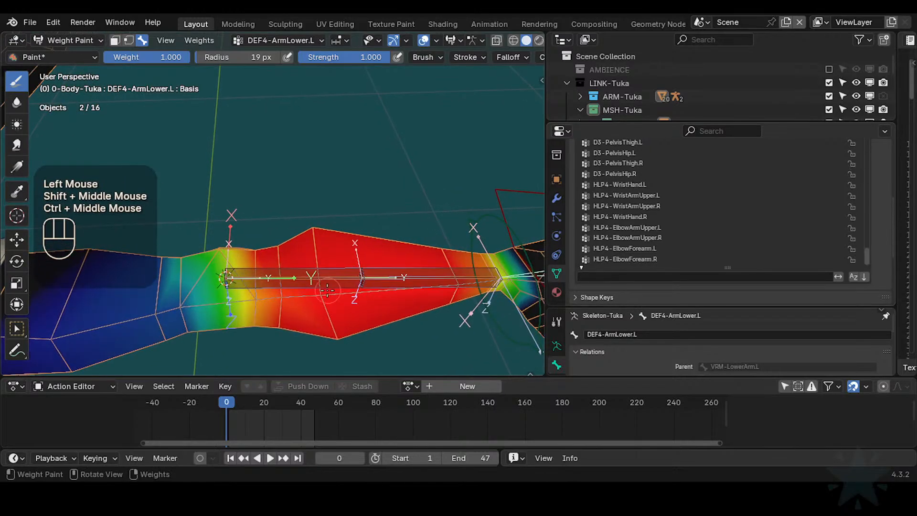
# - Save the file, make DEF4-ArmLower.L the active vertex group, and enlarge the editor holding the vertex group list
pyautogui.hotkey('ctrl', 's')
pyautogui.keyDown('alt'); pyautogui.click(302, 277); pyautogui.keyUp('alt')
pyautogui.keyDown('alt'); pyautogui.click(304, 277); pyautogui.keyUp('alt')
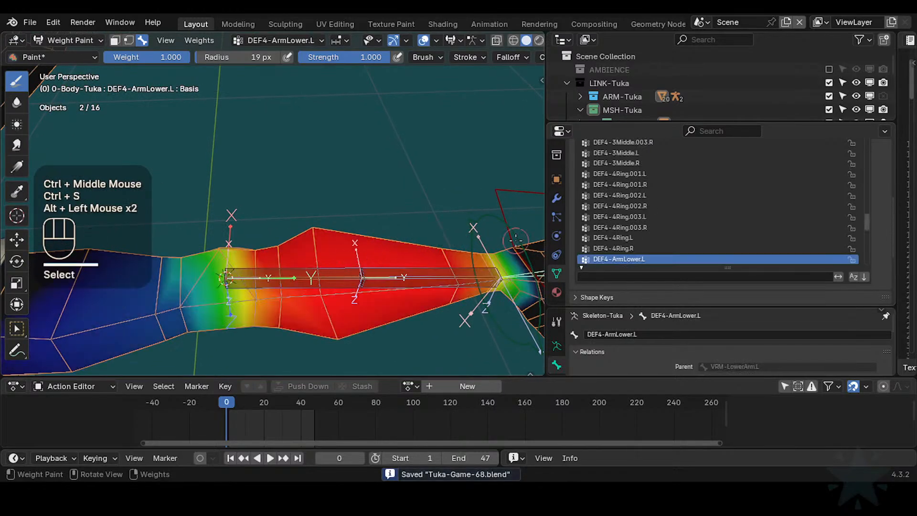
pyautogui.moveTo(887, 228); pyautogui.dragTo(887, 240, button='middle')
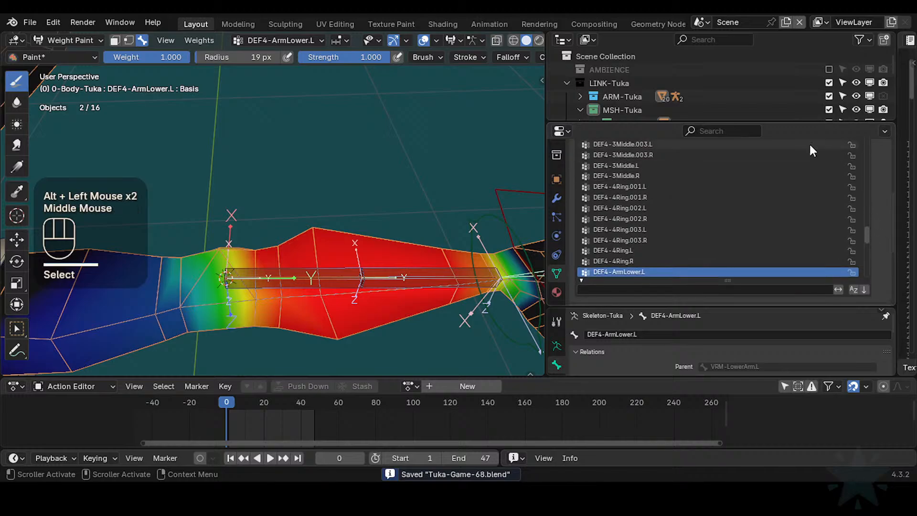
pyautogui.moveTo(786, 122); pyautogui.dragTo(786, 55)
pyautogui.moveTo(887, 178); pyautogui.dragTo(874, 253, button='middle')
pyautogui.moveTo(867, 212); pyautogui.dragTo(865, 244, button='middle')
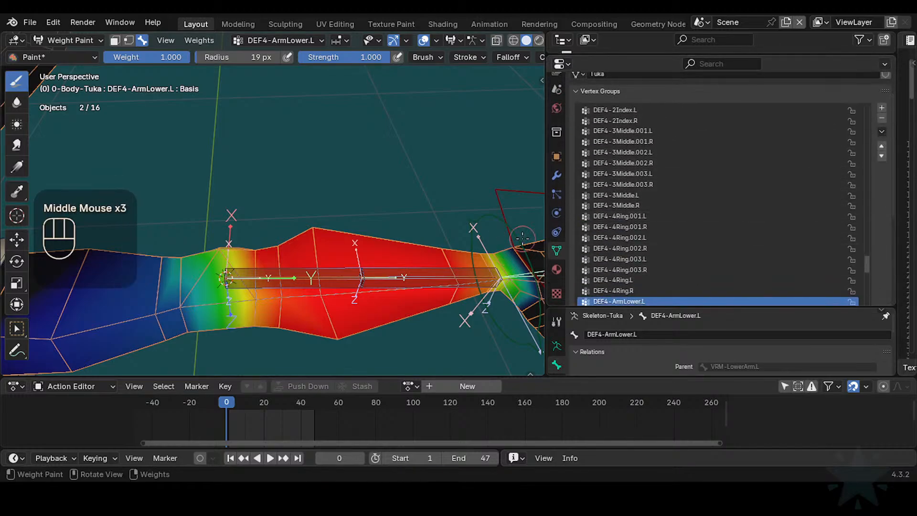
# - Duplicate the DEF4-ArmLower.L vertex group, and duplicate the resulting copy once more
pyautogui.click(882, 132)
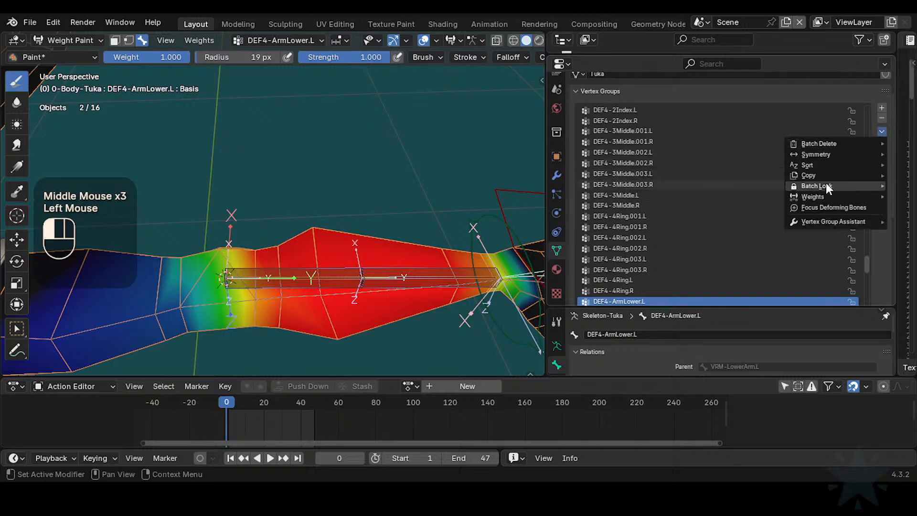
pyautogui.moveTo(807, 175)
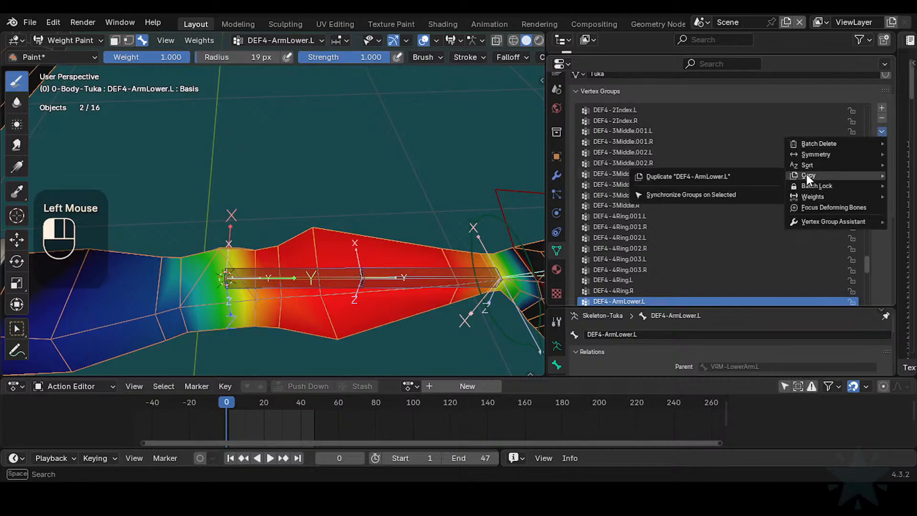
pyautogui.click(741, 176)
pyautogui.click(882, 132)
pyautogui.moveTo(841, 146)
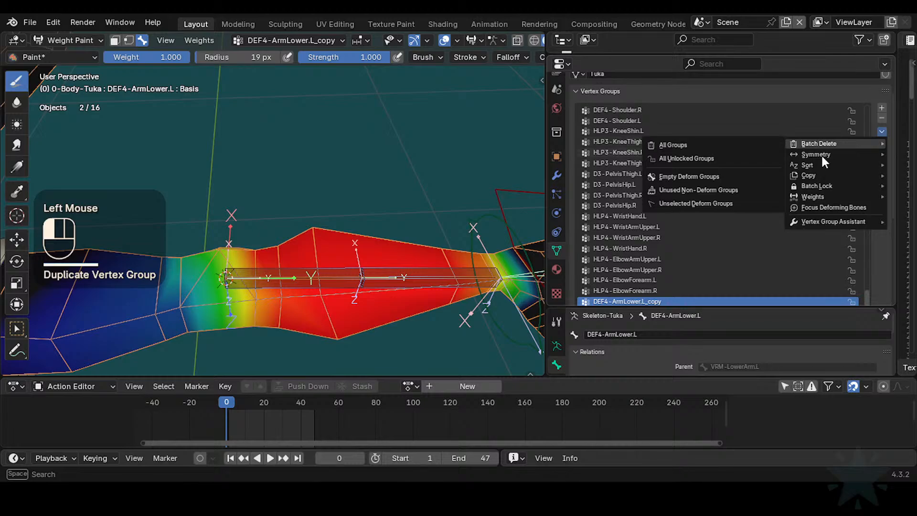
pyautogui.moveTo(816, 174)
pyautogui.click(752, 175)
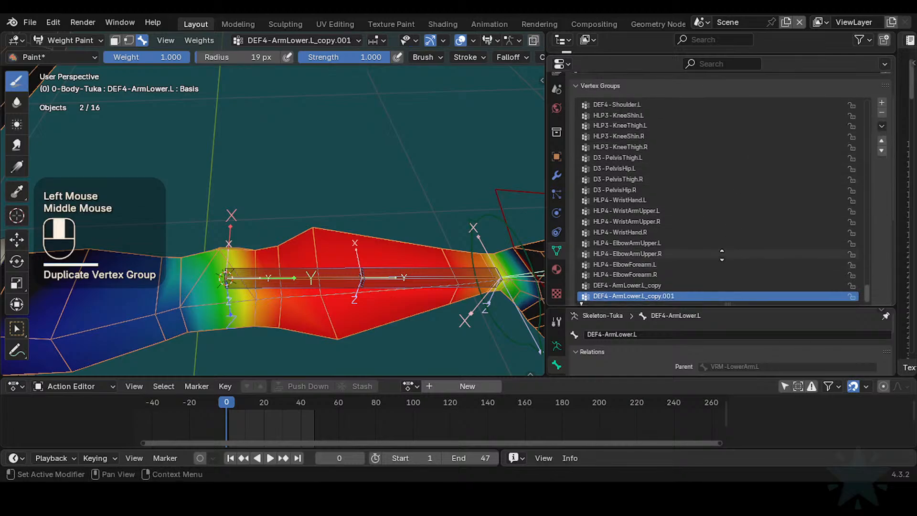
# - Select the HLP4-TwistArmLower.L bone in the armature's Pose Mode and copy its name
pyautogui.scroll(-3, 692, 232)
pyautogui.click(690, 226)
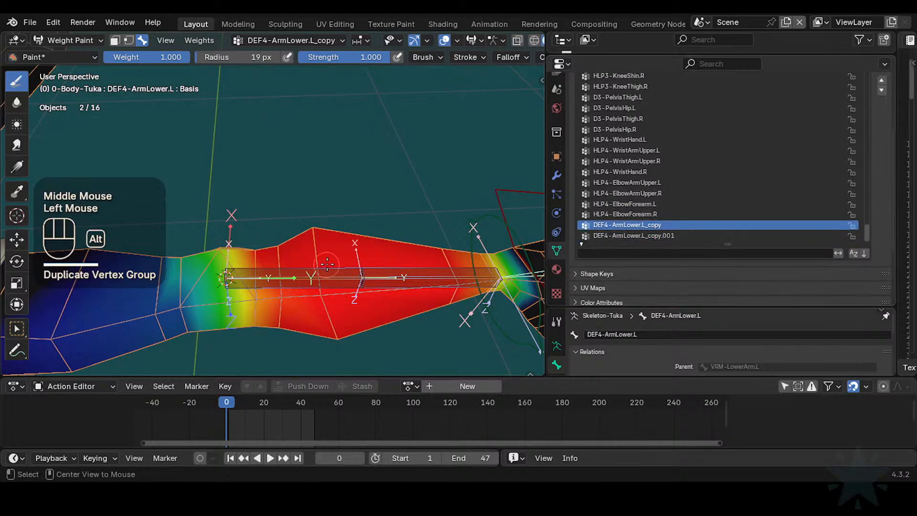
pyautogui.keyDown('alt'); pyautogui.click(328, 268); pyautogui.keyUp('alt')
pyautogui.hotkey('ctrl', 'Tab')
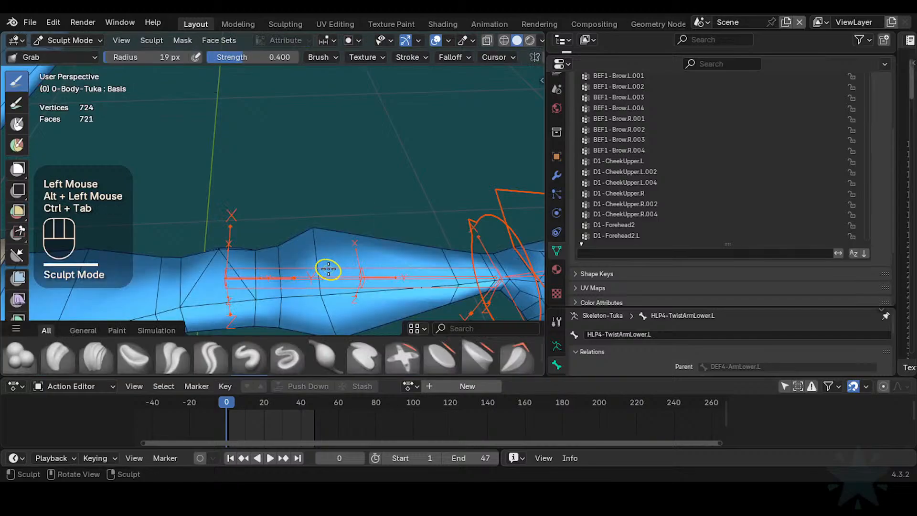
pyautogui.hotkey('ctrl', 'Tab')
pyautogui.click(328, 269)
pyautogui.hotkey('ctrl', 'Tab')
pyautogui.click(329, 269)
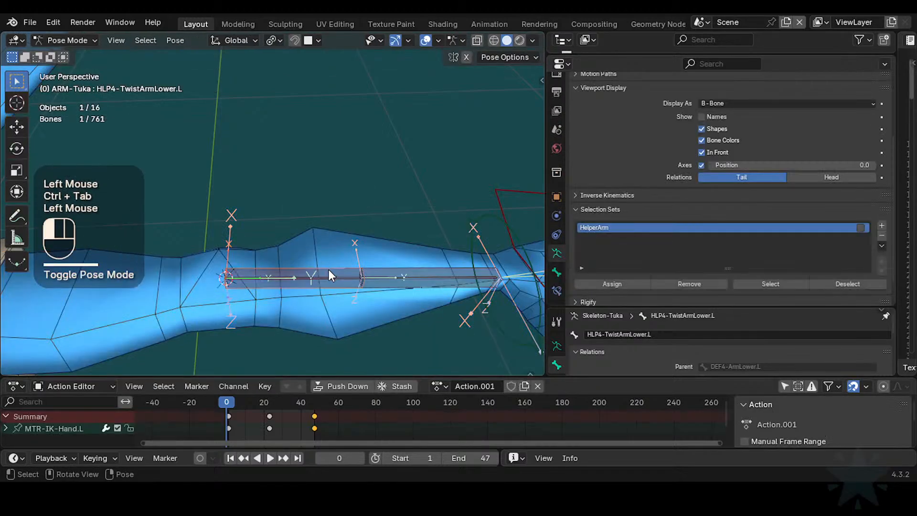
pyautogui.press('F2')
pyautogui.hotkey('ctrl', 'c')
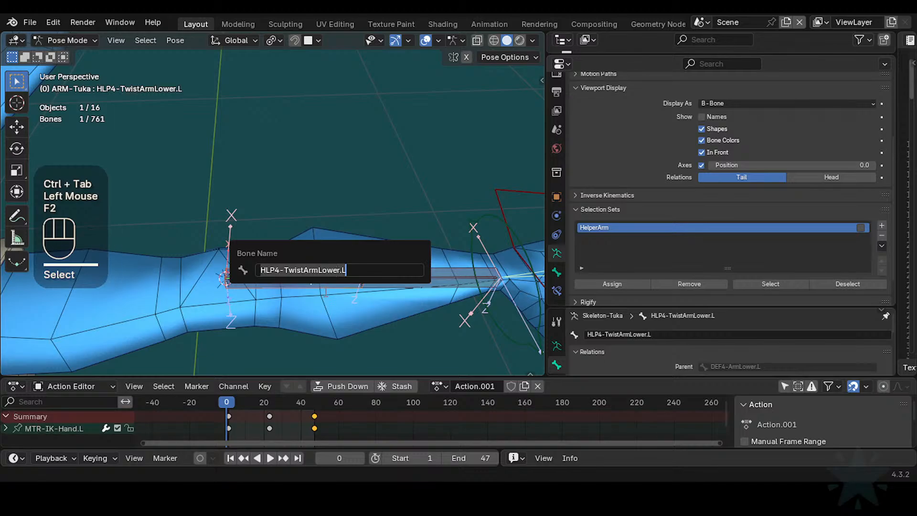
pyautogui.click(335, 302)
# - Return to weight painting the body mesh with the armature selected, and make the DEF4-ArmLower.L bone active
pyautogui.hotkey('ctrl', 'Tab')
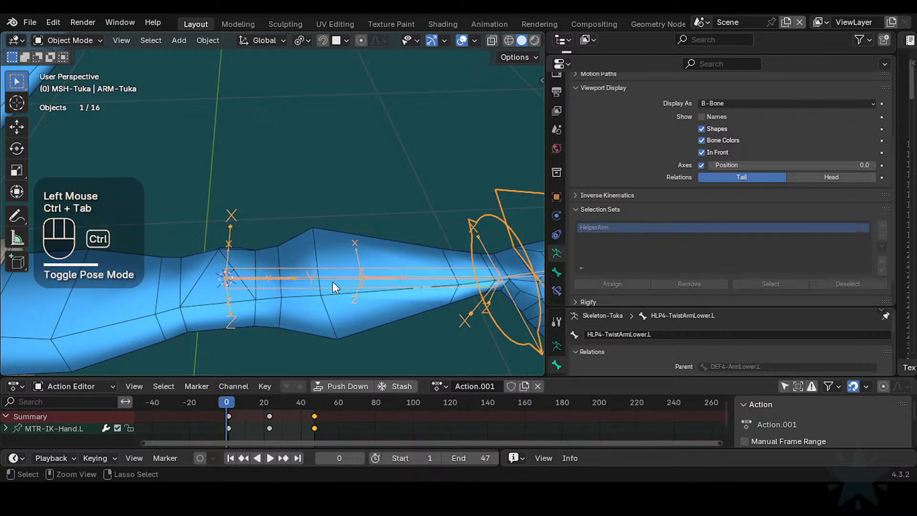
pyautogui.click(336, 278)
pyautogui.keyDown('shift'); pyautogui.click(343, 299); pyautogui.keyUp('shift')
pyautogui.hotkey('ctrl', 'Tab')
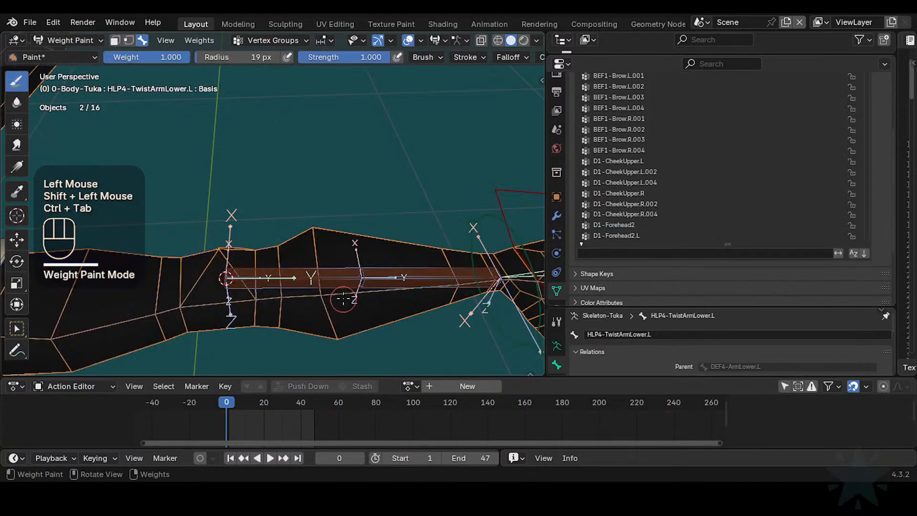
pyautogui.keyDown('alt'); pyautogui.click(346, 275); pyautogui.keyUp('alt')
pyautogui.keyDown('alt'); pyautogui.click(346, 275); pyautogui.keyUp('alt')
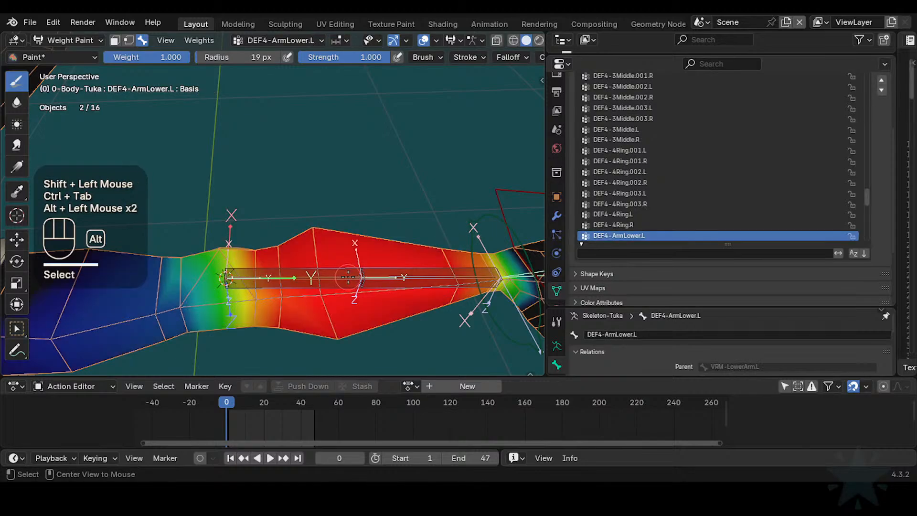
# - Rename the two duplicated DEF4-ArmLower.L vertex groups as HLP4-TwistArmLower.L and HLP4-TwistArmLower.L.001
pyautogui.moveTo(871, 214); pyautogui.dragTo(874, 184, button='middle')
pyautogui.moveTo(866, 165); pyautogui.dragTo(867, 215)
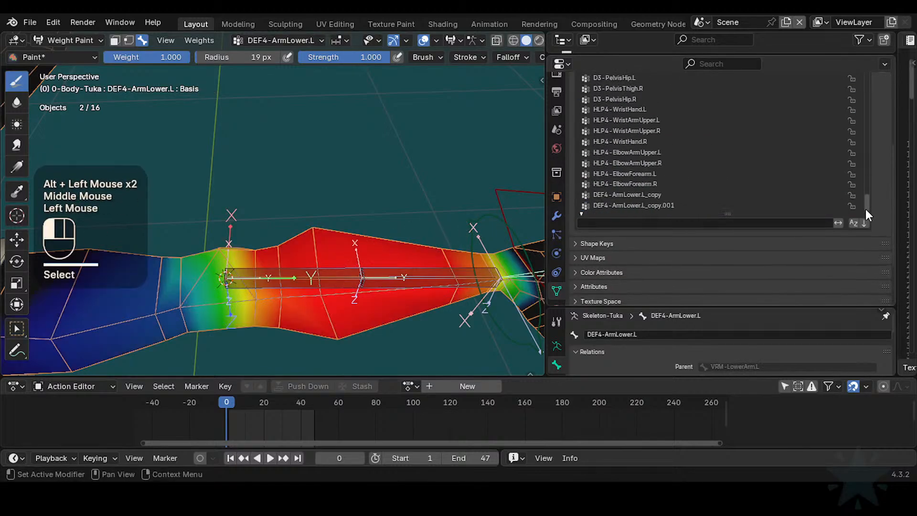
pyautogui.click(635, 199)
pyautogui.doubleClick(677, 196)
pyautogui.hotkey('ctrl', 'v')
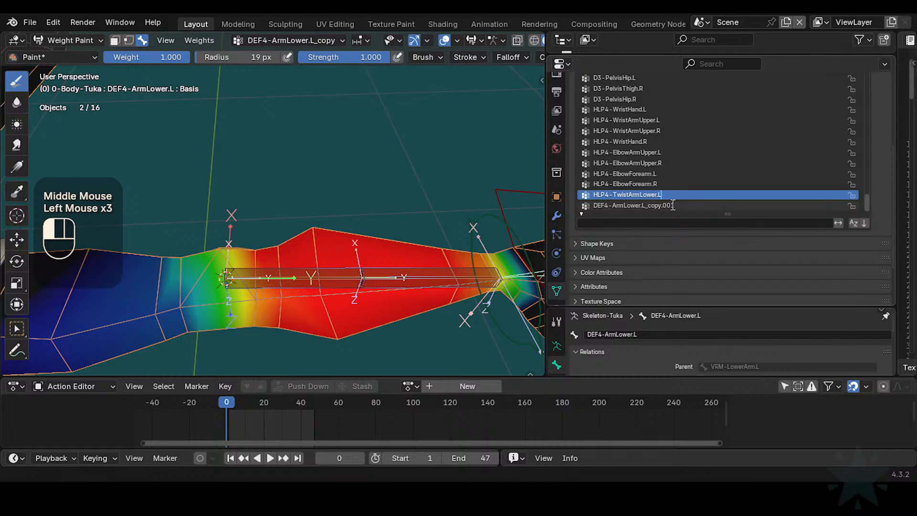
pyautogui.press('Return')
pyautogui.doubleClick(667, 205)
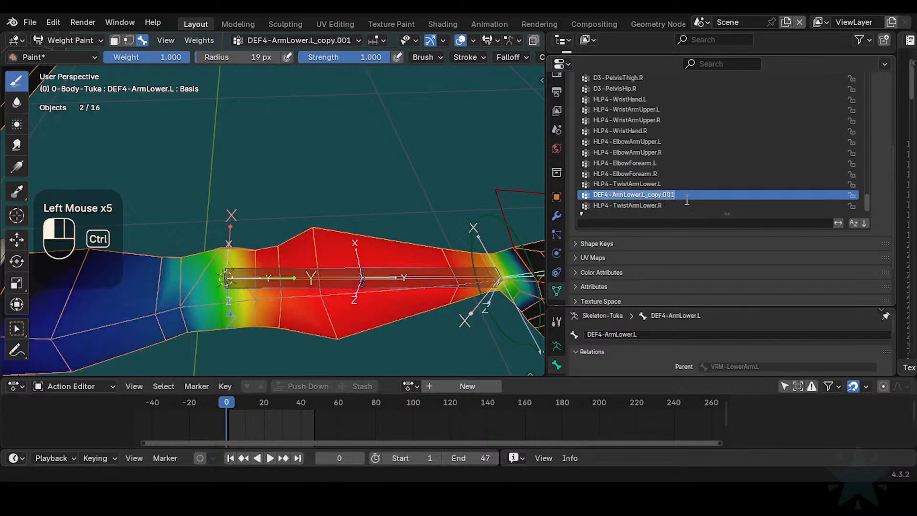
pyautogui.click(685, 195)
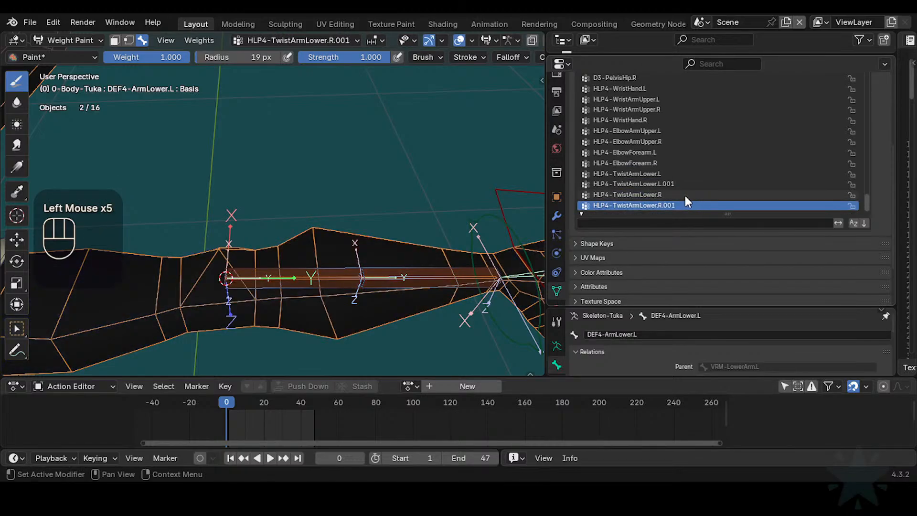
# - Check the forearm weights of the twist bones and make the DEF4-ArmLower.L bone active again
pyautogui.keyDown('alt'); pyautogui.click(397, 277); pyautogui.keyUp('alt')
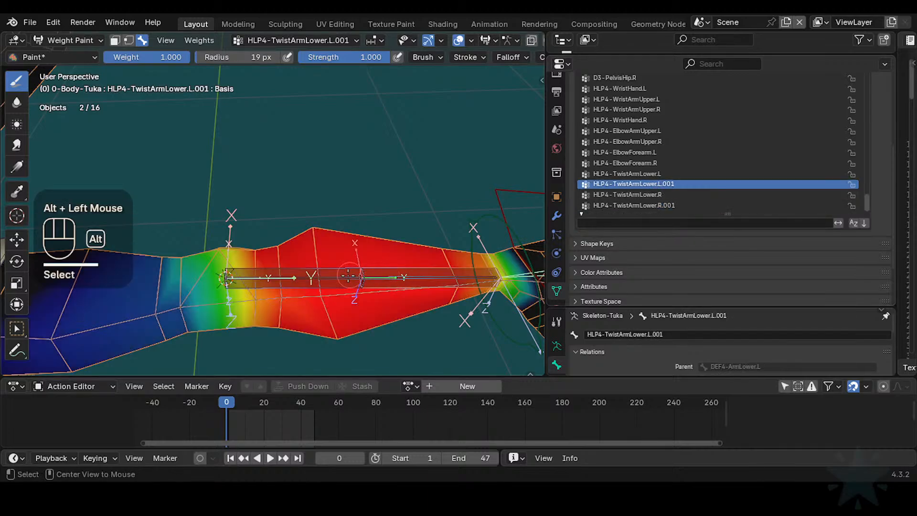
pyautogui.keyDown('alt'); pyautogui.click(385, 276); pyautogui.keyUp('alt')
pyautogui.keyDown('alt'); pyautogui.click(340, 275); pyautogui.keyUp('alt')
pyautogui.keyDown('alt'); pyautogui.click(360, 272); pyautogui.keyUp('alt')
# - Turn on the face paint mask, extend the masked forearm faces by one ring, and save the file
pyautogui.press('1')
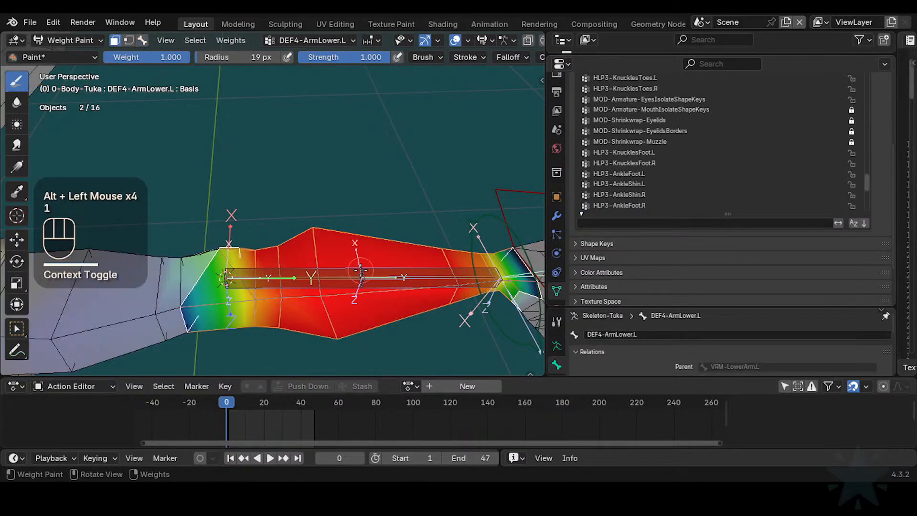
pyautogui.keyDown('shift'); pyautogui.moveTo(361, 271); pyautogui.dragTo(352, 279, button='middle'); pyautogui.keyUp('shift')
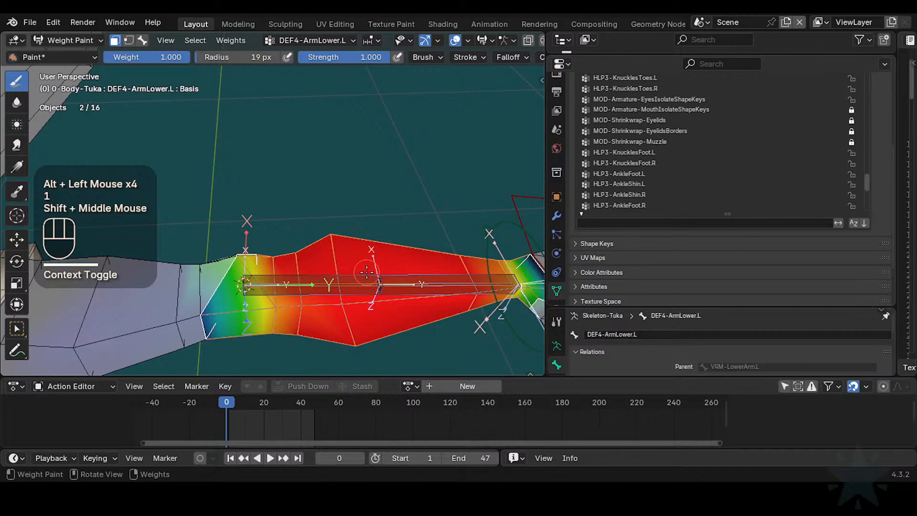
pyautogui.press('ctrl+KP_Add')
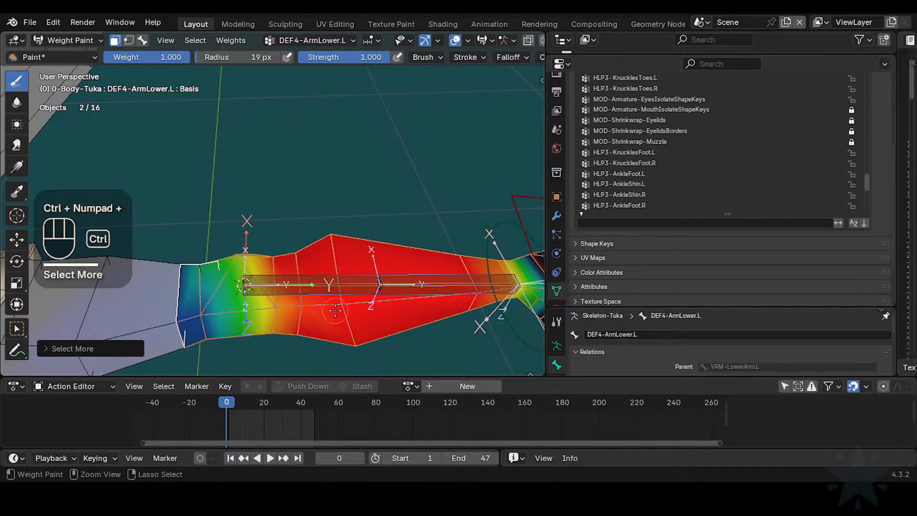
pyautogui.moveTo(317, 287)
pyautogui.keyDown('ctrl'); pyautogui.mouseDown(button='middle')
pyautogui.moveTo(304, 290)
pyautogui.moveTo(322, 291)
pyautogui.mouseUp(button='middle'); pyautogui.keyUp('ctrl')
pyautogui.hotkey('ctrl', 's')
pyautogui.keyDown('shift'); pyautogui.moveTo(392, 273); pyautogui.dragTo(324, 280, button='middle'); pyautogui.keyUp('shift')
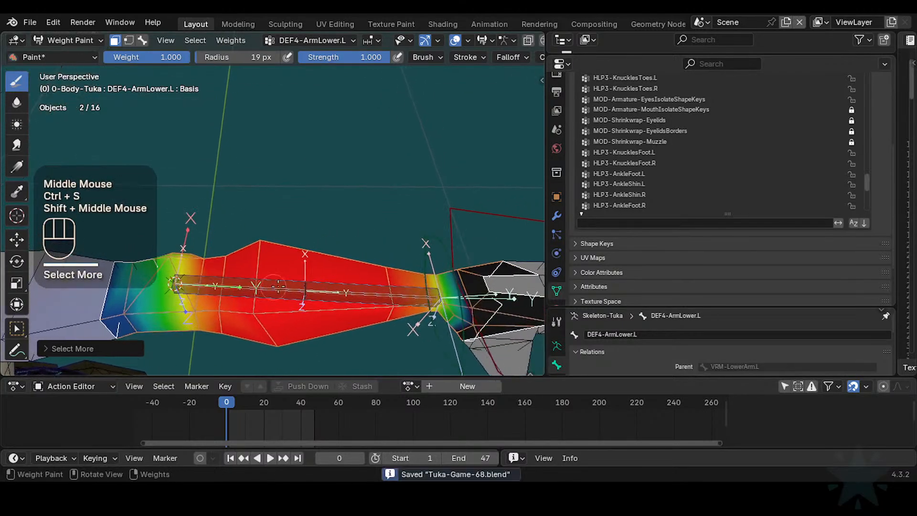
# - Set the brush radius to 100 px and erase the DEF4-ArmLower.L weight around the wrist end of the forearm
pyautogui.hotkey('ctrl', 'f')
pyautogui.keyDown('ctrl'); pyautogui.click(441, 261); pyautogui.keyUp('ctrl')
pyautogui.keyDown('ctrl'); pyautogui.moveTo(441, 260); pyautogui.dragTo(441, 277, button='middle'); pyautogui.keyUp('ctrl')
pyautogui.hotkey('ctrl', 'f')
pyautogui.keyDown('ctrl'); pyautogui.click(442, 277); pyautogui.keyUp('ctrl')
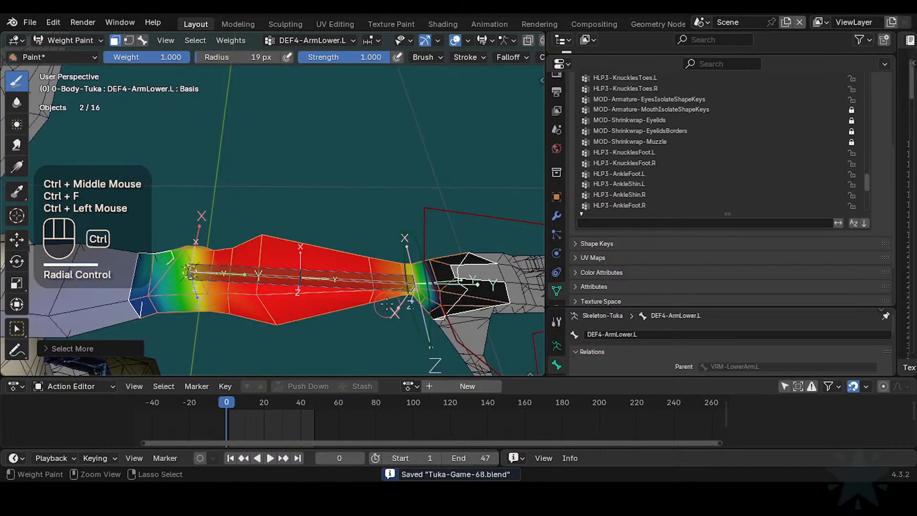
pyautogui.press('f')
pyautogui.click(426, 301)
pyautogui.keyDown('ctrl'); pyautogui.click(384, 310); pyautogui.keyUp('ctrl')
pyautogui.keyDown('ctrl'); pyautogui.click(383, 310); pyautogui.keyUp('ctrl')
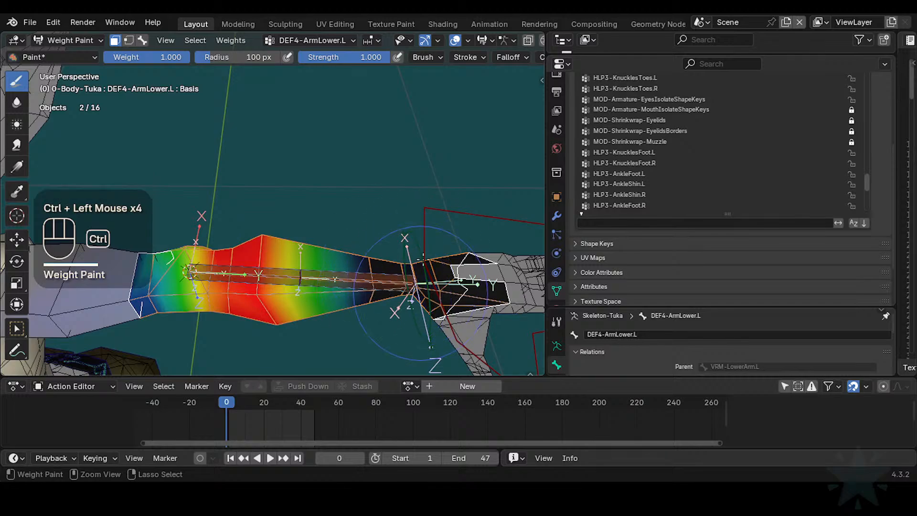
# - Erase the remaining DEF4-ArmLower.L weight near the wrist from the other side, with the brush radius set to 65 px
pyautogui.moveTo(385, 294)
pyautogui.mouseDown(button='middle')
pyautogui.moveTo(406, 274)
pyautogui.moveTo(390, 282)
pyautogui.mouseUp(button='middle')
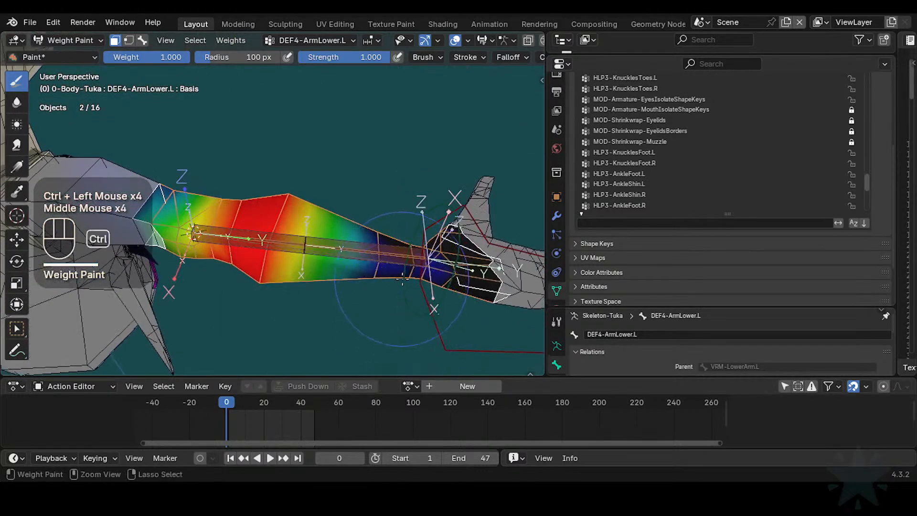
pyautogui.keyDown('ctrl'); pyautogui.click(388, 282); pyautogui.keyUp('ctrl')
pyautogui.press('f')
pyautogui.click(375, 262)
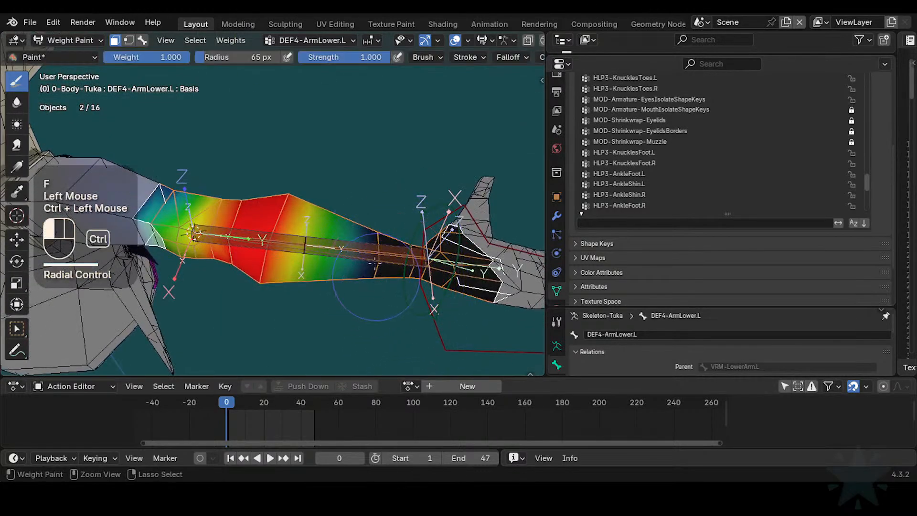
pyautogui.moveTo(419, 284); pyautogui.dragTo(399, 218, button='middle')
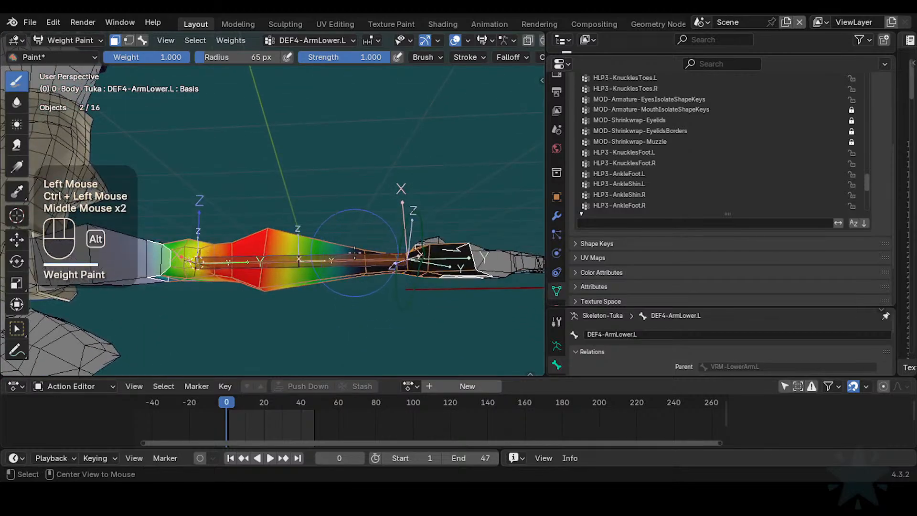
# - Make the HLP4-TwistArmLower.L.001 bone active for painting and turn the face paint mask back on
pyautogui.keyDown('alt'); pyautogui.click(362, 256); pyautogui.keyUp('alt')
pyautogui.hotkey('ctrl', 'z')
pyautogui.press('1')
pyautogui.keyDown('alt'); pyautogui.click(360, 256); pyautogui.keyUp('alt')
pyautogui.moveTo(360, 256)
pyautogui.keyDown('shift'); pyautogui.mouseDown(button='middle')
pyautogui.moveTo(396, 292)
pyautogui.moveTo(387, 291)
pyautogui.mouseUp(button='middle'); pyautogui.keyUp('shift')
pyautogui.press('1')
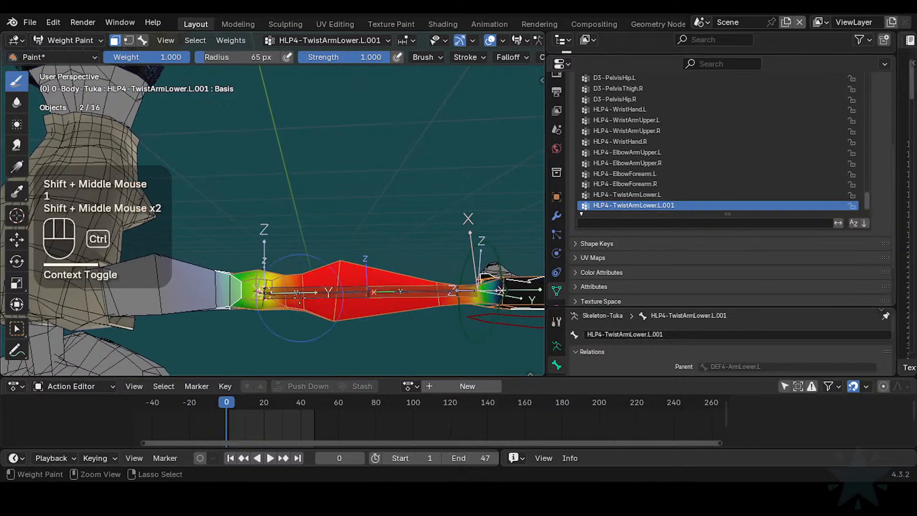
# - Erase the HLP4-TwistArmLower.L.001 weight from the elbow to mid-forearm on the visible side of the arm
pyautogui.keyDown('ctrl'); pyautogui.click(244, 287); pyautogui.keyUp('ctrl')
pyautogui.moveTo(261, 295)
pyautogui.mouseDown(button='middle')
pyautogui.moveTo(262, 317)
pyautogui.moveTo(235, 239)
pyautogui.mouseUp(button='middle')
pyautogui.keyDown('ctrl'); pyautogui.click(235, 239); pyautogui.keyUp('ctrl')
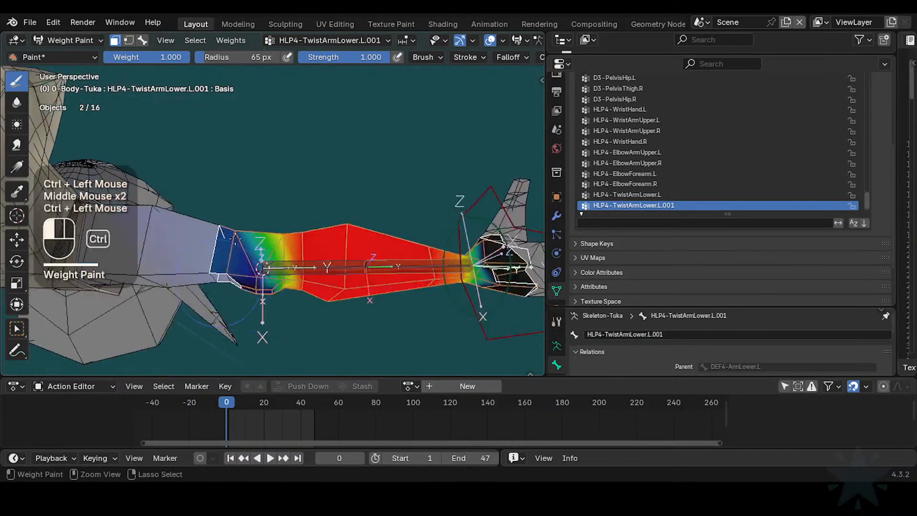
pyautogui.keyDown('ctrl'); pyautogui.click(242, 222); pyautogui.keyUp('ctrl')
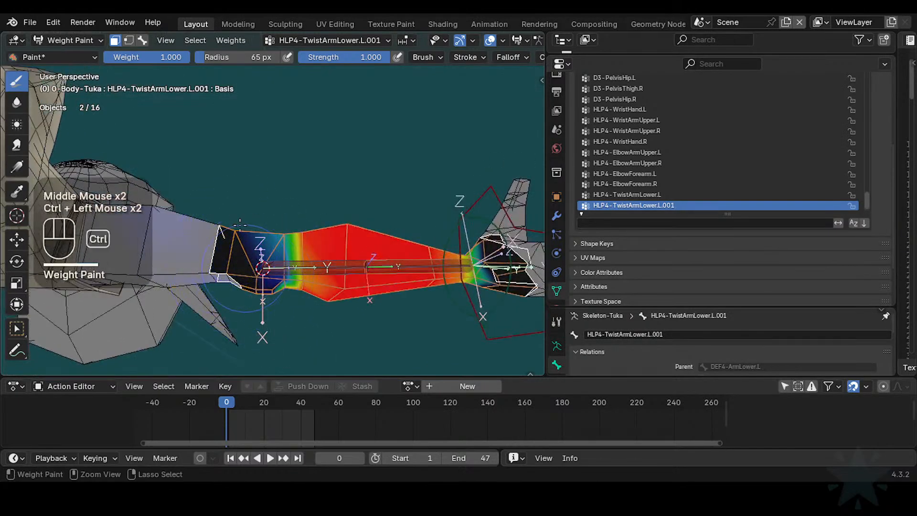
pyautogui.keyDown('ctrl'); pyautogui.moveTo(324, 235); pyautogui.dragTo(350, 232); pyautogui.keyUp('ctrl')
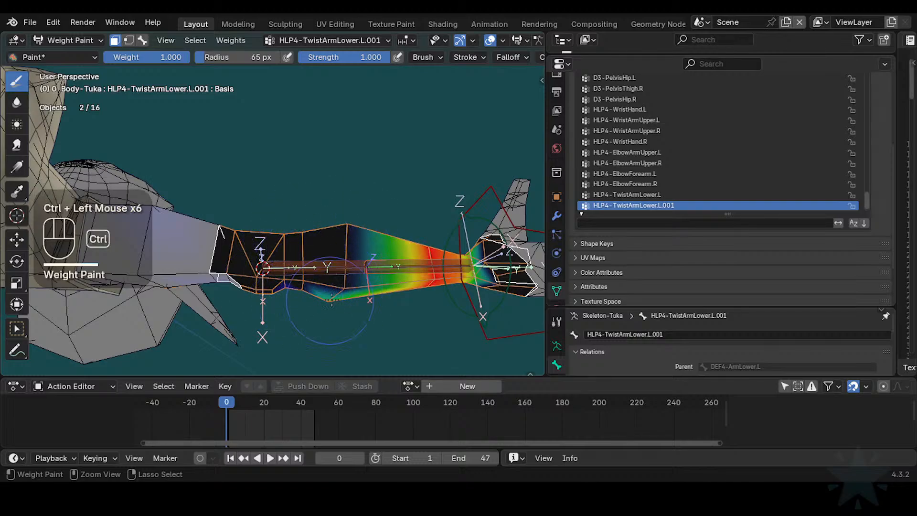
# - Orbit around the arm and erase the leftover HLP4-TwistArmLower.L.001 weight on the elbow half's opposite side
pyautogui.moveTo(336, 285)
pyautogui.mouseDown(button='middle')
pyautogui.moveTo(340, 223)
pyautogui.moveTo(325, 214)
pyautogui.mouseUp(button='middle')
pyautogui.keyDown('ctrl'); pyautogui.click(340, 224); pyautogui.keyUp('ctrl')
pyautogui.keyDown('shift'); pyautogui.moveTo(325, 214); pyautogui.dragTo(250, 252, button='middle'); pyautogui.keyUp('shift')
pyautogui.keyDown('ctrl'); pyautogui.click(250, 252); pyautogui.keyUp('ctrl')
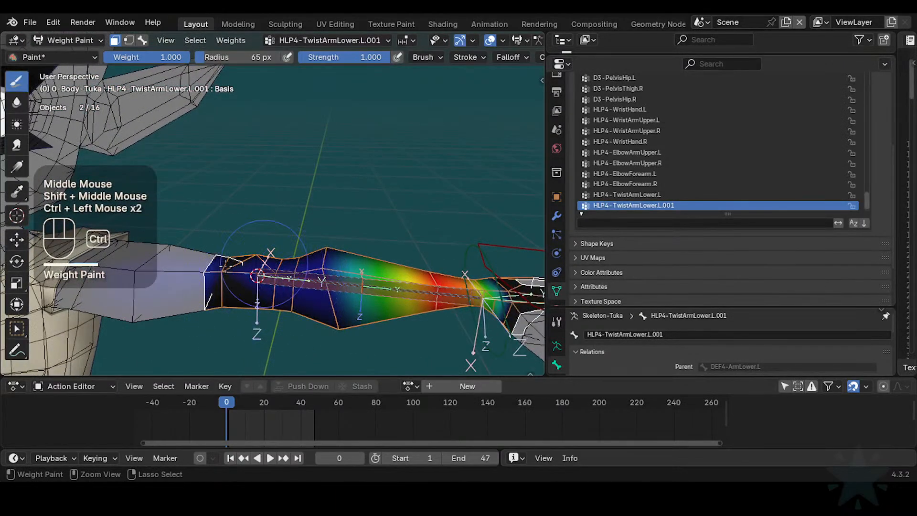
pyautogui.keyDown('ctrl'); pyautogui.moveTo(231, 276); pyautogui.dragTo(318, 260); pyautogui.keyUp('ctrl')
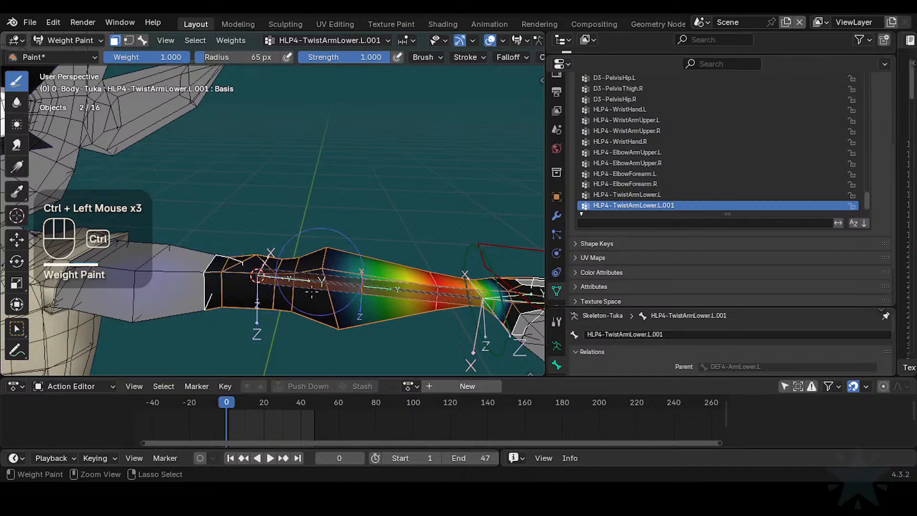
# - Extend the face mask into the upper arm and erase the HLP4-TwistArmLower.L.001 weight there
pyautogui.moveTo(311, 291); pyautogui.dragTo(294, 270, button='middle')
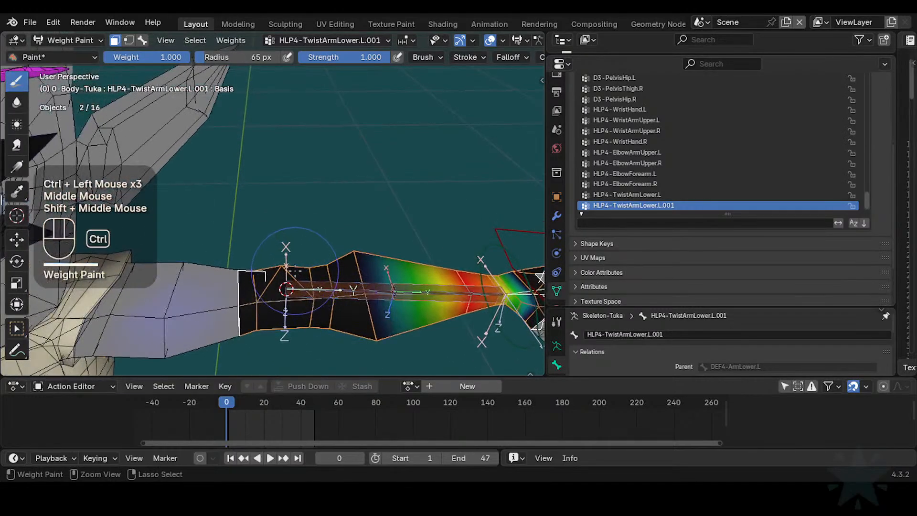
pyautogui.press('ctrl+KP_Add')
pyautogui.keyDown('ctrl'); pyautogui.click(173, 300); pyautogui.keyUp('ctrl')
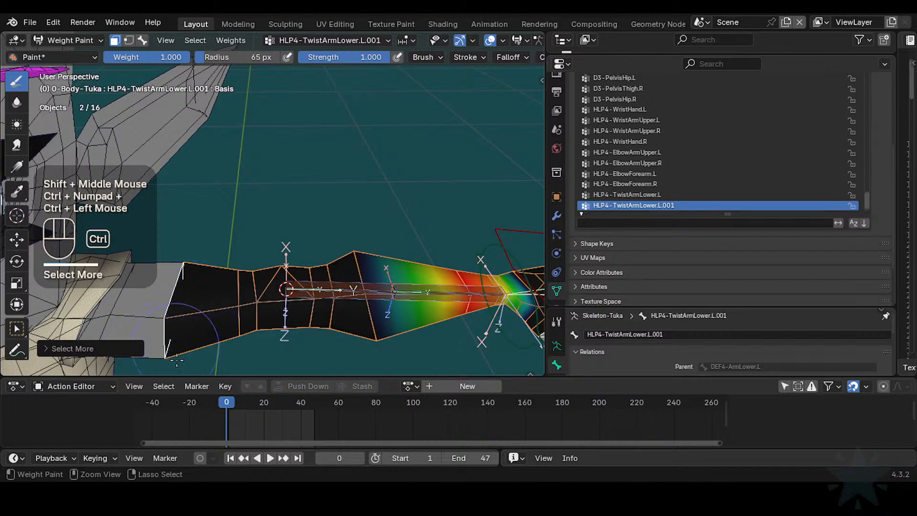
pyautogui.moveTo(201, 344); pyautogui.dragTo(367, 315, button='middle')
# - Switch back to bone selection, make HLP4-TwistArmLower.L the active bone, and save the file
pyautogui.press('3')
pyautogui.keyDown('alt'); pyautogui.click(358, 247); pyautogui.keyUp('alt')
pyautogui.moveTo(367, 315)
pyautogui.mouseDown(button='middle')
pyautogui.moveTo(369, 340)
pyautogui.moveTo(369, 330)
pyautogui.mouseUp(button='middle')
pyautogui.moveTo(369, 330); pyautogui.dragTo(326, 274, button='middle')
pyautogui.hotkey('ctrl', 's')
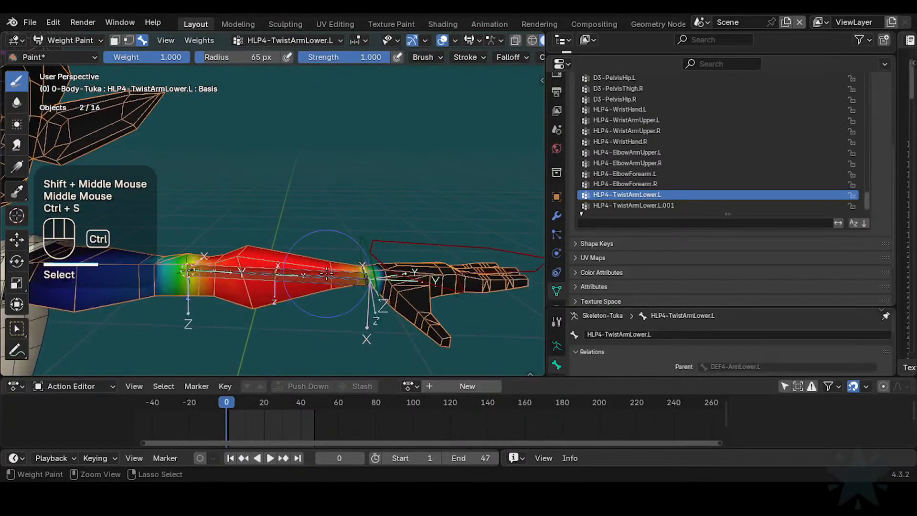
# - Return the armature to Pose Mode with its bone axes hidden, and select the CTL-FK-Hand.L control
pyautogui.hotkey('ctrl', '3')
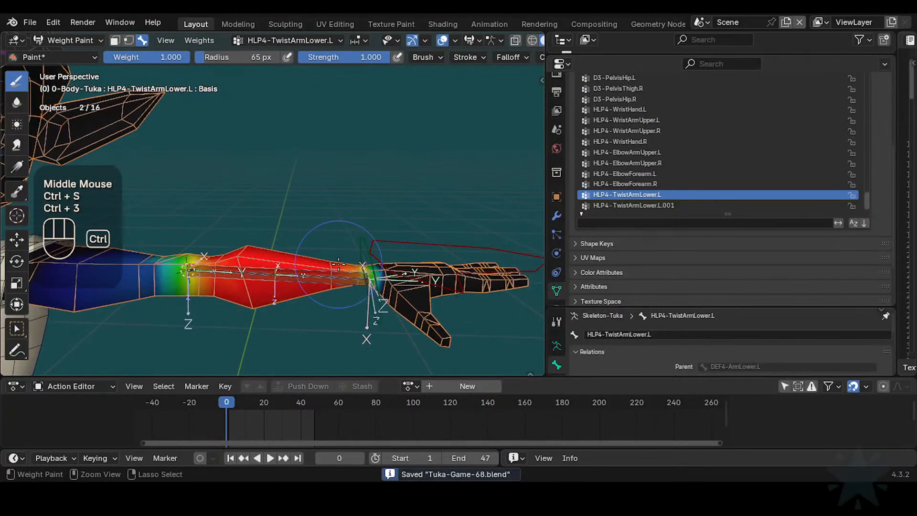
pyautogui.moveTo(363, 262); pyautogui.dragTo(404, 262, button='middle')
pyautogui.hotkey('ctrl', 'Tab')
pyautogui.click(368, 256)
pyautogui.hotkey('ctrl', 'Tab')
pyautogui.hotkey('ctrl', '3')
pyautogui.click(362, 251)
# - Test the forearm deformation by rotating CTL-FK-Hand.L about its local Y axis
pyautogui.press('r')
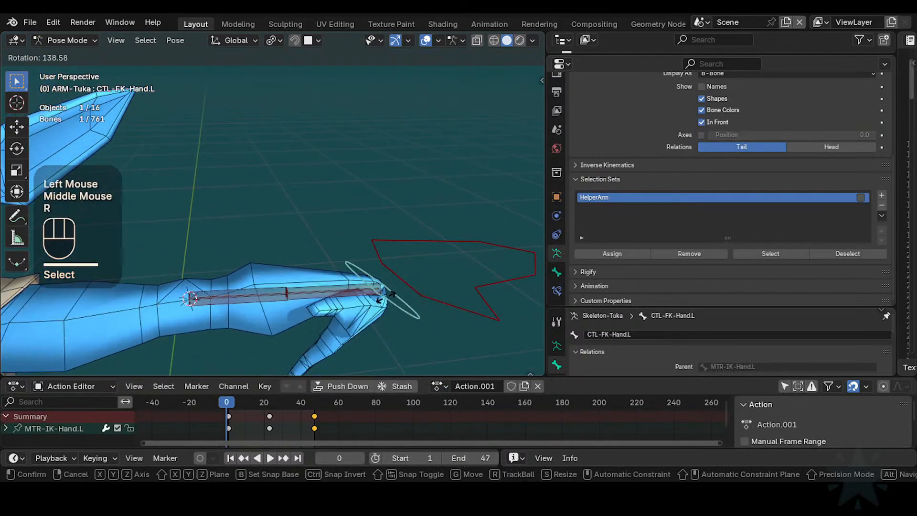
pyautogui.press('Escape')
pyautogui.press('r')
pyautogui.press('y')
pyautogui.press('y')
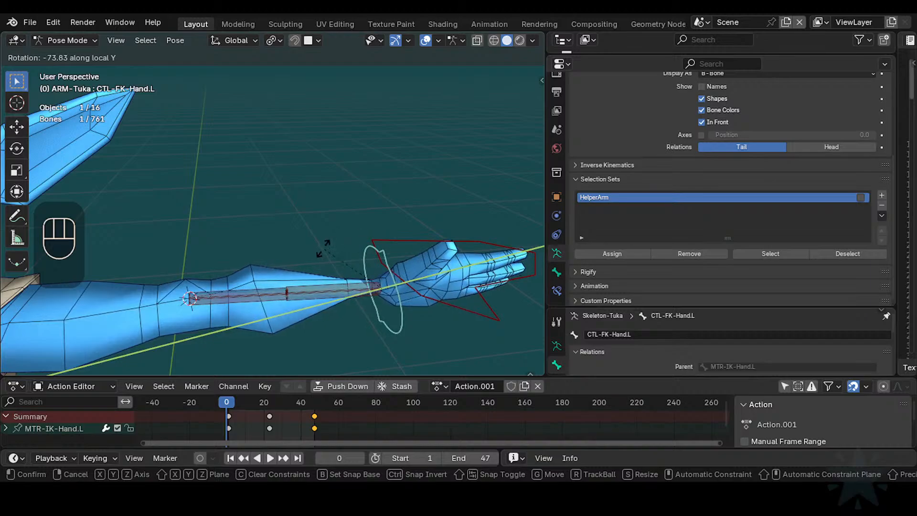
pyautogui.click(420, 254)
pyautogui.press('r')
pyautogui.press('r')
pyautogui.press('Escape')
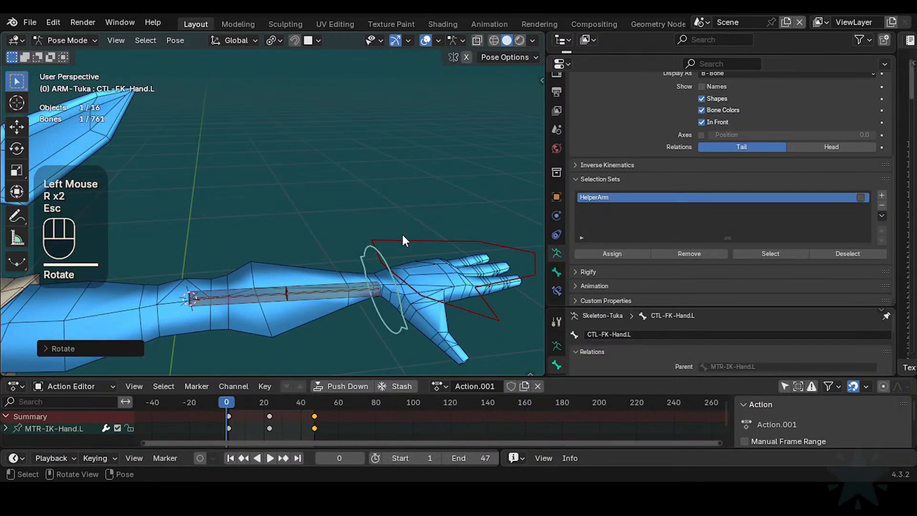
# - Select the MTR-IK-Hand.L control and rotate it about its local Y axis to test the forearm twist
pyautogui.click(404, 234)
pyautogui.press('r')
pyautogui.press('y')
pyautogui.press('y')
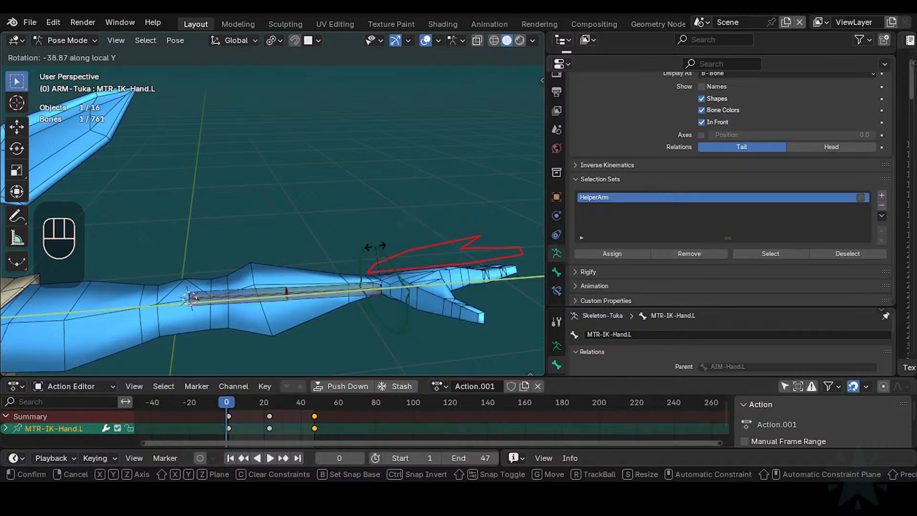
pyautogui.click(405, 262)
# - Test the wrist deformation further by trackball-rotating MTR-IK-Hand.L and moving the hand
pyautogui.press('r')
pyautogui.press('r')
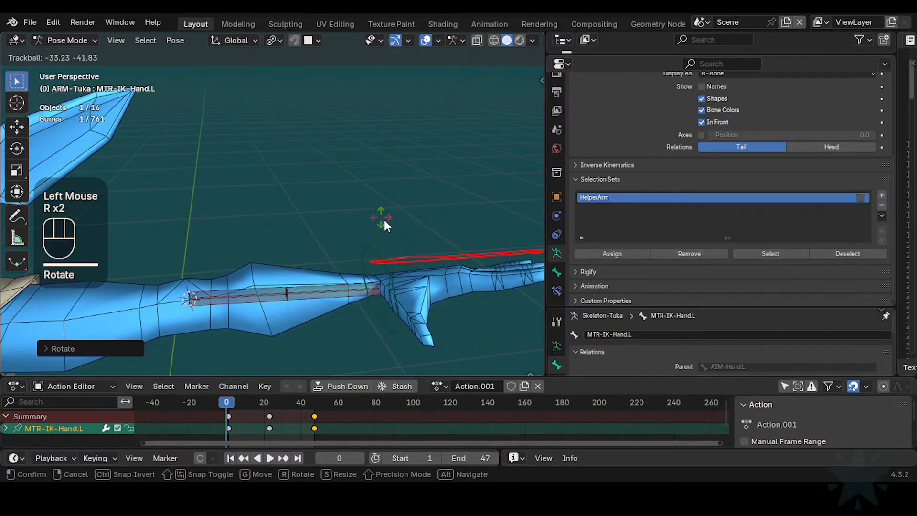
pyautogui.click(380, 223)
pyautogui.press('g')
pyautogui.click(374, 275)
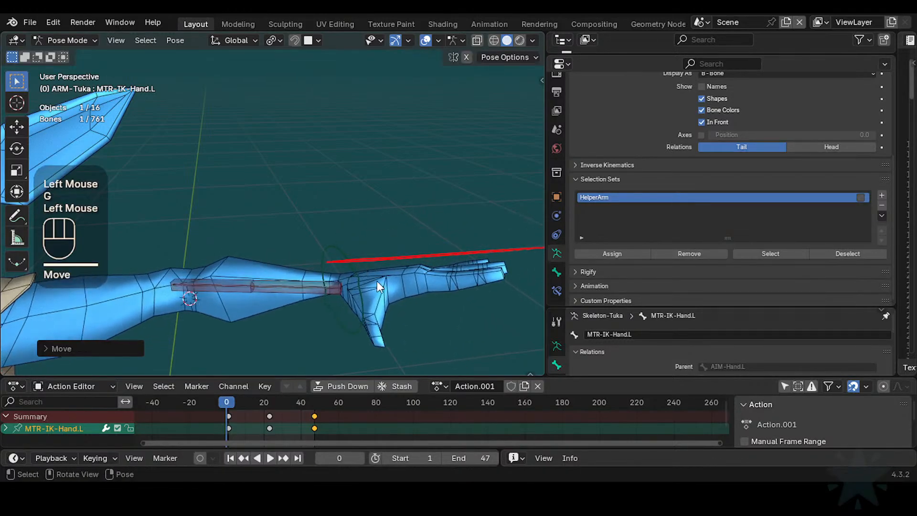
# - Save the file, then select all visible bones and reset their pose
pyautogui.hotkey('ctrl', 's')
pyautogui.press('a')
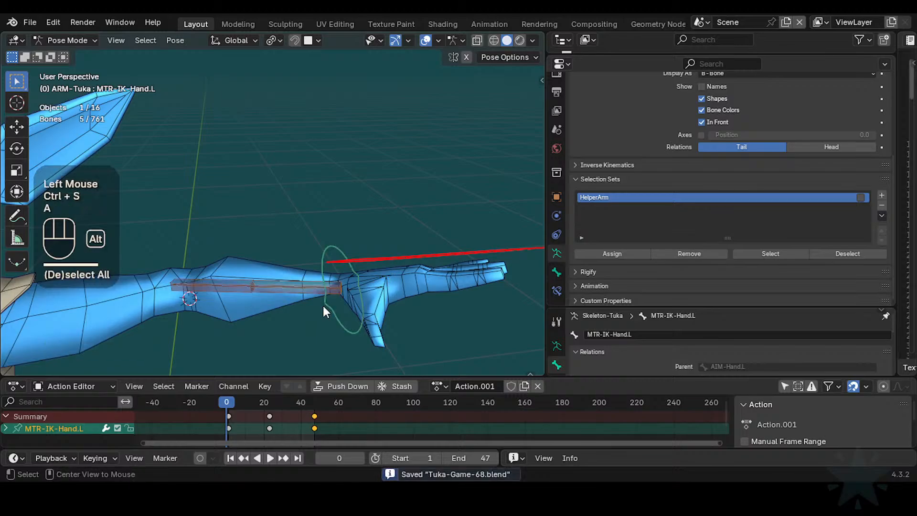
pyautogui.hotkey('alt', 'q')
pyautogui.hotkey('alt', 'q')
# - Select both left forearm twist bones, symmetrize them to the right arm in Edit Mode, and return to Pose Mode
pyautogui.click(286, 293)
pyautogui.keyDown('shift'); pyautogui.click(313, 290); pyautogui.keyUp('shift')
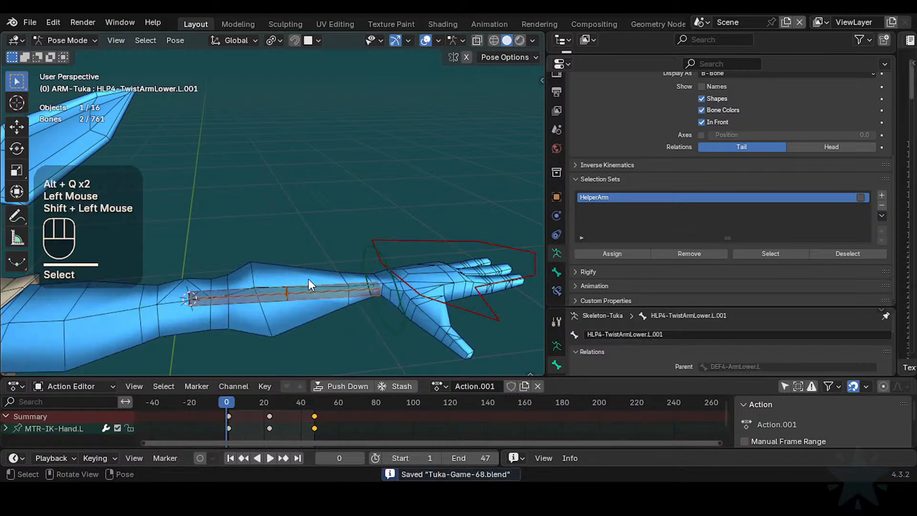
pyautogui.click(278, 283)
pyautogui.keyDown('shift'); pyautogui.click(293, 282); pyautogui.keyUp('shift')
pyautogui.click(290, 286)
pyautogui.keyDown('shift'); pyautogui.click(297, 286); pyautogui.keyUp('shift')
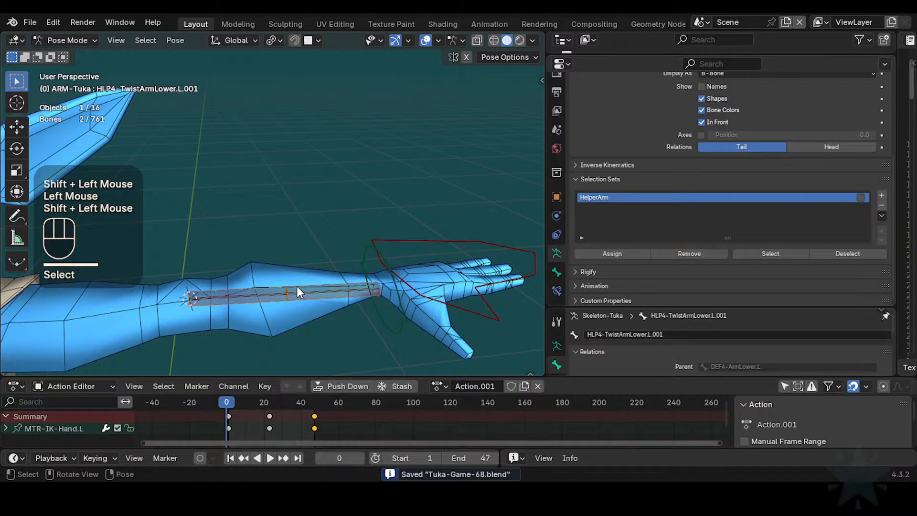
pyautogui.press('Tab')
pyautogui.click(279, 282)
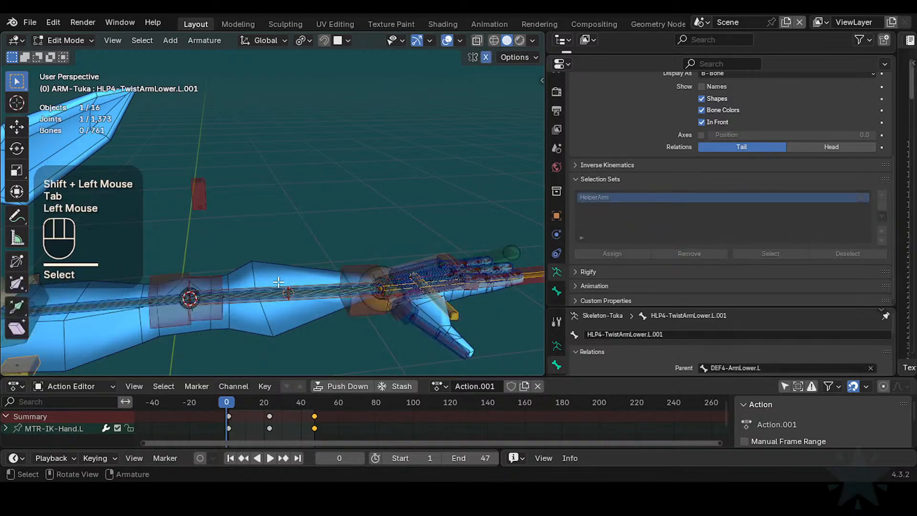
pyautogui.keyDown('shift'); pyautogui.click(289, 284); pyautogui.keyUp('shift')
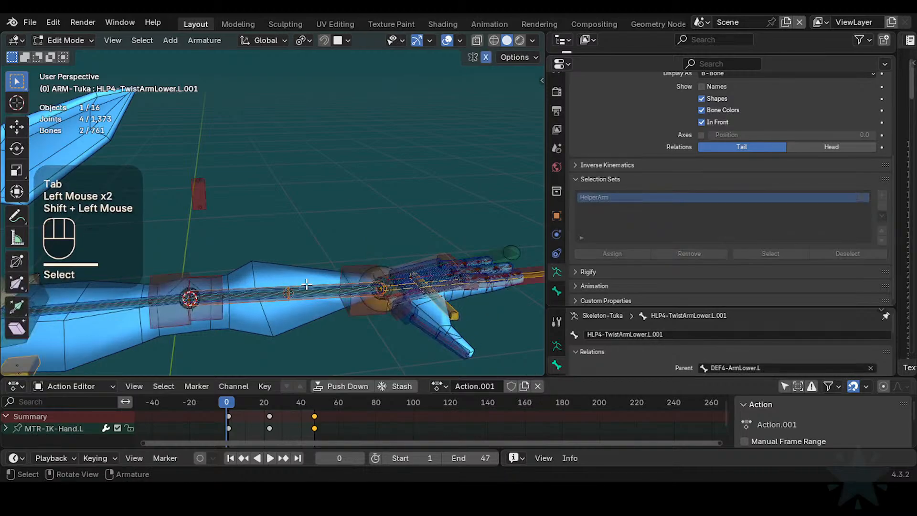
pyautogui.rightClick(305, 282)
pyautogui.click(305, 283)
pyautogui.press('Tab')
# - Reveal all hidden bones of the armature and save the file
pyautogui.scroll(-3, 290, 300)
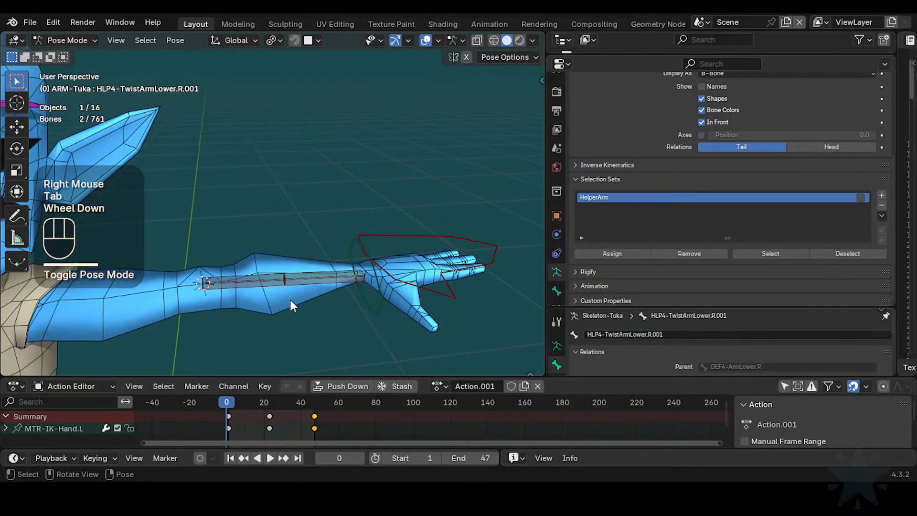
pyautogui.hotkey('alt', 'h')
pyautogui.keyDown('shift'); pyautogui.moveTo(289, 303); pyautogui.dragTo(404, 239, button='middle'); pyautogui.keyUp('shift')
pyautogui.keyDown('shift'); pyautogui.scroll(-1, 394, 239); pyautogui.keyUp('shift')
pyautogui.scroll(1, 394, 239)
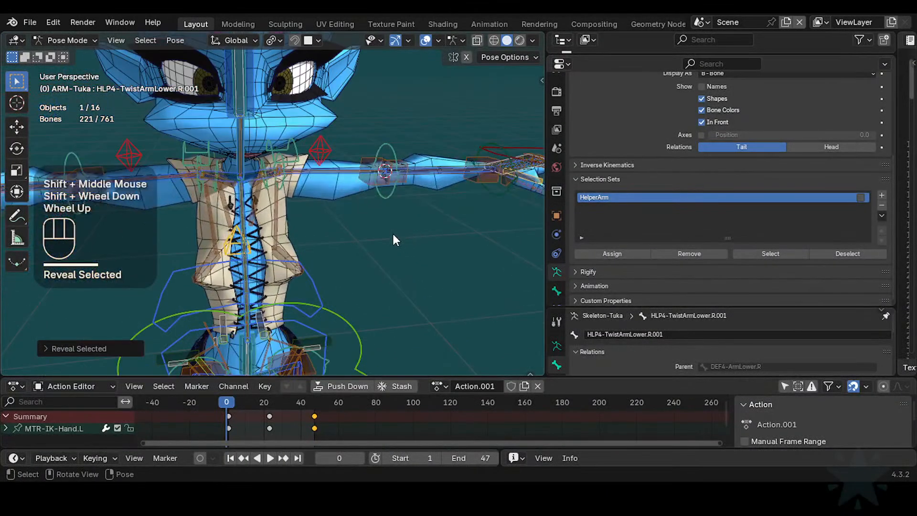
pyautogui.hotkey('ctrl', 's')
pyautogui.keyDown('shift'); pyautogui.moveTo(366, 213); pyautogui.dragTo(333, 254, button='middle'); pyautogui.keyUp('shift')
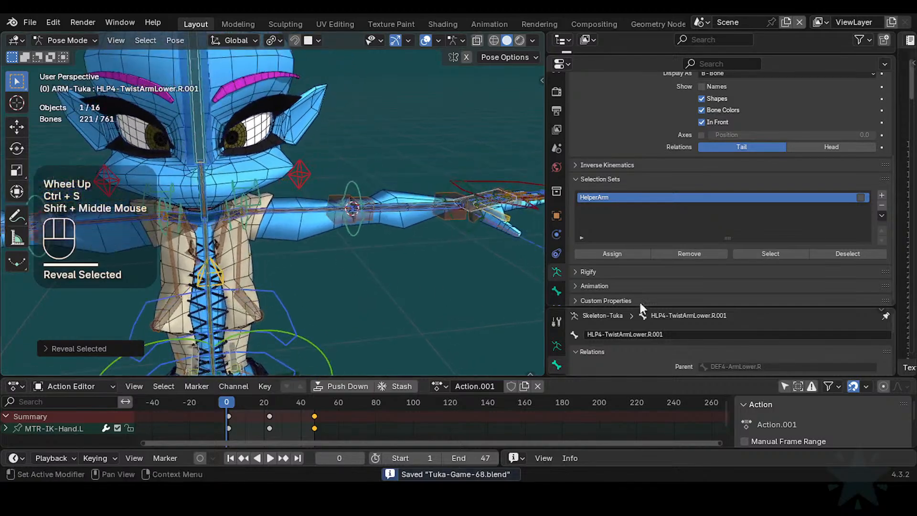
# - Widen the Text Editor area showing the ToDoList and place the text cursor in its Body section
pyautogui.moveTo(894, 166); pyautogui.dragTo(577, 153)
pyautogui.click(672, 123)
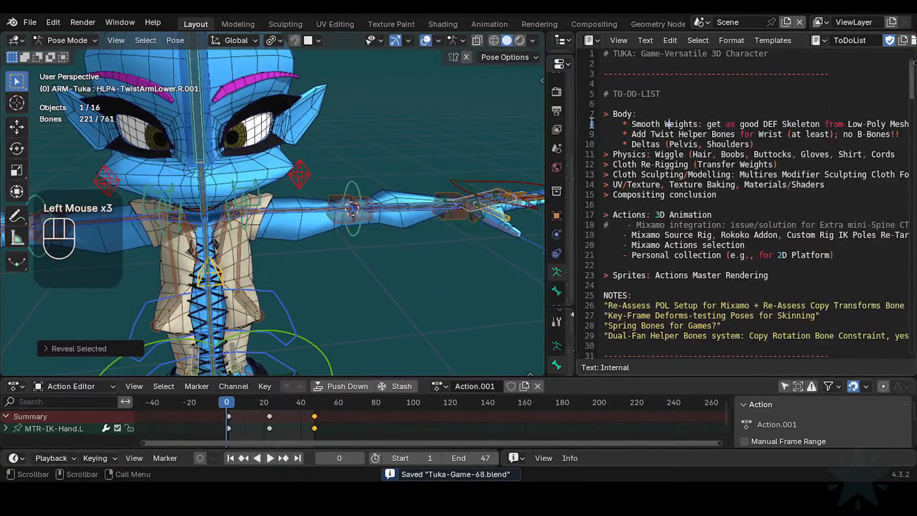
pyautogui.moveTo(545, 128); pyautogui.dragTo(466, 131)
pyautogui.moveTo(575, 127); pyautogui.dragTo(491, 127)
pyautogui.click(651, 115)
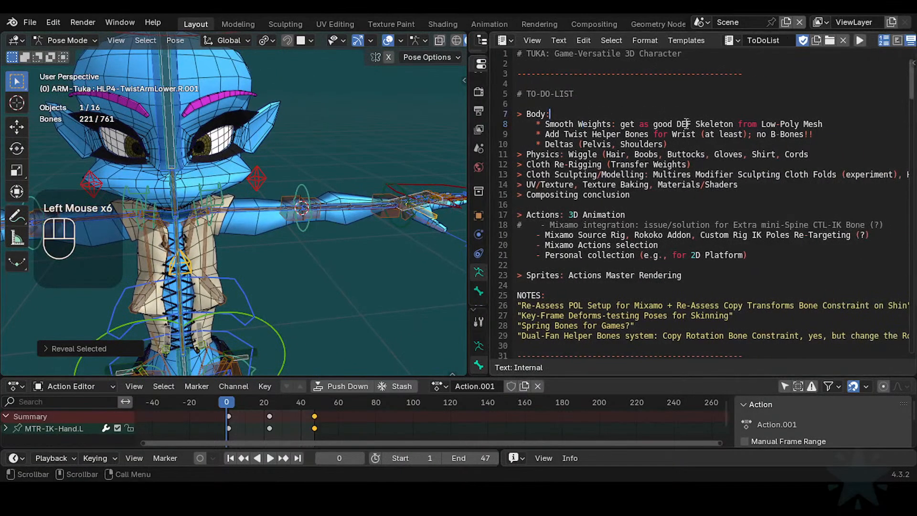
# - Add an indented sub-item "- Spine, Neck," beneath the Smooth Weights entry
pyautogui.press('Home')
pyautogui.press('Right')
pyautogui.press('Right')
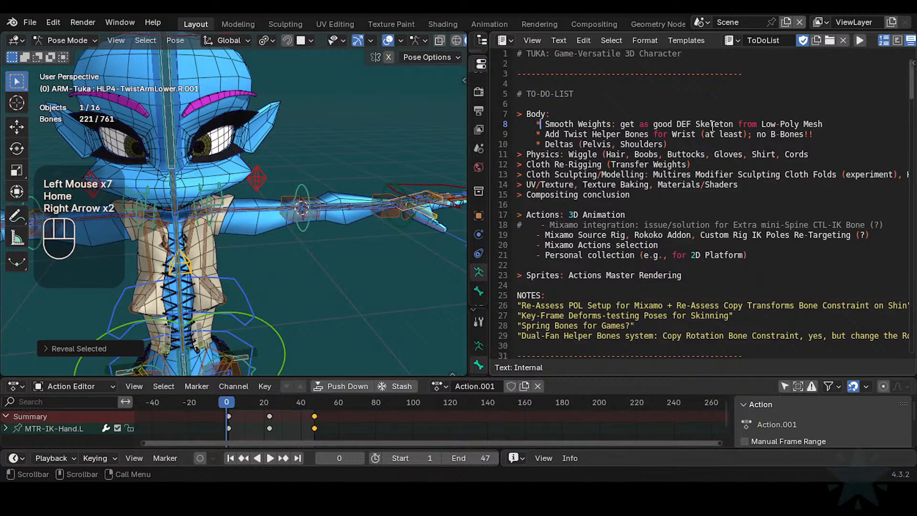
pyautogui.press('Left')
pyautogui.press('Right')
pyautogui.press('Right')
pyautogui.press('End')
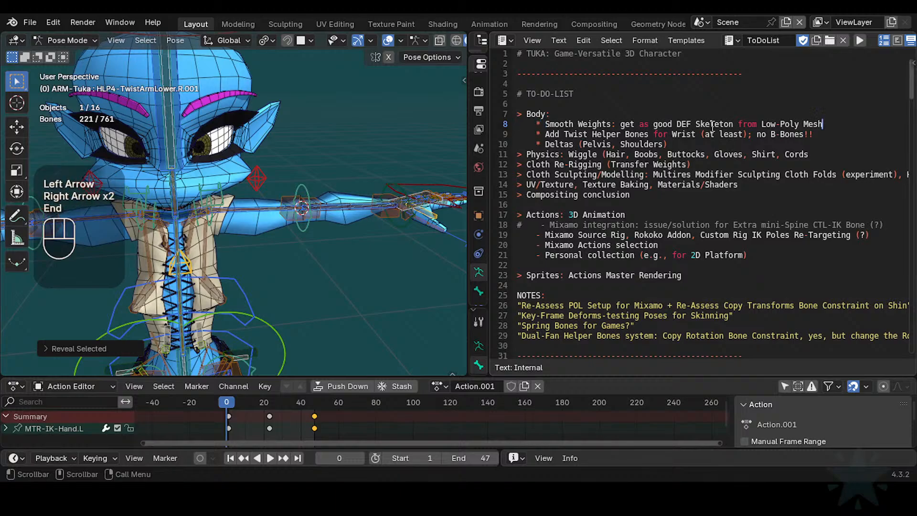
pyautogui.press('Return')
pyautogui.press('Tab')
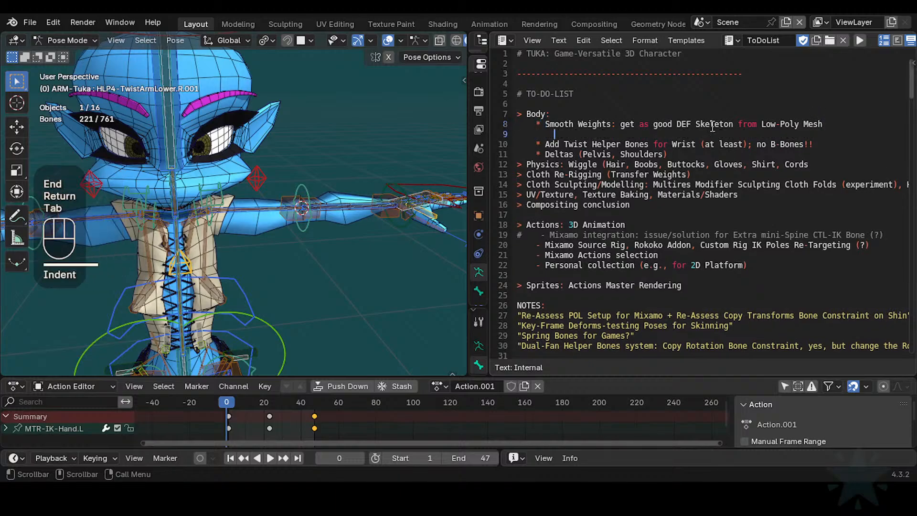
pyautogui.write('- Spine, Nie')
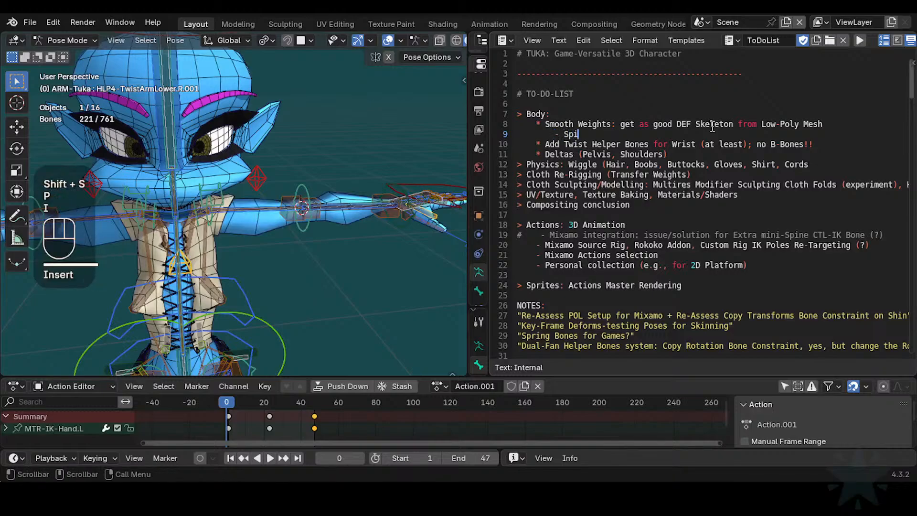
pyautogui.press('BackSpace')
pyautogui.press('BackSpace')
pyautogui.write('eck,')
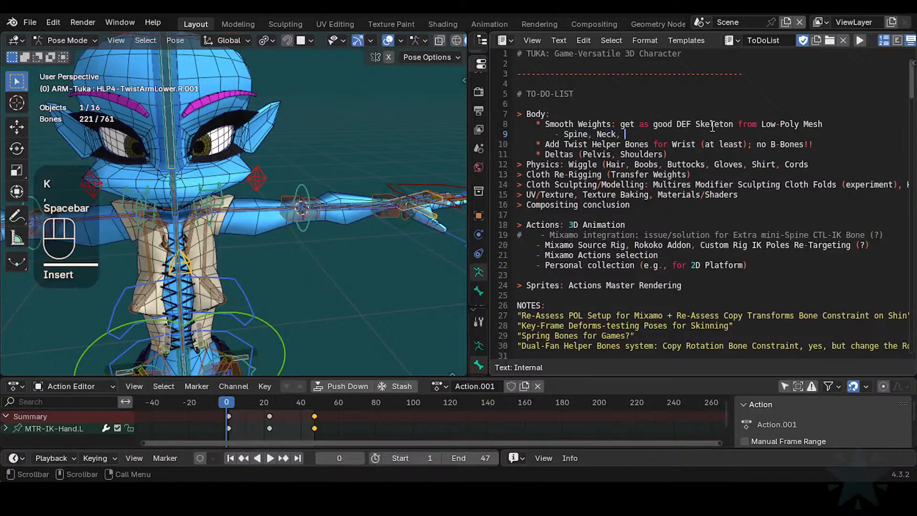
# - Replace "Neck" in the new sub-item with "Upper Torso, Shoulders"
pyautogui.press('BackSpace')
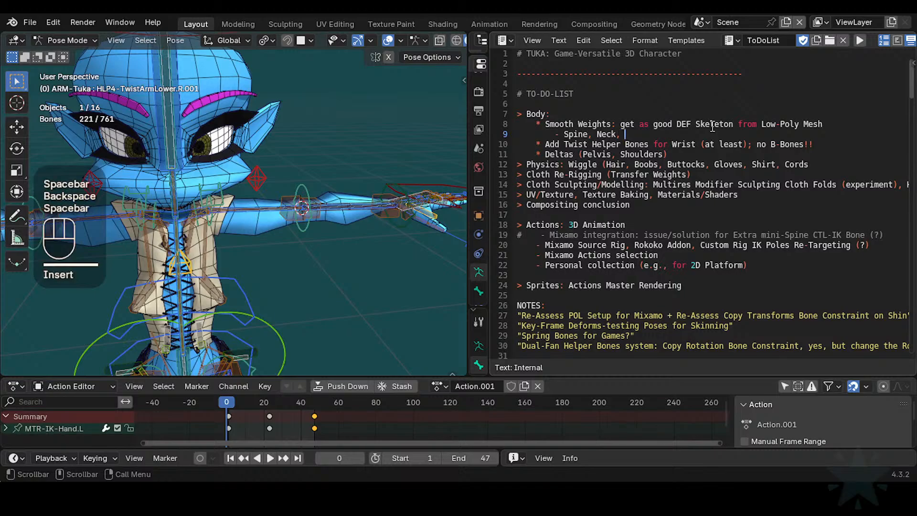
pyautogui.press('BackSpace')
pyautogui.press('BackSpace')
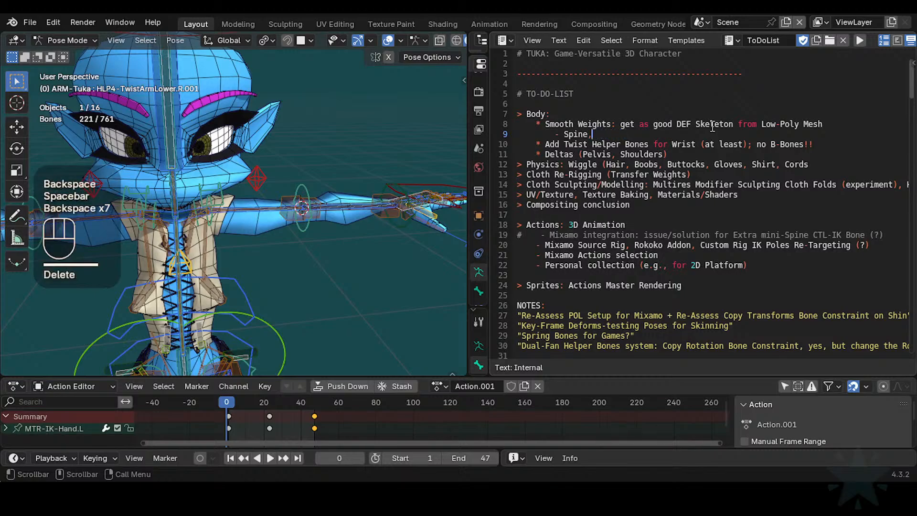
pyautogui.write('Neck')
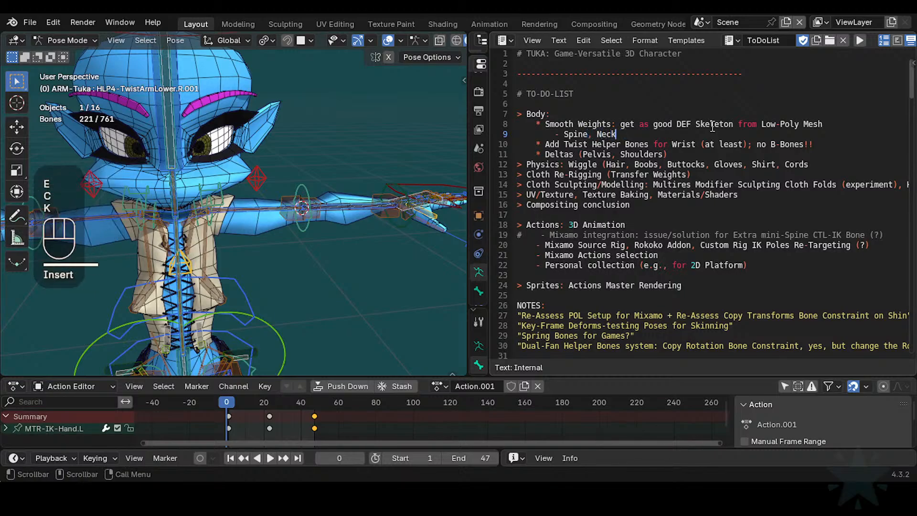
pyautogui.write(',')
pyautogui.press('BackSpace')
pyautogui.press('BackSpace')
pyautogui.press('BackSpace')
pyautogui.press('BackSpace')
pyautogui.hotkey('shift', 'BackSpace')
pyautogui.hotkey('shift', 'BackSpace')
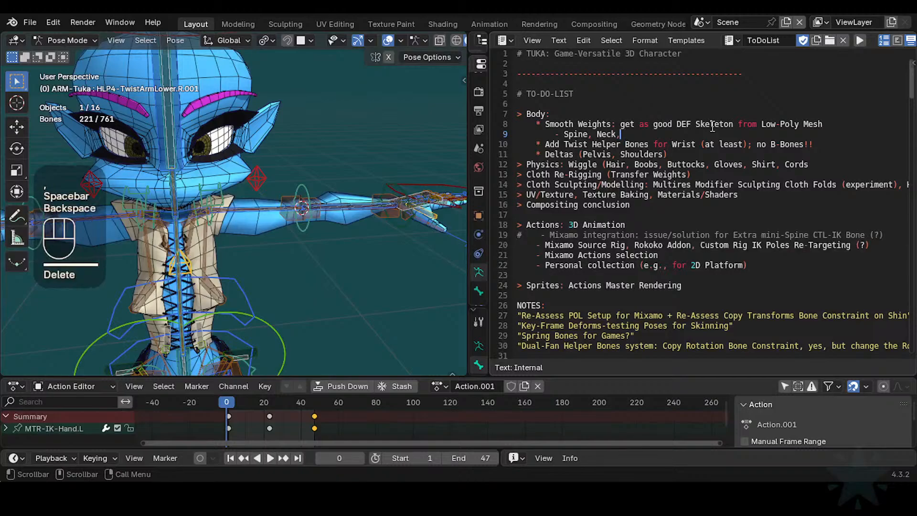
pyautogui.write('Upper Torso,')
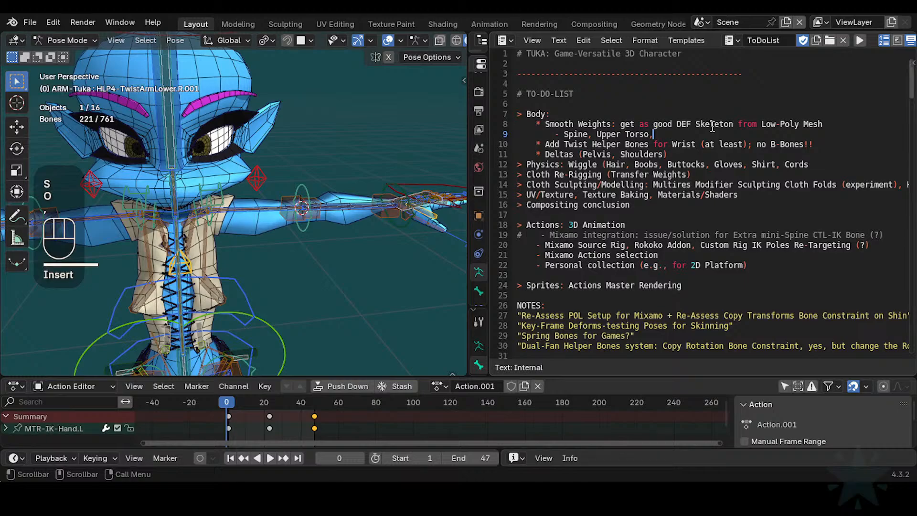
pyautogui.write(' Shoulders')
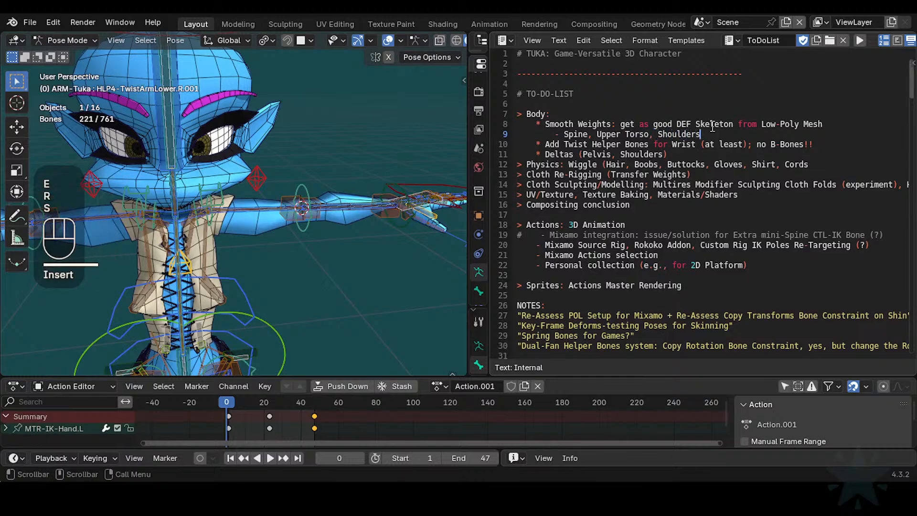
# - Append ", Neck" to the end of the sub-item after "Shoulders"
pyautogui.press('Right')
pyautogui.press('Right')
pyautogui.press('Right')
pyautogui.press('Right')
pyautogui.press('Right')
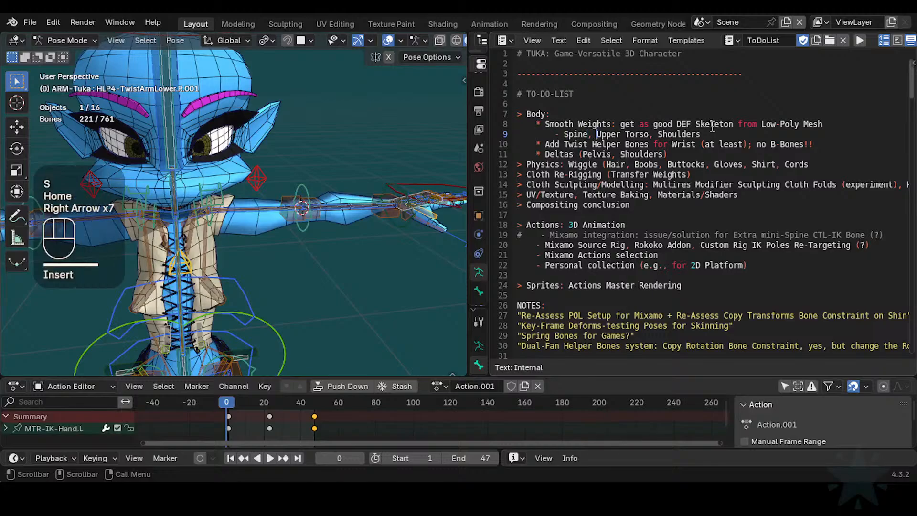
pyautogui.press('Right')
pyautogui.press('Right')
pyautogui.press('Right')
pyautogui.press('Right')
pyautogui.press('Right')
pyautogui.press('Right')
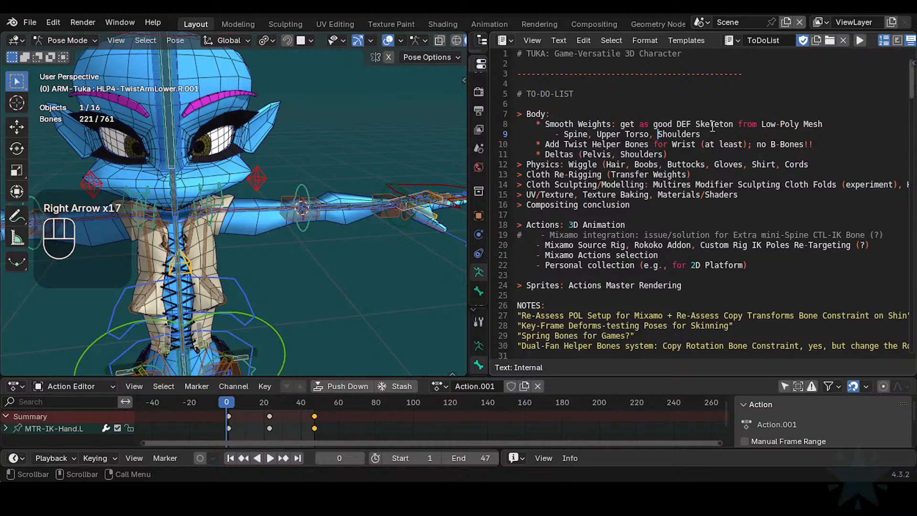
pyautogui.press('End')
pyautogui.write(', Neck')
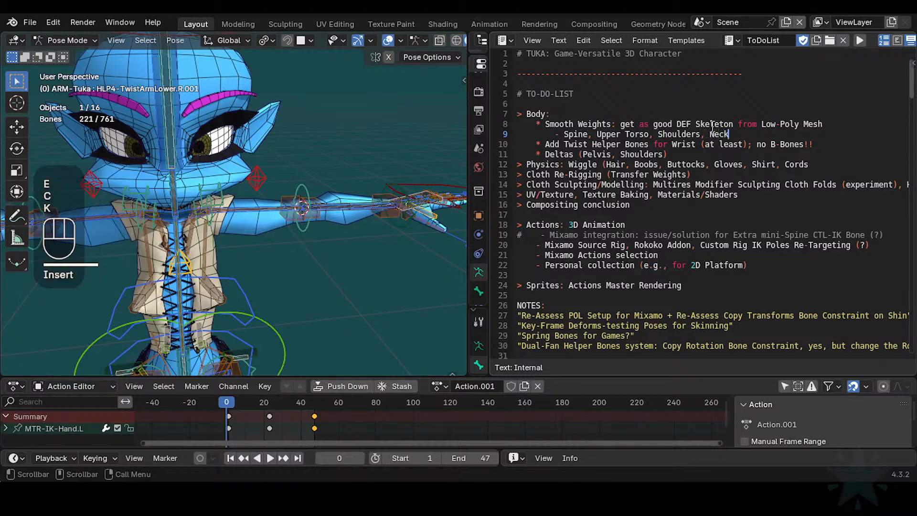
# - Comment out the "Add Twist Helper Bones for Wrist" entry by putting # at the start of its line
pyautogui.press('Right')
pyautogui.press('Down')
pyautogui.press('Up')
pyautogui.press('Up')
pyautogui.press('Down')
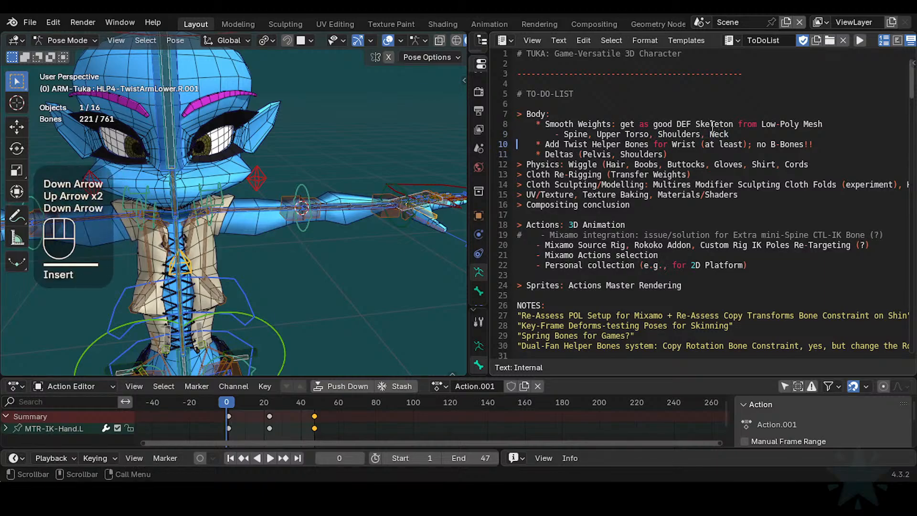
pyautogui.hotkey('shift', 'End')
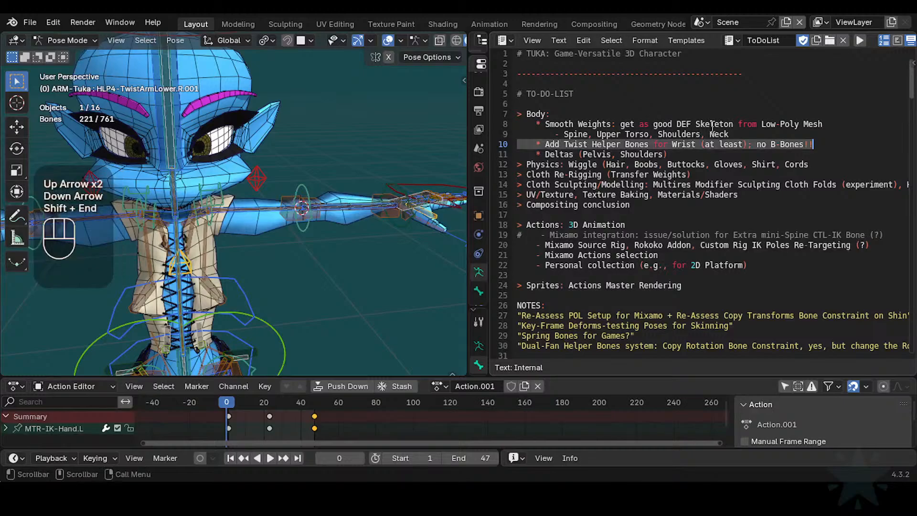
pyautogui.press('Home')
pyautogui.write('#')
pyautogui.press('Down')
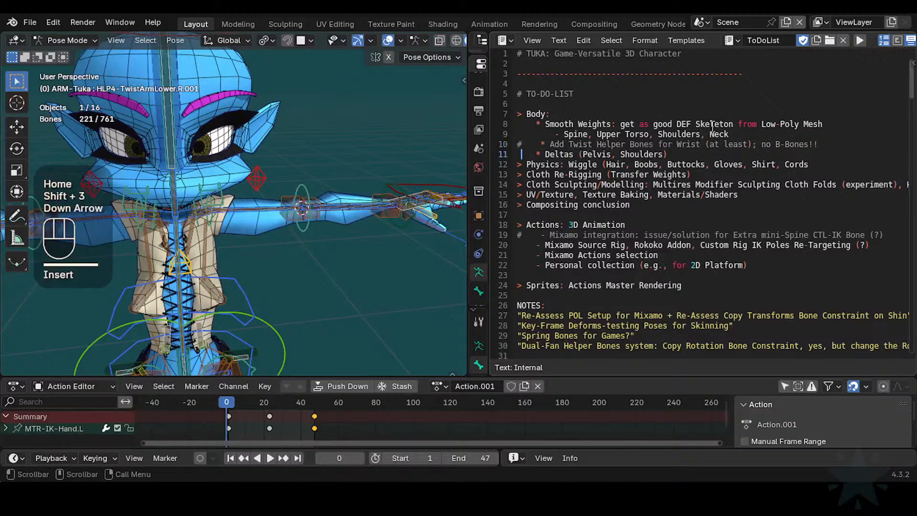
# - Save the file with the updated to-do list
pyautogui.press('Right')
pyautogui.press('Left')
pyautogui.press('Left')
pyautogui.press('Down')
pyautogui.press('Down')
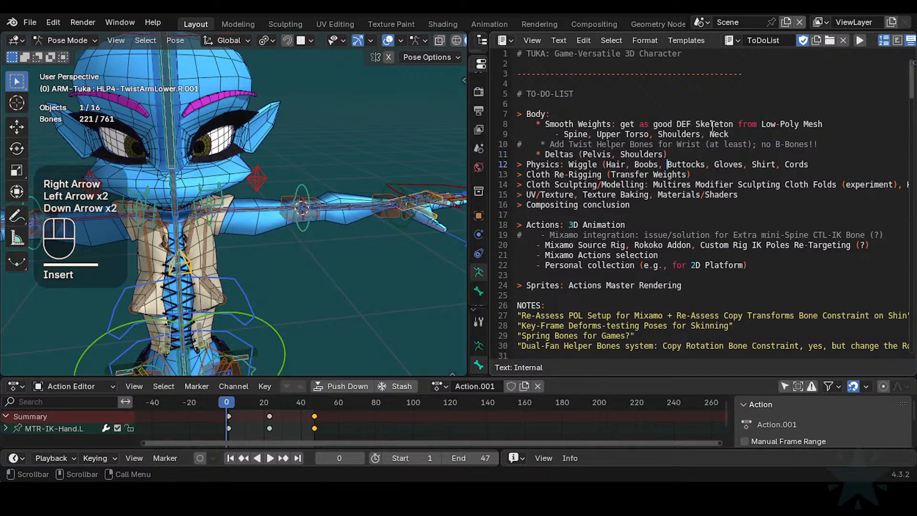
pyautogui.hotkey('ctrl', 's')
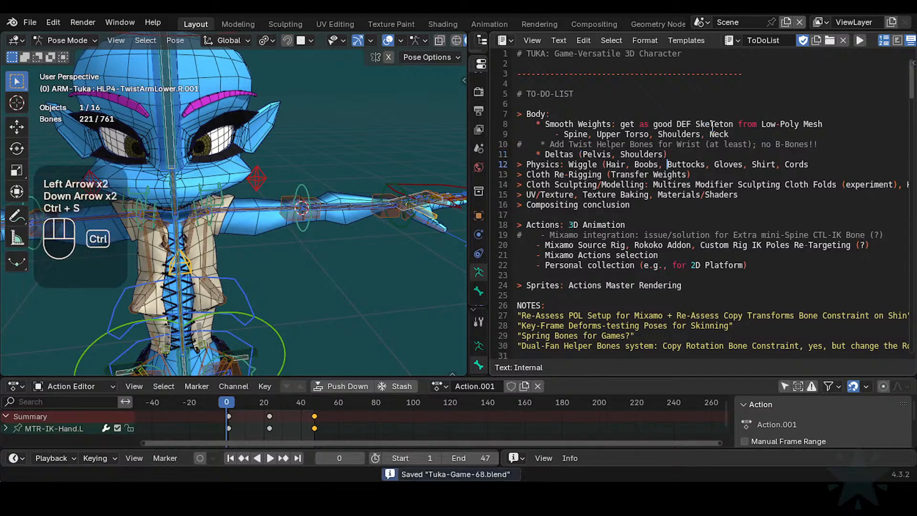
pyautogui.click(580, 118)
pyautogui.press('Down')
pyautogui.press('End')
pyautogui.press('Return')
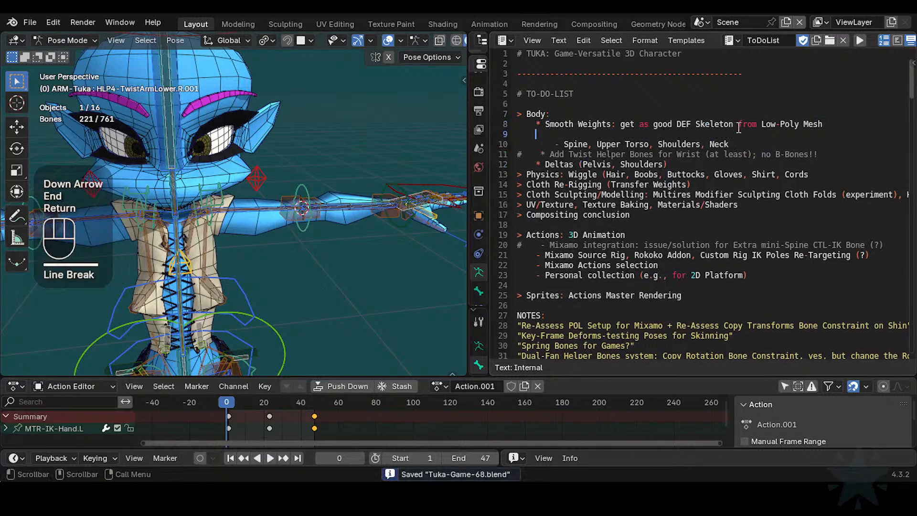
pyautogui.press('Tab')
pyautogui.write('-')
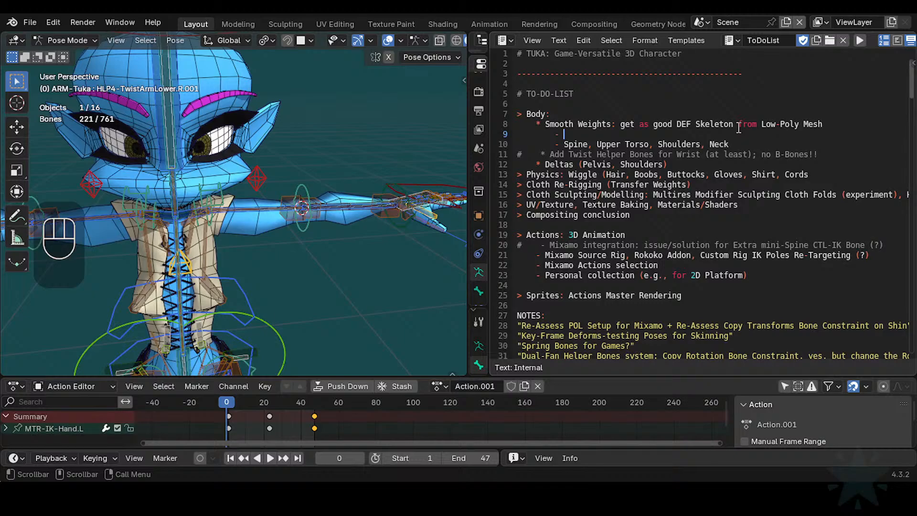
pyautogui.press('BackSpace')
pyautogui.press('BackSpace')
pyautogui.press('Delete')
pyautogui.press('Delete')
pyautogui.press('Right')
pyautogui.press('Left')
pyautogui.press('Delete')
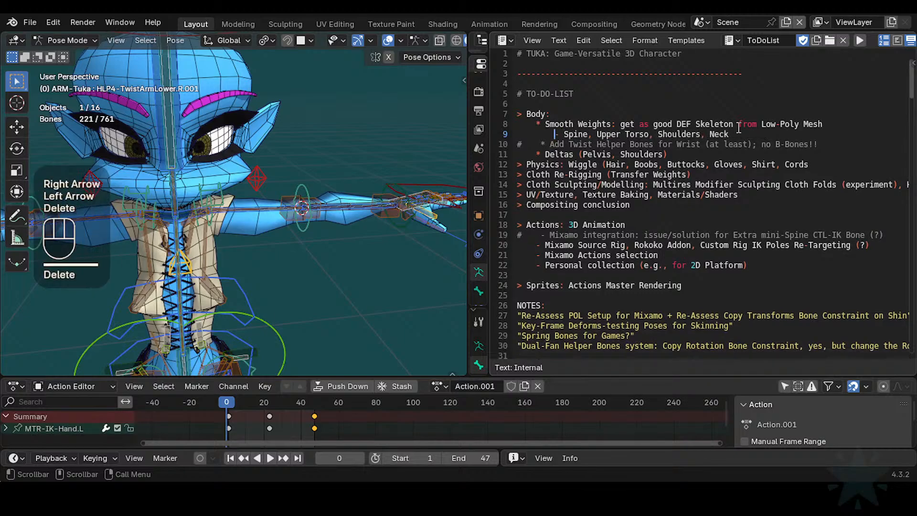
# - Split "Upper Torso, Shoulders, Neck" into its own dashed sub-item below "Spine" and remove the comma after "Torso"
pyautogui.press('Right')
pyautogui.press('Right')
pyautogui.press('Delete')
pyautogui.press('Return')
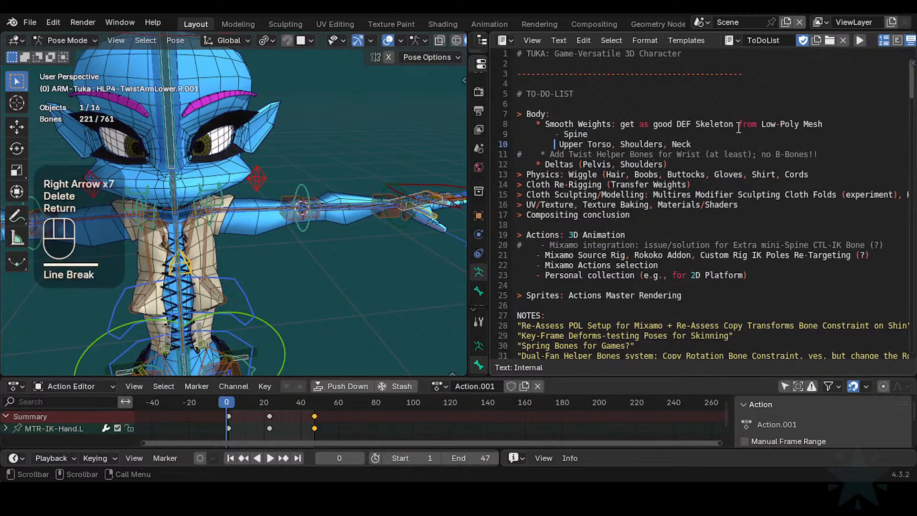
pyautogui.write('-')
pyautogui.press('Right')
pyautogui.press('Right')
pyautogui.press('Right')
pyautogui.press('Right')
pyautogui.press('Right')
pyautogui.press('Right')
pyautogui.press('Right')
pyautogui.press('Right')
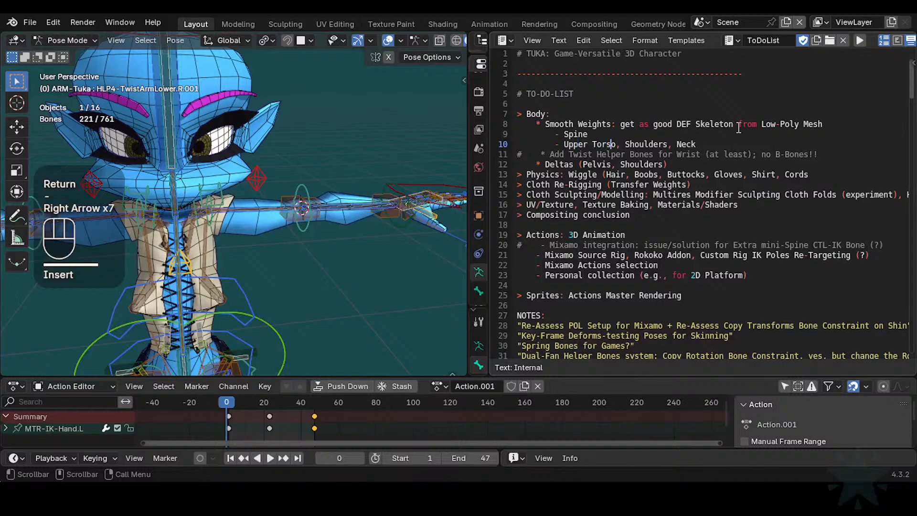
pyautogui.press('Delete')
# - Rejoin the two sub-items into one line reading "- Spine, Upper Torso, Shoulders, Neck"
pyautogui.press('Up')
pyautogui.press('Delete')
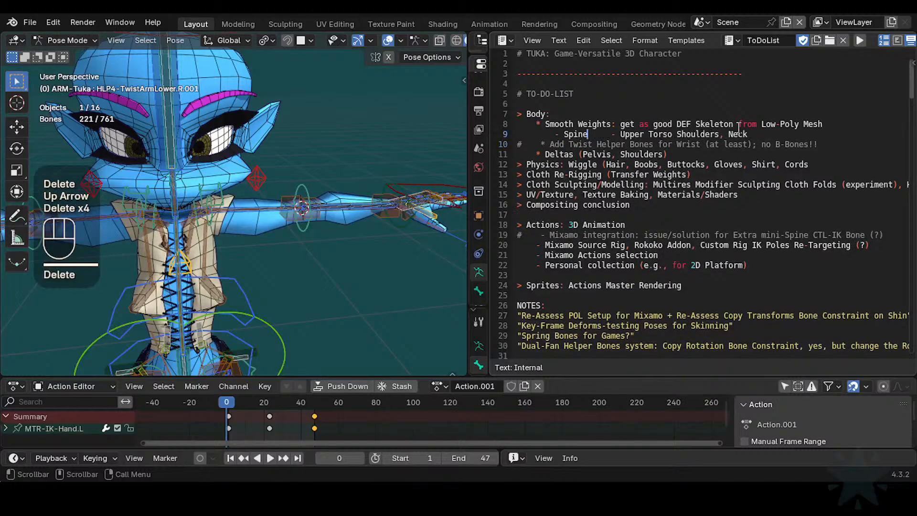
pyautogui.press('Delete')
pyautogui.press('Delete')
pyautogui.write(',')
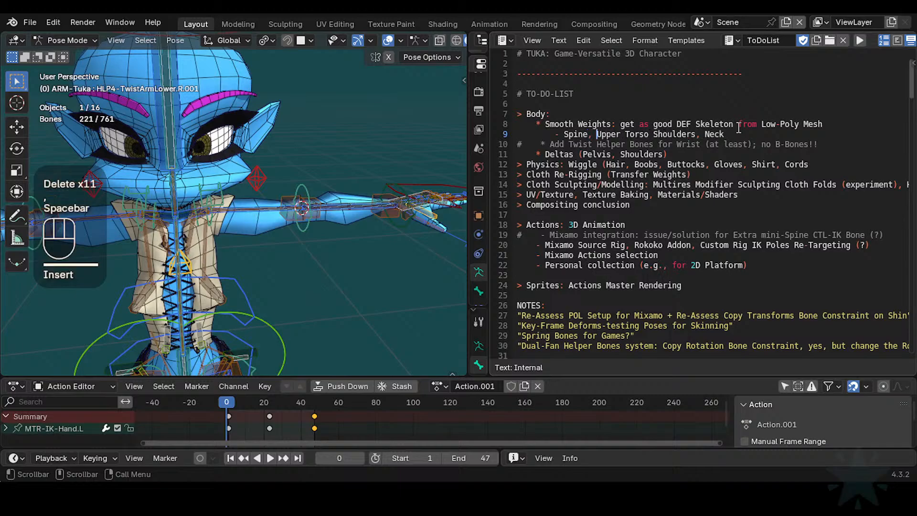
pyautogui.press('Right')
pyautogui.press('Right')
pyautogui.press('Right')
pyautogui.press('Right')
pyautogui.press('Right')
pyautogui.press('Right')
pyautogui.press('Right')
pyautogui.write(',')
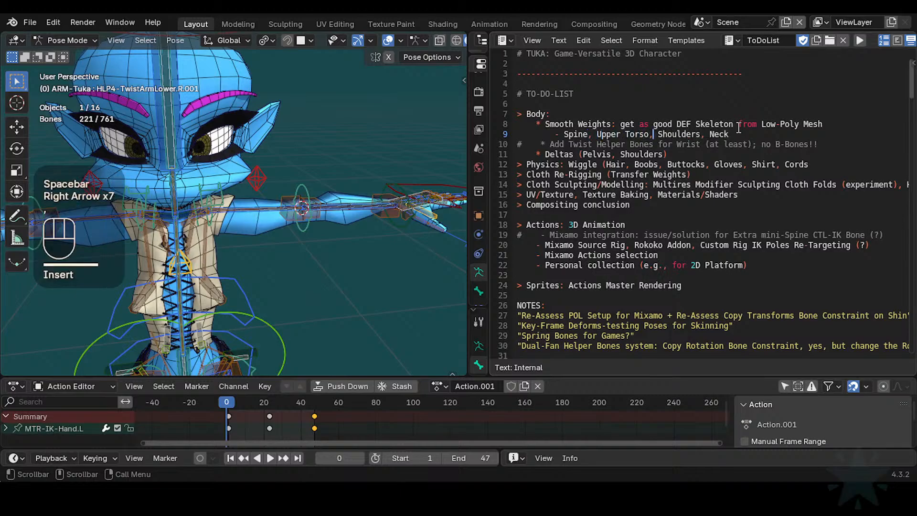
# - Save the blend file
pyautogui.click(589, 145)
pyautogui.click(589, 144)
pyautogui.hotkey('ctrl', 's')
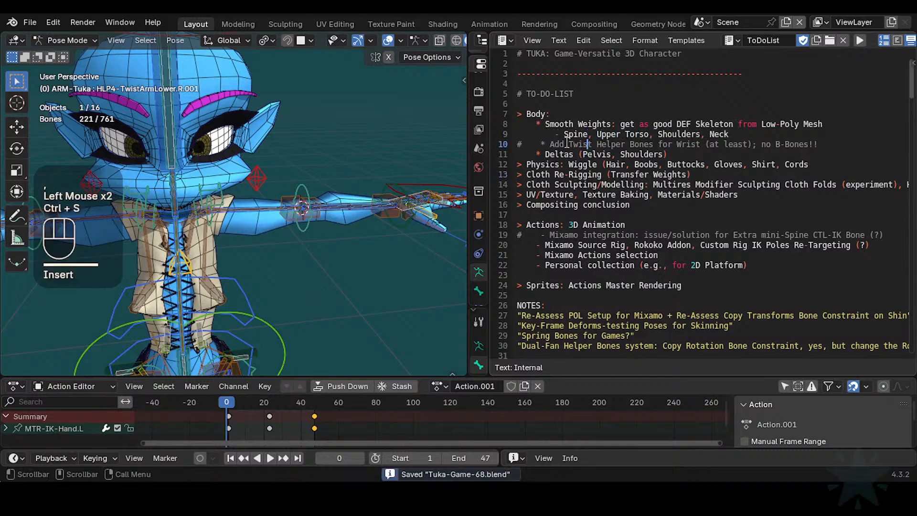
# - Switch the armature to Object Mode and hide the character's shirt
pyautogui.scroll(1, 274, 213)
pyautogui.moveTo(283, 221); pyautogui.dragTo(321, 251, button='middle')
pyautogui.scroll(1, 245, 226)
pyautogui.hotkey('ctrl', 'Tab')
pyautogui.click(254, 258)
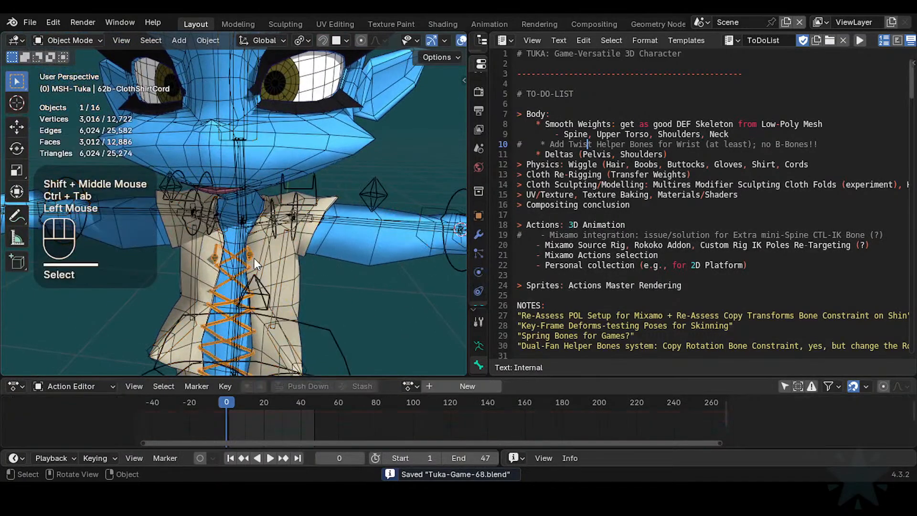
pyautogui.click(270, 259)
pyautogui.press('h')
# - Try to hide the shirt cord, then undo the hiding of the armature
pyautogui.click(222, 254)
pyautogui.press('h')
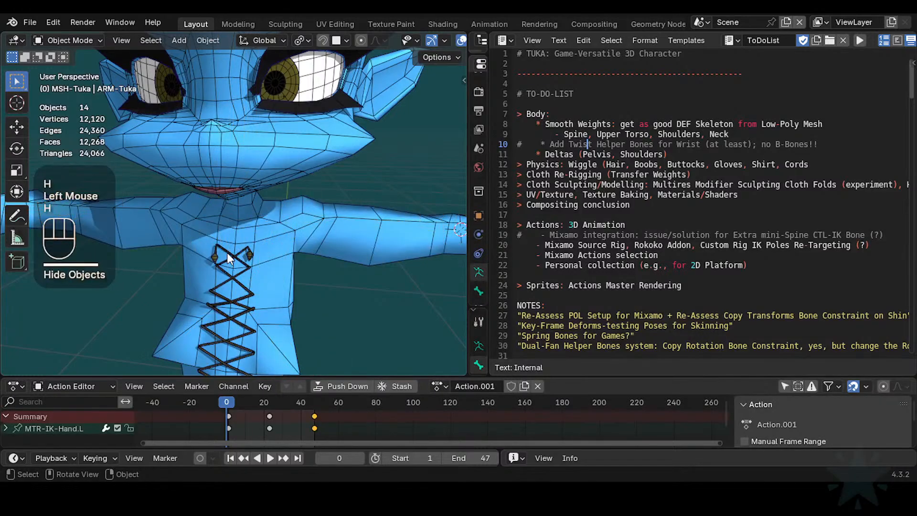
pyautogui.hotkey('ctrl', 'z')
# - Select the shirt's lacing cord on the chest and hide it
pyautogui.click(228, 253)
pyautogui.click(228, 239)
pyautogui.click(224, 252)
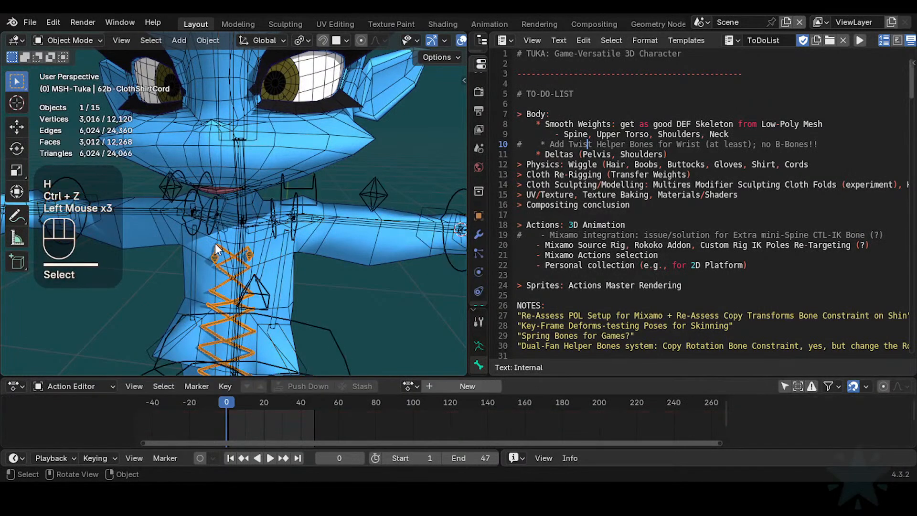
pyautogui.press('h')
# - Shrink the text editor to a thin strip, widen the 3D viewport, and save the file
pyautogui.scroll(3, 285, 245)
pyautogui.keyDown('shift'); pyautogui.moveTo(337, 247); pyautogui.dragTo(265, 245, button='middle'); pyautogui.keyUp('shift')
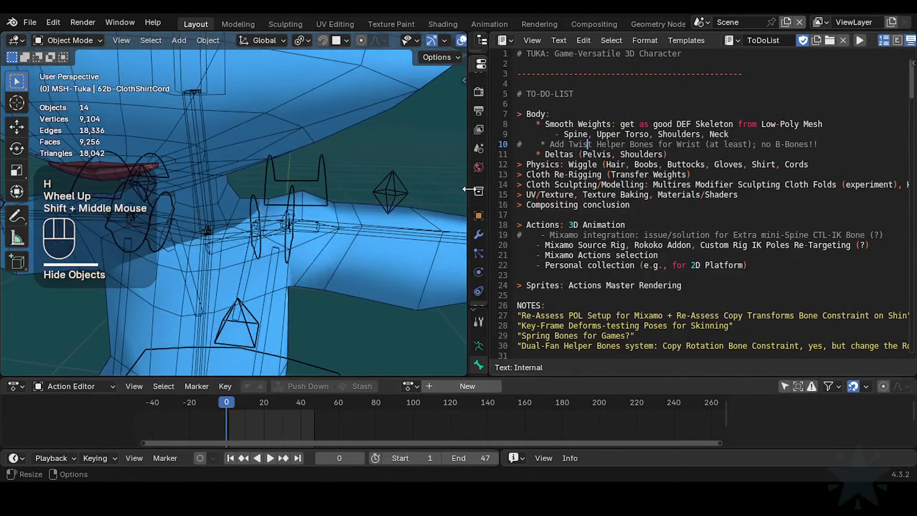
pyautogui.moveTo(490, 180); pyautogui.dragTo(911, 189)
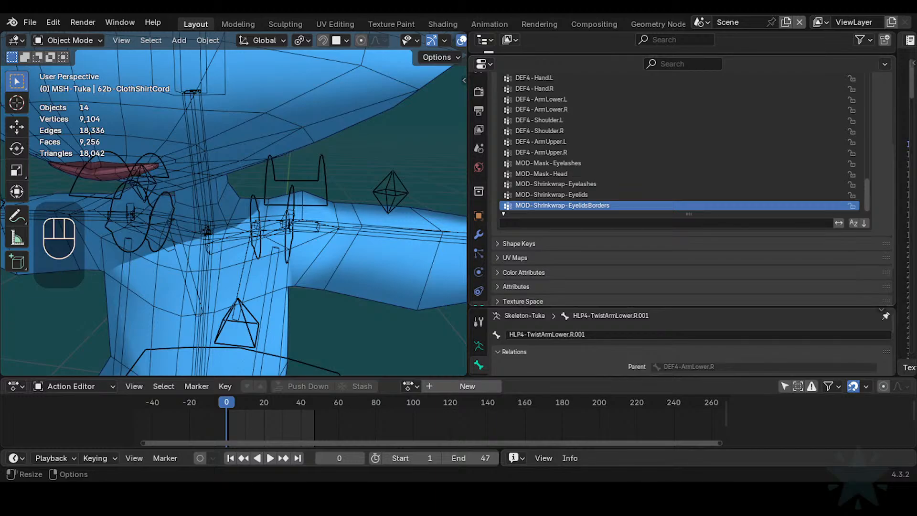
pyautogui.moveTo(468, 215); pyautogui.dragTo(610, 215)
pyautogui.scroll(-2, 353, 217)
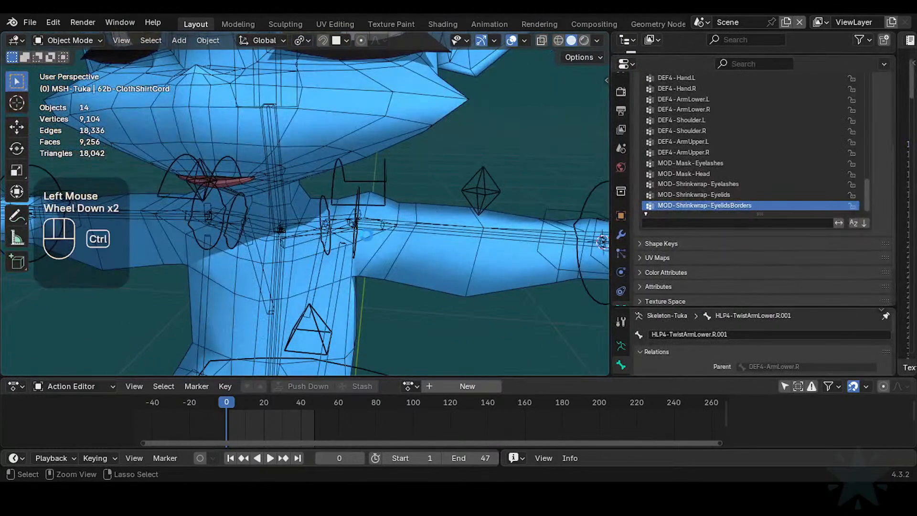
pyautogui.hotkey('ctrl', 's')
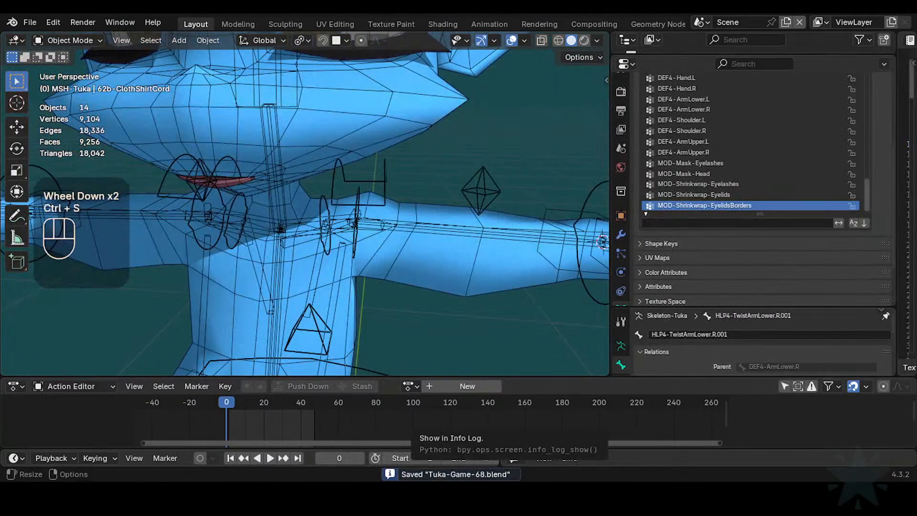
# - Select the armature together with the body mesh and enter Weight Paint mode
pyautogui.moveTo(208, 185); pyautogui.dragTo(339, 225, button='middle')
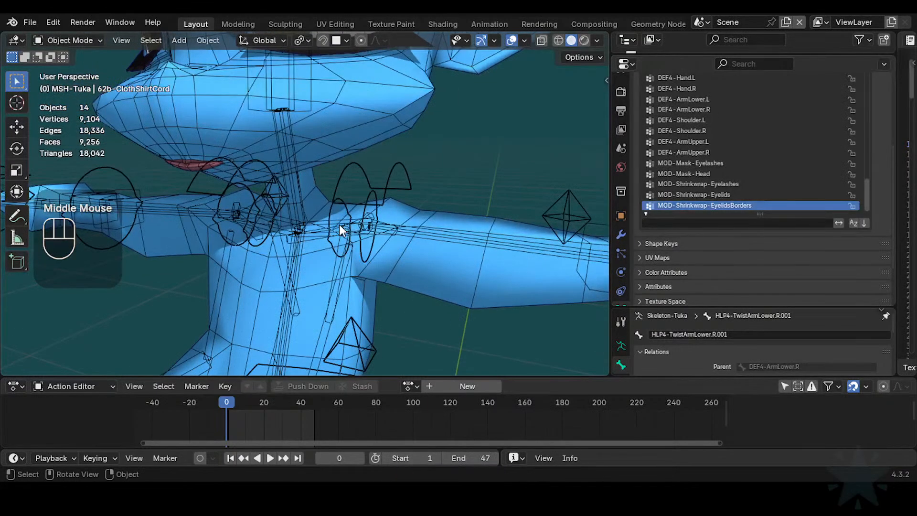
pyautogui.moveTo(403, 302)
pyautogui.keyDown('ctrl'); pyautogui.mouseDown(button='middle')
pyautogui.moveTo(430, 269)
pyautogui.moveTo(425, 249)
pyautogui.moveTo(397, 263)
pyautogui.moveTo(389, 282)
pyautogui.moveTo(375, 237)
pyautogui.moveTo(336, 237)
pyautogui.moveTo(319, 268)
pyautogui.moveTo(325, 294)
pyautogui.moveTo(317, 267)
pyautogui.moveTo(322, 280)
pyautogui.moveTo(365, 277)
pyautogui.moveTo(335, 267)
pyautogui.moveTo(388, 247)
pyautogui.moveTo(399, 258)
pyautogui.mouseUp(button='middle'); pyautogui.keyUp('ctrl')
pyautogui.click(376, 230)
pyautogui.keyDown('shift'); pyautogui.click(382, 259); pyautogui.keyUp('shift')
pyautogui.hotkey('ctrl', 'Tab')
# - Cycle through the overlapping bones around the left shoulder, selecting CTL-IK-Shoulder.L
pyautogui.keyDown('alt'); pyautogui.click(317, 237); pyautogui.keyUp('alt')
pyautogui.keyDown('alt'); pyautogui.click(313, 240); pyautogui.keyUp('alt')
pyautogui.keyDown('alt'); pyautogui.click(312, 240); pyautogui.keyUp('alt')
pyautogui.keyDown('alt'); pyautogui.click(309, 282); pyautogui.keyUp('alt')
pyautogui.keyDown('alt'); pyautogui.click(309, 282); pyautogui.keyUp('alt')
pyautogui.keyDown('alt'); pyautogui.click(325, 285); pyautogui.keyUp('alt')
pyautogui.keyDown('alt'); pyautogui.click(325, 286); pyautogui.keyUp('alt')
pyautogui.keyDown('alt'); pyautogui.click(323, 282); pyautogui.keyUp('alt')
pyautogui.keyDown('alt'); pyautogui.click(322, 282); pyautogui.keyUp('alt')
pyautogui.keyDown('alt'); pyautogui.click(323, 282); pyautogui.keyUp('alt')
pyautogui.keyDown('alt'); pyautogui.click(319, 276); pyautogui.keyUp('alt')
pyautogui.moveTo(398, 258)
pyautogui.keyDown('shift'); pyautogui.mouseDown(button='middle')
pyautogui.moveTo(414, 273)
pyautogui.moveTo(382, 267)
pyautogui.moveTo(357, 237)
pyautogui.moveTo(369, 283)
pyautogui.moveTo(402, 240)
pyautogui.mouseUp(button='middle'); pyautogui.keyUp('shift')
pyautogui.keyDown('alt'); pyautogui.click(399, 286); pyautogui.keyUp('alt')
pyautogui.keyDown('alt'); pyautogui.click(389, 299); pyautogui.keyUp('alt')
pyautogui.keyDown('alt'); pyautogui.click(390, 300); pyautogui.keyUp('alt')
pyautogui.keyDown('alt'); pyautogui.click(398, 280); pyautogui.keyUp('alt')
pyautogui.keyDown('alt'); pyautogui.click(398, 280); pyautogui.keyUp('alt')
pyautogui.keyDown('alt'); pyautogui.click(398, 280); pyautogui.keyUp('alt')
# - Reveal the body mesh's hidden faces and vertices and bring up the mode choices
pyautogui.hotkey('alt', 'h')
pyautogui.hotkey('ctrl', 'Tab')
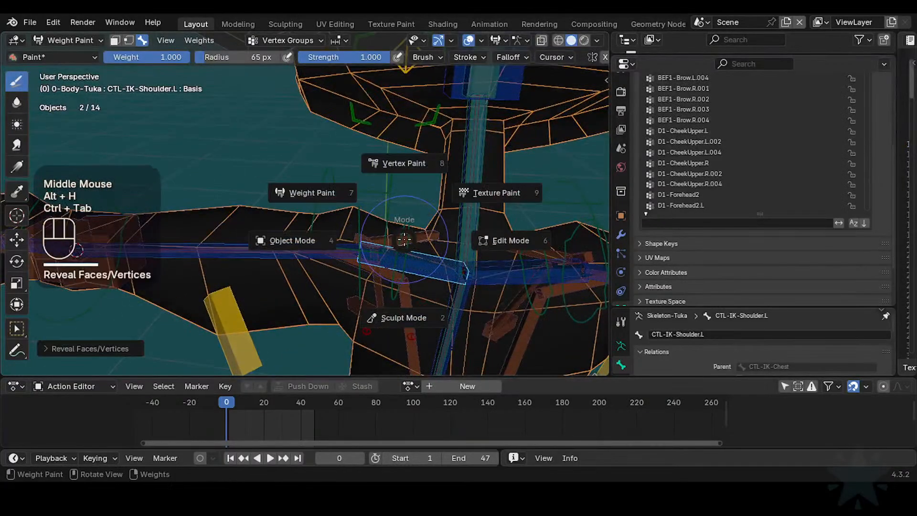
# - Reveal the hidden bones in the armature's Pose Mode and return to Object Mode with the armature selected
pyautogui.click(404, 287)
pyautogui.hotkey('ctrl', 'Tab')
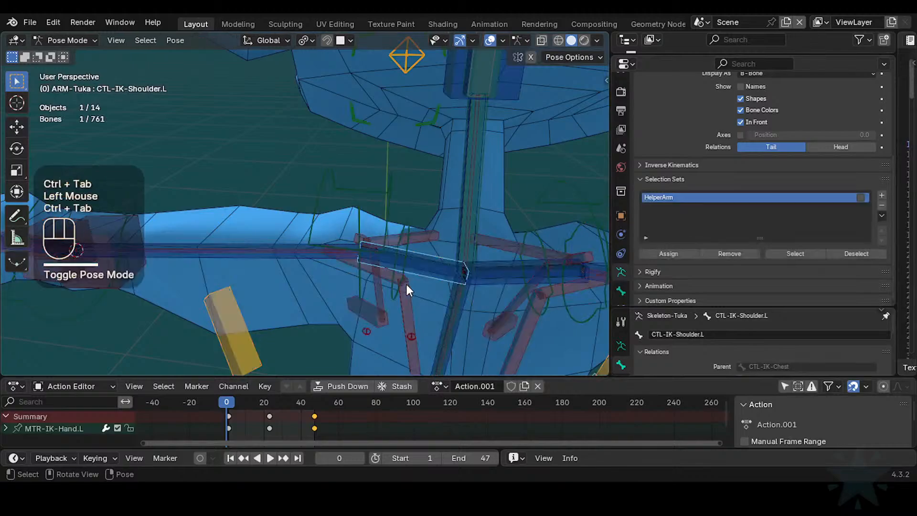
pyautogui.hotkey('alt', 'h')
pyautogui.hotkey('alt', 'h')
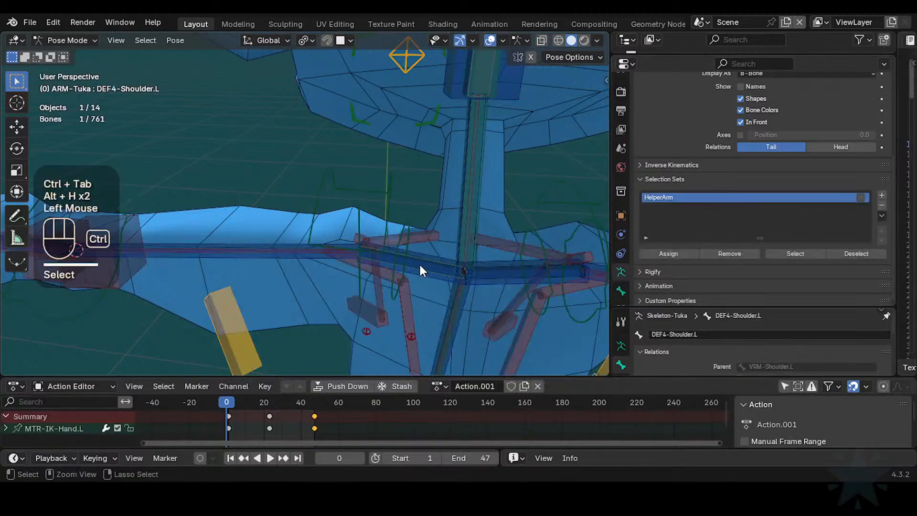
pyautogui.hotkey('ctrl', 'Tab')
pyautogui.keyDown('ctrl'); pyautogui.moveTo(420, 265); pyautogui.dragTo(400, 250, button='middle'); pyautogui.keyUp('ctrl')
pyautogui.click(403, 247)
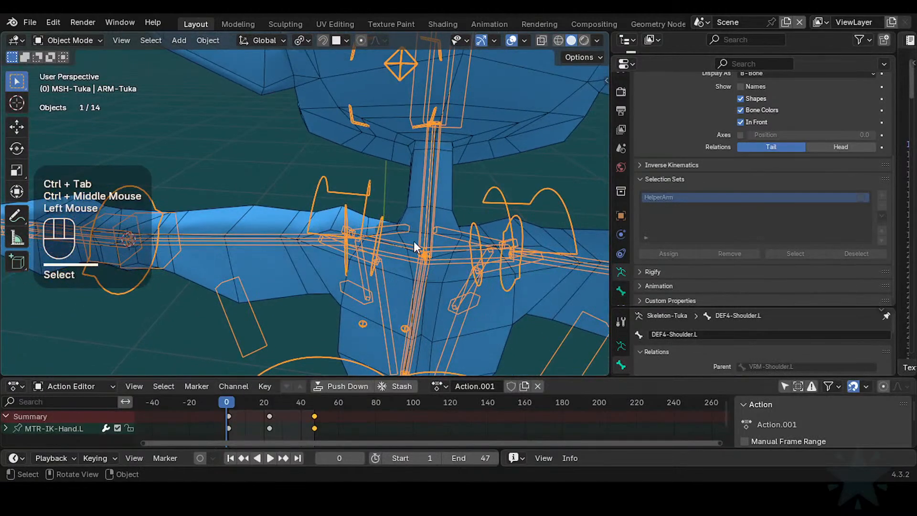
# - Remove the solo flag from the extra control collections and H0-He…, leaving CTL-IK and D0-Sk… soloed
pyautogui.press('n')
pyautogui.click(551, 107)
pyautogui.moveTo(564, 111); pyautogui.dragTo(555, 168)
pyautogui.click(550, 84)
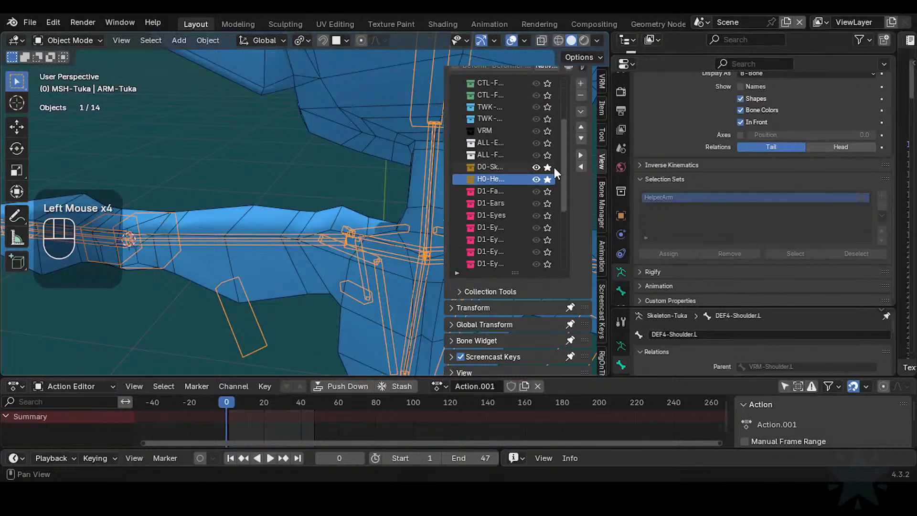
pyautogui.click(548, 180)
pyautogui.click(549, 168)
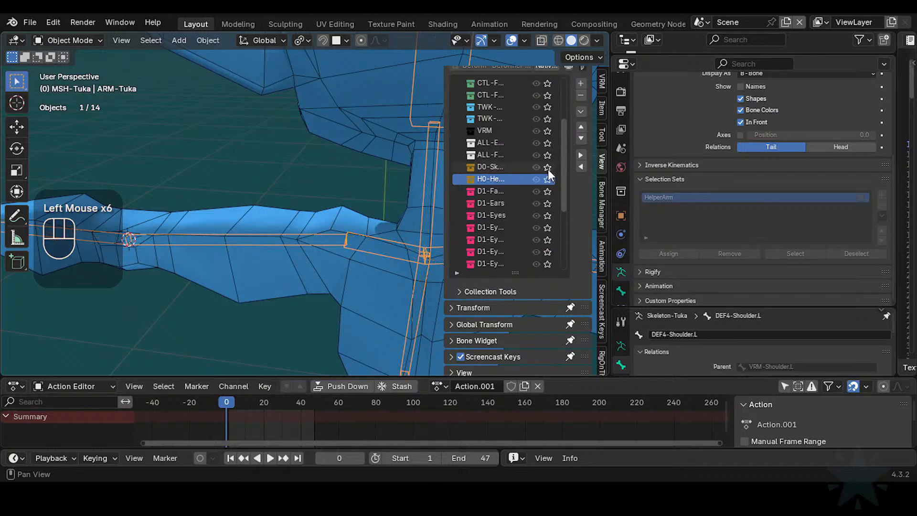
pyautogui.click(549, 168)
pyautogui.moveTo(565, 168); pyautogui.dragTo(552, 114)
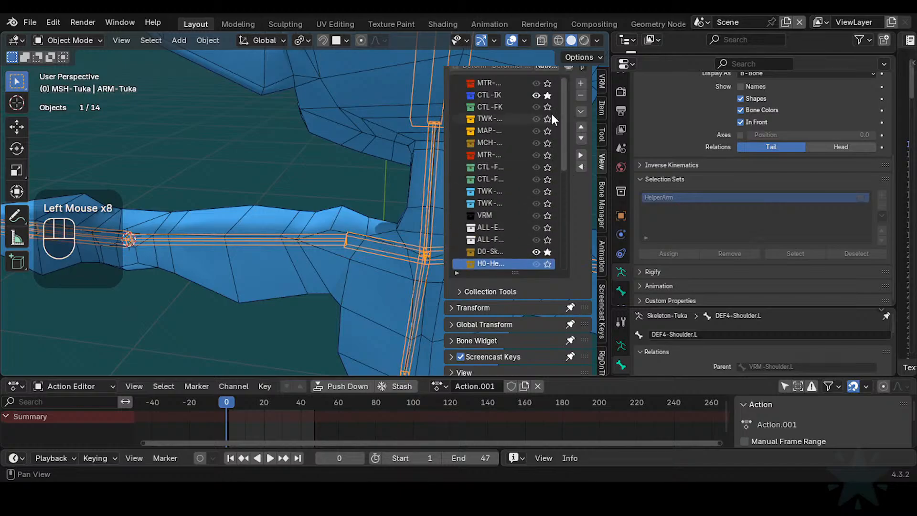
pyautogui.press('n')
# - Select the body mesh, open it in Edit Mode and deselect all of its geometry
pyautogui.moveTo(431, 180); pyautogui.dragTo(342, 251, button='middle')
pyautogui.click(365, 230)
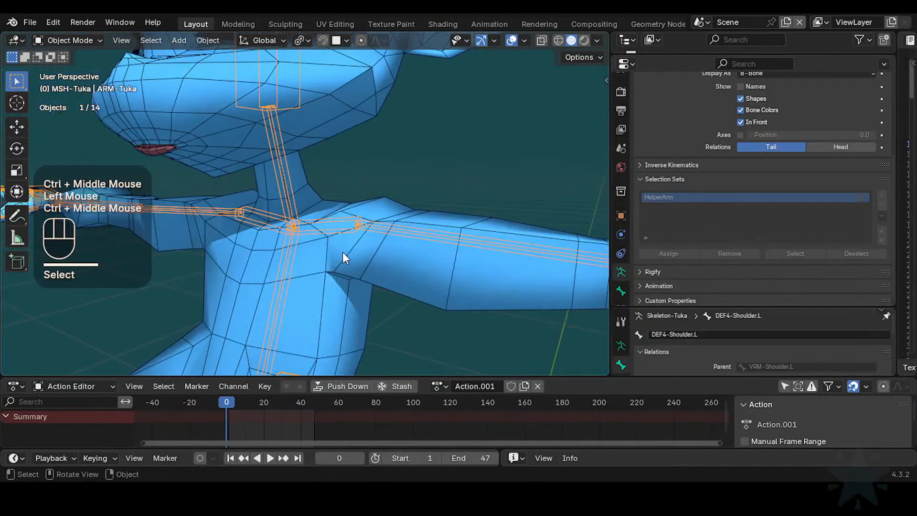
pyautogui.click(348, 252)
pyautogui.hotkey('ctrl', 'Tab')
pyautogui.click(256, 202)
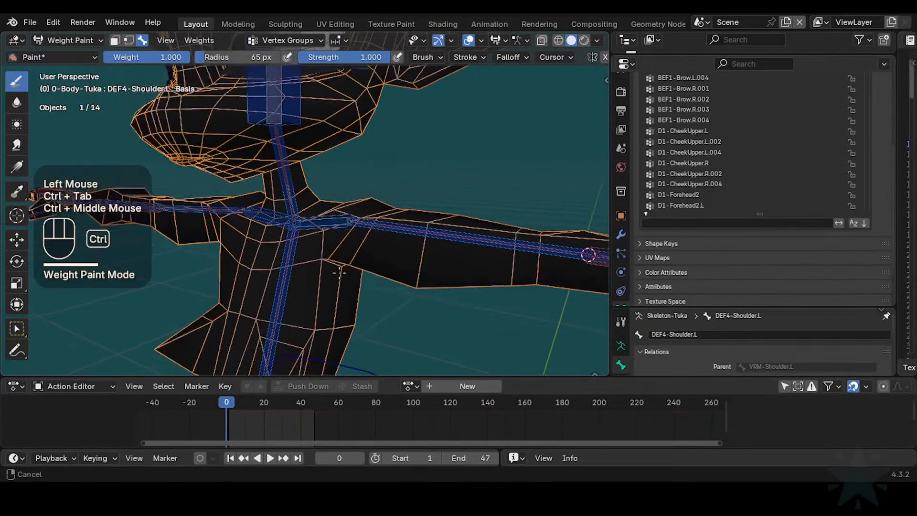
pyautogui.press('Tab')
pyautogui.moveTo(342, 251)
pyautogui.keyDown('shift'); pyautogui.mouseDown(button='middle')
pyautogui.moveTo(344, 225)
pyautogui.moveTo(213, 201)
pyautogui.moveTo(348, 153)
pyautogui.mouseUp(button='middle'); pyautogui.keyUp('shift')
pyautogui.hotkey('alt', 'a')
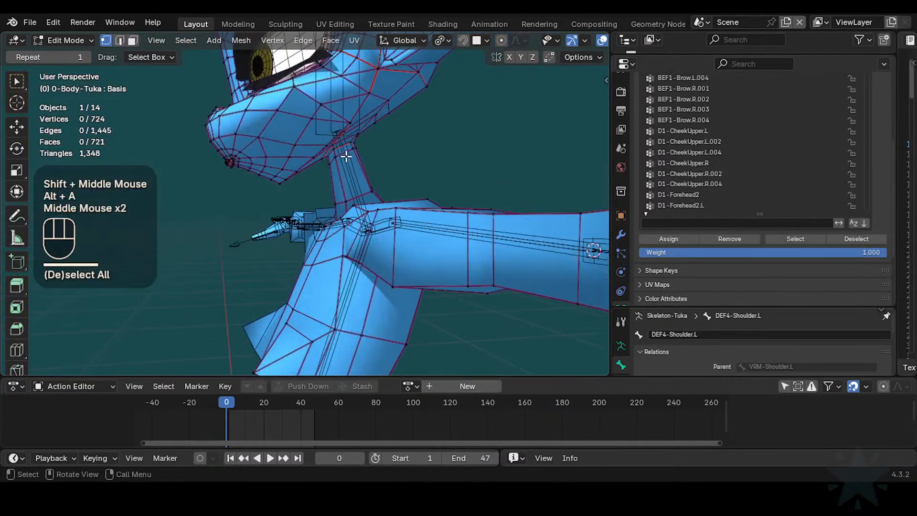
# - Select the neck's face loop, grow the selection once and add the face loop around the upper torso
pyautogui.press('3')
pyautogui.keyDown('alt'); pyautogui.keyDown('shift'); pyautogui.click(366, 152); pyautogui.keyUp('shift'); pyautogui.keyUp('alt')
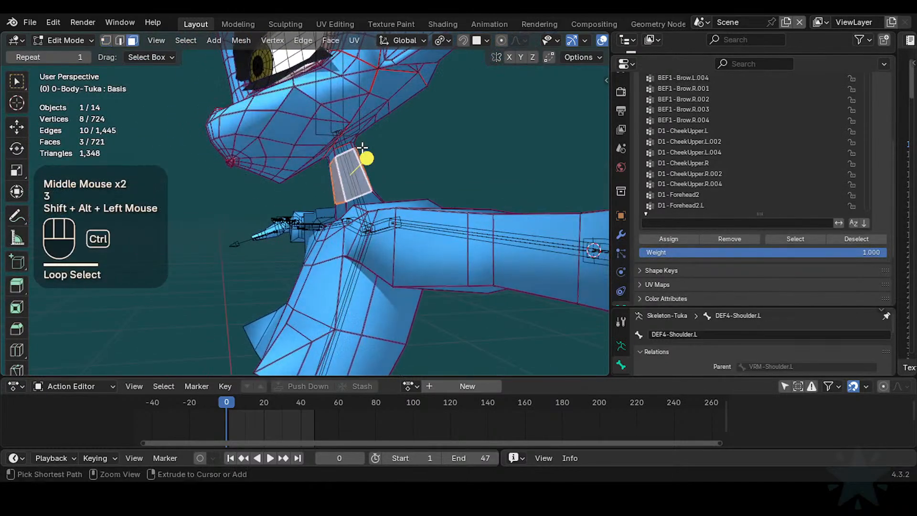
pyautogui.press('ctrl+KP_Add')
pyautogui.keyDown('shift'); pyautogui.moveTo(390, 339); pyautogui.dragTo(482, 270, button='middle'); pyautogui.keyUp('shift')
pyautogui.keyDown('alt'); pyautogui.keyDown('shift'); pyautogui.click(452, 285); pyautogui.keyUp('shift'); pyautogui.keyUp('alt')
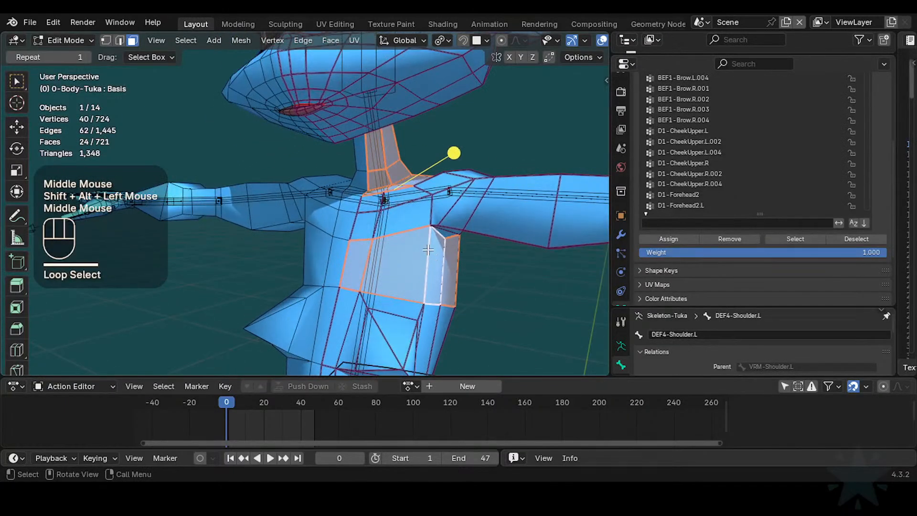
# - Enable X-ray and circle-select the torso faces below the upper loop, front and back
pyautogui.keyDown('ctrl'); pyautogui.moveTo(428, 250); pyautogui.dragTo(377, 286, button='middle'); pyautogui.keyUp('ctrl')
pyautogui.press('c')
pyautogui.click(364, 286)
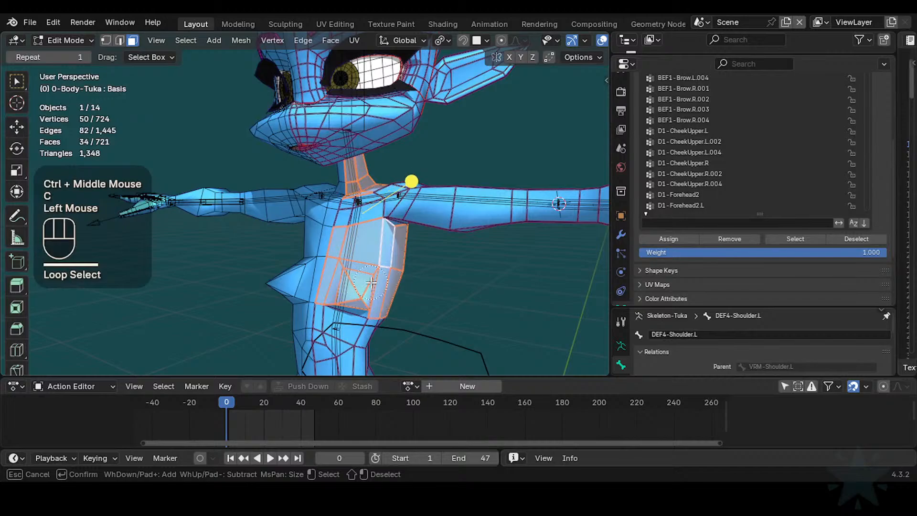
pyautogui.rightClick(371, 282)
pyautogui.hotkey('alt', 'z')
pyautogui.press('c')
pyautogui.keyDown('shift'); pyautogui.moveTo(351, 286); pyautogui.dragTo(389, 291); pyautogui.keyUp('shift')
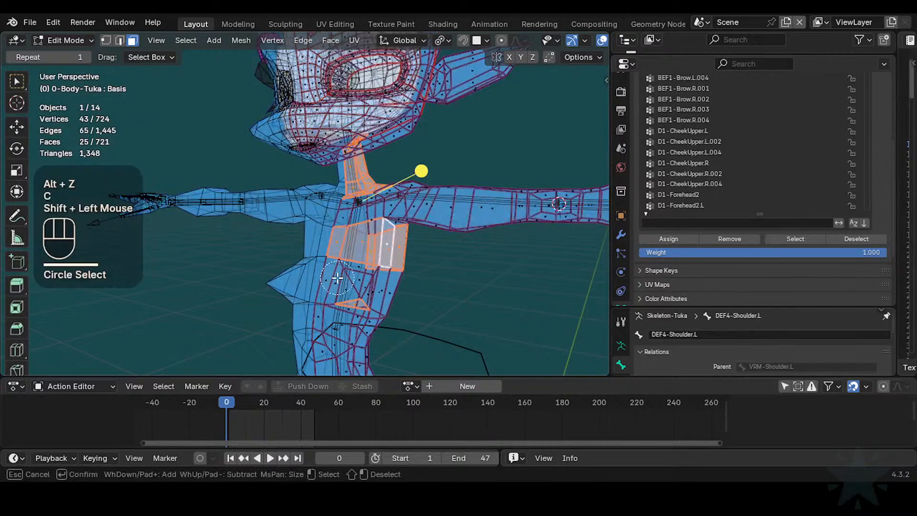
pyautogui.moveTo(337, 278); pyautogui.dragTo(388, 284)
pyautogui.moveTo(337, 294); pyautogui.dragTo(389, 308)
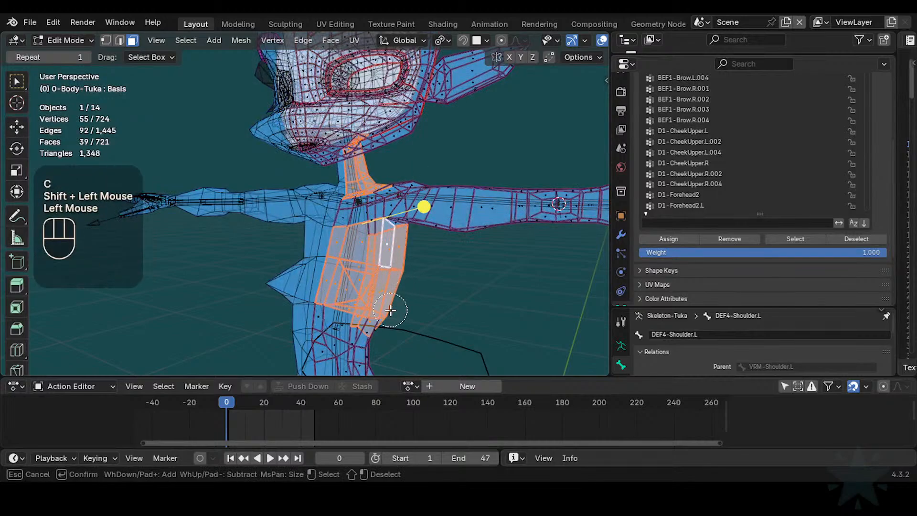
pyautogui.rightClick(405, 287)
# - Add the missed torso faces to the selection with Circle Select from another angle
pyautogui.keyDown('shift'); pyautogui.moveTo(406, 287); pyautogui.dragTo(222, 306, button='middle'); pyautogui.keyUp('shift')
pyautogui.press('c')
pyautogui.click(365, 280)
pyautogui.rightClick(435, 274)
pyautogui.moveTo(222, 306); pyautogui.dragTo(485, 318, button='middle')
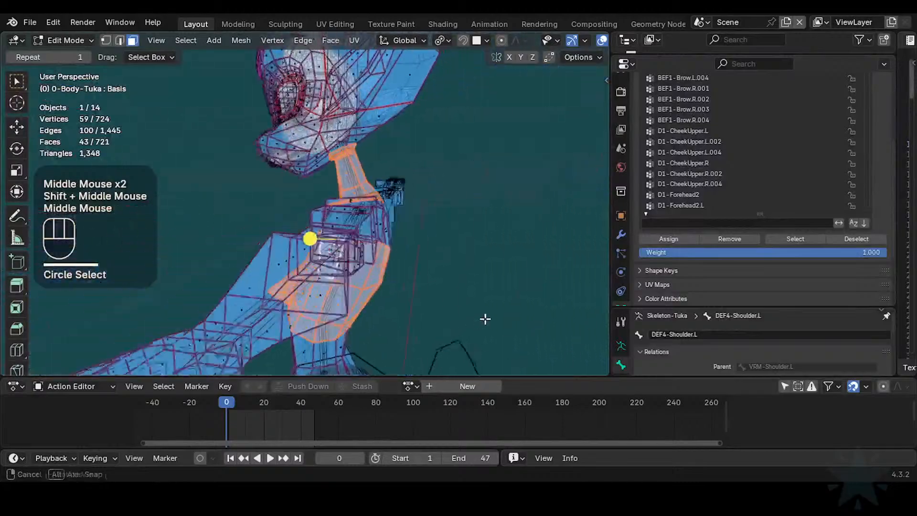
# - Circle-select the upper chest and left shoulder faces up to the start of the upper arm
pyautogui.moveTo(382, 296)
pyautogui.mouseDown(button='middle')
pyautogui.moveTo(518, 273)
pyautogui.moveTo(328, 316)
pyautogui.moveTo(501, 282)
pyautogui.moveTo(420, 274)
pyautogui.moveTo(414, 263)
pyautogui.mouseUp(button='middle')
pyautogui.press('c')
pyautogui.moveTo(282, 234)
pyautogui.mouseDown()
pyautogui.moveTo(269, 270)
pyautogui.moveTo(337, 257)
pyautogui.mouseUp()
pyautogui.click(340, 251)
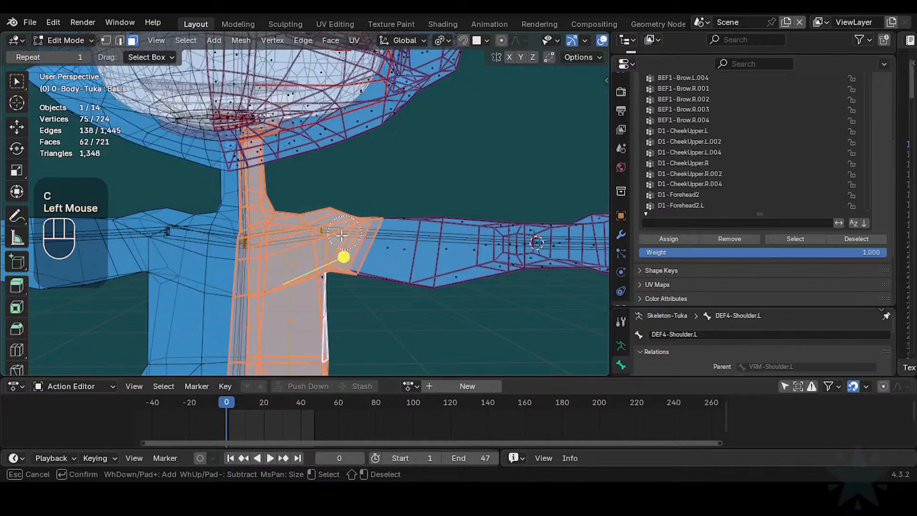
pyautogui.rightClick(341, 253)
pyautogui.moveTo(341, 253); pyautogui.dragTo(324, 266, button='middle')
pyautogui.press('c')
pyautogui.click(331, 266)
pyautogui.rightClick(335, 270)
# - Hide the unselected faces of the body mesh, save the file and leave Edit Mode
pyautogui.hotkey('shift', 'h')
pyautogui.hotkey('ctrl', 's')
pyautogui.hotkey('ctrl', 'Tab')
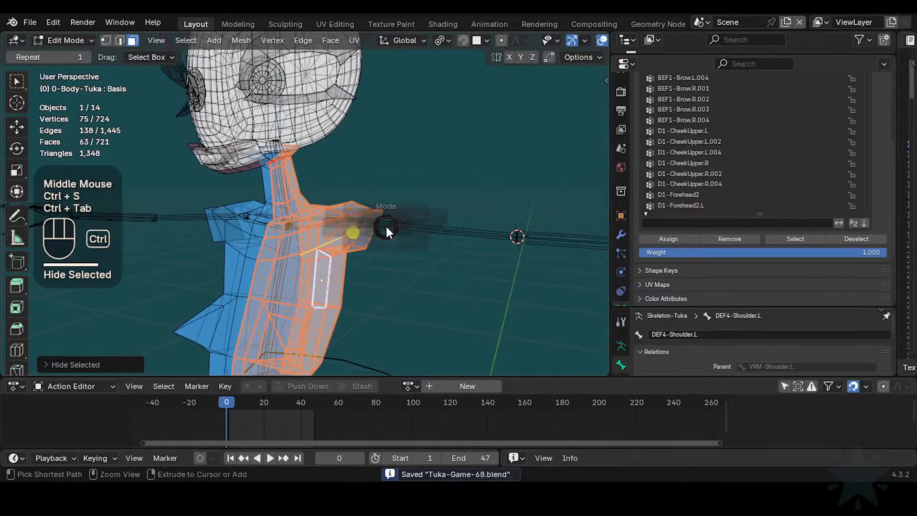
pyautogui.press('Tab')
# - Turn off X-ray and select the armature together with the body mesh as the active object
pyautogui.keyDown('shift'); pyautogui.moveTo(371, 220); pyautogui.dragTo(390, 240, button='middle'); pyautogui.keyUp('shift')
pyautogui.hotkey('alt', 'a')
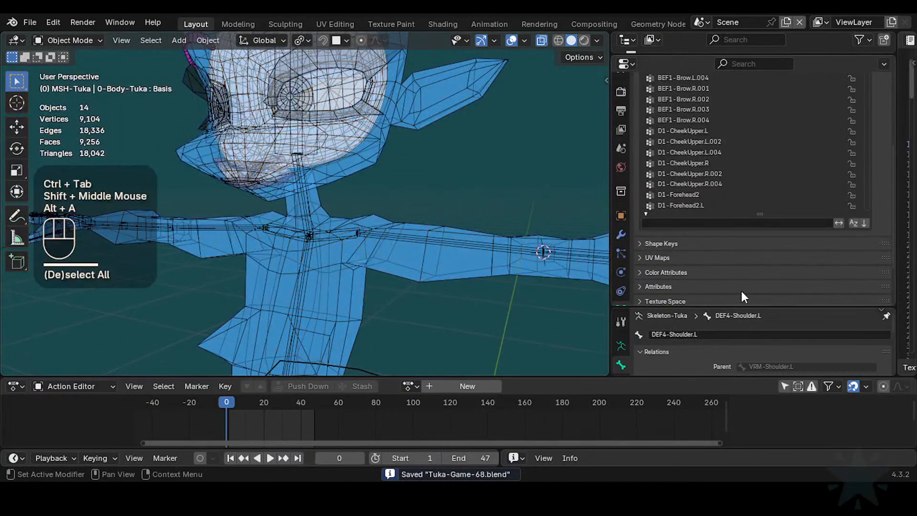
pyautogui.click(399, 237)
pyautogui.hotkey('alt', 'z')
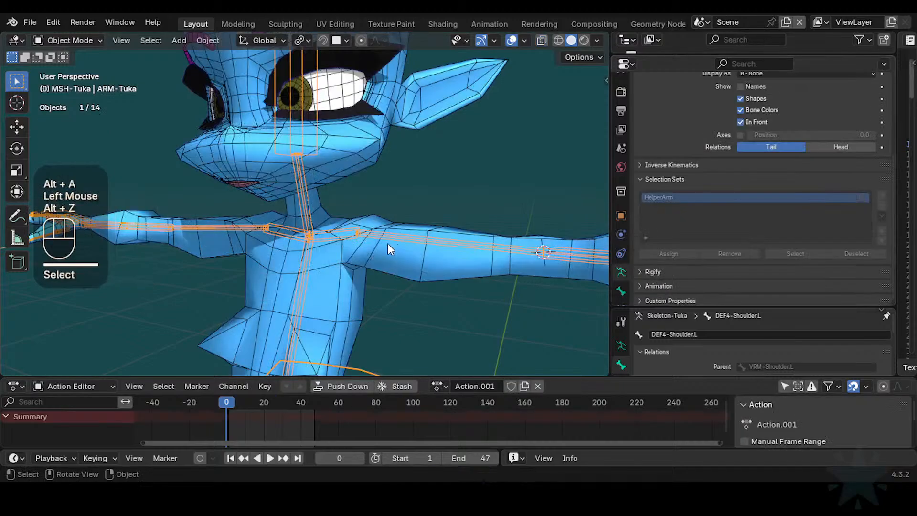
pyautogui.click(387, 262)
pyautogui.click(357, 231)
pyautogui.keyDown('shift'); pyautogui.click(365, 246); pyautogui.keyUp('shift')
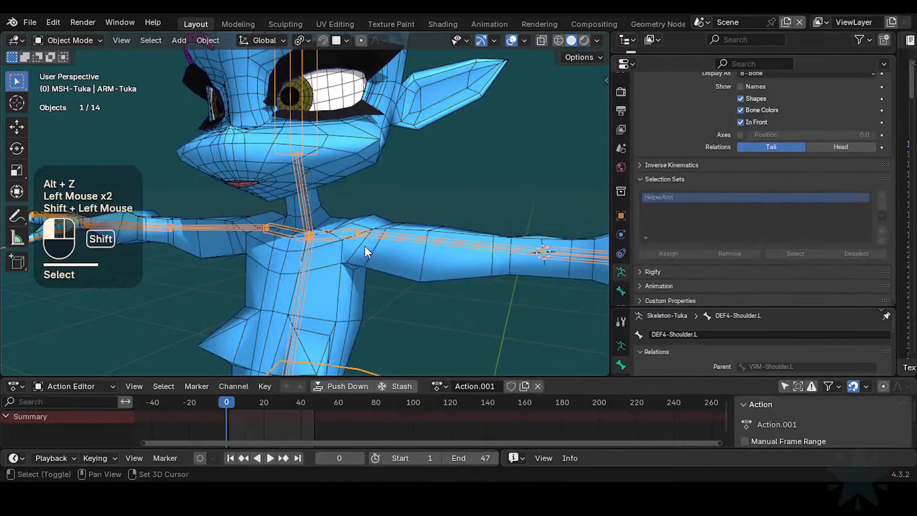
# - Enter Weight Paint mode on the body mesh and make the DEF4-Shoulder.L bone active
pyautogui.hotkey('ctrl', 'Tab')
pyautogui.click(310, 207)
pyautogui.moveTo(325, 225)
pyautogui.keyDown('ctrl'); pyautogui.mouseDown(button='middle')
pyautogui.moveTo(329, 213)
pyautogui.moveTo(436, 245)
pyautogui.moveTo(382, 248)
pyautogui.mouseUp(button='middle'); pyautogui.keyUp('ctrl')
pyautogui.keyDown('alt'); pyautogui.click(353, 248); pyautogui.keyUp('alt')
pyautogui.keyDown('alt'); pyautogui.click(353, 249); pyautogui.keyUp('alt')
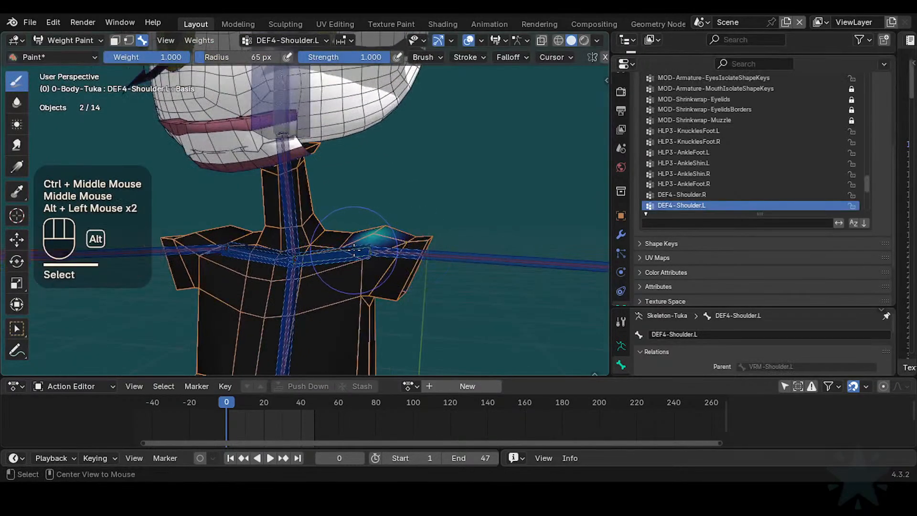
# - Set the brush weight to 0.900 and radius to 44 px and paint the top of the left shoulder
pyautogui.hotkey('ctrl', 'f')
pyautogui.click(355, 252)
pyautogui.moveTo(355, 252)
pyautogui.keyDown('shift'); pyautogui.mouseDown(button='middle')
pyautogui.moveTo(385, 259)
pyautogui.moveTo(402, 246)
pyautogui.moveTo(407, 256)
pyautogui.moveTo(422, 228)
pyautogui.moveTo(398, 252)
pyautogui.mouseUp(button='middle'); pyautogui.keyUp('shift')
pyautogui.hotkey('ctrl', 'f')
pyautogui.keyDown('ctrl'); pyautogui.click(392, 254); pyautogui.keyUp('ctrl')
pyautogui.press('f')
pyautogui.click(397, 250)
pyautogui.click(397, 249)
pyautogui.click(424, 225)
pyautogui.press('1')
pyautogui.keyDown('alt'); pyautogui.click(310, 245); pyautogui.keyUp('alt')
pyautogui.keyDown('alt'); pyautogui.click(310, 246); pyautogui.keyUp('alt')
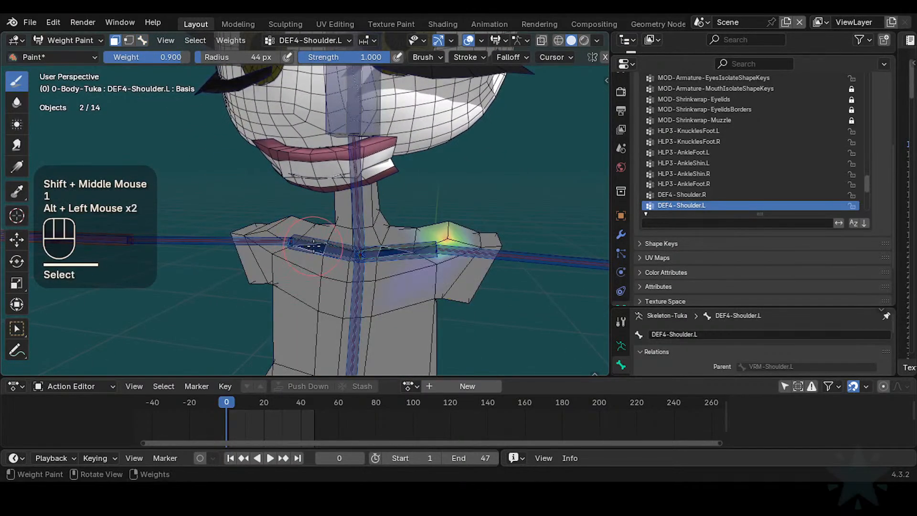
pyautogui.hotkey('ctrl', 'z')
pyautogui.hotkey('ctrl', 'z')
pyautogui.press('1')
# - Check the mirrored weights on the DEF4-Shoulder.R bone and return to DEF4-Shoulder.L
pyautogui.keyDown('alt'); pyautogui.click(317, 246); pyautogui.keyUp('alt')
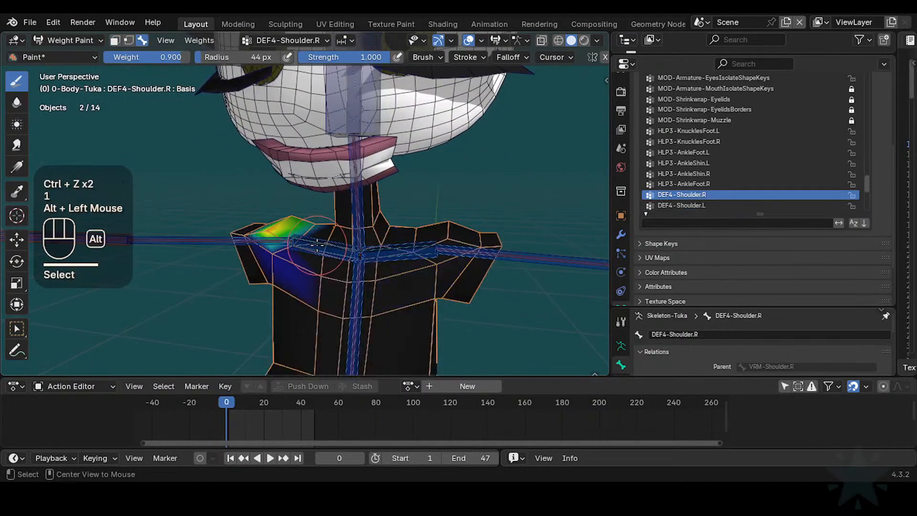
pyautogui.keyDown('alt'); pyautogui.click(320, 246); pyautogui.keyUp('alt')
pyautogui.keyDown('alt'); pyautogui.click(404, 249); pyautogui.keyUp('alt')
# - Paint the upper left shoulder for DEF4-Shoulder.L with a 51 px brush at weight 1.000
pyautogui.moveTo(404, 249)
pyautogui.mouseDown(button='middle')
pyautogui.moveTo(439, 230)
pyautogui.moveTo(415, 252)
pyautogui.moveTo(406, 243)
pyautogui.mouseUp(button='middle')
pyautogui.click(427, 244)
pyautogui.press('f')
pyautogui.click(437, 263)
pyautogui.hotkey('ctrl', 'f')
pyautogui.keyDown('ctrl'); pyautogui.click(384, 265); pyautogui.keyUp('ctrl')
pyautogui.click(407, 243)
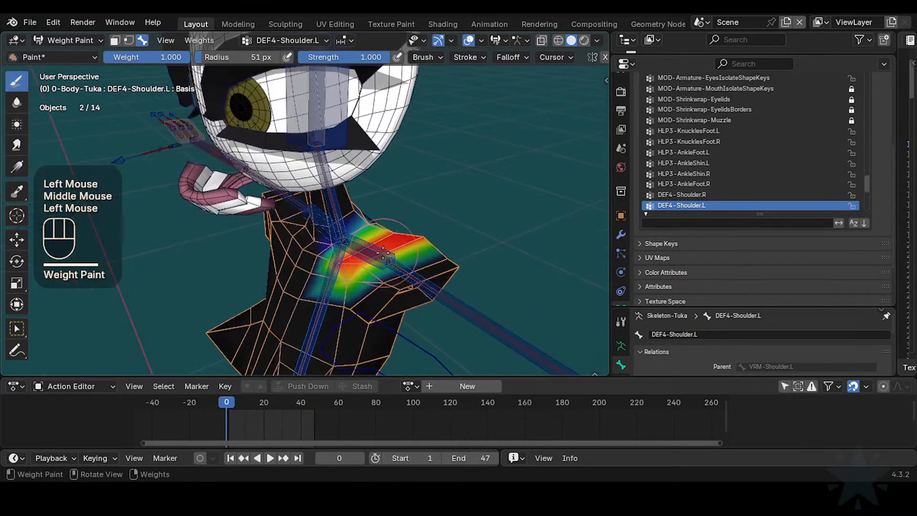
# - Lower the brush weight to 0.503 and radius to 17 px and paint the front edge of the left shoulder
pyautogui.hotkey('ctrl', 'f')
pyautogui.click(441, 261)
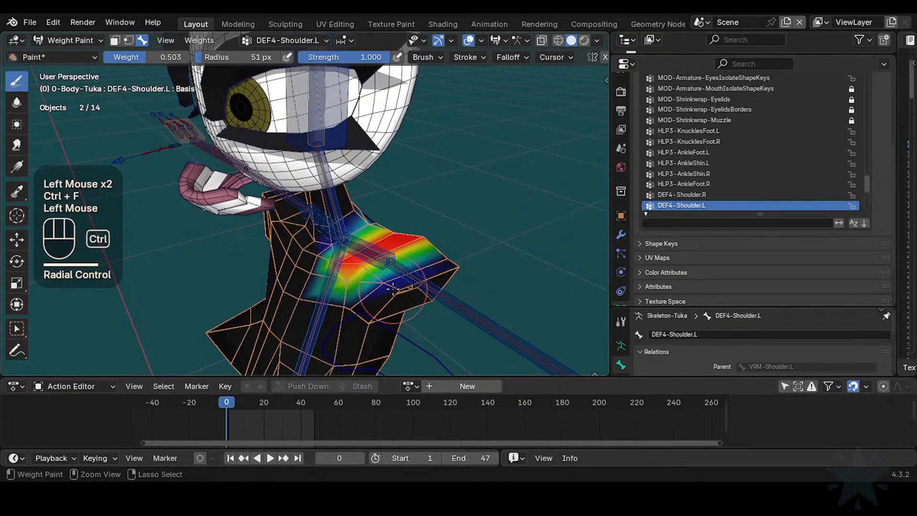
pyautogui.keyDown('ctrl'); pyautogui.moveTo(438, 267); pyautogui.dragTo(432, 249, button='middle'); pyautogui.keyUp('ctrl')
pyautogui.moveTo(431, 253)
pyautogui.mouseDown(button='middle')
pyautogui.moveTo(421, 318)
pyautogui.moveTo(413, 310)
pyautogui.mouseUp(button='middle')
pyautogui.press('f')
pyautogui.click(391, 306)
pyautogui.click(391, 306)
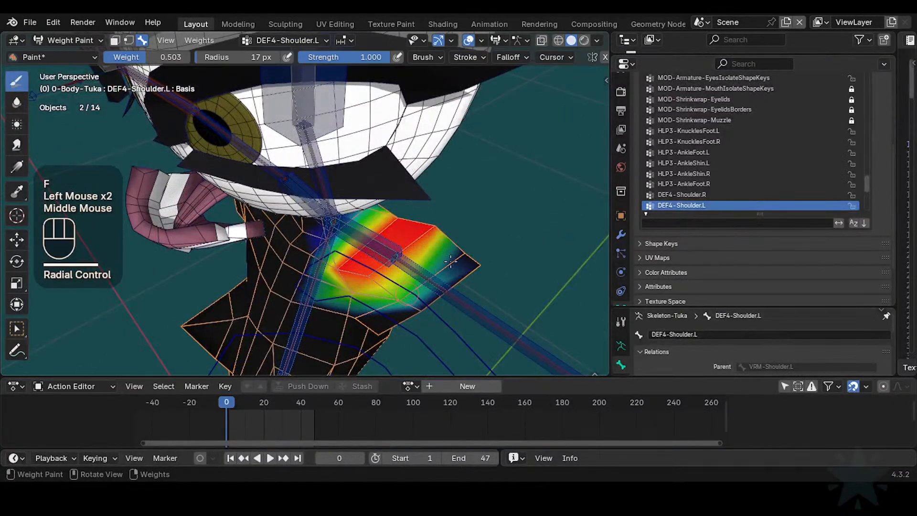
# - Soften the weights around the left collarbone, reducing the brush weight to 0.303 toward the neck
pyautogui.moveTo(431, 269)
pyautogui.mouseDown(button='middle')
pyautogui.moveTo(370, 246)
pyautogui.moveTo(361, 263)
pyautogui.mouseUp(button='middle')
pyautogui.click(368, 245)
pyautogui.hotkey('ctrl', 'f')
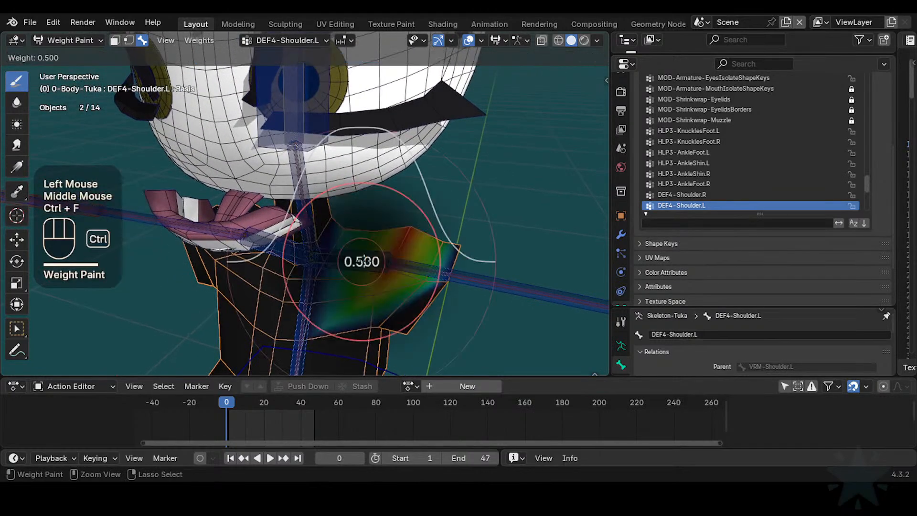
pyautogui.click(350, 276)
pyautogui.hotkey('ctrl', 'f')
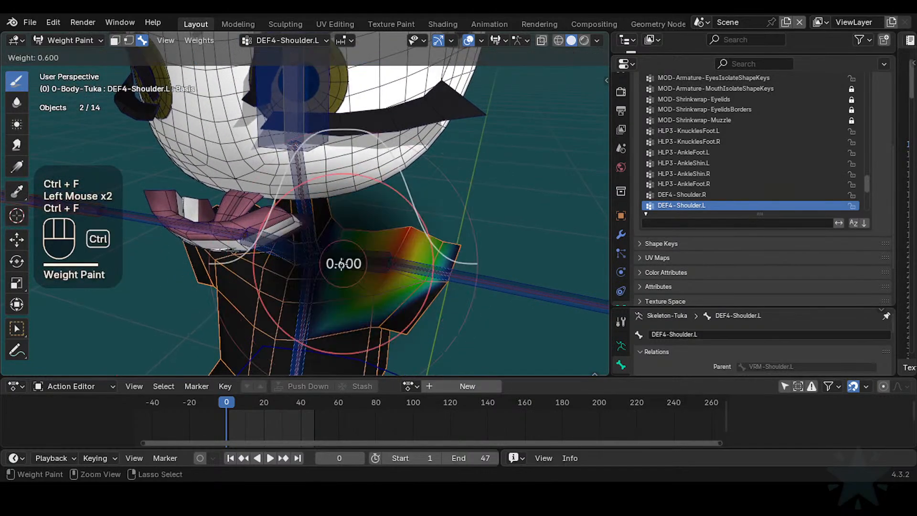
pyautogui.click(326, 244)
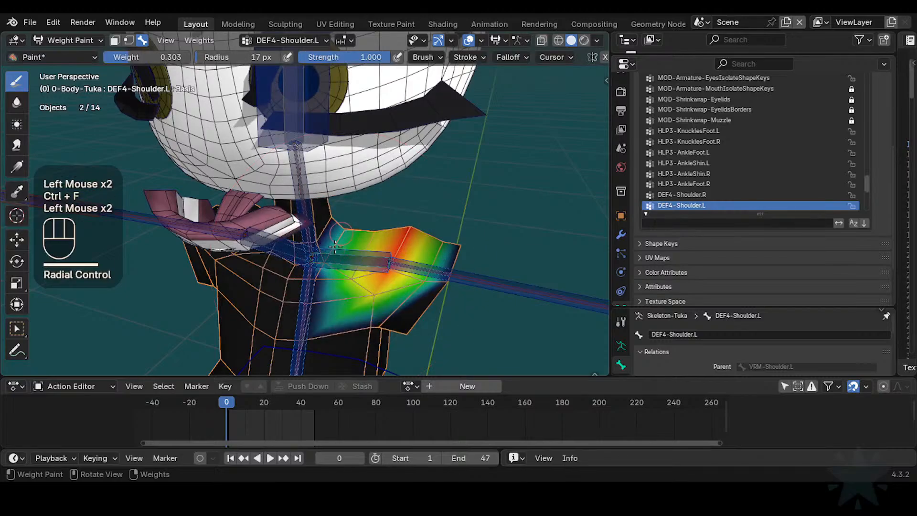
# - Set the brush weight to 0.103 and paint a faint influence along the chest centre and below the left collarbone
pyautogui.keyDown('shift'); pyautogui.moveTo(336, 245); pyautogui.dragTo(338, 272, button='middle'); pyautogui.keyUp('shift')
pyautogui.hotkey('ctrl', 'f')
pyautogui.click(330, 265)
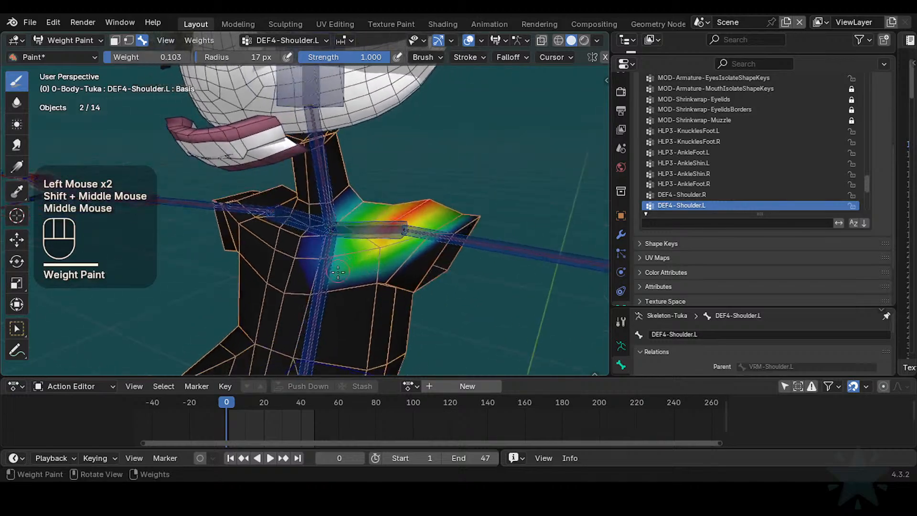
pyautogui.moveTo(314, 295); pyautogui.dragTo(382, 279)
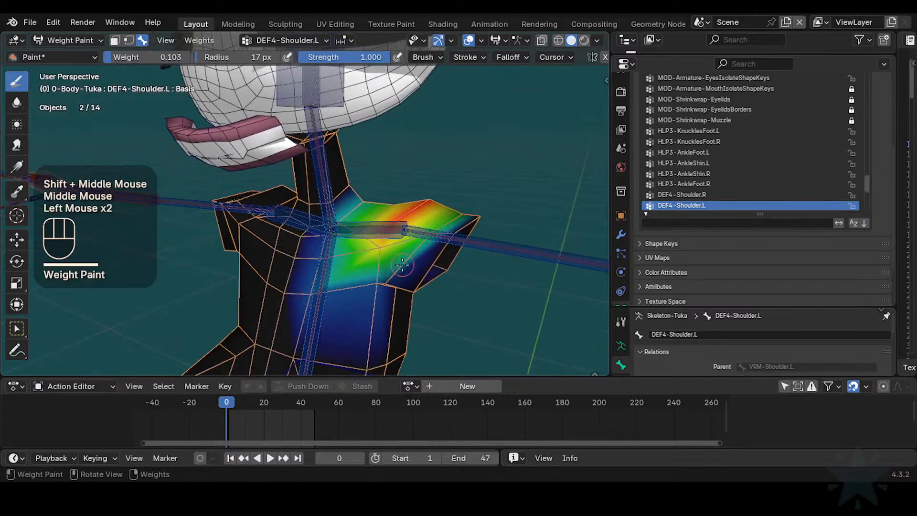
# - Paint the left armpit and outer shoulder vertices, raising the brush weight to 0.515
pyautogui.moveTo(403, 265); pyautogui.dragTo(412, 281, button='middle')
pyautogui.moveTo(411, 281)
pyautogui.keyDown('shift'); pyautogui.mouseDown(button='middle')
pyautogui.moveTo(379, 264)
pyautogui.moveTo(364, 225)
pyautogui.mouseUp(button='middle'); pyautogui.keyUp('shift')
pyautogui.click(377, 265)
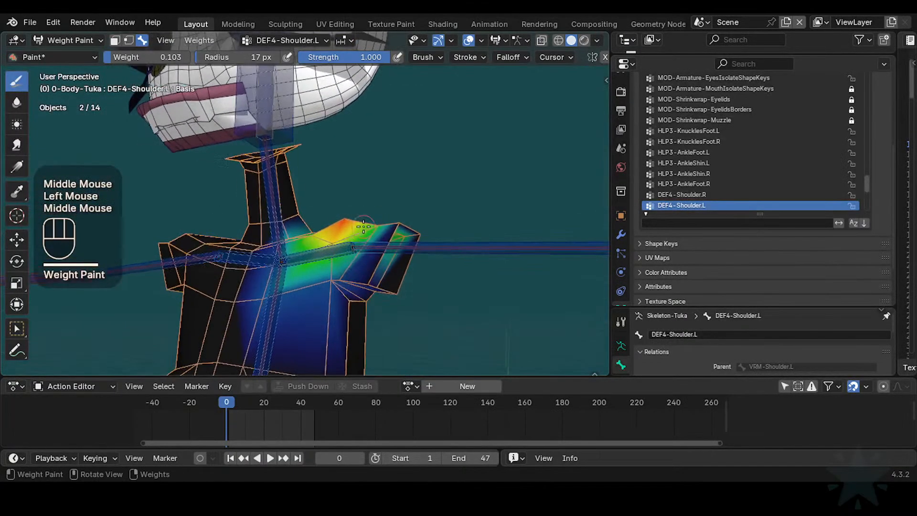
pyautogui.hotkey('ctrl', 'f')
pyautogui.click(381, 251)
pyautogui.hotkey('ctrl', 'f')
pyautogui.click(359, 281)
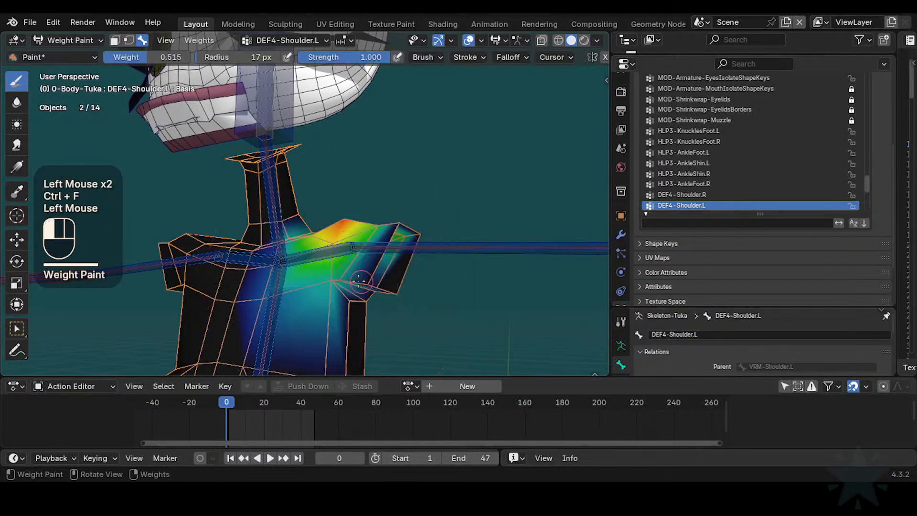
# - Paint the underside of the left shoulder around the armpit with the brush weight set to 0.703
pyautogui.keyDown('shift'); pyautogui.moveTo(344, 278); pyautogui.dragTo(350, 261, button='middle'); pyautogui.keyUp('shift')
pyautogui.moveTo(349, 260)
pyautogui.mouseDown(button='middle')
pyautogui.moveTo(325, 249)
pyautogui.moveTo(297, 286)
pyautogui.mouseUp(button='middle')
pyautogui.keyDown('ctrl'); pyautogui.moveTo(297, 286); pyautogui.dragTo(298, 265, button='middle'); pyautogui.keyUp('ctrl')
pyautogui.click(298, 263)
pyautogui.hotkey('ctrl', 'f')
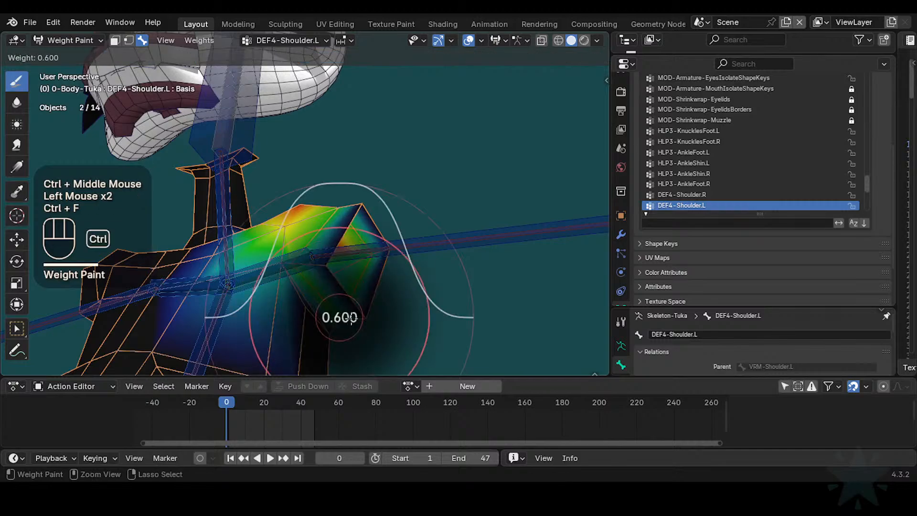
pyautogui.click(337, 325)
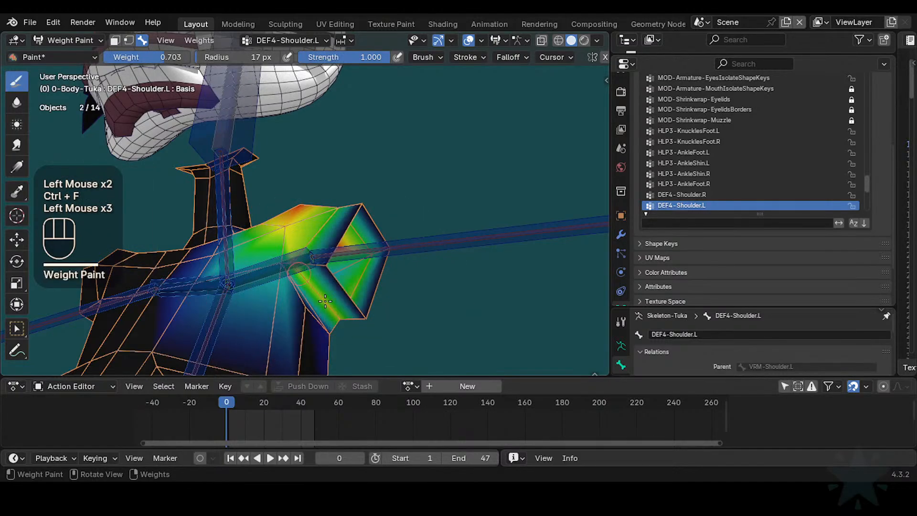
# - Finish painting the left armpit underside, lowering the brush weight to 0.285 for the vertices beside the chest
pyautogui.moveTo(325, 301); pyautogui.dragTo(335, 313)
pyautogui.moveTo(301, 273); pyautogui.dragTo(308, 296, button='middle')
pyautogui.hotkey('ctrl', 'f')
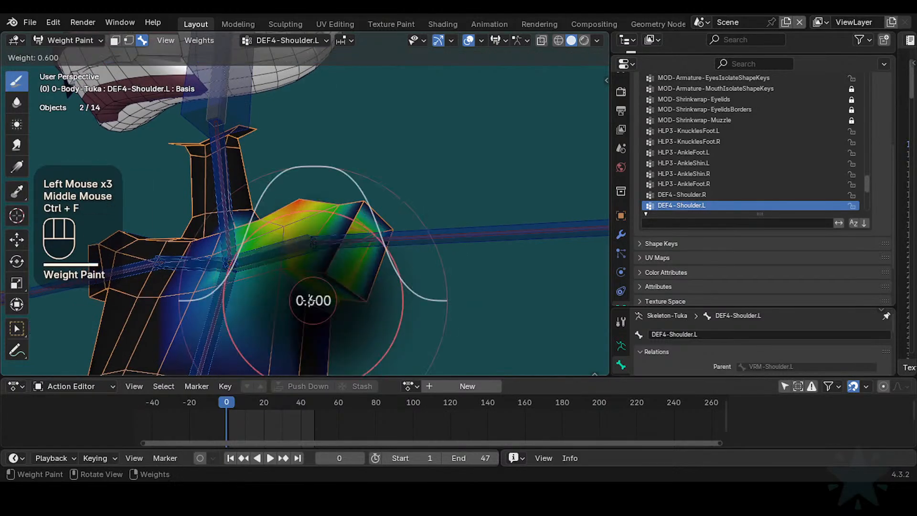
pyautogui.click(285, 305)
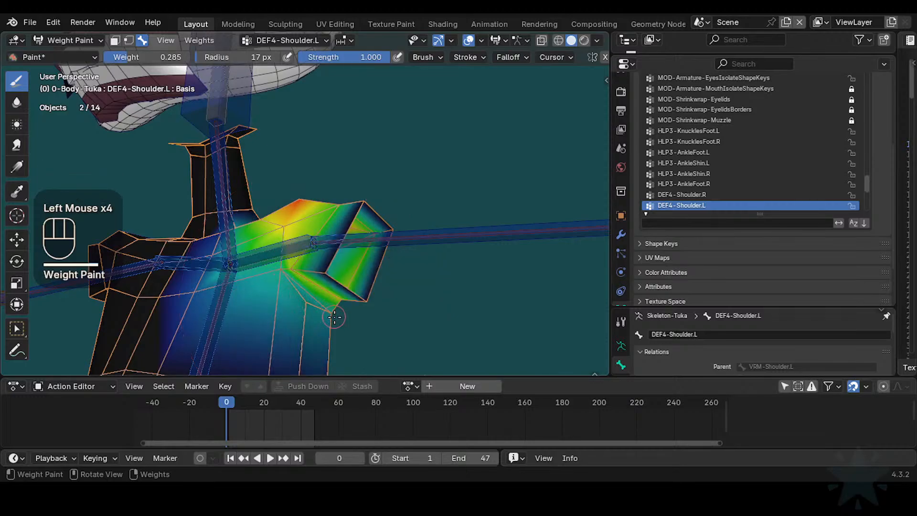
pyautogui.moveTo(331, 315)
pyautogui.mouseDown(button='middle')
pyautogui.moveTo(306, 291)
pyautogui.moveTo(324, 301)
pyautogui.moveTo(297, 294)
pyautogui.moveTo(315, 294)
pyautogui.mouseUp(button='middle')
pyautogui.click(279, 271)
# - Paint the back of the left shoulder around the shoulder blade with the brush weight set to 0.715
pyautogui.keyDown('shift'); pyautogui.moveTo(363, 284); pyautogui.dragTo(421, 261, button='middle'); pyautogui.keyUp('shift')
pyautogui.keyDown('shift'); pyautogui.moveTo(411, 277); pyautogui.dragTo(413, 244, button='middle'); pyautogui.keyUp('shift')
pyautogui.moveTo(406, 268); pyautogui.dragTo(423, 267, button='middle')
pyautogui.click(383, 290)
pyautogui.moveTo(383, 290)
pyautogui.keyDown('shift'); pyautogui.mouseDown(button='middle')
pyautogui.moveTo(406, 266)
pyautogui.moveTo(370, 257)
pyautogui.mouseUp(button='middle'); pyautogui.keyUp('shift')
pyautogui.hotkey('ctrl', 'f')
pyautogui.click(409, 262)
pyautogui.click(366, 266)
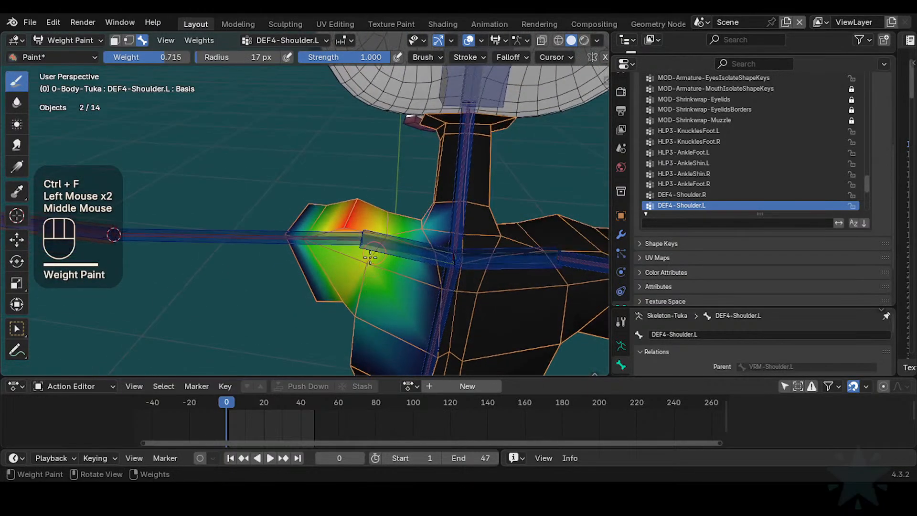
pyautogui.moveTo(393, 213); pyautogui.dragTo(396, 206, button='middle')
pyautogui.click(395, 204)
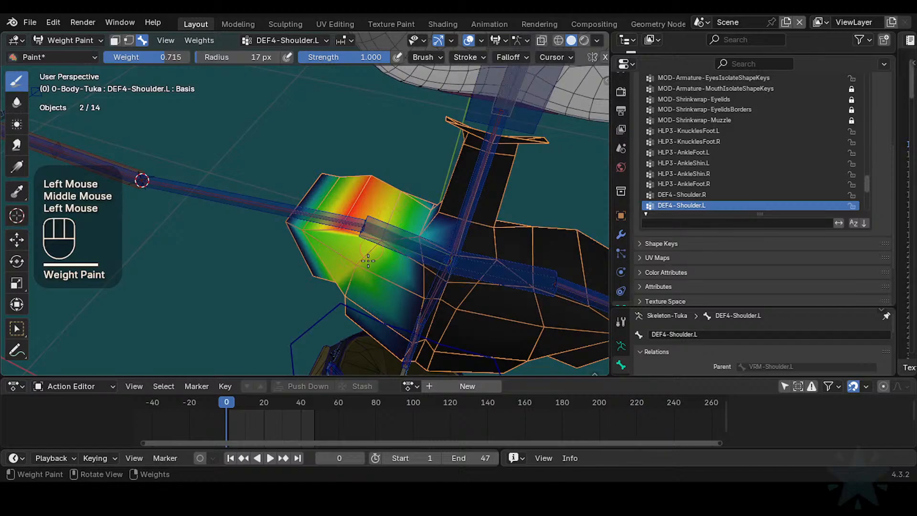
# - Sample the vertex weight at the back of the outer left shoulder and set the brush weight to 0.400
pyautogui.moveTo(368, 261); pyautogui.dragTo(343, 284, button='middle')
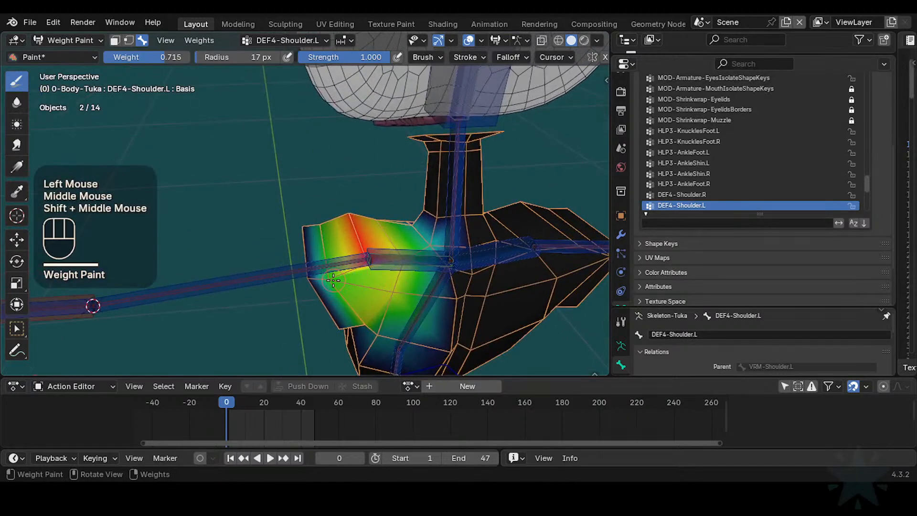
pyautogui.hotkey('shift', 'x')
pyautogui.click(329, 283)
pyautogui.click(329, 283)
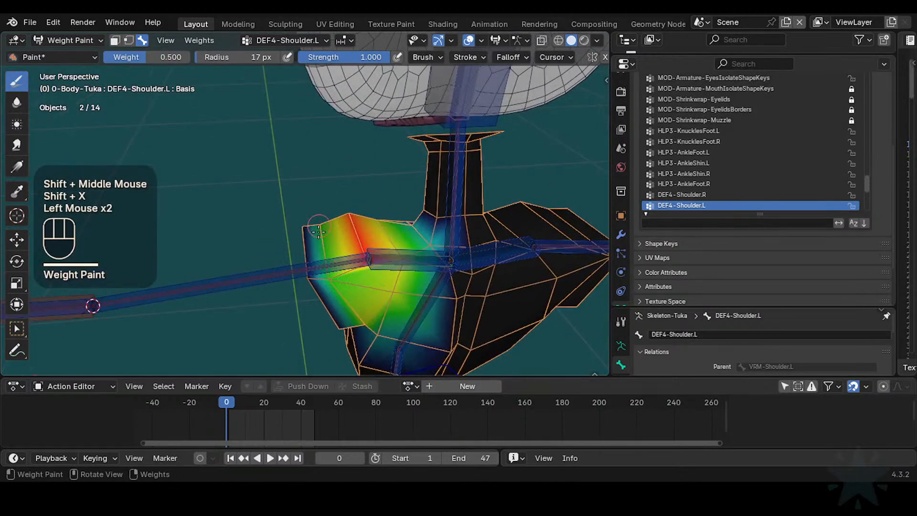
pyautogui.keyDown('shift'); pyautogui.moveTo(329, 283); pyautogui.dragTo(327, 281, button='middle'); pyautogui.keyUp('shift')
pyautogui.hotkey('ctrl', 'f')
pyautogui.click(329, 267)
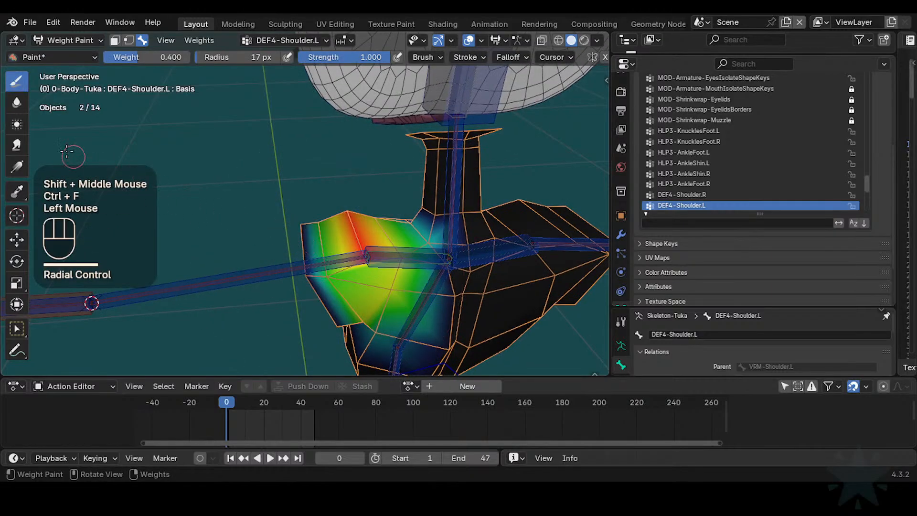
# - Blur the weights along the left shoulder's outer edge with a 24 px Blur brush and save the file
pyautogui.click(16, 102)
pyautogui.press('f')
pyautogui.click(293, 231)
pyautogui.click(299, 221)
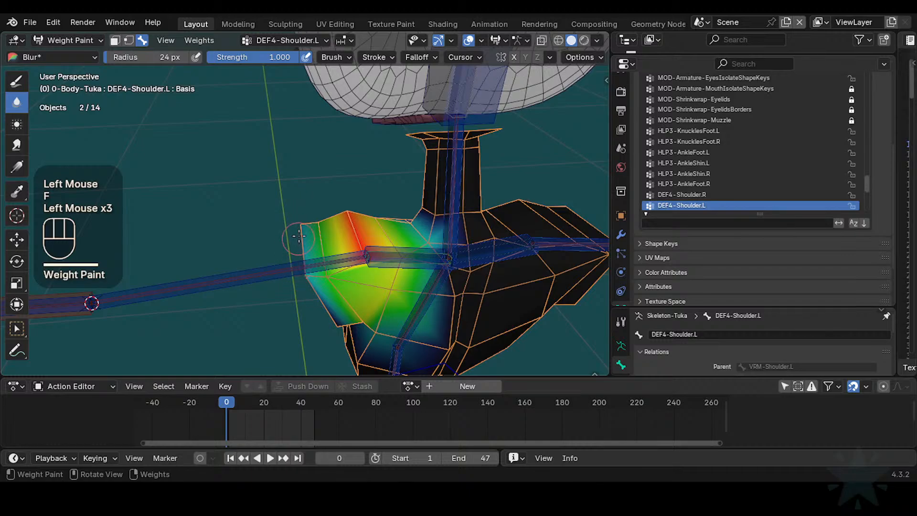
pyautogui.moveTo(298, 236)
pyautogui.keyDown('shift'); pyautogui.mouseDown(button='middle')
pyautogui.moveTo(205, 234)
pyautogui.moveTo(328, 319)
pyautogui.mouseUp(button='middle'); pyautogui.keyUp('shift')
pyautogui.click(328, 319)
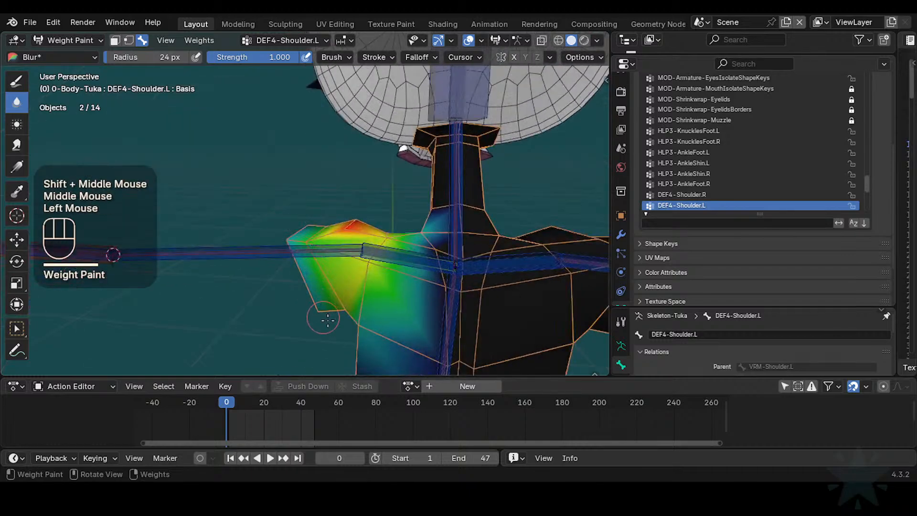
pyautogui.hotkey('ctrl', 's')
# - Blur the remaining weights around the open arm edge from above and from the front of the left shoulder
pyautogui.click(299, 215)
pyautogui.moveTo(294, 233); pyautogui.dragTo(289, 194, button='middle')
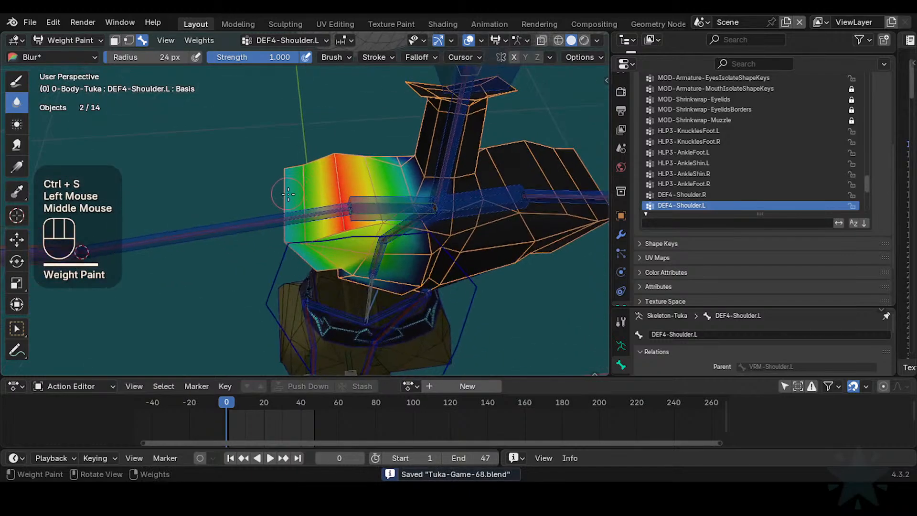
pyautogui.moveTo(291, 238); pyautogui.dragTo(363, 270, button='middle')
pyautogui.keyDown('shift'); pyautogui.moveTo(363, 270); pyautogui.dragTo(353, 279, button='middle'); pyautogui.keyUp('shift')
pyautogui.click(354, 278)
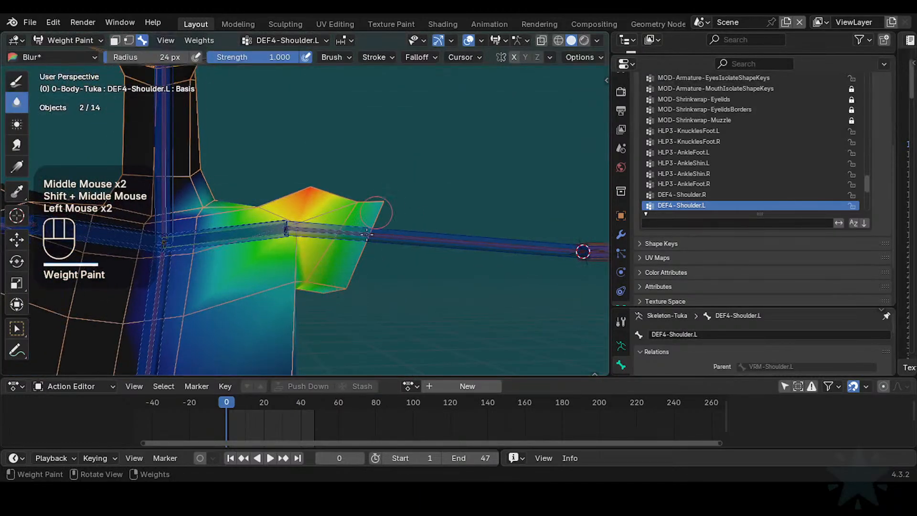
pyautogui.moveTo(376, 222)
pyautogui.keyDown('shift'); pyautogui.mouseDown(button='middle')
pyautogui.moveTo(381, 268)
pyautogui.moveTo(331, 265)
pyautogui.moveTo(420, 263)
pyautogui.moveTo(404, 297)
pyautogui.moveTo(354, 278)
pyautogui.moveTo(367, 268)
pyautogui.moveTo(352, 287)
pyautogui.moveTo(379, 233)
pyautogui.mouseUp(button='middle'); pyautogui.keyUp('shift')
pyautogui.click(331, 265)
# - Move the CTL-IK-Shoulder.L bone up and down to test the shoulder deformation
pyautogui.press('g')
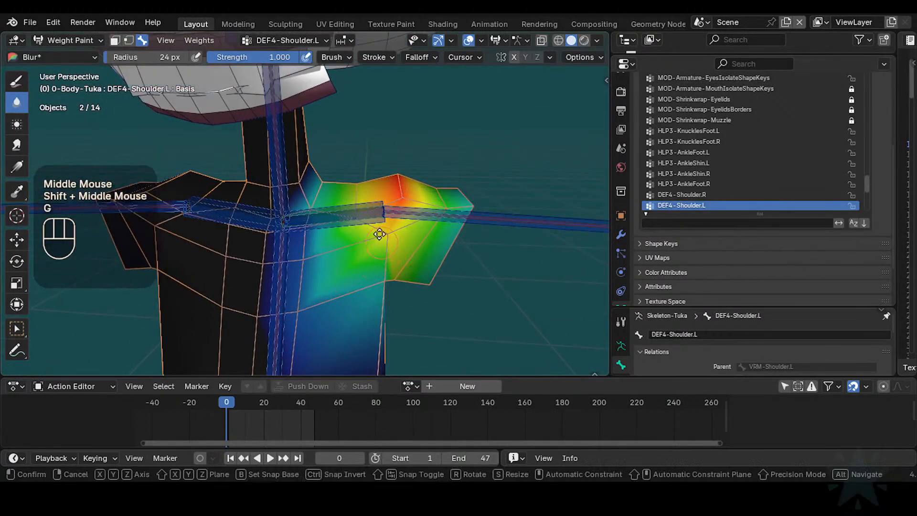
pyautogui.press('Escape')
pyautogui.keyDown('alt'); pyautogui.click(370, 200); pyautogui.keyUp('alt')
pyautogui.press('g')
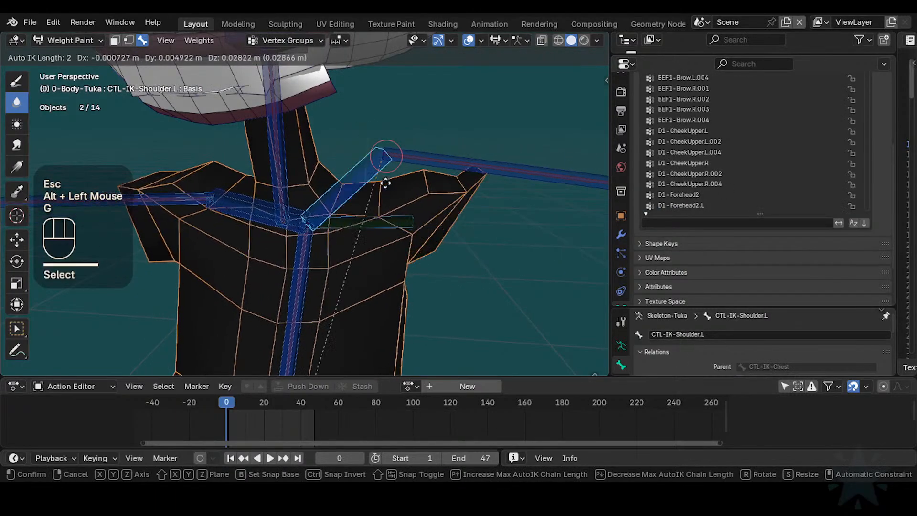
pyautogui.click(413, 222)
pyautogui.moveTo(414, 222); pyautogui.dragTo(483, 240, button='middle')
pyautogui.press('g')
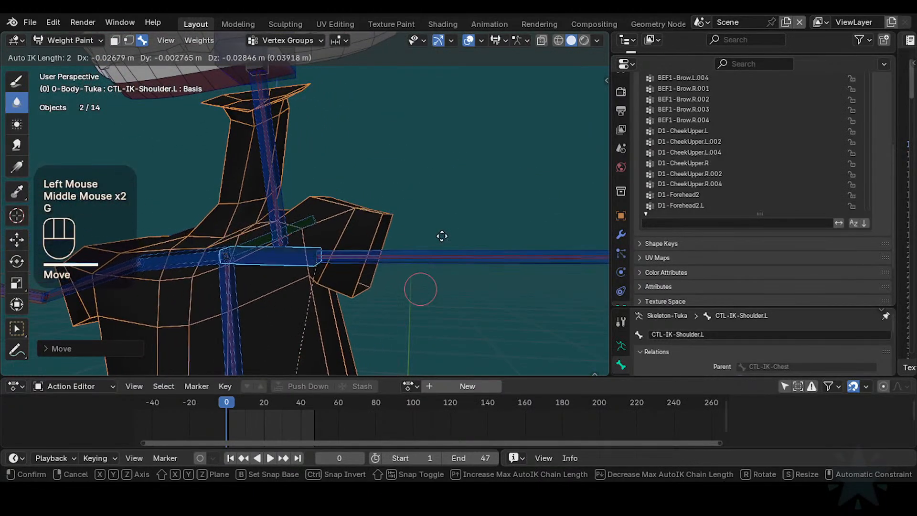
pyautogui.click(438, 252)
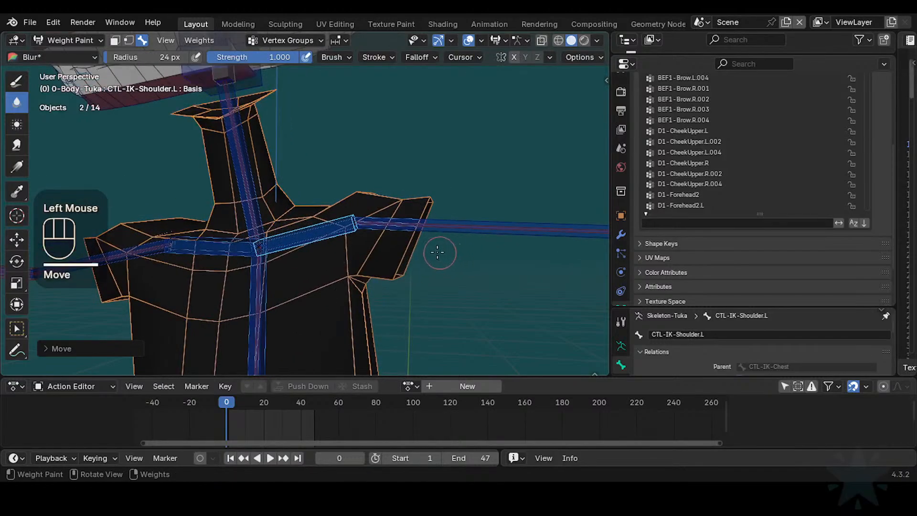
# - Select the DEF2-Neck bone and blur its weights along the front of the collar
pyautogui.keyDown('alt'); pyautogui.click(268, 206); pyautogui.keyUp('alt')
pyautogui.keyDown('alt'); pyautogui.click(268, 205); pyautogui.keyUp('alt')
pyautogui.keyDown('shift'); pyautogui.moveTo(267, 205); pyautogui.dragTo(294, 260, button='middle'); pyautogui.keyUp('shift')
pyautogui.click(17, 104)
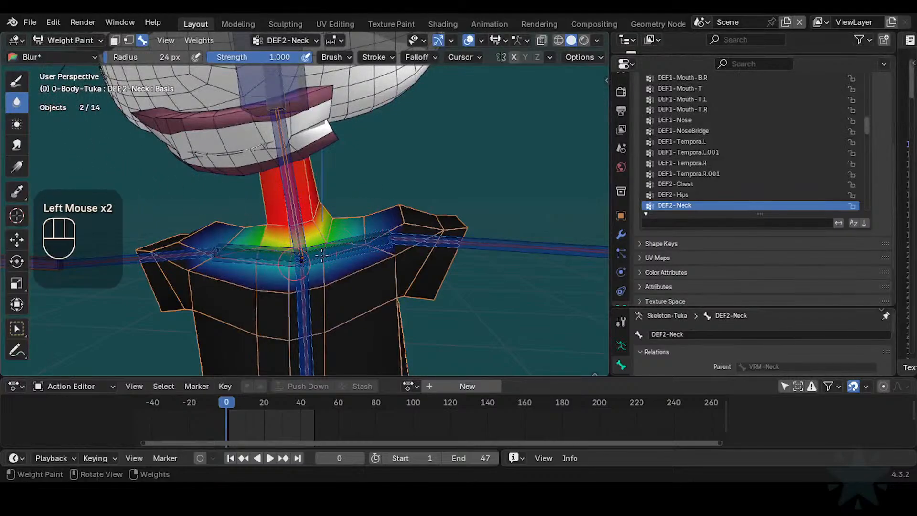
pyautogui.moveTo(300, 259); pyautogui.dragTo(310, 282, button='middle')
pyautogui.moveTo(310, 282); pyautogui.dragTo(283, 280, button='middle')
pyautogui.click(284, 280)
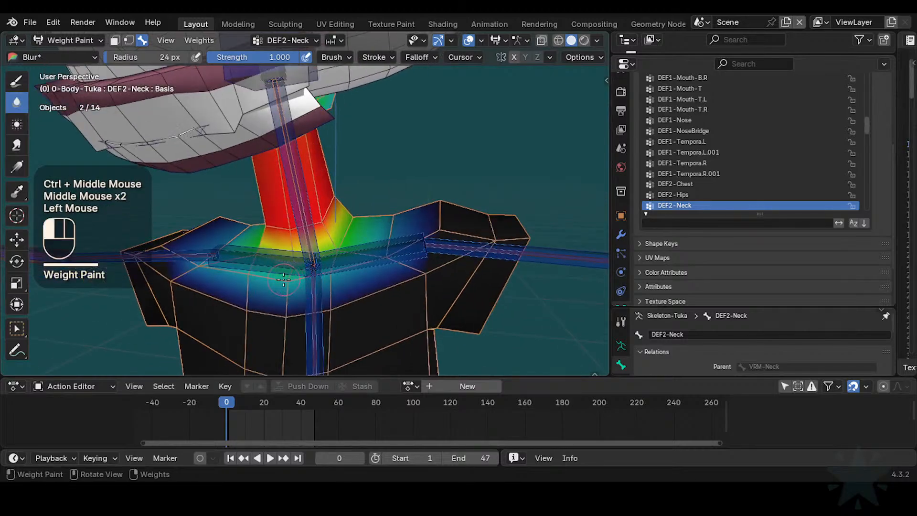
# - Blur the DEF2-Neck weights up the neck and around its base
pyautogui.moveTo(330, 244); pyautogui.dragTo(319, 229, button='middle')
pyautogui.click(315, 223)
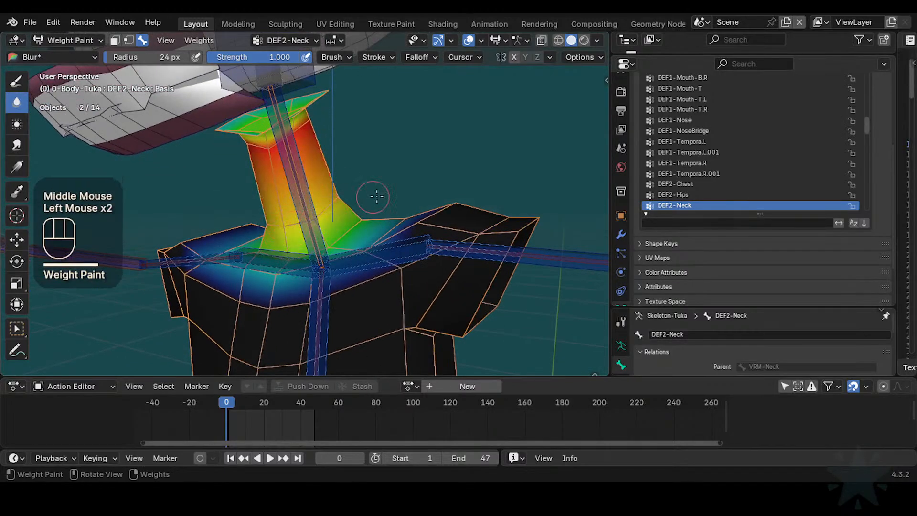
pyautogui.moveTo(377, 196); pyautogui.dragTo(344, 206, button='middle')
pyautogui.click(295, 208)
pyautogui.click(343, 196)
# - Blur the DEF2-Neck weights around the upper rim of the neck below the jaw
pyautogui.keyDown('ctrl'); pyautogui.moveTo(344, 206); pyautogui.dragTo(317, 212, button='middle'); pyautogui.keyUp('ctrl')
pyautogui.moveTo(316, 212); pyautogui.dragTo(285, 209)
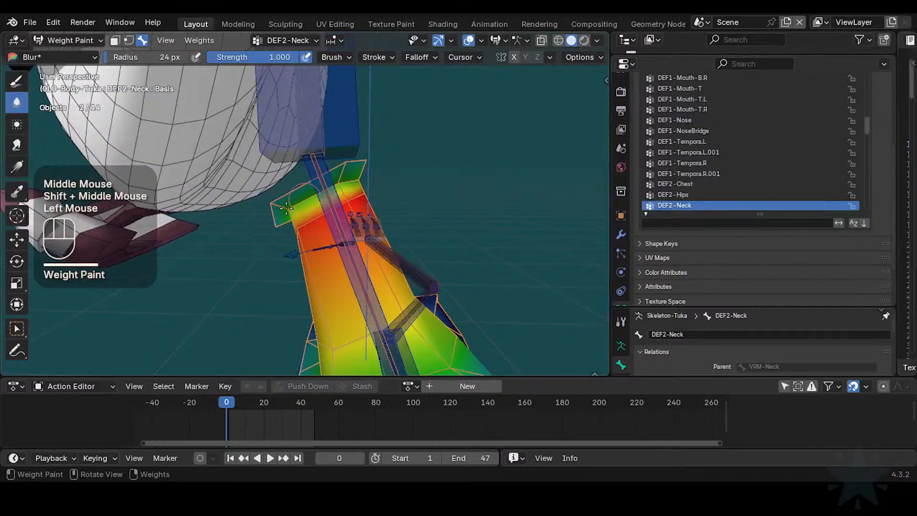
pyautogui.moveTo(363, 181); pyautogui.dragTo(301, 258, button='middle')
pyautogui.click(285, 223)
pyautogui.keyDown('ctrl'); pyautogui.moveTo(301, 258); pyautogui.dragTo(336, 282, button='middle'); pyautogui.keyUp('ctrl')
pyautogui.moveTo(337, 282); pyautogui.dragTo(367, 241, button='middle')
pyautogui.moveTo(368, 241); pyautogui.dragTo(339, 193, button='middle')
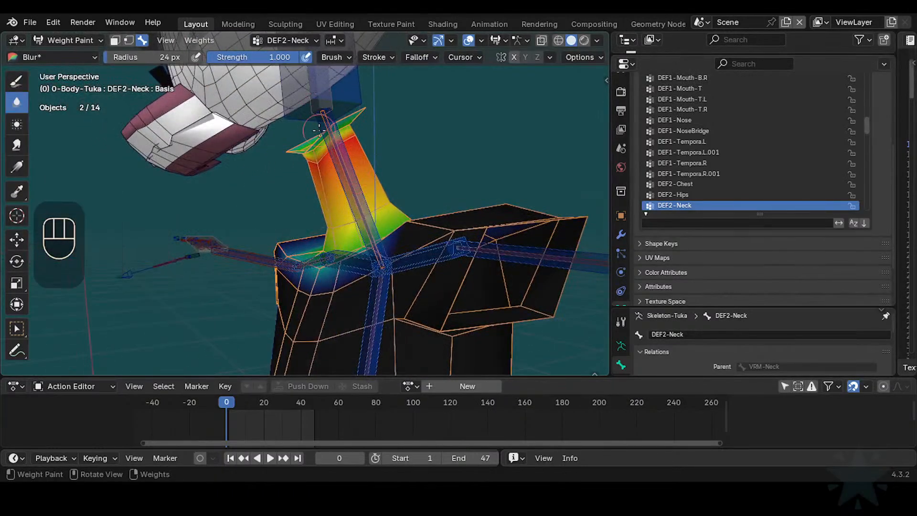
pyautogui.keyDown('shift'); pyautogui.moveTo(313, 200); pyautogui.dragTo(316, 262, button='middle'); pyautogui.keyUp('shift')
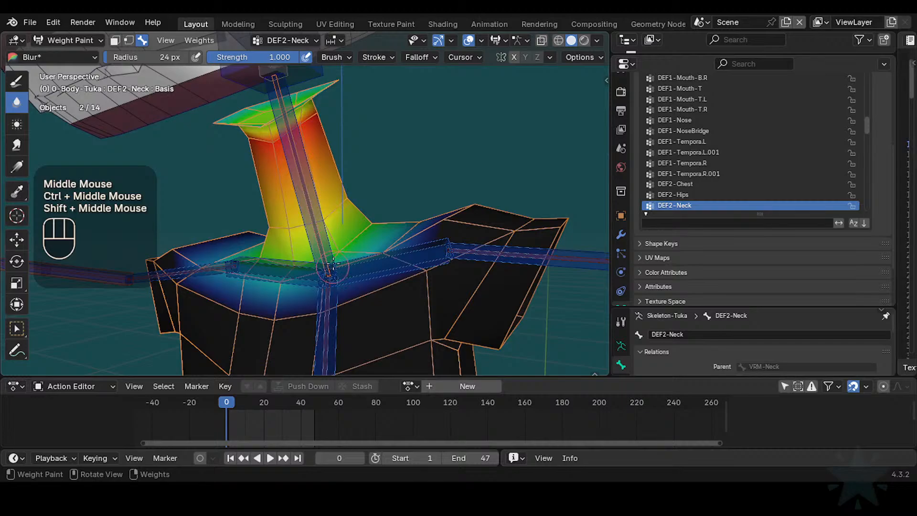
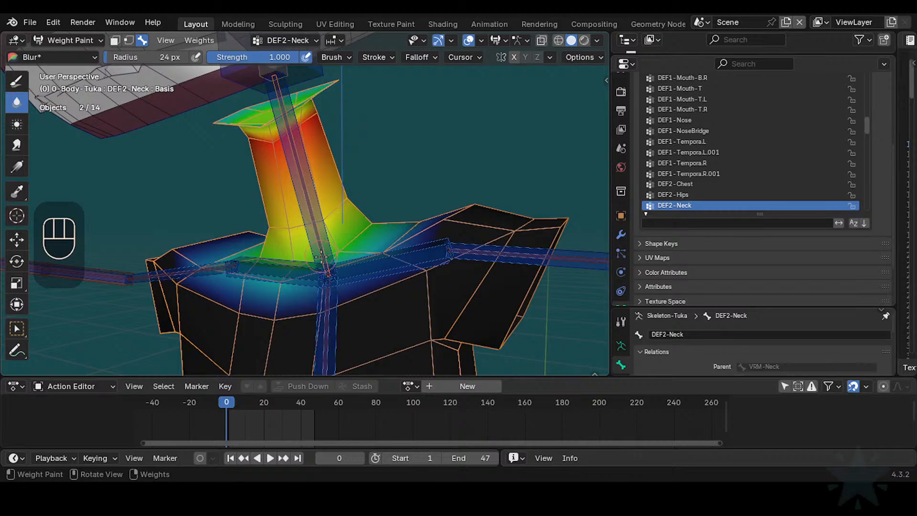
# - Blur the DEF2-Neck weights where the neck base meets the left shoulder
pyautogui.moveTo(350, 253); pyautogui.dragTo(420, 325, button='middle')
pyautogui.click(375, 220)
pyautogui.moveTo(420, 324); pyautogui.dragTo(377, 311, button='middle')
pyautogui.keyDown('shift'); pyautogui.moveTo(377, 311); pyautogui.dragTo(401, 308, button='middle'); pyautogui.keyUp('shift')
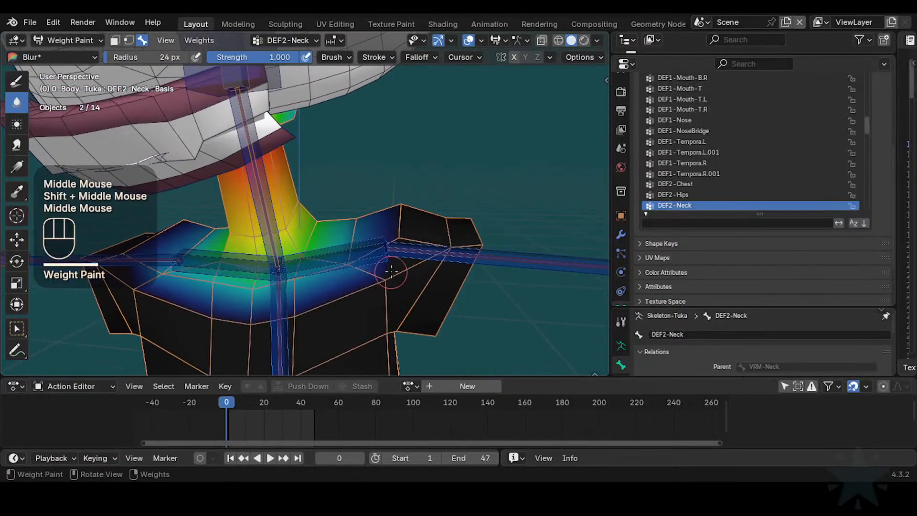
# - Select the DEF4-Shoulder.L bone and solo the H0 helper bone collection along with the already soloed ones
pyautogui.keyDown('alt'); pyautogui.click(364, 256); pyautogui.keyUp('alt')
pyautogui.keyDown('alt'); pyautogui.click(364, 256); pyautogui.keyUp('alt')
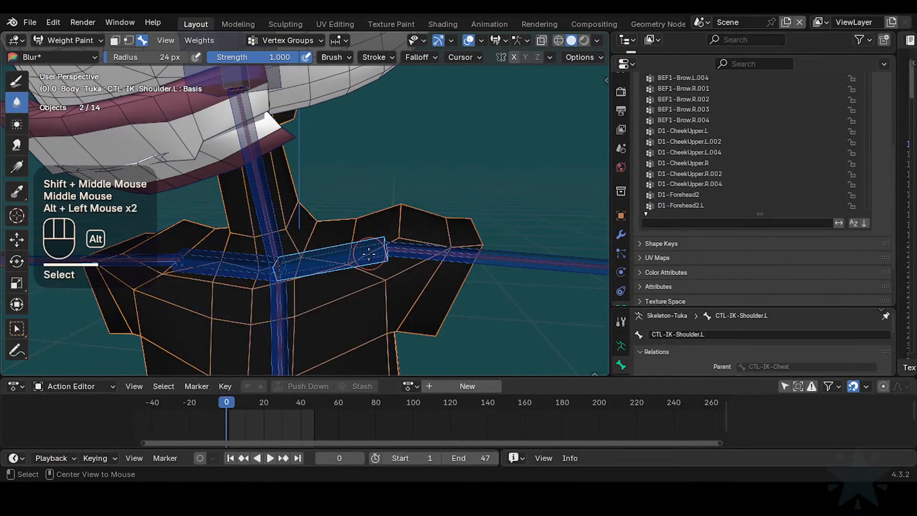
pyautogui.keyDown('alt'); pyautogui.click(369, 254); pyautogui.keyUp('alt')
pyautogui.keyDown('shift'); pyautogui.moveTo(373, 270); pyautogui.dragTo(424, 250, button='middle'); pyautogui.keyUp('shift')
pyautogui.keyDown('alt'); pyautogui.middleClick(419, 249); pyautogui.keyUp('alt')
pyautogui.keyDown('alt'); pyautogui.middleClick(418, 266); pyautogui.keyUp('alt')
pyautogui.press('n')
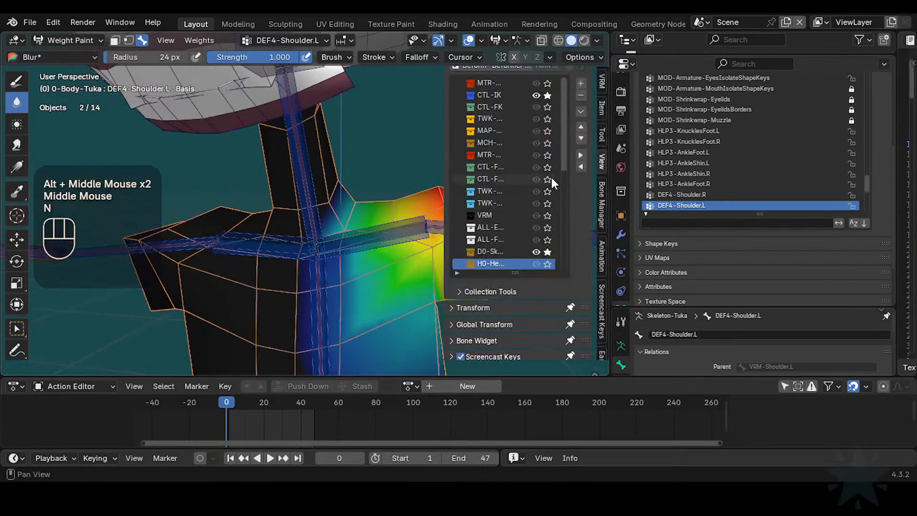
pyautogui.click(549, 266)
pyautogui.press('n')
# - Select the HLP2-Clavicle.L helper bone and try a Blur stroke on the left collarbone
pyautogui.moveTo(478, 261)
pyautogui.mouseDown(button='middle')
pyautogui.moveTo(404, 273)
pyautogui.moveTo(389, 255)
pyautogui.moveTo(352, 264)
pyautogui.mouseUp(button='middle')
pyautogui.keyDown('alt'); pyautogui.click(389, 255); pyautogui.keyUp('alt')
pyautogui.hotkey('ctrl', 'f')
pyautogui.keyDown('ctrl'); pyautogui.click(399, 262); pyautogui.keyUp('ctrl')
pyautogui.keyDown('ctrl'); pyautogui.moveTo(353, 264); pyautogui.dragTo(353, 252, button='middle'); pyautogui.keyUp('ctrl')
pyautogui.click(350, 254)
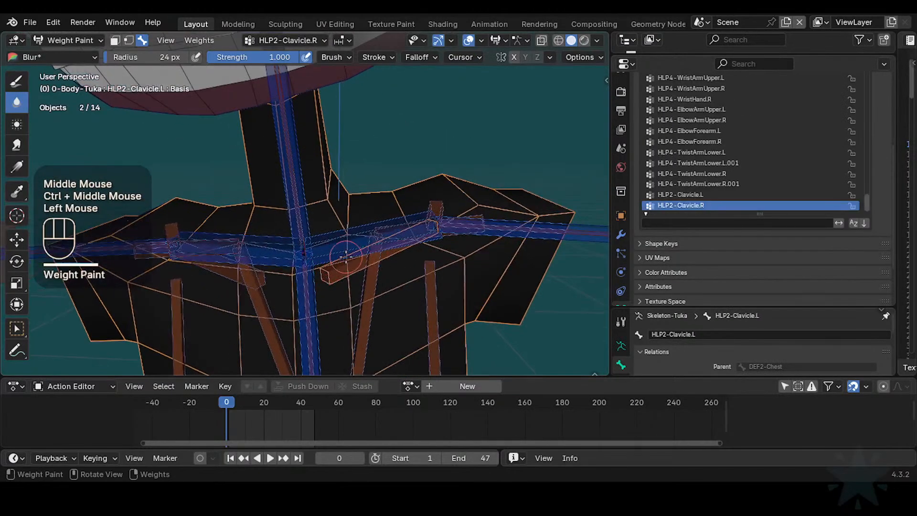
pyautogui.hotkey('ctrl', 'z')
# - Switch to the Paint brush and try painting the right collarbone for HLP2-Clavicle.R with weight 0.400
pyautogui.click(17, 81)
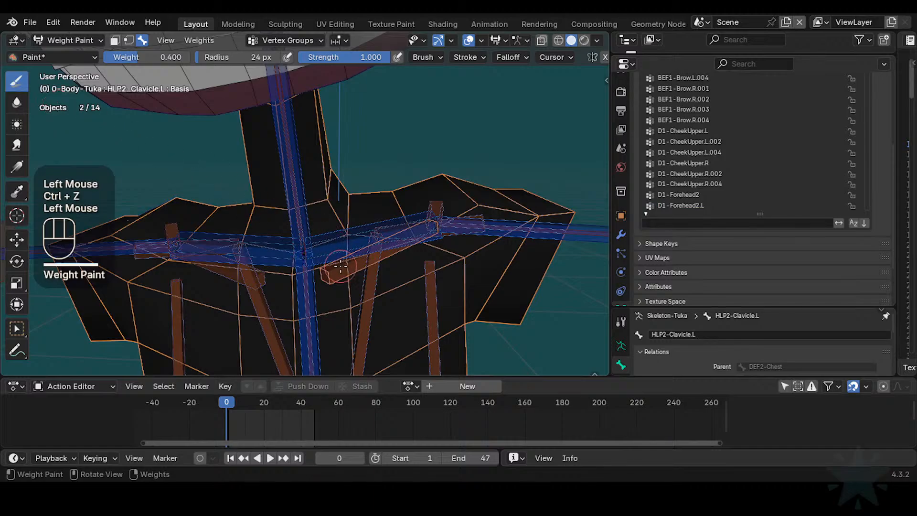
pyautogui.click(244, 281)
pyautogui.hotkey('ctrl', 'z')
pyautogui.keyDown('alt'); pyautogui.click(244, 280); pyautogui.keyUp('alt')
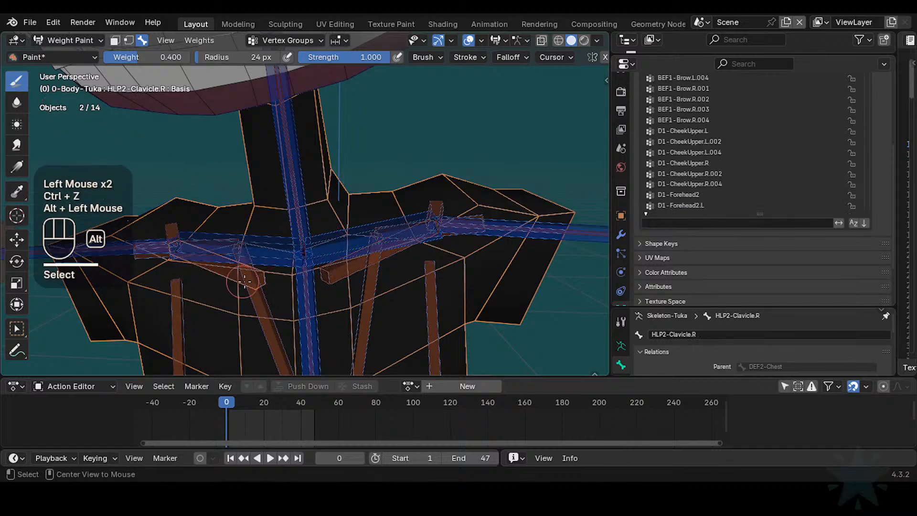
pyautogui.click(244, 281)
pyautogui.keyDown('ctrl'); pyautogui.moveTo(342, 285); pyautogui.dragTo(331, 275, button='middle'); pyautogui.keyUp('ctrl')
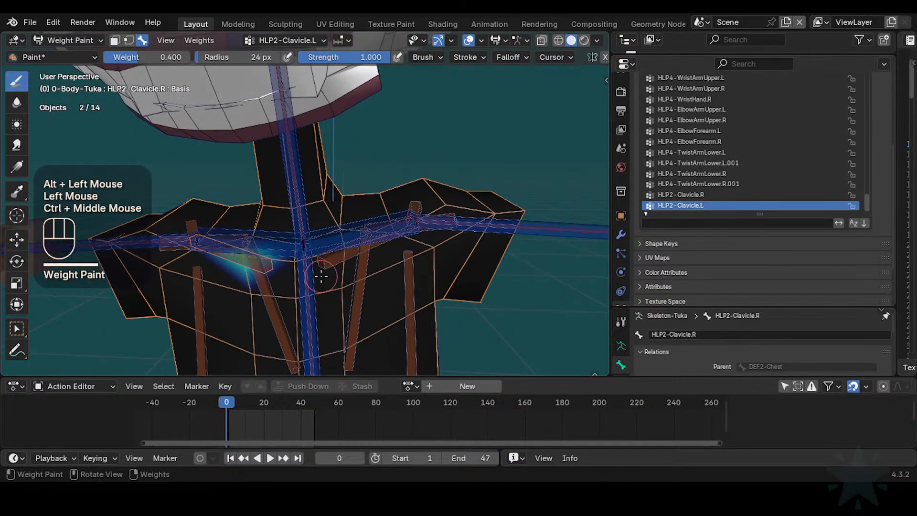
pyautogui.hotkey('ctrl', 'z')
pyautogui.click(140, 359)
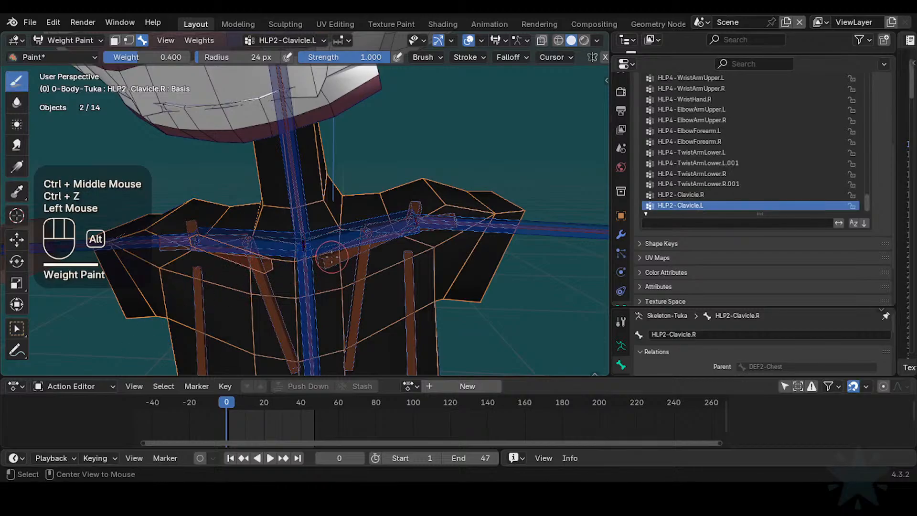
# - Select the HLP2-Clavicle.L bone and paint along the left collarbone, raising the brush weight to 1.000
pyautogui.keyDown('alt'); pyautogui.click(333, 258); pyautogui.keyUp('alt')
pyautogui.click(340, 257)
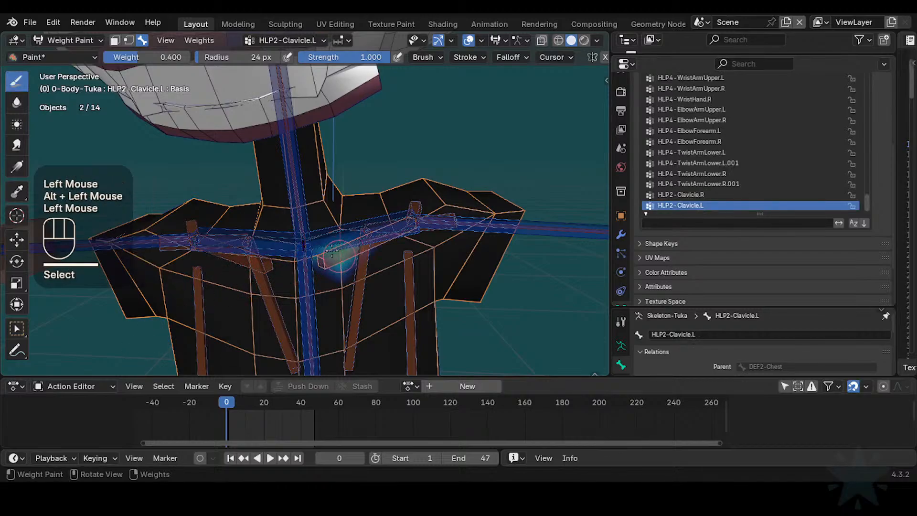
pyautogui.hotkey('ctrl', 'f')
pyautogui.click(410, 230)
pyautogui.click(410, 230)
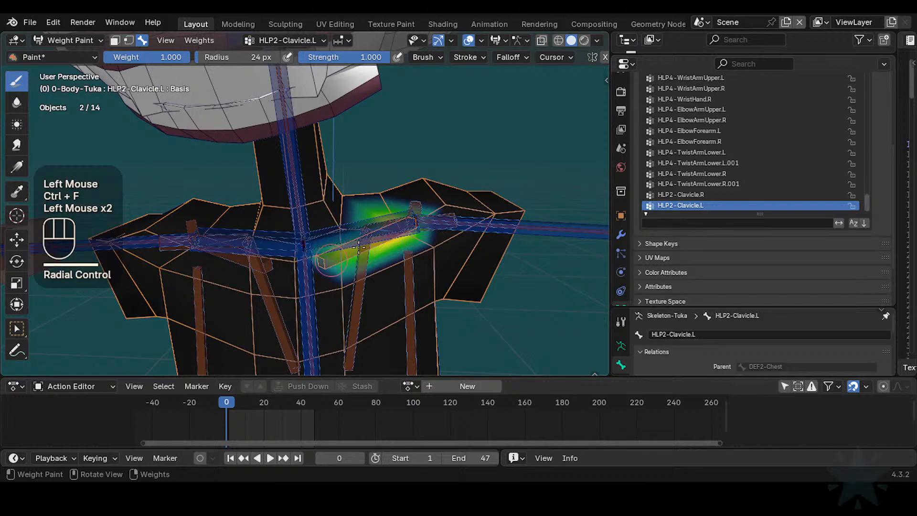
# - Extend the HLP2-Clavicle.L weights to the chest centre, outer shoulder and neck base with weight 1.000
pyautogui.click(304, 264)
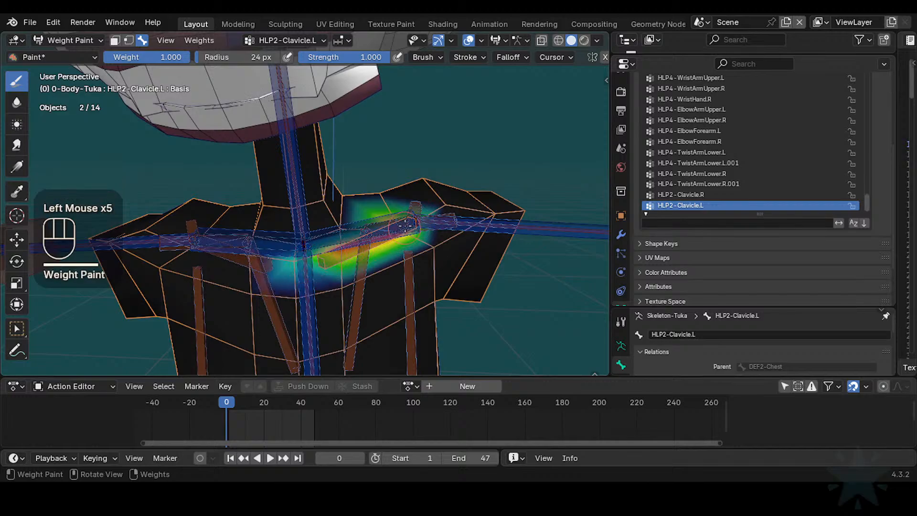
pyautogui.click(435, 216)
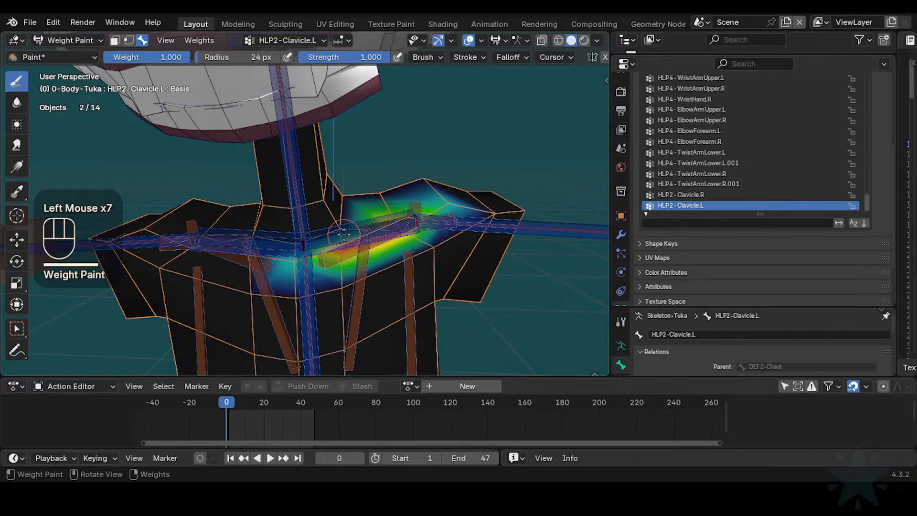
pyautogui.moveTo(344, 231); pyautogui.dragTo(334, 245)
pyautogui.hotkey('ctrl', 'z')
pyautogui.click(343, 260)
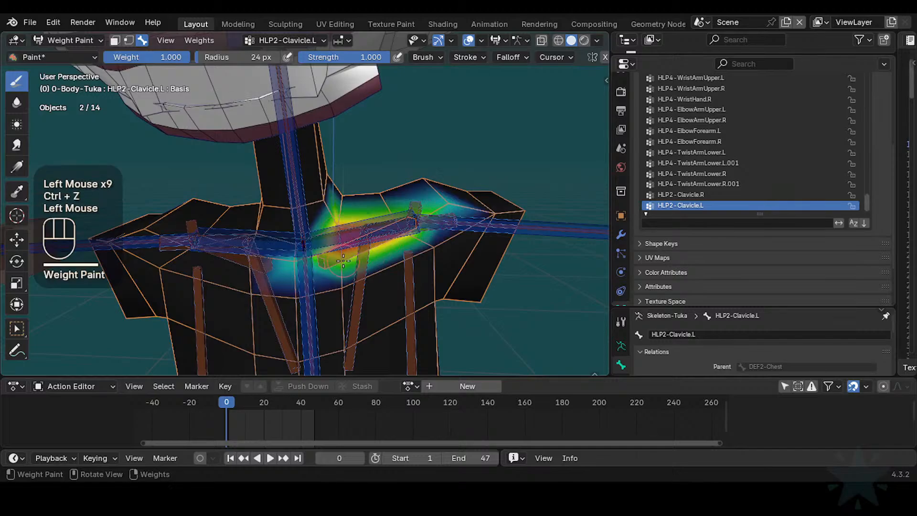
# - Paint HLP2-Clavicle.L around the collarbone and neck base, lowering the brush weight to 0.703 and finally 0.236
pyautogui.hotkey('ctrl', 'f')
pyautogui.click(337, 230)
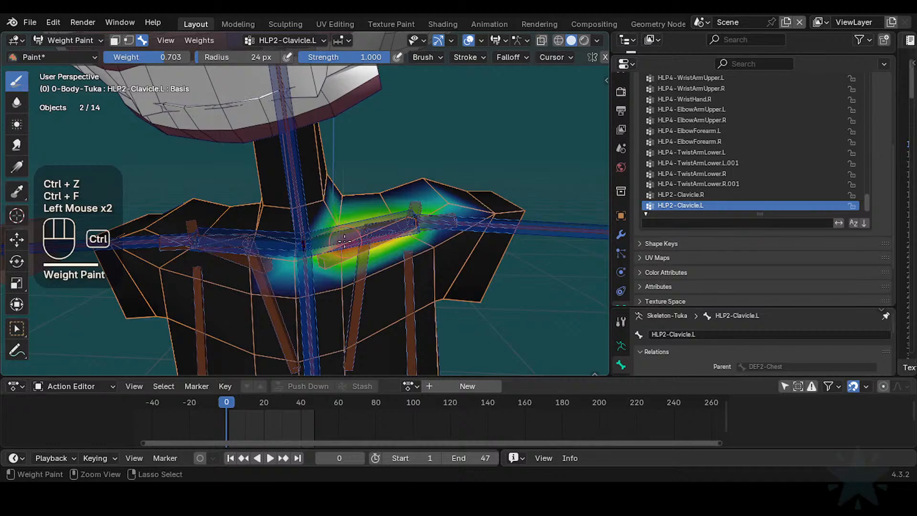
pyautogui.hotkey('ctrl', 'z')
pyautogui.hotkey('ctrl', 'f')
pyautogui.click(341, 239)
pyautogui.click(344, 241)
pyautogui.click(344, 241)
pyautogui.moveTo(343, 242); pyautogui.dragTo(325, 283, button='middle')
pyautogui.click(344, 242)
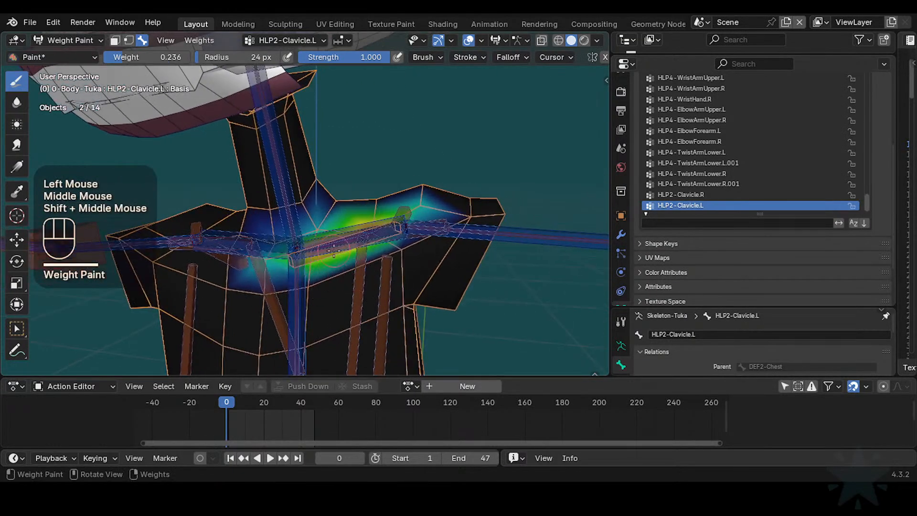
# - Blur the lower edge of the HLP2-Clavicle.L weights down over the chest with the Blur brush at strength 1.000
pyautogui.click(16, 101)
pyautogui.click(287, 289)
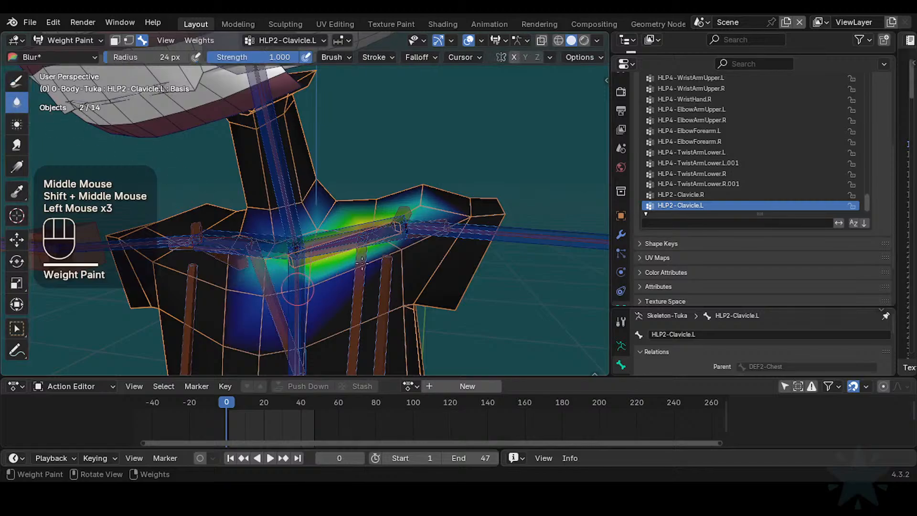
pyautogui.click(382, 261)
pyautogui.moveTo(413, 250)
pyautogui.keyDown('shift'); pyautogui.mouseDown(button='middle')
pyautogui.moveTo(356, 263)
pyautogui.moveTo(342, 306)
pyautogui.moveTo(386, 254)
pyautogui.moveTo(361, 304)
pyautogui.moveTo(379, 282)
pyautogui.mouseUp(button='middle'); pyautogui.keyUp('shift')
pyautogui.click(336, 316)
pyautogui.click(338, 324)
pyautogui.click(349, 319)
pyautogui.click(350, 319)
pyautogui.keyDown('shift'); pyautogui.moveTo(383, 262); pyautogui.dragTo(406, 282, button='middle'); pyautogui.keyUp('shift')
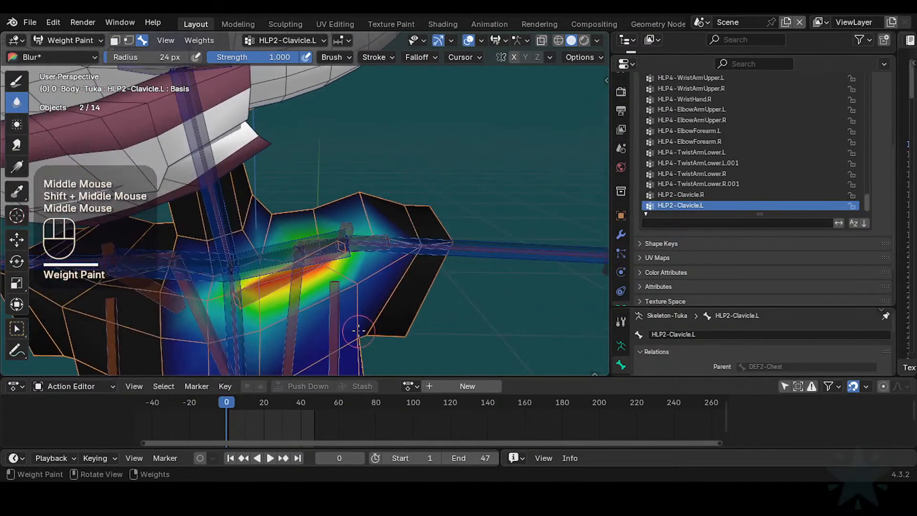
# - Blur the HLP2-Clavicle.L weights below the armpit, across the mid-chest and along the inner collarbone
pyautogui.click(359, 328)
pyautogui.click(359, 325)
pyautogui.moveTo(361, 315)
pyautogui.mouseDown(button='middle')
pyautogui.moveTo(361, 286)
pyautogui.moveTo(334, 290)
pyautogui.moveTo(313, 330)
pyautogui.mouseUp(button='middle')
pyautogui.click(283, 326)
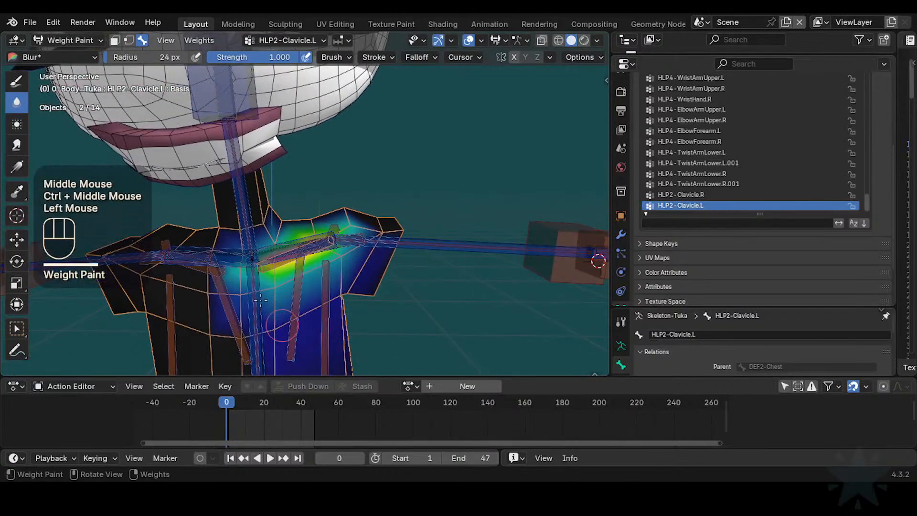
pyautogui.moveTo(342, 280); pyautogui.dragTo(370, 267, button='middle')
pyautogui.moveTo(370, 266); pyautogui.dragTo(382, 253, button='middle')
pyautogui.moveTo(384, 249)
pyautogui.mouseDown(button='middle')
pyautogui.moveTo(381, 233)
pyautogui.moveTo(421, 207)
pyautogui.moveTo(411, 212)
pyautogui.mouseUp(button='middle')
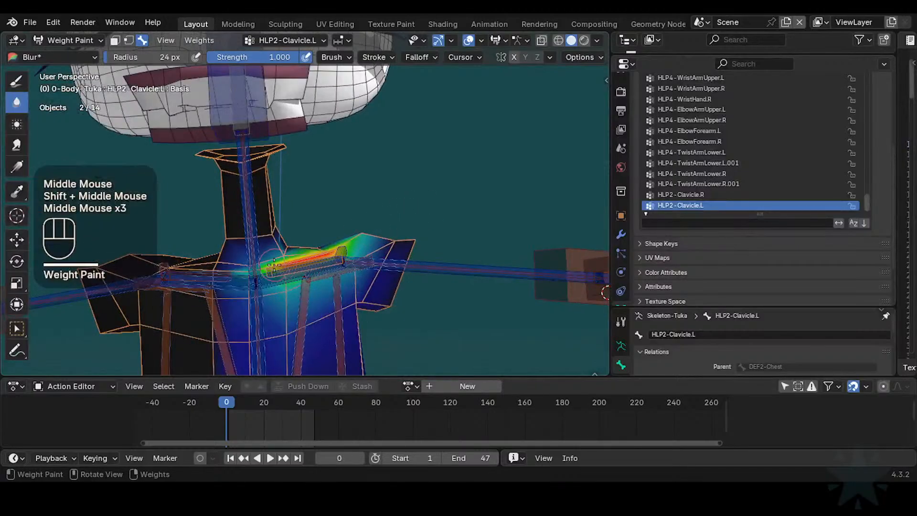
pyautogui.click(282, 256)
# - Test the HLP2-Clavicle.L deformation by moving the bone briefly and cancelling the move
pyautogui.moveTo(311, 268); pyautogui.dragTo(321, 205, button='middle')
pyautogui.press('g')
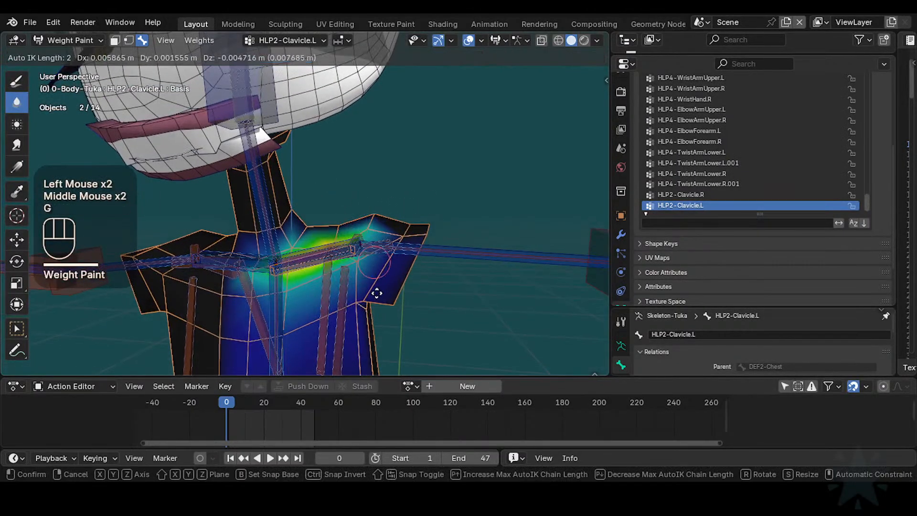
pyautogui.press('Escape')
# - Select the HLP2-Clavicle.L.001 bone and try painting the left shoulder with the Paint brush at weight 1.000
pyautogui.keyDown('alt'); pyautogui.click(385, 271); pyautogui.keyUp('alt')
pyautogui.keyDown('ctrl'); pyautogui.moveTo(384, 271); pyautogui.dragTo(385, 253, button='middle'); pyautogui.keyUp('ctrl')
pyautogui.moveTo(385, 253); pyautogui.dragTo(306, 256, button='middle')
pyautogui.moveTo(305, 256)
pyautogui.mouseDown(button='middle')
pyautogui.moveTo(315, 258)
pyautogui.moveTo(297, 270)
pyautogui.moveTo(306, 260)
pyautogui.mouseUp(button='middle')
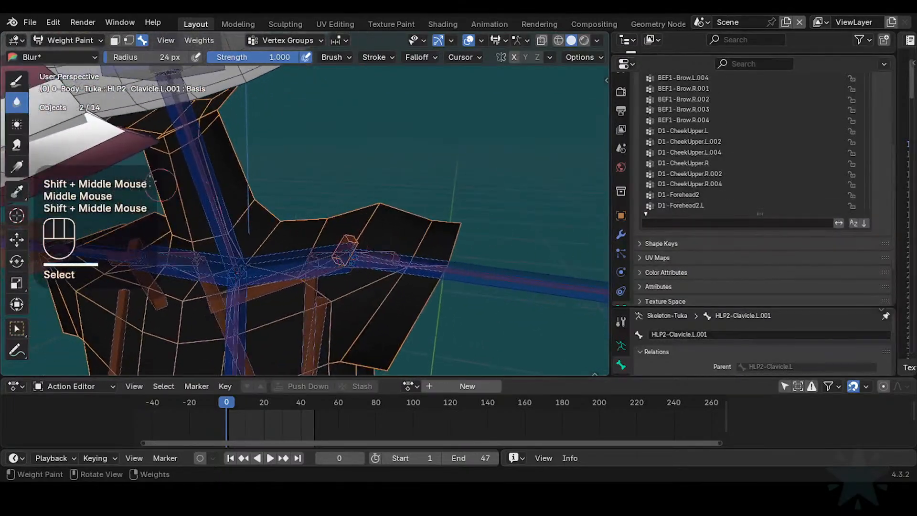
pyautogui.click(16, 82)
pyautogui.moveTo(377, 253)
pyautogui.keyDown('ctrl'); pyautogui.mouseDown(button='middle')
pyautogui.moveTo(387, 242)
pyautogui.moveTo(348, 299)
pyautogui.moveTo(384, 247)
pyautogui.mouseUp(button='middle'); pyautogui.keyUp('ctrl')
pyautogui.hotkey('ctrl', 'f')
pyautogui.keyDown('ctrl'); pyautogui.click(434, 232); pyautogui.keyUp('ctrl')
pyautogui.click(369, 258)
pyautogui.hotkey('ctrl', 'z')
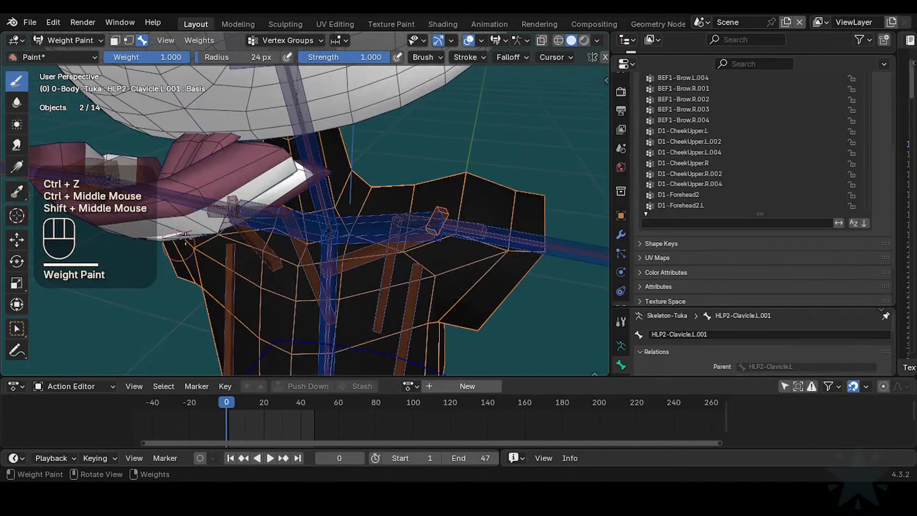
# - Create mirrored empty vertex groups for the HLP2-Clavicle.R.001, HLP2-Scapula.R.001 and HLP2-Scapula.R bones using brush touches off the mesh
pyautogui.keyDown('alt'); pyautogui.click(214, 215); pyautogui.keyUp('alt')
pyautogui.moveTo(195, 282); pyautogui.dragTo(203, 244, button='middle')
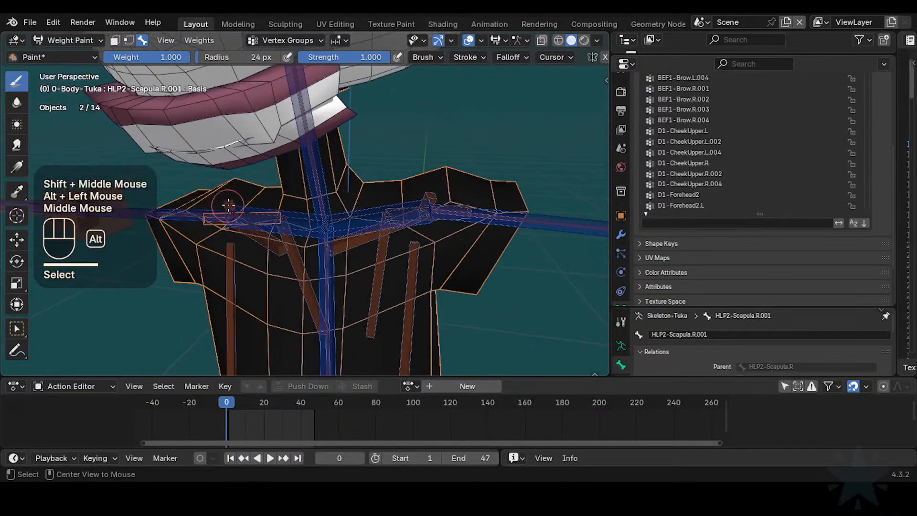
pyautogui.keyDown('alt'); pyautogui.click(215, 222); pyautogui.keyUp('alt')
pyautogui.click(139, 319)
pyautogui.keyDown('alt'); pyautogui.click(210, 227); pyautogui.keyUp('alt')
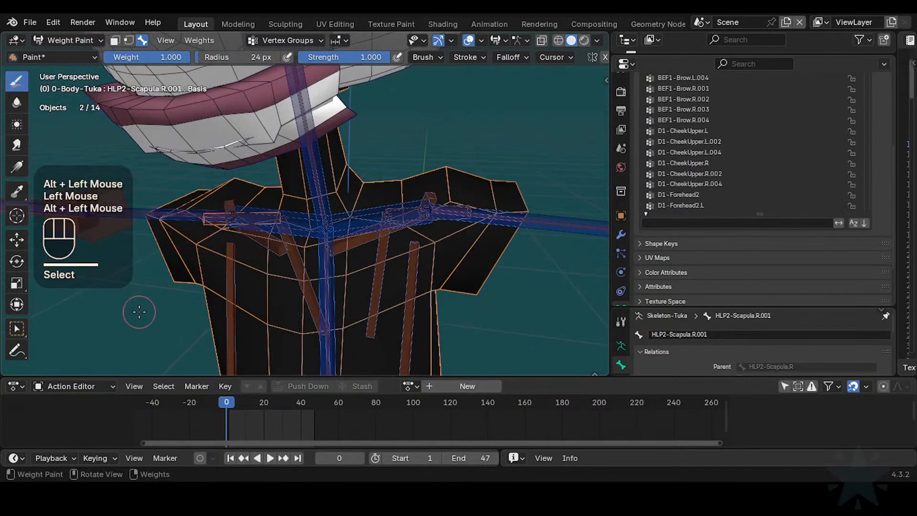
pyautogui.click(139, 312)
pyautogui.keyDown('alt'); pyautogui.click(175, 302); pyautogui.keyUp('alt')
pyautogui.keyDown('alt'); pyautogui.click(286, 272); pyautogui.keyUp('alt')
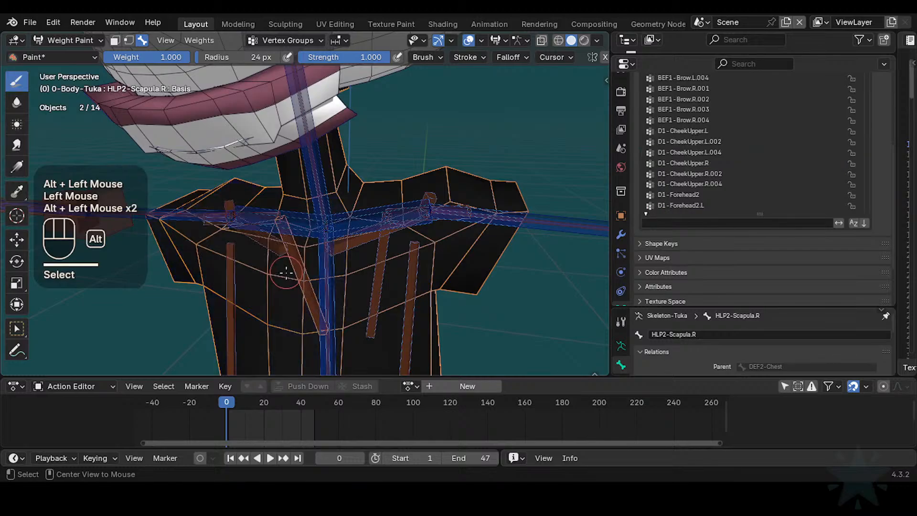
pyautogui.click(134, 327)
# - Create mirrored empty vertex groups for the HLP2-BreastLeverage.R and HLP2-Boob.R bones using brush touches off the mesh
pyautogui.moveTo(224, 252)
pyautogui.keyDown('ctrl'); pyautogui.mouseDown(button='middle')
pyautogui.moveTo(231, 299)
pyautogui.moveTo(261, 254)
pyautogui.moveTo(259, 318)
pyautogui.moveTo(254, 248)
pyautogui.moveTo(262, 253)
pyautogui.moveTo(248, 306)
pyautogui.mouseUp(button='middle'); pyautogui.keyUp('ctrl')
pyautogui.keyDown('alt'); pyautogui.click(249, 280); pyautogui.keyUp('alt')
pyautogui.click(180, 315)
pyautogui.keyDown('ctrl'); pyautogui.moveTo(244, 286); pyautogui.dragTo(227, 350, button='middle'); pyautogui.keyUp('ctrl')
pyautogui.keyDown('ctrl'); pyautogui.moveTo(230, 301); pyautogui.dragTo(234, 344, button='middle'); pyautogui.keyUp('ctrl')
pyautogui.keyDown('ctrl'); pyautogui.moveTo(239, 301); pyautogui.dragTo(244, 344, button='middle'); pyautogui.keyUp('ctrl')
pyautogui.keyDown('shift'); pyautogui.moveTo(254, 356); pyautogui.dragTo(260, 201, button='middle'); pyautogui.keyUp('shift')
pyautogui.keyDown('shift'); pyautogui.moveTo(263, 329); pyautogui.dragTo(287, 229, button='middle'); pyautogui.keyUp('shift')
pyautogui.keyDown('shift'); pyautogui.moveTo(305, 217); pyautogui.dragTo(293, 296, button='middle'); pyautogui.keyUp('shift')
pyautogui.keyDown('alt'); pyautogui.click(287, 211); pyautogui.keyUp('alt')
pyautogui.click(203, 223)
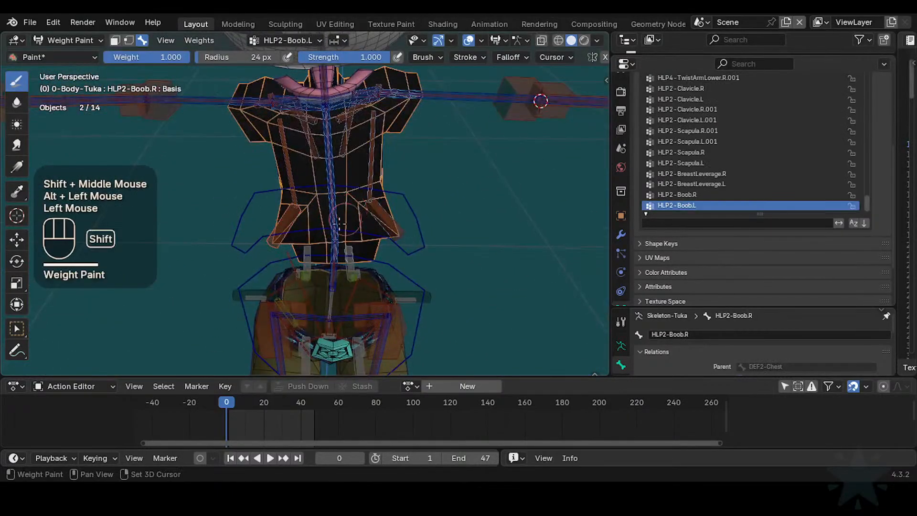
# - Select the HLP2-Boob.L bone and paint the left breast's front faces with weight 1.000
pyautogui.moveTo(341, 227)
pyautogui.keyDown('shift'); pyautogui.mouseDown(button='middle')
pyautogui.moveTo(270, 262)
pyautogui.moveTo(287, 230)
pyautogui.moveTo(323, 217)
pyautogui.moveTo(310, 219)
pyautogui.moveTo(291, 248)
pyautogui.moveTo(306, 256)
pyautogui.mouseUp(button='middle'); pyautogui.keyUp('shift')
pyautogui.keyDown('alt'); pyautogui.click(270, 249); pyautogui.keyUp('alt')
pyautogui.hotkey('ctrl', 'f')
pyautogui.click(318, 219)
pyautogui.click(289, 249)
pyautogui.click(312, 260)
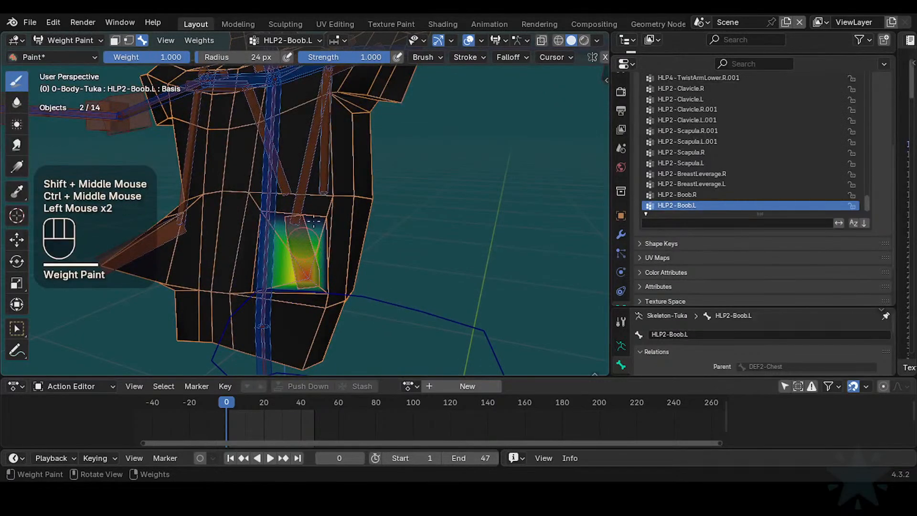
pyautogui.keyDown('shift'); pyautogui.moveTo(321, 220); pyautogui.dragTo(346, 223, button='middle'); pyautogui.keyUp('shift')
pyautogui.click(342, 219)
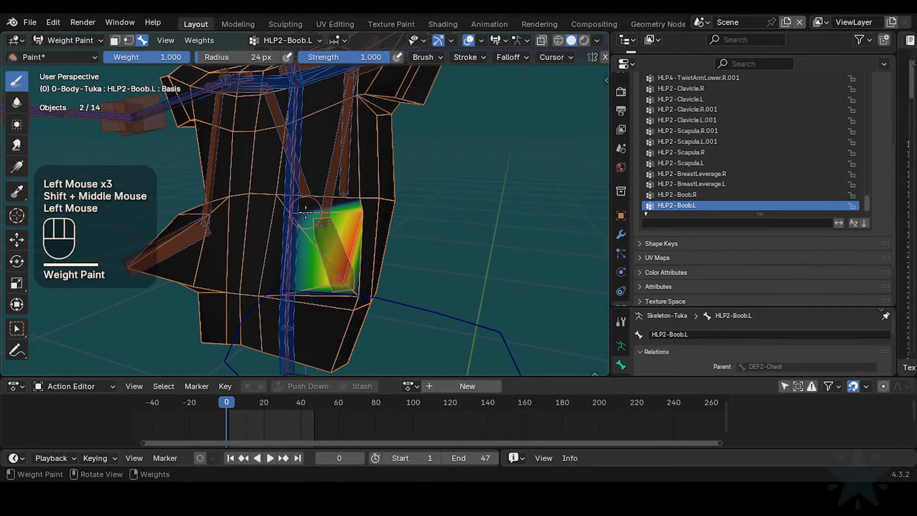
# - Paint the upper, inner and lower edges of the left breast for HLP2-Boob.L with weight 0.630
pyautogui.hotkey('ctrl', 'f')
pyautogui.click(364, 217)
pyautogui.click(290, 212)
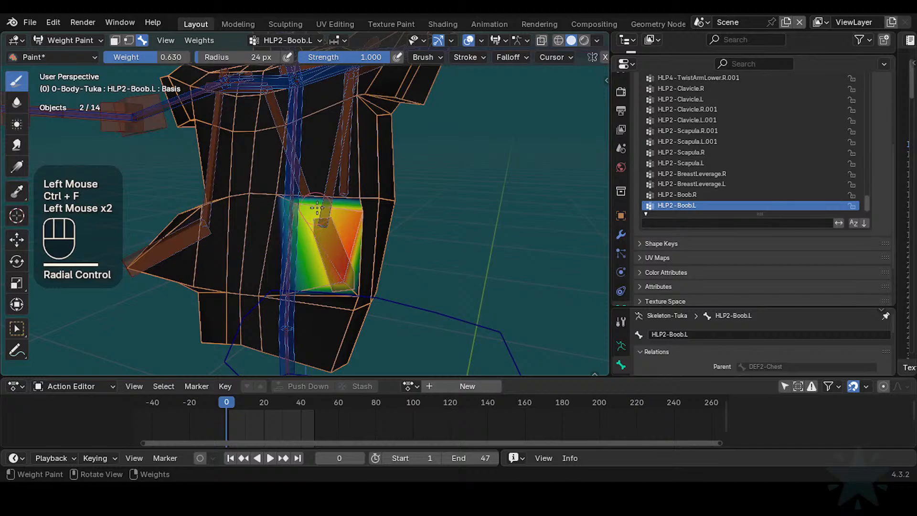
pyautogui.moveTo(296, 207); pyautogui.dragTo(284, 289, button='middle')
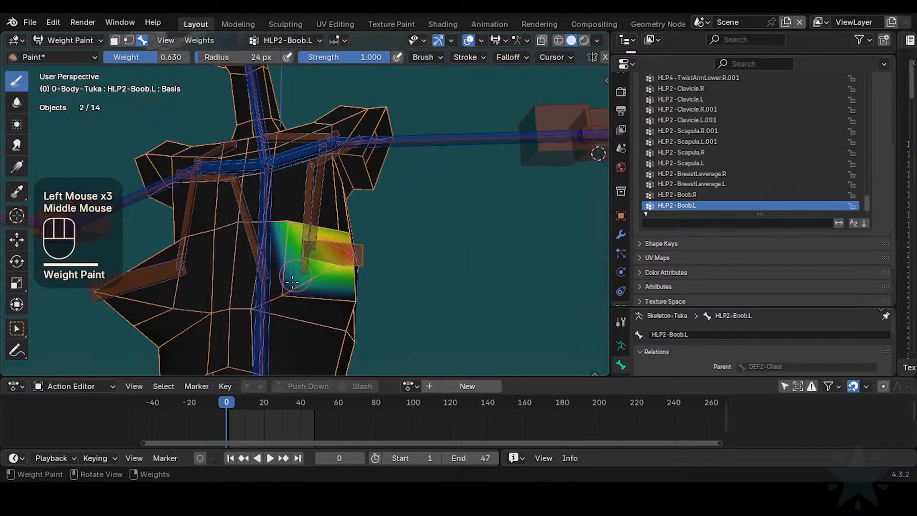
pyautogui.click(283, 291)
pyautogui.moveTo(340, 285)
pyautogui.mouseDown(button='middle')
pyautogui.moveTo(363, 291)
pyautogui.moveTo(358, 299)
pyautogui.mouseUp(button='middle')
pyautogui.click(364, 291)
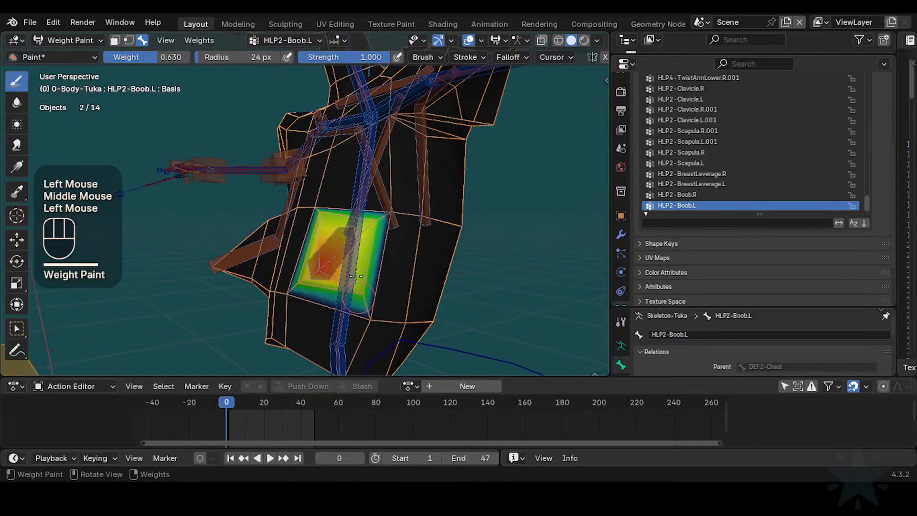
# - Paint the torso area surrounding the left breast for HLP2-Boob.L with weight 0.152
pyautogui.hotkey('ctrl', 'f')
pyautogui.click(293, 303)
pyautogui.moveTo(293, 303); pyautogui.dragTo(279, 303, button='middle')
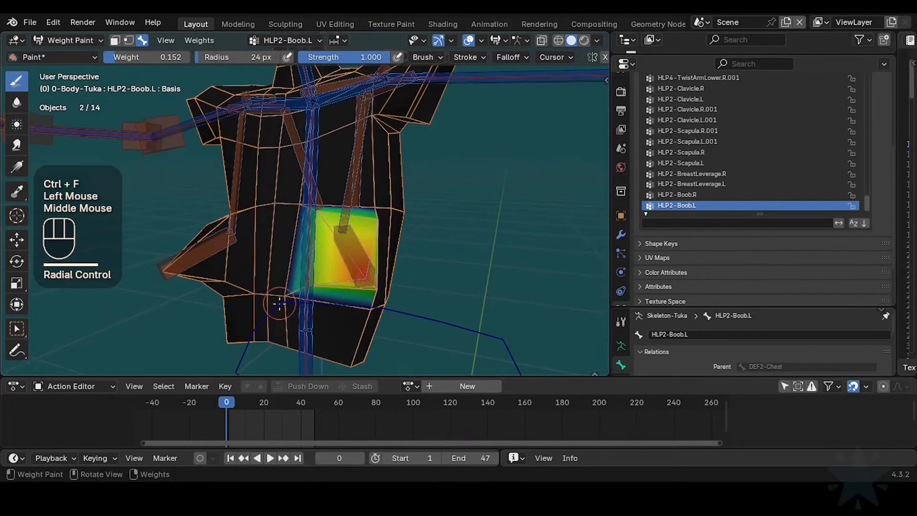
pyautogui.moveTo(279, 302); pyautogui.dragTo(282, 300)
pyautogui.keyDown('shift'); pyautogui.moveTo(293, 215); pyautogui.dragTo(320, 221, button='middle'); pyautogui.keyUp('shift')
pyautogui.click(320, 221)
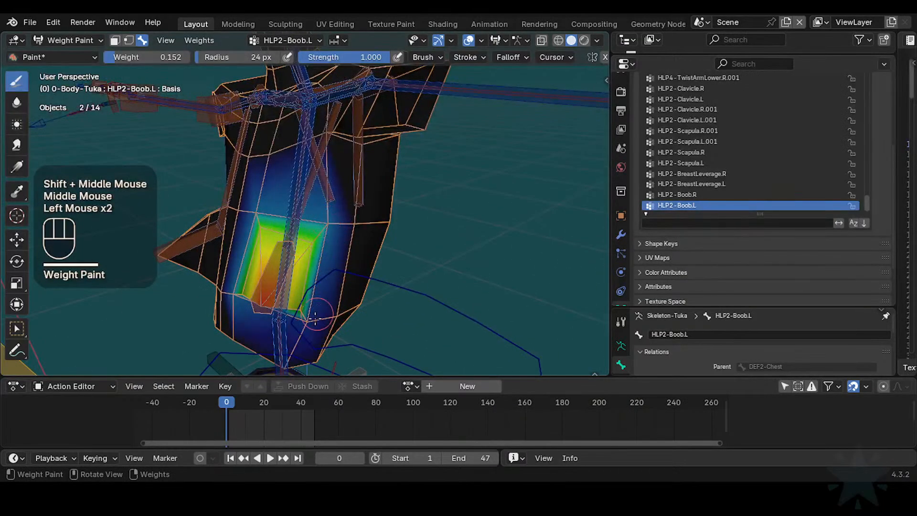
pyautogui.keyDown('shift'); pyautogui.moveTo(309, 323); pyautogui.dragTo(351, 254, button='middle'); pyautogui.keyUp('shift')
pyautogui.click(311, 282)
# - Select the HLP2-BreastLeverage.L bone and paint the left chest along it with weight 0.497
pyautogui.hotkey('ctrl', 'f')
pyautogui.click(325, 235)
pyautogui.keyDown('alt'); pyautogui.click(308, 234); pyautogui.keyUp('alt')
pyautogui.hotkey('ctrl', 'f')
pyautogui.click(332, 249)
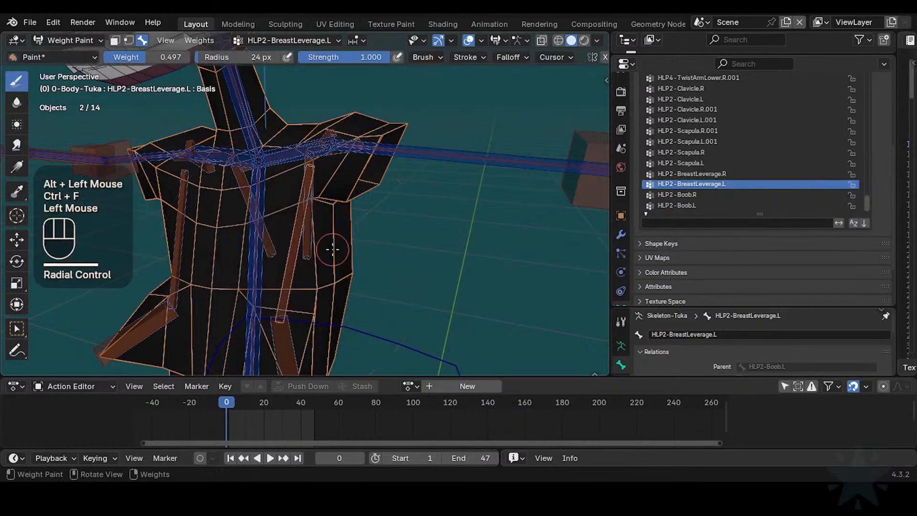
pyautogui.moveTo(267, 300)
pyautogui.mouseDown()
pyautogui.moveTo(254, 303)
pyautogui.moveTo(287, 267)
pyautogui.moveTo(311, 268)
pyautogui.moveTo(306, 216)
pyautogui.mouseUp()
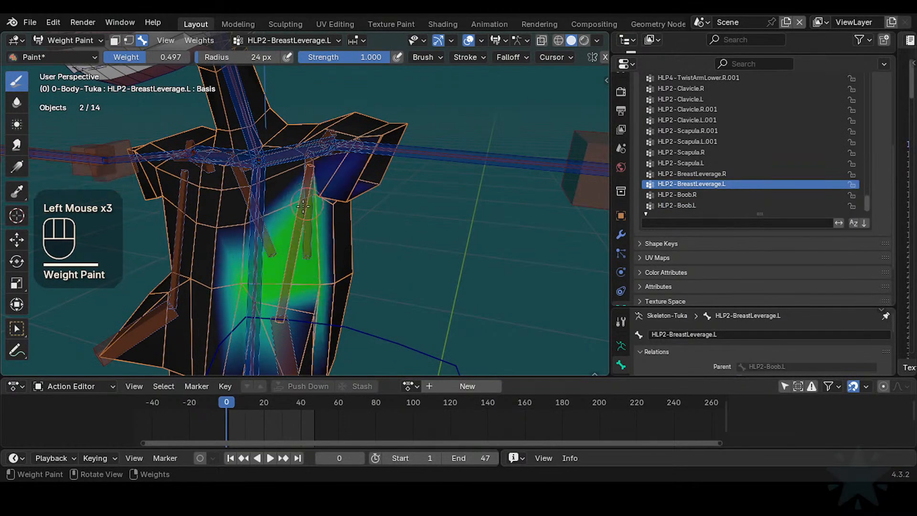
# - Extend the HLP2-BreastLeverage.L weights across the left side, upper chest and top of the shoulder with weight 0.497
pyautogui.moveTo(306, 216); pyautogui.dragTo(335, 205, button='middle')
pyautogui.moveTo(334, 210); pyautogui.dragTo(342, 203)
pyautogui.moveTo(342, 203); pyautogui.dragTo(337, 188, button='middle')
pyautogui.moveTo(336, 188)
pyautogui.mouseDown()
pyautogui.moveTo(322, 179)
pyautogui.moveTo(249, 209)
pyautogui.mouseUp()
pyautogui.moveTo(249, 208)
pyautogui.mouseDown(button='middle')
pyautogui.moveTo(318, 240)
pyautogui.moveTo(326, 255)
pyautogui.moveTo(317, 279)
pyautogui.mouseUp(button='middle')
pyautogui.moveTo(258, 228)
pyautogui.mouseDown()
pyautogui.moveTo(306, 201)
pyautogui.moveTo(315, 206)
pyautogui.moveTo(344, 174)
pyautogui.moveTo(318, 185)
pyautogui.mouseUp()
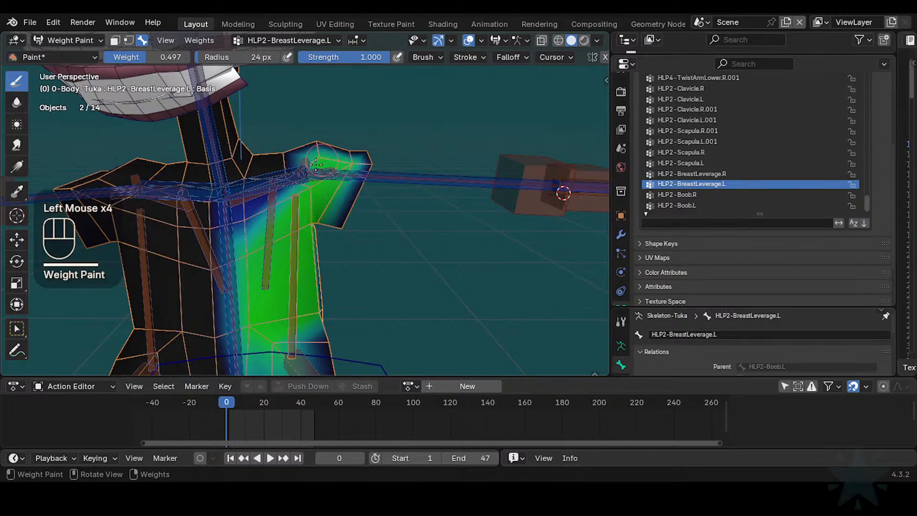
pyautogui.click(315, 164)
pyautogui.keyDown('shift'); pyautogui.moveTo(316, 163); pyautogui.dragTo(334, 159, button='middle'); pyautogui.keyUp('shift')
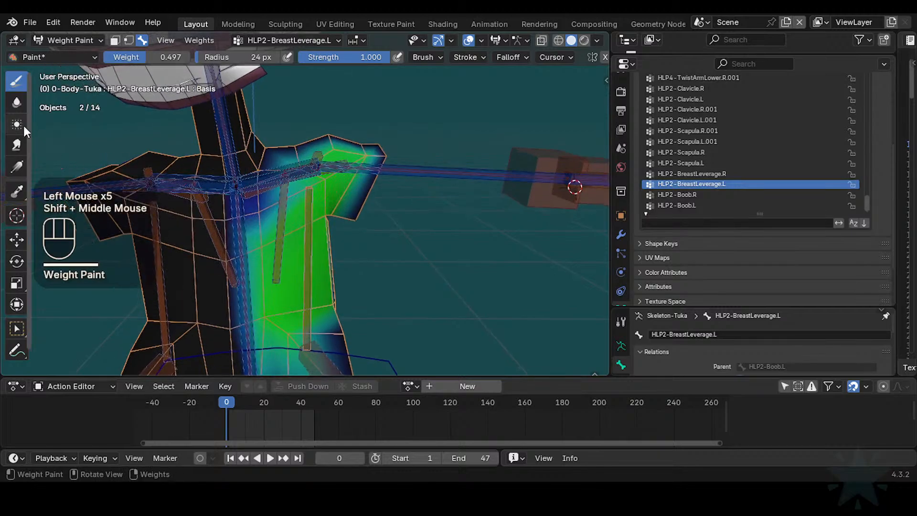
# - Blur the HLP2-BreastLeverage.L weights over the left shoulder, collarbone and upper chest centre
pyautogui.click(16, 101)
pyautogui.moveTo(353, 155); pyautogui.dragTo(312, 164)
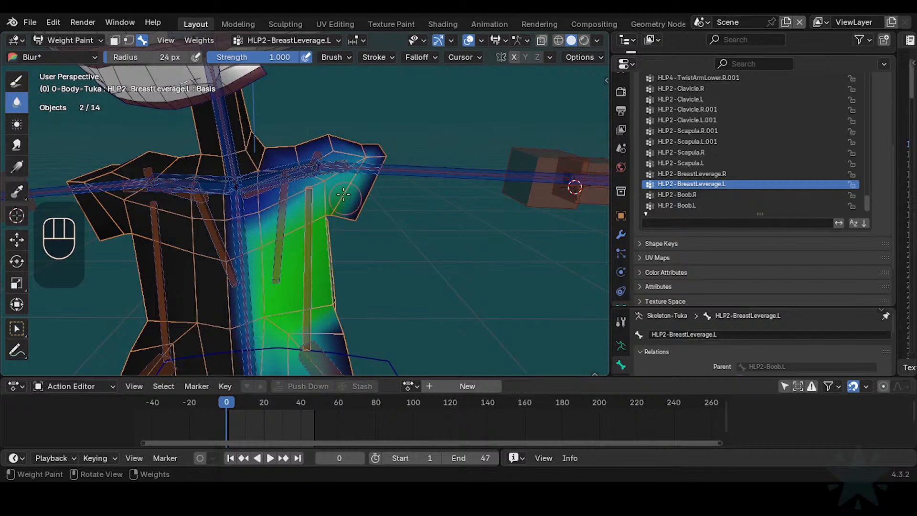
pyautogui.moveTo(343, 194); pyautogui.dragTo(351, 158)
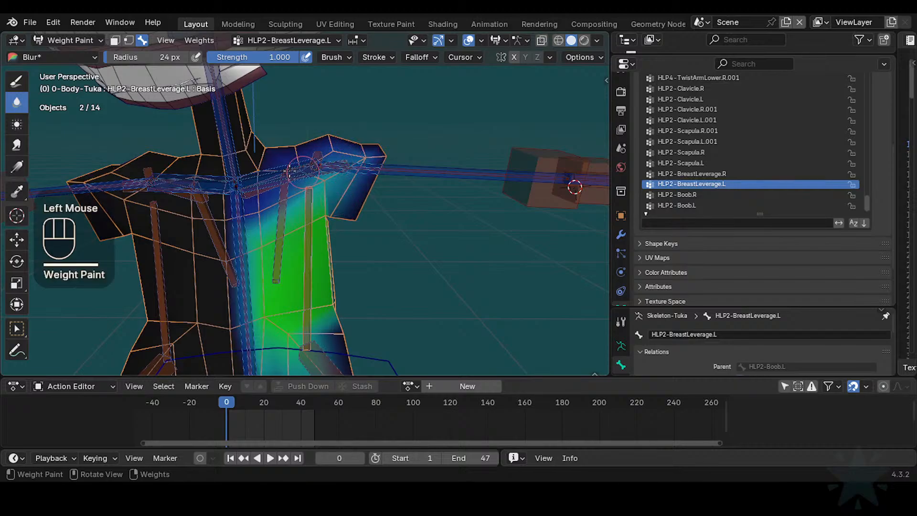
pyautogui.moveTo(289, 170); pyautogui.dragTo(230, 235)
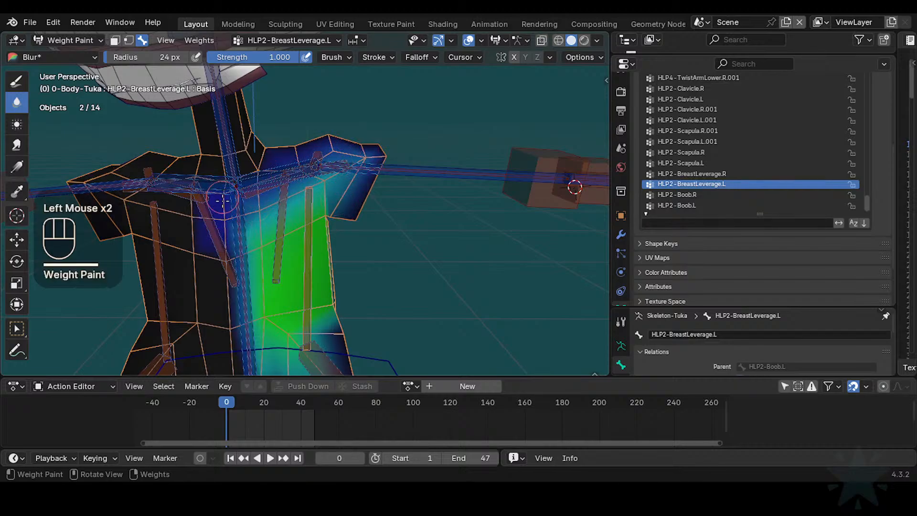
pyautogui.moveTo(222, 199); pyautogui.dragTo(306, 148, button='middle')
pyautogui.click(311, 147)
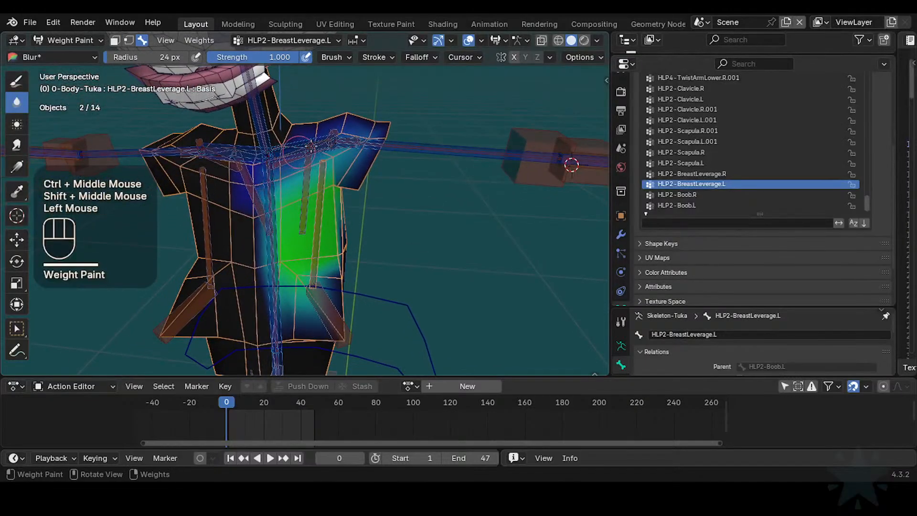
# - Blur the HLP2-BreastLeverage.L weights down the sternum, below the breast and over its inner face
pyautogui.moveTo(256, 189); pyautogui.dragTo(256, 272)
pyautogui.keyDown('shift'); pyautogui.moveTo(255, 255); pyautogui.dragTo(257, 242, button='middle'); pyautogui.keyUp('shift')
pyautogui.moveTo(257, 242)
pyautogui.keyDown('shift'); pyautogui.mouseDown(button='middle')
pyautogui.moveTo(254, 221)
pyautogui.moveTo(266, 214)
pyautogui.moveTo(287, 230)
pyautogui.moveTo(276, 282)
pyautogui.mouseUp(button='middle'); pyautogui.keyUp('shift')
pyautogui.click(254, 222)
pyautogui.moveTo(276, 282); pyautogui.dragTo(275, 289)
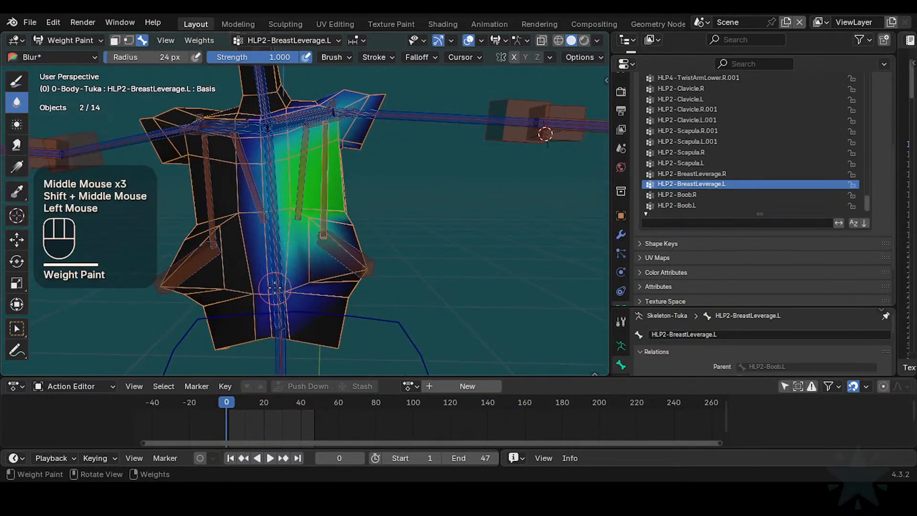
pyautogui.moveTo(311, 242); pyautogui.dragTo(326, 265)
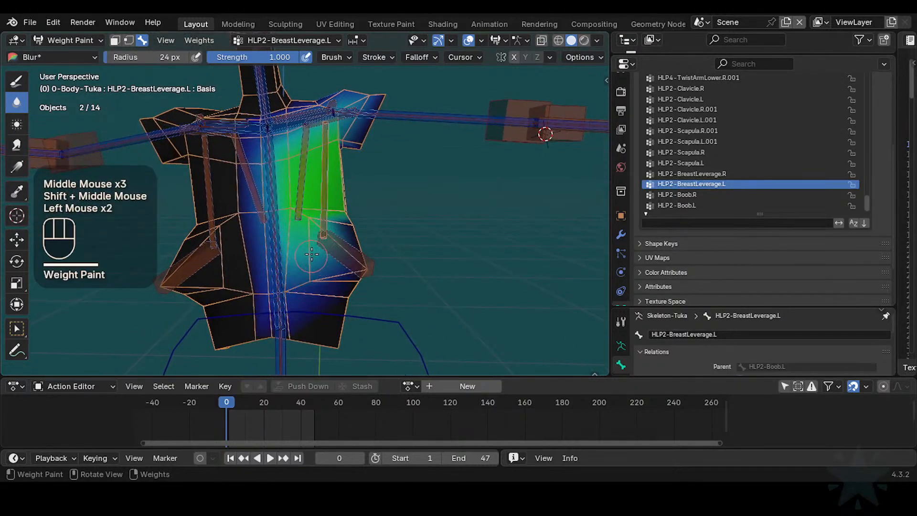
# - Blur the HLP2-BreastLeverage.L weights around the outer side, top and underside of the left breast
pyautogui.moveTo(312, 254)
pyautogui.mouseDown(button='middle')
pyautogui.moveTo(363, 238)
pyautogui.moveTo(347, 260)
pyautogui.moveTo(335, 223)
pyautogui.mouseUp(button='middle')
pyautogui.click(349, 240)
pyautogui.click(347, 261)
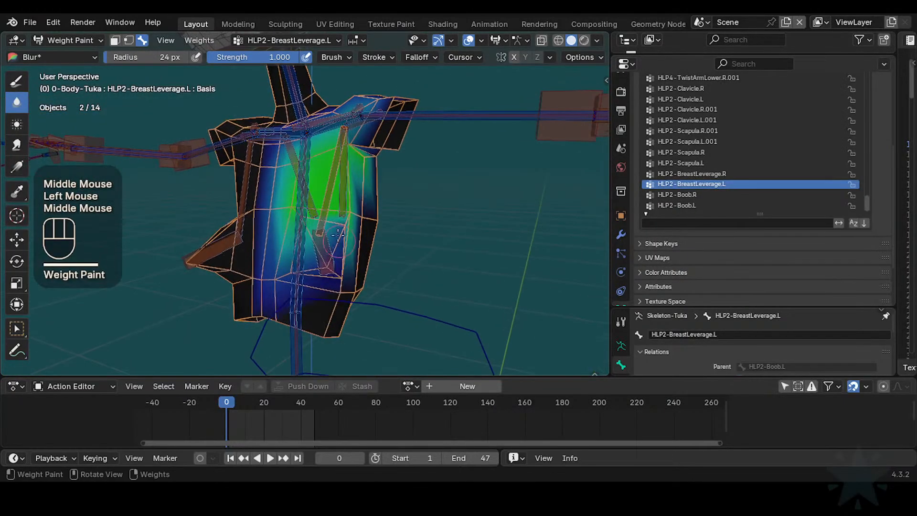
pyautogui.click(333, 220)
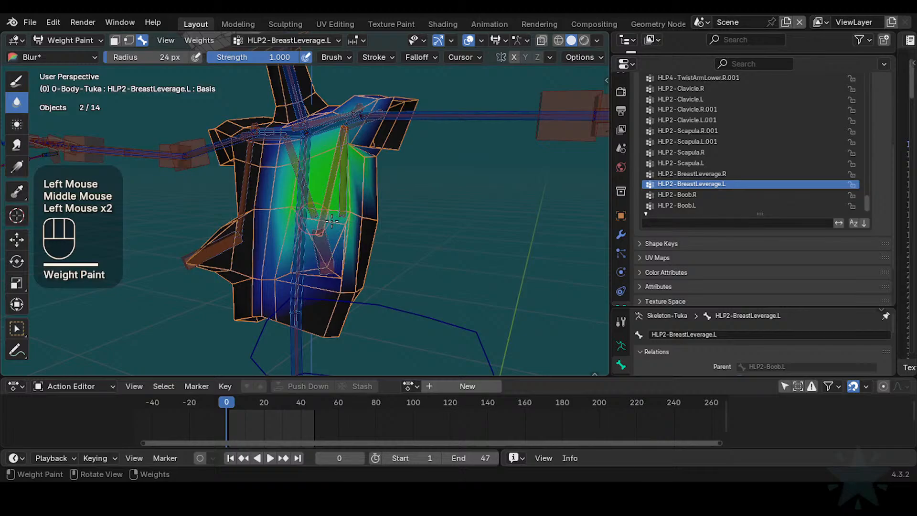
pyautogui.moveTo(332, 221)
pyautogui.mouseDown(button='middle')
pyautogui.moveTo(298, 222)
pyautogui.moveTo(305, 248)
pyautogui.moveTo(348, 284)
pyautogui.mouseUp(button='middle')
pyautogui.click(297, 222)
pyautogui.click(305, 248)
pyautogui.click(349, 285)
# - Blur the HLP2-BreastLeverage.L weights along the left ribcage and armpit, undoing one unwanted stroke
pyautogui.moveTo(371, 216)
pyautogui.keyDown('shift'); pyautogui.mouseDown(button='middle')
pyautogui.moveTo(364, 264)
pyautogui.moveTo(373, 193)
pyautogui.mouseUp(button='middle'); pyautogui.keyUp('shift')
pyautogui.click(366, 246)
pyautogui.keyDown('ctrl'); pyautogui.moveTo(373, 193); pyautogui.dragTo(368, 199, button='middle'); pyautogui.keyUp('ctrl')
pyautogui.moveTo(368, 199)
pyautogui.keyDown('shift'); pyautogui.mouseDown(button='middle')
pyautogui.moveTo(341, 225)
pyautogui.moveTo(325, 201)
pyautogui.mouseUp(button='middle'); pyautogui.keyUp('shift')
pyautogui.click(341, 225)
pyautogui.hotkey('ctrl', 'z')
pyautogui.click(326, 201)
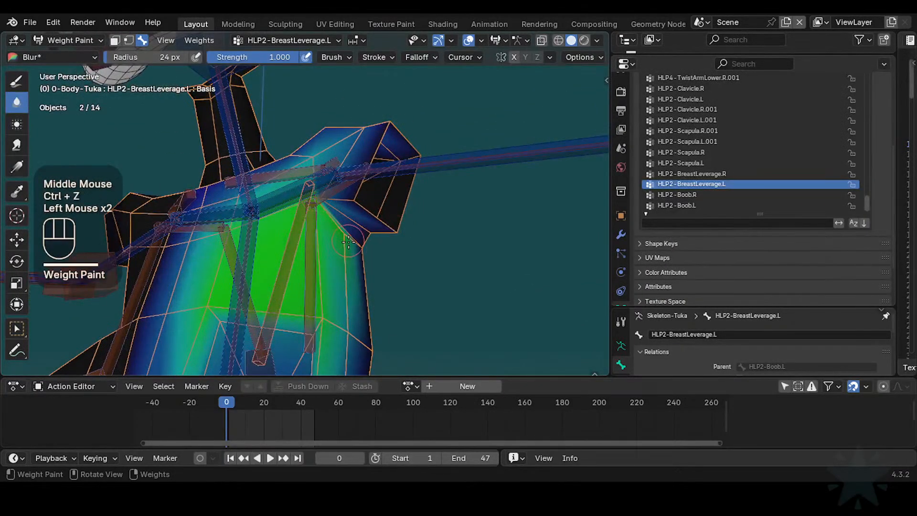
# - Blur the HLP2-BreastLeverage.L weights at the front of the armpit and upper chest, undoing the stroke near the sternum
pyautogui.keyDown('shift'); pyautogui.moveTo(342, 231); pyautogui.dragTo(346, 236, button='middle'); pyautogui.keyUp('shift')
pyautogui.moveTo(345, 235)
pyautogui.mouseDown(button='middle')
pyautogui.moveTo(352, 244)
pyautogui.moveTo(319, 224)
pyautogui.moveTo(346, 224)
pyautogui.mouseUp(button='middle')
pyautogui.click(319, 223)
pyautogui.click(219, 261)
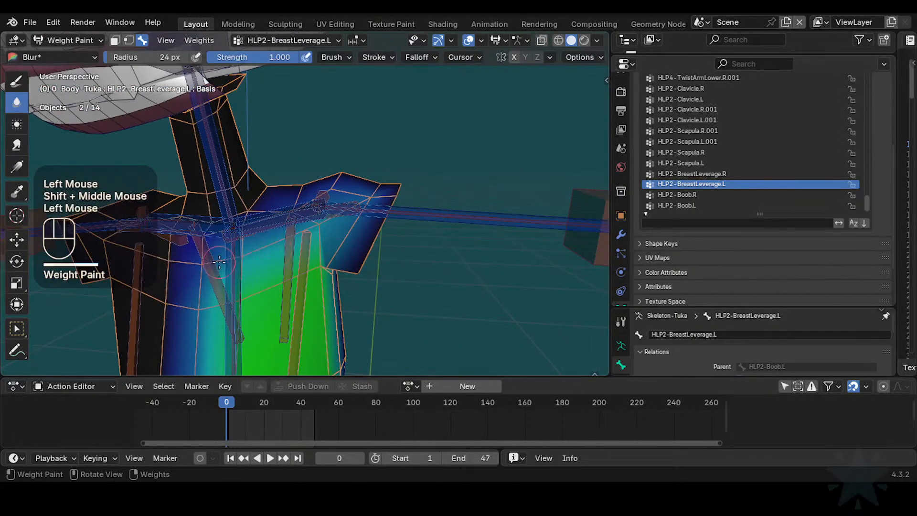
pyautogui.hotkey('ctrl', 'z')
pyautogui.click(285, 233)
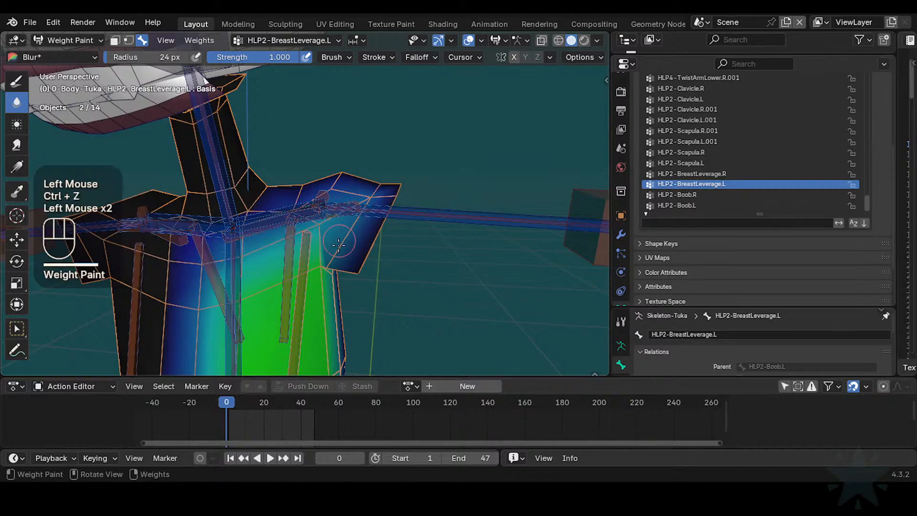
# - Test-move the HLP2-BreastLeverage.L bone and cancel each move, checking how the left chest deforms
pyautogui.keyDown('alt'); pyautogui.moveTo(339, 244); pyautogui.dragTo(298, 335, button='middle'); pyautogui.keyUp('alt')
pyautogui.keyDown('ctrl'); pyautogui.moveTo(297, 281); pyautogui.dragTo(308, 340, button='middle'); pyautogui.keyUp('ctrl')
pyautogui.keyDown('ctrl'); pyautogui.moveTo(311, 287); pyautogui.dragTo(313, 342, button='middle'); pyautogui.keyUp('ctrl')
pyautogui.keyDown('shift'); pyautogui.moveTo(315, 306); pyautogui.dragTo(319, 267, button='middle'); pyautogui.keyUp('shift')
pyautogui.keyDown('ctrl'); pyautogui.moveTo(319, 267); pyautogui.dragTo(346, 195, button='middle'); pyautogui.keyUp('ctrl')
pyautogui.press('g')
pyautogui.press('Escape')
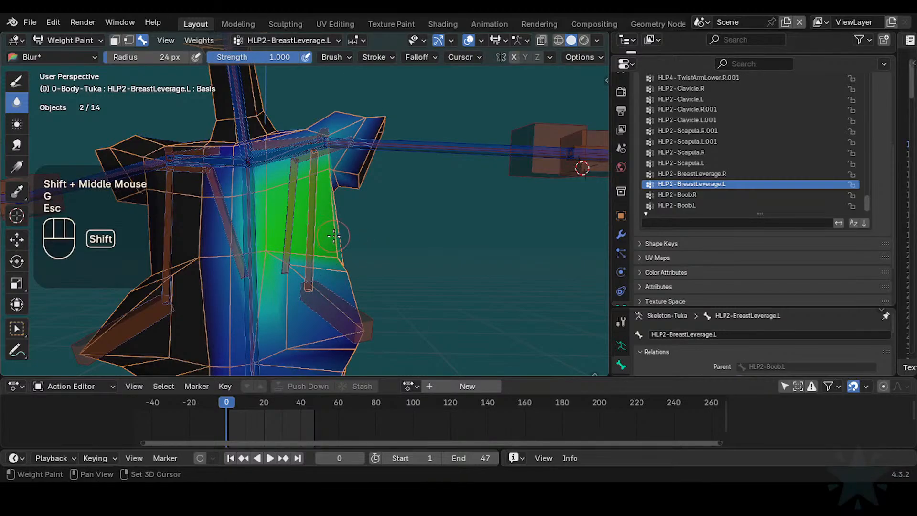
pyautogui.keyDown('shift'); pyautogui.moveTo(328, 230); pyautogui.dragTo(326, 255, button='middle'); pyautogui.keyUp('shift')
pyautogui.press('g')
pyautogui.press('Escape')
# - Select the HLP2-Boob.L bone and test-move it, cancelling each move, to check the left breast's deformation
pyautogui.keyDown('alt'); pyautogui.click(329, 337); pyautogui.keyUp('alt')
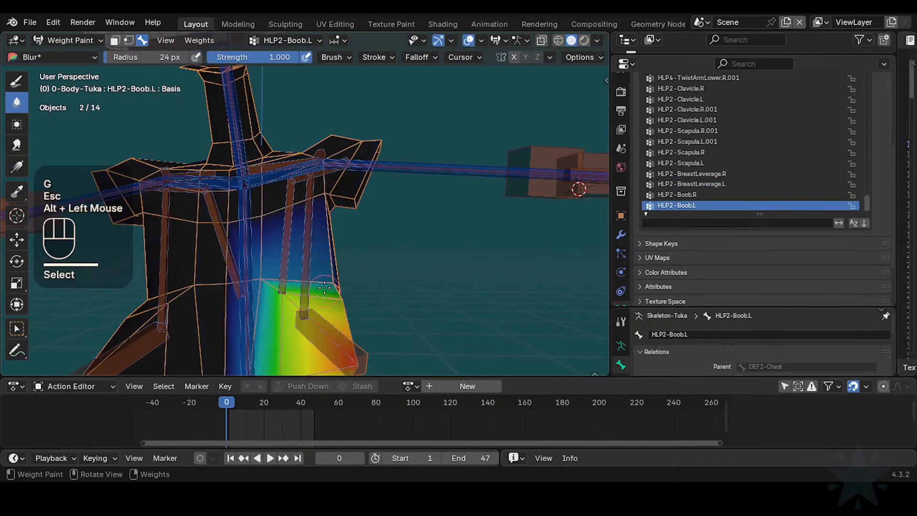
pyautogui.keyDown('ctrl'); pyautogui.moveTo(330, 337); pyautogui.dragTo(322, 267, button='middle'); pyautogui.keyUp('ctrl')
pyautogui.press('g')
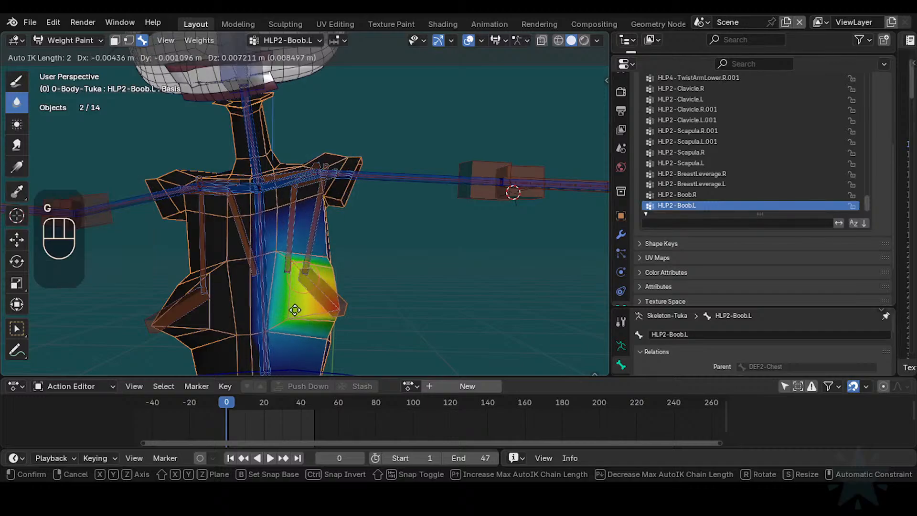
pyautogui.press('Escape')
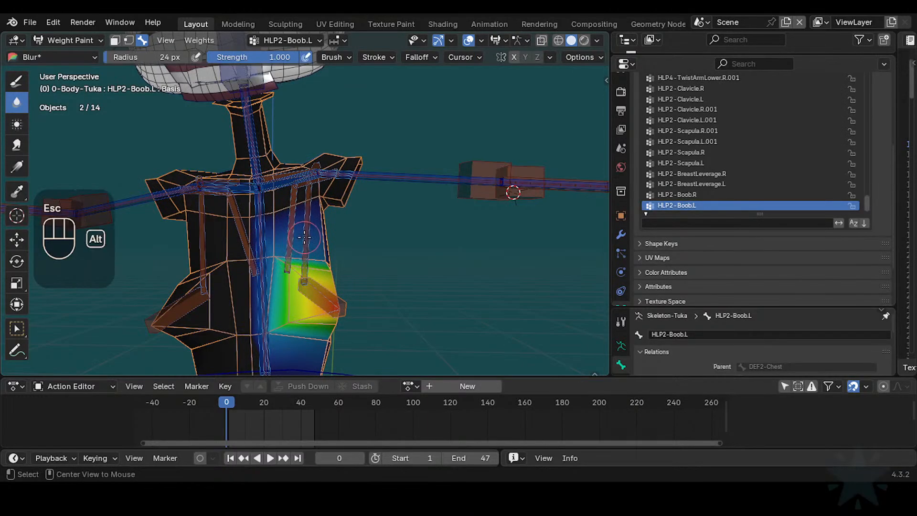
pyautogui.press('g')
pyautogui.press('Escape')
# - Select the HLP2-Scapula.L bone and paint its weights at 0.497 over the left side of the back beside the spine
pyautogui.keyDown('alt'); pyautogui.click(301, 214); pyautogui.keyUp('alt')
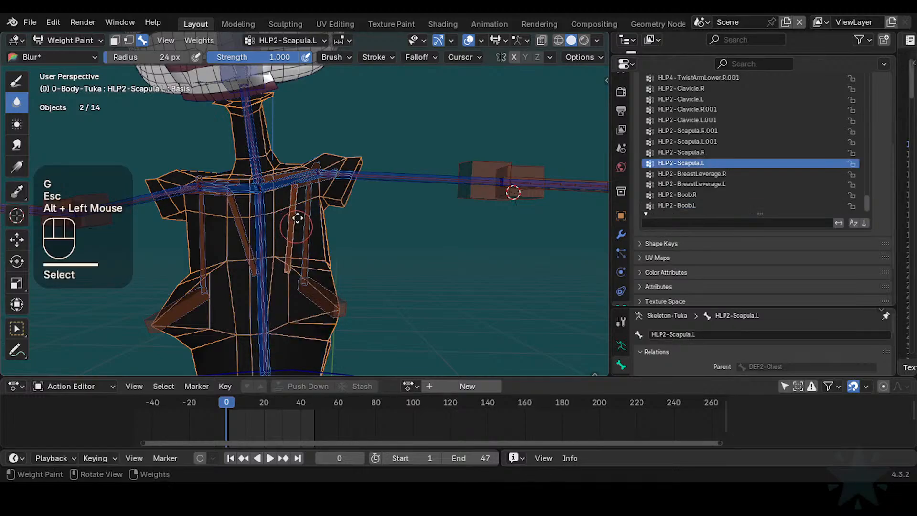
pyautogui.press('g')
pyautogui.press('Escape')
pyautogui.moveTo(289, 249); pyautogui.dragTo(311, 238, button='middle')
pyautogui.hotkey('ctrl', 'f')
pyautogui.keyDown('ctrl'); pyautogui.click(327, 263); pyautogui.keyUp('ctrl')
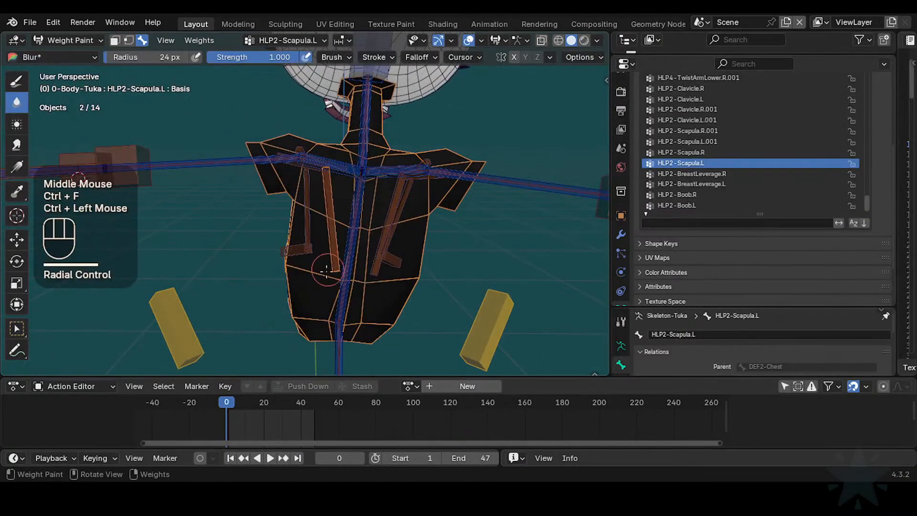
pyautogui.click(14, 81)
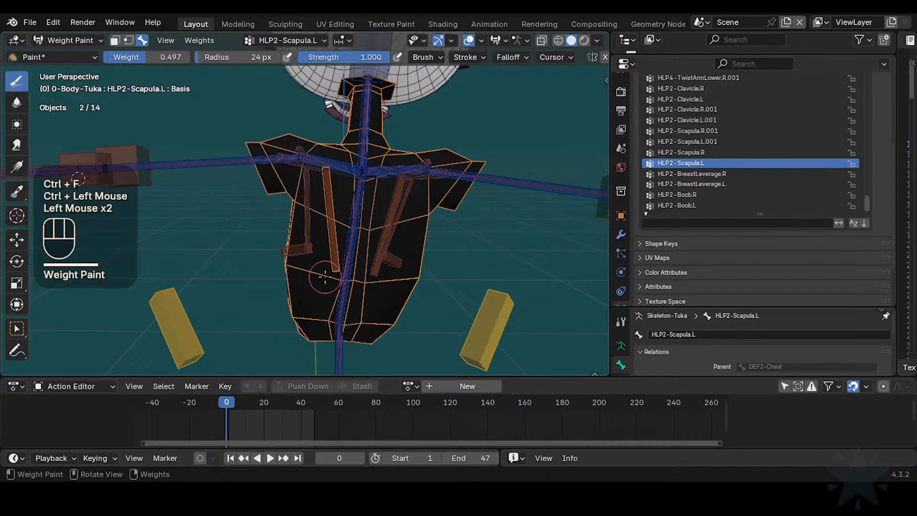
pyautogui.moveTo(342, 275); pyautogui.dragTo(350, 245)
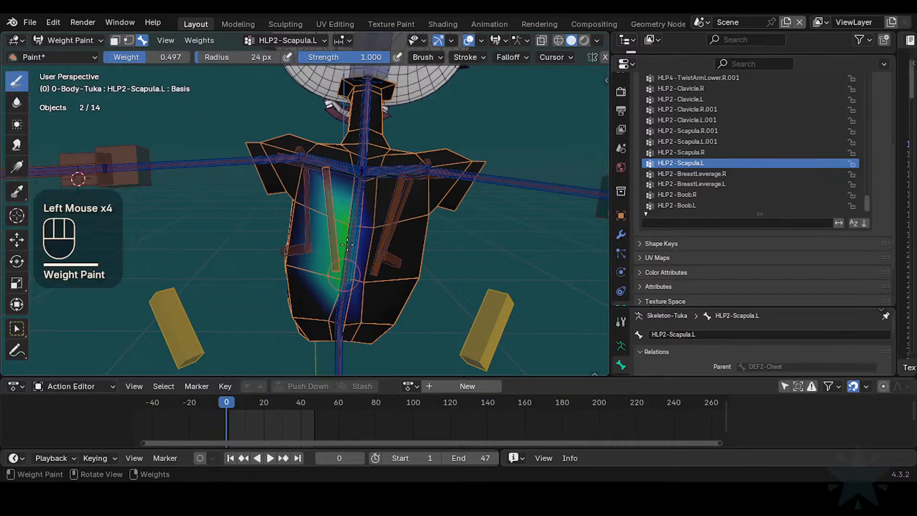
pyautogui.keyDown('shift'); pyautogui.moveTo(347, 245); pyautogui.dragTo(340, 273, button='middle'); pyautogui.keyUp('shift')
pyautogui.click(339, 252)
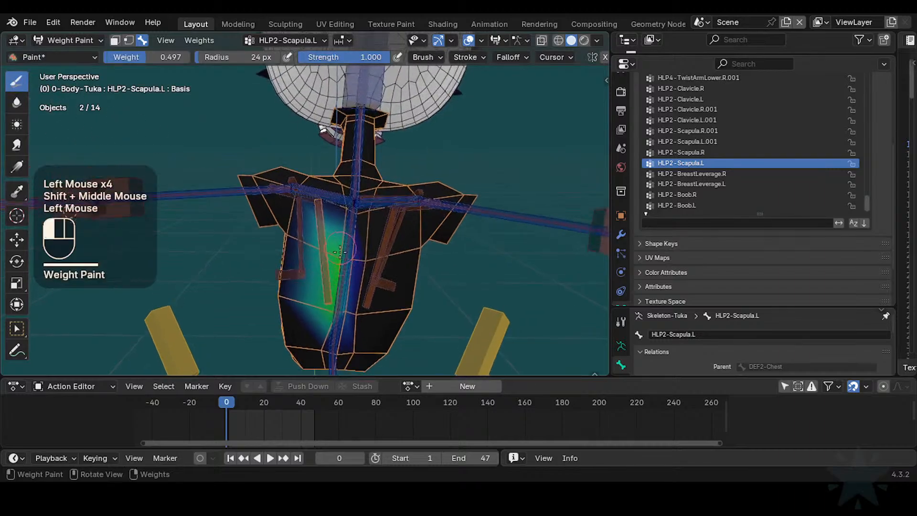
# - Extend the HLP2-Scapula.L weights up the inner back toward the neck base, undoing one unwanted stroke
pyautogui.moveTo(337, 206)
pyautogui.mouseDown(button='middle')
pyautogui.moveTo(339, 213)
pyautogui.moveTo(340, 199)
pyautogui.mouseUp(button='middle')
pyautogui.hotkey('ctrl', 'z')
pyautogui.click(339, 213)
pyautogui.click(339, 197)
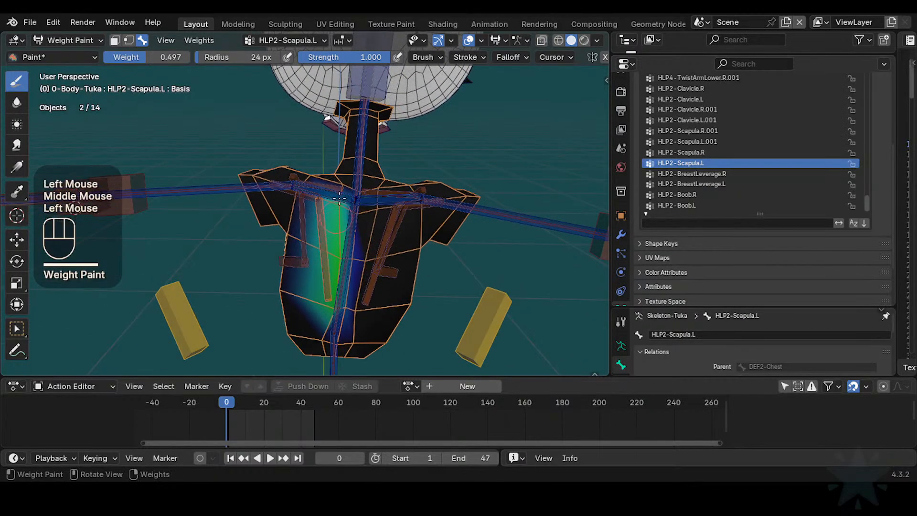
pyautogui.moveTo(329, 293)
pyautogui.mouseDown(button='middle')
pyautogui.moveTo(326, 302)
pyautogui.moveTo(322, 246)
pyautogui.mouseUp(button='middle')
pyautogui.click(325, 306)
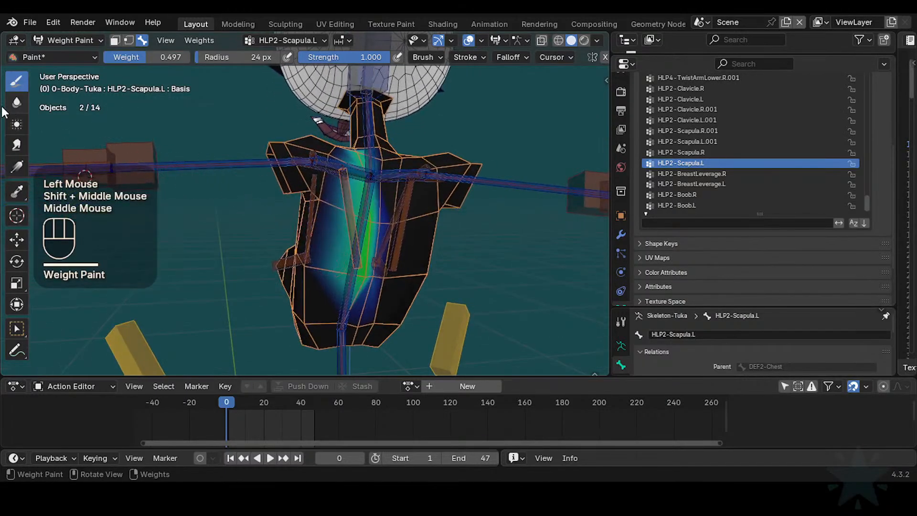
# - Blur the HLP2-Scapula.L weights along the spine and across the upper back to the left side
pyautogui.click(16, 101)
pyautogui.moveTo(372, 196); pyautogui.dragTo(385, 189, button='middle')
pyautogui.click(384, 189)
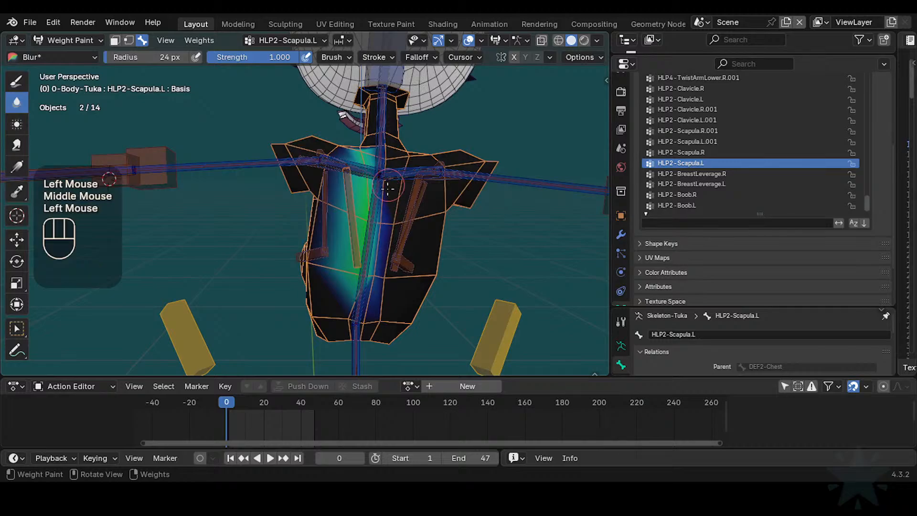
pyautogui.moveTo(378, 189)
pyautogui.keyDown('shift'); pyautogui.mouseDown(button='middle')
pyautogui.moveTo(365, 213)
pyautogui.moveTo(335, 203)
pyautogui.moveTo(313, 221)
pyautogui.moveTo(301, 239)
pyautogui.moveTo(322, 258)
pyautogui.mouseUp(button='middle'); pyautogui.keyUp('shift')
pyautogui.click(373, 201)
pyautogui.click(365, 213)
pyautogui.click(344, 206)
pyautogui.click(336, 203)
pyautogui.click(317, 215)
pyautogui.click(297, 247)
# - Blur the HLP2-Scapula.L weights on the lower left back and behind the armpit, undoing one unwanted stroke
pyautogui.keyDown('shift'); pyautogui.moveTo(323, 258); pyautogui.dragTo(317, 256, button='middle'); pyautogui.keyUp('shift')
pyautogui.click(307, 269)
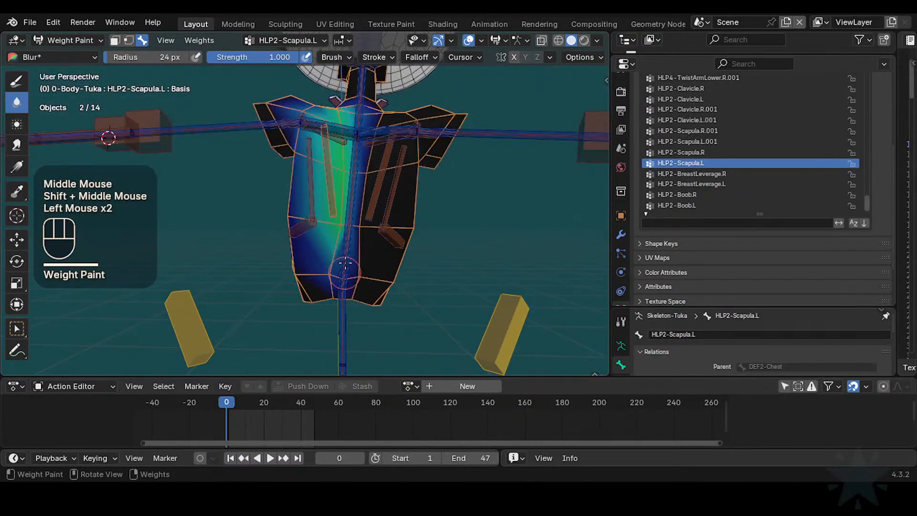
pyautogui.moveTo(336, 269); pyautogui.dragTo(320, 249, button='middle')
pyautogui.click(330, 258)
pyautogui.moveTo(320, 248); pyautogui.dragTo(309, 242, button='middle')
pyautogui.click(313, 242)
pyautogui.hotkey('ctrl', 'z')
pyautogui.click(311, 228)
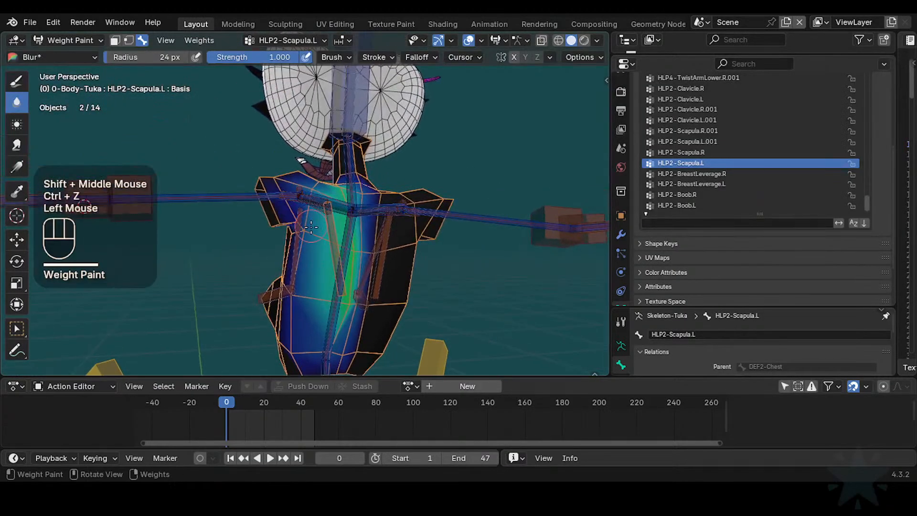
# - Reduce the blur radius to 16 px and smooth the HLP2-Scapula.L weights around the top of the left shoulder blade
pyautogui.press('f')
pyautogui.click(303, 236)
pyautogui.moveTo(315, 221); pyautogui.dragTo(335, 266, button='middle')
pyautogui.click(328, 230)
pyautogui.moveTo(331, 174); pyautogui.dragTo(326, 173)
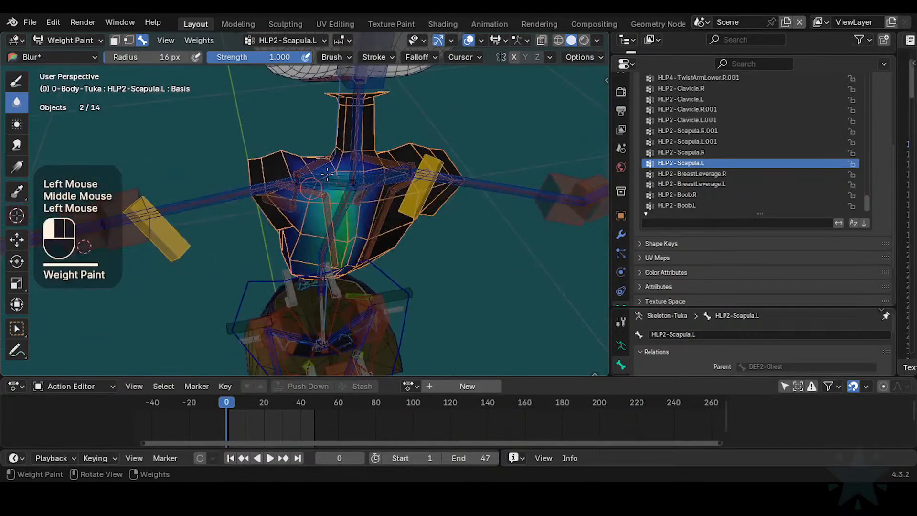
pyautogui.moveTo(372, 200); pyautogui.dragTo(347, 234, button='middle')
# - Select the HLP2-Scapula.L.001 bone and paint its weights on the upper left back with weight 0.497 and a 32 px radius
pyautogui.keyDown('alt'); pyautogui.click(313, 188); pyautogui.keyUp('alt')
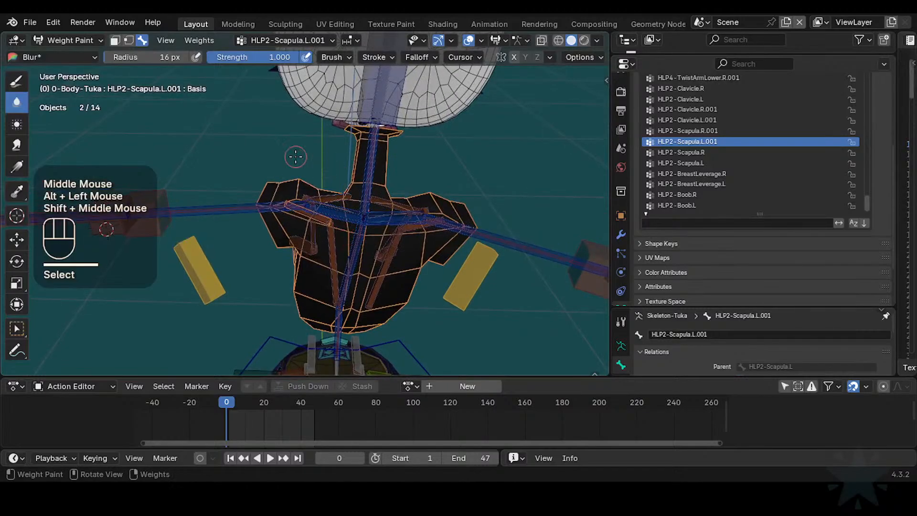
pyautogui.click(17, 82)
pyautogui.keyDown('ctrl'); pyautogui.moveTo(338, 266); pyautogui.dragTo(351, 245, button='middle'); pyautogui.keyUp('ctrl')
pyautogui.moveTo(351, 245)
pyautogui.mouseDown(button='middle')
pyautogui.moveTo(376, 241)
pyautogui.moveTo(338, 226)
pyautogui.mouseUp(button='middle')
pyautogui.press('f')
pyautogui.click(372, 240)
pyautogui.moveTo(305, 235); pyautogui.dragTo(316, 241)
pyautogui.moveTo(316, 241); pyautogui.dragTo(304, 238, button='middle')
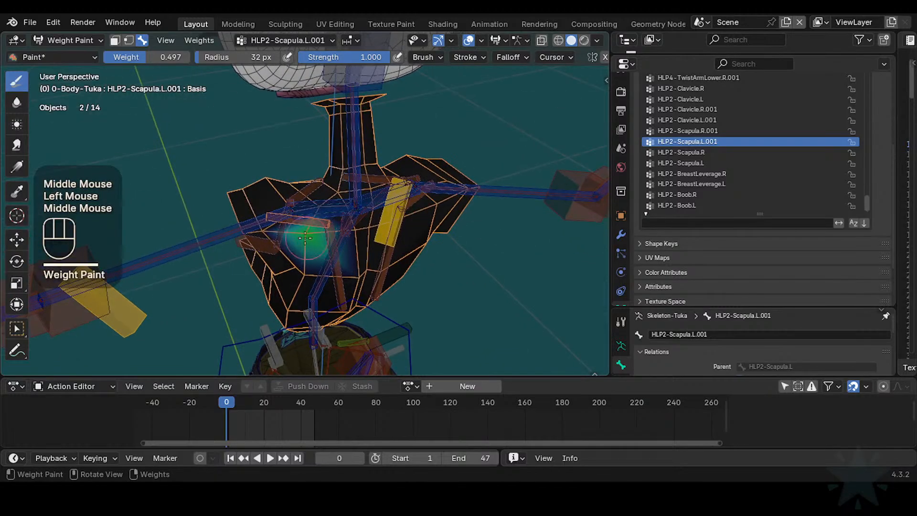
# - Extend the HLP2-Scapula.L.001 weights over the left shoulder and across the upper back toward the spine
pyautogui.moveTo(304, 237); pyautogui.dragTo(253, 225)
pyautogui.moveTo(253, 224); pyautogui.dragTo(311, 208, button='middle')
pyautogui.moveTo(311, 207); pyautogui.dragTo(336, 227)
pyautogui.moveTo(337, 227); pyautogui.dragTo(316, 218, button='middle')
pyautogui.moveTo(311, 218)
pyautogui.mouseDown()
pyautogui.moveTo(353, 234)
pyautogui.moveTo(350, 219)
pyautogui.moveTo(308, 287)
pyautogui.moveTo(312, 236)
pyautogui.mouseUp()
# - Blur the HLP2-Scapula.L.001 weights at the outer left shoulder and enlarge the blur radius to 50 px
pyautogui.click(16, 101)
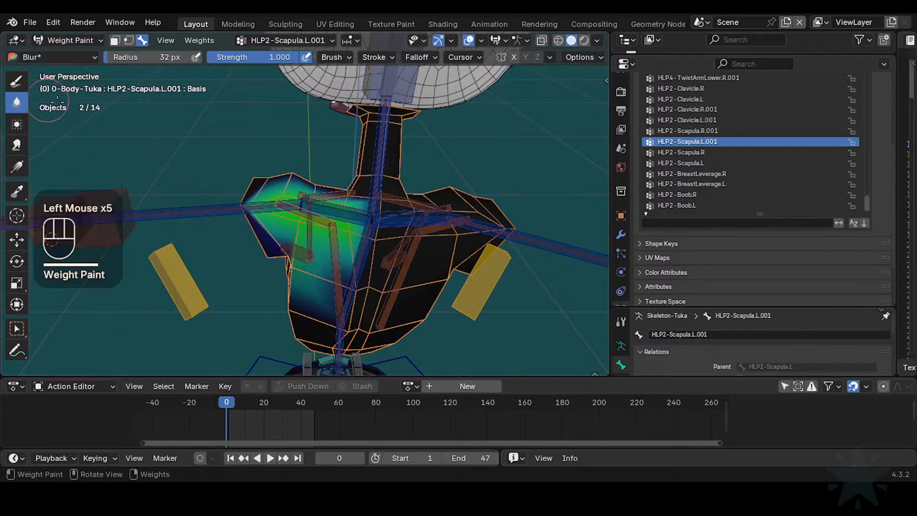
pyautogui.moveTo(265, 210)
pyautogui.mouseDown()
pyautogui.moveTo(256, 207)
pyautogui.moveTo(281, 196)
pyautogui.mouseUp()
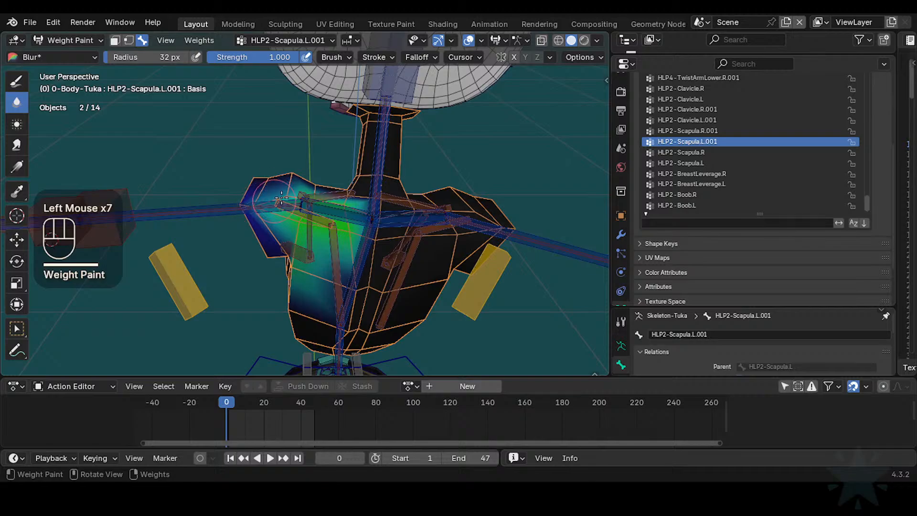
pyautogui.press('f')
pyautogui.click(287, 208)
pyautogui.moveTo(263, 262); pyautogui.dragTo(261, 242, button='middle')
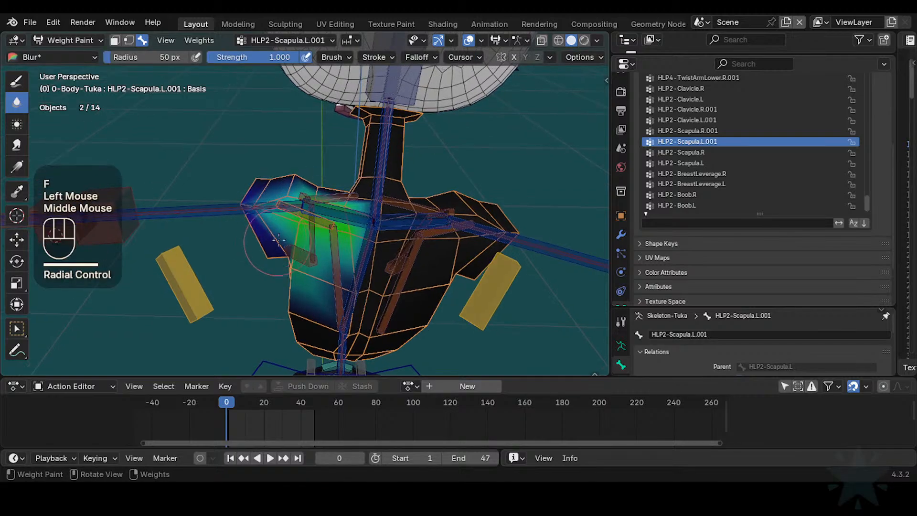
pyautogui.moveTo(264, 282); pyautogui.dragTo(268, 264, button='middle')
# - Set the blur radius to 33 px and blur the HLP2-Scapula.L.001 weights from behind the armpit to the spine, undoing one stroke
pyautogui.press('f')
pyautogui.click(288, 260)
pyautogui.click(286, 258)
pyautogui.moveTo(286, 259)
pyautogui.mouseDown()
pyautogui.moveTo(301, 275)
pyautogui.moveTo(300, 255)
pyautogui.moveTo(297, 280)
pyautogui.moveTo(366, 302)
pyautogui.moveTo(375, 269)
pyautogui.mouseUp()
pyautogui.hotkey('ctrl', 'z')
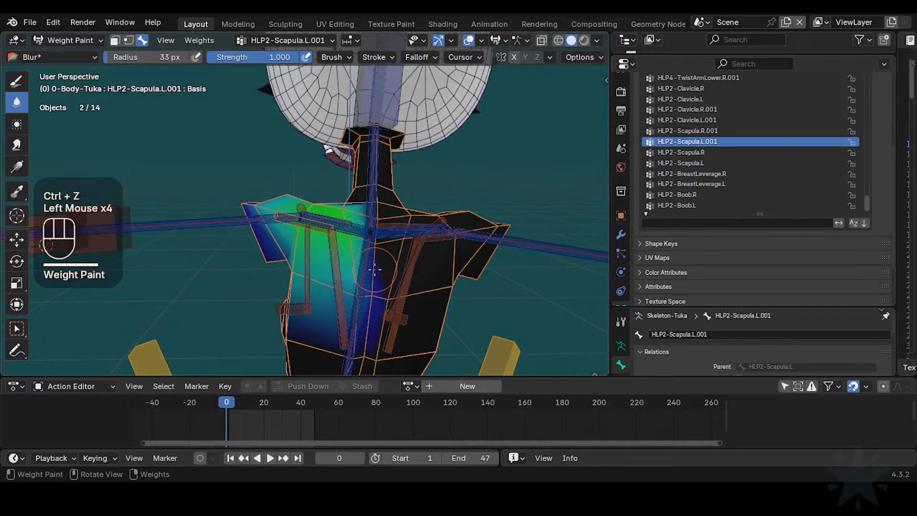
# - Blur the HLP2-Scapula.L.001 weights around the upper spine, neck base and shoulder top, reducing the radius to 16 px
pyautogui.moveTo(373, 220); pyautogui.dragTo(371, 224, button='middle')
pyautogui.moveTo(372, 224)
pyautogui.mouseDown(button='middle')
pyautogui.moveTo(377, 241)
pyautogui.moveTo(366, 240)
pyautogui.moveTo(385, 296)
pyautogui.moveTo(342, 216)
pyautogui.moveTo(292, 223)
pyautogui.mouseUp(button='middle')
pyautogui.click(373, 233)
pyautogui.click(377, 241)
pyautogui.click(366, 239)
pyautogui.press('f')
pyautogui.click(348, 230)
pyautogui.click(342, 216)
pyautogui.click(334, 223)
pyautogui.click(319, 225)
pyautogui.click(292, 223)
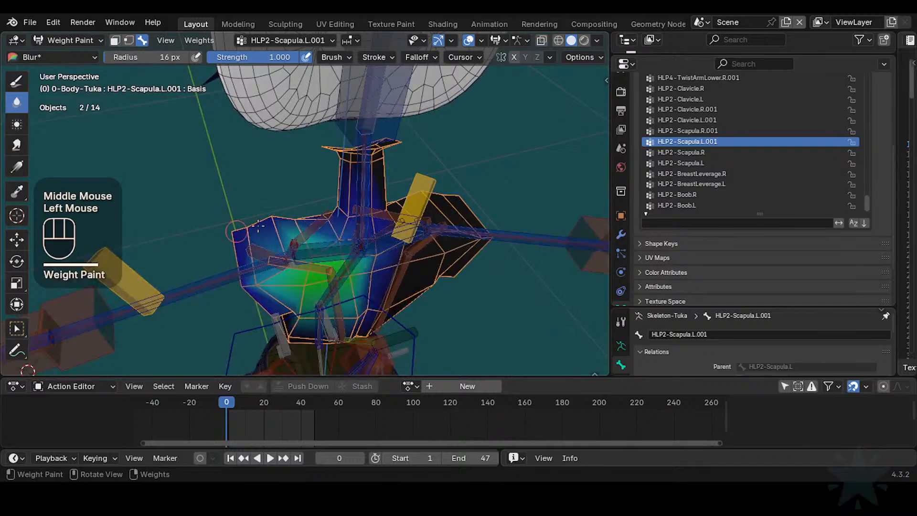
# - Set the blur radius to 21 px and smooth the HLP2-Scapula.L.001 weights over the left shoulder, undoing one stroke
pyautogui.moveTo(244, 233); pyautogui.dragTo(292, 234, button='middle')
pyautogui.moveTo(292, 234)
pyautogui.mouseDown(button='middle')
pyautogui.moveTo(310, 234)
pyautogui.moveTo(297, 237)
pyautogui.moveTo(306, 242)
pyautogui.moveTo(312, 233)
pyautogui.moveTo(303, 235)
pyautogui.mouseUp(button='middle')
pyautogui.press('f')
pyautogui.click(313, 235)
pyautogui.click(253, 241)
pyautogui.click(312, 233)
pyautogui.hotkey('ctrl', 'z')
pyautogui.click(311, 235)
# - Blur the remaining HLP2-Scapula.L.001 weights on the left back and behind the armpit, and save the file
pyautogui.click(285, 282)
pyautogui.moveTo(284, 282)
pyautogui.mouseDown(button='middle')
pyautogui.moveTo(330, 246)
pyautogui.moveTo(292, 270)
pyautogui.moveTo(275, 259)
pyautogui.moveTo(311, 258)
pyautogui.moveTo(300, 230)
pyautogui.mouseUp(button='middle')
pyautogui.click(320, 254)
pyautogui.click(272, 258)
pyautogui.hotkey('ctrl', 's')
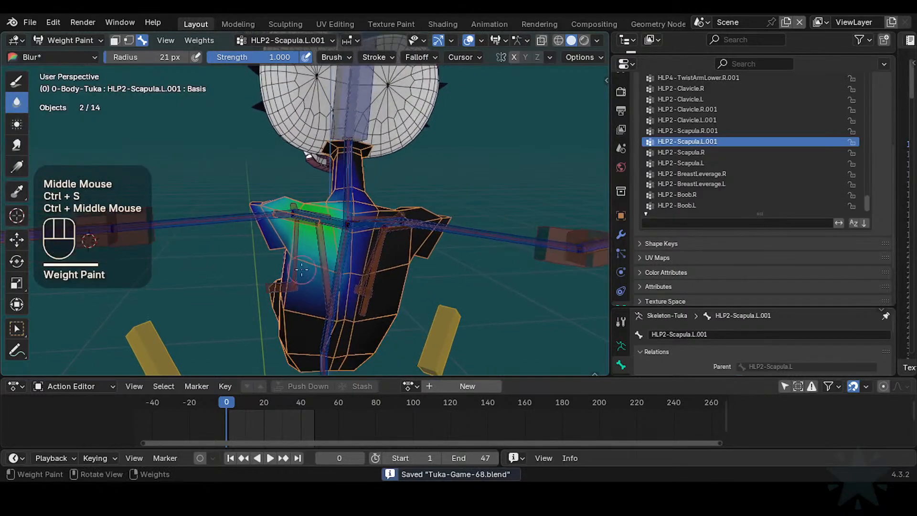
# - Test-move the HLP2-Scapula.L.001 and HLP2-Scapula.L bones, cancelling each move, to check the back's deformation
pyautogui.press('g')
pyautogui.press('Escape')
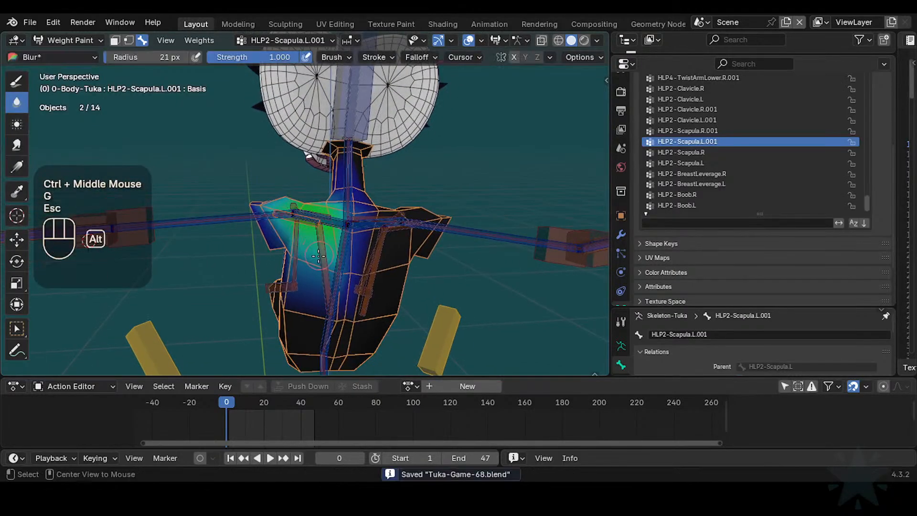
pyautogui.keyDown('alt'); pyautogui.click(332, 252); pyautogui.keyUp('alt')
pyautogui.press('g')
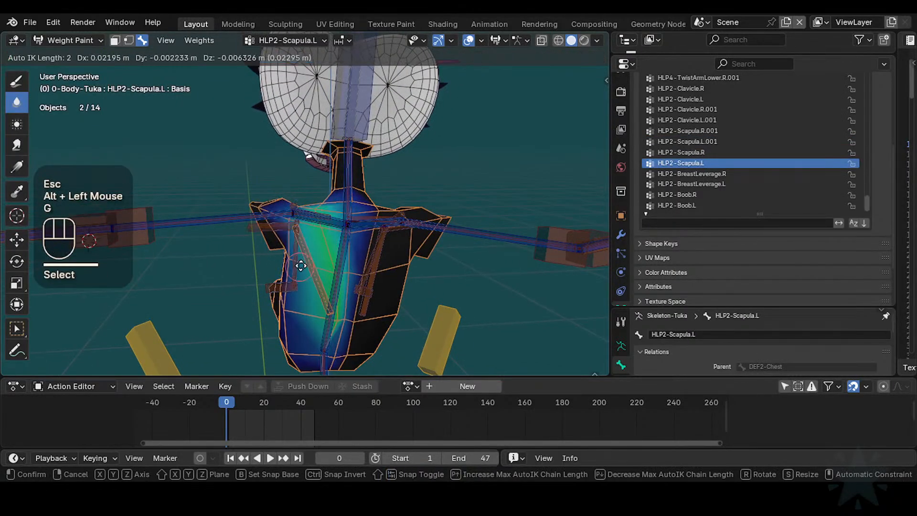
pyautogui.press('Escape')
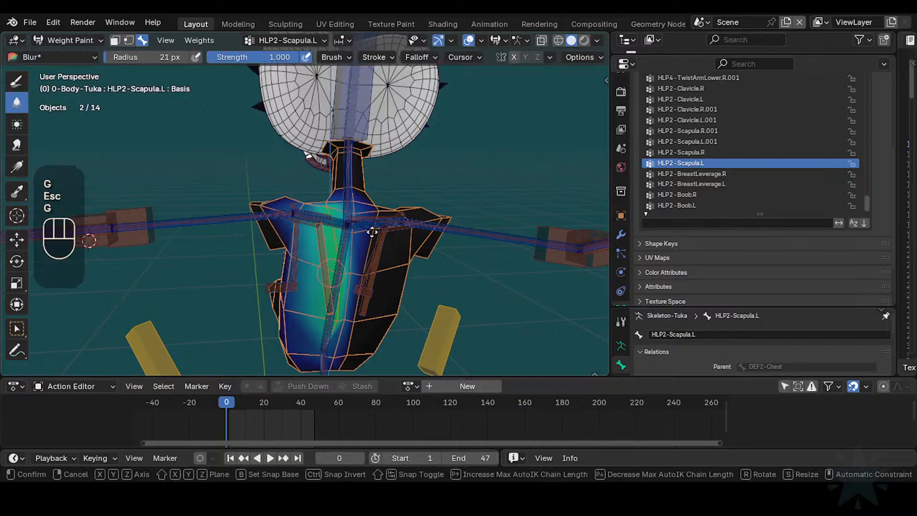
pyautogui.press('g')
pyautogui.press('Escape')
# - Select the DEF2-Neck bone and examine its weights around the neck and upper chest
pyautogui.moveTo(374, 229); pyautogui.dragTo(363, 255, button='middle')
pyautogui.keyDown('ctrl'); pyautogui.moveTo(363, 255); pyautogui.dragTo(290, 273, button='middle'); pyautogui.keyUp('ctrl')
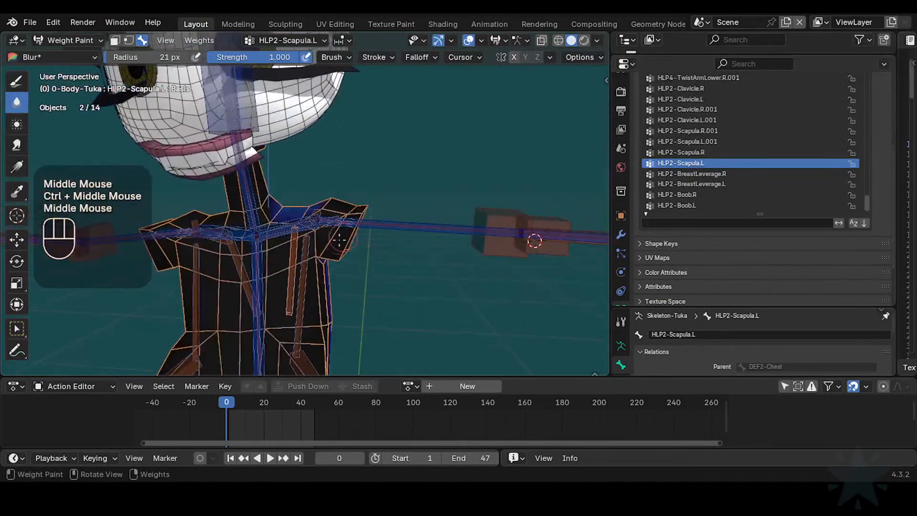
pyautogui.keyDown('alt'); pyautogui.click(291, 273); pyautogui.keyUp('alt')
pyautogui.keyDown('alt'); pyautogui.click(292, 274); pyautogui.keyUp('alt')
pyautogui.keyDown('alt'); pyautogui.click(255, 207); pyautogui.keyUp('alt')
pyautogui.keyDown('shift'); pyautogui.moveTo(326, 229); pyautogui.dragTo(348, 238, button='middle'); pyautogui.keyUp('shift')
pyautogui.keyDown('alt'); pyautogui.click(349, 237); pyautogui.keyUp('alt')
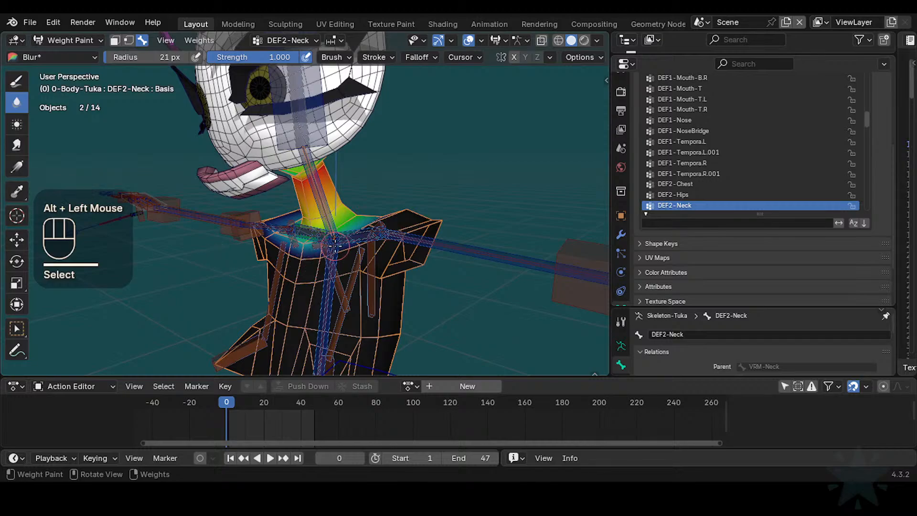
# - Reveal the hidden faces of the body mesh so the whole character shows again
pyautogui.moveTo(337, 251); pyautogui.dragTo(390, 244, button='middle')
pyautogui.scroll(2, 412, 230)
pyautogui.scroll(-1, 411, 233)
pyautogui.hotkey('alt', 'h')
pyautogui.scroll(-1, 387, 259)
pyautogui.scroll(-1, 387, 253)
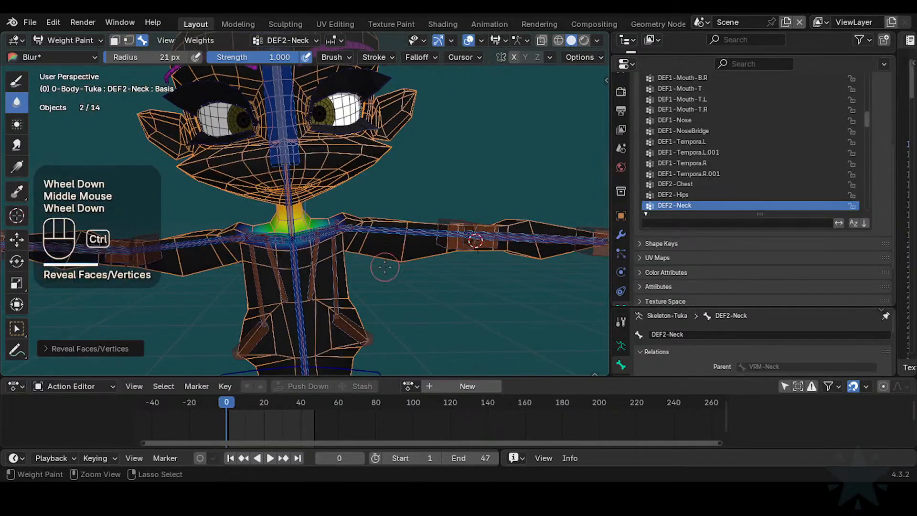
# - Leave weight painting for Object Mode and show all hidden objects, including the shirt and its cord
pyautogui.hotkey('ctrl', 'Tab')
pyautogui.click(383, 266)
pyautogui.scroll(-2, 383, 266)
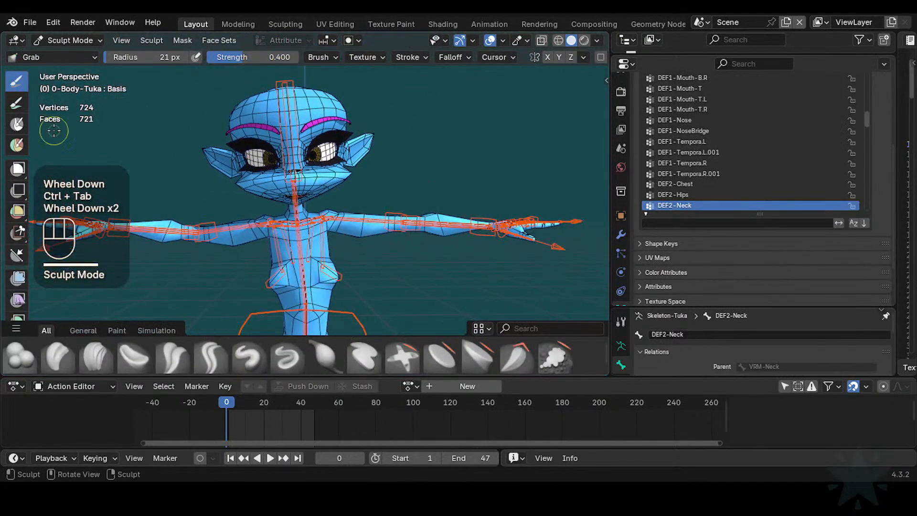
pyautogui.hotkey('ctrl', 'Tab')
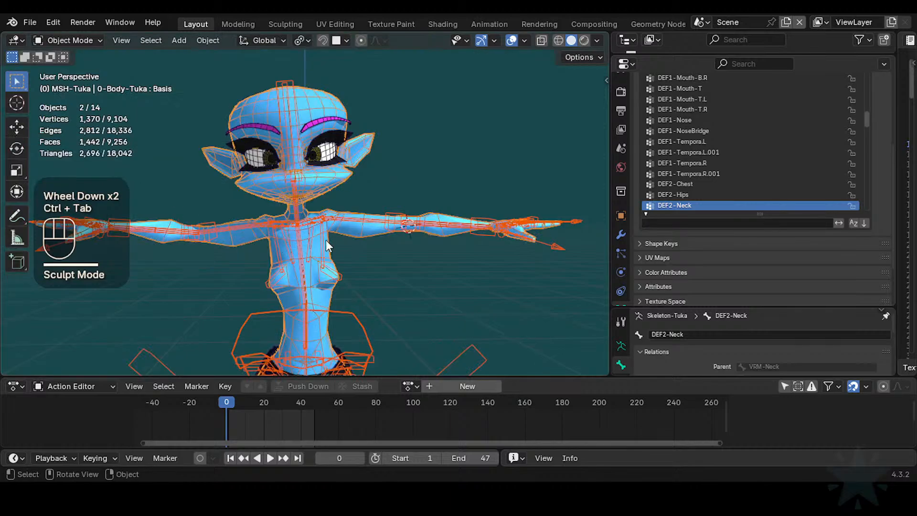
pyautogui.click(341, 248)
pyautogui.hotkey('alt', 'h')
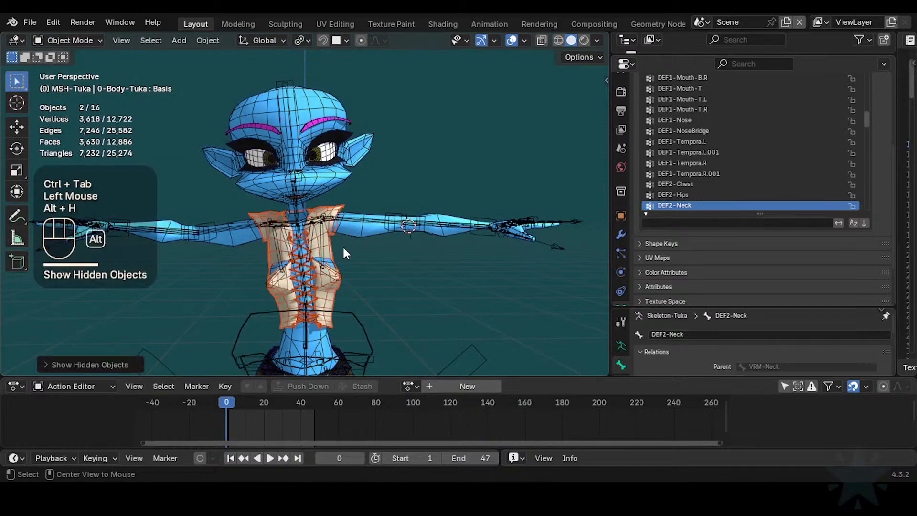
# - Put the ARM-Tuka armature in Pose Mode, select all visible bones and clear their pose transforms
pyautogui.click(361, 222)
pyautogui.hotkey('ctrl', 'Tab')
pyautogui.press('a')
pyautogui.hotkey('alt', 'q')
pyautogui.hotkey('alt', 'q')
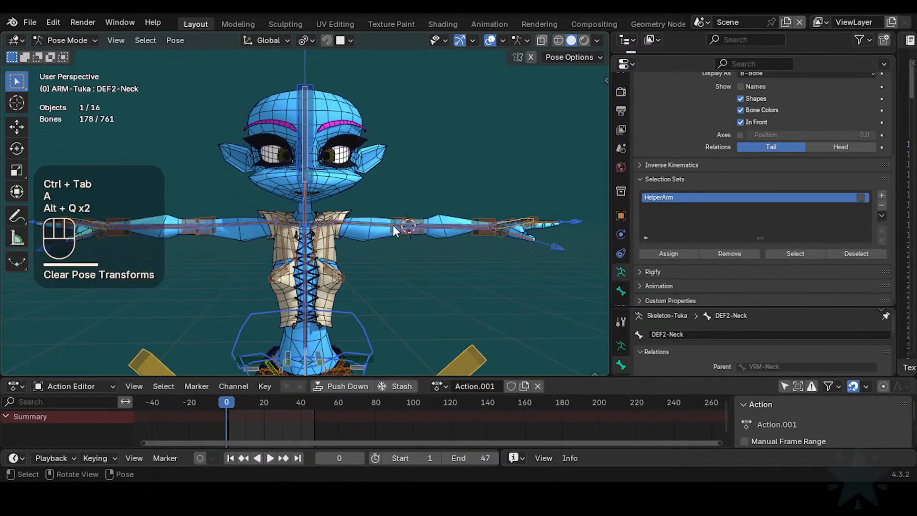
# - Enlarge the Outliner area and collapse the 6-Cloth collection
pyautogui.moveTo(644, 59); pyautogui.dragTo(644, 234)
pyautogui.scroll(-4, 678, 147)
pyautogui.scroll(-1, 679, 160)
pyautogui.scroll(3, 678, 164)
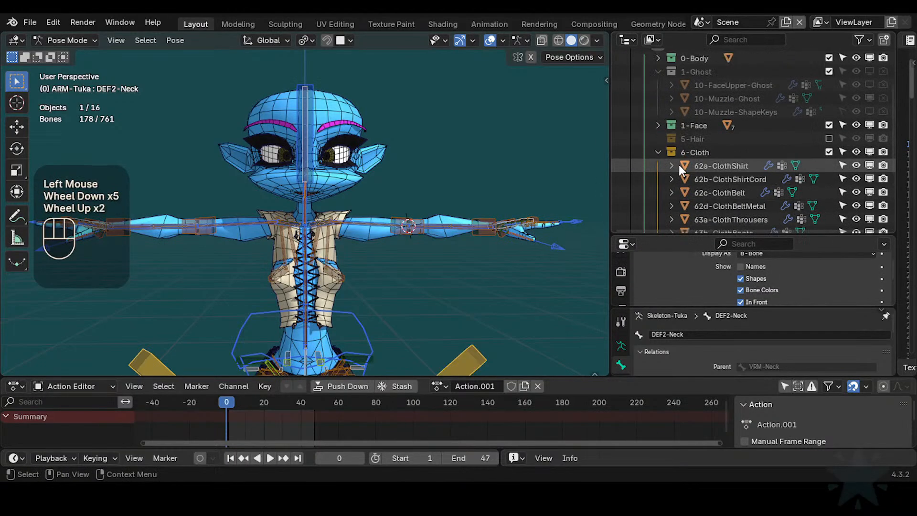
pyautogui.scroll(-2, 661, 184)
pyautogui.click(655, 166)
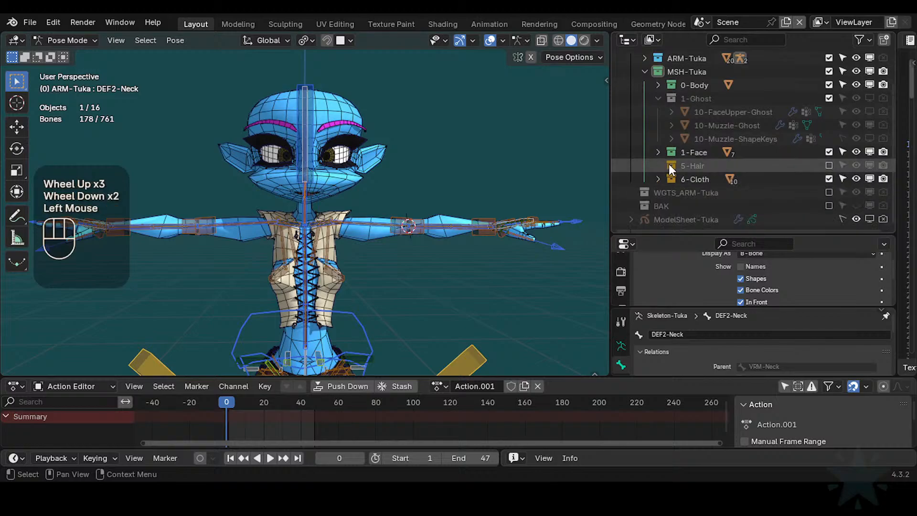
# - Enable the 5-Hair collection and deselect all bones of the armature
pyautogui.click(830, 165)
pyautogui.scroll(1, 542, 204)
pyautogui.scroll(1, 541, 201)
pyautogui.moveTo(541, 201); pyautogui.dragTo(462, 237, button='middle')
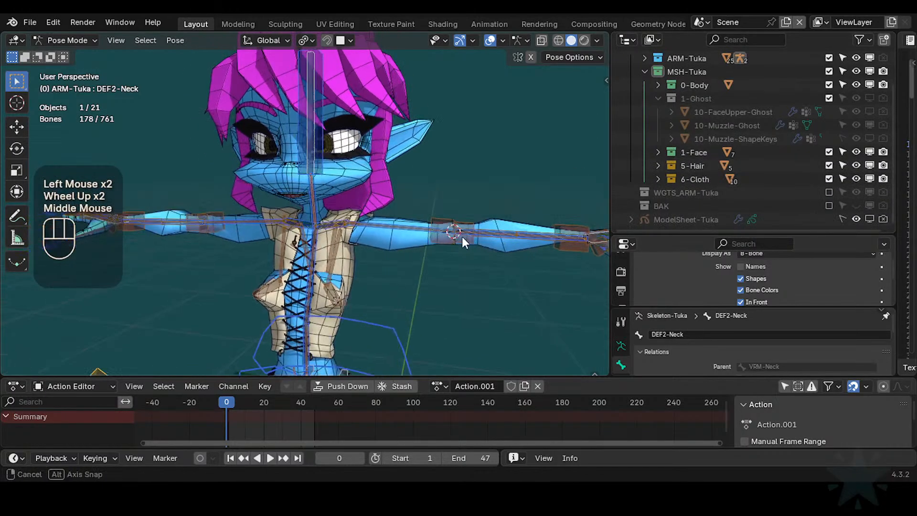
pyautogui.scroll(-1, 466, 242)
pyautogui.scroll(1, 453, 225)
pyautogui.scroll(-1, 453, 225)
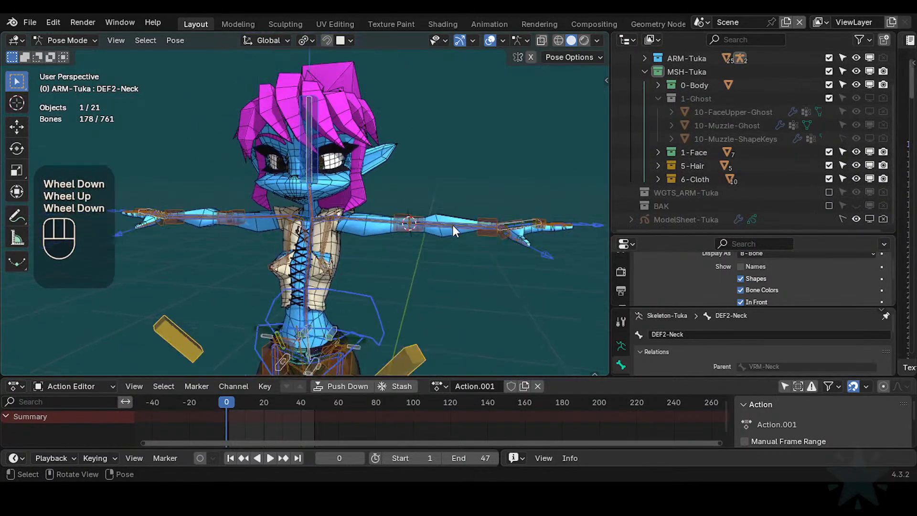
pyautogui.hotkey('alt', 'a')
pyautogui.scroll(-1, 379, 266)
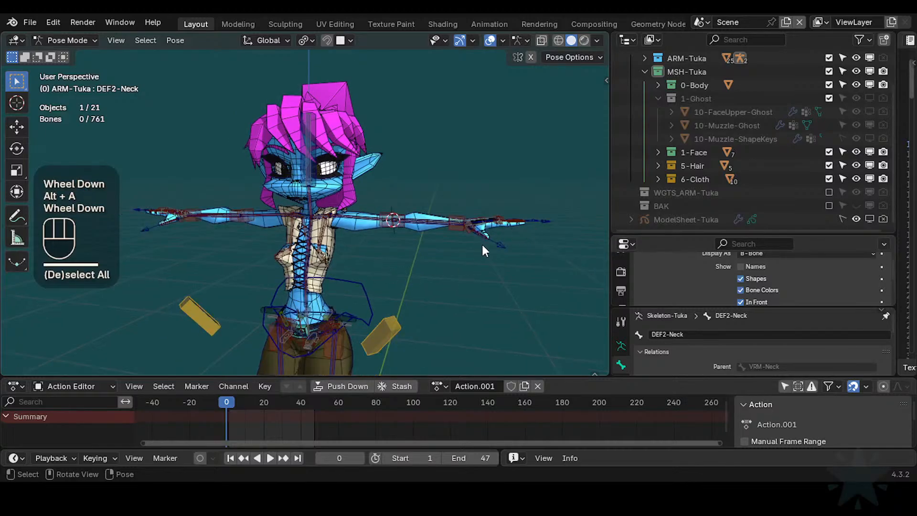
# - Leave Pose Mode for Object Mode and hide the 62a-ClothShirt object
pyautogui.scroll(2, 440, 256)
pyautogui.moveTo(440, 256); pyautogui.dragTo(451, 239, button='middle')
pyautogui.scroll(1, 389, 291)
pyautogui.hotkey('ctrl', 'Tab')
pyautogui.click(380, 236)
pyautogui.press('h')
pyautogui.scroll(-1, 459, 237)
pyautogui.scroll(-1, 452, 239)
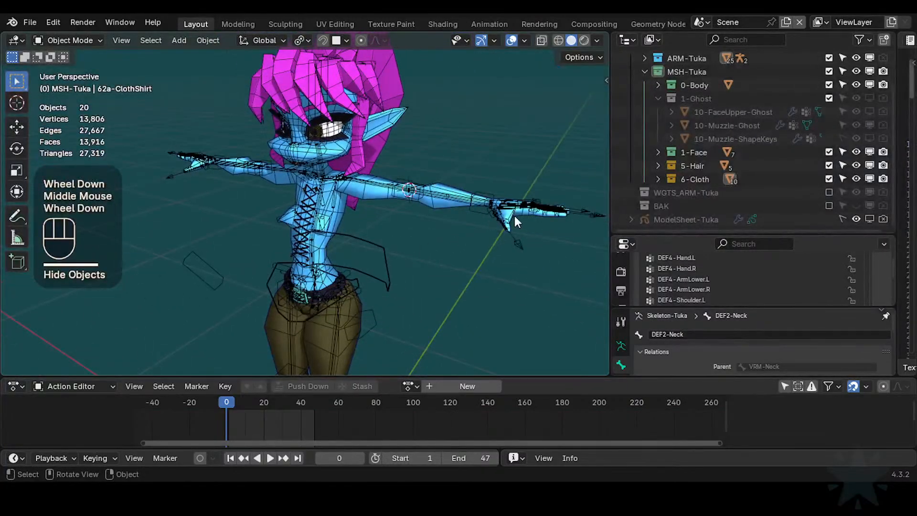
# - Select the ARM-Tuka armature and solo the first MTR bone collection alongside those already soloed
pyautogui.press('n')
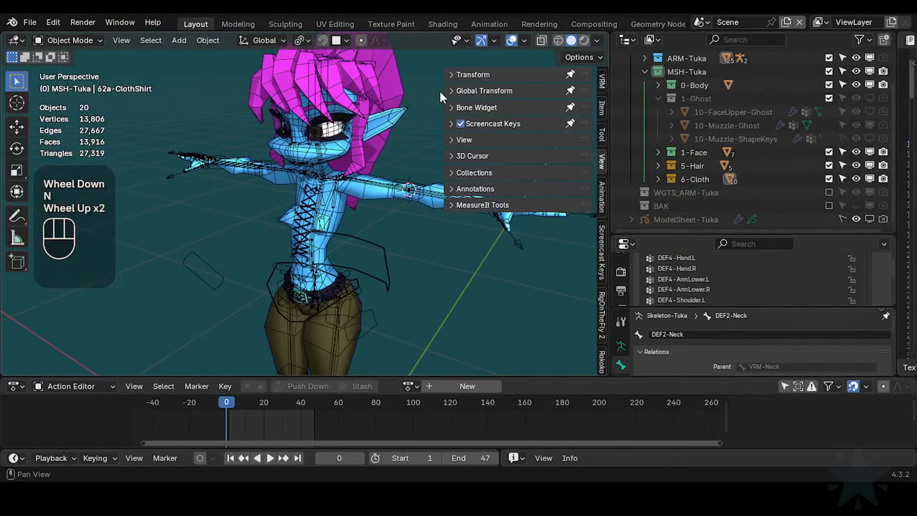
pyautogui.click(377, 188)
pyautogui.click(377, 188)
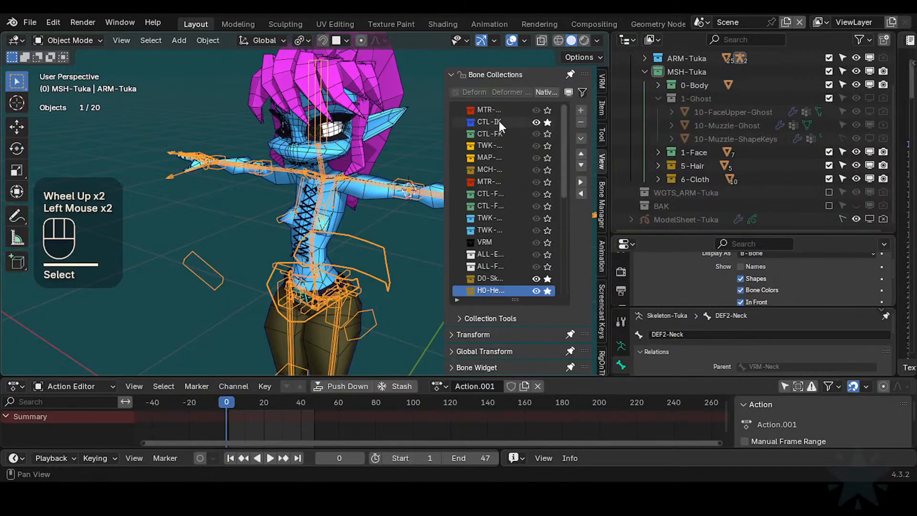
pyautogui.click(546, 111)
pyautogui.press('n')
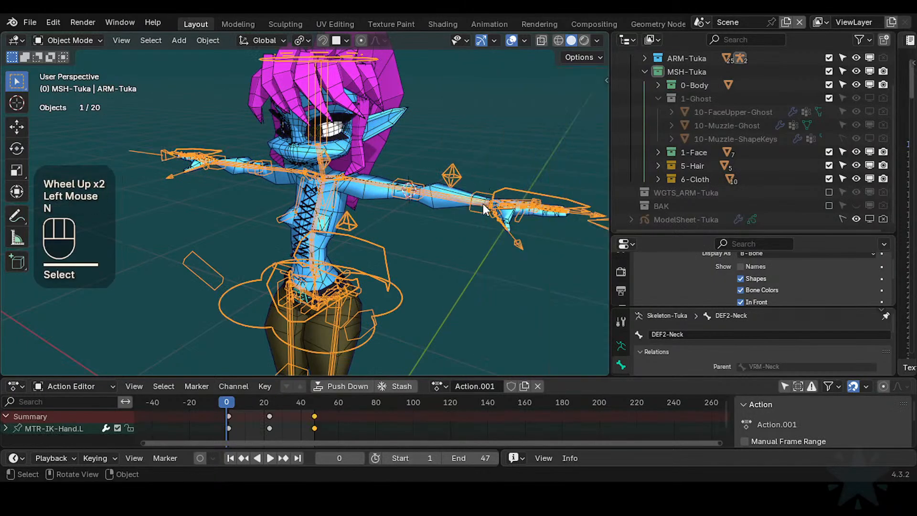
# - Enter Pose Mode, hide the wireframe overlay and move the MTR-IK-Hand.L control in front of the torso
pyautogui.click(514, 191)
pyautogui.hotkey('ctrl', 'Tab')
pyautogui.click(516, 188)
pyautogui.press('g')
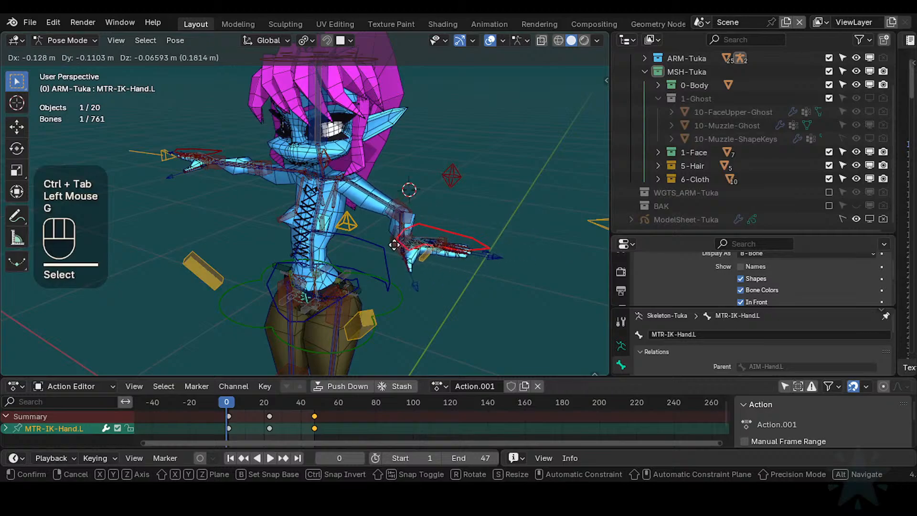
pyautogui.click(394, 244)
pyautogui.moveTo(396, 245); pyautogui.dragTo(445, 253, button='middle')
pyautogui.hotkey('ctrl', 'alt', 'shift', 'z')
pyautogui.press('g')
pyautogui.click(263, 240)
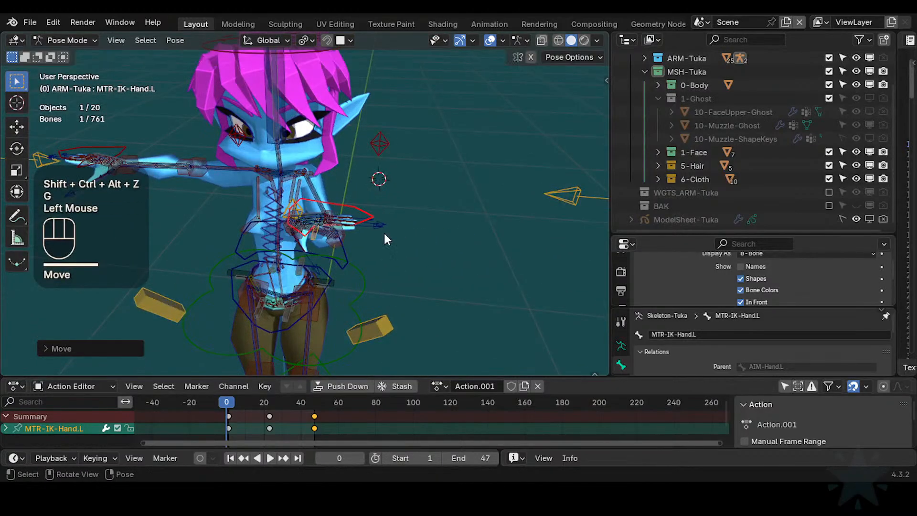
# - Return to Object Mode and hide the shirt's lacing cord on the chest
pyautogui.moveTo(386, 239); pyautogui.dragTo(368, 214, button='middle')
pyautogui.scroll(3, 369, 216)
pyautogui.moveTo(425, 228); pyautogui.dragTo(387, 204, button='middle')
pyautogui.scroll(-1, 387, 203)
pyautogui.hotkey('ctrl', 'Tab')
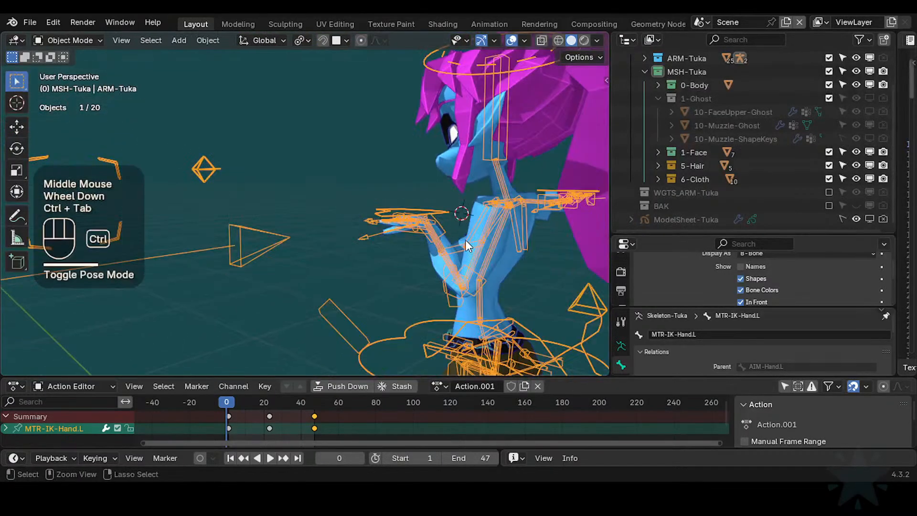
pyautogui.moveTo(465, 240); pyautogui.dragTo(397, 258, button='middle')
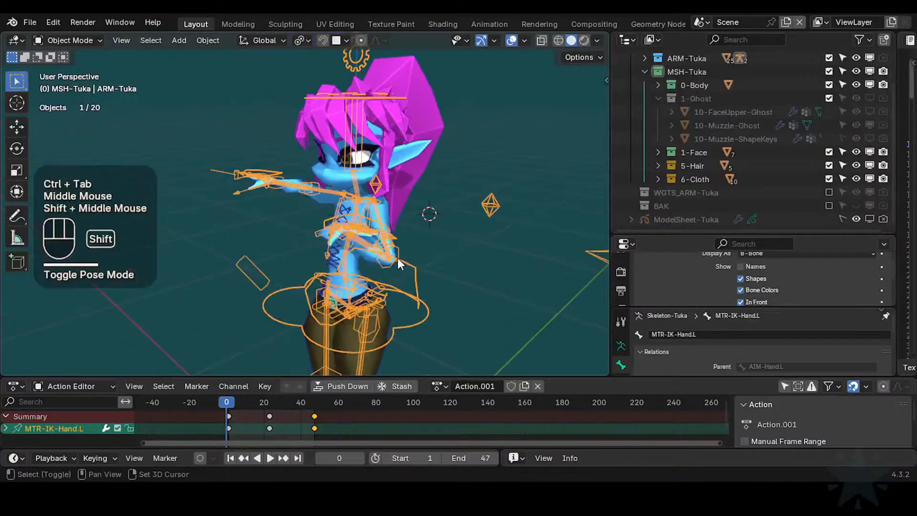
pyautogui.click(346, 210)
pyautogui.press('h')
# - Put ARM-Tuka back in Pose Mode, rotate MTR-IK-Hand.L so the hand points up, and delete all its keyframes
pyautogui.click(377, 232)
pyautogui.hotkey('ctrl', 'Tab')
pyautogui.click(379, 233)
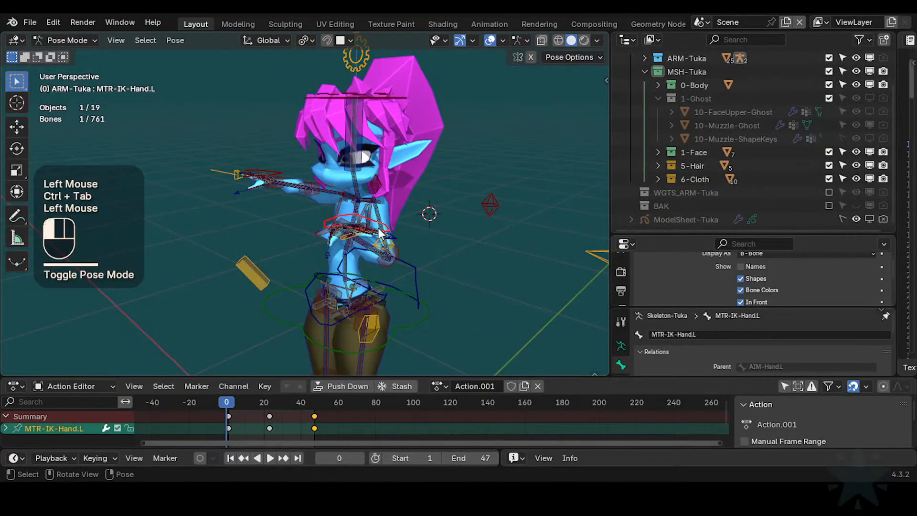
pyautogui.moveTo(379, 233); pyautogui.dragTo(277, 233, button='middle')
pyautogui.scroll(2, 364, 210)
pyautogui.click(376, 202)
pyautogui.click(397, 217)
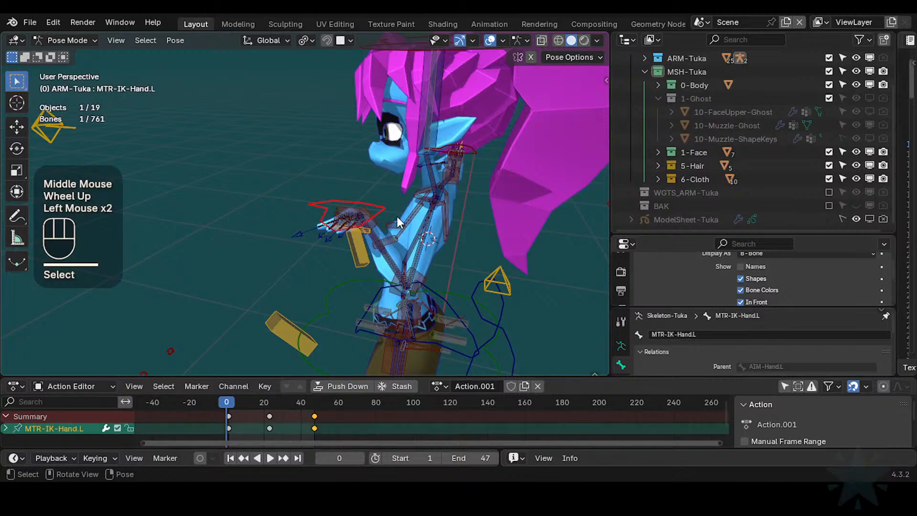
pyautogui.press('r')
pyautogui.click(288, 406)
pyautogui.press('a')
pyautogui.press('x')
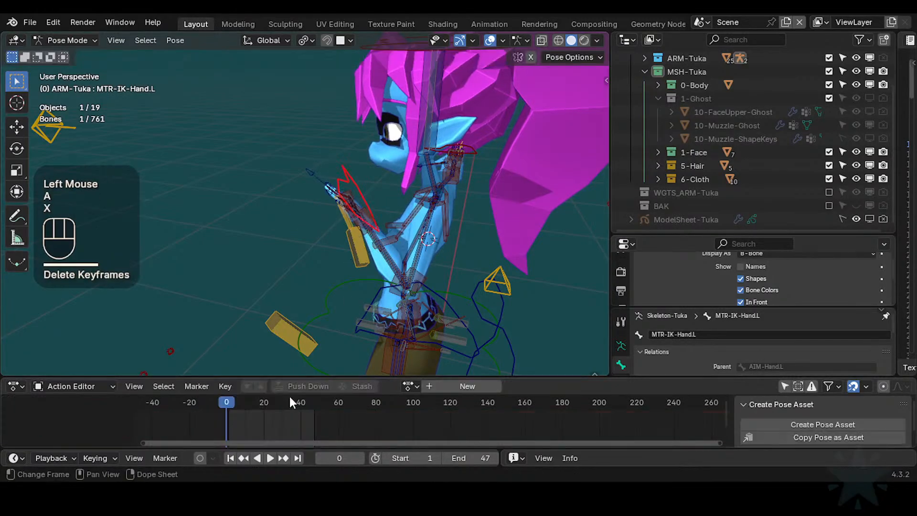
# - Raise the MTR-IK-Hand.L control to head height and turn the wireframe overlay on
pyautogui.click(342, 177)
pyautogui.press('g')
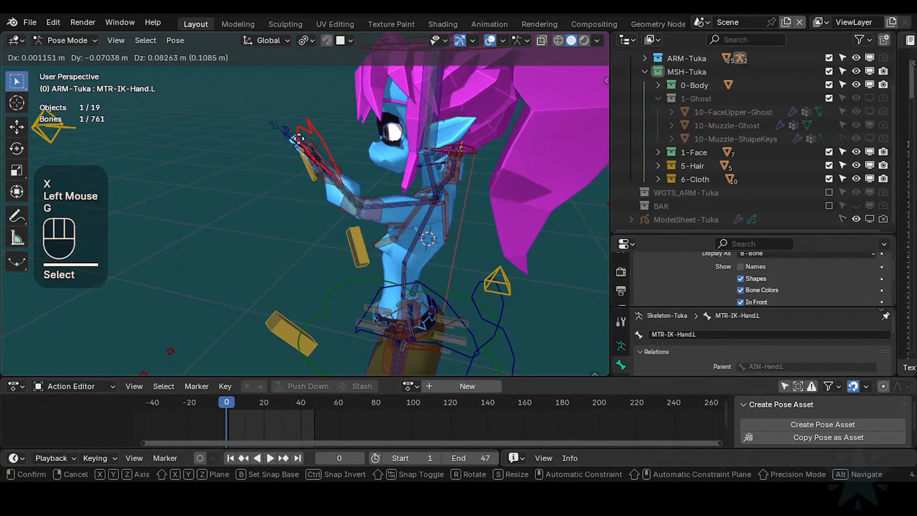
pyautogui.click(299, 138)
pyautogui.moveTo(298, 138); pyautogui.dragTo(295, 189, button='middle')
pyautogui.hotkey('shift', 'ctrl', 'alt', 'z')
pyautogui.press('g')
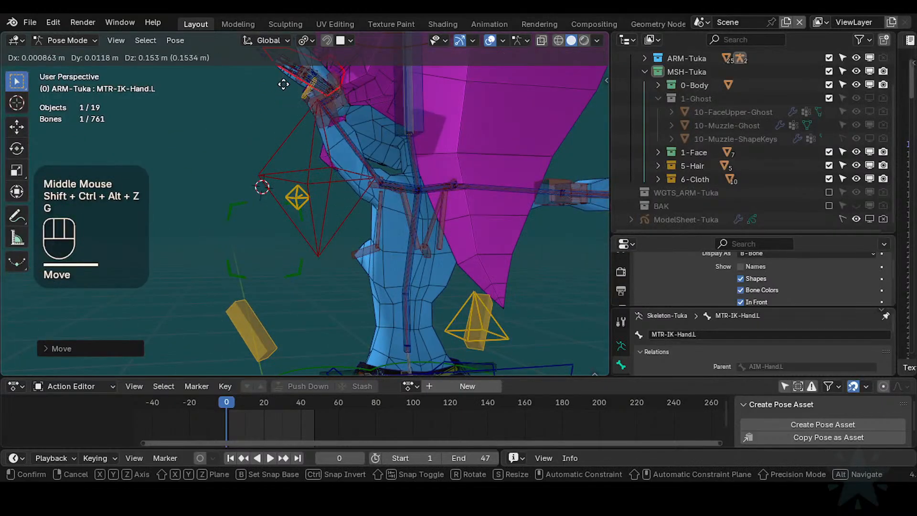
pyautogui.click(310, 95)
pyautogui.moveTo(310, 95); pyautogui.dragTo(327, 154, button='middle')
pyautogui.press('g')
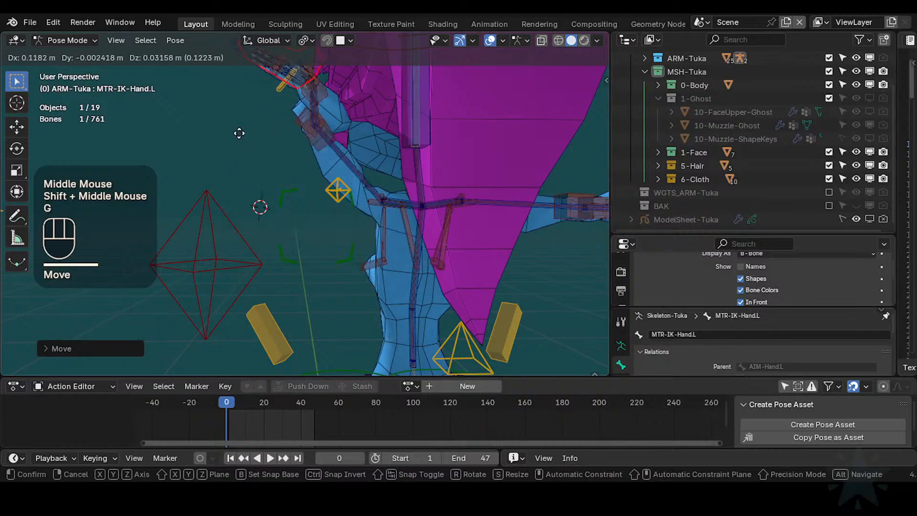
# - Lower MTR-IK-Hand.L, rotate it about 49° so the hand points up, and reposition it beside the shoulder
pyautogui.press('g')
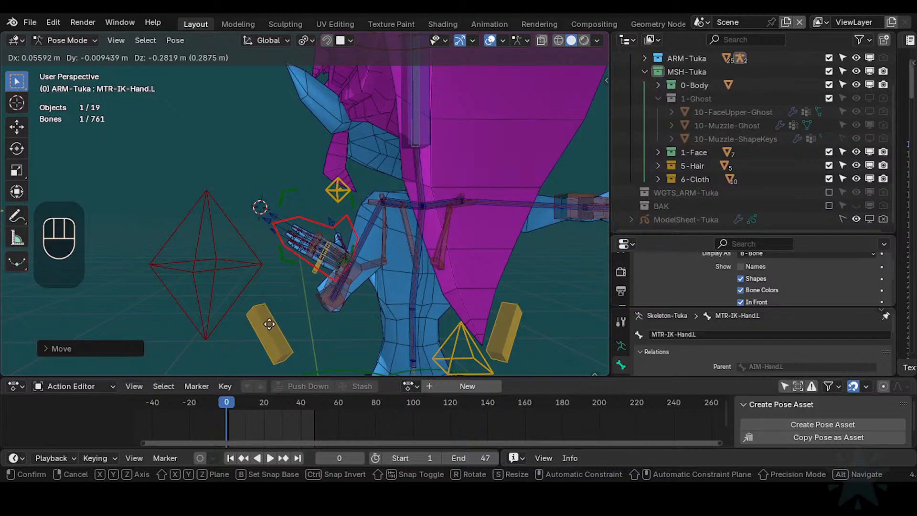
pyautogui.click(264, 326)
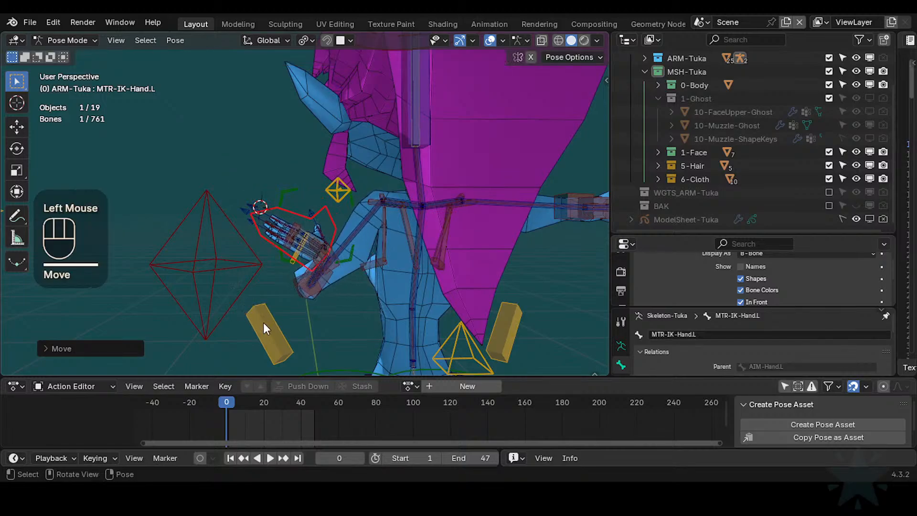
pyautogui.press('r')
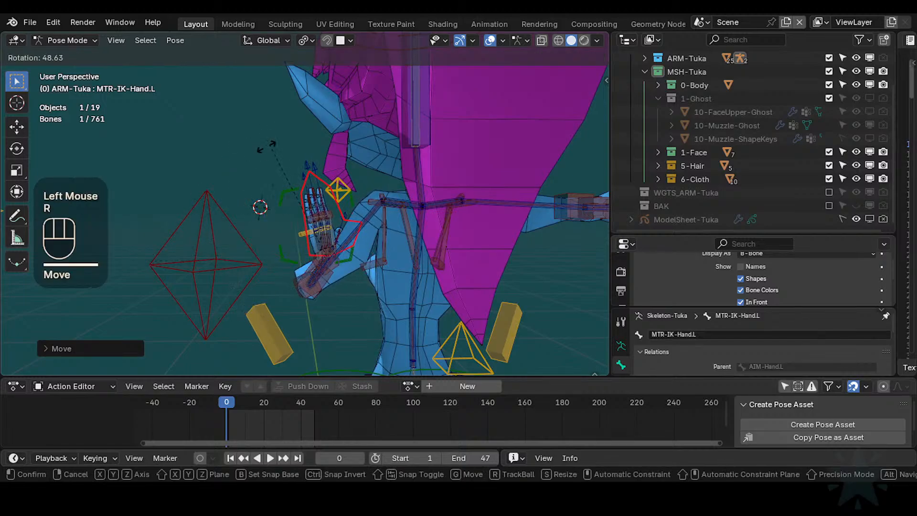
pyautogui.click(267, 146)
pyautogui.press('g')
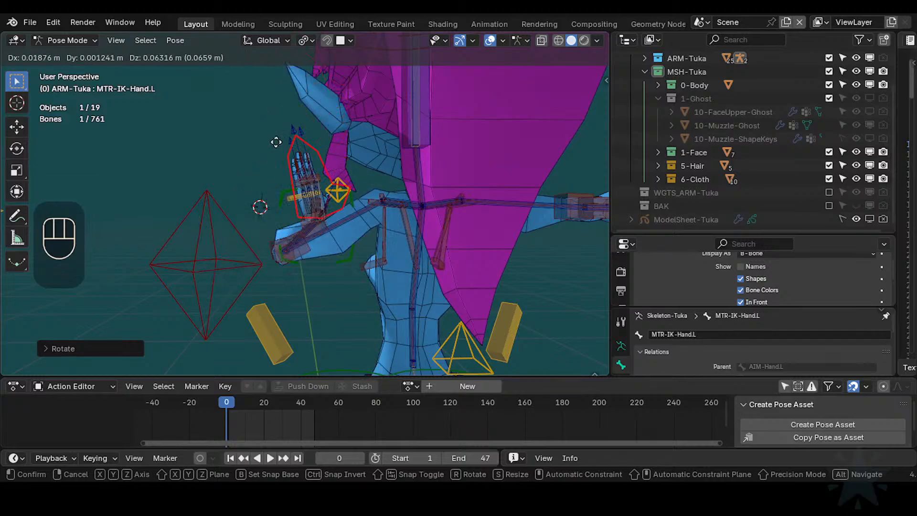
pyautogui.click(268, 200)
# - Enlarge the Properties editor and show the bone constraints of HLP2-Scapula.L
pyautogui.moveTo(267, 200); pyautogui.dragTo(425, 227, button='middle')
pyautogui.scroll(1, 425, 227)
pyautogui.moveTo(630, 234); pyautogui.dragTo(669, 24)
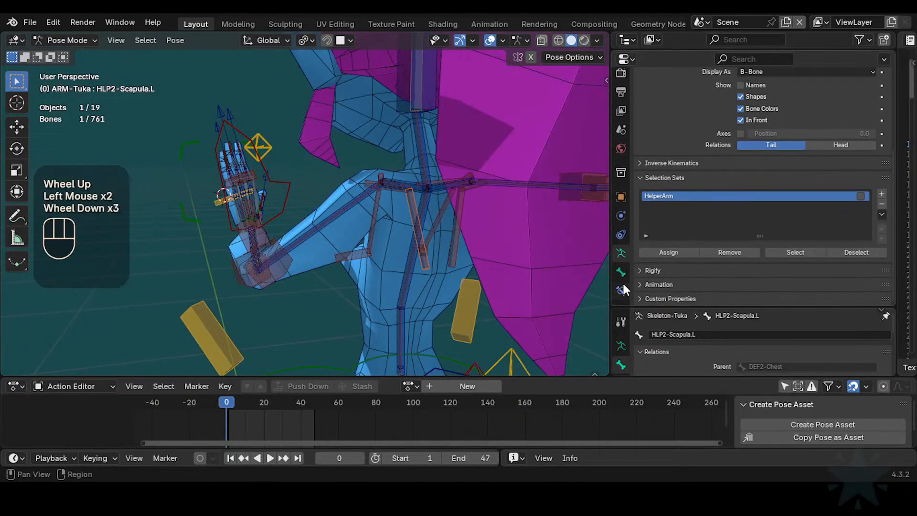
pyautogui.click(621, 290)
pyautogui.scroll(1, 388, 229)
pyautogui.keyDown('shift'); pyautogui.moveTo(385, 228); pyautogui.dragTo(371, 227, button='middle'); pyautogui.keyUp('shift')
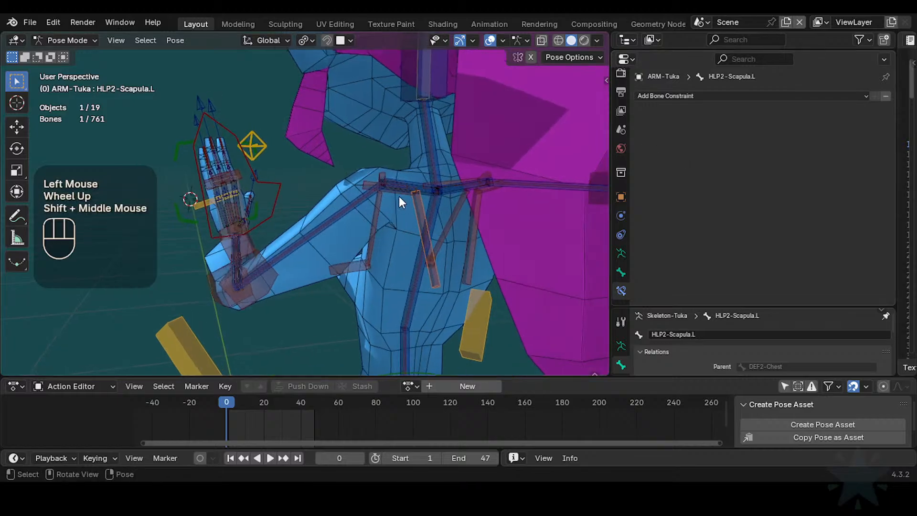
# - Select HLP2-Scapula.L.001 and examine its IK constraint and its position on the shoulder
pyautogui.moveTo(400, 196); pyautogui.dragTo(394, 275, button='middle')
pyautogui.click(401, 198)
pyautogui.scroll(1, 400, 199)
pyautogui.scroll(1, 394, 275)
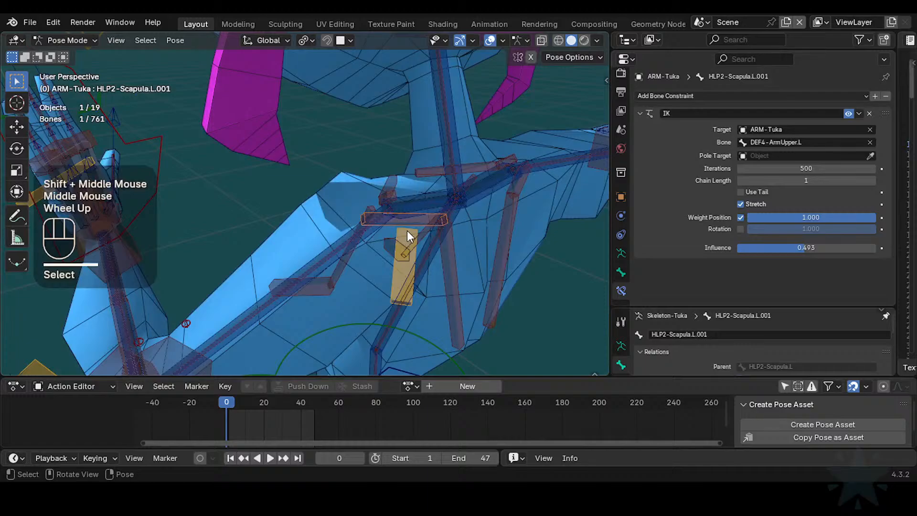
pyautogui.scroll(-1, 439, 245)
pyautogui.scroll(-1, 221, 251)
pyautogui.scroll(-1, 222, 252)
pyautogui.moveTo(221, 251); pyautogui.dragTo(194, 239, button='middle')
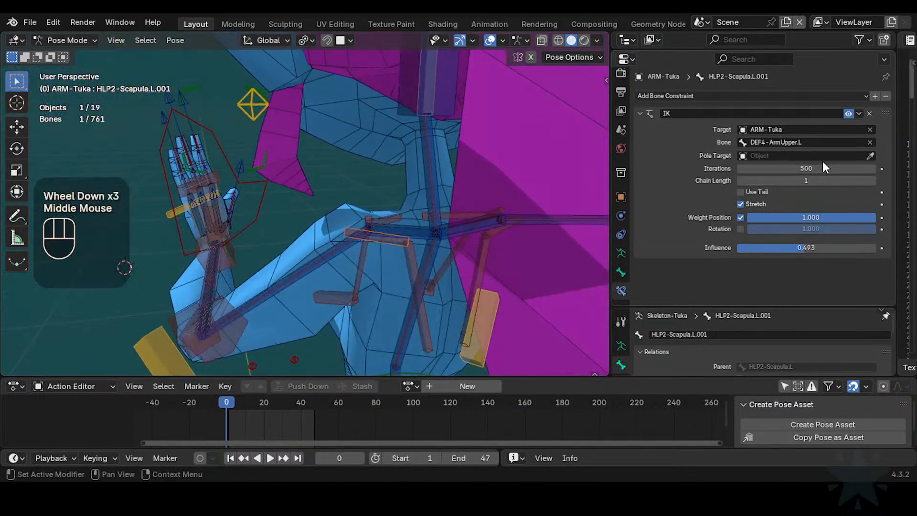
# - Move MTR-IK-Hand.L up and down to test the scapula helper, leaving the hand farther from the body
pyautogui.click(161, 154)
pyautogui.press('g')
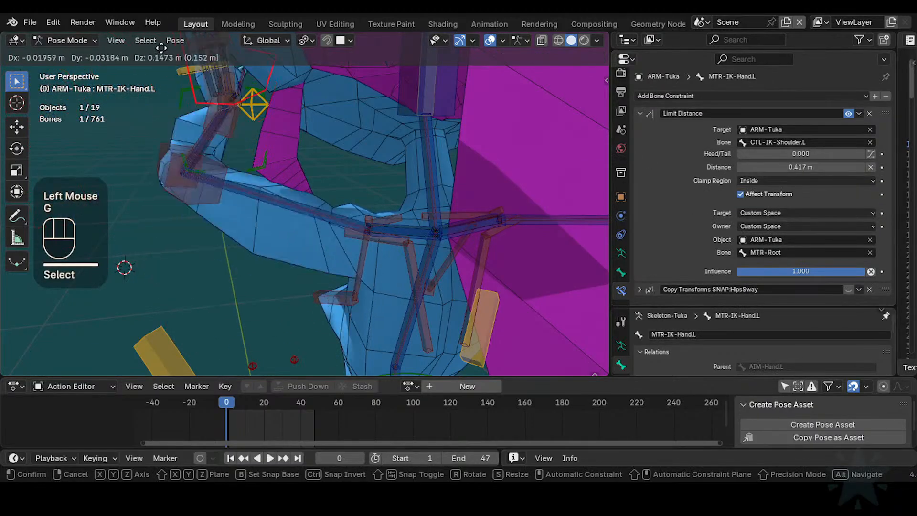
pyautogui.click(230, 195)
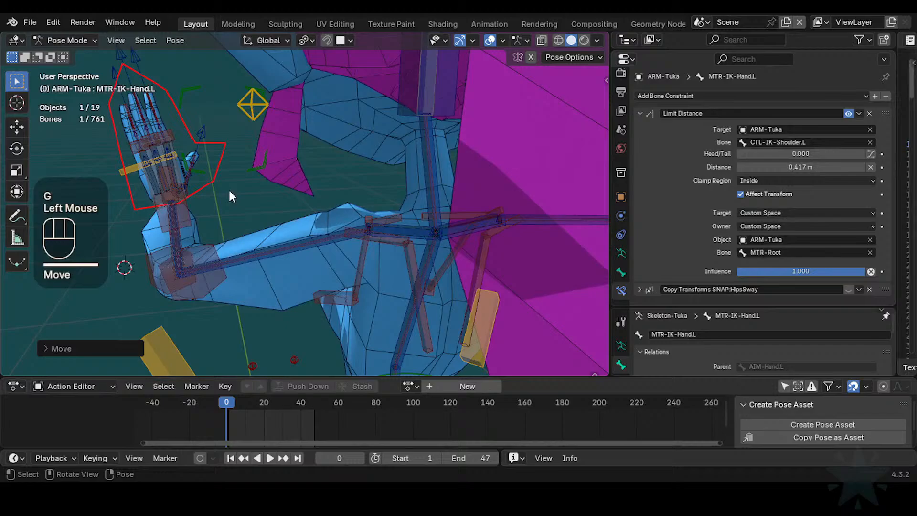
# - Select HLP2-Scapula.L.001 and compare its rest position in Edit Mode with the posed one
pyautogui.click(352, 245)
pyautogui.moveTo(352, 246)
pyautogui.mouseDown(button='middle')
pyautogui.moveTo(373, 300)
pyautogui.moveTo(314, 280)
pyautogui.moveTo(386, 294)
pyautogui.moveTo(321, 246)
pyautogui.moveTo(348, 257)
pyautogui.moveTo(348, 245)
pyautogui.mouseUp(button='middle')
pyautogui.press('Tab')
pyautogui.scroll(1, 377, 268)
pyautogui.press('Tab')
pyautogui.scroll(-2, 327, 235)
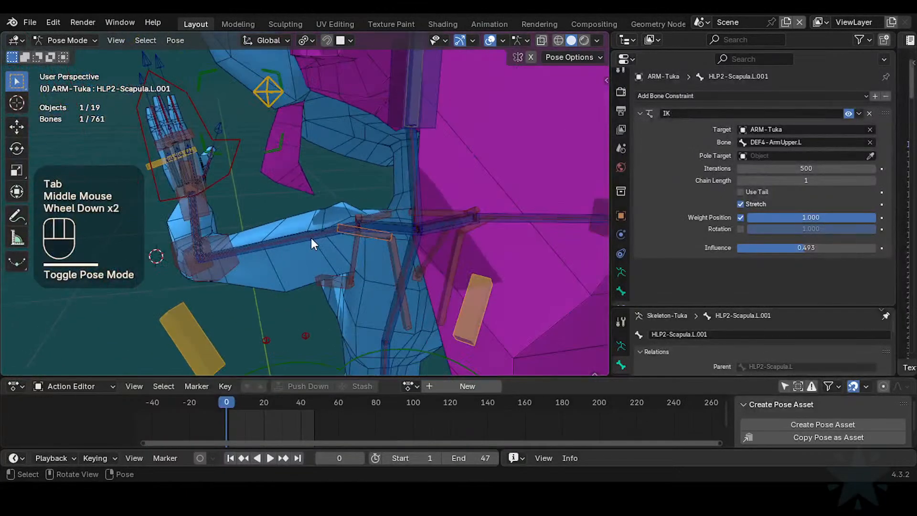
# - Select all visible bones, clear their pose transforms and deselect them
pyautogui.press('a')
pyautogui.hotkey('alt', 'g')
pyautogui.hotkey('alt', 'g')
pyautogui.scroll(-2, 175, 236)
pyautogui.keyDown('shift'); pyautogui.moveTo(175, 236); pyautogui.dragTo(105, 233, button='middle'); pyautogui.keyUp('shift')
pyautogui.scroll(-1, 153, 299)
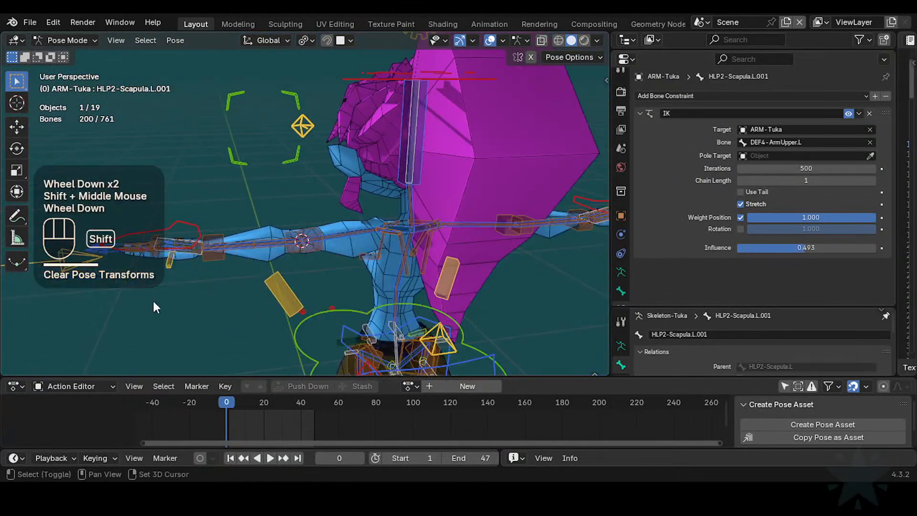
pyautogui.keyDown('shift'); pyautogui.moveTo(153, 302); pyautogui.dragTo(184, 234, button='middle'); pyautogui.keyUp('shift')
pyautogui.click(213, 241)
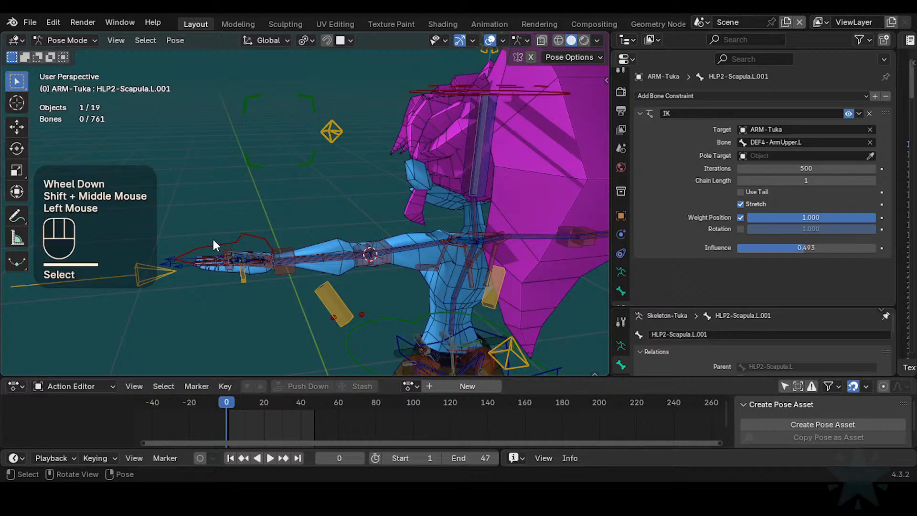
# - Move the AIM-Hand.L control up and inward so the arm bends upward
pyautogui.click(97, 280)
pyautogui.press('g')
pyautogui.click(312, 219)
pyautogui.scroll(1, 311, 219)
pyautogui.keyDown('shift'); pyautogui.moveTo(311, 220); pyautogui.dragTo(254, 200, button='middle'); pyautogui.keyUp('shift')
pyautogui.press('g')
pyautogui.click(364, 237)
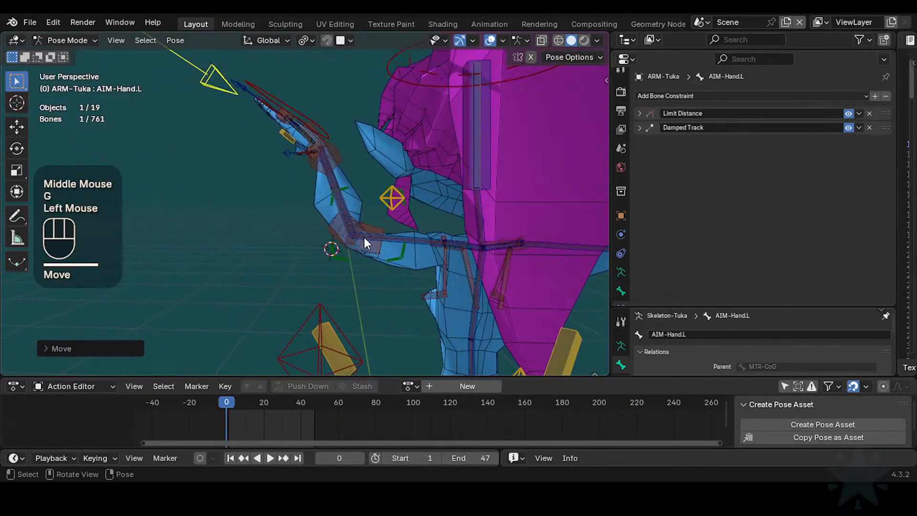
# - Reposition AIM-Hand.L to swing the arm out to the character's side while testing the chest deformation
pyautogui.moveTo(364, 238); pyautogui.dragTo(437, 267, button='middle')
pyautogui.press('g')
pyautogui.click(314, 270)
pyautogui.scroll(2, 314, 270)
pyautogui.moveTo(313, 269); pyautogui.dragTo(409, 250, button='middle')
pyautogui.press('g')
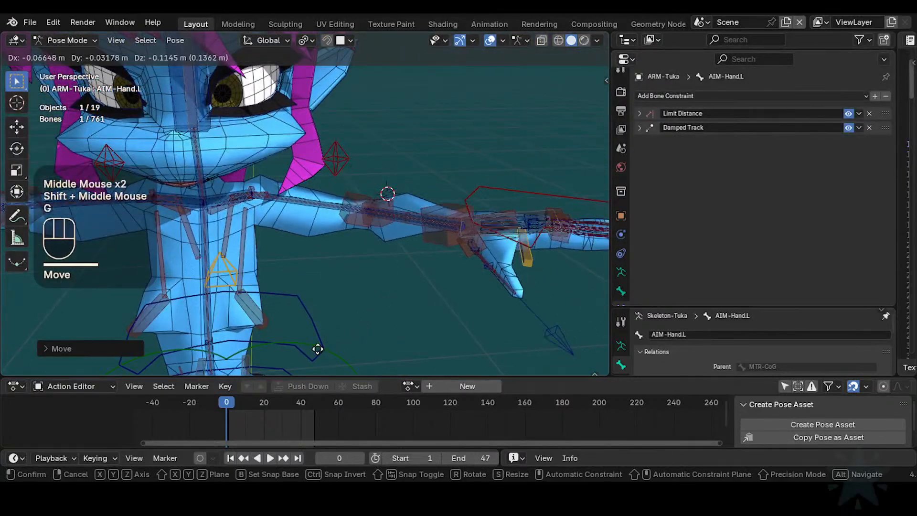
pyautogui.click(243, 240)
# - Select HLP2-BreastLeverage.L and examine its IK constraint targeting DEF4-ArmUpper.L
pyautogui.click(262, 244)
pyautogui.scroll(1, 267, 246)
pyautogui.keyDown('shift'); pyautogui.moveTo(266, 246); pyautogui.dragTo(305, 224, button='middle'); pyautogui.keyUp('shift')
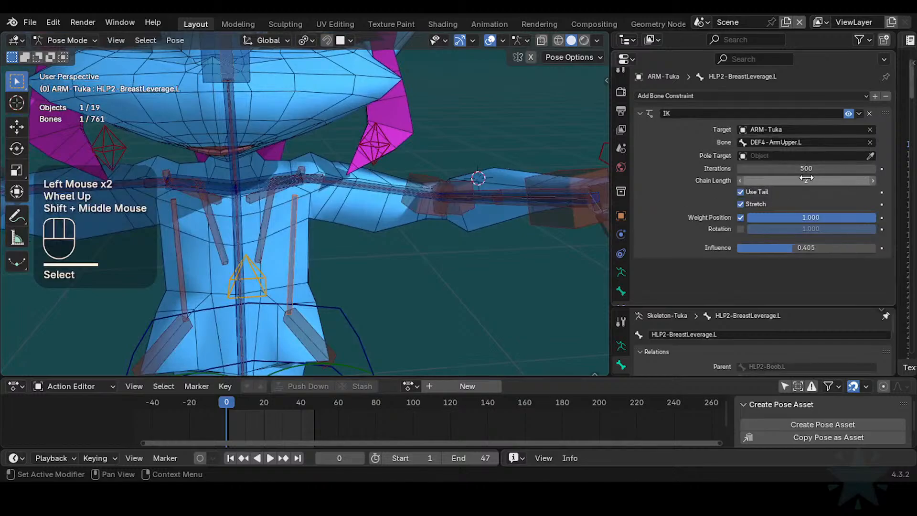
pyautogui.scroll(1, 297, 205)
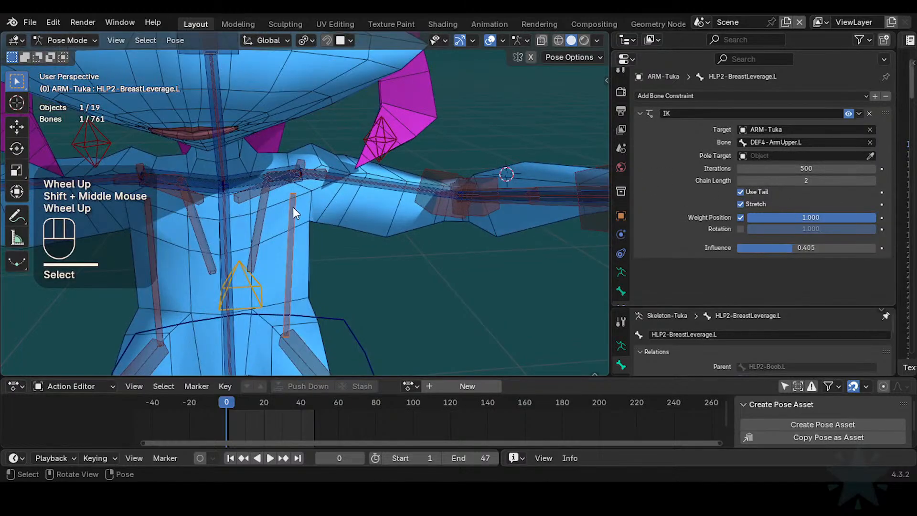
# - Compare HLP2-BreastLeverage.L between its rest position in Edit Mode and its posed position
pyautogui.click(294, 207)
pyautogui.press('Tab')
pyautogui.moveTo(306, 222); pyautogui.dragTo(372, 225, button='middle')
pyautogui.press('Tab')
pyautogui.press('Tab')
pyautogui.press('Tab')
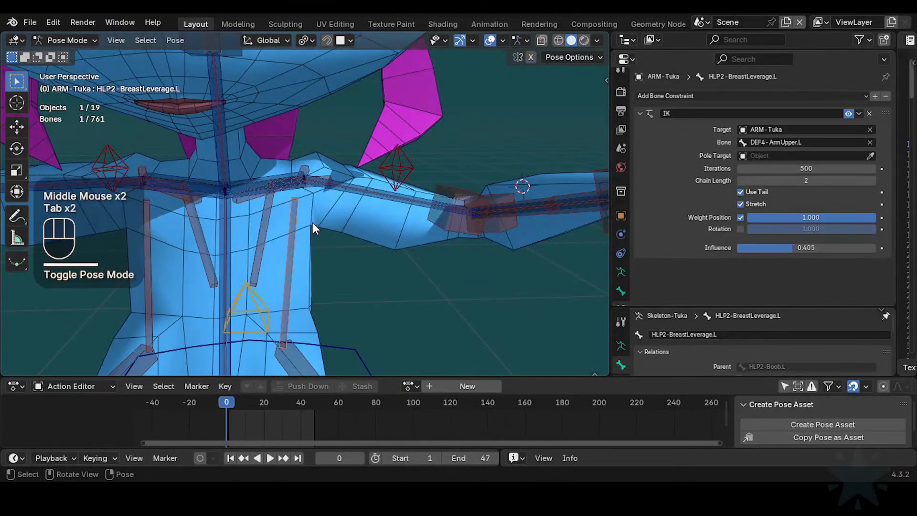
# - Examine the left chest and shoulder helper bones from the front and side in both rest and posed states
pyautogui.press('Tab')
pyautogui.press('Tab')
pyautogui.moveTo(307, 214)
pyautogui.mouseDown(button='middle')
pyautogui.moveTo(373, 234)
pyautogui.moveTo(311, 229)
pyautogui.moveTo(319, 224)
pyautogui.mouseUp(button='middle')
pyautogui.press('Tab')
pyautogui.scroll(2, 308, 220)
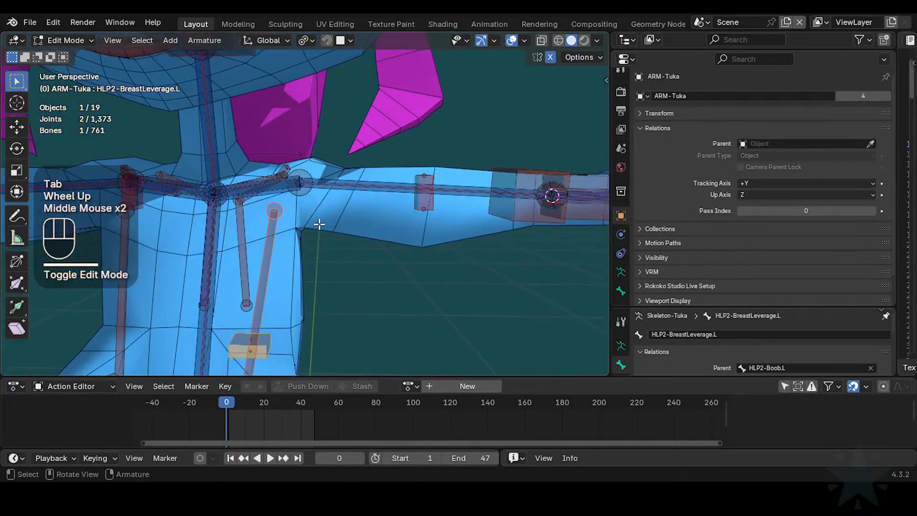
pyautogui.scroll(-5, 394, 196)
pyautogui.moveTo(395, 196); pyautogui.dragTo(294, 231, button='middle')
pyautogui.scroll(2, 293, 268)
pyautogui.press('Tab')
pyautogui.press('Tab')
pyautogui.press('Tab')
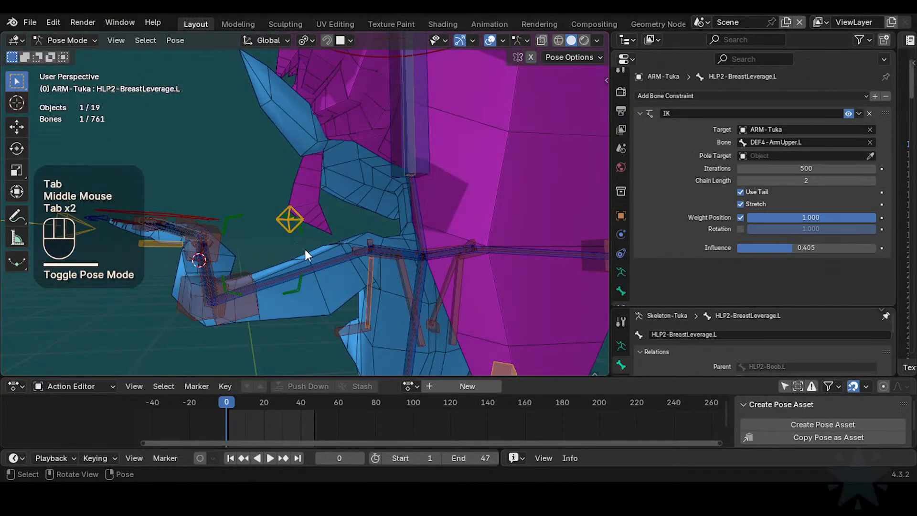
pyautogui.press('Tab')
pyautogui.press('Tab')
pyautogui.scroll(-1, 314, 258)
pyautogui.moveTo(314, 258); pyautogui.dragTo(345, 270, button='middle')
pyautogui.press('Tab')
pyautogui.moveTo(427, 289); pyautogui.dragTo(404, 276, button='middle')
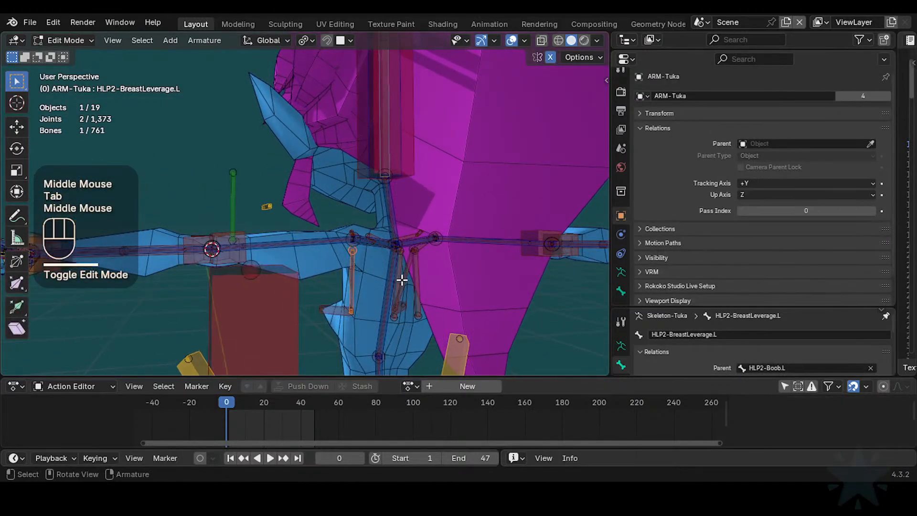
# - Clear the pose transforms of all bones in the ARM-Tuka armature
pyautogui.press('Tab')
pyautogui.press('a')
pyautogui.hotkey('alt', 'q')
pyautogui.hotkey('alt', 'q')
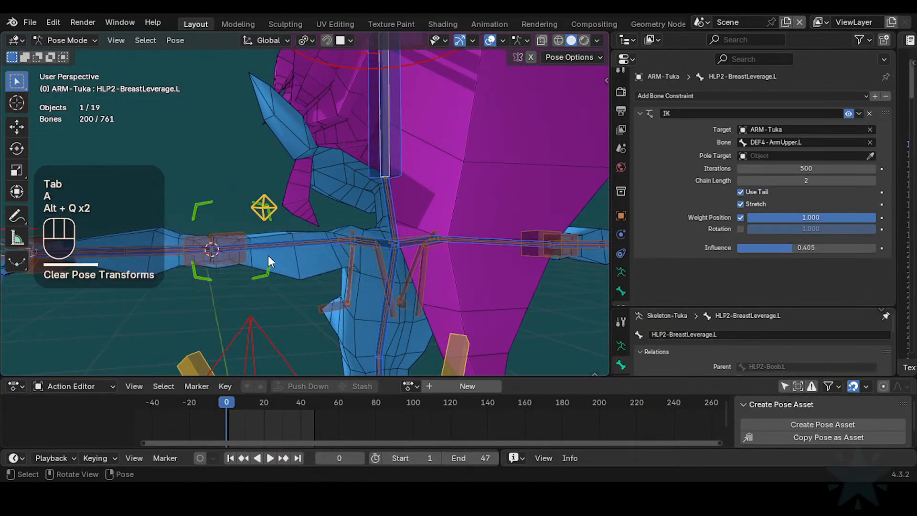
# - Compare the helper bones' rest and cleared-pose positions, and review the IK constraint on HLP2-Scapula.L.001
pyautogui.press('Tab')
pyautogui.press('Tab')
pyautogui.moveTo(316, 261); pyautogui.dragTo(274, 195, button='middle')
pyautogui.scroll(1, 363, 285)
pyautogui.scroll(2, 394, 257)
pyautogui.press('Tab')
pyautogui.press('Tab')
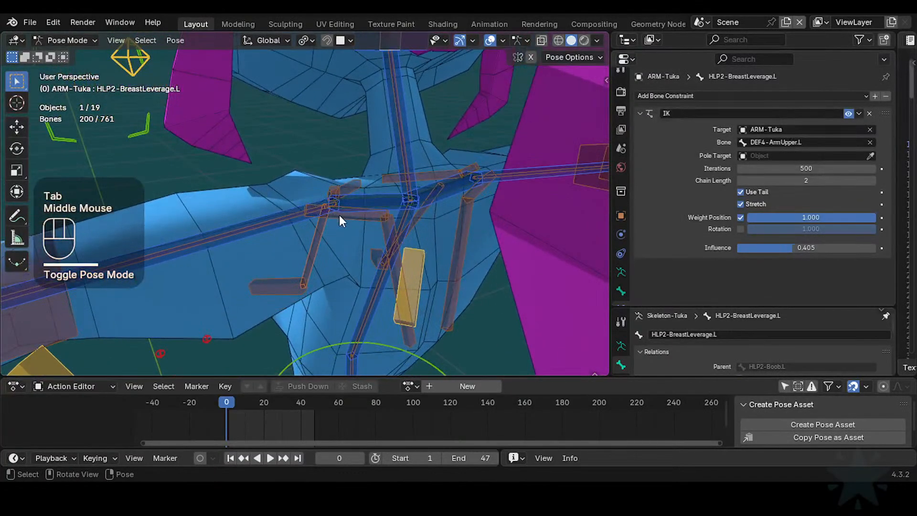
pyautogui.click(344, 217)
pyautogui.moveTo(345, 218); pyautogui.dragTo(317, 207, button='middle')
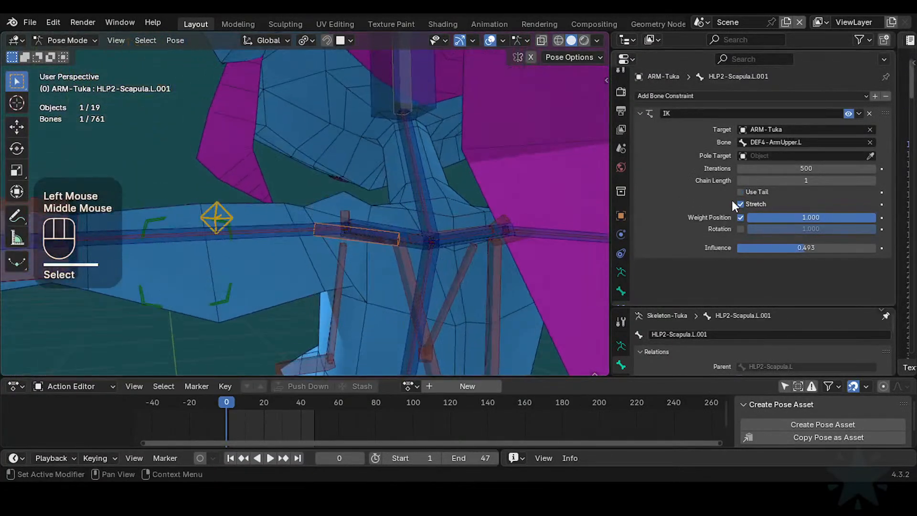
pyautogui.scroll(-2, 388, 264)
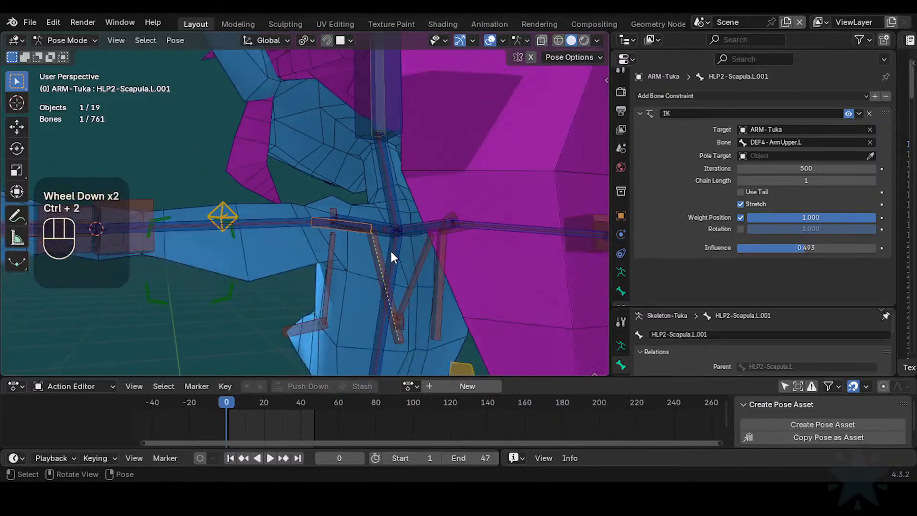
pyautogui.press('Tab')
pyautogui.press('Tab')
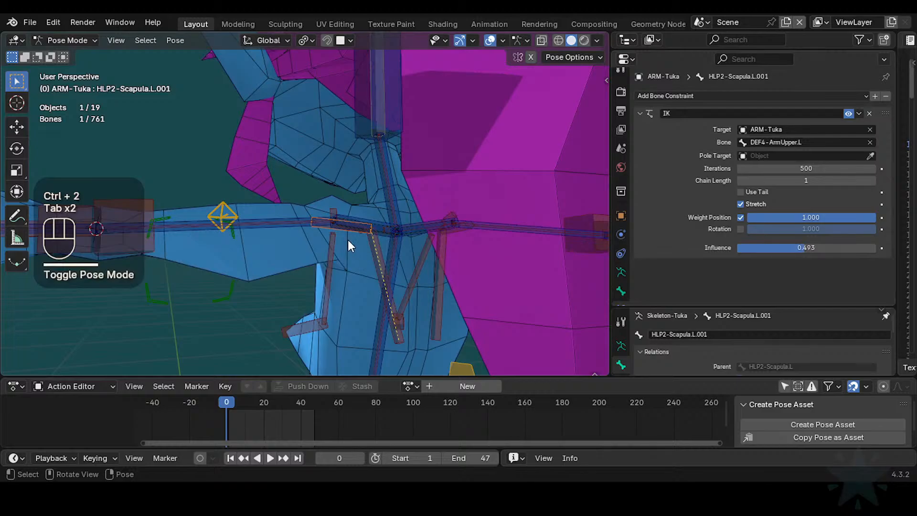
# - Try to move HLP2-Scapula.L.001 to test how it responds to a manual transform
pyautogui.press('g')
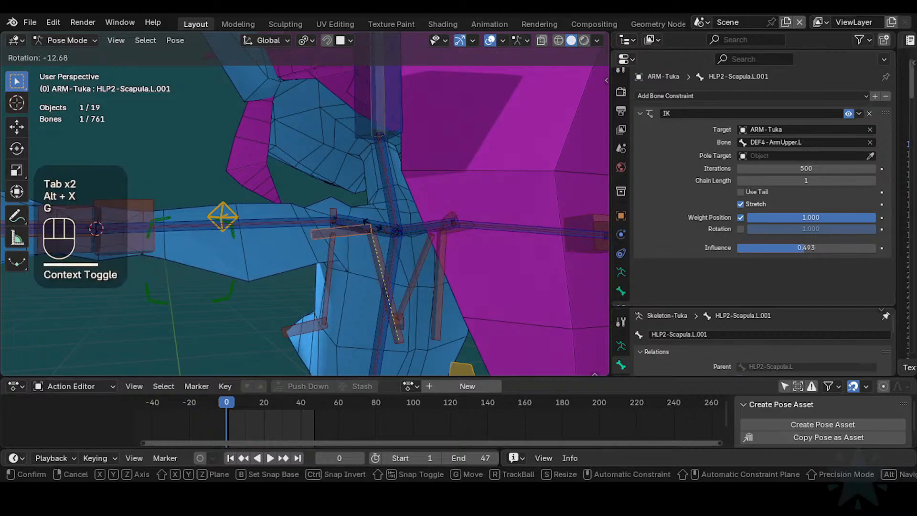
pyautogui.press('g')
pyautogui.click(361, 248)
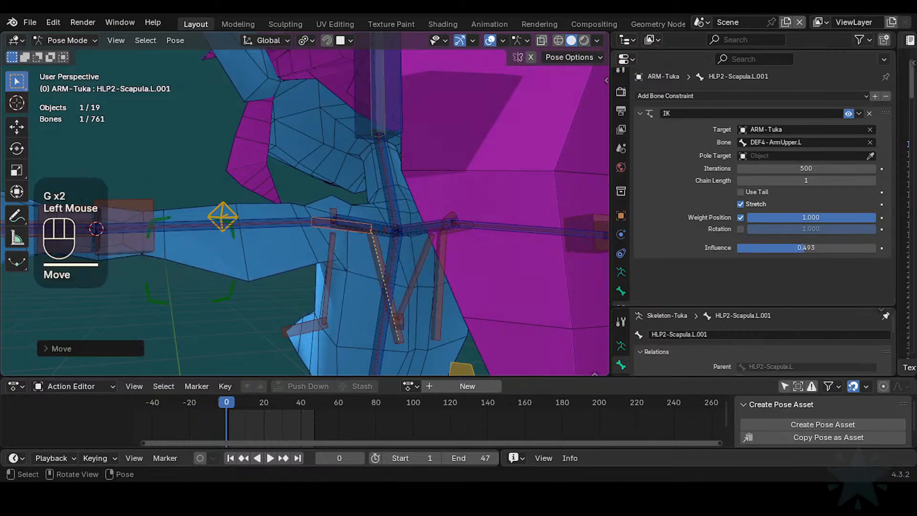
pyautogui.press('g')
pyautogui.press('Escape')
pyautogui.click(330, 253)
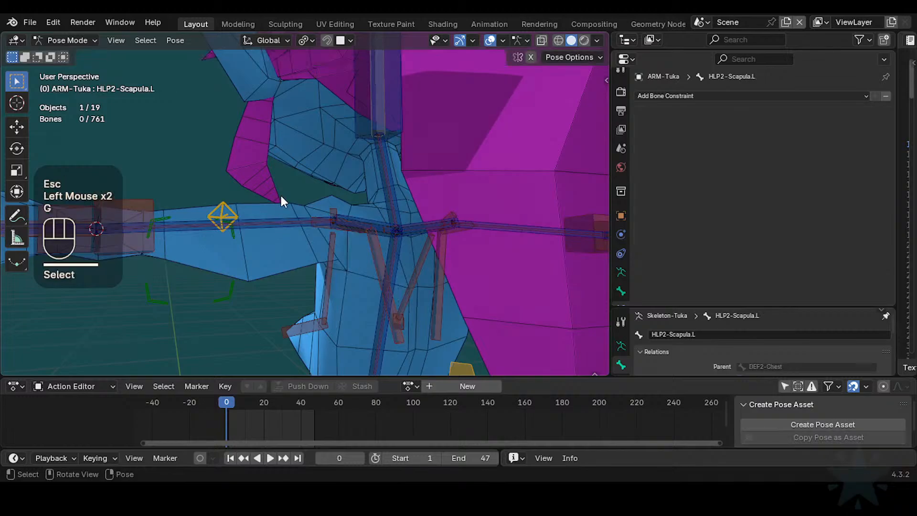
# - Try to move CTL-IK-ArmUpper.L and HLP2-Scapula.L to compare how they respond, cancelling each transform
pyautogui.click(272, 214)
pyautogui.press('g')
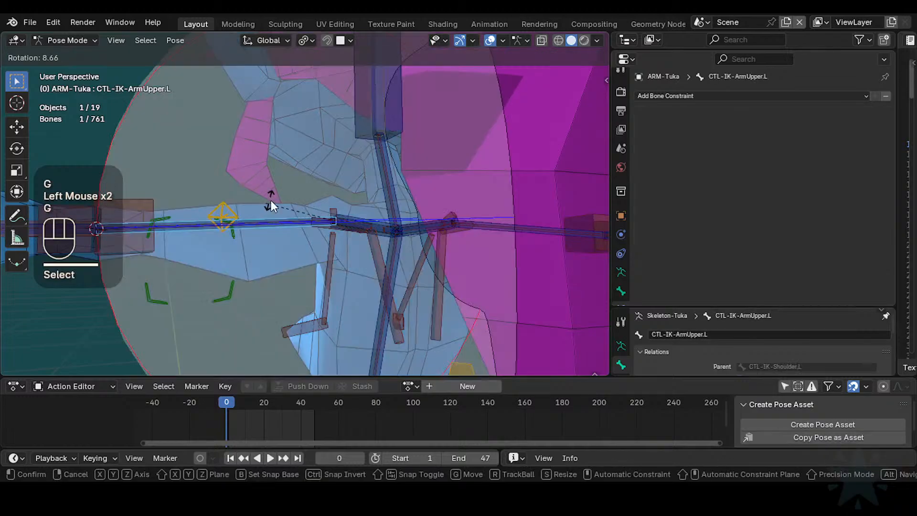
pyautogui.press('Escape')
pyautogui.hotkey('alt', 'x')
pyautogui.press('g')
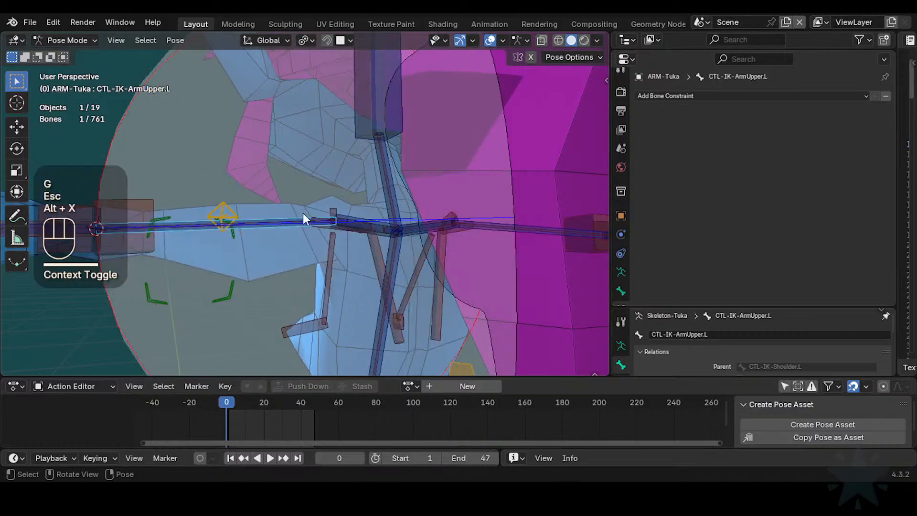
pyautogui.press('Escape')
pyautogui.click(374, 261)
pyautogui.press('g')
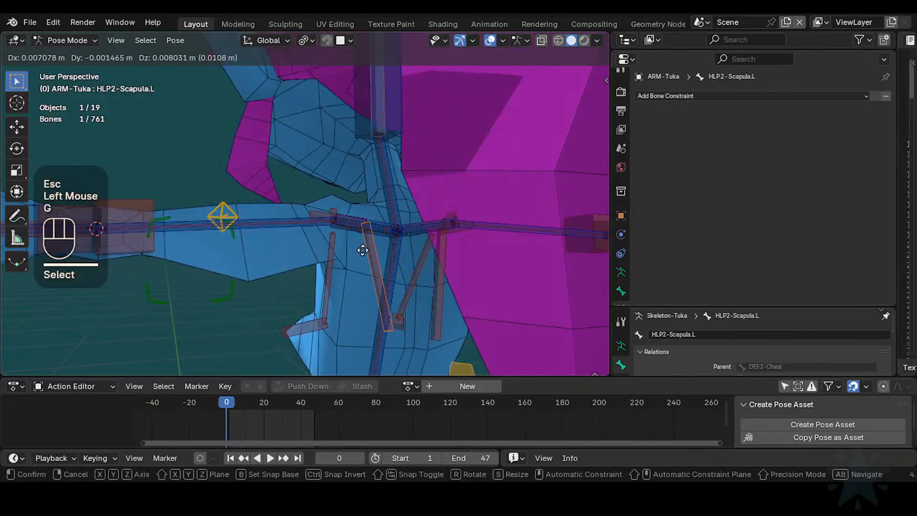
pyautogui.press('Escape')
pyautogui.click(321, 232)
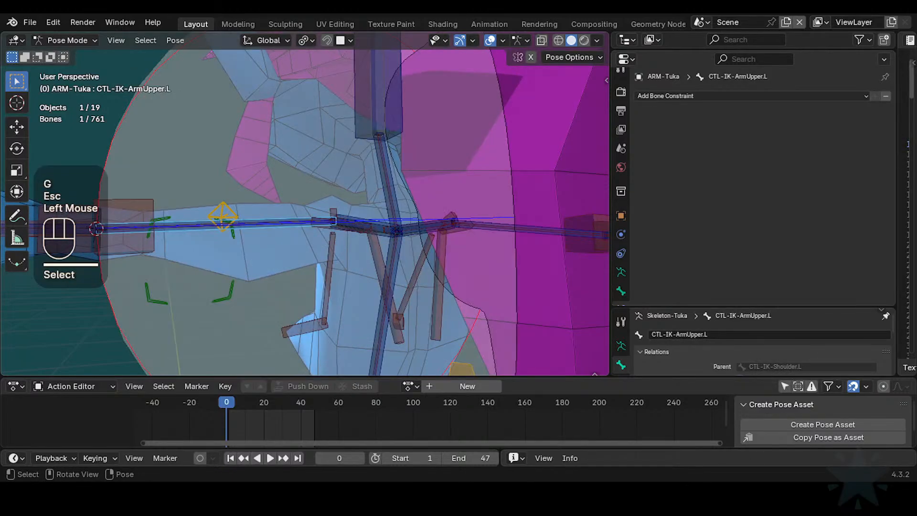
pyautogui.press('g')
pyautogui.press('Escape')
# - Try an IK chain length of 2 on HLP2-Scapula.L.001, restore it to 1, and test-rotate the bone
pyautogui.click(356, 239)
pyautogui.click(351, 234)
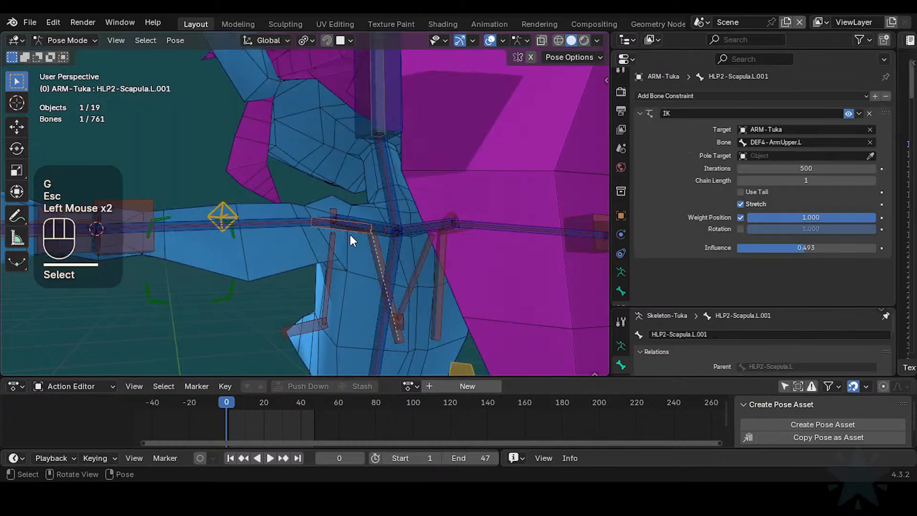
pyautogui.click(873, 180)
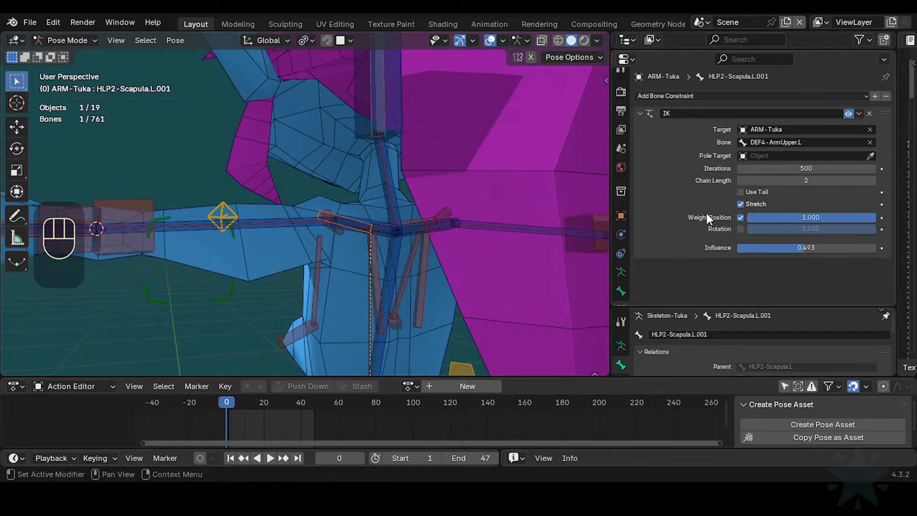
pyautogui.click(741, 181)
pyautogui.scroll(-2, 382, 234)
pyautogui.press('g')
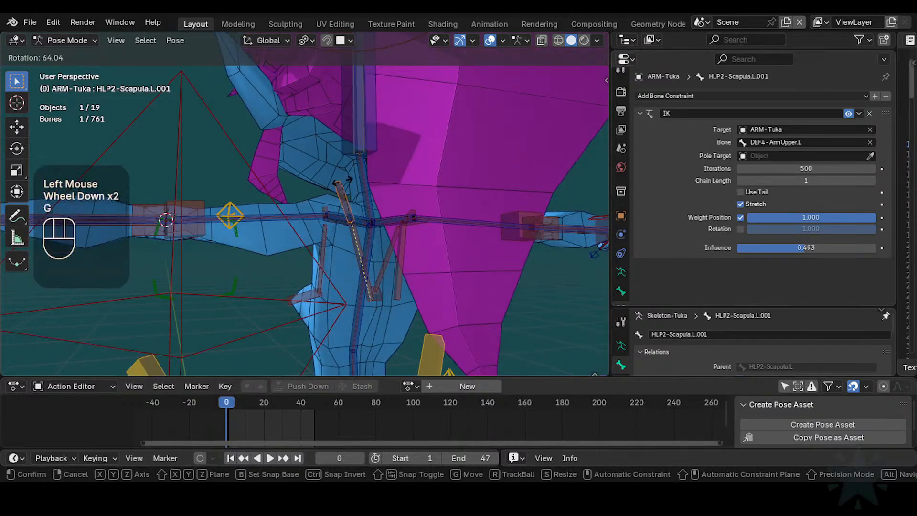
pyautogui.press('Escape')
# - Move the AIM-Hand.L control upward and inward so the left arm bends at the elbow
pyautogui.scroll(1, 308, 240)
pyautogui.scroll(-2, 153, 234)
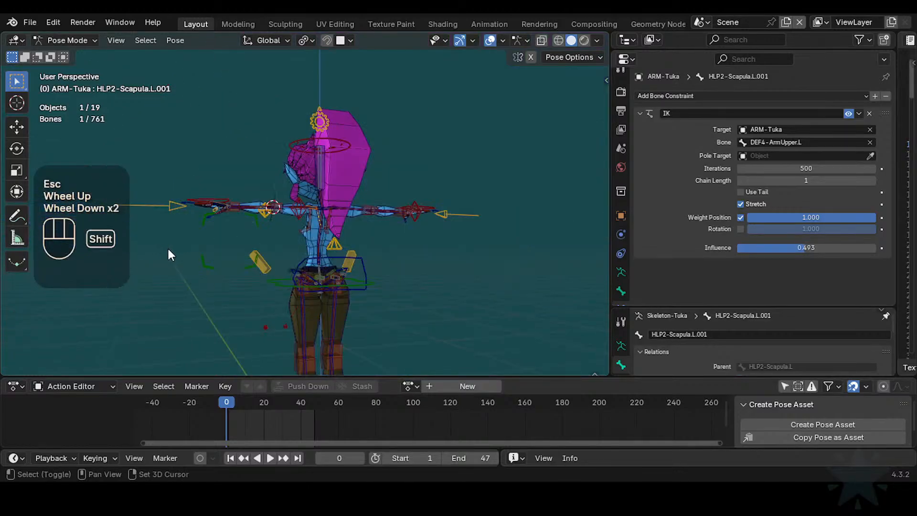
pyautogui.keyDown('shift'); pyautogui.moveTo(167, 246); pyautogui.dragTo(271, 263, button='middle'); pyautogui.keyUp('shift')
pyautogui.scroll(1, 231, 239)
pyautogui.click(213, 252)
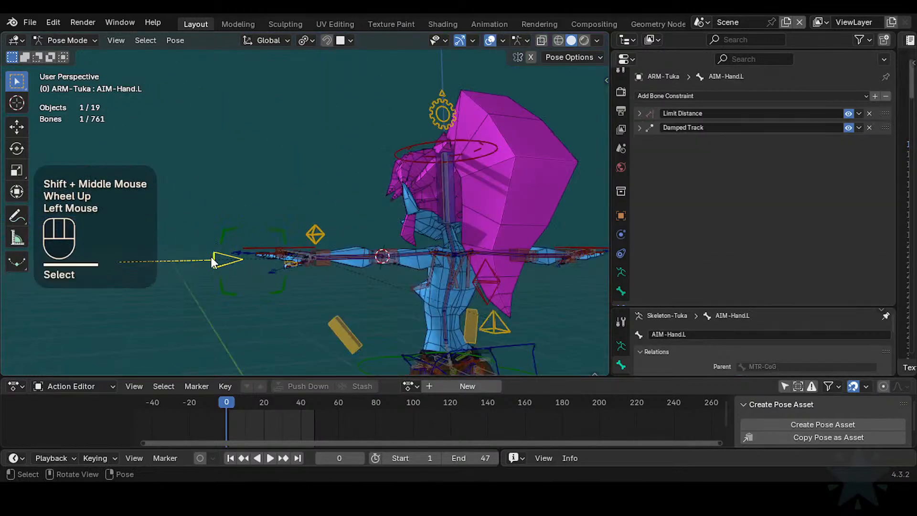
pyautogui.press('g')
pyautogui.click(435, 267)
pyautogui.scroll(1, 336, 289)
pyautogui.moveTo(435, 267); pyautogui.dragTo(486, 265, button='middle')
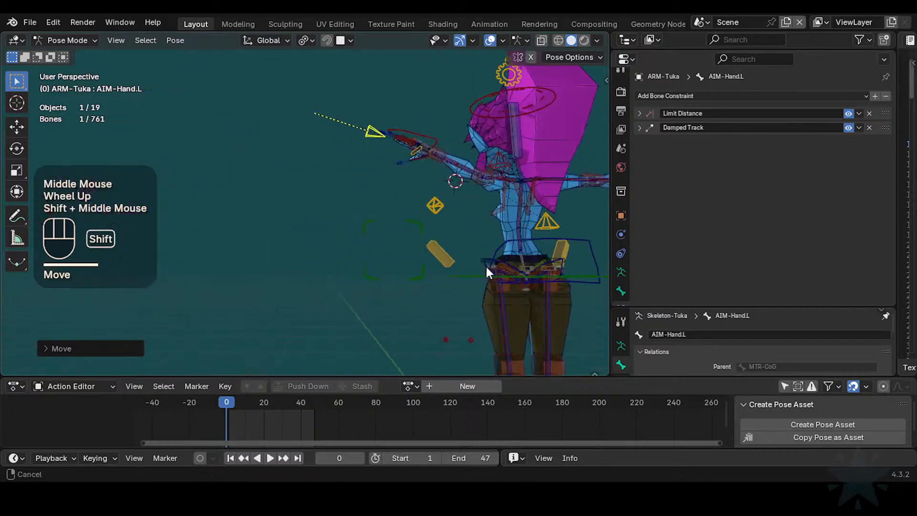
pyautogui.scroll(2, 462, 236)
pyautogui.keyDown('shift'); pyautogui.moveTo(462, 236); pyautogui.dragTo(301, 263, button='middle'); pyautogui.keyUp('shift')
pyautogui.scroll(-1, 297, 280)
pyautogui.scroll(1, 344, 280)
pyautogui.scroll(2, 329, 257)
pyautogui.press('g')
pyautogui.click(296, 262)
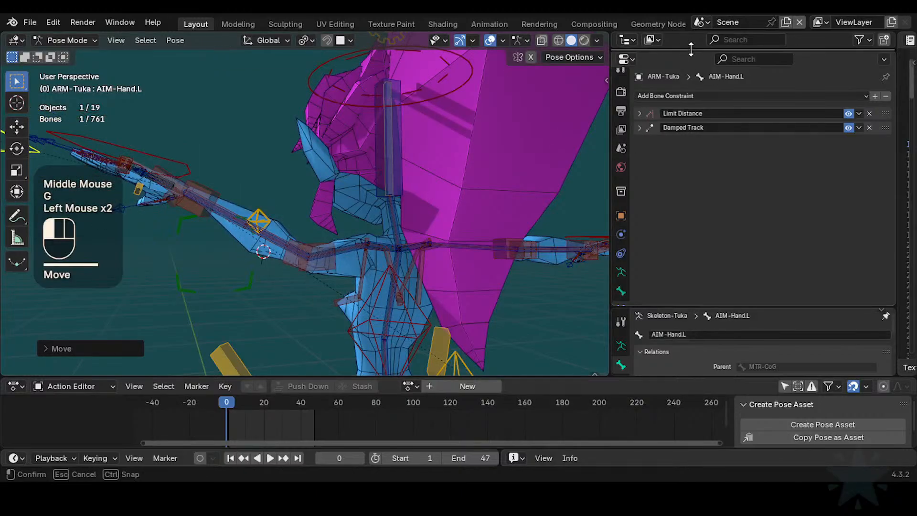
# - Exclude the 5-Hair collection from the view layer to expose the character's back
pyautogui.moveTo(691, 48); pyautogui.dragTo(693, 219)
pyautogui.scroll(-1, 810, 168)
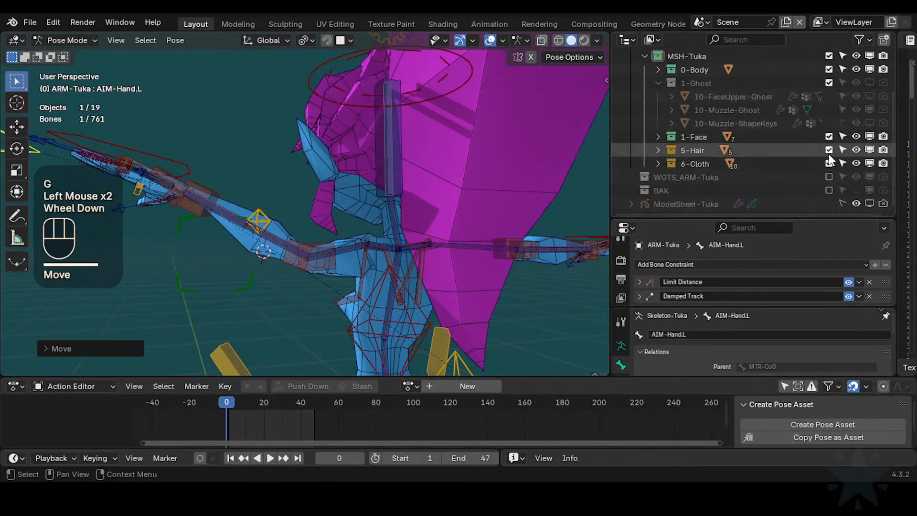
pyautogui.click(830, 150)
pyautogui.moveTo(286, 248); pyautogui.dragTo(319, 250, button='middle')
pyautogui.scroll(1, 240, 239)
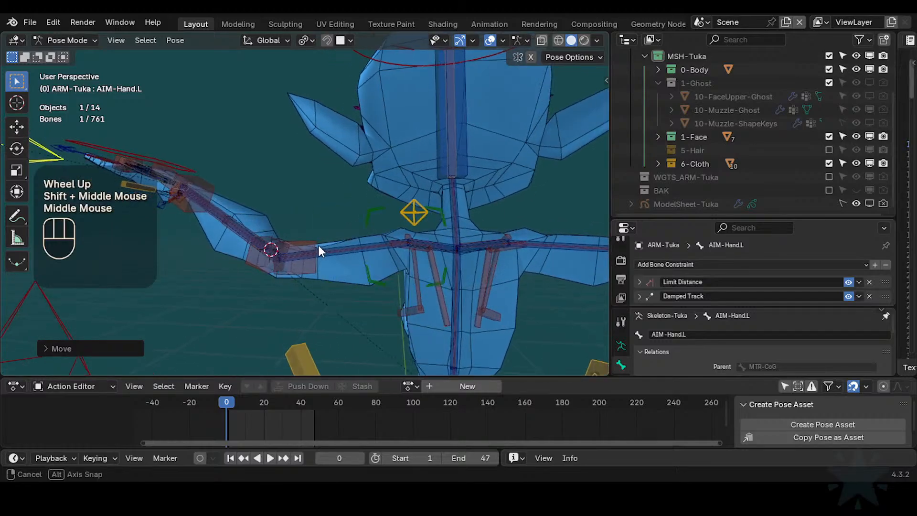
# - Reposition AIM-Hand.L to raise the left forearm higher and test the shoulder deformation
pyautogui.press('g')
pyautogui.click(339, 204)
pyautogui.moveTo(339, 204); pyautogui.dragTo(411, 245, button='middle')
pyautogui.scroll(1, 358, 248)
pyautogui.press('g')
pyautogui.click(413, 245)
# - Select HLP2-Scapula.L.001 and enable Use Tail in its IK constraint
pyautogui.scroll(3, 412, 245)
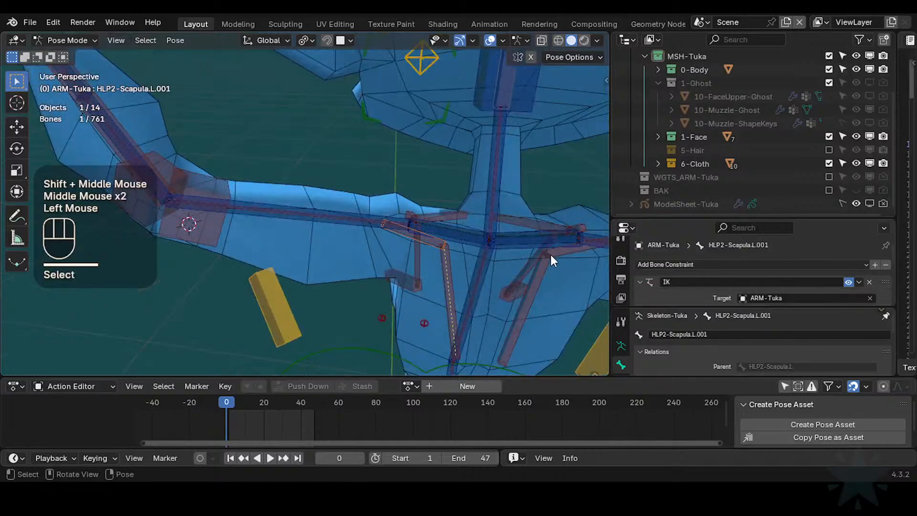
pyautogui.moveTo(743, 218); pyautogui.dragTo(753, 70)
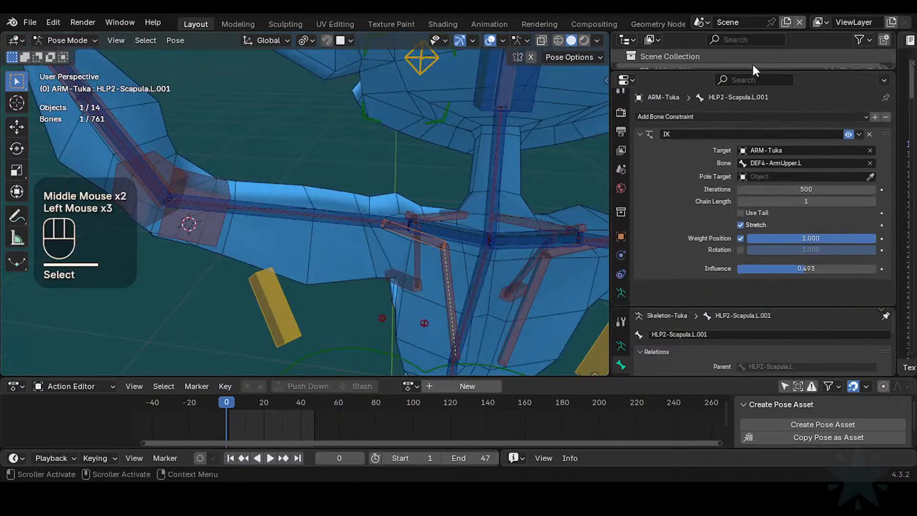
pyautogui.scroll(-1, 759, 205)
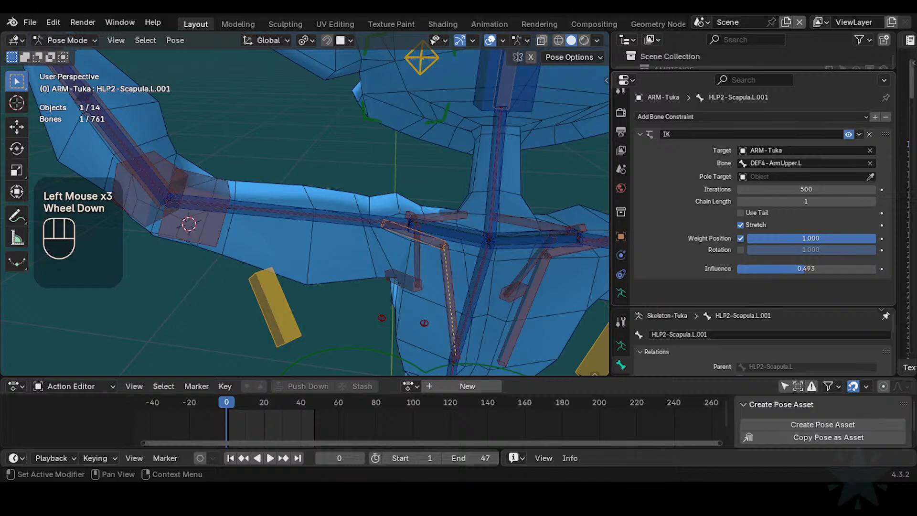
pyautogui.click(742, 214)
pyautogui.keyDown('shift'); pyautogui.moveTo(417, 280); pyautogui.dragTo(368, 243, button='middle'); pyautogui.keyUp('shift')
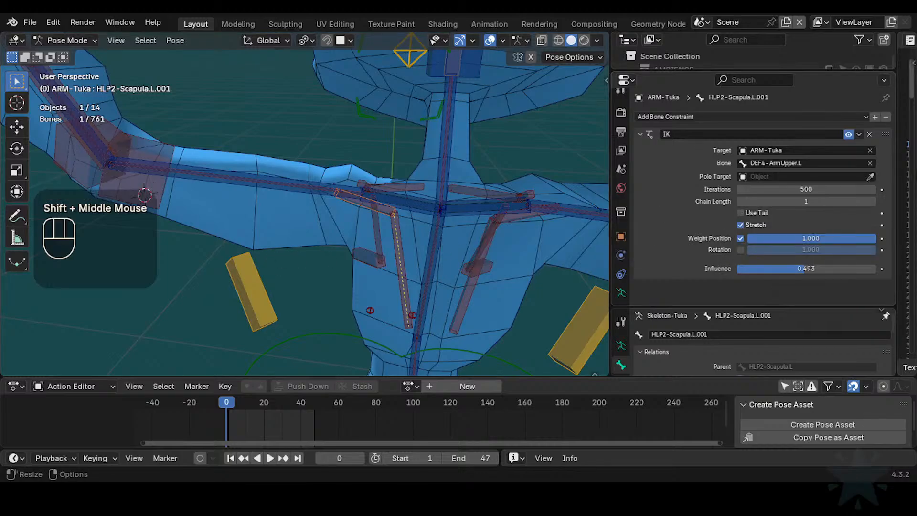
pyautogui.click(741, 213)
pyautogui.moveTo(487, 225); pyautogui.dragTo(434, 216, button='middle')
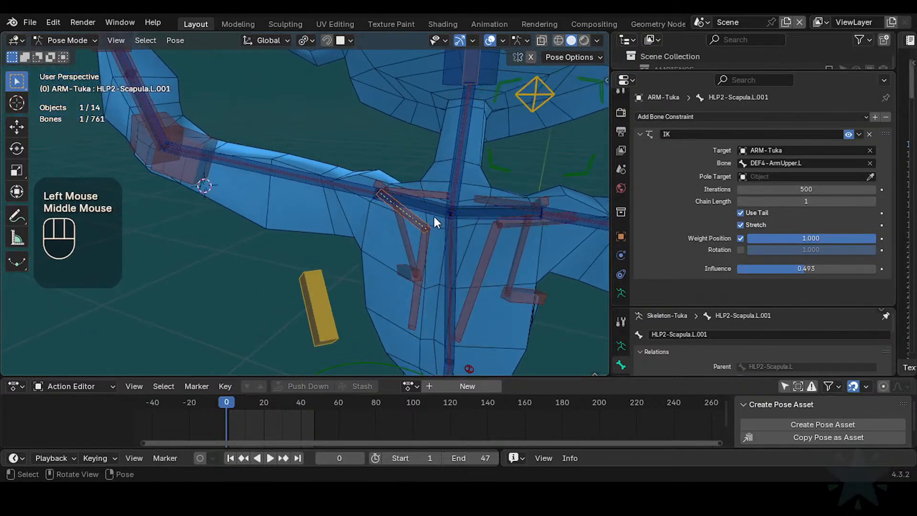
# - Compare HLP2-Scapula.L.001 between its rest position and its posed position with Use Tail enabled
pyautogui.moveTo(373, 241); pyautogui.dragTo(411, 237, button='middle')
pyautogui.press('Tab')
pyautogui.press('Tab')
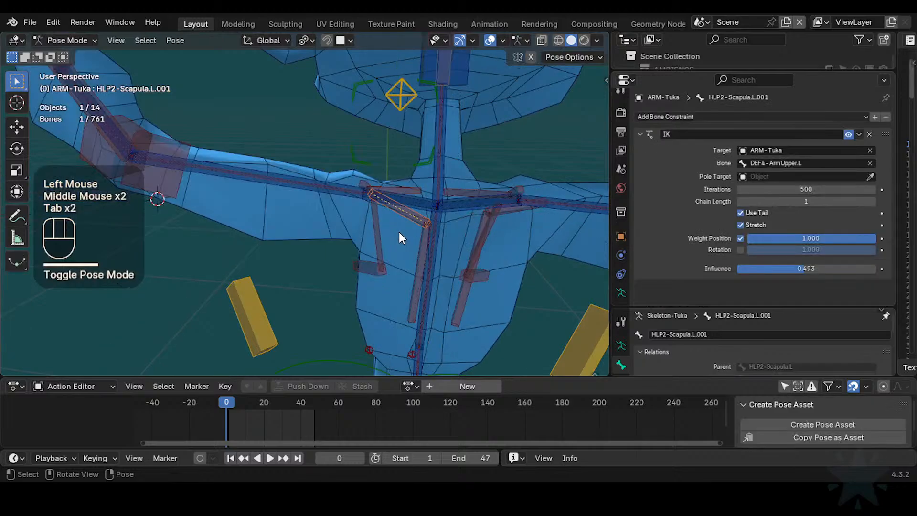
pyautogui.scroll(-1, 360, 231)
pyautogui.moveTo(360, 231); pyautogui.dragTo(357, 224, button='middle')
pyautogui.scroll(-2, 357, 223)
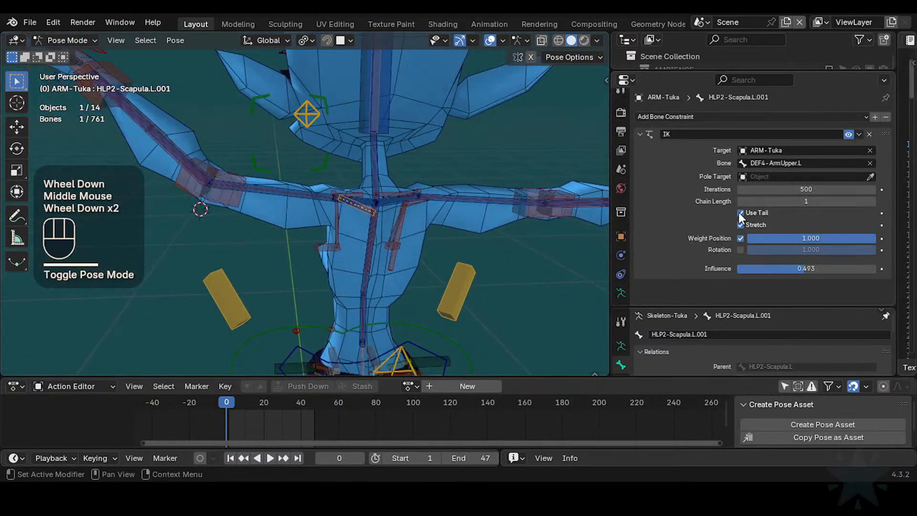
pyautogui.keyDown('shift'); pyautogui.moveTo(332, 228); pyautogui.dragTo(395, 238, button='middle'); pyautogui.keyUp('shift')
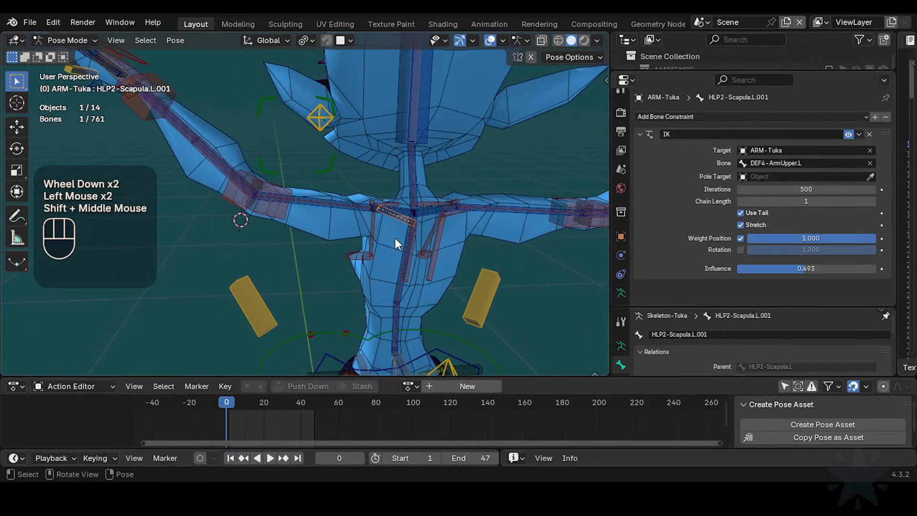
# - Select every bone and reset the raised arm by clearing all pose transforms
pyautogui.scroll(-1, 248, 178)
pyautogui.press('a')
pyautogui.hotkey('alt', 'q')
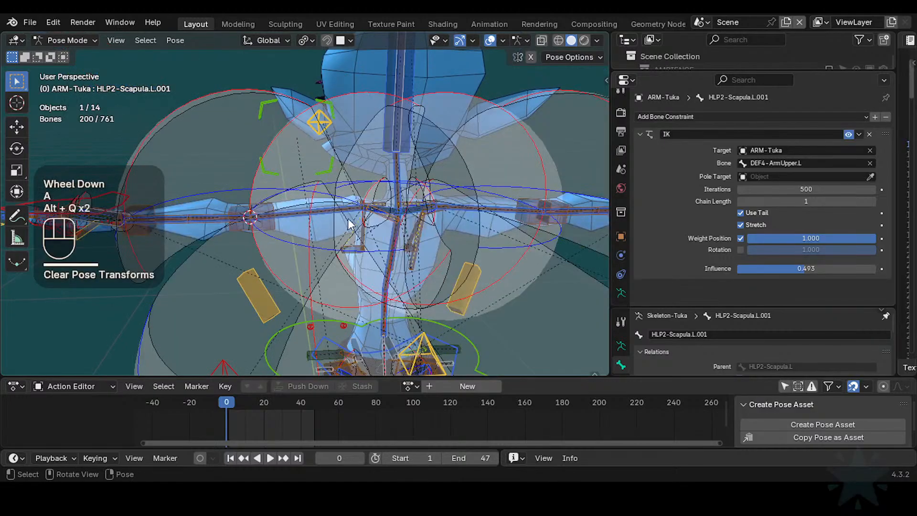
# - Compare the left scapula helper bones around the shoulder between Edit Mode and the cleared pose
pyautogui.press('Tab')
pyautogui.scroll(1, 353, 227)
pyautogui.press('Tab')
pyautogui.scroll(1, 411, 246)
pyautogui.press('Tab')
pyautogui.moveTo(411, 246)
pyautogui.mouseDown(button='middle')
pyautogui.moveTo(351, 229)
pyautogui.moveTo(404, 250)
pyautogui.mouseUp(button='middle')
pyautogui.scroll(2, 400, 243)
pyautogui.scroll(1, 403, 250)
pyautogui.press('Tab')
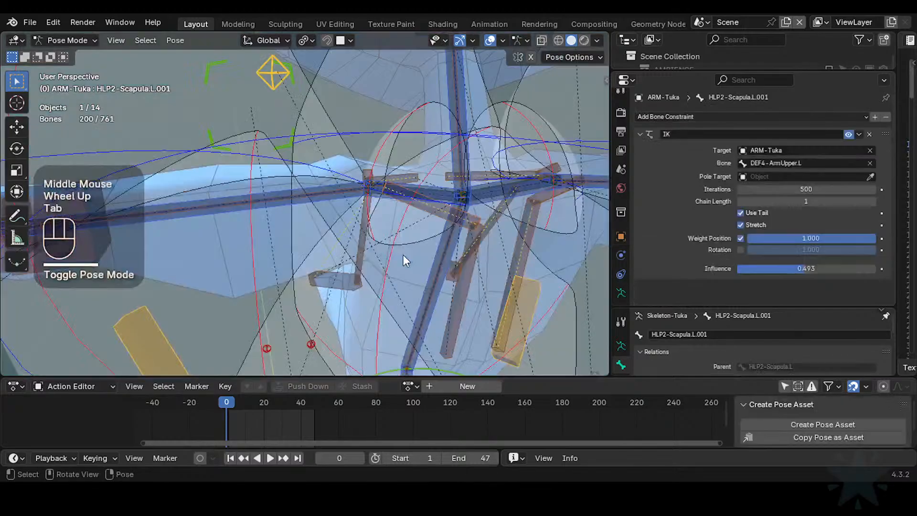
pyautogui.scroll(1, 405, 255)
pyautogui.press('Tab')
pyautogui.keyDown('shift'); pyautogui.moveTo(407, 215); pyautogui.dragTo(369, 245, button='middle'); pyautogui.keyUp('shift')
pyautogui.press('Tab')
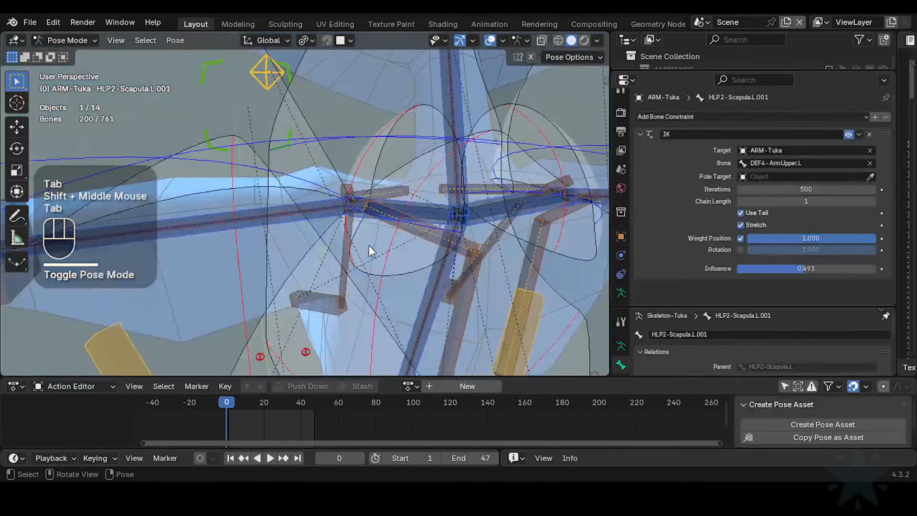
# - Hide the large curved control shapes around the torso, keeping the mesh and box-shaped bones displayed
pyautogui.press('Tab')
pyautogui.scroll(-2, 331, 226)
pyautogui.press('Tab')
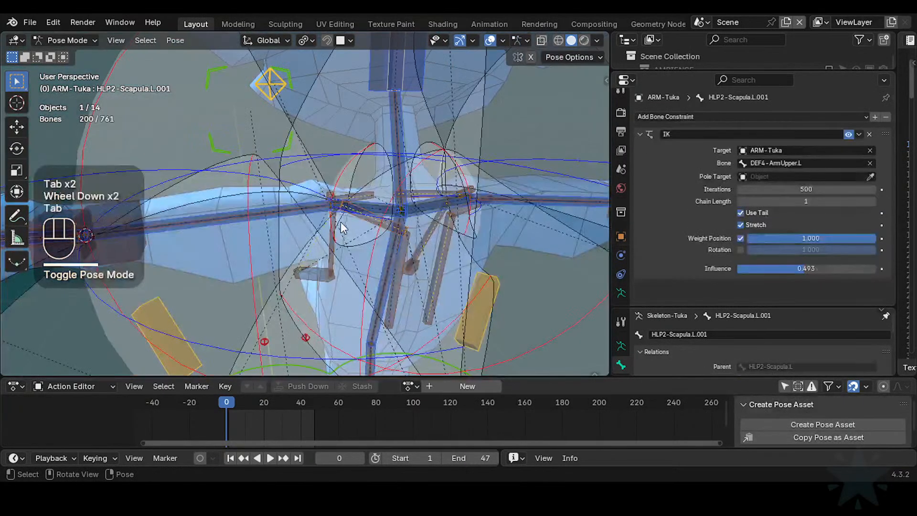
pyautogui.hotkey('ctrl', '2')
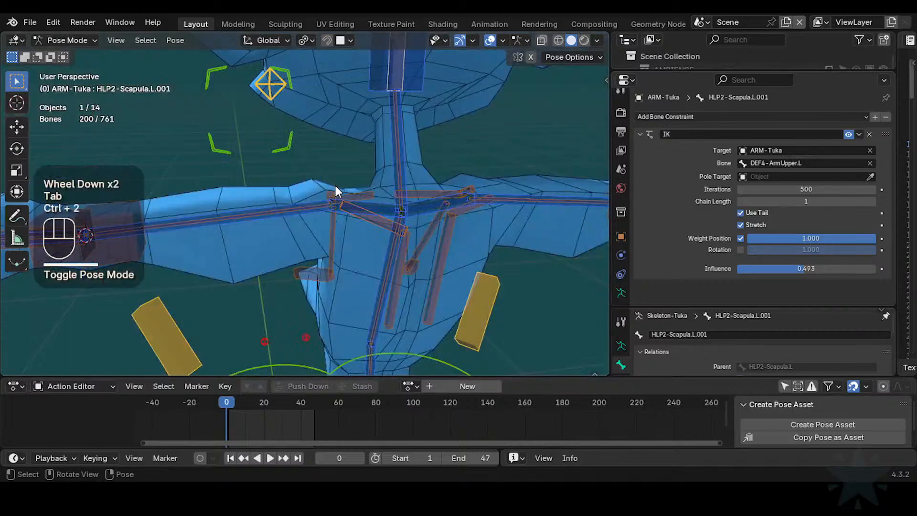
pyautogui.scroll(-1, 336, 185)
pyautogui.press('n')
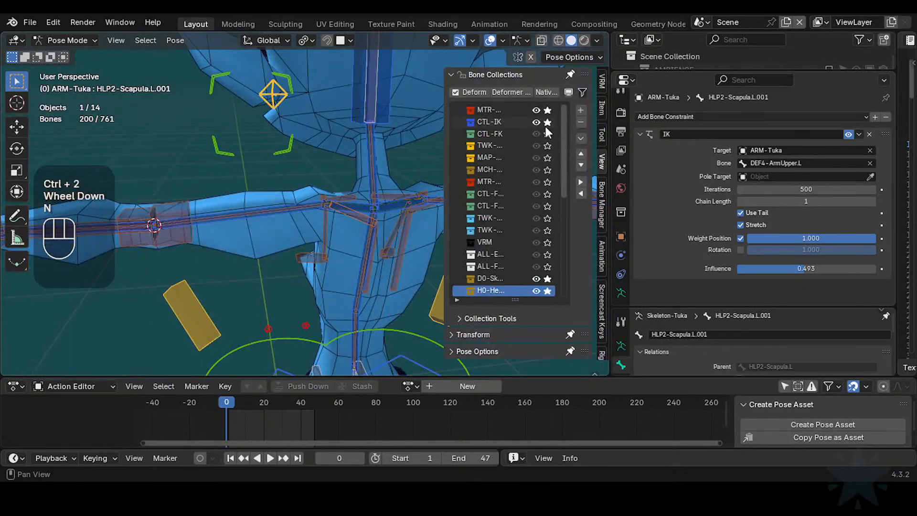
pyautogui.press('n')
# - Swing CTL-IK-Shoulder.L upward to test how the left scapula helper bones follow the raised shoulder
pyautogui.click(364, 201)
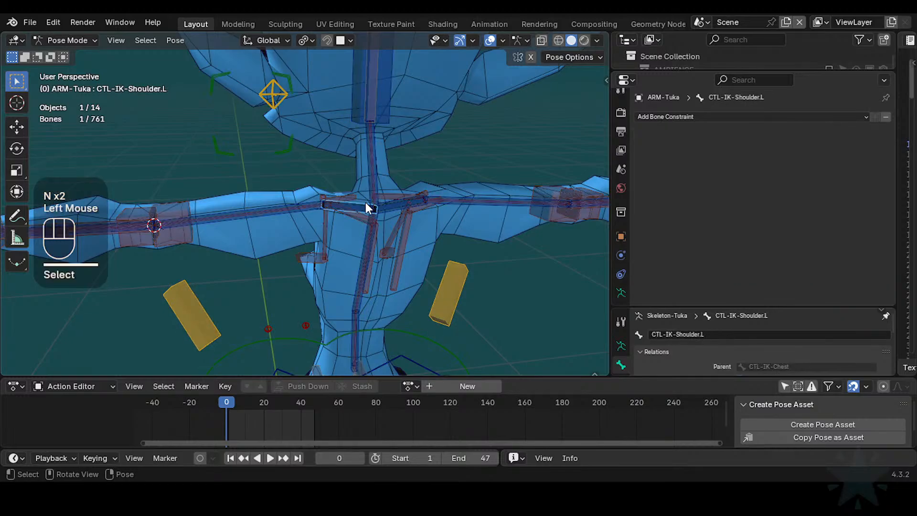
pyautogui.press('g')
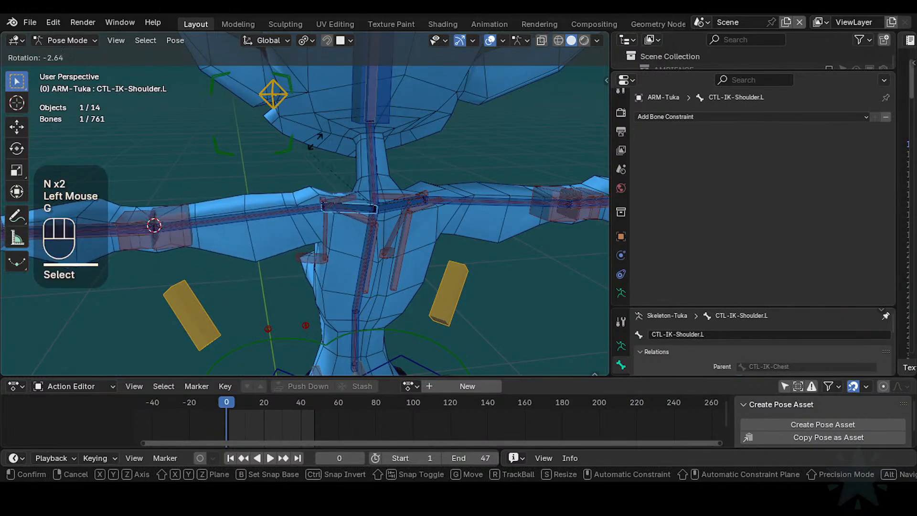
pyautogui.click(337, 138)
pyautogui.press('g')
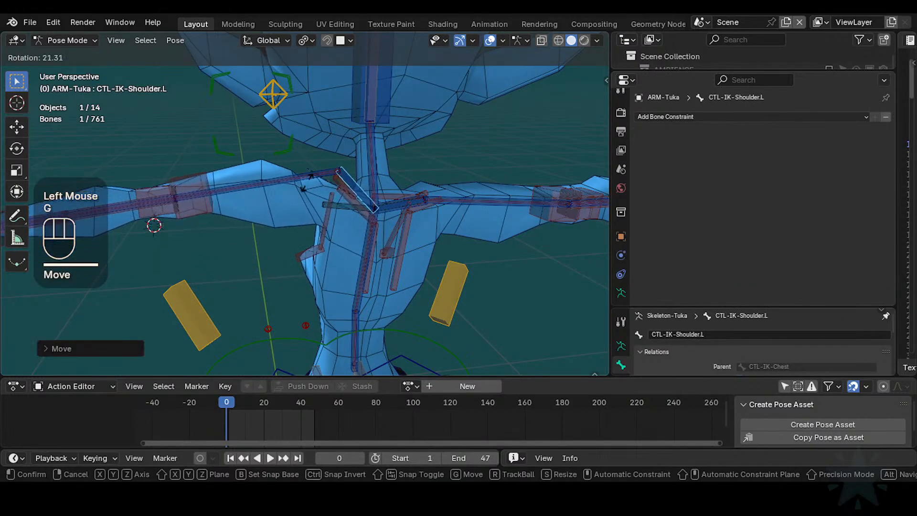
pyautogui.click(301, 188)
# - Turn on Auto IK and pull CTL-IK-Shoulder.L sideways so the torso leans with the shoulder
pyautogui.hotkey('alt', 'x')
pyautogui.press('g')
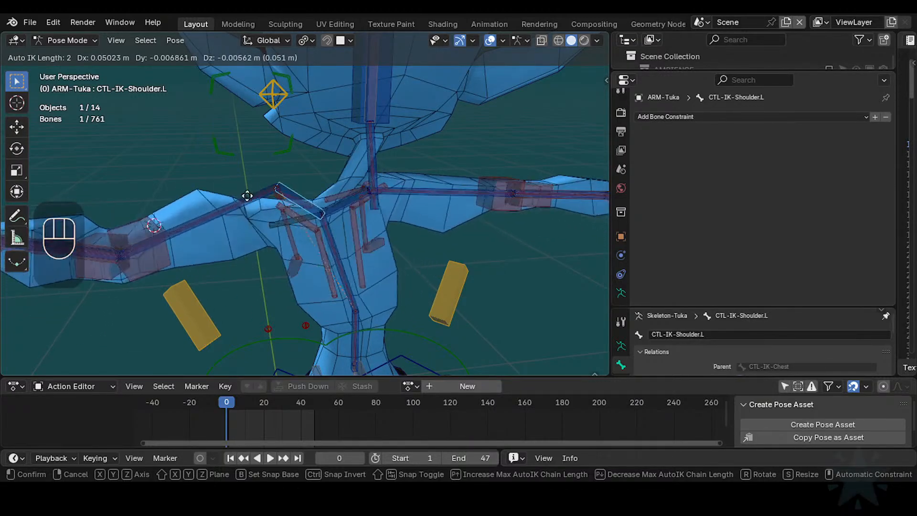
pyautogui.click(331, 235)
# - Examine the Inverse Kinematics bone properties of HLP2-Scapula.L, the parent of HLP2-Scapula.L.001
pyautogui.click(331, 236)
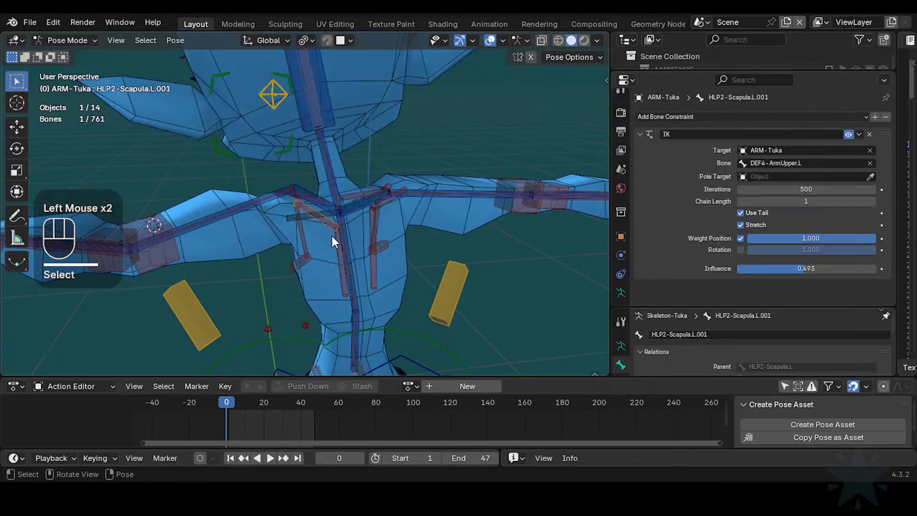
pyautogui.click(332, 242)
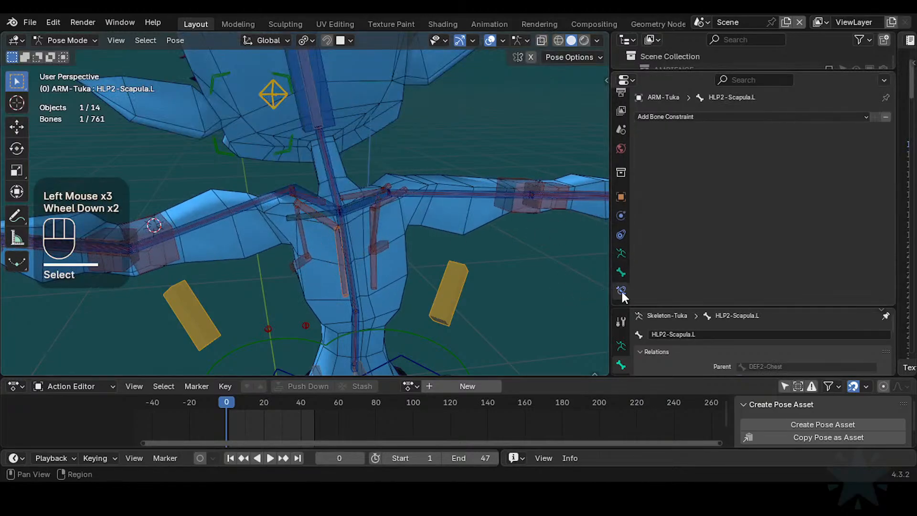
pyautogui.click(621, 272)
pyautogui.scroll(-2, 716, 215)
pyautogui.scroll(1, 800, 188)
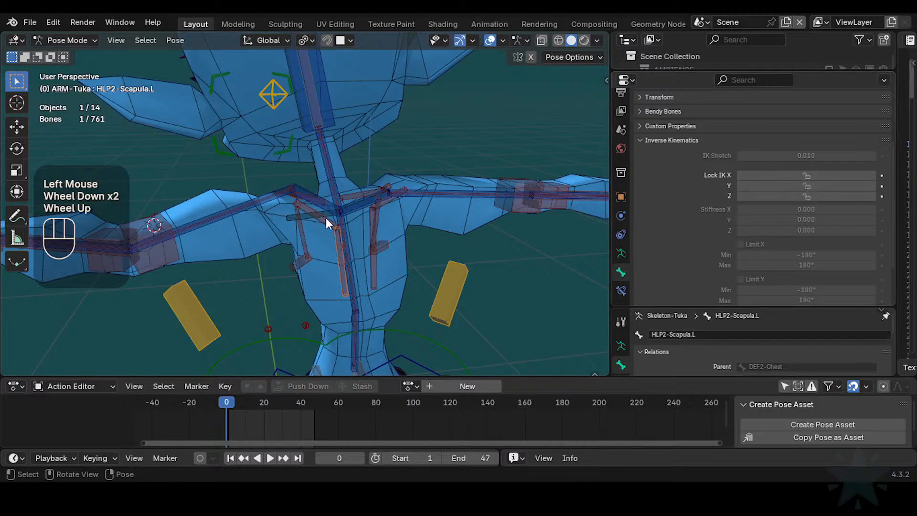
pyautogui.scroll(1, 330, 225)
# - Try an IK Stretch of 0.245 on HLP2-Scapula.L.001 and undo the change
pyautogui.click(338, 229)
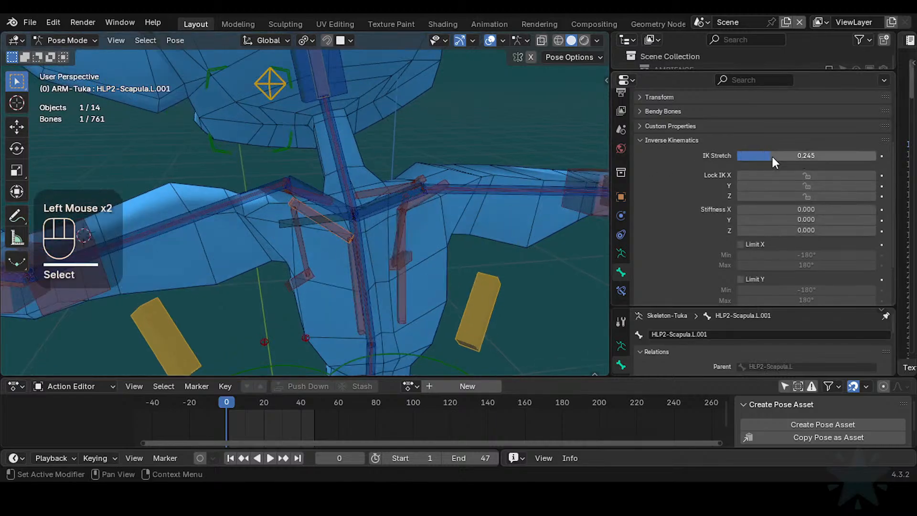
pyautogui.hotkey('ctrl', 'z')
pyautogui.scroll(-1, 299, 216)
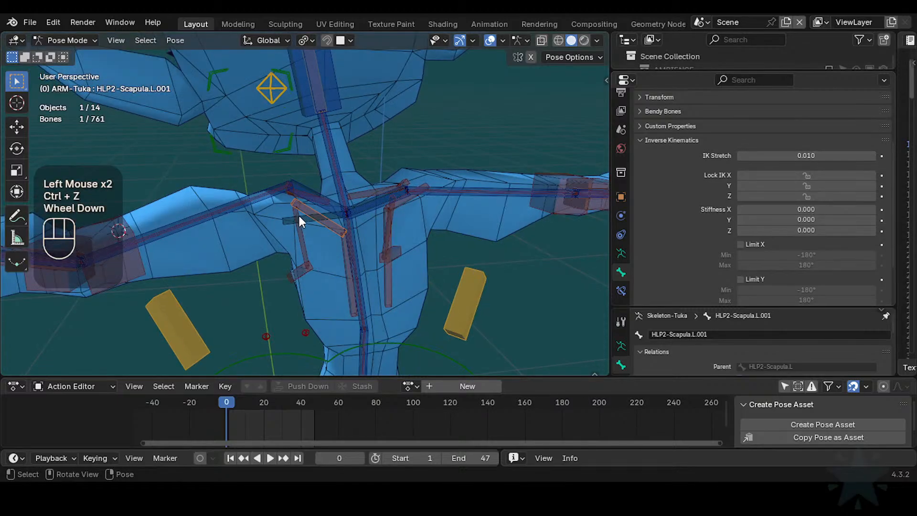
# - Move CTL-IK-ArmUpper.L and CTL-IK-Shoulder.L with Auto IK to raise the left shoulder and test the helper bones
pyautogui.click(268, 191)
pyautogui.press('g')
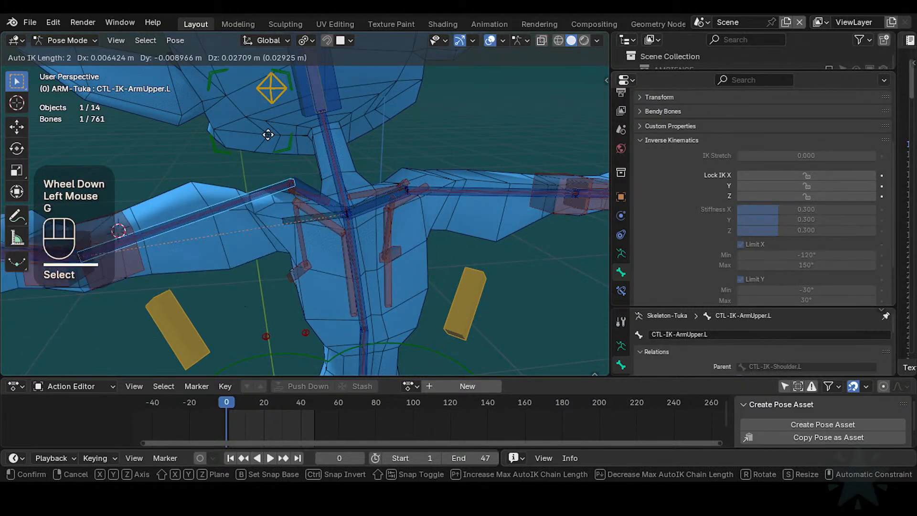
pyautogui.click(302, 161)
pyautogui.press('g')
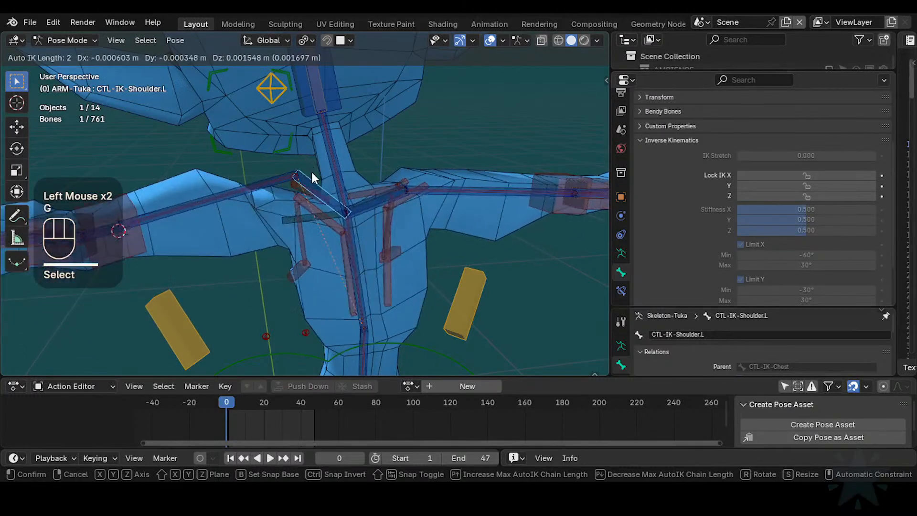
pyautogui.click(311, 171)
# - Select every bone and clear the leaning torso and raised shoulder pose
pyautogui.press('a')
pyautogui.hotkey('alt', 'q')
pyautogui.hotkey('alt', 'q')
pyautogui.click(378, 215)
pyautogui.moveTo(377, 215); pyautogui.dragTo(351, 220, button='middle')
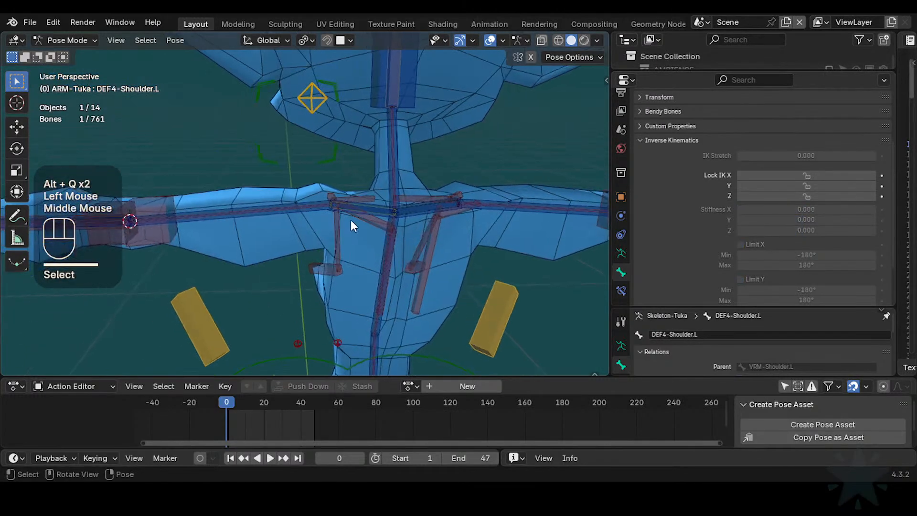
# - Raise and shift CTL-IK-Shoulder.L with Auto IK to test how the left scapula helpers follow
pyautogui.click(360, 202)
pyautogui.press('g')
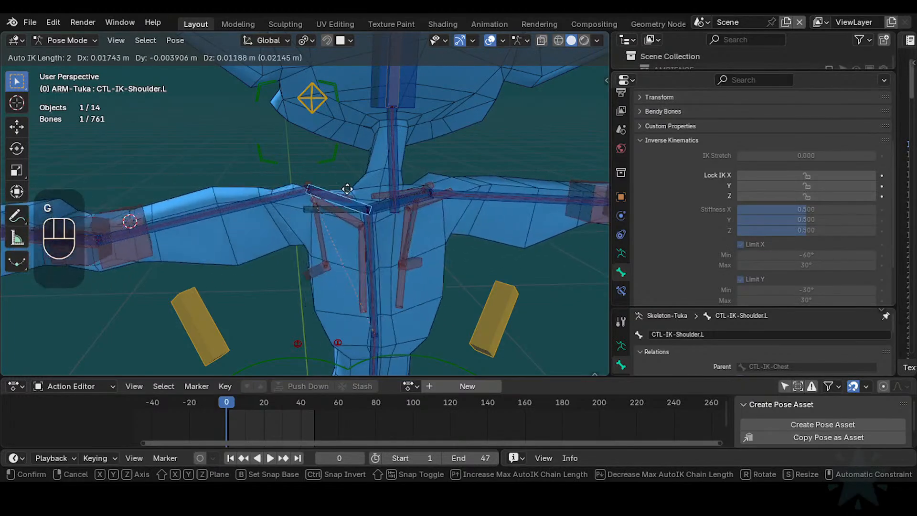
pyautogui.click(328, 153)
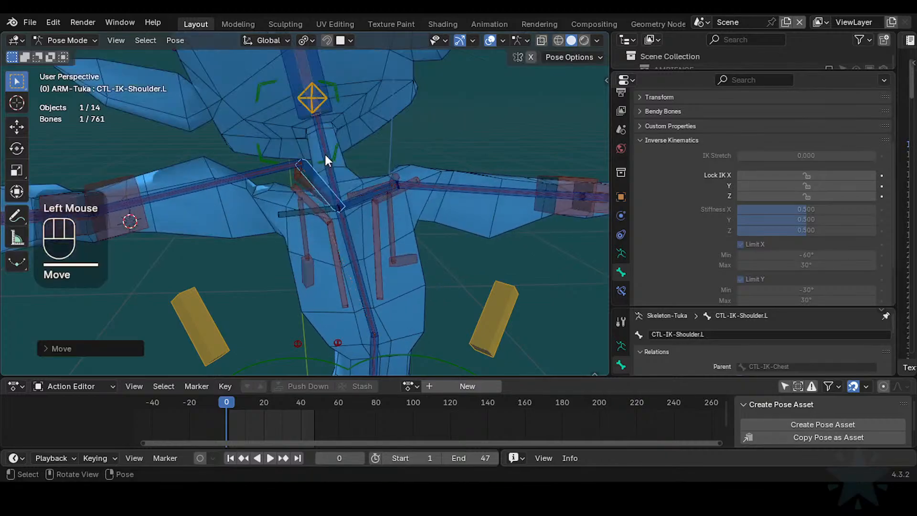
pyautogui.press('g')
pyautogui.click(325, 167)
pyautogui.press('g')
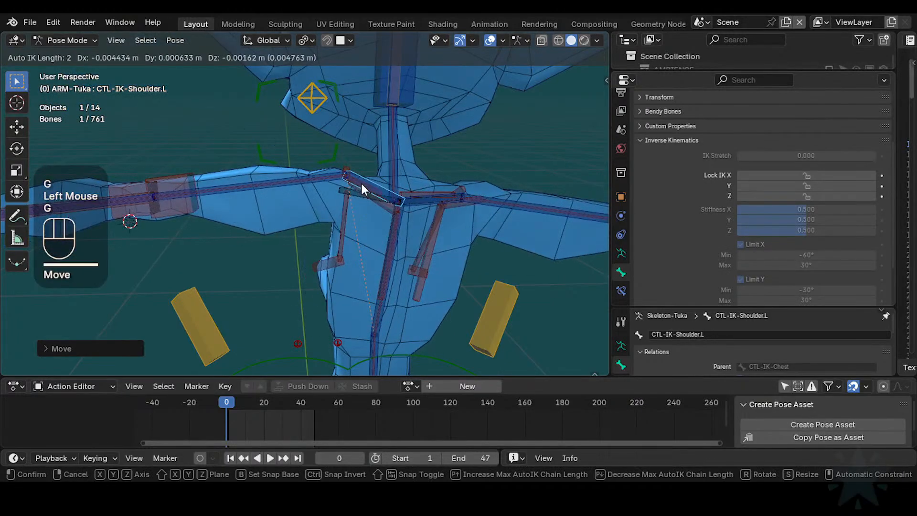
pyautogui.click(368, 184)
pyautogui.press('g')
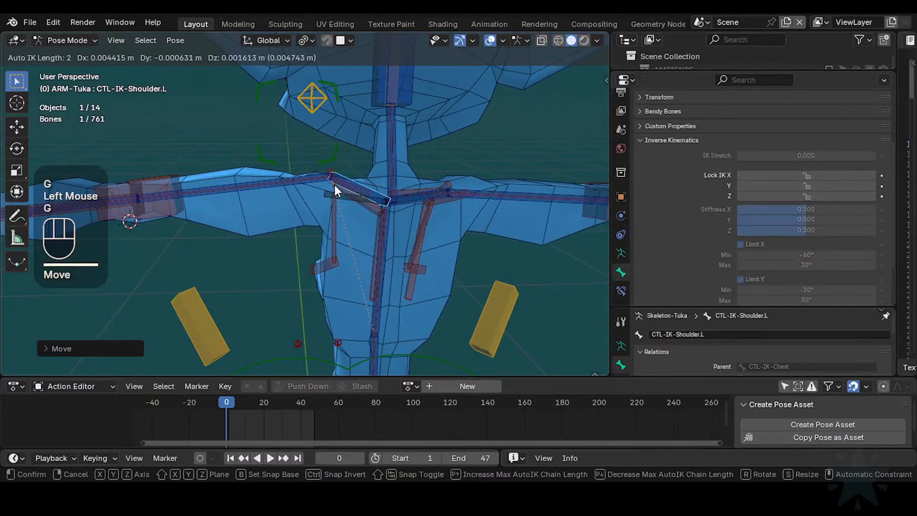
pyautogui.click(318, 196)
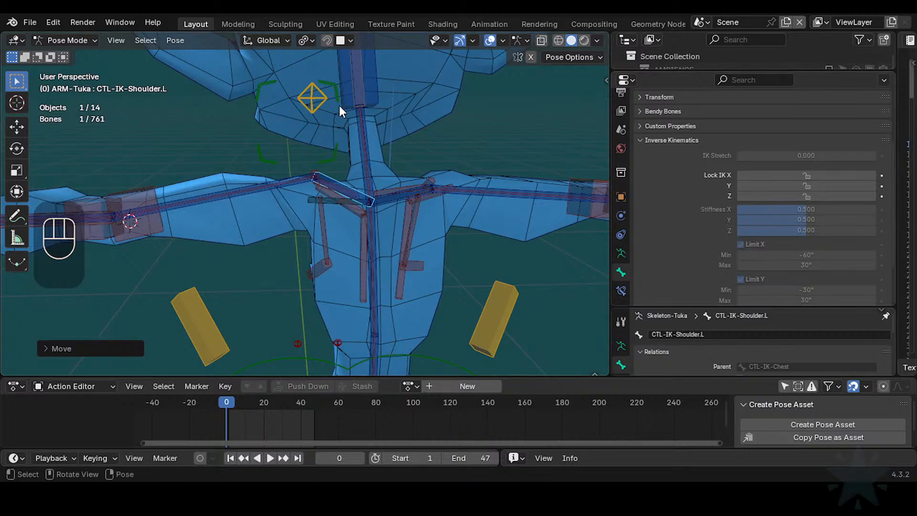
# - Swing the torso from side to side by moving CTL-IK-Shoulder.L with Auto IK to test the left scapula helpers
pyautogui.scroll(1, 329, 190)
pyautogui.scroll(-1, 329, 191)
pyautogui.press('g')
pyautogui.press('g')
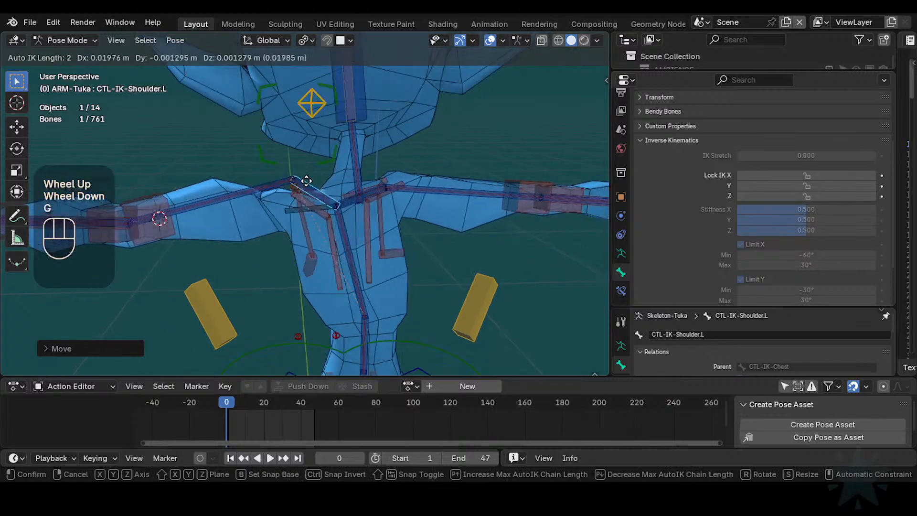
pyautogui.click(305, 179)
pyautogui.press('g')
pyautogui.click(349, 180)
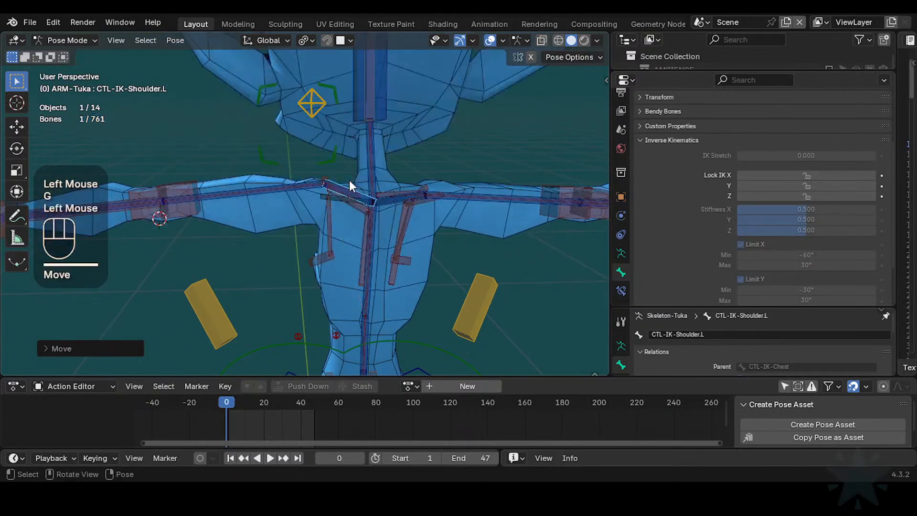
pyautogui.press('g')
pyautogui.click(373, 182)
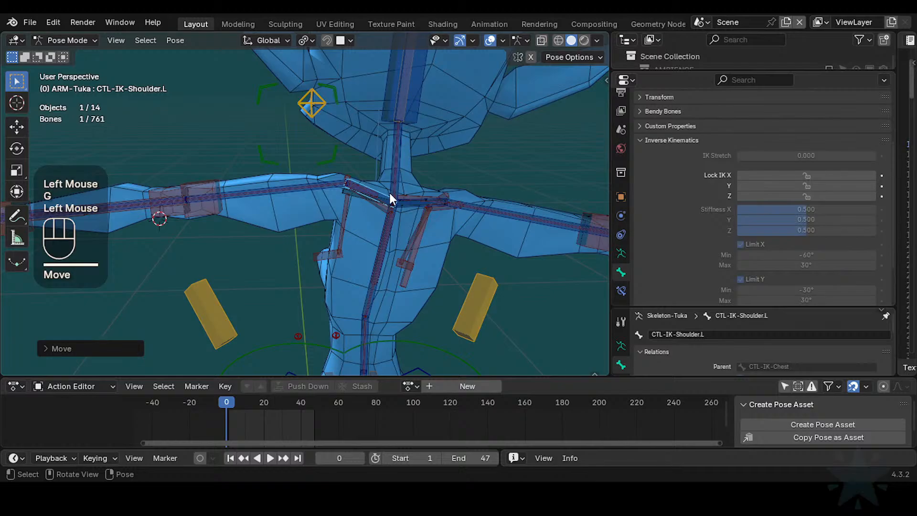
pyautogui.press('g')
pyautogui.click(337, 231)
pyautogui.press('g')
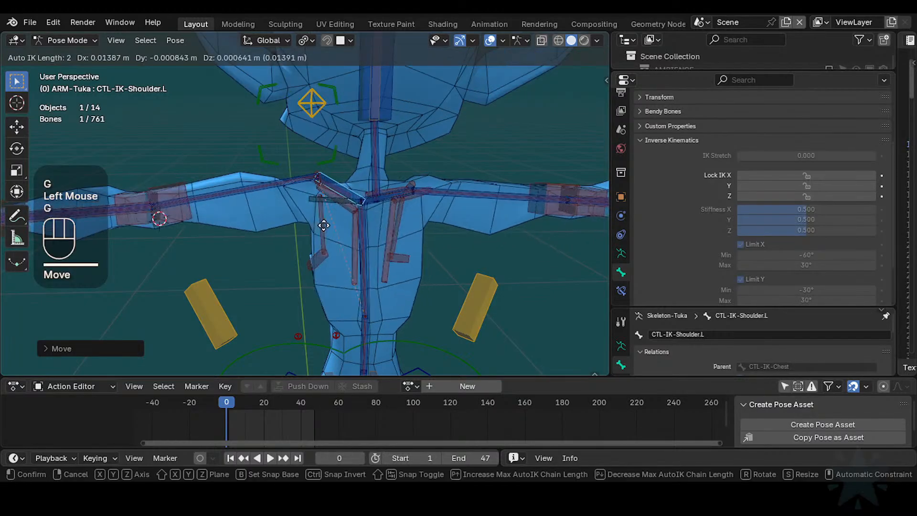
pyautogui.click(354, 226)
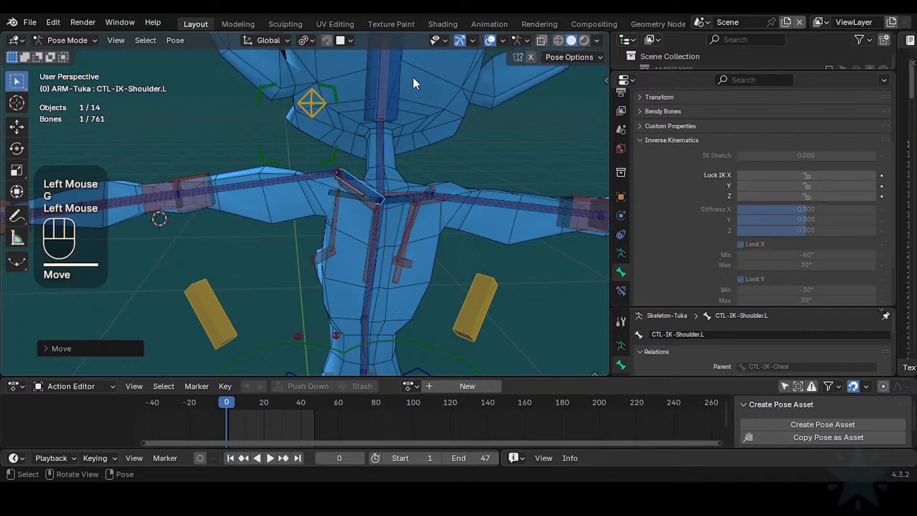
# - Lower CTL-IK-Shoulder.L slightly and shift it repeatedly with Auto IK, checking the scapula helpers as the torso leans
pyautogui.press('g')
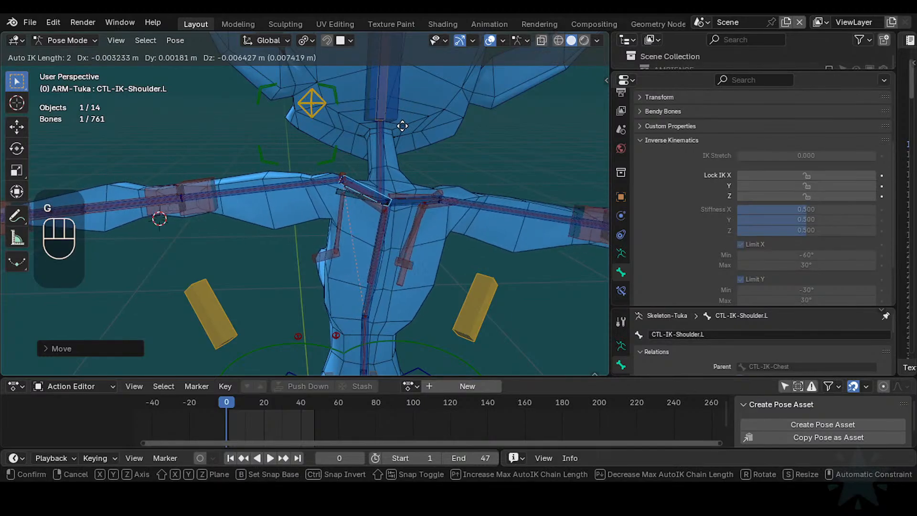
pyautogui.click(382, 151)
pyautogui.press('g')
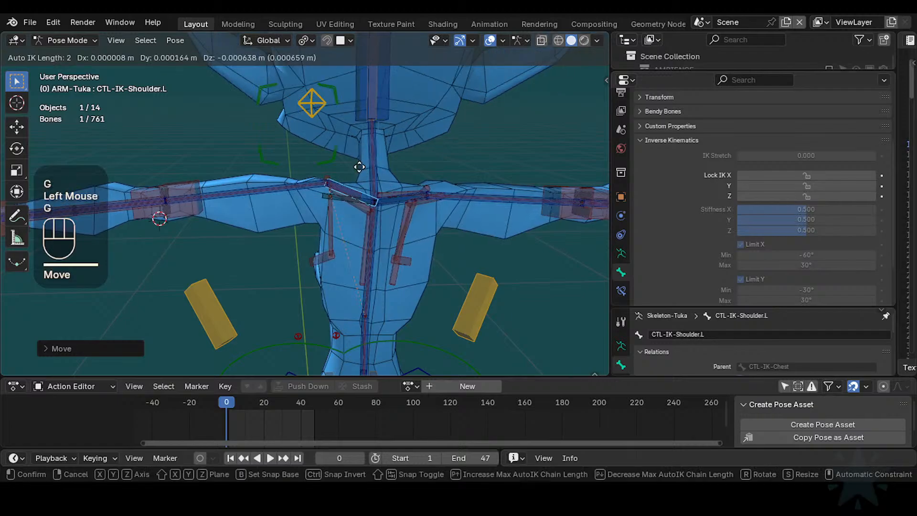
pyautogui.click(345, 167)
pyautogui.press('g')
pyautogui.click(369, 165)
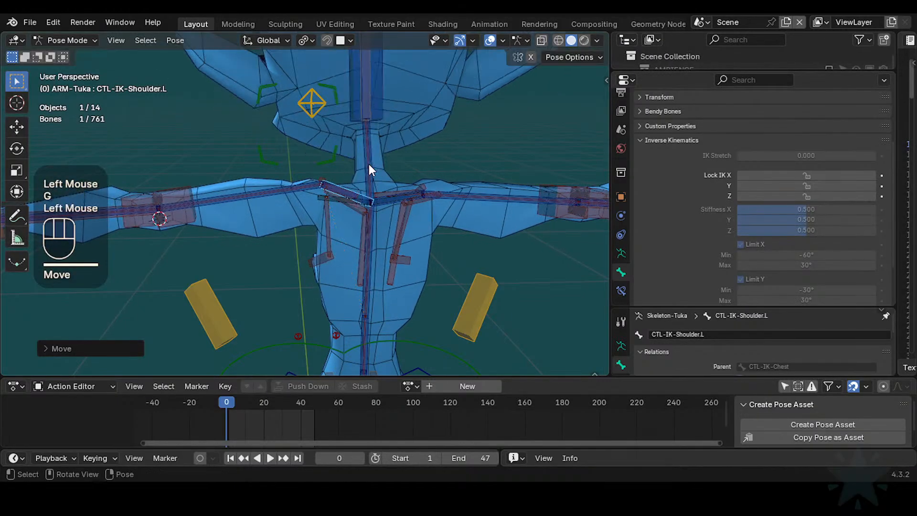
pyautogui.press('g')
pyautogui.click(385, 159)
pyautogui.press('g')
pyautogui.click(380, 158)
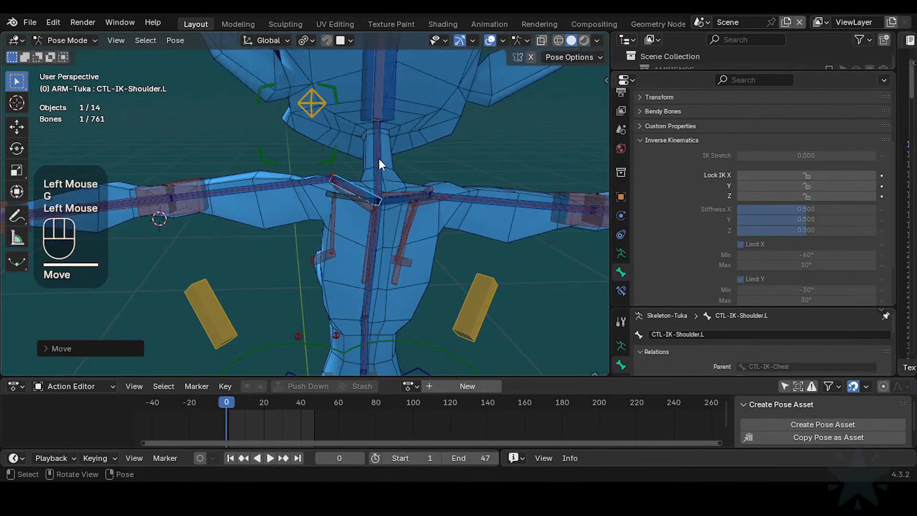
pyautogui.press('g')
pyautogui.click(380, 159)
pyautogui.press('g')
pyautogui.click(400, 156)
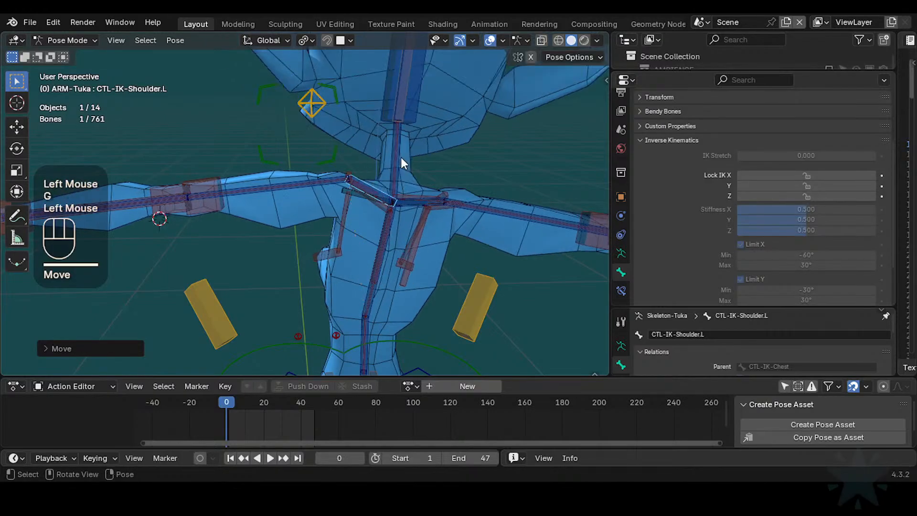
pyautogui.press('g')
pyautogui.click(422, 158)
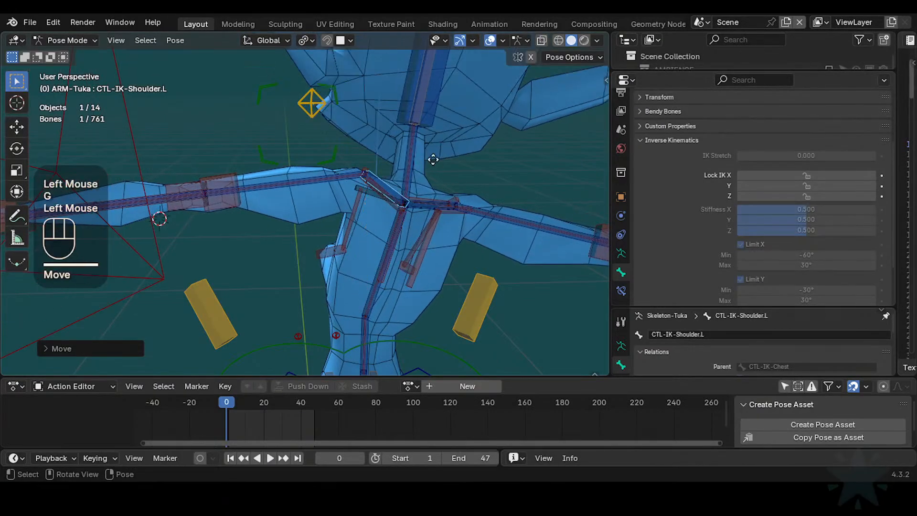
pyautogui.press('g')
pyautogui.click(392, 187)
pyautogui.press('g')
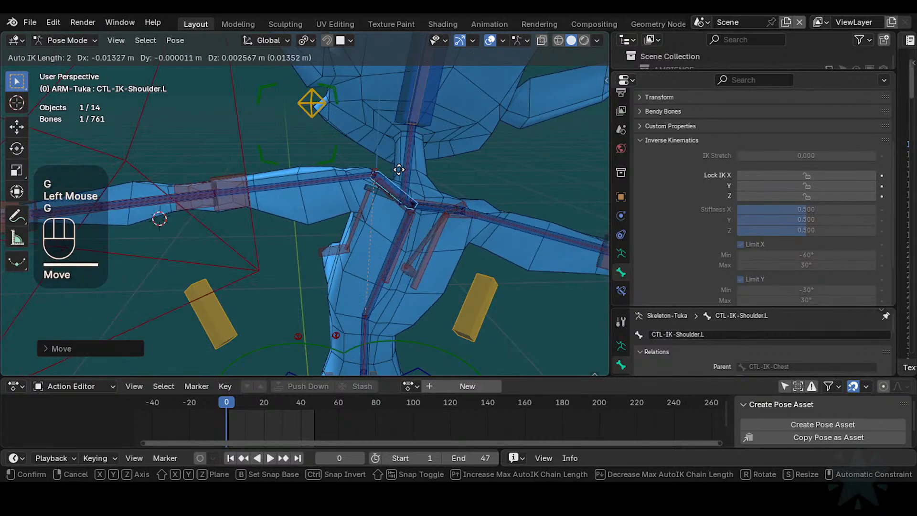
pyautogui.click(402, 175)
# - Raise CTL-IK-Shoulder.L towards the neck and sway it to both sides to test the helpers with a lifted shoulder
pyautogui.press('g')
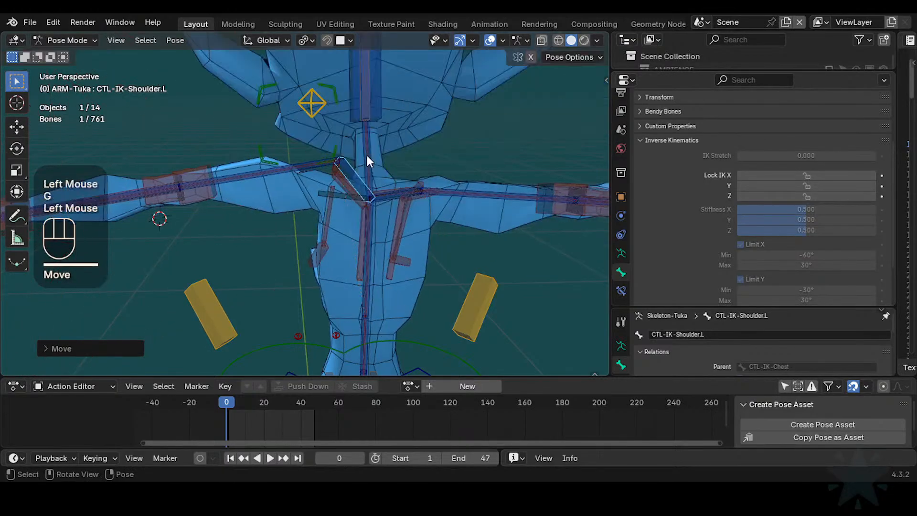
pyautogui.click(336, 173)
pyautogui.press('g')
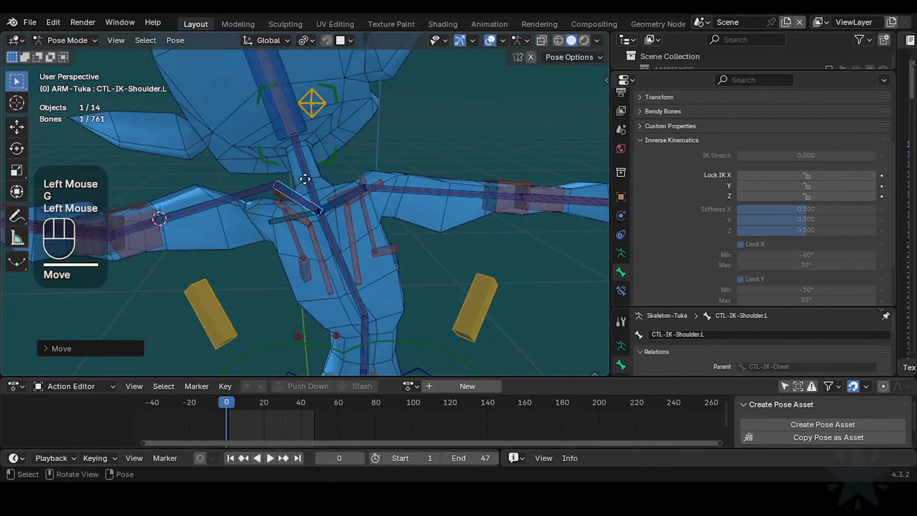
pyautogui.click(314, 176)
pyautogui.press('g')
pyautogui.click(368, 184)
pyautogui.press('g')
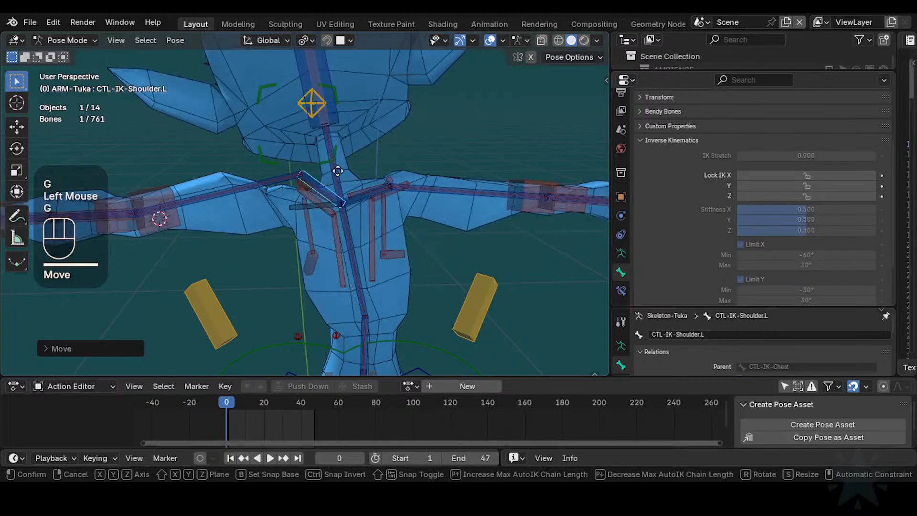
pyautogui.click(387, 178)
pyautogui.press('g')
pyautogui.click(354, 180)
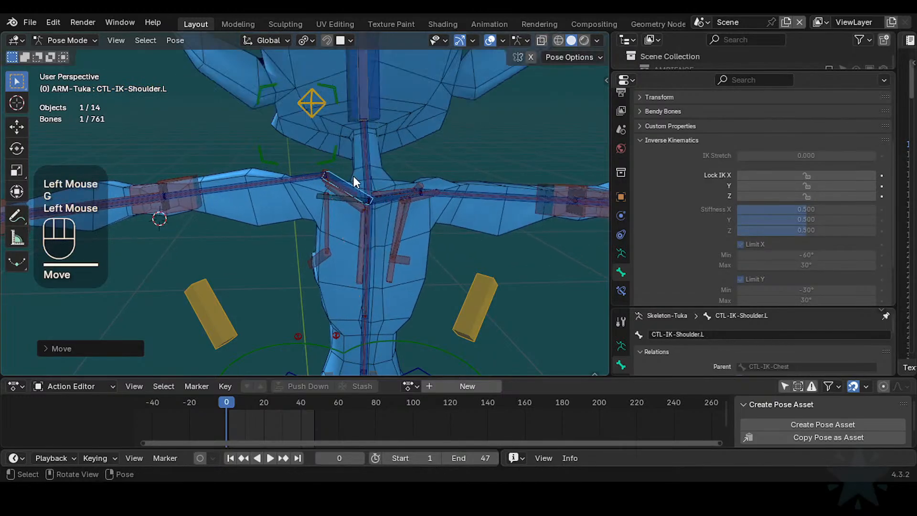
pyautogui.click(359, 179)
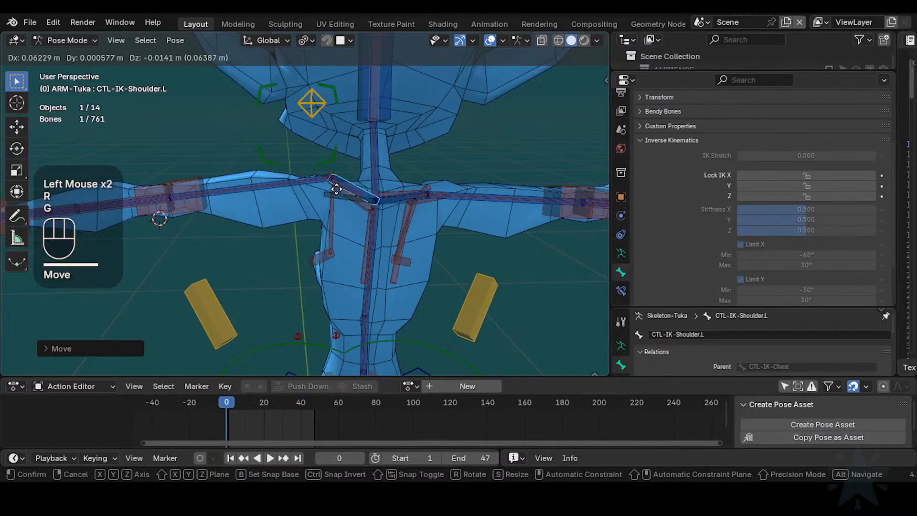
pyautogui.press('g')
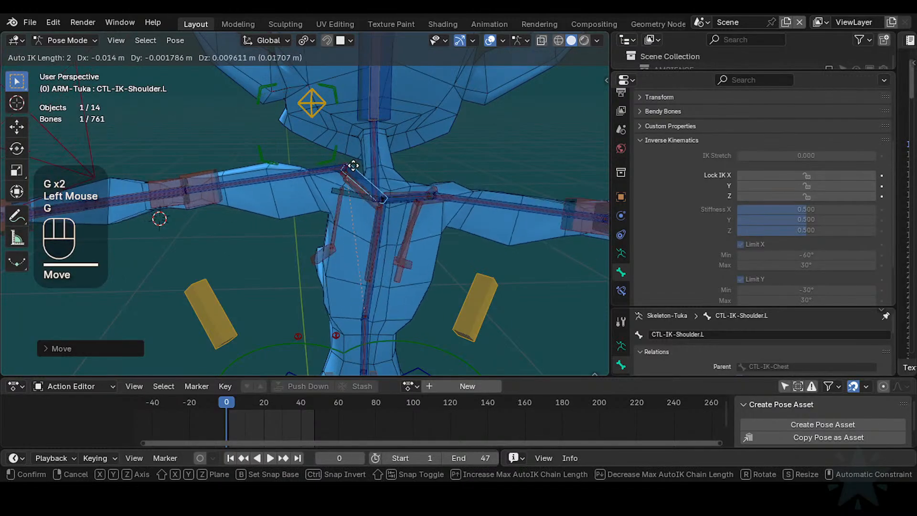
pyautogui.click(358, 166)
pyautogui.press('g')
pyautogui.click(408, 166)
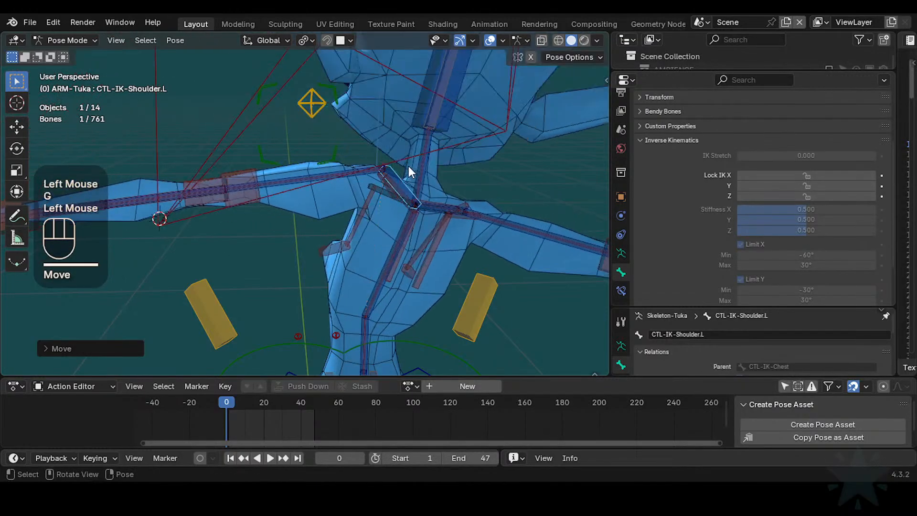
# - Sweep CTL-IK-Shoulder.L between the strongest torso leans and bring the torso back to nearly upright
pyautogui.press('g')
pyautogui.click(320, 168)
pyautogui.press('g')
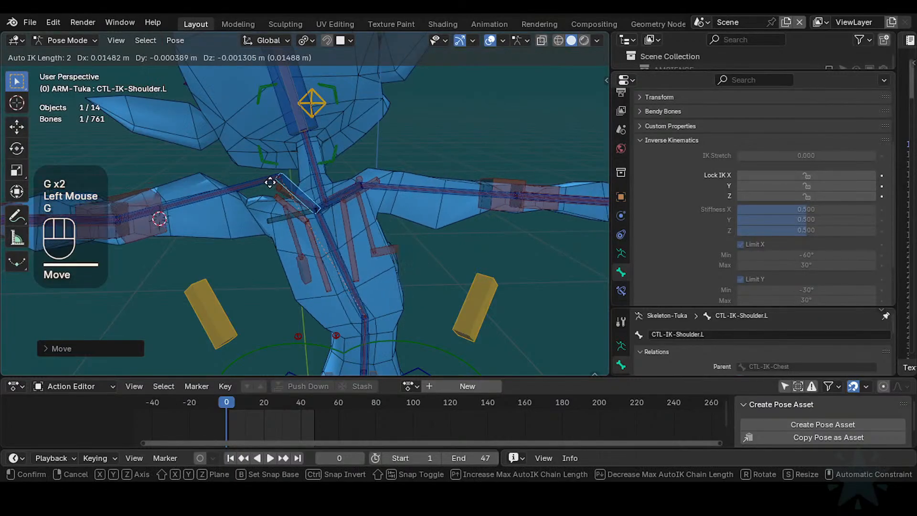
pyautogui.click(271, 184)
pyautogui.press('g')
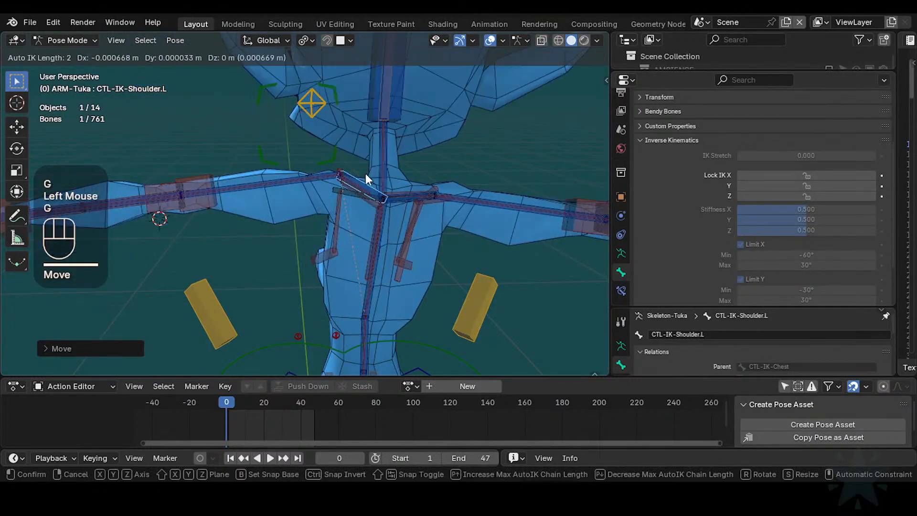
pyautogui.click(413, 172)
pyautogui.press('g')
pyautogui.click(431, 186)
pyautogui.click(431, 186)
pyautogui.press('g')
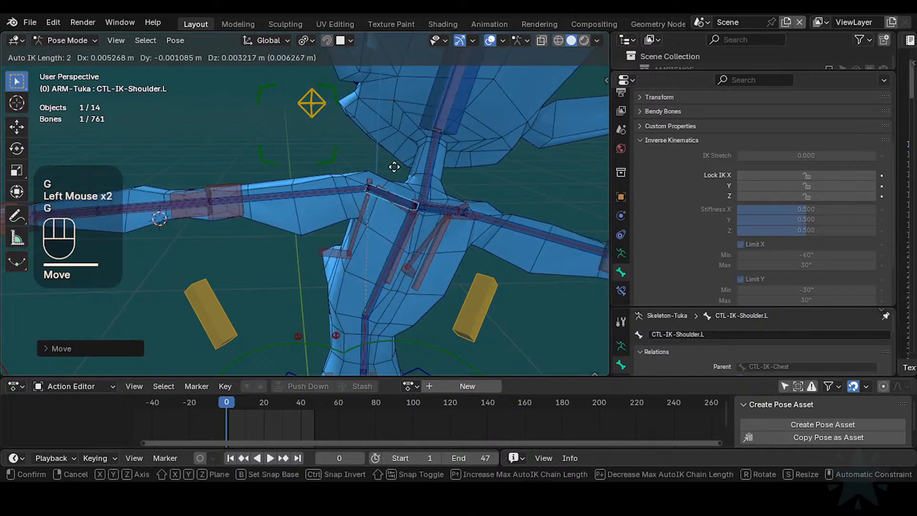
pyautogui.click(383, 178)
pyautogui.press('g')
pyautogui.click(350, 205)
# - Examine the bone constraints of HLP2-Scapula.L and the IK constraint on HLP2-Scapula.L.001
pyautogui.click(350, 207)
pyautogui.click(350, 207)
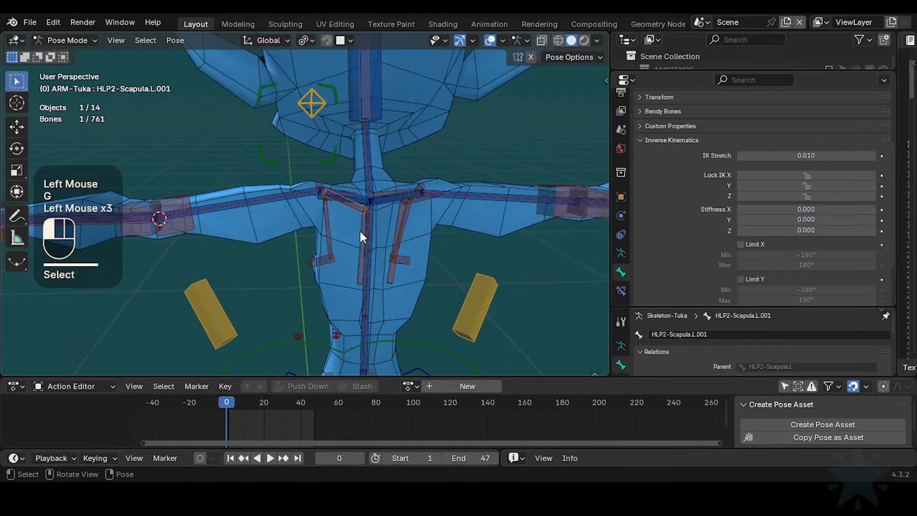
pyautogui.click(621, 291)
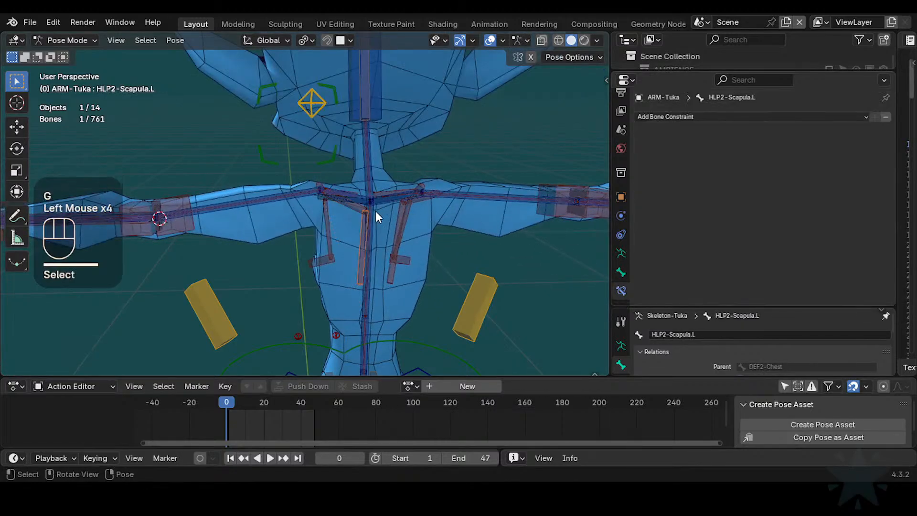
pyautogui.click(348, 209)
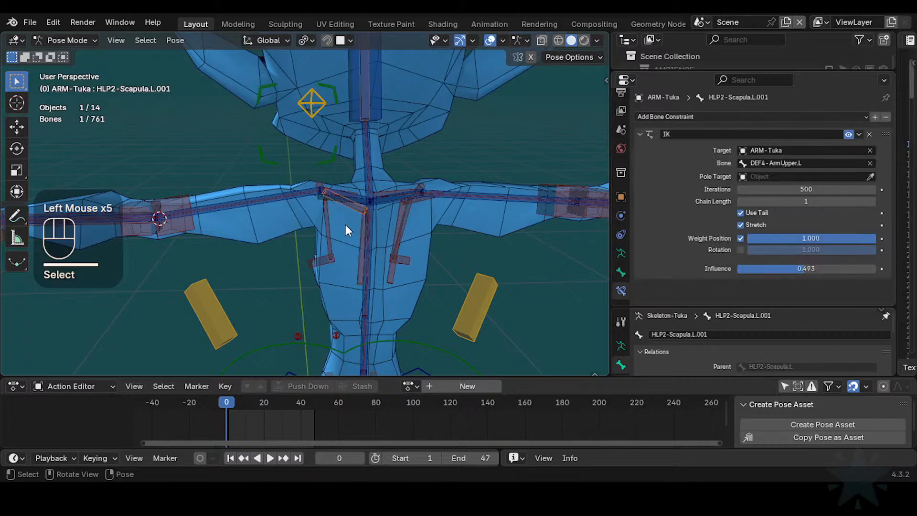
# - Select HLP2-BreastLeverage.L on the front of the torso and toggle its IK constraint's Use Tail option off and back on
pyautogui.moveTo(345, 224); pyautogui.dragTo(266, 219, button='middle')
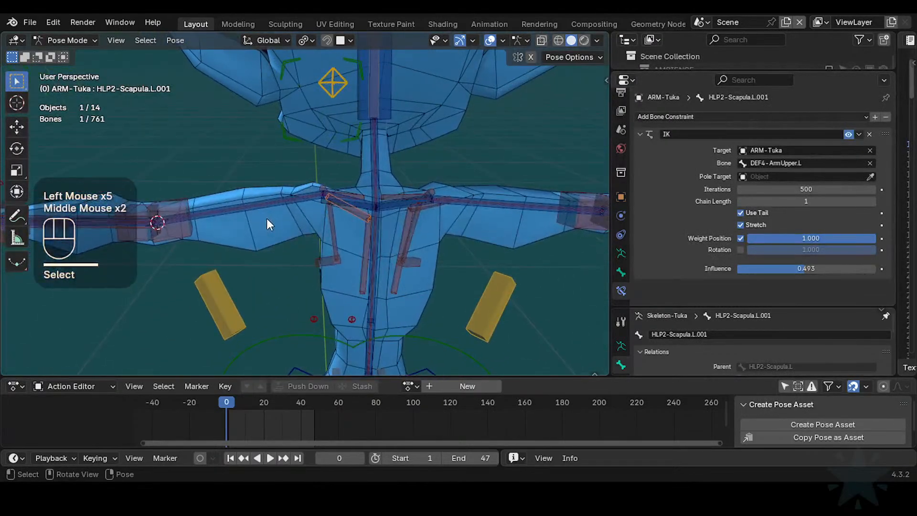
pyautogui.moveTo(468, 210); pyautogui.dragTo(347, 269, button='middle')
pyautogui.scroll(2, 394, 278)
pyautogui.click(394, 279)
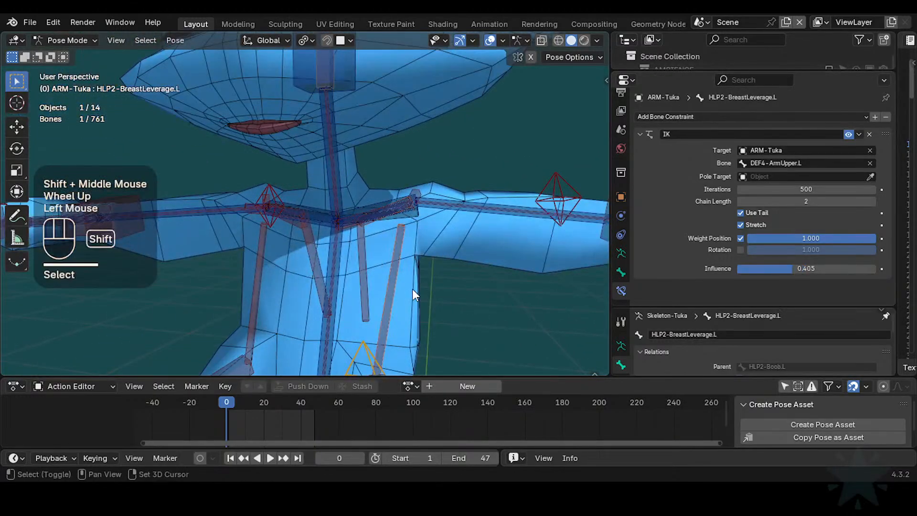
pyautogui.keyDown('shift'); pyautogui.moveTo(412, 289); pyautogui.dragTo(468, 216, button='middle'); pyautogui.keyUp('shift')
pyautogui.scroll(-1, 415, 259)
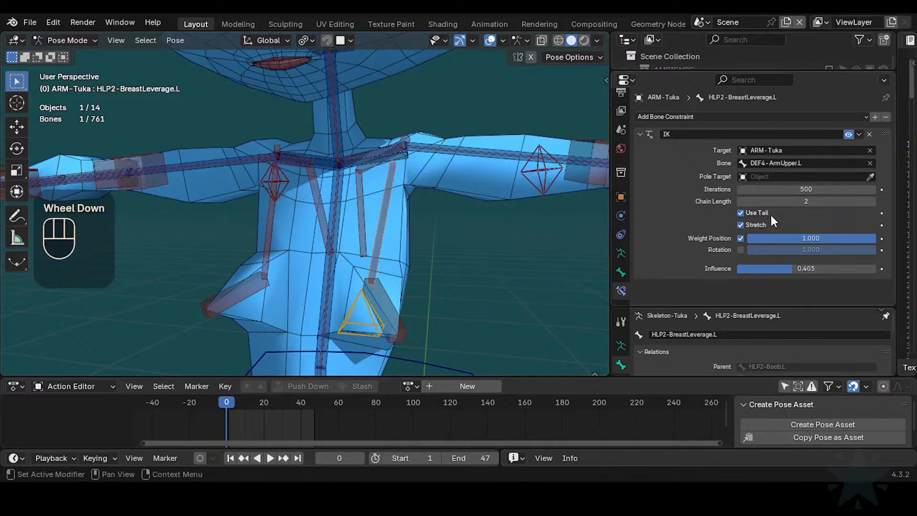
pyautogui.click(741, 213)
pyautogui.click(741, 213)
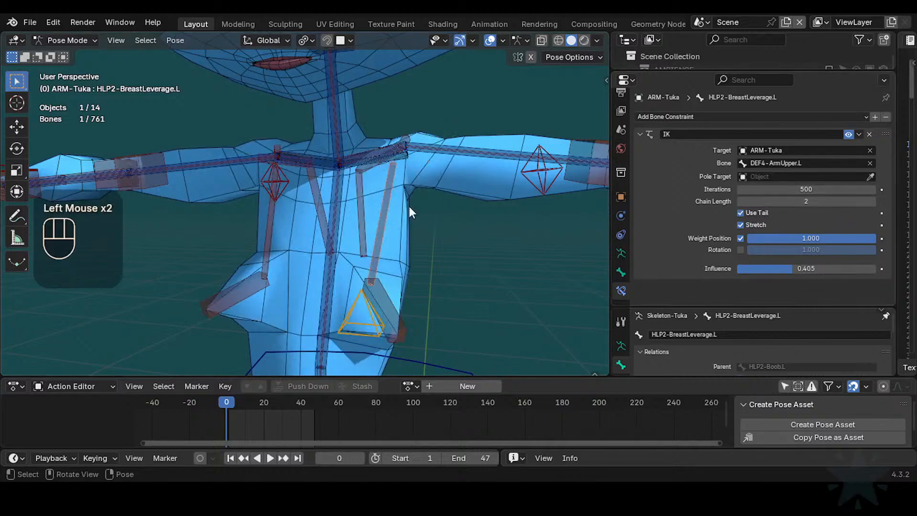
# - Select every bone and clear all pose transforms on the rig
pyautogui.press('a')
pyautogui.hotkey('alt', 'q')
pyautogui.hotkey('alt', 'q')
# - Try the IK constraint on HLP2-BreastLeverage.L without Use Tail in the rest pose, then restore the option
pyautogui.keyDown('shift'); pyautogui.scroll(-1, 445, 185); pyautogui.keyUp('shift')
pyautogui.keyDown('shift'); pyautogui.moveTo(445, 185); pyautogui.dragTo(436, 200, button='middle'); pyautogui.keyUp('shift')
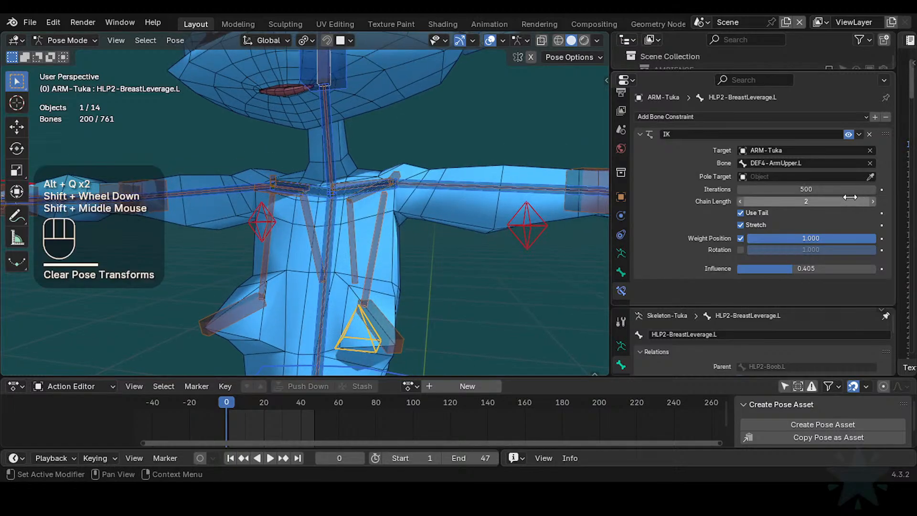
pyautogui.click(741, 213)
pyautogui.click(740, 213)
pyautogui.scroll(-1, 387, 192)
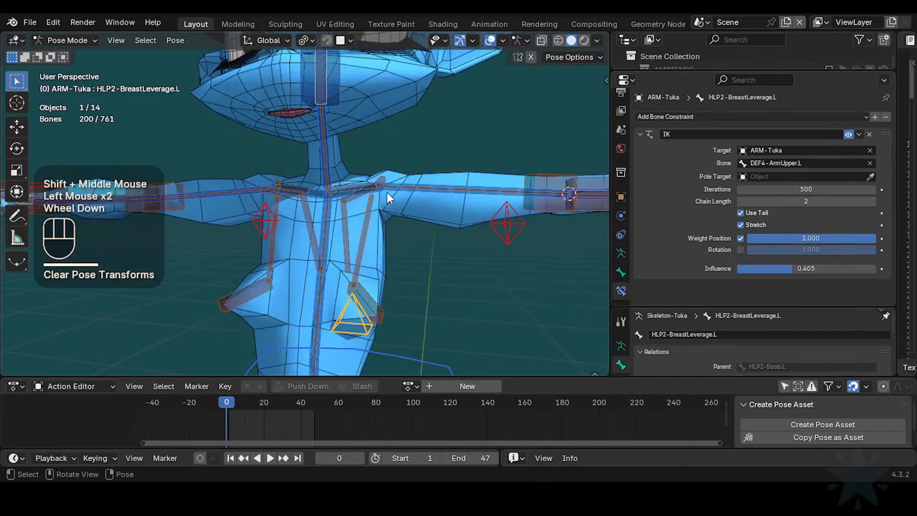
pyautogui.click(349, 178)
pyautogui.click(355, 178)
pyautogui.press('g')
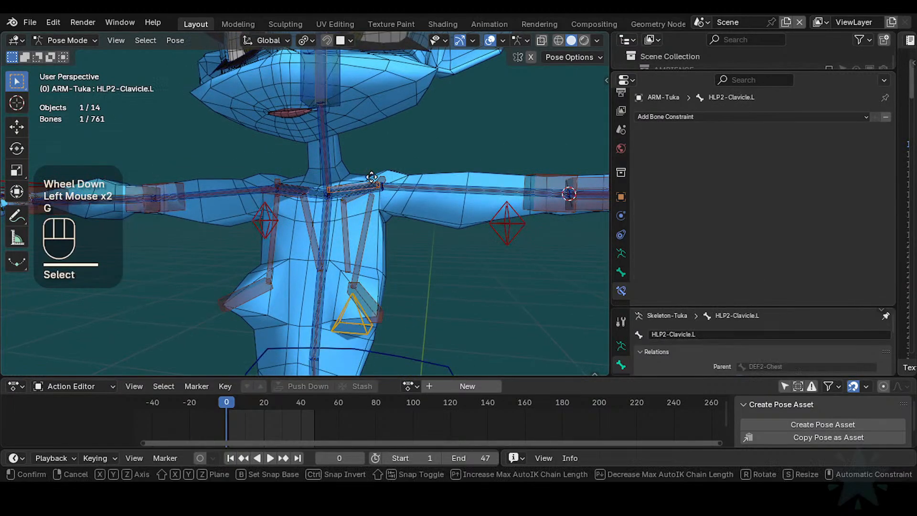
pyautogui.press('Escape')
# - Raise the left shoulder by moving CTL-IK-Shoulder.L upward and outward with Auto IK
pyautogui.click(377, 187)
pyautogui.click(379, 192)
pyautogui.press('g')
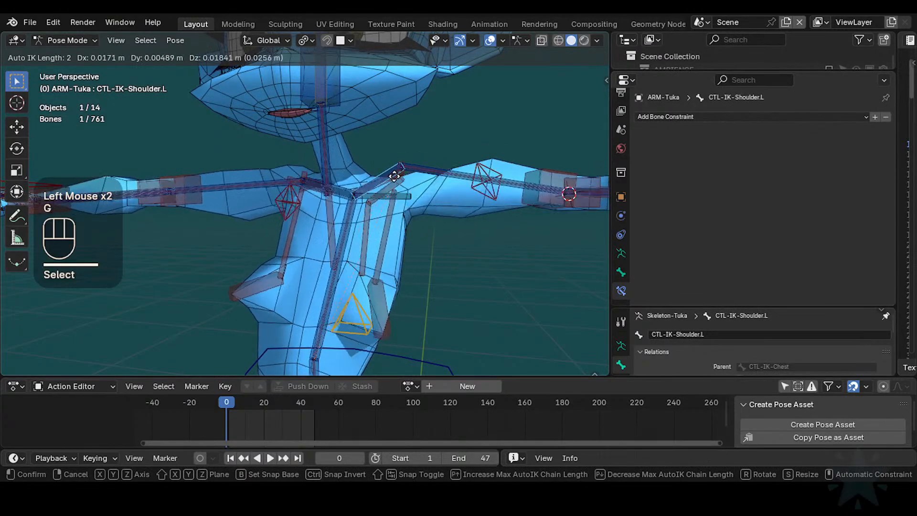
pyautogui.click(396, 163)
# - Shift the raised CTL-IK-Shoulder.L with Auto IK to test how the front chest helpers follow from several angles
pyautogui.moveTo(396, 164); pyautogui.dragTo(413, 199, button='middle')
pyautogui.press('g')
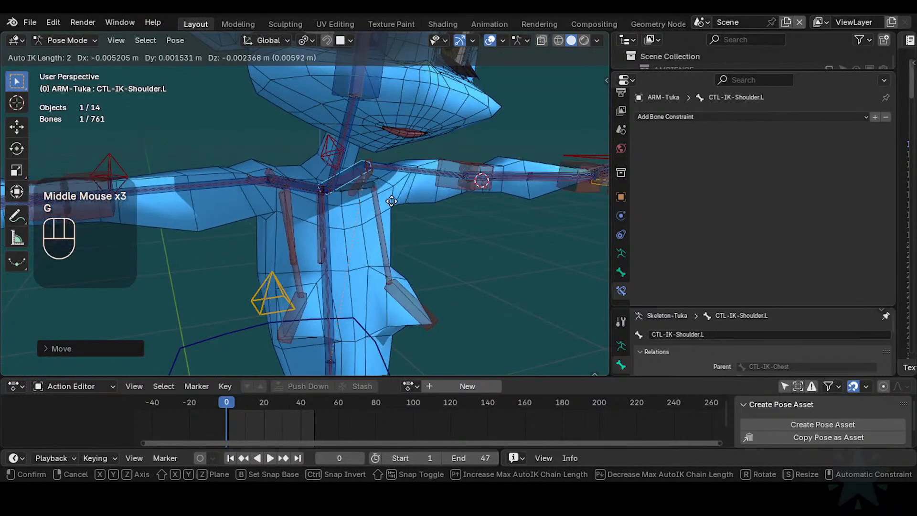
pyautogui.click(422, 192)
pyautogui.moveTo(422, 192)
pyautogui.mouseDown(button='middle')
pyautogui.moveTo(332, 206)
pyautogui.moveTo(301, 200)
pyautogui.moveTo(430, 195)
pyautogui.mouseUp(button='middle')
pyautogui.press('g')
pyautogui.click(330, 216)
pyautogui.press('g')
pyautogui.click(349, 193)
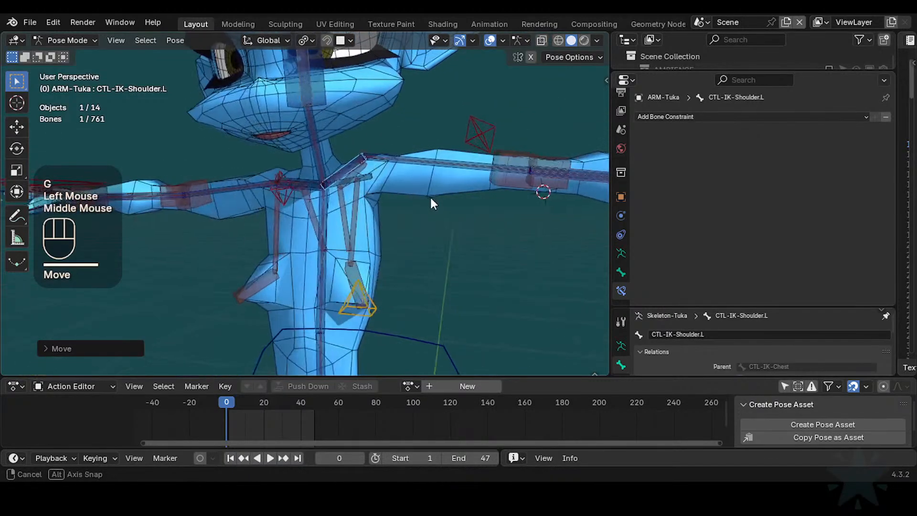
# - Raise the left shoulder further by moving CTL-IK-Shoulder.L with Auto IK
pyautogui.press('g')
pyautogui.click(449, 171)
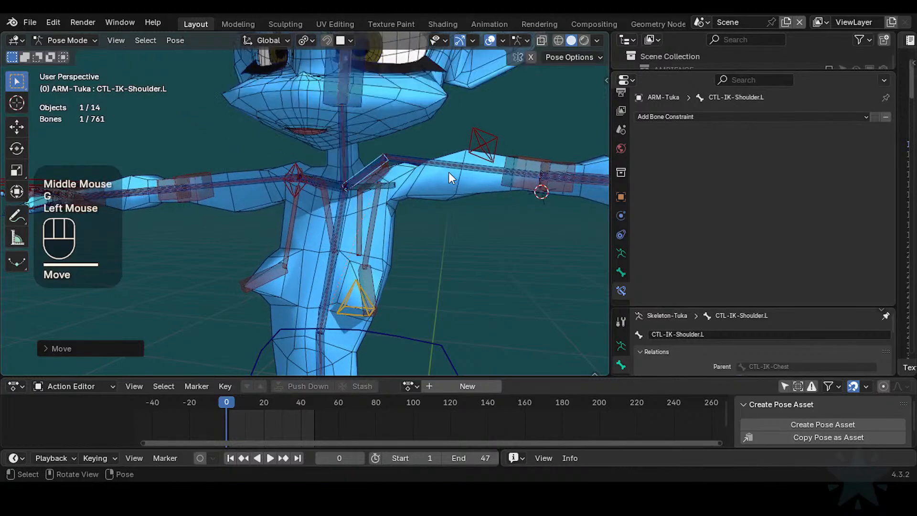
# - Set the IK influence on HLP2-BreastLeverage.L to 0.553 and review the IK constraint on HLP2-Scapula.L.001
pyautogui.click(371, 216)
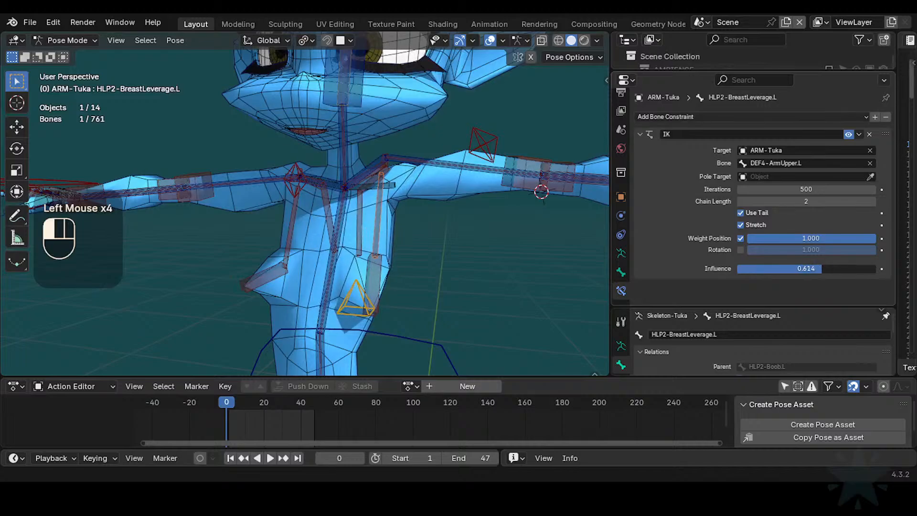
pyautogui.click(377, 174)
pyautogui.click(376, 173)
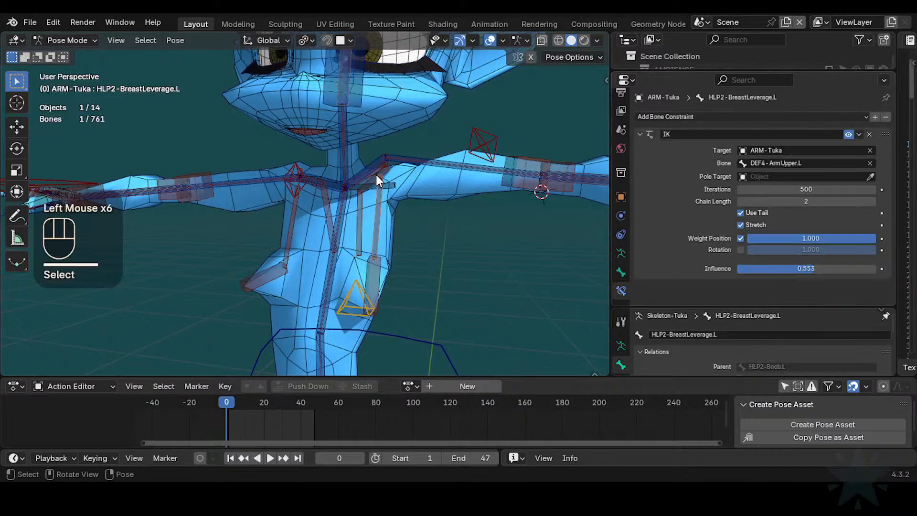
pyautogui.click(371, 177)
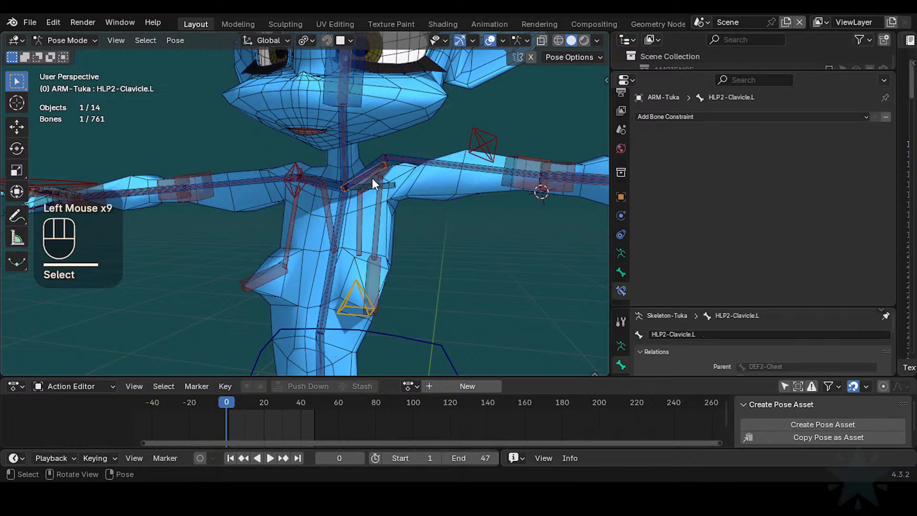
pyautogui.click(372, 182)
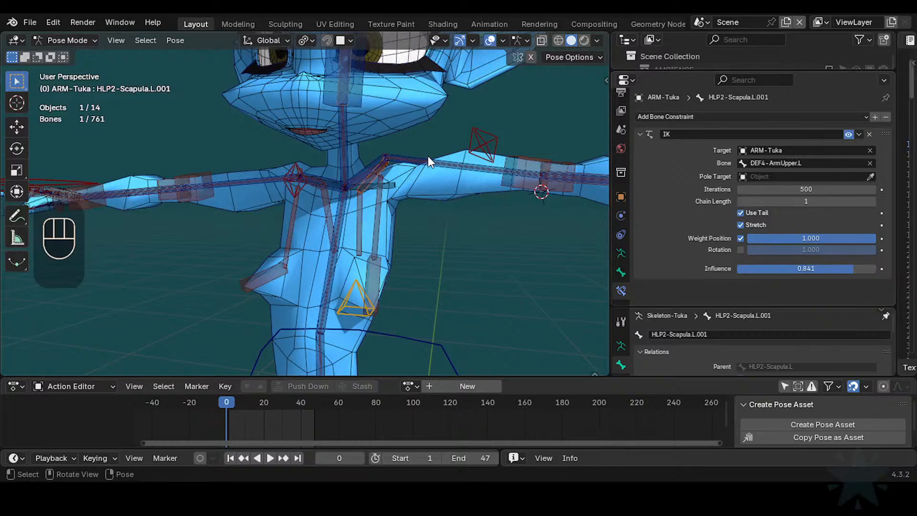
# - Move CTL-IK-Shoulder.L down and up with Auto IK, checking the torso helpers from the front and the back
pyautogui.click(370, 163)
pyautogui.moveTo(370, 163); pyautogui.dragTo(407, 182, button='middle')
pyautogui.press('g')
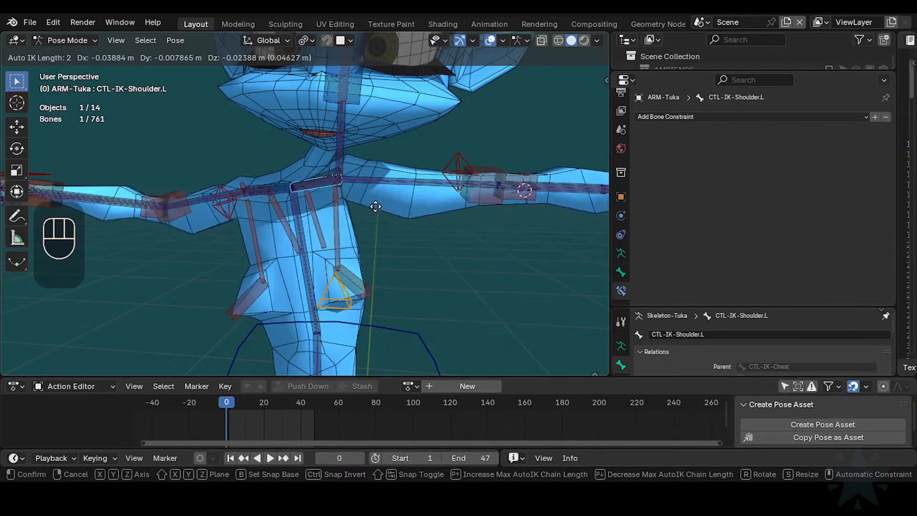
pyautogui.click(399, 207)
pyautogui.moveTo(400, 207); pyautogui.dragTo(322, 197, button='middle')
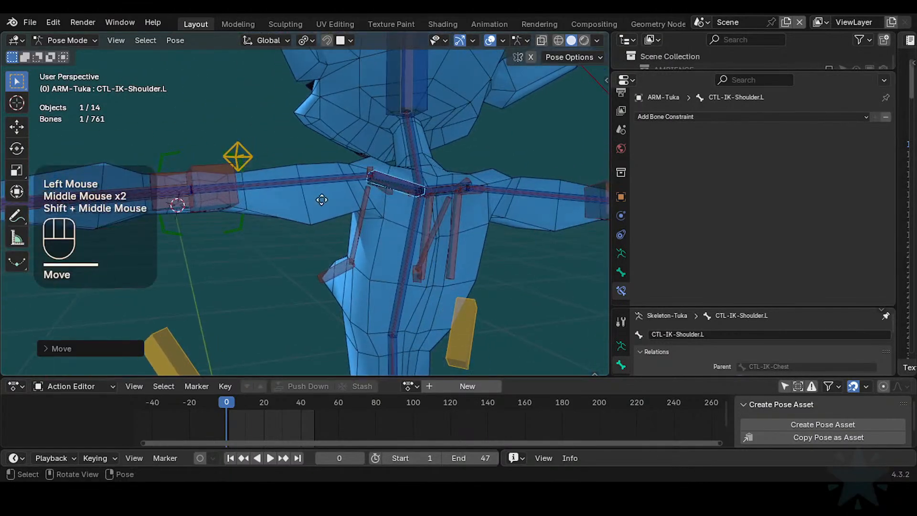
pyautogui.press('g')
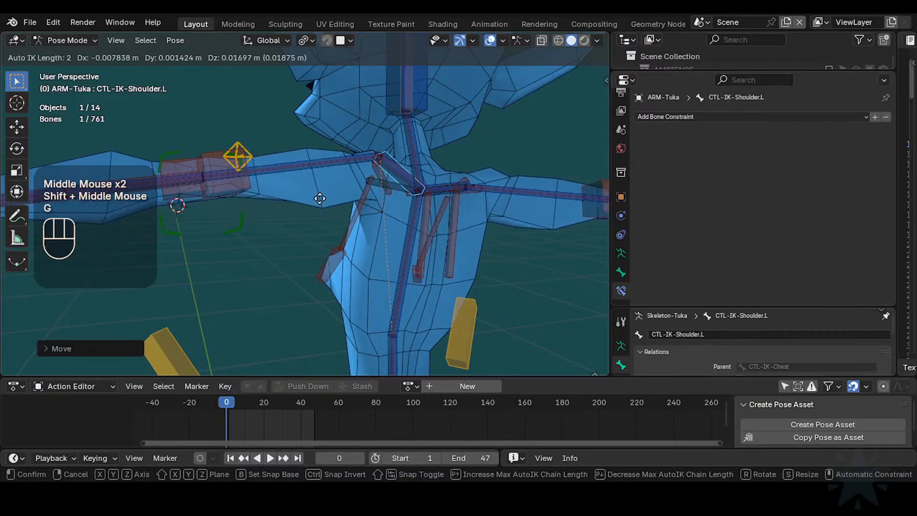
pyautogui.click(332, 209)
# - Keep shifting CTL-IK-Shoulder.L with Auto IK and leave the left shoulder in a raised test pose
pyautogui.moveTo(333, 212); pyautogui.dragTo(398, 210, button='middle')
pyautogui.press('g')
pyautogui.click(394, 249)
pyautogui.keyDown('shift'); pyautogui.moveTo(397, 210); pyautogui.dragTo(390, 209, button='middle'); pyautogui.keyUp('shift')
pyautogui.press('g')
pyautogui.click(386, 167)
# - Select the 0-Body-Tuka mesh together with the rig, enter Weight Paint mode and show the HLP2-Boob.L weights
pyautogui.keyDown('shift'); pyautogui.moveTo(373, 263); pyautogui.dragTo(420, 251, button='middle'); pyautogui.keyUp('shift')
pyautogui.hotkey('ctrl', 'Tab')
pyautogui.keyDown('shift'); pyautogui.click(392, 246); pyautogui.keyUp('shift')
pyautogui.hotkey('ctrl', 'Tab')
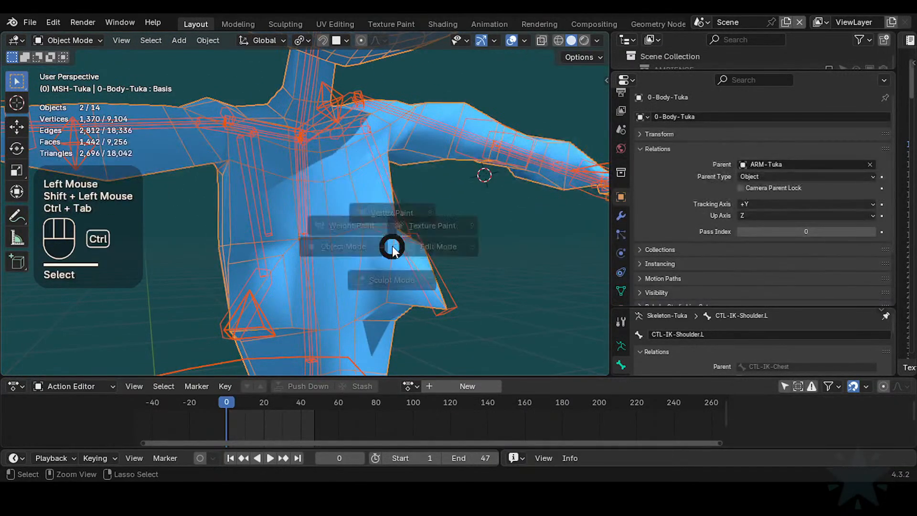
pyautogui.keyDown('alt'); pyautogui.click(414, 248); pyautogui.keyUp('alt')
pyautogui.keyDown('alt'); pyautogui.click(419, 254); pyautogui.keyUp('alt')
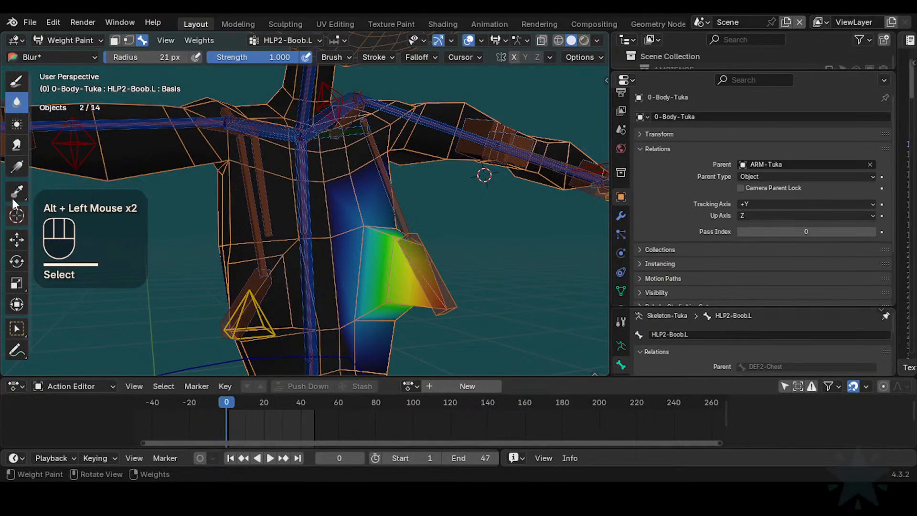
# - Try painting the HLP2-Boob.L weights on the left chest point with the Paint brush at weight 1.000, then undo the strokes
pyautogui.keyDown('ctrl'); pyautogui.click(436, 216); pyautogui.keyUp('ctrl')
pyautogui.moveTo(436, 216); pyautogui.dragTo(408, 325, button='middle')
pyautogui.click(409, 325)
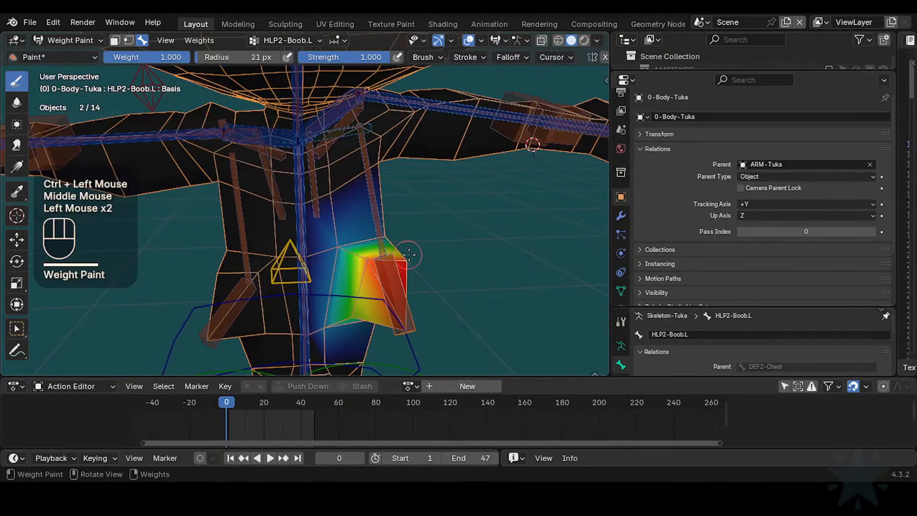
pyautogui.moveTo(409, 255); pyautogui.dragTo(427, 256, button='middle')
pyautogui.hotkey('ctrl', 'z')
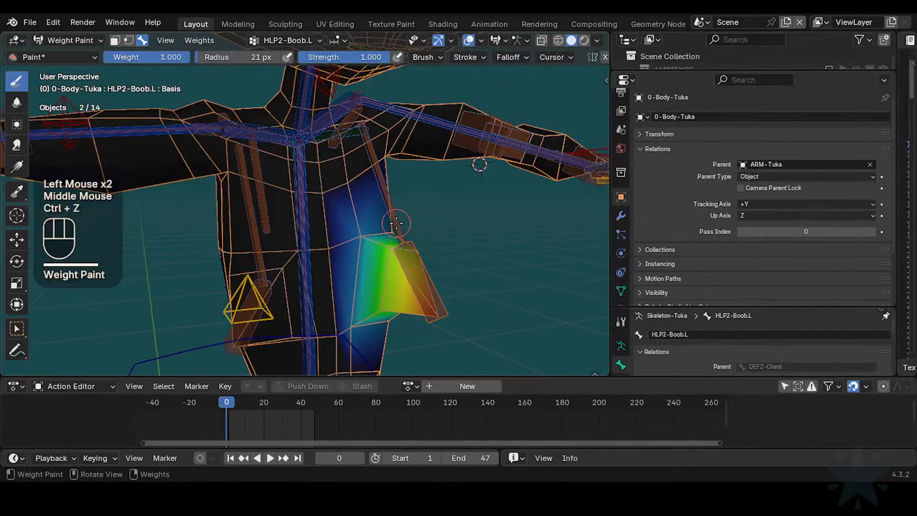
# - Show the HLP2-BreastLeverage.L weights and try the Paint brush with a reduced weight of 0.315 on the left chest
pyautogui.keyDown('alt'); pyautogui.click(396, 222); pyautogui.keyUp('alt')
pyautogui.click(421, 250)
pyautogui.hotkey('ctrl', 'z')
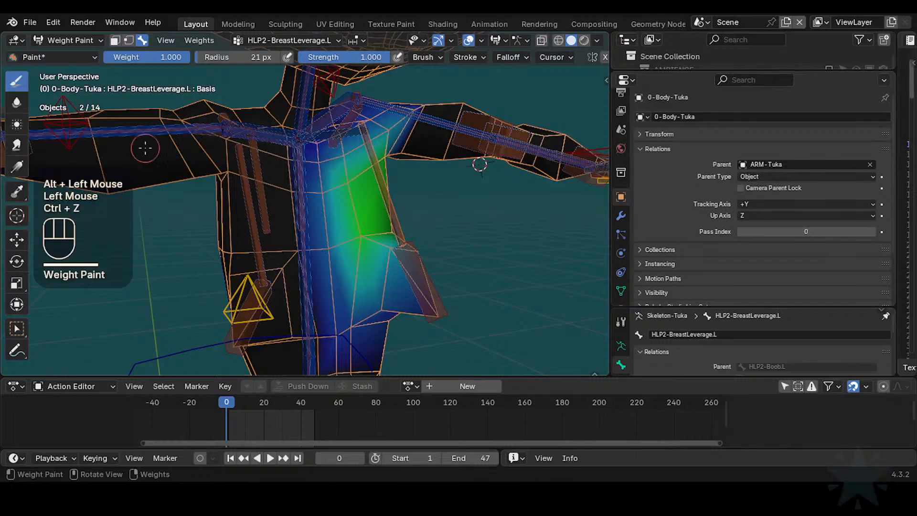
pyautogui.click(7, 83)
pyautogui.moveTo(305, 229); pyautogui.dragTo(334, 229, button='middle')
pyautogui.hotkey('ctrl', 'f')
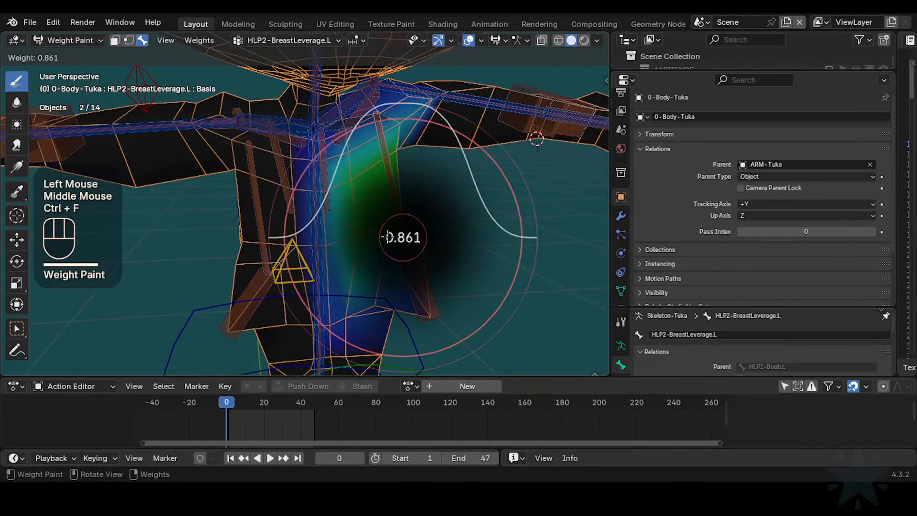
pyautogui.click(327, 248)
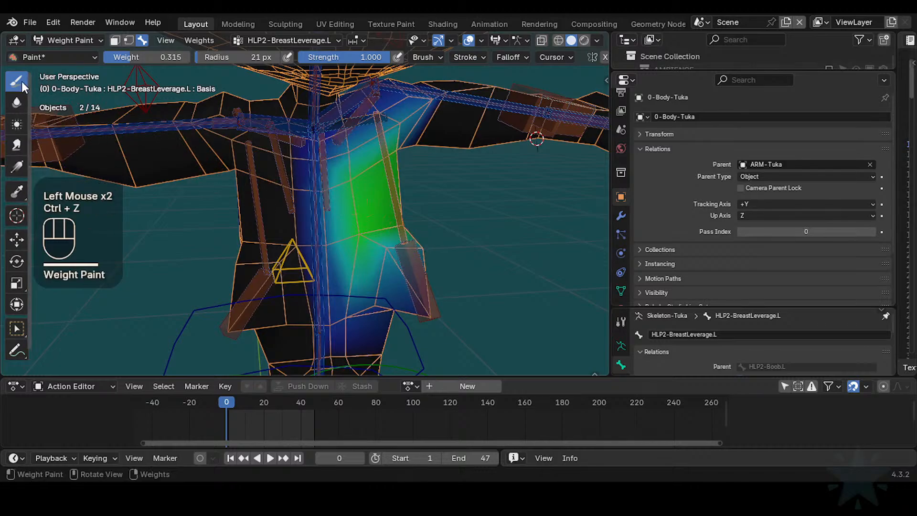
# - Set the brush weight to 1.000 and subtract the HLP2-BreastLeverage.L influence from the left chest point
pyautogui.hotkey('ctrl', 'f')
pyautogui.keyDown('ctrl'); pyautogui.click(387, 246); pyautogui.keyUp('ctrl')
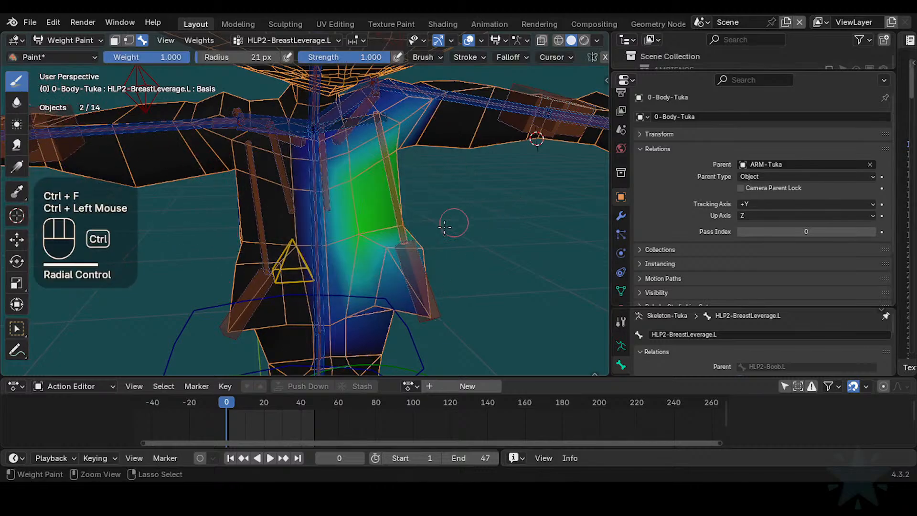
pyautogui.keyDown('ctrl'); pyautogui.click(387, 246); pyautogui.keyUp('ctrl')
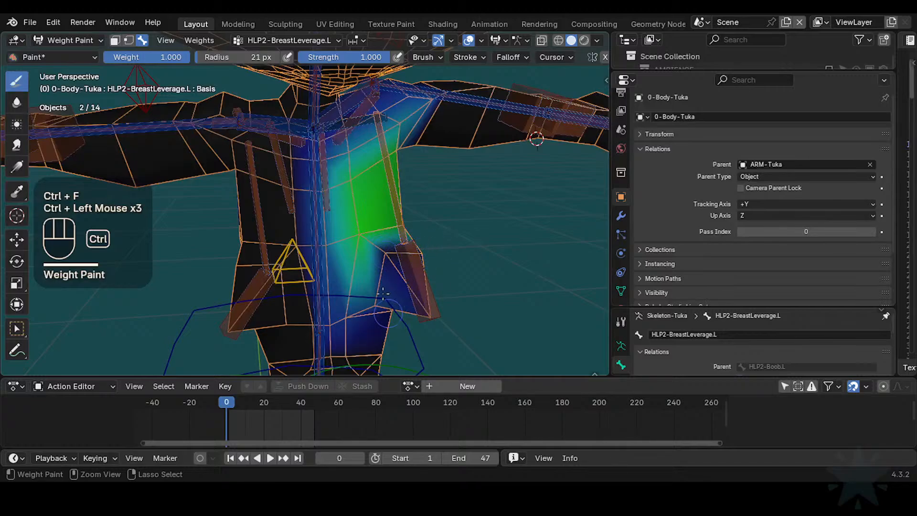
pyautogui.moveTo(371, 306); pyautogui.dragTo(411, 313, button='middle')
pyautogui.keyDown('ctrl'); pyautogui.click(424, 318); pyautogui.keyUp('ctrl')
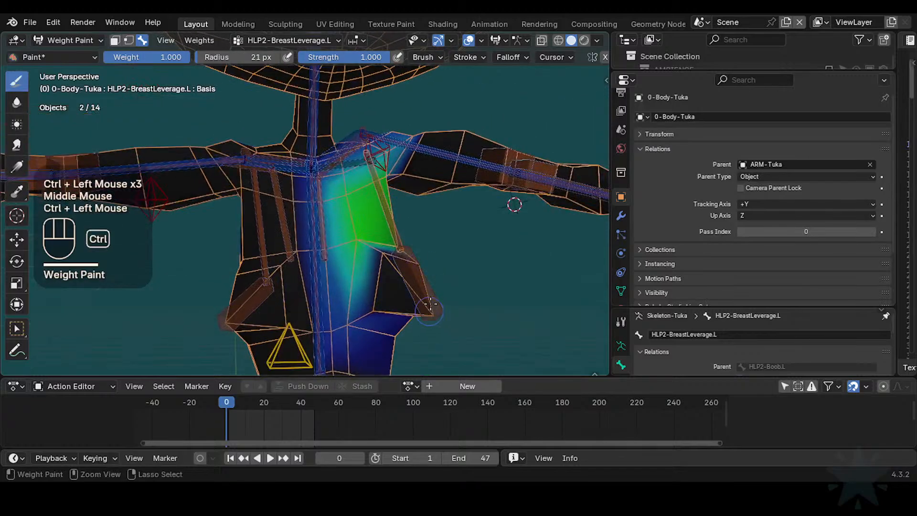
# - Blur the HLP2-BreastLeverage.L weights across the front and side of the left chest
pyautogui.moveTo(430, 279); pyautogui.dragTo(406, 246, button='middle')
pyautogui.keyDown('shift'); pyautogui.moveTo(406, 246); pyautogui.dragTo(276, 193, button='middle'); pyautogui.keyUp('shift')
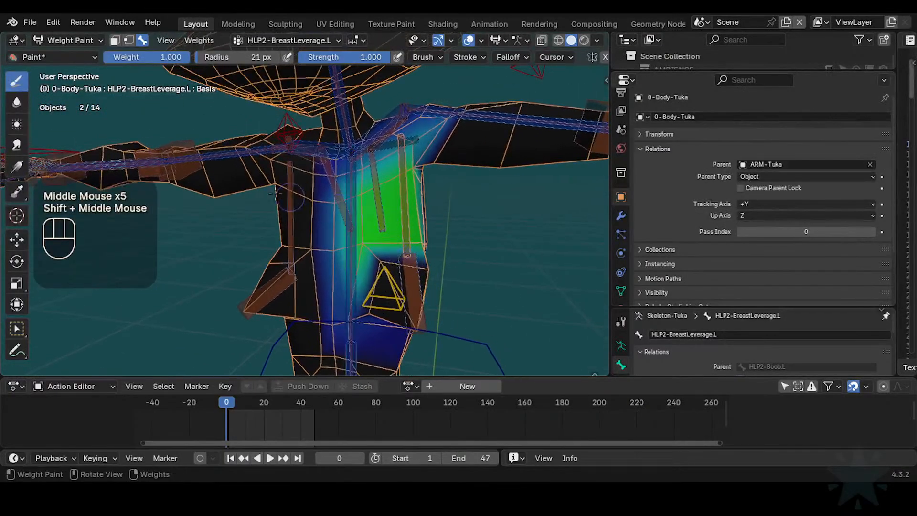
pyautogui.click(17, 103)
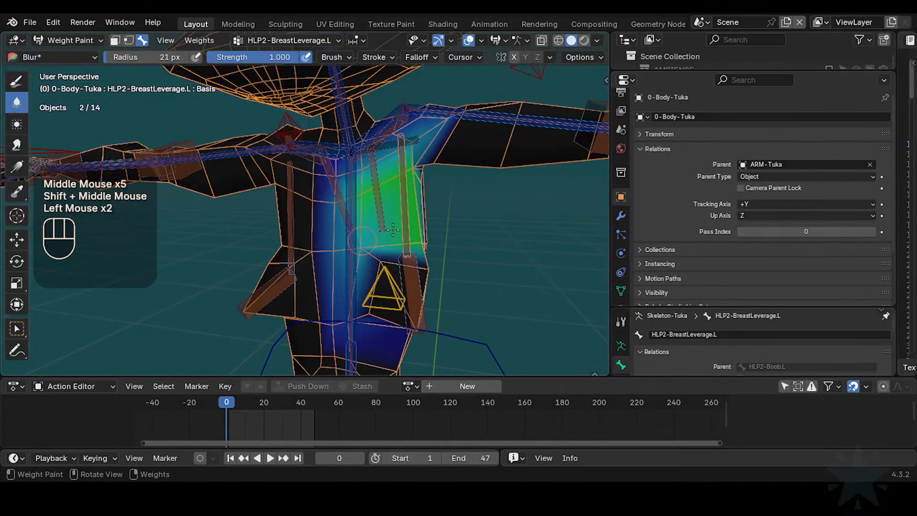
pyautogui.moveTo(393, 230)
pyautogui.mouseDown(button='middle')
pyautogui.moveTo(444, 244)
pyautogui.moveTo(411, 233)
pyautogui.mouseUp(button='middle')
pyautogui.click(444, 244)
pyautogui.moveTo(411, 233); pyautogui.dragTo(325, 276, button='middle')
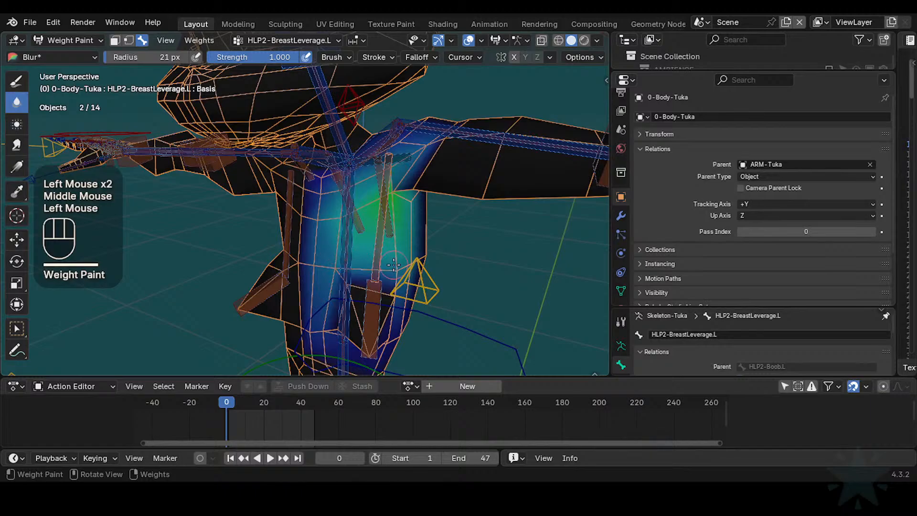
pyautogui.keyDown('shift'); pyautogui.moveTo(326, 311); pyautogui.dragTo(325, 308, button='middle'); pyautogui.keyUp('shift')
pyautogui.moveTo(325, 308); pyautogui.dragTo(323, 302, button='middle')
pyautogui.click(324, 302)
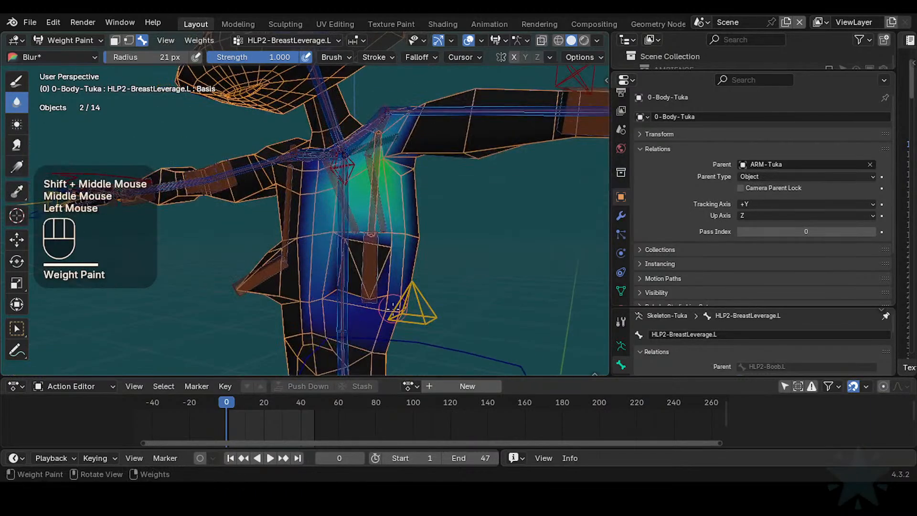
# - Subtract the remaining HLP2-BreastLeverage.L weight around the outer base of the left chest point with the Paint brush
pyautogui.moveTo(391, 305)
pyautogui.mouseDown(button='middle')
pyautogui.moveTo(198, 231)
pyautogui.moveTo(348, 221)
pyautogui.moveTo(323, 219)
pyautogui.mouseUp(button='middle')
pyautogui.click(16, 81)
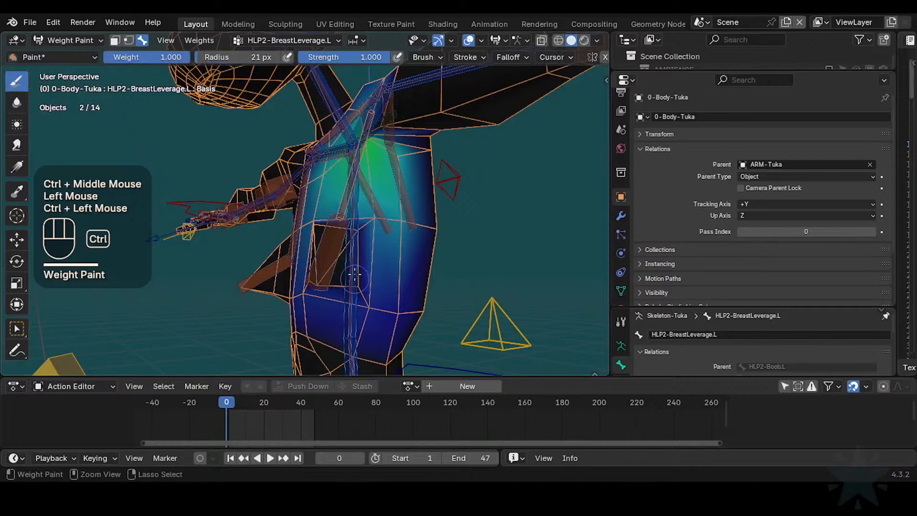
pyautogui.moveTo(371, 267); pyautogui.dragTo(239, 200, button='middle')
# - Blur the HLP2-BreastLeverage.L weights along the torso's left side, under the arm and around the collarbone
pyautogui.moveTo(239, 201); pyautogui.dragTo(171, 177, button='middle')
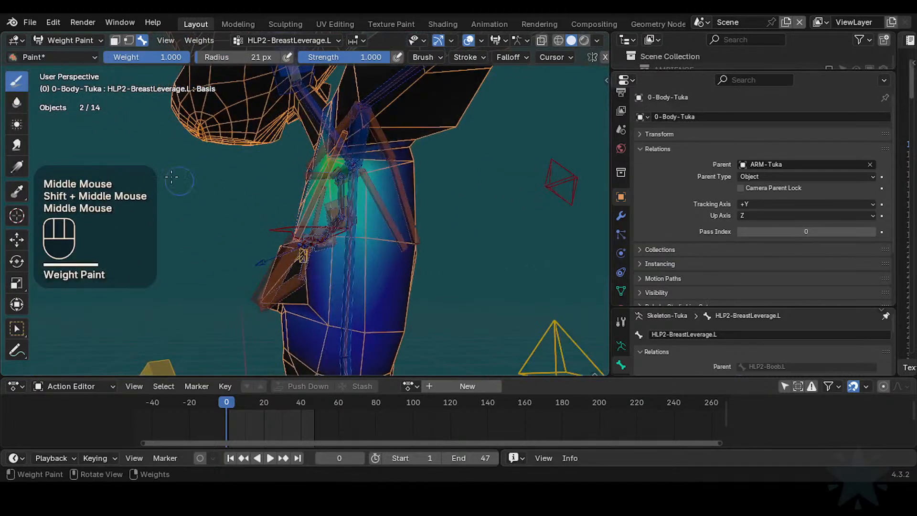
pyautogui.click(17, 101)
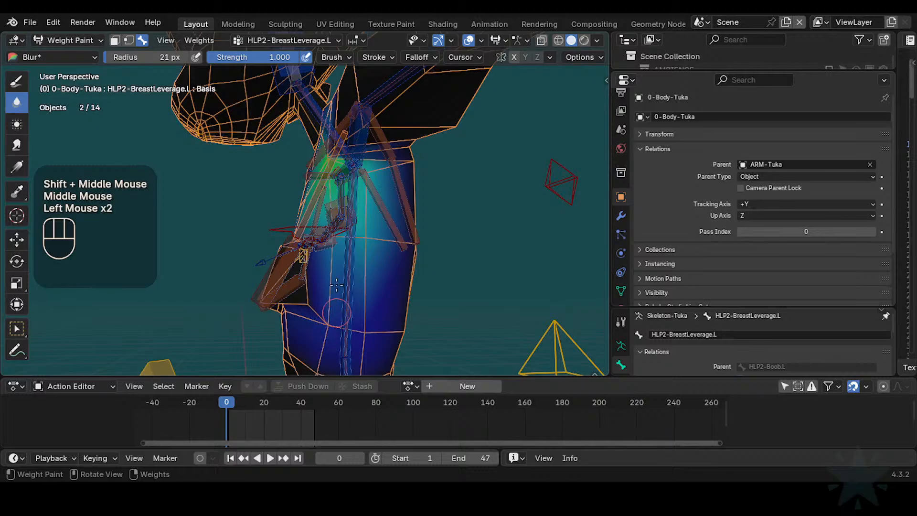
pyautogui.moveTo(338, 234); pyautogui.dragTo(404, 322, button='middle')
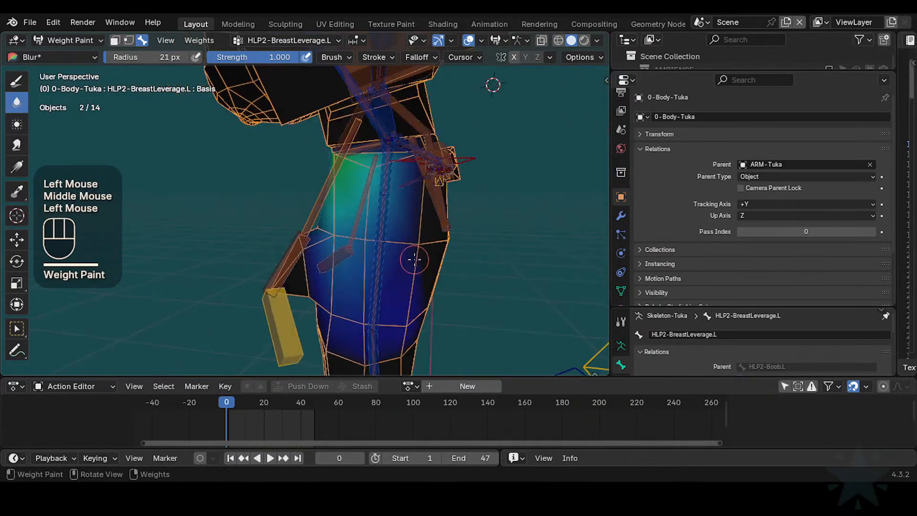
pyautogui.moveTo(412, 218); pyautogui.dragTo(435, 147, button='middle')
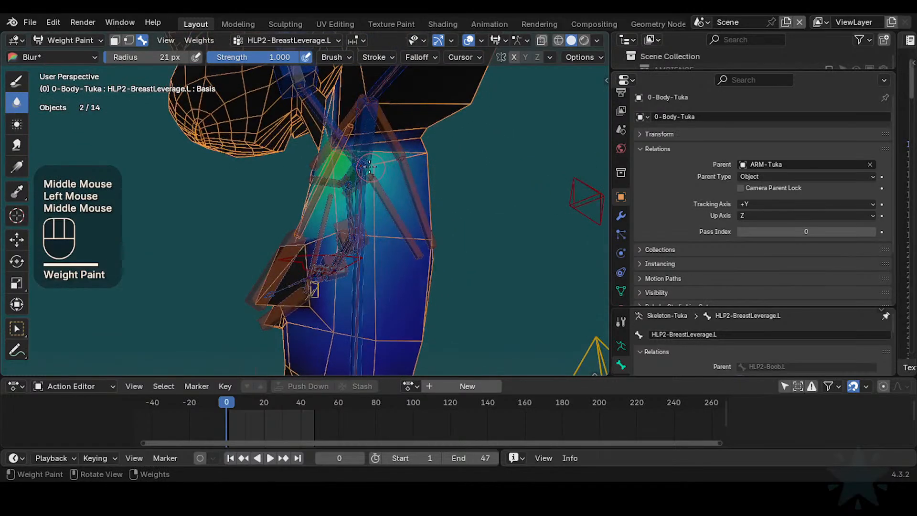
pyautogui.moveTo(369, 166); pyautogui.dragTo(437, 152, button='middle')
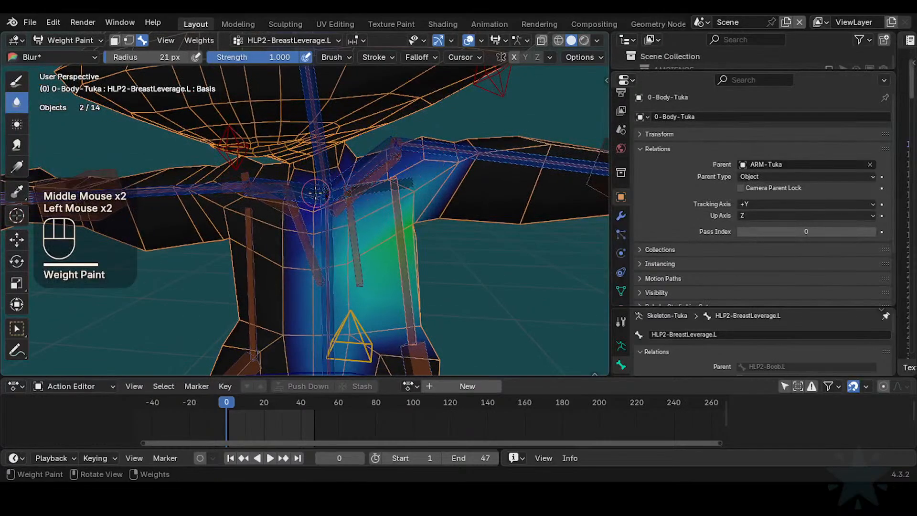
# - Select HLP2-Boob.L and test the chest deformation with a trial move, then cancel it
pyautogui.keyDown('ctrl'); pyautogui.moveTo(375, 192); pyautogui.dragTo(392, 318, button='middle'); pyautogui.keyUp('ctrl')
pyautogui.keyDown('alt'); pyautogui.click(392, 299); pyautogui.keyUp('alt')
pyautogui.press('g')
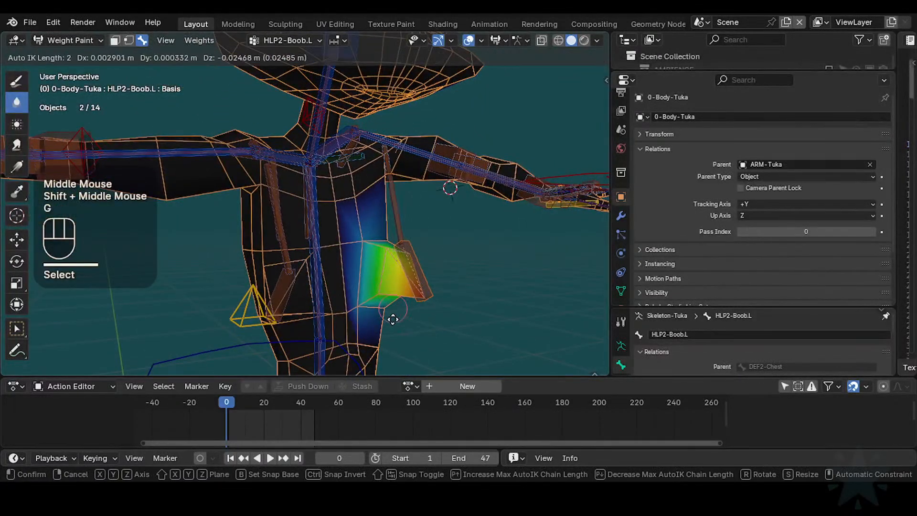
pyautogui.press('Escape')
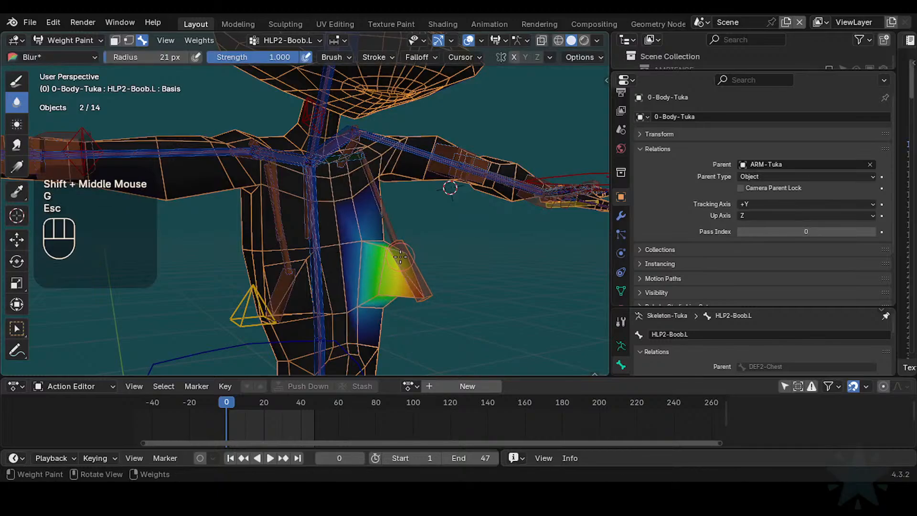
# - Leave weight painting on the body and inspect the chest helper bones of ARM-Tuka in Edit Mode
pyautogui.moveTo(408, 235); pyautogui.dragTo(404, 236, button='middle')
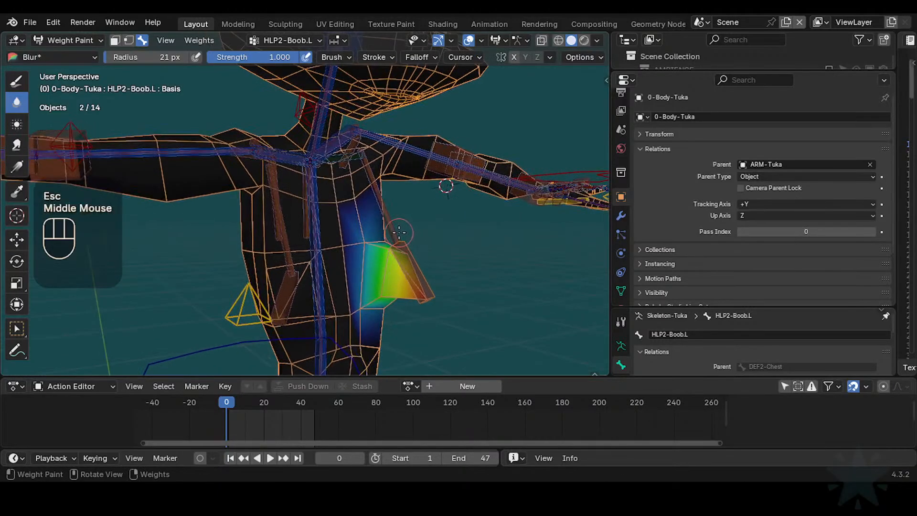
pyautogui.press('Tab')
pyautogui.hotkey('ctrl', 'Tab')
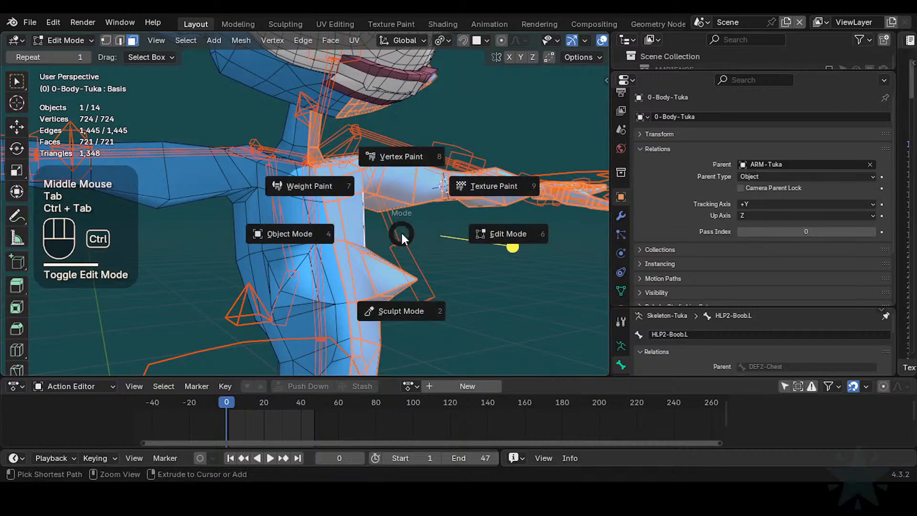
pyautogui.click(397, 234)
pyautogui.press('Tab')
pyautogui.moveTo(399, 247)
pyautogui.mouseDown(button='middle')
pyautogui.moveTo(370, 259)
pyautogui.moveTo(432, 273)
pyautogui.moveTo(378, 273)
pyautogui.moveTo(401, 285)
pyautogui.moveTo(446, 251)
pyautogui.moveTo(391, 255)
pyautogui.mouseUp(button='middle')
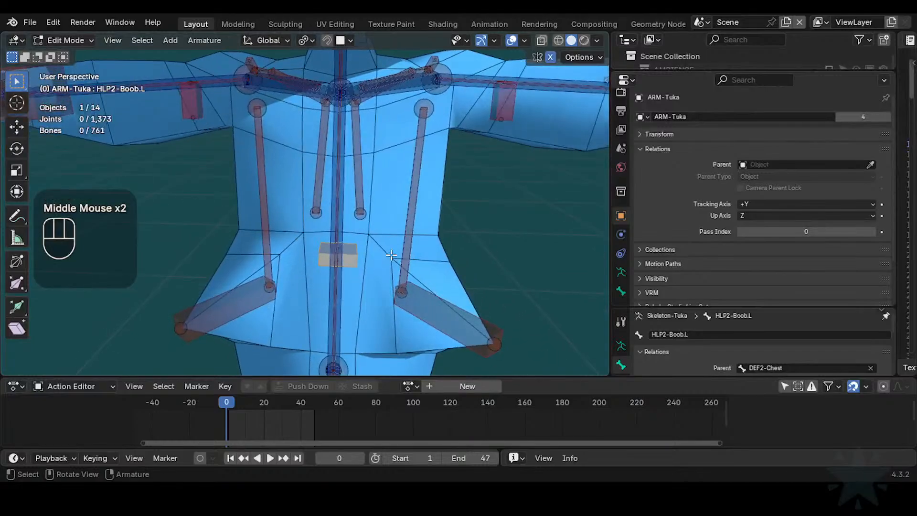
pyautogui.press('Tab')
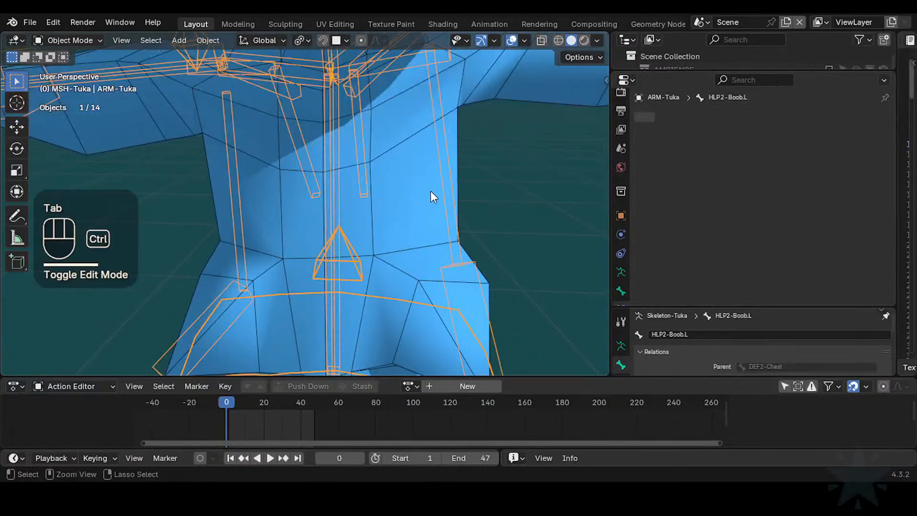
# - Return the rig to Pose Mode, select all bones and clear their pose transforms
pyautogui.keyDown('ctrl'); pyautogui.moveTo(431, 194); pyautogui.dragTo(382, 222, button='middle'); pyautogui.keyUp('ctrl')
pyautogui.hotkey('ctrl', 'Tab')
pyautogui.press('a')
pyautogui.hotkey('alt', 'g')
pyautogui.hotkey('alt', 'g')
pyautogui.moveTo(382, 222); pyautogui.dragTo(337, 244, button='middle')
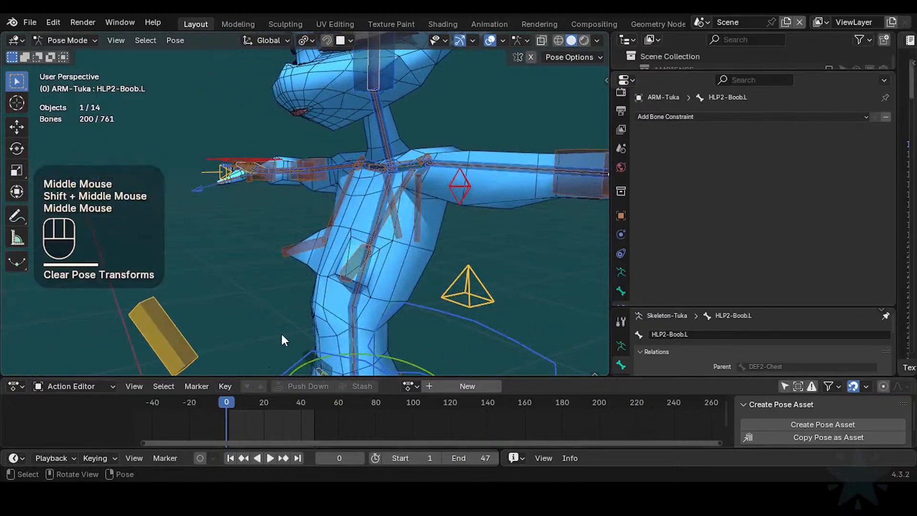
# - Select CTL-IK-Shoulder.L and enlarge its bone display size so the control is easier to pick
pyautogui.moveTo(283, 334); pyautogui.dragTo(412, 250, button='middle')
pyautogui.click(376, 200)
pyautogui.moveTo(371, 198); pyautogui.dragTo(376, 188, button='middle')
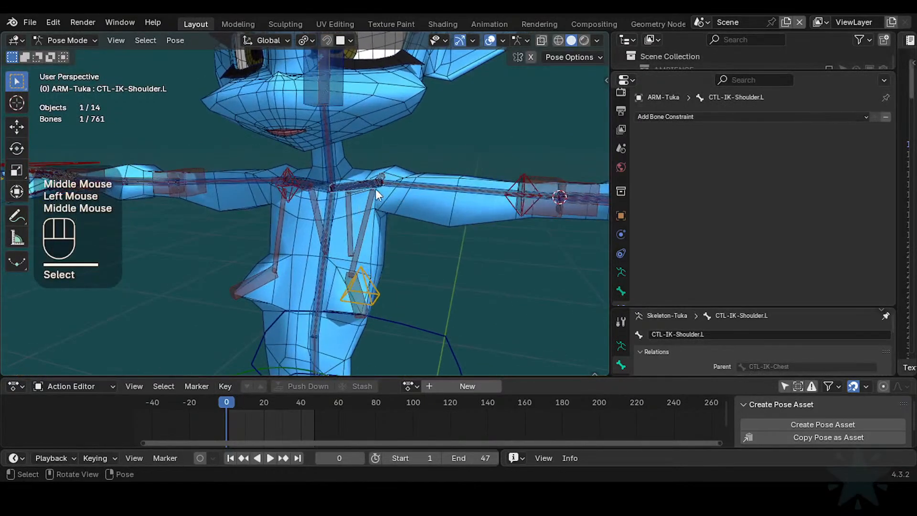
pyautogui.hotkey('ctrl', 'alt', 'shift', 'a')
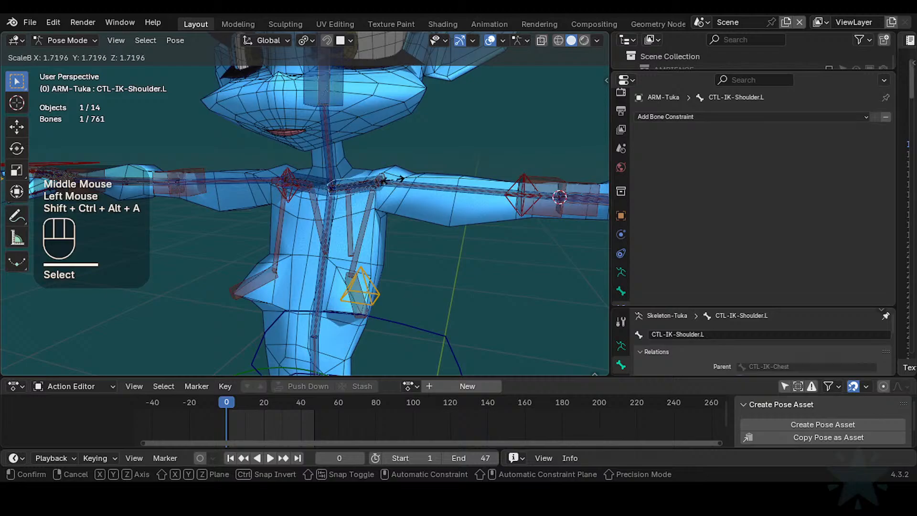
pyautogui.doubleClick(400, 178)
# - Test the chest helper deformation by moving CTL-IK-Shoulder.L several times from front and side viewpoints
pyautogui.press('g')
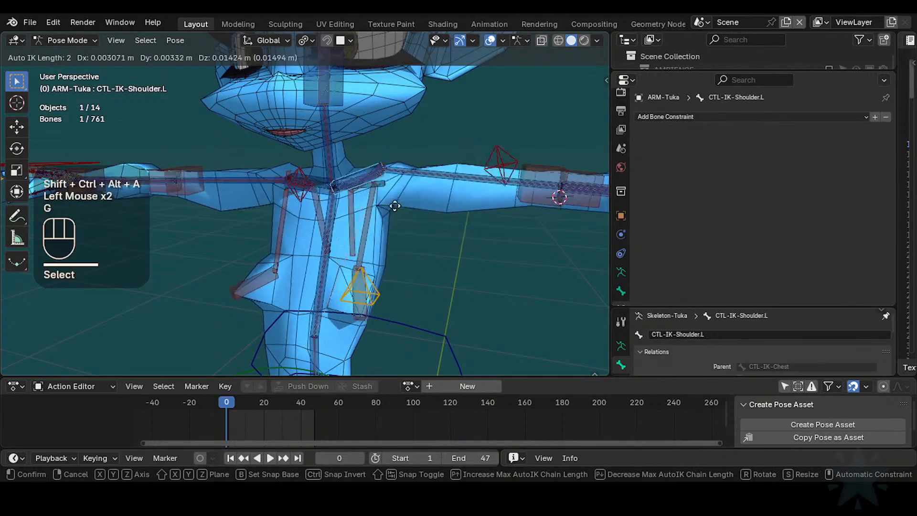
pyautogui.click(399, 205)
pyautogui.moveTo(399, 204); pyautogui.dragTo(374, 196, button='middle')
pyautogui.press('g')
pyautogui.click(397, 192)
pyautogui.press('g')
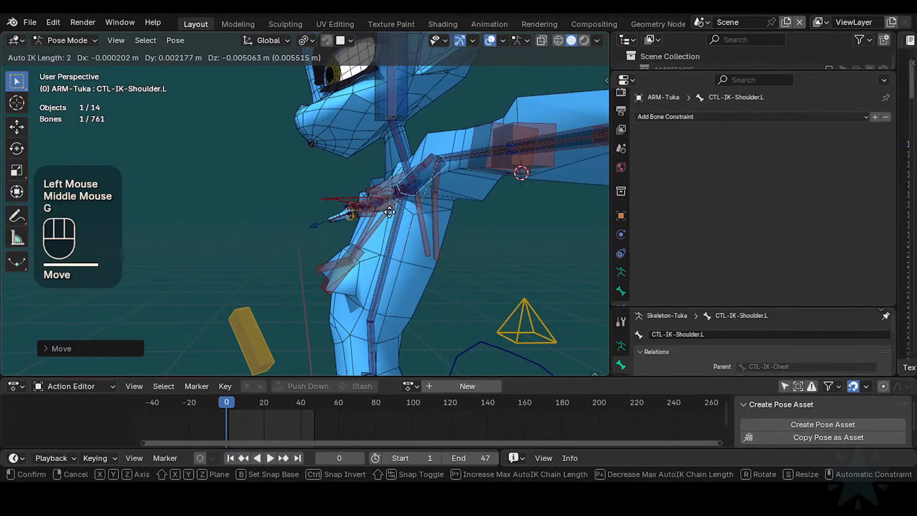
pyautogui.click(392, 219)
# - Display the bone axes and set the IK Stiffness X of HLP2-Boob.L to 0.743
pyautogui.click(375, 256)
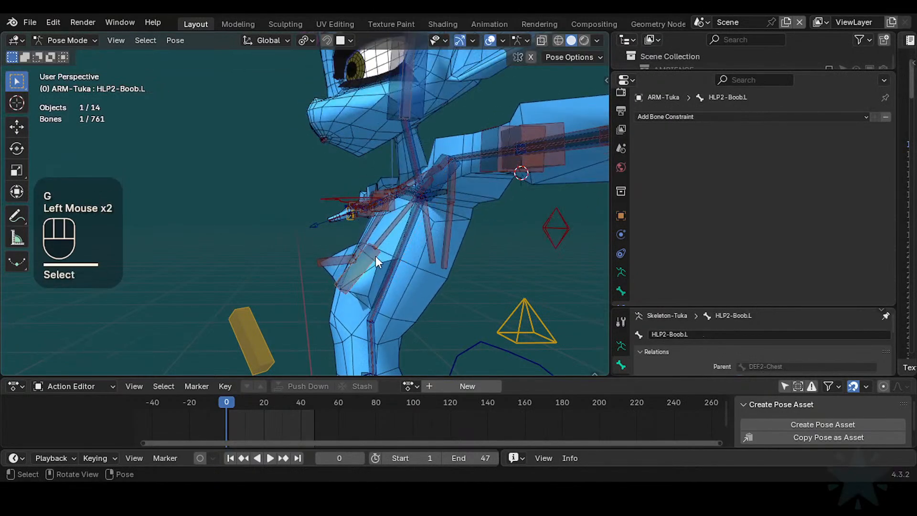
pyautogui.moveTo(375, 256); pyautogui.dragTo(415, 252, button='middle')
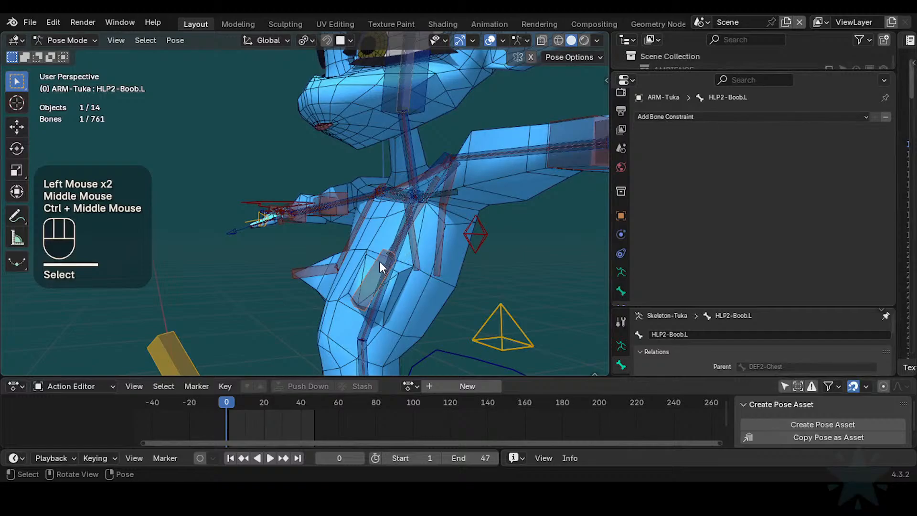
pyautogui.click(621, 289)
pyautogui.moveTo(749, 267); pyautogui.dragTo(749, 191, button='middle')
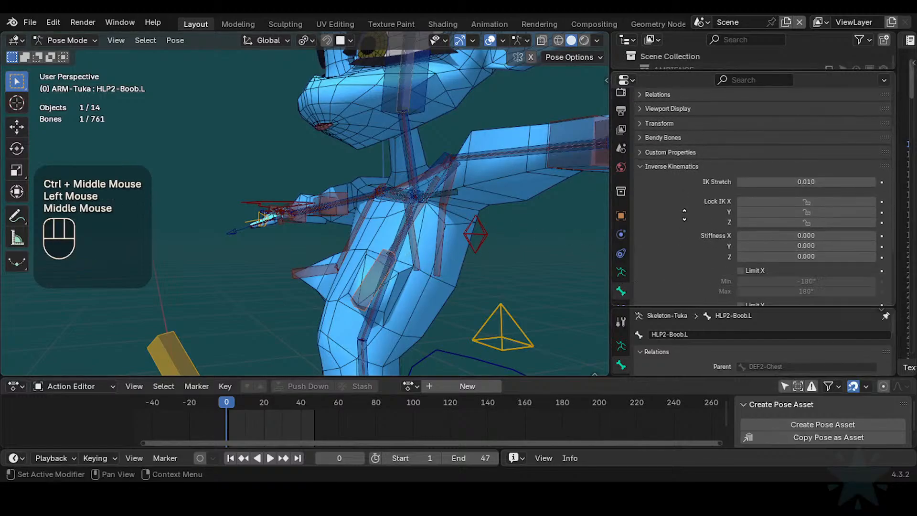
pyautogui.moveTo(749, 287); pyautogui.dragTo(749, 177, button='middle')
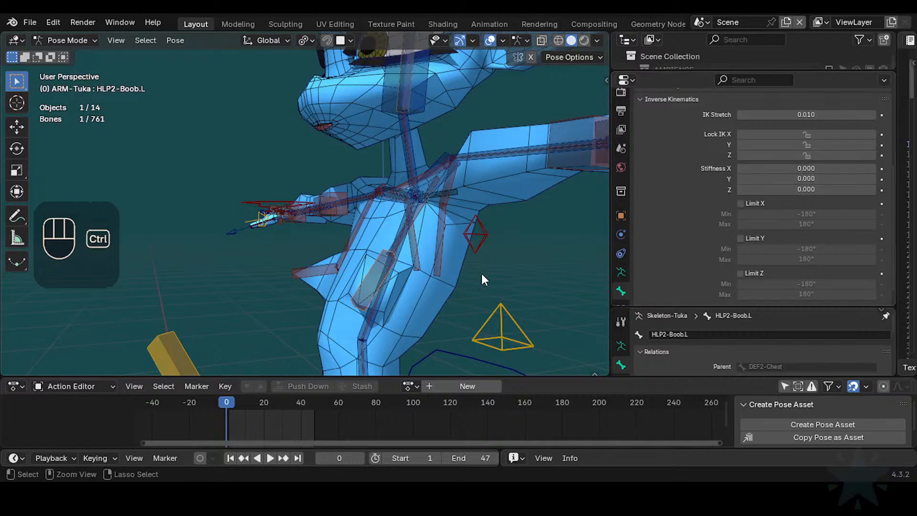
pyautogui.hotkey('ctrl', '3')
pyautogui.keyDown('ctrl'); pyautogui.moveTo(406, 300); pyautogui.dragTo(418, 287, button='middle'); pyautogui.keyUp('ctrl')
pyautogui.moveTo(417, 286); pyautogui.dragTo(541, 193, button='middle')
pyautogui.moveTo(799, 168); pyautogui.dragTo(909, 172)
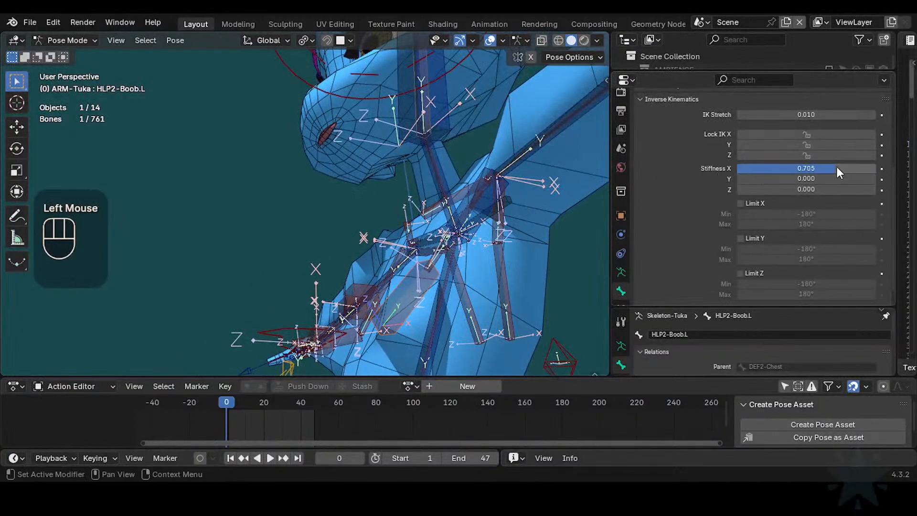
pyautogui.moveTo(837, 167)
pyautogui.mouseDown()
pyautogui.moveTo(894, 168)
pyautogui.moveTo(848, 171)
pyautogui.mouseUp()
# - Select all bones of the rig and clear their pose transforms
pyautogui.moveTo(452, 231); pyautogui.dragTo(492, 253, button='middle')
pyautogui.moveTo(492, 253); pyautogui.dragTo(483, 276, button='middle')
pyautogui.press('a')
pyautogui.hotkey('alt', 'q')
pyautogui.hotkey('alt', 'q')
# - Raise and lower CTL-IK-Shoulder.L to test how the stiffened HLP2-Boob.L bone follows the shoulder
pyautogui.click(427, 218)
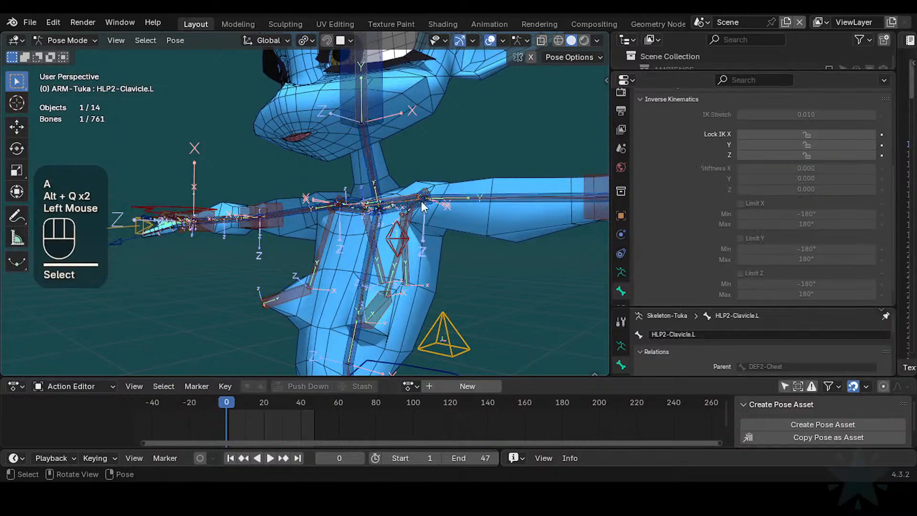
pyautogui.moveTo(427, 217); pyautogui.dragTo(455, 224, button='middle')
pyautogui.click(419, 203)
pyautogui.press('g')
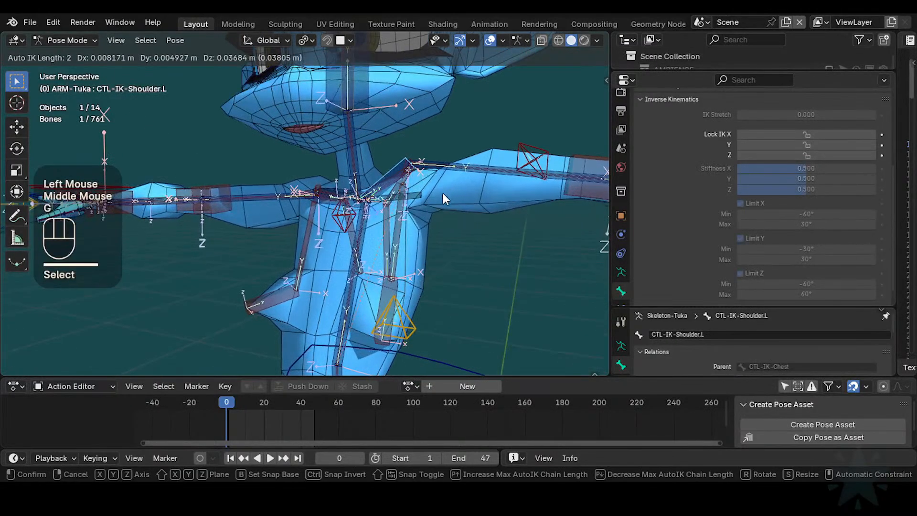
pyautogui.click(443, 193)
pyautogui.moveTo(443, 193); pyautogui.dragTo(430, 225, button='middle')
pyautogui.press('g')
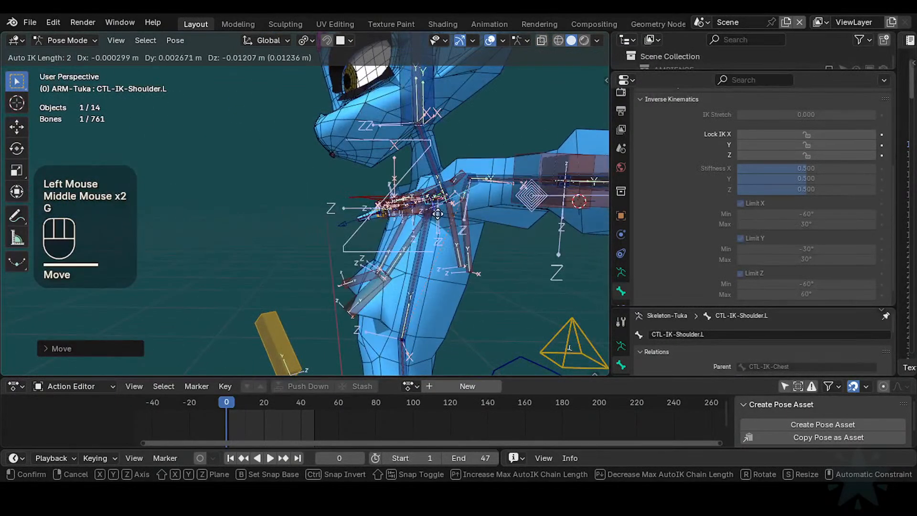
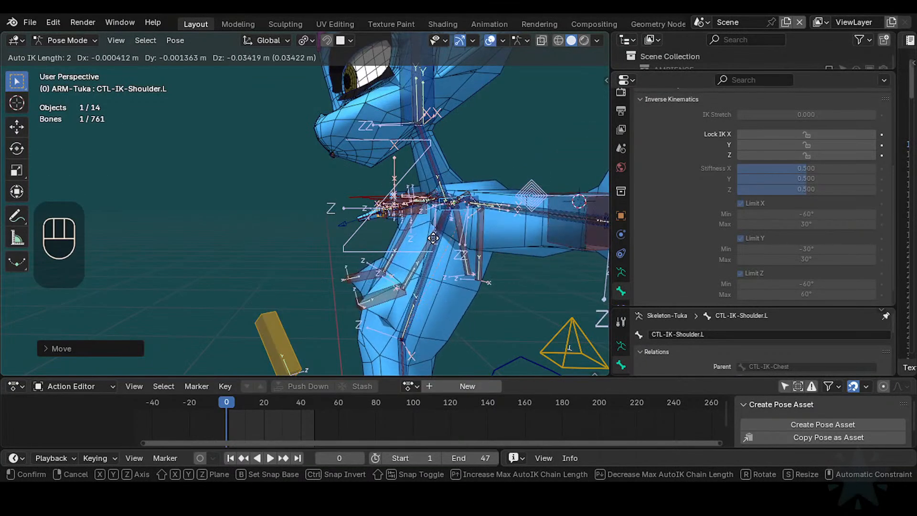
pyautogui.click(395, 273)
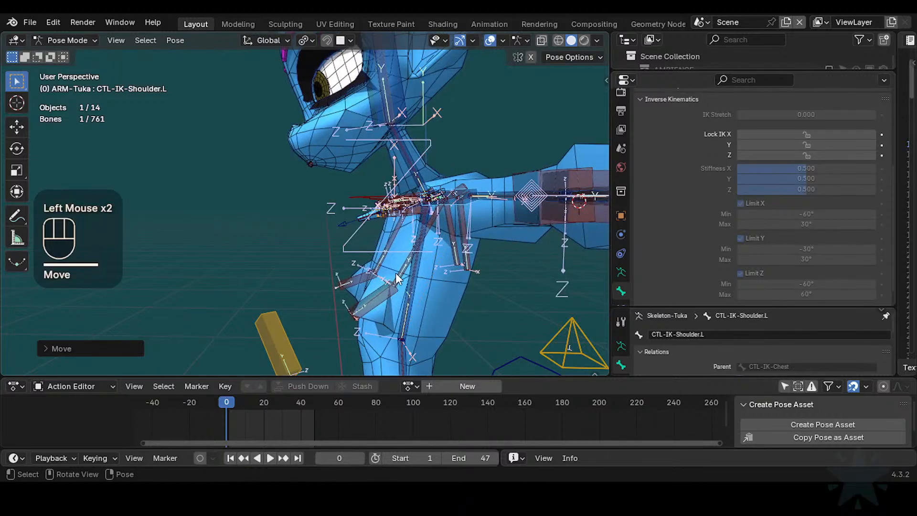
# - Try to isolate HLP2-BreastLeverage.L and HLP2-Boob.L by hiding the unselected bones, then undo the hiding
pyautogui.click(466, 234)
pyautogui.moveTo(506, 263); pyautogui.dragTo(502, 239, button='middle')
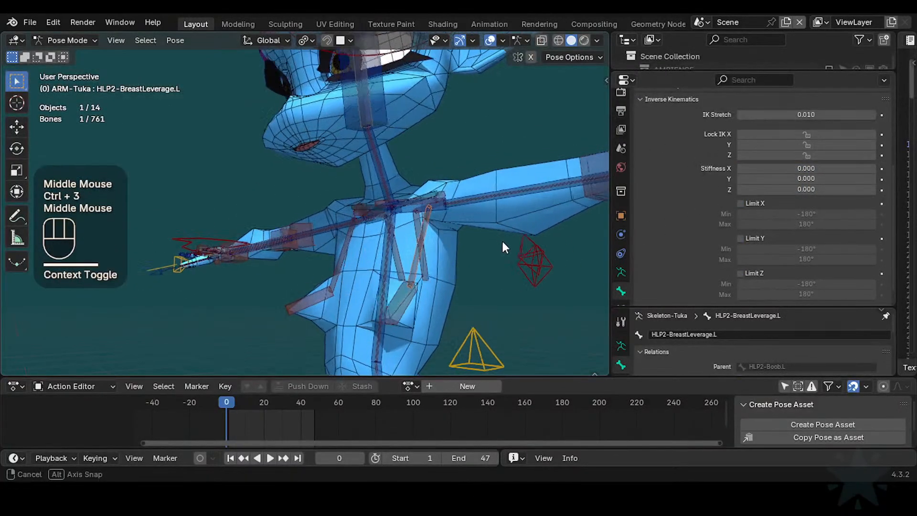
pyautogui.hotkey('ctrl', '3')
pyautogui.press('g')
pyautogui.press('Escape')
pyautogui.keyDown('shift'); pyautogui.click(423, 287); pyautogui.keyUp('shift')
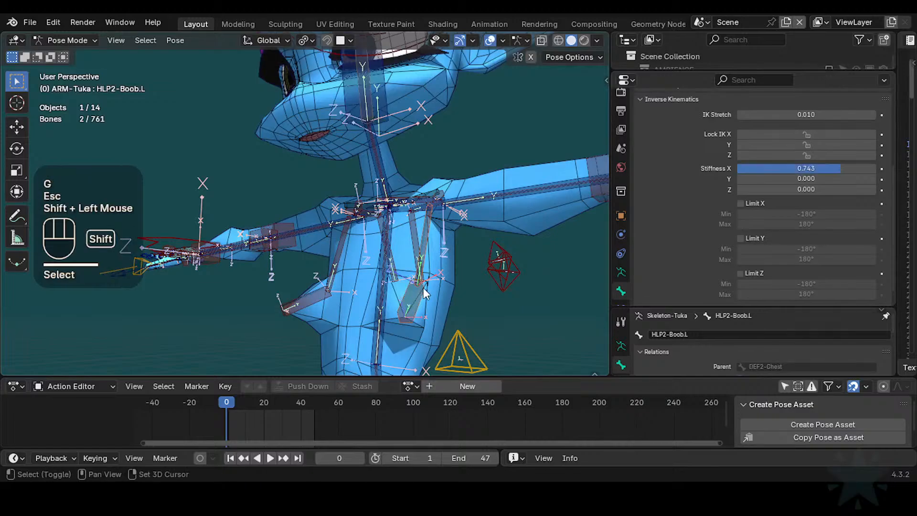
pyautogui.hotkey('shift', 'h')
pyautogui.moveTo(452, 257)
pyautogui.mouseDown(button='middle')
pyautogui.moveTo(486, 245)
pyautogui.moveTo(457, 255)
pyautogui.mouseUp(button='middle')
pyautogui.hotkey('ctrl', 'z')
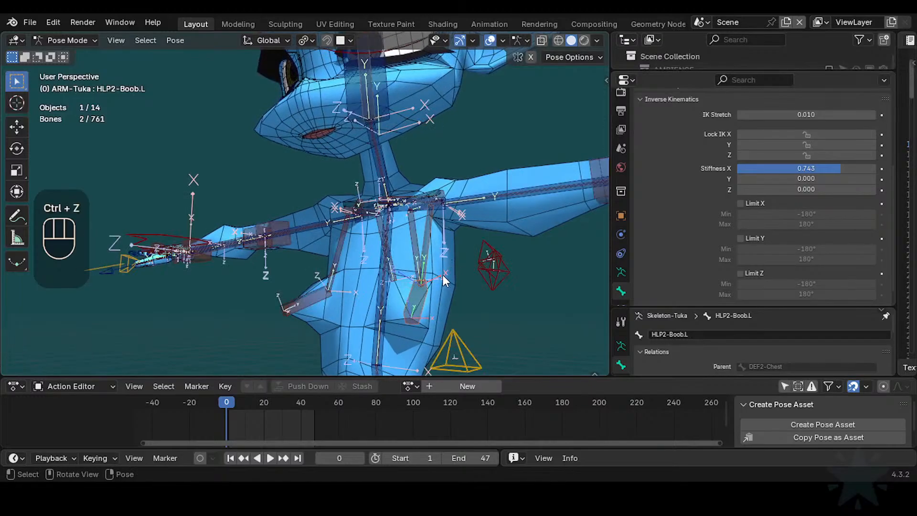
# - Set the IK Stiffness X of HLP2-BreastLeverage.L to 0.765
pyautogui.click(430, 269)
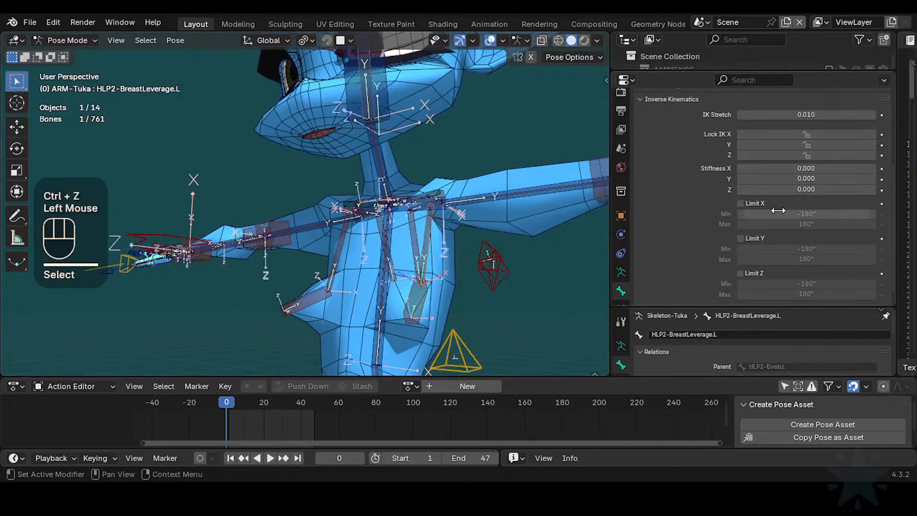
pyautogui.moveTo(778, 210); pyautogui.dragTo(797, 167, button='middle')
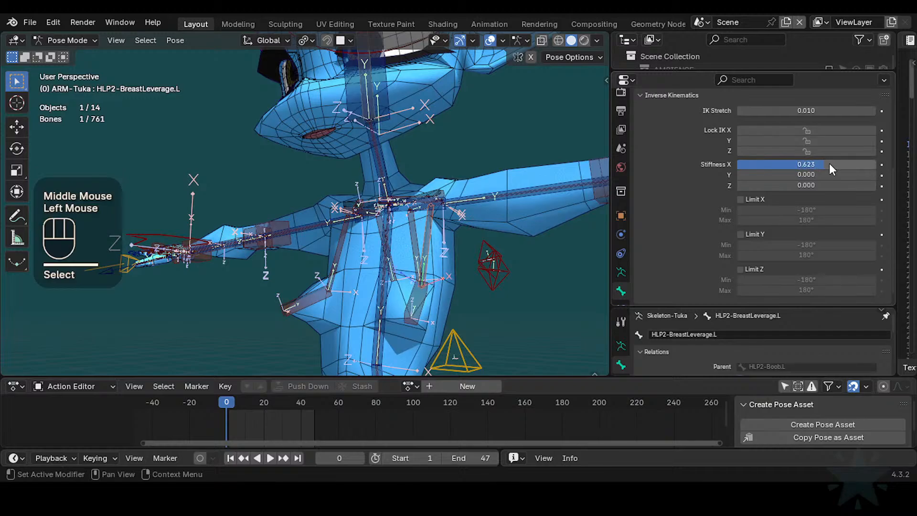
# - Isolate CTL-IK-Shoulder.L, HLP2-BreastLeverage.L and HLP2-Boob.L by hiding all other bones
pyautogui.click(442, 198)
pyautogui.moveTo(442, 199); pyautogui.dragTo(449, 160, button='middle')
pyautogui.click(445, 204)
pyautogui.keyDown('shift'); pyautogui.click(426, 258); pyautogui.keyUp('shift')
pyautogui.keyDown('shift'); pyautogui.click(407, 300); pyautogui.keyUp('shift')
pyautogui.hotkey('shift', 'h')
# - Move CTL-IK-Shoulder.L repeatedly in several directions to test the isolated chest helper chain from different sides
pyautogui.click(447, 191)
pyautogui.press('g')
pyautogui.click(440, 185)
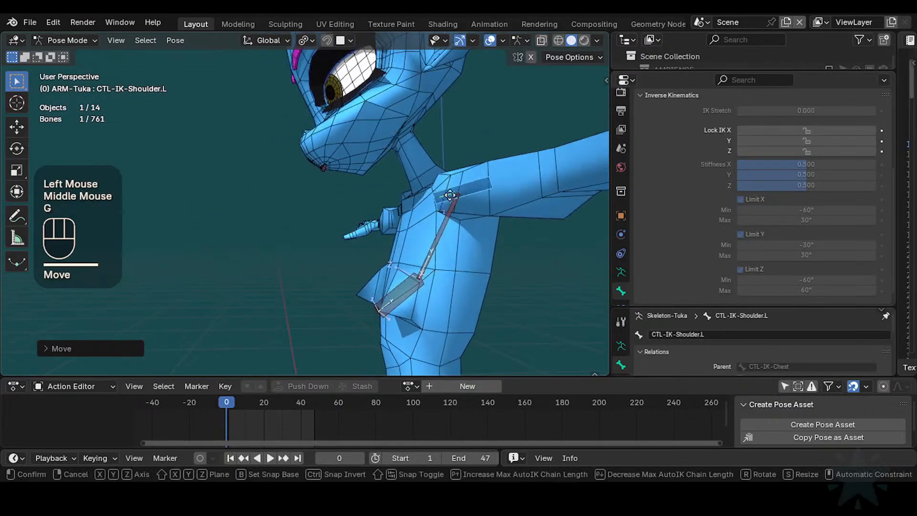
pyautogui.press('g')
pyautogui.click(488, 192)
pyautogui.moveTo(488, 192); pyautogui.dragTo(470, 201, button='middle')
pyautogui.press('g')
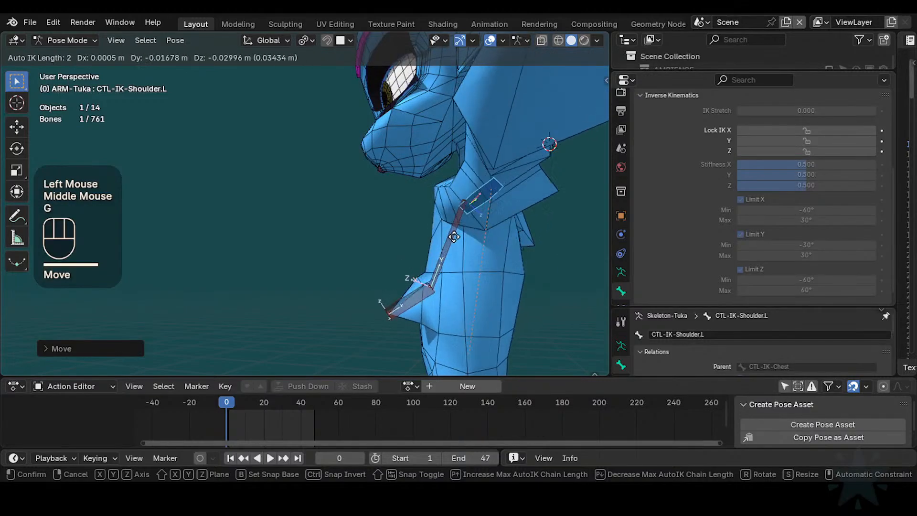
pyautogui.click(475, 181)
pyautogui.moveTo(475, 182); pyautogui.dragTo(476, 218, button='middle')
pyautogui.press('g')
pyautogui.click(469, 216)
pyautogui.press('g')
pyautogui.click(478, 211)
pyautogui.press('g')
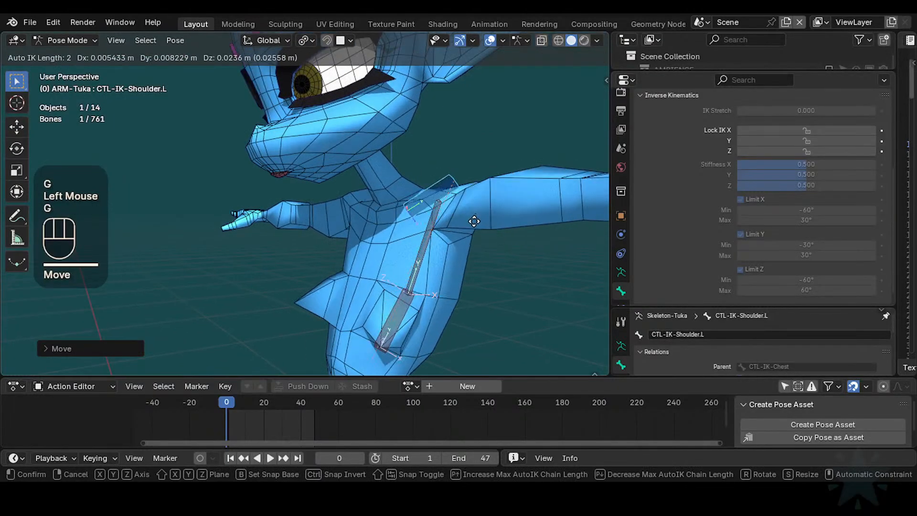
pyautogui.click(461, 244)
pyautogui.press('g')
pyautogui.click(433, 272)
# - Set the IK Stiffness Z to 0.743 on HLP2-BreastLeverage.L and 0.611 on HLP2-Boob.L
pyautogui.click(402, 296)
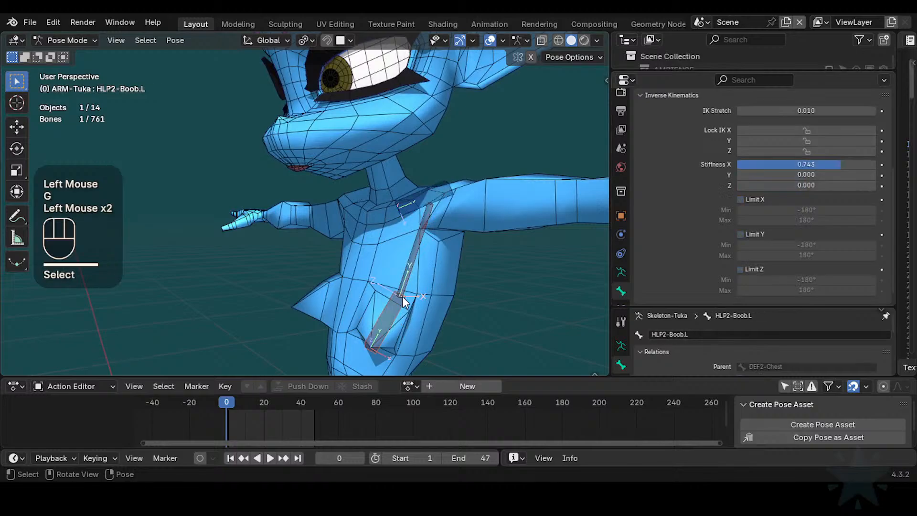
pyautogui.moveTo(402, 296); pyautogui.dragTo(424, 289, button='middle')
pyautogui.click(412, 263)
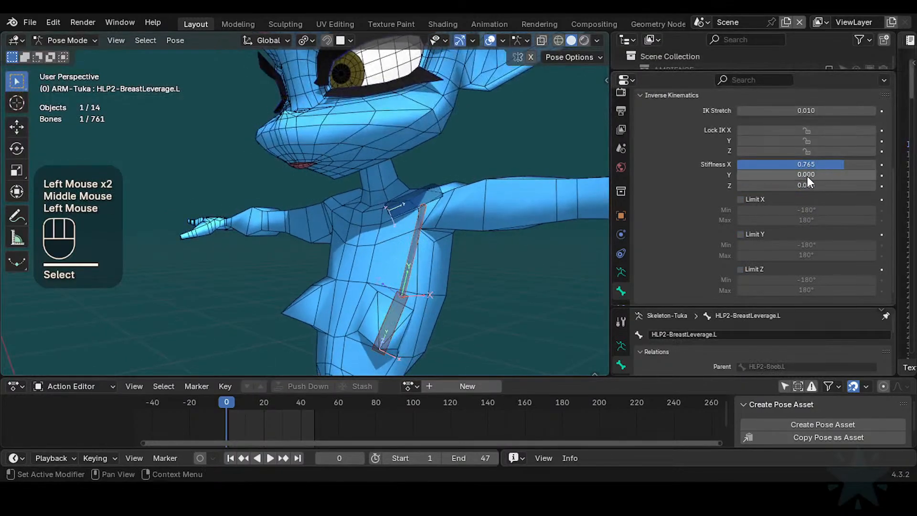
pyautogui.moveTo(867, 189); pyautogui.dragTo(821, 189)
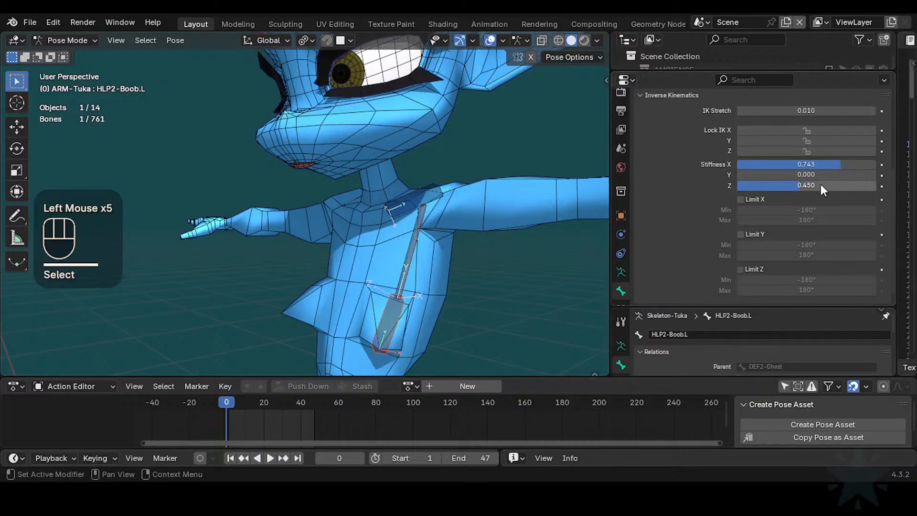
# - Retest the chest helpers with the added Z stiffness by moving CTL-IK-Shoulder.L up, down and backward
pyautogui.click(429, 198)
pyautogui.press('g')
pyautogui.click(444, 196)
pyautogui.moveTo(471, 203); pyautogui.dragTo(445, 227, button='middle')
pyautogui.press('g')
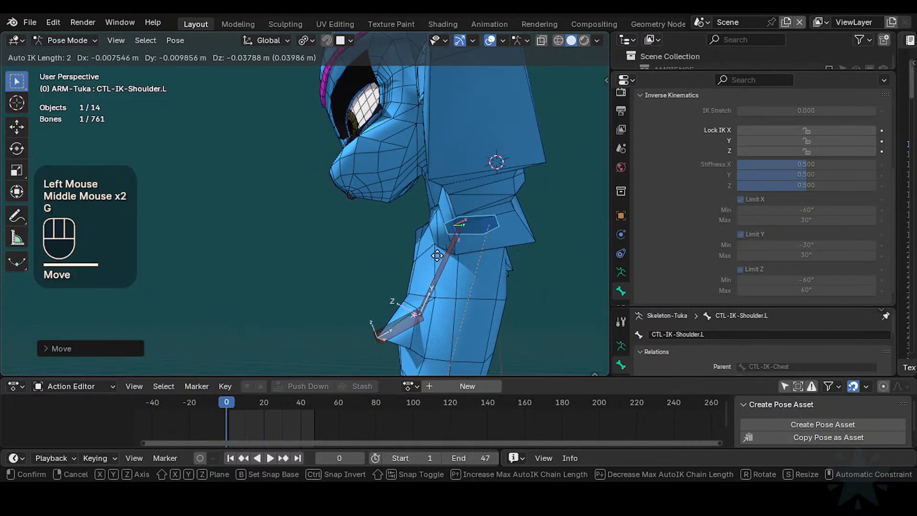
pyautogui.click(437, 256)
pyautogui.press('g')
pyautogui.click(435, 293)
# - Select HLP2-BreastLeverage.L and raise its IK Stretch strongly
pyautogui.click(435, 297)
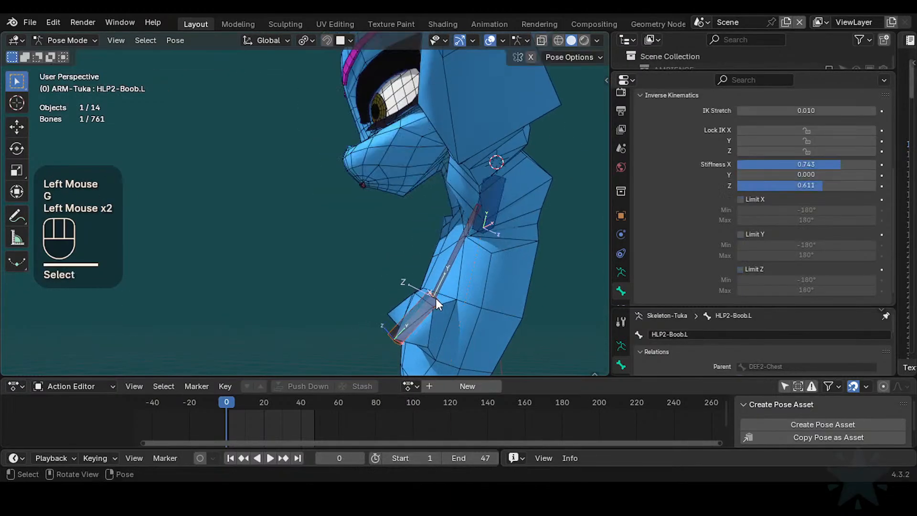
pyautogui.click(436, 296)
pyautogui.click(434, 303)
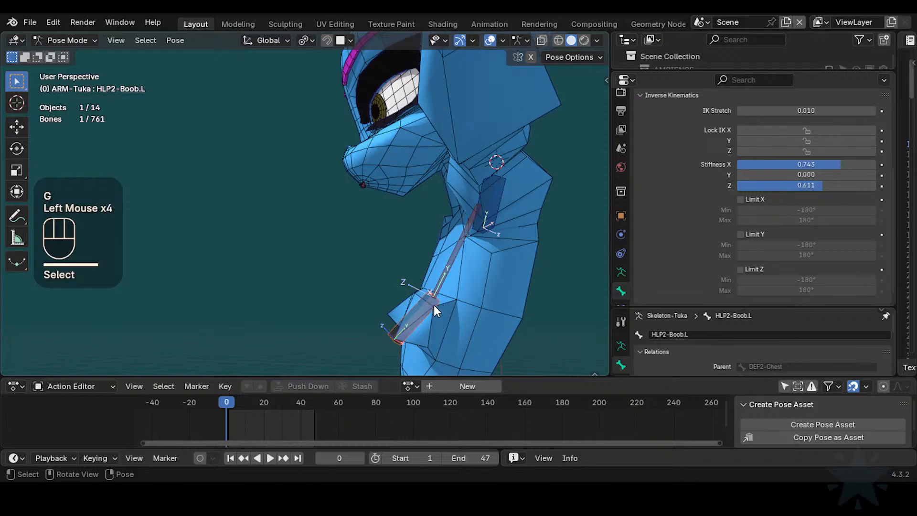
pyautogui.click(436, 292)
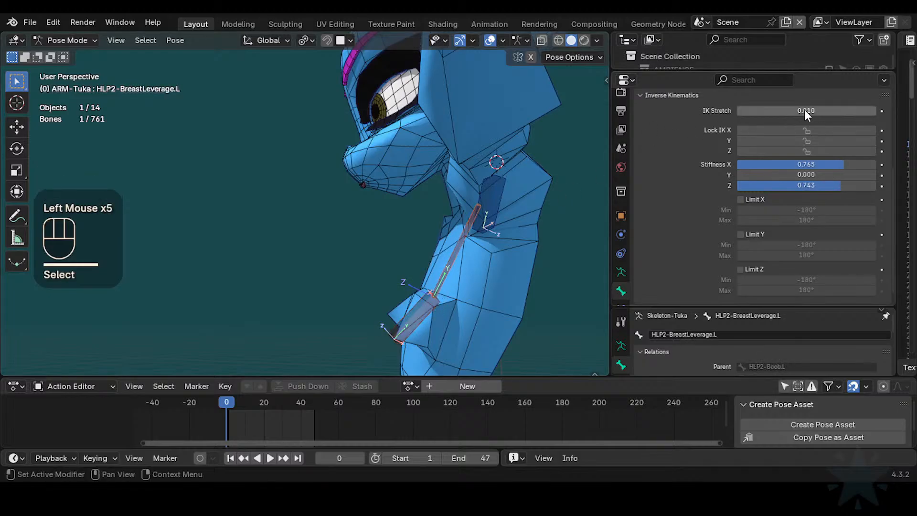
pyautogui.moveTo(806, 114); pyautogui.dragTo(858, 111)
# - Clear the pose of all visible bones and test the increased stretch with new CTL-IK-Shoulder.L moves
pyautogui.click(490, 218)
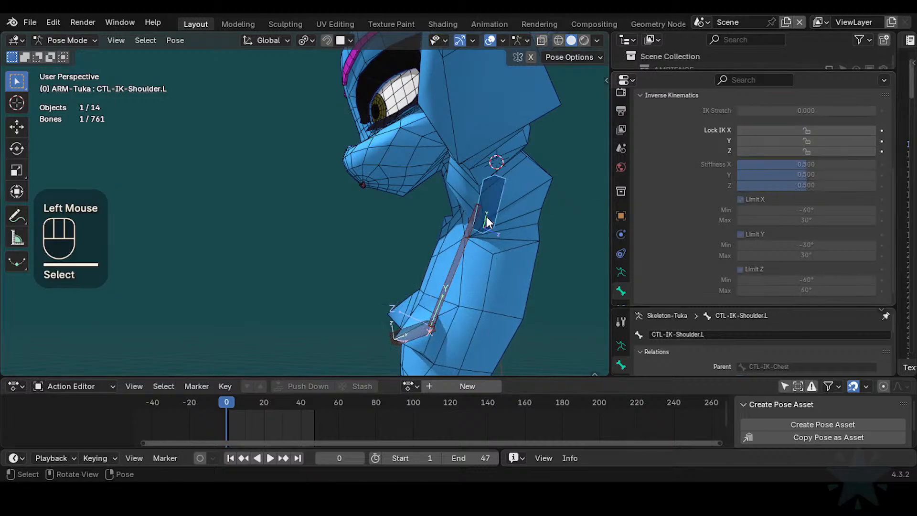
pyautogui.press('a')
pyautogui.hotkey('alt', 'q')
pyautogui.hotkey('alt', 'q')
pyautogui.click(493, 227)
pyautogui.press('g')
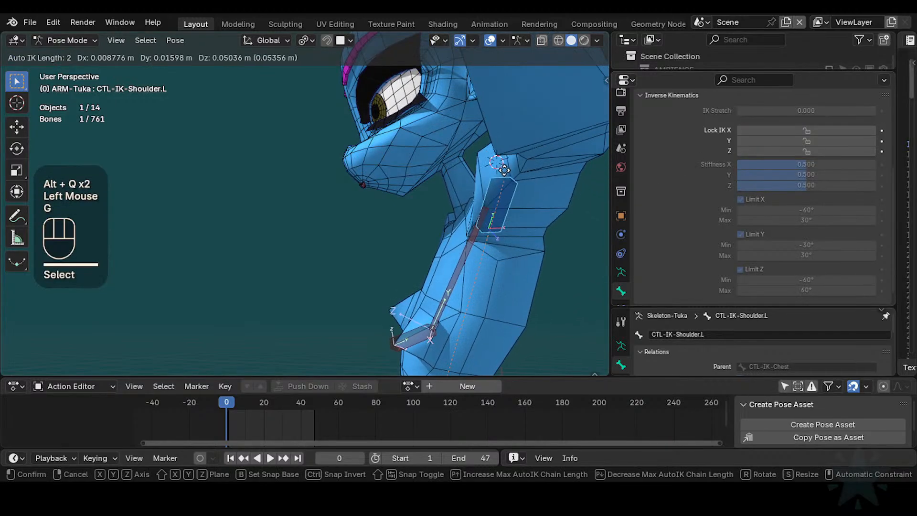
pyautogui.click(503, 185)
pyautogui.moveTo(502, 186); pyautogui.dragTo(485, 170, button='middle')
pyautogui.press('g')
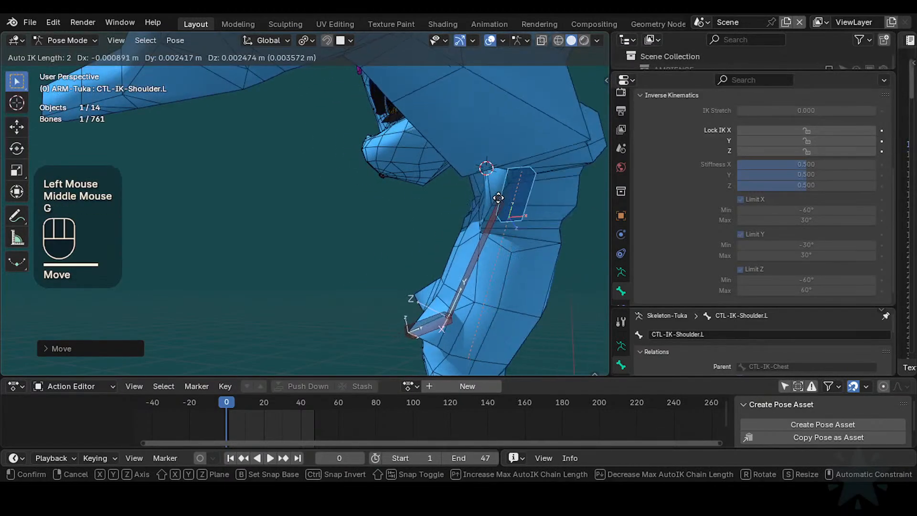
pyautogui.click(499, 214)
# - Set the IK Stretch of HLP2-BreastLeverage.L to 0.211 and try it by moving CTL-IK-Shoulder.L
pyautogui.click(545, 215)
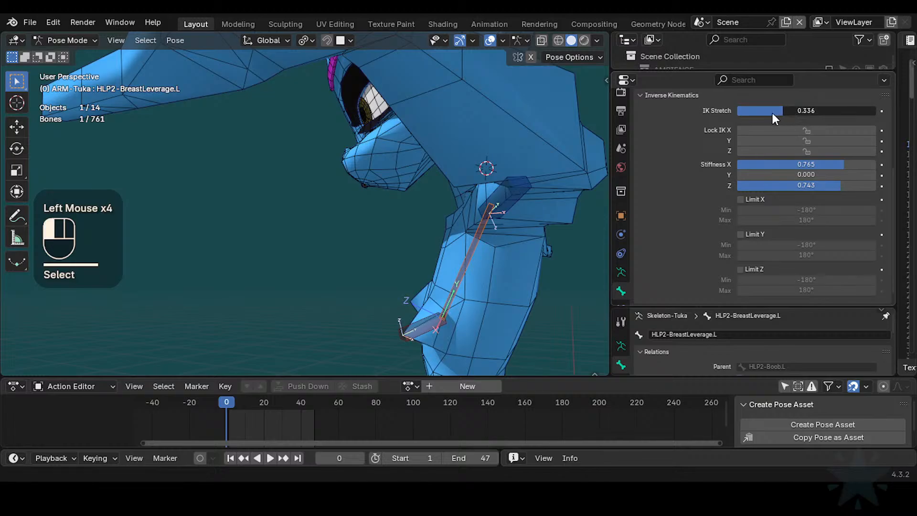
pyautogui.moveTo(759, 113); pyautogui.dragTo(763, 110)
pyautogui.click(500, 213)
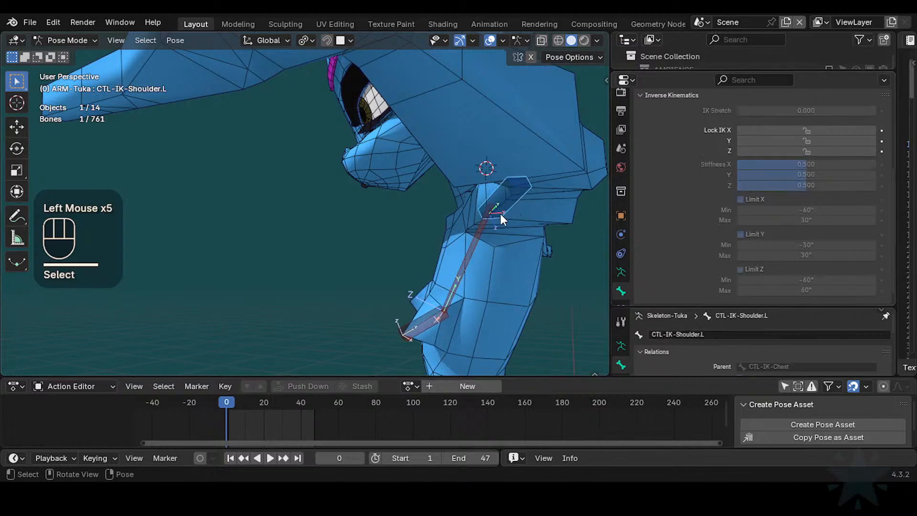
pyautogui.press('g')
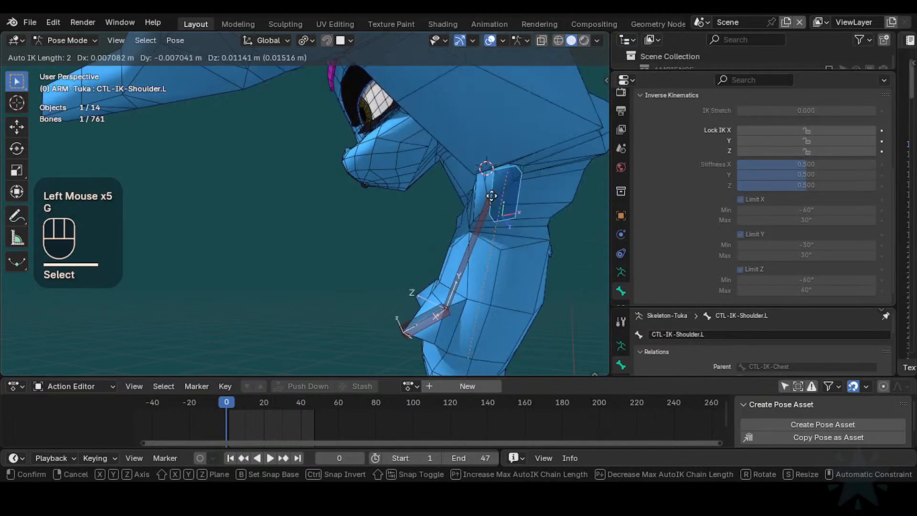
pyautogui.click(487, 204)
# - Examine how the chest helpers follow repeated CTL-IK-Shoulder.L moves down, backward and forward, viewed from several angles
pyautogui.moveTo(486, 205); pyautogui.dragTo(505, 238, button='middle')
pyautogui.moveTo(504, 238); pyautogui.dragTo(512, 248, button='middle')
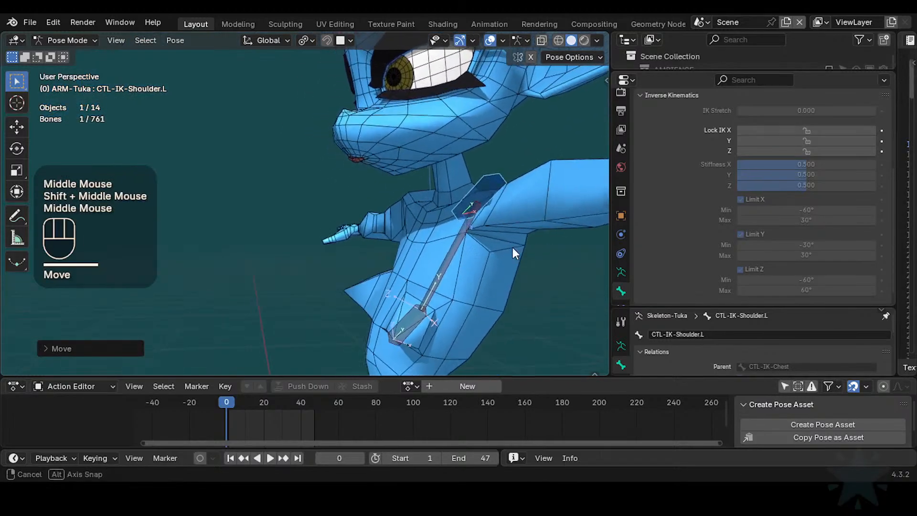
pyautogui.press('g')
pyautogui.click(473, 272)
pyautogui.moveTo(473, 272); pyautogui.dragTo(532, 230, button='middle')
pyautogui.press('g')
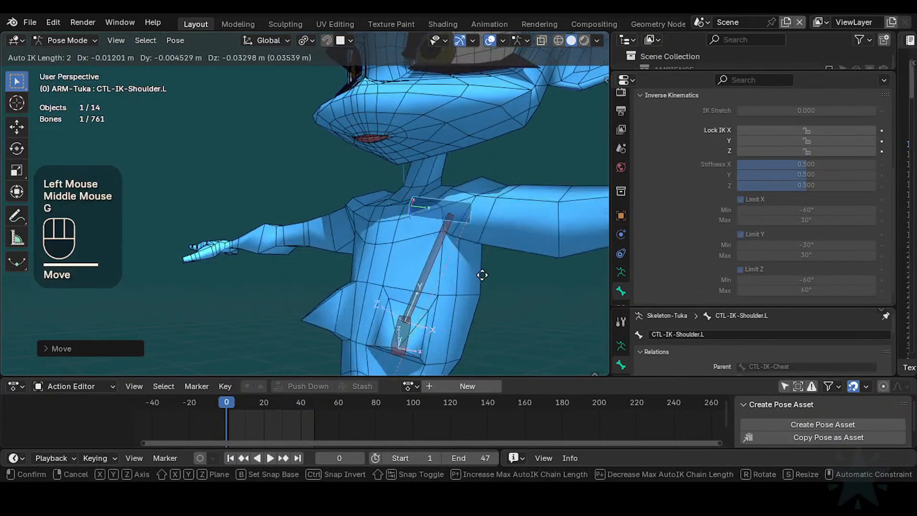
pyautogui.click(492, 206)
pyautogui.moveTo(492, 207)
pyautogui.mouseDown(button='middle')
pyautogui.moveTo(523, 215)
pyautogui.moveTo(487, 199)
pyautogui.mouseUp(button='middle')
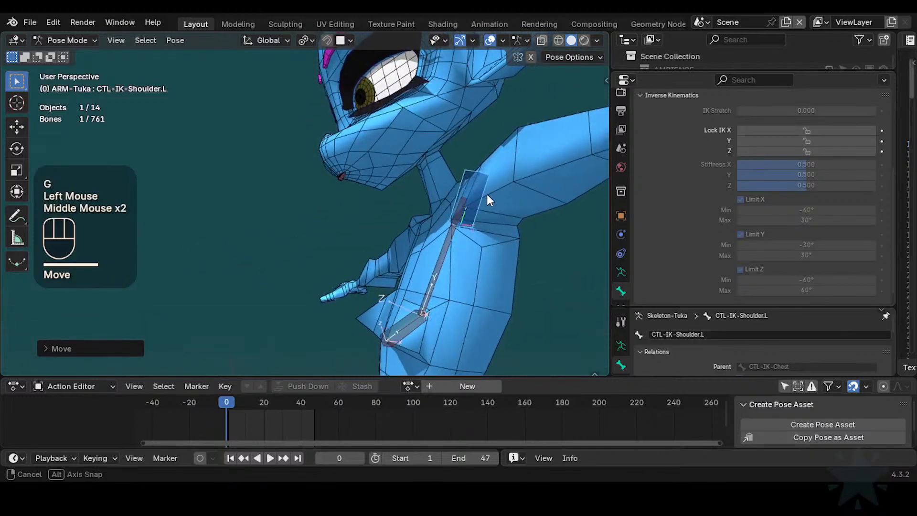
pyautogui.press('g')
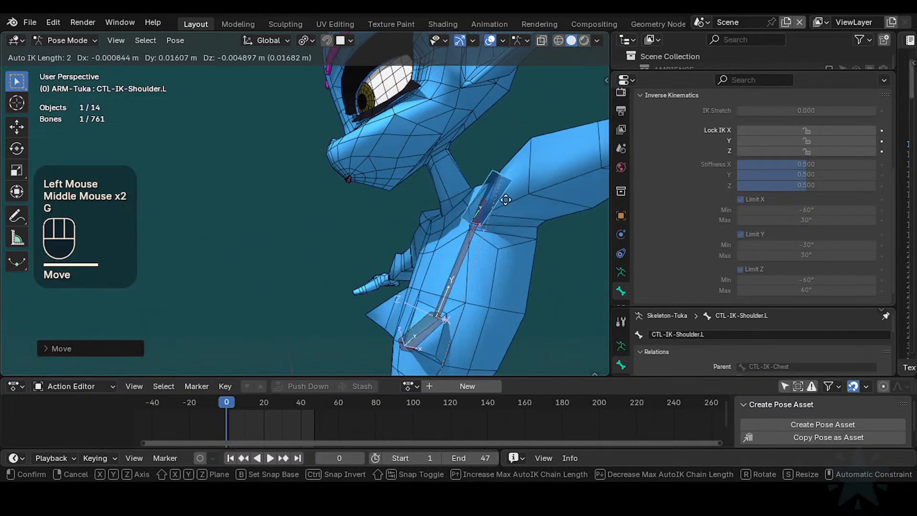
pyautogui.click(500, 220)
pyautogui.moveTo(500, 221); pyautogui.dragTo(508, 204, button='middle')
pyautogui.press('g')
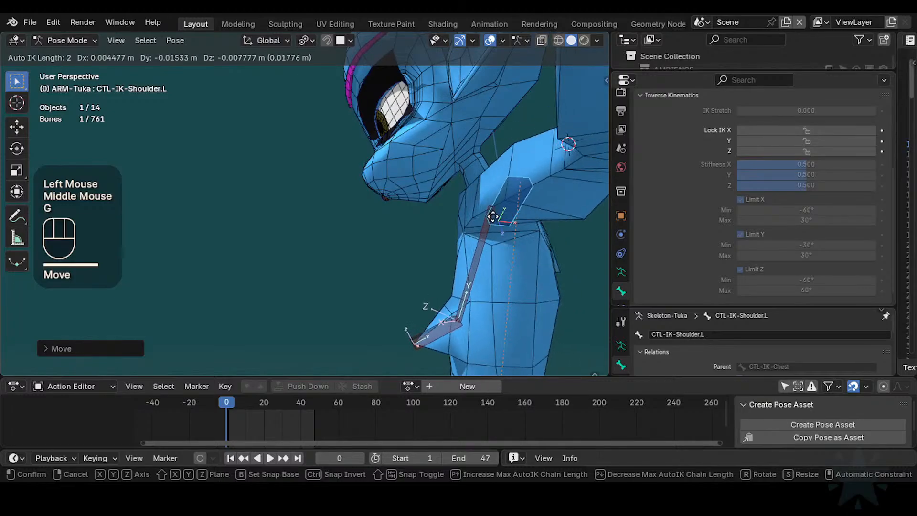
pyautogui.click(498, 203)
# - Reset the IK Stiffness X and Z of HLP2-BreastLeverage.L to zero and test it with a small CTL-IK-Shoulder.L move
pyautogui.click(498, 202)
pyautogui.press('BackSpace')
pyautogui.press('BackSpace')
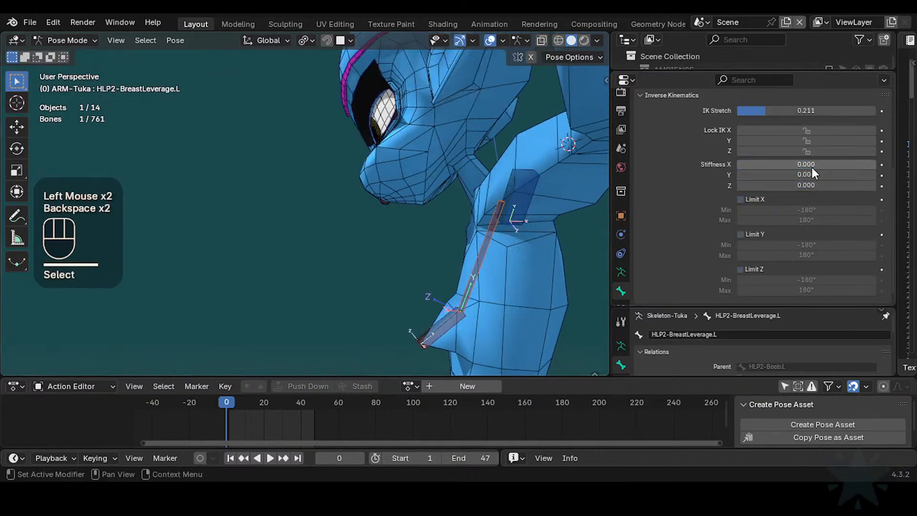
pyautogui.click(505, 195)
pyautogui.press('g')
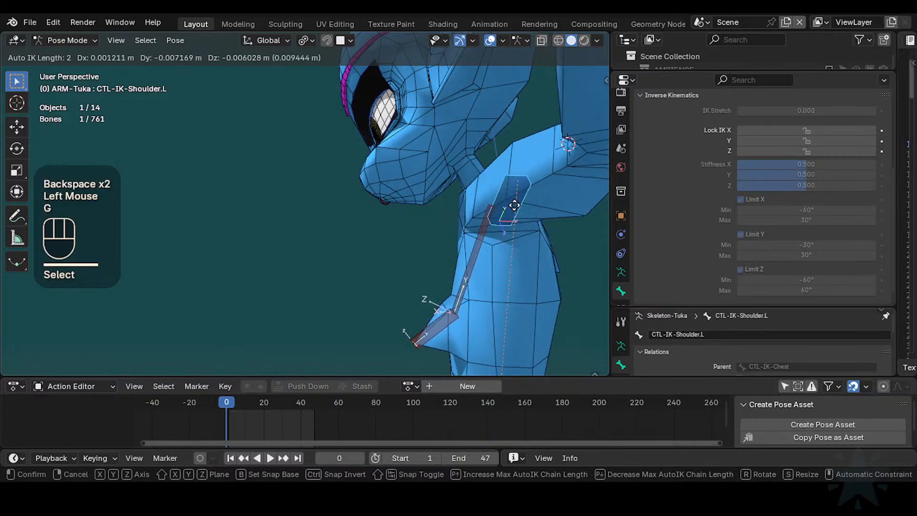
pyautogui.click(511, 204)
# - Set HLP2-BreastLeverage.L's IK Stiffness X to 0.439 and Z to 0.491, and retest with a CTL-IK-Shoulder.L move
pyautogui.click(498, 205)
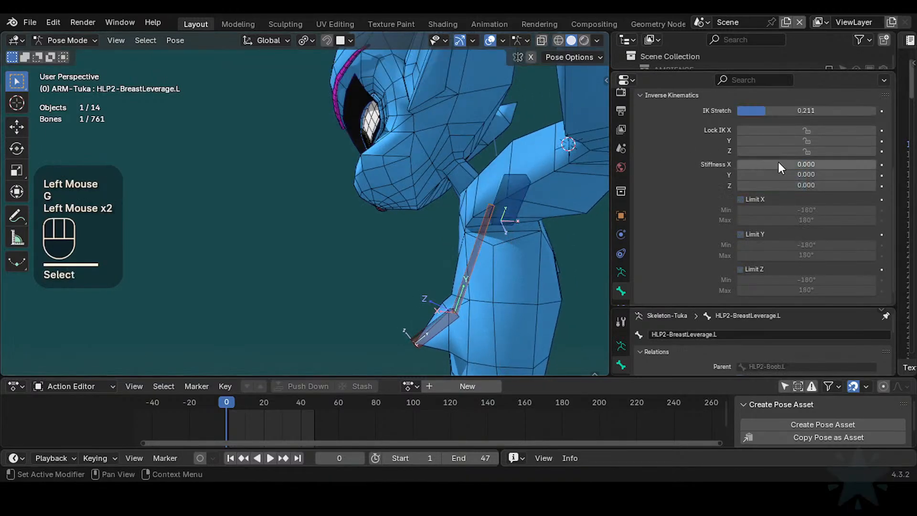
pyautogui.moveTo(872, 185); pyautogui.dragTo(876, 185)
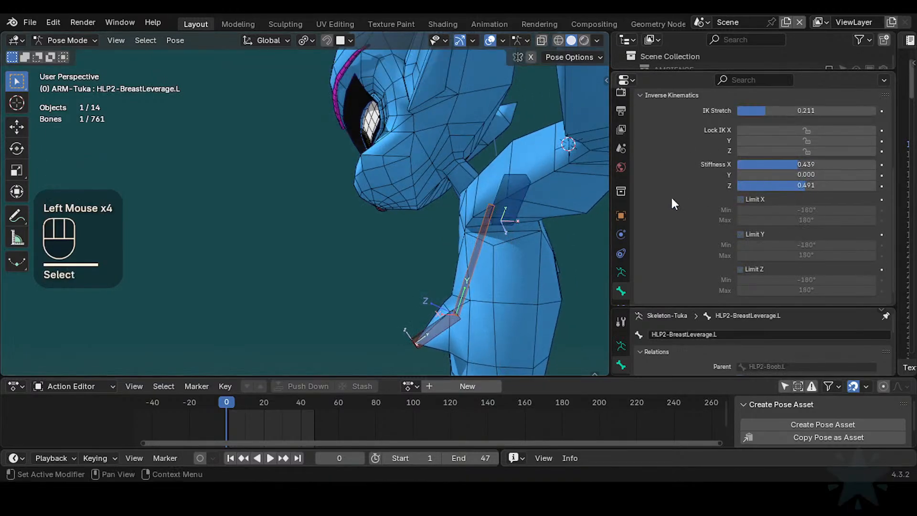
pyautogui.click(513, 203)
pyautogui.press('g')
pyautogui.click(515, 206)
pyautogui.moveTo(516, 205); pyautogui.dragTo(574, 285, button='middle')
# - On HLP2-Boob.L, keep the IK Stretch at 0.01 and set the IK Stiffness X to 0.964 and Z to 0.757
pyautogui.click(476, 334)
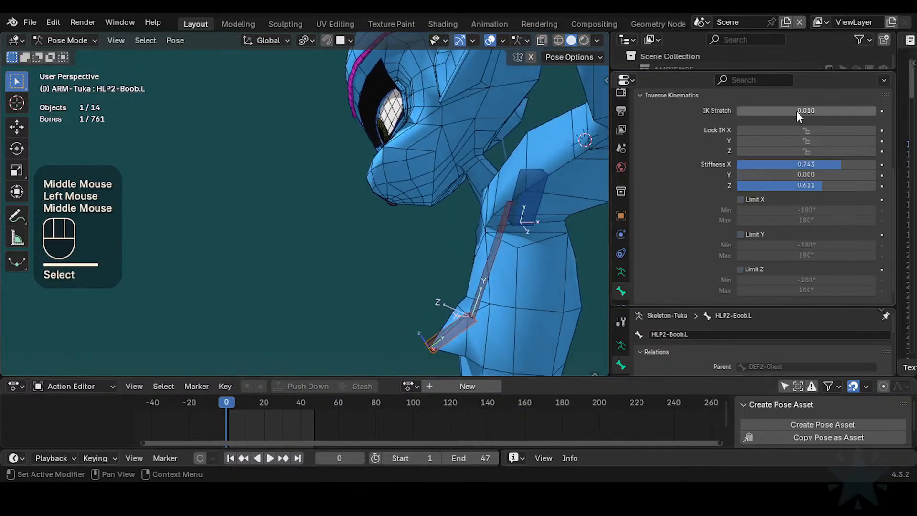
pyautogui.moveTo(793, 109)
pyautogui.mouseDown()
pyautogui.moveTo(840, 106)
pyautogui.moveTo(790, 110)
pyautogui.moveTo(798, 113)
pyautogui.mouseUp()
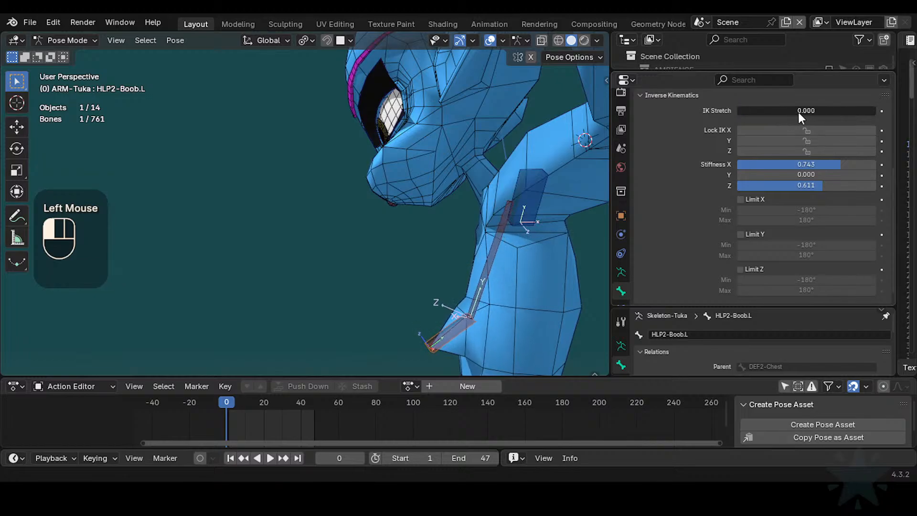
pyautogui.click(801, 110)
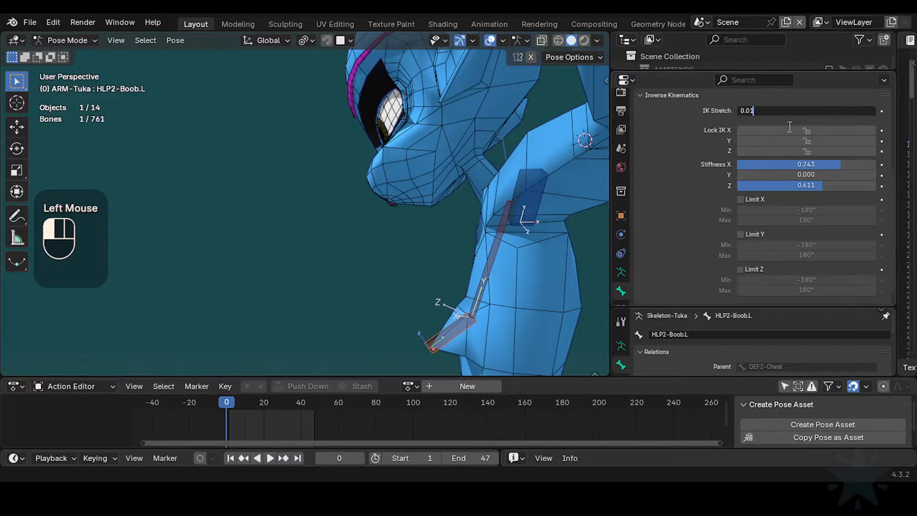
pyautogui.click(821, 163)
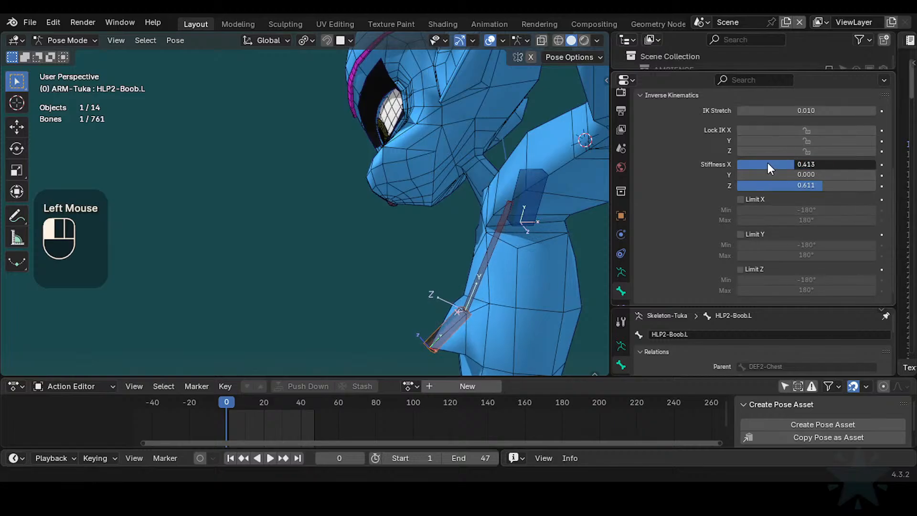
pyautogui.moveTo(811, 165); pyautogui.dragTo(847, 159)
pyautogui.click(815, 185)
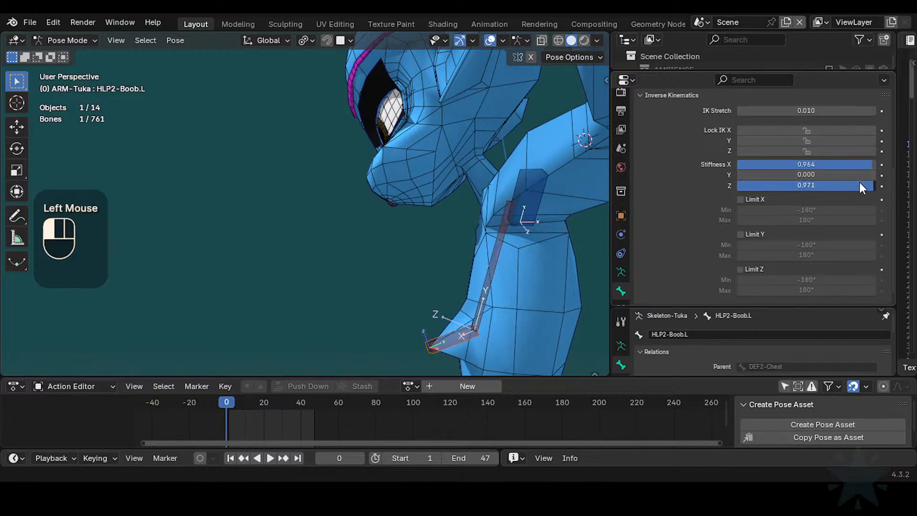
pyautogui.moveTo(829, 187); pyautogui.dragTo(832, 187)
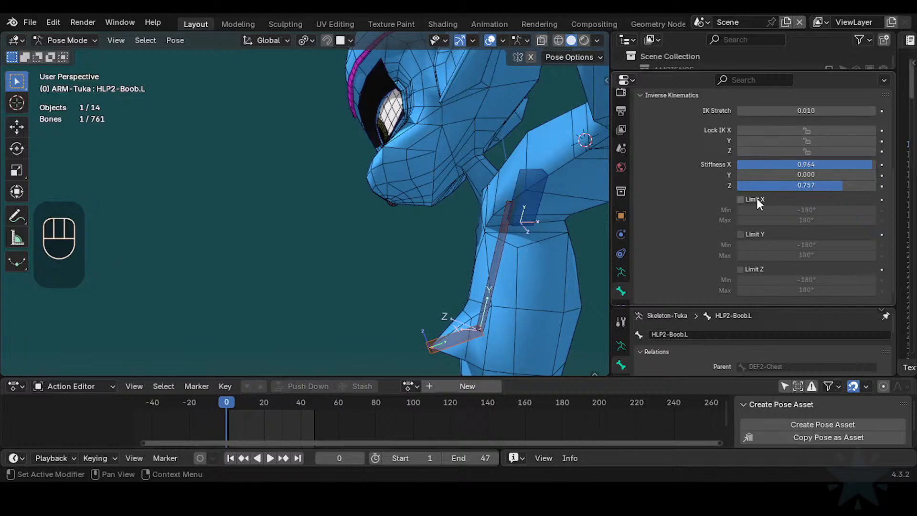
# - Test the stiffer HLP2-Boob.L by moving CTL-IK-Shoulder.L repeatedly and checking the chest from the side and front
pyautogui.click(530, 210)
pyautogui.moveTo(530, 210); pyautogui.dragTo(561, 250, button='middle')
pyautogui.press('g')
pyautogui.click(533, 215)
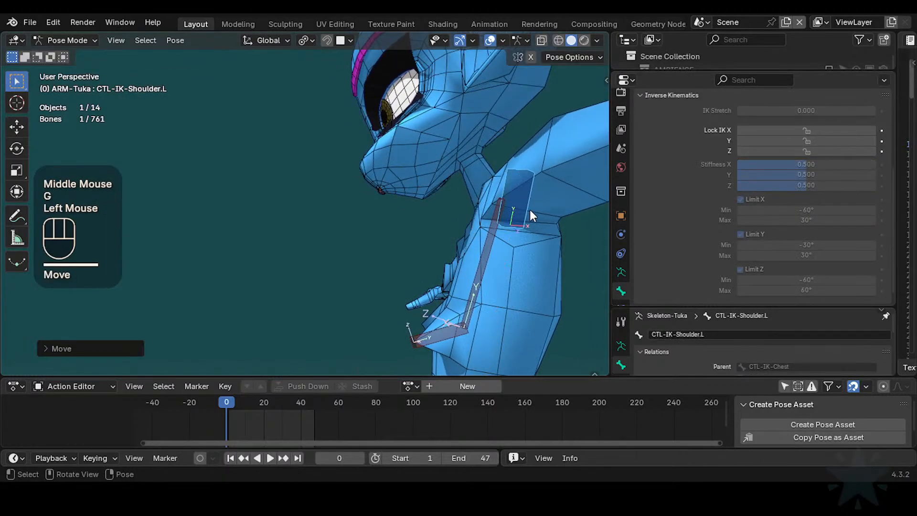
pyautogui.press('g')
pyautogui.click(544, 210)
pyautogui.moveTo(545, 210); pyautogui.dragTo(491, 231, button='middle')
pyautogui.press('g')
pyautogui.click(525, 215)
pyautogui.press('g')
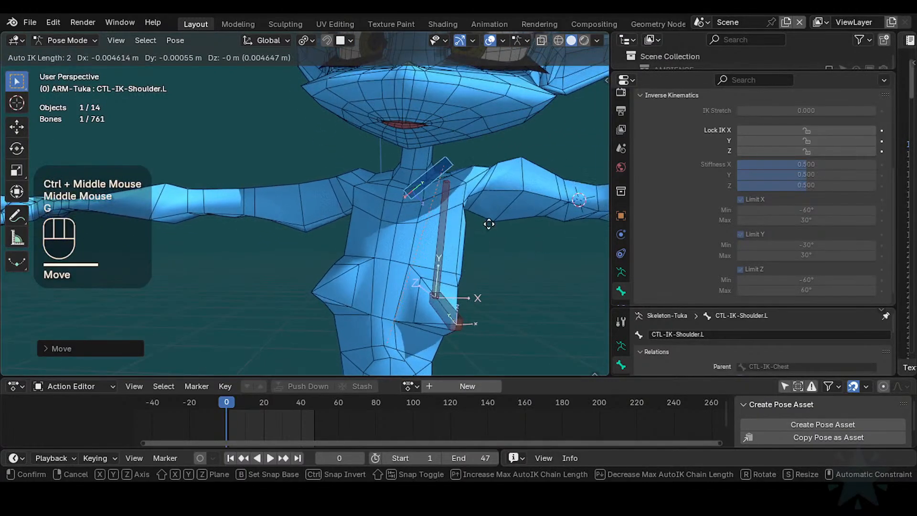
pyautogui.click(489, 224)
# - Fine-tune the IK Stretch of HLP2-BreastLeverage.L to 0.201 and test it with another CTL-IK-Shoulder.L move
pyautogui.click(454, 236)
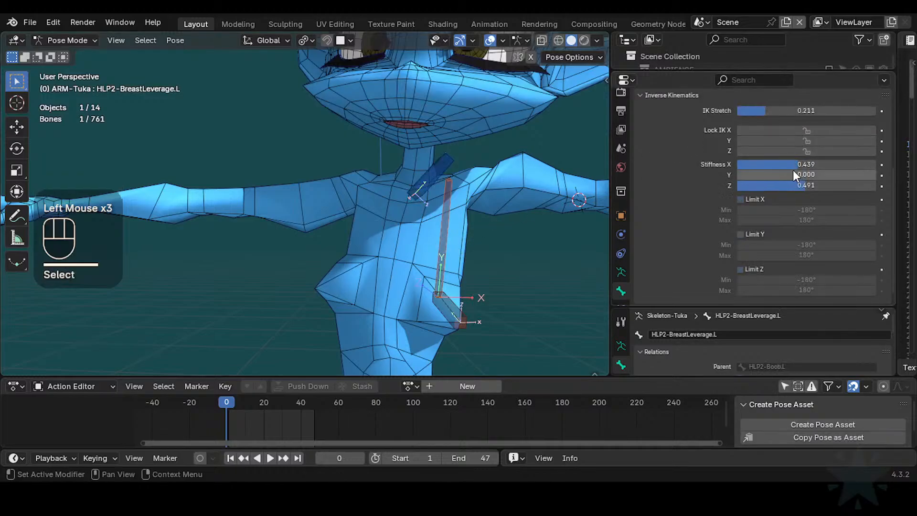
pyautogui.keyDown('shift'); pyautogui.moveTo(775, 110); pyautogui.dragTo(742, 113); pyautogui.keyUp('shift')
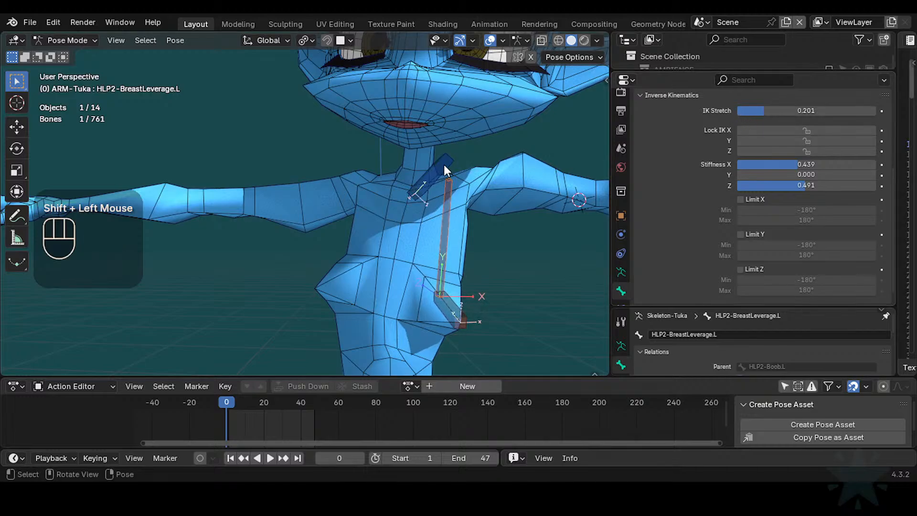
pyautogui.click(444, 167)
pyautogui.press('g')
pyautogui.click(448, 203)
pyautogui.moveTo(448, 203); pyautogui.dragTo(467, 246, button='middle')
# - Clear the pose transforms of the three visible chest and shoulder bones
pyautogui.press('a')
pyautogui.hotkey('alt', 'q')
pyautogui.hotkey('alt', 'q')
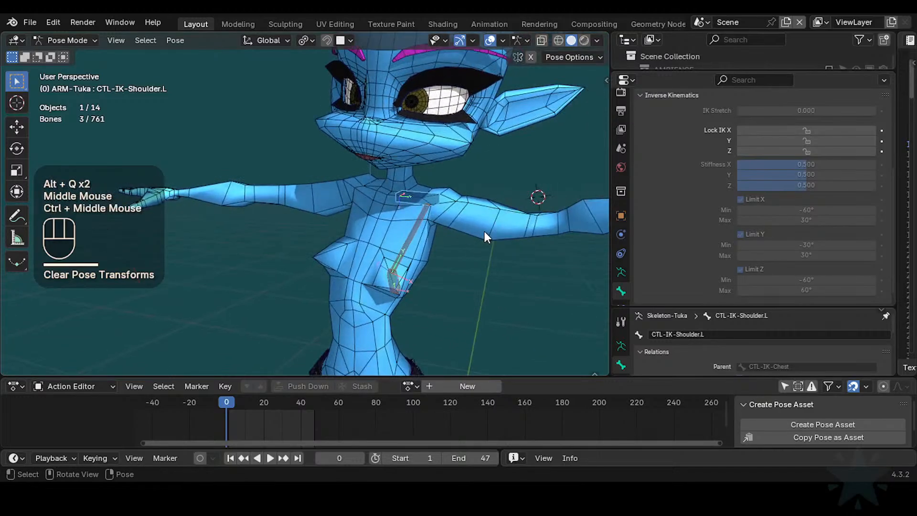
# - Un-solo all bone collections and reveal the rig's hidden bones
pyautogui.press('q')
pyautogui.click(428, 298)
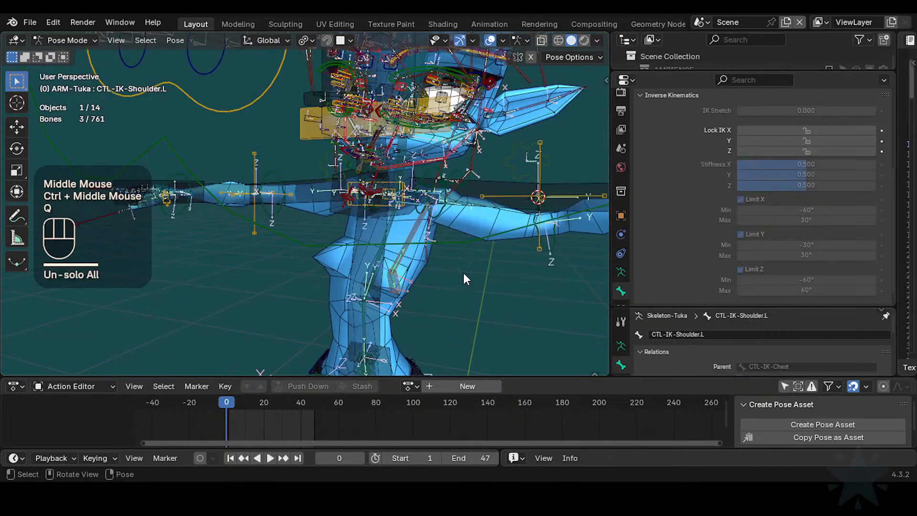
pyautogui.hotkey('alt', 'h')
pyautogui.hotkey('alt', 'h')
# - Clear the pose transforms of every bone in the rig
pyautogui.press('a')
pyautogui.hotkey('alt', 'q')
pyautogui.hotkey('alt', 'q')
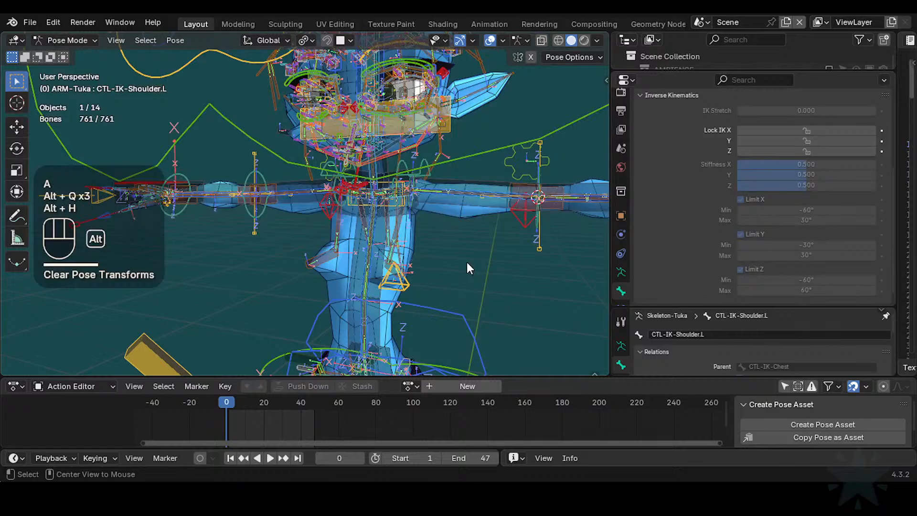
# - Deselect all bones, then solo the CTL-IK, D0-Sk… and H0-He… bone collections and save the file
pyautogui.hotkey('alt', 'a')
pyautogui.keyDown('ctrl'); pyautogui.moveTo(471, 237); pyautogui.dragTo(446, 229, button='middle'); pyautogui.keyUp('ctrl')
pyautogui.hotkey('ctrl', '3')
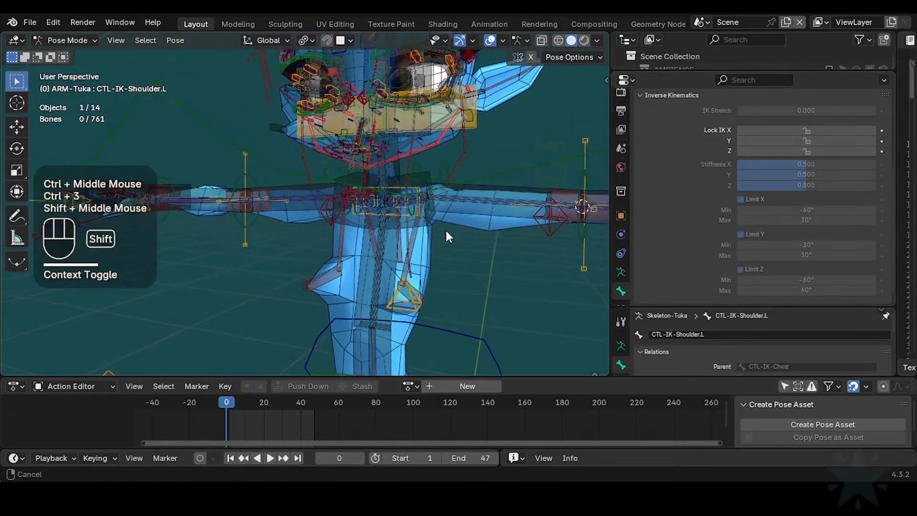
pyautogui.press('n')
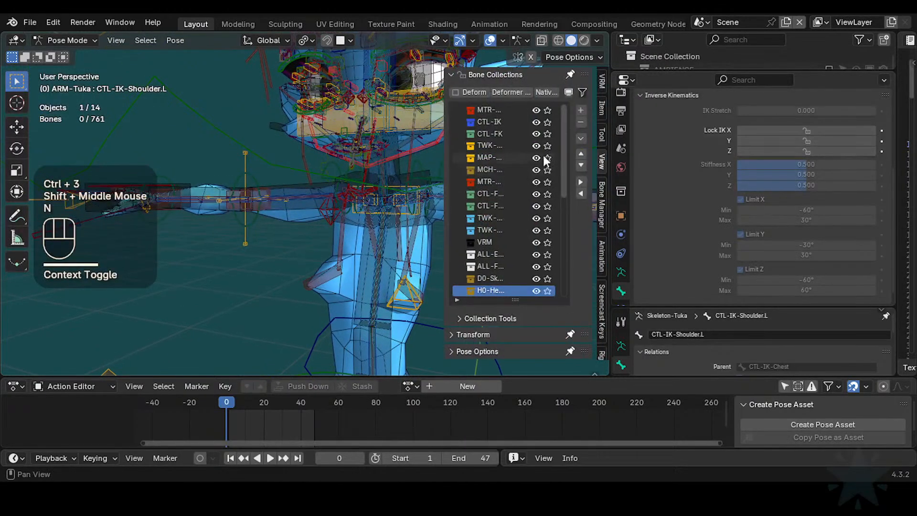
pyautogui.click(547, 122)
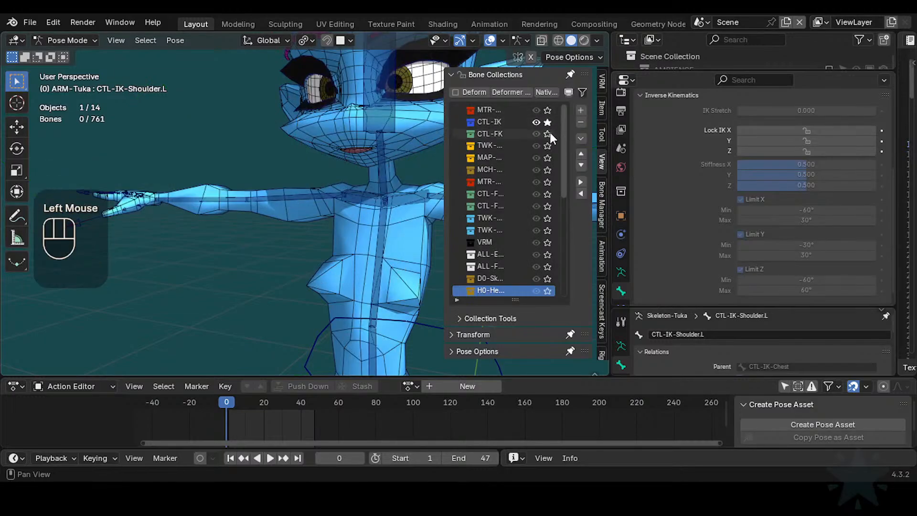
pyautogui.click(548, 134)
pyautogui.moveTo(566, 170); pyautogui.dragTo(563, 213)
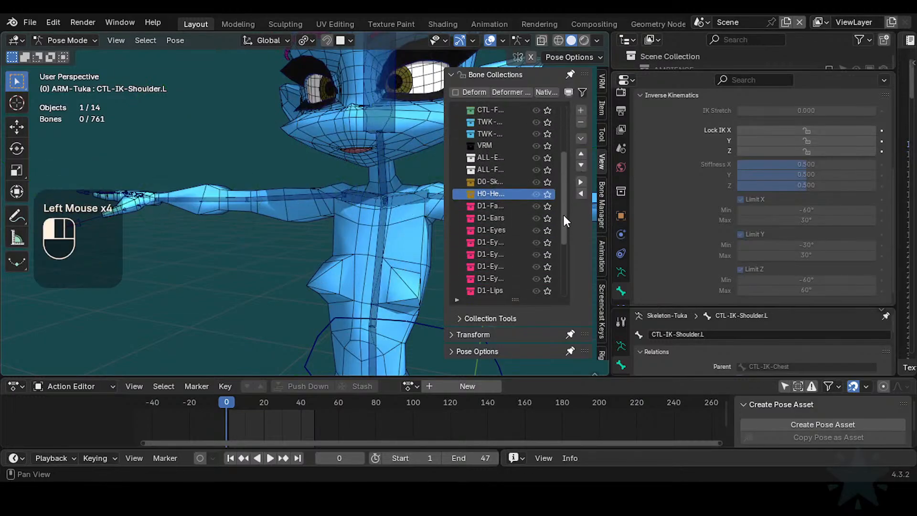
pyautogui.click(548, 183)
pyautogui.click(547, 194)
pyautogui.press('n')
pyautogui.hotkey('ctrl', 's')
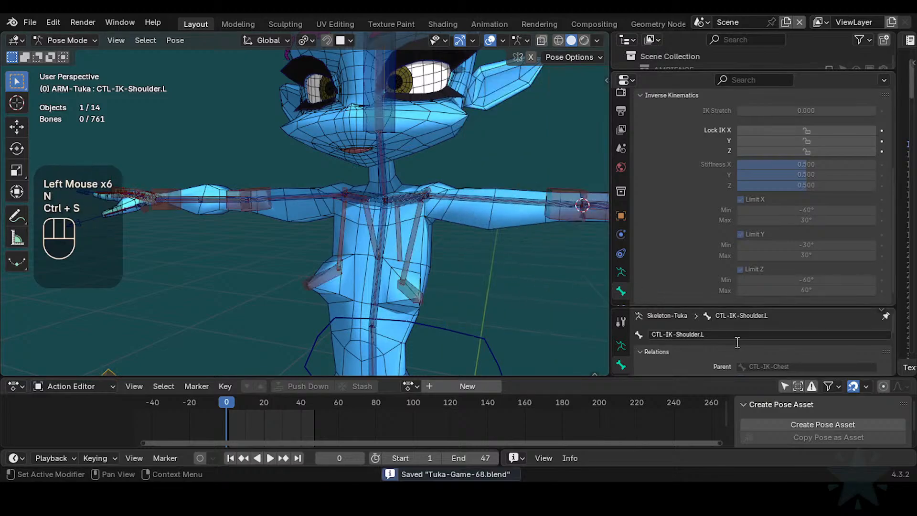
# - Select the CTL-IK-Shoulder.L control and shift it upward and outward to test how the left arm follows
pyautogui.click(424, 198)
pyautogui.moveTo(429, 223)
pyautogui.keyDown('shift'); pyautogui.mouseDown(button='middle')
pyautogui.moveTo(403, 252)
pyautogui.moveTo(397, 227)
pyautogui.moveTo(431, 225)
pyautogui.moveTo(426, 233)
pyautogui.moveTo(437, 212)
pyautogui.mouseUp(button='middle'); pyautogui.keyUp('shift')
pyautogui.click(397, 226)
pyautogui.press('g')
pyautogui.click(423, 216)
pyautogui.keyDown('shift'); pyautogui.moveTo(437, 213); pyautogui.dragTo(439, 242, button='middle'); pyautogui.keyUp('shift')
pyautogui.press('g')
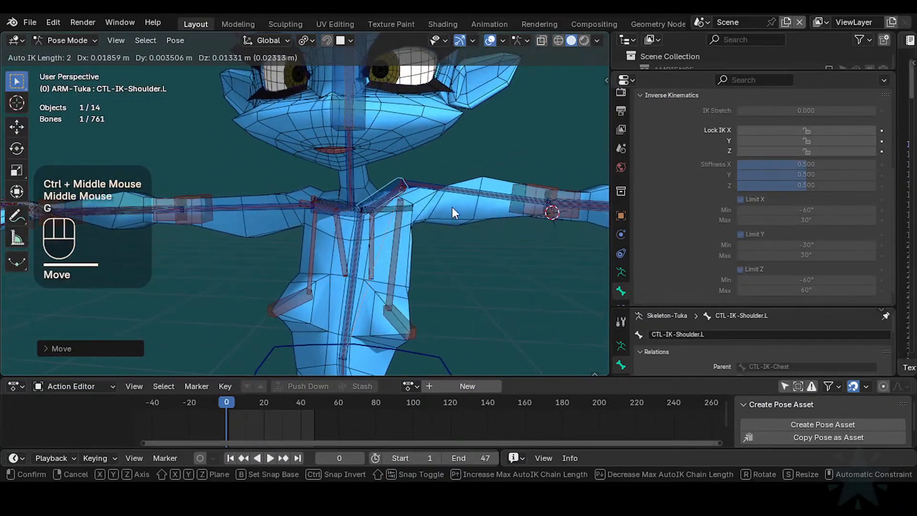
pyautogui.click(452, 208)
# - Move CTL-IK-Shoulder.L repeatedly down, inward and back up to test the chest and shoulder deformation
pyautogui.moveTo(452, 207); pyautogui.dragTo(467, 201, button='middle')
pyautogui.press('g')
pyautogui.click(430, 231)
pyautogui.press('g')
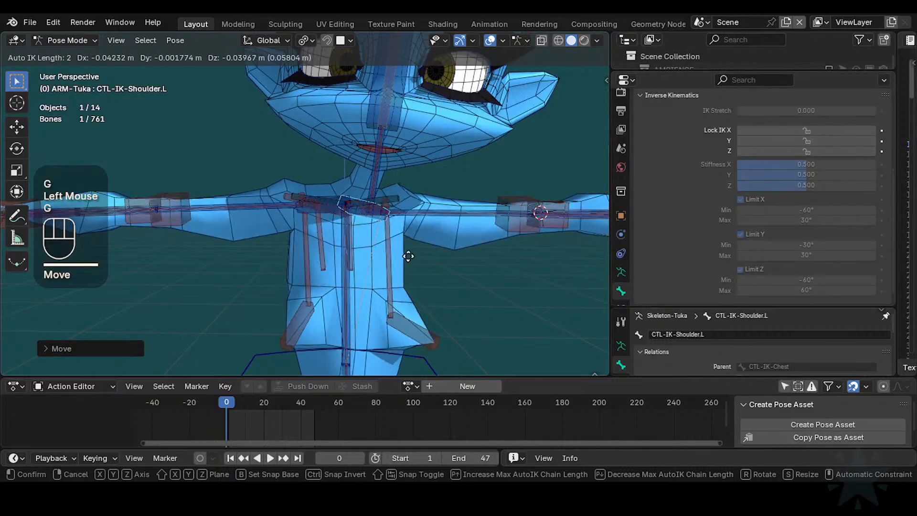
pyautogui.click(441, 233)
pyautogui.press('g')
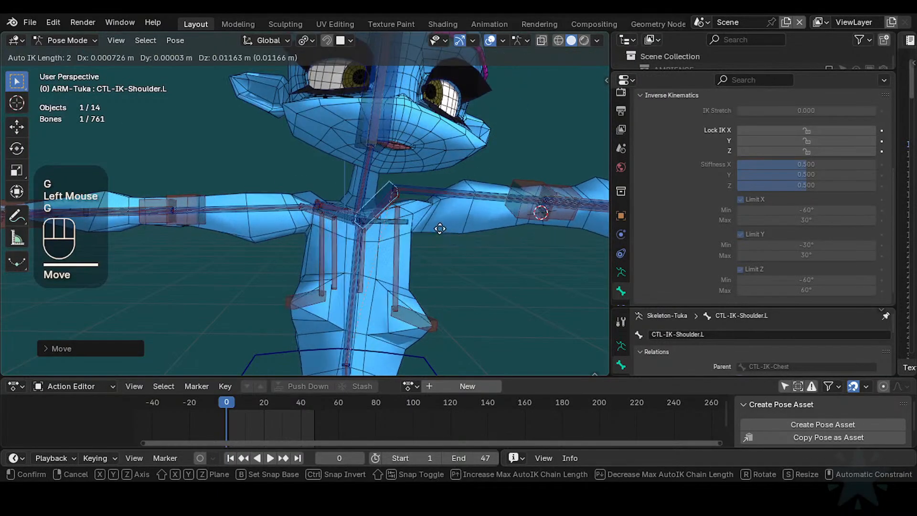
pyautogui.click(420, 263)
pyautogui.moveTo(420, 263); pyautogui.dragTo(466, 230, button='middle')
pyautogui.press('g')
pyautogui.click(450, 231)
pyautogui.press('g')
pyautogui.click(453, 232)
# - Add the CTL-FK bone collection to the soloed collections
pyautogui.press('n')
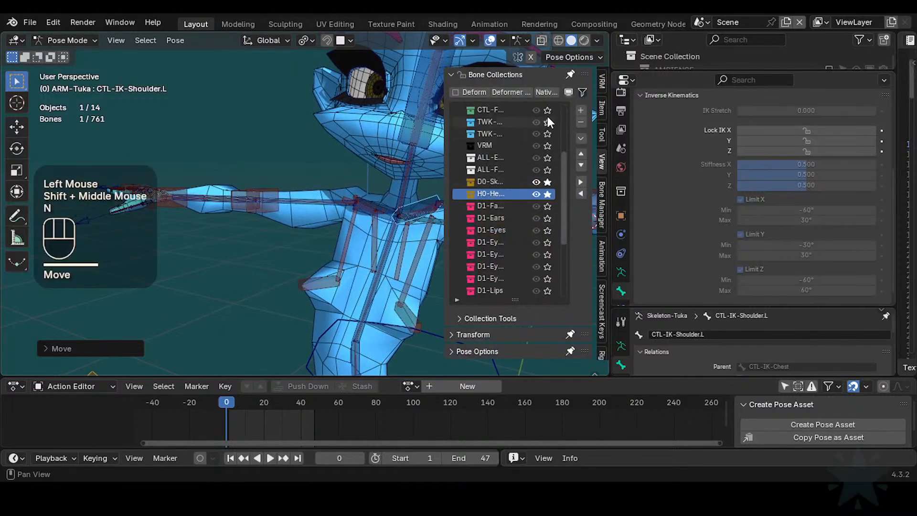
pyautogui.press('n')
pyautogui.click(437, 196)
pyautogui.moveTo(437, 197)
pyautogui.mouseDown(button='middle')
pyautogui.moveTo(504, 211)
pyautogui.moveTo(451, 207)
pyautogui.moveTo(454, 200)
pyautogui.mouseUp(button='middle')
pyautogui.press('n')
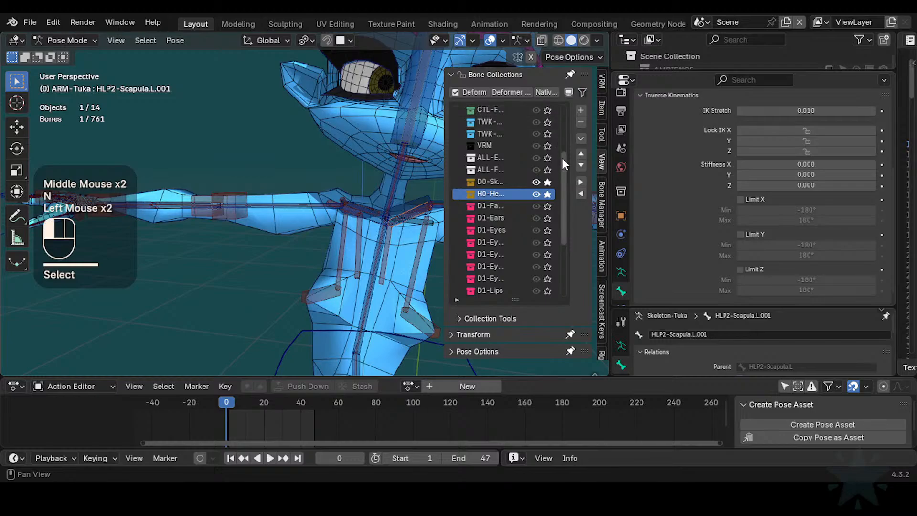
pyautogui.moveTo(562, 158); pyautogui.dragTo(557, 116)
pyautogui.click(549, 135)
pyautogui.press('n')
# - Select all visible bones and clear their pose transforms
pyautogui.press('a')
pyautogui.press('s')
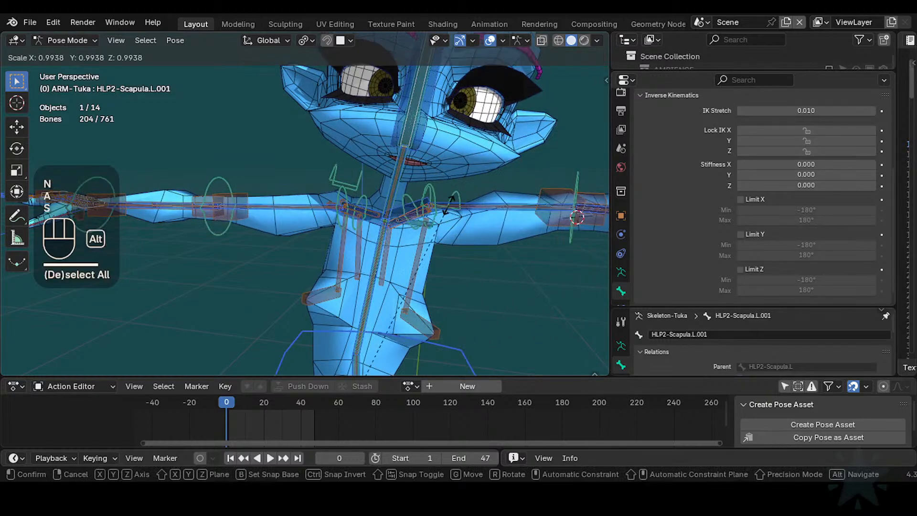
pyautogui.hotkey('alt', 'q')
pyautogui.hotkey('alt', 'q')
pyautogui.click(448, 208)
pyautogui.press('a')
pyautogui.hotkey('alt', 'q')
pyautogui.hotkey('alt', 'q')
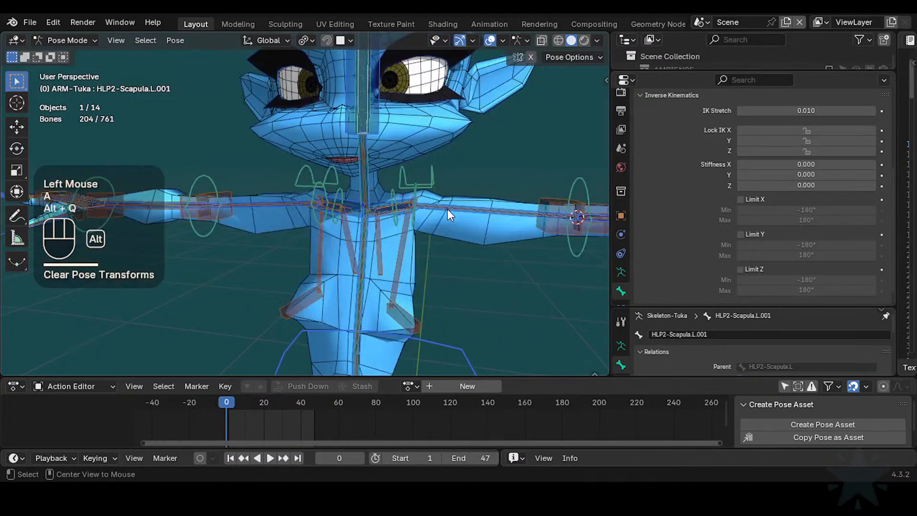
# - Raise the MTR-FK-Shoulder.L control about 0.017 m and try moving the neighbouring FK shoulder ring
pyautogui.click(423, 180)
pyautogui.press('g')
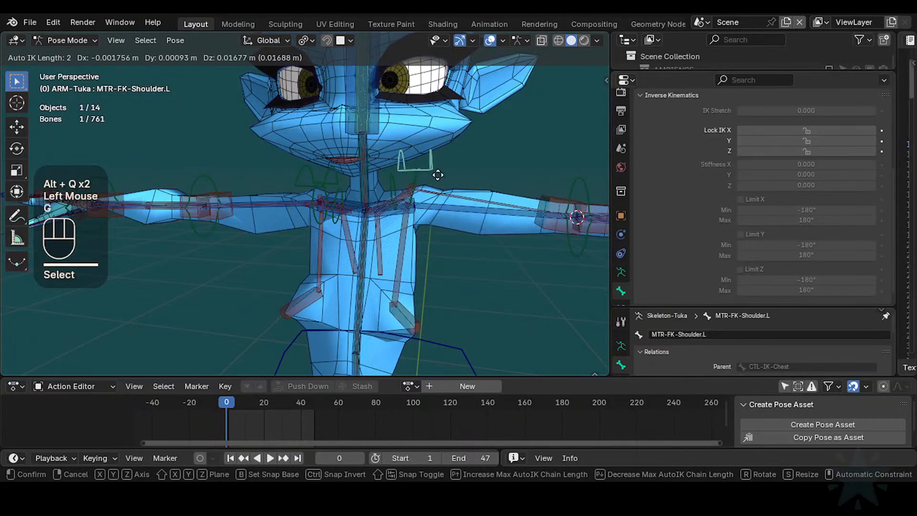
pyautogui.click(437, 175)
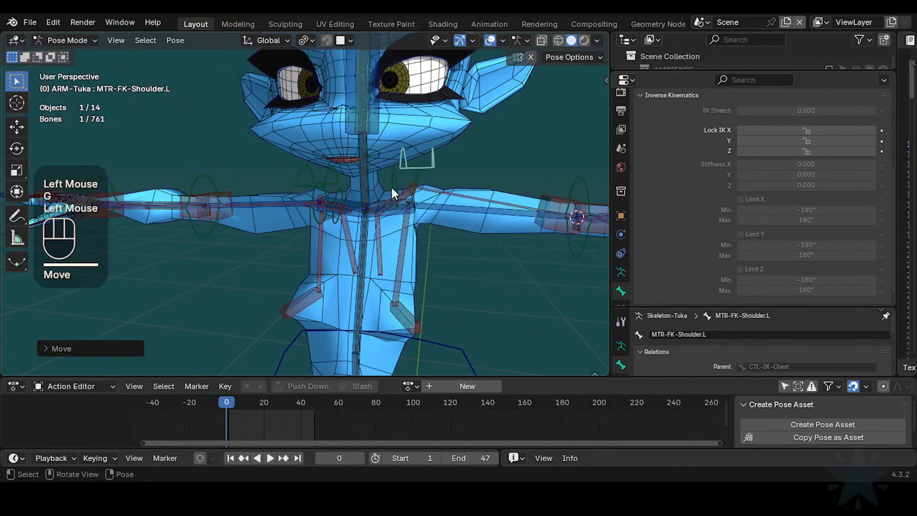
pyautogui.click(392, 191)
pyautogui.press('g')
pyautogui.press('Escape')
pyautogui.click(434, 167)
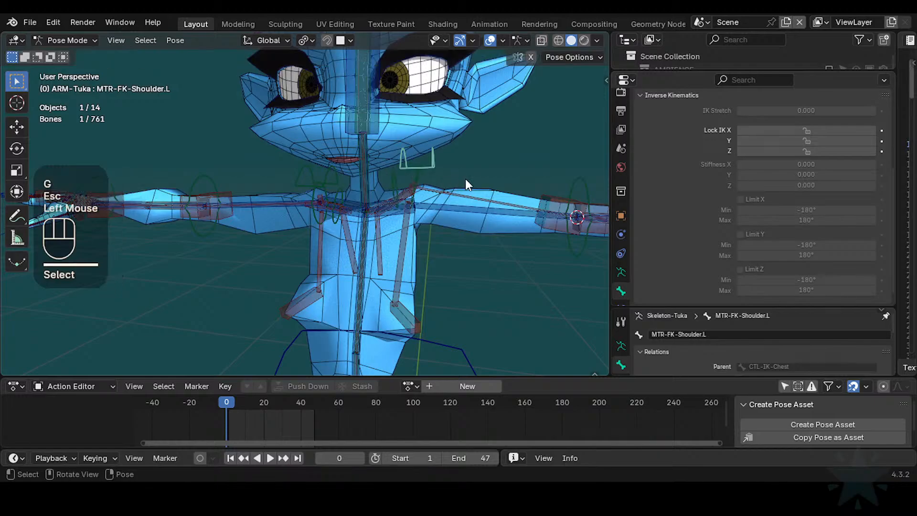
# - Select CTL-FK-Shoulder.L and try moving it on its own
pyautogui.moveTo(466, 179); pyautogui.dragTo(478, 175, button='middle')
pyautogui.click(421, 180)
pyautogui.press('g')
pyautogui.press('Escape')
pyautogui.click(419, 202)
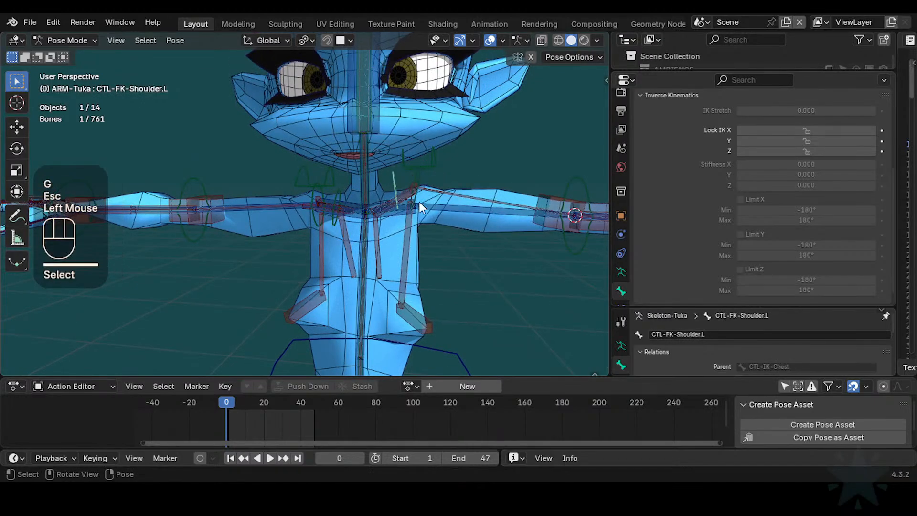
pyautogui.press('g')
pyautogui.press('Escape')
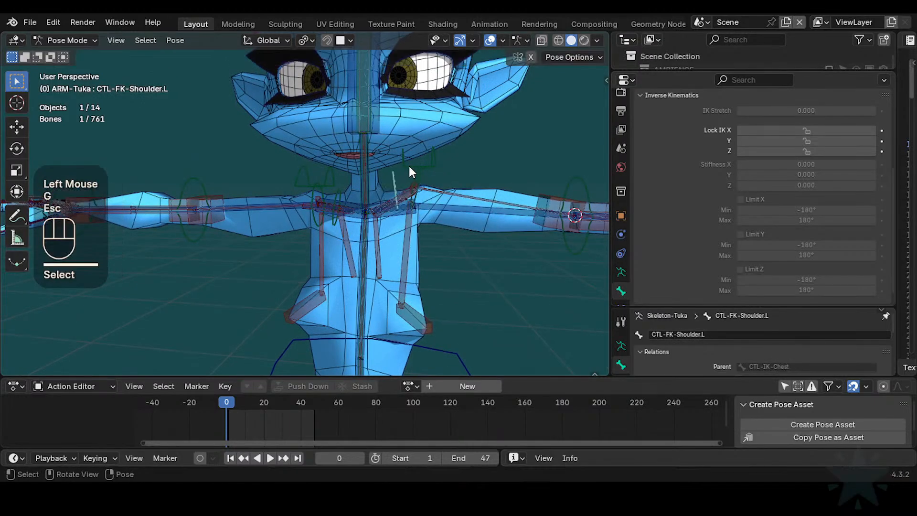
# - Try moving CTL-FK-ArmUpper.L upward, first alone and then with X-axis mirroring enabled
pyautogui.press('g')
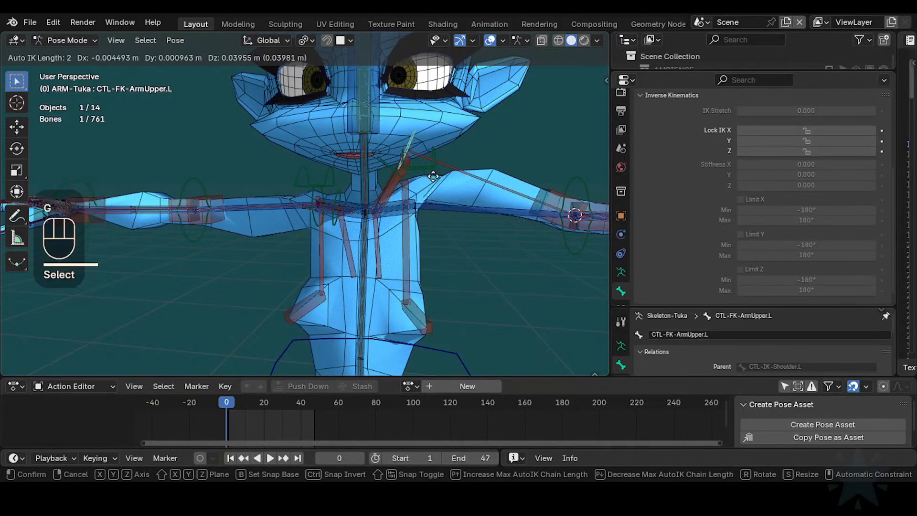
pyautogui.press('Escape')
pyautogui.hotkey('shift', 'x')
pyautogui.press('g')
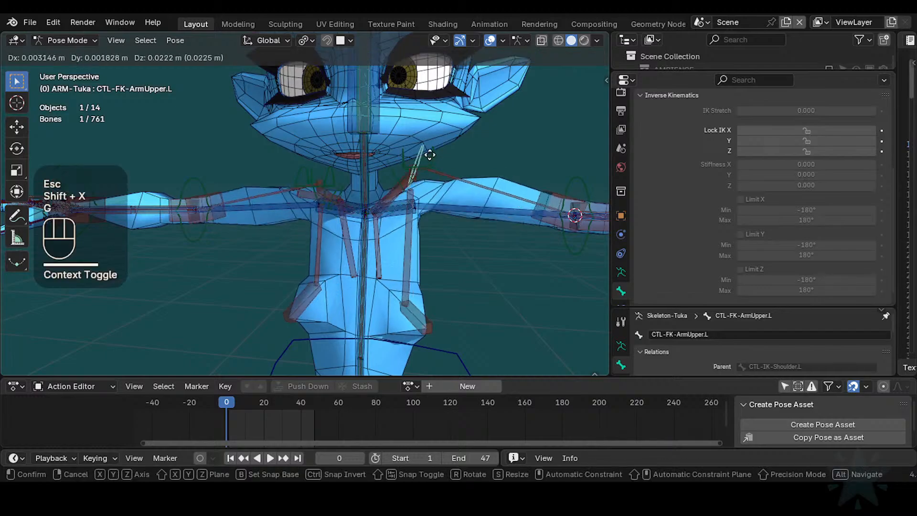
pyautogui.press('Escape')
# - Select MTR-FK-Shoulder.L and move it with X-axis mirroring to test both shoulders together
pyautogui.click(425, 166)
pyautogui.press('g')
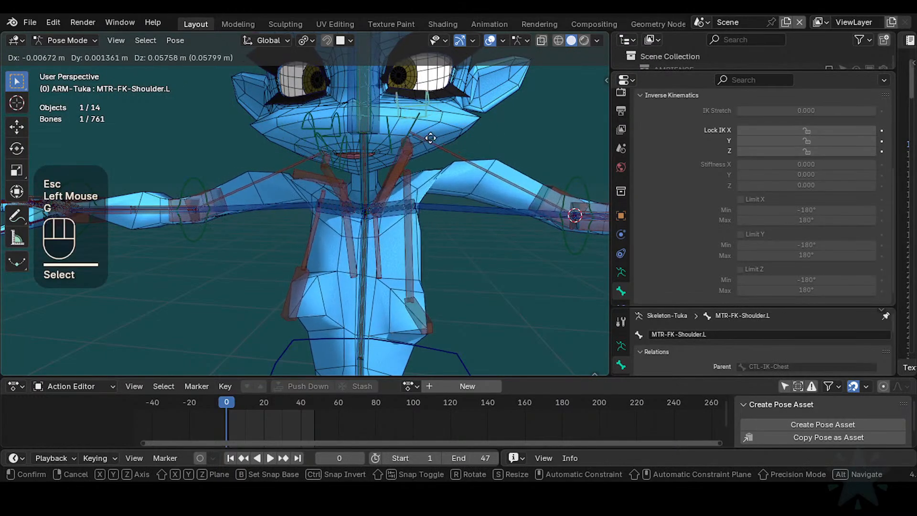
pyautogui.click(449, 175)
# - Clear the pose transforms of all visible bones and save the file with X-axis mirroring turned off
pyautogui.press('a')
pyautogui.hotkey('alt', 'q')
pyautogui.hotkey('alt', 'q')
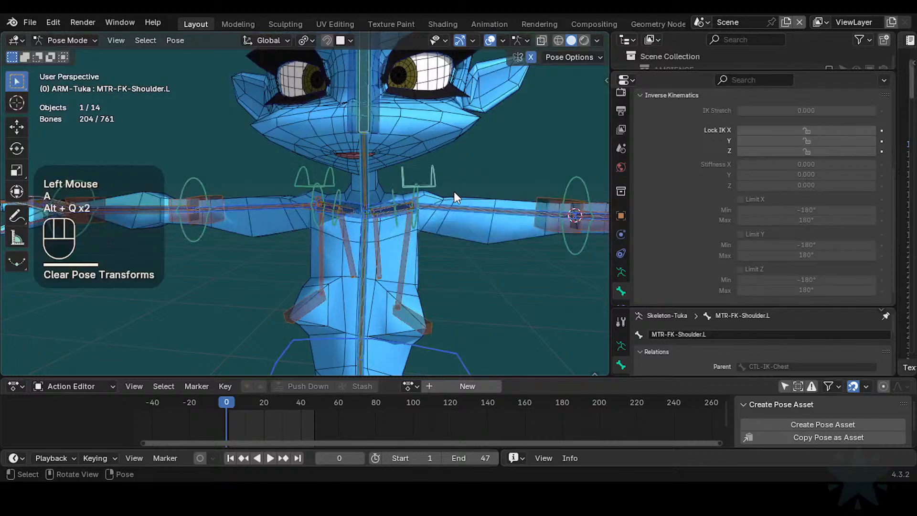
pyautogui.hotkey('shift', 'x')
pyautogui.keyDown('shift'); pyautogui.moveTo(454, 196); pyautogui.dragTo(452, 230, button='middle'); pyautogui.keyUp('shift')
pyautogui.hotkey('ctrl', 's')
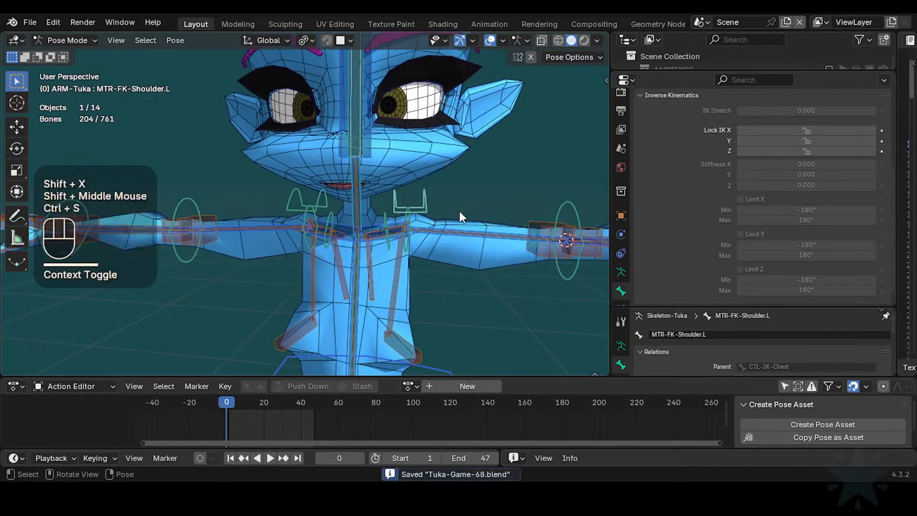
# - Select CTL-FK-Shoulder.L and examine its underlying bone in Edit Mode before returning to Pose Mode
pyautogui.scroll(2, 455, 245)
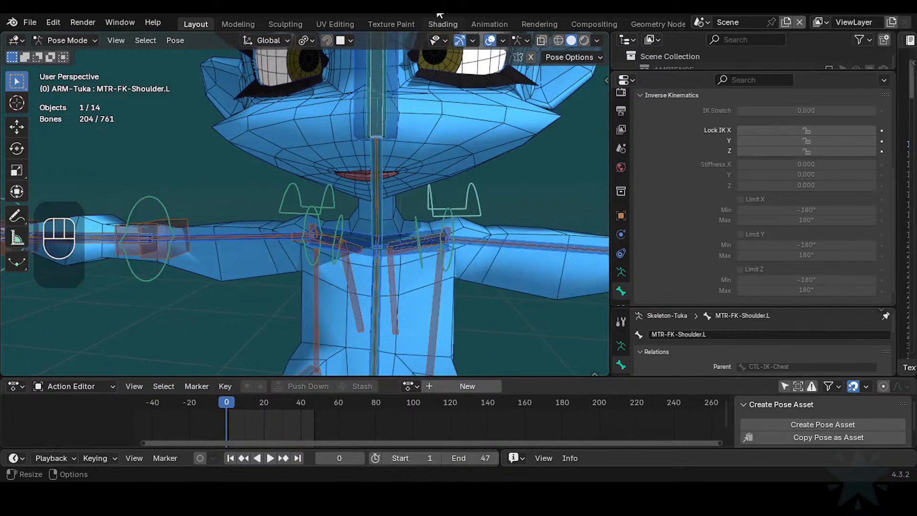
pyautogui.moveTo(490, 163); pyautogui.dragTo(407, 222, button='middle')
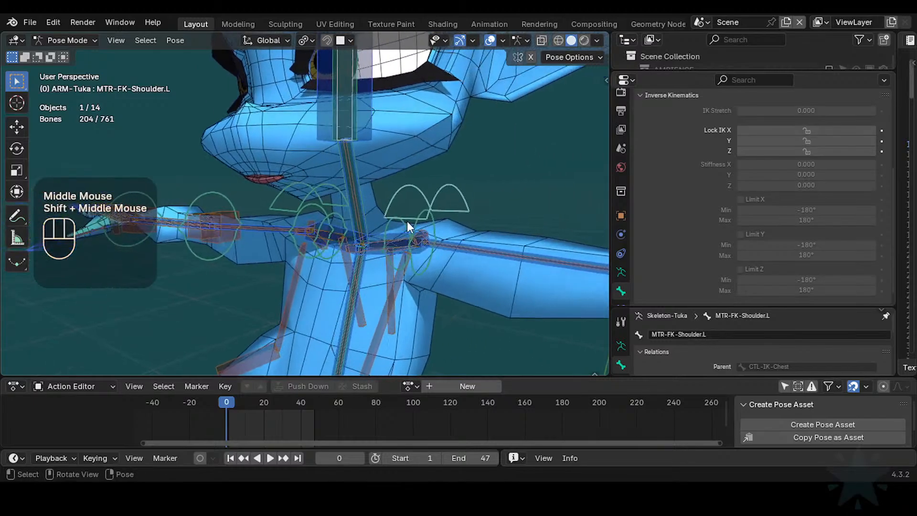
pyautogui.scroll(1, 409, 223)
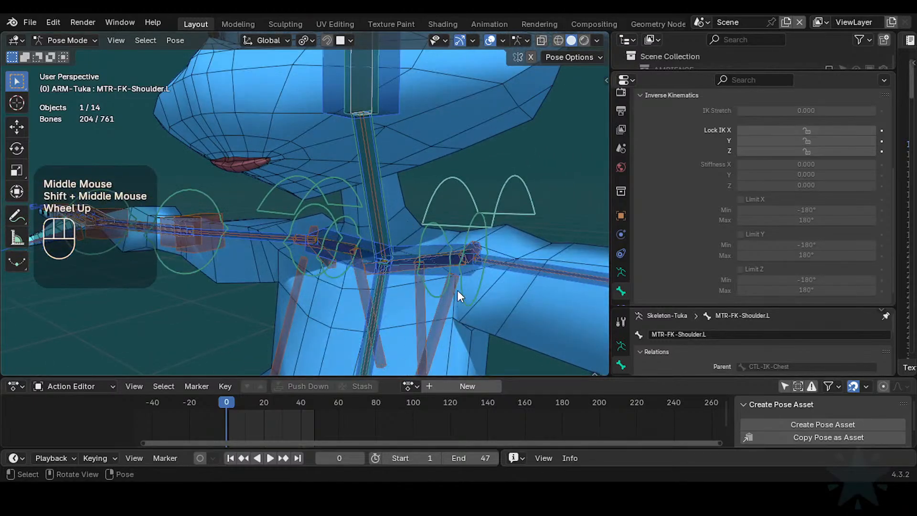
pyautogui.moveTo(469, 249); pyautogui.dragTo(478, 266, button='middle')
pyautogui.click(417, 211)
pyautogui.click(417, 212)
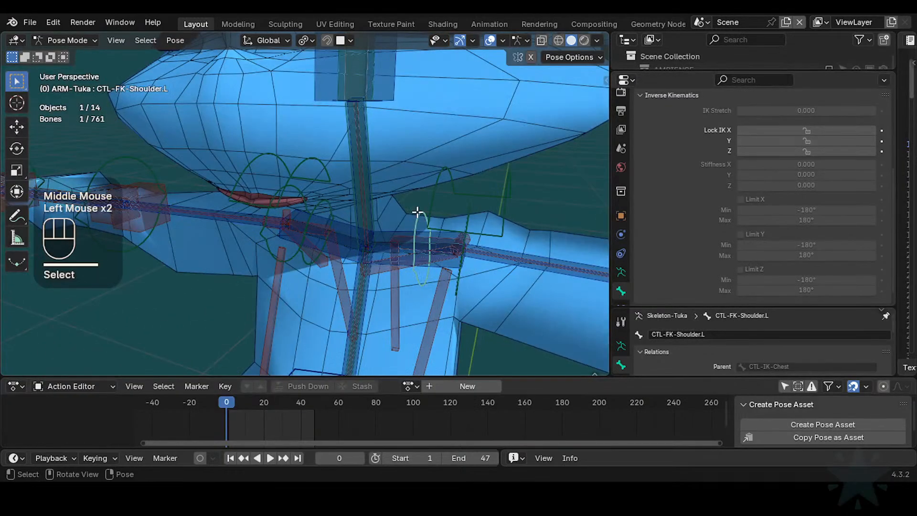
pyautogui.press('Tab')
pyautogui.moveTo(417, 240); pyautogui.dragTo(423, 202, button='middle')
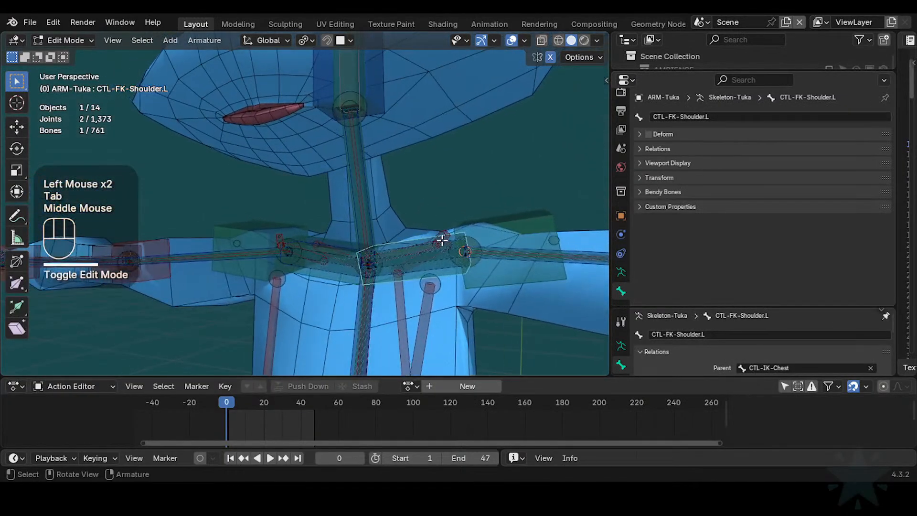
pyautogui.press('Tab')
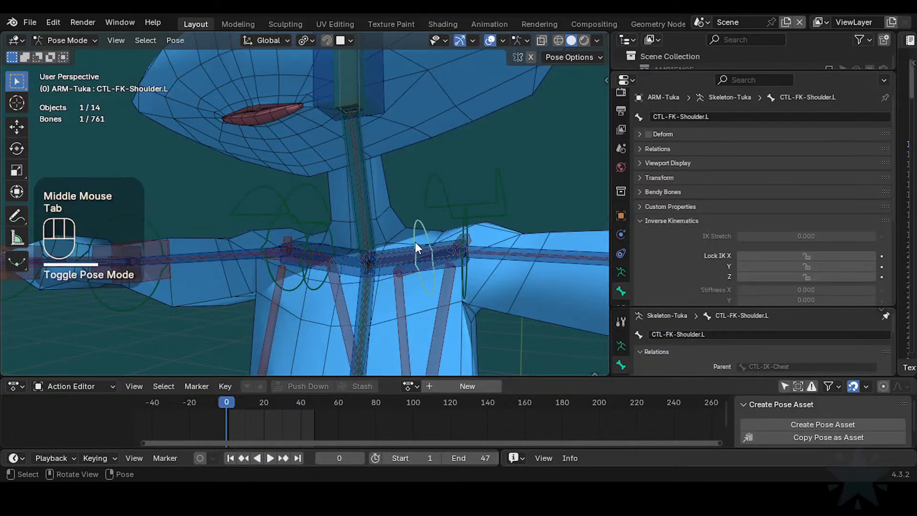
pyautogui.keyDown('shift'); pyautogui.moveTo(415, 241); pyautogui.dragTo(368, 243, button='middle'); pyautogui.keyUp('shift')
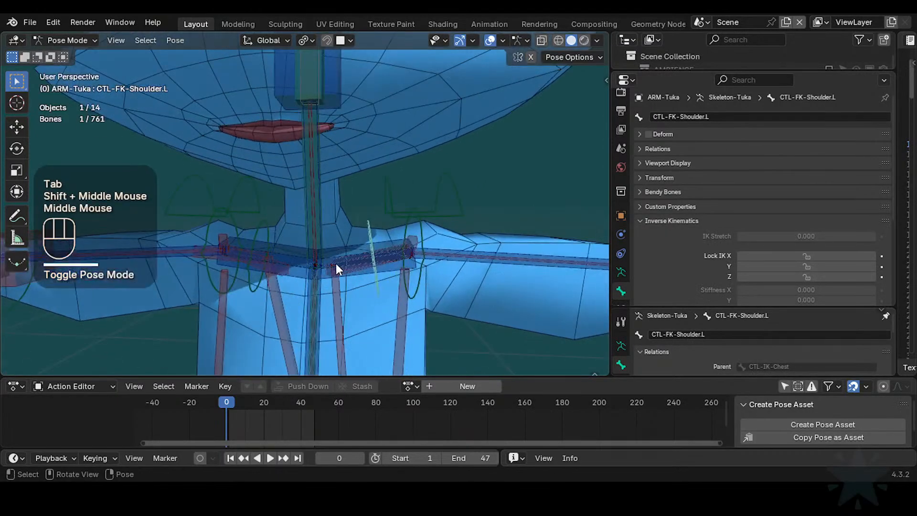
# - Try moving CTL-FK-Shoulder.L in Pose Mode to check its influence on the shoulder
pyautogui.press('g')
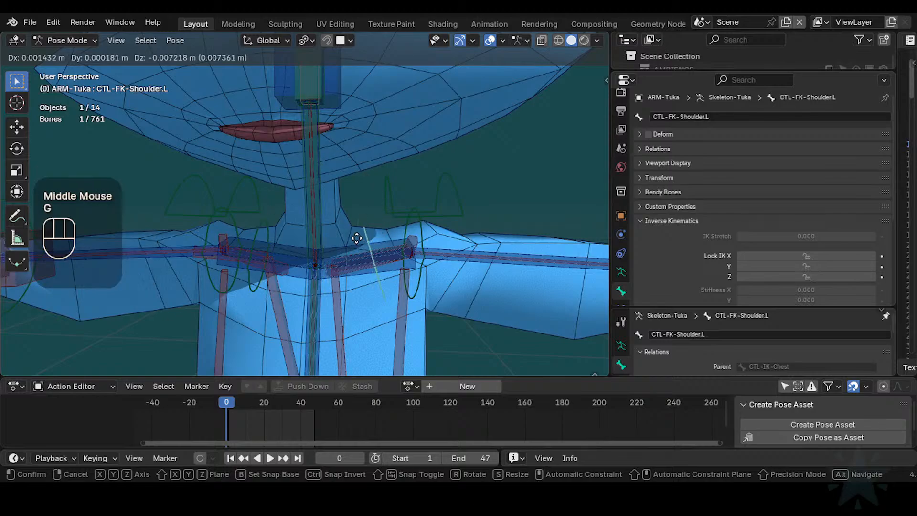
pyautogui.press('Escape')
pyautogui.moveTo(354, 237); pyautogui.dragTo(338, 225, button='middle')
pyautogui.press('g')
pyautogui.press('Escape')
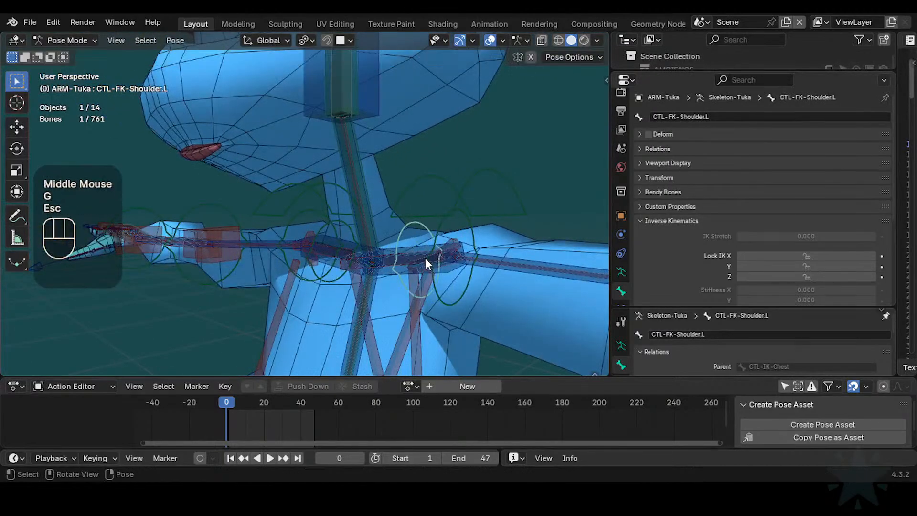
# - Switch to Edit Mode and try moving the CTL-FK-Shoulder.L bone to examine its full extent from chest to shoulder
pyautogui.press('Tab')
pyautogui.press('g')
pyautogui.press('Escape')
pyautogui.keyDown('shift'); pyautogui.scroll(2, 385, 281); pyautogui.keyUp('shift')
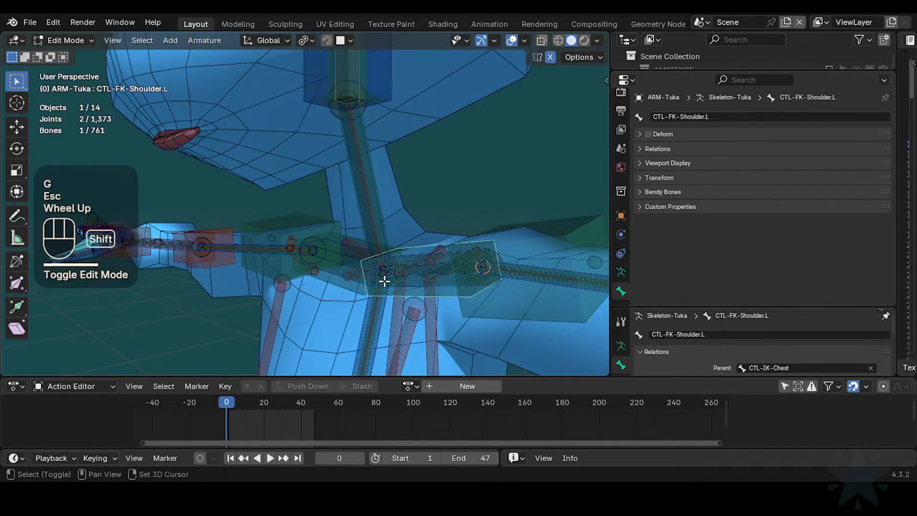
pyautogui.keyDown('shift'); pyautogui.moveTo(384, 280); pyautogui.dragTo(420, 296, button='middle'); pyautogui.keyUp('shift')
pyautogui.press('g')
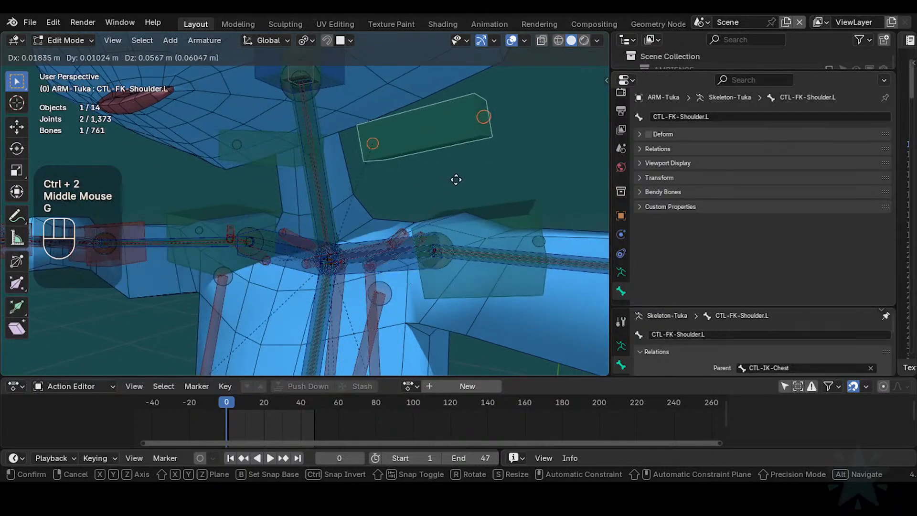
pyautogui.press('Escape')
pyautogui.moveTo(403, 207); pyautogui.dragTo(446, 271, button='middle')
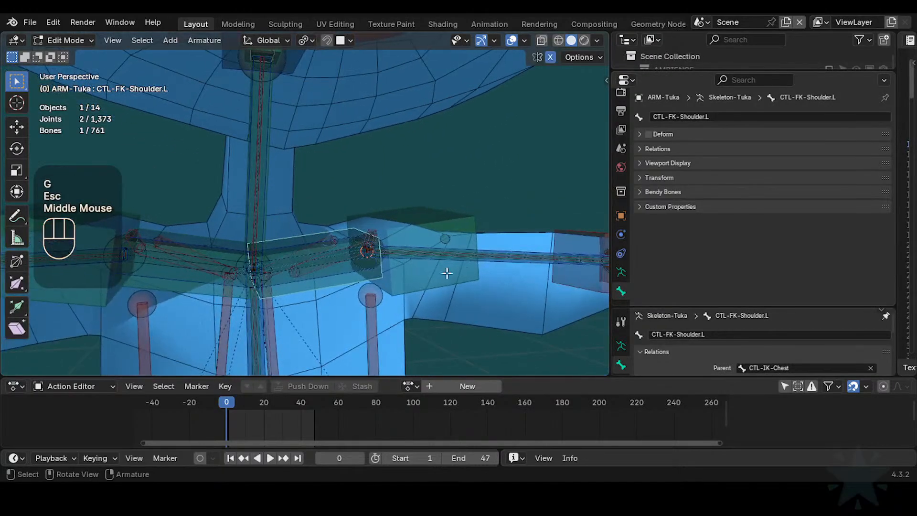
pyautogui.press('g')
pyautogui.press('Escape')
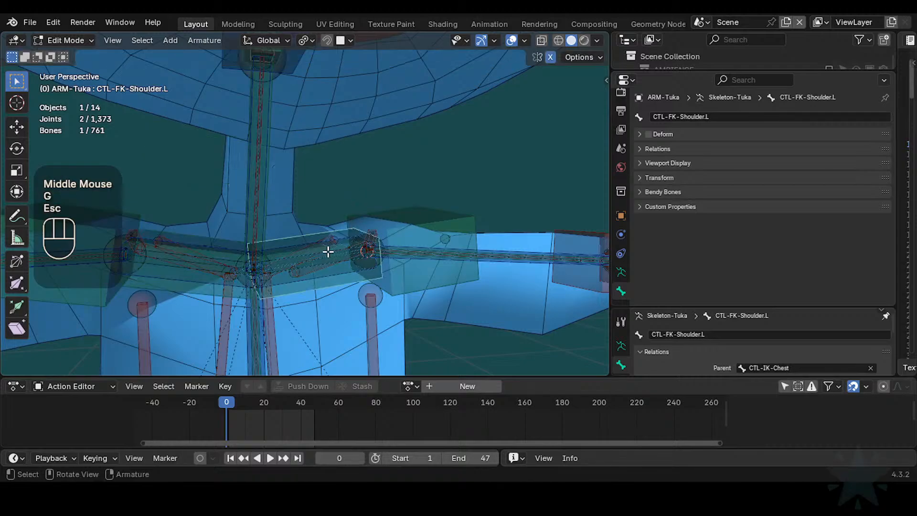
# - Try moving CTL-FK-Shoulder.L once more in Edit Mode, and return the armature to Pose Mode
pyautogui.scroll(1, 344, 277)
pyautogui.press('g')
pyautogui.press('Escape')
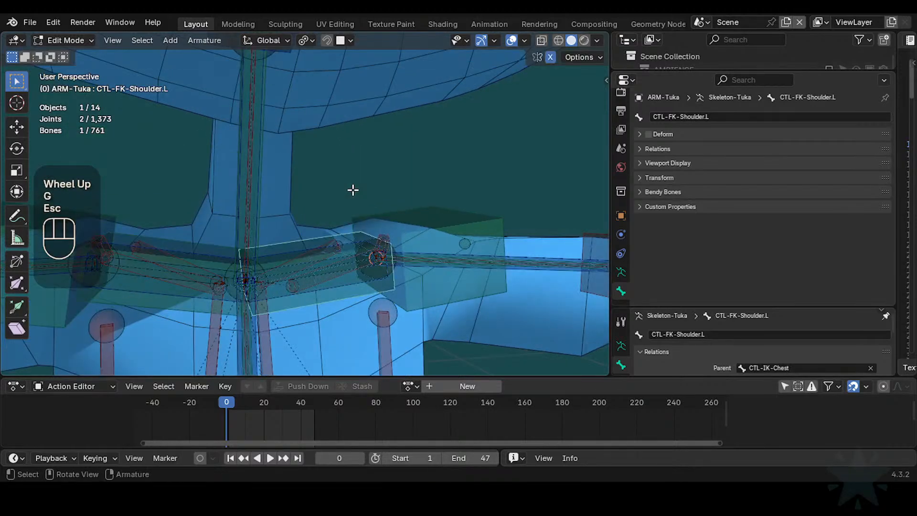
pyautogui.hotkey('ctrl', 'Tab')
# - Pick through the overlapping left shoulder bones in Pose Mode, selecting HLP2-Clavicle.L and ending on DEF4-Shoulder.L
pyautogui.click(354, 246)
pyautogui.moveTo(357, 240); pyautogui.dragTo(384, 247, button='middle')
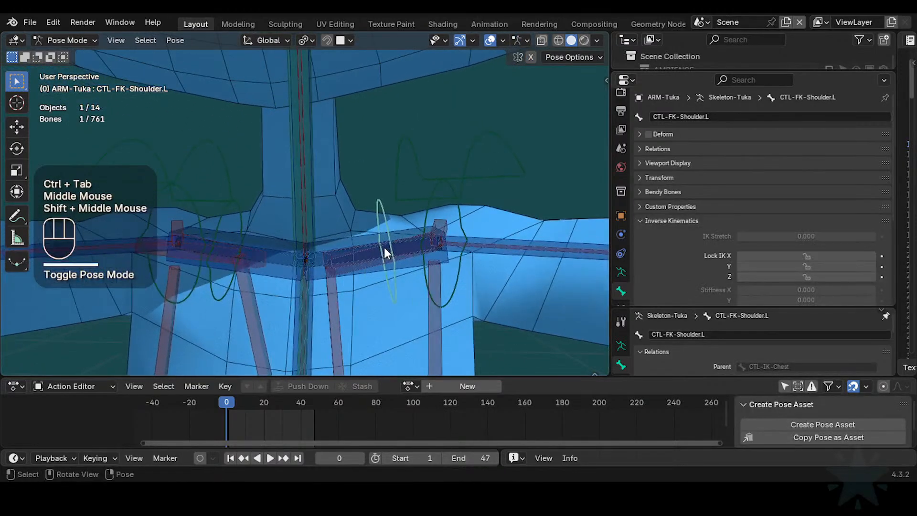
pyautogui.click(357, 263)
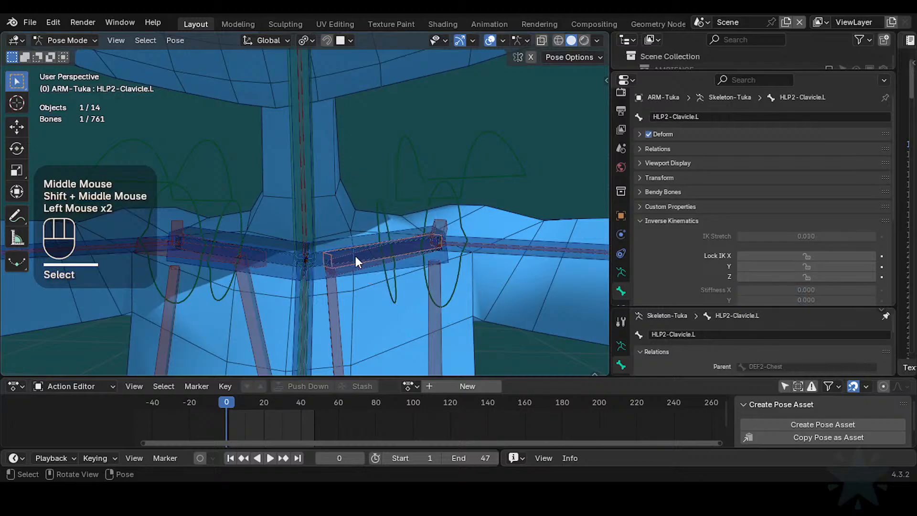
pyautogui.moveTo(327, 254); pyautogui.dragTo(336, 252, button='middle')
pyautogui.click(318, 255)
pyautogui.click(318, 256)
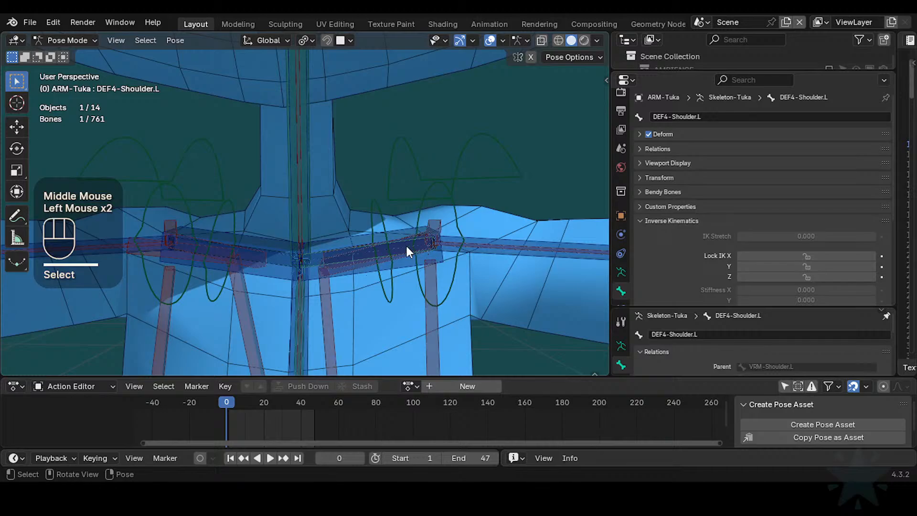
# - Try moving the MTR-FK-Shoulder.L control twice to check how it drives the left shoulder and arm
pyautogui.click(418, 183)
pyautogui.press('g')
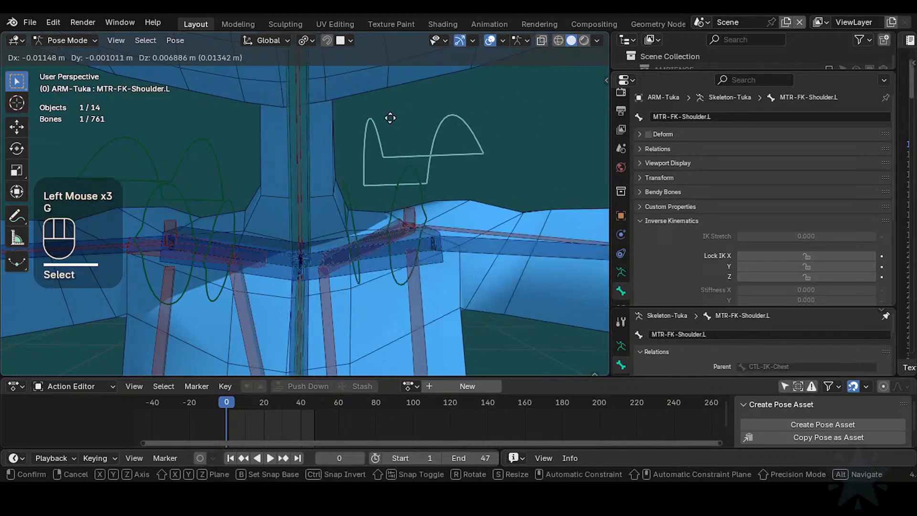
pyautogui.press('Escape')
pyautogui.moveTo(437, 123); pyautogui.dragTo(426, 279, button='middle')
pyautogui.scroll(-2, 402, 260)
pyautogui.press('g')
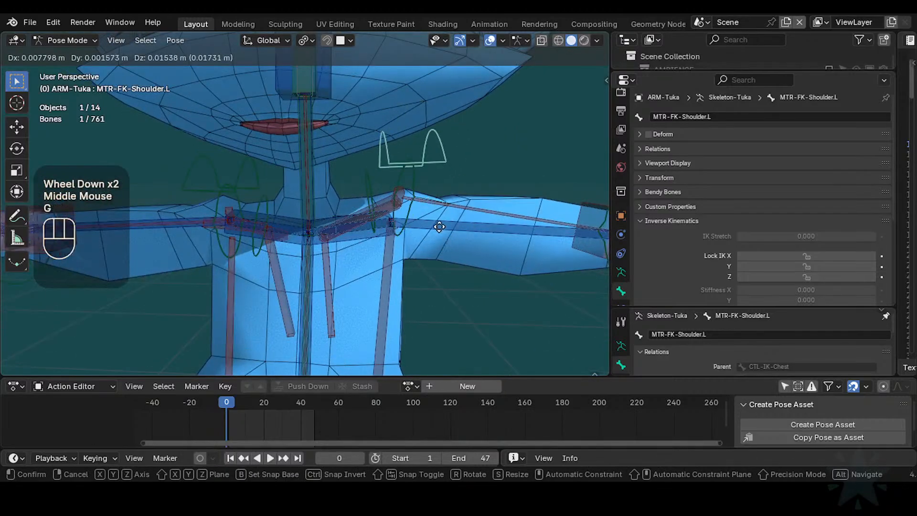
pyautogui.press('Escape')
# - Try moving CTL-FK-ArmUpper.L outward to test its influence on the left shoulder bones
pyautogui.scroll(1, 423, 248)
pyautogui.click(416, 205)
pyautogui.press('g')
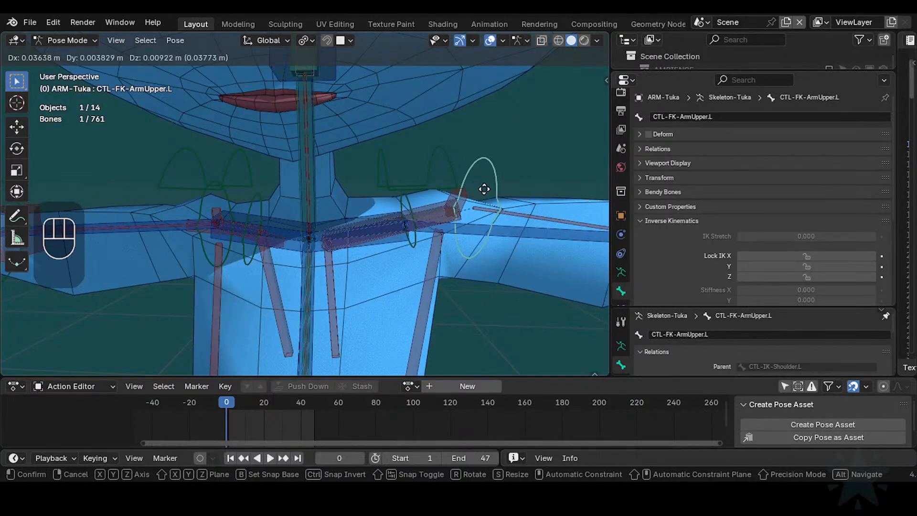
pyautogui.press('Escape')
# - Cycle through the overlapping left shoulder bones, including HLP2-Clavicle.L, HLP2-Scapula.L.001 and CTL-IK-Shoulder.L, ending on DEF4-Shoulder.L
pyautogui.click(379, 217)
pyautogui.click(383, 228)
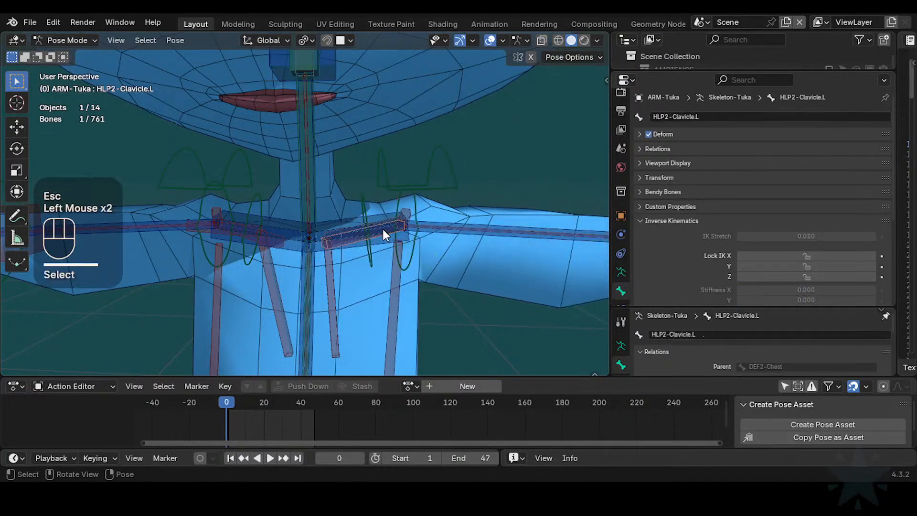
pyautogui.click(382, 228)
pyautogui.click(380, 225)
pyautogui.click(380, 225)
pyautogui.click(380, 225)
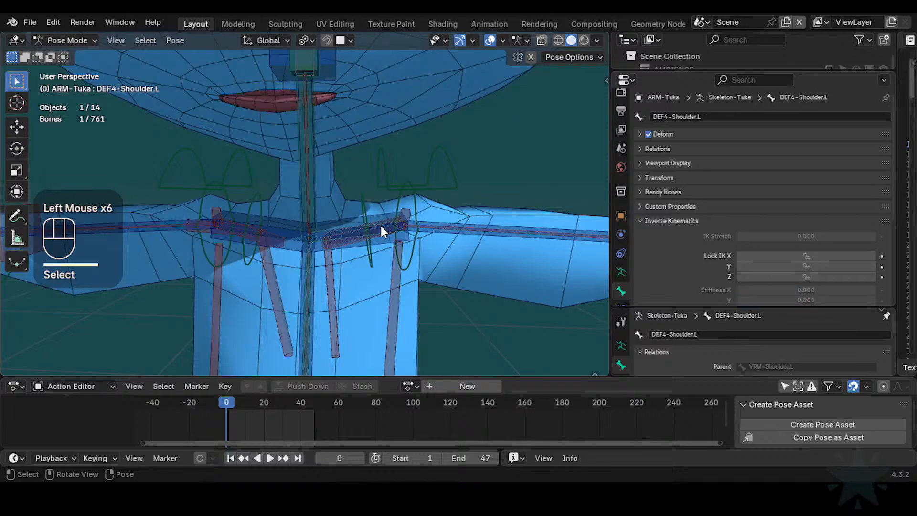
pyautogui.click(380, 225)
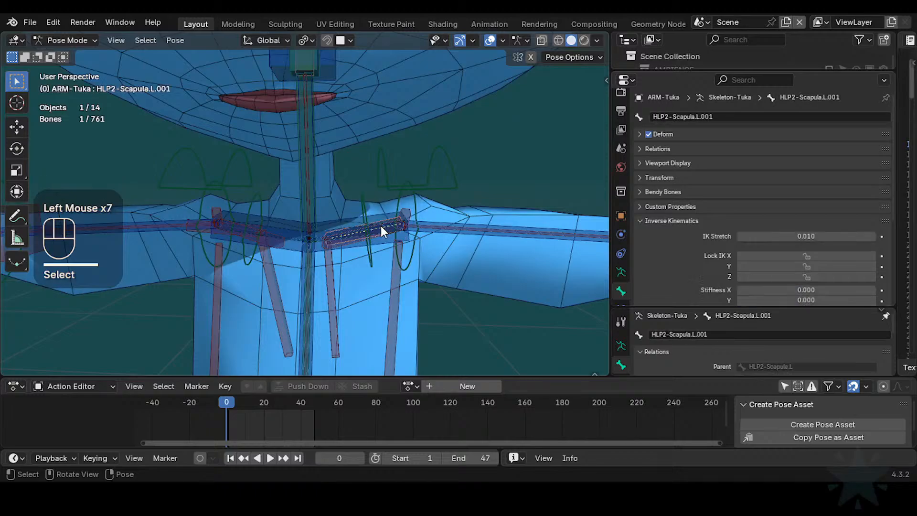
pyautogui.click(380, 225)
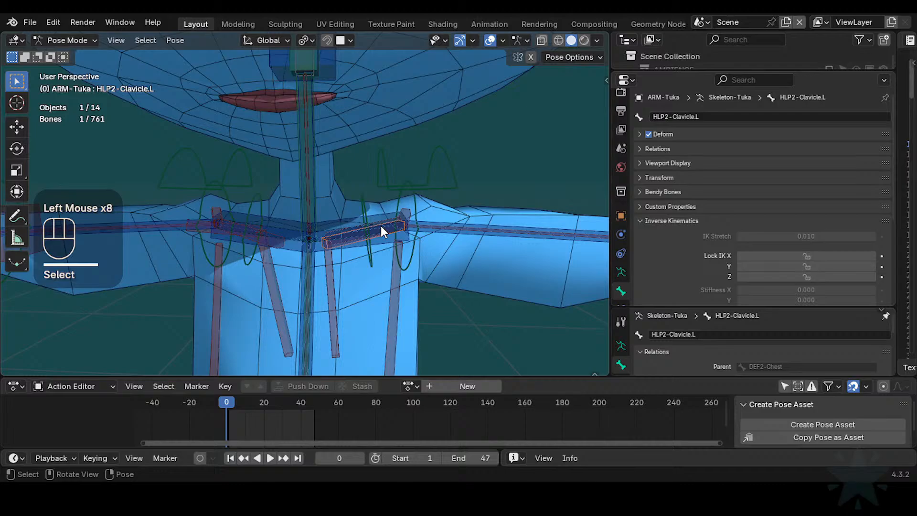
pyautogui.click(336, 235)
pyautogui.click(339, 233)
pyautogui.click(322, 230)
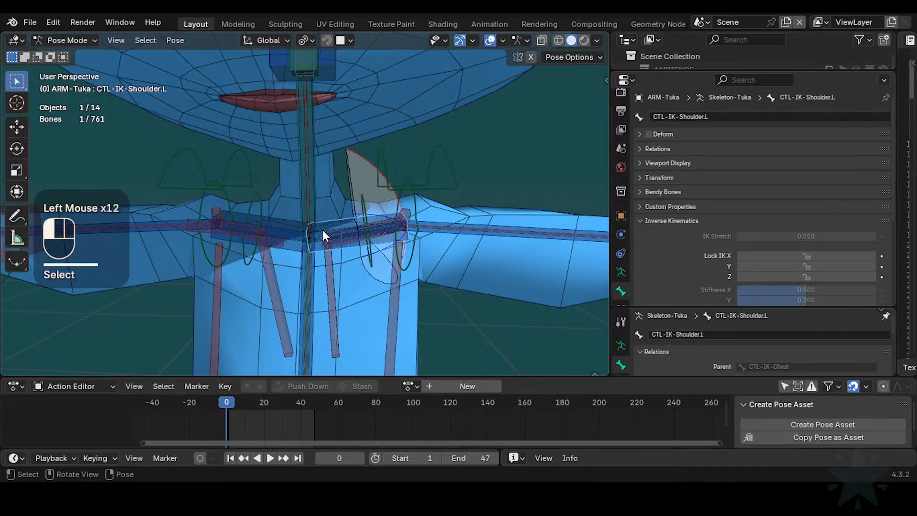
pyautogui.click(323, 230)
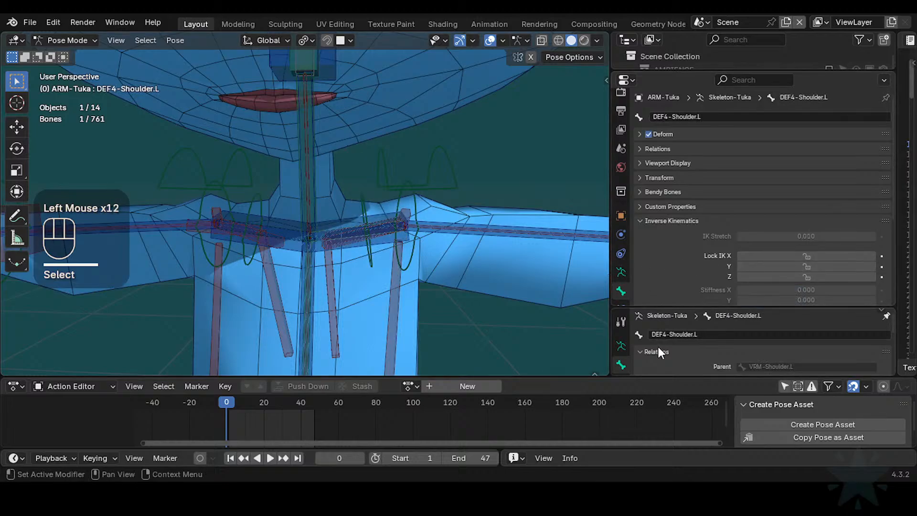
# - Examine the bone constraints of DEF4-Shoulder.L and those of DEF4-ArmUpper.L, including its Stretch To Anti-VRM settings
pyautogui.scroll(-2, 662, 354)
pyautogui.moveTo(683, 306); pyautogui.dragTo(683, 325)
pyautogui.scroll(-2, 621, 287)
pyautogui.click(621, 309)
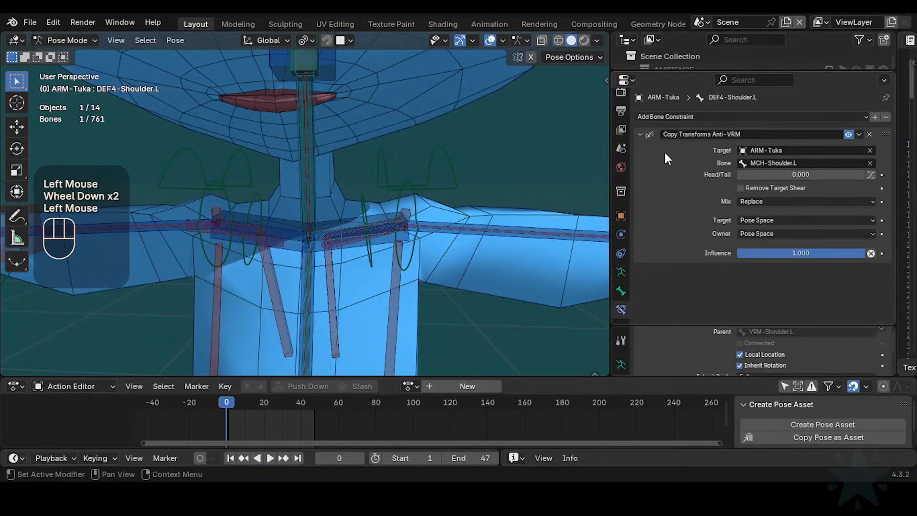
pyautogui.click(440, 229)
pyautogui.click(440, 229)
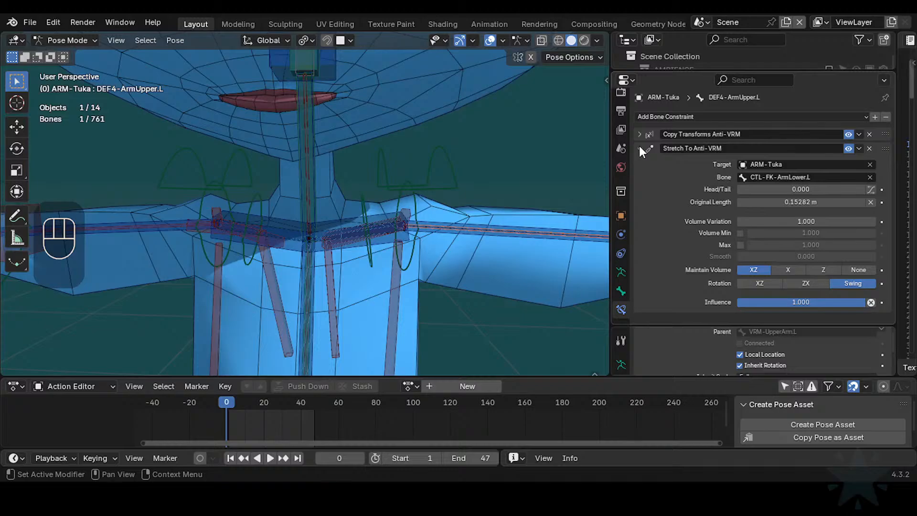
# - Compare the IK constraint of HLP2-Scapula.L.001 with the Copy Transforms Anti-VRM constraint of DEF4-Shoulder.L
pyautogui.scroll(1, 425, 263)
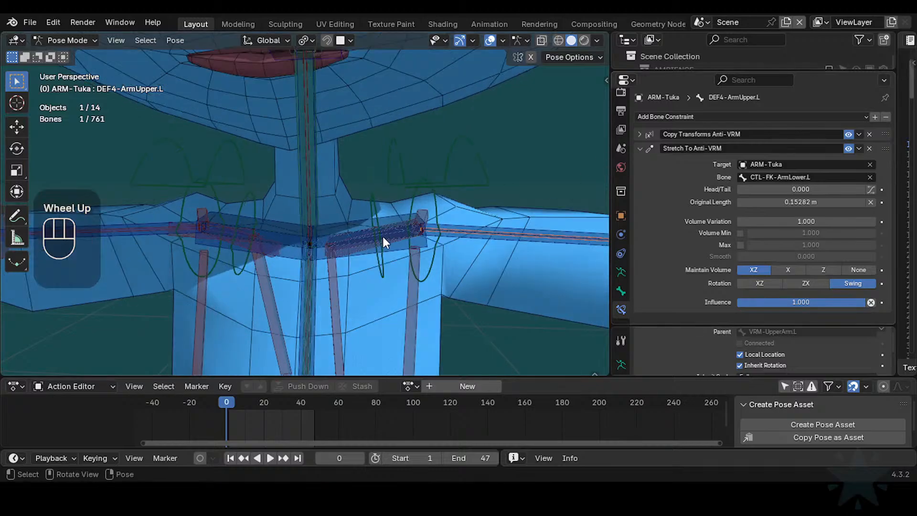
pyautogui.click(353, 247)
pyautogui.click(352, 247)
pyautogui.click(353, 246)
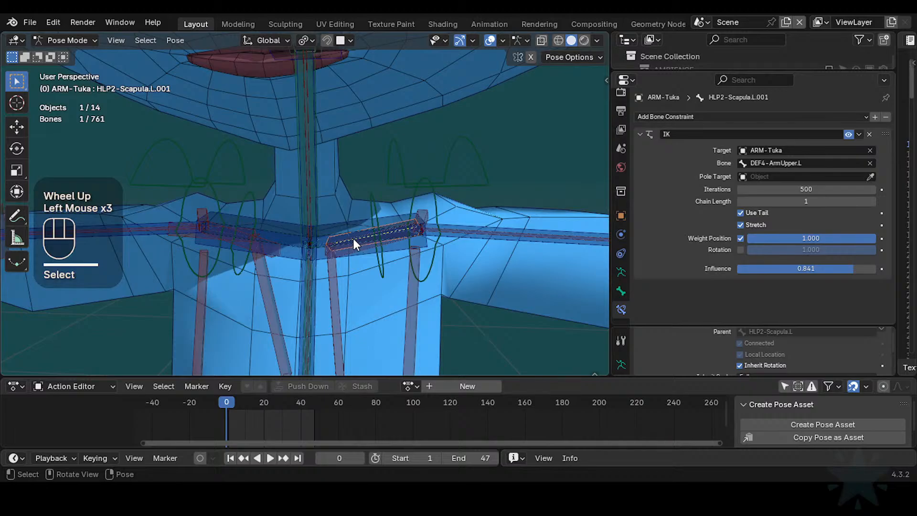
pyautogui.click(322, 241)
pyautogui.click(322, 241)
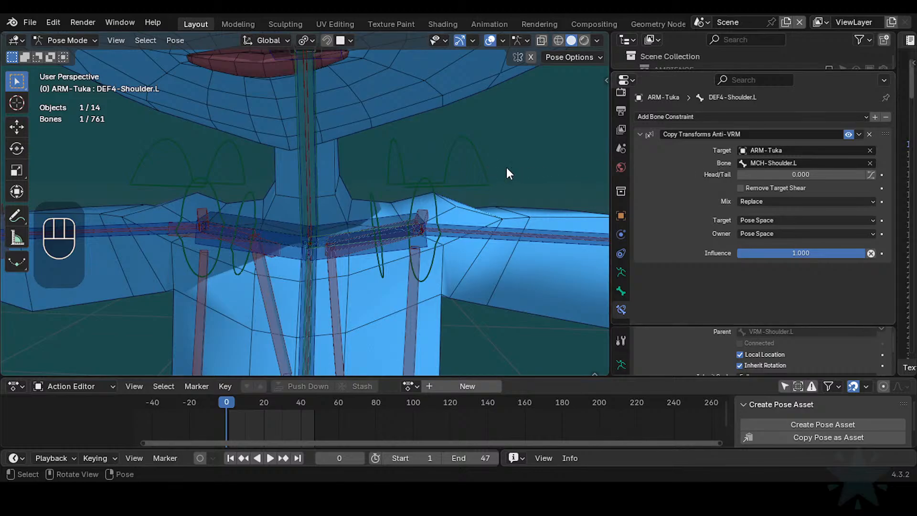
# - Disable the Copy Transforms Anti-VRM constraint on DEF4-Shoulder.L and try moving MTR-FK-Shoulder.L
pyautogui.click(850, 135)
pyautogui.click(467, 181)
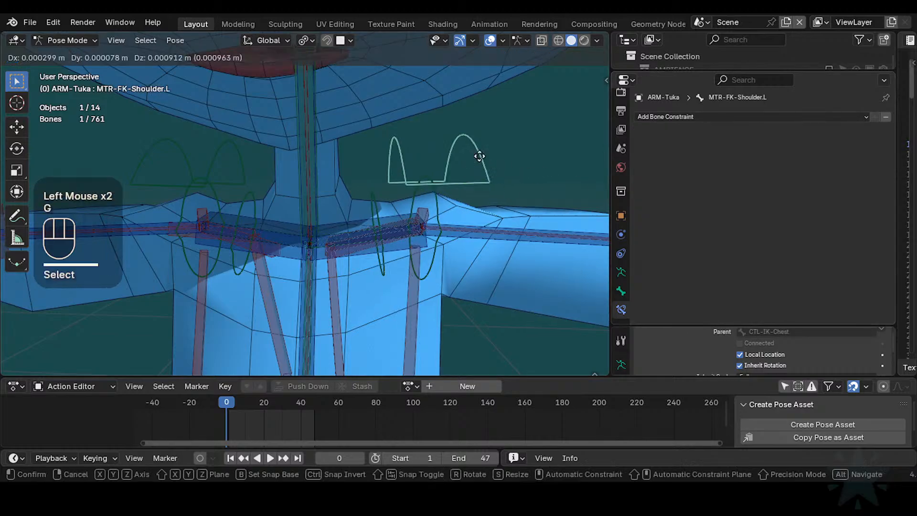
pyautogui.press('g')
pyautogui.press('Escape')
# - Move CTL-FK-ArmUpper.L outward and downward from the left shoulder, and raise the CTL-IK-Shoulder.L bone
pyautogui.click(433, 198)
pyautogui.press('g')
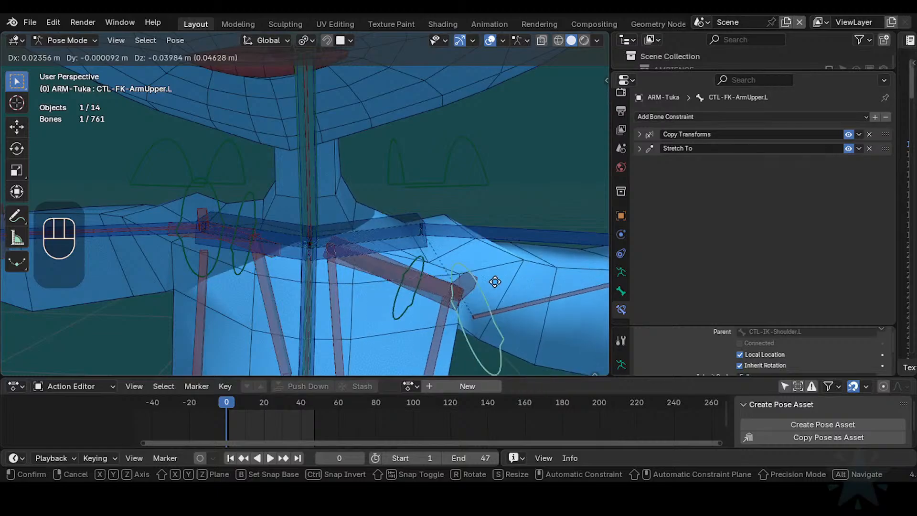
pyautogui.click(435, 251)
pyautogui.click(409, 222)
pyautogui.press('g')
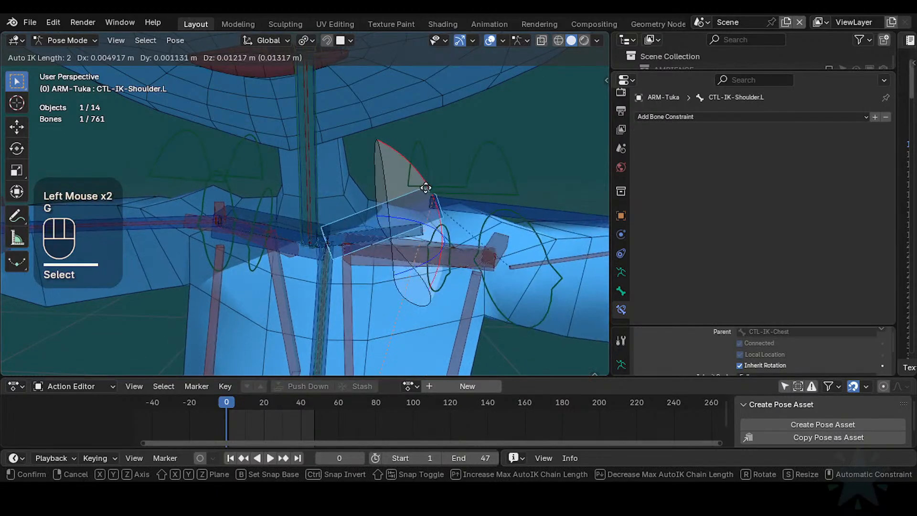
pyautogui.click(403, 231)
# - Select DEF4-Shoulder.L and toggle its Copy Transforms Anti-VRM constraint to compare the effect, leaving it enabled
pyautogui.click(411, 223)
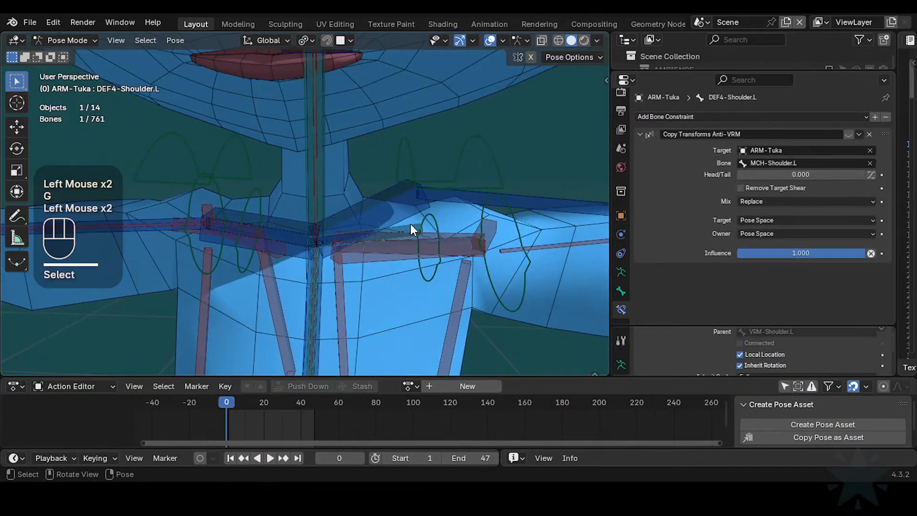
pyautogui.click(412, 223)
pyautogui.click(849, 134)
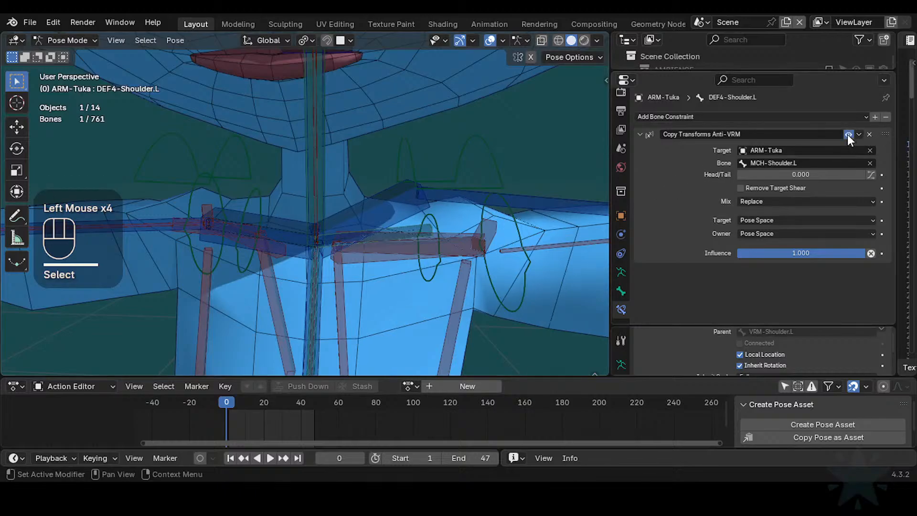
pyautogui.click(848, 134)
pyautogui.click(848, 134)
# - Solo the MCH bone collection along with the collections already soloed
pyautogui.press('n')
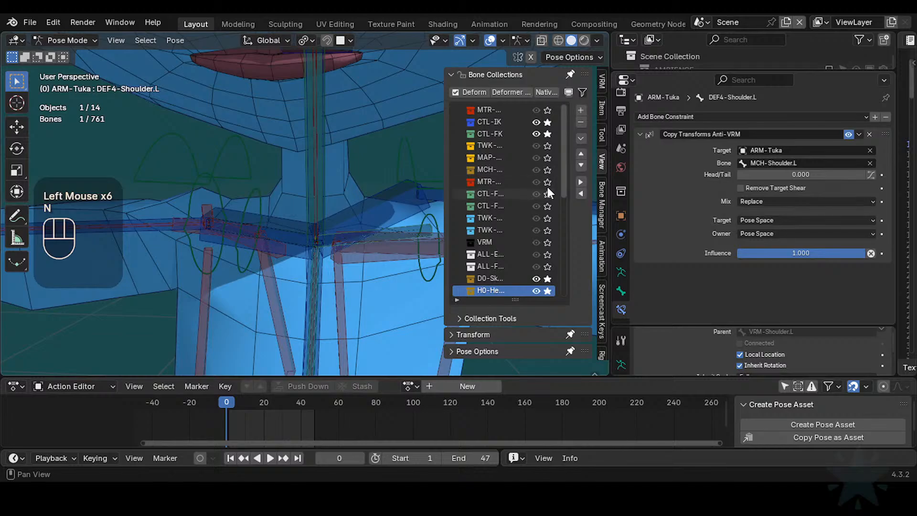
pyautogui.click(547, 170)
pyautogui.press('n')
# - Select MCH-Shoulder.L among the overlapping left shoulder bones and try moving it
pyautogui.click(416, 213)
pyautogui.scroll(2, 412, 224)
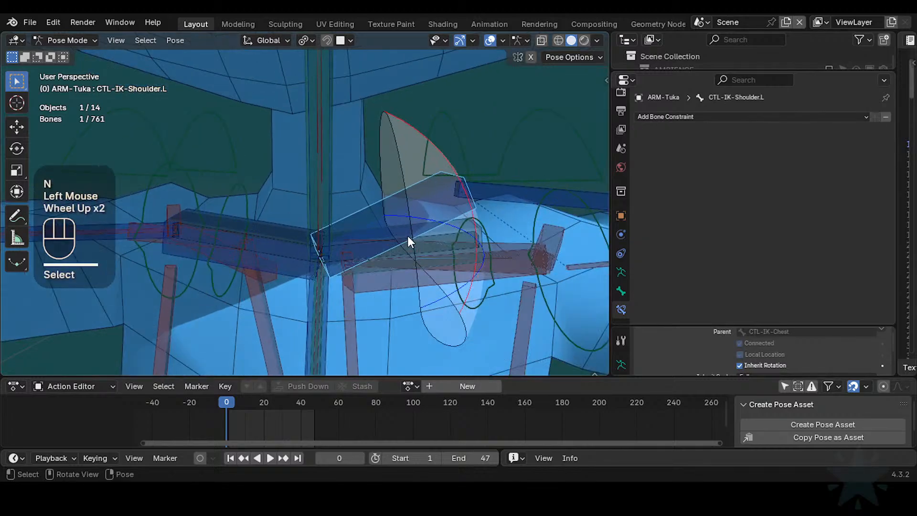
pyautogui.click(450, 222)
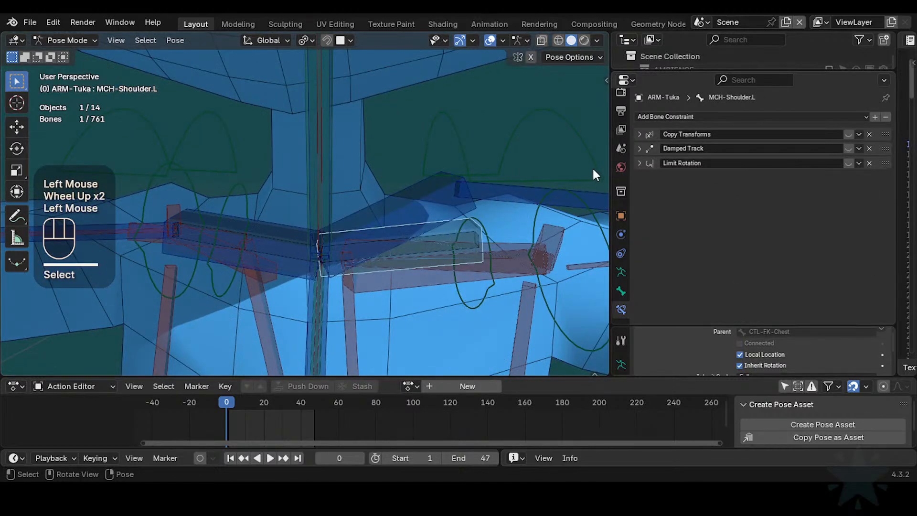
pyautogui.press('g')
pyautogui.press('Escape')
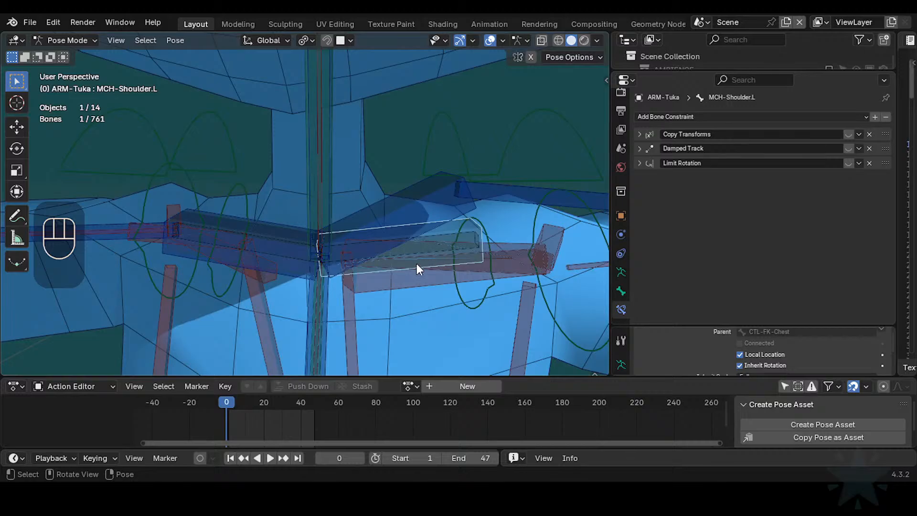
# - Save the file with MCH-Shoulder.L shown in Edit Mode, check which bones overlap it, and return to Pose Mode
pyautogui.press('Tab')
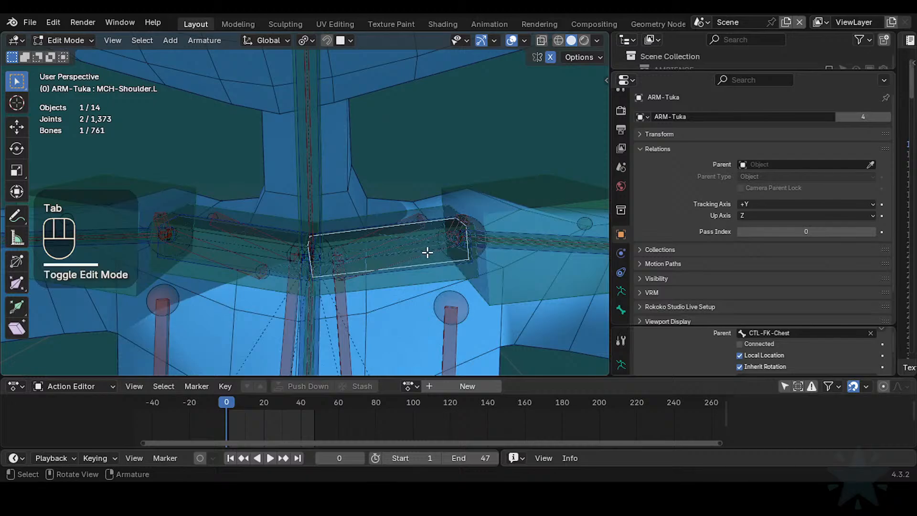
pyautogui.hotkey('ctrl', 's')
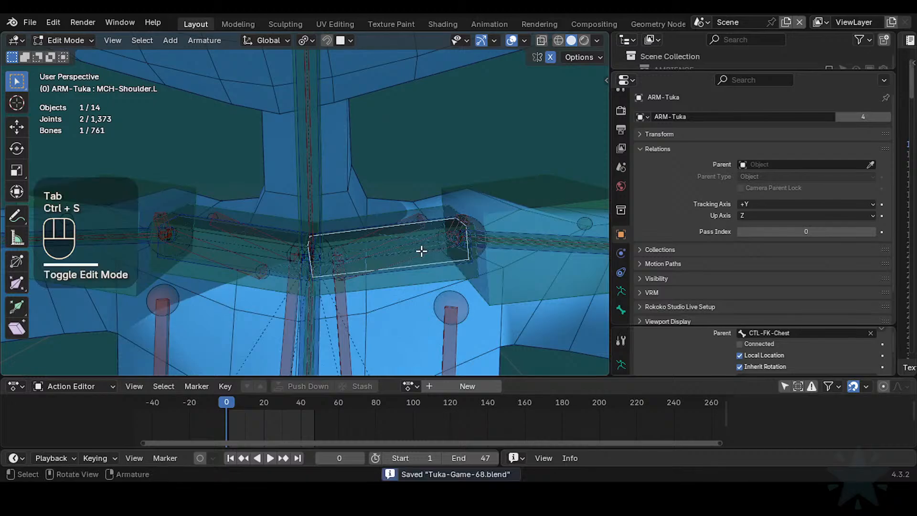
pyautogui.keyDown('alt'); pyautogui.keyDown('shift'); pyautogui.click(385, 261); pyautogui.keyUp('shift'); pyautogui.keyUp('alt')
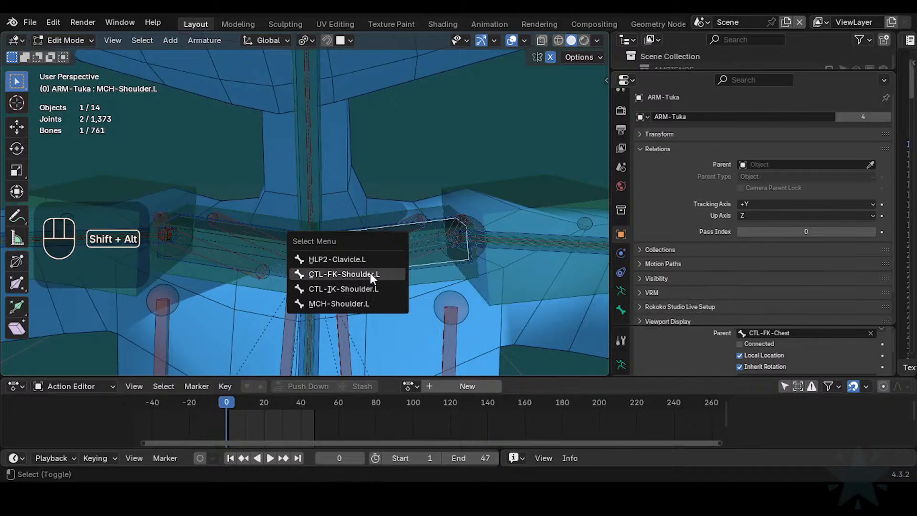
pyautogui.click(363, 279)
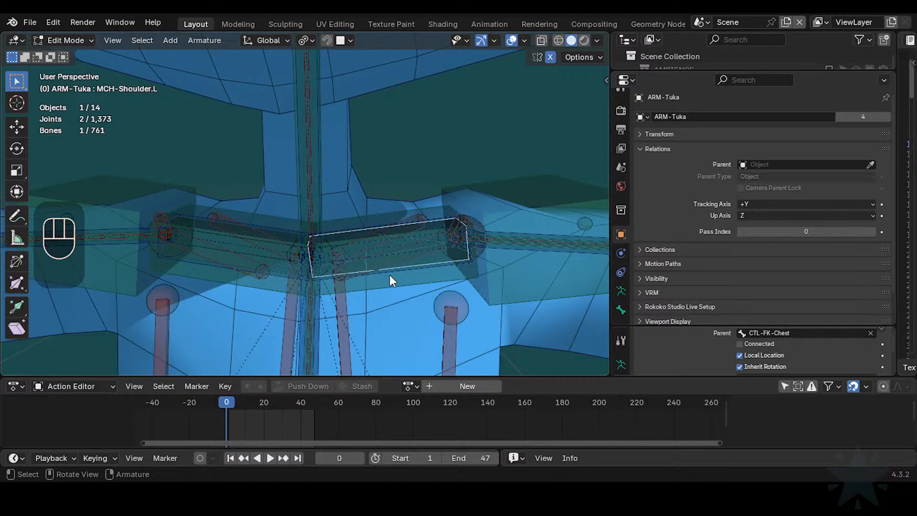
pyautogui.hotkey('ctrl', 'Tab')
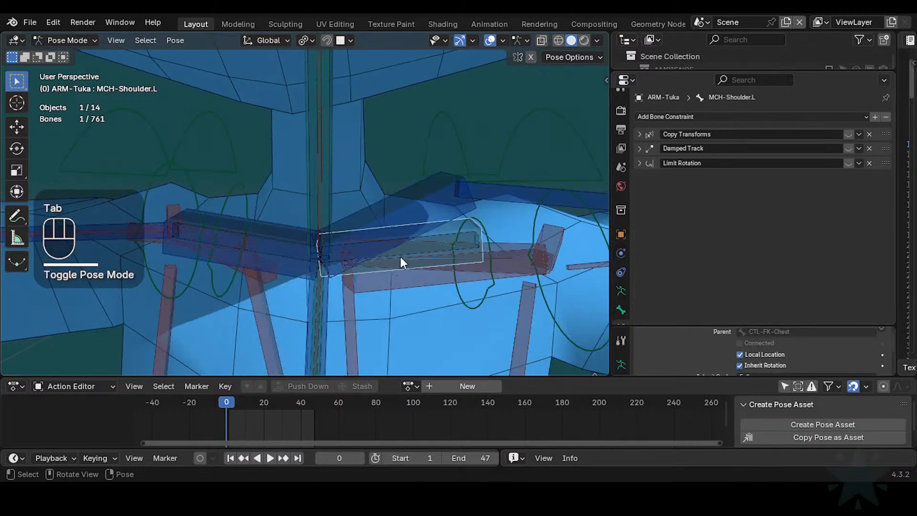
# - Alternate between DEF4-Shoulder.L and MCH-Shoulder.L to compare their constraints, ending with MCH-Shoulder.L in Edit Mode
pyautogui.click(437, 236)
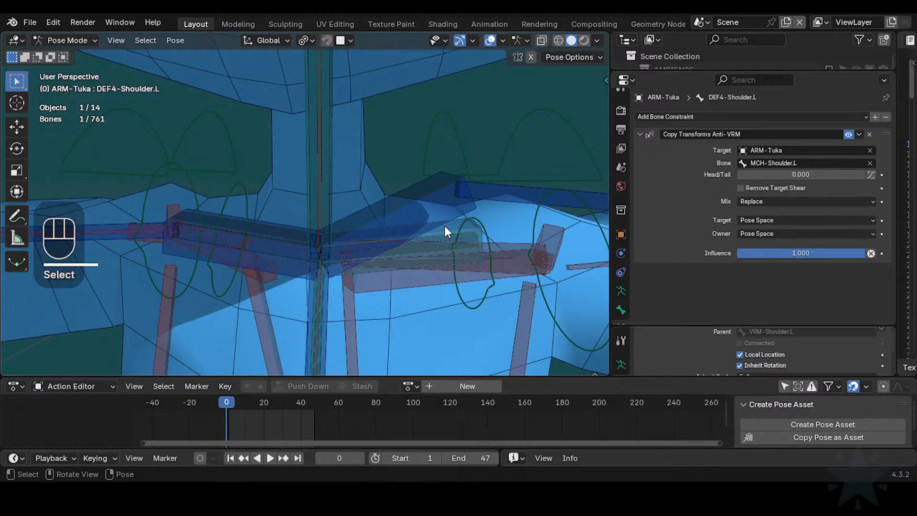
pyautogui.click(445, 225)
pyautogui.click(445, 238)
pyautogui.click(446, 234)
pyautogui.click(445, 237)
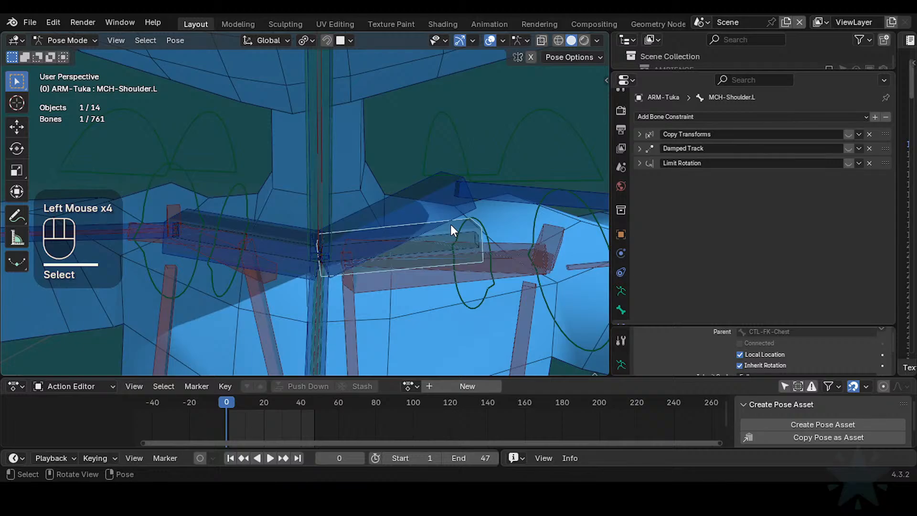
pyautogui.press('Tab')
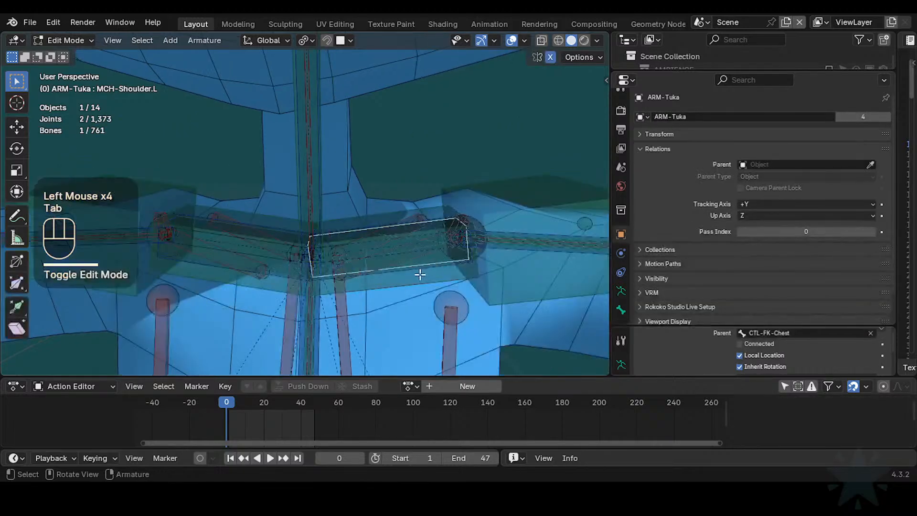
# - Parent MCH-Shoulder.L to CTL-FK-Shoulder.L in Edit Mode
pyautogui.keyDown('alt'); pyautogui.keyDown('shift'); pyautogui.click(359, 217); pyautogui.keyUp('shift'); pyautogui.keyUp('alt')
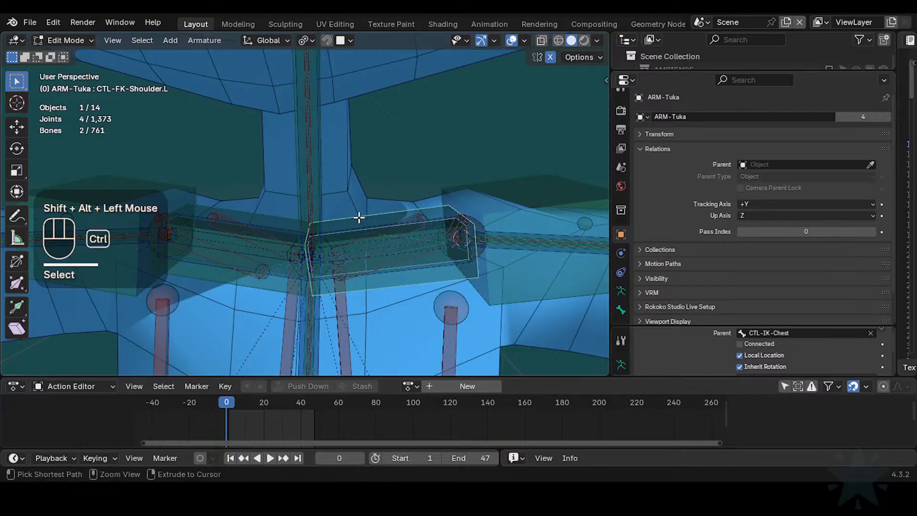
pyautogui.hotkey('ctrl', 'p')
pyautogui.click(358, 218)
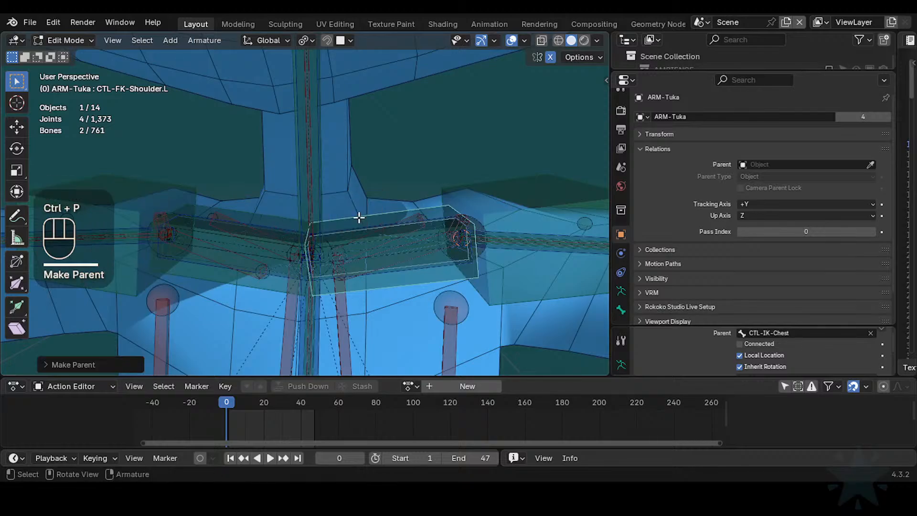
pyautogui.press('g')
pyautogui.press('Escape')
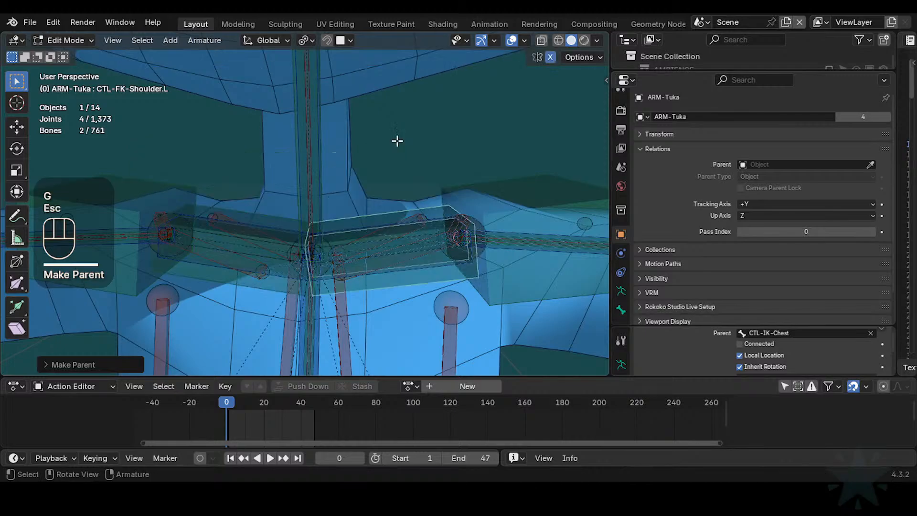
# - Return to Pose Mode, select CTL-FK-Shoulder.L and try moving it to test the new parenting
pyautogui.hotkey('ctrl', 'Tab')
pyautogui.scroll(-1, 426, 227)
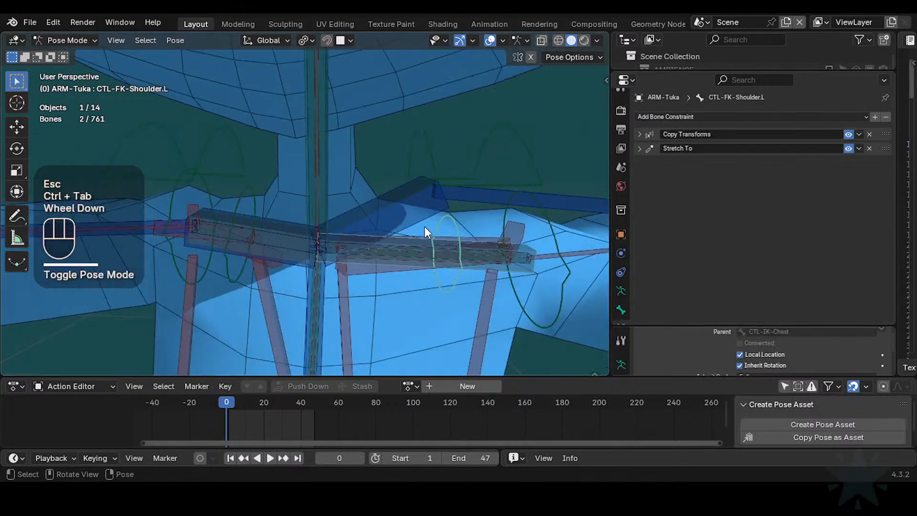
pyautogui.press('a')
pyautogui.hotkey('alt', 'q')
pyautogui.hotkey('alt', 'q')
pyautogui.click(428, 203)
pyautogui.click(388, 207)
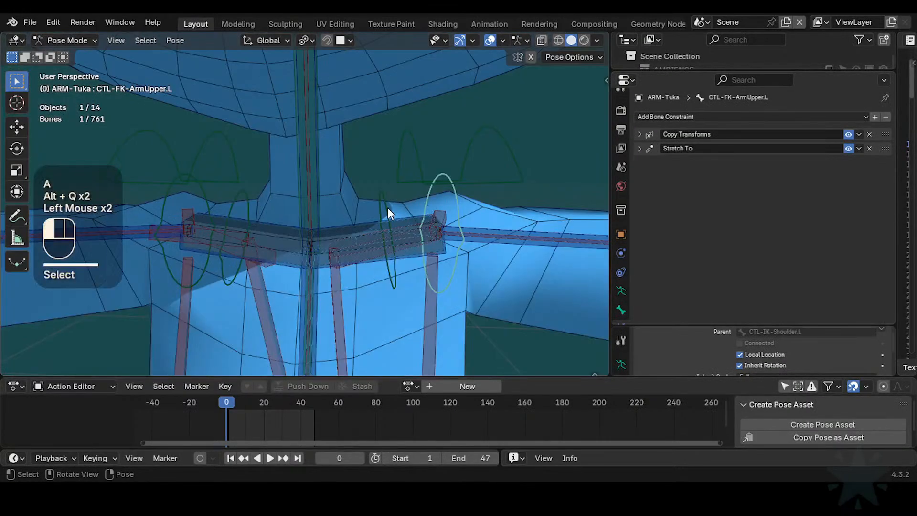
pyautogui.press('g')
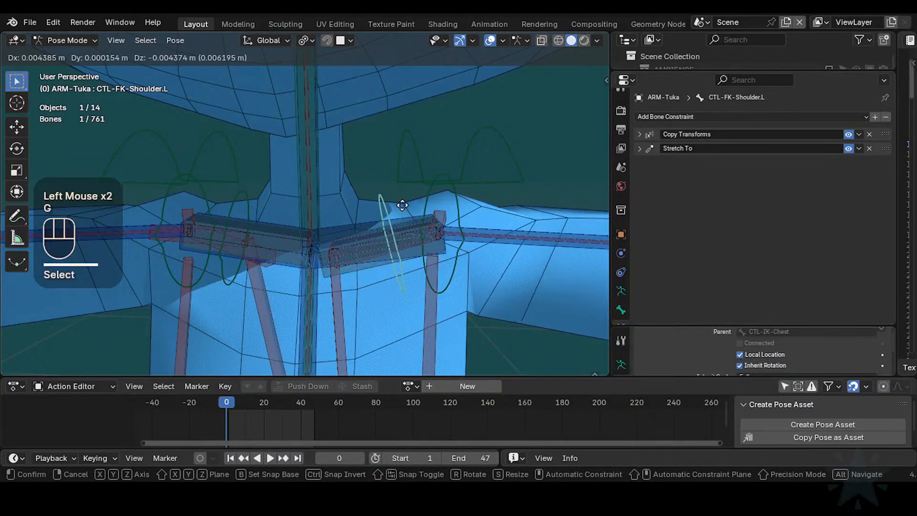
pyautogui.press('Escape')
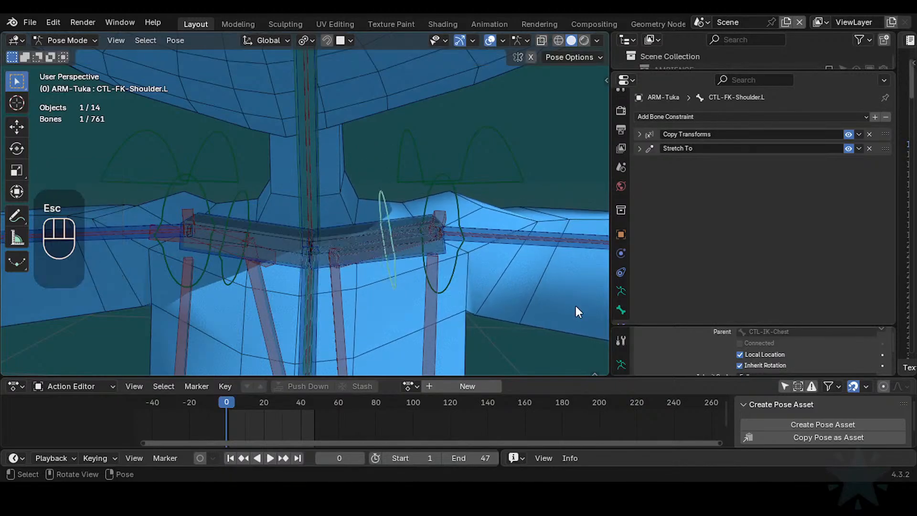
# - Look through the bone properties of CTL-FK-Shoulder.L and try moving the bone again
pyautogui.click(621, 310)
pyautogui.scroll(-5, 699, 204)
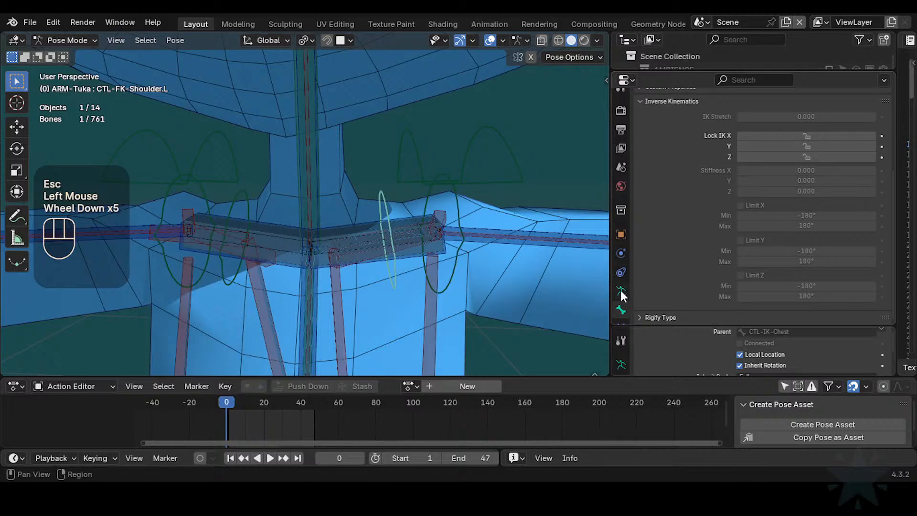
pyautogui.scroll(2, 700, 241)
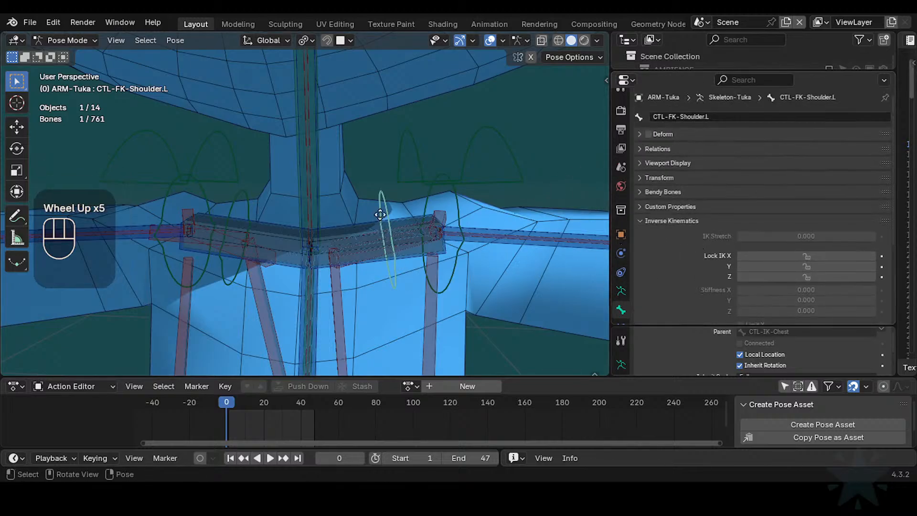
pyautogui.press('g')
pyautogui.press('Escape')
# - Try moving CTL-FK-ArmUpper.L, and try moving and rotating MTR-FK-Shoulder.L above the left shoulder
pyautogui.click(456, 208)
pyautogui.press('g')
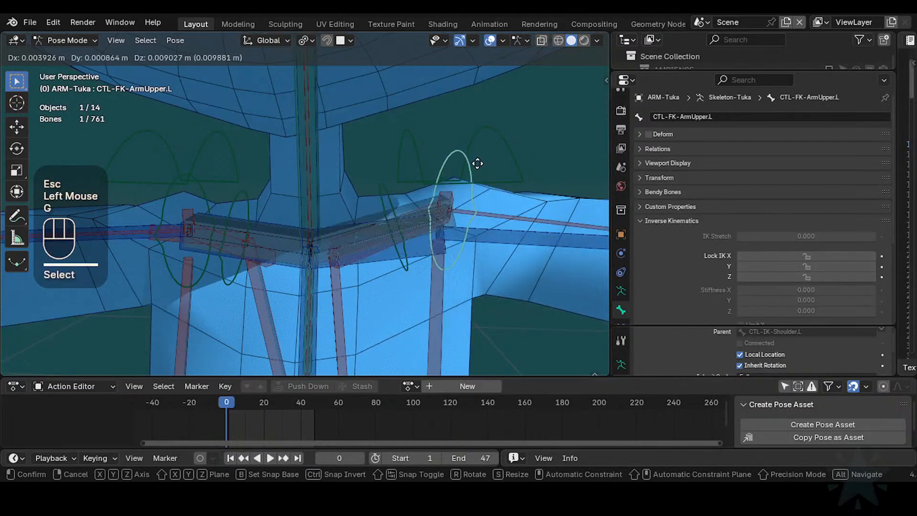
pyautogui.press('Escape')
pyautogui.click(491, 176)
pyautogui.press('g')
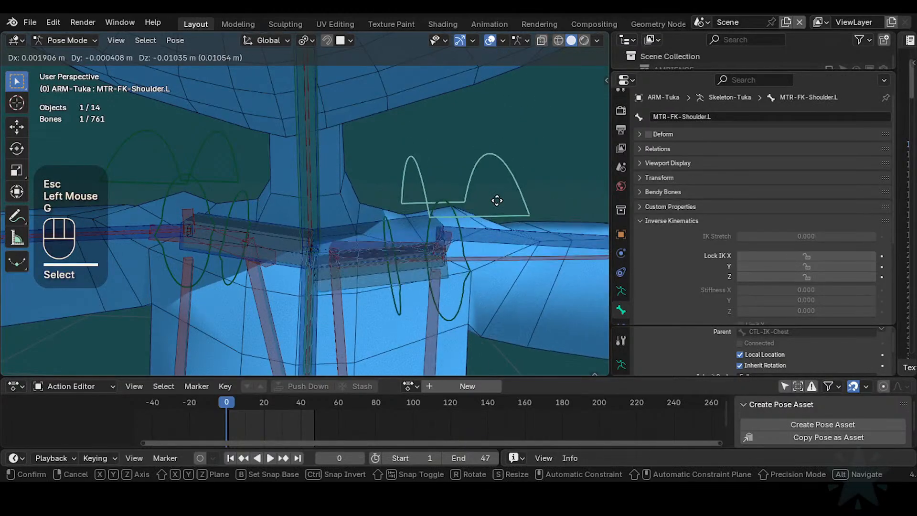
pyautogui.press('Escape')
pyautogui.press('r')
pyautogui.press('Escape')
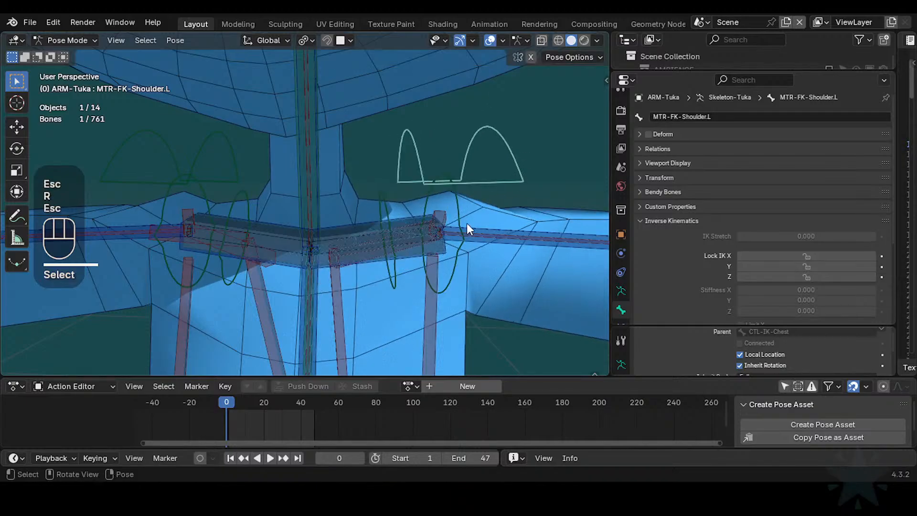
pyautogui.press('g')
pyautogui.press('Escape')
# - Reselect CTL-FK-Shoulder.L and test how the shoulder follows when it is moved
pyautogui.click(326, 231)
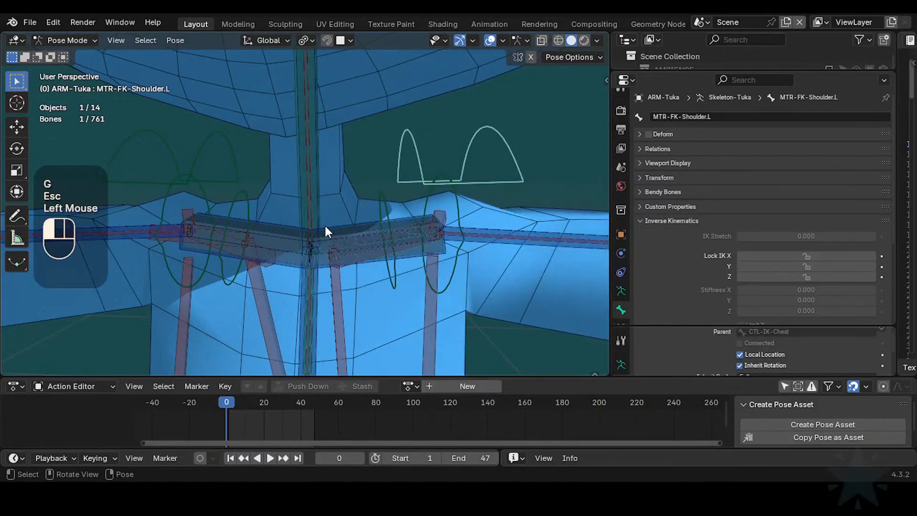
pyautogui.click(390, 277)
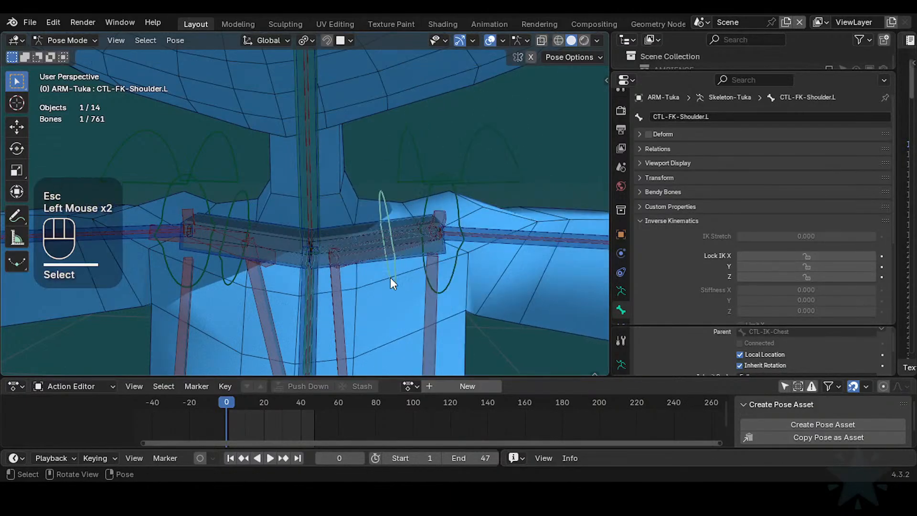
pyautogui.press('g')
pyautogui.press('Escape')
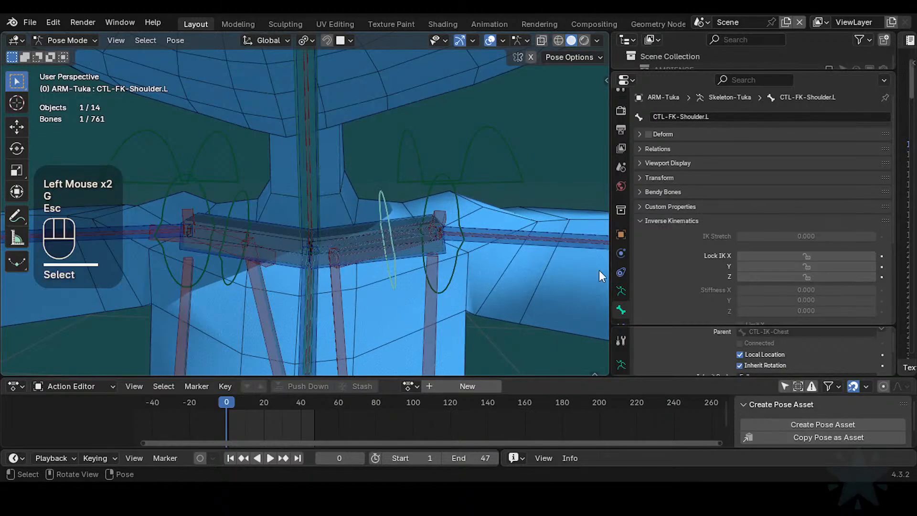
pyautogui.press('g')
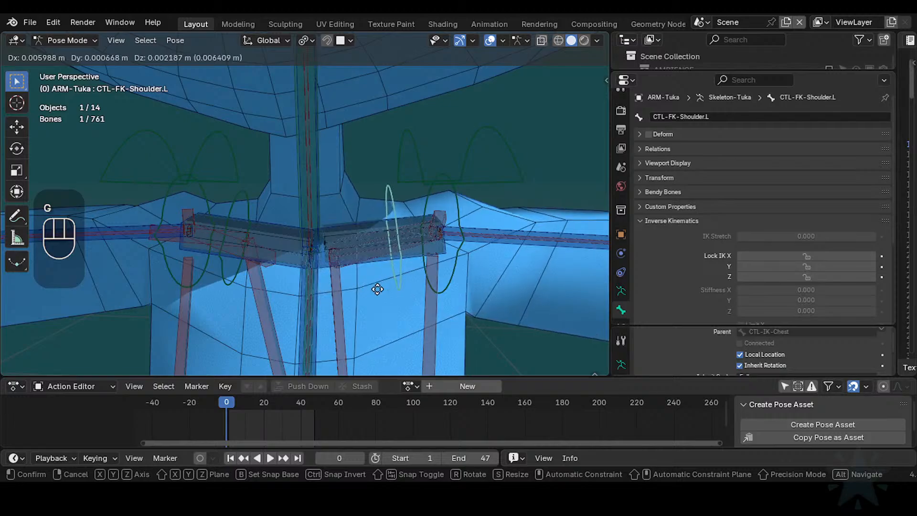
pyautogui.press('Escape')
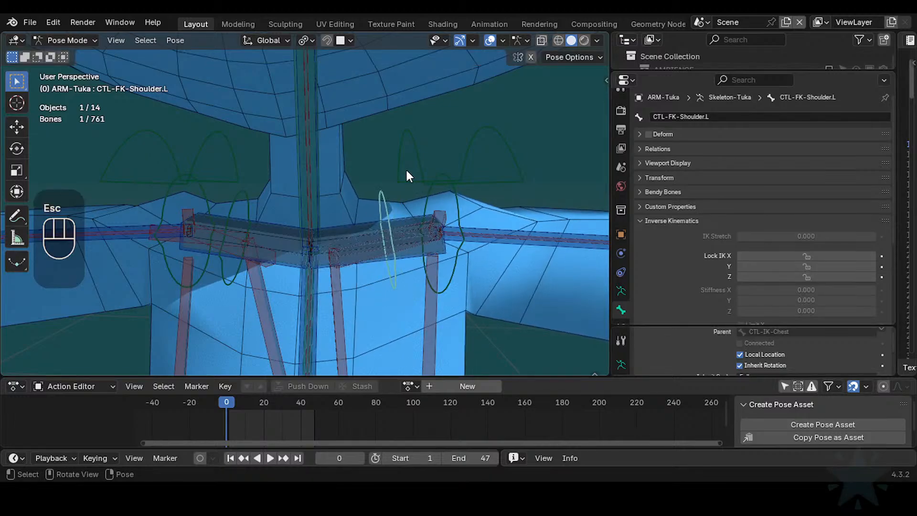
pyautogui.click(403, 204)
pyautogui.click(392, 202)
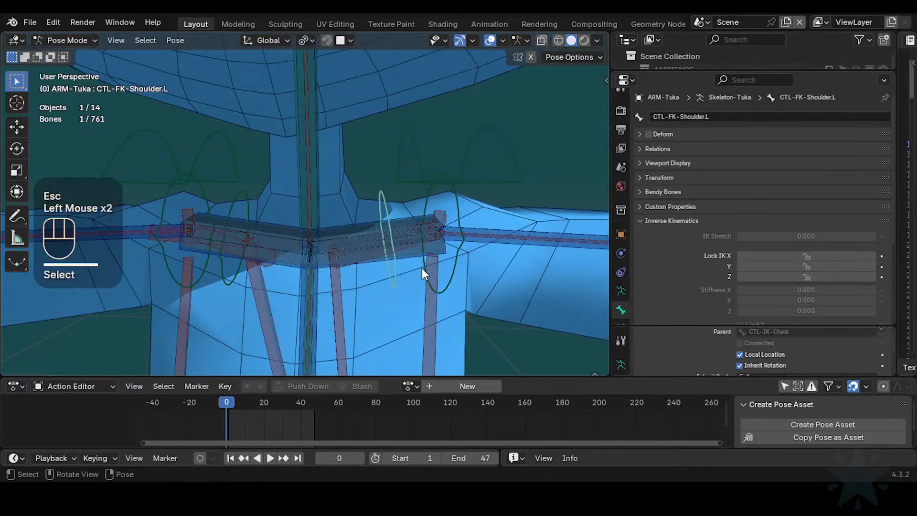
# - Compare the constraints of CTL-FK-ArmUpper.L and CTL-FK-ArmLower.L, expanding the upper arm's Copy Transforms settings
pyautogui.click(459, 268)
pyautogui.scroll(-1, 622, 306)
pyautogui.click(622, 308)
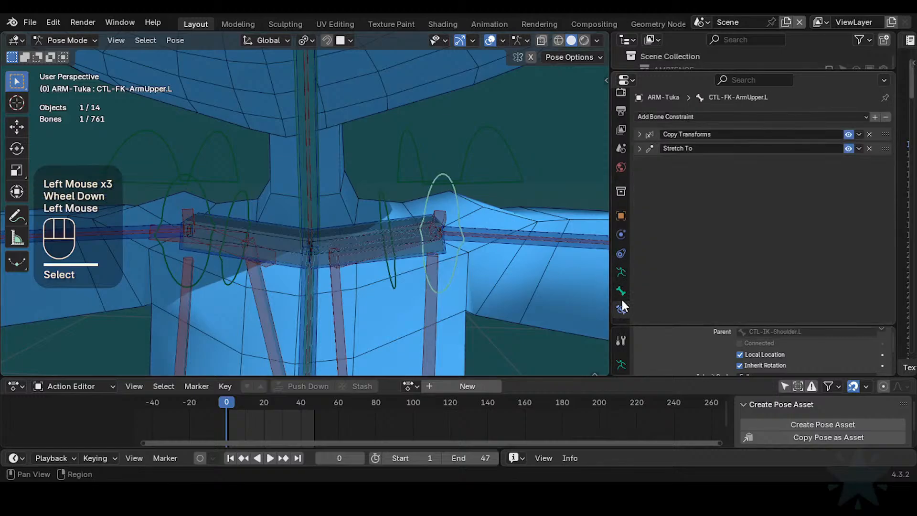
pyautogui.click(640, 134)
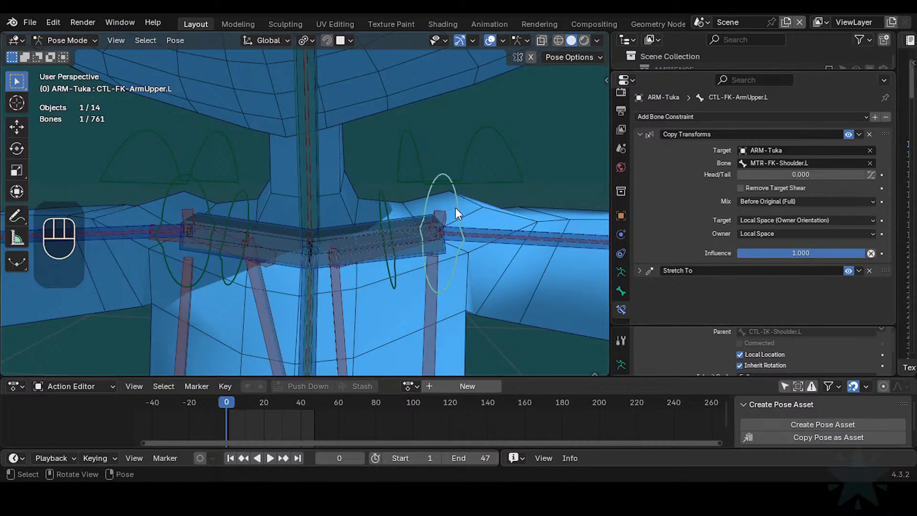
pyautogui.scroll(-2, 457, 210)
pyautogui.click(578, 183)
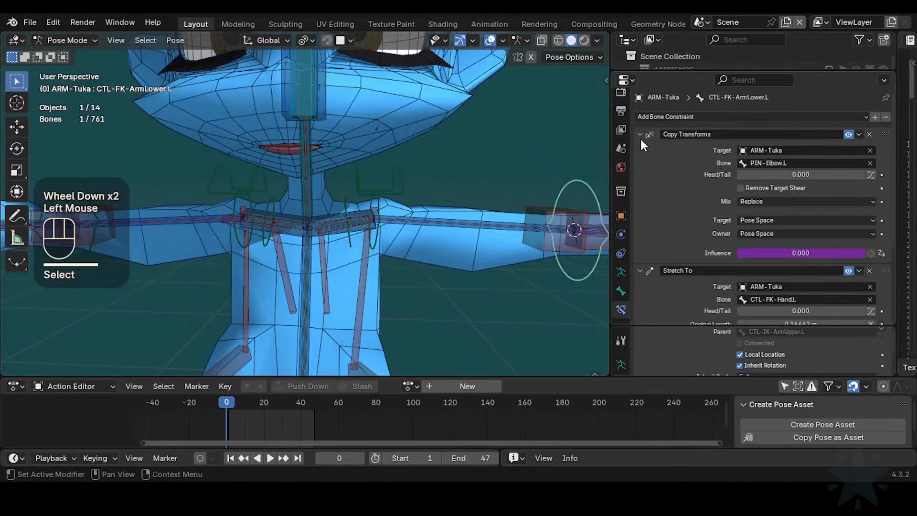
pyautogui.scroll(-2, 678, 279)
pyautogui.scroll(2, 677, 276)
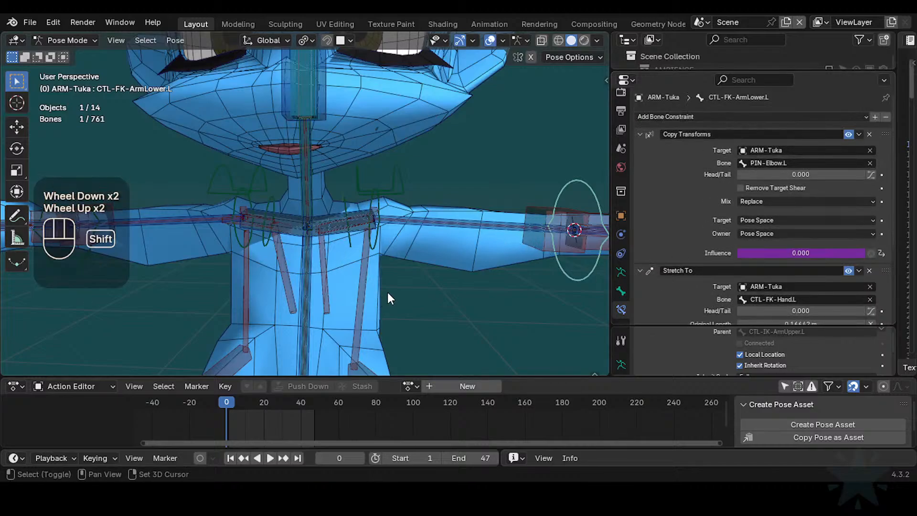
# - Check the constraints of CTL-FK-Hand.L and CTL-FK-LegUpper.L, and try moving the upper leg control
pyautogui.keyDown('shift'); pyautogui.moveTo(429, 259); pyautogui.dragTo(437, 157, button='middle'); pyautogui.keyUp('shift')
pyautogui.keyDown('shift'); pyautogui.scroll(-1, 412, 243); pyautogui.keyUp('shift')
pyautogui.click(500, 197)
pyautogui.scroll(-2, 325, 254)
pyautogui.keyDown('shift'); pyautogui.moveTo(311, 265); pyautogui.dragTo(319, 195, button='middle'); pyautogui.keyUp('shift')
pyautogui.keyDown('shift'); pyautogui.moveTo(286, 305); pyautogui.dragTo(295, 234, button='middle'); pyautogui.keyUp('shift')
pyautogui.scroll(1, 294, 234)
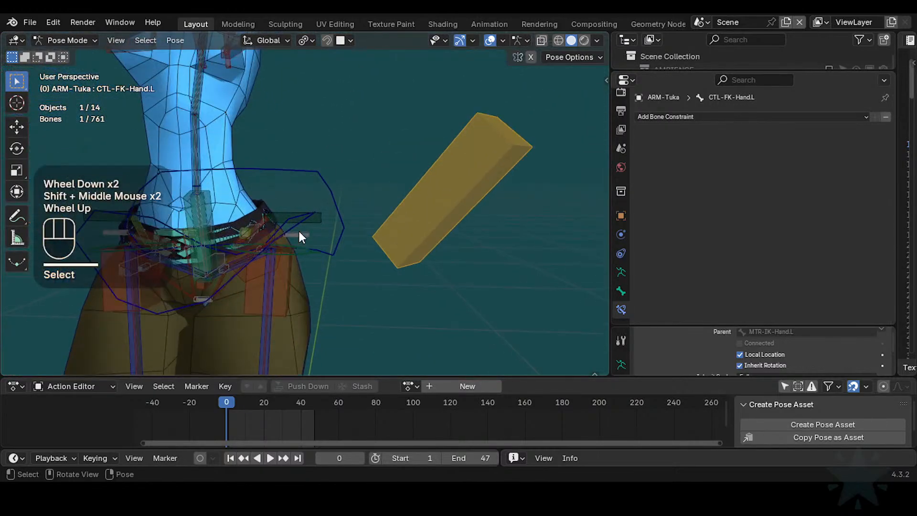
pyautogui.scroll(1, 304, 270)
pyautogui.click(310, 266)
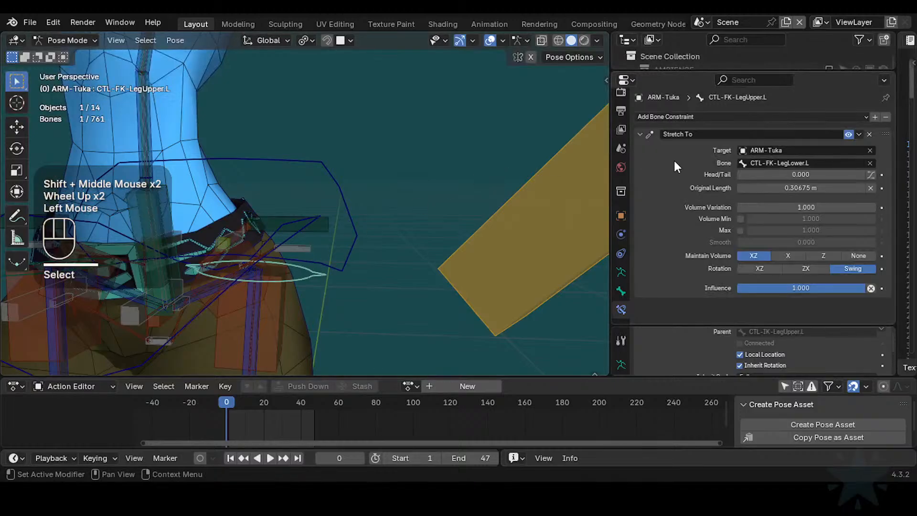
pyautogui.keyDown('shift'); pyautogui.moveTo(254, 131); pyautogui.dragTo(297, 124, button='middle'); pyautogui.keyUp('shift')
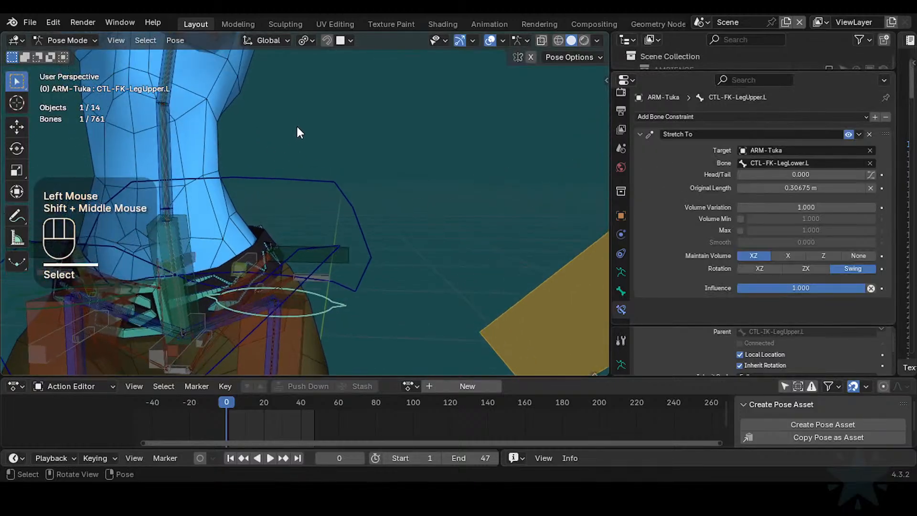
pyautogui.scroll(-1, 296, 124)
pyautogui.press('g')
pyautogui.press('Escape')
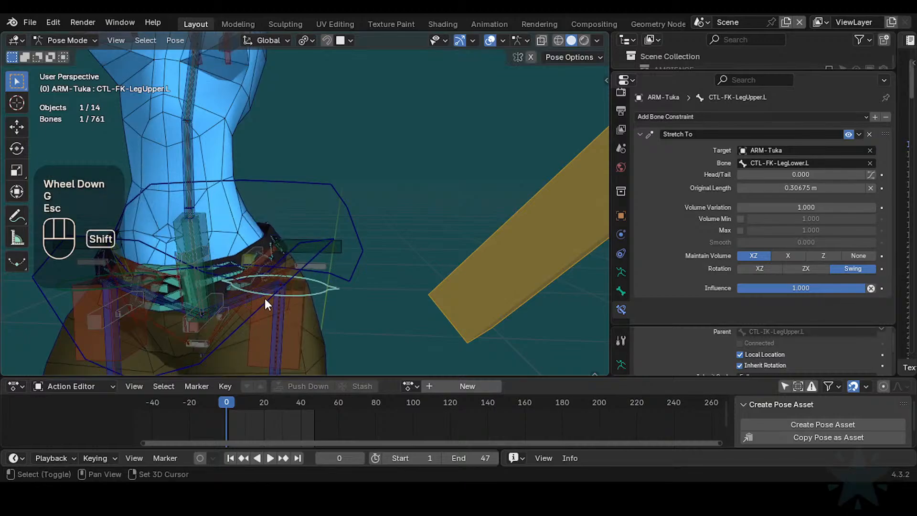
# - Inspect the overlapping left hip bones, checking the constraints of CTL-IK-Hip.L and D3-PelvisHip.L
pyautogui.keyDown('shift'); pyautogui.moveTo(265, 298); pyautogui.dragTo(331, 225, button='middle'); pyautogui.keyUp('shift')
pyautogui.scroll(2, 296, 277)
pyautogui.moveTo(296, 277)
pyautogui.mouseDown(button='middle')
pyautogui.moveTo(332, 262)
pyautogui.moveTo(300, 272)
pyautogui.mouseUp(button='middle')
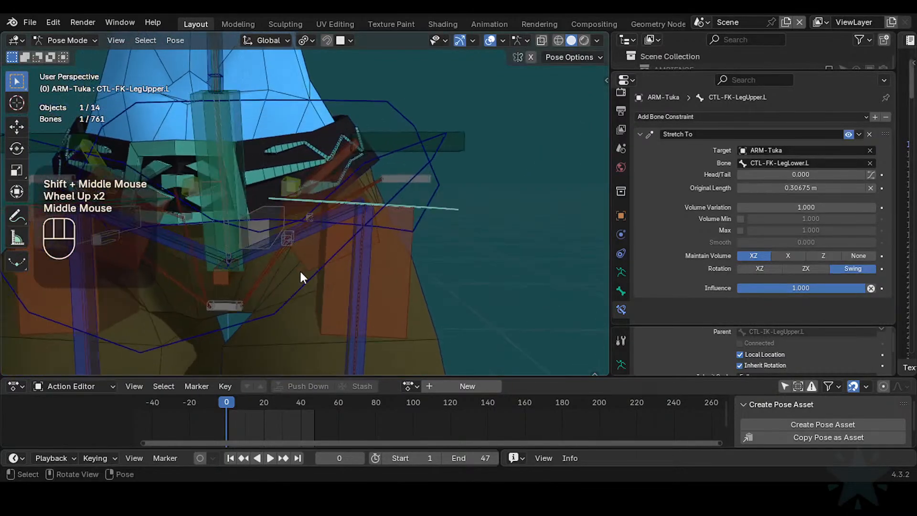
pyautogui.scroll(-1, 300, 273)
pyautogui.scroll(-1, 301, 272)
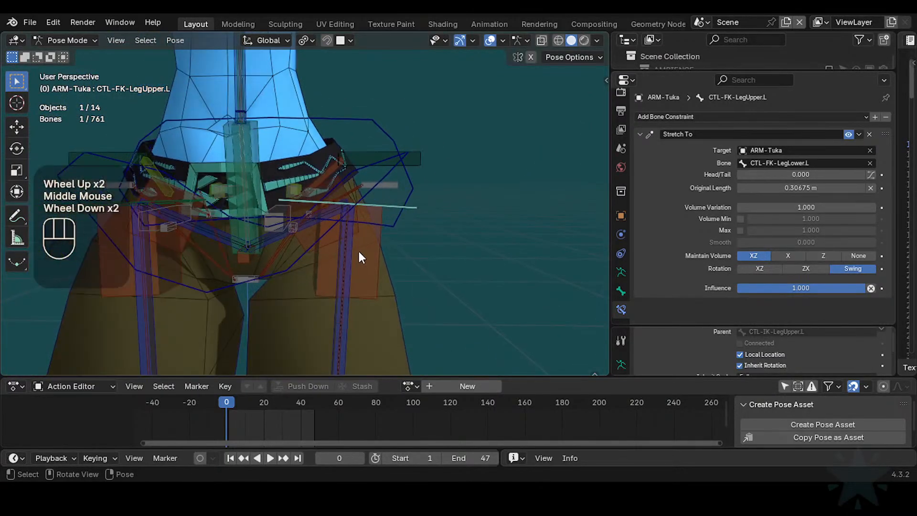
pyautogui.scroll(2, 359, 253)
pyautogui.keyDown('shift'); pyautogui.moveTo(308, 278); pyautogui.dragTo(348, 231, button='middle'); pyautogui.keyUp('shift')
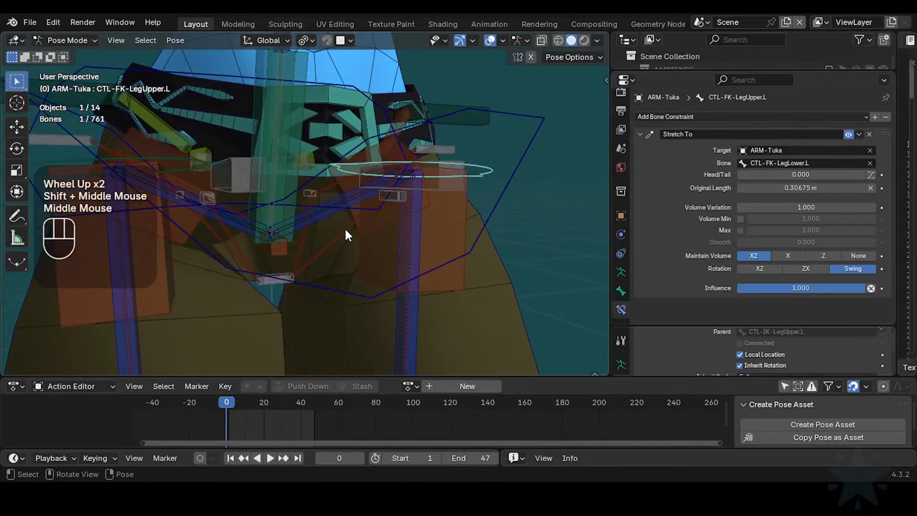
pyautogui.click(408, 223)
pyautogui.click(336, 202)
pyautogui.click(341, 202)
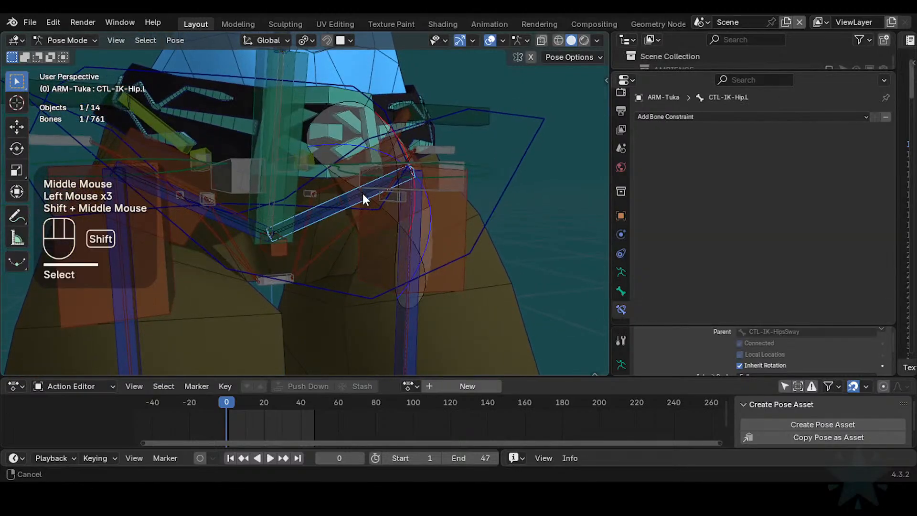
pyautogui.keyDown('shift'); pyautogui.moveTo(362, 194); pyautogui.dragTo(311, 262, button='middle'); pyautogui.keyUp('shift')
pyautogui.click(337, 240)
pyautogui.scroll(-1, 337, 241)
pyautogui.scroll(-1, 276, 260)
pyautogui.scroll(-1, 338, 265)
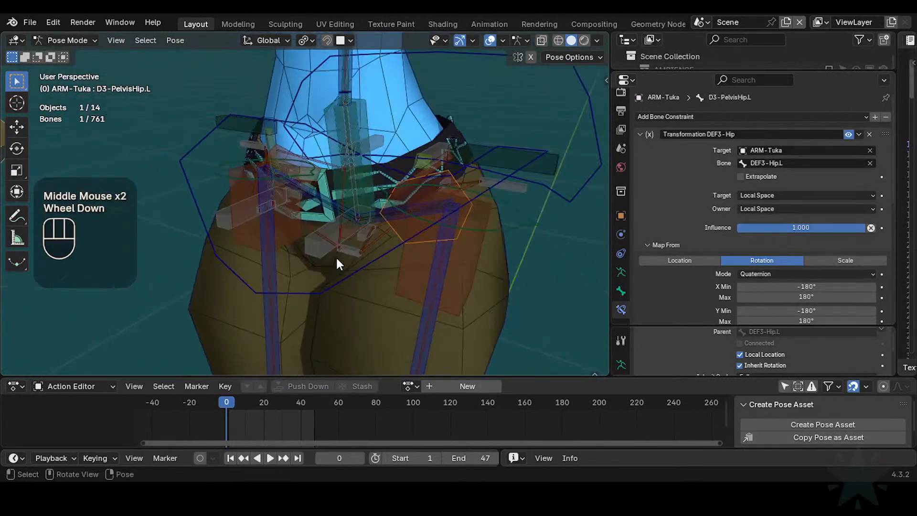
# - Reveal the hidden bones and select CTL-FK-Hip.L among the overlapping left hip bones in Edit Mode
pyautogui.hotkey('alt', 'h')
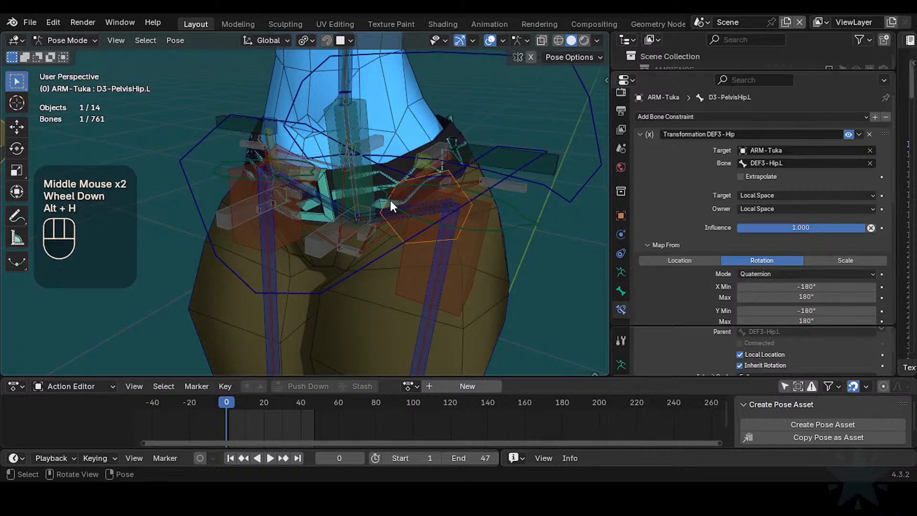
pyautogui.moveTo(391, 199); pyautogui.dragTo(457, 199, button='middle')
pyautogui.press('Tab')
pyautogui.scroll(1, 392, 250)
pyautogui.moveTo(392, 251); pyautogui.dragTo(411, 250, button='middle')
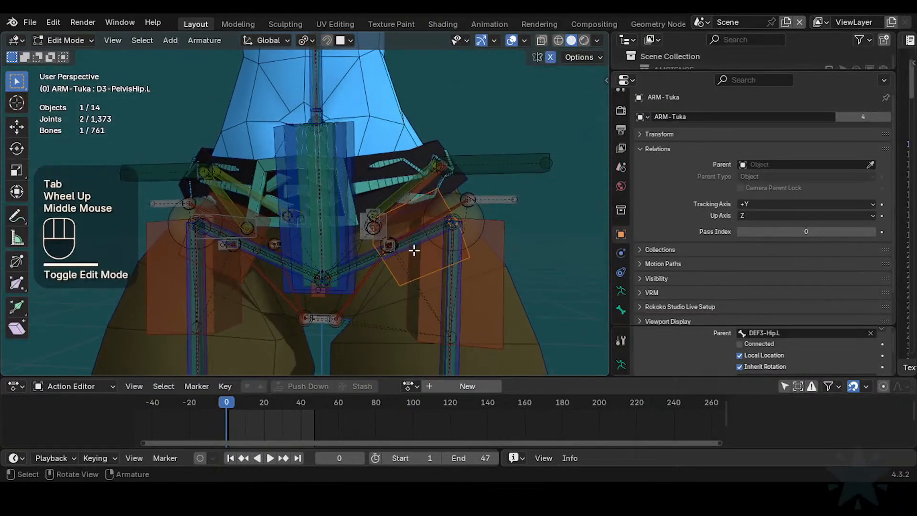
pyautogui.scroll(1, 412, 250)
pyautogui.doubleClick(385, 285)
pyautogui.click(384, 284)
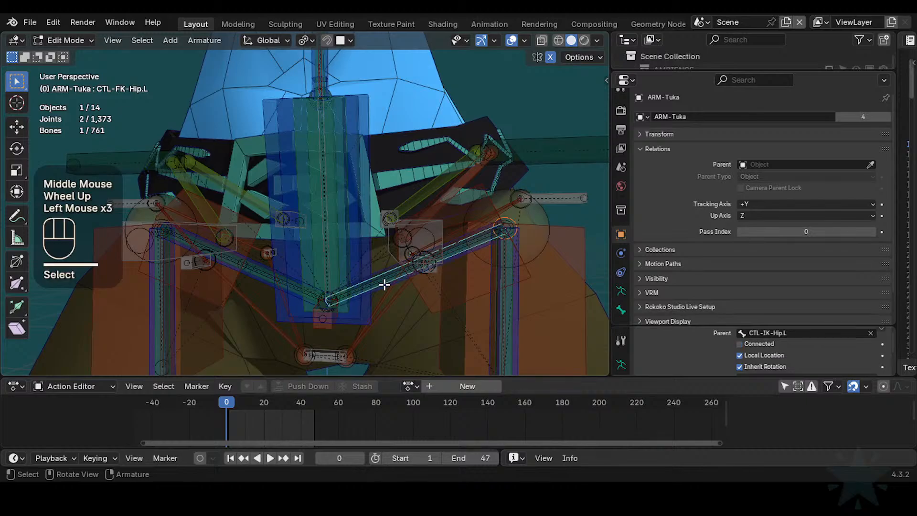
pyautogui.click(385, 284)
pyautogui.click(384, 284)
pyautogui.scroll(-1, 385, 284)
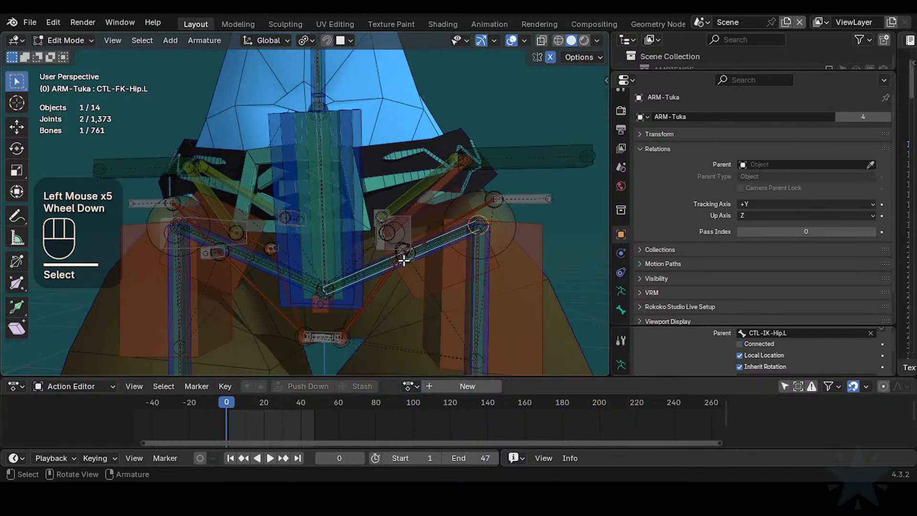
# - Return to Pose Mode and try moving CTL-FK-Hip.L
pyautogui.press('Tab')
pyautogui.scroll(-1, 435, 244)
pyautogui.keyDown('shift'); pyautogui.moveTo(422, 217); pyautogui.dragTo(405, 245, button='middle'); pyautogui.keyUp('shift')
pyautogui.press('g')
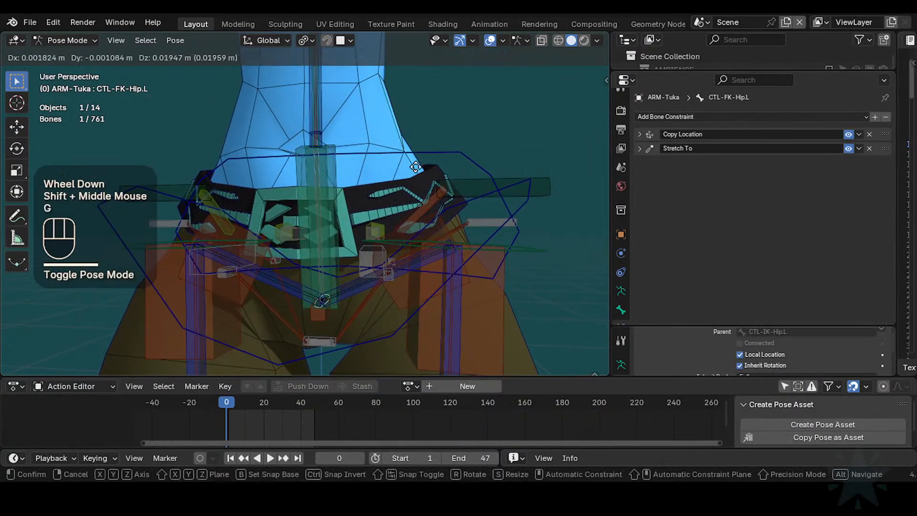
pyautogui.press('Escape')
pyautogui.scroll(-3, 395, 215)
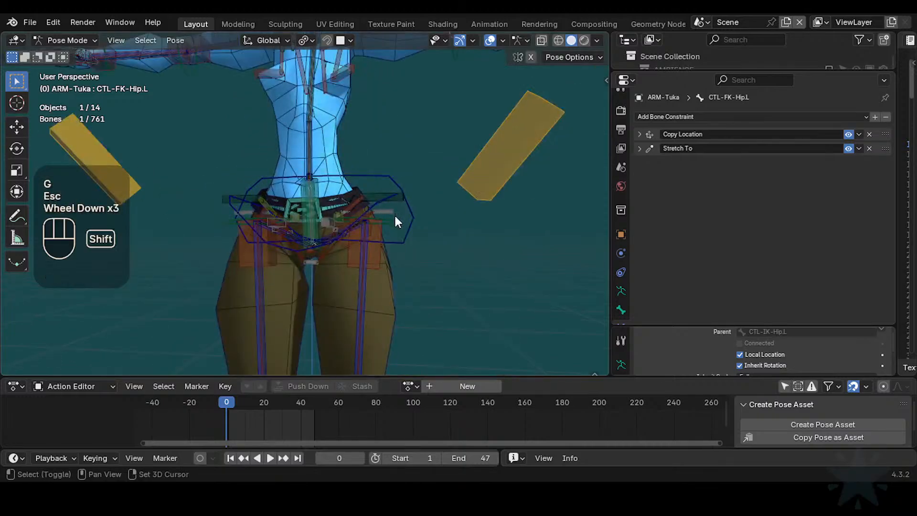
# - Isolate CTL-FK-Hip.L to check its custom shape, undo the isolation and check the bone in Edit Mode
pyautogui.hotkey('shift', 'h')
pyautogui.scroll(-2, 377, 221)
pyautogui.scroll(4, 378, 229)
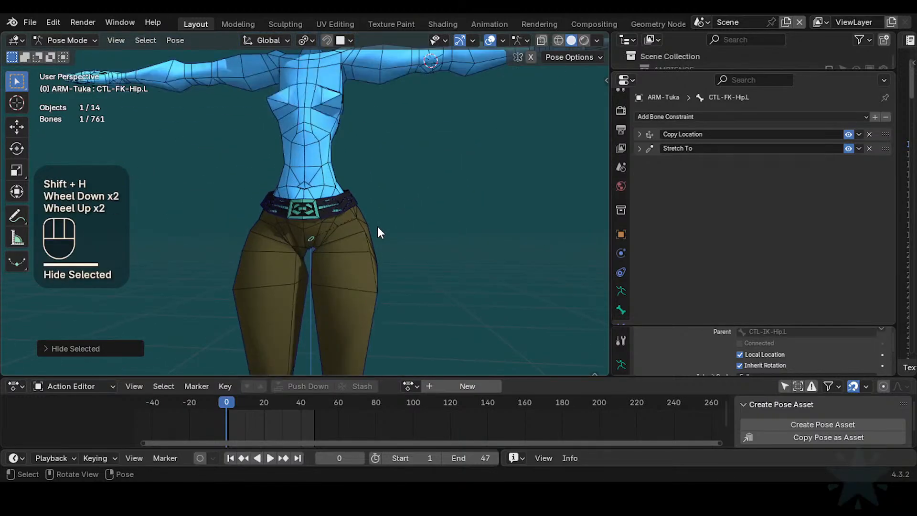
pyautogui.keyDown('shift'); pyautogui.moveTo(341, 296); pyautogui.dragTo(339, 236, button='middle'); pyautogui.keyUp('shift')
pyautogui.scroll(2, 340, 237)
pyautogui.hotkey('ctrl', 'z')
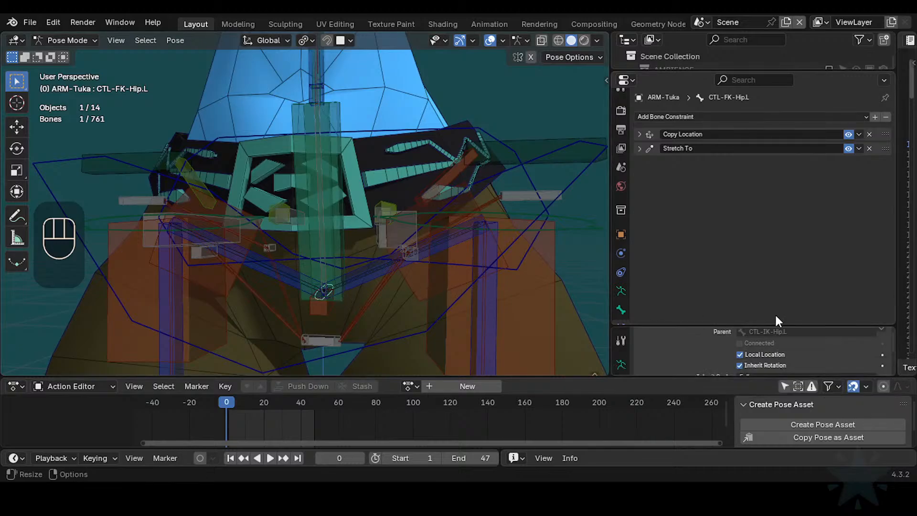
pyautogui.press('Tab')
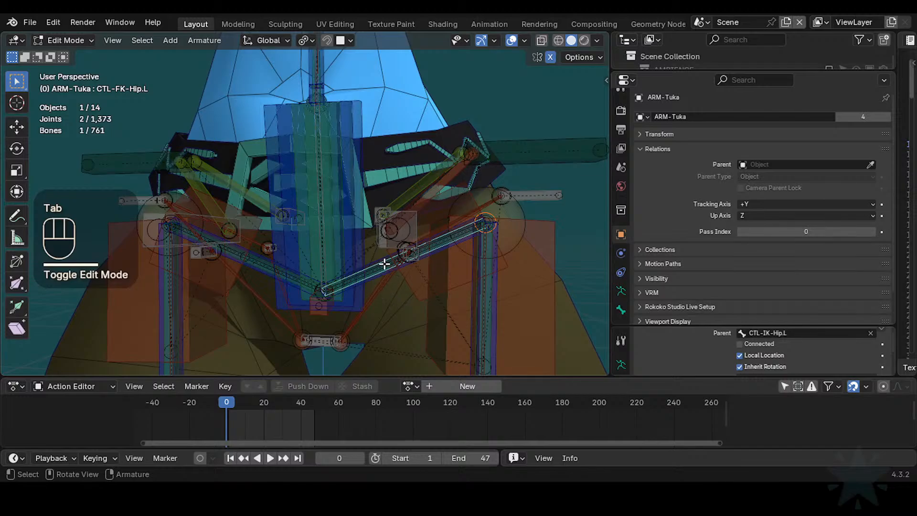
pyautogui.press('Tab')
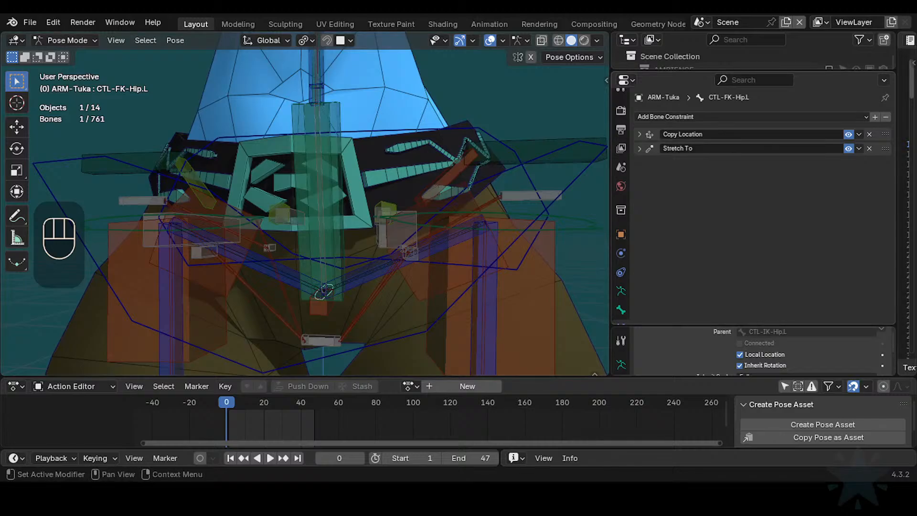
# - Expand the viewport display settings of CTL-FK-Hip.L and set its custom shape's Y translation to 0.029
pyautogui.click(620, 310)
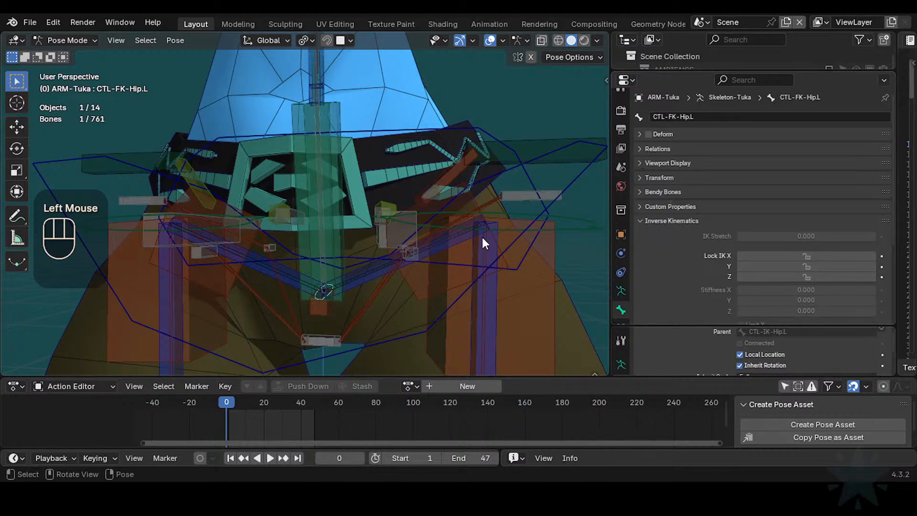
pyautogui.scroll(-4, 721, 292)
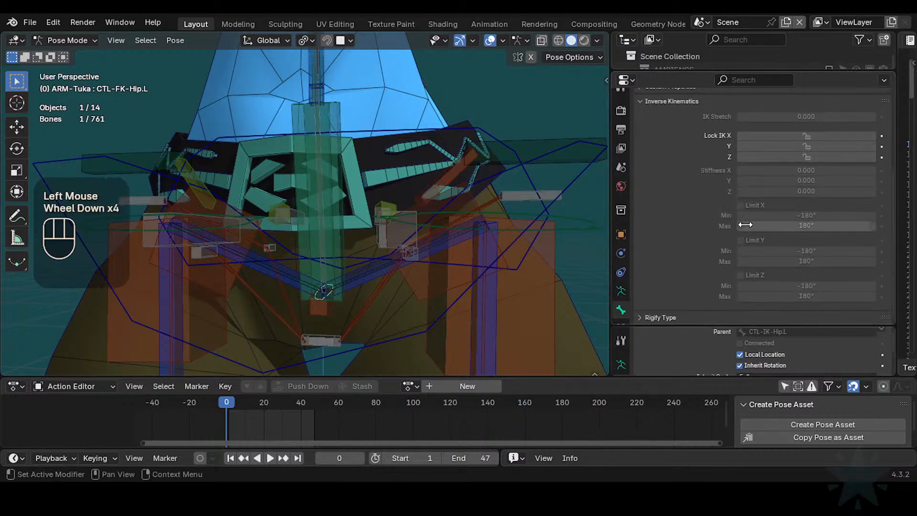
pyautogui.scroll(-3, 660, 242)
pyautogui.scroll(3, 660, 242)
pyautogui.click(655, 221)
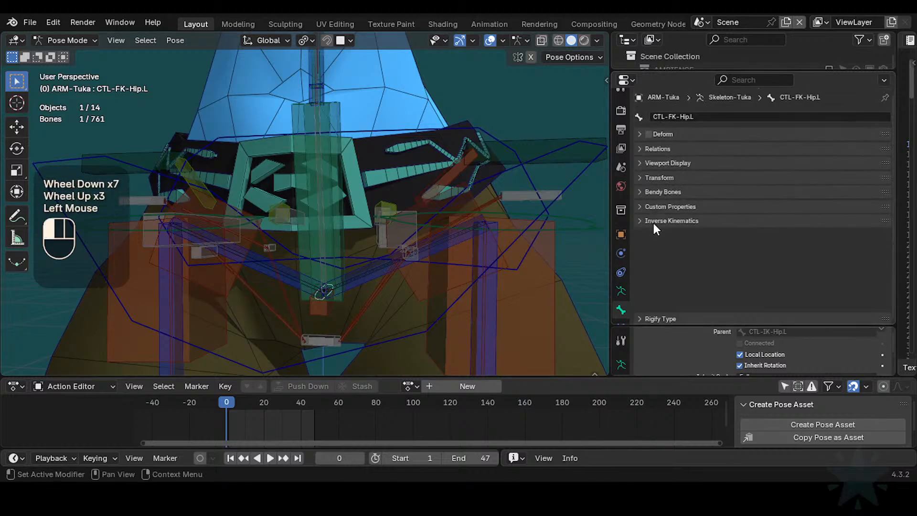
pyautogui.click(662, 150)
pyautogui.click(663, 150)
pyautogui.click(700, 163)
pyautogui.scroll(-2, 824, 209)
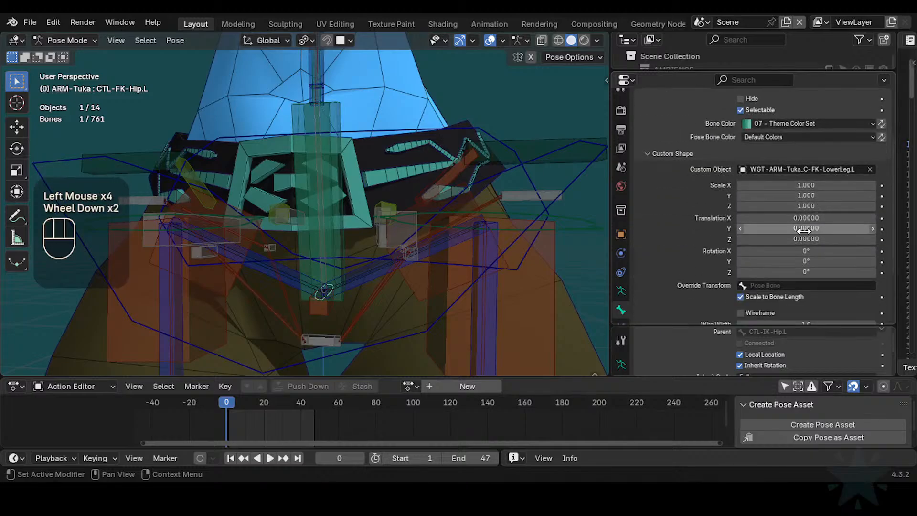
pyautogui.moveTo(808, 228); pyautogui.dragTo(813, 228)
# - Set the custom shape of CTL-FK-Hip.L to scale 3 on all axes and X rotation 90°
pyautogui.scroll(-2, 820, 258)
pyautogui.scroll(1, 820, 258)
pyautogui.moveTo(812, 178); pyautogui.dragTo(808, 159)
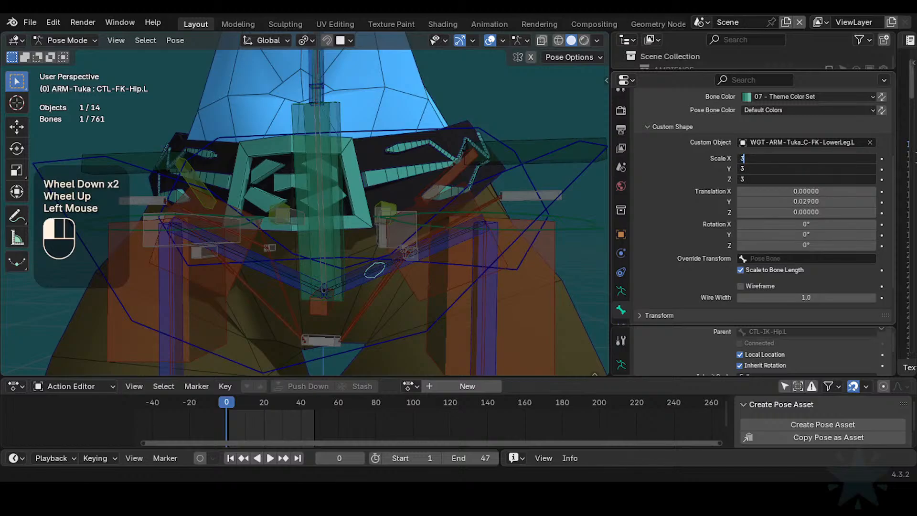
pyautogui.press('Return')
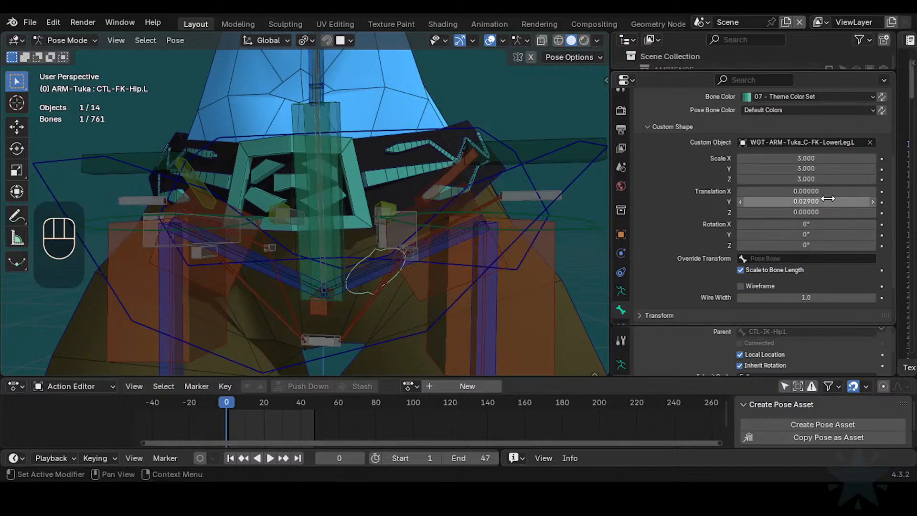
pyautogui.click(829, 223)
pyautogui.write('90')
pyautogui.press('Return')
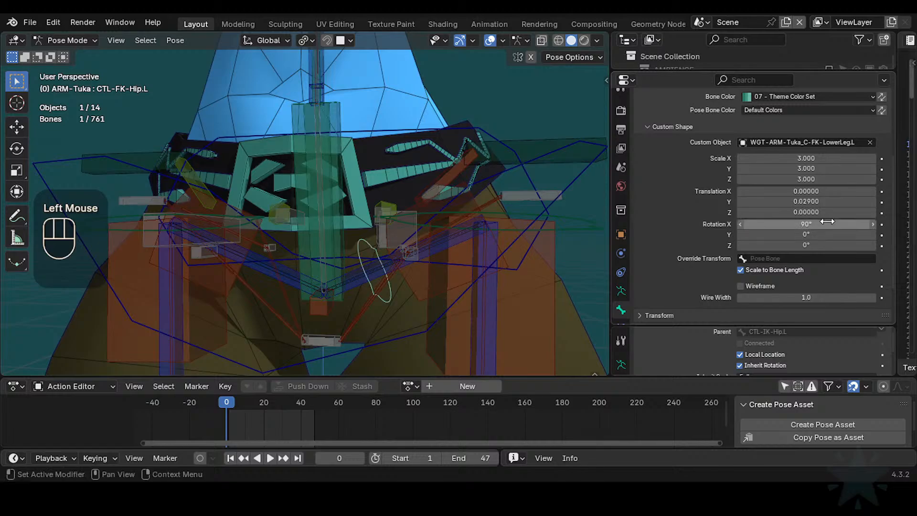
pyautogui.moveTo(422, 209)
pyautogui.mouseDown(button='middle')
pyautogui.moveTo(358, 219)
pyautogui.moveTo(422, 219)
pyautogui.mouseUp(button='middle')
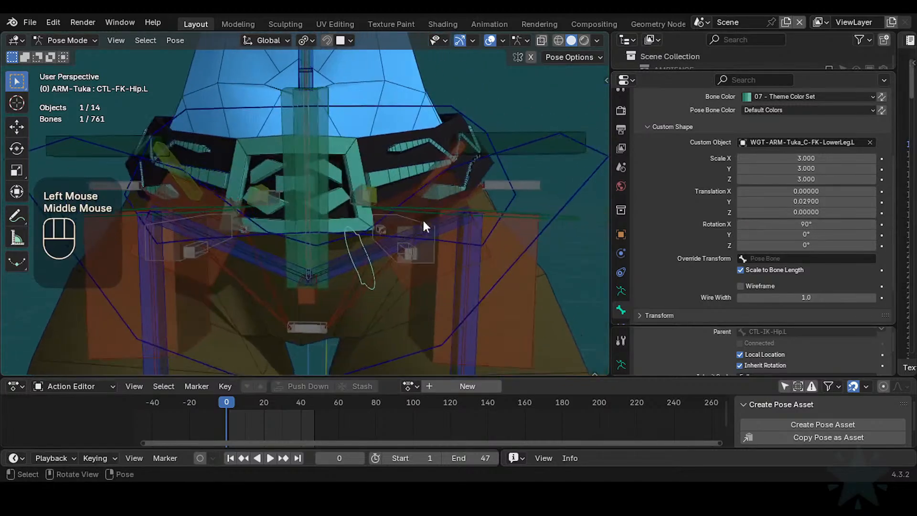
# - Symmetrize CTL-FK-Hip.L in Edit Mode to transfer its custom shape settings to CTL-FK-Hip.R
pyautogui.click(357, 272)
pyautogui.click(357, 270)
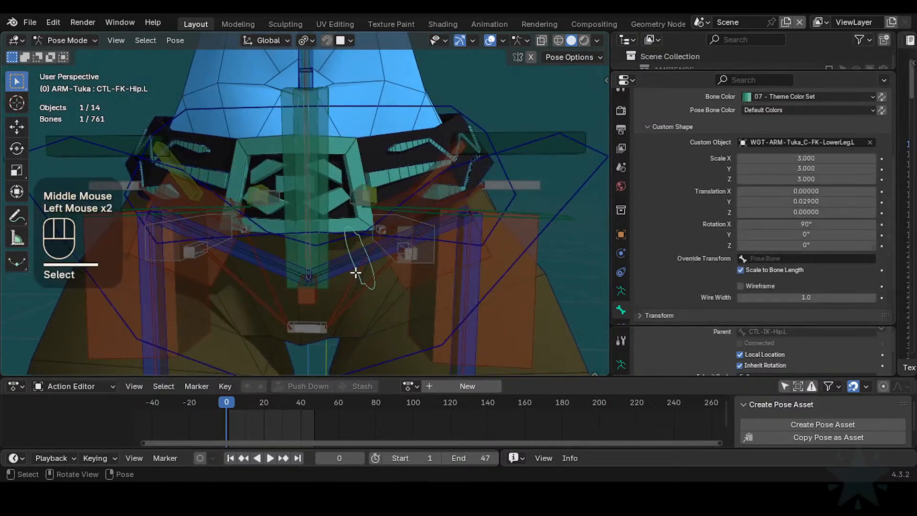
pyautogui.press('Tab')
pyautogui.rightClick(354, 257)
pyautogui.click(355, 259)
pyautogui.press('Tab')
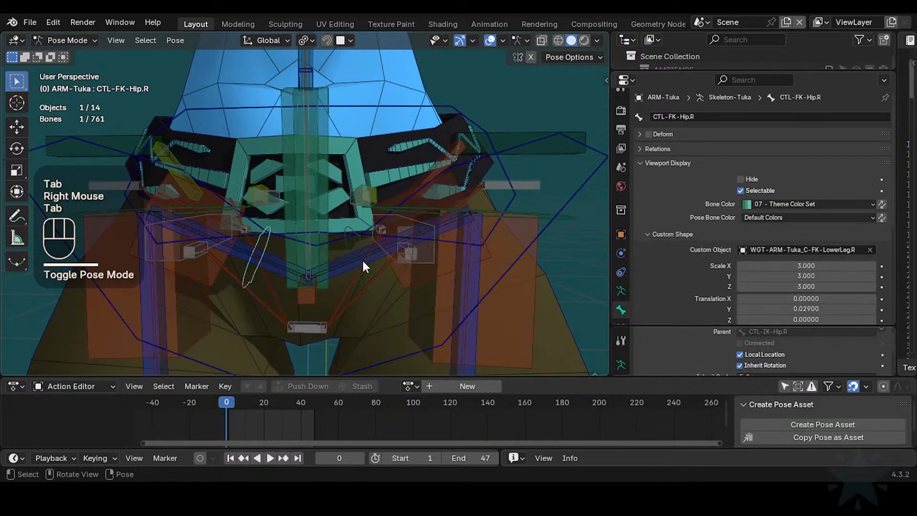
# - Copy the custom shape wire width from CTL-FK-LegUpper.L
pyautogui.click(343, 243)
pyautogui.scroll(-2, 343, 242)
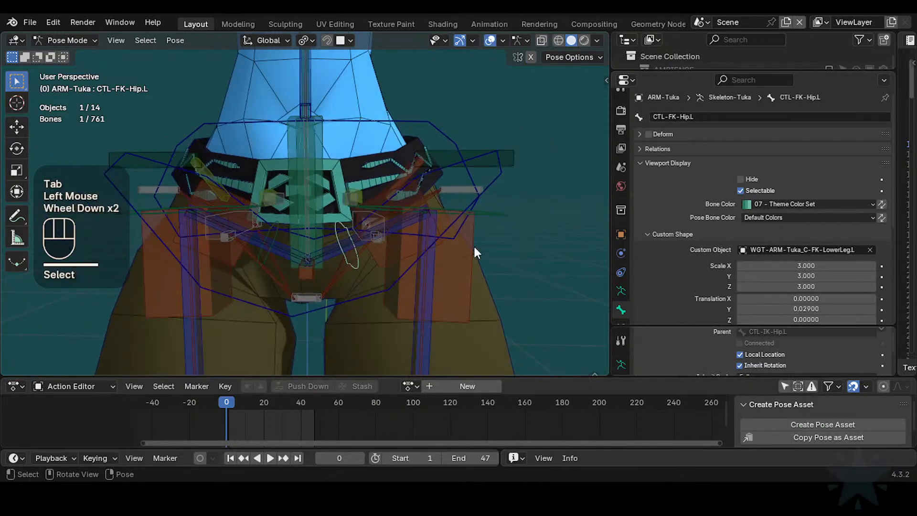
pyautogui.click(481, 213)
pyautogui.scroll(-2, 807, 215)
pyautogui.hotkey('ctrl', 'c')
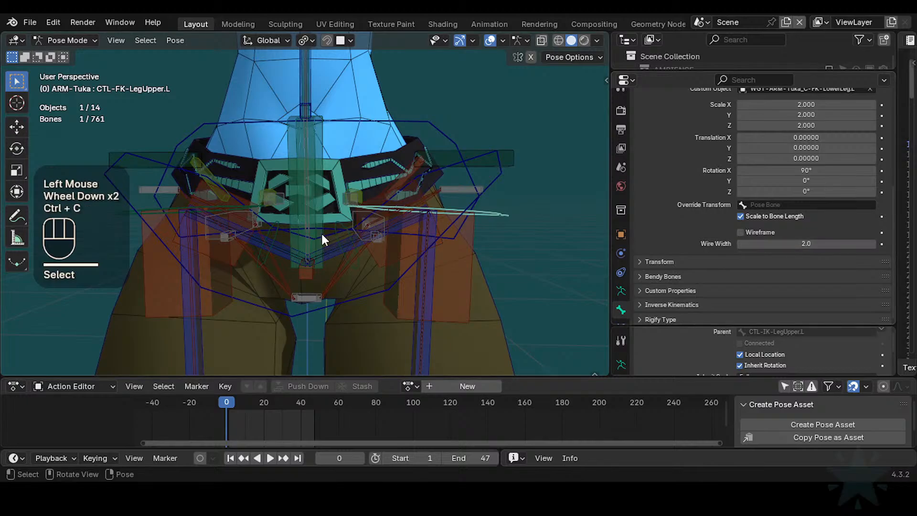
# - Set the custom shape wire width of both CTL-FK-Hip.L and CTL-FK-Hip.R to 2.0, then clear the selection
pyautogui.scroll(1, 322, 234)
pyautogui.click(362, 280)
pyautogui.click(364, 279)
pyautogui.keyDown('shift'); pyautogui.click(260, 269); pyautogui.keyUp('shift')
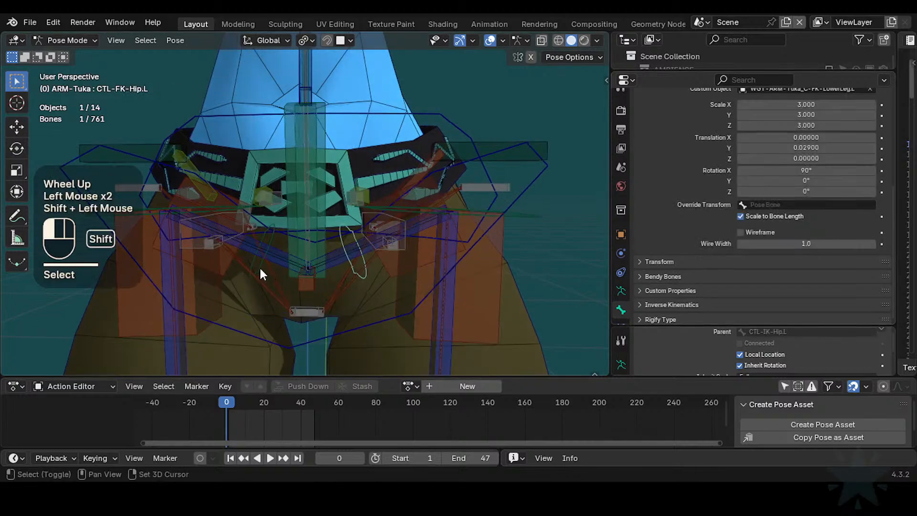
pyautogui.hotkey('ctrl', 'z')
pyautogui.keyDown('shift'); pyautogui.click(259, 263); pyautogui.keyUp('shift')
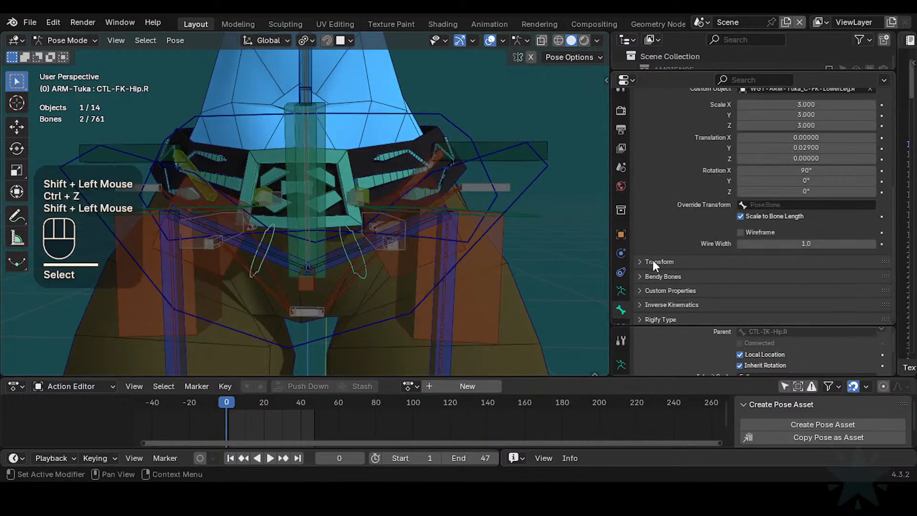
pyautogui.scroll(-1, 766, 229)
pyautogui.click(805, 246)
pyautogui.write('2.0')
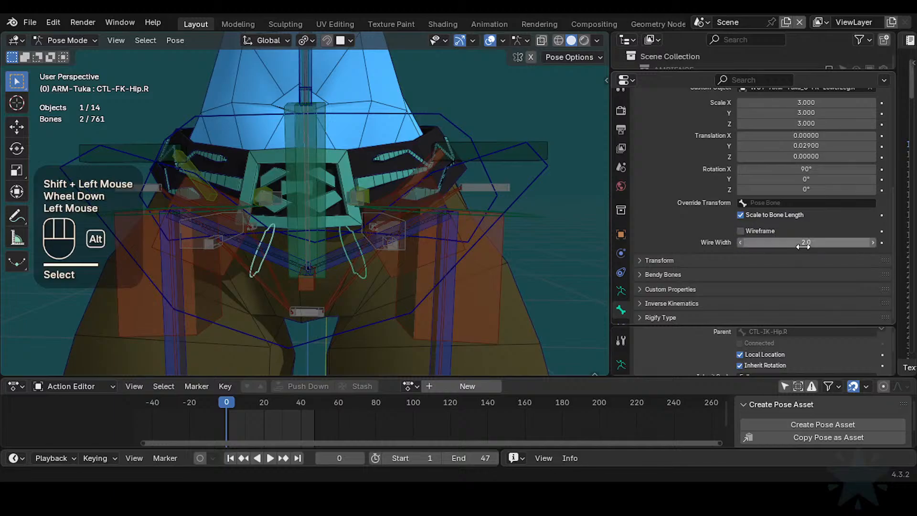
pyautogui.press('Return')
pyautogui.hotkey('alt', 'a')
# - Select CTL-FK-Hip.L among the overlapping hip bones and test moving it
pyautogui.click(334, 242)
pyautogui.click(343, 239)
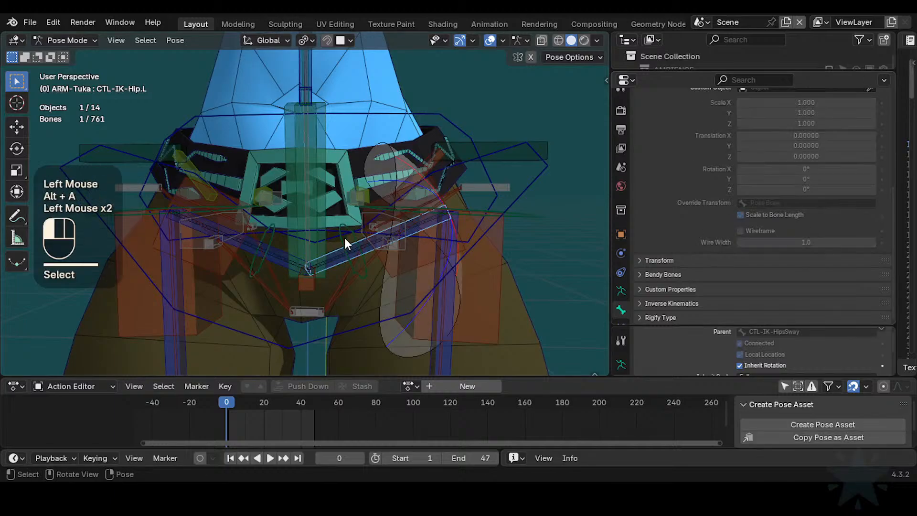
pyautogui.keyDown('shift'); pyautogui.moveTo(344, 236); pyautogui.dragTo(420, 206, button='middle'); pyautogui.keyUp('shift')
pyautogui.scroll(-2, 421, 205)
pyautogui.press('g')
pyautogui.press('Escape')
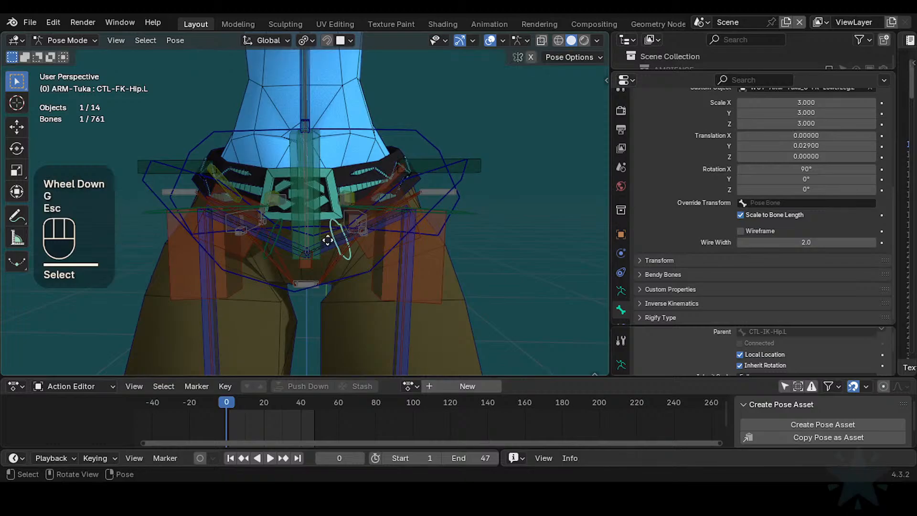
pyautogui.press('g')
pyautogui.press('Escape')
# - Inspect the Copy Location and Stretch To constraint settings of CTL-FK-Hip.L
pyautogui.scroll(-2, 625, 306)
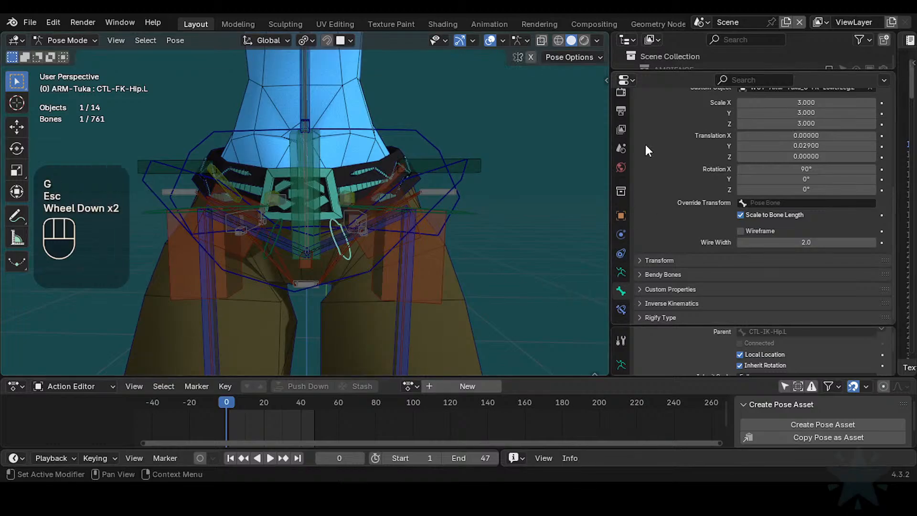
pyautogui.click(621, 310)
pyautogui.scroll(1, 664, 163)
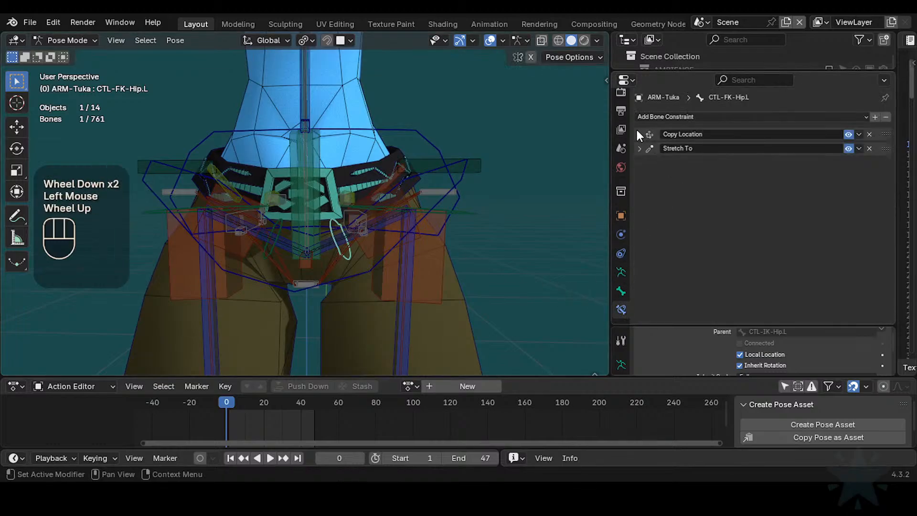
pyautogui.click(639, 134)
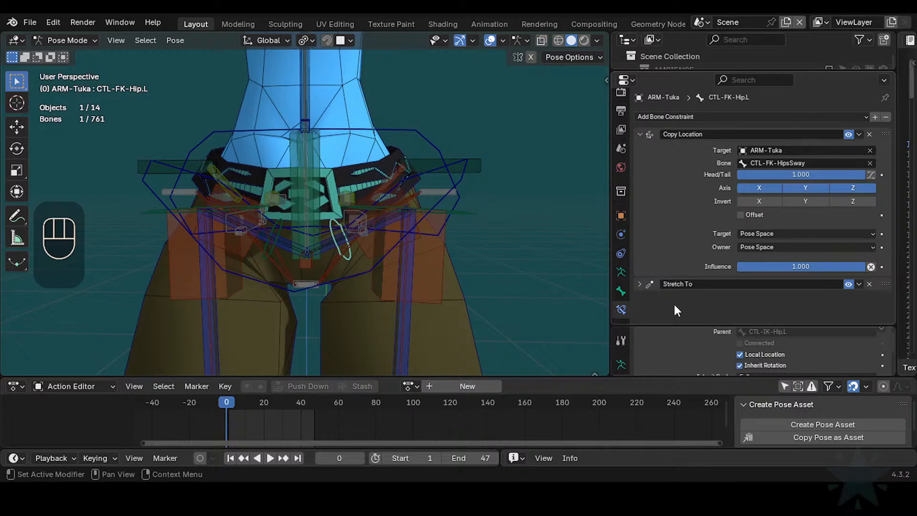
pyautogui.click(640, 284)
pyautogui.scroll(-1, 642, 286)
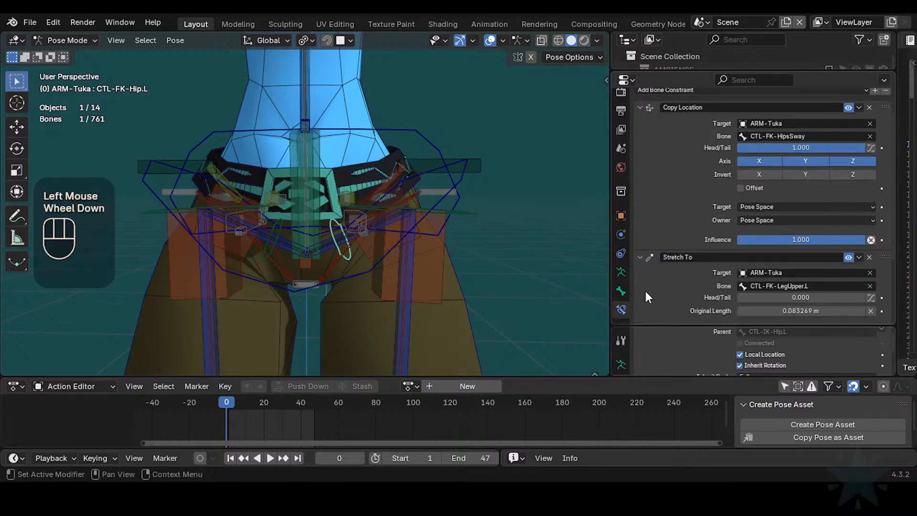
pyautogui.click(641, 258)
# - Compare the Copy Transforms settings of CTL-FK-Shoulder.L with those of CTL-FK-ArmUpper.L
pyautogui.keyDown('shift'); pyautogui.scroll(-3, 419, 133); pyautogui.keyUp('shift')
pyautogui.keyDown('shift'); pyautogui.moveTo(469, 144); pyautogui.dragTo(374, 132, button='middle'); pyautogui.keyUp('shift')
pyautogui.scroll(2, 326, 257)
pyautogui.scroll(1, 295, 200)
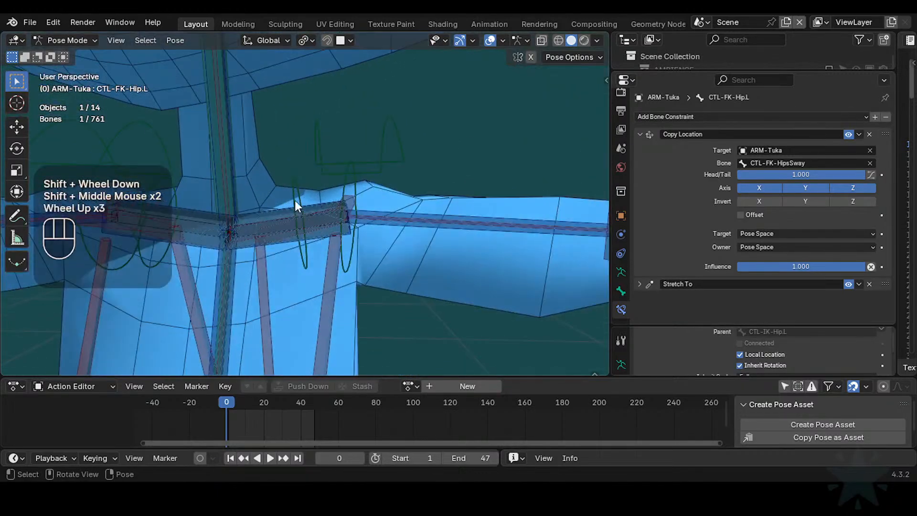
pyautogui.click(294, 198)
pyautogui.keyDown('shift'); pyautogui.moveTo(294, 197); pyautogui.dragTo(291, 237, button='middle'); pyautogui.keyUp('shift')
pyautogui.click(639, 135)
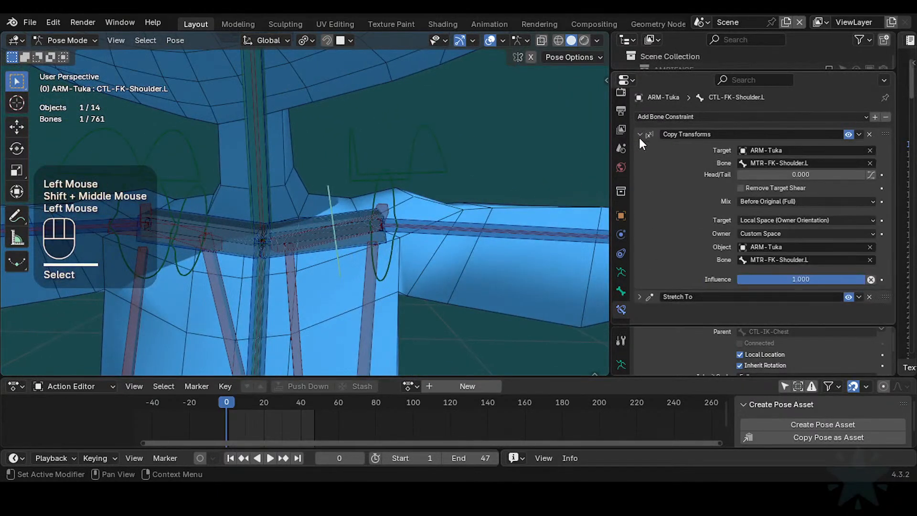
pyautogui.click(639, 135)
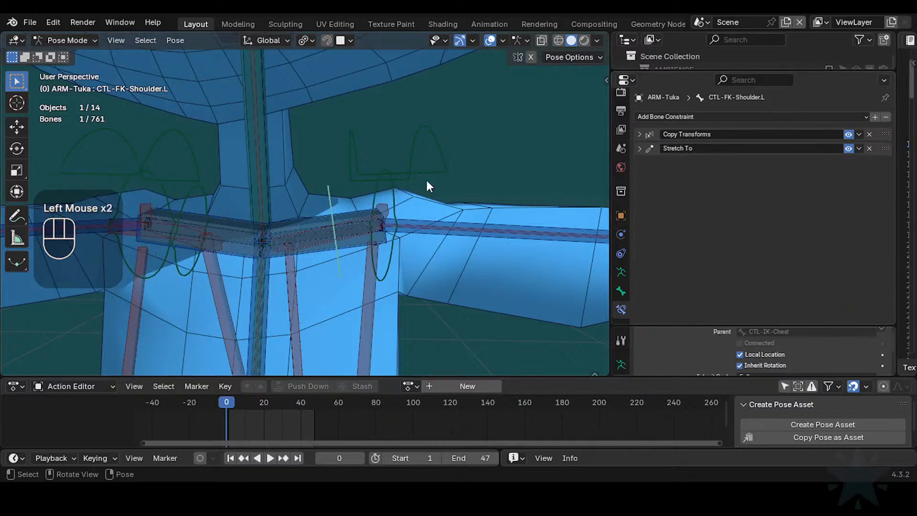
pyautogui.click(393, 196)
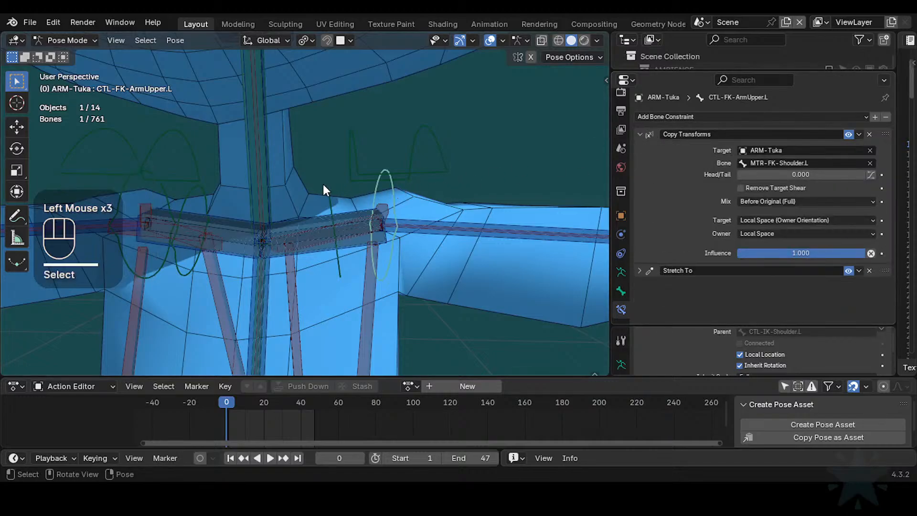
# - Disable the Copy Transforms constraint on CTL-FK-Shoulder.L
pyautogui.click(333, 210)
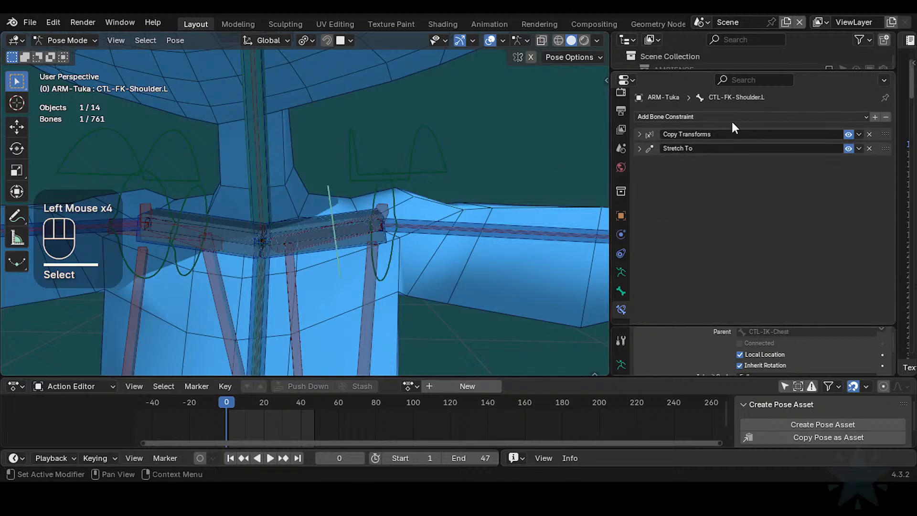
pyautogui.click(639, 135)
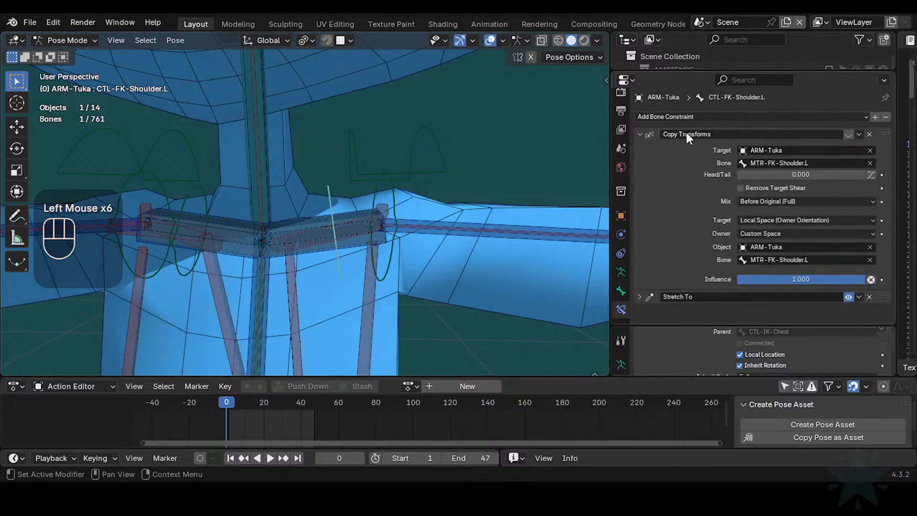
pyautogui.click(643, 136)
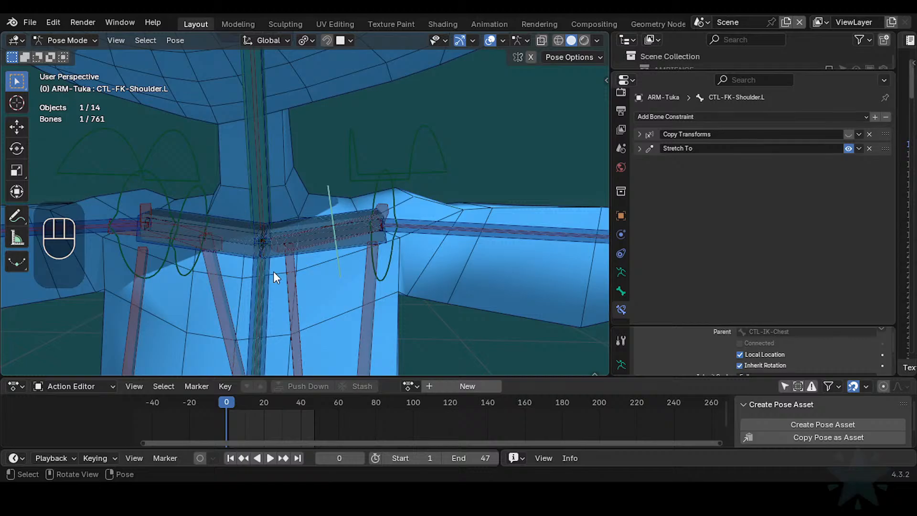
# - Review the Copy Location constraint on CTL-FK-Hip.L as a reference for the shoulder
pyautogui.scroll(-5, 273, 271)
pyautogui.keyDown('shift'); pyautogui.moveTo(274, 271); pyautogui.dragTo(320, 291, button='middle'); pyautogui.keyUp('shift')
pyautogui.click(313, 285)
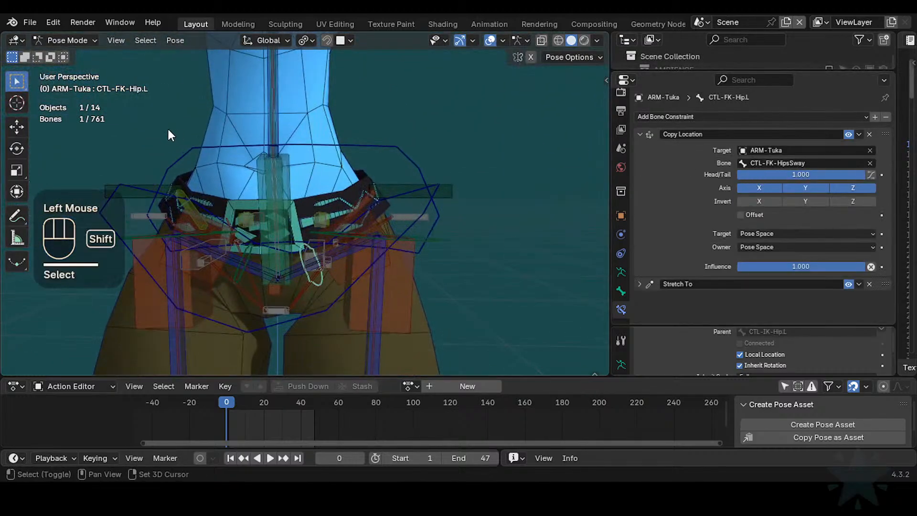
pyautogui.keyDown('shift'); pyautogui.scroll(-1, 335, 201); pyautogui.keyUp('shift')
pyautogui.keyDown('shift'); pyautogui.moveTo(334, 201); pyautogui.dragTo(345, 293, button='middle'); pyautogui.keyUp('shift')
pyautogui.scroll(3, 333, 155)
pyautogui.keyDown('shift'); pyautogui.moveTo(333, 155); pyautogui.dragTo(328, 269, button='middle'); pyautogui.keyUp('shift')
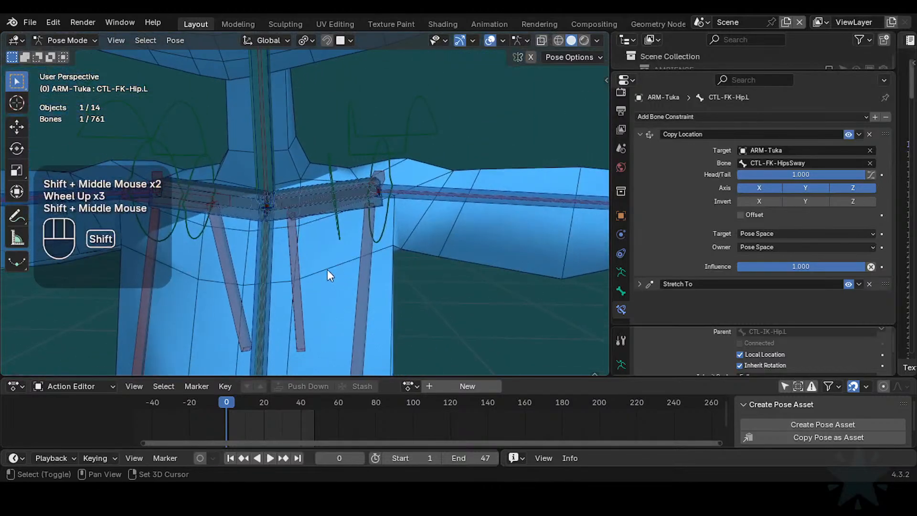
# - Select the CTL-FK-Chest bone on the upper spine and check its name
pyautogui.click(274, 170)
pyautogui.click(271, 236)
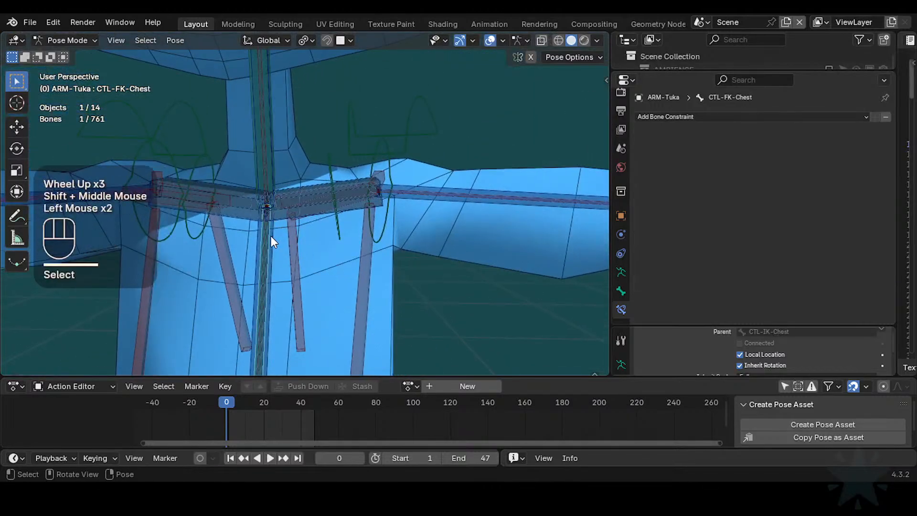
pyautogui.press('F2')
# - Select CTL-IK-Shoulder.L among the overlapping left shoulder bones and test moving it
pyautogui.click(295, 189)
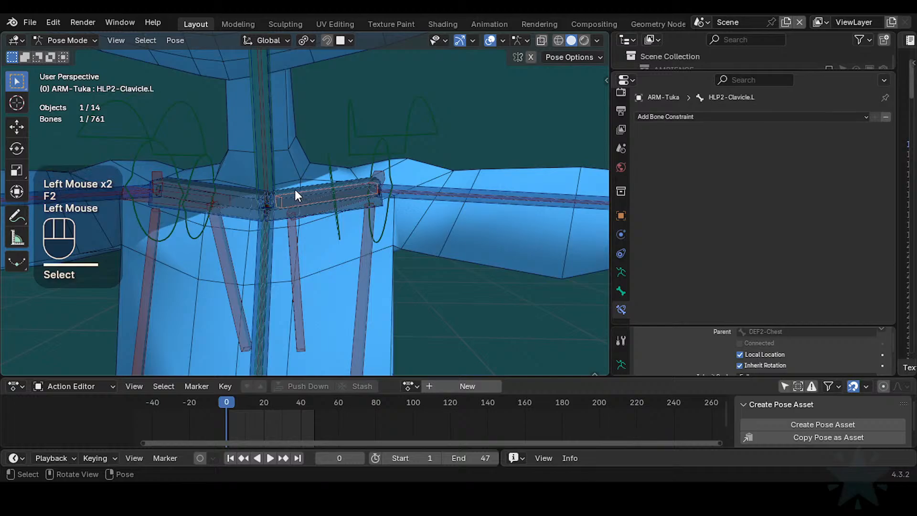
pyautogui.click(294, 189)
pyautogui.click(302, 191)
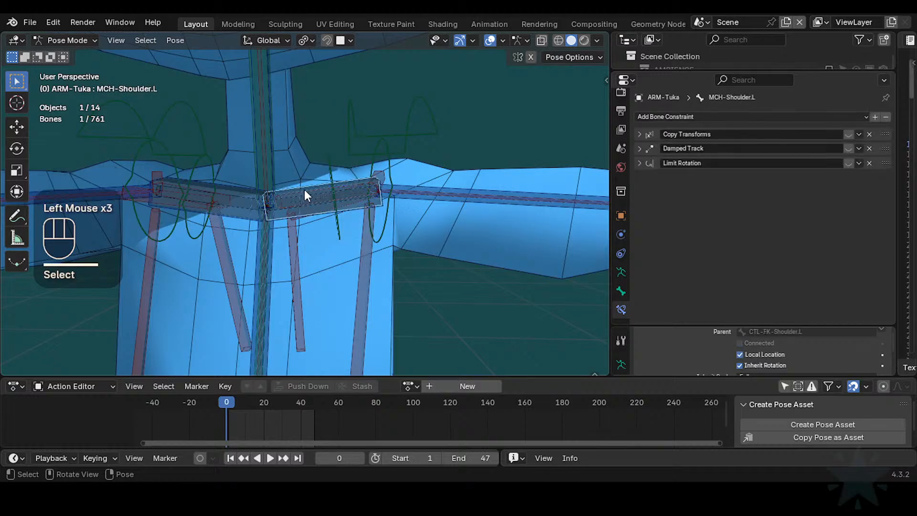
pyautogui.click(295, 191)
pyautogui.click(288, 185)
pyautogui.click(295, 188)
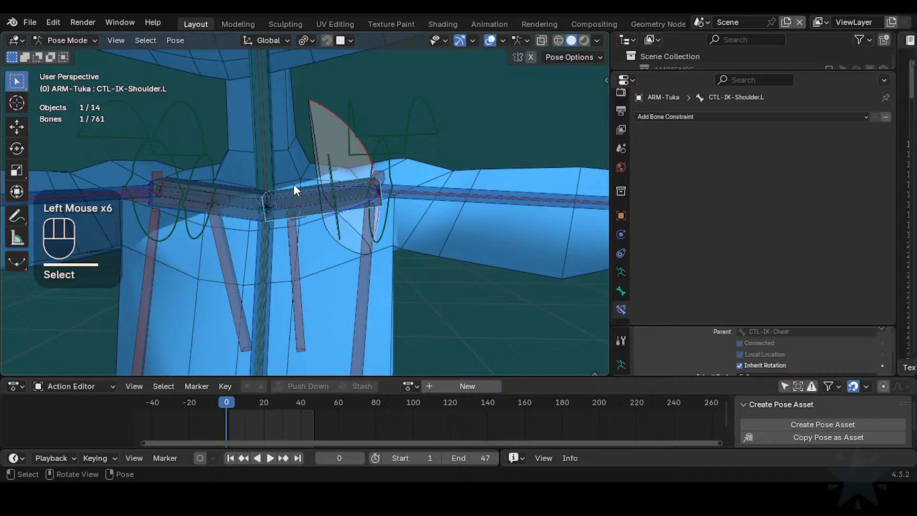
pyautogui.press('g')
pyautogui.press('Escape')
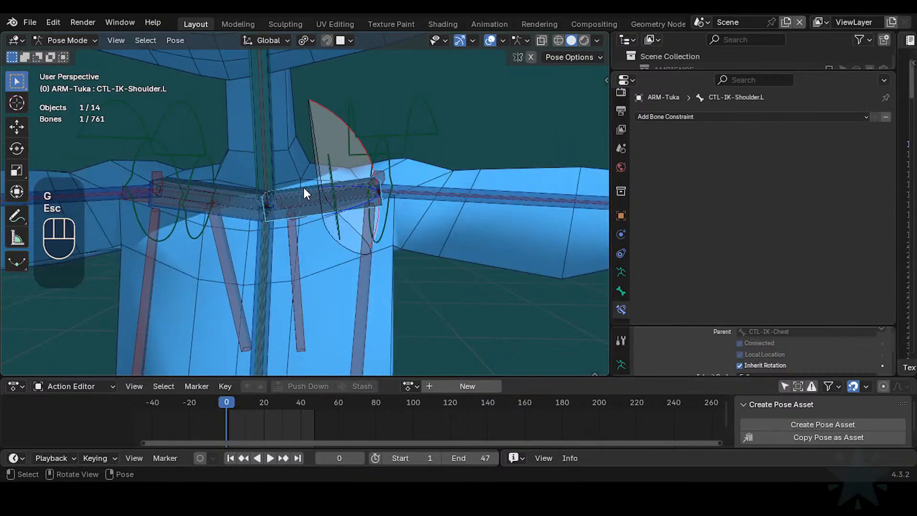
# - Scale the B-Bone display size of CTL-IK-Shoulder.L up to about 1.4 times, keeping that bone selected
pyautogui.hotkey('shift', 'ctrl', 'alt', 'a')
pyautogui.hotkey('shift', 'ctrl', 'alt', 'a')
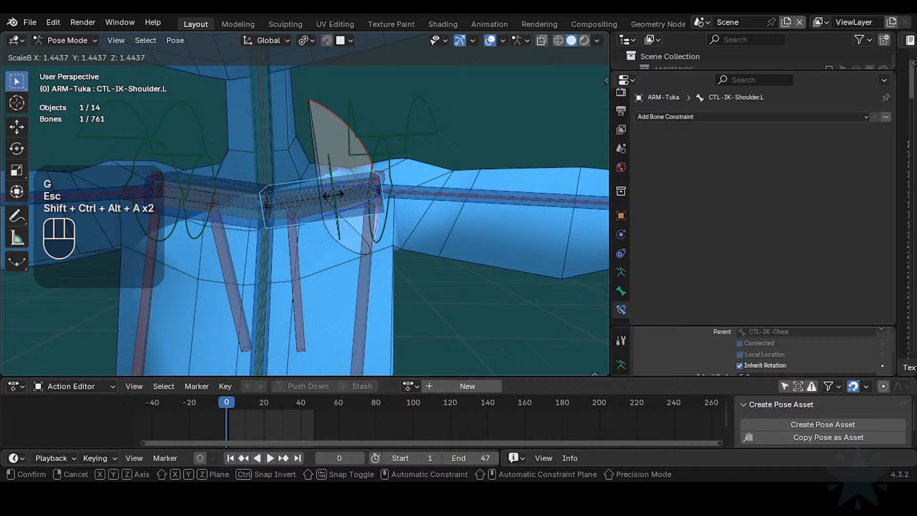
pyautogui.click(330, 195)
pyautogui.click(306, 187)
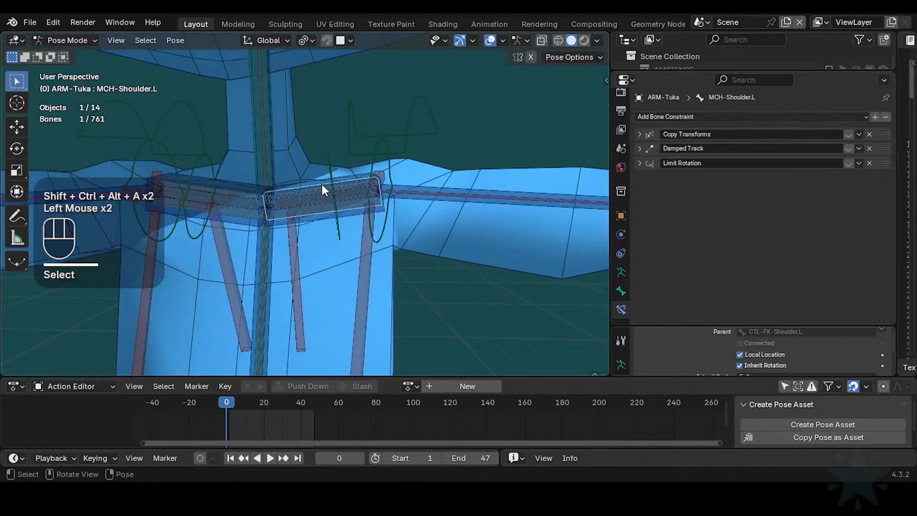
pyautogui.click(308, 187)
pyautogui.click(309, 186)
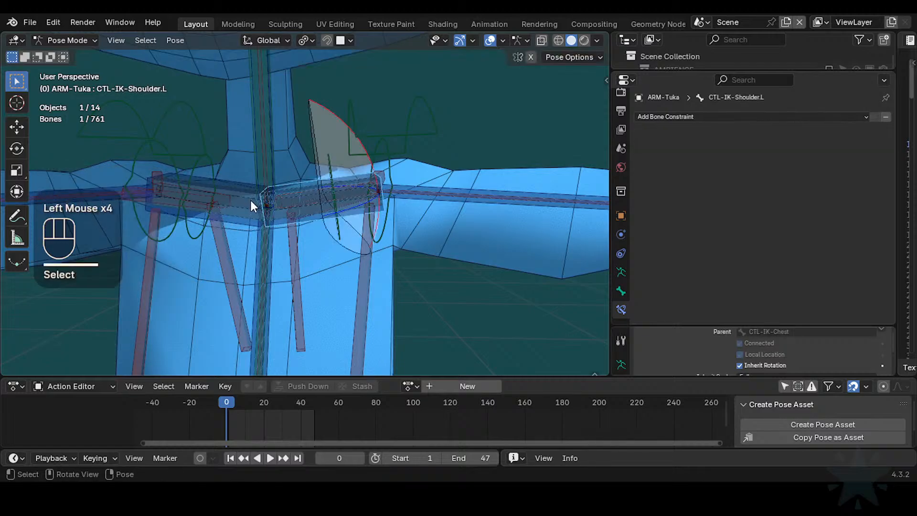
# - Deselect all bones and turn off solo for the highlighted H0 helper bone collection
pyautogui.scroll(2, 301, 197)
pyautogui.hotkey('alt', 'a')
pyautogui.press('n')
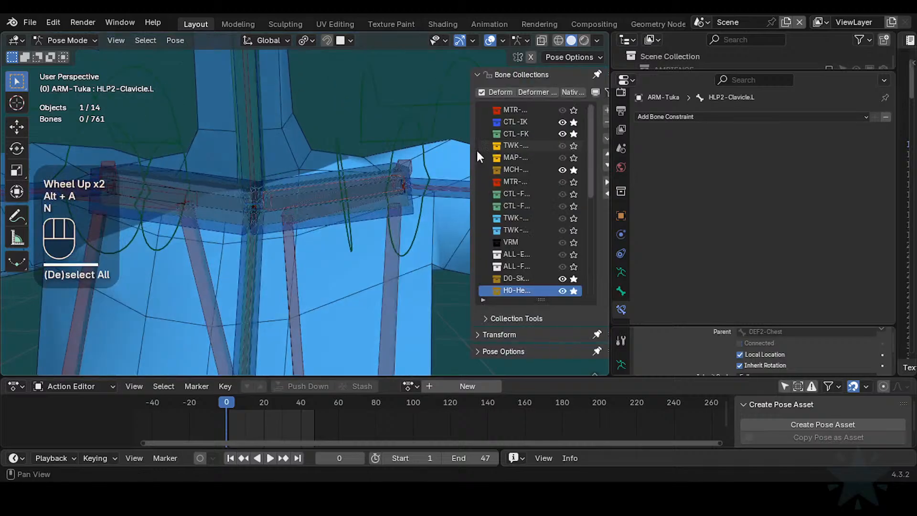
pyautogui.scroll(-2, 541, 180)
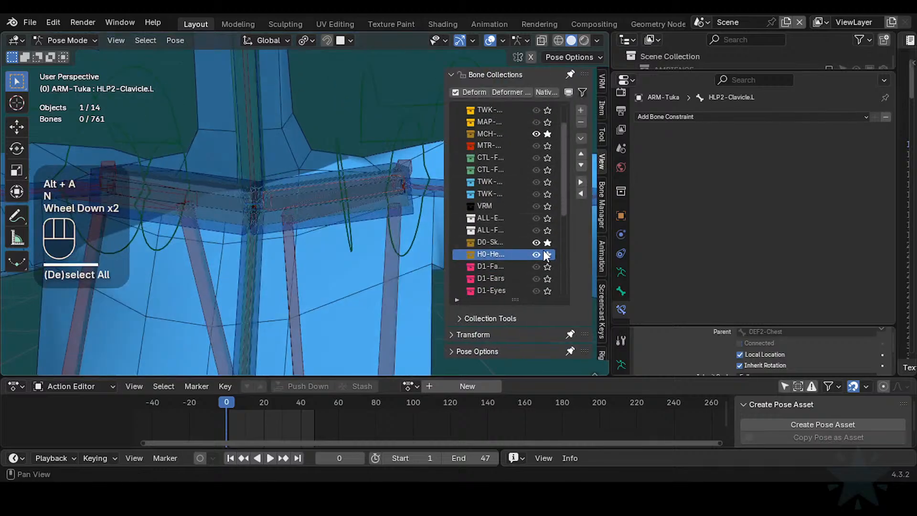
pyautogui.click(549, 254)
pyautogui.press('n')
# - Select DEF4-Shoulder.L among the overlapping left shoulder bones and try to rescale its B-Bone display size
pyautogui.scroll(1, 328, 190)
pyautogui.click(326, 194)
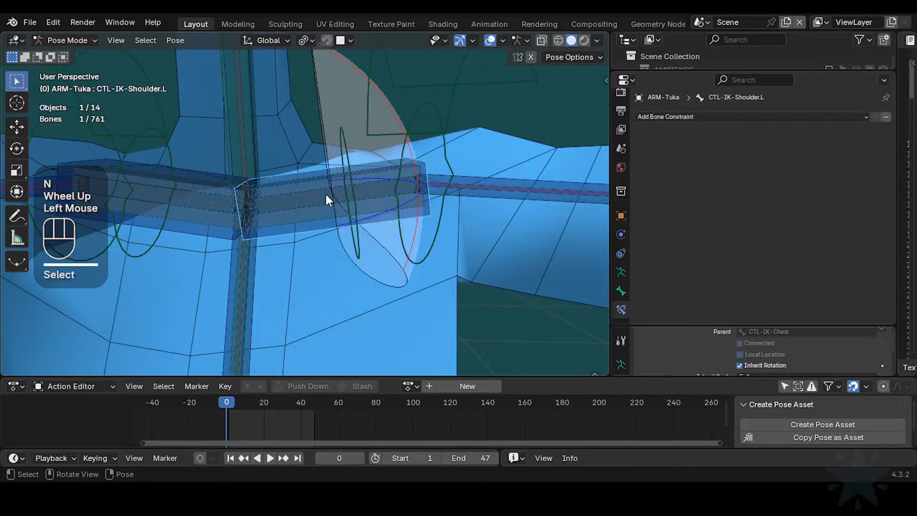
pyautogui.click(317, 195)
pyautogui.click(316, 196)
pyautogui.click(314, 194)
pyautogui.click(314, 193)
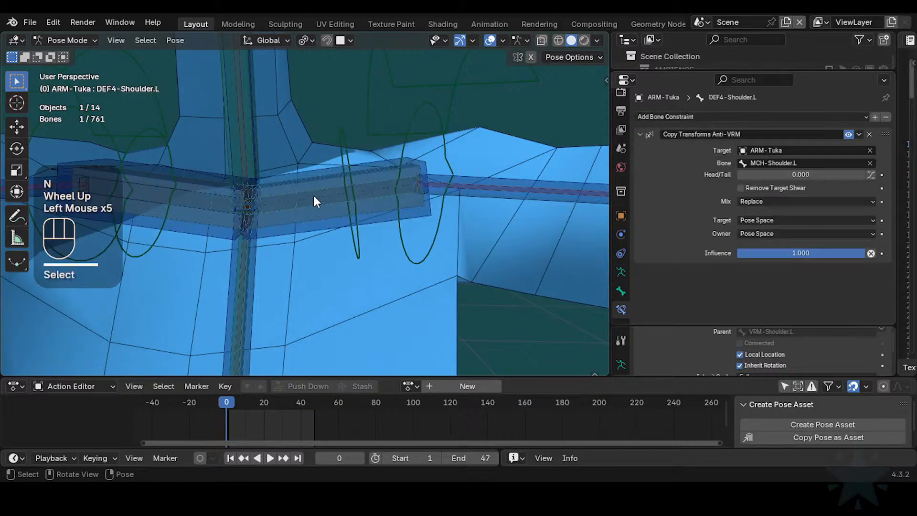
pyautogui.hotkey('ctrl', 'alt', 'shift', 'a')
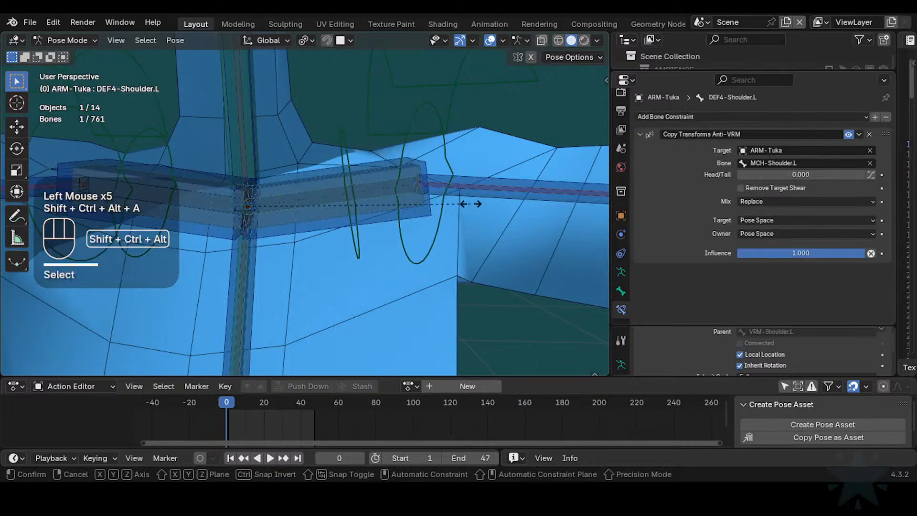
pyautogui.click(312, 188)
# - Select MCH-Shoulder.L and scale its B-Bone display size down
pyautogui.click(311, 187)
pyautogui.click(312, 187)
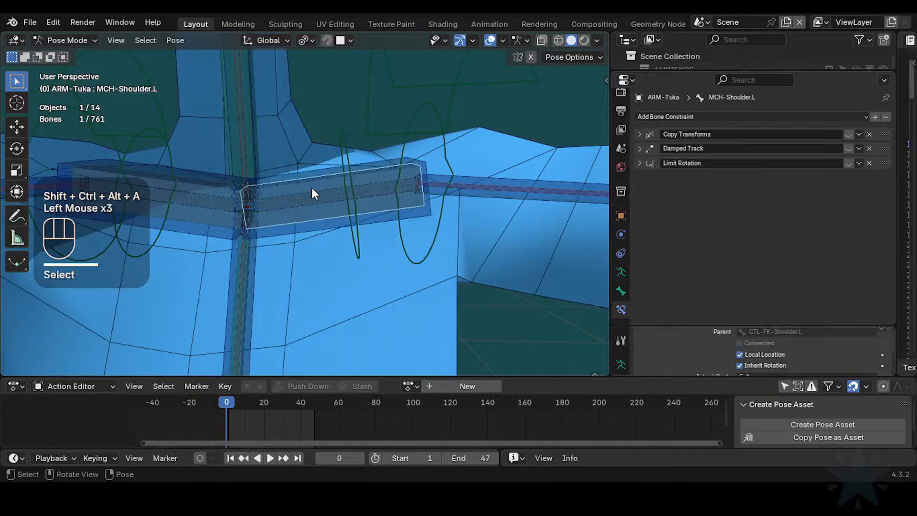
pyautogui.hotkey('ctrl', 'alt', 'shift', 'a')
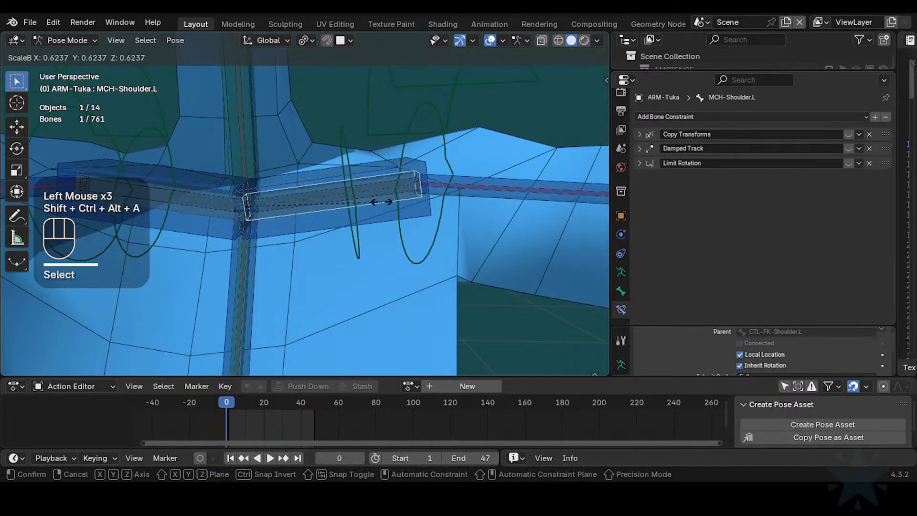
pyautogui.click(325, 175)
# - Select CTL-FK-Shoulder.L and turn off the custom bone shapes of the armature
pyautogui.click(319, 174)
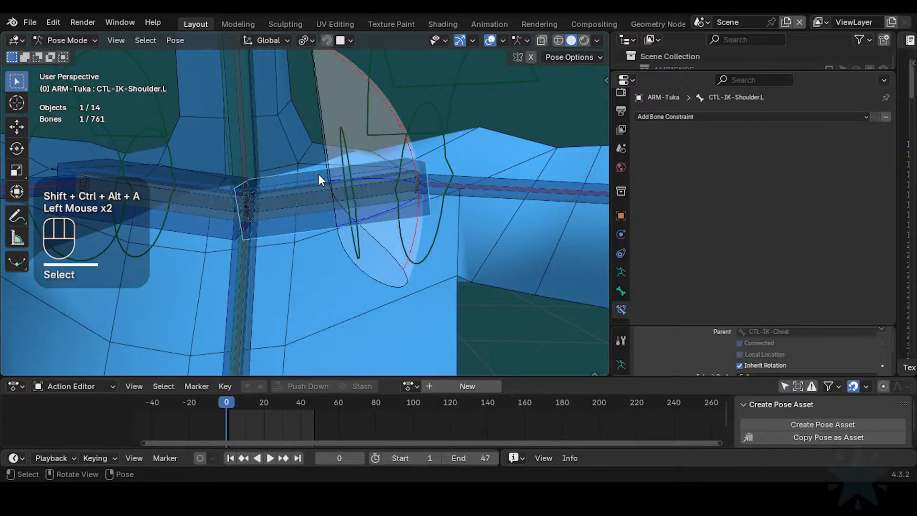
pyautogui.click(318, 177)
pyautogui.click(318, 177)
pyautogui.click(343, 155)
pyautogui.click(346, 154)
pyautogui.hotkey('ctrl', '4')
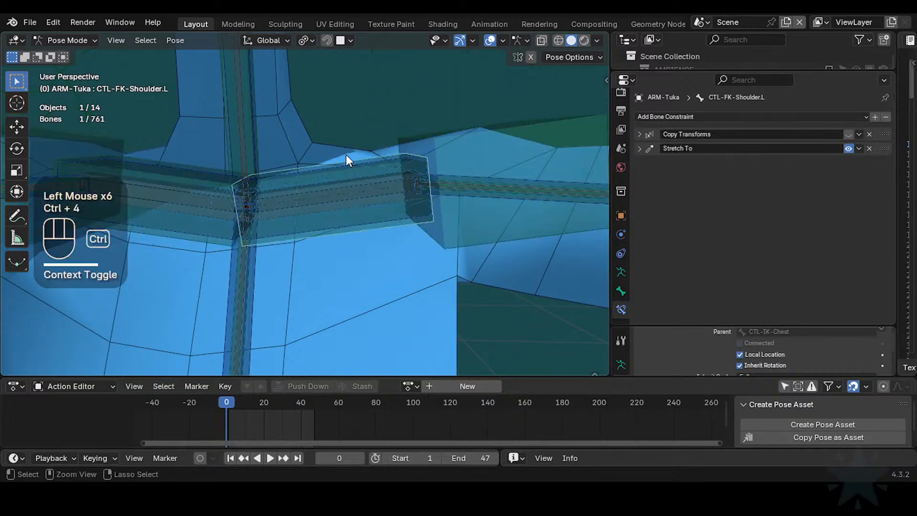
# - Scale the B-Bone display size of CTL-FK-Shoulder.L down and deselect everything
pyautogui.click(337, 156)
pyautogui.hotkey('ctrl', 'shift', 'alt', 'a')
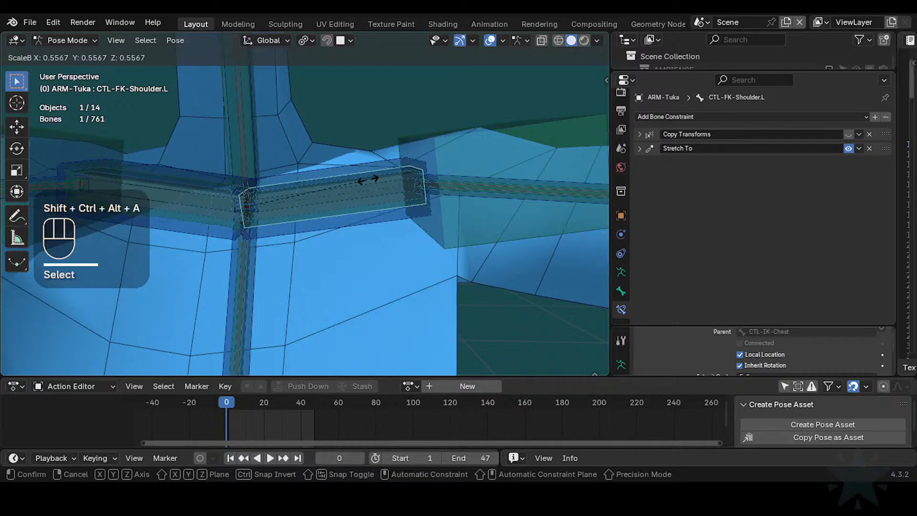
pyautogui.click(385, 176)
pyautogui.hotkey('alt', 'a')
# - Reselect CTL-FK-Shoulder.L and test moving it, cancelling the move
pyautogui.click(334, 218)
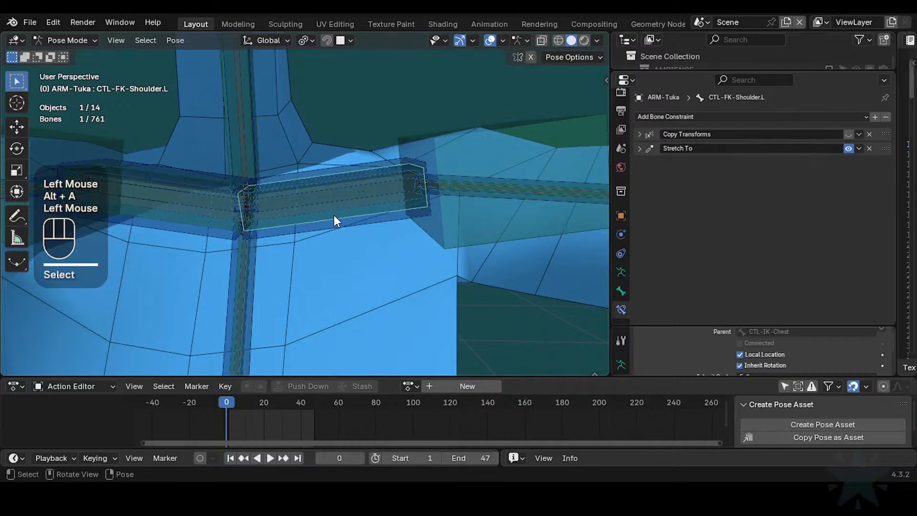
pyautogui.click(338, 209)
pyautogui.click(347, 215)
pyautogui.press('g')
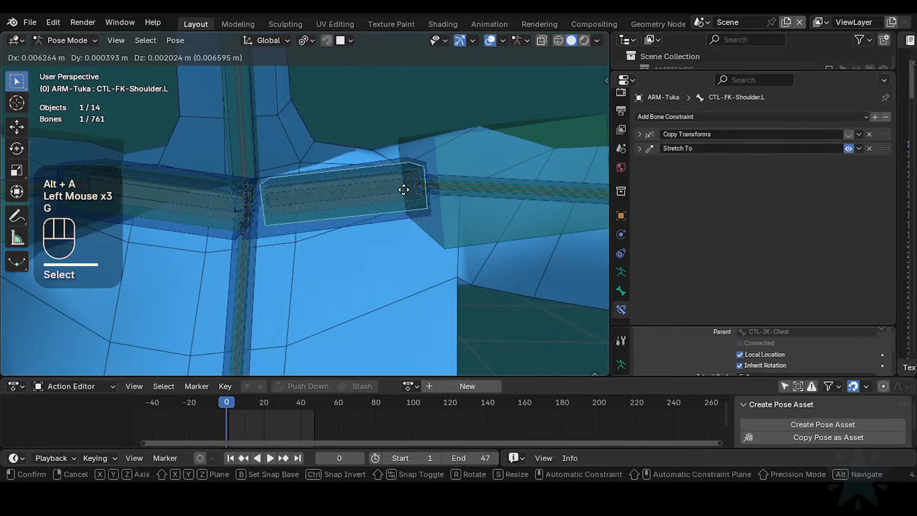
pyautogui.press('Escape')
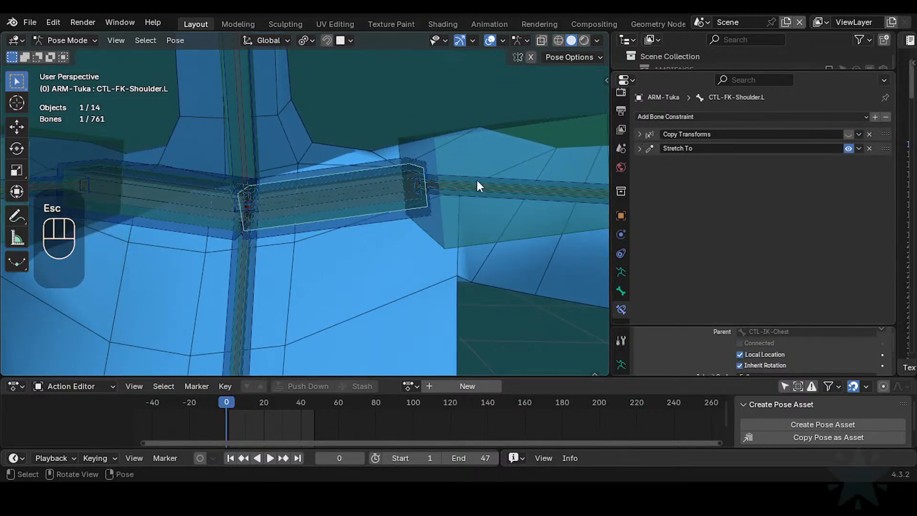
# - Add a Copy Location constraint to CTL-FK-Shoulder.L targeting CTL-FK-Chest and place it above Stretch To
pyautogui.click(660, 116)
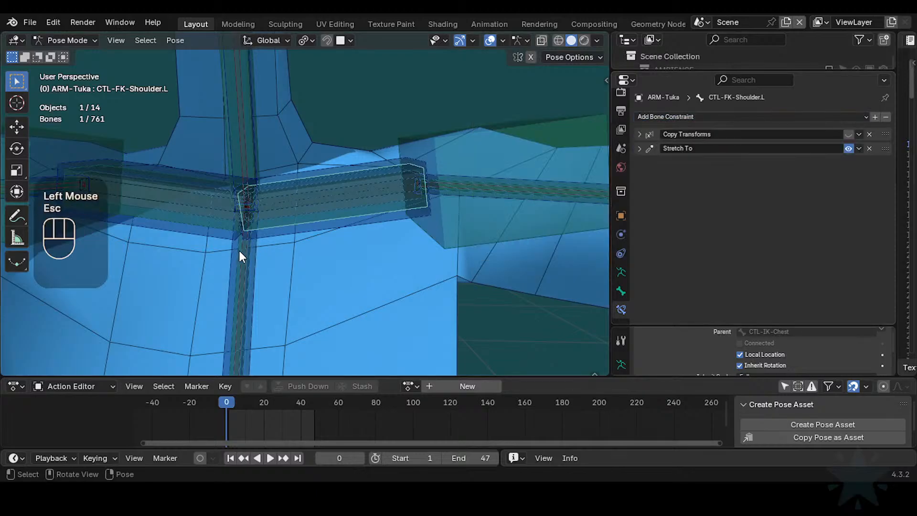
pyautogui.click(242, 249)
pyautogui.click(242, 250)
pyautogui.click(241, 249)
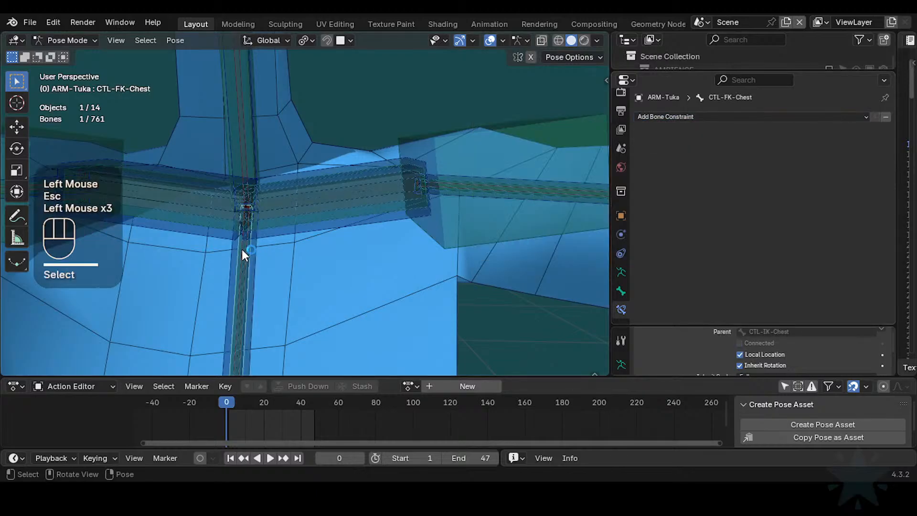
pyautogui.keyDown('alt'); pyautogui.keyDown('shift'); pyautogui.click(282, 221); pyautogui.keyUp('shift'); pyautogui.keyUp('alt')
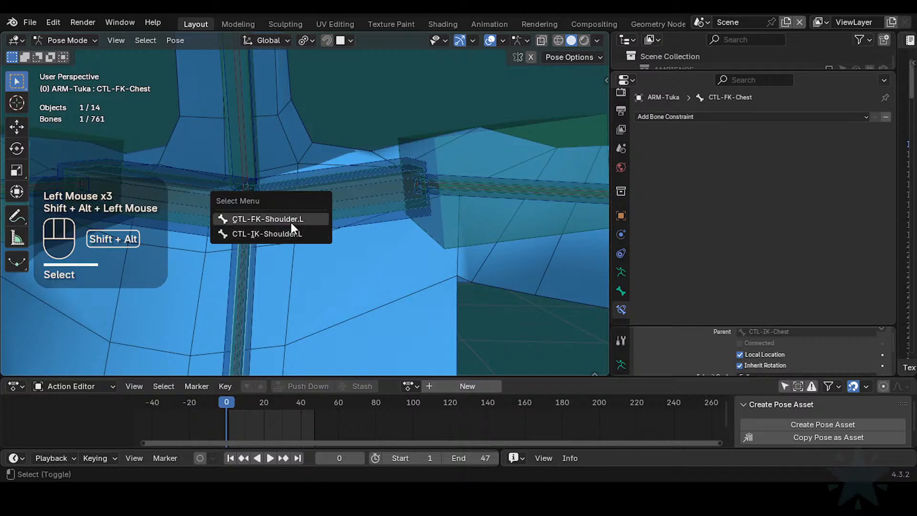
pyautogui.click(291, 222)
pyautogui.hotkey('shift', 'ctrl', 'c')
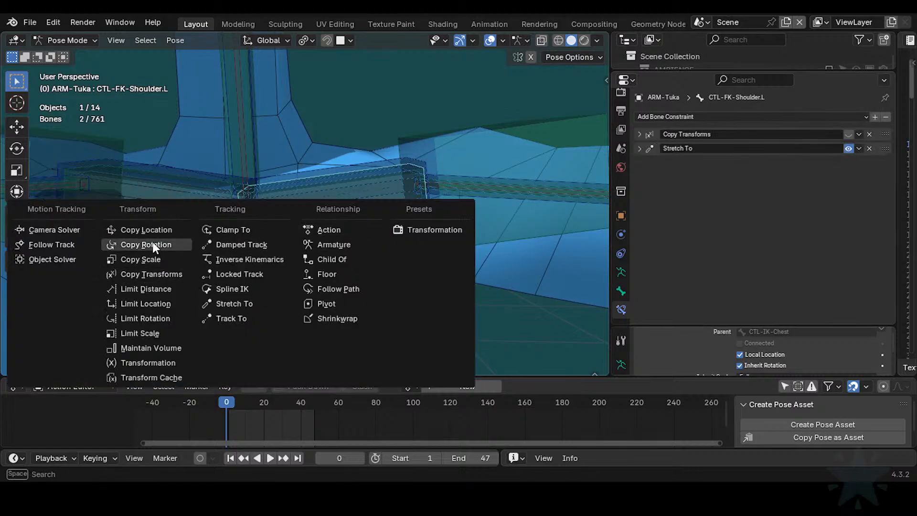
pyautogui.click(146, 230)
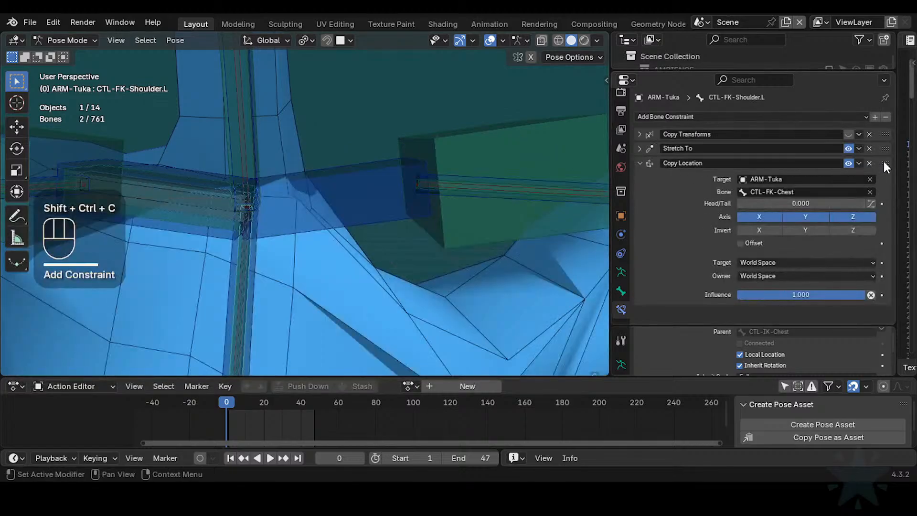
pyautogui.moveTo(886, 166); pyautogui.dragTo(887, 136)
# - Set both the target and owner of the shoulder's Copy Location constraint to Pose Space
pyautogui.click(757, 248)
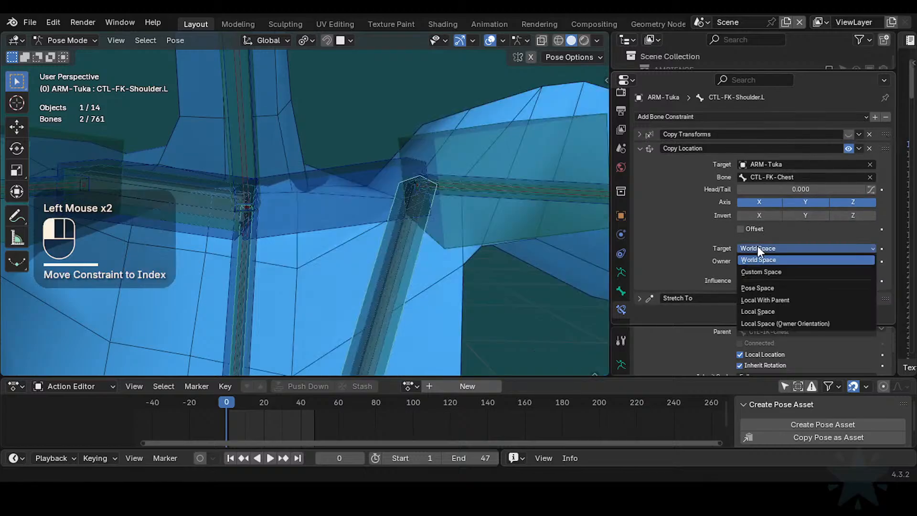
pyautogui.click(762, 288)
pyautogui.click(758, 261)
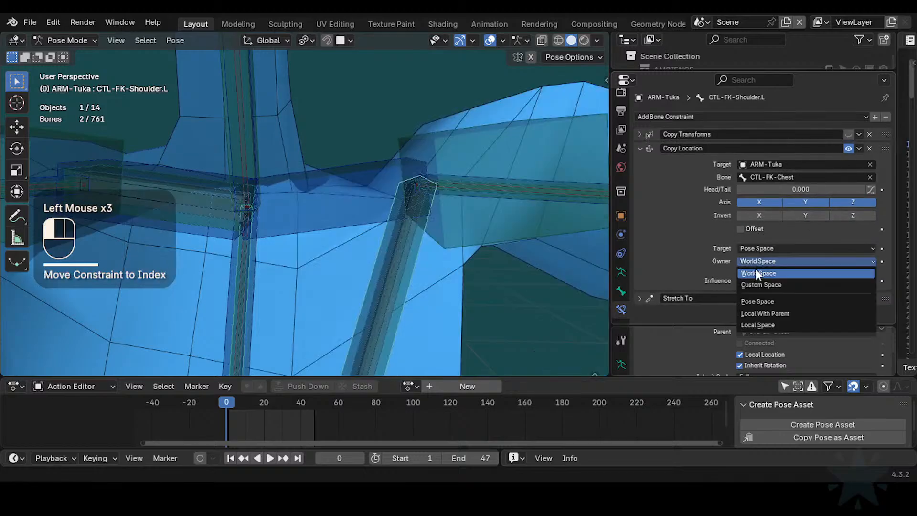
pyautogui.click(763, 301)
# - Set the Head/Tail value of the shoulder's Copy Location constraint to 1.000
pyautogui.scroll(-2, 372, 233)
pyautogui.keyDown('shift'); pyautogui.scroll(-2, 386, 330); pyautogui.keyUp('shift')
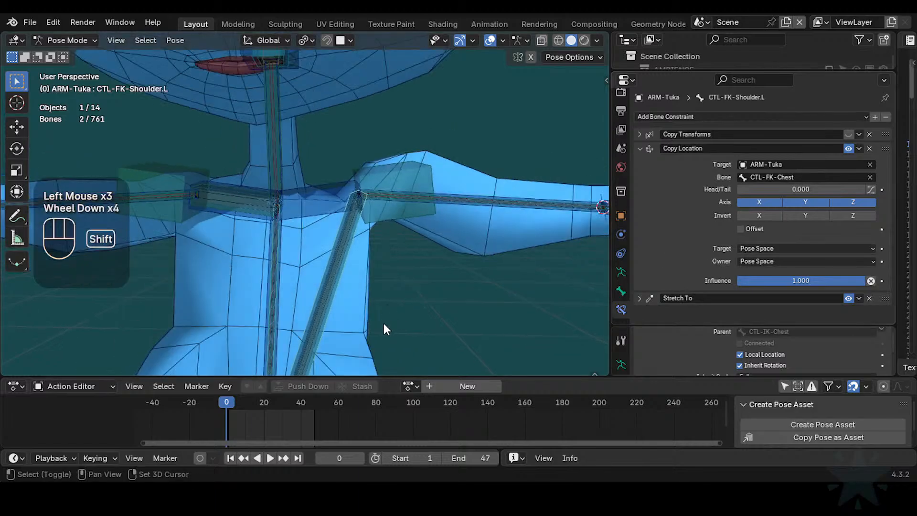
pyautogui.keyDown('shift'); pyautogui.moveTo(386, 330); pyautogui.dragTo(397, 272, button='middle'); pyautogui.keyUp('shift')
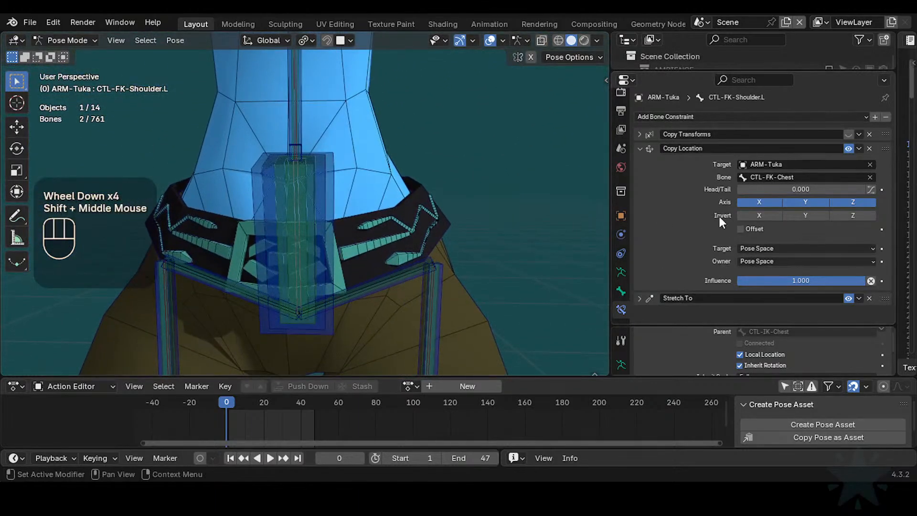
pyautogui.moveTo(773, 189); pyautogui.dragTo(824, 197)
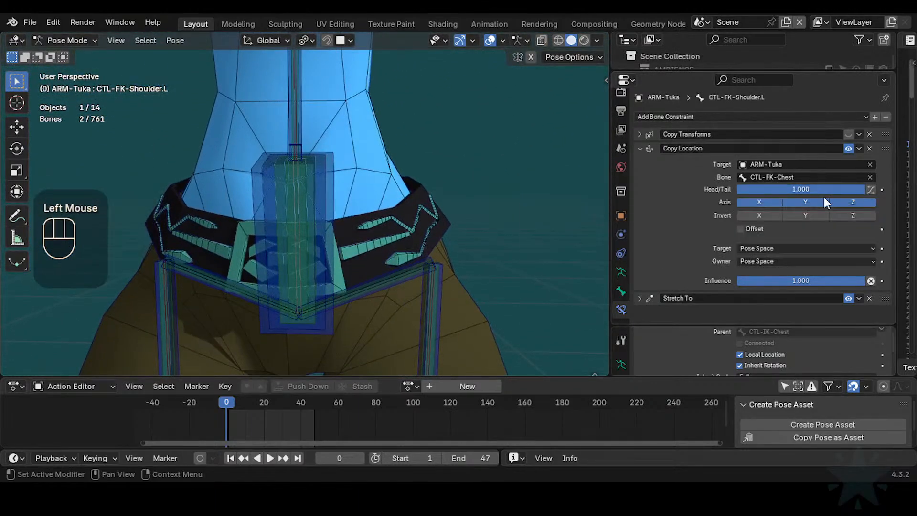
# - Select CTL-FK-Hip.L among the overlapping hip bones to compare its Copy Location settings with the shoulder's
pyautogui.click(372, 285)
pyautogui.click(372, 286)
pyautogui.click(371, 285)
pyautogui.click(373, 287)
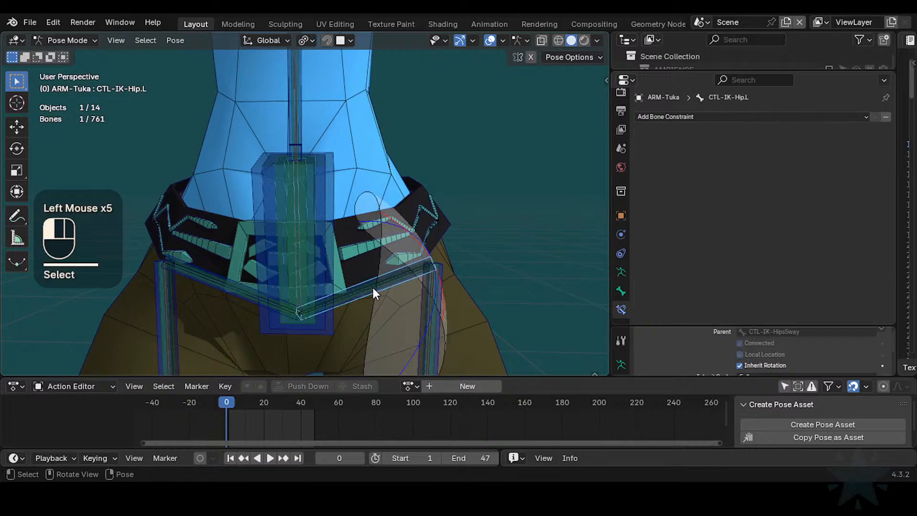
pyautogui.click(372, 288)
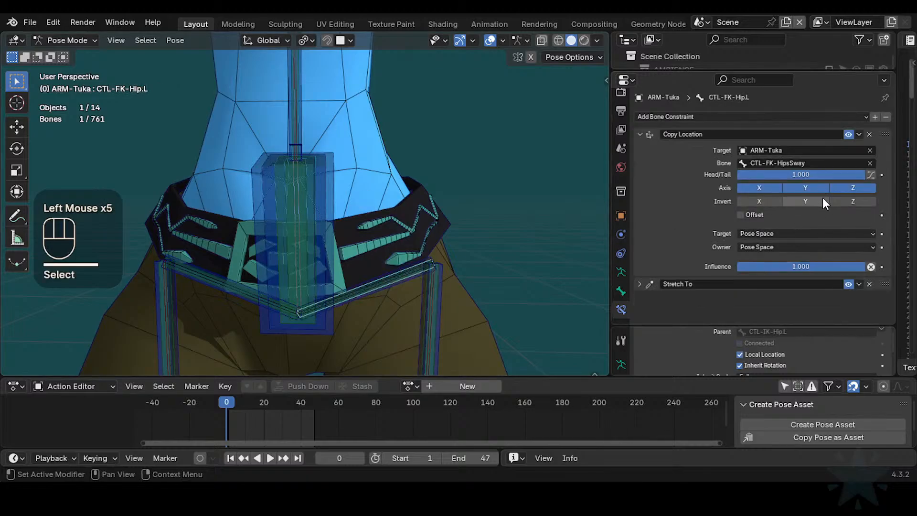
# - Select CTL-FK-Shoulder.L and try moving it to check how the bone behaves with its Copy Location constraint
pyautogui.keyDown('shift'); pyautogui.moveTo(279, 137); pyautogui.dragTo(381, 234, button='middle'); pyautogui.keyUp('shift')
pyautogui.scroll(-1, 375, 160)
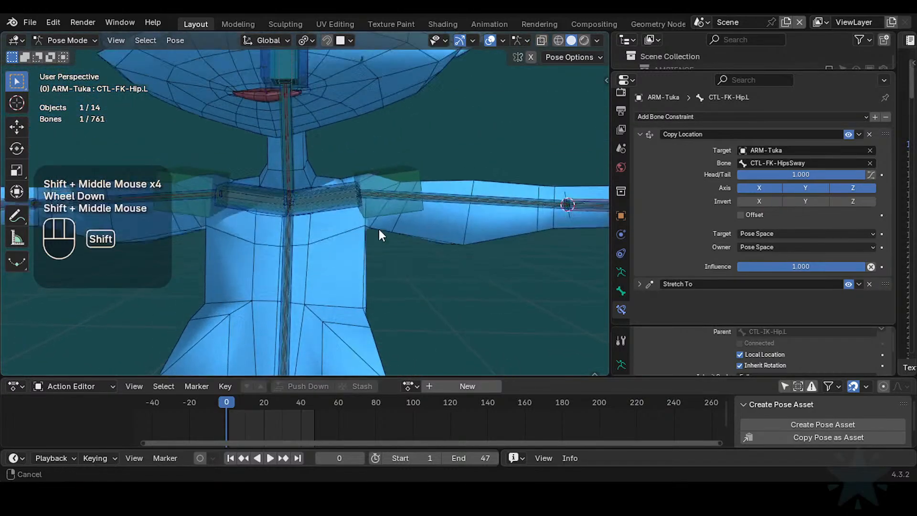
pyautogui.scroll(1, 368, 226)
pyautogui.doubleClick(341, 200)
pyautogui.press('g')
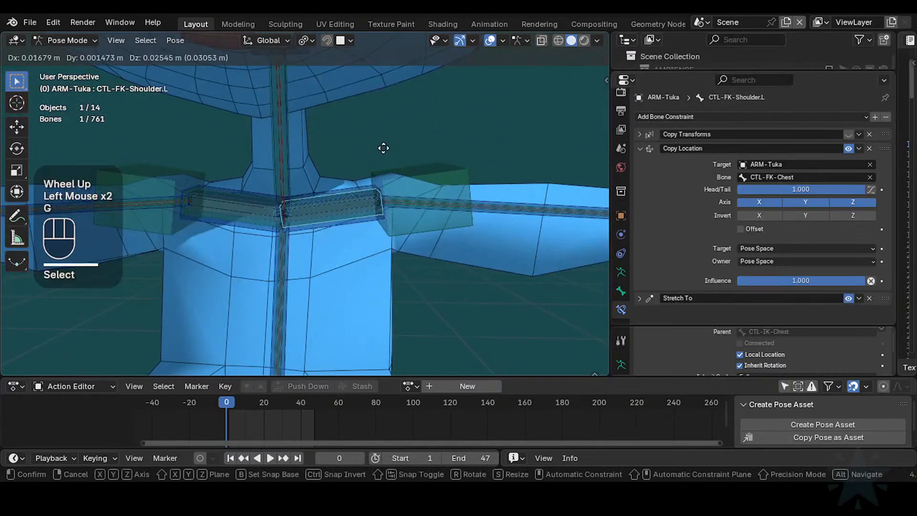
pyautogui.press('Escape')
# - Test-move MTR-FK-Shoulder.L repeatedly, cancelling each move, to examine how the left shoulder and arm follow
pyautogui.click(413, 167)
pyautogui.press('g')
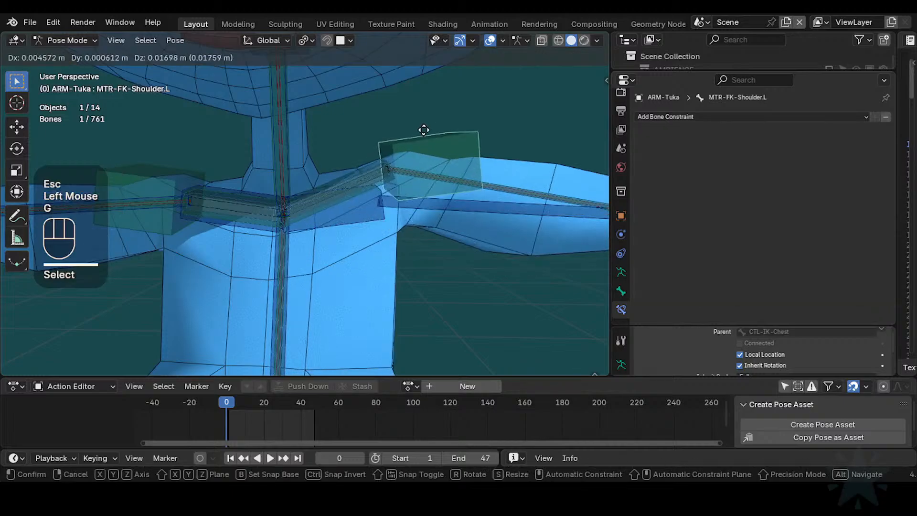
pyautogui.press('Escape')
pyautogui.scroll(1, 405, 168)
pyautogui.press('g')
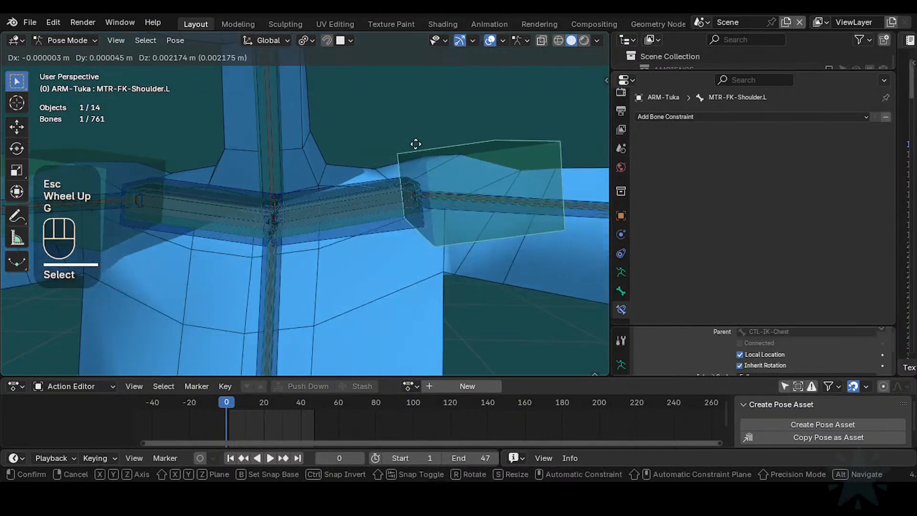
pyautogui.press('Escape')
pyautogui.scroll(-1, 420, 175)
pyautogui.keyDown('shift'); pyautogui.moveTo(420, 175); pyautogui.dragTo(394, 221, button='middle'); pyautogui.keyUp('shift')
pyautogui.press('g')
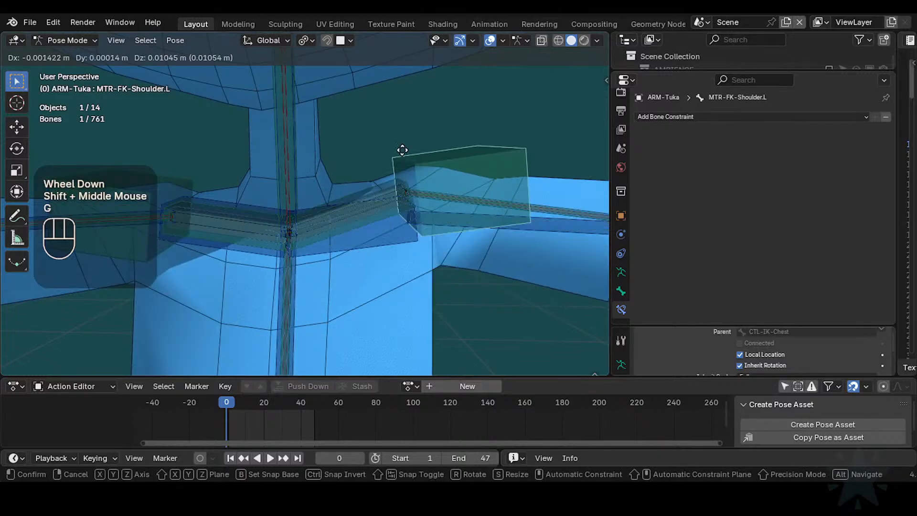
pyautogui.press('Escape')
pyautogui.press('g')
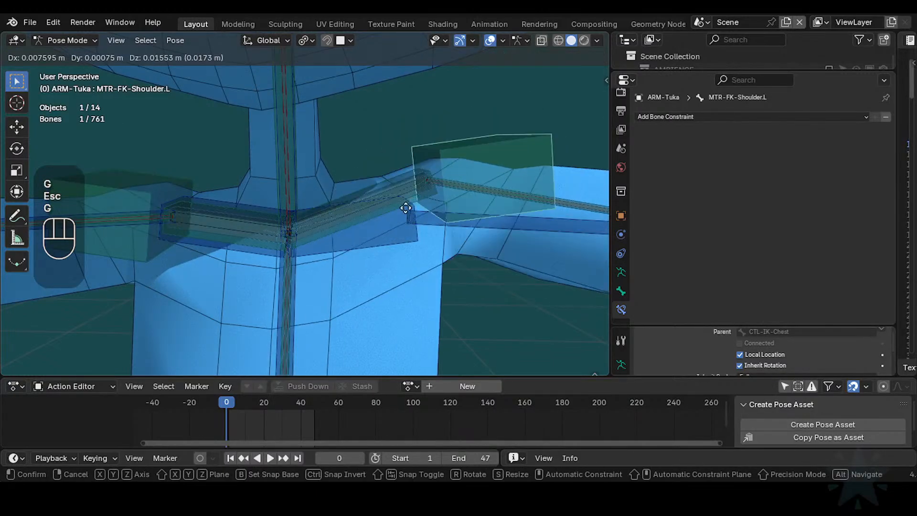
pyautogui.press('Escape')
pyautogui.scroll(1, 420, 252)
pyautogui.scroll(-1, 417, 254)
pyautogui.press('g')
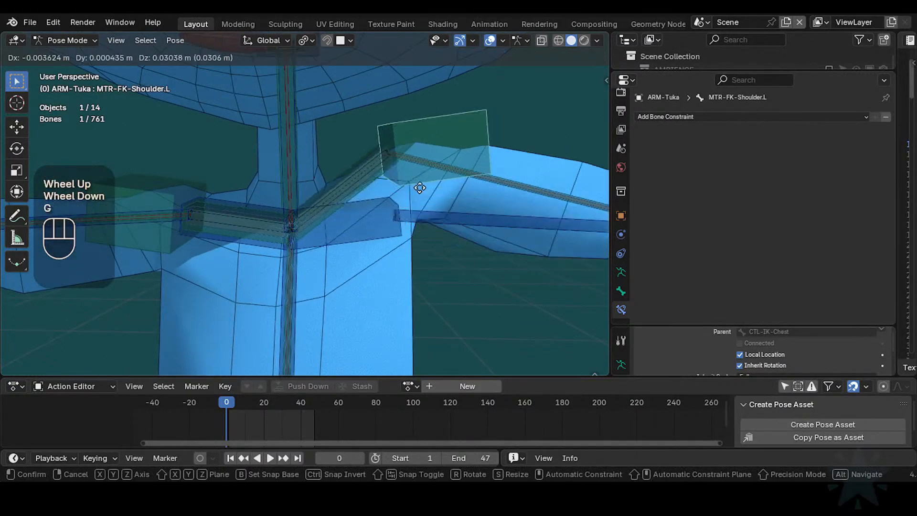
pyautogui.press('Escape')
pyautogui.press('g')
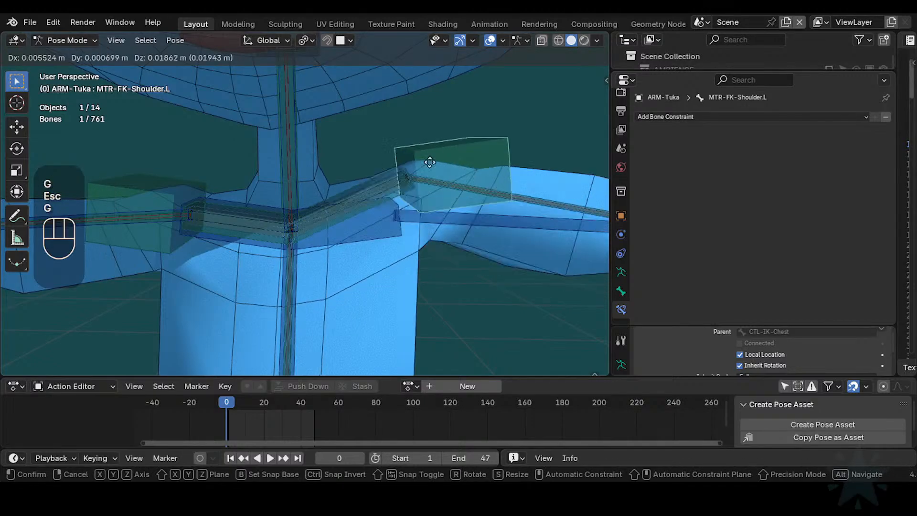
pyautogui.press('Escape')
pyautogui.press('g')
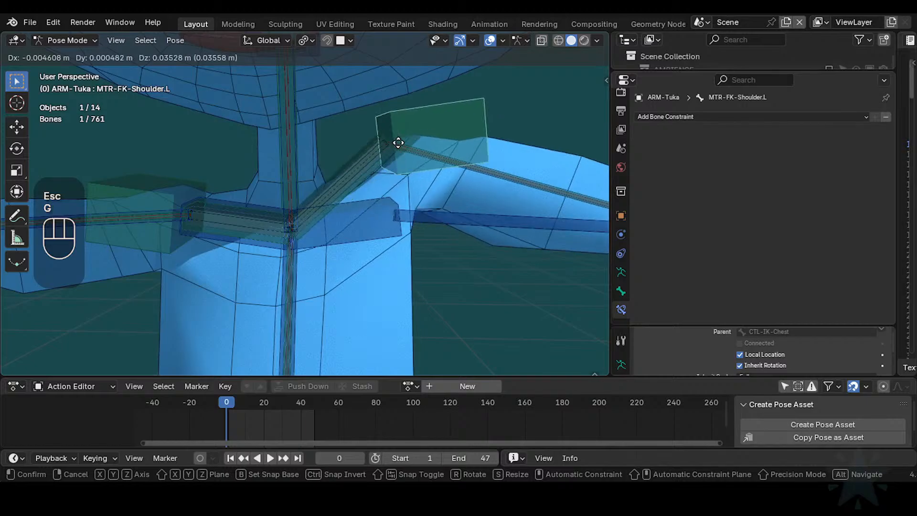
pyautogui.press('Escape')
# - Go through the overlapping left shoulder bones, including MCH-Shoulder.L and CTL-IK-Shoulder.L, with cancelled test moves
pyautogui.scroll(1, 389, 191)
pyautogui.click(385, 229)
pyautogui.click(386, 237)
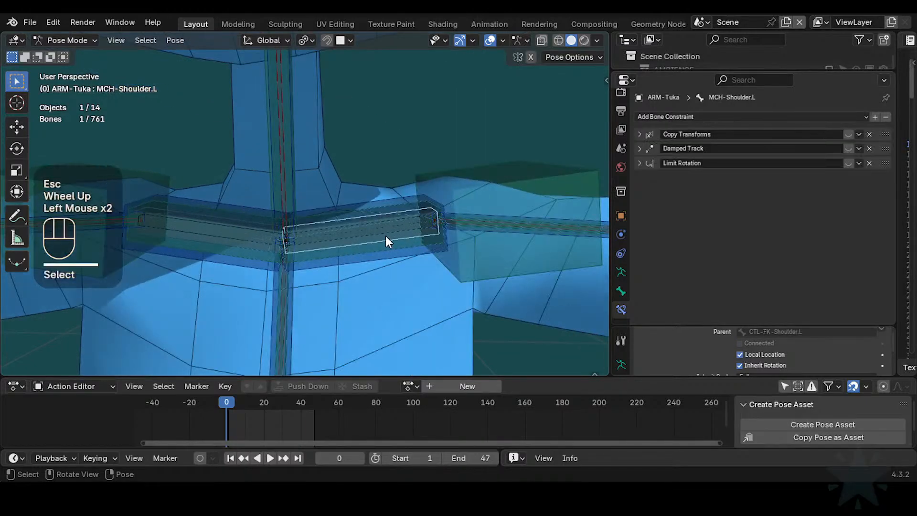
pyautogui.press('g')
pyautogui.press('Escape')
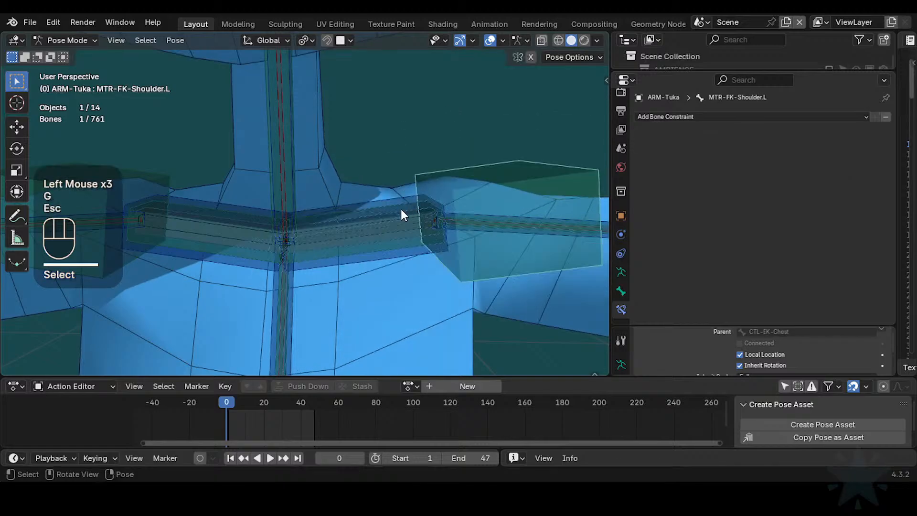
pyautogui.click(399, 199)
pyautogui.press('g')
pyautogui.press('Escape')
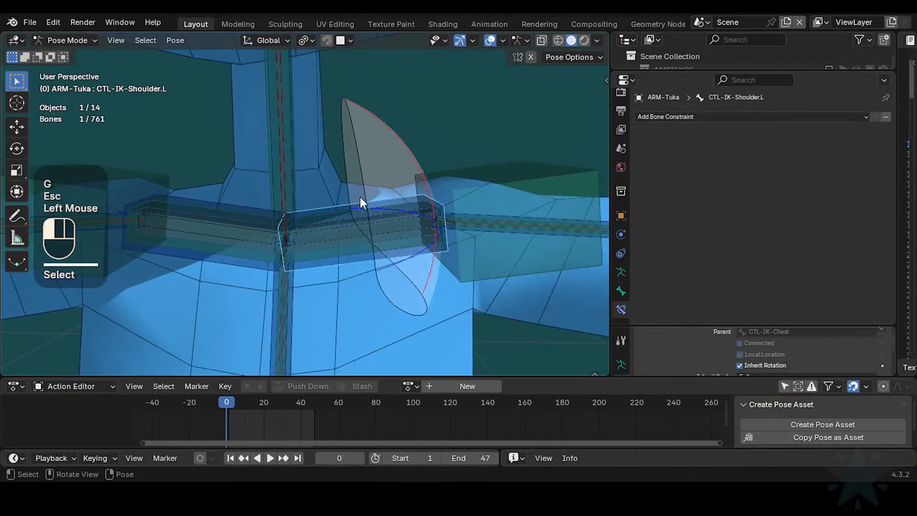
# - Delete the Copy Transforms constraint from CTL-FK-Shoulder.L, collapse Copy Location, and review the Stretch To settings
pyautogui.click(344, 219)
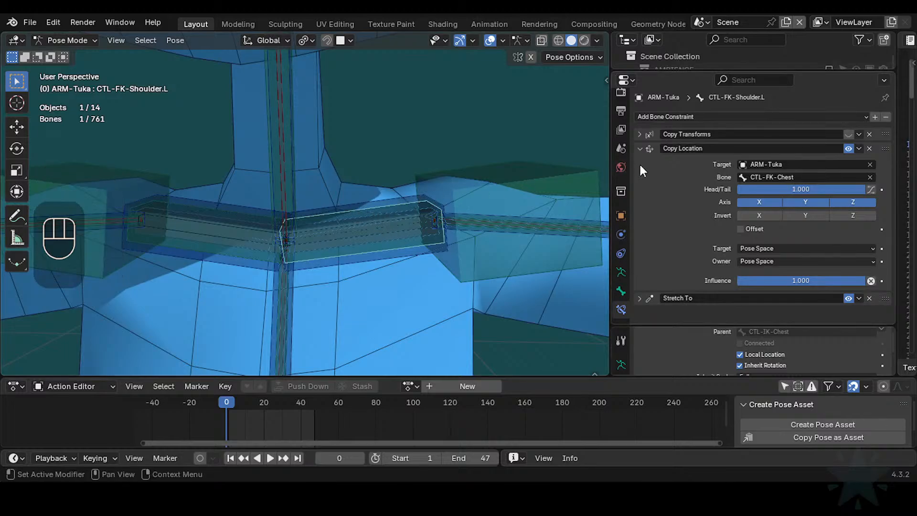
pyautogui.click(869, 134)
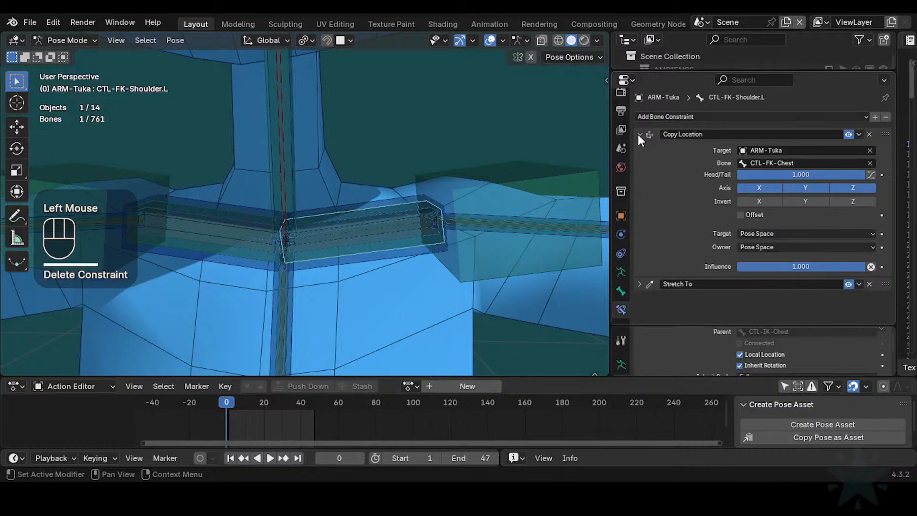
pyautogui.click(639, 135)
pyautogui.click(639, 147)
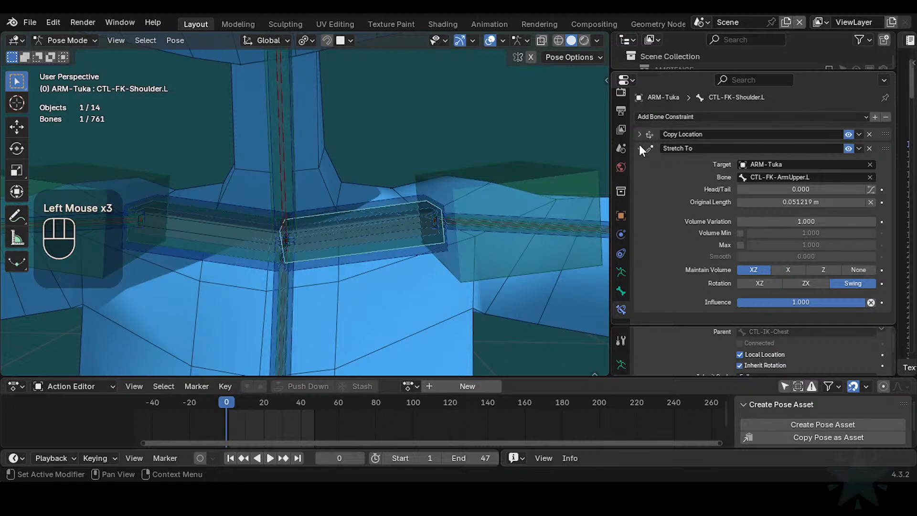
pyautogui.click(640, 148)
# - Test-move MTR-FK-Shoulder.L and inspect the constraints of CTL-FK-ArmUpper.L
pyautogui.click(477, 197)
pyautogui.press('g')
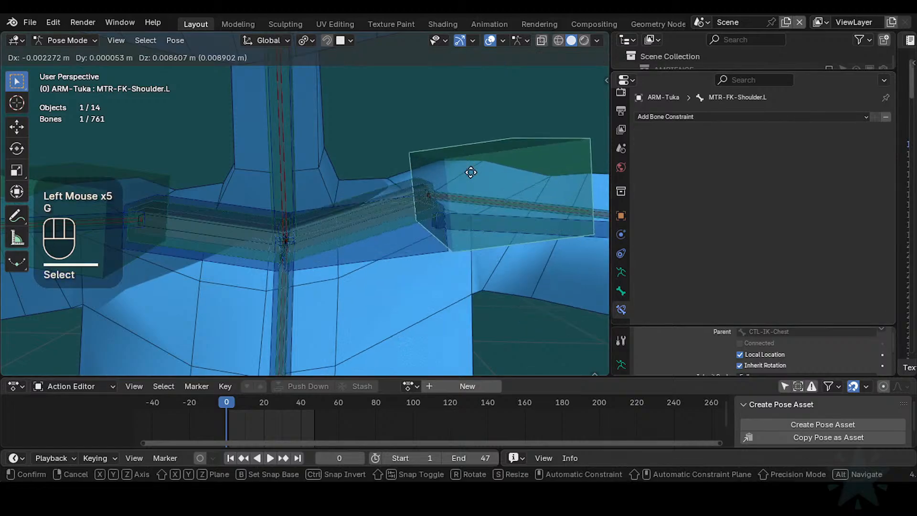
pyautogui.press('Escape')
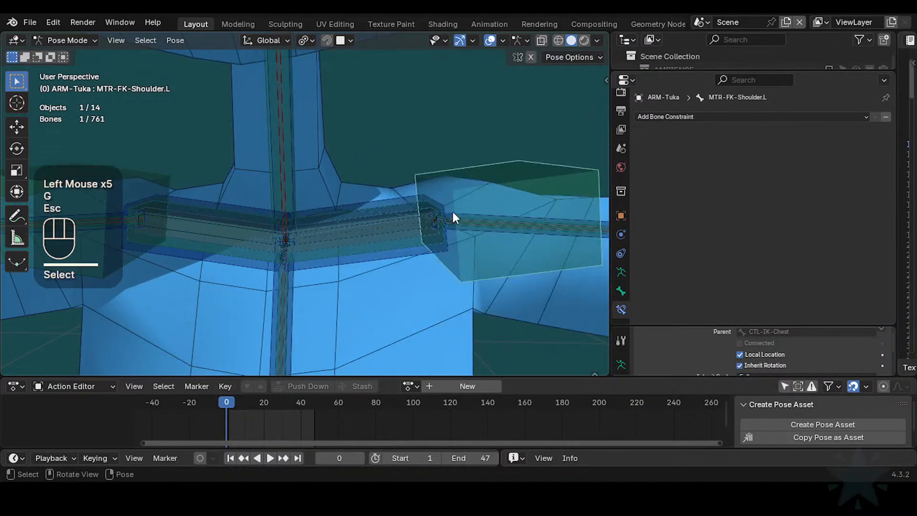
pyautogui.click(471, 218)
pyautogui.click(471, 218)
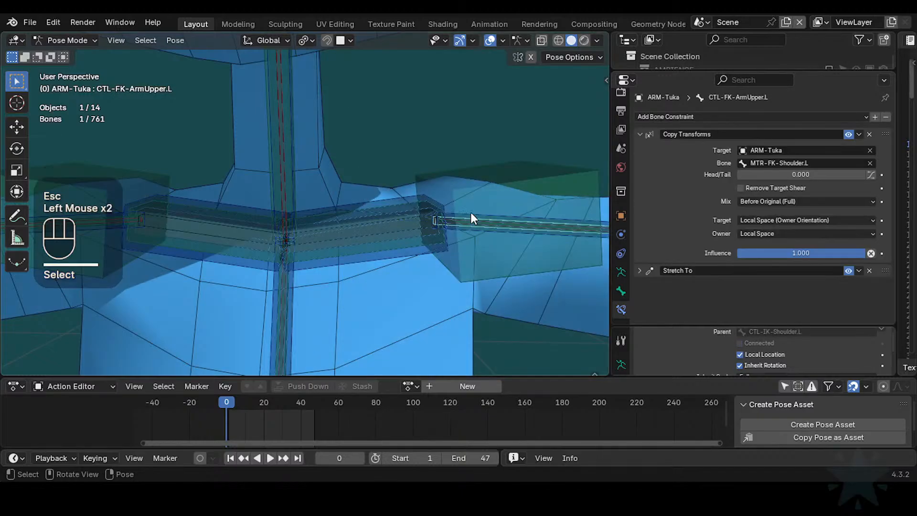
# - Set the target bone of CTL-FK-Shoulder.L's Stretch To constraint to MTR-FK-Shoulder.L by copying the bone's name
pyautogui.click(463, 192)
pyautogui.click(404, 250)
pyautogui.click(402, 249)
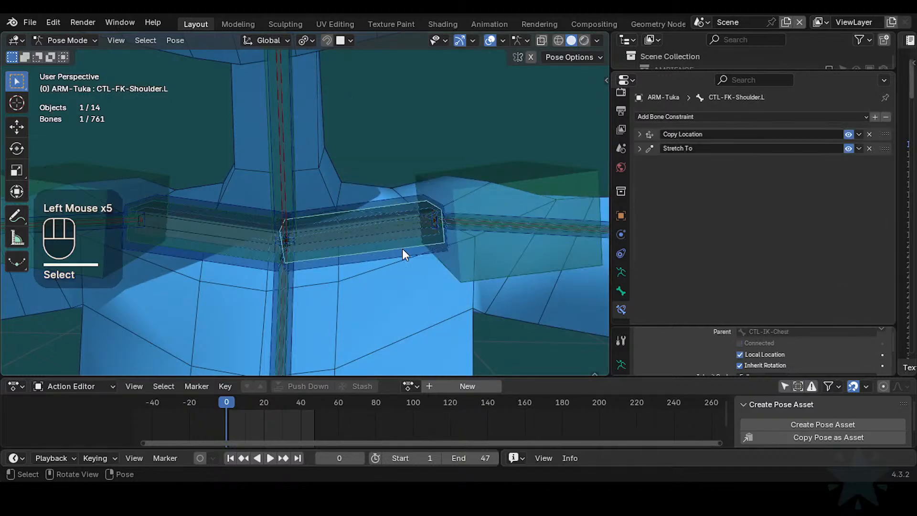
pyautogui.click(467, 186)
pyautogui.press('F2')
pyautogui.hotkey('ctrl', 'c')
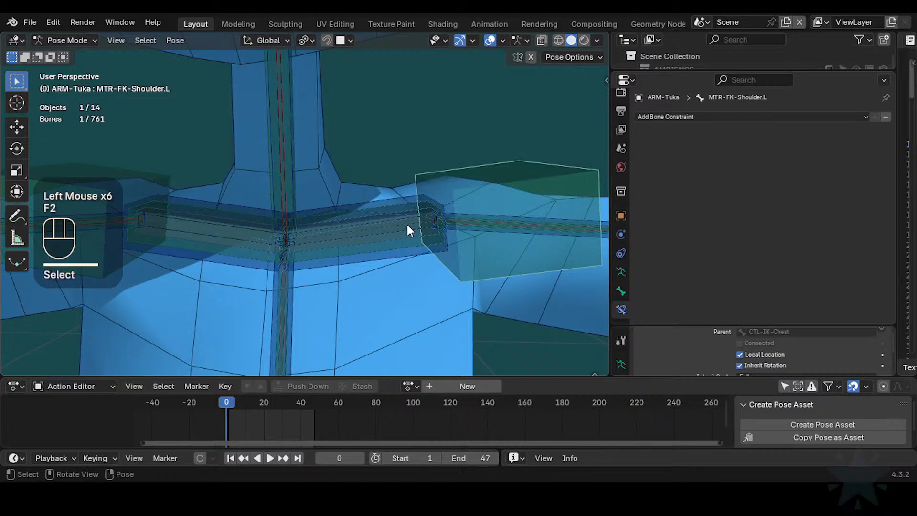
pyautogui.click(404, 245)
pyautogui.click(402, 244)
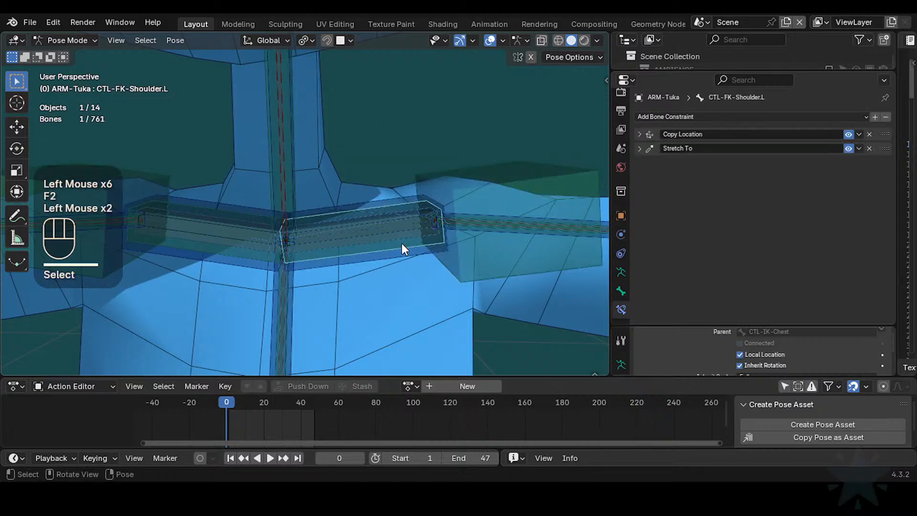
pyautogui.click(640, 148)
pyautogui.hotkey('ctrl', 'v')
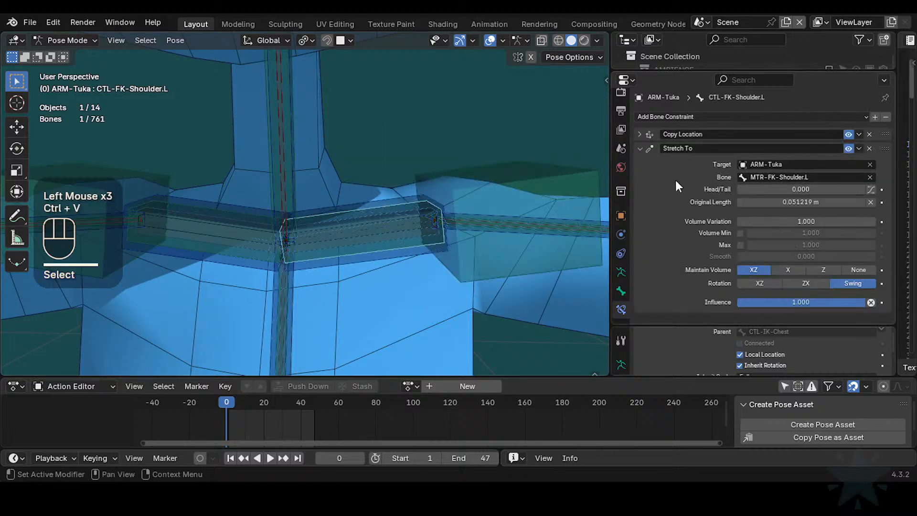
# - Move and rotate MTR-FK-Shoulder.L upward to test the retargeted Stretch To constraint
pyautogui.click(524, 179)
pyautogui.press('g')
pyautogui.click(509, 115)
pyautogui.press('g')
pyautogui.press('r')
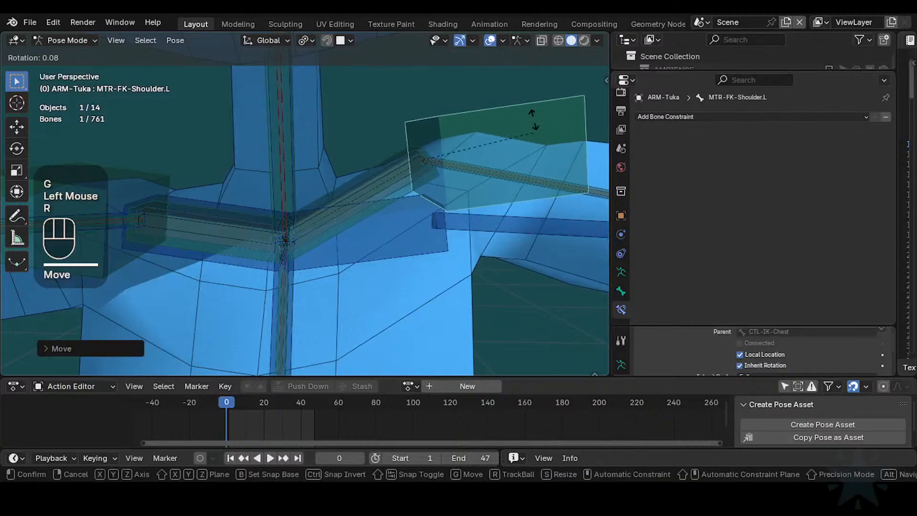
pyautogui.press('r')
pyautogui.click(524, 168)
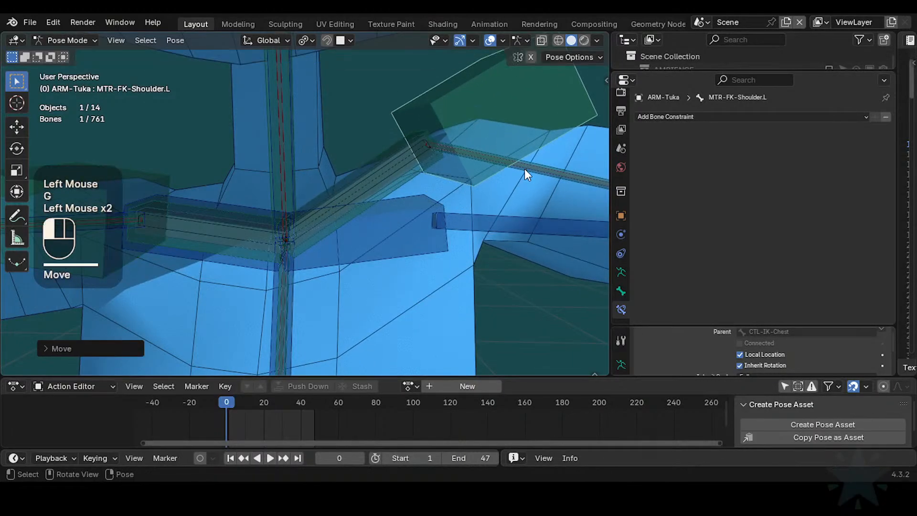
# - Inspect the Stretch To Anti-VRM and Copy Transforms Anti-VRM constraints of DEF4-ArmUpper.L
pyautogui.click(524, 168)
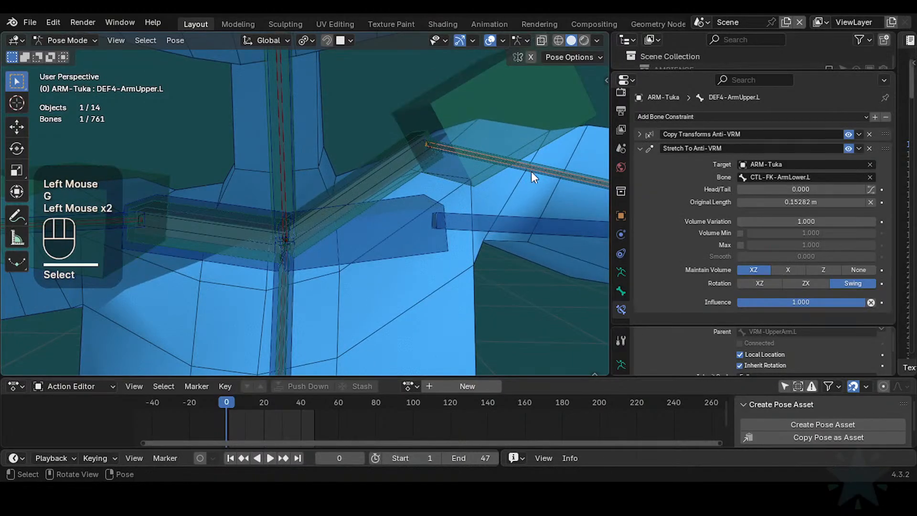
pyautogui.click(640, 146)
pyautogui.click(640, 134)
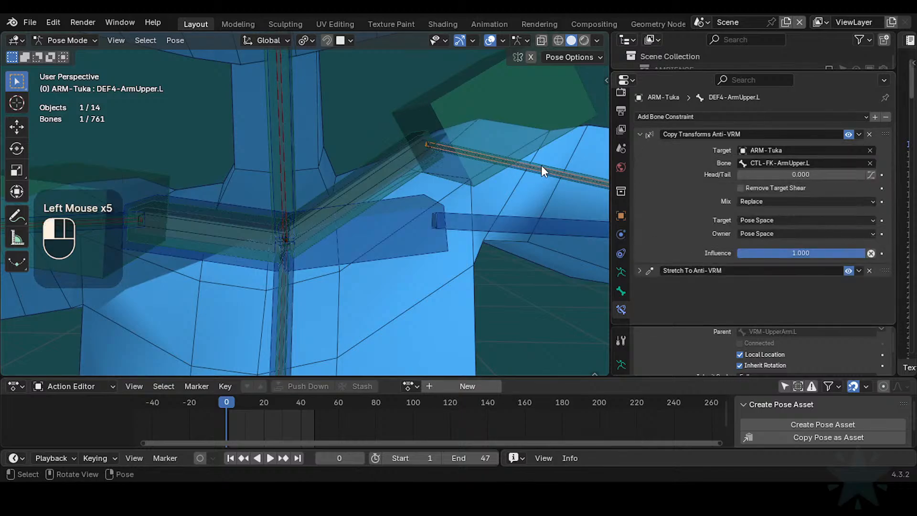
# - Pose MTR-FK-Shoulder.L with several more moves and a rotation to test the shoulder and upper arm deformation
pyautogui.click(548, 124)
pyautogui.scroll(-1, 483, 157)
pyautogui.press('g')
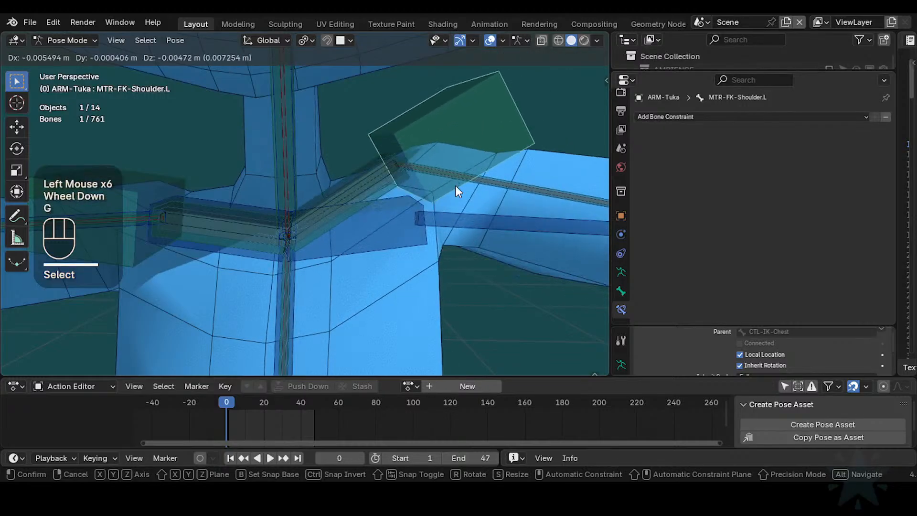
pyautogui.click(456, 189)
pyautogui.press('r')
pyautogui.click(478, 176)
pyautogui.press('g')
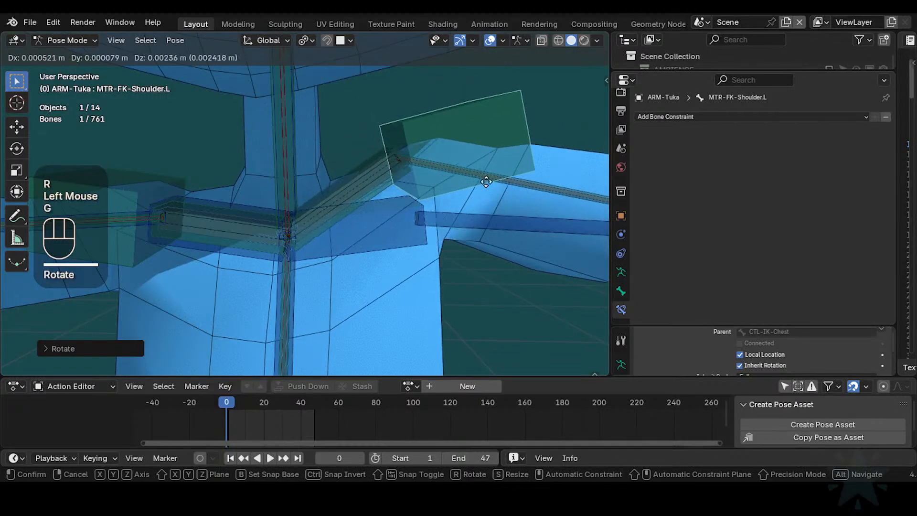
pyautogui.click(478, 188)
pyautogui.scroll(-2, 469, 197)
pyautogui.press('g')
pyautogui.click(445, 189)
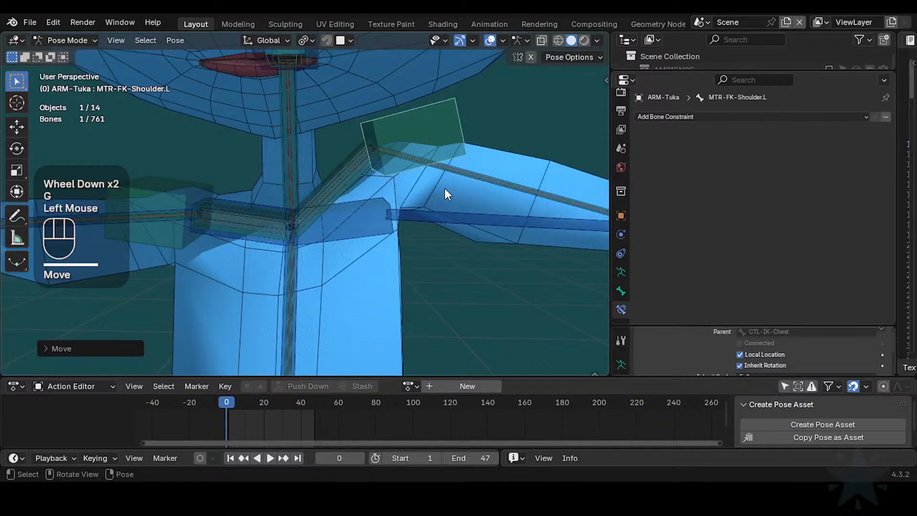
pyautogui.press('g')
pyautogui.click(395, 226)
# - Select all visible bones and clear their pose transforms
pyautogui.press('a')
pyautogui.hotkey('alt', 'q')
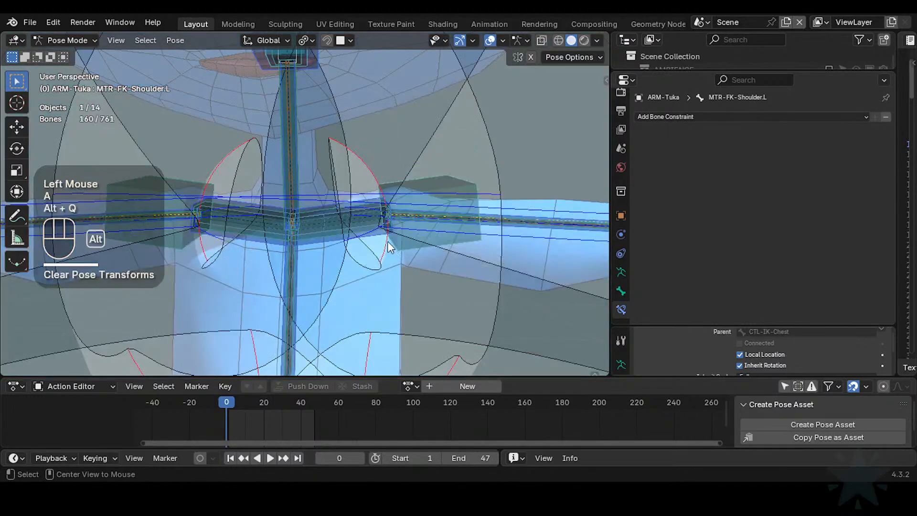
pyautogui.hotkey('ctrl', '2')
# - Move CTL-IK-Shoulder.L to test the IK shoulder, select MTR-FK-Shoulder.L, and save the file
pyautogui.click(360, 195)
pyautogui.press('g')
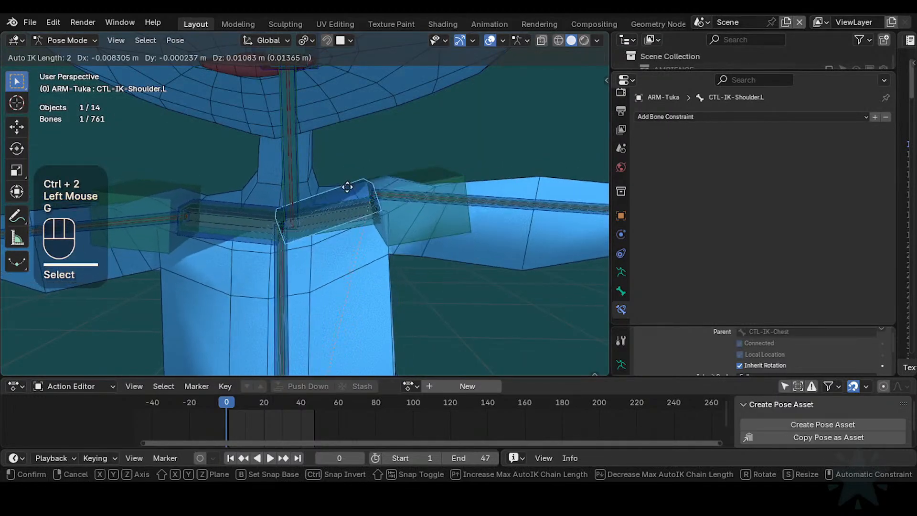
pyautogui.click(394, 186)
pyautogui.press('g')
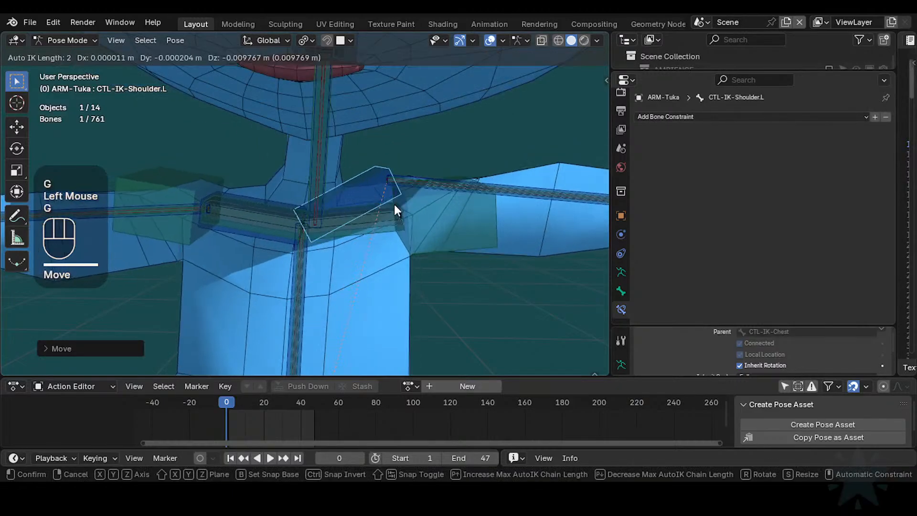
pyautogui.click(391, 189)
pyautogui.click(437, 204)
pyautogui.hotkey('ctrl', 's')
pyautogui.scroll(1, 448, 227)
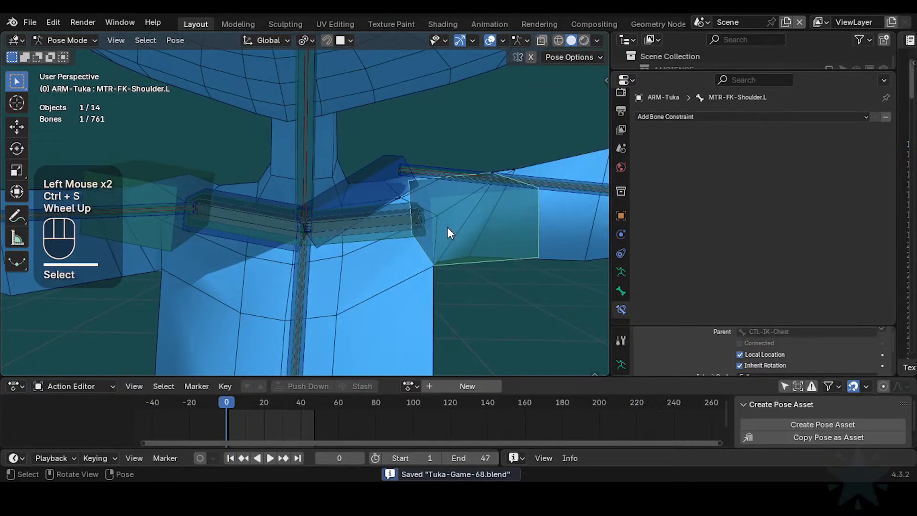
# - Switch the armature to Edit Mode with MTR-FK-Shoulder.L selected and try moving the bone
pyautogui.press('Tab')
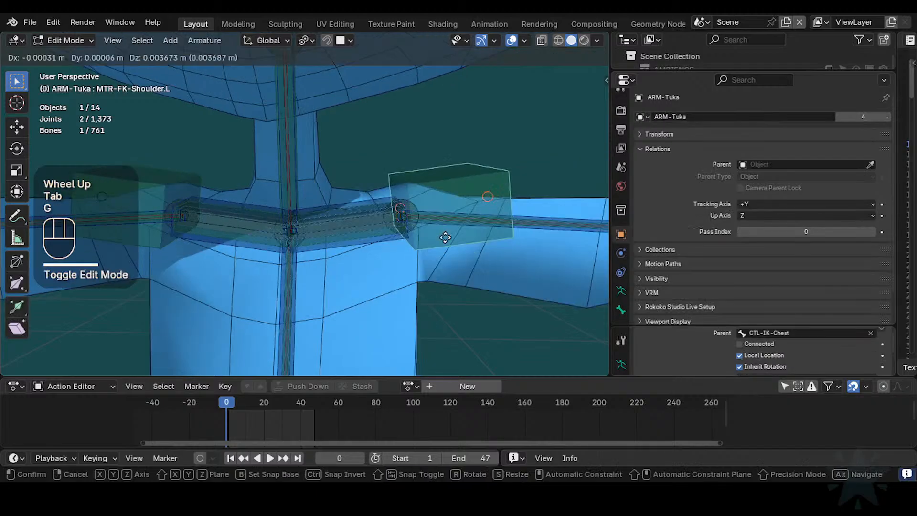
pyautogui.press('g')
pyautogui.press('Escape')
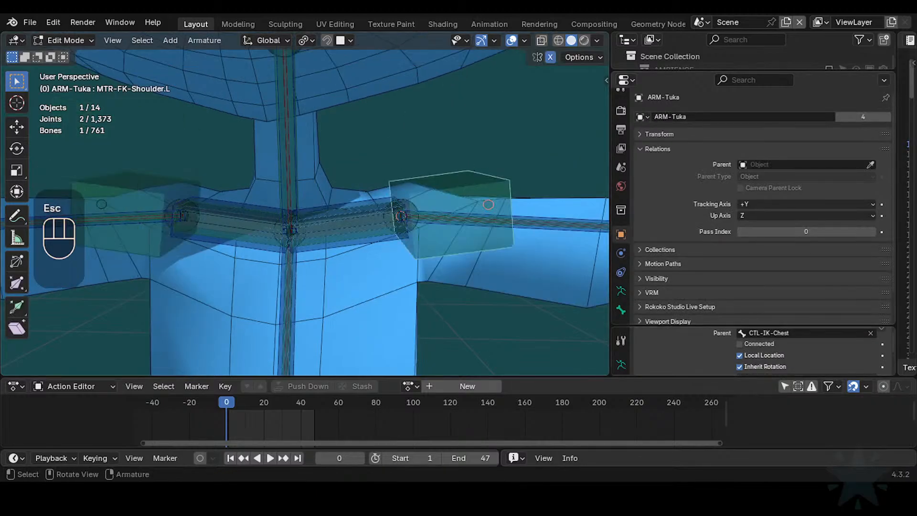
# - Return the armature to Pose Mode and try moving MTR-FK-Shoulder.L
pyautogui.click(434, 203)
pyautogui.press('Tab')
pyautogui.click(456, 220)
pyautogui.press('g')
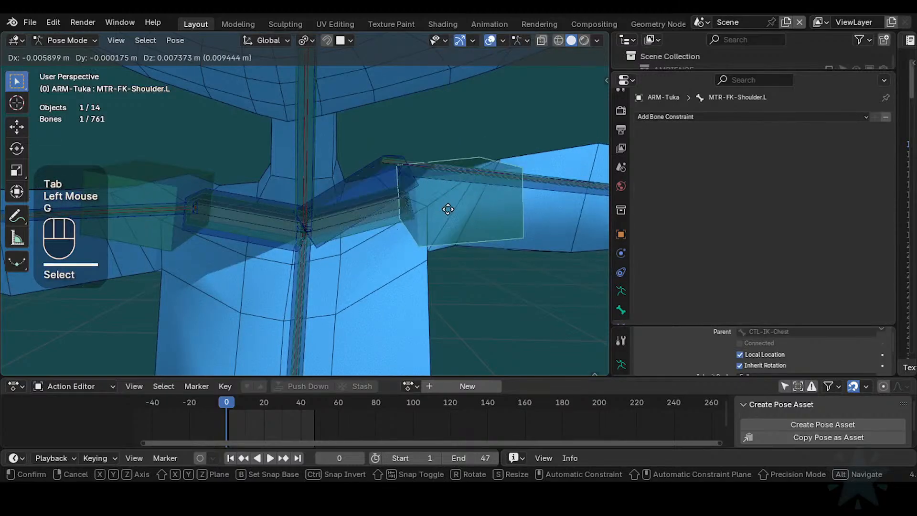
pyautogui.press('Escape')
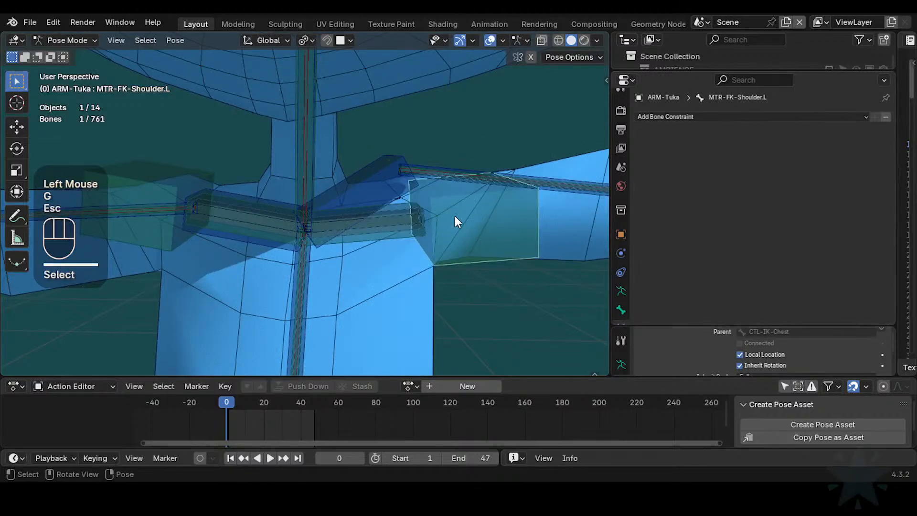
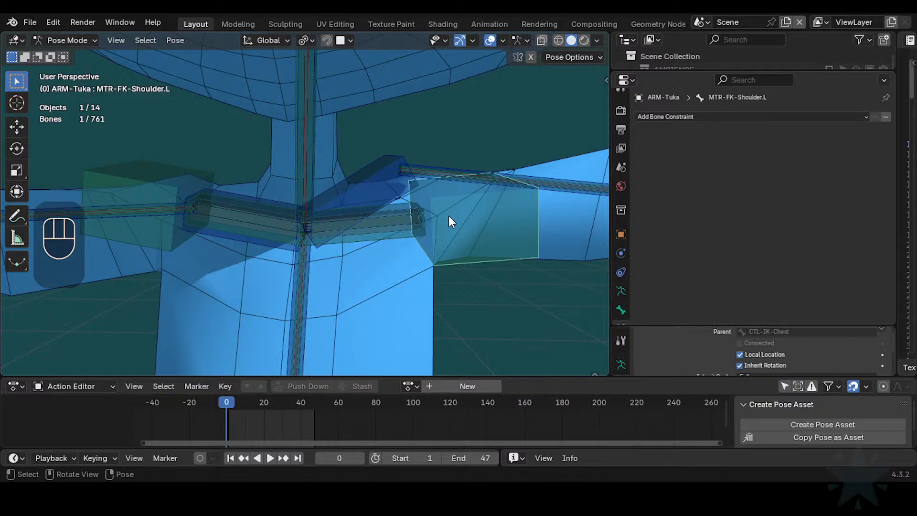
# - Check the name of CTL-IK-Shoulder.L, parent MTR-FK-Shoulder.L to it in Edit Mode, and return to Pose Mode
pyautogui.click(380, 192)
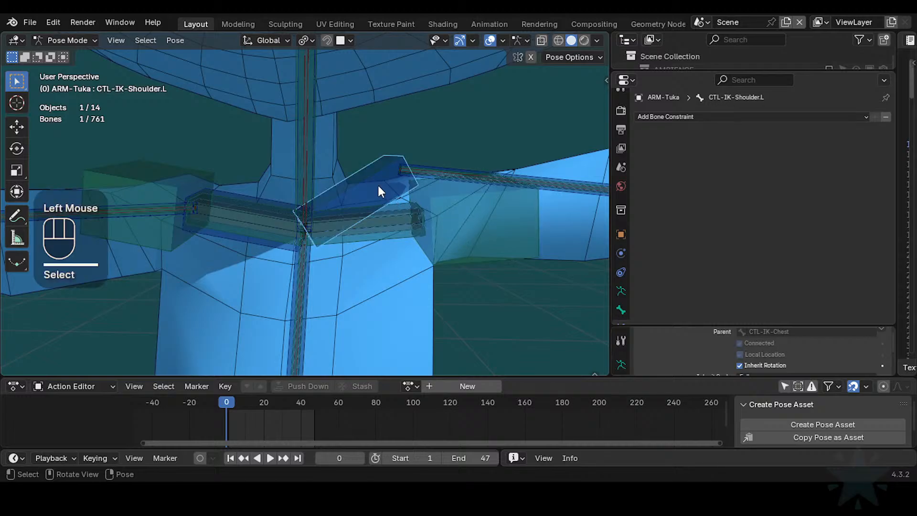
pyautogui.press('F2')
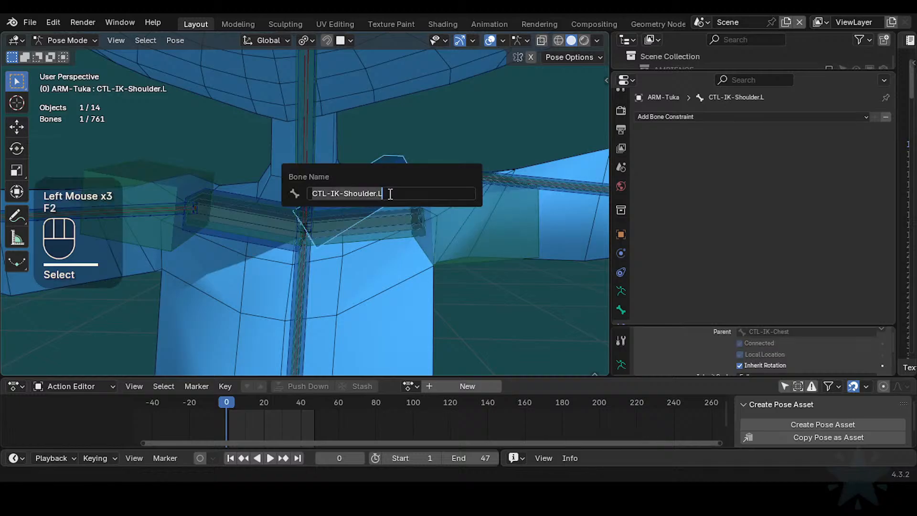
pyautogui.click(454, 210)
pyautogui.press('Tab')
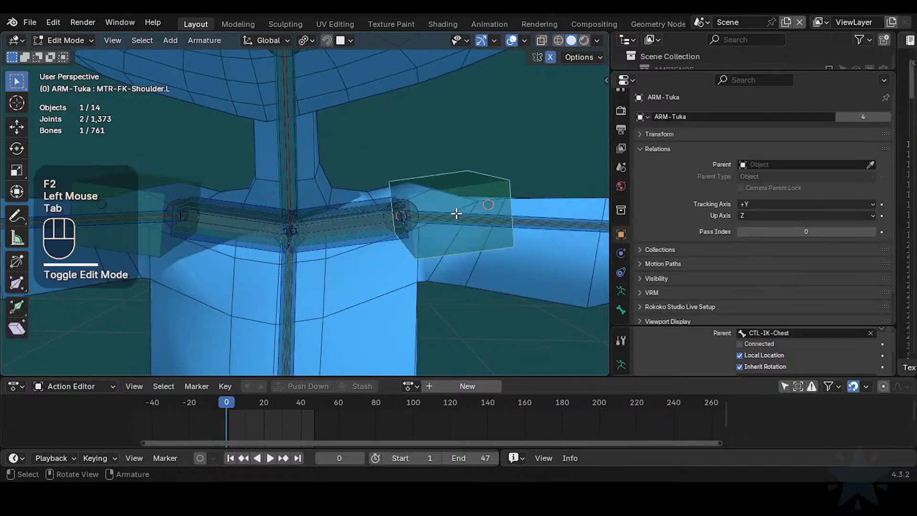
pyautogui.hotkey('ctrl', 'p')
pyautogui.click(373, 195)
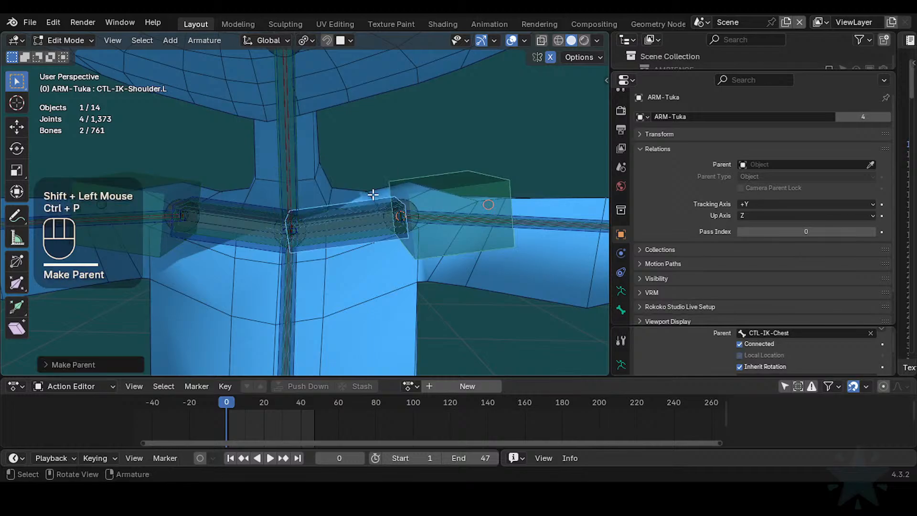
pyautogui.hotkey('ctrl', 'Tab')
# - Move CTL-IK-Shoulder.L and try moving MTR-FK-Shoulder.L to test the new parenting
pyautogui.doubleClick(371, 165)
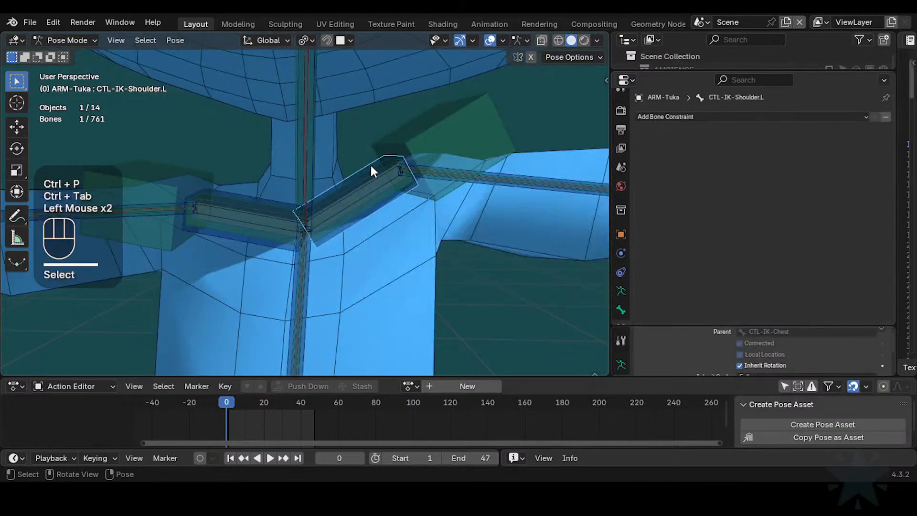
pyautogui.press('g')
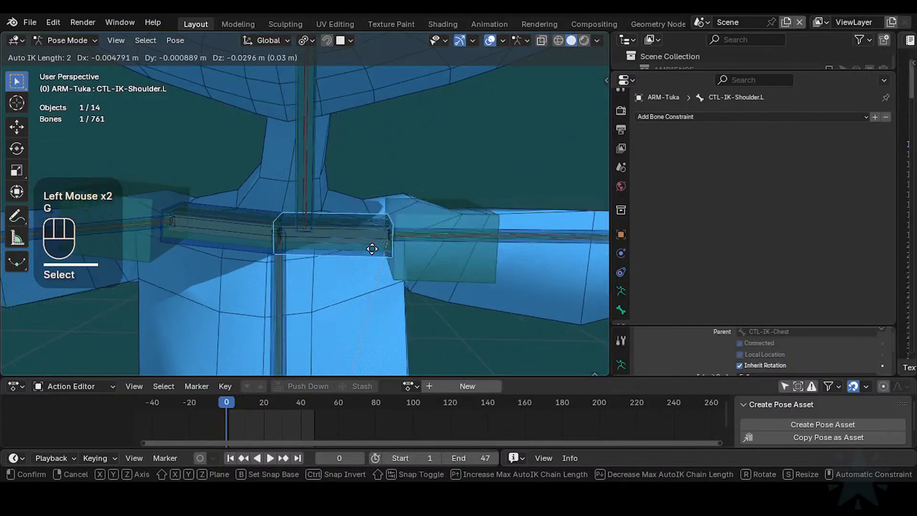
pyautogui.click(475, 176)
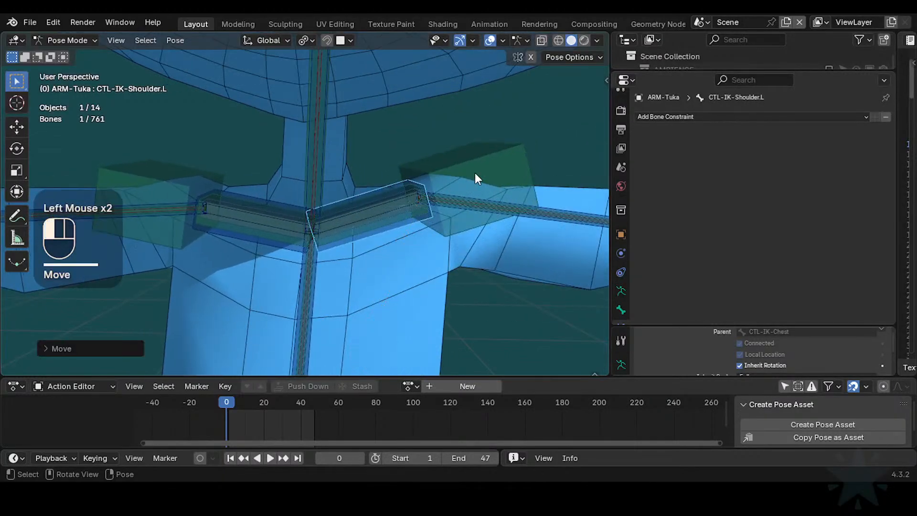
pyautogui.click(438, 106)
pyautogui.press('g')
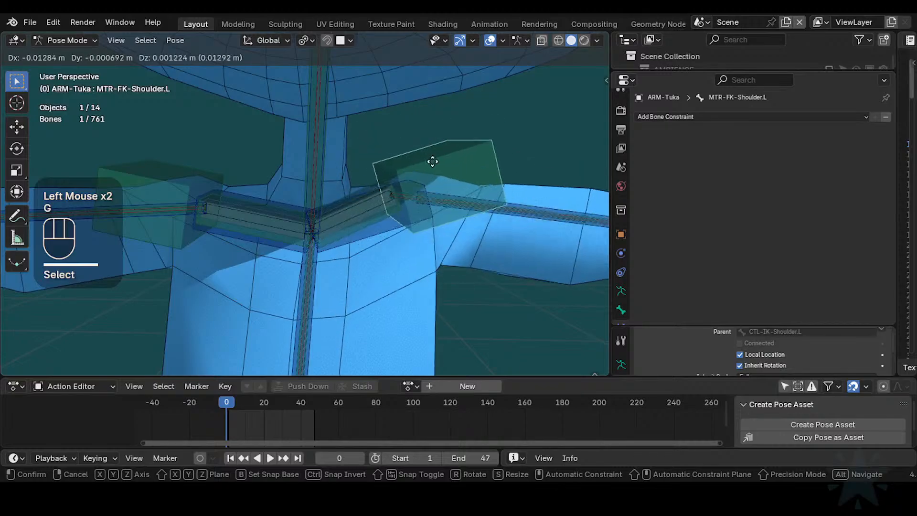
pyautogui.press('Escape')
pyautogui.click(396, 232)
pyautogui.press('g')
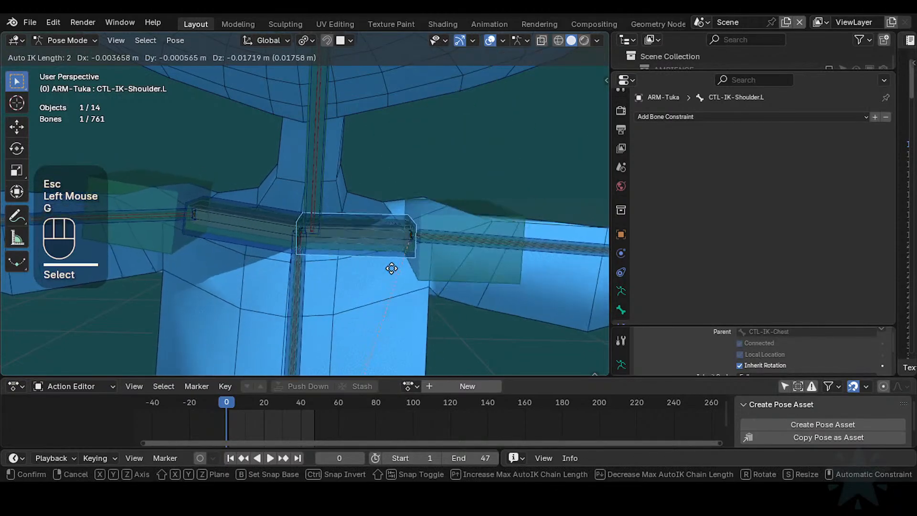
pyautogui.click(415, 212)
# - Move CTL-IK-Shoulder.L while viewing the chest from the side and from an angle to test the shoulder
pyautogui.scroll(-3, 416, 212)
pyautogui.moveTo(415, 213); pyautogui.dragTo(611, 185, button='middle')
pyautogui.press('g')
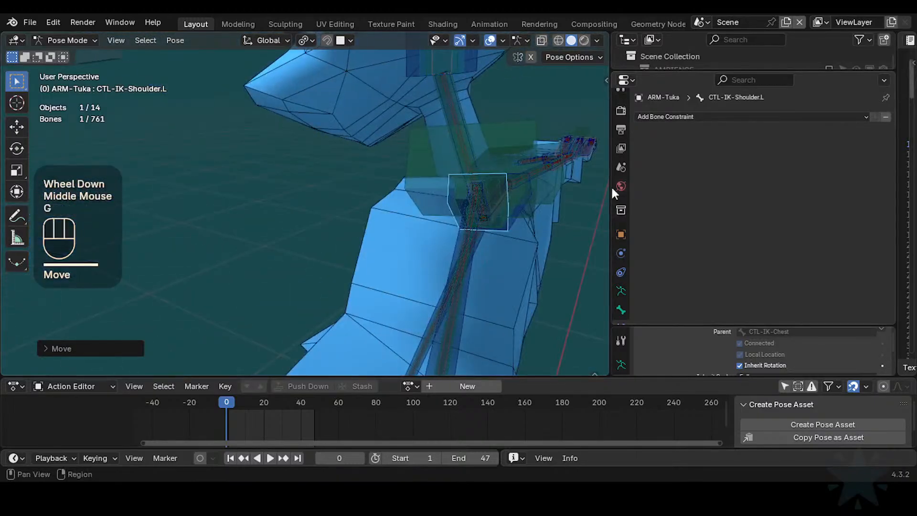
pyautogui.press('g')
pyautogui.click(375, 184)
pyautogui.moveTo(374, 185); pyautogui.dragTo(546, 159, button='middle')
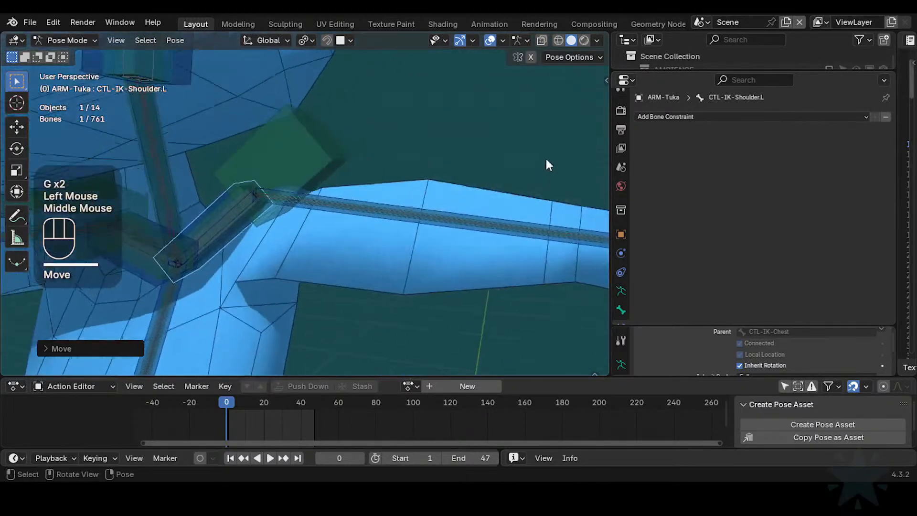
pyautogui.press('g')
pyautogui.click(352, 204)
# - Switch the control bones to their custom shapes and move CTL-IK-Shoulder.L again
pyautogui.keyDown('shift'); pyautogui.moveTo(351, 205); pyautogui.dragTo(406, 225, button='middle'); pyautogui.keyUp('shift')
pyautogui.scroll(-2, 399, 213)
pyautogui.hotkey('ctrl', '4')
pyautogui.press('g')
pyautogui.click(420, 203)
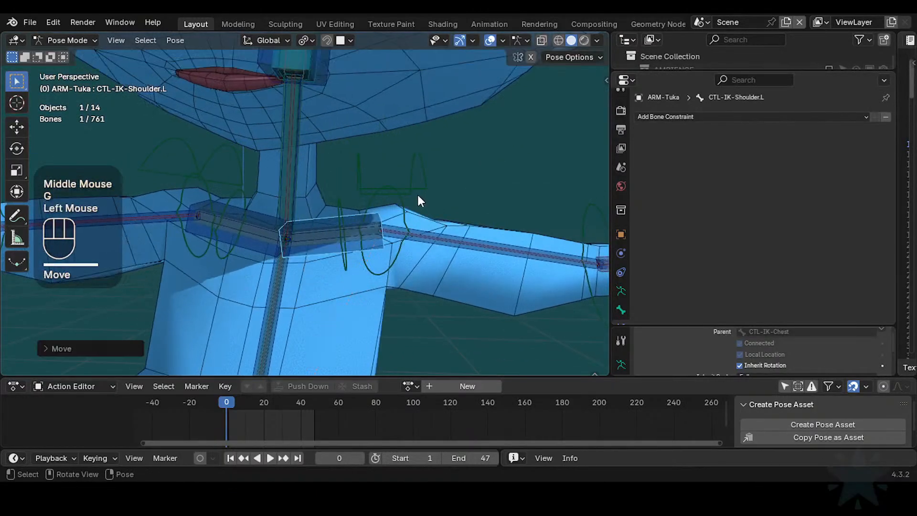
# - Move and rotate MTR-FK-Shoulder.L to test how the shoulder and upper arm stretch
pyautogui.click(405, 167)
pyautogui.press('g')
pyautogui.click(401, 177)
pyautogui.press('r')
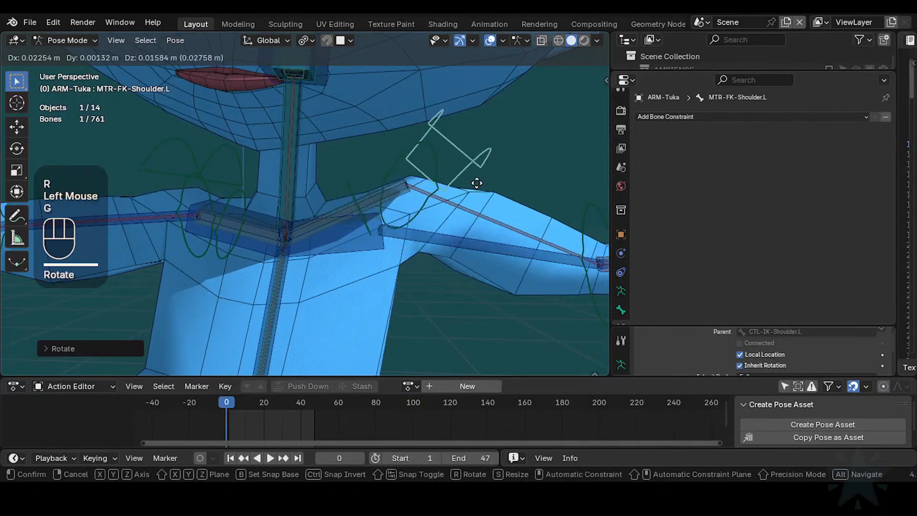
pyautogui.click(439, 126)
pyautogui.press('g')
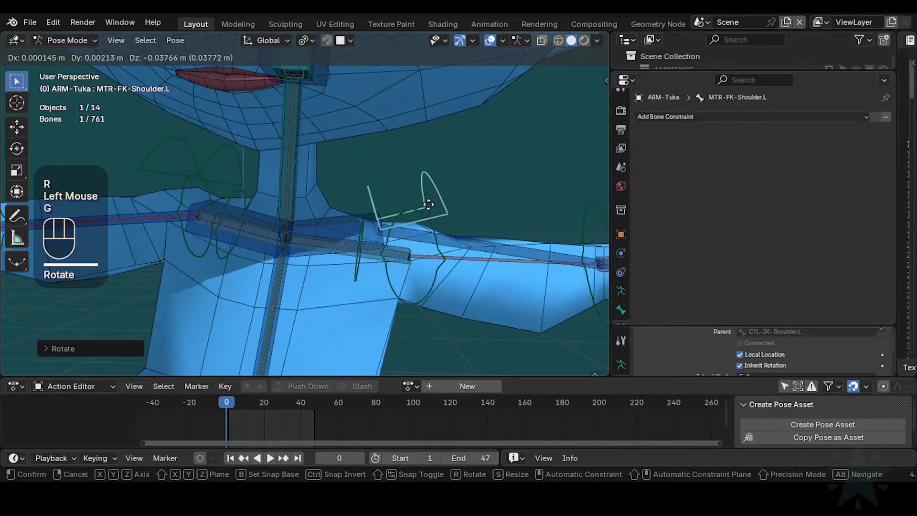
pyautogui.click(398, 157)
pyautogui.press('g')
pyautogui.press('Escape')
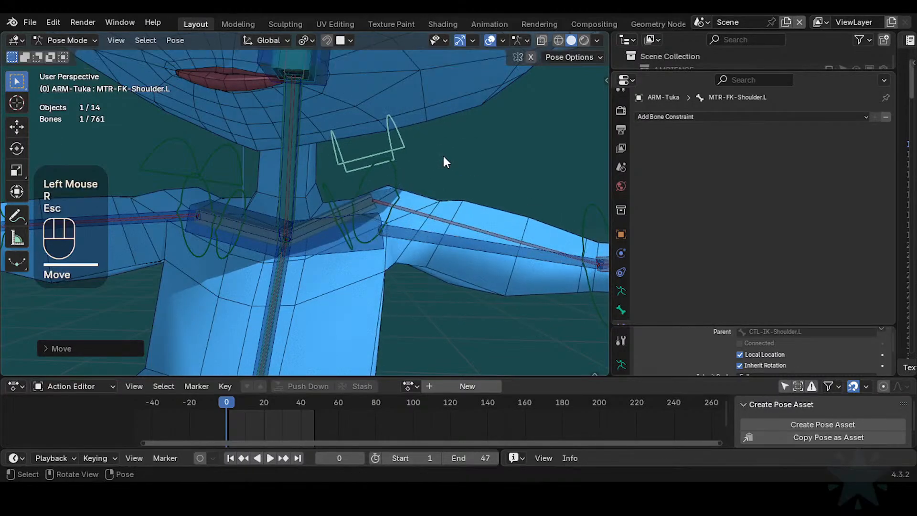
# - Rotate MTR-FK-Shoulder.L in the side view and try a further rotation about the global Y axis
pyautogui.moveTo(444, 156); pyautogui.dragTo(358, 176, button='middle')
pyautogui.press('r')
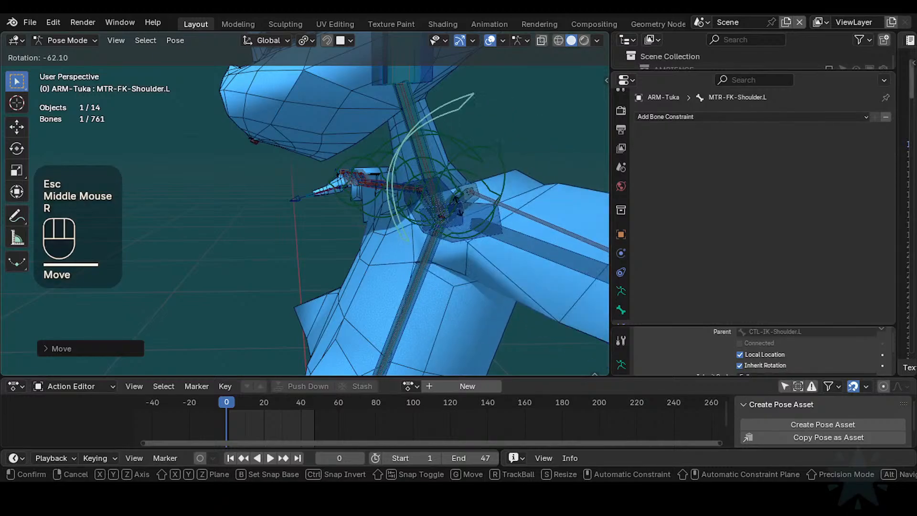
pyautogui.click(374, 178)
pyautogui.moveTo(374, 179); pyautogui.dragTo(463, 190, button='middle')
pyautogui.press('r')
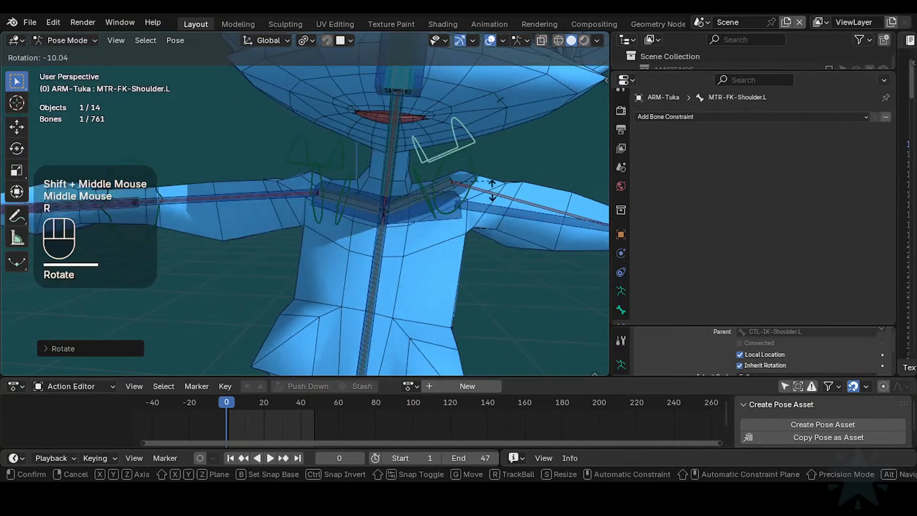
pyautogui.press('x')
pyautogui.press('y')
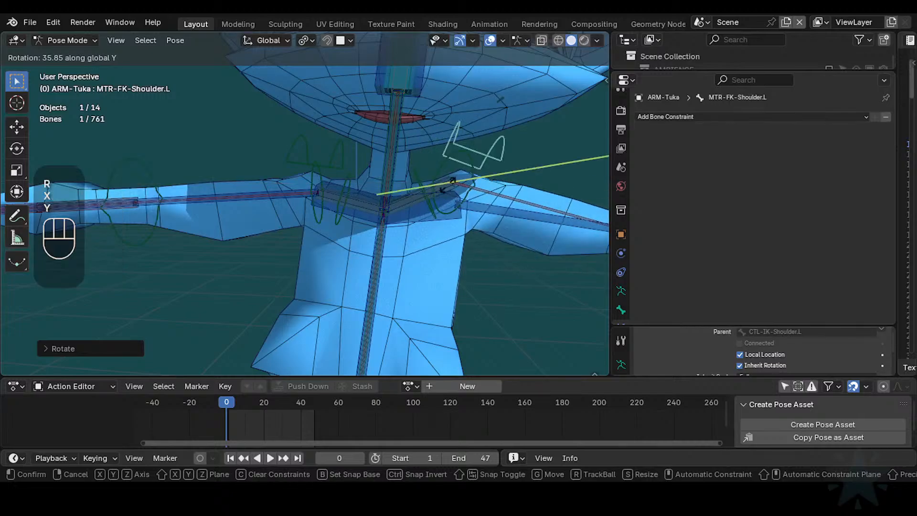
pyautogui.press('Escape')
# - Try free and axis-constrained rotations of MTR-FK-Shoulder.L and a move along the global X axis
pyautogui.keyDown('shift'); pyautogui.moveTo(473, 184); pyautogui.dragTo(374, 190, button='middle'); pyautogui.keyUp('shift')
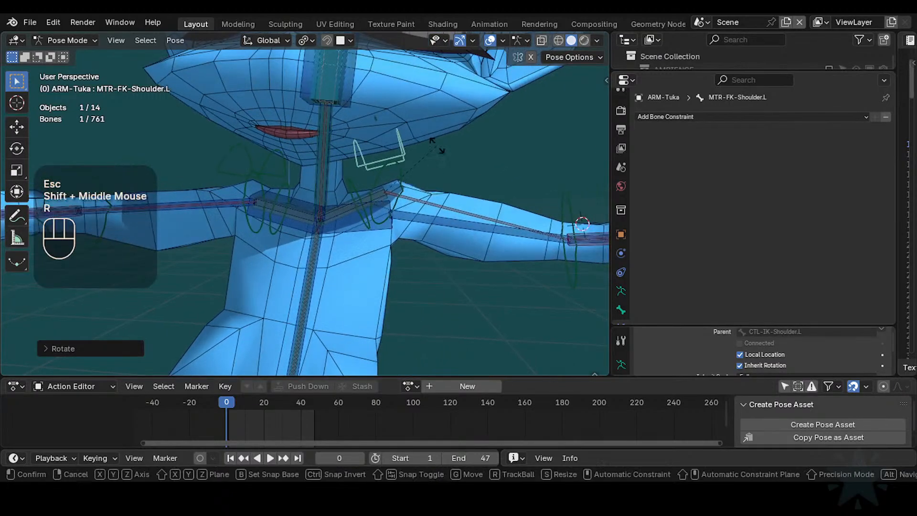
pyautogui.press('r')
pyautogui.press('Escape')
pyautogui.keyDown('shift'); pyautogui.moveTo(455, 133); pyautogui.dragTo(351, 134, button='middle'); pyautogui.keyUp('shift')
pyautogui.press('r')
pyautogui.press('r')
pyautogui.press('Escape')
pyautogui.press('g')
pyautogui.press('x')
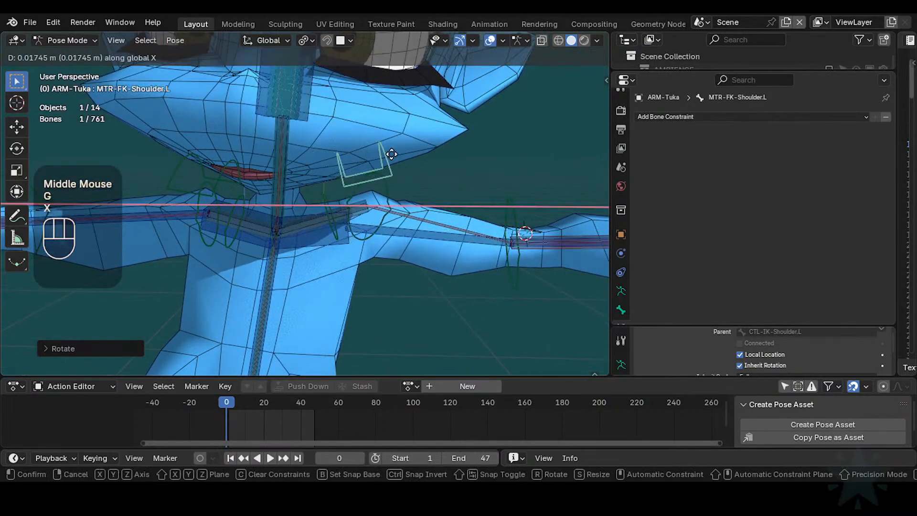
pyautogui.press('Escape')
pyautogui.press('r')
pyautogui.press('x')
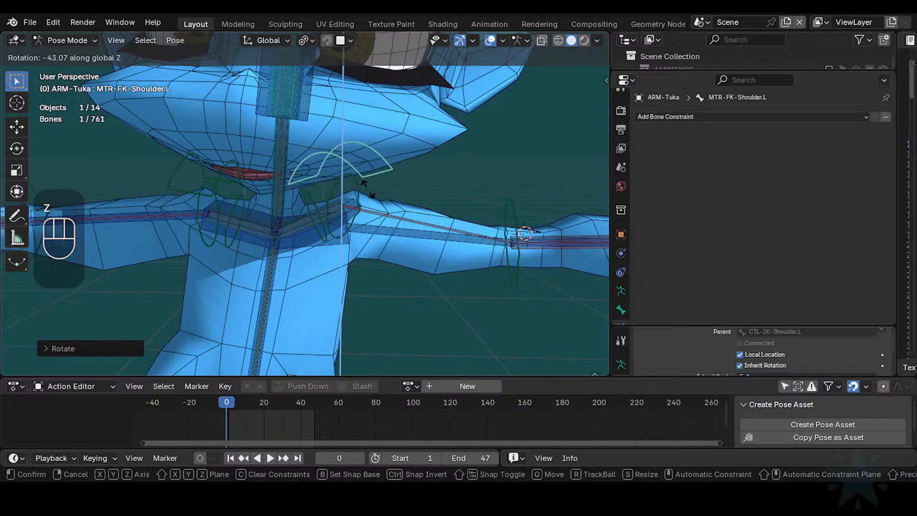
pyautogui.press('Escape')
# - Pose MTR-FK-Shoulder.L with alternating free moves and rotations to check the shoulder deformation
pyautogui.scroll(1, 360, 159)
pyautogui.press('g')
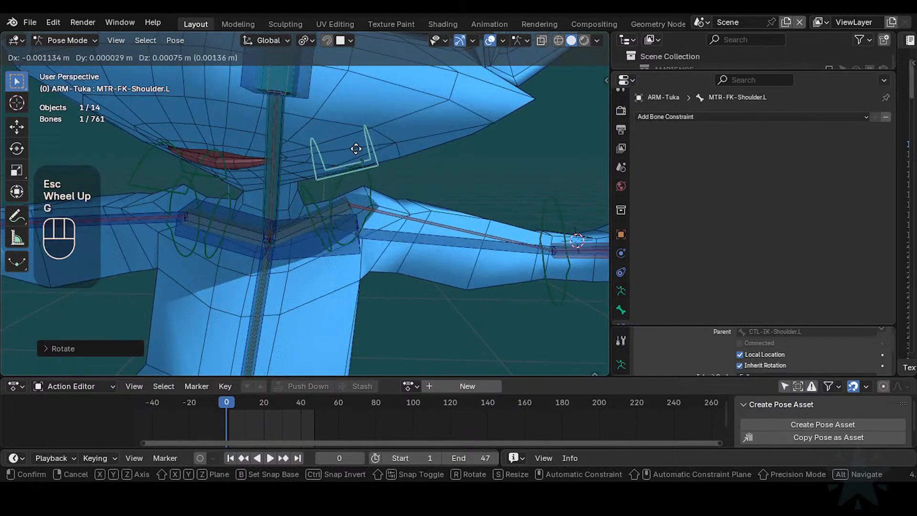
pyautogui.click(356, 149)
pyautogui.press('g')
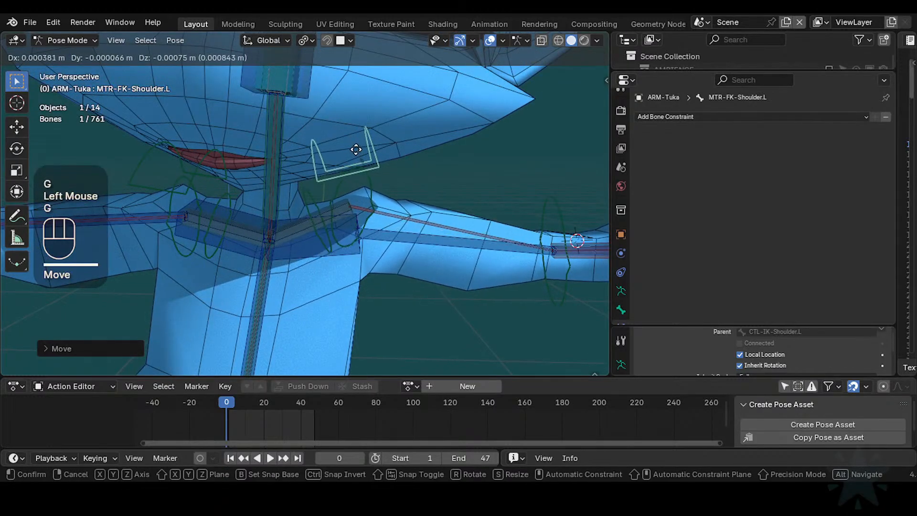
pyautogui.click(392, 167)
pyautogui.press('r')
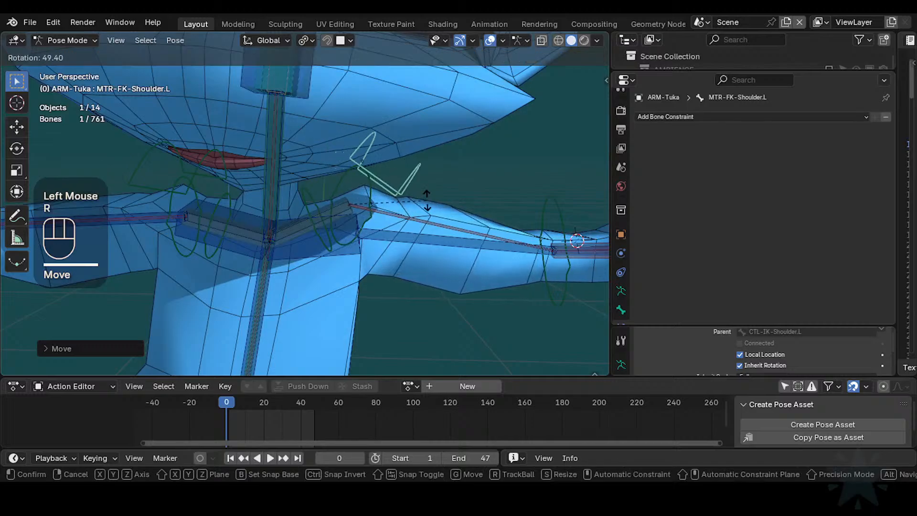
pyautogui.click(395, 166)
pyautogui.press('g')
pyautogui.click(376, 138)
pyautogui.moveTo(376, 139); pyautogui.dragTo(377, 130, button='middle')
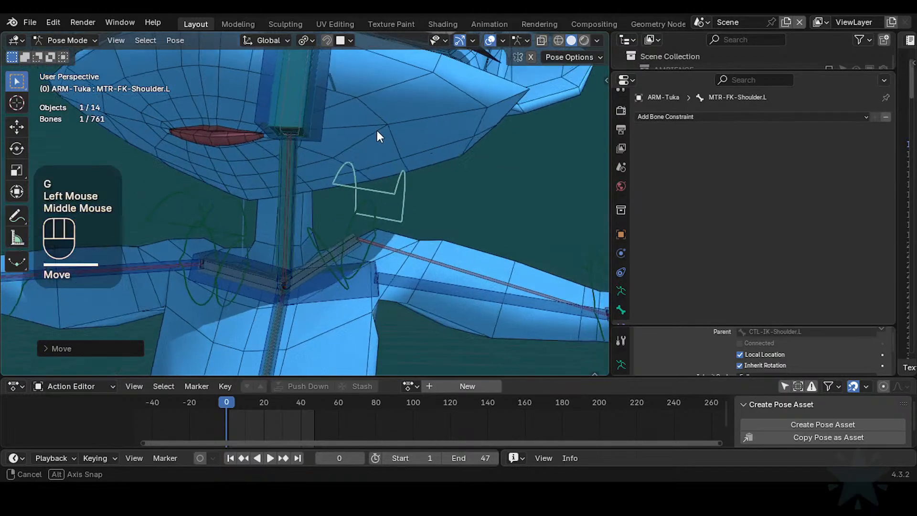
pyautogui.press('r')
pyautogui.click(374, 168)
pyautogui.press('g')
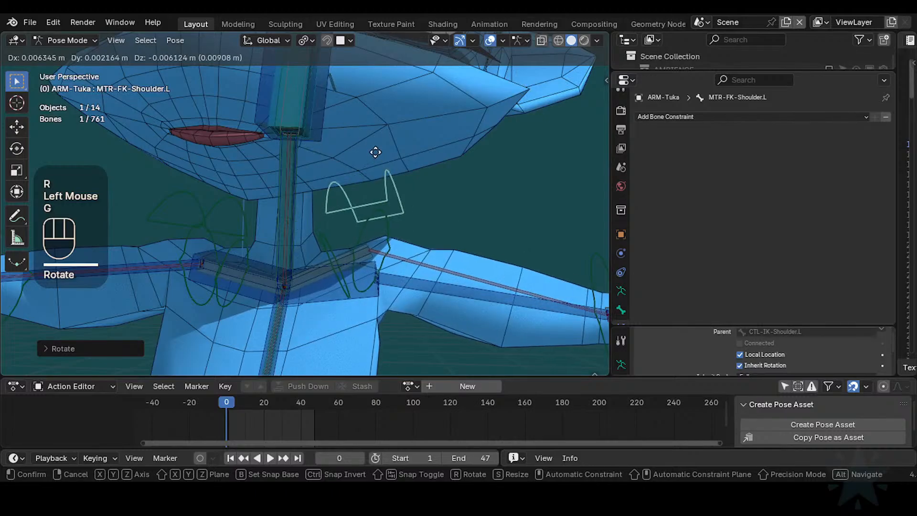
pyautogui.click(375, 157)
# - Try moving CTL-IK-Shoulder.L, and clear the pose transforms of all visible bones
pyautogui.click(366, 286)
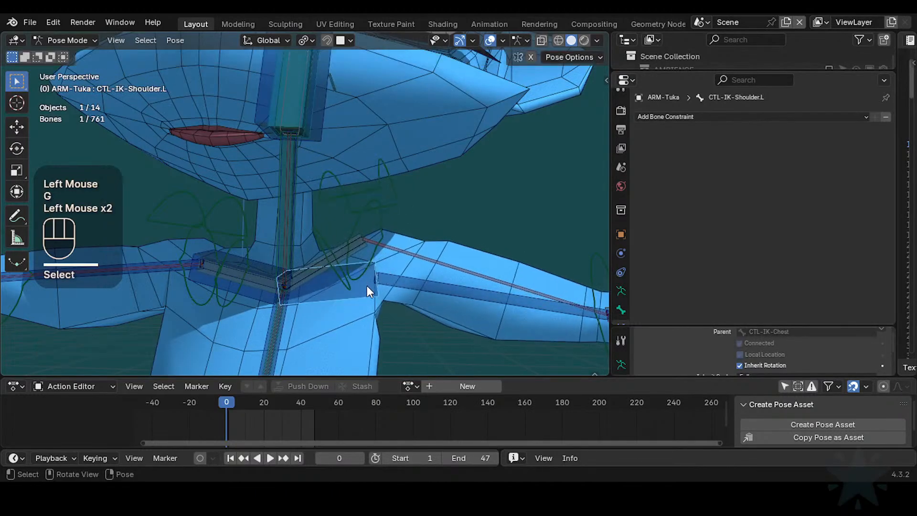
pyautogui.press('g')
pyautogui.click(366, 287)
pyautogui.press('a')
pyautogui.hotkey('alt', 'q')
pyautogui.hotkey('alt', 'q')
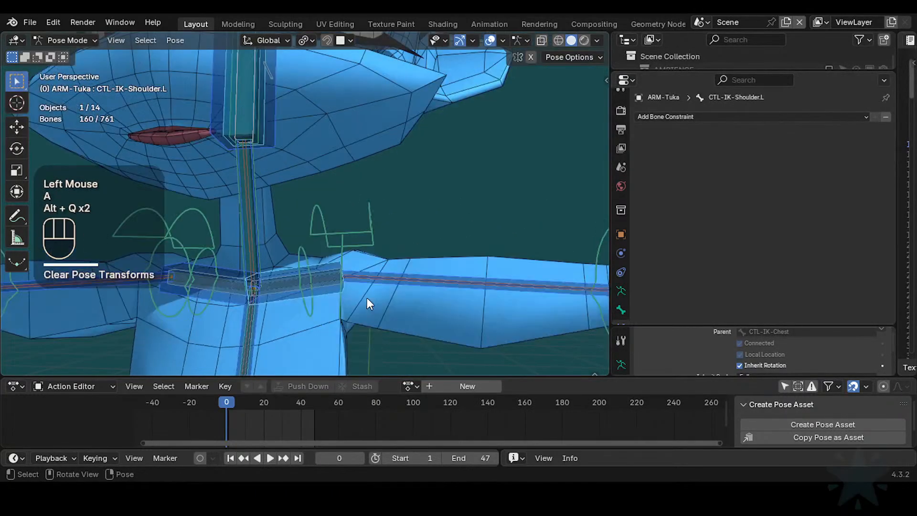
# - Select MCH-Shoulder.L among the overlapping left shoulder bones and delete its Copy Transforms constraint targeting CTL-FK-Shoulder.L
pyautogui.click(330, 272)
pyautogui.click(331, 271)
pyautogui.click(331, 271)
pyautogui.click(332, 273)
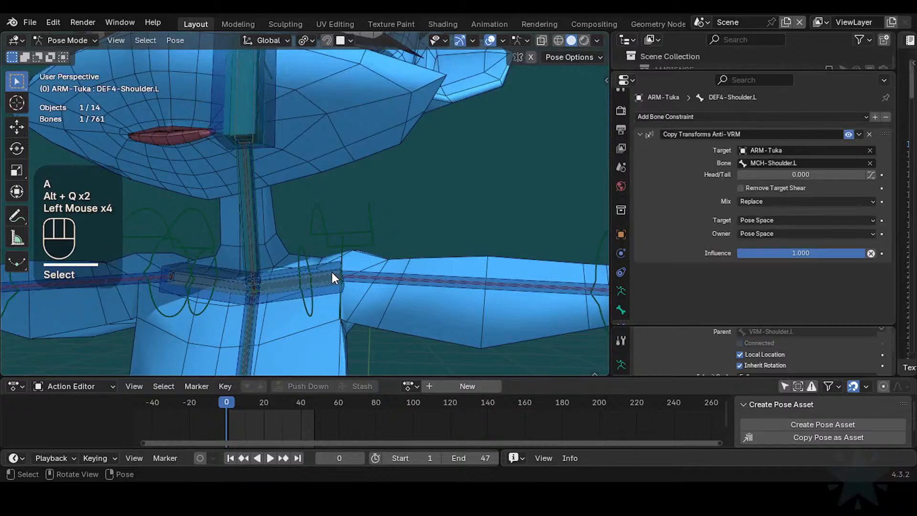
pyautogui.click(329, 272)
pyautogui.click(328, 272)
pyautogui.click(329, 271)
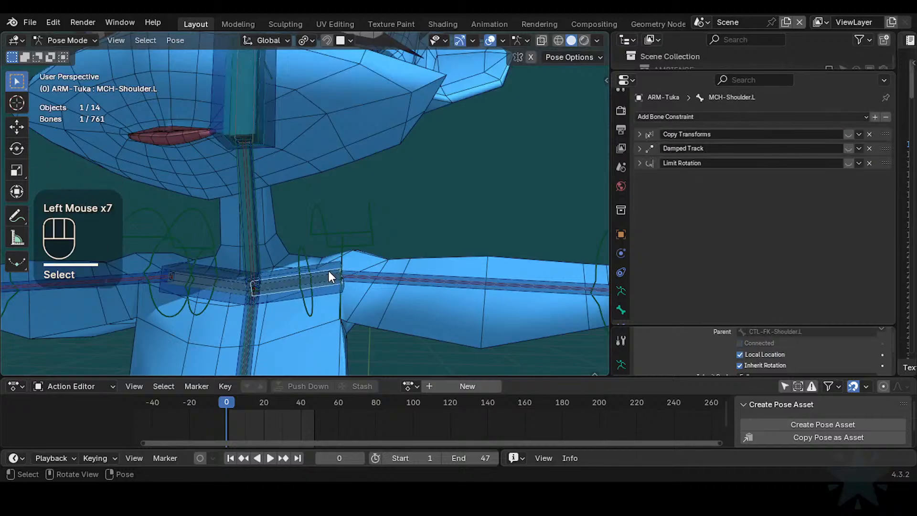
pyautogui.click(639, 135)
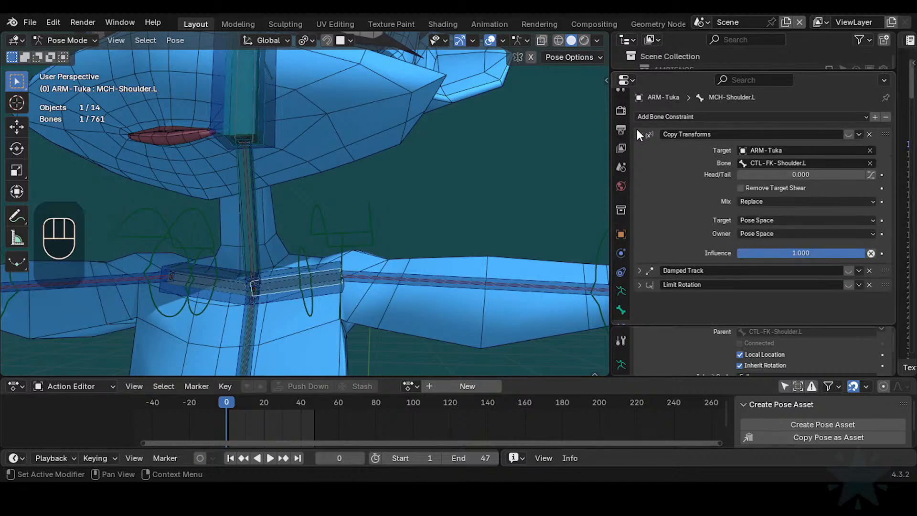
pyautogui.click(870, 134)
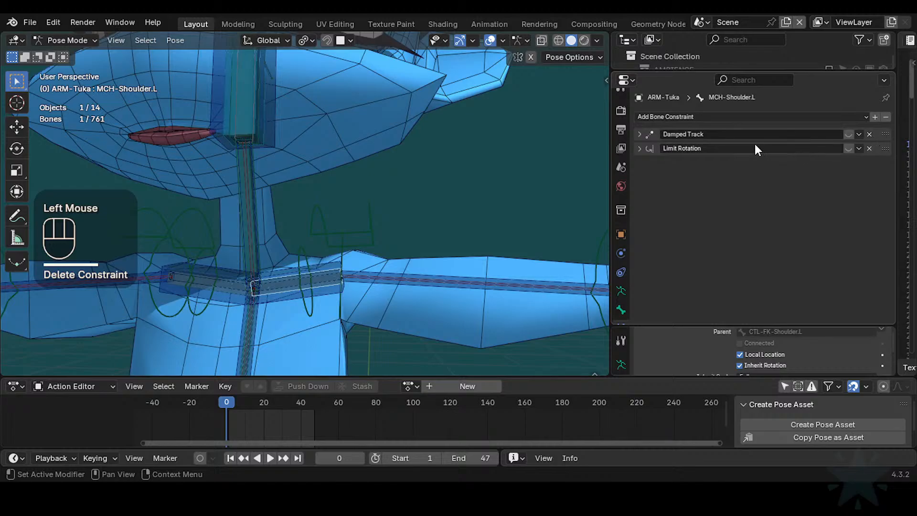
# - Enable the Damped Track constraint on MCH-Shoulder.L that targets CTL-FK-ArmLower.L
pyautogui.click(638, 135)
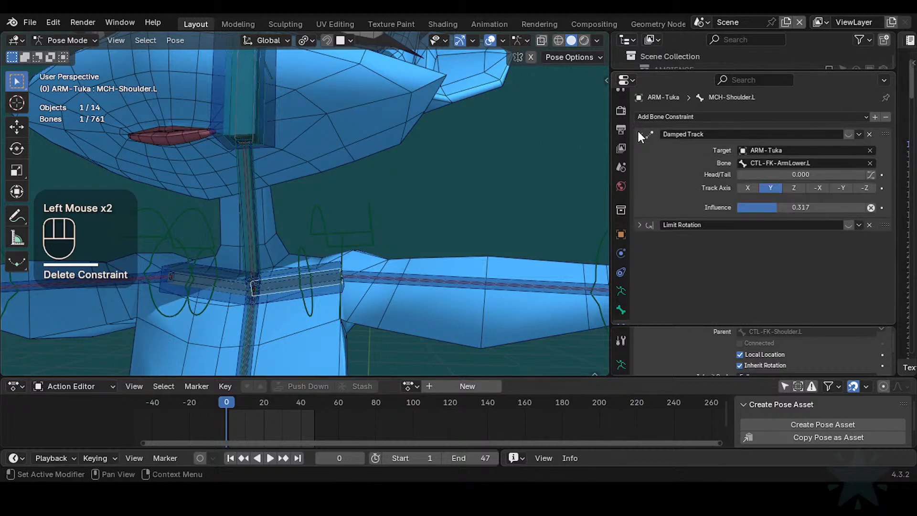
pyautogui.click(638, 135)
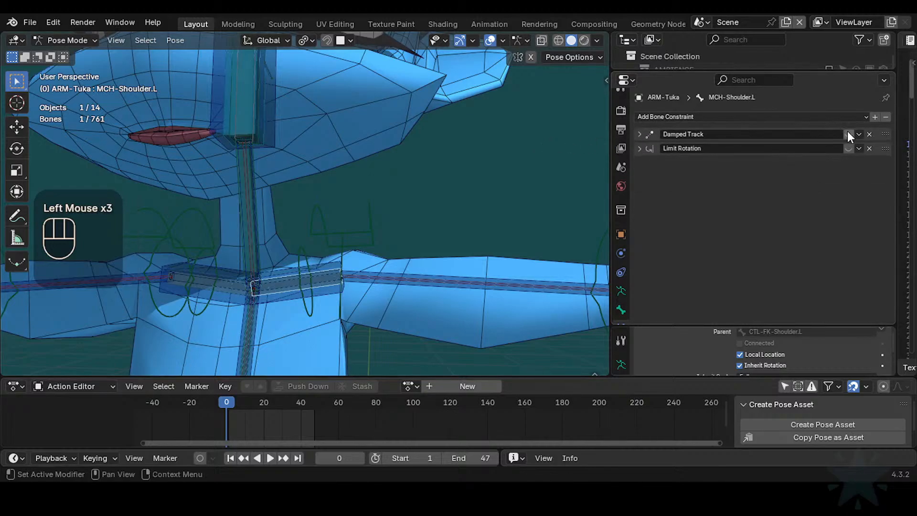
pyautogui.click(849, 134)
# - Try moving MTR-FK-Shoulder.L with the Damped Track active, and clear the pose transforms of all visible bones
pyautogui.scroll(-2, 359, 197)
pyautogui.scroll(-2, 368, 215)
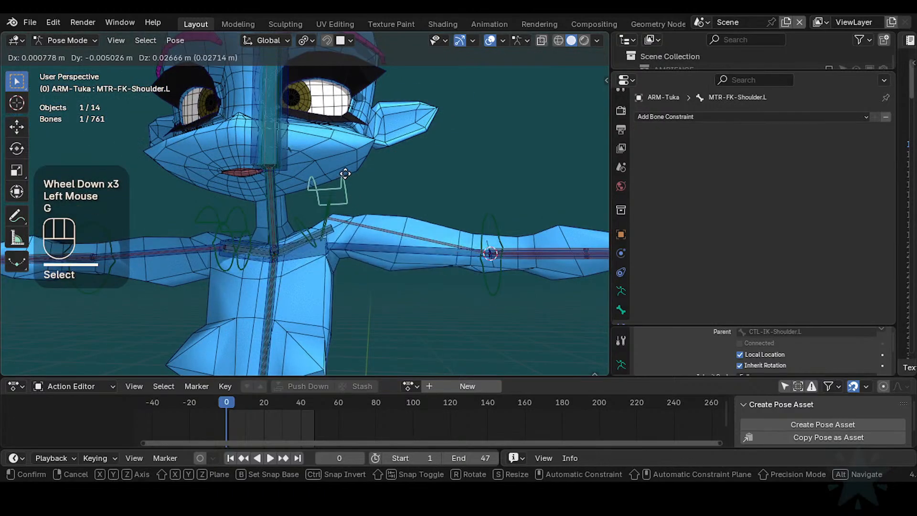
pyautogui.press('g')
pyautogui.click(412, 209)
pyautogui.press('a')
pyautogui.hotkey('alt', 'q')
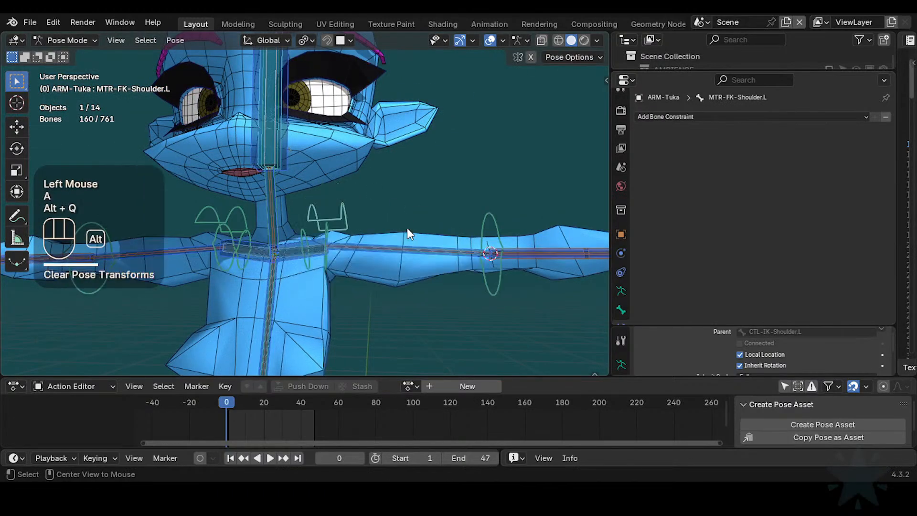
# - Try moving CTL-FK-ArmLower.L and CTL-FK-Hand.L, cancelling both moves
pyautogui.click(498, 239)
pyautogui.press('g')
pyautogui.press('Escape')
pyautogui.scroll(-2, 453, 197)
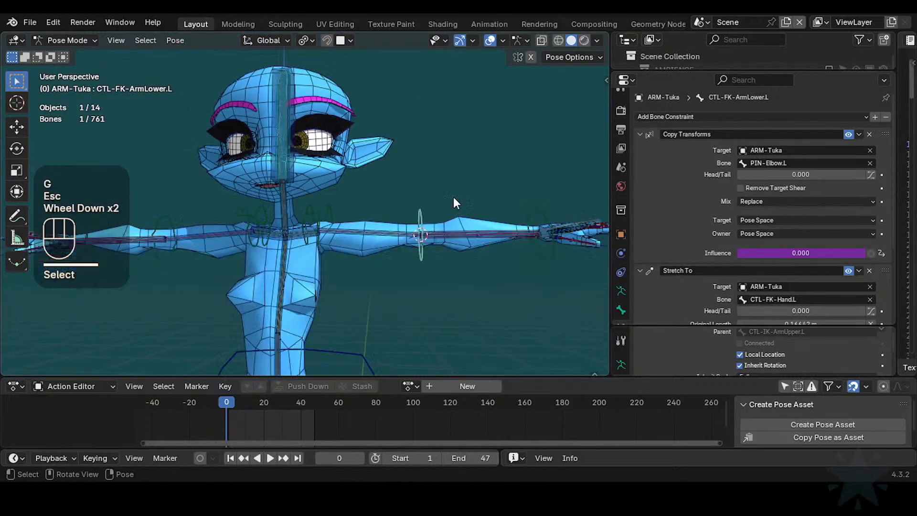
pyautogui.click(561, 204)
pyautogui.press('g')
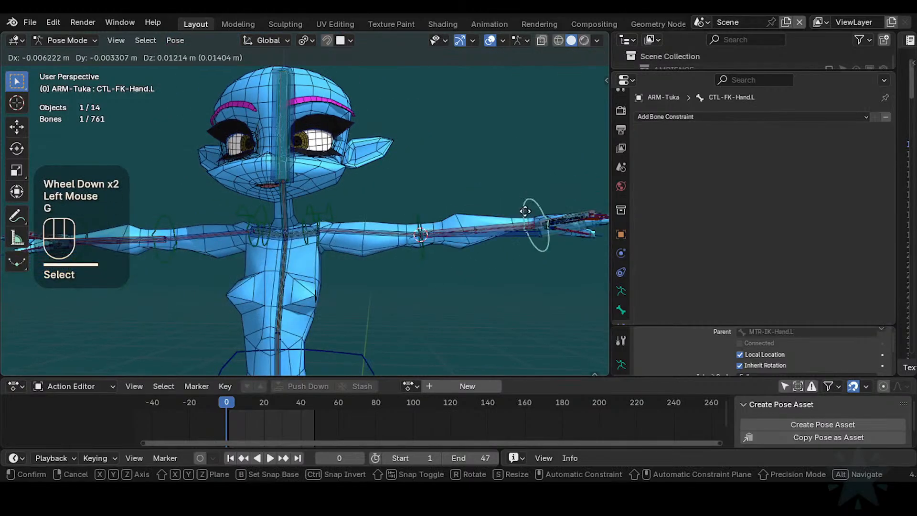
pyautogui.press('Escape')
# - Solo an additional bone collection so the left hand's IK master control is available for posing
pyautogui.press('n')
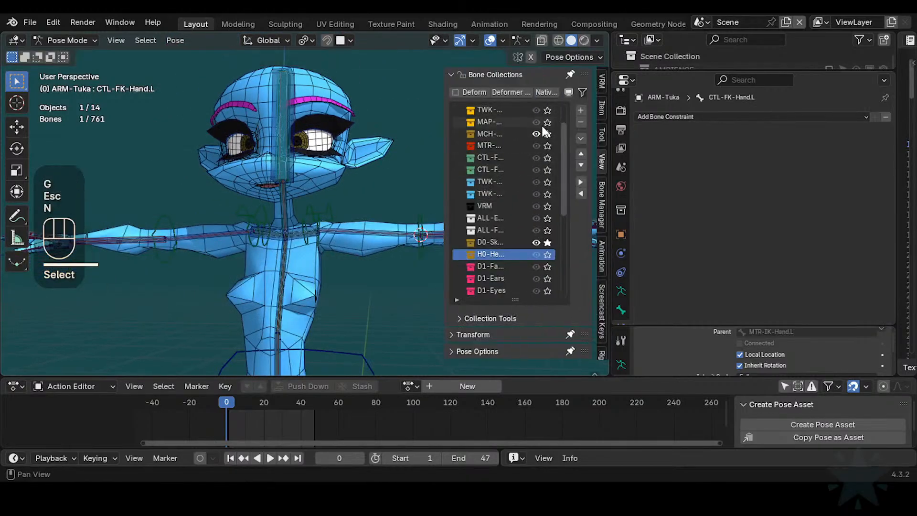
pyautogui.scroll(2, 544, 122)
pyautogui.click(546, 112)
pyautogui.press('n')
# - Move MTR-IK-Hand.L through several positions from different angles and leave the left arm raised
pyautogui.click(561, 209)
pyautogui.press('g')
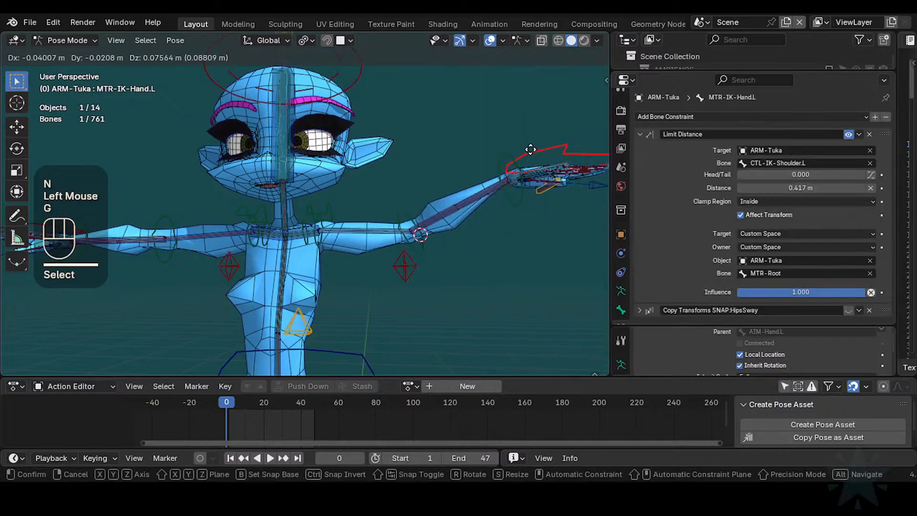
pyautogui.click(475, 187)
pyautogui.moveTo(475, 188); pyautogui.dragTo(431, 285, button='middle')
pyautogui.press('g')
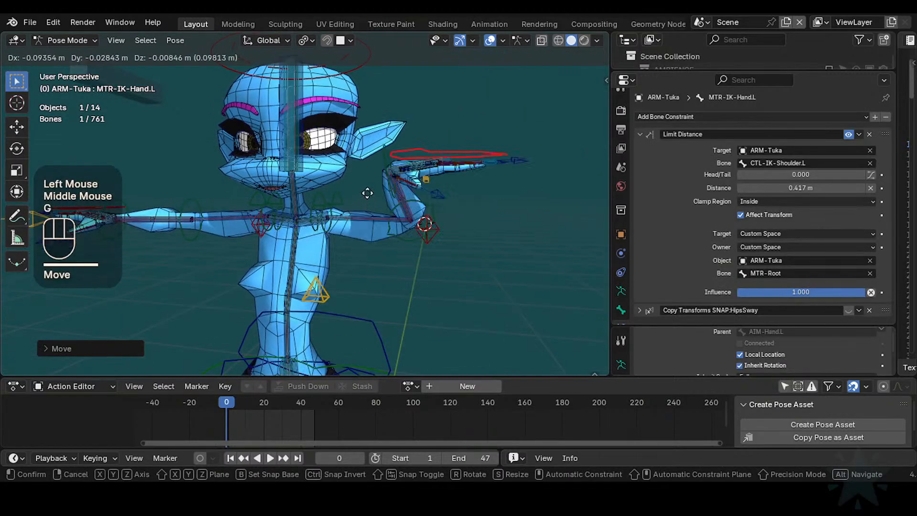
pyautogui.click(394, 164)
pyautogui.scroll(2, 397, 215)
pyautogui.moveTo(397, 215); pyautogui.dragTo(426, 130, button='middle')
pyautogui.press('g')
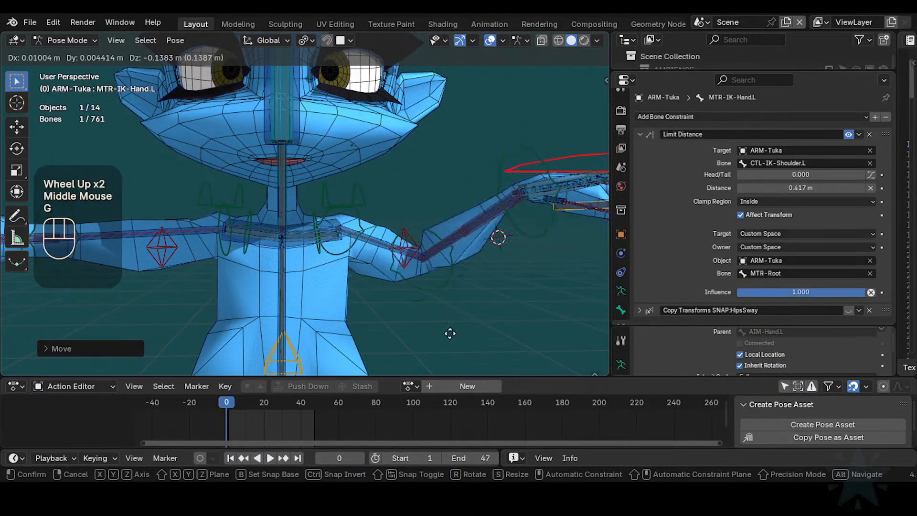
pyautogui.click(337, 243)
# - Try rotating CTL-IK-Shoulder.L with the left arm raised
pyautogui.click(362, 240)
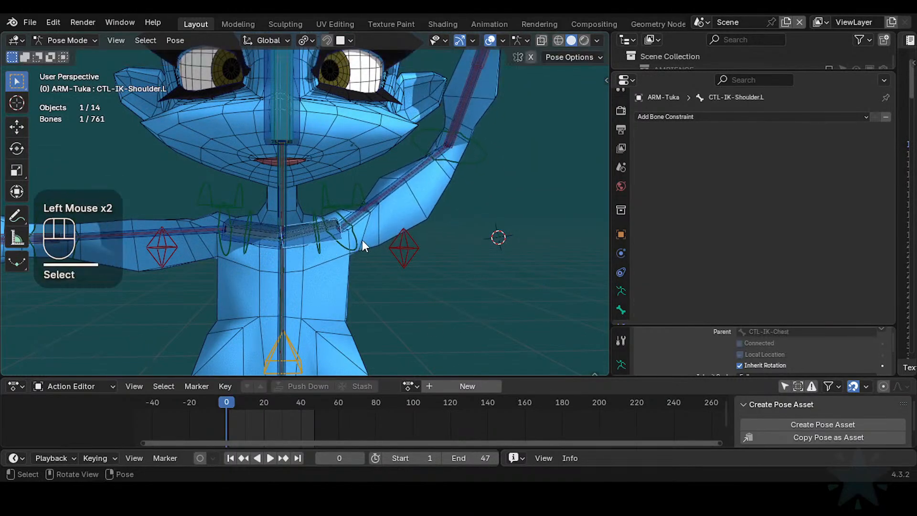
pyautogui.press('r')
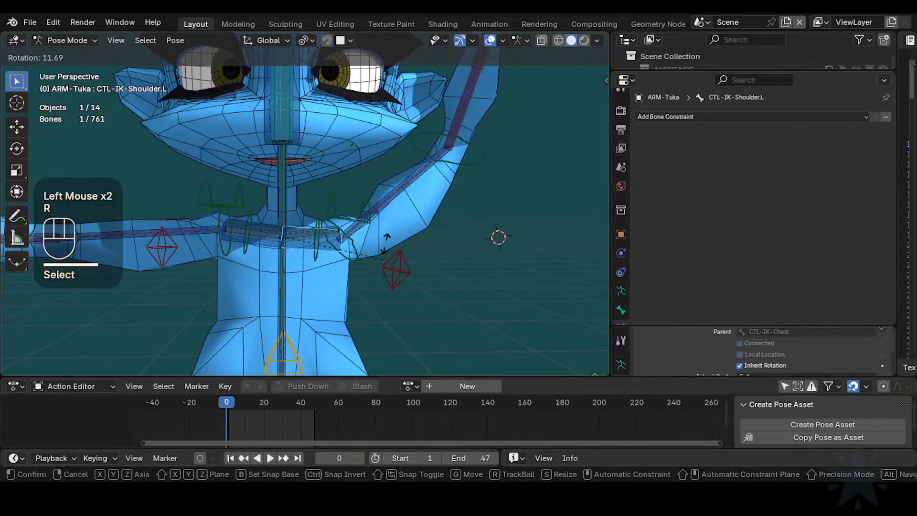
pyautogui.click(382, 248)
# - Set the influence of MCH-Shoulder.L's Damped Track constraint to 0.830
pyautogui.scroll(2, 351, 260)
pyautogui.click(351, 234)
pyautogui.click(351, 237)
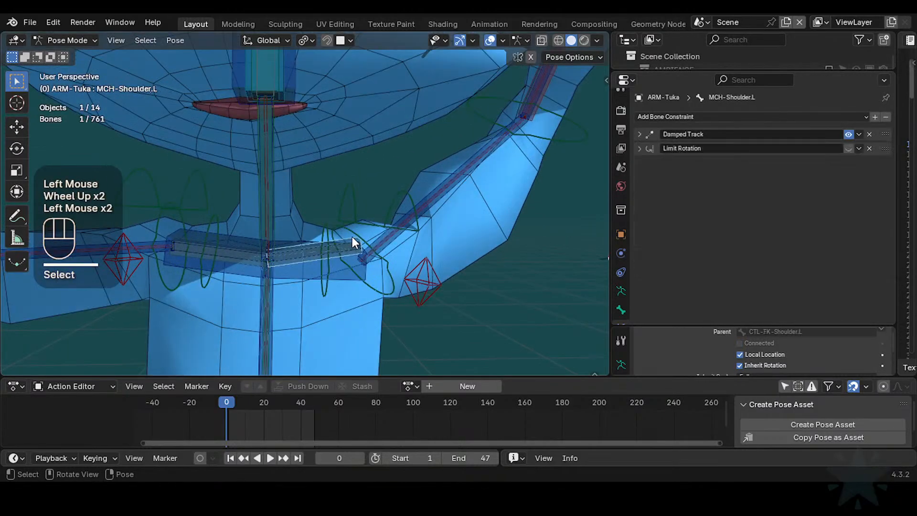
pyautogui.click(640, 135)
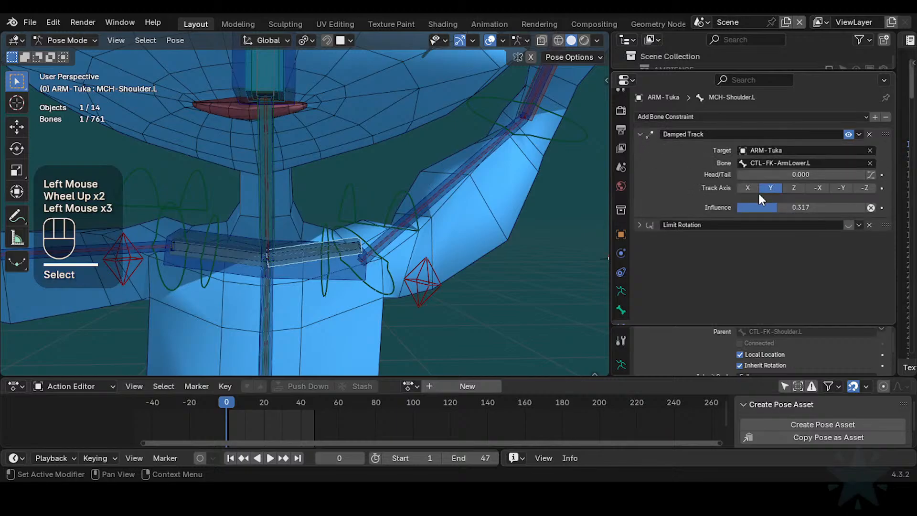
pyautogui.moveTo(759, 207); pyautogui.dragTo(794, 208)
pyautogui.moveTo(865, 208)
pyautogui.mouseDown()
pyautogui.moveTo(740, 208)
pyautogui.moveTo(866, 207)
pyautogui.mouseUp()
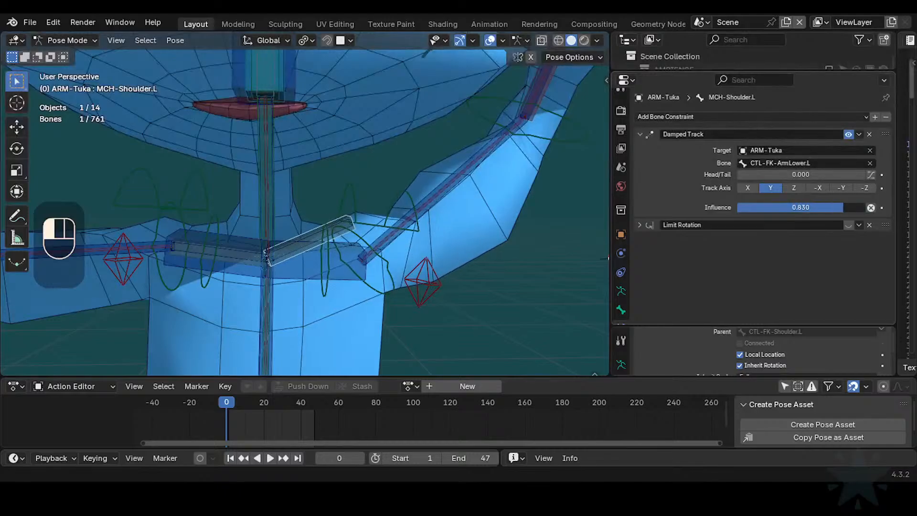
# - Save the file and move MTR-IK-Hand.L to test how the left shoulder follows the raised arm
pyautogui.scroll(-2, 514, 193)
pyautogui.keyDown('shift'); pyautogui.scroll(-1, 419, 162); pyautogui.keyUp('shift')
pyautogui.keyDown('shift'); pyautogui.moveTo(474, 201); pyautogui.dragTo(434, 136, button='middle'); pyautogui.keyUp('shift')
pyautogui.hotkey('ctrl', 's')
pyautogui.scroll(-1, 423, 141)
pyautogui.click(428, 77)
pyautogui.press('g')
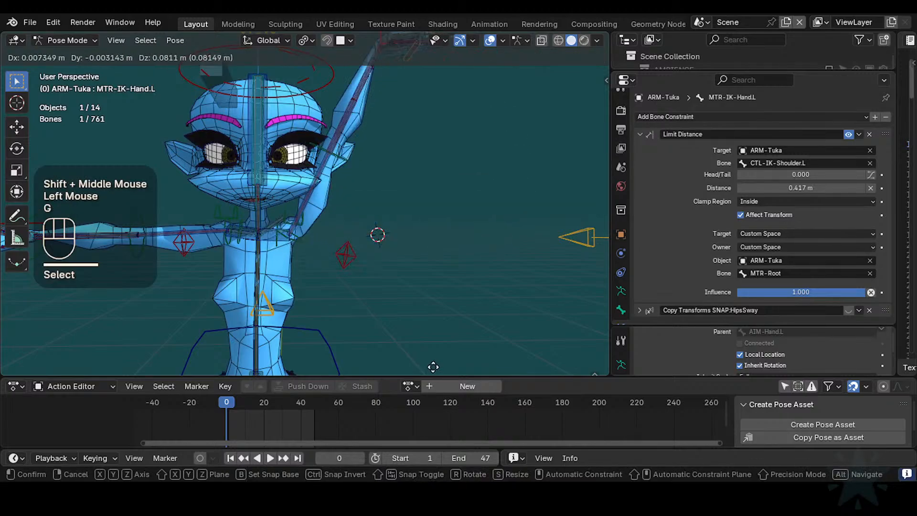
pyautogui.click(431, 101)
# - Rotate CTL-IK-Shoulder.L upward to raise the left shoulder, testing a move and a further rotation
pyautogui.scroll(2, 347, 266)
pyautogui.keyDown('shift'); pyautogui.moveTo(348, 266); pyautogui.dragTo(420, 252, button='middle'); pyautogui.keyUp('shift')
pyautogui.scroll(1, 324, 283)
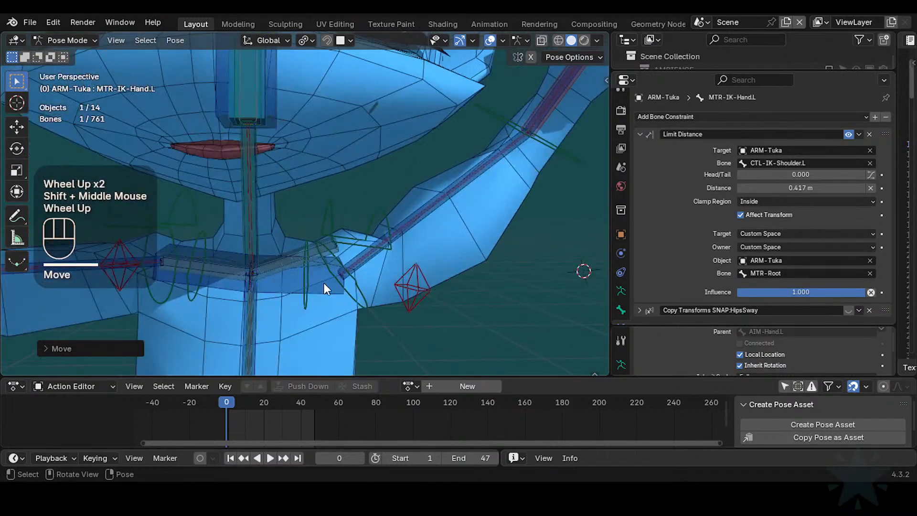
pyautogui.click(334, 248)
pyautogui.press('r')
pyautogui.click(365, 256)
pyautogui.press('g')
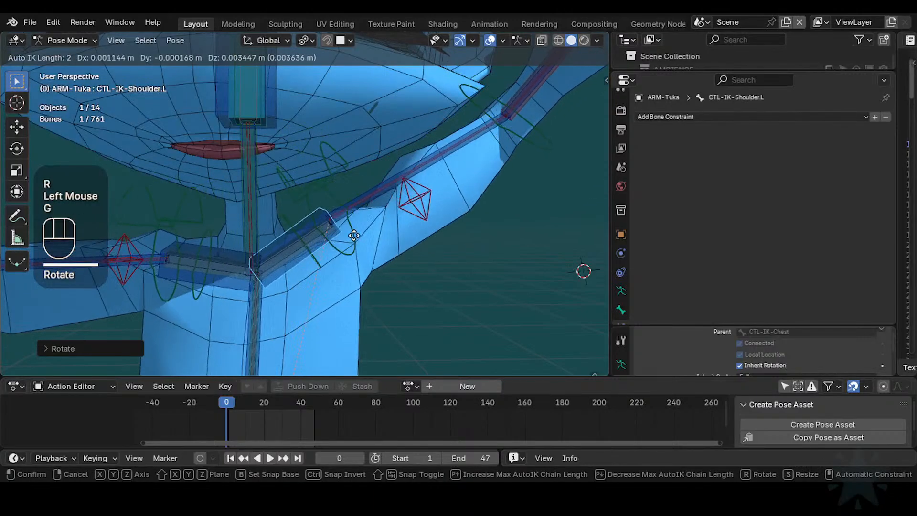
pyautogui.press('r')
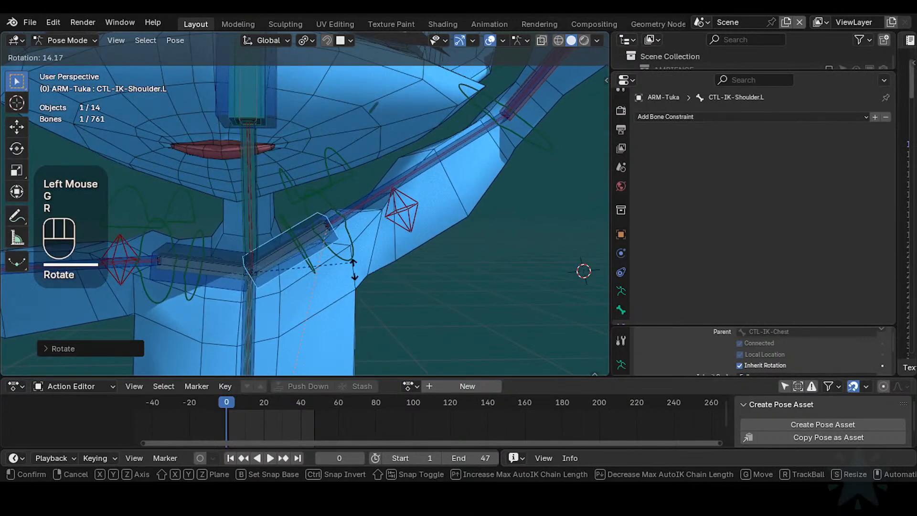
pyautogui.click(345, 175)
# - Test MTR-FK-Shoulder.L on the raised shoulder by moving and rotating it
pyautogui.click(370, 199)
pyautogui.press('g')
pyautogui.click(339, 289)
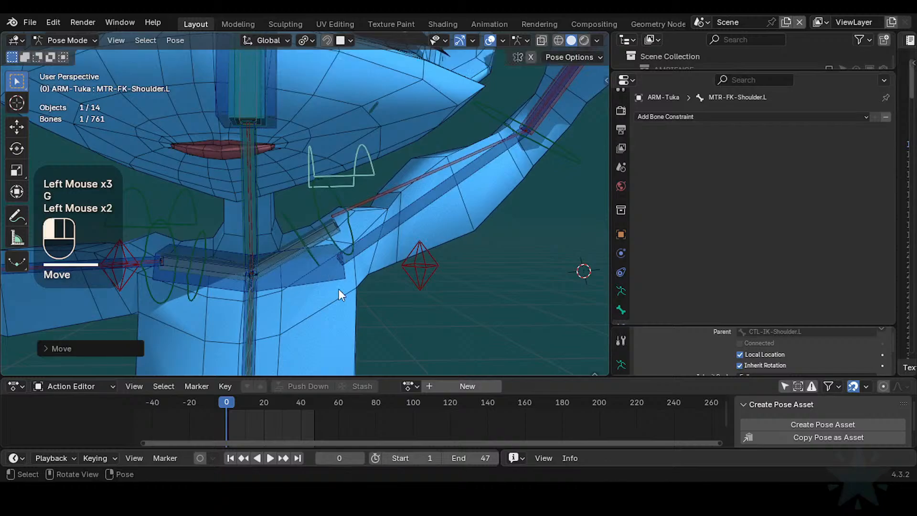
pyautogui.press('r')
pyautogui.click(350, 243)
pyautogui.press('g')
# - Try moving CTL-IK-Shoulder.L and MTR-FK-Shoulder.L to compare their effect on the shoulder and upper arm
pyautogui.click(339, 255)
pyautogui.press('g')
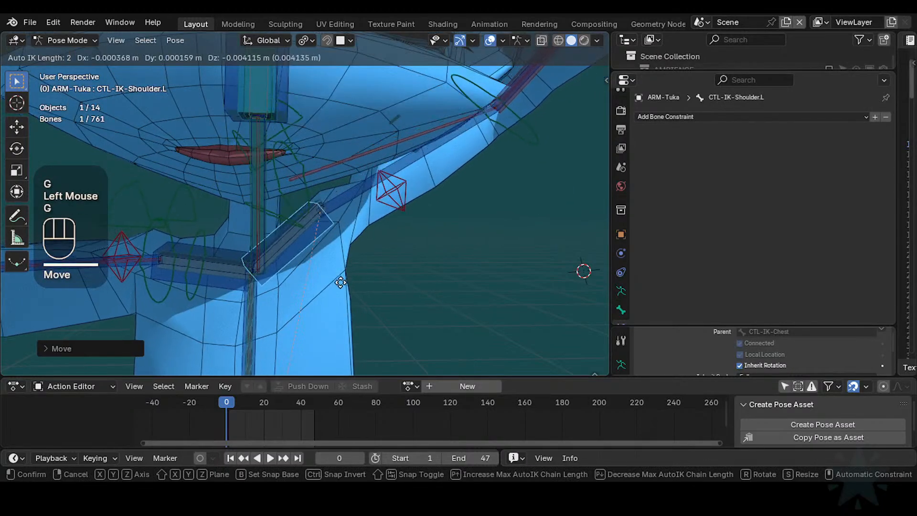
pyautogui.click(348, 150)
pyautogui.click(291, 125)
pyautogui.press('g')
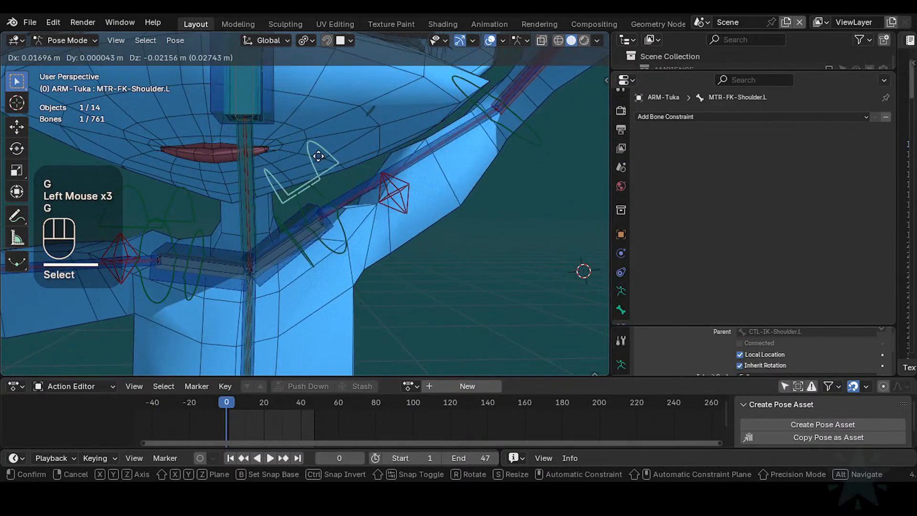
pyautogui.click(320, 160)
# - Move CTL-FK-ArmUpper.L repeatedly around the shoulder joint to check how the upper arm deforms
pyautogui.click(319, 197)
pyautogui.press('g')
pyautogui.click(329, 187)
pyautogui.press('g')
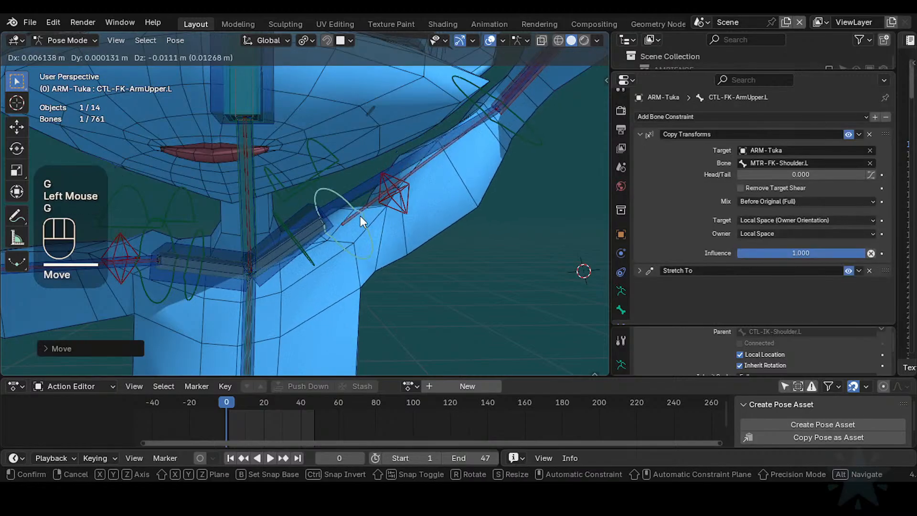
pyautogui.click(365, 201)
pyautogui.press('g')
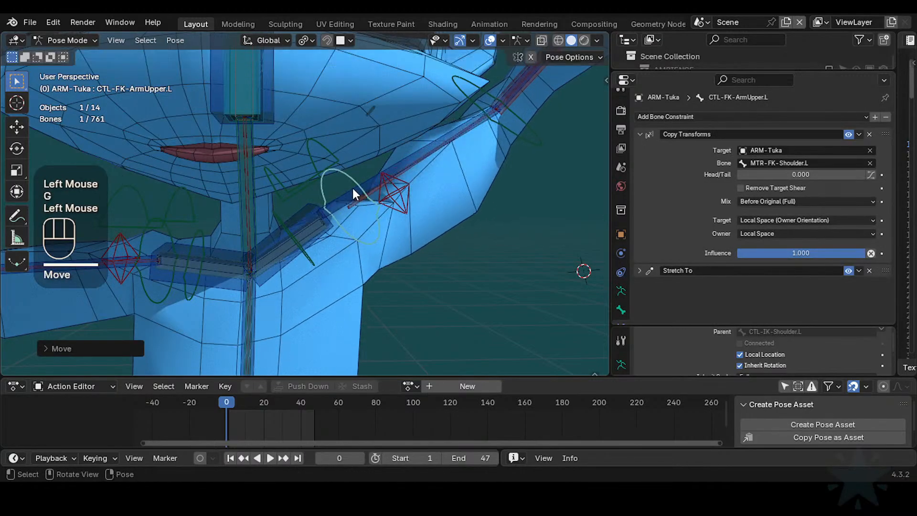
pyautogui.click(356, 216)
# - Check CTL-FK-Shoulder.L's Stretch To settings and reposition CTL-FK-ArmUpper.L near the shoulder joint
pyautogui.click(318, 269)
pyautogui.click(346, 244)
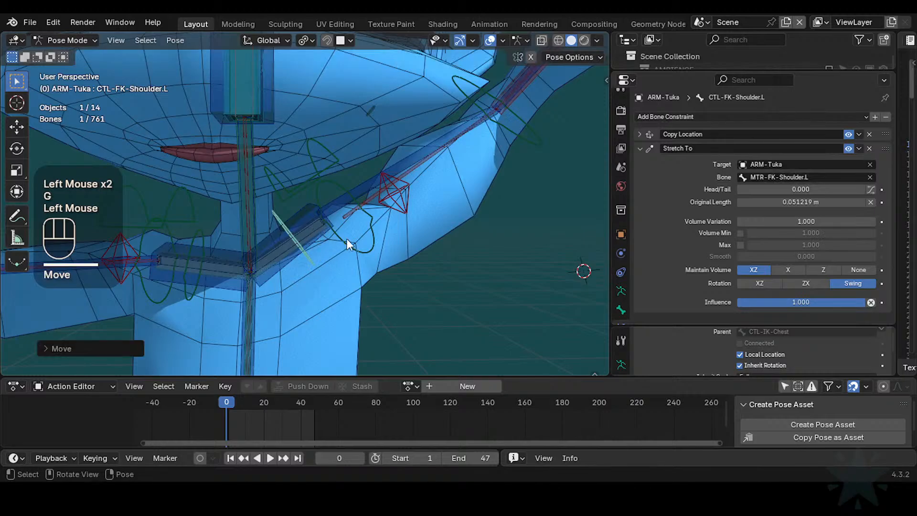
pyautogui.press('g')
pyautogui.press('Escape')
pyautogui.click(359, 236)
pyautogui.press('g')
pyautogui.click(334, 119)
# - Pose MTR-FK-Shoulder.L with alternating free moves and rotations, viewing the raised shoulder from another angle
pyautogui.click(334, 118)
pyautogui.press('g')
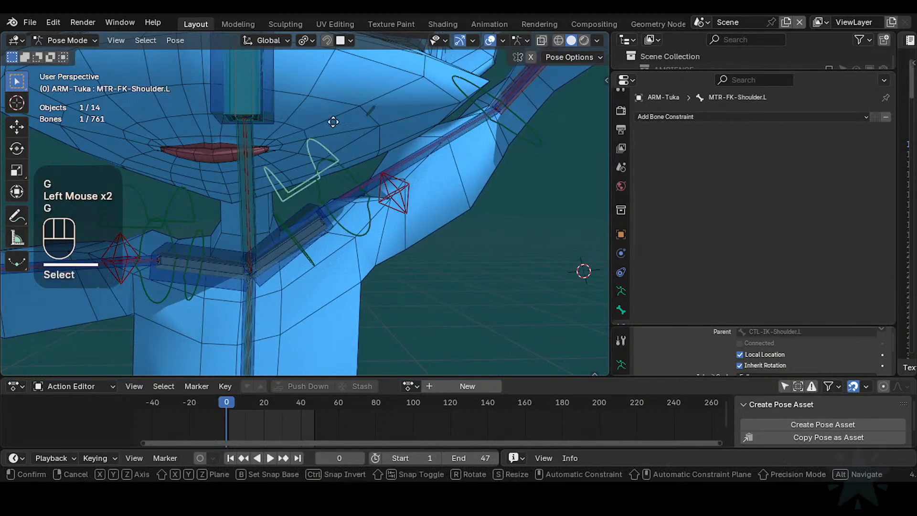
pyautogui.click(322, 94)
pyautogui.press('r')
pyautogui.click(369, 186)
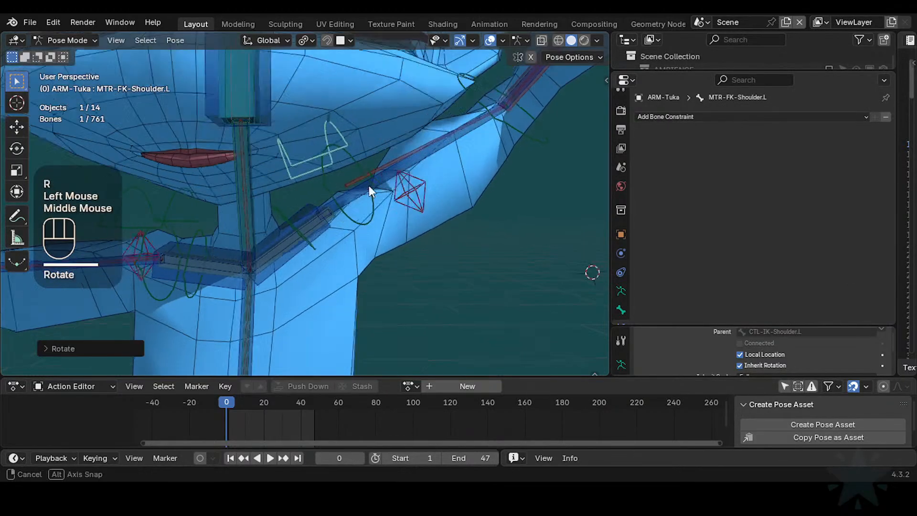
pyautogui.moveTo(369, 185); pyautogui.dragTo(363, 191, button='middle')
pyautogui.press('g')
pyautogui.click(354, 197)
pyautogui.press('r')
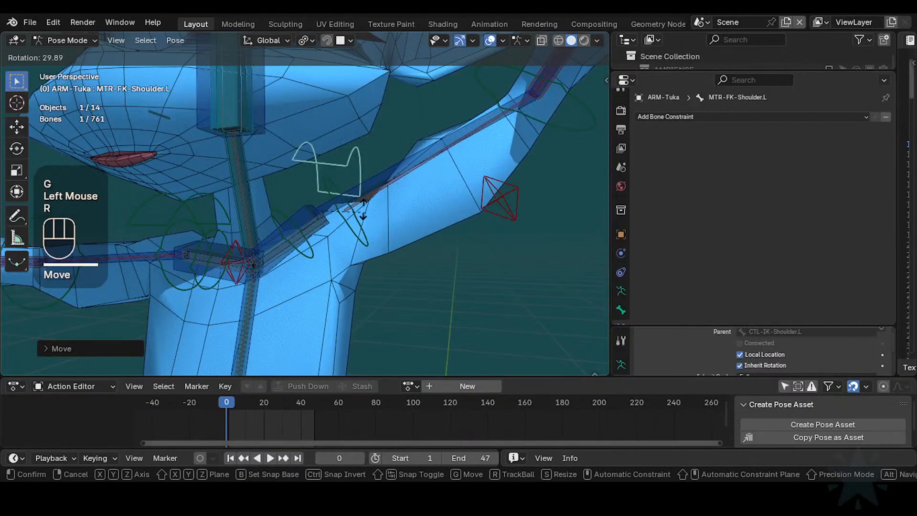
pyautogui.click(357, 209)
pyautogui.press('g')
pyautogui.click(334, 154)
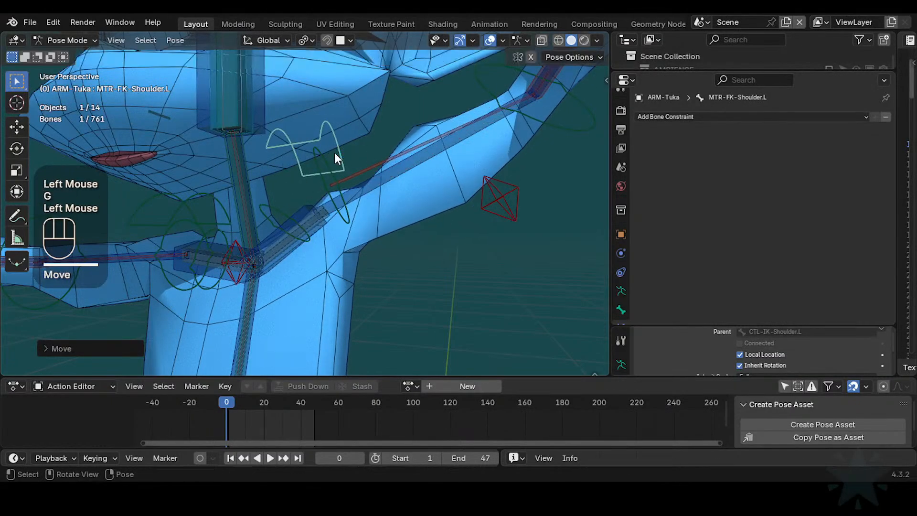
# - Check CTL-FK-ArmUpper.L's Copy Transforms settings and move the bone above the shoulder joint
pyautogui.click(342, 177)
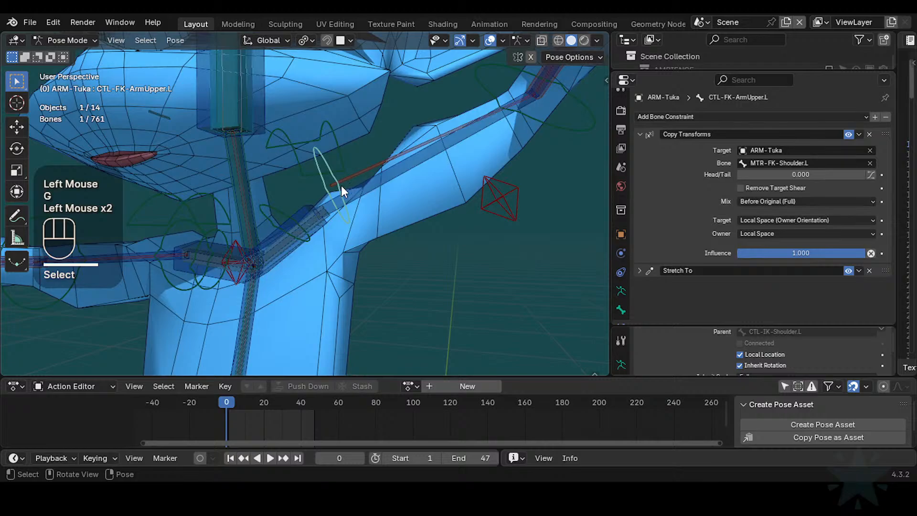
pyautogui.click(340, 186)
pyautogui.click(340, 190)
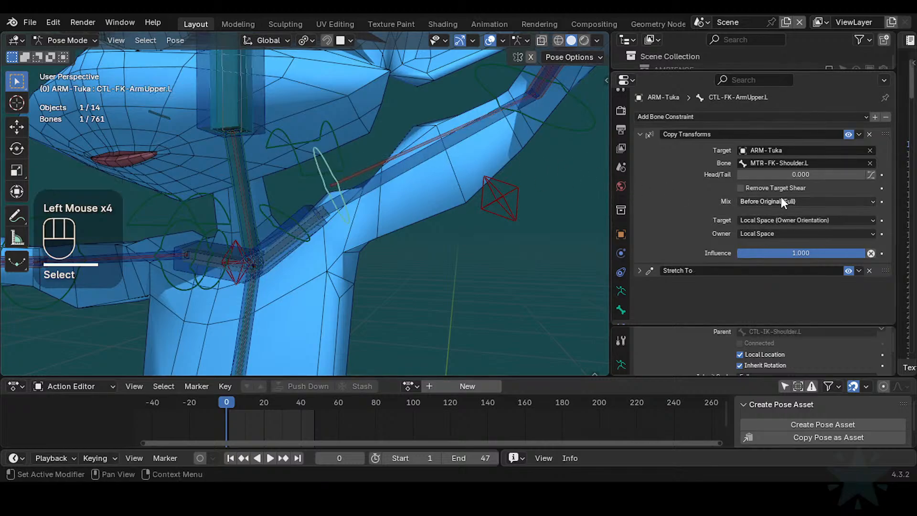
pyautogui.press('g')
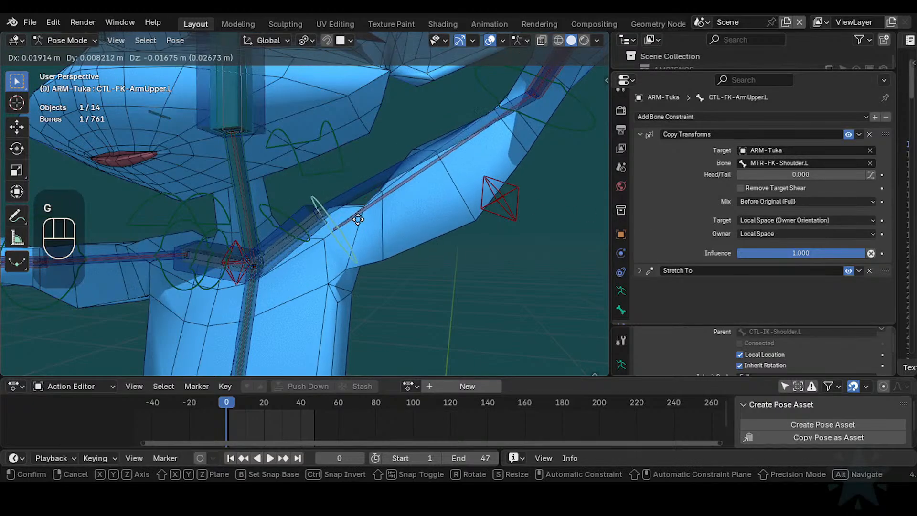
pyautogui.press('Escape')
pyautogui.press('g')
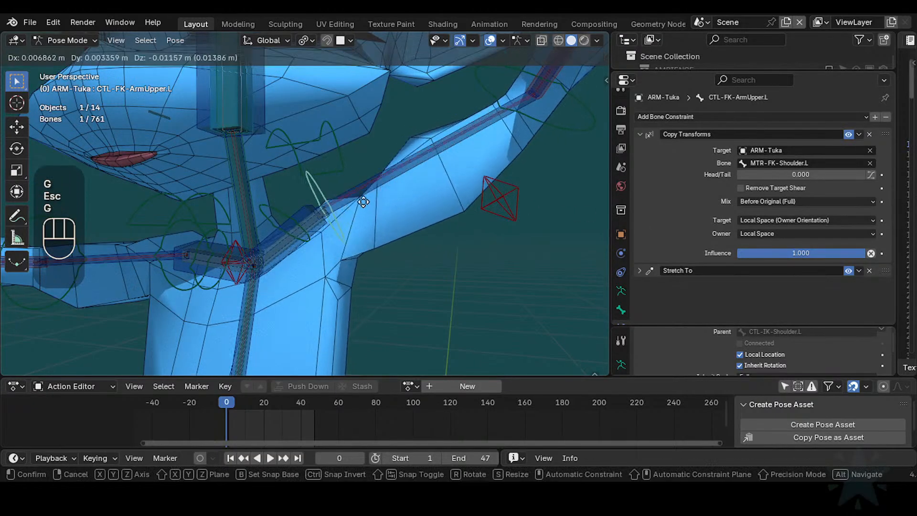
pyautogui.click(321, 142)
# - Rotate MTR-FK-Shoulder.L freely to see how the offset upper arm bone follows
pyautogui.click(321, 142)
pyautogui.press('g')
pyautogui.press('Escape')
pyautogui.click(320, 146)
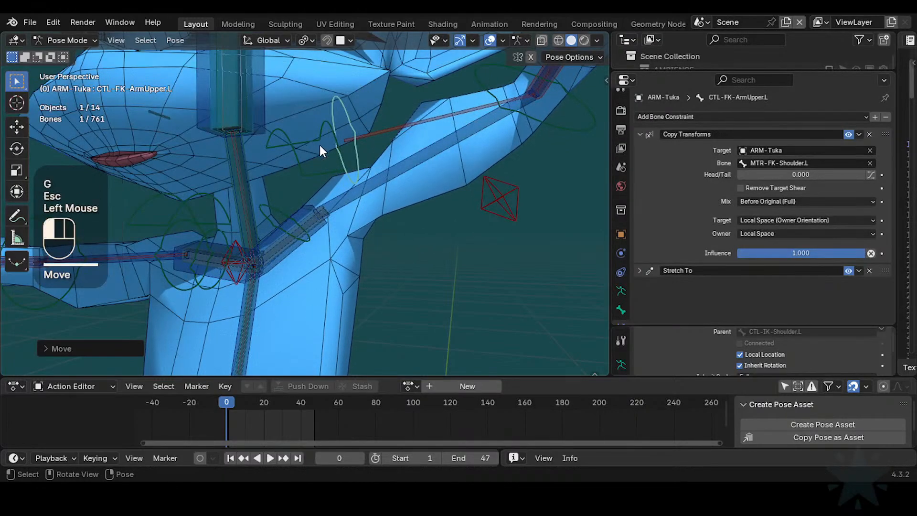
pyautogui.press('r')
pyautogui.click(359, 167)
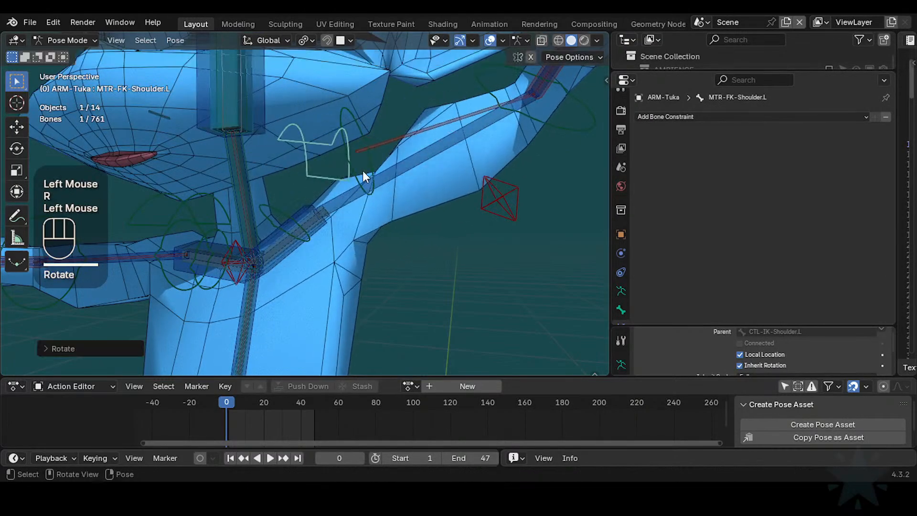
# - Test the left shoulder deformation by freely rotating and moving MTR-FK-Shoulder.L while viewing it from different angles
pyautogui.moveTo(363, 171); pyautogui.dragTo(405, 188, button='middle')
pyautogui.press('r')
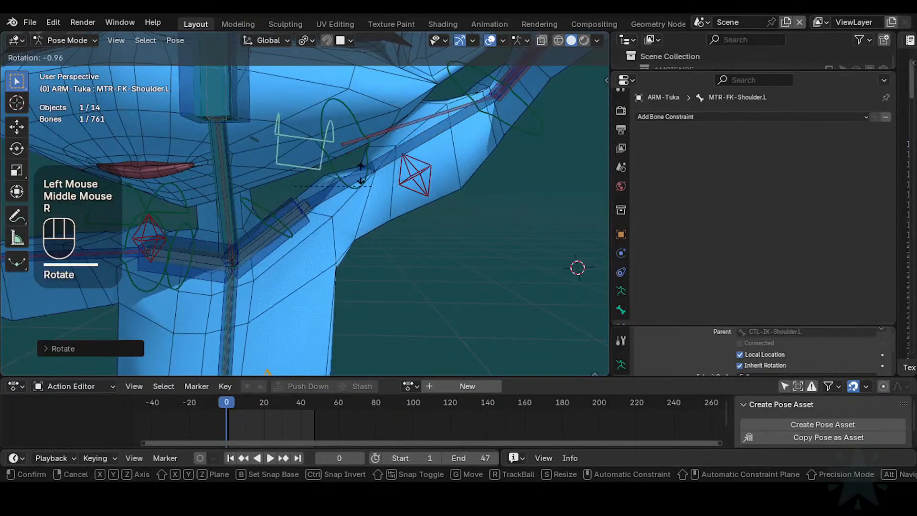
pyautogui.click(377, 232)
pyautogui.moveTo(377, 229); pyautogui.dragTo(405, 201, button='middle')
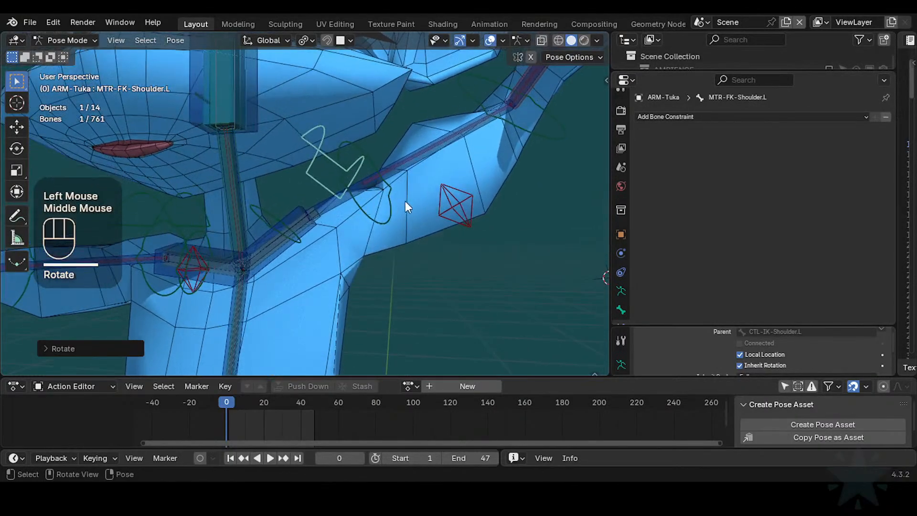
pyautogui.press('r')
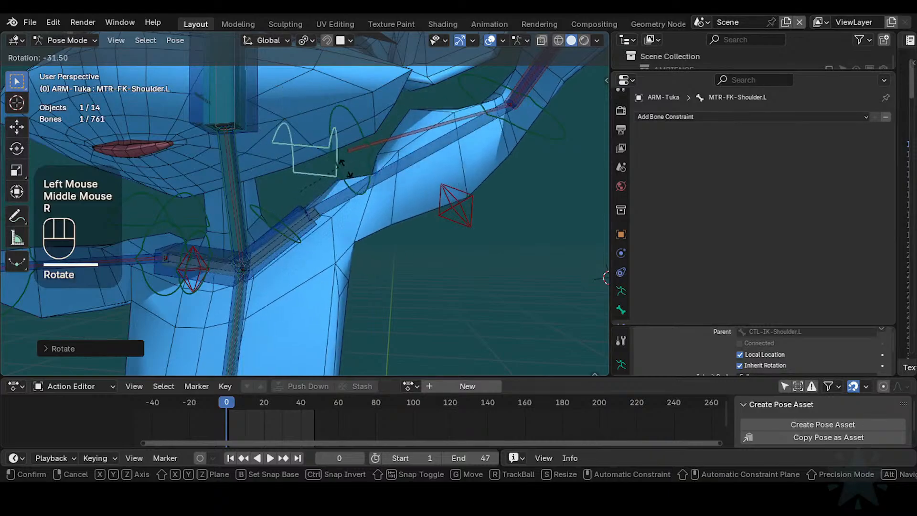
pyautogui.click(305, 158)
pyautogui.press('g')
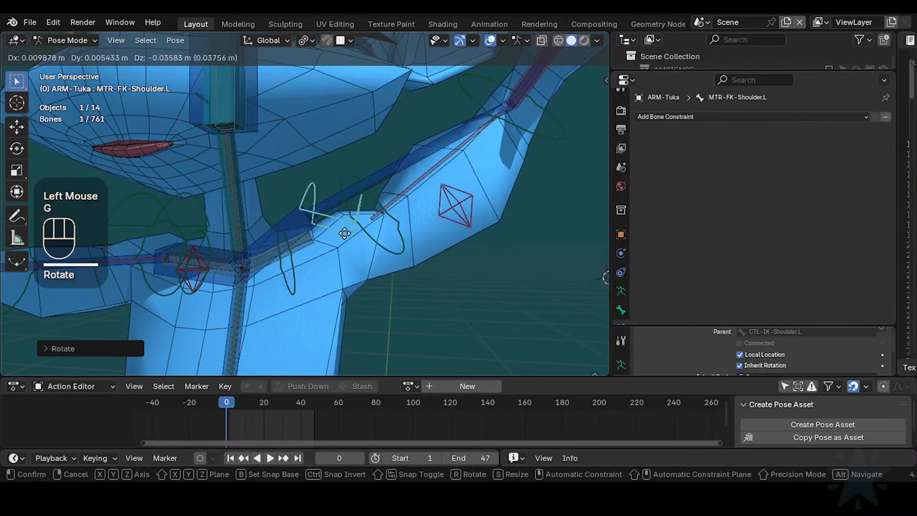
pyautogui.click(342, 206)
pyautogui.press('r')
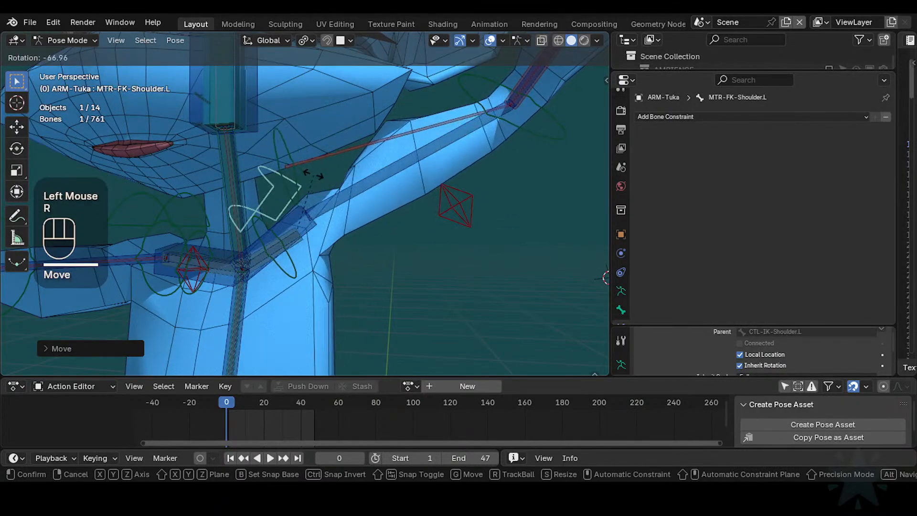
pyautogui.click(354, 197)
# - Clear the pose transforms of all visible bones and save the file
pyautogui.press('a')
pyautogui.hotkey('alt', 'q')
pyautogui.hotkey('alt', 'q')
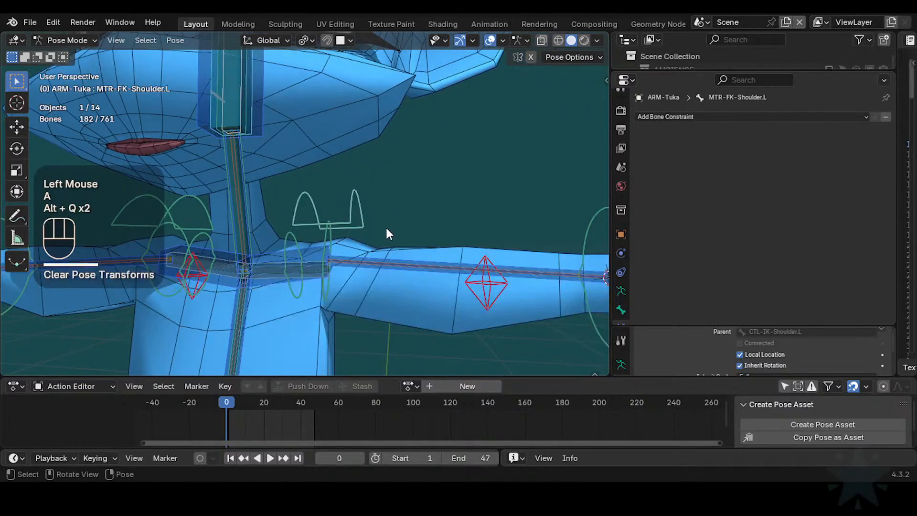
pyautogui.hotkey('ctrl', 's')
pyautogui.keyDown('shift'); pyautogui.moveTo(385, 230); pyautogui.dragTo(370, 251, button='middle'); pyautogui.keyUp('shift')
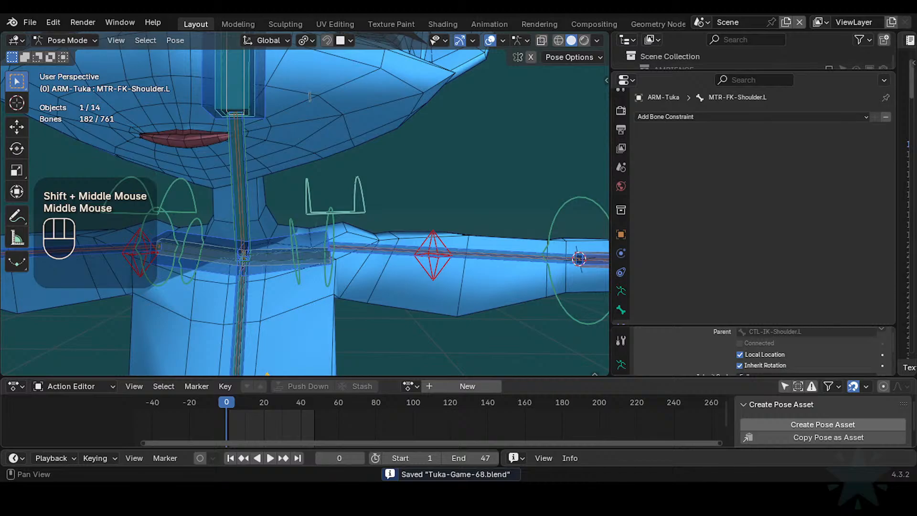
pyautogui.scroll(-2, 309, 110)
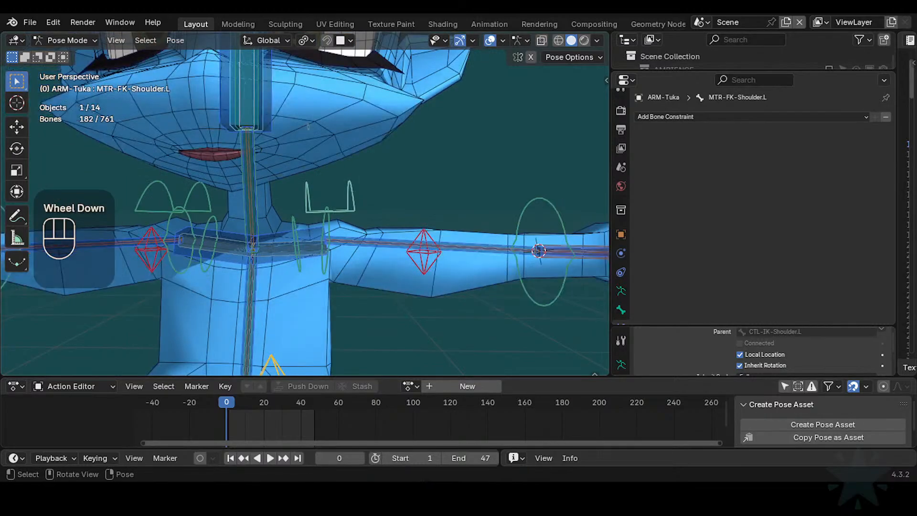
pyautogui.scroll(-4, 308, 126)
pyautogui.scroll(2, 308, 126)
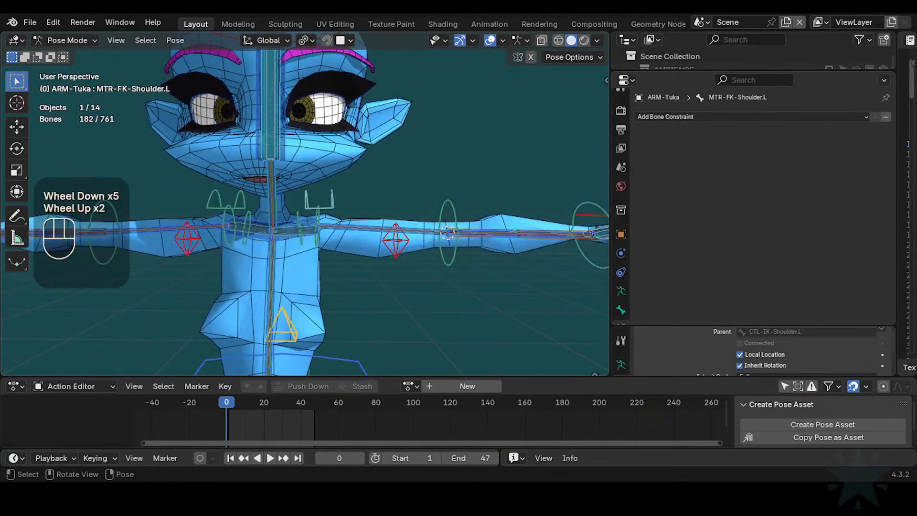
# - Un-solo all bone collections and clear the pose transforms of every bone
pyautogui.click(353, 199)
pyautogui.press('a')
pyautogui.hotkey('alt', 'q')
pyautogui.hotkey('alt', 'q')
pyautogui.press('q')
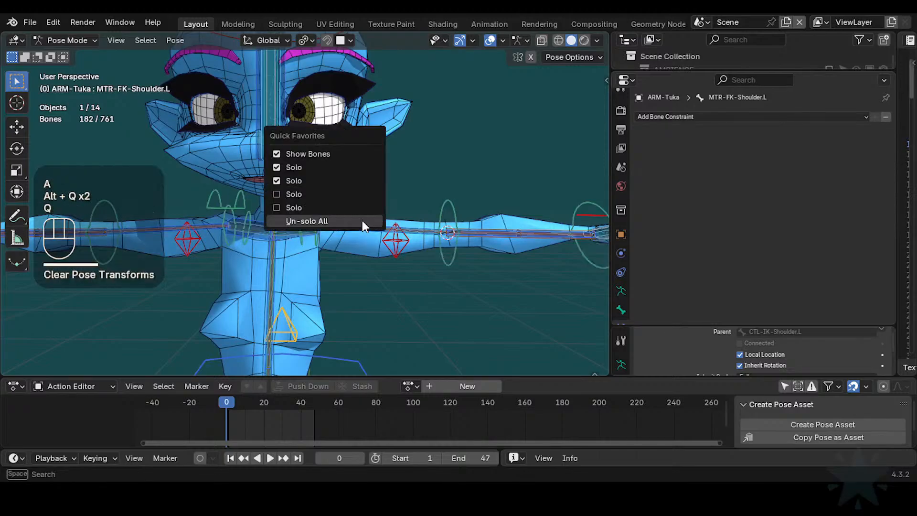
pyautogui.click(362, 219)
pyautogui.press('a')
pyautogui.hotkey('alt', 'q')
pyautogui.scroll(-2, 428, 253)
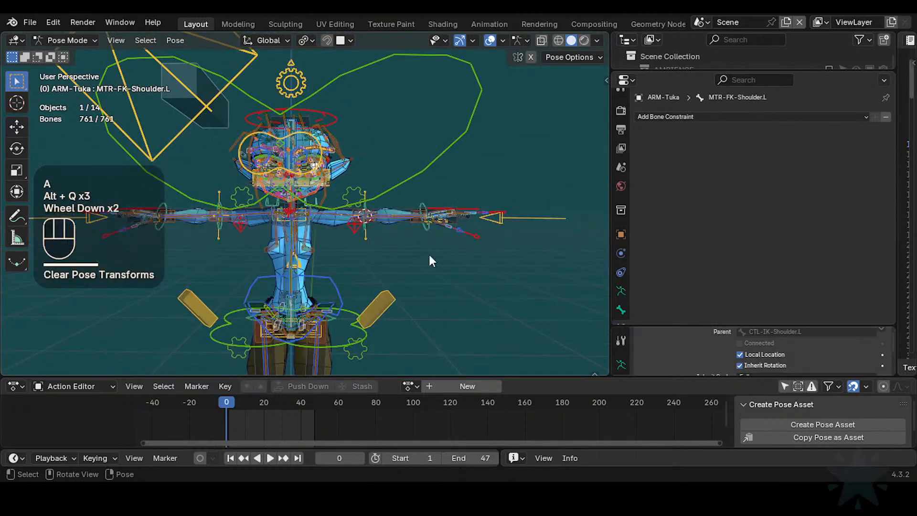
# - Reveal any hidden bones of the armature, select them all and clear their transforms again
pyautogui.press('a')
pyautogui.click(457, 266)
pyautogui.hotkey('alt', 'h')
pyautogui.press('a')
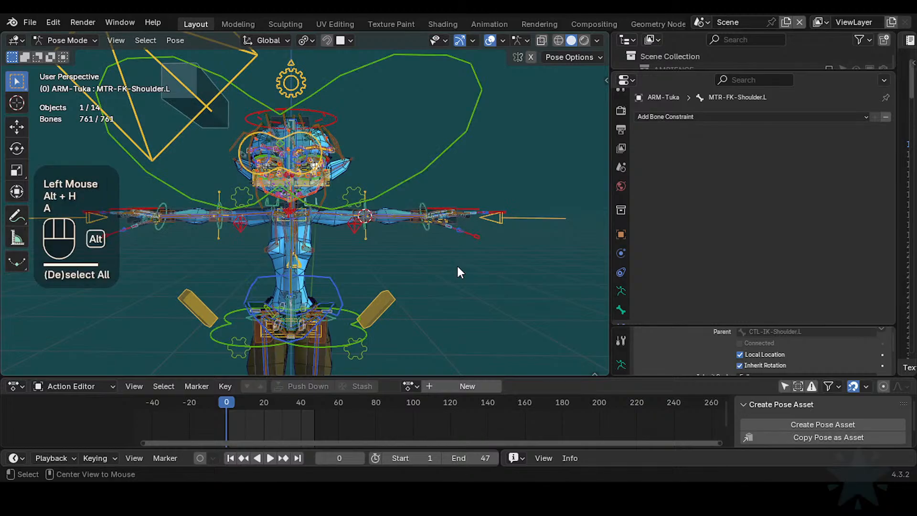
pyautogui.hotkey('alt', 'q')
pyautogui.hotkey('alt', 'q')
pyautogui.hotkey('alt', 'q')
# - Select MCH-Shoulder.L among the overlapping left shoulder bones to show its Damped Track constraint
pyautogui.scroll(3, 362, 251)
pyautogui.click(328, 263)
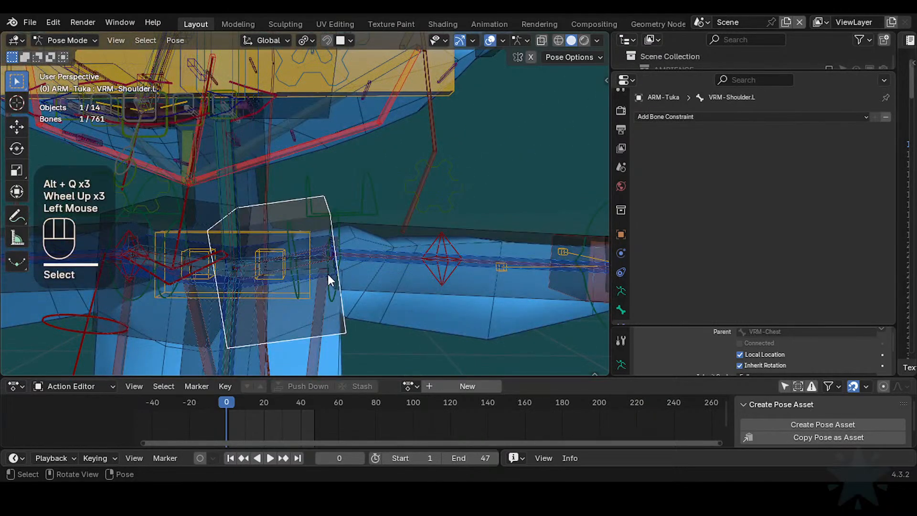
pyautogui.scroll(-1, 330, 268)
pyautogui.scroll(2, 337, 258)
pyautogui.click(320, 289)
pyautogui.click(320, 290)
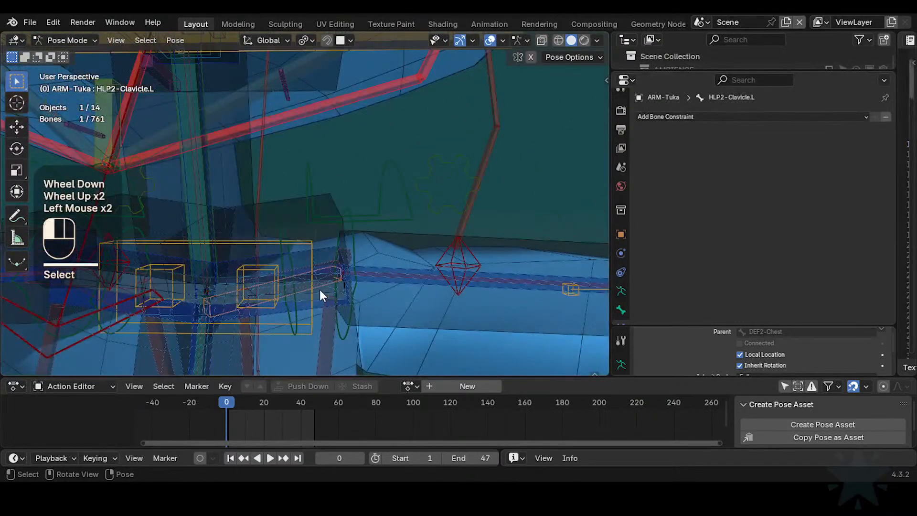
pyautogui.click(320, 289)
pyautogui.click(320, 289)
pyautogui.click(320, 290)
pyautogui.click(319, 290)
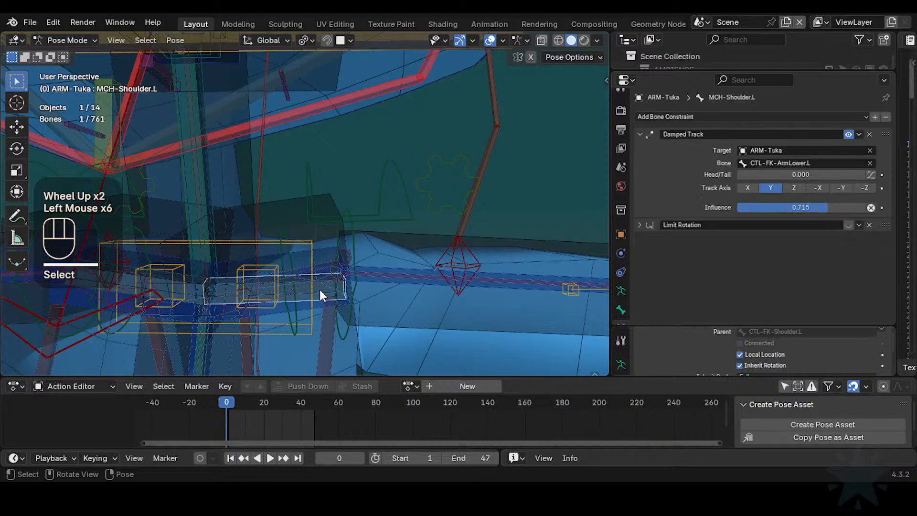
# - Toggle MCH-Shoulder.L's Damped Track off and on to compare how the bone aligns with the arm
pyautogui.scroll(-4, 320, 289)
pyautogui.scroll(3, 320, 289)
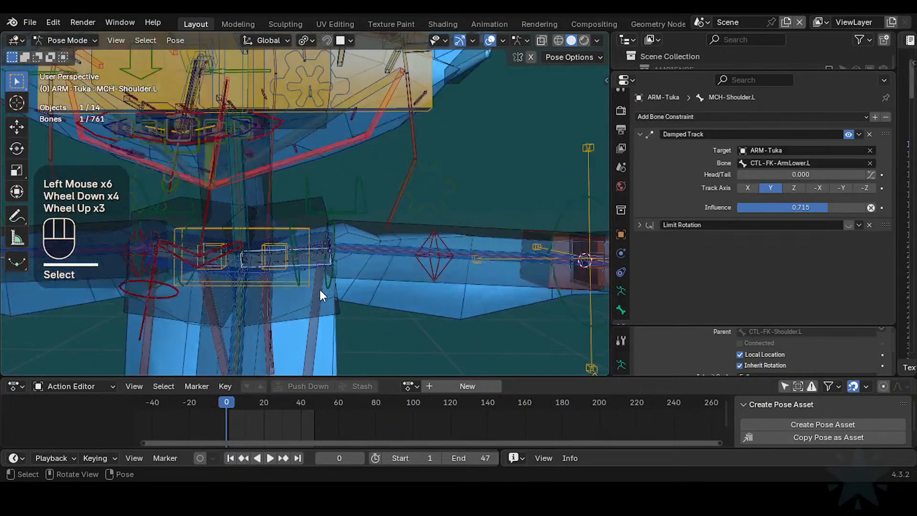
pyautogui.scroll(1, 311, 276)
pyautogui.keyDown('shift'); pyautogui.moveTo(326, 315); pyautogui.dragTo(345, 228, button='middle'); pyautogui.keyUp('shift')
pyautogui.scroll(1, 346, 229)
pyautogui.scroll(3, 345, 228)
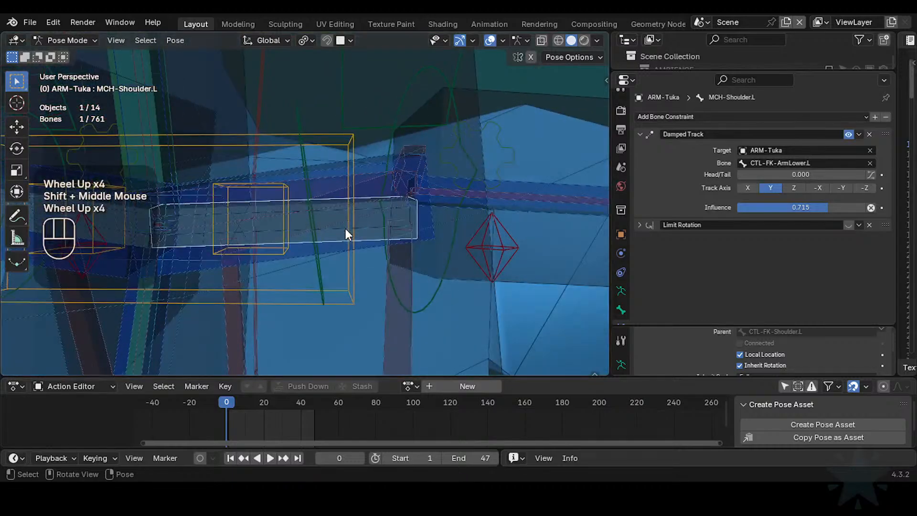
pyautogui.scroll(-4, 345, 228)
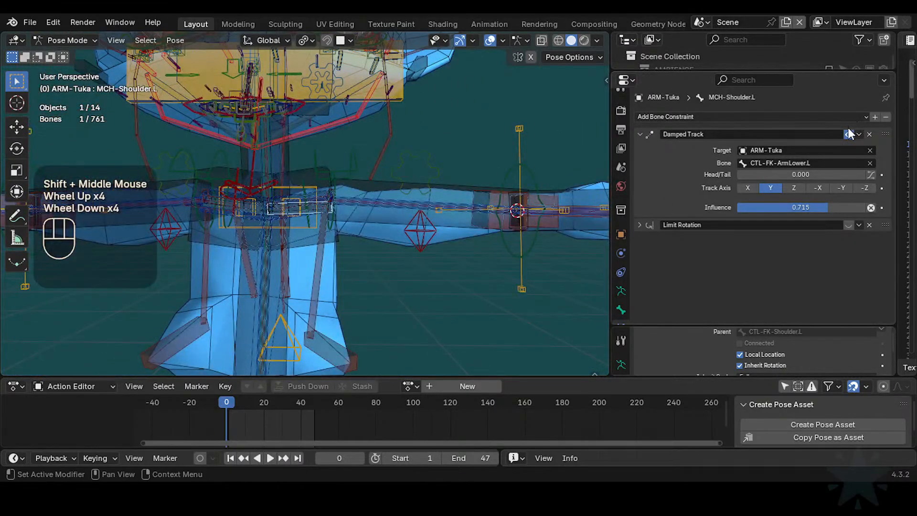
pyautogui.click(848, 133)
pyautogui.click(848, 133)
pyautogui.click(847, 133)
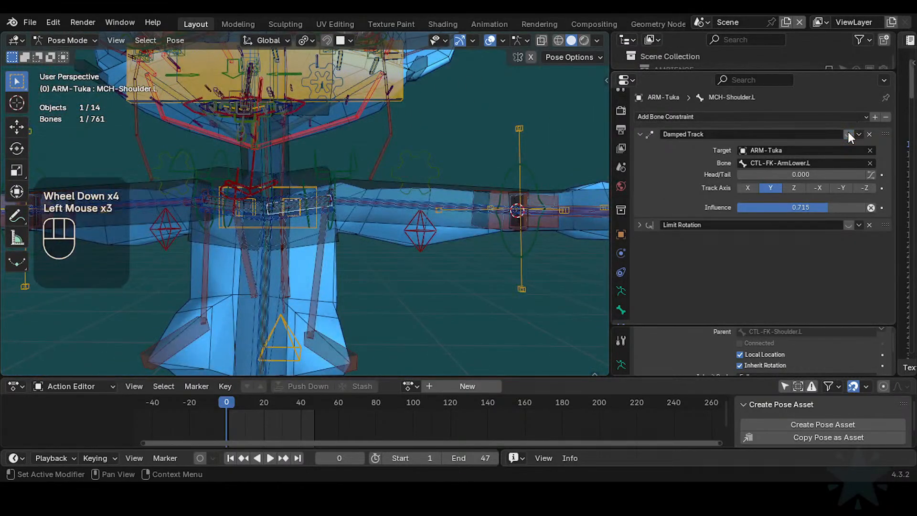
pyautogui.click(848, 133)
pyautogui.click(847, 134)
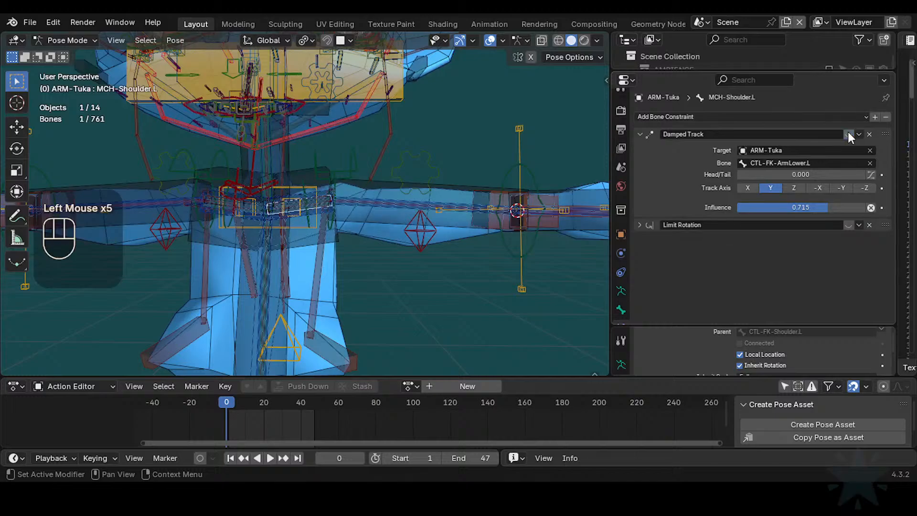
pyautogui.click(848, 134)
pyautogui.click(848, 133)
# - Try MCH-Shoulder.L's Damped Track at influence 1.000 and settle it at 0.463
pyautogui.moveTo(841, 207); pyautogui.dragTo(860, 208)
pyautogui.click(849, 133)
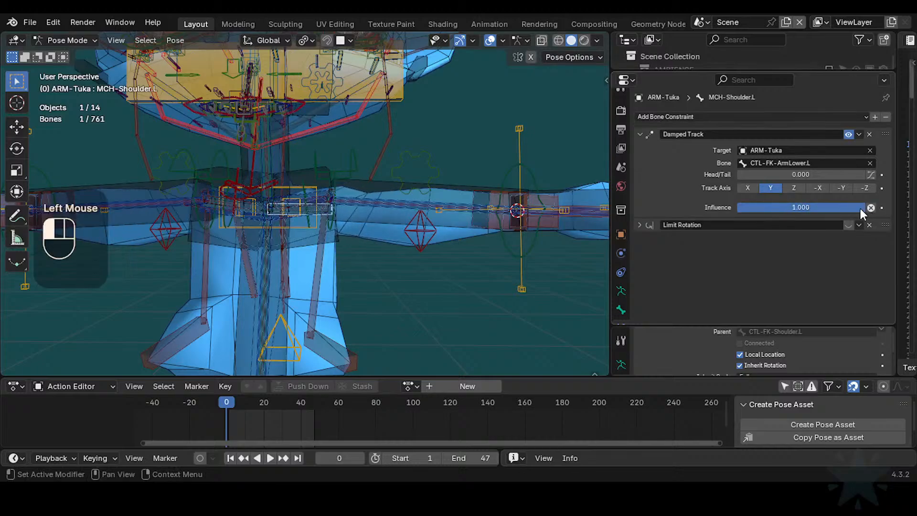
pyautogui.moveTo(806, 210); pyautogui.dragTo(736, 209)
pyautogui.moveTo(512, 211); pyautogui.dragTo(407, 230, button='middle')
# - Check the constraints on the tracked CTL-FK-ArmLower.L bone and clear the pose transforms of all bones
pyautogui.click(501, 181)
pyautogui.scroll(2, 382, 218)
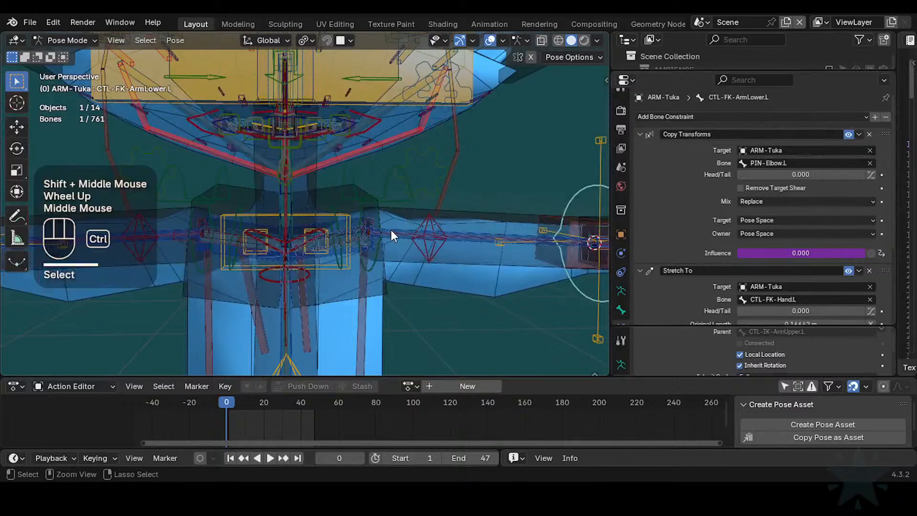
pyautogui.hotkey('ctrl', 'Tab')
pyautogui.click(364, 237)
pyautogui.hotkey('ctrl', 'Tab')
pyautogui.scroll(-2, 398, 231)
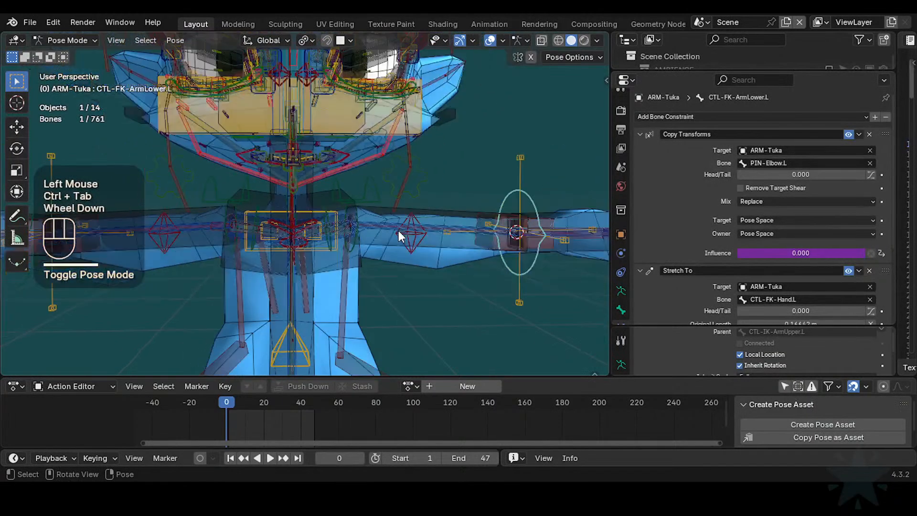
pyautogui.press('a')
pyautogui.hotkey('alt', 'q')
pyautogui.hotkey('alt', 'q')
pyautogui.moveTo(371, 221); pyautogui.dragTo(376, 201, button='middle')
pyautogui.scroll(1, 375, 202)
pyautogui.click(375, 238)
pyautogui.scroll(2, 375, 239)
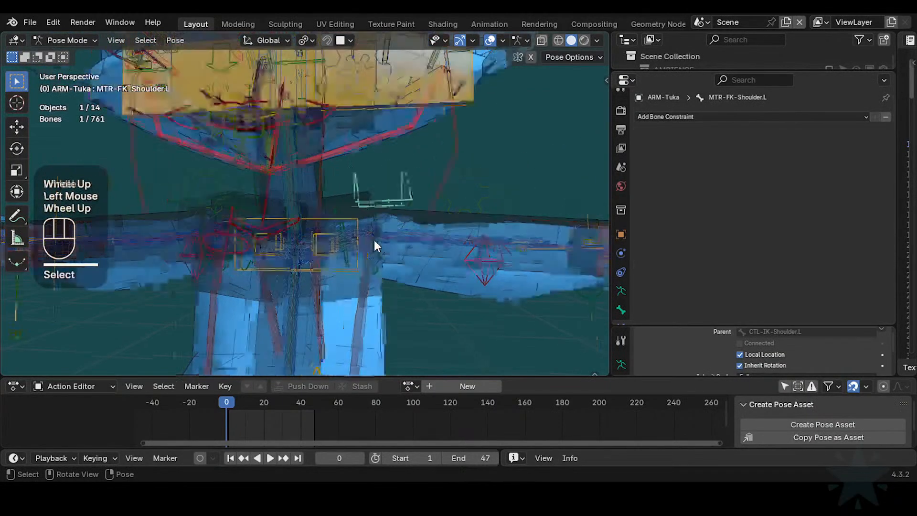
pyautogui.press('g')
pyautogui.press('Escape')
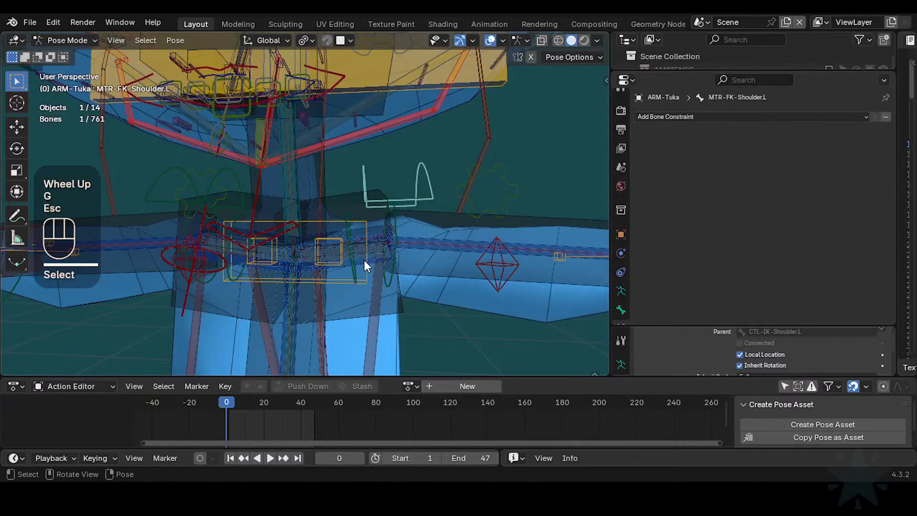
# - Reselect MCH-Shoulder.L by cycling through the overlapping left shoulder bones
pyautogui.click(363, 260)
pyautogui.scroll(1, 363, 260)
pyautogui.click(389, 276)
pyautogui.click(394, 276)
pyautogui.click(394, 276)
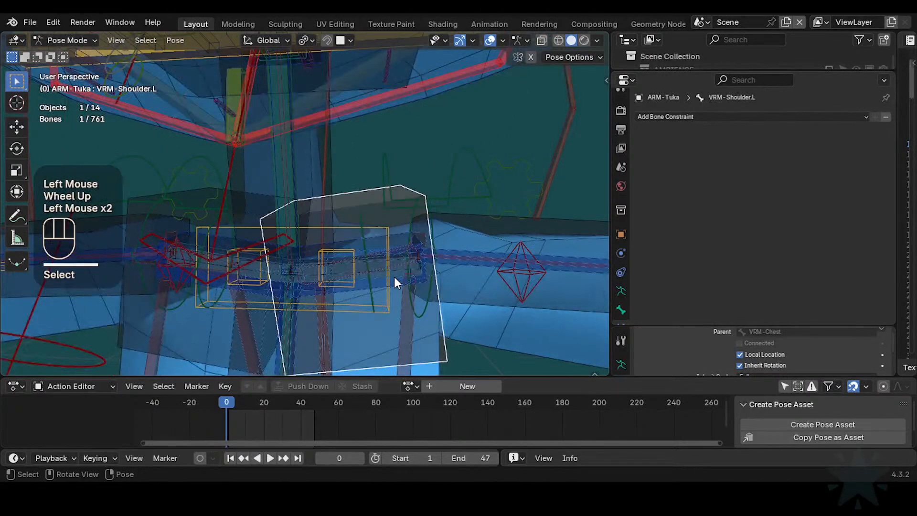
pyautogui.click(394, 277)
pyautogui.click(393, 274)
pyautogui.click(394, 273)
pyautogui.click(394, 273)
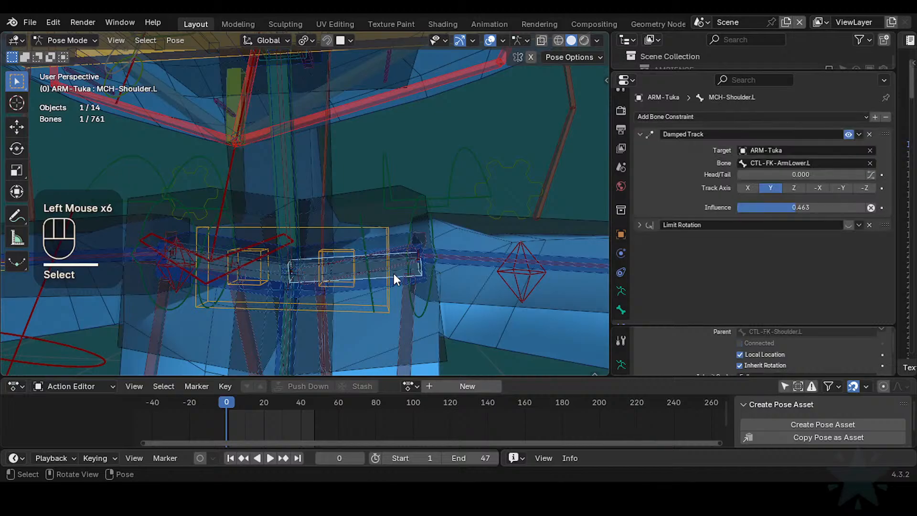
# - Compare MCH-Shoulder.L's rest position in Edit Mode with its alignment in Pose Mode
pyautogui.moveTo(394, 273); pyautogui.dragTo(364, 268, button='middle')
pyautogui.press('Tab')
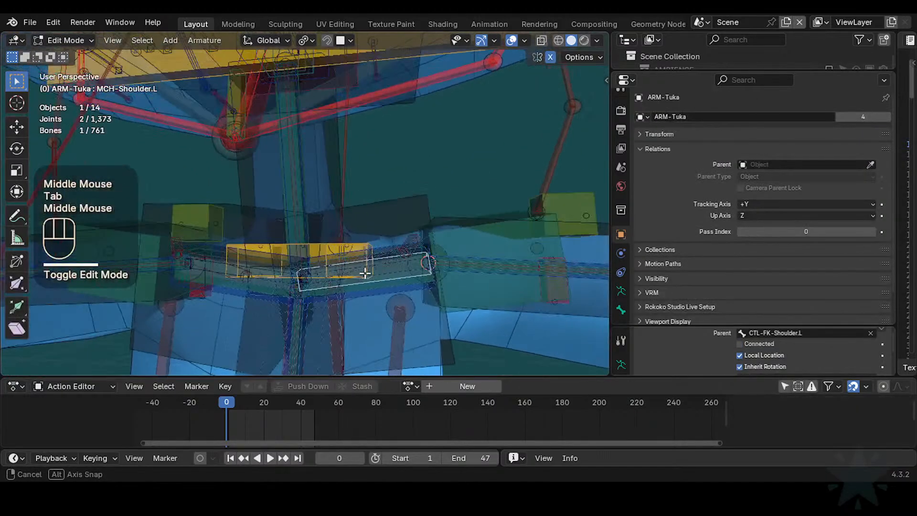
pyautogui.scroll(1, 389, 266)
pyautogui.scroll(-2, 406, 266)
pyautogui.press('Tab')
pyautogui.scroll(-1, 400, 261)
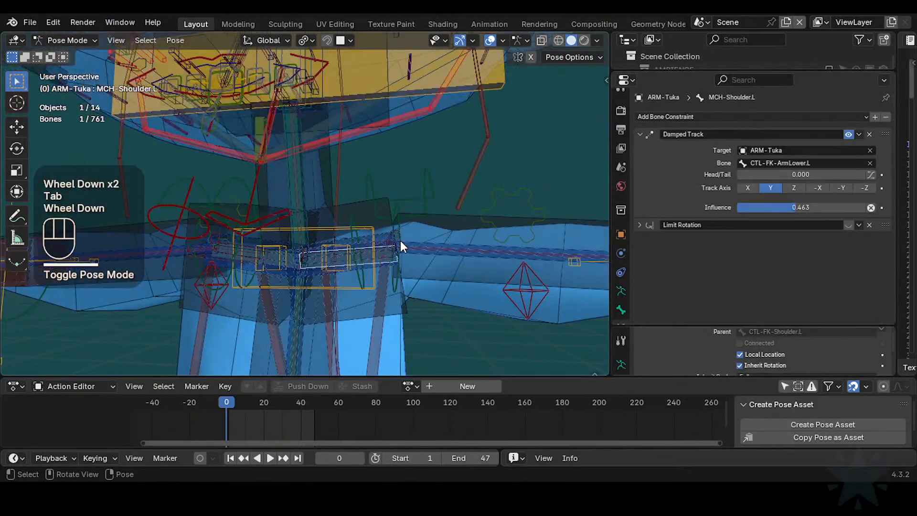
# - Solo the CTL-FK, CTL-IK and first MTR bone collections so only those controls show
pyautogui.press('n')
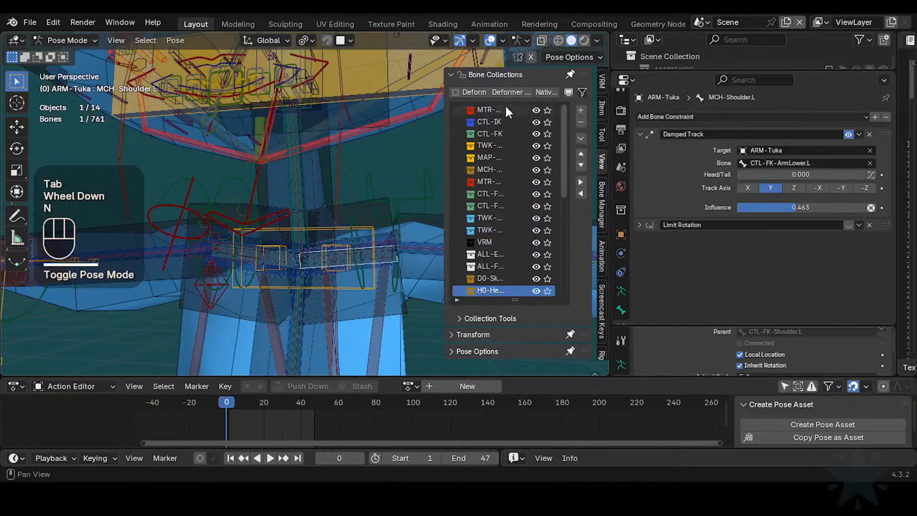
pyautogui.click(547, 134)
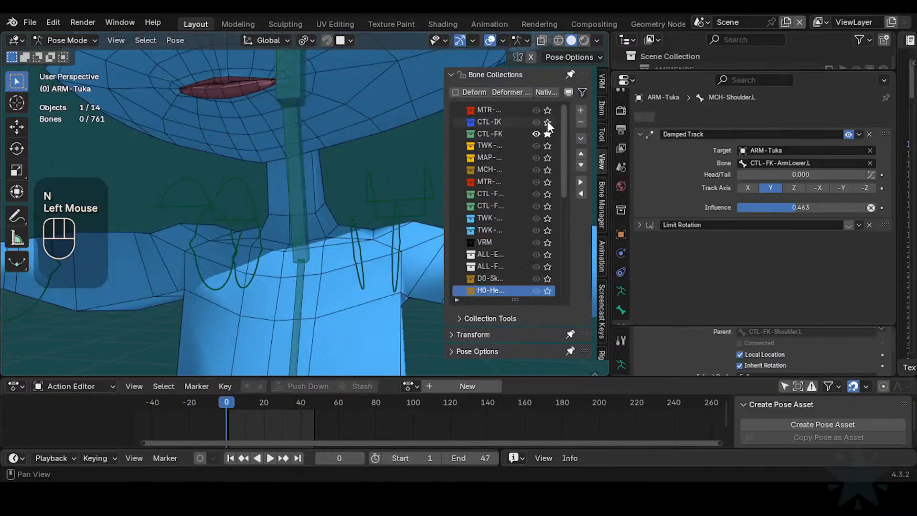
pyautogui.click(548, 122)
pyautogui.click(549, 110)
pyautogui.press('n')
# - Move CTL-IK-Shoulder.L freely to test the shoulder controls, saving the file between the two moves
pyautogui.moveTo(414, 215); pyautogui.dragTo(387, 252, button='middle')
pyautogui.click(363, 236)
pyautogui.click(364, 237)
pyautogui.click(382, 229)
pyautogui.press('g')
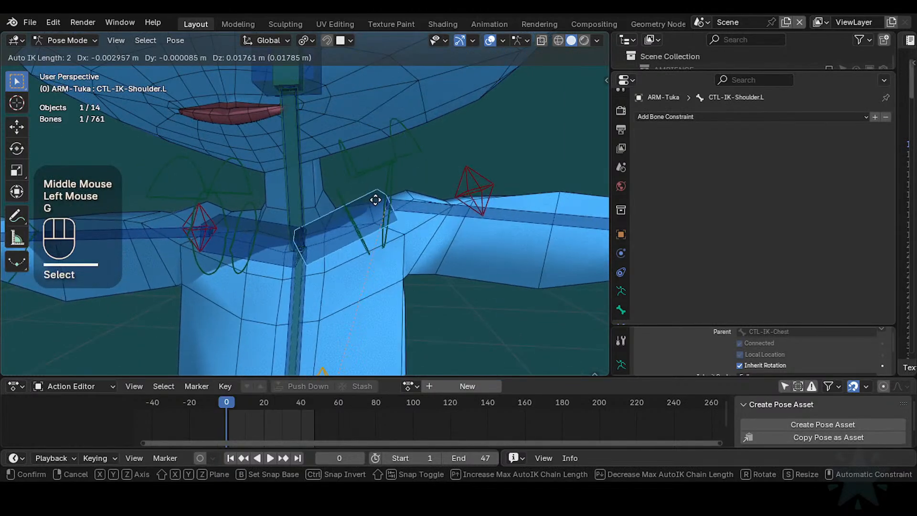
pyautogui.click(400, 217)
pyautogui.hotkey('ctrl', 's')
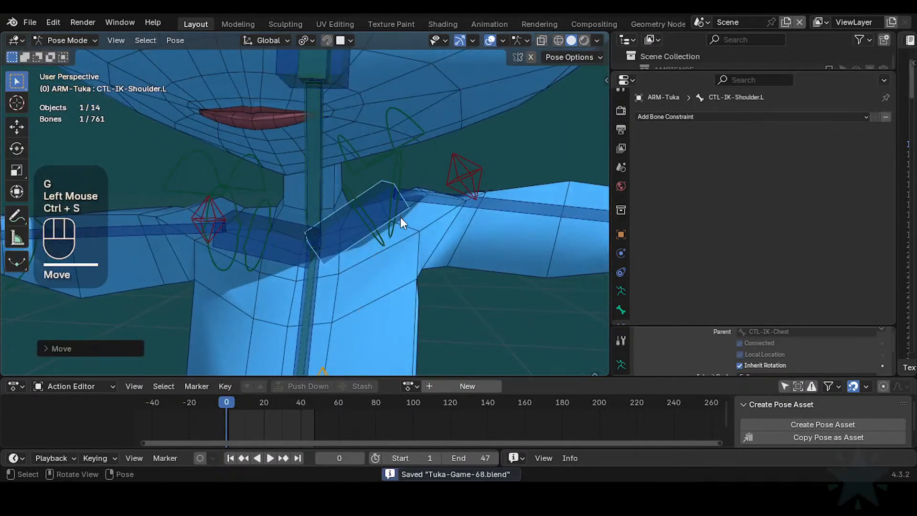
pyautogui.press('g')
pyautogui.click(395, 259)
# - Clear the pose of all visible bones and un-solo the CTL-FK and first MTR collections, keeping CTL-IK soloed
pyautogui.press('a')
pyautogui.hotkey('alt', 'q')
pyautogui.press('n')
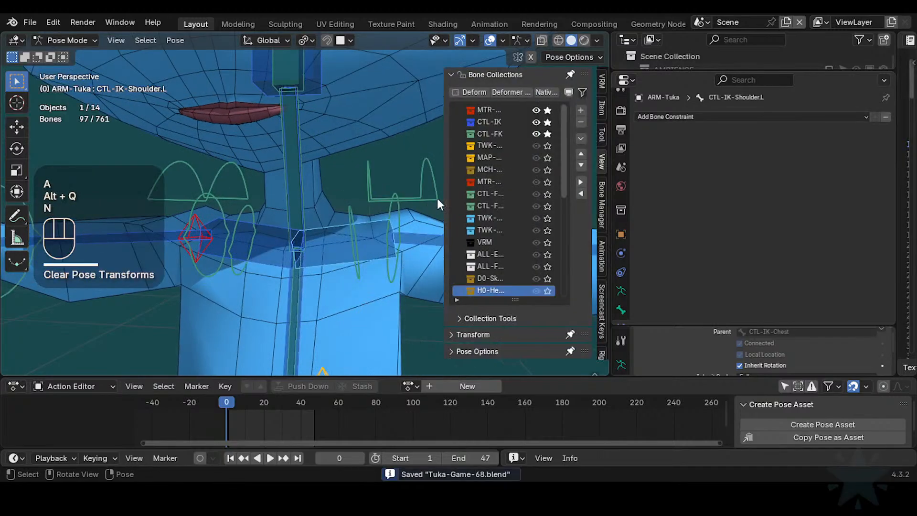
pyautogui.click(548, 135)
pyautogui.click(548, 123)
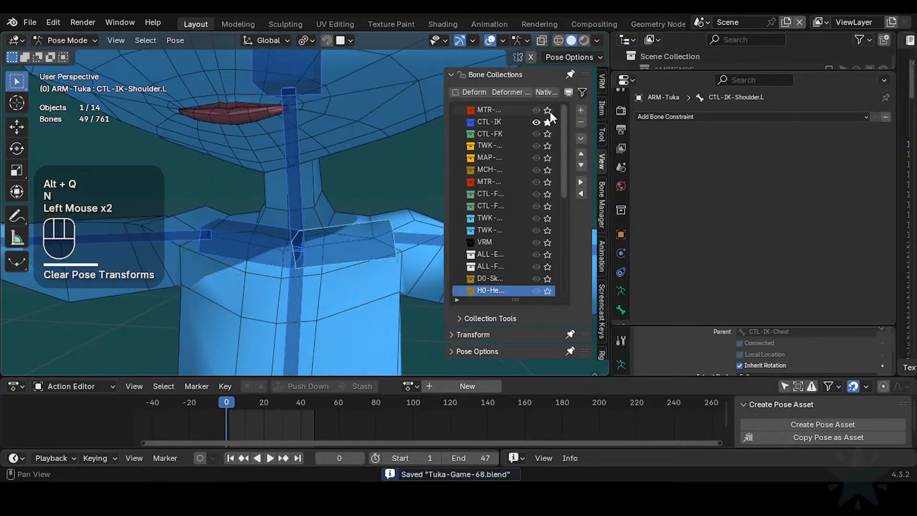
# - Solo the D0-Sk and H0-He bone collections and un-solo CTL-IK to hide the IK controls
pyautogui.moveTo(566, 142); pyautogui.dragTo(561, 201)
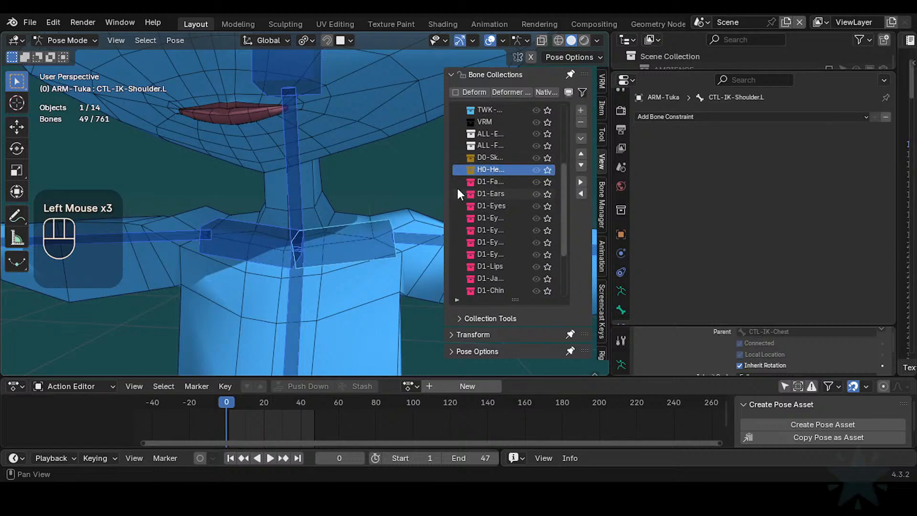
pyautogui.click(548, 170)
pyautogui.click(548, 158)
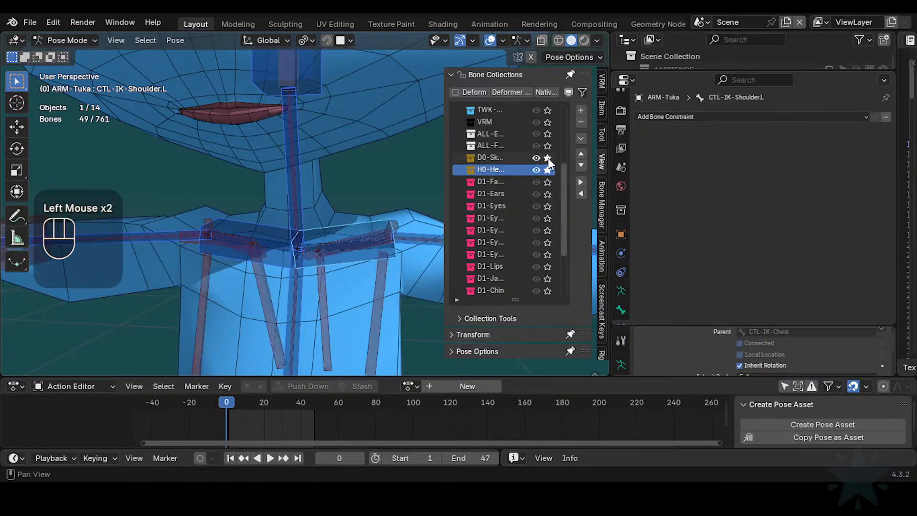
pyautogui.scroll(3, 542, 141)
pyautogui.click(547, 123)
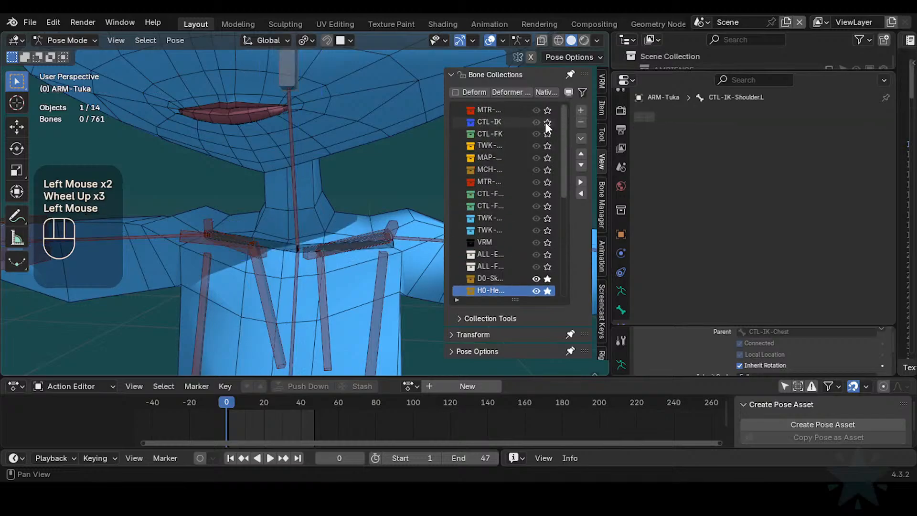
pyautogui.click(545, 122)
pyautogui.click(545, 122)
pyautogui.press('n')
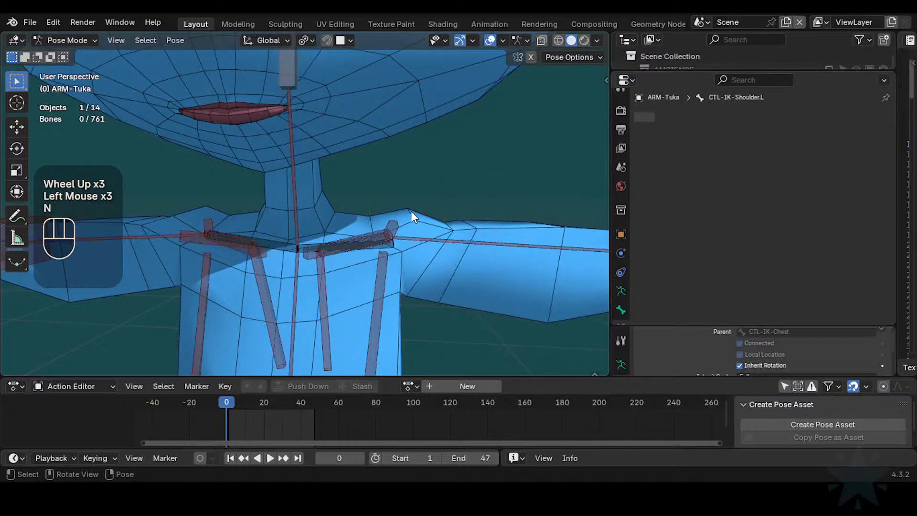
# - Un-solo the D0-Sk bone collection so only the H0-He helper bones stay displayed
pyautogui.hotkey('alt', 'a')
pyautogui.press('b')
pyautogui.rightClick(394, 193)
pyautogui.press('n')
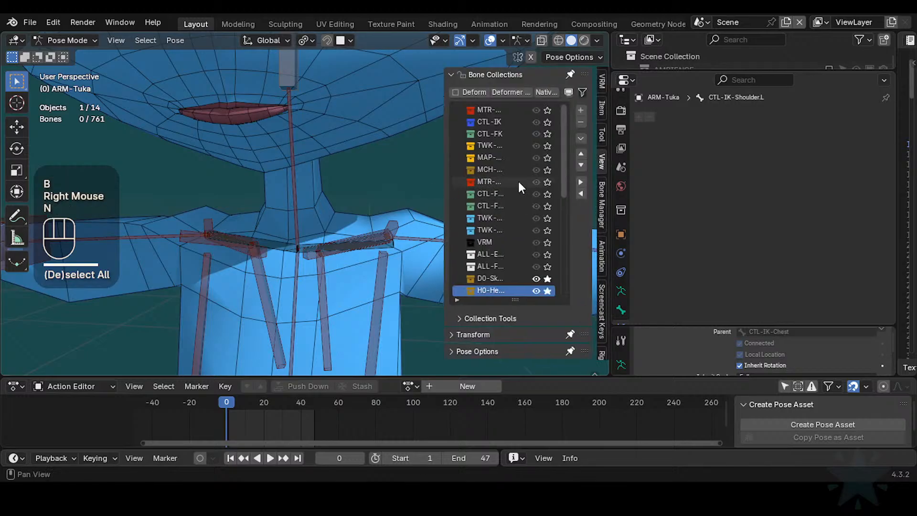
pyautogui.click(536, 266)
pyautogui.press('n')
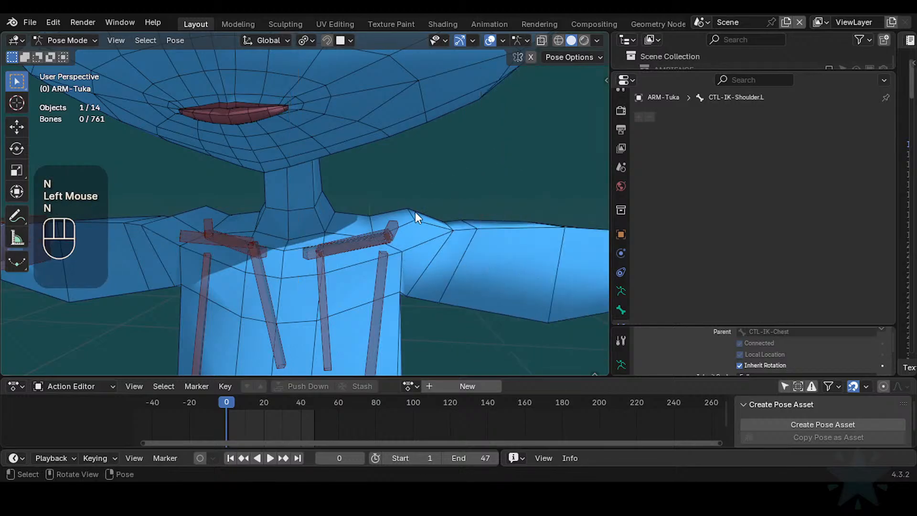
# - Select the five helper bones on the character's left shoulder and chest and hide them
pyautogui.hotkey('alt', 'a')
pyautogui.press('b')
pyautogui.moveTo(385, 195); pyautogui.dragTo(307, 325)
pyautogui.scroll(-2, 385, 241)
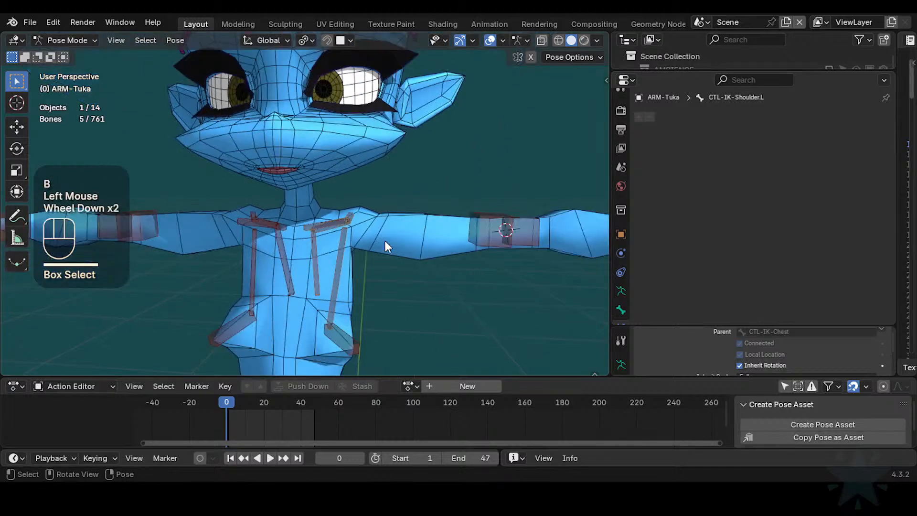
pyautogui.press('h')
pyautogui.scroll(1, 394, 249)
pyautogui.scroll(-2, 245, 187)
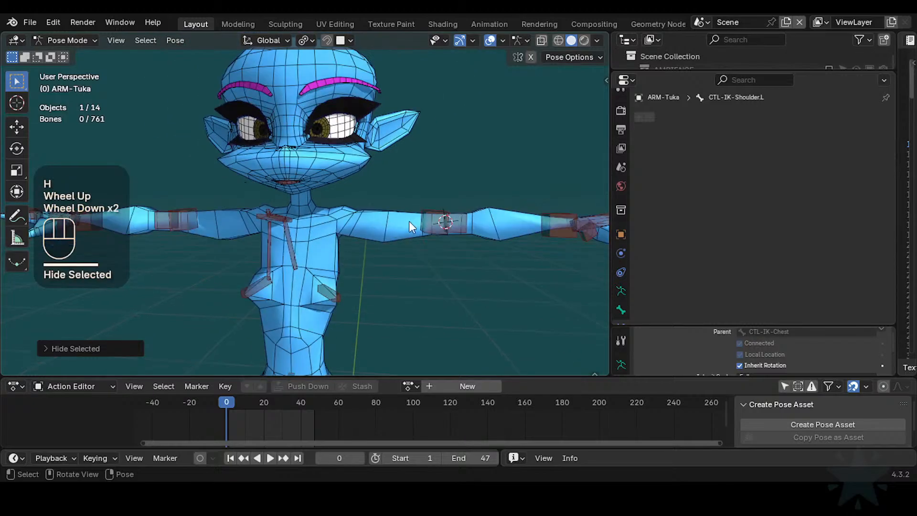
# - Isolate the two left elbow helper bones, HLP4-ElbowForearm.L and HLP4-ElbowArmUpper.L, by hiding every other bone
pyautogui.click(440, 221)
pyautogui.keyDown('shift'); pyautogui.click(449, 217); pyautogui.keyUp('shift')
pyautogui.scroll(1, 457, 212)
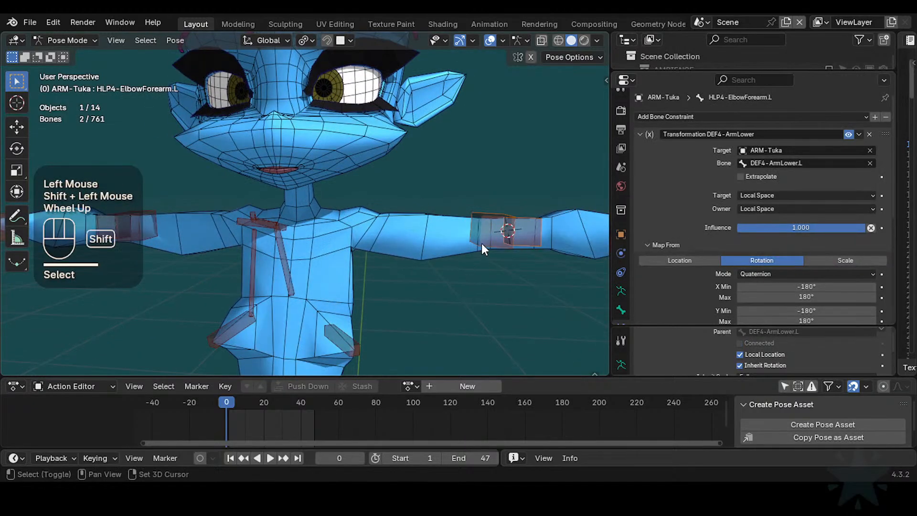
pyautogui.hotkey('shift', 'h')
pyautogui.scroll(1, 483, 243)
# - Duplicate both left elbow helper bones in Edit Mode with X-mirror on, placing the copies just above the shoulders
pyautogui.click(545, 229)
pyautogui.click(553, 225)
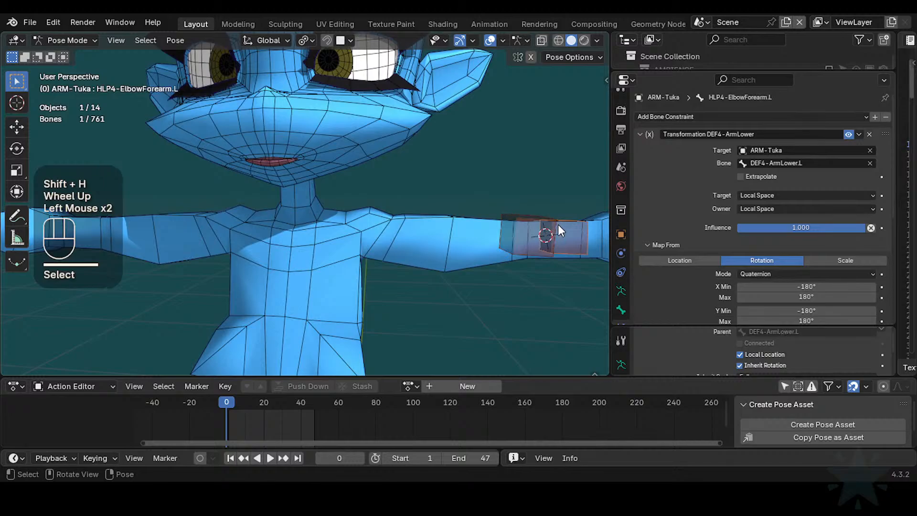
pyautogui.keyDown('shift'); pyautogui.click(533, 242); pyautogui.keyUp('shift')
pyautogui.press('Tab')
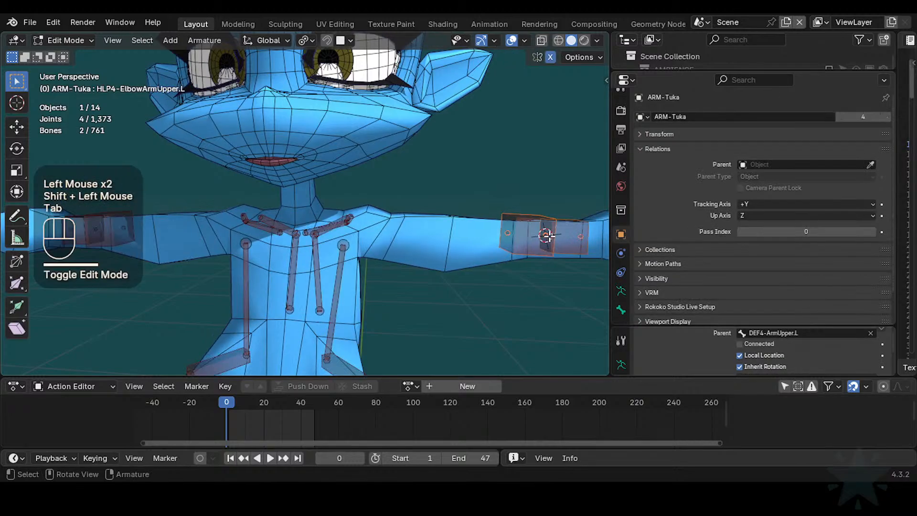
pyautogui.hotkey('shift', 'd')
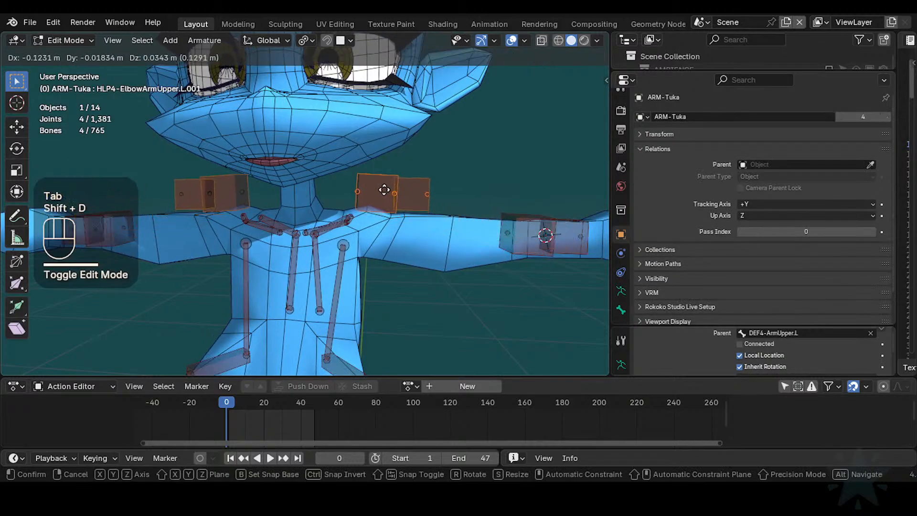
pyautogui.click(382, 191)
pyautogui.scroll(1, 382, 196)
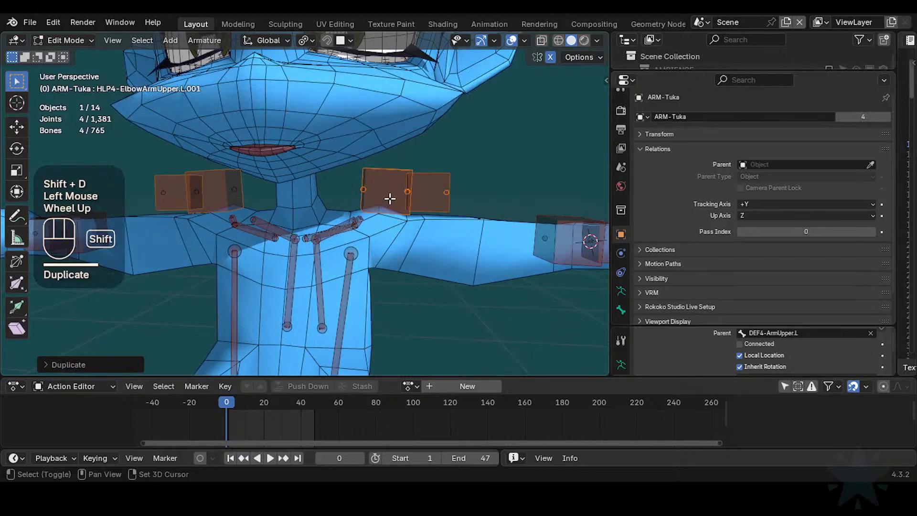
# - Hide all bones except the duplicated helpers and select all four copies, with HLP4-ElbowForearm.L.001 active
pyautogui.hotkey('shift', 'h')
pyautogui.press('n')
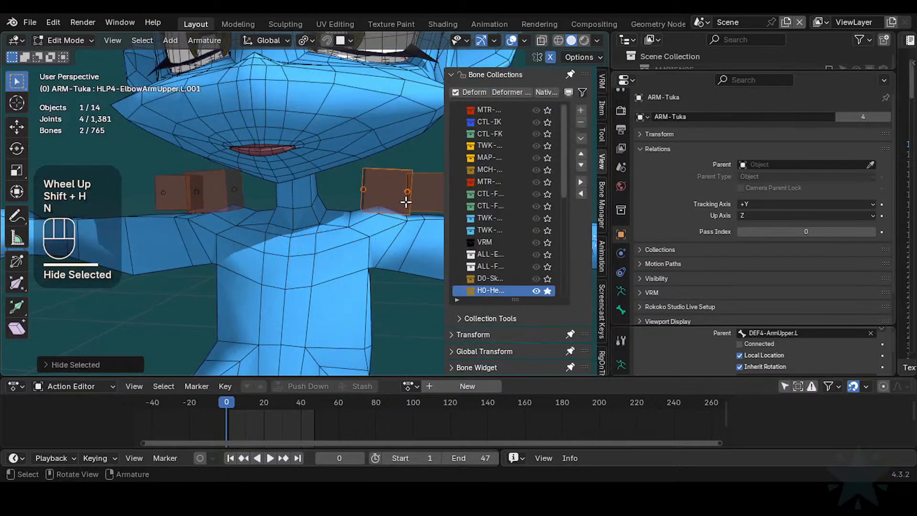
pyautogui.hotkey('alt', 'a')
pyautogui.press('b')
pyautogui.moveTo(160, 146); pyautogui.dragTo(442, 225)
pyautogui.keyDown('shift'); pyautogui.click(411, 189); pyautogui.keyUp('shift')
# - Start a batch rename of the selected bones with data type Bones and ElbowForearm as the text to find
pyautogui.hotkey('ctrl', 'F2')
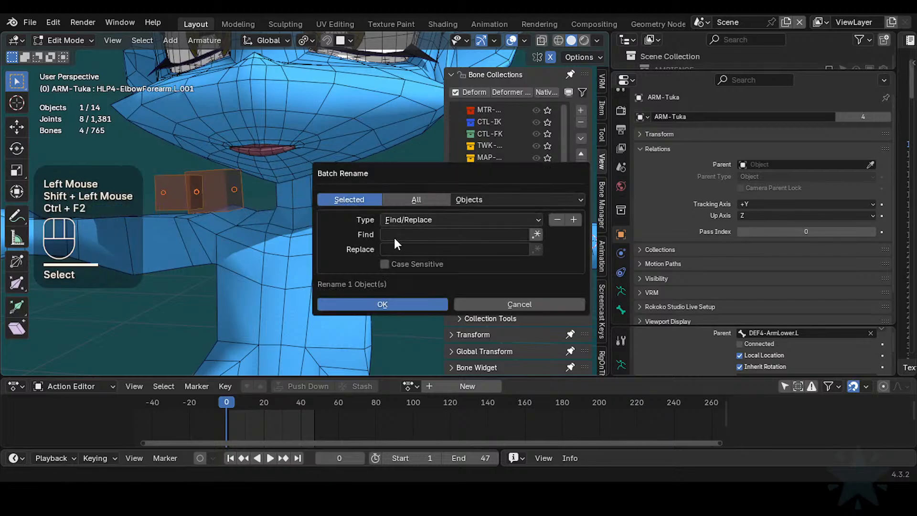
pyautogui.keyDown('ctrl'); pyautogui.scroll(-3, 496, 199); pyautogui.keyUp('ctrl')
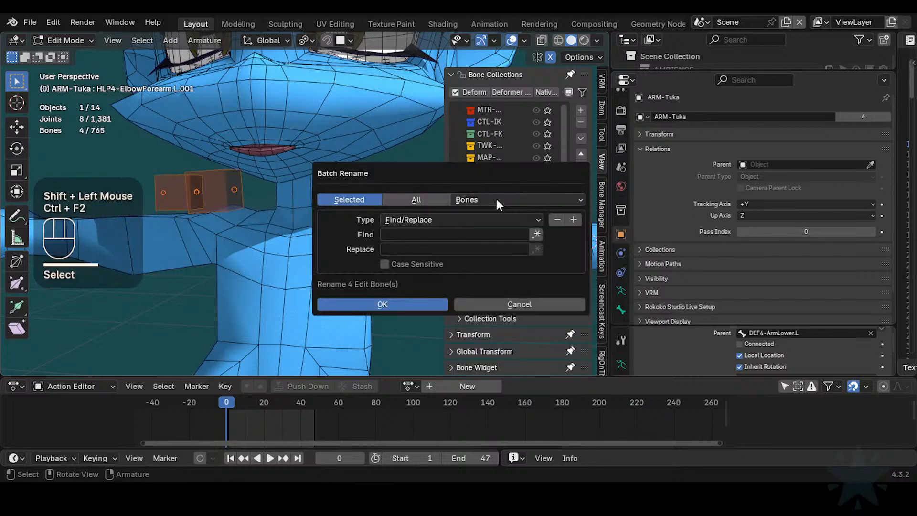
pyautogui.click(401, 235)
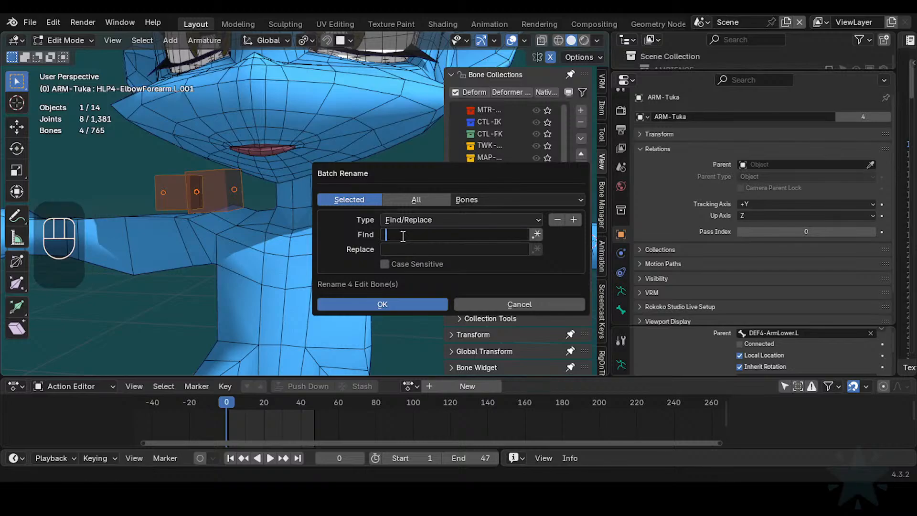
pyautogui.write('Elbow')
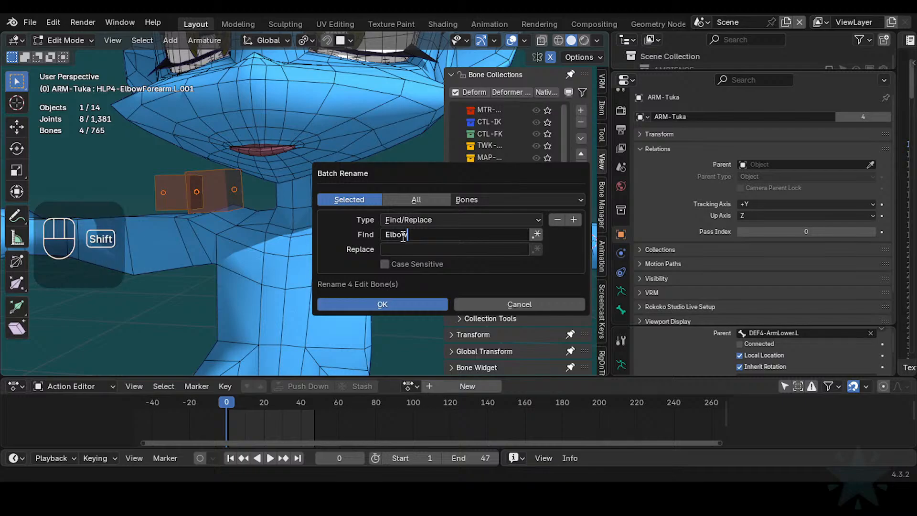
pyautogui.write('Forearm')
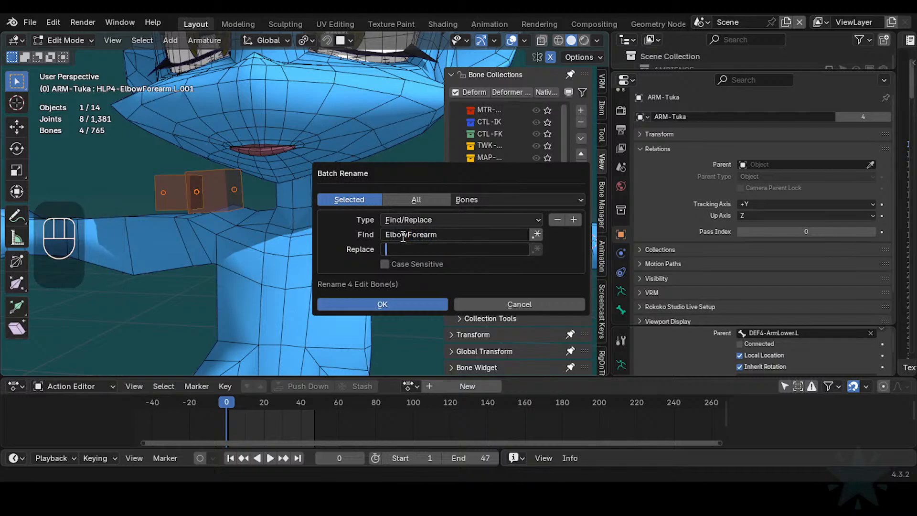
# - Set the batch rename's replacement text to ShoulderArmUpper
pyautogui.press('shift')
pyautogui.write('ShoulderChest')
pyautogui.press('BackSpace')
pyautogui.press('BackSpace')
pyautogui.press('BackSpace')
pyautogui.press('BackSpace')
pyautogui.press('shift')
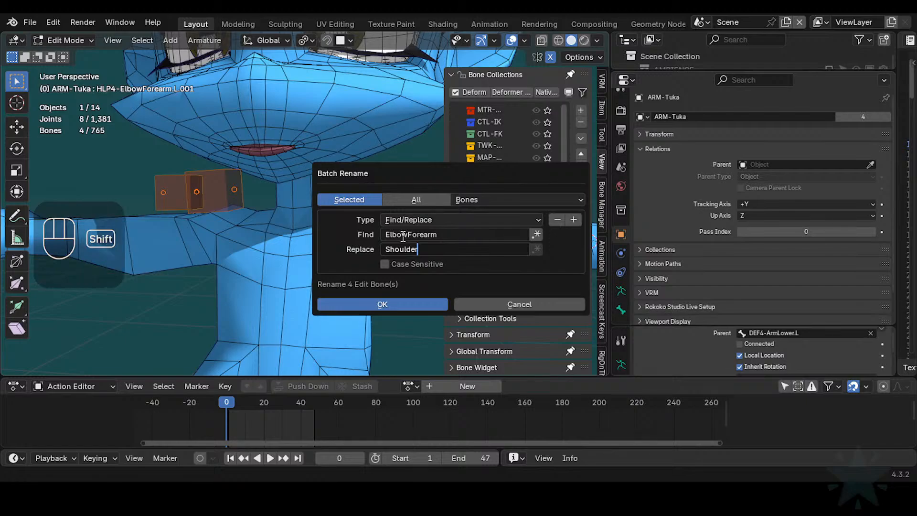
pyautogui.write('rm')
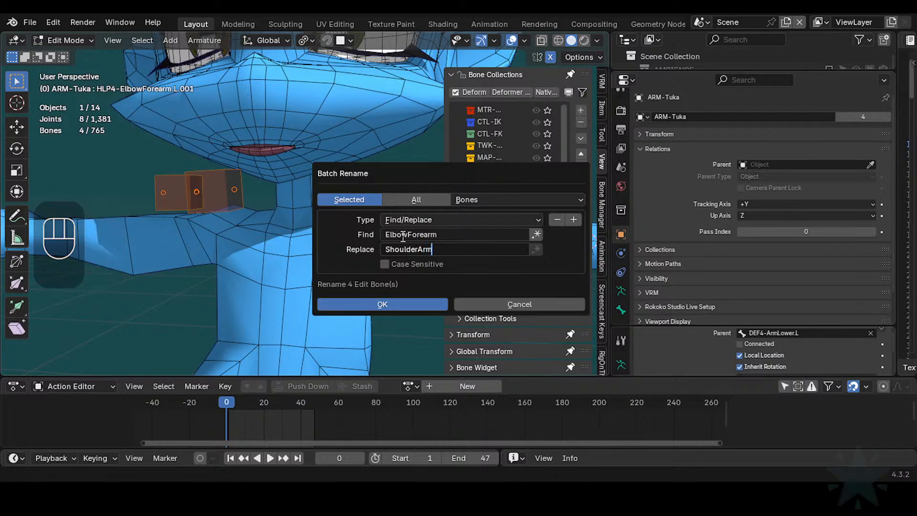
pyautogui.write('Upper')
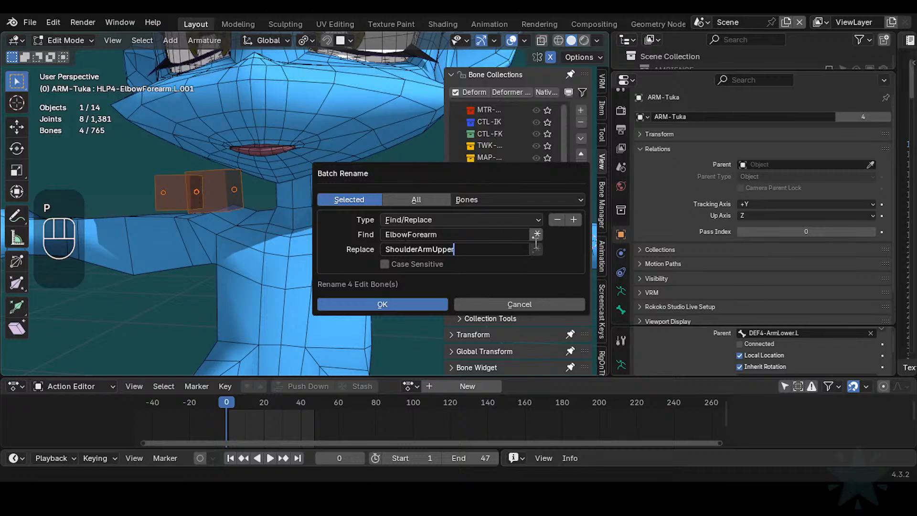
# - Add a second find/replace rule, leave it blank, and run the batch rename
pyautogui.click(574, 220)
pyautogui.click(426, 301)
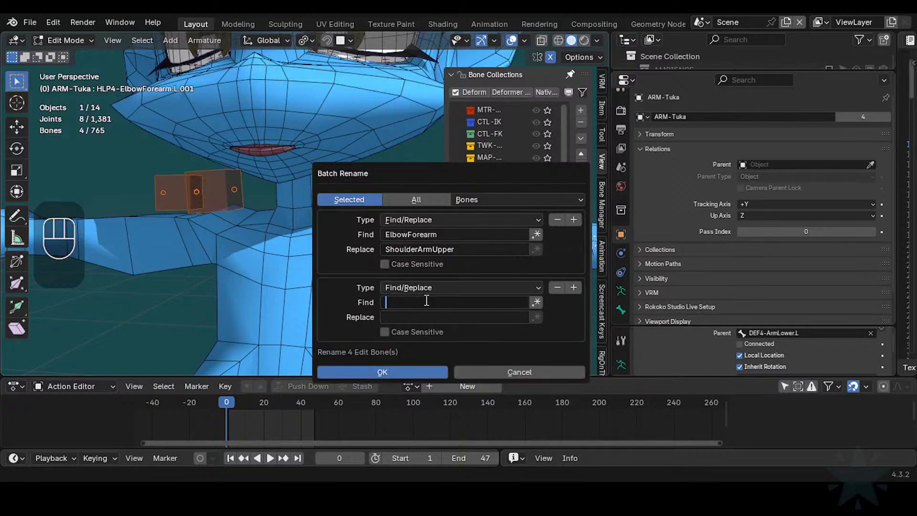
pyautogui.write('Elbow')
pyautogui.hotkey('ctrl', 'a')
pyautogui.press('BackSpace')
pyautogui.click(420, 371)
# - Check the names of the duplicated helper bones on both shoulders by selecting them one at a time
pyautogui.click(408, 191)
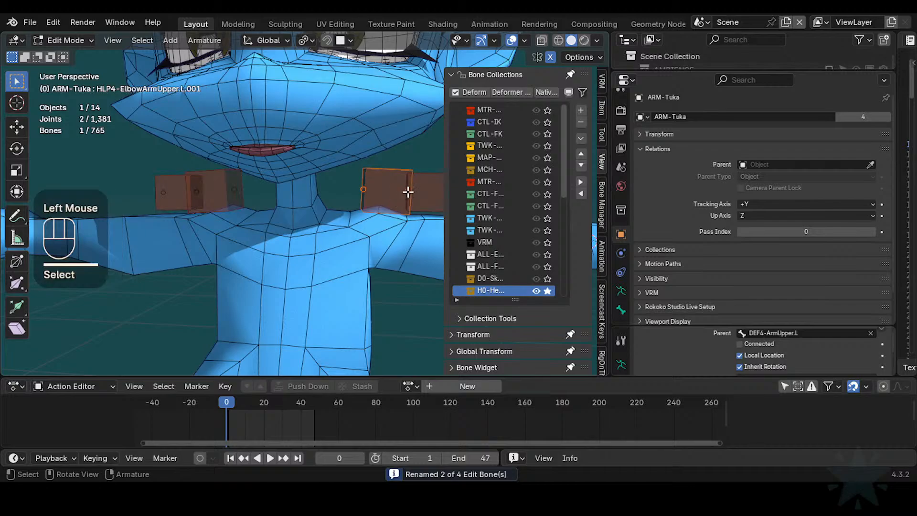
pyautogui.click(416, 191)
pyautogui.keyDown('shift'); pyautogui.moveTo(415, 191); pyautogui.dragTo(224, 203, button='middle'); pyautogui.keyUp('shift')
pyautogui.click(403, 194)
pyautogui.click(403, 194)
pyautogui.click(348, 199)
pyautogui.click(225, 202)
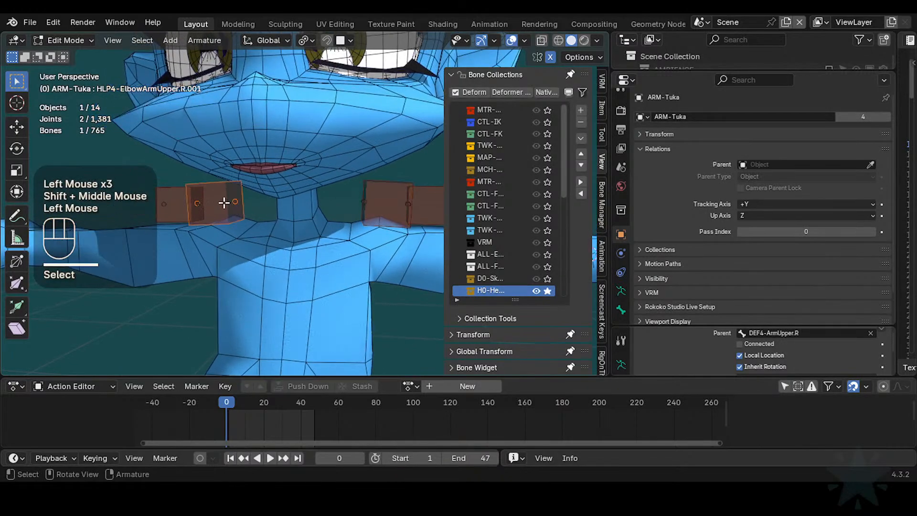
pyautogui.scroll(-1, 211, 205)
pyautogui.click(211, 205)
pyautogui.scroll(1, 238, 240)
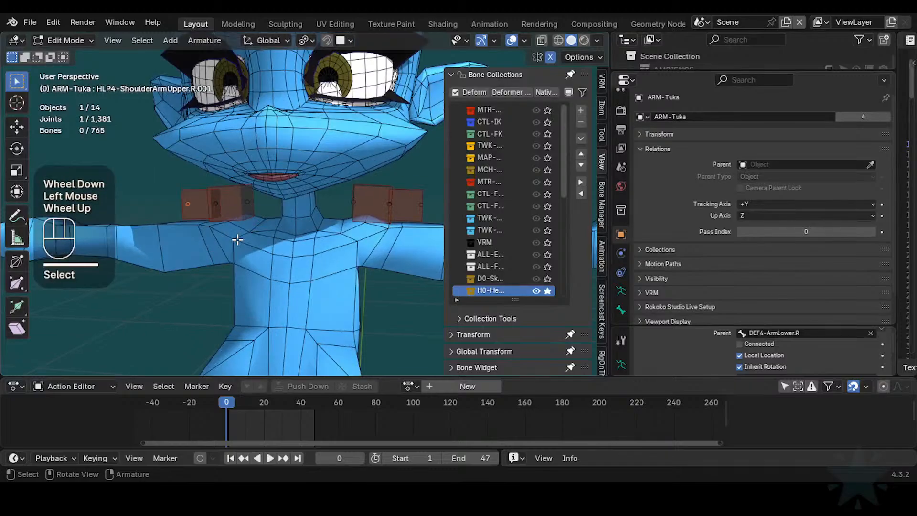
pyautogui.click(354, 205)
pyautogui.click(409, 205)
pyautogui.click(208, 209)
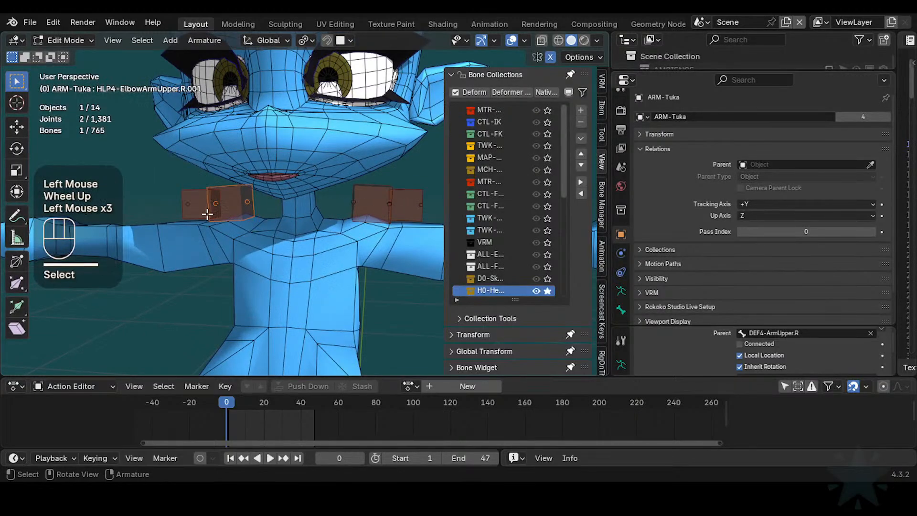
# - Remove the 001 suffix from the names of the left and right HLP4-ShoulderArmUpper bones
pyautogui.click(188, 212)
pyautogui.keyDown('shift'); pyautogui.click(423, 205); pyautogui.keyUp('shift')
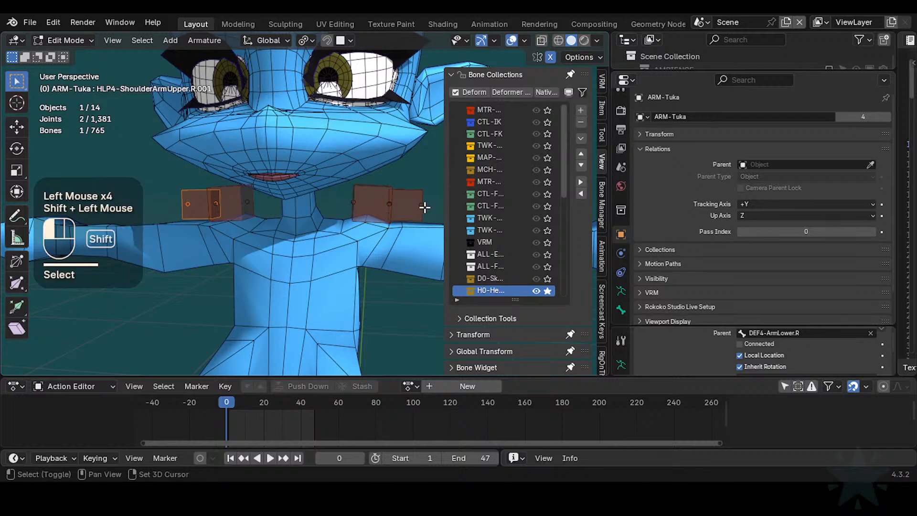
pyautogui.click(402, 216)
pyautogui.press('F2')
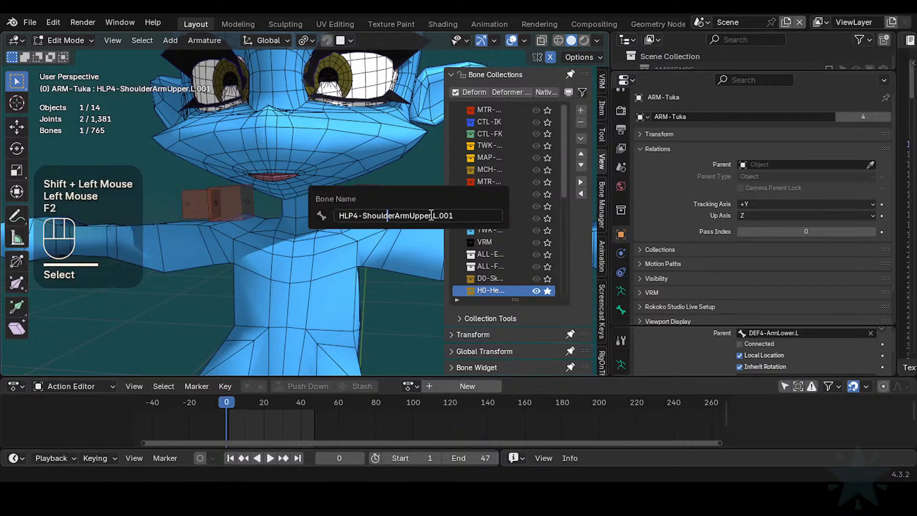
pyautogui.moveTo(431, 216); pyautogui.dragTo(501, 216)
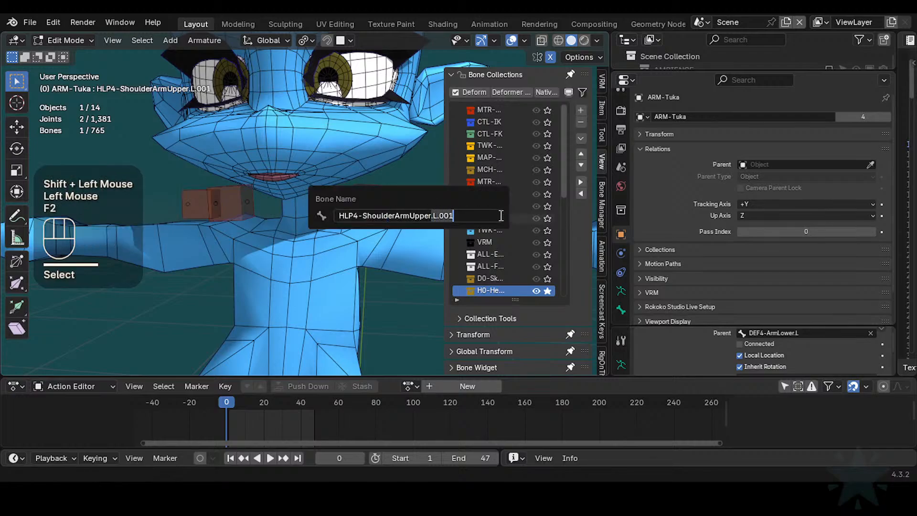
pyautogui.click(219, 214)
pyautogui.press('F2')
pyautogui.moveTo(243, 226); pyautogui.dragTo(292, 225)
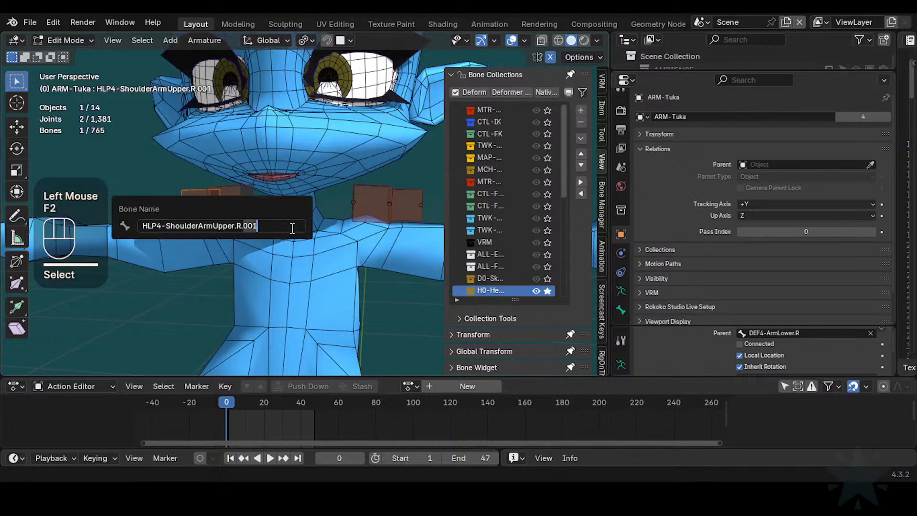
pyautogui.press('BackSpace')
# - Check the inner duplicated helper bones above the shoulders, then select both HLP4-ElbowArmUpper bones with the 001 suffix together
pyautogui.click(228, 203)
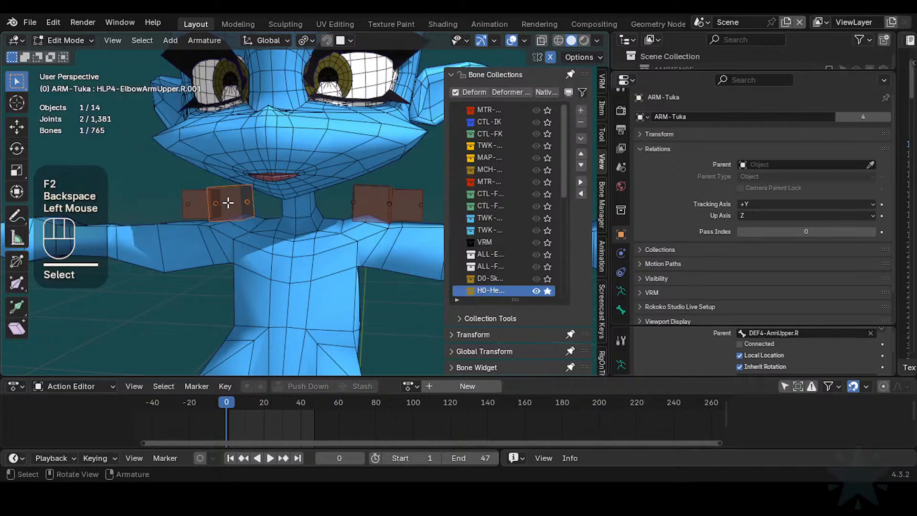
pyautogui.scroll(1, 232, 203)
pyautogui.scroll(-1, 233, 203)
pyautogui.keyDown('shift'); pyautogui.moveTo(243, 216); pyautogui.dragTo(233, 220, button='middle'); pyautogui.keyUp('shift')
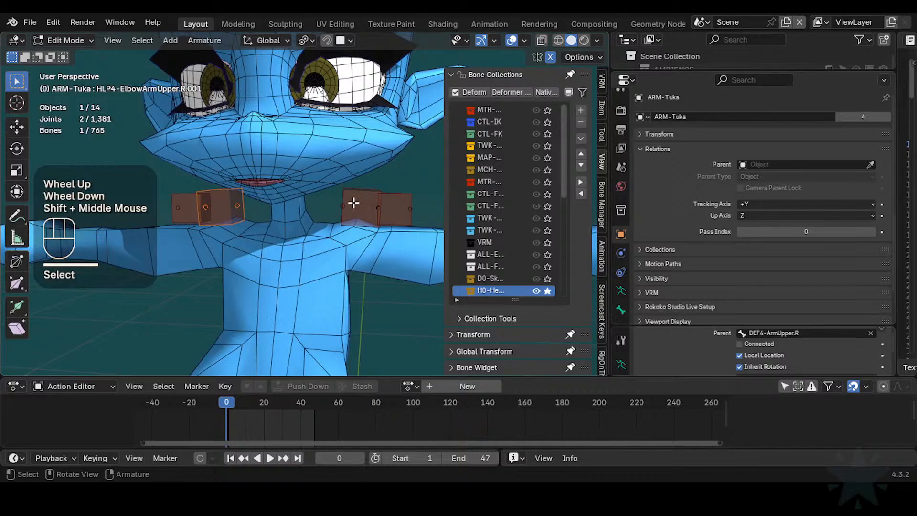
pyautogui.click(356, 204)
pyautogui.click(231, 214)
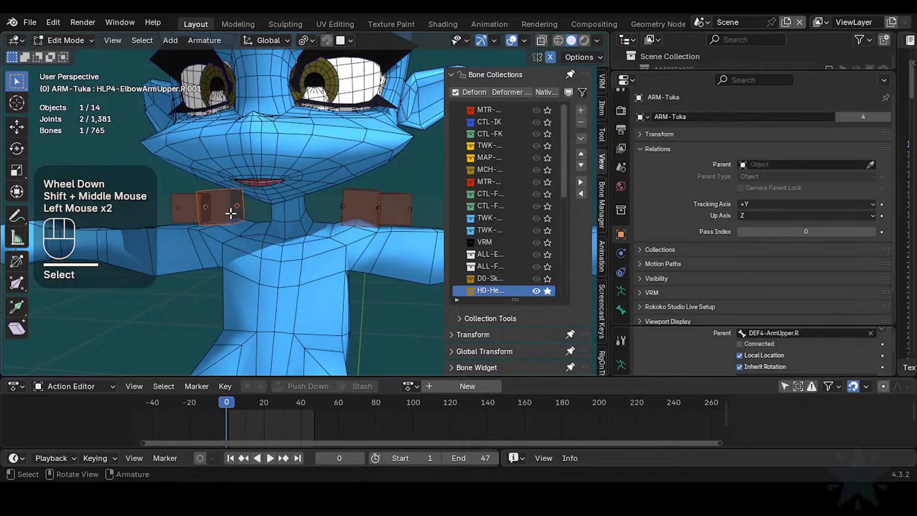
pyautogui.keyDown('shift'); pyautogui.click(361, 204); pyautogui.keyUp('shift')
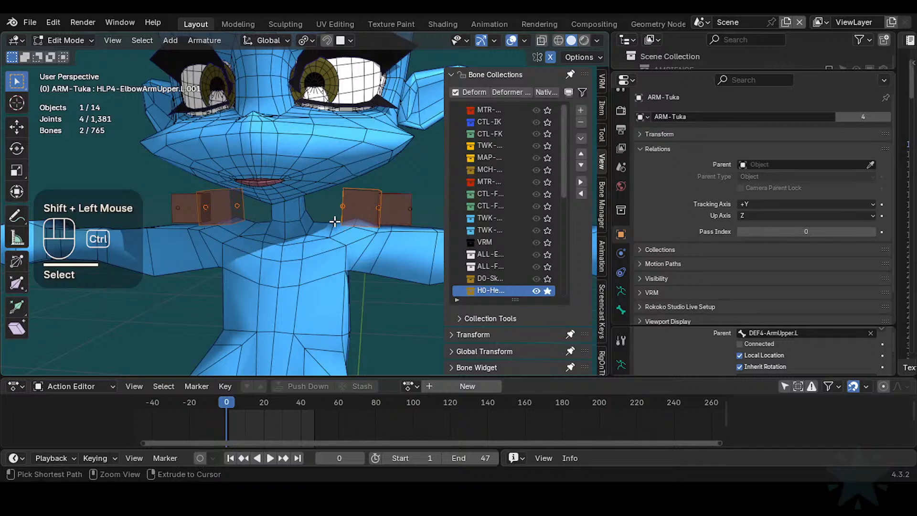
# - Start a batch rename of the two selected bones with the find text ElbowArmUpper, keeping ShoulderArmUpper as the replacement
pyautogui.hotkey('ctrl', 'F2')
pyautogui.click(331, 263)
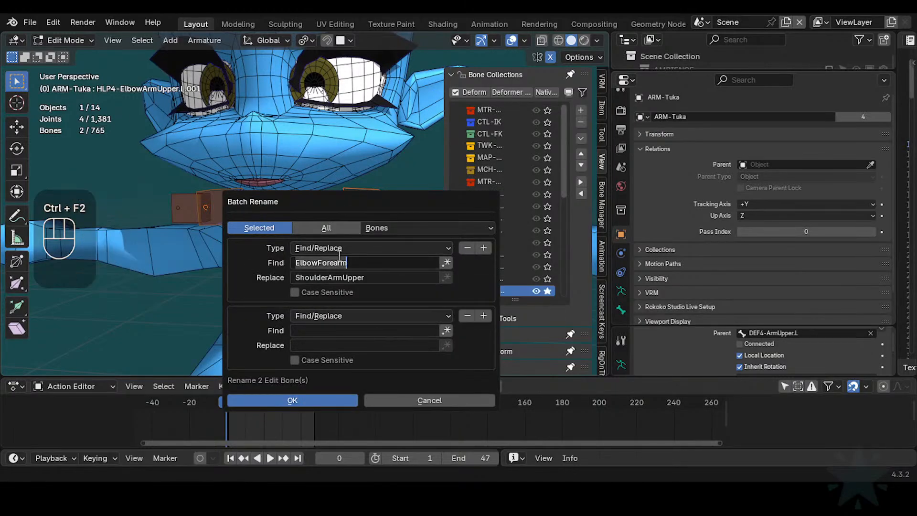
pyautogui.press('Left')
pyautogui.press('Left')
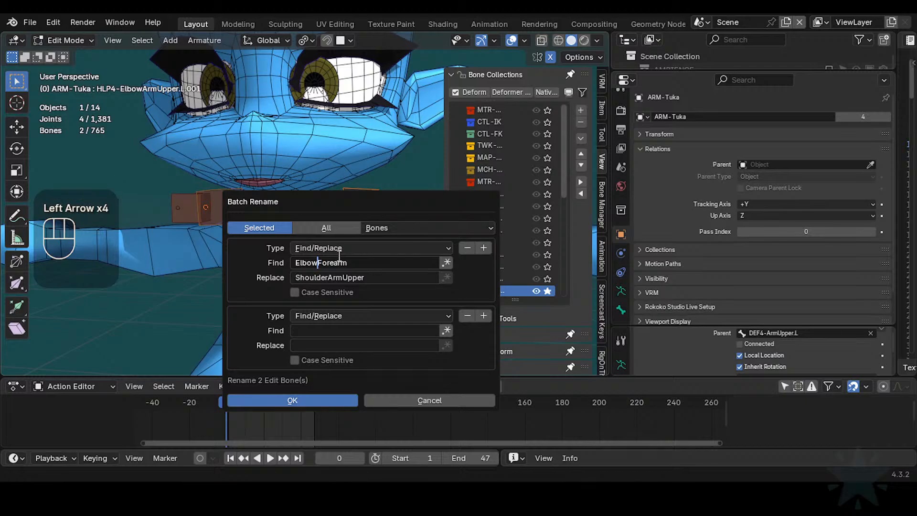
pyautogui.hotkey('shift', 'End')
pyautogui.write('ArmUppe')
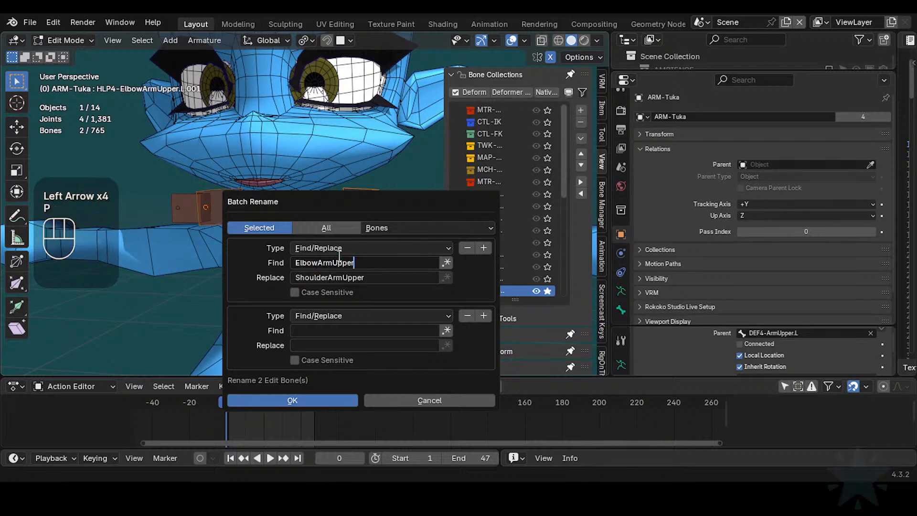
pyautogui.press('Tab')
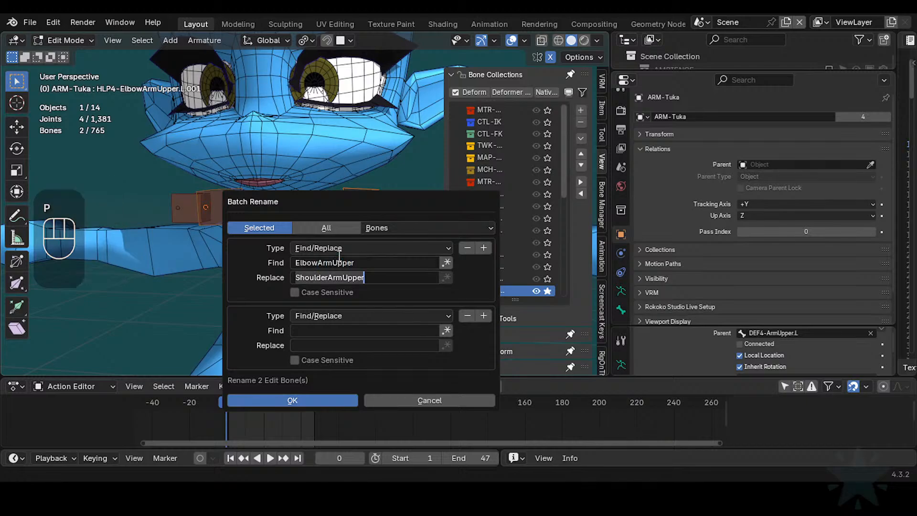
pyautogui.press('Return')
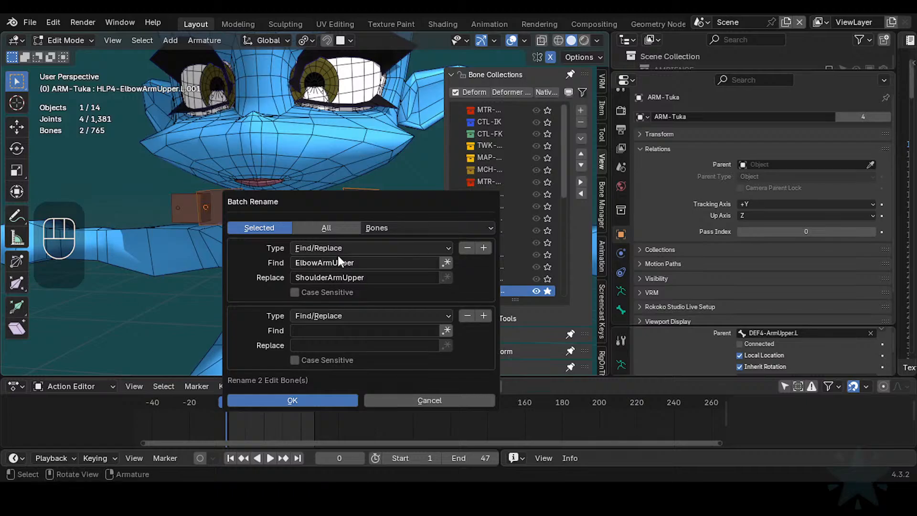
# - Change the second rename rule to strip digits and punctuation from the end, then run the batch rename
pyautogui.click(448, 316)
pyautogui.click(376, 359)
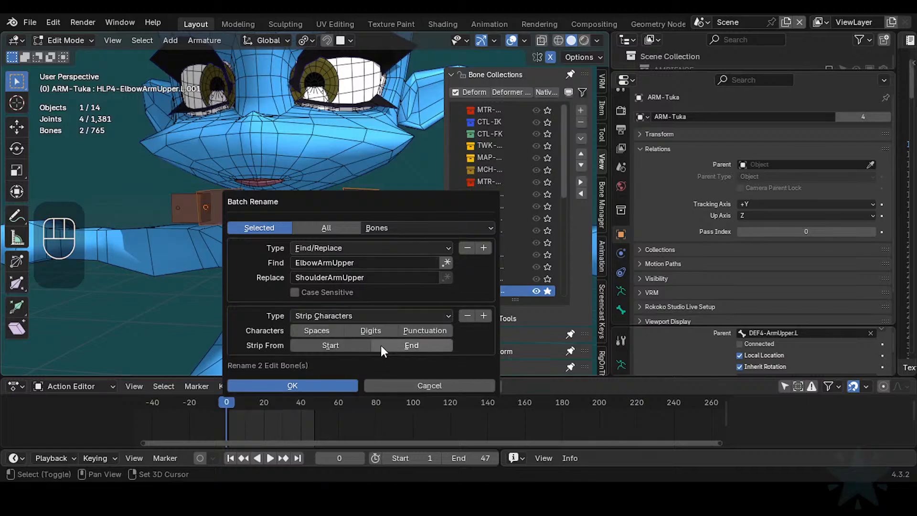
pyautogui.click(370, 331)
pyautogui.keyDown('shift'); pyautogui.click(408, 331); pyautogui.keyUp('shift')
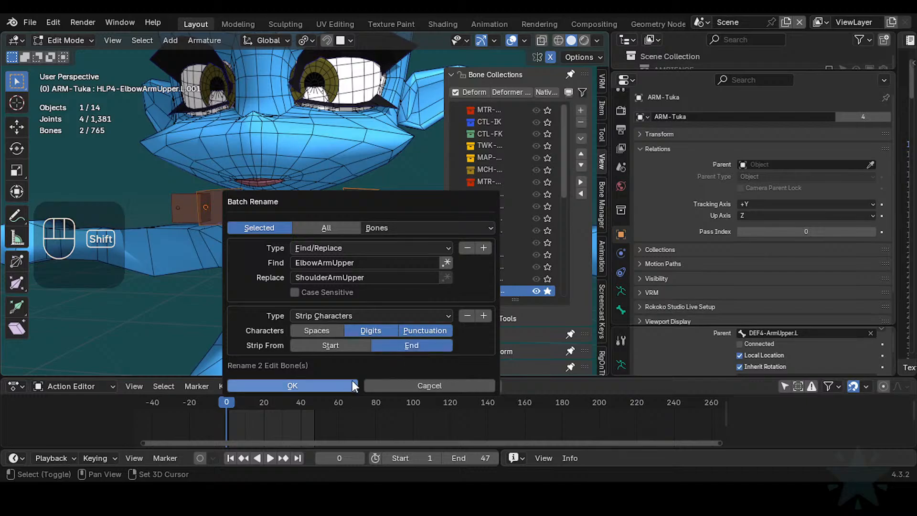
pyautogui.click(329, 386)
pyautogui.click(193, 204)
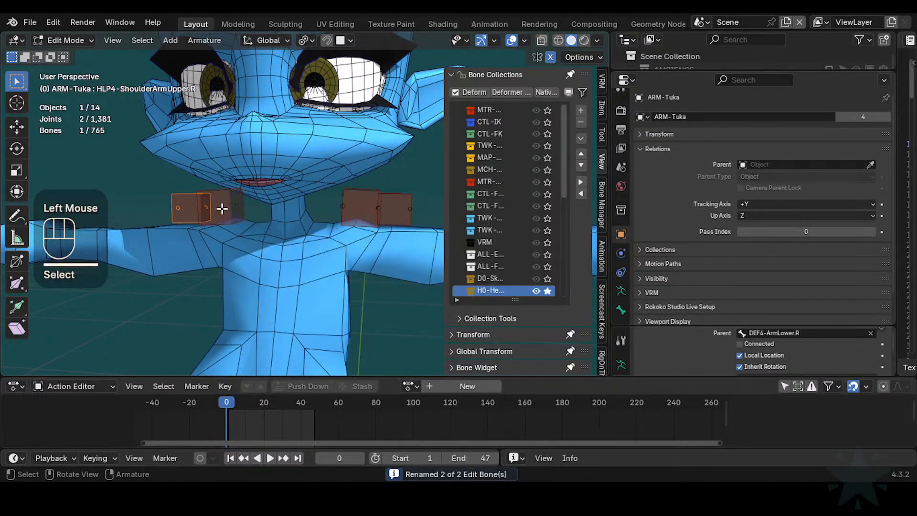
# - Try to batch rename the inner shoulder helper bones on both sides, finding ElbowArmUpper and replacing it with ShoulderChest
pyautogui.click(222, 208)
pyautogui.click(176, 209)
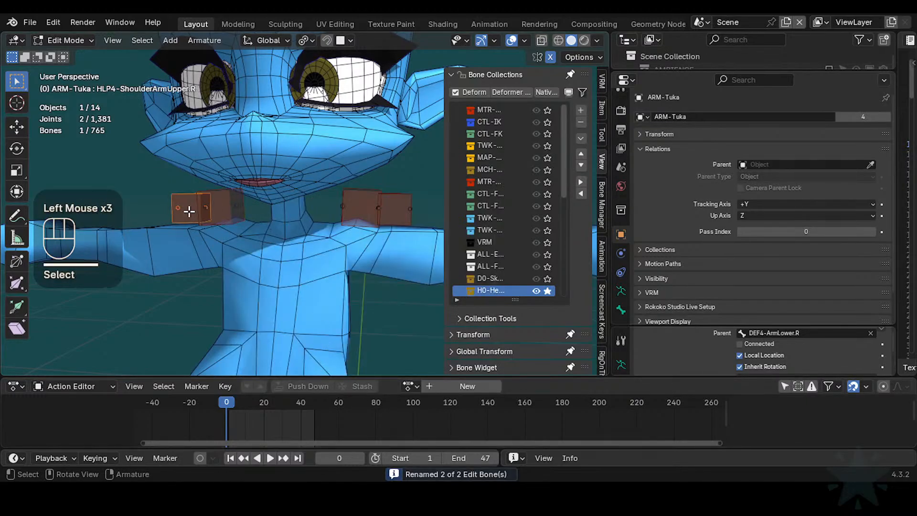
pyautogui.click(217, 209)
pyautogui.press('a')
pyautogui.press('a')
pyautogui.click(226, 213)
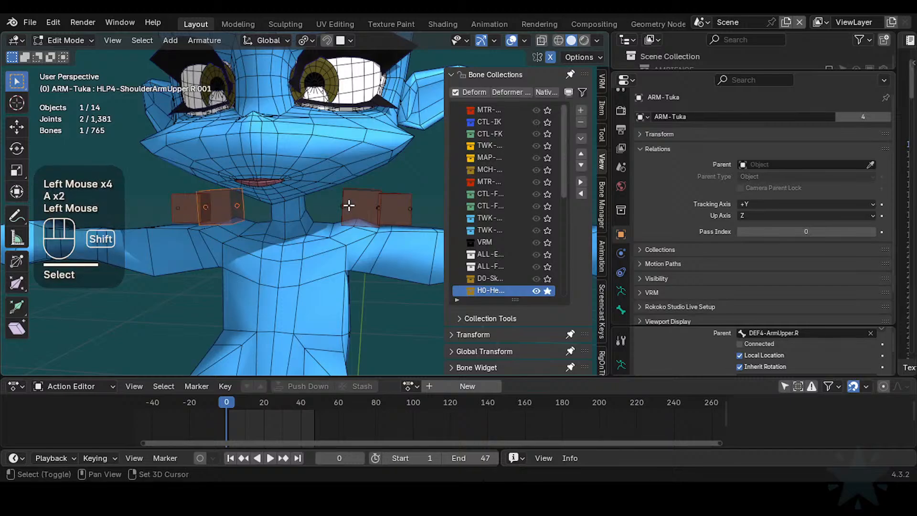
pyautogui.keyDown('shift'); pyautogui.click(359, 206); pyautogui.keyUp('shift')
pyautogui.hotkey('ctrl', 'F2')
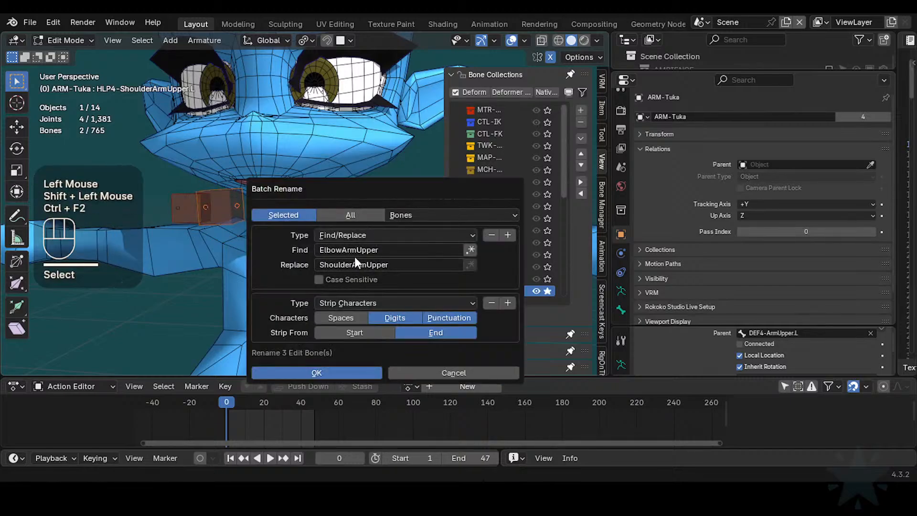
pyautogui.click(355, 265)
pyautogui.press('End')
pyautogui.press('BackSpace')
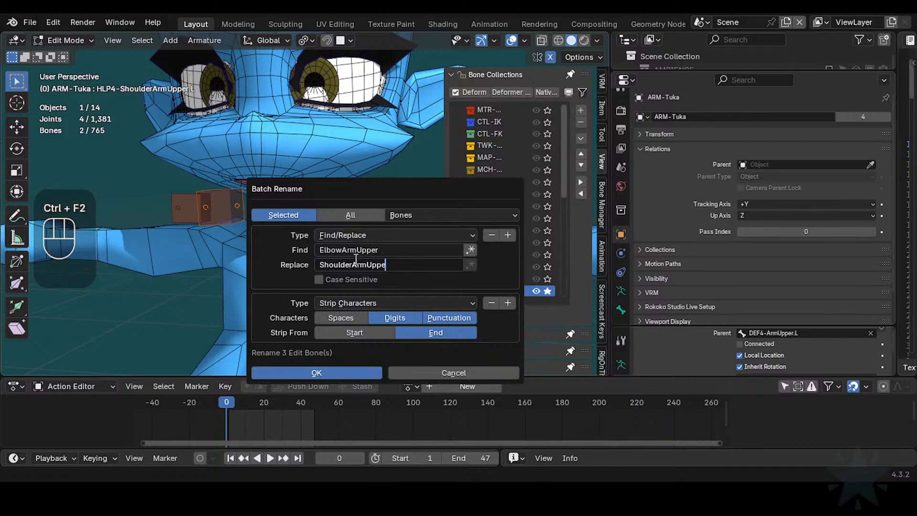
pyautogui.press('BackSpace')
pyautogui.press('BackSpace')
pyautogui.press('BackSpace')
pyautogui.press('BackSpace')
pyautogui.press('BackSpace')
pyautogui.press('BackSpace')
pyautogui.press('BackSpace')
pyautogui.write('CHest')
pyautogui.press('BackSpace')
pyautogui.press('BackSpace')
pyautogui.press('BackSpace')
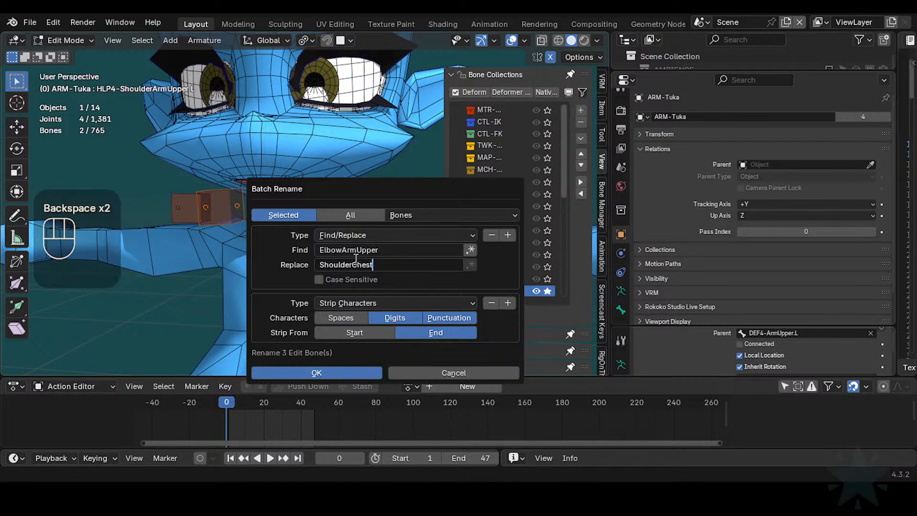
pyautogui.press('Return')
pyautogui.press('Return')
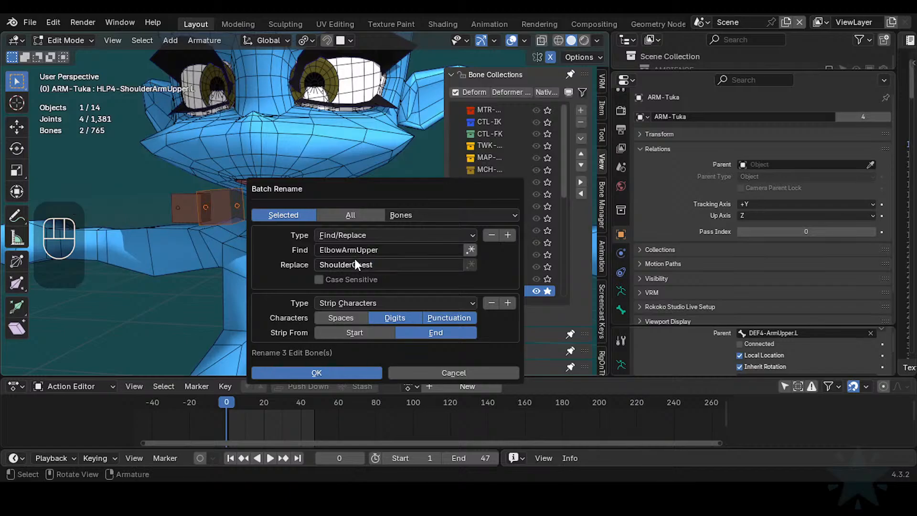
# - Reselect both inner shoulder helper bones and set the batch rename's find text to ShoulderArmUpper
pyautogui.click(358, 222)
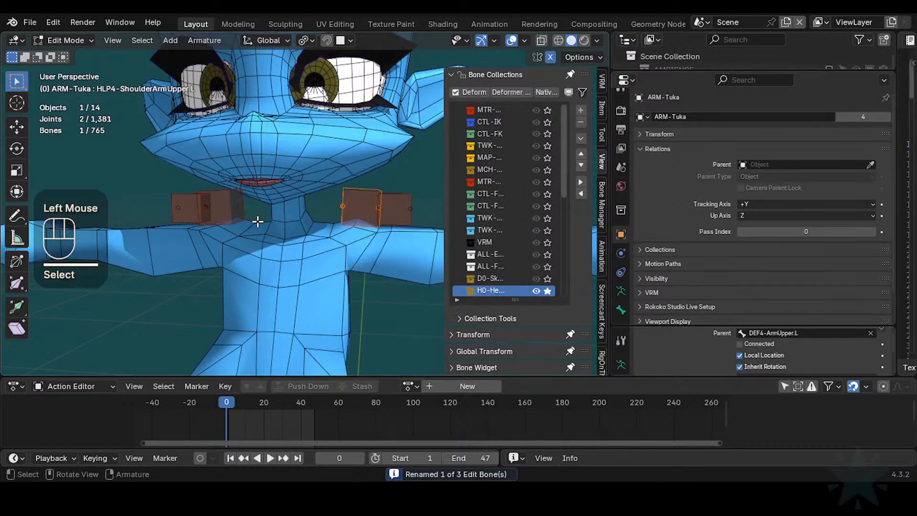
pyautogui.click(220, 215)
pyautogui.click(184, 214)
pyautogui.click(222, 213)
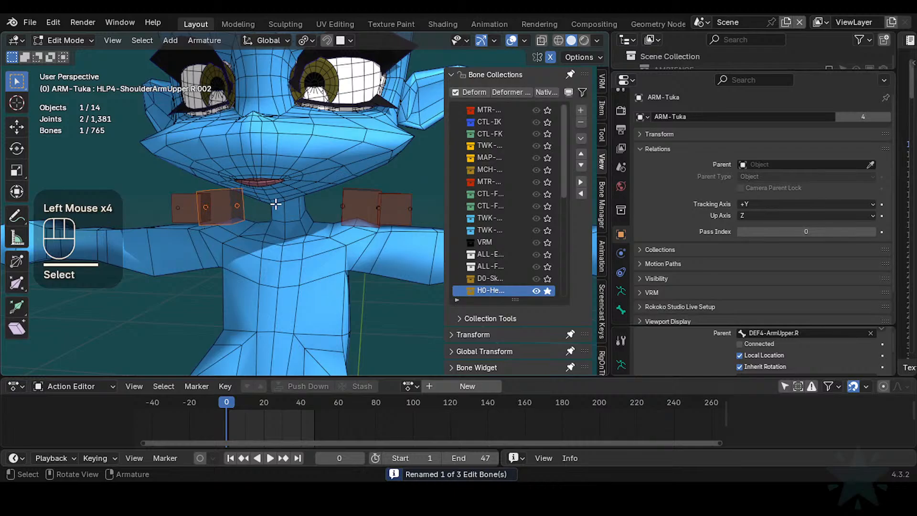
pyautogui.keyDown('shift'); pyautogui.click(348, 210); pyautogui.keyUp('shift')
pyautogui.hotkey('ctrl', 'F2')
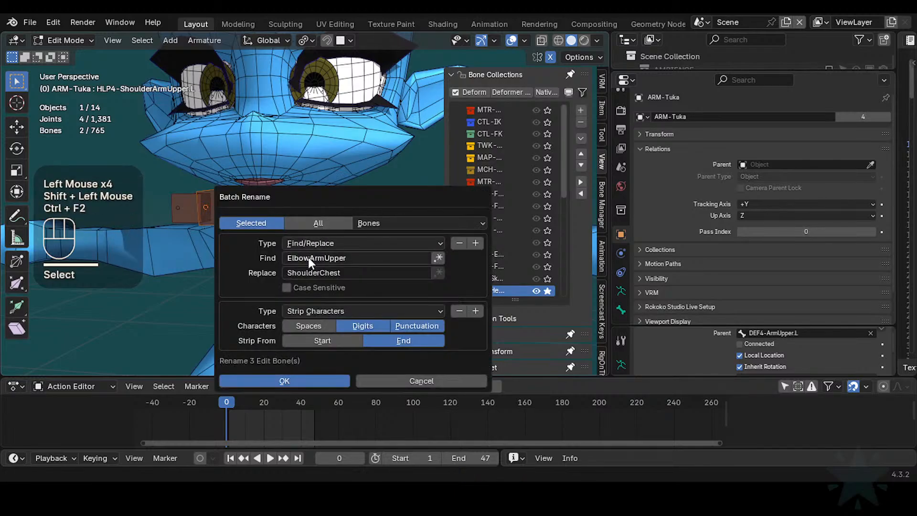
pyautogui.click(308, 258)
pyautogui.press('Left')
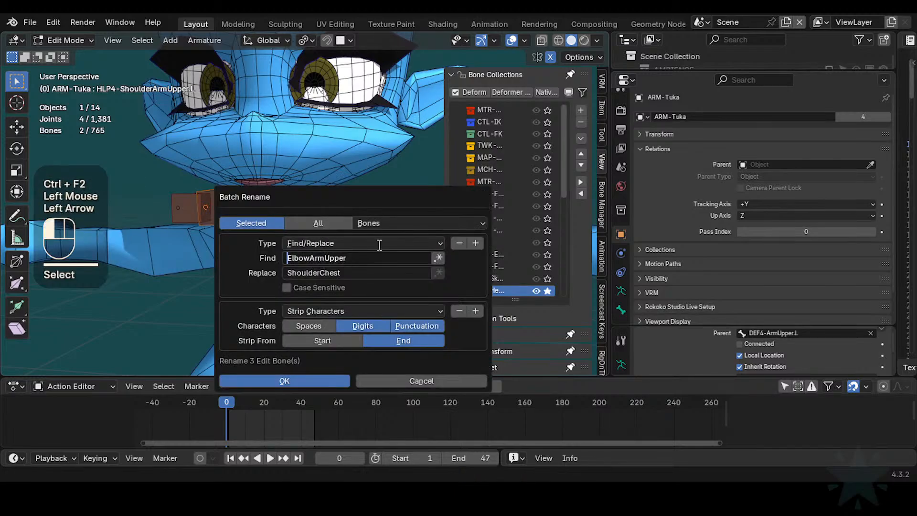
pyautogui.press('Right')
pyautogui.press('Right')
pyautogui.write('Shoulder')
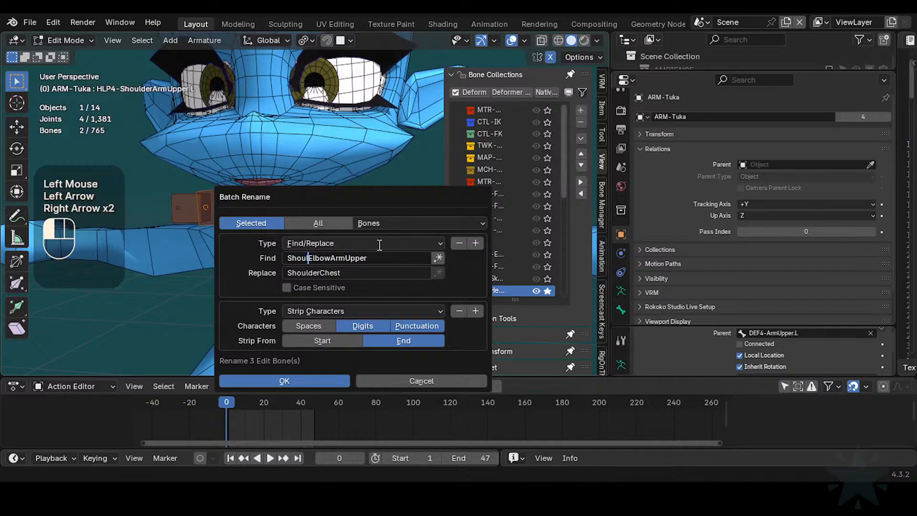
pyautogui.hotkey('shift', 'Right')
pyautogui.hotkey('shift', 'Right')
pyautogui.hotkey('shift', 'Right')
pyautogui.hotkey('shift', 'Right')
pyautogui.hotkey('shift', 'Right')
pyautogui.press('BackSpace')
pyautogui.press('Tab')
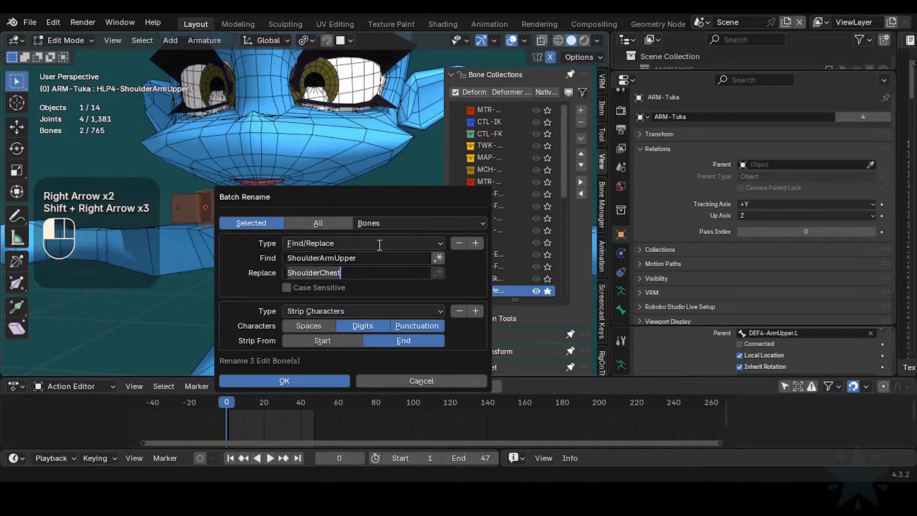
# - Shorten the find text to ArmUpper and the replacement to Chest, and batch rename the selected shoulder bones
pyautogui.click(326, 258)
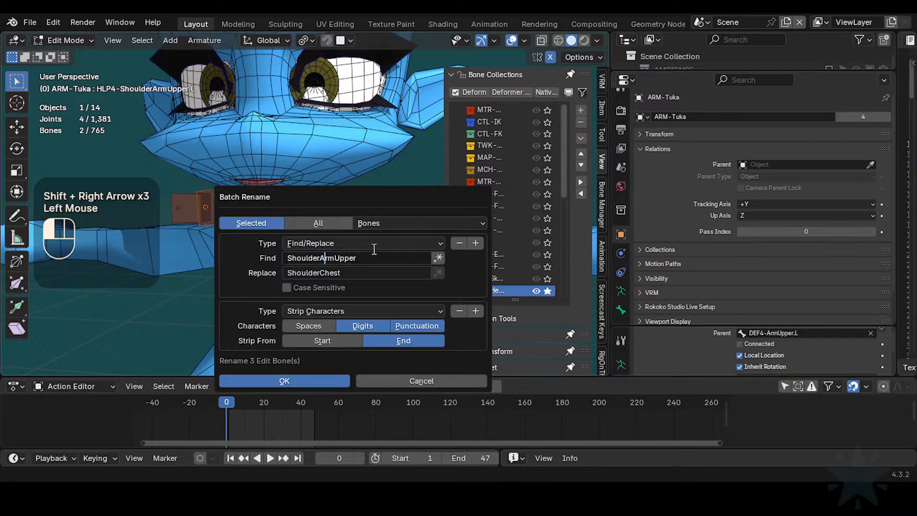
pyautogui.hotkey('ctrl', 'BackSpace')
pyautogui.press('Tab')
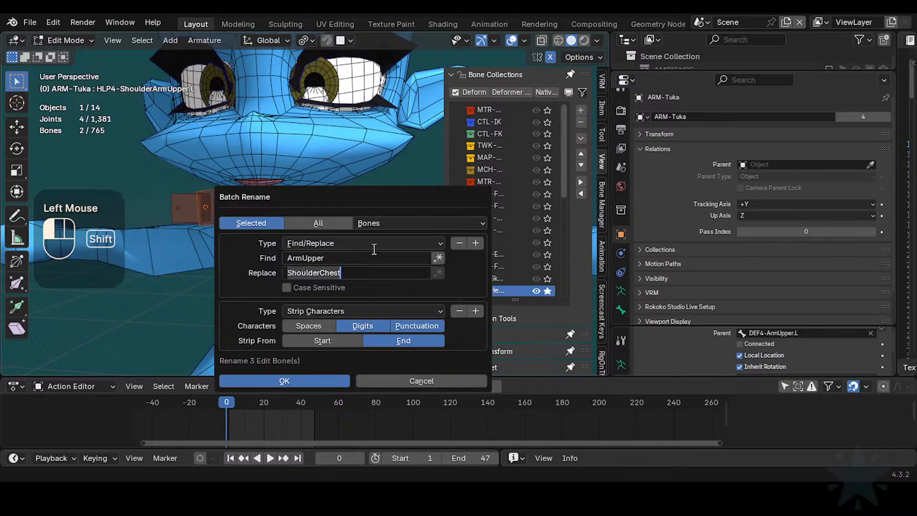
pyautogui.hotkey('shift', 'Left')
pyautogui.hotkey('shift', 'Left')
pyautogui.hotkey('shift', 'Left')
pyautogui.hotkey('shift', 'Left')
pyautogui.hotkey('shift', 'Left')
pyautogui.press('BackSpace')
pyautogui.press('Return')
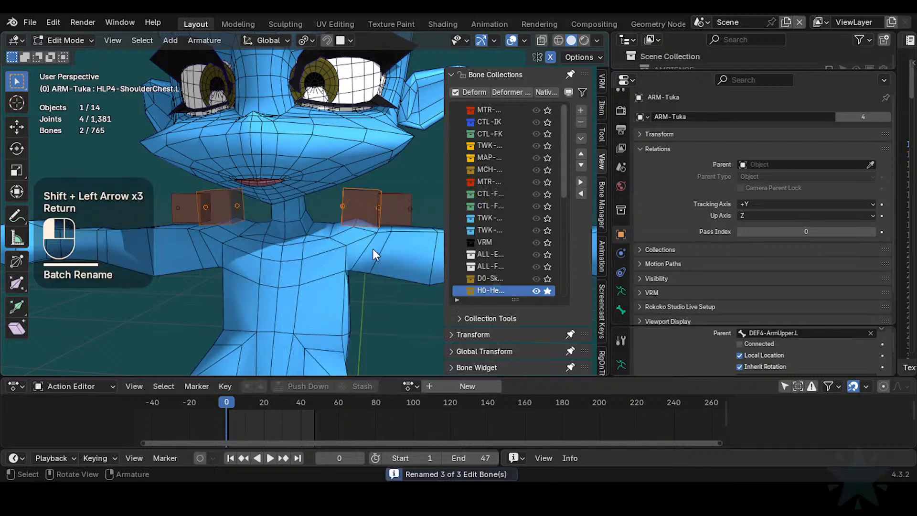
# - Rename the inner helper bone on the character's right shoulder to HLP4-ShoulderChest.R.002
pyautogui.click(221, 198)
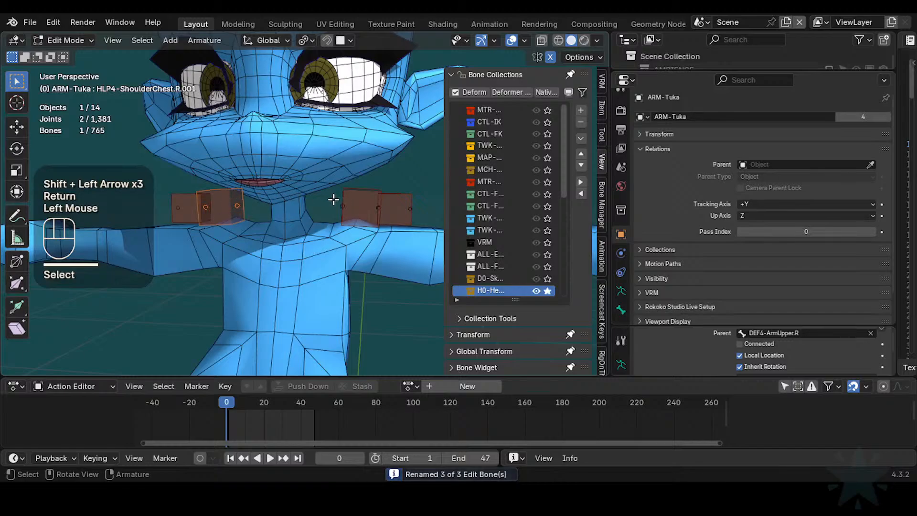
pyautogui.click(341, 206)
pyautogui.click(238, 202)
pyautogui.press('F2')
pyautogui.press('End')
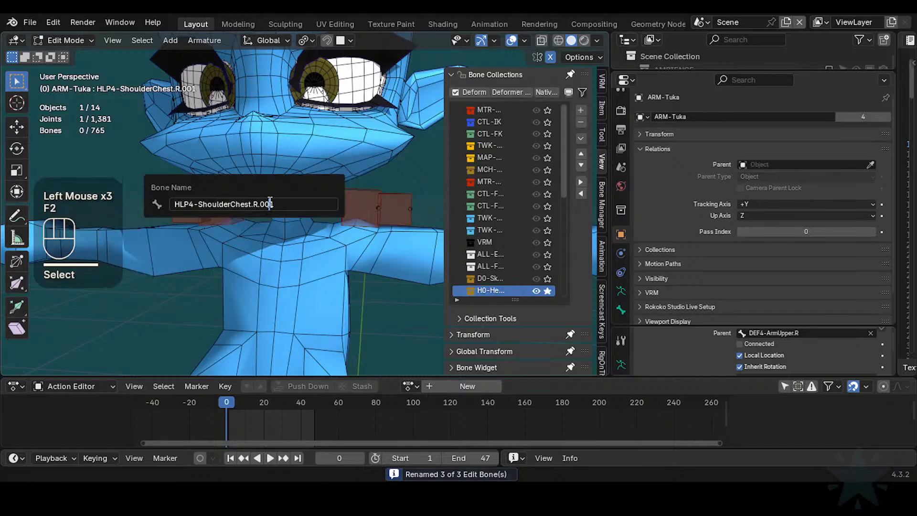
pyautogui.press('BackSpace')
pyautogui.write('2')
pyautogui.press('Return')
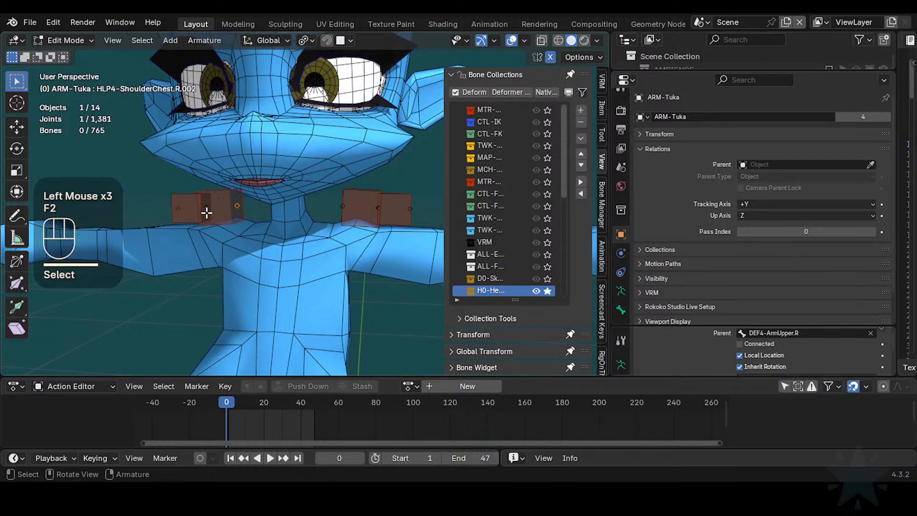
# - Rename the outer helper bone on the character's right shoulder to HLP4-ShoulderArmUpper.R
pyautogui.click(234, 207)
pyautogui.click(180, 219)
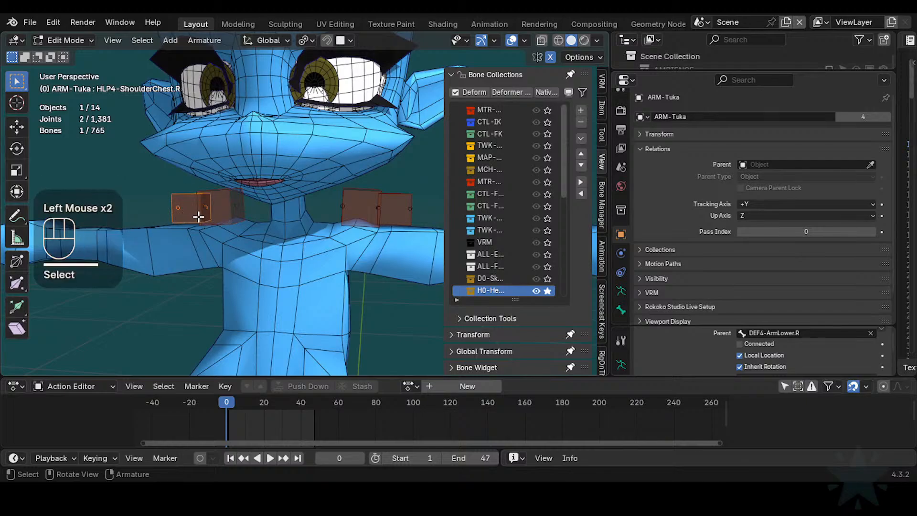
pyautogui.click(198, 217)
pyautogui.click(395, 209)
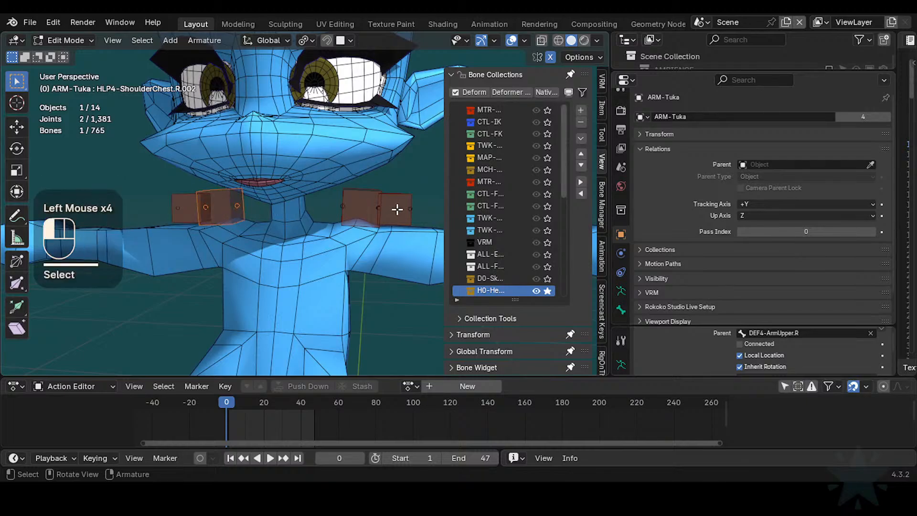
pyautogui.click(190, 213)
pyautogui.press('F2')
pyautogui.click(178, 222)
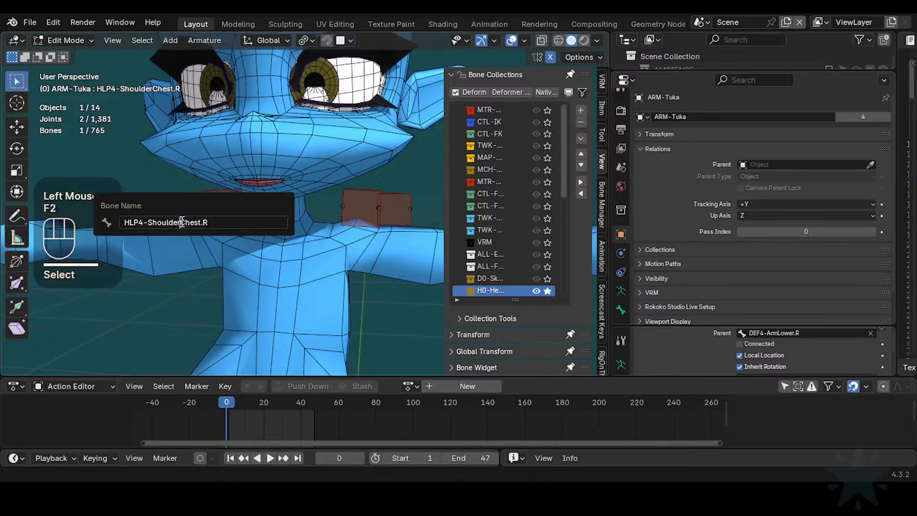
pyautogui.write('ArmUpper')
pyautogui.hotkey('shift', 'End')
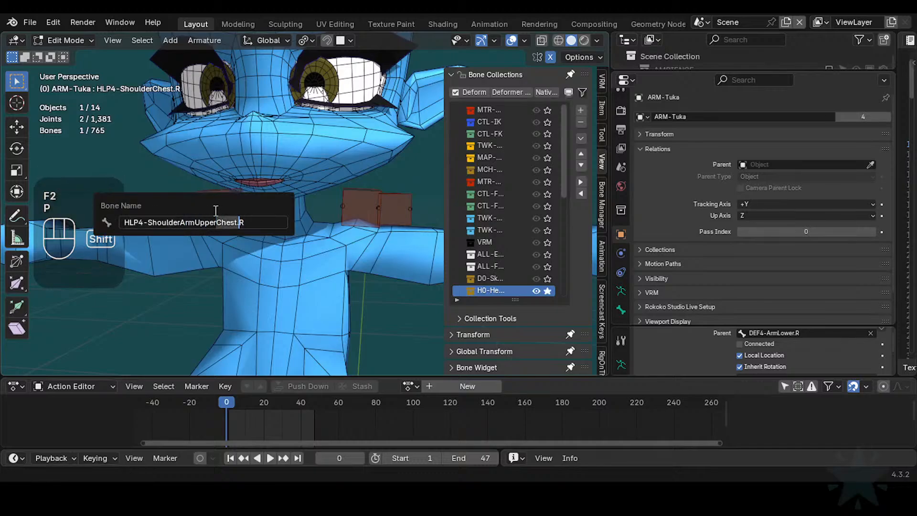
pyautogui.hotkey('shift', 'Left')
pyautogui.hotkey('shift', 'Left')
pyautogui.press('BackSpace')
pyautogui.press('Return')
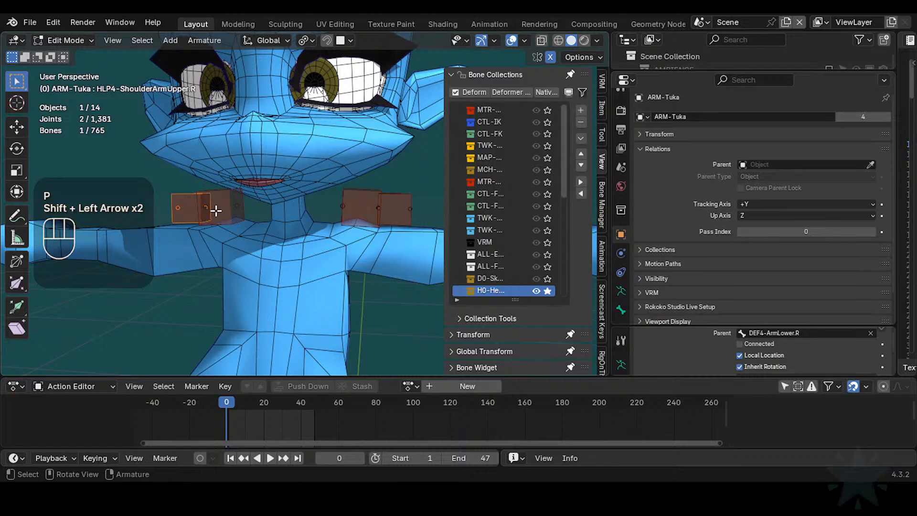
# - Rename the outer helper bone on the character's left shoulder to HLP4-ShoulderArmUpper.L
pyautogui.click(385, 216)
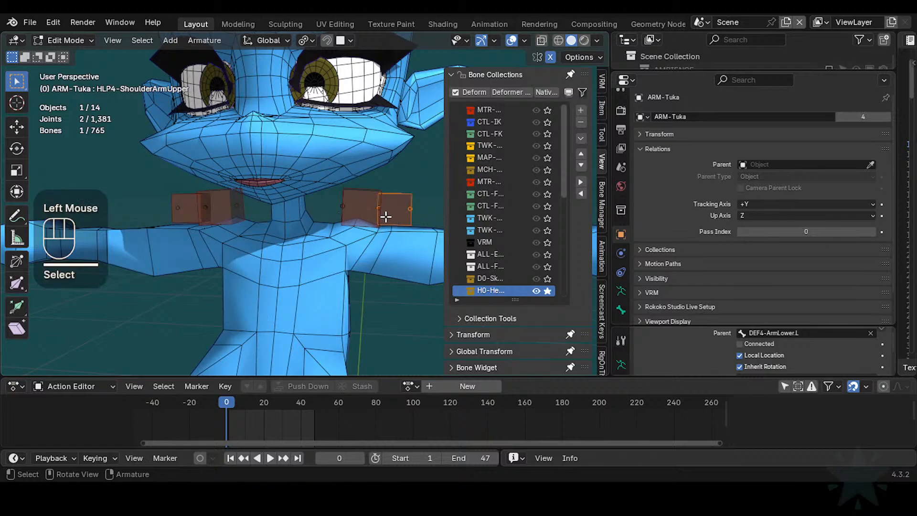
pyautogui.click(386, 216)
pyautogui.press('F2')
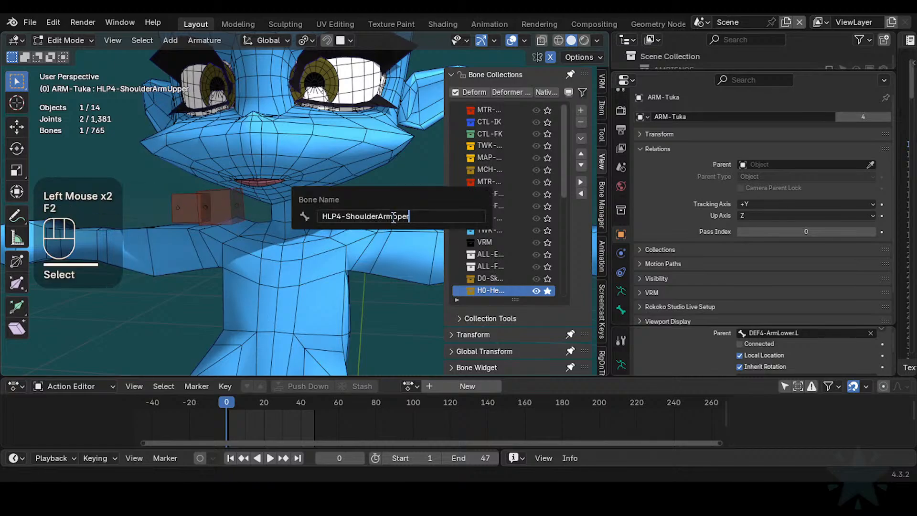
pyautogui.write('.L')
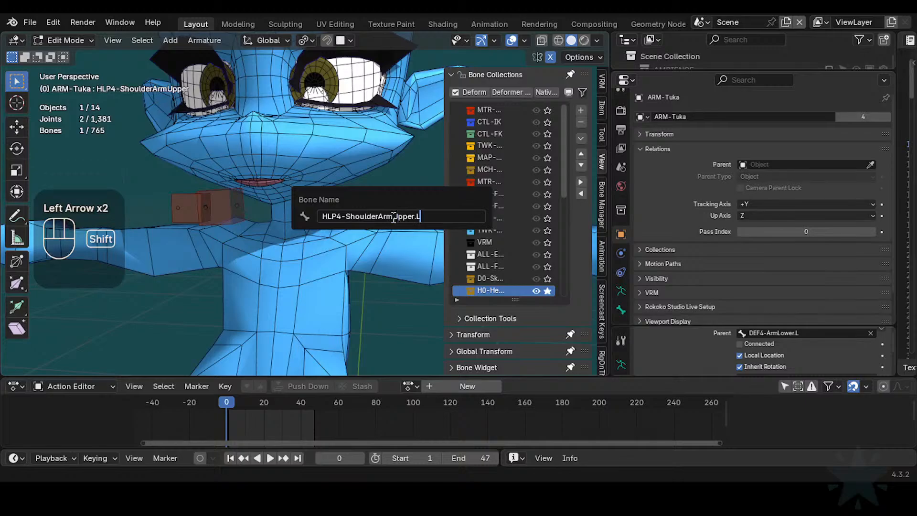
pyautogui.press('Return')
# - Remove the numeric suffix from the character's right inner shoulder helper bone so it is named HLP4-ShoulderChest.R
pyautogui.click(368, 210)
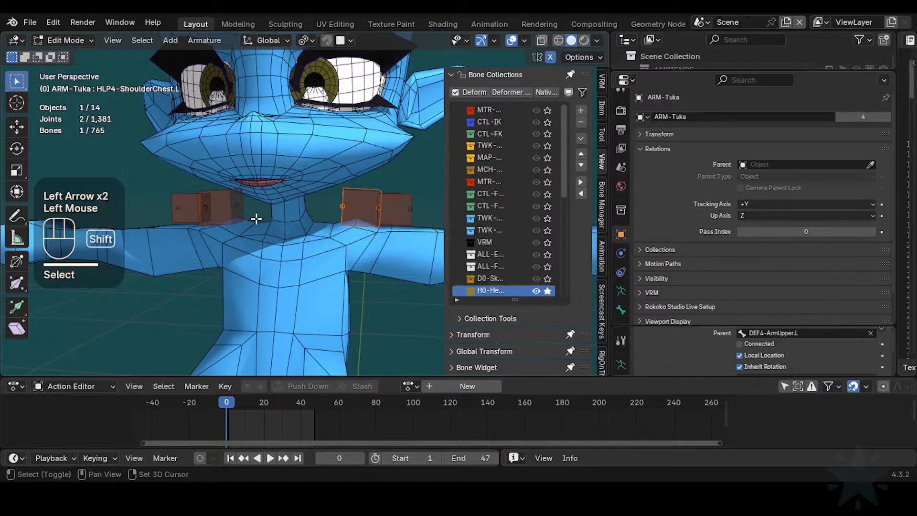
pyautogui.click(222, 213)
pyautogui.press('F2')
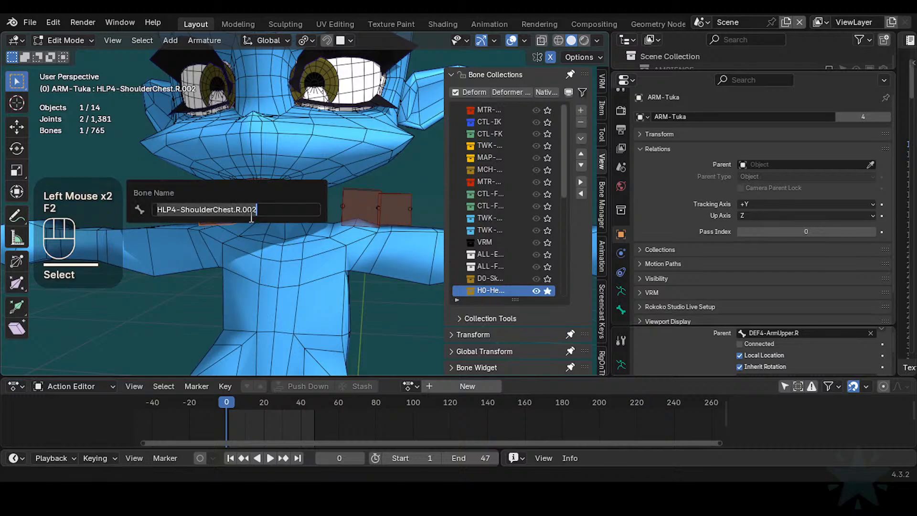
pyautogui.click(236, 210)
pyautogui.press('Delete')
pyautogui.press('Delete')
pyautogui.press('Delete')
pyautogui.press('Delete')
pyautogui.press('Return')
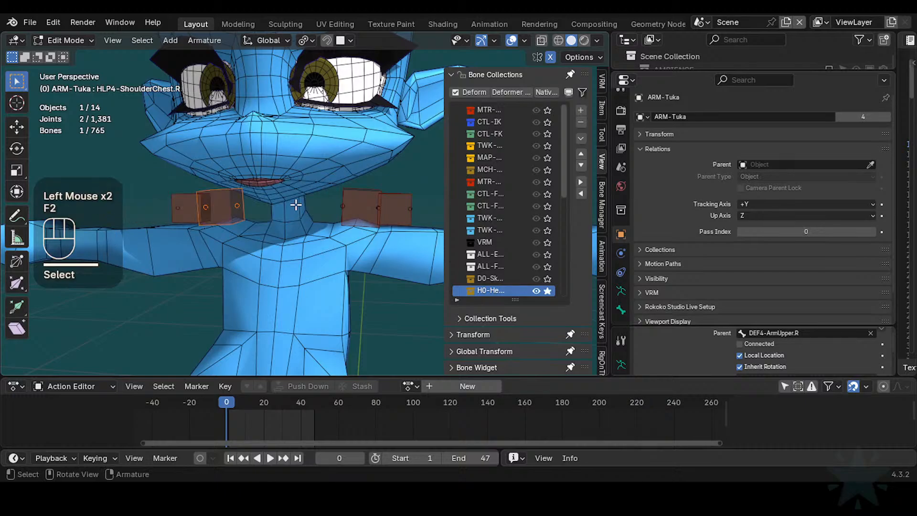
# - Check the names of the inner and outer shoulder helper bones on both sides of the character
pyautogui.click(361, 196)
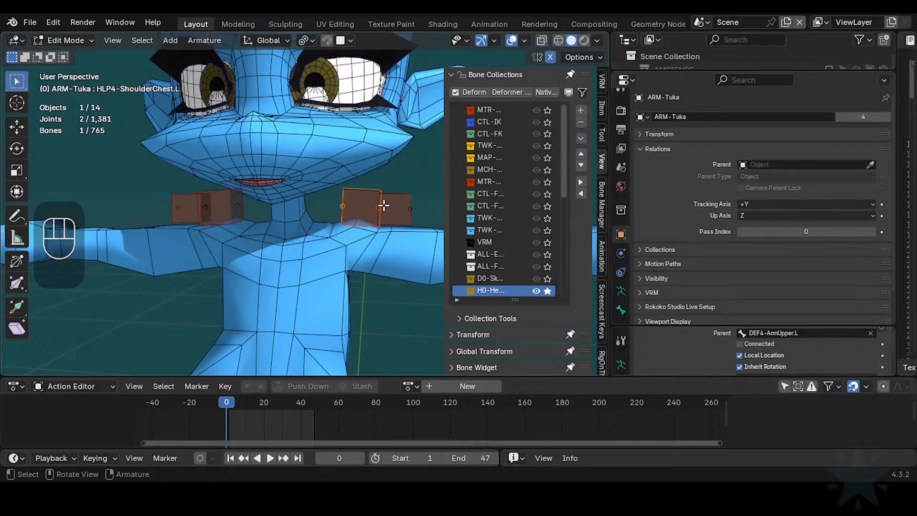
pyautogui.click(396, 198)
pyautogui.click(363, 193)
pyautogui.click(235, 206)
pyautogui.click(233, 209)
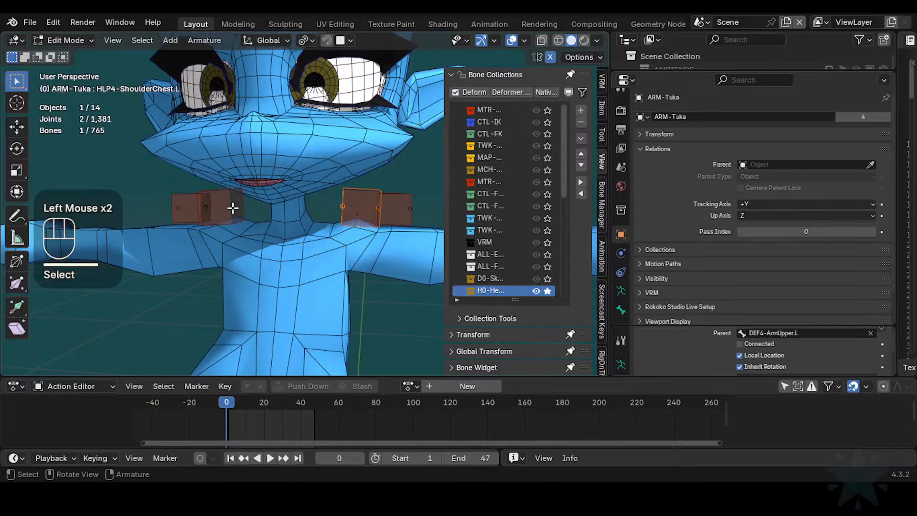
pyautogui.click(232, 209)
pyautogui.click(232, 210)
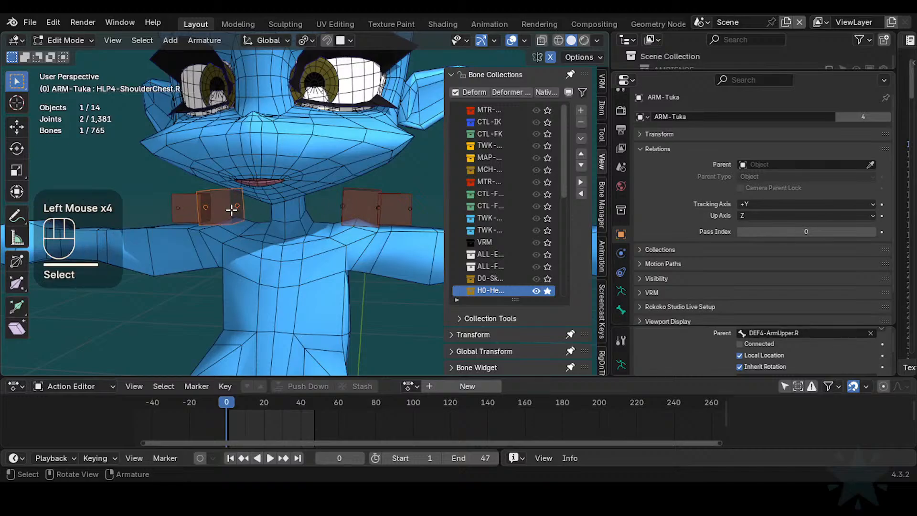
pyautogui.click(186, 211)
pyautogui.click(242, 205)
pyautogui.click(360, 203)
pyautogui.click(407, 210)
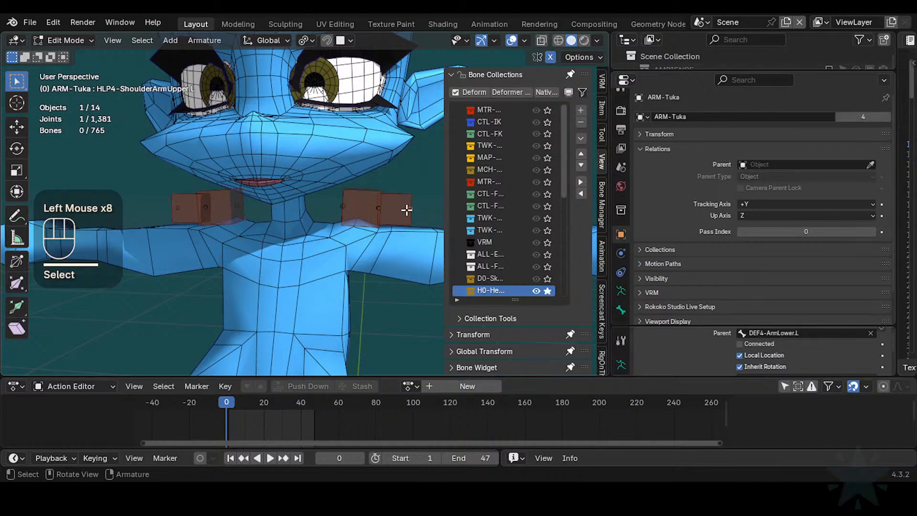
pyautogui.click(363, 211)
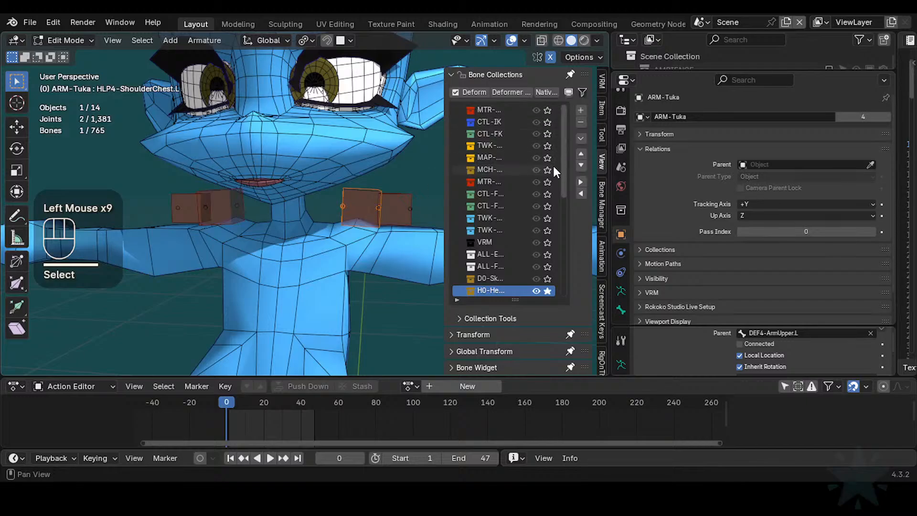
pyautogui.scroll(1, 549, 165)
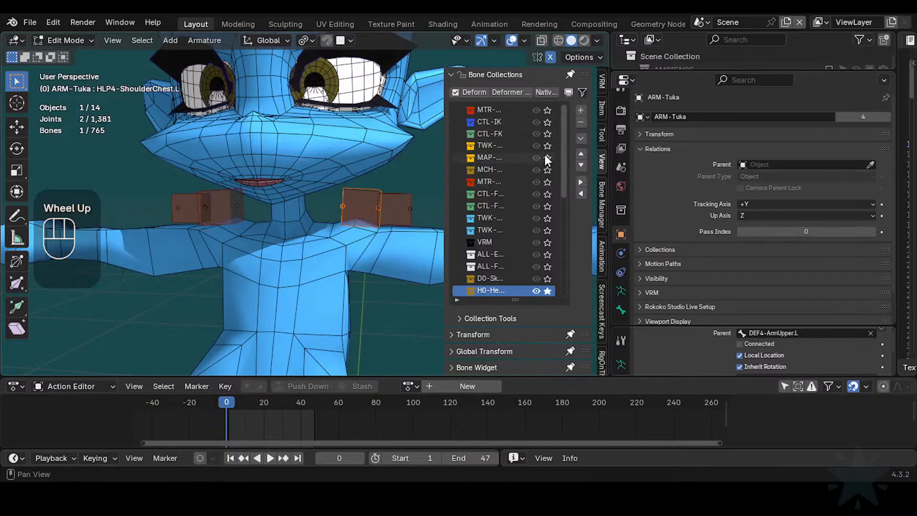
# - Save the file and show the D0-Sk bone collection alongside the helper bones
pyautogui.hotkey('ctrl', 's')
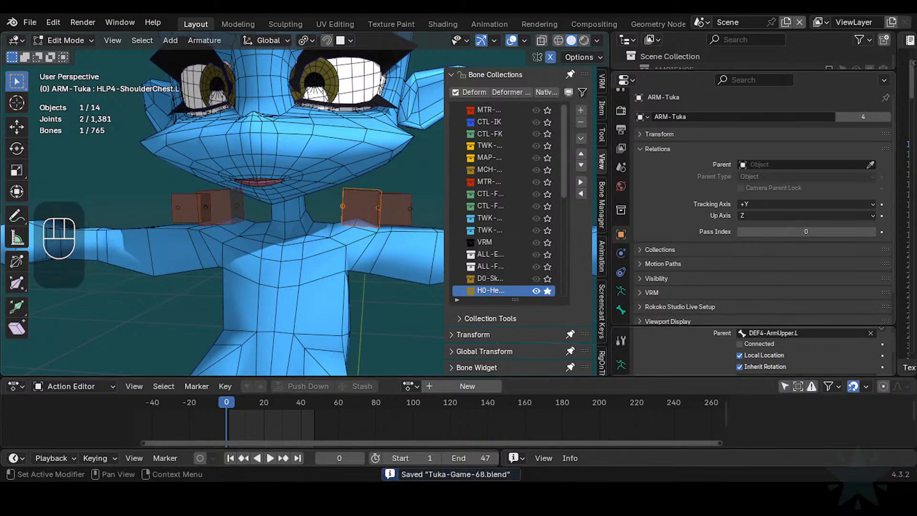
pyautogui.click(397, 213)
pyautogui.click(367, 217)
pyautogui.click(227, 211)
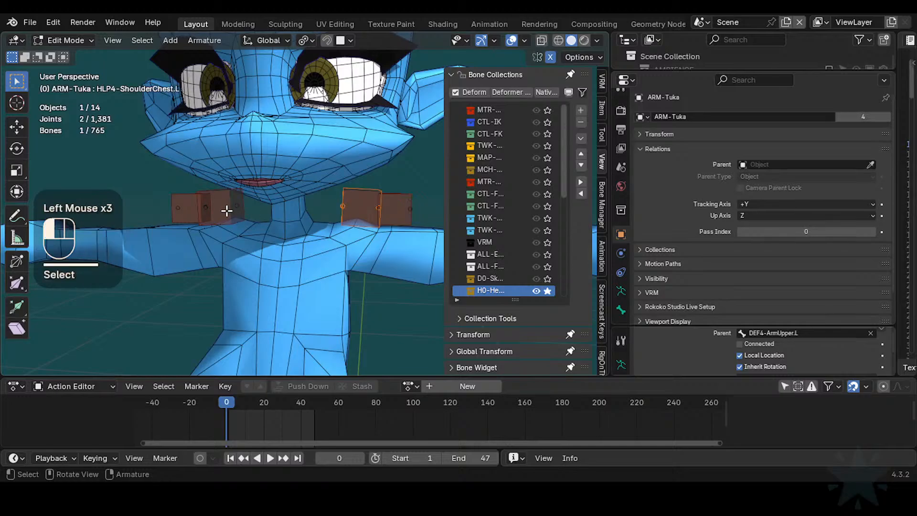
pyautogui.click(178, 210)
pyautogui.scroll(1, 182, 210)
pyautogui.scroll(1, 525, 200)
pyautogui.scroll(-2, 535, 246)
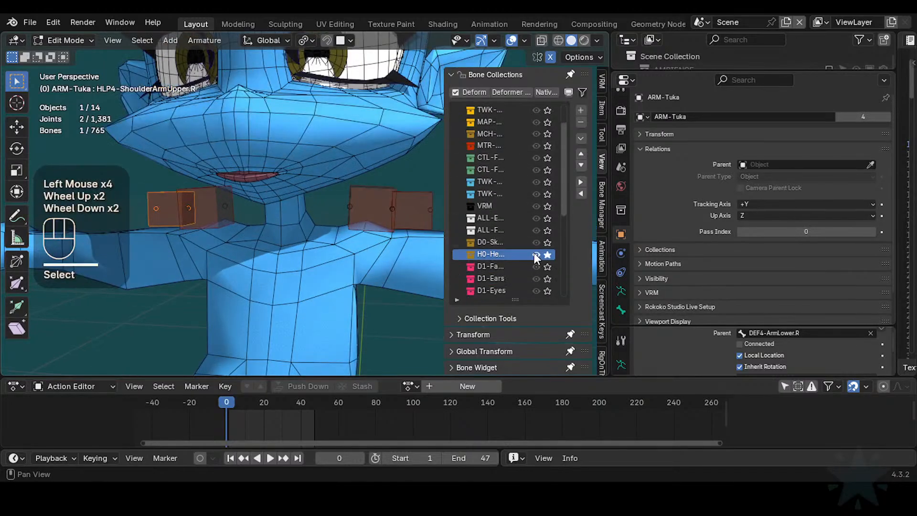
pyautogui.click(548, 242)
pyautogui.scroll(2, 392, 201)
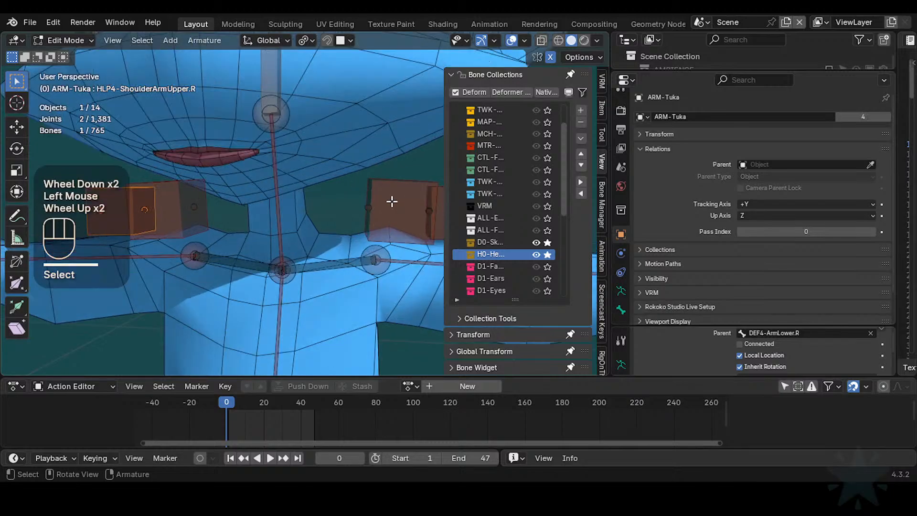
# - Place the 3D cursor at the head of the DEF4-ArmUpper.L bone
pyautogui.click(389, 207)
pyautogui.scroll(-1, 387, 215)
pyautogui.keyDown('shift'); pyautogui.moveTo(385, 252); pyautogui.dragTo(363, 254, button='middle'); pyautogui.keyUp('shift')
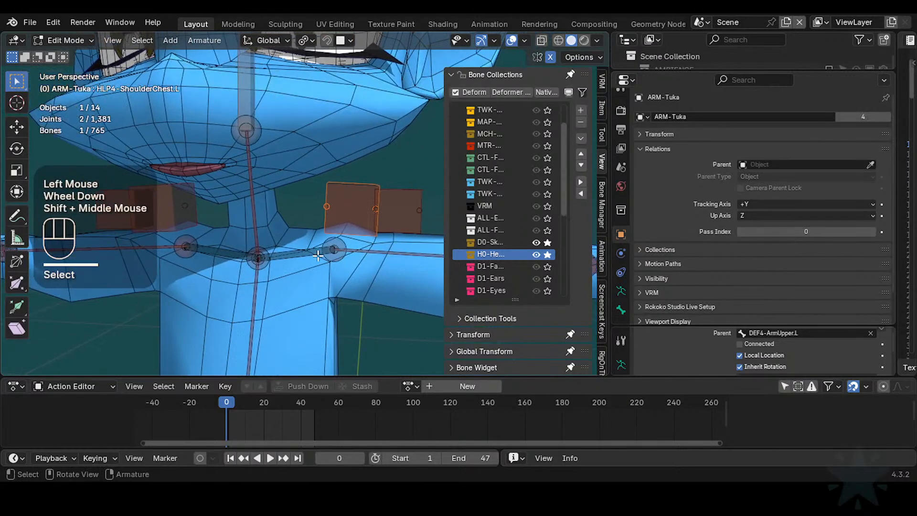
pyautogui.click(335, 262)
pyautogui.hotkey('shift', 's')
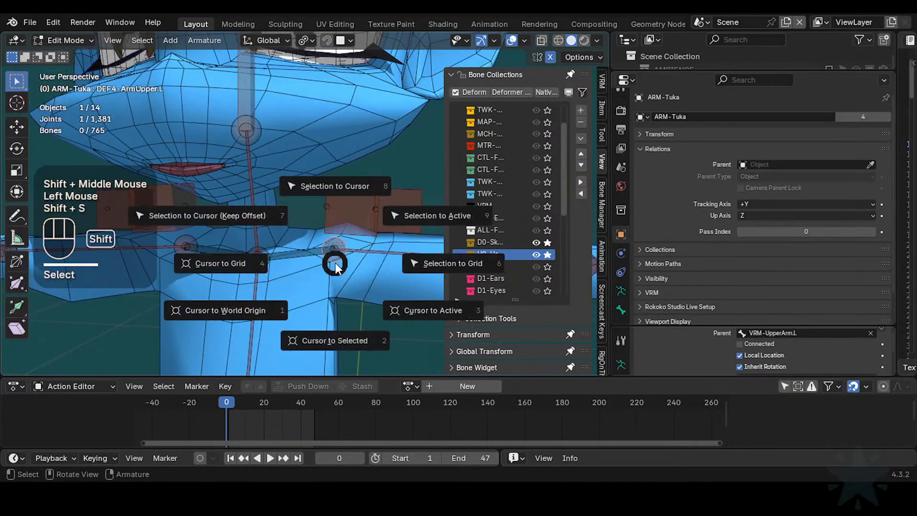
pyautogui.click(307, 340)
# - Snap HLP4-ShoulderChest.L and HLP4-ShoulderArmUpper.L to the 3D cursor at the left shoulder joint
pyautogui.click(359, 190)
pyautogui.hotkey('shift', 's')
pyautogui.click(331, 119)
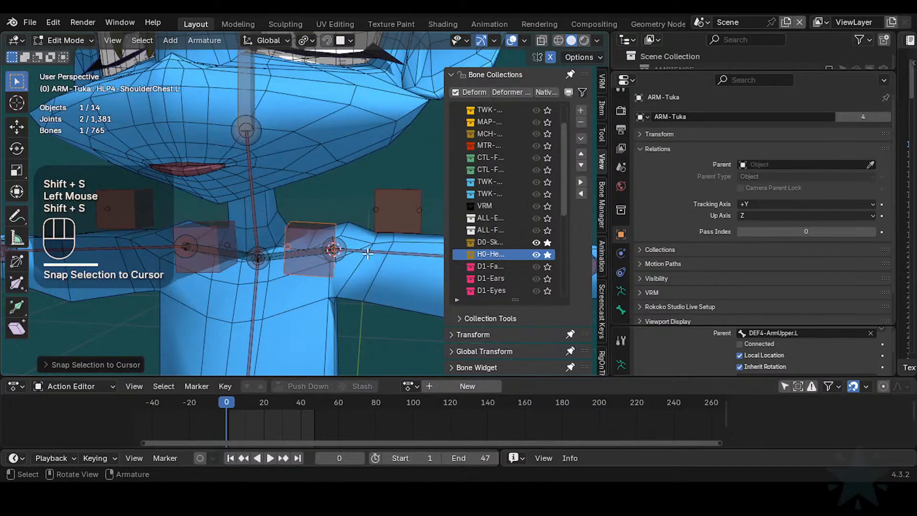
pyautogui.click(389, 208)
pyautogui.hotkey('shift', 's')
pyautogui.click(389, 129)
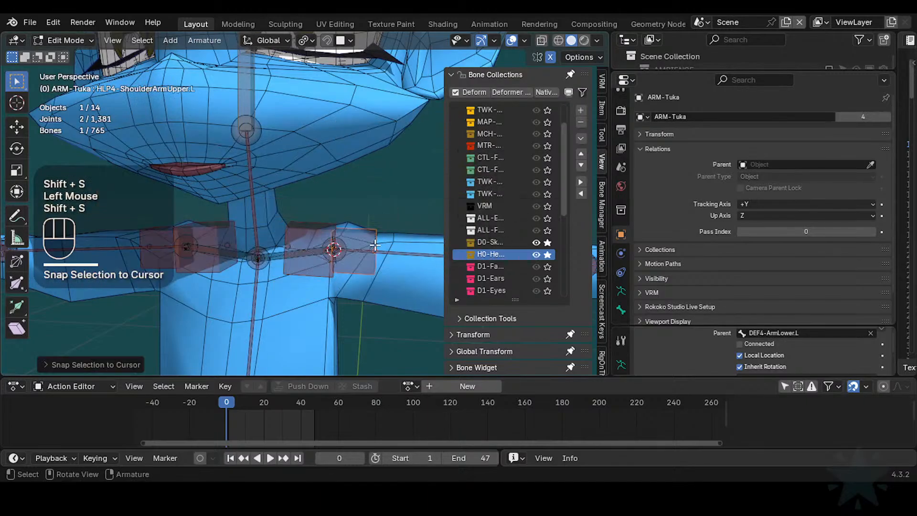
# - Align HLP4-ShoulderArmUpper.L to the DEF4-ArmUpper.L bone
pyautogui.click(366, 260)
pyautogui.keyDown('shift'); pyautogui.click(334, 251); pyautogui.keyUp('shift')
pyautogui.hotkey('ctrl', 'alt', 'a')
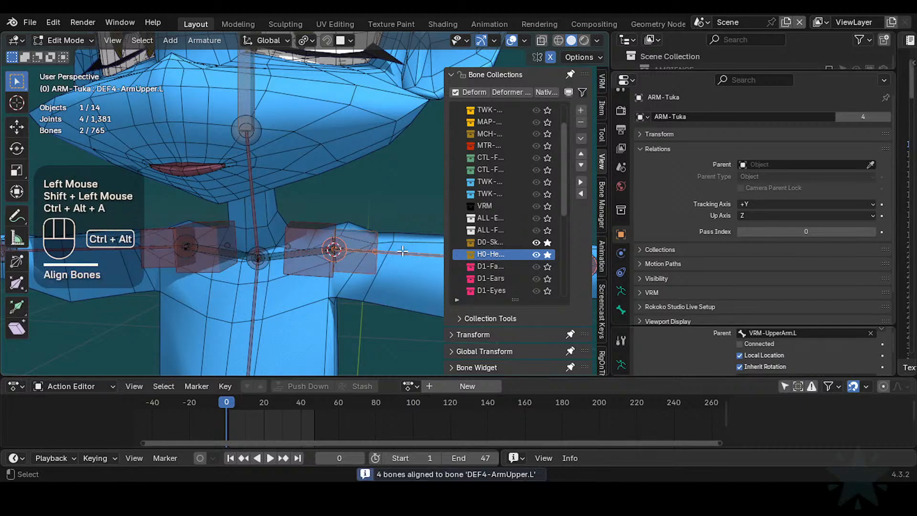
# - Display the armature's bone axes in the viewport to compare the helper bones' orientations
pyautogui.scroll(2, 328, 266)
pyautogui.click(318, 239)
pyautogui.click(387, 242)
pyautogui.hotkey('ctrl', 'e')
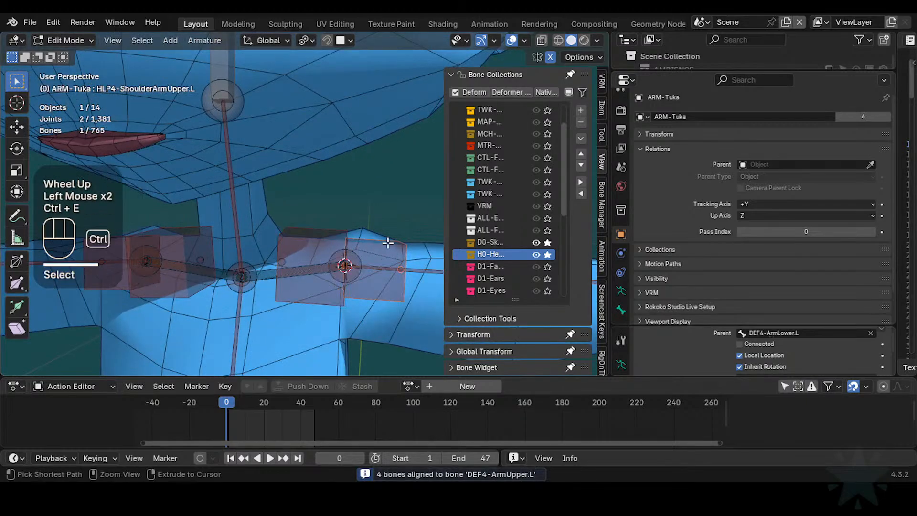
pyautogui.hotkey('ctrl', '3')
pyautogui.click(364, 245)
pyautogui.press('g')
pyautogui.press('Escape')
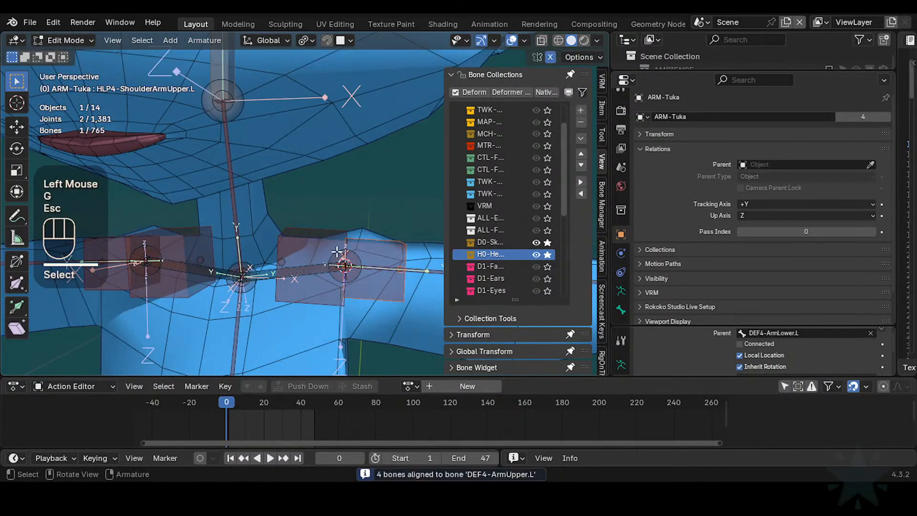
# - Try aligning HLP4-ShoulderChest.L to DEF4-Shoulder.L and switching both bones' direction, undoing the direction switch
pyautogui.click(316, 248)
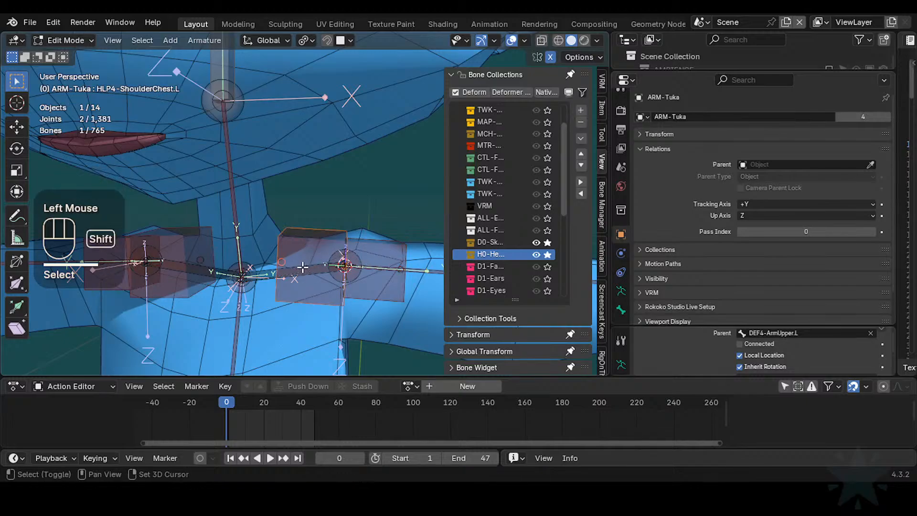
pyautogui.keyDown('shift'); pyautogui.click(347, 265); pyautogui.keyUp('shift')
pyautogui.hotkey('ctrl', 'alt', 'a')
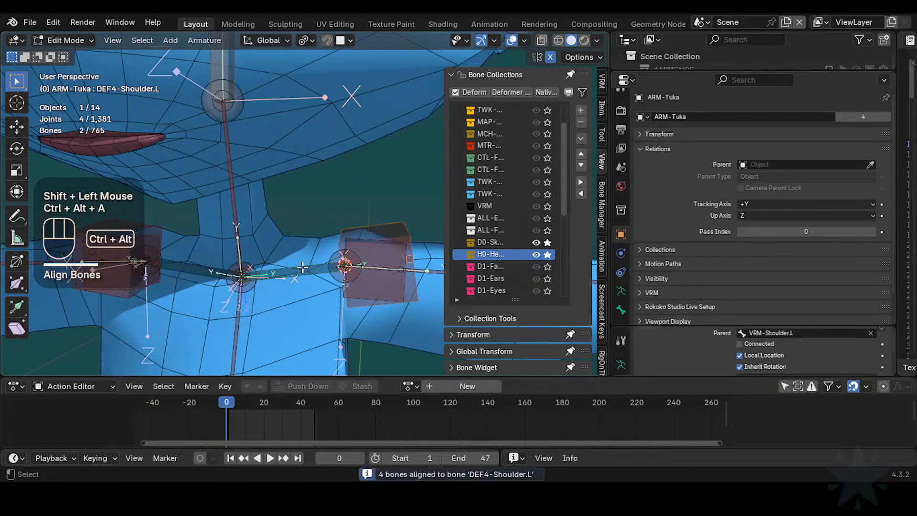
pyautogui.hotkey('alt', 'f')
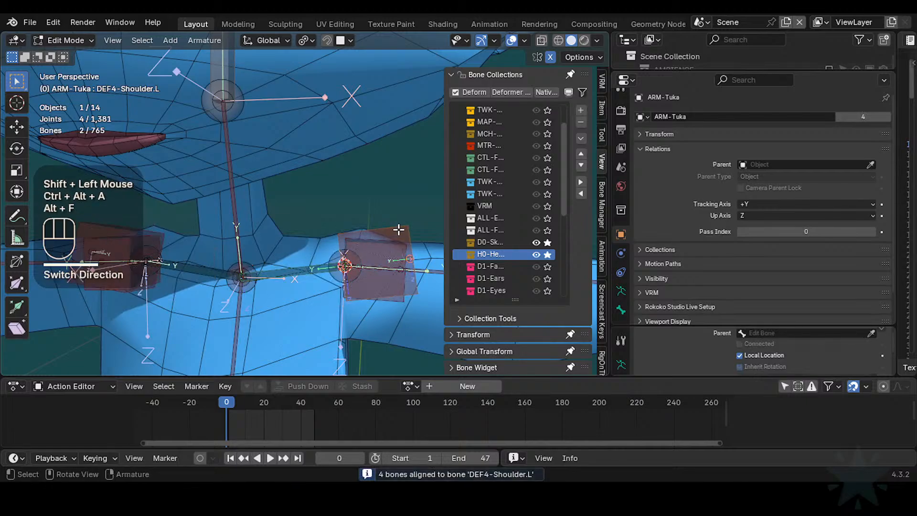
pyautogui.hotkey('ctrl', 'z')
# - Try clearing the roll of HLP4-ShoulderChest.L and switching only that bone's direction
pyautogui.hotkey('alt', 'a')
pyautogui.click(394, 229)
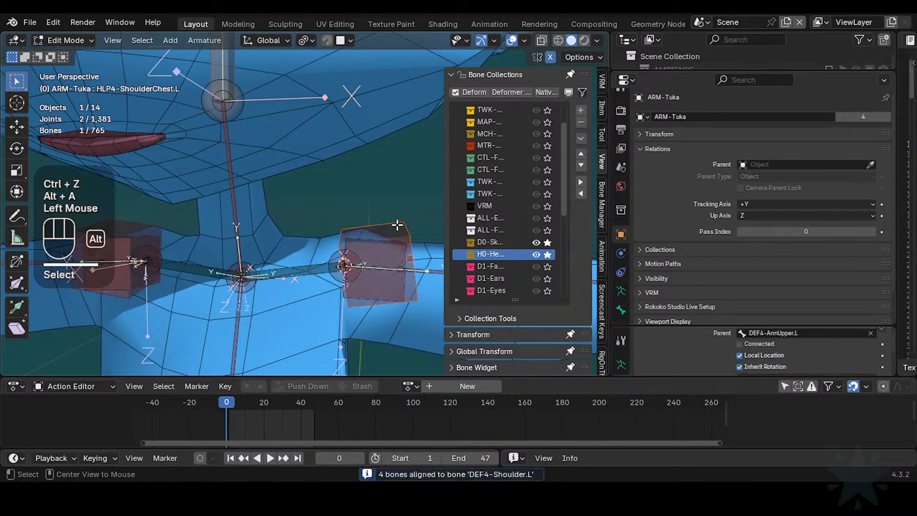
pyautogui.hotkey('alt', 'r')
pyautogui.press('g')
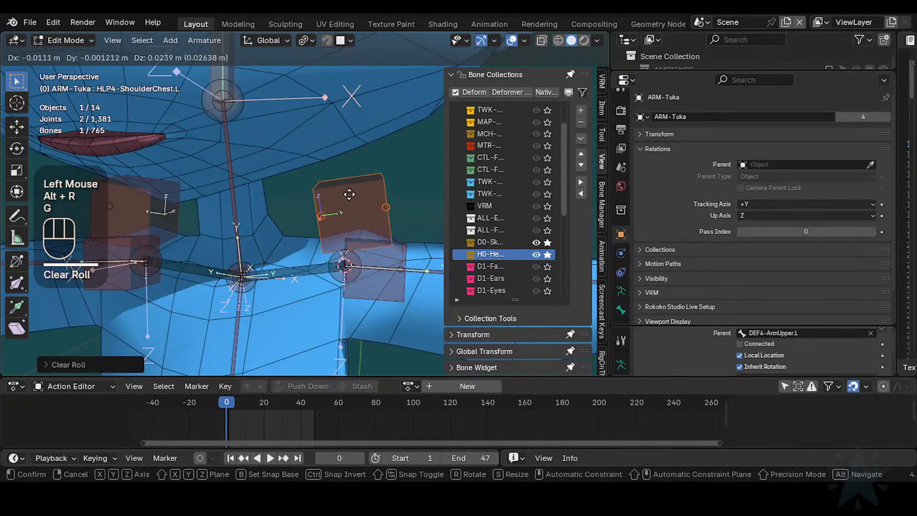
pyautogui.press('Escape')
pyautogui.hotkey('alt', 'f')
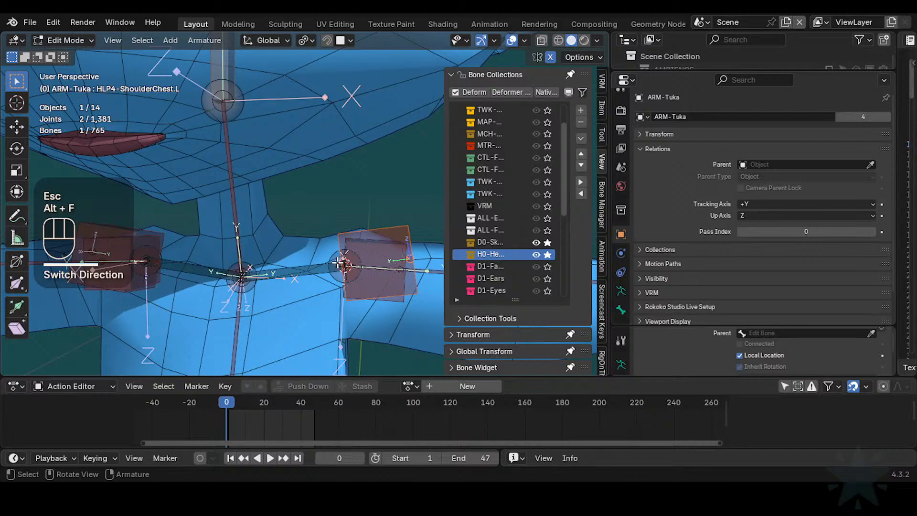
pyautogui.moveTo(337, 264); pyautogui.dragTo(364, 264, button='middle')
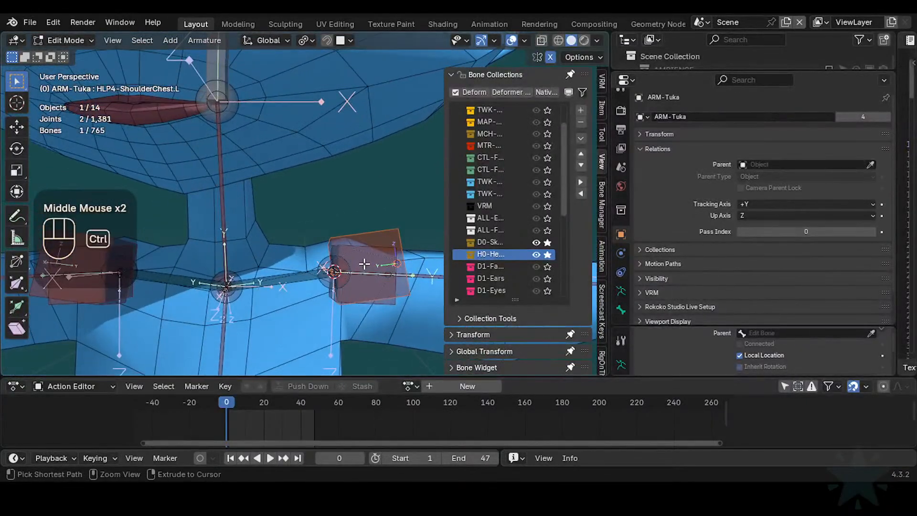
# - Undo the direction switch, the roll clearing and the alignment of HLP4-ShoulderChest.L
pyautogui.hotkey('ctrl', 'z')
pyautogui.hotkey('ctrl', 'z')
pyautogui.hotkey('ctrl', 'z')
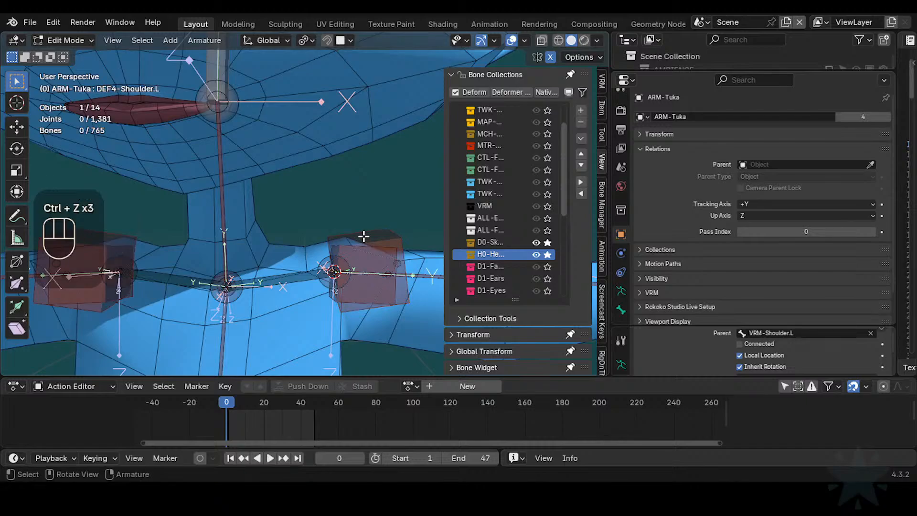
pyautogui.hotkey('ctrl', 'z')
pyautogui.hotkey('ctrl', 'z')
# - Try the alignment of HLP4-ShoulderChest.L to DEF4-Shoulder.L once more and undo it
pyautogui.click(337, 256)
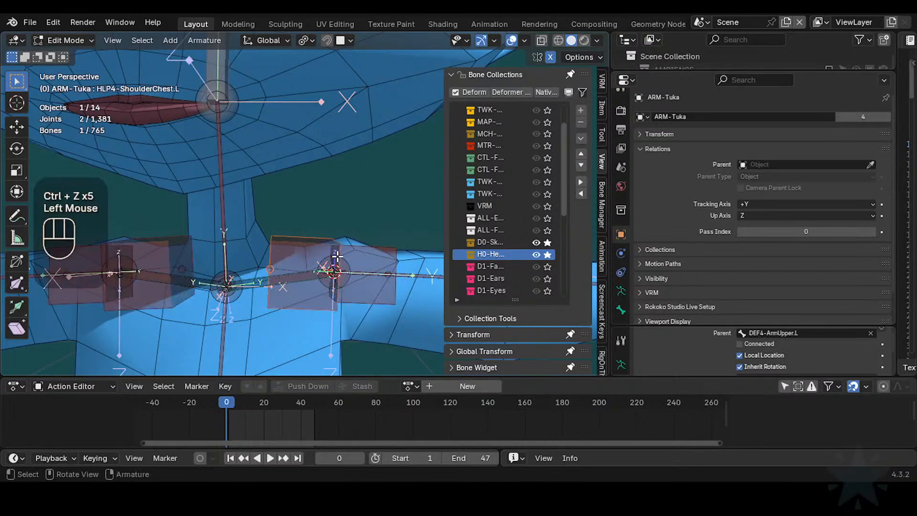
pyautogui.keyDown('shift'); pyautogui.click(304, 272); pyautogui.keyUp('shift')
pyautogui.hotkey('ctrl', 'alt', 'a')
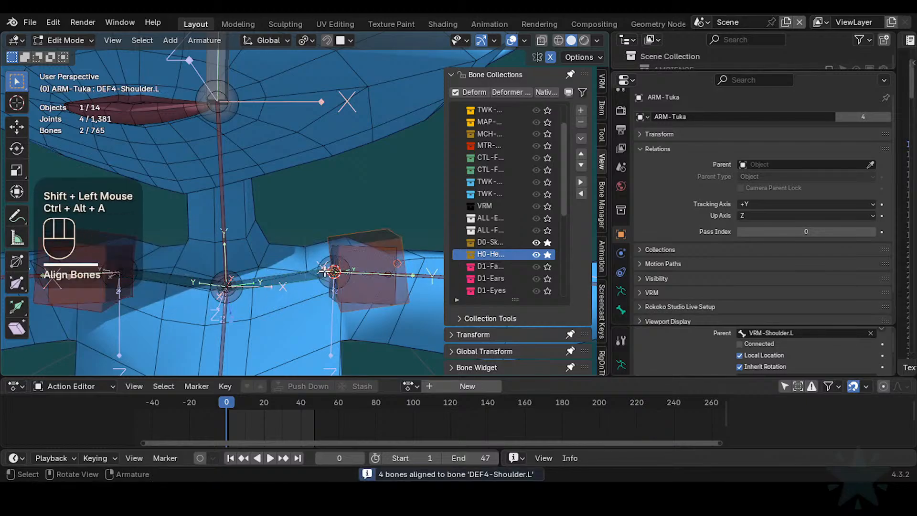
pyautogui.hotkey('ctrl', 'z')
# - Align HLP4-ShoulderChest.L to the DEF4-Shoulder.L bone
pyautogui.click(303, 244)
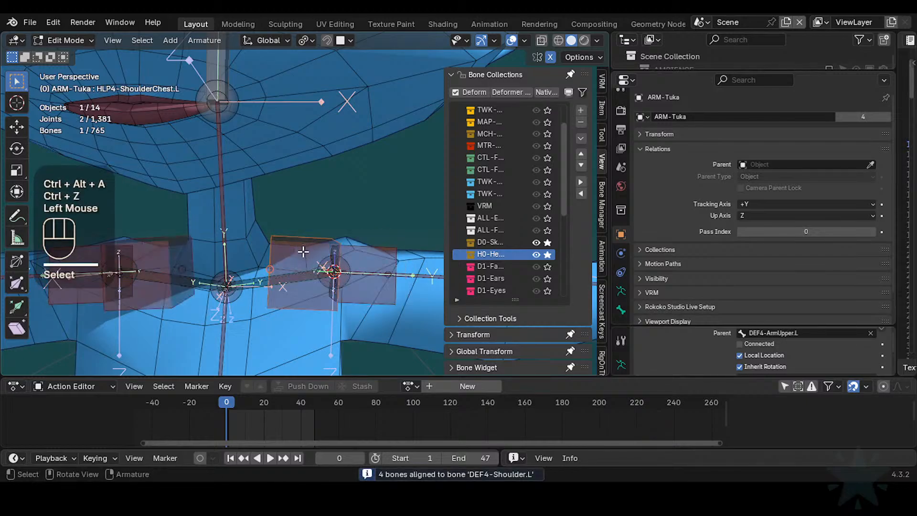
pyautogui.keyDown('shift'); pyautogui.click(290, 282); pyautogui.keyUp('shift')
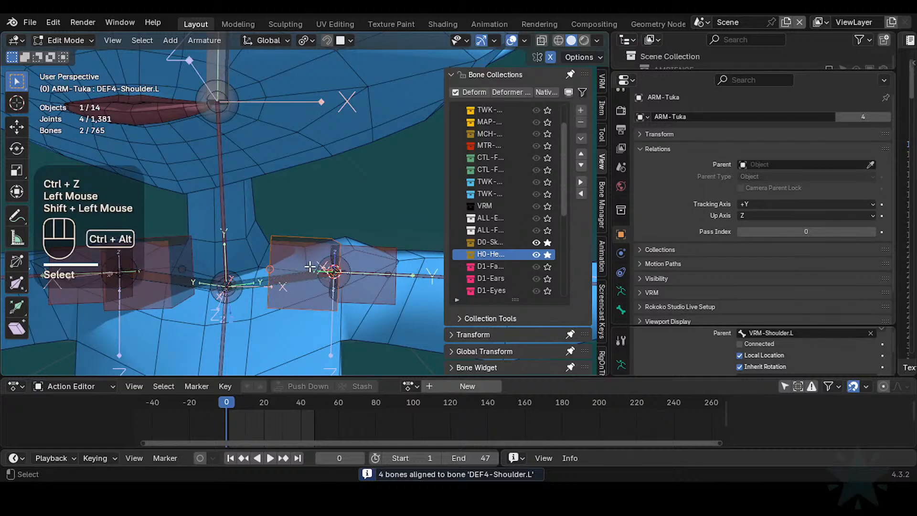
pyautogui.hotkey('ctrl', 'alt', 'a')
pyautogui.click(371, 248)
pyautogui.press('g')
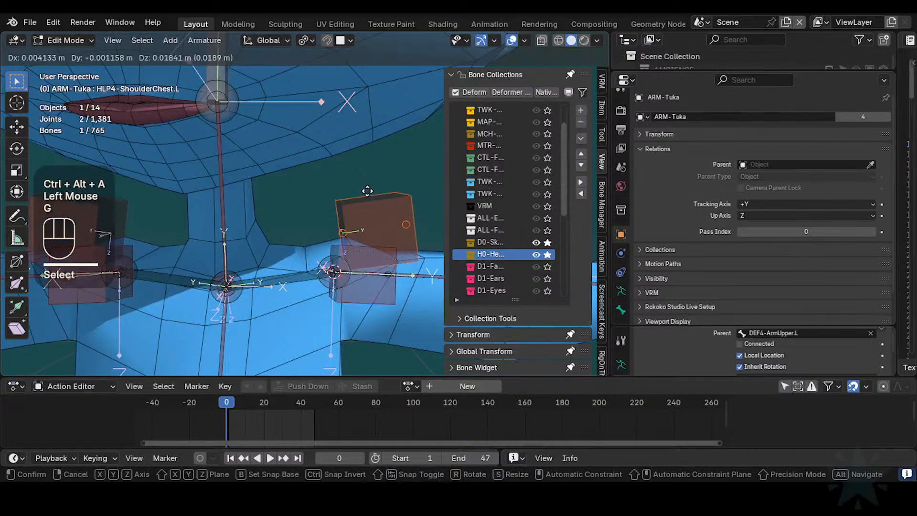
pyautogui.press('Escape')
# - Try switching the direction of the aligned HLP4-ShoulderChest.L and undo the switch
pyautogui.hotkey('alt', 'f')
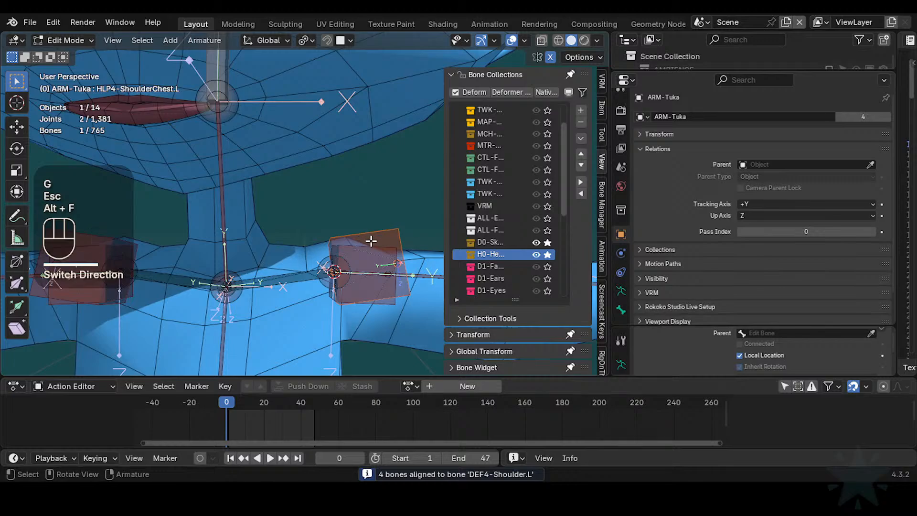
pyautogui.moveTo(371, 241); pyautogui.dragTo(338, 266, button='middle')
pyautogui.hotkey('ctrl', 'z')
pyautogui.hotkey('alt', 'f')
pyautogui.hotkey('ctrl', 'z')
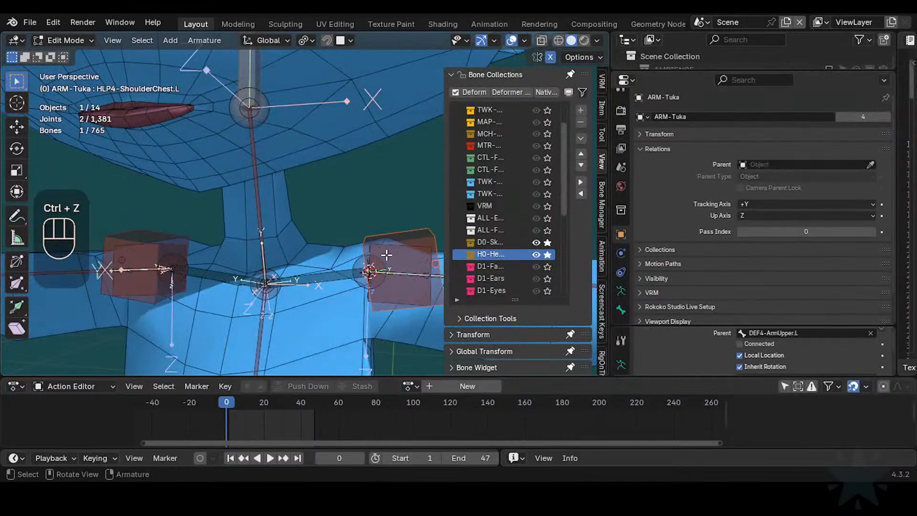
# - Isolate HLP4-ShoulderChest.L and DEF4-Shoulder.L by hiding all unselected bones
pyautogui.keyDown('shift'); pyautogui.moveTo(386, 255); pyautogui.dragTo(282, 307, button='middle'); pyautogui.keyUp('shift')
pyautogui.keyDown('shift'); pyautogui.click(276, 271); pyautogui.keyUp('shift')
pyautogui.hotkey('shift', 'h')
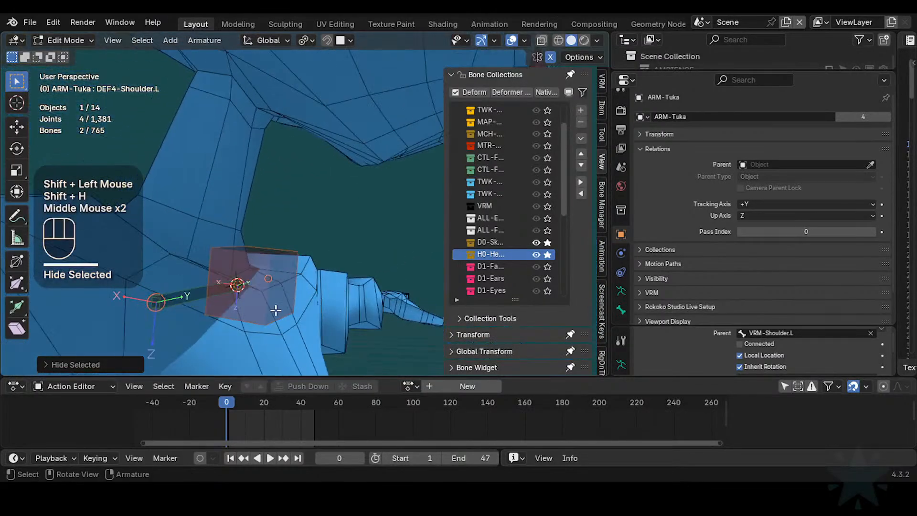
# - Switch the direction of HLP4-ShoulderChest.L and recalculate its roll with DEF4-Shoulder.L as the active bone
pyautogui.click(275, 312)
pyautogui.hotkey('alt', 'f')
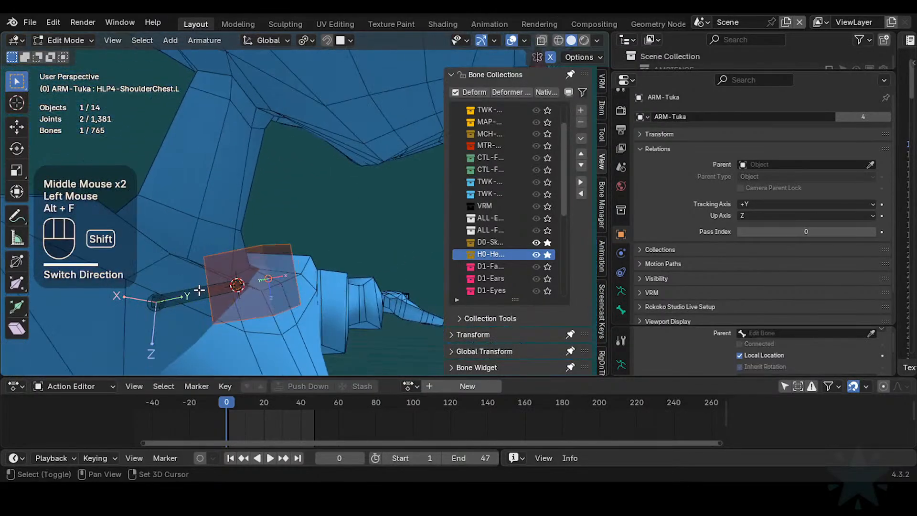
pyautogui.keyDown('shift'); pyautogui.click(199, 290); pyautogui.keyUp('shift')
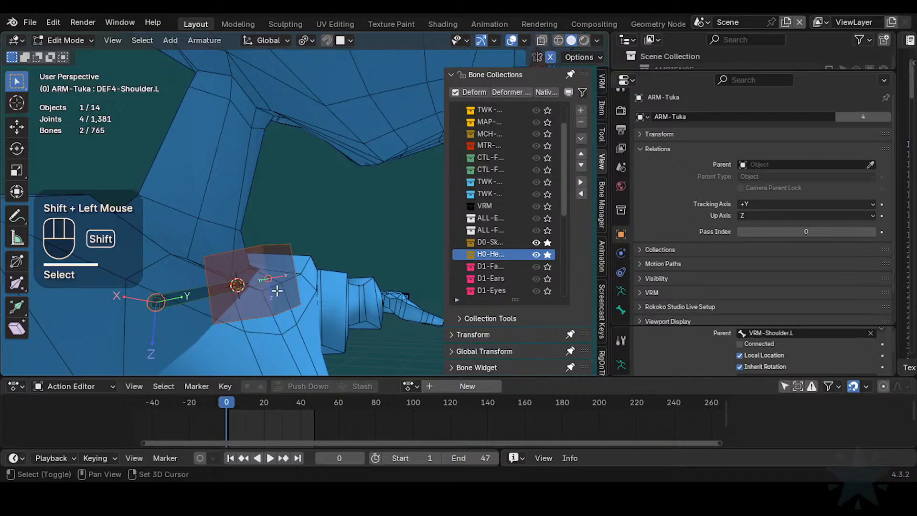
pyautogui.hotkey('shift', 'n')
pyautogui.click(289, 313)
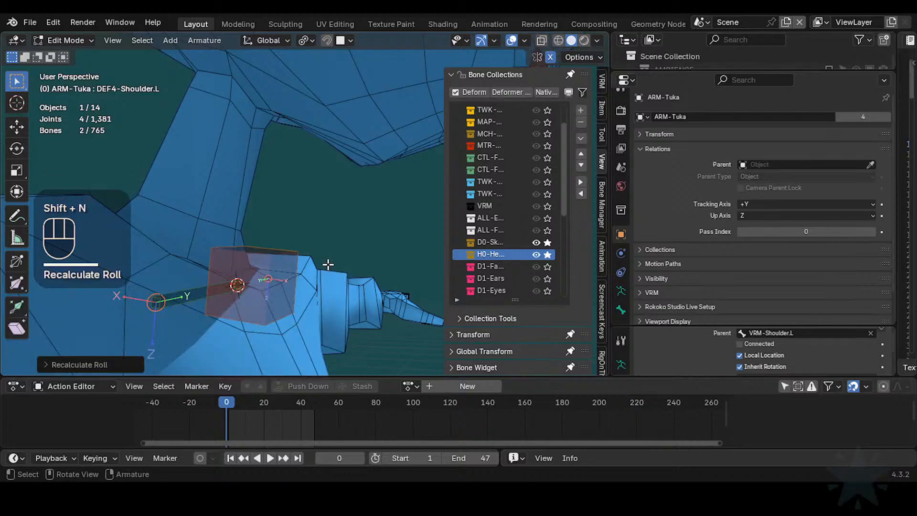
# - Set the transform orientation to Normal and test a move along the Y axis without keeping it
pyautogui.moveTo(328, 262); pyautogui.dragTo(283, 311, button='middle')
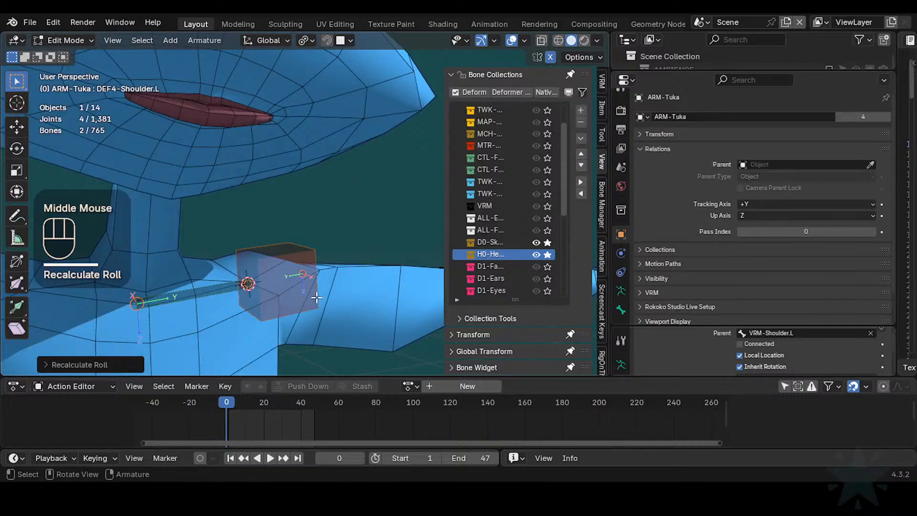
pyautogui.press('shift+less')
pyautogui.click(291, 328)
pyautogui.press('g')
pyautogui.press('y')
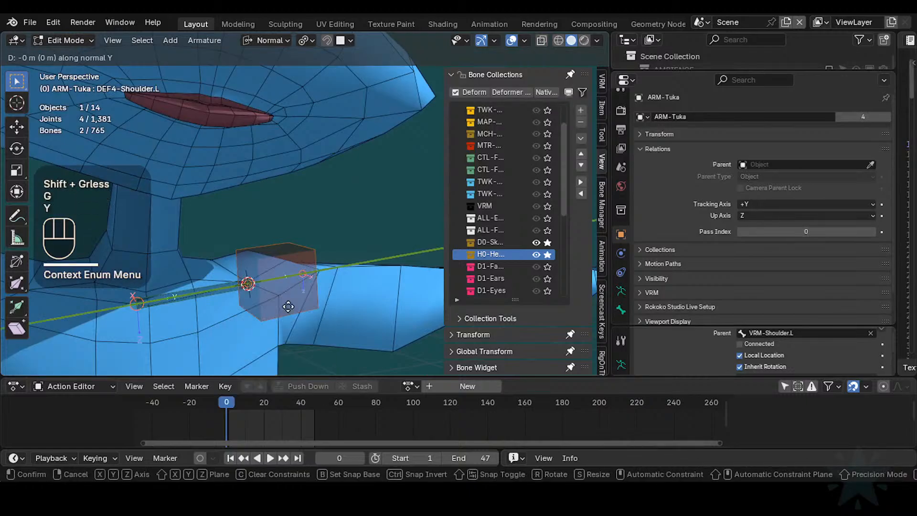
pyautogui.press('Escape')
# - Snap the reversed HLP4-ShoulderChest.L to the 3D cursor at the shoulder joint
pyautogui.click(296, 303)
pyautogui.hotkey('shift', 's')
pyautogui.click(300, 291)
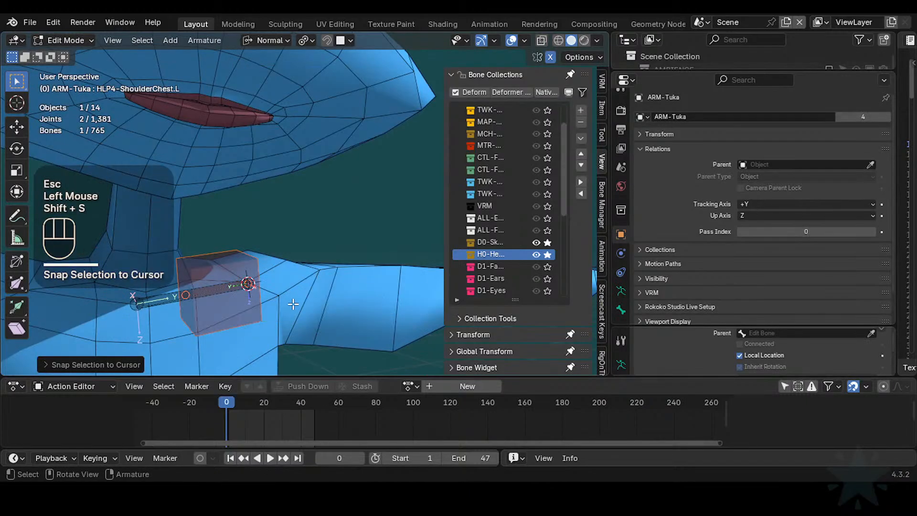
# - Clear the roll of HLP4-ShoulderChest.L and deselect all bones
pyautogui.moveTo(294, 304)
pyautogui.mouseDown(button='middle')
pyautogui.moveTo(262, 297)
pyautogui.moveTo(320, 292)
pyautogui.moveTo(192, 302)
pyautogui.moveTo(261, 304)
pyautogui.moveTo(228, 311)
pyautogui.moveTo(253, 289)
pyautogui.moveTo(307, 297)
pyautogui.mouseUp(button='middle')
pyautogui.click(268, 309)
pyautogui.hotkey('alt', 'r')
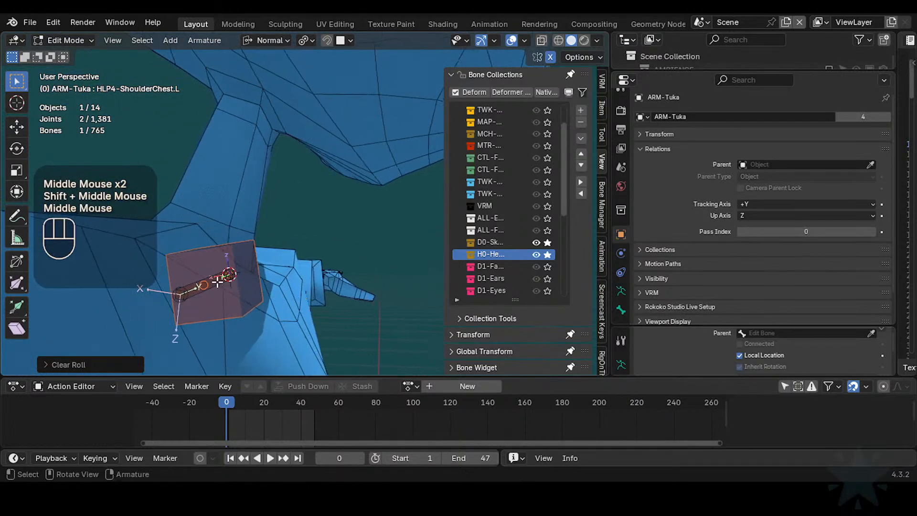
pyautogui.press('shift')
pyautogui.hotkey('alt', 'a')
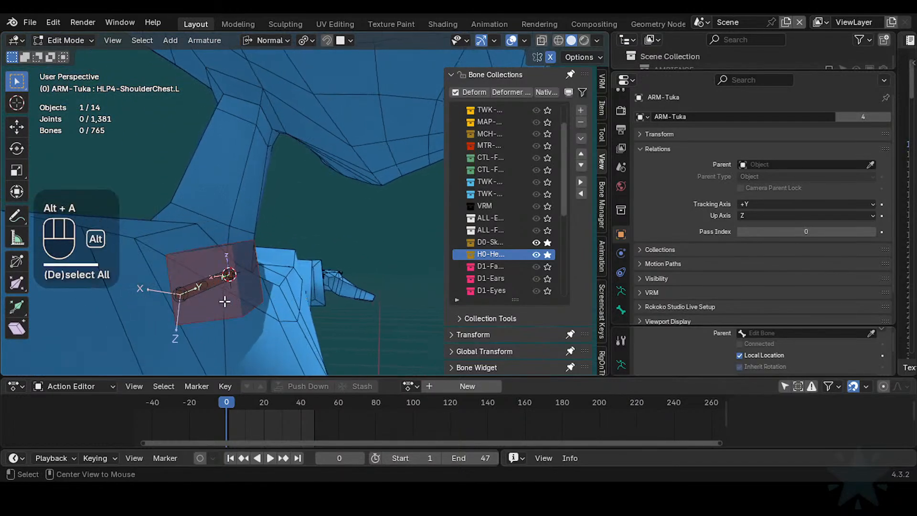
pyautogui.click(225, 293)
pyautogui.moveTo(290, 298); pyautogui.dragTo(237, 299, button='middle')
pyautogui.hotkey('alt', 'h')
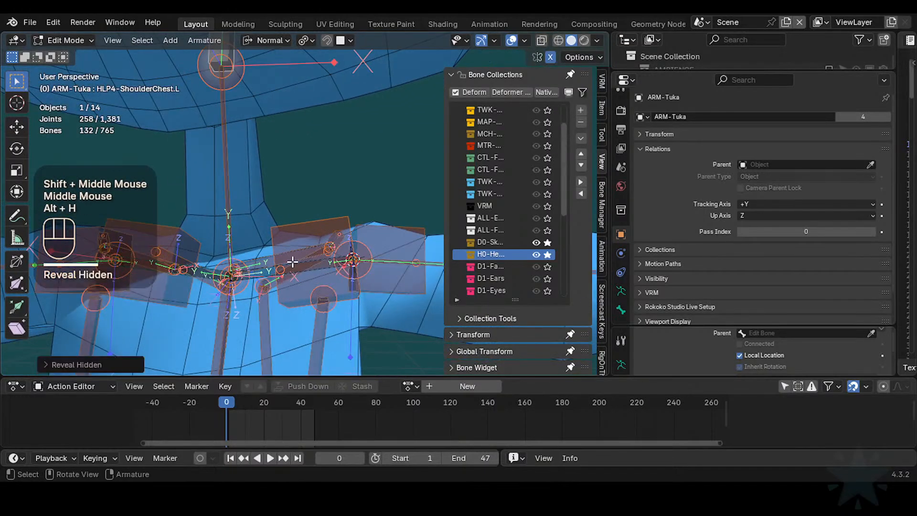
pyautogui.moveTo(293, 306); pyautogui.dragTo(315, 284, button='middle')
pyautogui.hotkey('ctrl', 'z')
# - Parent HLP4-ShoulderChest.L to DEF4-Shoulder.L
pyautogui.click(308, 265)
pyautogui.keyDown('shift'); pyautogui.click(292, 250); pyautogui.keyUp('shift')
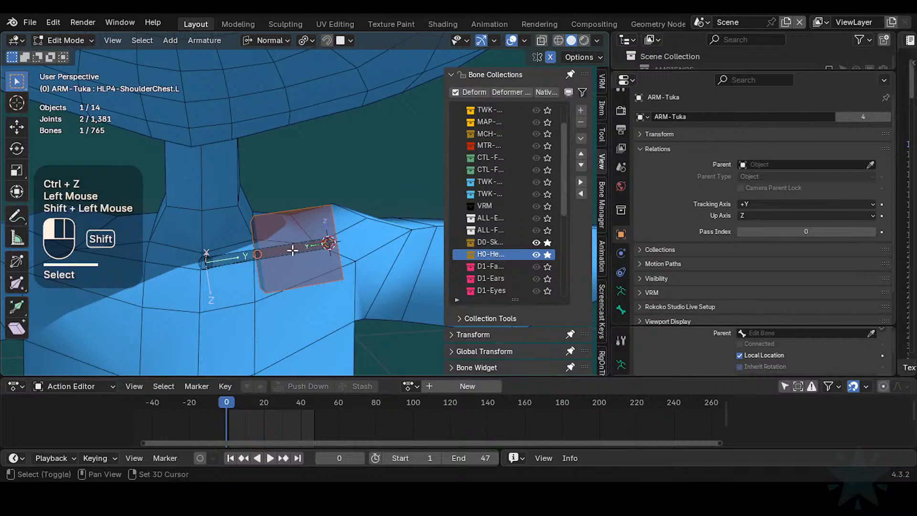
pyautogui.click(296, 259)
pyautogui.keyDown('shift'); pyautogui.click(285, 254); pyautogui.keyUp('shift')
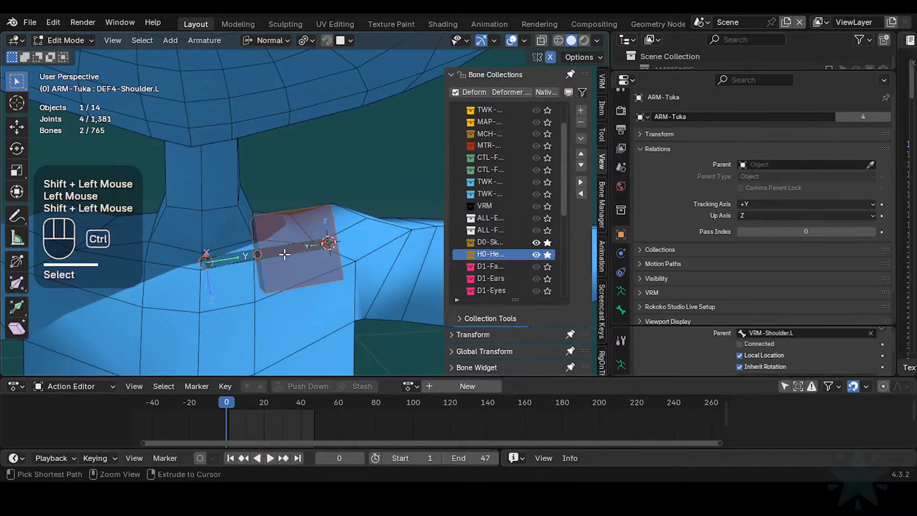
pyautogui.hotkey('ctrl', 'p')
pyautogui.click(284, 254)
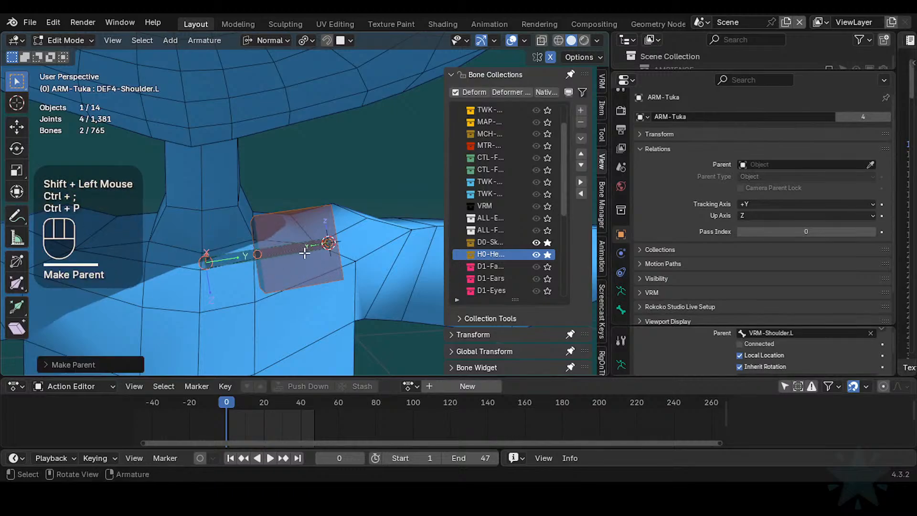
# - Recalculate the roll of HLP4-ShoulderChest.L from the active bone, DEF4-Shoulder.L
pyautogui.moveTo(305, 254); pyautogui.dragTo(413, 257, button='middle')
pyautogui.click(193, 273)
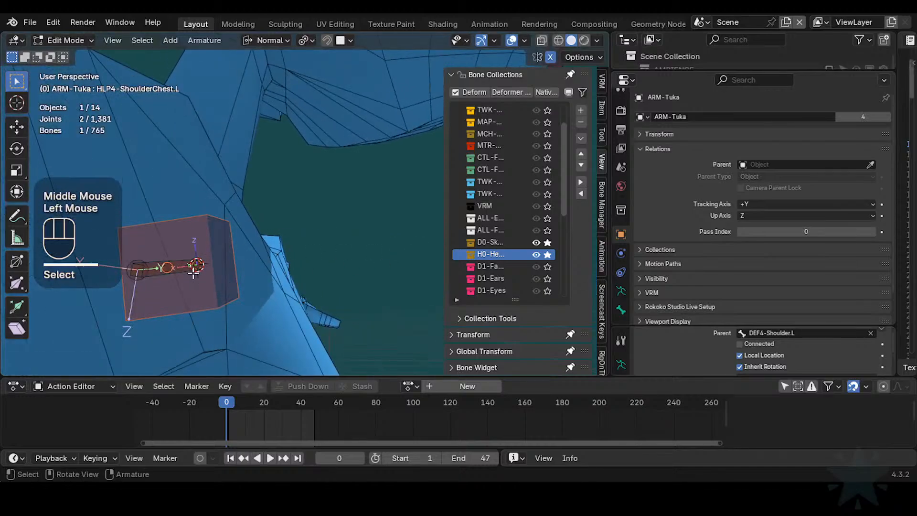
pyautogui.keyDown('shift'); pyautogui.click(179, 265); pyautogui.keyUp('shift')
pyautogui.hotkey('shift', 'n')
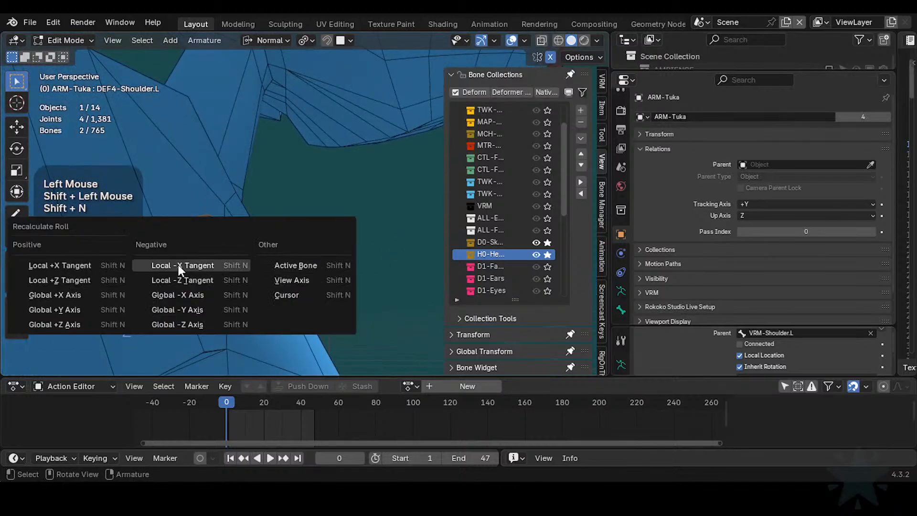
pyautogui.click(321, 276)
# - Roll HLP4-ShoulderChest.L by 180 degrees about its own length
pyautogui.click(191, 303)
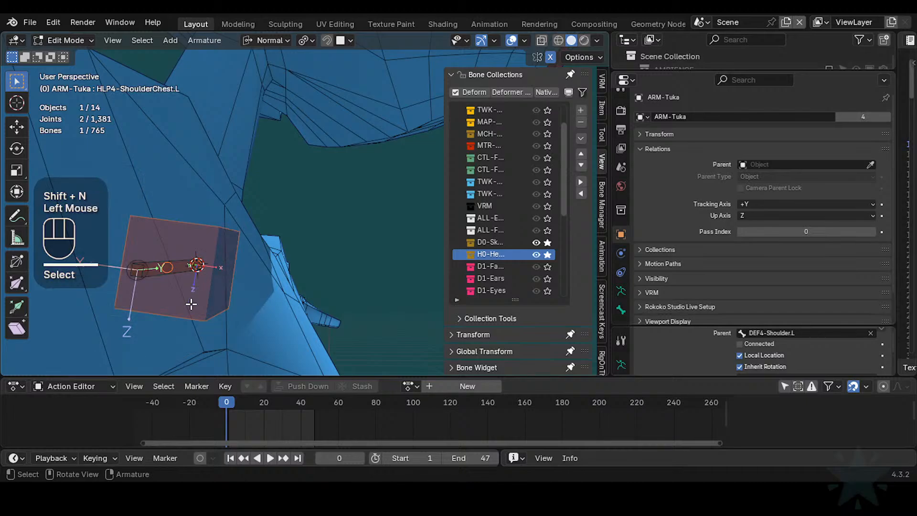
pyautogui.hotkey('ctrl', 'r')
pyautogui.write('180')
pyautogui.press('KP_Enter')
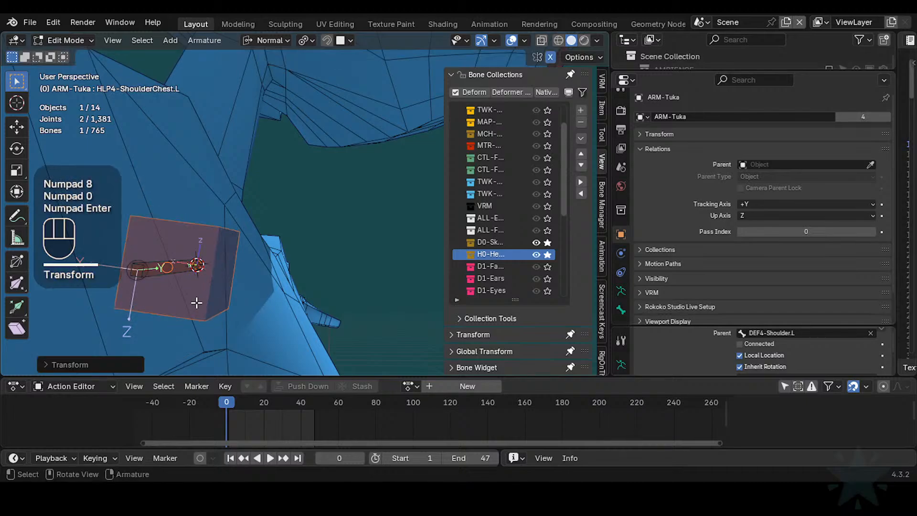
pyautogui.moveTo(309, 267); pyautogui.dragTo(196, 247, button='middle')
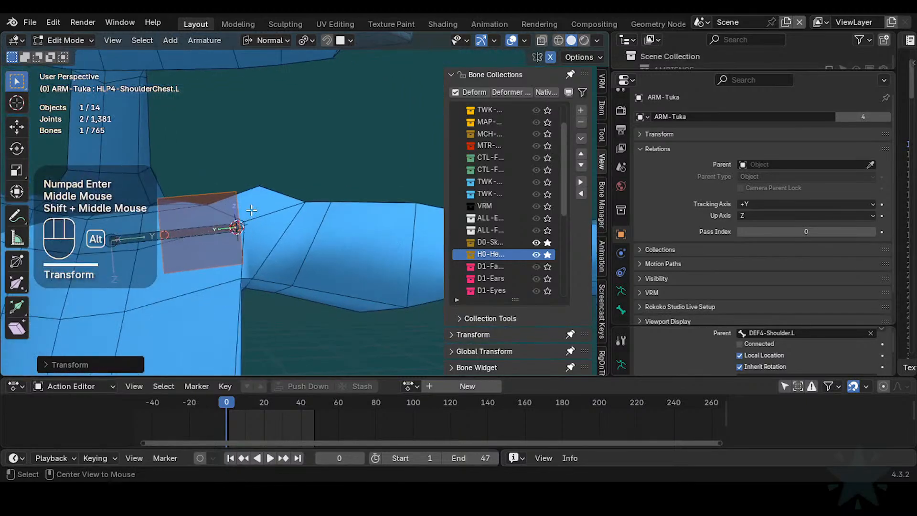
pyautogui.hotkey('alt', 'r')
pyautogui.keyDown('shift'); pyautogui.moveTo(235, 215); pyautogui.dragTo(249, 248, button='middle'); pyautogui.keyUp('shift')
pyautogui.moveTo(248, 248); pyautogui.dragTo(400, 273, button='middle')
pyautogui.hotkey('ctrl', 'z')
# - Reveal all hidden bones and parent HLP4-ShoulderArmUpper.L to DEF4-ArmUpper.L
pyautogui.hotkey('alt', 'h')
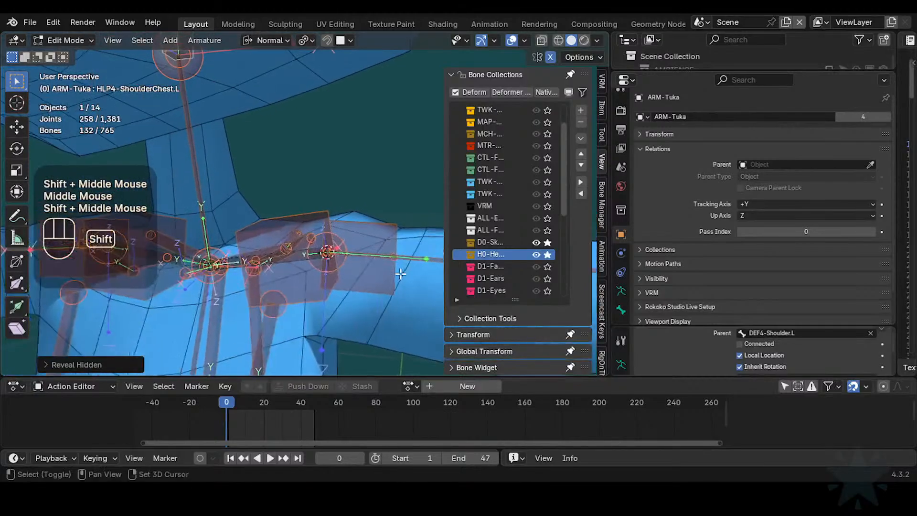
pyautogui.hotkey('alt', 'a')
pyautogui.moveTo(330, 268); pyautogui.dragTo(311, 250, button='middle')
pyautogui.click(337, 258)
pyautogui.keyDown('shift'); pyautogui.click(394, 261); pyautogui.keyUp('shift')
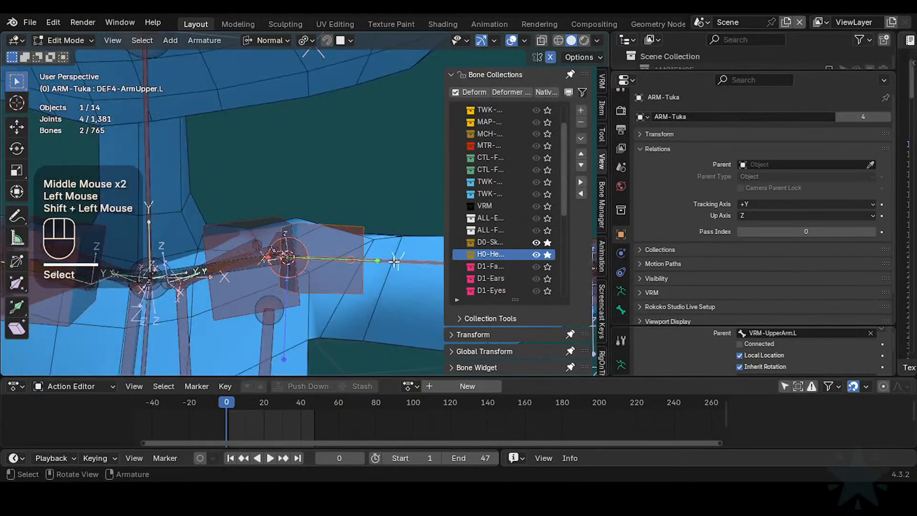
pyautogui.hotkey('ctrl', 'p')
pyautogui.click(395, 262)
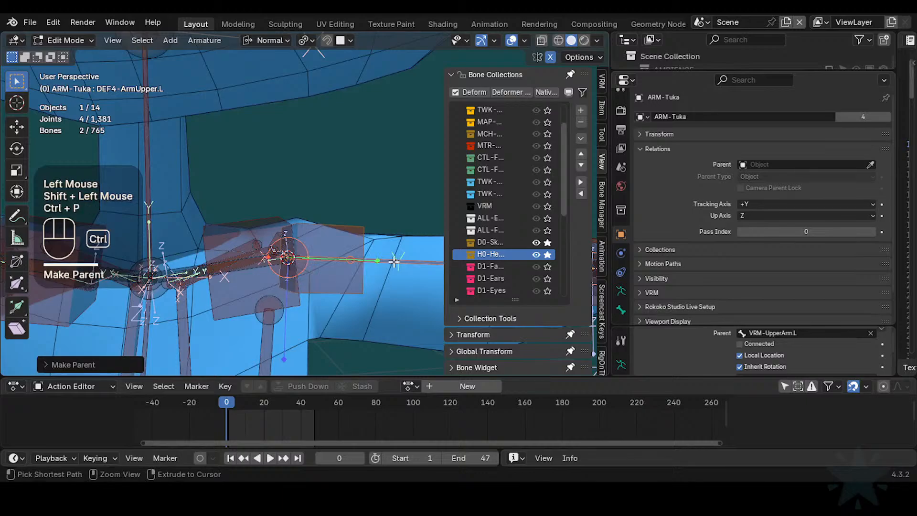
# - Reduce the B-Bone display size of HLP4-ShoulderArmUpper.L and HLP4-ShoulderChest.L together and save the file
pyautogui.click(364, 237)
pyautogui.keyDown('ctrl'); pyautogui.keyDown('shift'); pyautogui.click(364, 238); pyautogui.keyUp('shift'); pyautogui.keyUp('ctrl')
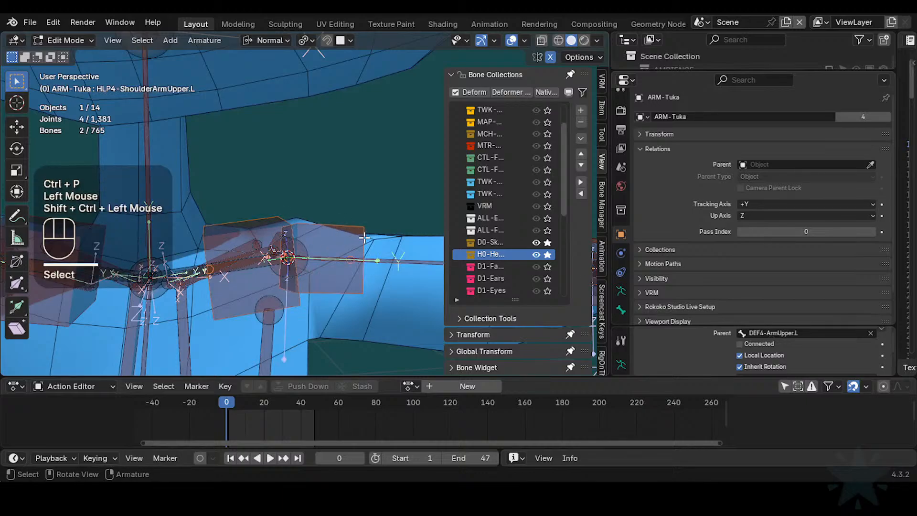
pyautogui.hotkey('ctrl', 'shift', 'alt', 'a')
pyautogui.click(343, 241)
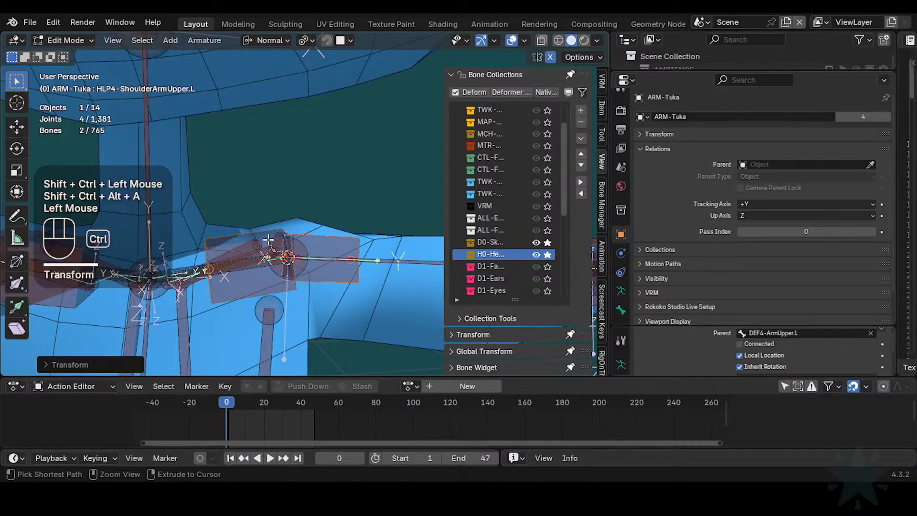
pyautogui.hotkey('ctrl', 's')
# - Scale HLP4-ShoulderChest.L and HLP4-ShoulderArmUpper.L down individually so both helpers are shorter, and save the file
pyautogui.click(253, 238)
pyautogui.press('s')
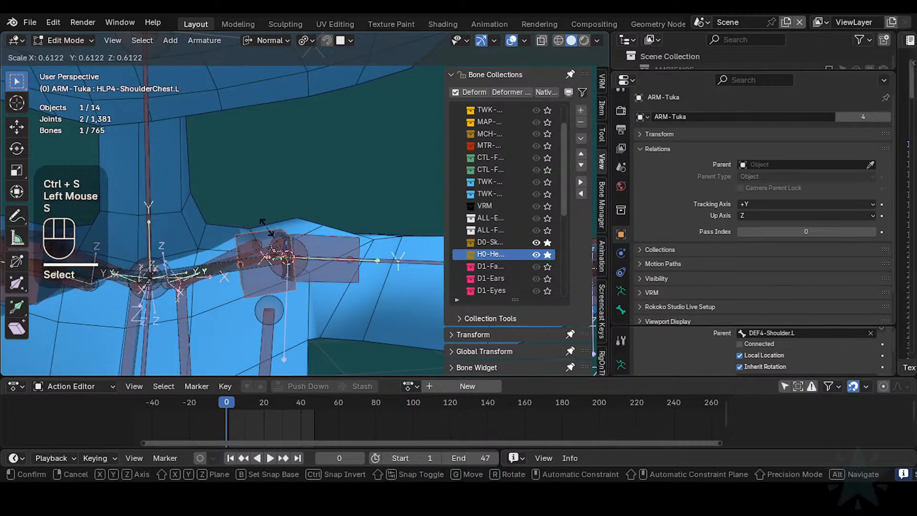
pyautogui.click(266, 226)
pyautogui.click(345, 243)
pyautogui.press('s')
pyautogui.click(327, 243)
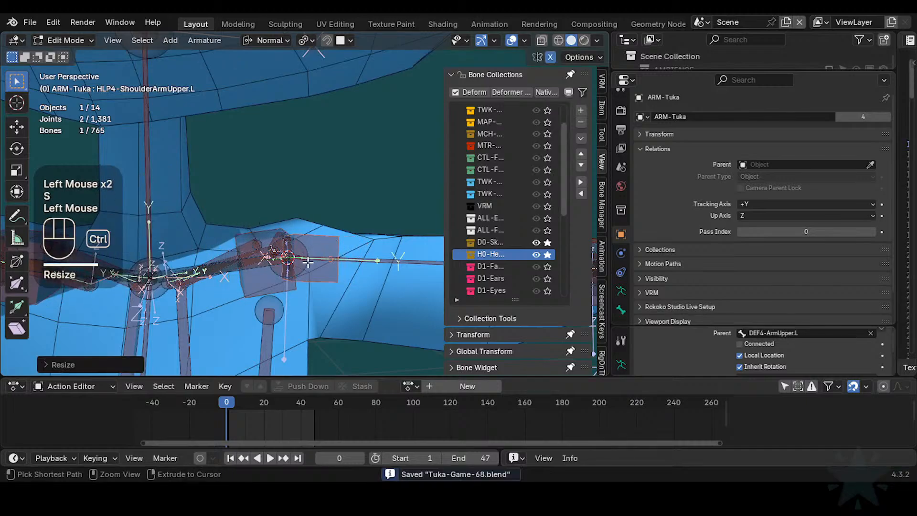
pyautogui.hotkey('ctrl', 's')
pyautogui.moveTo(309, 262); pyautogui.dragTo(297, 268, button='middle')
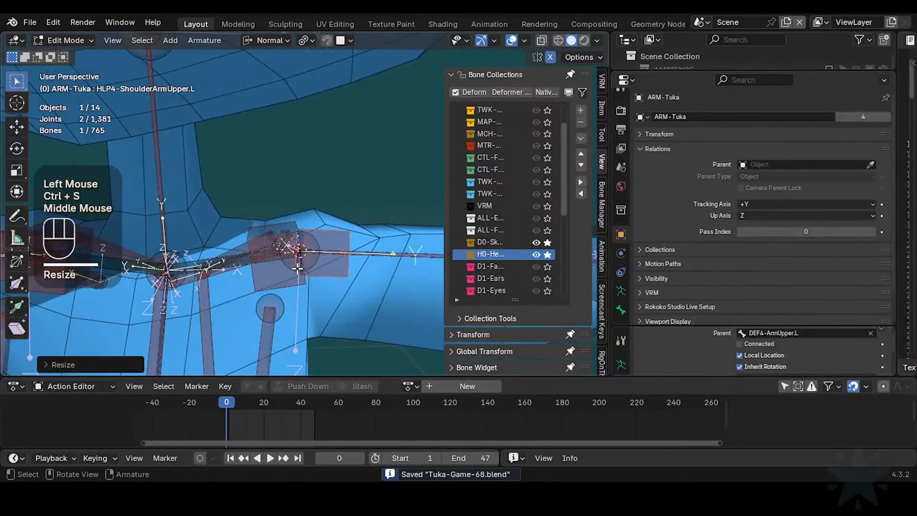
pyautogui.hotkey('ctrl', 's')
pyautogui.scroll(1, 297, 268)
pyautogui.hotkey('ctrl', 's')
# - Switch the armature to Pose Mode and inspect the constraints on HLP4-ShoulderArmUpper.L and DEF4-ArmUpper.L
pyautogui.click(373, 264)
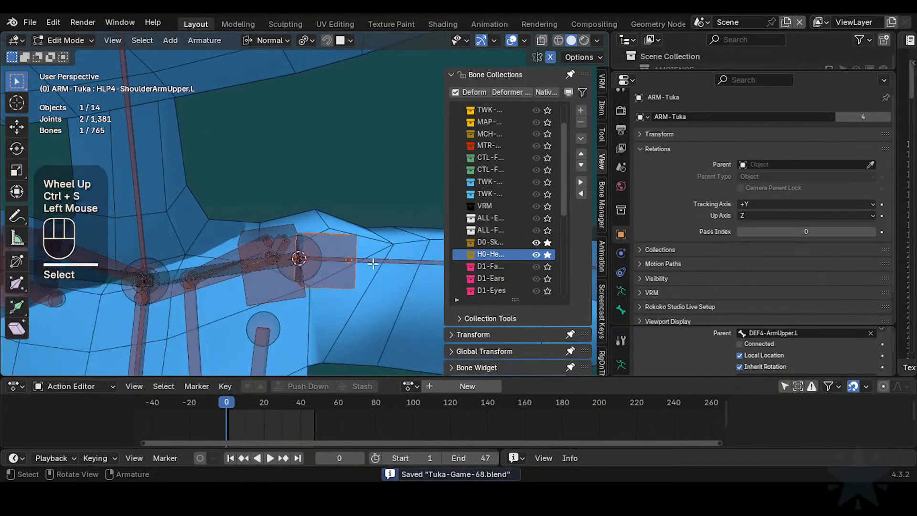
pyautogui.hotkey('ctrl', 'Tab')
pyautogui.click(337, 241)
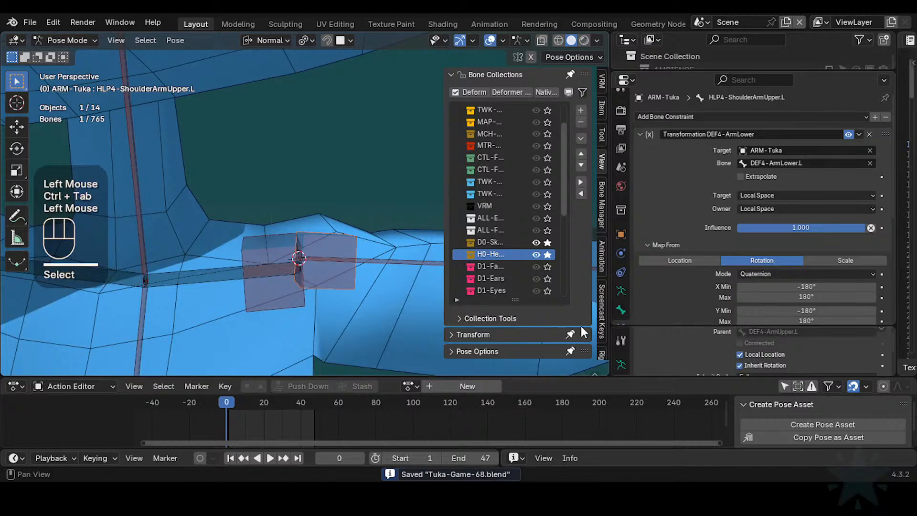
pyautogui.scroll(-2, 621, 267)
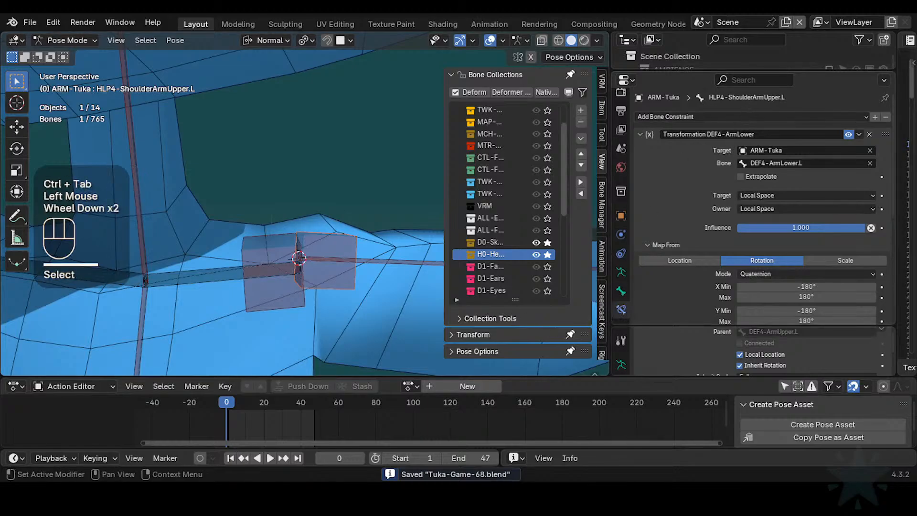
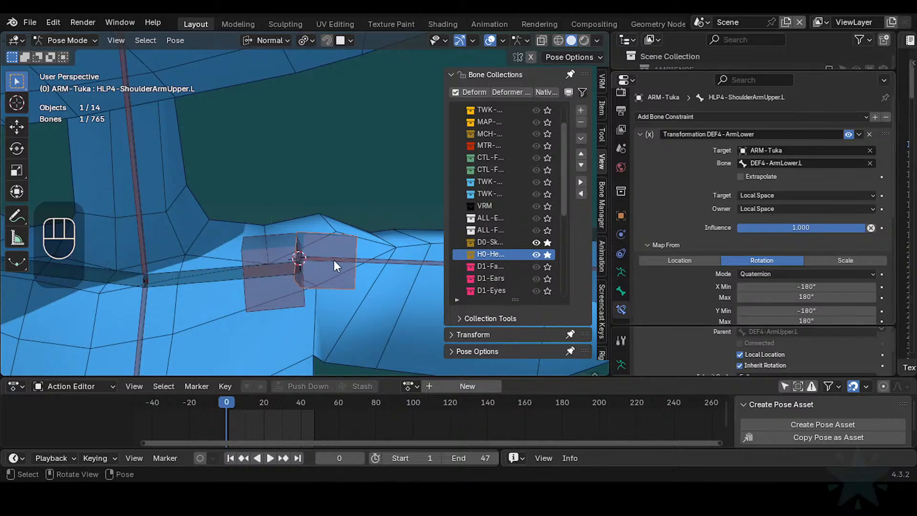
pyautogui.click(374, 264)
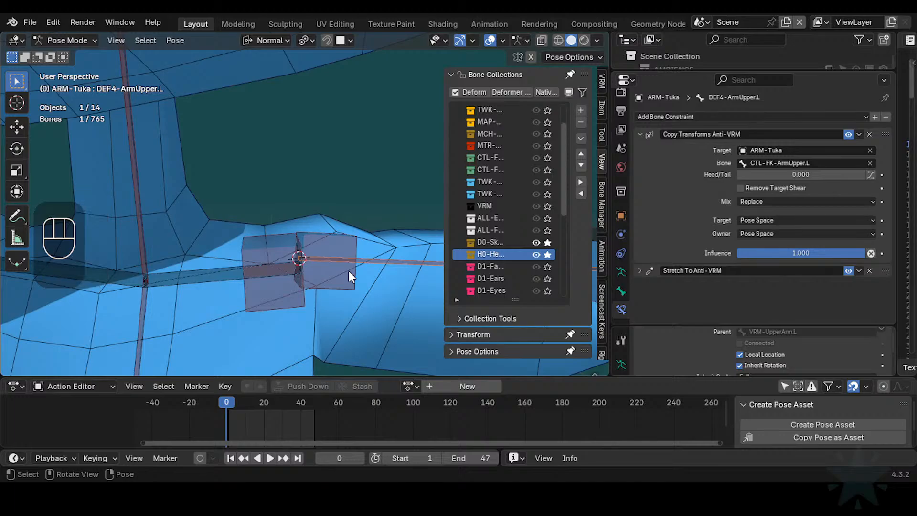
# - Reveal the hidden pose bones and solo the CTL-FK bone collection alongside the deform and helper collections
pyautogui.click(538, 158)
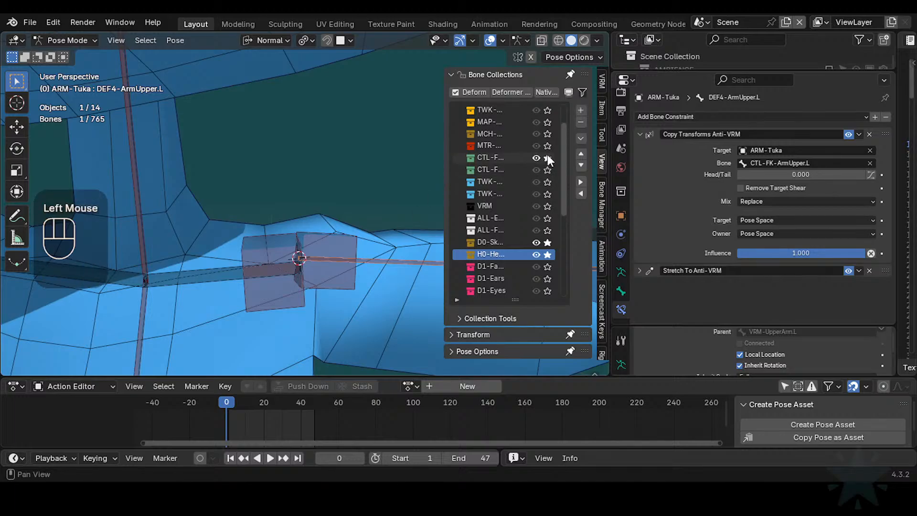
pyautogui.scroll(-3, 454, 186)
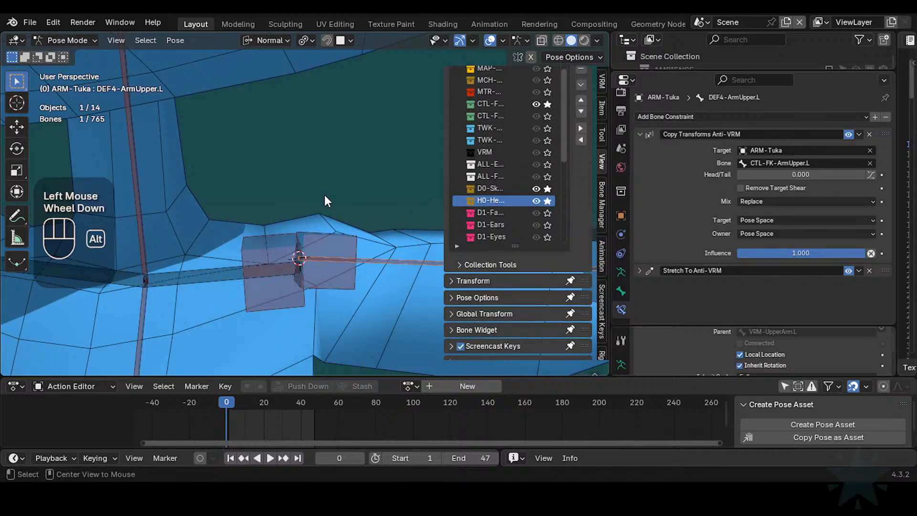
pyautogui.hotkey('alt', 'h')
pyautogui.scroll(-1, 382, 205)
pyautogui.scroll(2, 542, 124)
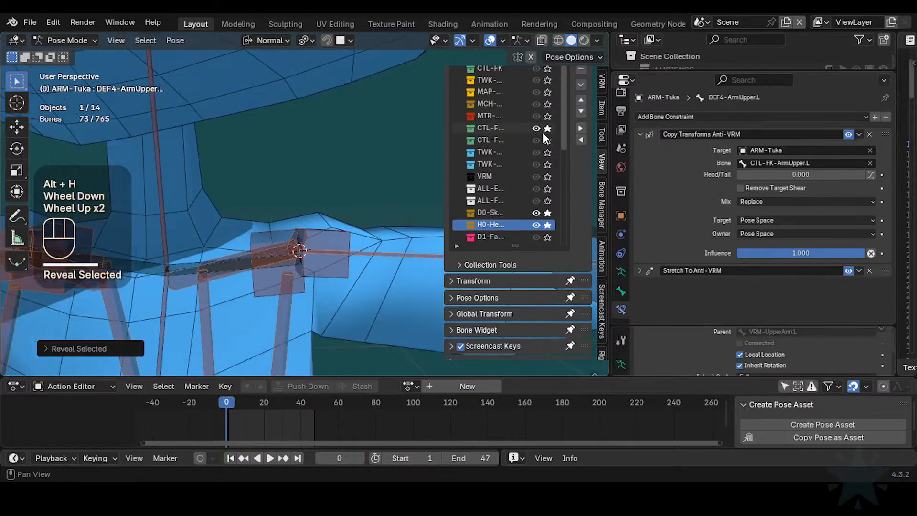
pyautogui.scroll(3, 541, 129)
pyautogui.click(548, 80)
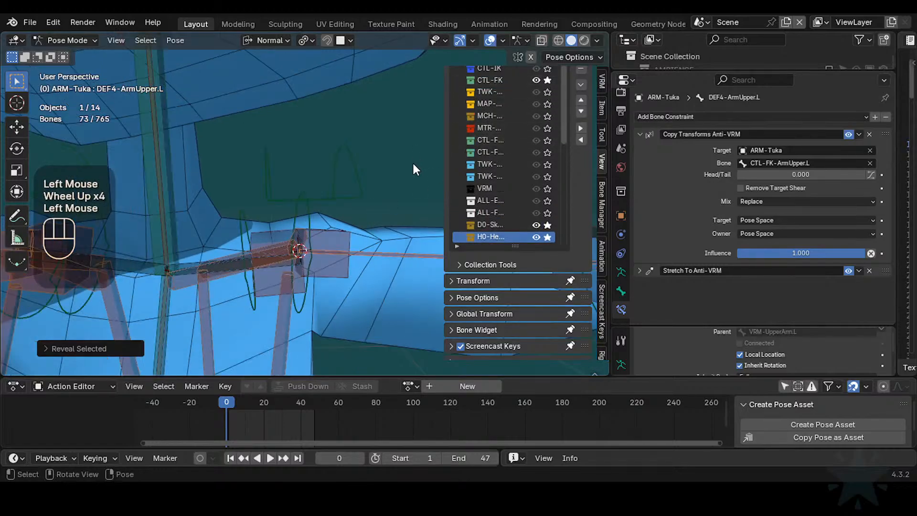
# - Check the name of the left upper arm's FK control and examine that bone in Edit Mode before returning to Pose Mode
pyautogui.scroll(2, 306, 229)
pyautogui.click(309, 228)
pyautogui.press('F2')
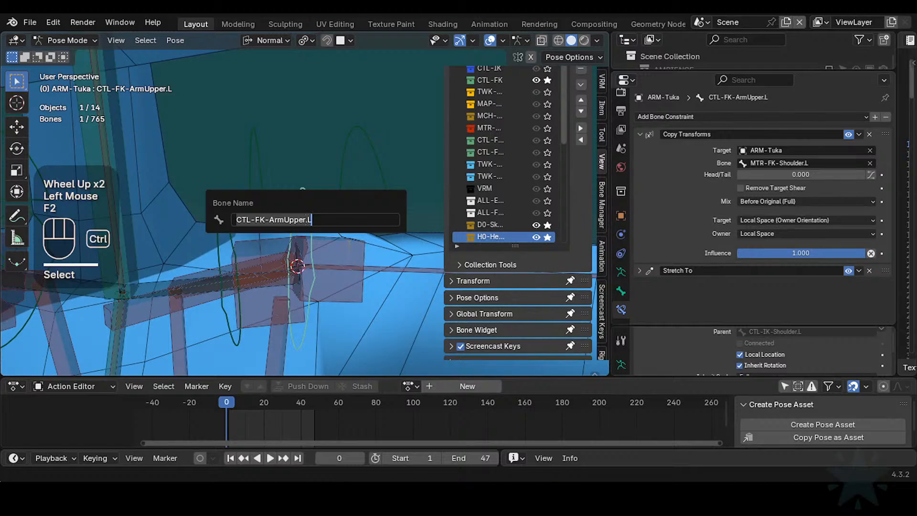
pyautogui.click(357, 254)
pyautogui.doubleClick(339, 250)
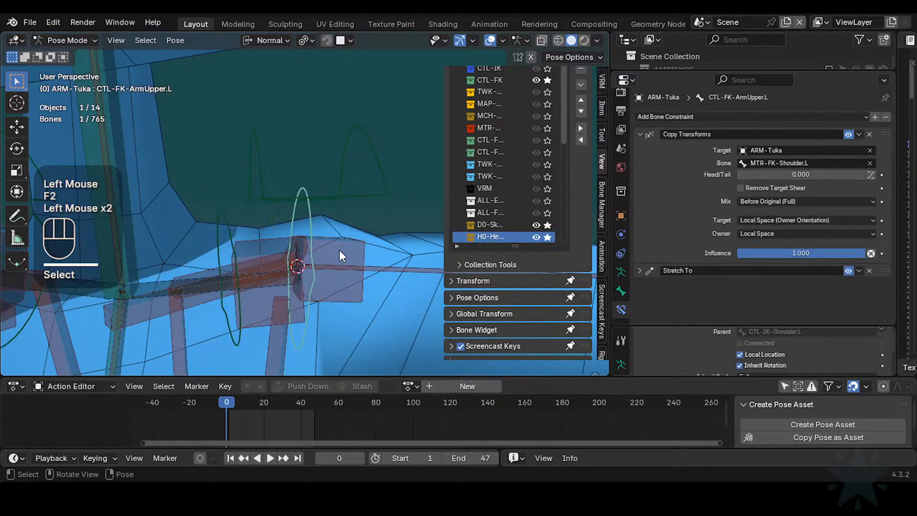
pyautogui.press('Tab')
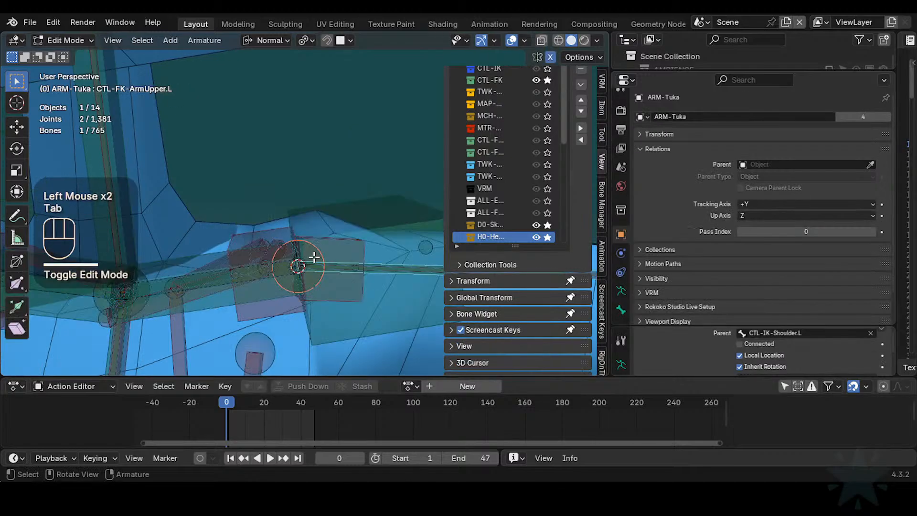
pyautogui.scroll(-2, 308, 255)
pyautogui.scroll(2, 310, 266)
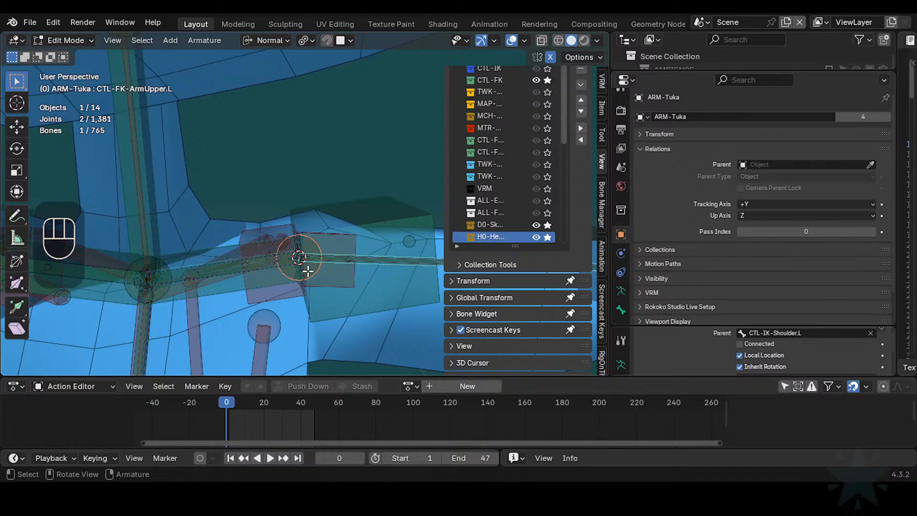
pyautogui.scroll(-1, 298, 257)
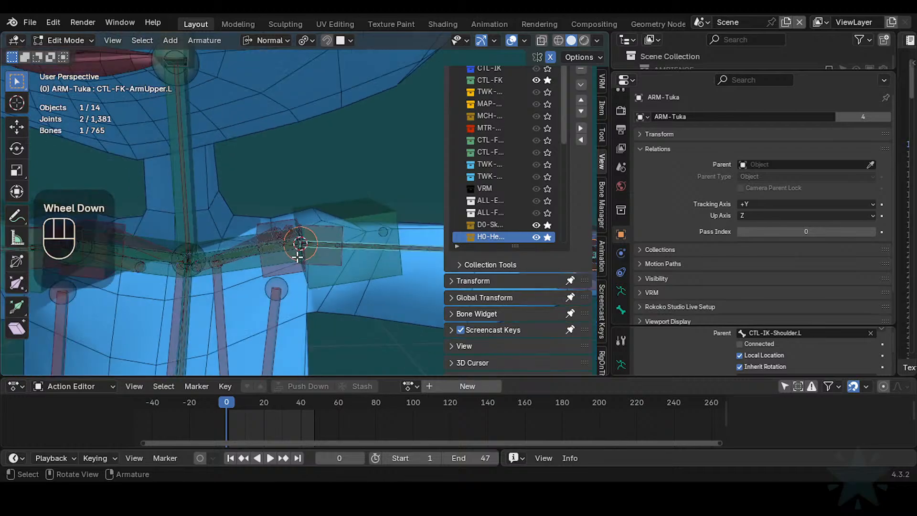
pyautogui.press('Tab')
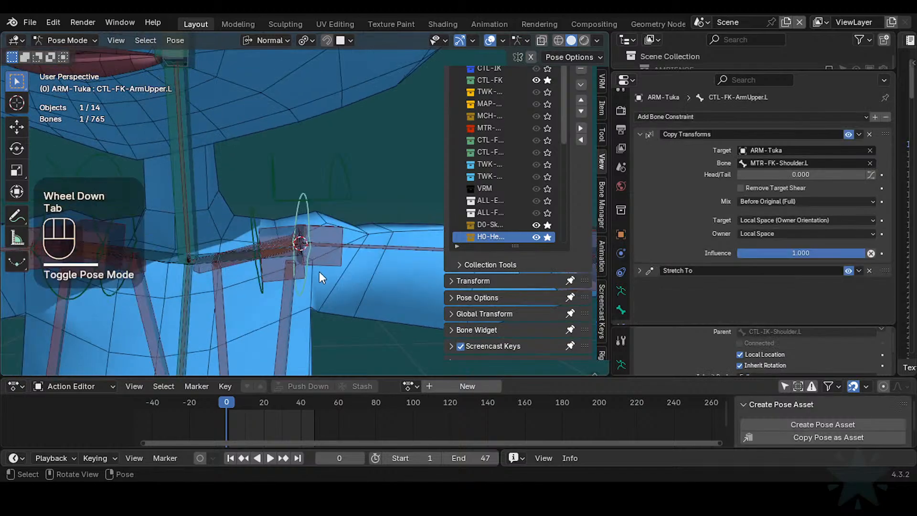
# - Check the name of the left shoulder's FK master control and copy the name of the upper arm's FK control
pyautogui.click(316, 191)
pyautogui.press('F2')
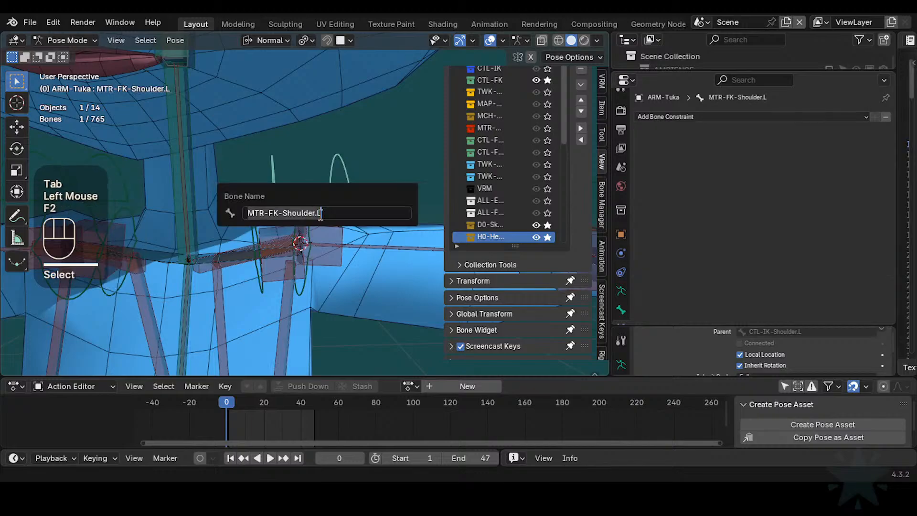
pyautogui.click(329, 225)
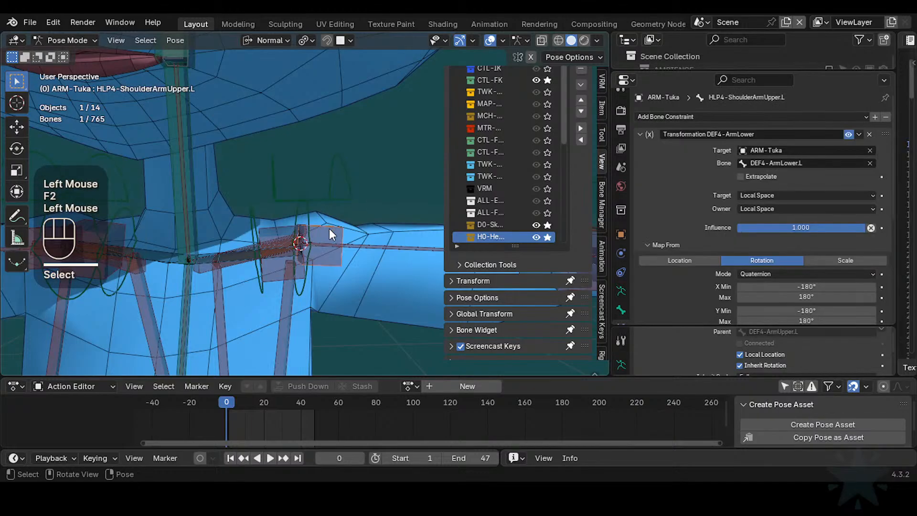
pyautogui.click(328, 230)
pyautogui.press('F2')
pyautogui.hotkey('ctrl', 'c')
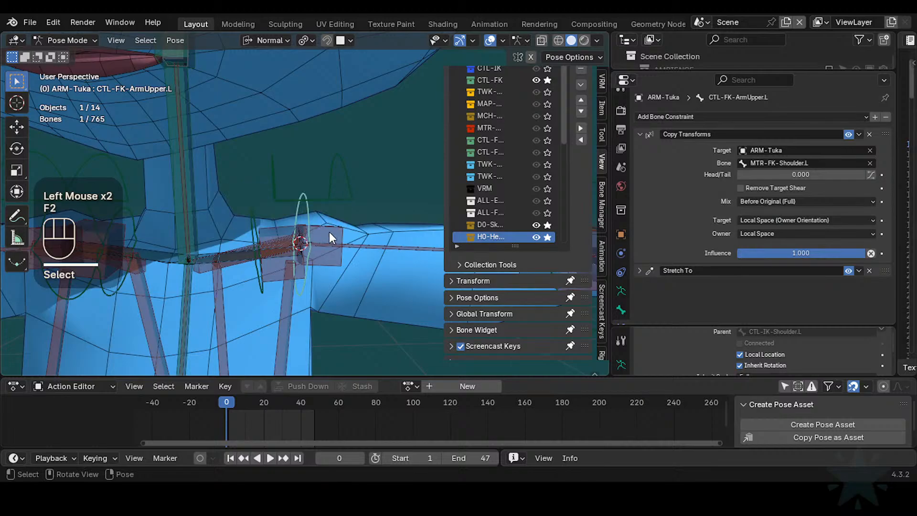
# - Set the target bone of HLP4-ShoulderArmUpper.L's Transformation constraint to CTL-FK-ArmUpper.L
pyautogui.click(330, 231)
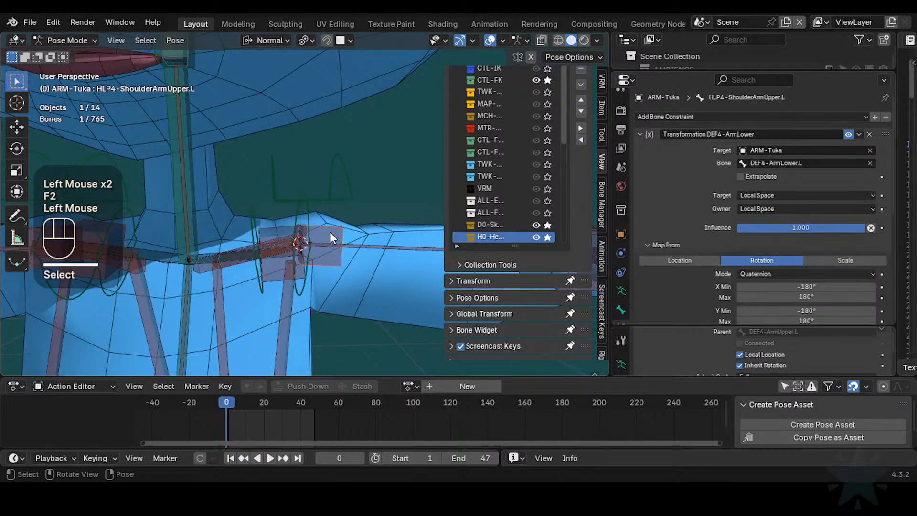
pyautogui.click(330, 231)
pyautogui.press('F2')
pyautogui.hotkey('ctrl', 'c')
pyautogui.click(331, 230)
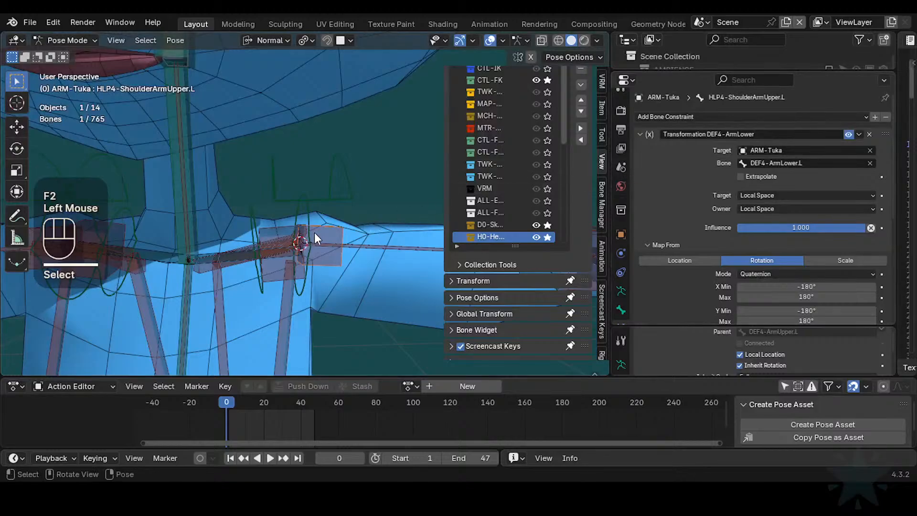
pyautogui.scroll(2, 314, 232)
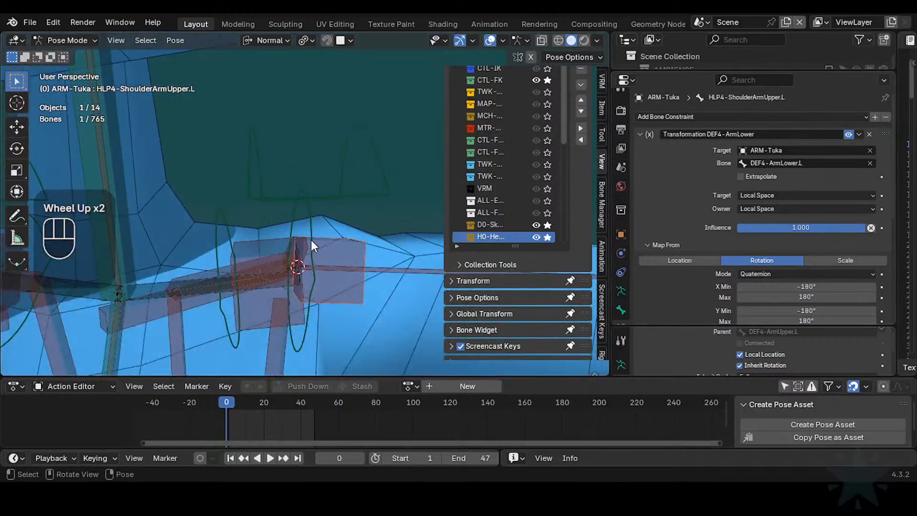
pyautogui.click(331, 245)
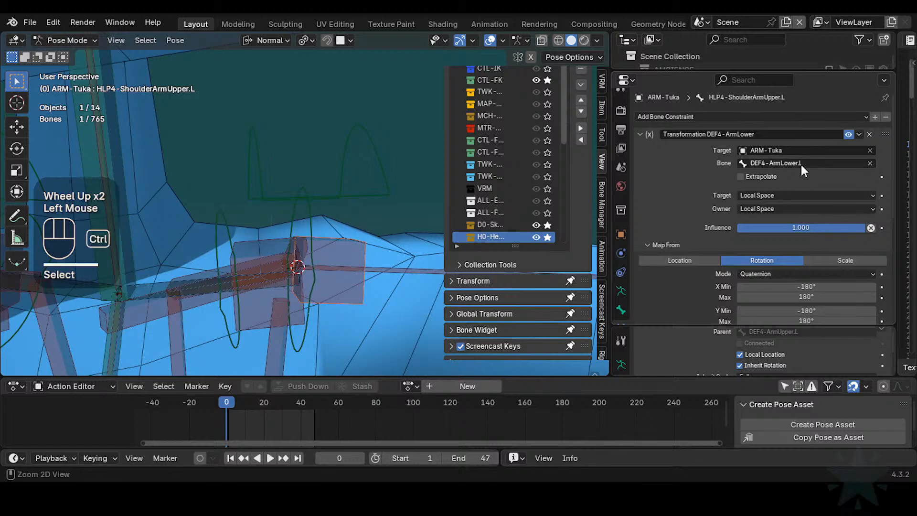
pyautogui.hotkey('ctrl', 'v')
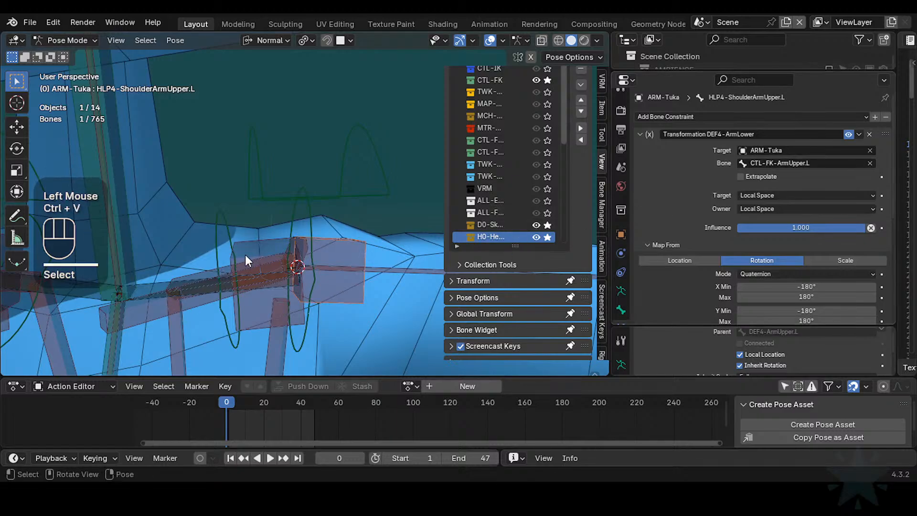
# - Set the target bone of HLP4-ShoulderChest.L's Transformation constraint to CTL-FK-ArmUpper.L
pyautogui.click(262, 242)
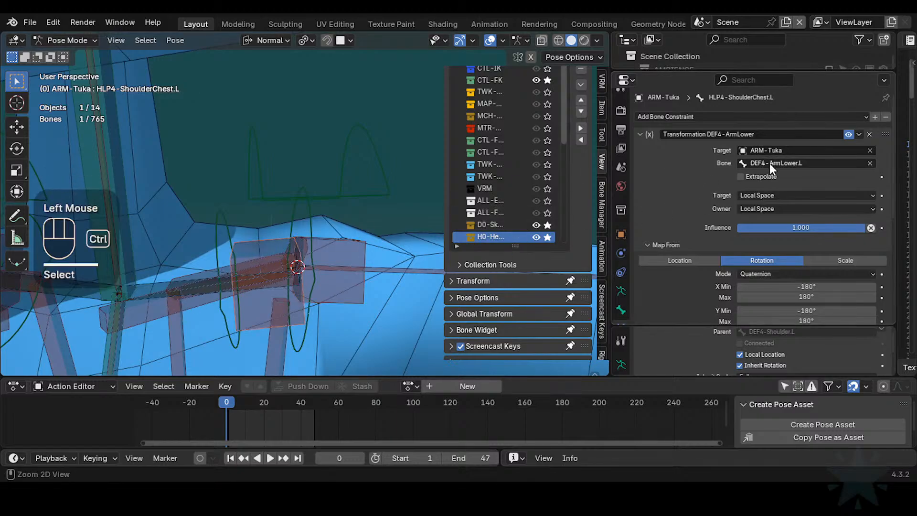
pyautogui.hotkey('ctrl', 'v')
pyautogui.scroll(-1, 306, 289)
pyautogui.scroll(1, 306, 288)
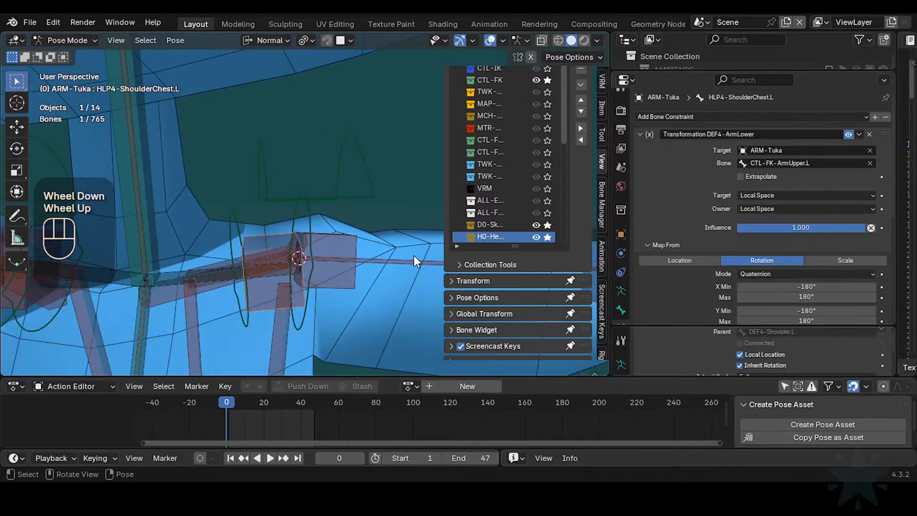
# - Review the Map From and Map To rotation ranges of HLP4-ShoulderChest.L and compare them with the displayed bone axes
pyautogui.scroll(-4, 729, 256)
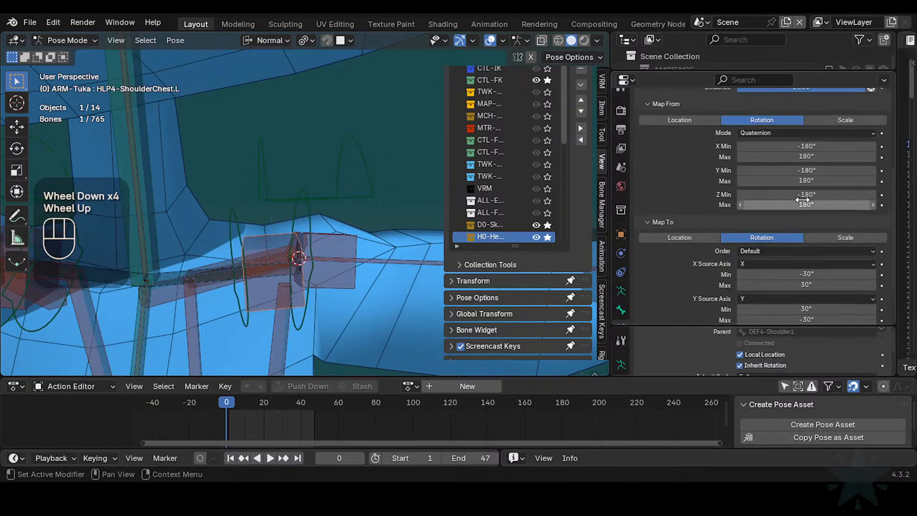
pyautogui.scroll(1, 803, 200)
pyautogui.scroll(-2, 803, 199)
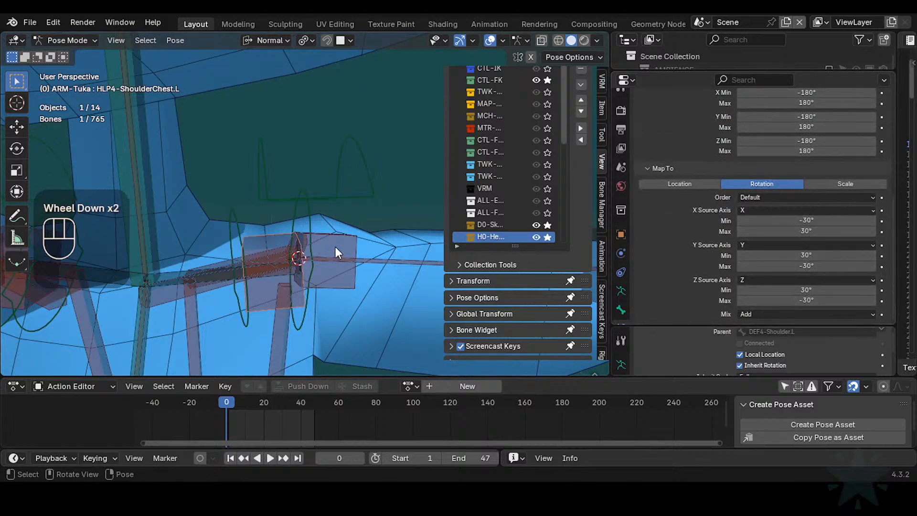
pyautogui.hotkey('ctrl', '3')
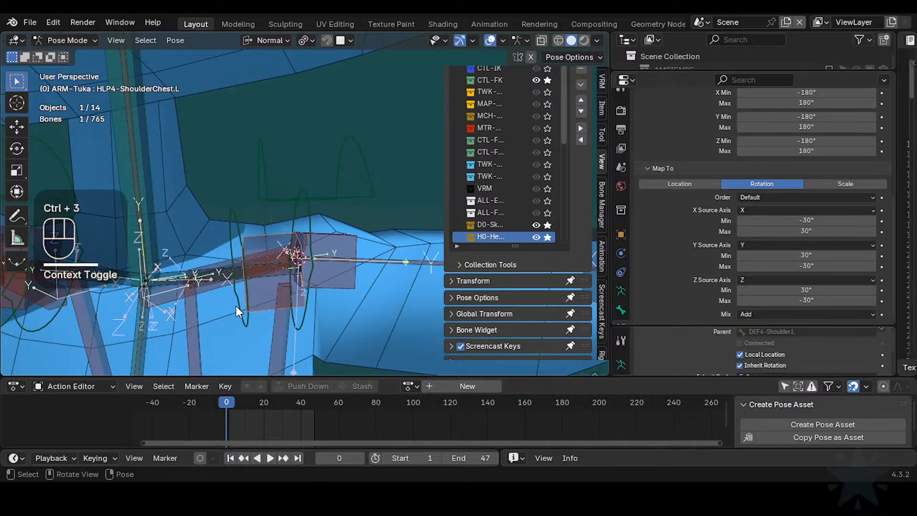
pyautogui.moveTo(219, 303); pyautogui.dragTo(235, 283, button='middle')
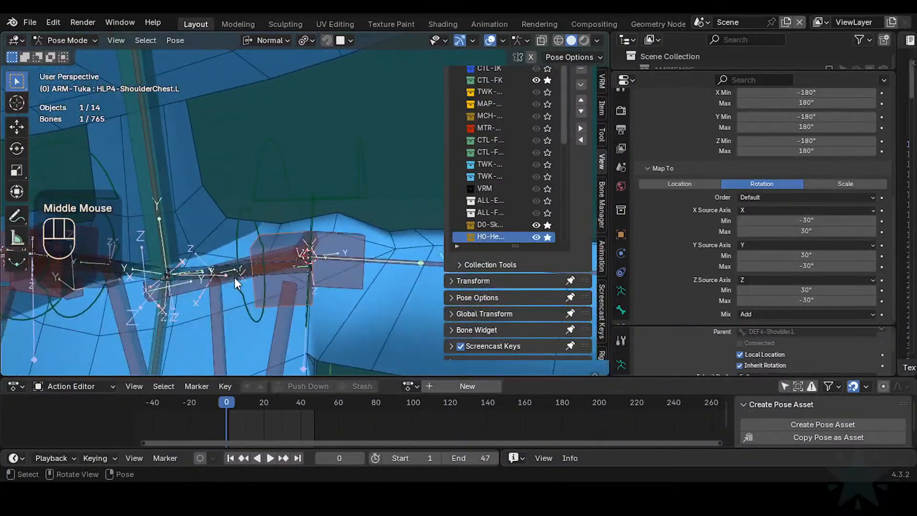
pyautogui.moveTo(288, 271); pyautogui.dragTo(321, 281, button='middle')
# - Inspect HLP2-Scapula.L.001 and DEF4-Shoulder.L at the left shoulder, trying a cancelled move on each
pyautogui.click(214, 293)
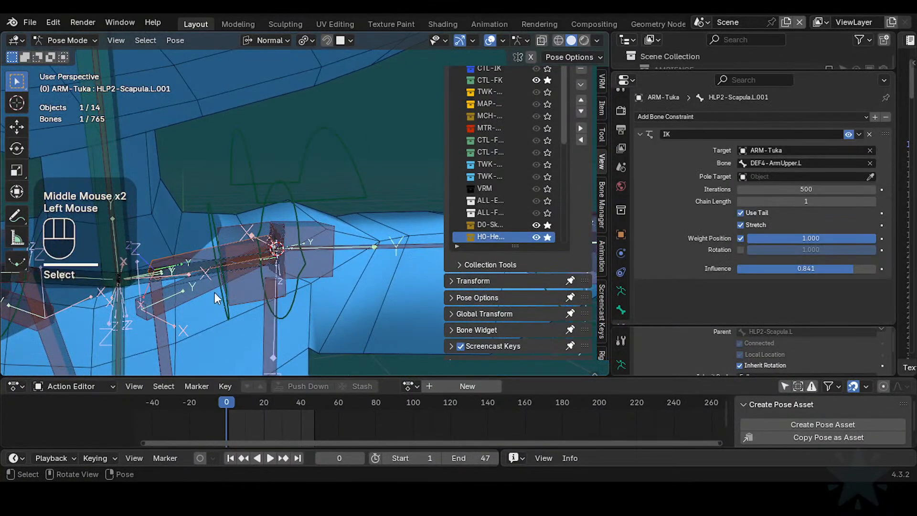
pyautogui.moveTo(214, 292); pyautogui.dragTo(201, 216, button='middle')
pyautogui.press('g')
pyautogui.press('Escape')
pyautogui.click(194, 289)
pyautogui.press('g')
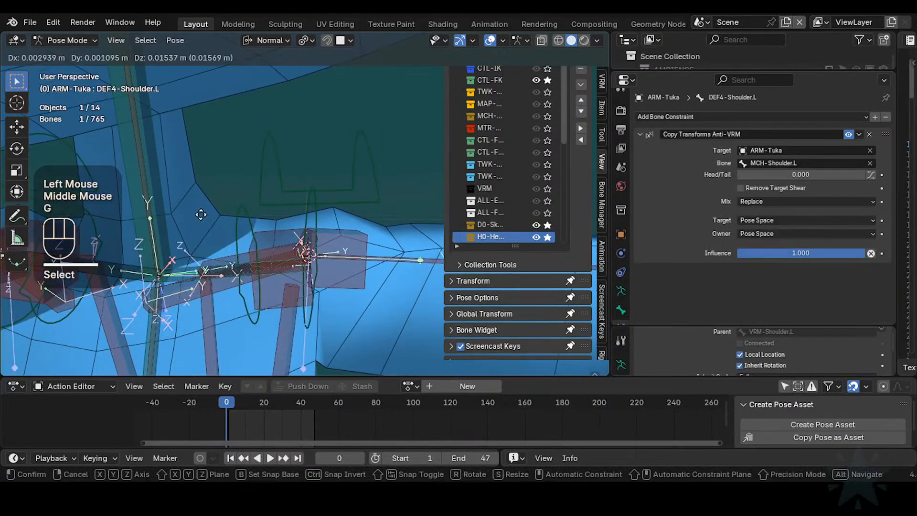
pyautogui.press('Escape')
pyautogui.keyDown('shift'); pyautogui.moveTo(210, 294); pyautogui.dragTo(247, 256, button='middle'); pyautogui.keyUp('shift')
pyautogui.press('Tab')
pyautogui.press('Tab')
pyautogui.hotkey('shift', 'h')
pyautogui.hotkey('ctrl', 'z')
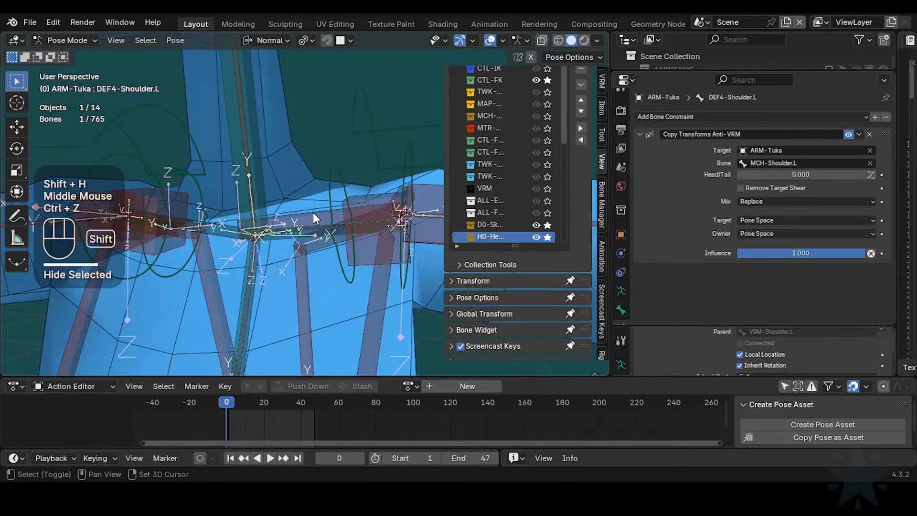
# - Compare the Transformation constraint settings of HLP4-ShoulderChest.L and HLP4-ShoulderArmUpper.L
pyautogui.keyDown('shift'); pyautogui.moveTo(314, 212); pyautogui.dragTo(382, 230, button='middle'); pyautogui.keyUp('shift')
pyautogui.scroll(2, 328, 262)
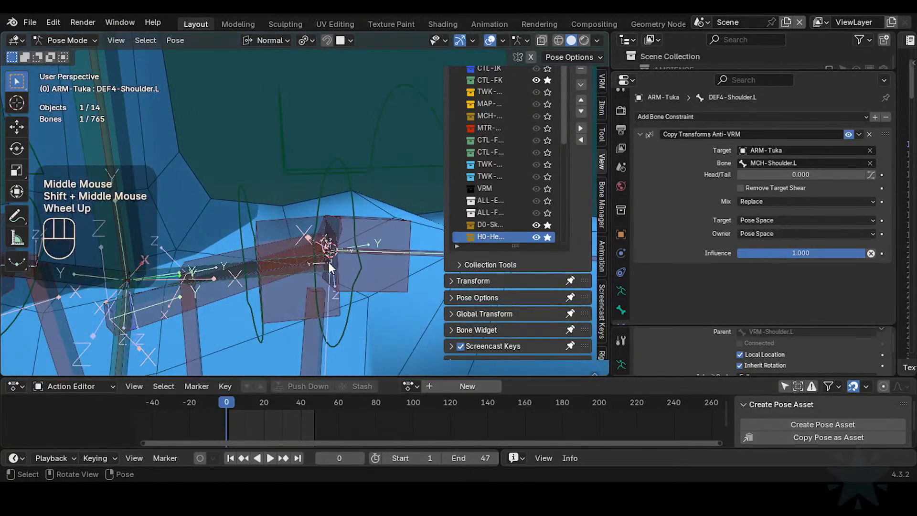
pyautogui.moveTo(328, 262); pyautogui.dragTo(316, 243, button='middle')
pyautogui.click(311, 228)
pyautogui.scroll(-4, 756, 287)
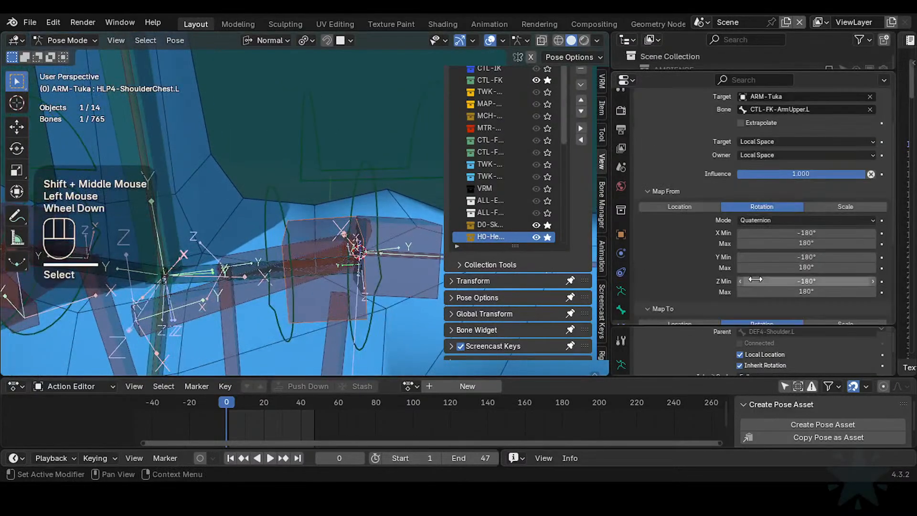
pyautogui.scroll(3, 758, 288)
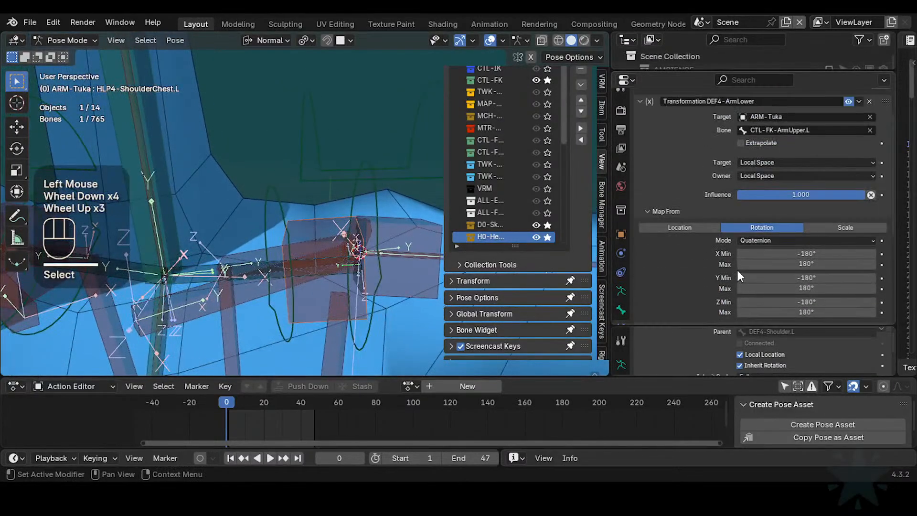
pyautogui.scroll(2, 736, 268)
pyautogui.click(383, 227)
pyautogui.scroll(-2, 380, 235)
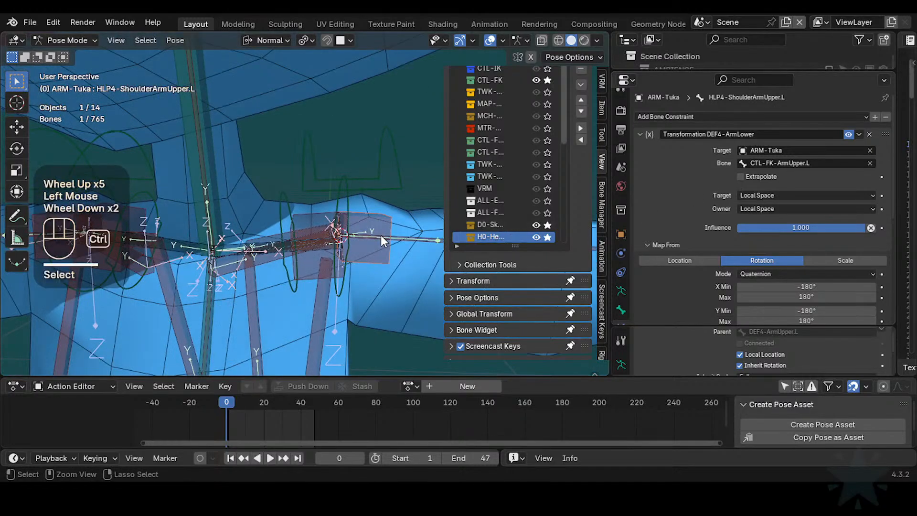
# - Hide the bone axes, save the file and collapse the viewport sidebar
pyautogui.hotkey('ctrl', '3')
pyautogui.hotkey('ctrl', 's')
pyautogui.click(386, 192)
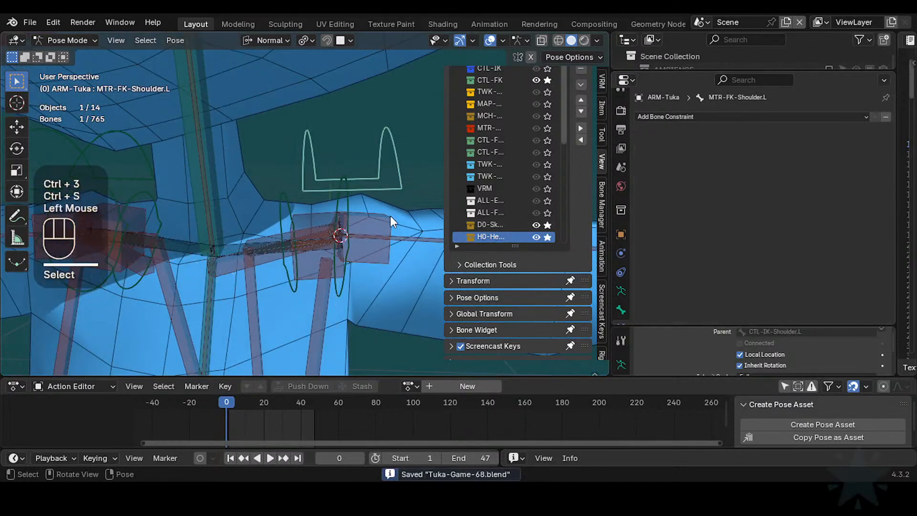
pyautogui.click(391, 216)
pyautogui.press('r')
pyautogui.press('Escape')
pyautogui.press('n')
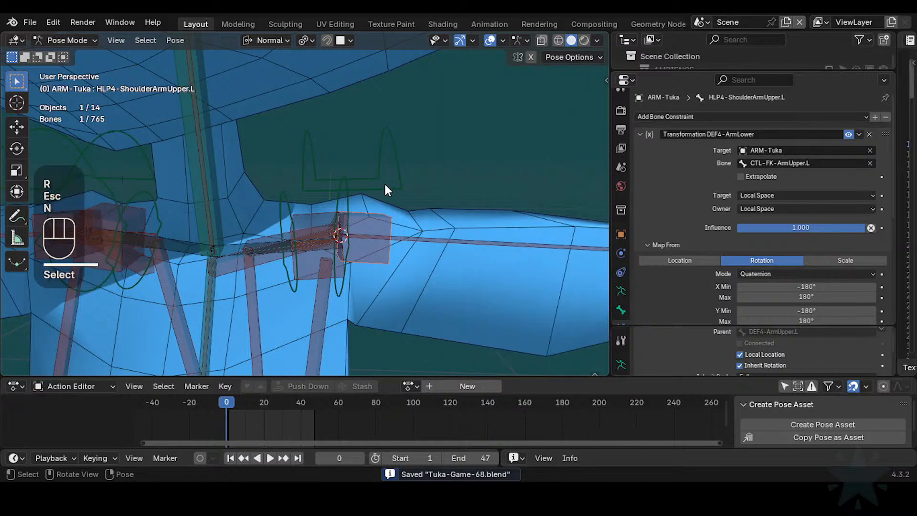
# - Test the shoulder helpers' response by rotating the left arm's FK control about its Y axis, cancelling each rotation
pyautogui.click(384, 183)
pyautogui.press('r')
pyautogui.press('y')
pyautogui.press('Escape')
pyautogui.click(382, 195)
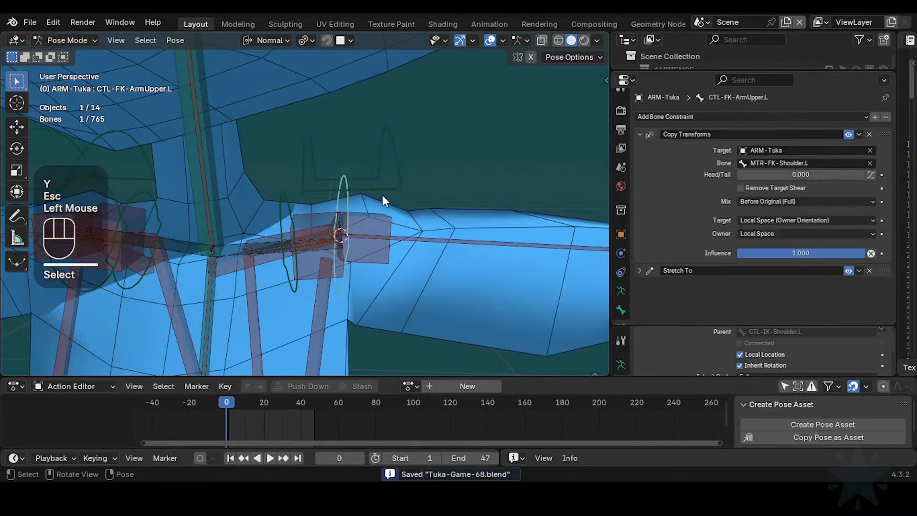
pyautogui.press('r')
pyautogui.press('y')
pyautogui.press('Escape')
# - Isolate the left shoulder's helper bones with their deform bones and the FK master and upper arm controls, and save the file
pyautogui.moveTo(386, 233); pyautogui.dragTo(317, 235, button='middle')
pyautogui.click(385, 220)
pyautogui.click(385, 189)
pyautogui.keyDown('shift'); pyautogui.click(314, 245); pyautogui.keyUp('shift')
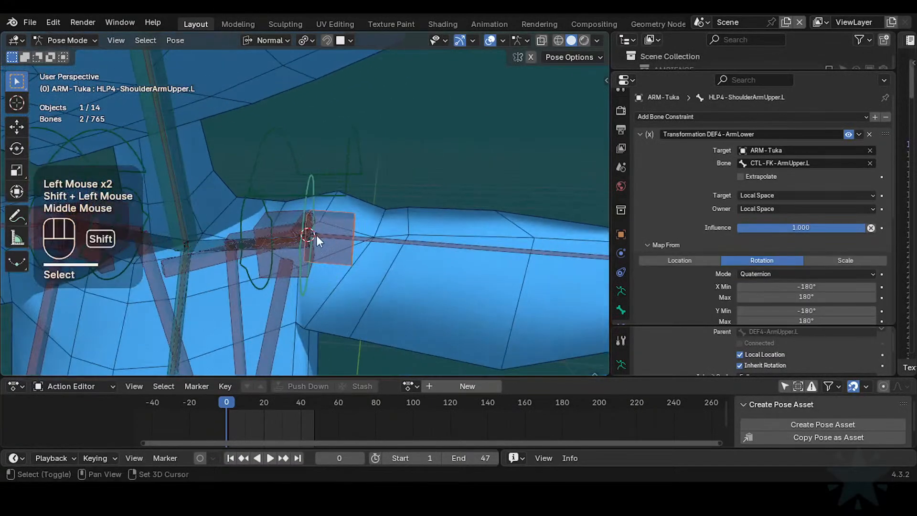
pyautogui.keyDown('shift'); pyautogui.click(278, 212); pyautogui.keyUp('shift')
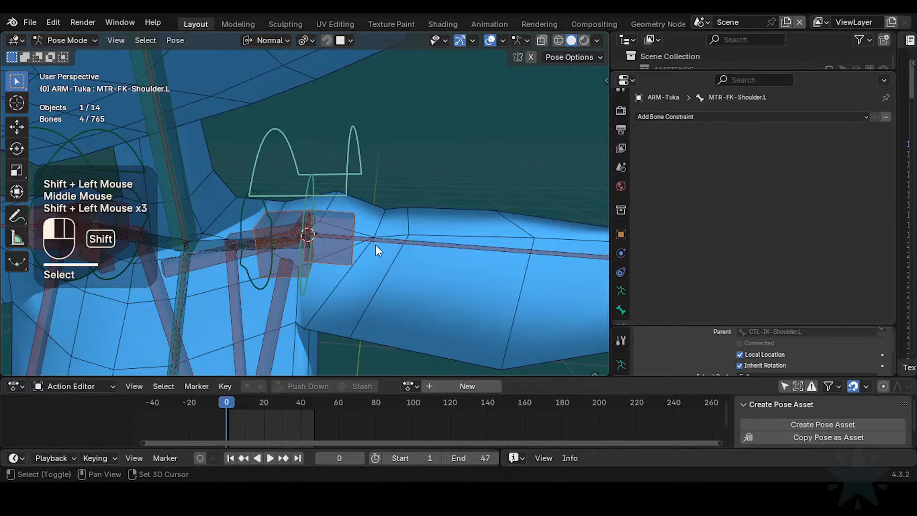
pyautogui.moveTo(375, 245); pyautogui.dragTo(265, 268, button='middle')
pyautogui.keyDown('shift'); pyautogui.click(173, 256); pyautogui.keyUp('shift')
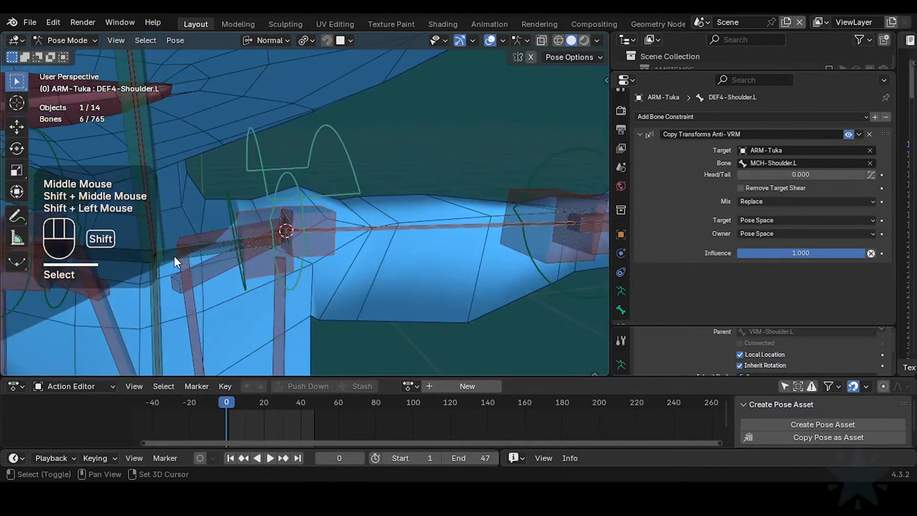
pyautogui.hotkey('shift', 'h')
pyautogui.moveTo(443, 239); pyautogui.dragTo(403, 233, button='middle')
pyautogui.hotkey('ctrl', 's')
# - View the left shoulder along the arm and test a Y-axis rotation of CTL-FK-ArmUpper.L, cancelling it
pyautogui.click(374, 193)
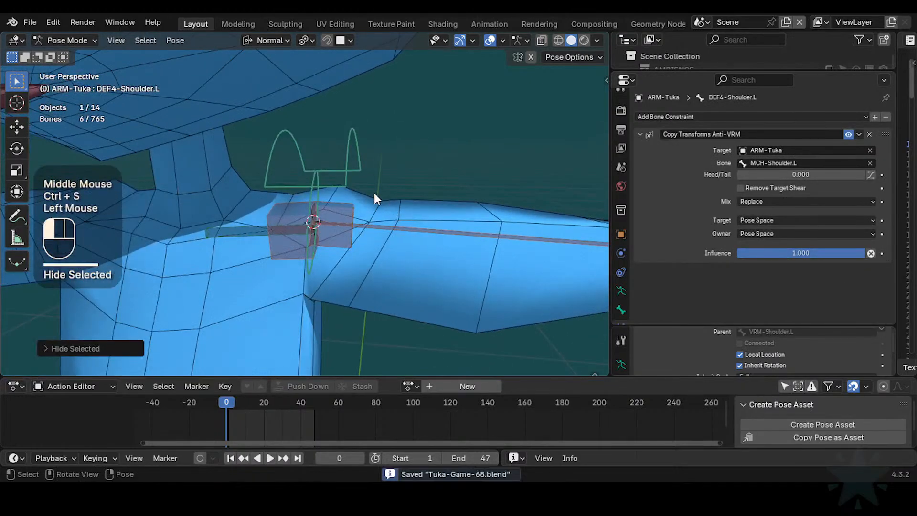
pyautogui.click(417, 202)
pyautogui.scroll(1, 359, 202)
pyautogui.moveTo(417, 202); pyautogui.dragTo(423, 165, button='middle')
pyautogui.click(440, 236)
pyautogui.moveTo(440, 236); pyautogui.dragTo(456, 224, button='middle')
pyautogui.press('r')
pyautogui.press('y')
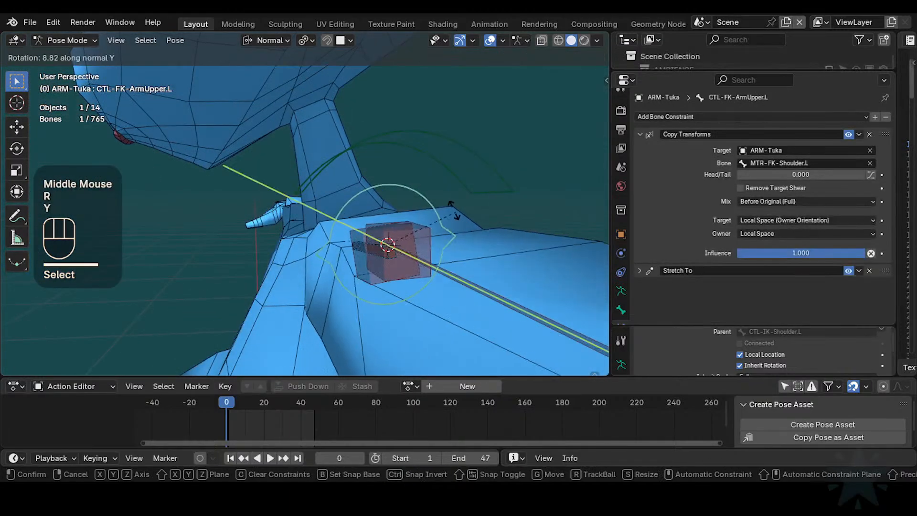
pyautogui.press('Escape')
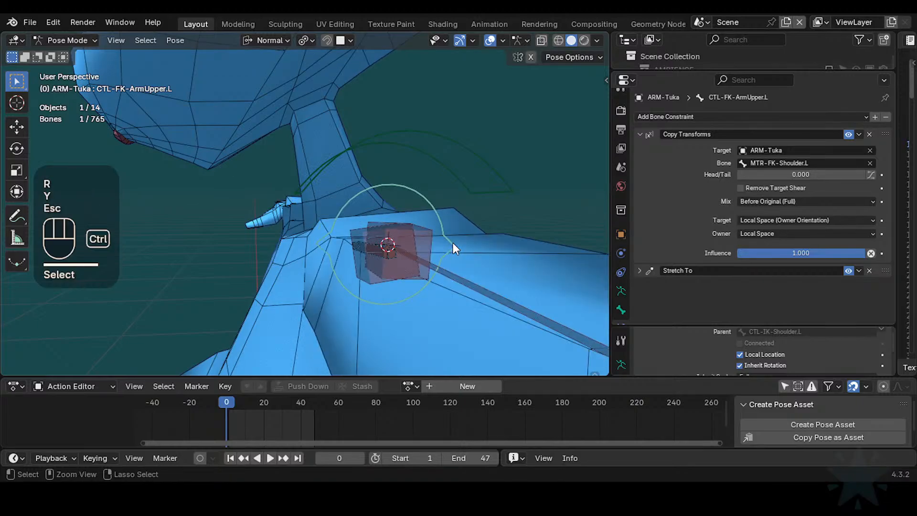
# - Display the bone axes and test CTL-FK-ArmUpper.L with free and Y-axis rotations, cancelling each one
pyautogui.hotkey('ctrl', '3')
pyautogui.press('r')
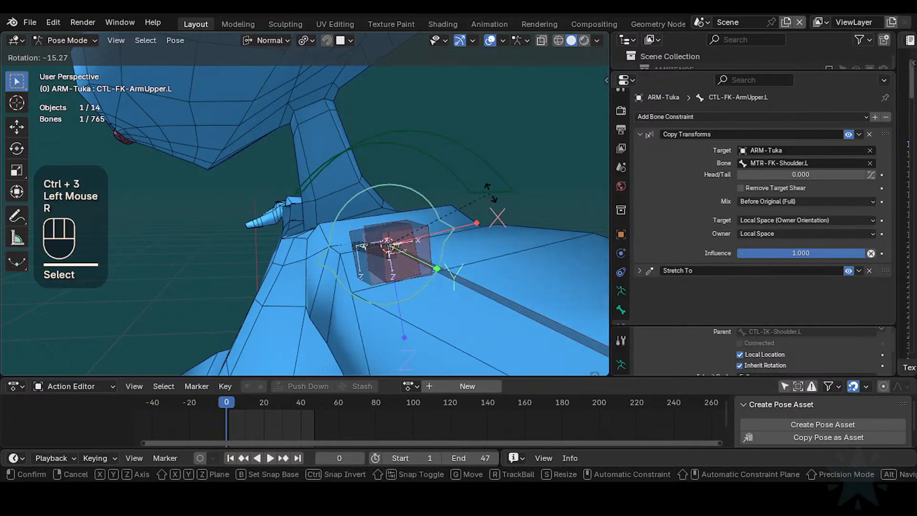
pyautogui.press('y')
pyautogui.press('Escape')
pyautogui.moveTo(461, 255); pyautogui.dragTo(459, 243, button='middle')
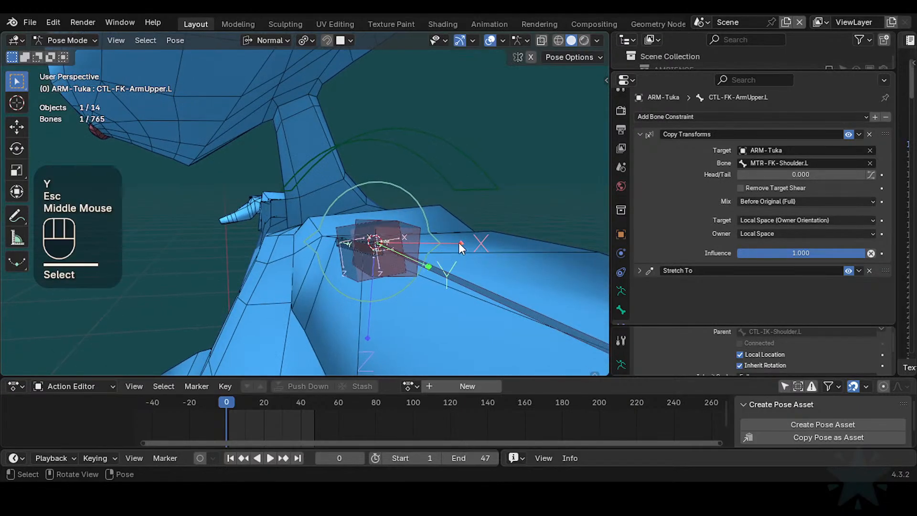
pyautogui.press('r')
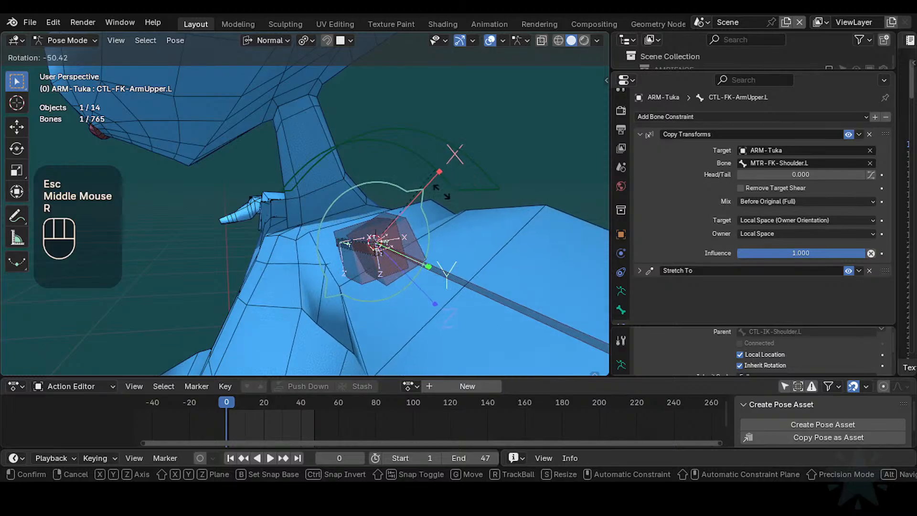
pyautogui.press('Escape')
# - Isolate CTL-FK-ArmUpper.L and DEF4-ArmUpper.L by hiding every other bone
pyautogui.click(454, 270)
pyautogui.keyDown('shift'); pyautogui.click(422, 204); pyautogui.keyUp('shift')
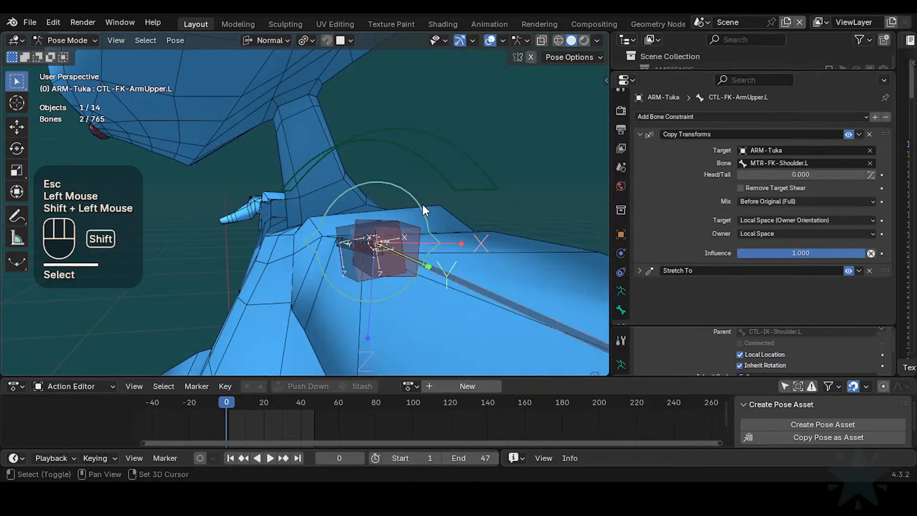
pyautogui.hotkey('shift', 'h')
# - Test cancelled rotations on the isolated upper arm FK control and compare its axes and constraints with those of DEF4-ArmUpper.L
pyautogui.click(453, 274)
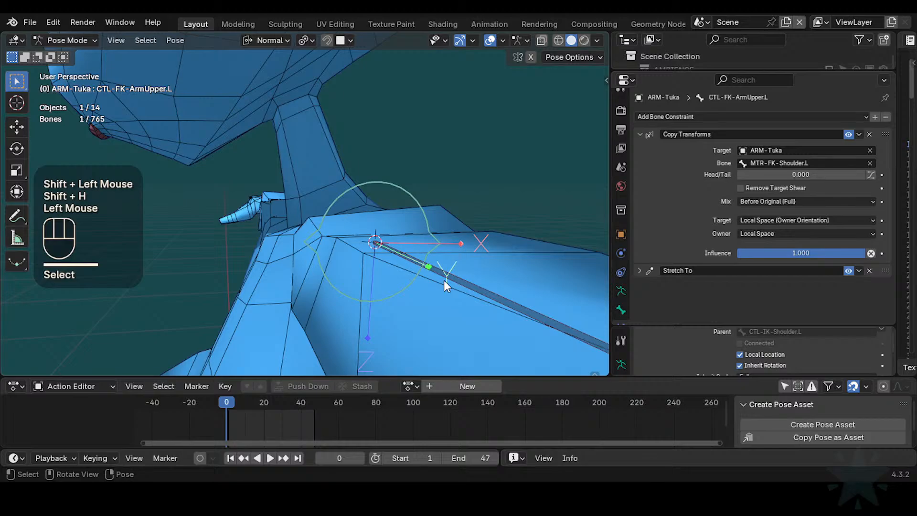
pyautogui.click(444, 281)
pyautogui.keyDown('shift'); pyautogui.click(424, 222); pyautogui.keyUp('shift')
pyautogui.press('r')
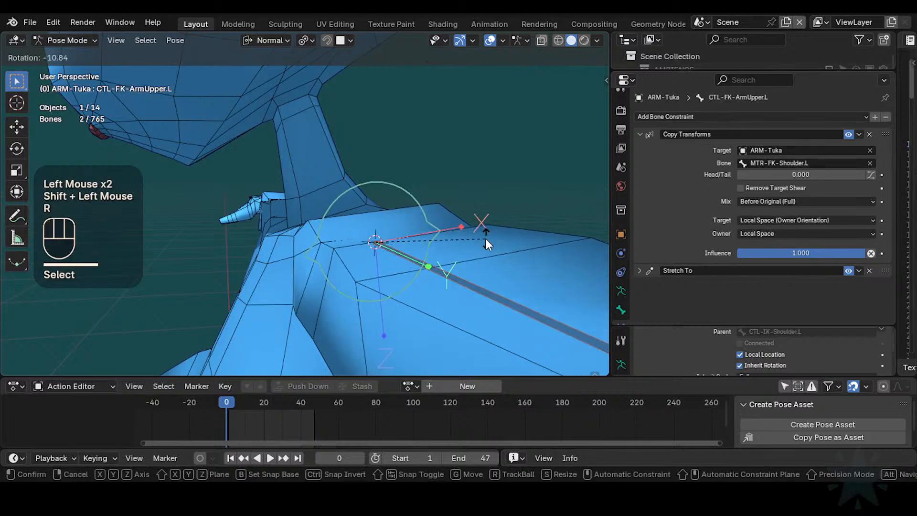
pyautogui.press('Escape')
pyautogui.click(443, 272)
pyautogui.press('r')
pyautogui.press('y')
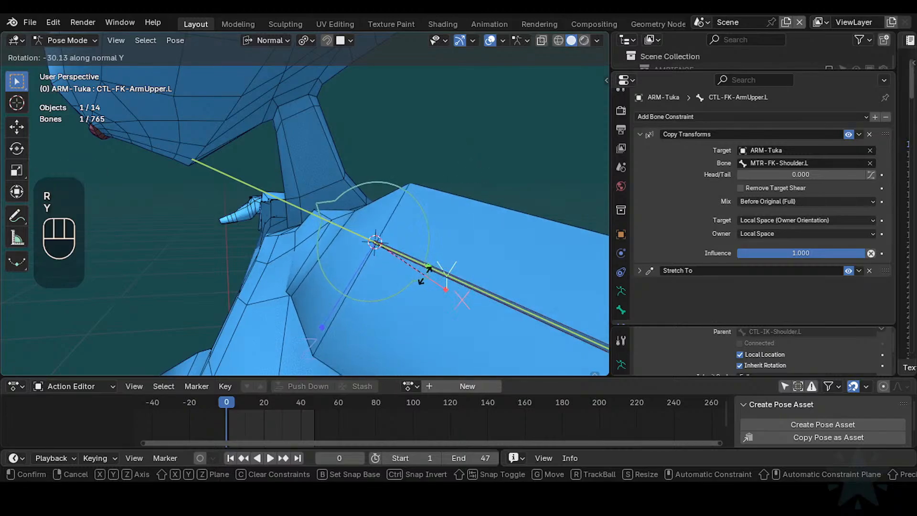
pyautogui.press('Escape')
pyautogui.moveTo(434, 245); pyautogui.dragTo(442, 277, button='middle')
pyautogui.hotkey('alt', 'a')
pyautogui.click(331, 185)
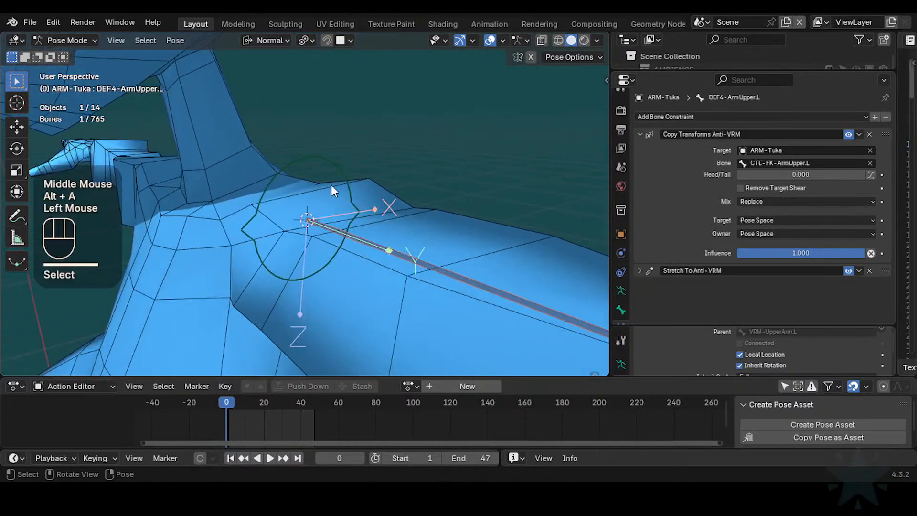
# - Isolate CTL-FK-ArmUpper.L and DEF4-ArmUpper.L in turn to compare their axes, undoing each isolation
pyautogui.hotkey('shift', 'h')
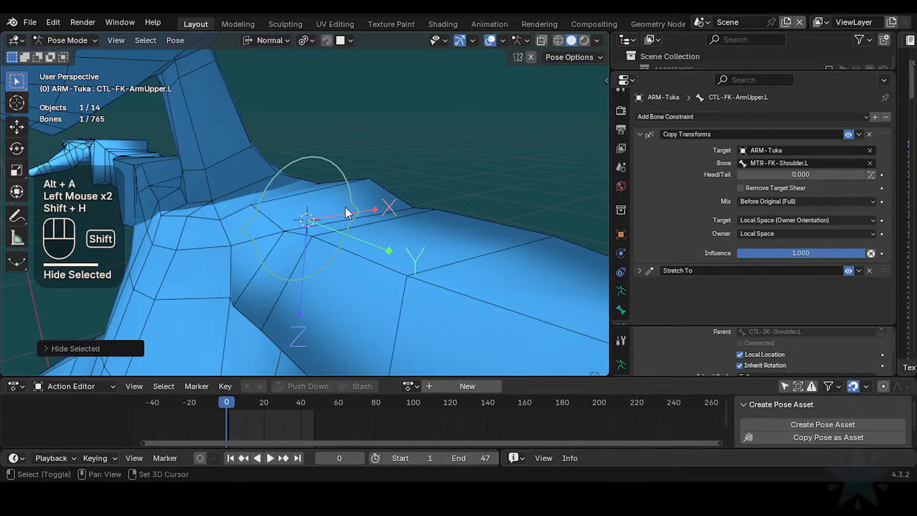
pyautogui.hotkey('ctrl', 'z')
pyautogui.click(412, 265)
pyautogui.hotkey('shift', 'h')
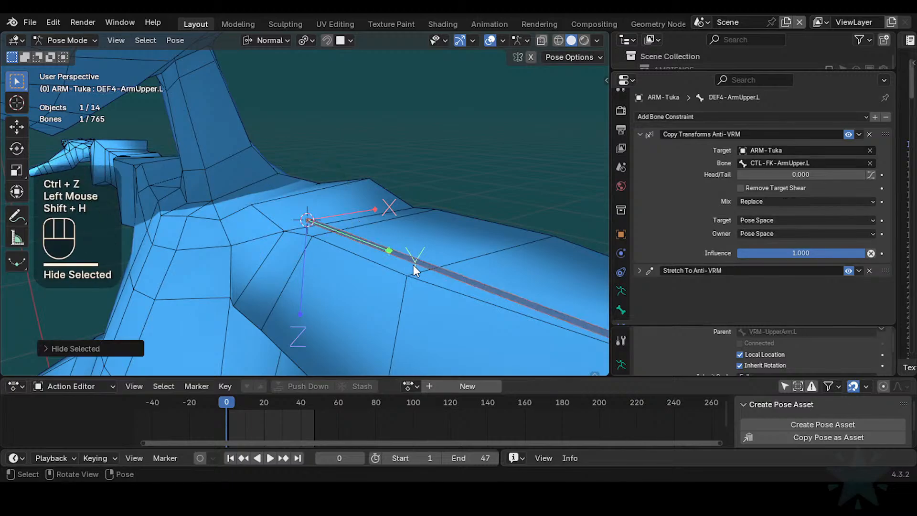
pyautogui.hotkey('ctrl', 'z')
pyautogui.click(353, 193)
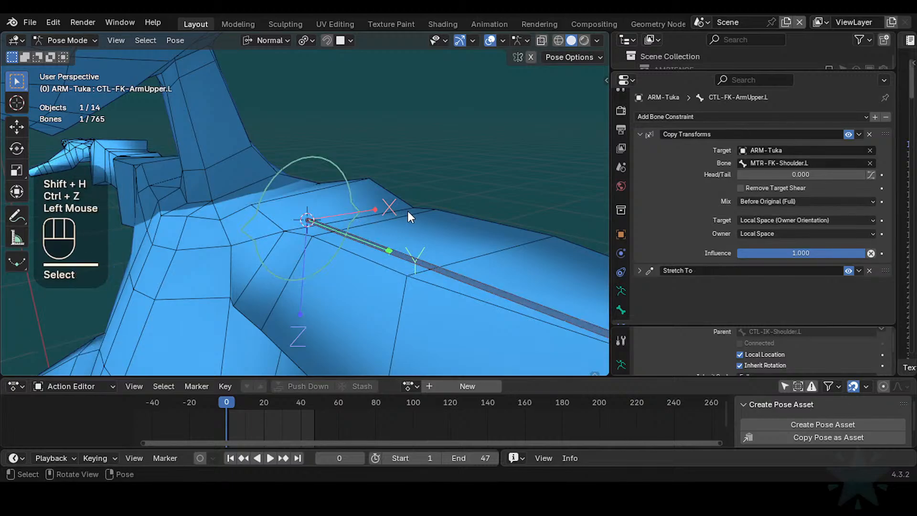
# - Test a scale and a free rotation of CTL-FK-ArmUpper.L, cancelling each one
pyautogui.press('s')
pyautogui.press('Escape')
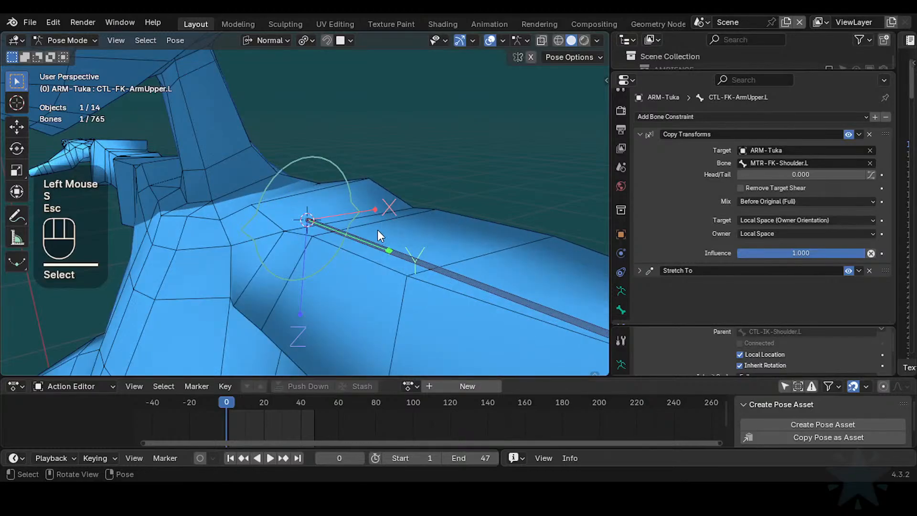
pyautogui.press('r')
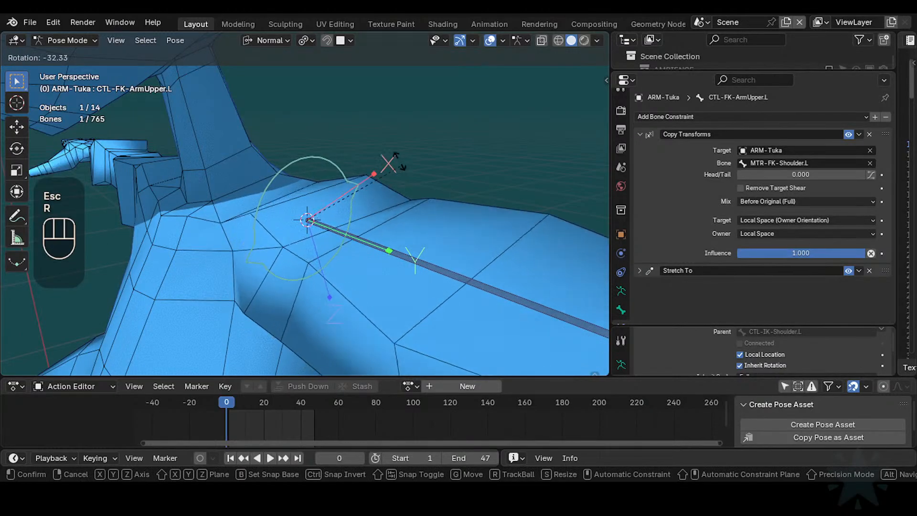
pyautogui.press('Escape')
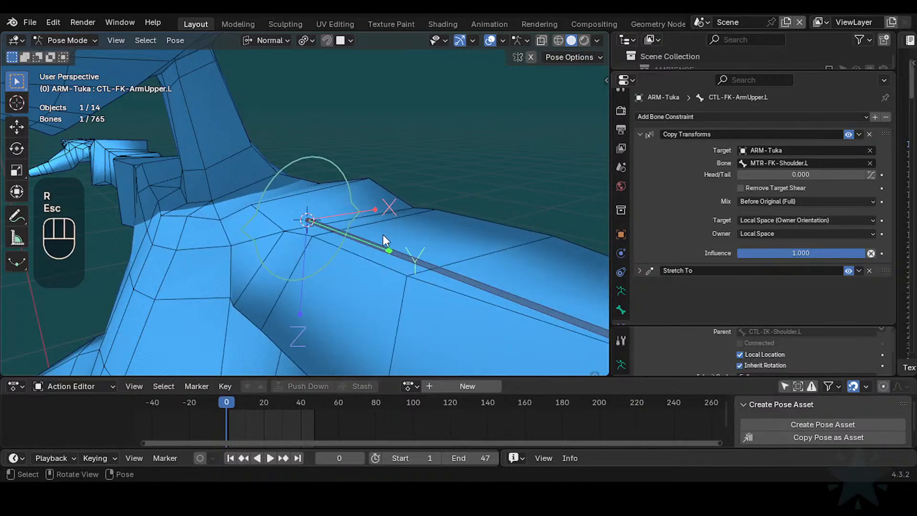
# - Reveal all hidden bones and isolate DEF4-ArmUpper.L, HLP4-ShoulderArmUpper.L and CTL-FK-ArmUpper.L by hiding every other bone
pyautogui.click(380, 248)
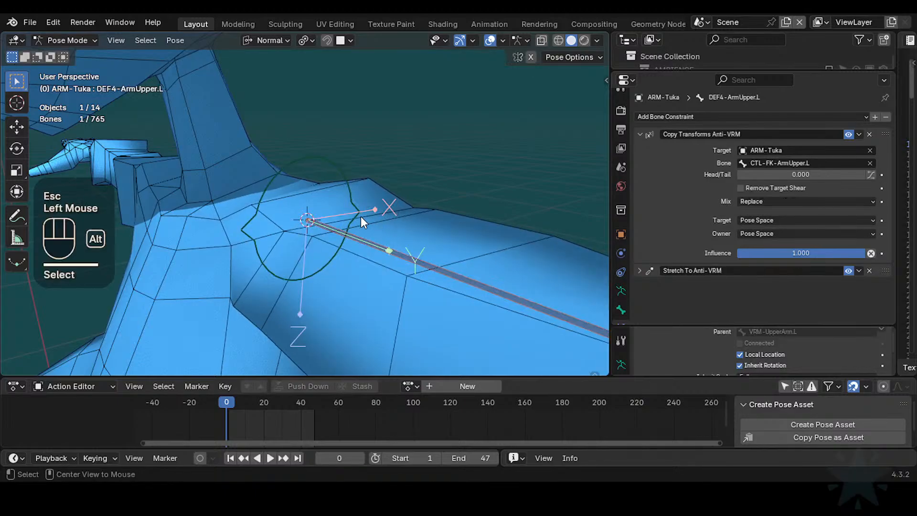
pyautogui.hotkey('alt', 'h')
pyautogui.click(351, 211)
pyautogui.scroll(1, 365, 248)
pyautogui.click(368, 250)
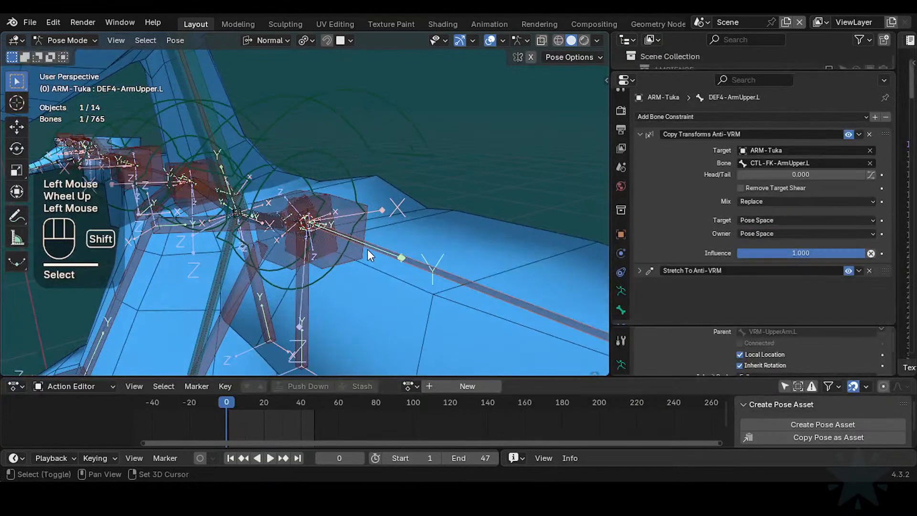
pyautogui.keyDown('shift'); pyautogui.click(361, 227); pyautogui.keyUp('shift')
pyautogui.keyDown('shift'); pyautogui.click(346, 179); pyautogui.keyUp('shift')
pyautogui.hotkey('shift', 'h')
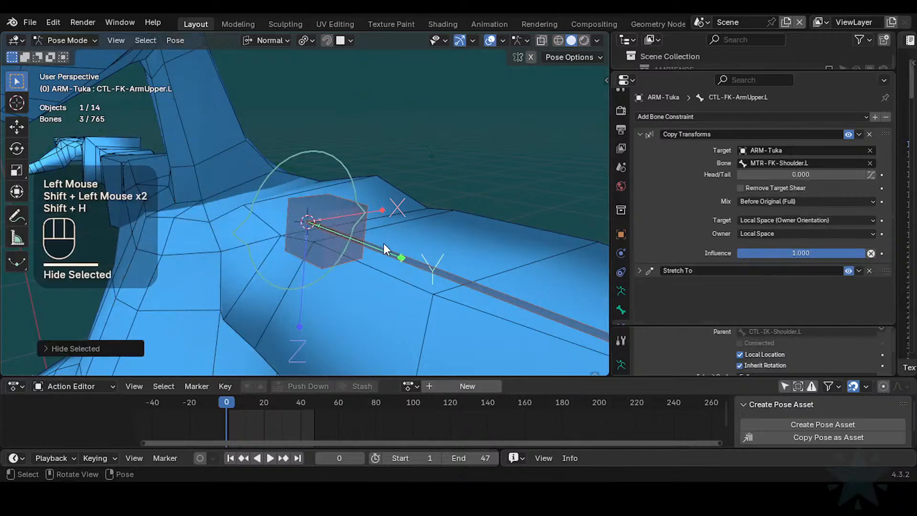
# - Rotate CTL-FK-ArmUpper.L about its normal Y axis, inspect the helper's response, and clear the pose transforms
pyautogui.click(363, 214)
pyautogui.click(384, 193)
pyautogui.press('r')
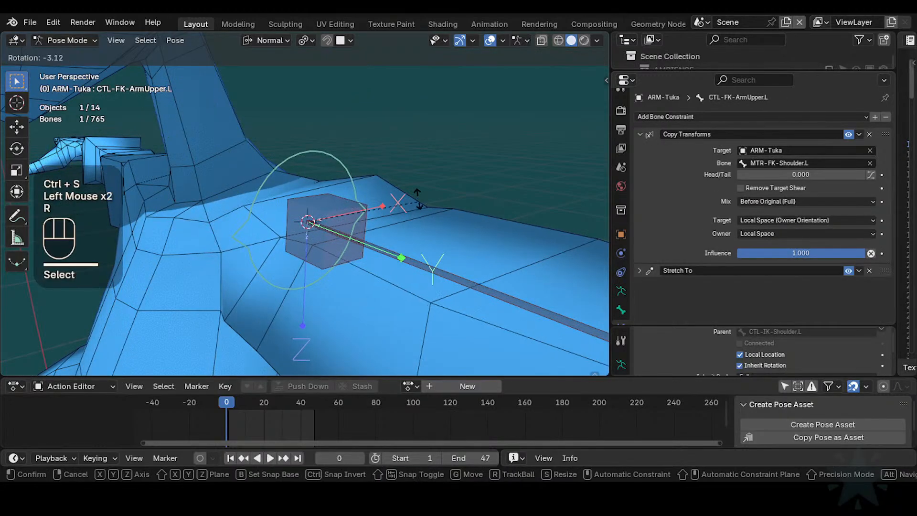
pyautogui.press('y')
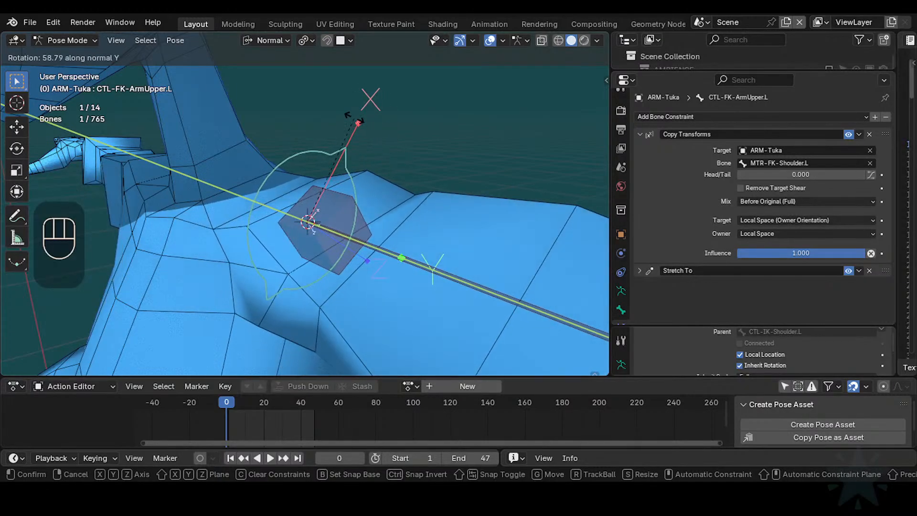
pyautogui.click(333, 210)
pyautogui.scroll(3, 331, 261)
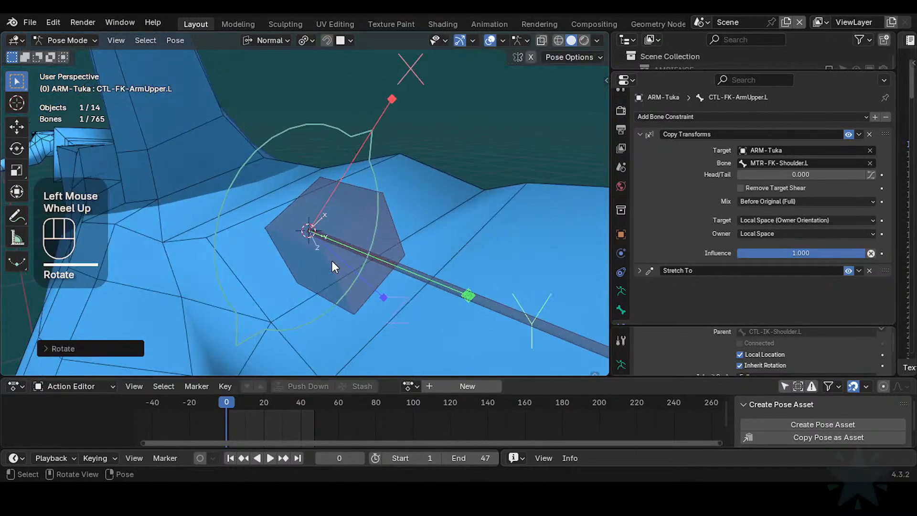
pyautogui.scroll(-1, 331, 261)
pyautogui.scroll(-3, 331, 260)
pyautogui.press('a')
pyautogui.hotkey('alt', 'q')
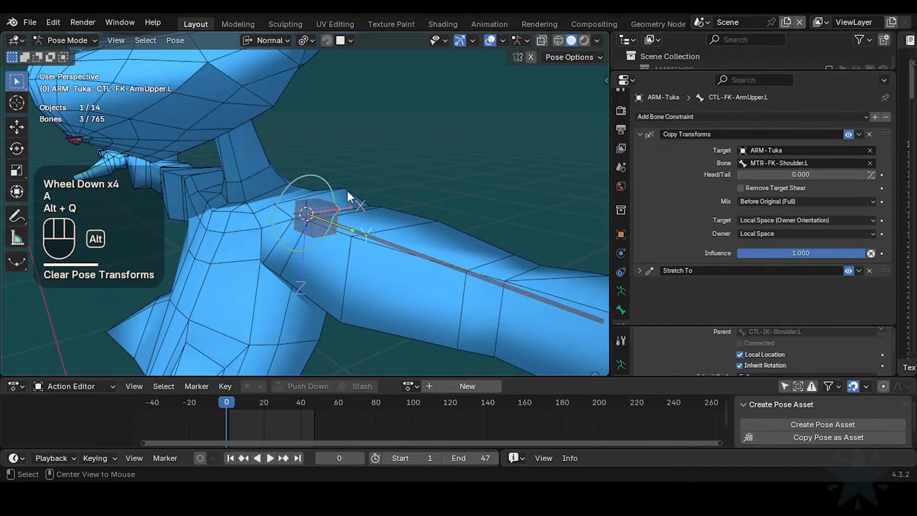
# - Test free rotations of CTL-FK-ArmUpper.L from two view angles, cancelling each one
pyautogui.click(361, 181)
pyautogui.press('r')
pyautogui.press('Escape')
pyautogui.moveTo(388, 242); pyautogui.dragTo(418, 218, button='middle')
pyautogui.press('r')
pyautogui.press('Escape')
# - Move CTL-FK-ArmUpper.L above and below the left shoulder repeatedly to test how the helper bone follows
pyautogui.press('g')
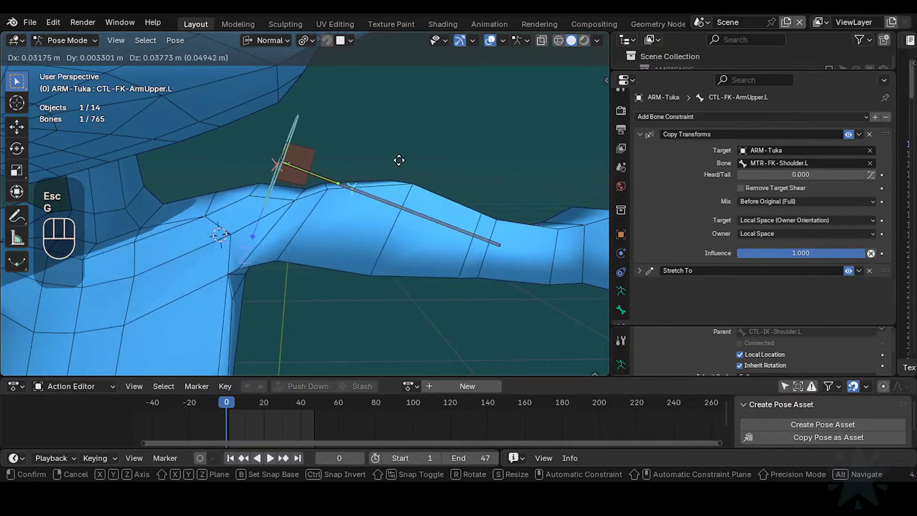
pyautogui.click(401, 160)
pyautogui.keyDown('shift'); pyautogui.moveTo(364, 218); pyautogui.dragTo(357, 200, button='middle'); pyautogui.keyUp('shift')
pyautogui.press('g')
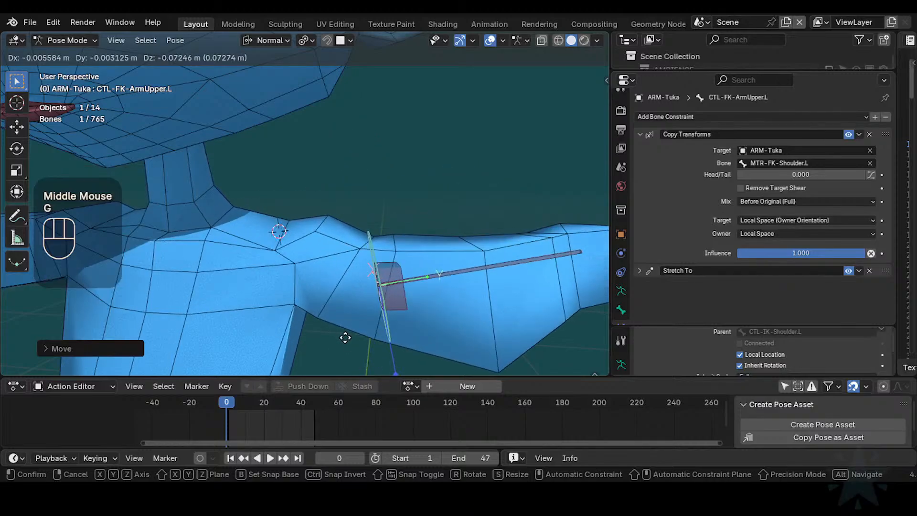
pyautogui.click(345, 335)
pyautogui.keyDown('shift'); pyautogui.moveTo(365, 299); pyautogui.dragTo(354, 277, button='middle'); pyautogui.keyUp('shift')
pyautogui.press('g')
pyautogui.click(319, 328)
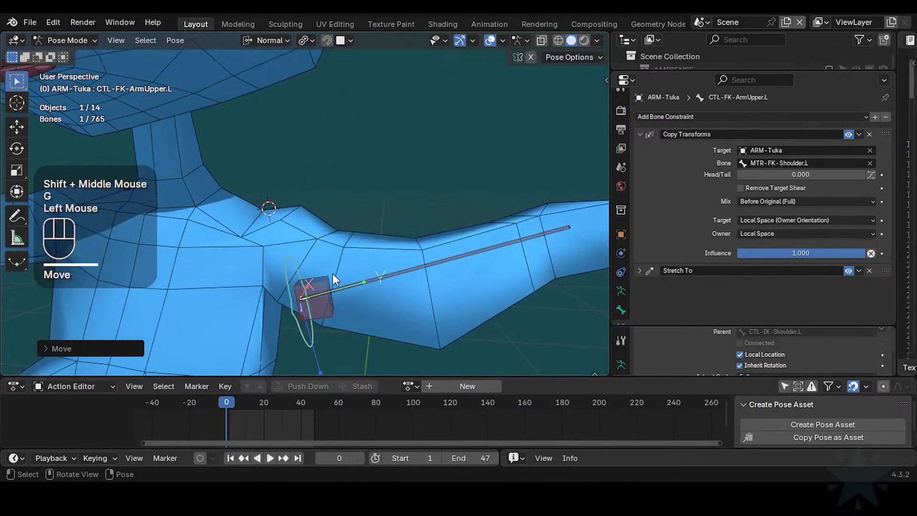
pyautogui.press('g')
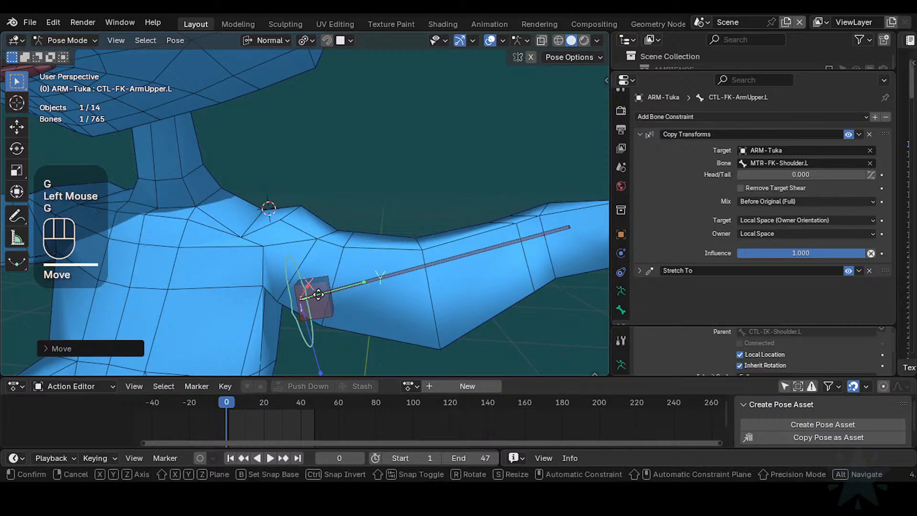
pyautogui.click(334, 122)
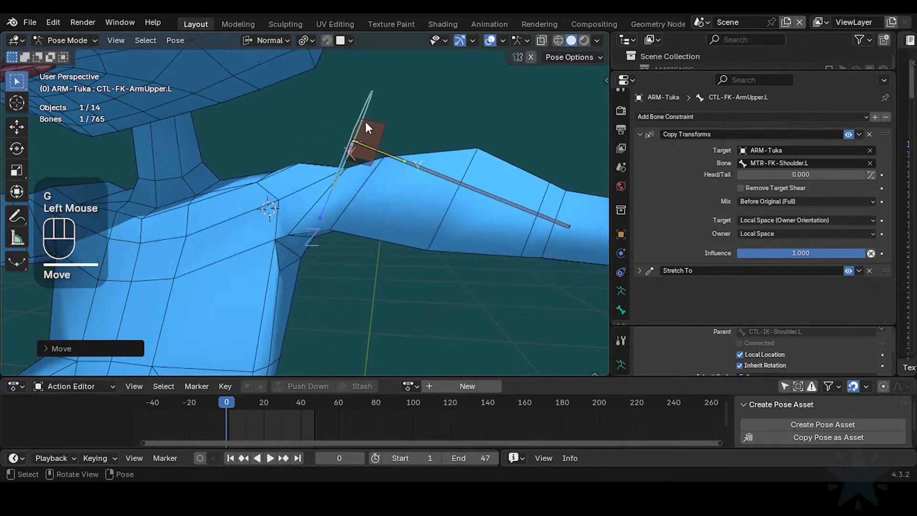
# - Test a cancelled rotation of HLP4-ShoulderArmUpper.L and clear the pose transforms of the visible bones
pyautogui.click(365, 121)
pyautogui.press('r')
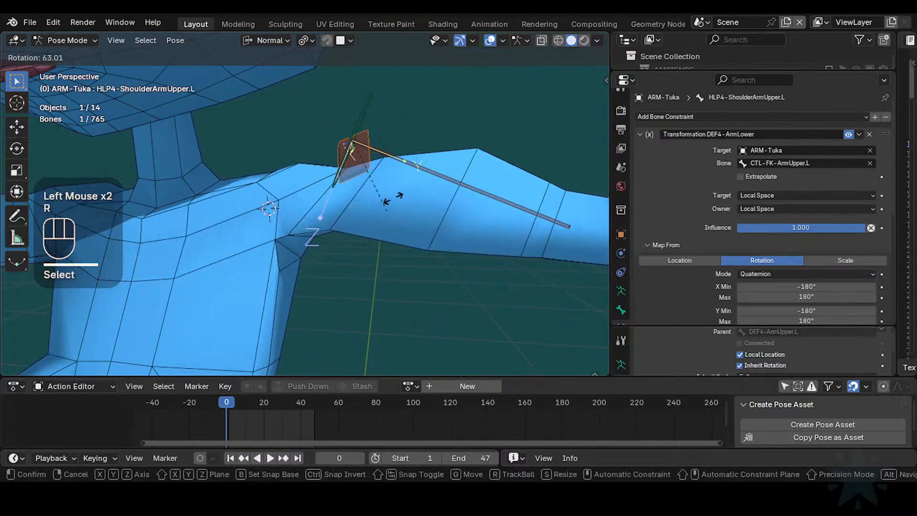
pyautogui.press('Escape')
pyautogui.hotkey('alt', 'g')
pyautogui.hotkey('alt', 'g')
# - Raise and lower CTL-FK-ArmUpper.L again from the front to check the shoulder mesh deformation
pyautogui.click(314, 230)
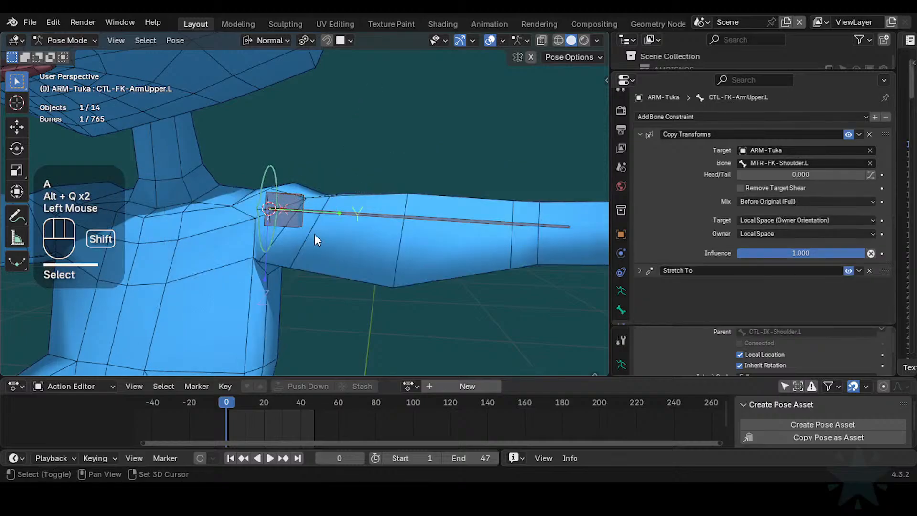
pyautogui.keyDown('shift'); pyautogui.moveTo(315, 234); pyautogui.dragTo(337, 235, button='middle'); pyautogui.keyUp('shift')
pyautogui.press('g')
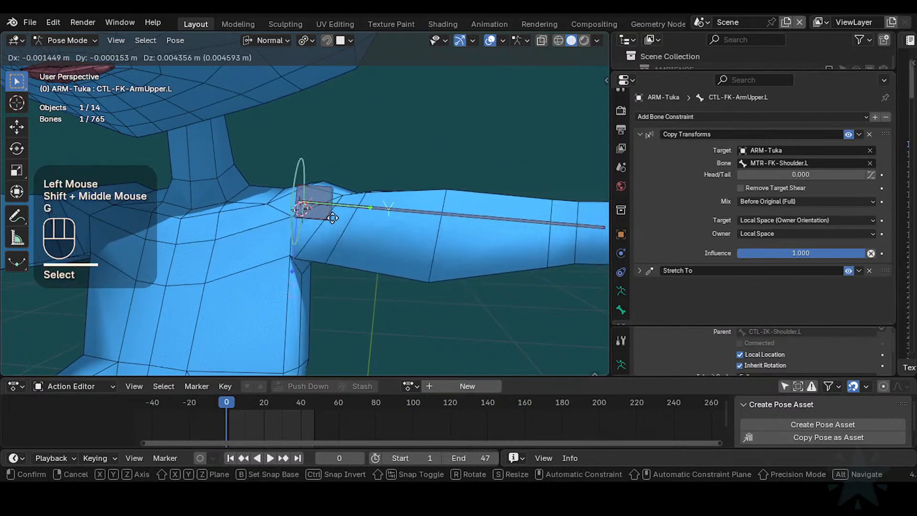
pyautogui.click(340, 148)
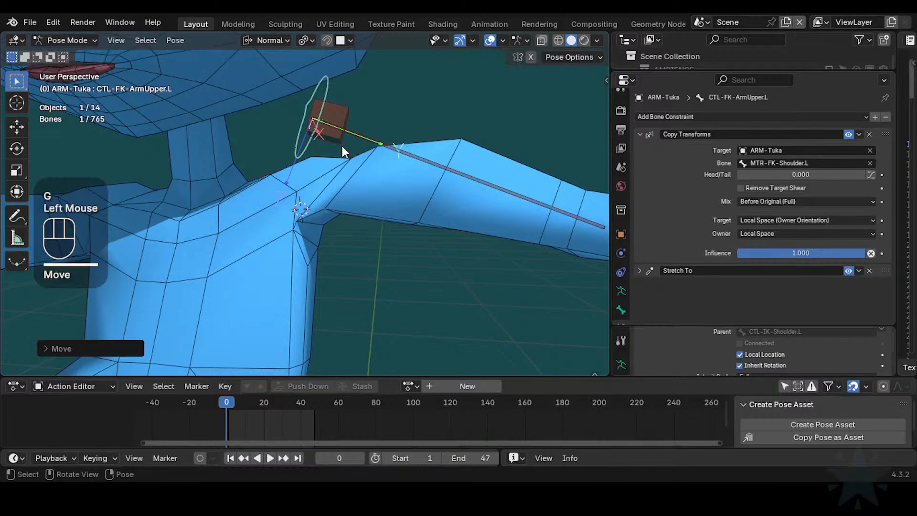
pyautogui.press('g')
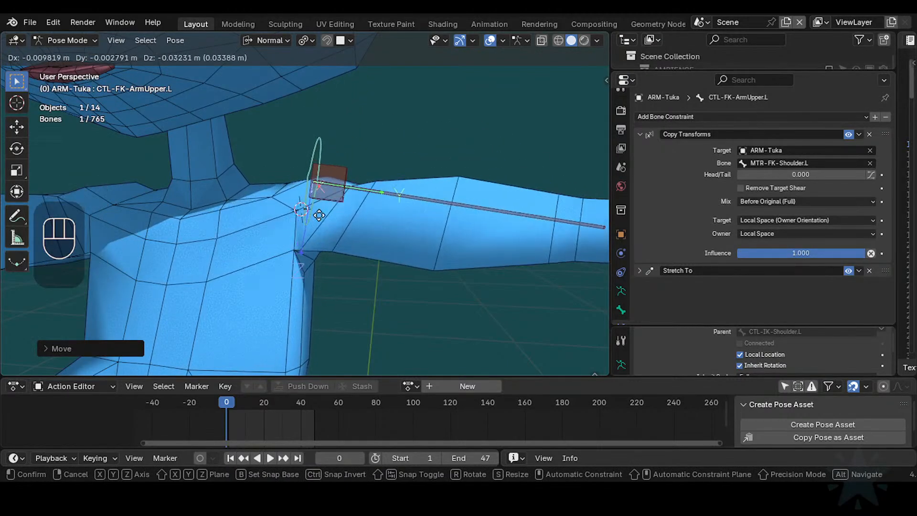
pyautogui.click(337, 153)
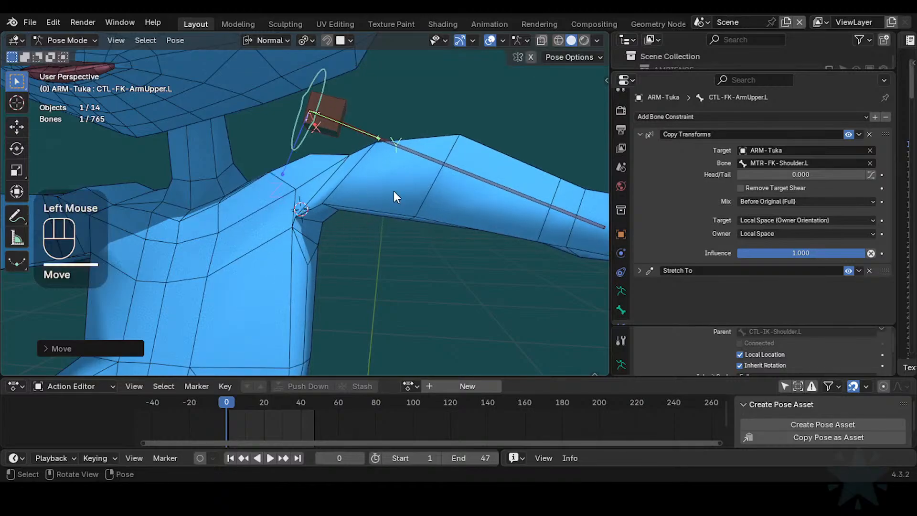
pyautogui.press('g')
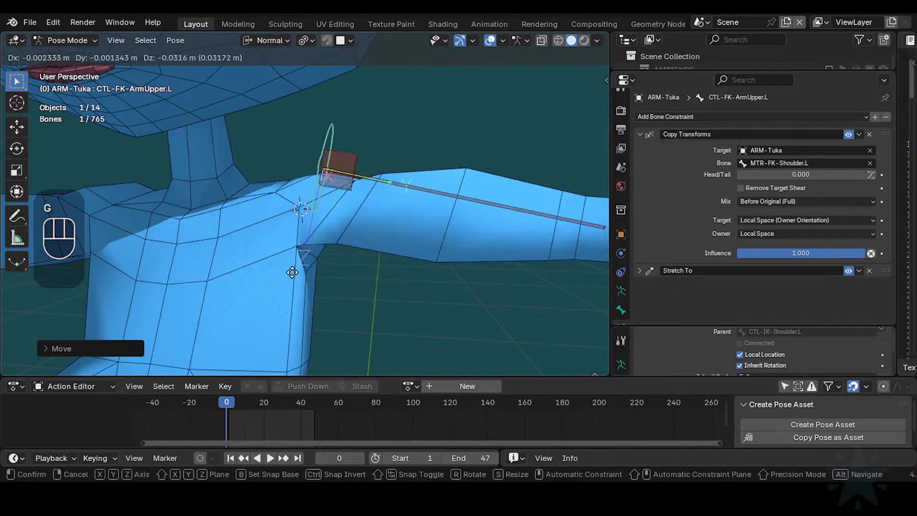
pyautogui.click(311, 277)
pyautogui.press('g')
pyautogui.click(313, 285)
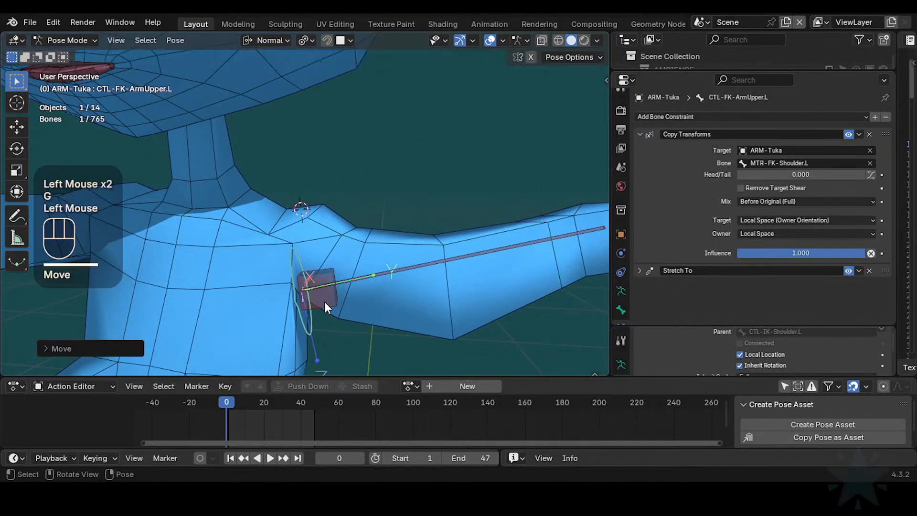
# - View the left shoulder from above and move CTL-FK-ArmUpper.L forward and backward to test the helper's rotation
pyautogui.moveTo(326, 292); pyautogui.dragTo(405, 242, button='middle')
pyautogui.scroll(2, 372, 263)
pyautogui.press('g')
pyautogui.click(506, 268)
pyautogui.keyDown('shift'); pyautogui.moveTo(505, 268); pyautogui.dragTo(450, 274, button='middle'); pyautogui.keyUp('shift')
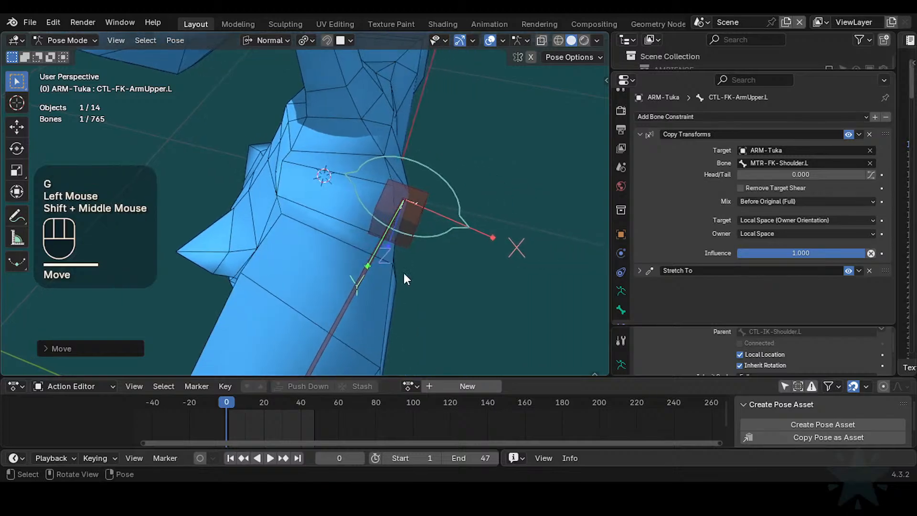
pyautogui.press('g')
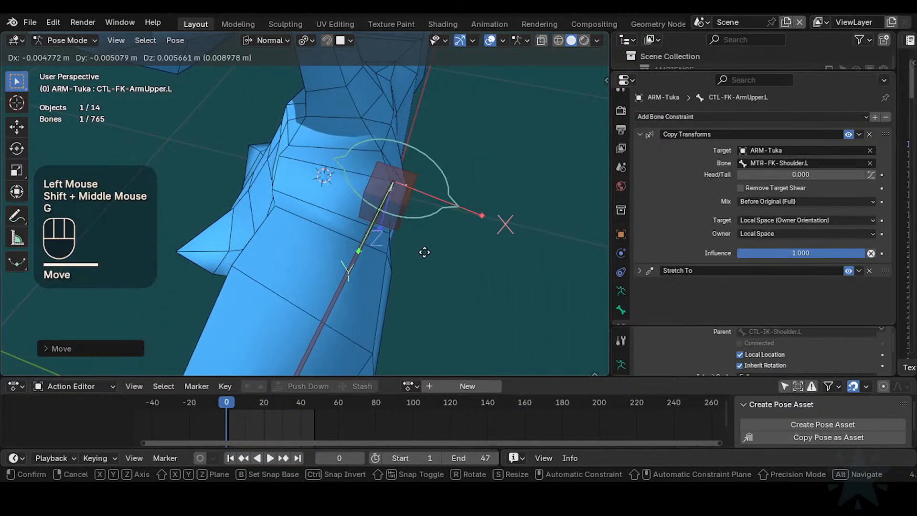
pyautogui.click(426, 248)
pyautogui.click(458, 197)
pyautogui.press('g')
pyautogui.click(506, 210)
pyautogui.press('g')
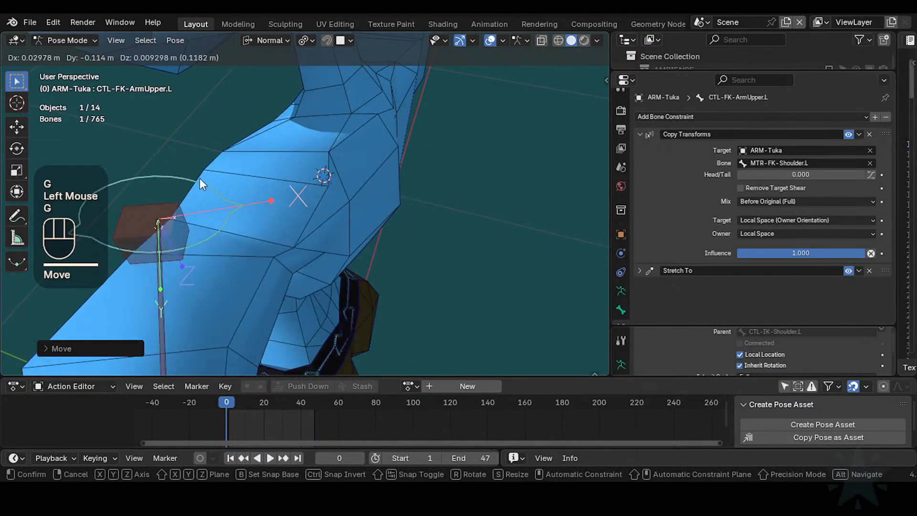
pyautogui.click(200, 179)
pyautogui.keyDown('shift'); pyautogui.moveTo(256, 230); pyautogui.dragTo(277, 255, button='middle'); pyautogui.keyUp('shift')
pyautogui.press('g')
pyautogui.click(360, 231)
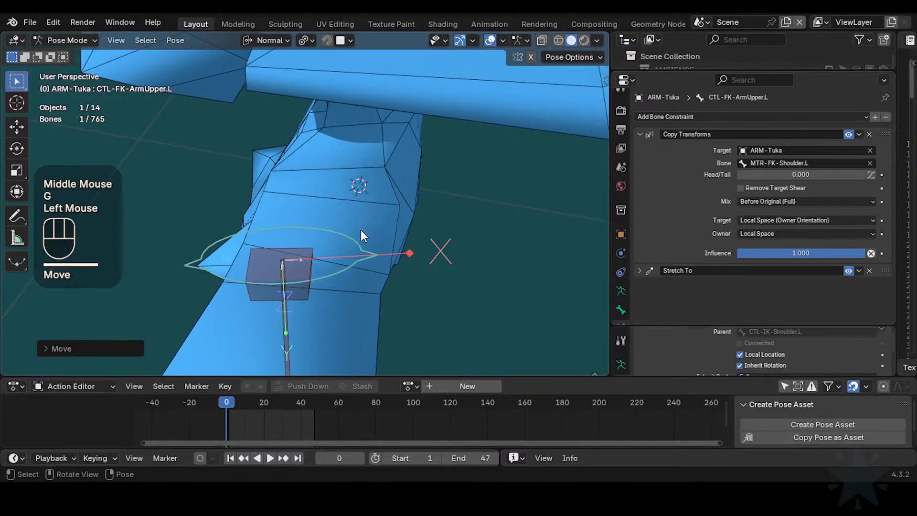
# - Clear the pose transforms of all visible bones and save the file
pyautogui.press('a')
pyautogui.hotkey('alt', 'q')
pyautogui.moveTo(242, 224); pyautogui.dragTo(392, 225, button='middle')
pyautogui.scroll(2, 375, 211)
pyautogui.keyDown('shift'); pyautogui.moveTo(392, 225); pyautogui.dragTo(406, 241, button='middle'); pyautogui.keyUp('shift')
pyautogui.hotkey('ctrl', 's')
# - Reveal all hidden bones, select HLP4-ShoulderChest.L, and save the file again
pyautogui.scroll(-2, 384, 234)
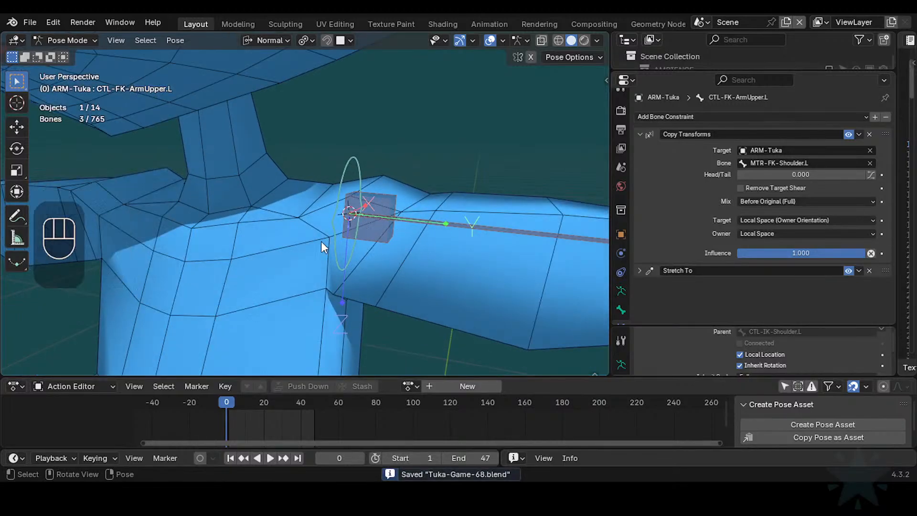
pyautogui.scroll(1, 318, 224)
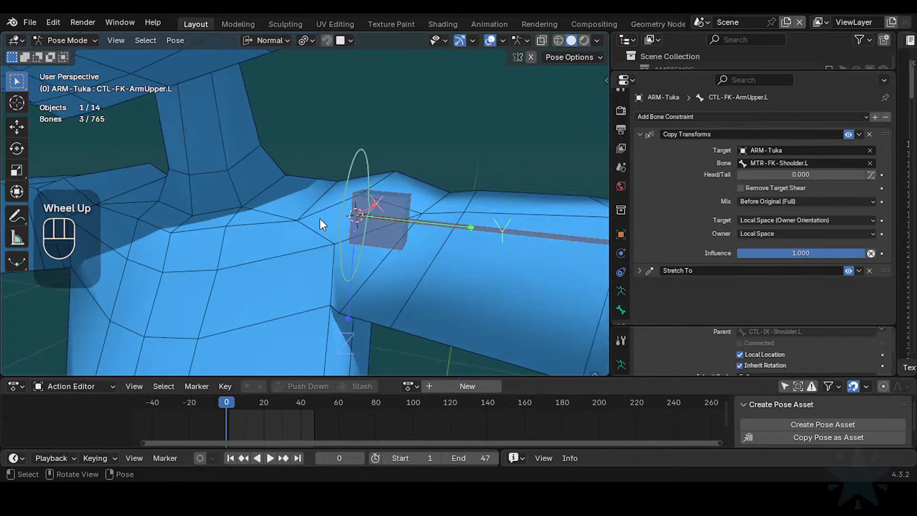
pyautogui.moveTo(320, 225); pyautogui.dragTo(322, 238, button='middle')
pyautogui.scroll(1, 322, 238)
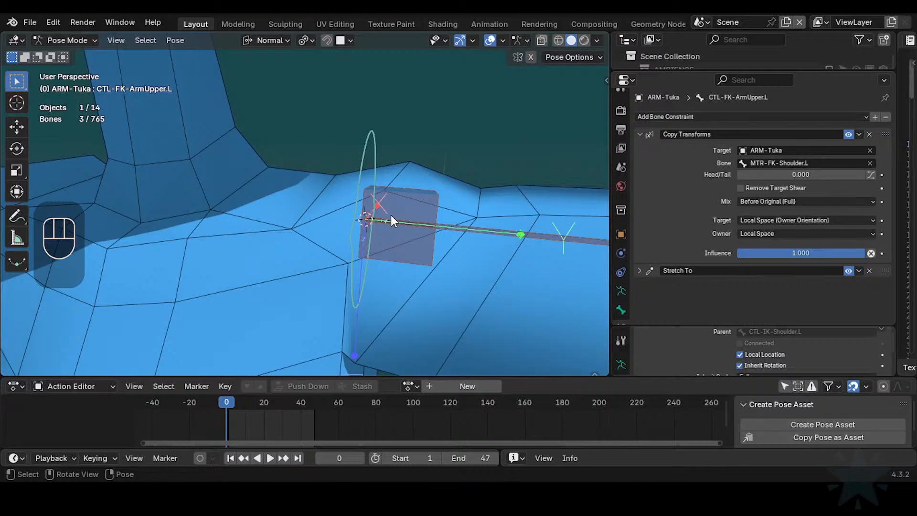
pyautogui.moveTo(391, 215); pyautogui.dragTo(448, 243, button='middle')
pyautogui.scroll(-2, 327, 224)
pyautogui.hotkey('alt', 'h')
pyautogui.click(337, 194)
pyautogui.hotkey('ctrl', 's')
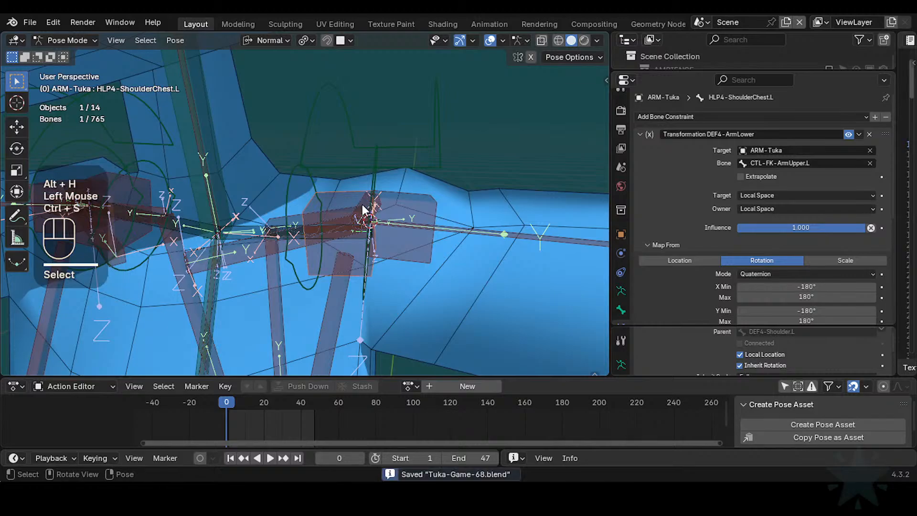
# - Test and cancel a move at the left shoulder, and select HLP4-ShoulderChest.L
pyautogui.keyDown('shift'); pyautogui.moveTo(336, 194); pyautogui.dragTo(380, 244, button='middle'); pyautogui.keyUp('shift')
pyautogui.click(308, 186)
pyautogui.press('g')
pyautogui.press('Escape')
pyautogui.click(362, 207)
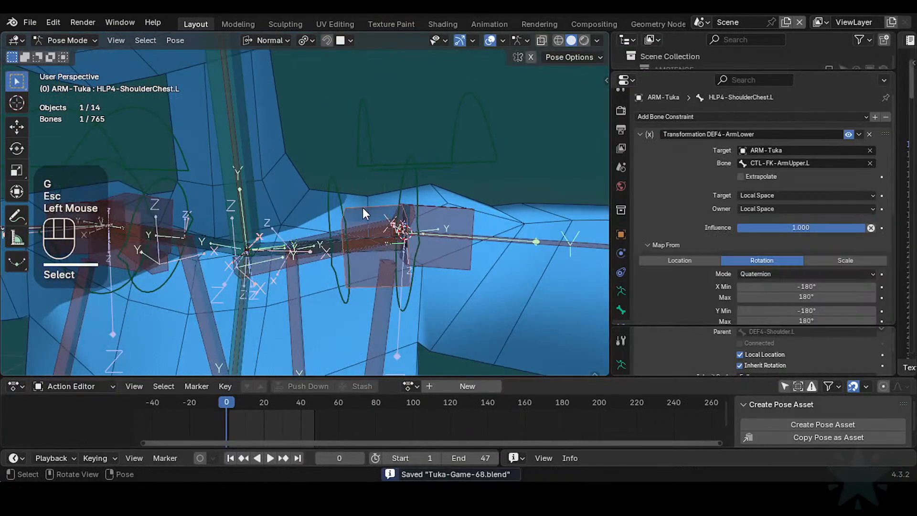
# - Test moving HLP4-ShoulderChest.L and CTL-FK-Shoulder.L at the left shoulder, cancelling each move
pyautogui.press('g')
pyautogui.press('Escape')
pyautogui.click(328, 193)
pyautogui.press('g')
pyautogui.press('Escape')
pyautogui.scroll(-1, 352, 174)
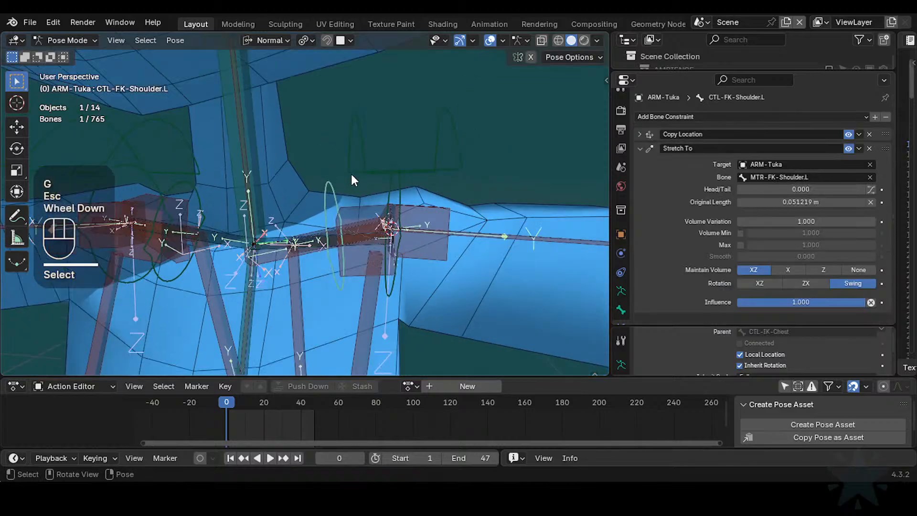
pyautogui.moveTo(352, 174); pyautogui.dragTo(379, 185, button='middle')
pyautogui.scroll(1, 362, 219)
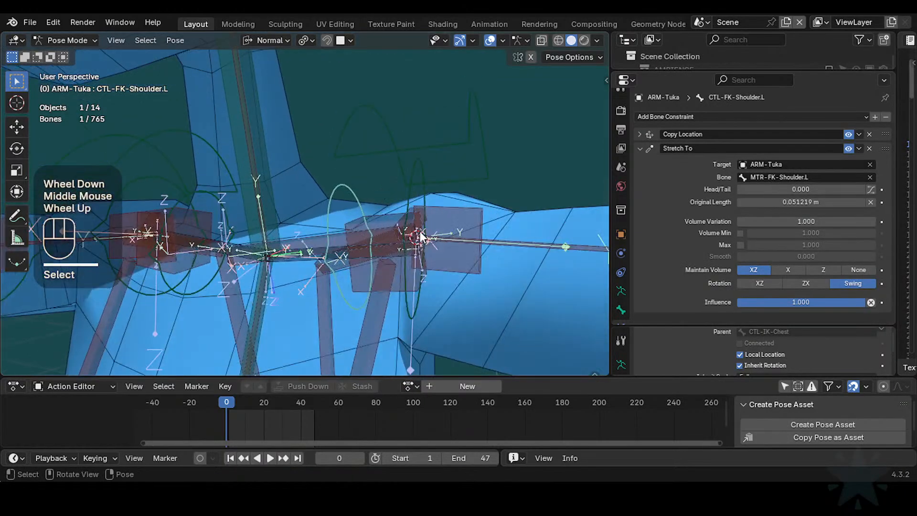
pyautogui.moveTo(363, 218)
pyautogui.mouseDown(button='middle')
pyautogui.moveTo(400, 239)
pyautogui.moveTo(329, 221)
pyautogui.moveTo(265, 228)
pyautogui.moveTo(316, 245)
pyautogui.moveTo(362, 235)
pyautogui.moveTo(341, 222)
pyautogui.moveTo(417, 255)
pyautogui.moveTo(357, 243)
pyautogui.moveTo(360, 231)
pyautogui.mouseUp(button='middle')
pyautogui.scroll(-1, 375, 236)
pyautogui.scroll(1, 335, 231)
pyautogui.press('g')
pyautogui.press('Escape')
pyautogui.scroll(-1, 324, 212)
pyautogui.scroll(2, 363, 234)
# - Hide the bone axes, then test moving CTL-FK-Shoulder.L and rotating it about its Y axis, cancelling both
pyautogui.hotkey('ctrl', '3')
pyautogui.scroll(-2, 363, 248)
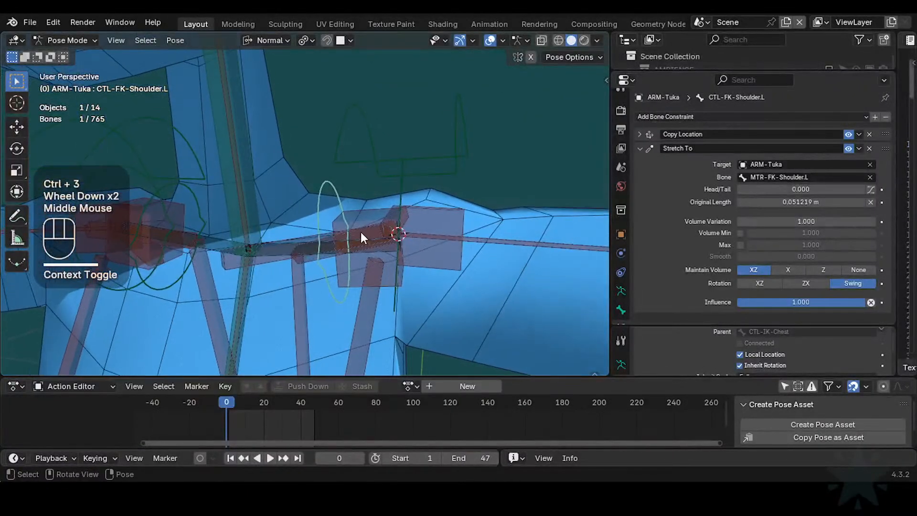
pyautogui.press('g')
pyautogui.press('Escape')
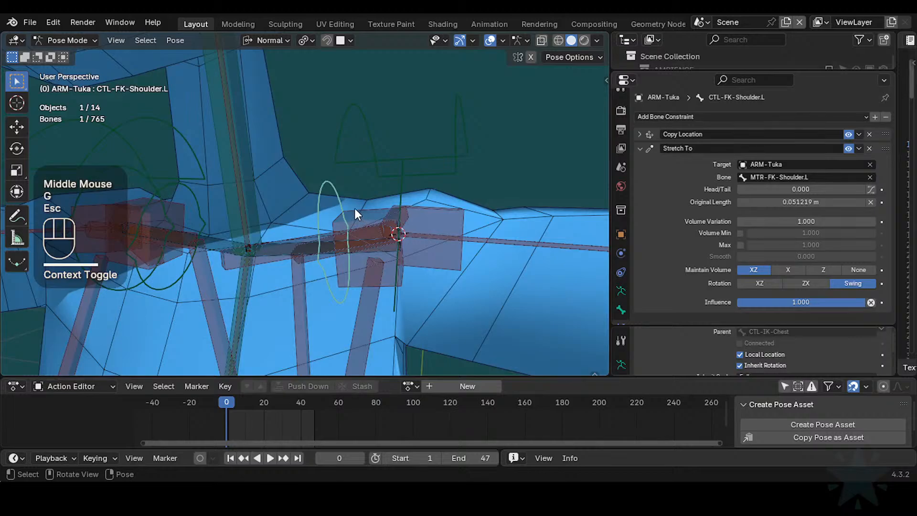
pyautogui.press('r')
pyautogui.press('y')
pyautogui.press('Escape')
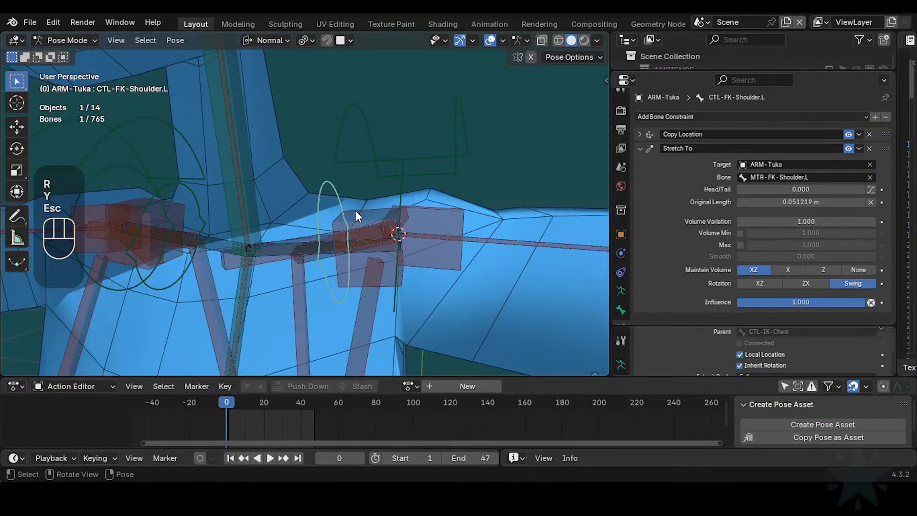
# - Isolate DEF4-Shoulder.L, HLP4-ShoulderChest.L and CTL-FK-Shoulder.L by hiding all unselected bones
pyautogui.keyDown('shift'); pyautogui.click(294, 239); pyautogui.keyUp('shift')
pyautogui.moveTo(295, 239); pyautogui.dragTo(251, 216, button='middle')
pyautogui.click(304, 205)
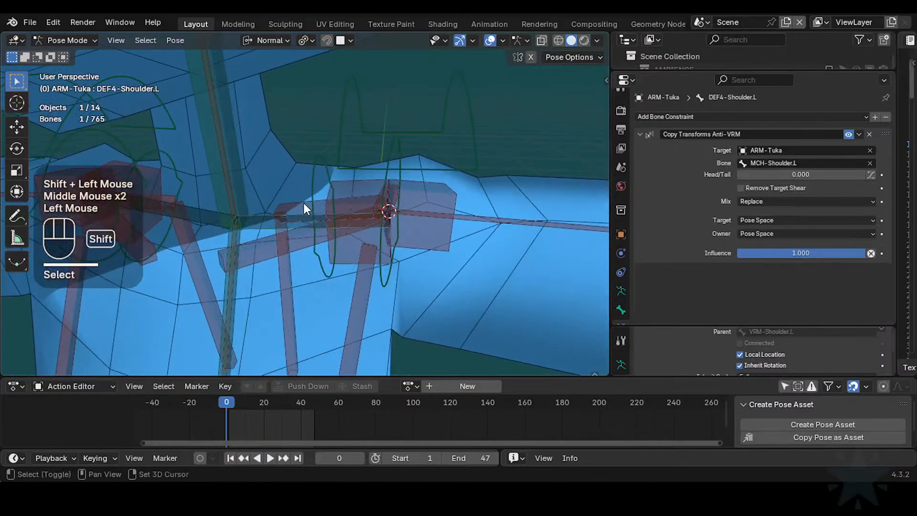
pyautogui.keyDown('shift'); pyautogui.click(319, 172); pyautogui.keyUp('shift')
pyautogui.hotkey('shift', 'h')
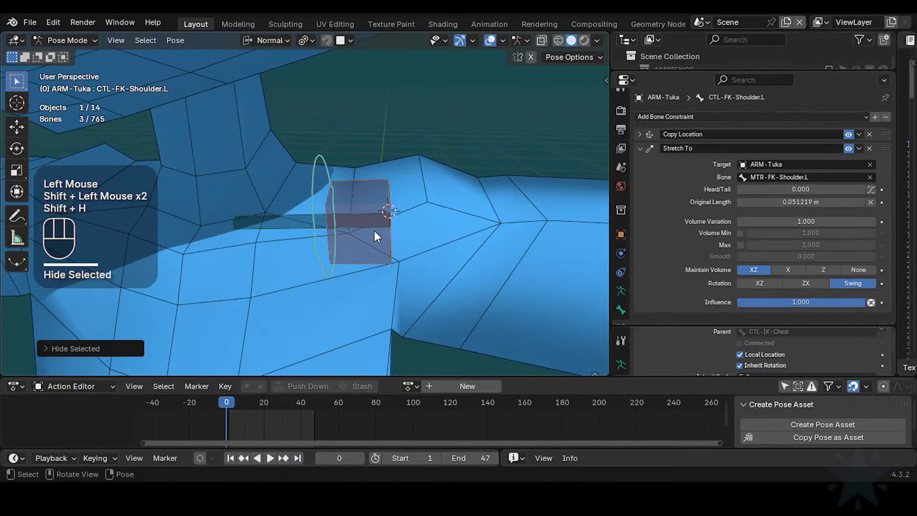
# - Save the file and test a Y-axis rotation of CTL-FK-Shoulder.L, cancelling it
pyautogui.moveTo(374, 230); pyautogui.dragTo(422, 209, button='middle')
pyautogui.hotkey('ctrl', 's')
pyautogui.click(399, 193)
pyautogui.press('r')
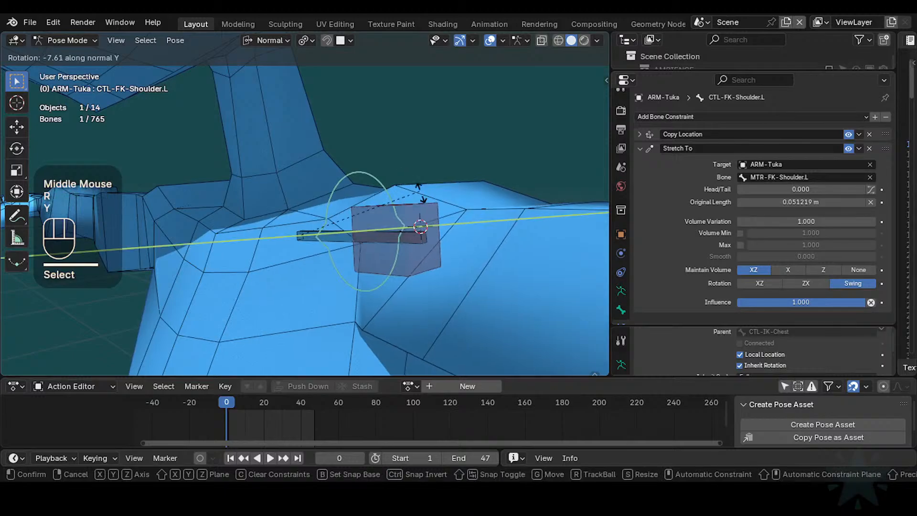
pyautogui.press('y')
pyautogui.press('Escape')
# - With the bone axes shown, test Y-axis rotations of CTL-FK-Shoulder.L from the side and along the arm, cancelling each
pyautogui.click(370, 207)
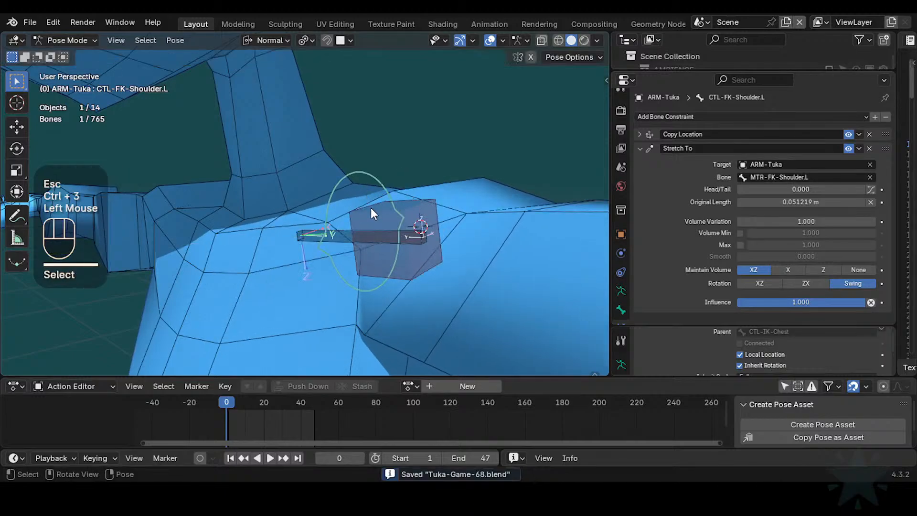
pyautogui.scroll(1, 434, 197)
pyautogui.press('r')
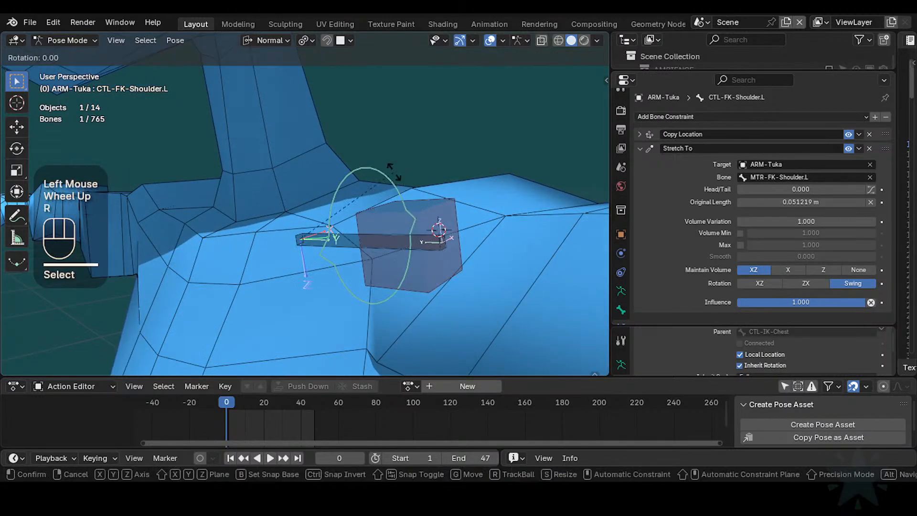
pyautogui.press('y')
pyautogui.press('Escape')
pyautogui.moveTo(449, 202); pyautogui.dragTo(251, 197, button='middle')
pyautogui.press('r')
pyautogui.press('y')
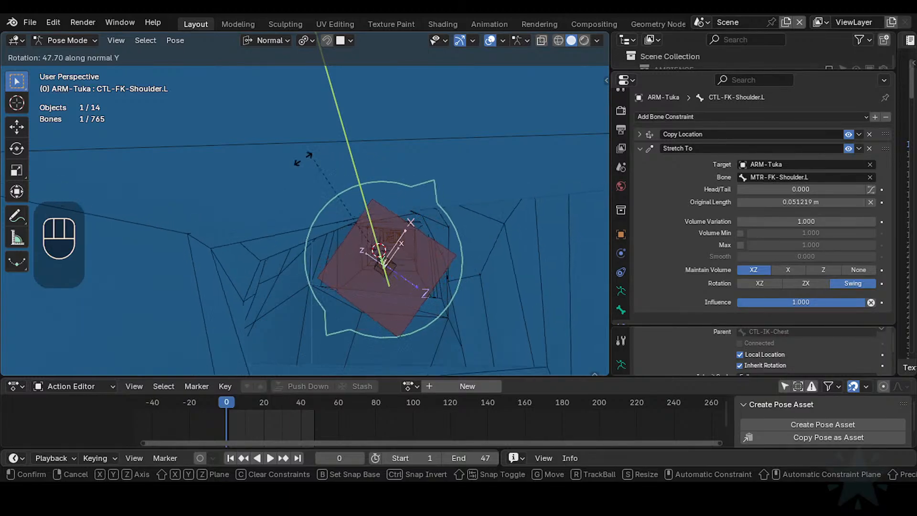
pyautogui.press('Escape')
# - Select HLP4-ShoulderChest.L and examine the Map From and Map To rotation ranges of its Transformation constraint
pyautogui.moveTo(283, 203); pyautogui.dragTo(406, 218, button='middle')
pyautogui.scroll(-2, 391, 220)
pyautogui.keyDown('shift'); pyautogui.moveTo(275, 234); pyautogui.dragTo(378, 235, button='middle'); pyautogui.keyUp('shift')
pyautogui.keyDown('shift'); pyautogui.moveTo(176, 207); pyautogui.dragTo(396, 207, button='middle'); pyautogui.keyUp('shift')
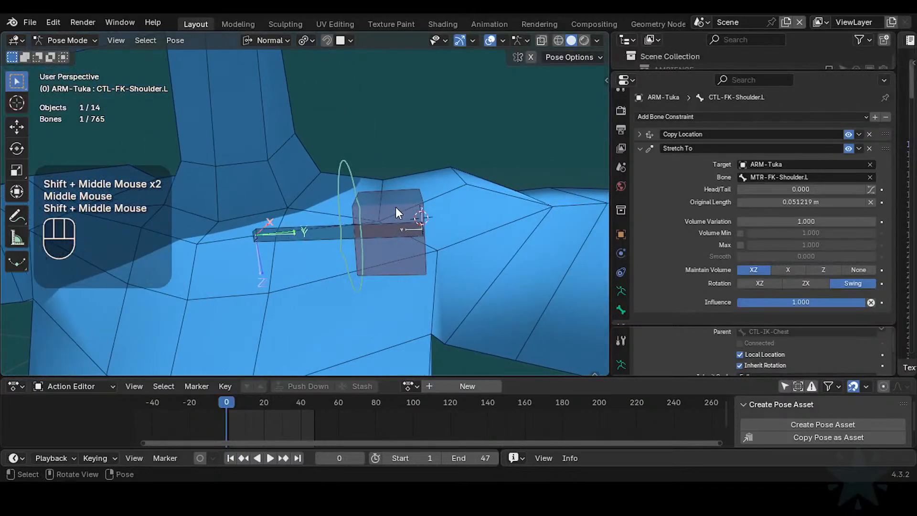
pyautogui.click(398, 203)
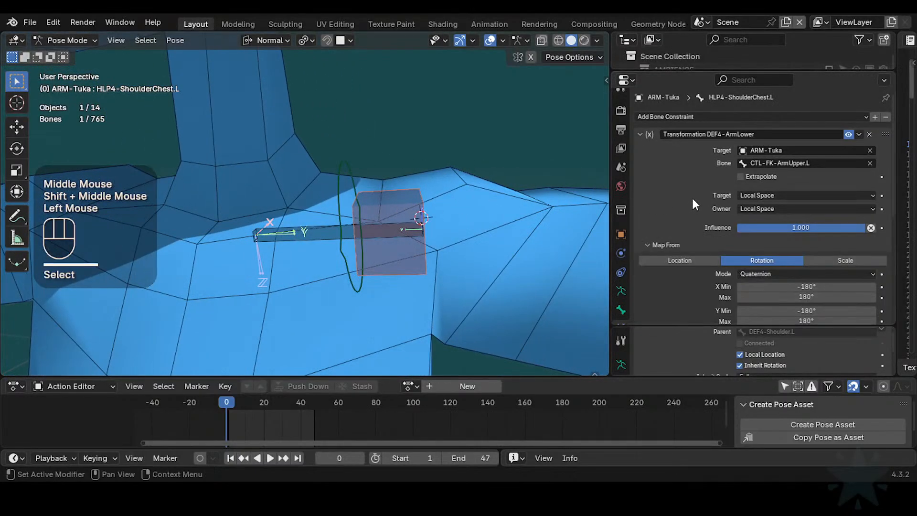
pyautogui.scroll(-4, 762, 297)
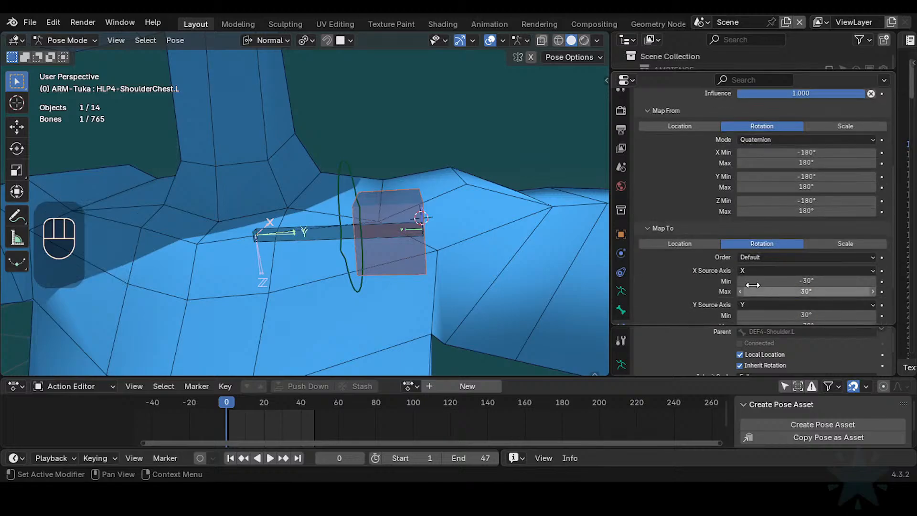
pyautogui.scroll(-2, 757, 285)
pyautogui.scroll(3, 785, 174)
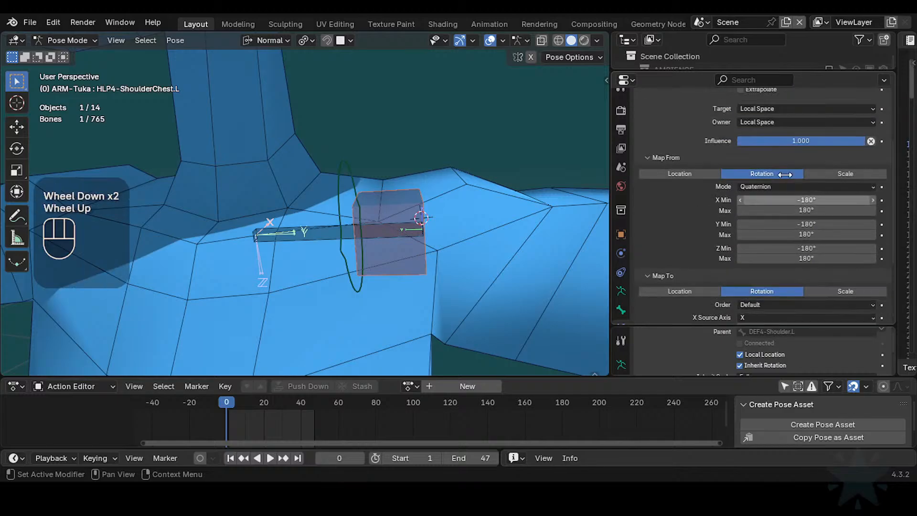
pyautogui.scroll(2, 704, 209)
# - Rotate CTL-FK-Shoulder.L freehand, keep the rotation, and select HLP4-ShoulderChest.L
pyautogui.click(323, 173)
pyautogui.moveTo(417, 170); pyautogui.dragTo(349, 161, button='middle')
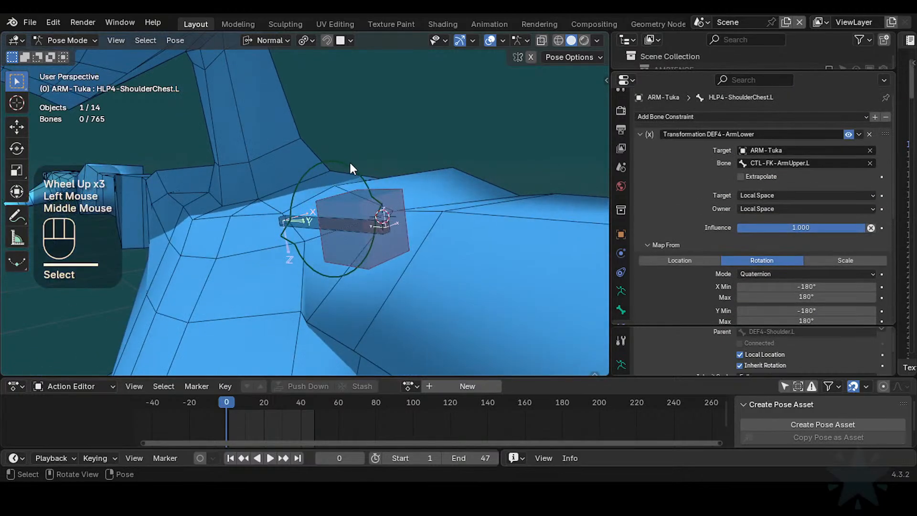
pyautogui.click(348, 162)
pyautogui.press('r')
pyautogui.click(399, 210)
pyautogui.click(400, 210)
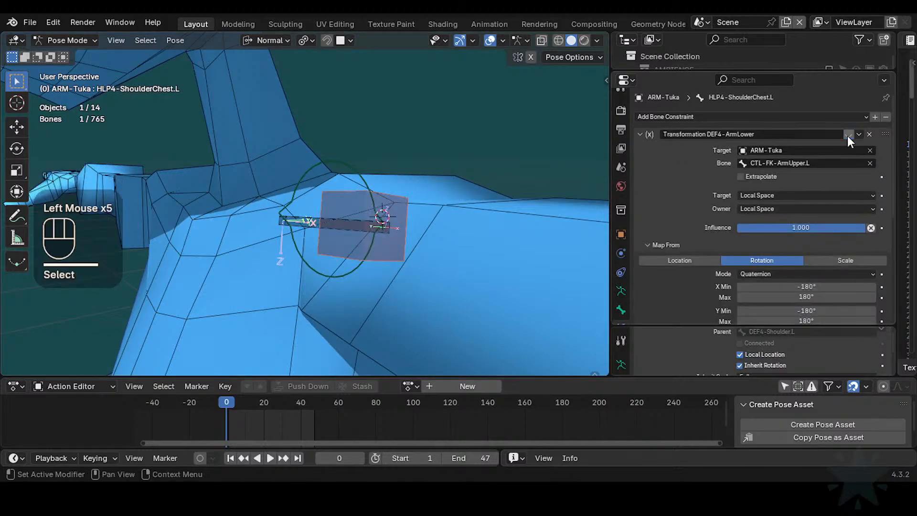
# - Compare the constraints of CTL-FK-Shoulder.L and HLP4-ShoulderChest.L, checking the helper's Map To source axes and ranges
pyautogui.click(377, 177)
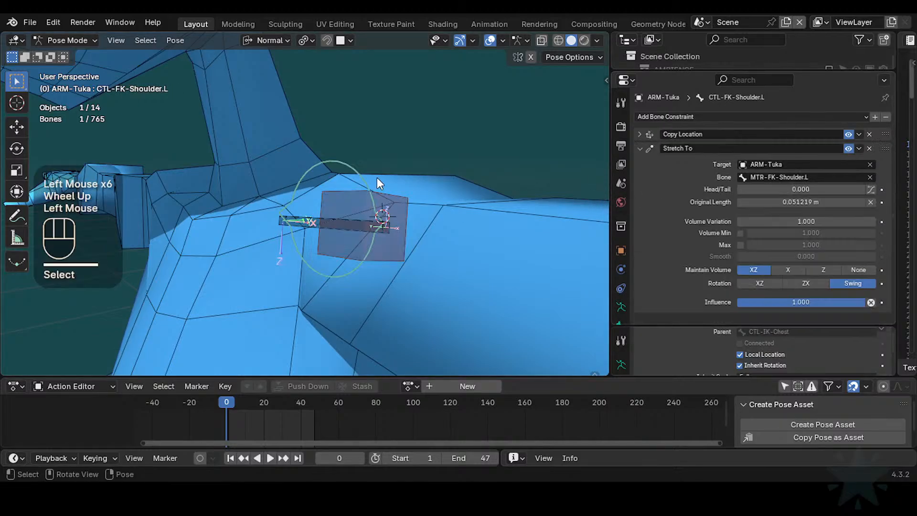
pyautogui.click(390, 198)
pyautogui.scroll(-4, 735, 233)
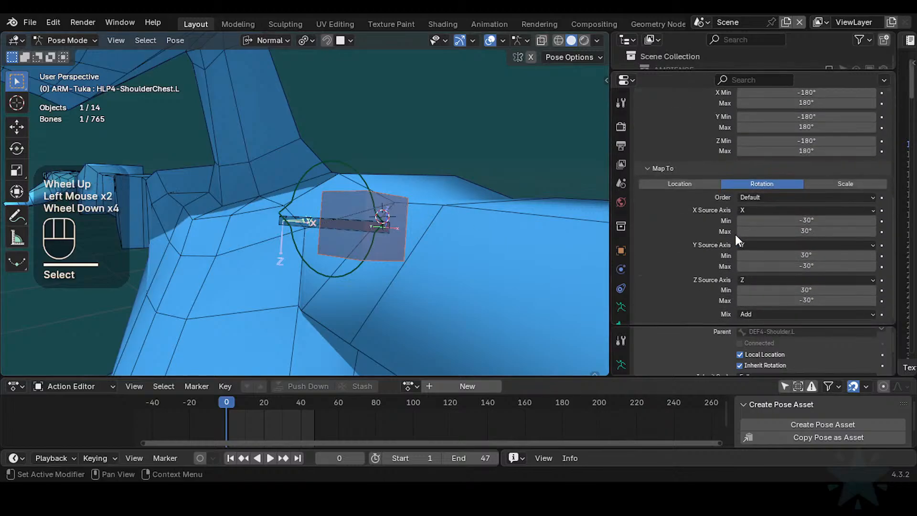
pyautogui.scroll(5, 735, 236)
pyautogui.scroll(1, 365, 210)
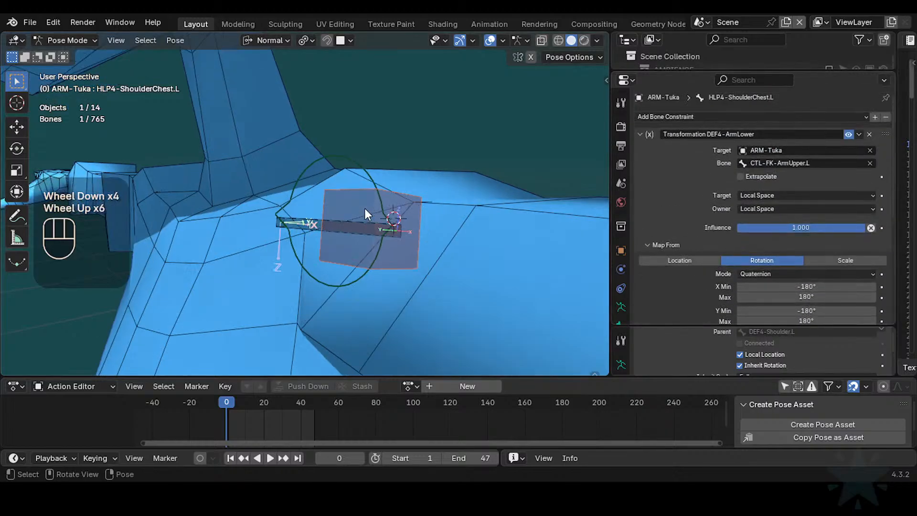
# - Try Local Space (Owner Orientation) as the target space of HLP4-ShoulderChest.L's Transformation constraint, and restore Local Space
pyautogui.click(760, 195)
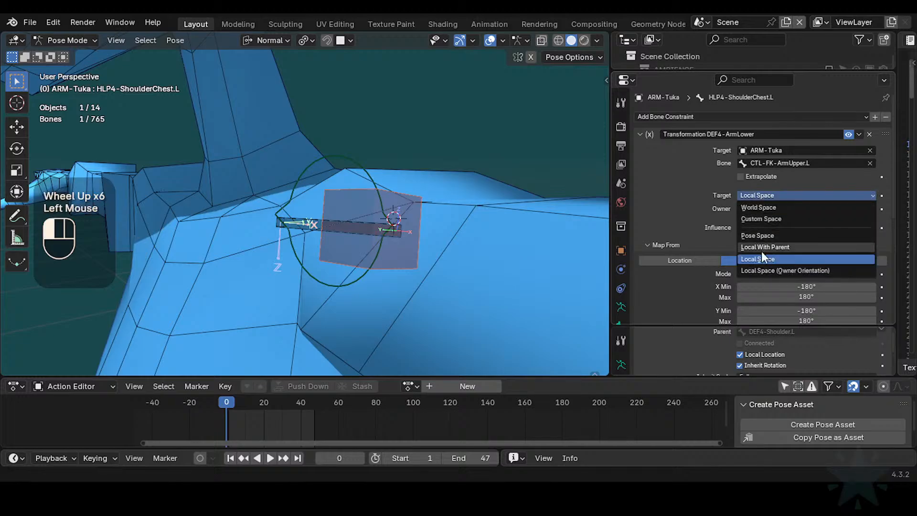
pyautogui.click(762, 253)
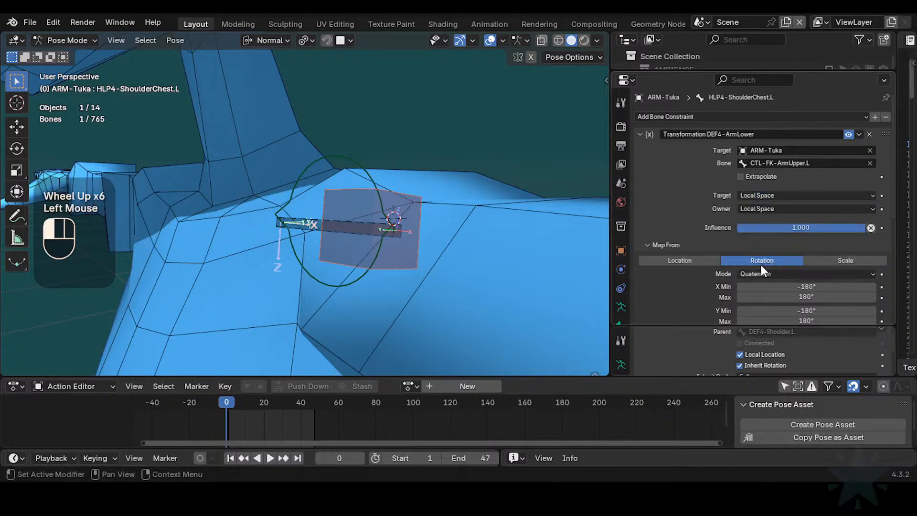
pyautogui.click(761, 196)
pyautogui.click(776, 191)
pyautogui.click(775, 193)
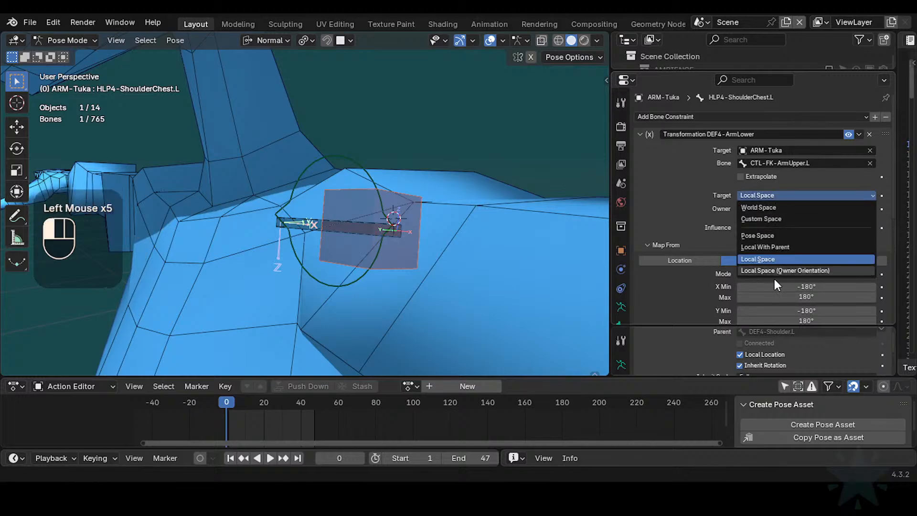
pyautogui.click(767, 270)
pyautogui.click(755, 195)
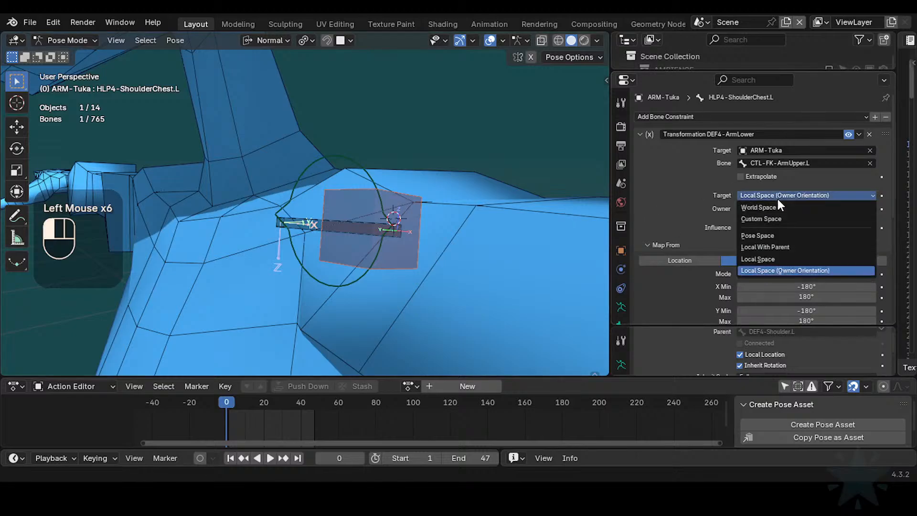
pyautogui.click(761, 259)
# - Test rotating CTL-FK-Shoulder.L while watching the helper, and cancel the rotation
pyautogui.click(372, 172)
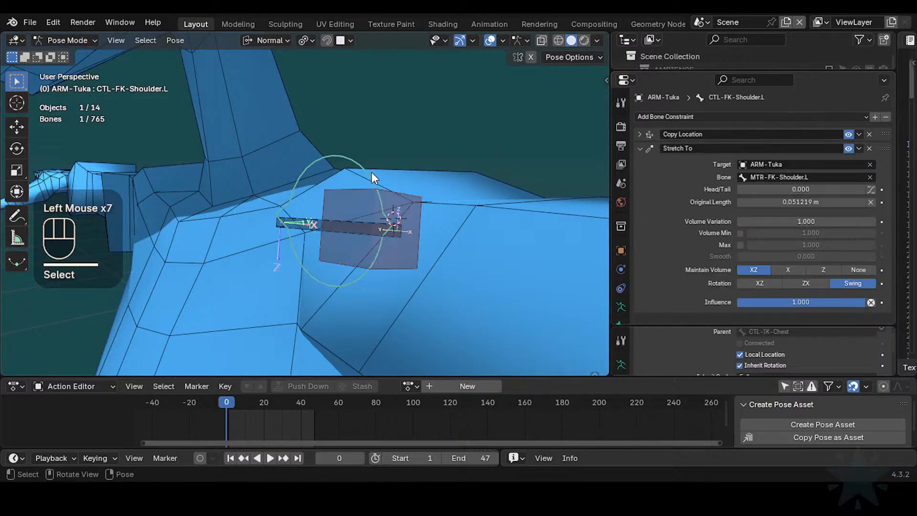
pyautogui.press('r')
pyautogui.press('Escape')
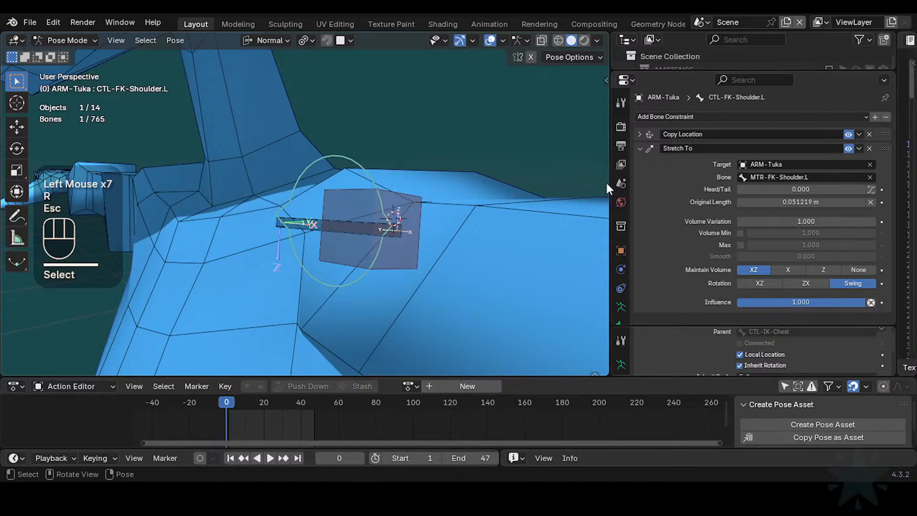
# - Inspect HLP4-ShoulderChest.L and CTL-FK-Shoulder.L in turn, checking the controller's name, and reselect the helper
pyautogui.moveTo(413, 188); pyautogui.dragTo(431, 195, button='middle')
pyautogui.click(320, 190)
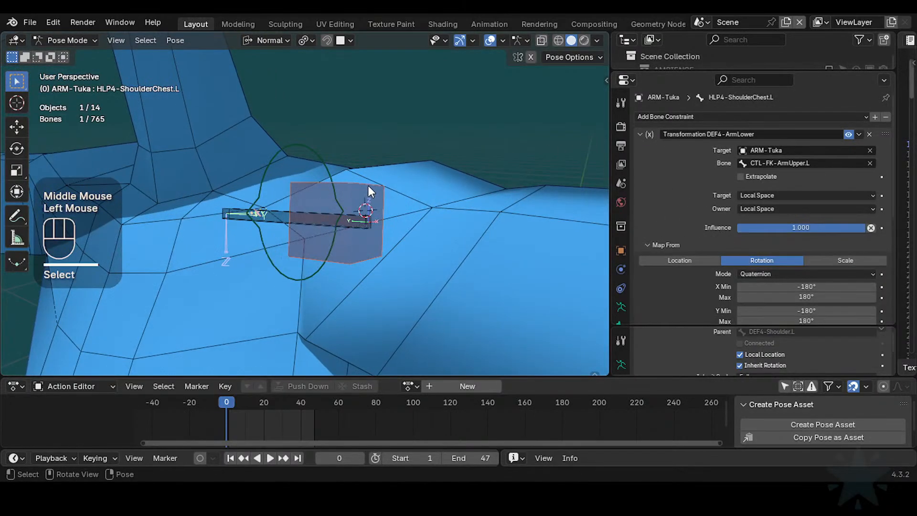
pyautogui.click(368, 186)
pyautogui.click(329, 170)
pyautogui.press('F2')
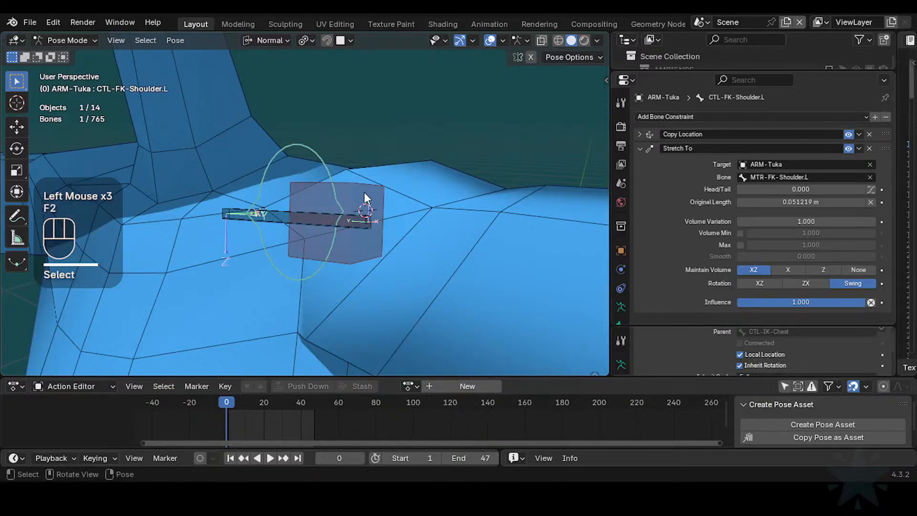
pyautogui.click(364, 192)
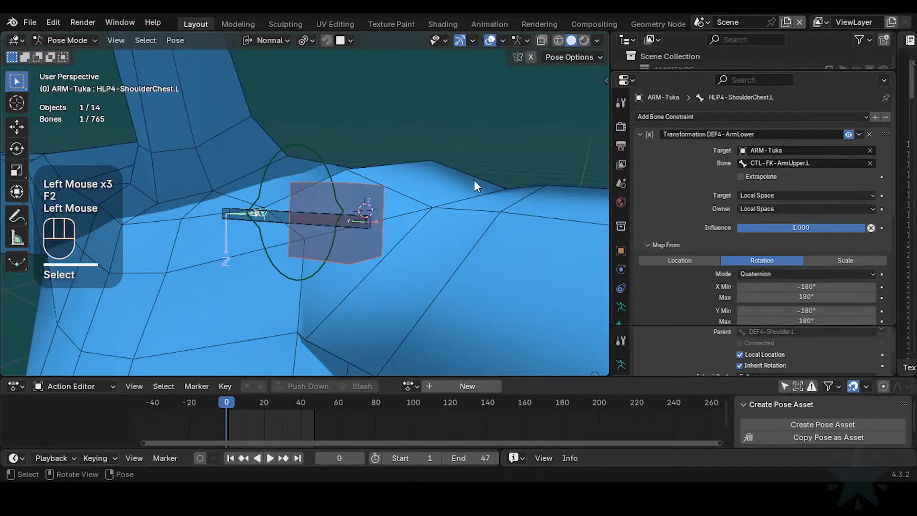
# - Reveal all hidden bones and isolate CTL-FK-ArmUpper.L together with HLP4-ShoulderChest.L
pyautogui.scroll(-2, 331, 194)
pyautogui.moveTo(331, 194); pyautogui.dragTo(357, 196, button='middle')
pyautogui.hotkey('alt', 'h')
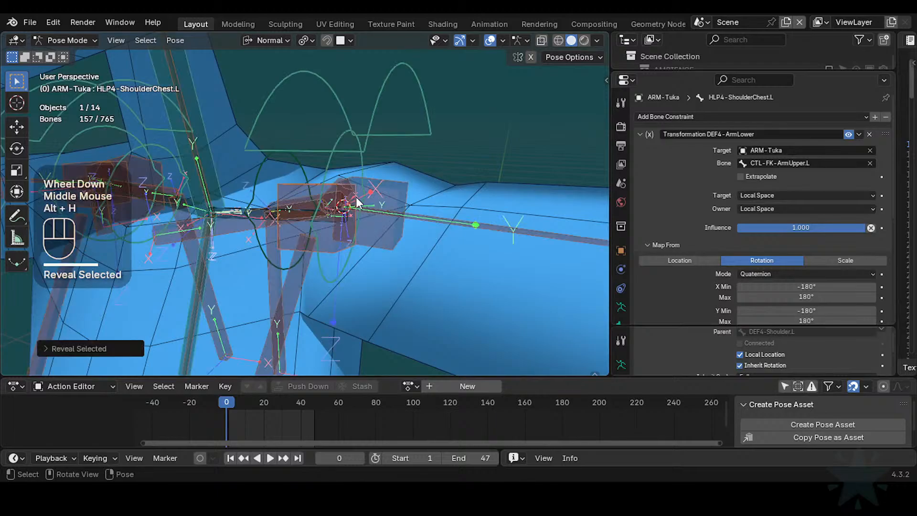
pyautogui.scroll(1, 357, 197)
pyautogui.hotkey('alt', 'a')
pyautogui.click(334, 158)
pyautogui.keyDown('shift'); pyautogui.click(316, 182); pyautogui.keyUp('shift')
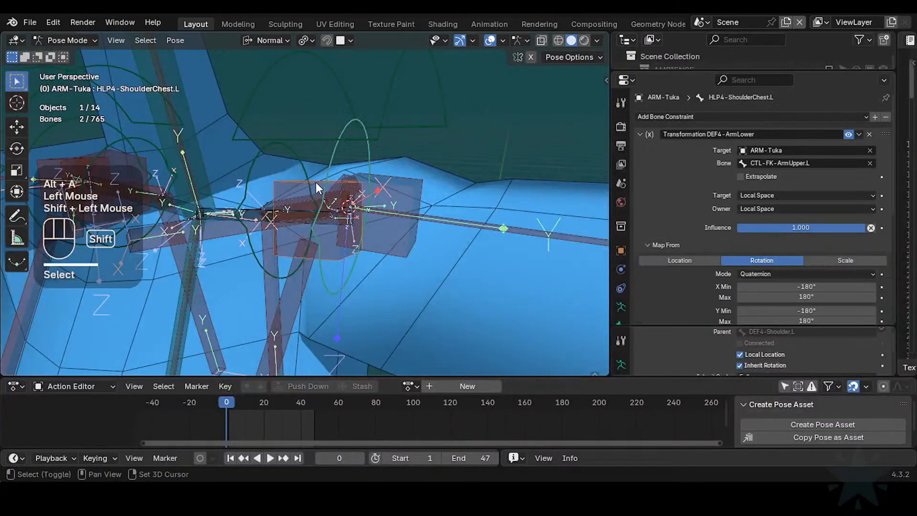
pyautogui.hotkey('shift', 'h')
# - Test a Y-axis rotation of CTL-FK-ArmUpper.L against the helper bone, cancelling it
pyautogui.click(350, 128)
pyautogui.moveTo(351, 128); pyautogui.dragTo(383, 162, button='middle')
pyautogui.press('r')
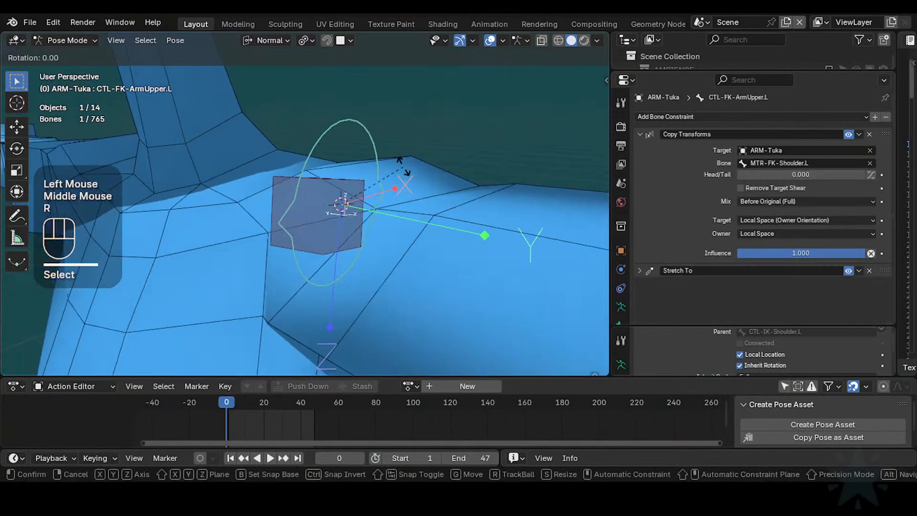
pyautogui.press('y')
pyautogui.press('Escape')
# - Reveal all bones again and isolate HLP4-ShoulderChest.L, CTL-FK-ArmUpper.L and DEF4-Shoulder.L
pyautogui.hotkey('alt', 'h')
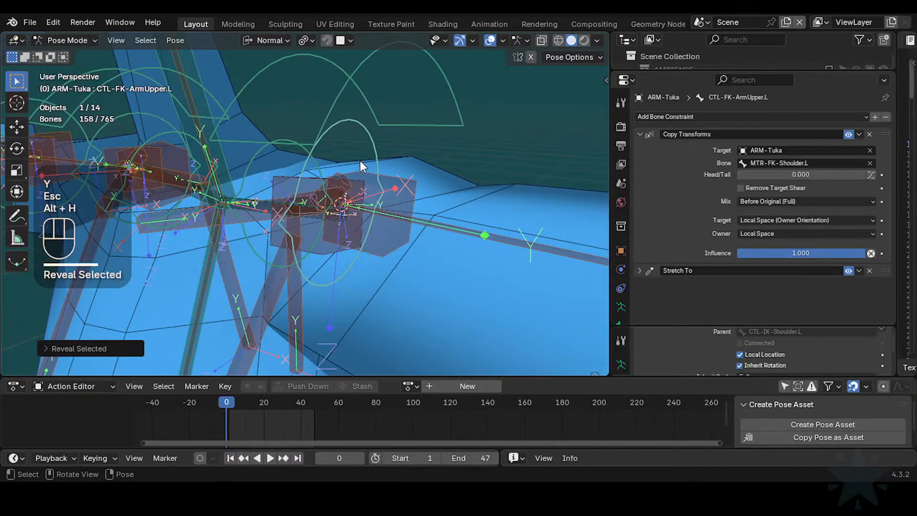
pyautogui.hotkey('alt', 'a')
pyautogui.click(306, 189)
pyautogui.keyDown('shift'); pyautogui.click(271, 199); pyautogui.keyUp('shift')
pyautogui.scroll(2, 271, 199)
pyautogui.keyDown('shift'); pyautogui.moveTo(271, 199); pyautogui.dragTo(260, 218, button='middle'); pyautogui.keyUp('shift')
pyautogui.keyDown('shift'); pyautogui.click(246, 208); pyautogui.keyUp('shift')
pyautogui.hotkey('shift', 'h')
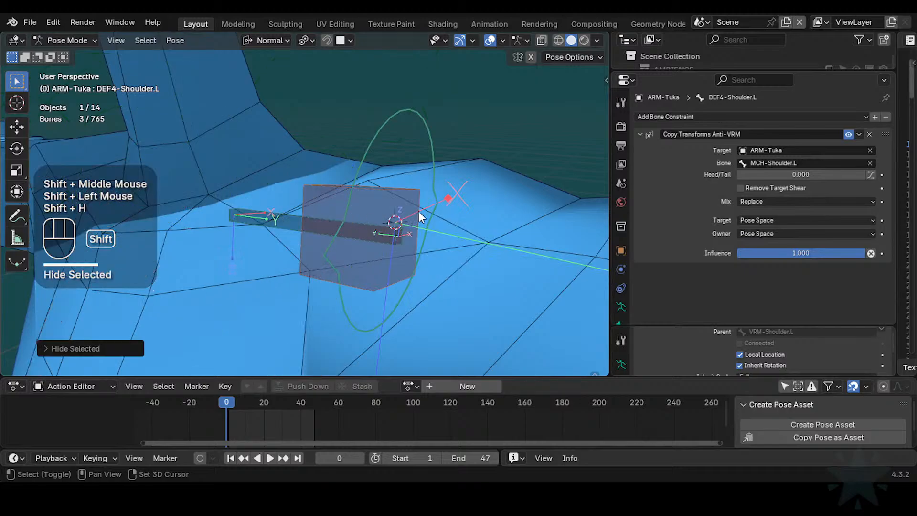
# - Test a Y-axis rotation of CTL-FK-ArmUpper.L against the isolated bones from two viewpoints, cancelling it each time
pyautogui.click(438, 177)
pyautogui.press('r')
pyautogui.press('y')
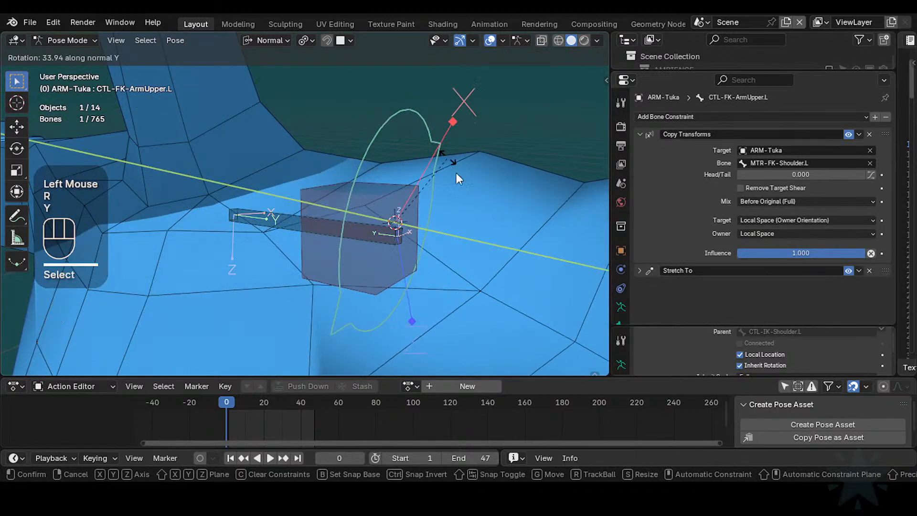
pyautogui.press('Escape')
pyautogui.moveTo(457, 173); pyautogui.dragTo(425, 218, button='middle')
pyautogui.press('r')
pyautogui.press('y')
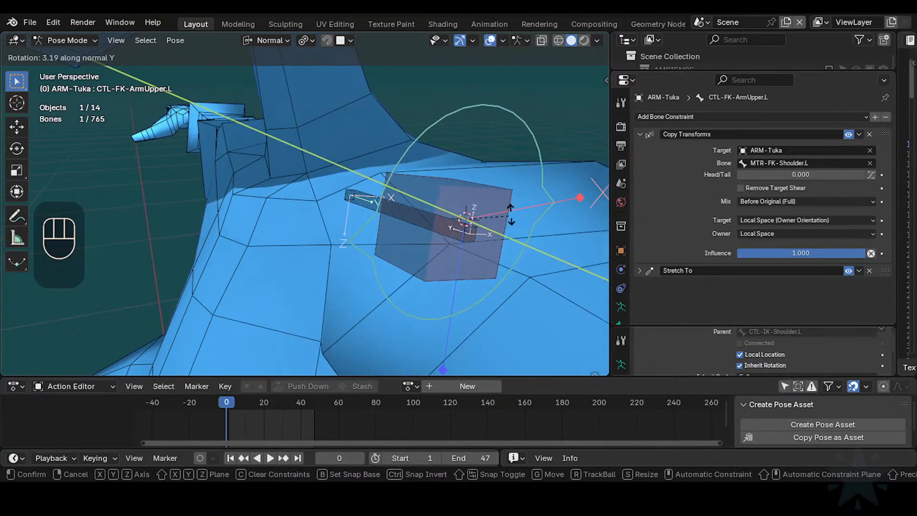
pyautogui.press('Escape')
# - Rotate CTL-FK-ArmUpper.L freely to test how the shoulder helper bone follows
pyautogui.moveTo(393, 217); pyautogui.dragTo(436, 239, button='middle')
pyautogui.click(399, 131)
pyautogui.moveTo(399, 131); pyautogui.dragTo(451, 168, button='middle')
pyautogui.press('r')
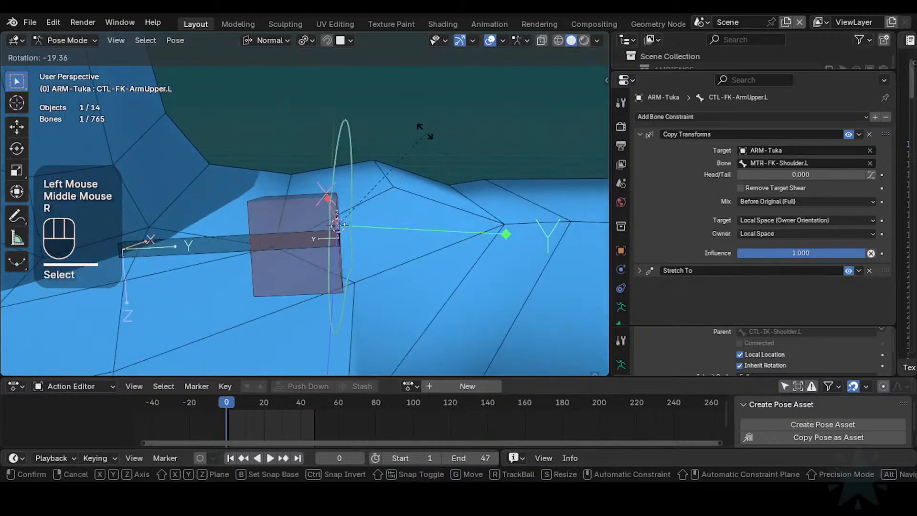
pyautogui.click(432, 139)
# - Move CTL-FK-ArmUpper.L to several positions around the shoulder joint to test the helper bone's response
pyautogui.press('g')
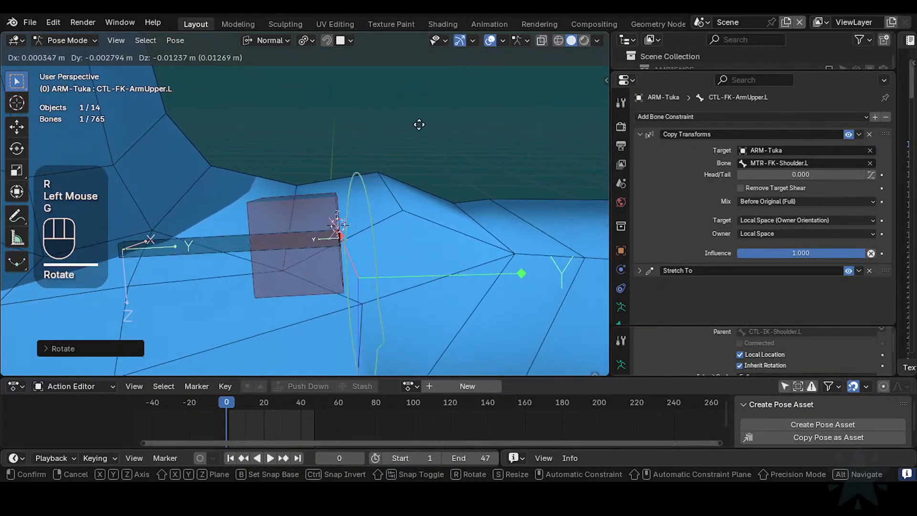
pyautogui.keyDown('shift'); pyautogui.click(383, 213); pyautogui.keyUp('shift')
pyautogui.keyDown('shift'); pyautogui.moveTo(382, 213); pyautogui.dragTo(383, 279, button='middle'); pyautogui.keyUp('shift')
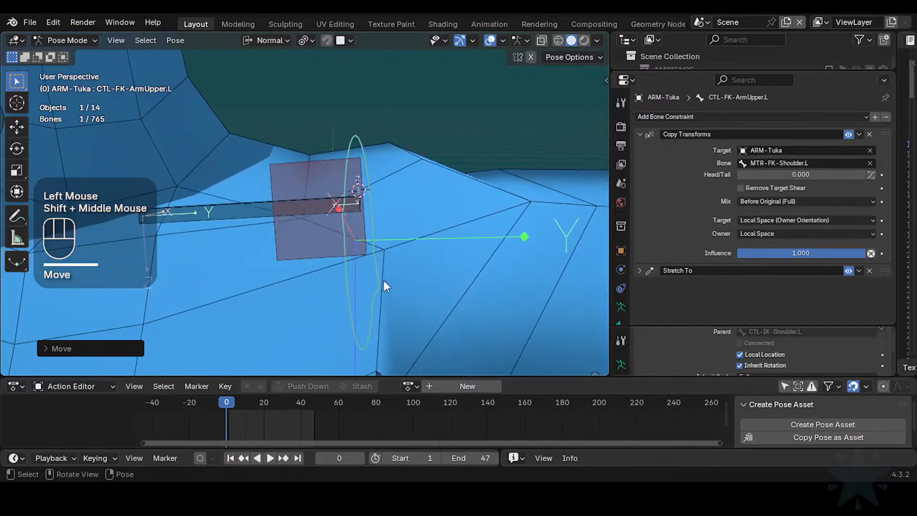
pyautogui.press('g')
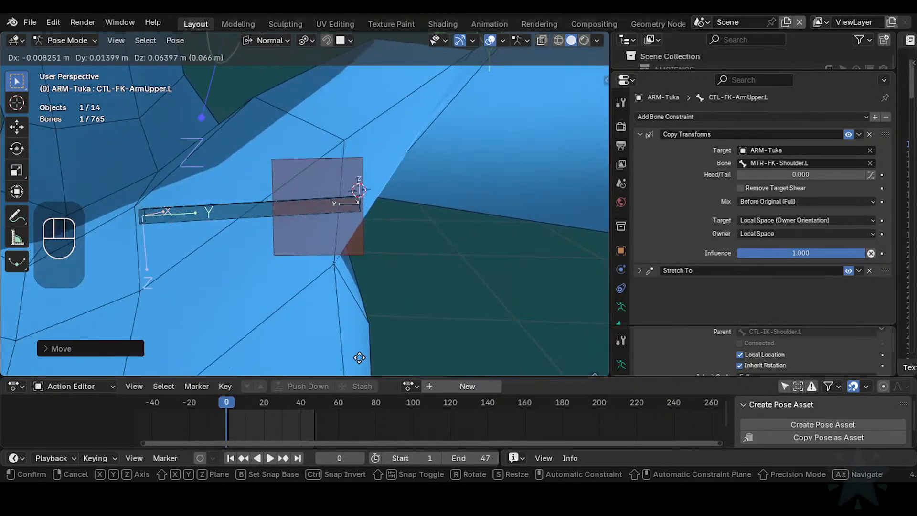
pyautogui.click(370, 190)
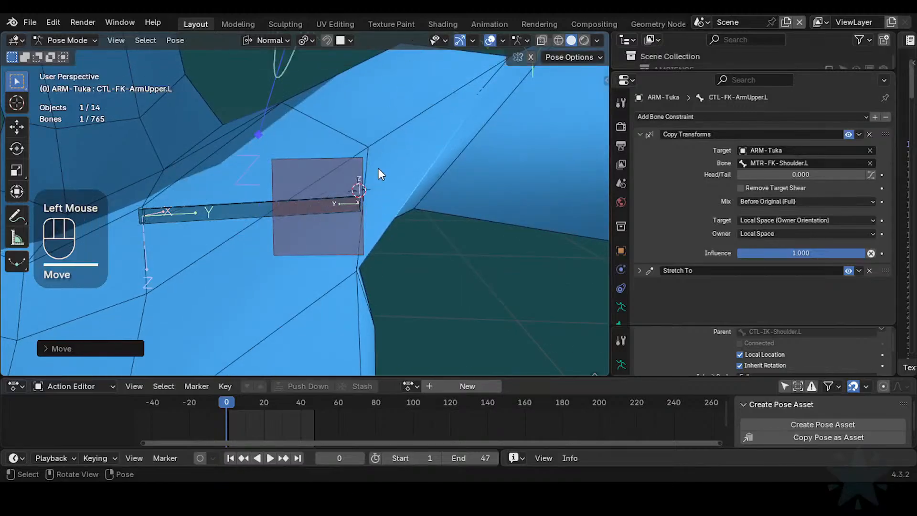
pyautogui.press('g')
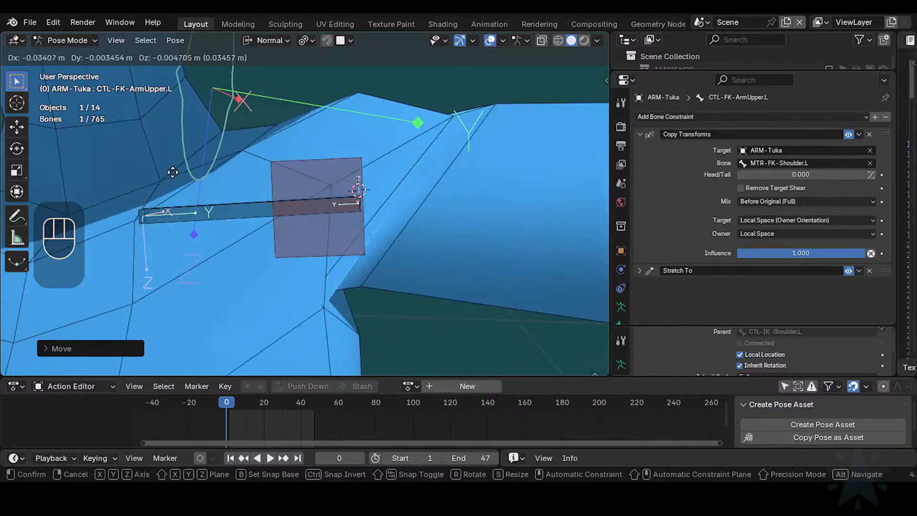
pyautogui.click(308, 231)
# - Move CTL-FK-ArmUpper.L two more times and compare its position with HLP4-ShoulderChest.L from above
pyautogui.moveTo(308, 231); pyautogui.dragTo(237, 257, button='middle')
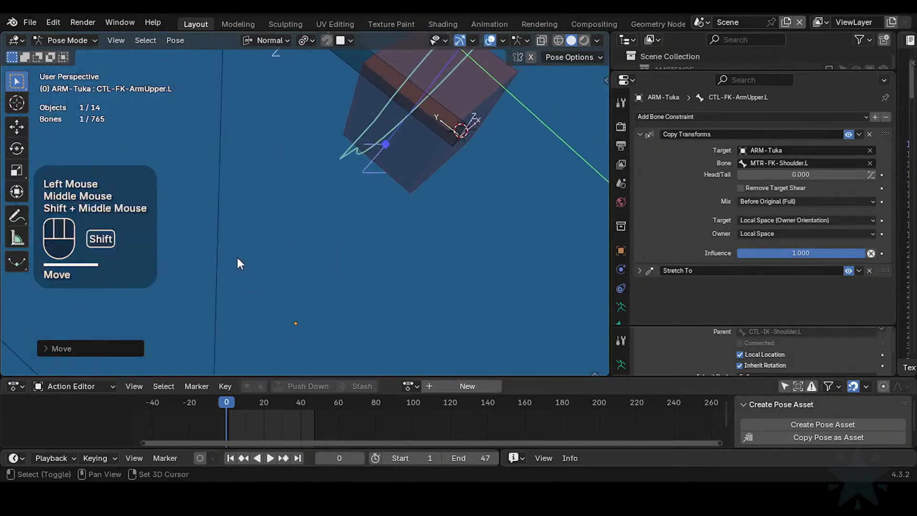
pyautogui.scroll(-7, 296, 205)
pyautogui.moveTo(360, 207); pyautogui.dragTo(338, 204, button='middle')
pyautogui.scroll(-2, 490, 262)
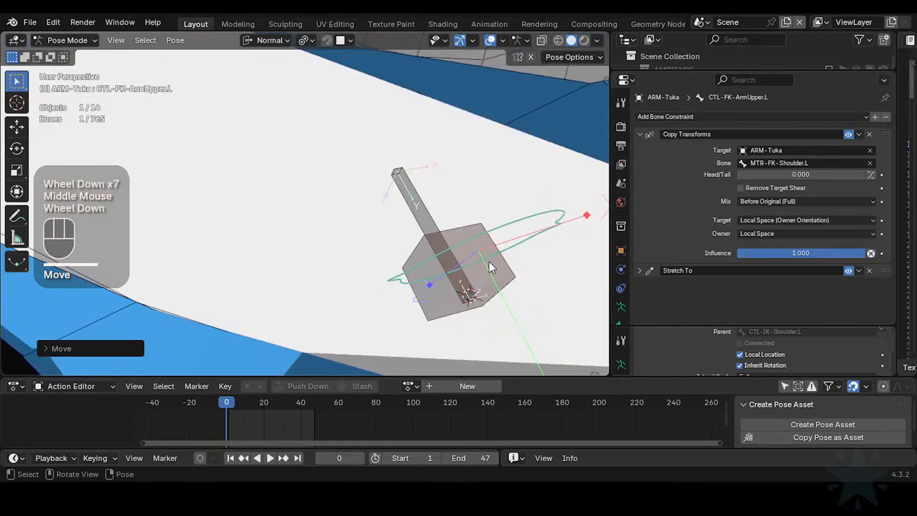
pyautogui.keyDown('shift'); pyautogui.moveTo(490, 262); pyautogui.dragTo(183, 128, button='middle'); pyautogui.keyUp('shift')
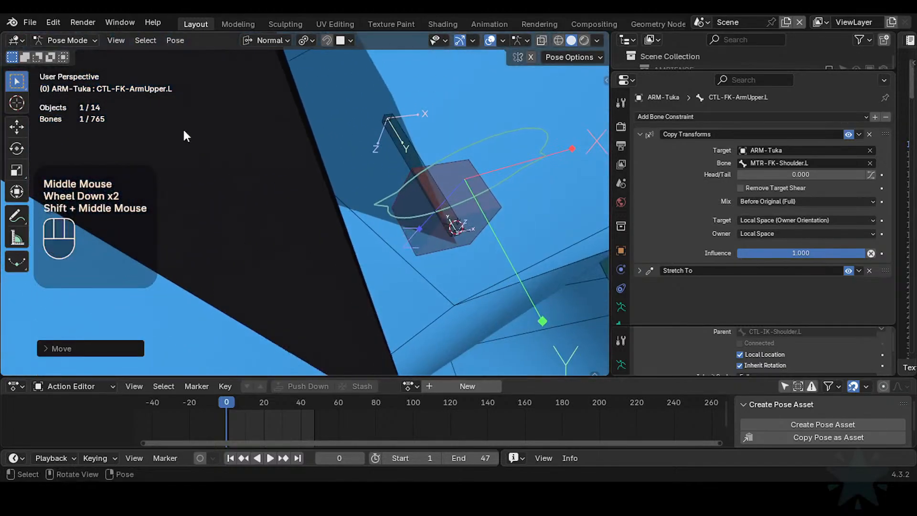
pyautogui.scroll(-5, 237, 55)
pyautogui.keyDown('shift'); pyautogui.moveTo(318, 179); pyautogui.dragTo(309, 117, button='middle'); pyautogui.keyUp('shift')
pyautogui.scroll(2, 309, 117)
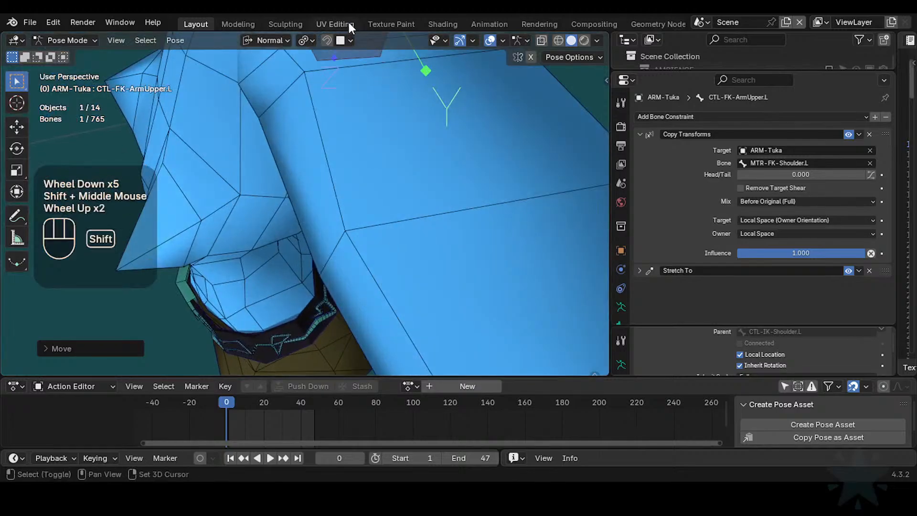
pyautogui.keyDown('shift'); pyautogui.moveTo(317, 209); pyautogui.dragTo(334, 335, button='middle'); pyautogui.keyUp('shift')
pyautogui.scroll(-6, 389, 293)
pyautogui.moveTo(381, 244); pyautogui.dragTo(420, 266, button='middle')
pyautogui.scroll(-6, 401, 220)
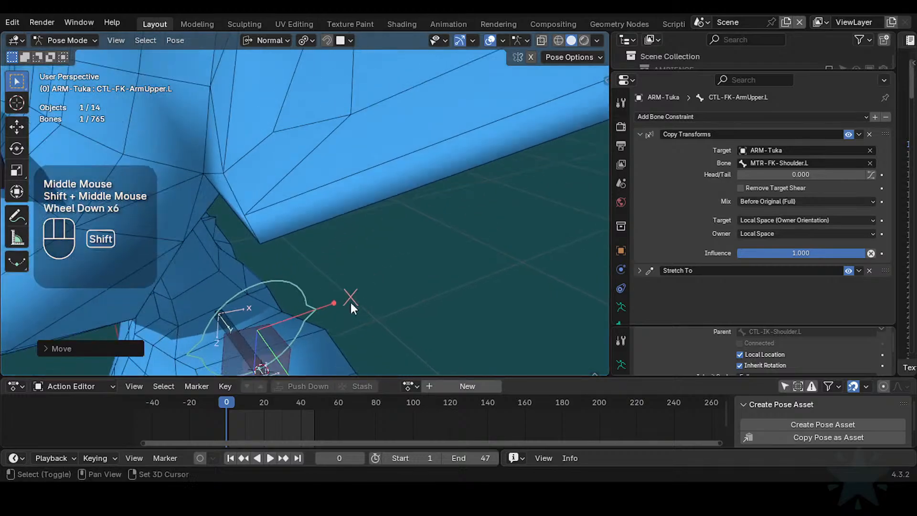
pyautogui.keyDown('shift'); pyautogui.moveTo(350, 302); pyautogui.dragTo(291, 223, button='middle'); pyautogui.keyUp('shift')
pyautogui.keyDown('shift'); pyautogui.scroll(1, 357, 185); pyautogui.keyUp('shift')
pyautogui.press('g')
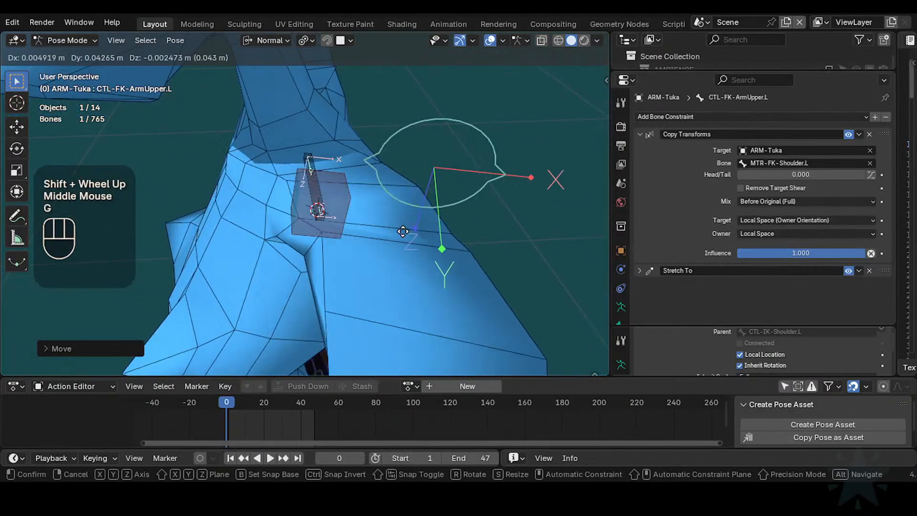
pyautogui.click(70, 239)
pyautogui.keyDown('shift'); pyautogui.moveTo(70, 239); pyautogui.dragTo(231, 304, button='middle'); pyautogui.keyUp('shift')
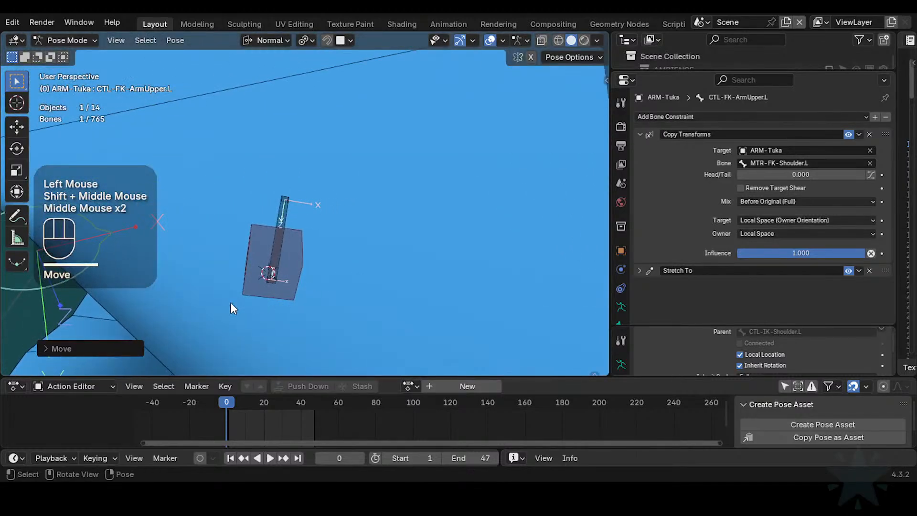
pyautogui.press('g')
pyautogui.click(8, 297)
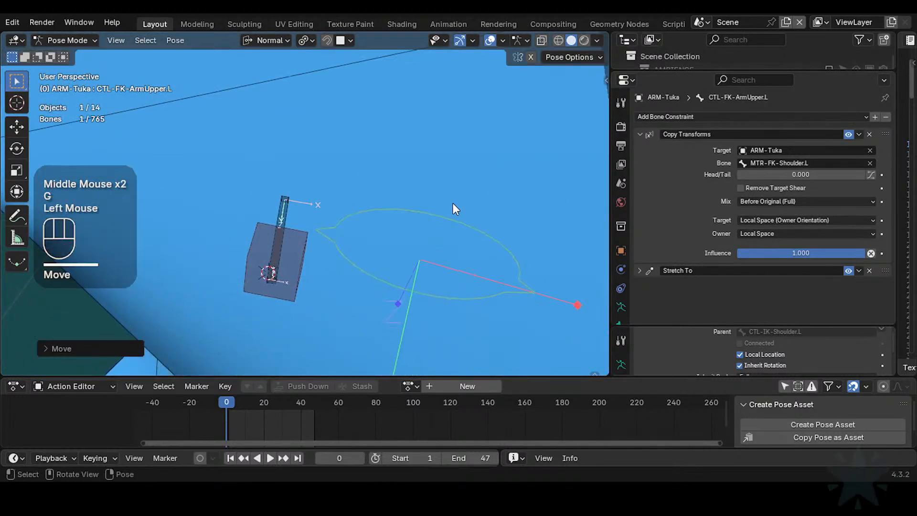
# - Cancel a further move of CTL-FK-ArmUpper.L and clear its pose transforms
pyautogui.scroll(-6, 377, 311)
pyautogui.keyDown('shift'); pyautogui.moveTo(348, 334); pyautogui.dragTo(375, 313, button='middle'); pyautogui.keyUp('shift')
pyautogui.press('g')
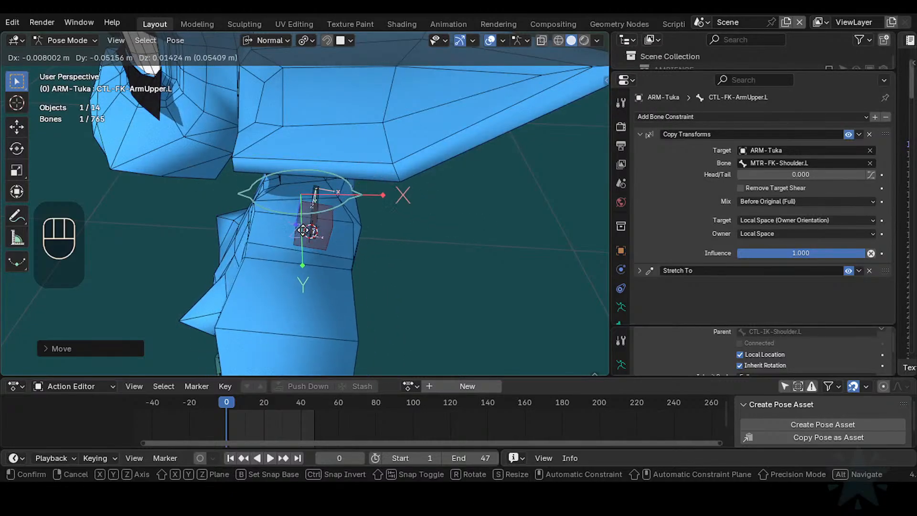
pyautogui.press('Escape')
pyautogui.hotkey('alt', 'g')
pyautogui.hotkey('alt', 'g')
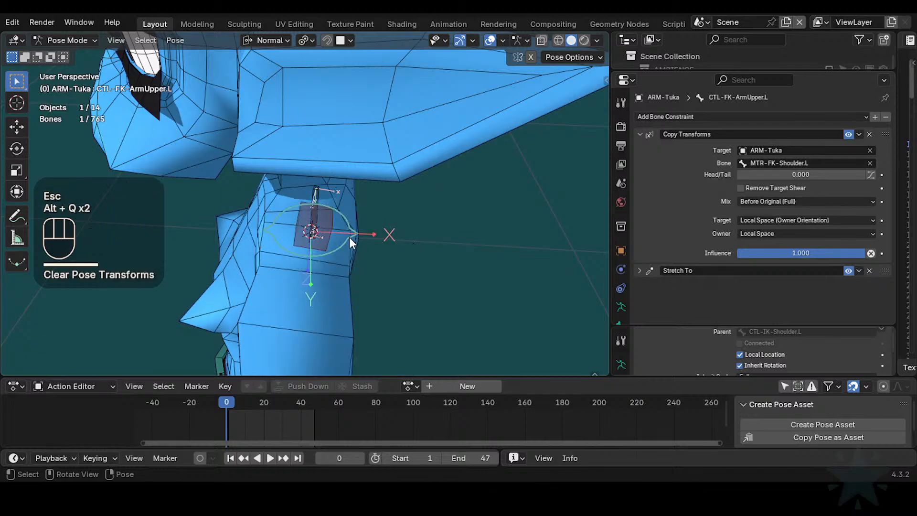
# - Test a free rotation and a Z-axis rotation of CTL-FK-ArmUpper.L, cancelling both
pyautogui.press('r')
pyautogui.press('Escape')
pyautogui.press('r')
pyautogui.press('z')
pyautogui.press('Escape')
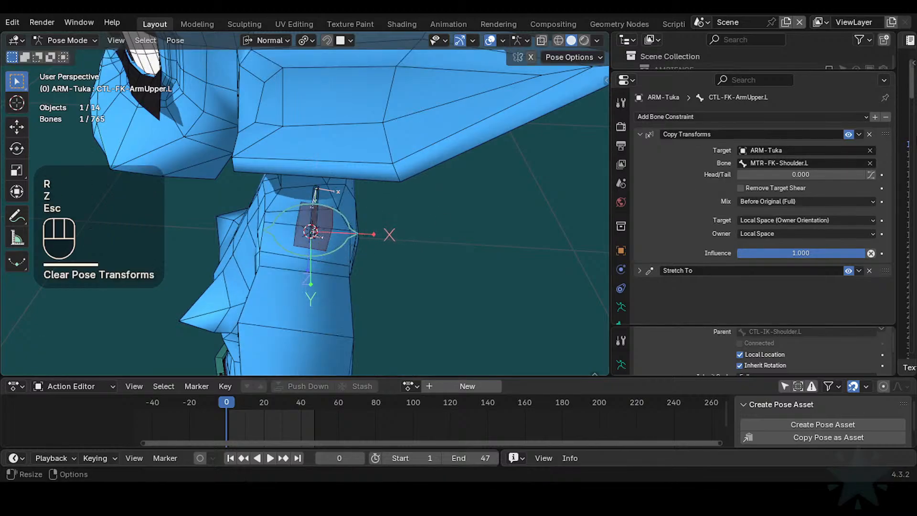
# - Disable the Copy Transforms constraint on CTL-FK-ArmUpper.L and test a Z-axis rotation, cancelling it
pyautogui.click(847, 135)
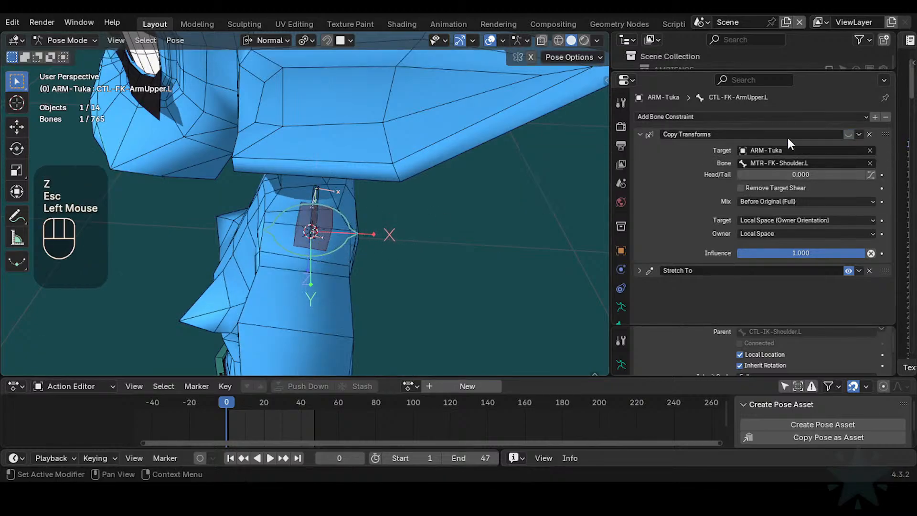
pyautogui.press('r')
pyautogui.press('z')
pyautogui.press('Escape')
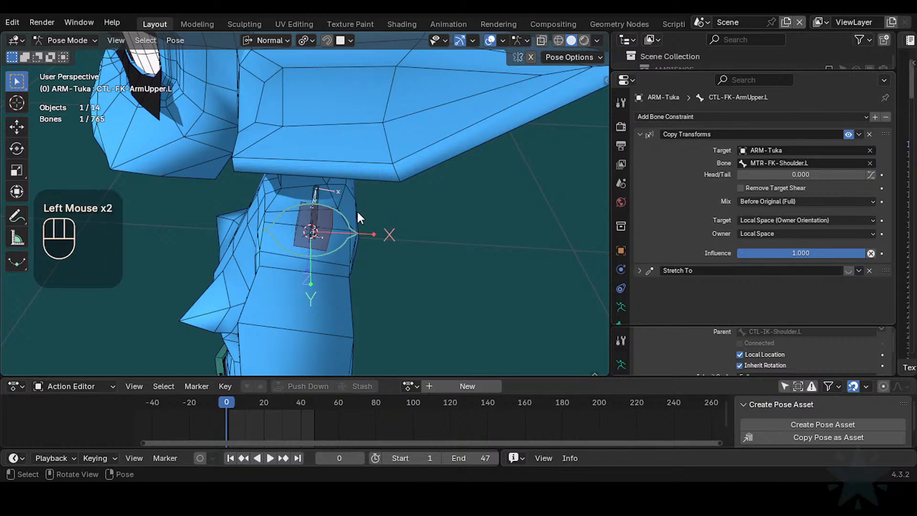
# - Rotate CTL-FK-ArmUpper.L about its Z axis with only its Stretch To constraint disabled, cancelling the first try
pyautogui.press('r')
pyautogui.press('z')
pyautogui.press('Escape')
pyautogui.scroll(2, 375, 237)
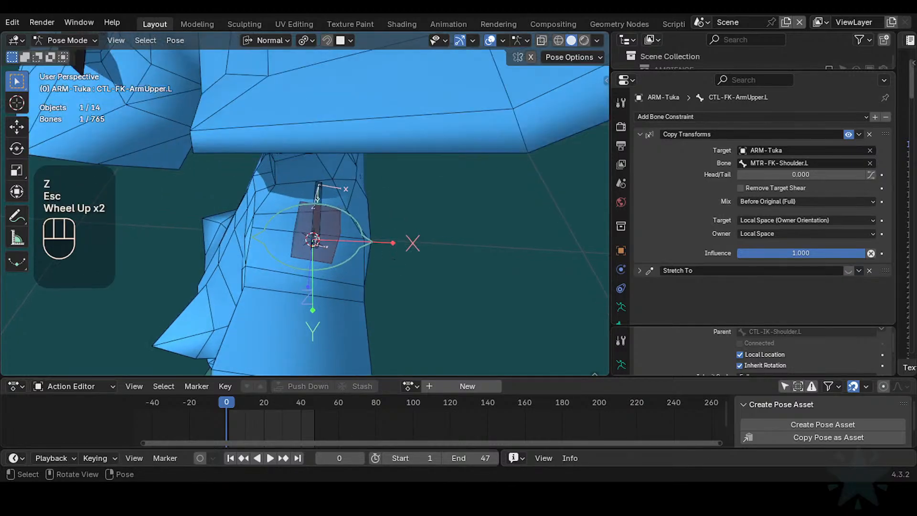
pyautogui.press('r')
pyautogui.press('z')
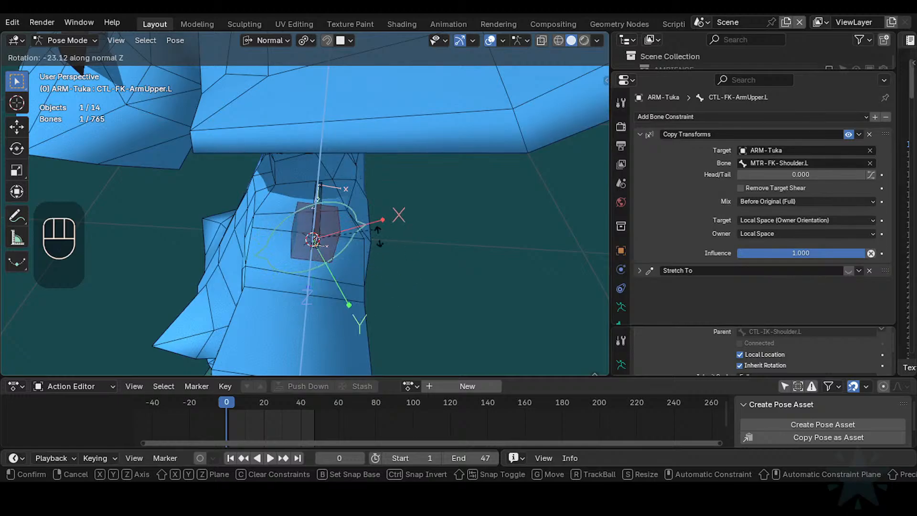
pyautogui.click(368, 197)
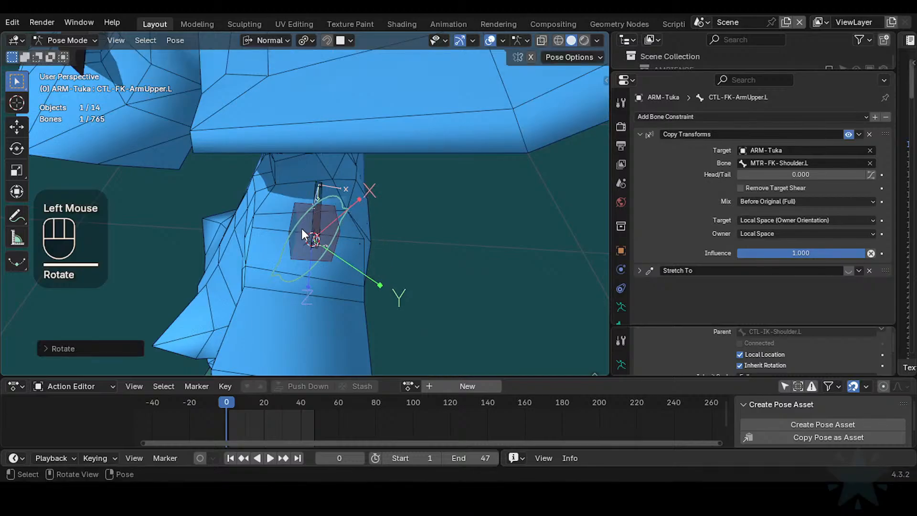
# - Check the Transformation constraint of HLP4-ShoulderChest.L and rotate CTL-FK-ArmUpper.L about Z in the opposite direction
pyautogui.click(296, 210)
pyautogui.doubleClick(337, 201)
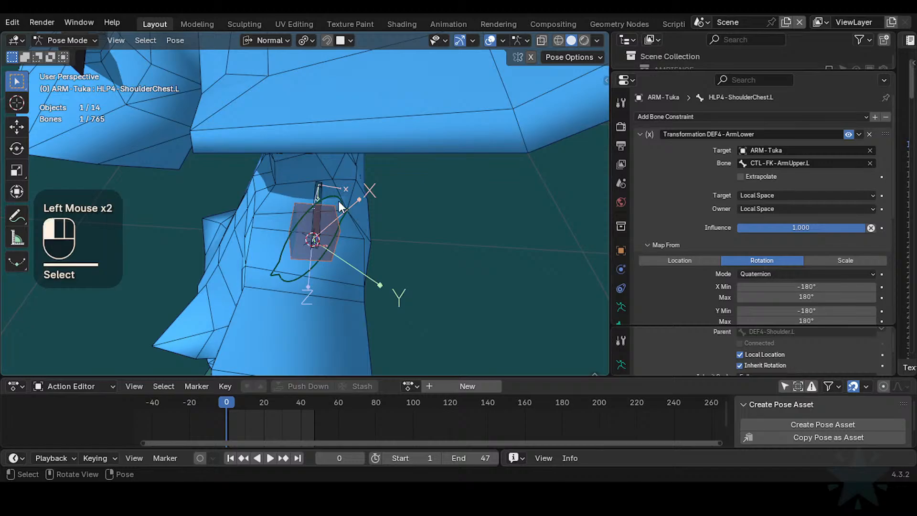
pyautogui.press('r')
pyautogui.press('z')
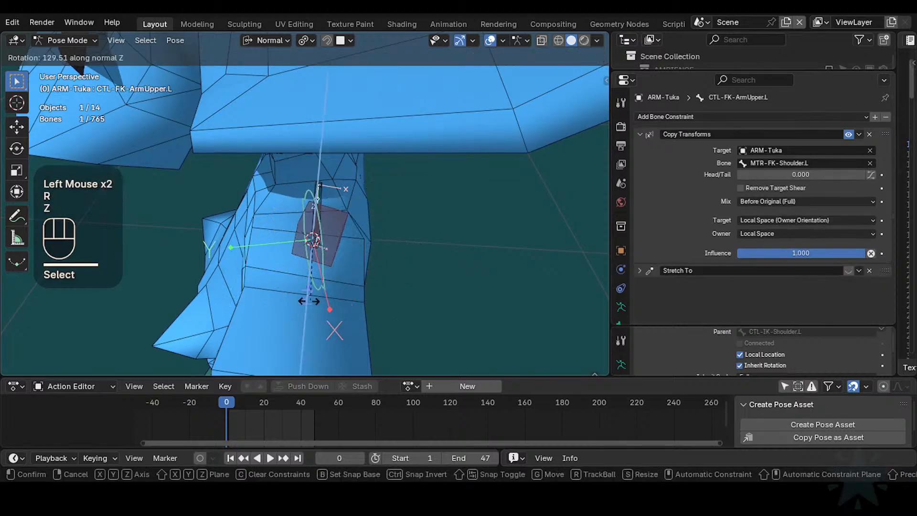
pyautogui.click(359, 241)
# - Rotate CTL-FK-ArmUpper.L about its X axis in both directions, checking the HLP4-ShoulderChest.L constraint in between
pyautogui.moveTo(358, 241); pyautogui.dragTo(413, 202, button='middle')
pyautogui.press('r')
pyautogui.press('x')
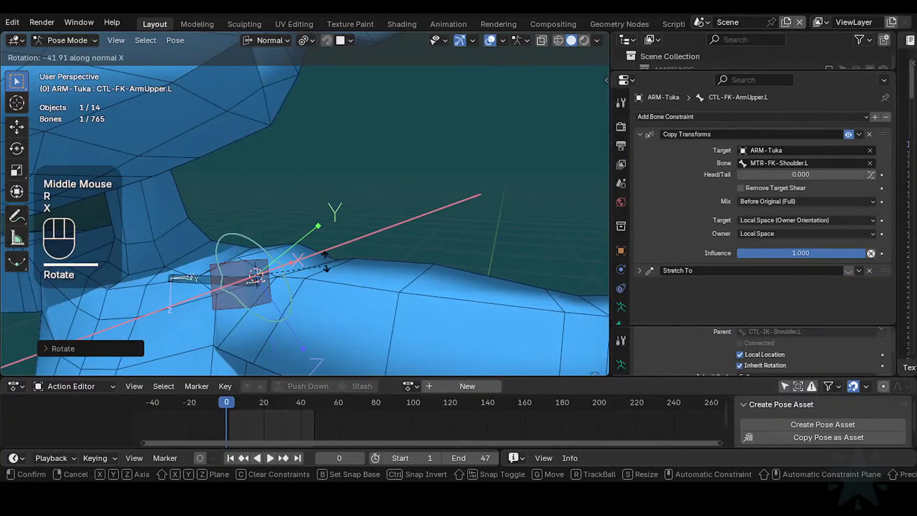
pyautogui.click(294, 246)
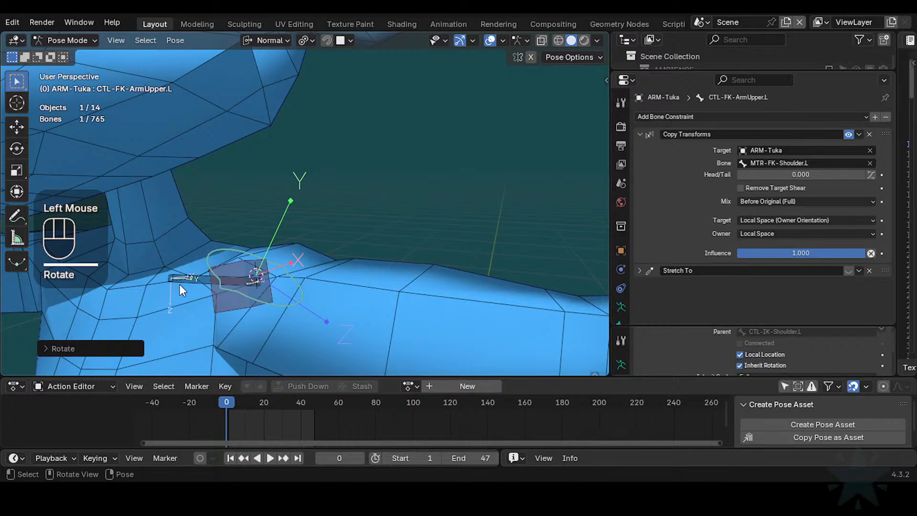
pyautogui.click(219, 311)
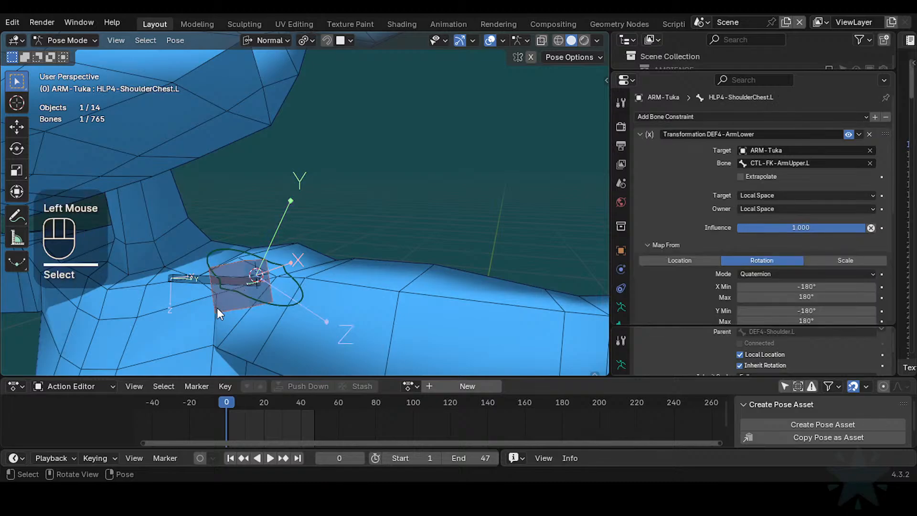
pyautogui.click(238, 242)
pyautogui.press('r')
pyautogui.press('x')
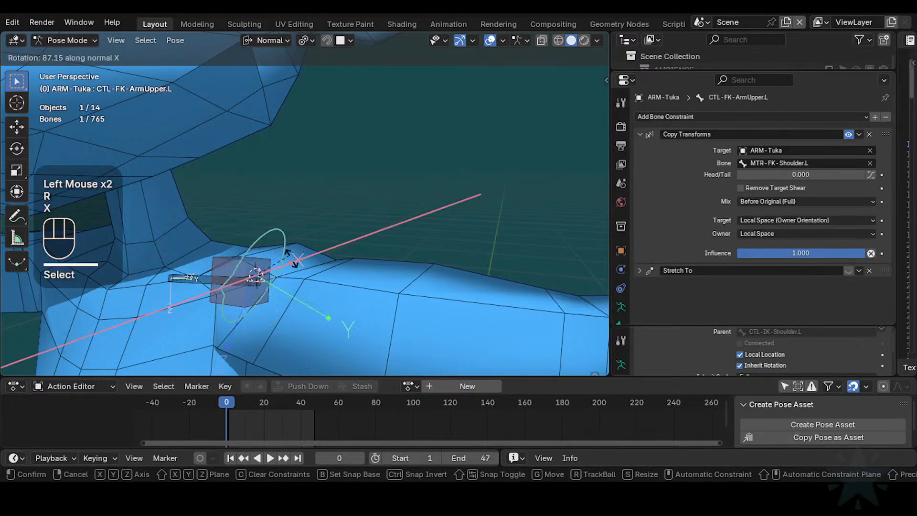
pyautogui.click(295, 246)
# - Clear the pose transforms of all three visible bones, selecting the helper and the arm controller individually in between
pyautogui.press('a')
pyautogui.hotkey('alt', 'q')
pyautogui.hotkey('alt', 'q')
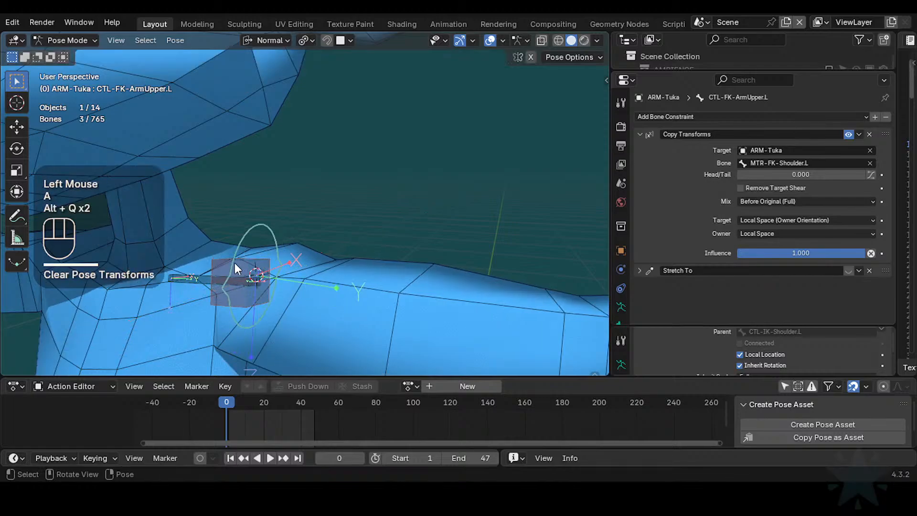
pyautogui.click(225, 262)
pyautogui.click(262, 254)
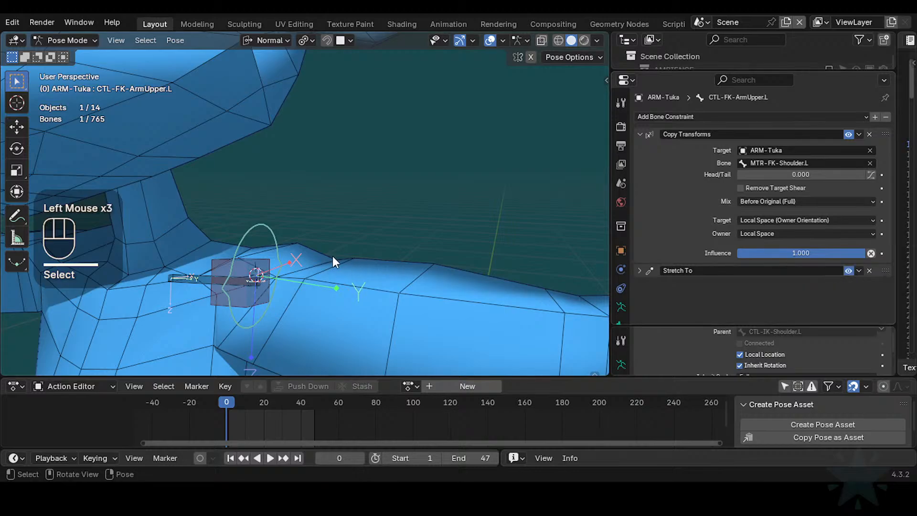
pyautogui.press('a')
pyautogui.hotkey('alt', 'q')
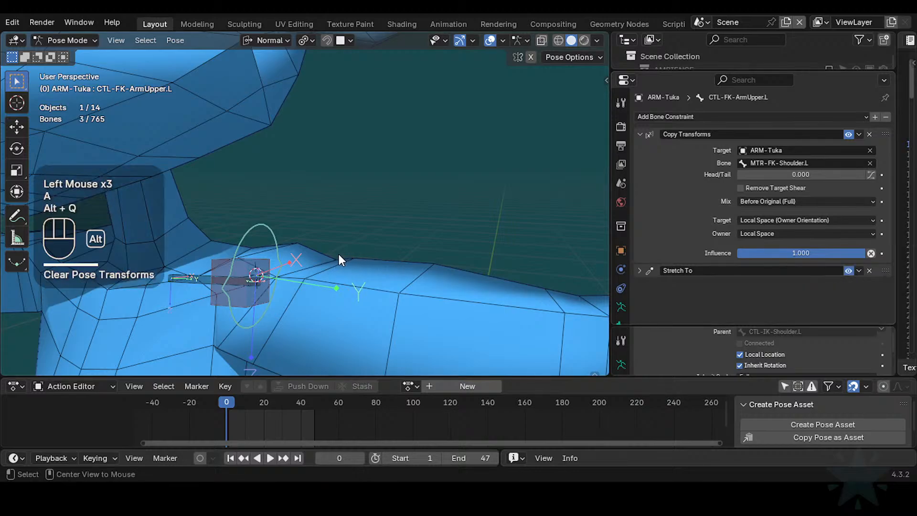
# - Collapse the Copy Transforms constraint of CTL-FK-ArmUpper.L and reveal all hidden bones
pyautogui.click(640, 134)
pyautogui.scroll(-1, 238, 239)
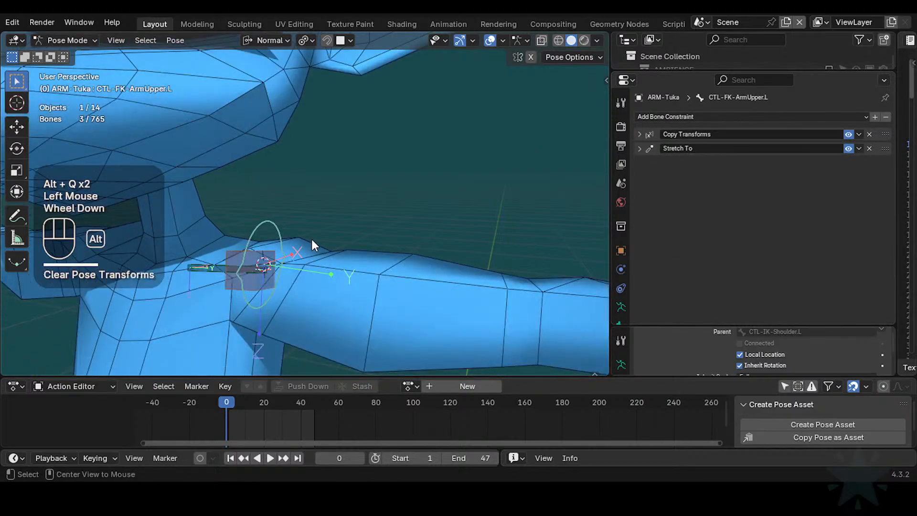
pyautogui.hotkey('alt', 'h')
# - Select MTR-FK-Shoulder.L above the left shoulder and move it freely to test the shoulder deformation
pyautogui.keyDown('shift'); pyautogui.moveTo(292, 191); pyautogui.dragTo(411, 246, button='middle'); pyautogui.keyUp('shift')
pyautogui.press('g')
pyautogui.press('Escape')
pyautogui.hotkey('alt', 'a')
pyautogui.click(389, 212)
pyautogui.press('g')
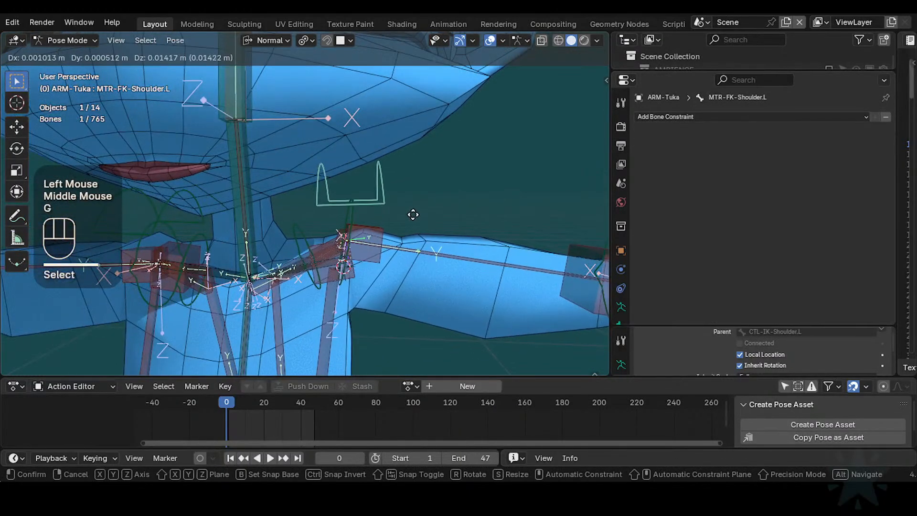
pyautogui.click(403, 301)
pyautogui.keyDown('shift'); pyautogui.moveTo(400, 300); pyautogui.dragTo(413, 214, button='middle'); pyautogui.keyUp('shift')
pyautogui.scroll(3, 393, 216)
pyautogui.press('g')
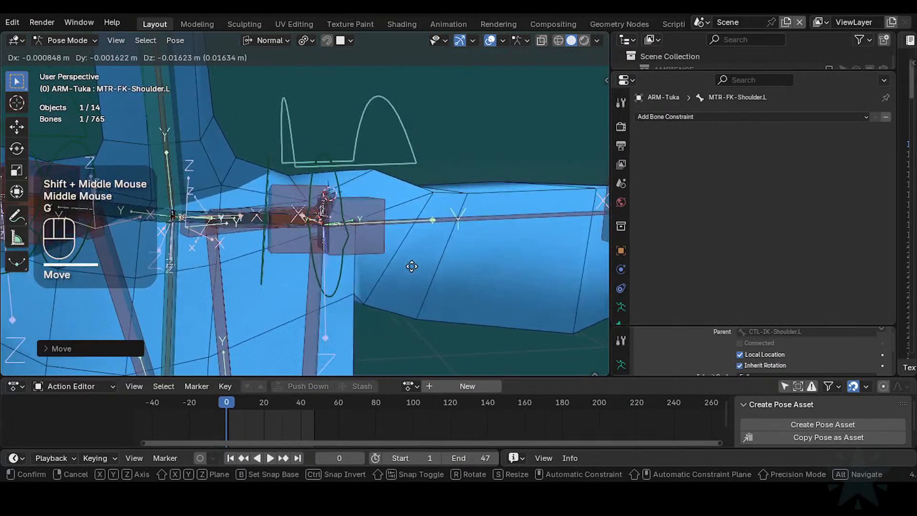
pyautogui.click(399, 295)
# - Try further positions for MTR-FK-Shoulder.L from another angle and clear the pose transforms of all bones
pyautogui.moveTo(400, 294); pyautogui.dragTo(379, 214, button='middle')
pyautogui.press('g')
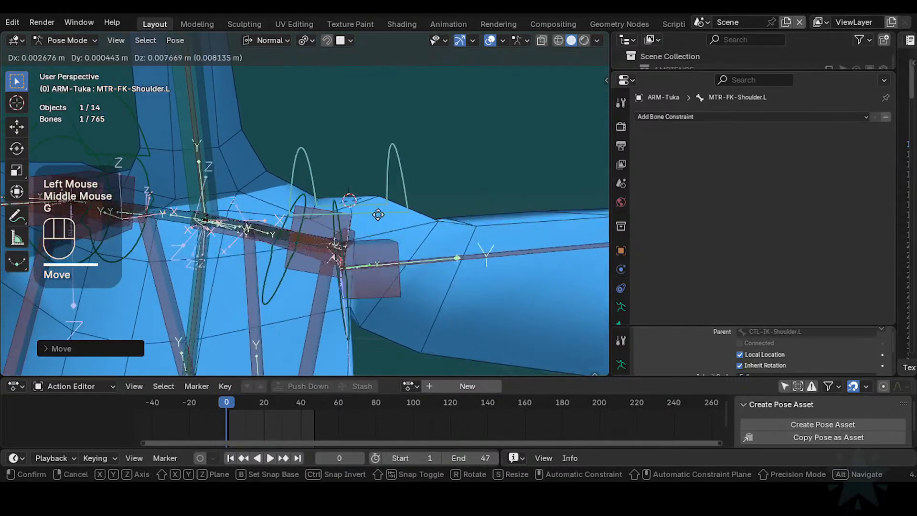
pyautogui.click(382, 205)
pyautogui.scroll(-2, 393, 162)
pyautogui.keyDown('shift'); pyautogui.moveTo(393, 162); pyautogui.dragTo(360, 228, button='middle'); pyautogui.keyUp('shift')
pyautogui.press('g')
pyautogui.click(365, 269)
pyautogui.press('a')
pyautogui.hotkey('alt', 'q')
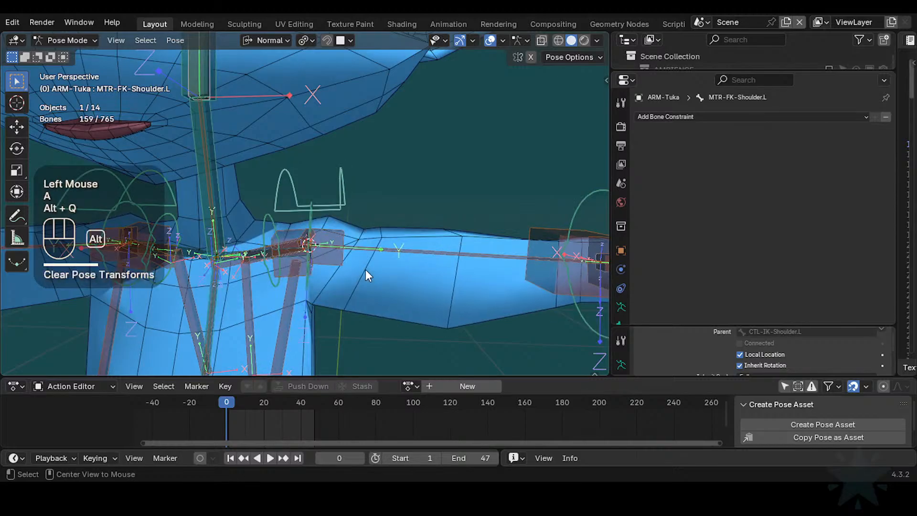
pyautogui.hotkey('ctrl', 'Tab')
pyautogui.click(340, 262)
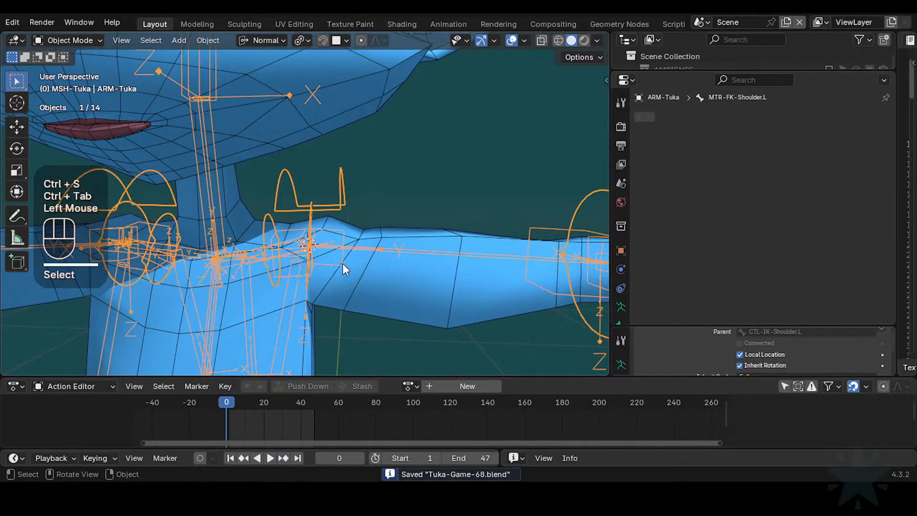
pyautogui.click(378, 251)
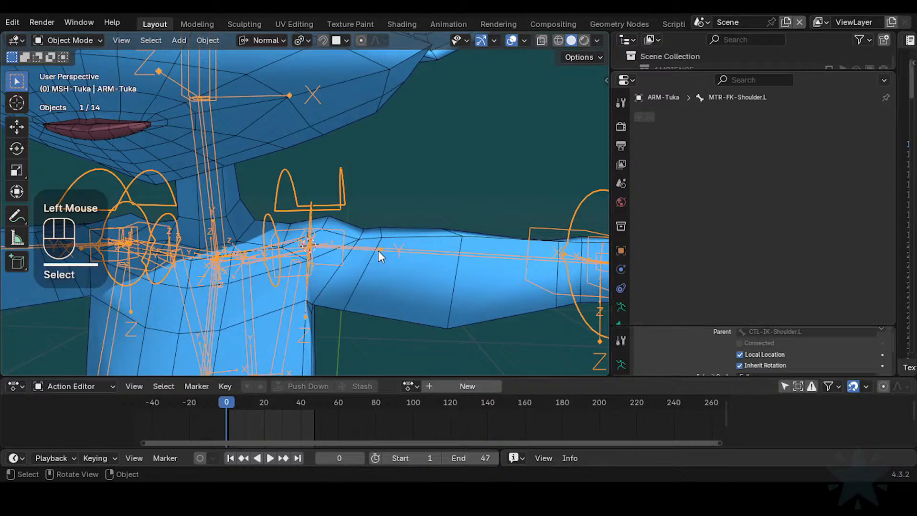
pyautogui.keyDown('shift'); pyautogui.click(369, 266); pyautogui.keyUp('shift')
pyautogui.keyDown('shift'); pyautogui.click(369, 265); pyautogui.keyUp('shift')
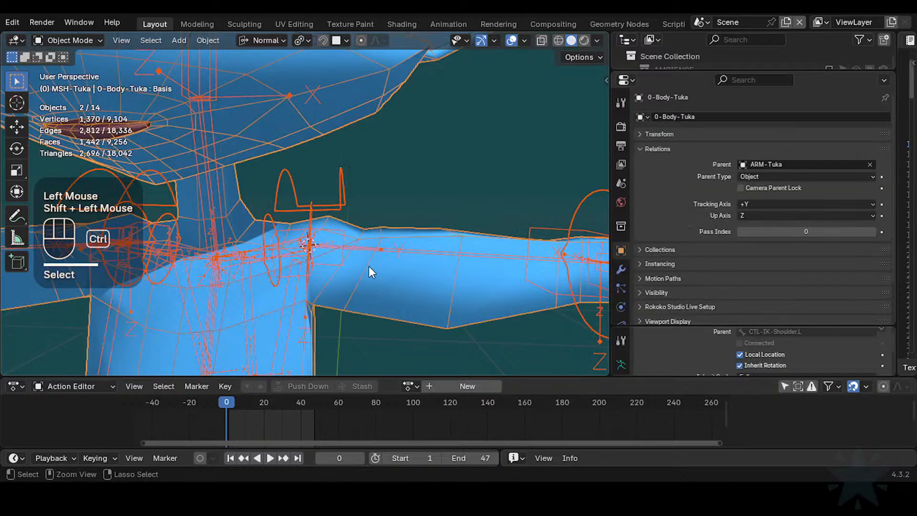
pyautogui.hotkey('ctrl', 'Tab')
pyautogui.click(372, 251)
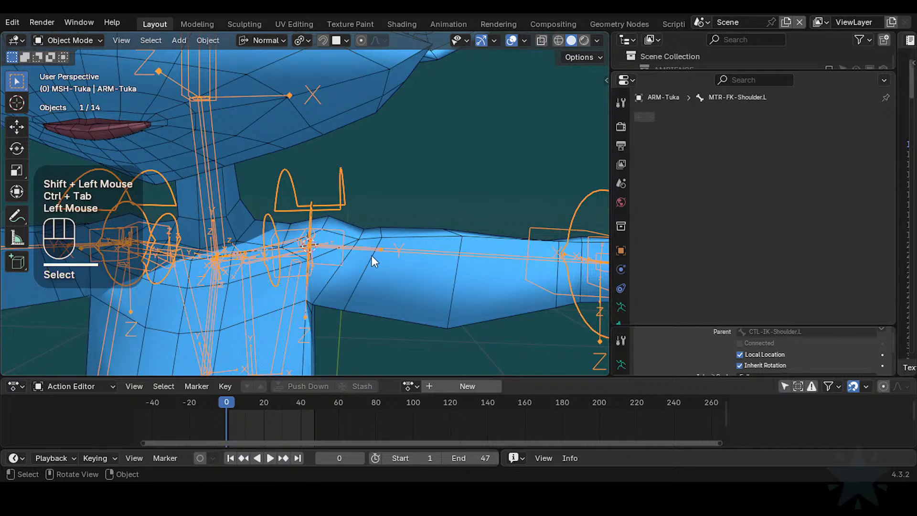
pyautogui.hotkey('ctrl', 'Tab')
# - Isolate MTR-FK-Shoulder.L, DEF4-ArmUpper.L, HLP4-ShoulderArmUpper.L, HLP4-ShoulderChest.L and DEF4-Shoulder.L by hiding all other bones
pyautogui.click(338, 185)
pyautogui.keyDown('shift'); pyautogui.click(334, 236); pyautogui.keyUp('shift')
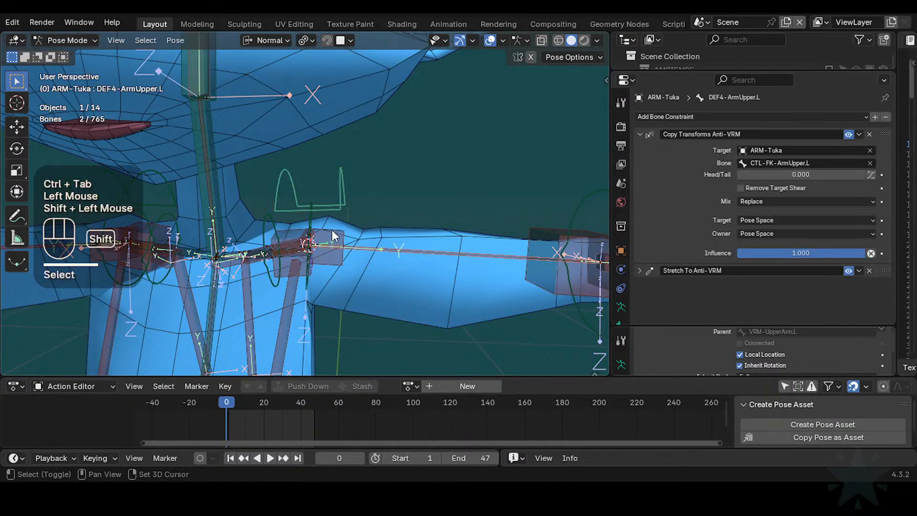
pyautogui.keyDown('shift'); pyautogui.click(334, 236); pyautogui.keyUp('shift')
pyautogui.scroll(1, 334, 272)
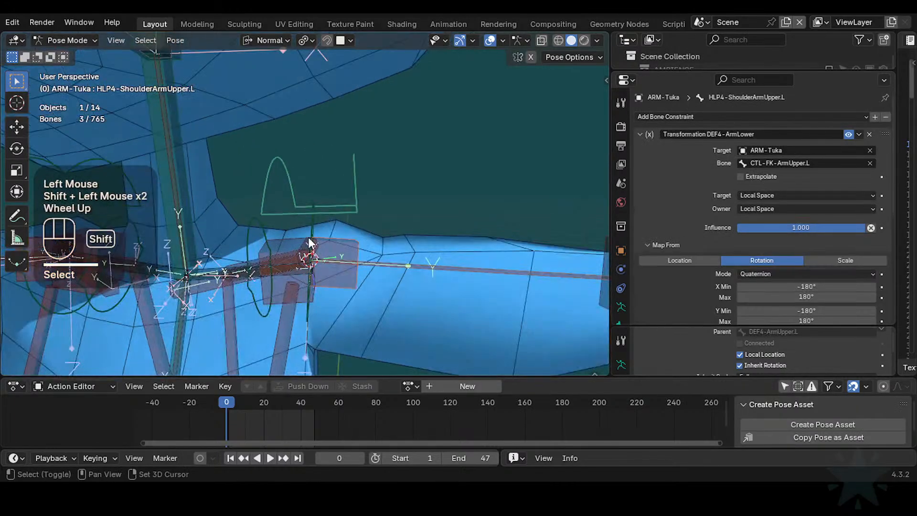
pyautogui.keyDown('shift'); pyautogui.click(311, 229); pyautogui.keyUp('shift')
pyautogui.scroll(2, 302, 271)
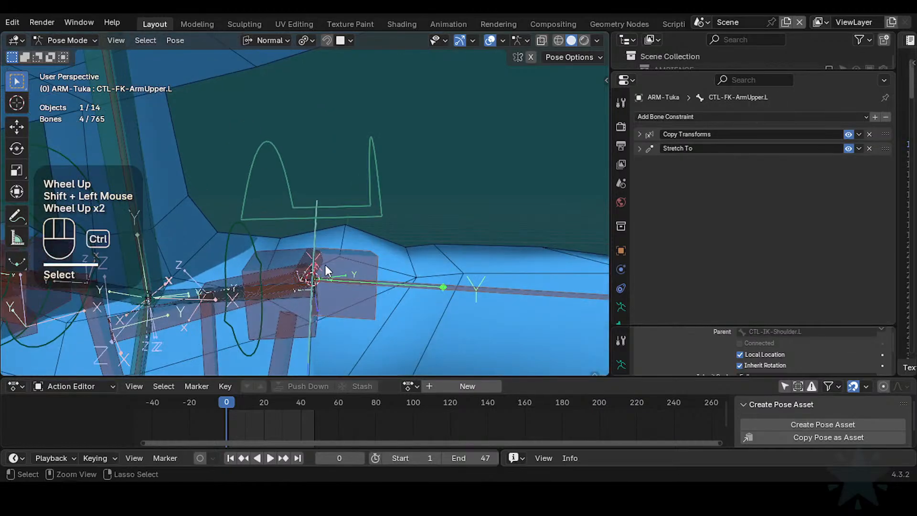
pyautogui.hotkey('ctrl', 'z')
pyautogui.keyDown('shift'); pyautogui.click(278, 251); pyautogui.keyUp('shift')
pyautogui.keyDown('shift'); pyautogui.moveTo(278, 251); pyautogui.dragTo(299, 261, button='middle'); pyautogui.keyUp('shift')
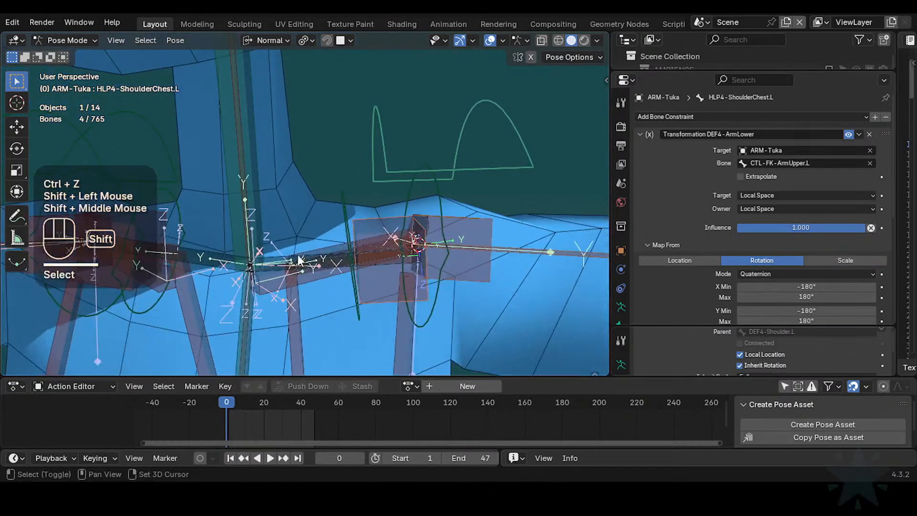
pyautogui.keyDown('shift'); pyautogui.click(274, 256); pyautogui.keyUp('shift')
pyautogui.hotkey('ctrl', '3')
pyautogui.hotkey('shift', 'h')
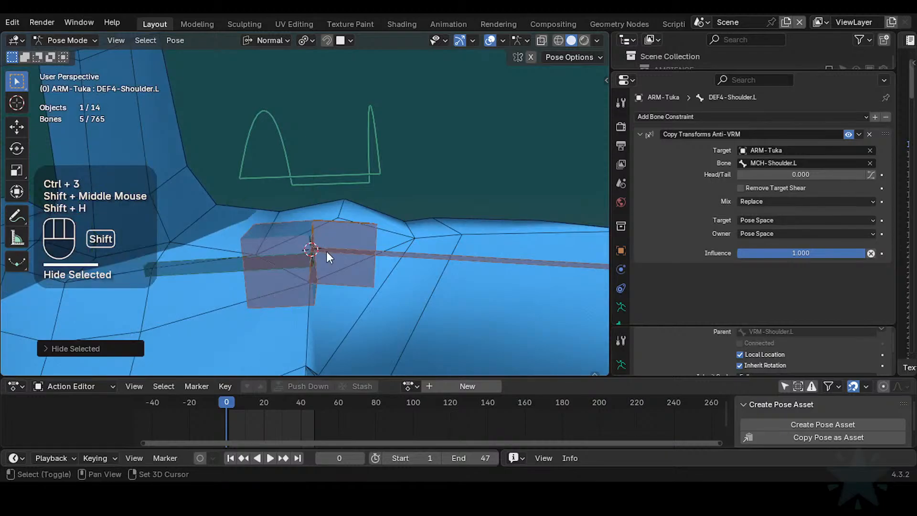
# - Save the file and open the body mesh 0-Body-Tuka in Edit Mode with nothing selected
pyautogui.scroll(-2, 334, 253)
pyautogui.hotkey('ctrl', 's')
pyautogui.scroll(-2, 345, 256)
pyautogui.hotkey('ctrl', 'Tab')
pyautogui.click(236, 259)
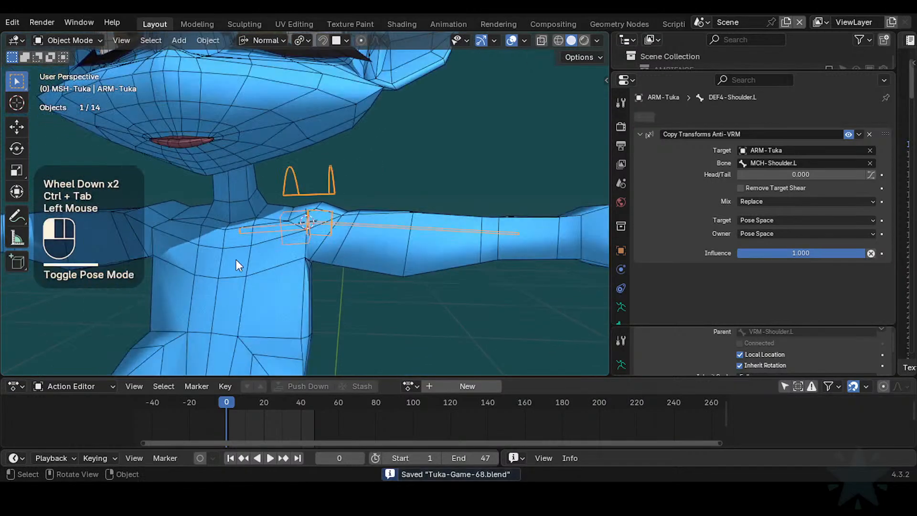
pyautogui.press('Tab')
pyautogui.moveTo(350, 260); pyautogui.dragTo(310, 239, button='middle')
pyautogui.hotkey('alt', 'a')
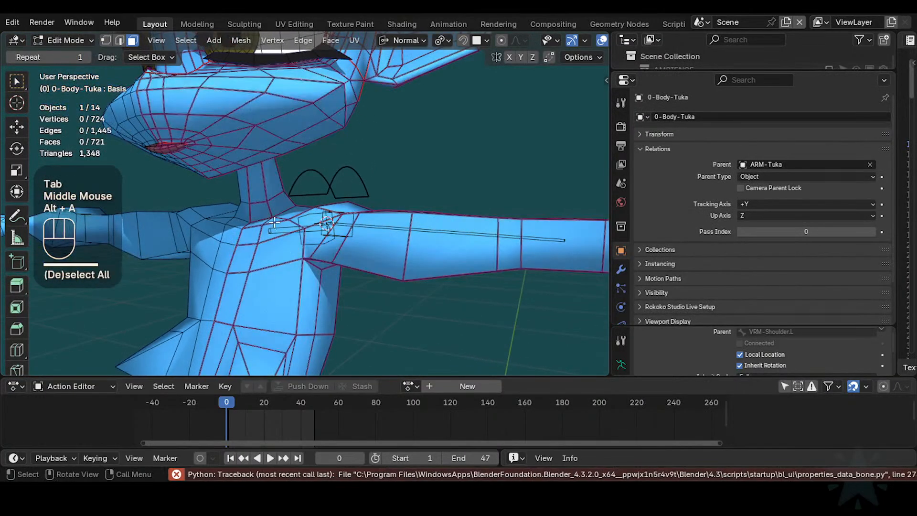
# - Hide the face loop around the neck and the face loop around the torso below the armpit
pyautogui.press('3')
pyautogui.keyDown('alt'); pyautogui.keyDown('shift'); pyautogui.click(291, 230); pyautogui.keyUp('shift'); pyautogui.keyUp('alt')
pyautogui.press('h')
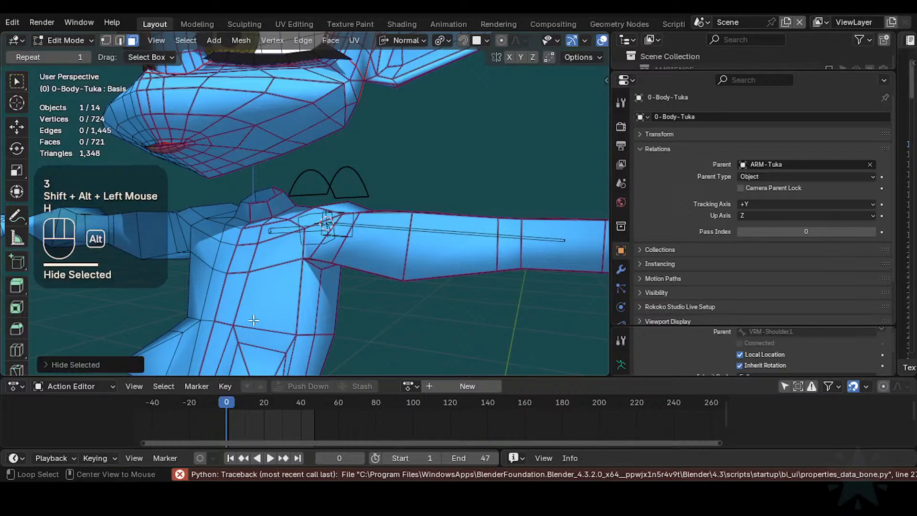
pyautogui.hotkey('alt', 'a')
pyautogui.keyDown('alt'); pyautogui.keyDown('shift'); pyautogui.click(238, 316); pyautogui.keyUp('shift'); pyautogui.keyUp('alt')
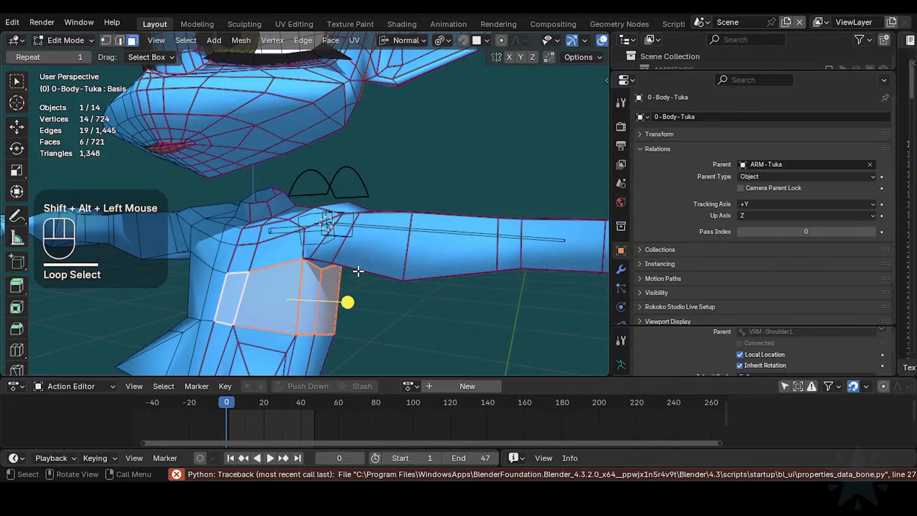
pyautogui.press('h')
# - Hide the left upper-arm face loop and isolate the connected chest and shoulder faces by hiding everything else
pyautogui.keyDown('alt'); pyautogui.keyDown('shift'); pyautogui.click(439, 265); pyautogui.keyUp('shift'); pyautogui.keyUp('alt')
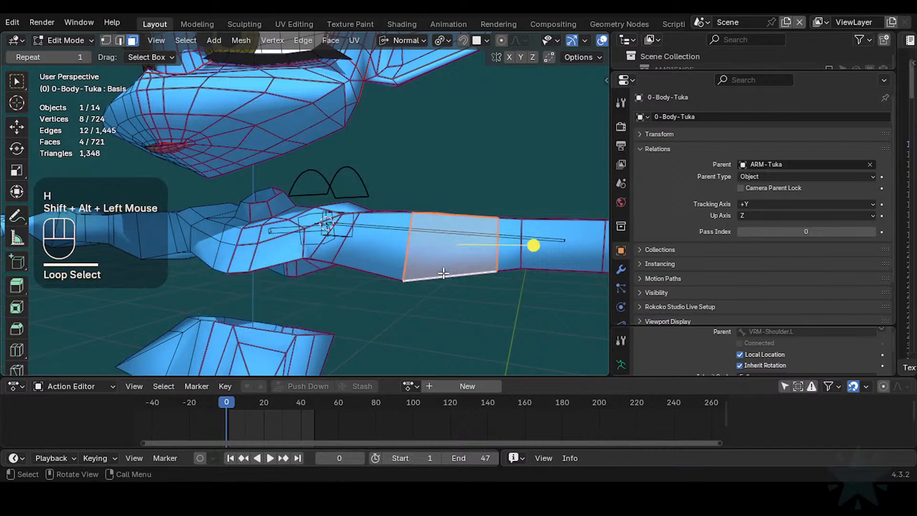
pyautogui.press('h')
pyautogui.press('l')
pyautogui.hotkey('shift', 'h')
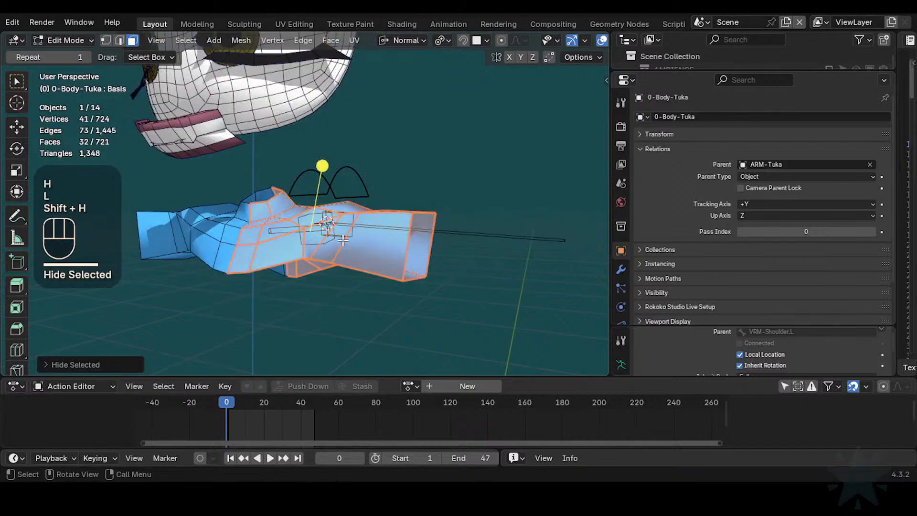
# - Save the file and enter Weight Paint mode on the body mesh with the ARM-Tuka armature also selected
pyautogui.moveTo(343, 241); pyautogui.dragTo(344, 245, button='middle')
pyautogui.scroll(2, 344, 244)
pyautogui.hotkey('ctrl', 's')
pyautogui.hotkey('ctrl', 'Tab')
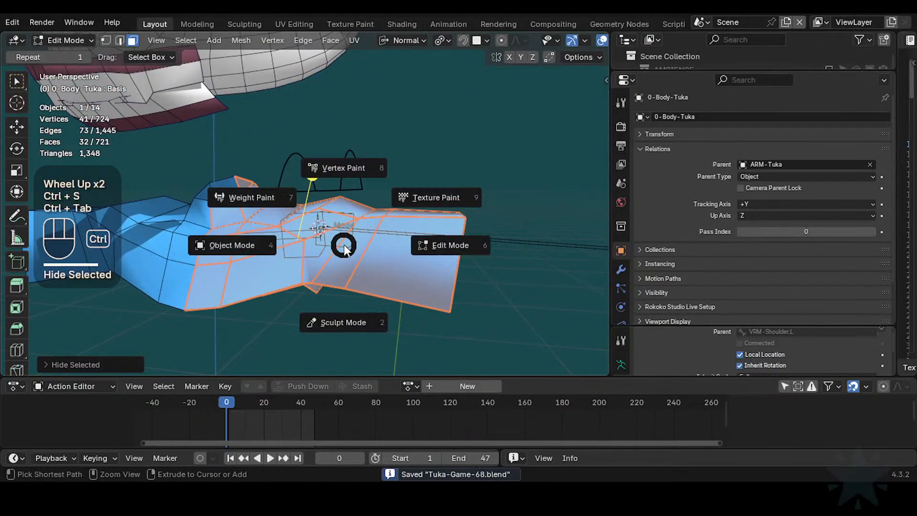
pyautogui.click(400, 231)
pyautogui.press('shift')
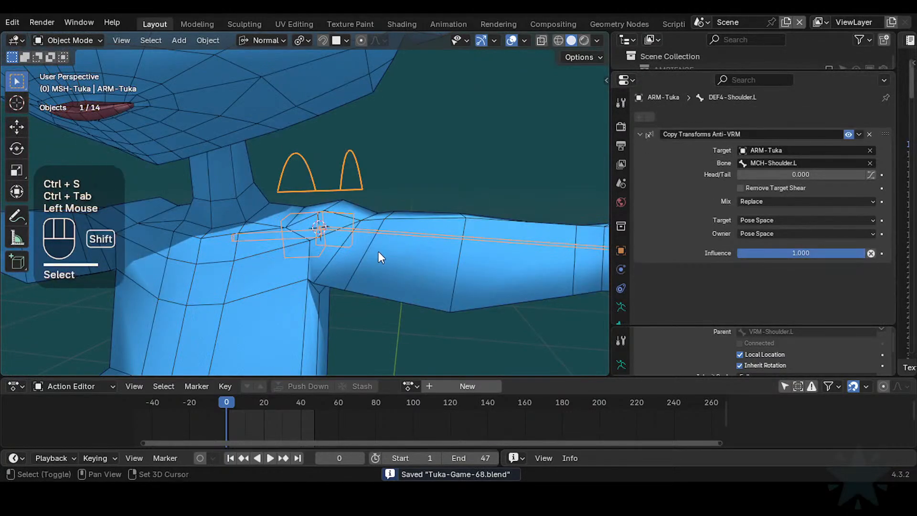
pyautogui.keyDown('shift'); pyautogui.click(379, 265); pyautogui.keyUp('shift')
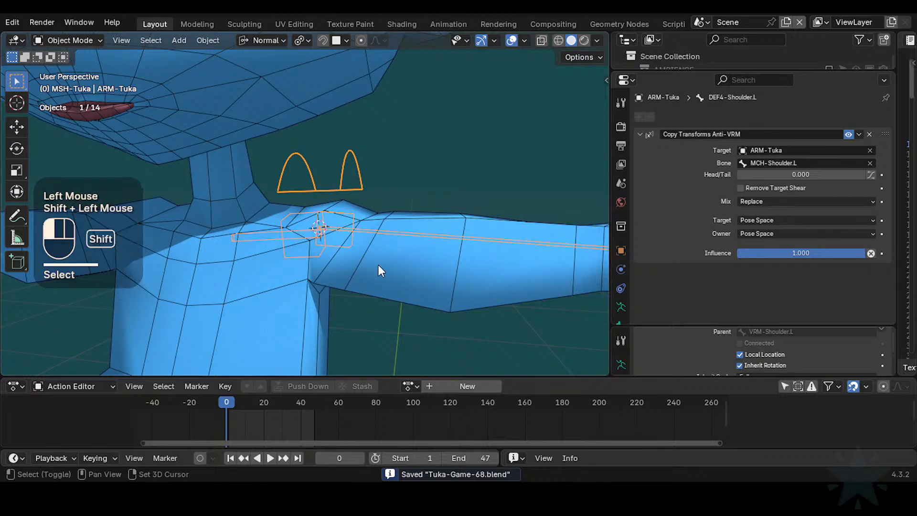
pyautogui.hotkey('ctrl', 'Tab')
pyautogui.hotkey('ctrl', 's')
# - Display the body mesh's vertex groups and make DEF4-ArmUpper.L the active group by picking its bone
pyautogui.keyDown('alt'); pyautogui.click(391, 236); pyautogui.keyUp('alt')
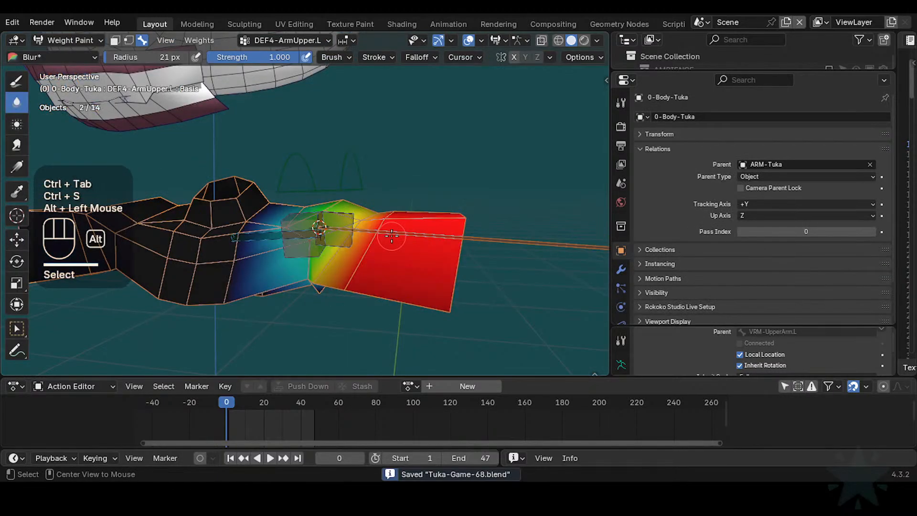
pyautogui.scroll(-2, 621, 308)
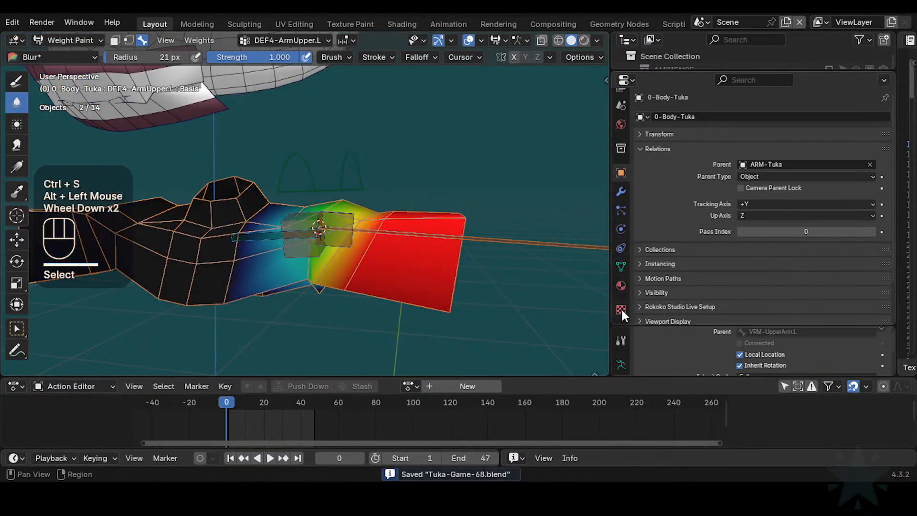
pyautogui.click(621, 266)
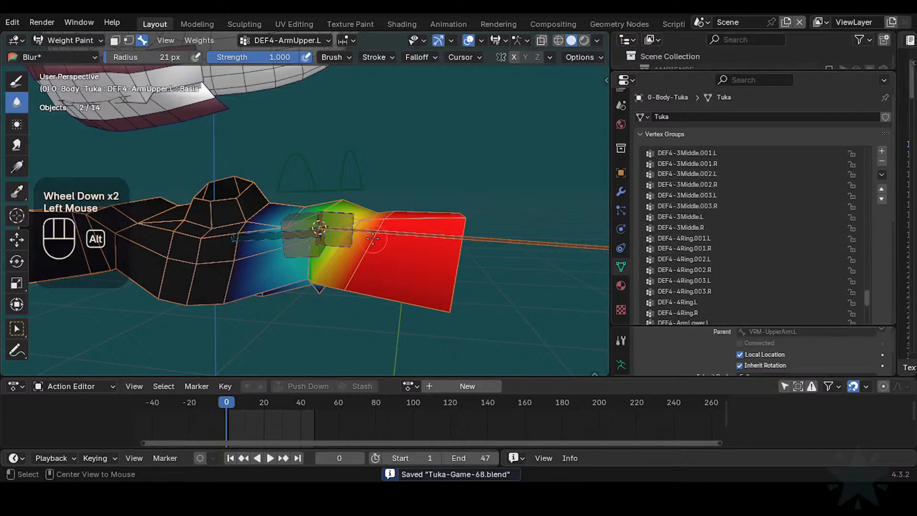
pyautogui.keyDown('alt'); pyautogui.click(386, 237); pyautogui.keyUp('alt')
pyautogui.keyDown('alt'); pyautogui.click(321, 228); pyautogui.keyUp('alt')
pyautogui.keyDown('alt'); pyautogui.click(320, 228); pyautogui.keyUp('alt')
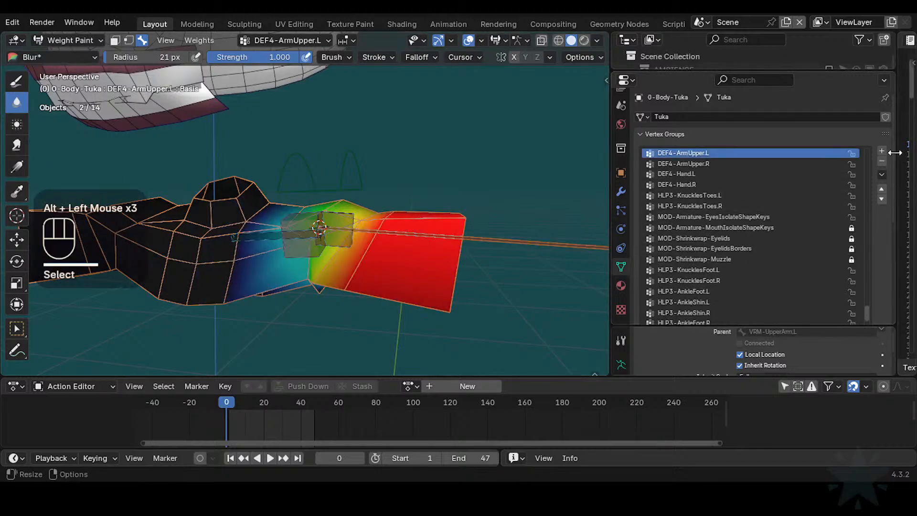
# - Duplicate the vertex groups DEF4-ArmUpper.L and DEF4-Shoulder.L
pyautogui.click(882, 173)
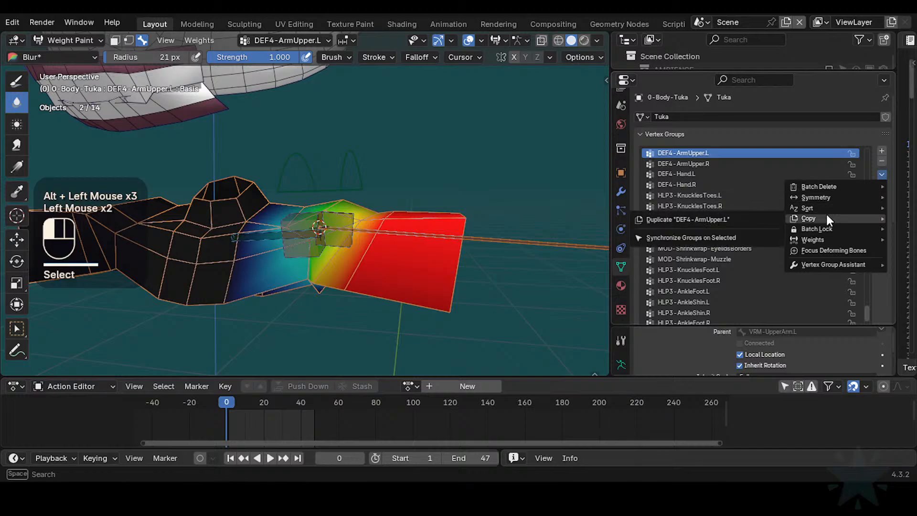
pyautogui.click(828, 214)
pyautogui.keyDown('alt'); pyautogui.click(218, 220); pyautogui.keyUp('alt')
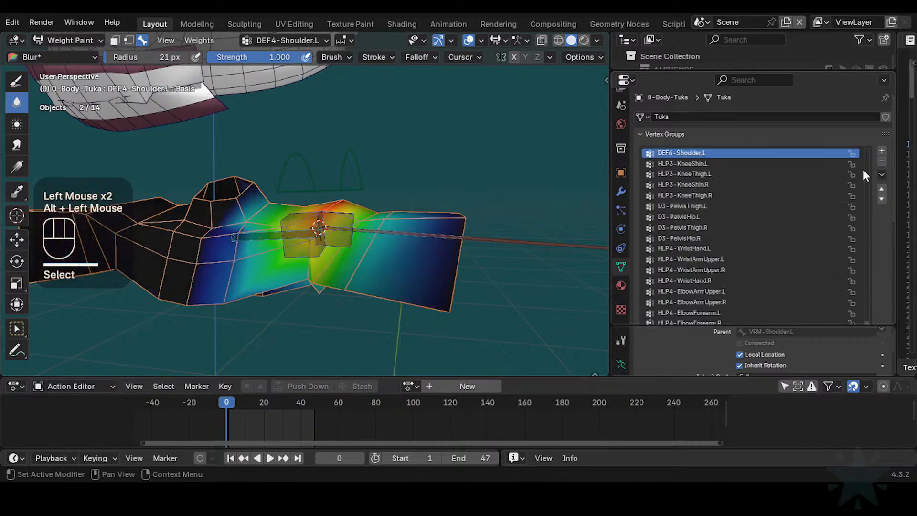
pyautogui.click(882, 175)
pyautogui.moveTo(818, 217)
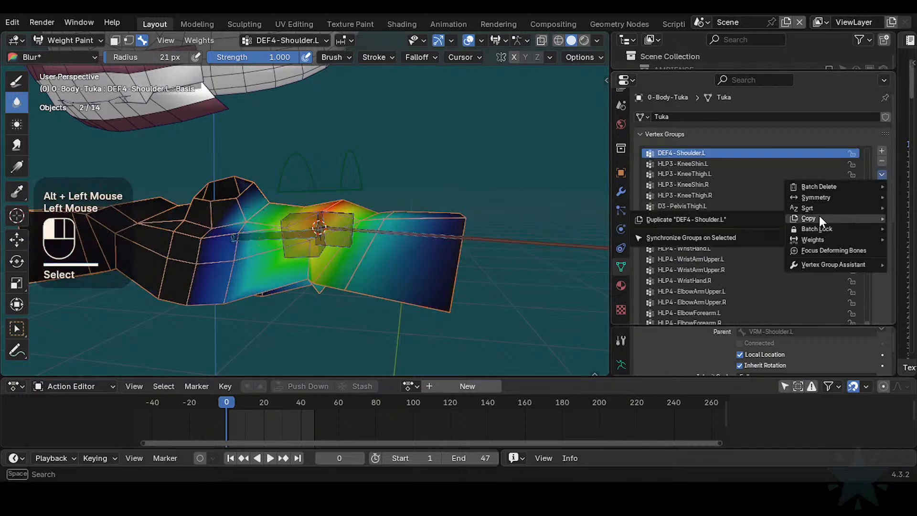
pyautogui.click(718, 217)
# - Select the helper bone HLP4-ShoulderArmUpper.L in Pose Mode and open its name for editing
pyautogui.keyDown('alt'); pyautogui.click(366, 234); pyautogui.keyUp('alt')
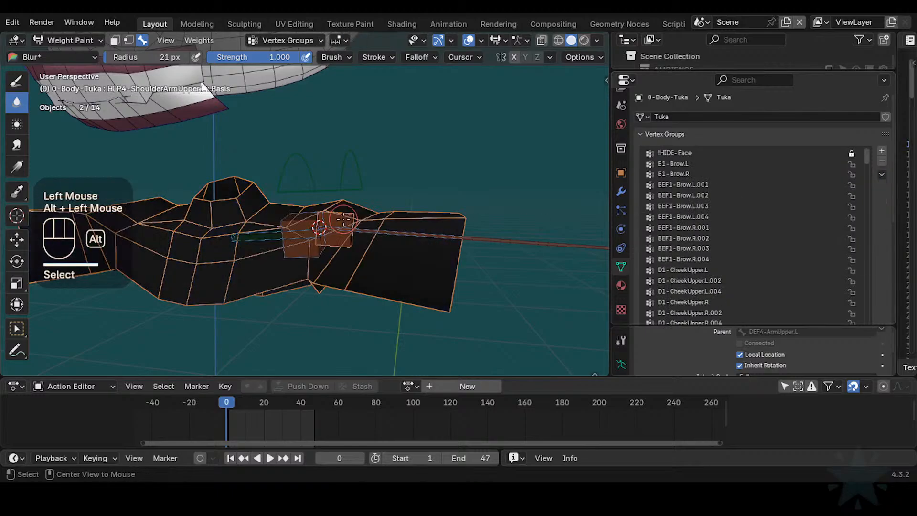
pyautogui.hotkey('ctrl', 'Tab')
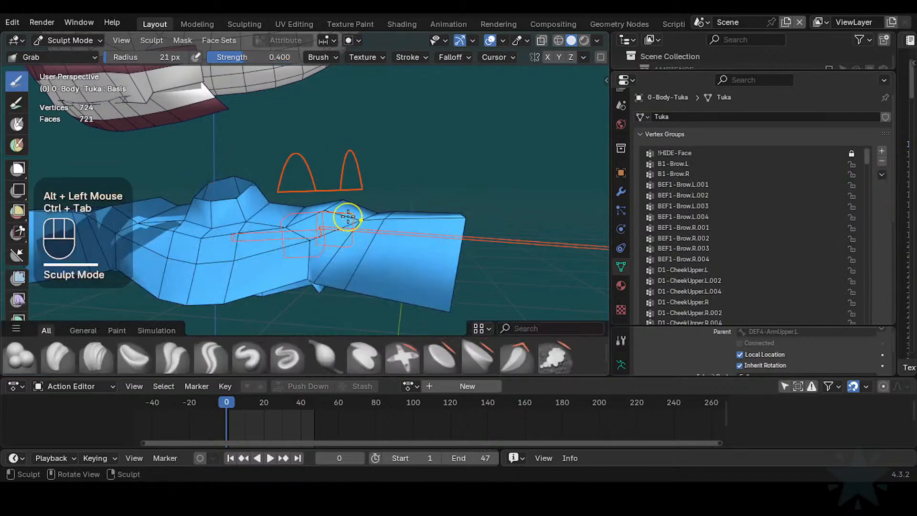
pyautogui.hotkey('ctrl', 'Tab')
pyautogui.click(322, 229)
pyautogui.press('F2')
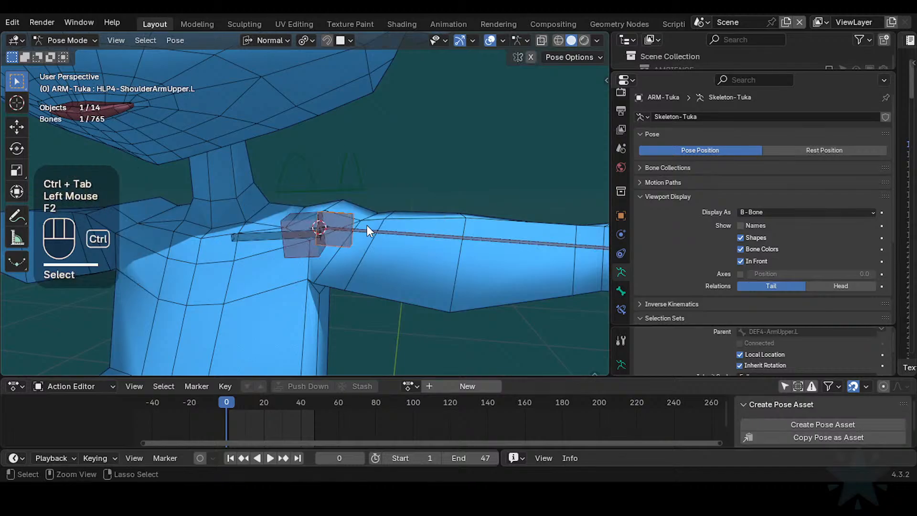
# - Leave Pose Mode, make the body mesh active and show the duplicated groups DEF4-ArmUpper.L_copy and DEF4-Shoulder.L_copy in its vertex groups
pyautogui.hotkey('ctrl', 'Tab')
pyautogui.click(381, 220)
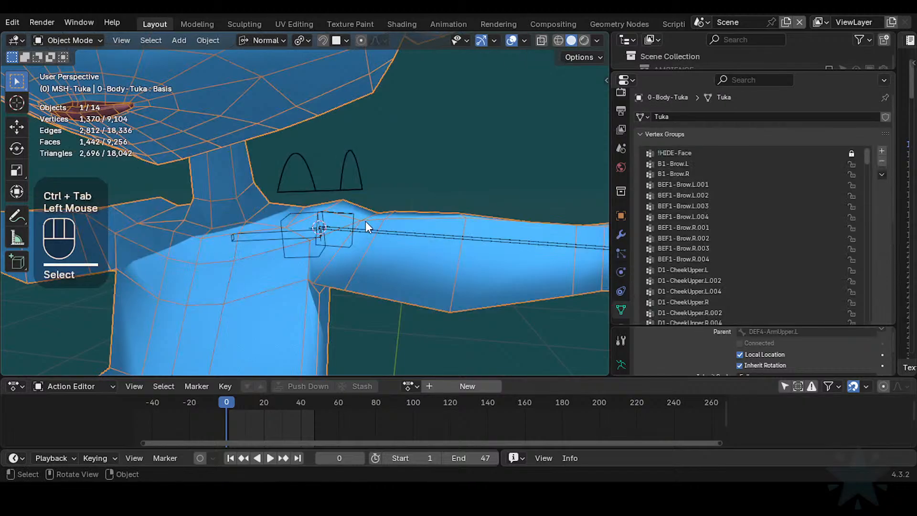
pyautogui.moveTo(867, 155); pyautogui.dragTo(861, 285)
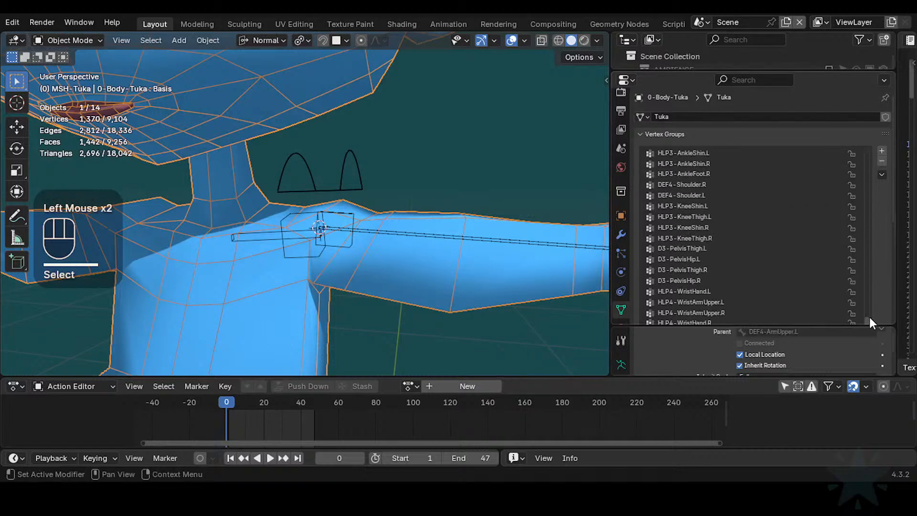
pyautogui.scroll(-5, 867, 295)
pyautogui.scroll(-2, 881, 301)
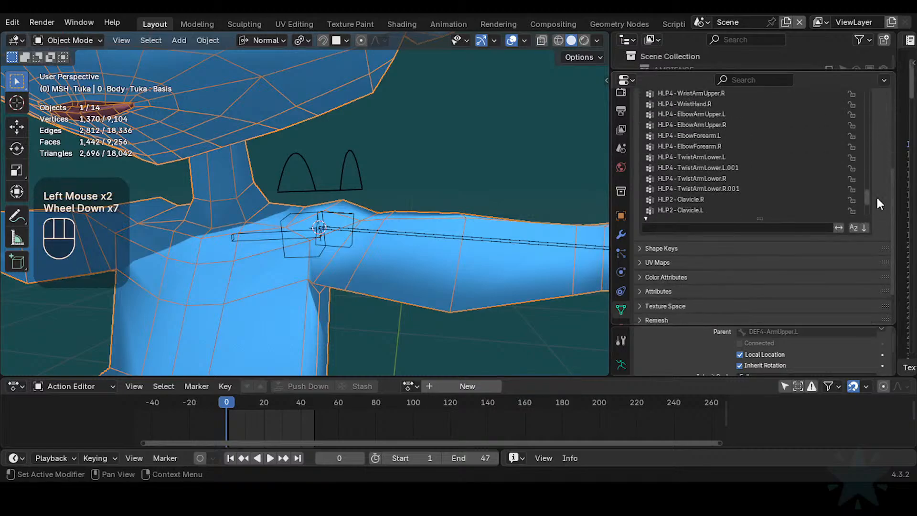
pyautogui.moveTo(871, 197); pyautogui.dragTo(866, 216)
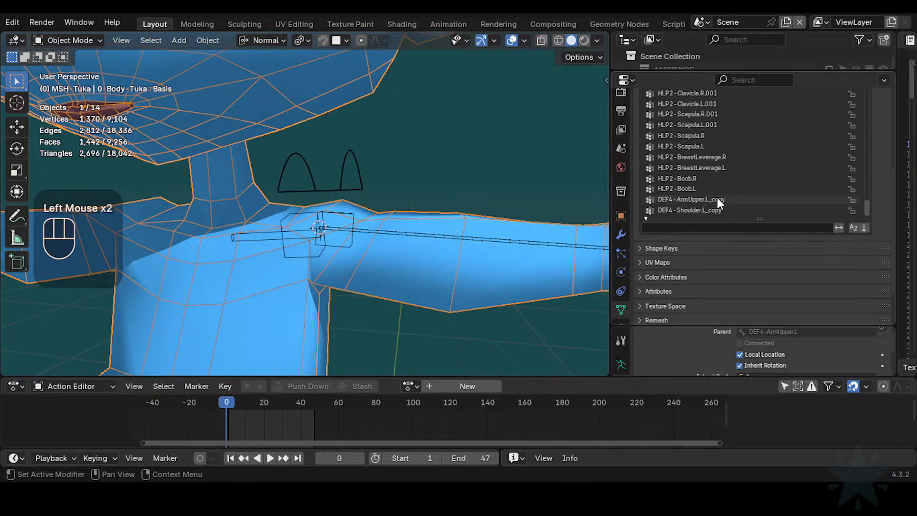
pyautogui.click(734, 199)
pyautogui.write('HLP4-ShoulderArmUpper.L')
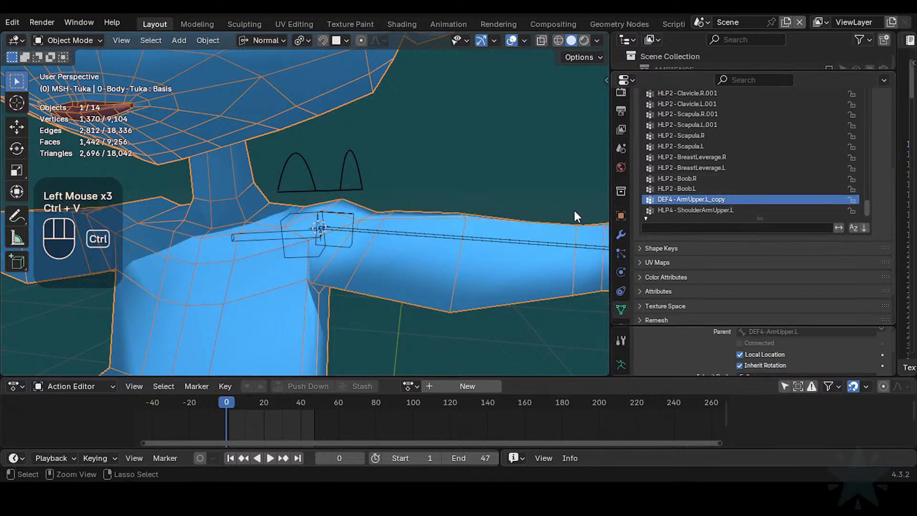
pyautogui.hotkey('ctrl', 'z')
# - Rename the vertex group DEF4-ArmUpper.L_copy as HLP4-ShoulderArmUpper.L
pyautogui.scroll(-2, 722, 203)
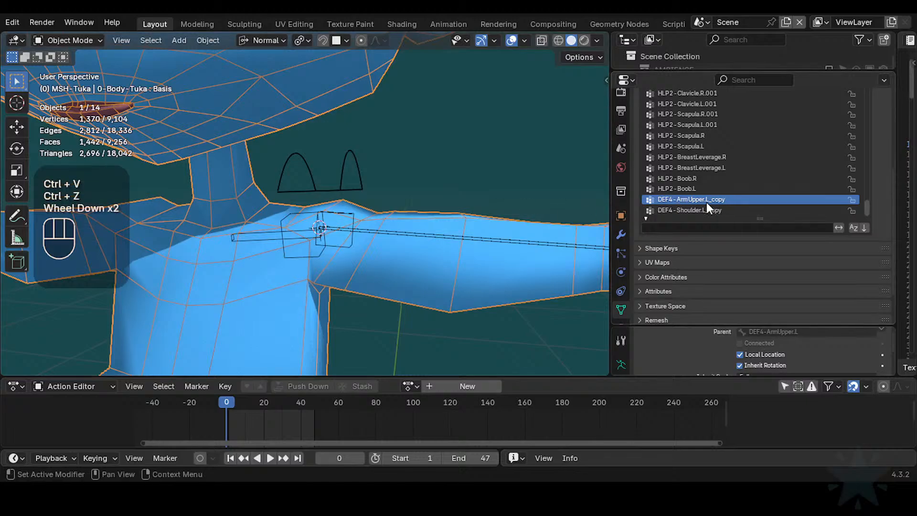
pyautogui.click(704, 198)
pyautogui.doubleClick(704, 198)
pyautogui.write('HLP4-ShoulderArmUpper.L')
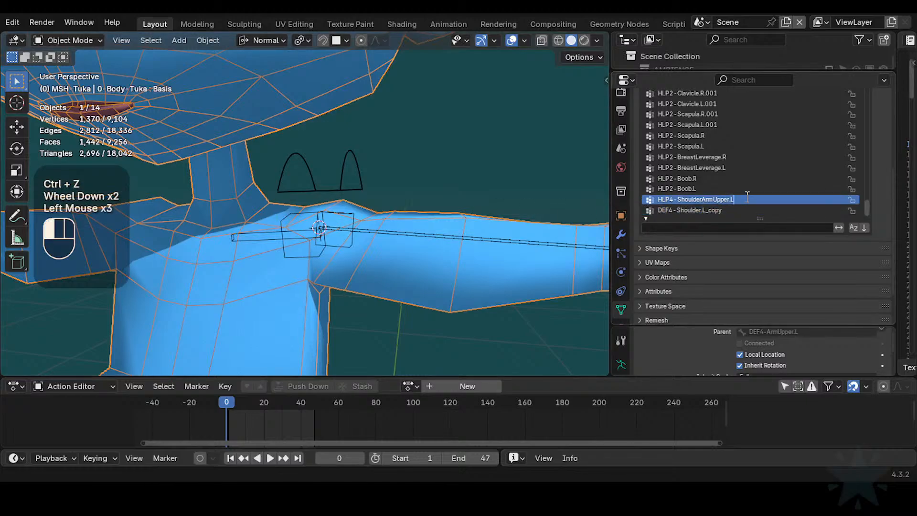
pyautogui.press('Return')
# - Select the helper bone HLP4-ShoulderChest.L in Pose Mode and copy its name
pyautogui.click(709, 209)
pyautogui.scroll(-1, 693, 196)
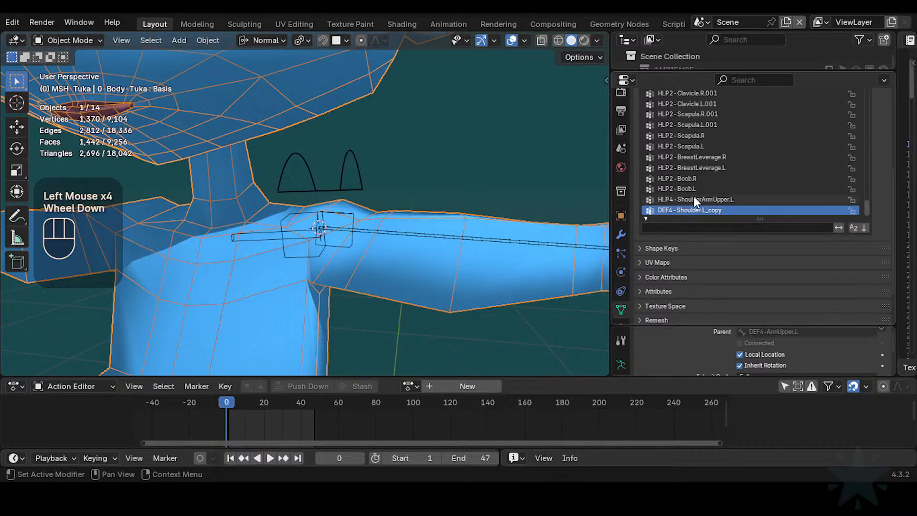
pyautogui.click(300, 219)
pyautogui.click(290, 221)
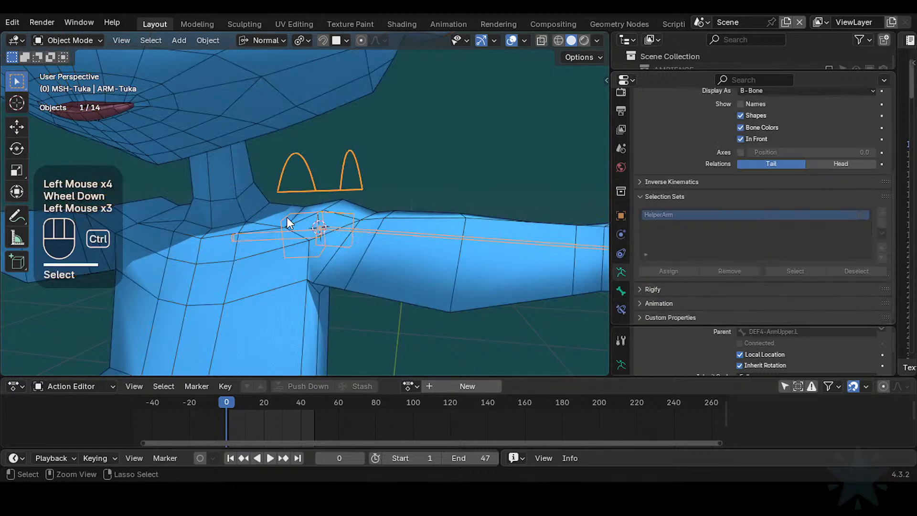
pyautogui.hotkey('ctrl', 'Tab')
pyautogui.click(297, 221)
pyautogui.press('F2')
pyautogui.press('Return')
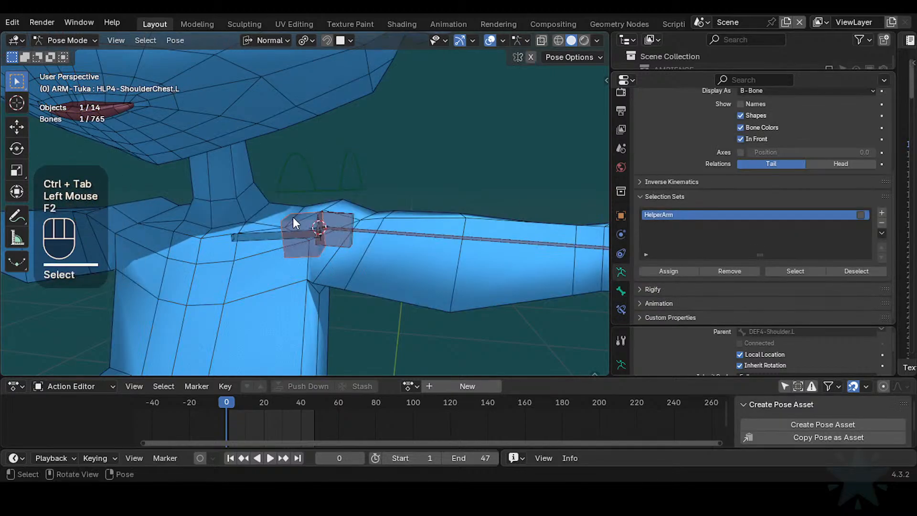
# - Enter Weight Paint mode on the body mesh with the armature also selected and pick the bone HLP4-ShoulderArmUpper.L
pyautogui.hotkey('ctrl', 'Tab')
pyautogui.press('4')
pyautogui.keyDown('shift'); pyautogui.click(348, 219); pyautogui.keyUp('shift')
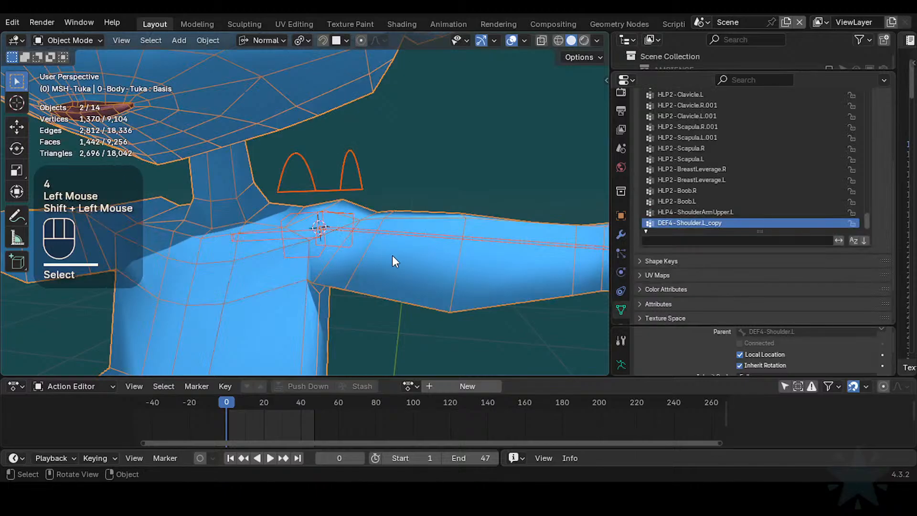
pyautogui.hotkey('ctrl', 'Tab')
pyautogui.keyDown('alt'); pyautogui.click(348, 217); pyautogui.keyUp('alt')
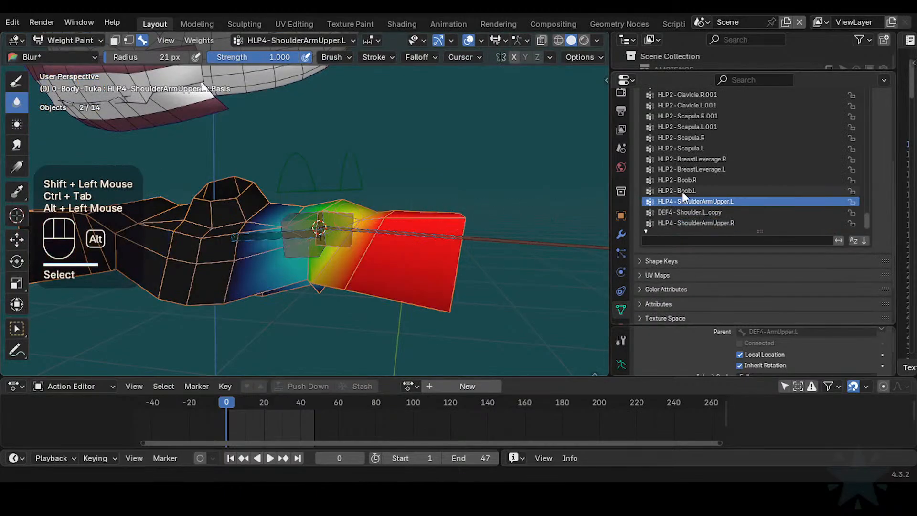
# - Rename the vertex group DEF4-Shoulder.L_copy as HLP4-ShoulderChest.L
pyautogui.scroll(-2, 714, 196)
pyautogui.click(704, 229)
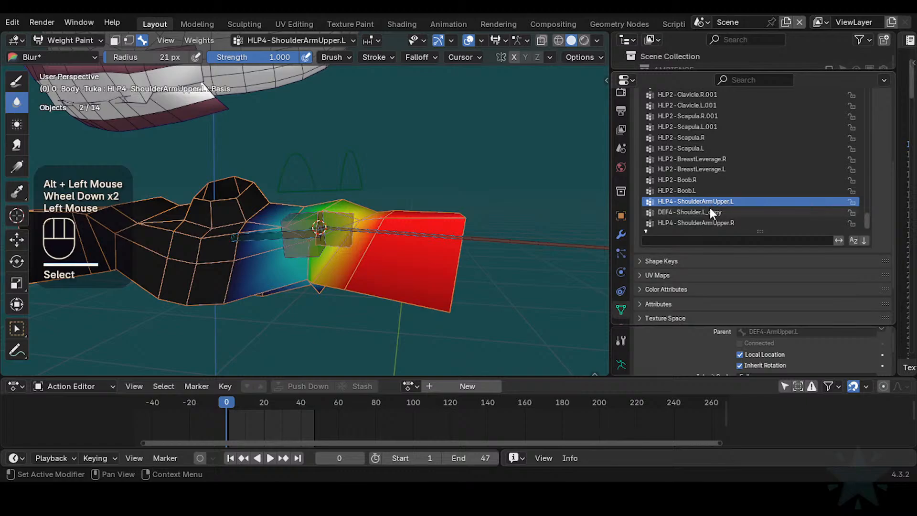
pyautogui.click(709, 213)
pyautogui.click(712, 205)
pyautogui.click(712, 211)
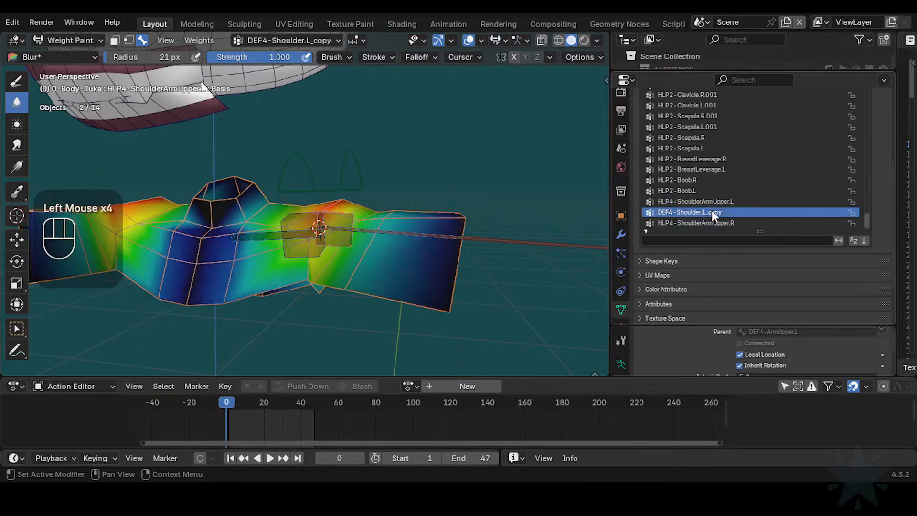
pyautogui.doubleClick(712, 212)
pyautogui.press('Return')
pyautogui.keyDown('ctrl'); pyautogui.scroll(-2, 775, 203); pyautogui.keyUp('ctrl')
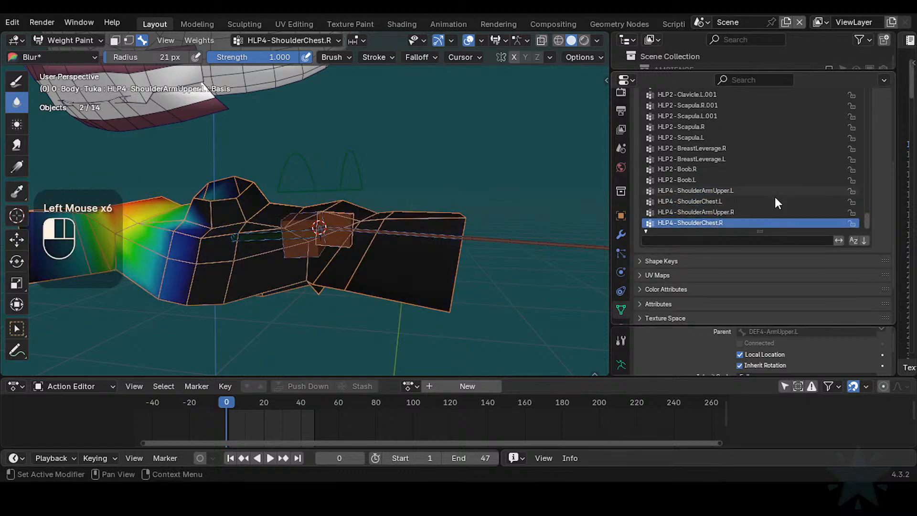
# - Compare the left and right weights of the HLP4-ShoulderArmUpper and HLP4-ShoulderChest vertex groups on the body mesh
pyautogui.click(721, 202)
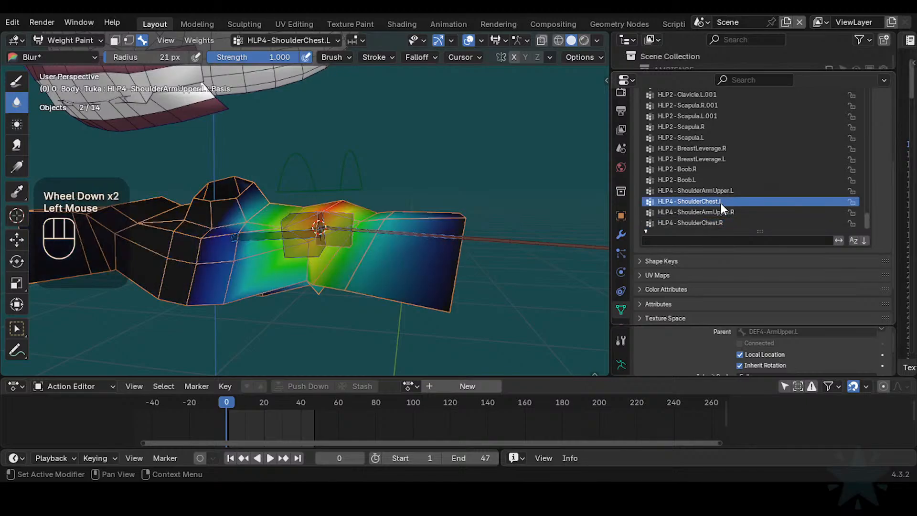
pyautogui.click(717, 225)
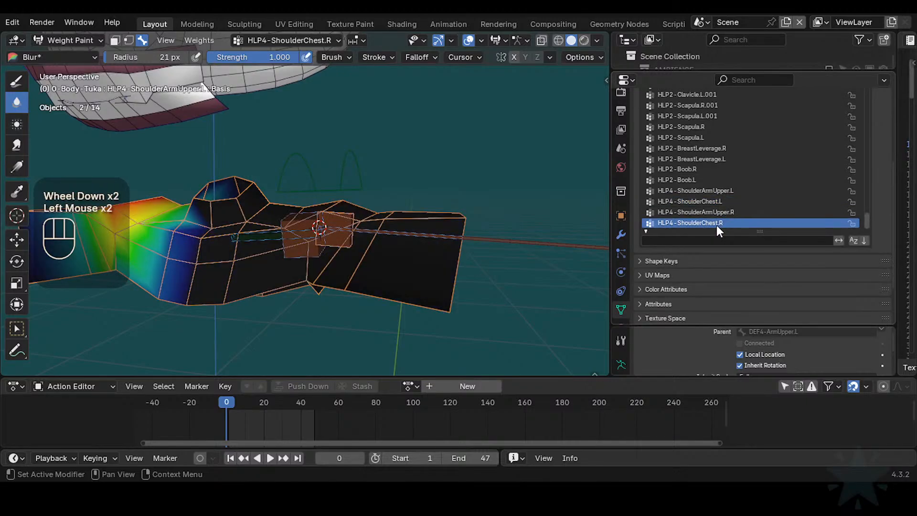
pyautogui.click(722, 202)
pyautogui.click(723, 190)
pyautogui.click(723, 190)
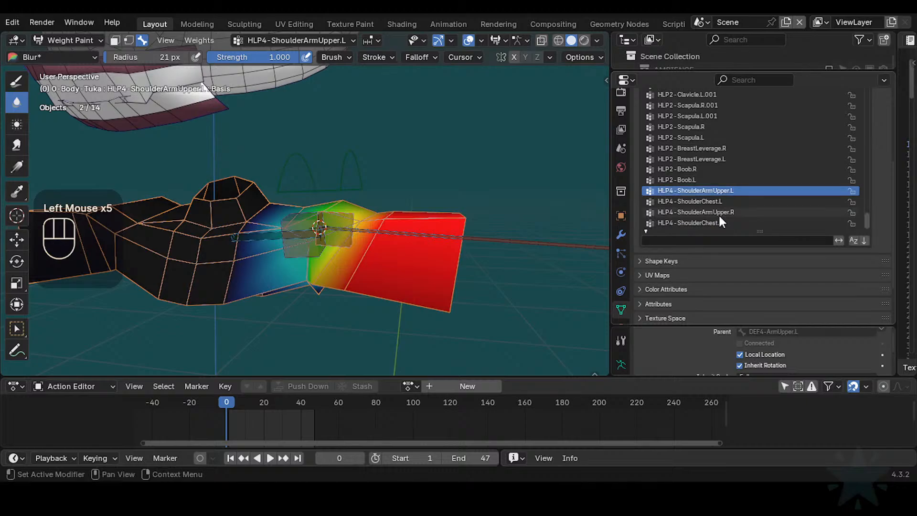
pyautogui.click(724, 212)
pyautogui.click(723, 202)
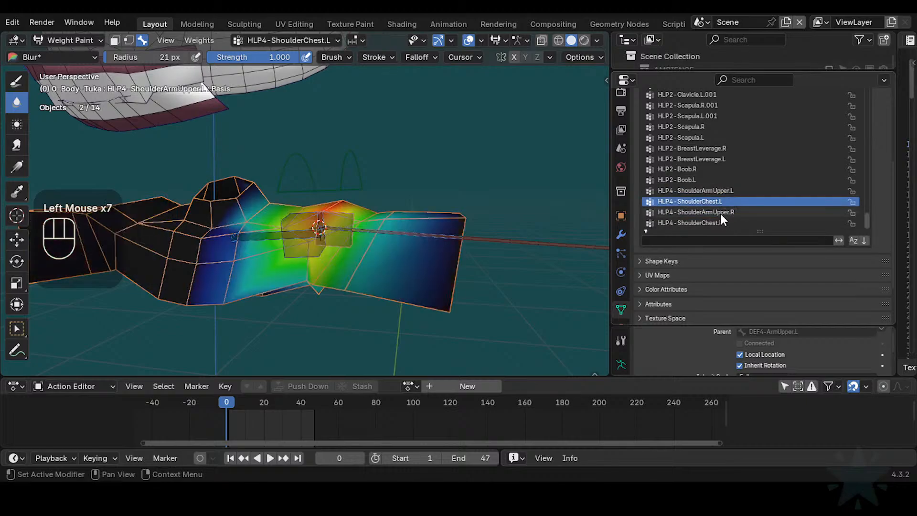
pyautogui.click(718, 223)
pyautogui.click(717, 202)
pyautogui.click(716, 223)
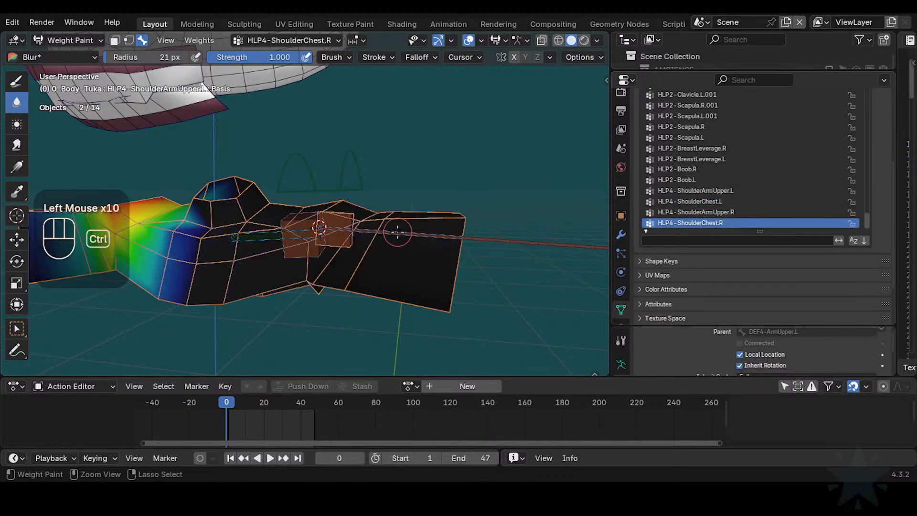
# - Save the file and unhide the hidden parts of the body mesh
pyautogui.hotkey('ctrl', 's')
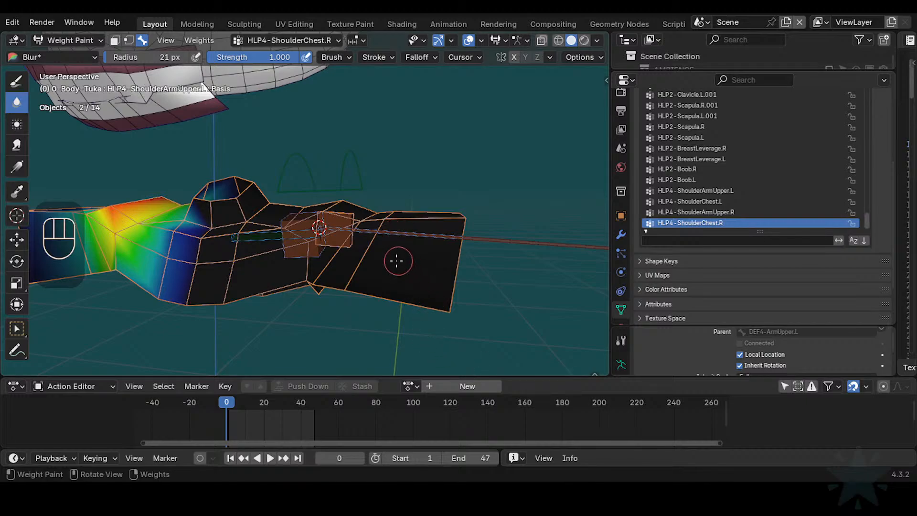
pyautogui.keyDown('ctrl'); pyautogui.moveTo(397, 260); pyautogui.dragTo(425, 268, button='middle'); pyautogui.keyUp('ctrl')
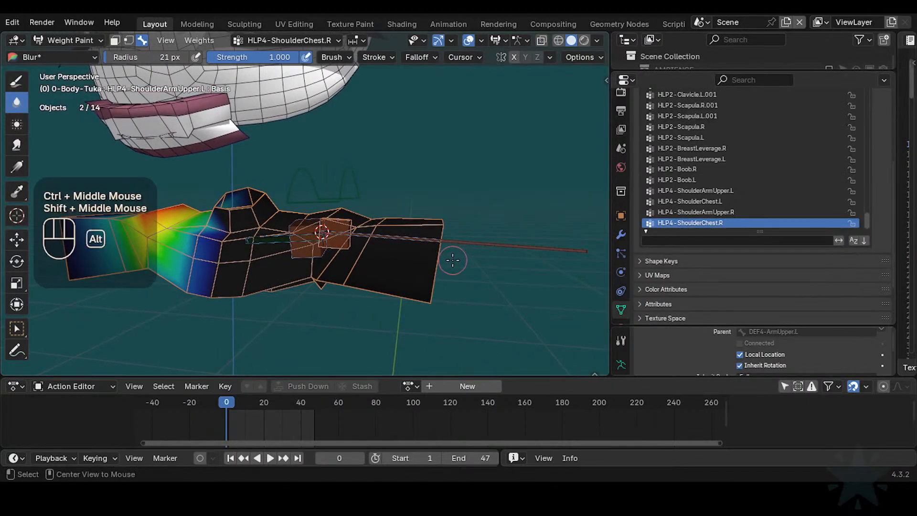
pyautogui.hotkey('alt', 'h')
# - Make HLP4-ShoulderArmUpper.L the active group and set up the Paint brush with strength 1.000 and a 92 px radius
pyautogui.keyDown('alt'); pyautogui.click(375, 241); pyautogui.keyUp('alt')
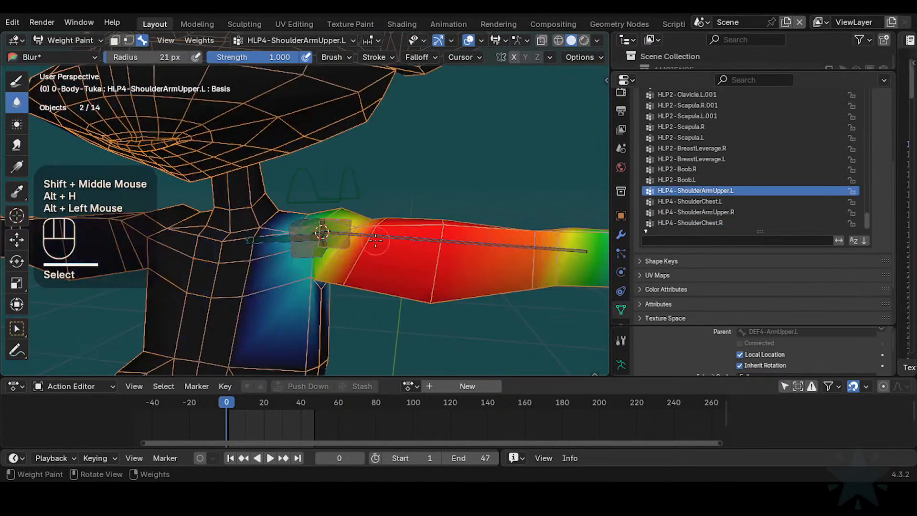
pyautogui.moveTo(445, 244)
pyautogui.keyDown('shift'); pyautogui.mouseDown(button='middle')
pyautogui.moveTo(377, 244)
pyautogui.moveTo(379, 277)
pyautogui.mouseUp(button='middle'); pyautogui.keyUp('shift')
pyautogui.click(16, 82)
pyautogui.hotkey('ctrl', 'f')
pyautogui.keyDown('ctrl'); pyautogui.click(442, 211); pyautogui.keyUp('ctrl')
pyautogui.press('f')
pyautogui.click(412, 268)
pyautogui.keyDown('ctrl'); pyautogui.click(361, 281); pyautogui.keyUp('ctrl')
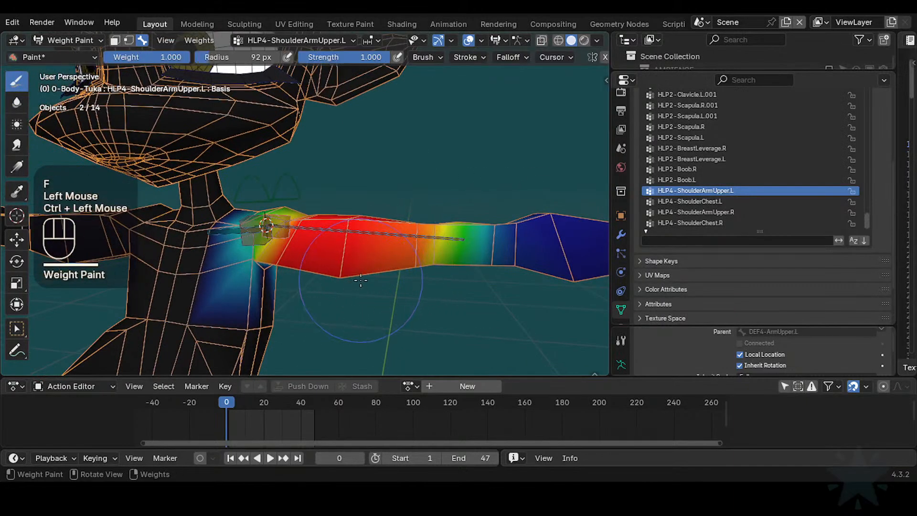
# - Subtract HLP4-ShoulderArmUpper.L weight around the middle of the left upper arm, reducing the brush radius to 30 px
pyautogui.press('f')
pyautogui.keyDown('ctrl'); pyautogui.click(344, 281); pyautogui.keyUp('ctrl')
pyautogui.moveTo(345, 281)
pyautogui.keyDown('ctrl'); pyautogui.mouseDown()
pyautogui.moveTo(352, 223)
pyautogui.moveTo(472, 244)
pyautogui.mouseUp(); pyautogui.keyUp('ctrl')
pyautogui.hotkey('ctrl', 'z')
pyautogui.moveTo(352, 266); pyautogui.dragTo(359, 273, button='middle')
pyautogui.press('f')
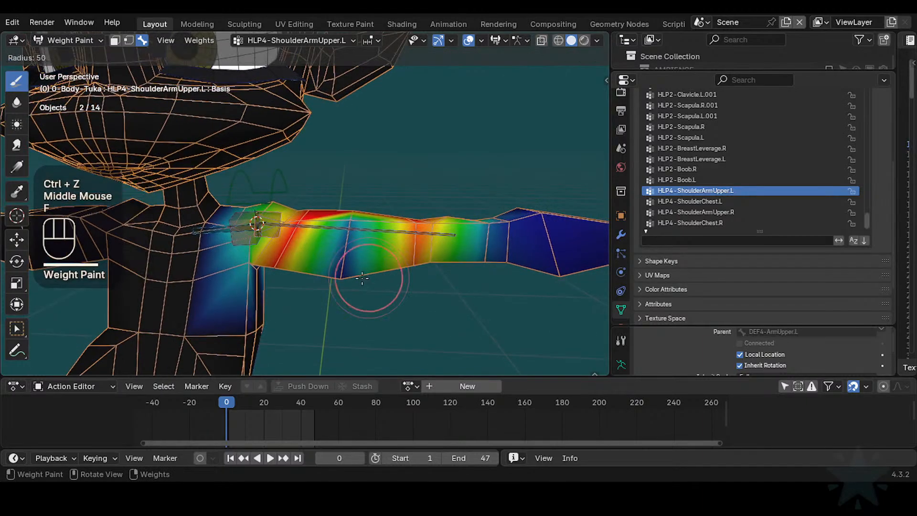
pyautogui.keyDown('ctrl'); pyautogui.click(346, 278); pyautogui.keyUp('ctrl')
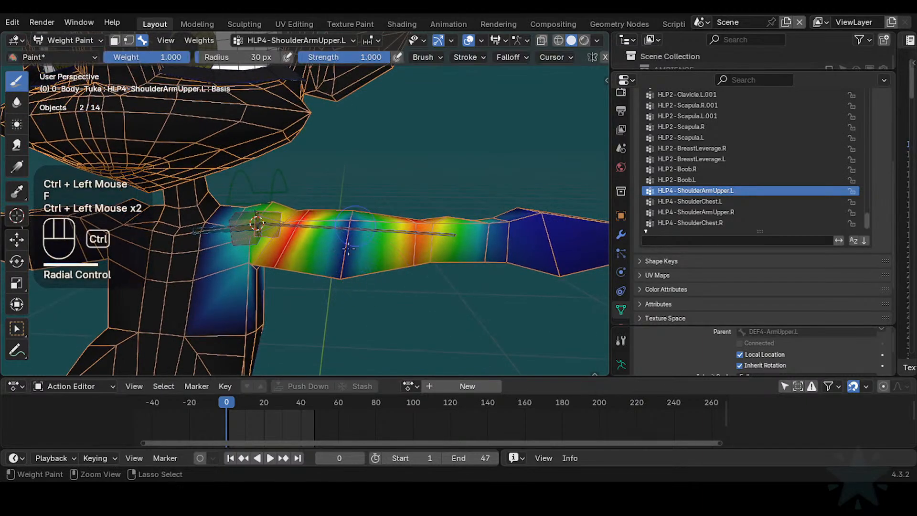
pyautogui.keyDown('ctrl'); pyautogui.click(411, 241); pyautogui.keyUp('ctrl')
# - Subtract HLP4-ShoulderArmUpper.L weight from the front of the left elbow and forearm with a 118 px brush radius
pyautogui.press('f')
pyautogui.click(471, 248)
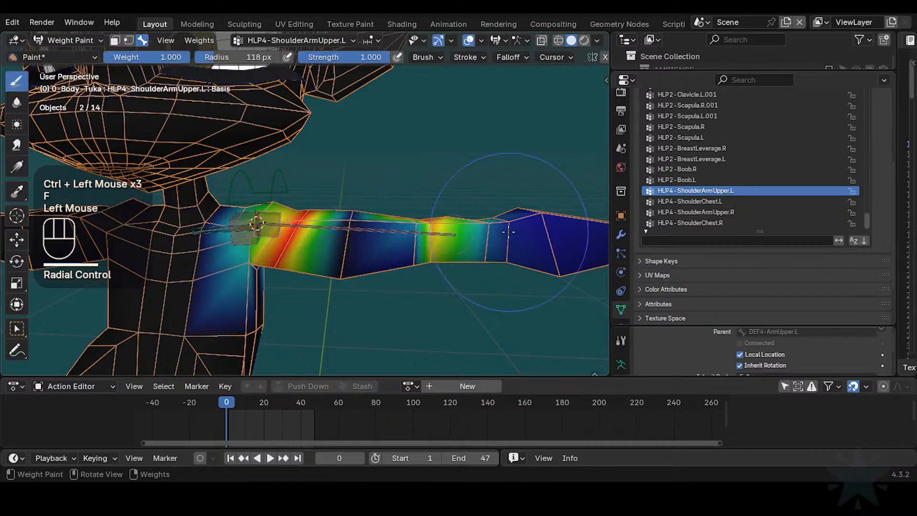
pyautogui.keyDown('ctrl'); pyautogui.moveTo(454, 256); pyautogui.dragTo(481, 231); pyautogui.keyUp('ctrl')
pyautogui.keyDown('ctrl'); pyautogui.moveTo(482, 231); pyautogui.dragTo(460, 258, button='middle'); pyautogui.keyUp('ctrl')
pyautogui.keyDown('ctrl'); pyautogui.moveTo(453, 231); pyautogui.dragTo(475, 252); pyautogui.keyUp('ctrl')
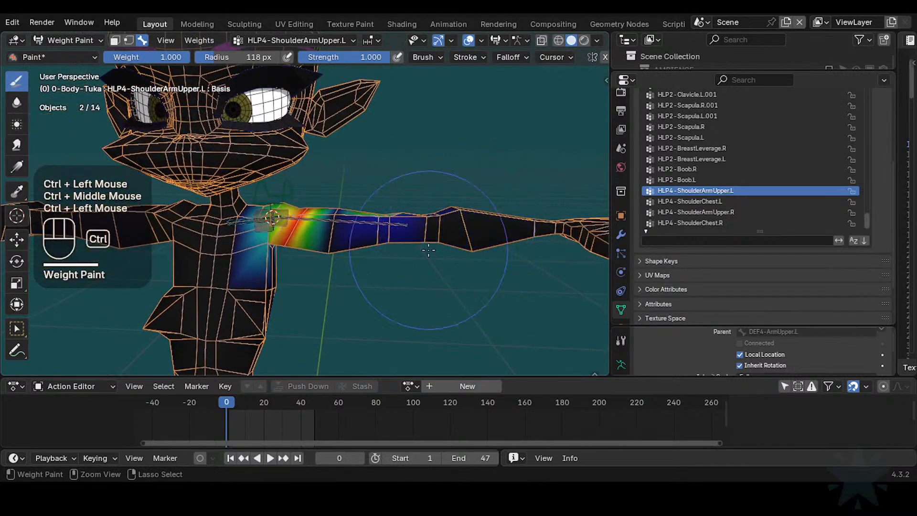
# - Subtract HLP4-ShoulderArmUpper.L weight from the top of the left elbow area, using a 65 px brush radius
pyautogui.moveTo(387, 207); pyautogui.dragTo(385, 225, button='middle')
pyautogui.keyDown('shift'); pyautogui.moveTo(385, 224); pyautogui.dragTo(380, 250, button='middle'); pyautogui.keyUp('shift')
pyautogui.keyDown('ctrl'); pyautogui.click(380, 250); pyautogui.keyUp('ctrl')
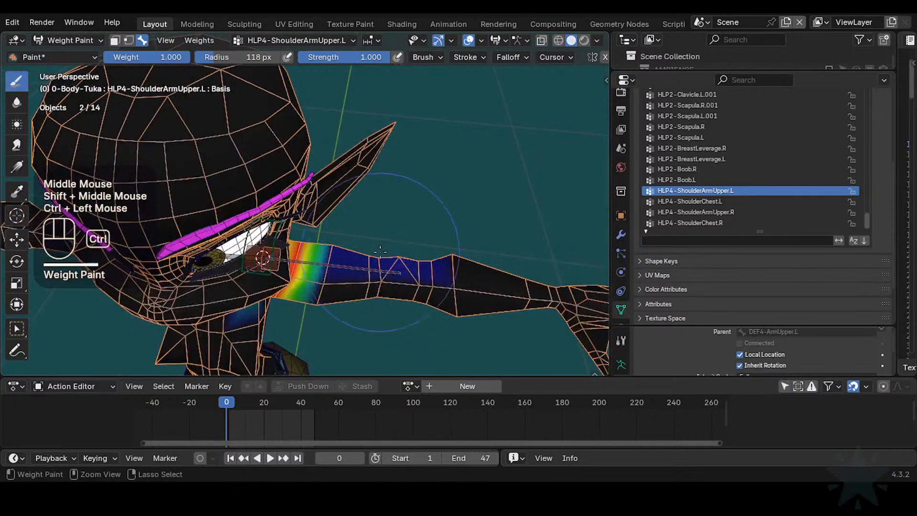
pyautogui.press('f')
pyautogui.keyDown('ctrl'); pyautogui.click(373, 246); pyautogui.keyUp('ctrl')
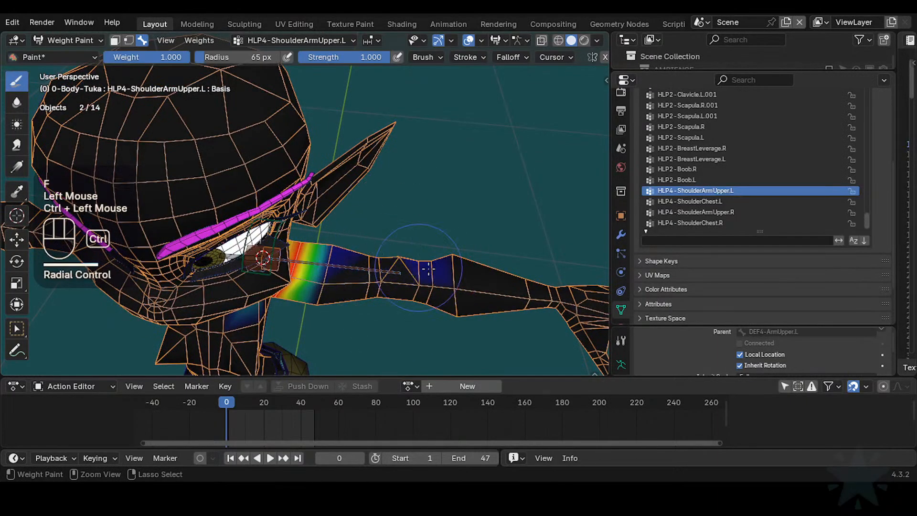
pyautogui.keyDown('ctrl'); pyautogui.moveTo(429, 269); pyautogui.dragTo(422, 248); pyautogui.keyUp('ctrl')
# - Clear the leftover HLP4-ShoulderArmUpper.L weight on the underside of the left arm toward the elbow, finishing with a 32 px brush radius
pyautogui.moveTo(422, 248); pyautogui.dragTo(417, 311, button='middle')
pyautogui.moveTo(415, 291); pyautogui.dragTo(409, 336, button='middle')
pyautogui.keyDown('ctrl'); pyautogui.moveTo(408, 268); pyautogui.dragTo(370, 225); pyautogui.keyUp('ctrl')
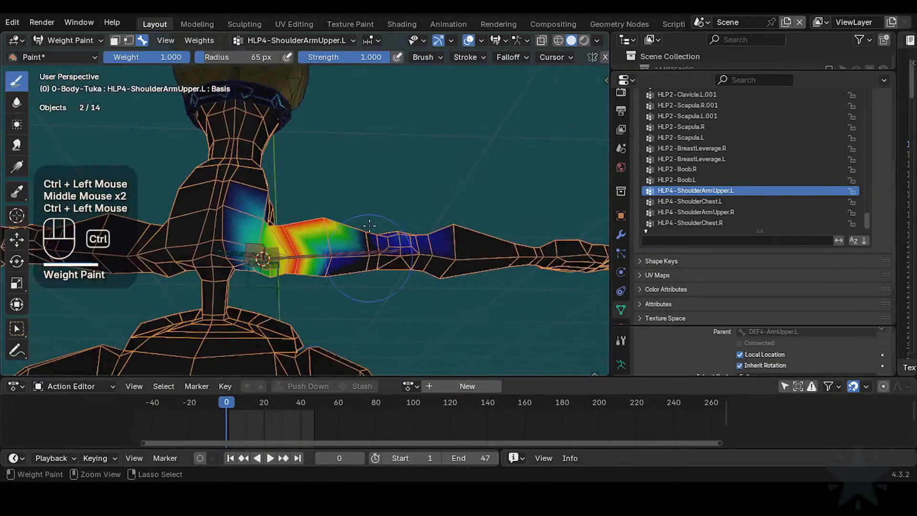
pyautogui.moveTo(415, 262)
pyautogui.keyDown('ctrl'); pyautogui.mouseDown()
pyautogui.moveTo(326, 226)
pyautogui.moveTo(332, 247)
pyautogui.mouseUp(); pyautogui.keyUp('ctrl')
pyautogui.press('f')
pyautogui.click(356, 245)
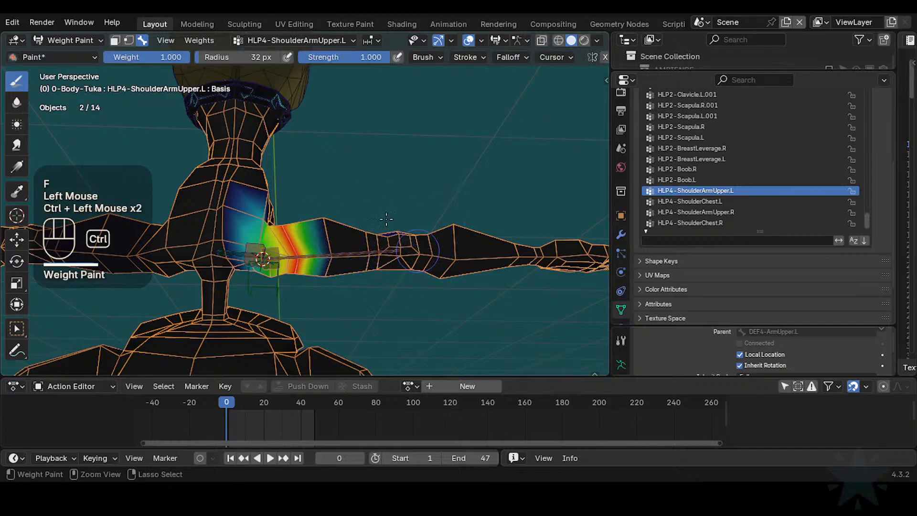
pyautogui.moveTo(386, 219); pyautogui.dragTo(395, 232, button='middle')
pyautogui.keyDown('ctrl'); pyautogui.moveTo(394, 229); pyautogui.dragTo(401, 244); pyautogui.keyUp('ctrl')
# - Display the weights of DEF4-Shoulder.L on the left shoulder by picking its bone
pyautogui.moveTo(401, 244)
pyautogui.mouseDown(button='middle')
pyautogui.moveTo(365, 280)
pyautogui.moveTo(366, 303)
pyautogui.mouseUp(button='middle')
pyautogui.moveTo(366, 303); pyautogui.dragTo(383, 262, button='middle')
pyautogui.moveTo(384, 262); pyautogui.dragTo(446, 236, button='middle')
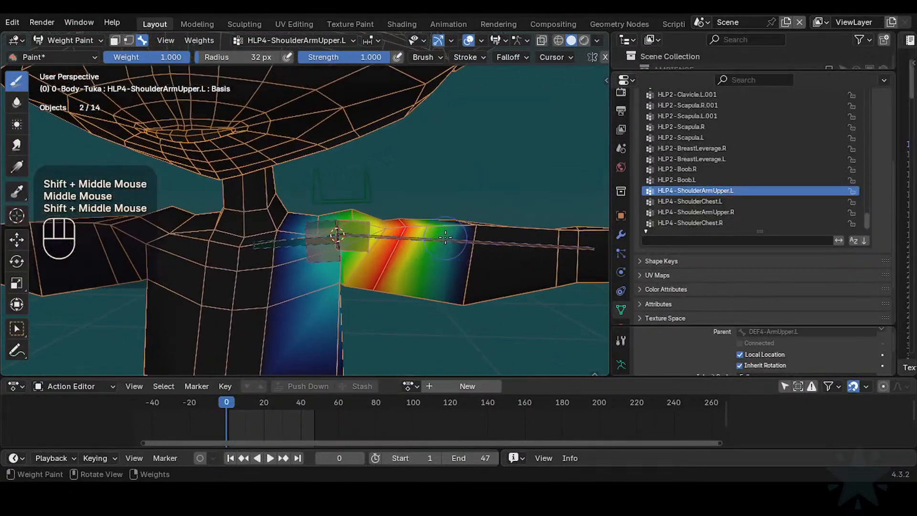
pyautogui.keyDown('shift'); pyautogui.moveTo(327, 241); pyautogui.dragTo(348, 245, button='middle'); pyautogui.keyUp('shift')
pyautogui.keyDown('alt'); pyautogui.click(316, 246); pyautogui.keyUp('alt')
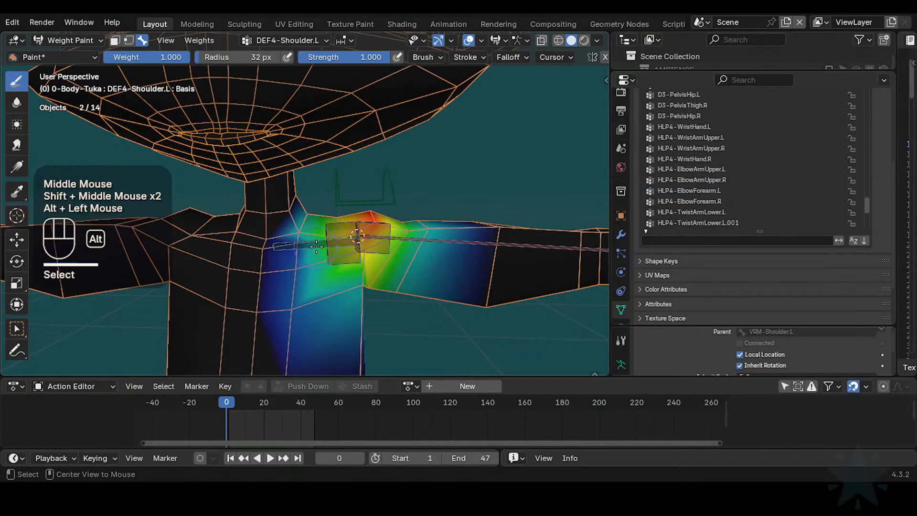
pyautogui.keyDown('ctrl'); pyautogui.moveTo(339, 233); pyautogui.dragTo(324, 276, button='middle'); pyautogui.keyUp('ctrl')
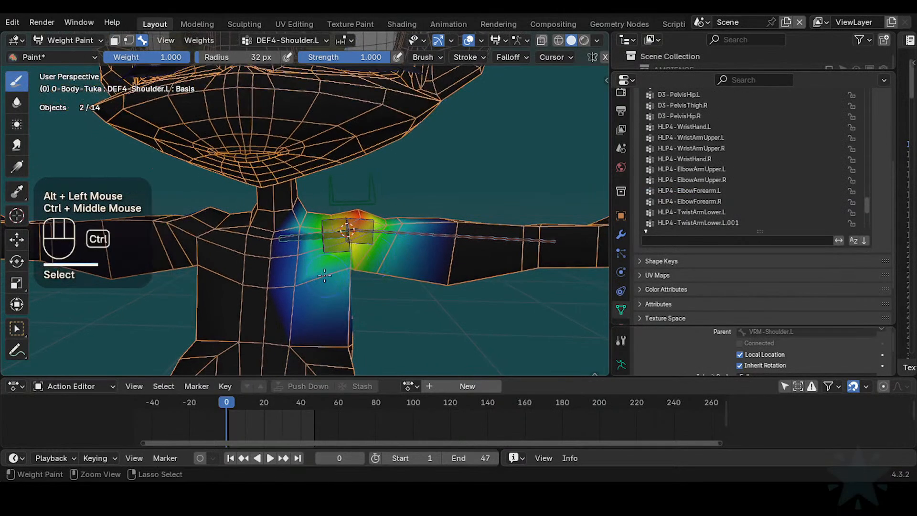
# - Subtract DEF4-Shoulder.L weight from the left side of the chest and torso with a 32 px brush radius
pyautogui.keyDown('ctrl'); pyautogui.moveTo(299, 256); pyautogui.dragTo(311, 287); pyautogui.keyUp('ctrl')
pyautogui.moveTo(344, 283); pyautogui.dragTo(306, 273, button='middle')
pyautogui.keyDown('shift'); pyautogui.moveTo(306, 274); pyautogui.dragTo(302, 265, button='middle'); pyautogui.keyUp('shift')
pyautogui.keyDown('ctrl'); pyautogui.moveTo(287, 264); pyautogui.dragTo(311, 260); pyautogui.keyUp('ctrl')
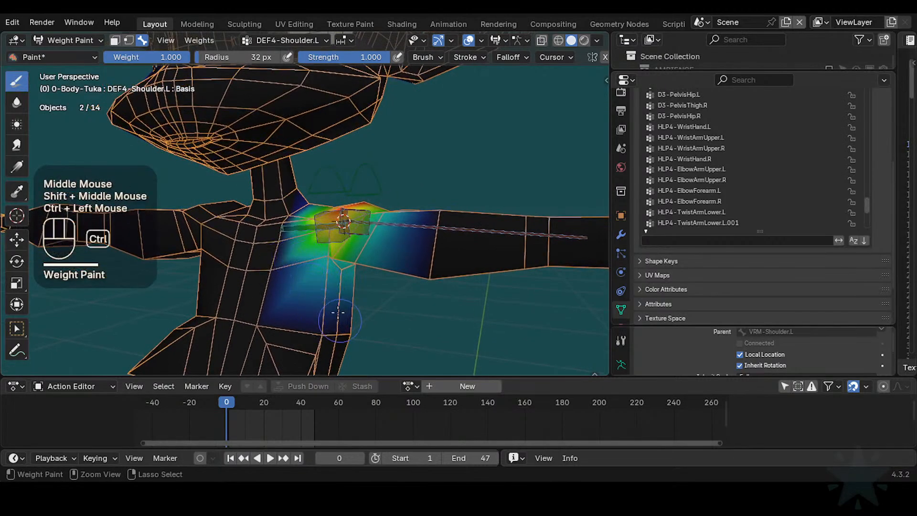
pyautogui.moveTo(338, 313); pyautogui.dragTo(348, 274, button='middle')
# - Clear the DEF4-Shoulder.L weight at the left base of the neck with the 32 px Paint brush
pyautogui.keyDown('ctrl'); pyautogui.moveTo(349, 274); pyautogui.dragTo(325, 249, button='middle'); pyautogui.keyUp('ctrl')
pyautogui.keyDown('shift'); pyautogui.moveTo(325, 249); pyautogui.dragTo(369, 280, button='middle'); pyautogui.keyUp('shift')
pyautogui.keyDown('ctrl'); pyautogui.moveTo(364, 250); pyautogui.dragTo(370, 229, button='middle'); pyautogui.keyUp('ctrl')
pyautogui.keyDown('ctrl'); pyautogui.click(241, 206); pyautogui.keyUp('ctrl')
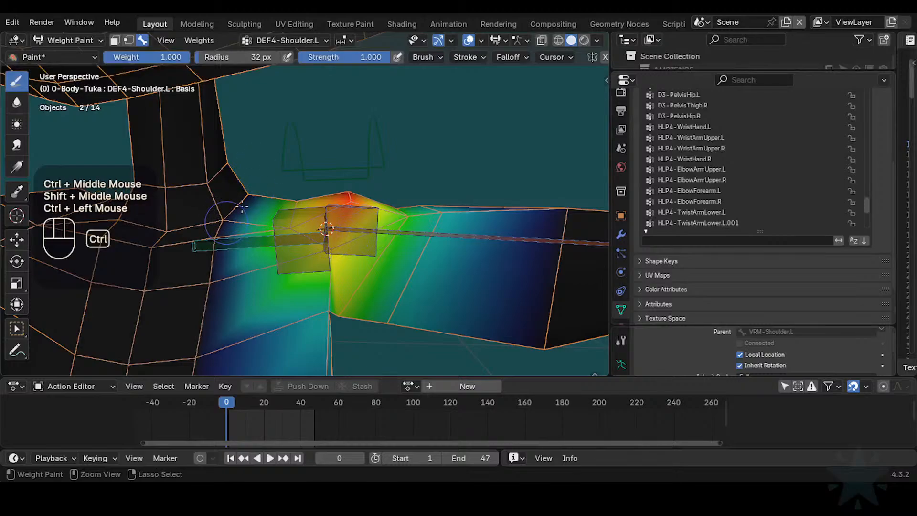
pyautogui.moveTo(221, 276)
pyautogui.keyDown('ctrl'); pyautogui.mouseDown(button='middle')
pyautogui.moveTo(306, 210)
pyautogui.moveTo(218, 222)
pyautogui.mouseUp(button='middle'); pyautogui.keyUp('ctrl')
pyautogui.moveTo(377, 212); pyautogui.dragTo(264, 204, button='middle')
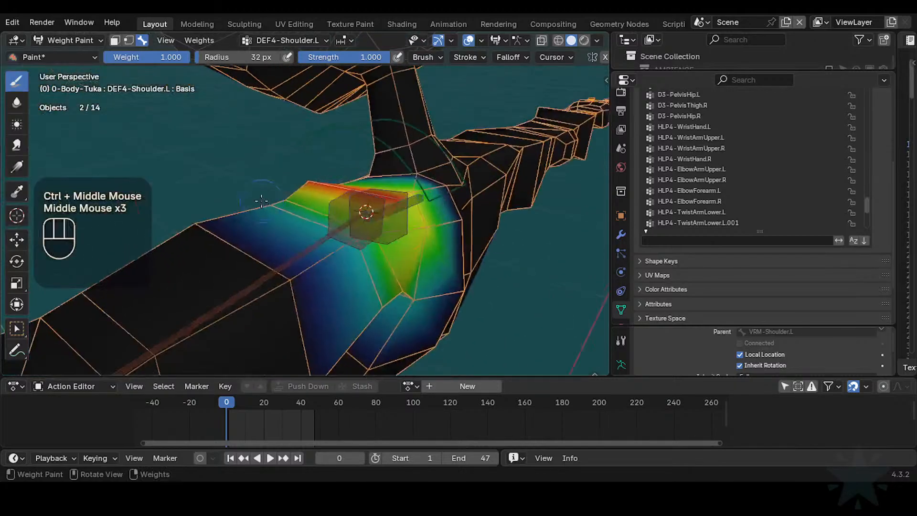
pyautogui.moveTo(406, 225); pyautogui.dragTo(304, 198, button='middle')
# - Compare the weights of DEF4-Shoulder.L and HLP4-ShoulderChest.L by alternately picking the overlapping bones at the left shoulder
pyautogui.keyDown('alt'); pyautogui.click(378, 230); pyautogui.keyUp('alt')
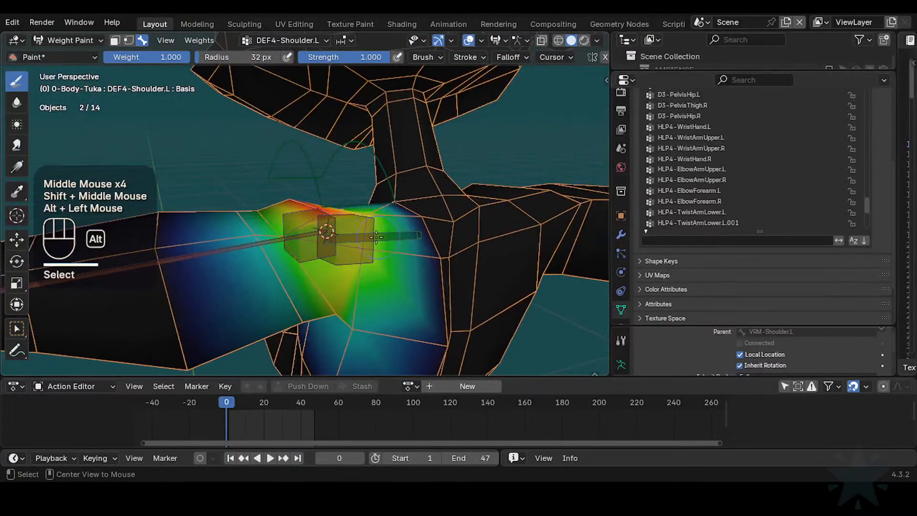
pyautogui.keyDown('alt'); pyautogui.click(364, 225); pyautogui.keyUp('alt')
pyautogui.keyDown('alt'); pyautogui.click(384, 235); pyautogui.keyUp('alt')
pyautogui.keyDown('alt'); pyautogui.click(378, 233); pyautogui.keyUp('alt')
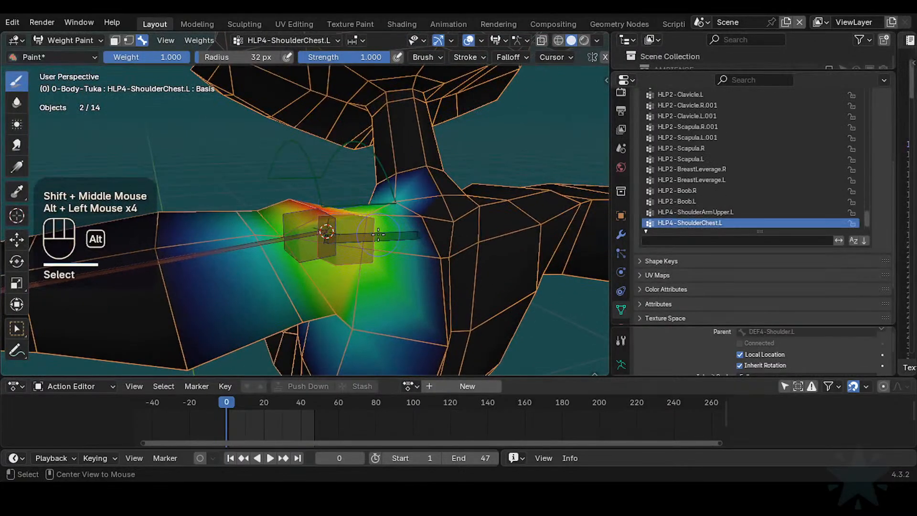
pyautogui.keyDown('alt'); pyautogui.click(371, 232); pyautogui.keyUp('alt')
pyautogui.keyDown('alt'); pyautogui.click(364, 230); pyautogui.keyUp('alt')
pyautogui.moveTo(364, 230); pyautogui.dragTo(334, 238, button='middle')
pyautogui.moveTo(335, 239)
pyautogui.keyDown('shift'); pyautogui.mouseDown(button='middle')
pyautogui.moveTo(318, 242)
pyautogui.moveTo(325, 250)
pyautogui.mouseUp(button='middle'); pyautogui.keyUp('shift')
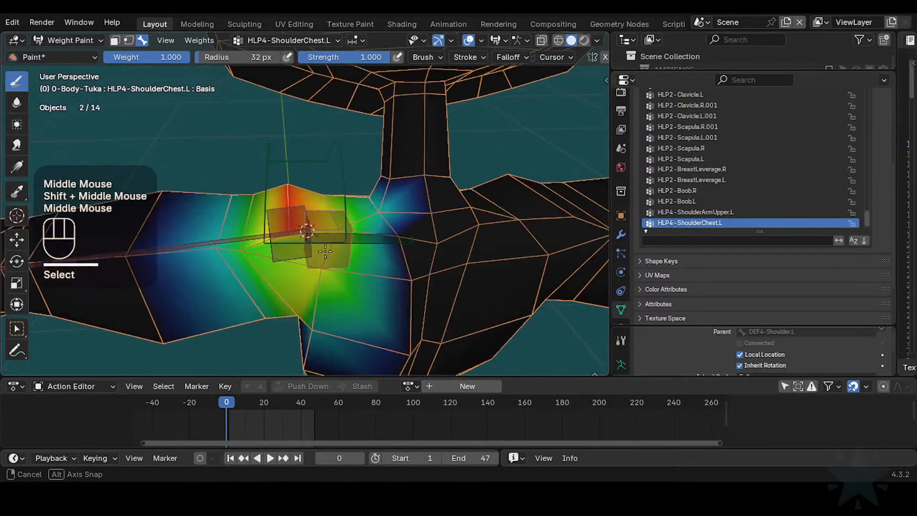
pyautogui.keyDown('alt'); pyautogui.click(362, 237); pyautogui.keyUp('alt')
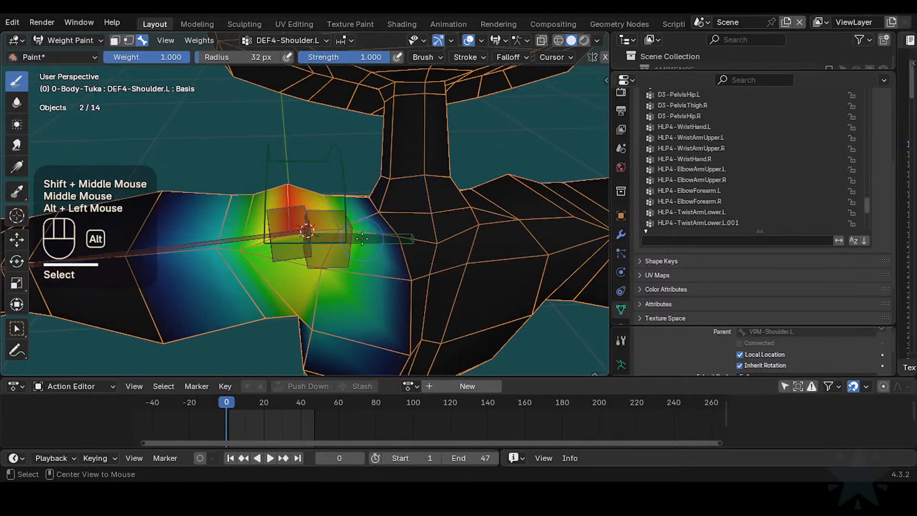
pyautogui.keyDown('alt'); pyautogui.click(361, 235); pyautogui.keyUp('alt')
pyautogui.keyDown('alt'); pyautogui.click(358, 236); pyautogui.keyUp('alt')
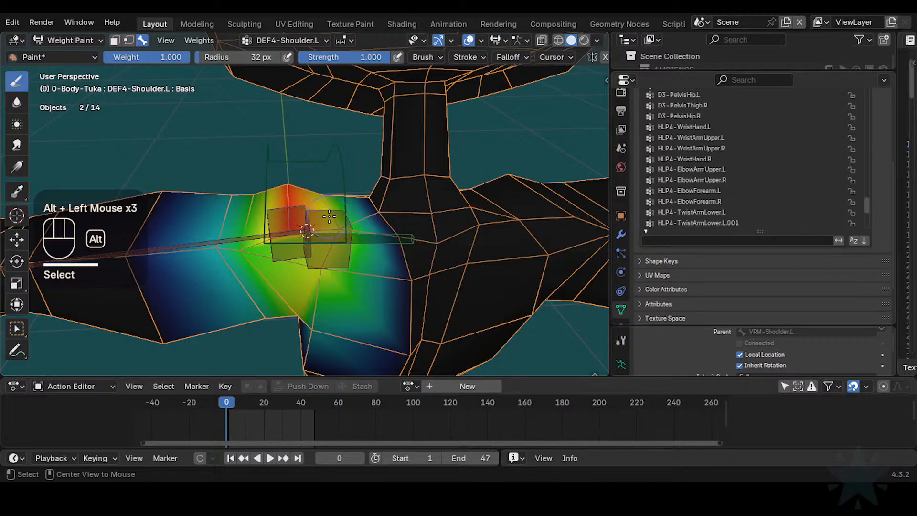
pyautogui.keyDown('alt'); pyautogui.click(362, 229); pyautogui.keyUp('alt')
# - Smooth the HLP4-ShoulderChest.L weights around the left armpit and back of the shoulder with the Blur brush, finishing with a 31 px radius
pyautogui.keyDown('shift'); pyautogui.moveTo(329, 287); pyautogui.dragTo(324, 260, button='middle'); pyautogui.keyUp('shift')
pyautogui.moveTo(323, 260); pyautogui.dragTo(320, 299, button='middle')
pyautogui.moveTo(311, 306)
pyautogui.mouseDown(button='middle')
pyautogui.moveTo(292, 292)
pyautogui.moveTo(301, 279)
pyautogui.moveTo(286, 283)
pyautogui.mouseUp(button='middle')
pyautogui.click(16, 102)
pyautogui.click(301, 277)
pyautogui.press('f')
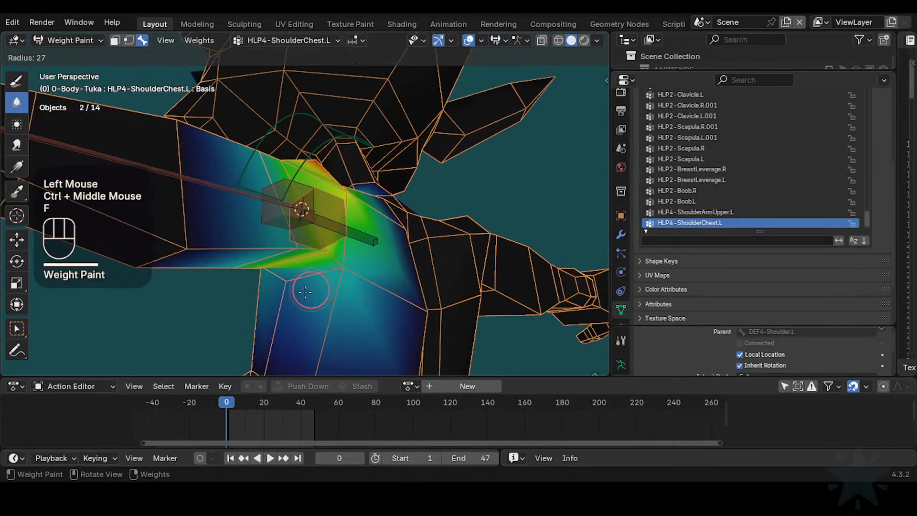
pyautogui.click(279, 285)
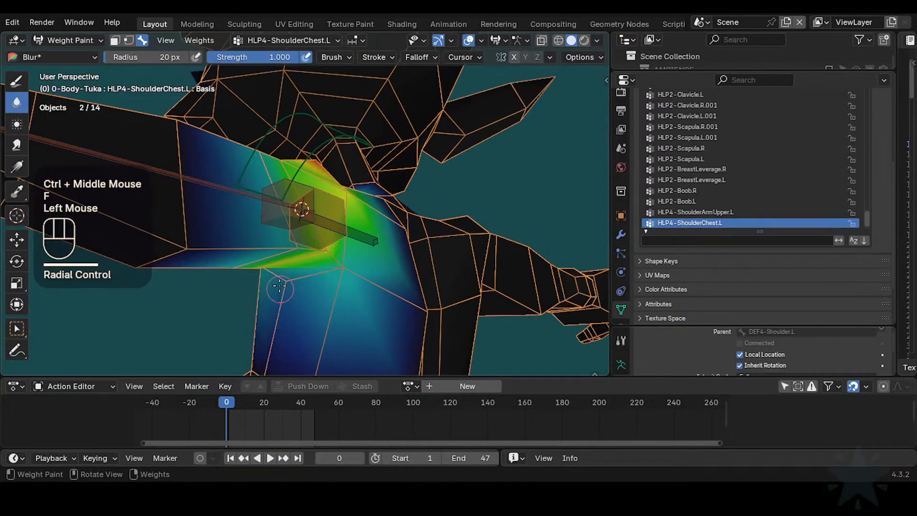
pyautogui.press('f')
pyautogui.click(347, 260)
pyautogui.moveTo(347, 261)
pyautogui.mouseDown(button='middle')
pyautogui.moveTo(325, 287)
pyautogui.moveTo(341, 263)
pyautogui.moveTo(336, 242)
pyautogui.moveTo(372, 212)
pyautogui.mouseUp(button='middle')
pyautogui.click(347, 259)
pyautogui.click(323, 290)
pyautogui.click(329, 217)
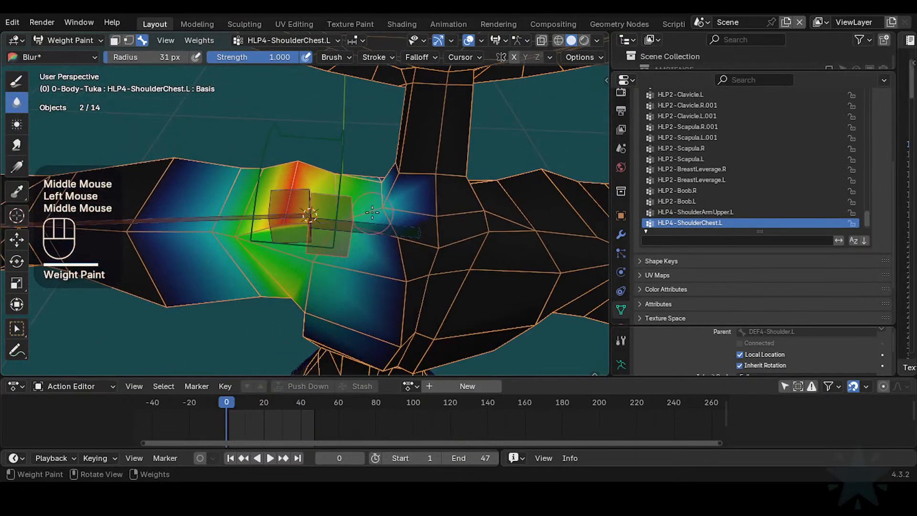
# - Subtract HLP4-ShoulderChest.L weight from the left base of the neck with the 31 px Paint brush
pyautogui.click(17, 80)
pyautogui.keyDown('ctrl'); pyautogui.click(383, 210); pyautogui.keyUp('ctrl')
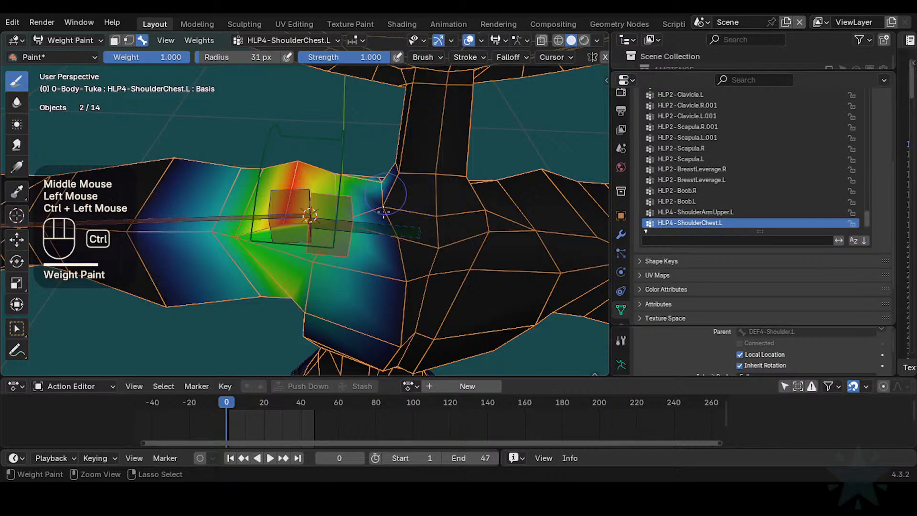
pyautogui.moveTo(391, 196)
pyautogui.mouseDown(button='middle')
pyautogui.moveTo(402, 209)
pyautogui.moveTo(408, 196)
pyautogui.moveTo(399, 199)
pyautogui.mouseUp(button='middle')
pyautogui.keyDown('ctrl'); pyautogui.click(393, 198); pyautogui.keyUp('ctrl')
pyautogui.keyDown('alt'); pyautogui.click(395, 201); pyautogui.keyUp('alt')
# - Undo all recent DEF4-Shoulder.L and HLP4-ShoulderChest.L weight edits back to HLP4-ShoulderArmUpper.L, and redo up to the DEF4-Shoulder.L bone selection
pyautogui.hotkey('ctrl', 'z')
pyautogui.hotkey('ctrl', 'z')
pyautogui.hotkey('ctrl', 'z')
pyautogui.hotkey('ctrl', 'z')
pyautogui.hotkey('ctrl', 'z')
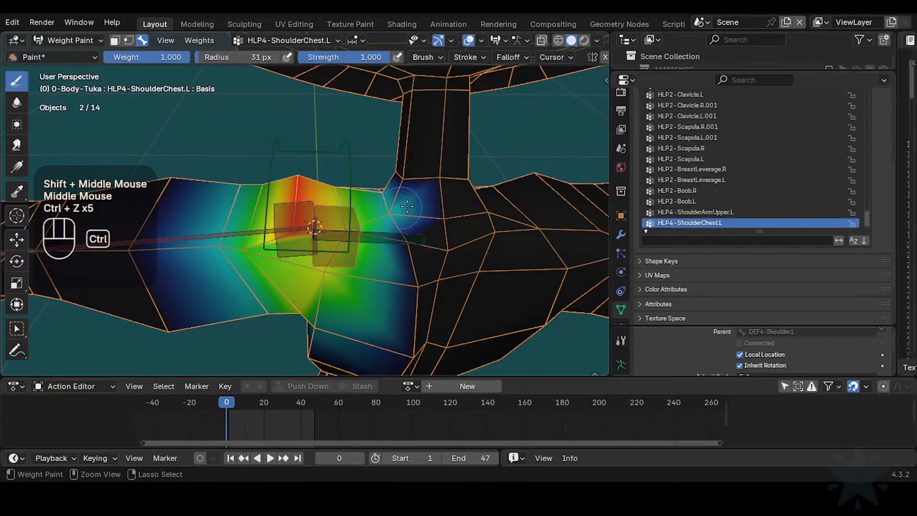
pyautogui.hotkey('ctrl', 'z')
pyautogui.hotkey('ctrl', 'z')
pyautogui.hotkey('ctrl', 'z')
pyautogui.hotkey('ctrl', 'z')
pyautogui.hotkey('ctrl', 'z')
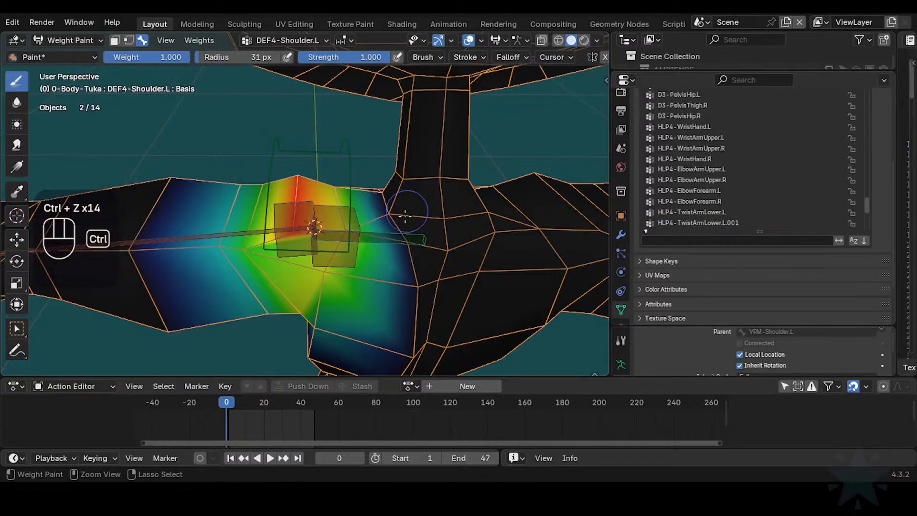
pyautogui.hotkey('ctrl', 'z')
pyautogui.hotkey('ctrl', 'z')
pyautogui.hotkey('ctrl', 'z')
pyautogui.hotkey('ctrl', 'z')
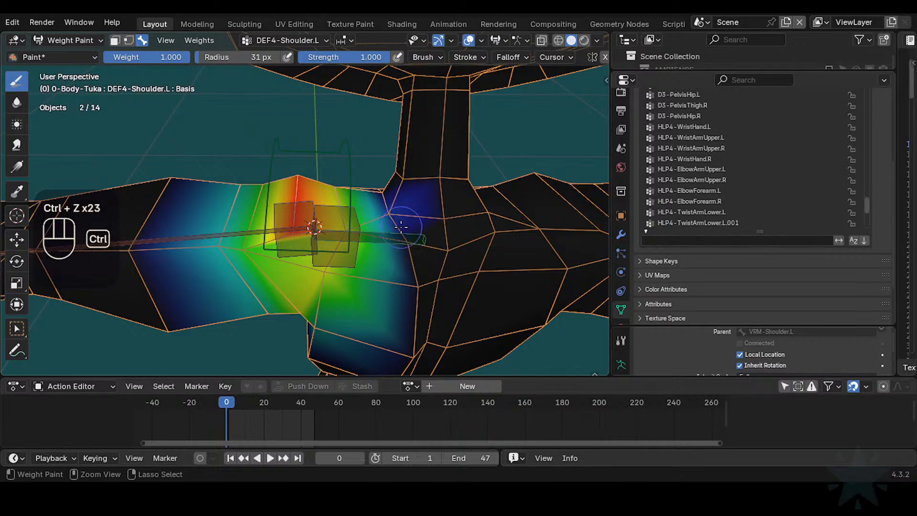
pyautogui.hotkey('ctrl', 'z')
pyautogui.hotkey('ctrl', 'z')
pyautogui.hotkey('ctrl', 'z')
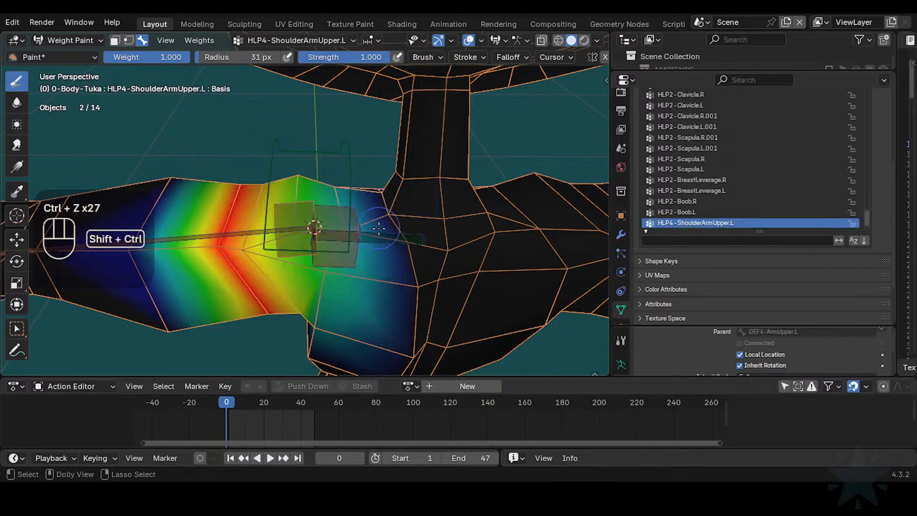
pyautogui.hotkey('ctrl', 'shift', 'z')
pyautogui.hotkey('ctrl', 'shift', 'z')
pyautogui.hotkey('ctrl', 'shift', 'z')
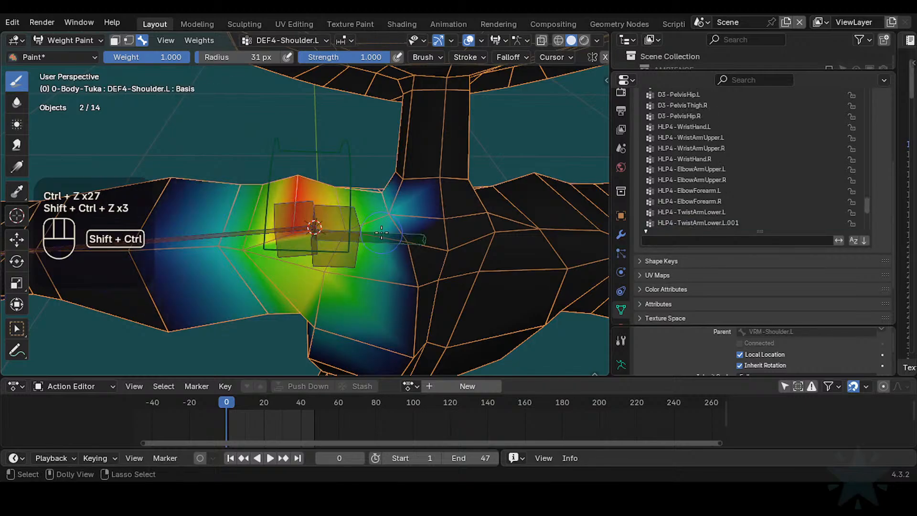
# - Pick the HLP4-ShoulderChest.L bone and subtract its weight from the left neck base and inner chest with a 31 px brush radius
pyautogui.moveTo(389, 231); pyautogui.dragTo(382, 258, button='middle')
pyautogui.moveTo(382, 258); pyautogui.dragTo(397, 213, button='middle')
pyautogui.keyDown('alt'); pyautogui.click(392, 238); pyautogui.keyUp('alt')
pyautogui.keyDown('alt'); pyautogui.click(393, 239); pyautogui.keyUp('alt')
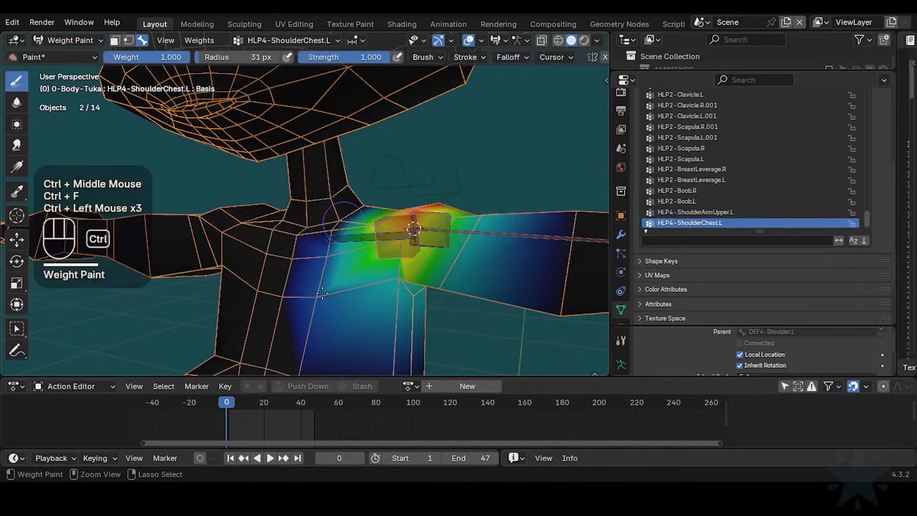
pyautogui.keyDown('shift'); pyautogui.moveTo(335, 276); pyautogui.dragTo(351, 275, button='middle'); pyautogui.keyUp('shift')
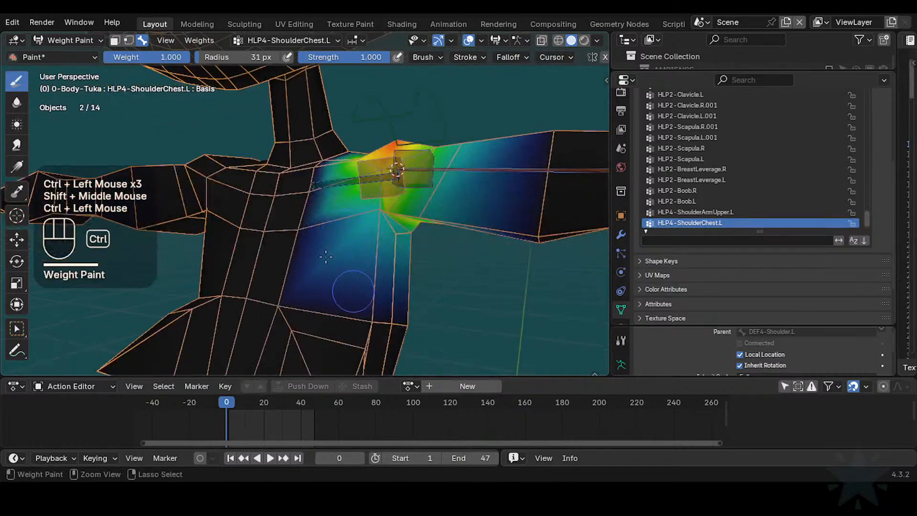
pyautogui.moveTo(308, 214)
pyautogui.keyDown('shift'); pyautogui.mouseDown(button='middle')
pyautogui.moveTo(311, 260)
pyautogui.moveTo(293, 250)
pyautogui.moveTo(325, 275)
pyautogui.mouseUp(button='middle'); pyautogui.keyUp('shift')
pyautogui.keyDown('ctrl'); pyautogui.click(293, 250); pyautogui.keyUp('ctrl')
pyautogui.moveTo(325, 275)
pyautogui.mouseDown(button='middle')
pyautogui.moveTo(253, 249)
pyautogui.moveTo(471, 256)
pyautogui.moveTo(398, 217)
pyautogui.mouseUp(button='middle')
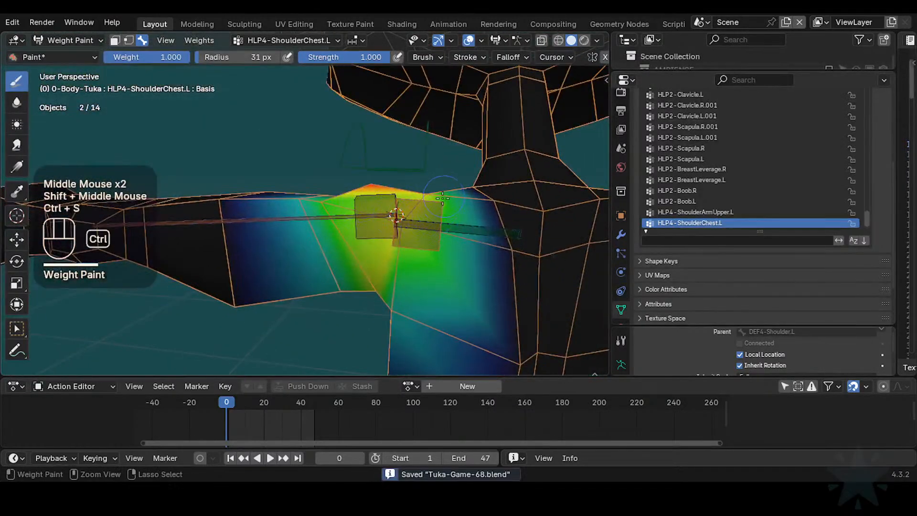
# - Smooth the HLP4-ShoulderChest.L weights across the back and top of the left shoulder with a 31 px Blur brush
pyautogui.keyDown('ctrl'); pyautogui.moveTo(443, 197); pyautogui.dragTo(363, 200, button='middle'); pyautogui.keyUp('ctrl')
pyautogui.moveTo(363, 201)
pyautogui.mouseDown(button='middle')
pyautogui.moveTo(167, 152)
pyautogui.moveTo(47, 108)
pyautogui.moveTo(350, 276)
pyautogui.moveTo(414, 224)
pyautogui.moveTo(382, 248)
pyautogui.mouseUp(button='middle')
pyautogui.keyDown('shift'); pyautogui.moveTo(383, 249); pyautogui.dragTo(384, 211, button='middle'); pyautogui.keyUp('shift')
pyautogui.moveTo(385, 210); pyautogui.dragTo(384, 177)
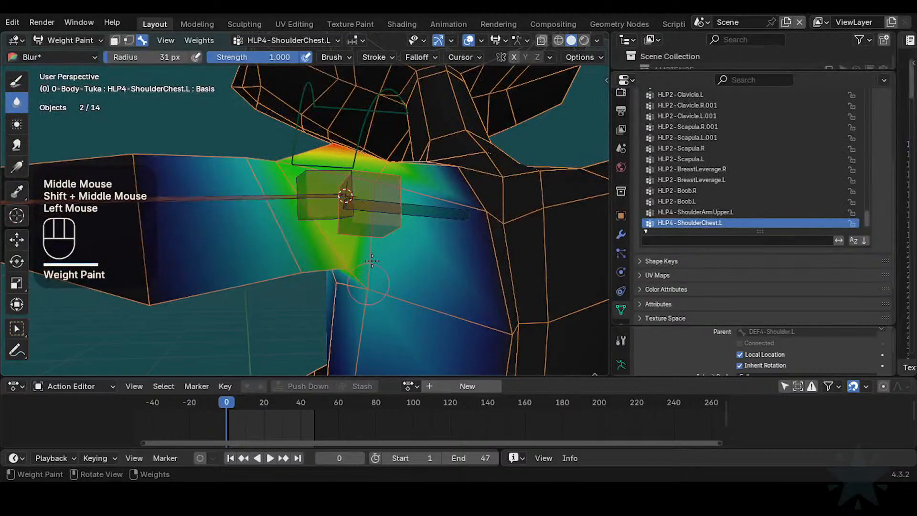
pyautogui.keyDown('shift'); pyautogui.moveTo(369, 248); pyautogui.dragTo(391, 285, button='middle'); pyautogui.keyUp('shift')
pyautogui.click(369, 219)
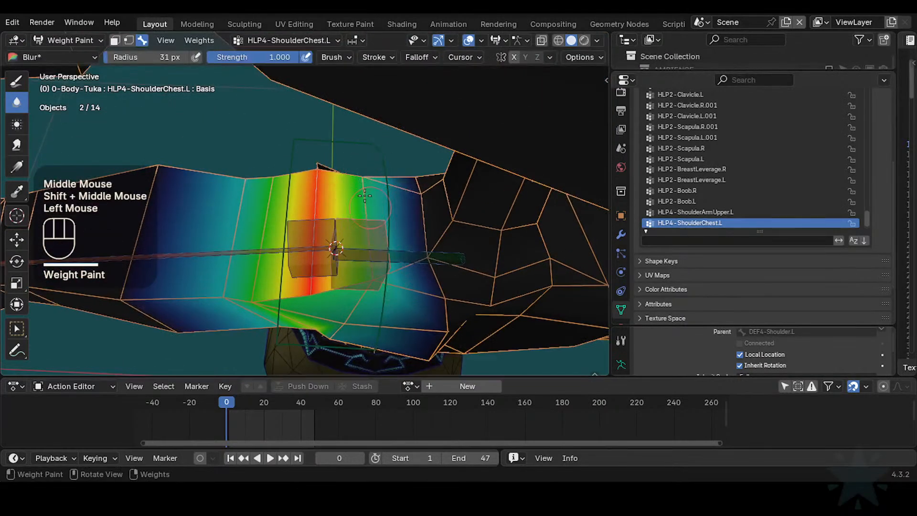
# - Smooth the HLP4-ShoulderChest.L weights on the front of the left shoulder and around the armpit with a 20 px Blur brush
pyautogui.moveTo(364, 195); pyautogui.dragTo(392, 203, button='middle')
pyautogui.moveTo(392, 203)
pyautogui.keyDown('shift'); pyautogui.mouseDown(button='middle')
pyautogui.moveTo(409, 188)
pyautogui.moveTo(365, 272)
pyautogui.mouseUp(button='middle'); pyautogui.keyUp('shift')
pyautogui.click(403, 186)
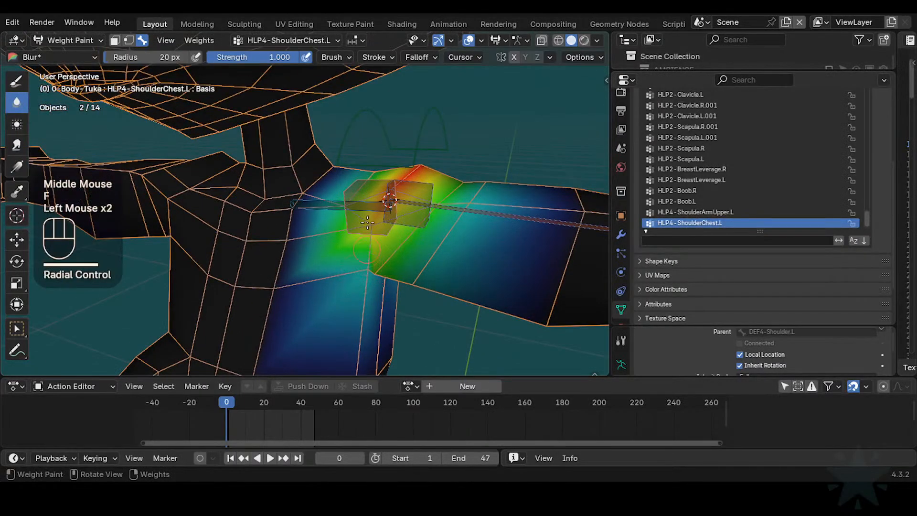
pyautogui.moveTo(386, 254); pyautogui.dragTo(351, 230, button='middle')
pyautogui.moveTo(337, 264)
pyautogui.mouseDown(button='middle')
pyautogui.moveTo(346, 269)
pyautogui.moveTo(346, 261)
pyautogui.moveTo(341, 268)
pyautogui.mouseUp(button='middle')
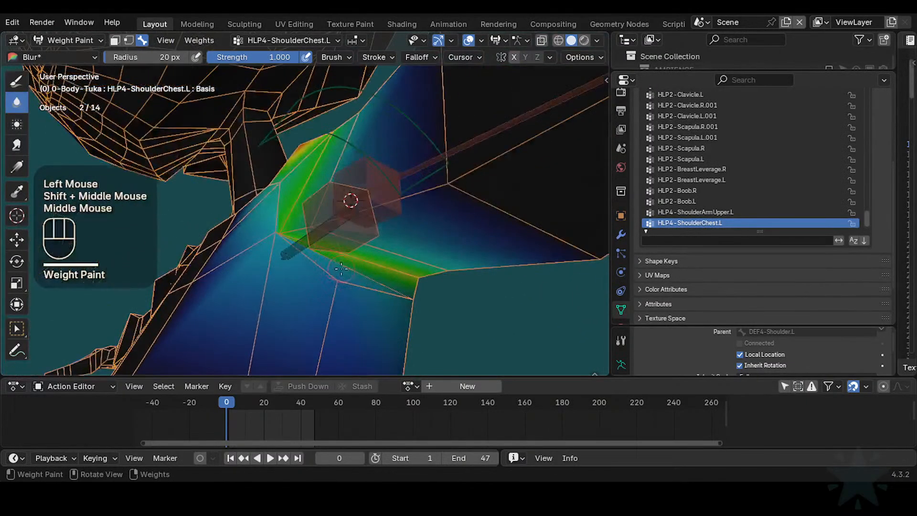
pyautogui.moveTo(420, 303); pyautogui.dragTo(390, 288, button='middle')
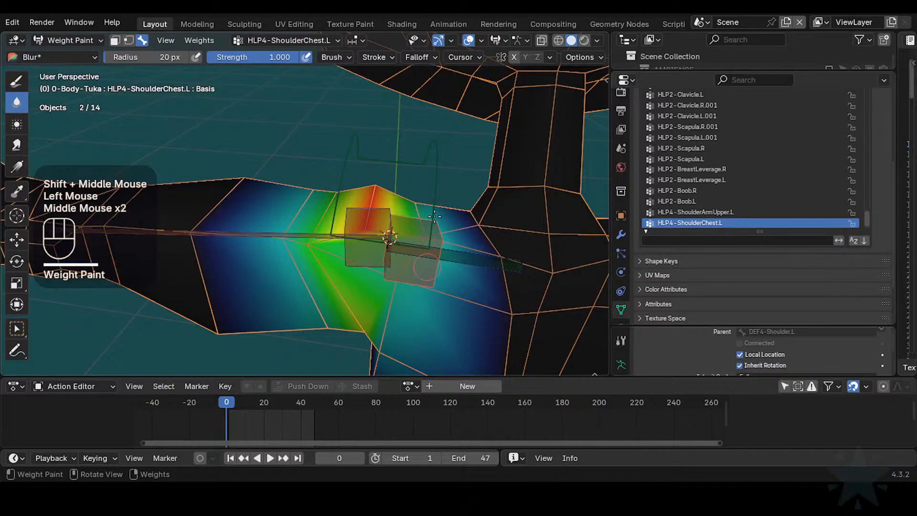
pyautogui.moveTo(434, 216); pyautogui.dragTo(423, 191, button='middle')
pyautogui.moveTo(419, 240)
pyautogui.mouseDown(button='middle')
pyautogui.moveTo(389, 231)
pyautogui.moveTo(395, 241)
pyautogui.moveTo(379, 239)
pyautogui.moveTo(417, 223)
pyautogui.mouseUp(button='middle')
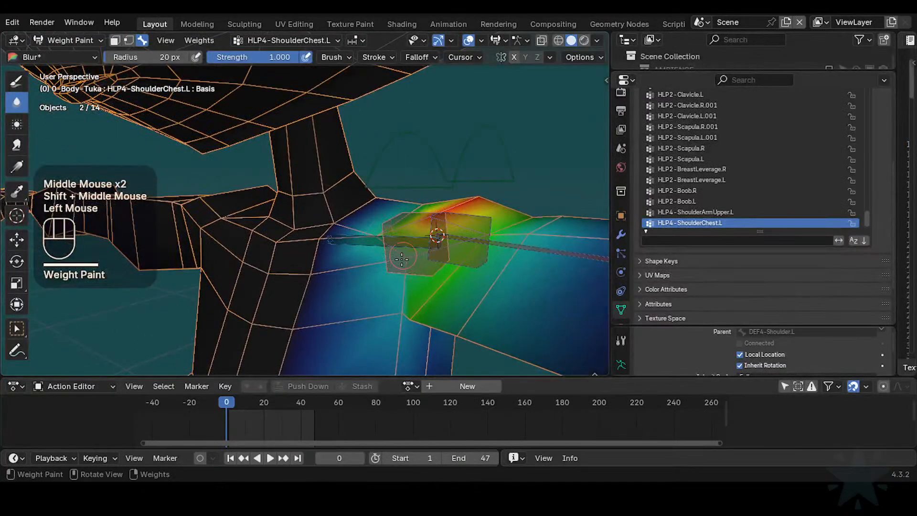
pyautogui.keyDown('shift'); pyautogui.moveTo(424, 260); pyautogui.dragTo(444, 246, button='middle'); pyautogui.keyUp('shift')
# - Pick HLP4-ShoulderArmUpper.L, smooth its weights around the left upper arm with the 20 px Blur brush, and save the file
pyautogui.keyDown('alt'); pyautogui.click(370, 208); pyautogui.keyUp('alt')
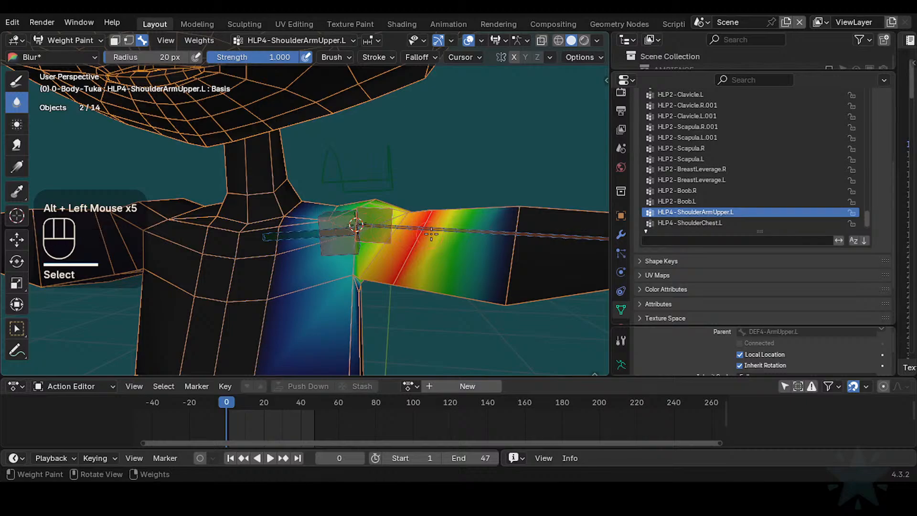
pyautogui.keyDown('shift'); pyautogui.moveTo(431, 233); pyautogui.dragTo(402, 270, button='middle'); pyautogui.keyUp('shift')
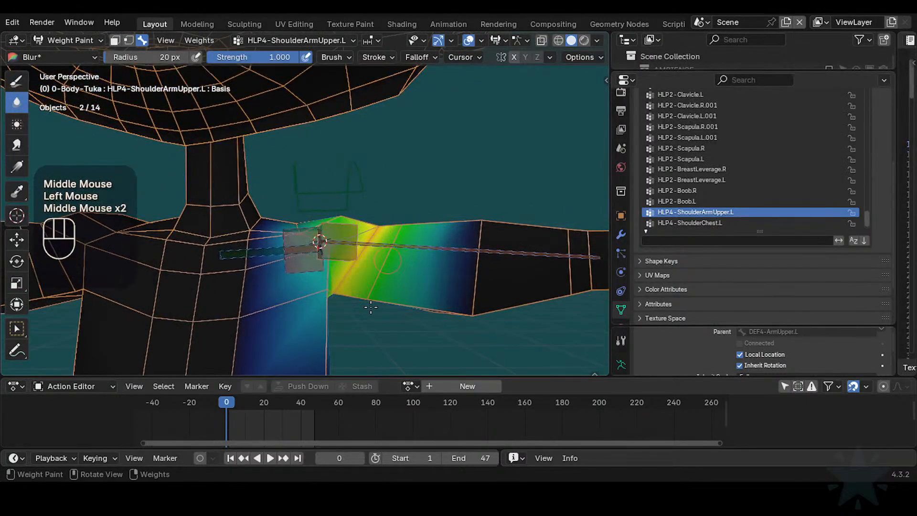
pyautogui.moveTo(427, 224); pyautogui.dragTo(383, 241, button='middle')
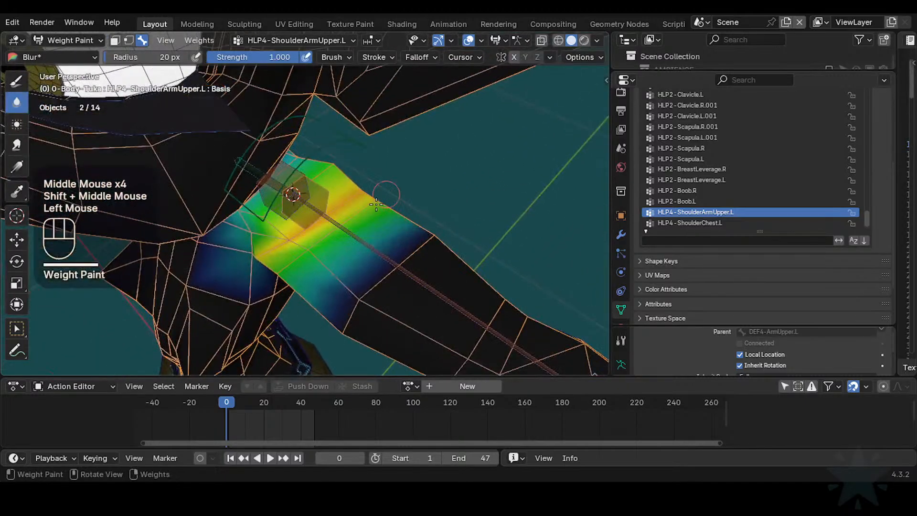
pyautogui.moveTo(372, 206); pyautogui.dragTo(399, 205, button='middle')
pyautogui.moveTo(398, 205); pyautogui.dragTo(428, 222, button='middle')
pyautogui.keyDown('shift'); pyautogui.moveTo(428, 222); pyautogui.dragTo(410, 248, button='middle'); pyautogui.keyUp('shift')
pyautogui.moveTo(409, 248); pyautogui.dragTo(404, 241, button='middle')
pyautogui.hotkey('ctrl', 's')
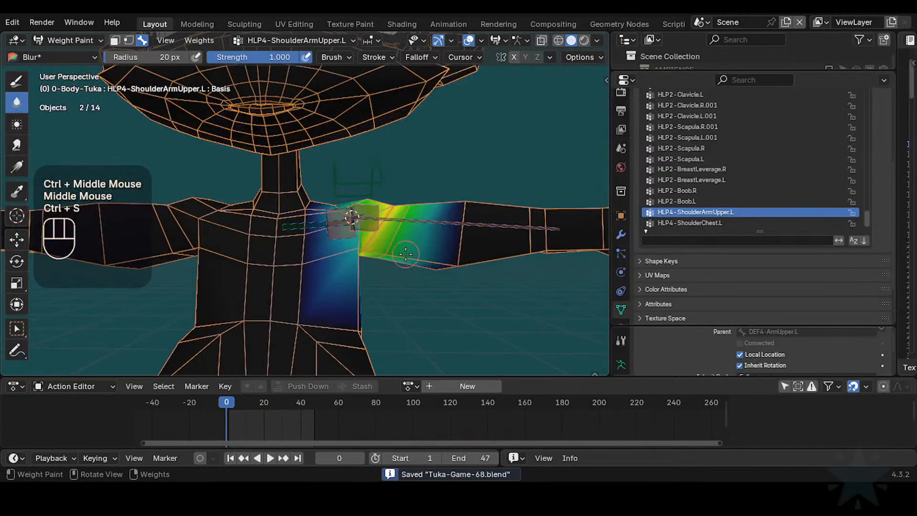
# - Test the left shoulder deformation by moving and rotating the MTR-FK-Shoulder.L control, and clear the pose transforms
pyautogui.keyDown('alt'); pyautogui.click(368, 175); pyautogui.keyUp('alt')
pyautogui.press('g')
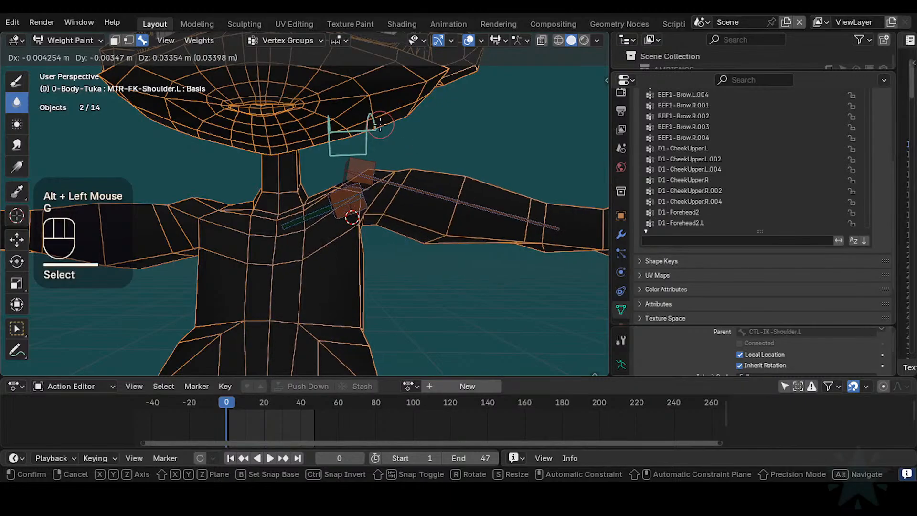
pyautogui.click(380, 125)
pyautogui.press('r')
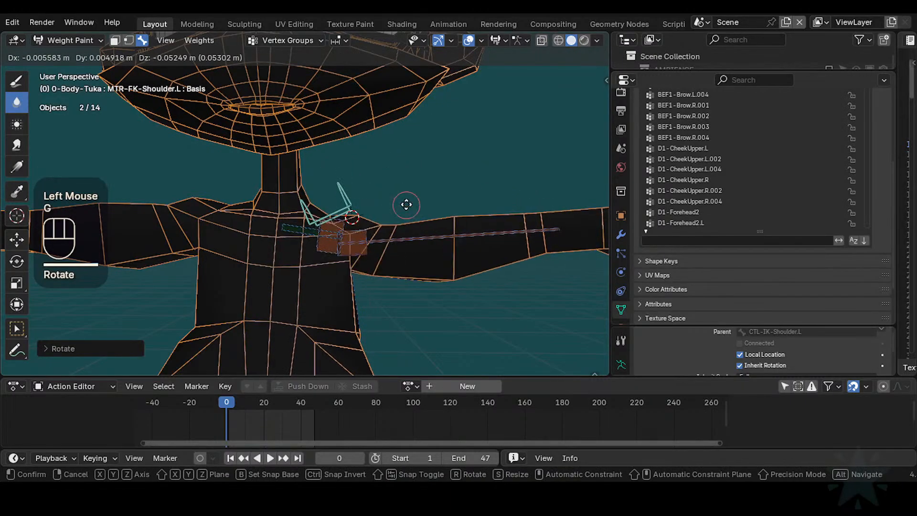
pyautogui.click(415, 150)
pyautogui.press('g')
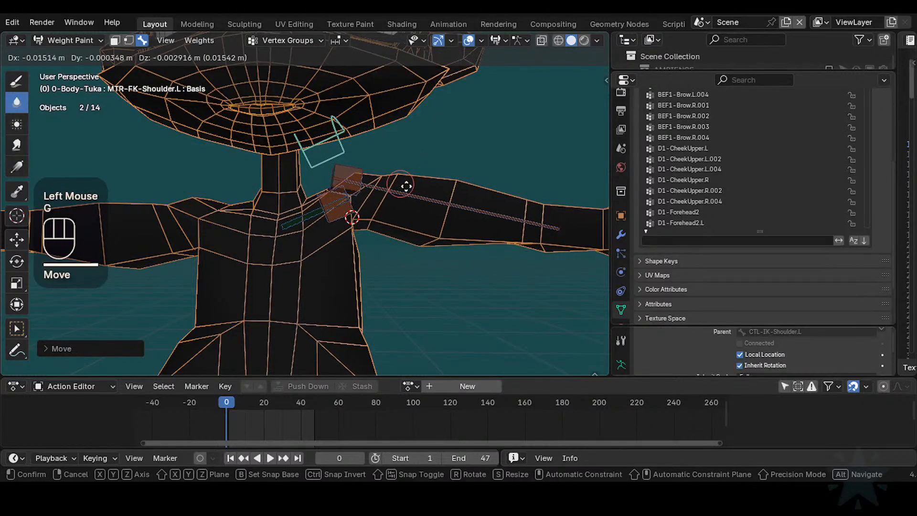
pyautogui.press('r')
pyautogui.press('Escape')
pyautogui.press('a')
pyautogui.hotkey('alt', 'q')
pyautogui.hotkey('alt', 'q')
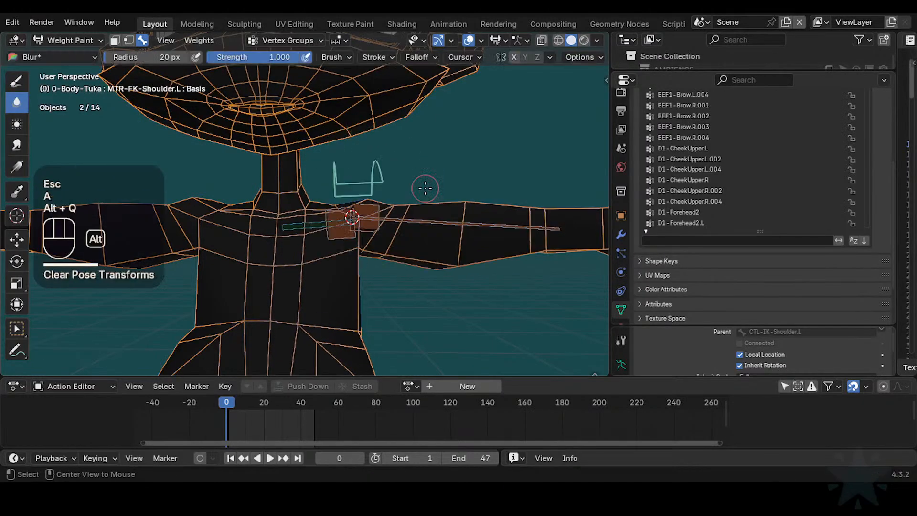
# - Test the left shoulder deformation from side and front views by moving the MTR-FK-Shoulder.L control
pyautogui.keyDown('shift'); pyautogui.moveTo(424, 188); pyautogui.dragTo(366, 255, button='middle'); pyautogui.keyUp('shift')
pyautogui.moveTo(366, 254); pyautogui.dragTo(330, 239, button='middle')
pyautogui.press('g')
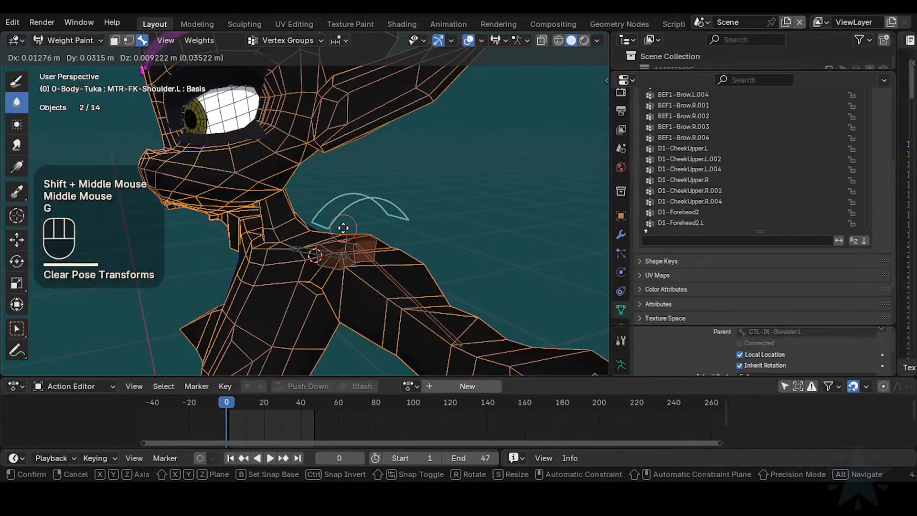
pyautogui.click(277, 213)
pyautogui.moveTo(277, 213); pyautogui.dragTo(403, 225, button='middle')
pyautogui.press('g')
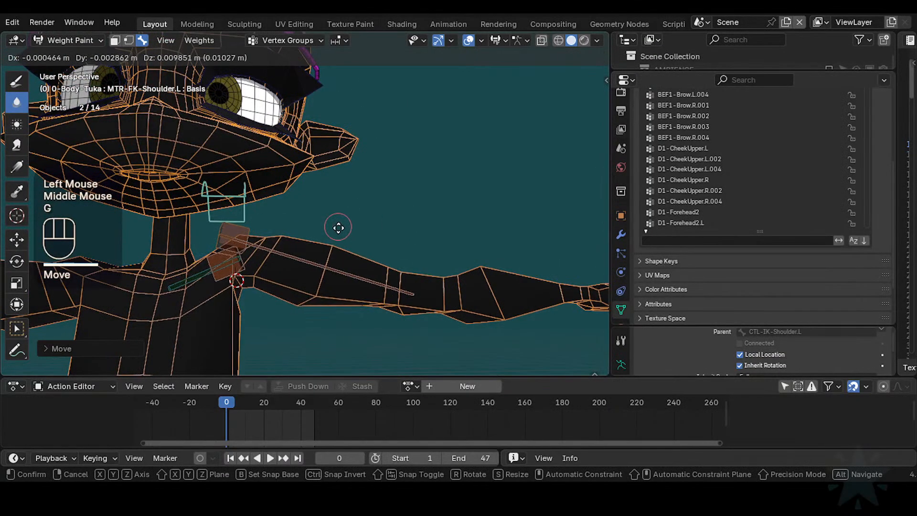
pyautogui.click(348, 238)
pyautogui.keyDown('shift'); pyautogui.moveTo(349, 238); pyautogui.dragTo(380, 273, button='middle'); pyautogui.keyUp('shift')
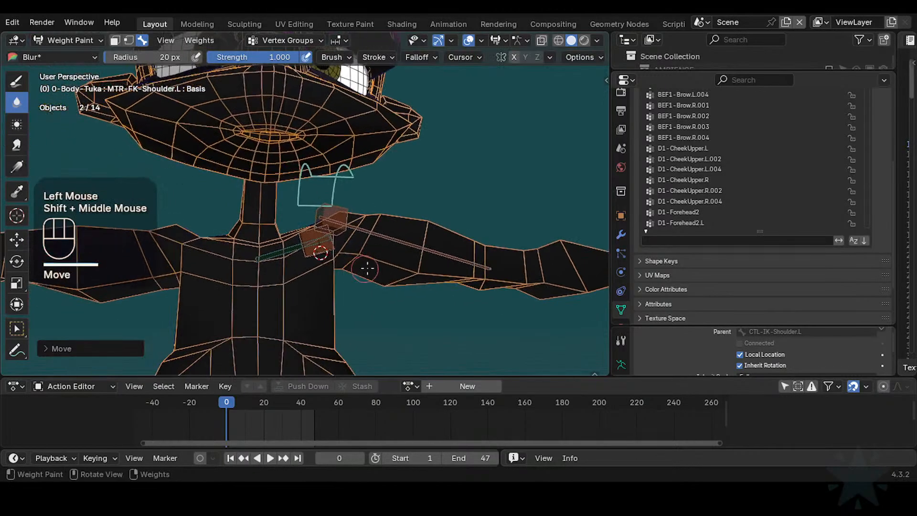
pyautogui.scroll(2, 381, 273)
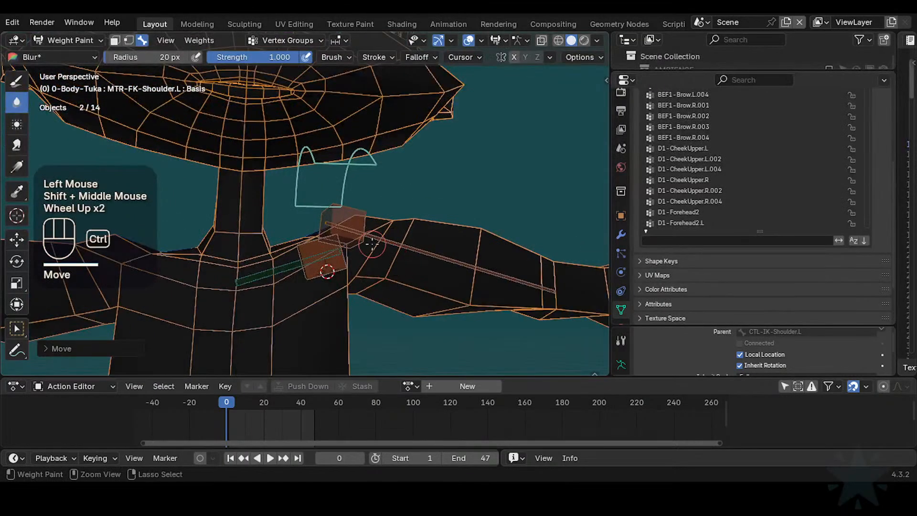
# - Switch from weight painting to posing the ARM-Tuka armature, and clear the pose transforms of all bones
pyautogui.hotkey('ctrl', 'Tab')
pyautogui.click(319, 240)
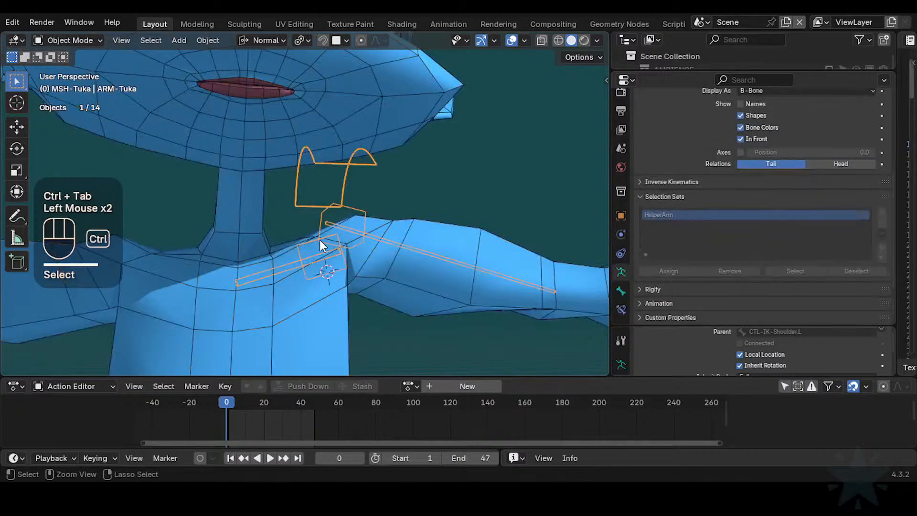
pyautogui.hotkey('ctrl', 'Tab')
pyautogui.press('a')
pyautogui.hotkey('alt', 'q')
pyautogui.hotkey('alt', 'q')
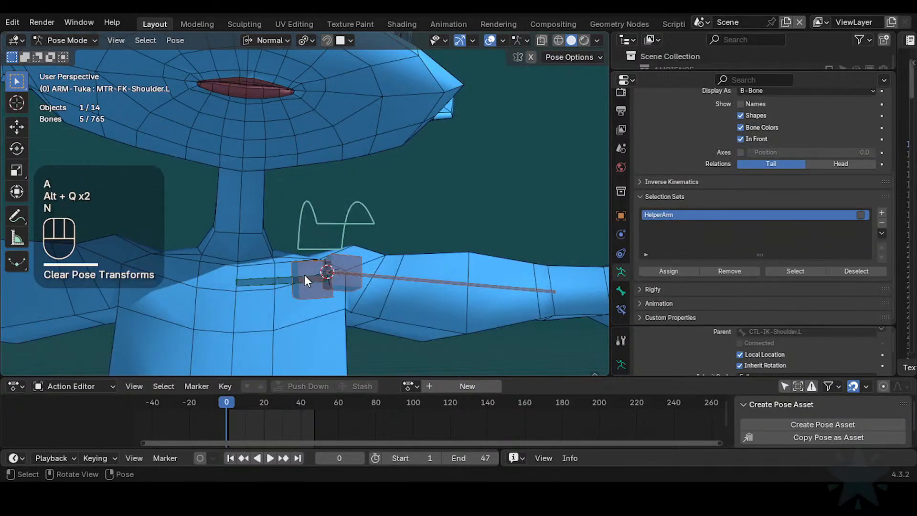
# - Show the MCH bone collection, select MCH-Shoulder.L and open its bone constraints
pyautogui.press('n')
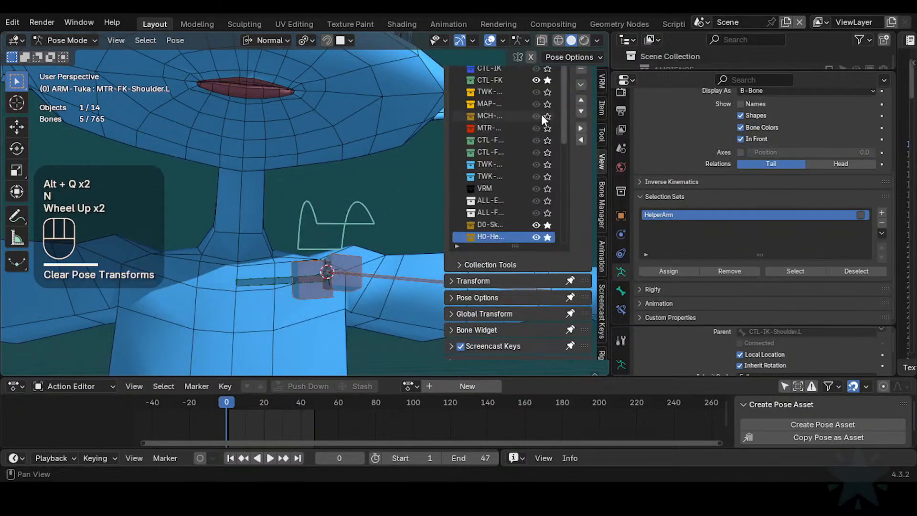
pyautogui.press('n')
pyautogui.click(283, 274)
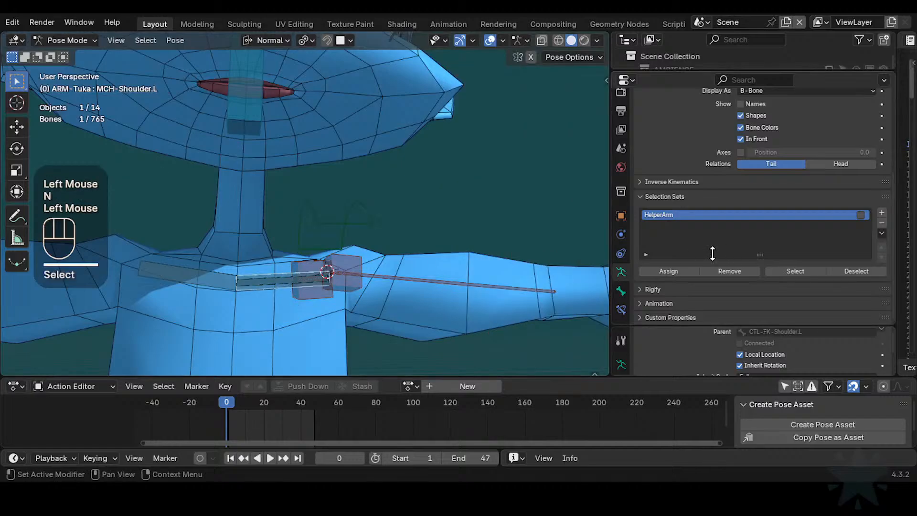
pyautogui.click(621, 310)
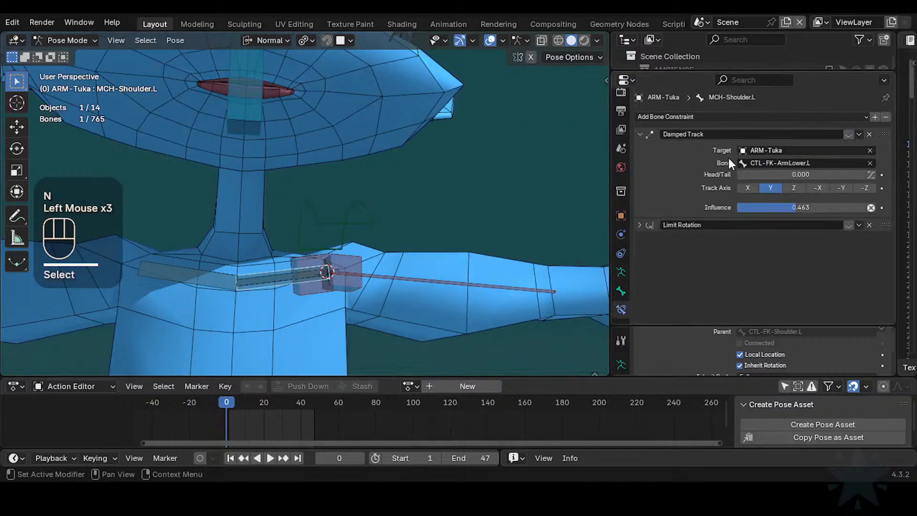
# - Raise the MTR-FK-Shoulder.L control to check how the left MCH shoulder bone and helper bones follow
pyautogui.click(379, 225)
pyautogui.press('g')
pyautogui.click(379, 189)
pyautogui.moveTo(380, 195); pyautogui.dragTo(384, 223, button='middle')
pyautogui.press('g')
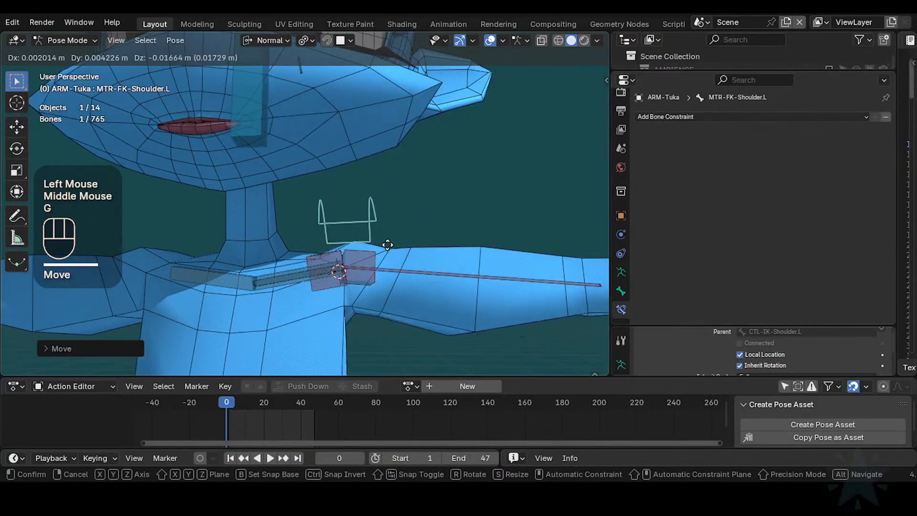
pyautogui.click(378, 221)
pyautogui.press('g')
pyautogui.press('Escape')
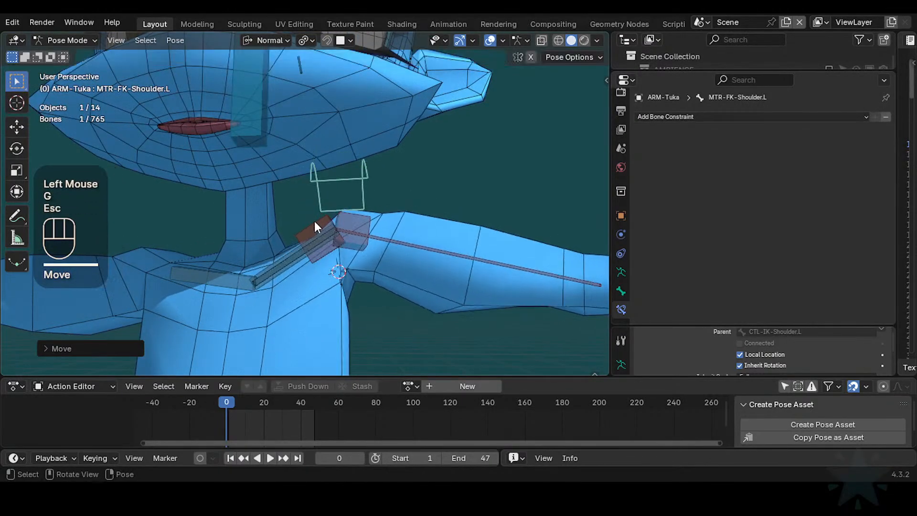
pyautogui.click(306, 218)
pyautogui.press('g')
pyautogui.press('Escape')
# - Reselect MTR-FK-Shoulder.L and move it in several directions while inspecting the left shoulder from another angle
pyautogui.click(348, 194)
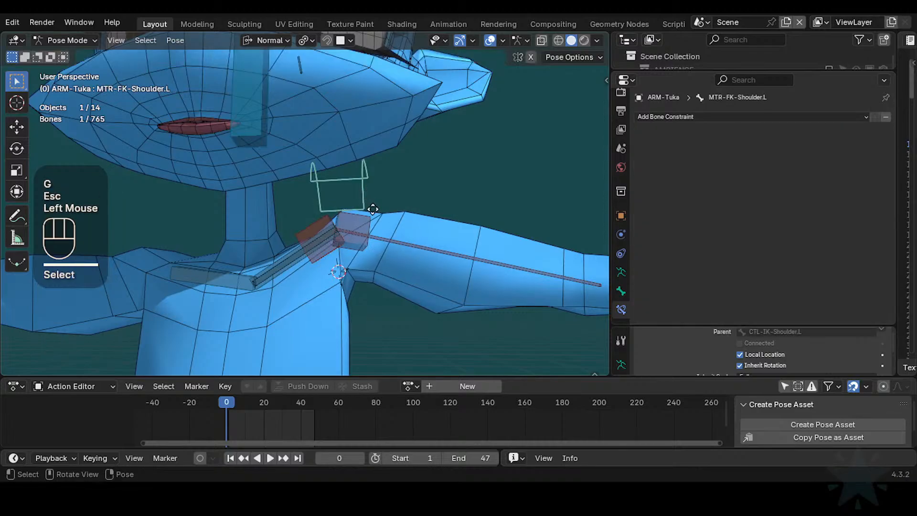
pyautogui.press('g')
pyautogui.click(352, 192)
pyautogui.moveTo(358, 201); pyautogui.dragTo(203, 214, button='middle')
pyautogui.press('g')
pyautogui.click(363, 224)
pyautogui.press('g')
pyautogui.click(485, 199)
# - Reposition MTR-FK-Shoulder.L again to examine the mesh around the left shoulder and upper arm up close and from farther away
pyautogui.moveTo(485, 200); pyautogui.dragTo(363, 227, button='middle')
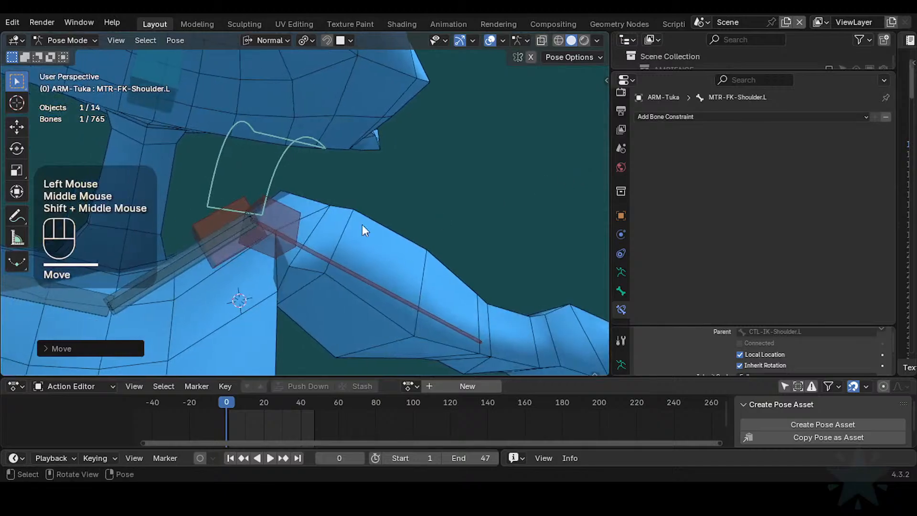
pyautogui.press('g')
pyautogui.click(317, 267)
pyautogui.scroll(-2, 314, 281)
pyautogui.moveTo(315, 281); pyautogui.dragTo(277, 293, button='middle')
pyautogui.scroll(-2, 268, 296)
pyautogui.press('g')
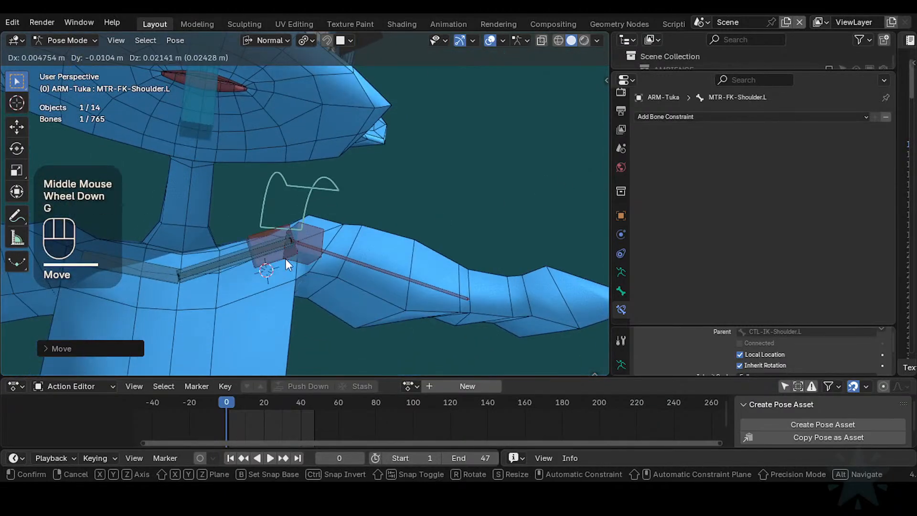
# - Pose the left FK shoulder control MTR-FK-Shoulder.L with several moves and a rotation to test the bare shoulder's deformation
pyautogui.click(334, 261)
pyautogui.moveTo(335, 260); pyautogui.dragTo(389, 262, button='middle')
pyautogui.press('r')
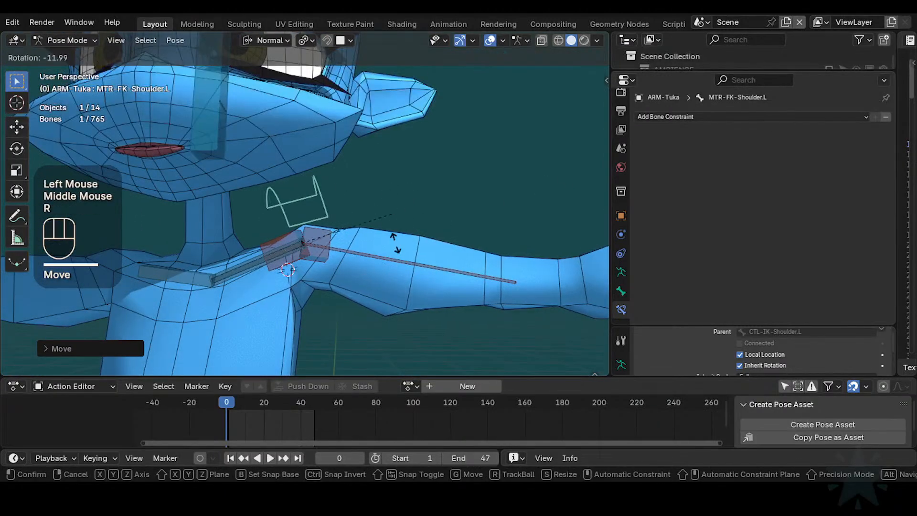
pyautogui.click(395, 243)
pyautogui.press('g')
pyautogui.click(383, 226)
pyautogui.press('g')
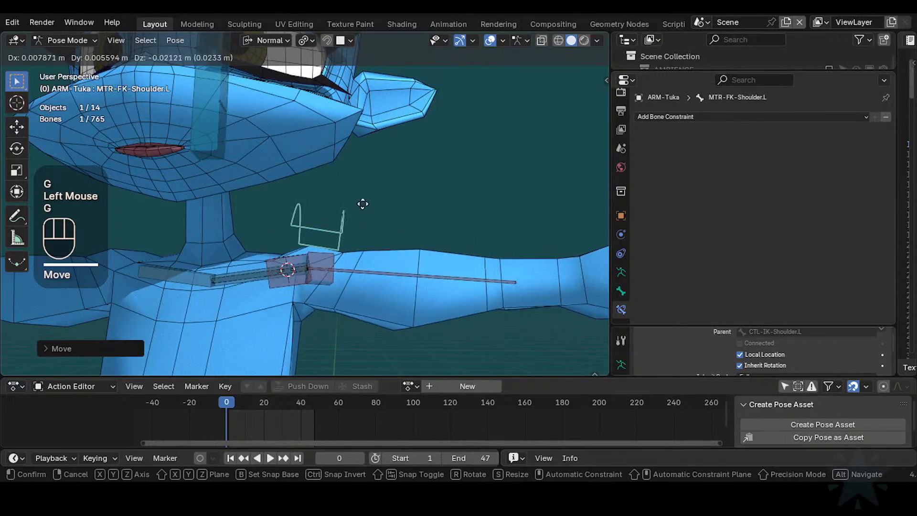
pyautogui.click(374, 229)
pyautogui.press('g')
pyautogui.click(391, 243)
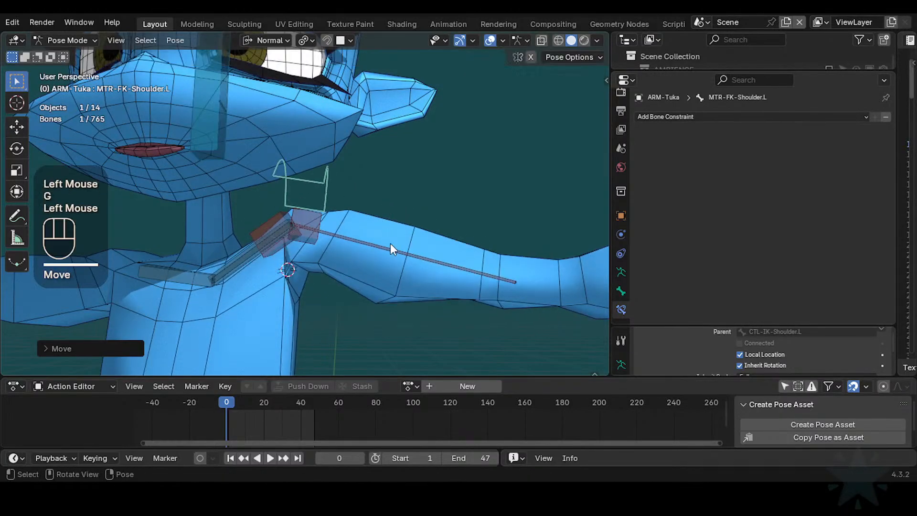
# - Rotate the left FK shoulder control in different directions to test how the upper arm joint deforms
pyautogui.moveTo(391, 243); pyautogui.dragTo(416, 217, button='middle')
pyautogui.press('r')
pyautogui.click(401, 204)
pyautogui.click(375, 176)
pyautogui.moveTo(374, 176); pyautogui.dragTo(458, 203, button='middle')
pyautogui.press('r')
pyautogui.click(376, 203)
pyautogui.scroll(2, 377, 224)
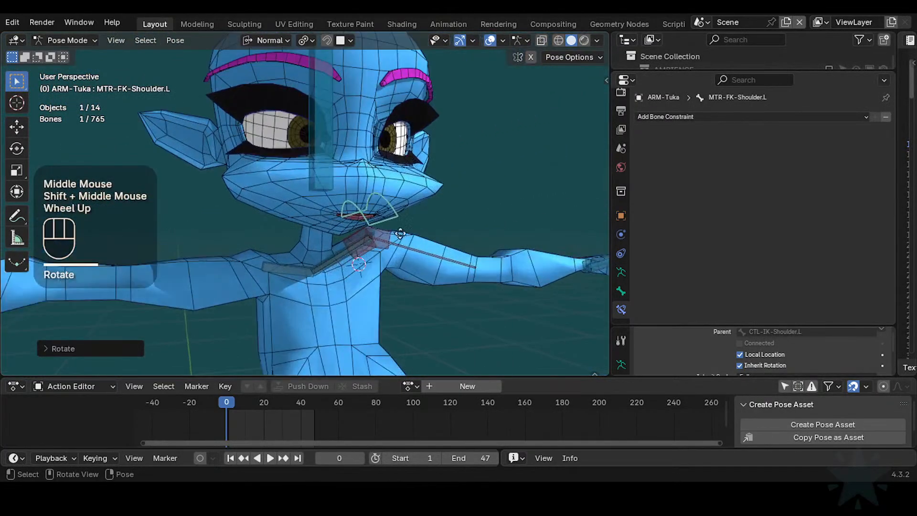
# - Move the left FK shoulder control repeatedly from different angles to check the chest and shoulder deformation
pyautogui.press('g')
pyautogui.click(441, 269)
pyautogui.moveTo(440, 268); pyautogui.dragTo(486, 257, button='middle')
pyautogui.press('g')
pyautogui.click(392, 288)
pyautogui.scroll(2, 392, 288)
pyautogui.press('g')
pyautogui.click(421, 248)
# - Select all visible bones and clear their pose transforms
pyautogui.scroll(-1, 369, 251)
pyautogui.scroll(-1, 371, 257)
pyautogui.scroll(-1, 486, 257)
pyautogui.press('a')
pyautogui.hotkey('alt', 'q')
pyautogui.hotkey('alt', 'q')
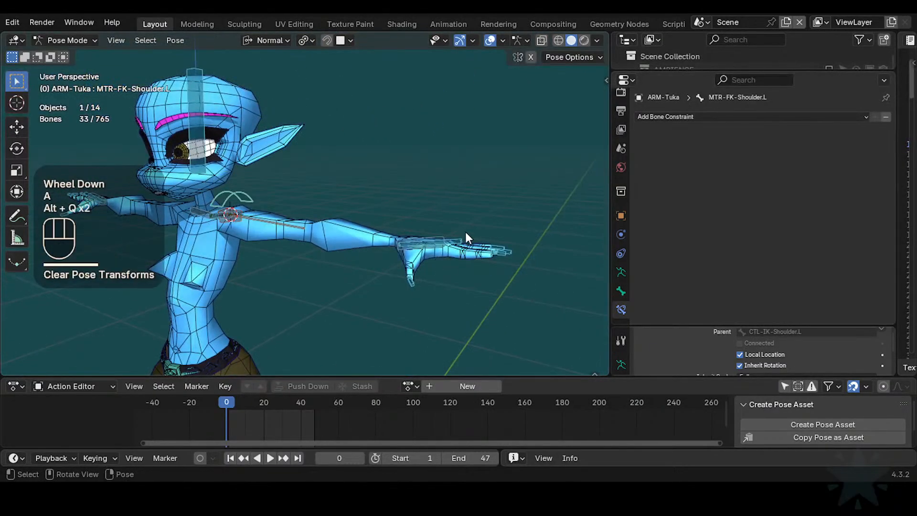
# - In the bone collections, turn off solo for the MCH collection and solo the first MTR collection
pyautogui.press('n')
pyautogui.scroll(3, 554, 170)
pyautogui.click(548, 119)
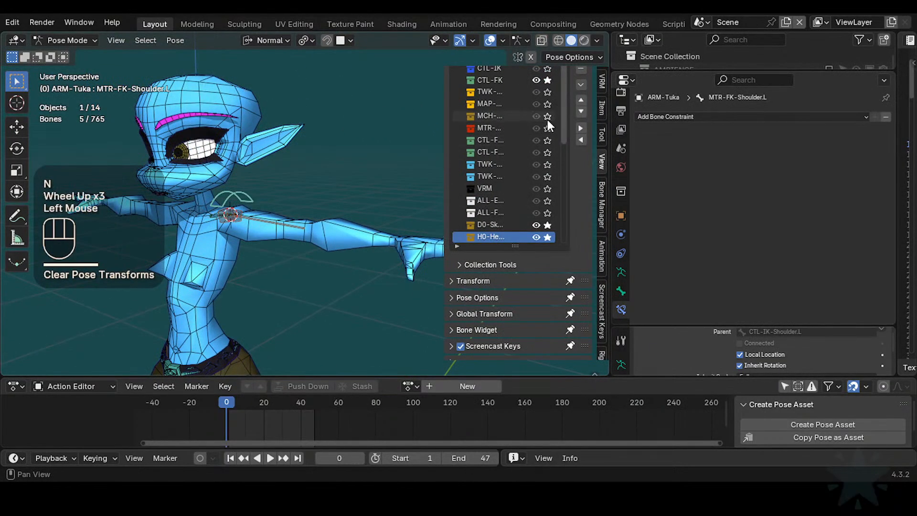
pyautogui.scroll(5, 568, 213)
pyautogui.click(547, 110)
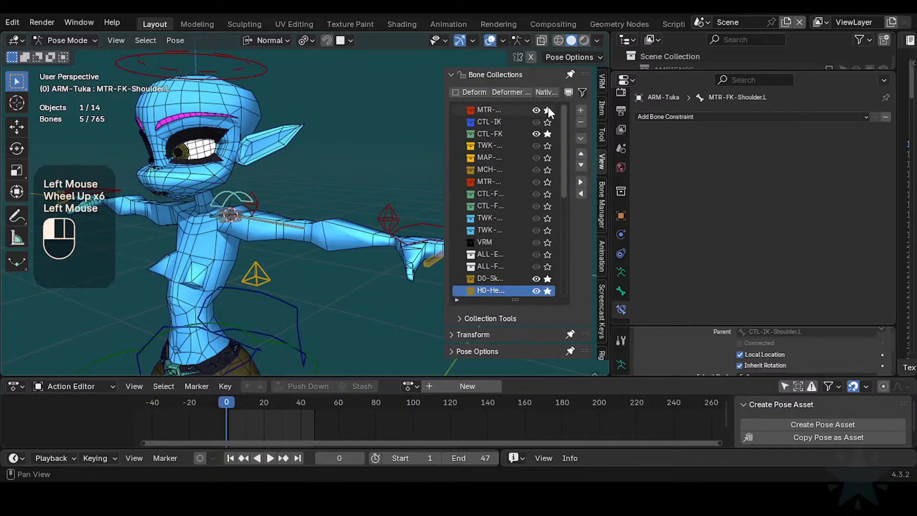
# - Unhide the hidden objects in Object Mode, then return the armature to Pose Mode
pyautogui.press('n')
pyautogui.hotkey('ctrl', 'Tab')
pyautogui.hotkey('alt', 'h')
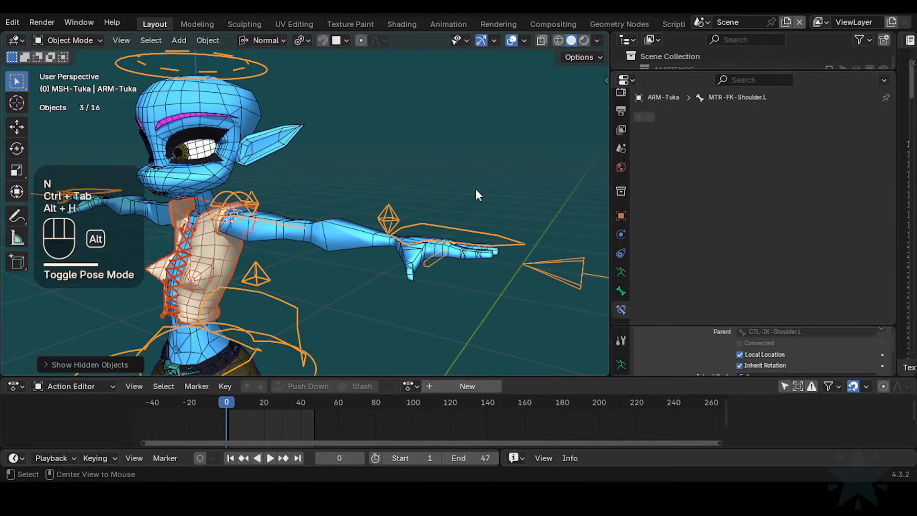
pyautogui.hotkey('ctrl', 'Tab')
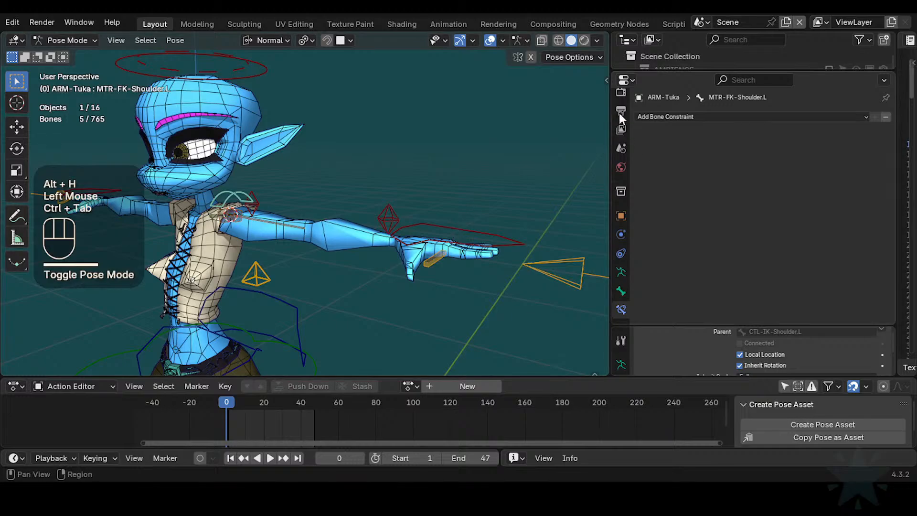
# - Enlarge the outliner and enable the 5-Hair collection in the view layer
pyautogui.moveTo(667, 73); pyautogui.dragTo(693, 233)
pyautogui.scroll(-1, 764, 152)
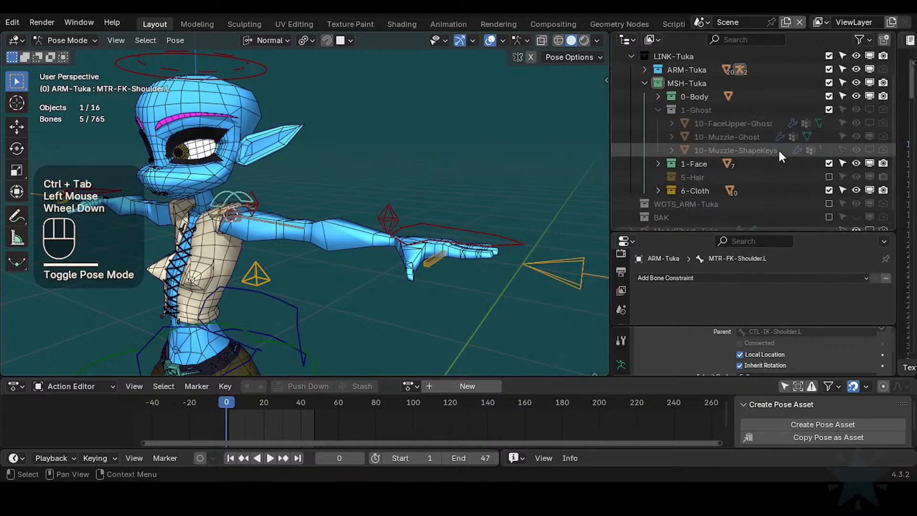
pyautogui.scroll(-1, 780, 151)
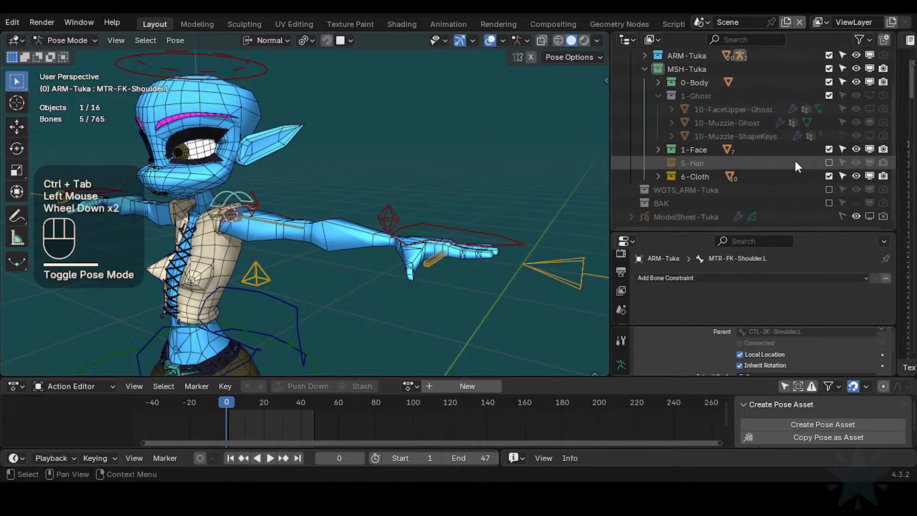
pyautogui.click(829, 163)
# - Move the selected shoulder controls to test the deformation with the clothing and hair shown
pyautogui.keyDown('shift'); pyautogui.moveTo(308, 221); pyautogui.dragTo(366, 249, button='middle'); pyautogui.keyUp('shift')
pyautogui.scroll(1, 333, 229)
pyautogui.press('g')
pyautogui.click(335, 201)
pyautogui.moveTo(334, 203); pyautogui.dragTo(274, 215, button='middle')
pyautogui.press('g')
pyautogui.click(382, 241)
pyautogui.scroll(-3, 421, 260)
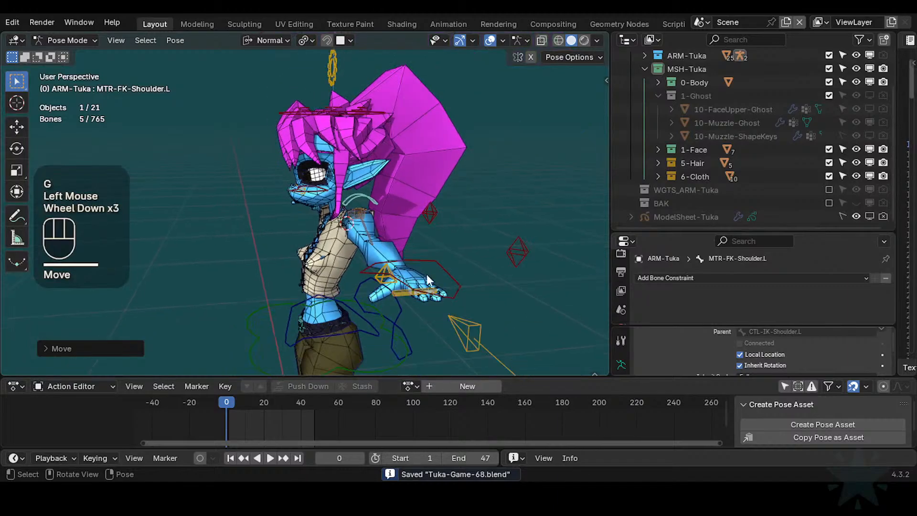
# - Hide the wireframe overlay and reposition the left IK hand control MTR-IK-Hand.L
pyautogui.click(439, 254)
pyautogui.hotkey('shift', 'ctrl', 'alt', 'z')
pyautogui.moveTo(434, 256); pyautogui.dragTo(483, 309, button='middle')
pyautogui.press('g')
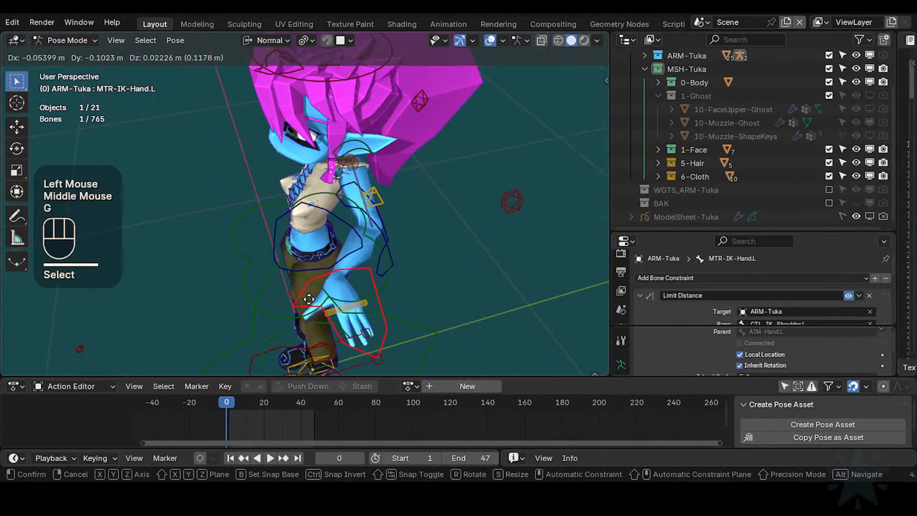
pyautogui.click(317, 264)
# - Rotate the left IK hand control so the fingers point up, and move the hand closer to the head
pyautogui.scroll(2, 313, 263)
pyautogui.moveTo(306, 260); pyautogui.dragTo(165, 253, button='middle')
pyautogui.scroll(-2, 248, 258)
pyautogui.keyDown('shift'); pyautogui.moveTo(248, 258); pyautogui.dragTo(308, 181, button='middle'); pyautogui.keyUp('shift')
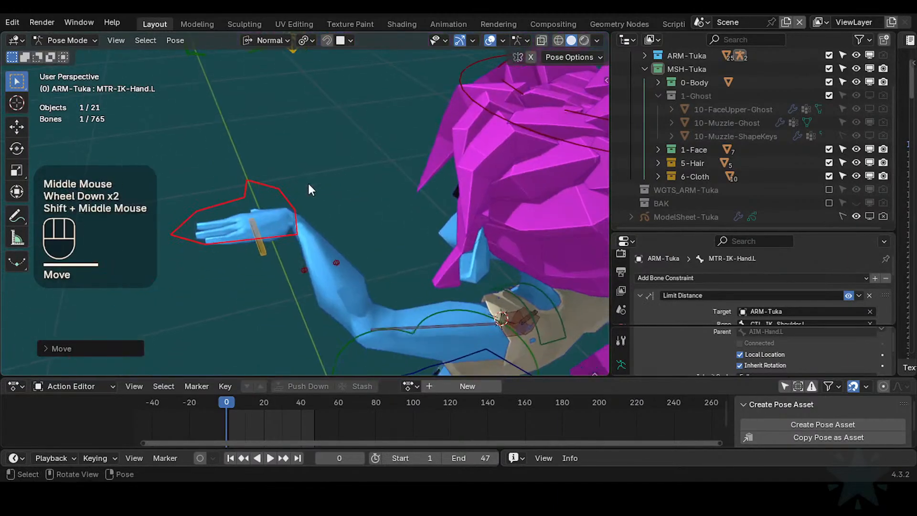
pyautogui.press('r')
pyautogui.click(287, 224)
pyautogui.keyDown('shift'); pyautogui.moveTo(287, 225); pyautogui.dragTo(258, 184, button='middle'); pyautogui.keyUp('shift')
pyautogui.press('g')
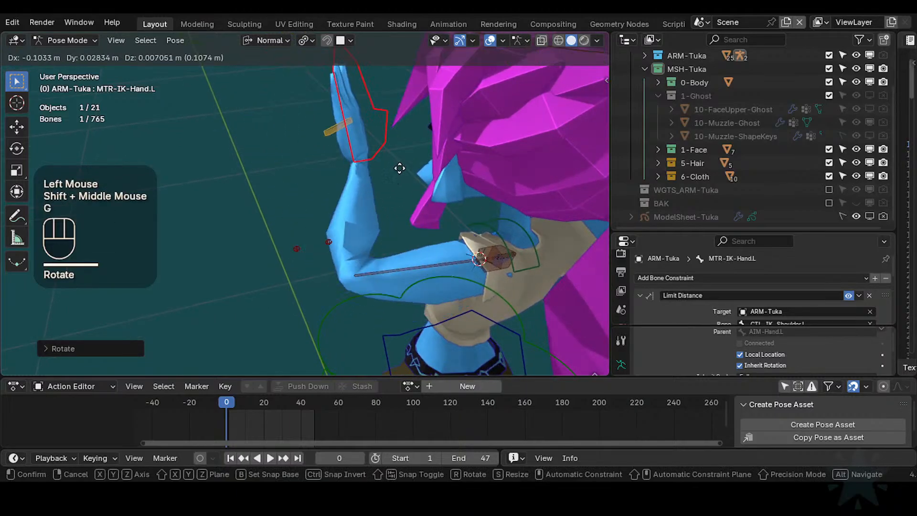
pyautogui.click(428, 119)
# - Show the wireframe overlay again and move the left IK hand control to another raised position
pyautogui.moveTo(428, 119); pyautogui.dragTo(511, 191, button='middle')
pyautogui.hotkey('shift', 'ctrl', 'alt', 'z')
pyautogui.press('g')
pyautogui.click(227, 145)
# - Adjust the left IK hand control's raised position in several moves to test the vest's shoulder deformation
pyautogui.keyDown('shift'); pyautogui.moveTo(511, 192); pyautogui.dragTo(397, 200, button='middle'); pyautogui.keyUp('shift')
pyautogui.scroll(3, 388, 193)
pyautogui.press('g')
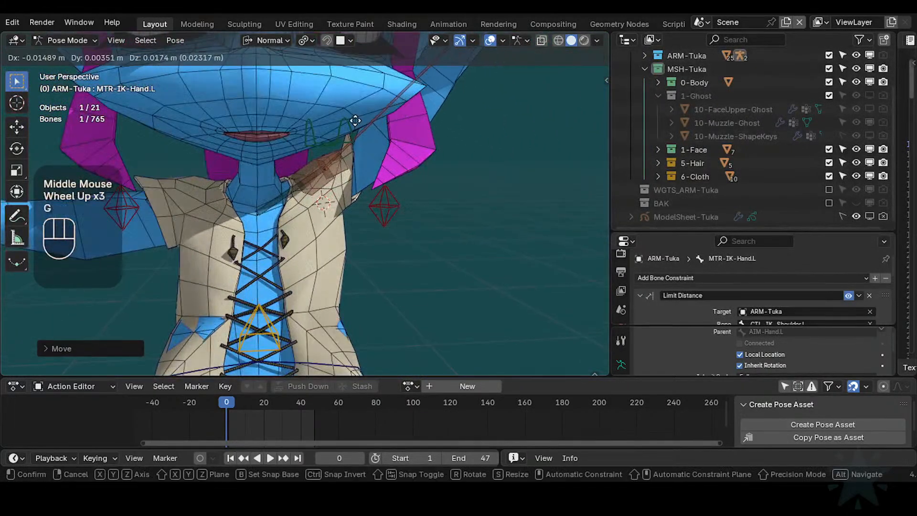
pyautogui.click(386, 195)
pyautogui.press('g')
pyautogui.click(400, 225)
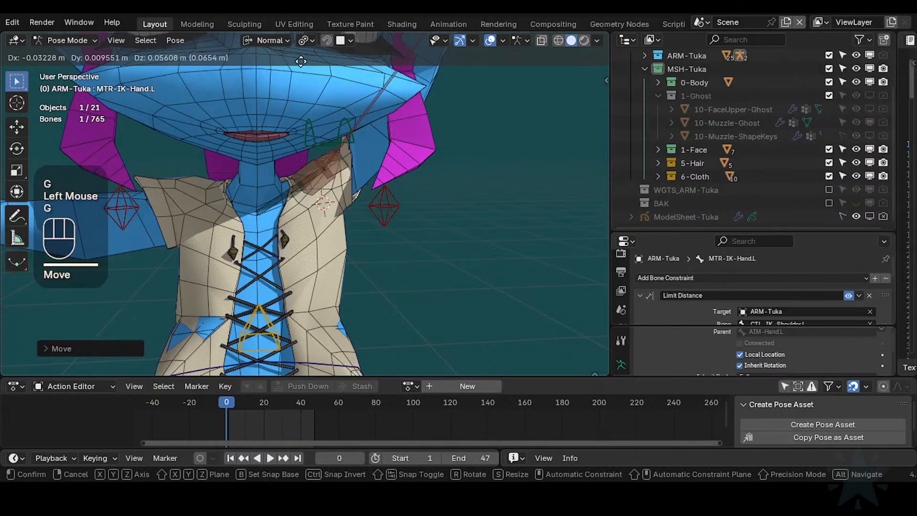
pyautogui.click(316, 146)
pyautogui.press('g')
pyautogui.click(320, 144)
# - Move the left FK shoulder control in several adjustments to test the shoulder with the arm raised
pyautogui.moveTo(320, 143); pyautogui.dragTo(180, 149, button='middle')
pyautogui.scroll(-2, 354, 180)
pyautogui.keyDown('shift'); pyautogui.moveTo(354, 180); pyautogui.dragTo(349, 179, button='middle'); pyautogui.keyUp('shift')
pyautogui.moveTo(348, 179); pyautogui.dragTo(363, 181, button='middle')
pyautogui.press('g')
pyautogui.click(375, 213)
pyautogui.moveTo(376, 216)
pyautogui.mouseDown(button='middle')
pyautogui.moveTo(398, 217)
pyautogui.moveTo(389, 225)
pyautogui.mouseUp(button='middle')
pyautogui.press('g')
pyautogui.click(377, 260)
pyautogui.press('g')
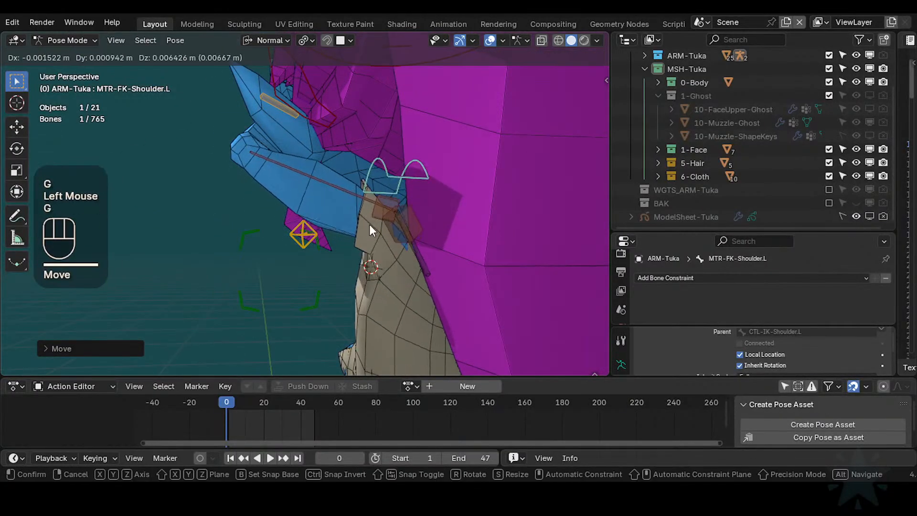
pyautogui.click(363, 238)
# - Try rotating the HLP4-ShoulderArmUpper.L helper bone at the top of the left arm
pyautogui.scroll(-2, 253, 210)
pyautogui.keyDown('shift'); pyautogui.moveTo(251, 204); pyautogui.dragTo(282, 216, button='middle'); pyautogui.keyUp('shift')
pyautogui.moveTo(282, 216); pyautogui.dragTo(389, 267, button='middle')
pyautogui.scroll(1, 342, 222)
pyautogui.click(422, 237)
pyautogui.scroll(2, 423, 237)
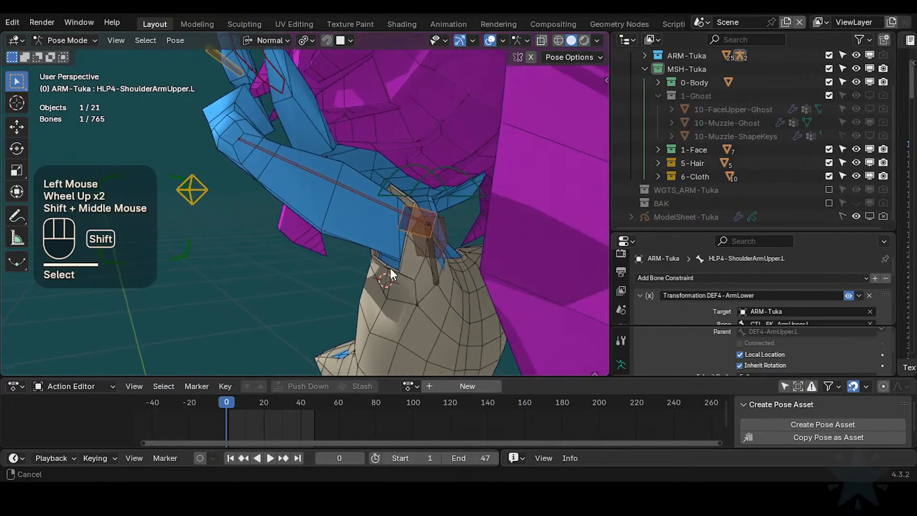
pyautogui.scroll(-1, 389, 268)
pyautogui.middleClick(344, 252)
pyautogui.press('r')
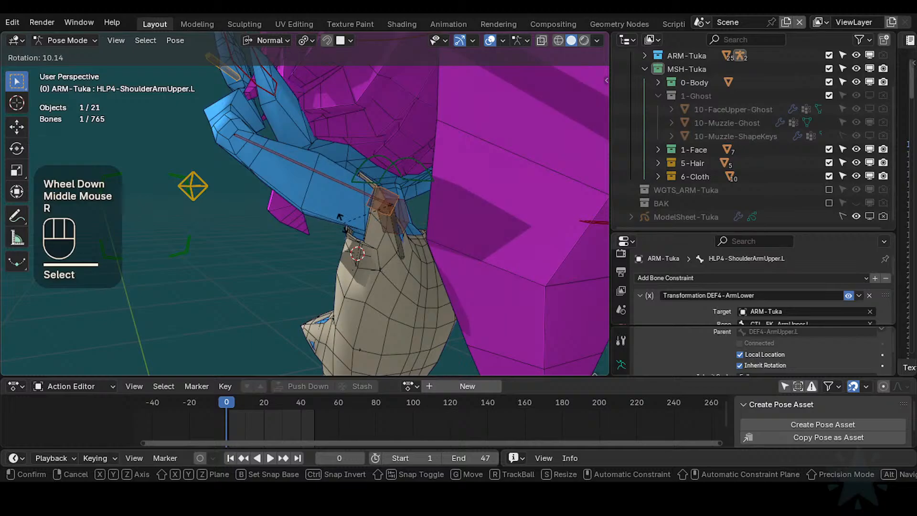
pyautogui.press('Escape')
pyautogui.scroll(2, 340, 222)
pyautogui.keyDown('shift'); pyautogui.moveTo(340, 223); pyautogui.dragTo(351, 251, button='middle'); pyautogui.keyUp('shift')
pyautogui.press('r')
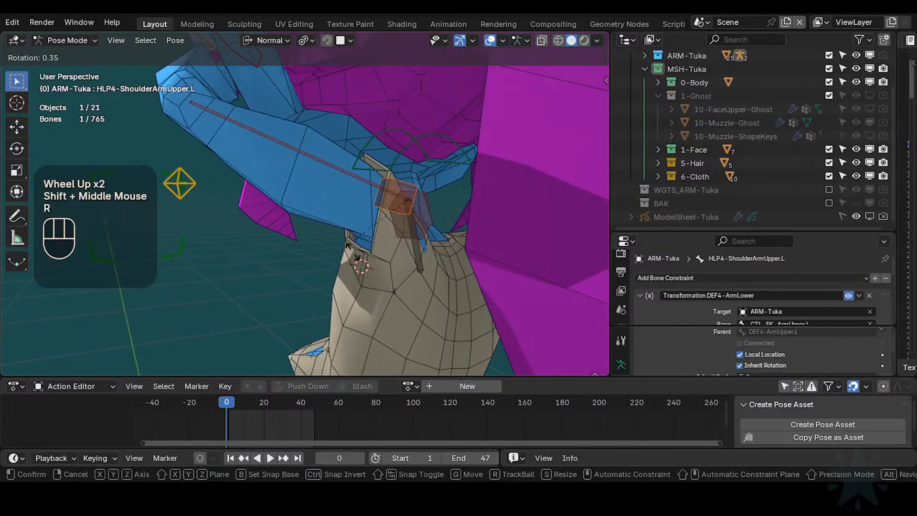
pyautogui.press('Escape')
# - Try rotating the HLP4-ShoulderChest.L helper bone behind the left shoulder
pyautogui.click(445, 246)
pyautogui.moveTo(445, 246); pyautogui.dragTo(395, 230, button='middle')
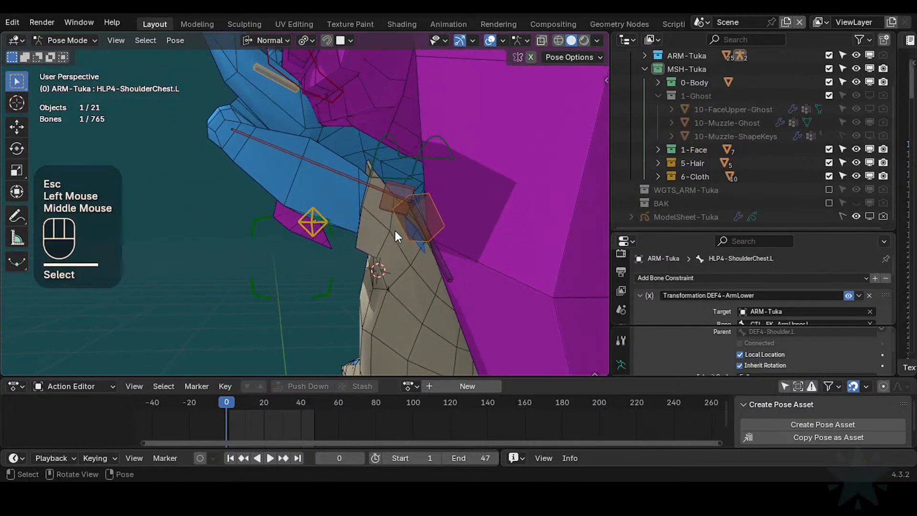
pyautogui.press('r')
pyautogui.press('Escape')
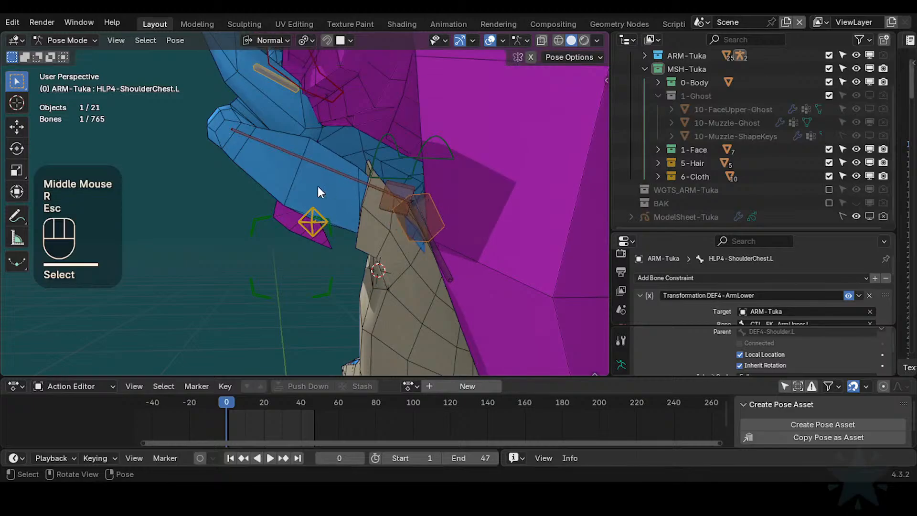
# - Move the left IK hand control in two adjustments to test the shoulder with the upper arm lowered
pyautogui.scroll(-2, 317, 186)
pyautogui.keyDown('shift'); pyautogui.moveTo(317, 187); pyautogui.dragTo(420, 223, button='middle'); pyautogui.keyUp('shift')
pyautogui.scroll(1, 294, 74)
pyautogui.click(294, 74)
pyautogui.press('g')
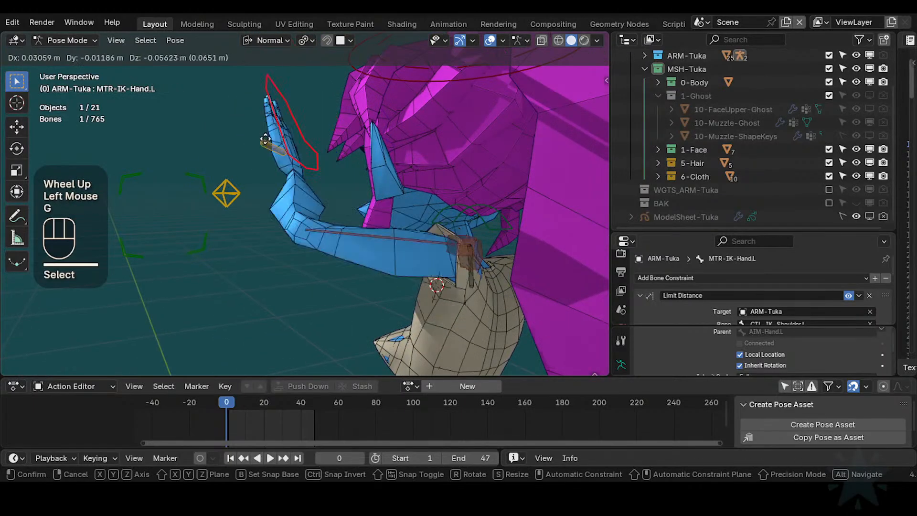
pyautogui.click(328, 220)
pyautogui.moveTo(328, 219); pyautogui.dragTo(316, 222, button='middle')
pyautogui.keyDown('shift'); pyautogui.moveTo(316, 222); pyautogui.dragTo(280, 202, button='middle'); pyautogui.keyUp('shift')
pyautogui.press('g')
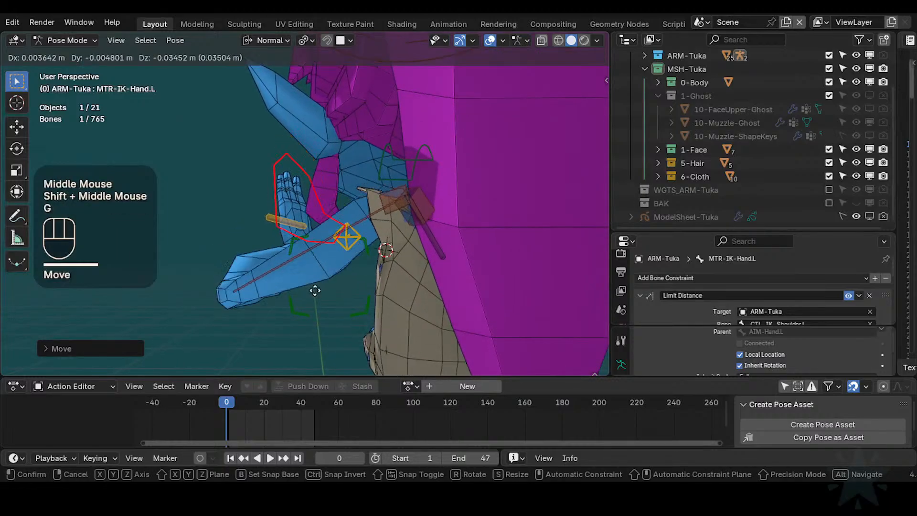
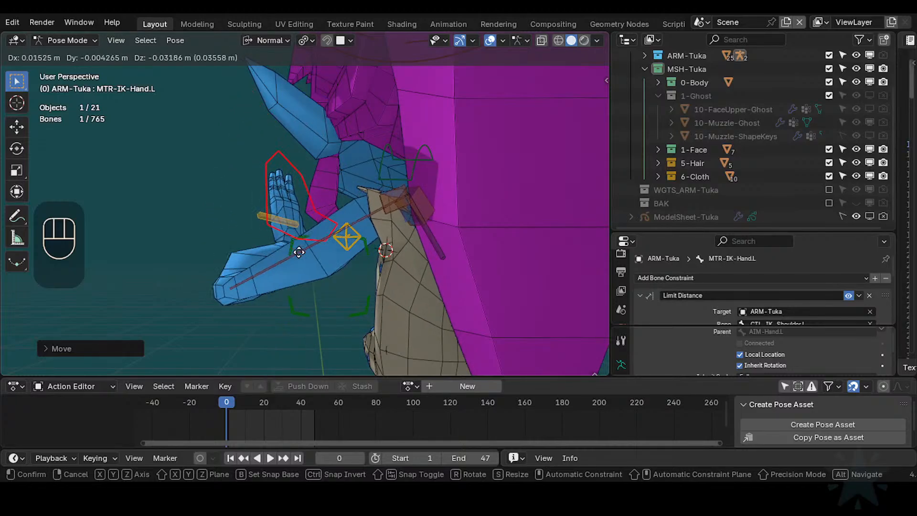
pyautogui.click(297, 253)
# - Reposition the left IK hand control out to the character's side to check the shoulder from the front
pyautogui.moveTo(261, 267); pyautogui.dragTo(354, 253, button='middle')
pyautogui.moveTo(230, 239); pyautogui.dragTo(327, 258, button='middle')
pyautogui.moveTo(327, 258); pyautogui.dragTo(360, 176, button='middle')
pyautogui.scroll(2, 337, 265)
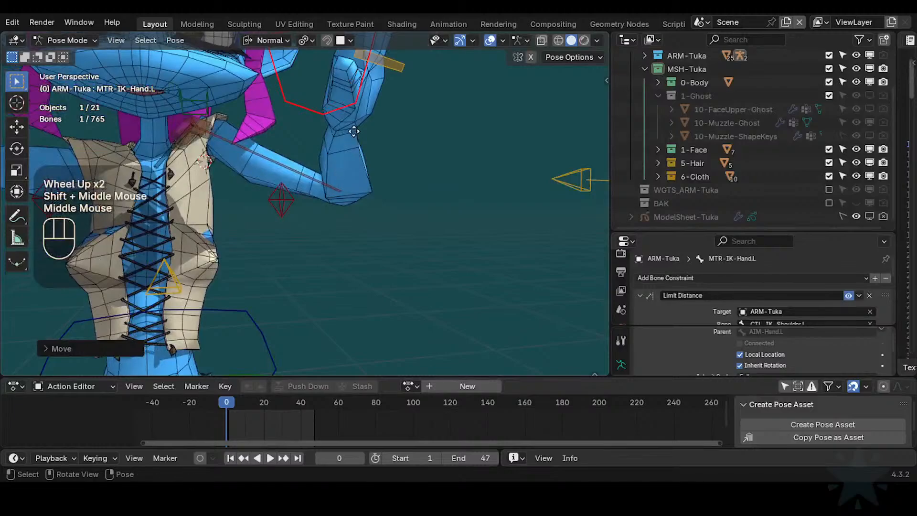
pyautogui.press('g')
pyautogui.click(279, 148)
pyautogui.keyDown('shift'); pyautogui.moveTo(278, 148); pyautogui.dragTo(318, 148, button='middle'); pyautogui.keyUp('shift')
pyautogui.press('g')
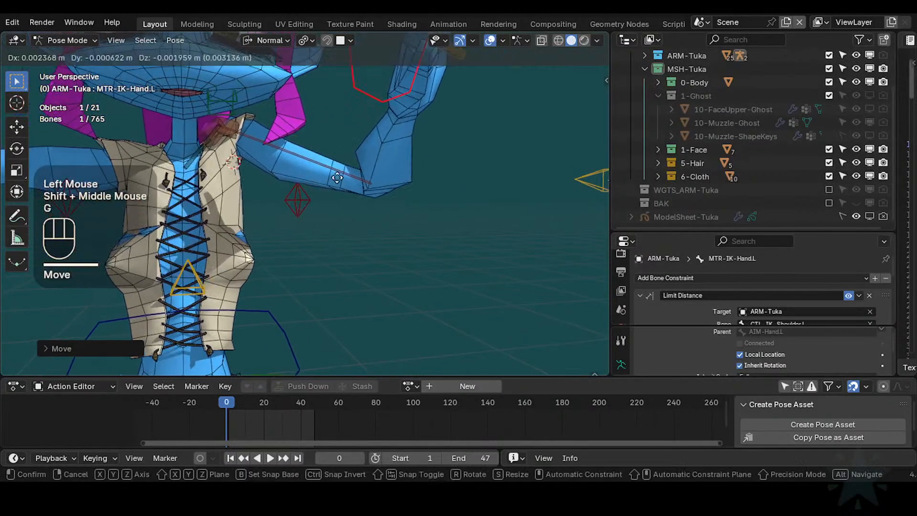
pyautogui.click(345, 157)
# - Lower the left FK shoulder control slightly, then move the left IK hand control down
pyautogui.click(234, 104)
pyautogui.press('g')
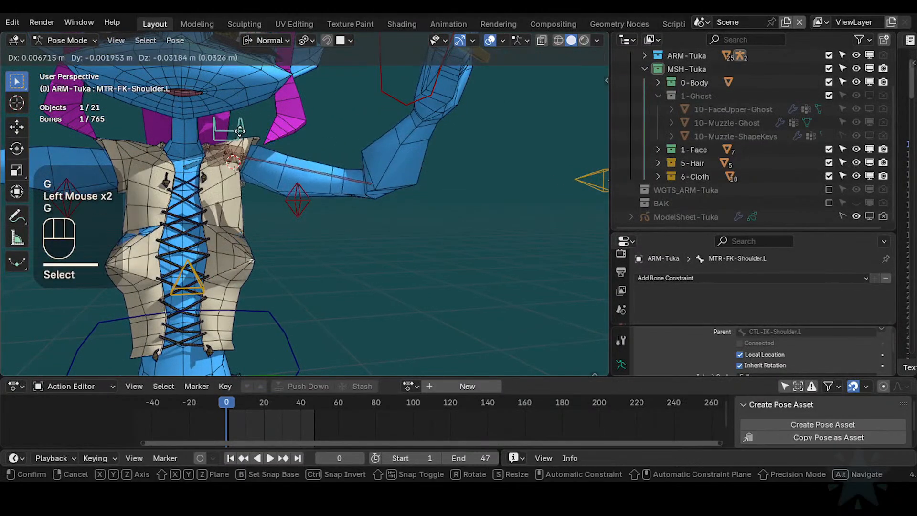
pyautogui.click(363, 88)
pyautogui.click(367, 88)
pyautogui.press('g')
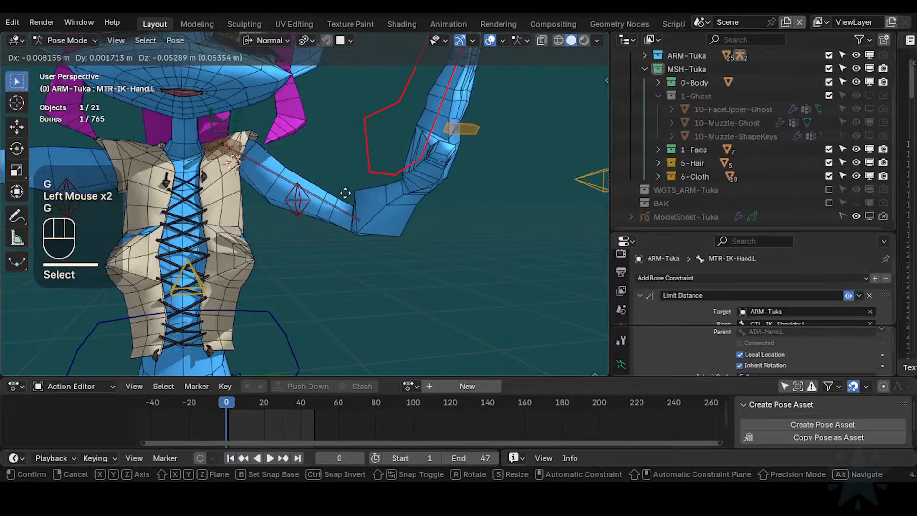
pyautogui.click(365, 115)
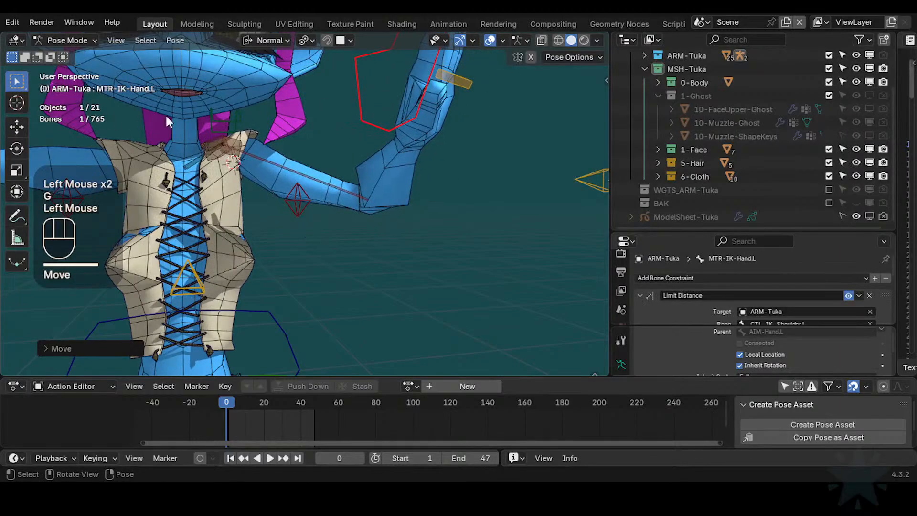
# - Raise the left FK shoulder control slightly, then bring the left IK hand control lower and closer to the body
pyautogui.click(212, 122)
pyautogui.press('g')
pyautogui.click(215, 113)
pyautogui.click(359, 111)
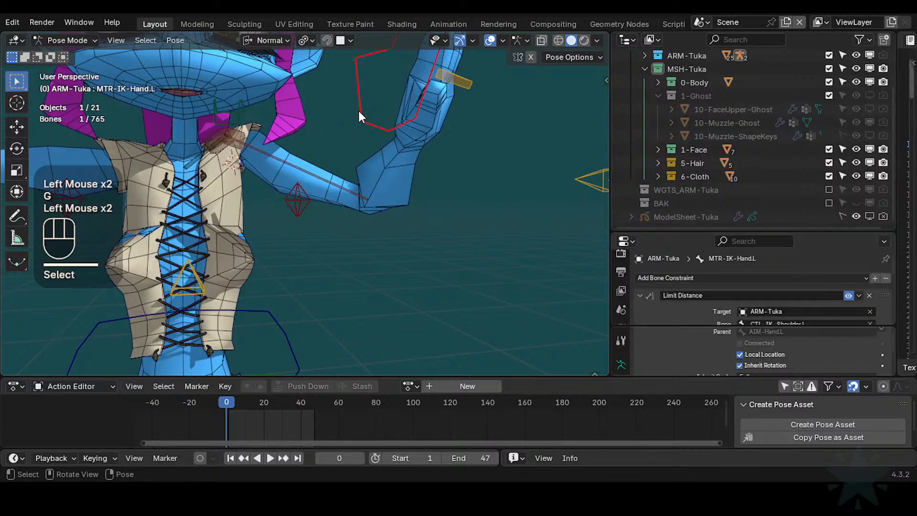
pyautogui.press('g')
pyautogui.click(243, 99)
# - Readjust the left FK shoulder control, then move the left IK hand control down so the elbow drops beside the torso
pyautogui.click(242, 99)
pyautogui.press('g')
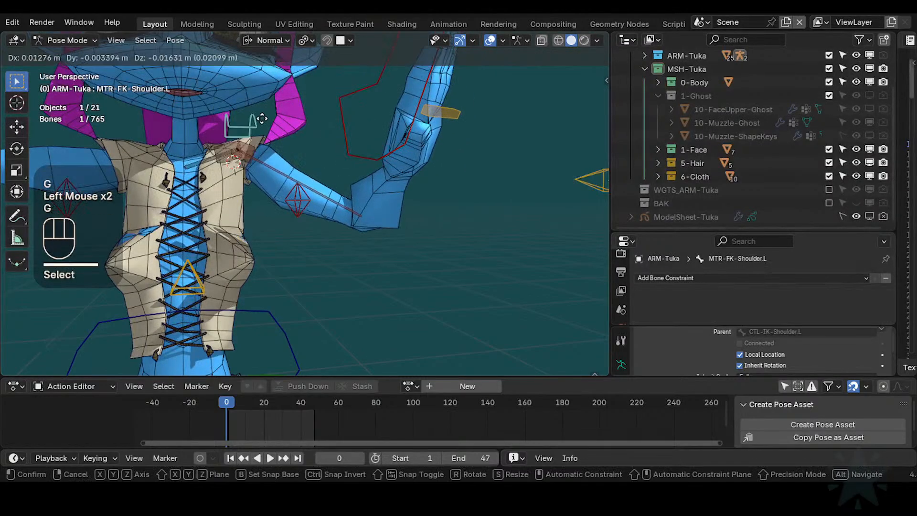
pyautogui.click(262, 116)
pyautogui.doubleClick(352, 131)
pyautogui.press('g')
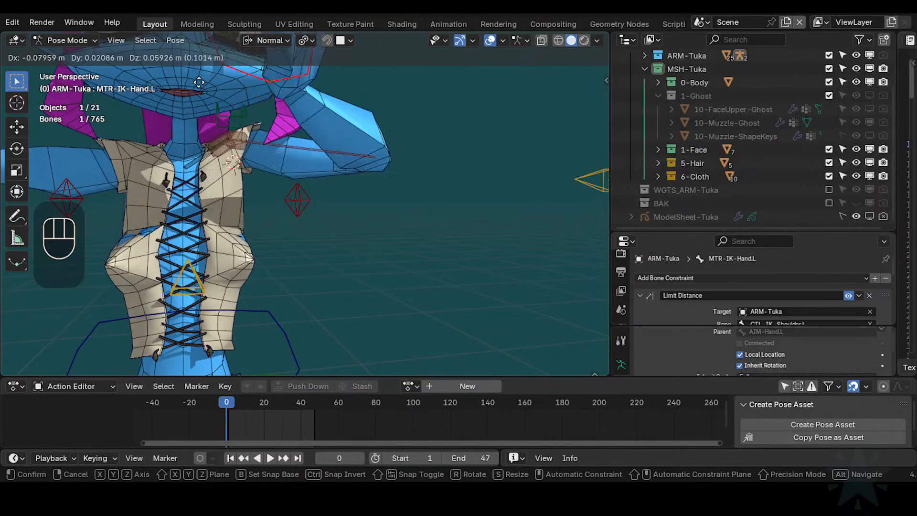
pyautogui.click(328, 227)
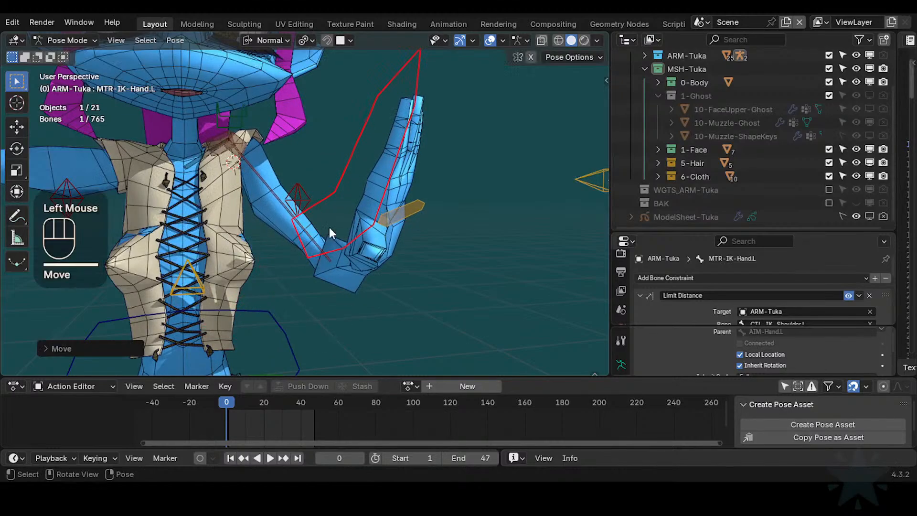
# - Rotate the left IK hand control freely, then clear the pose transforms so the arm is back in its rest pose
pyautogui.press('r')
pyautogui.press('r')
pyautogui.click(344, 224)
pyautogui.moveTo(344, 225); pyautogui.dragTo(300, 200, button='middle')
pyautogui.hotkey('alt', 'q')
pyautogui.hotkey('alt', 'q')
pyautogui.scroll(2, 415, 218)
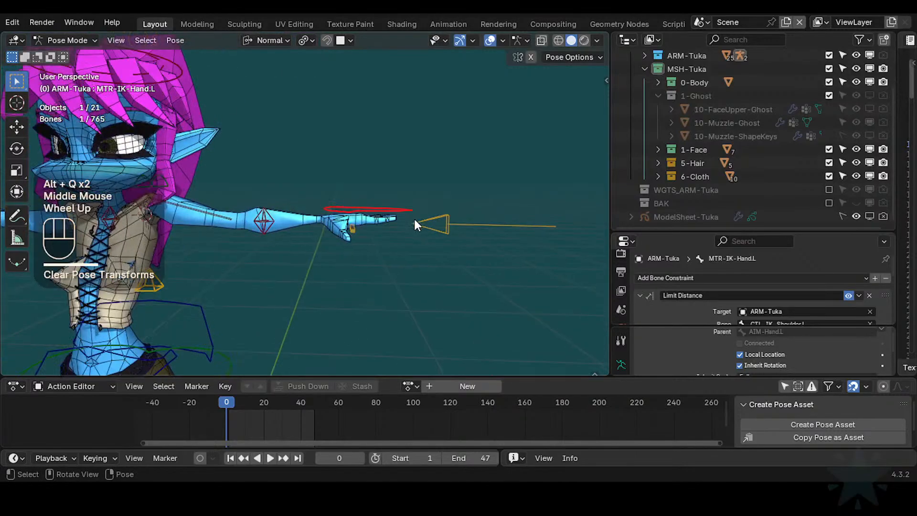
# - Move the left hand aim control down beside the body, then bring the arm forward from a side view
pyautogui.click(443, 229)
pyautogui.press('g')
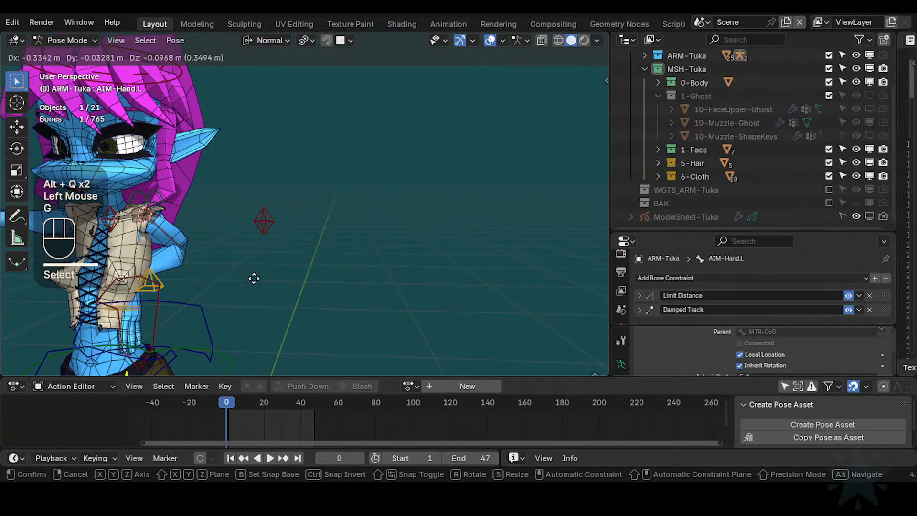
pyautogui.click(275, 330)
pyautogui.moveTo(275, 329); pyautogui.dragTo(191, 215, button='middle')
pyautogui.press('g')
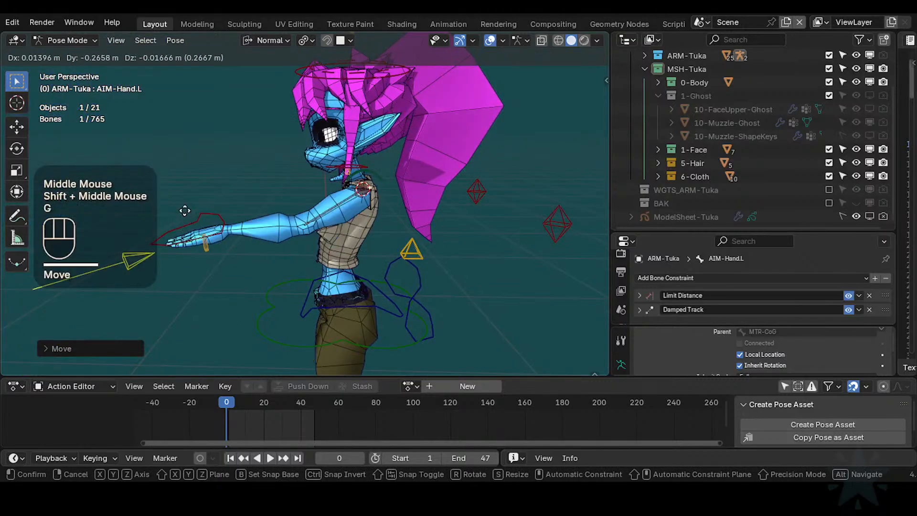
pyautogui.click(274, 201)
# - Reposition the left hand aim control from the front, leaving the hand out to the character's side near shoulder height with the elbow bent
pyautogui.moveTo(275, 201); pyautogui.dragTo(401, 183, button='middle')
pyautogui.scroll(2, 417, 181)
pyautogui.moveTo(401, 183); pyautogui.dragTo(382, 172, button='middle')
pyautogui.press('g')
pyautogui.click(393, 245)
pyautogui.press('g')
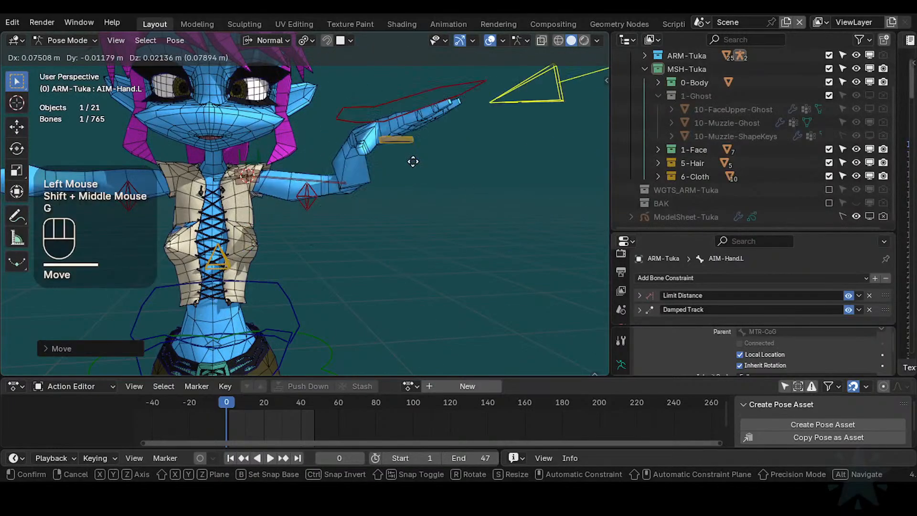
pyautogui.click(419, 204)
pyautogui.scroll(2, 266, 228)
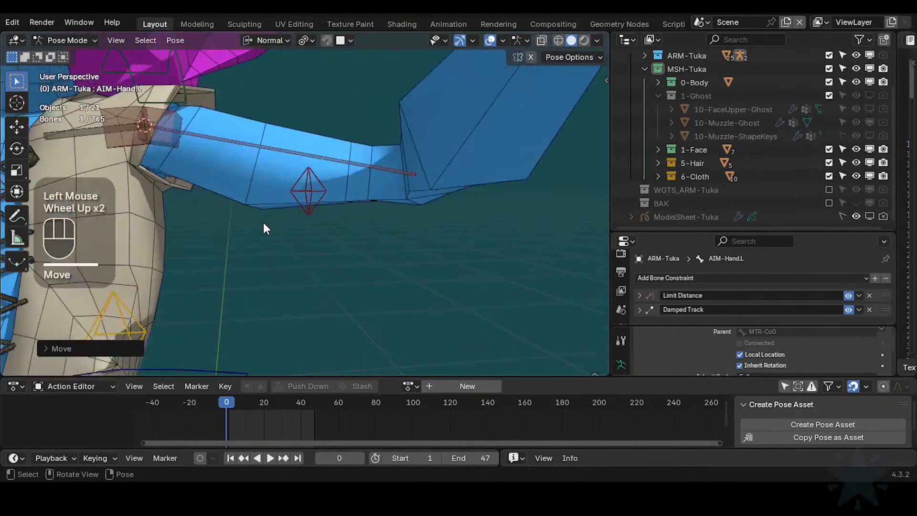
# - Switch to Object Mode and hide the 62a-ClothShirt and 62b-ClothShirtCord meshes
pyautogui.hotkey('ctrl', 'Tab')
pyautogui.scroll(-2, 223, 202)
pyautogui.click(230, 205)
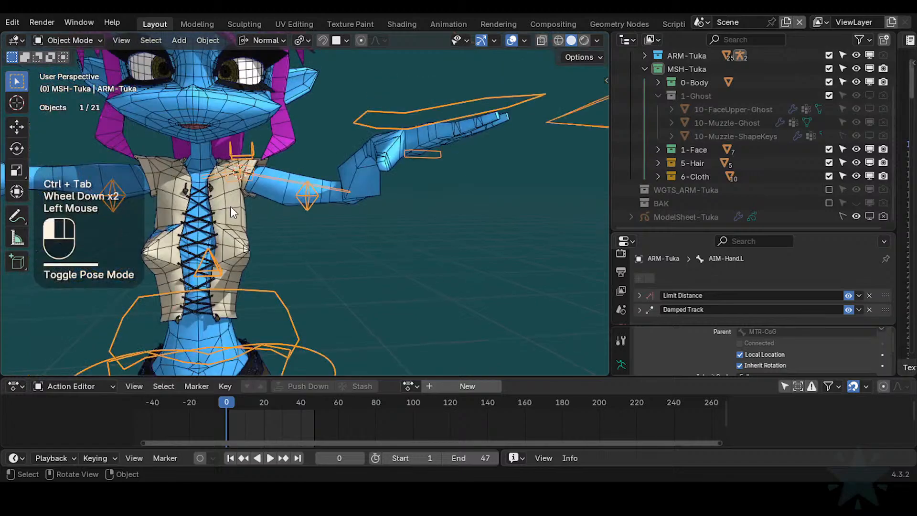
pyautogui.press('h')
pyautogui.press('n')
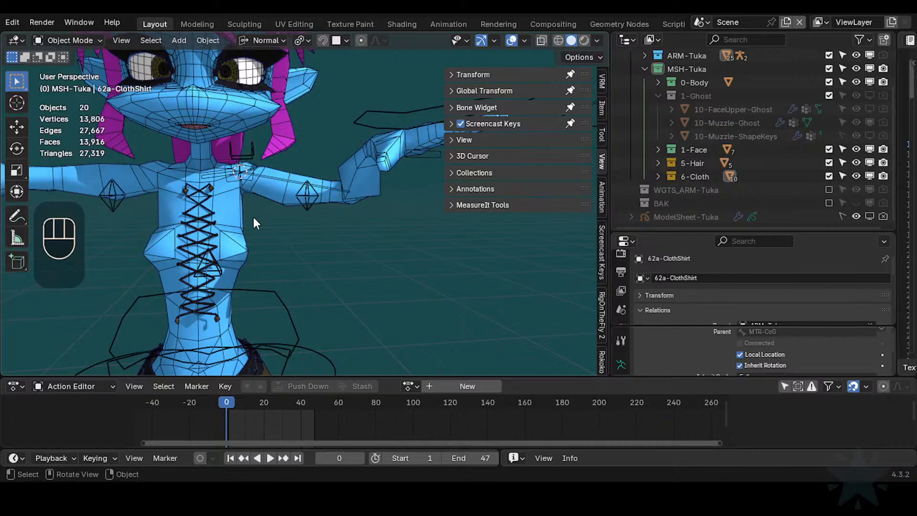
pyautogui.click(204, 209)
pyautogui.press('h')
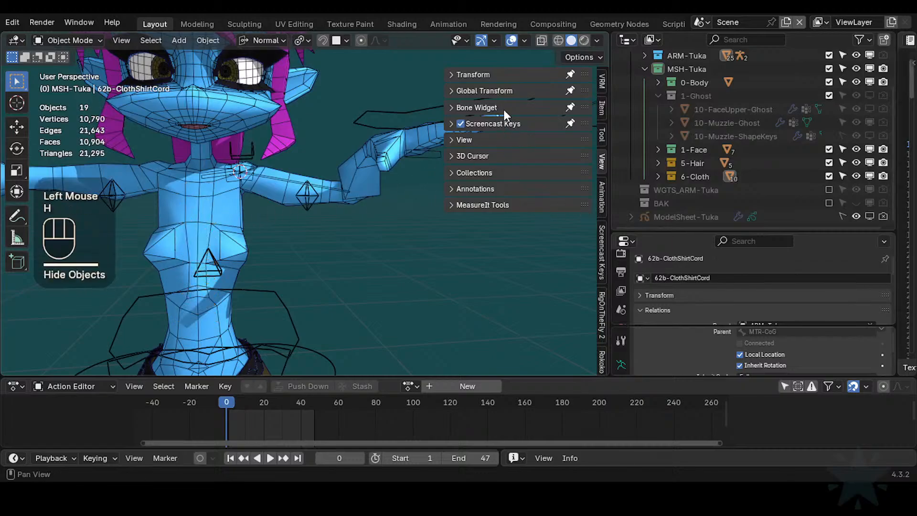
# - Select the ARM-Tuka armature, return to Pose Mode, and reveal all hidden bones with nothing selected
pyautogui.doubleClick(263, 175)
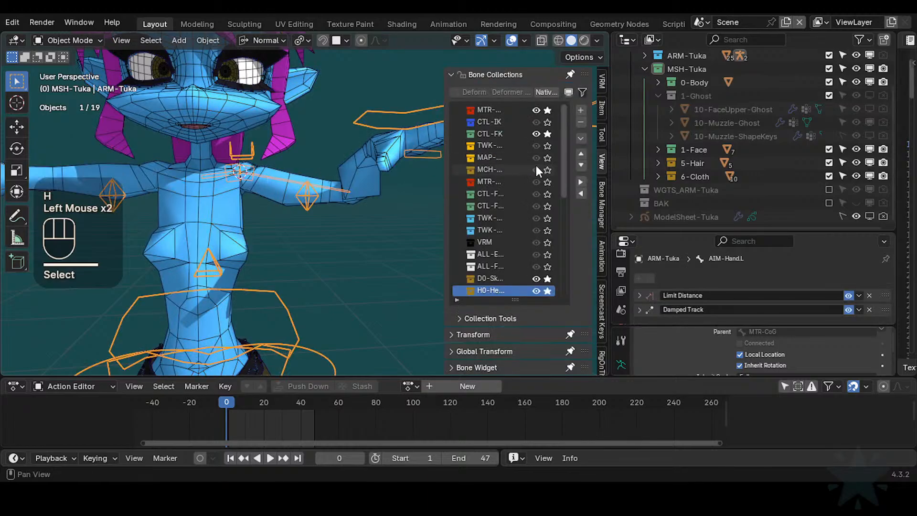
pyautogui.scroll(-3, 533, 238)
pyautogui.scroll(-2, 531, 237)
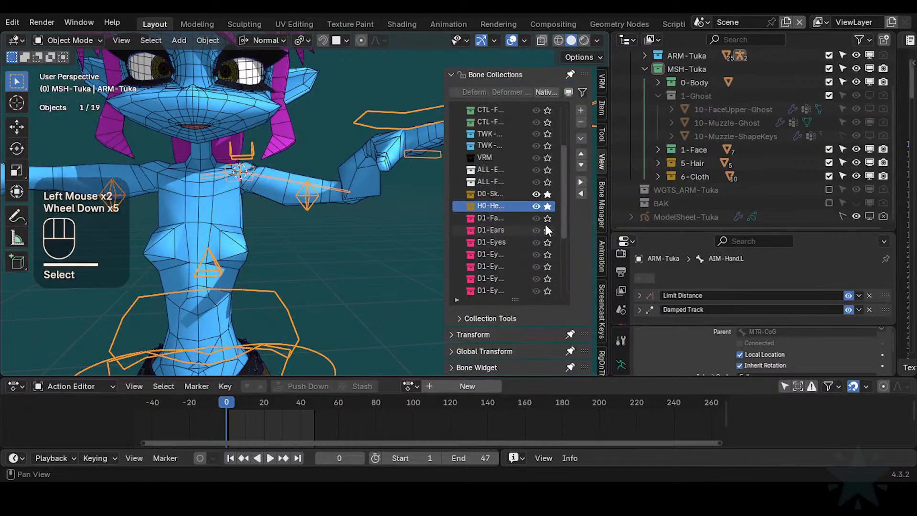
pyautogui.scroll(4, 546, 204)
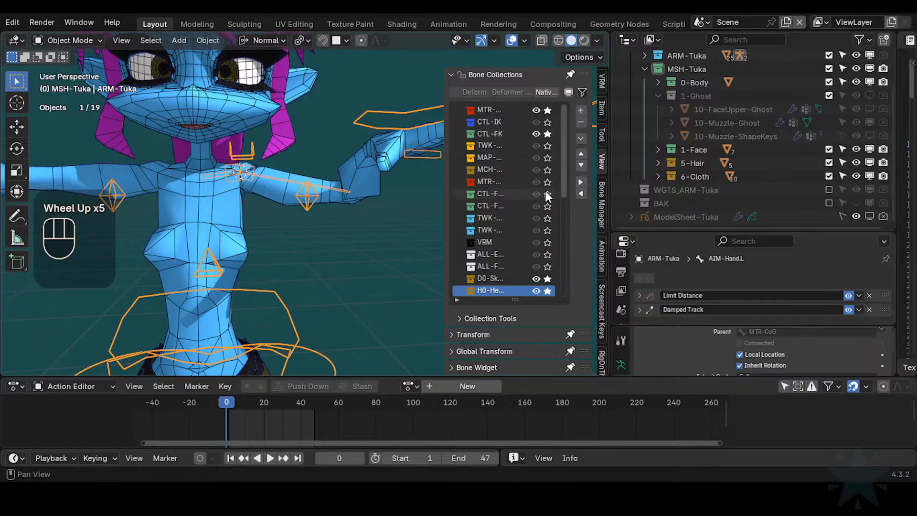
pyautogui.scroll(-2, 543, 231)
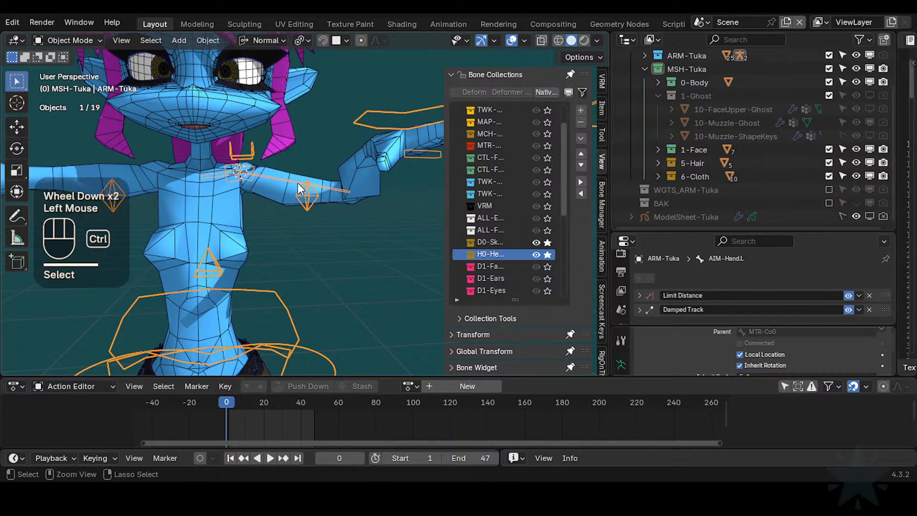
pyautogui.hotkey('ctrl', 'Tab')
pyautogui.hotkey('alt', 'h')
pyautogui.hotkey('alt', 'a')
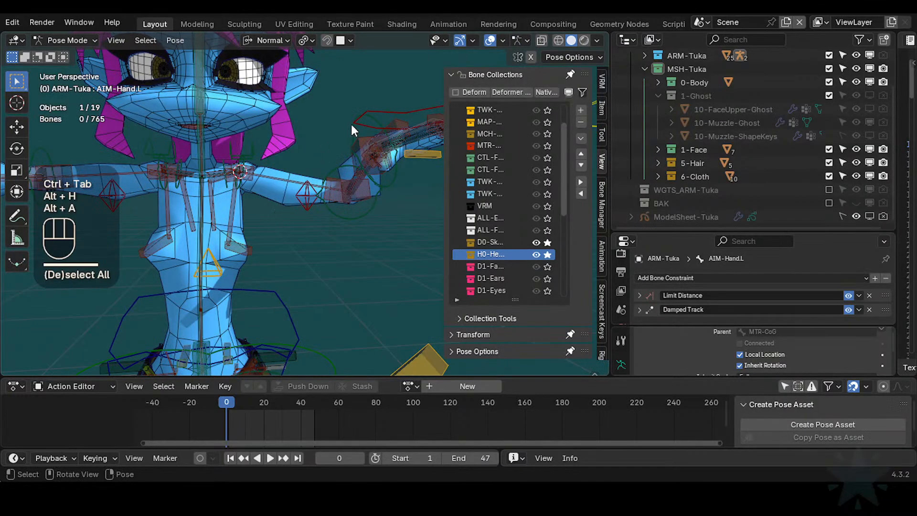
# - Raise the left IK hand control to test the bare shoulder, then set it slightly above shoulder height
pyautogui.click(367, 116)
pyautogui.click(374, 114)
pyautogui.press('n')
pyautogui.press('g')
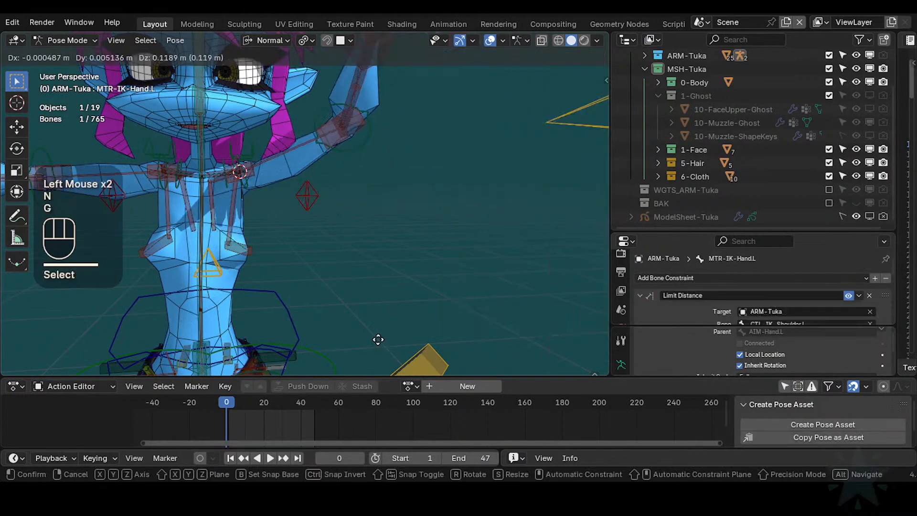
pyautogui.click(363, 120)
pyautogui.scroll(1, 363, 120)
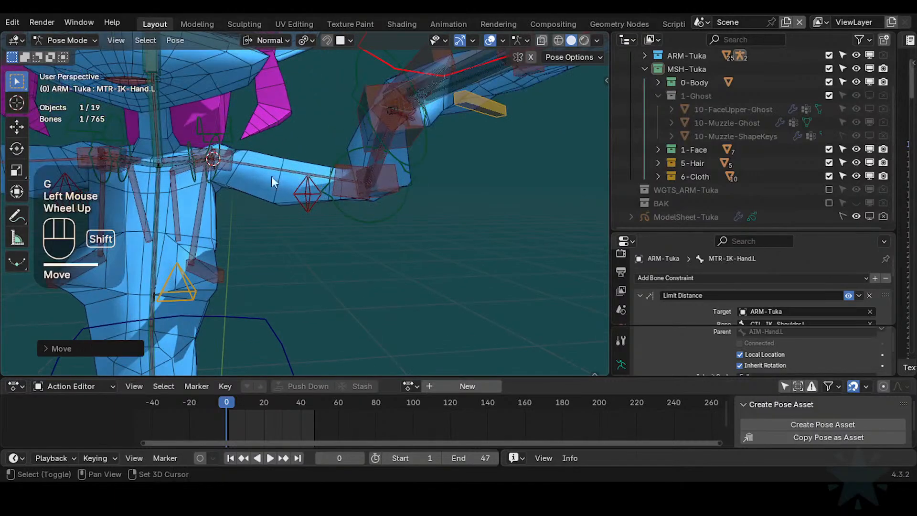
# - Move the left FK shoulder control MTR-FK-Shoulder.L slightly upward
pyautogui.keyDown('shift'); pyautogui.moveTo(363, 119); pyautogui.dragTo(285, 227, button='middle'); pyautogui.keyUp('shift')
pyautogui.doubleClick(275, 160)
pyautogui.press('g')
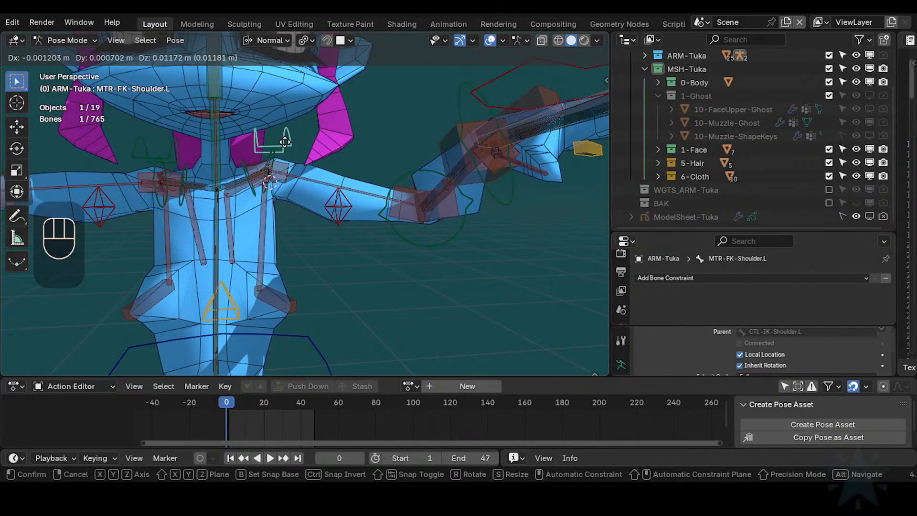
pyautogui.click(287, 148)
# - Move the left IK hand control up so the arm is raised beside the head
pyautogui.scroll(-2, 399, 138)
pyautogui.keyDown('shift'); pyautogui.moveTo(399, 137); pyautogui.dragTo(411, 141, button='middle'); pyautogui.keyUp('shift')
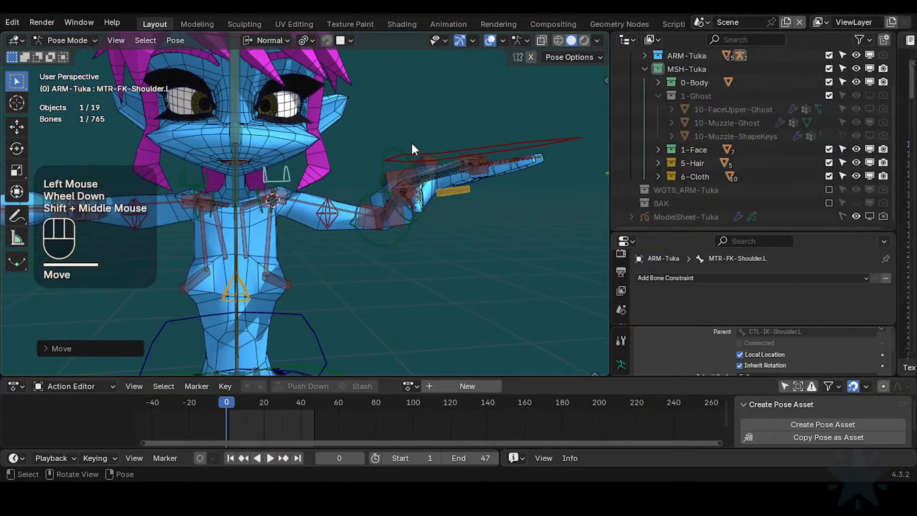
pyautogui.click(412, 144)
pyautogui.click(411, 152)
pyautogui.press('g')
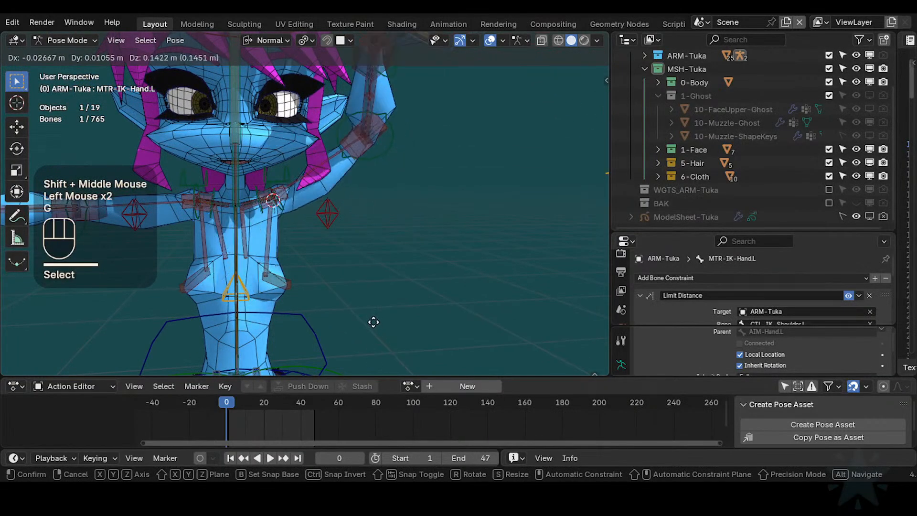
pyautogui.click(367, 319)
pyautogui.scroll(2, 355, 329)
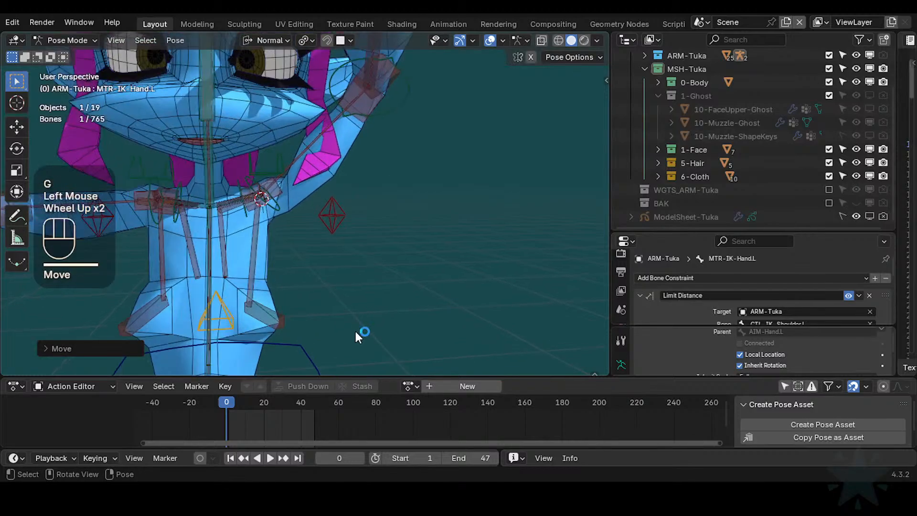
# - Put the 0-Body-Tuka mesh in Weight Paint mode with the armature selected, and make HLP2-BreastLeverage.L the active weight group
pyautogui.moveTo(356, 328); pyautogui.dragTo(235, 250, button='middle')
pyautogui.scroll(2, 244, 211)
pyautogui.click(284, 233)
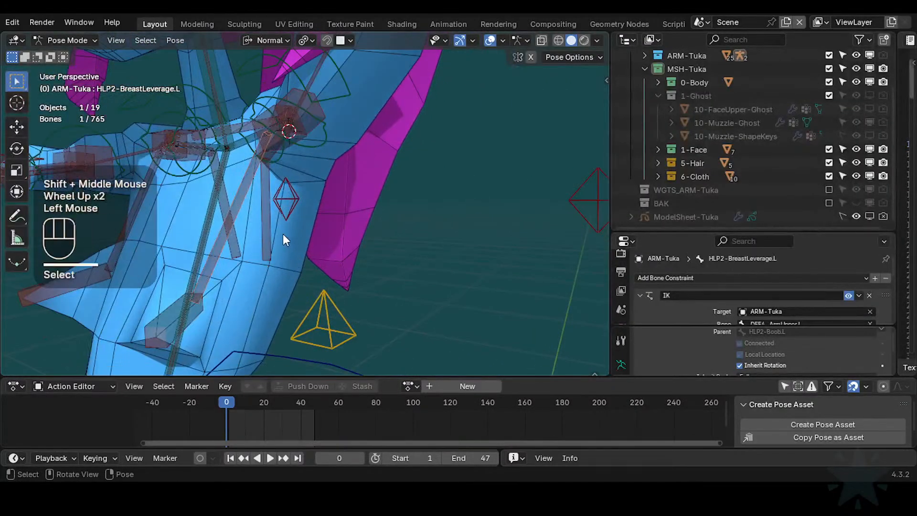
pyautogui.hotkey('ctrl', 'Tab')
pyautogui.click(239, 193)
pyautogui.keyDown('shift'); pyautogui.click(303, 208); pyautogui.keyUp('shift')
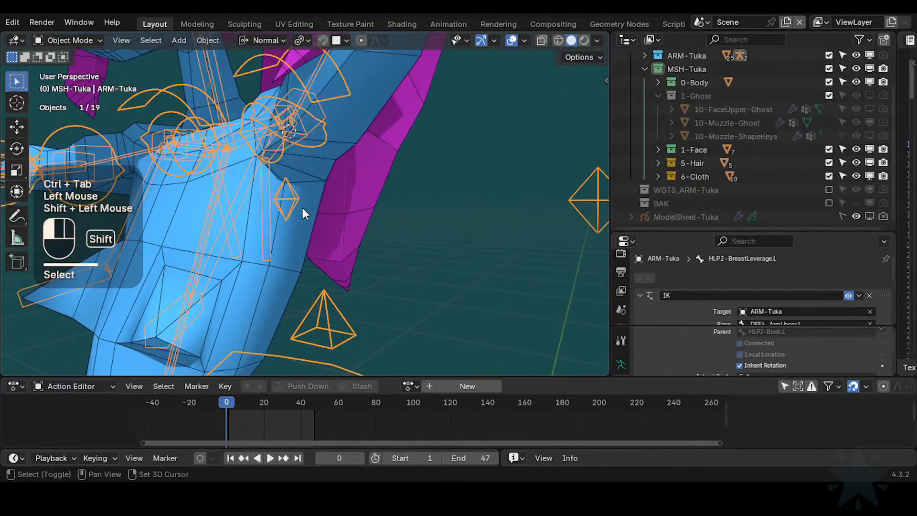
pyautogui.hotkey('ctrl', 'Tab')
pyautogui.press('w')
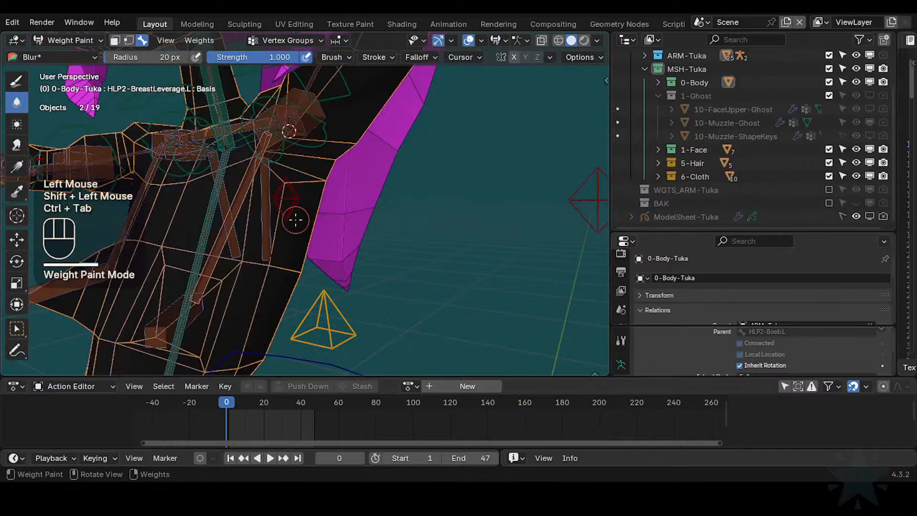
pyautogui.keyDown('alt'); pyautogui.click(240, 185); pyautogui.keyUp('alt')
pyautogui.keyDown('alt'); pyautogui.click(248, 186); pyautogui.keyUp('alt')
# - With the Paint brush, sample a weight of 0.469 and paint it over the left side of the chest below the shoulder
pyautogui.moveTo(248, 186)
pyautogui.keyDown('shift'); pyautogui.mouseDown(button='middle')
pyautogui.moveTo(269, 197)
pyautogui.moveTo(258, 214)
pyautogui.moveTo(278, 224)
pyautogui.mouseUp(button='middle'); pyautogui.keyUp('shift')
pyautogui.click(15, 82)
pyautogui.hotkey('ctrl', 'f')
pyautogui.keyDown('ctrl'); pyautogui.click(244, 209); pyautogui.keyUp('ctrl')
pyautogui.hotkey('ctrl', 'f')
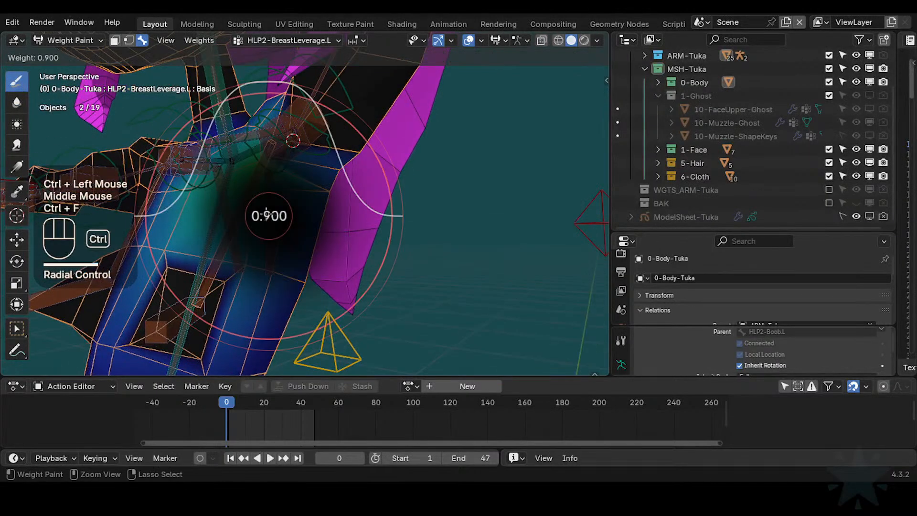
pyautogui.click(275, 188)
pyautogui.hotkey('shift', 'x')
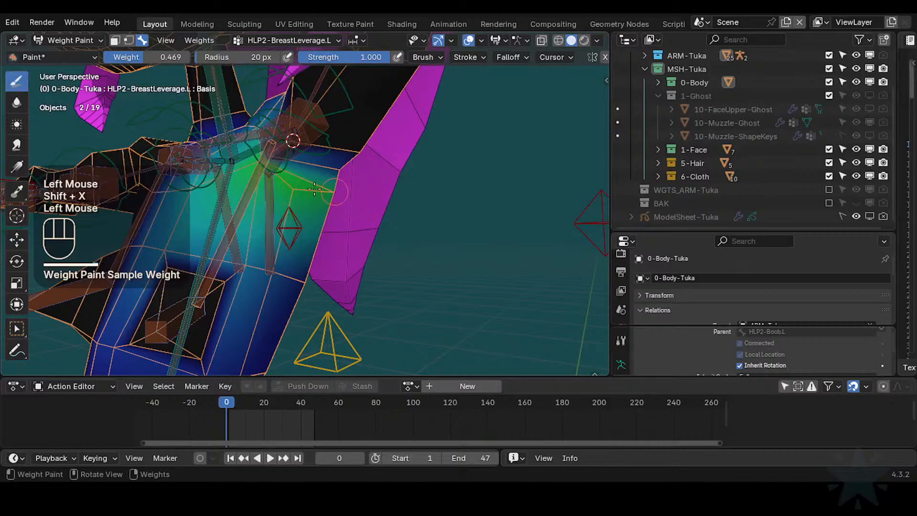
pyautogui.click(278, 270)
pyautogui.moveTo(251, 258); pyautogui.dragTo(229, 241)
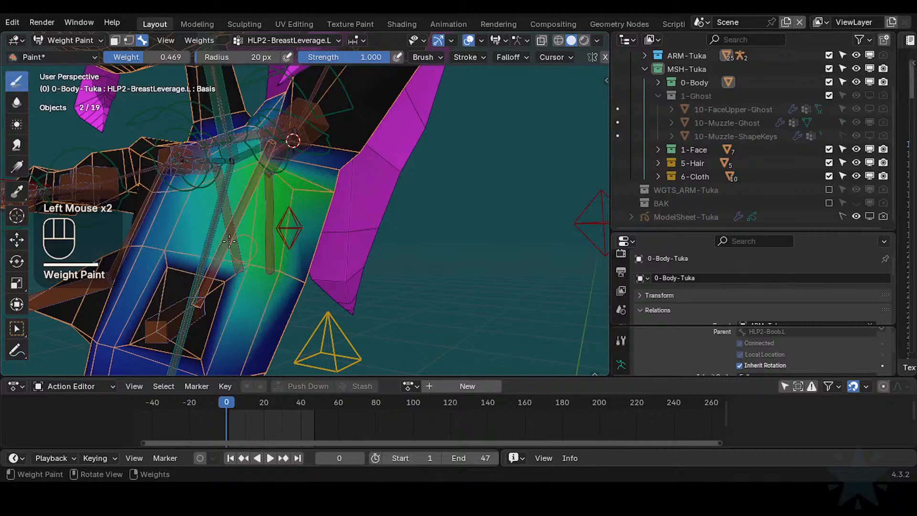
# - Extend the HLP2-BreastLeverage.L weight across the left ribs and below the armpit, then switch to the Blur brush
pyautogui.moveTo(284, 262); pyautogui.dragTo(332, 261, button='middle')
pyautogui.click(304, 283)
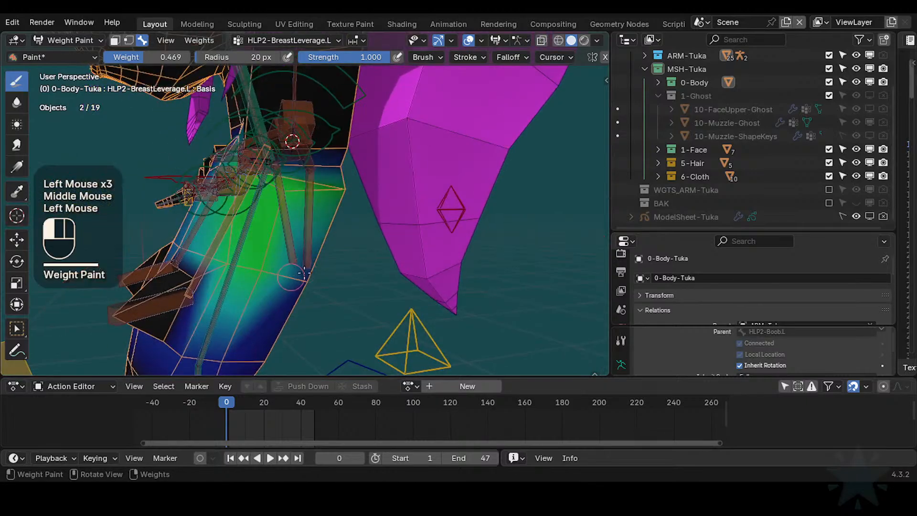
pyautogui.moveTo(293, 228)
pyautogui.mouseDown(button='middle')
pyautogui.moveTo(281, 220)
pyautogui.moveTo(301, 215)
pyautogui.moveTo(283, 213)
pyautogui.moveTo(275, 187)
pyautogui.moveTo(282, 194)
pyautogui.moveTo(139, 153)
pyautogui.mouseUp(button='middle')
pyautogui.click(271, 189)
pyautogui.click(16, 103)
pyautogui.moveTo(282, 201); pyautogui.dragTo(318, 216, button='middle')
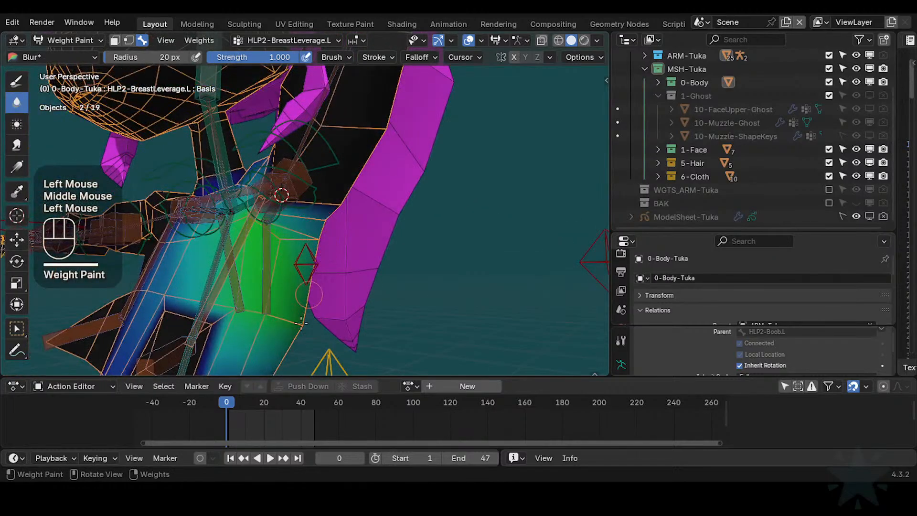
# - From the character's back, make HLP2-Scapula.L the active weight group and sample its weight
pyautogui.moveTo(292, 316); pyautogui.dragTo(293, 287, button='middle')
pyautogui.moveTo(294, 287); pyautogui.dragTo(395, 180, button='middle')
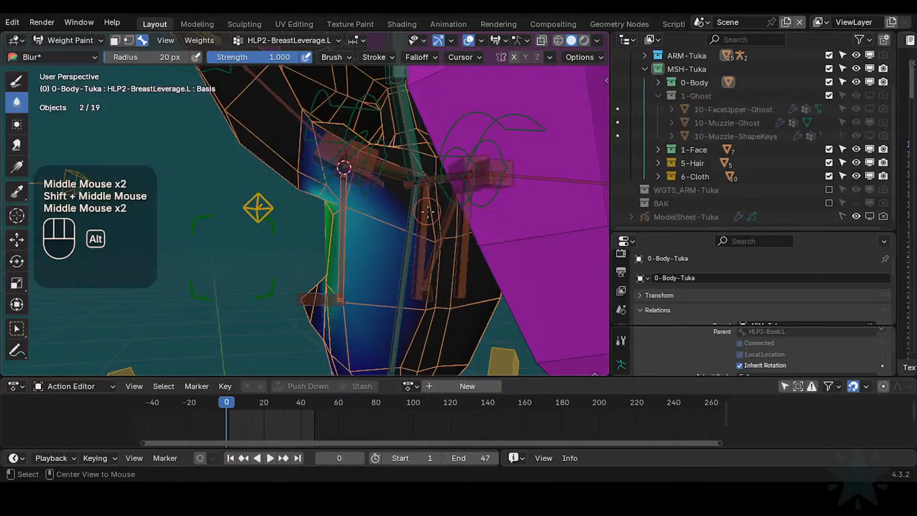
pyautogui.keyDown('alt'); pyautogui.click(315, 210); pyautogui.keyUp('alt')
pyautogui.keyDown('alt'); pyautogui.moveTo(428, 211); pyautogui.dragTo(350, 196, button='middle'); pyautogui.keyUp('alt')
pyautogui.keyDown('alt'); pyautogui.click(383, 214); pyautogui.keyUp('alt')
pyautogui.hotkey('shift', 'x')
pyautogui.hotkey('ctrl', 'f')
pyautogui.press('Escape')
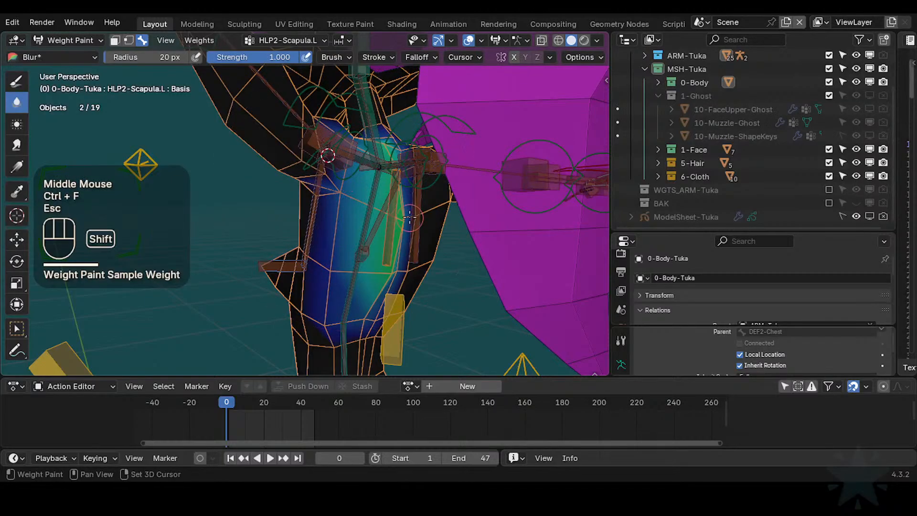
# - Switch to the Paint brush, sample a weight of 0.437, and paint it over the left shoulder blade area
pyautogui.moveTo(340, 202); pyautogui.dragTo(358, 207, button='middle')
pyautogui.hotkey('shift', 'space')
pyautogui.click(379, 226)
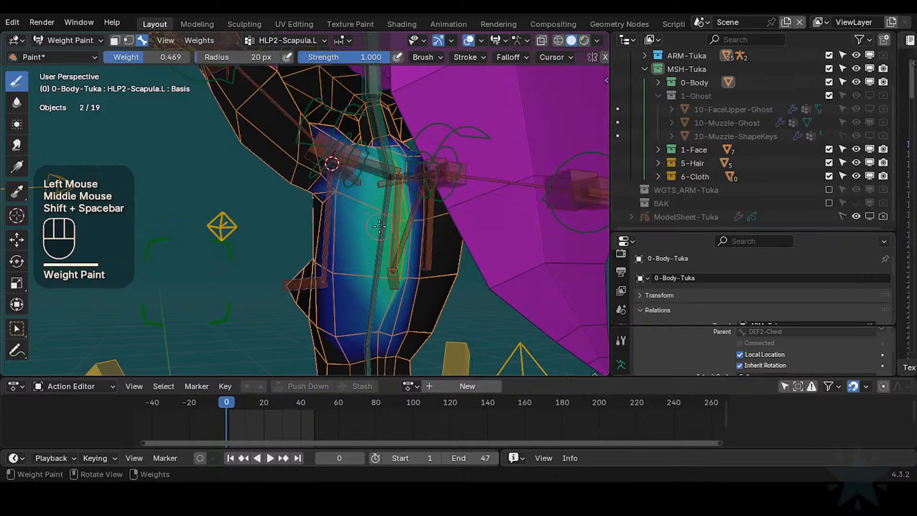
pyautogui.hotkey('shift', 'x')
pyautogui.click(335, 198)
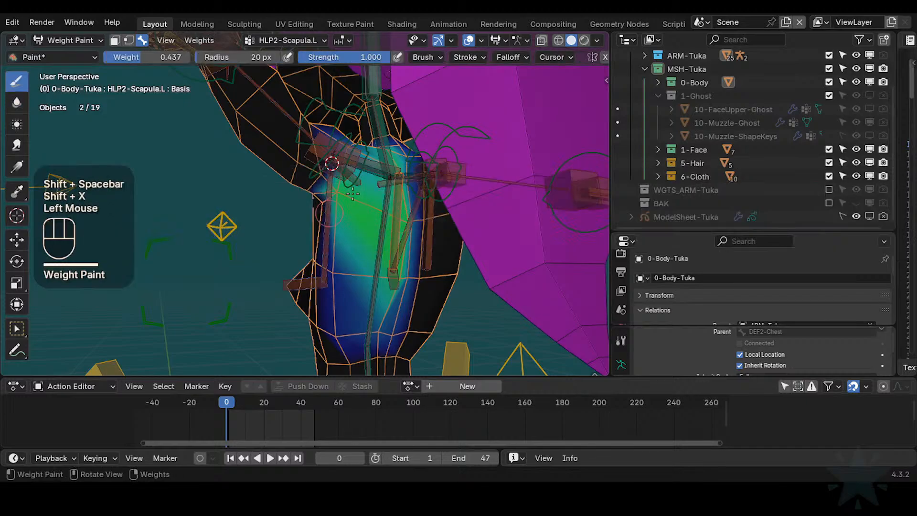
pyautogui.moveTo(335, 198)
pyautogui.mouseDown(button='middle')
pyautogui.moveTo(315, 200)
pyautogui.moveTo(318, 255)
pyautogui.moveTo(310, 246)
pyautogui.mouseUp(button='middle')
pyautogui.click(318, 254)
# - Paint the 0.437 HLP2-Scapula.L weight onto the left side of the ribcage beneath the raised arm
pyautogui.moveTo(310, 246)
pyautogui.mouseDown(button='middle')
pyautogui.moveTo(287, 226)
pyautogui.moveTo(303, 215)
pyautogui.mouseUp(button='middle')
pyautogui.click(286, 225)
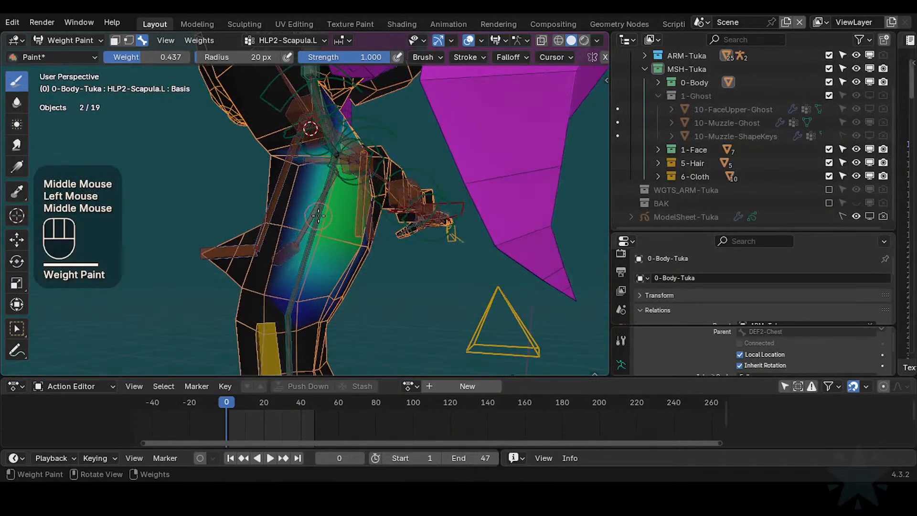
pyautogui.hotkey('ctrl', '4')
pyautogui.click(282, 233)
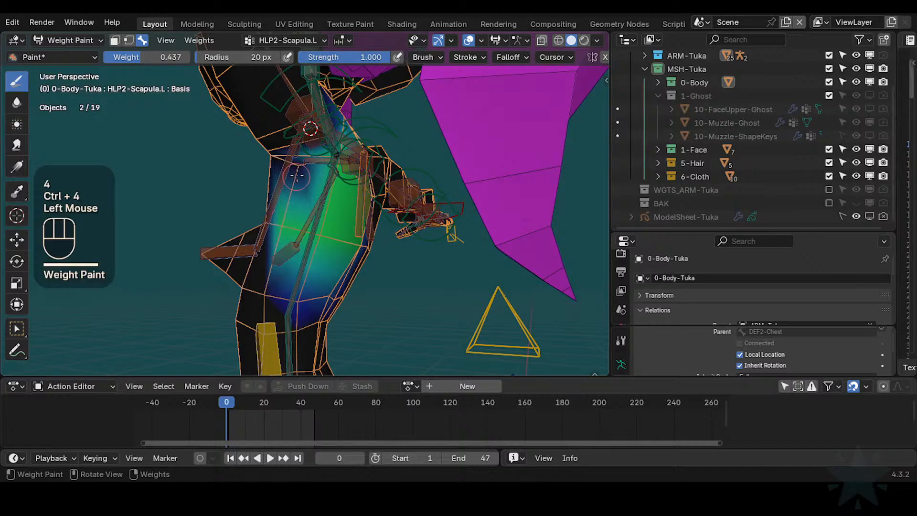
# - Extend the HLP2-Scapula.L weight down the left flank toward the waist, then switch to the Blur brush
pyautogui.moveTo(304, 181); pyautogui.dragTo(305, 186, button='middle')
pyautogui.moveTo(306, 187)
pyautogui.keyDown('shift'); pyautogui.mouseDown(button='middle')
pyautogui.moveTo(312, 196)
pyautogui.moveTo(286, 180)
pyautogui.moveTo(298, 205)
pyautogui.moveTo(294, 261)
pyautogui.moveTo(299, 254)
pyautogui.moveTo(306, 268)
pyautogui.mouseUp(button='middle'); pyautogui.keyUp('shift')
pyautogui.click(294, 261)
pyautogui.moveTo(239, 263)
pyautogui.mouseDown()
pyautogui.moveTo(210, 296)
pyautogui.moveTo(275, 294)
pyautogui.mouseUp()
pyautogui.moveTo(315, 269); pyautogui.dragTo(315, 277, button='middle')
pyautogui.moveTo(315, 277); pyautogui.dragTo(316, 284, button='middle')
pyautogui.click(317, 286)
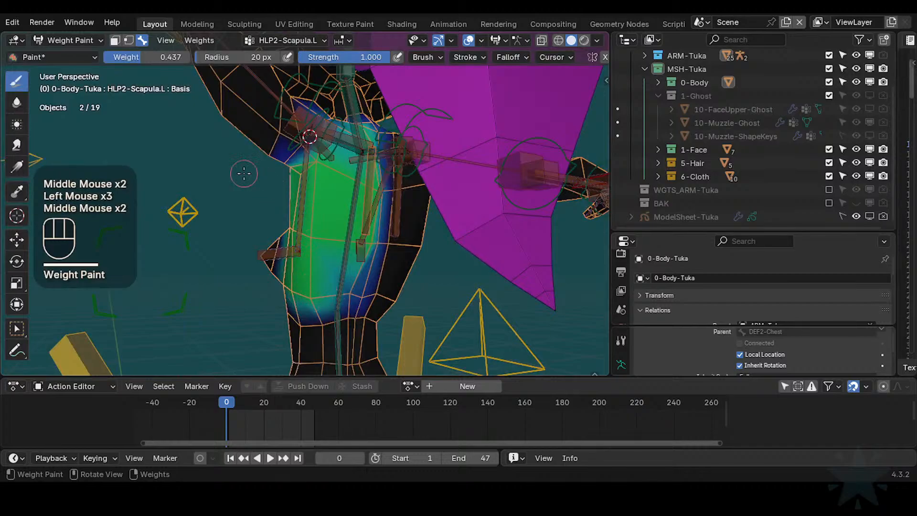
pyautogui.click(24, 102)
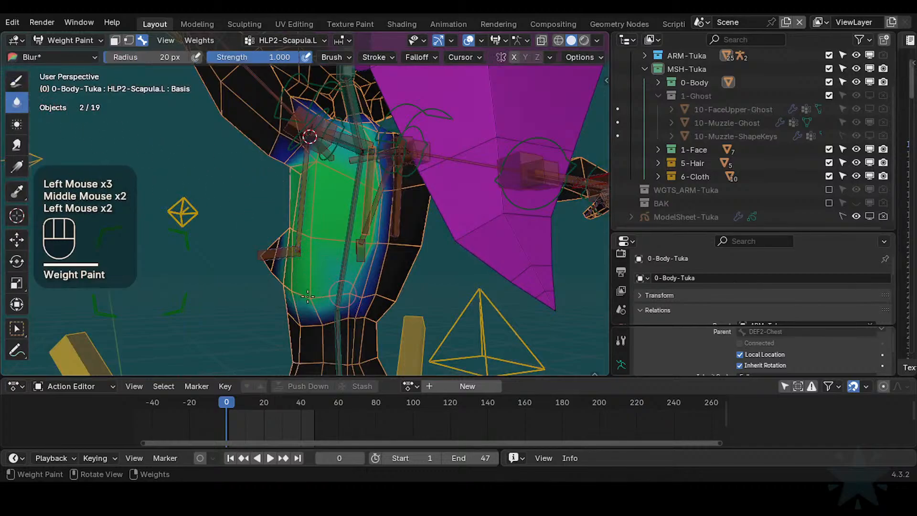
# - Blur the HLP2-Scapula.L weights along the left ribcage and back beneath the raised arm
pyautogui.moveTo(305, 292); pyautogui.dragTo(261, 290, button='middle')
pyautogui.keyDown('shift'); pyautogui.moveTo(279, 233); pyautogui.dragTo(320, 219, button='middle'); pyautogui.keyUp('shift')
pyautogui.moveTo(256, 197); pyautogui.dragTo(284, 203, button='middle')
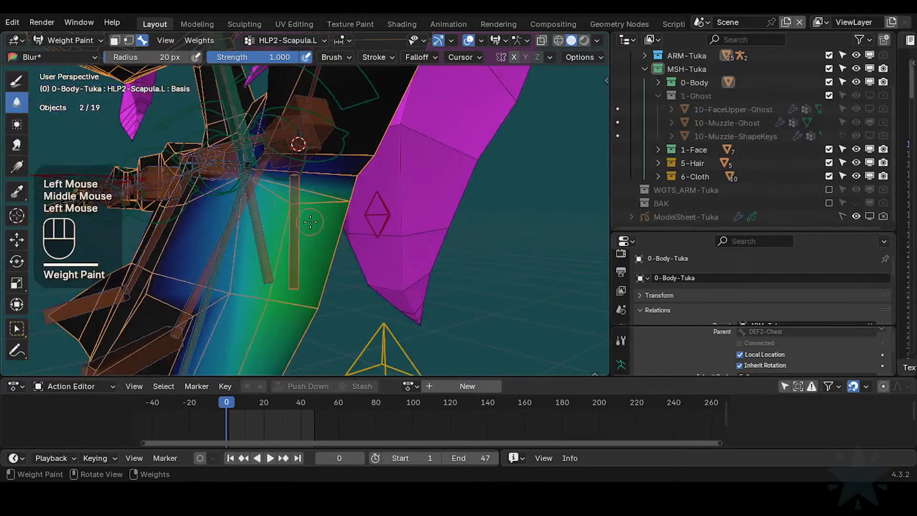
pyautogui.keyDown('ctrl'); pyautogui.moveTo(293, 239); pyautogui.dragTo(258, 246, button='middle'); pyautogui.keyUp('ctrl')
pyautogui.moveTo(258, 246); pyautogui.dragTo(239, 241, button='middle')
pyautogui.click(239, 239)
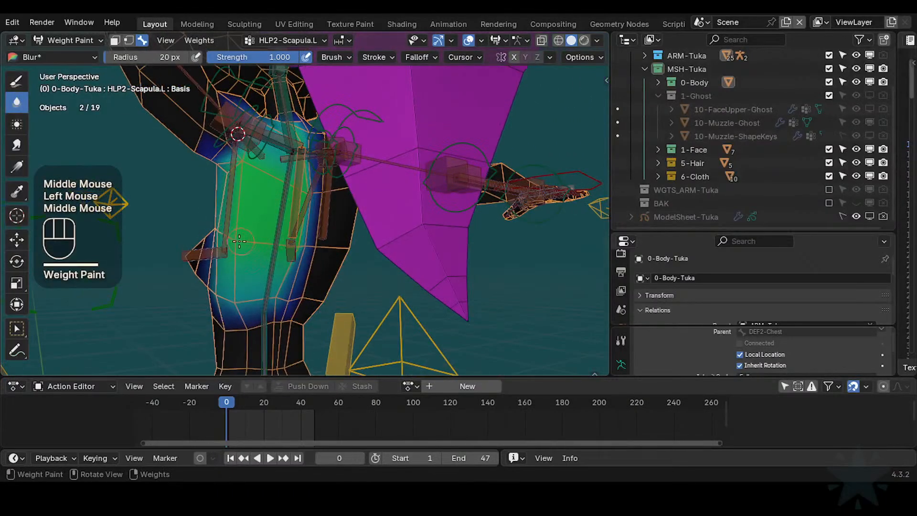
pyautogui.moveTo(256, 199)
pyautogui.keyDown('shift'); pyautogui.mouseDown(button='middle')
pyautogui.moveTo(248, 210)
pyautogui.moveTo(253, 201)
pyautogui.mouseUp(button='middle'); pyautogui.keyUp('shift')
pyautogui.moveTo(253, 201)
pyautogui.mouseDown(button='middle')
pyautogui.moveTo(259, 171)
pyautogui.moveTo(226, 154)
pyautogui.mouseUp(button='middle')
# - Undo the last stroke, set the Paint brush weight to 1.000, and subtract HLP2-Scapula.L weight from the upper arm's underside near the armpit
pyautogui.click(17, 82)
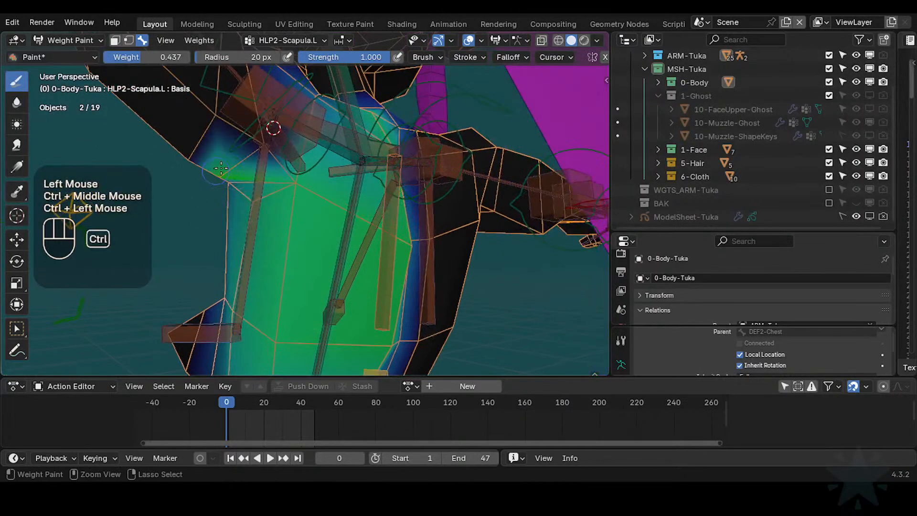
pyautogui.hotkey('ctrl', 'z')
pyautogui.keyDown('shift'); pyautogui.moveTo(258, 191); pyautogui.dragTo(261, 215, button='middle'); pyautogui.keyUp('shift')
pyautogui.hotkey('ctrl', 'f')
pyautogui.keyDown('ctrl'); pyautogui.click(222, 183); pyautogui.keyUp('ctrl')
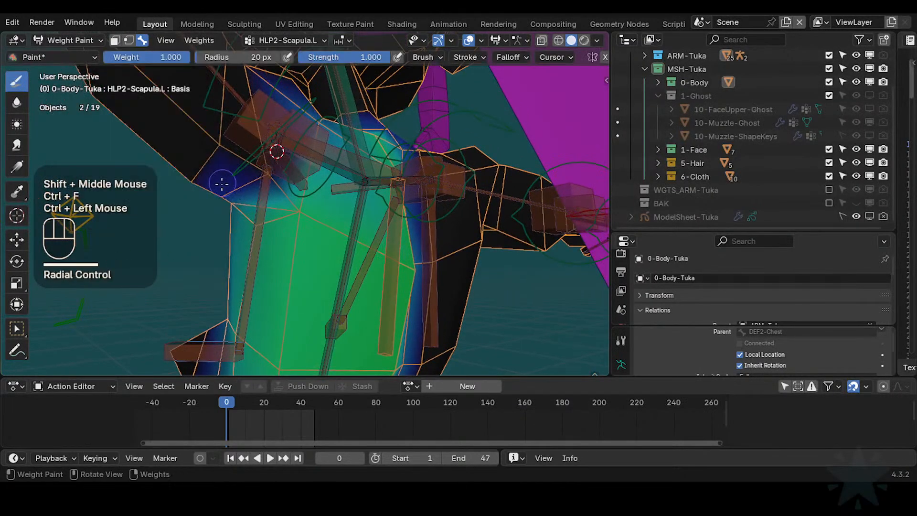
# - Check the HLP2-BreastLeverage.L weights and those of neighbouring helper bones, then blur the weights around the left armpit
pyautogui.keyDown('alt'); pyautogui.click(256, 249); pyautogui.keyUp('alt')
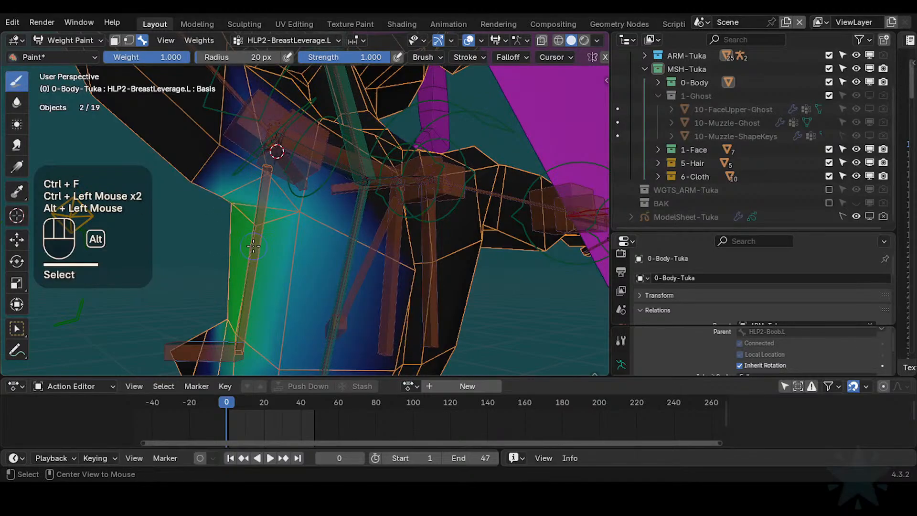
pyautogui.moveTo(256, 248); pyautogui.dragTo(323, 231, button='middle')
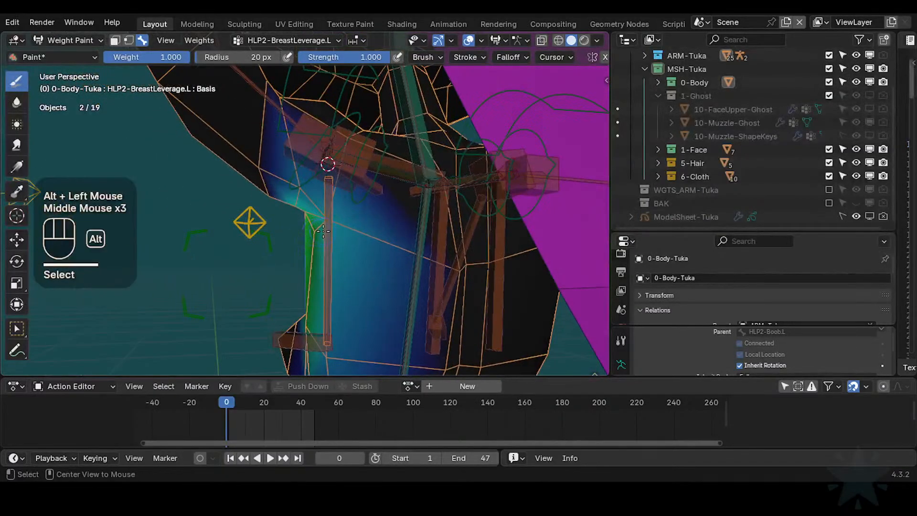
pyautogui.keyDown('alt'); pyautogui.click(420, 229); pyautogui.keyUp('alt')
pyautogui.moveTo(378, 209)
pyautogui.keyDown('ctrl'); pyautogui.mouseDown(button='middle')
pyautogui.moveTo(374, 232)
pyautogui.moveTo(326, 223)
pyautogui.moveTo(269, 183)
pyautogui.moveTo(286, 203)
pyautogui.moveTo(329, 176)
pyautogui.mouseUp(button='middle'); pyautogui.keyUp('ctrl')
pyautogui.keyDown('alt'); pyautogui.click(402, 243); pyautogui.keyUp('alt')
pyautogui.click(24, 100)
pyautogui.click(286, 203)
pyautogui.click(306, 193)
# - Make HLP2-Scapula.L.001 the active weight group, undo the last stroke, and blur its weights around the left shoulder
pyautogui.keyDown('alt'); pyautogui.click(330, 177); pyautogui.keyUp('alt')
pyautogui.moveTo(293, 204); pyautogui.dragTo(353, 189, button='middle')
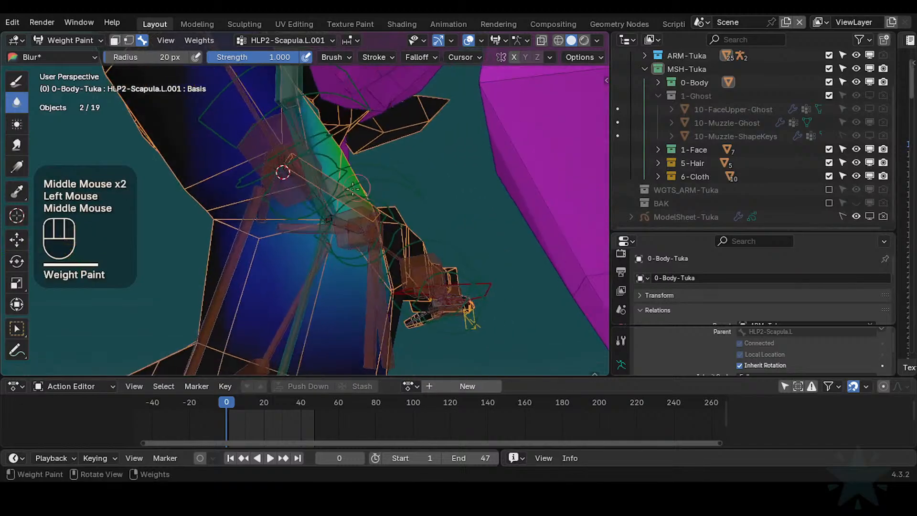
pyautogui.moveTo(311, 222); pyautogui.dragTo(315, 219, button='middle')
pyautogui.moveTo(315, 220)
pyautogui.mouseDown(button='middle')
pyautogui.moveTo(323, 215)
pyautogui.moveTo(266, 248)
pyautogui.moveTo(270, 239)
pyautogui.moveTo(261, 241)
pyautogui.moveTo(313, 244)
pyautogui.moveTo(330, 231)
pyautogui.mouseUp(button='middle')
pyautogui.hotkey('ctrl', 'z')
pyautogui.click(323, 215)
pyautogui.click(276, 237)
pyautogui.moveTo(287, 231); pyautogui.dragTo(334, 238, button='middle')
pyautogui.keyDown('ctrl'); pyautogui.moveTo(334, 238); pyautogui.dragTo(335, 242, button='middle'); pyautogui.keyUp('ctrl')
pyautogui.moveTo(330, 249); pyautogui.dragTo(317, 216, button='middle')
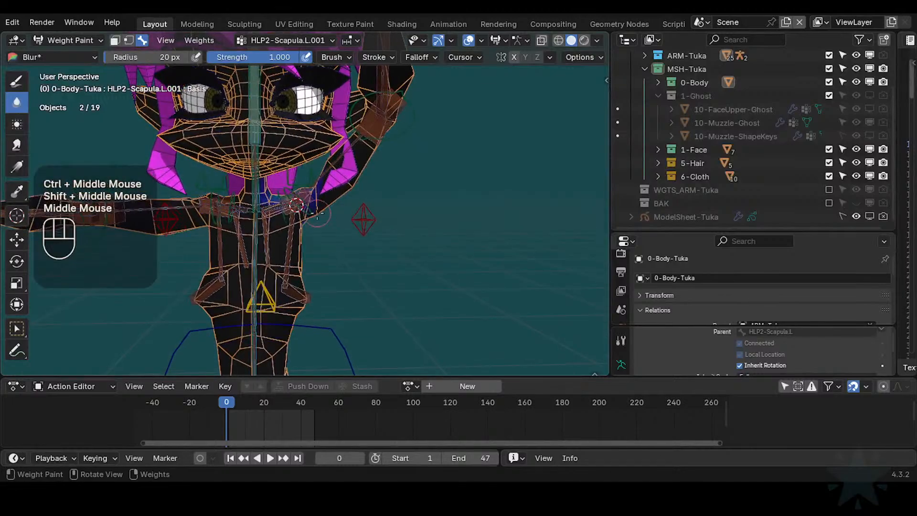
# - Test-move the MTR-FK-Shoulder.L control and cancel, clear the pose transforms of all bones, and save the file
pyautogui.keyDown('alt'); pyautogui.click(305, 170); pyautogui.keyUp('alt')
pyautogui.press('g')
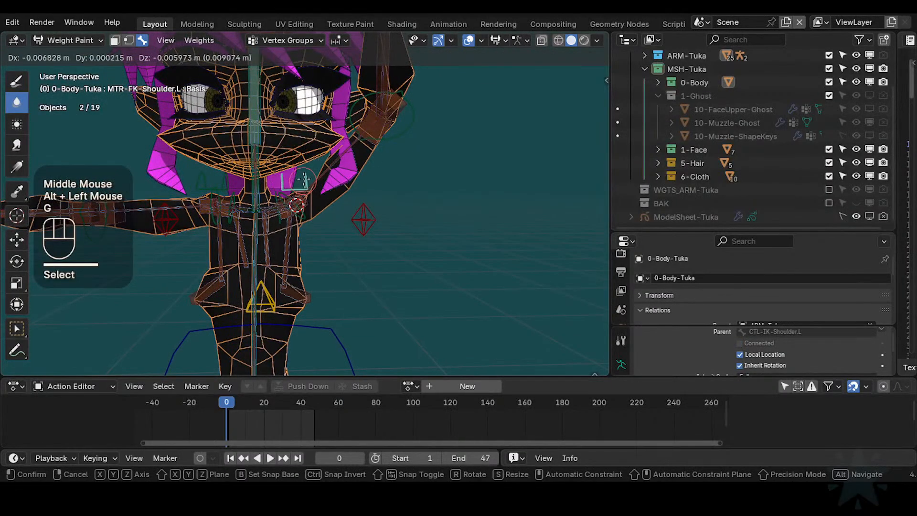
pyautogui.press('Escape')
pyautogui.press('a')
pyautogui.hotkey('alt', 'q')
pyautogui.hotkey('alt', 'q')
pyautogui.hotkey('ctrl', 's')
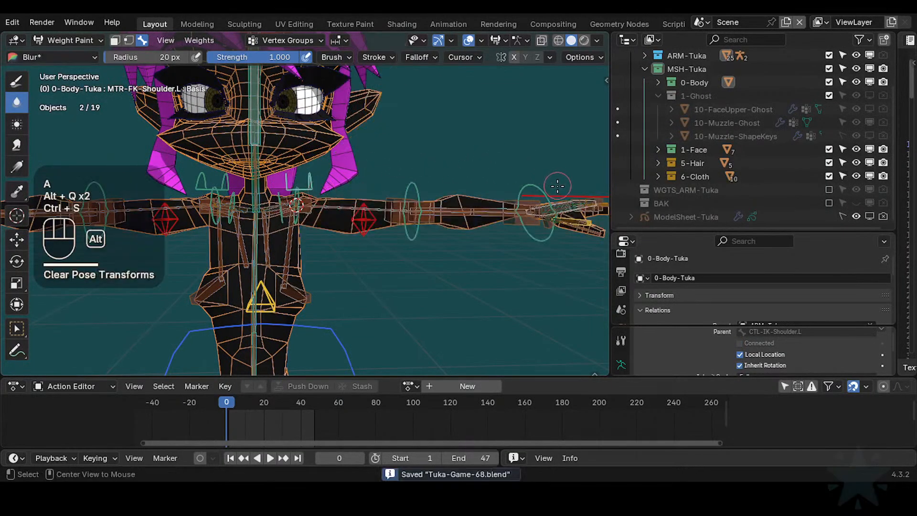
# - Move the MTR-IK-Hand.L control up and inward so the left arm is raised with a bent elbow
pyautogui.keyDown('alt'); pyautogui.click(558, 186); pyautogui.keyUp('alt')
pyautogui.press('g')
pyautogui.click(519, 115)
pyautogui.keyDown('shift'); pyautogui.moveTo(519, 115); pyautogui.dragTo(482, 126, button='middle'); pyautogui.keyUp('shift')
pyautogui.press('g')
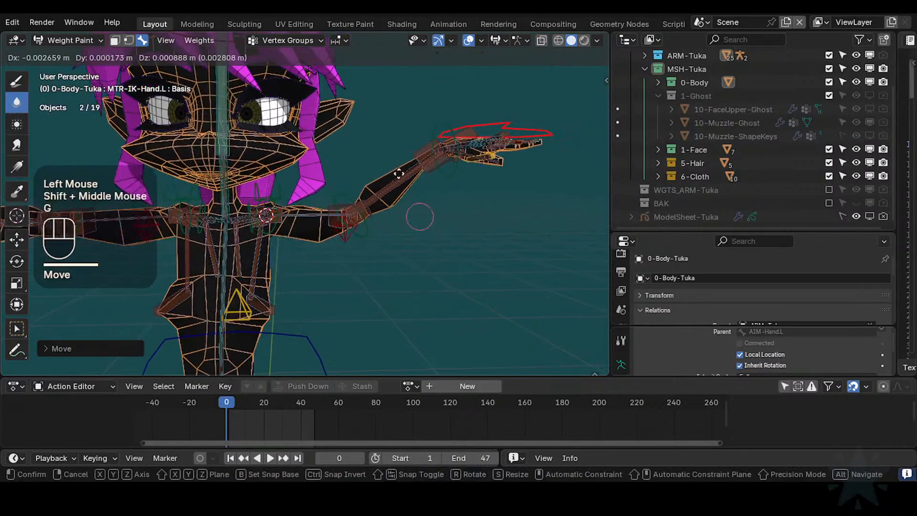
pyautogui.click(342, 176)
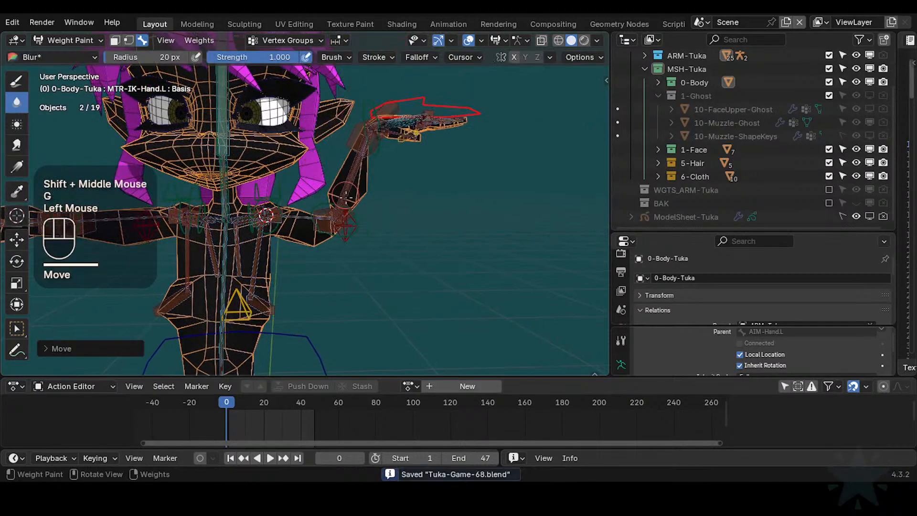
# - From the side and front, move the MTR-IK-Hand.L control to lift the left upper arm higher beside the head
pyautogui.moveTo(352, 261); pyautogui.dragTo(267, 201, button='middle')
pyautogui.press('g')
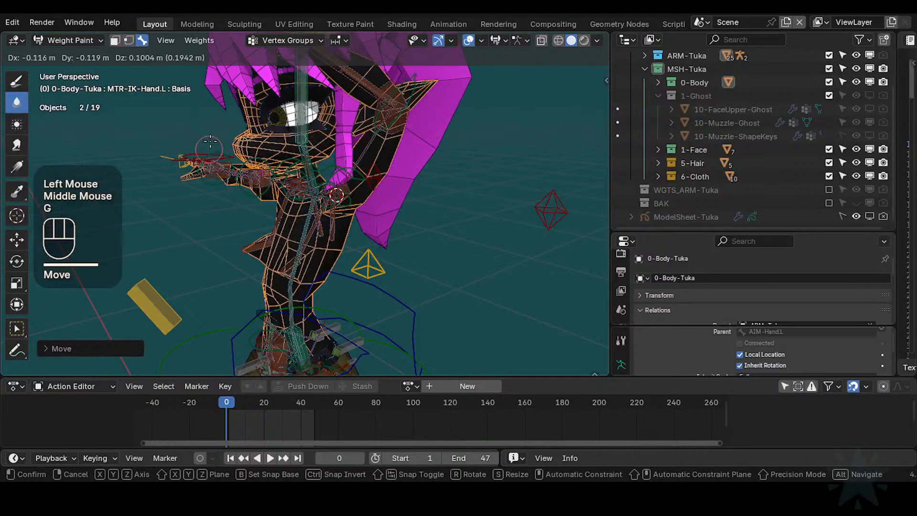
pyautogui.click(205, 153)
pyautogui.moveTo(205, 153); pyautogui.dragTo(363, 215, button='middle')
pyautogui.click(385, 228)
pyautogui.keyDown('shift'); pyautogui.moveTo(363, 215); pyautogui.dragTo(352, 217, button='middle'); pyautogui.keyUp('shift')
pyautogui.press('g')
pyautogui.click(396, 270)
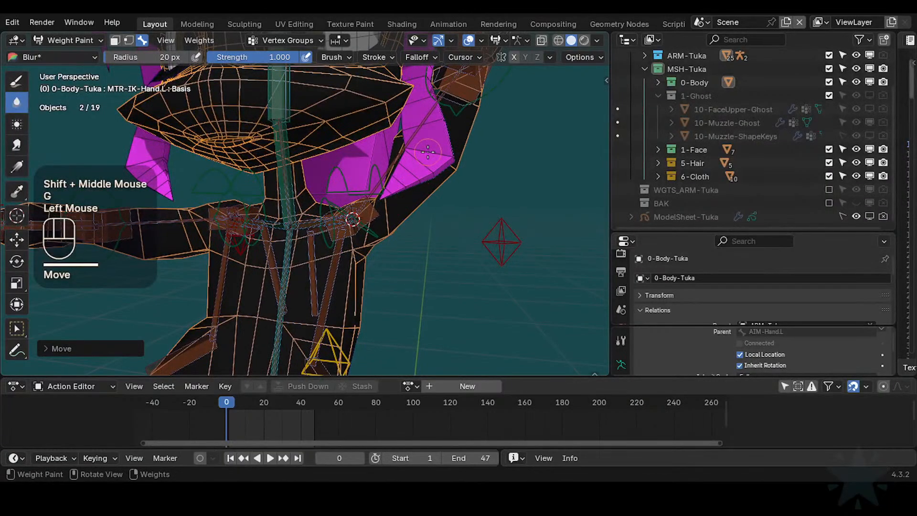
# - Move the MTR-IK-Hand.L control back outward from the head and fine-tune the raised arm's angle
pyautogui.keyDown('alt'); pyautogui.moveTo(428, 152); pyautogui.dragTo(367, 157, button='middle'); pyautogui.keyUp('alt')
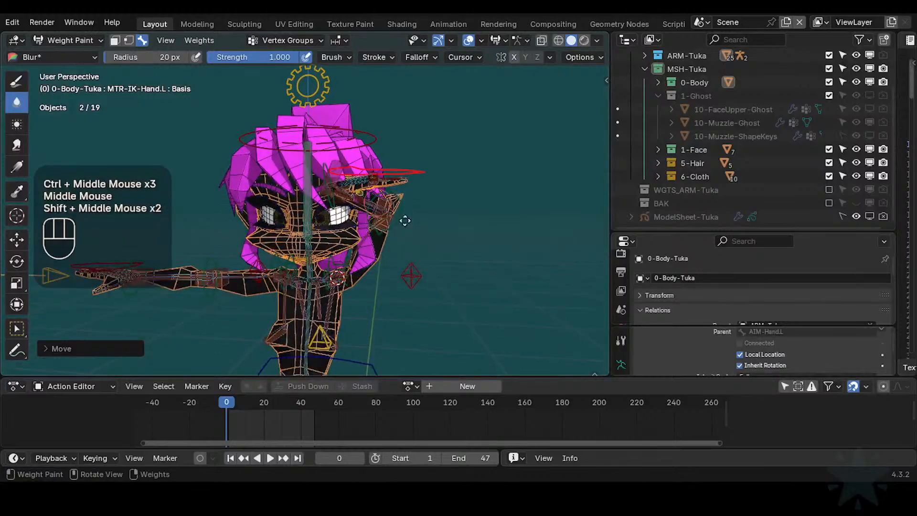
pyautogui.press('g')
pyautogui.click(508, 189)
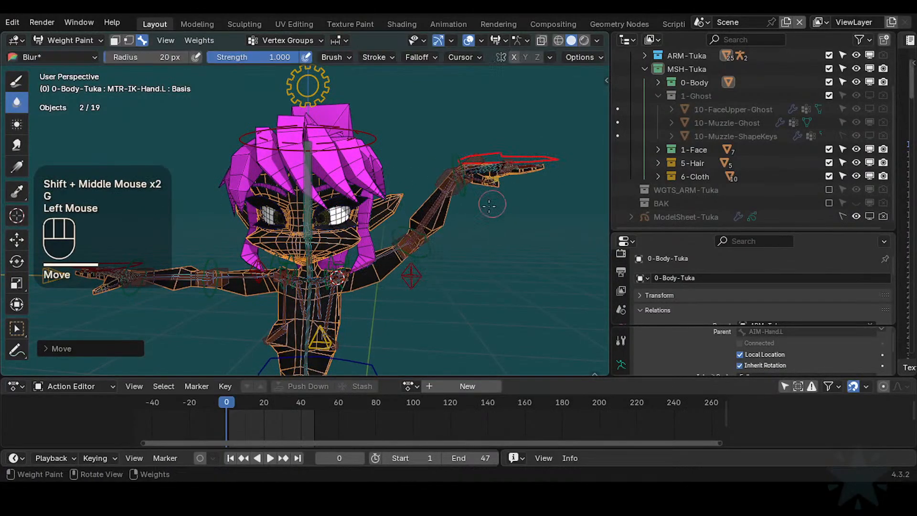
pyautogui.keyDown('shift'); pyautogui.moveTo(508, 189); pyautogui.dragTo(424, 244, button='middle'); pyautogui.keyUp('shift')
pyautogui.press('g')
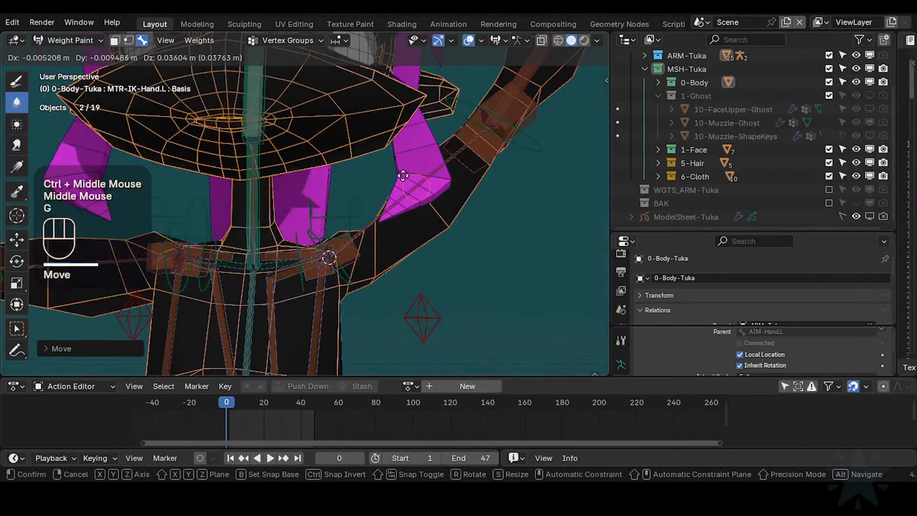
pyautogui.click(363, 203)
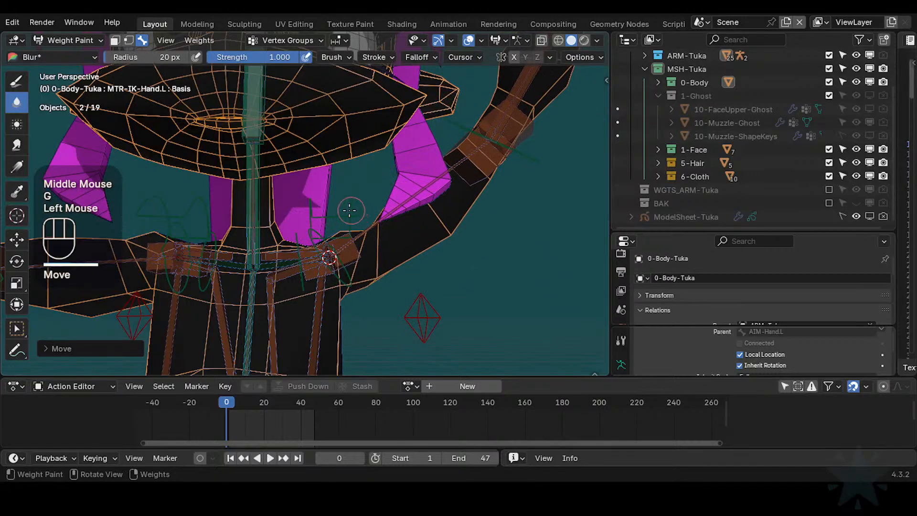
# - Select the MTR-FK-Shoulder.L control and move it upward to lift the left shoulder
pyautogui.keyDown('alt'); pyautogui.click(330, 212); pyautogui.keyUp('alt')
pyautogui.press('g')
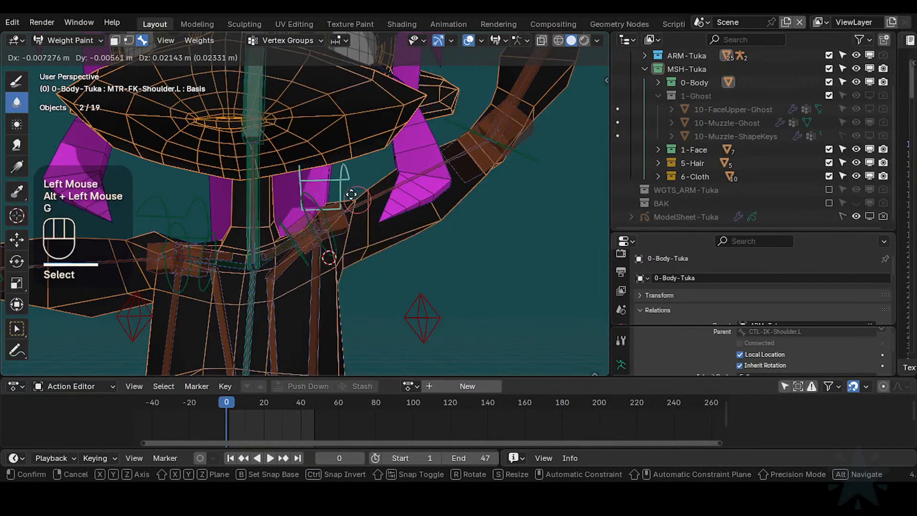
pyautogui.click(379, 261)
pyautogui.press('g')
pyautogui.click(380, 267)
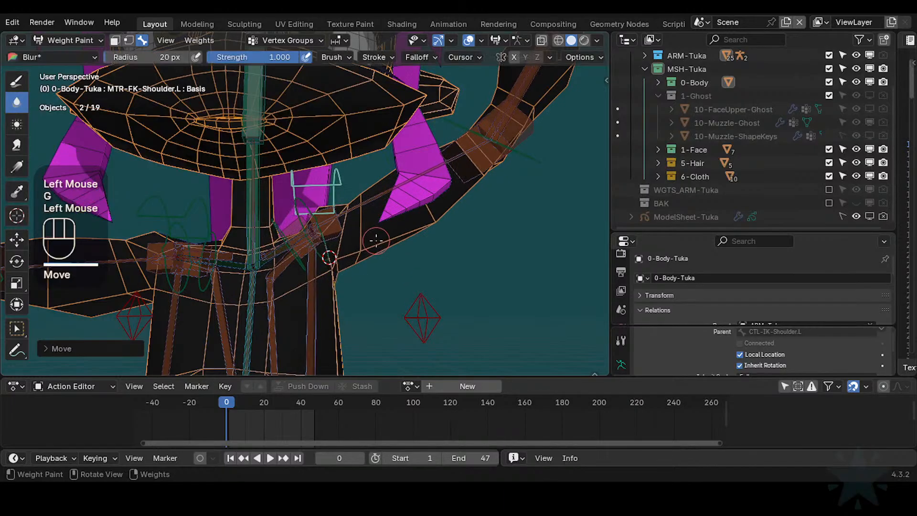
# - Adjust the raised MTR-FK-Shoulder.L control's position while viewing the left shoulder from behind
pyautogui.moveTo(381, 266); pyautogui.dragTo(362, 234, button='middle')
pyautogui.moveTo(418, 220); pyautogui.dragTo(366, 233, button='middle')
pyautogui.press('g')
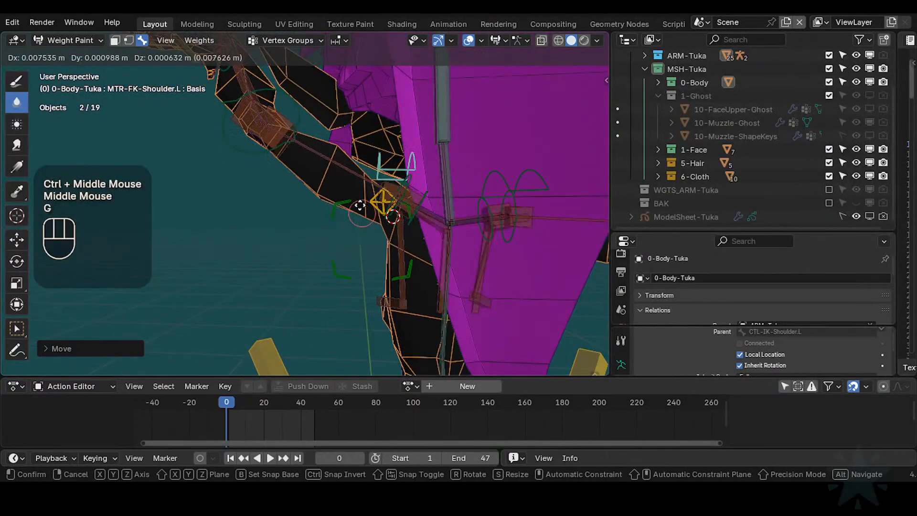
pyautogui.click(361, 206)
pyautogui.press('g')
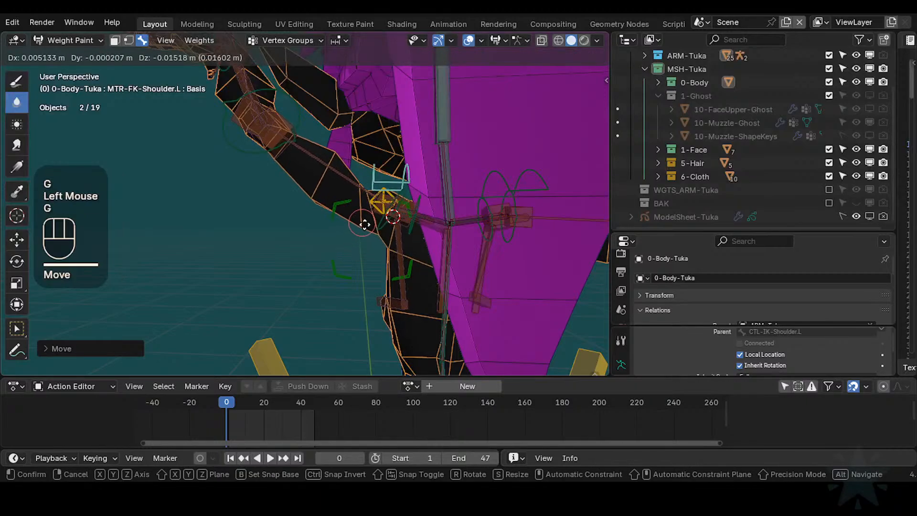
pyautogui.click(364, 224)
# - Select the HLP4-ShoulderArmUpper.L helper bone and try rotating it to test the shoulder deformation
pyautogui.keyDown('alt'); pyautogui.click(368, 227); pyautogui.keyUp('alt')
pyautogui.keyDown('shift'); pyautogui.moveTo(369, 228); pyautogui.dragTo(373, 231, button='middle'); pyautogui.keyUp('shift')
pyautogui.press('r')
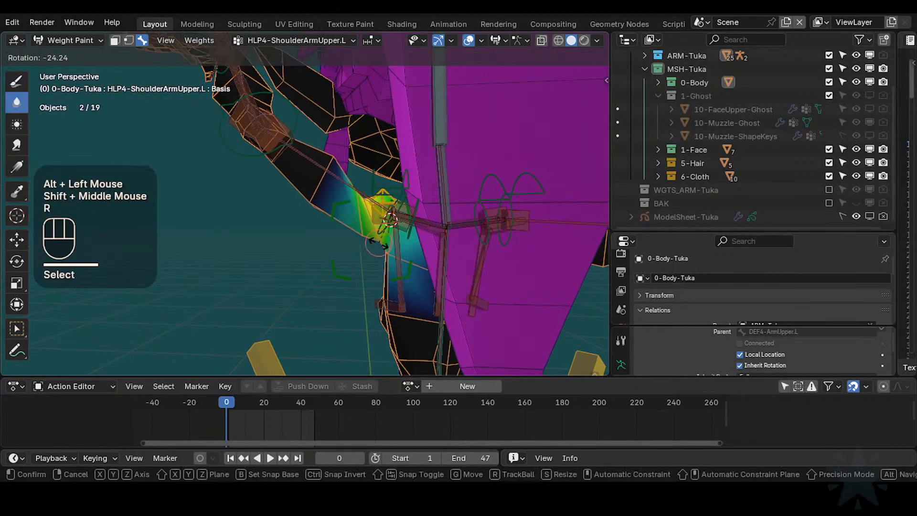
pyautogui.press('Escape')
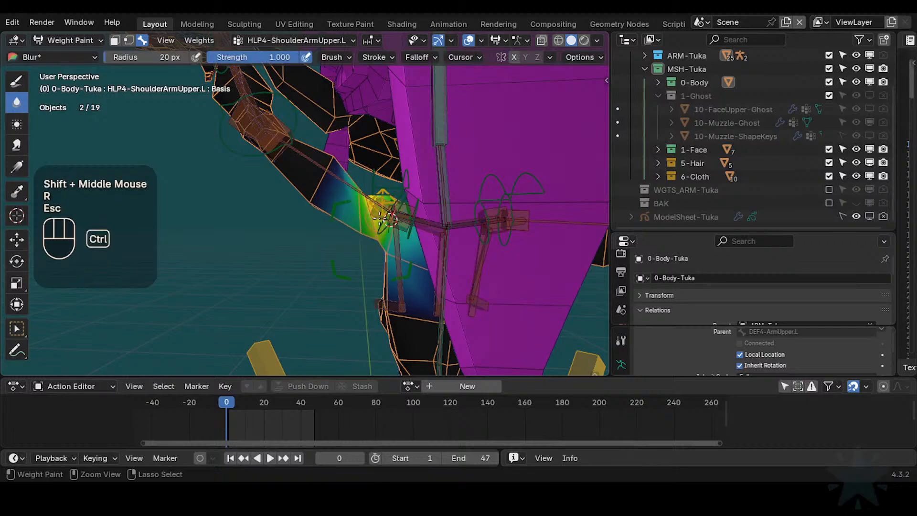
pyautogui.moveTo(385, 212)
pyautogui.keyDown('ctrl'); pyautogui.mouseDown(button='middle')
pyautogui.moveTo(396, 191)
pyautogui.moveTo(397, 218)
pyautogui.mouseUp(button='middle'); pyautogui.keyUp('ctrl')
pyautogui.press('r')
pyautogui.press('Escape')
# - Reselect the MTR-FK-Shoulder.L control and readjust the left shoulder's position from behind
pyautogui.keyDown('alt'); pyautogui.click(388, 191); pyautogui.keyUp('alt')
pyautogui.press('g')
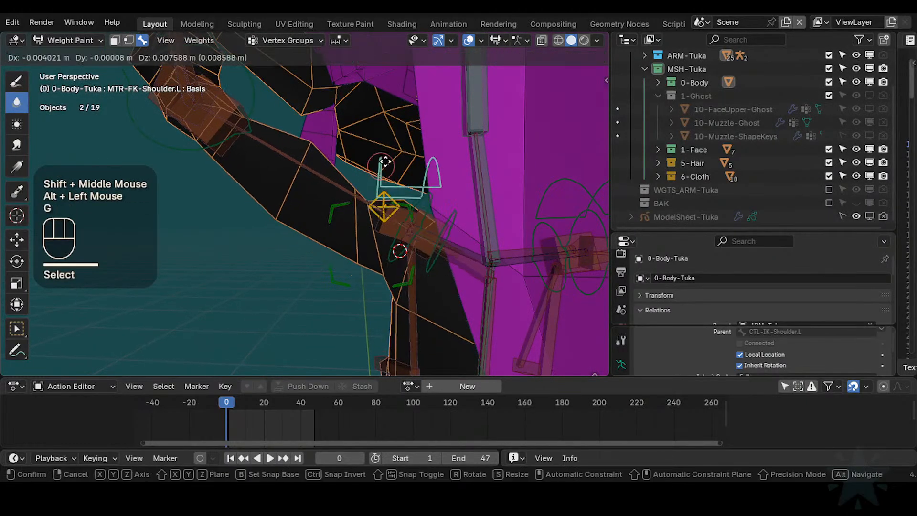
pyautogui.click(384, 198)
# - Make DEF4-ArmUpper.L the active weight group, paint weight 1.000 where the upper arm meets the back of the shoulder, and save the file
pyautogui.keyDown('alt'); pyautogui.click(349, 193); pyautogui.keyUp('alt')
pyautogui.keyDown('shift'); pyautogui.moveTo(349, 193); pyautogui.dragTo(385, 174, button='middle'); pyautogui.keyUp('shift')
pyautogui.keyDown('alt'); pyautogui.click(380, 206); pyautogui.keyUp('alt')
pyautogui.click(16, 81)
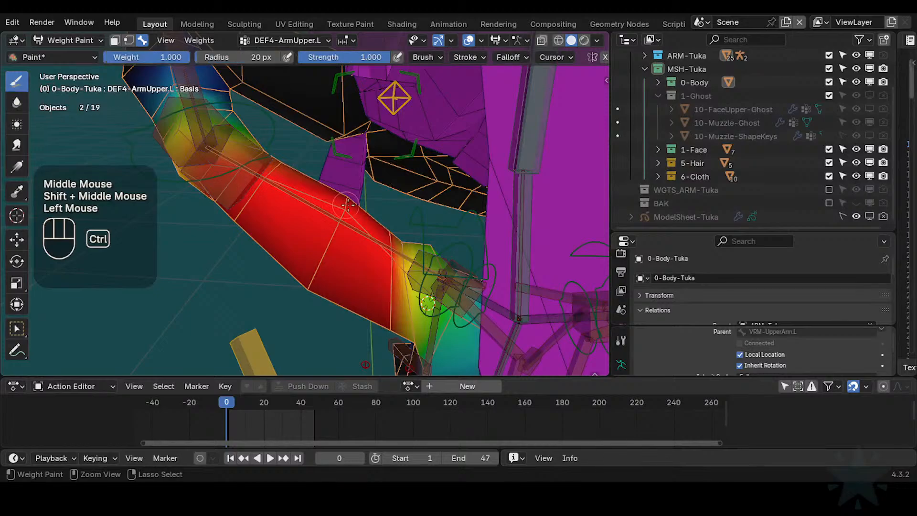
pyautogui.hotkey('ctrl', 'f')
pyautogui.keyDown('ctrl'); pyautogui.click(407, 270); pyautogui.keyUp('ctrl')
pyautogui.hotkey('ctrl', 's')
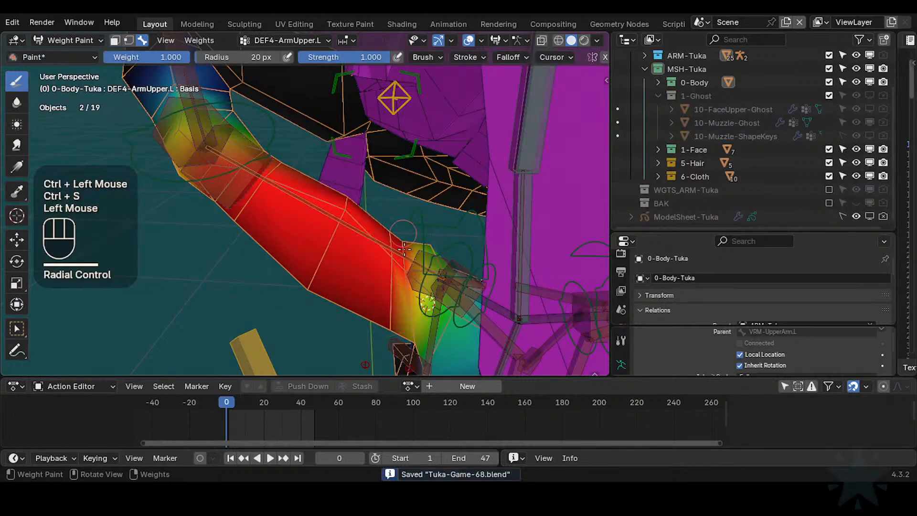
pyautogui.keyDown('shift'); pyautogui.moveTo(405, 248); pyautogui.dragTo(378, 286, button='middle'); pyautogui.keyUp('shift')
pyautogui.click(388, 269)
# - Paint DEF4-ArmUpper.L weight 1.000 on the front of the left shoulder joint, down toward the armpit
pyautogui.moveTo(378, 285); pyautogui.dragTo(430, 292, button='middle')
pyautogui.middleClick(372, 308)
pyautogui.moveTo(325, 282); pyautogui.dragTo(451, 238, button='middle')
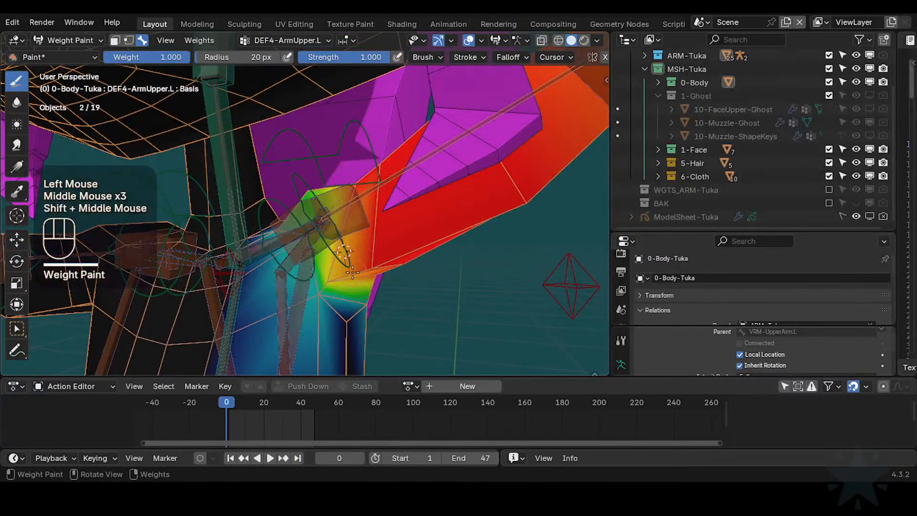
pyautogui.moveTo(353, 272); pyautogui.dragTo(382, 266, button='middle')
pyautogui.moveTo(383, 265)
pyautogui.mouseDown()
pyautogui.moveTo(334, 274)
pyautogui.moveTo(356, 195)
pyautogui.mouseUp()
pyautogui.moveTo(361, 203); pyautogui.dragTo(371, 205, button='middle')
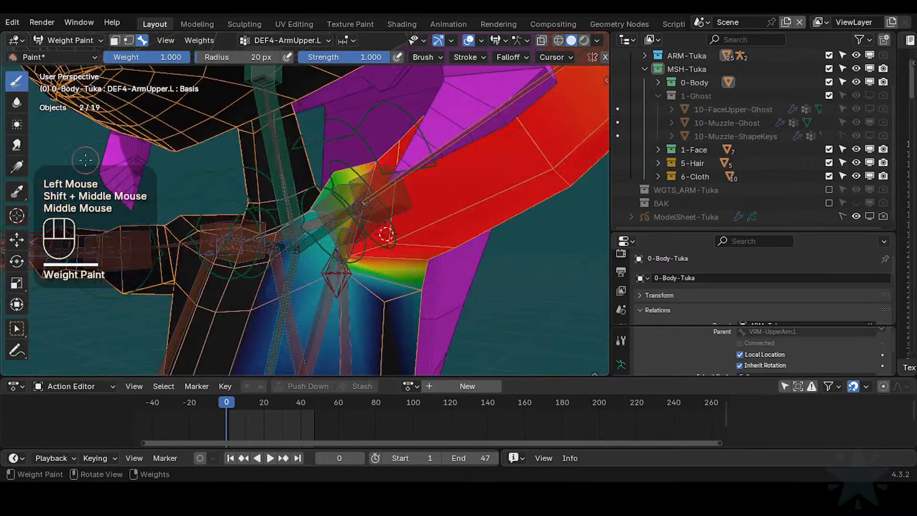
# - Switch to the Blur brush and smooth the DEF4-ArmUpper.L weights across the left armpit
pyautogui.click(17, 105)
pyautogui.moveTo(393, 295)
pyautogui.mouseDown()
pyautogui.moveTo(384, 294)
pyautogui.moveTo(400, 296)
pyautogui.mouseUp()
pyautogui.moveTo(399, 295)
pyautogui.mouseDown(button='middle')
pyautogui.moveTo(425, 289)
pyautogui.moveTo(375, 301)
pyautogui.mouseUp(button='middle')
pyautogui.moveTo(352, 285); pyautogui.dragTo(340, 283)
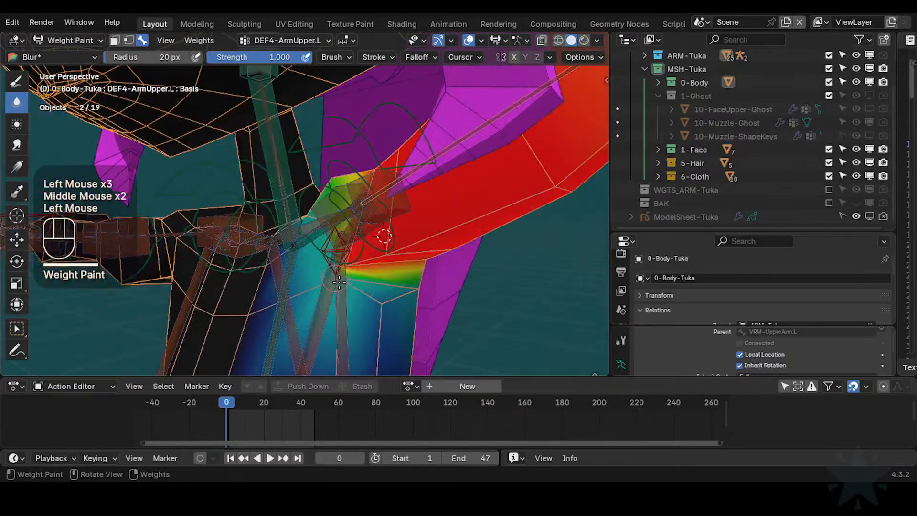
# - Blur the DEF4-ArmUpper.L weights along the top edge of the left shoulder
pyautogui.moveTo(422, 285); pyautogui.dragTo(363, 229, button='middle')
pyautogui.moveTo(363, 229)
pyautogui.keyDown('shift'); pyautogui.mouseDown(button='middle')
pyautogui.moveTo(353, 211)
pyautogui.moveTo(383, 209)
pyautogui.mouseUp(button='middle'); pyautogui.keyUp('shift')
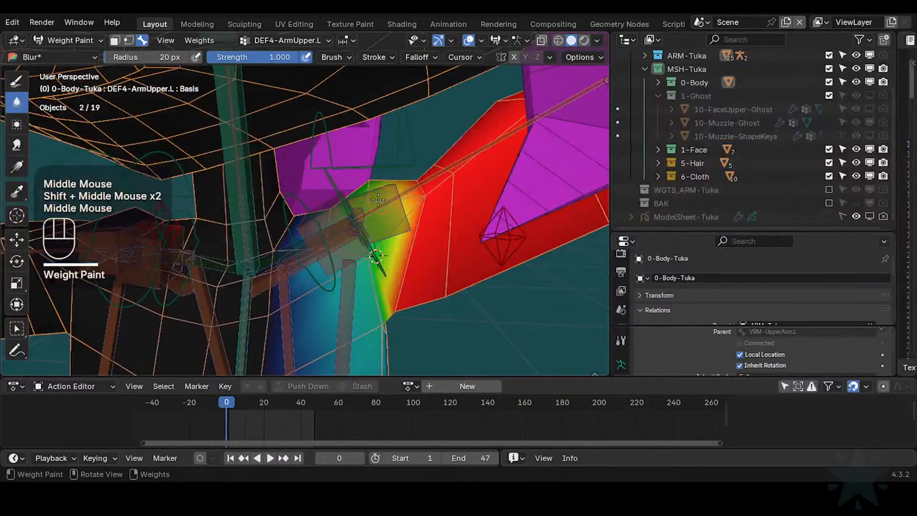
pyautogui.moveTo(378, 199); pyautogui.dragTo(371, 172)
pyautogui.moveTo(421, 191); pyautogui.dragTo(409, 195, button='middle')
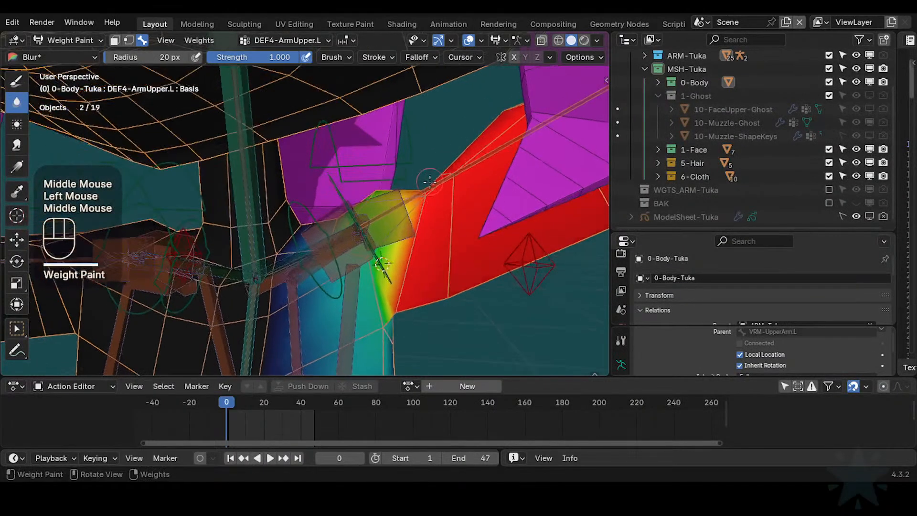
# - Examine the weights of the left shoulder bones, including HLP4-ShoulderChest.L and DEF4-Shoulder.L, ending with DEF4-Shoulder.L active
pyautogui.keyDown('alt'); pyautogui.click(374, 221); pyautogui.keyUp('alt')
pyautogui.keyDown('alt'); pyautogui.click(309, 258); pyautogui.keyUp('alt')
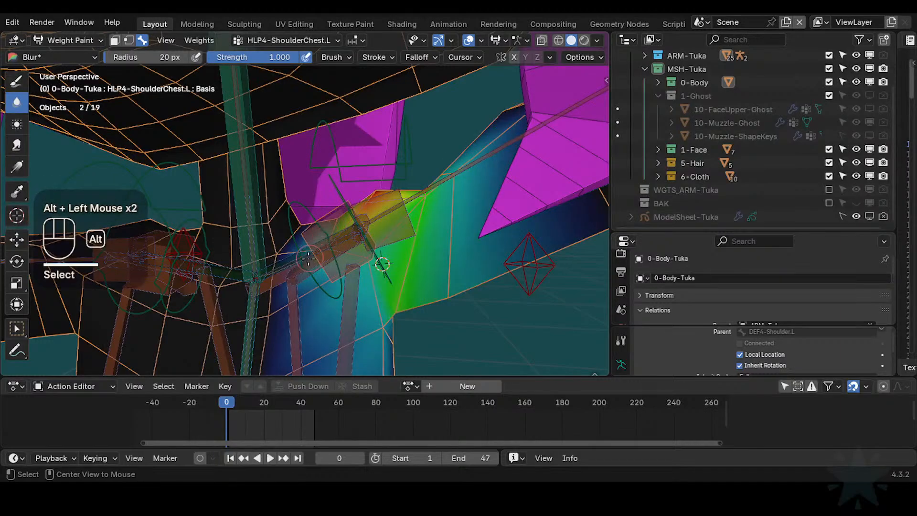
pyautogui.keyDown('alt'); pyautogui.click(283, 266); pyautogui.keyUp('alt')
pyautogui.keyDown('alt'); pyautogui.click(286, 258); pyautogui.keyUp('alt')
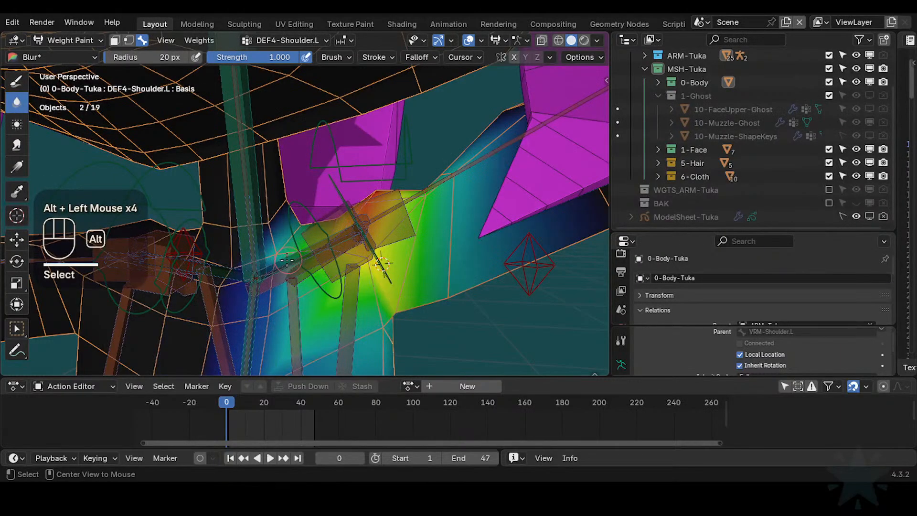
pyautogui.keyDown('alt'); pyautogui.click(287, 260); pyautogui.keyUp('alt')
pyautogui.moveTo(287, 260); pyautogui.dragTo(316, 236, button='middle')
pyautogui.keyDown('alt'); pyautogui.click(289, 256); pyautogui.keyUp('alt')
pyautogui.keyDown('alt'); pyautogui.click(278, 246); pyautogui.keyUp('alt')
pyautogui.keyDown('alt'); pyautogui.click(278, 245); pyautogui.keyUp('alt')
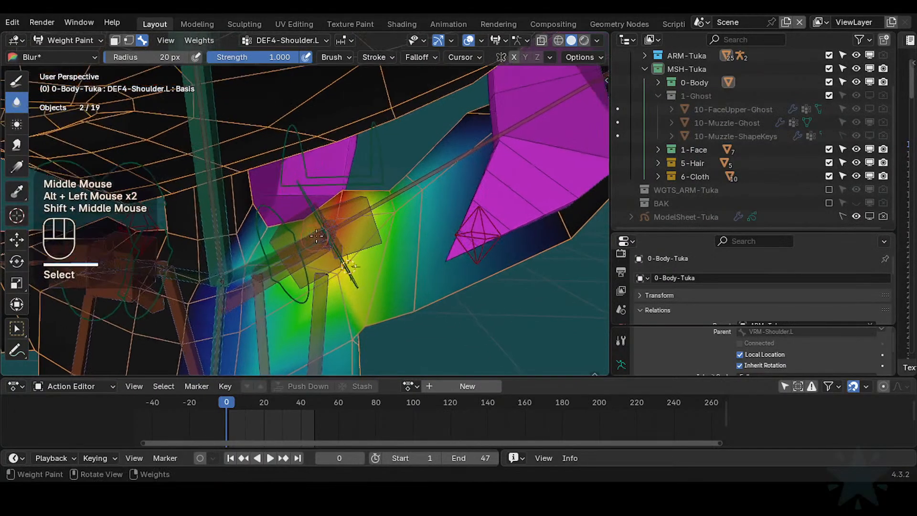
# - Save the file and subtract DEF4-Shoulder.L weight from the top and front of the left upper arm using the Paint brush at weight 1.000
pyautogui.keyDown('ctrl'); pyautogui.moveTo(404, 195); pyautogui.dragTo(404, 213, button='middle'); pyautogui.keyUp('ctrl')
pyautogui.hotkey('ctrl', 's')
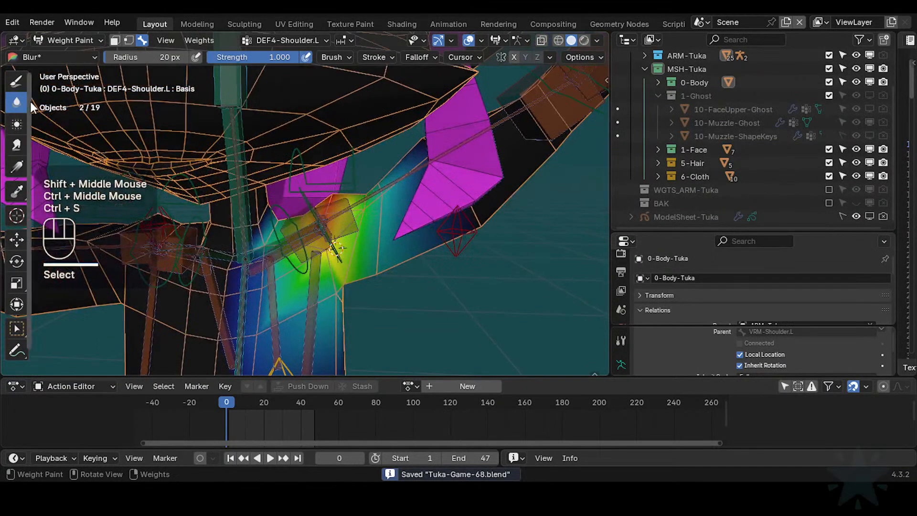
pyautogui.click(17, 89)
pyautogui.keyDown('ctrl'); pyautogui.click(393, 189); pyautogui.keyUp('ctrl')
pyautogui.hotkey('ctrl', 'f')
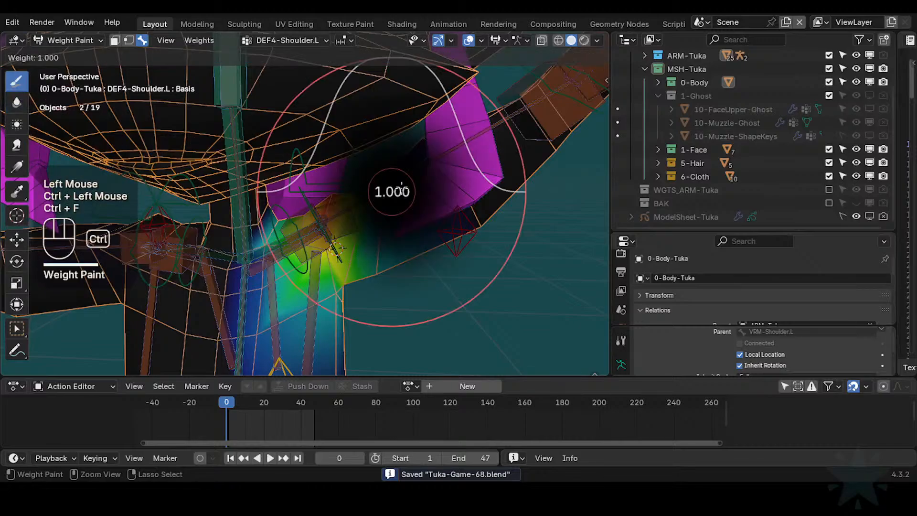
pyautogui.keyDown('ctrl'); pyautogui.click(392, 190); pyautogui.keyUp('ctrl')
pyautogui.keyDown('ctrl'); pyautogui.moveTo(374, 186); pyautogui.dragTo(364, 214); pyautogui.keyUp('ctrl')
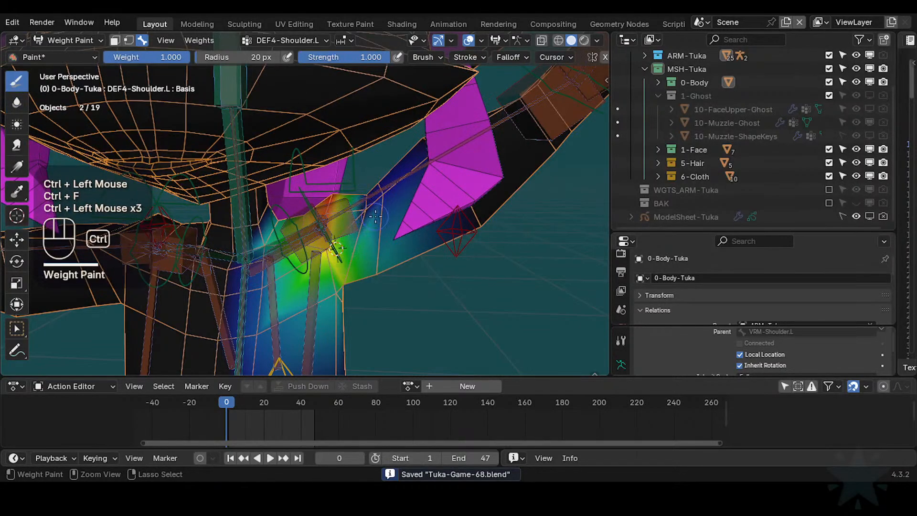
pyautogui.moveTo(376, 217); pyautogui.dragTo(377, 219, button='middle')
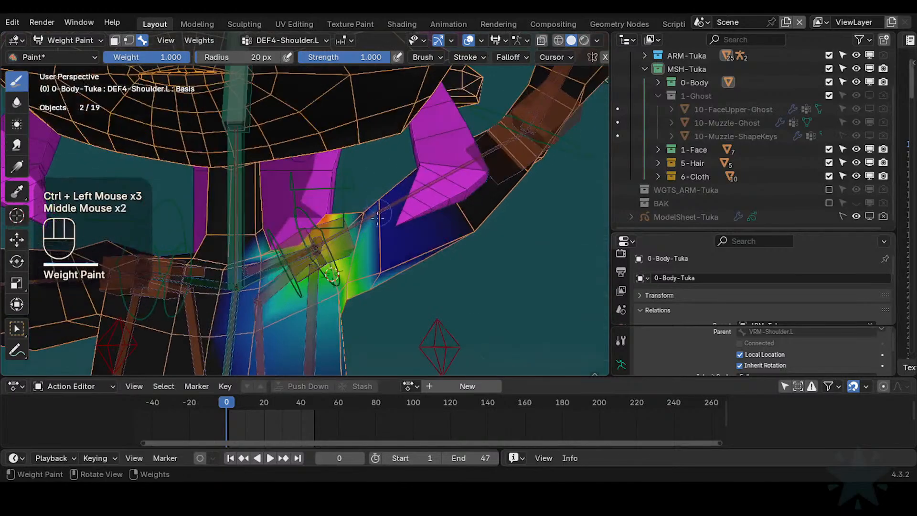
pyautogui.keyDown('ctrl'); pyautogui.click(379, 212); pyautogui.keyUp('ctrl')
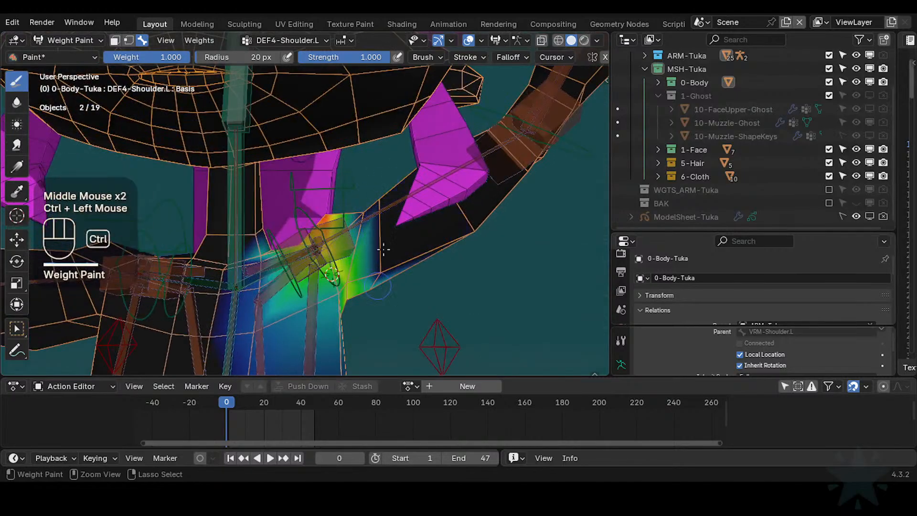
# - Subtract the DEF4-Shoulder.L weights from the underside of the left upper arm, the armpit and the back of the joint
pyautogui.moveTo(374, 262); pyautogui.dragTo(372, 248, button='middle')
pyautogui.keyDown('ctrl'); pyautogui.moveTo(372, 248); pyautogui.dragTo(366, 275); pyautogui.keyUp('ctrl')
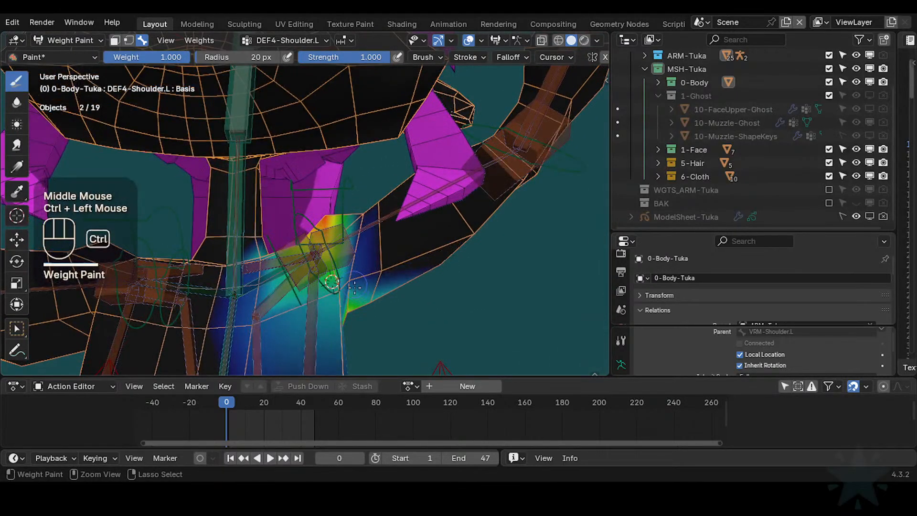
pyautogui.keyDown('ctrl'); pyautogui.moveTo(364, 297); pyautogui.dragTo(330, 271, button='middle'); pyautogui.keyUp('ctrl')
pyautogui.keyDown('ctrl'); pyautogui.click(327, 269); pyautogui.keyUp('ctrl')
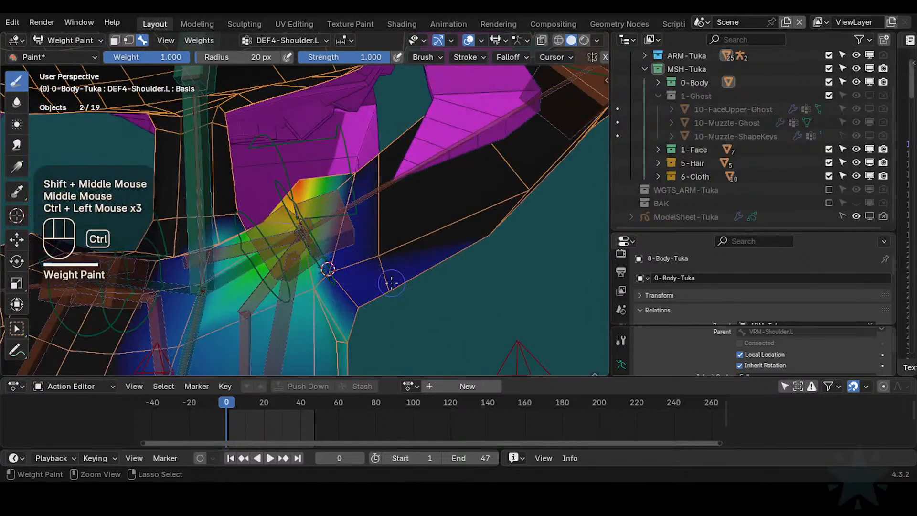
pyautogui.keyDown('ctrl'); pyautogui.click(337, 281); pyautogui.keyUp('ctrl')
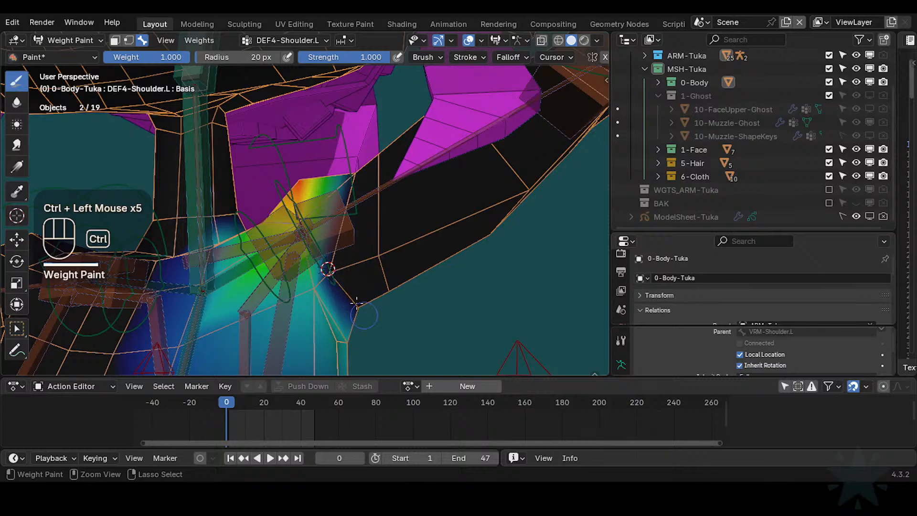
pyautogui.keyDown('ctrl'); pyautogui.moveTo(357, 302); pyautogui.dragTo(337, 241, button='middle'); pyautogui.keyUp('ctrl')
pyautogui.keyDown('ctrl'); pyautogui.click(334, 246); pyautogui.keyUp('ctrl')
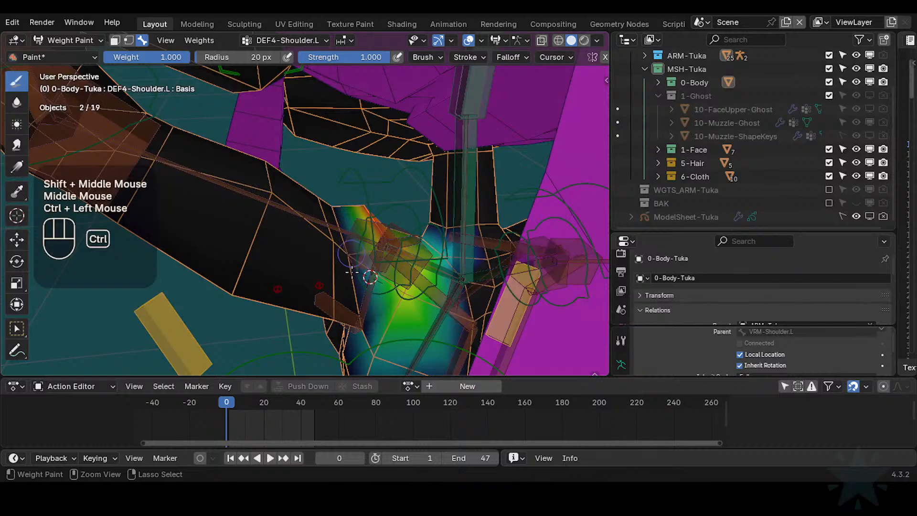
pyautogui.moveTo(352, 273); pyautogui.dragTo(366, 275, button='middle')
# - Blur the DEF4-Shoulder.L weights around the back of the left shoulder and the armpit with the 20 px Blur brush
pyautogui.click(16, 102)
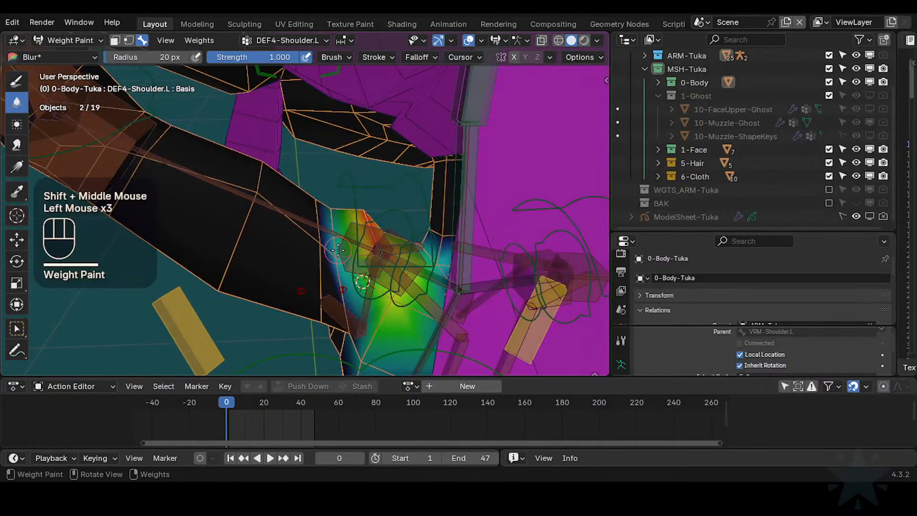
pyautogui.click(335, 213)
pyautogui.moveTo(336, 257)
pyautogui.mouseDown(button='middle')
pyautogui.moveTo(354, 265)
pyautogui.moveTo(440, 234)
pyautogui.moveTo(286, 246)
pyautogui.moveTo(289, 236)
pyautogui.moveTo(312, 288)
pyautogui.mouseUp(button='middle')
pyautogui.click(345, 265)
pyautogui.click(353, 265)
pyautogui.click(285, 249)
pyautogui.click(294, 241)
pyautogui.click(312, 288)
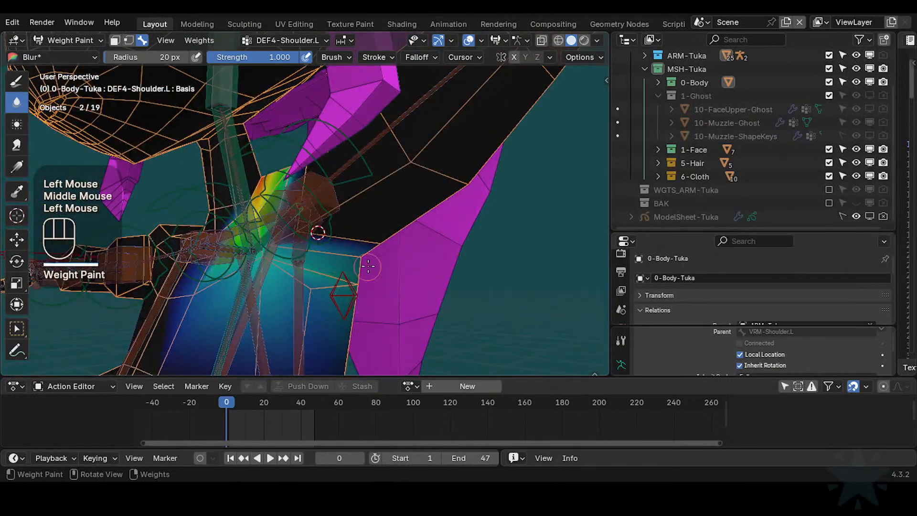
pyautogui.moveTo(368, 266); pyautogui.dragTo(292, 206, button='middle')
pyautogui.click(319, 267)
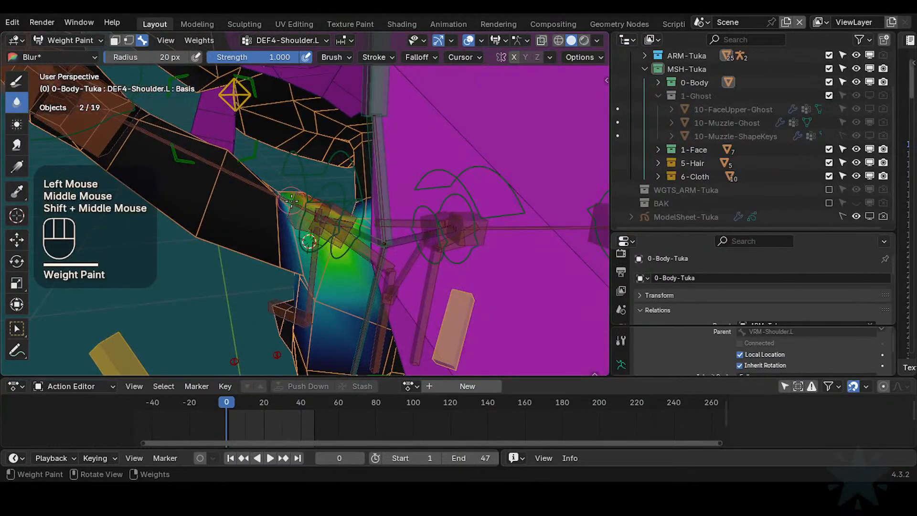
# - Sample a weight of 0.298 for the Paint brush and paint it onto DEF4-Shoulder.L at the back of the left shoulder
pyautogui.hotkey('shift', 'space')
pyautogui.click(356, 220)
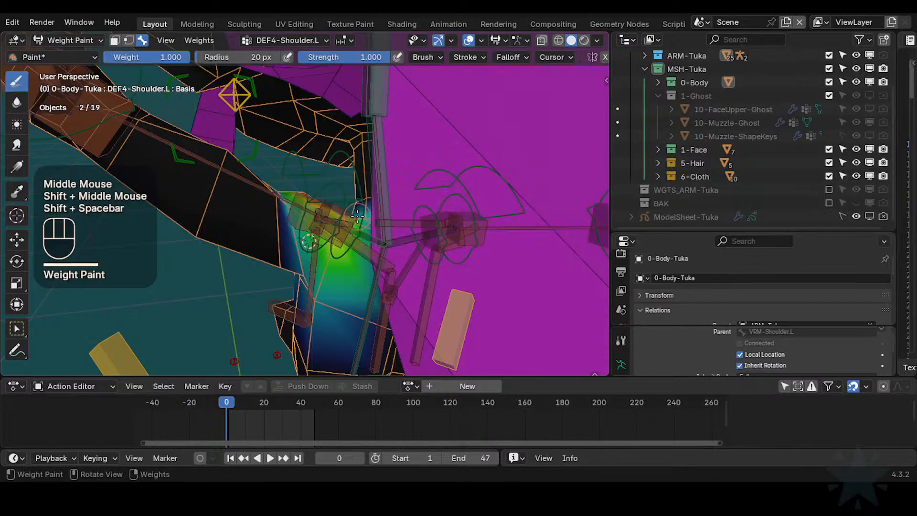
pyautogui.hotkey('shift', 'x')
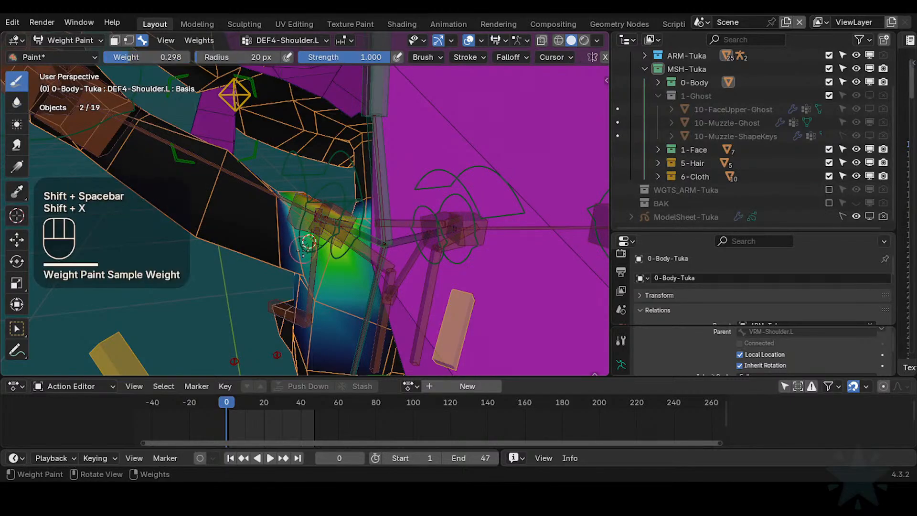
pyautogui.click(301, 275)
pyautogui.moveTo(302, 275); pyautogui.dragTo(345, 291, button='middle')
pyautogui.moveTo(345, 290)
pyautogui.keyDown('shift'); pyautogui.mouseDown(button='middle')
pyautogui.moveTo(352, 278)
pyautogui.moveTo(287, 265)
pyautogui.moveTo(296, 239)
pyautogui.moveTo(267, 254)
pyautogui.moveTo(306, 258)
pyautogui.moveTo(330, 234)
pyautogui.mouseUp(button='middle'); pyautogui.keyUp('shift')
pyautogui.click(353, 280)
pyautogui.click(276, 264)
# - Cycle through the overlapping left shoulder bones and make HLP4-ShoulderArmUpper.L active
pyautogui.moveTo(329, 234); pyautogui.dragTo(352, 230, button='middle')
pyautogui.keyDown('alt'); pyautogui.click(372, 198); pyautogui.keyUp('alt')
pyautogui.keyDown('alt'); pyautogui.click(391, 196); pyautogui.keyUp('alt')
pyautogui.keyDown('alt'); pyautogui.click(360, 223); pyautogui.keyUp('alt')
pyautogui.keyDown('alt'); pyautogui.click(359, 223); pyautogui.keyUp('alt')
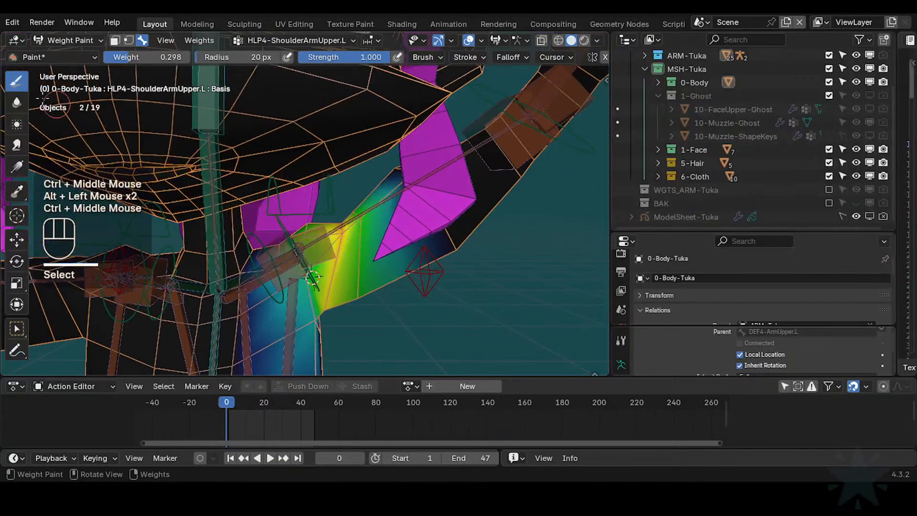
# - Save the file and set the Paint brush weight to 1.000
pyautogui.hotkey('ctrl', 's')
pyautogui.hotkey('ctrl', 'f')
pyautogui.keyDown('ctrl'); pyautogui.click(220, 179); pyautogui.keyUp('ctrl')
# - Try subtracting HLP4-ShoulderArmUpper.L weight from the top of the left shoulder joint with a 17 px brush
pyautogui.press('f')
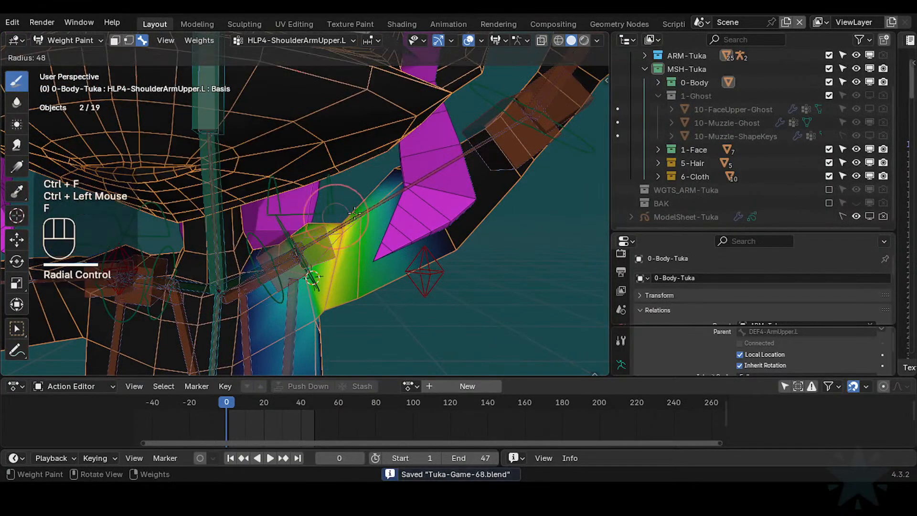
pyautogui.click(397, 204)
pyautogui.press('f')
pyautogui.click(363, 204)
pyautogui.keyDown('ctrl'); pyautogui.click(361, 202); pyautogui.keyUp('ctrl')
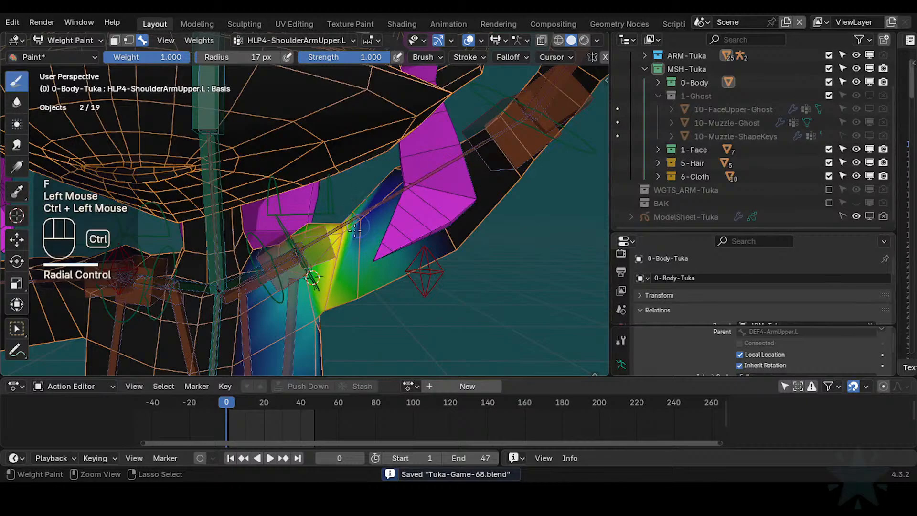
pyautogui.press('f')
pyautogui.click(343, 244)
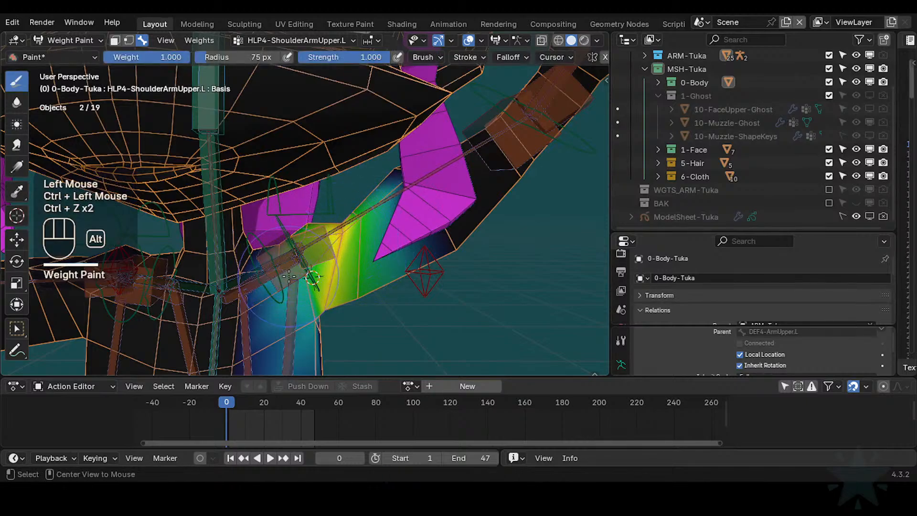
# - Try subtracting HLP4-ShoulderChest.L weight from the front of the left shoulder joint
pyautogui.keyDown('alt'); pyautogui.click(334, 261); pyautogui.keyUp('alt')
pyautogui.keyDown('ctrl'); pyautogui.click(357, 252); pyautogui.keyUp('ctrl')
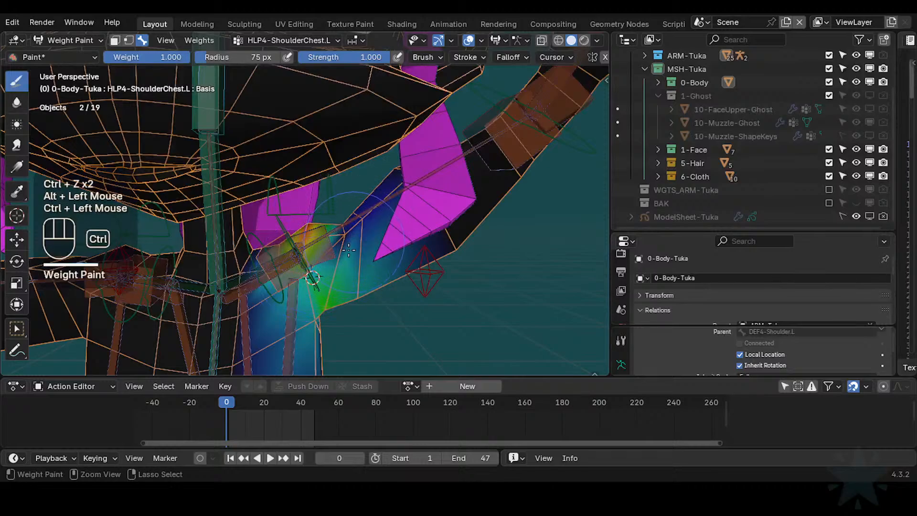
pyautogui.hotkey('ctrl', 'z')
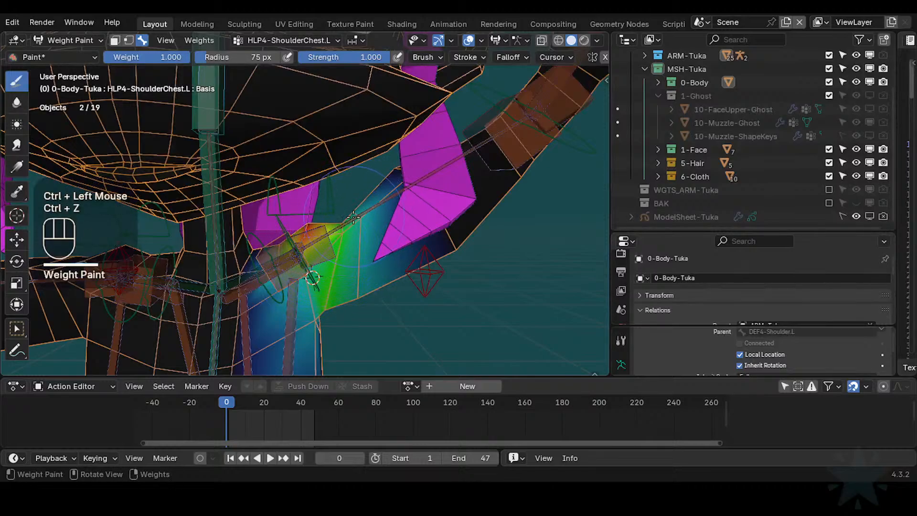
# - Make the HLP2-BreastLeverage.L bone active and set the brush radius to 36 px
pyautogui.keyDown('shift'); pyautogui.moveTo(352, 216); pyautogui.dragTo(362, 222, button='middle'); pyautogui.keyUp('shift')
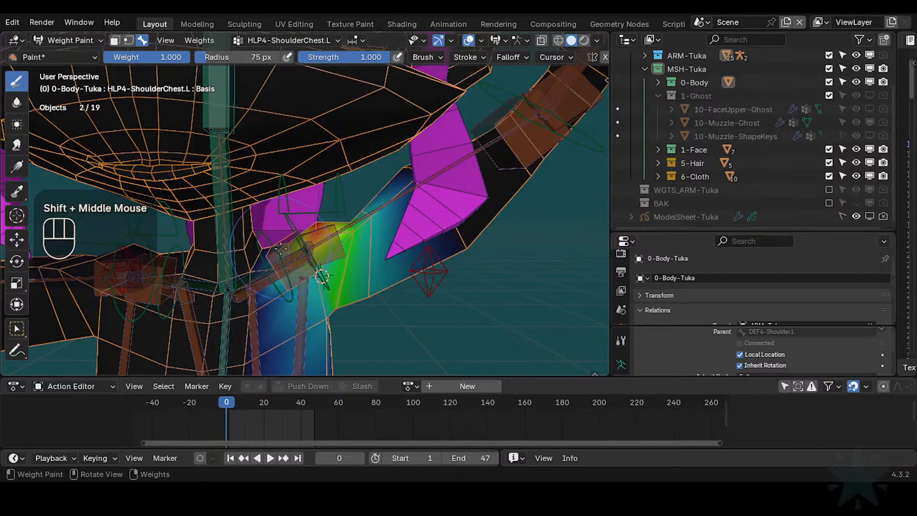
pyautogui.keyDown('alt'); pyautogui.click(311, 285); pyautogui.keyUp('alt')
pyautogui.press('f')
pyautogui.click(351, 233)
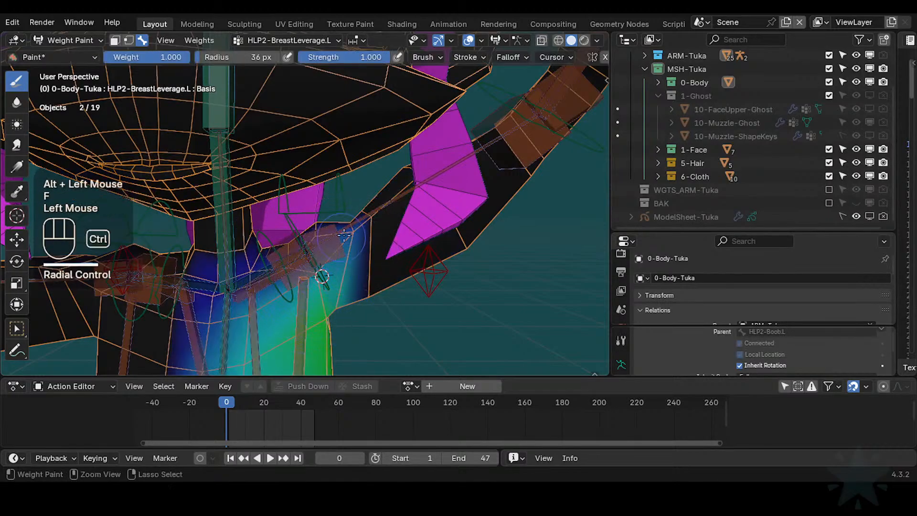
# - Try subtracting the HLP2-BreastLeverage.L and HLP2-Scapula.L weights from the front of the left shoulder
pyautogui.keyDown('ctrl'); pyautogui.click(351, 232); pyautogui.keyUp('ctrl')
pyautogui.hotkey('ctrl', 'z')
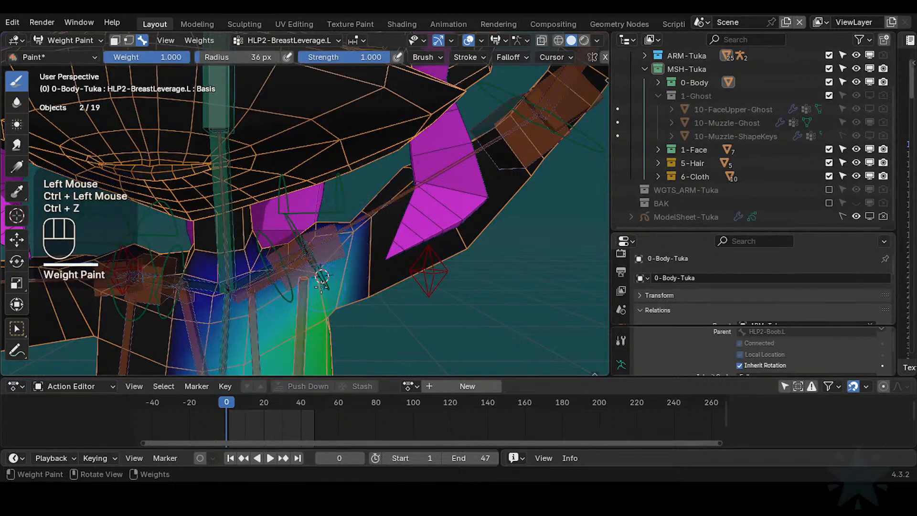
pyautogui.keyDown('alt'); pyautogui.click(257, 319); pyautogui.keyUp('alt')
pyautogui.keyDown('ctrl'); pyautogui.moveTo(337, 230); pyautogui.dragTo(338, 282); pyautogui.keyUp('ctrl')
pyautogui.keyDown('ctrl'); pyautogui.middleClick(338, 283); pyautogui.keyUp('ctrl')
pyautogui.hotkey('ctrl', 'z')
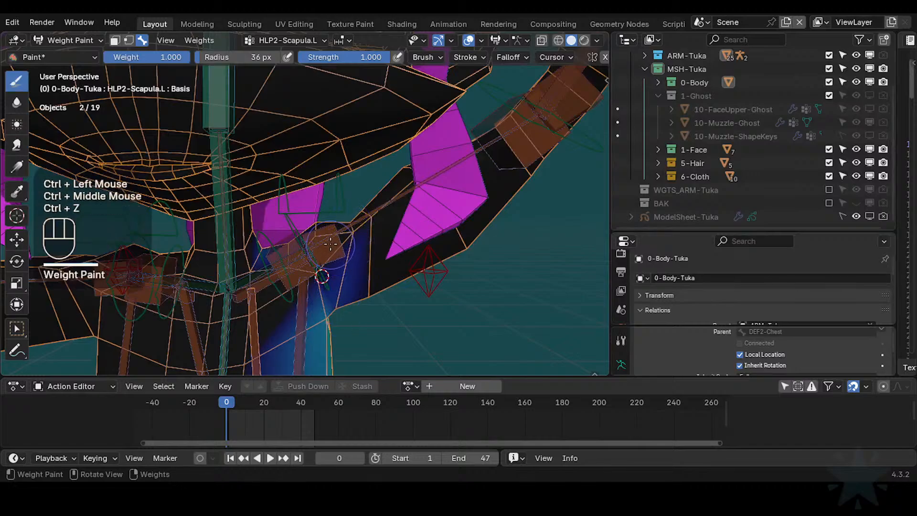
# - Cycle through the shoulder bones to HLP2-Clavicle.L and try subtracting its weight from the front of the left shoulder
pyautogui.keyDown('alt'); pyautogui.click(310, 268); pyautogui.keyUp('alt')
pyautogui.keyDown('alt'); pyautogui.click(315, 265); pyautogui.keyUp('alt')
pyautogui.keyDown('alt'); pyautogui.click(318, 265); pyautogui.keyUp('alt')
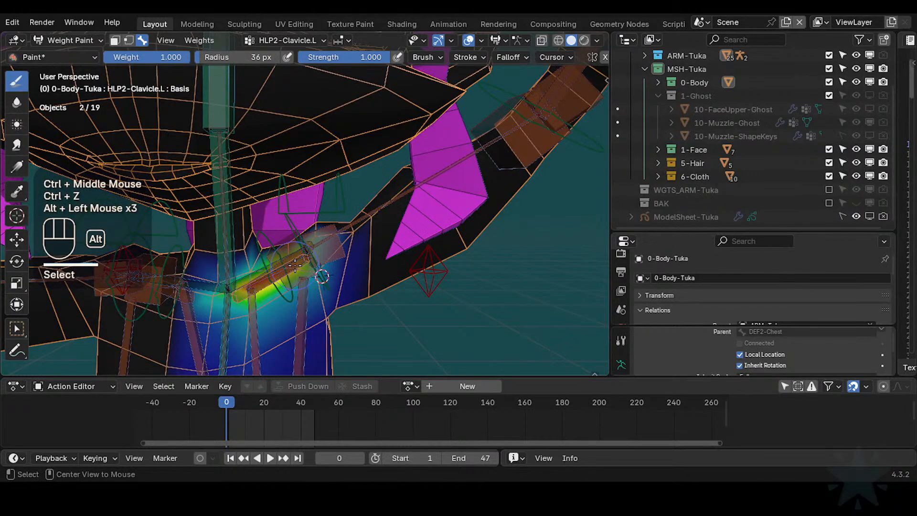
pyautogui.moveTo(320, 264); pyautogui.dragTo(344, 239, button='middle')
pyautogui.keyDown('ctrl'); pyautogui.click(344, 273); pyautogui.keyUp('ctrl')
pyautogui.hotkey('ctrl', 'z')
# - Make HLP2-Clavicle.L.001 active and paint its weight at 1.000 on the front of the left shoulder
pyautogui.keyDown('alt'); pyautogui.click(336, 244); pyautogui.keyUp('alt')
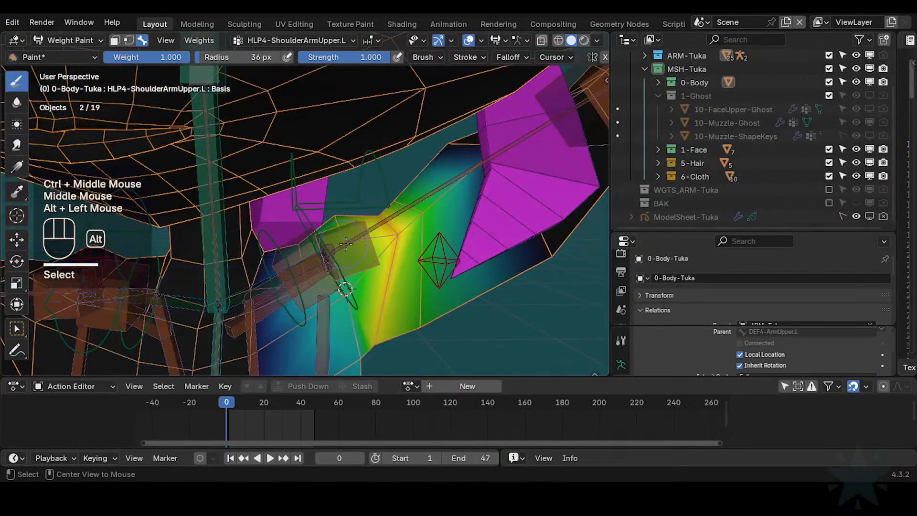
pyautogui.keyDown('alt'); pyautogui.click(333, 245); pyautogui.keyUp('alt')
pyautogui.moveTo(333, 244); pyautogui.dragTo(362, 224, button='middle')
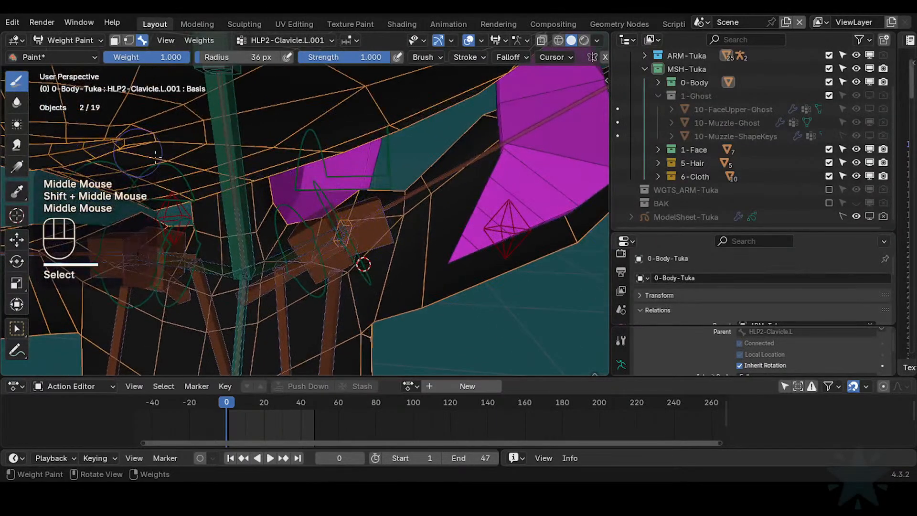
pyautogui.hotkey('ctrl', 'f')
pyautogui.keyDown('ctrl'); pyautogui.click(380, 197); pyautogui.keyUp('ctrl')
pyautogui.moveTo(342, 234)
pyautogui.mouseDown(button='middle')
pyautogui.moveTo(329, 244)
pyautogui.moveTo(355, 238)
pyautogui.mouseUp(button='middle')
pyautogui.click(327, 245)
pyautogui.moveTo(353, 235); pyautogui.dragTo(327, 252)
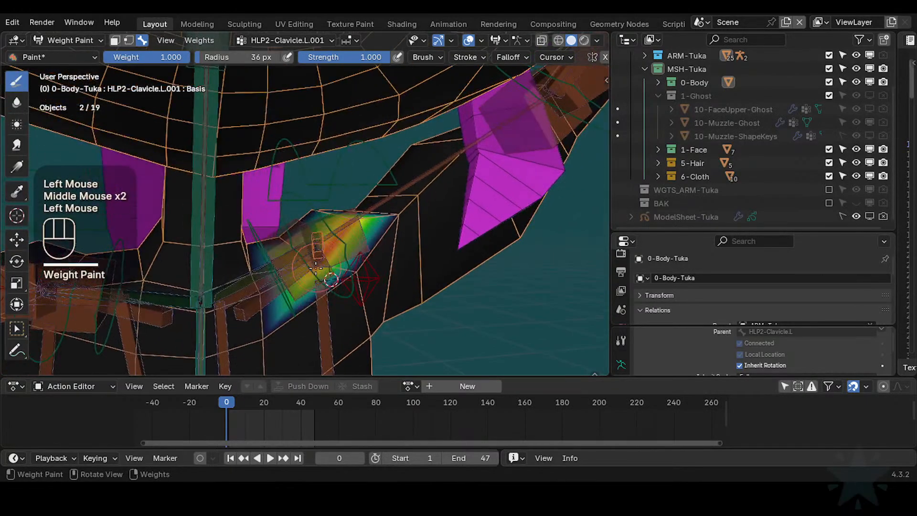
# - Try smoothing the HLP2-Clavicle.L.001 vertex weights with Smooth Vertex Weights
pyautogui.moveTo(327, 250)
pyautogui.mouseDown(button='middle')
pyautogui.moveTo(382, 237)
pyautogui.moveTo(335, 250)
pyautogui.moveTo(348, 232)
pyautogui.moveTo(372, 234)
pyautogui.mouseUp(button='middle')
pyautogui.press('q')
pyautogui.click(347, 243)
pyautogui.hotkey('ctrl', 'z')
# - Blur the painted HLP2-Clavicle.L.001 weights on the front of the left shoulder with a 25 px Blur brush
pyautogui.click(16, 102)
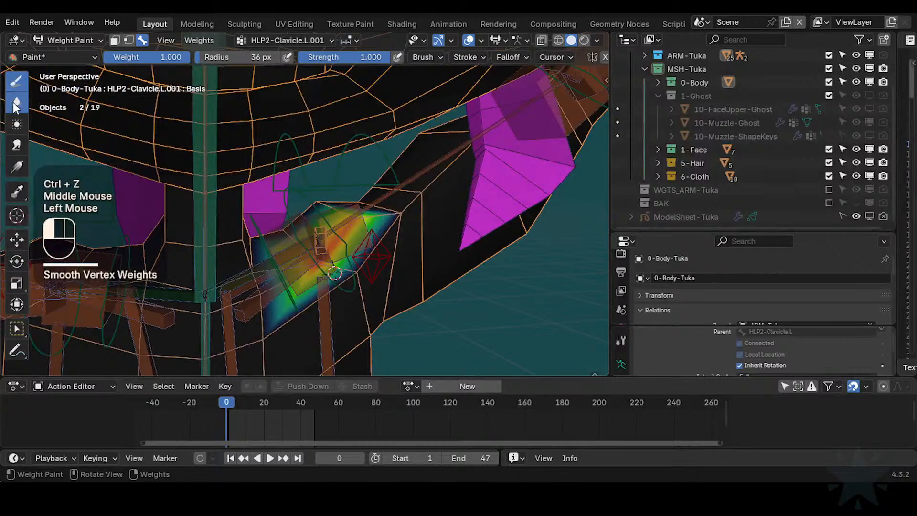
pyautogui.press('f')
pyautogui.click(338, 243)
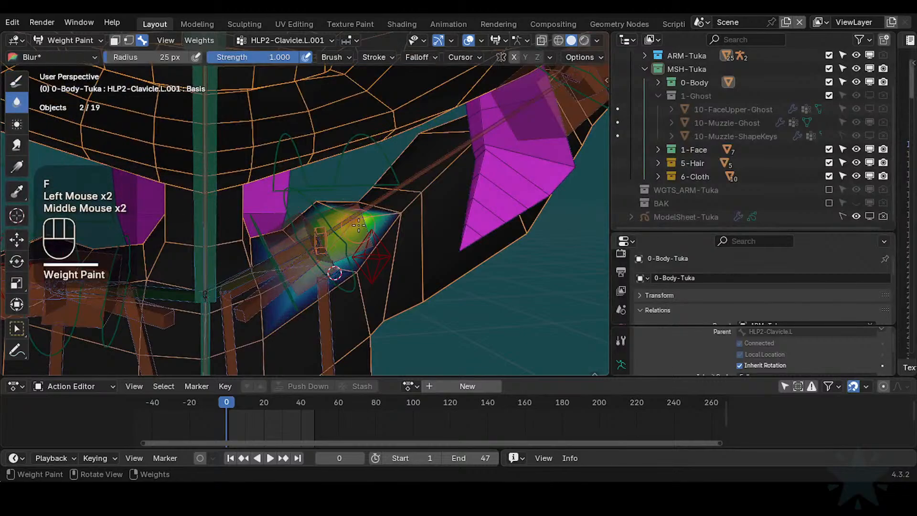
pyautogui.click(337, 268)
pyautogui.moveTo(335, 273); pyautogui.dragTo(350, 262, button='middle')
pyautogui.click(353, 263)
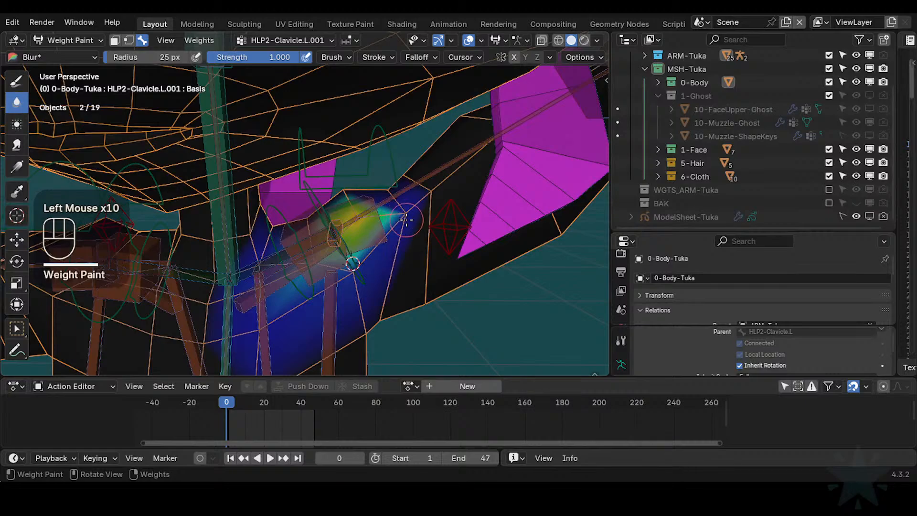
# - Blur the HLP2-Clavicle.L.001 weights further around the left shoulder joint and undo the last stroke
pyautogui.keyDown('ctrl'); pyautogui.moveTo(380, 241); pyautogui.dragTo(324, 251, button='middle'); pyautogui.keyUp('ctrl')
pyautogui.click(351, 261)
pyautogui.click(352, 260)
pyautogui.click(324, 252)
pyautogui.middleClick(333, 238)
pyautogui.hotkey('ctrl', 'z')
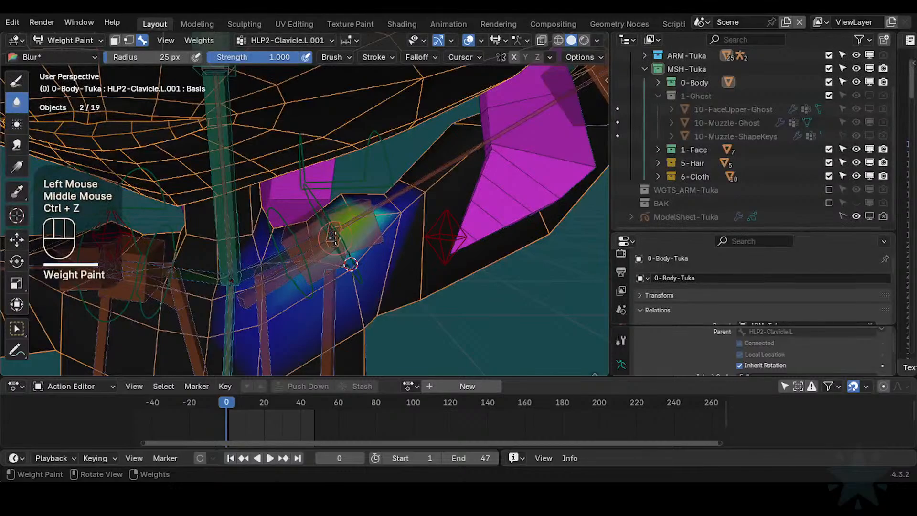
# - Try rotating the HLP2-Clavicle.L.001 bone to test the left shoulder deformation
pyautogui.moveTo(364, 227); pyautogui.dragTo(354, 229, button='middle')
pyautogui.press('g')
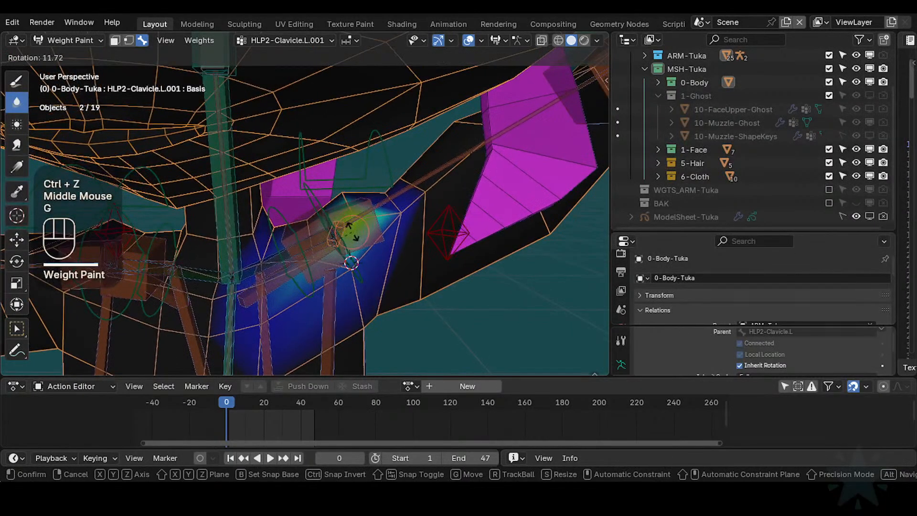
pyautogui.press('Escape')
# - Smear the HLP2-Clavicle.L.001 weights across the left shoulder, enlarging the Smear brush to 45 px
pyautogui.moveTo(349, 186); pyautogui.dragTo(341, 225, button='middle')
pyautogui.moveTo(341, 224)
pyautogui.mouseDown(button='middle')
pyautogui.moveTo(340, 234)
pyautogui.moveTo(342, 207)
pyautogui.mouseUp(button='middle')
pyautogui.click(15, 147)
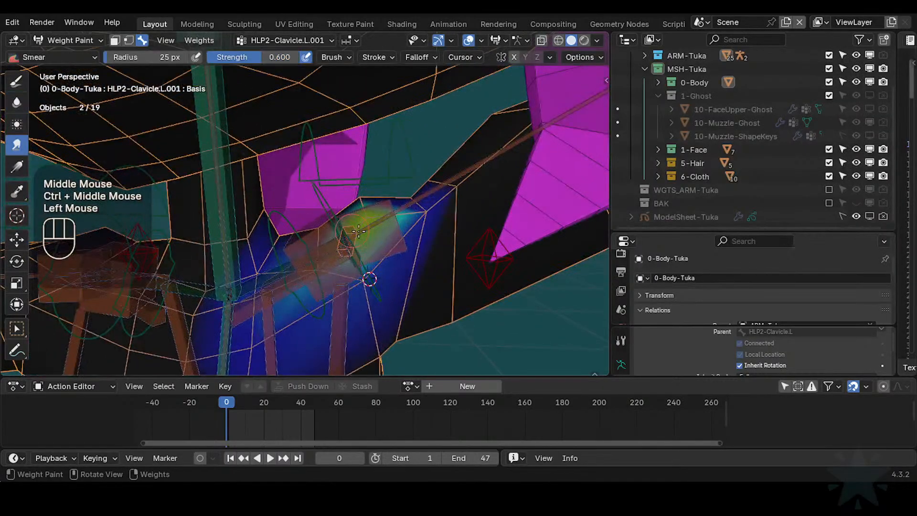
pyautogui.moveTo(364, 248); pyautogui.dragTo(303, 277)
pyautogui.press('f')
pyautogui.click(340, 246)
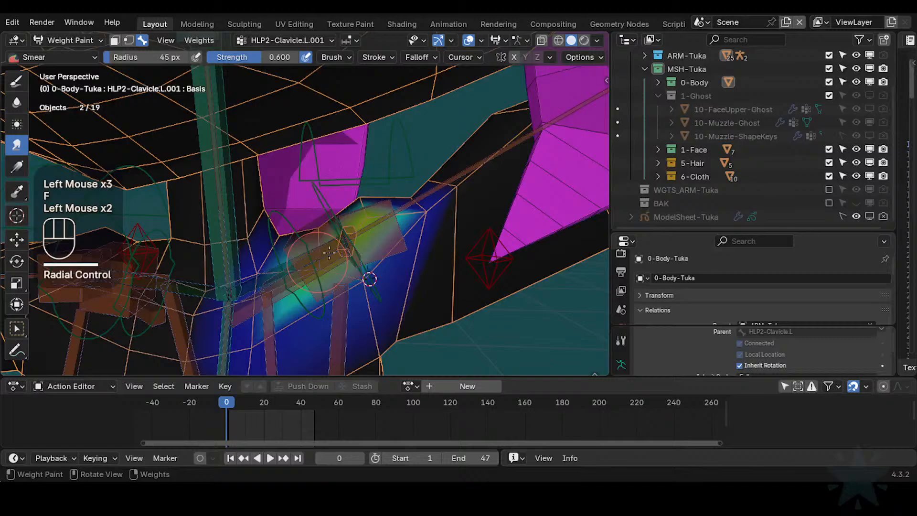
# - Blur the HLP2-Clavicle.L.001 weights over the left shoulder joint with a 45 px Blur brush, redoing one unwanted stroke
pyautogui.click(17, 102)
pyautogui.click(322, 266)
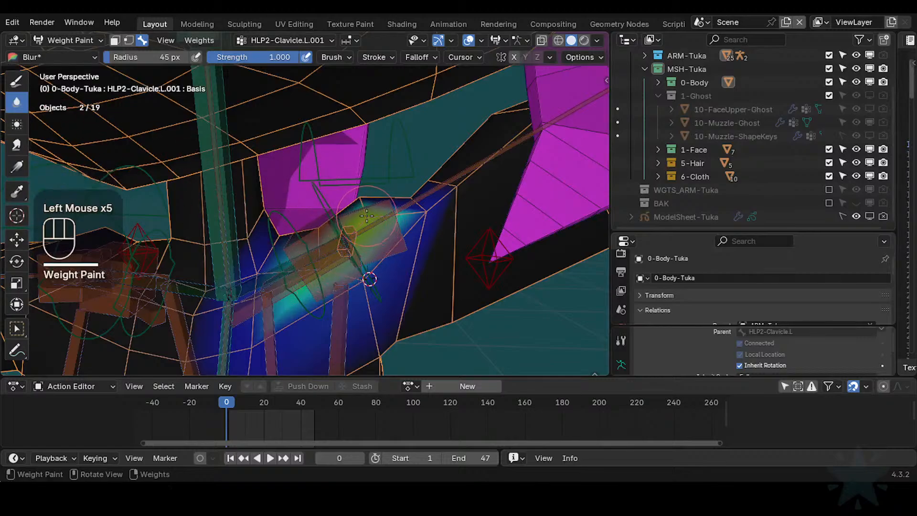
pyautogui.hotkey('ctrl', 'z')
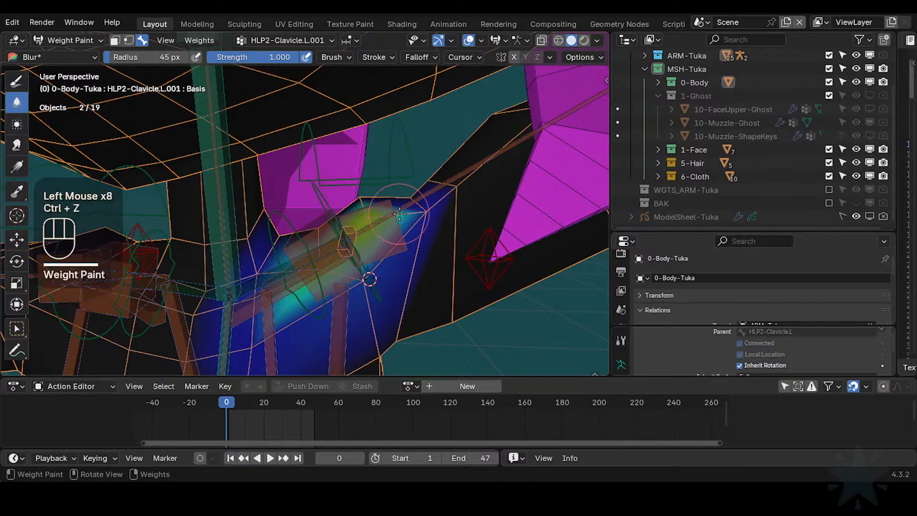
pyautogui.moveTo(389, 218); pyautogui.dragTo(392, 214)
pyautogui.moveTo(390, 219); pyautogui.dragTo(398, 231, button='middle')
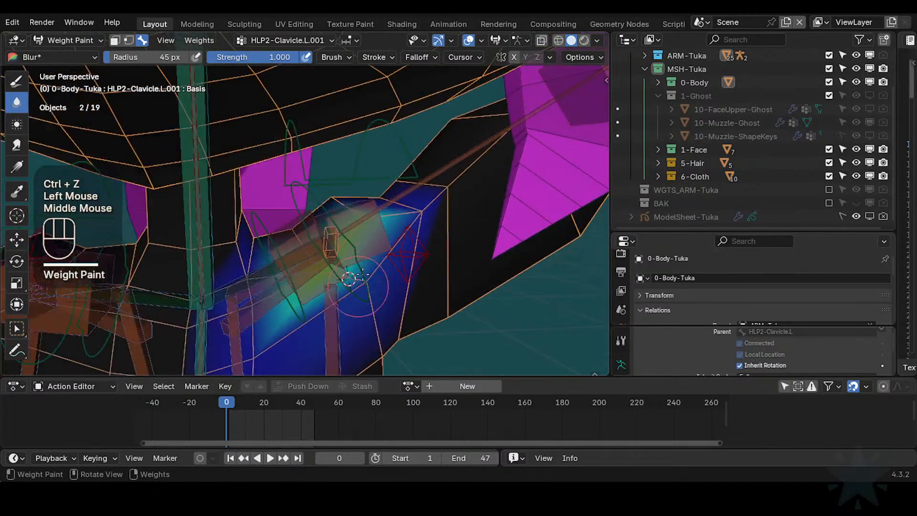
# - Blur the inner HLP2-Clavicle.L.001 weights at the left shoulder with a 22 px brush and save the file
pyautogui.press('f')
pyautogui.click(298, 266)
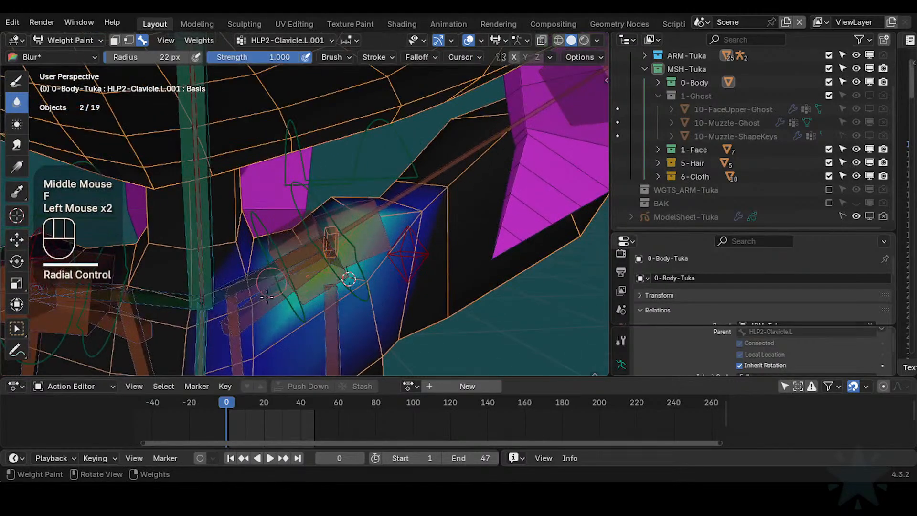
pyautogui.keyDown('ctrl'); pyautogui.moveTo(292, 280); pyautogui.dragTo(339, 260, button='middle'); pyautogui.keyUp('ctrl')
pyautogui.moveTo(339, 261)
pyautogui.keyDown('shift'); pyautogui.mouseDown(button='middle')
pyautogui.moveTo(369, 261)
pyautogui.moveTo(374, 211)
pyautogui.moveTo(338, 322)
pyautogui.moveTo(363, 313)
pyautogui.moveTo(347, 228)
pyautogui.moveTo(474, 281)
pyautogui.moveTo(471, 256)
pyautogui.moveTo(357, 250)
pyautogui.moveTo(321, 260)
pyautogui.moveTo(336, 256)
pyautogui.mouseUp(button='middle'); pyautogui.keyUp('shift')
pyautogui.press('g')
pyautogui.press('Escape')
pyautogui.moveTo(337, 256)
pyautogui.mouseDown(button='middle')
pyautogui.moveTo(353, 250)
pyautogui.moveTo(354, 260)
pyautogui.mouseUp(button='middle')
pyautogui.hotkey('ctrl', 's')
# - Move the MTR-FK-Shoulder.L bone repeatedly to test the left shoulder deformation with the arm raised
pyautogui.keyDown('alt'); pyautogui.click(382, 184); pyautogui.keyUp('alt')
pyautogui.keyDown('ctrl'); pyautogui.moveTo(382, 184); pyautogui.dragTo(357, 207, button='middle'); pyautogui.keyUp('ctrl')
pyautogui.press('g')
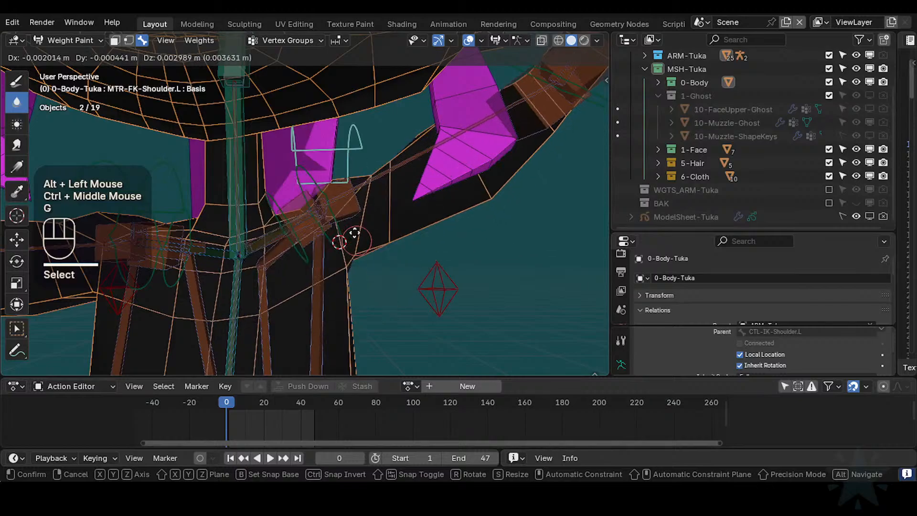
pyautogui.click(354, 233)
pyautogui.moveTo(354, 233)
pyautogui.keyDown('shift'); pyautogui.mouseDown(button='middle')
pyautogui.moveTo(380, 252)
pyautogui.moveTo(381, 268)
pyautogui.moveTo(359, 263)
pyautogui.moveTo(357, 284)
pyautogui.moveTo(349, 245)
pyautogui.moveTo(327, 242)
pyautogui.moveTo(336, 246)
pyautogui.mouseUp(button='middle'); pyautogui.keyUp('shift')
pyautogui.press('g')
pyautogui.click(365, 233)
pyautogui.press('g')
pyautogui.click(361, 241)
pyautogui.press('g')
pyautogui.click(347, 270)
# - Save the file and open the 0-Body-Tuka mesh in Edit Mode at the left shoulder
pyautogui.keyDown('alt'); pyautogui.click(316, 243); pyautogui.keyUp('alt')
pyautogui.moveTo(353, 180)
pyautogui.mouseDown(button='middle')
pyautogui.moveTo(338, 179)
pyautogui.moveTo(354, 186)
pyautogui.mouseUp(button='middle')
pyautogui.moveTo(353, 187); pyautogui.dragTo(388, 191, button='middle')
pyautogui.hotkey('ctrl', 's')
pyautogui.keyDown('alt'); pyautogui.click(389, 199); pyautogui.keyUp('alt')
pyautogui.press('Tab')
pyautogui.keyDown('shift'); pyautogui.moveTo(394, 245); pyautogui.dragTo(390, 226, button='middle'); pyautogui.keyUp('shift')
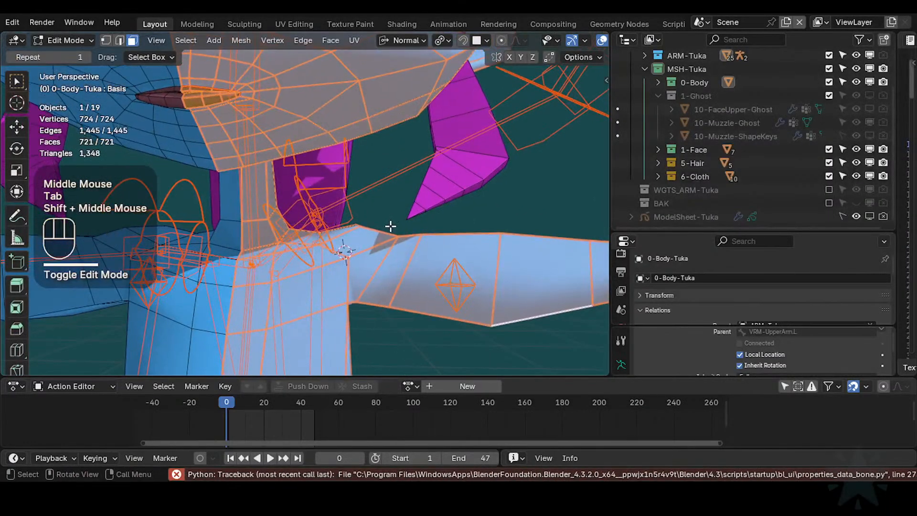
pyautogui.keyDown('shift'); pyautogui.moveTo(387, 272); pyautogui.dragTo(339, 226, button='middle'); pyautogui.keyUp('shift')
# - Select the edge loop around the left upper arm nearest the shoulder
pyautogui.hotkey('alt', 'a')
pyautogui.press('2')
pyautogui.keyDown('alt'); pyautogui.keyDown('shift'); pyautogui.click(335, 245); pyautogui.keyUp('shift'); pyautogui.keyUp('alt')
pyautogui.moveTo(344, 289); pyautogui.dragTo(406, 239, button='middle')
pyautogui.moveTo(406, 239); pyautogui.dragTo(375, 243, button='middle')
# - Try fattening the selected arm edge loop by about 0.003 m with Shrink/Fatten
pyautogui.press('s')
pyautogui.press('Escape')
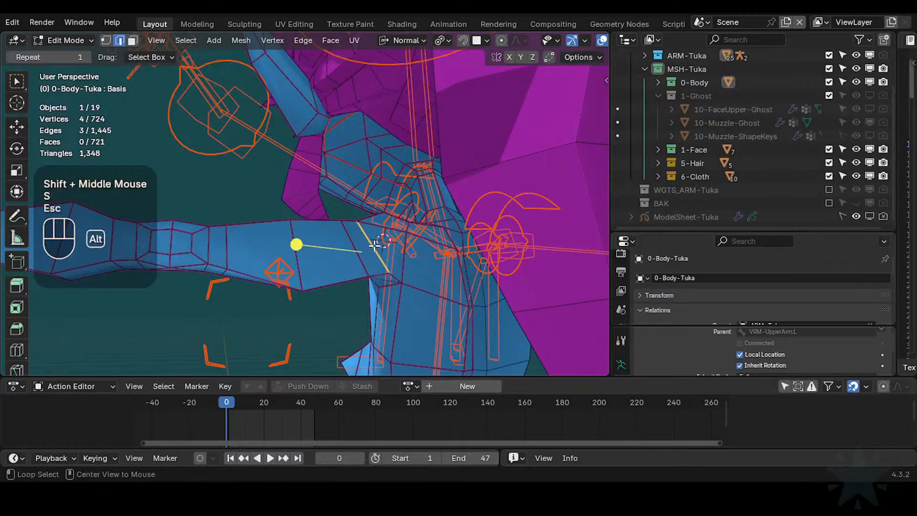
pyautogui.hotkey('alt', 's')
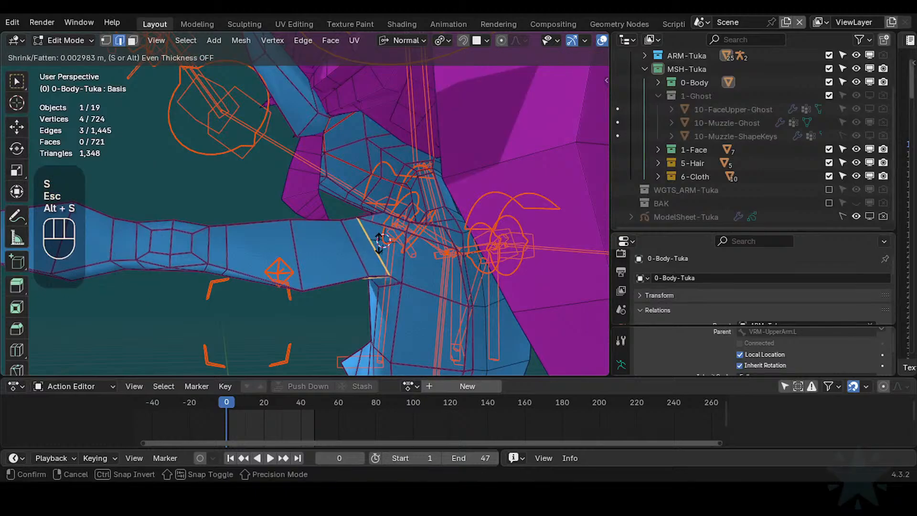
pyautogui.click(379, 242)
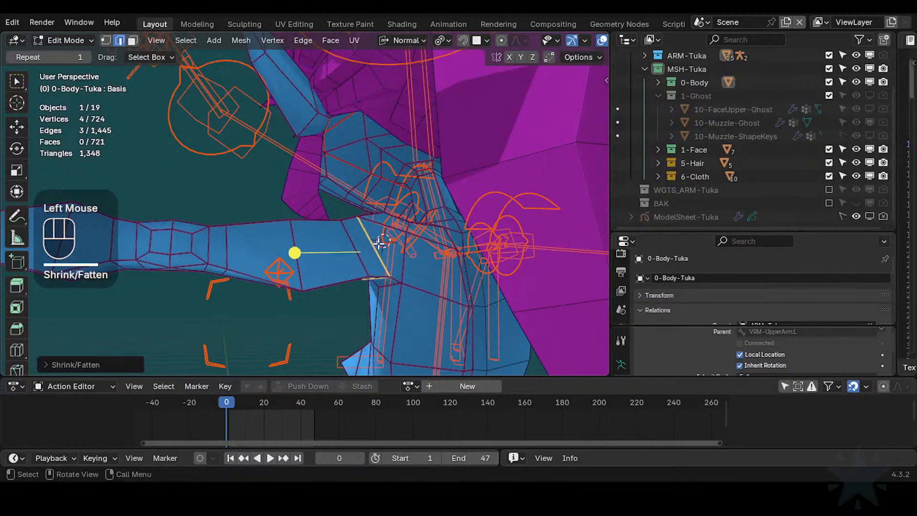
pyautogui.click(342, 262)
pyautogui.moveTo(342, 262); pyautogui.dragTo(382, 271, button='middle')
pyautogui.moveTo(382, 270); pyautogui.dragTo(338, 239, button='middle')
pyautogui.hotkey('ctrl', 'z')
# - Fatten the selected edge loop nearest the left shoulder by about 0.0007 m with Shrink/Fatten
pyautogui.hotkey('alt', 's')
pyautogui.press('shift')
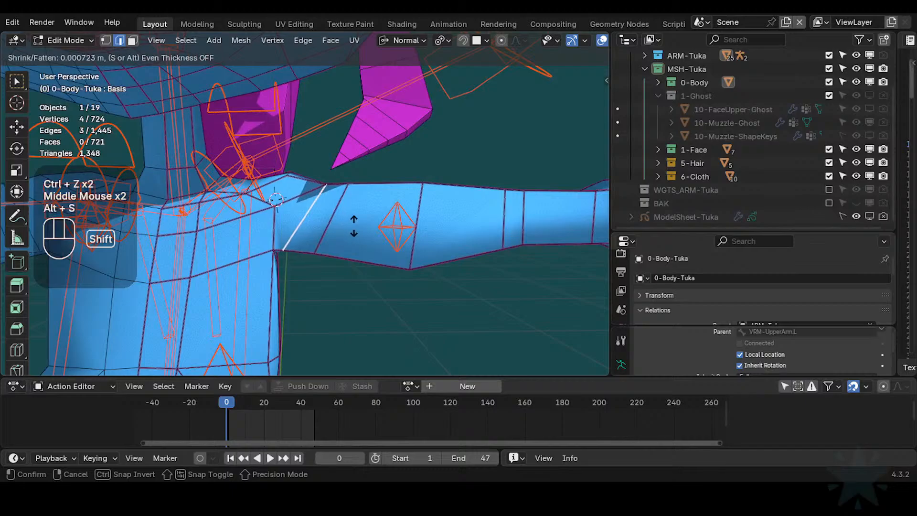
pyautogui.keyDown('shift'); pyautogui.click(354, 225); pyautogui.keyUp('shift')
# - Smooth the narrow face loop around the left upper arm beside the shoulder
pyautogui.hotkey('alt', 'a')
pyautogui.press('3')
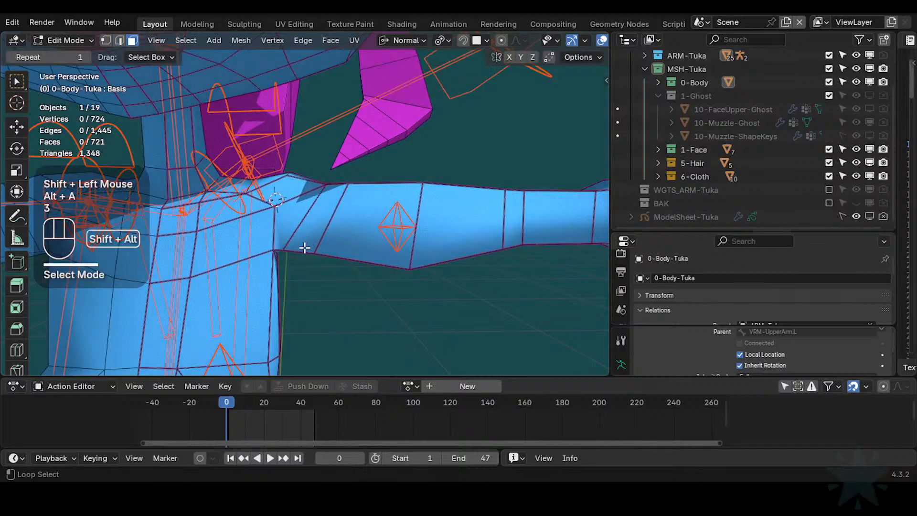
pyautogui.keyDown('alt'); pyautogui.keyDown('shift'); pyautogui.click(375, 209); pyautogui.keyUp('shift'); pyautogui.keyUp('alt')
pyautogui.moveTo(376, 208); pyautogui.dragTo(394, 202)
pyautogui.keyDown('shift'); pyautogui.moveTo(393, 201); pyautogui.dragTo(444, 186, button='middle'); pyautogui.keyUp('shift')
pyautogui.press('2')
pyautogui.press('2')
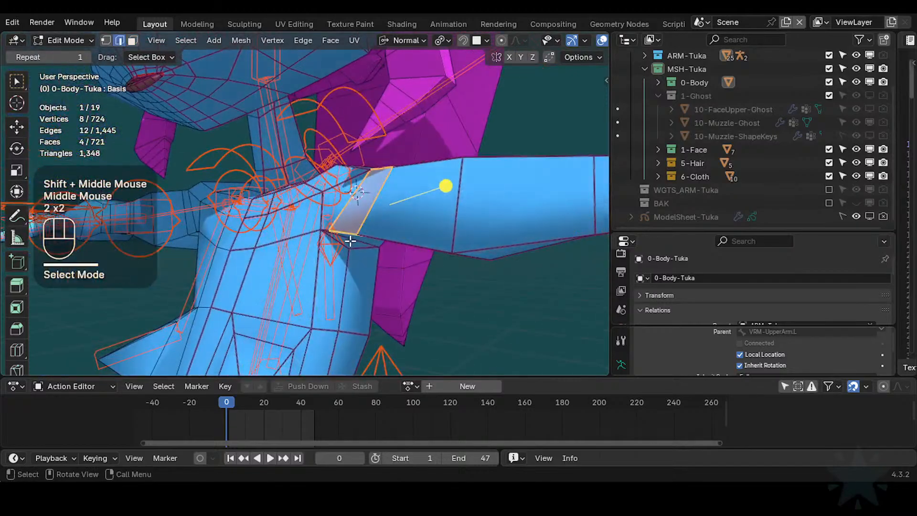
pyautogui.click(344, 244)
pyautogui.keyDown('shift'); pyautogui.click(352, 242); pyautogui.keyUp('shift')
pyautogui.keyDown('shift'); pyautogui.click(359, 242); pyautogui.keyUp('shift')
pyautogui.press('g')
pyautogui.press('g')
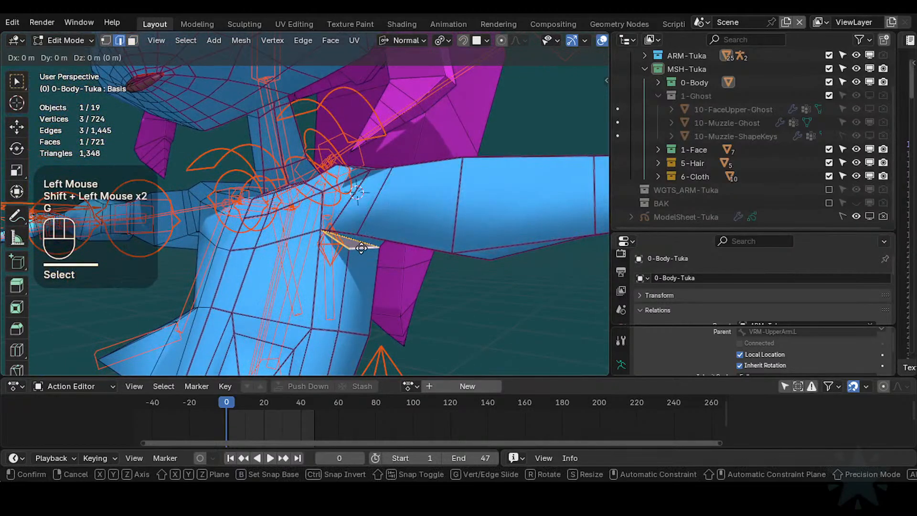
pyautogui.press('Escape')
# - Slide the outer torso vertex below the left armpit along its edge with Vertex Slide
pyautogui.moveTo(414, 230); pyautogui.dragTo(420, 228, button='middle')
pyautogui.press('1')
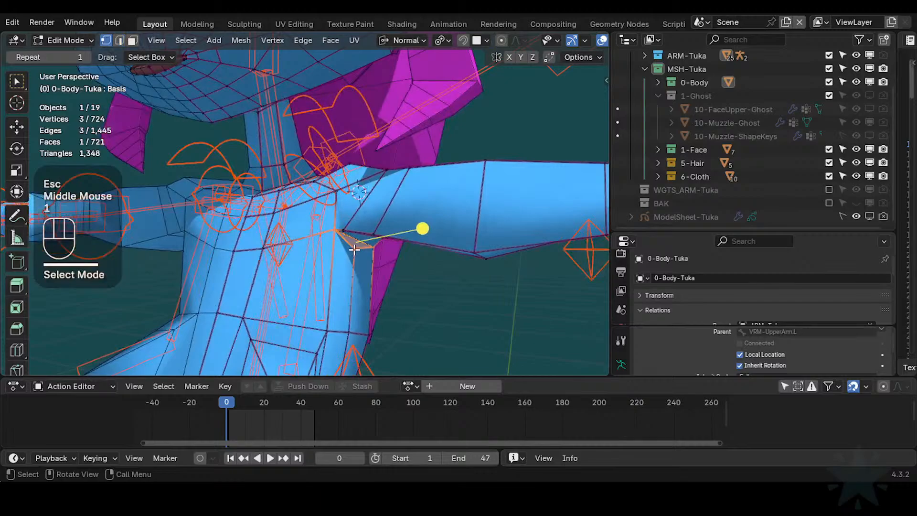
pyautogui.click(356, 254)
pyautogui.press('g')
pyautogui.press('g')
pyautogui.click(356, 259)
# - Slide the front and rear corner vertices of the left armpit along their edges with Vertex Slide
pyautogui.click(334, 234)
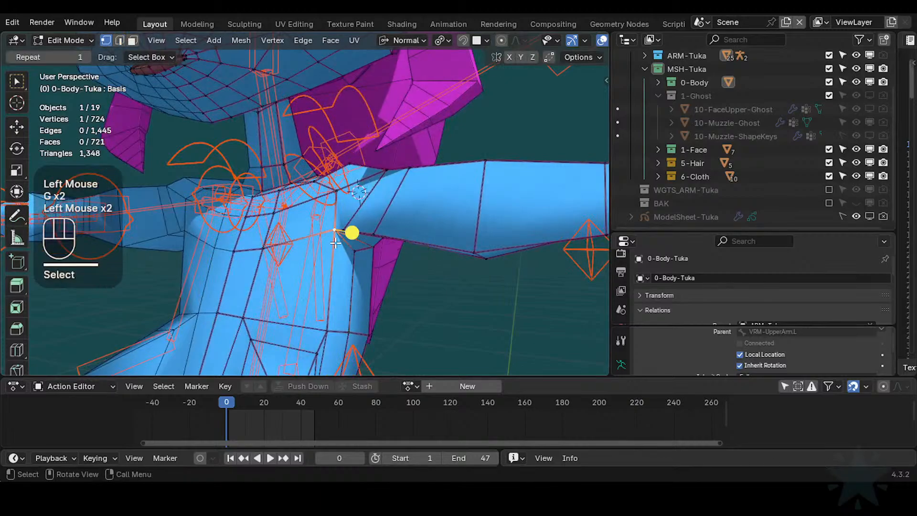
pyautogui.press('g')
pyautogui.press('g')
pyautogui.click(348, 235)
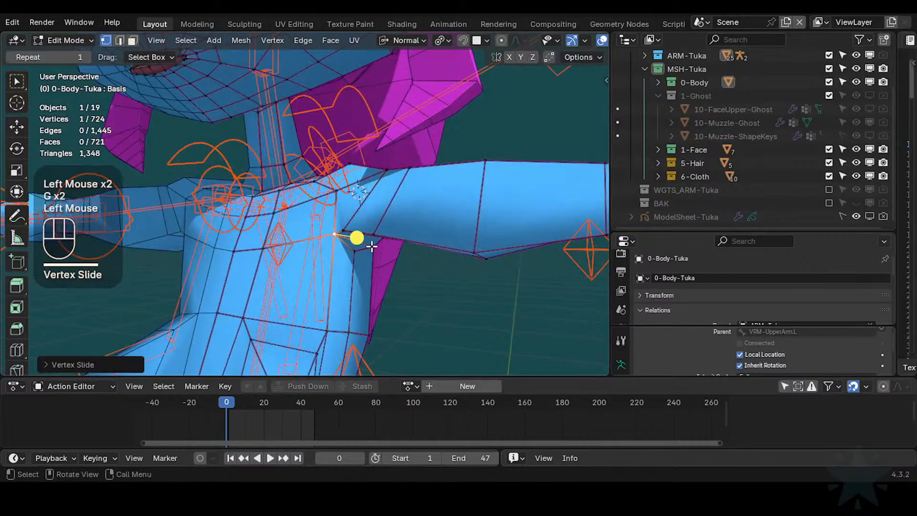
pyautogui.click(378, 247)
pyautogui.press('g')
pyautogui.press('g')
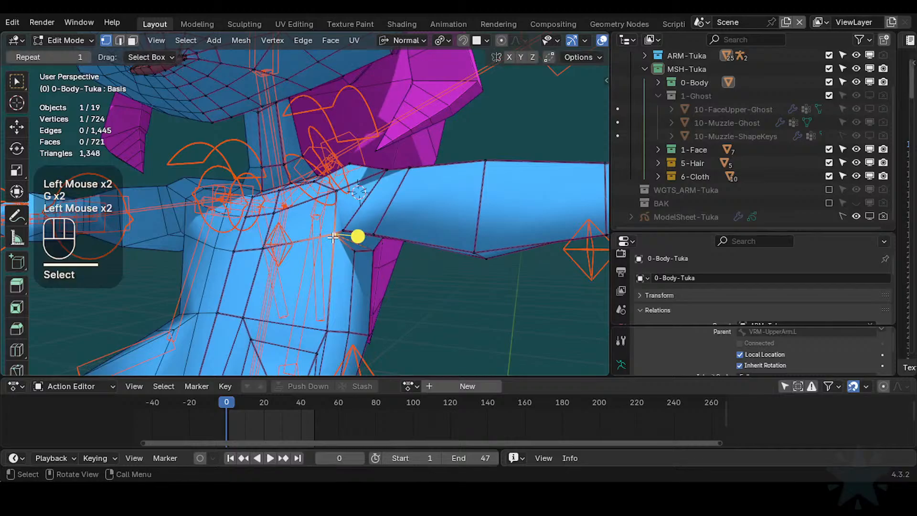
pyautogui.click(334, 244)
# - Slide the edge under the left armpit with Edge Slide and move it about 0.0016 m along its normal Z
pyautogui.moveTo(340, 240); pyautogui.dragTo(393, 255, button='middle')
pyautogui.press('2')
pyautogui.click(346, 233)
pyautogui.press('g')
pyautogui.press('g')
pyautogui.click(360, 242)
pyautogui.press('g')
pyautogui.press('z')
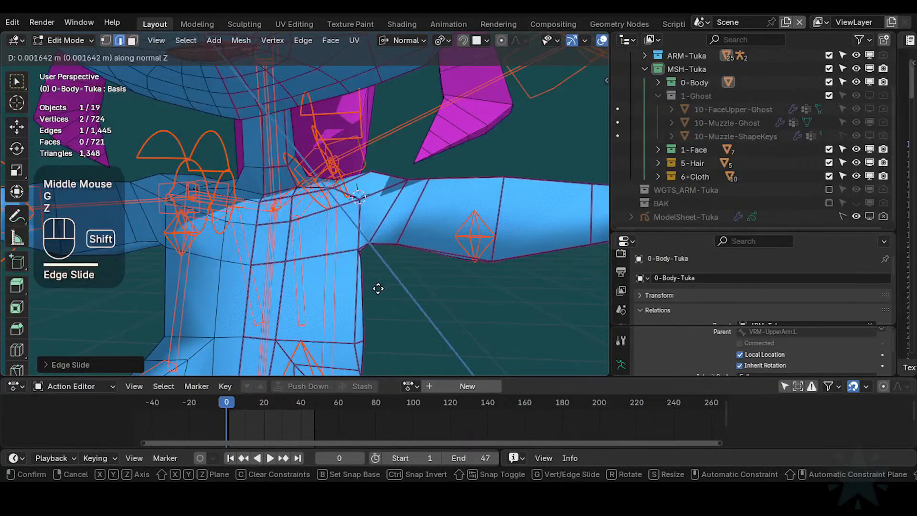
pyautogui.keyDown('shift'); pyautogui.click(378, 288); pyautogui.keyUp('shift')
# - Smooth the vertices of the second edge loop around the left upper arm
pyautogui.moveTo(378, 289); pyautogui.dragTo(395, 246, button='middle')
pyautogui.press('2')
pyautogui.keyDown('alt'); pyautogui.keyDown('shift'); pyautogui.click(425, 231); pyautogui.keyUp('shift'); pyautogui.keyUp('alt')
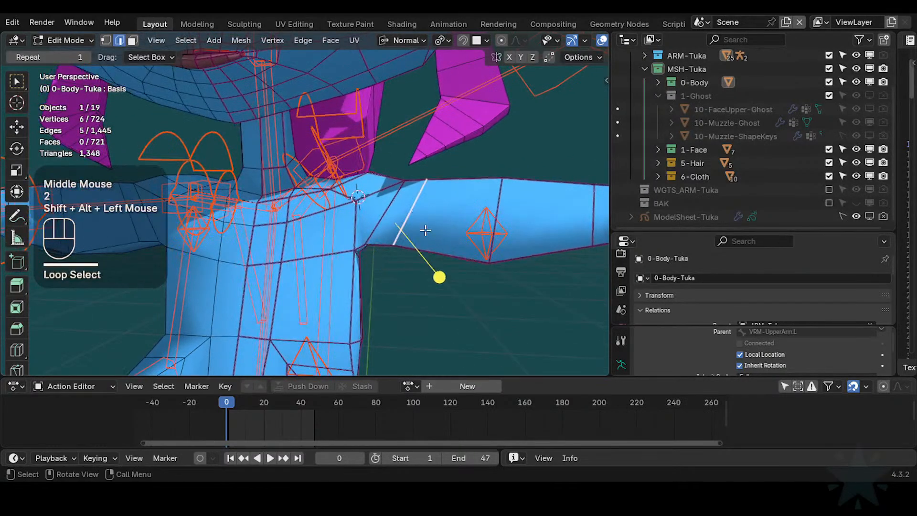
pyautogui.hotkey('alt', 'a')
pyautogui.keyDown('alt'); pyautogui.keyDown('shift'); pyautogui.click(438, 150); pyautogui.keyUp('shift'); pyautogui.keyUp('alt')
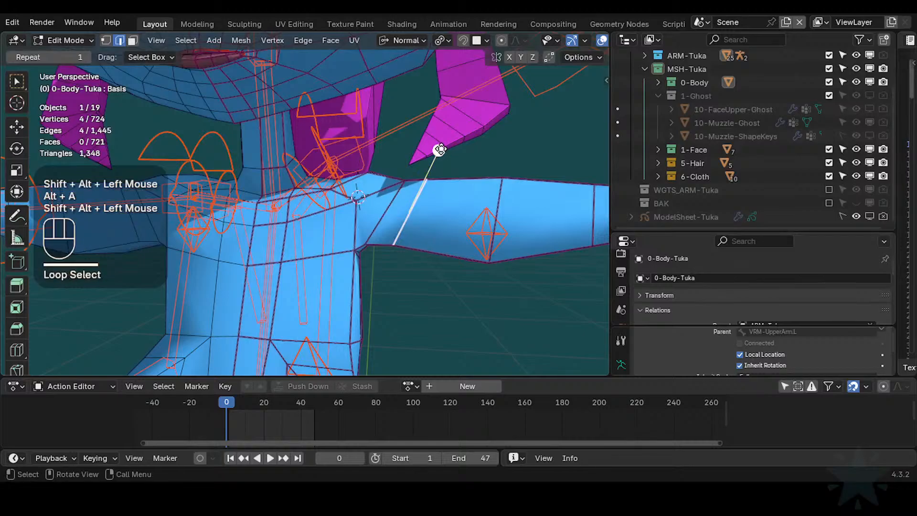
pyautogui.click(452, 146)
pyautogui.moveTo(451, 146); pyautogui.dragTo(450, 148)
pyautogui.moveTo(446, 175); pyautogui.dragTo(351, 188, button='middle')
pyautogui.moveTo(351, 188); pyautogui.dragTo(388, 209, button='middle')
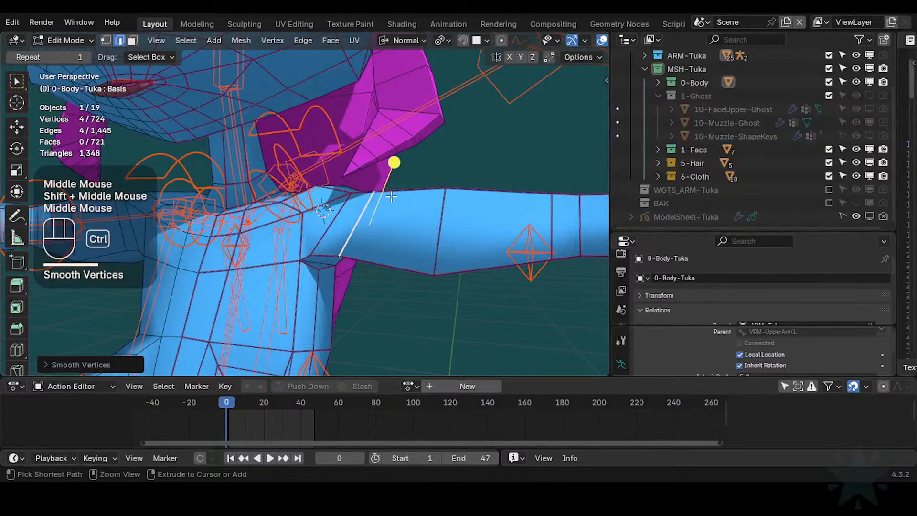
# - Return to Object Mode and reveal all hidden objects
pyautogui.hotkey('ctrl', 'Tab')
pyautogui.click(388, 199)
pyautogui.hotkey('alt', 'h')
pyautogui.keyDown('shift'); pyautogui.moveTo(392, 194); pyautogui.dragTo(373, 223, button='middle'); pyautogui.keyUp('shift')
pyautogui.moveTo(372, 222)
pyautogui.mouseDown(button='middle')
pyautogui.moveTo(441, 205)
pyautogui.moveTo(395, 258)
pyautogui.moveTo(381, 228)
pyautogui.mouseUp(button='middle')
# - Hide the 62a-ClothShirt object to check the body's shoulder, and undo the hiding
pyautogui.click(294, 231)
pyautogui.press('h')
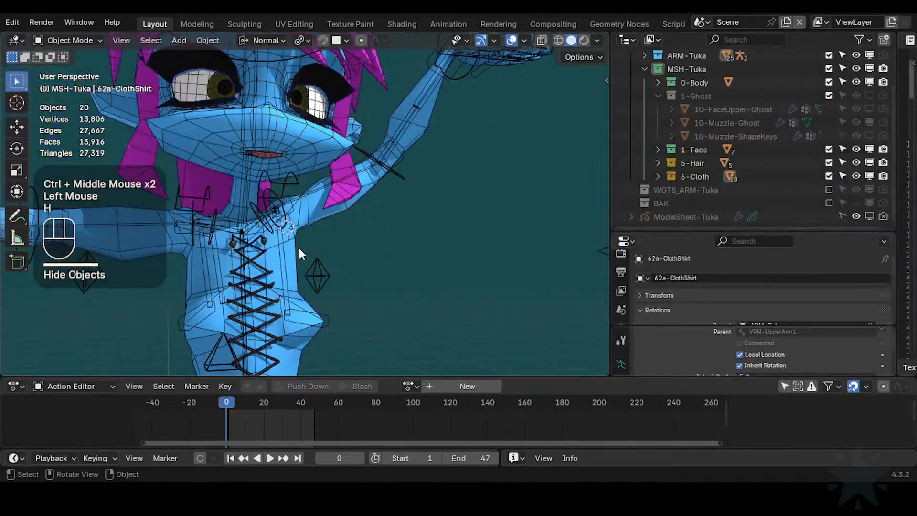
pyautogui.moveTo(300, 249); pyautogui.dragTo(320, 246, button='middle')
pyautogui.hotkey('ctrl', 'z')
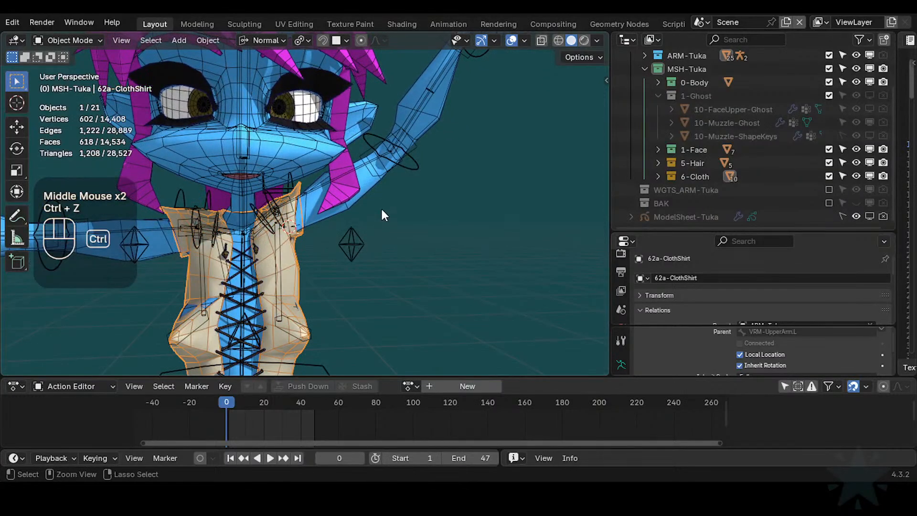
# - Save the file, clear the pose transforms of all ARM-Tuka bones in Pose Mode, and save again
pyautogui.hotkey('ctrl', 's')
pyautogui.scroll(-2, 354, 191)
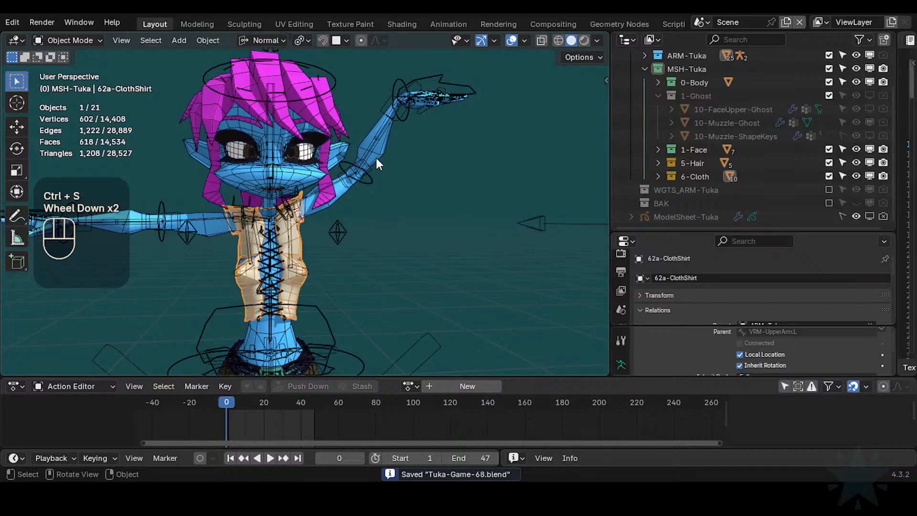
pyautogui.click(442, 62)
pyautogui.click(450, 79)
pyautogui.hotkey('ctrl', 'Tab')
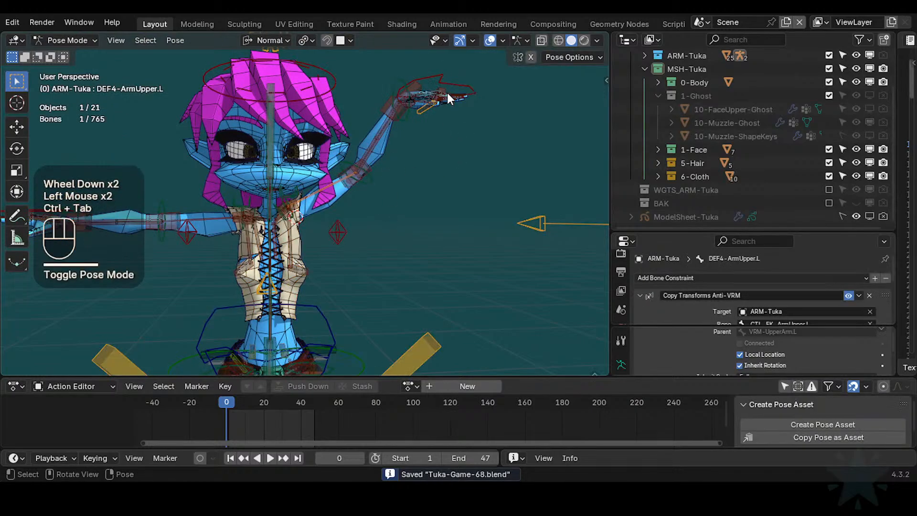
pyautogui.press('a')
pyautogui.hotkey('alt', 'q')
pyautogui.hotkey('alt', 'q')
pyautogui.scroll(3, 333, 261)
pyautogui.hotkey('ctrl', 's')
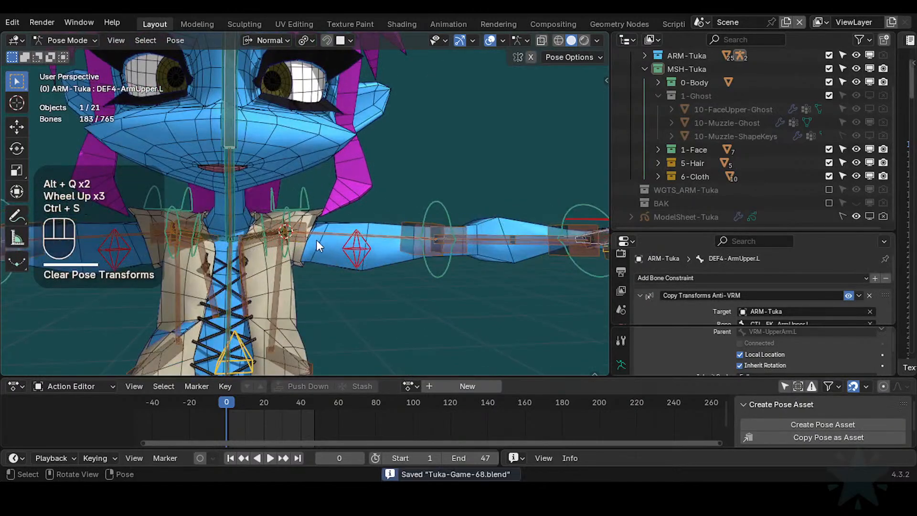
# - Widen the text editor area so the ToDoList text can be read
pyautogui.moveTo(899, 209); pyautogui.dragTo(621, 209)
pyautogui.moveTo(609, 169); pyautogui.dragTo(485, 172)
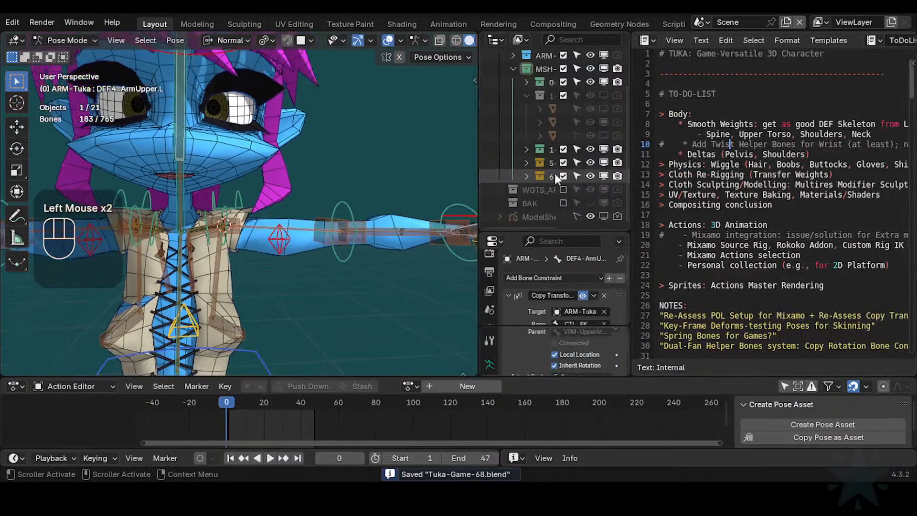
pyautogui.moveTo(654, 180); pyautogui.dragTo(469, 180)
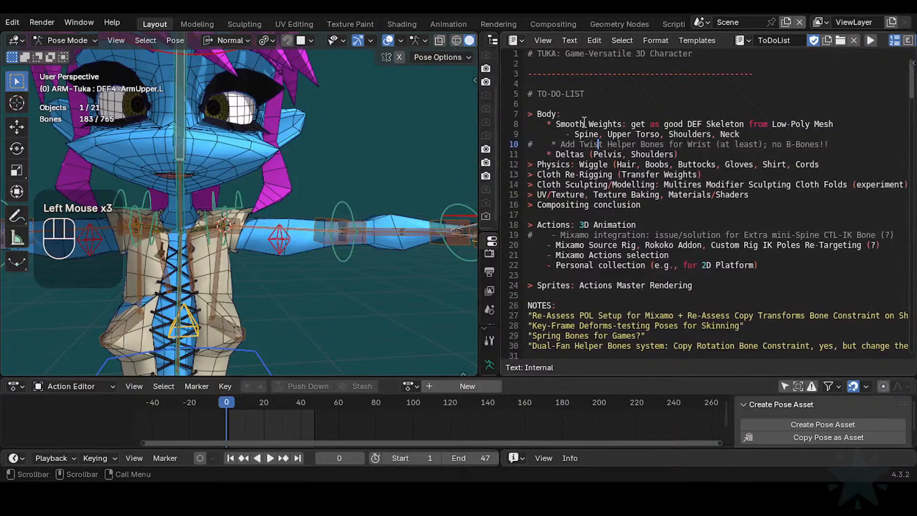
# - Comment out the "Smooth Weights" task and its "Spine, Upper Torso, Shoulders, Neck" sub-item in the ToDoList with #
pyautogui.press('Down')
pyautogui.press('Left')
pyautogui.press('Home')
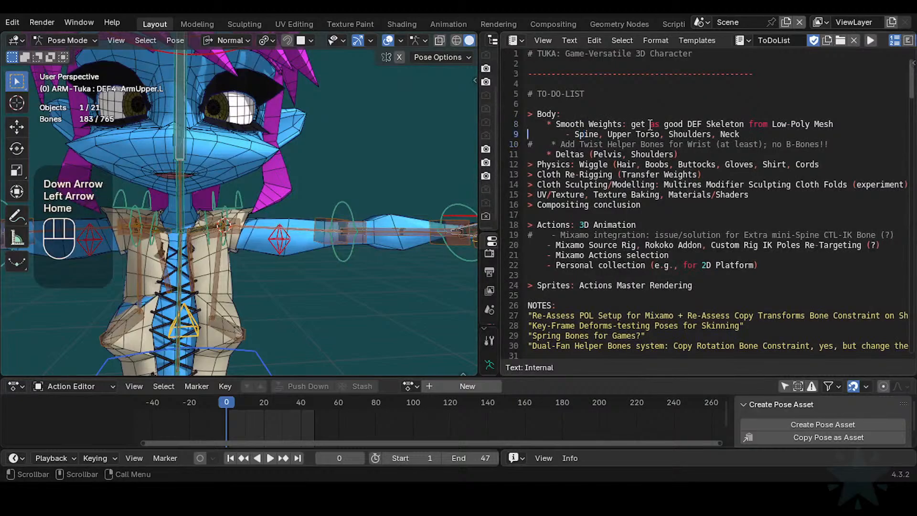
pyautogui.press('Up')
pyautogui.press('Down')
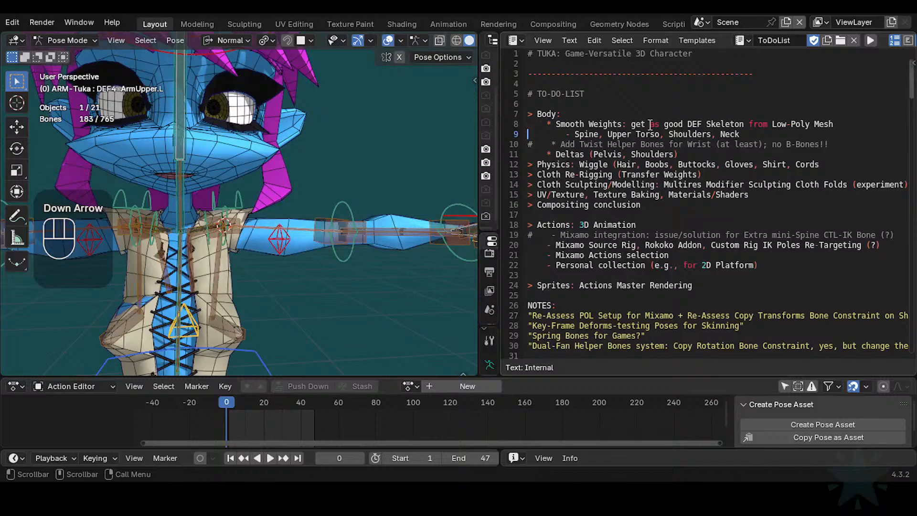
pyautogui.write('#')
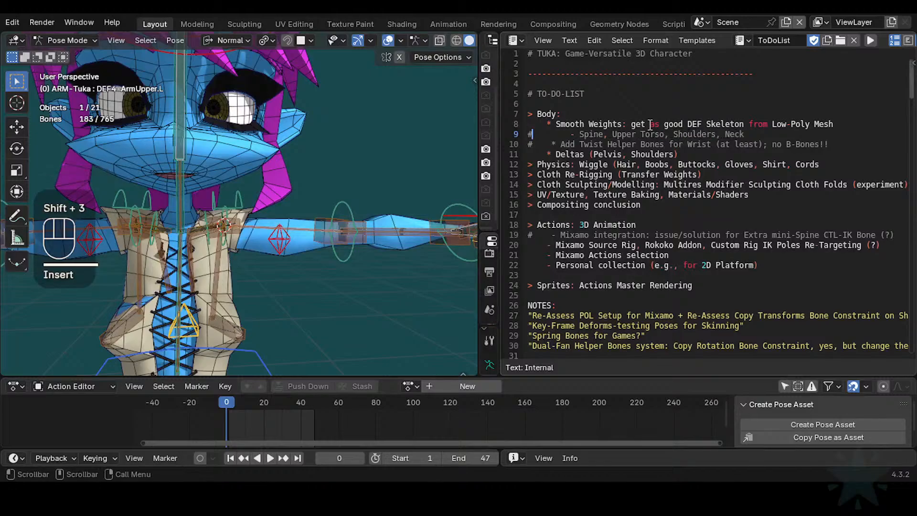
pyautogui.press('Up')
pyautogui.press('Home')
pyautogui.write('#')
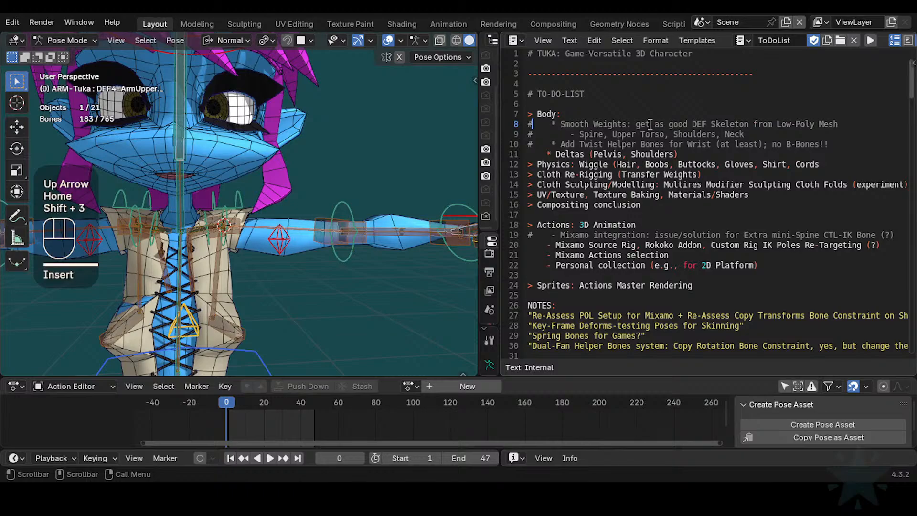
# - Uncomment the "Smooth Weights: get as good DEF Skeleton from Low-Poly Mesh" line in the ToDoList
pyautogui.press('Down')
pyautogui.press('Right')
pyautogui.press('Right')
pyautogui.press('Right')
pyautogui.press('Right')
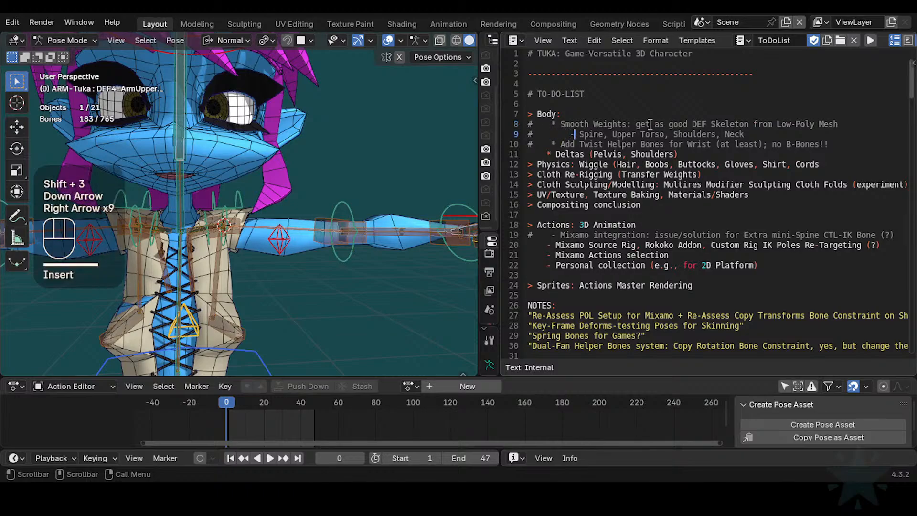
pyautogui.press('Left')
pyautogui.press('Home')
pyautogui.press('Up')
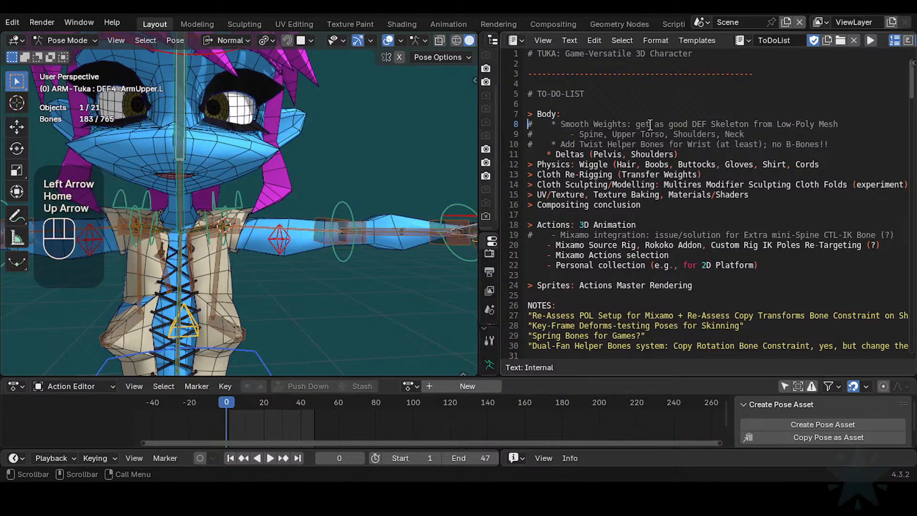
pyautogui.press('End')
pyautogui.press('Home')
pyautogui.press('Delete')
# - Uncomment the "Spine, Upper Torso, Shoulders, Neck" sub-item and correct its indentation beneath Smooth Weights
pyautogui.press('Down')
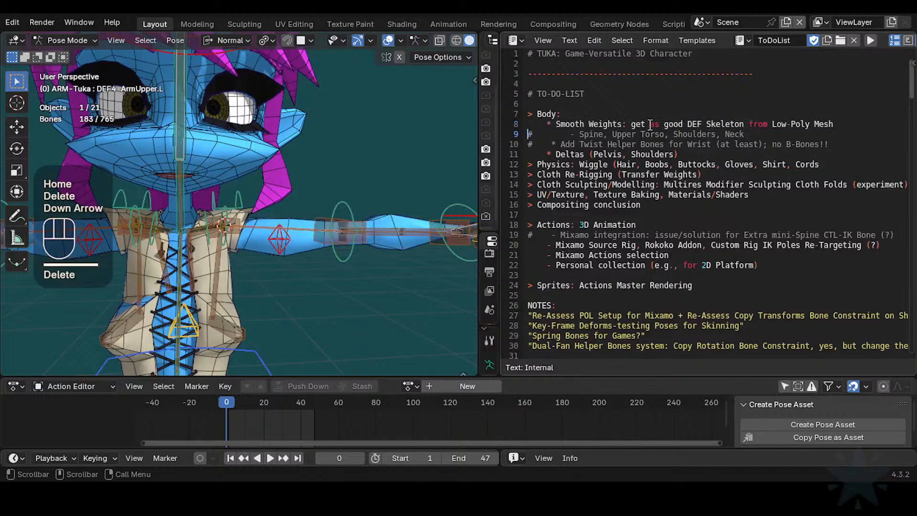
pyautogui.press('Right')
pyautogui.press('Right')
pyautogui.press('Right')
pyautogui.press('Home')
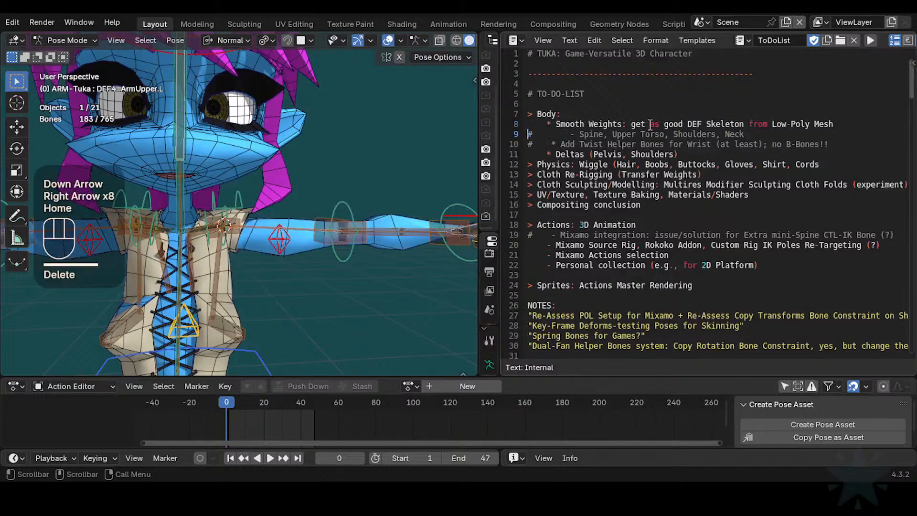
pyautogui.press('Delete')
pyautogui.press('Right')
pyautogui.press('Right')
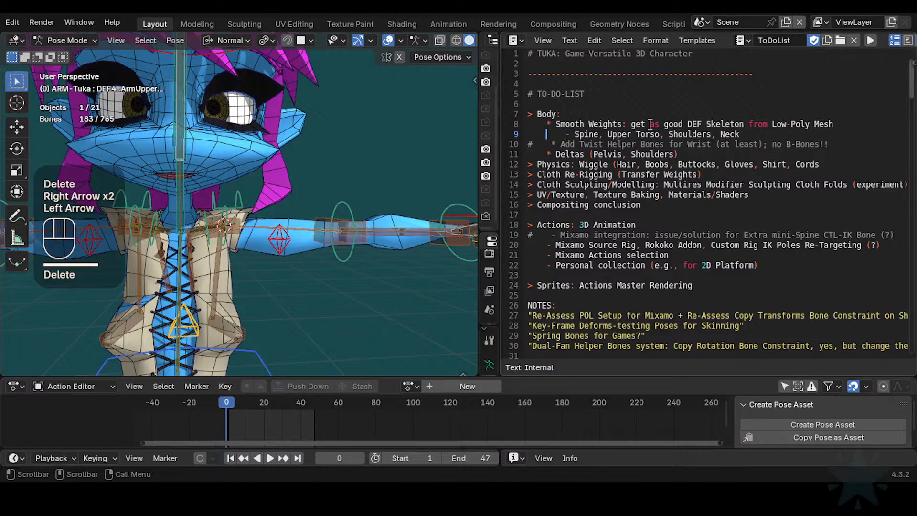
pyautogui.press('Delete')
pyautogui.press('Tab')
# - Leave "- Spine" alone on its line and start a new "- " sub-item with "Upper Torso, Shoulders, Neck"
pyautogui.press('Right')
pyautogui.press('Right')
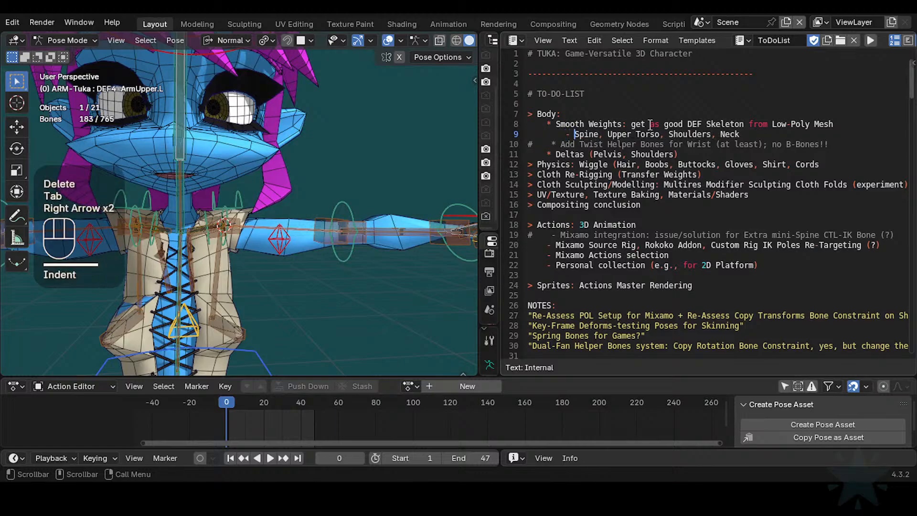
pyautogui.press('Return')
pyautogui.press('Delete')
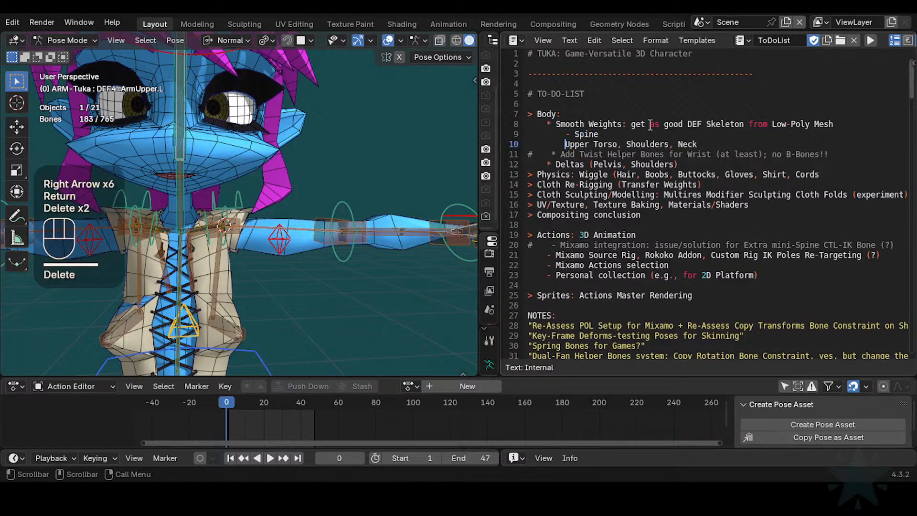
pyautogui.write('-')
# - Split the sub-item after "Upper Torso" so that "- Shoulders, Neck" gets its own line
pyautogui.press('Right')
pyautogui.press('Right')
pyautogui.press('Right')
pyautogui.press('Right')
pyautogui.press('Right')
pyautogui.press('Right')
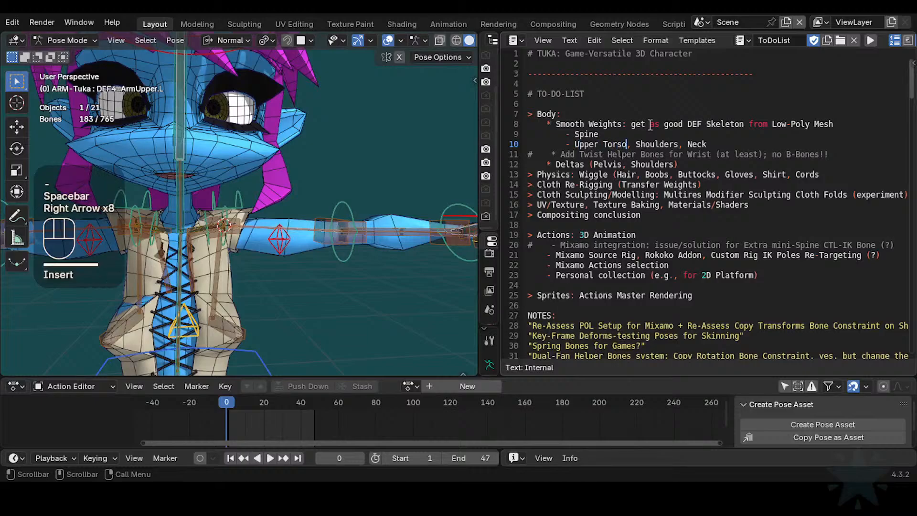
pyautogui.press('Return')
pyautogui.press('Delete')
pyautogui.press('Delete')
pyautogui.write('-')
# - Remove the comma after "Shoulders" and put "- Neck" on its own sub-item line
pyautogui.press('End')
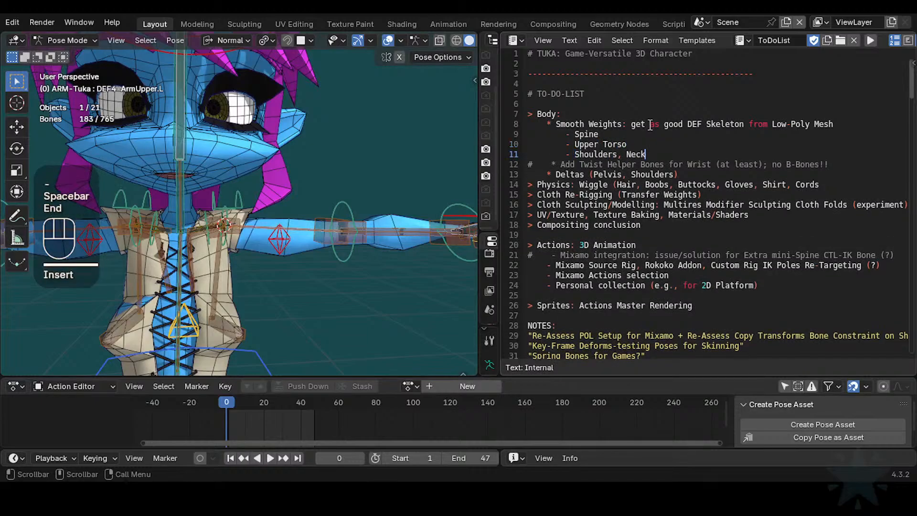
pyautogui.press('Left')
pyautogui.press('Left')
pyautogui.press('Left')
pyautogui.press('Delete')
pyautogui.press('Return')
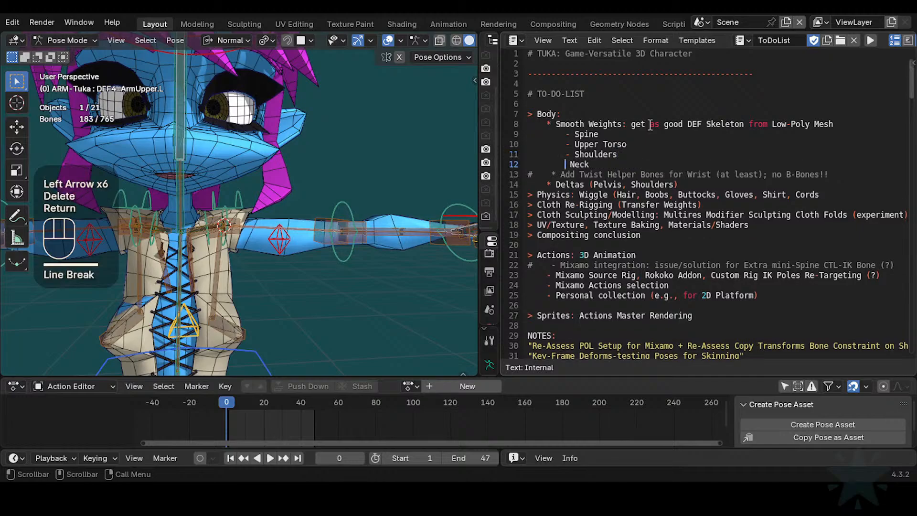
pyautogui.write('-')
pyautogui.press('Right')
pyautogui.press('Left')
pyautogui.press('Left')
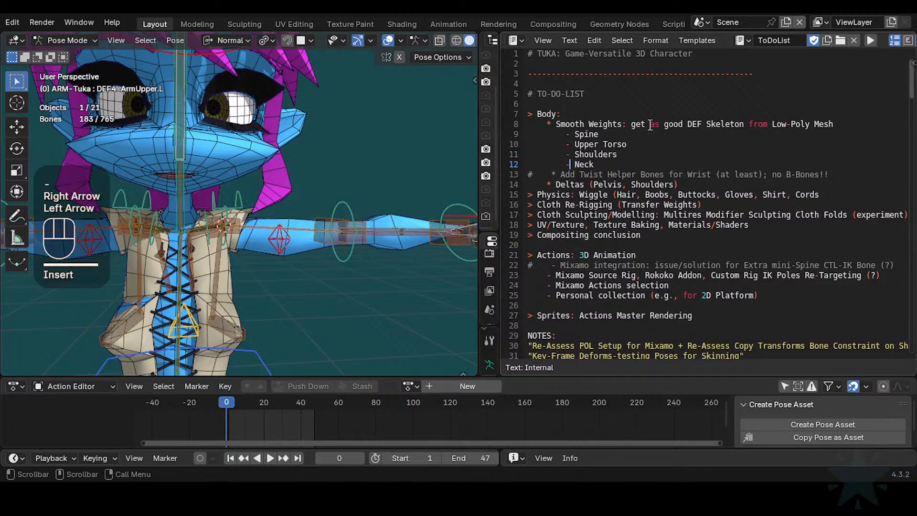
# - Comment out the "- Neck" and "- Shoulders" sub-items with #
pyautogui.press('Home')
pyautogui.write('#')
pyautogui.press('Up')
pyautogui.press('Home')
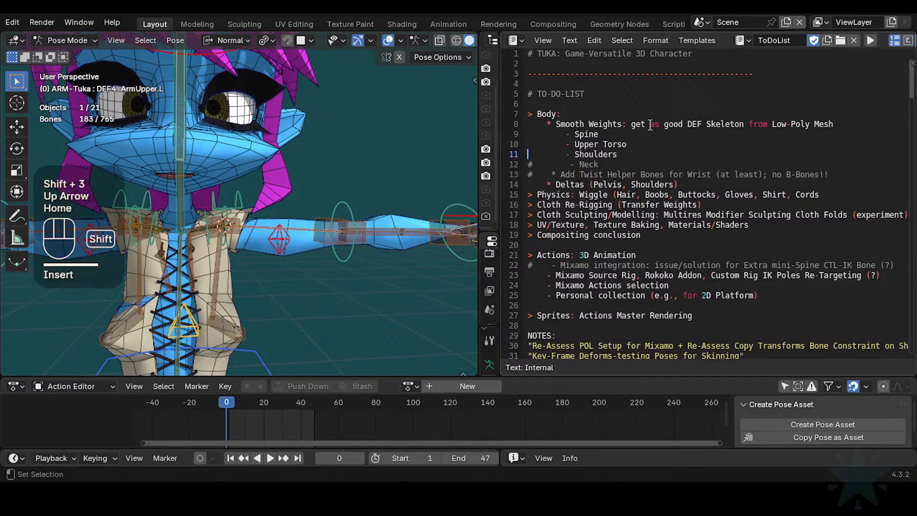
pyautogui.write('#')
# - Move the "- Spine" and "- Upper Torso" lines below the commented "- Neck" line, leaving one blank line after them
pyautogui.press('Down')
pyautogui.press('Home')
pyautogui.press('Up')
pyautogui.press('Up')
pyautogui.press('Up')
pyautogui.hotkey('shift', 'Down')
pyautogui.hotkey('shift', 'Down')
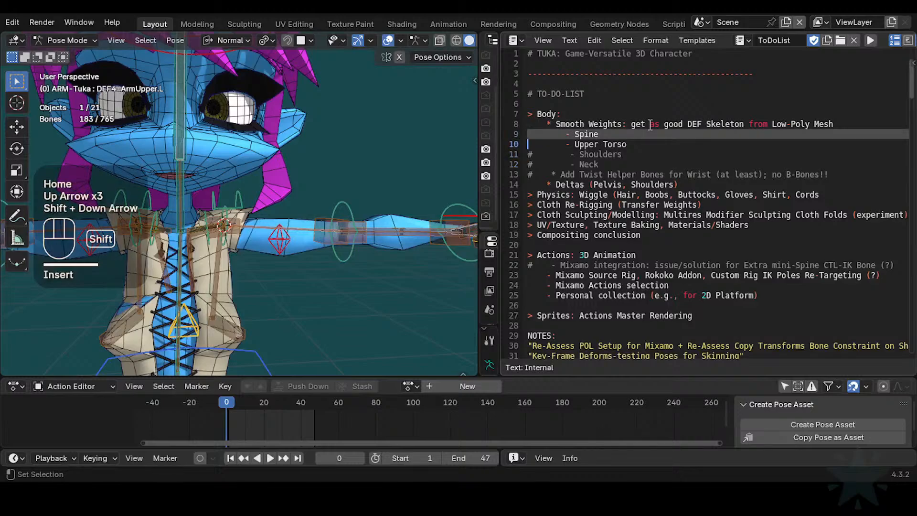
pyautogui.hotkey('ctrl', 'x')
pyautogui.press('Down')
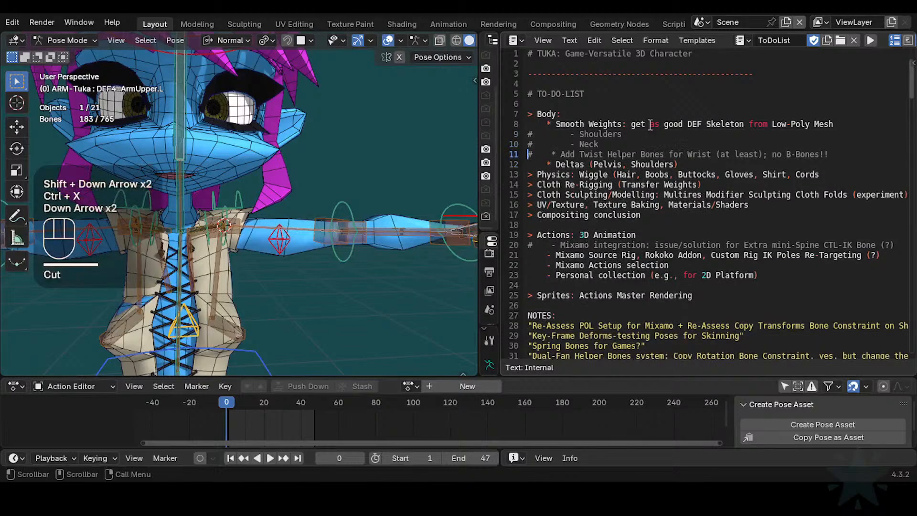
pyautogui.press('Return')
pyautogui.press('Return')
pyautogui.press('Up')
pyautogui.press('Up')
pyautogui.hotkey('ctrl', 'v')
pyautogui.press('Down')
pyautogui.press('Up')
pyautogui.press('Delete')
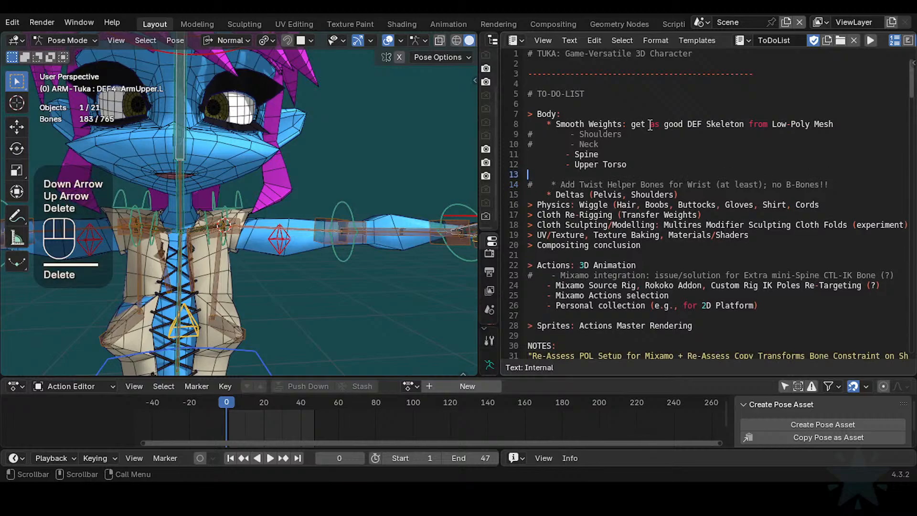
# - Add another blank line above the "Add Twist Helper Bones" line and two blank lines below it
pyautogui.press('Up')
pyautogui.press('Up')
pyautogui.press('Down')
pyautogui.press('Down')
pyautogui.press('Down')
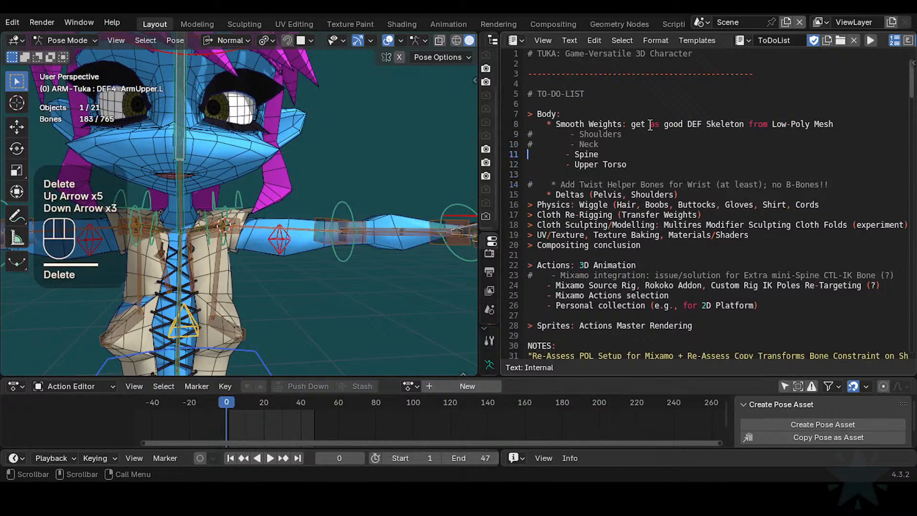
pyautogui.press('Down')
pyautogui.press('Down')
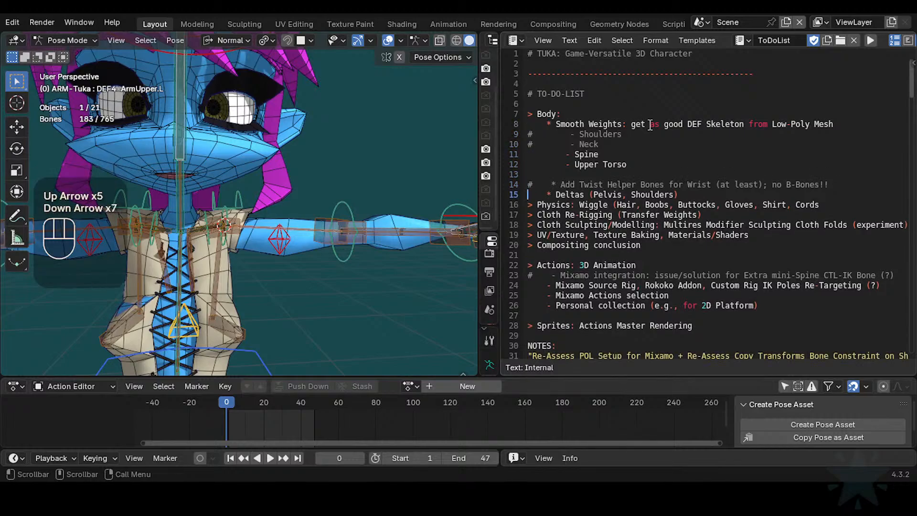
pyautogui.press('Return')
pyautogui.press('Return')
pyautogui.press('Up')
pyautogui.press('Up')
pyautogui.press('Return')
pyautogui.press('Up')
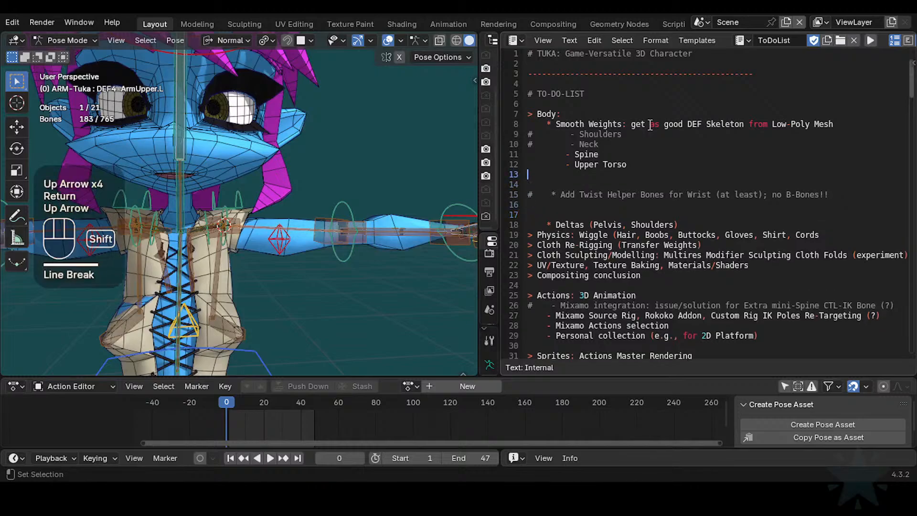
# - Start a "Neck" note beneath the "- Upper Torso" sub-item, with a blank line between them
pyautogui.write('Neck')
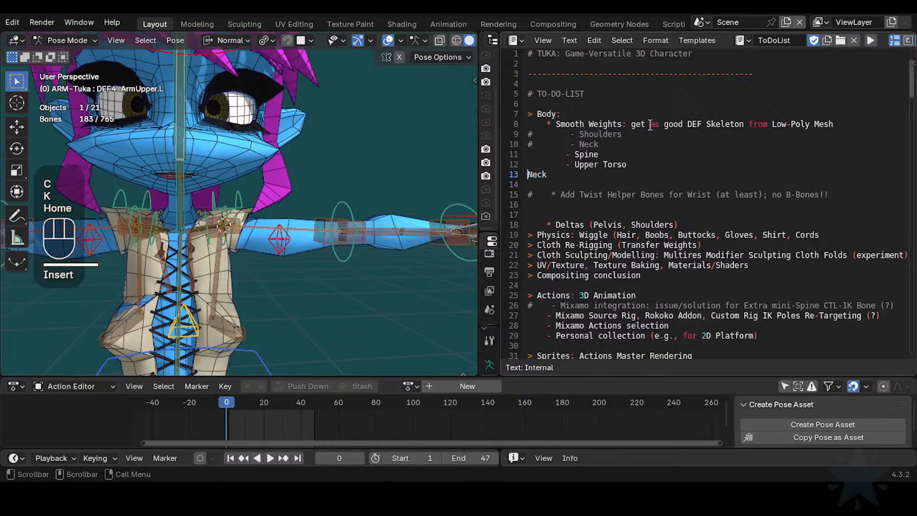
pyautogui.press('Return')
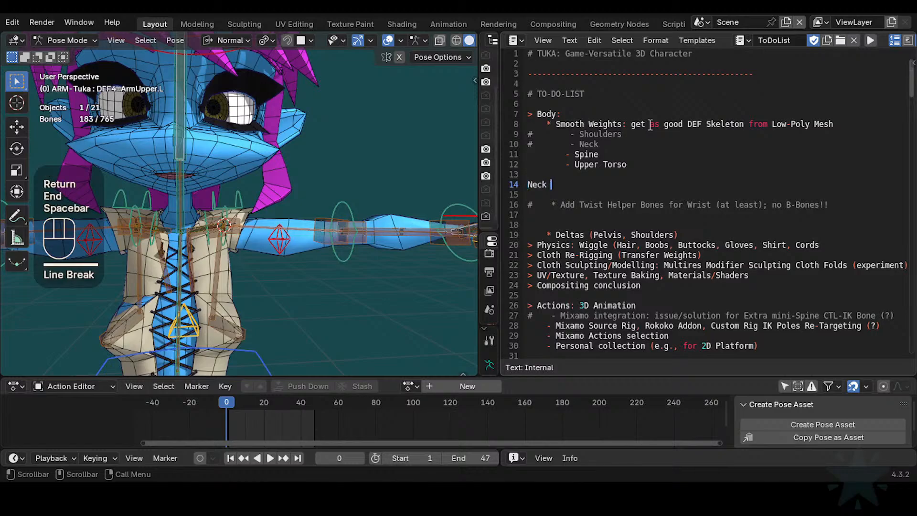
pyautogui.write('T')
pyautogui.press('BackSpace')
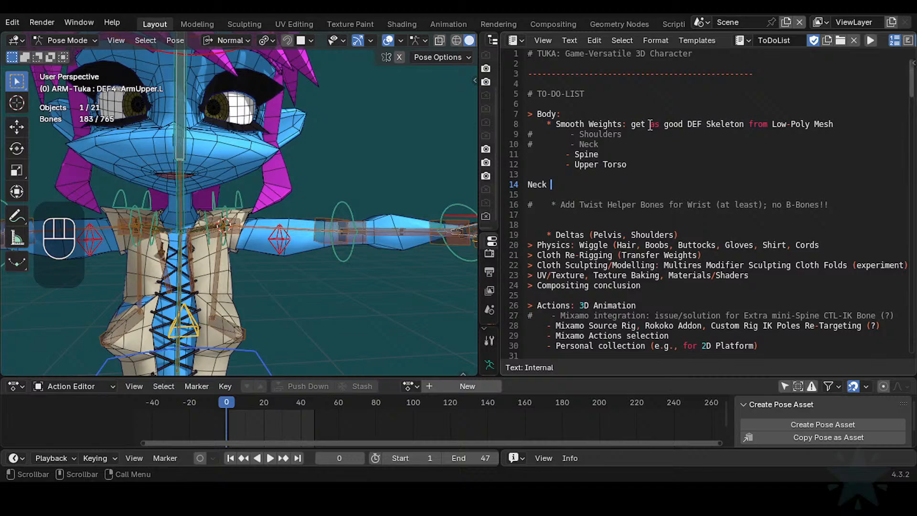
# - Select the SWT-Head bone above the character's head and rotate it
pyautogui.scroll(-3, 253, 167)
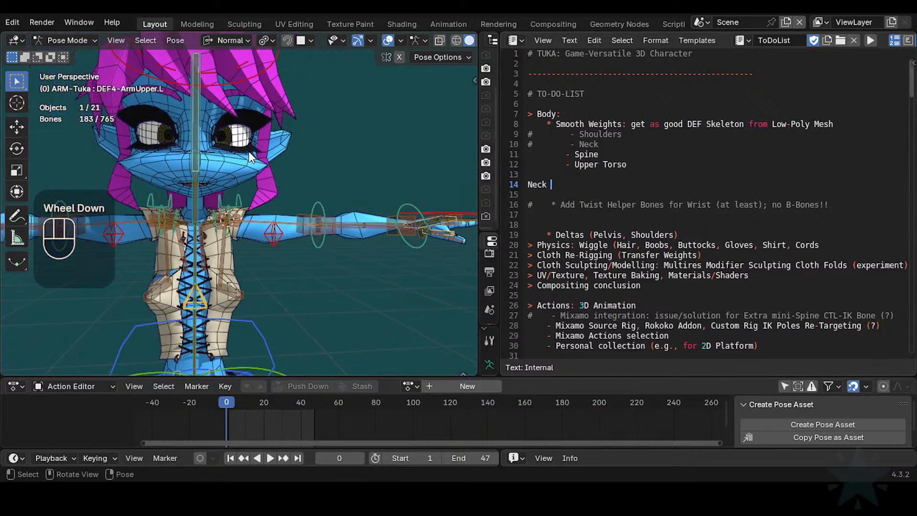
pyautogui.keyDown('shift'); pyautogui.moveTo(249, 172); pyautogui.dragTo(187, 170, button='middle'); pyautogui.keyUp('shift')
pyautogui.click(250, 85)
pyautogui.scroll(2, 246, 178)
pyautogui.scroll(-1, 188, 170)
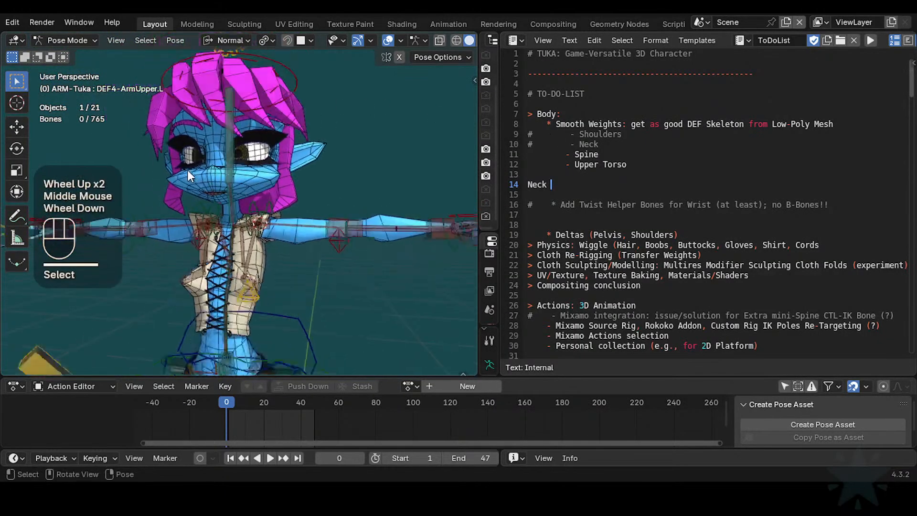
pyautogui.click(239, 59)
pyautogui.press('r')
pyautogui.click(161, 165)
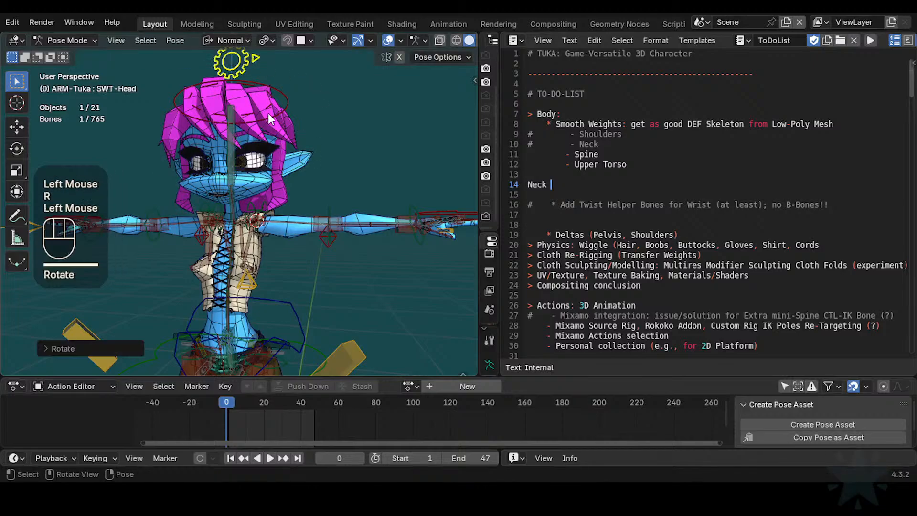
# - Select the MTR-IK-Head control and trackball-rotate the head to test the neck deformation
pyautogui.click(271, 115)
pyautogui.press('r')
pyautogui.press('r')
pyautogui.click(324, 96)
pyautogui.middleClick(323, 96)
pyautogui.scroll(3, 324, 96)
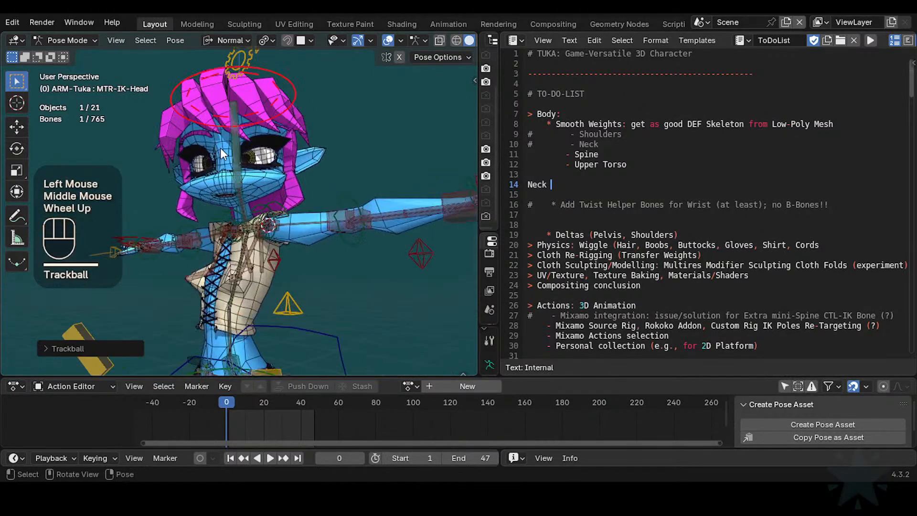
pyautogui.press('r')
pyautogui.press('r')
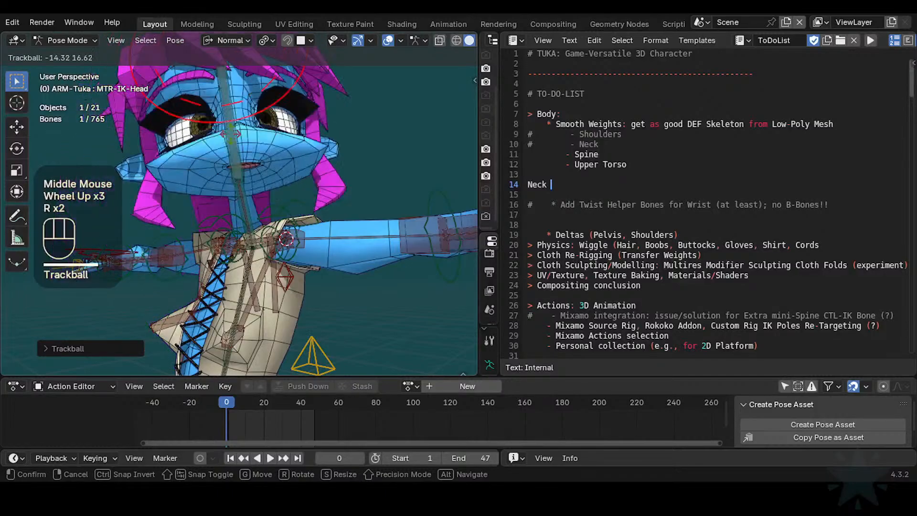
pyautogui.click(131, 176)
pyautogui.scroll(1, 138, 177)
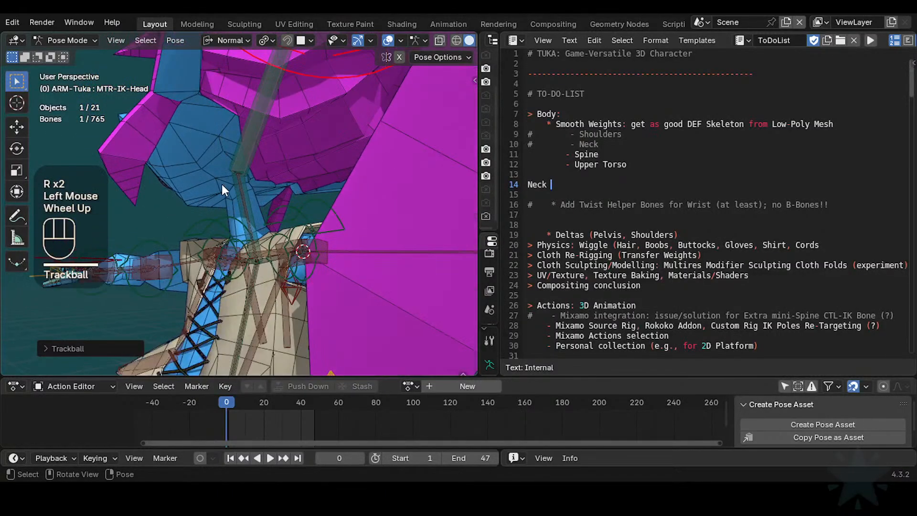
# - Try another trackball rotation of MTR-IK-Head from the front, cancel it, and try moving the control
pyautogui.moveTo(222, 184); pyautogui.dragTo(285, 174, button='middle')
pyautogui.press('r')
pyautogui.press('r')
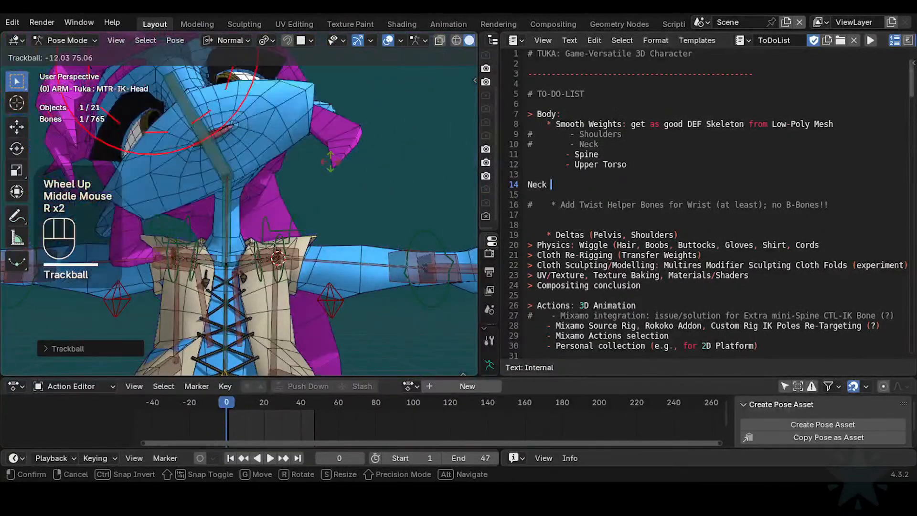
pyautogui.scroll(-1, 324, 148)
pyautogui.press('Escape')
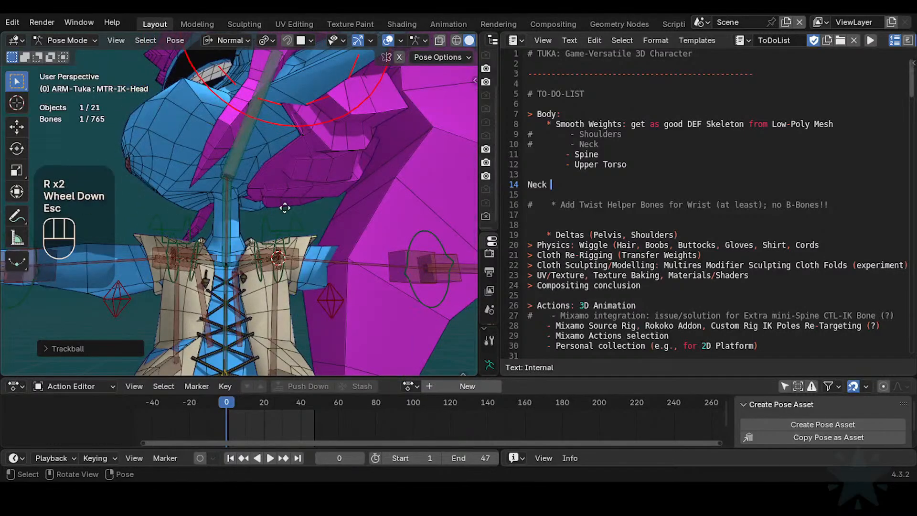
pyautogui.press('g')
pyautogui.click(289, 201)
# - Select all bones of ARM-Tuka and clear their pose transforms
pyautogui.press('a')
pyautogui.hotkey('alt', 'q')
pyautogui.hotkey('alt', 'q')
# - Solo the CTL-IK bone collection and turn off solo for the MTR collection above it
pyautogui.scroll(-1, 289, 199)
pyautogui.scroll(-1, 289, 201)
pyautogui.press('n')
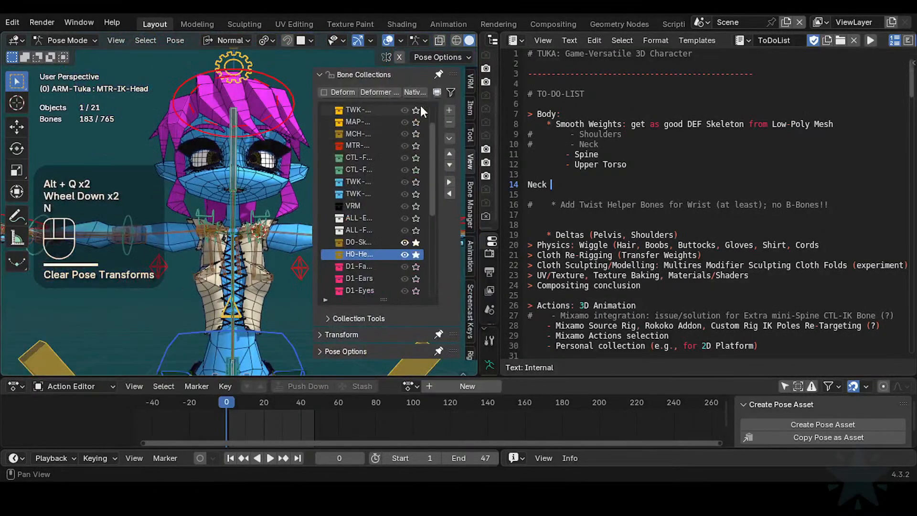
pyautogui.scroll(3, 415, 143)
pyautogui.click(417, 123)
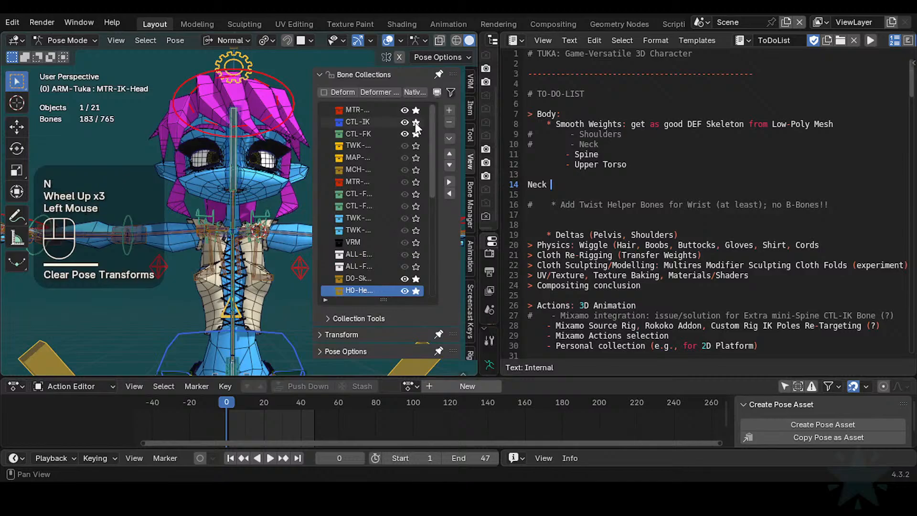
pyautogui.click(414, 109)
pyautogui.press('n')
# - Select the CTL-IK-Head bone and trackball-rotate it to turn the character's head
pyautogui.scroll(2, 253, 176)
pyautogui.click(241, 157)
pyautogui.moveTo(242, 157); pyautogui.dragTo(199, 176, button='middle')
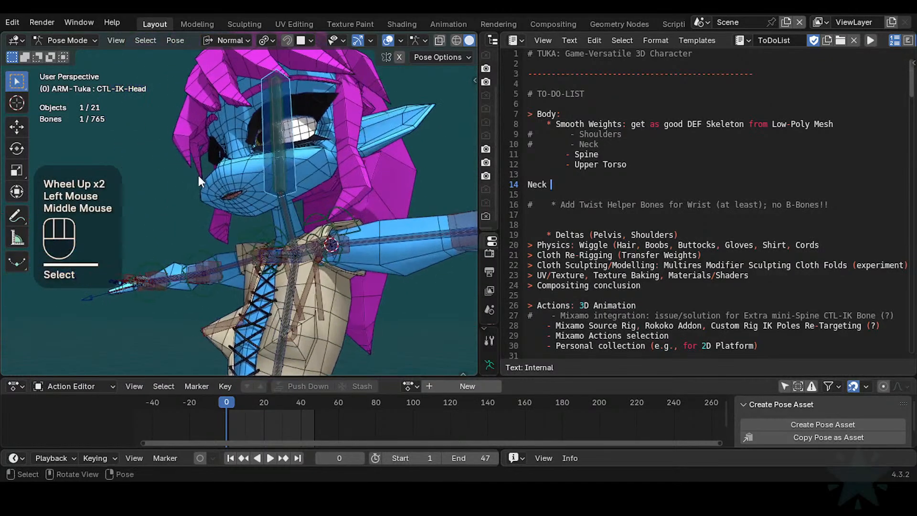
pyautogui.press('r')
pyautogui.press('r')
pyautogui.click(282, 141)
# - Move the CTL-IK-Head bone with Auto IK to bend the neck and upper torso
pyautogui.press('g')
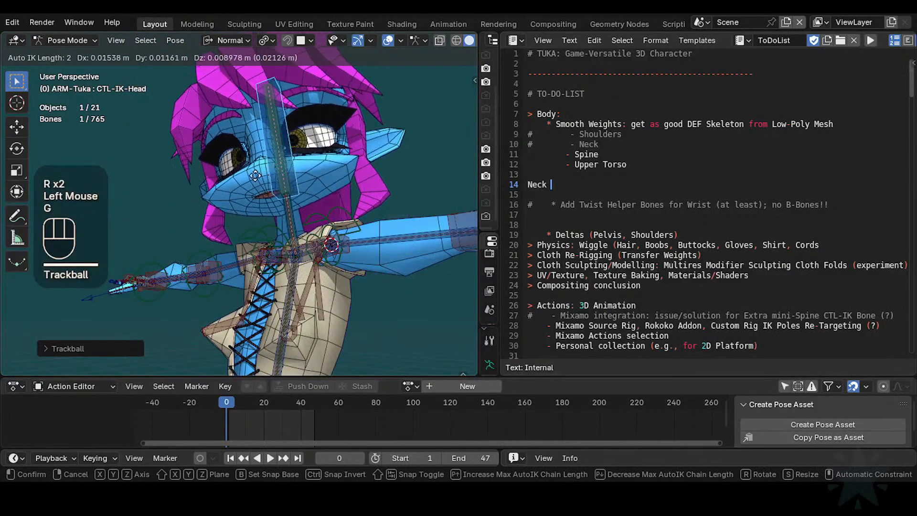
pyautogui.scroll(-1, 245, 197)
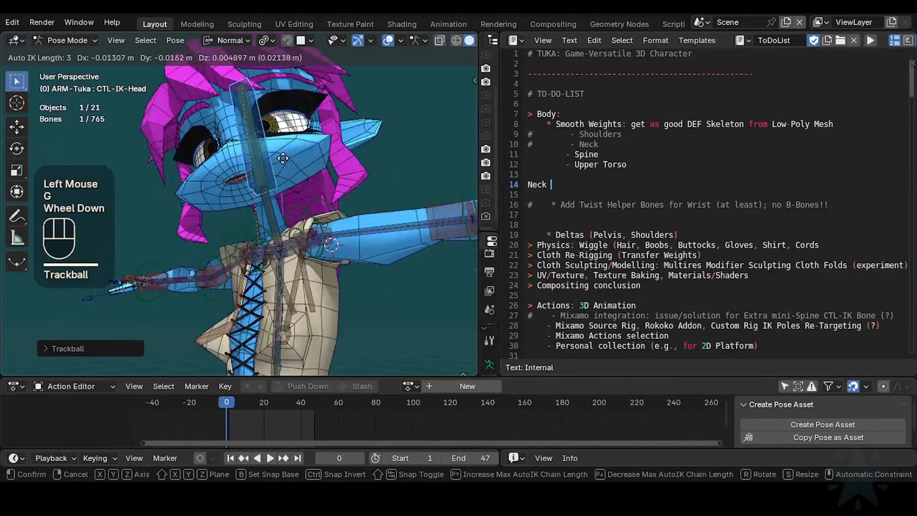
pyautogui.press('g')
pyautogui.click(266, 187)
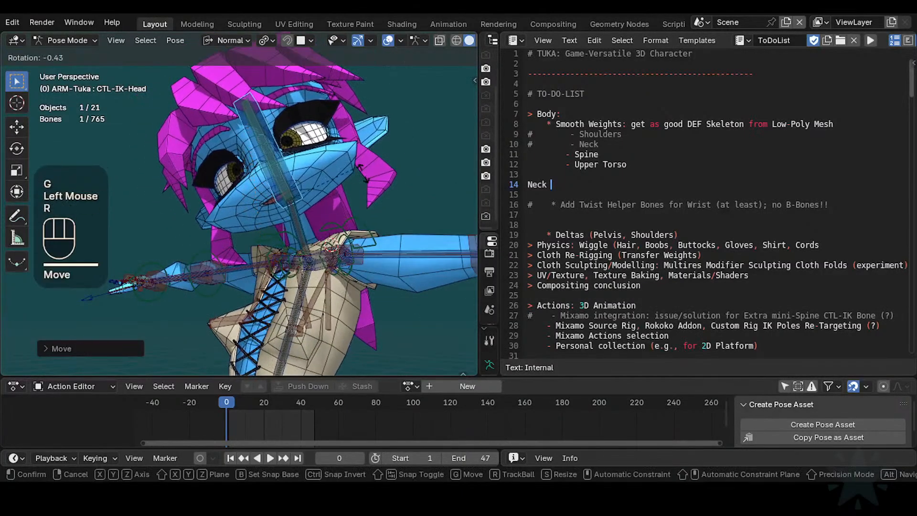
# - Trackball-rotate the CTL-IK-Head bone in different directions to test how the neck deforms
pyautogui.press('r')
pyautogui.press('r')
pyautogui.click(328, 205)
pyautogui.scroll(2, 327, 205)
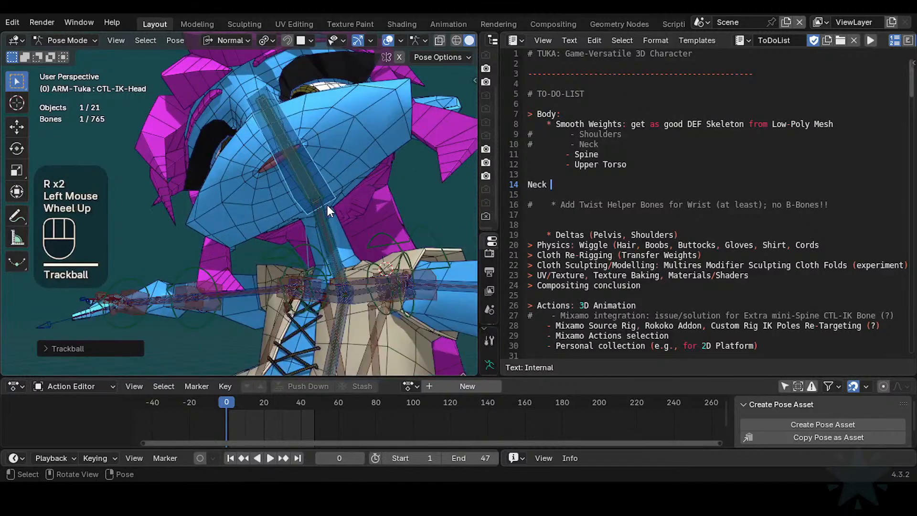
pyautogui.press('r')
pyautogui.press('r')
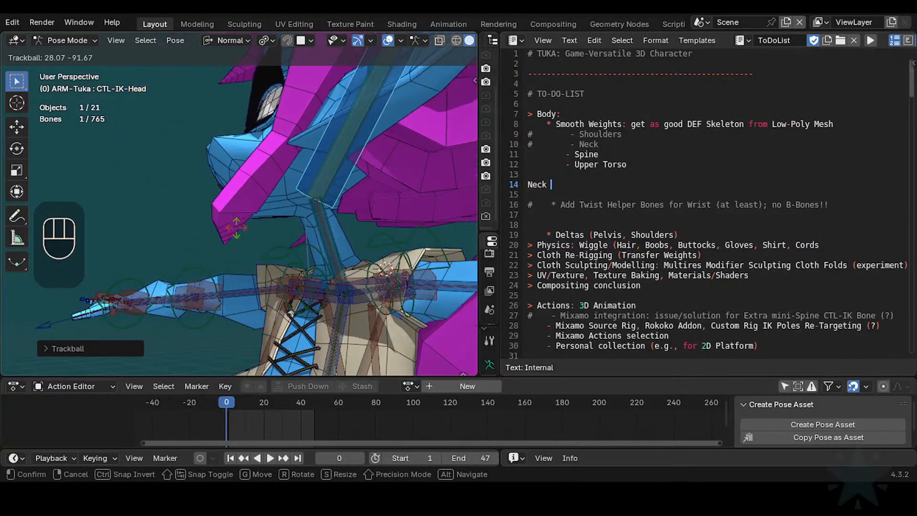
pyautogui.click(267, 224)
# - Display the armature's bone axes and trackball-rotate the CTL-IK-Head bone again
pyautogui.hotkey('ctrl', '3')
pyautogui.press('r')
pyautogui.press('r')
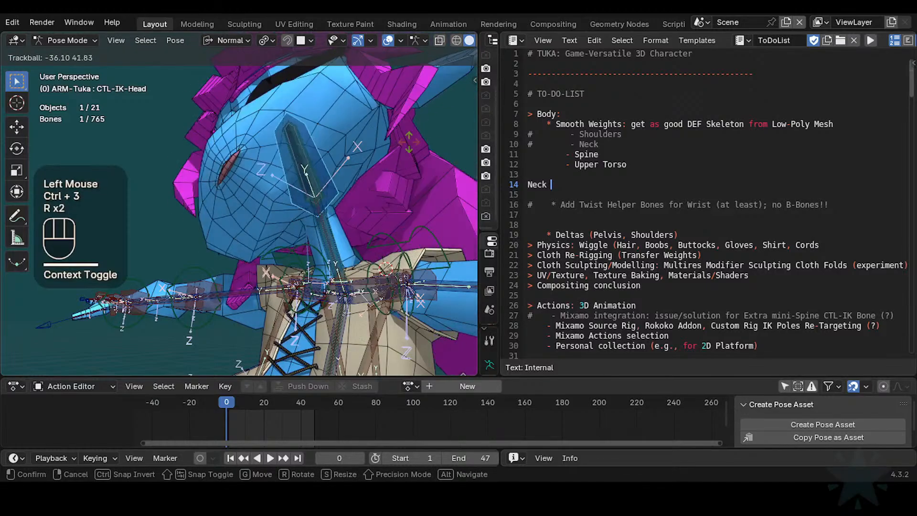
pyautogui.click(542, 185)
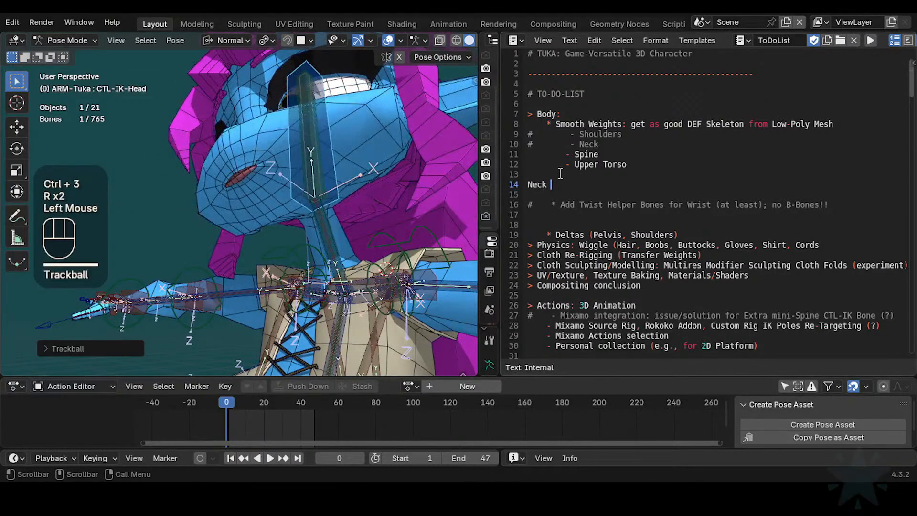
# - Extend the Neck note on line 14 of the to-do list to read "Neck: Twist Bone +"
pyautogui.press('BackSpace')
pyautogui.write(': Tw')
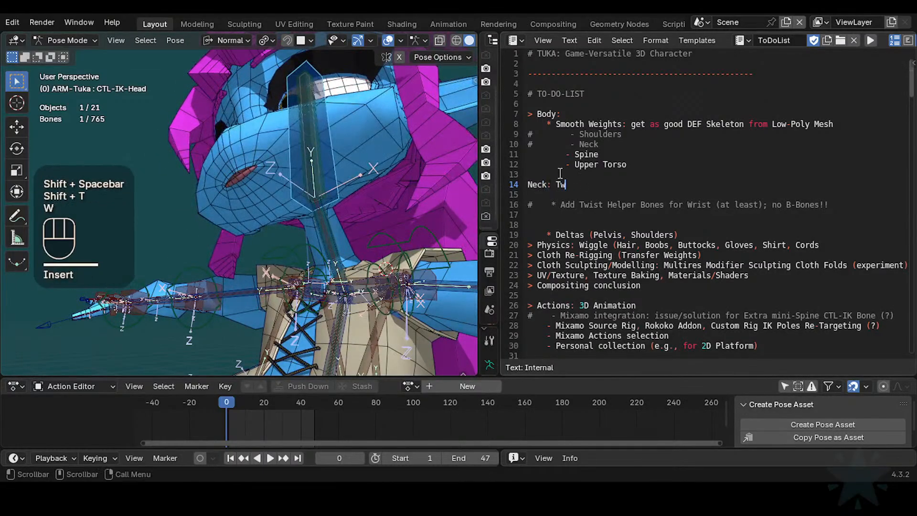
pyautogui.write('ist Bone')
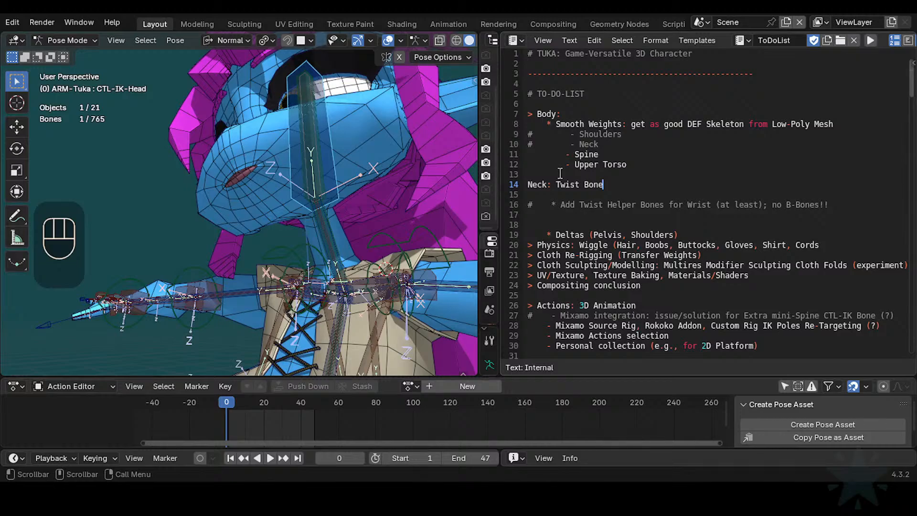
pyautogui.write('+')
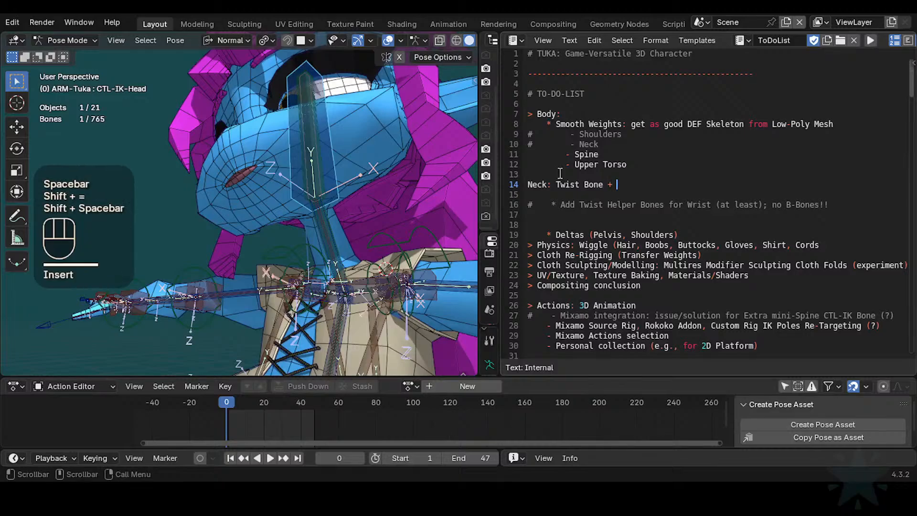
# - Change "Twist Bone" in the Neck note to "2 Twist Bones"
pyautogui.press('Home')
pyautogui.press('Right')
pyautogui.press('Right')
pyautogui.press('Right')
pyautogui.press('Right')
pyautogui.press('Right')
pyautogui.press('Right')
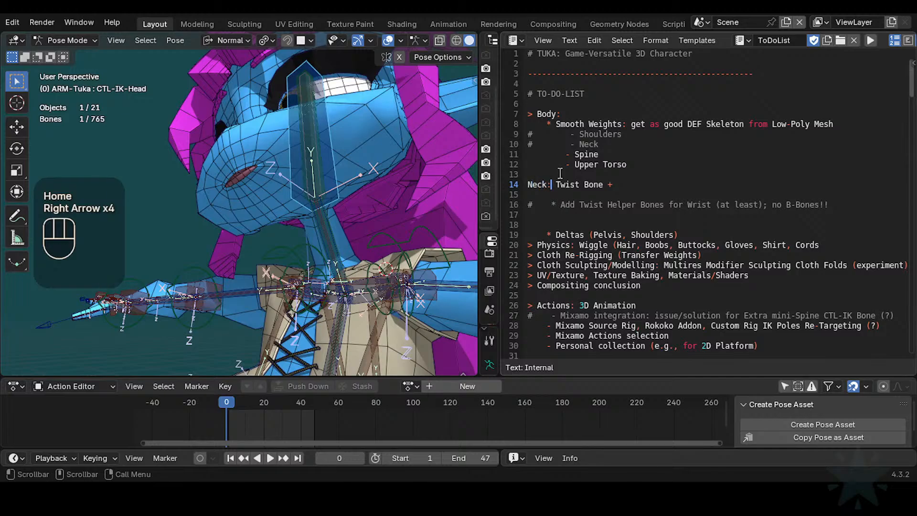
pyautogui.write('2')
pyautogui.press('End')
pyautogui.press('Left')
pyautogui.press('Left')
pyautogui.press('Left')
pyautogui.write('s')
pyautogui.press('End')
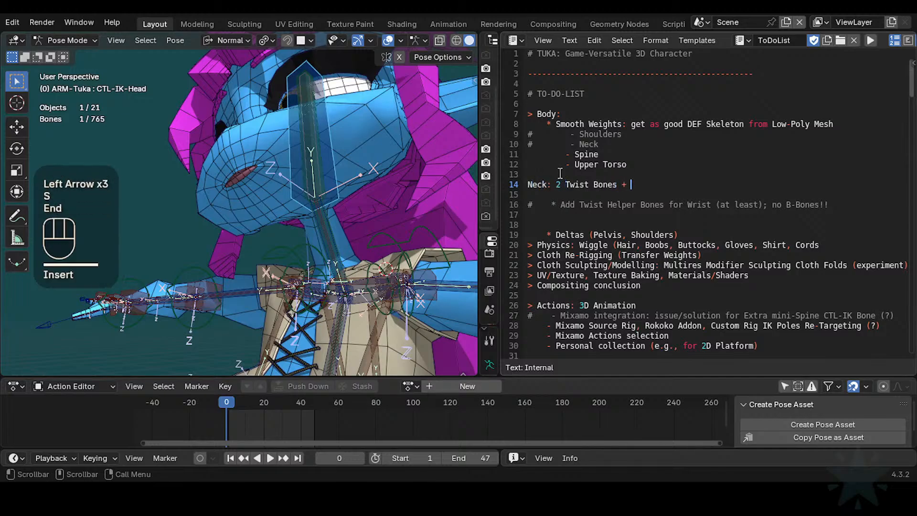
# - Append "Fan Bone (Base )" to the end of the Neck note
pyautogui.write('Fan Bone')
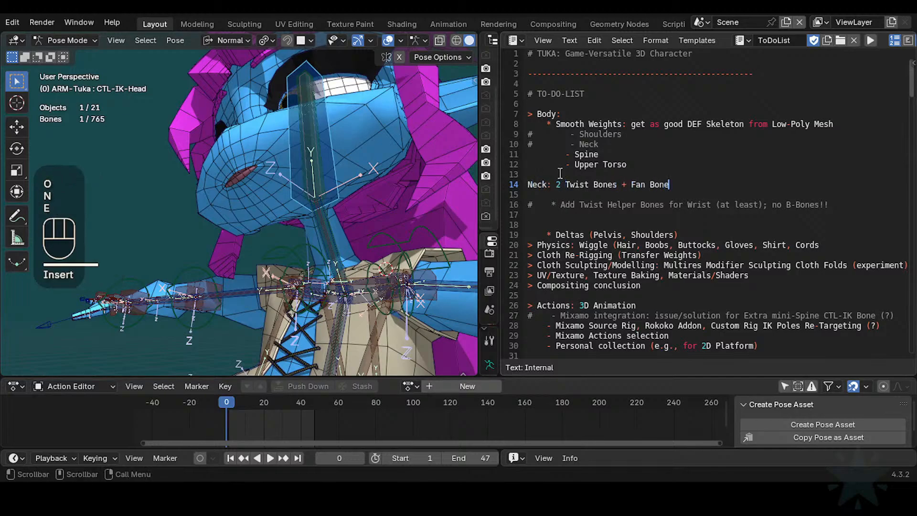
pyautogui.press('Left')
pyautogui.press('Left')
pyautogui.press('Left')
pyautogui.press('End')
pyautogui.write('(')
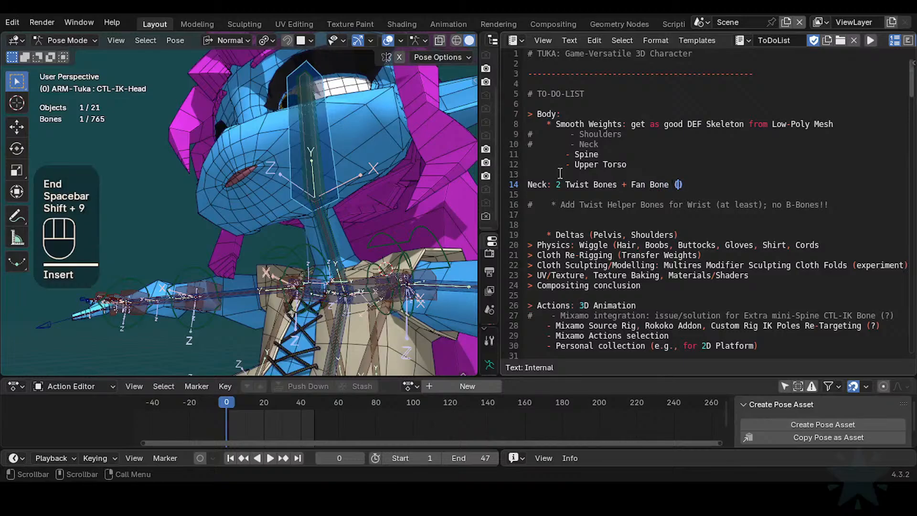
pyautogui.write('Bas')
pyautogui.press('BackSpace')
pyautogui.press('BackSpace')
pyautogui.press('BackSpace')
pyautogui.hotkey('shift', 'BackSpace')
pyautogui.write('(')
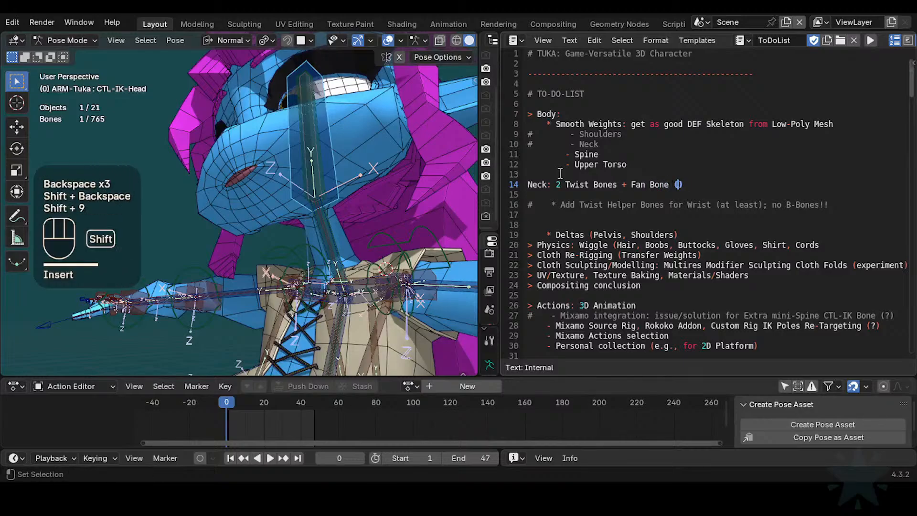
pyautogui.write('Base')
# - Insert the word "Single" before "Fan Bone" in the Neck note
pyautogui.press('Left')
pyautogui.press('Left')
pyautogui.press('Left')
pyautogui.press('Left')
pyautogui.press('Left')
pyautogui.press('Left')
pyautogui.press('Left')
pyautogui.press('Left')
pyautogui.press('Left')
pyautogui.press('Left')
pyautogui.press('Left')
pyautogui.press('Left')
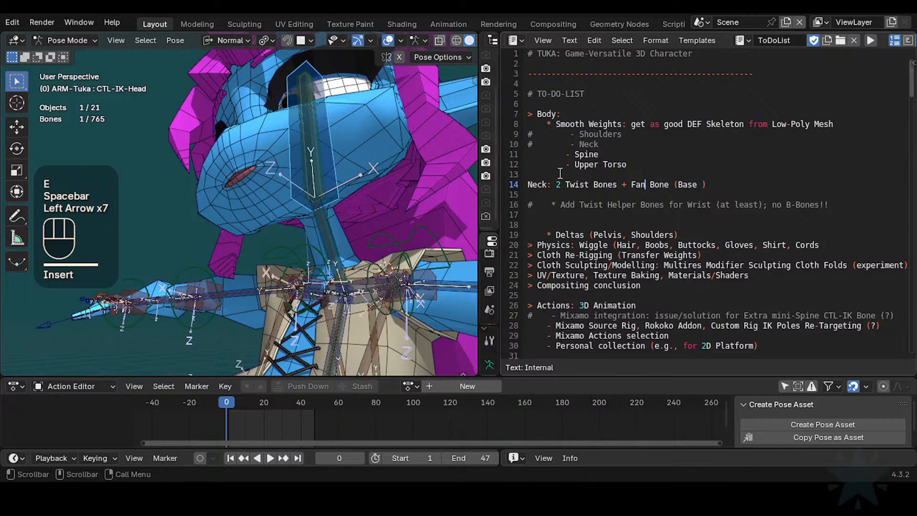
pyautogui.write('1')
pyautogui.press('BackSpace')
pyautogui.write('S')
pyautogui.press('BackSpace')
pyautogui.press('BackSpace')
pyautogui.write('Single')
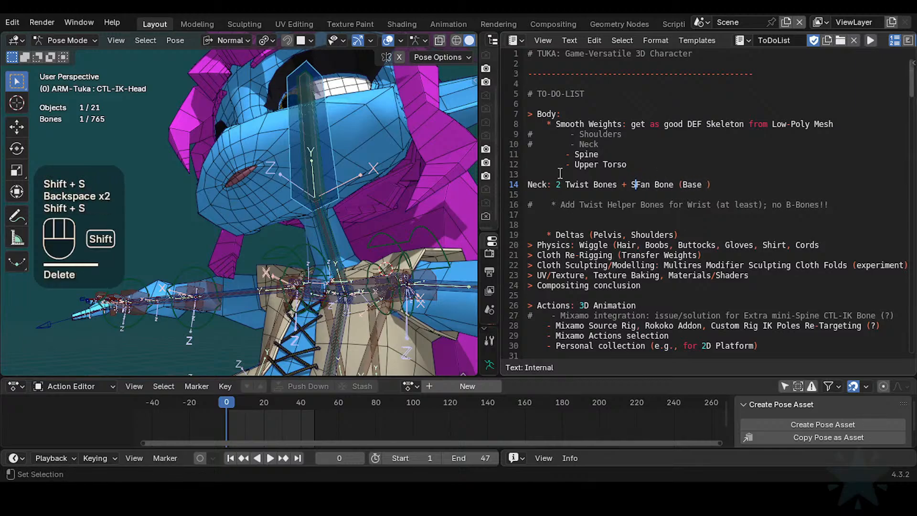
# - Add "& HeadJoint" after "Base" inside the parentheses of the Neck note
pyautogui.press('End')
pyautogui.press('Left')
pyautogui.press('Left')
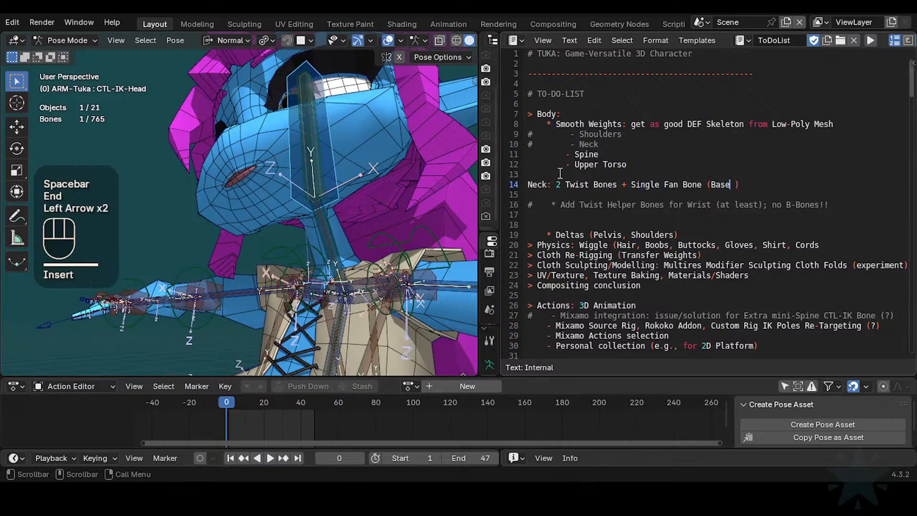
pyautogui.write('&')
pyautogui.press('Delete')
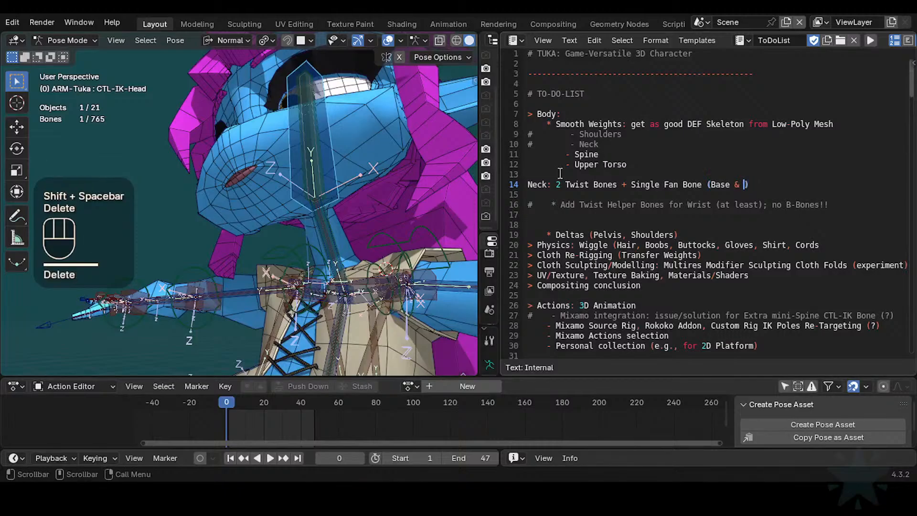
pyautogui.write('Ta')
pyautogui.press('BackSpace')
pyautogui.press('BackSpace')
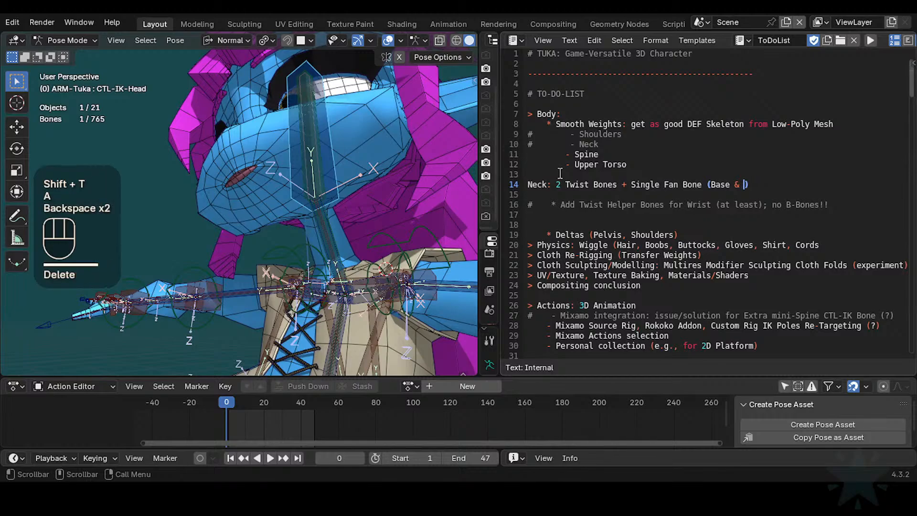
pyautogui.write('Head')
pyautogui.press('Left')
pyautogui.press('Right')
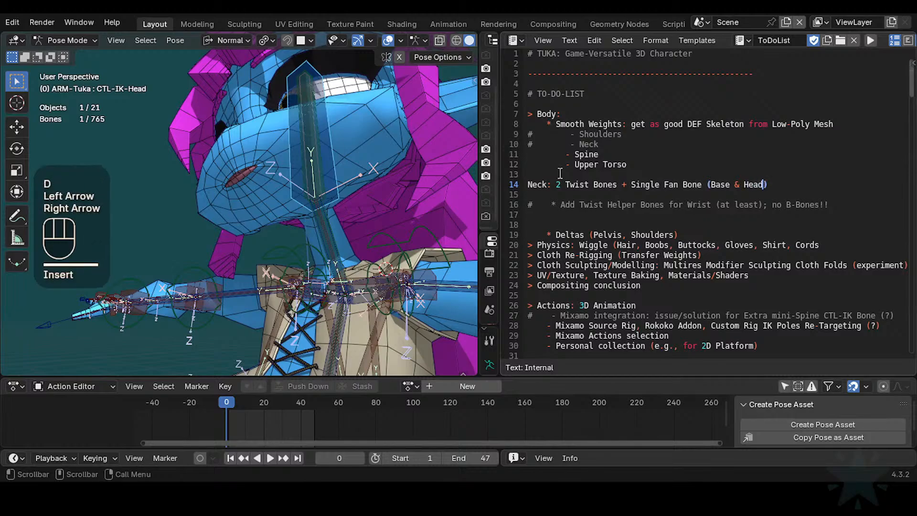
pyautogui.write('Joint')
pyautogui.press('Left')
pyautogui.press('Left')
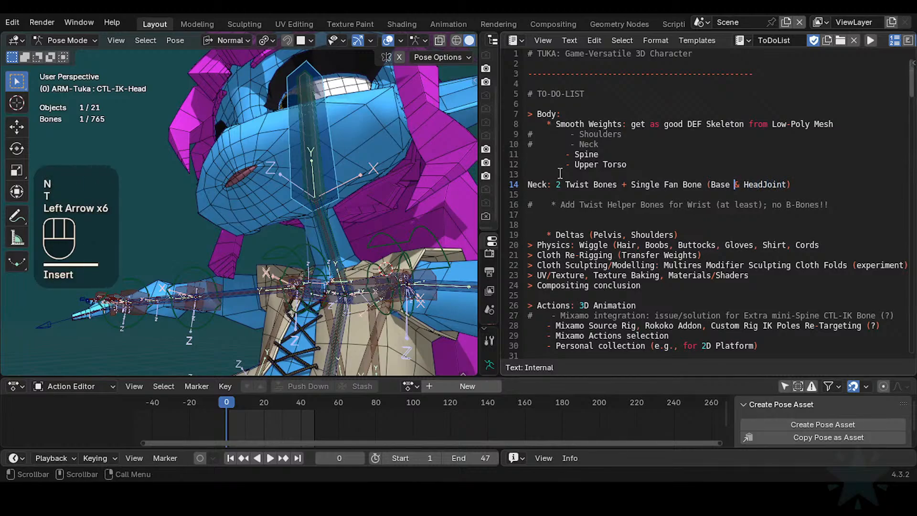
# - Replace "Base" with "ChestJoint" so the parentheses read "(ChestJoint & HeadJoint)"
pyautogui.press('BackSpace')
pyautogui.press('BackSpace')
pyautogui.press('BackSpace')
pyautogui.press('BackSpace')
pyautogui.press('BackSpace')
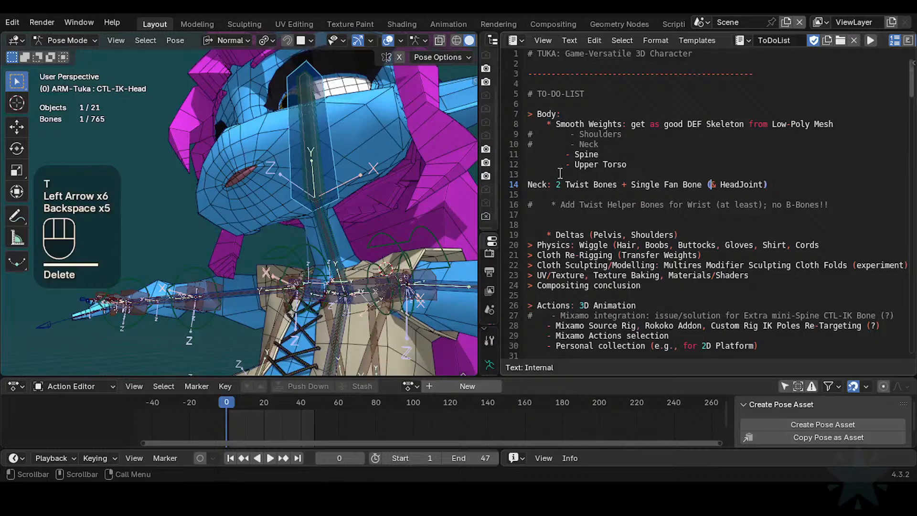
pyautogui.write('Col')
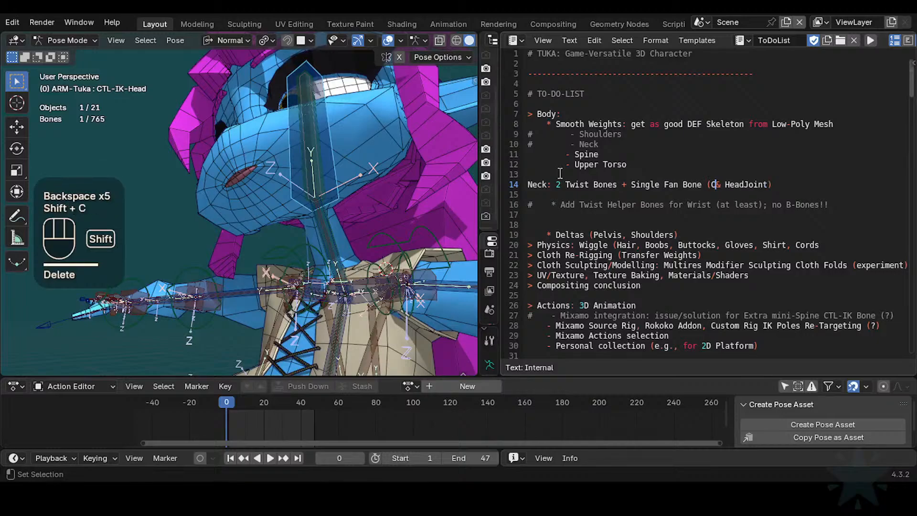
pyautogui.write('lar')
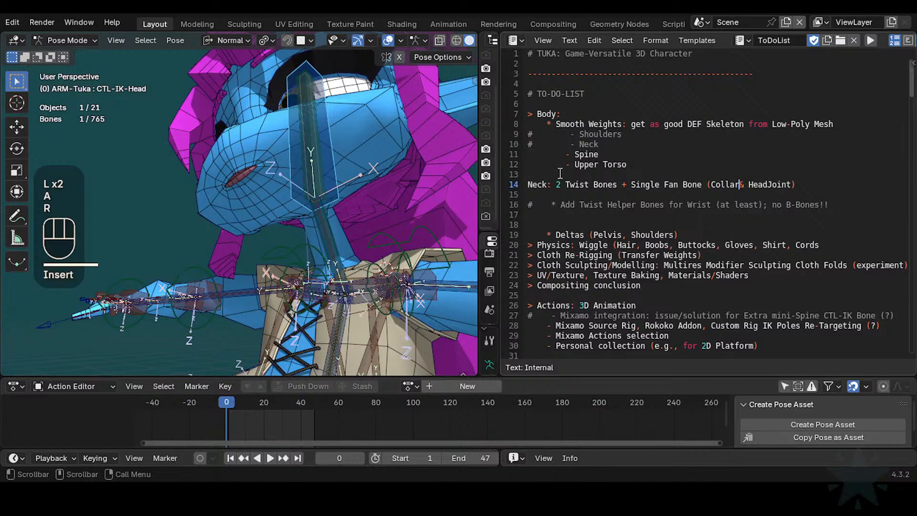
pyautogui.press('BackSpace')
pyautogui.press('BackSpace')
pyautogui.press('BackSpace')
pyautogui.press('BackSpace')
pyautogui.hotkey('shift', 'BackSpace')
pyautogui.hotkey('shift', 'BackSpace')
pyautogui.write('ChestJoint')
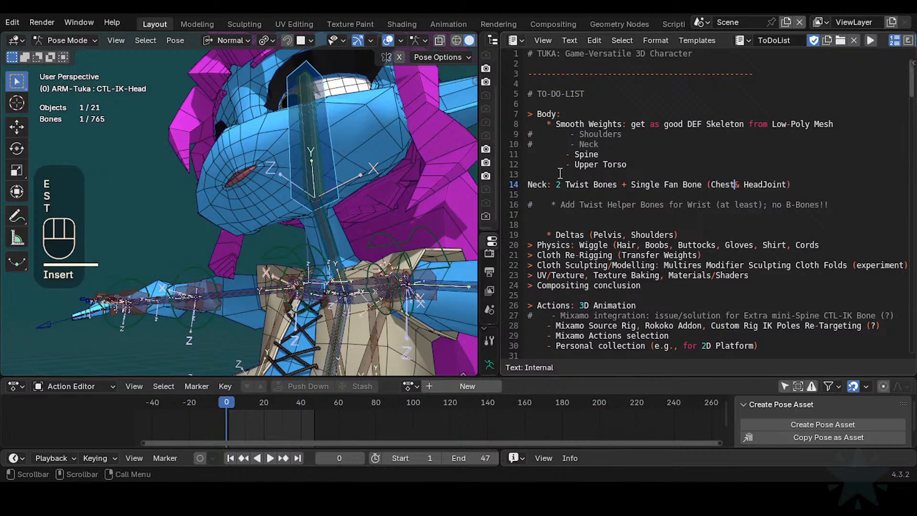
pyautogui.press('End')
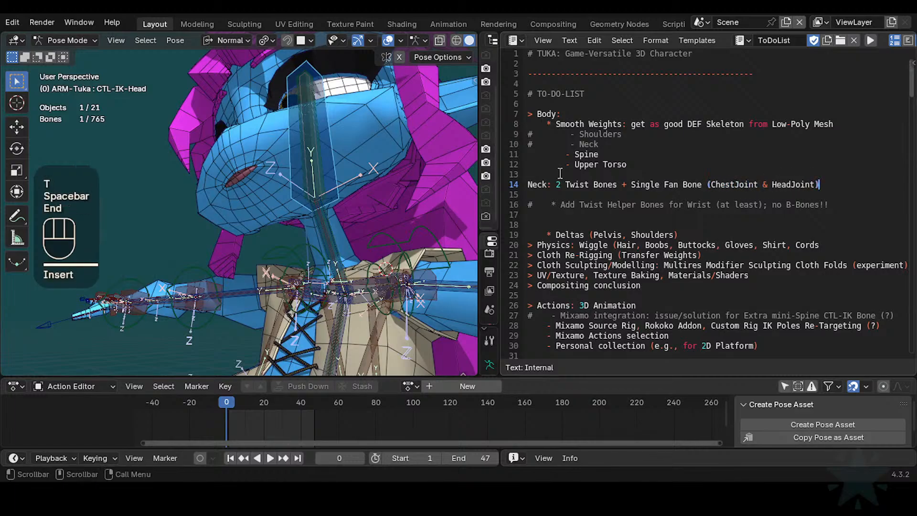
pyautogui.press('Left')
pyautogui.press('Left')
pyautogui.press('Left')
pyautogui.press('Left')
pyautogui.press('Left')
pyautogui.press('Left')
pyautogui.press('Left')
pyautogui.press('Left')
pyautogui.press('Left')
pyautogui.press('Left')
pyautogui.press('Left')
pyautogui.press('Left')
pyautogui.press('Left')
pyautogui.press('Left')
pyautogui.press('Left')
pyautogui.press('Left')
pyautogui.press('Left')
pyautogui.press('Left')
pyautogui.press('Left')
pyautogui.press('Left')
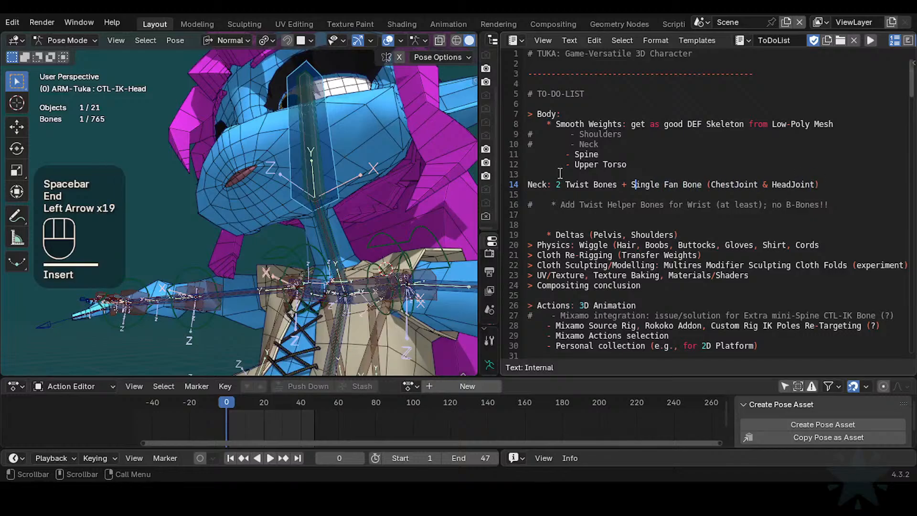
pyautogui.press('End')
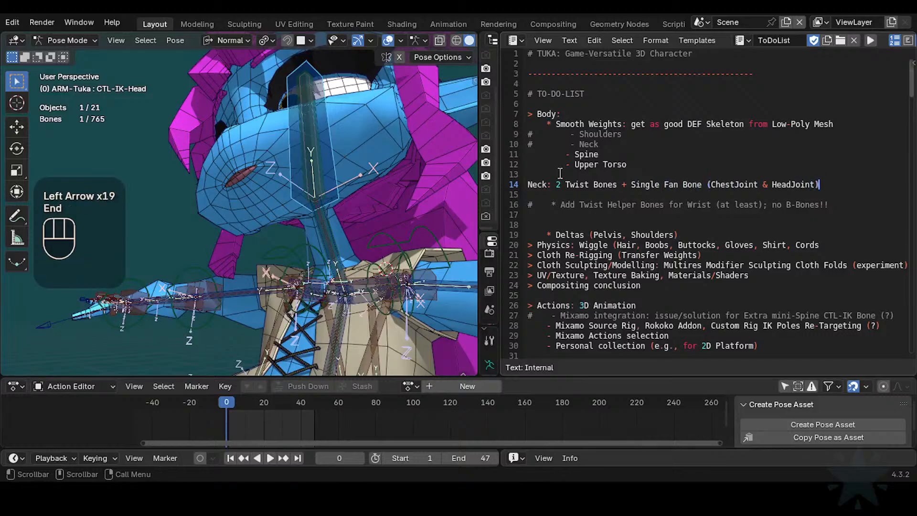
# - Save the Blender file with the finished Neck note
pyautogui.click(567, 182)
pyautogui.hotkey('ctrl', 's')
pyautogui.click(586, 186)
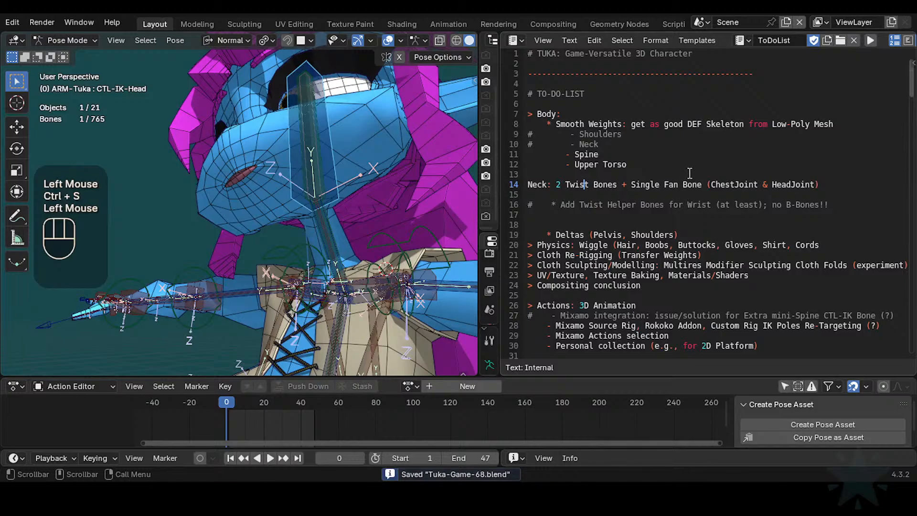
# - Delete one of the blank lines above the Deltas item and save the file again
pyautogui.press('Up')
pyautogui.press('Up')
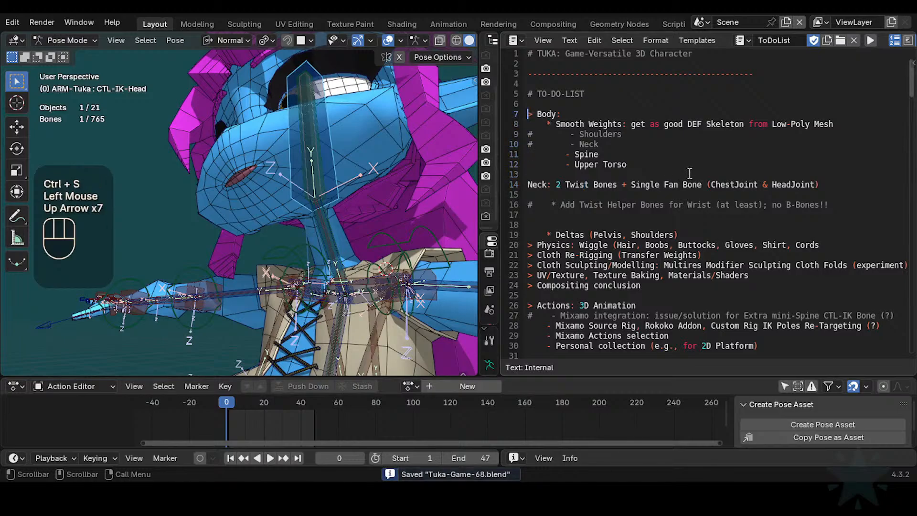
pyautogui.press('Down')
pyautogui.press('Down')
pyautogui.press('Down')
pyautogui.press('Down')
pyautogui.press('Down')
pyautogui.press('Down')
pyautogui.press('Down')
pyautogui.press('Delete')
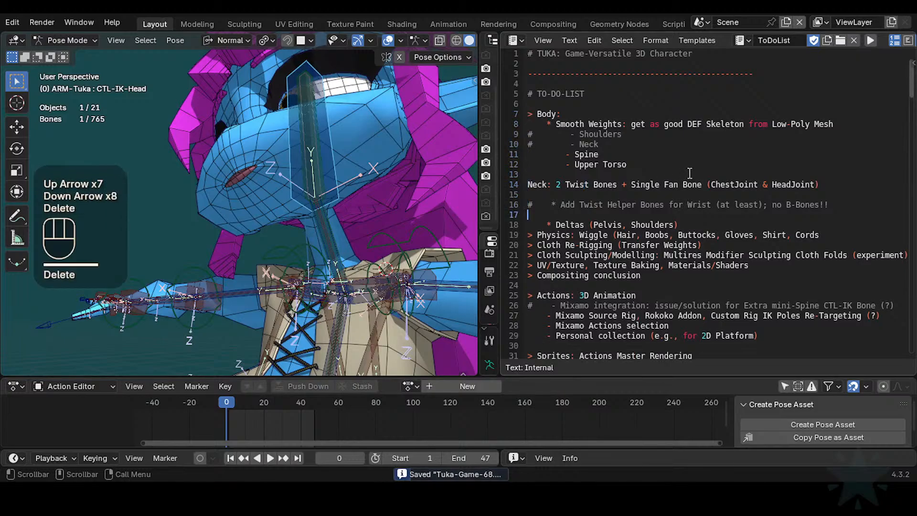
pyautogui.click(695, 222)
pyautogui.hotkey('ctrl', 's')
# - Move the commented "Add Twist Helper Bones for Wrist" line directly above the Neck note
pyautogui.press('Up')
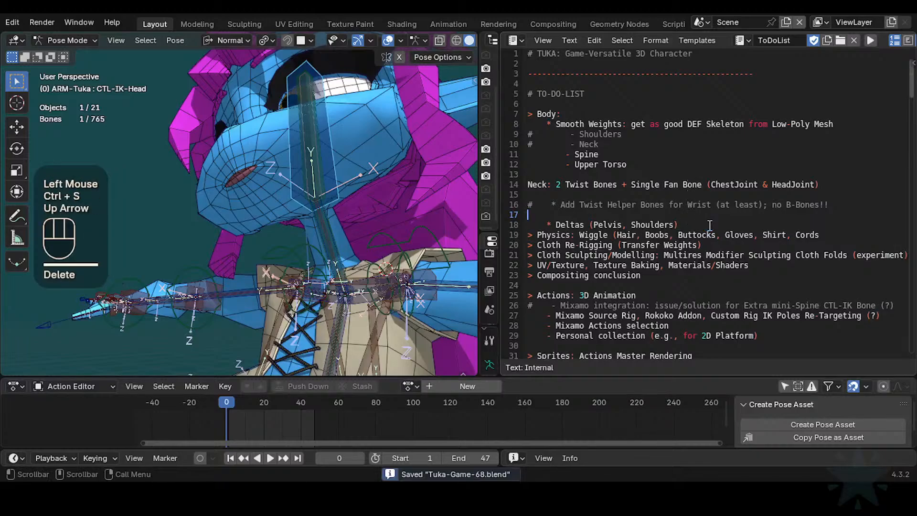
pyautogui.press('Up')
pyautogui.press('Delete')
pyautogui.hotkey('shift', 'End')
pyautogui.hotkey('ctrl', 'x')
pyautogui.press('Up')
pyautogui.press('Up')
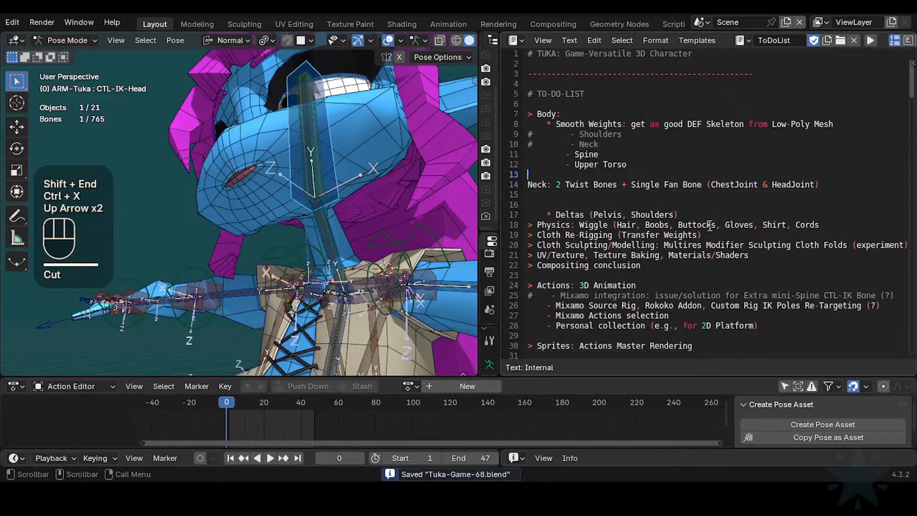
pyautogui.press('Return')
pyautogui.hotkey('ctrl', 'v')
# - Remove the extra blank line above the Deltas item and insert one between Deltas and Physics
pyautogui.press('Down')
pyautogui.press('Down')
pyautogui.press('Down')
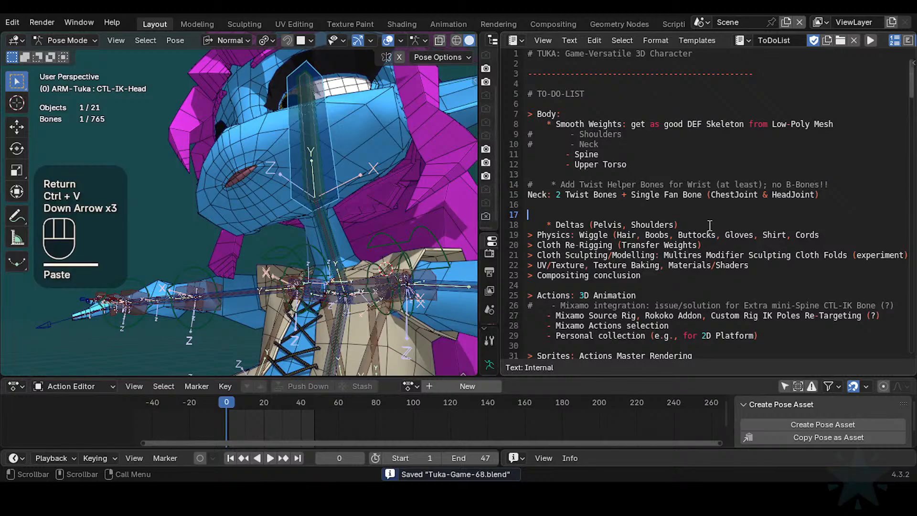
pyautogui.press('Delete')
pyautogui.press('Down')
pyautogui.press('Return')
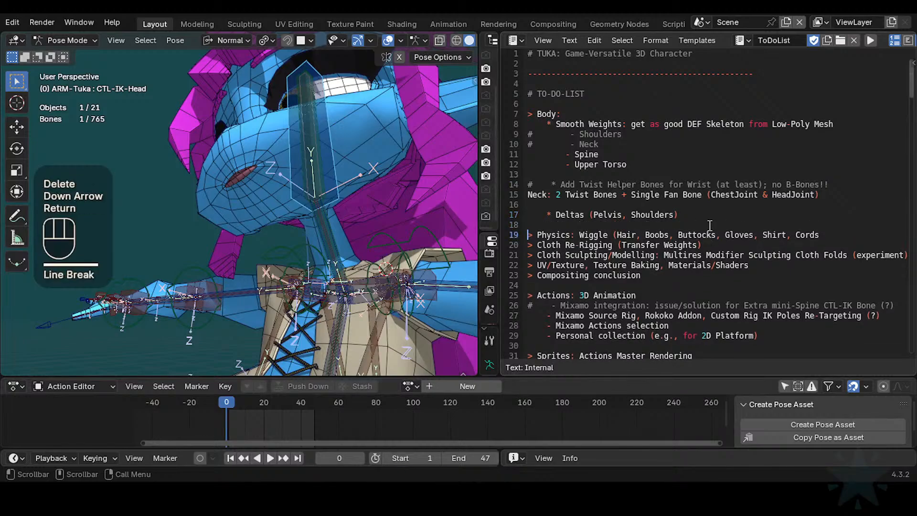
pyautogui.press('Down')
pyautogui.press('Return')
pyautogui.press('Up')
pyautogui.press('Down')
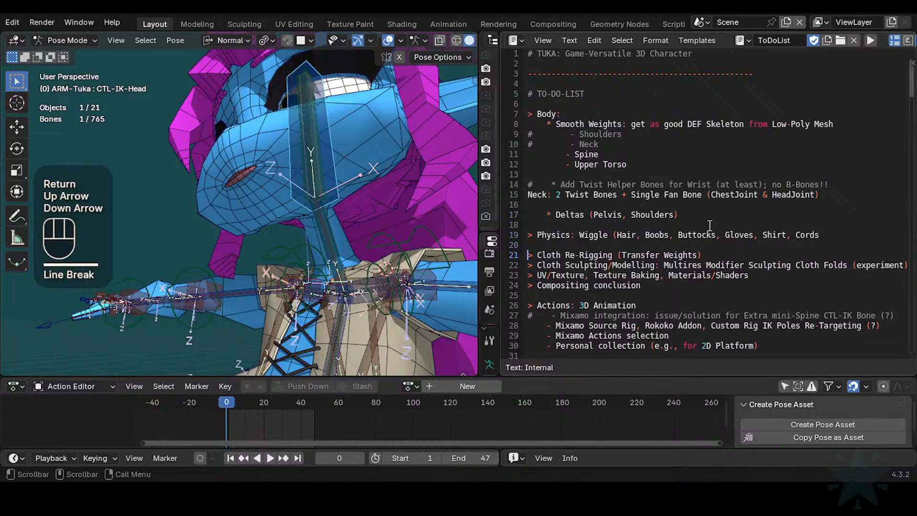
pyautogui.press('Up')
pyautogui.press('Delete')
# - Insert a blank line between the Cloth Re-Rigging and Cloth Sculpting/Modelling items
pyautogui.press('Down')
pyautogui.press('Return')
pyautogui.press('Up')
pyautogui.press('Up')
pyautogui.press('Up')
pyautogui.press('Down')
pyautogui.press('Up')
pyautogui.press('Up')
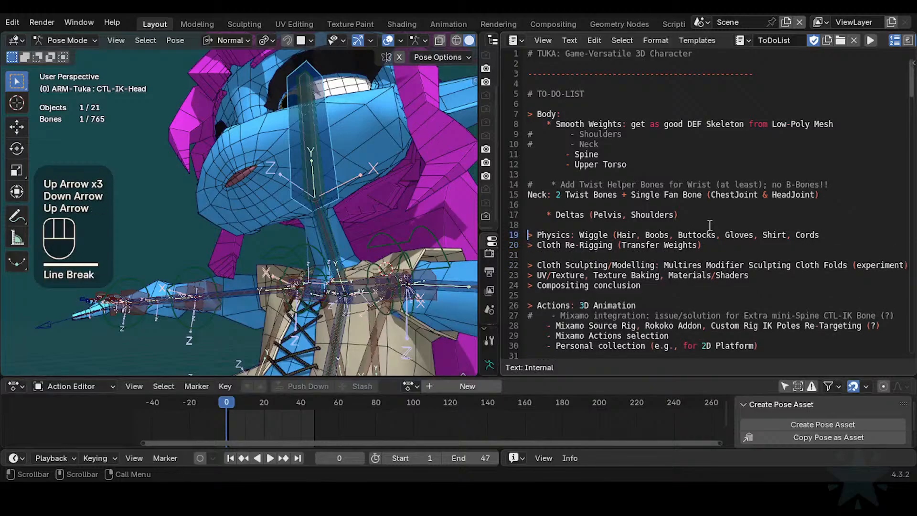
# - Indent the Neck note and prefix it with an asterisk so it lines up with the other Body bullets
pyautogui.press('Down')
pyautogui.press('Down')
pyautogui.press('Up')
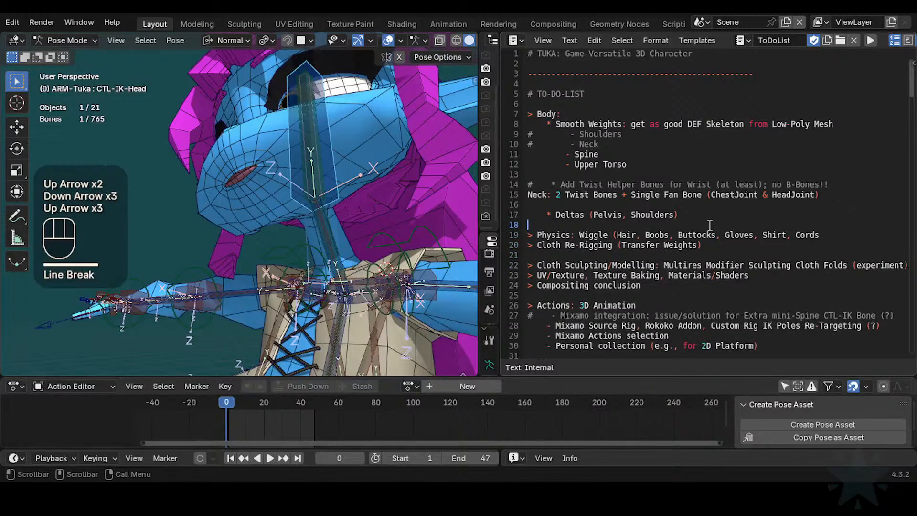
pyautogui.press('Up')
pyautogui.press('Up')
pyautogui.press('Up')
pyautogui.press('Tab')
pyautogui.write('*')
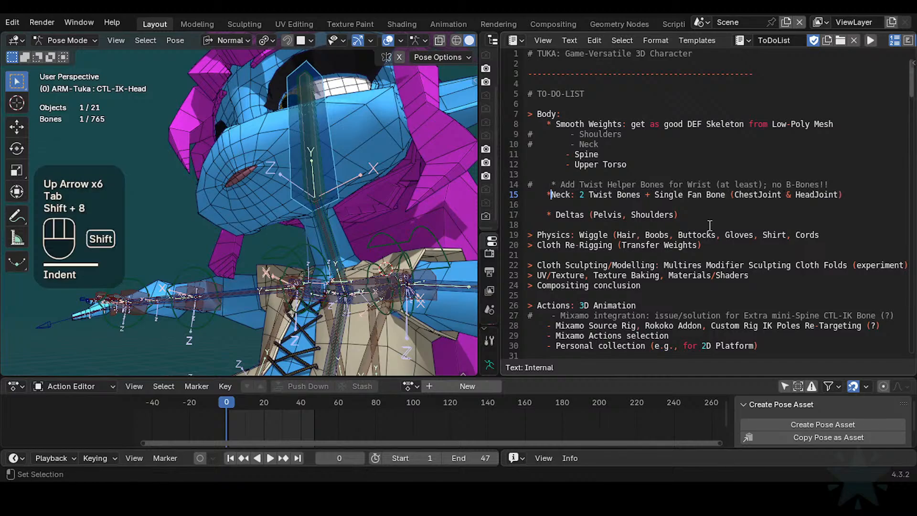
pyautogui.press('Down')
pyautogui.press('Down')
pyautogui.press('Up')
pyautogui.press('Up')
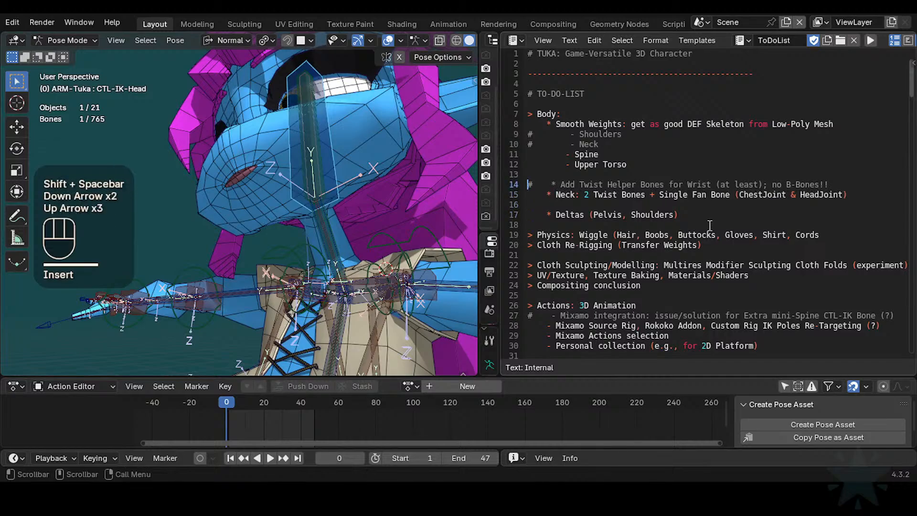
# - Save the file with the reformatted Neck item in the to-do list
pyautogui.press('Down')
pyautogui.press('Down')
pyautogui.press('Down')
pyautogui.press('Down')
pyautogui.press('Up')
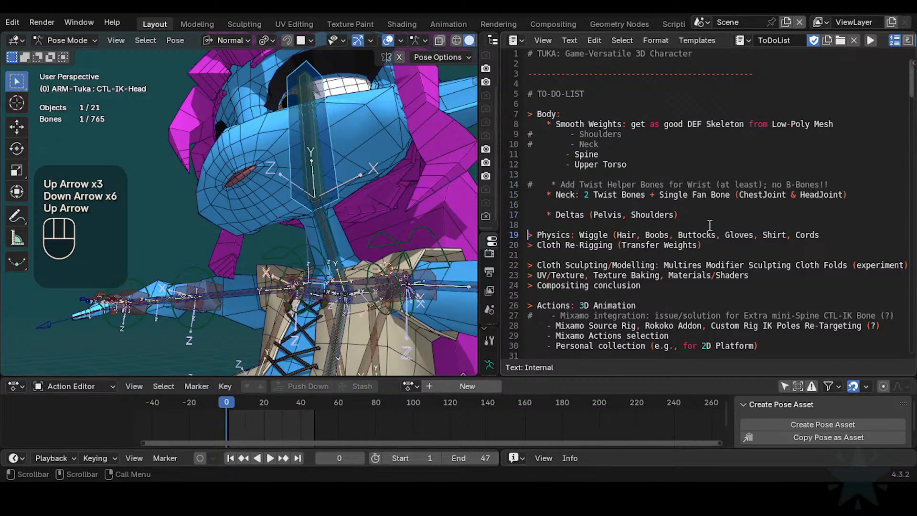
pyautogui.press('Down')
pyautogui.press('Down')
pyautogui.hotkey('ctrl', 's')
pyautogui.press('Down')
pyautogui.press('Down')
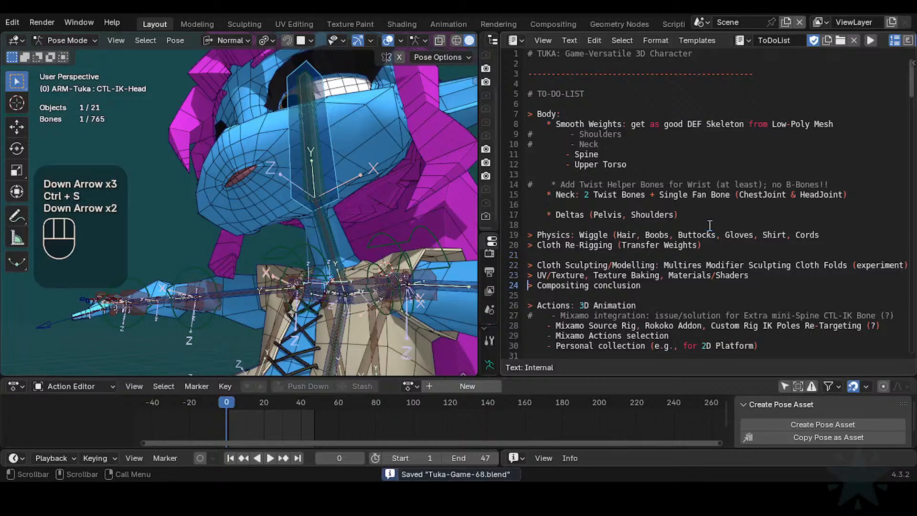
# - Add a quoted line at the end of NOTES beginning "Improve the CTL-FK Skeleton, especially"
pyautogui.scroll(-1, 659, 263)
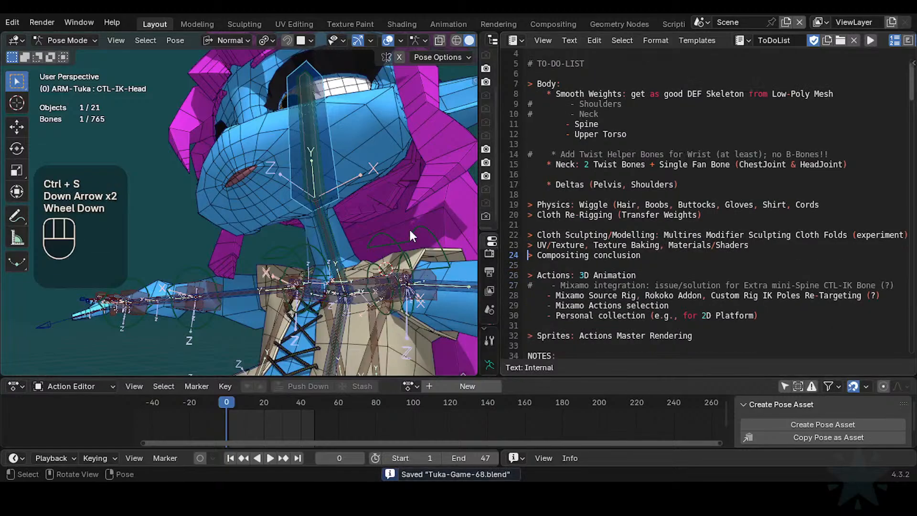
pyautogui.scroll(-2, 409, 228)
pyautogui.moveTo(356, 228); pyautogui.dragTo(365, 292, button='middle')
pyautogui.hotkey('ctrl', '3')
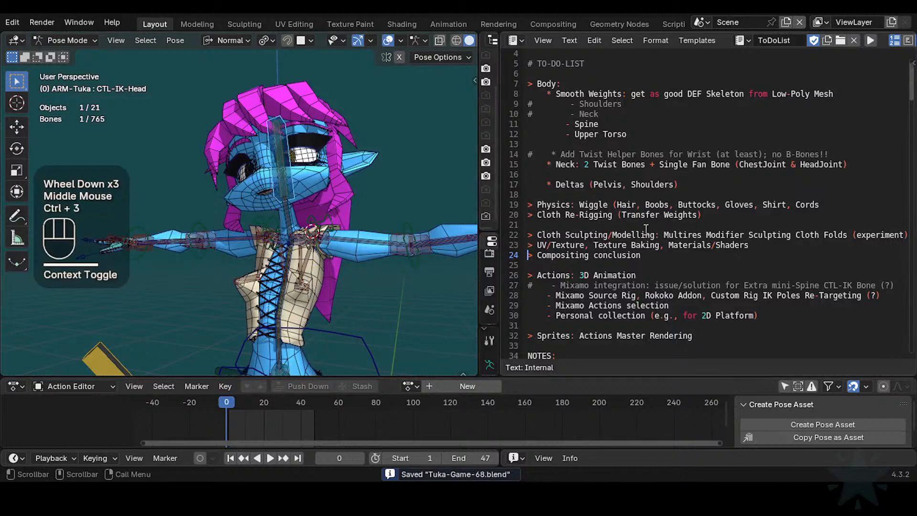
pyautogui.scroll(-2, 618, 264)
pyautogui.click(599, 225)
pyautogui.write('"')
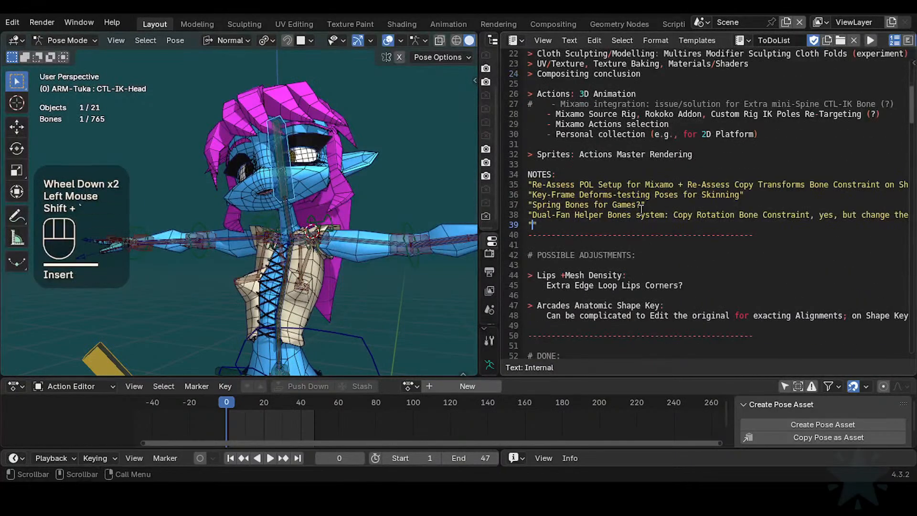
pyautogui.write('Im')
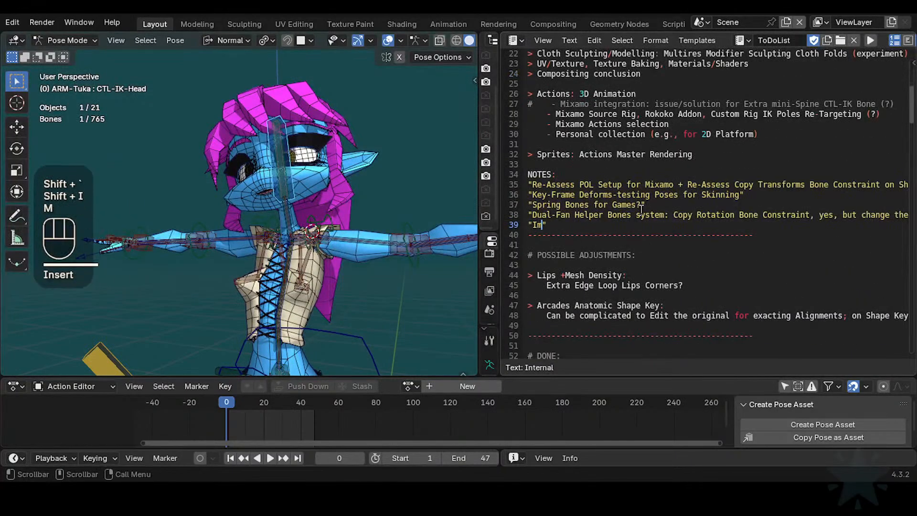
pyautogui.write('prove the ')
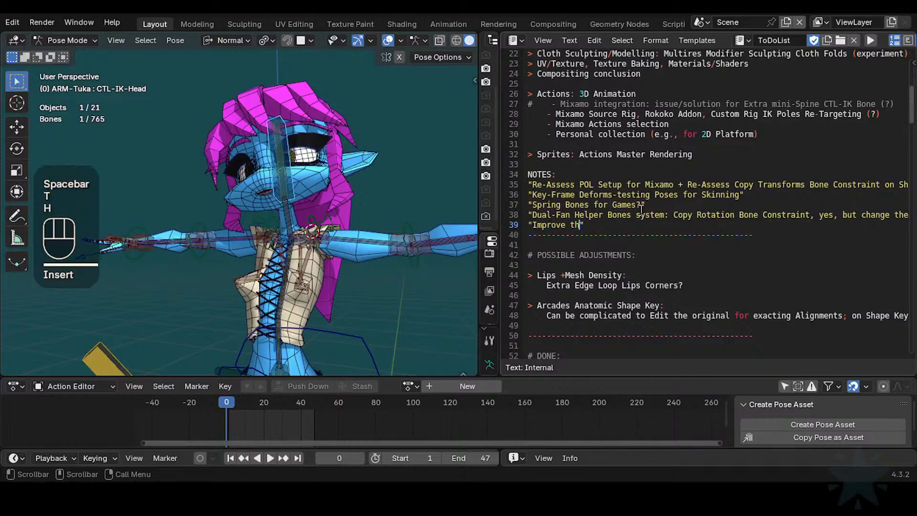
pyautogui.write('CTL')
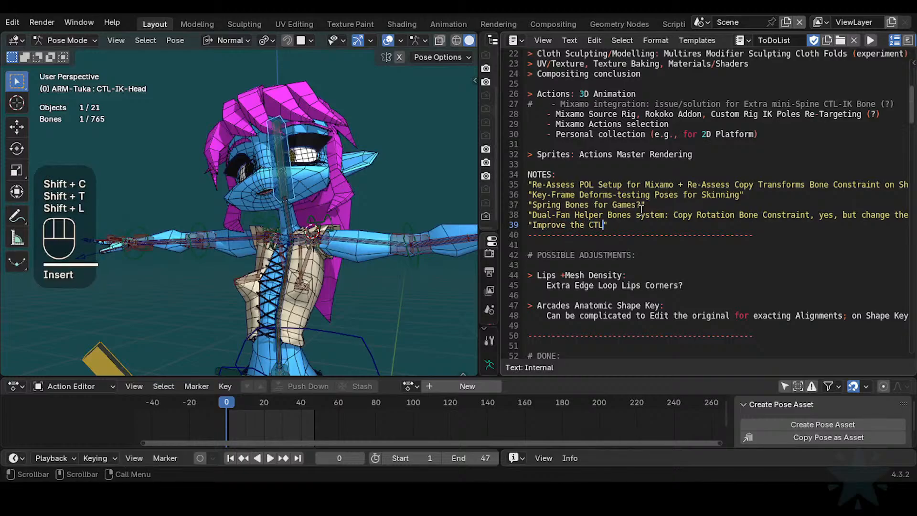
pyautogui.write('-FK ')
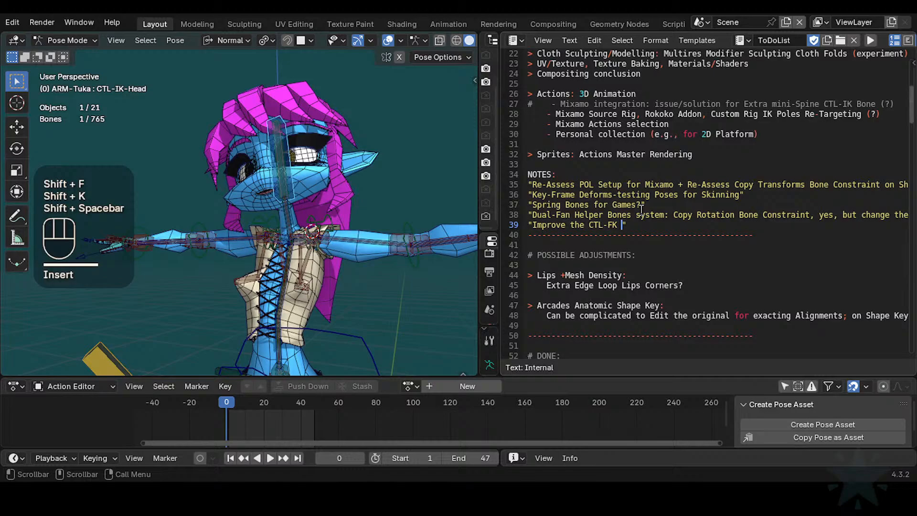
pyautogui.write('Skeleto')
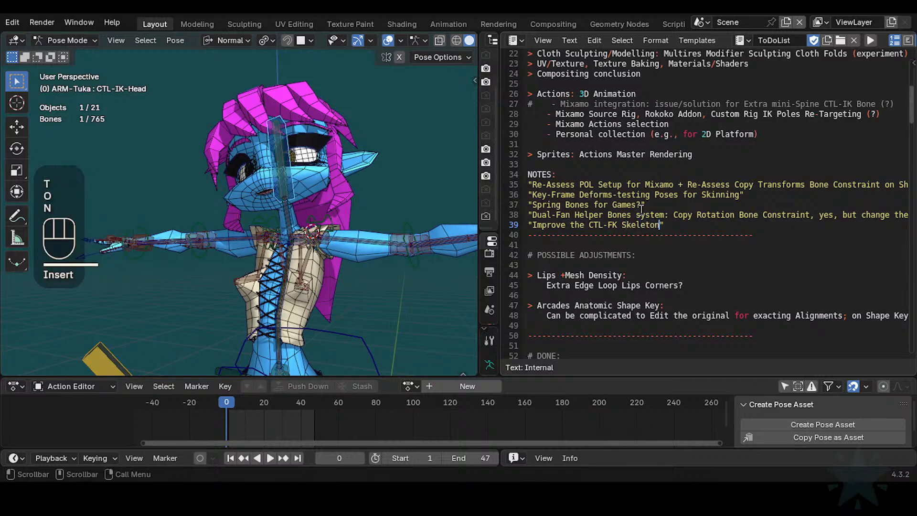
pyautogui.write('n, especially')
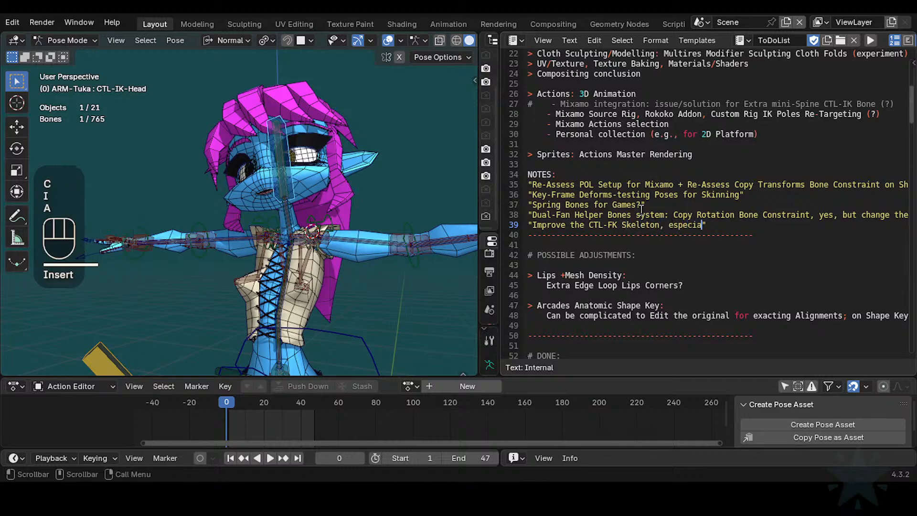
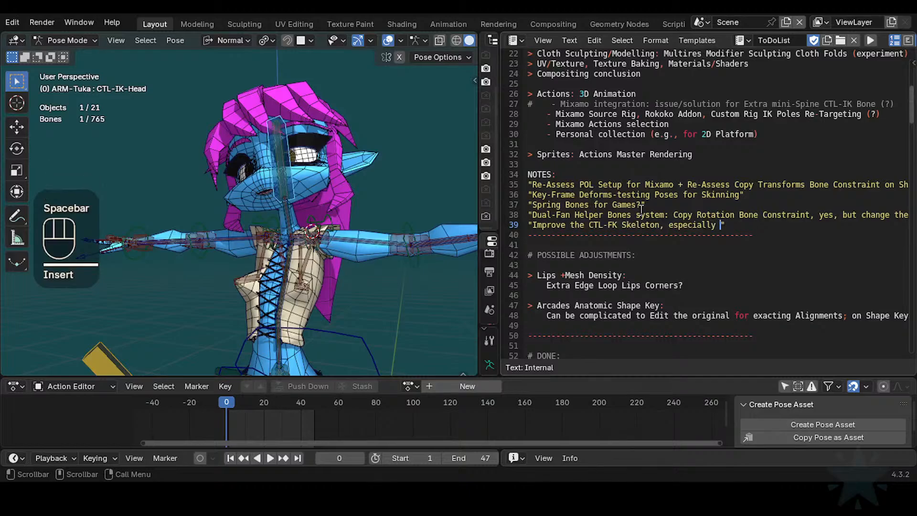
# - Continue the CTL-FK Skeleton note with "on the Torso (Shoulders, Hips)"
pyautogui.write('on the Torse')
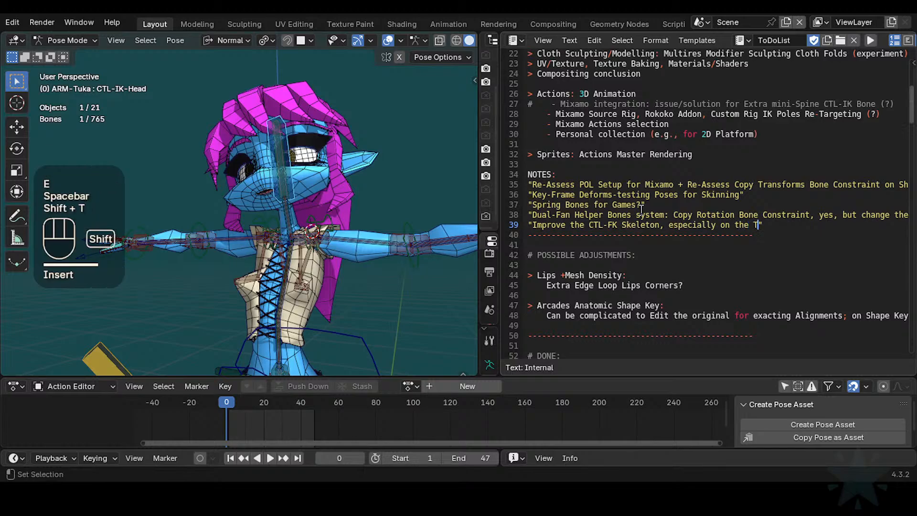
pyautogui.press('BackSpace')
pyautogui.write('orso')
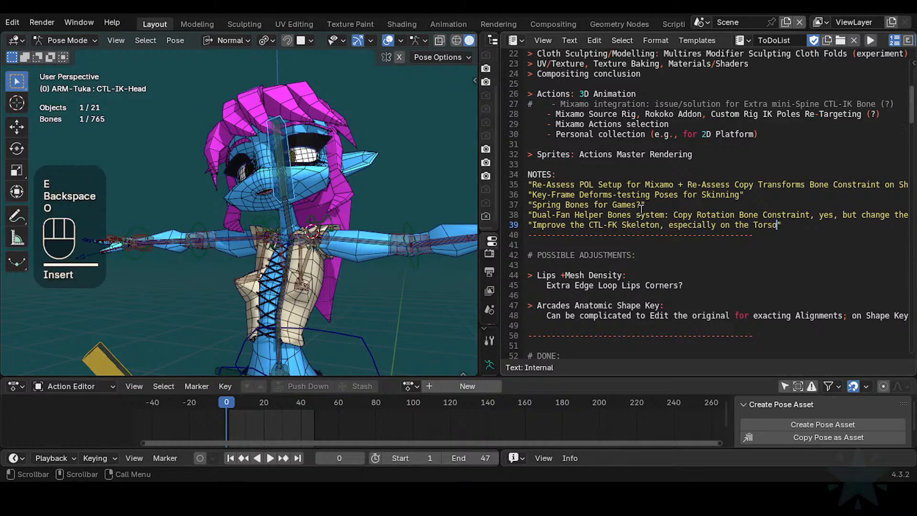
pyautogui.write(' (Shou')
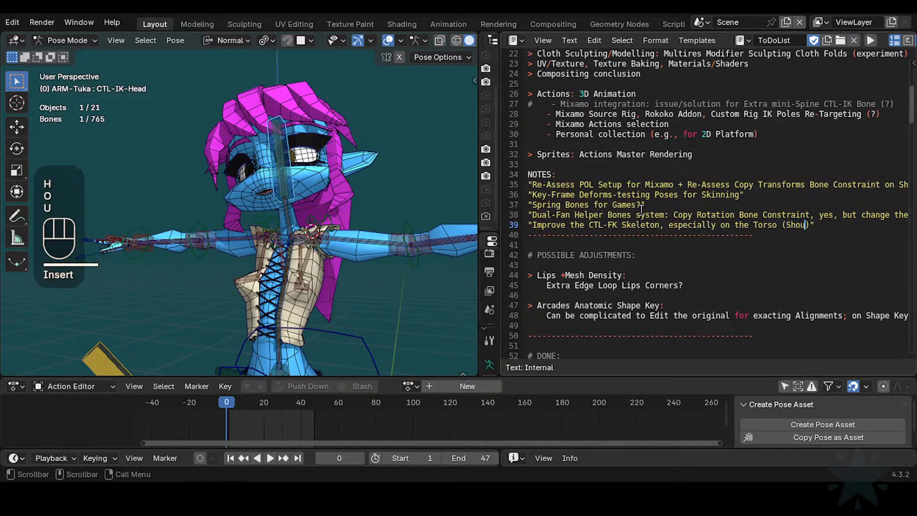
pyautogui.write('lders,')
pyautogui.press('BackSpace')
pyautogui.press('BackSpace')
pyautogui.write('s, ')
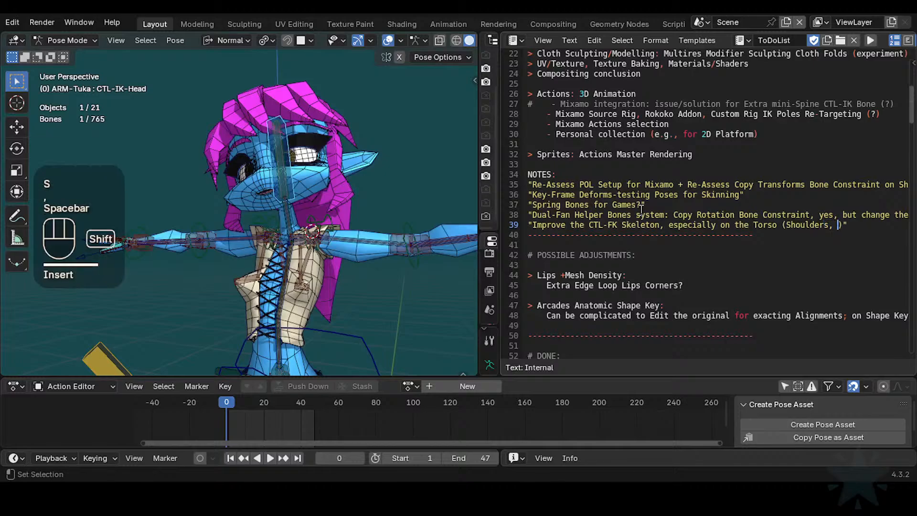
pyautogui.write('Hio')
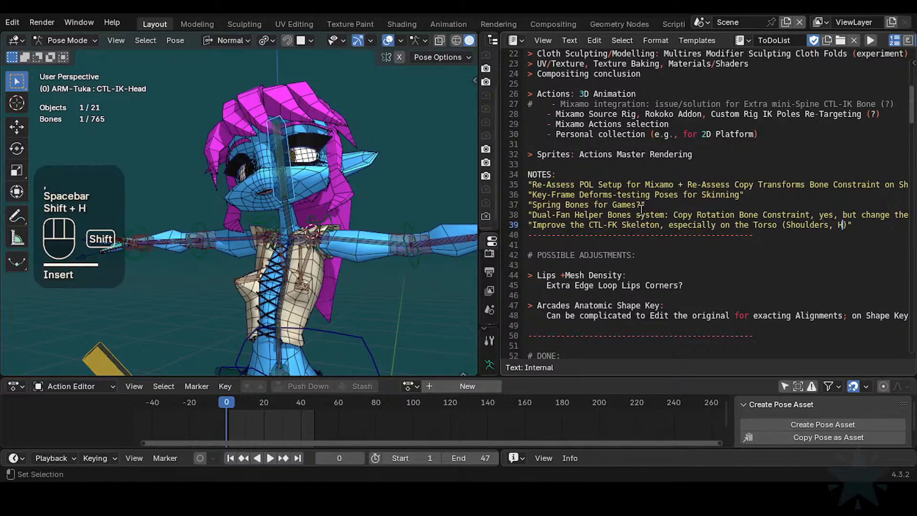
pyautogui.press('BackSpace')
pyautogui.write('ps')
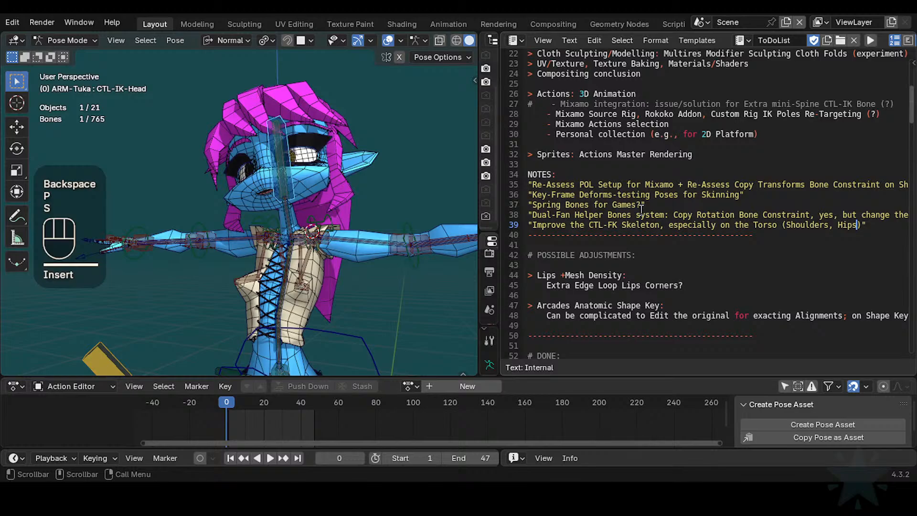
# - Insert the word "Sides" after "Torso" in the CTL-FK Skeleton note
pyautogui.press('Left')
pyautogui.press('Left')
pyautogui.press('Left')
pyautogui.press('Left')
pyautogui.press('Left')
pyautogui.press('Left')
pyautogui.press('Left')
pyautogui.press('Left')
pyautogui.press('Left')
pyautogui.press('Left')
pyautogui.press('Left')
pyautogui.press('Left')
pyautogui.press('Left')
pyautogui.press('Left')
pyautogui.press('Left')
pyautogui.press('Left')
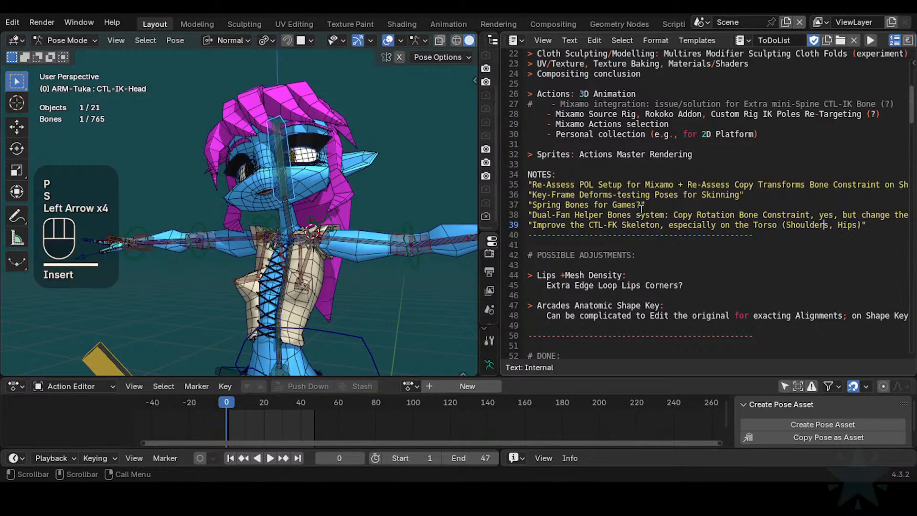
pyautogui.write('Sides')
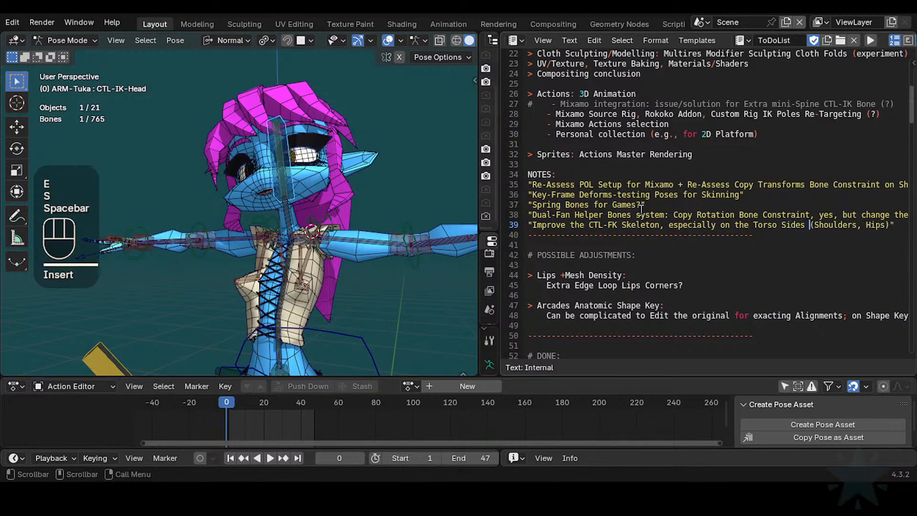
pyautogui.press('End')
pyautogui.press('Left')
pyautogui.press('Home')
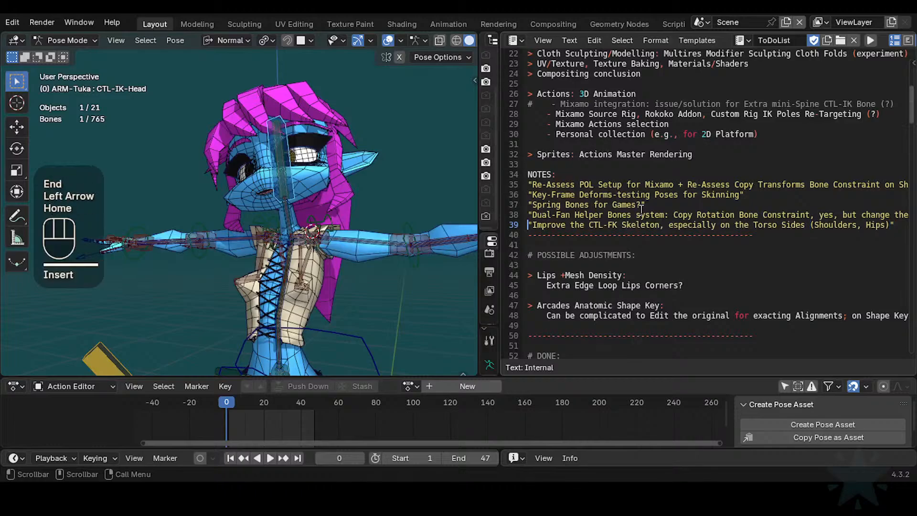
# - Examine the torso, left arm and shoulder control bones of the posed rig
pyautogui.scroll(2, 309, 243)
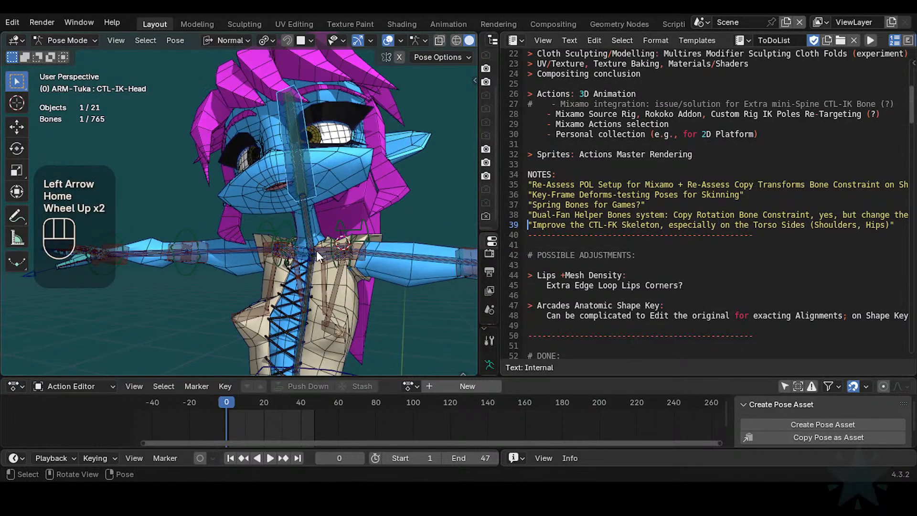
pyautogui.scroll(-2, 344, 251)
pyautogui.keyDown('shift'); pyautogui.moveTo(329, 248); pyautogui.dragTo(302, 281, button='middle'); pyautogui.keyUp('shift')
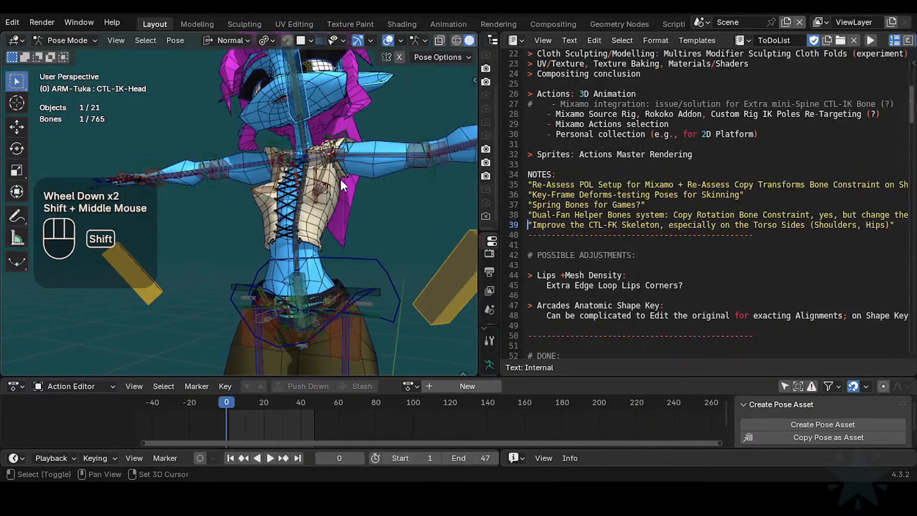
pyautogui.click(423, 139)
pyautogui.click(424, 139)
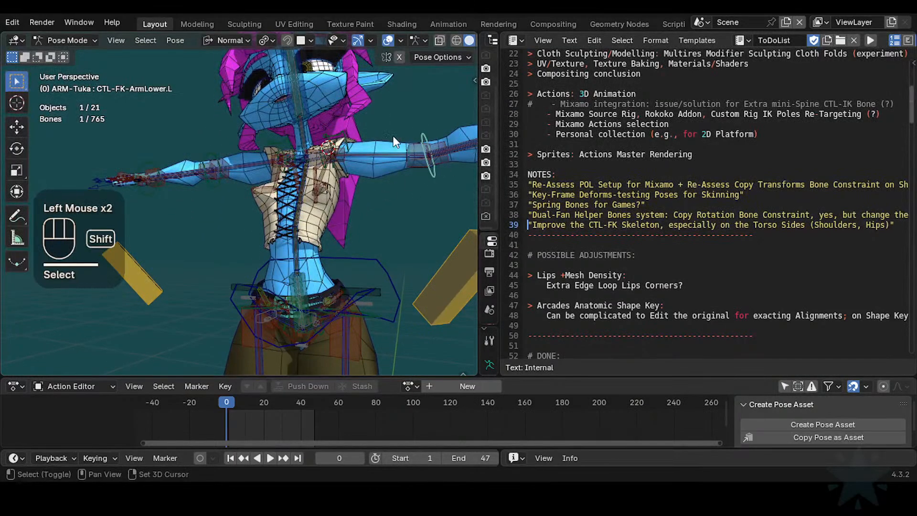
pyautogui.keyDown('shift'); pyautogui.moveTo(424, 139); pyautogui.dragTo(314, 222, button='middle'); pyautogui.keyUp('shift')
pyautogui.scroll(1, 354, 208)
pyautogui.scroll(2, 373, 214)
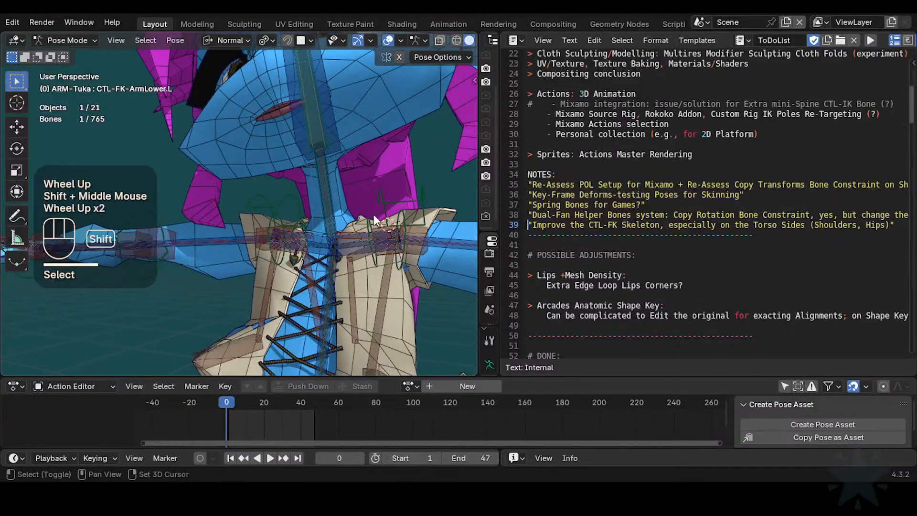
pyautogui.keyDown('shift'); pyautogui.moveTo(374, 214); pyautogui.dragTo(314, 243, button='middle'); pyautogui.keyUp('shift')
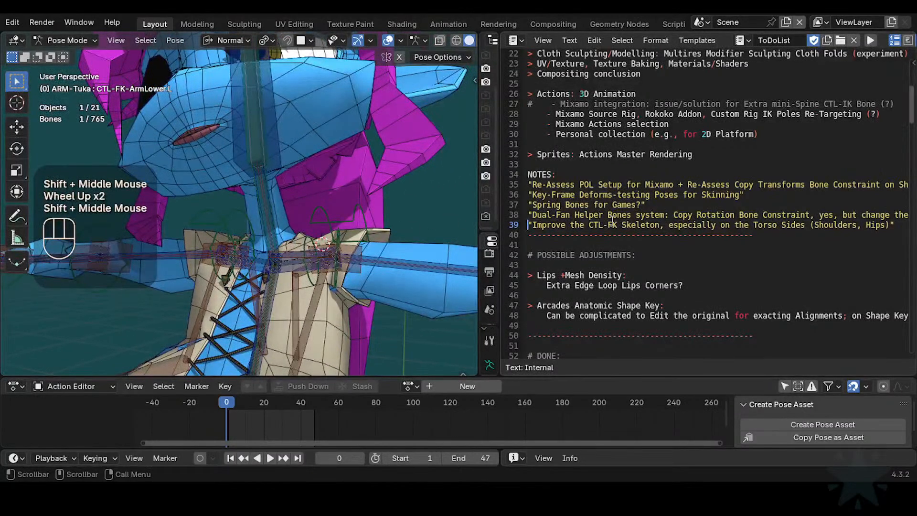
# - Insert a blank line between the CTL-FK Skeleton note and the divider, and save the file
pyautogui.press('Down')
pyautogui.press('Return')
pyautogui.press('Up')
pyautogui.hotkey('ctrl', 's')
pyautogui.scroll(1, 607, 248)
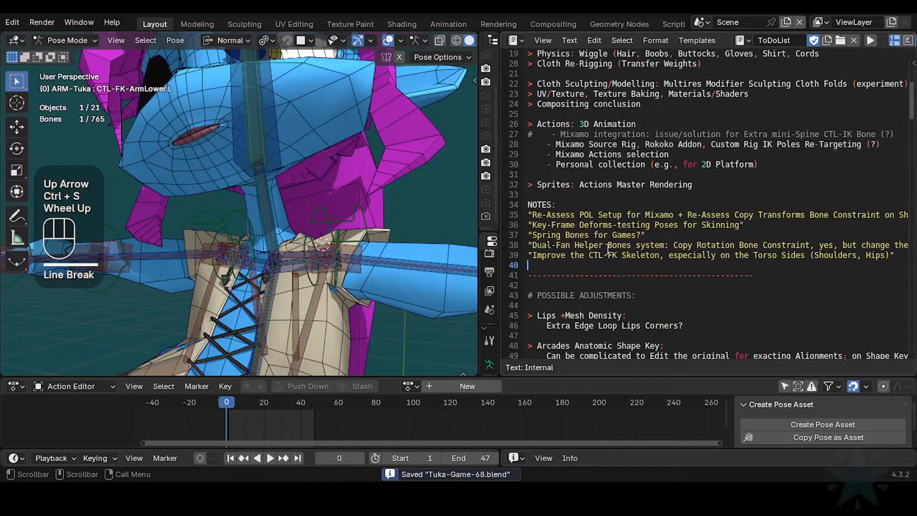
pyautogui.scroll(4, 607, 249)
pyautogui.scroll(-2, 607, 253)
pyautogui.scroll(2, 607, 255)
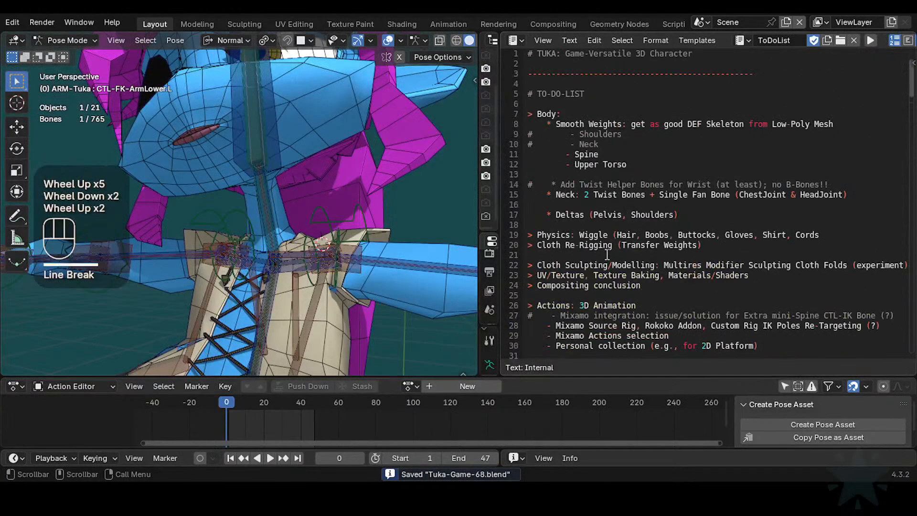
pyautogui.click(625, 145)
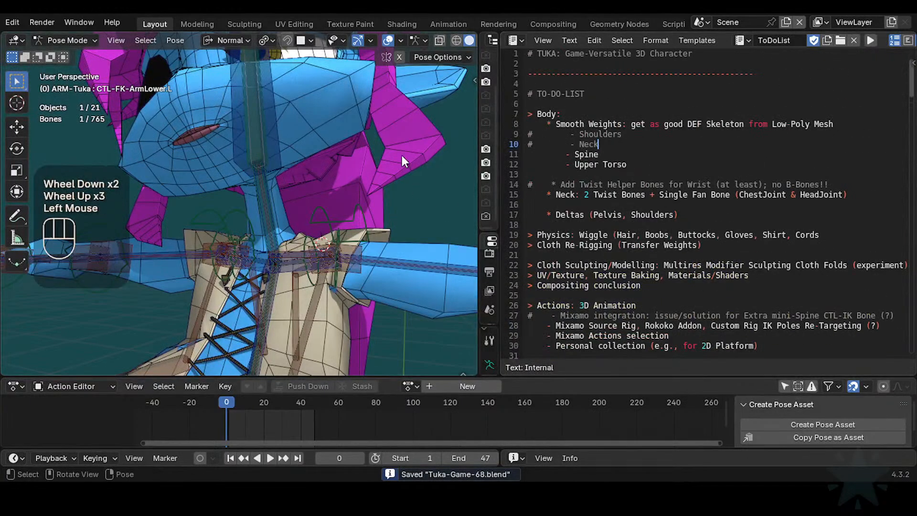
# - Clear the pose transforms of all visible bones and save the file
pyautogui.press('a')
pyautogui.hotkey('alt', 'q')
pyautogui.hotkey('alt', 'q')
pyautogui.scroll(-2, 300, 202)
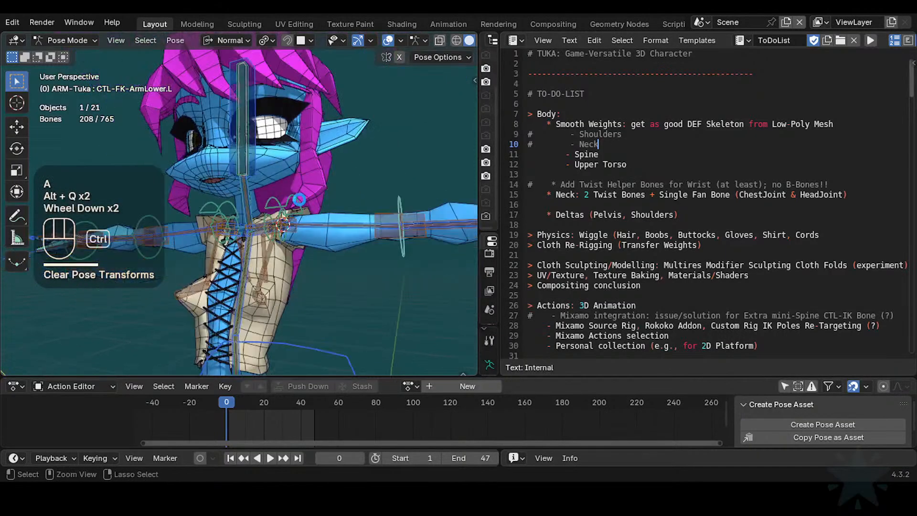
pyautogui.hotkey('ctrl', 's')
# - Select the left shoulder control bone MTR-FK-Shoulder.L
pyautogui.scroll(2, 635, 161)
pyautogui.scroll(-1, 610, 180)
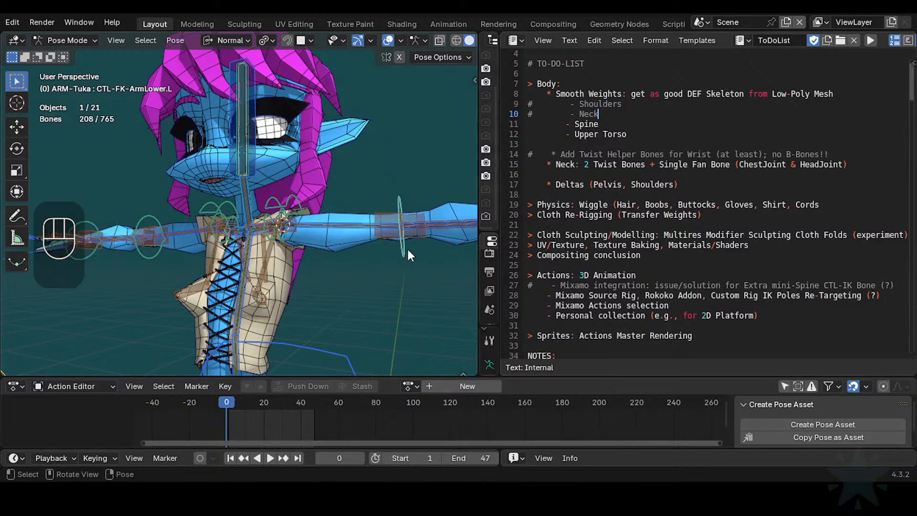
pyautogui.click(284, 205)
pyautogui.scroll(-1, 321, 245)
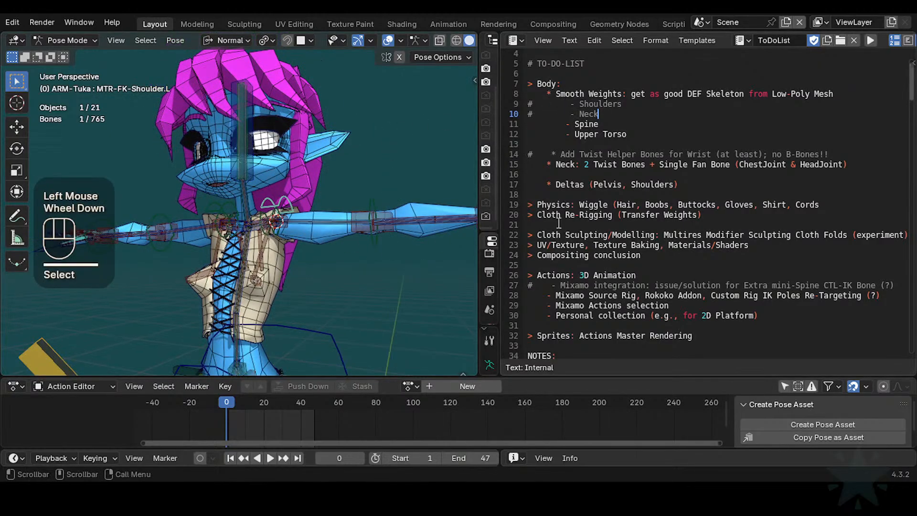
# - Examine the to-do list from the Body tasks to the notes, including the Deltas item
pyautogui.scroll(-1, 606, 220)
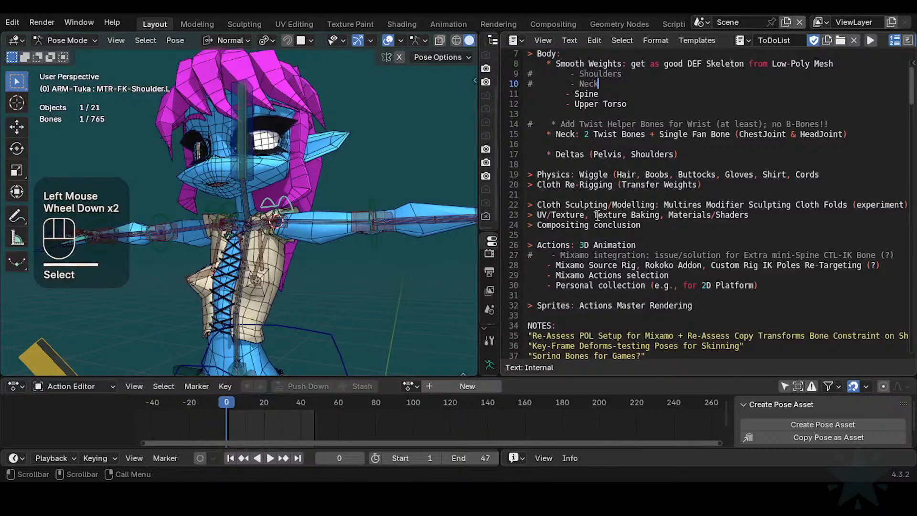
pyautogui.scroll(-2, 586, 230)
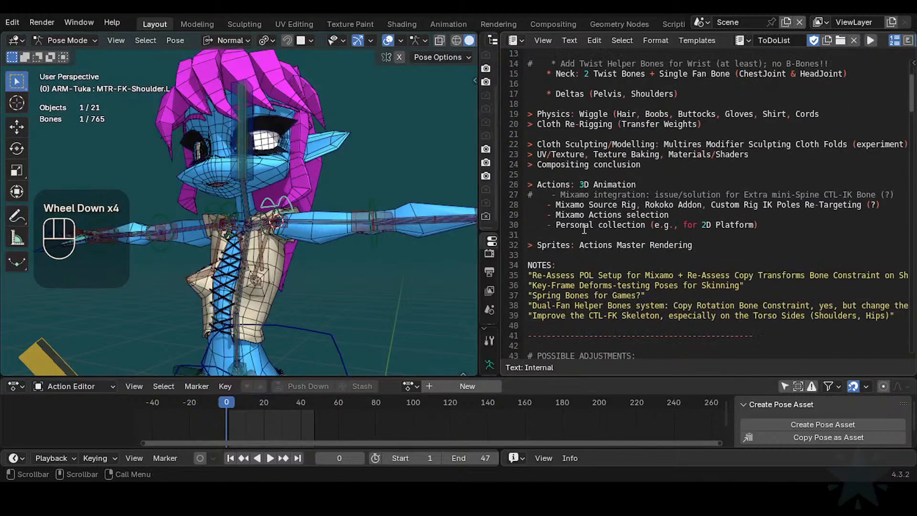
pyautogui.scroll(3, 571, 165)
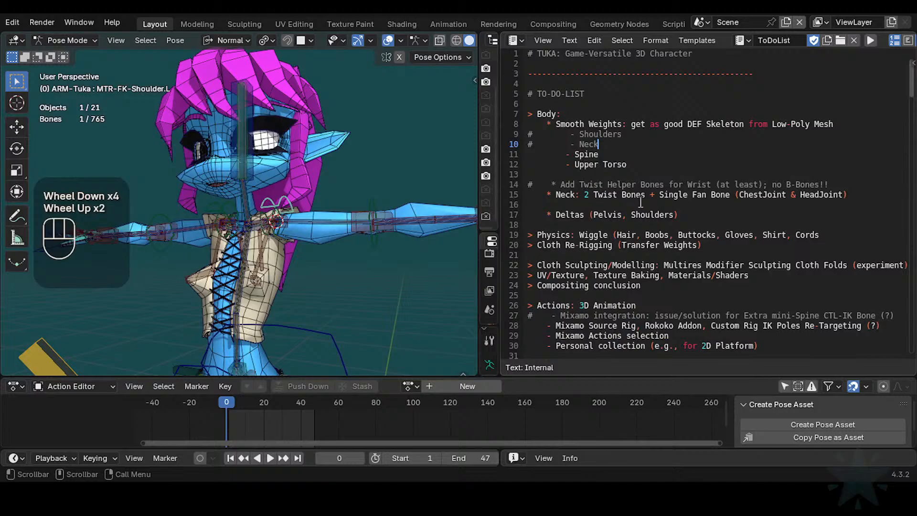
pyautogui.scroll(-2, 605, 188)
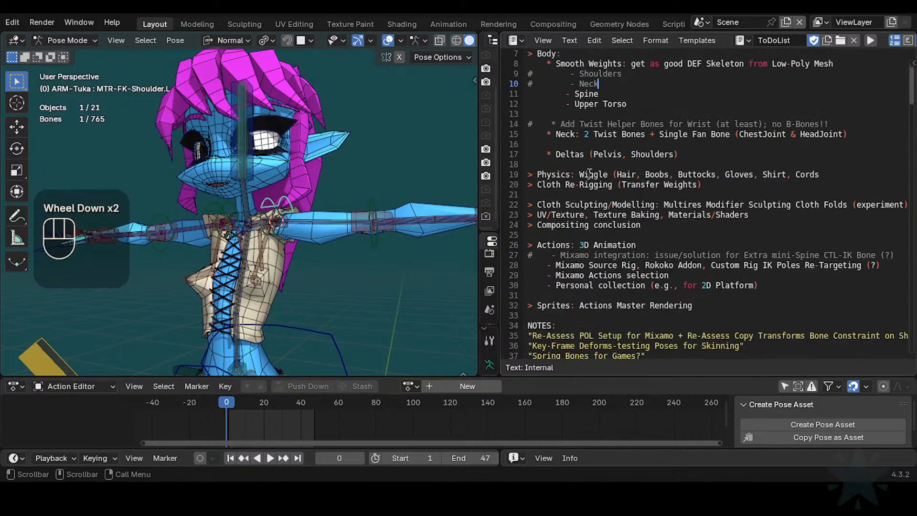
pyautogui.scroll(1, 610, 213)
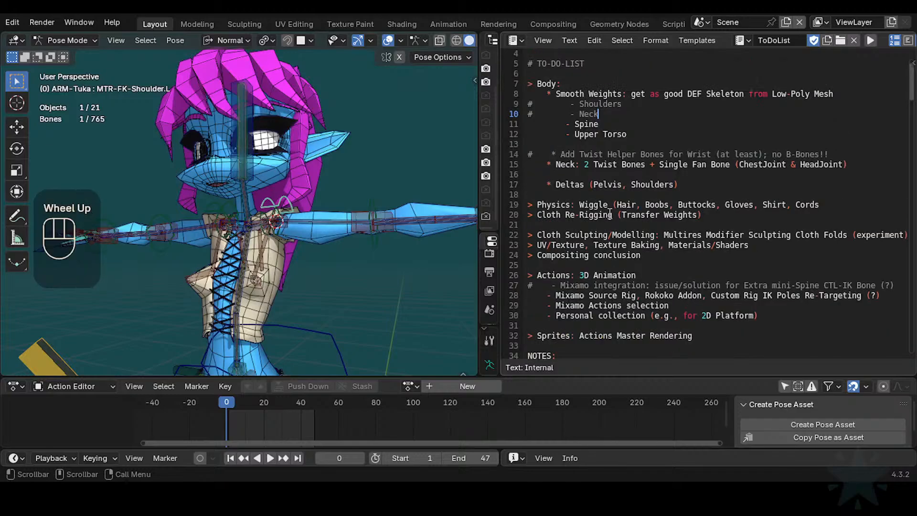
pyautogui.moveTo(557, 184); pyautogui.dragTo(577, 186)
pyautogui.click(692, 181)
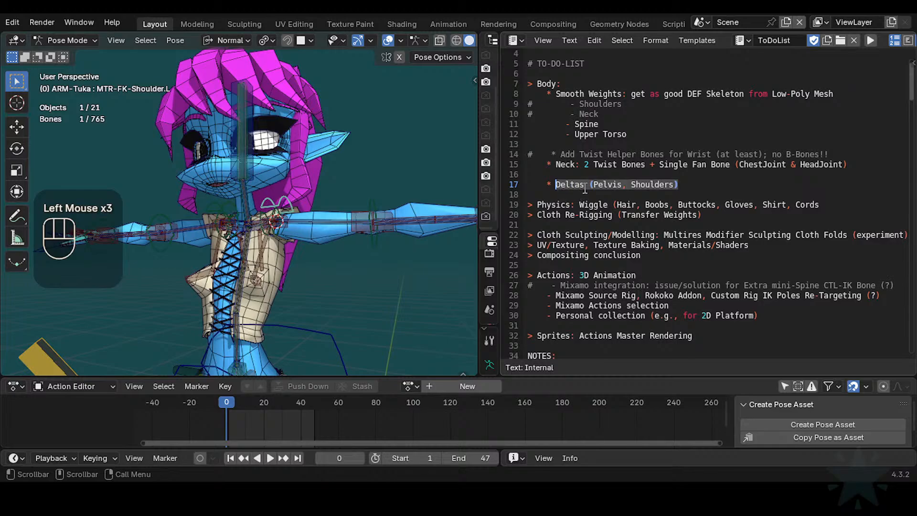
pyautogui.click(585, 186)
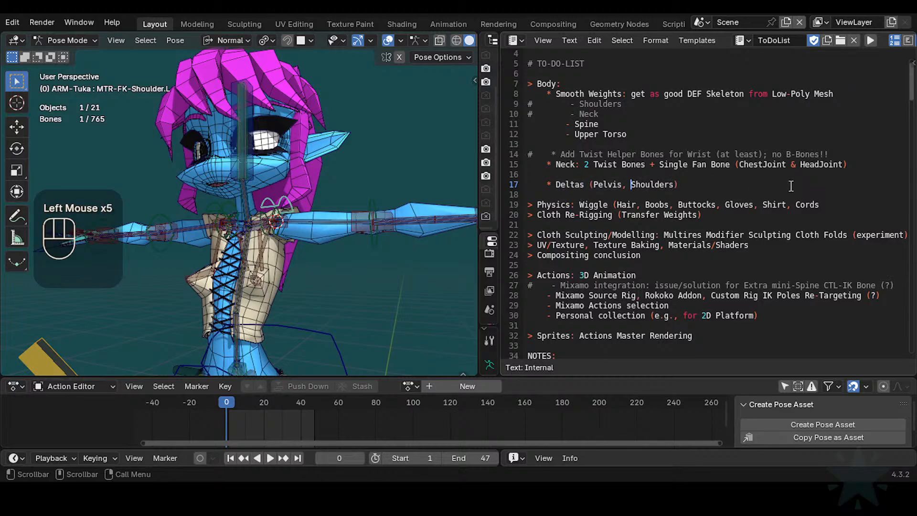
pyautogui.hotkey('shift', 'End')
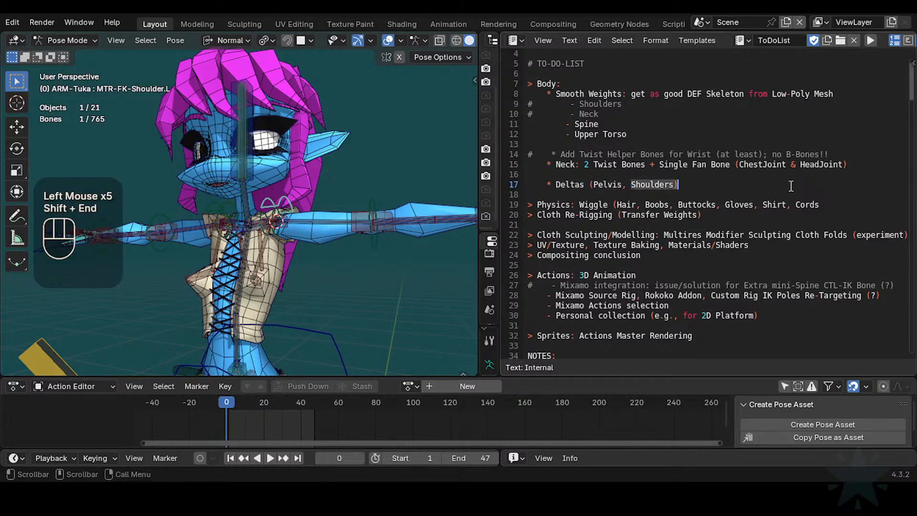
# - Split "(Pelvis, Shoulders)" from the Deltas item onto its own line and comment it out with "#"
pyautogui.press('Left')
pyautogui.press('Home')
pyautogui.press('Right')
pyautogui.press('Right')
pyautogui.press('Right')
pyautogui.press('Right')
pyautogui.press('Right')
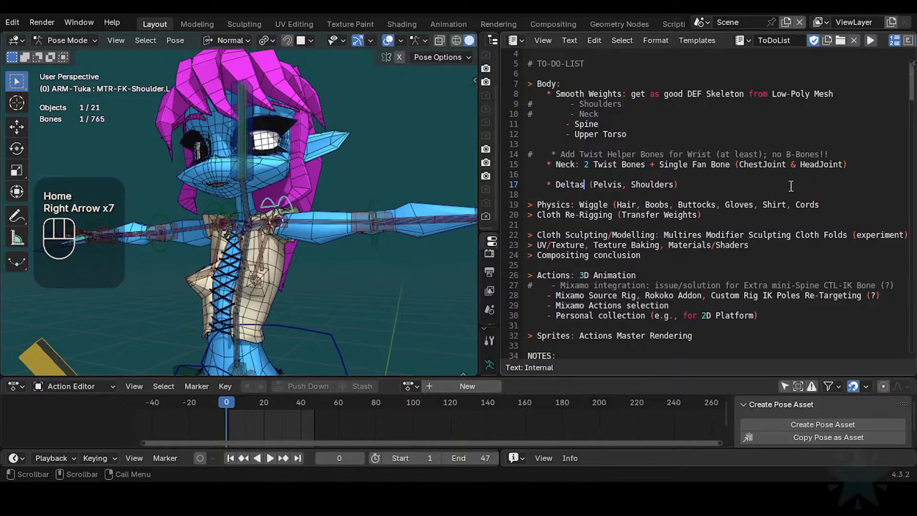
pyautogui.press('Return')
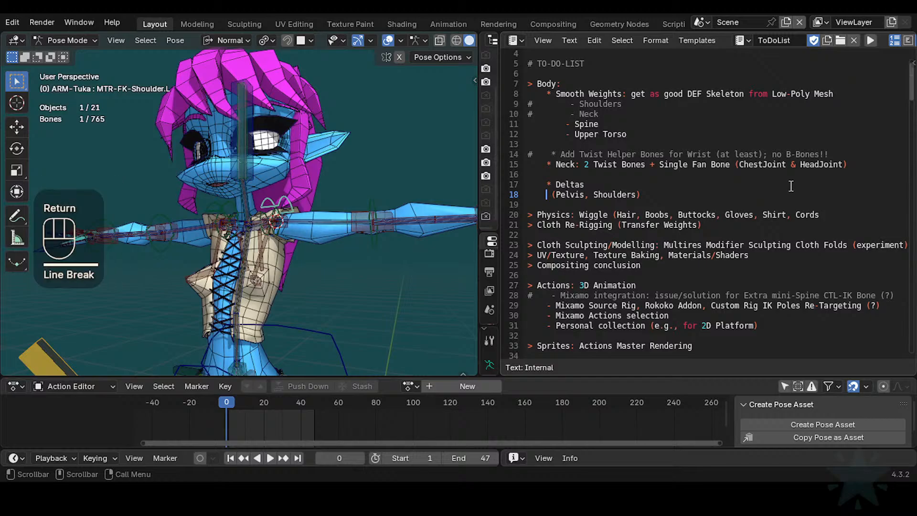
pyautogui.press('Delete')
pyautogui.press('BackSpace')
pyautogui.write('#')
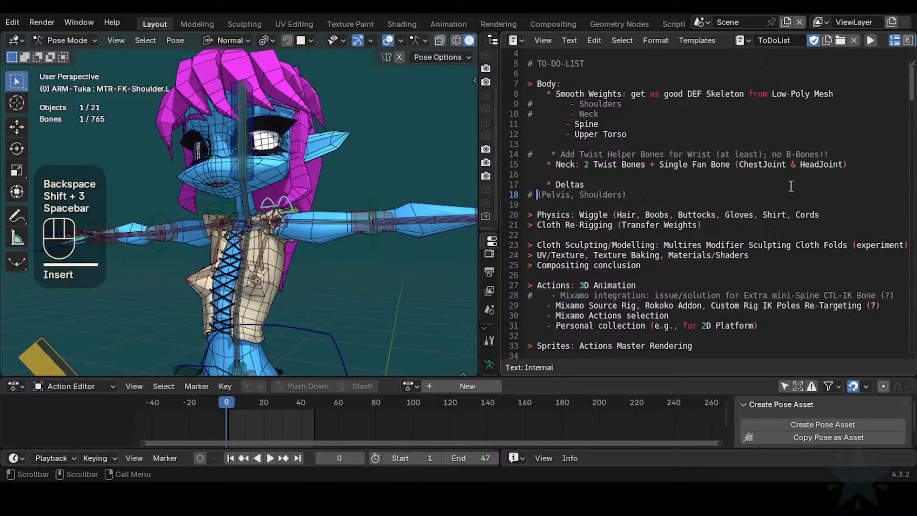
# - Separate the two body parts, leaving "#Shoulders" without its closing parenthesis and placing "(Pelvis," on the line below
pyautogui.hotkey('shift', 'Right')
pyautogui.hotkey('shift', 'Right')
pyautogui.hotkey('shift', 'Right')
pyautogui.hotkey('shift', 'Right')
pyautogui.hotkey('shift', 'Right')
pyautogui.hotkey('shift', 'Right')
pyautogui.hotkey('shift', 'Right')
pyautogui.hotkey('shift', 'Right')
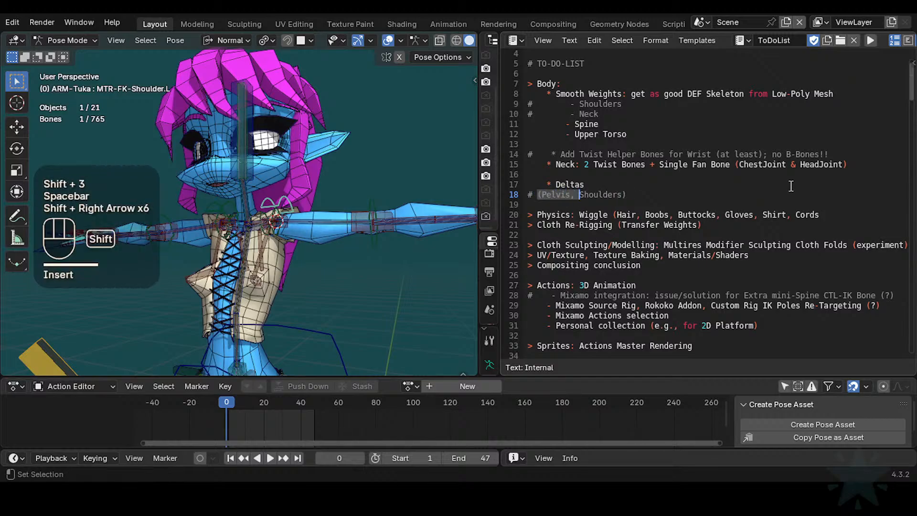
pyautogui.hotkey('ctrl', 'x')
pyautogui.press('BackSpace')
pyautogui.press('End')
pyautogui.press('BackSpace')
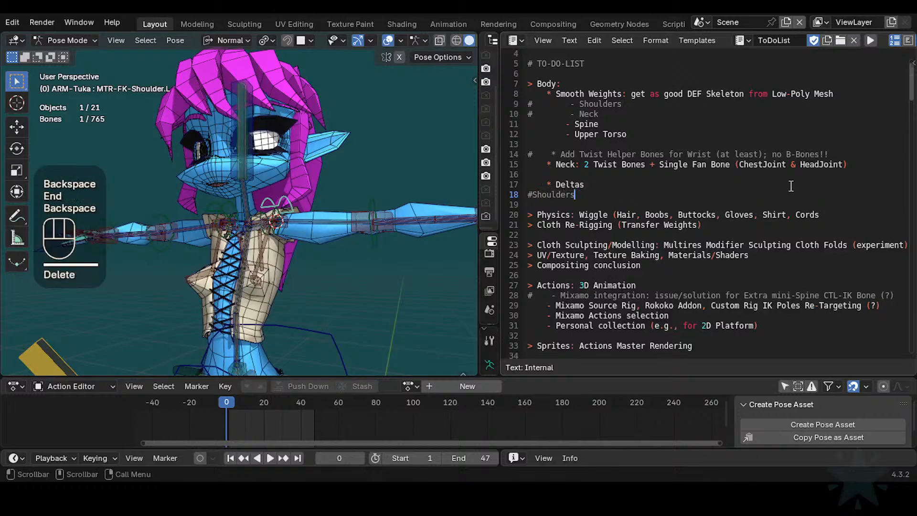
pyautogui.press('Return')
pyautogui.hotkey('ctrl', 'v')
# - Relocate the "#Shoulders" line between the Neck and Deltas items, with blank lines around it
pyautogui.press('Up')
pyautogui.press('Home')
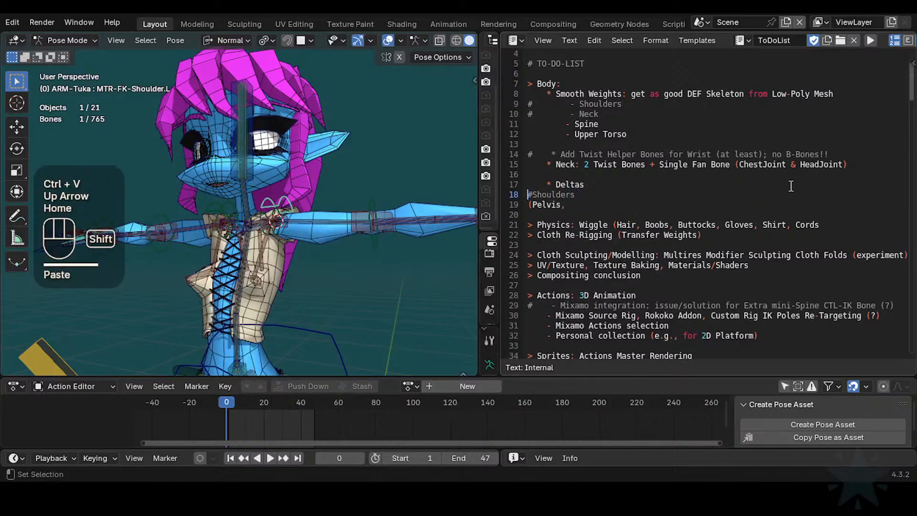
pyautogui.hotkey('shift', 'End')
pyautogui.hotkey('ctrl', 'x')
pyautogui.press('Up')
pyautogui.press('Up')
pyautogui.press('Return')
pyautogui.press('Up')
pyautogui.press('Return')
pyautogui.hotkey('ctrl', 'v')
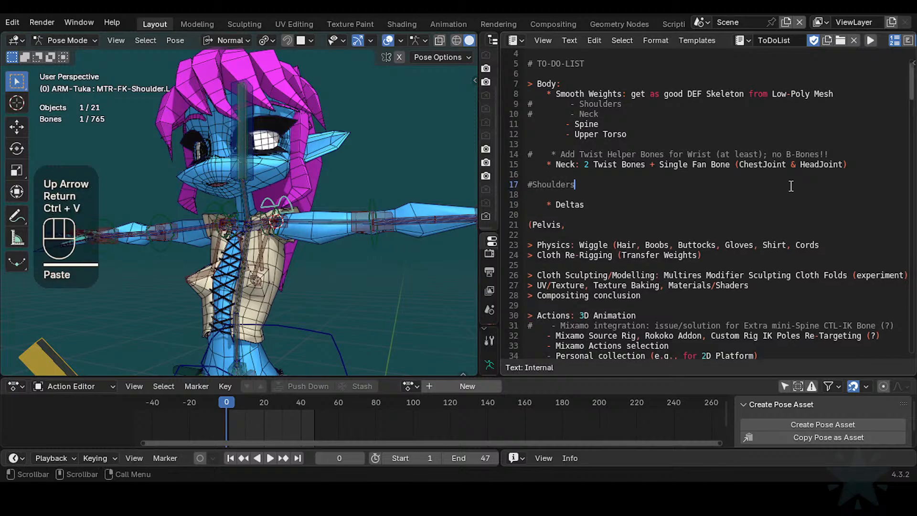
# - Indent the Shoulders entry and put the comment mark "#" at the start of its line
pyautogui.press('Home')
pyautogui.press('Right')
pyautogui.press('Tab')
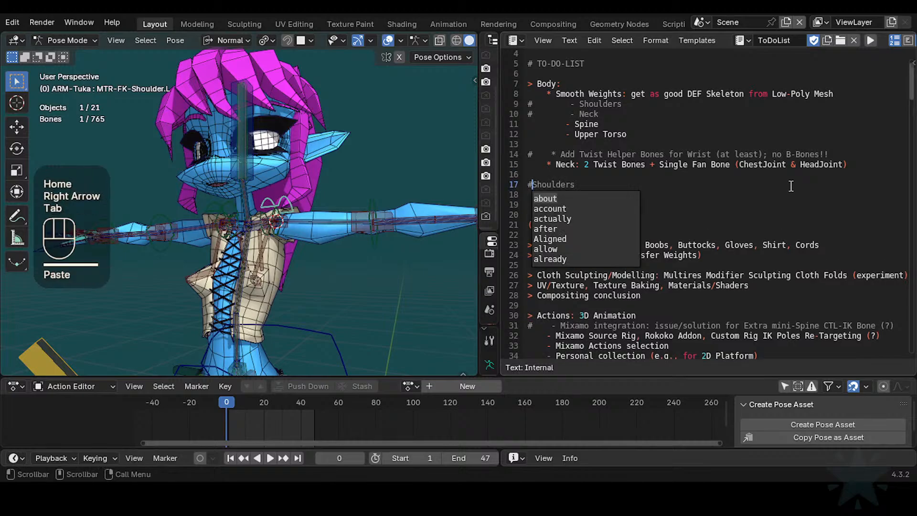
pyautogui.press('Escape')
pyautogui.press('BackSpace')
pyautogui.press('Tab')
pyautogui.press('Home')
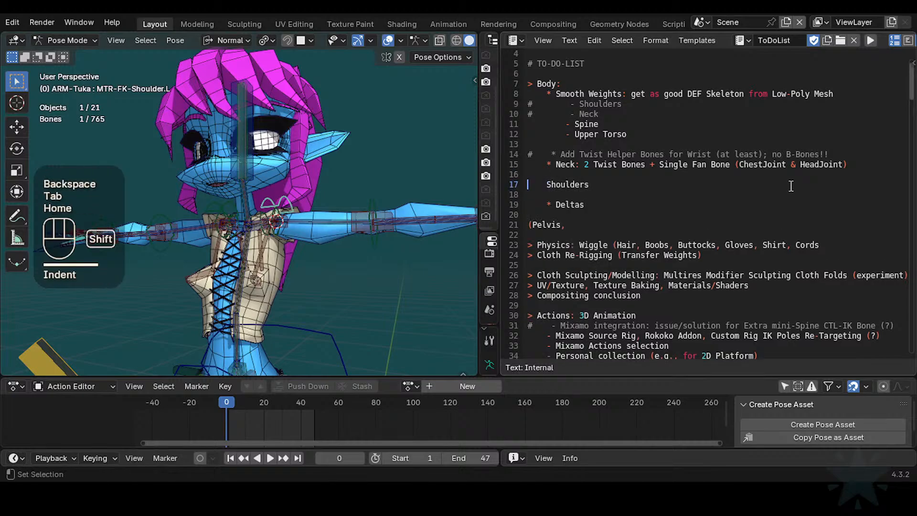
pyautogui.write('#')
# - Remove the indentation in front of the Deltas bullet
pyautogui.press('Down')
pyautogui.press('Down')
pyautogui.press('Delete')
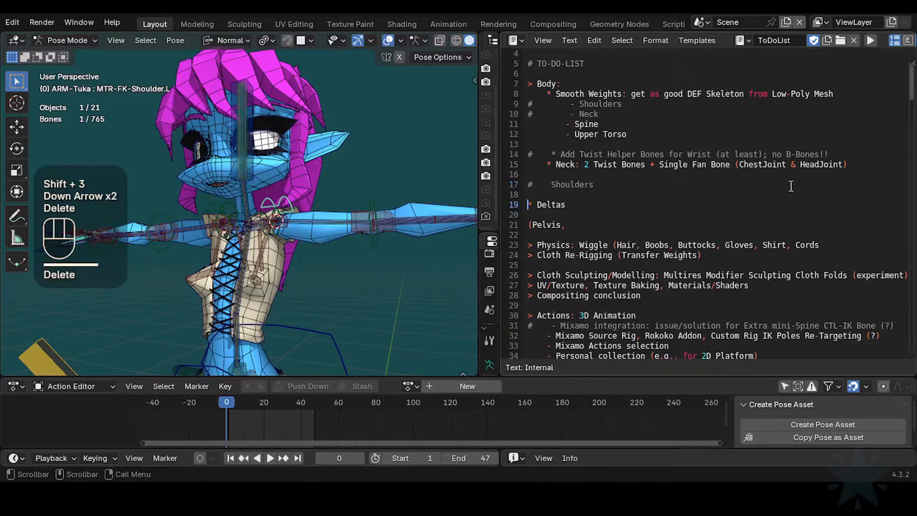
pyautogui.write('*')
# - Strip the parenthesis and comma from the Pelvis line and extend it to "Pelvis-Femur Setup"
pyautogui.press('Down')
pyautogui.press('Down')
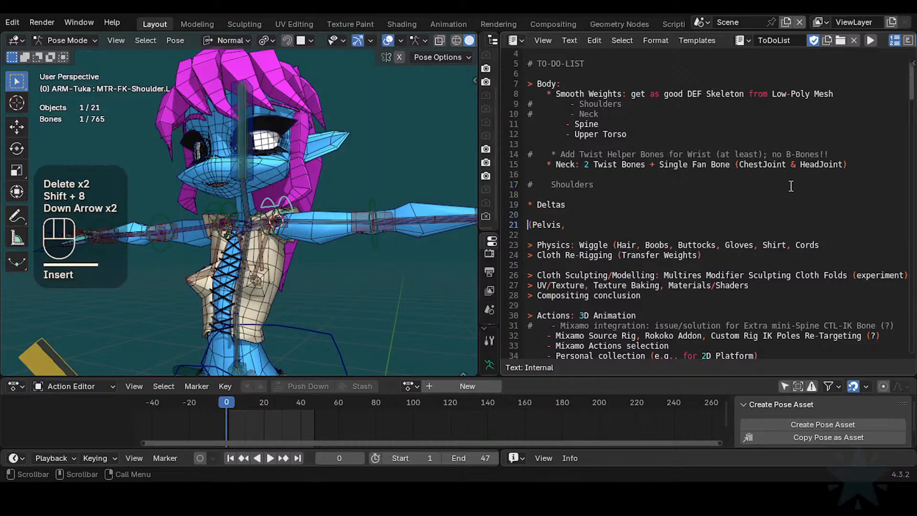
pyautogui.press('Delete')
pyautogui.press('End')
pyautogui.press('BackSpace')
pyautogui.press('BackSpace')
pyautogui.press('Home')
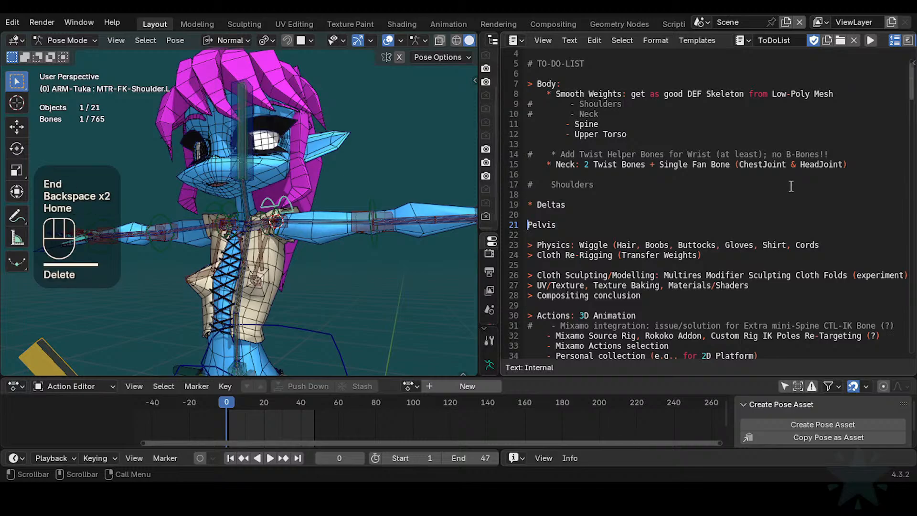
pyautogui.press('End')
pyautogui.write('-Fe')
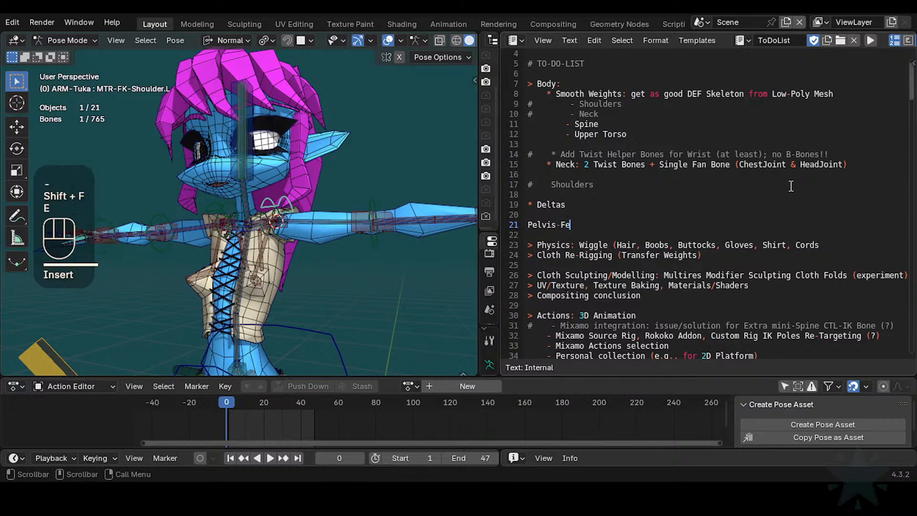
pyautogui.write('mur RIg')
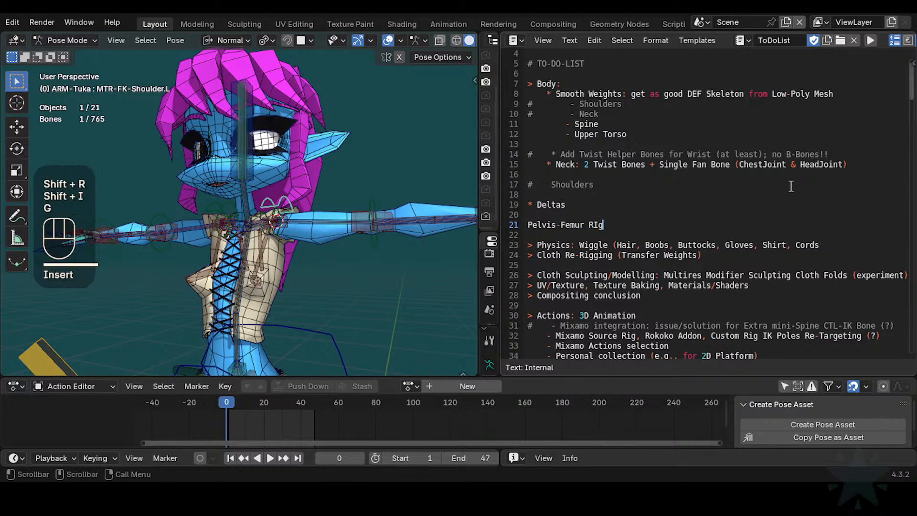
pyautogui.press('BackSpace')
pyautogui.press('BackSpace')
pyautogui.hotkey('shift', 'BackSpace')
pyautogui.write('Setup')
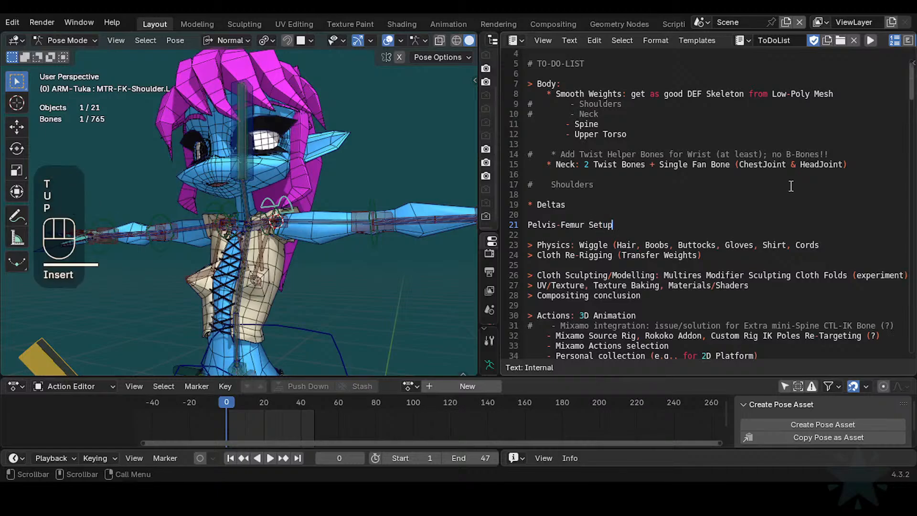
# - Delete the blank line above "Pelvis-Femur Setup" and clear the text of the Deltas item
pyautogui.press('Up')
pyautogui.press('Up')
pyautogui.press('Down')
pyautogui.press('Delete')
pyautogui.press('Up')
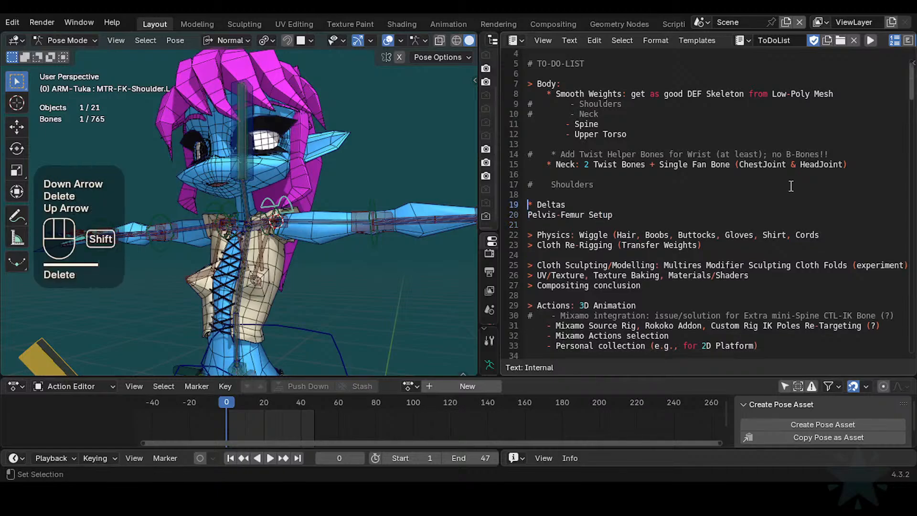
pyautogui.hotkey('shift', 'End')
pyautogui.press('Delete')
# - Append "+ Delta" to the Pelvis-Femur Setup line
pyautogui.press('Down')
pyautogui.press('End')
pyautogui.write('+ D')
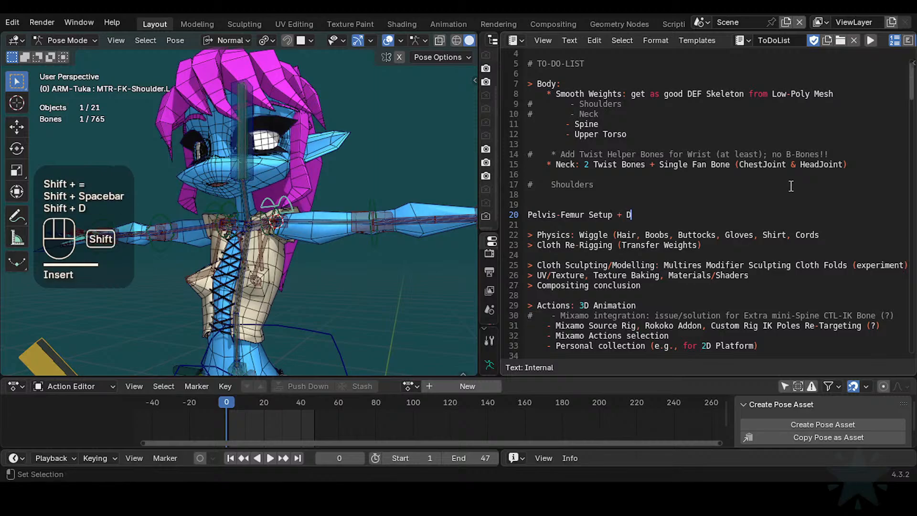
pyautogui.write('elta')
pyautogui.press('Left')
pyautogui.press('Left')
pyautogui.press('Left')
pyautogui.press('Left')
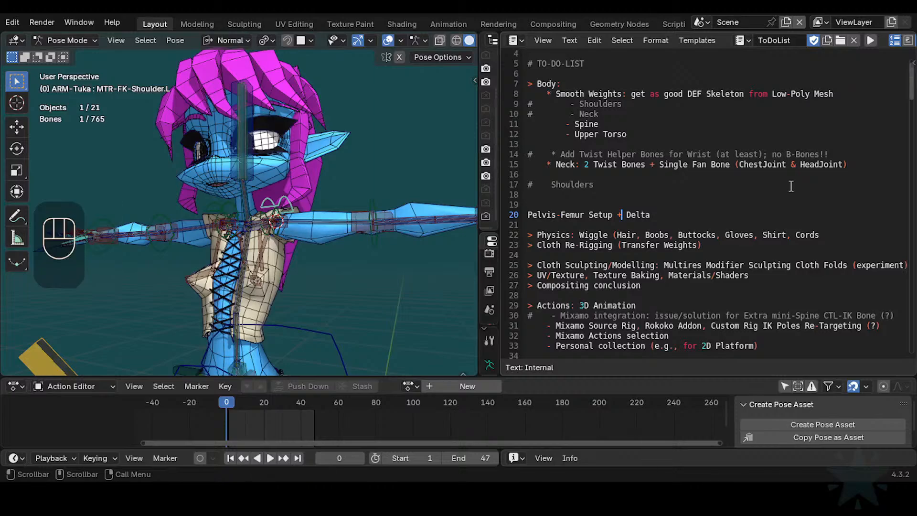
# - Remove the extra blank line above the Pelvis-Femur entry and mark it as a main task with ">"
pyautogui.press('Home')
pyautogui.press('Up')
pyautogui.press('Delete')
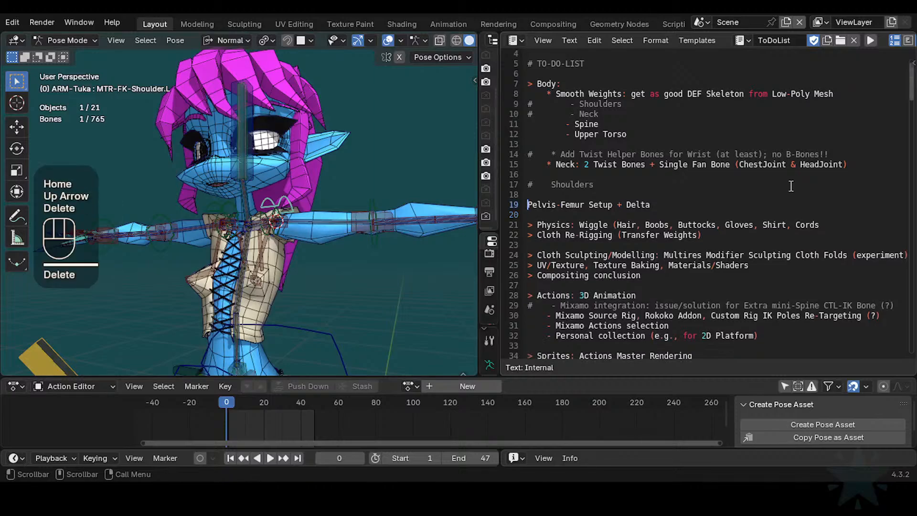
pyautogui.write('>')
pyautogui.press('Right')
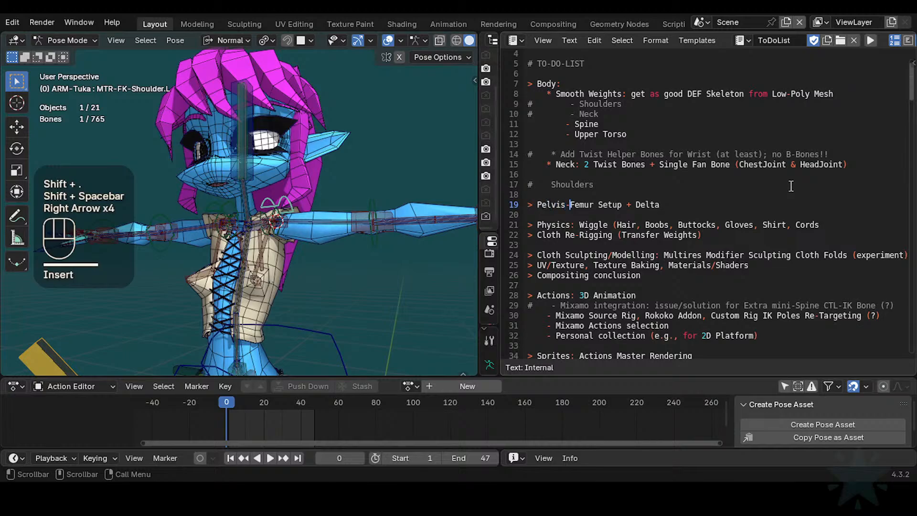
# - Insert "Automation +" before Delta in the Pelvis-Femur Setup entry
pyautogui.press('Left')
pyautogui.press('Right')
pyautogui.press('End')
pyautogui.press('Left')
pyautogui.press('Left')
pyautogui.press('Left')
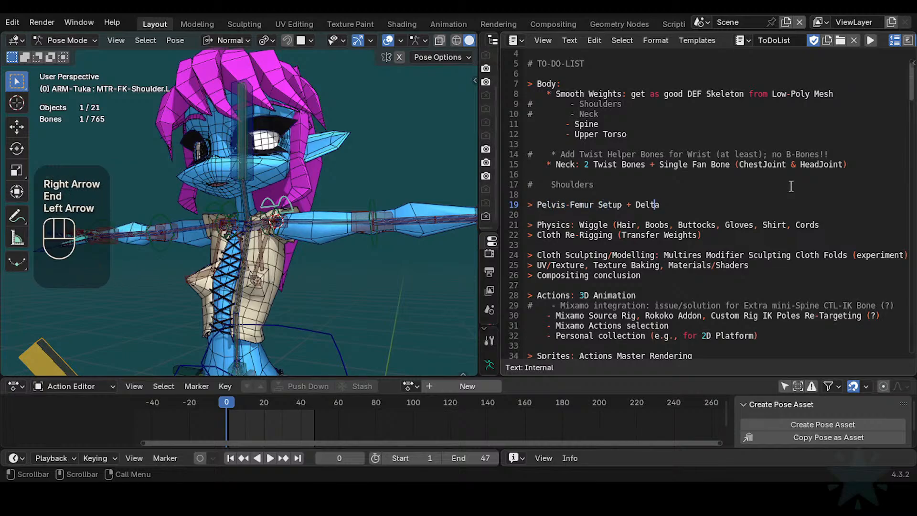
pyautogui.press('Right')
pyautogui.write('+Automati')
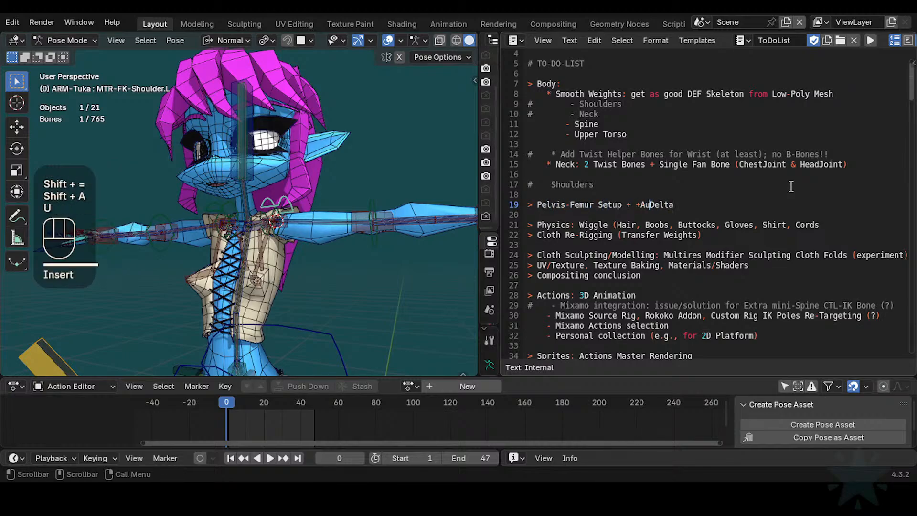
pyautogui.write('on +')
pyautogui.press('Left')
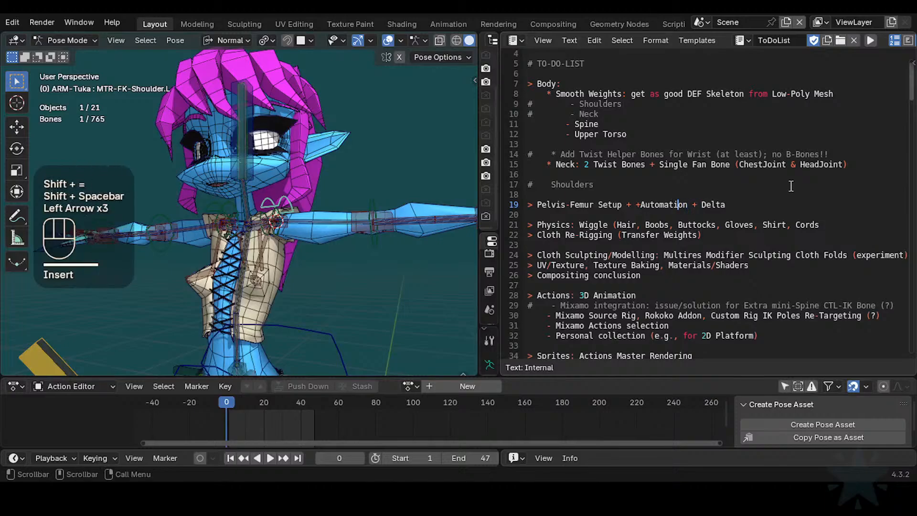
# - Replace the extra "+" before Automation in the Pelvis-Femur Setup line with "Fan/Fanny Bones"
pyautogui.press('Left')
pyautogui.press('Delete')
pyautogui.write('Fan')
pyautogui.hotkey('shift', 'BackSpace')
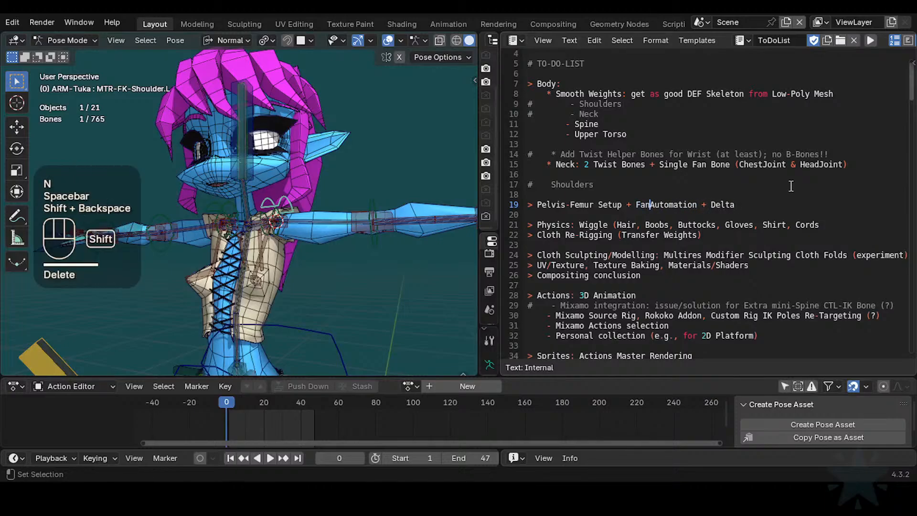
pyautogui.write('/Fanny Bones,Automation')
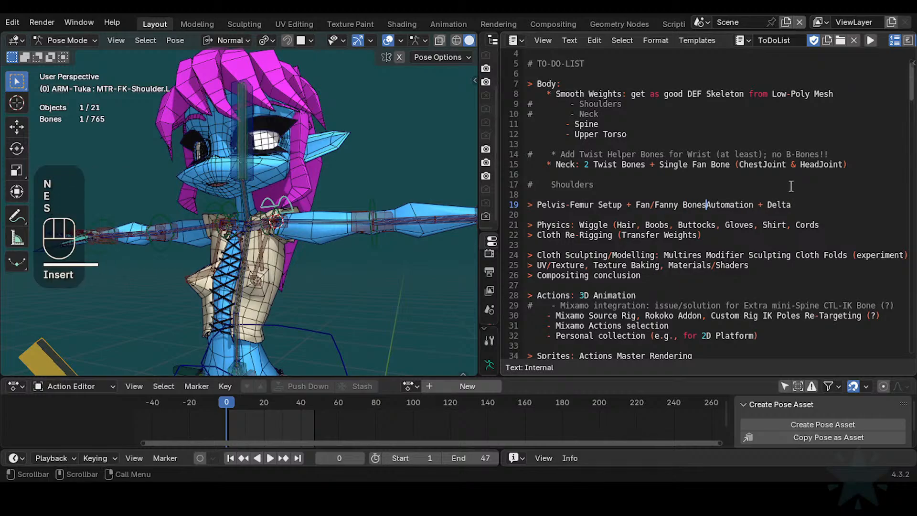
# - Change "Bones" to "Helper Bones" after Fan/Fanny in the Pelvis-Femur line
pyautogui.press('BackSpace')
pyautogui.press('BackSpace')
pyautogui.press('BackSpace')
pyautogui.press('BackSpace')
pyautogui.press('BackSpace')
pyautogui.hotkey('shift', 'BackSpace')
pyautogui.hotkey('shift', 'BackSpace')
pyautogui.write('HJe')
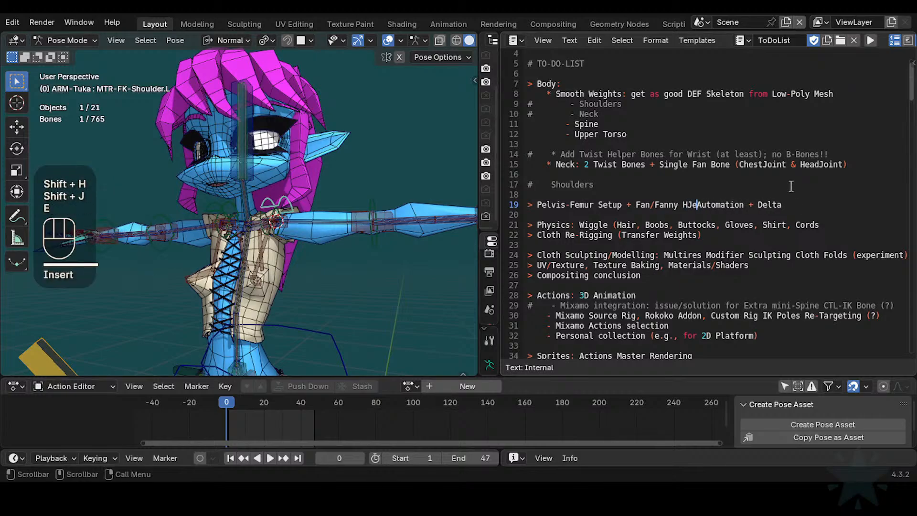
pyautogui.press('BackSpace')
pyautogui.press('BackSpace')
pyautogui.press('BackSpace')
pyautogui.write('Helper ')
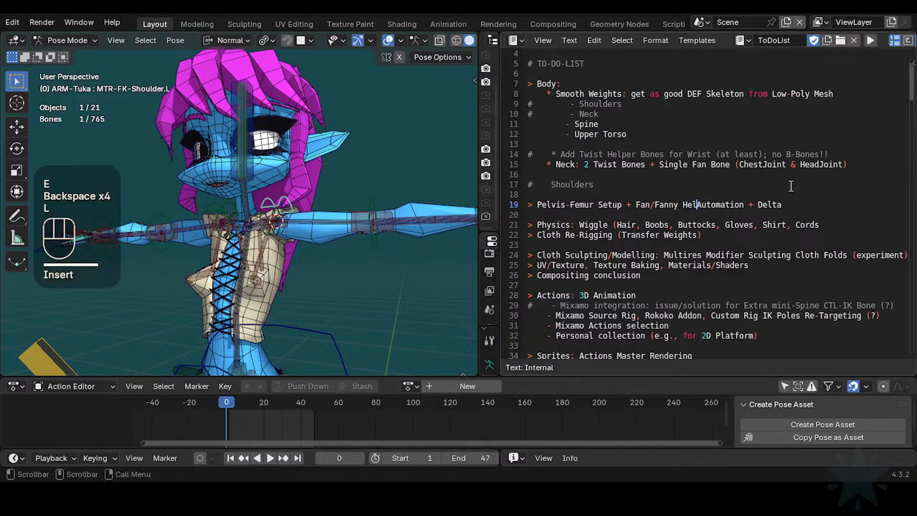
pyautogui.write('Bones')
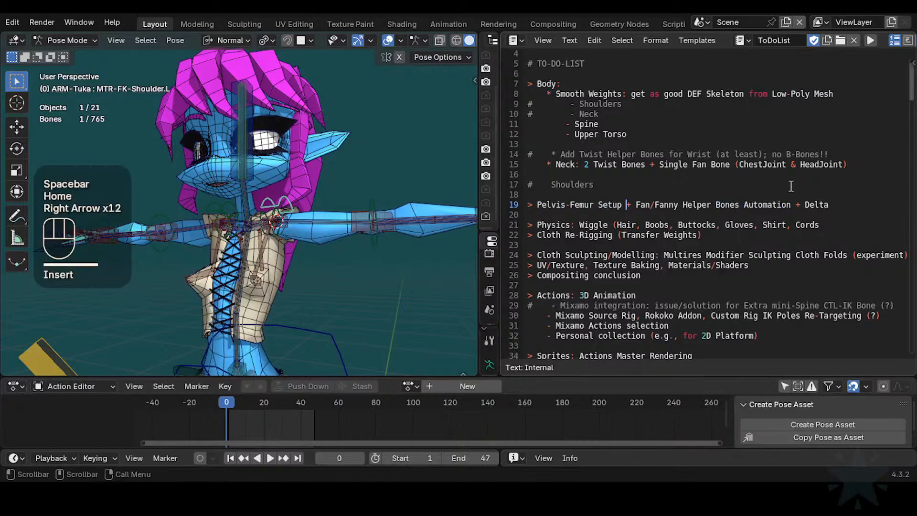
# - Replace "Setup" with "Joint Rig" in the Pelvis-Femur entry
pyautogui.press('BackSpace')
pyautogui.press('BackSpace')
pyautogui.press('BackSpace')
pyautogui.press('BackSpace')
pyautogui.press('BackSpace')
pyautogui.press('BackSpace')
pyautogui.write('Joint ')
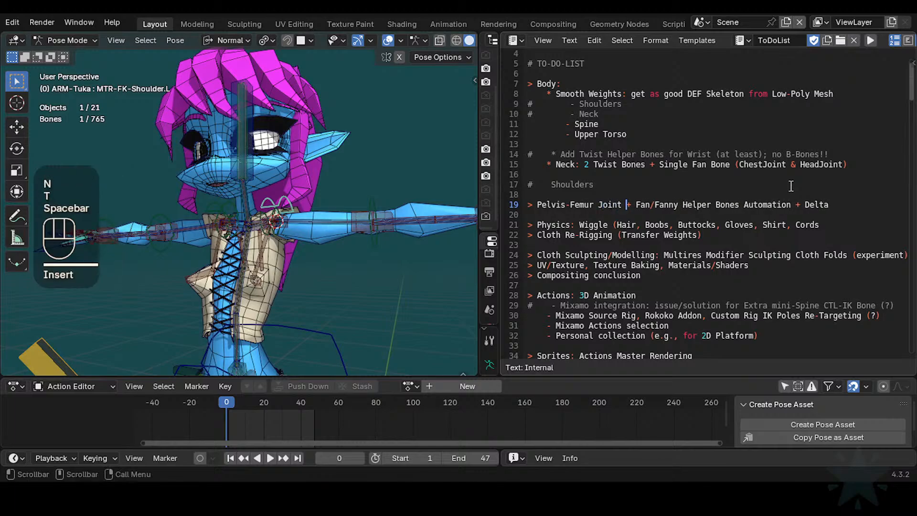
pyautogui.write('Rig')
pyautogui.press('BackSpace')
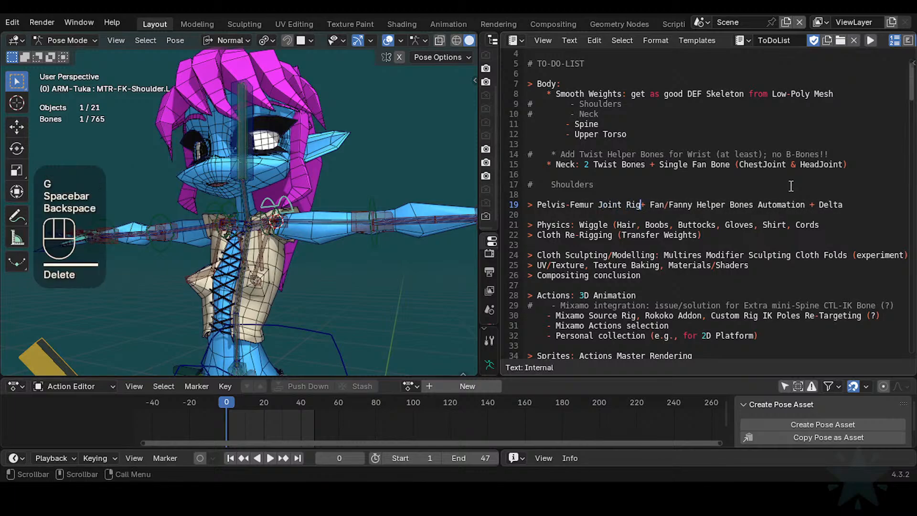
# - End the Pelvis-Femur Joint Rig heading with a colon and move the remaining text to its own "*" bullet, without the leading "+"
pyautogui.write(':')
pyautogui.press('Return')
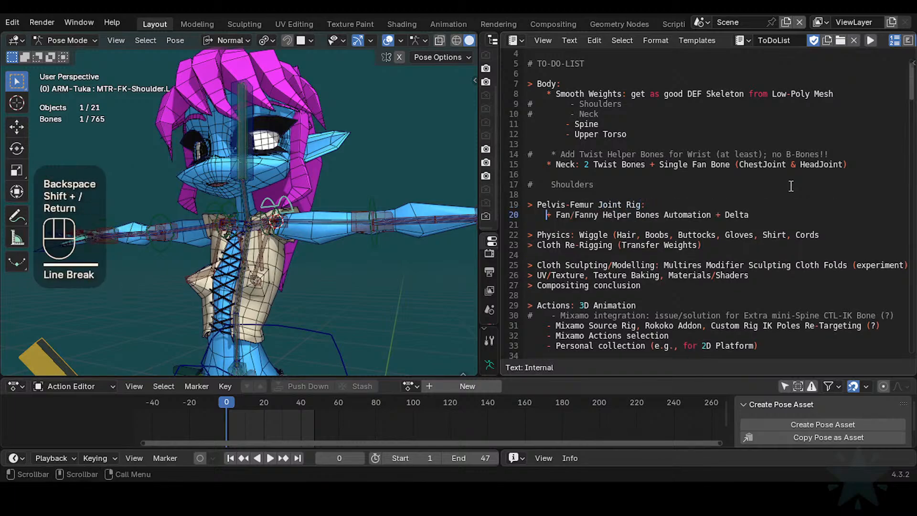
pyautogui.write('*')
pyautogui.press('Delete')
pyautogui.press('Delete')
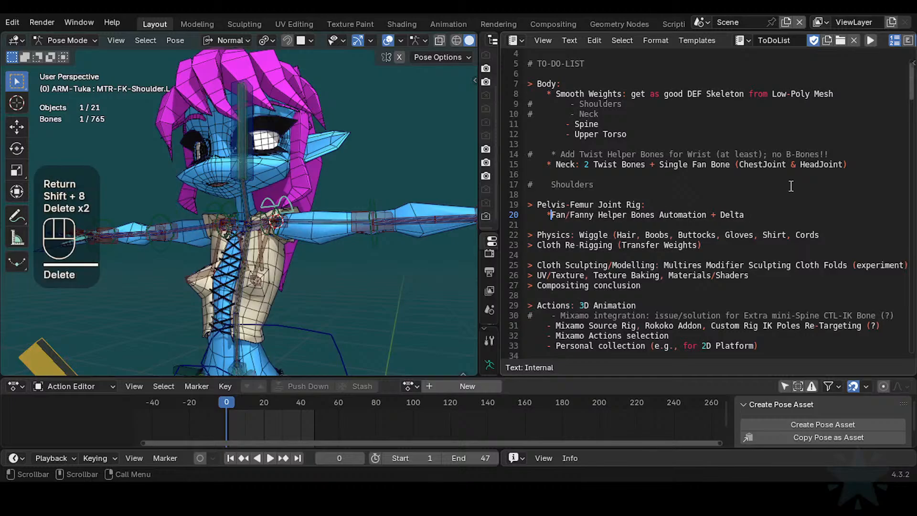
# - Insert "Helper Bones" after "Fan" in the bullet under Pelvis-Femur Joint Rig
pyautogui.press('Right')
pyautogui.press('Right')
pyautogui.press('Right')
pyautogui.write('B')
pyautogui.press('BackSpace')
pyautogui.write('Helper Bones')
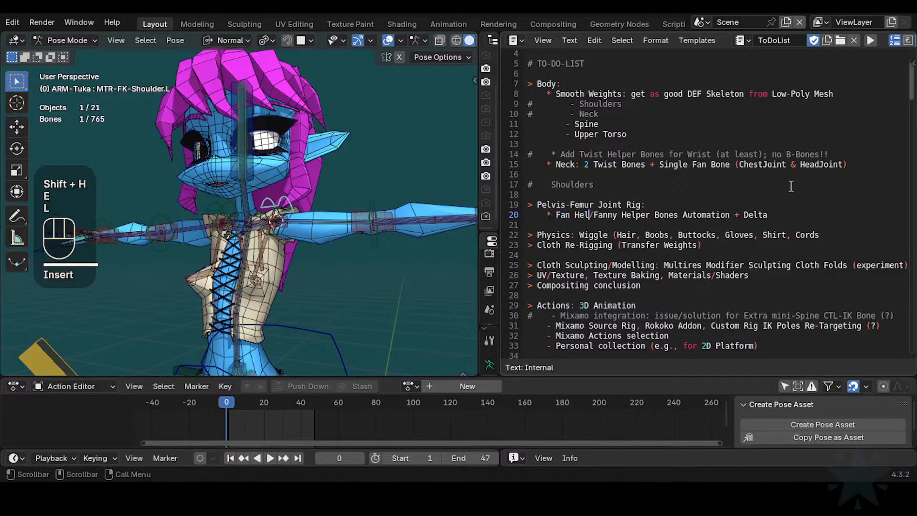
# - Prefix the Fan Helper Bones bullet with "Dual-"
pyautogui.press('Home')
pyautogui.press('Right')
pyautogui.press('Right')
pyautogui.press('Right')
pyautogui.write('Dual-')
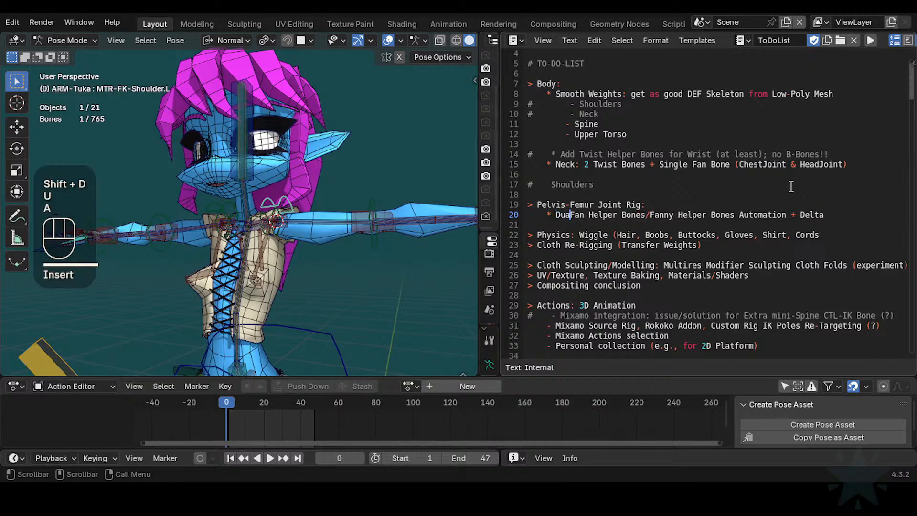
# - Split the bullet after "Dual-Fan Helper Bones" and give the Fanny Helper Bones text its own "*" bullet in place of the slash
pyautogui.press('Right')
pyautogui.press('Right')
pyautogui.press('Right')
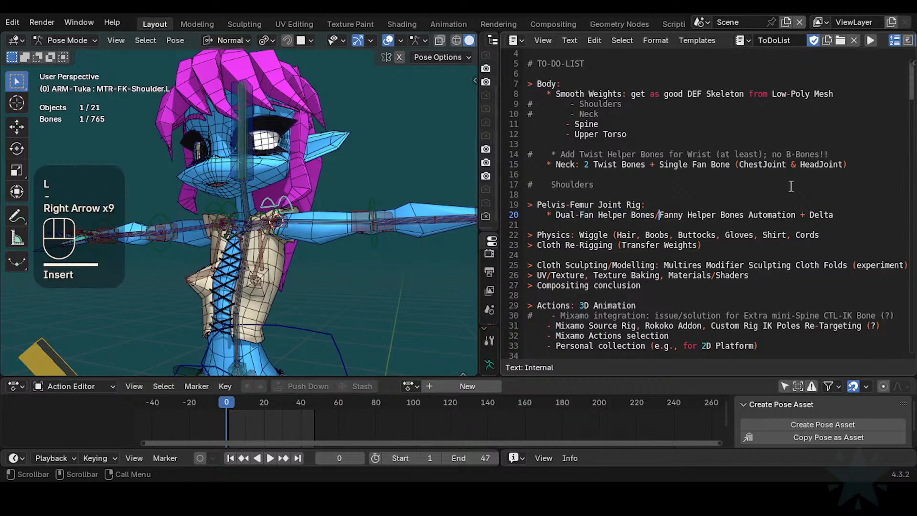
pyautogui.press('Left')
pyautogui.press('Return')
pyautogui.write('*')
pyautogui.press('Delete')
pyautogui.press('Right')
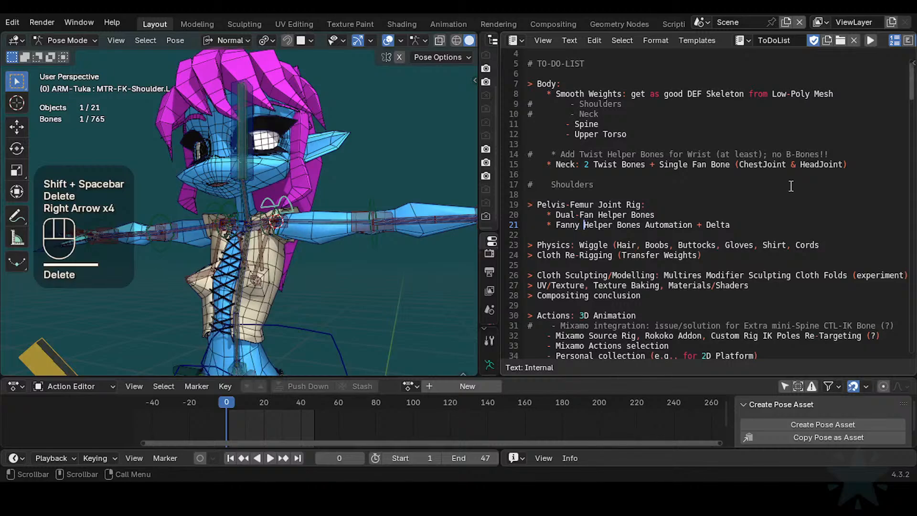
# - Move "Automation + Delta" off the Fanny Helper Bones bullet, leaving a blank line between them
pyautogui.press('Right')
pyautogui.press('Right')
pyautogui.press('Right')
pyautogui.press('Right')
pyautogui.press('Right')
pyautogui.press('Right')
pyautogui.hotkey('shift', 'Right')
pyautogui.hotkey('shift', 'Right')
pyautogui.hotkey('shift', 'Right')
pyautogui.hotkey('shift', 'Right')
pyautogui.hotkey('shift', 'Right')
pyautogui.hotkey('shift', 'Right')
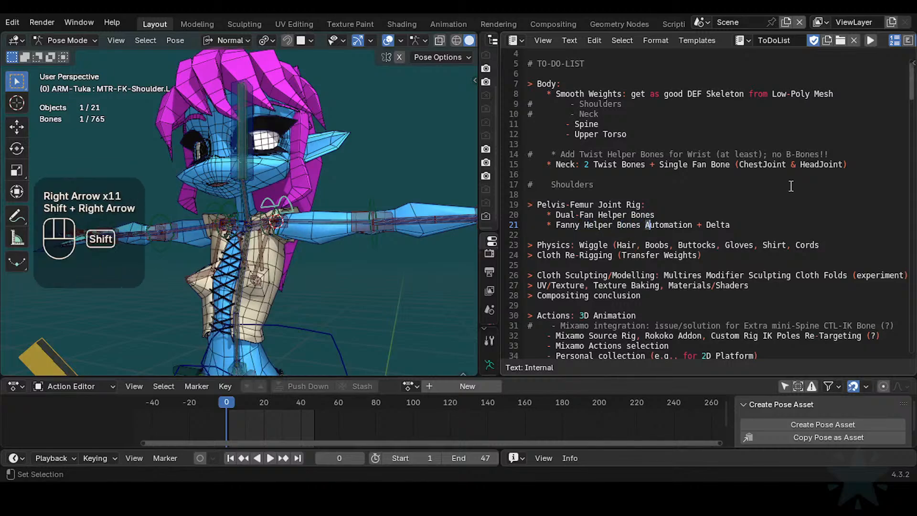
pyautogui.hotkey('shift', 'Right')
pyautogui.press('Left')
pyautogui.press('Left')
pyautogui.press('Return')
pyautogui.press('Return')
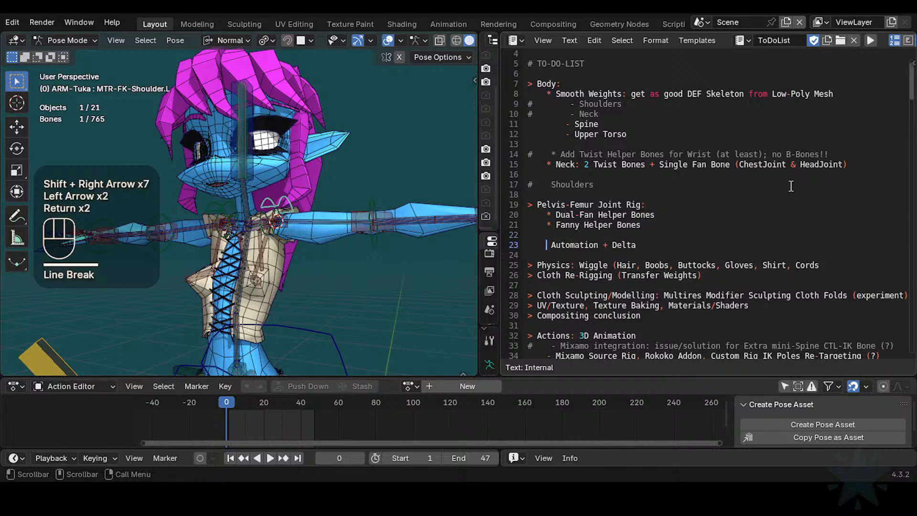
# - Start a "* Belly-Hip-" bullet on the blank line below Fanny Helper Bones
pyautogui.press('Up')
pyautogui.write('* ')
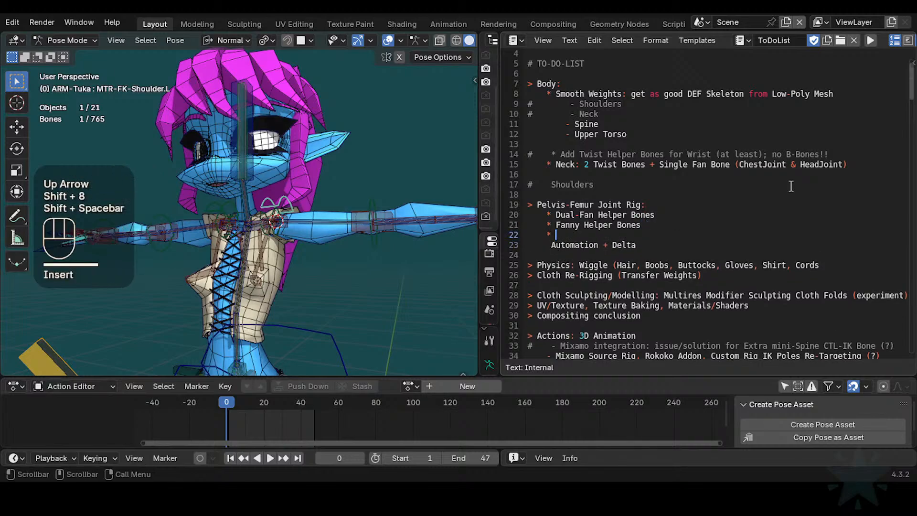
pyautogui.write('Belly')
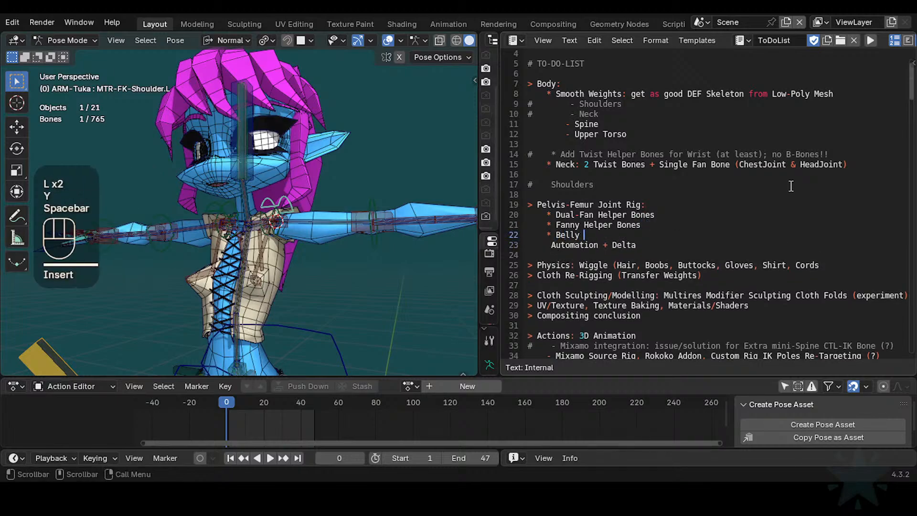
pyautogui.press('BackSpace')
pyautogui.write('-Hip')
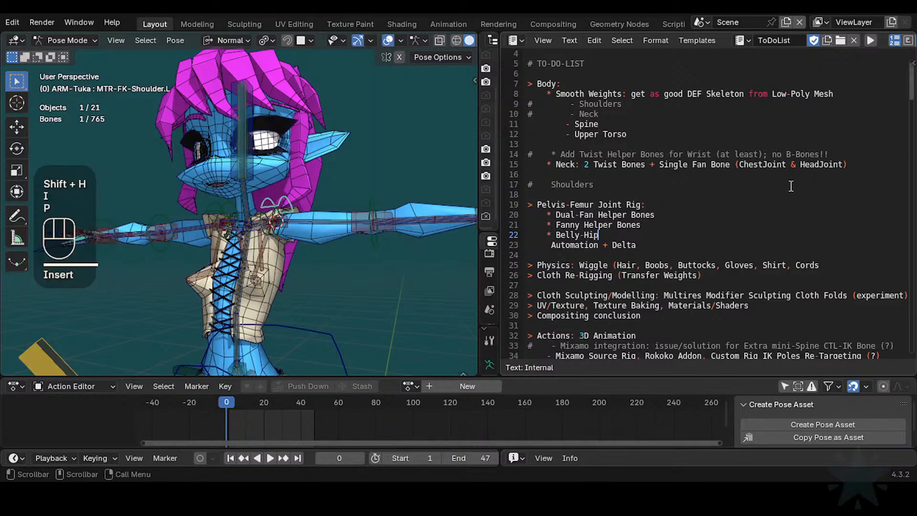
pyautogui.write('-')
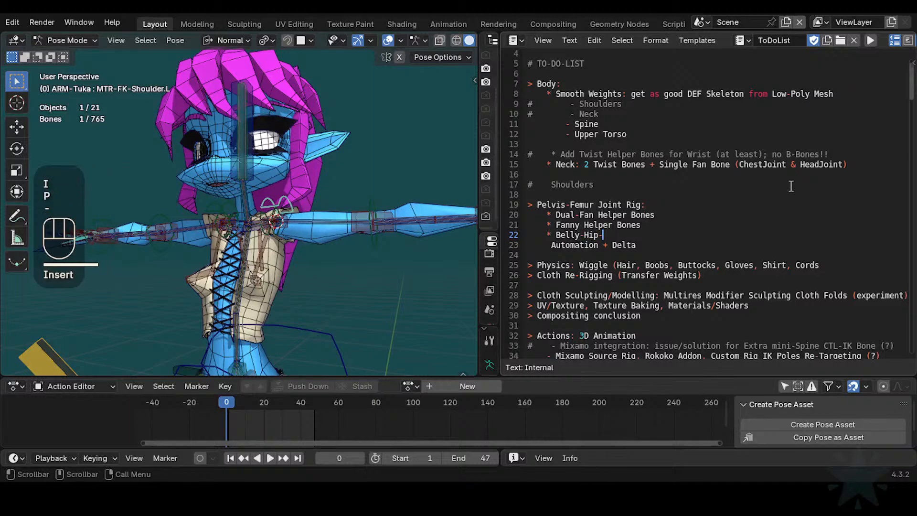
# - Complete the Belly-Hip bullet with "Gluteus" as its last part
pyautogui.write('Buttock')
pyautogui.press('BackSpace')
pyautogui.press('BackSpace')
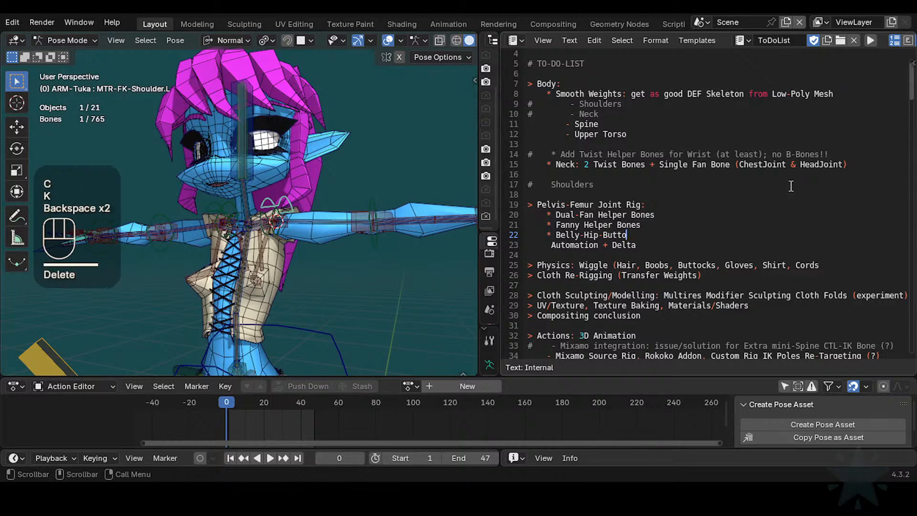
pyautogui.press('BackSpace')
pyautogui.press('BackSpace')
pyautogui.hotkey('shift', 'BackSpace')
pyautogui.hotkey('shift', 'BackSpace')
pyautogui.write('Gluteis')
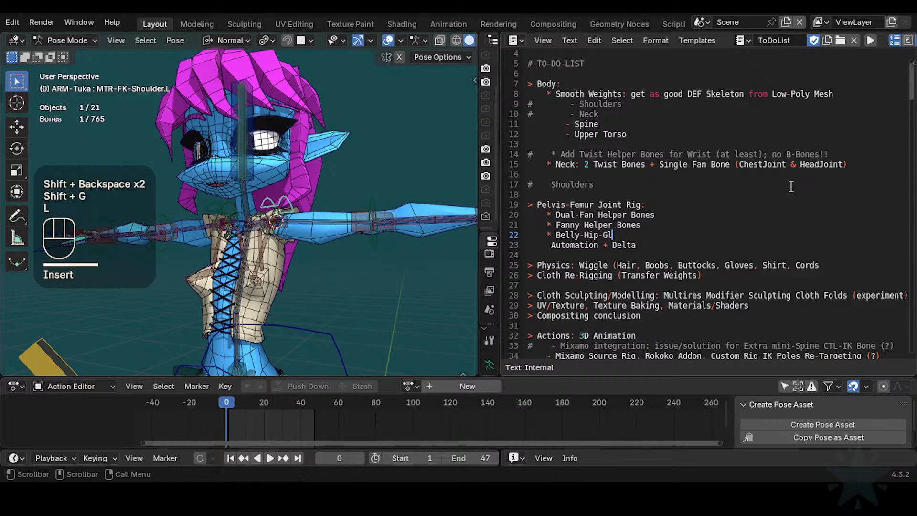
pyautogui.press('BackSpace')
pyautogui.press('BackSpace')
pyautogui.press('BackSpace')
pyautogui.write('us')
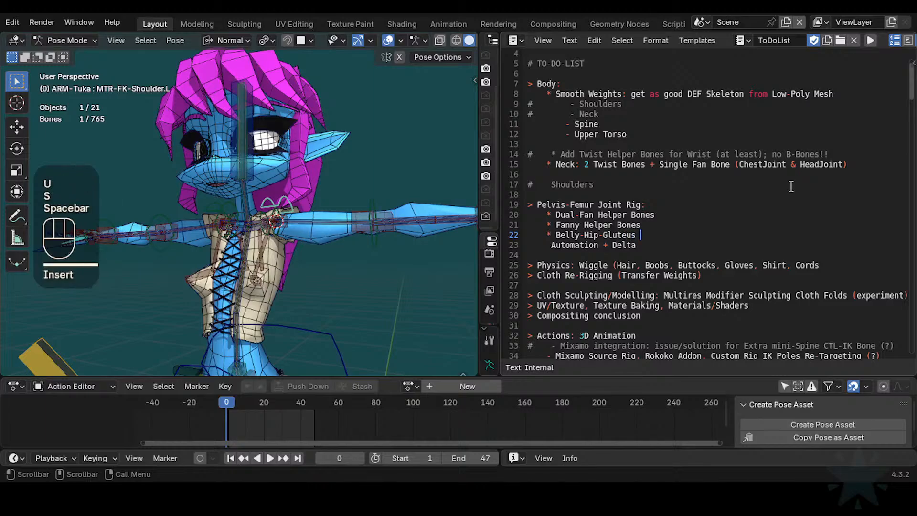
# - Append "Leverage Setup" to the Belly-Hip-Gluteus bullet
pyautogui.press('Home')
pyautogui.press('Right')
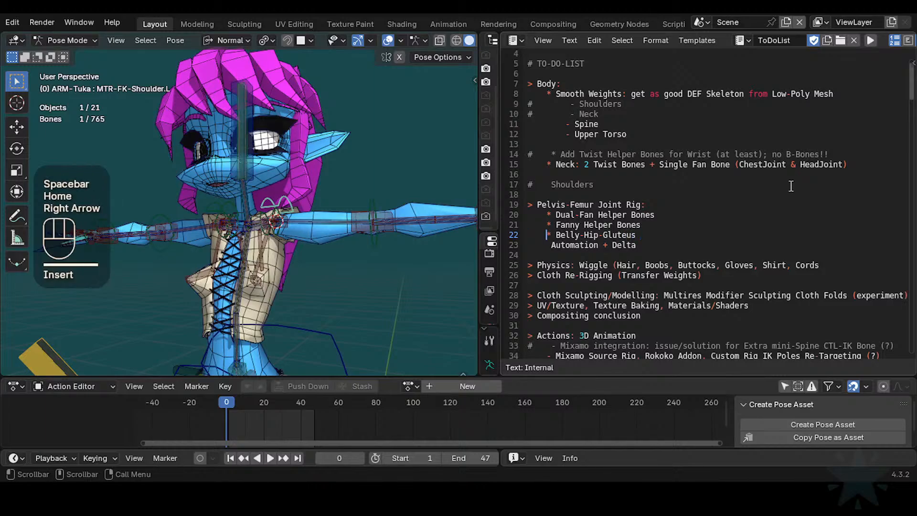
pyautogui.press('End')
pyautogui.press('Left')
pyautogui.press('Left')
pyautogui.press('Left')
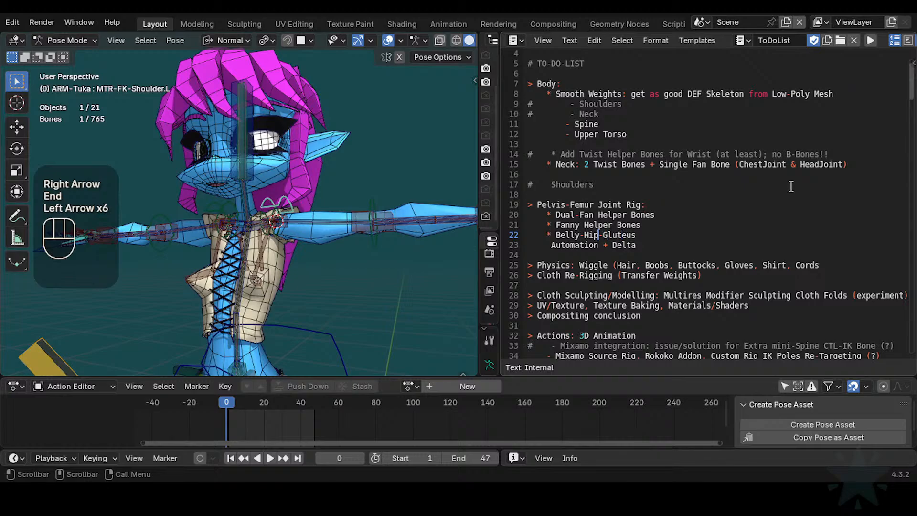
pyautogui.press('End')
pyautogui.press('BackSpace')
pyautogui.write('Lev')
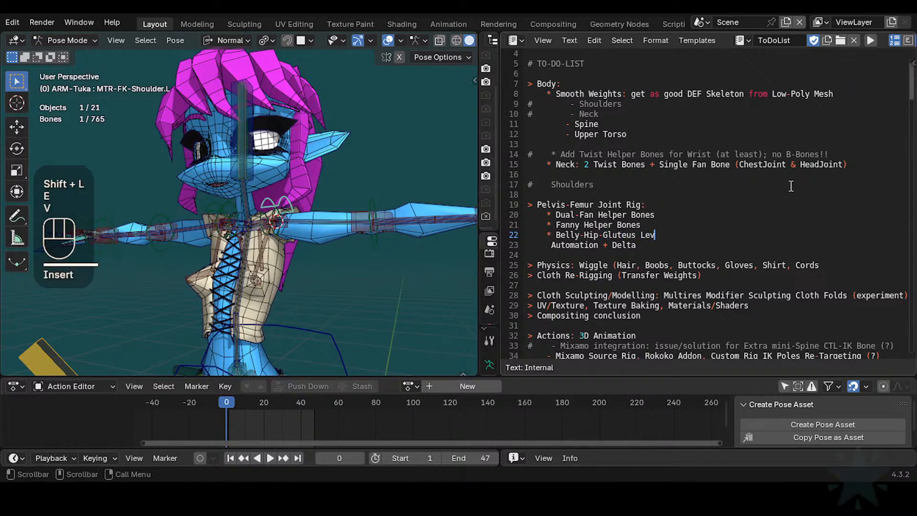
pyautogui.write('erage spot')
pyautogui.press('BackSpace')
pyautogui.press('BackSpace')
pyautogui.hotkey('shift', 'BackSpace')
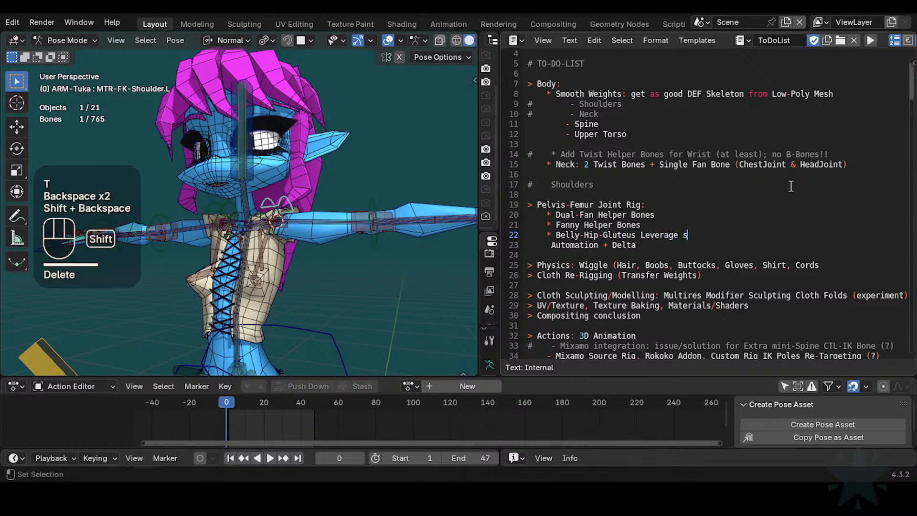
pyautogui.hotkey('shift', 'BackSpace')
pyautogui.write('Setu')
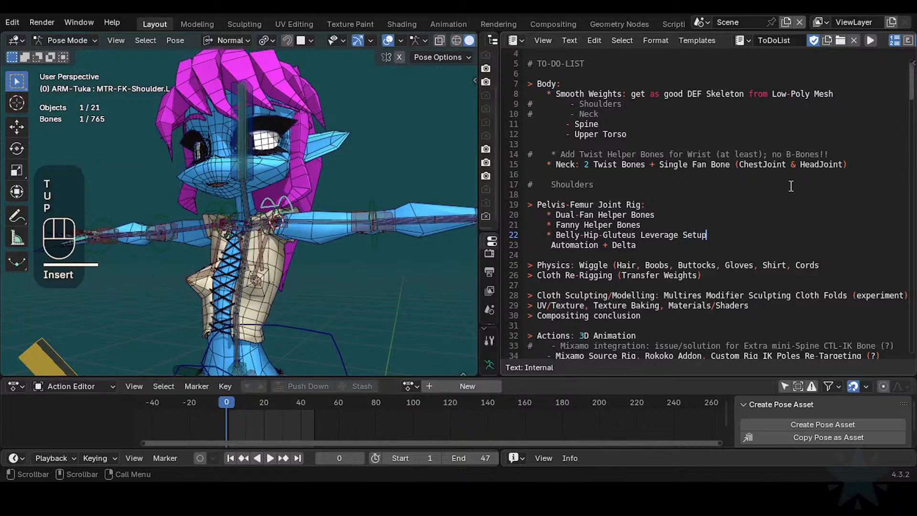
pyautogui.write('p')
# - Turn the "Automation + Delta" line into a "*" bullet and remove its surplus leading spaces
pyautogui.press('Return')
pyautogui.write('*')
pyautogui.press('Delete')
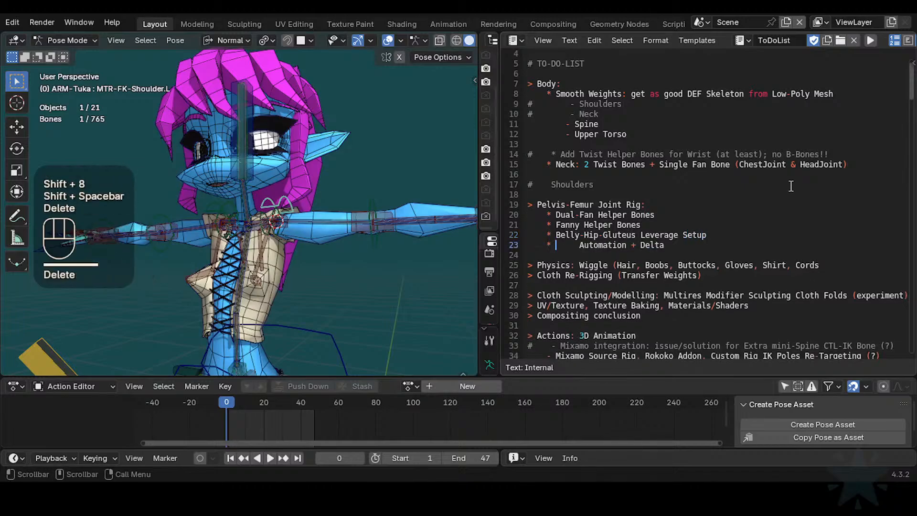
pyautogui.press('Delete')
pyautogui.press('Delete')
pyautogui.press('Delete')
pyautogui.press('Delete')
pyautogui.press('Delete')
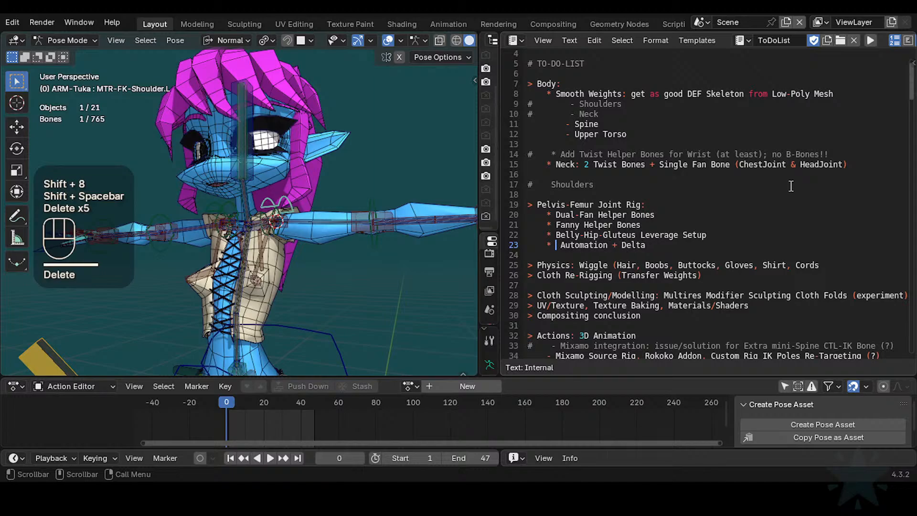
# - Select all visible rig bones and examine the bone layout around the hips and upper thighs
pyautogui.keyDown('shift'); pyautogui.moveTo(230, 311); pyautogui.dragTo(323, 265, button='middle'); pyautogui.keyUp('shift')
pyautogui.scroll(3, 297, 180)
pyautogui.click(340, 260)
pyautogui.press('a')
pyautogui.keyDown('shift'); pyautogui.moveTo(323, 265); pyautogui.dragTo(356, 234, button='middle'); pyautogui.keyUp('shift')
pyautogui.scroll(2, 380, 230)
pyautogui.scroll(-2, 357, 234)
# - Break "+ Delta" off the Automation bullet onto its own line and put a "*" bullet in front of it
pyautogui.click(623, 235)
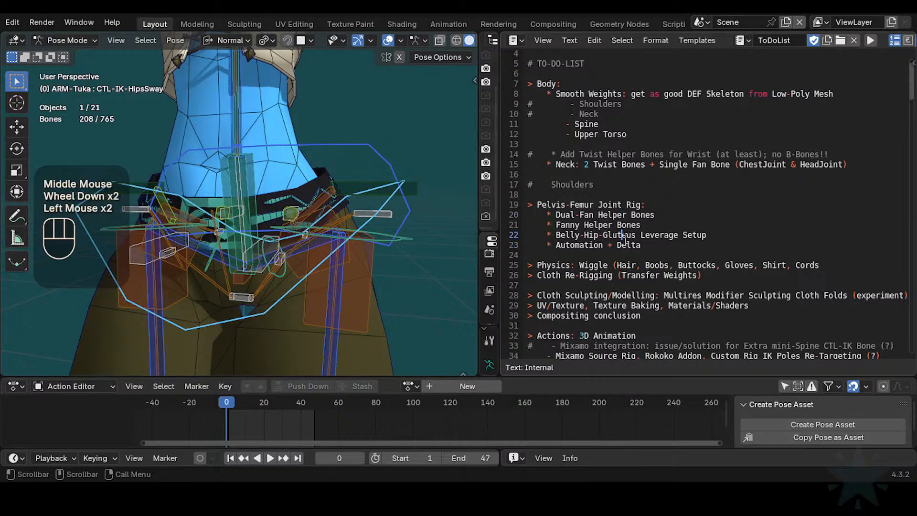
pyautogui.press('Down')
pyautogui.press('Left')
pyautogui.press('Left')
pyautogui.press('End')
pyautogui.press('Right')
pyautogui.press('Left')
pyautogui.press('Left')
pyautogui.press('Left')
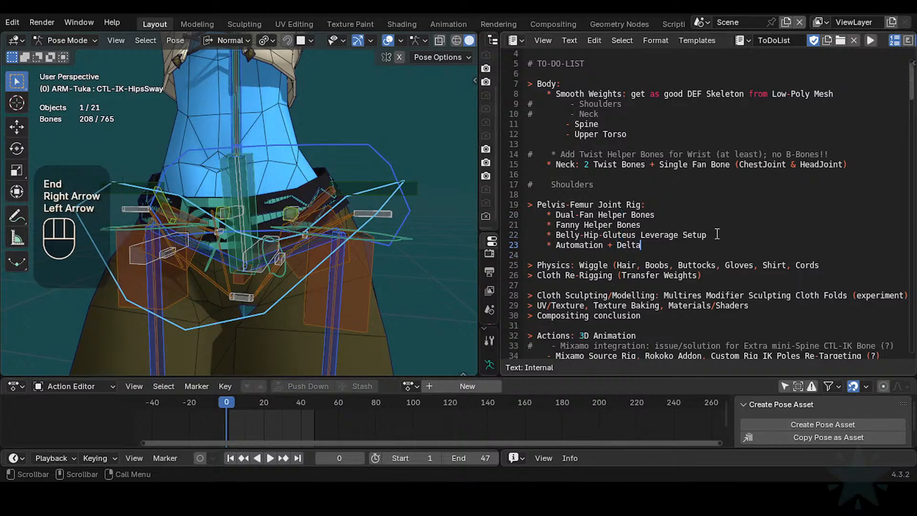
pyautogui.press('Right')
pyautogui.press('BackSpace')
pyautogui.press('Return')
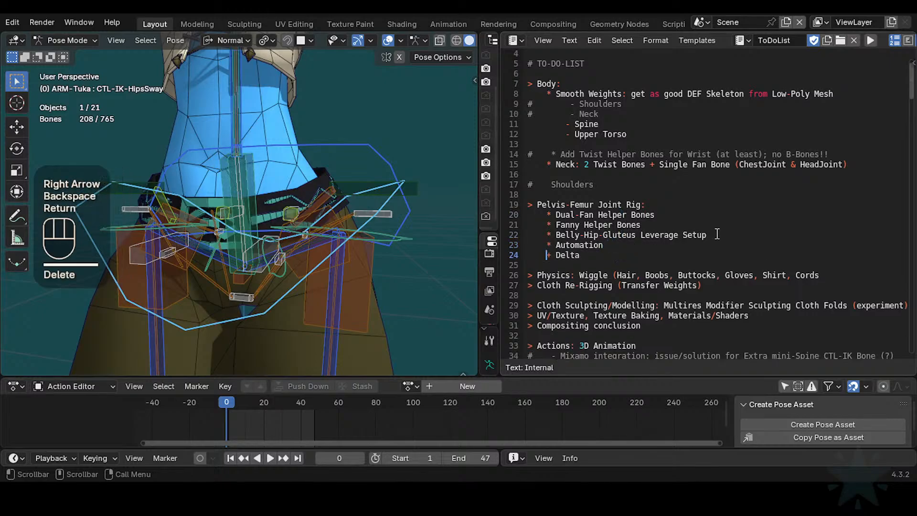
pyautogui.write('*')
# - Change the Automation bullet to "Automations"
pyautogui.press('Up')
pyautogui.write('Fa')
pyautogui.press('BackSpace')
pyautogui.press('BackSpace')
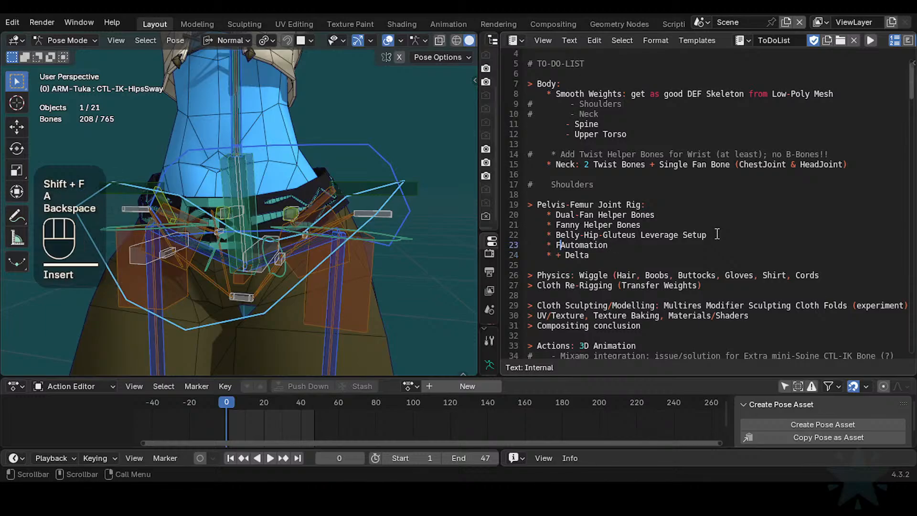
pyautogui.press('End')
pyautogui.write('s')
# - Remove the "+" from the Delta bullet
pyautogui.press('Down')
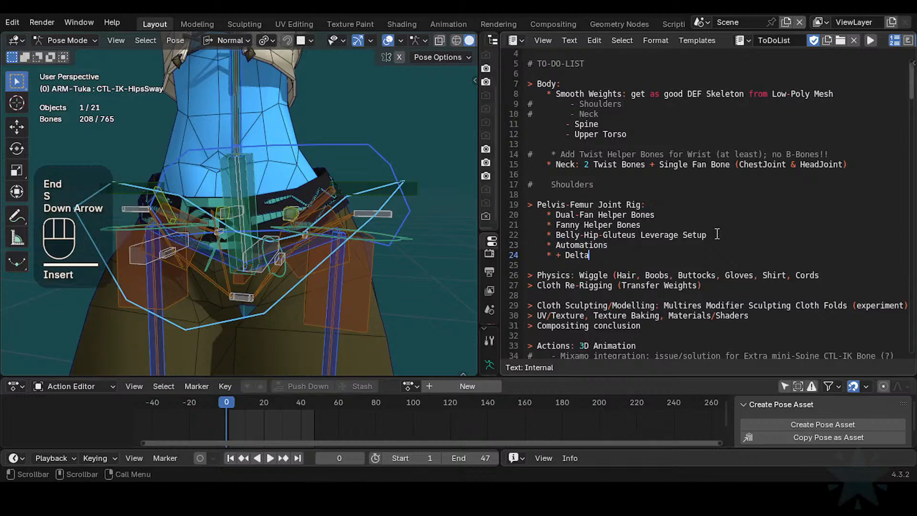
pyautogui.press('Home')
pyautogui.press('Right')
pyautogui.press('Right')
pyautogui.press('Right')
pyautogui.press('Delete')
pyautogui.press('Delete')
pyautogui.press('End')
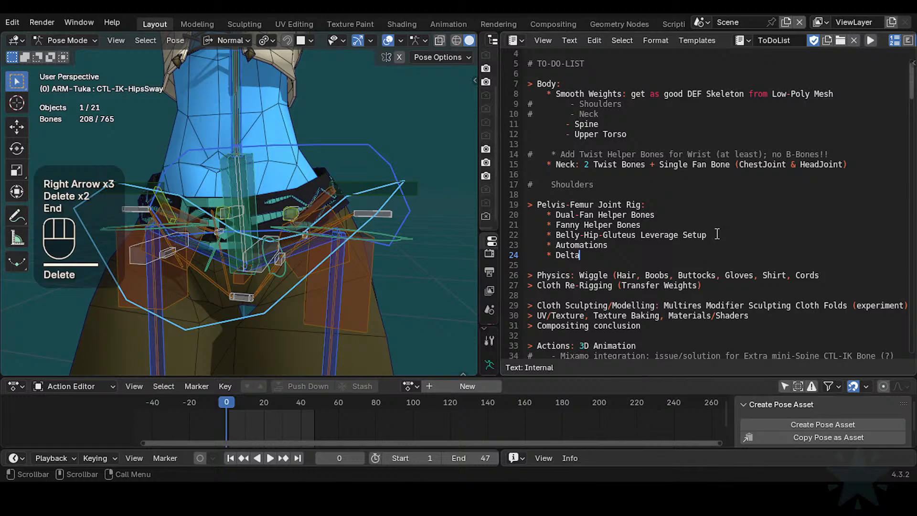
# - Change the Delta bullet to "Deltas (extra Automation)" and save the project file
pyautogui.write('s')
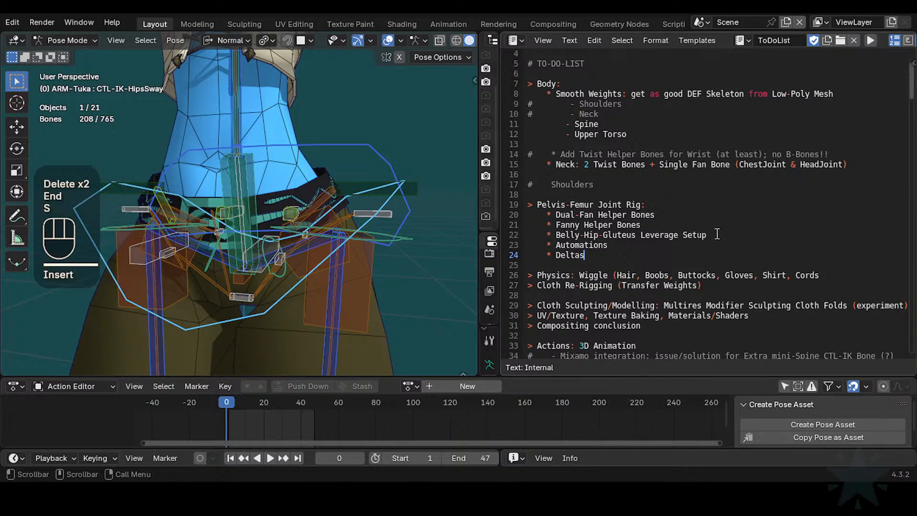
pyautogui.write(' (Aut')
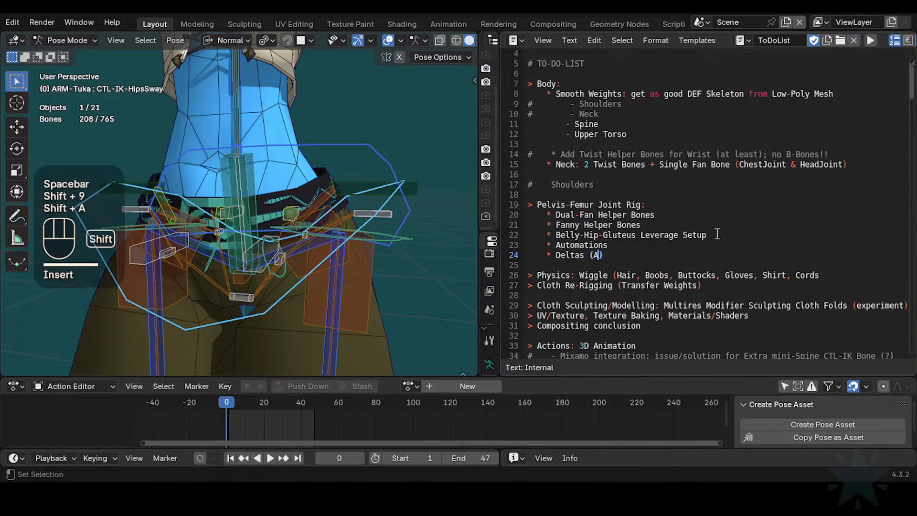
pyautogui.write('oma')
pyautogui.press('BackSpace')
pyautogui.press('BackSpace')
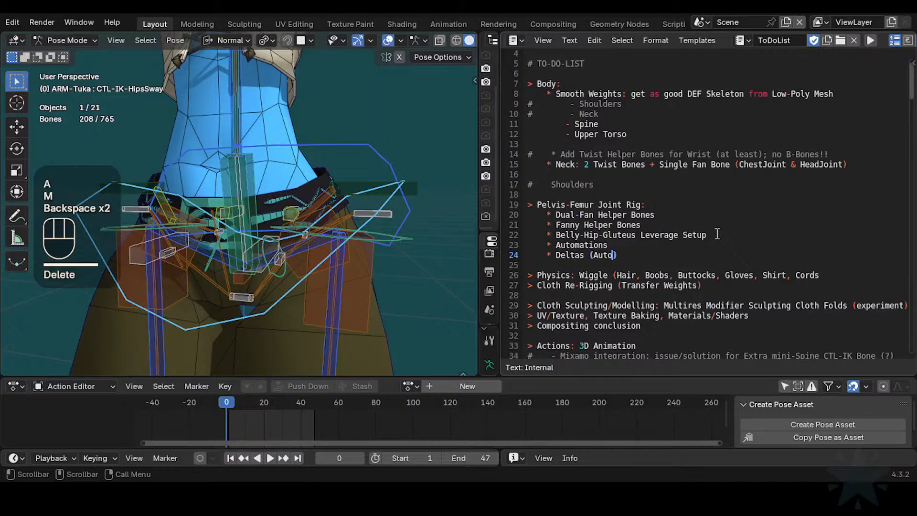
pyautogui.press('BackSpace')
pyautogui.press('BackSpace')
pyautogui.write('extra Auto')
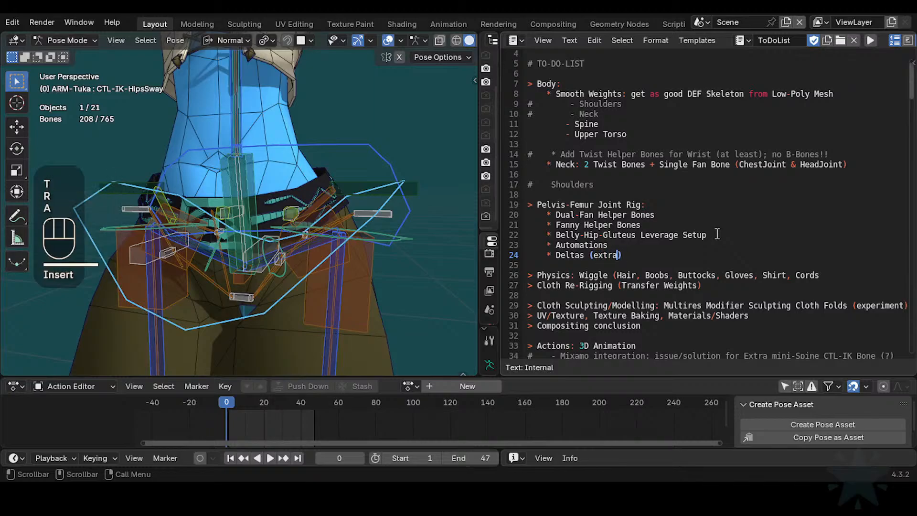
pyautogui.write('m')
pyautogui.press('BackSpace')
pyautogui.press('BackSpace')
pyautogui.write('omation')
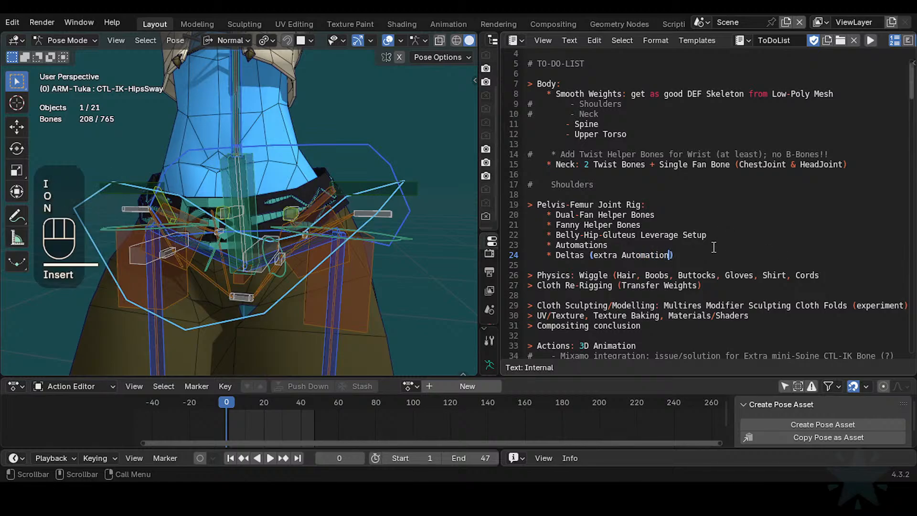
pyautogui.hotkey('ctrl', 's')
# - Bring the character's torso and arms into view and save Tuka-Game-68.blend again
pyautogui.scroll(1, 661, 247)
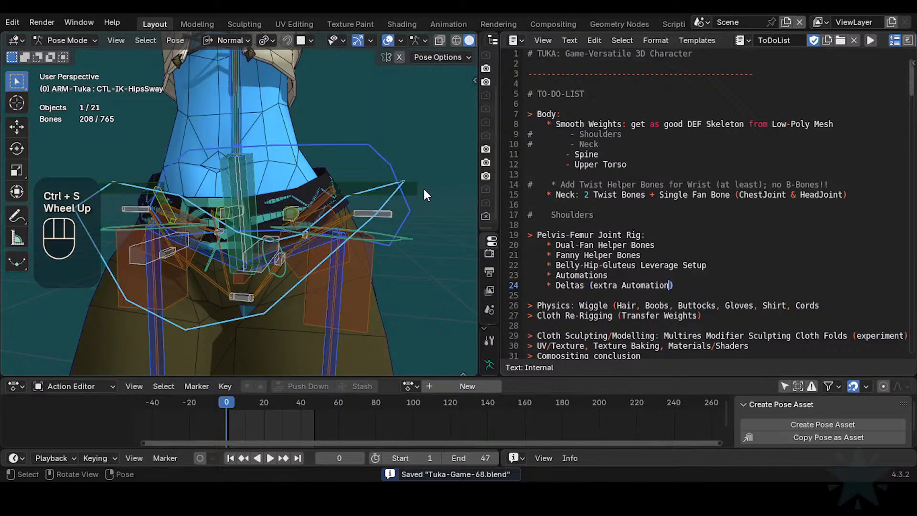
pyautogui.scroll(-1, 377, 187)
pyautogui.scroll(-1, 377, 187)
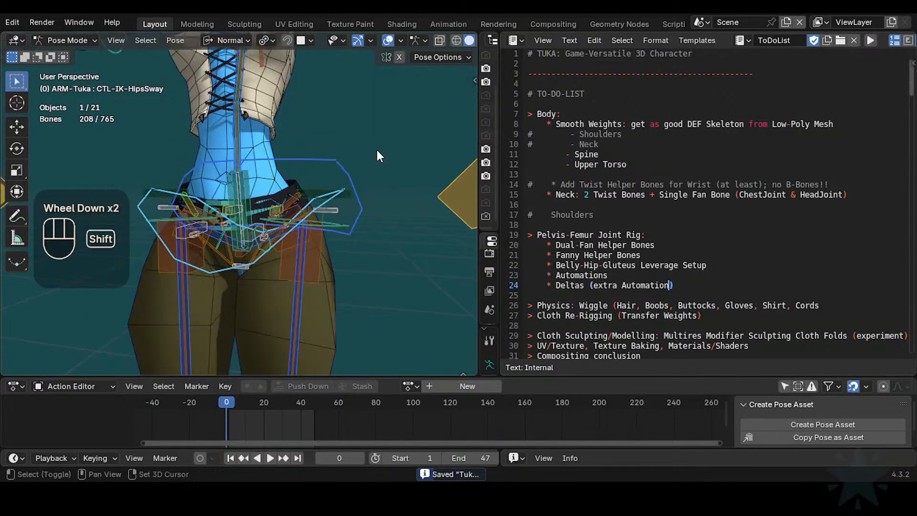
pyautogui.keyDown('shift'); pyautogui.moveTo(376, 147); pyautogui.dragTo(329, 258, button='middle'); pyautogui.keyUp('shift')
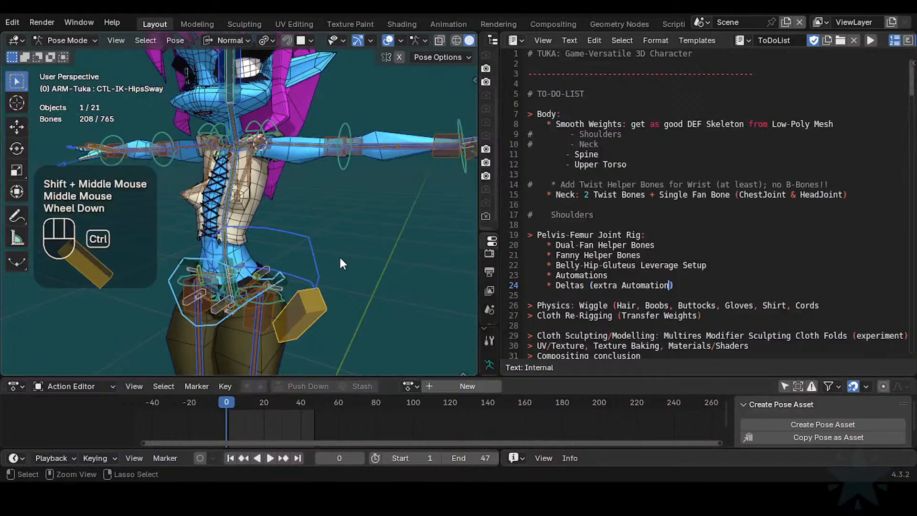
pyautogui.hotkey('ctrl', 's')
# - Review the Pelvis-Femur Joint Rig section of the to-do list, from its heading to the Deltas bullet
pyautogui.scroll(-2, 636, 252)
pyautogui.scroll(1, 636, 252)
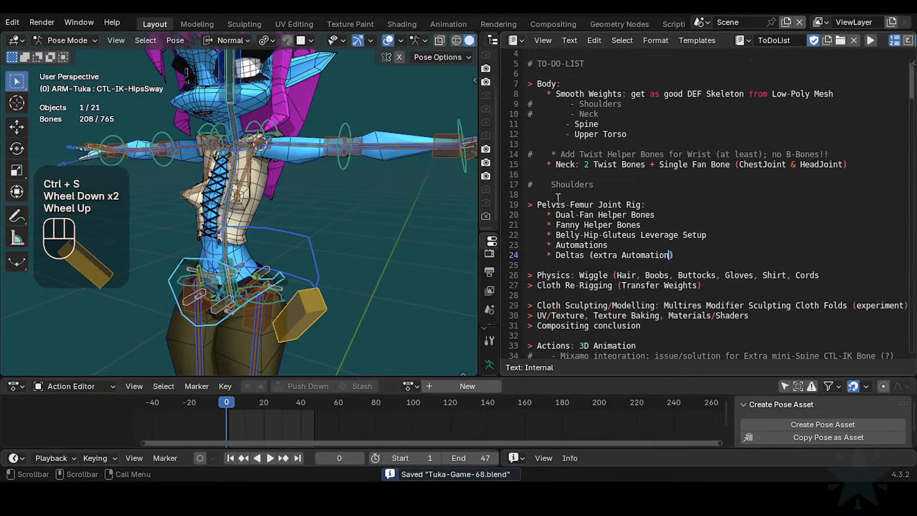
pyautogui.moveTo(558, 197); pyautogui.dragTo(528, 199)
pyautogui.click(693, 257)
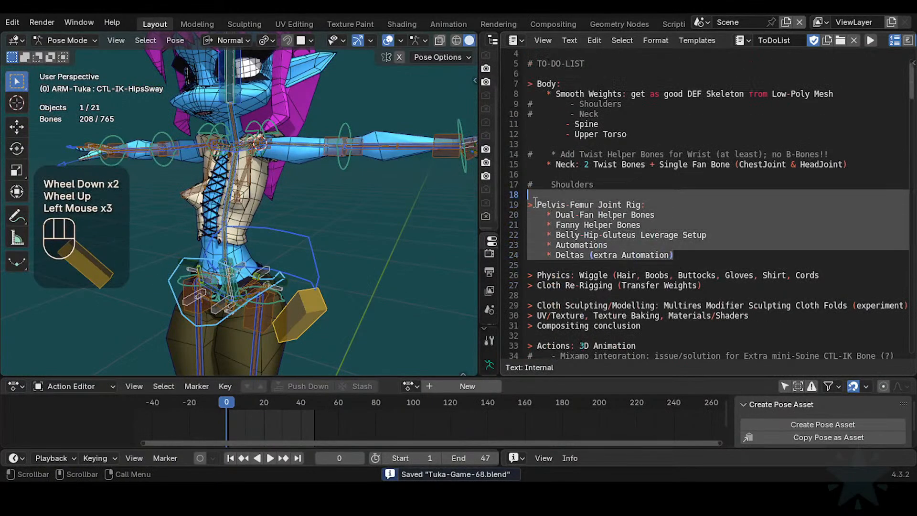
pyautogui.click(535, 203)
pyautogui.scroll(1, 584, 234)
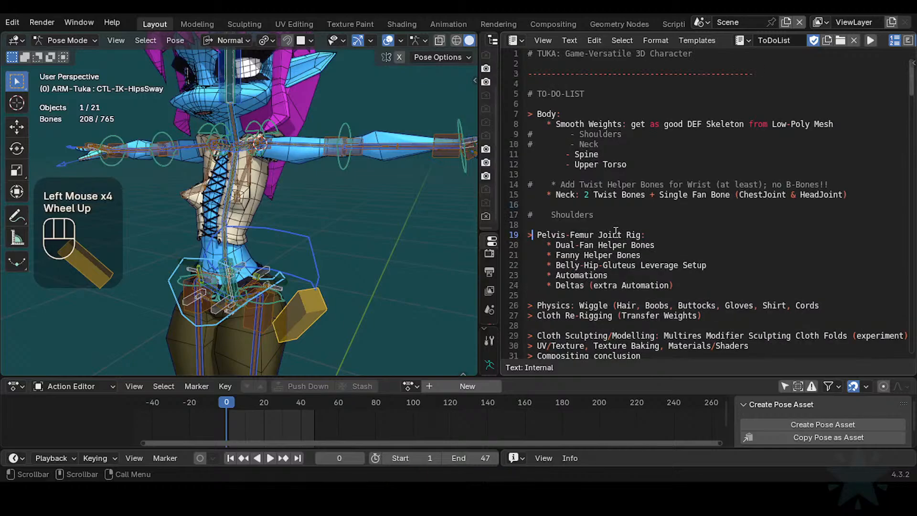
pyautogui.scroll(1, 633, 253)
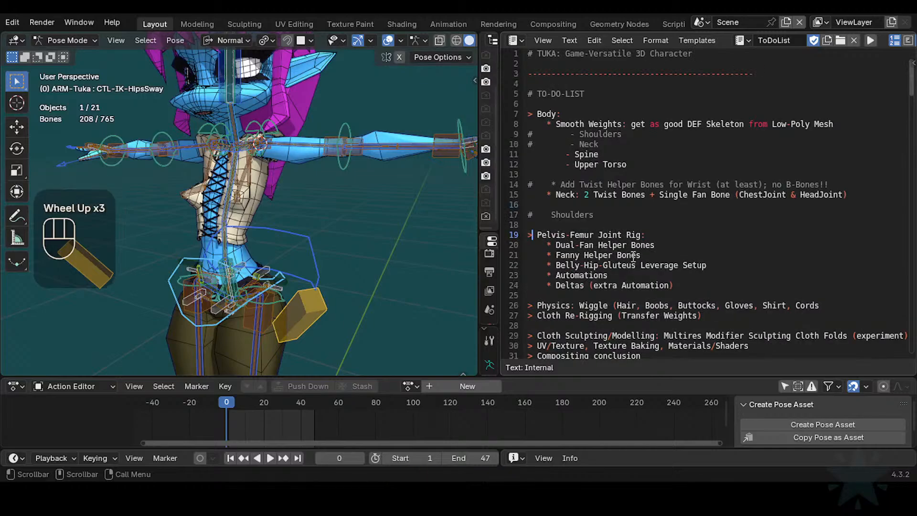
# - Frame the character from head to hips and save the project file
pyautogui.scroll(-2, 271, 260)
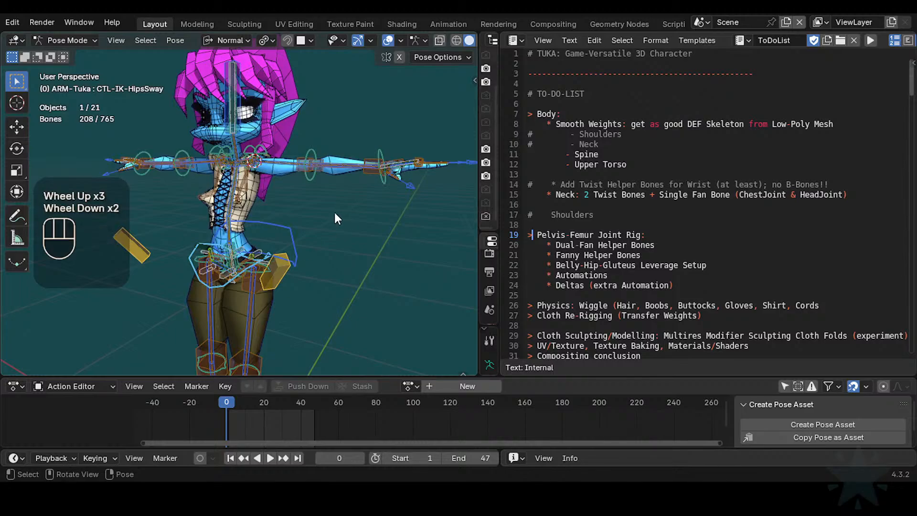
pyautogui.scroll(1, 335, 212)
pyautogui.keyDown('shift'); pyautogui.moveTo(334, 212); pyautogui.dragTo(376, 247, button='middle'); pyautogui.keyUp('shift')
pyautogui.hotkey('ctrl', 's')
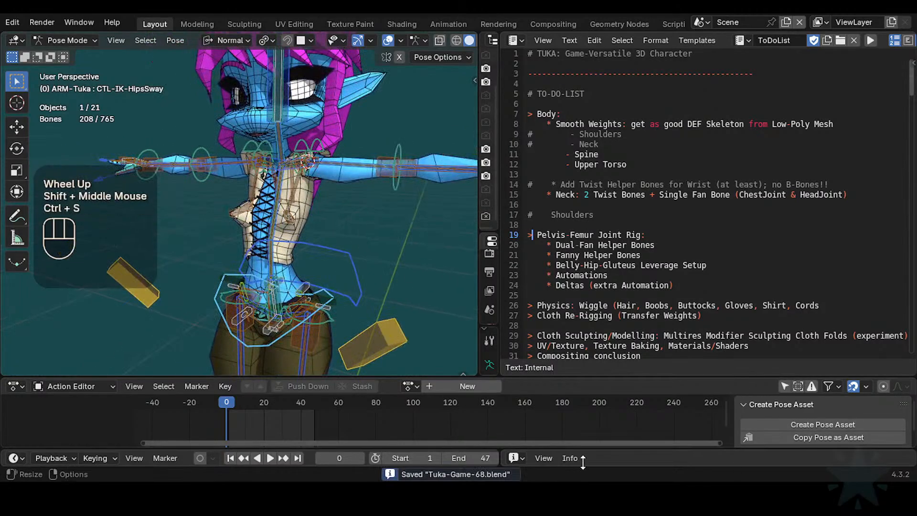